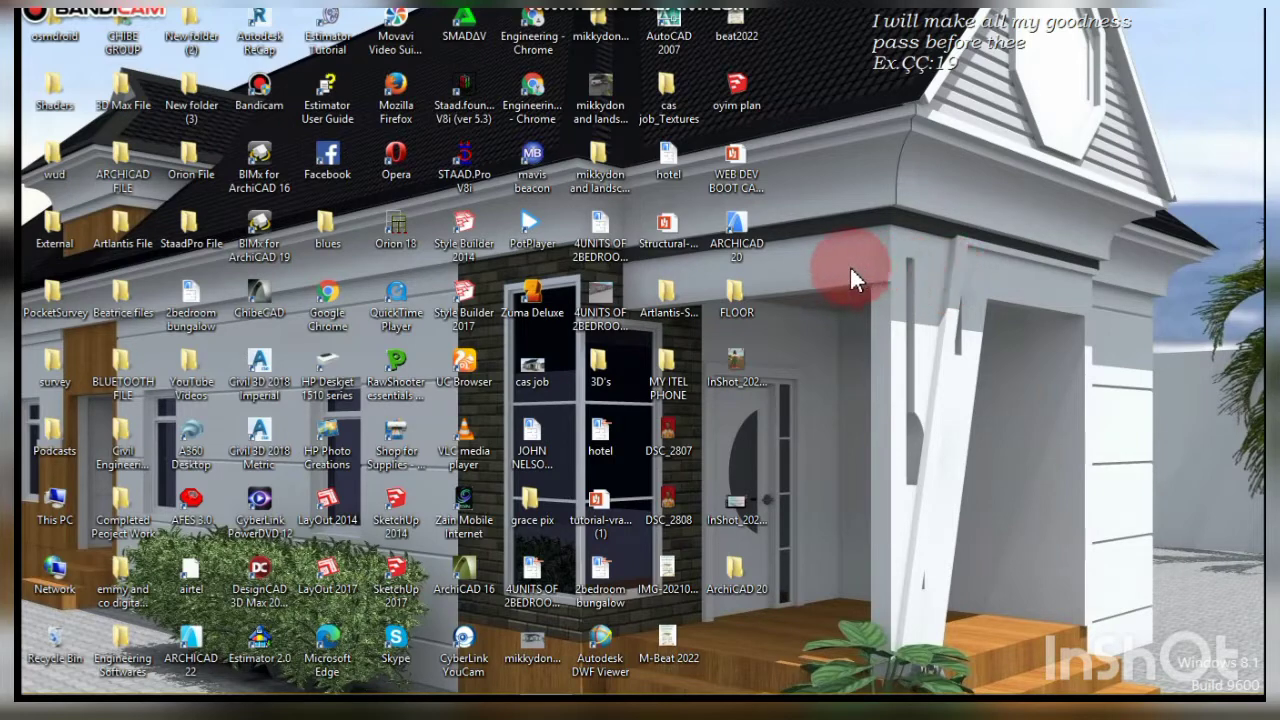
- Launch ARCHICAD 20 from the desktop and create a new project using ARCHICAD 20 Template.tpl
double_click(751, 262)
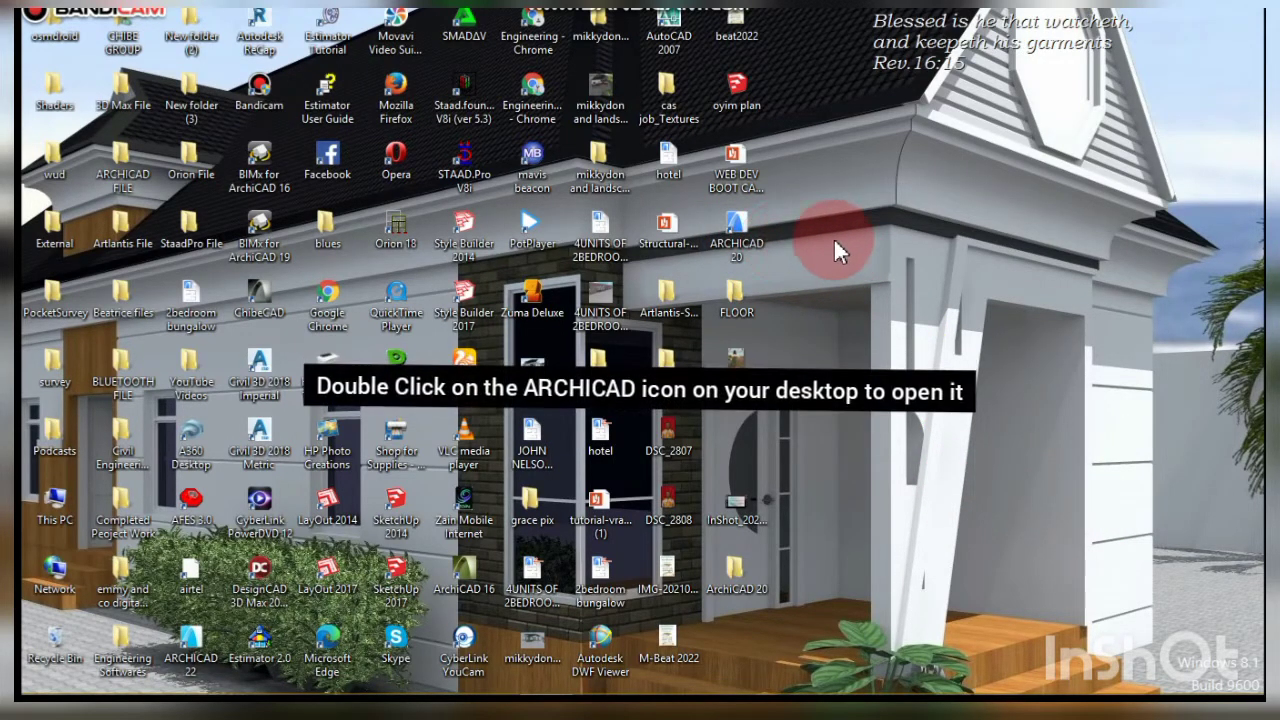
double_click(752, 245)
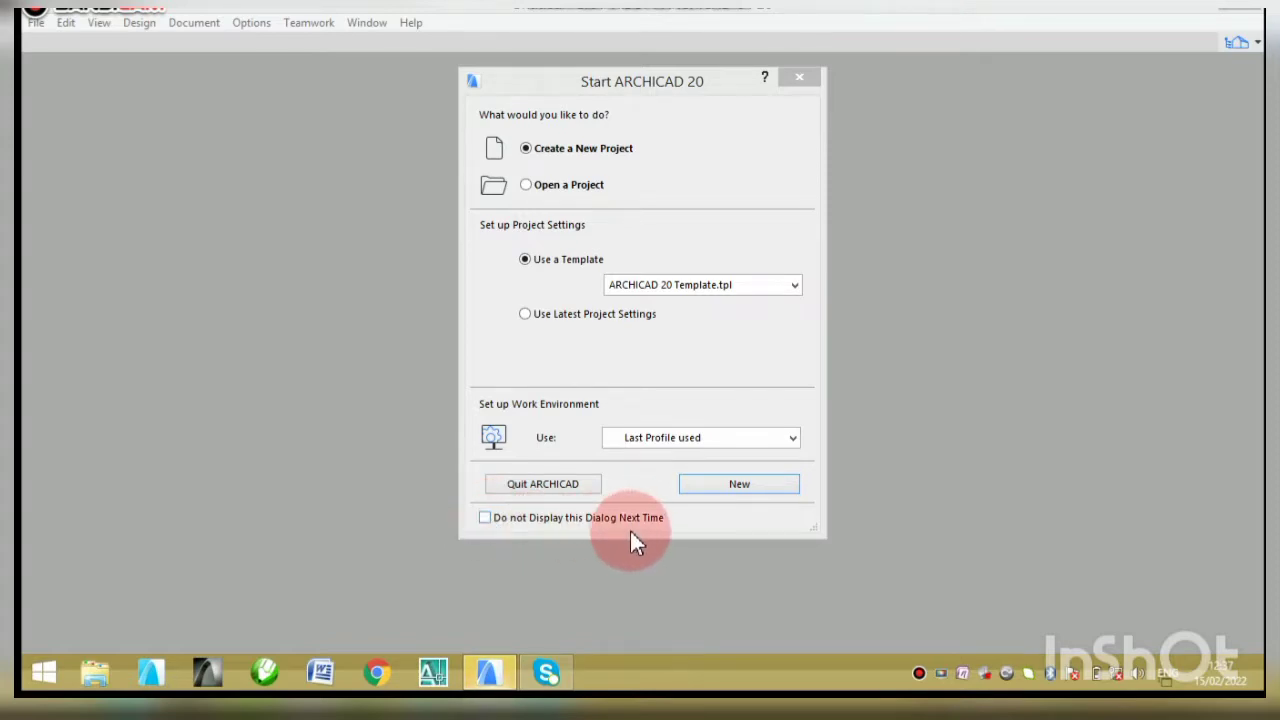
left_click(731, 484)
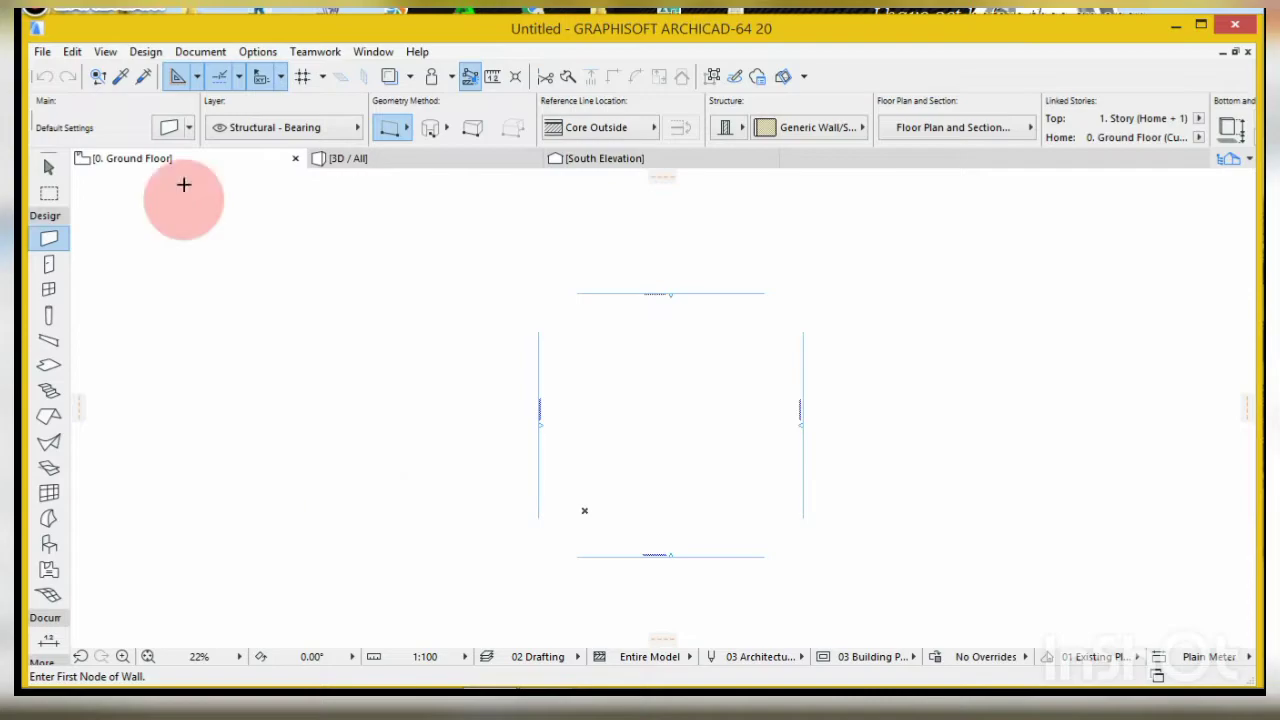
- Save the project to the Desktop as "two bedroom bungalow" in the ARCHICAD Solo Project format
left_click(45, 51)
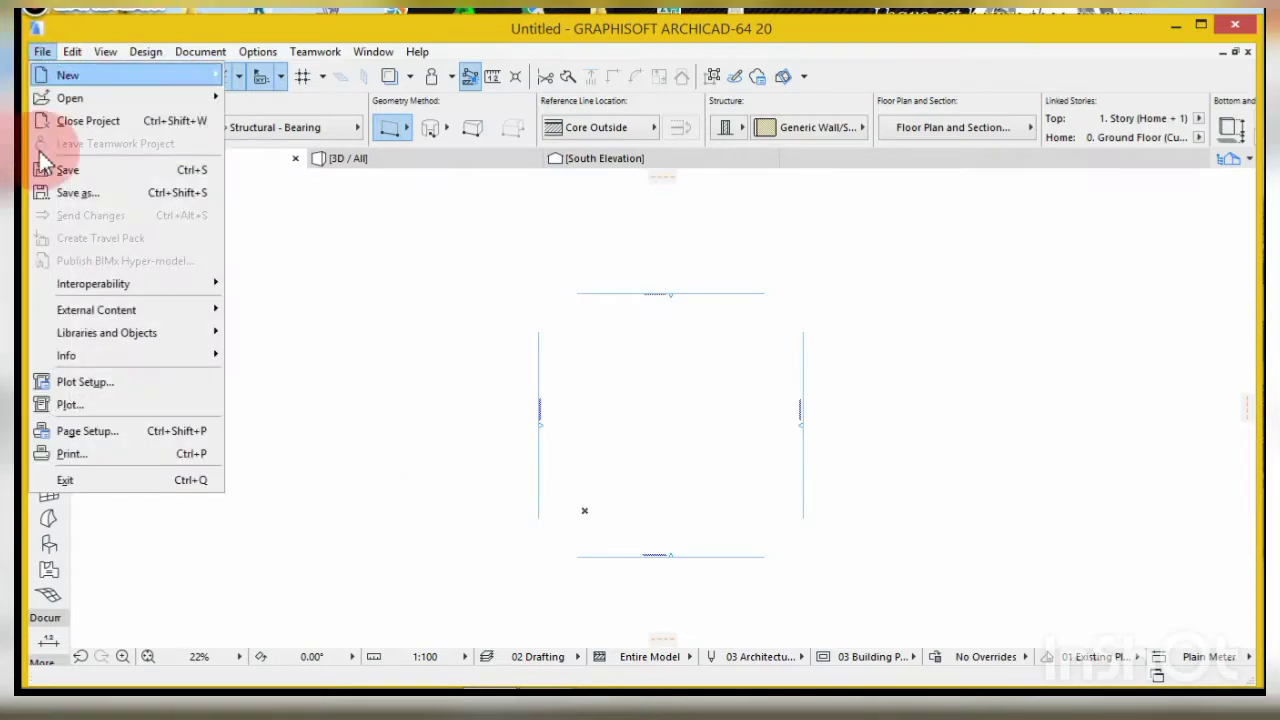
left_click(115, 193)
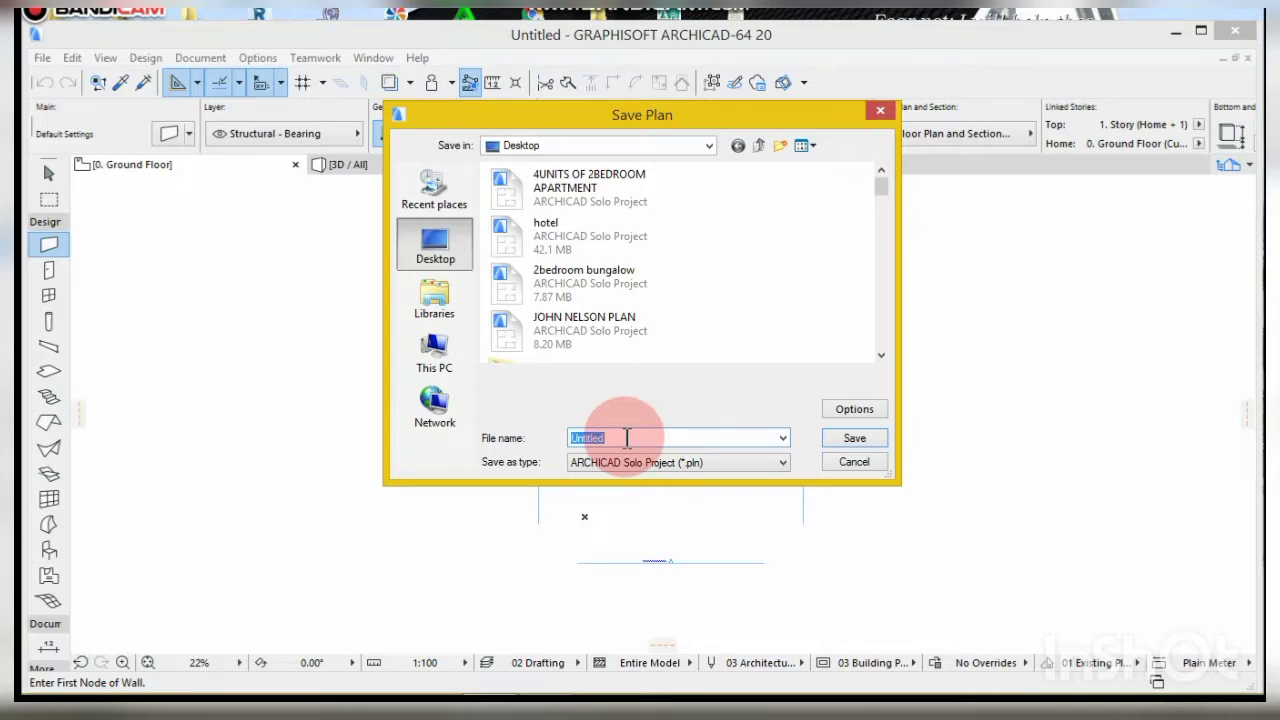
type("on")
key("BackSpace")
key("BackSpace")
type("tw")
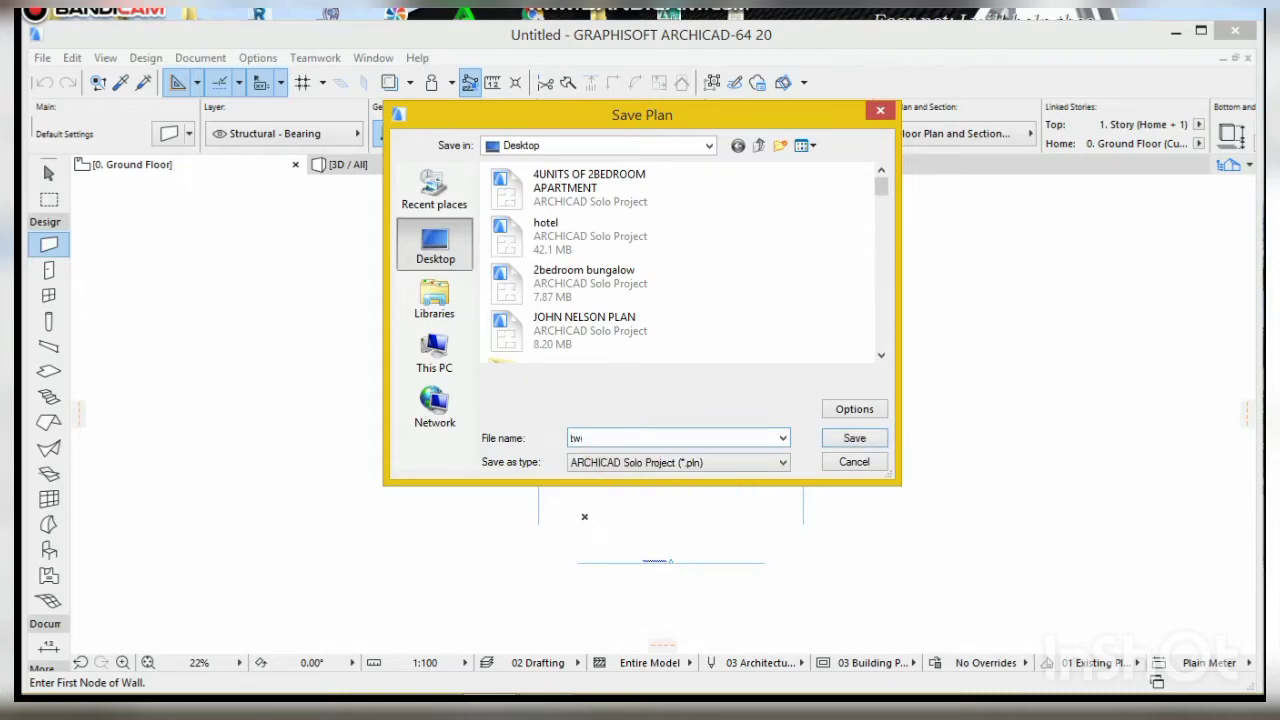
type("o bedroom bun")
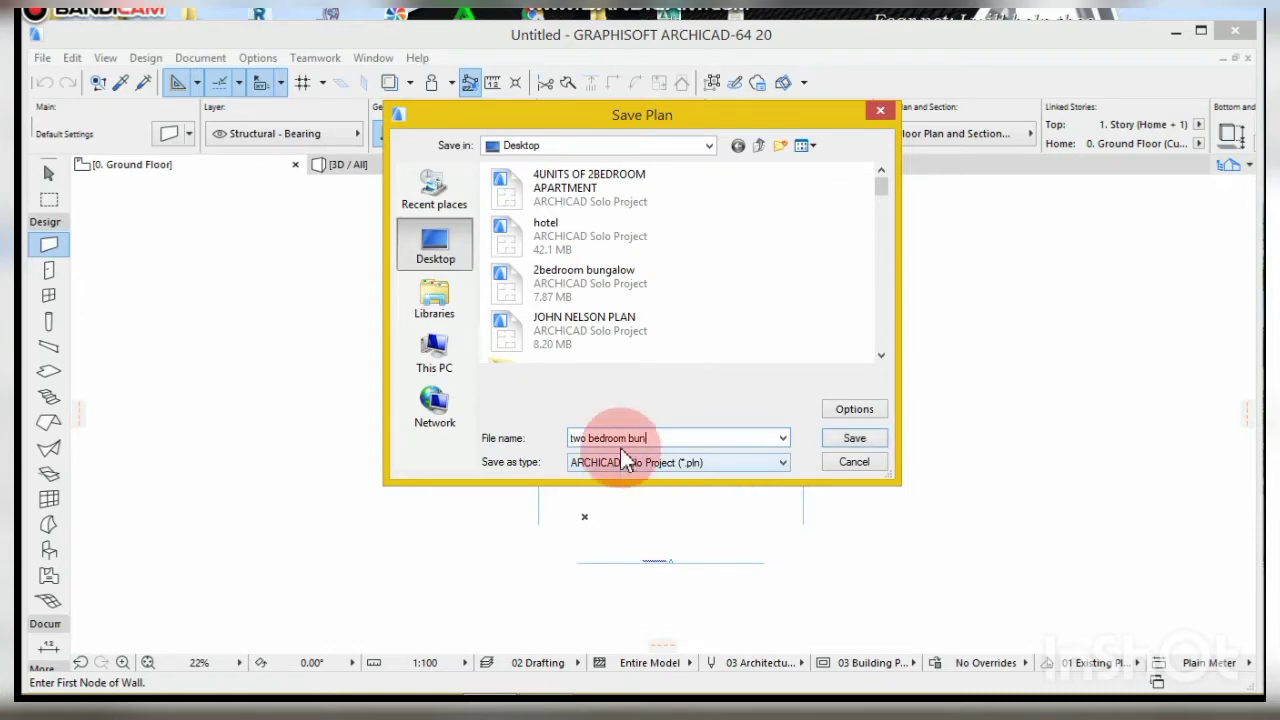
type("galow")
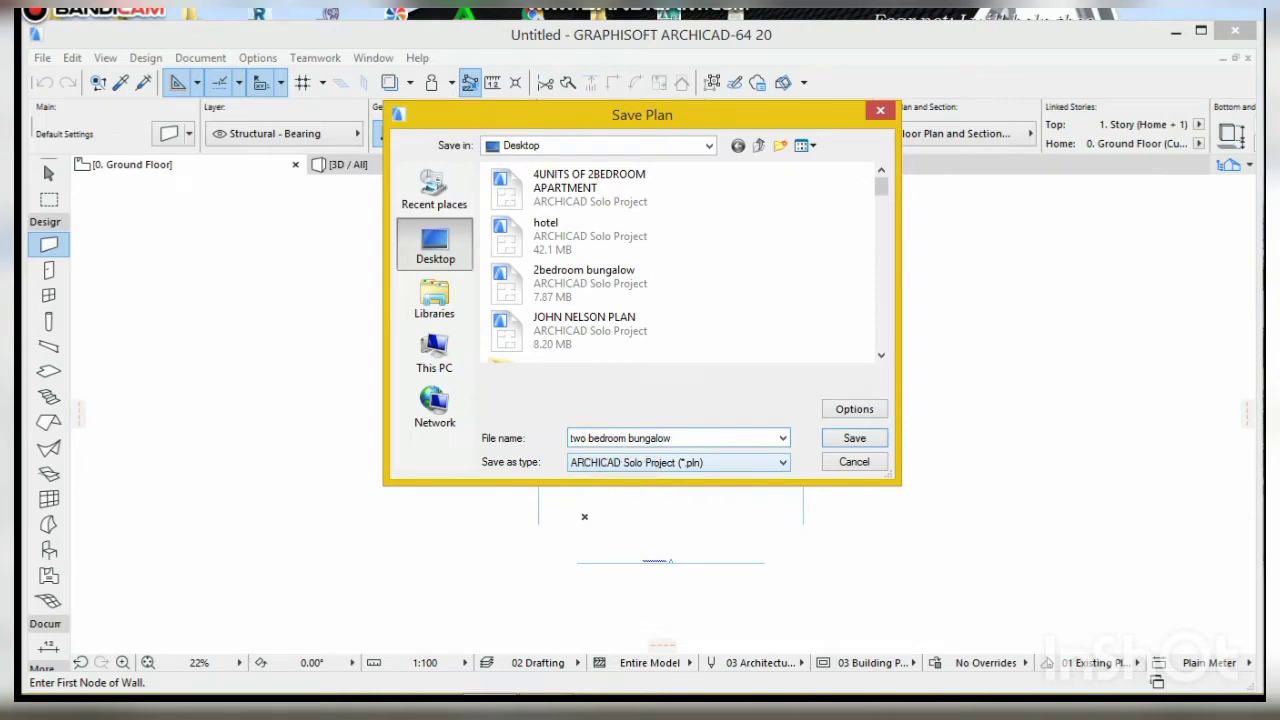
left_click(839, 435)
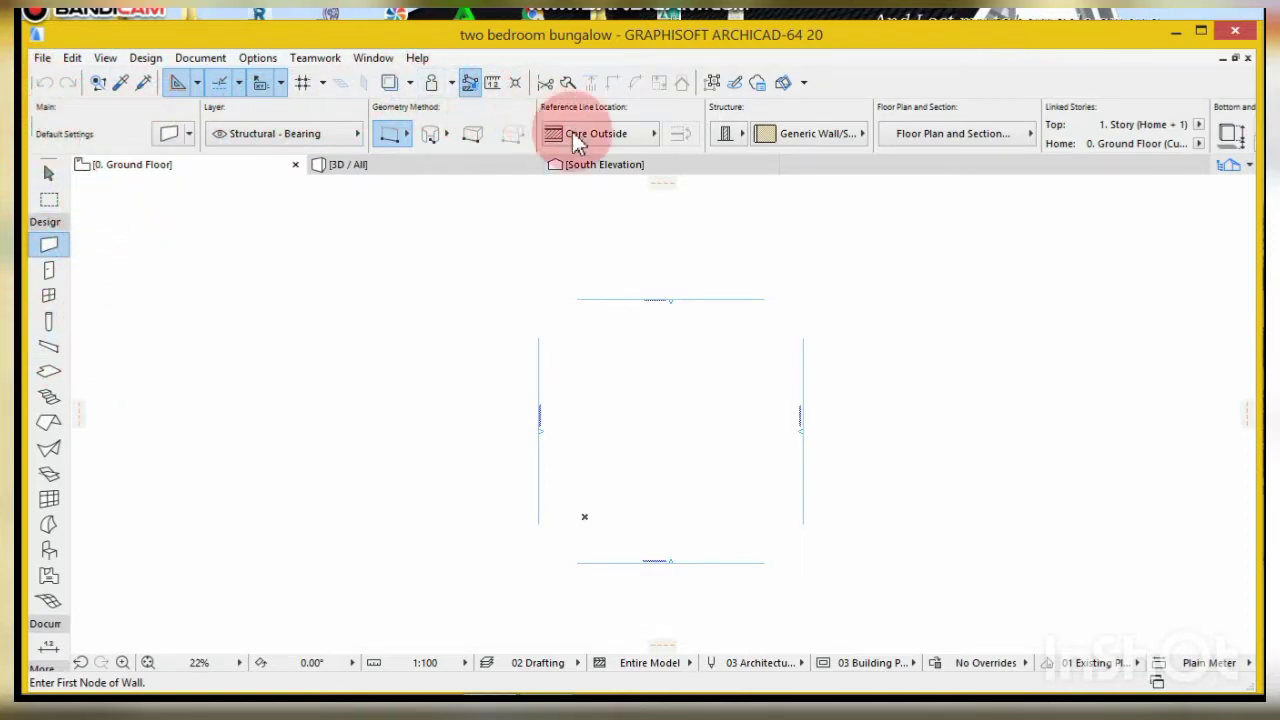
- Check which palettes and toolbars are enabled and view the project's navigator tree
left_click(375, 58)
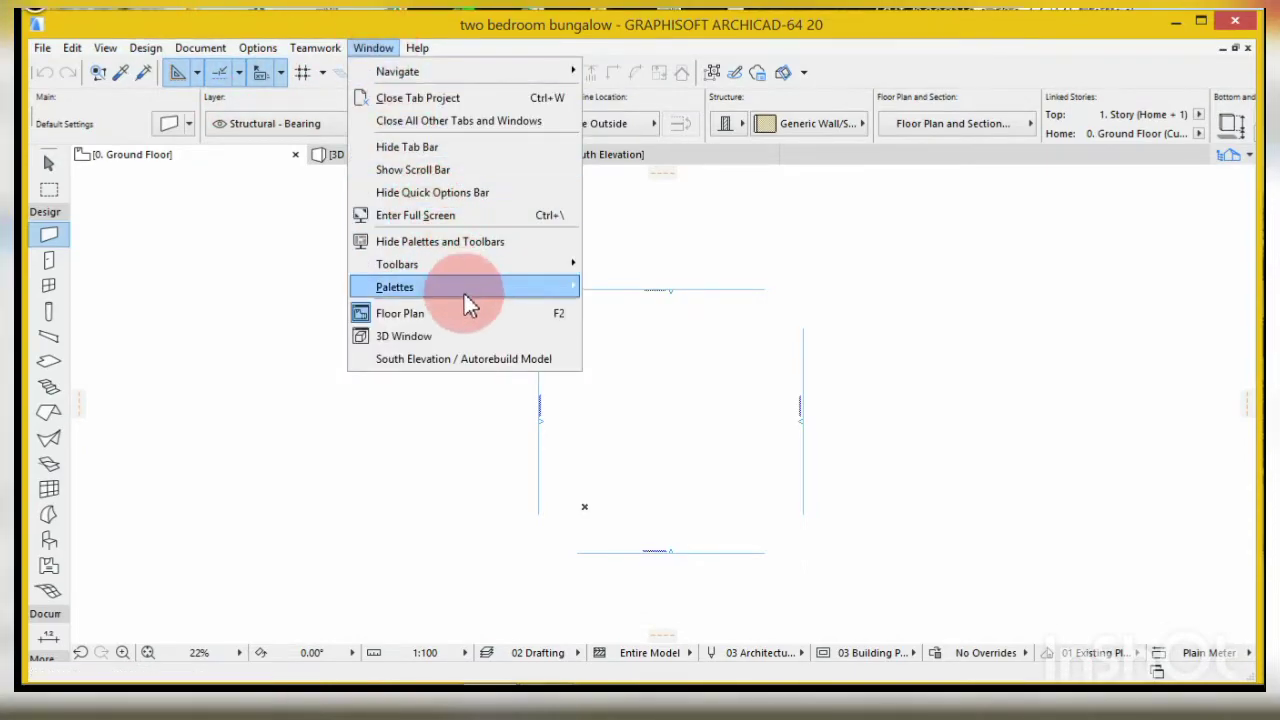
mouse_move(464, 292)
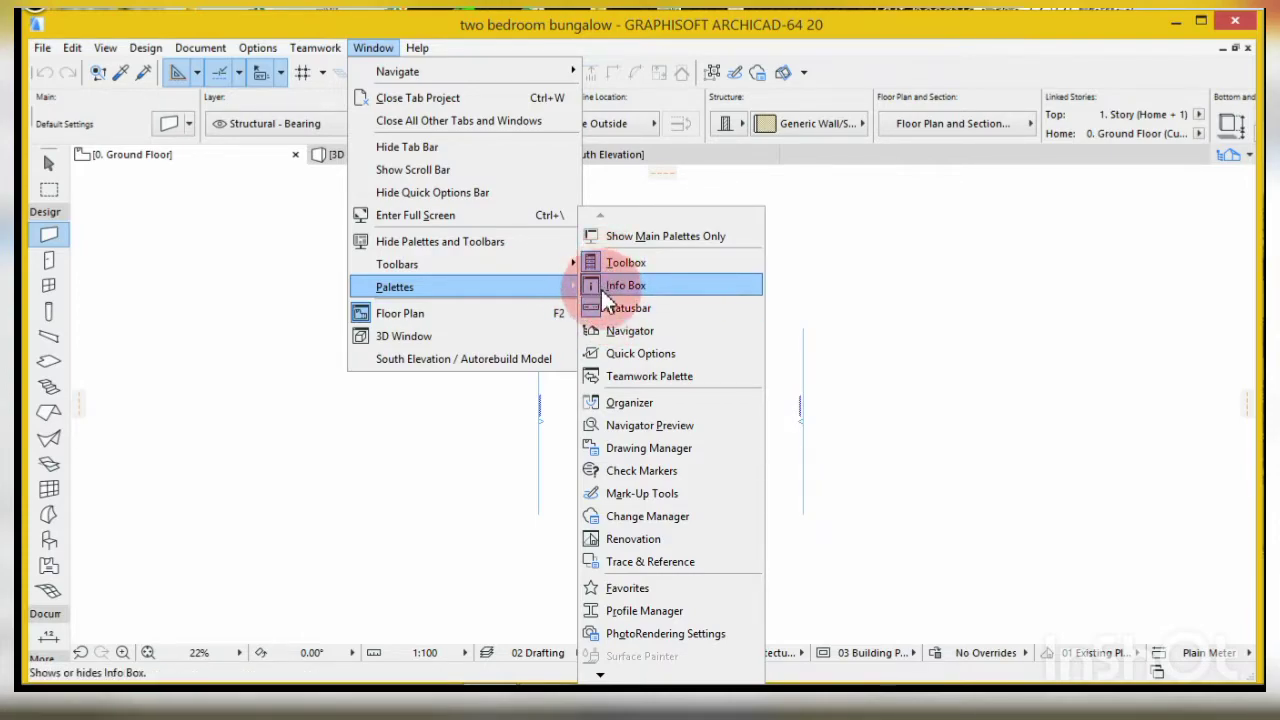
mouse_move(498, 270)
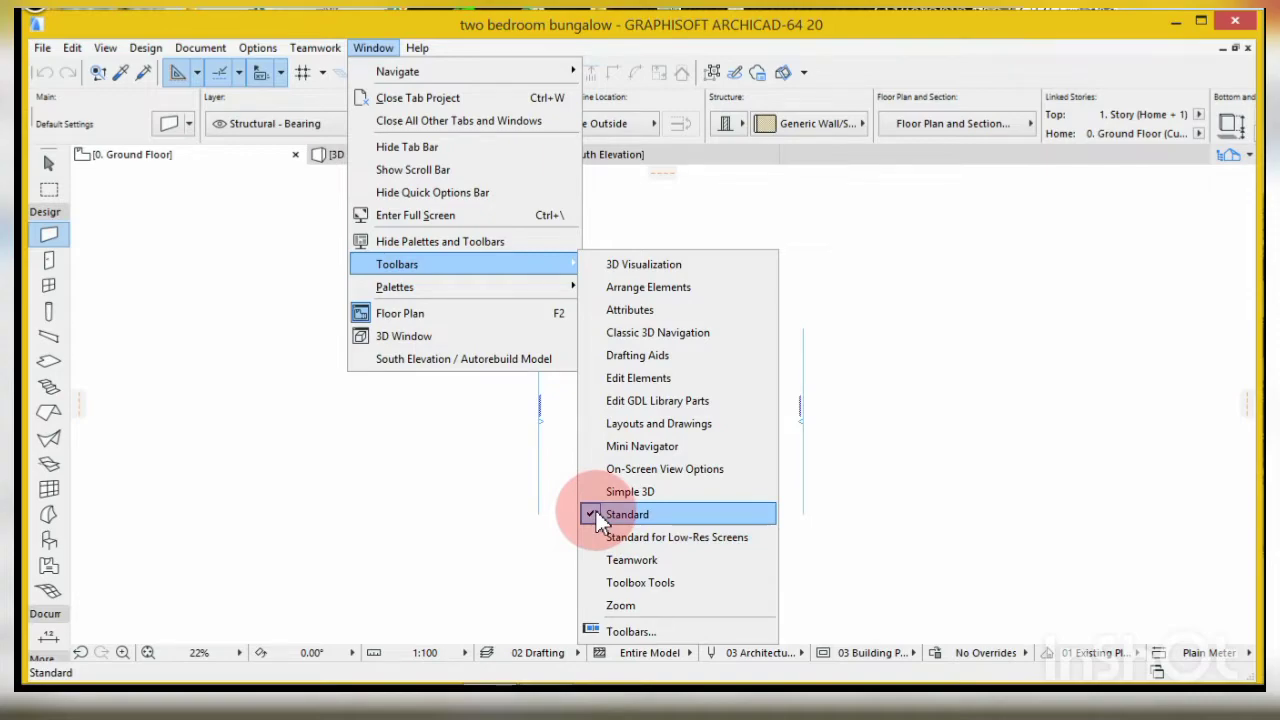
left_click(412, 471)
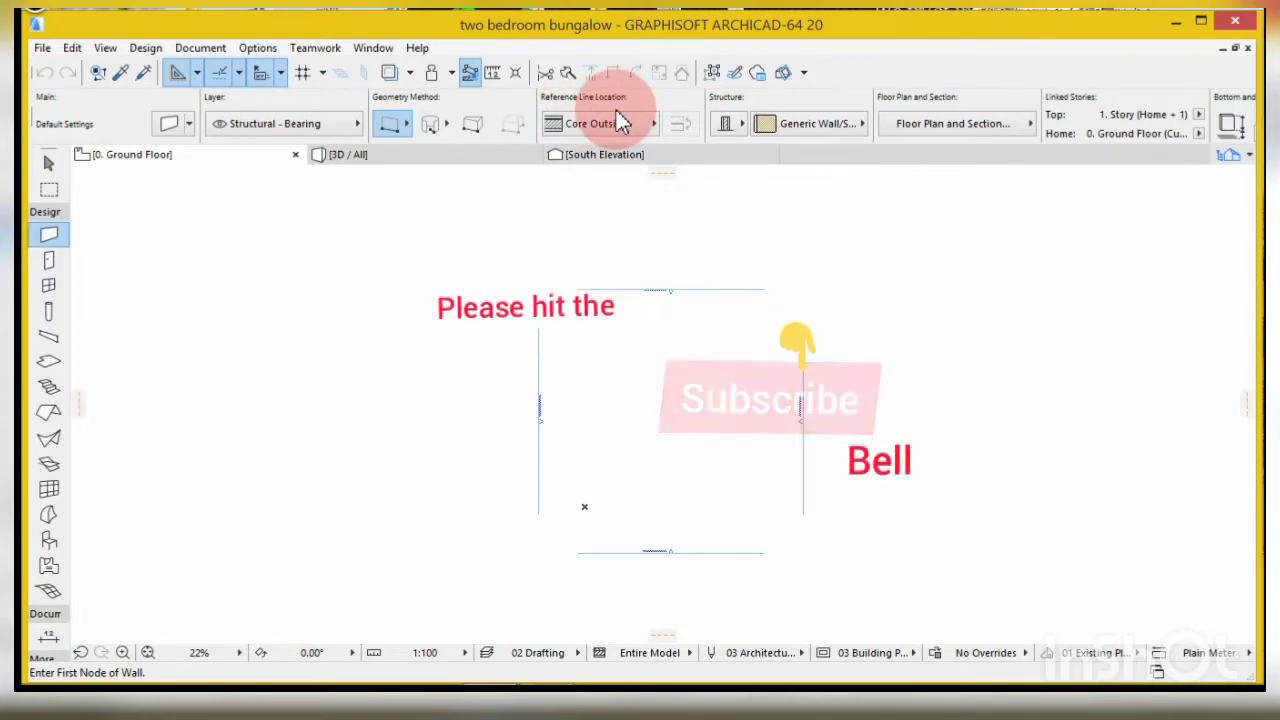
left_click(1251, 156)
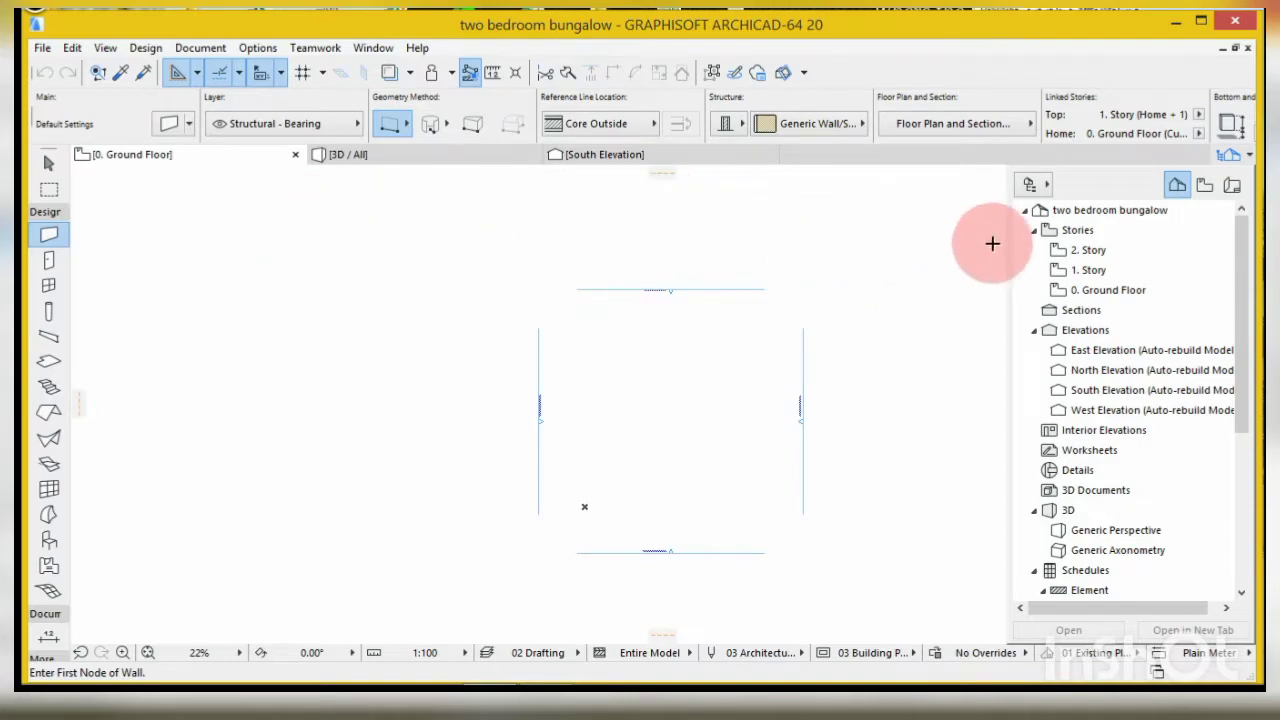
left_click(1247, 150)
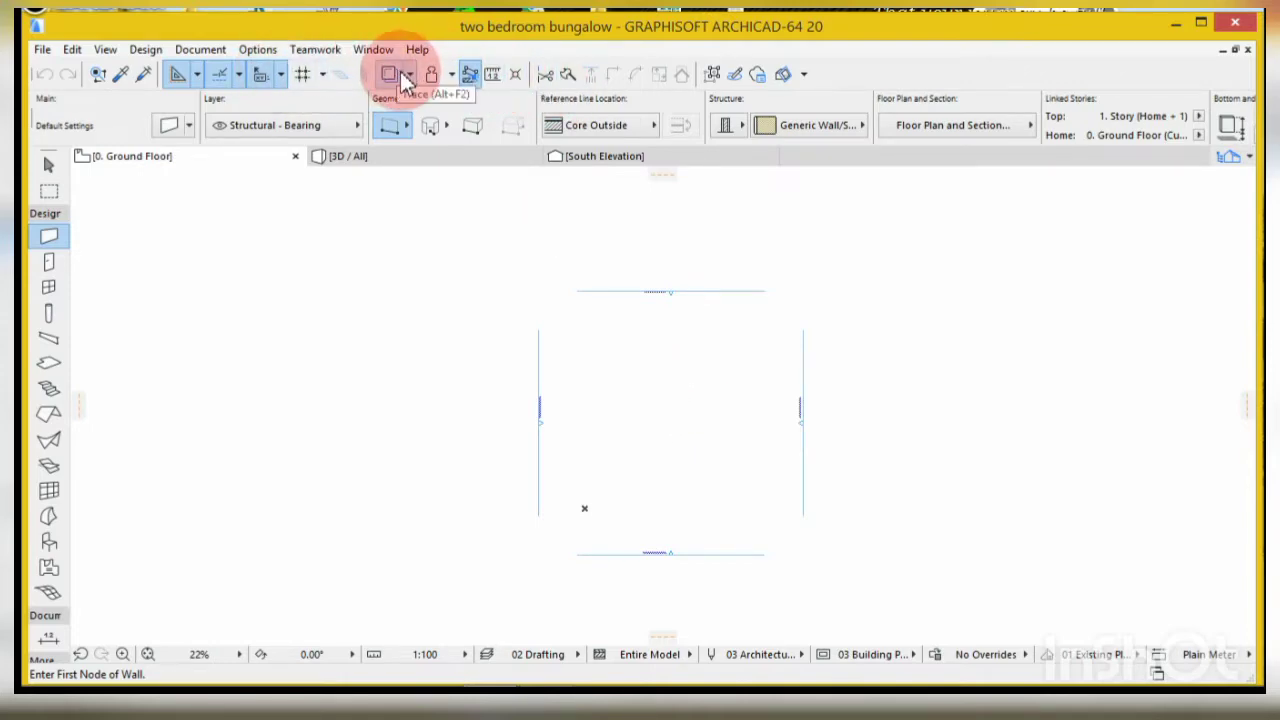
left_click(472, 77)
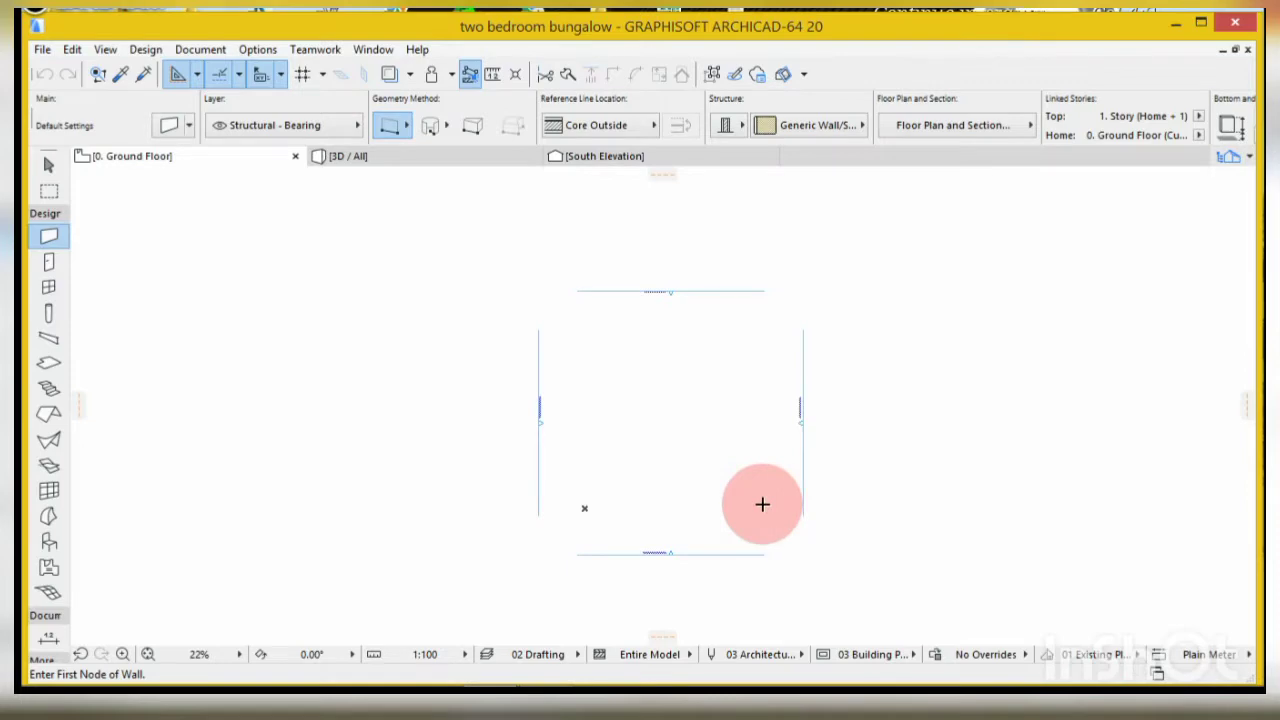
- Select the East Elevation marker on the ground floor plan and examine it up close
scroll(760, 503, "up", 2)
scroll(729, 471, "down", 1)
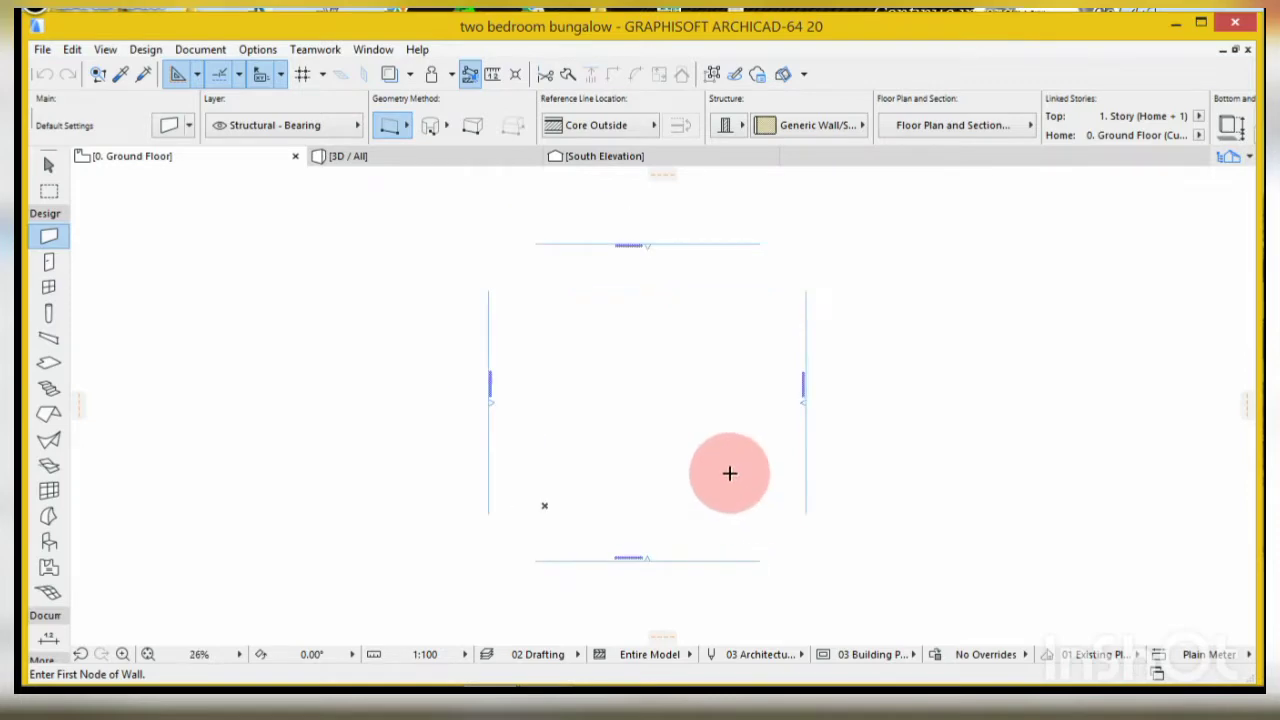
left_click(809, 423)
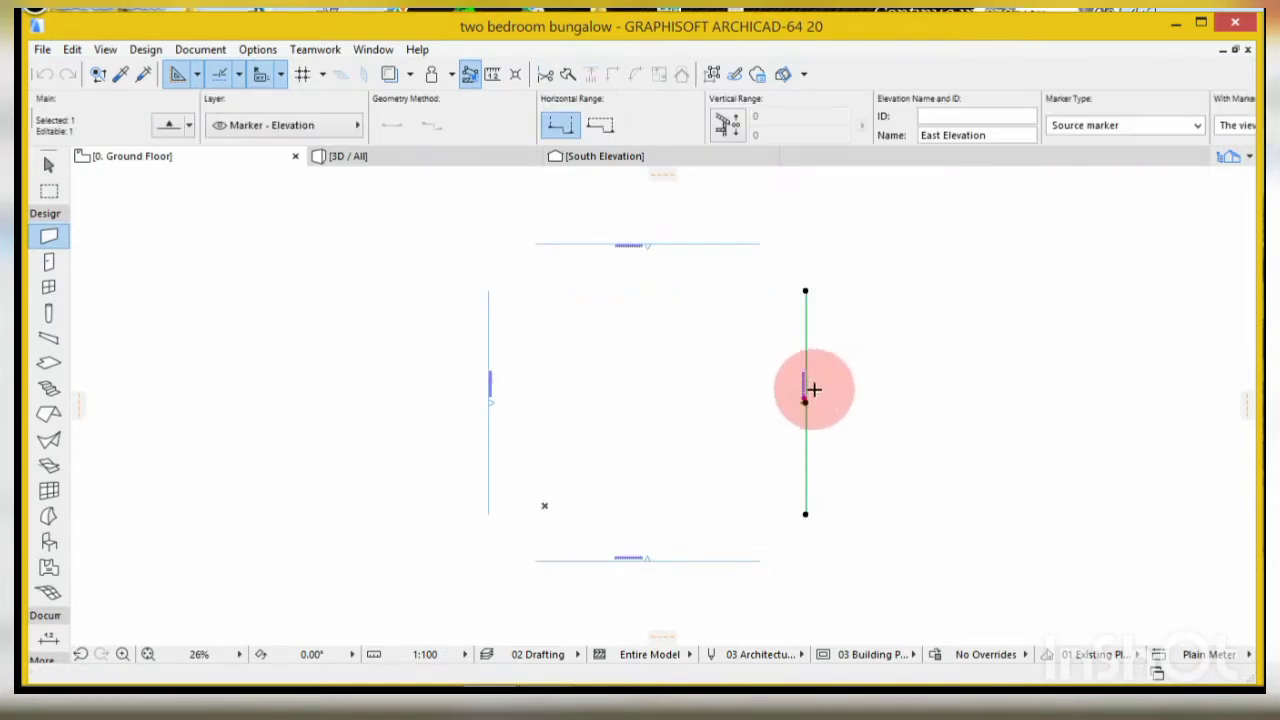
scroll(810, 392, "up", 5)
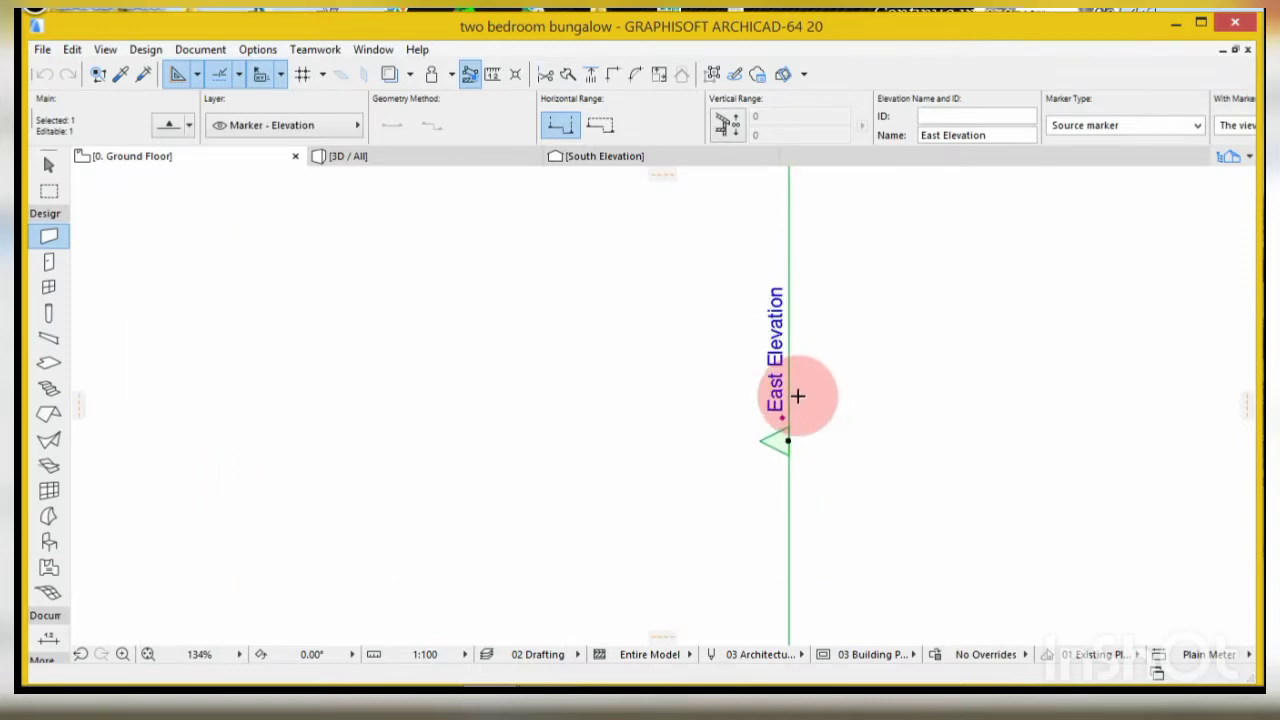
scroll(788, 437, "down", 1)
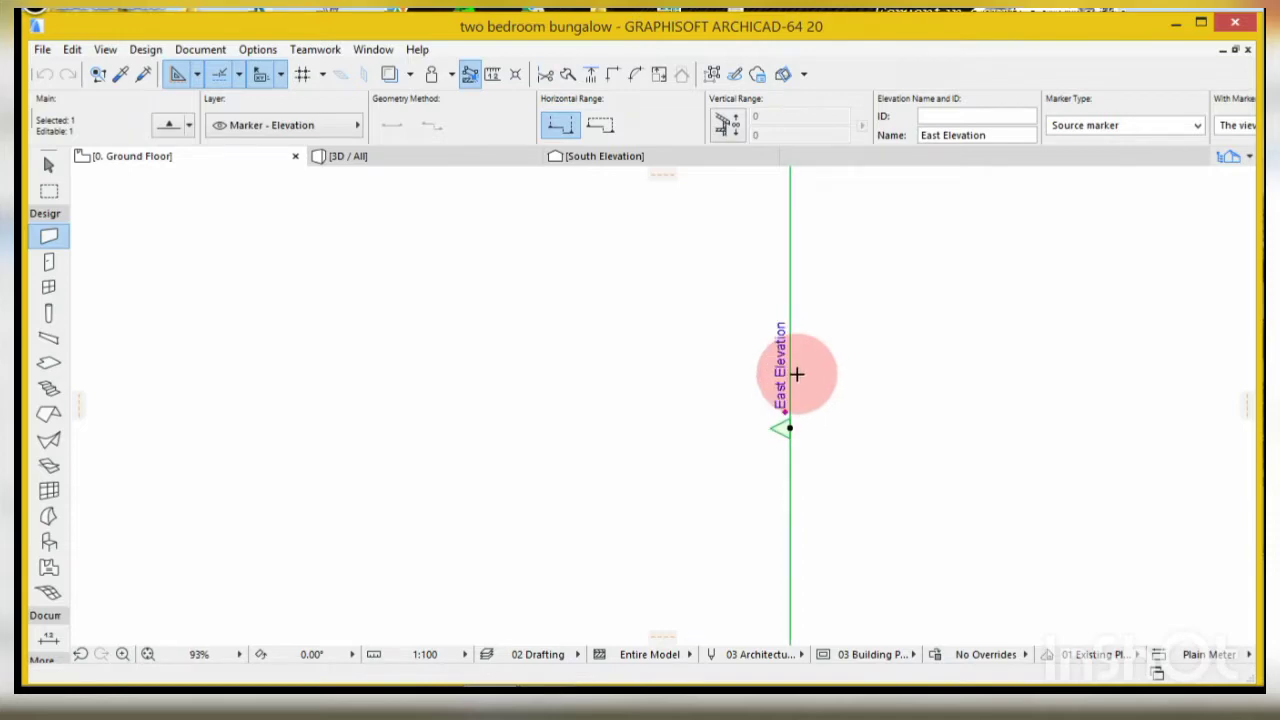
scroll(790, 385, "down", 4)
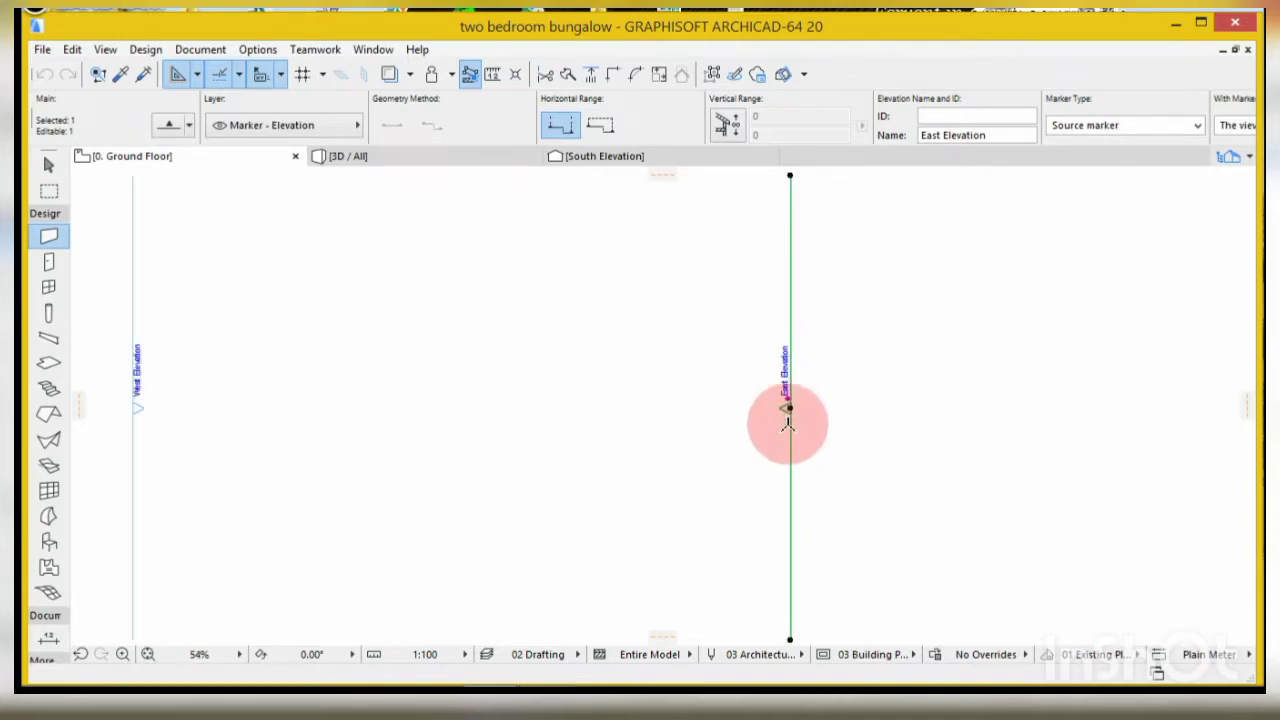
scroll(785, 395, "up", 9)
scroll(785, 385, "down", 3)
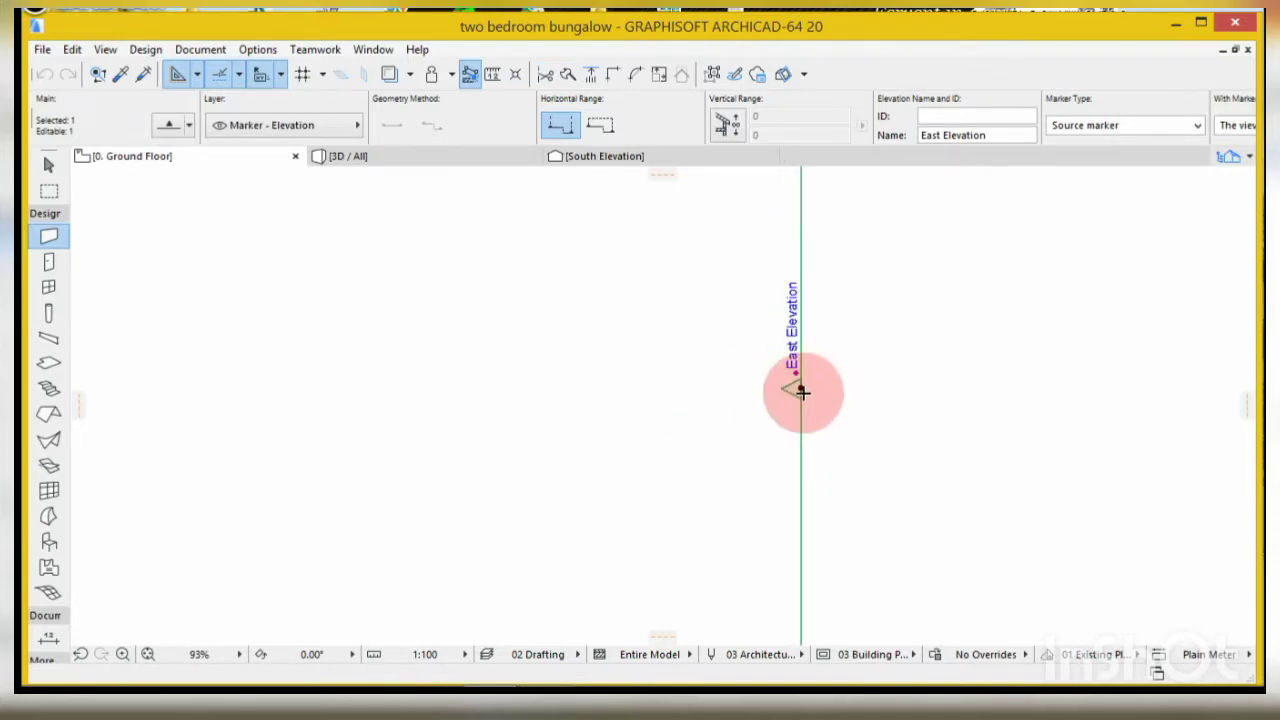
scroll(638, 382, "down", 3)
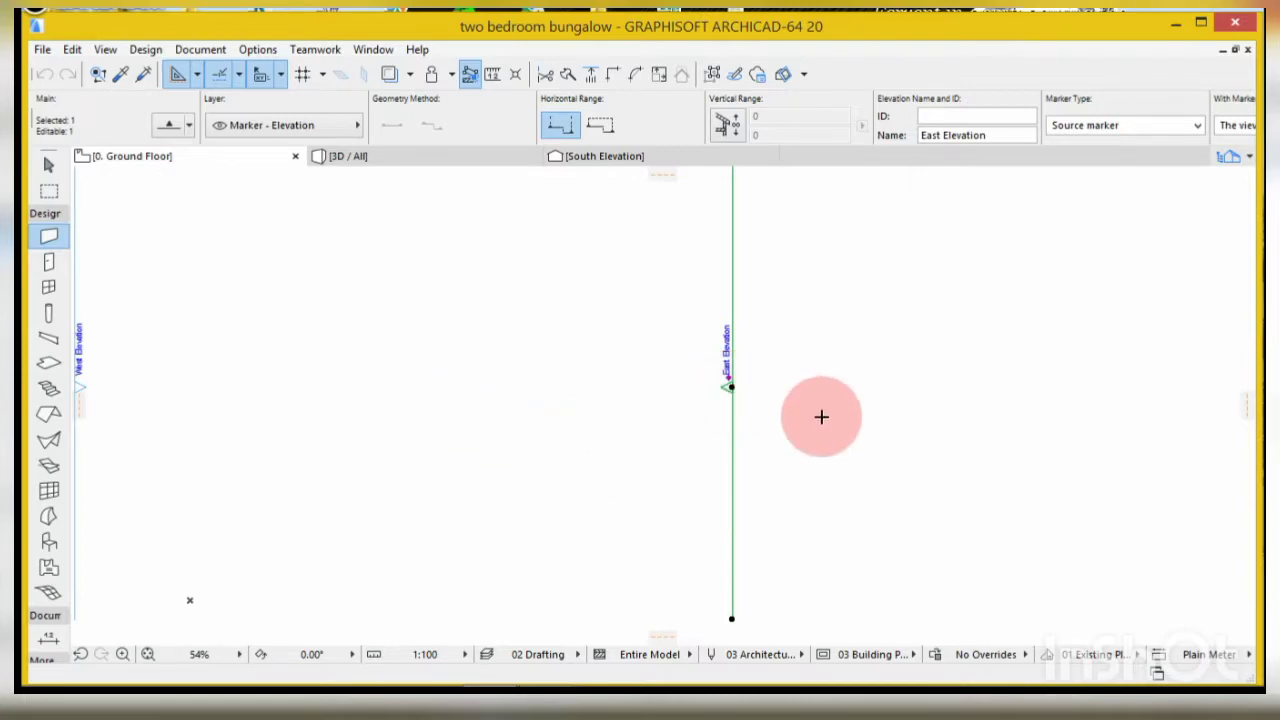
scroll(920, 460, "down", 1)
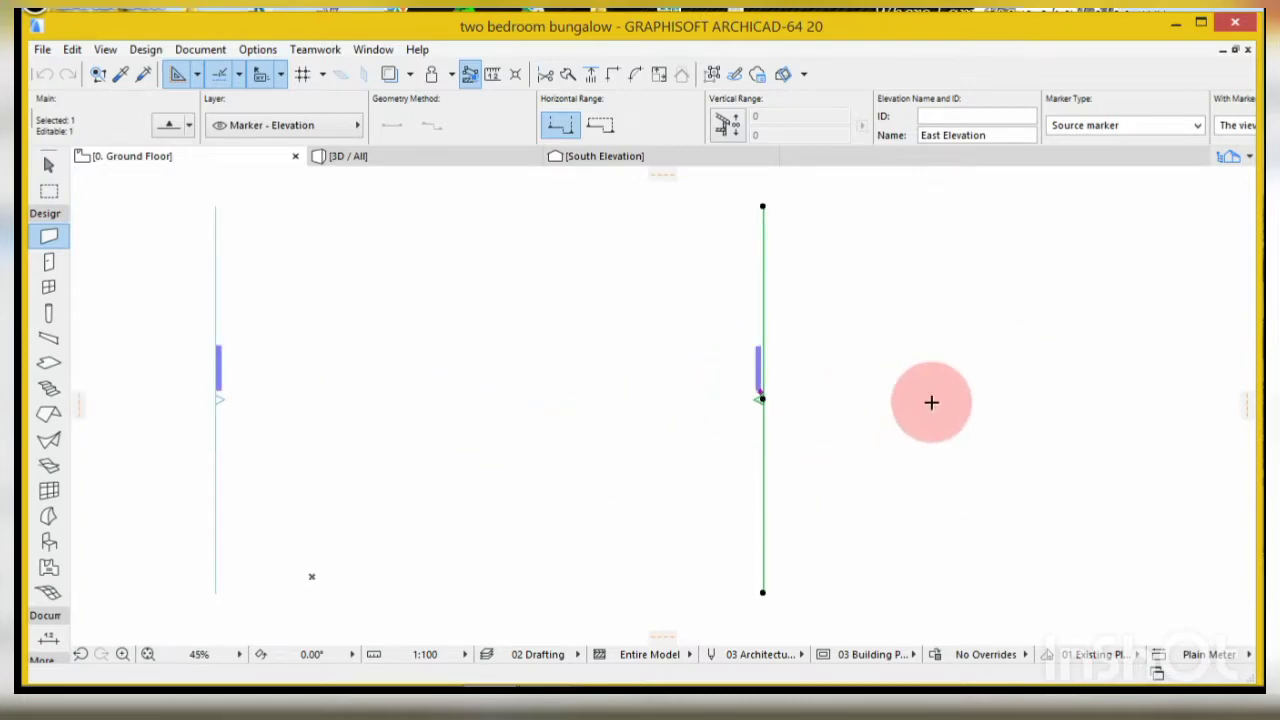
scroll(931, 400, "down", 1)
scroll(790, 415, "up", 2)
scroll(793, 347, "down", 3)
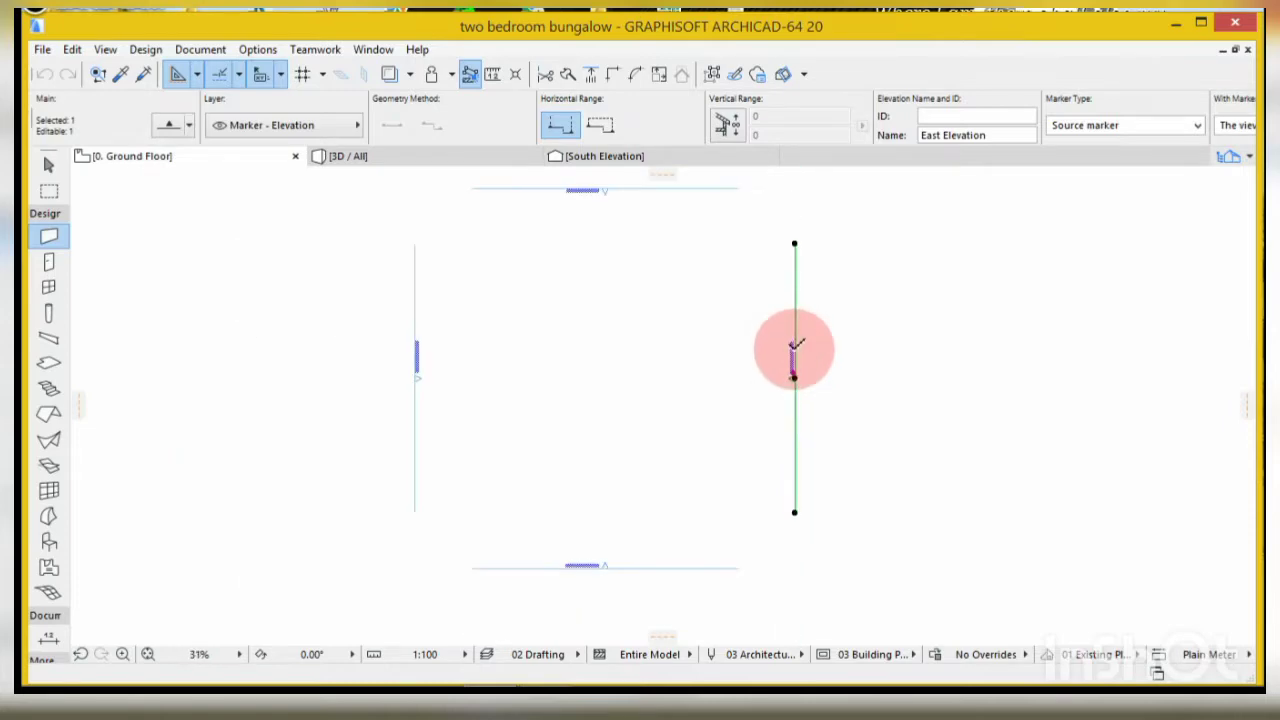
- Examine the North, South and West Elevation markers around the ground floor plan, returning to the East Elevation marker
scroll(600, 184, "up", 5)
scroll(600, 195, "up", 2)
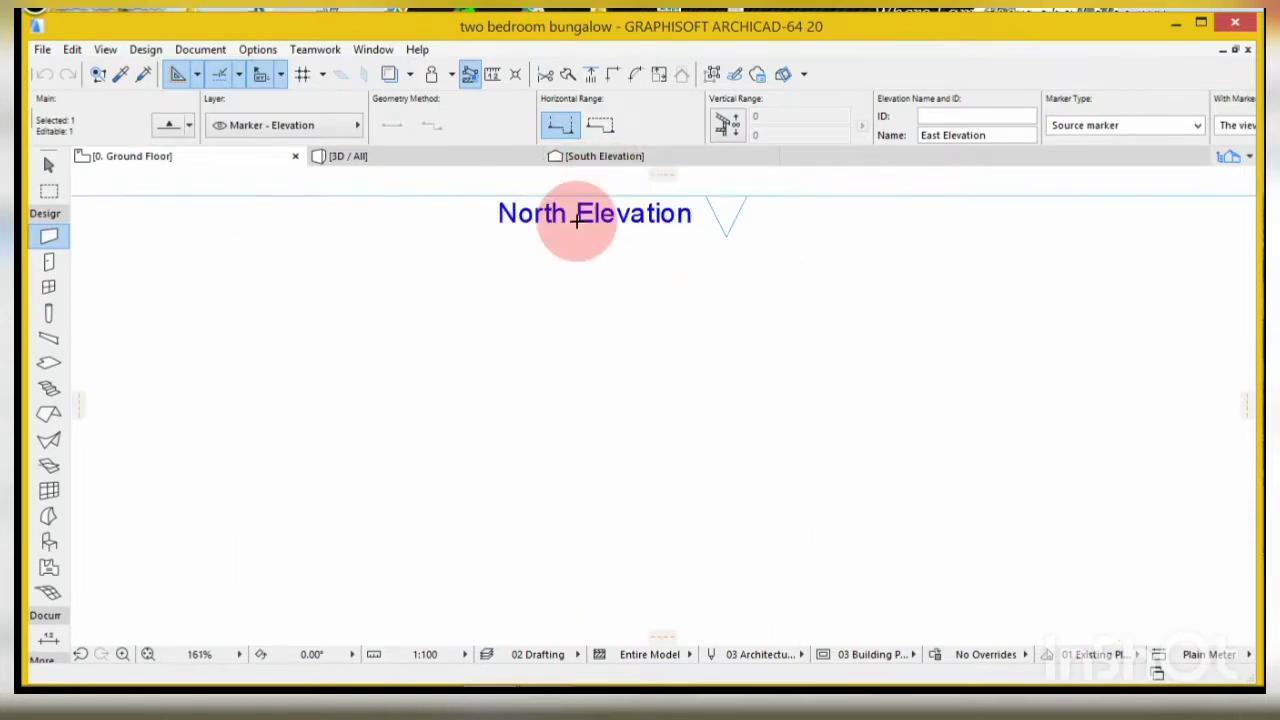
scroll(652, 230, "down", 1)
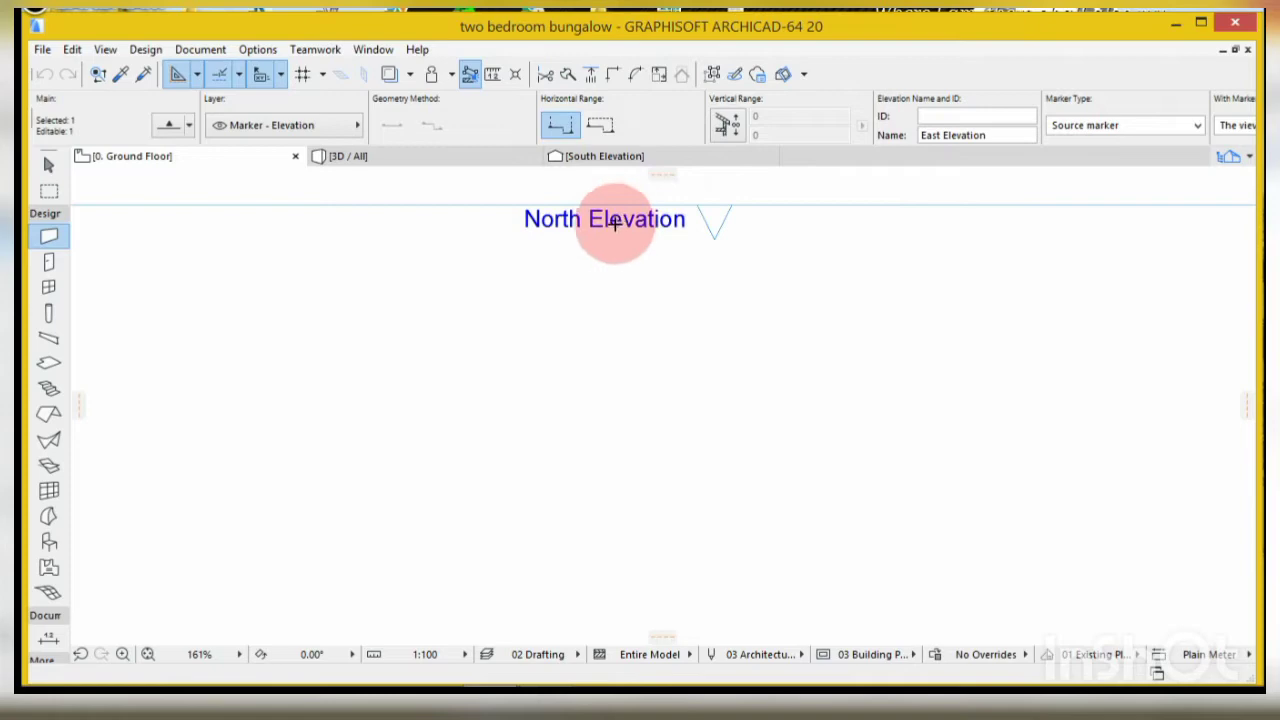
scroll(700, 235, "down", 5)
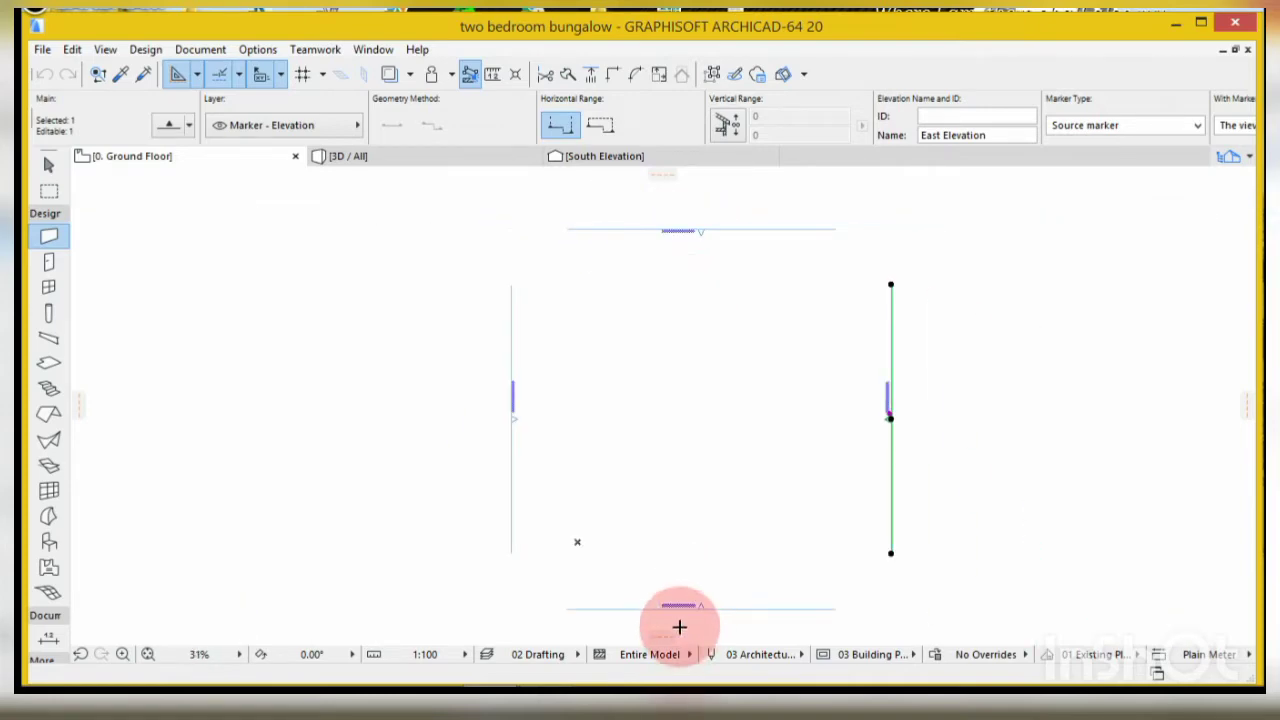
scroll(678, 612, "up", 5)
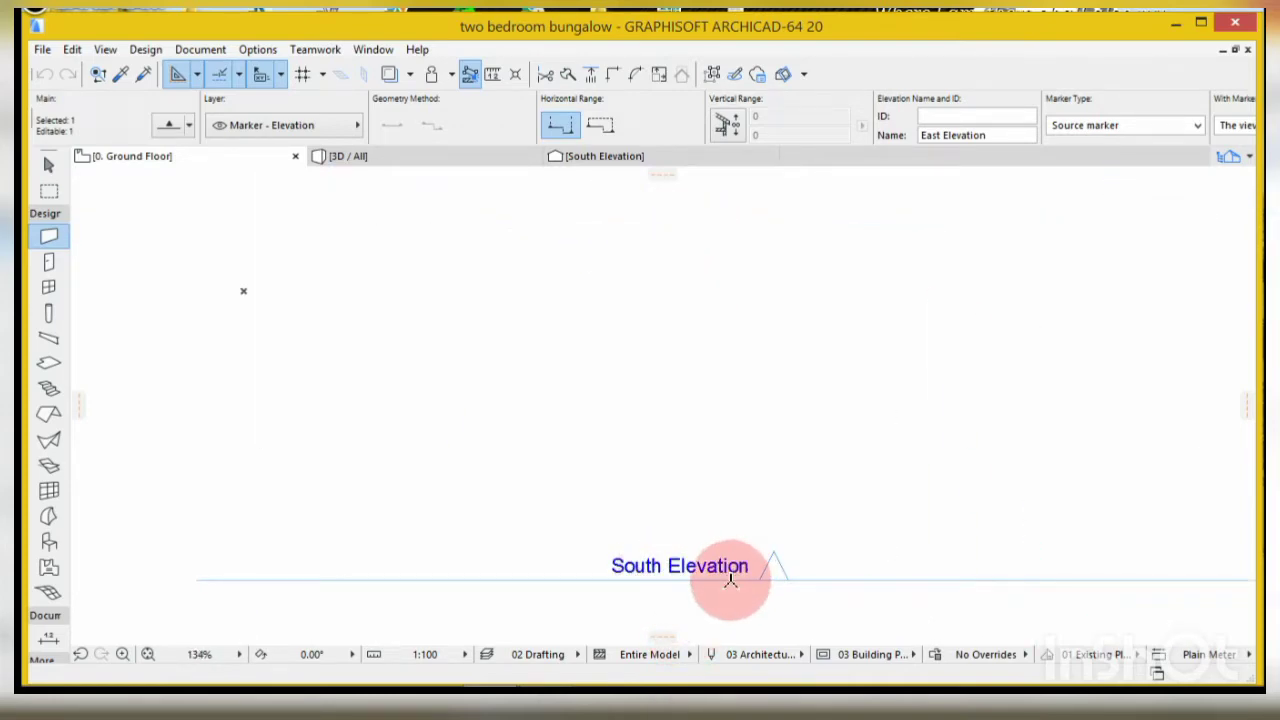
scroll(729, 563, "down", 3)
scroll(500, 314, "up", 2)
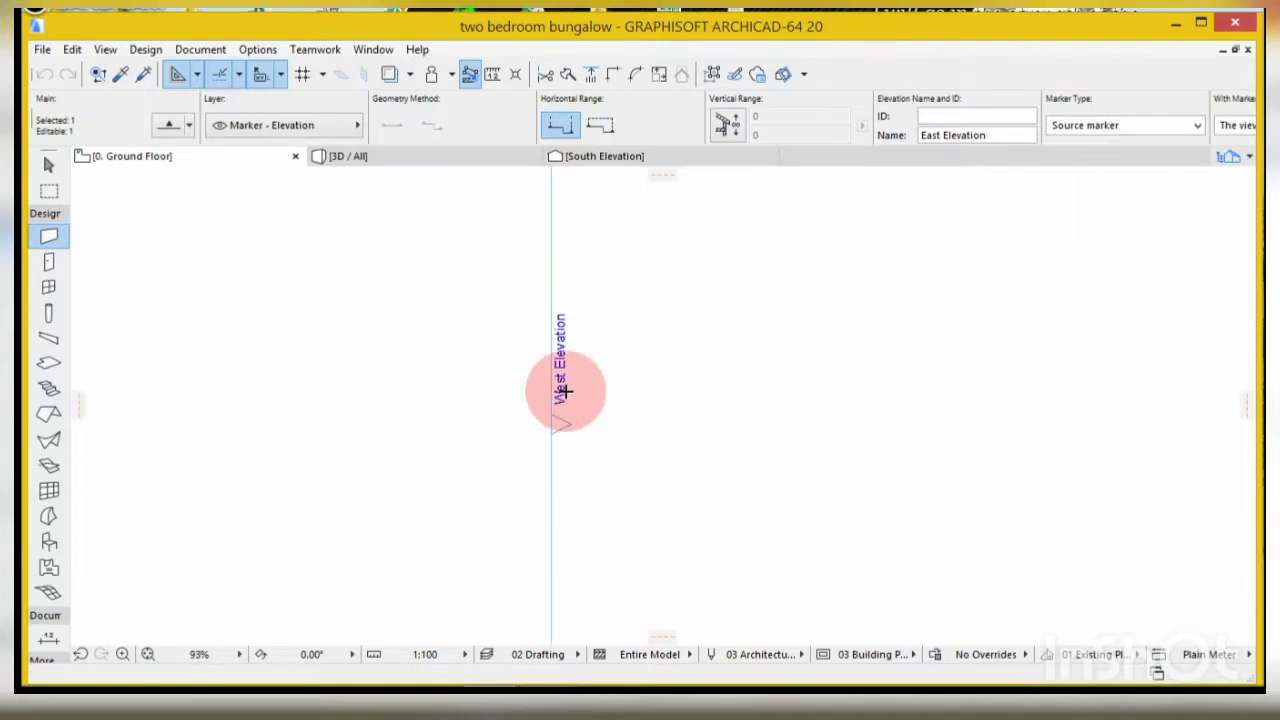
scroll(557, 380, "down", 5)
scroll(828, 394, "up", 7)
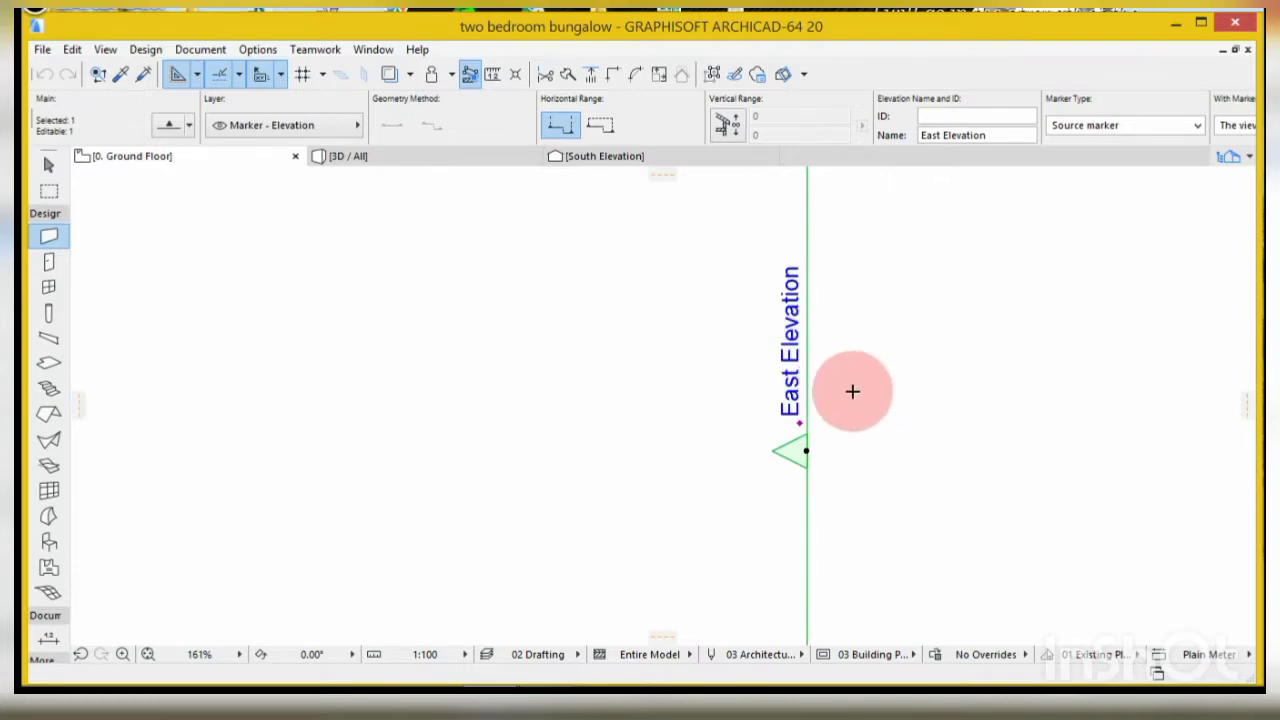
- Move the East Elevation marker horizontally outward by about 9350 mm with the Drag command and deselect it
scroll(840, 345, "down", 6)
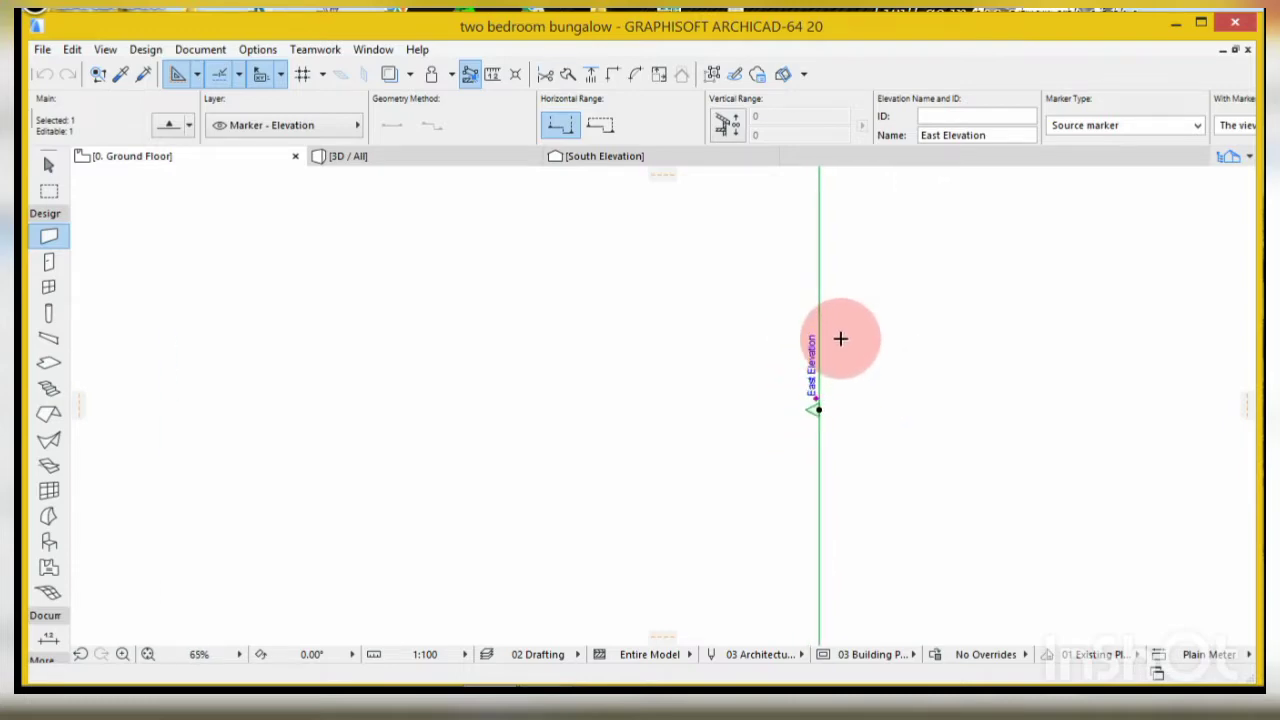
scroll(848, 374, "up", 3)
right_click(853, 403)
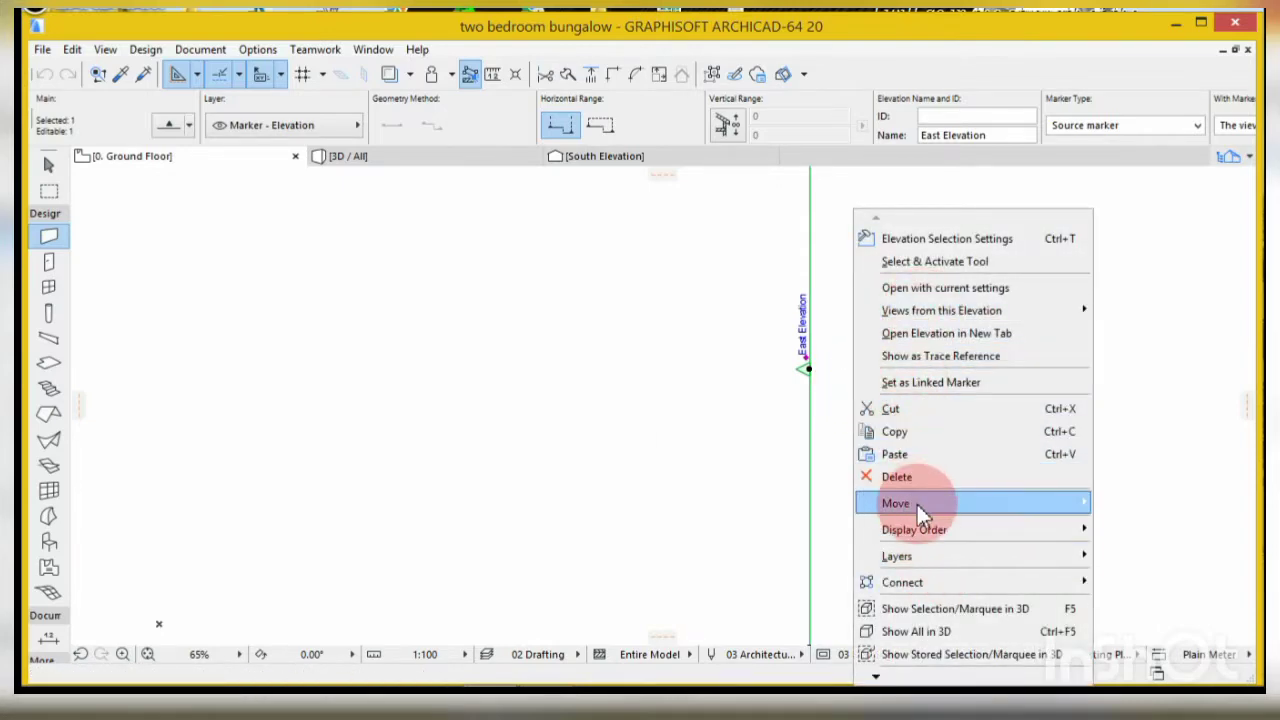
mouse_move(917, 504)
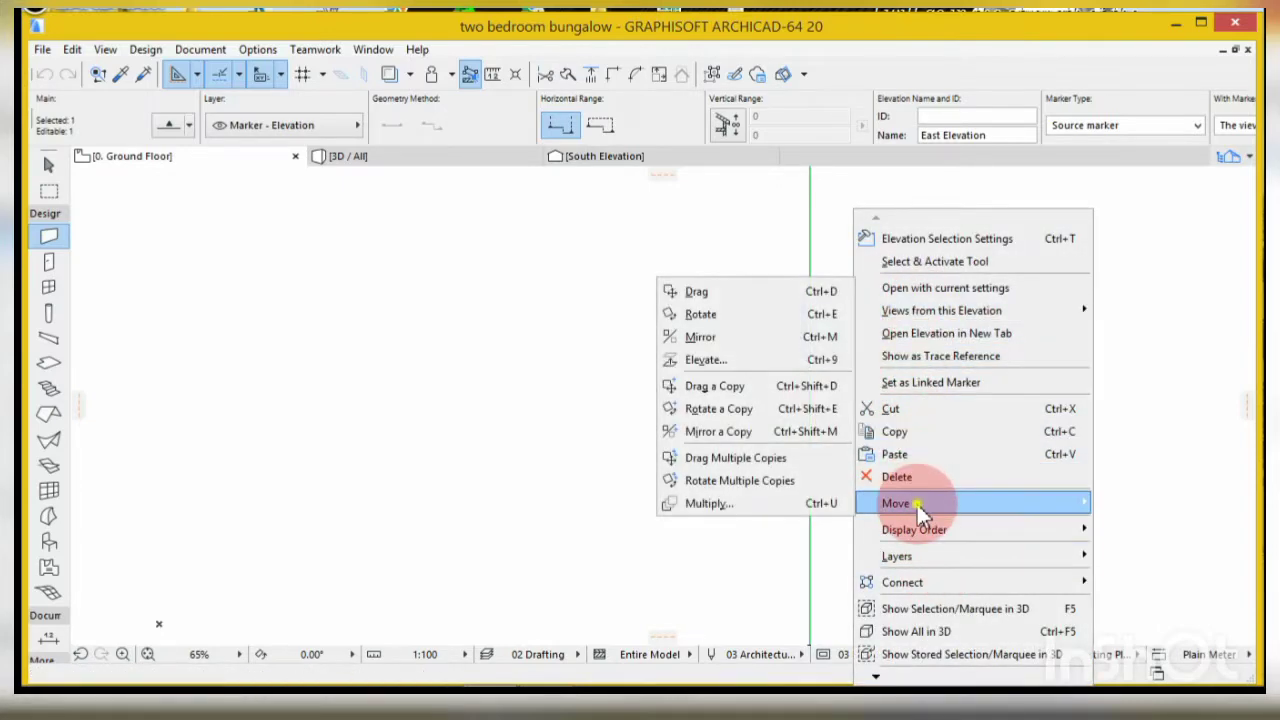
left_click(750, 297)
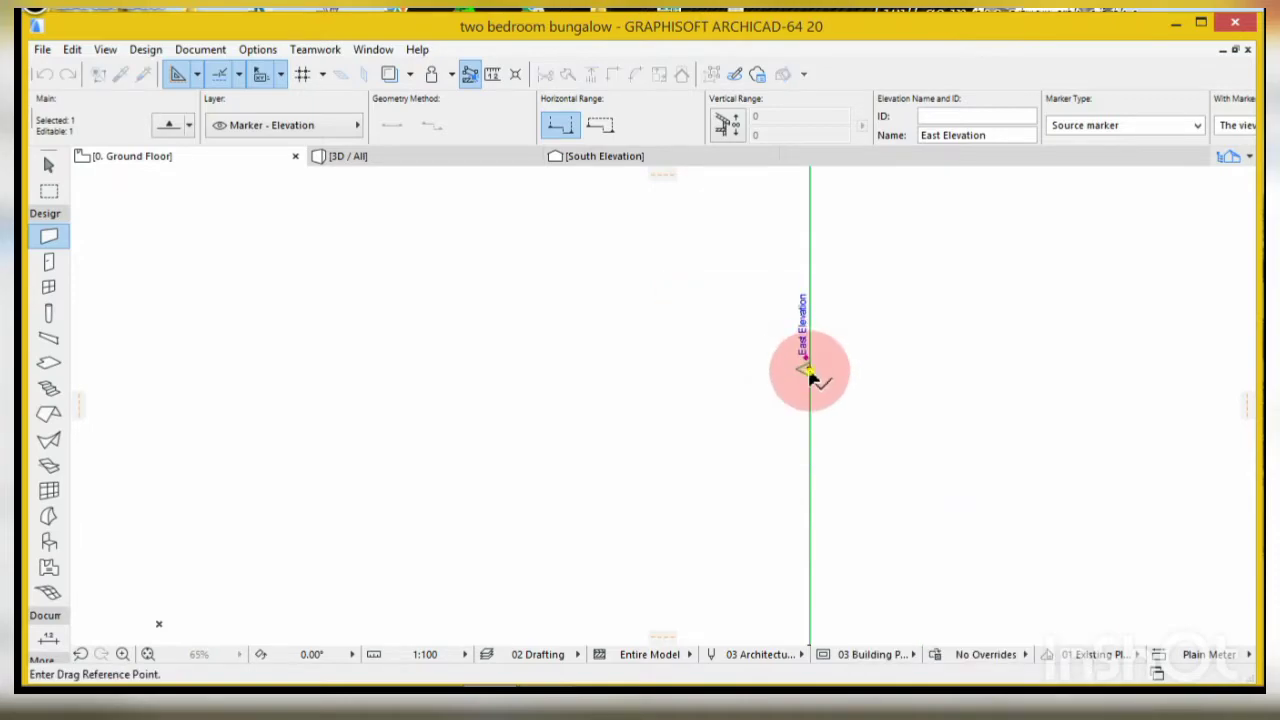
left_click(809, 370)
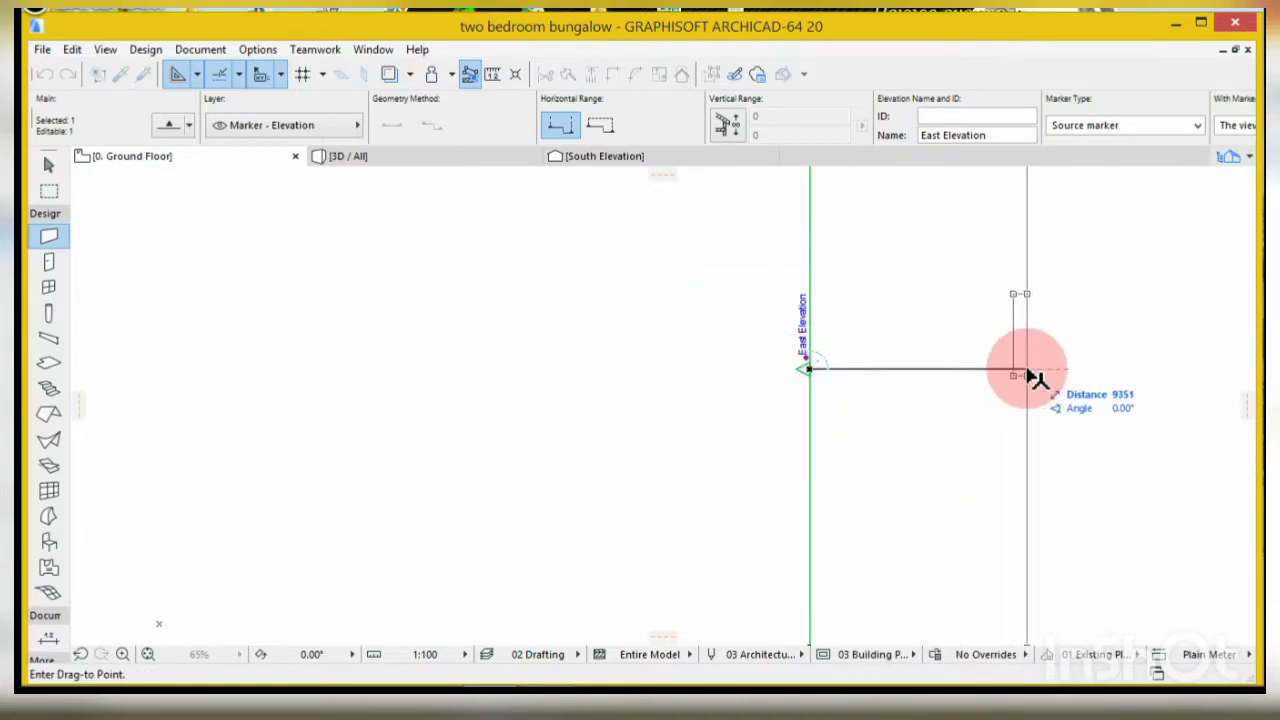
left_click(1026, 370)
scroll(839, 320, "down", 5)
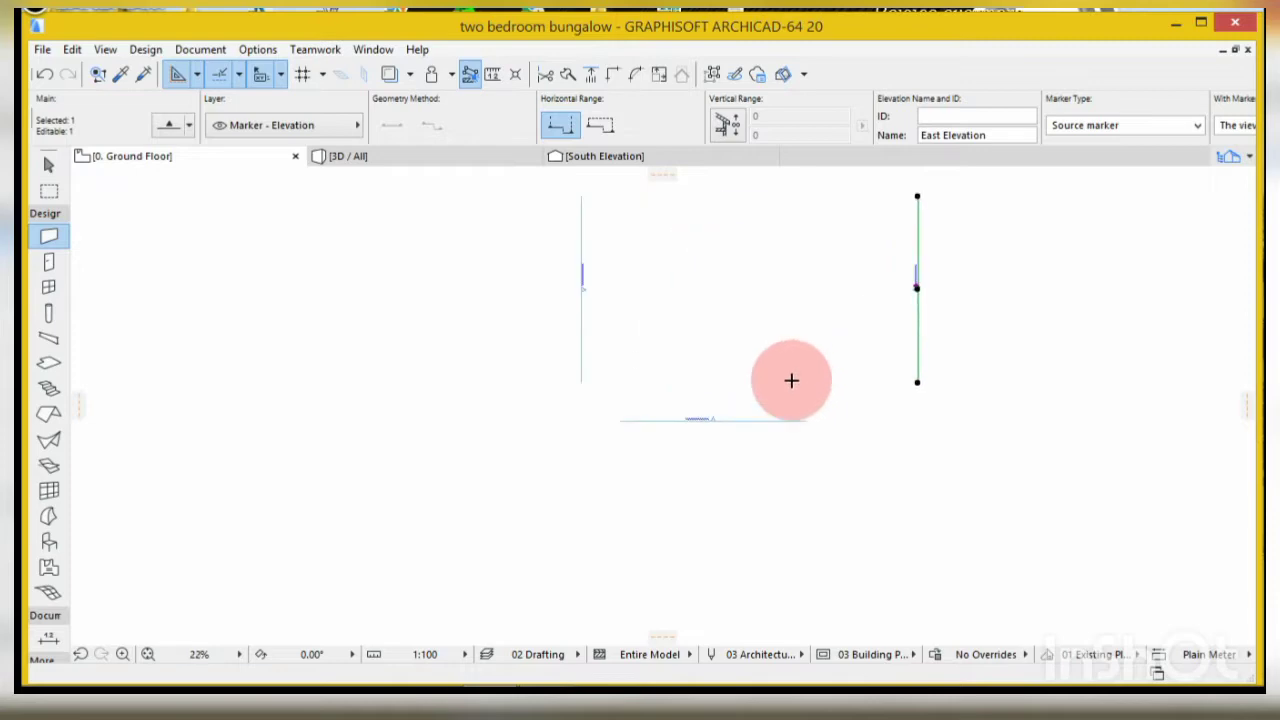
key("Escape")
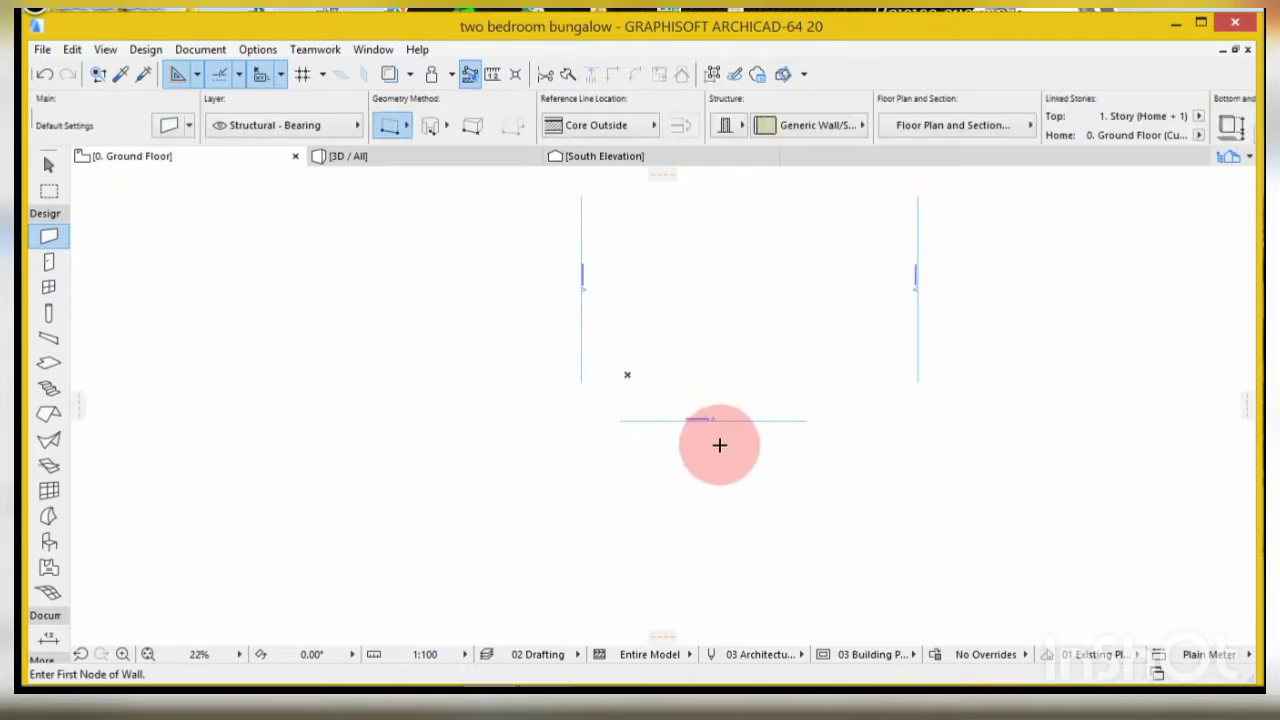
- Move the South Elevation marker straight down, away from the plan centre, with the Drag command and deselect it
scroll(718, 423, "up", 6)
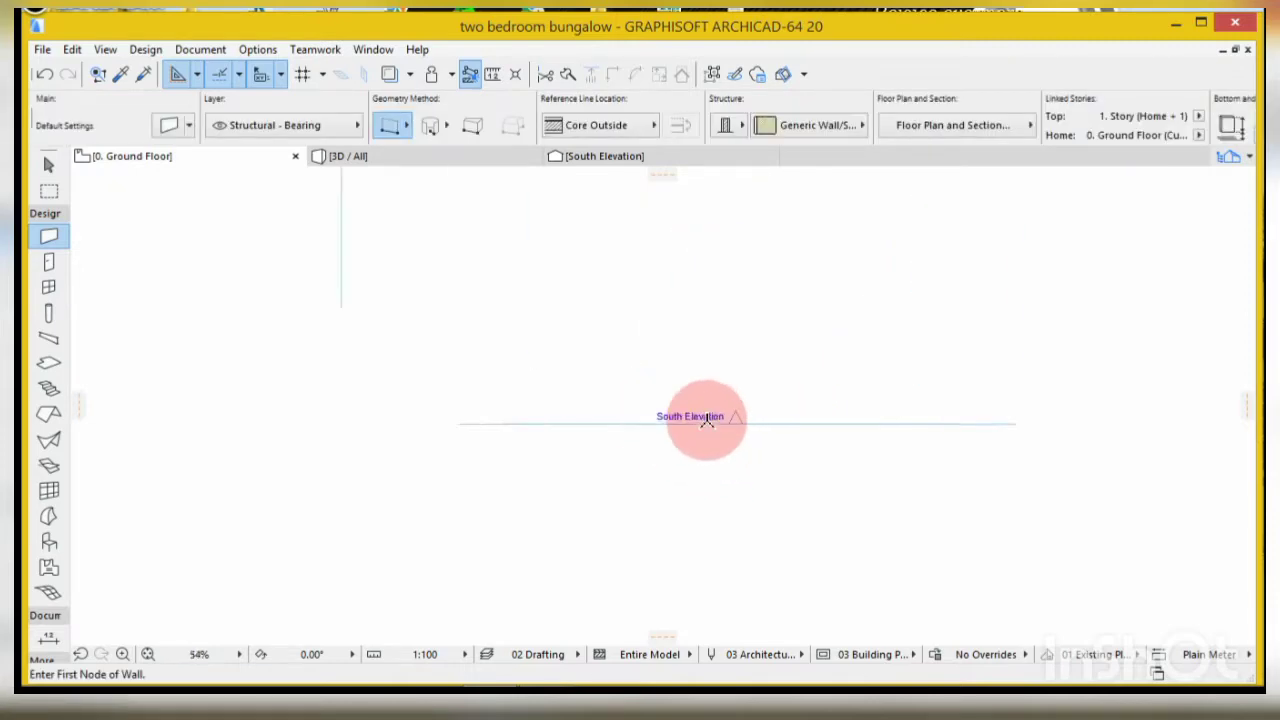
left_click(49, 166)
left_click(774, 427)
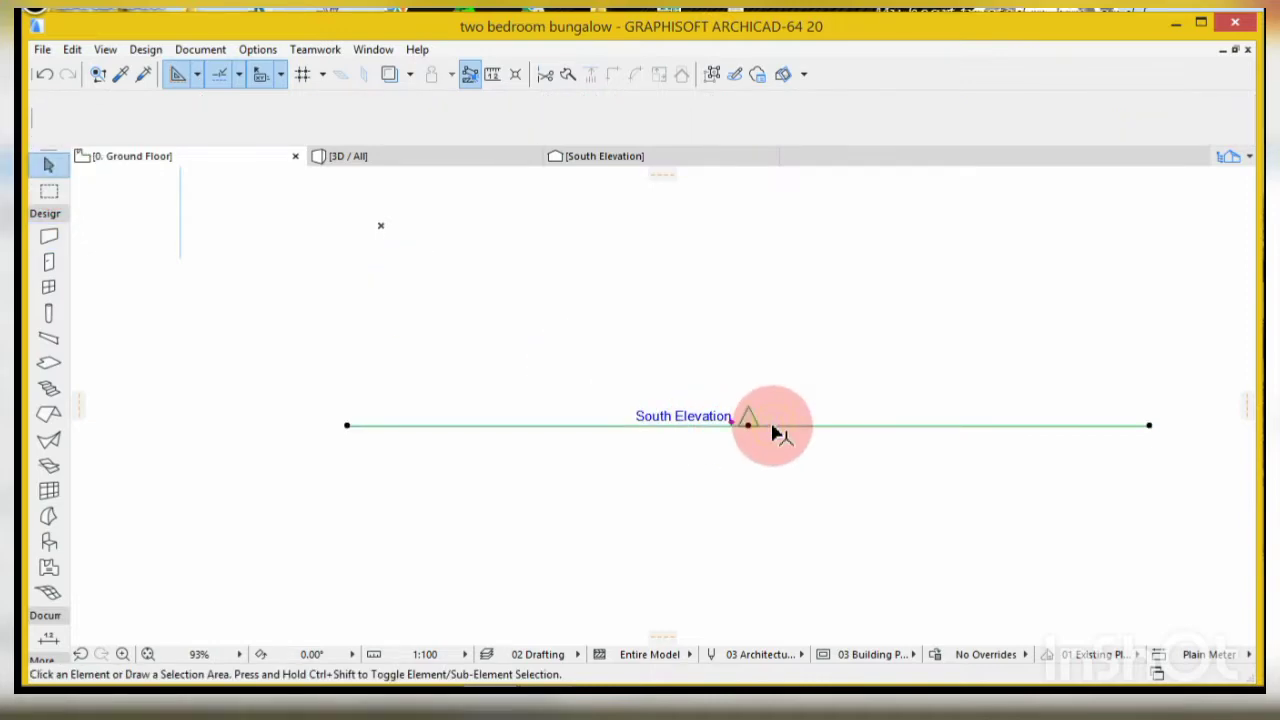
scroll(700, 380, "down", 3)
scroll(714, 389, "up", 2)
scroll(640, 412, "down", 2)
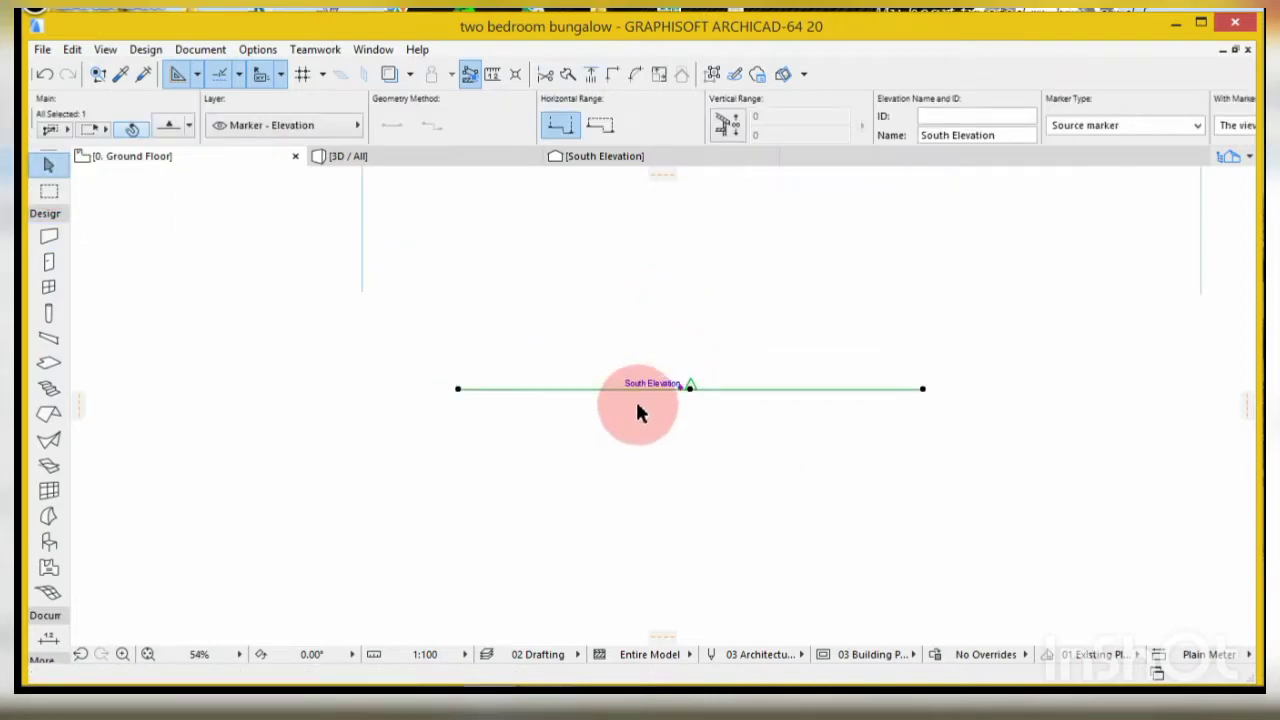
right_click(694, 368)
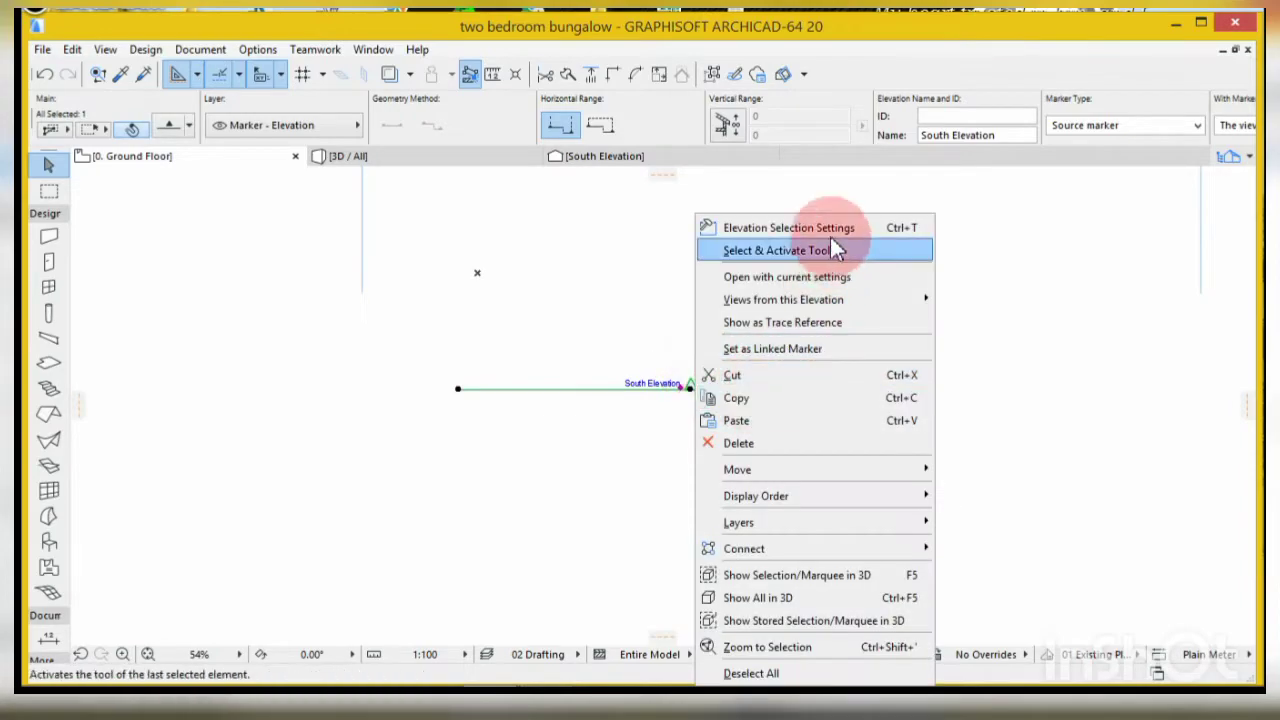
mouse_move(790, 470)
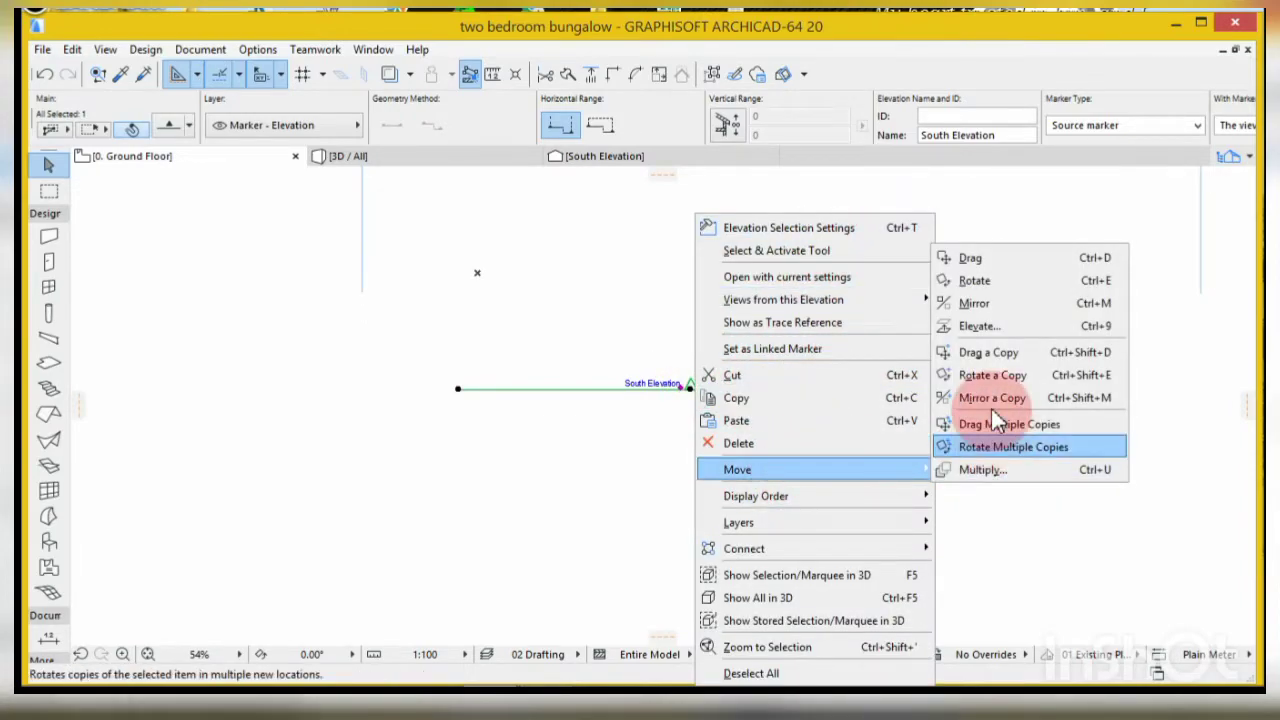
left_click(999, 259)
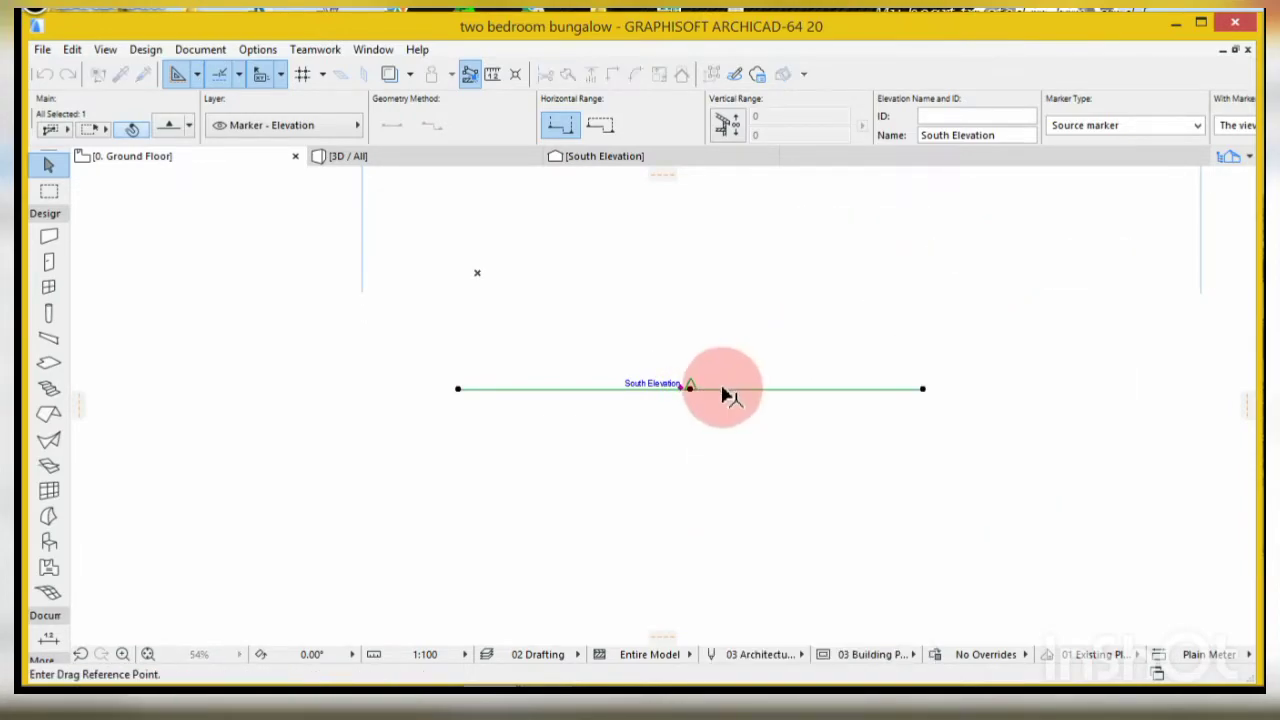
left_click(690, 388)
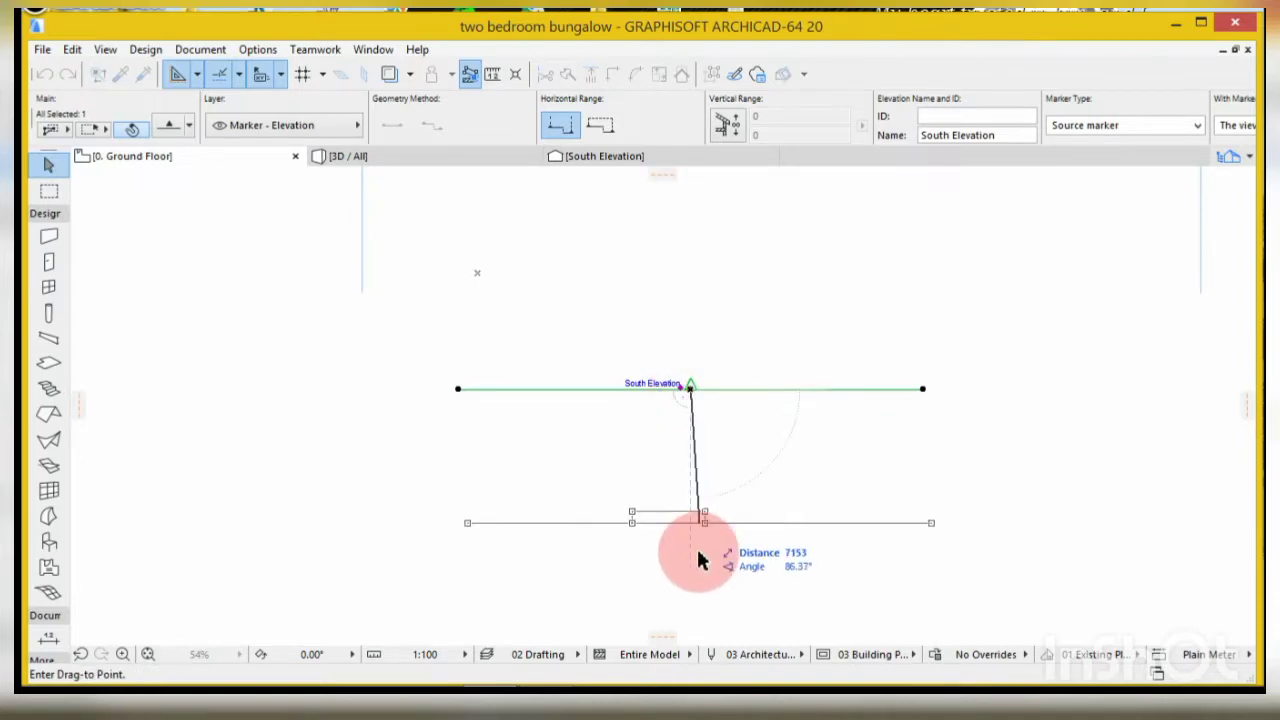
left_click(692, 577)
scroll(668, 550, "down", 3)
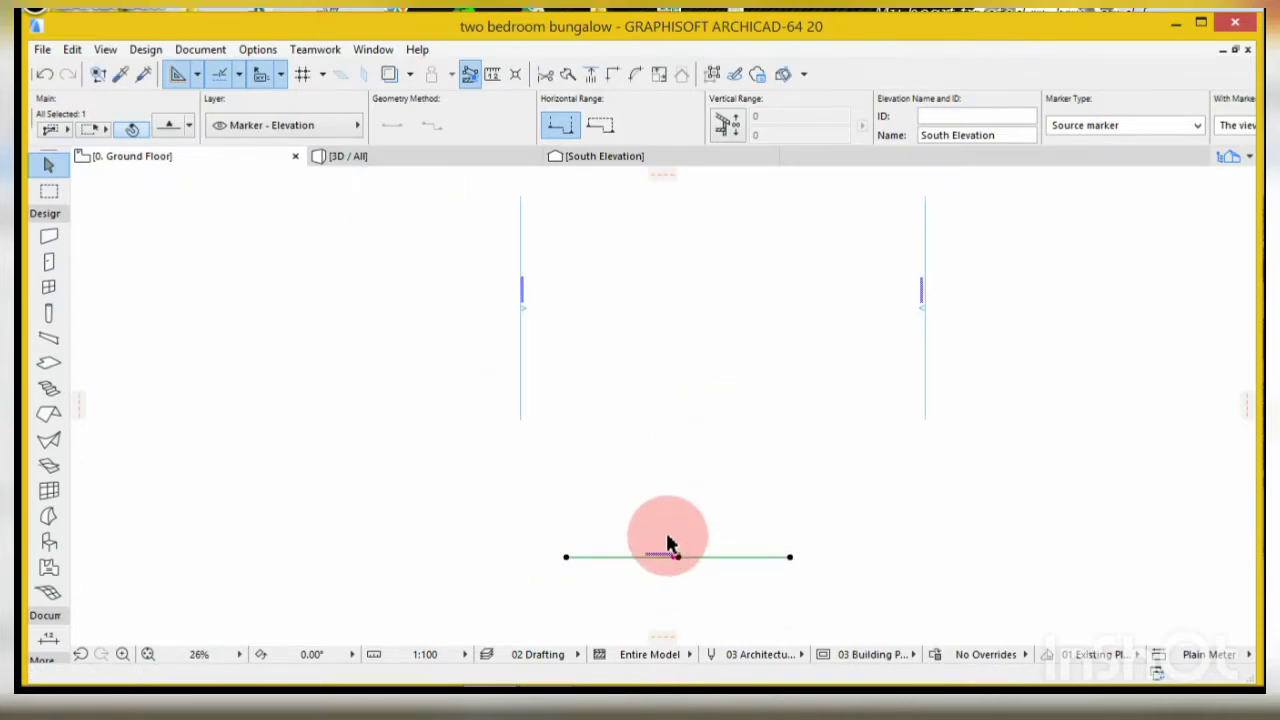
left_click(533, 325)
- Select the West Elevation marker on the ground floor plan
scroll(537, 466, "down", 3)
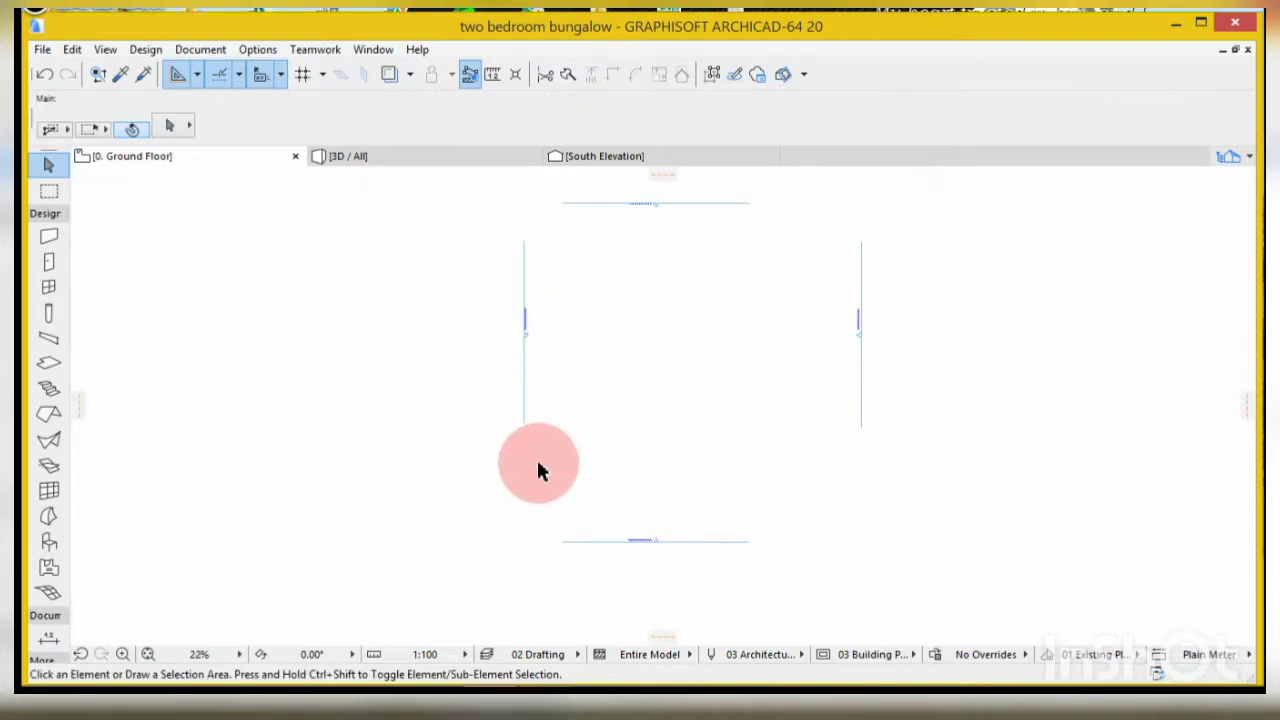
scroll(600, 423, "up", 2)
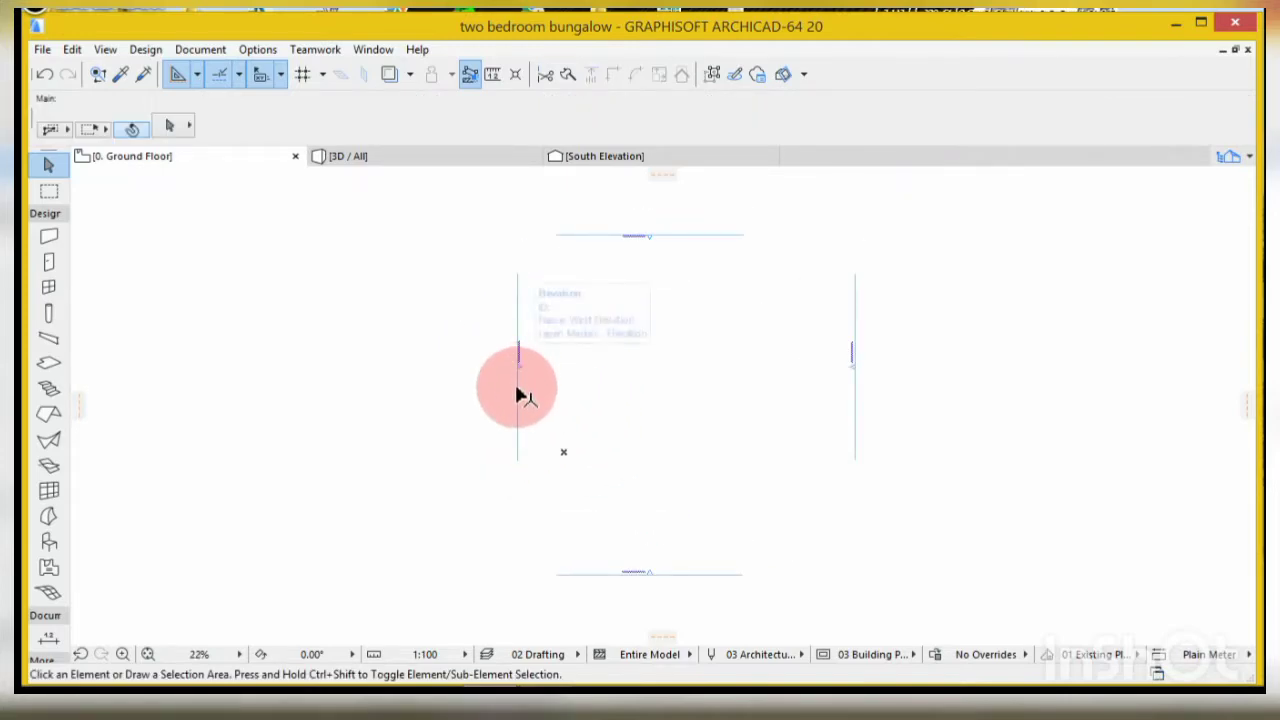
scroll(517, 360, "up", 4)
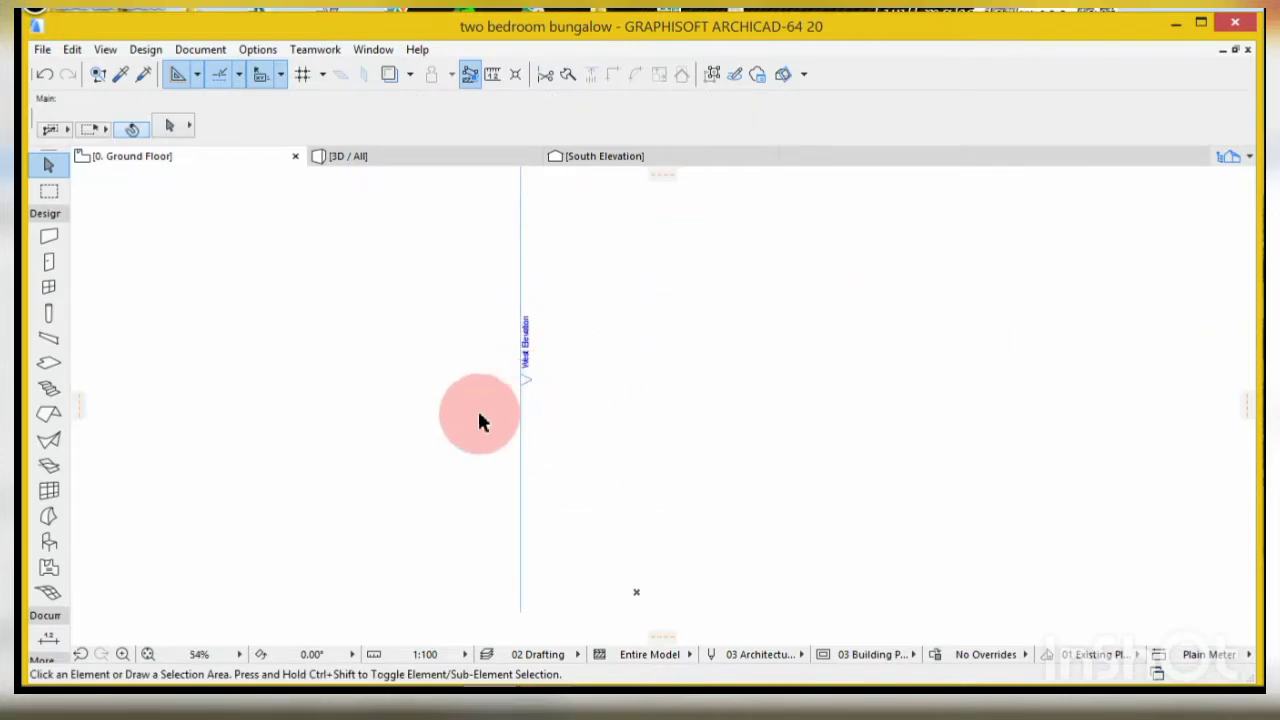
scroll(516, 416, "up", 1)
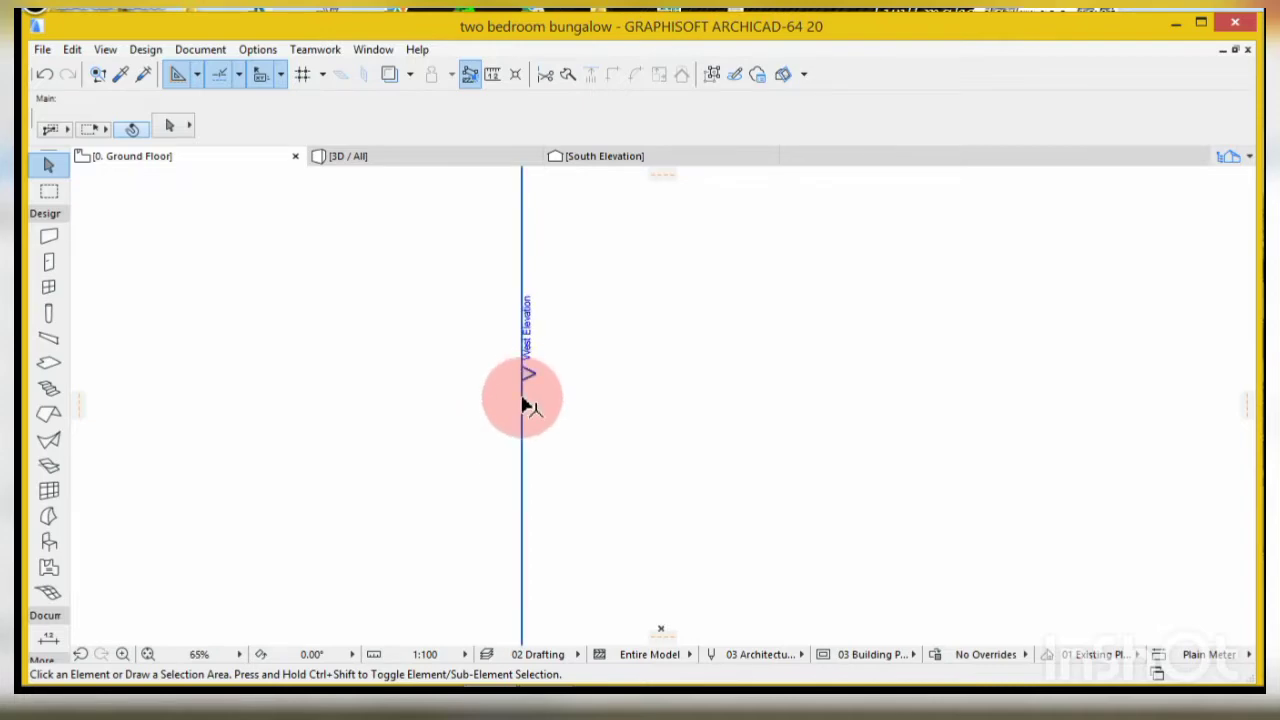
left_click(527, 403)
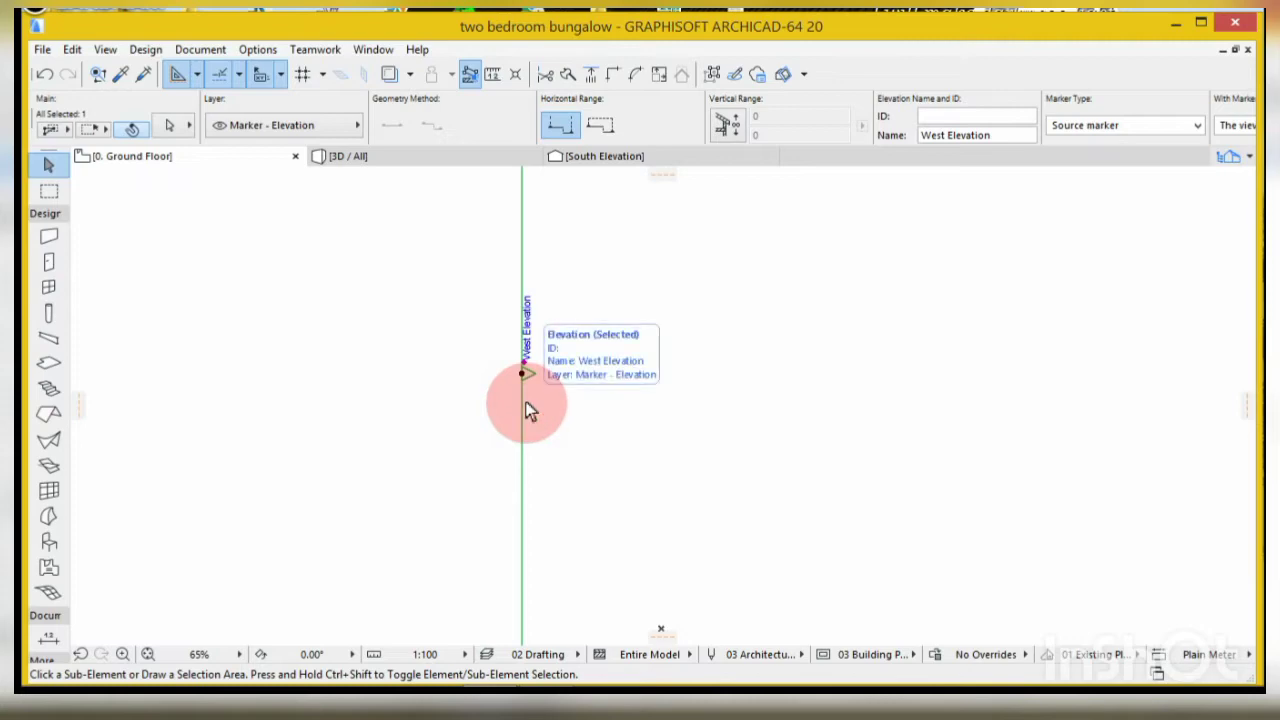
- Try to place a copy of the West Elevation marker further west and undo it
left_click(525, 375, "ctrl")
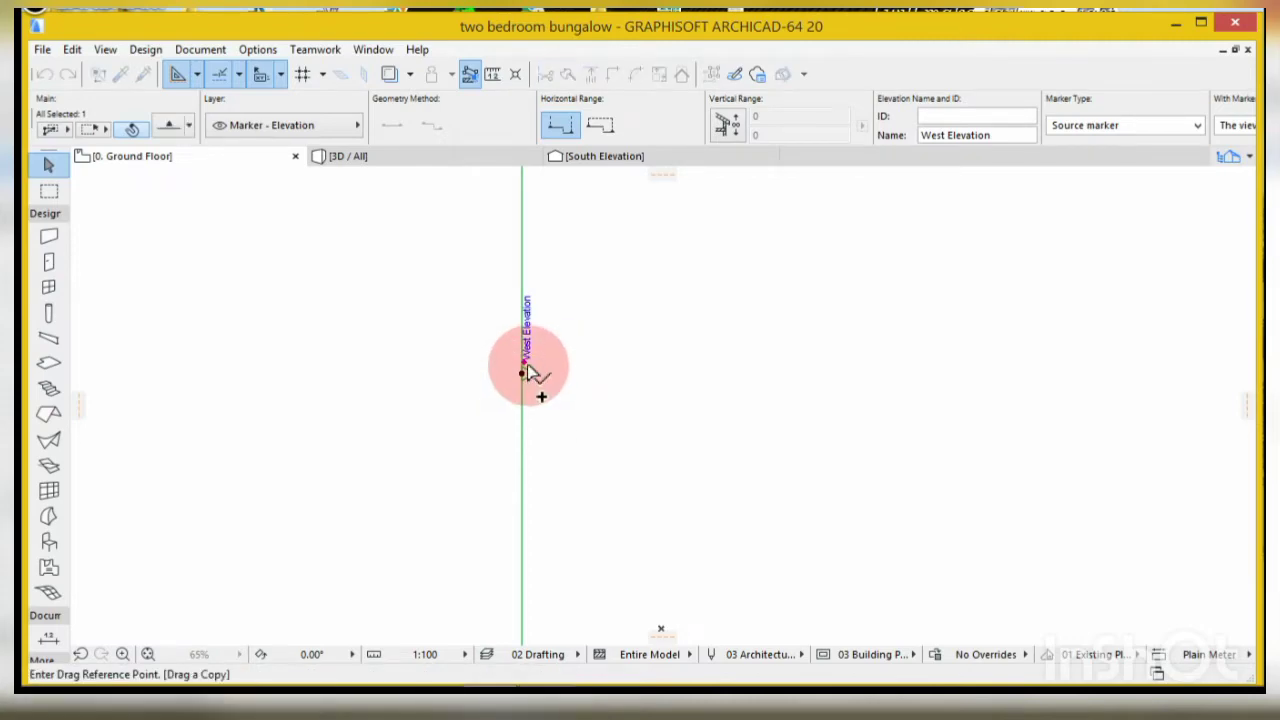
left_click(524, 375)
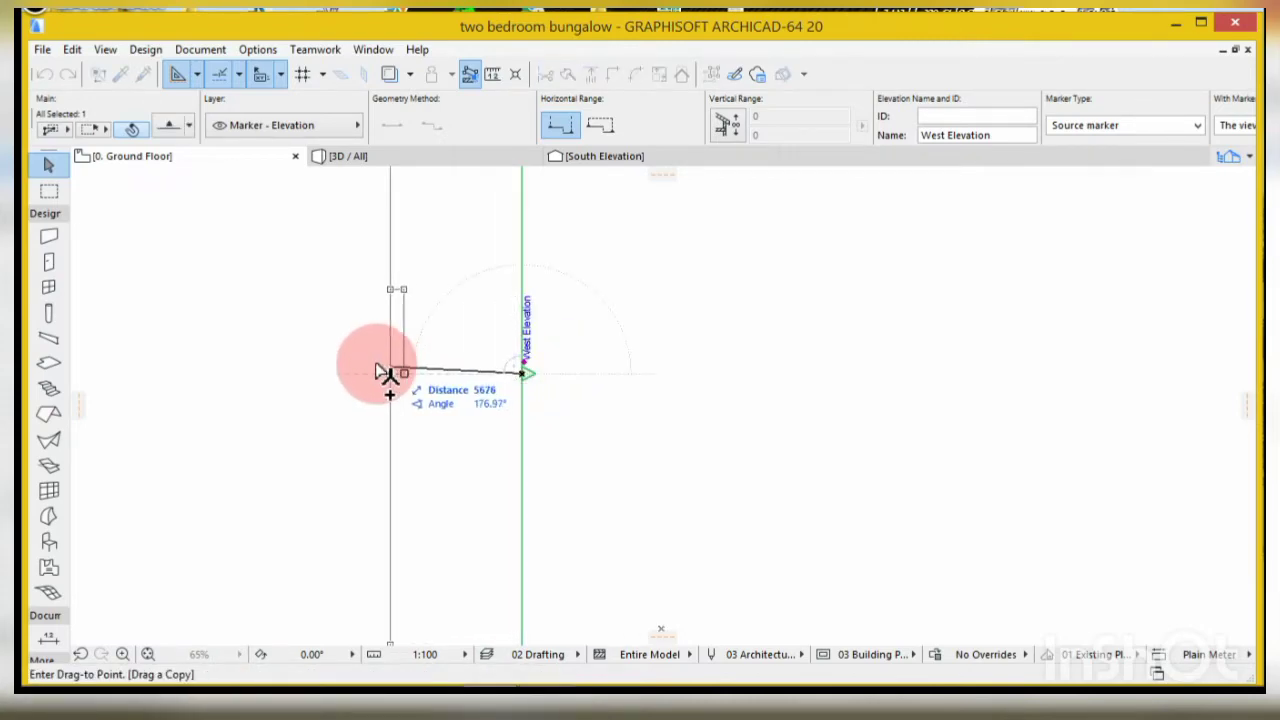
left_click(344, 375)
scroll(457, 484, "down", 3)
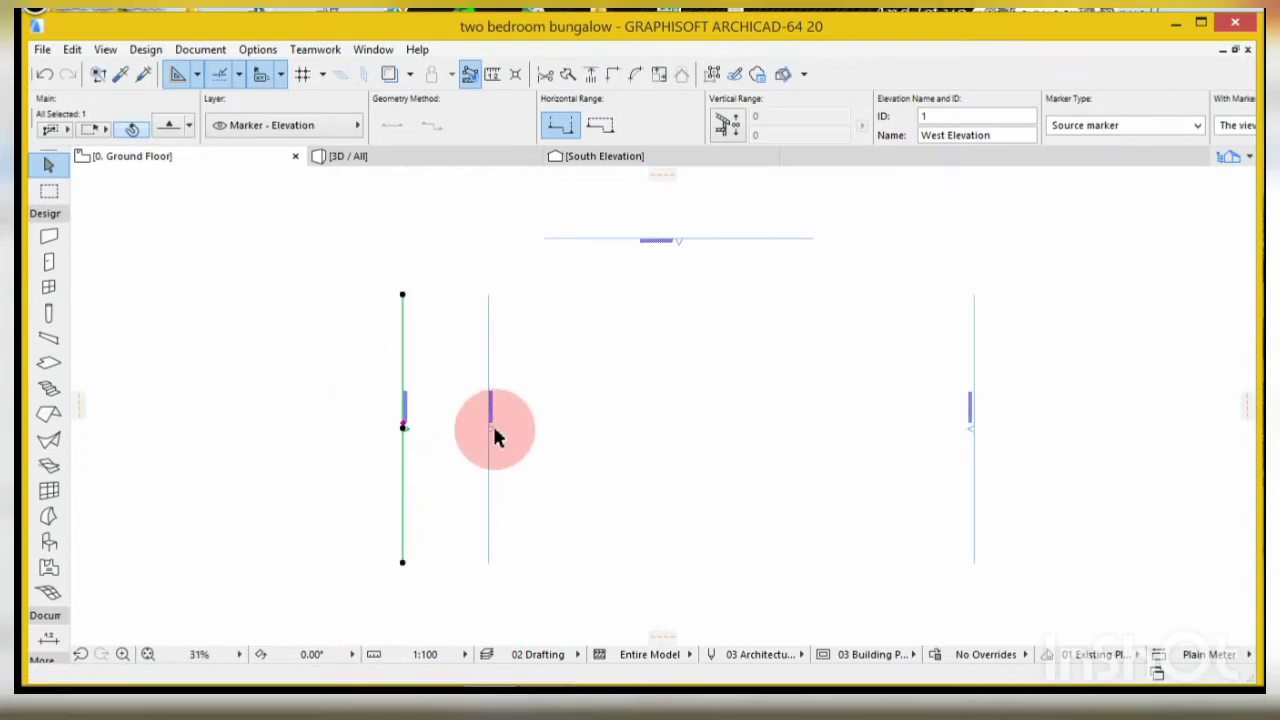
scroll(447, 425, "up", 5)
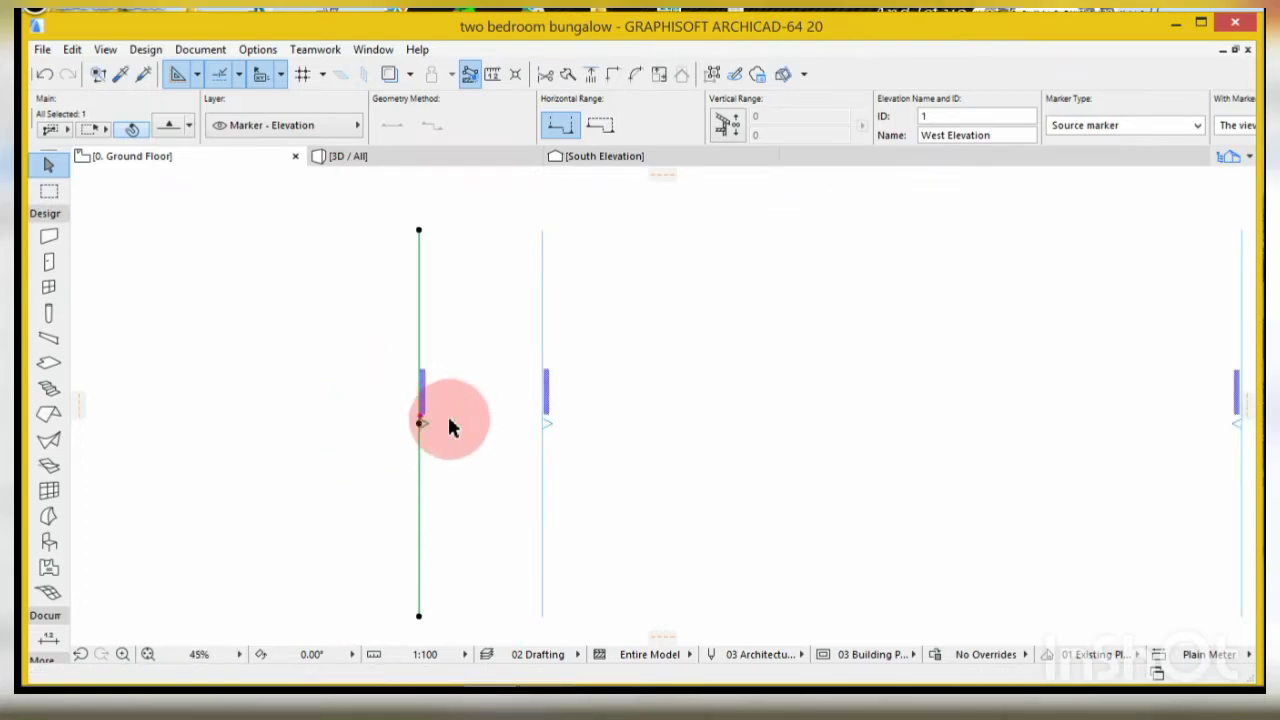
scroll(424, 384, "down", 2)
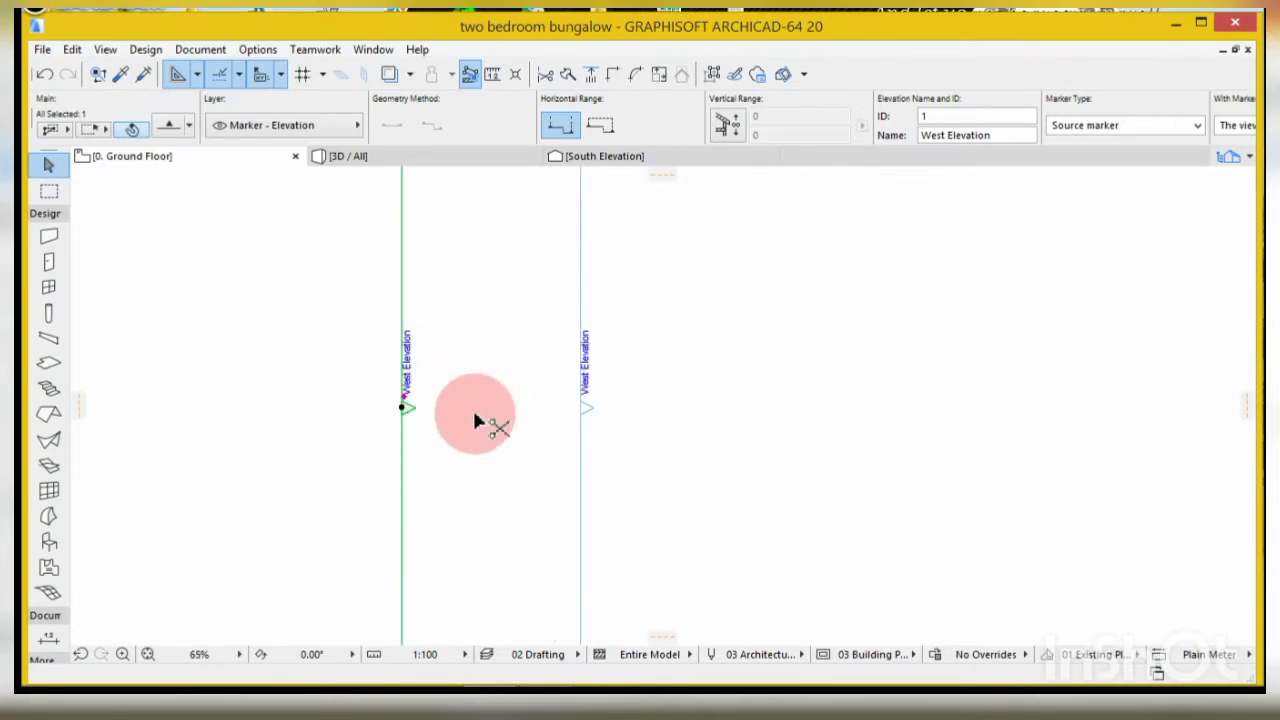
key("ctrl+z")
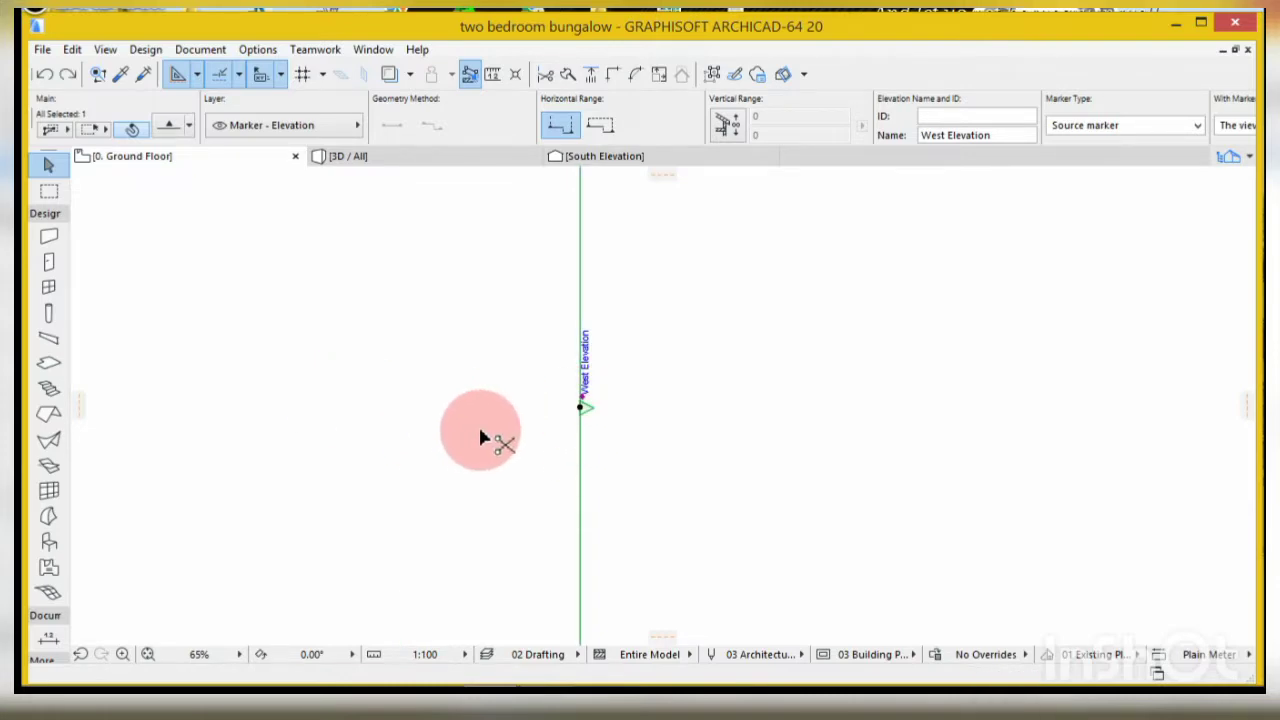
- Move the West Elevation marker itself horizontally outward to the west with the Drag command
key("ctrl+d")
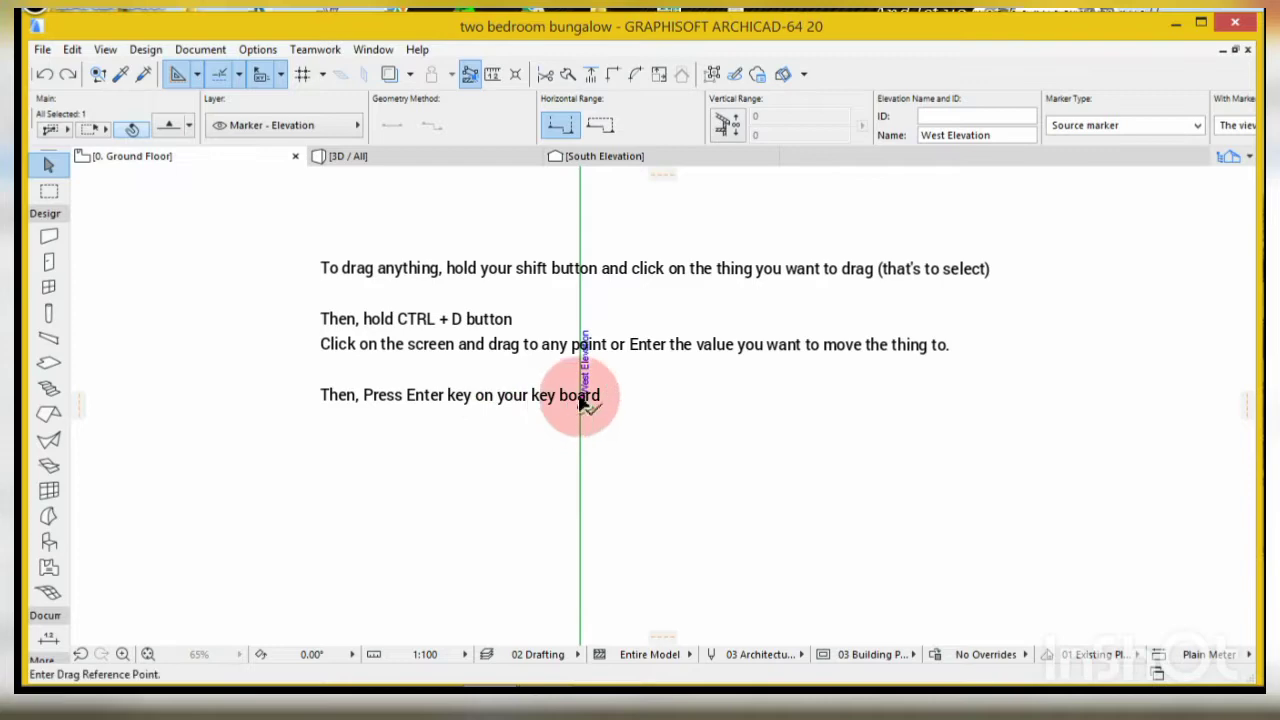
left_click(582, 403)
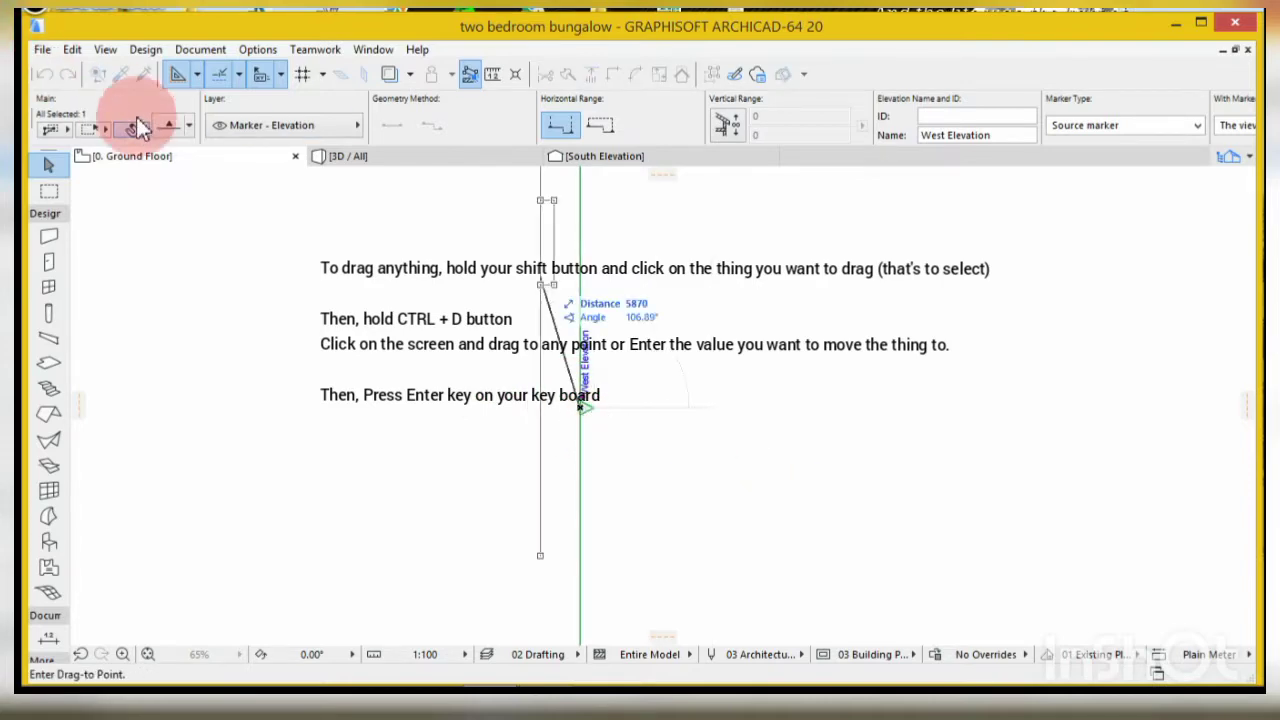
left_click(358, 413)
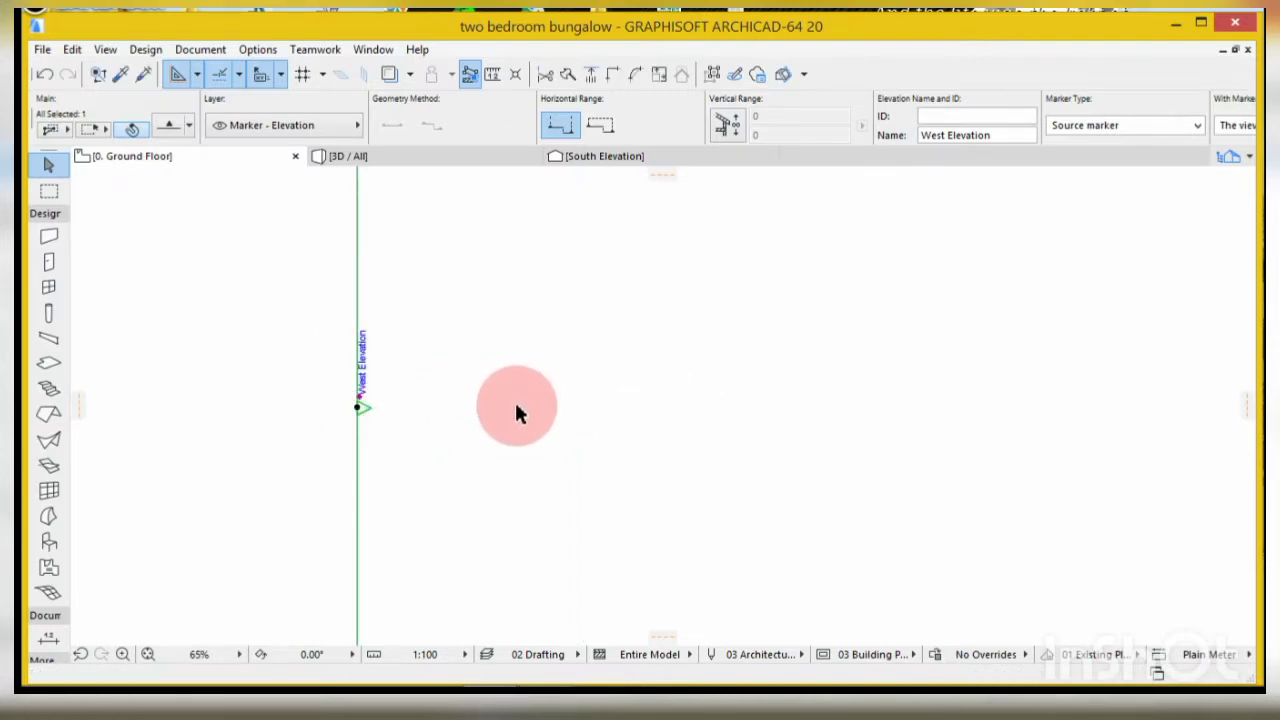
- Check the move commands offered for the West Elevation marker and clear its selection
right_click(358, 408)
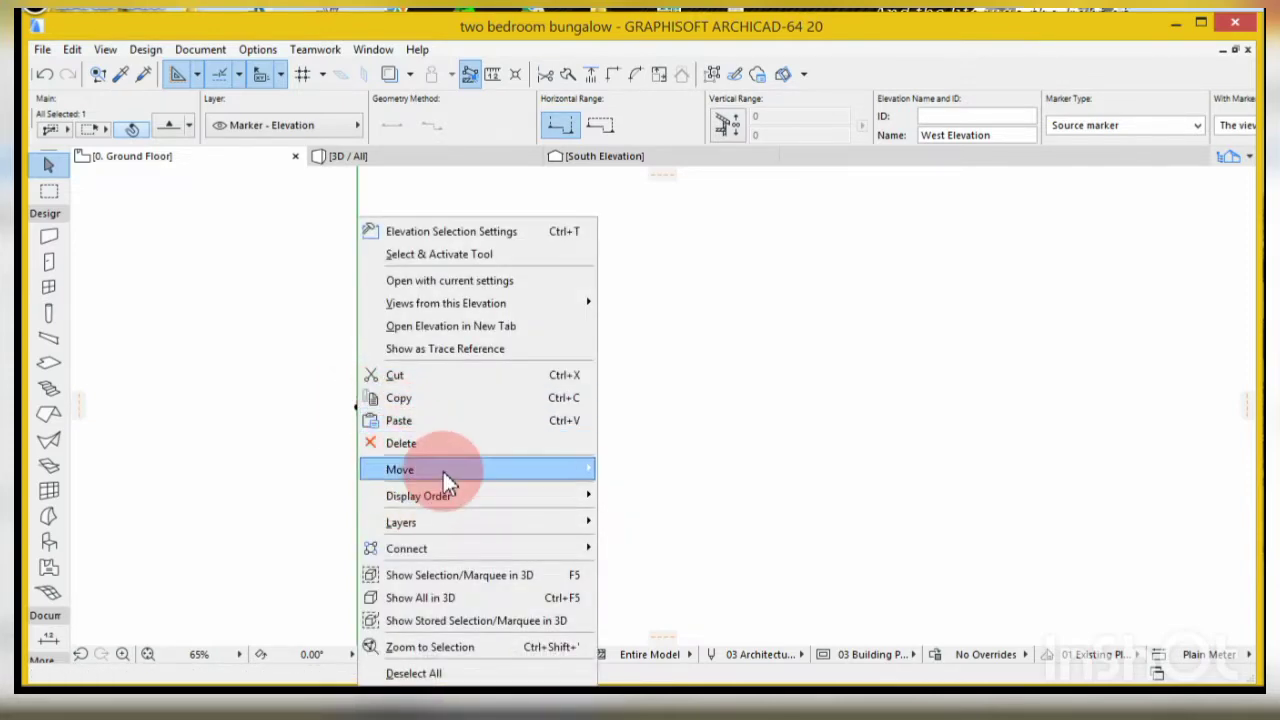
mouse_move(445, 469)
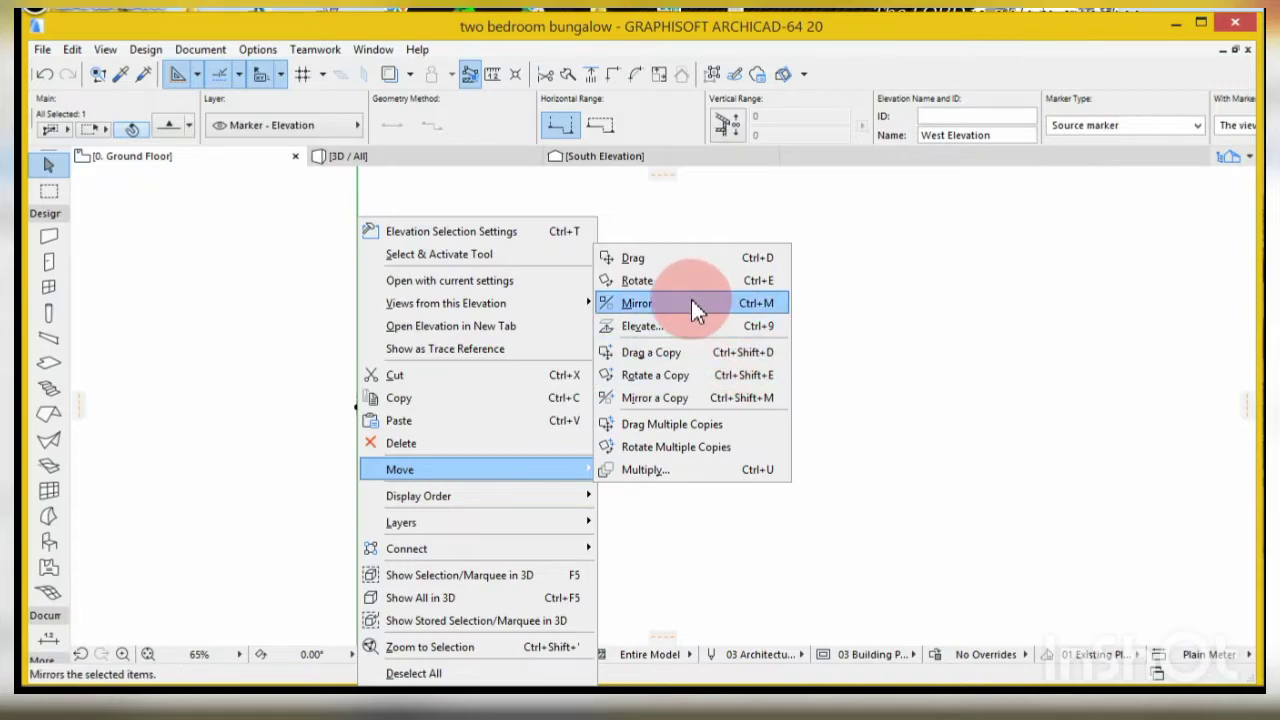
left_click(874, 257)
scroll(550, 335, "down", 4)
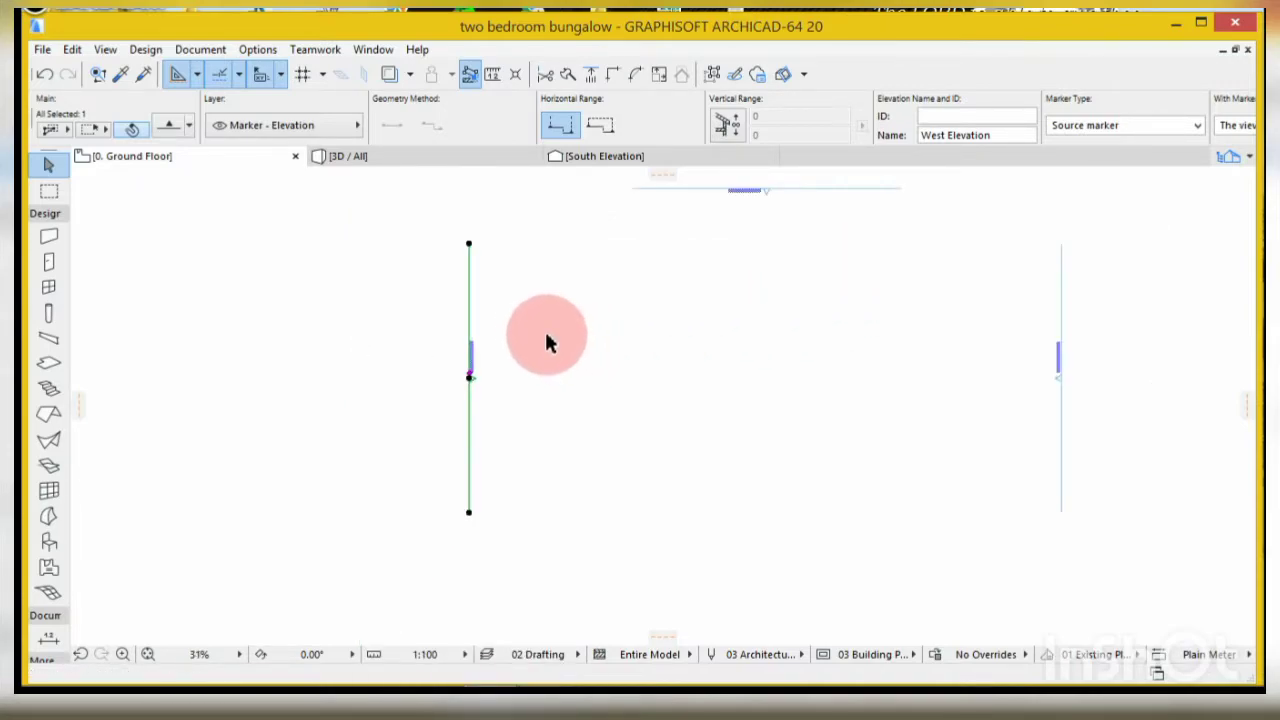
left_click(366, 286)
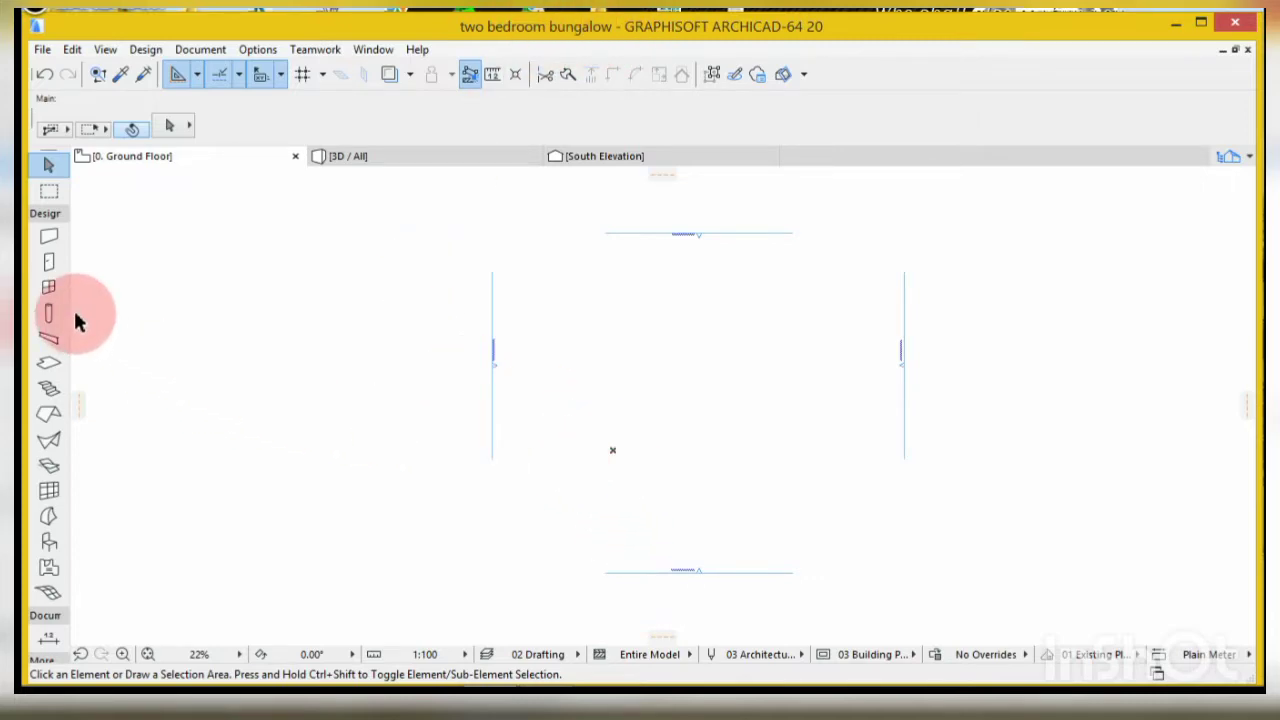
- Set the Wall tool defaults to a Not Linked wall top with a height of 3100 mm
scroll(737, 488, "up", 1)
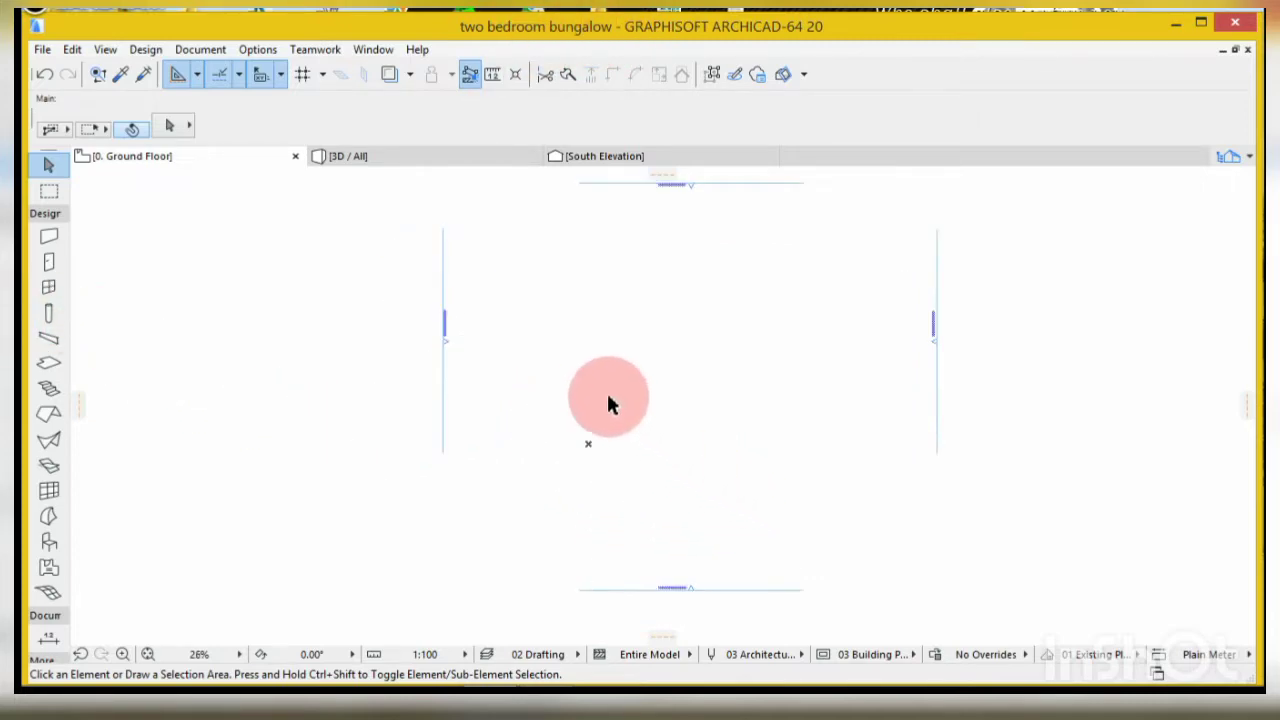
left_click(45, 235)
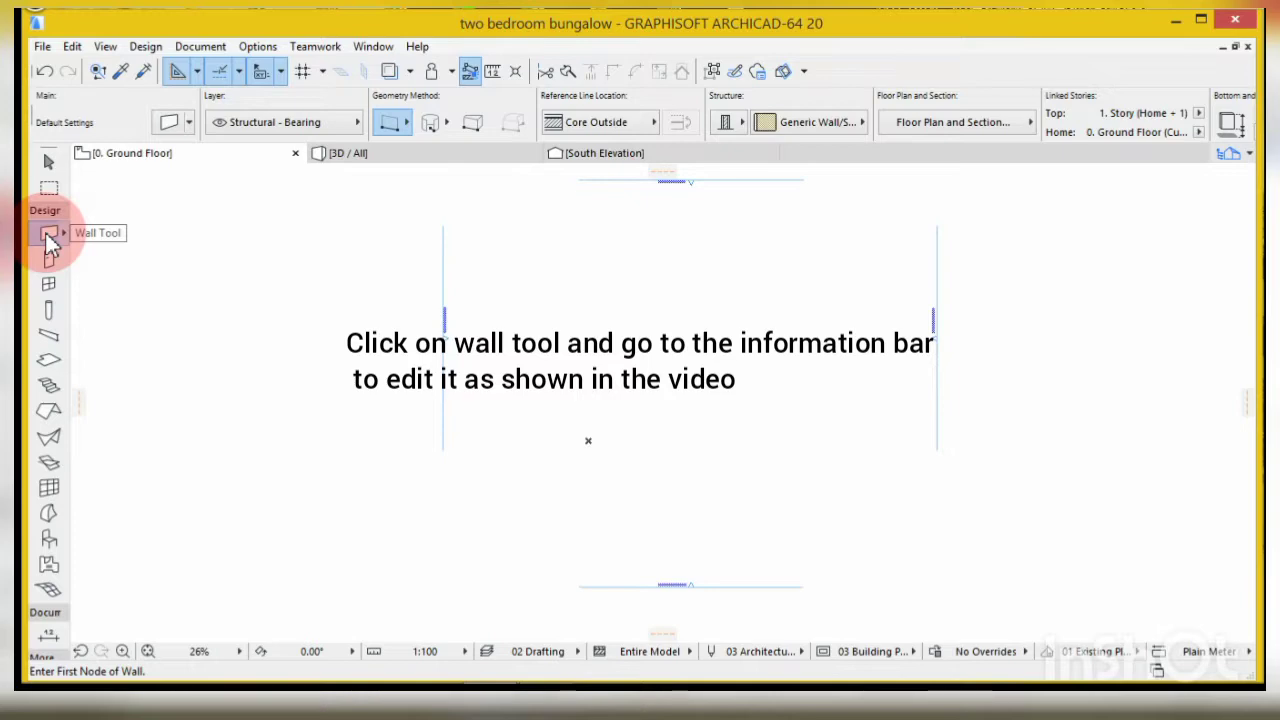
left_click(168, 124)
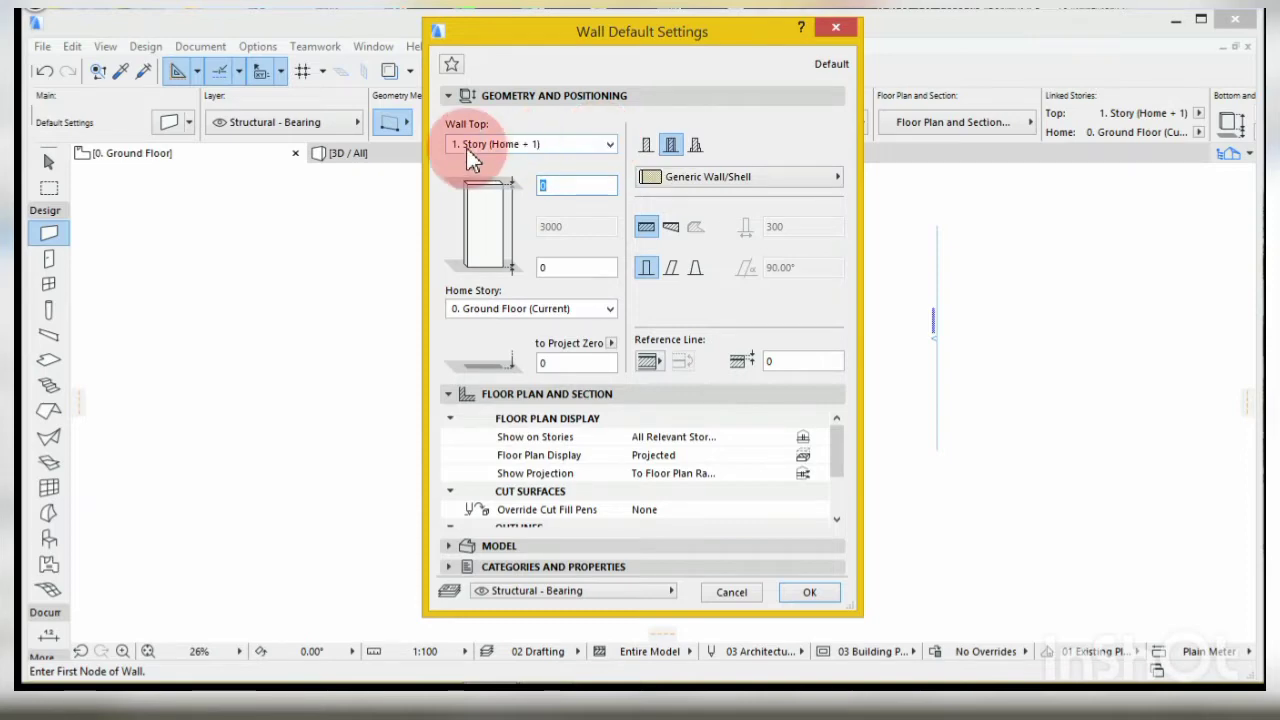
left_click(577, 146)
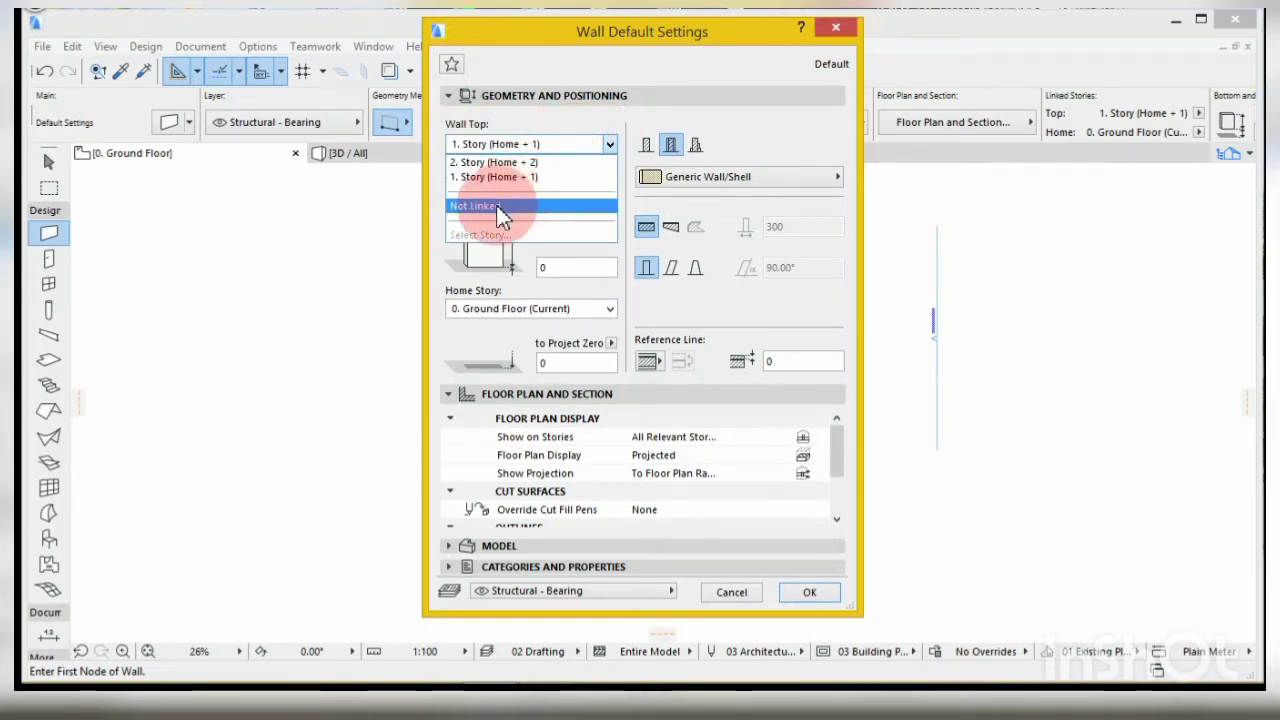
left_click(497, 206)
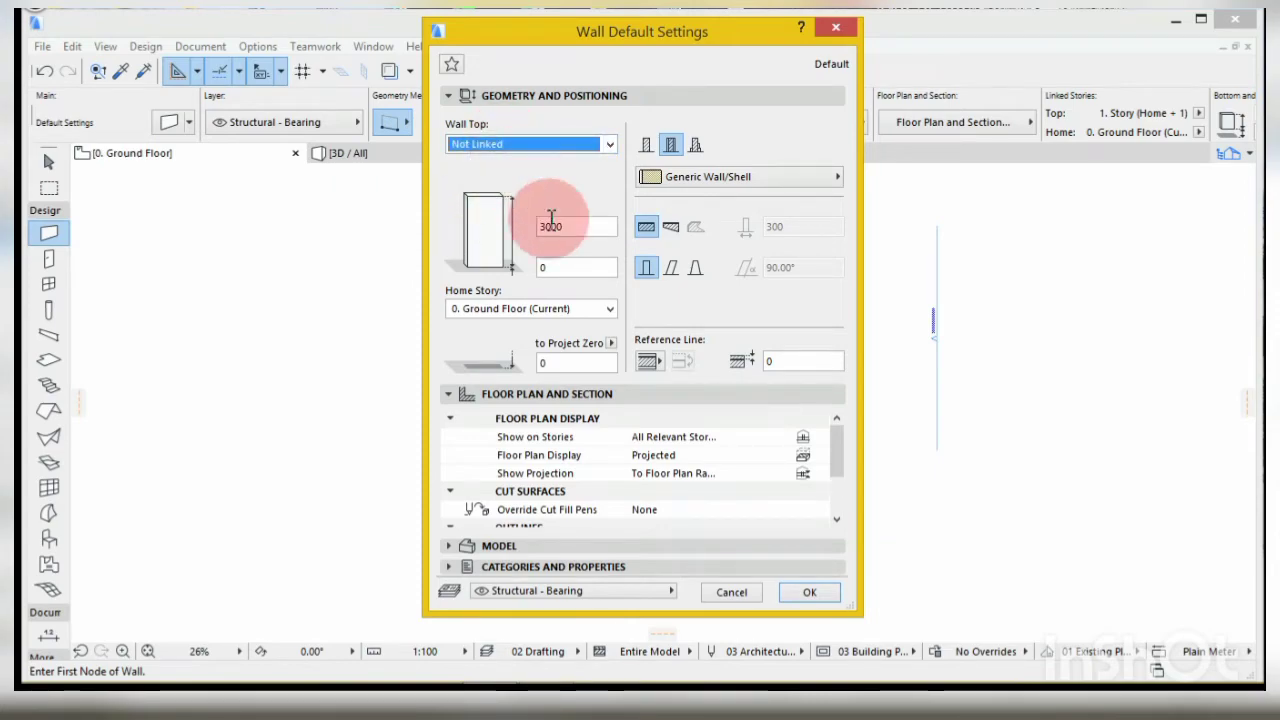
left_click(577, 226)
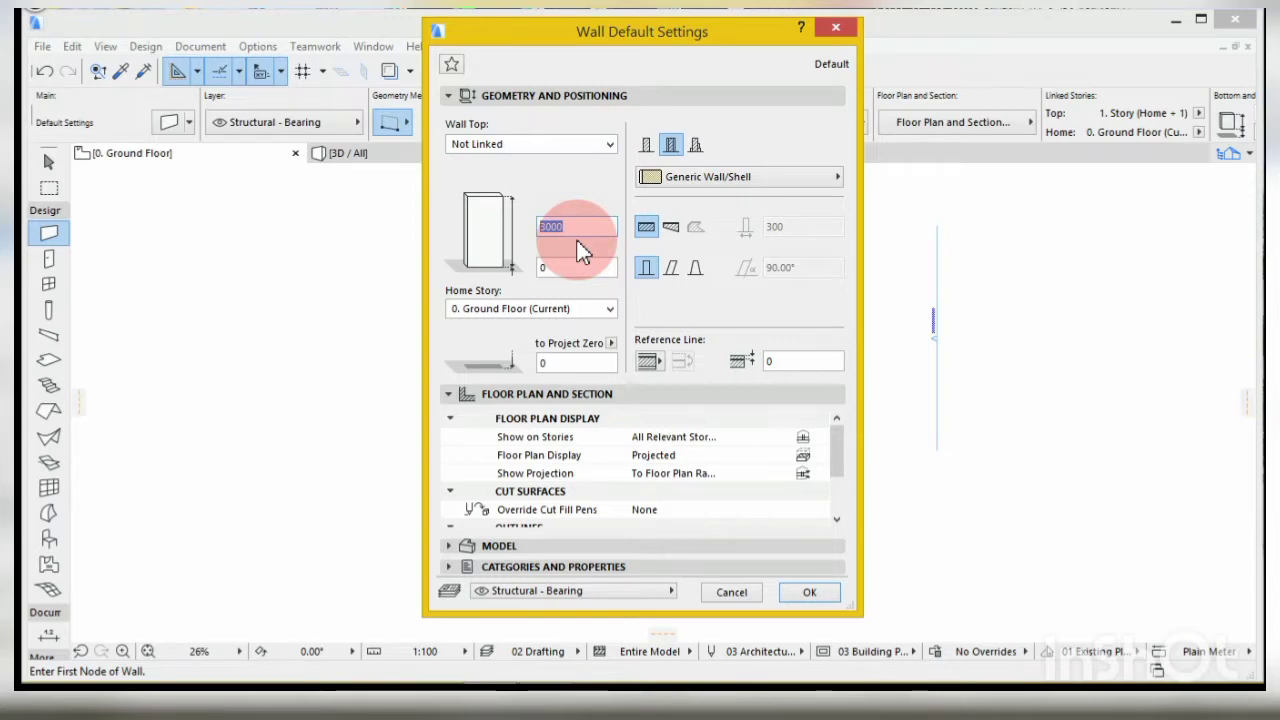
type("3")
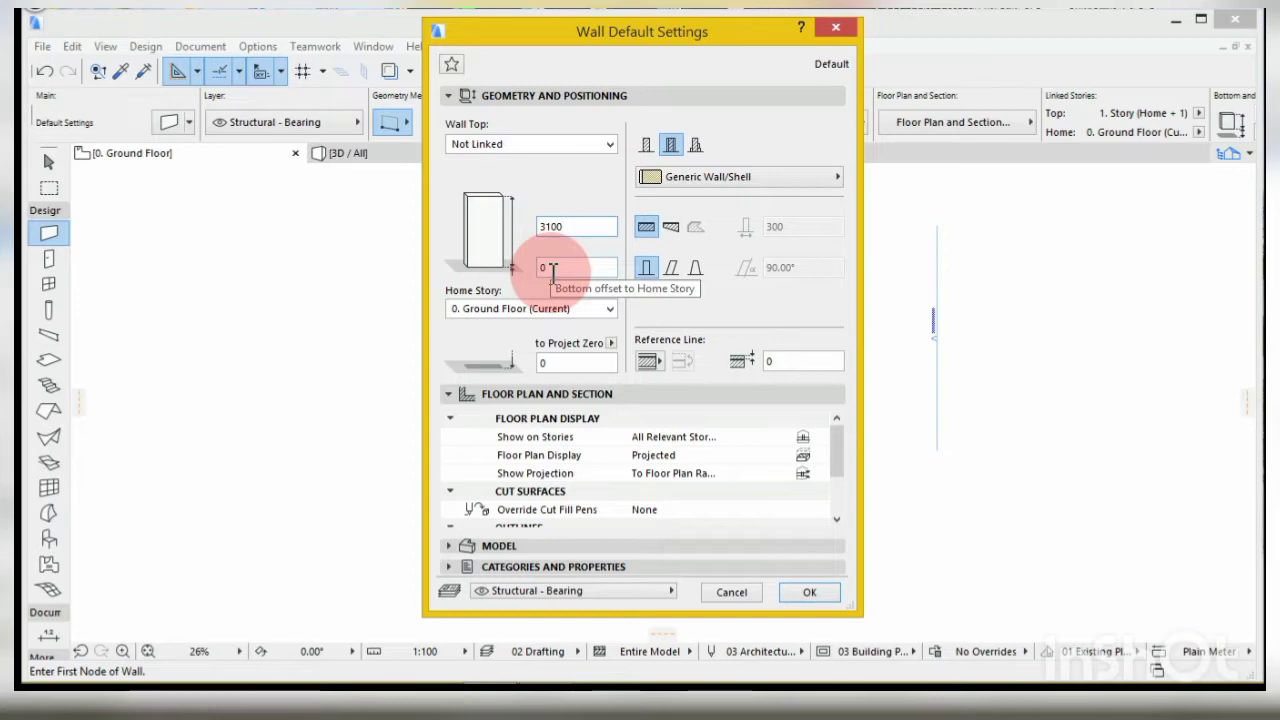
- Switch the default wall to a Basic structure and set its thickness to 150 mm
left_click(641, 152)
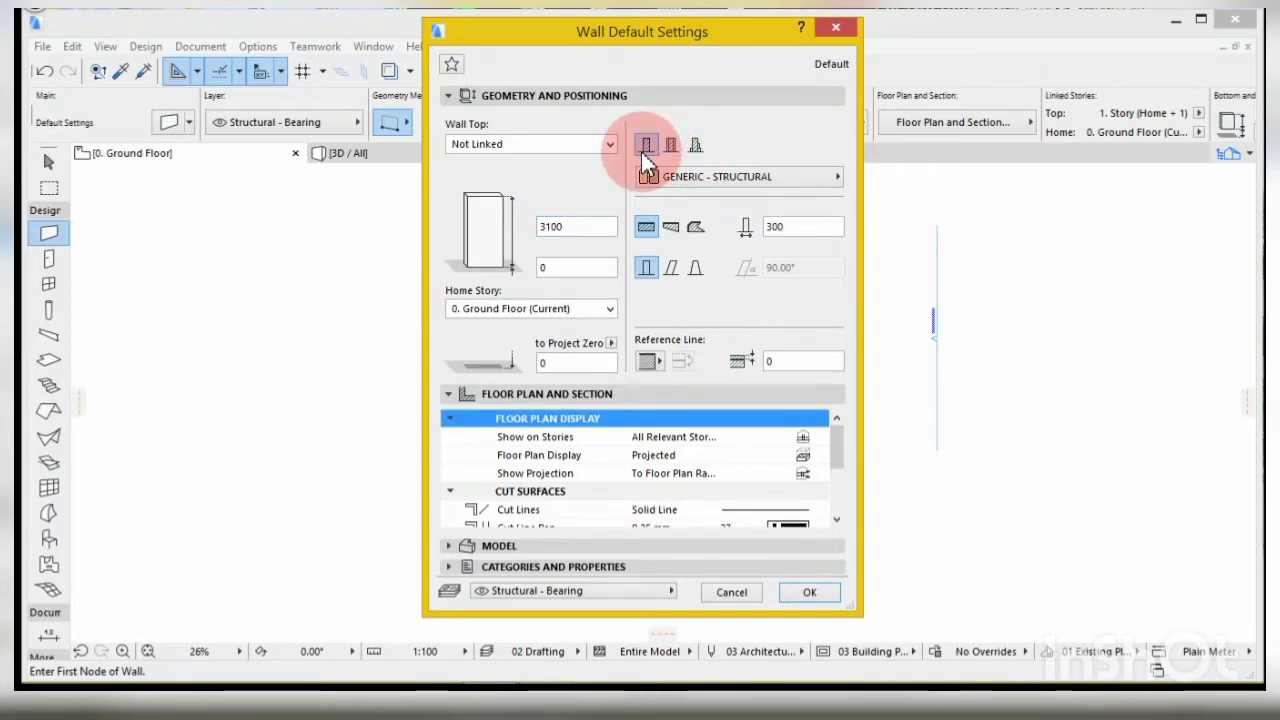
left_click(671, 148)
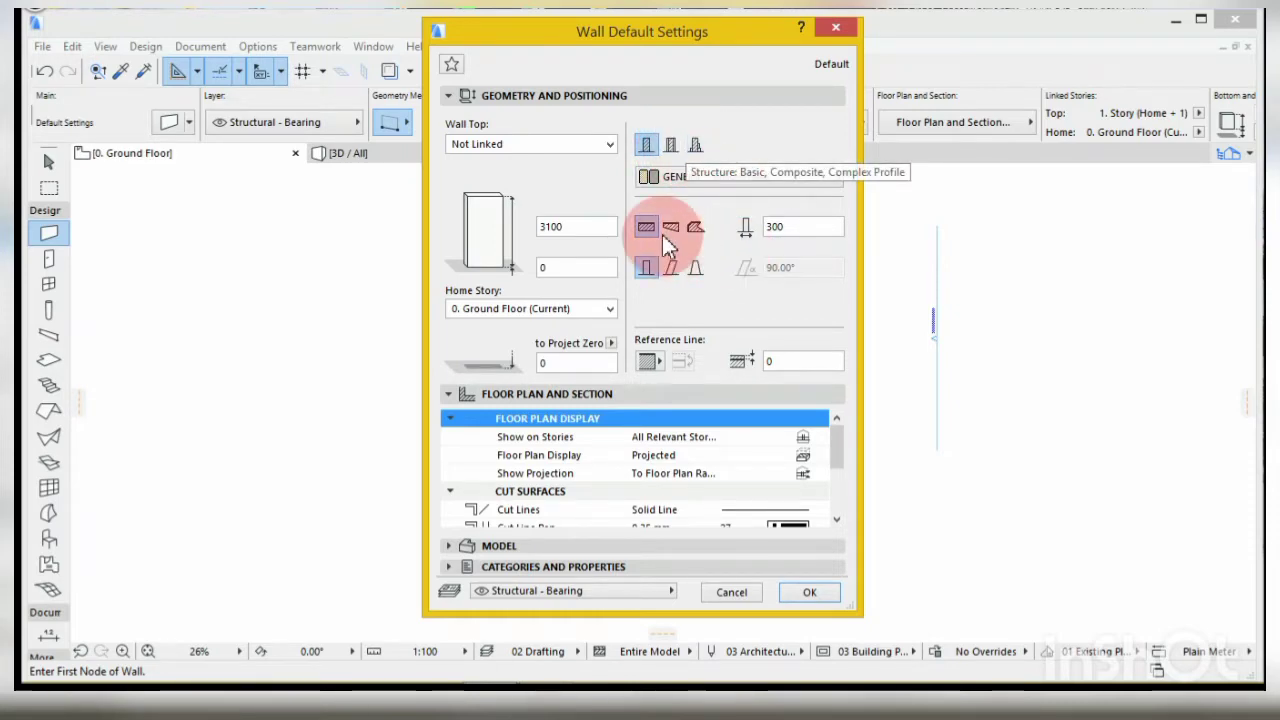
left_click(647, 147)
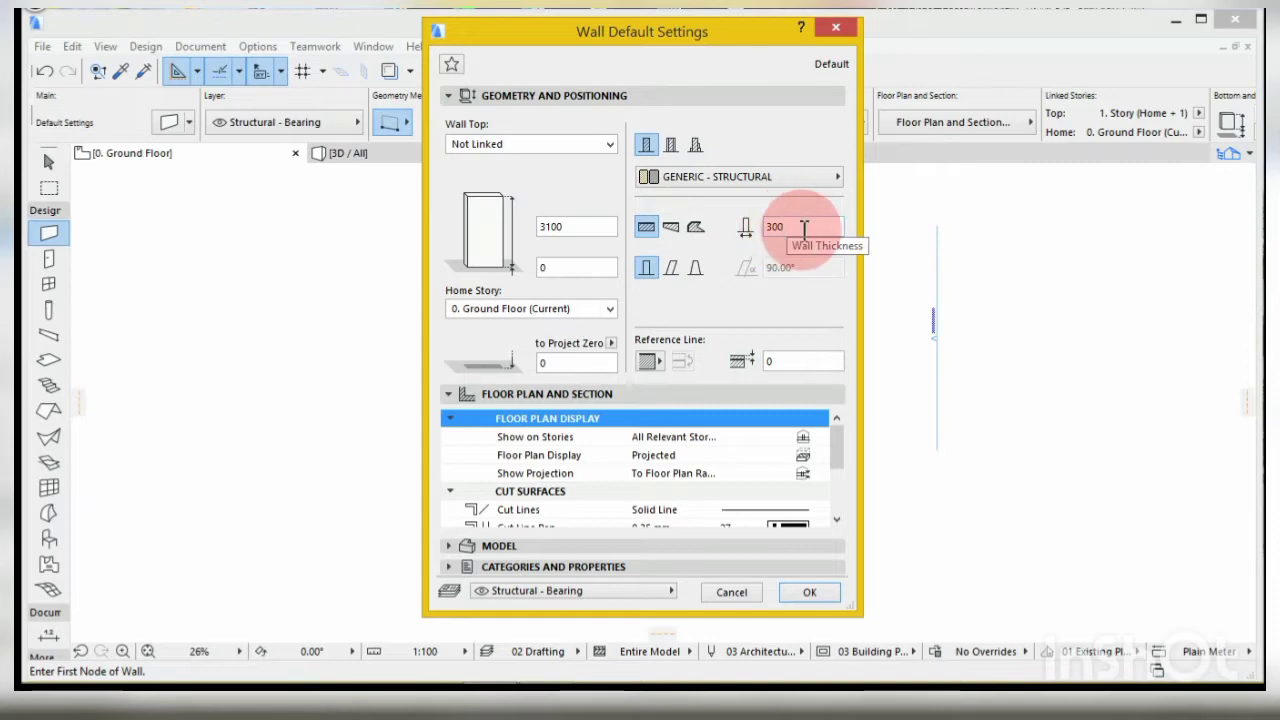
left_click_drag(794, 228, 740, 235)
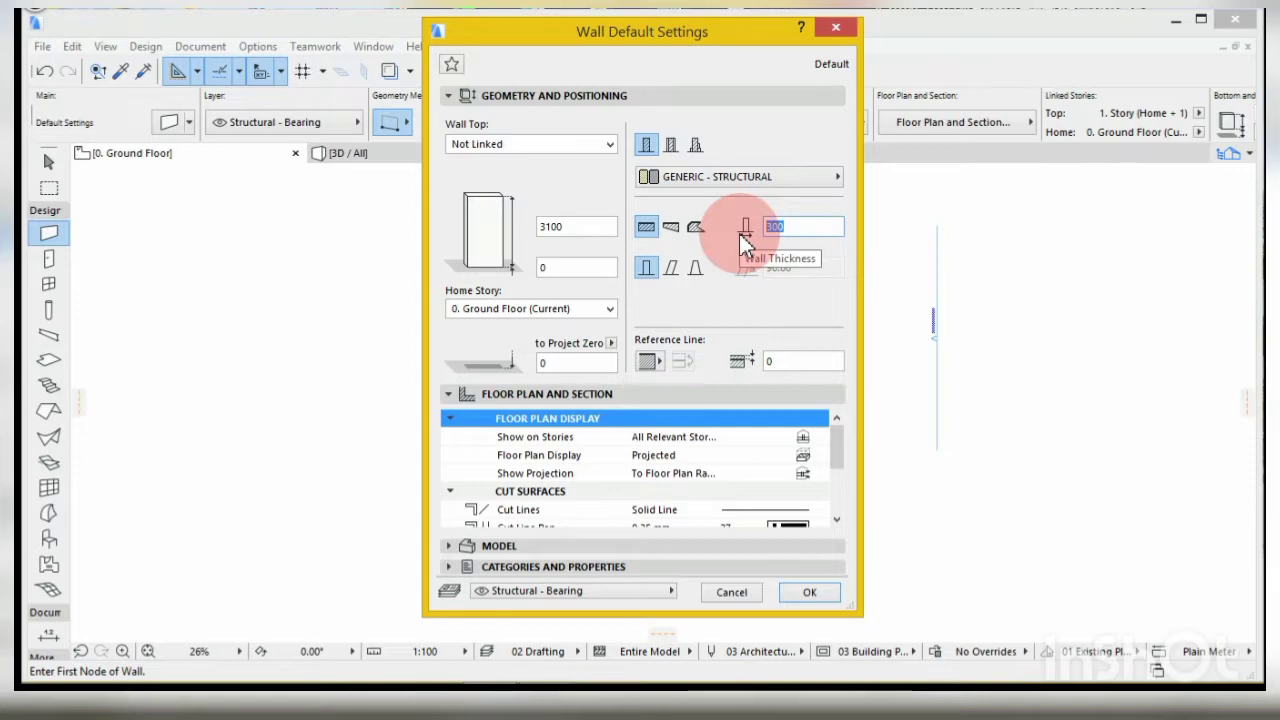
type("150")
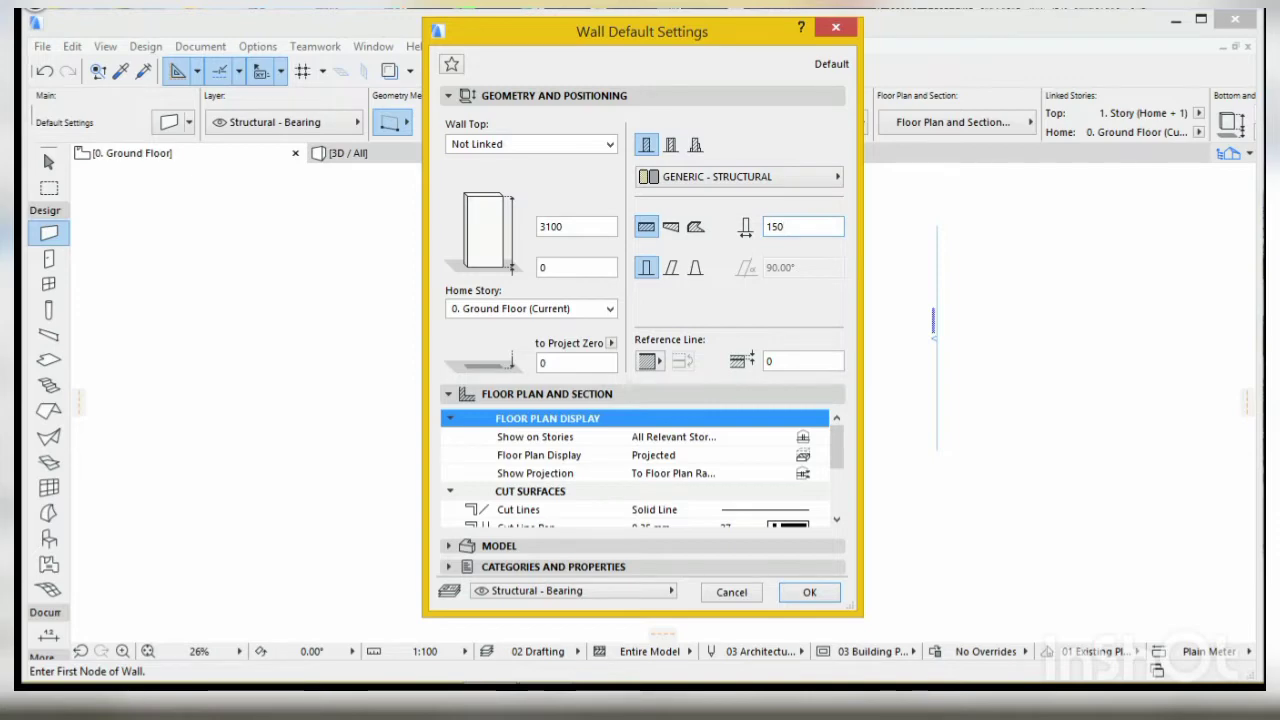
left_click(745, 240)
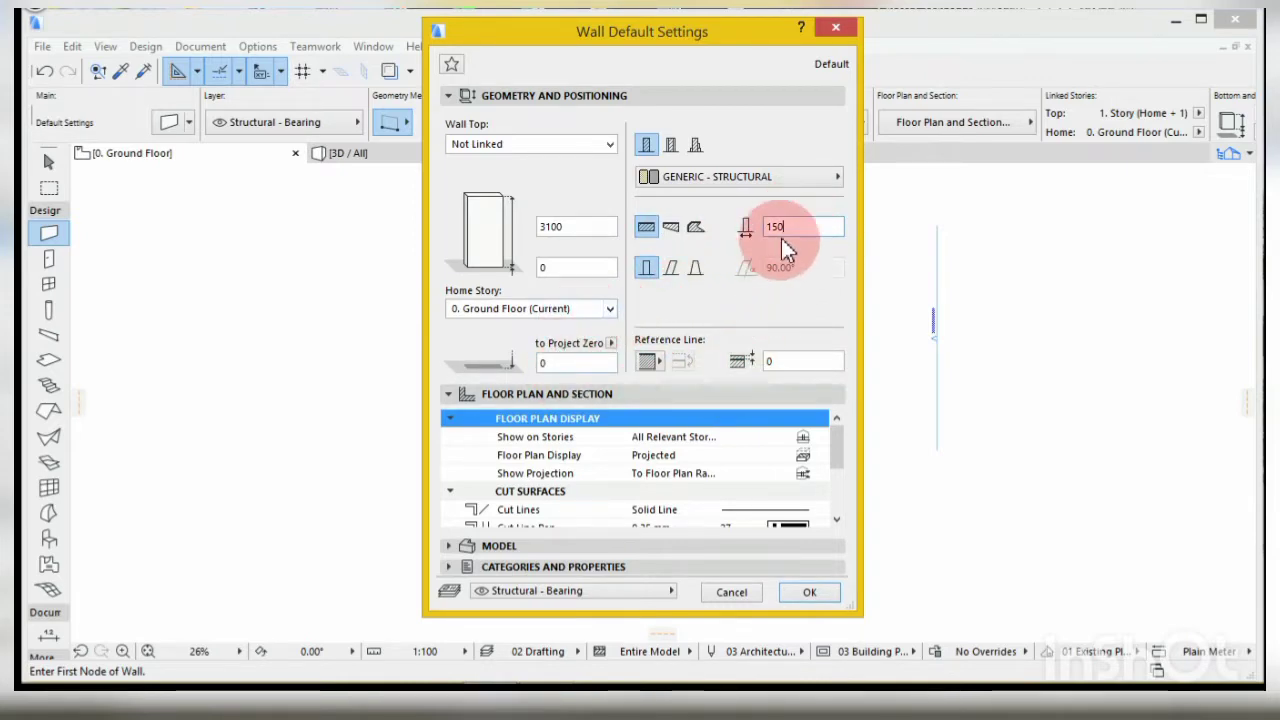
- Override all three default wall surfaces with Paint - Pale Blue and link them together
left_click(452, 545)
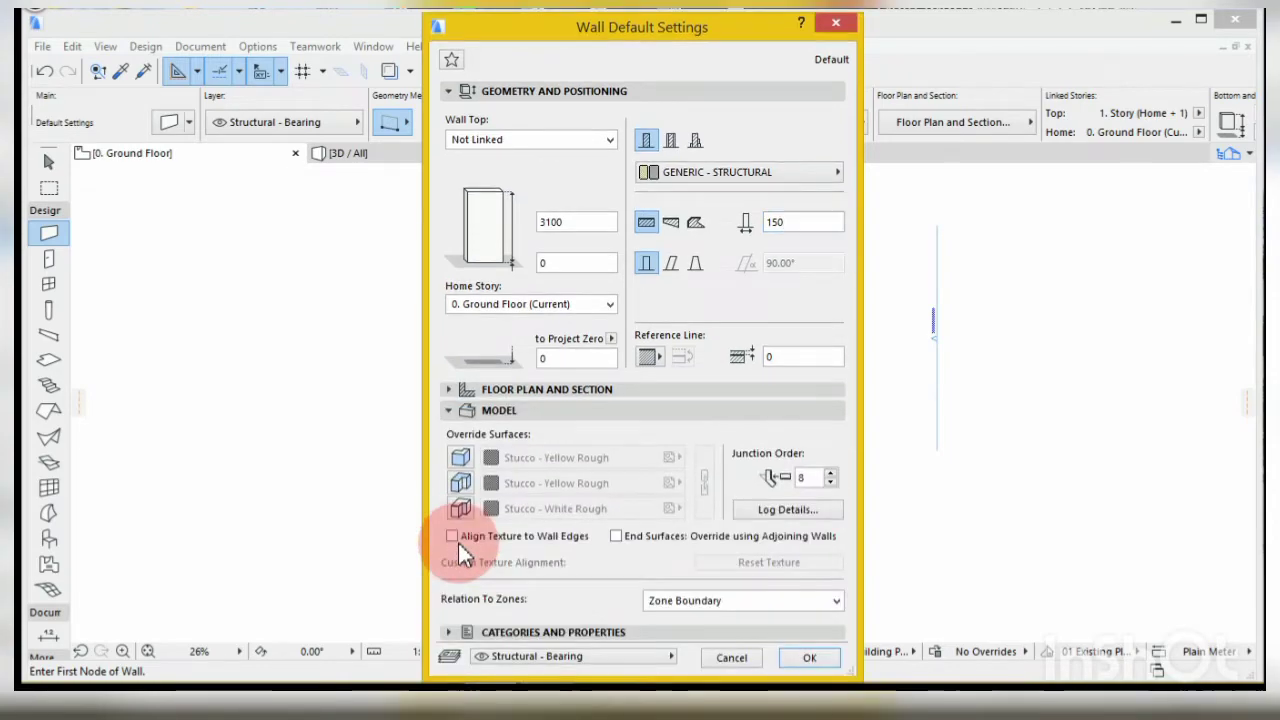
left_click(460, 460)
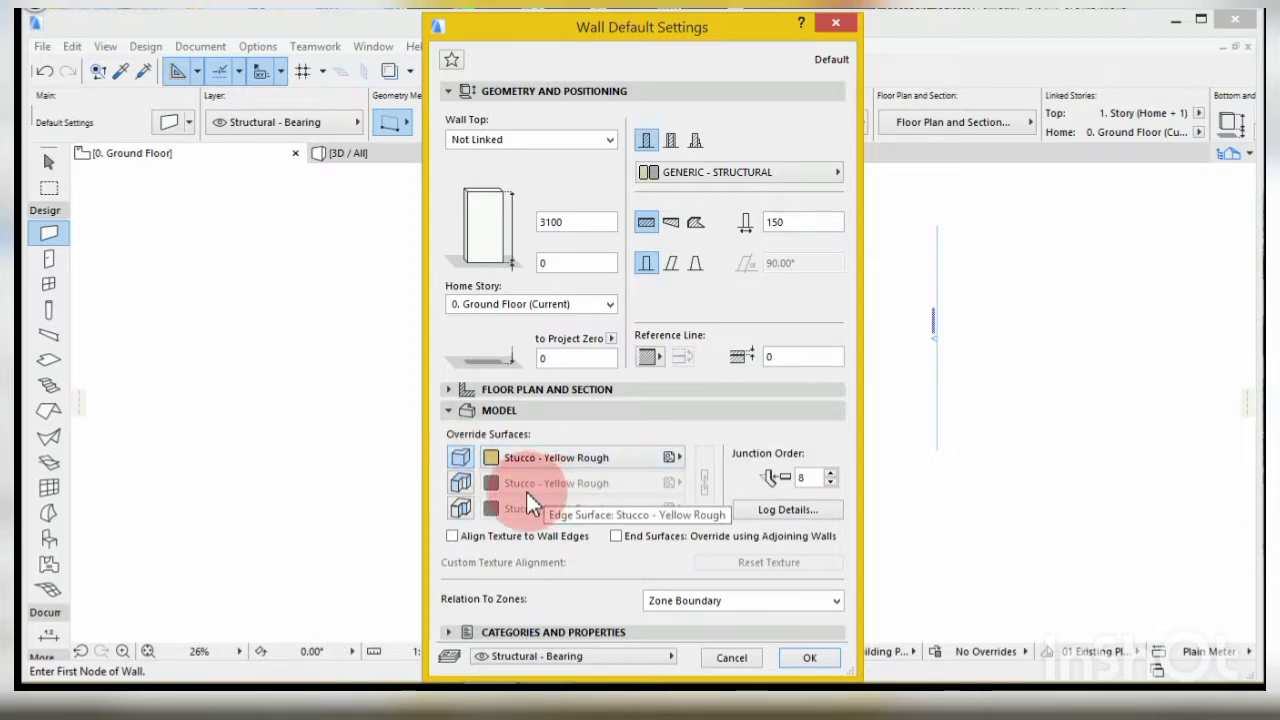
left_click(461, 482)
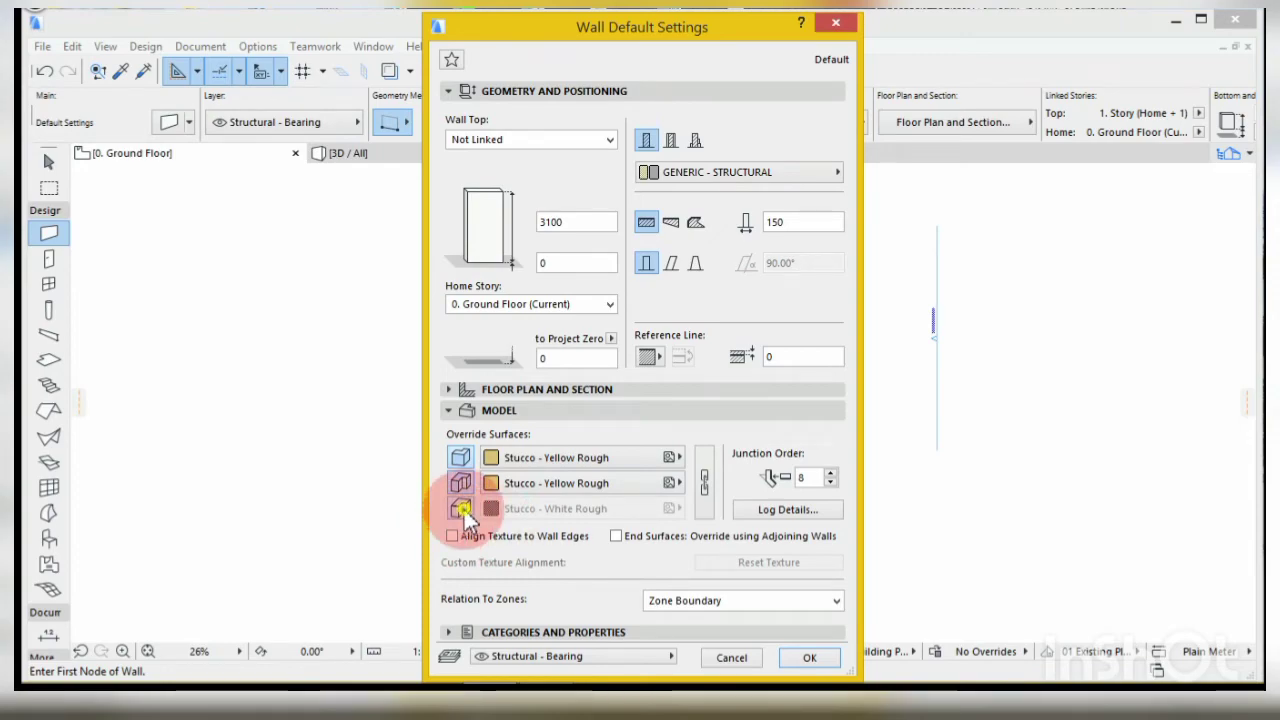
left_click(461, 508)
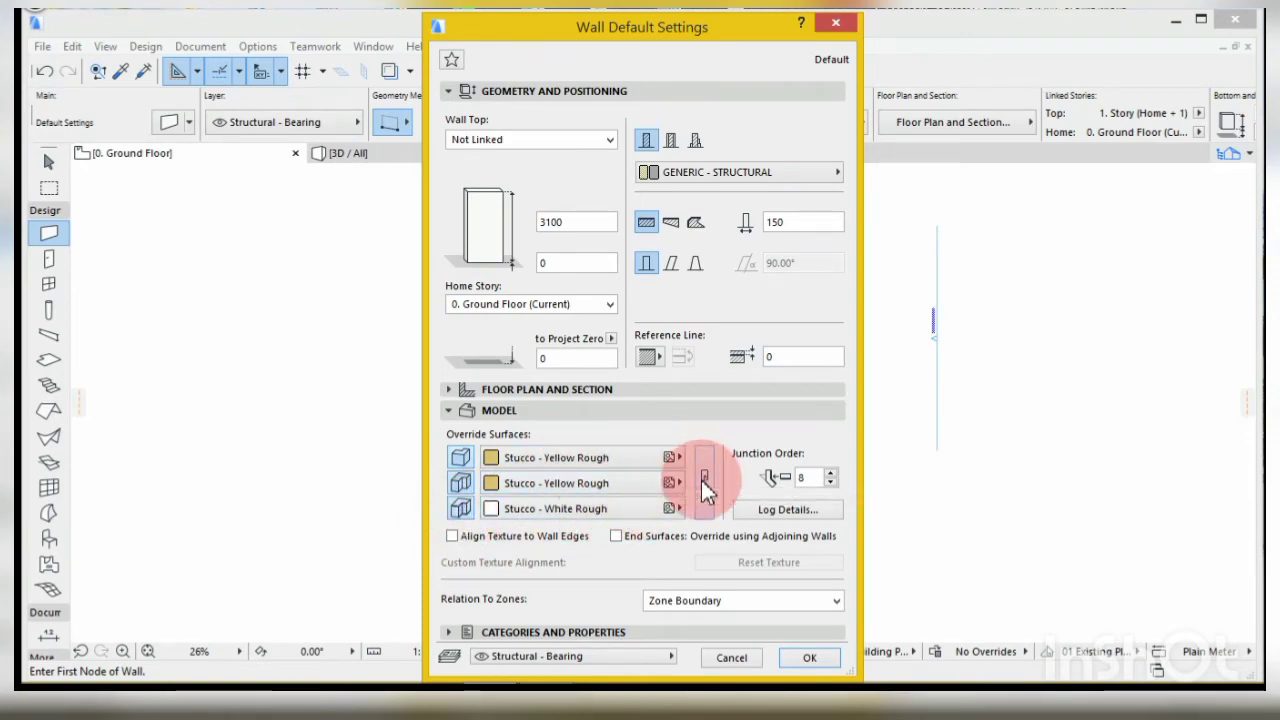
left_click(640, 460)
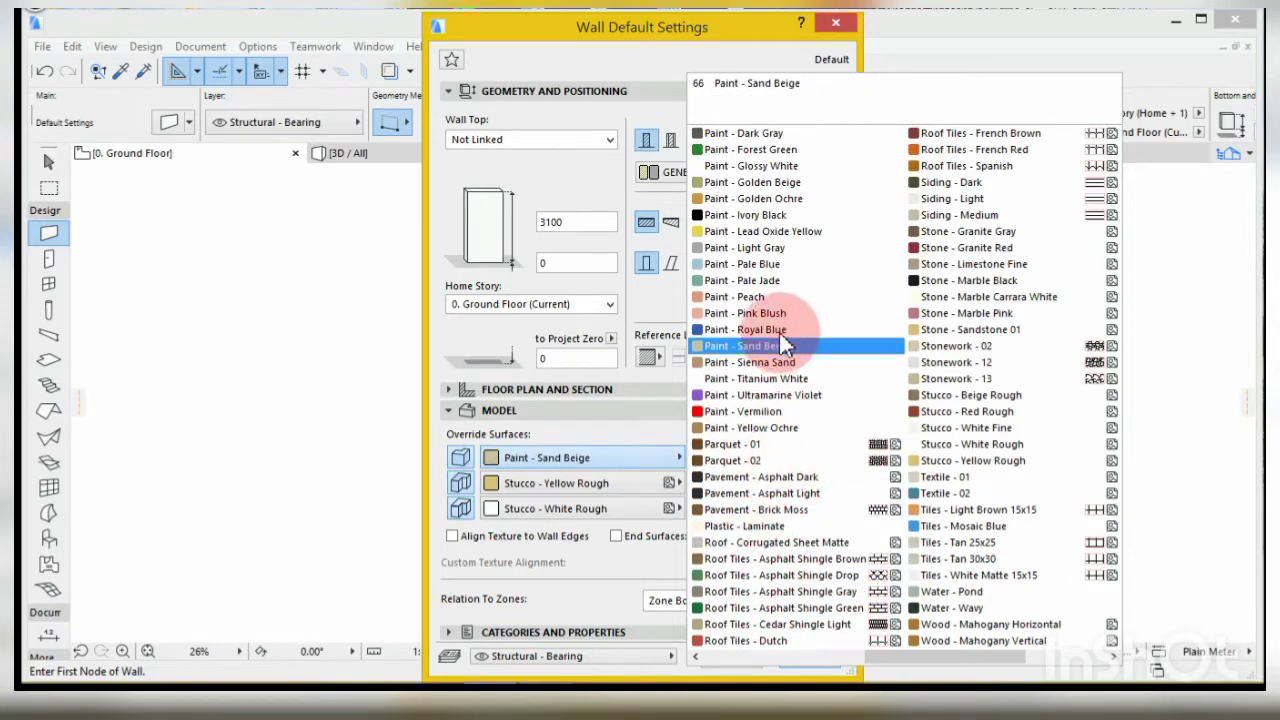
left_click(762, 265)
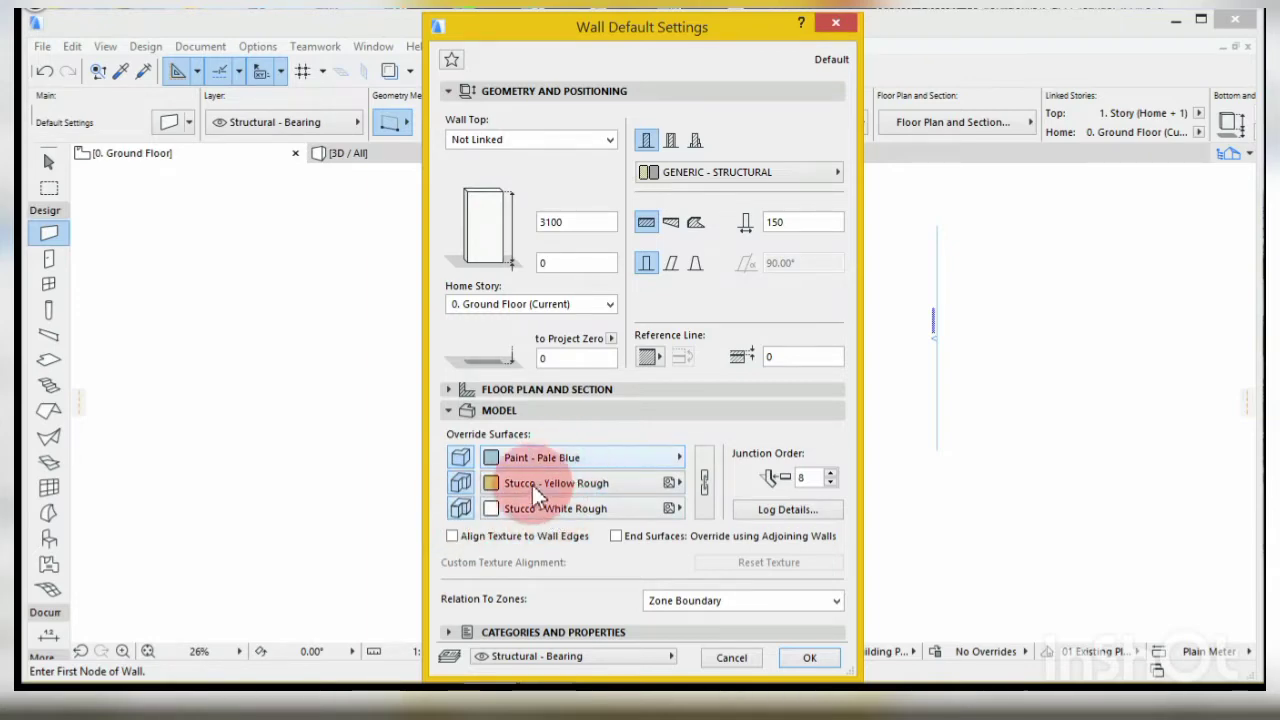
left_click(704, 484)
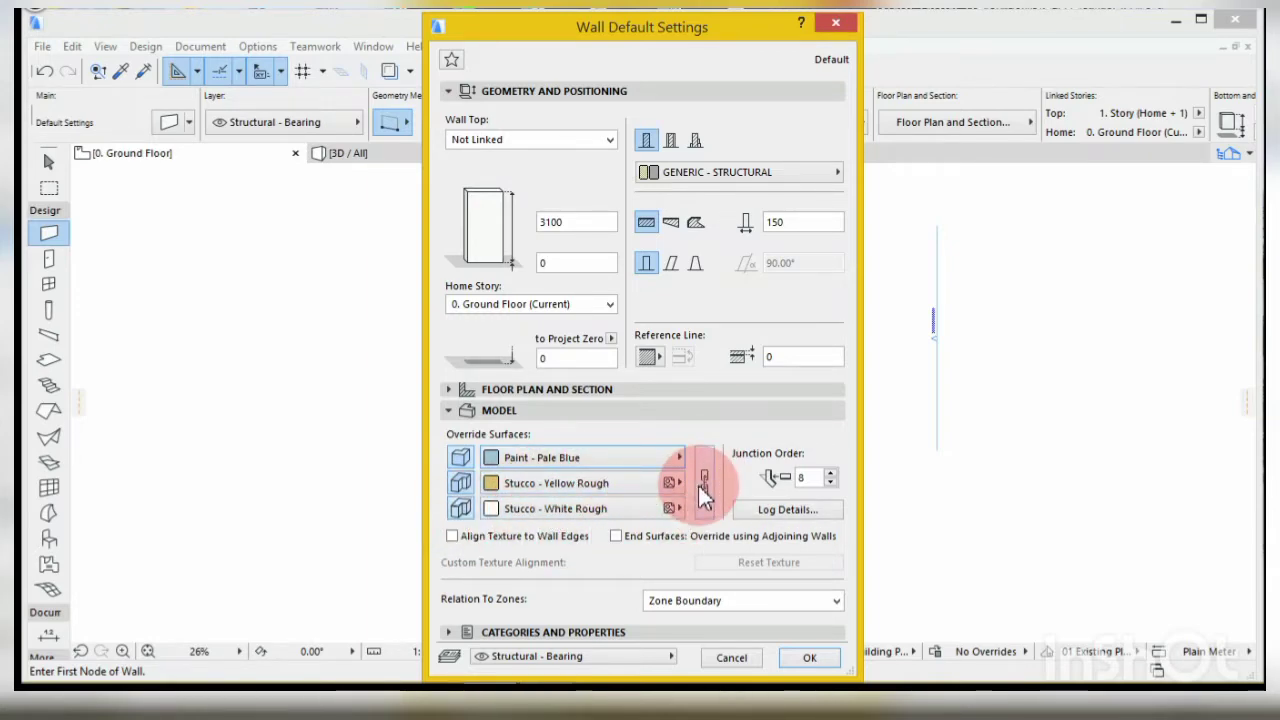
left_click(703, 484)
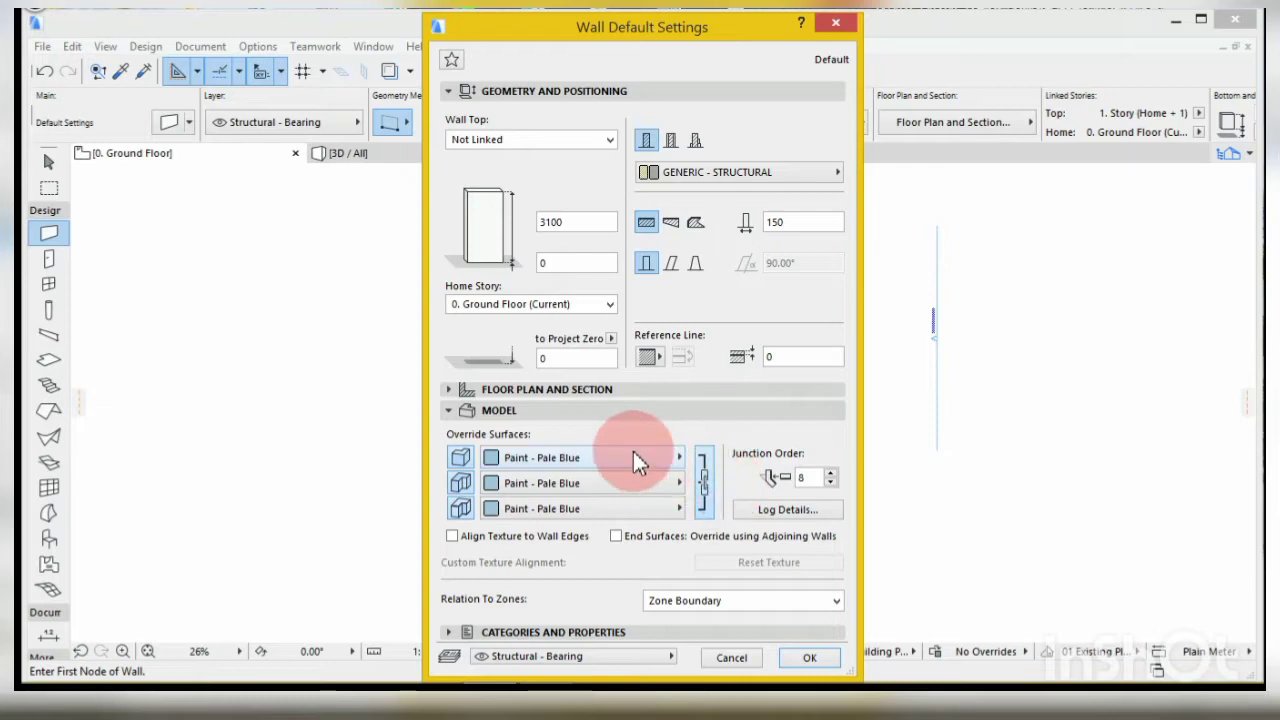
- Enable Use Log Wall with log height 900, starting with a half log and flat-faced log shape, and accept the wall defaults
left_click(781, 524)
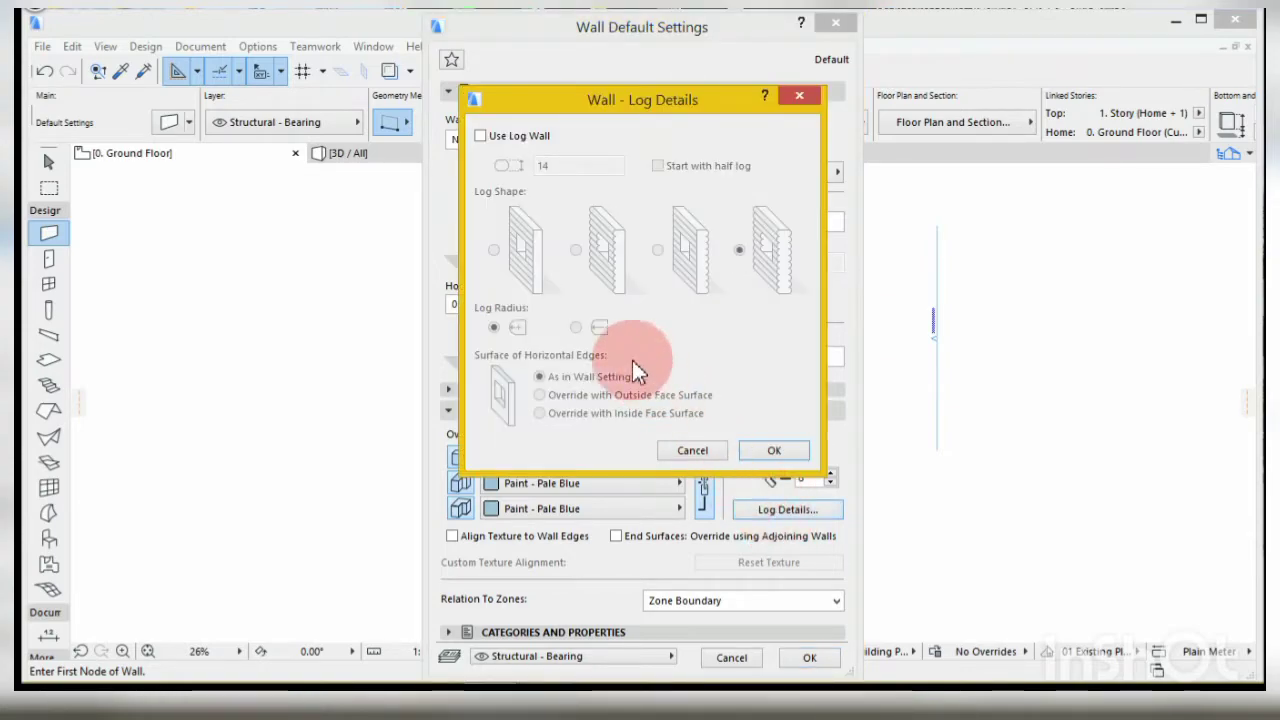
left_click(482, 137)
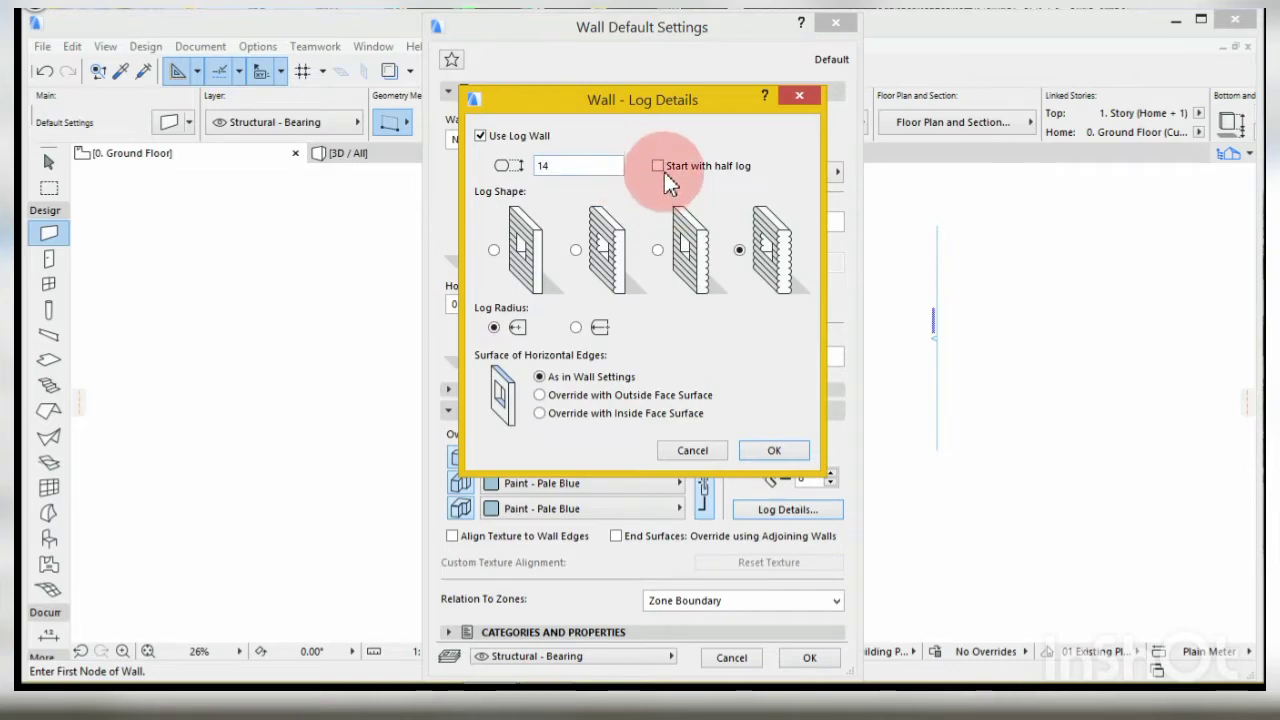
double_click(552, 171)
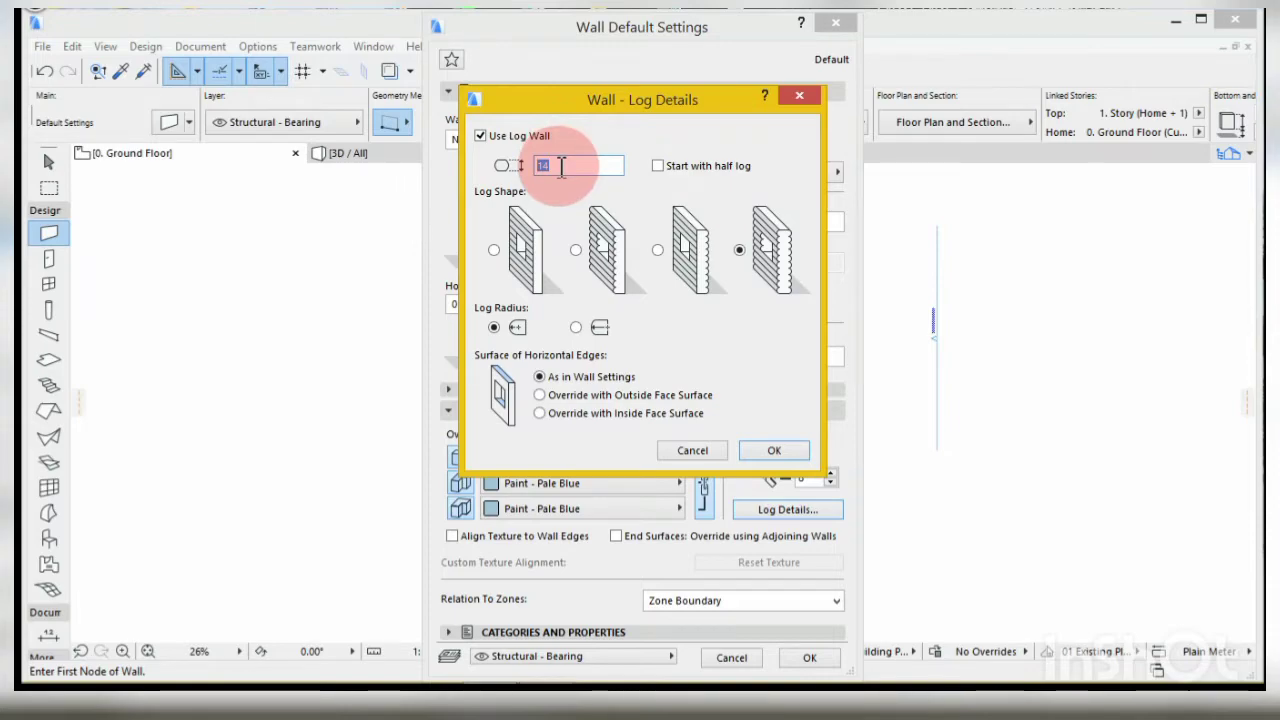
type("900")
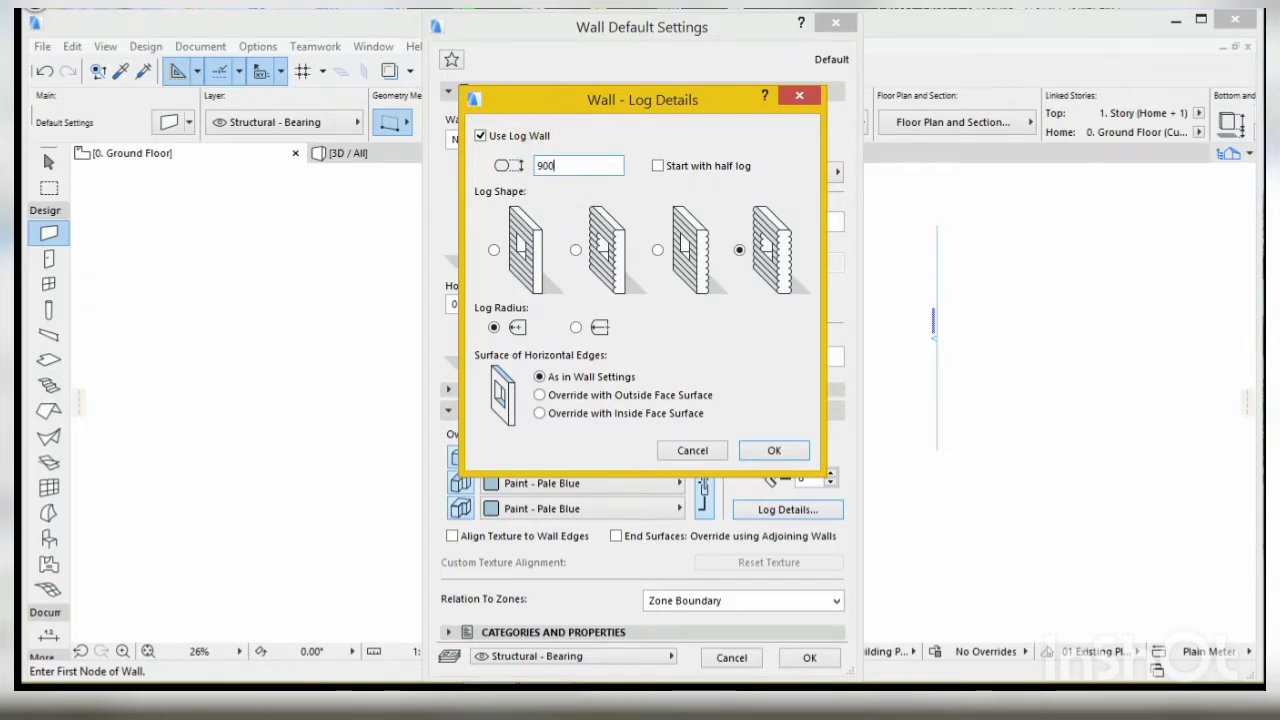
left_click(659, 166)
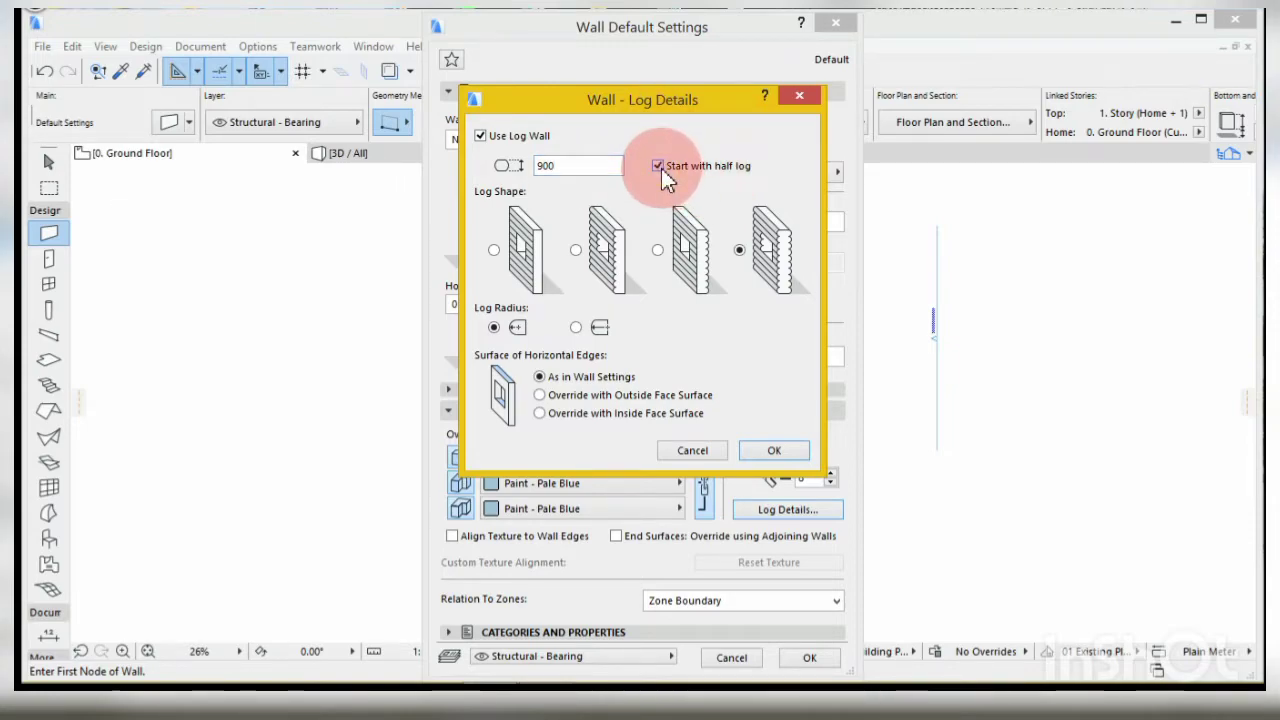
left_click(494, 253)
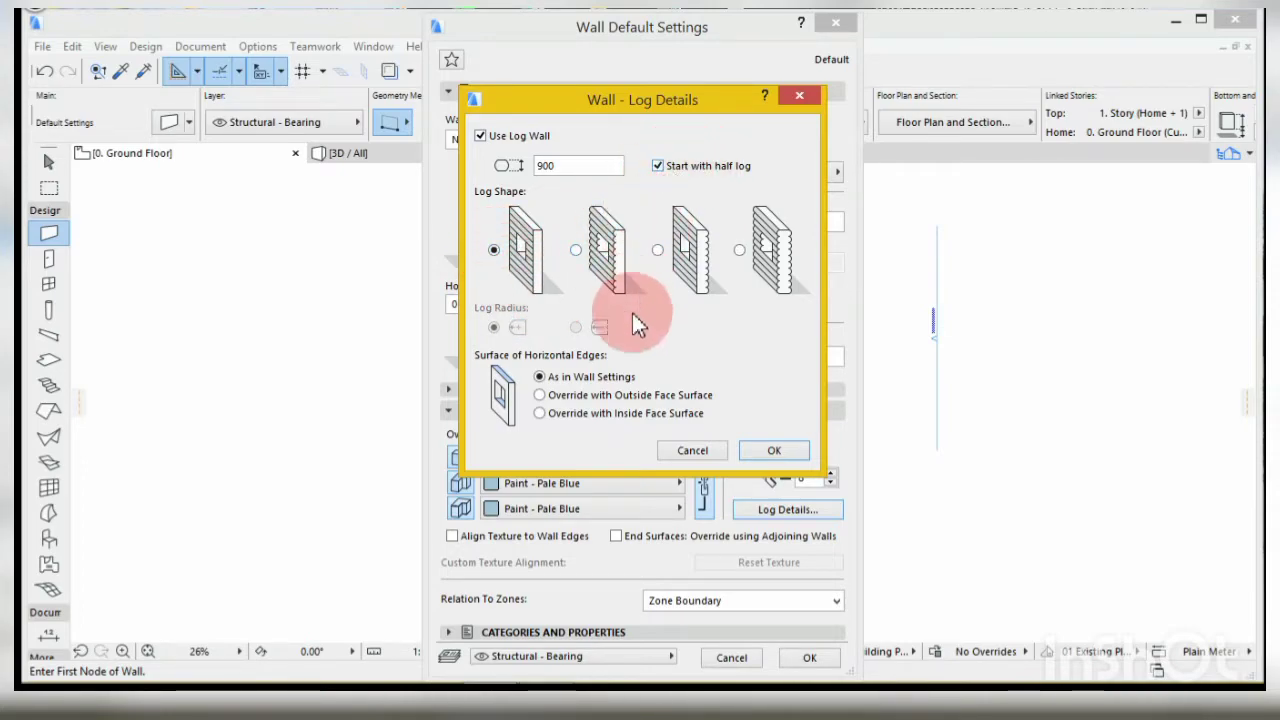
left_click(768, 453)
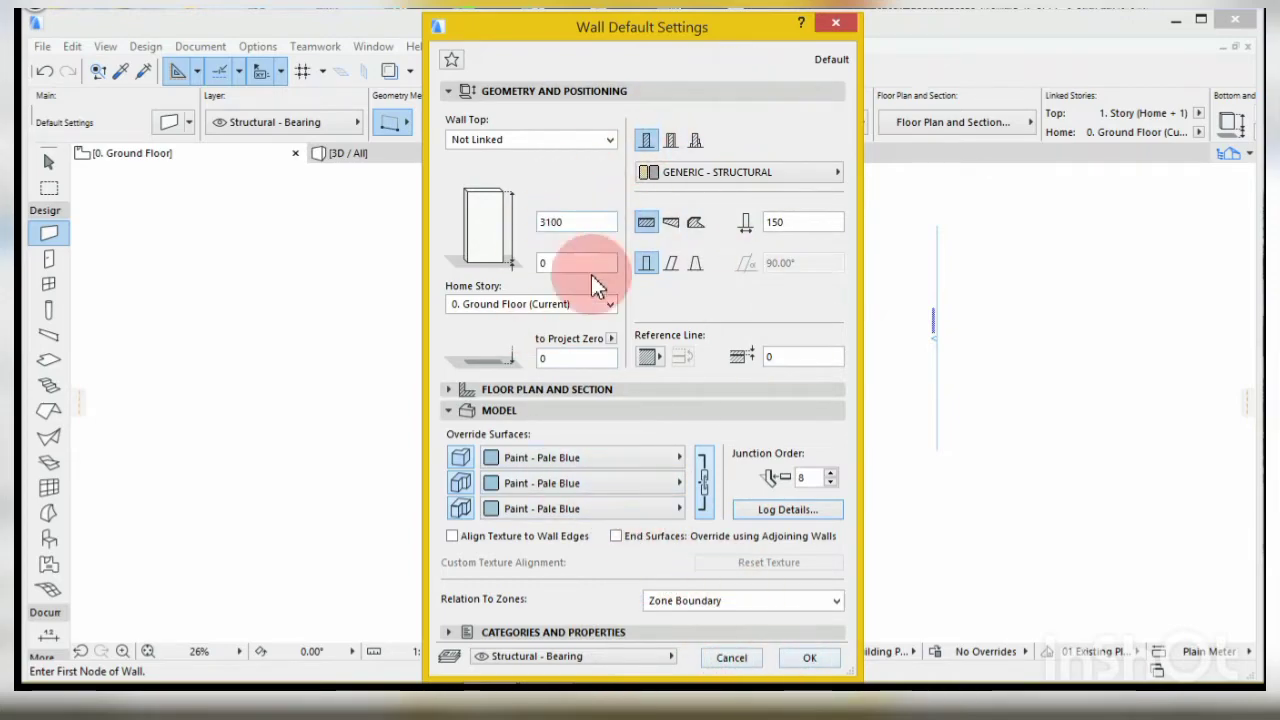
left_click(806, 658)
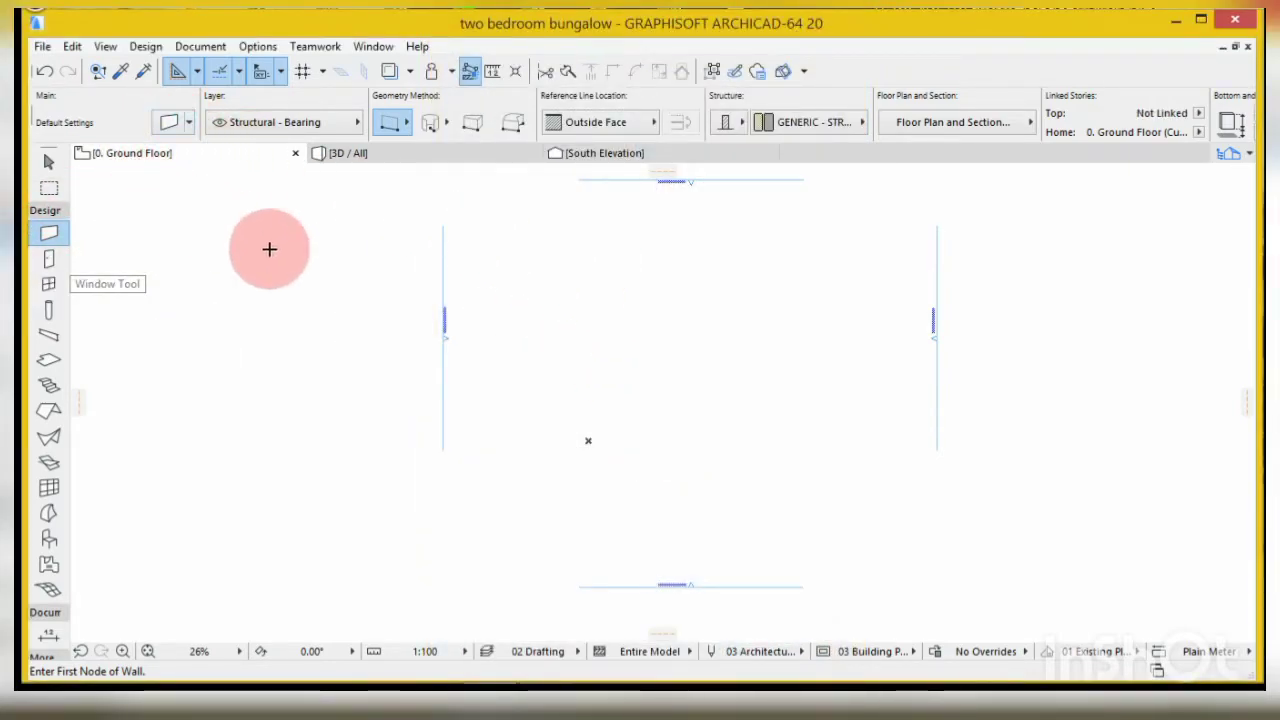
- Draw a horizontal wall below the north elevation marker and a near-vertical wall crossing it close to its west end
left_click(510, 233)
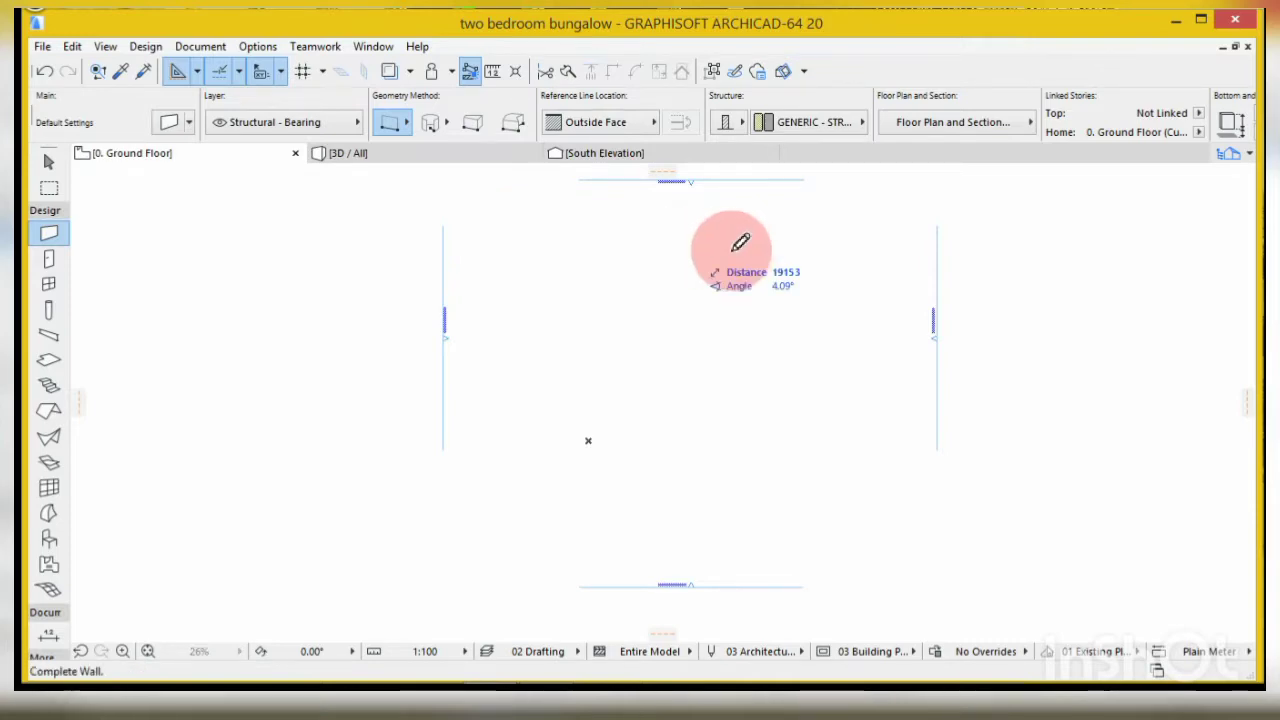
left_click(822, 232)
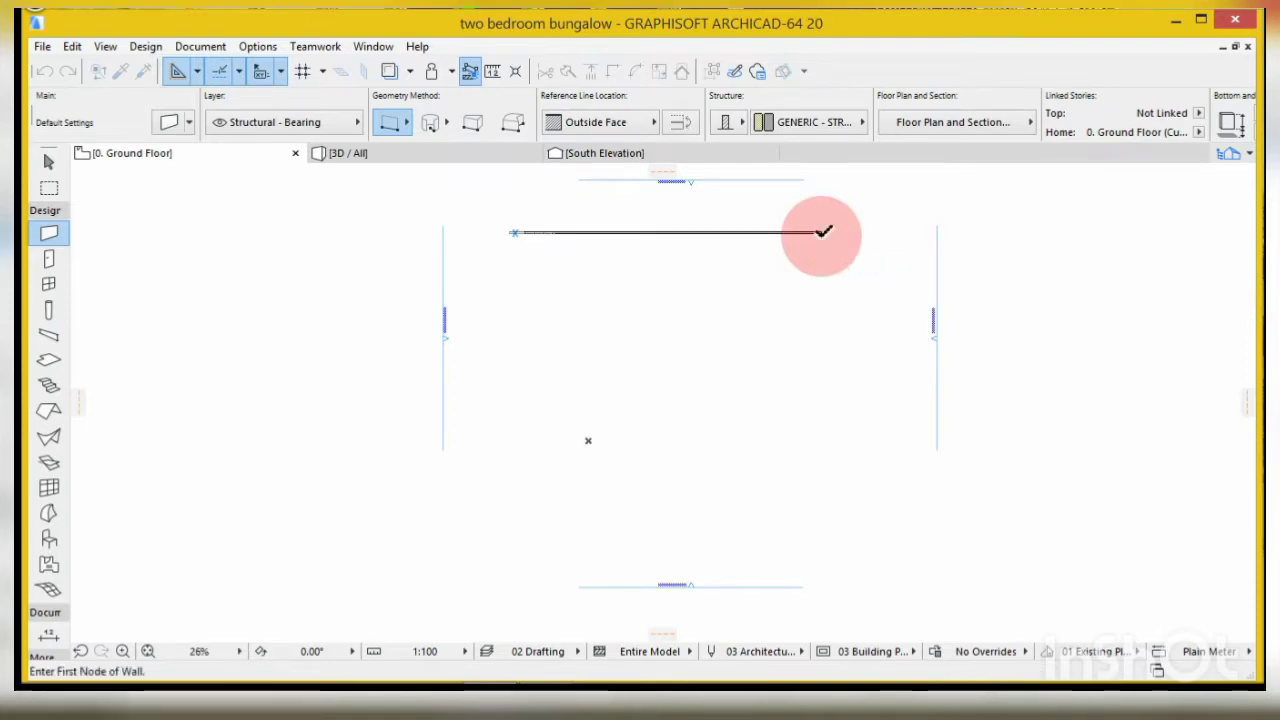
left_click(519, 213)
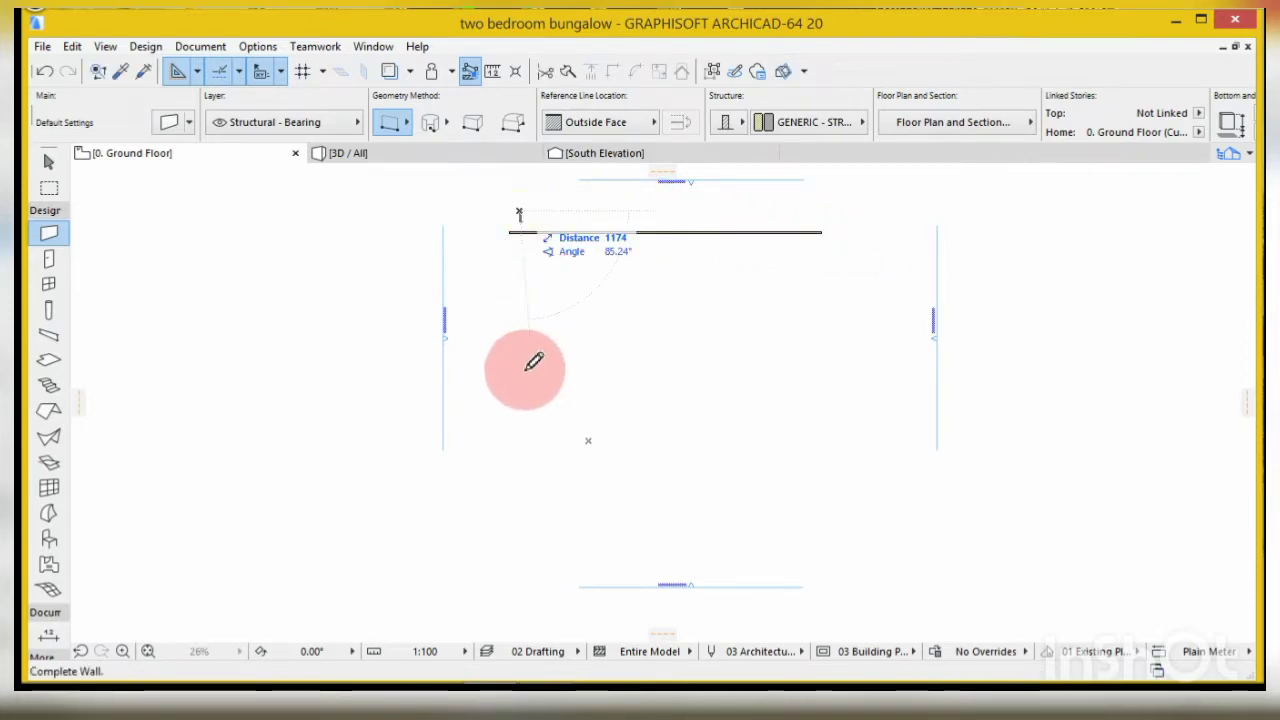
left_click(540, 462)
- Select the vertical wall that crosses the west end of the horizontal wall
scroll(527, 216, "up", 5)
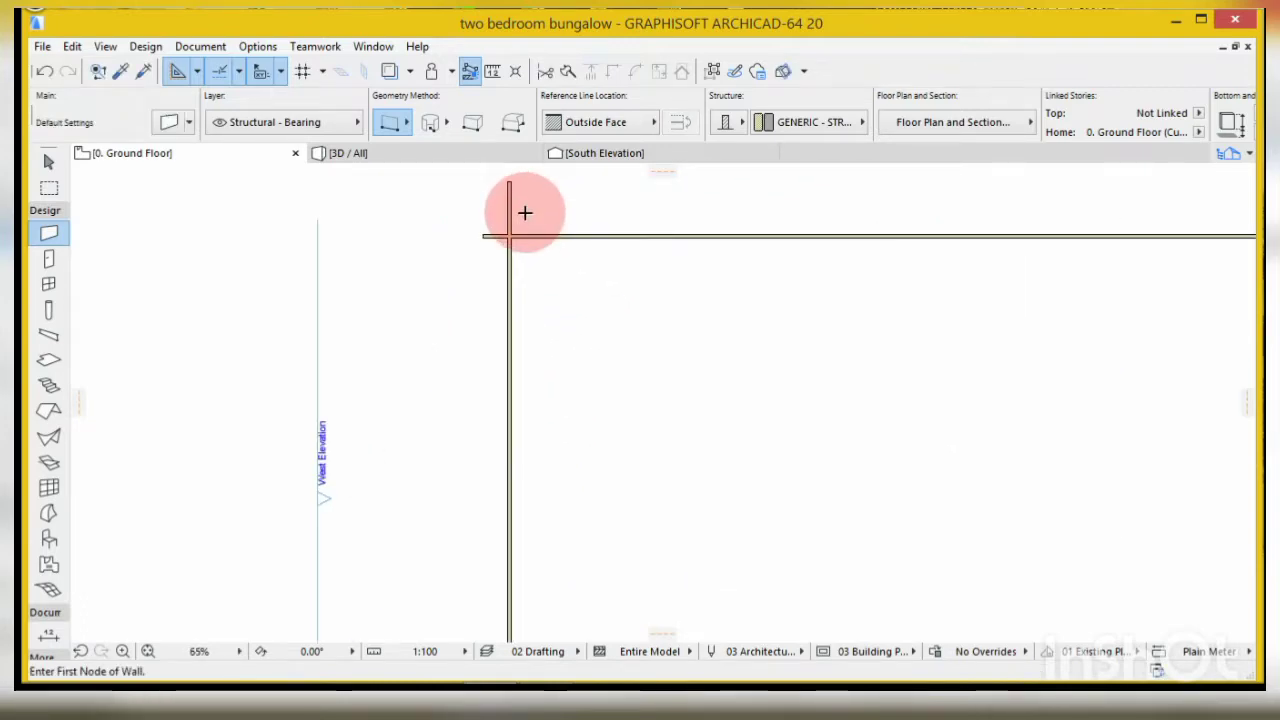
left_click(504, 345, "shift")
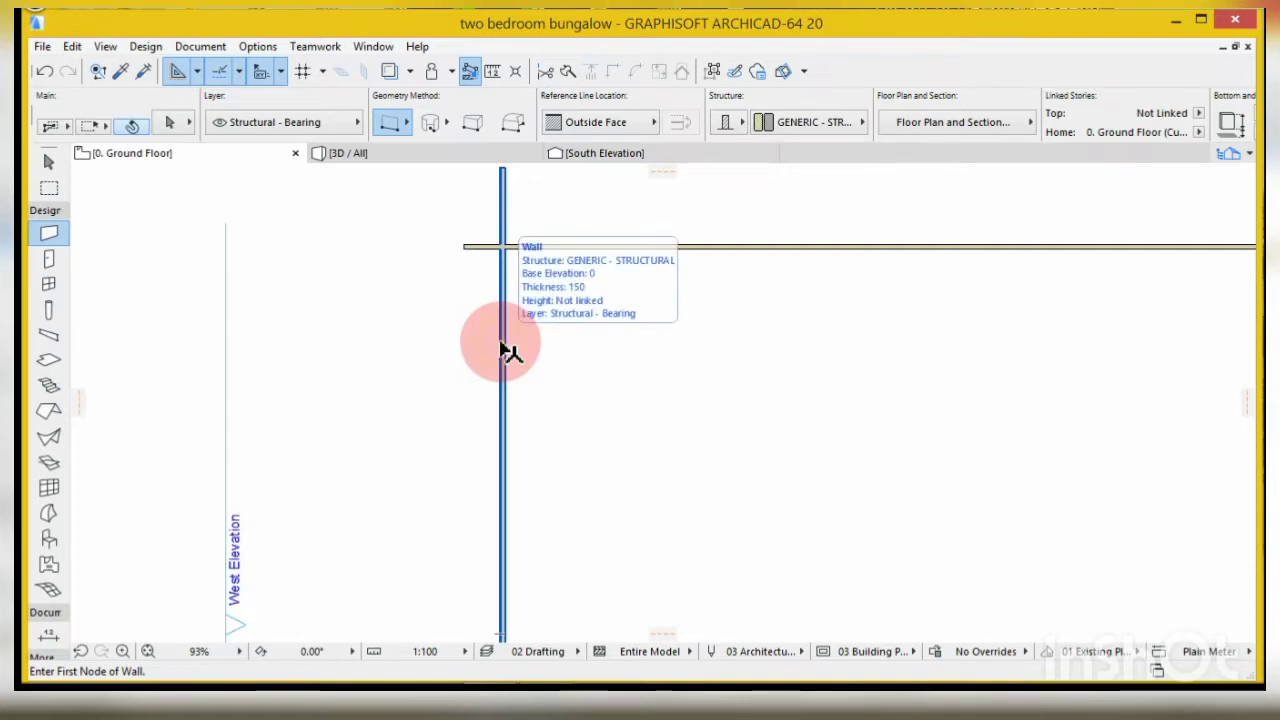
left_click(503, 350, "shift")
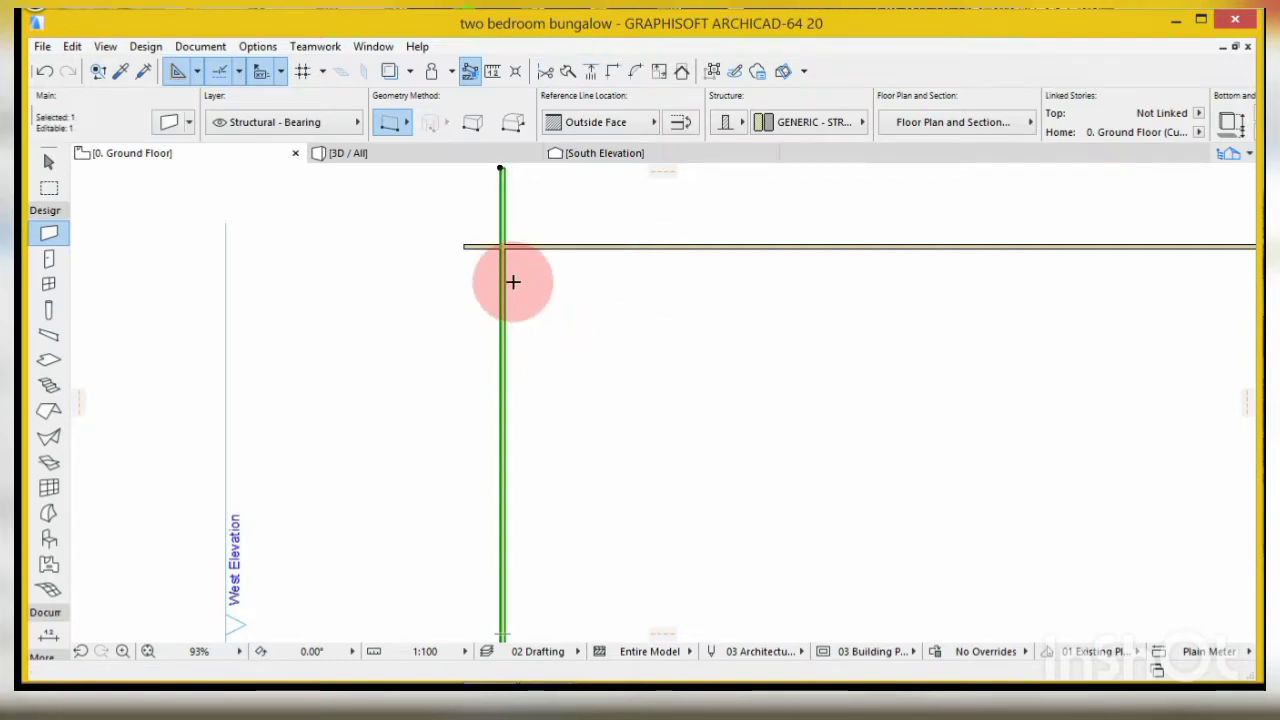
scroll(514, 280, "up", 2)
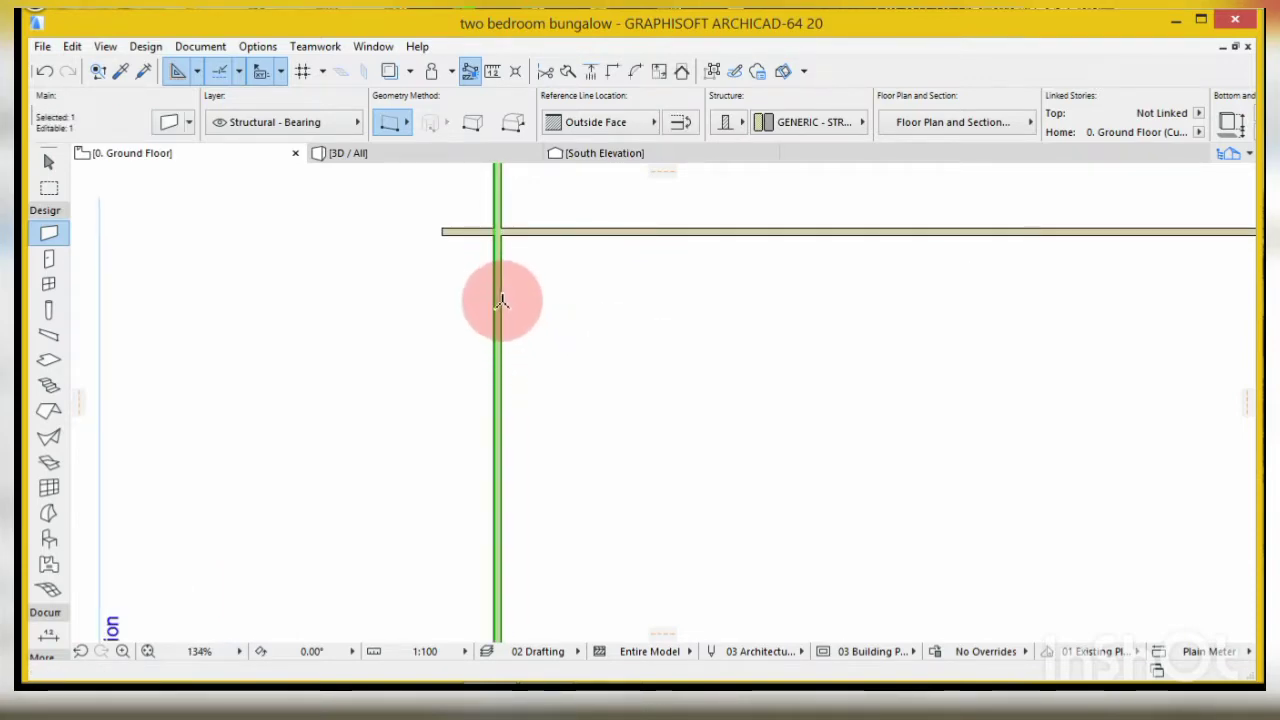
scroll(497, 294, "up", 3)
scroll(497, 294, "down", 3)
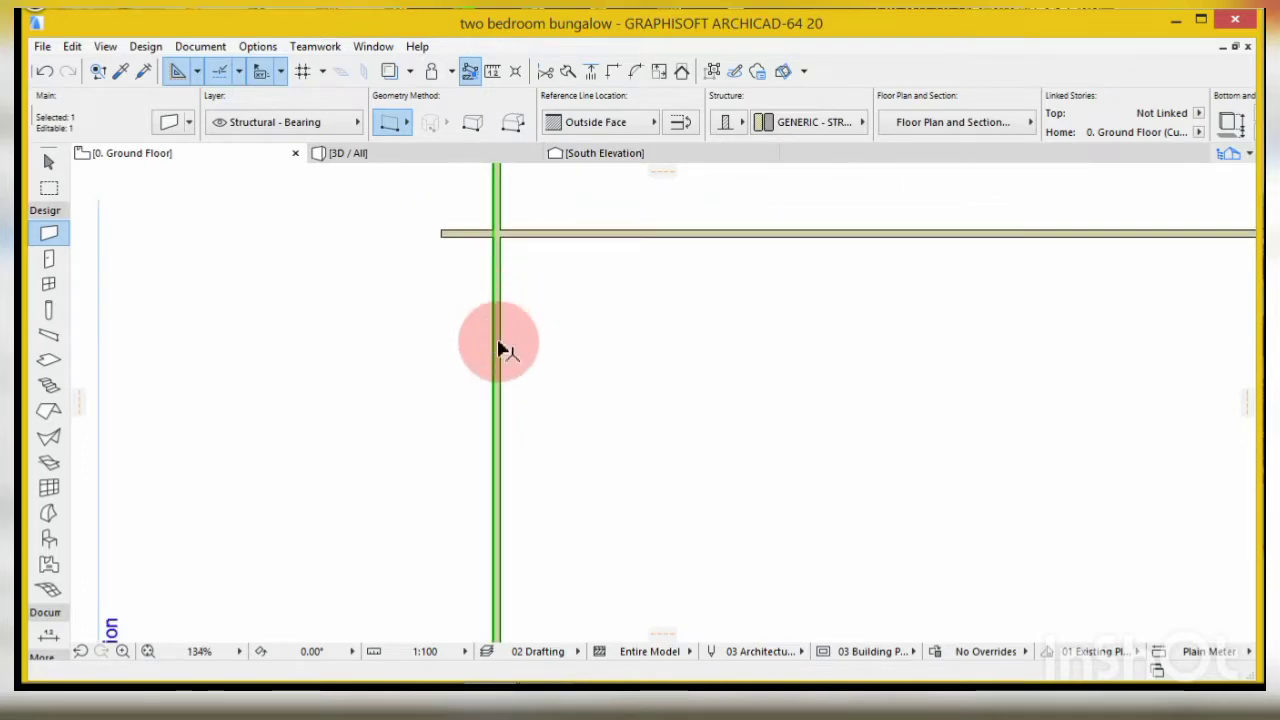
- Try moving the selected vertical wall about 2990 mm east without copying it, and undo the move
key("shift")
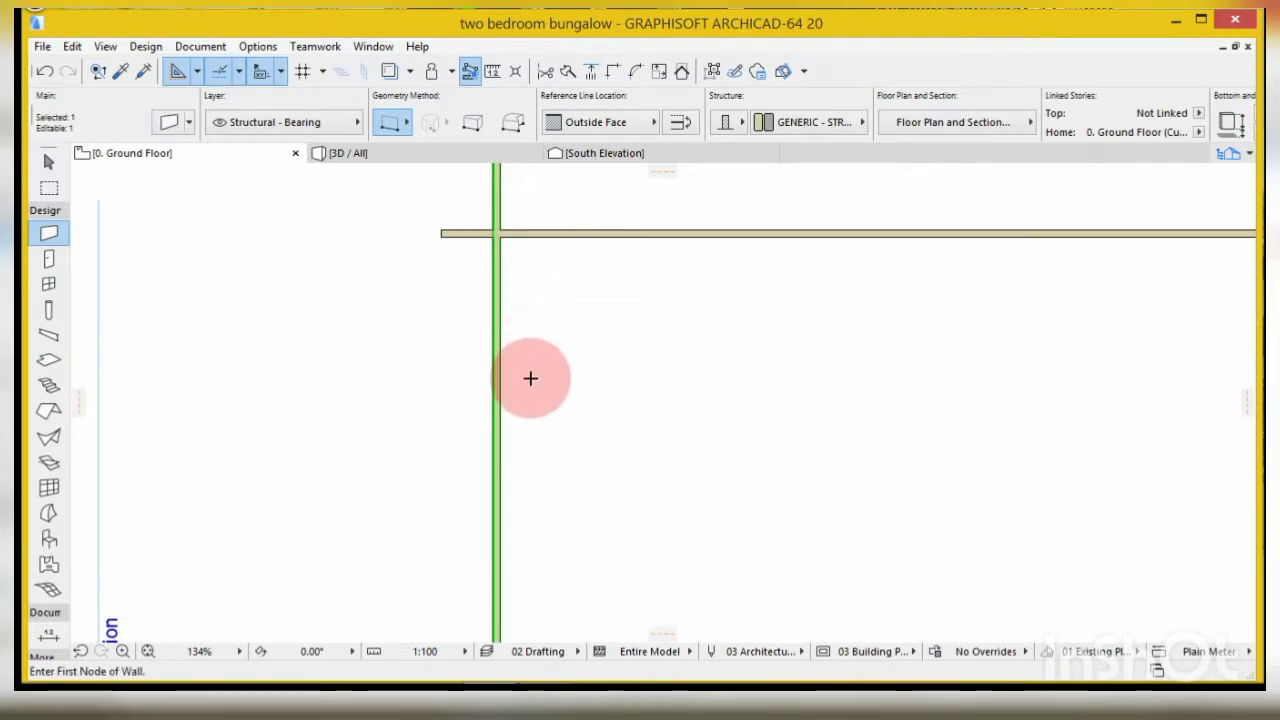
key("ctrl+shift+d")
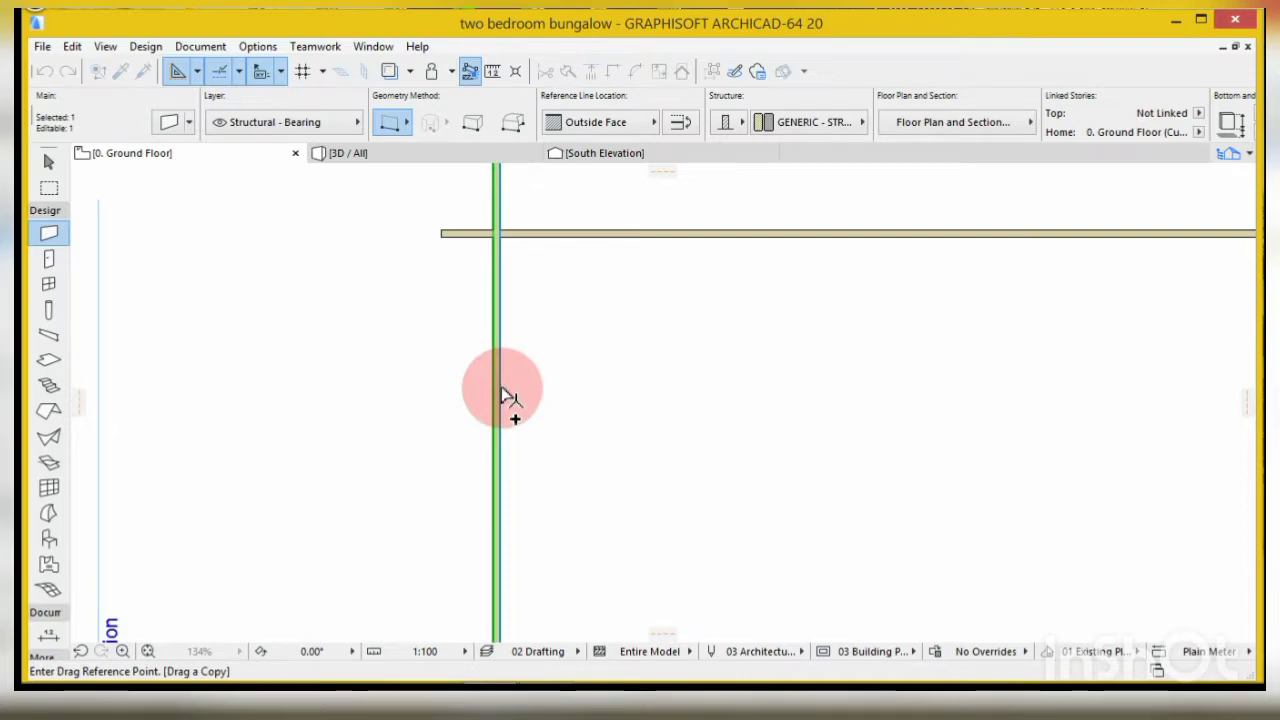
key("Escape")
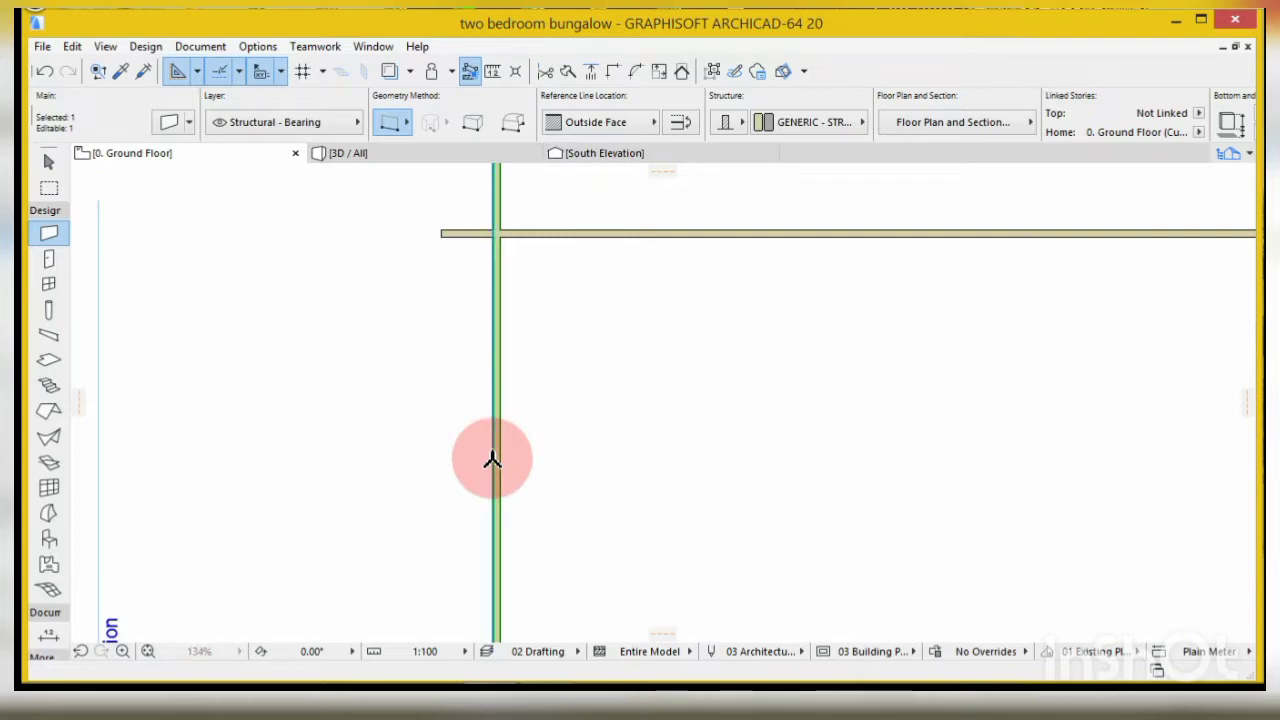
key("ctrl+d")
left_click(497, 447)
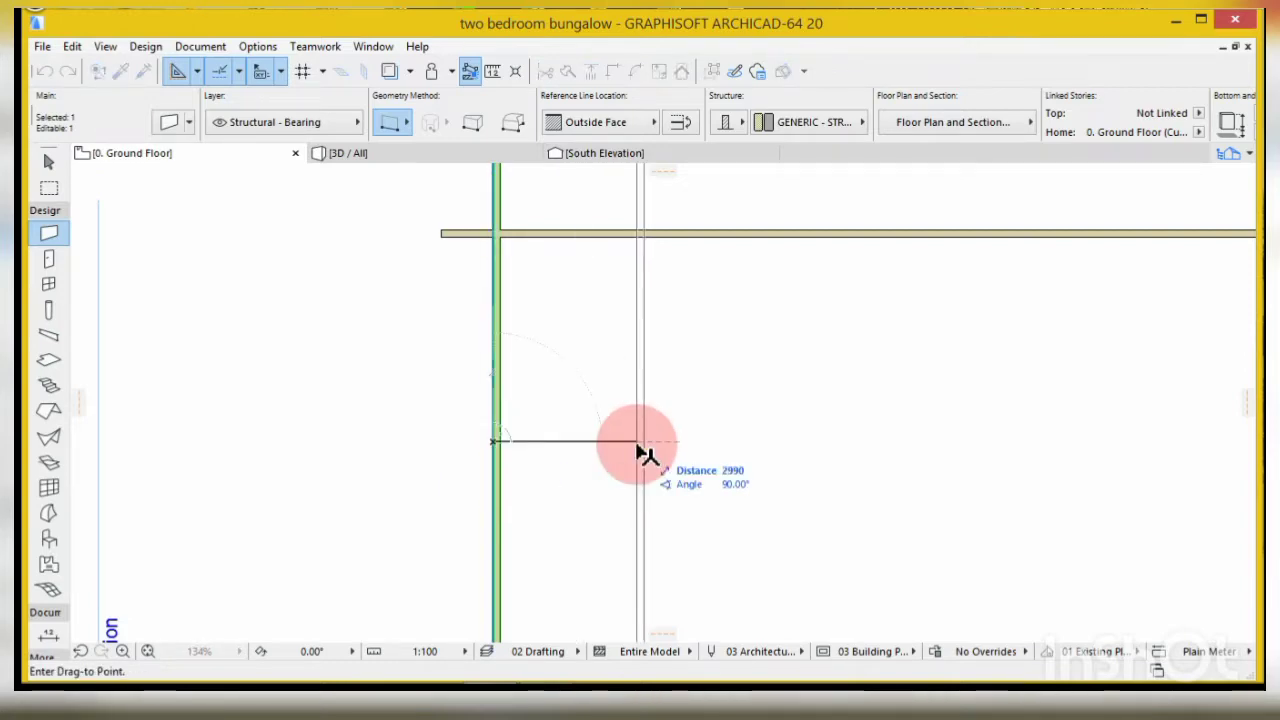
left_click(638, 447)
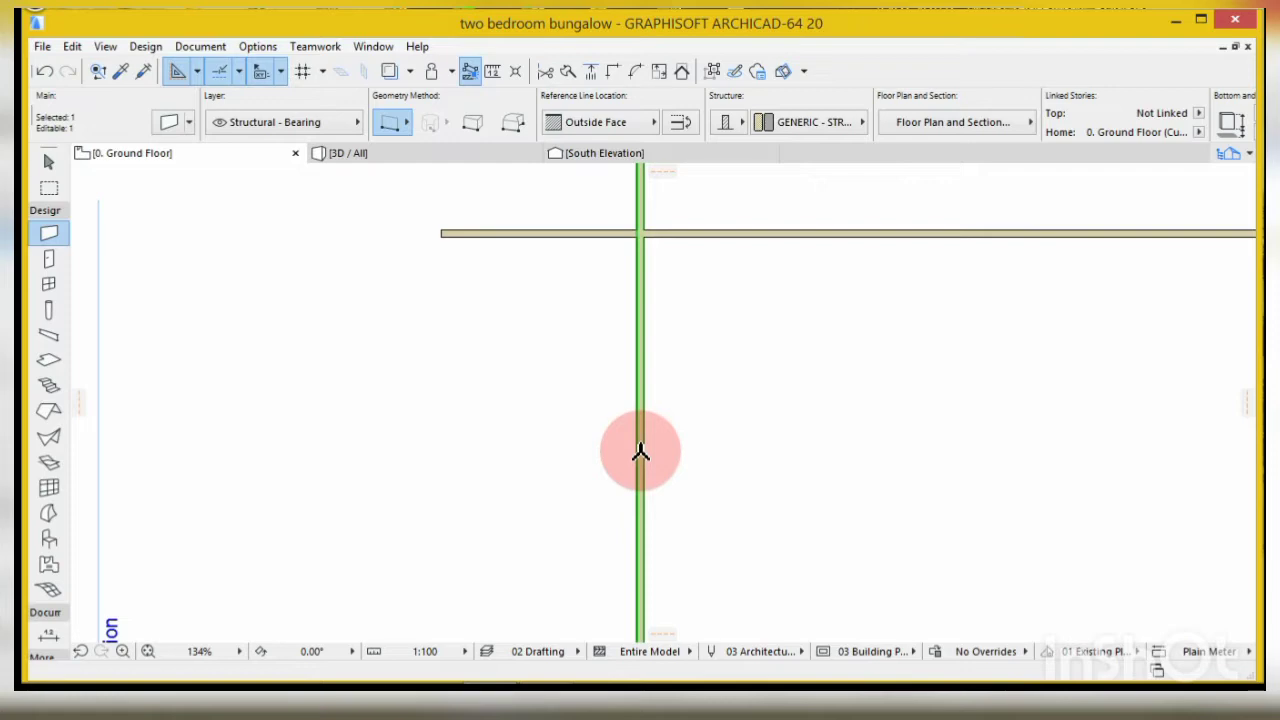
key("ctrl+z")
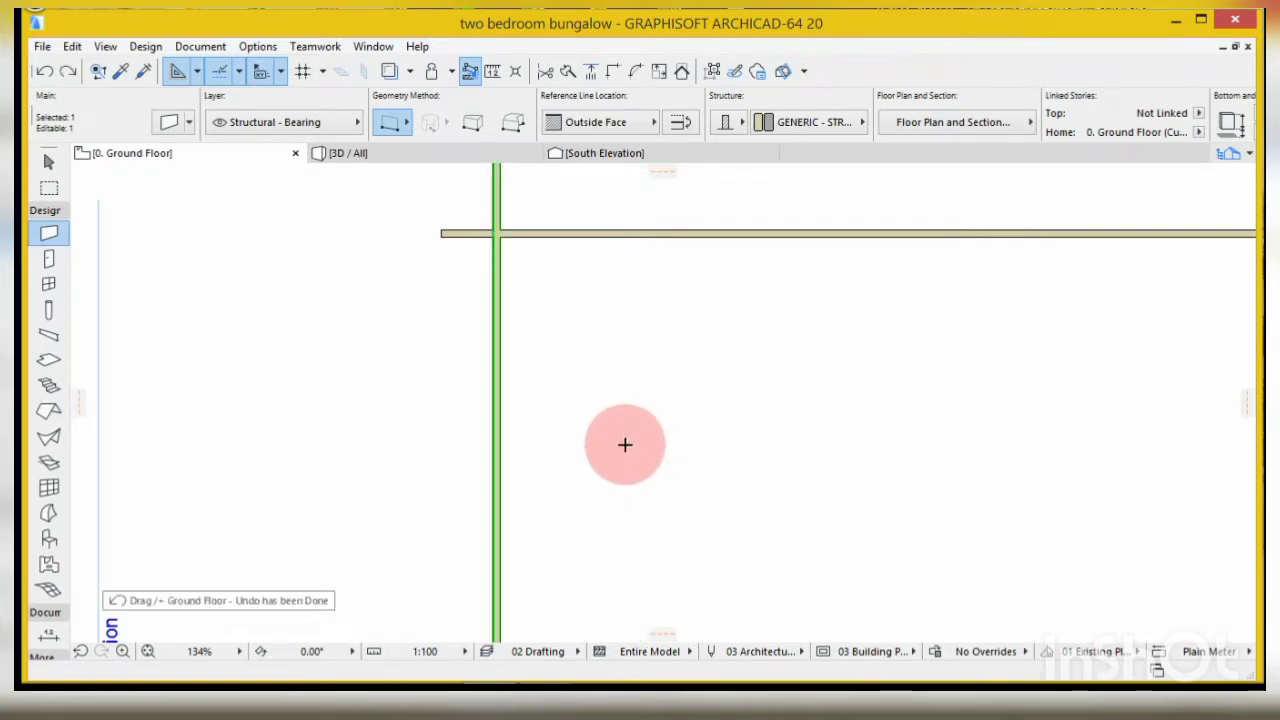
- Make a dragged copy of the selected vertical wall 3600 mm to the east
key("shift")
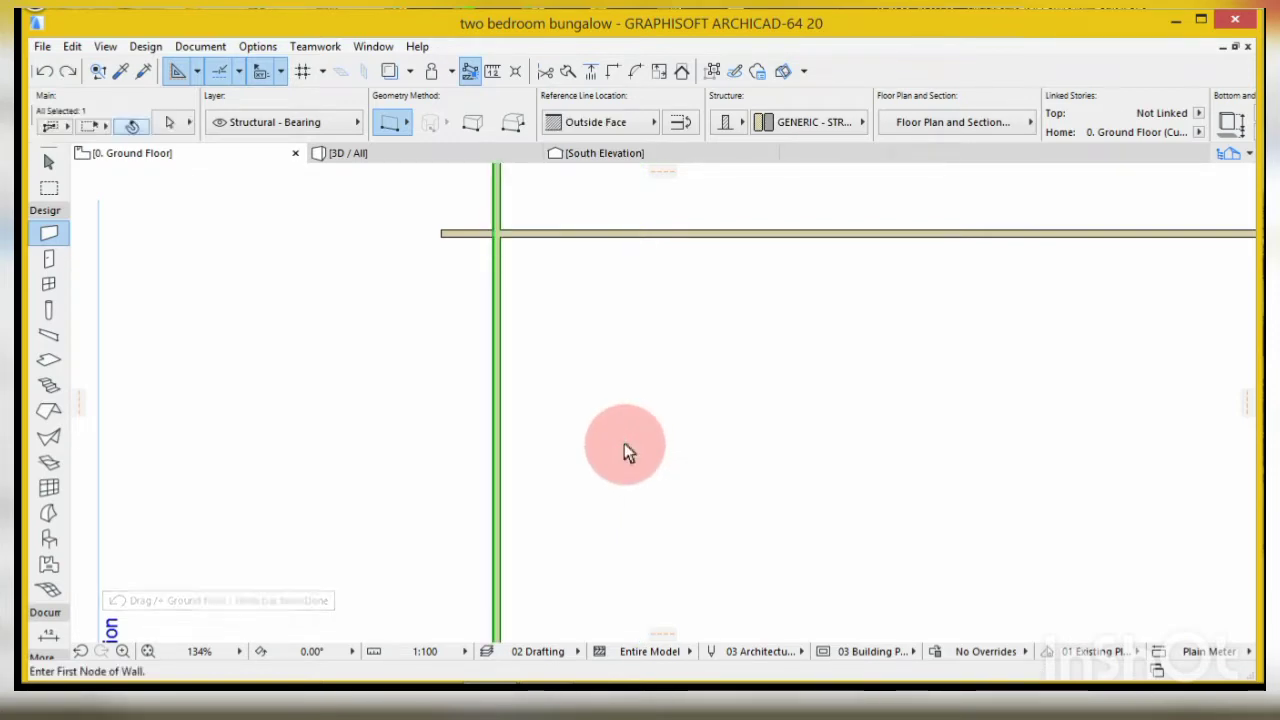
key("ctrl+shift+d")
left_click(494, 418)
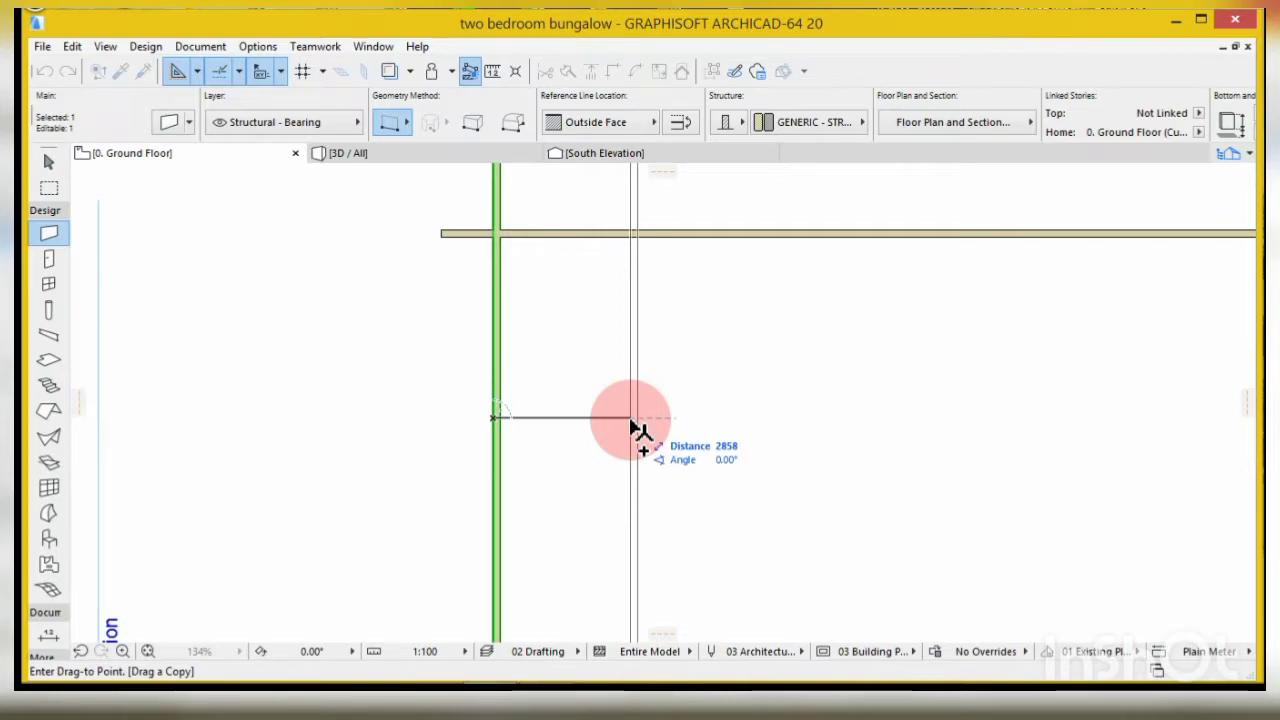
type("3")
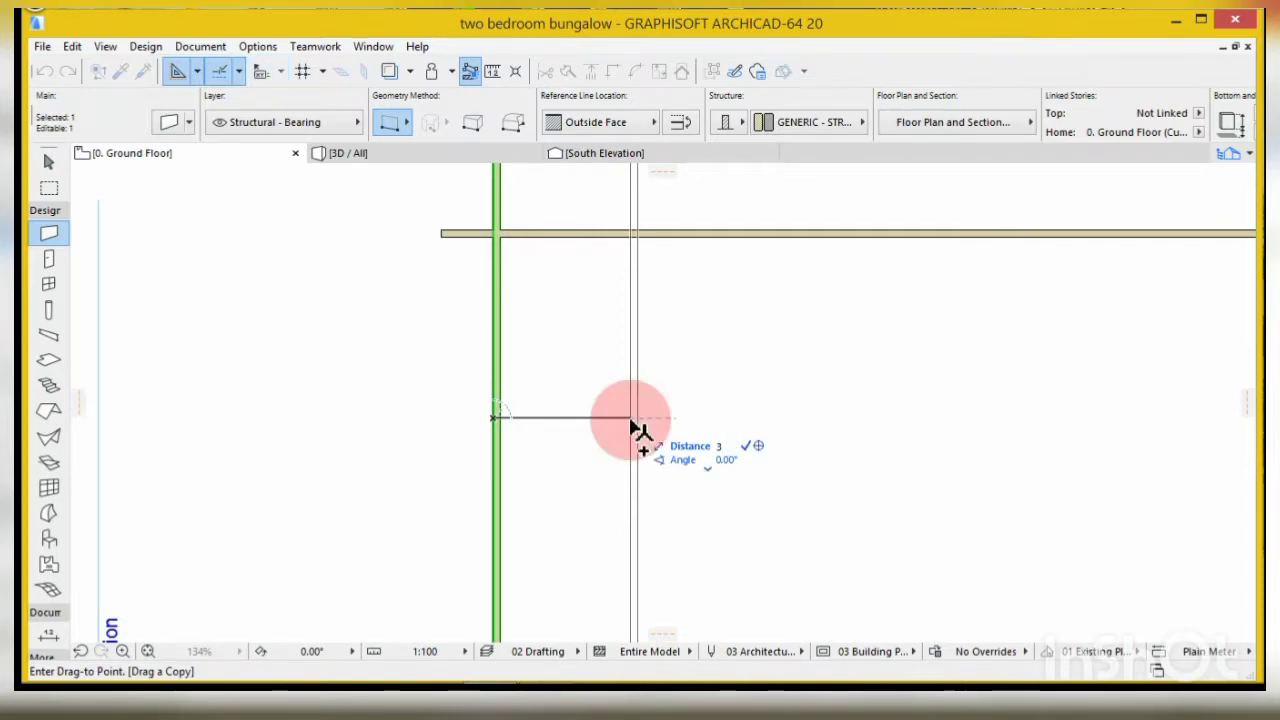
type("6")
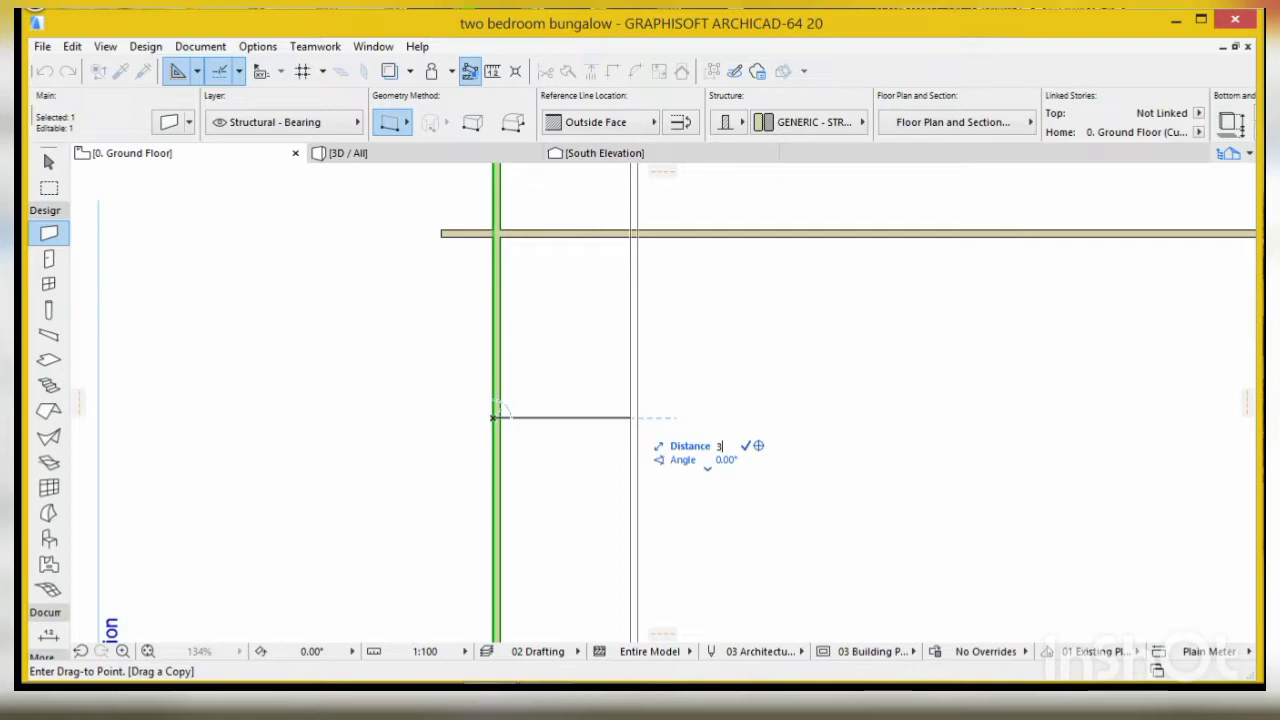
type("600")
left_click(666, 423)
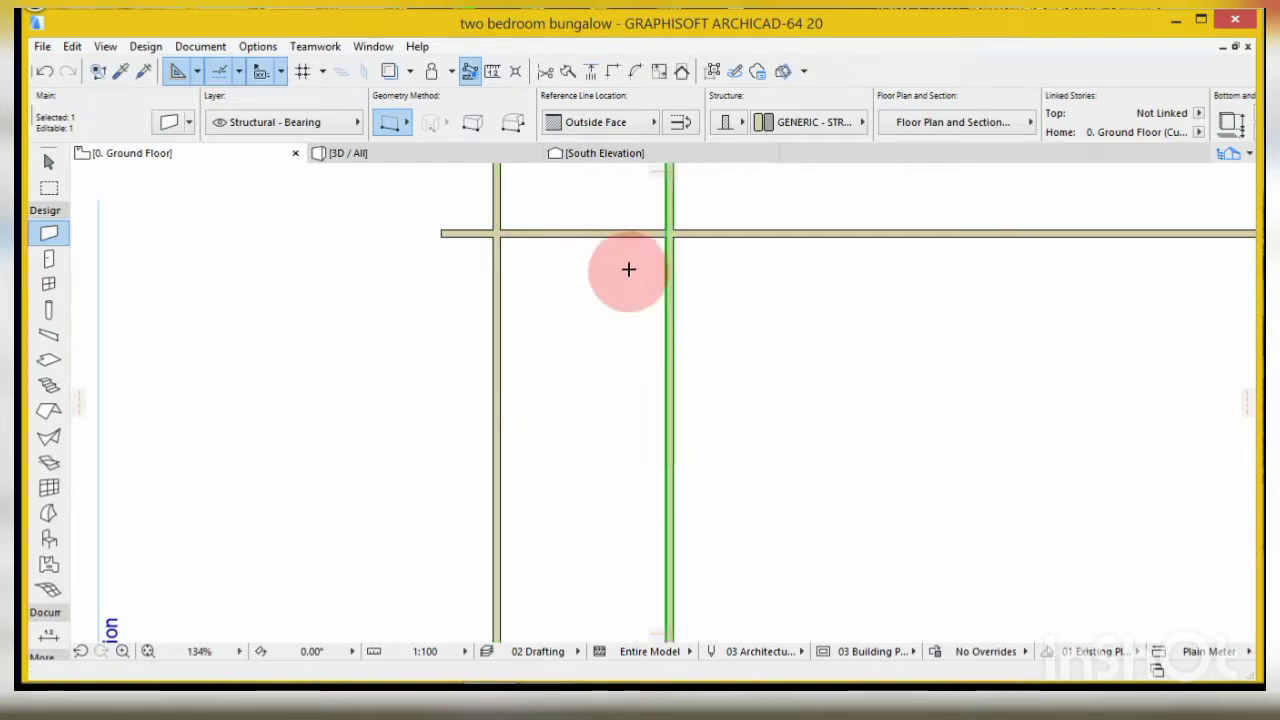
- Measure the clear distance between the two vertical walls along the lower face of the horizontal wall
scroll(639, 237, "up", 1)
scroll(639, 237, "up", 2)
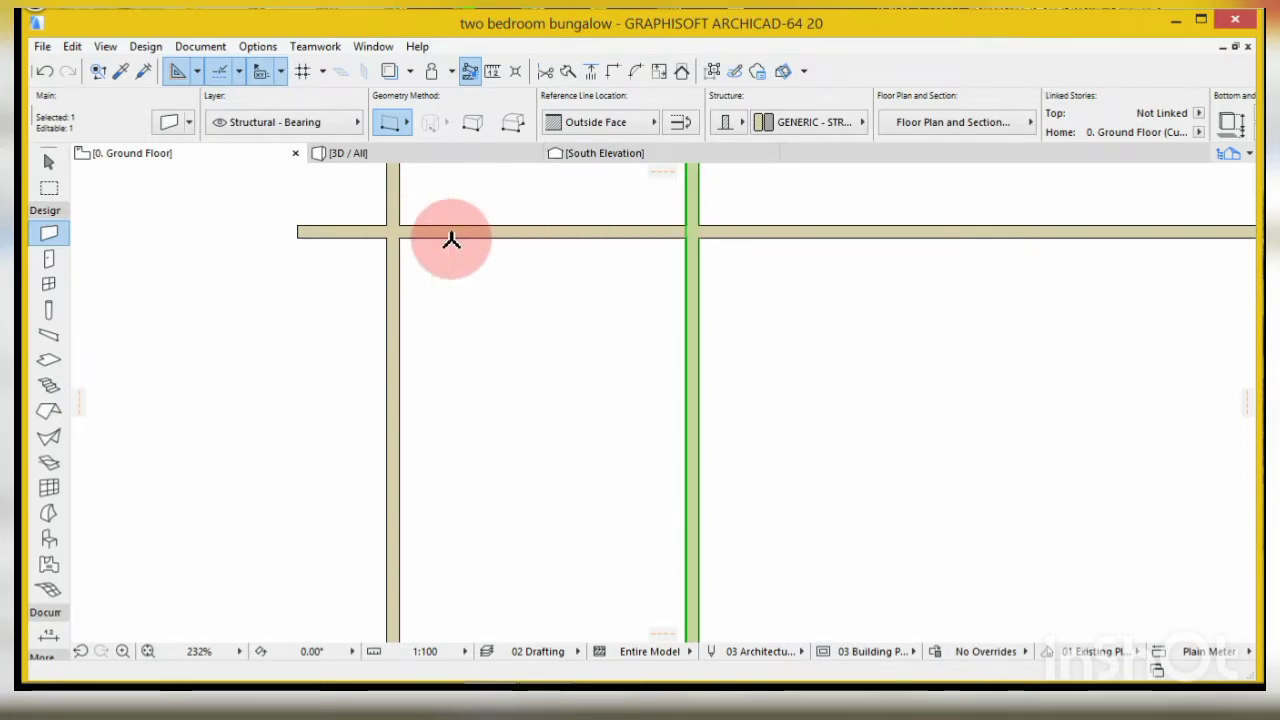
left_click(491, 72)
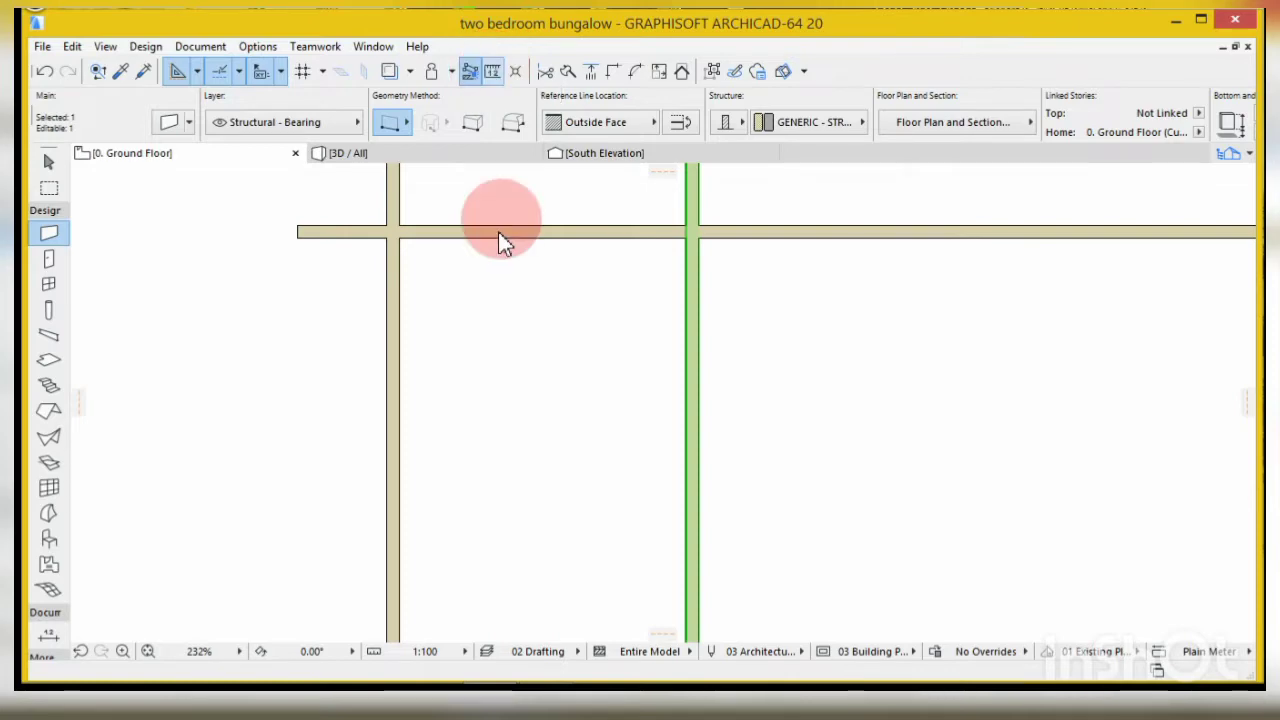
left_click(400, 241)
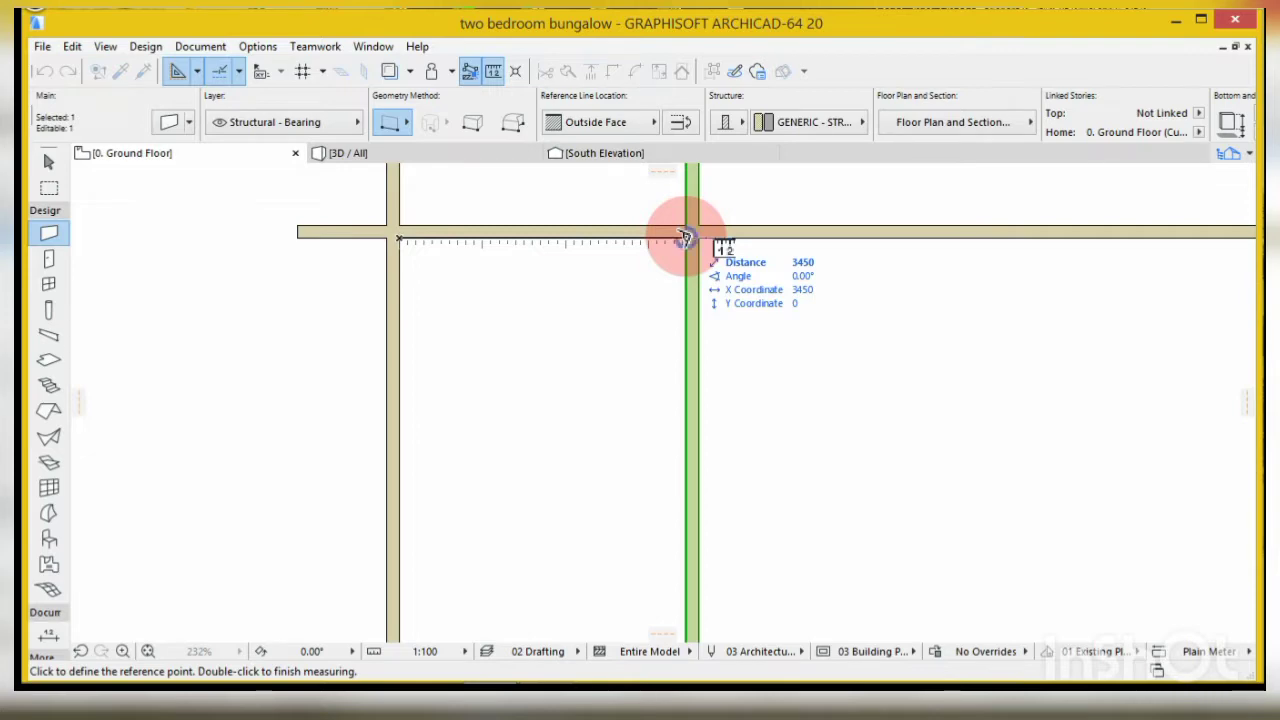
left_click(686, 238)
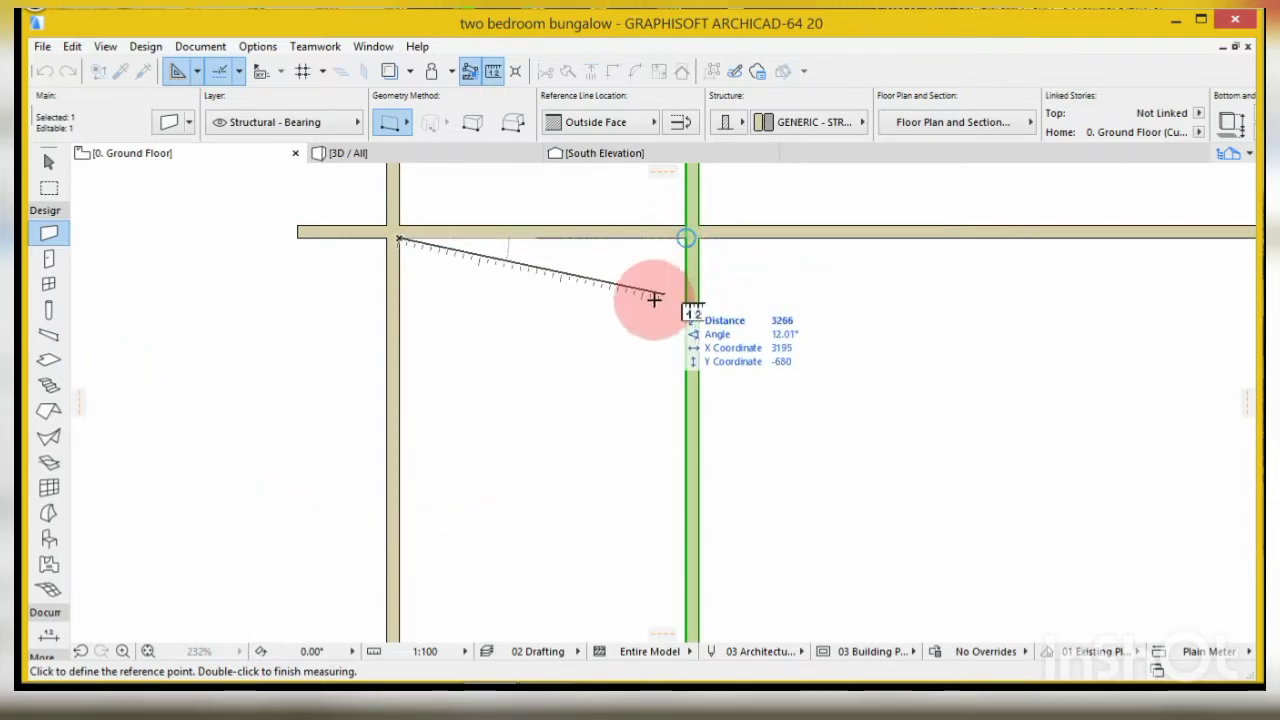
double_click(572, 340)
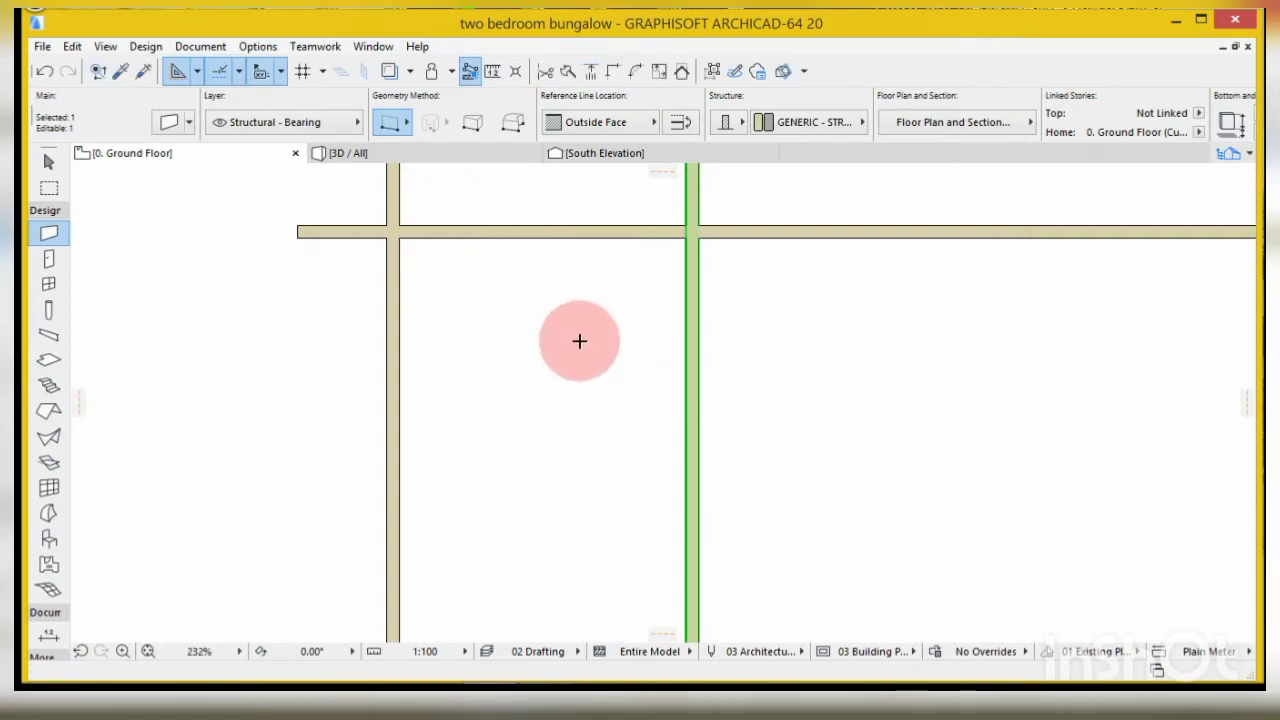
- Move the copied vertical wall 150 mm further east, by one wall thickness
left_click(682, 357)
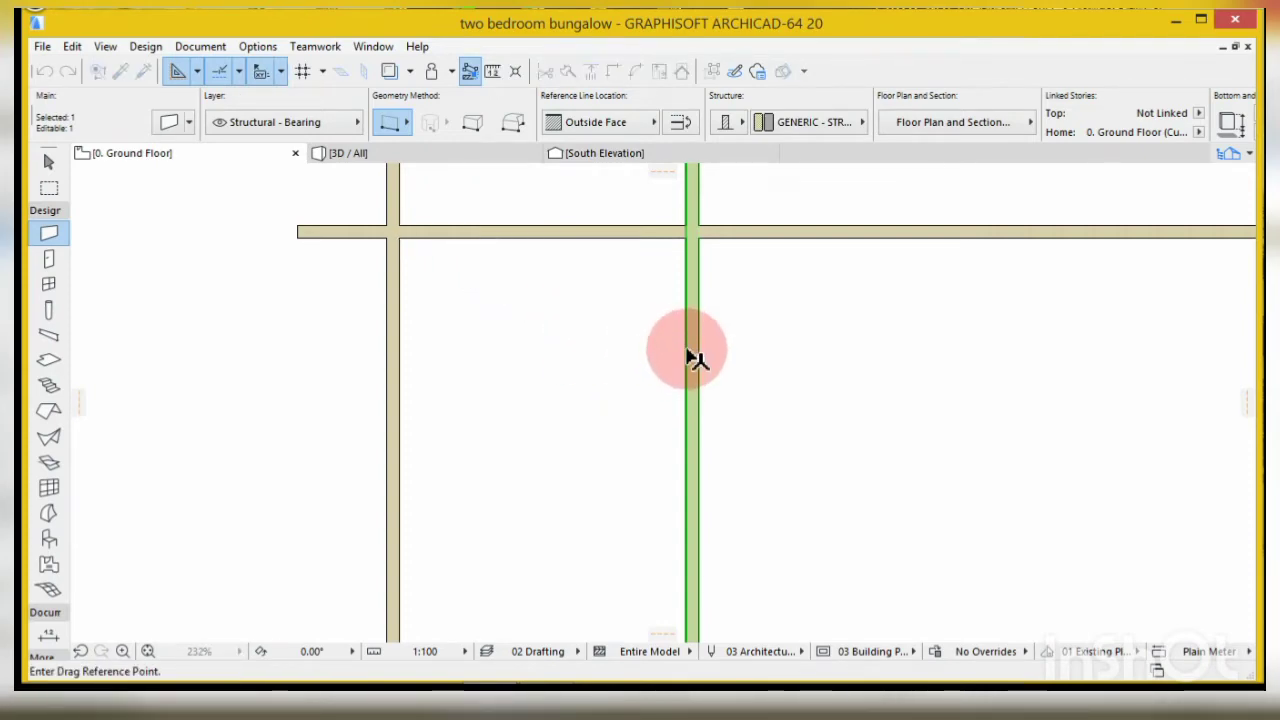
left_click(688, 352)
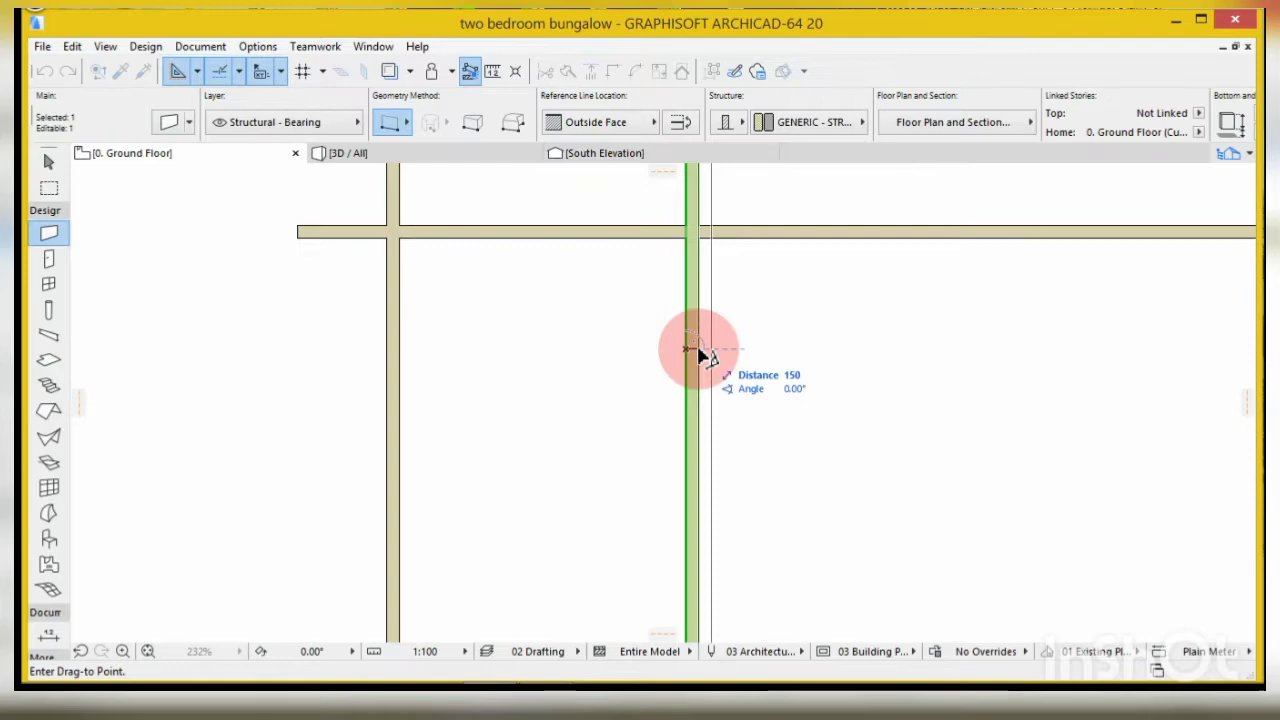
left_click(700, 352)
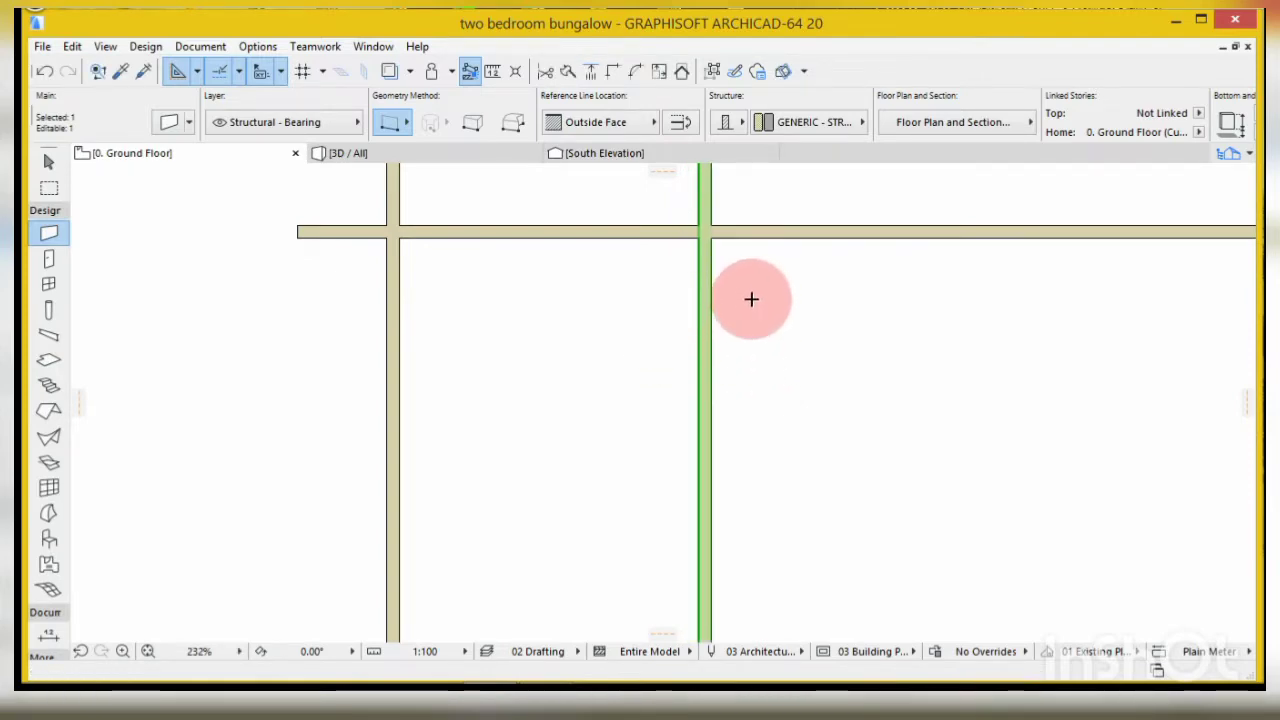
- Deselect the moved wall and measure the inside width between the two vertical walls again
key("Escape")
key("m")
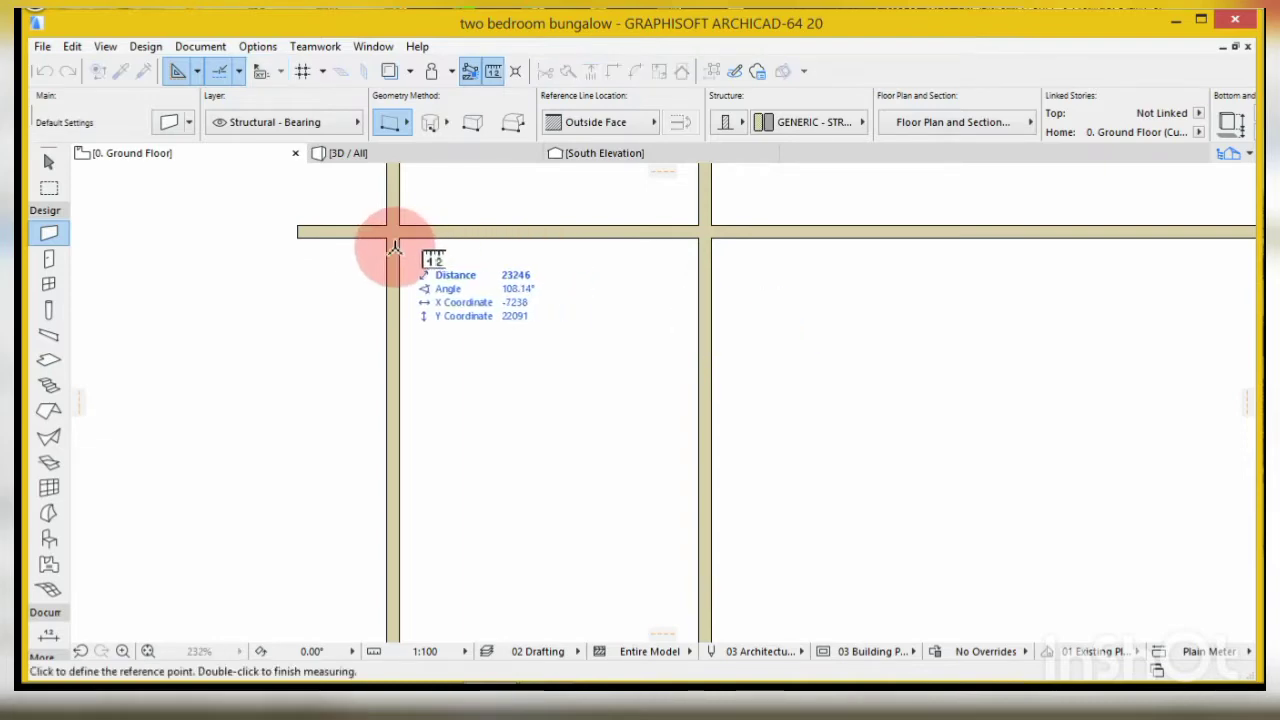
left_click(401, 238)
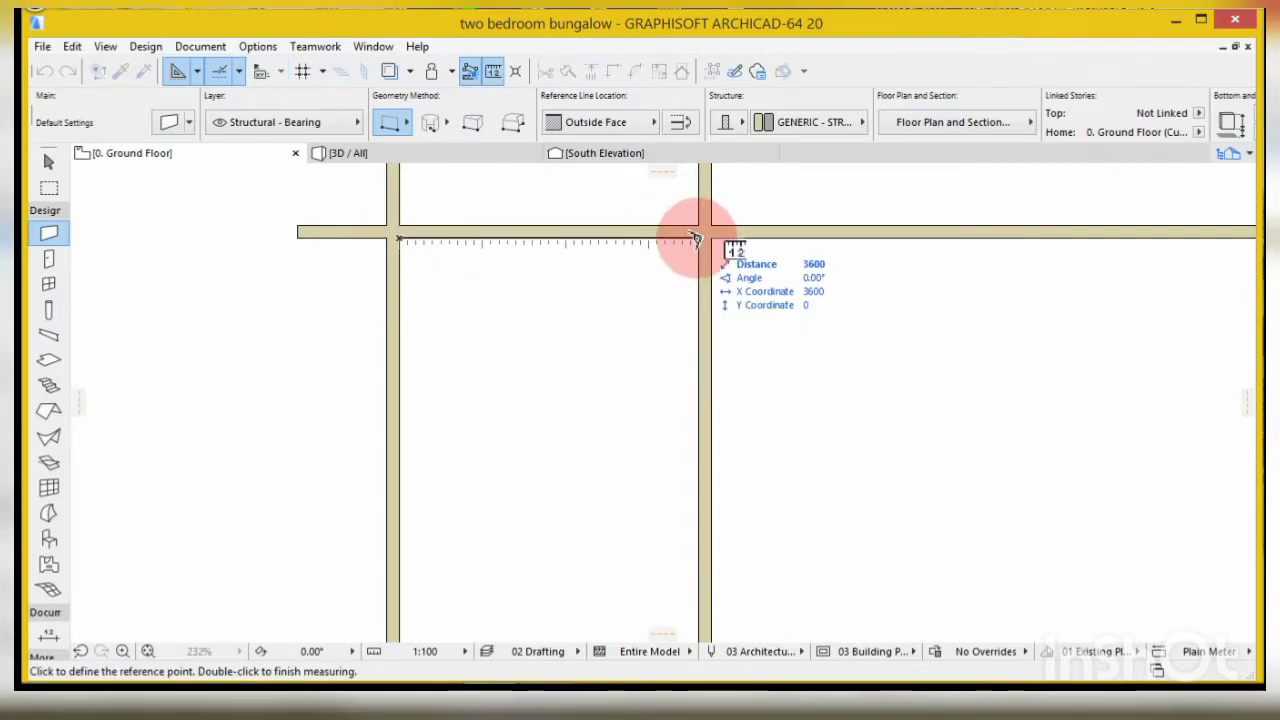
key("Escape")
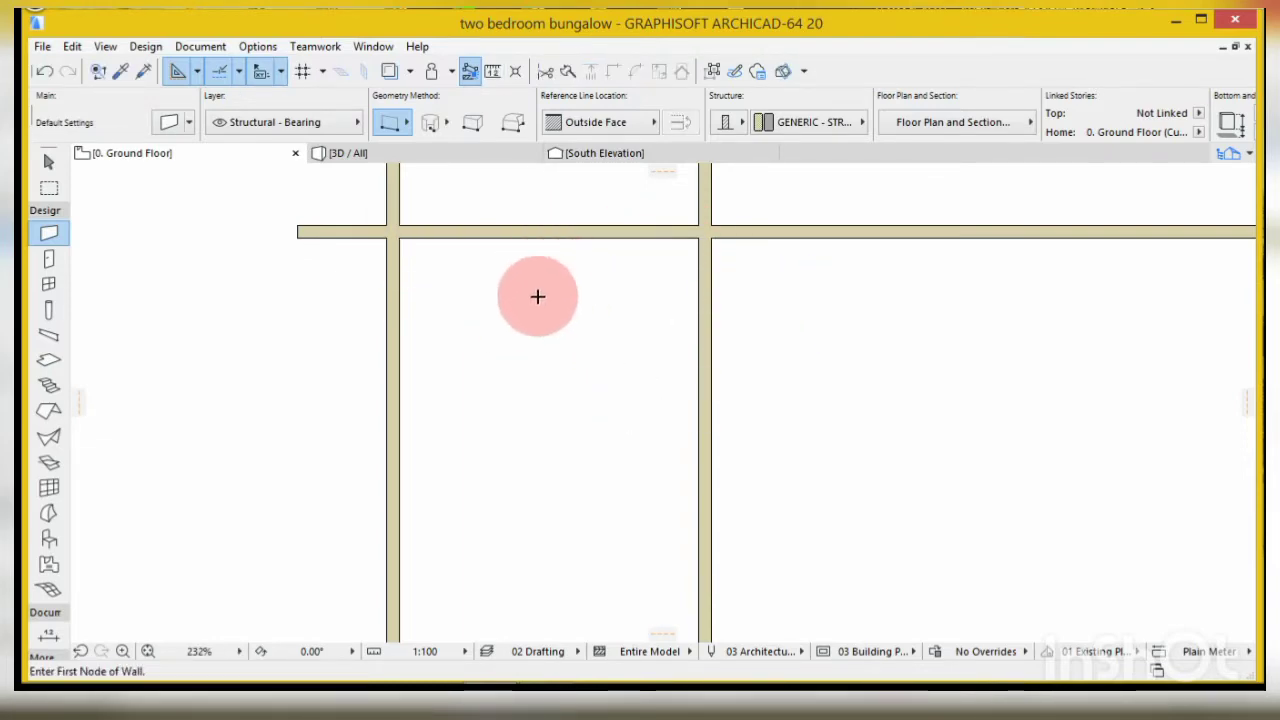
- Make a dragged copy of the horizontal wall 3750 mm straight to the south
scroll(517, 328, "down", 1)
key("shift")
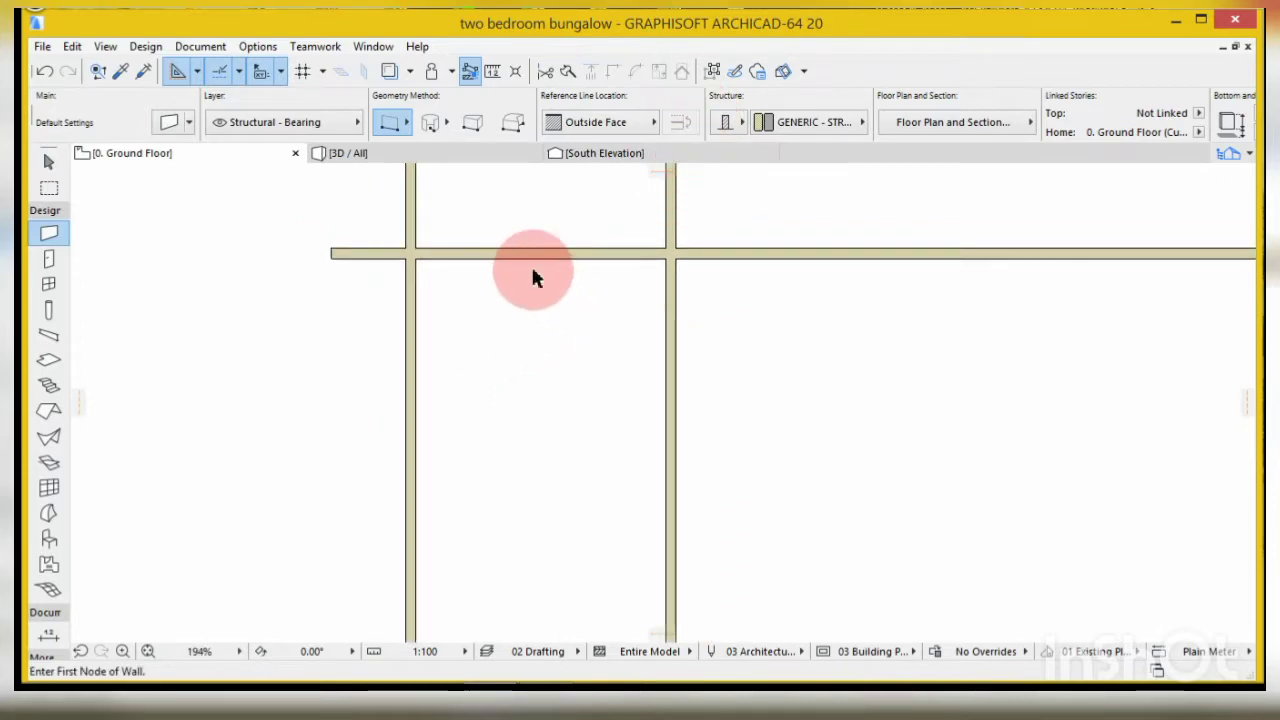
left_click(533, 257, "shift")
key("ctrl+shift+d")
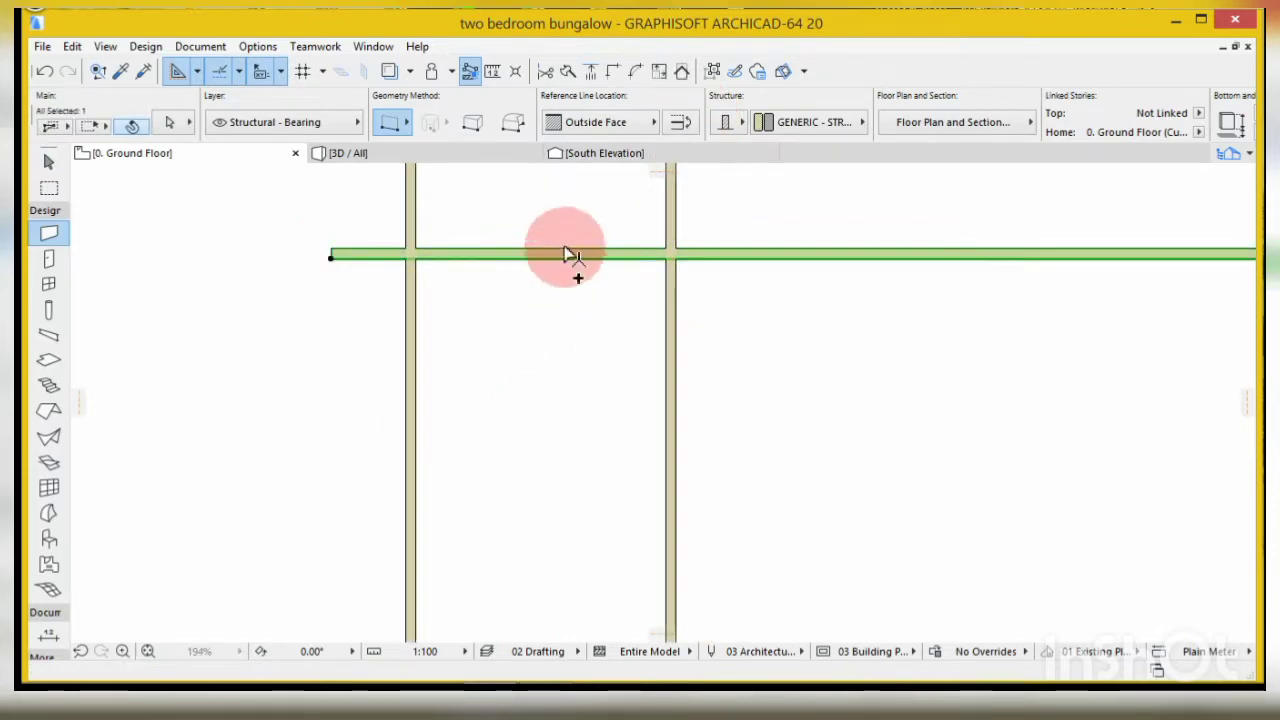
left_click(565, 247)
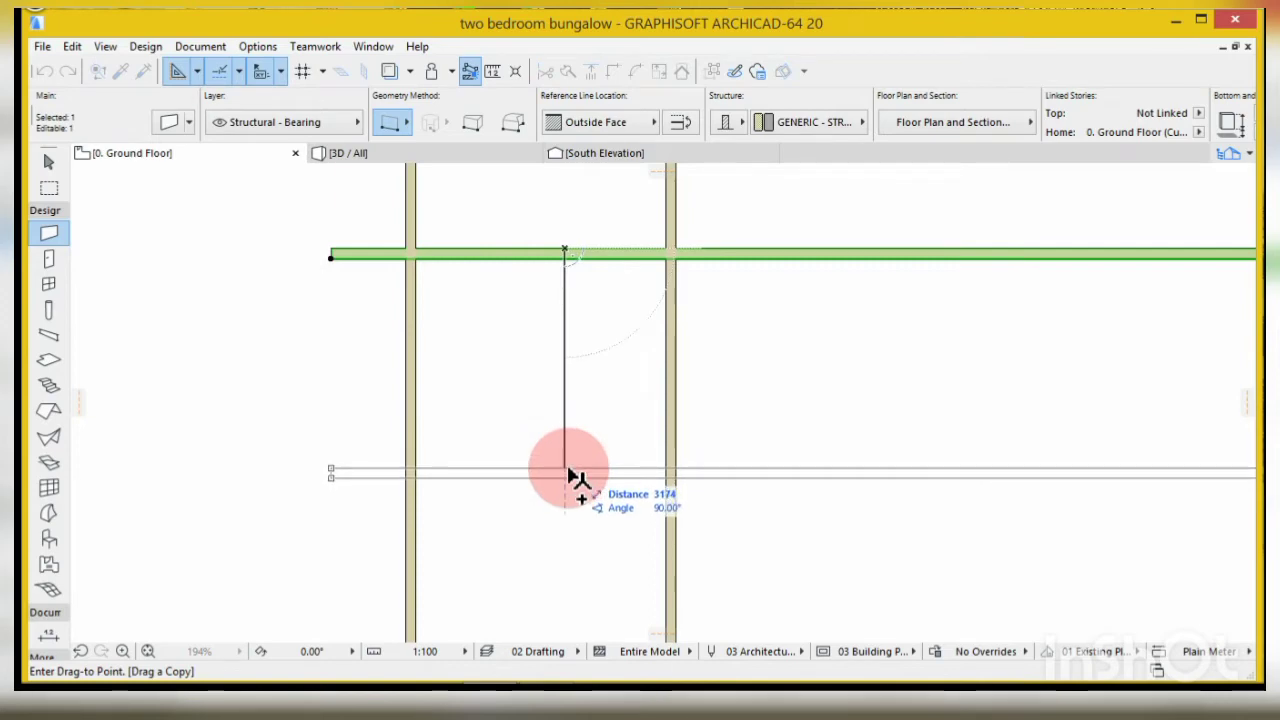
type("375")
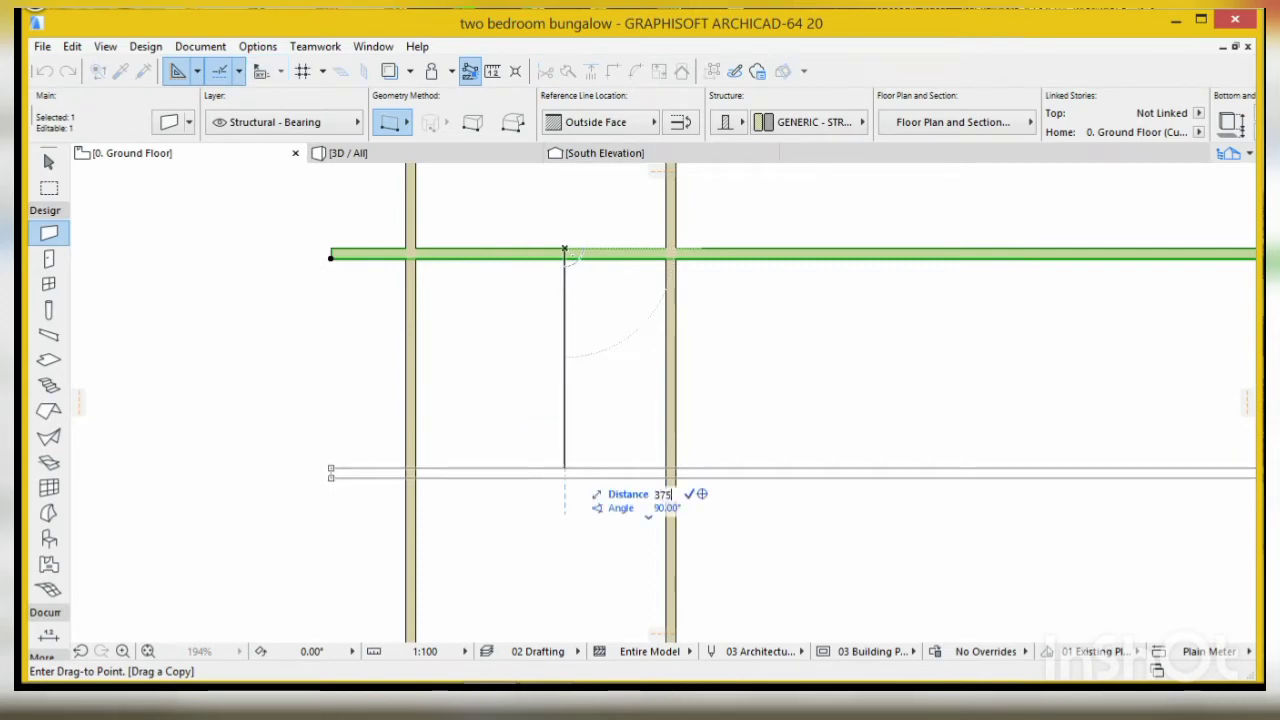
type("0")
left_click(565, 509)
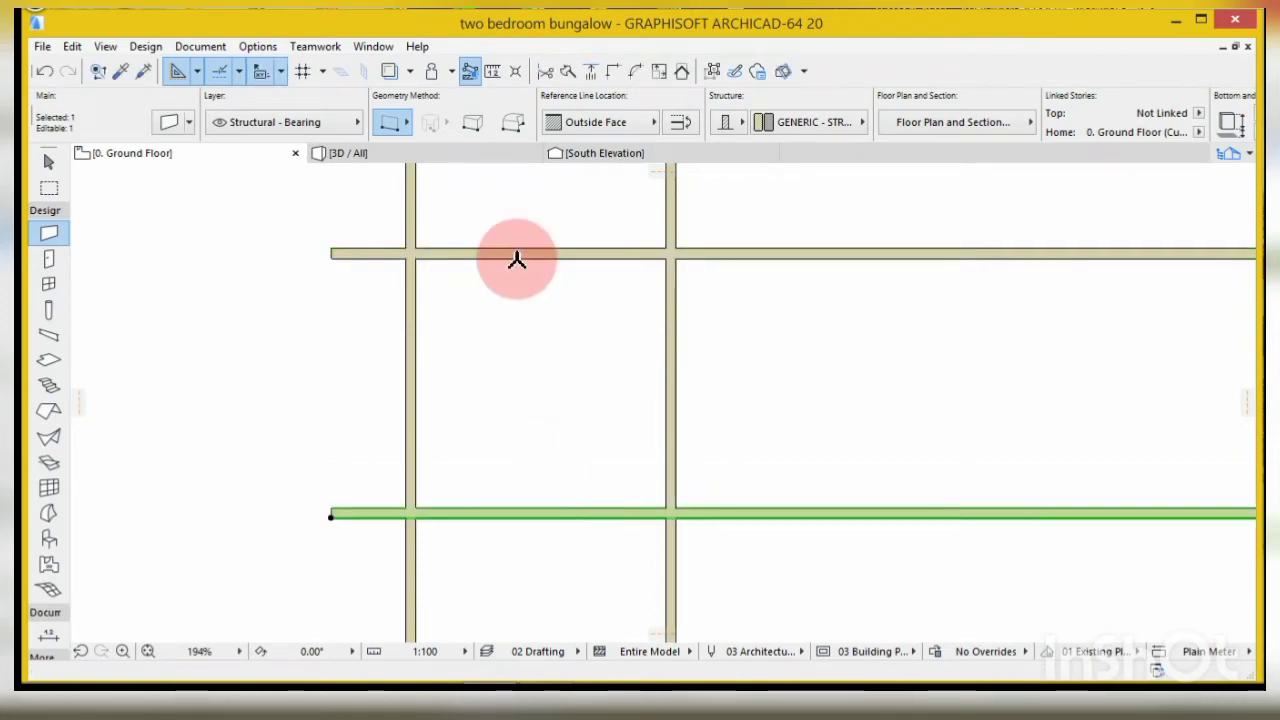
- Make a dragged copy of the selected southern horizontal wall 1950 mm straight to the south
scroll(514, 257, "down", 3)
scroll(571, 443, "up", 2)
key("ctrl+shift+d")
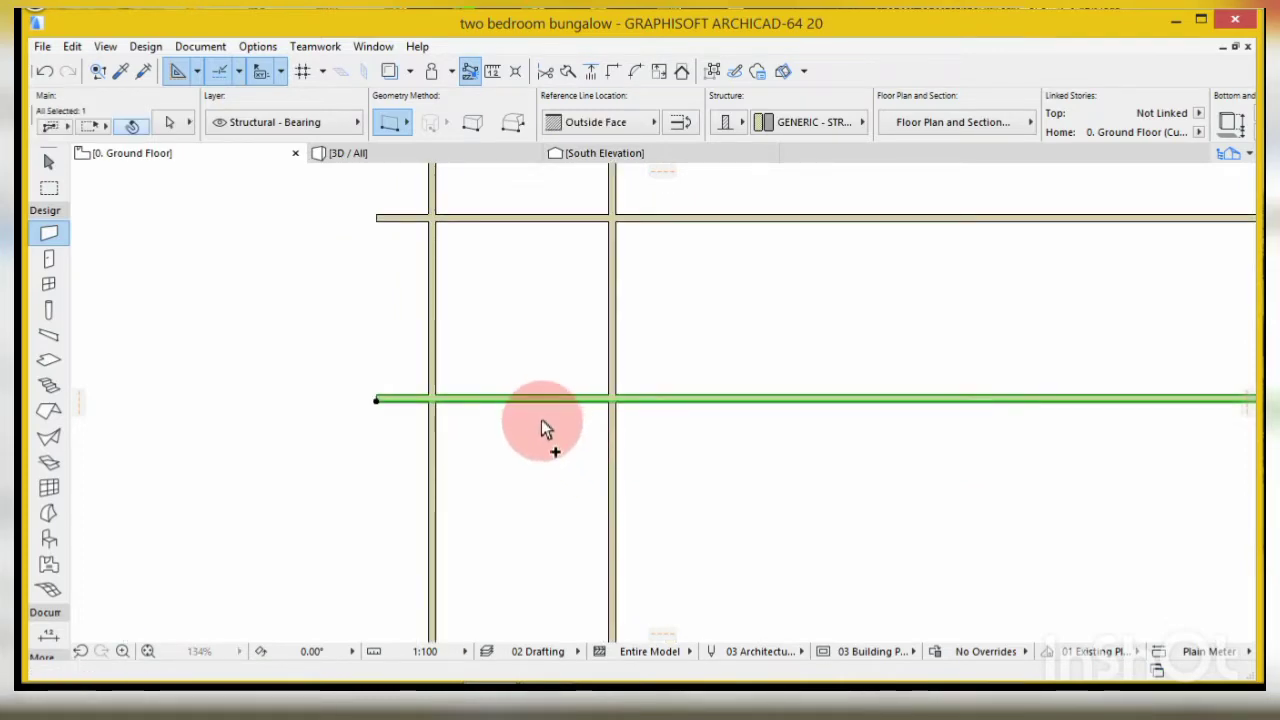
left_click(556, 399)
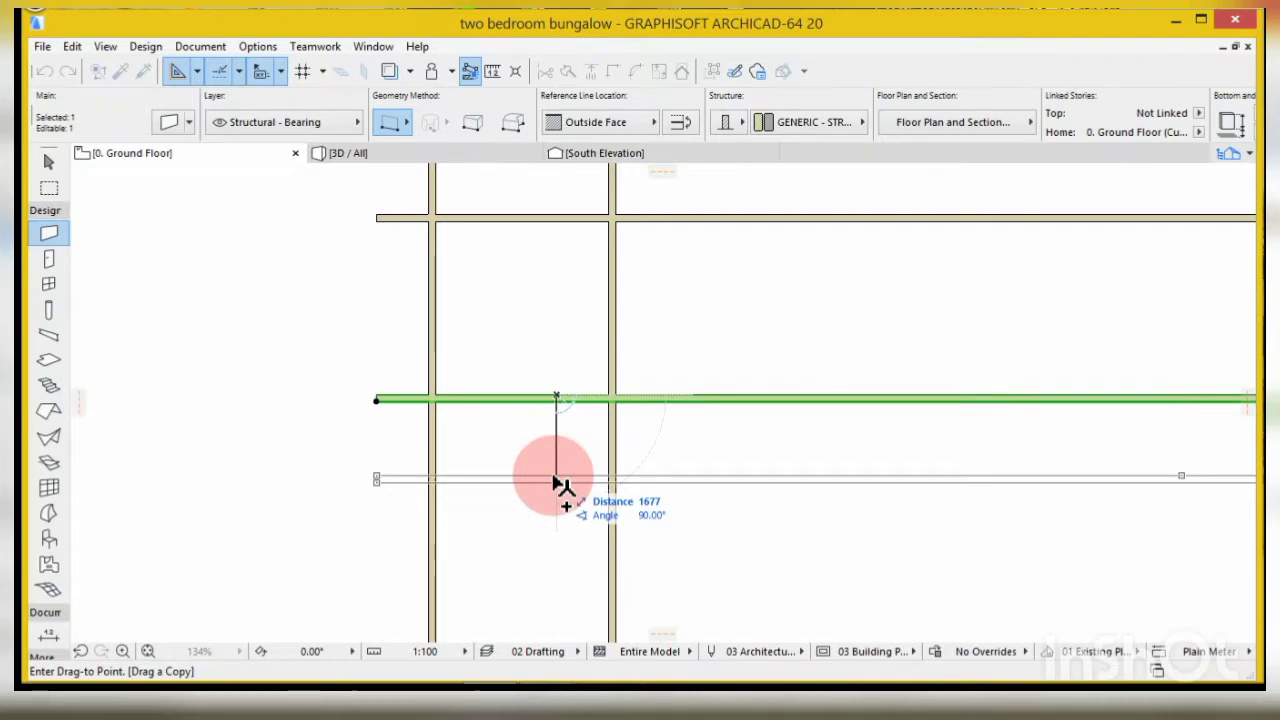
type("19")
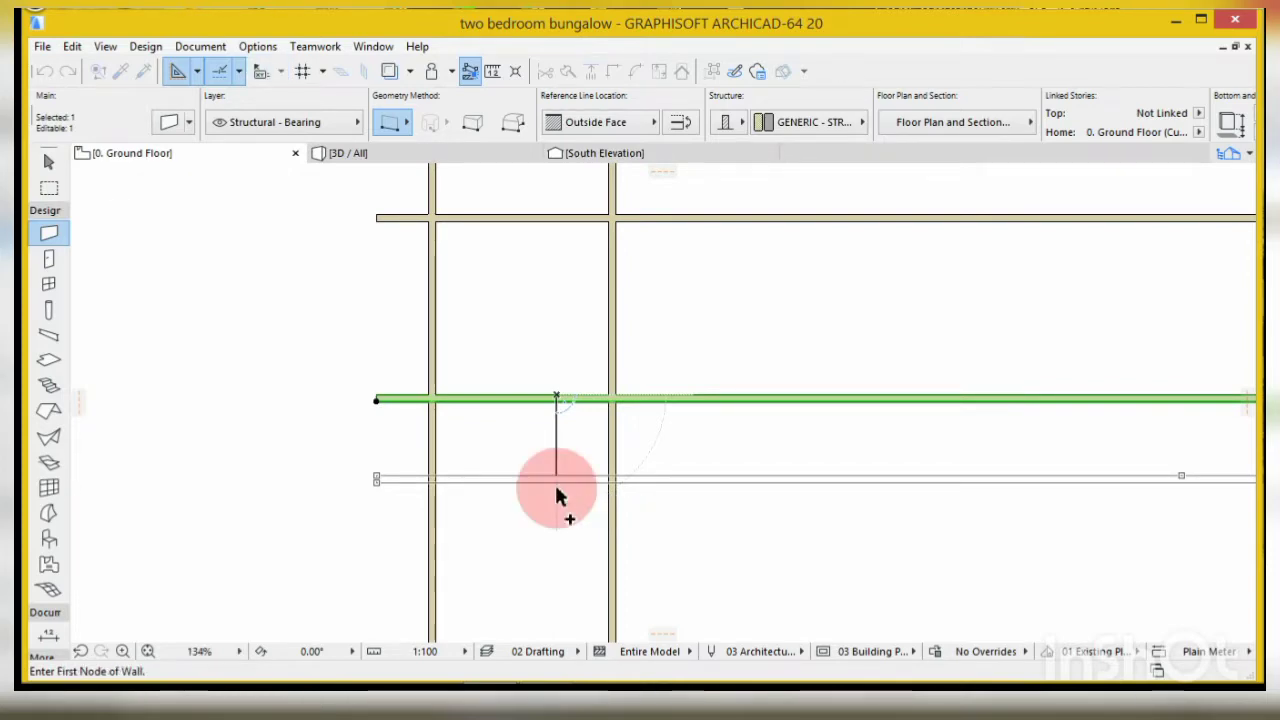
key("Return")
- Drag a second copy of the newly copied horizontal wall another 1950 mm to the south
scroll(519, 478, "down", 3)
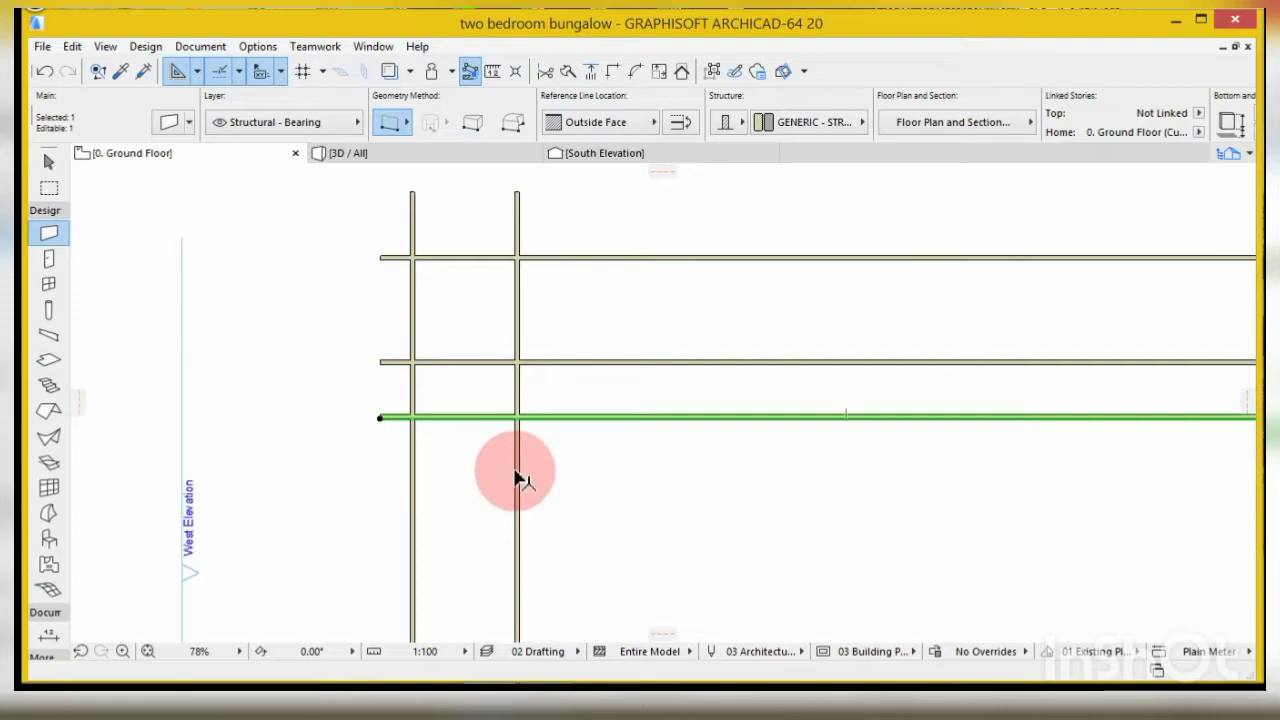
key("ctrl+shift+d")
left_click(481, 418)
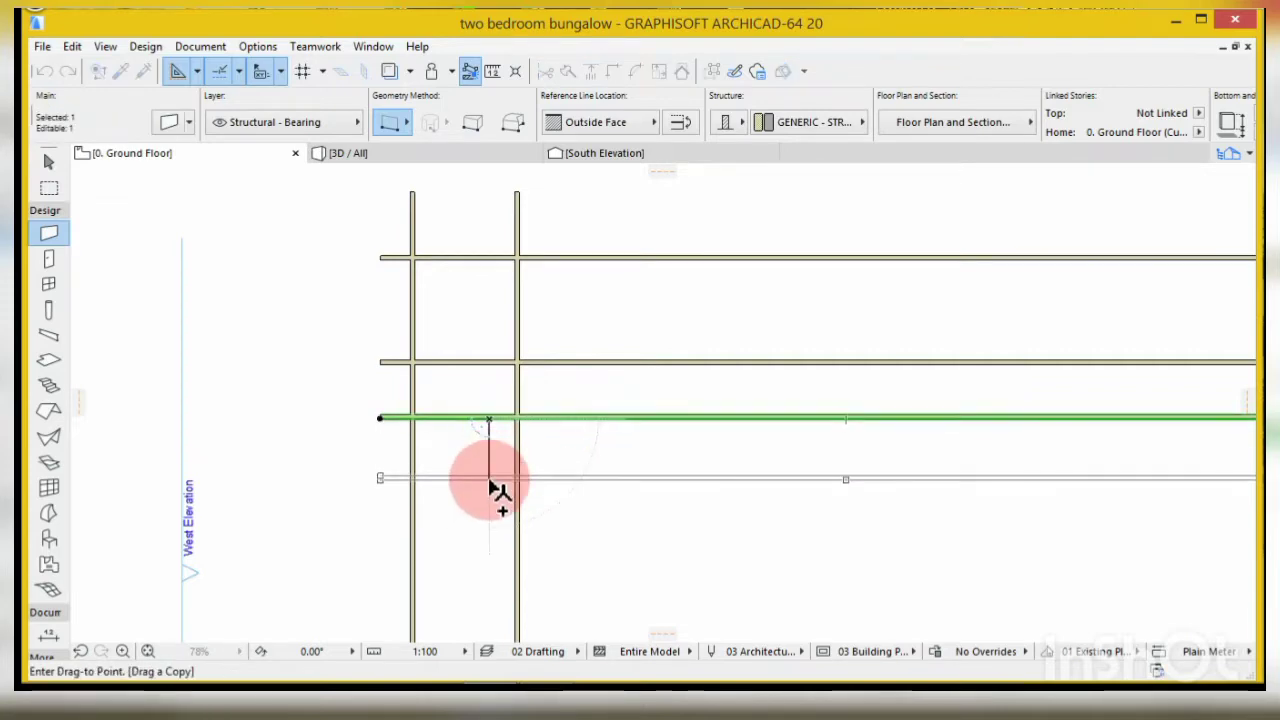
type("1950")
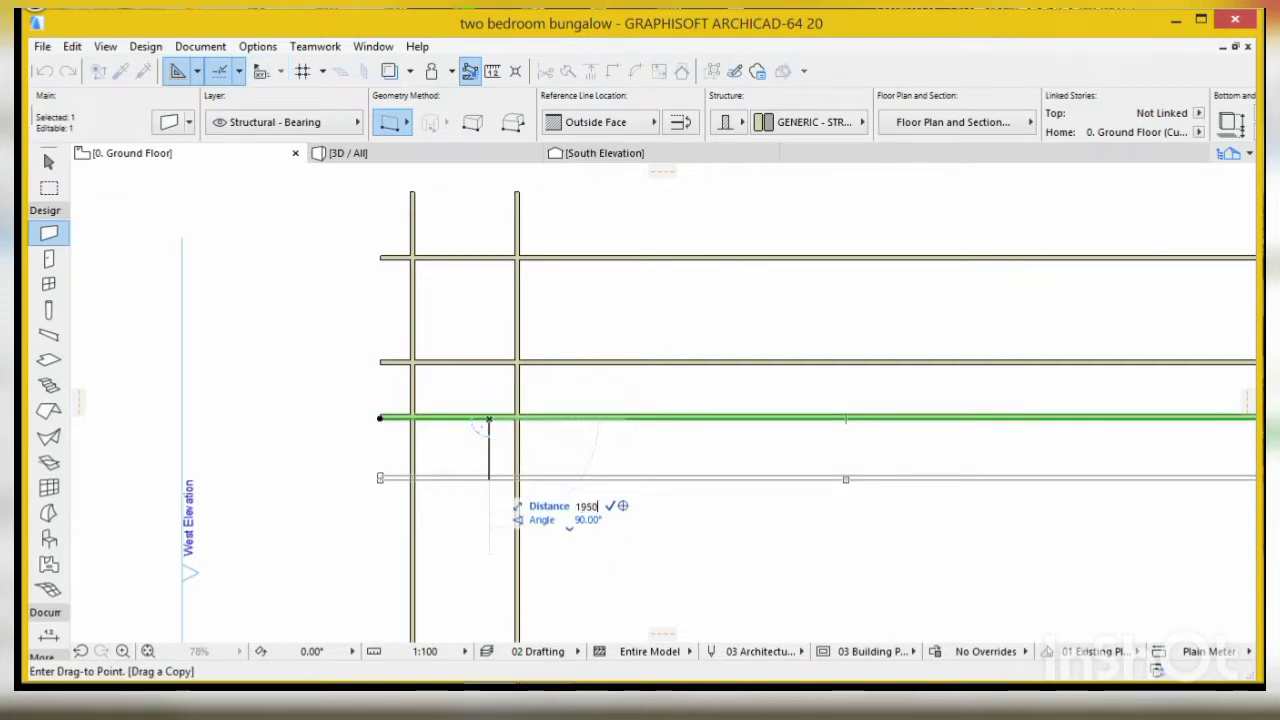
left_click(486, 477)
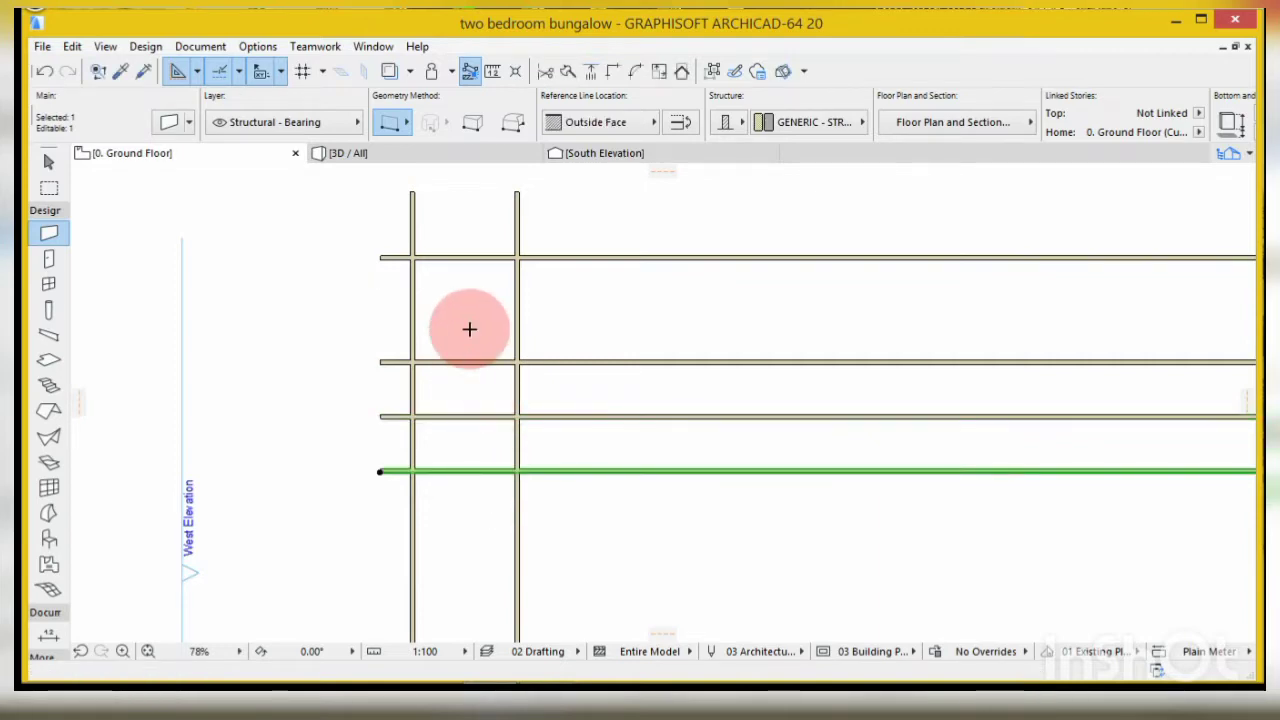
- Copy the southernmost horizontal wall 3750 mm further south and deselect the copy
scroll(469, 329, "down", 3)
scroll(472, 447, "up", 3)
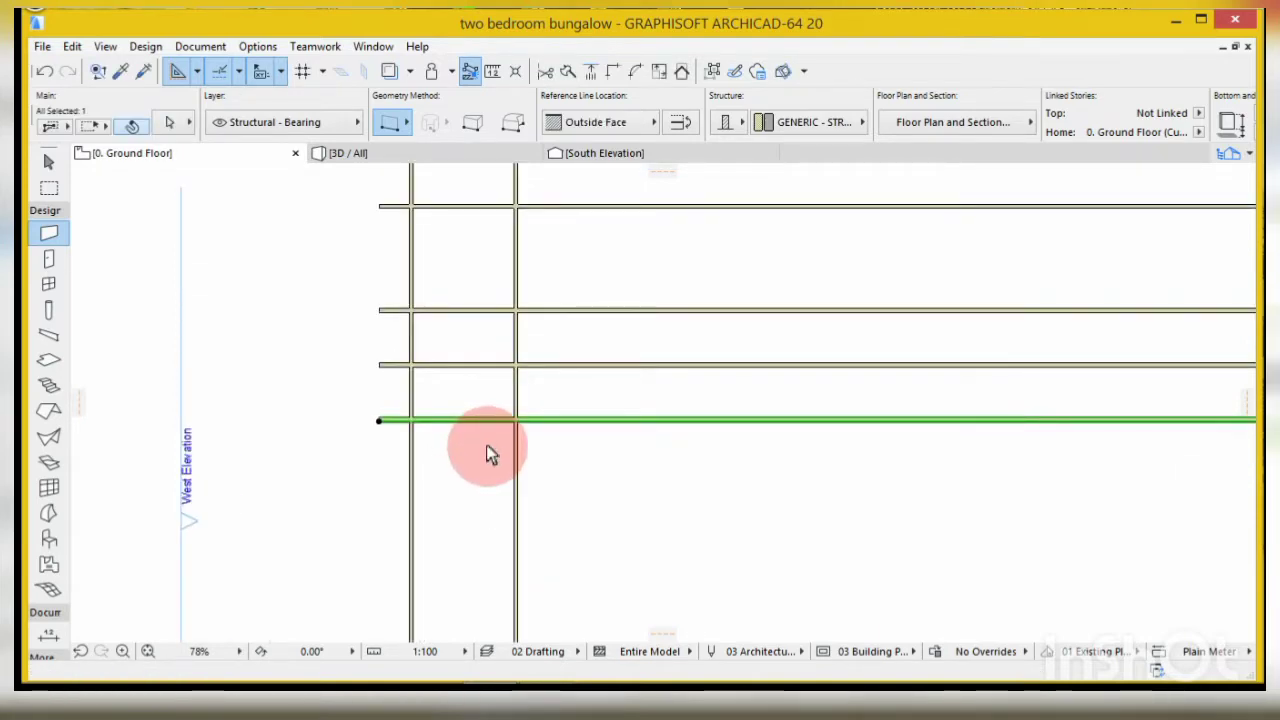
key("ctrl+alt+d")
left_click(495, 421)
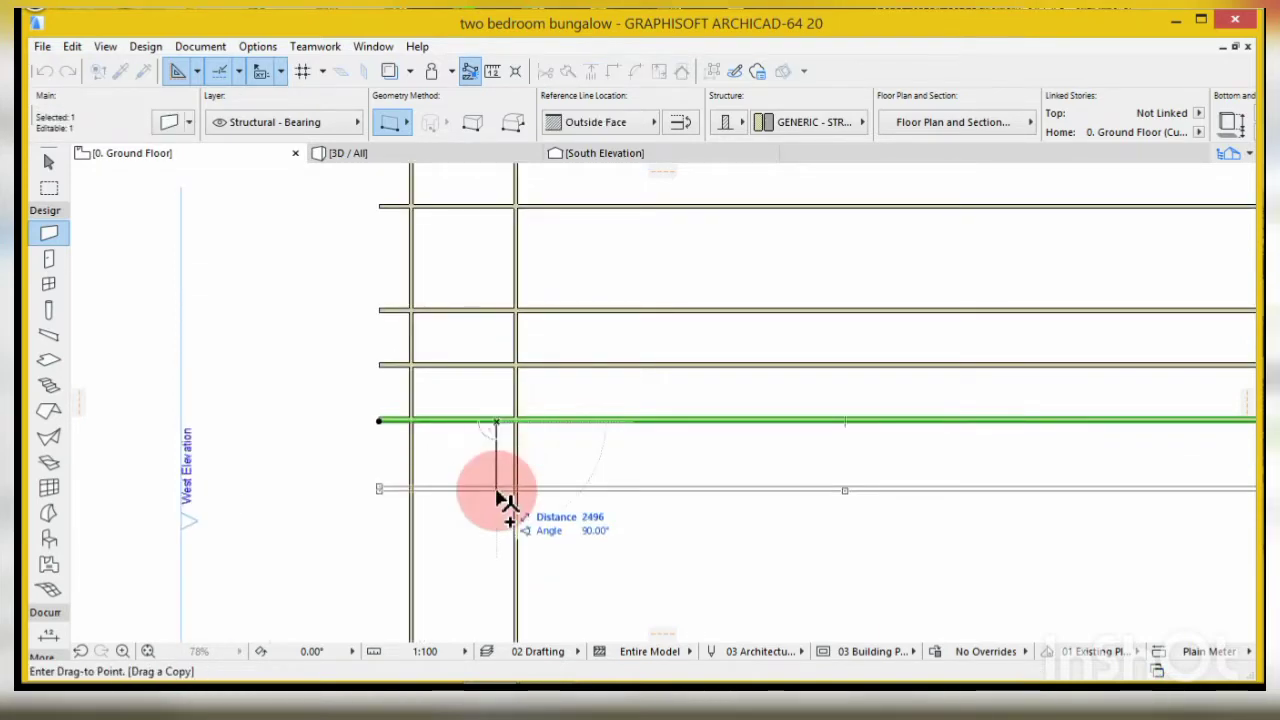
type("3750")
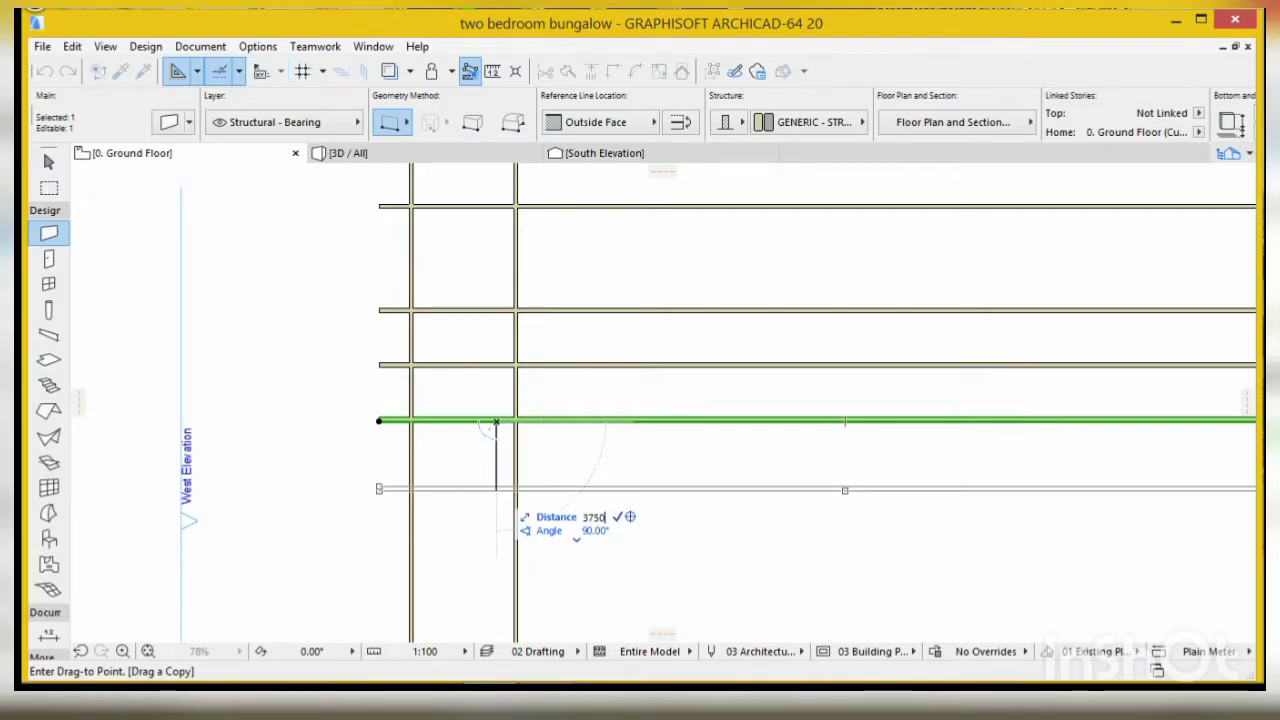
left_click(496, 522)
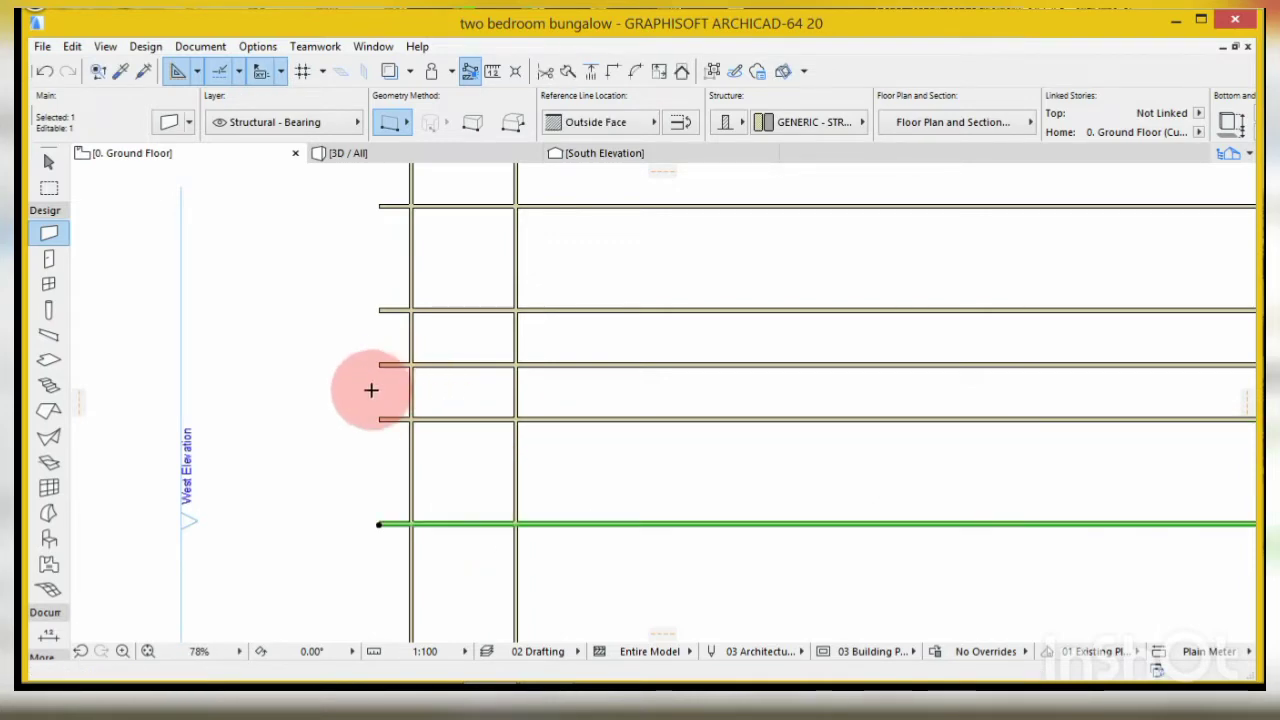
key("Escape")
- Trim the west vertical wall below the southernmost horizontal wall and that horizontal wall's west stub to form a clean corner
scroll(452, 440, "down", 1)
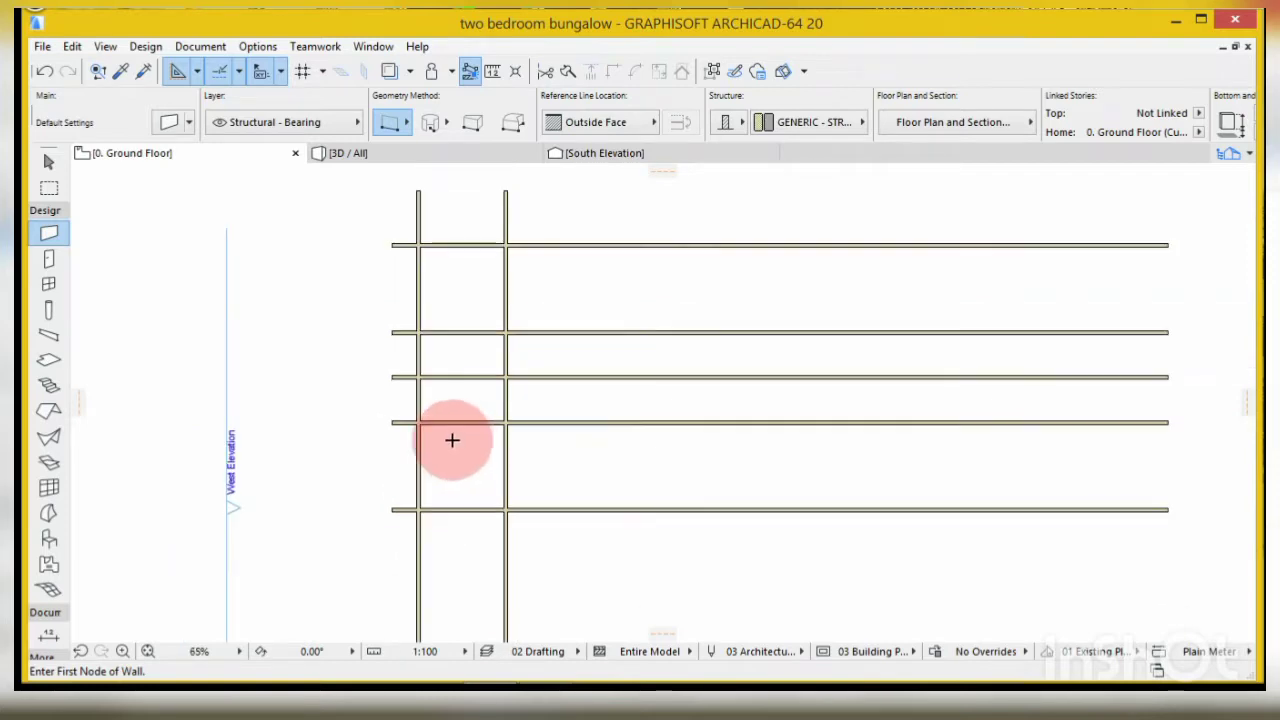
scroll(417, 531, "up", 1)
scroll(406, 443, "down", 3)
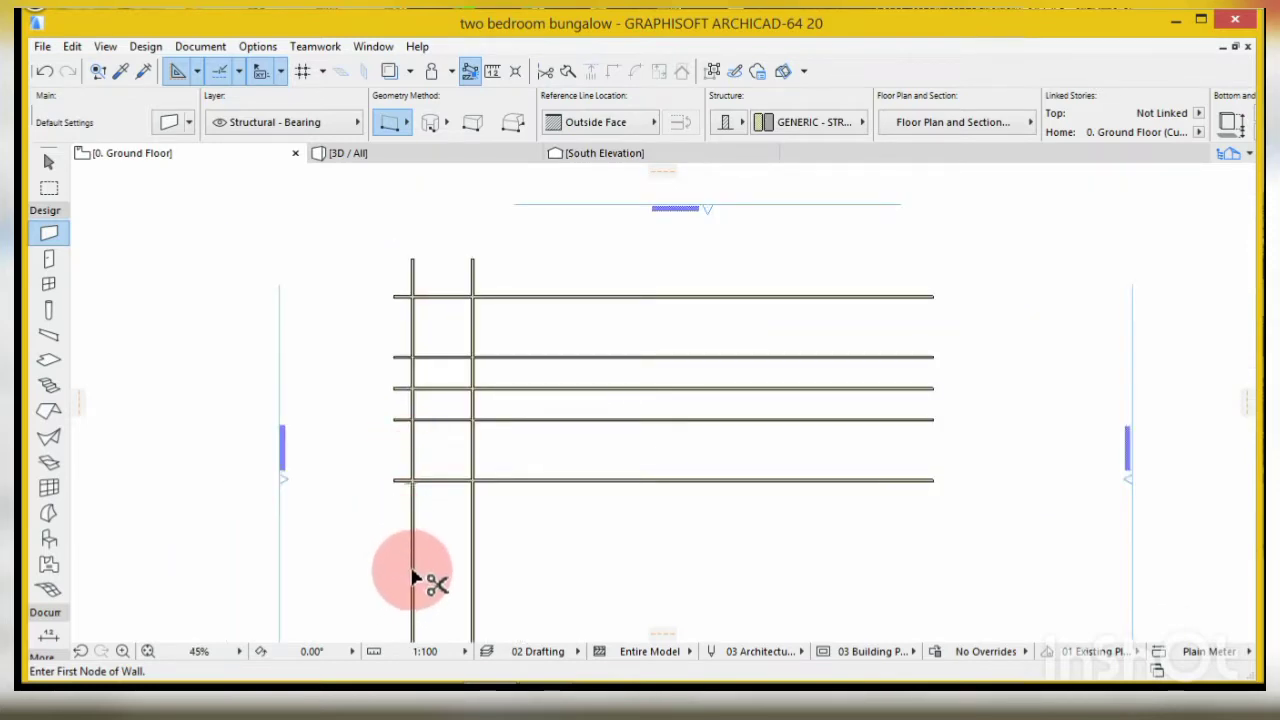
left_click(412, 578, "ctrl")
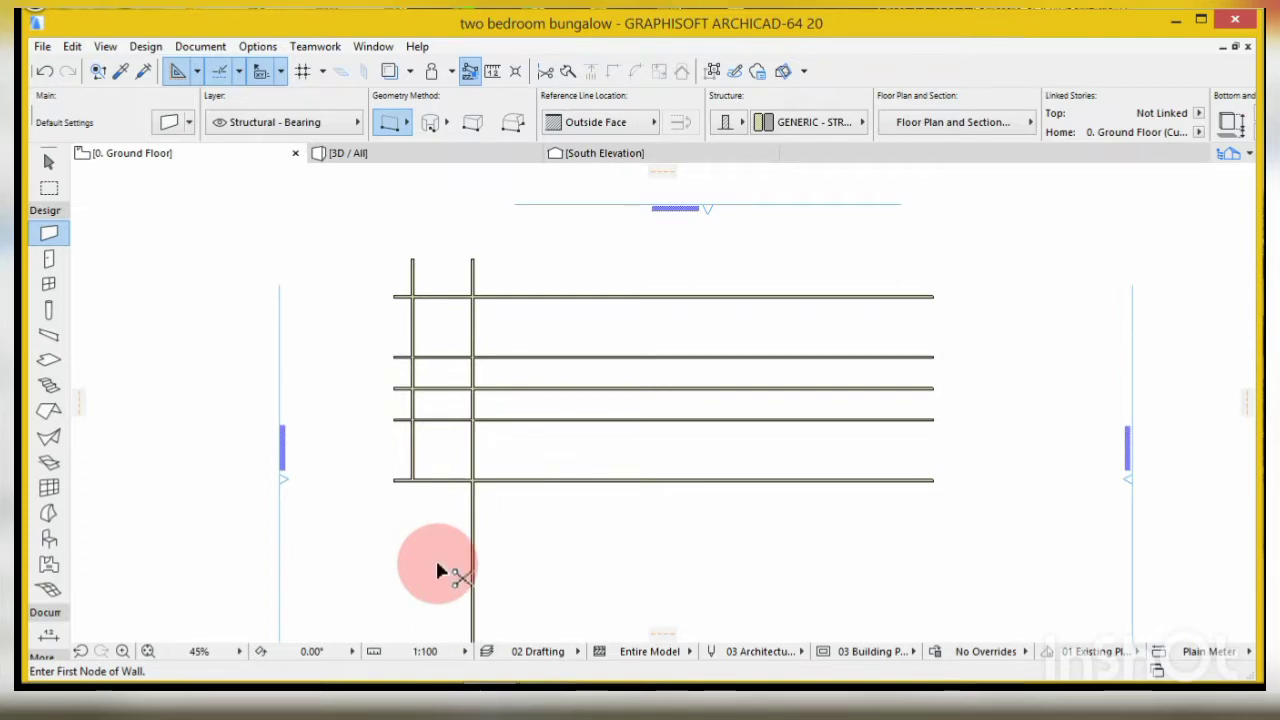
left_click(400, 482, "ctrl")
scroll(397, 482, "up", 5)
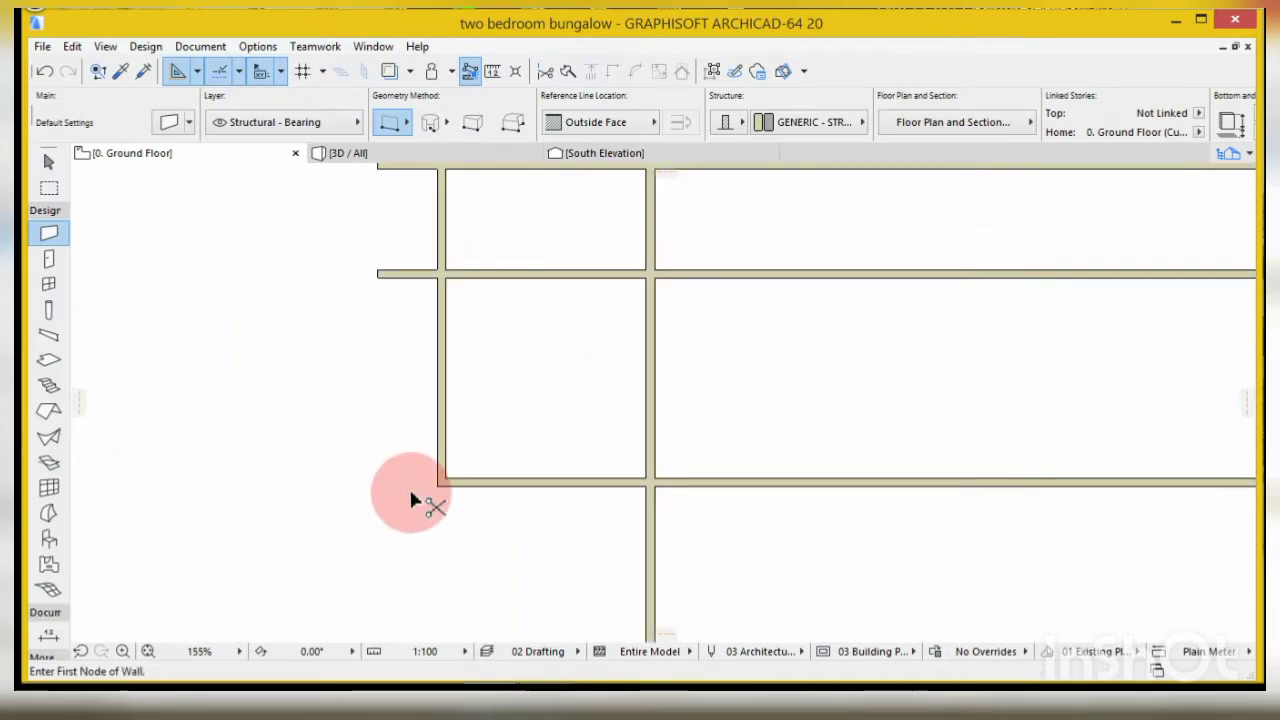
scroll(439, 508, "down", 1)
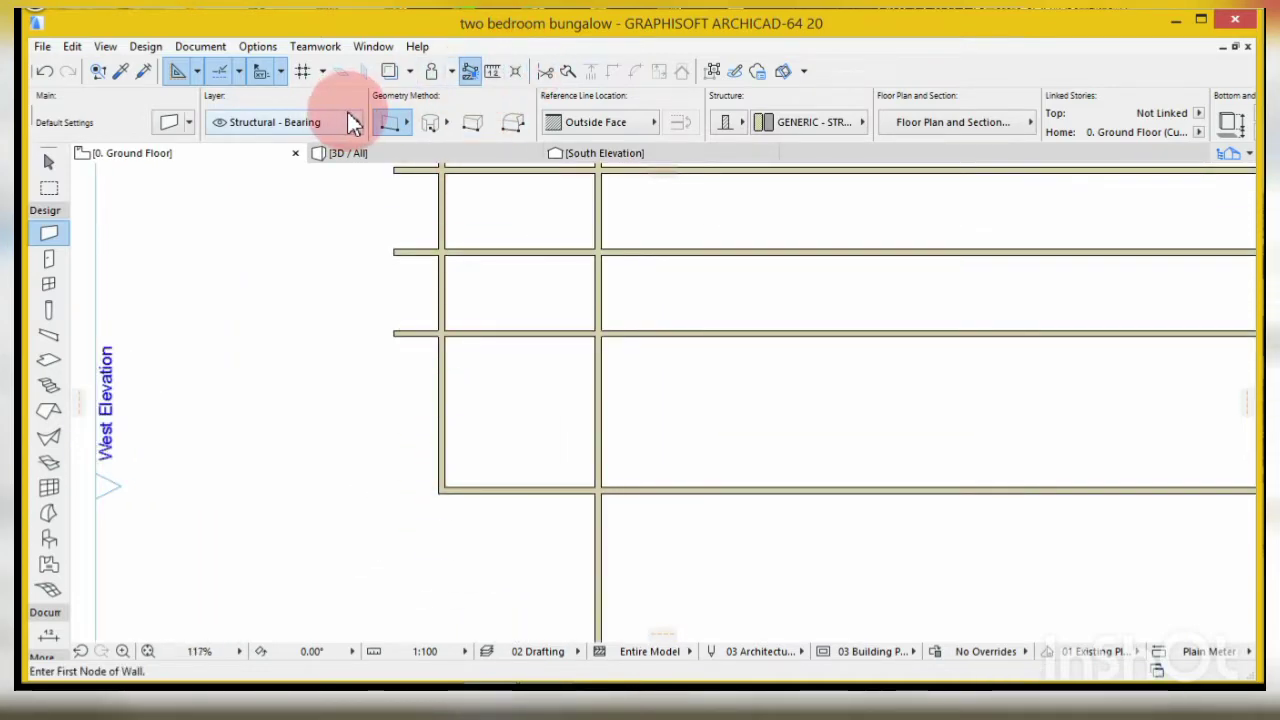
- Trim the west stubs of the three middle horizontal walls back to the outer west wall
left_click(555, 70)
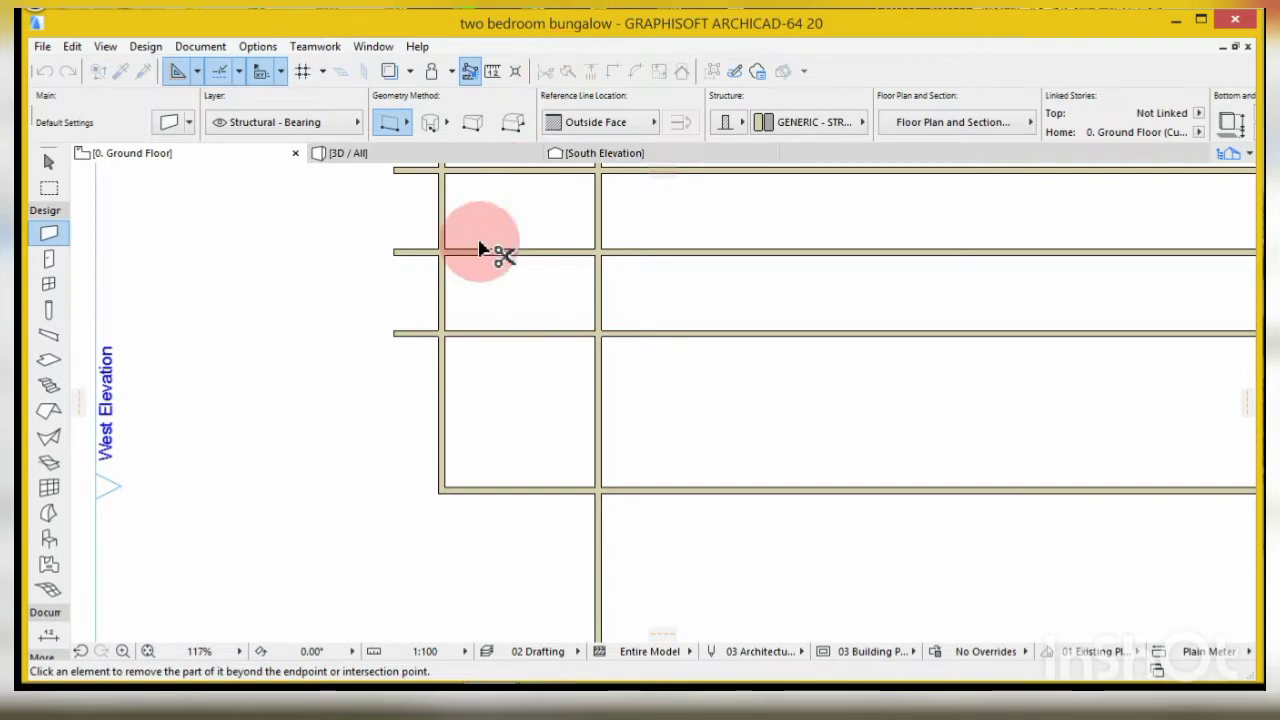
left_click(414, 336)
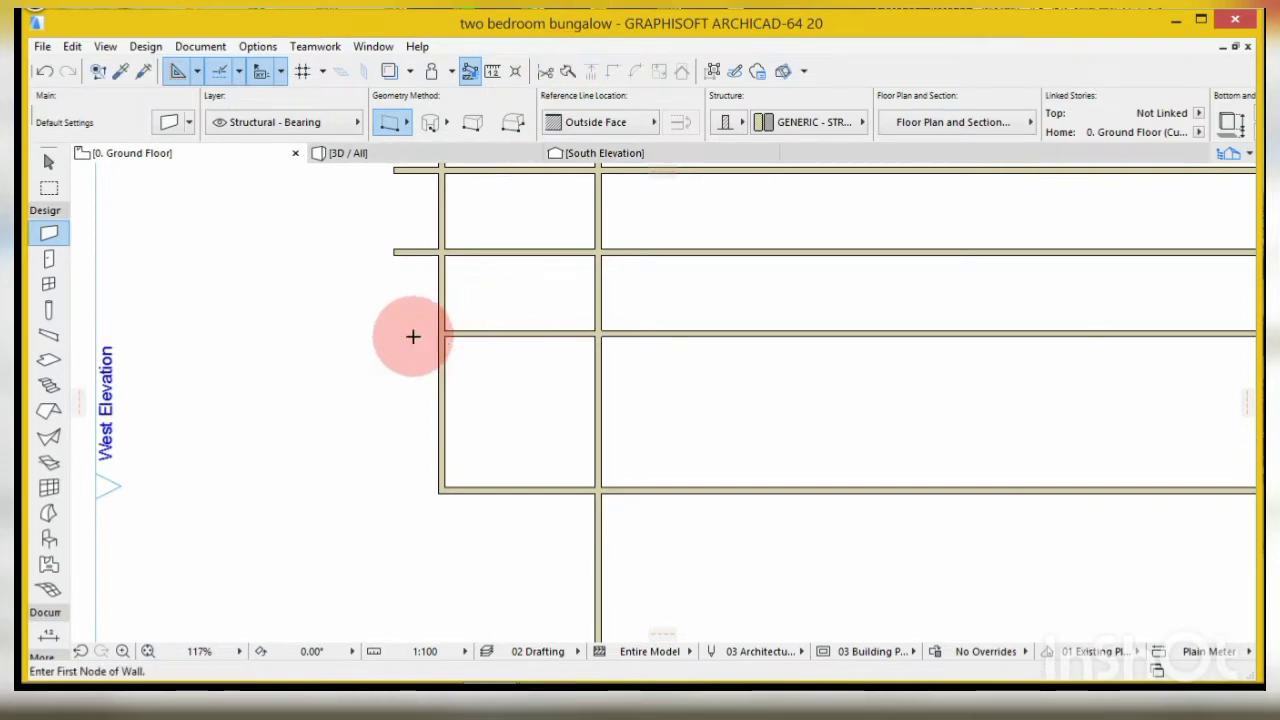
left_click(536, 88)
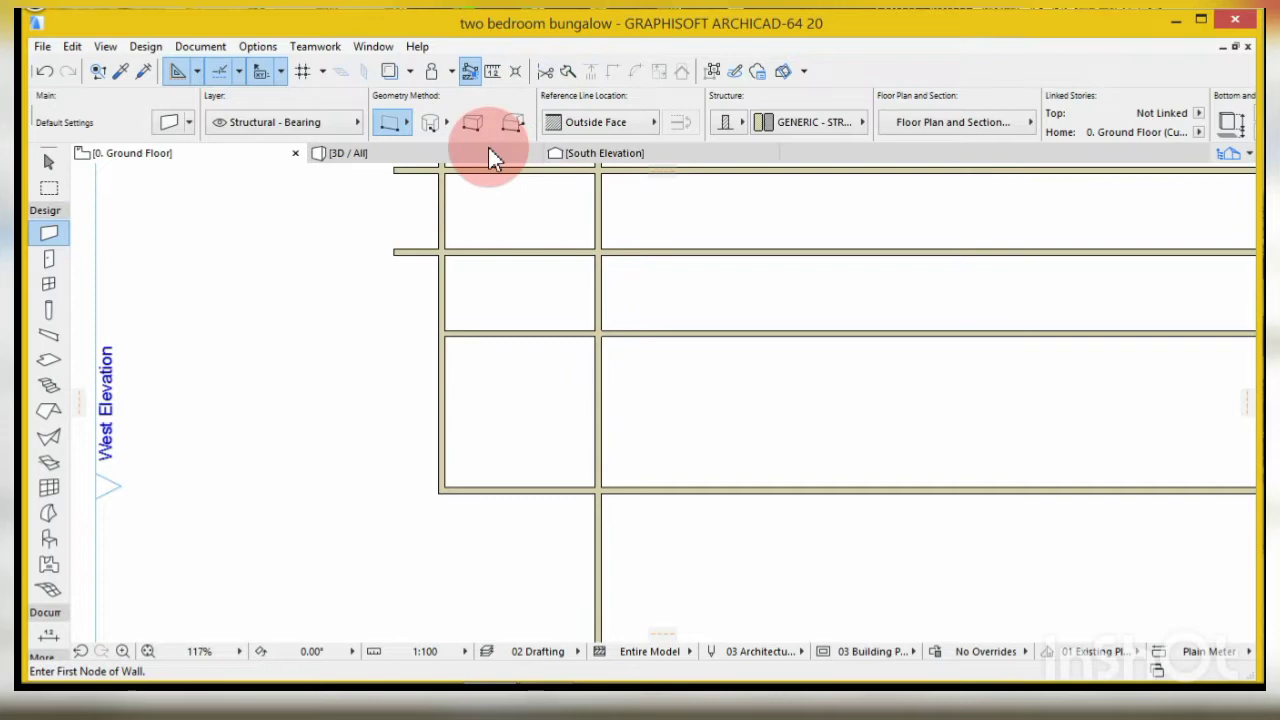
scroll(523, 363, "down", 3)
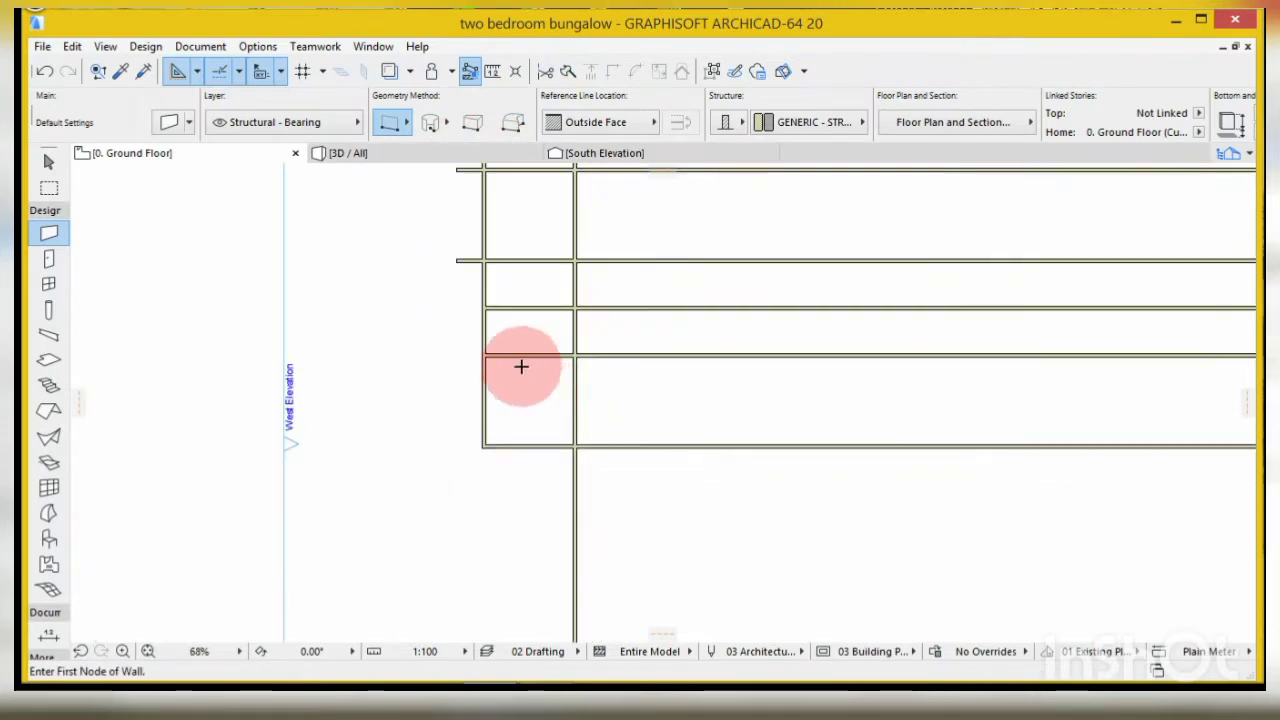
scroll(466, 300, "up", 3)
scroll(534, 416, "down", 3)
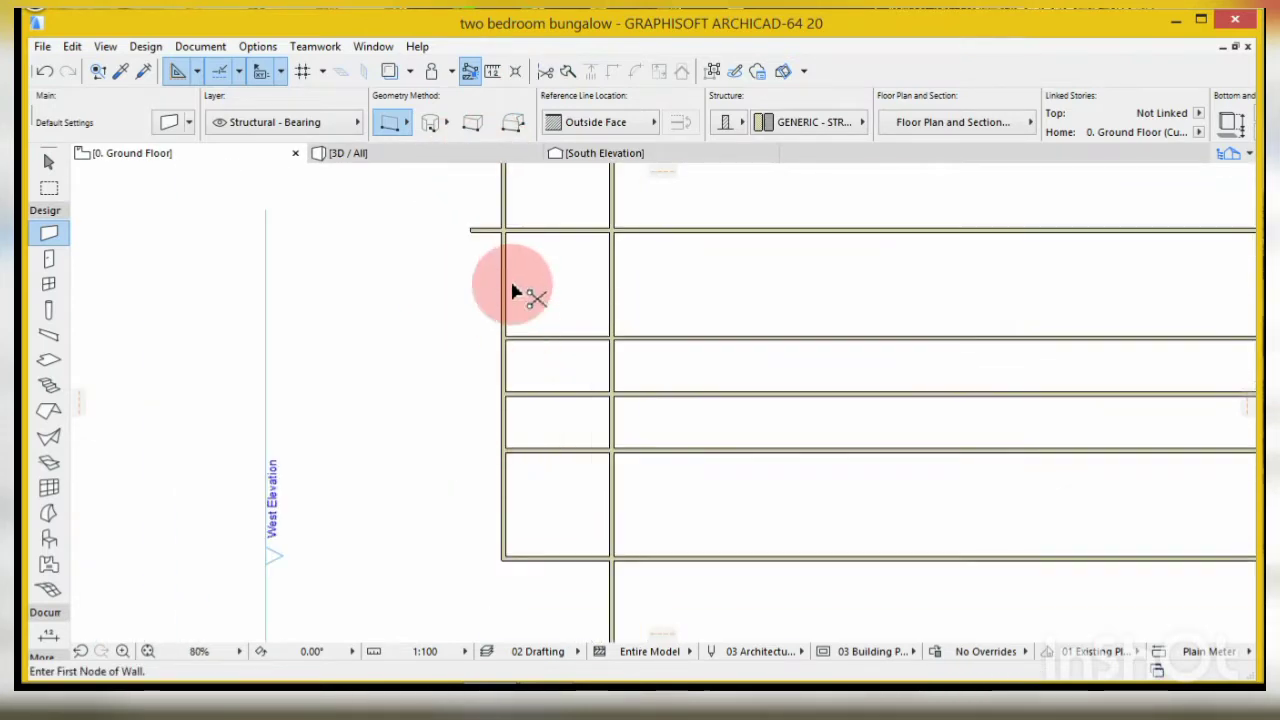
- Trim the northernmost horizontal wall's west stub and the ends of both vertical walls projecting north of it
scroll(479, 176, "up", 3)
left_click(478, 256, "ctrl")
scroll(474, 357, "down", 3)
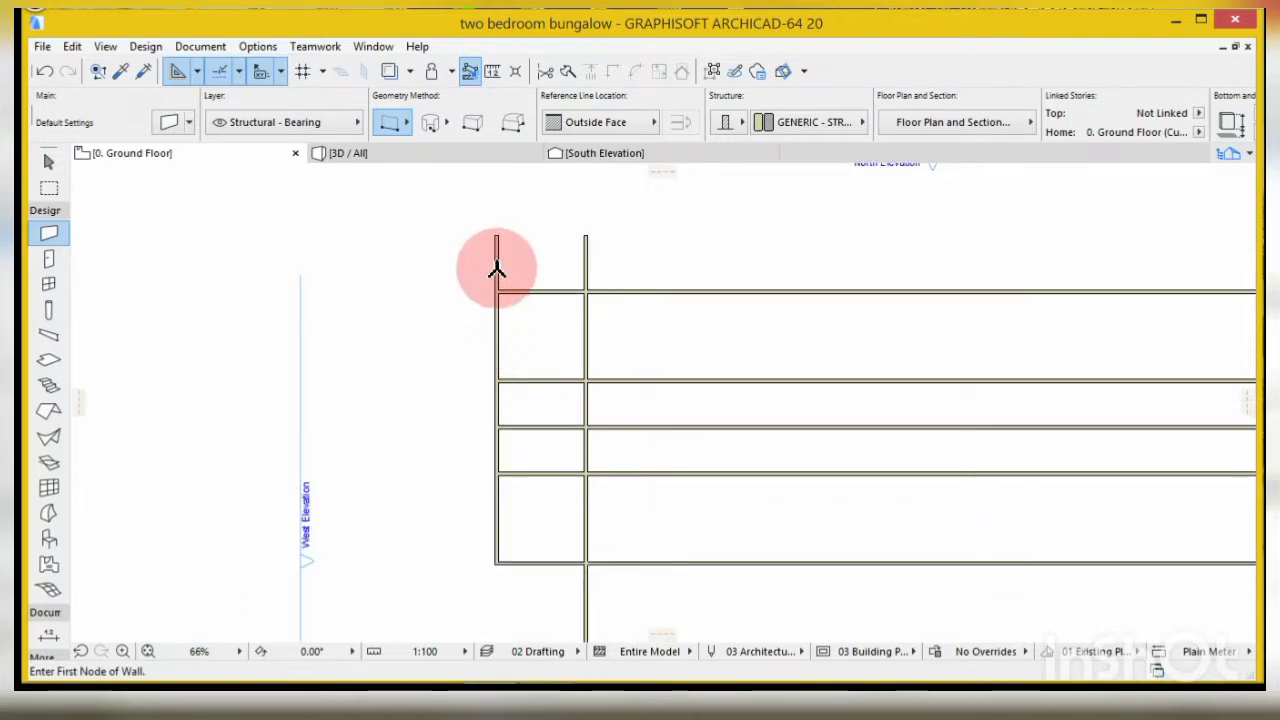
left_click(497, 268, "ctrl")
left_click(587, 265, "ctrl")
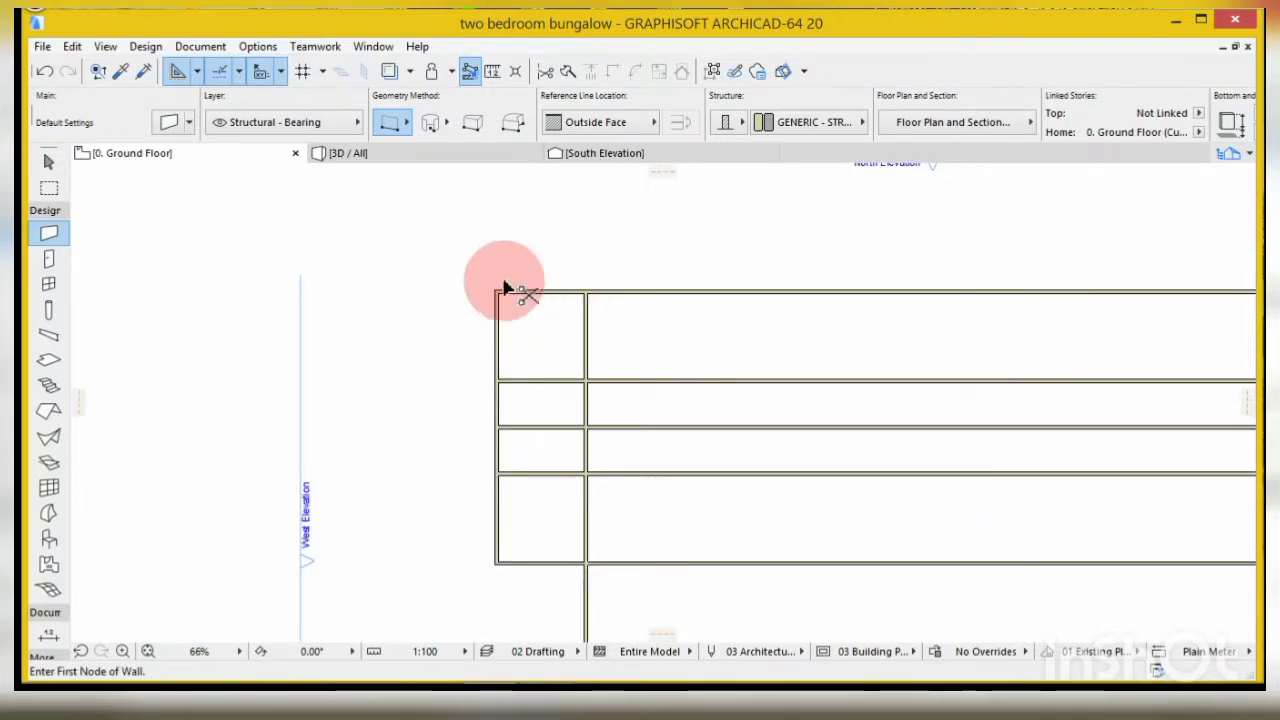
- Make a dragged copy of the inner vertical wall 1350 mm straight to the east and deselect it
scroll(543, 451, "up", 1)
scroll(565, 467, "down", 2)
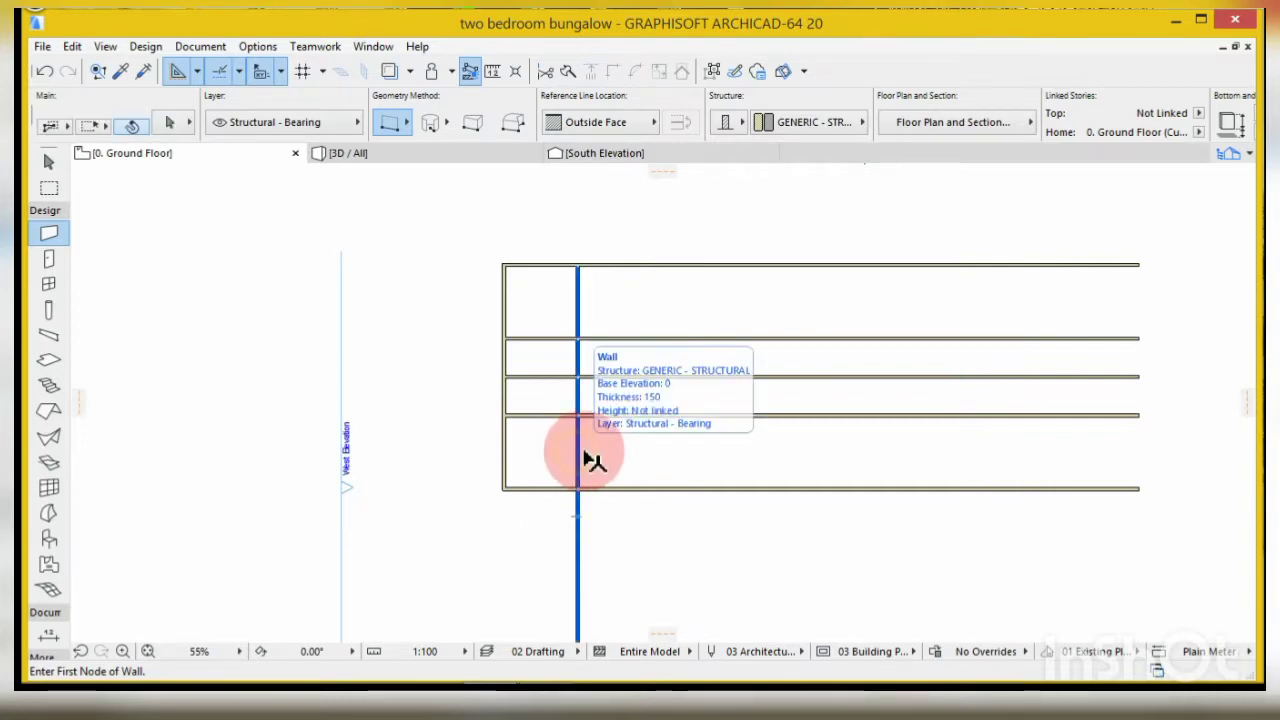
left_click(579, 458, "shift")
scroll(628, 448, "up", 1)
key("ctrl+shift+d")
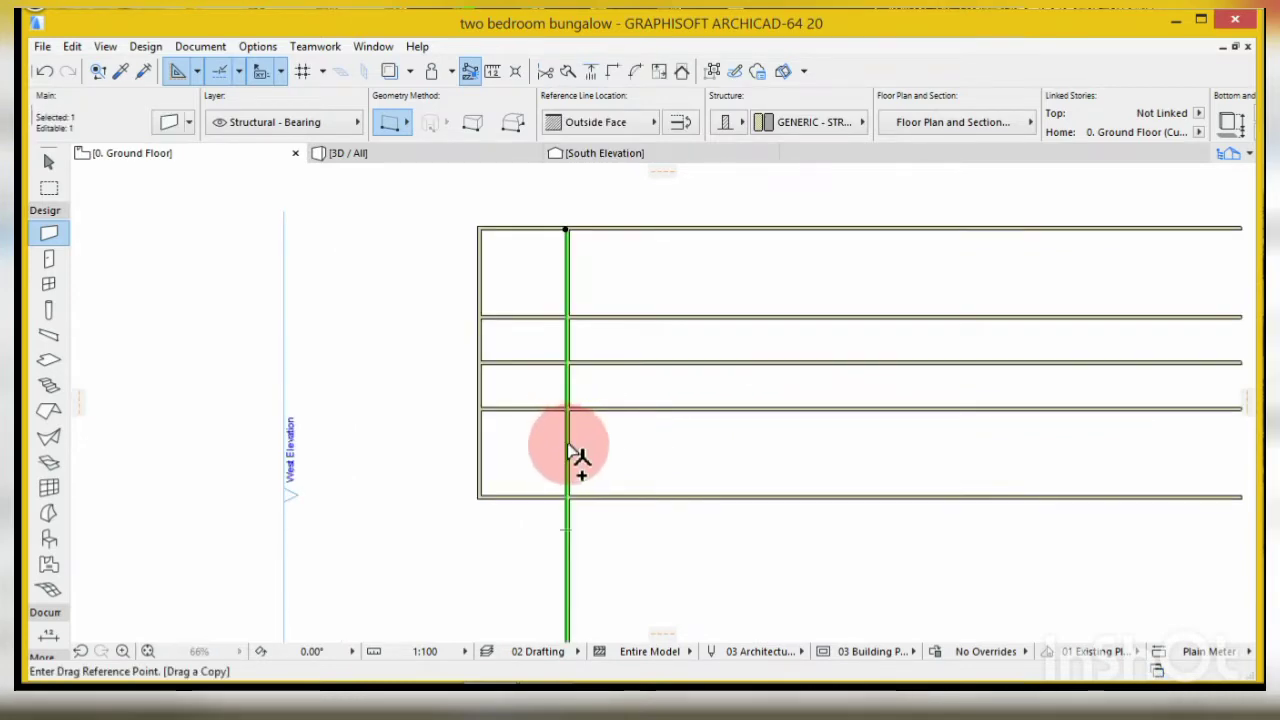
left_click(568, 445)
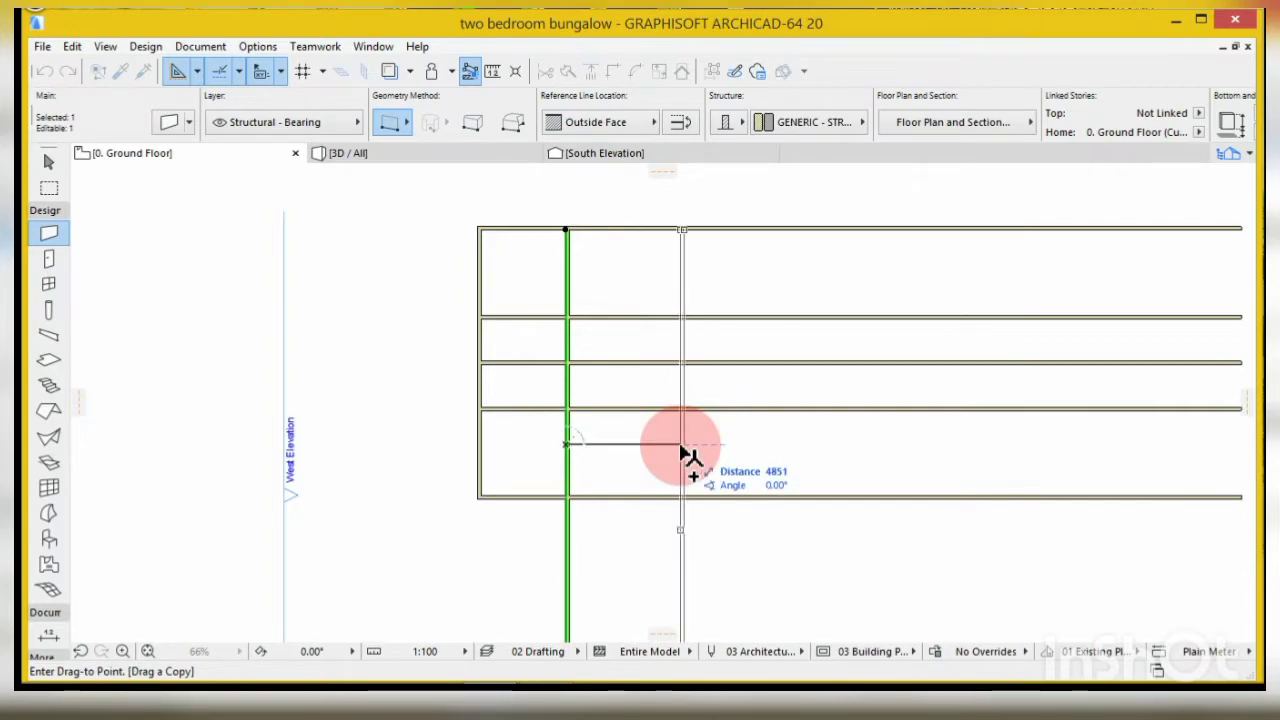
type("13")
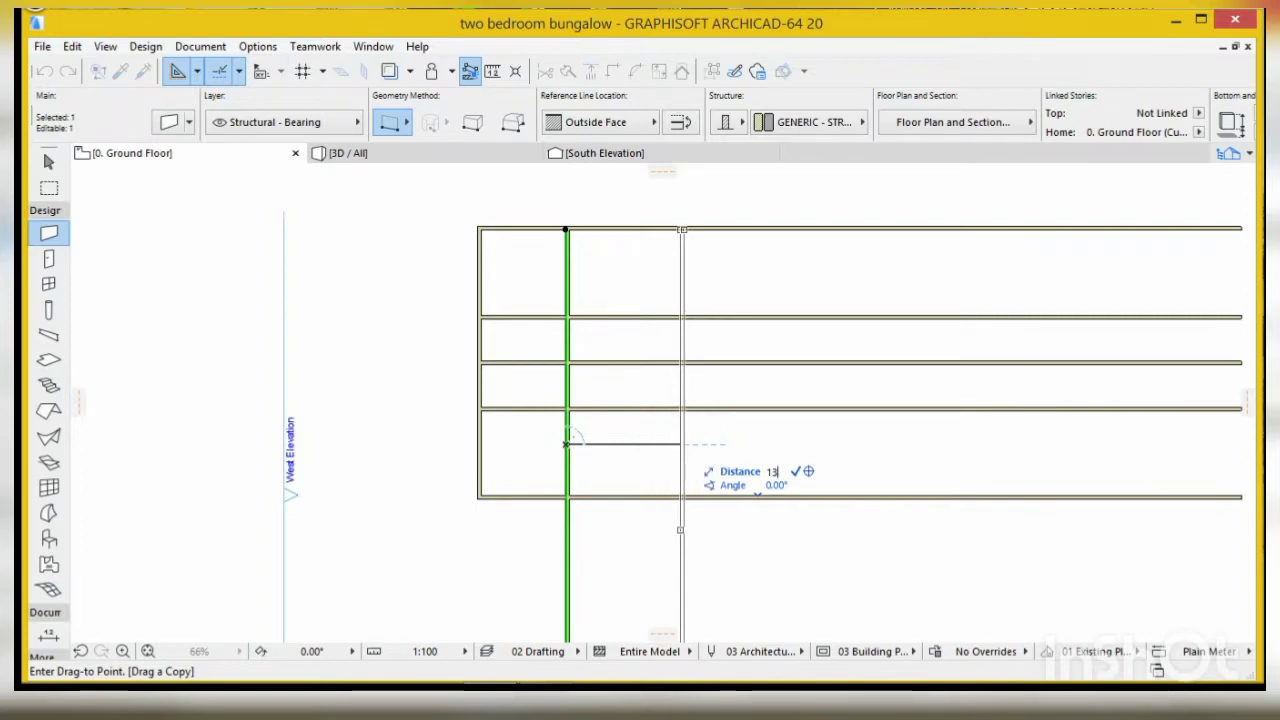
type("50")
left_click(597, 447)
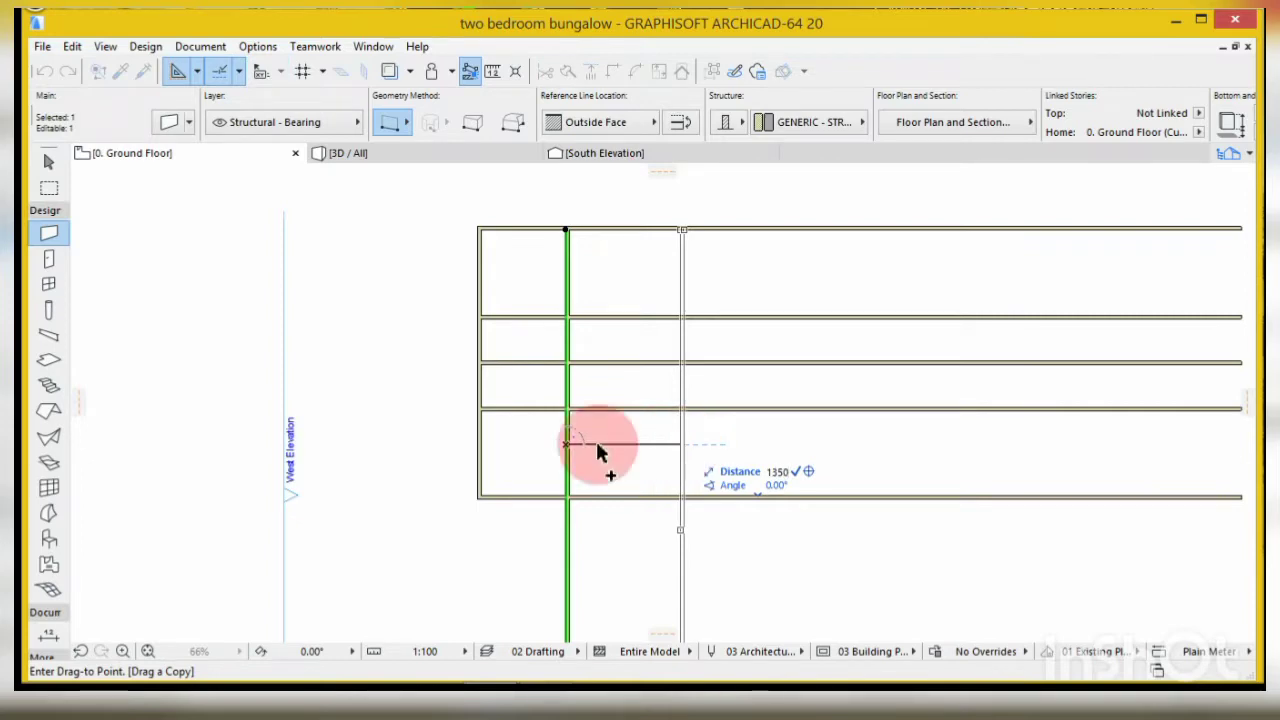
scroll(576, 449, "down", 2)
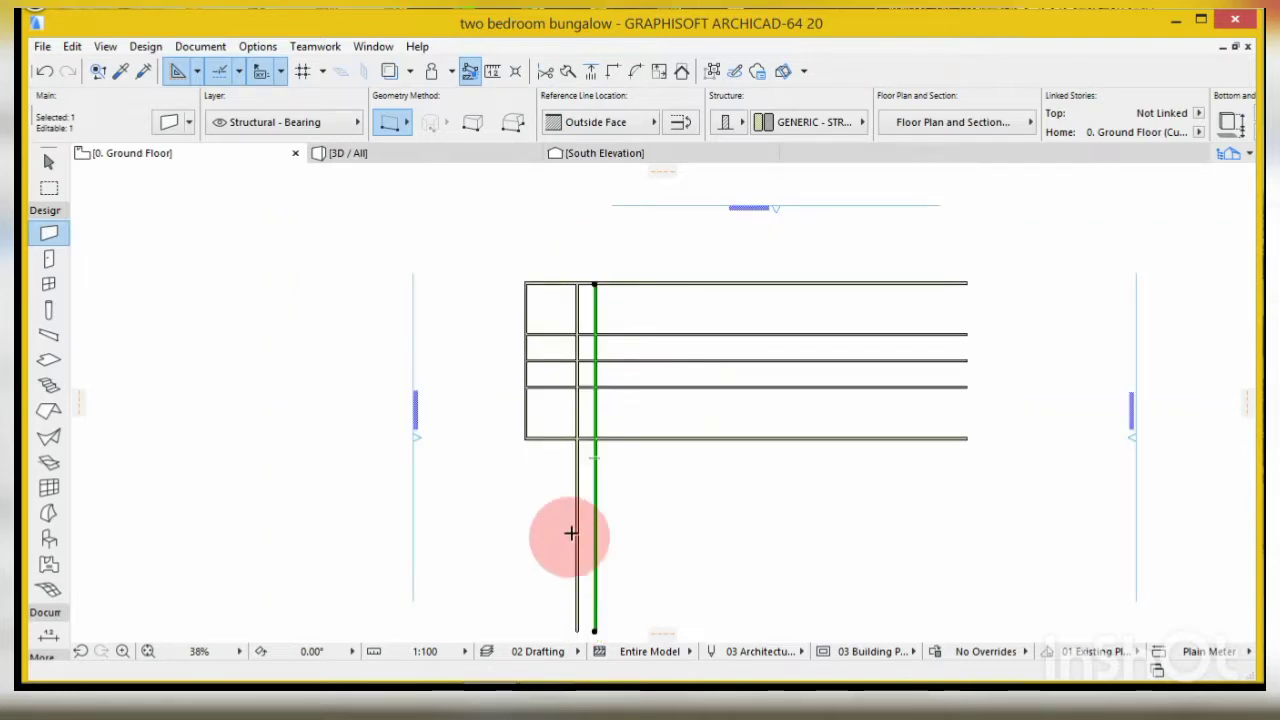
key("Escape")
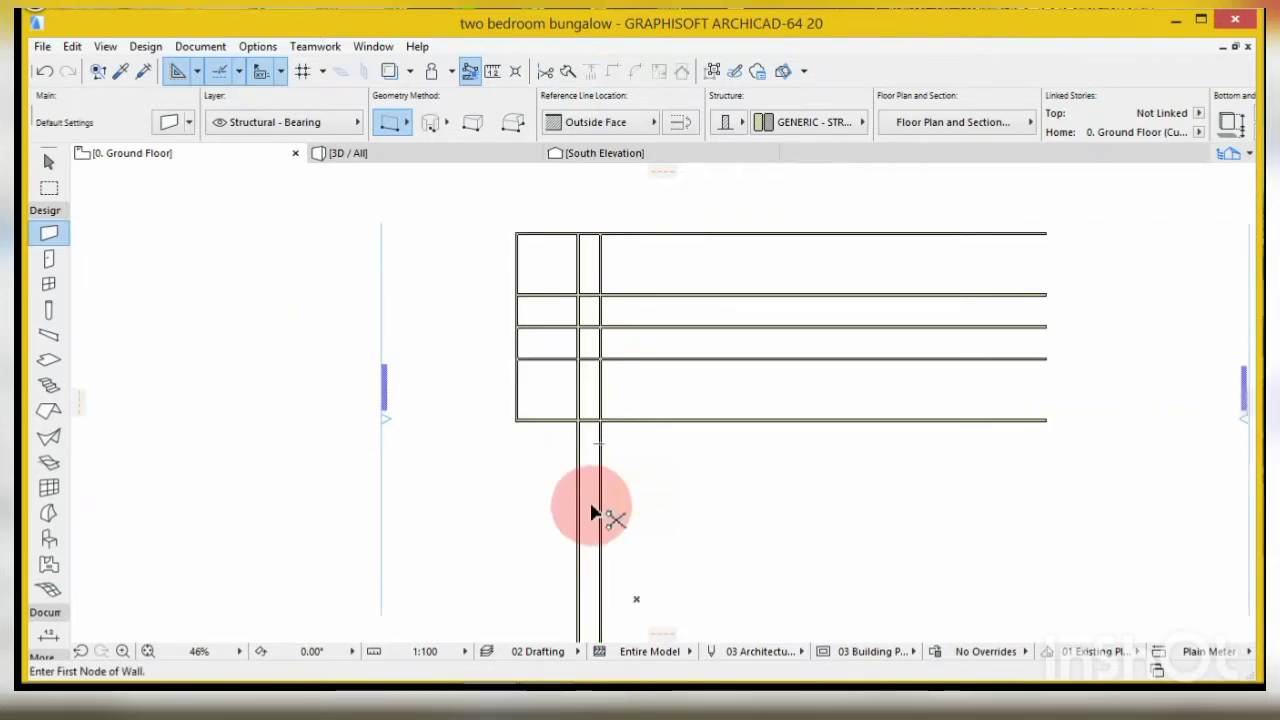
- Trim the copied vertical wall south of the southernmost wall and cut away the three middle horizontal walls between the two inner vertical walls
left_click(601, 515, "ctrl")
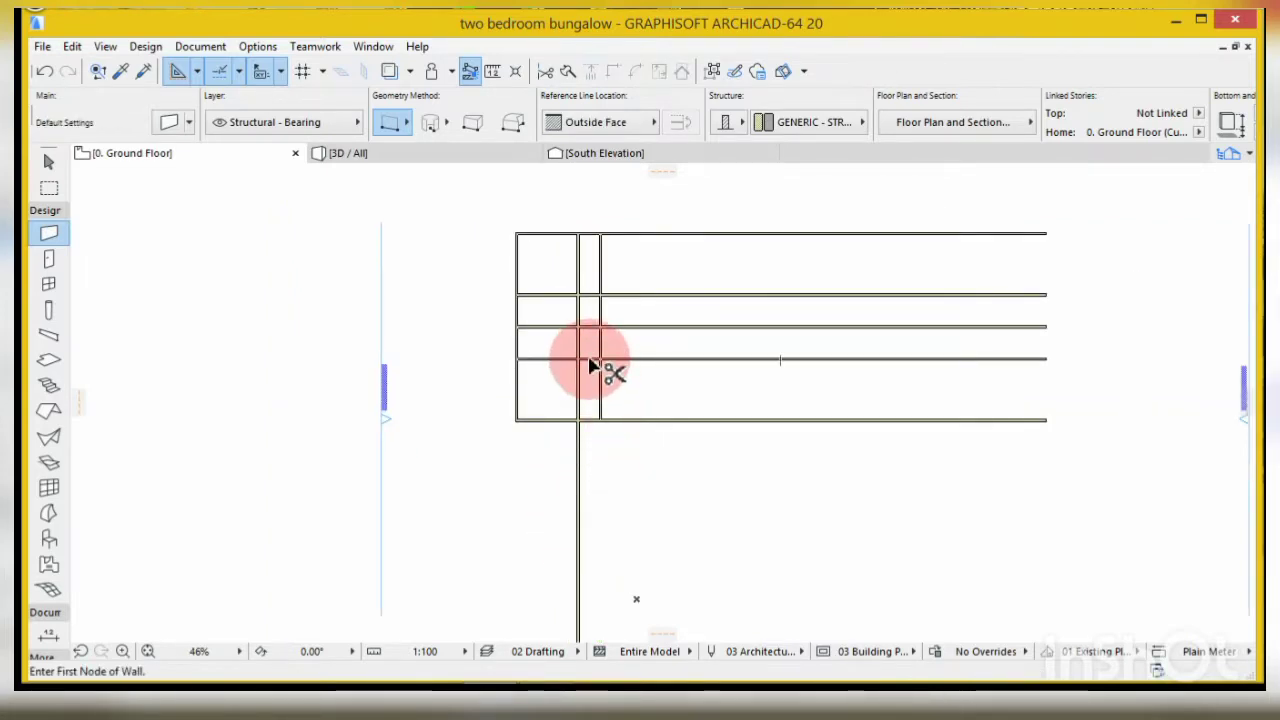
scroll(597, 361, "up", 5)
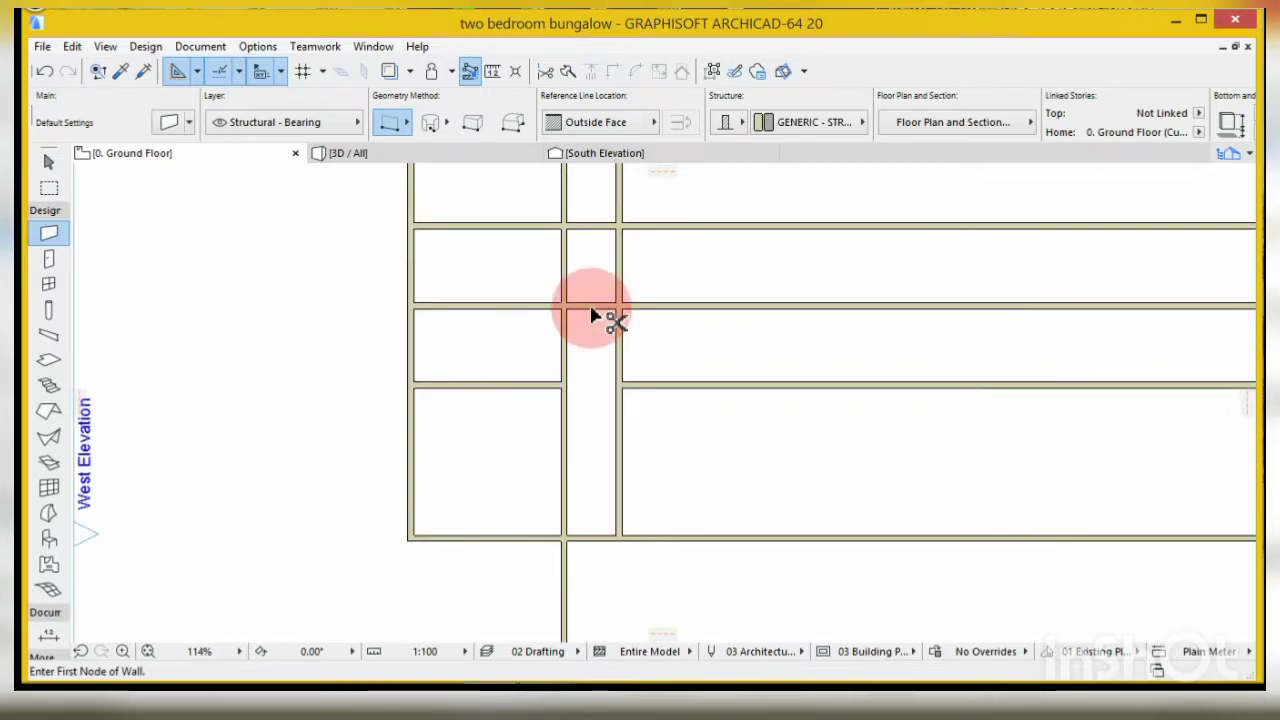
scroll(608, 410, "down", 3)
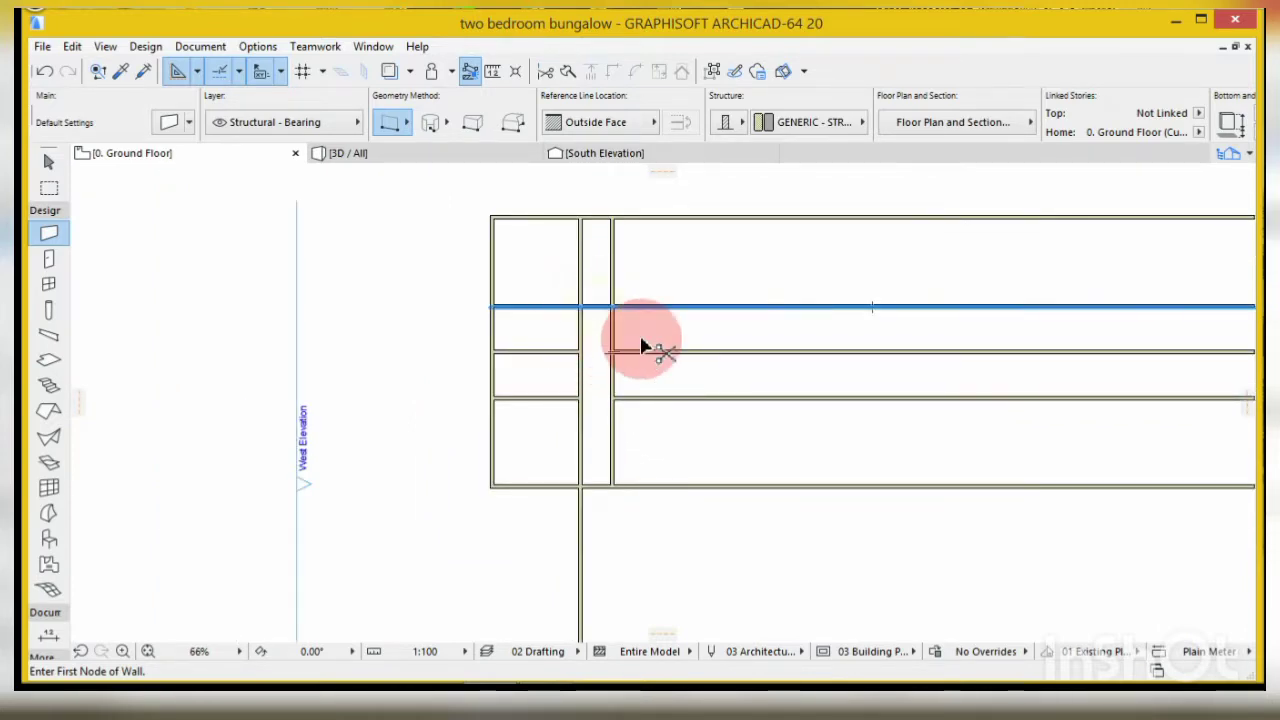
scroll(595, 350, "up", 1)
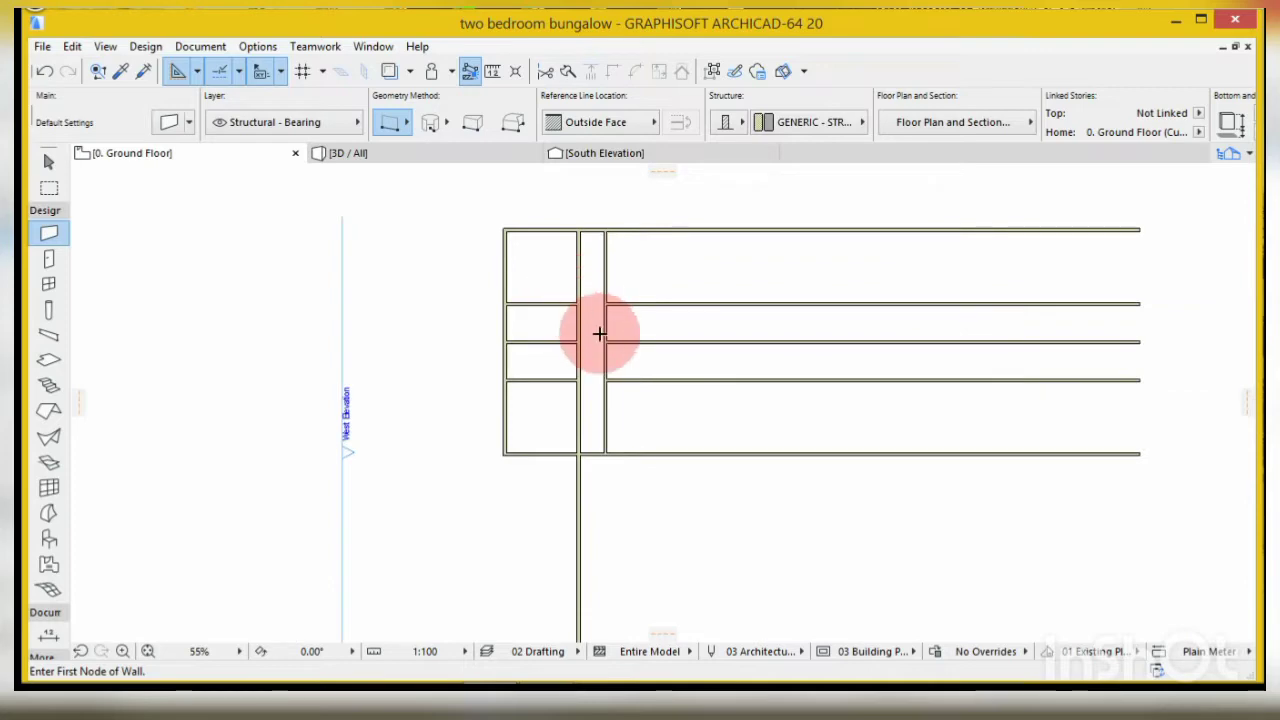
- Trim away the part of the central horizontal wall lying east of the corridor
left_click(673, 343)
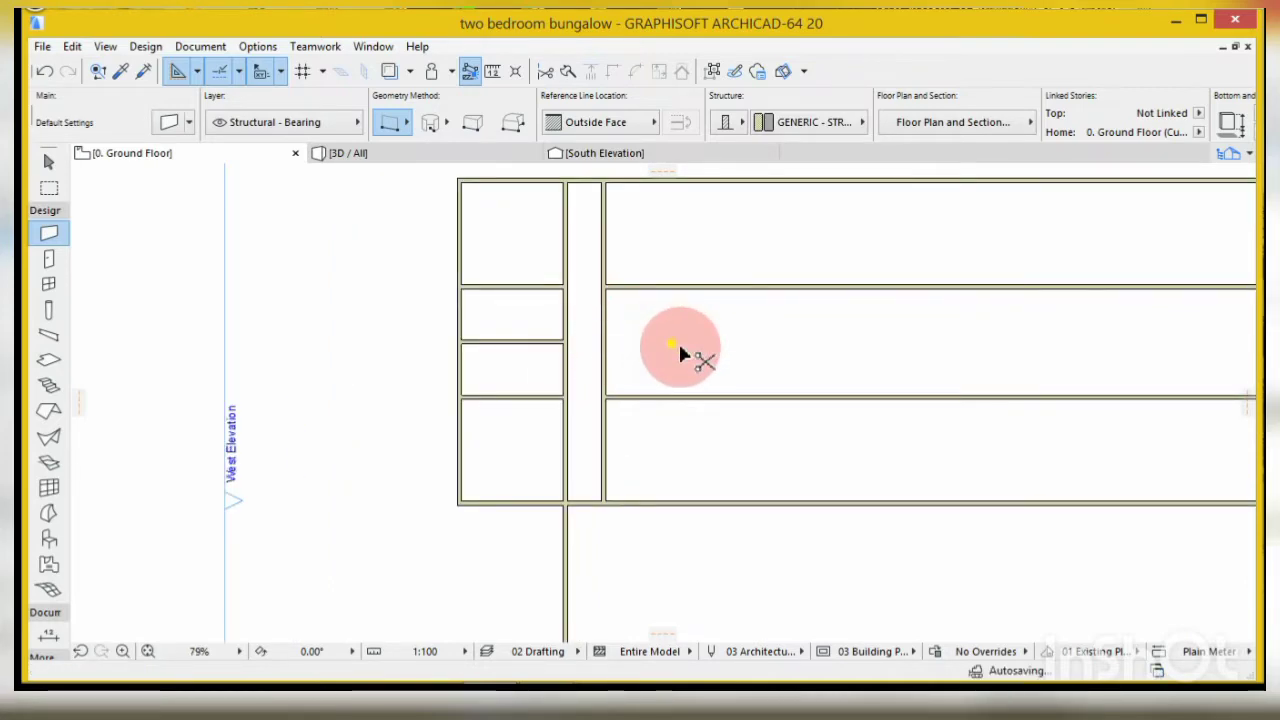
- Trim away the part of the lower middle horizontal wall lying east of the corridor
left_click(698, 398)
left_click(663, 504, "shift")
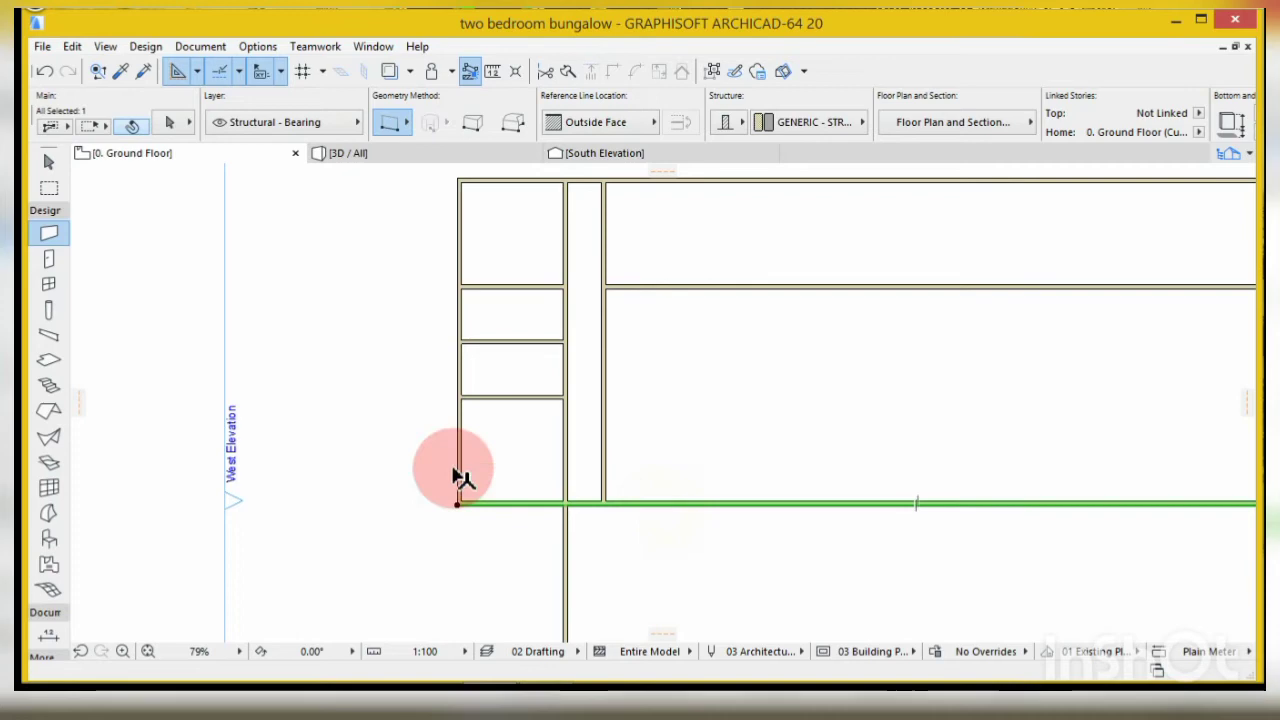
scroll(451, 468, "down", 2)
key("Escape")
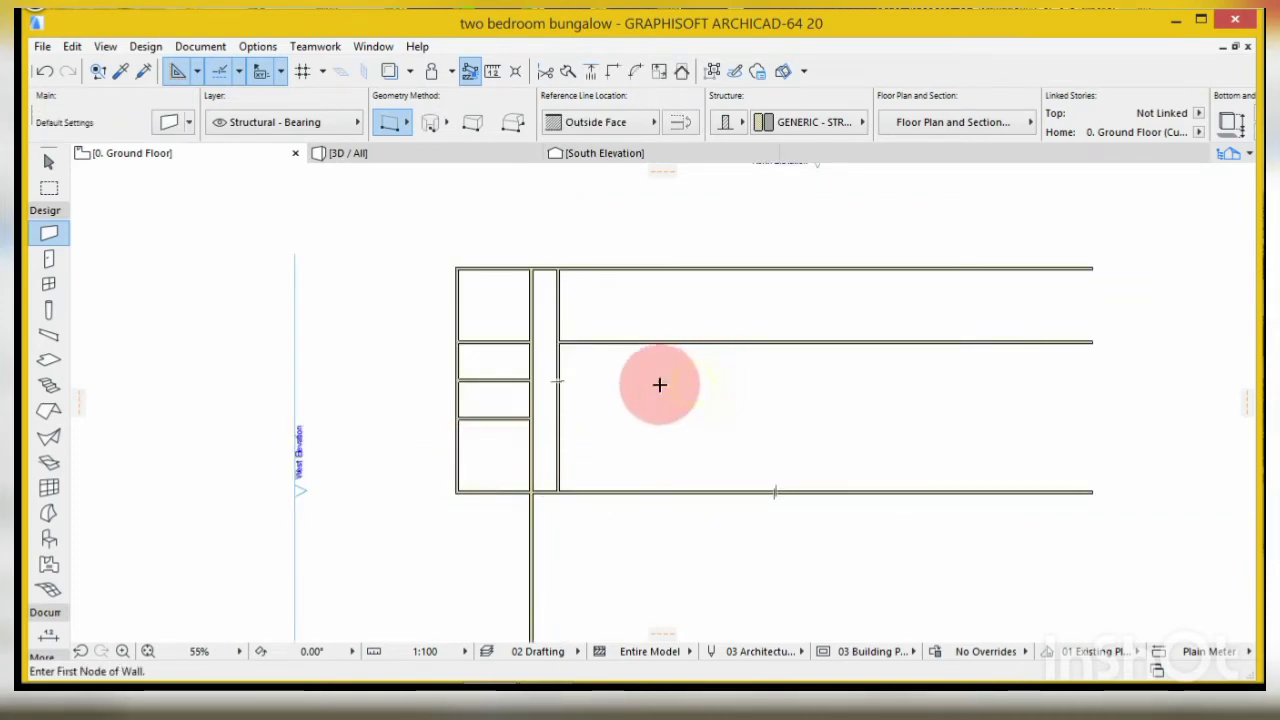
- Make a dragged copy of the southernmost horizontal wall 5850 mm straight to the north
scroll(646, 375, "up", 1)
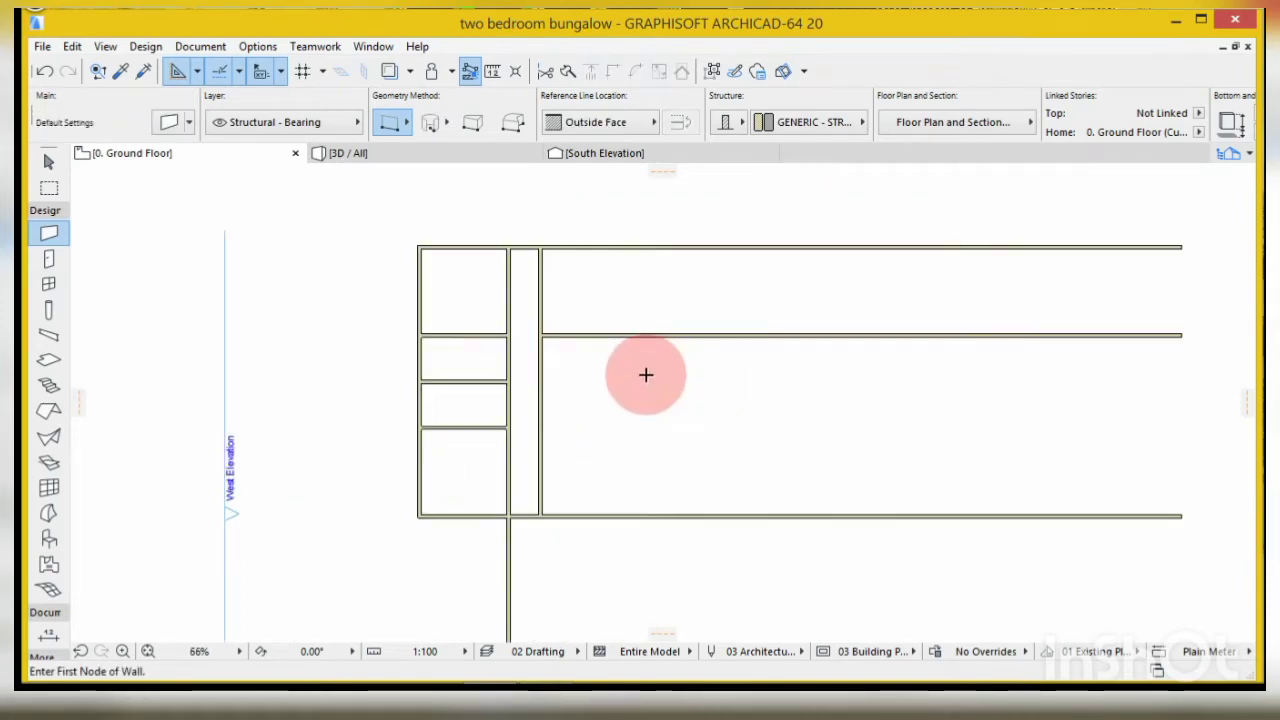
left_click(603, 517, "shift")
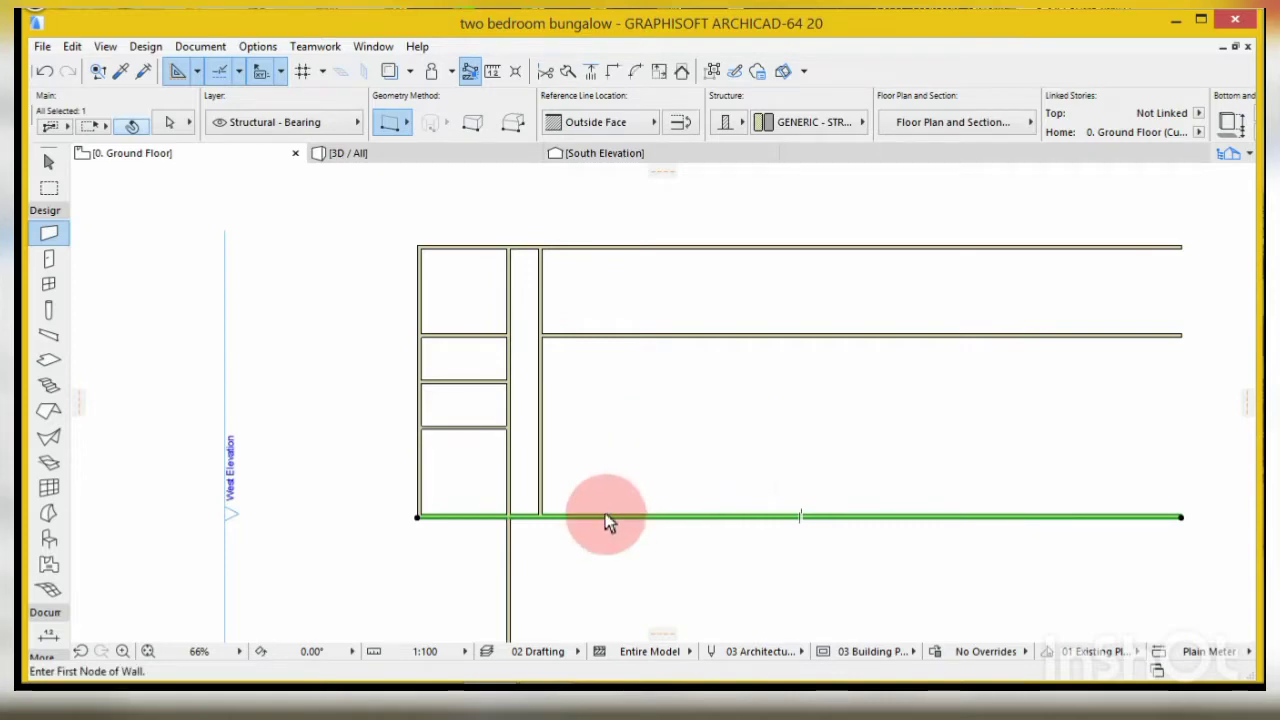
key("ctrl+d")
left_click(605, 516)
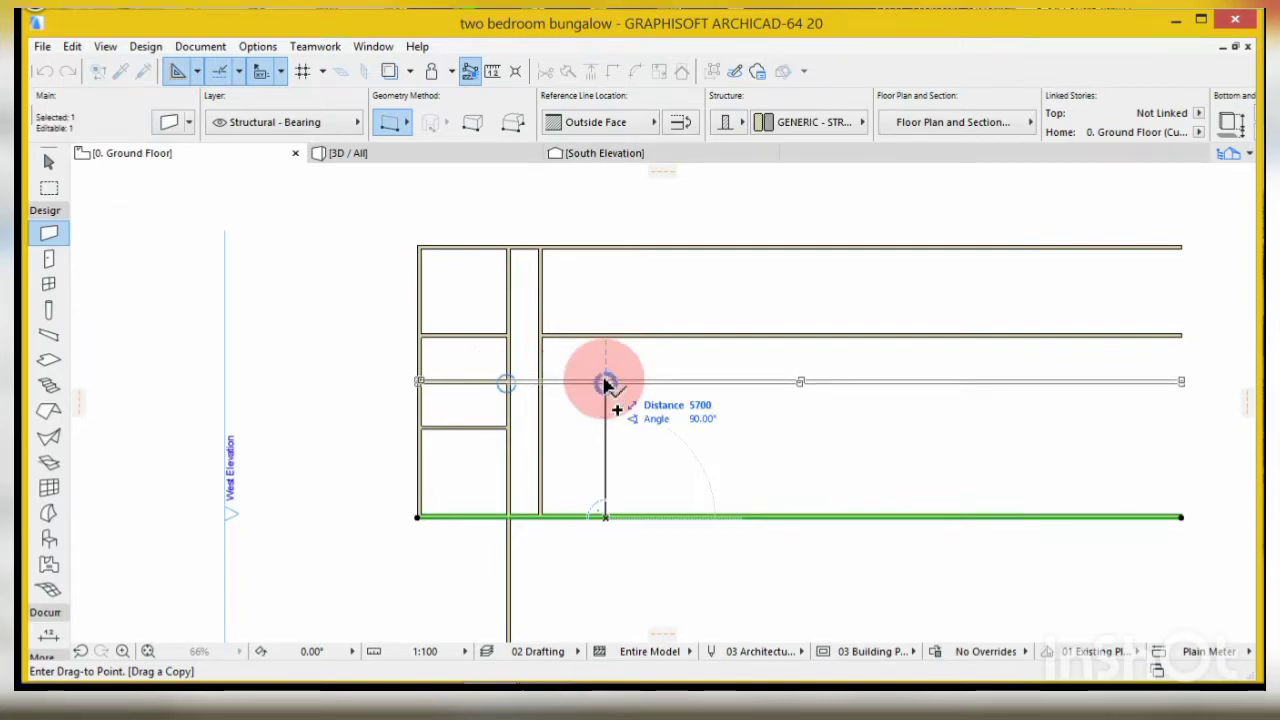
type("5")
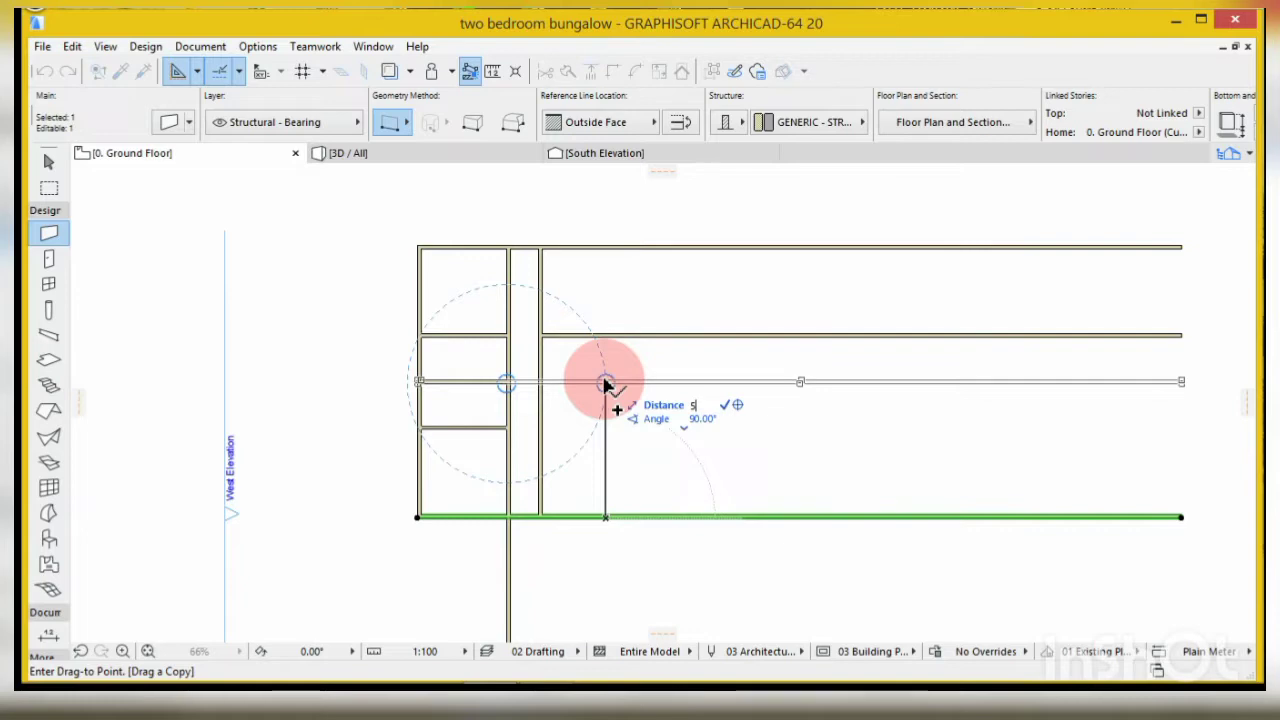
type("850")
key("Return")
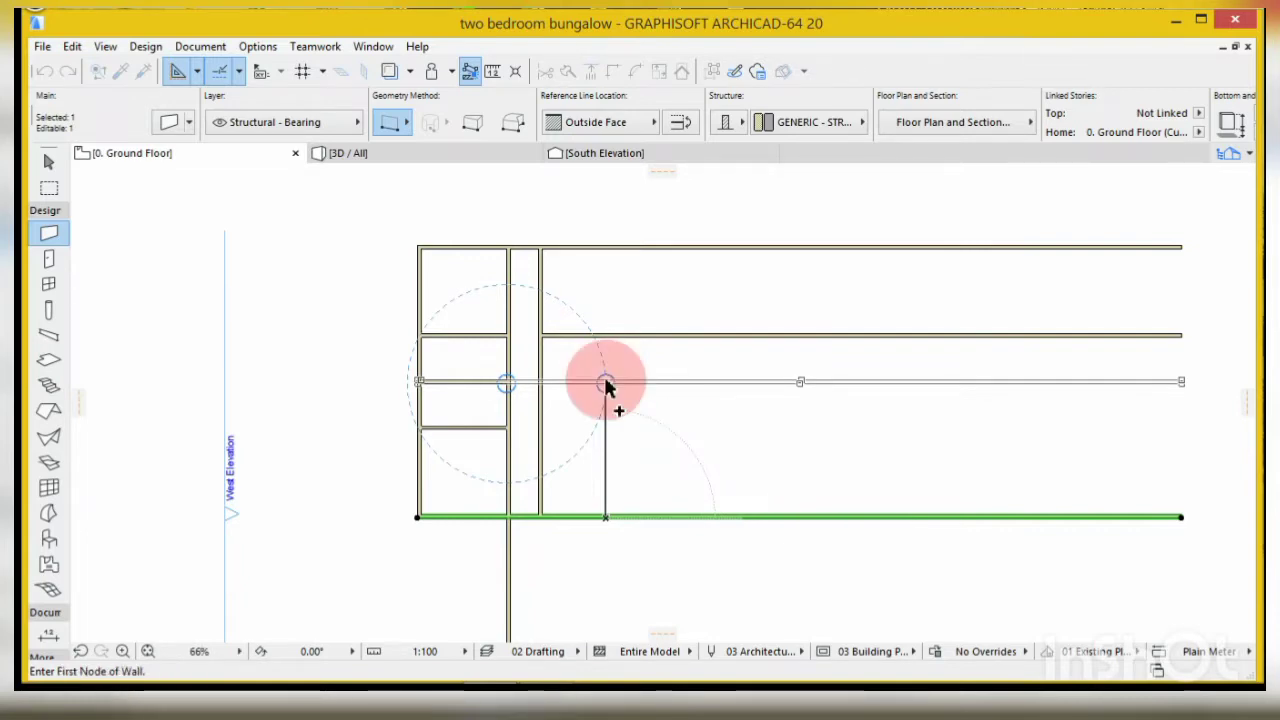
- Move the copied wall slightly south so it lines up with the short central wall west of the corridor
scroll(512, 357, "up", 3)
scroll(512, 357, "up", 3)
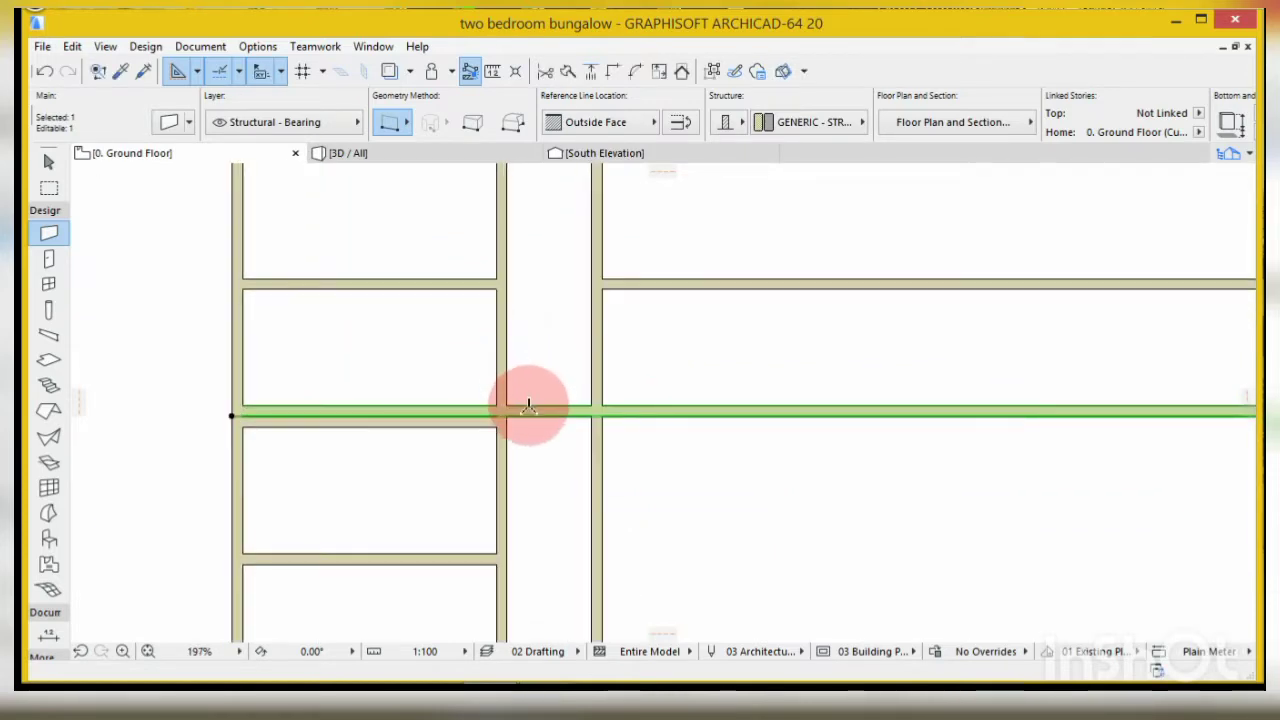
key("ctrl+shift+d")
left_click(497, 410)
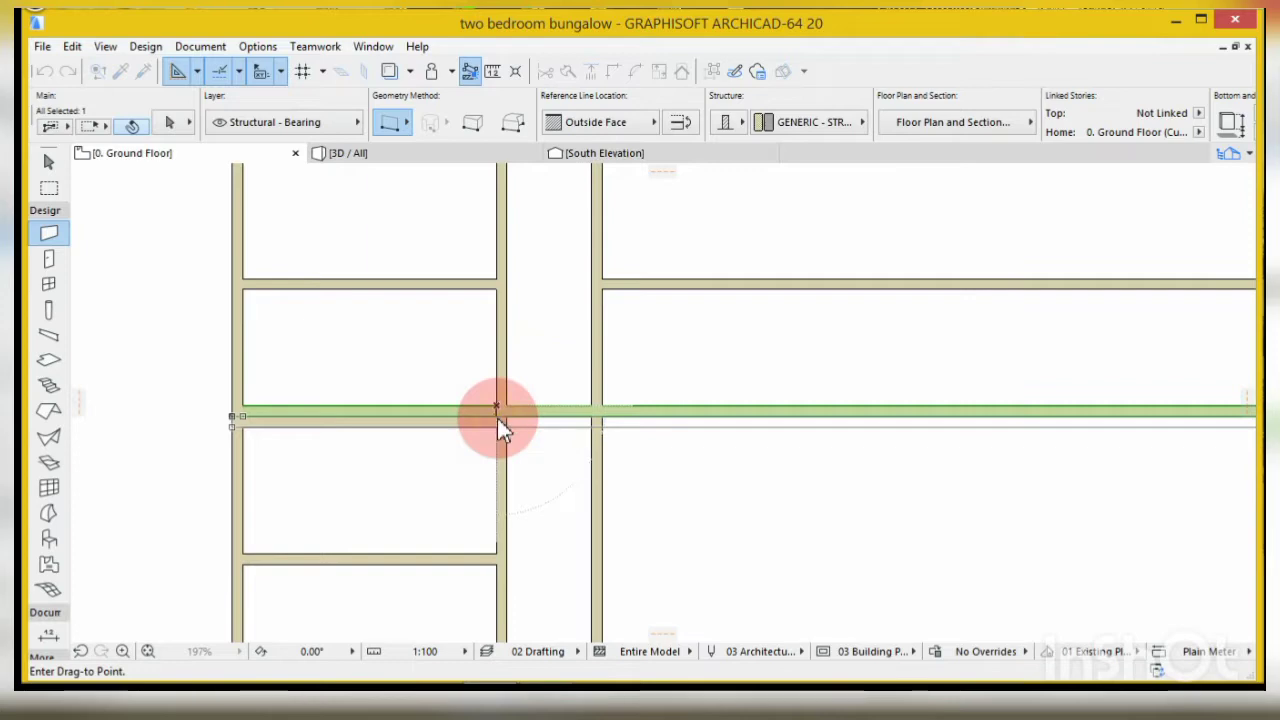
left_click(497, 418)
scroll(500, 409, "down", 3)
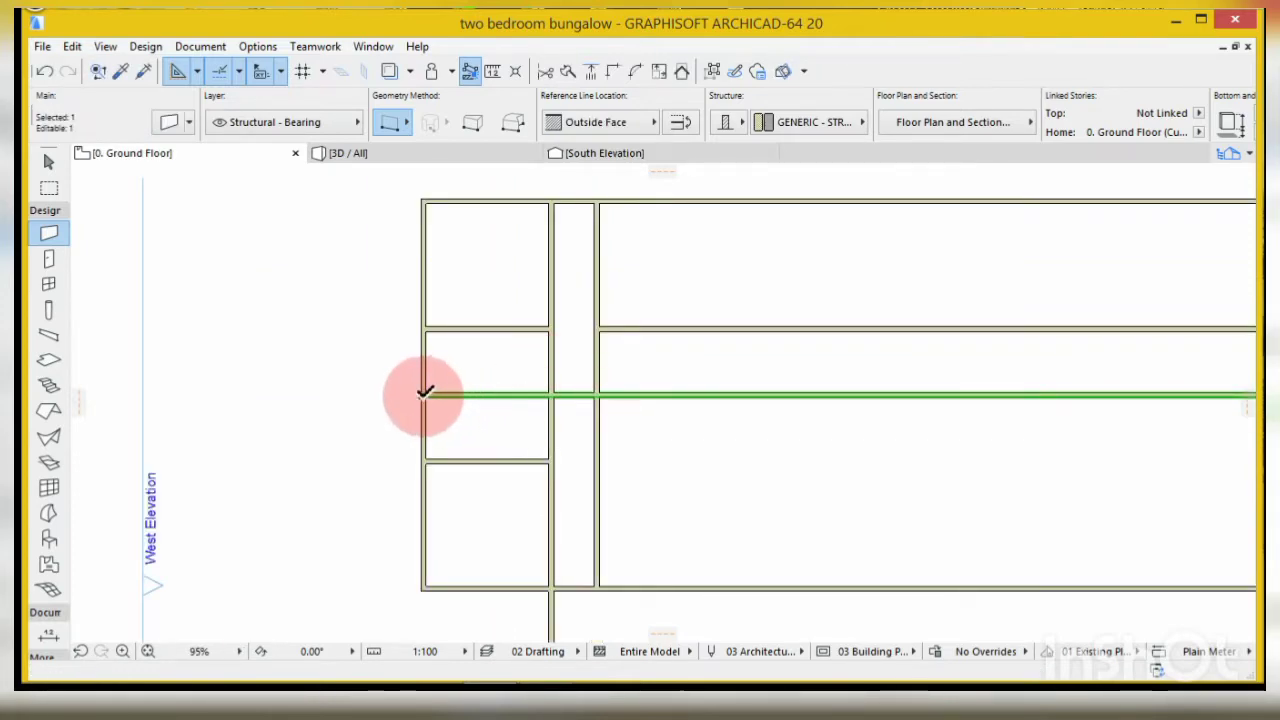
- Stretch the copied wall's west end back to the corridor's east wall and deselect it
left_click(422, 396)
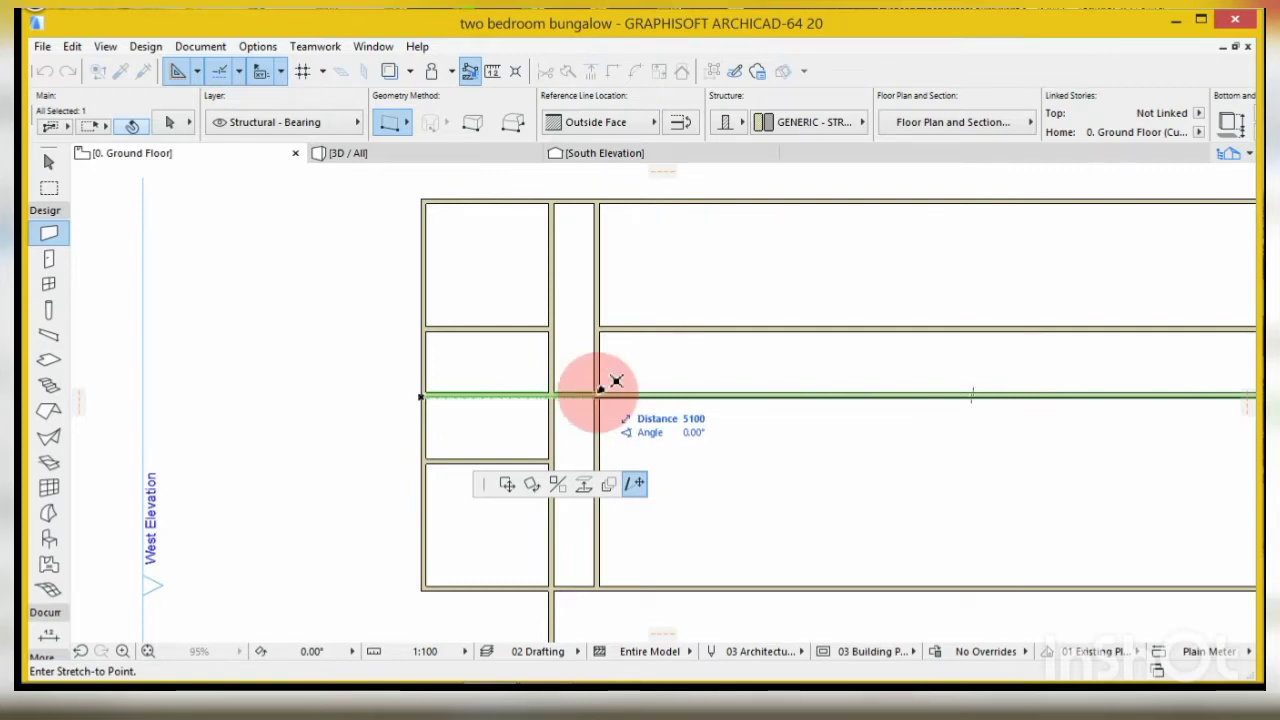
left_click(603, 388)
scroll(510, 385, "down", 2)
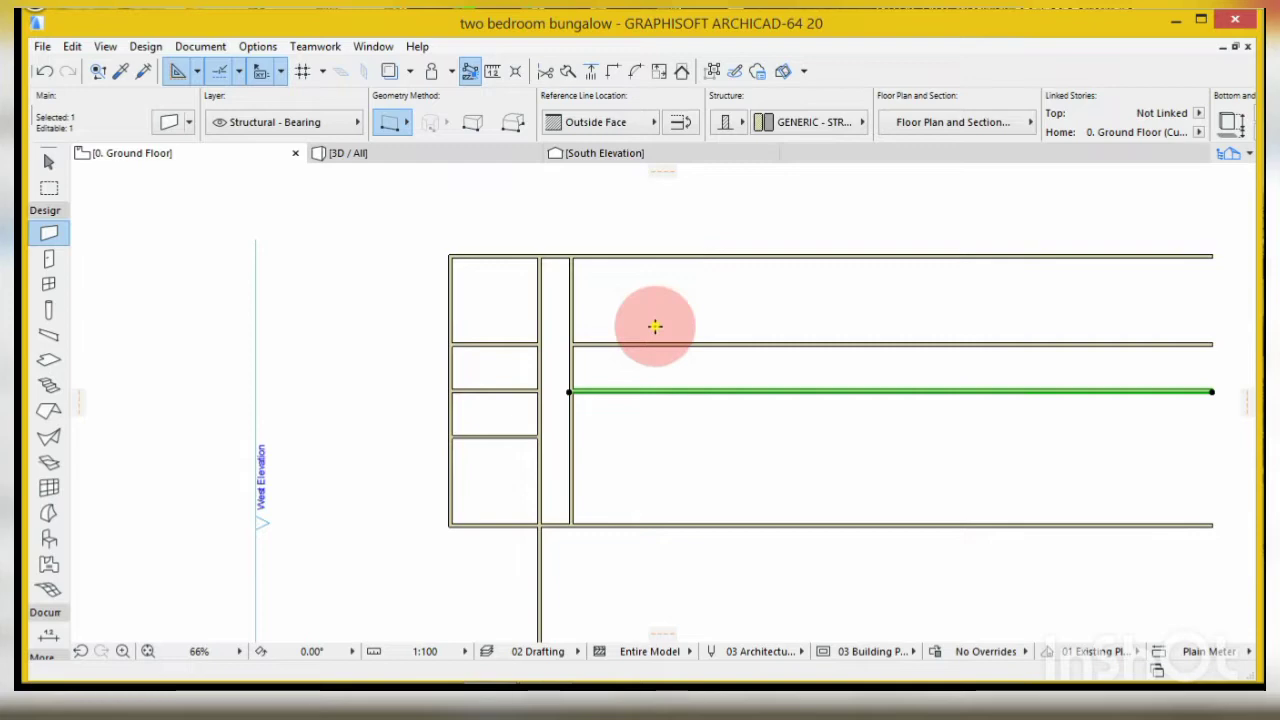
key("Escape")
- Copy the corridor's east wall 4650 mm straight to the east and trim the upper horizontal wall between the two vertical walls
left_click(571, 326, "shift")
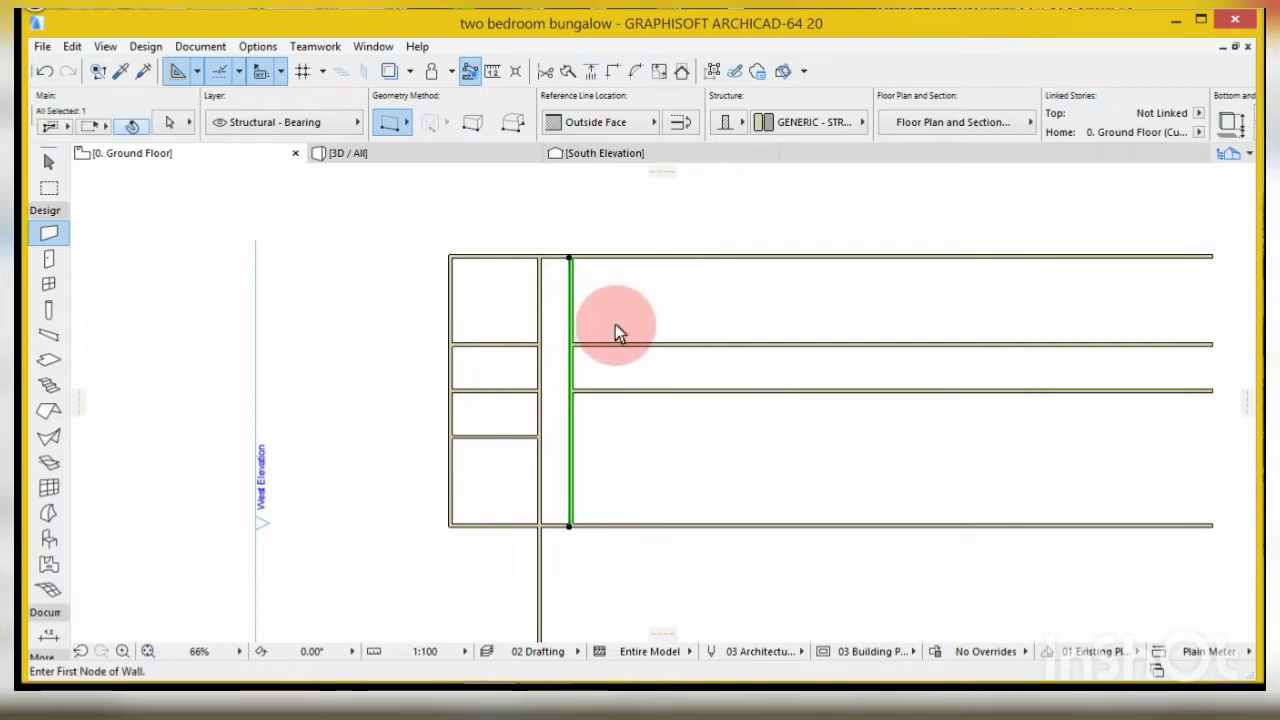
key("ctrl+shift+d")
left_click(570, 322)
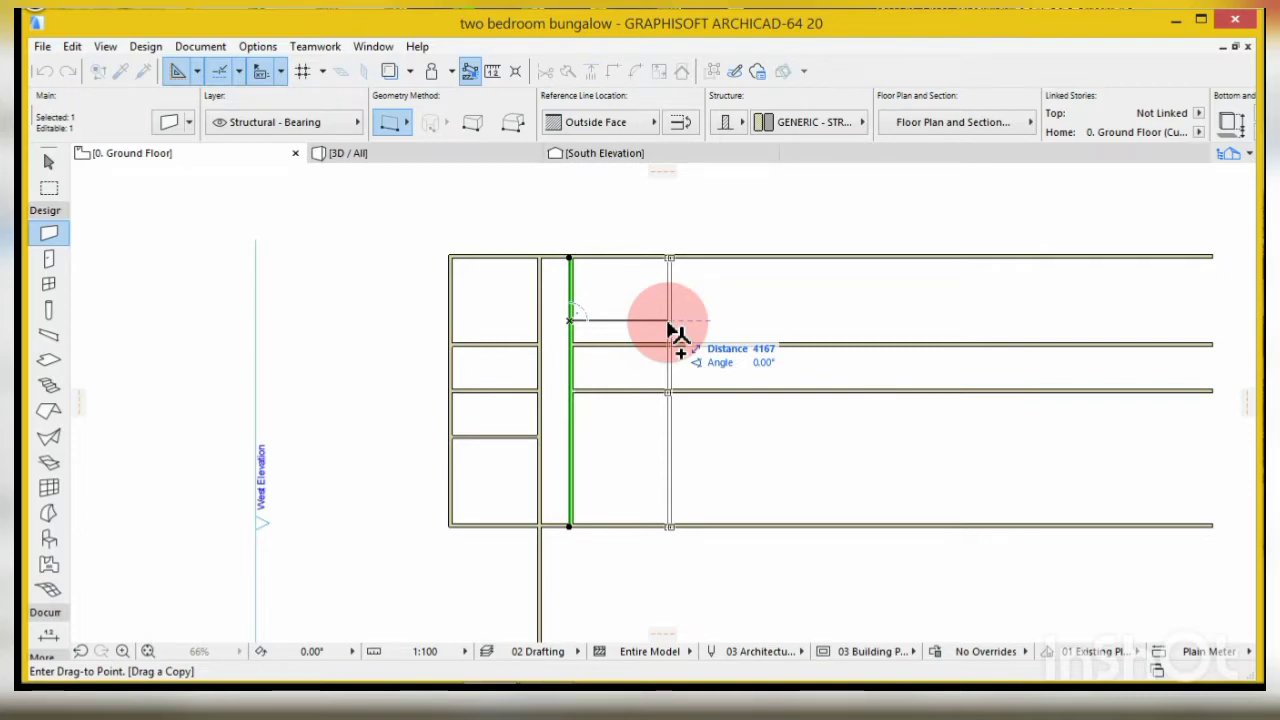
type("46")
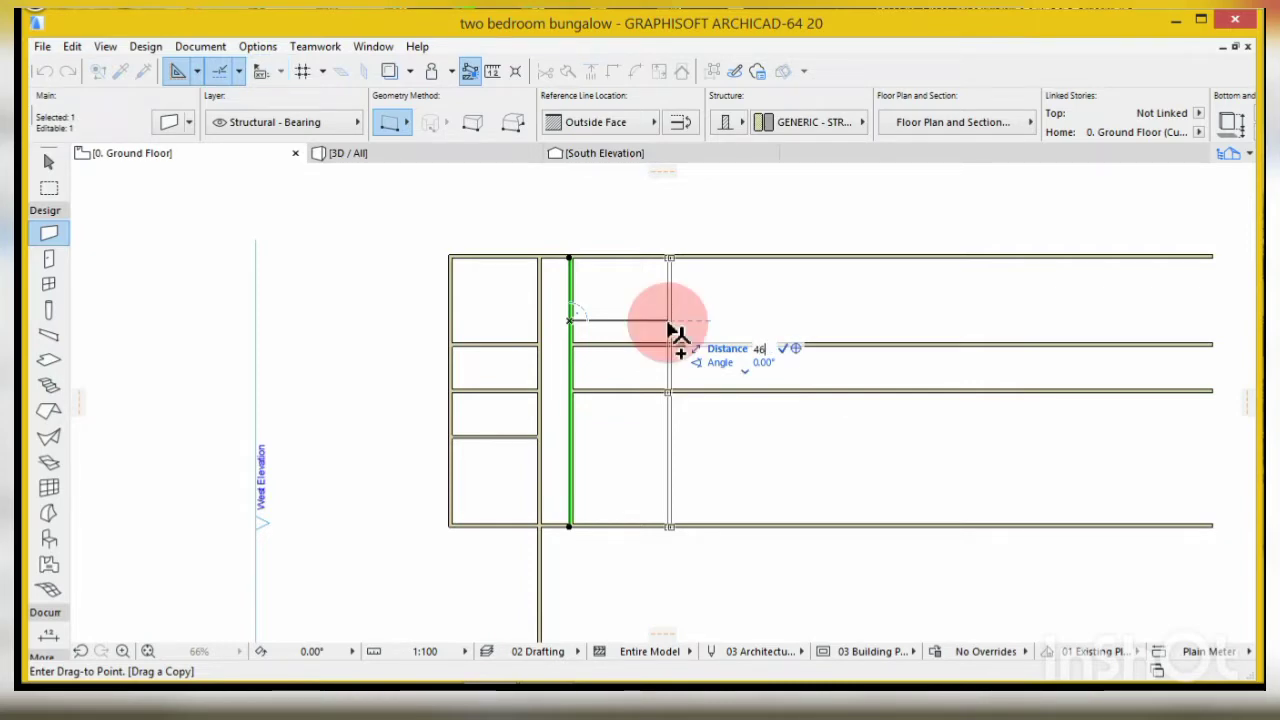
type("50")
key("Return")
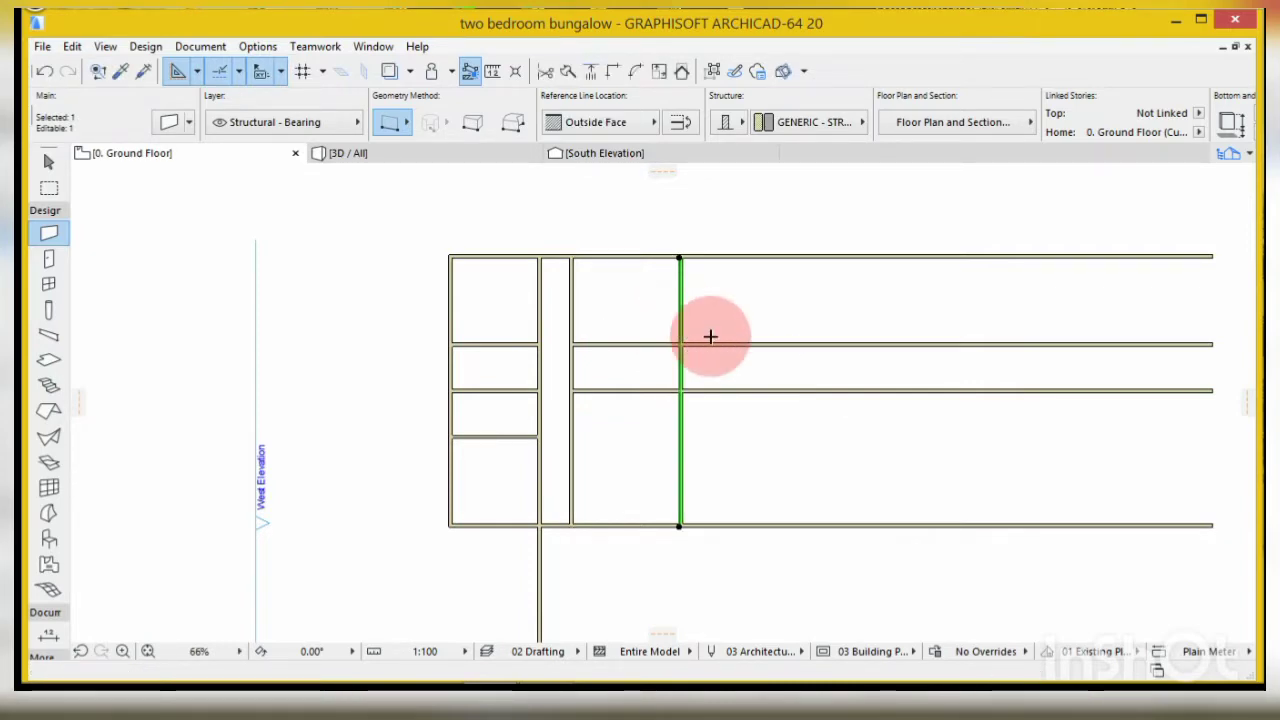
scroll(685, 380, "up", 3)
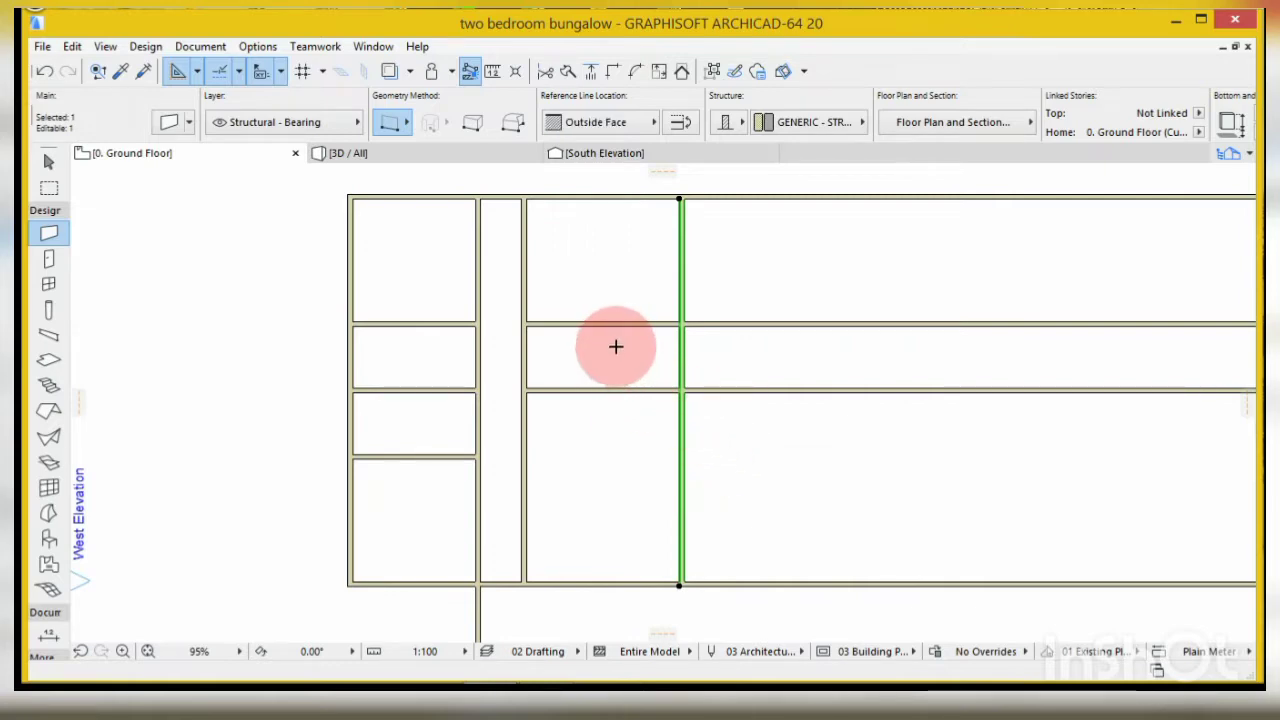
key("Escape")
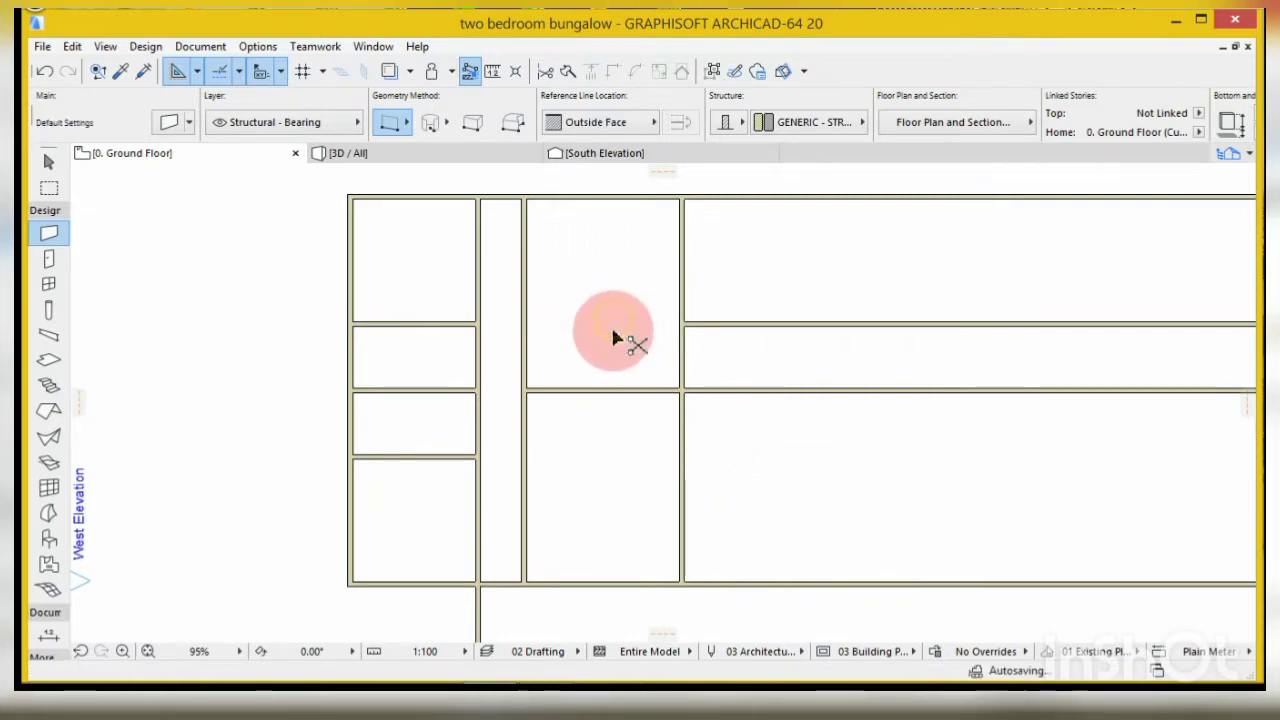
- Make a dragged copy of the central horizontal wall east of the corridor 3450 mm straight to the north
left_click(626, 392, "shift")
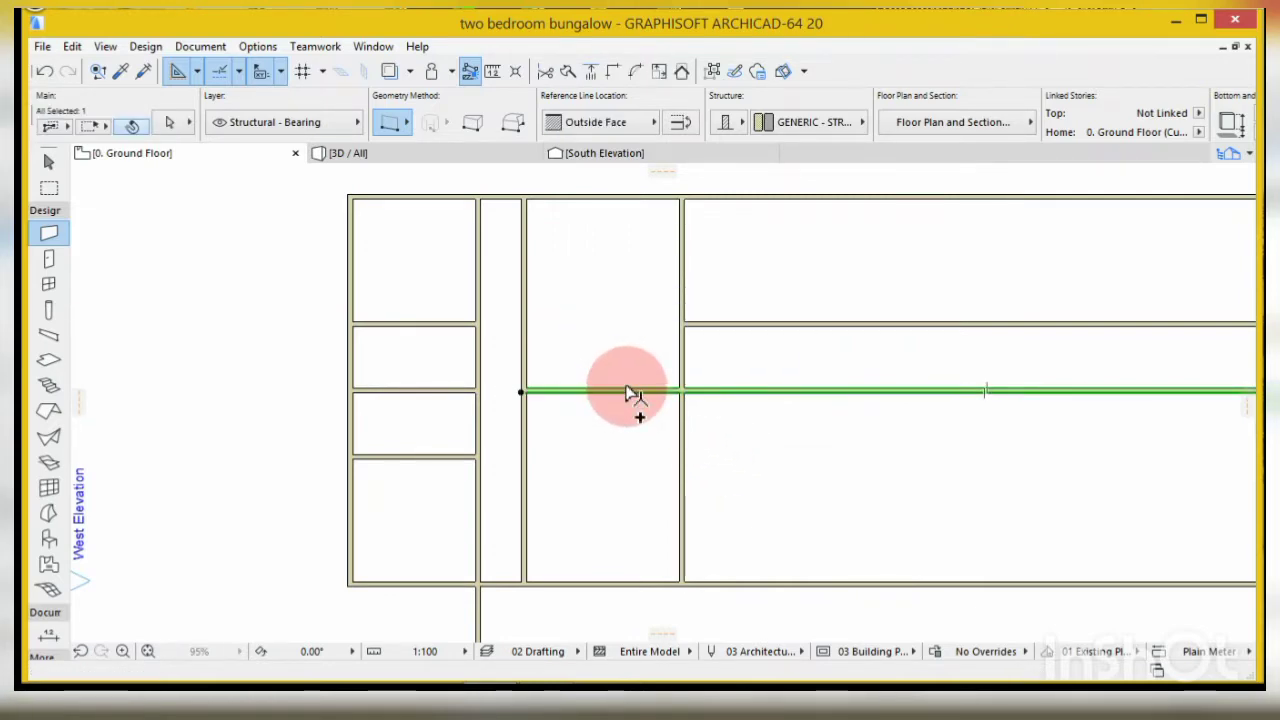
key("ctrl+alt+d")
left_click(620, 392)
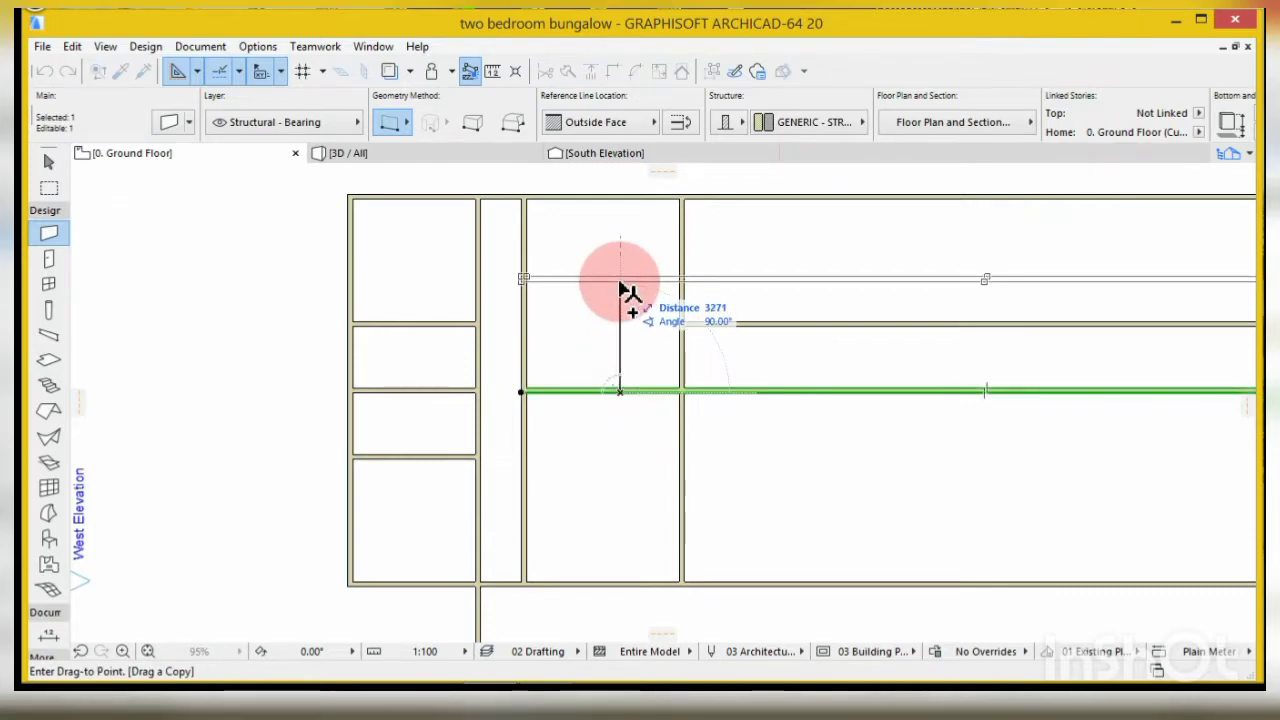
type("345")
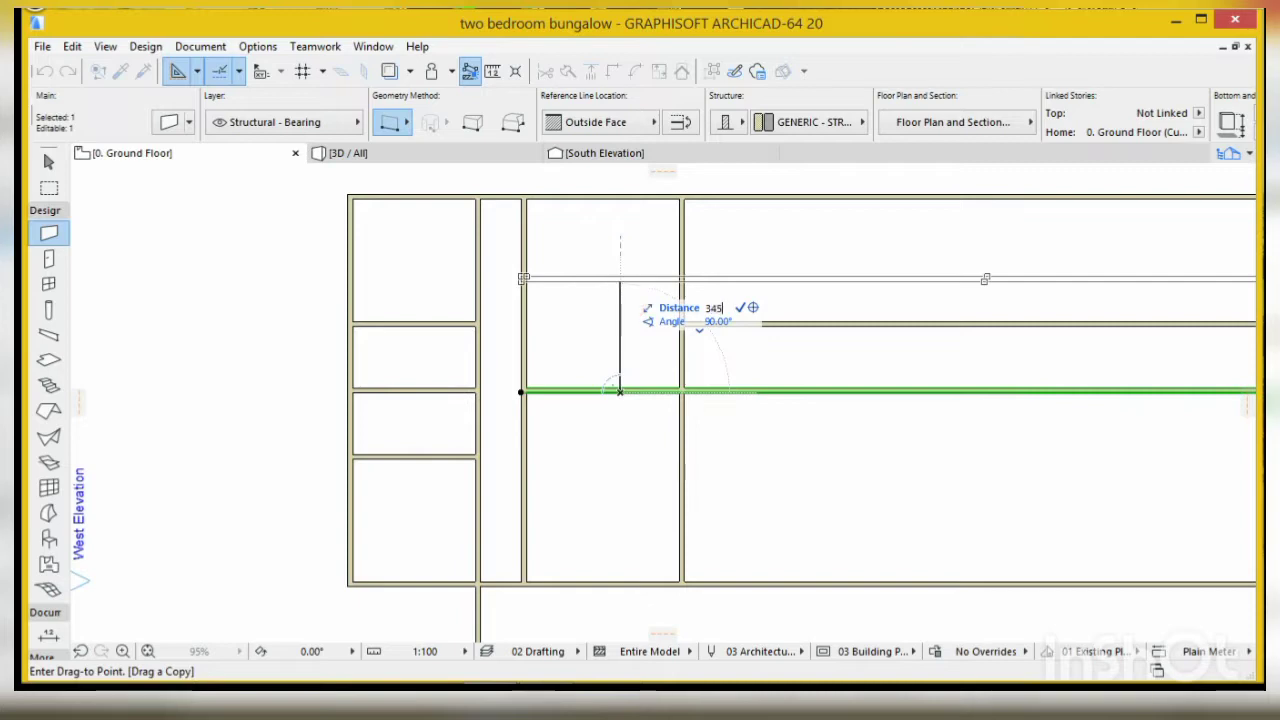
type("0")
left_click(623, 286)
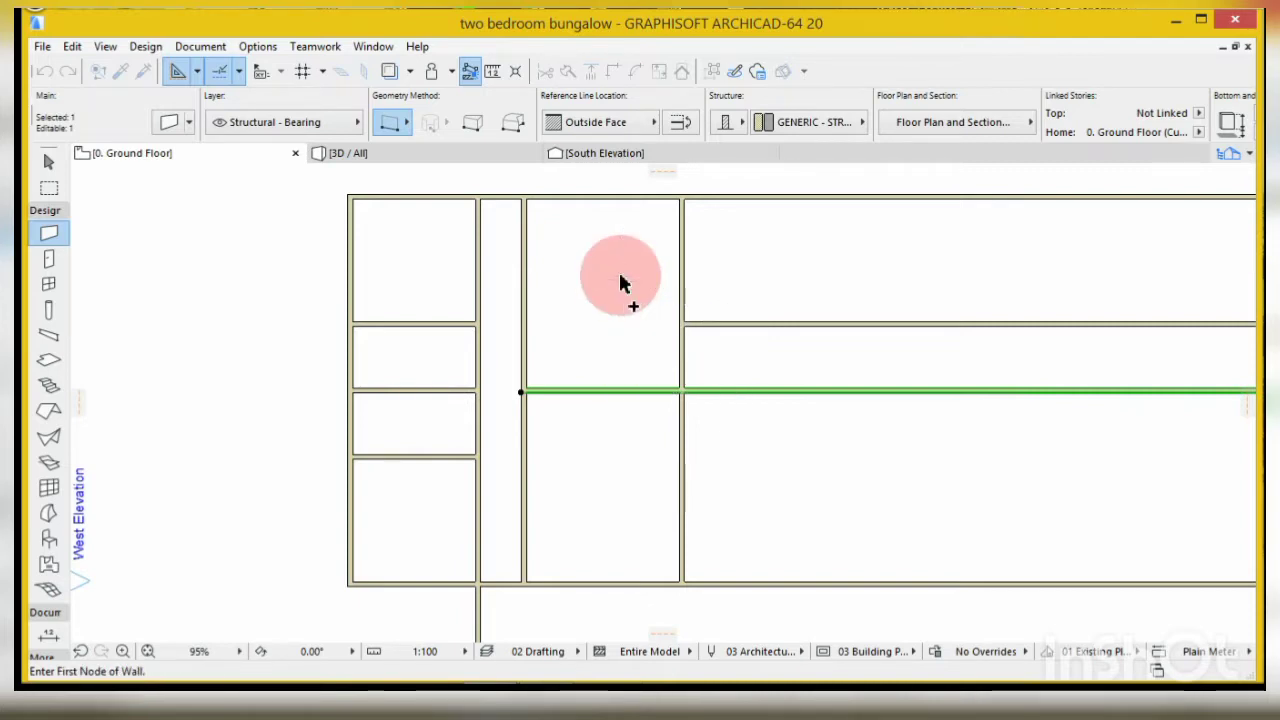
- Trim the new horizontal copy and the remaining upper horizontal wall east of the easternmost vertical wall
key("Escape")
left_click(789, 277, "ctrl")
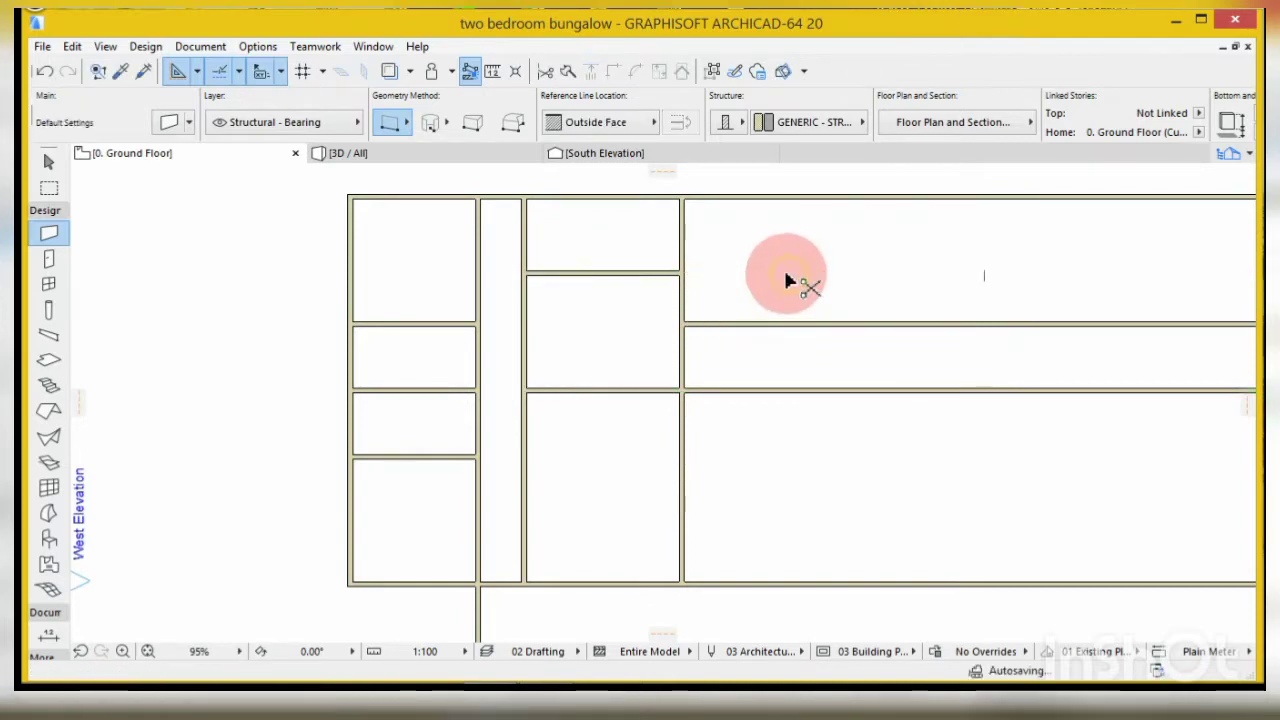
scroll(580, 300, "down", 2)
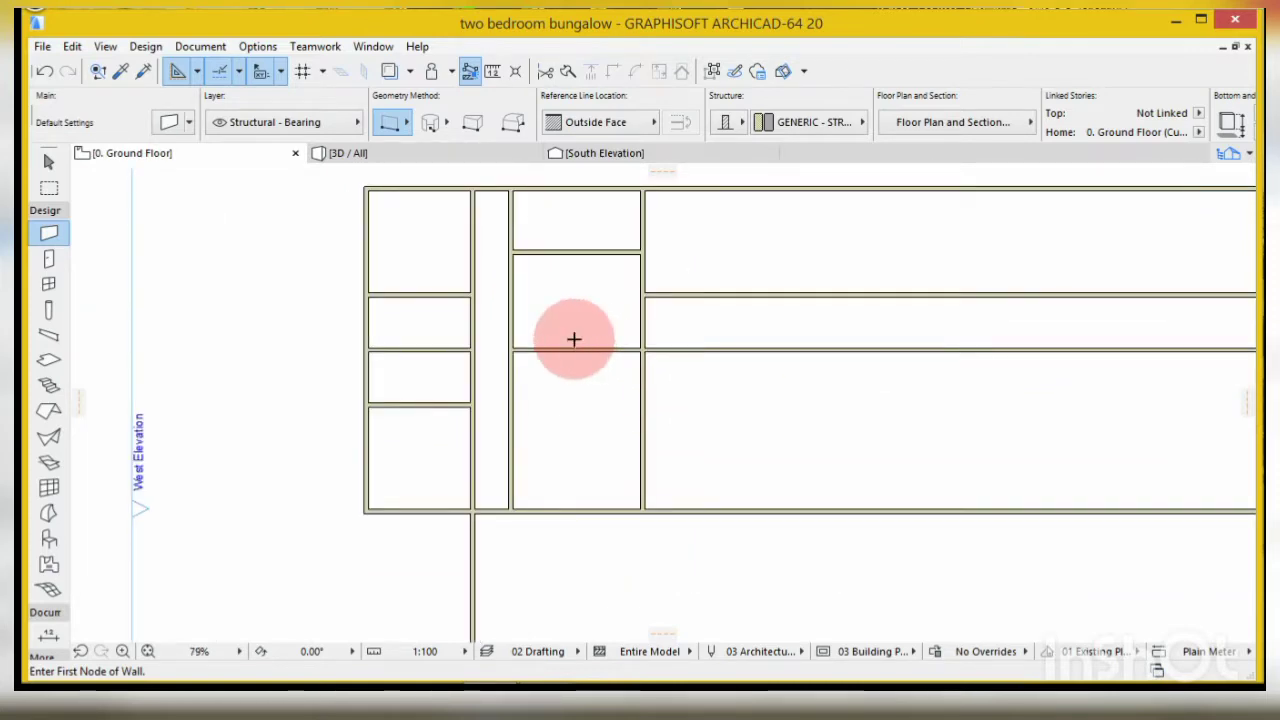
scroll(582, 350, "down", 2)
scroll(580, 370, "up", 1)
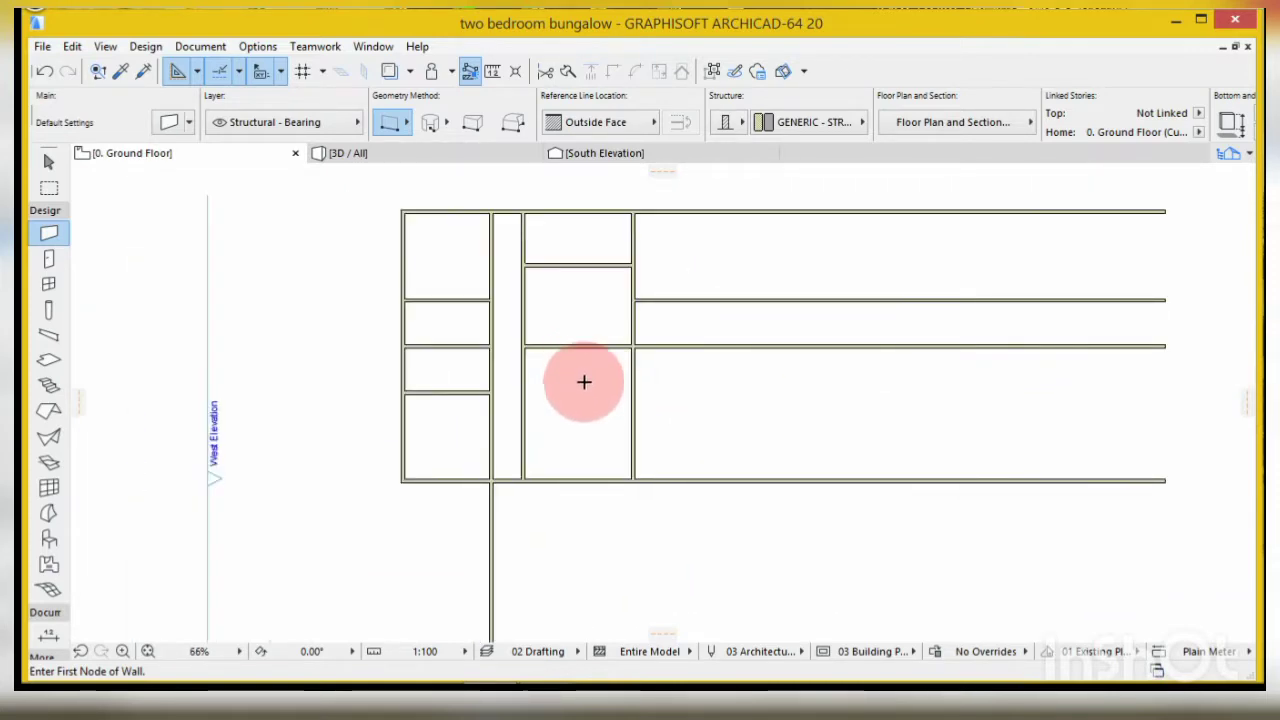
left_click(703, 302, "ctrl")
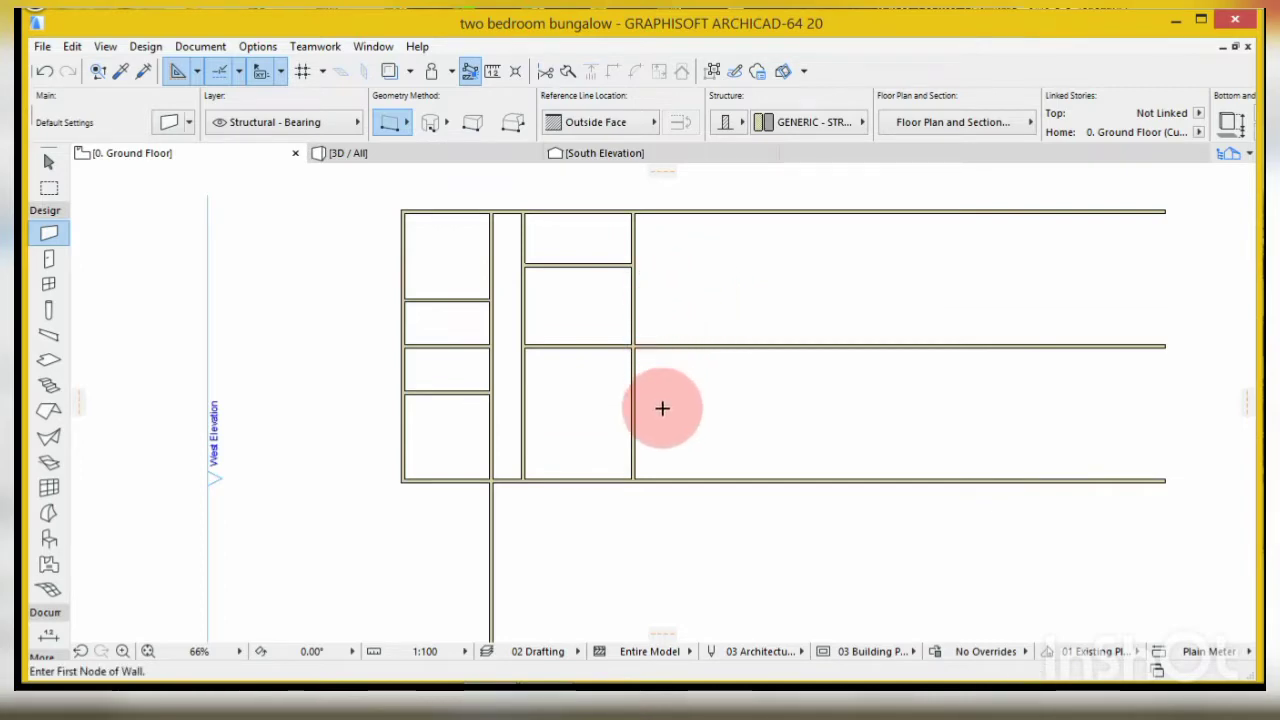
- Make a dragged copy of the easternmost vertical wall 3450 mm straight to the east and deselect it
scroll(645, 304, "up", 2)
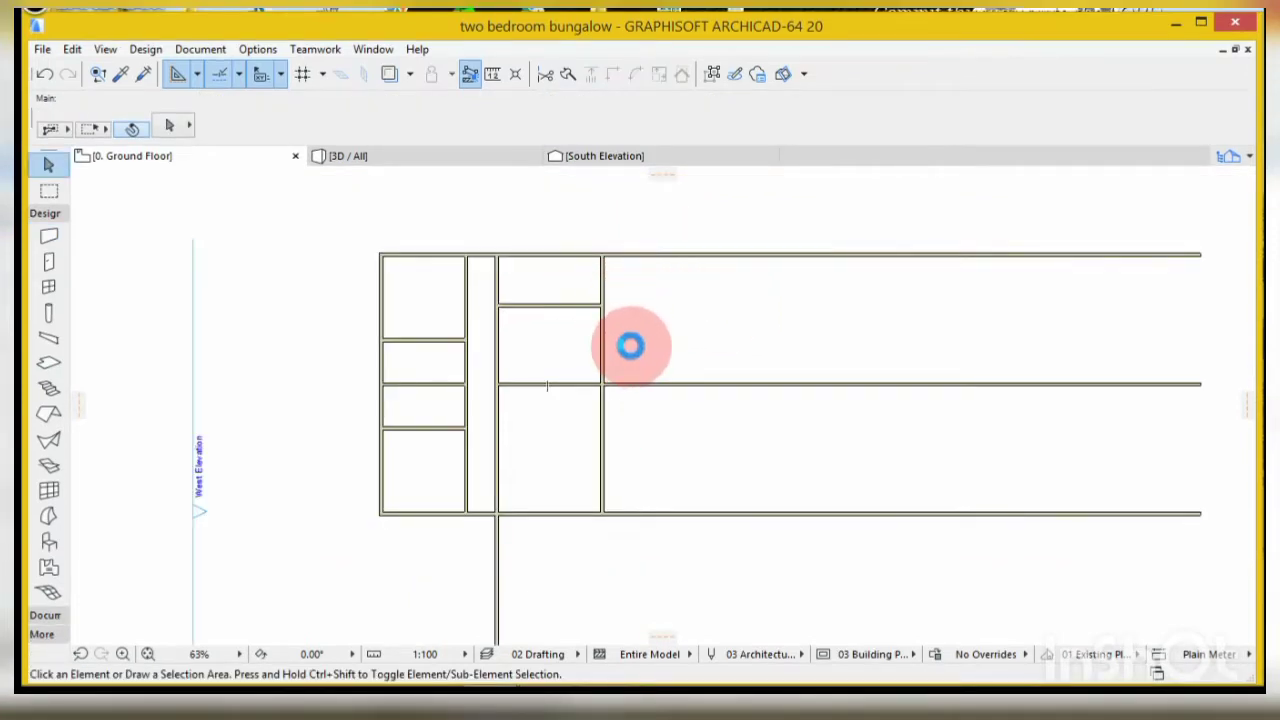
scroll(629, 349, "up", 3)
scroll(600, 340, "down", 2)
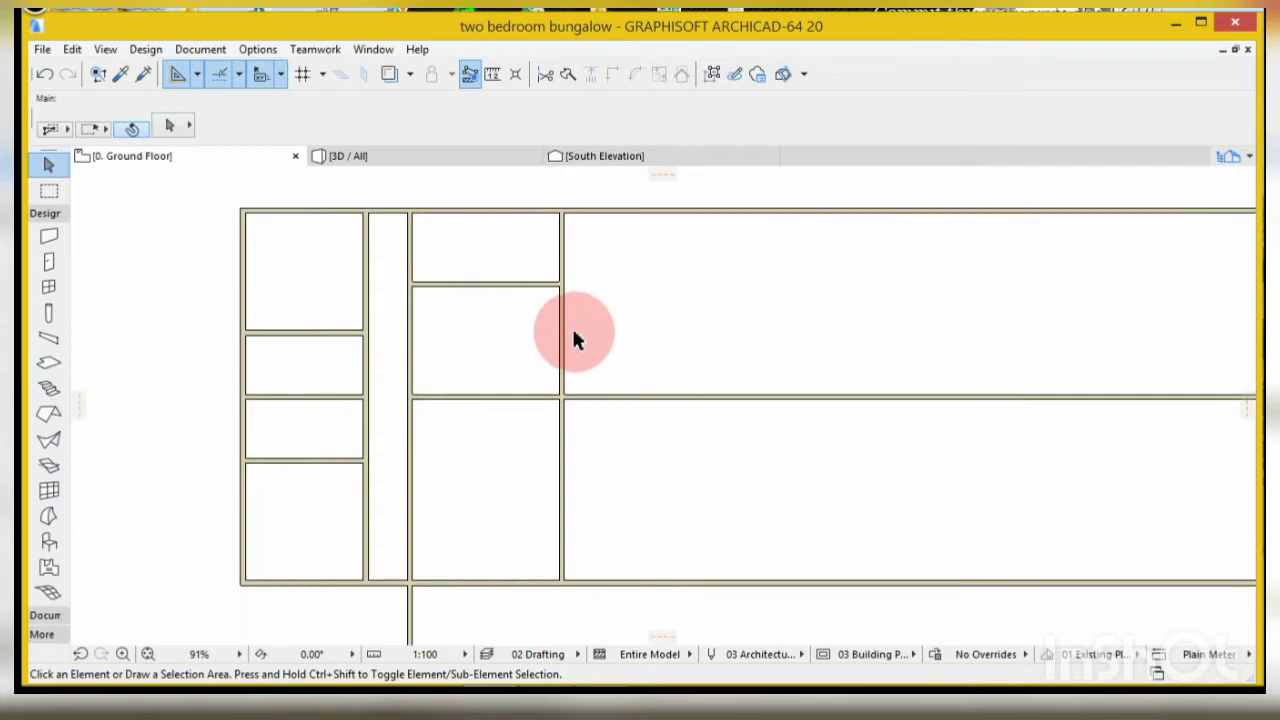
left_click(563, 355)
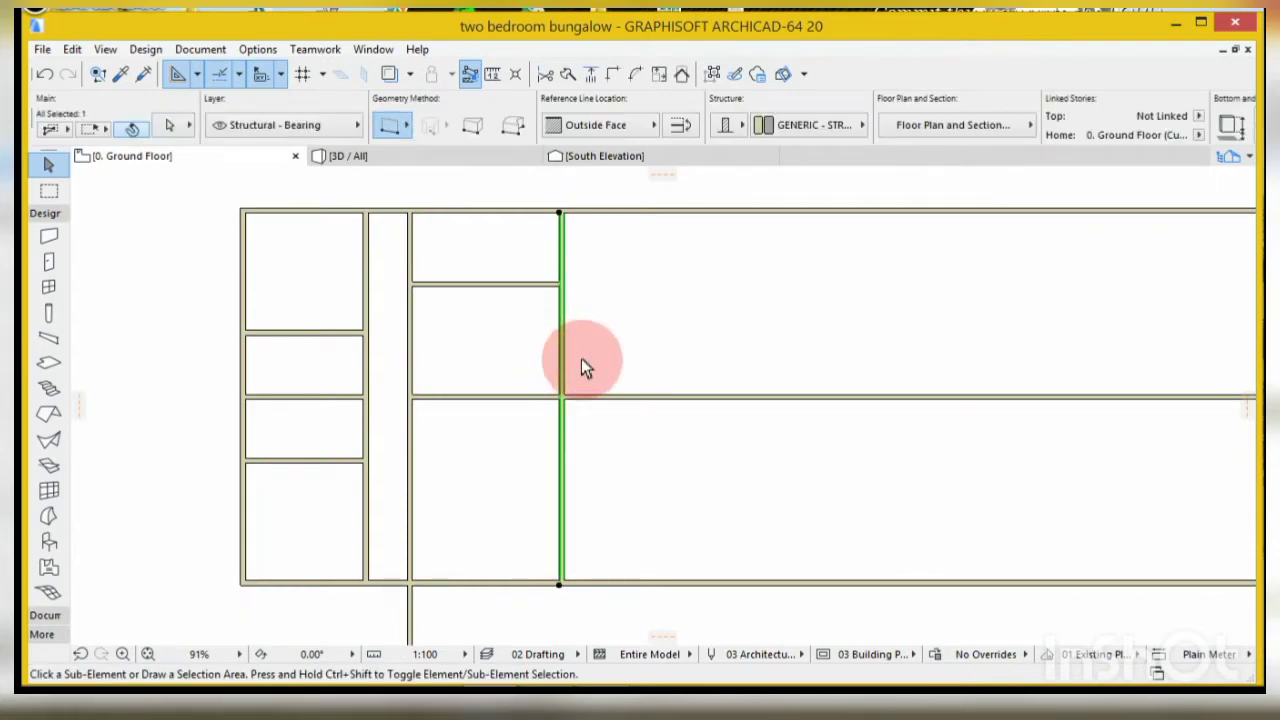
left_click(561, 352, "ctrl")
left_click(561, 351)
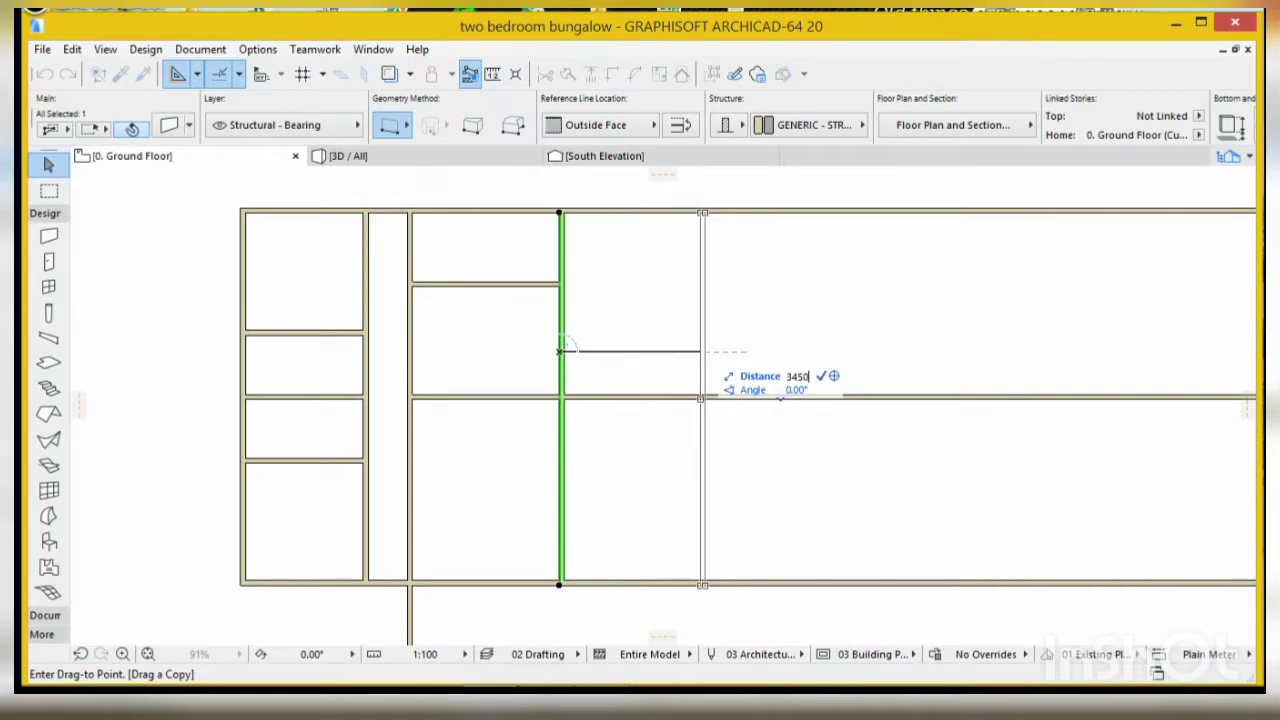
left_click(674, 352)
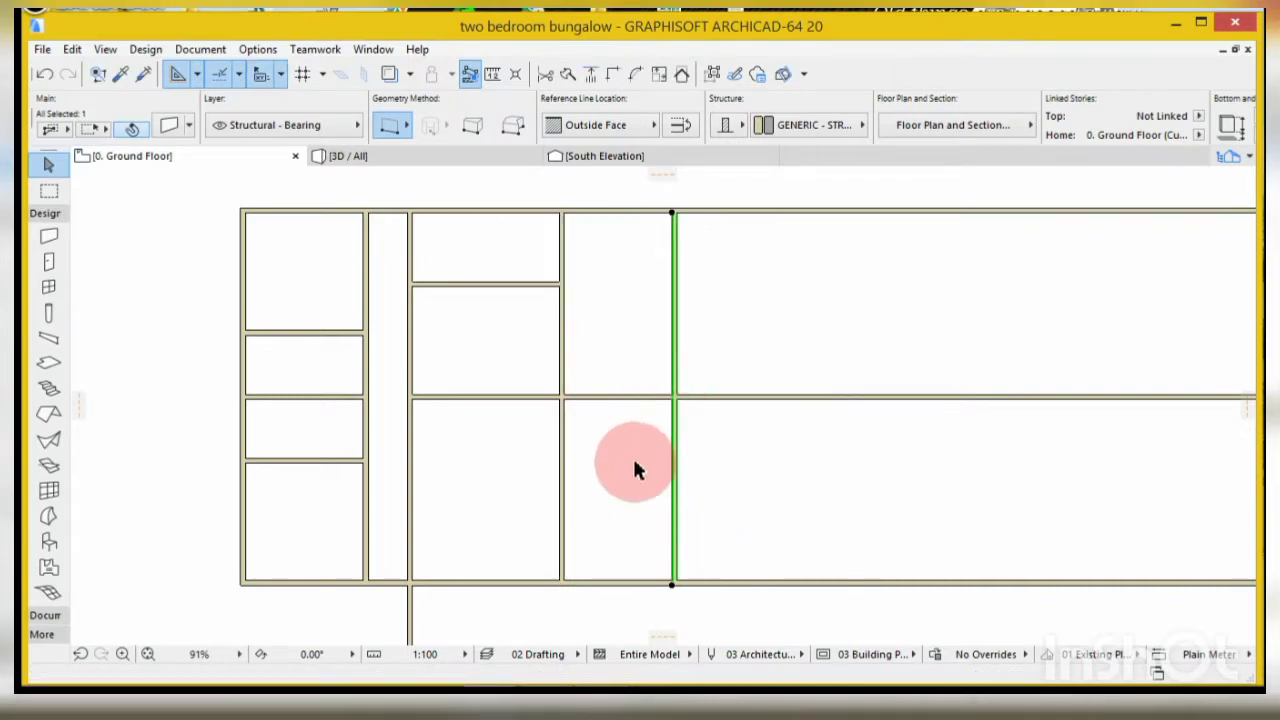
left_click(700, 325)
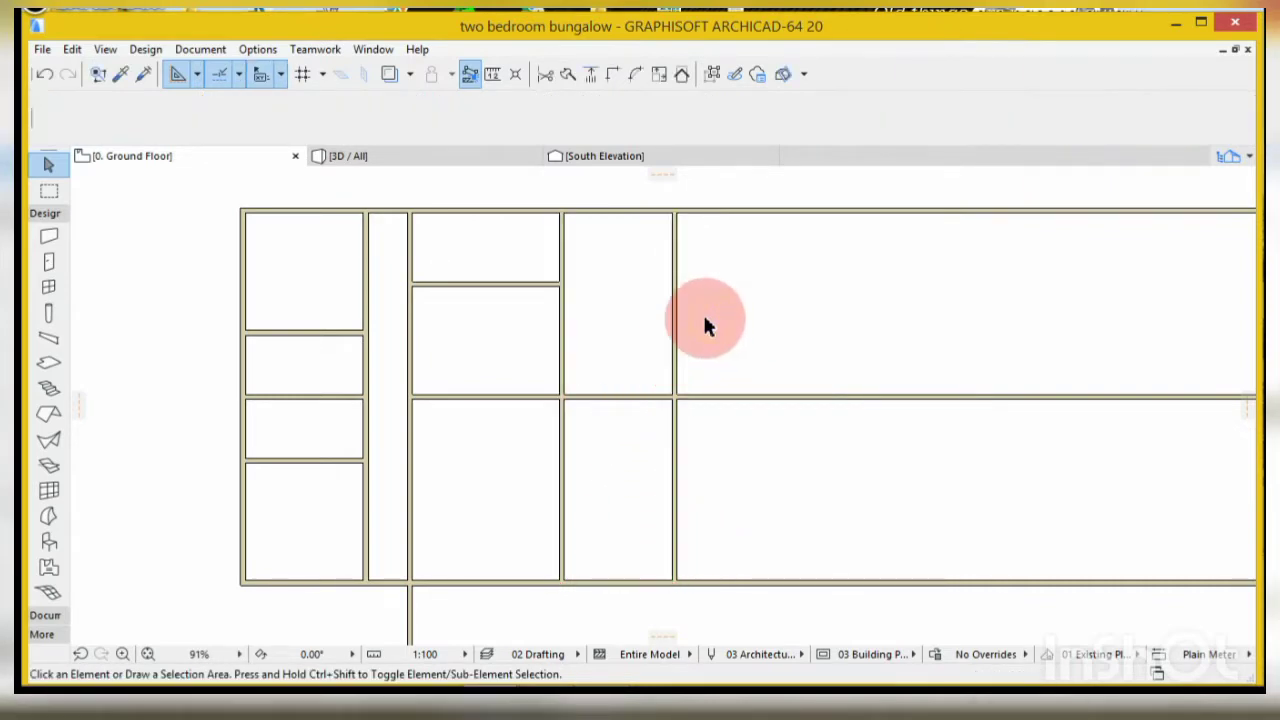
- Make a dragged copy of the central horizontal wall in the easternmost room column 1800 mm straight to the north
left_click(623, 400)
key("ctrl+shift+d")
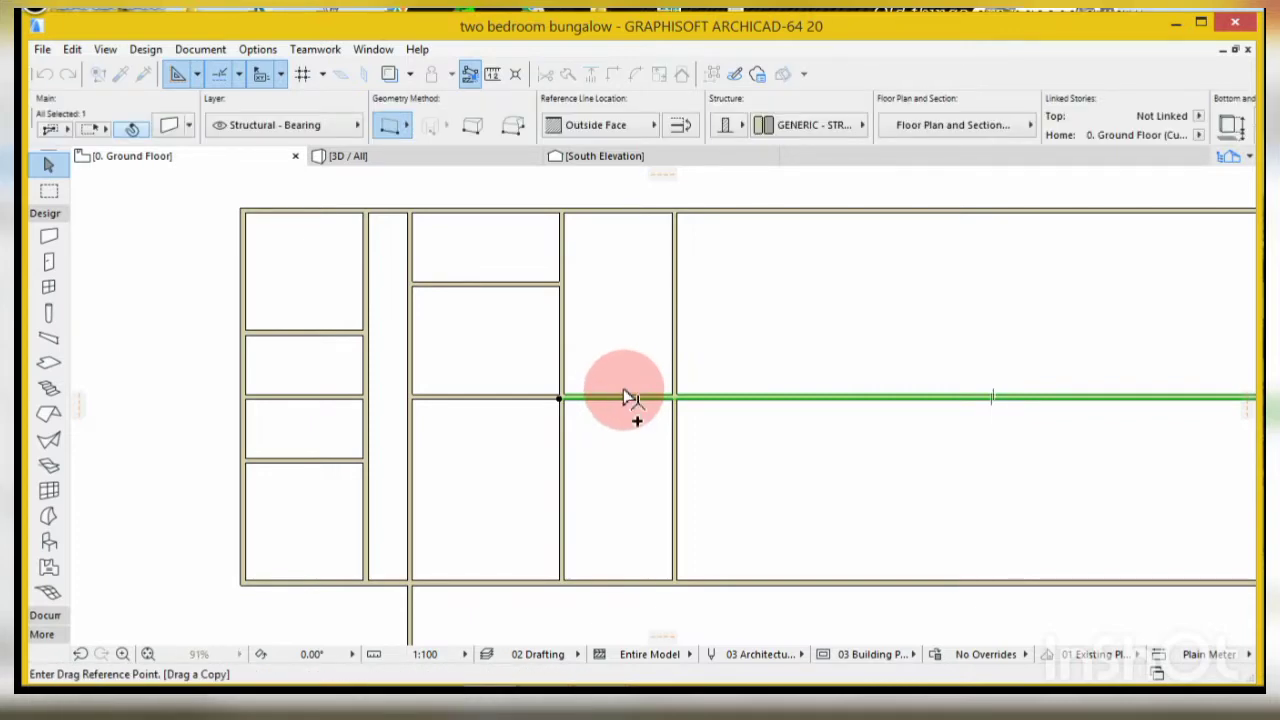
left_click(628, 399)
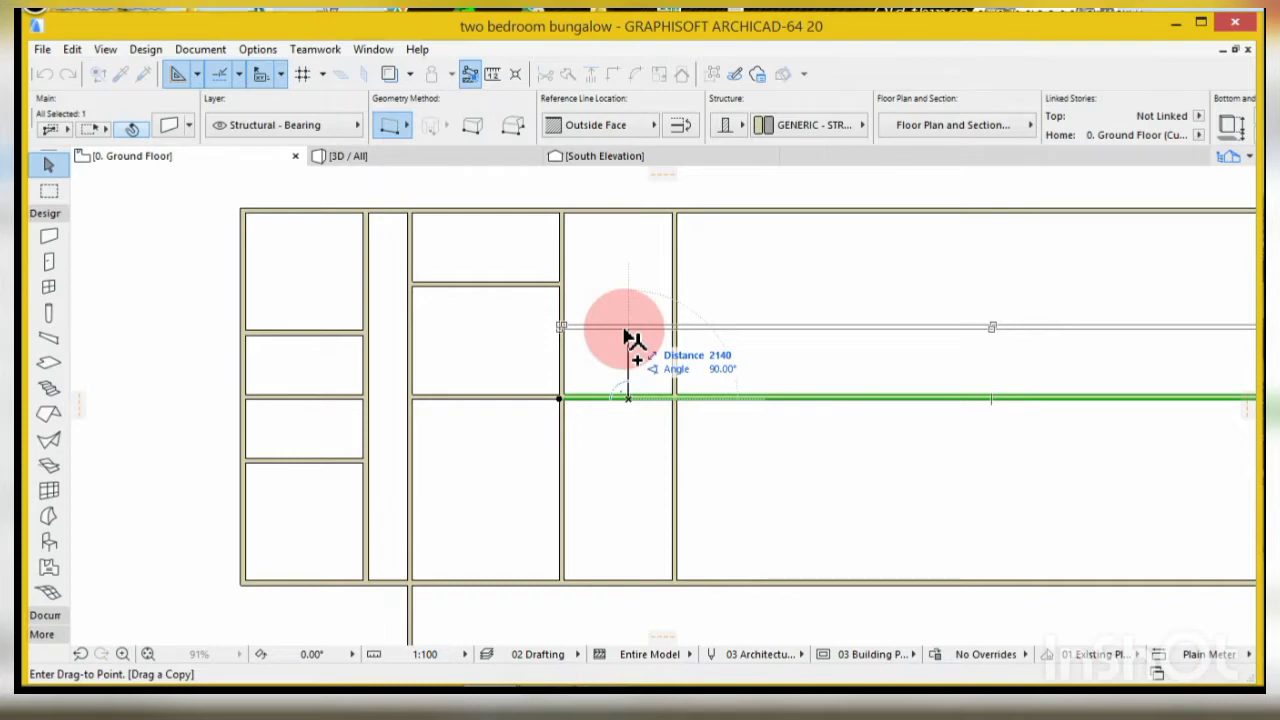
type("1")
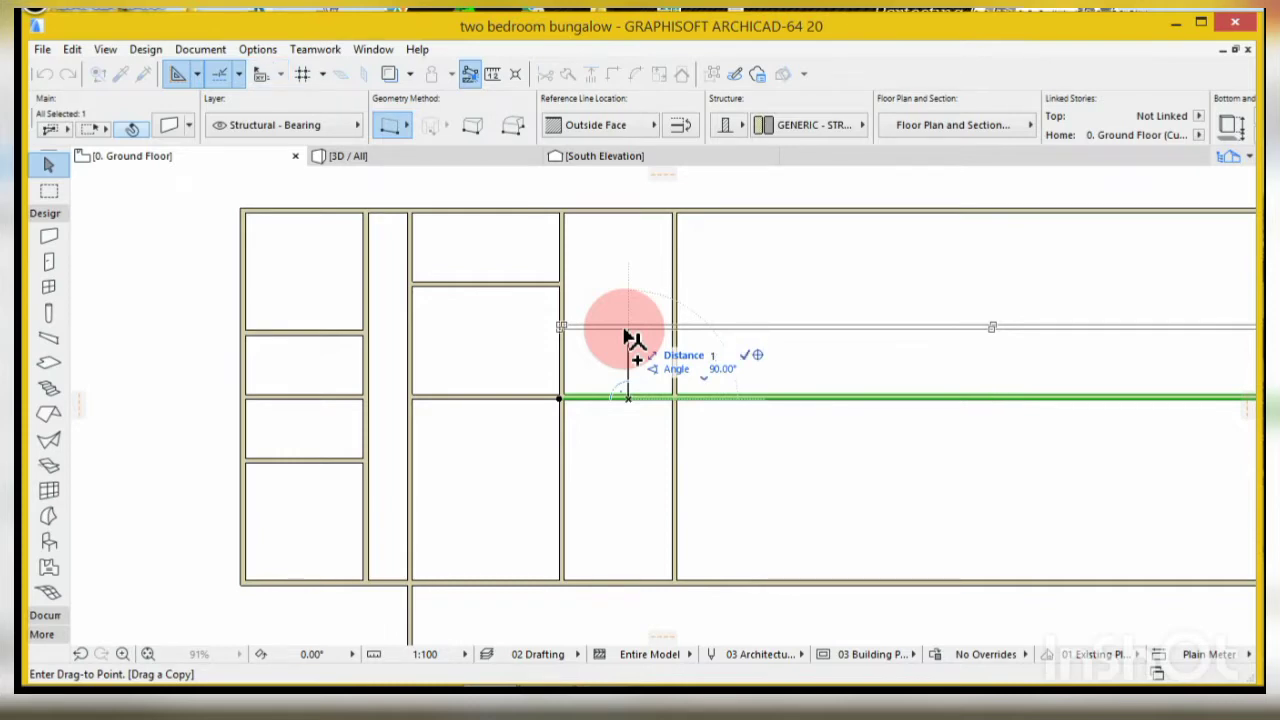
type("800")
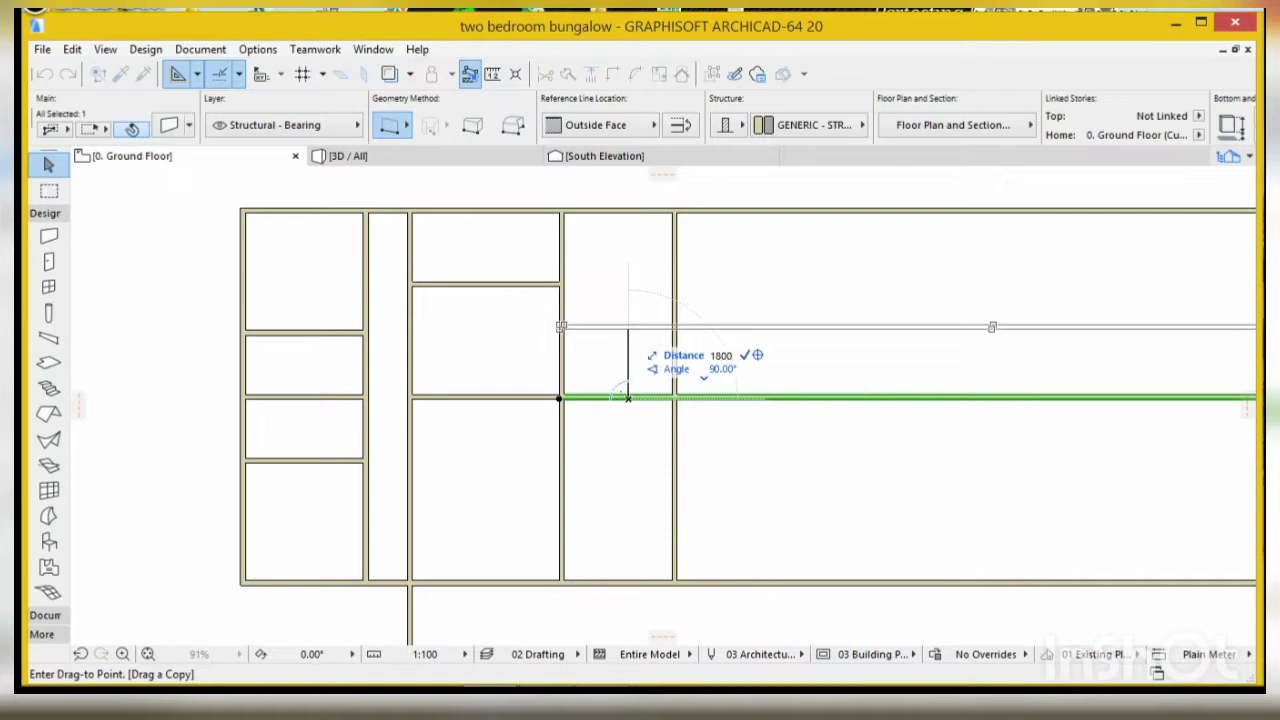
left_click(632, 341)
- Trim the new horizontal copy and the north exterior wall east of the easternmost vertical wall
left_click(882, 333)
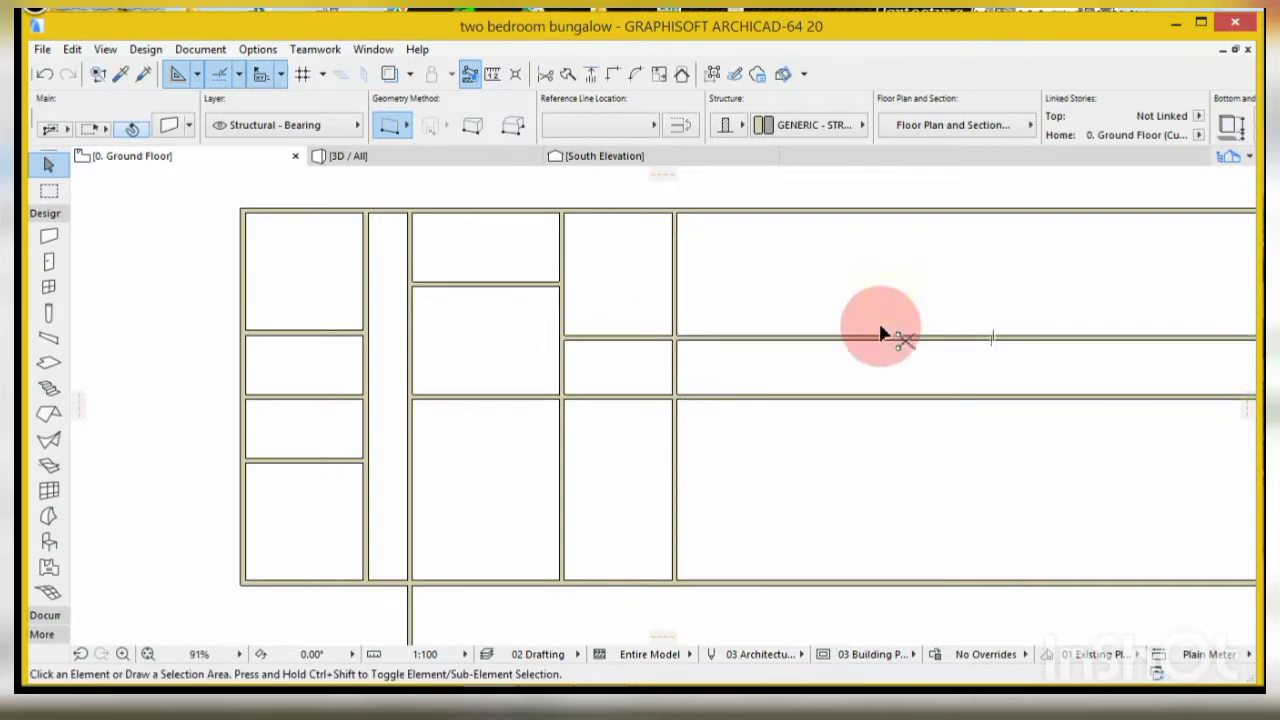
left_click(886, 340, "ctrl")
left_click(784, 210, "ctrl")
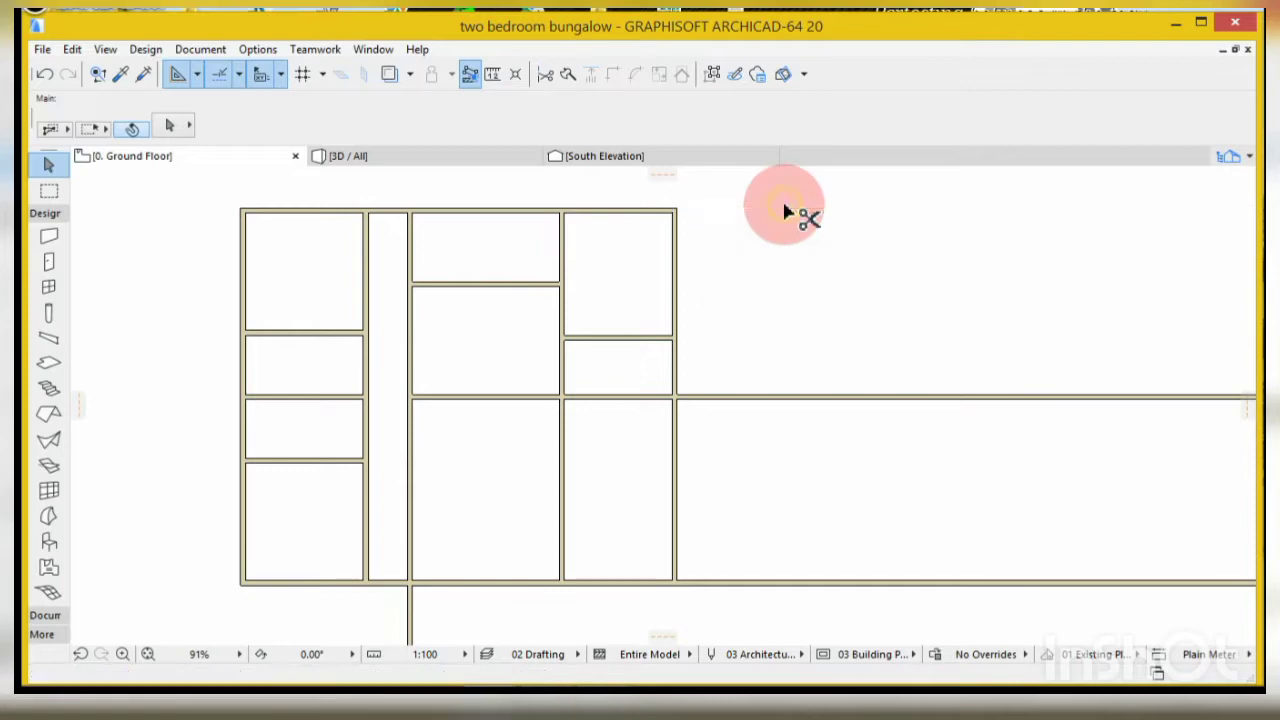
- Copy the central horizontal wall of the easternmost room column straight to the south and trim the copy beyond the easternmost vertical wall
scroll(611, 434, "down", 2)
scroll(640, 410, "up", 2)
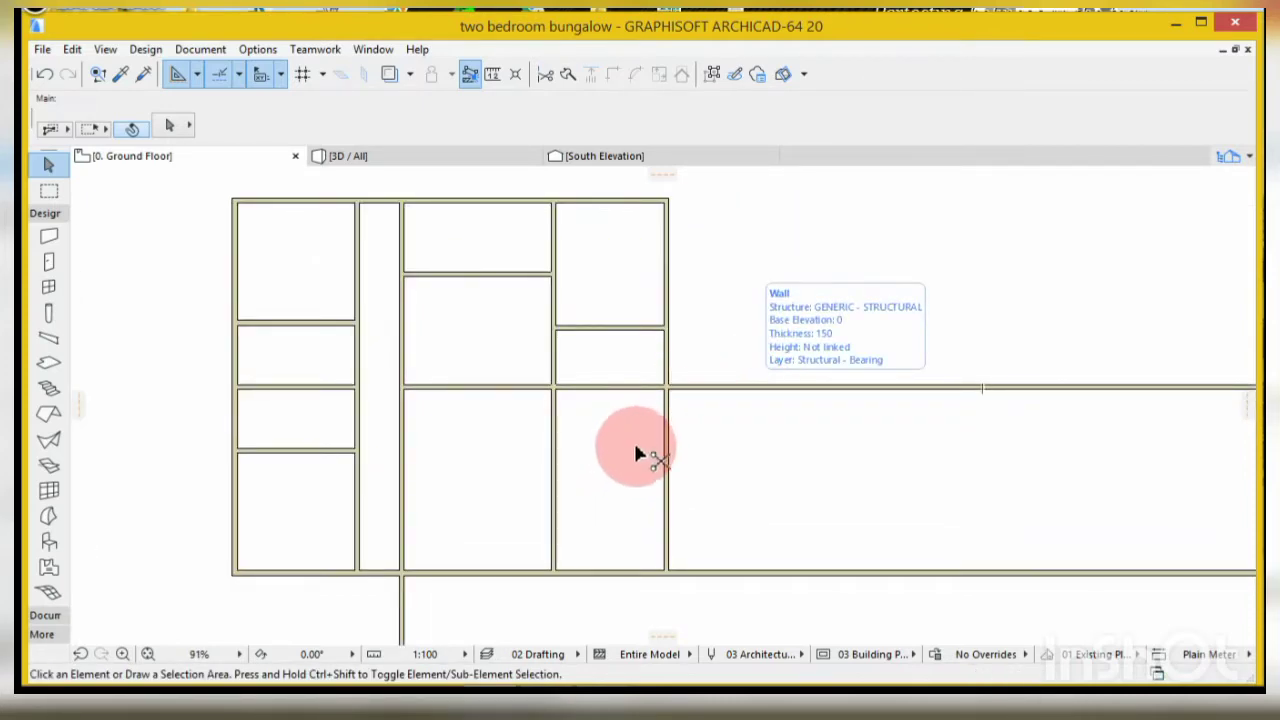
scroll(598, 395, "up", 3)
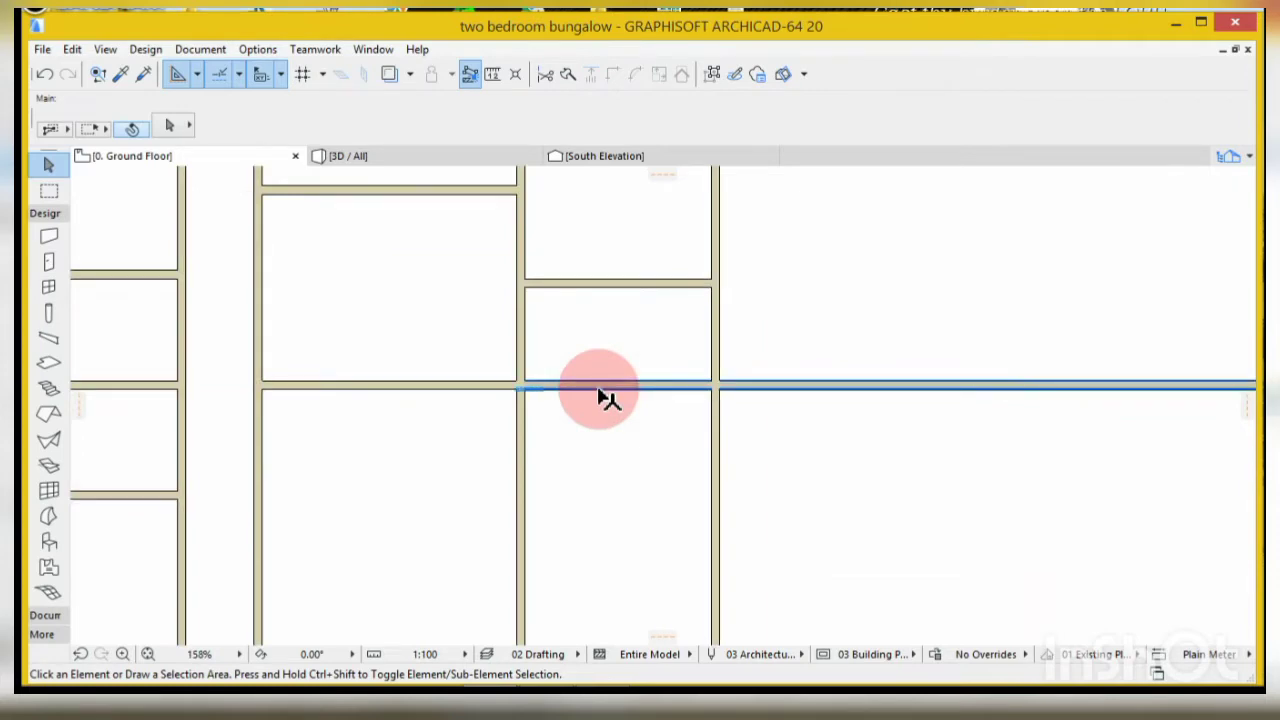
left_click(600, 390)
scroll(608, 405, "down", 3)
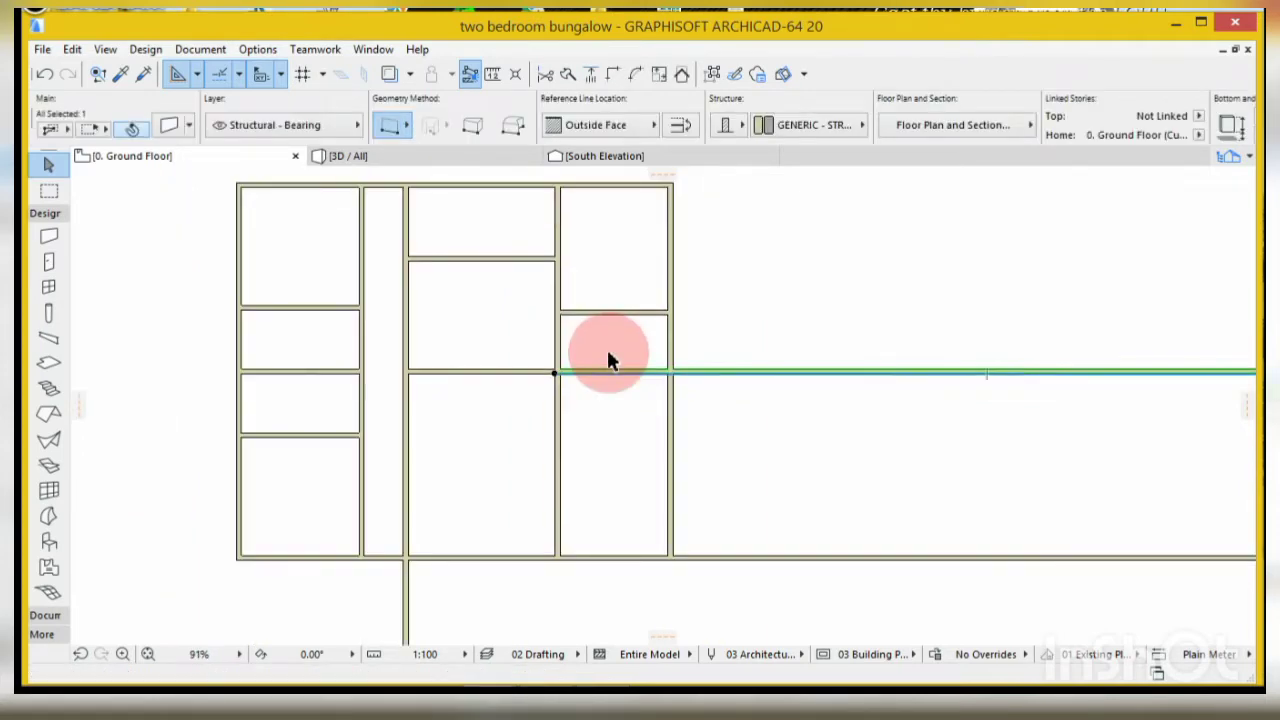
key("ctrl+shift+d")
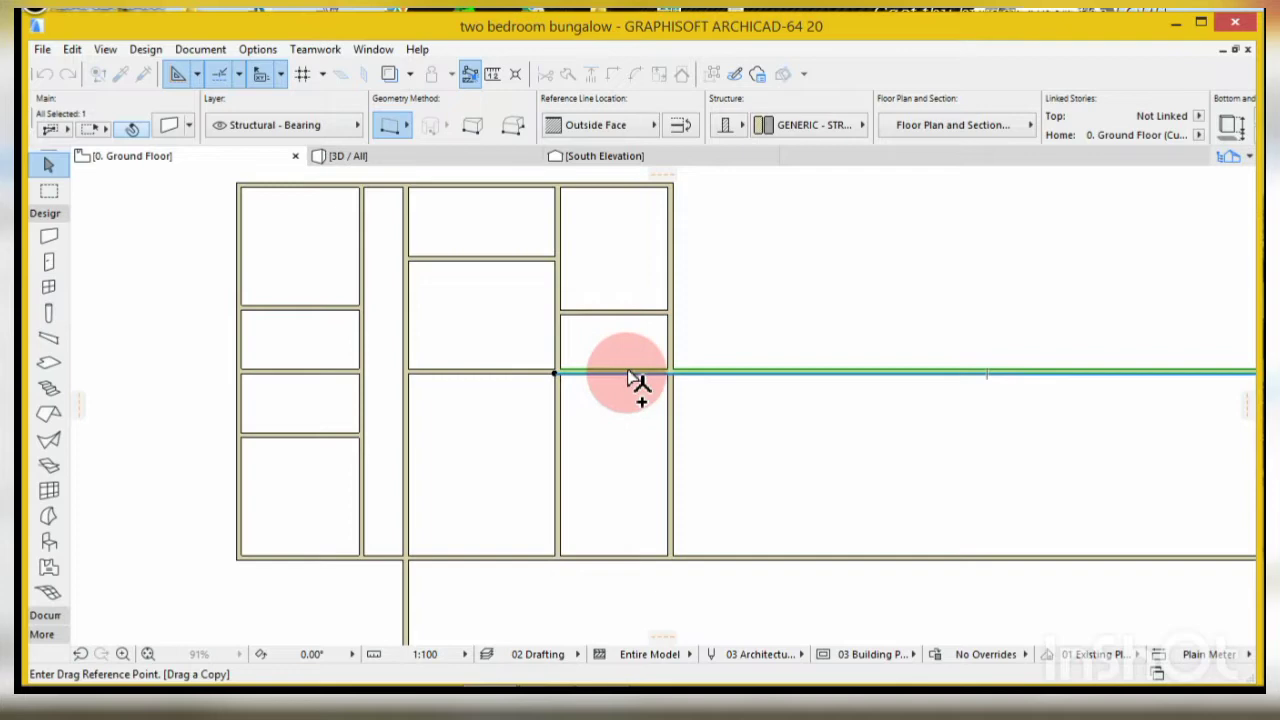
left_click(627, 374)
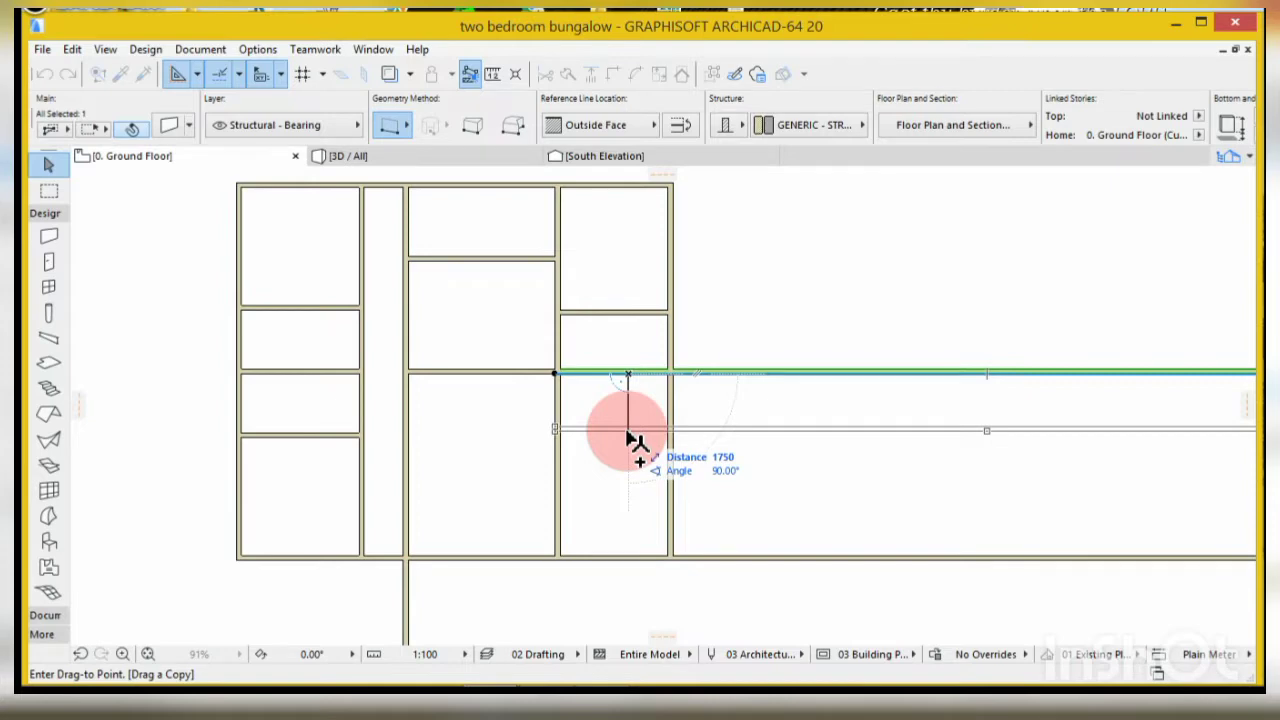
type("16")
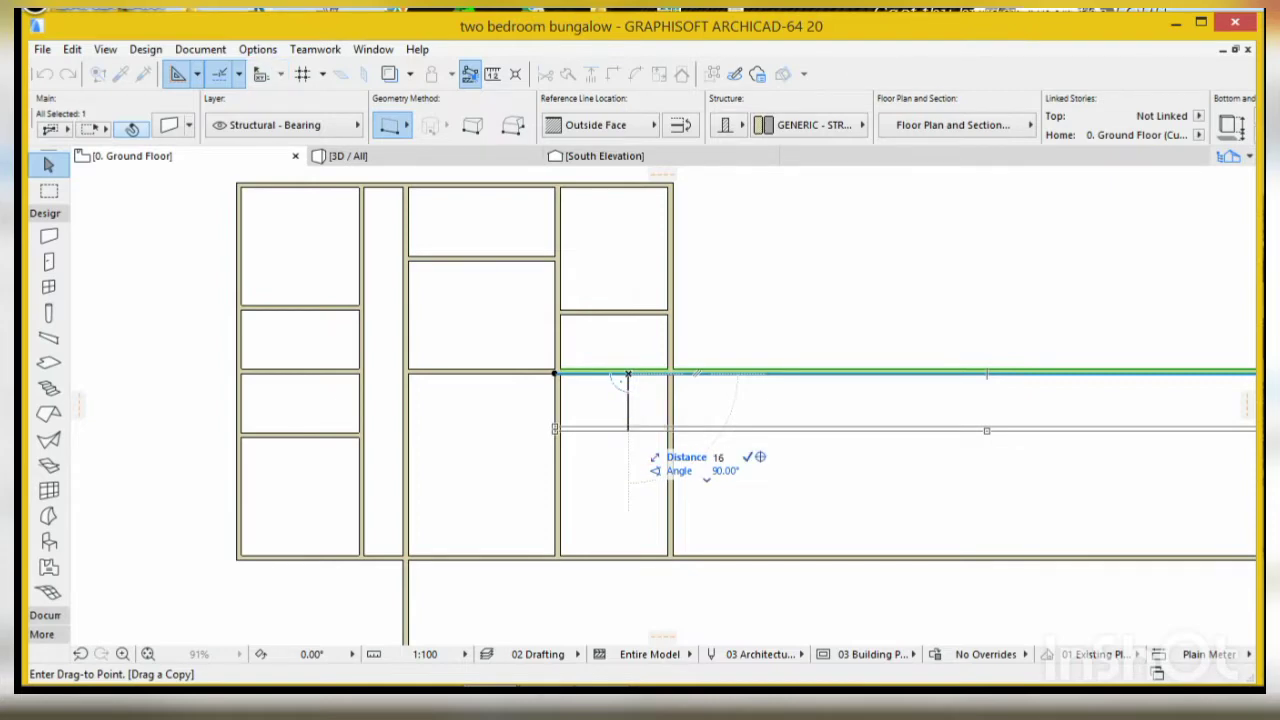
left_click(628, 428)
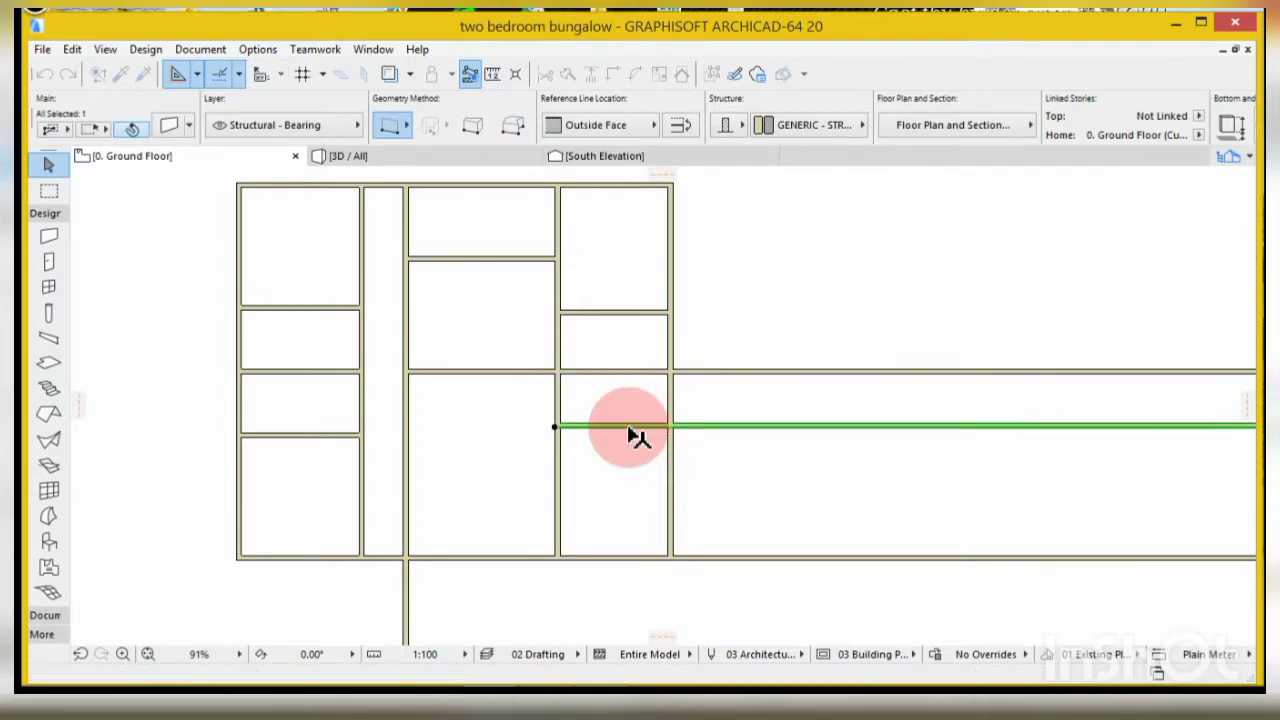
left_click(812, 432)
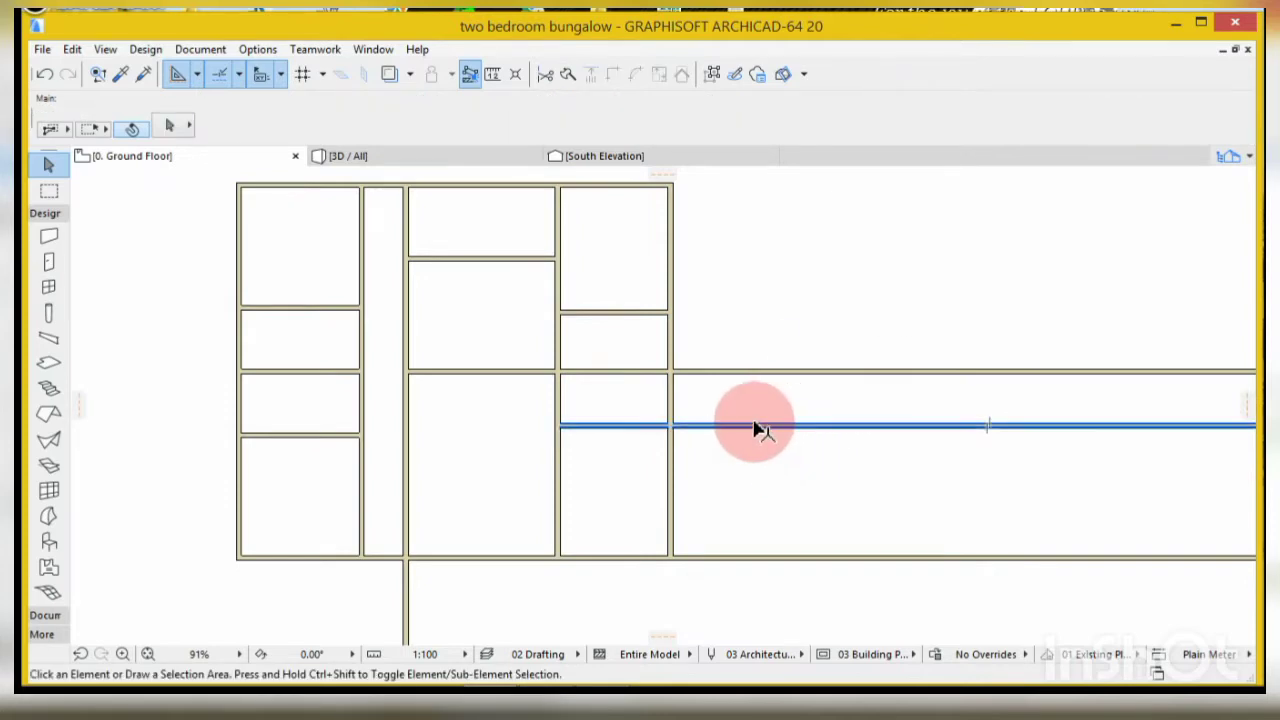
left_click(764, 430, "ctrl")
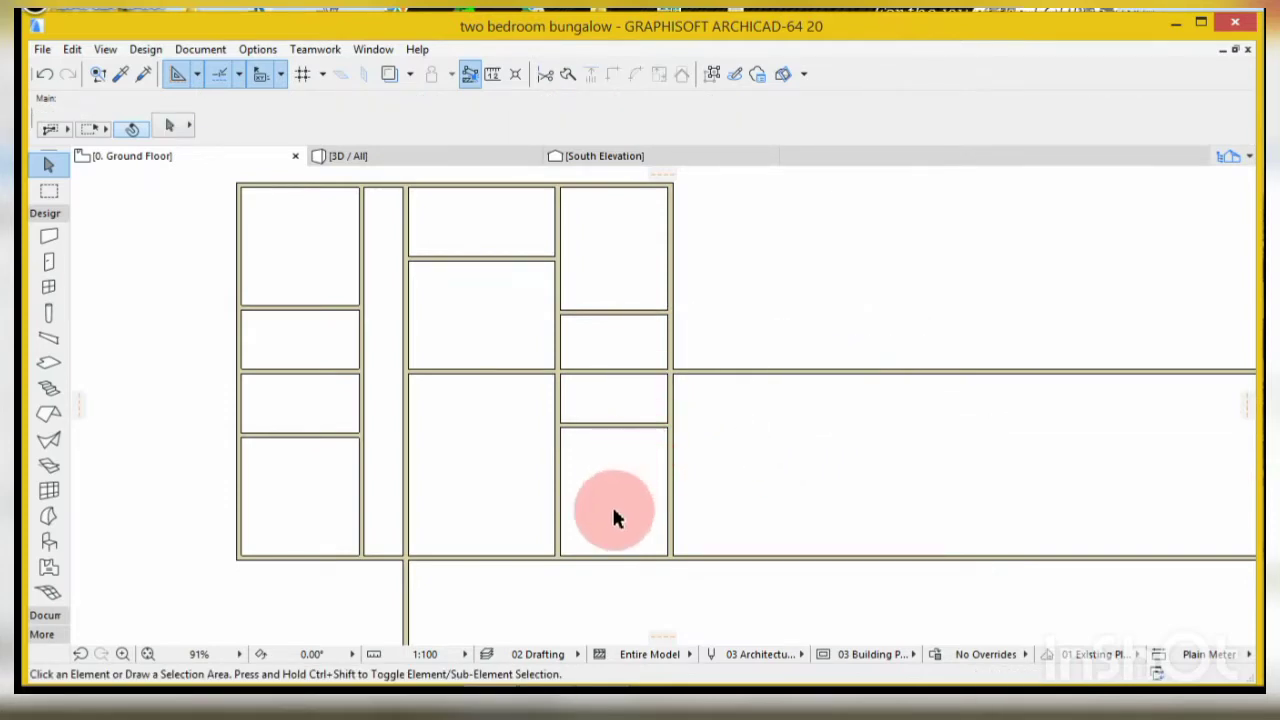
- Make a dragged copy of the south exterior wall 1350 mm straight to the north
left_click(613, 558)
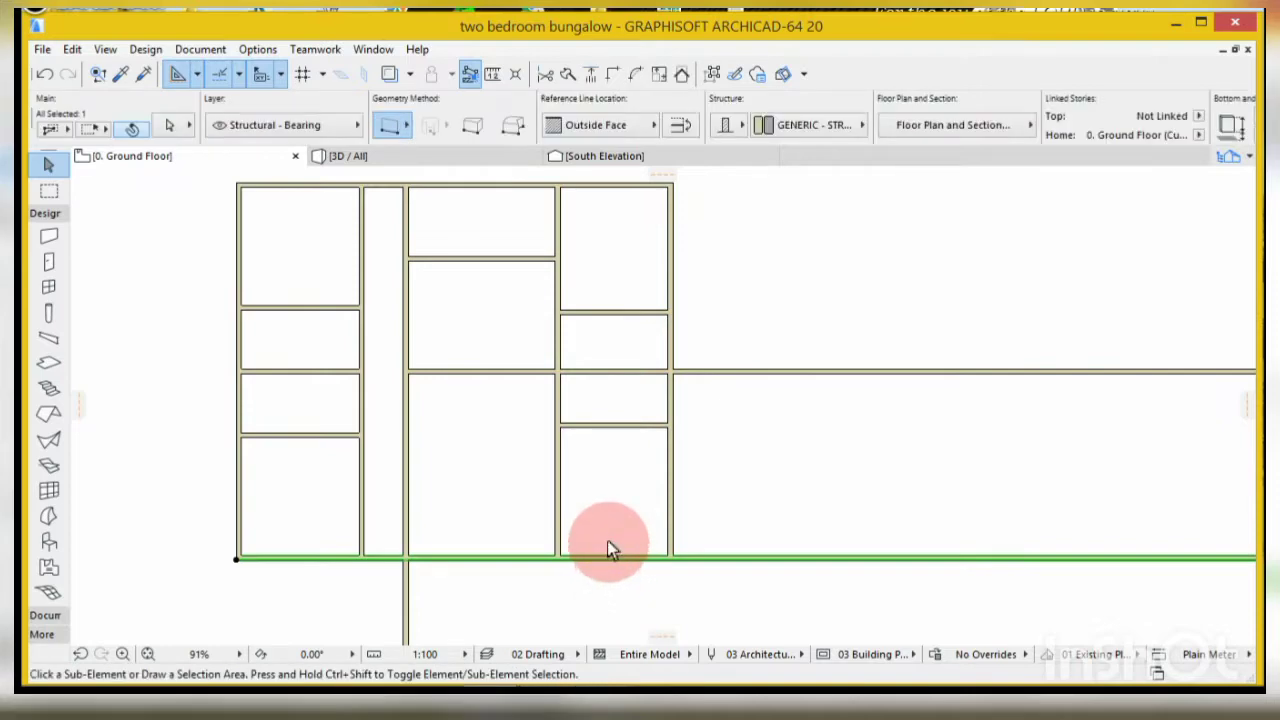
key("ctrl+shift+d")
left_click(621, 559)
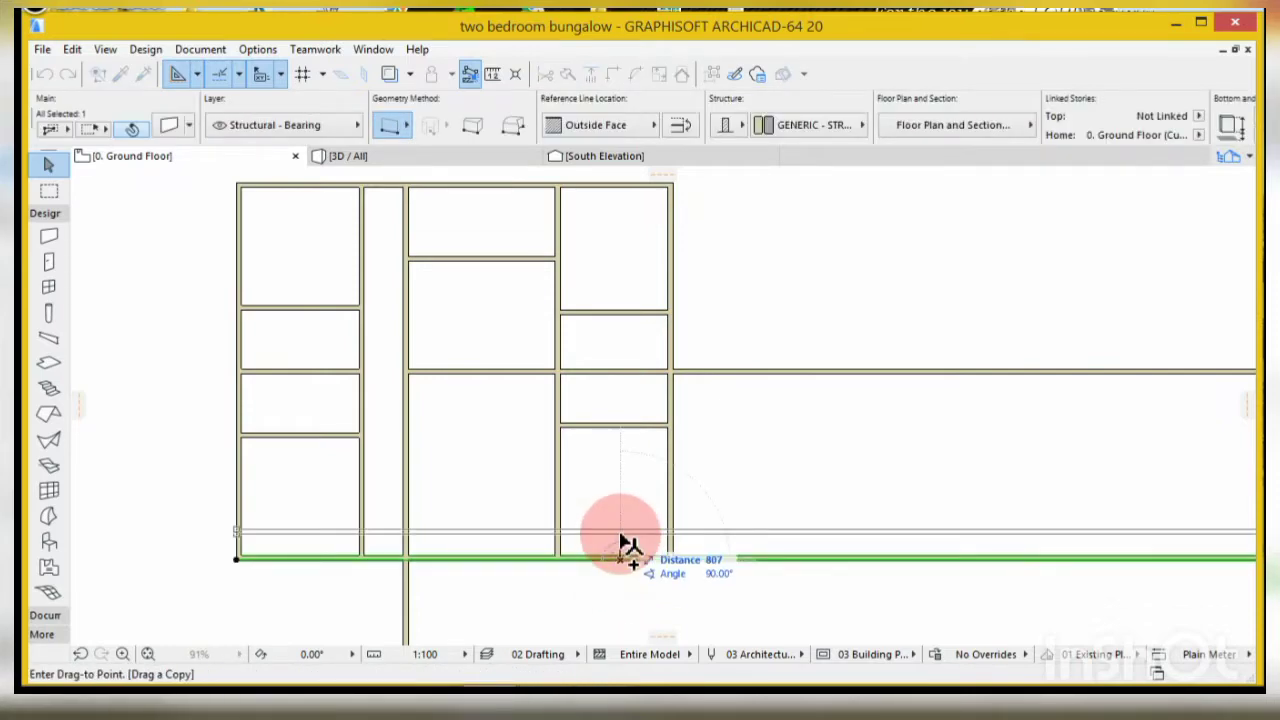
type("12")
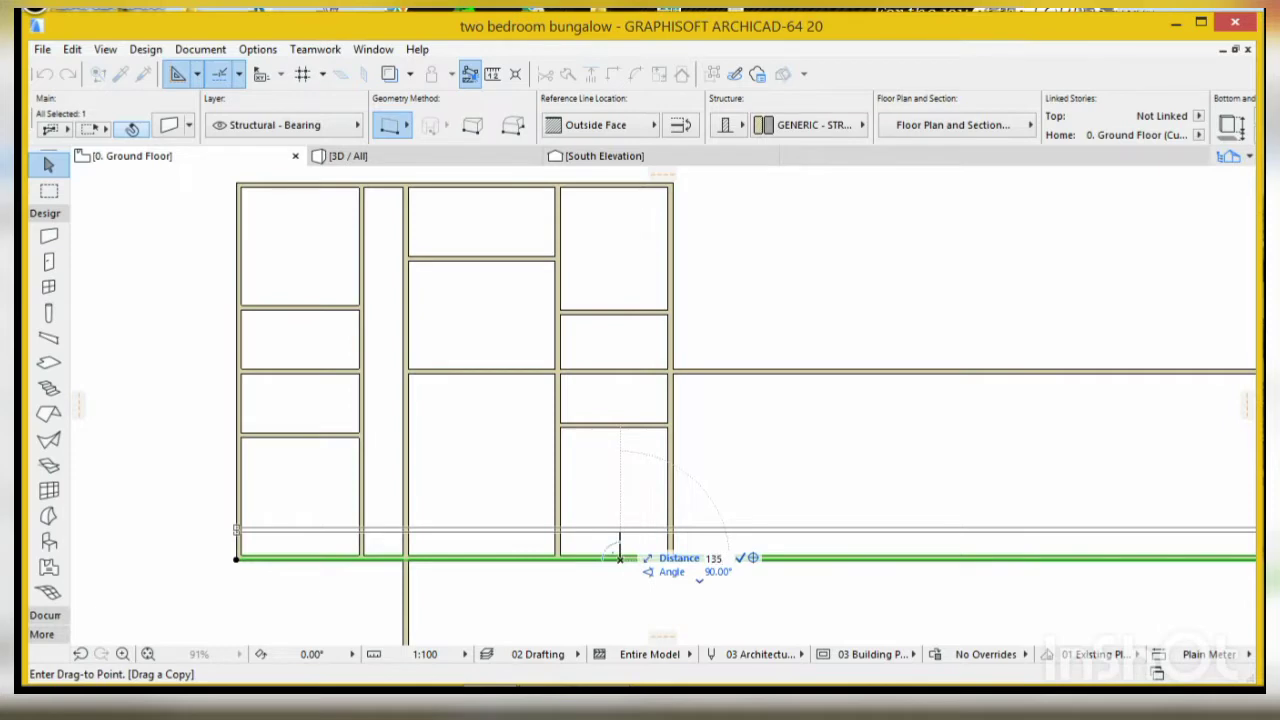
left_click(620, 520)
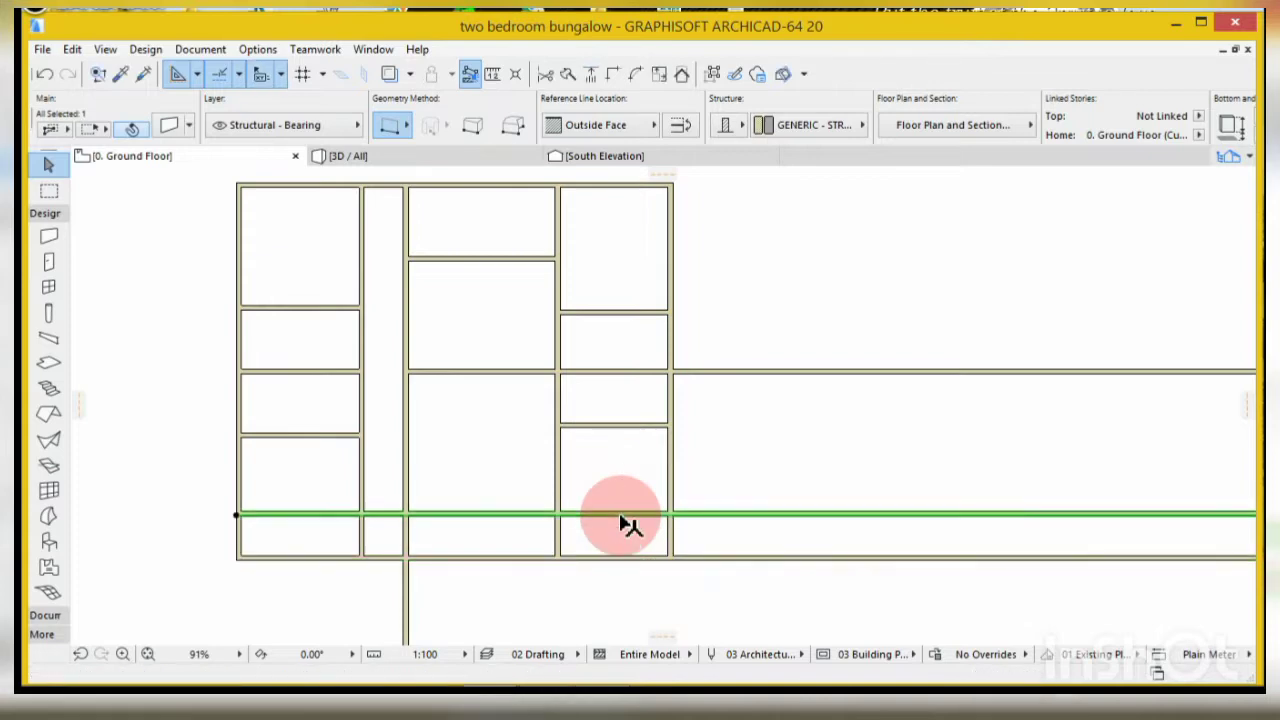
- Trim the new copy to its segment in the easternmost room column, and trim the south and central walls beyond the easternmost vertical wall
left_click(272, 512, "ctrl")
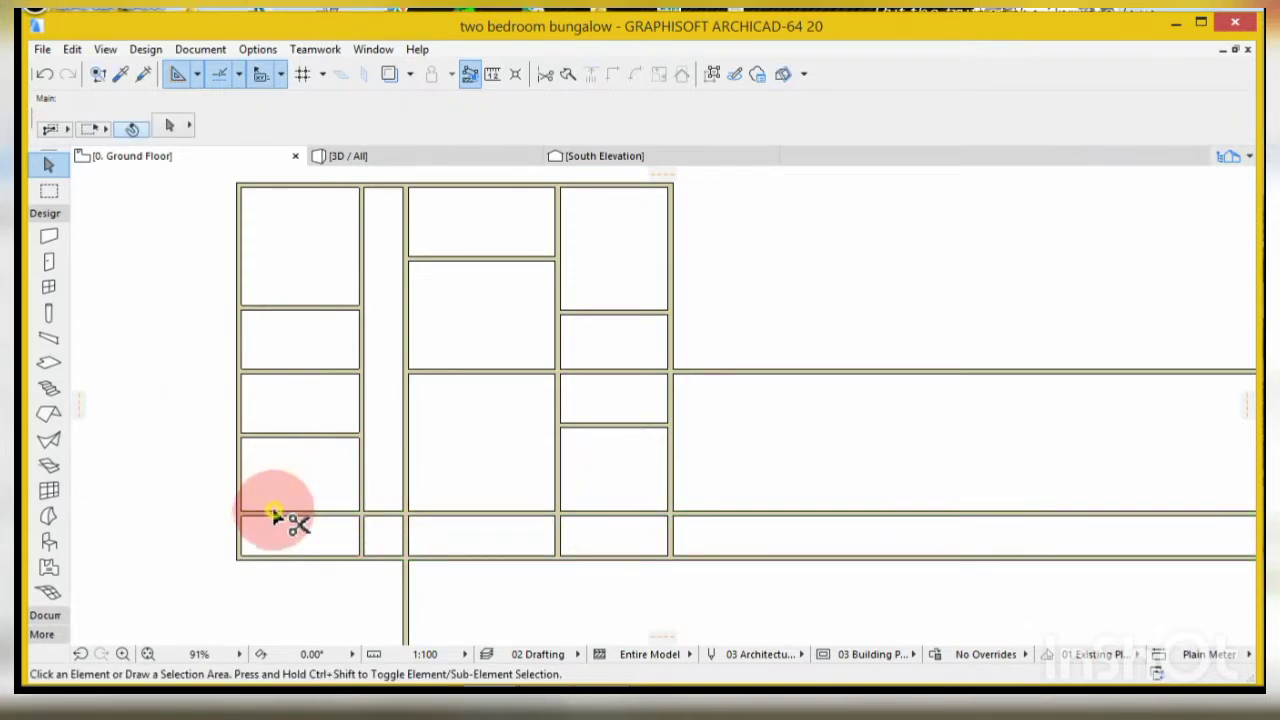
left_click(385, 515, "ctrl")
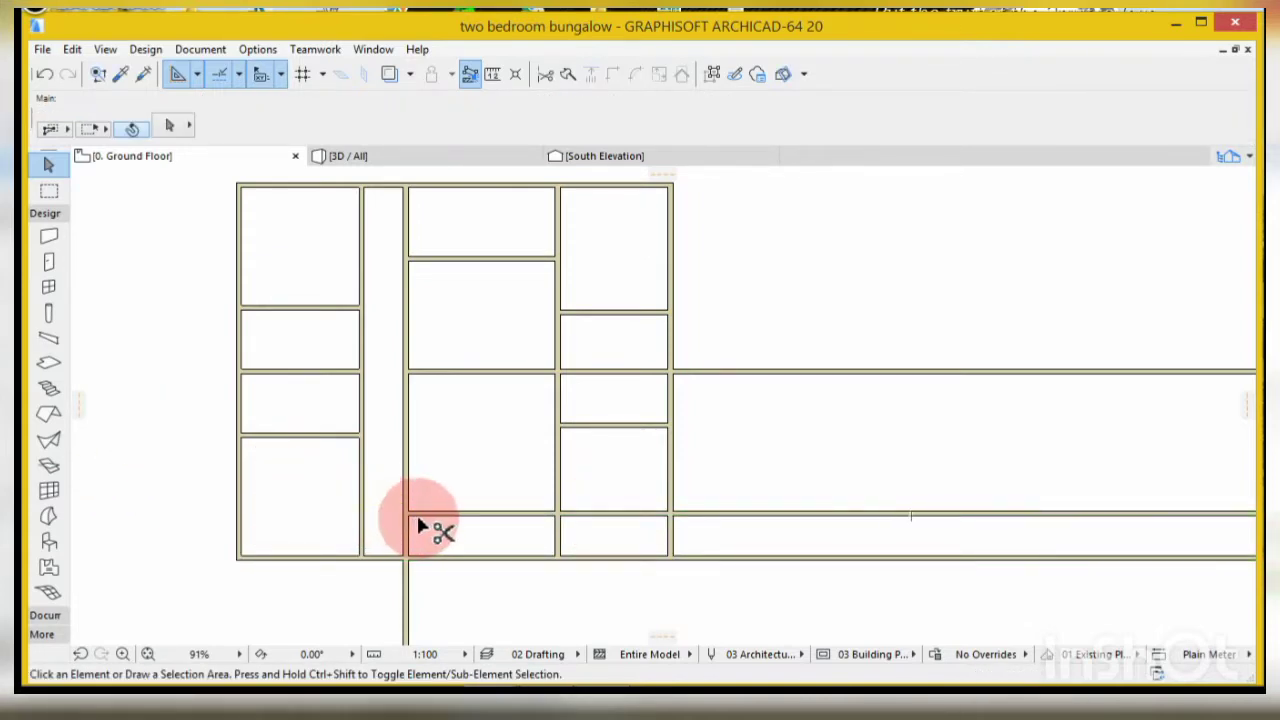
left_click(440, 514, "ctrl")
left_click(745, 514, "ctrl")
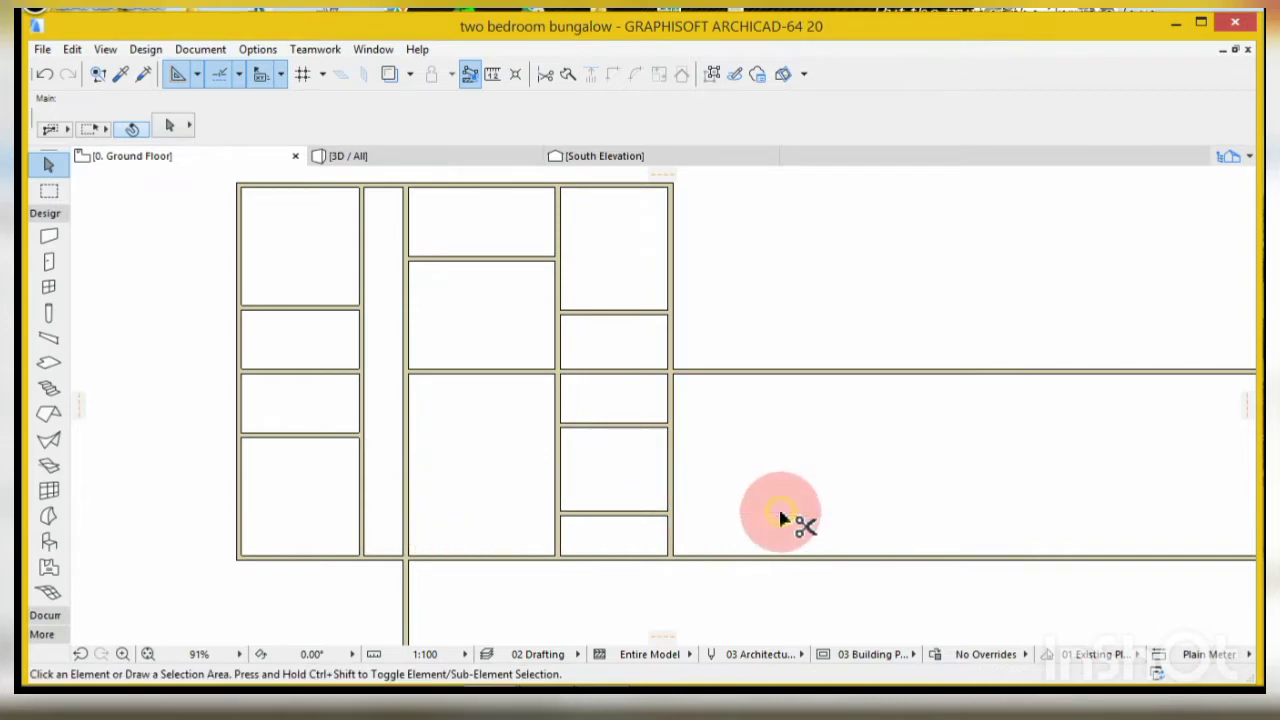
left_click(780, 557, "ctrl")
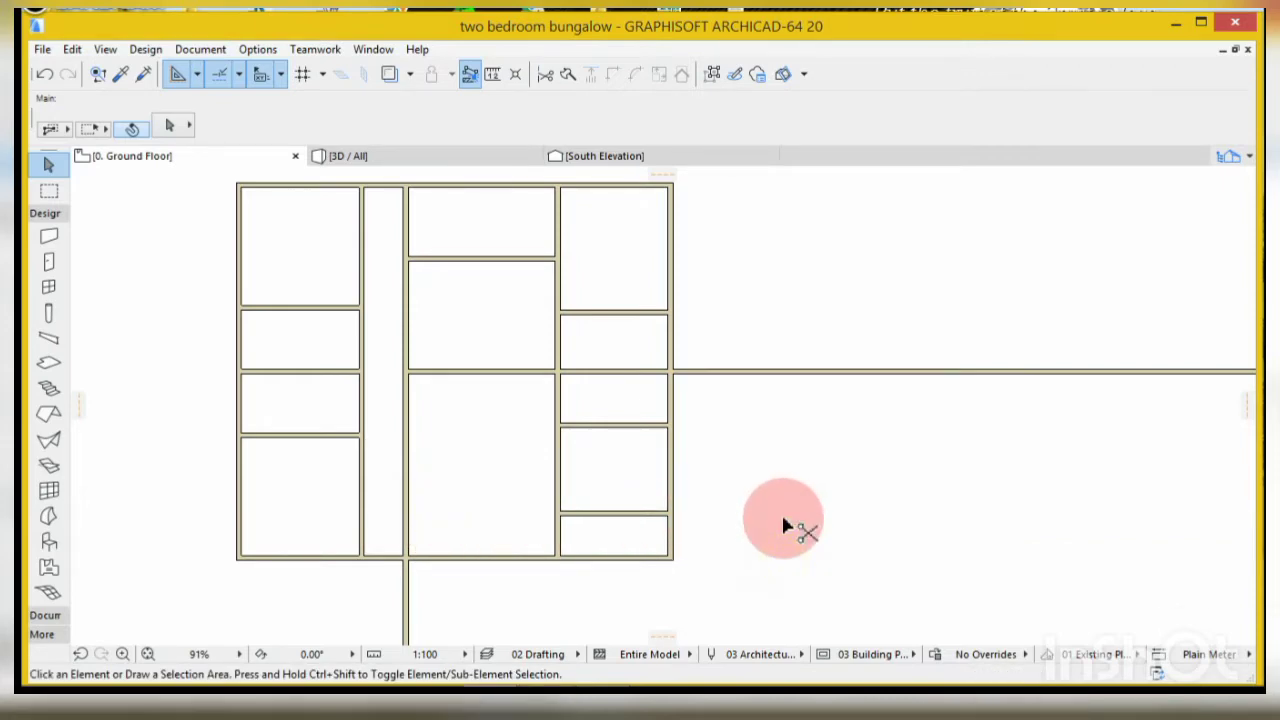
left_click(817, 372, "ctrl")
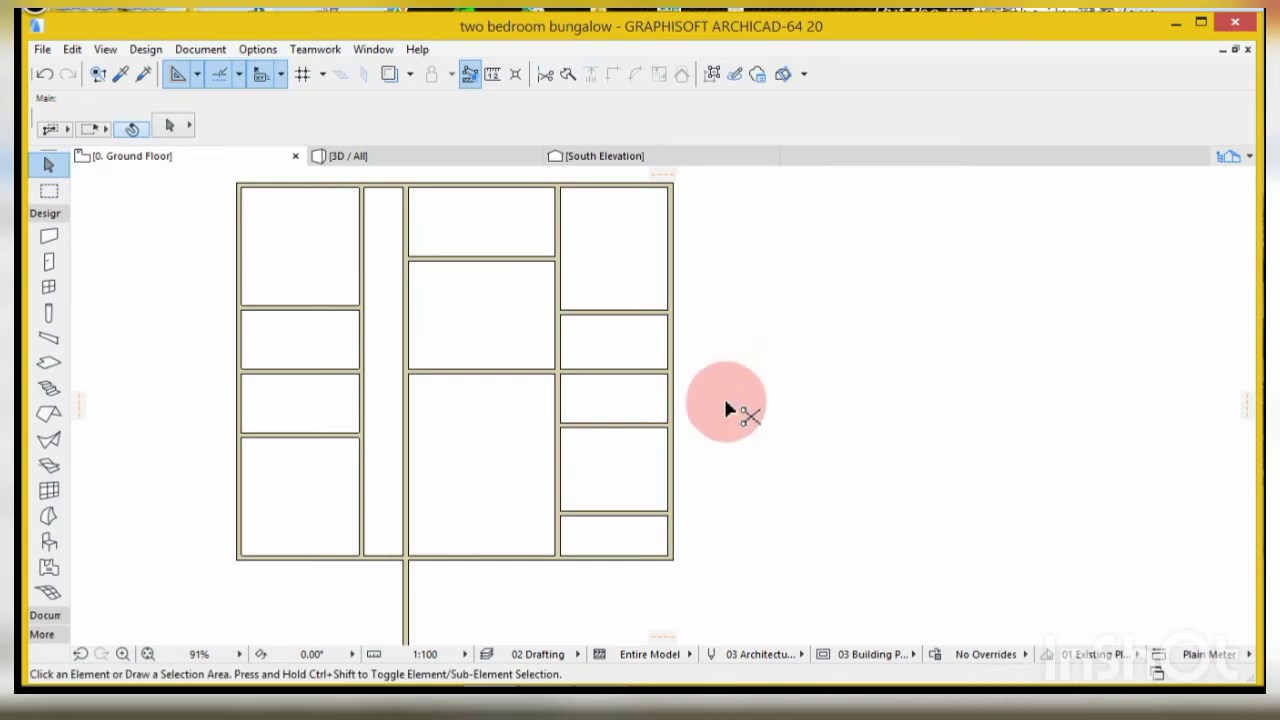
- Make a dragged copy of the south exterior wall 1350 mm straight to the south and deselect it
scroll(560, 410, "down", 2)
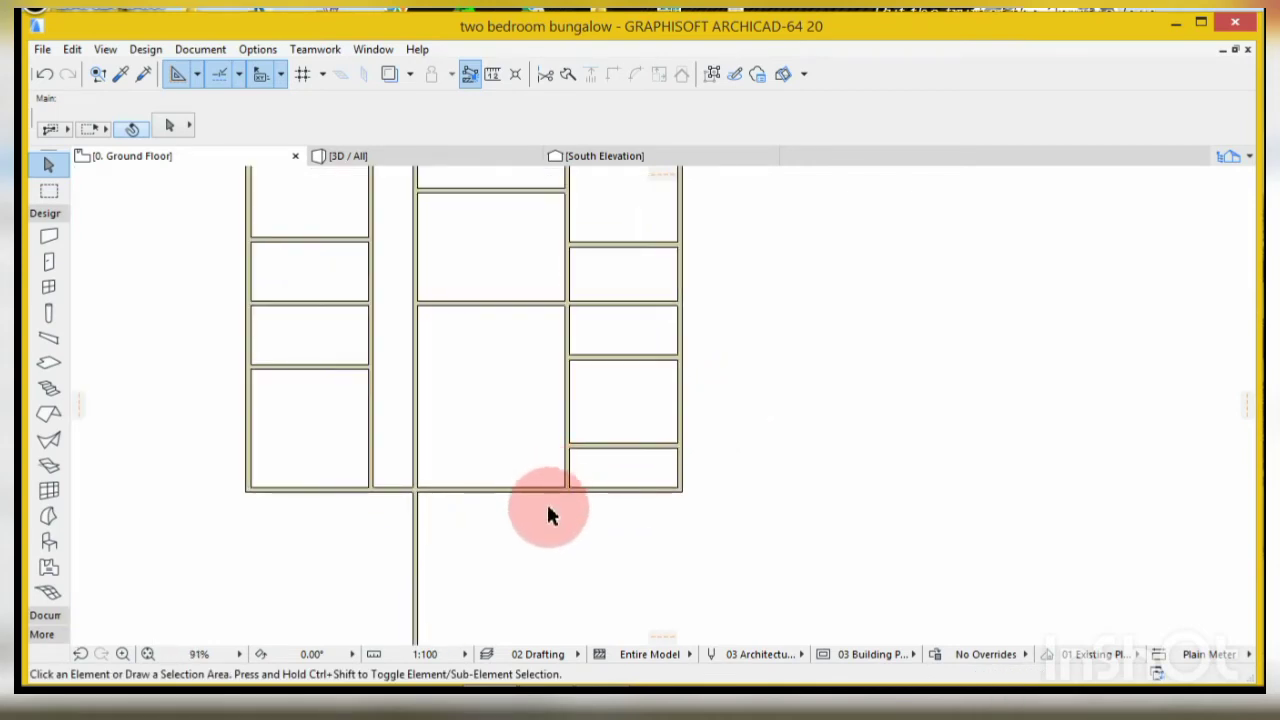
left_click(640, 492)
key("ctrl+shift+d")
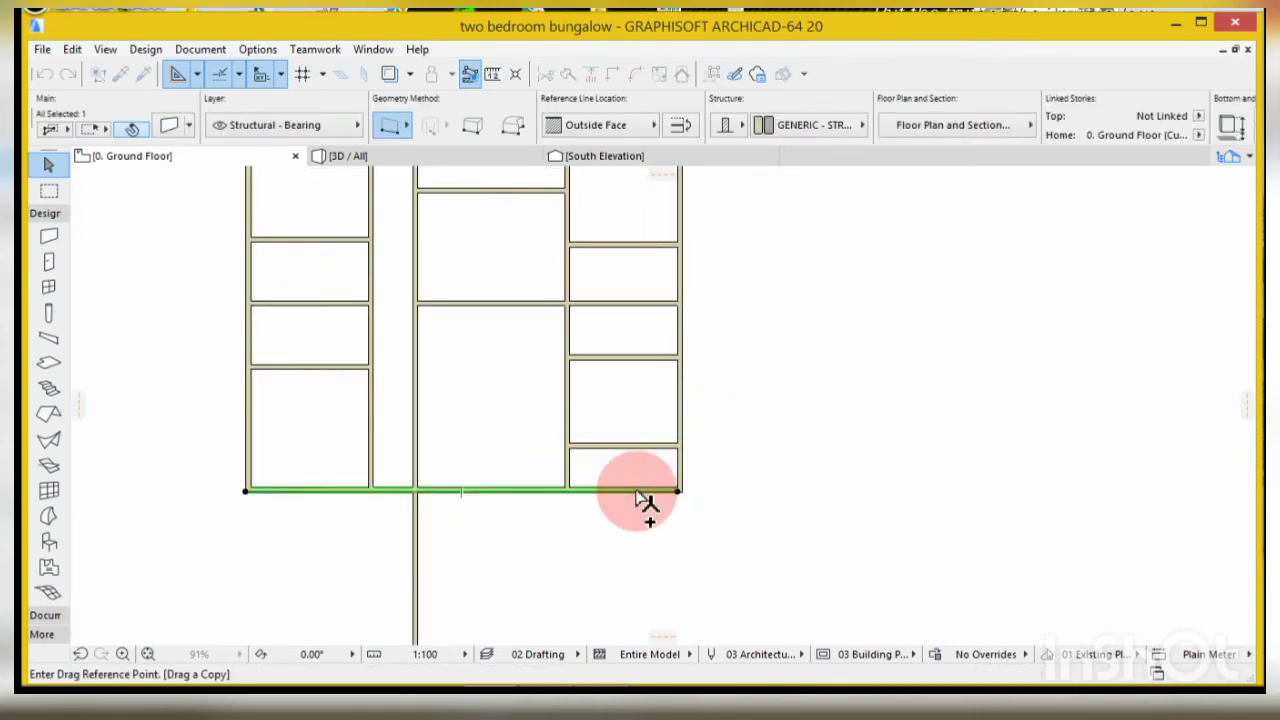
left_click(636, 492)
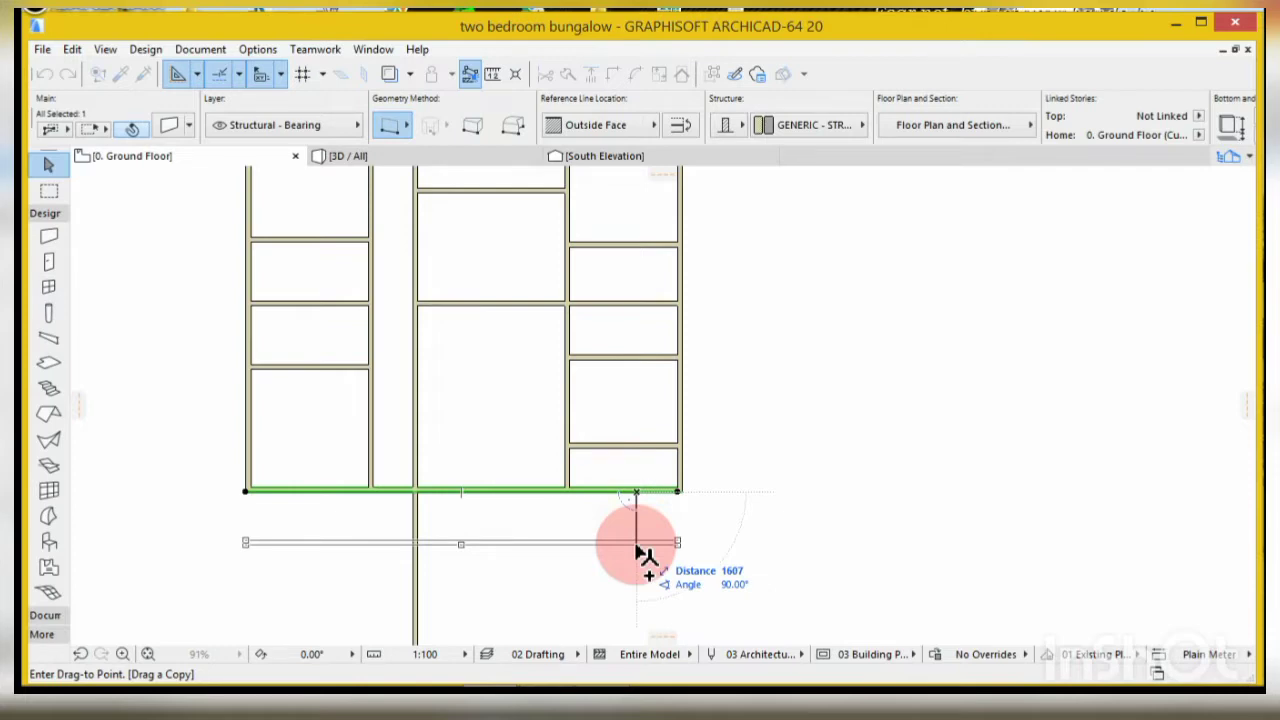
type("1")
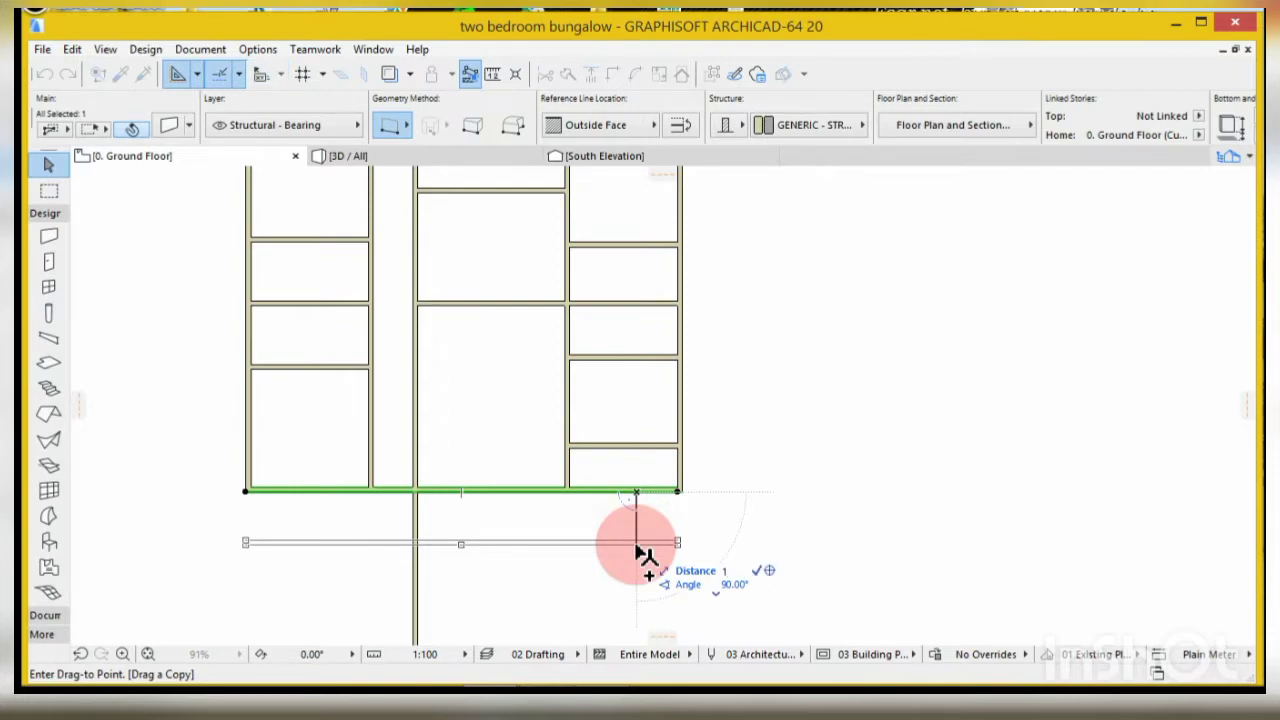
type("350")
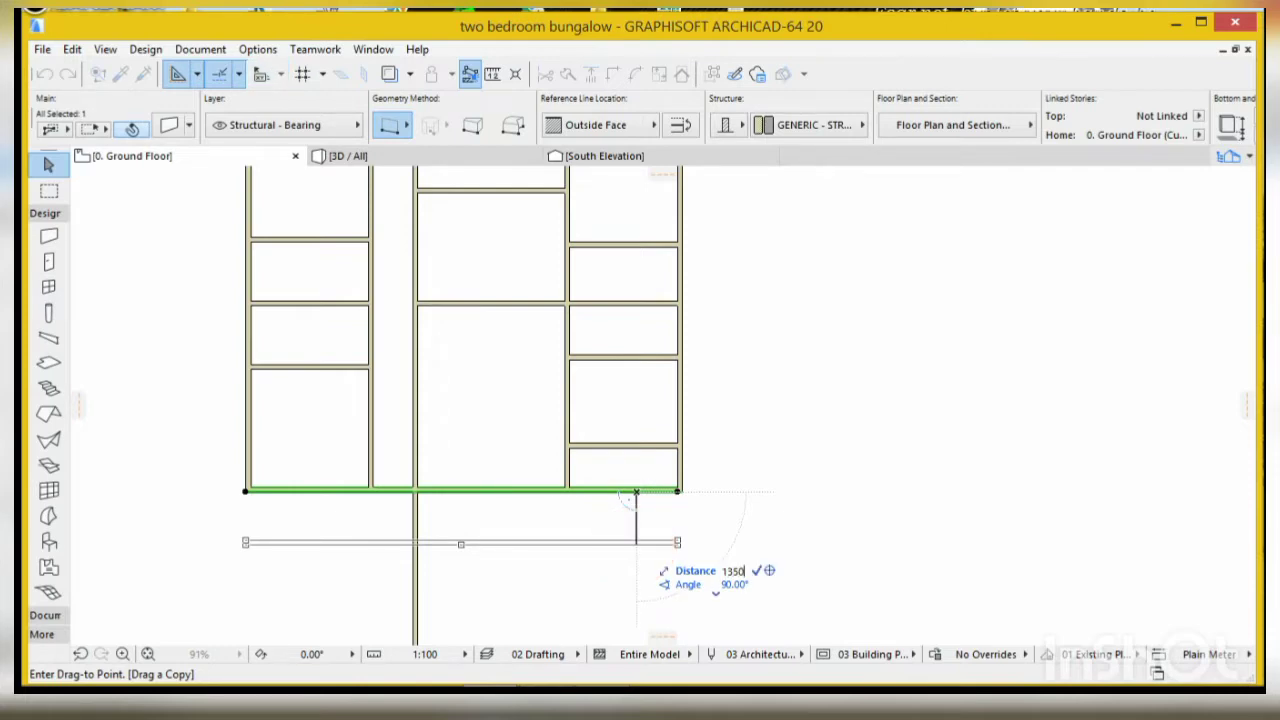
left_click(636, 543)
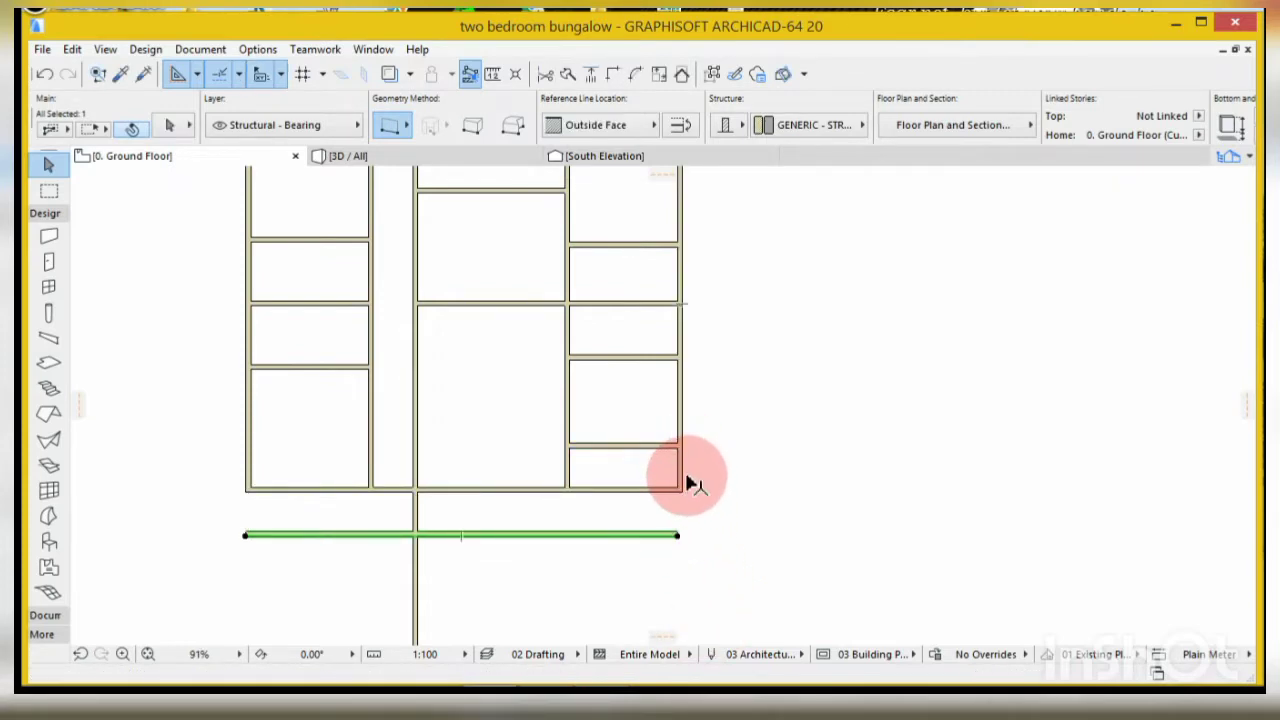
scroll(684, 495, "up", 2)
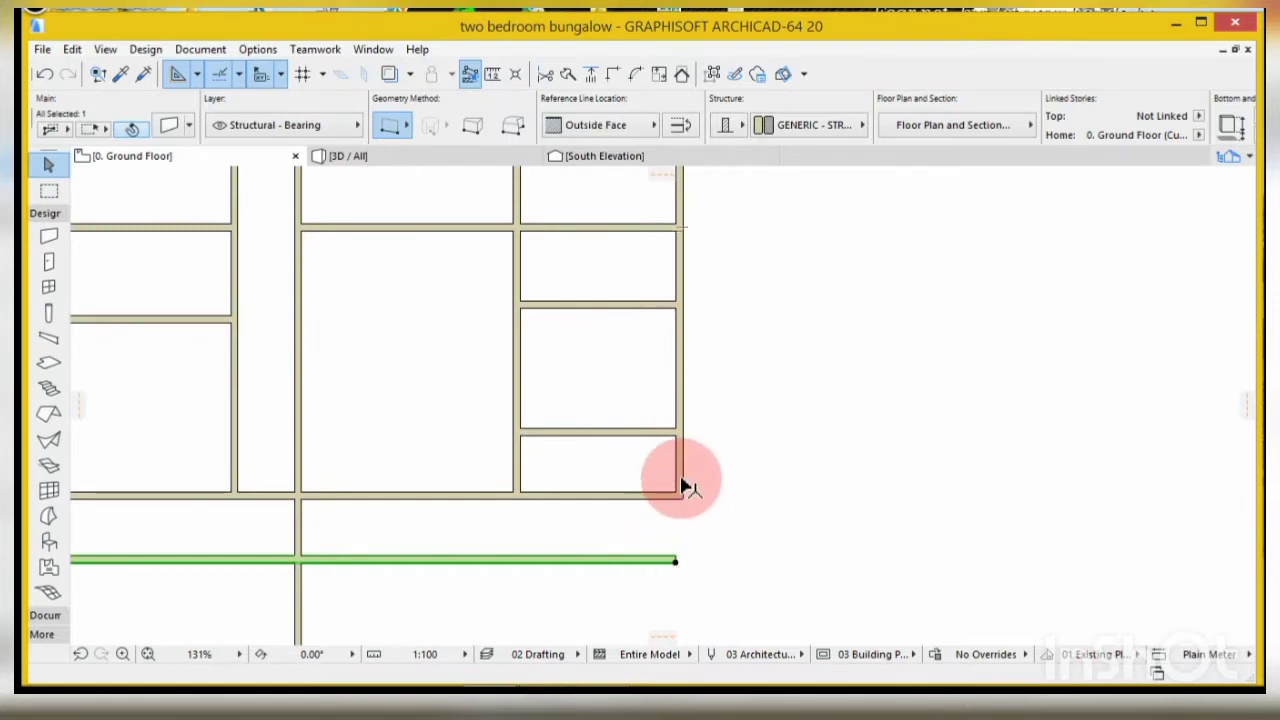
left_click(702, 512)
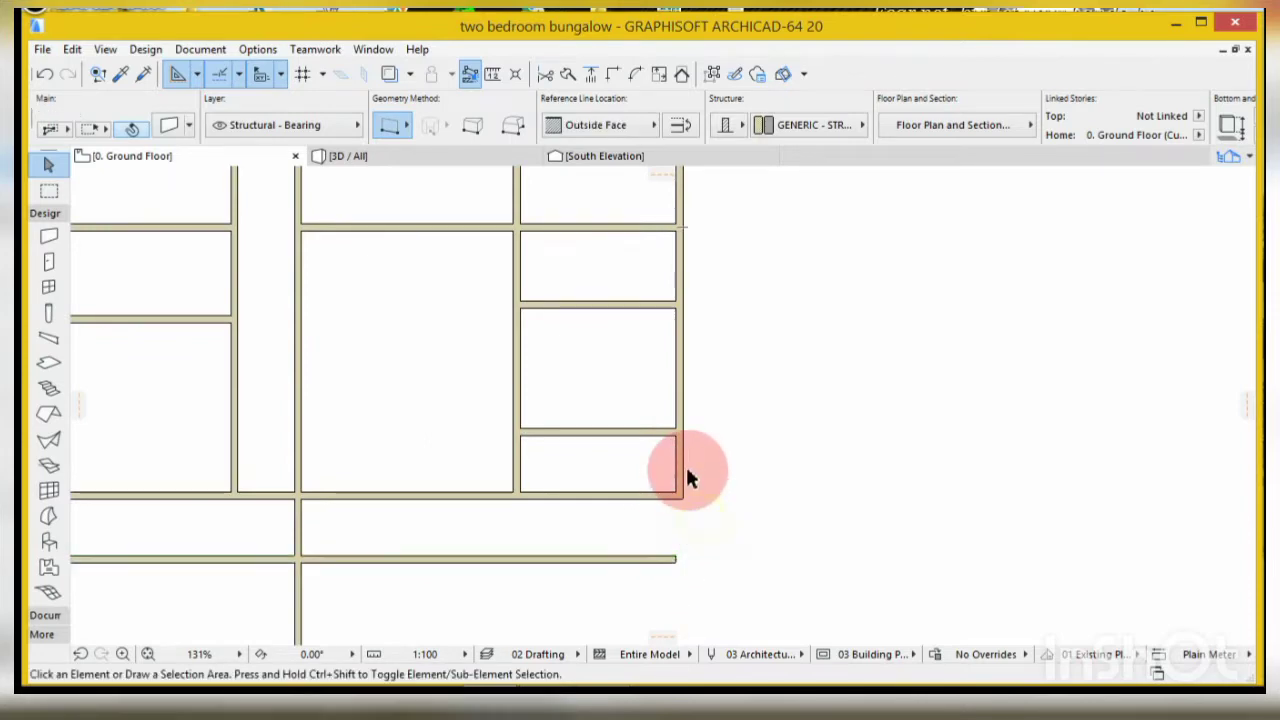
- Try stretching the easternmost vertical wall's south end to the east end of the new southernmost wall, and undo that stretch
left_click(683, 475)
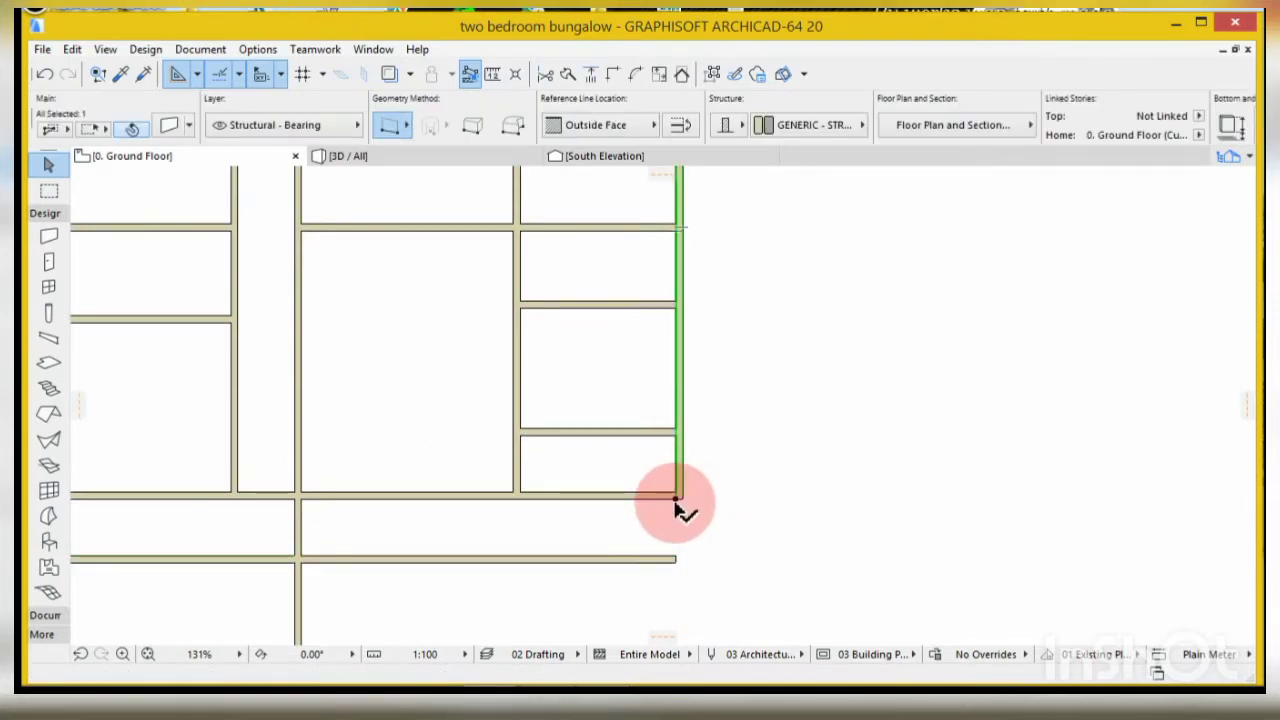
scroll(663, 506, "up", 4)
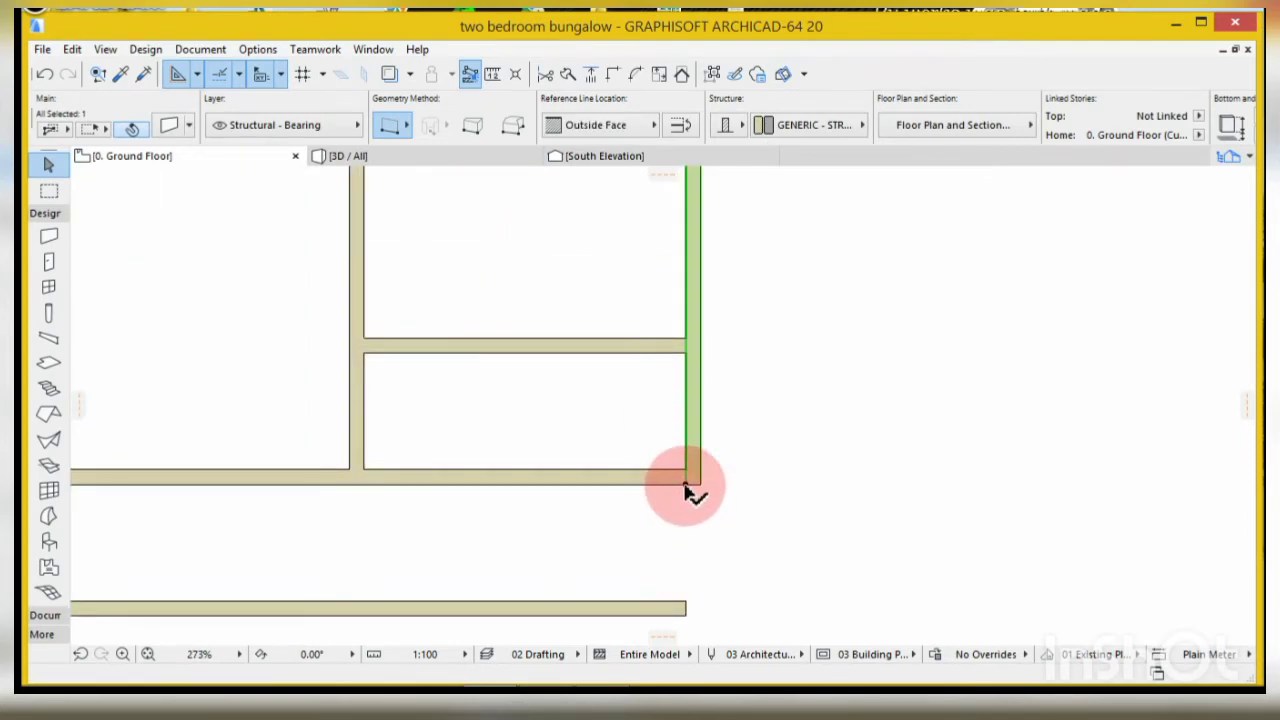
left_click(686, 488)
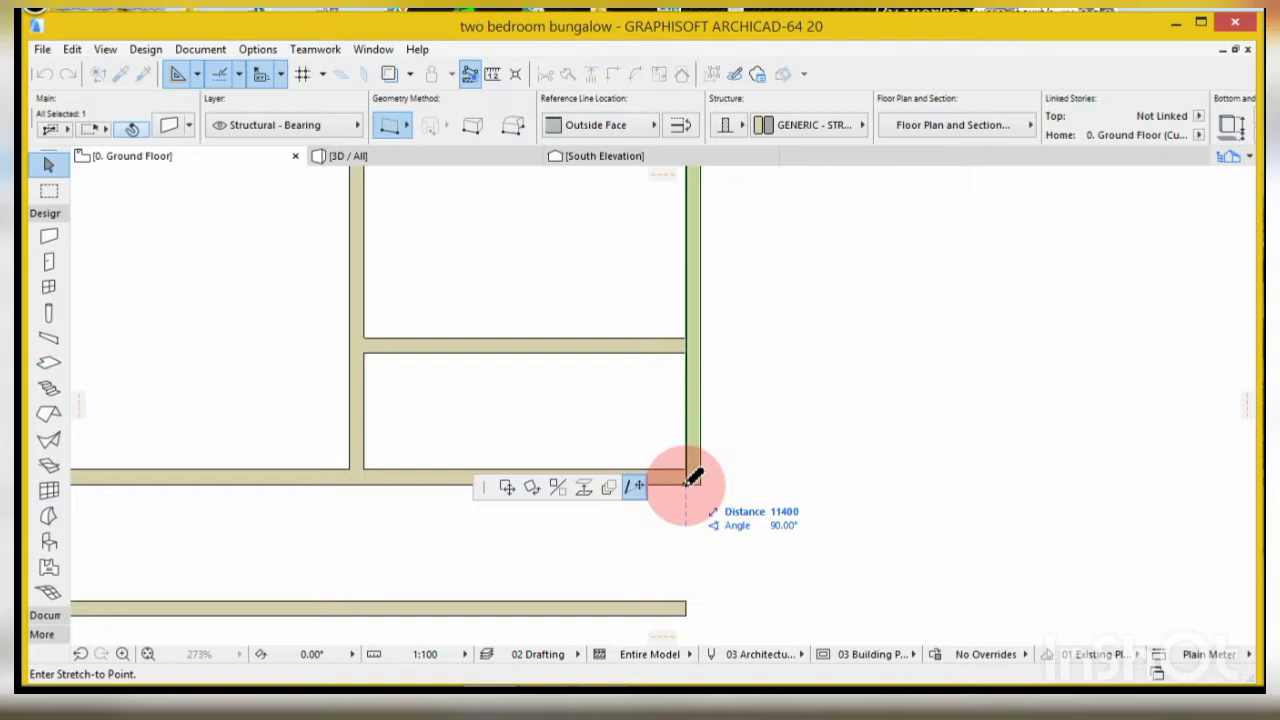
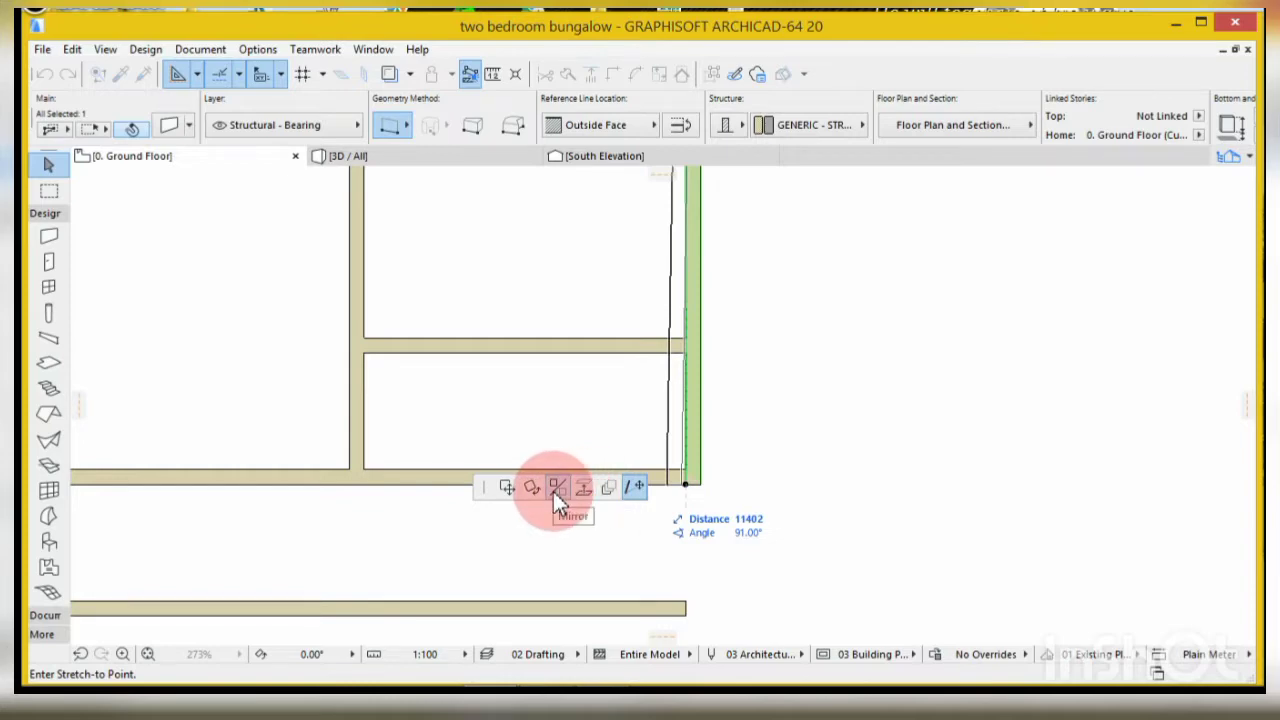
left_click(502, 489)
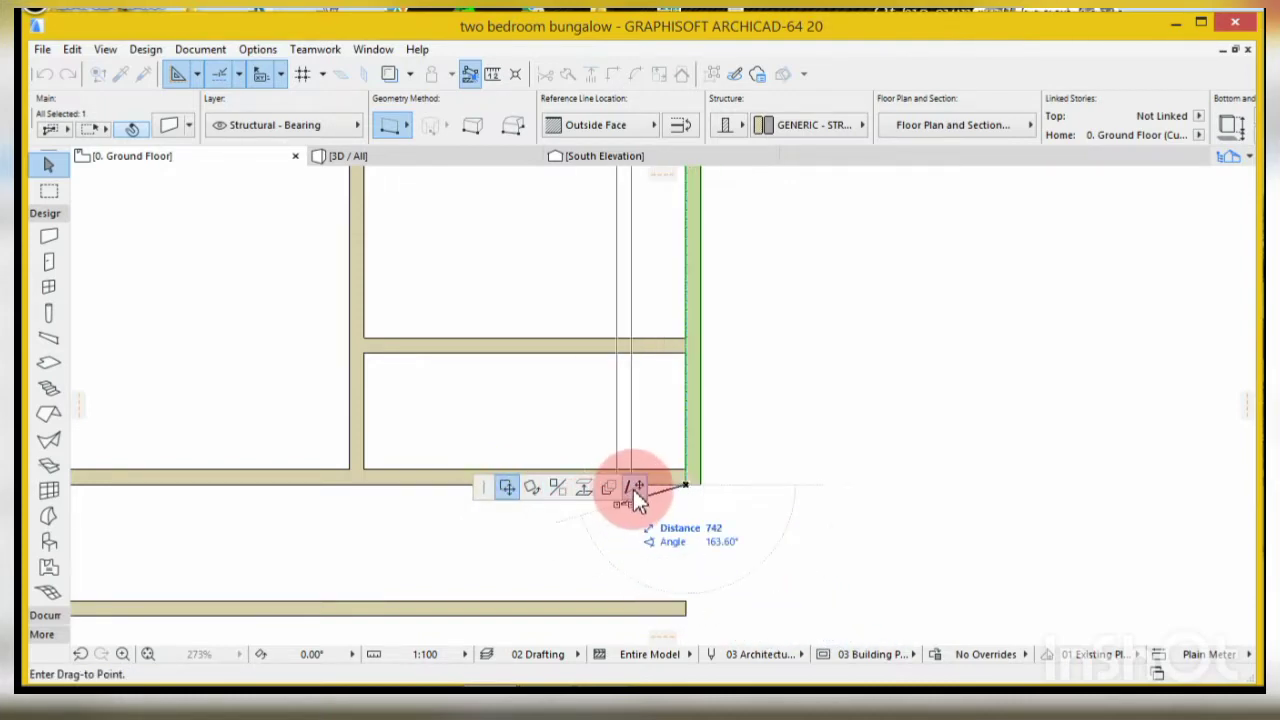
left_click(636, 488)
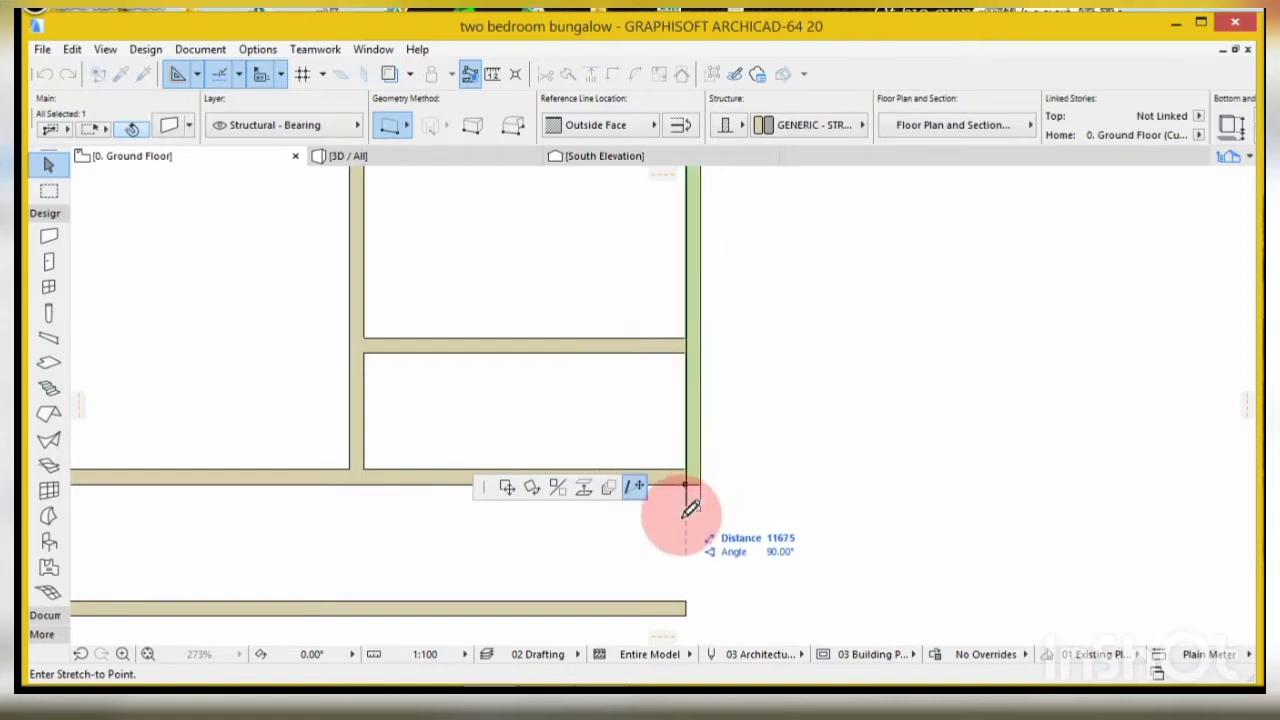
left_click(687, 611)
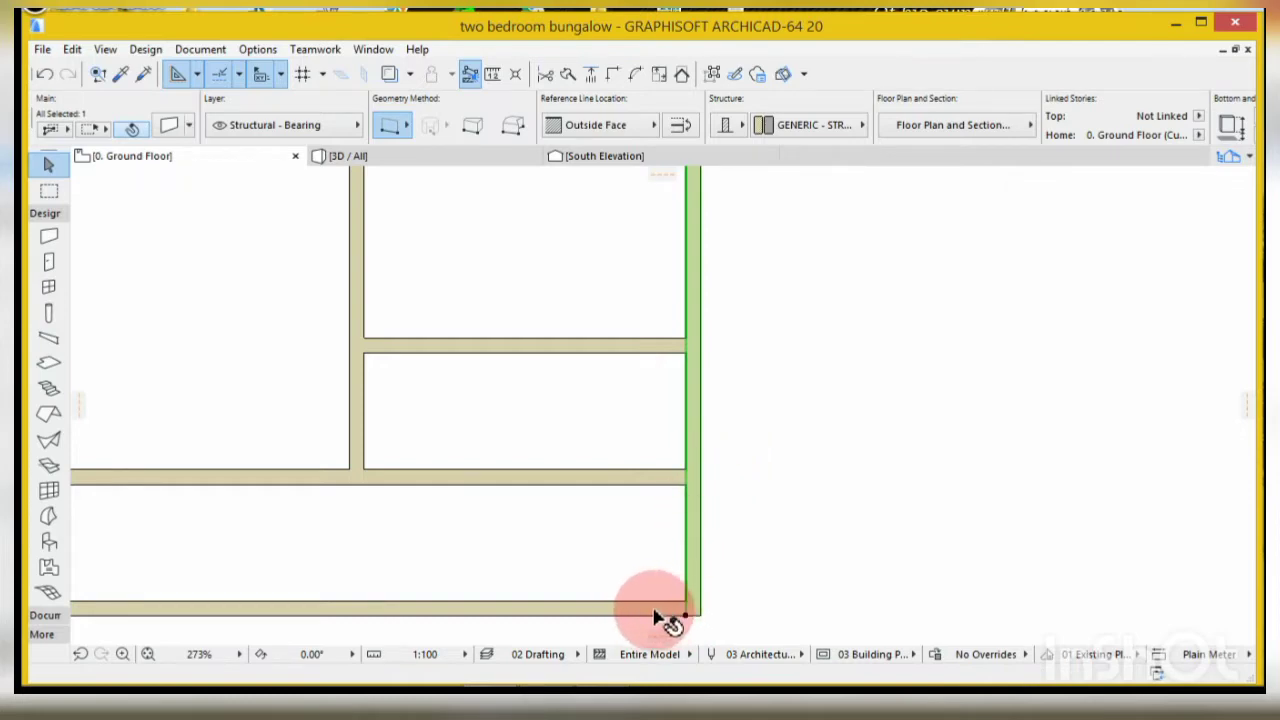
left_click(724, 555)
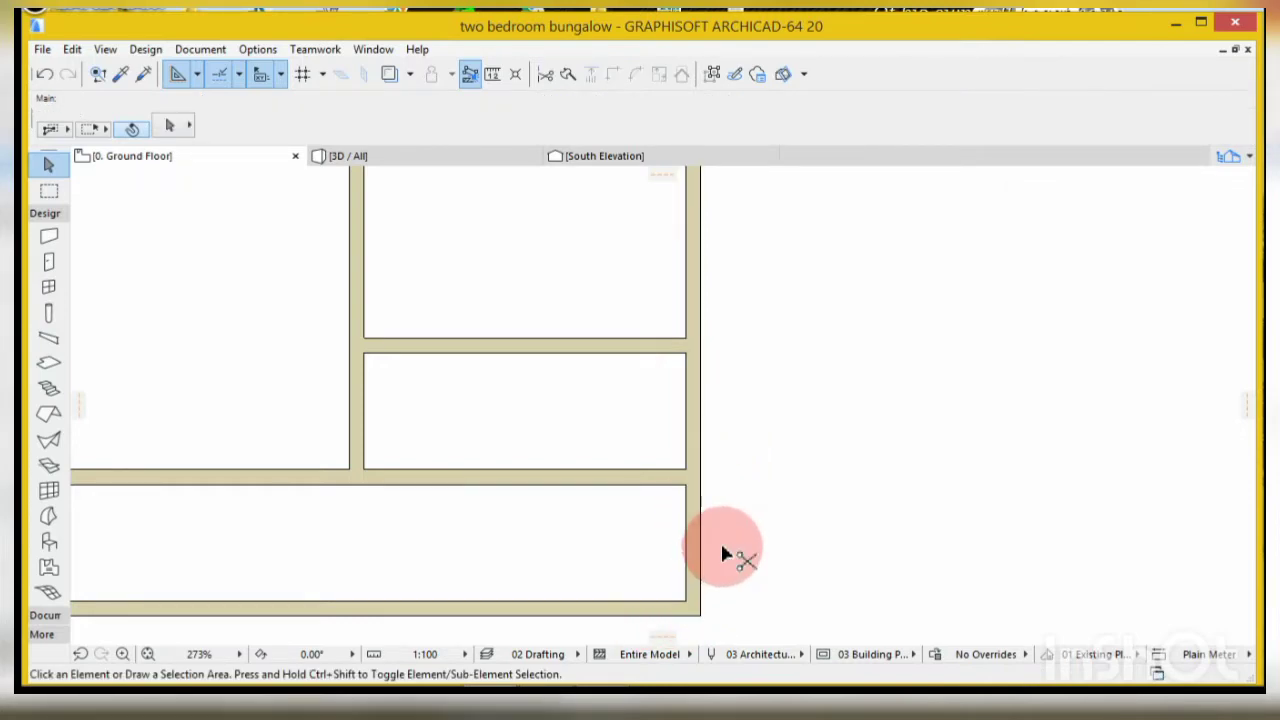
key("ctrl+z")
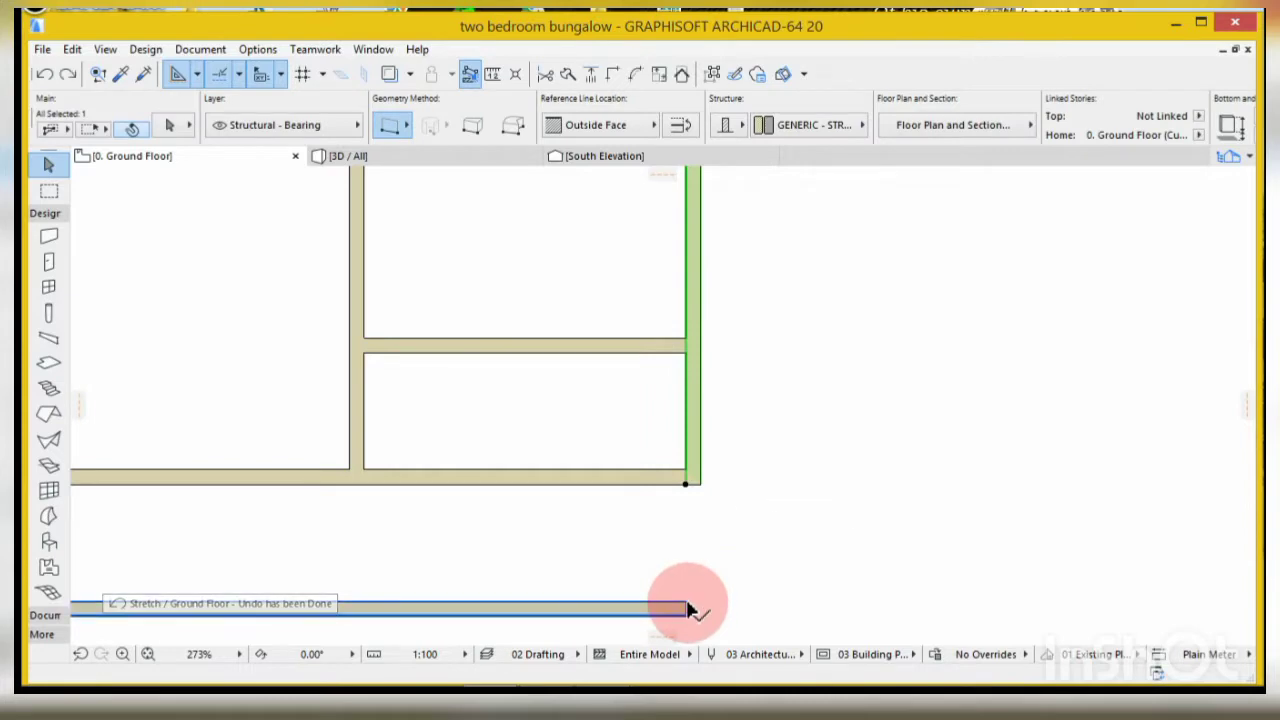
- Intersect the easternmost vertical wall with the new southernmost wall so they join in a corner, and deselect them
left_click(686, 606, "shift")
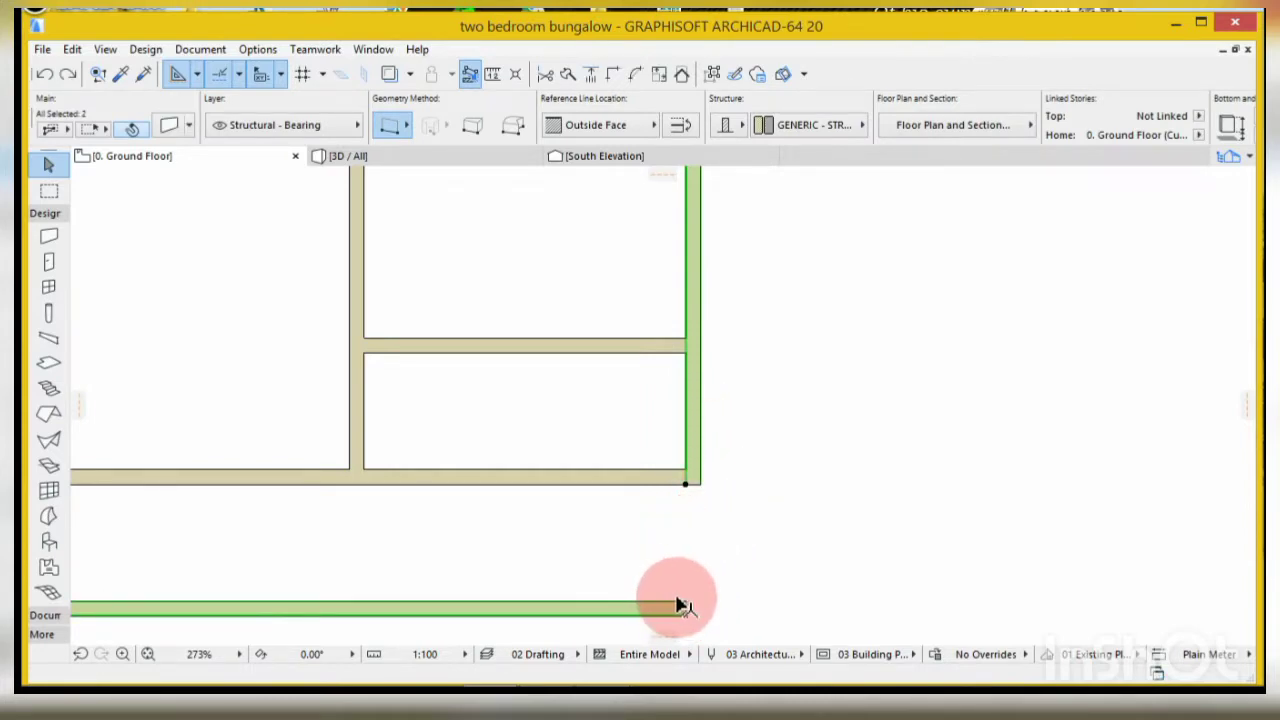
scroll(708, 440, "down", 2)
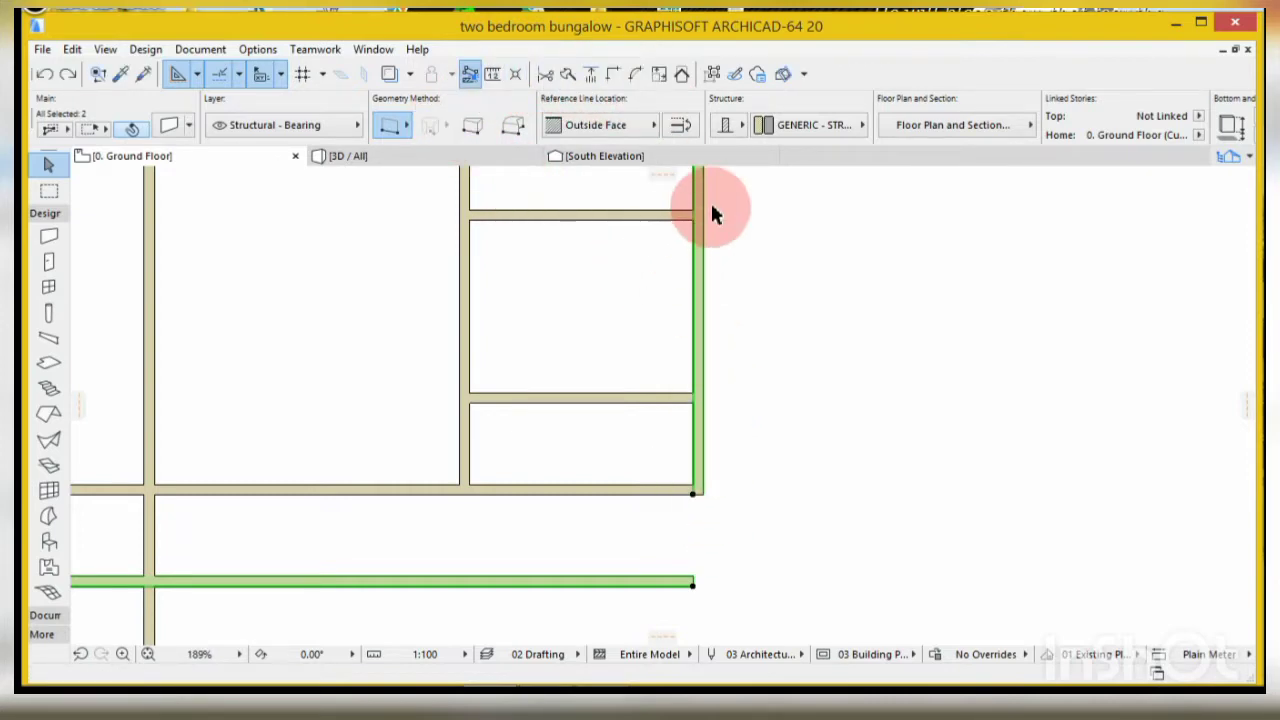
left_click(614, 76)
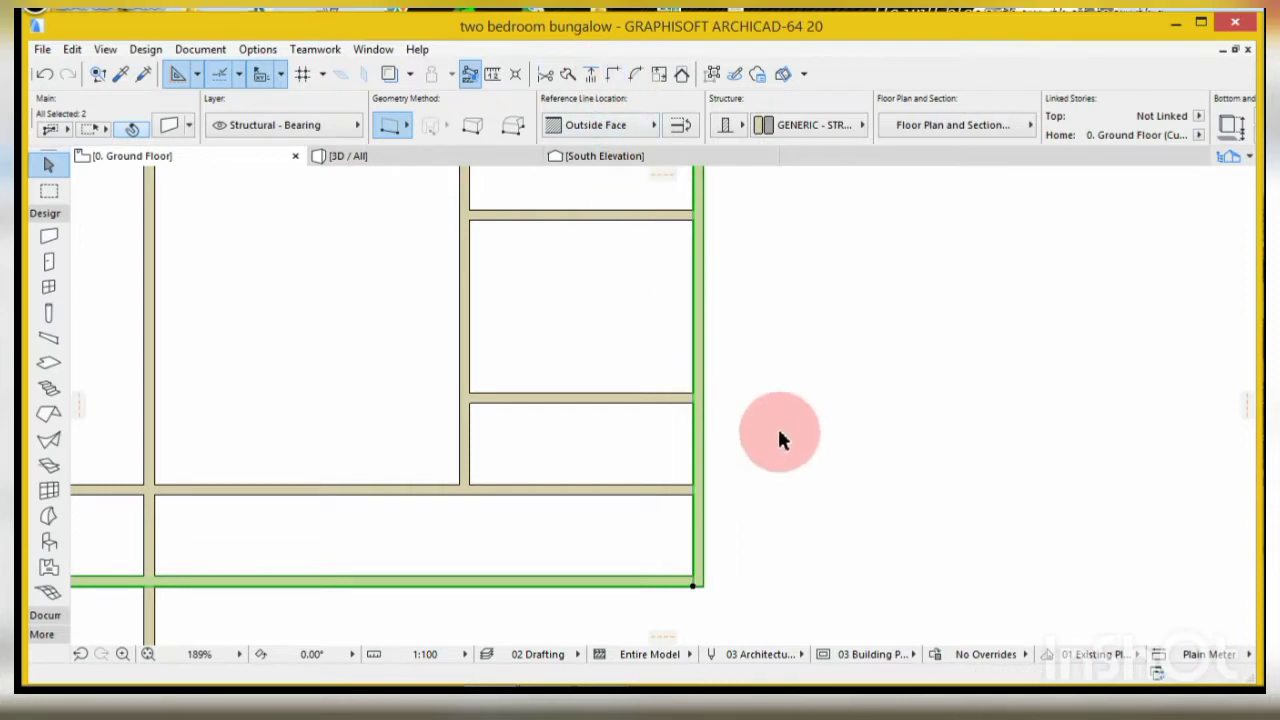
scroll(777, 426, "down", 3)
scroll(485, 525, "down", 2)
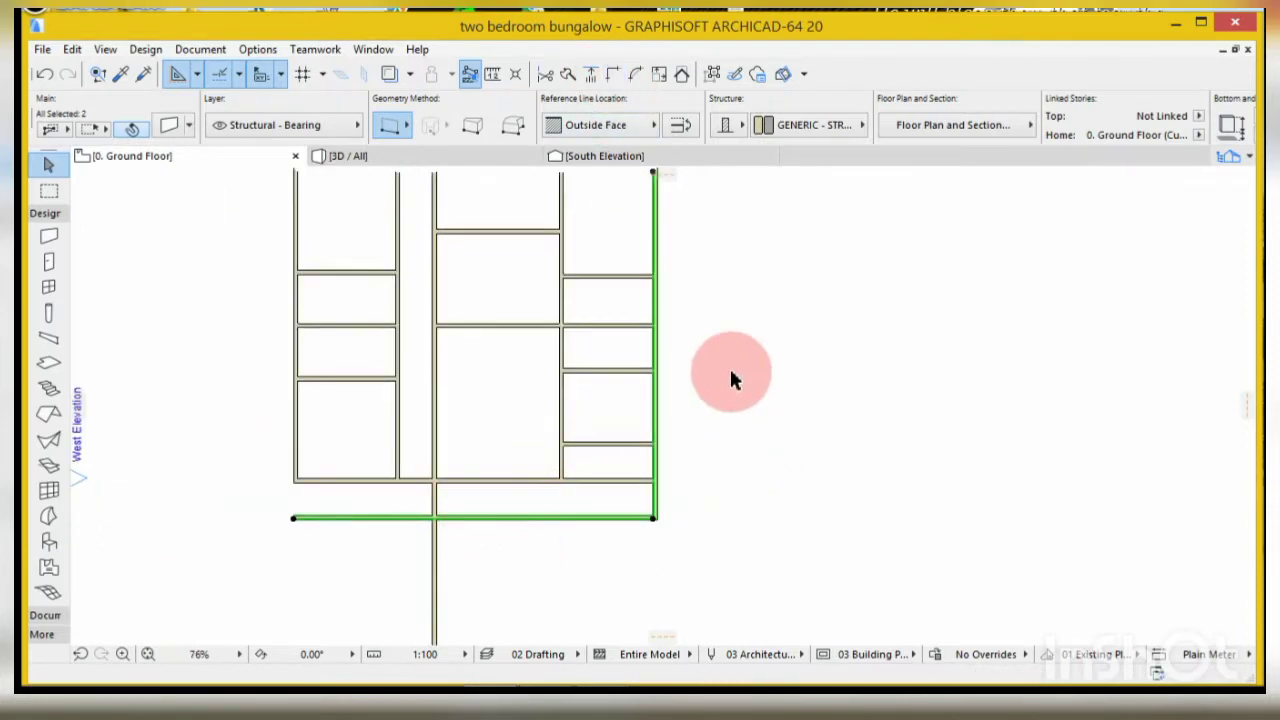
left_click(731, 366)
- Trim the old south wall in the easternmost column, the corridor's east wall beyond the southernmost wall, and the southernmost wall west of it
scroll(635, 490, "up", 1)
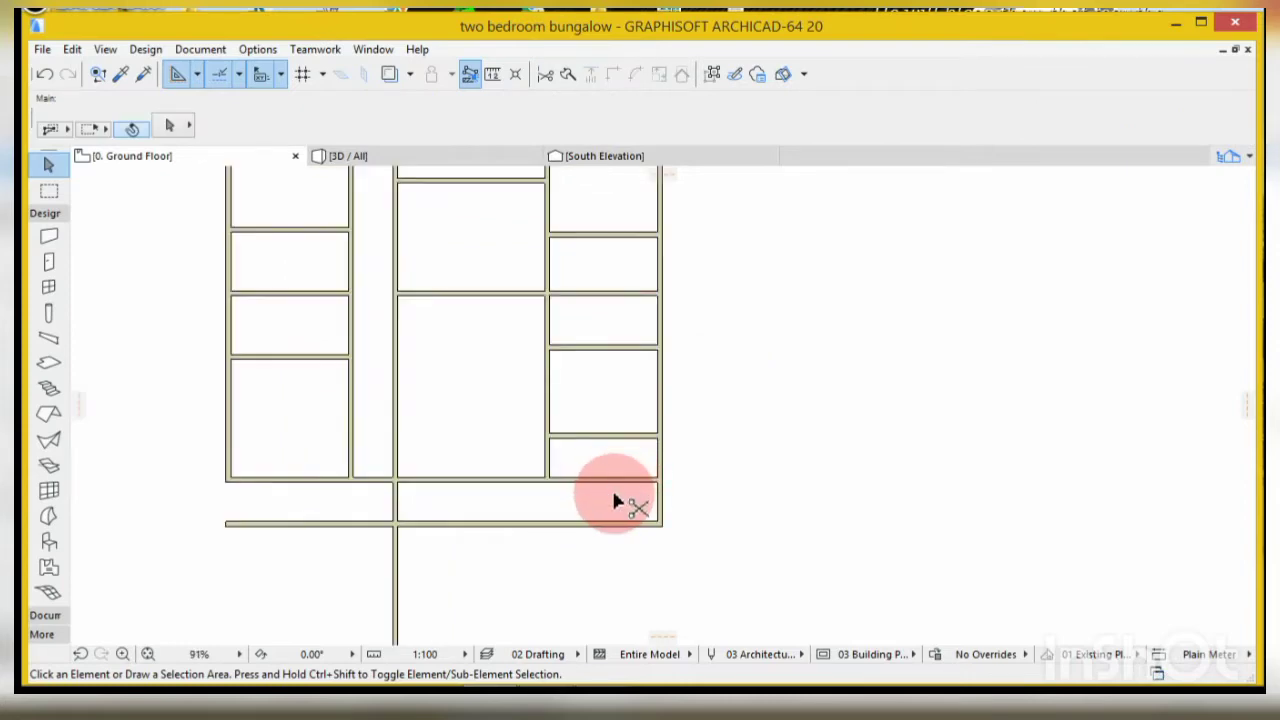
left_click(617, 480, "ctrl")
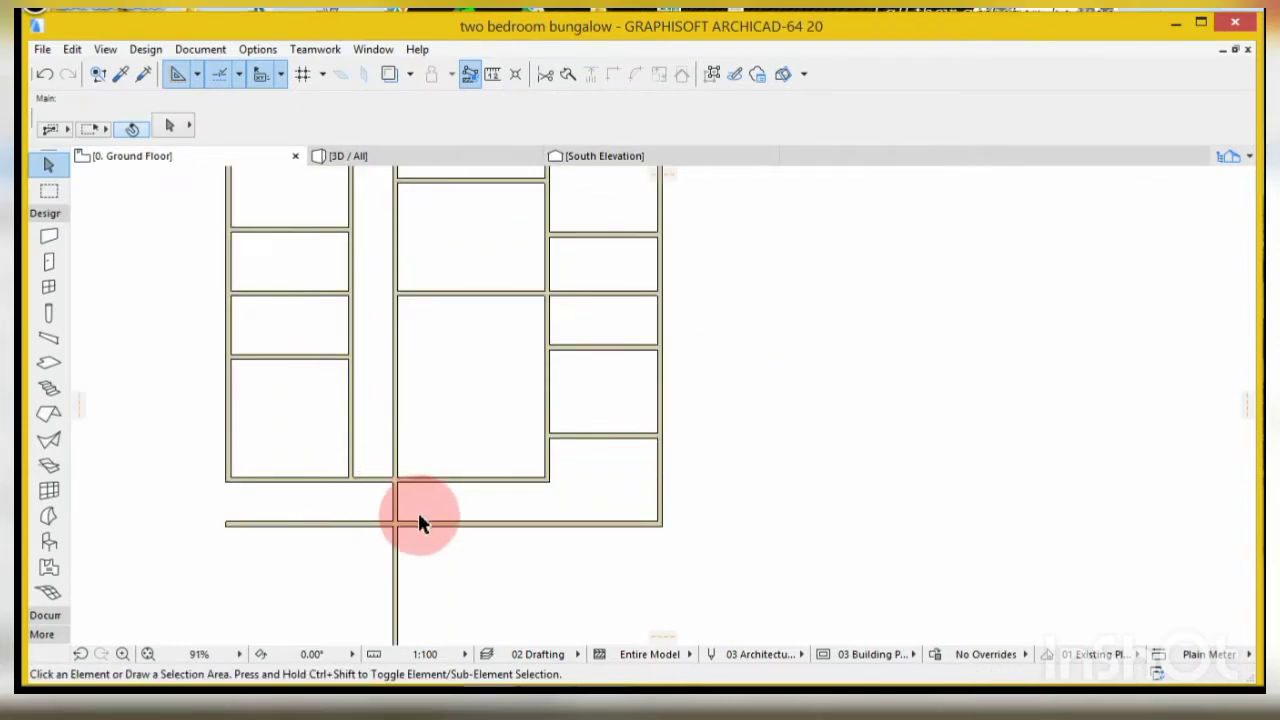
left_click(396, 585, "ctrl")
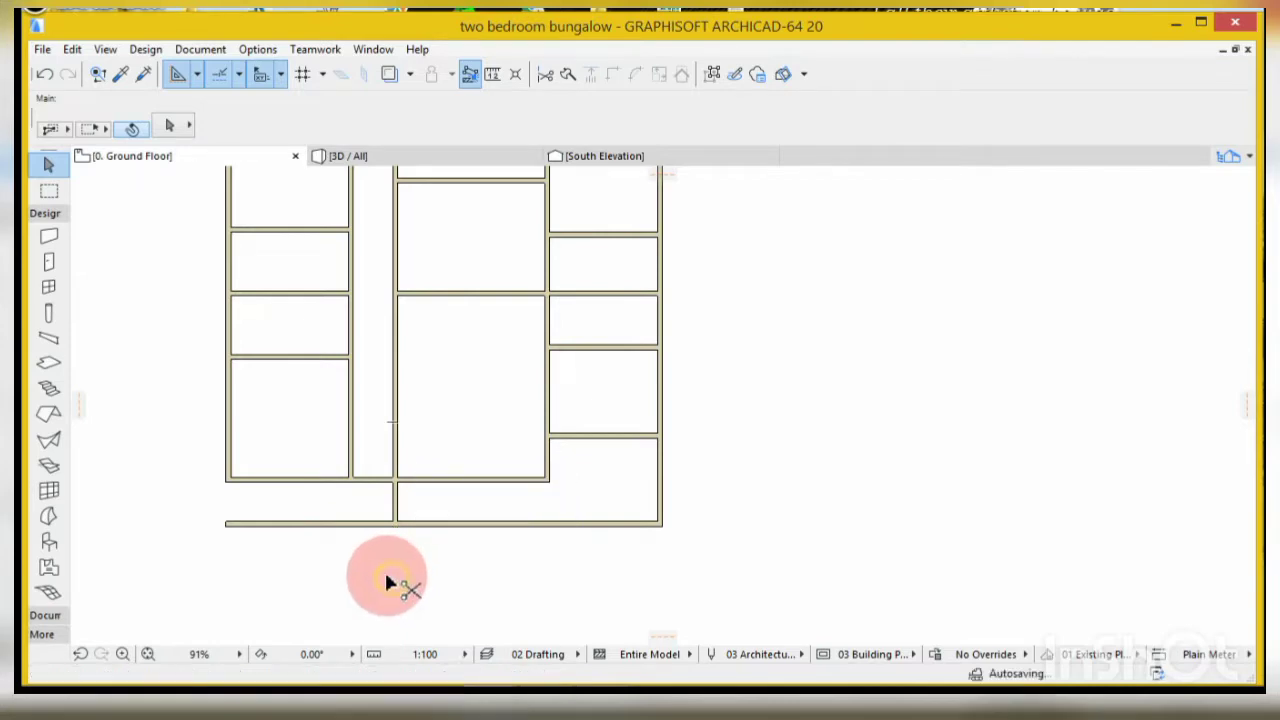
left_click(322, 524, "ctrl")
scroll(490, 510, "down", 5)
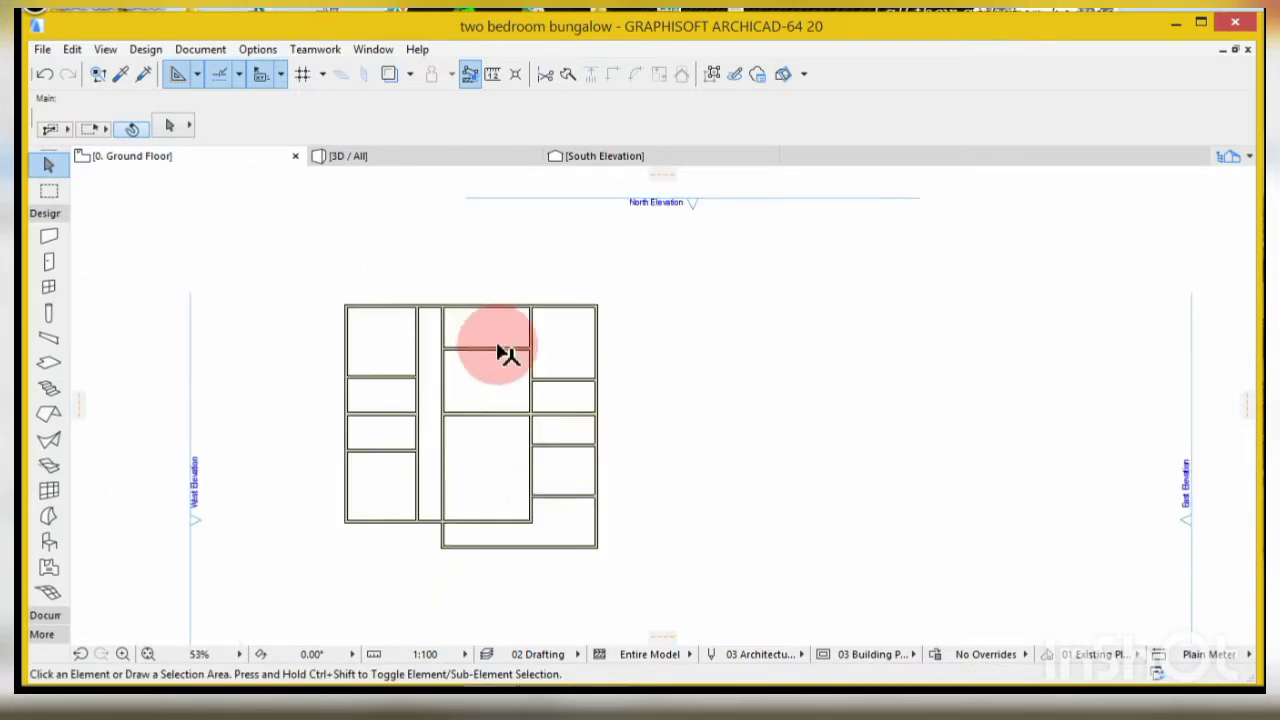
- Stretch the central column's northernmost interior horizontal wall west to the corridor's west wall and trim the corridor's east wall north of it
scroll(480, 350, "up", 3)
scroll(486, 309, "down", 3)
scroll(414, 318, "up", 8)
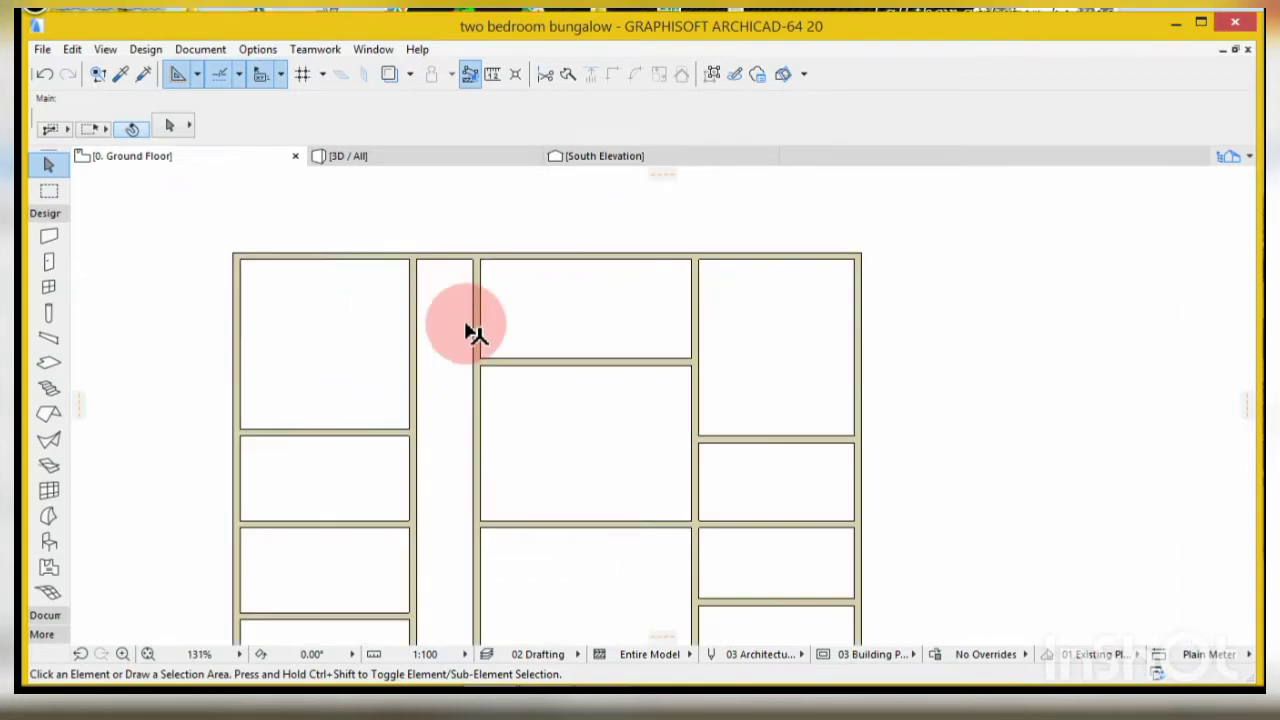
scroll(474, 333, "up", 3)
left_click(485, 388)
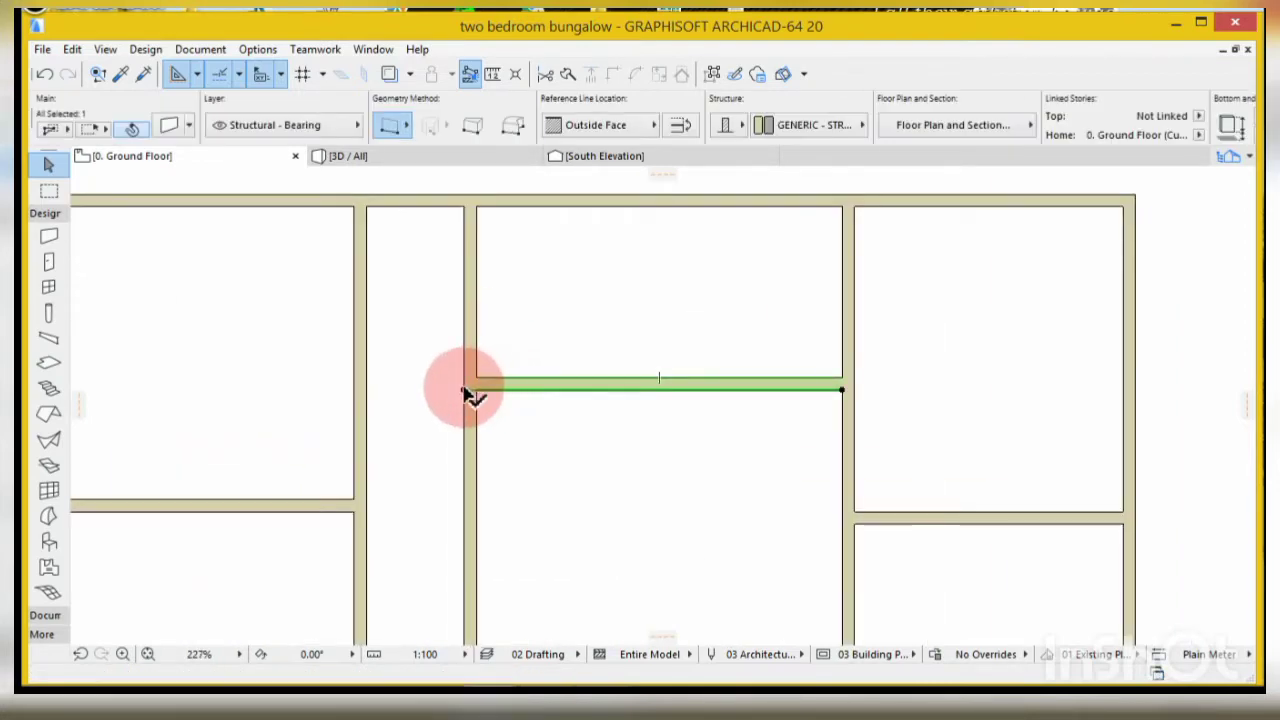
left_click(464, 389)
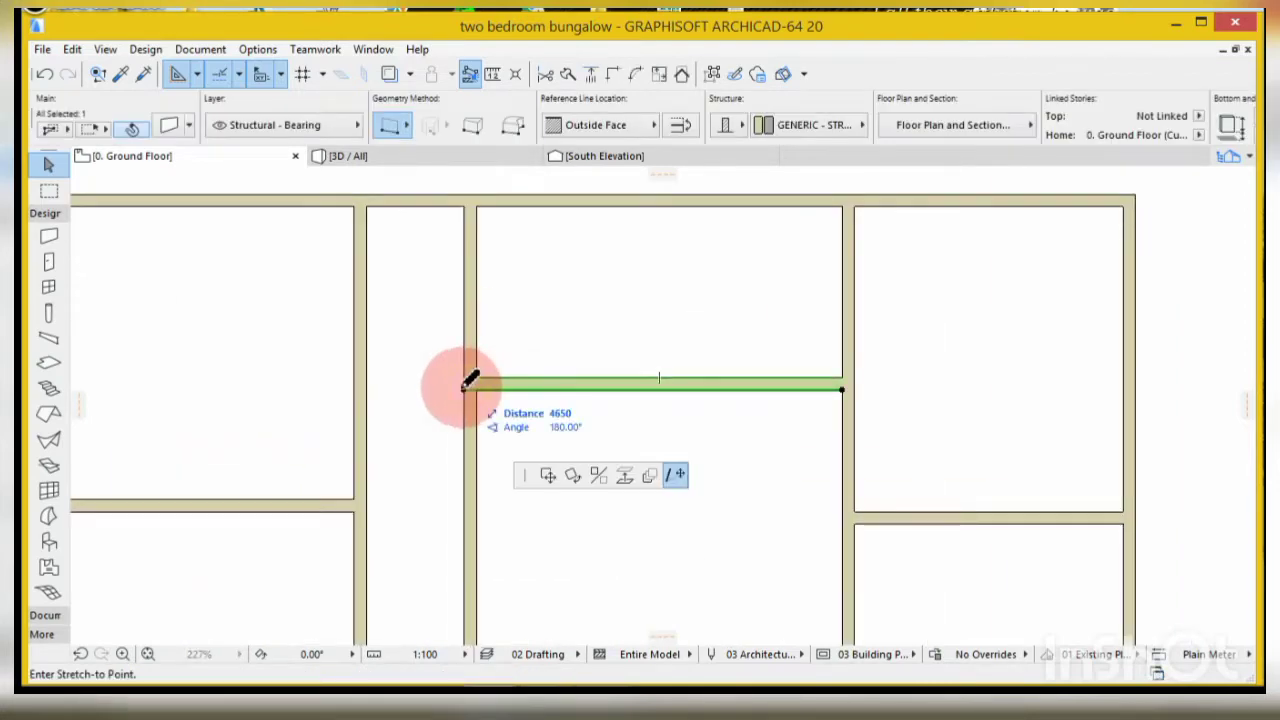
left_click(356, 386)
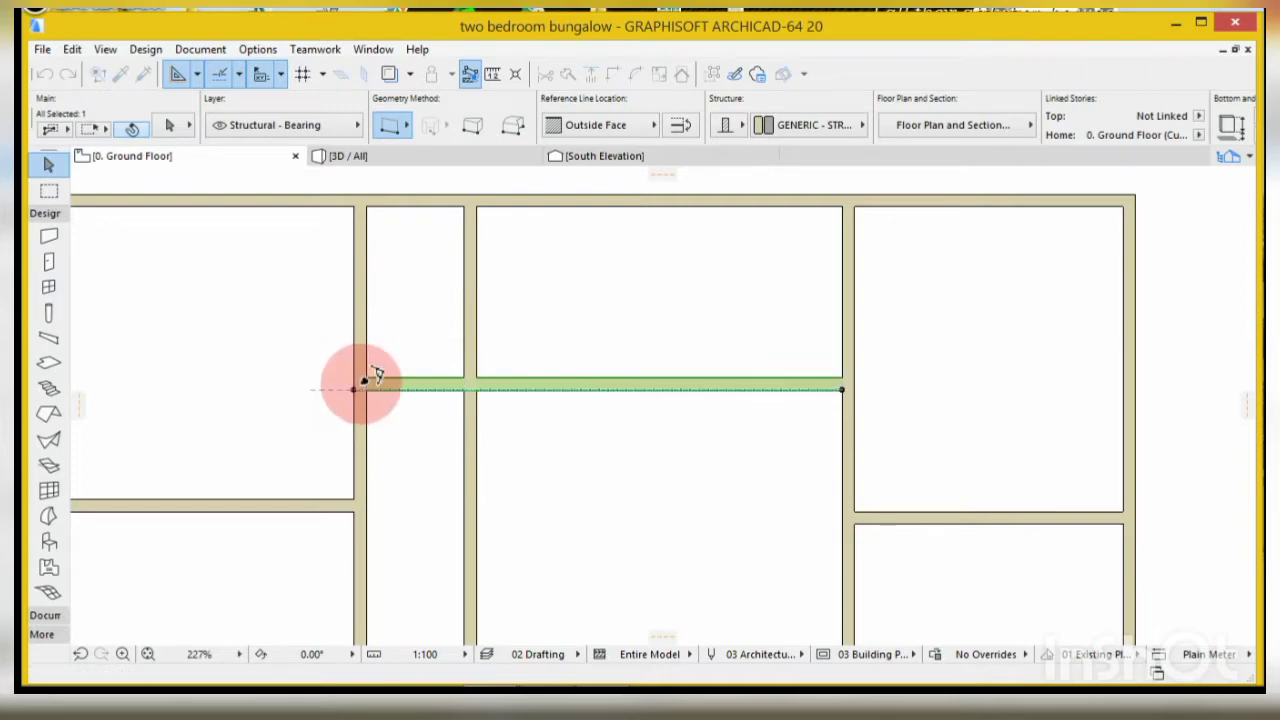
scroll(417, 318, "down", 5)
left_click(460, 292)
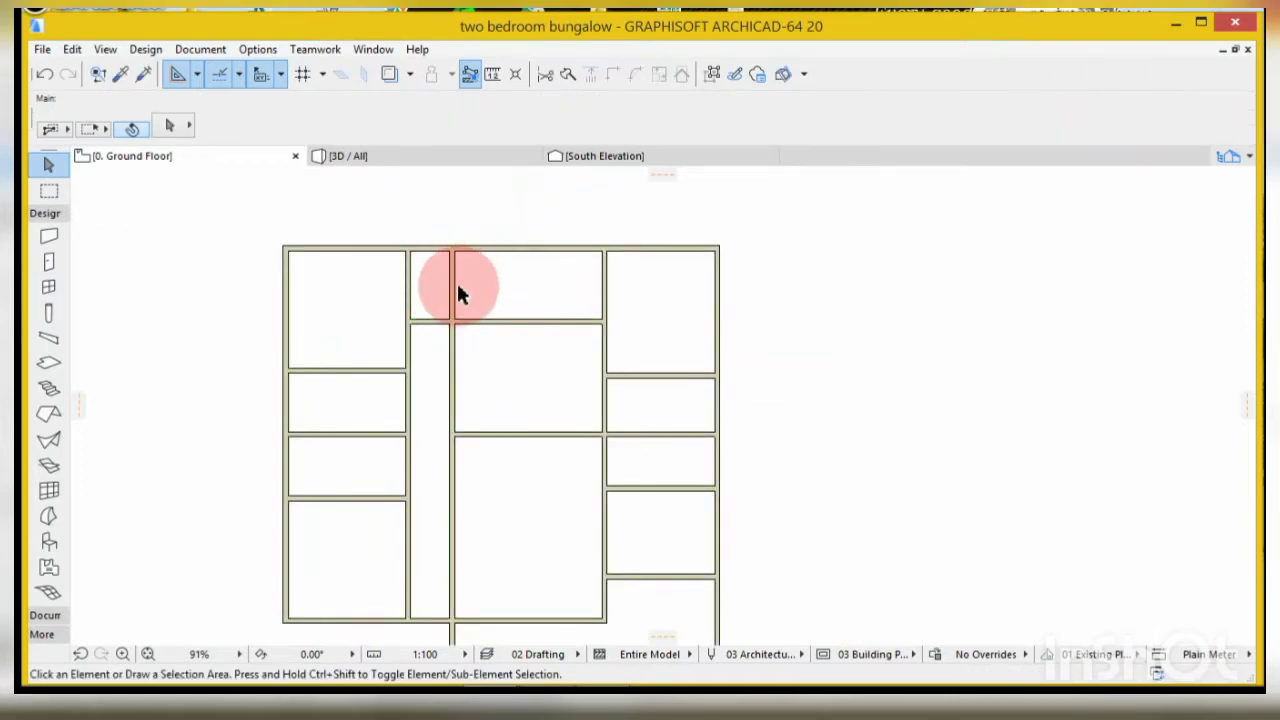
left_click(452, 286, "ctrl")
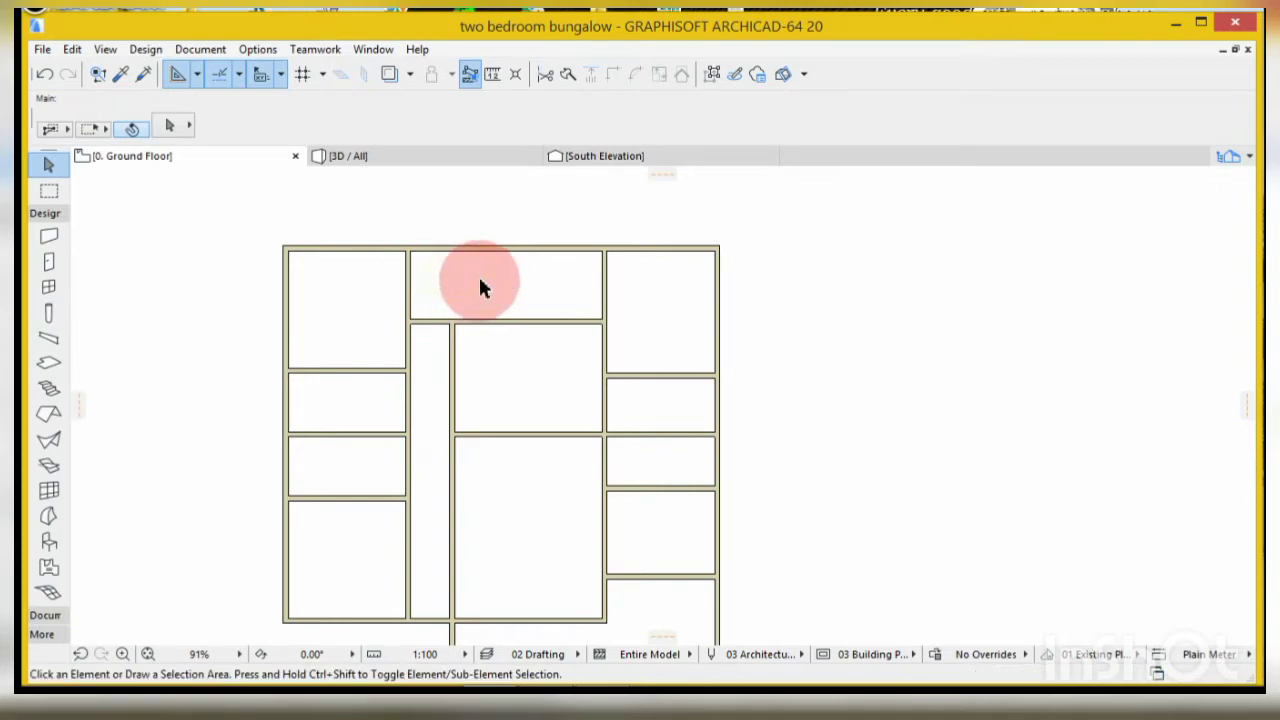
- Make a dragged copy of the corridor's west wall 1050 mm straight to the west and deselect it
scroll(520, 371, "down", 3)
scroll(523, 406, "up", 2)
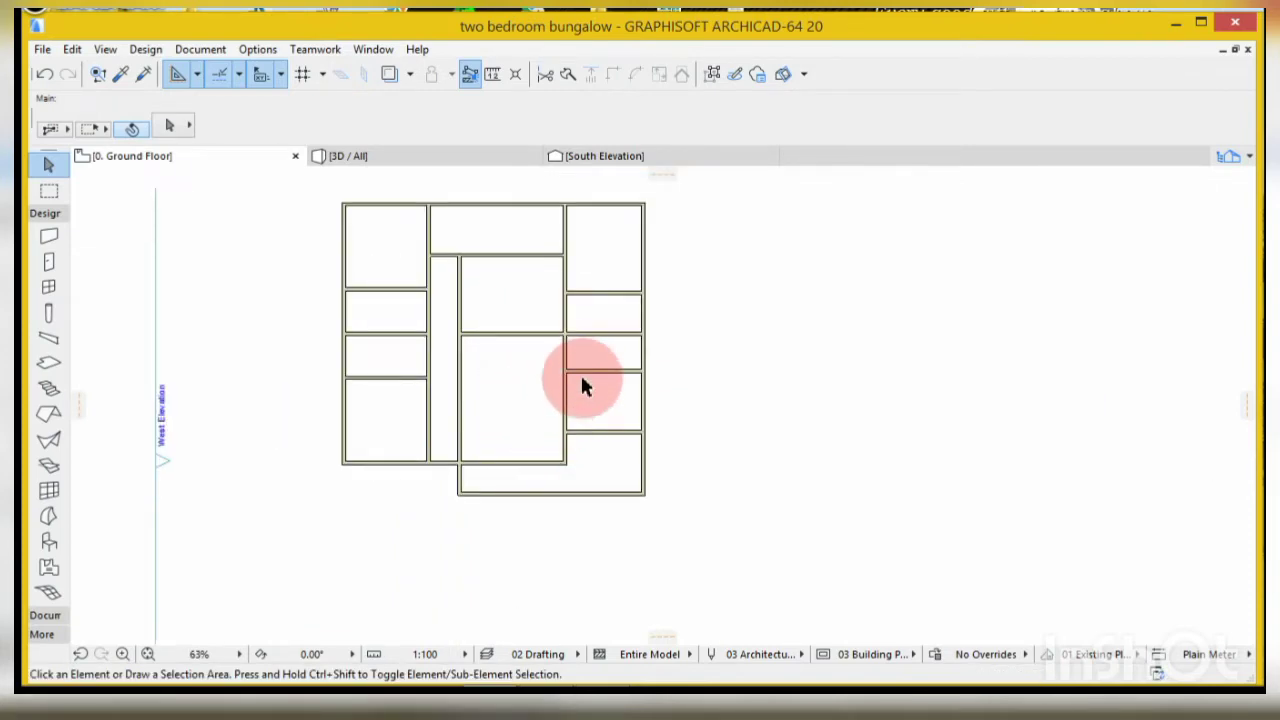
scroll(585, 340, "up", 1)
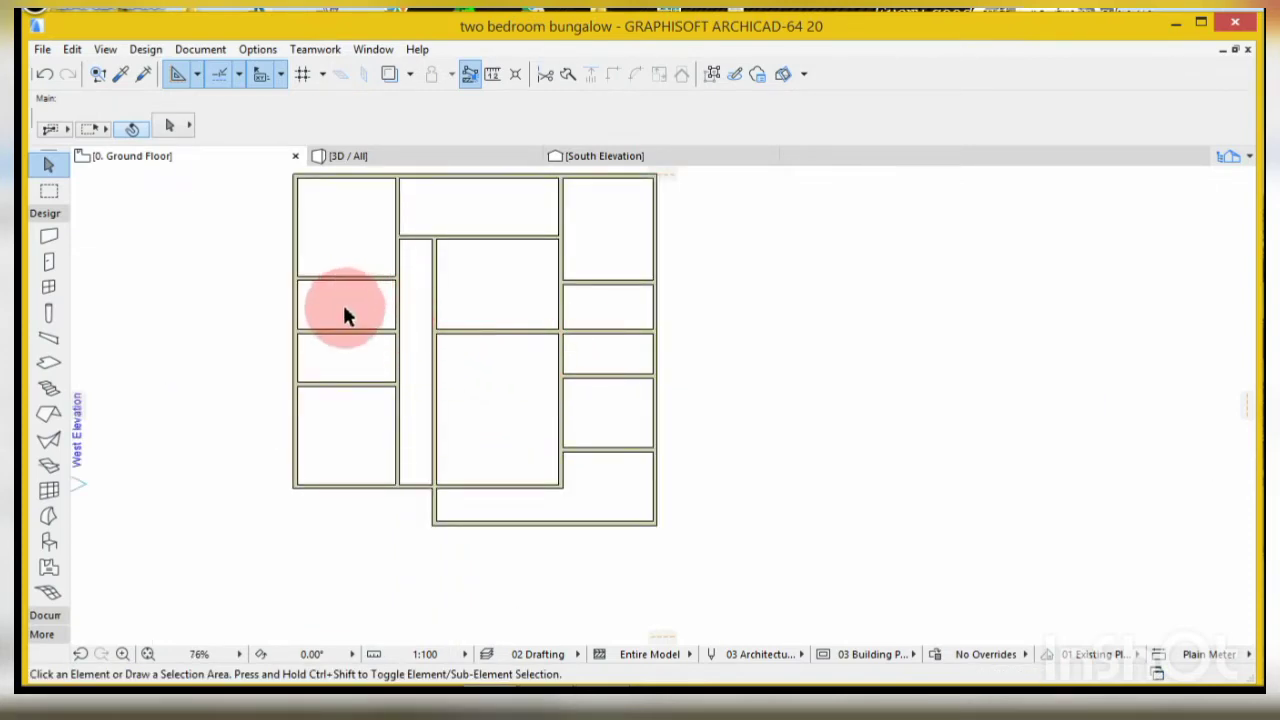
scroll(344, 312, "up", 2)
left_click(420, 334)
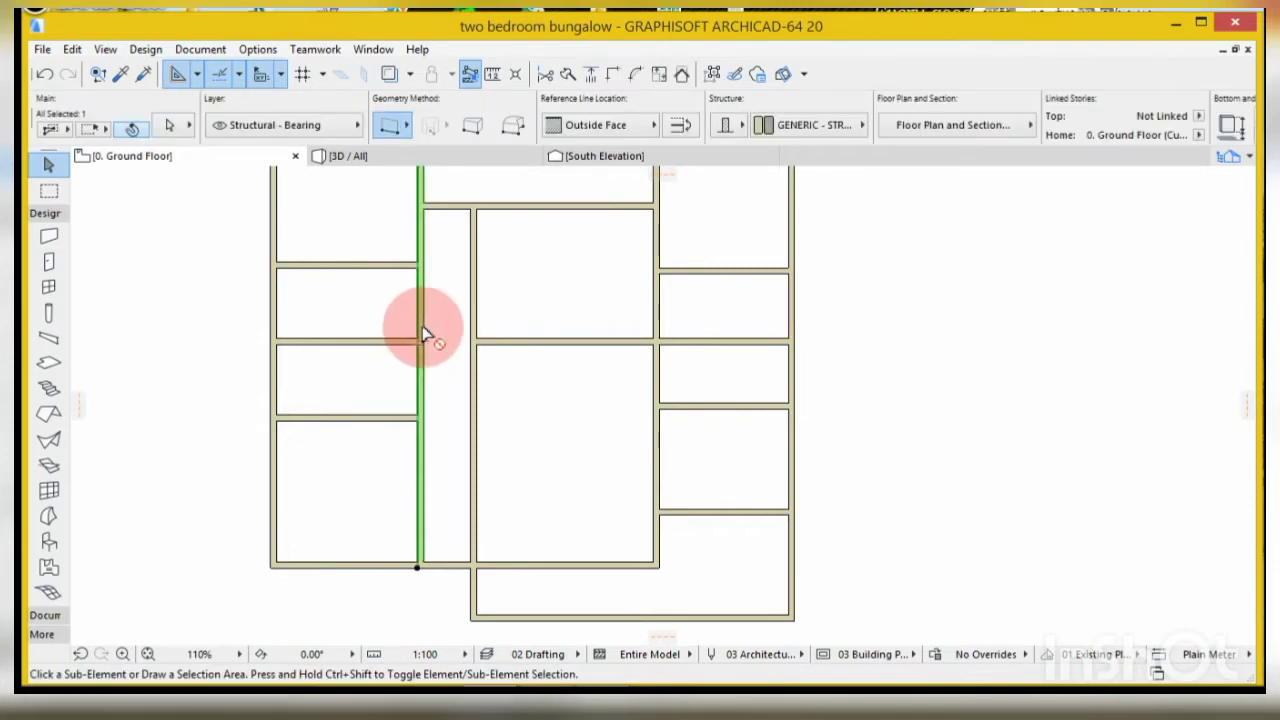
key("ctrl+shift+d")
left_click(417, 314)
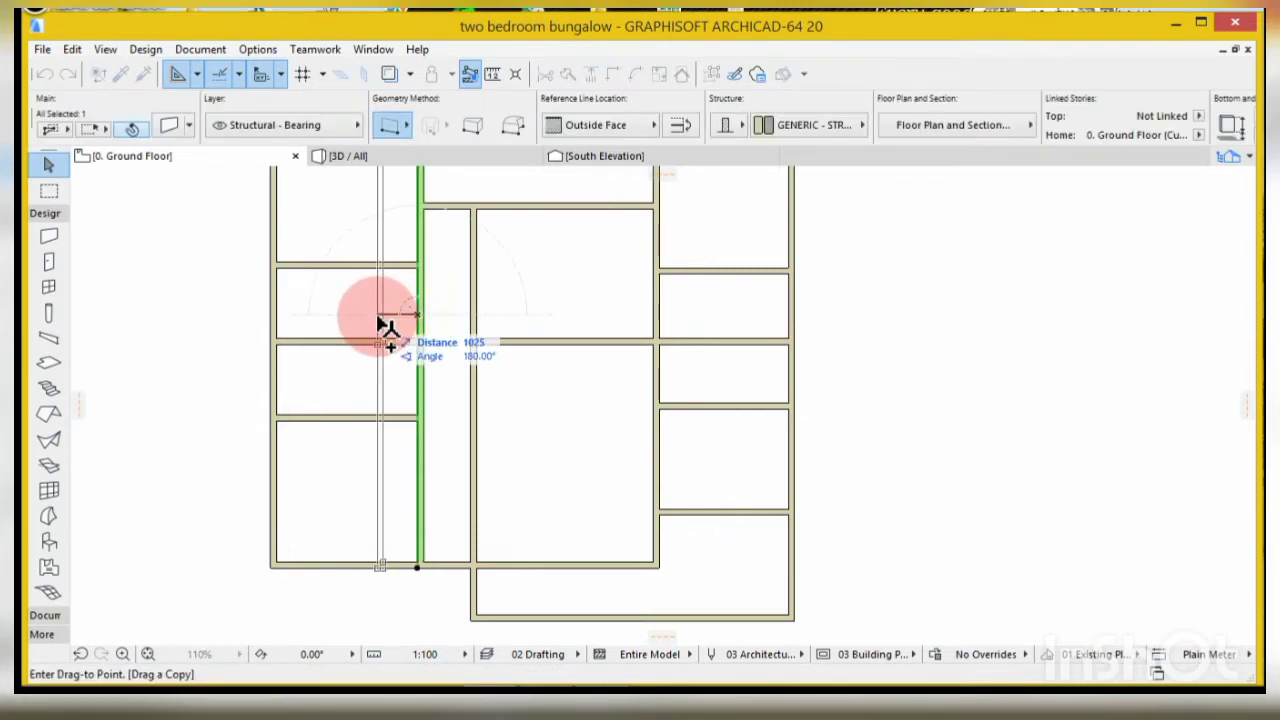
type("15")
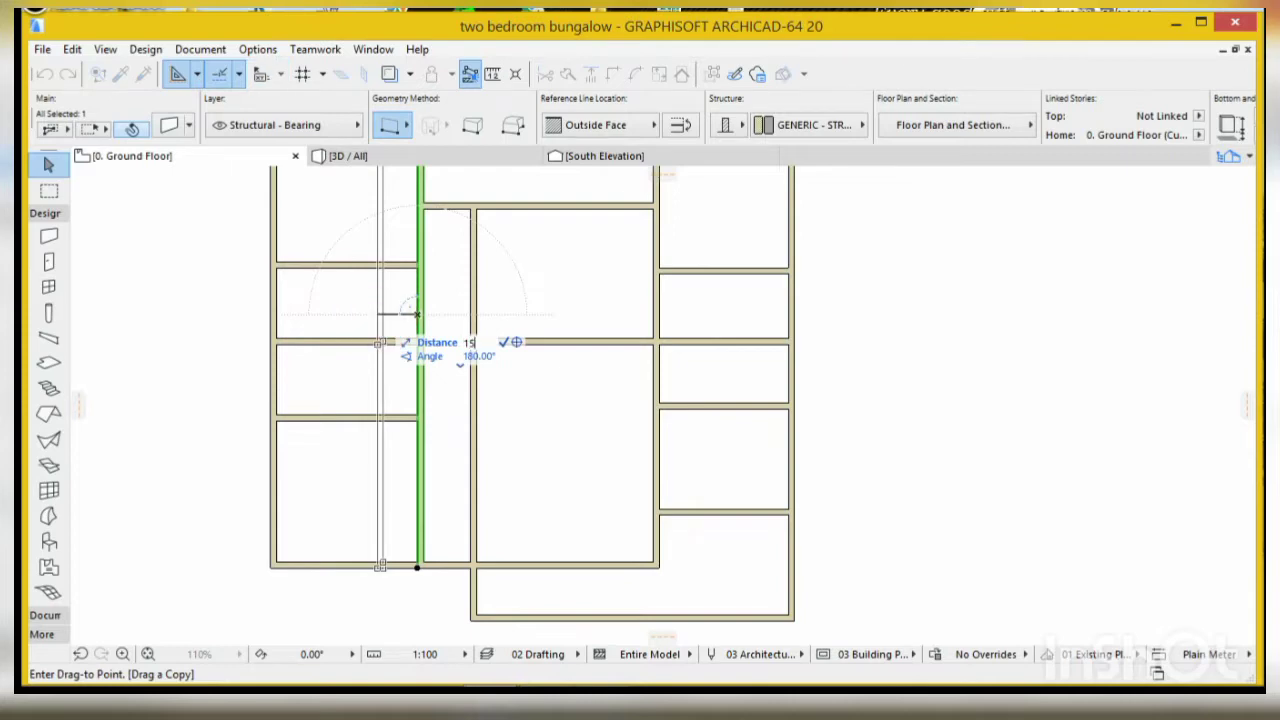
left_click(378, 318)
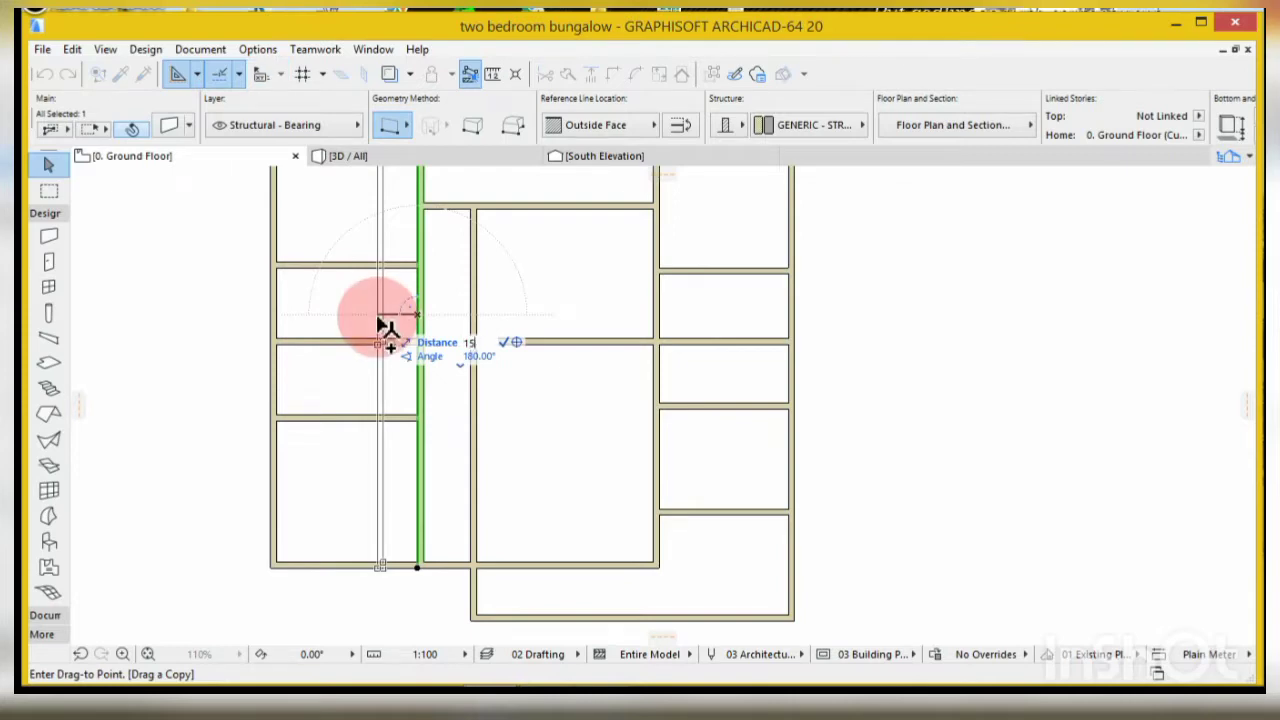
key("BackSpace")
type("0")
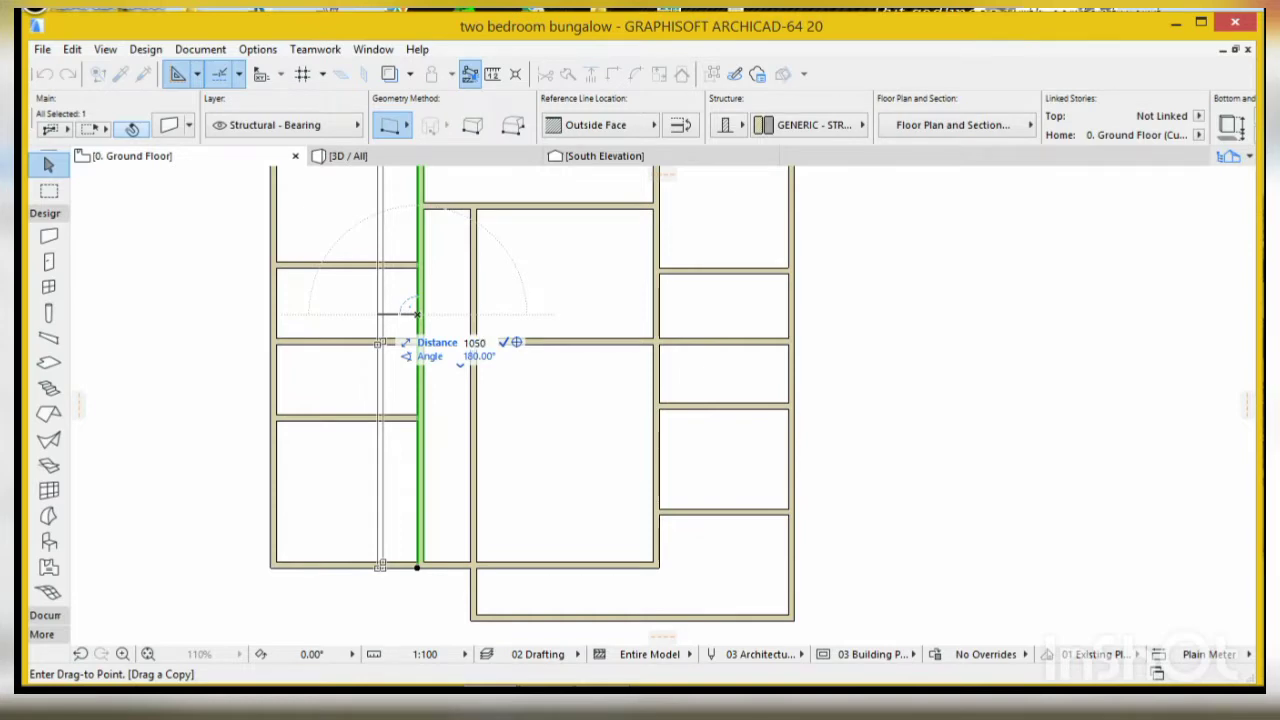
type("50")
left_click(380, 314)
left_click(395, 330)
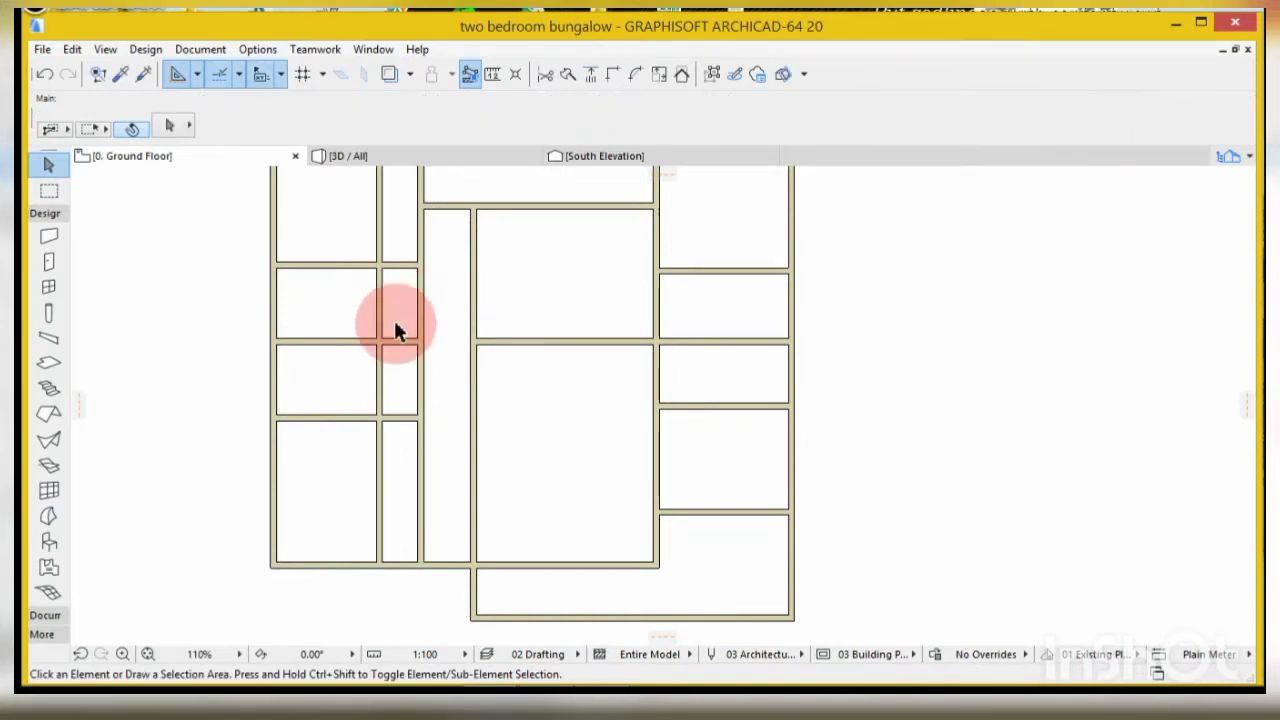
- Trim the new copy to the two small middle rooms of the west column and trim the wall segments separating them from the corridor
left_click(380, 232, "ctrl")
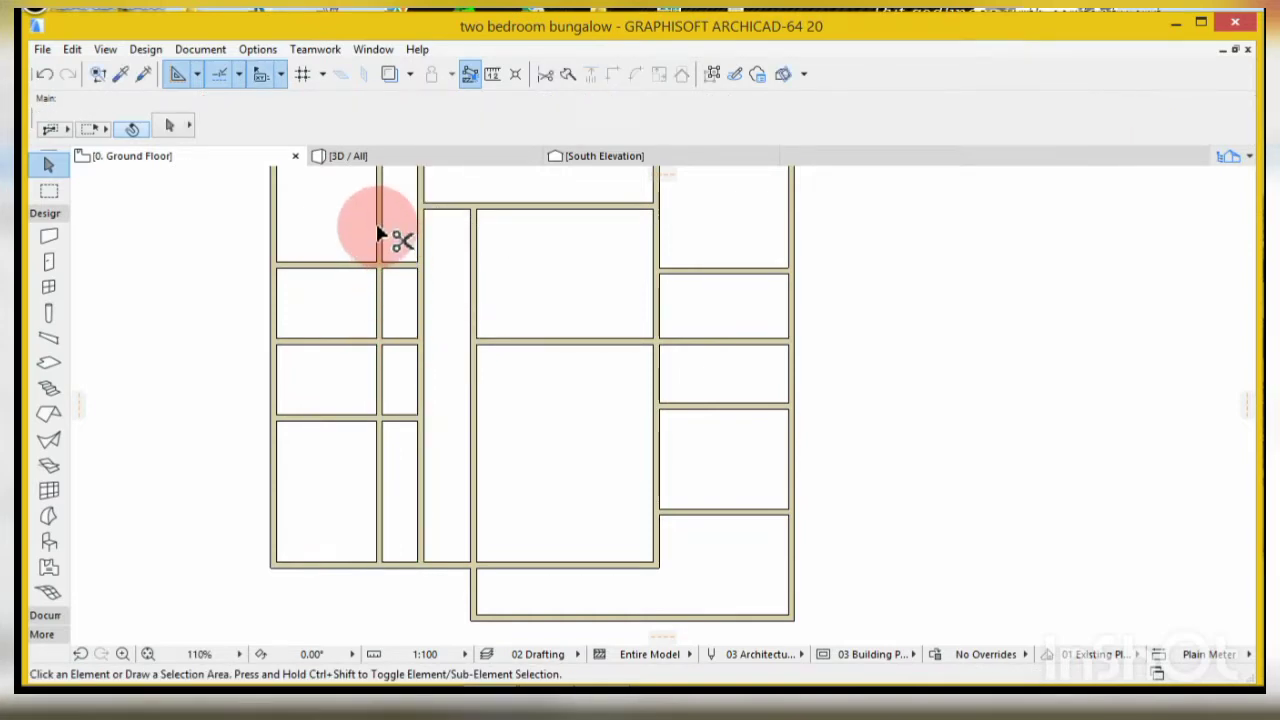
left_click(380, 490, "ctrl")
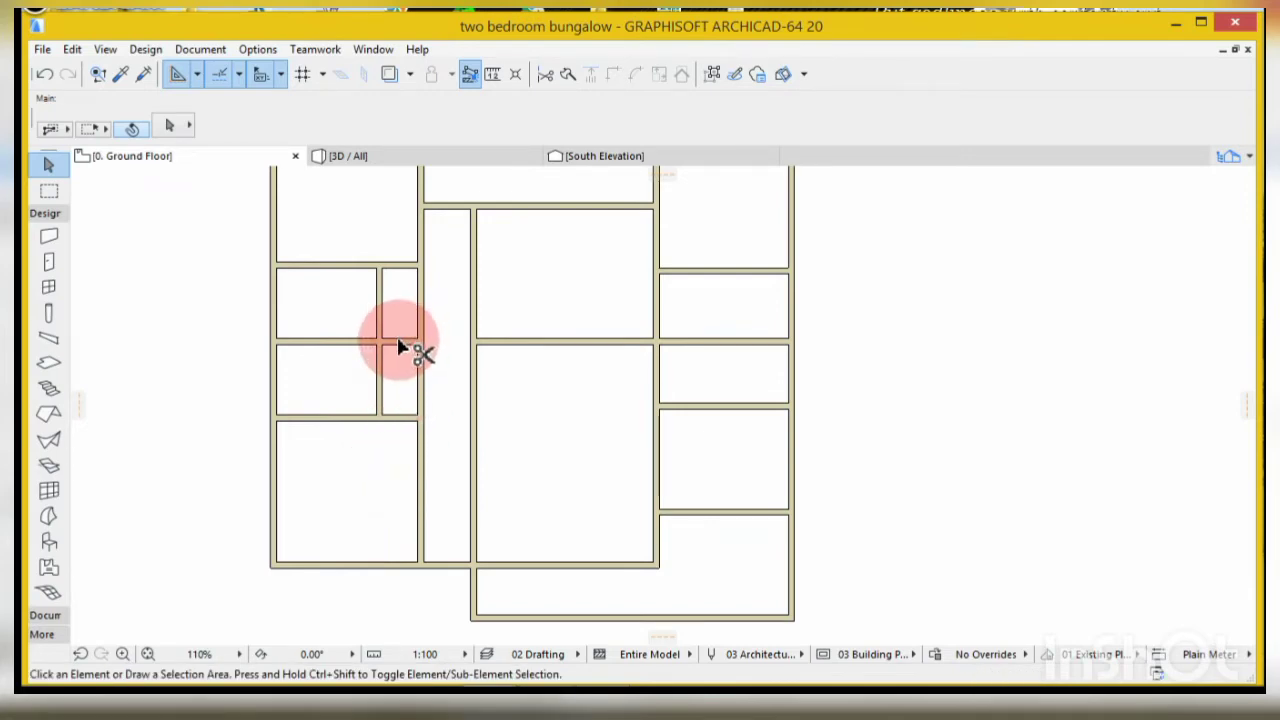
left_click(418, 352, "ctrl")
scroll(425, 368, "down", 4)
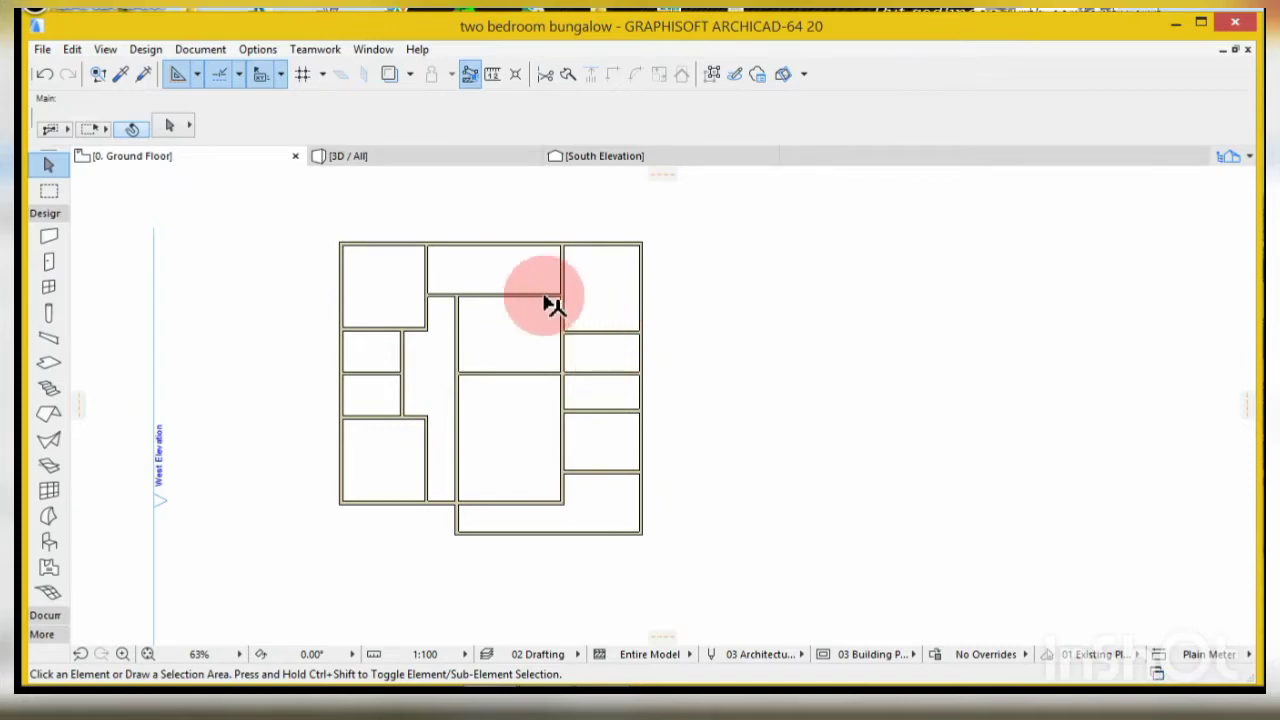
scroll(475, 300, "up", 1)
scroll(475, 297, "up", 1)
scroll(475, 297, "down", 2)
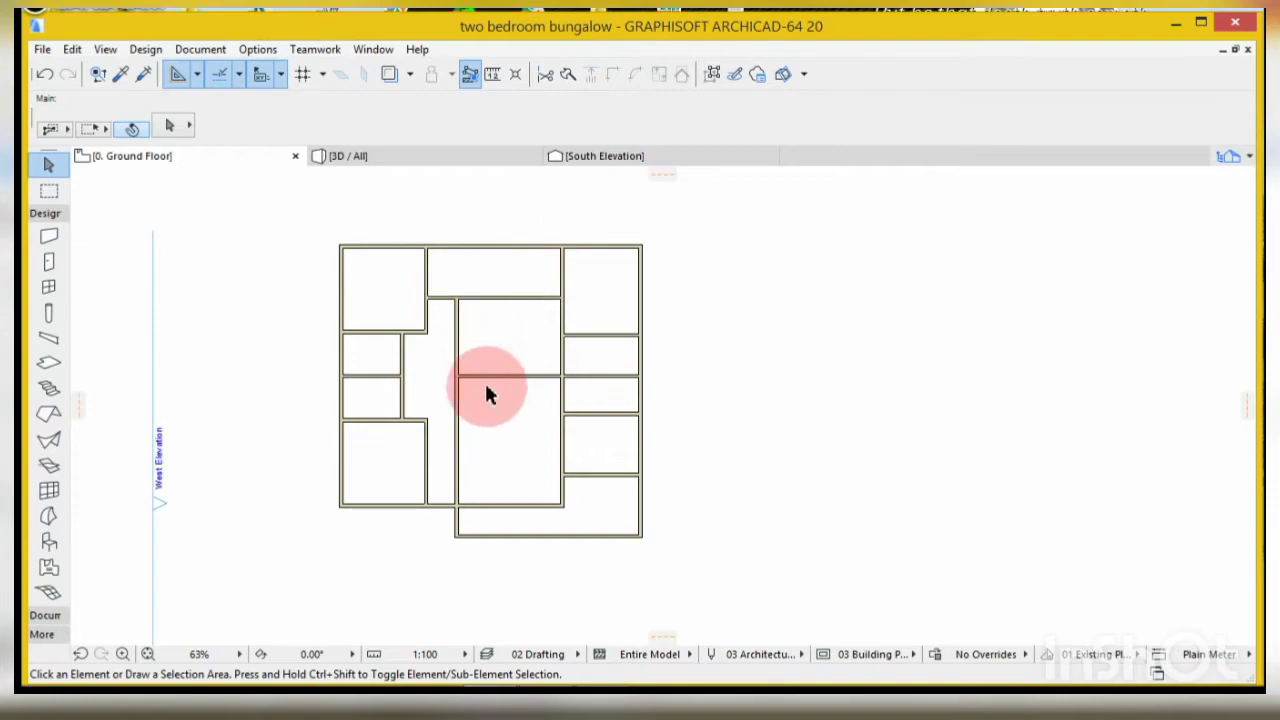
- Place a 900 × 2100 mm Door 20 near the west end of the southeast room's north wall, hinged west and opening north
scroll(528, 413, "up", 1)
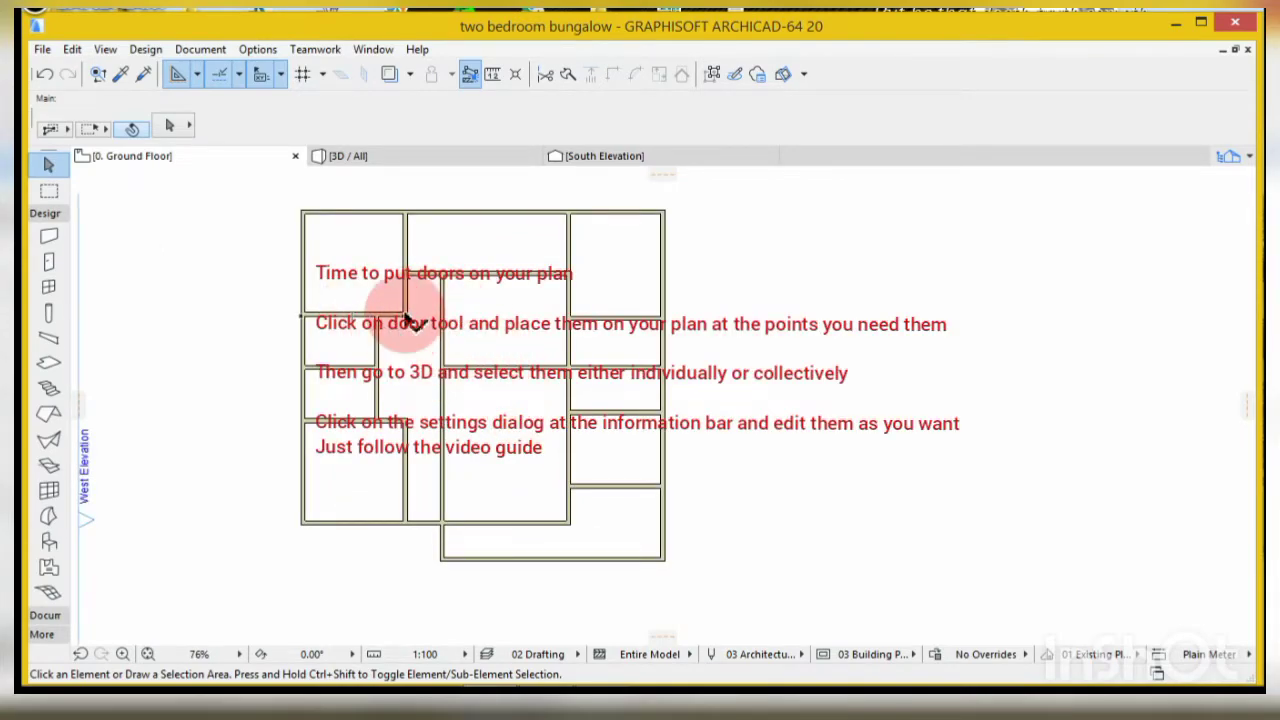
scroll(412, 321, "up", 5)
scroll(449, 336, "down", 3)
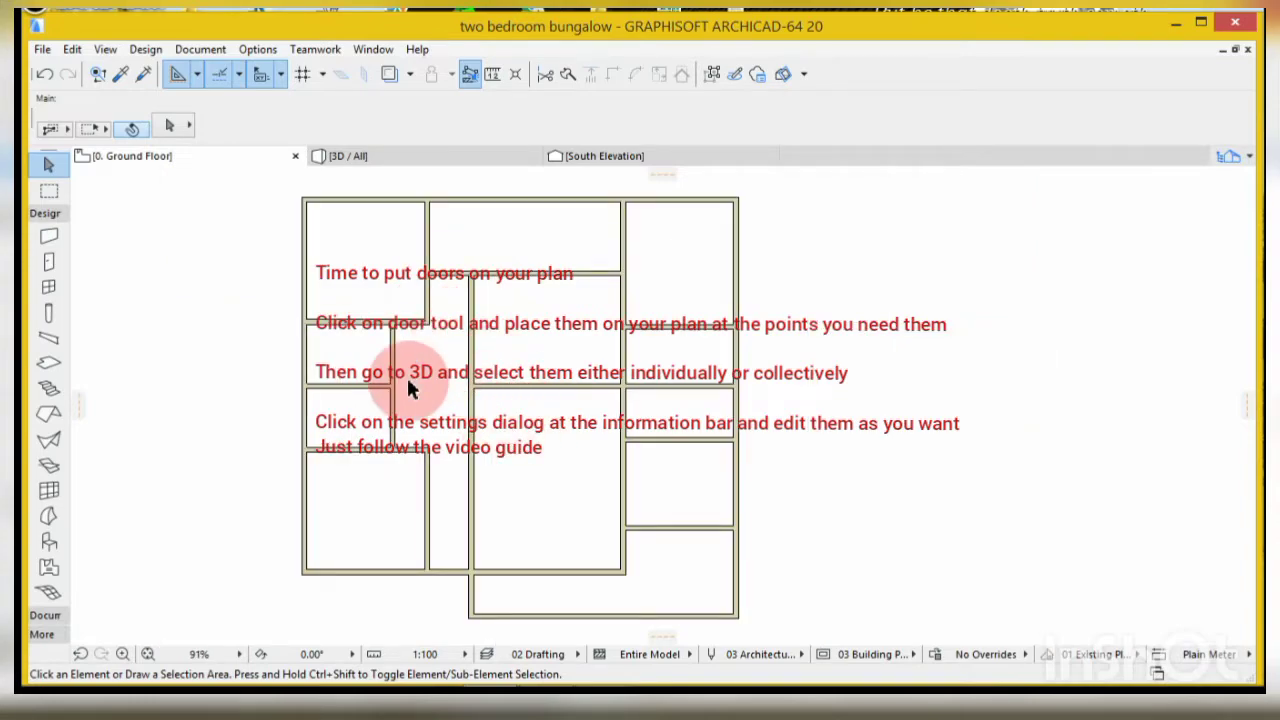
left_click(48, 261)
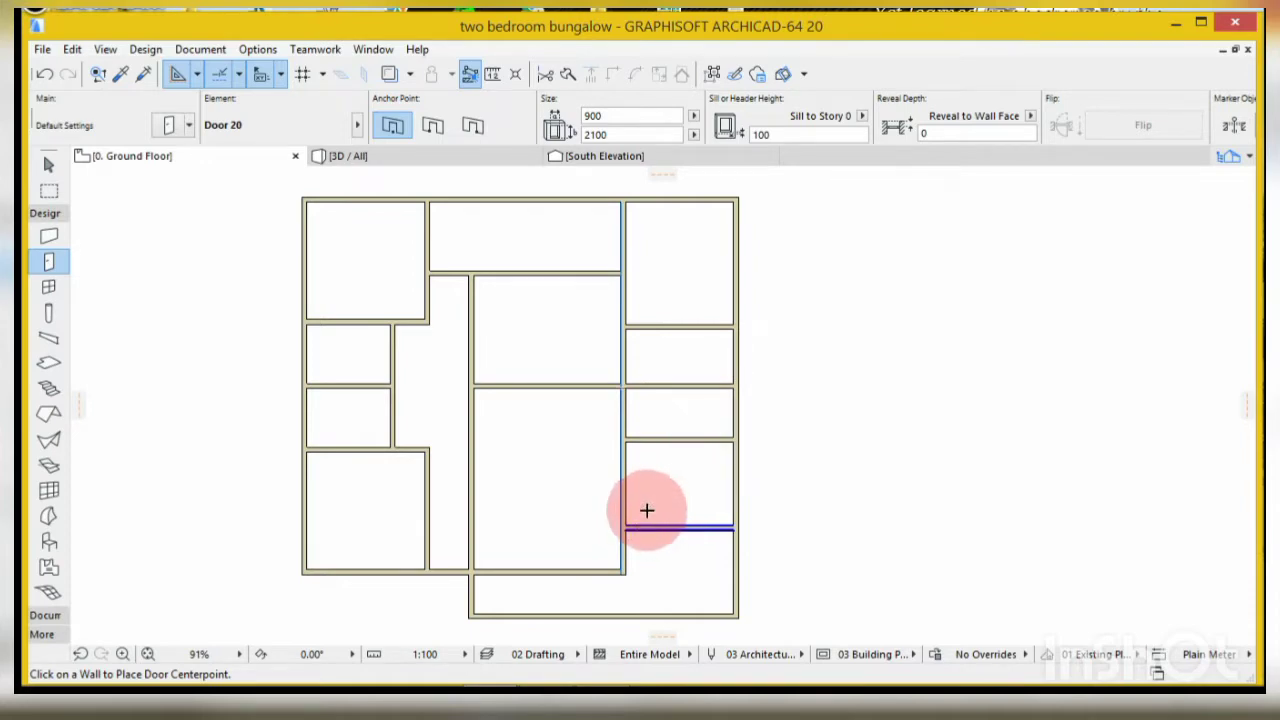
left_click(646, 525)
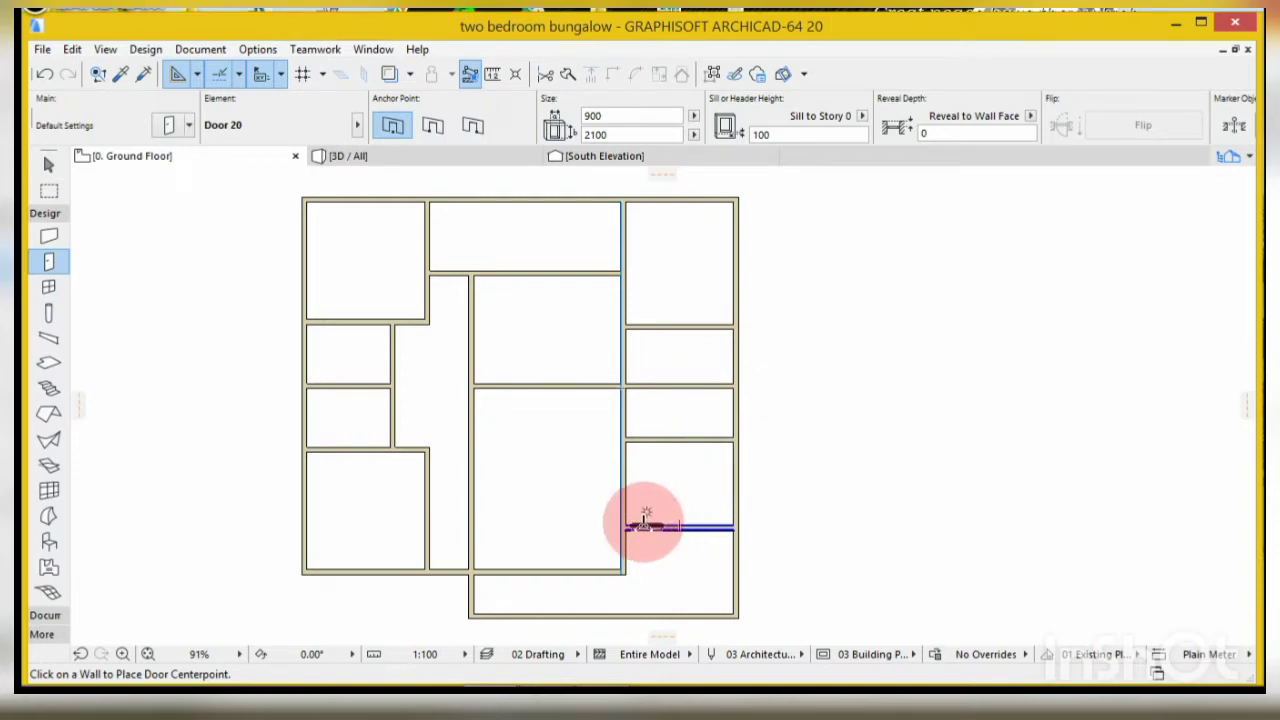
left_click(643, 518)
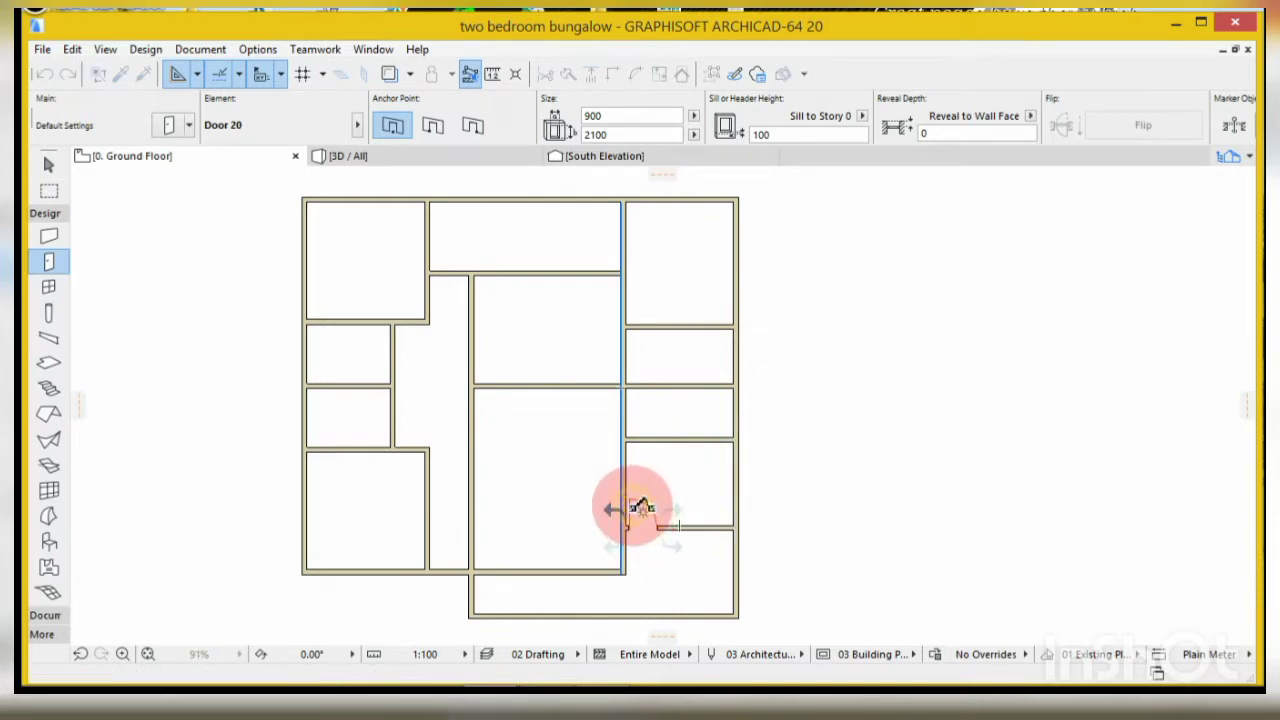
left_click(628, 480)
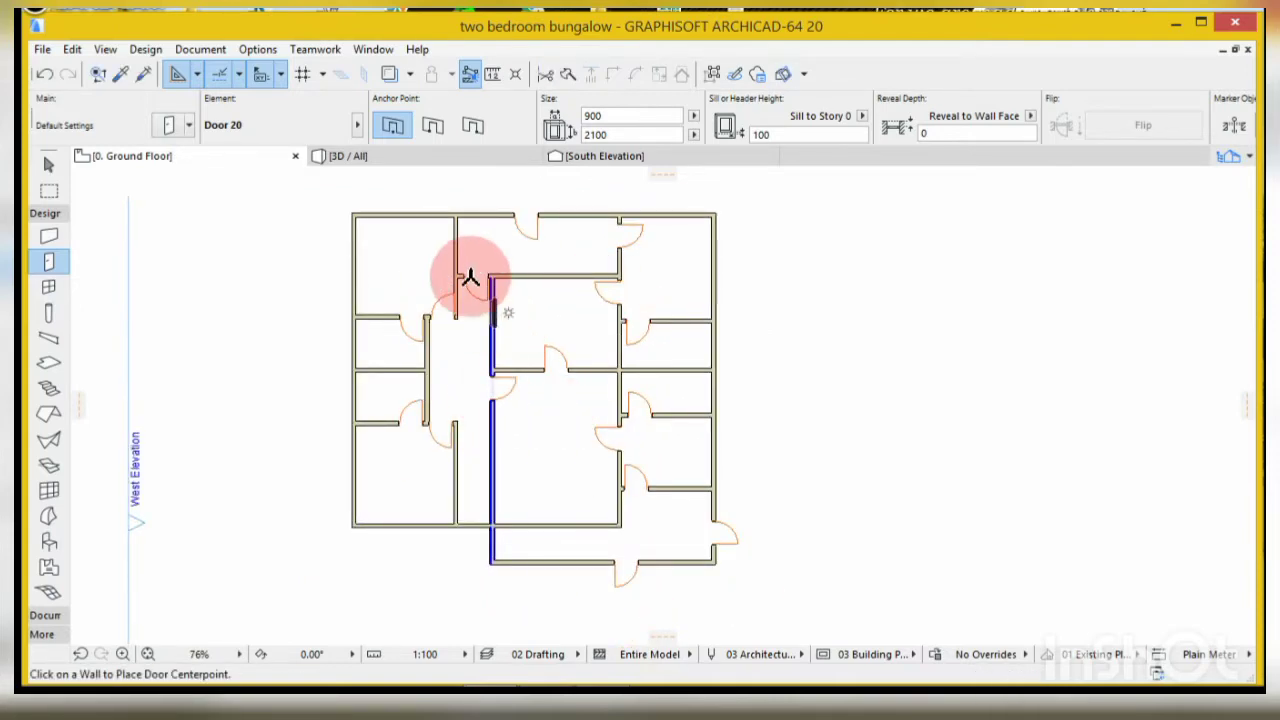
- Set the Text tool's defaults to Monotype Corsiva, 4 mm high, italic and not bold
scroll(468, 272, "up", 1)
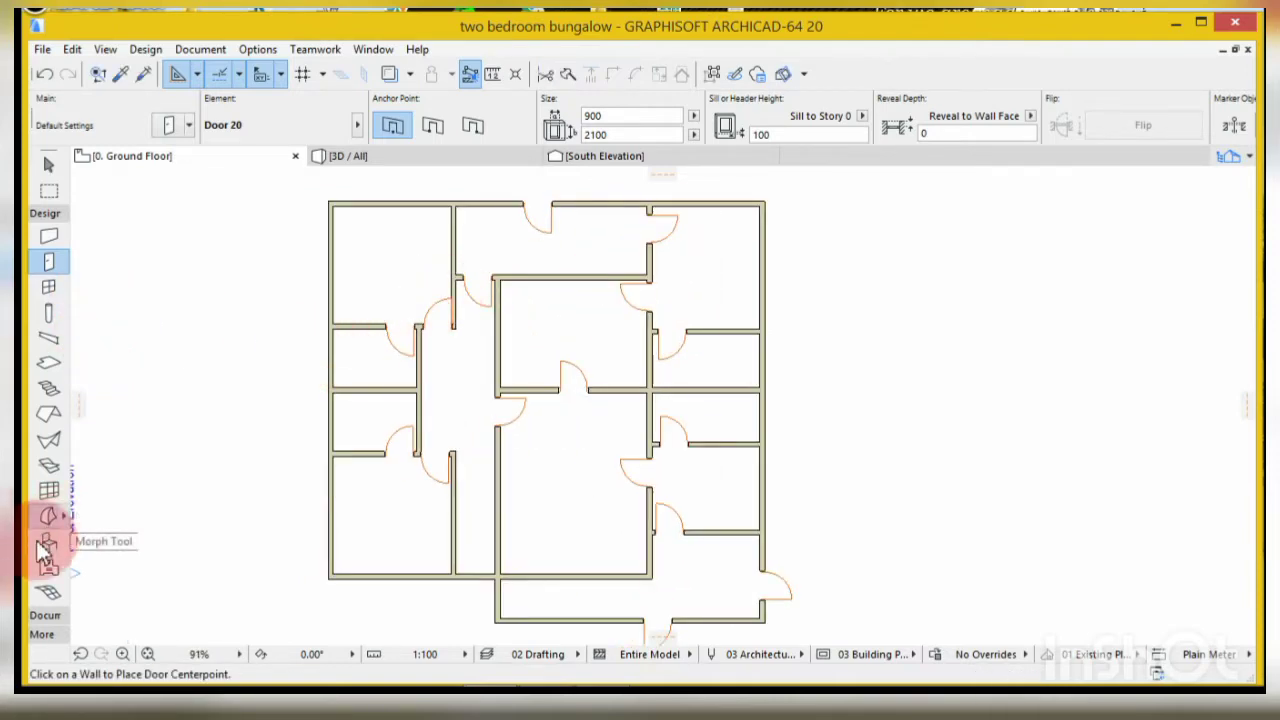
left_click(40, 211)
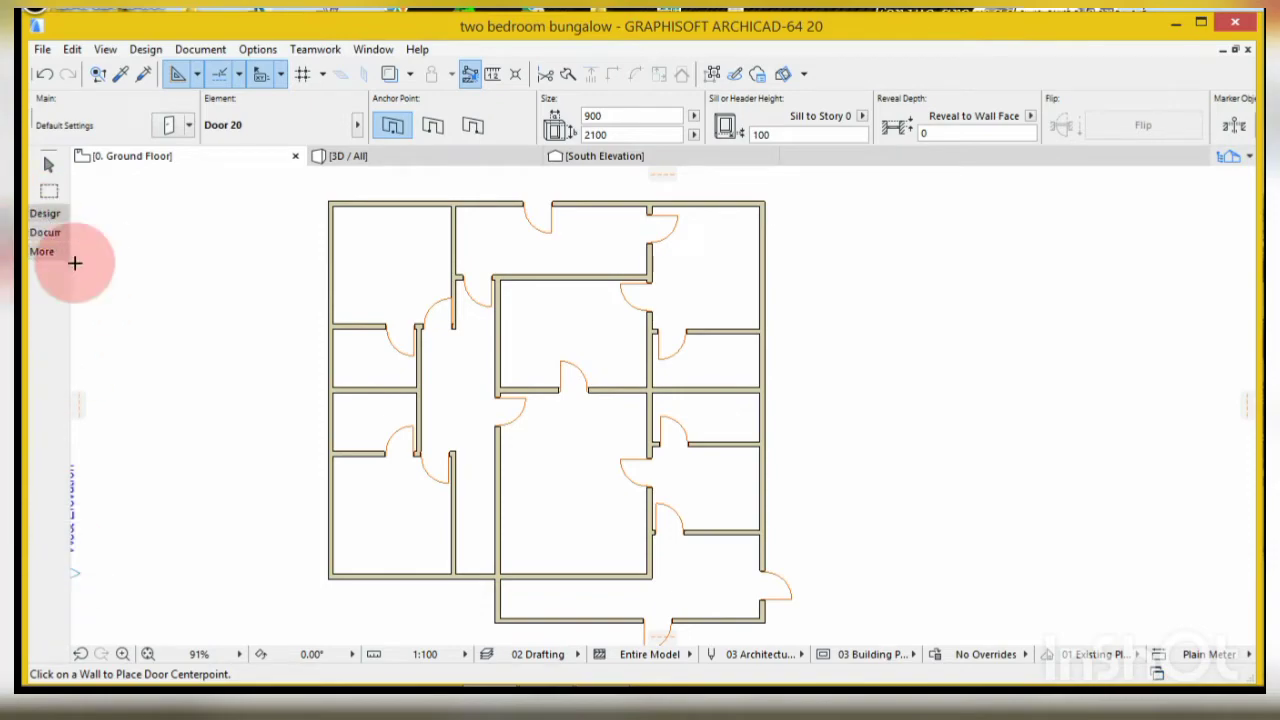
left_click(40, 233)
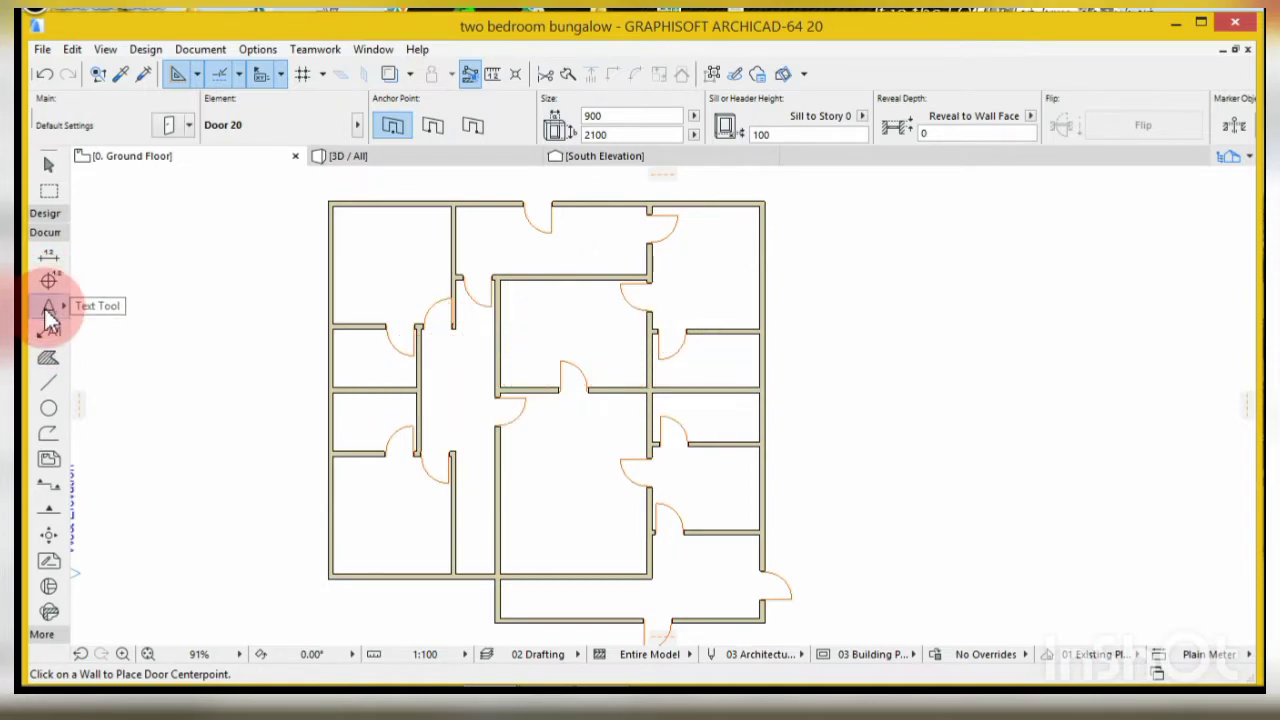
left_click(45, 234)
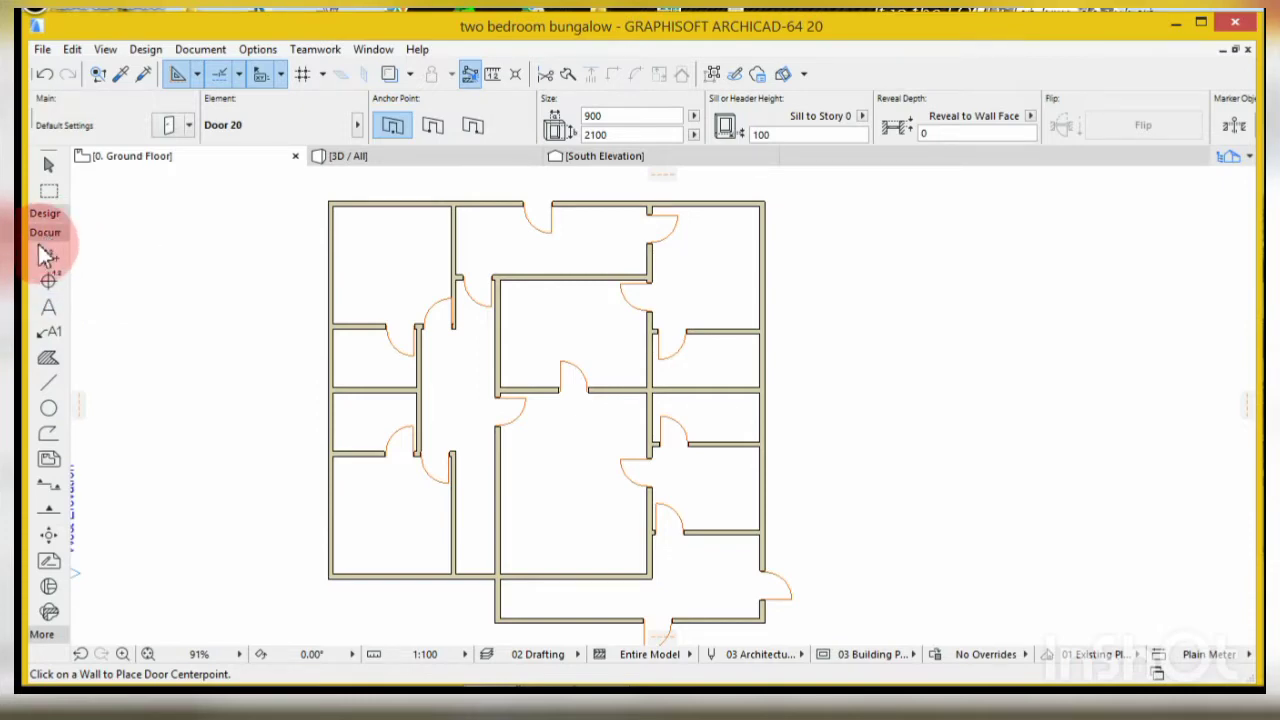
left_click(47, 309)
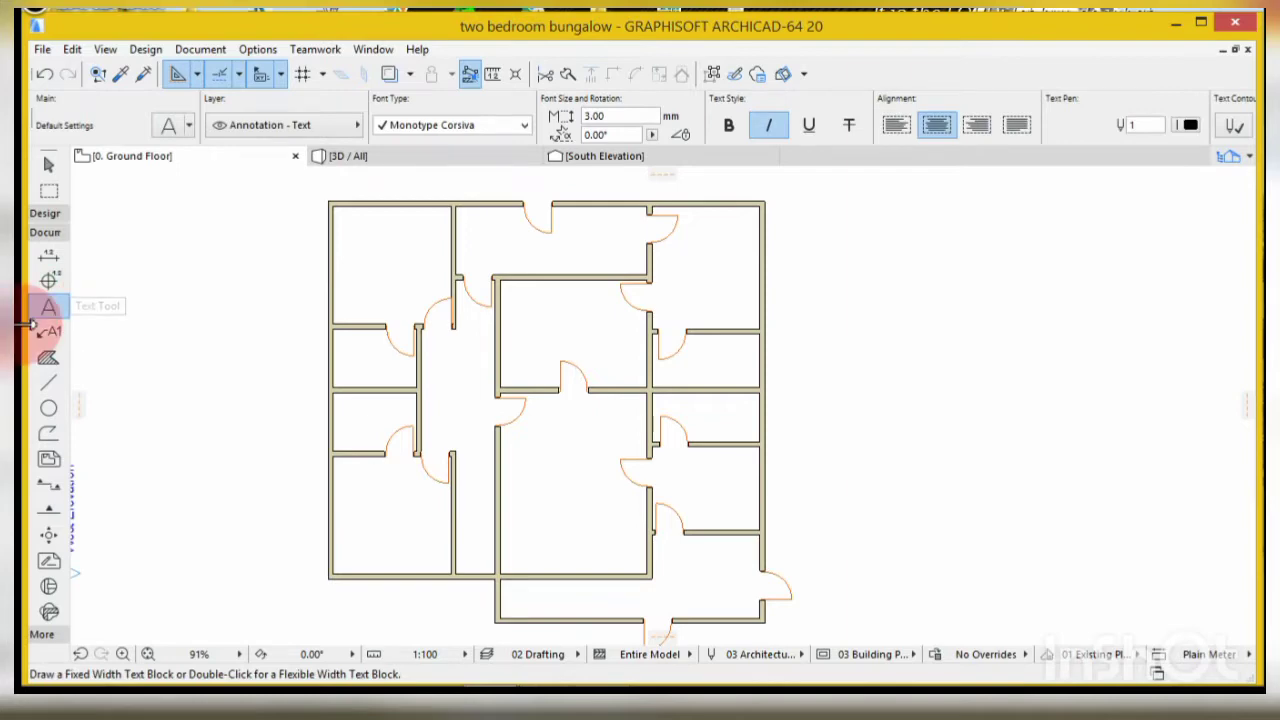
left_click(166, 127)
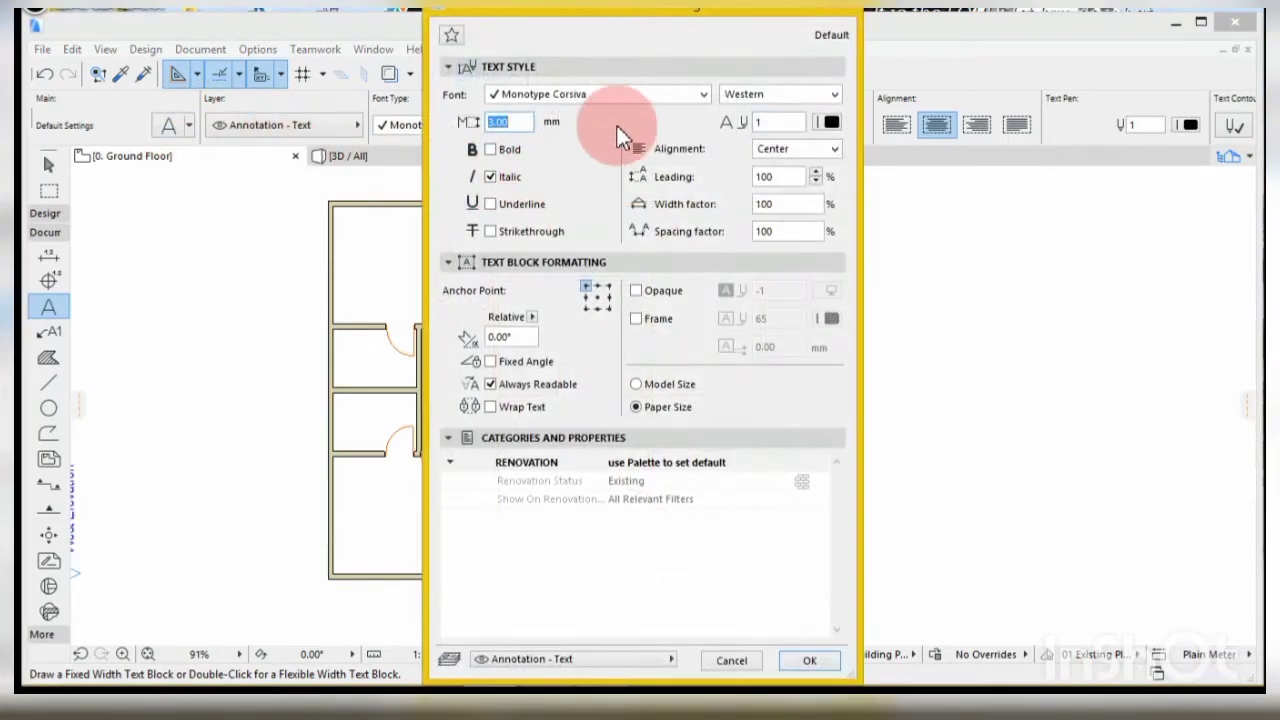
left_click(689, 95)
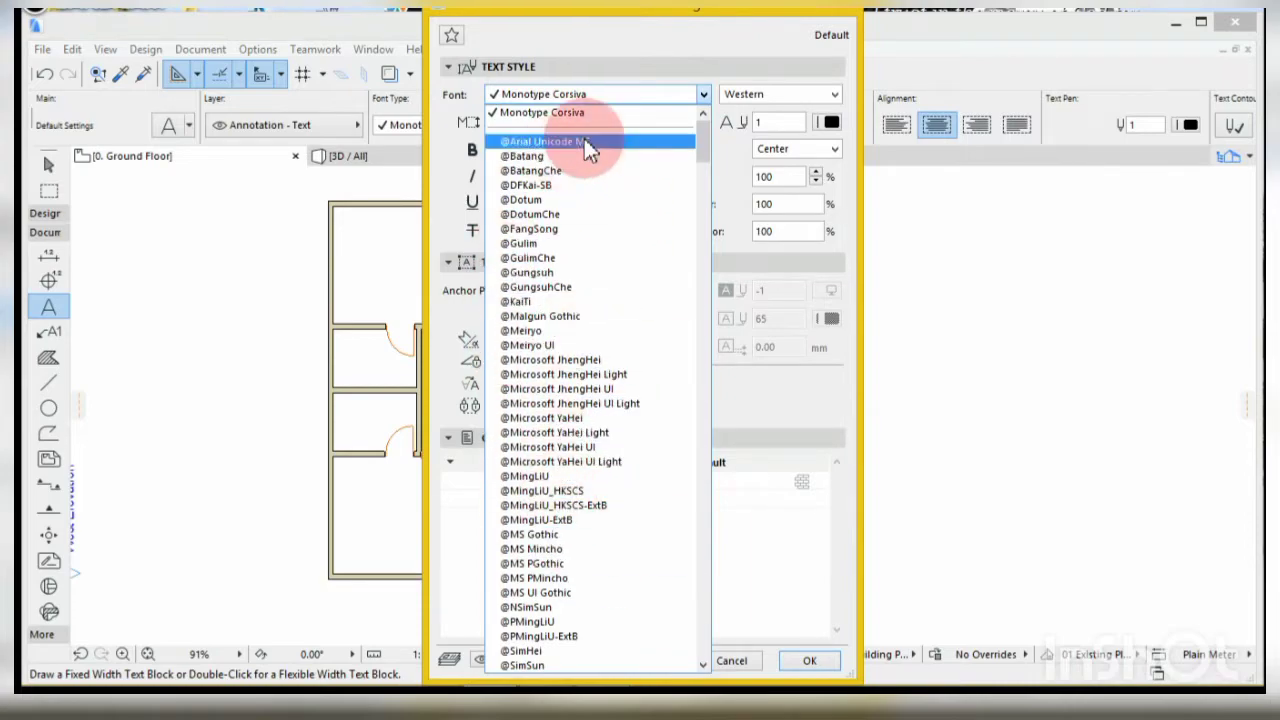
left_click(615, 92)
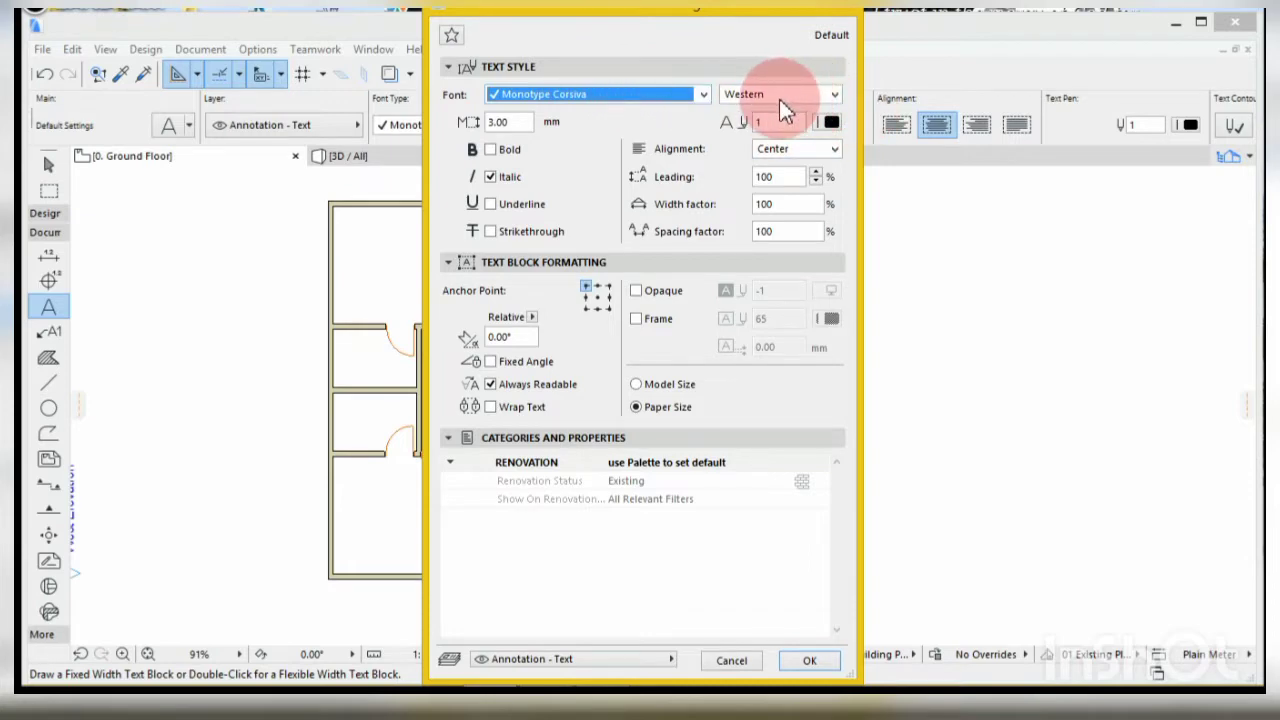
key("Tab")
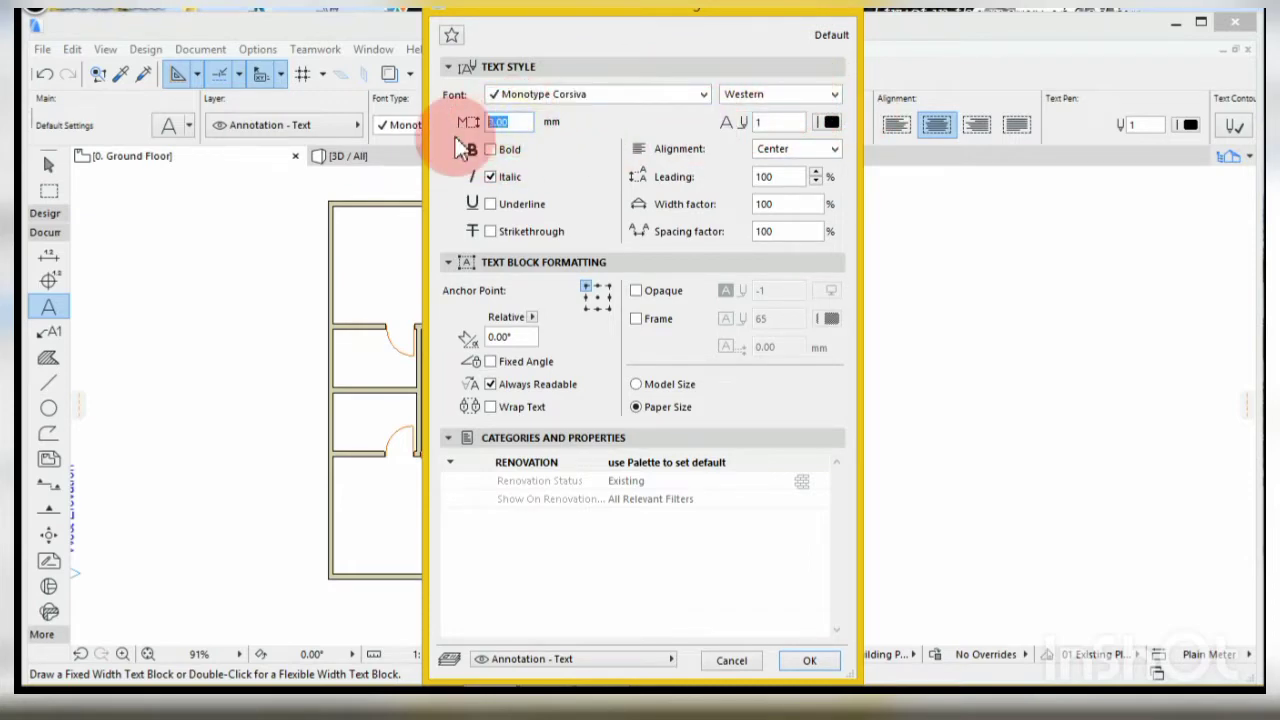
type("4")
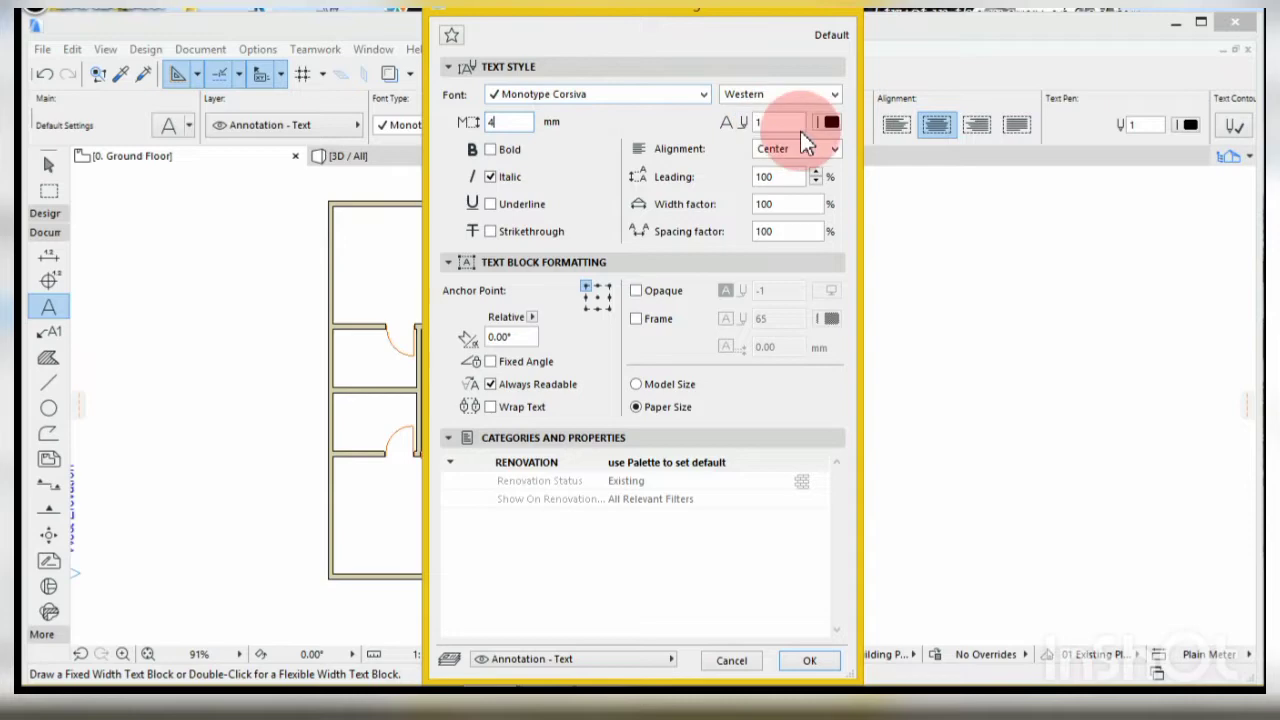
key("Return")
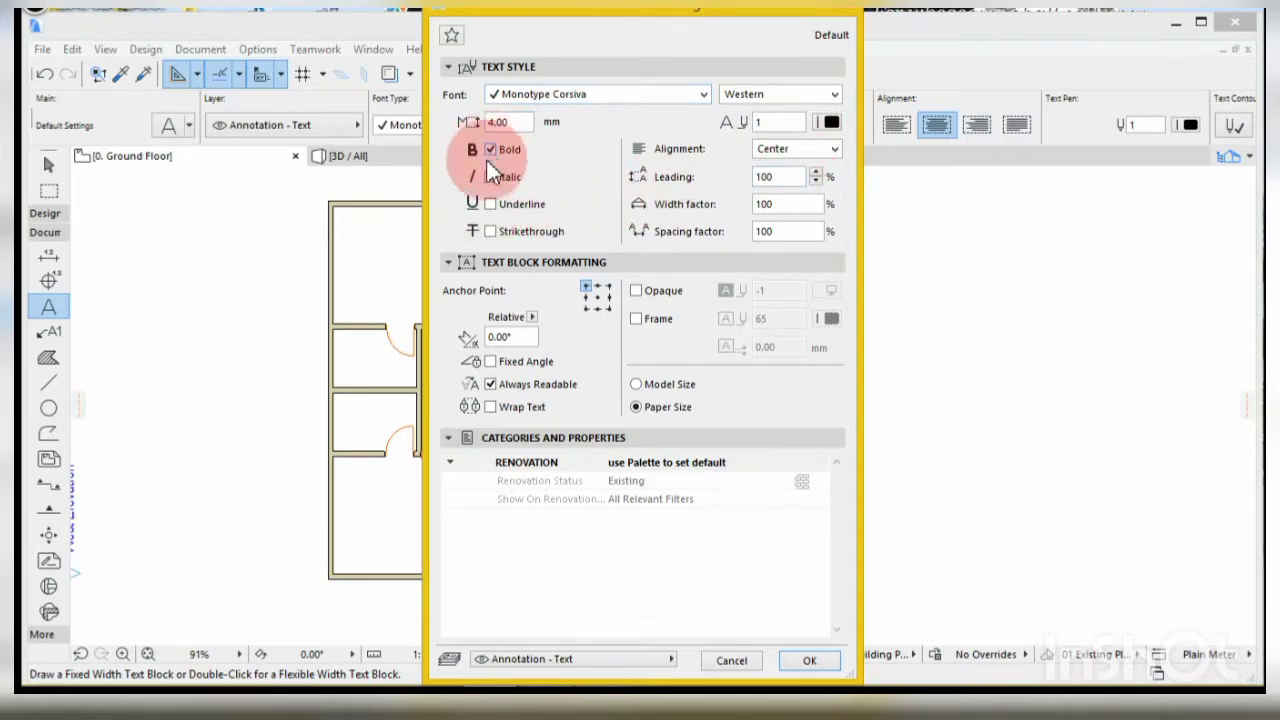
left_click(491, 149)
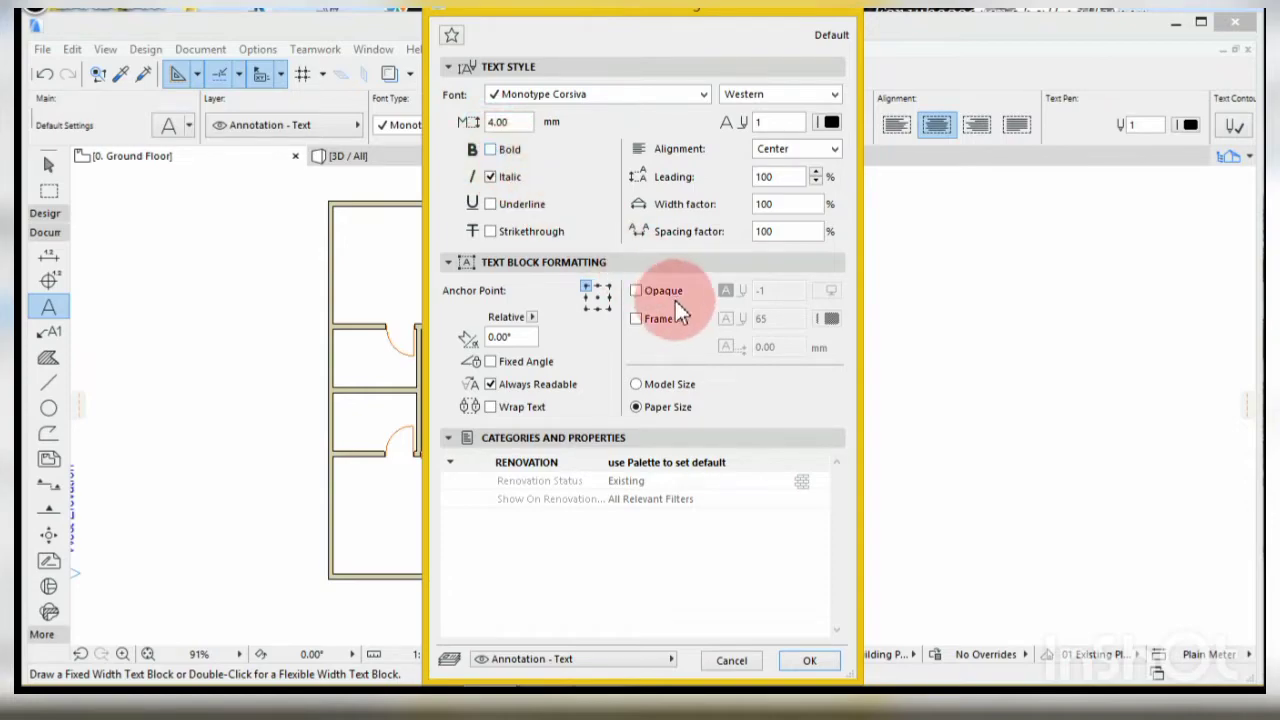
left_click(809, 660)
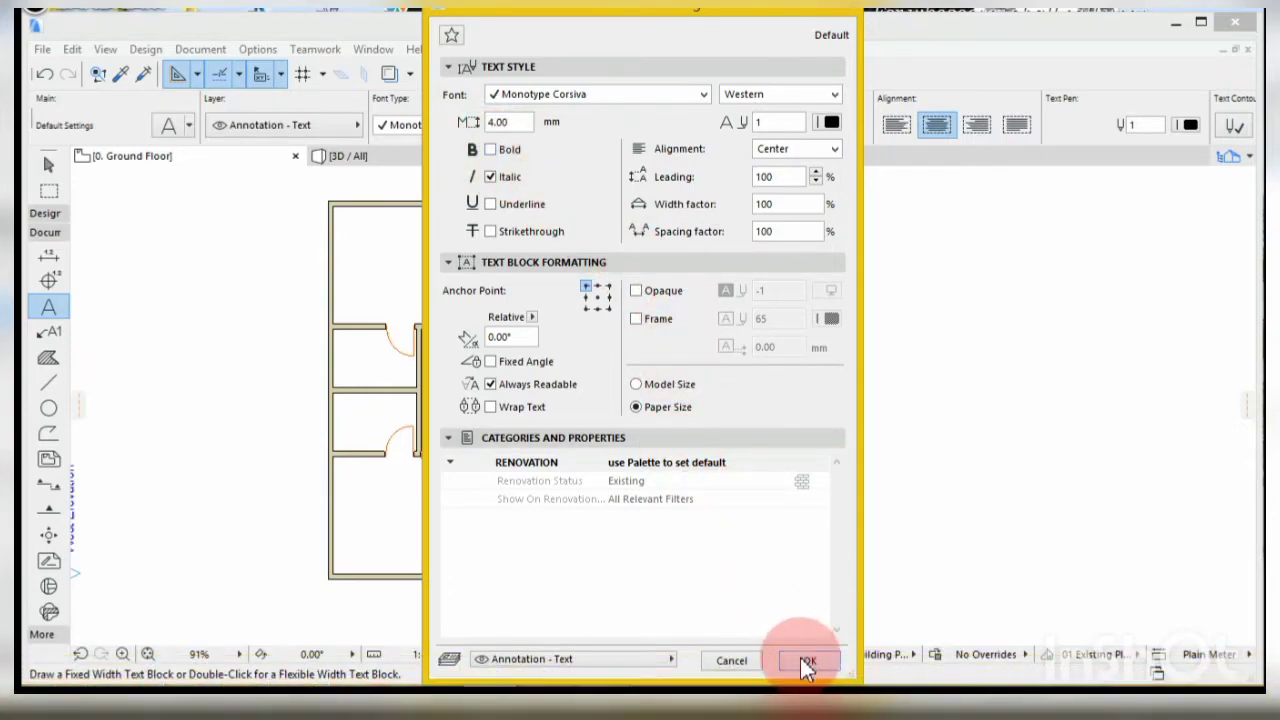
left_click(802, 660)
- Add a text block reading "sitting room" in the large southern room of the central column
scroll(528, 478, "down", 2)
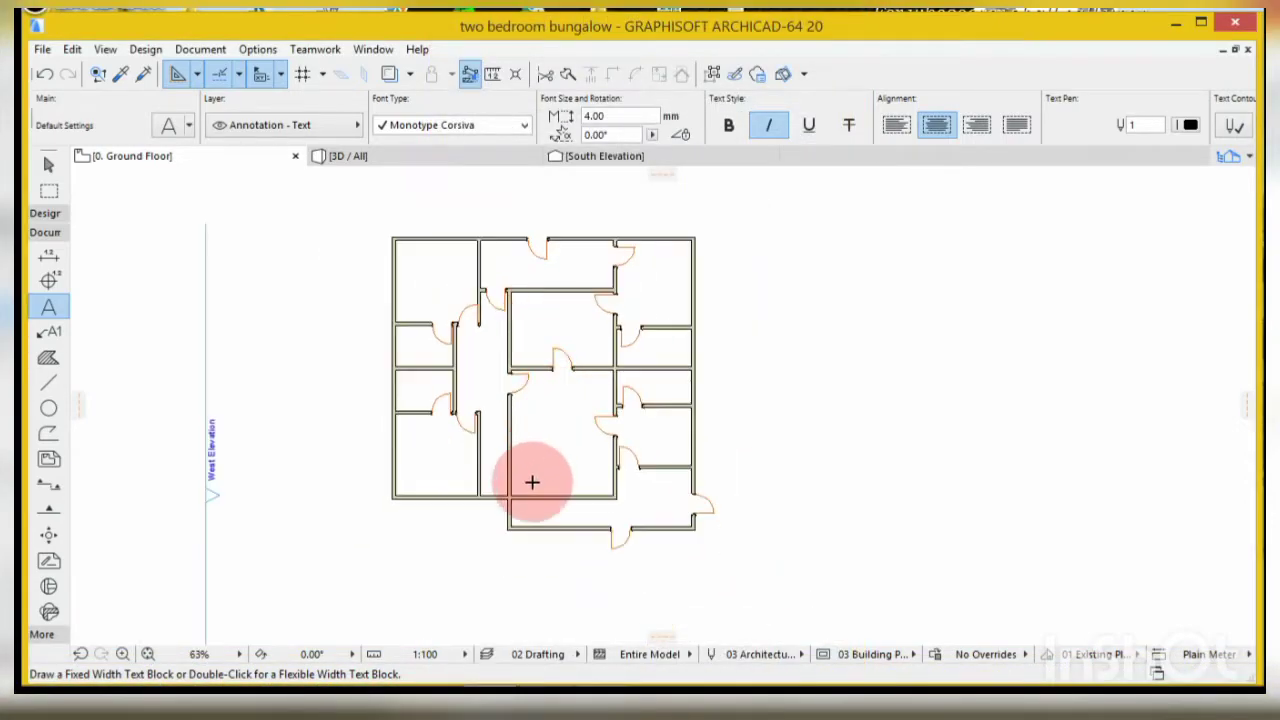
scroll(583, 457, "up", 5)
left_click(515, 340)
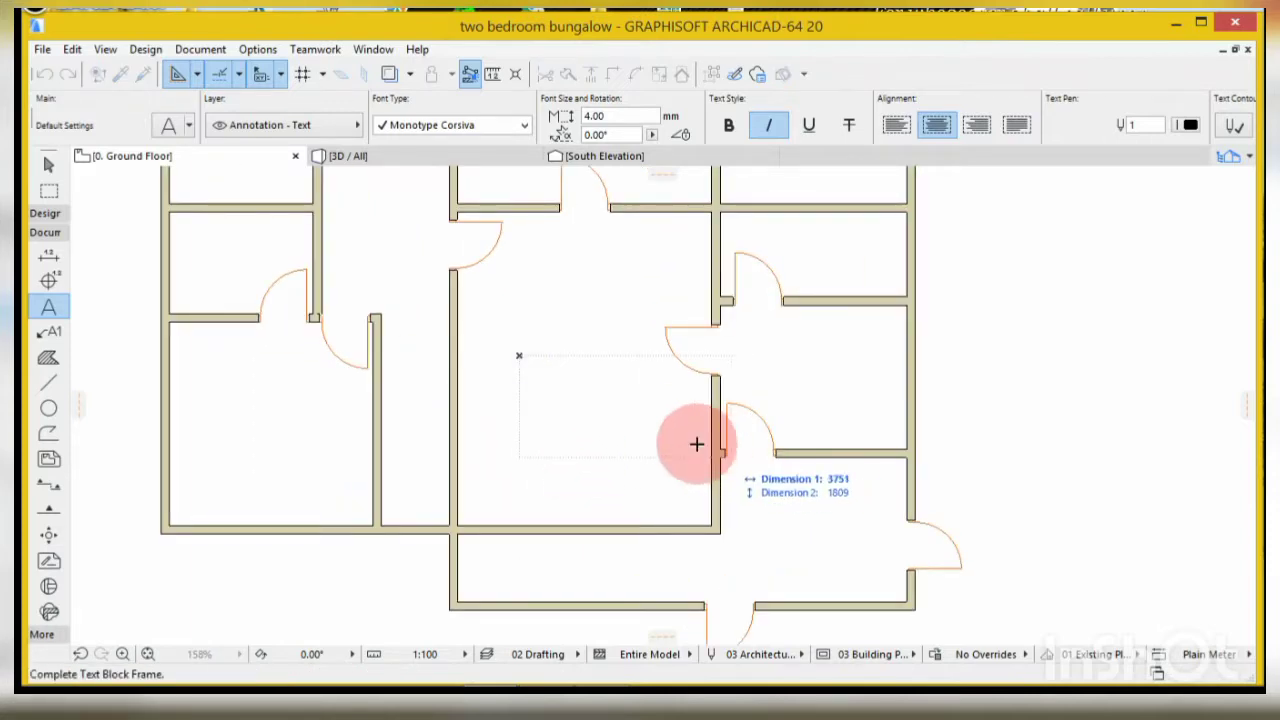
left_click(691, 443)
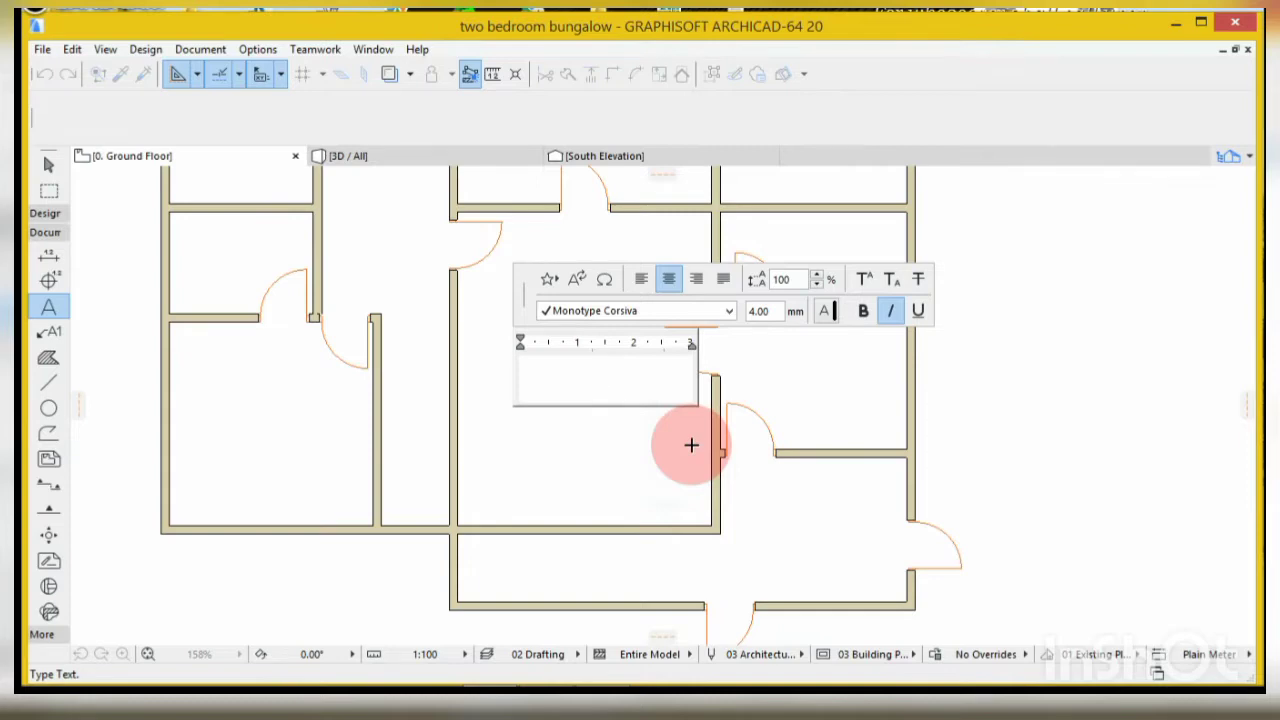
type("sittin")
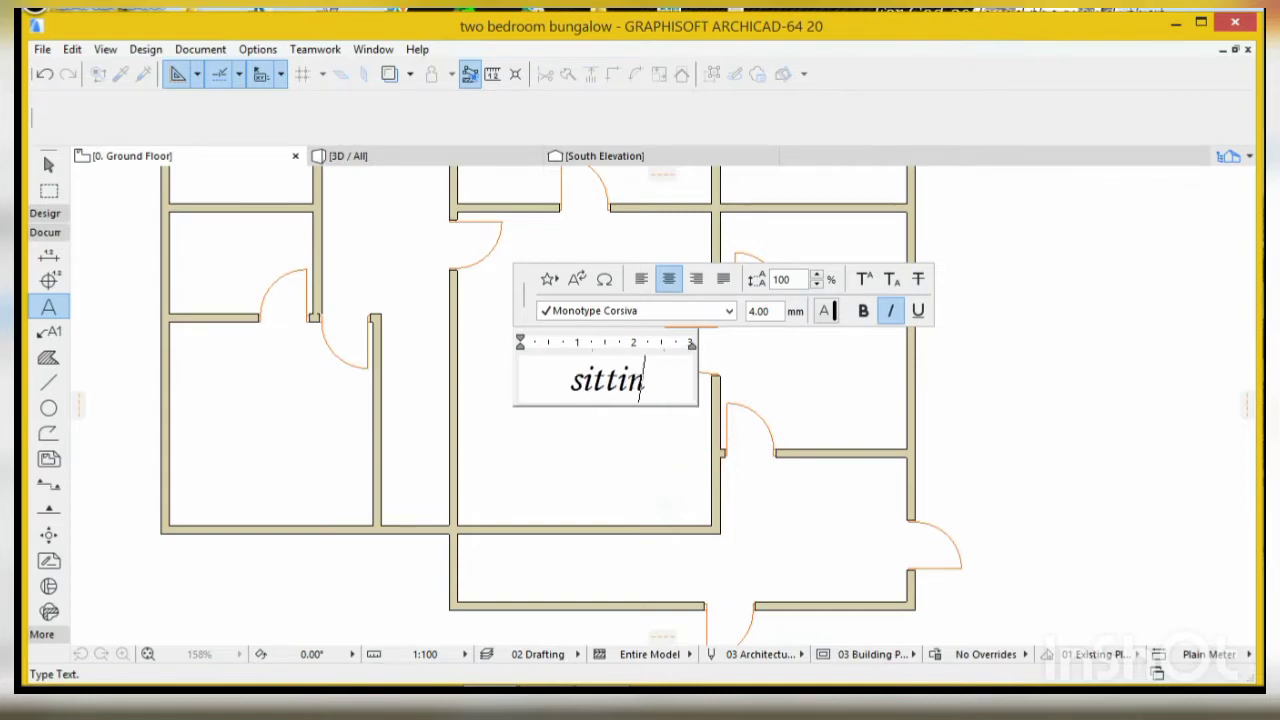
type("g room")
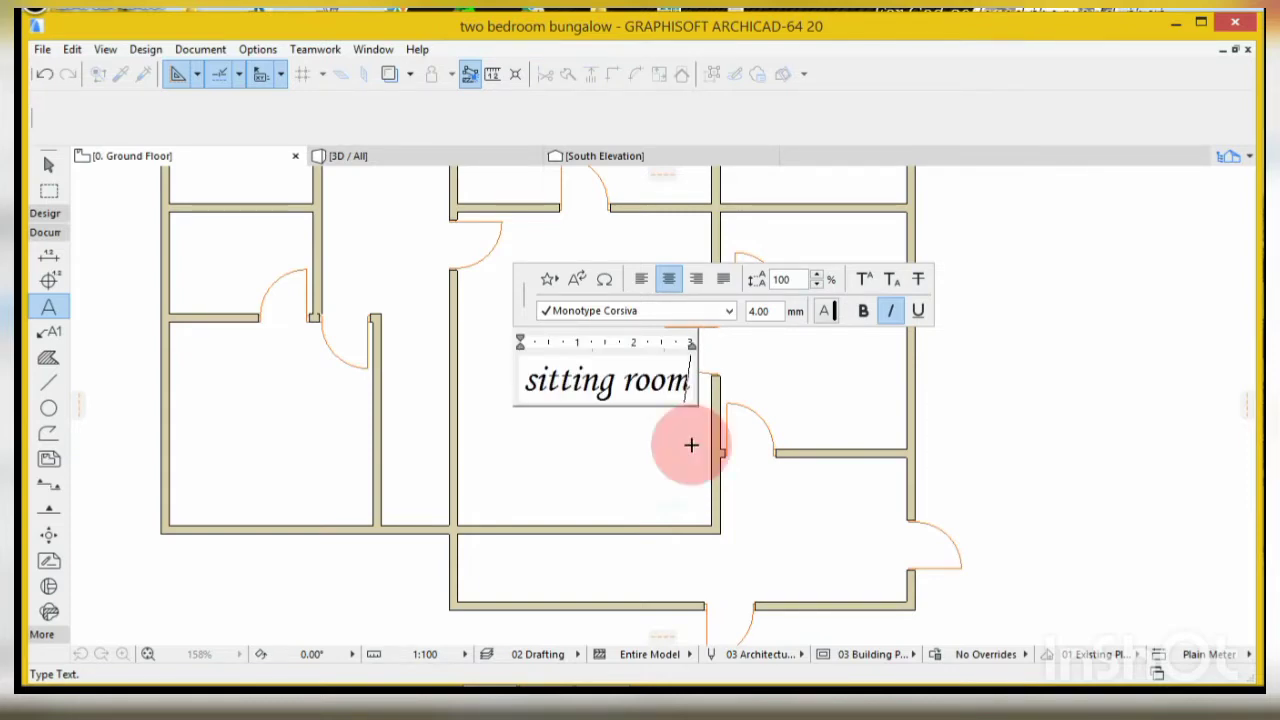
left_click(670, 489)
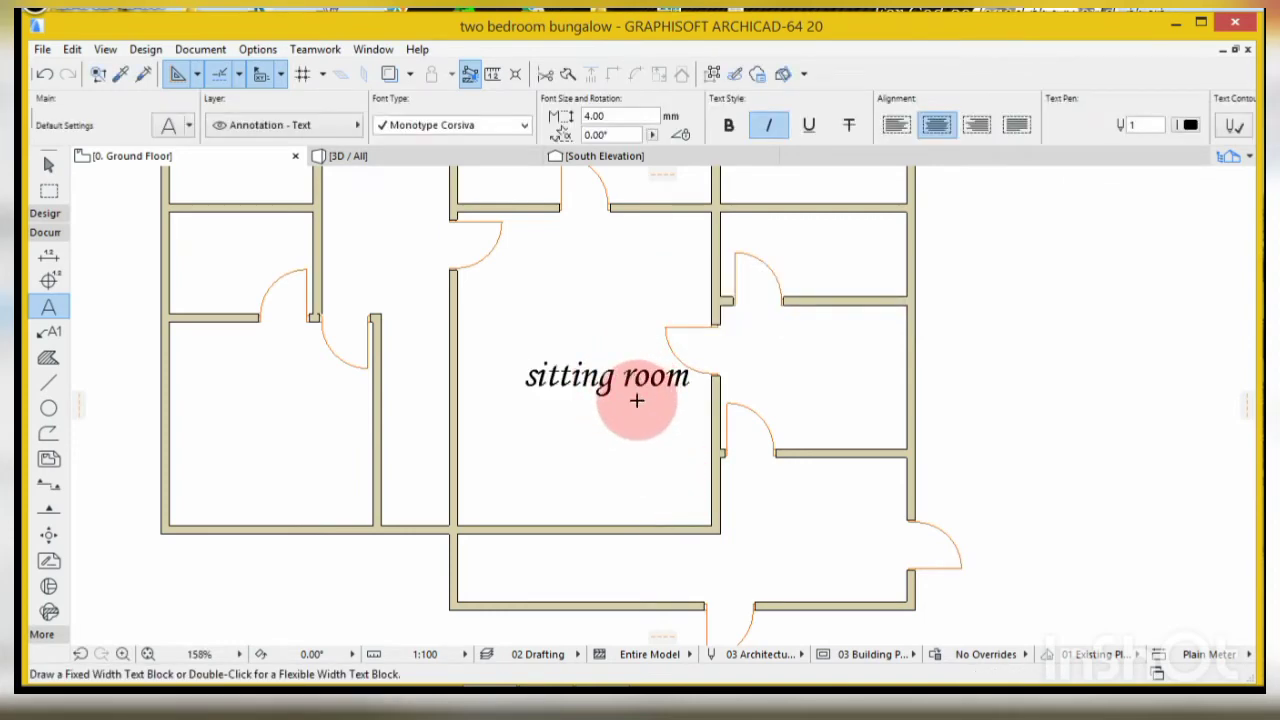
- Make a dragged copy of the "sitting room" label about 3700 mm straight east into the adjoining room
key("shift")
left_click(602, 398, "shift")
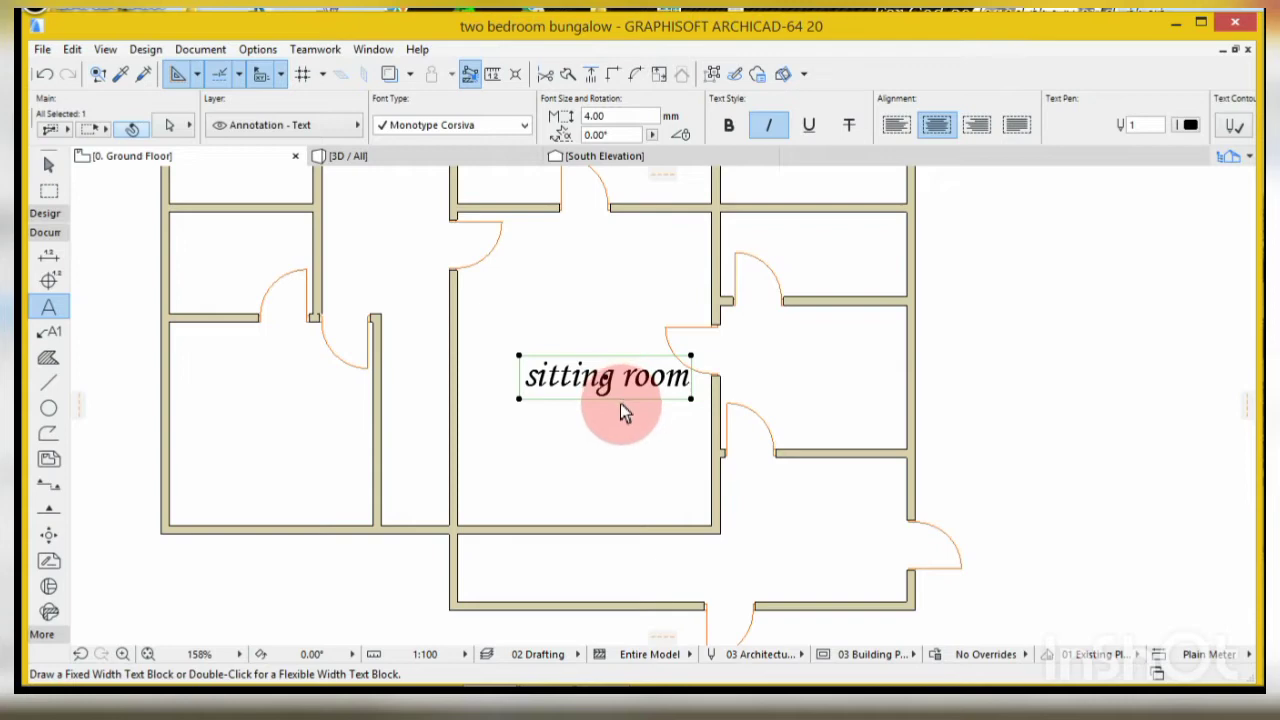
key("ctrl+shift+d")
left_click(618, 398)
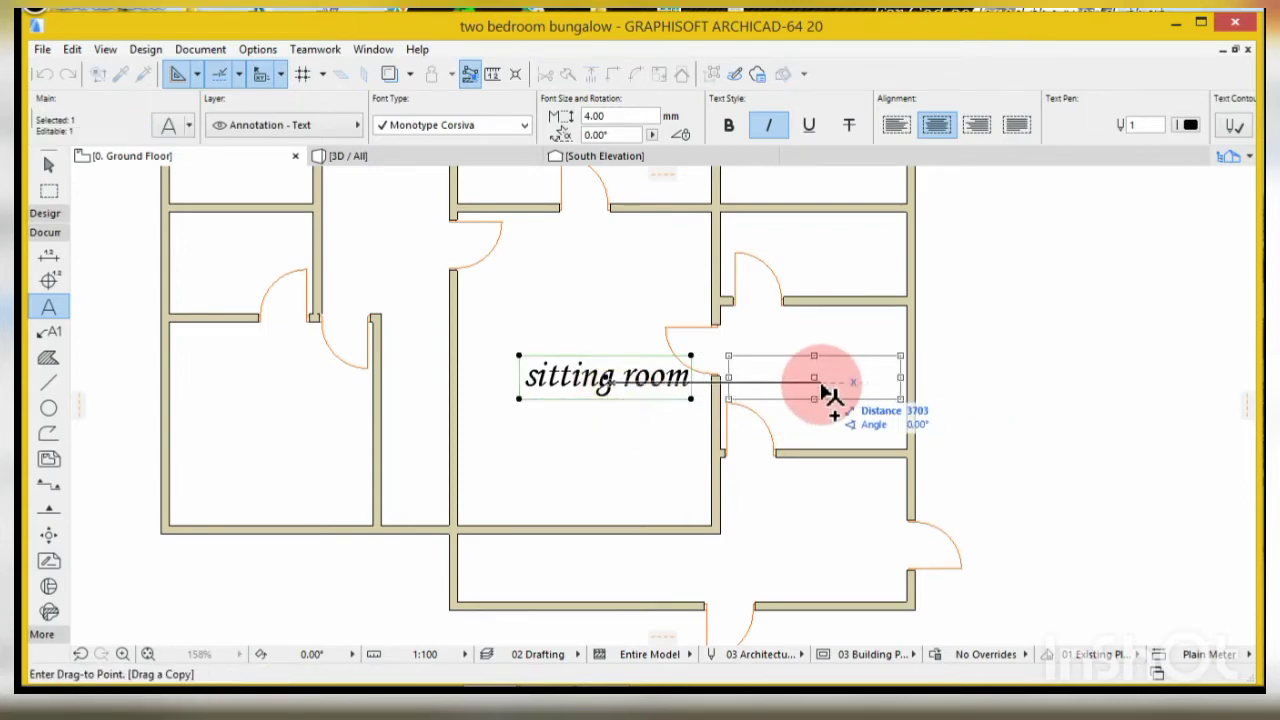
left_click(828, 398)
- Change the copied label's text to "ante room"
left_click(865, 390)
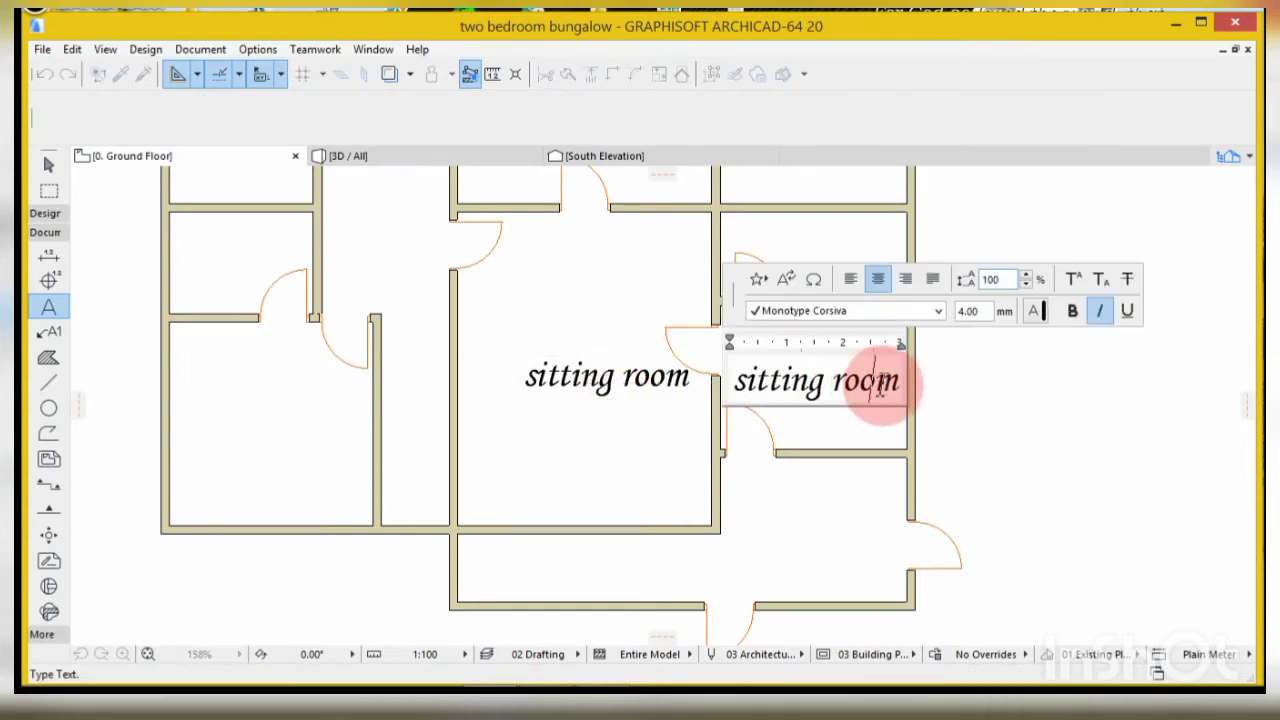
left_click_drag(902, 385, 762, 395)
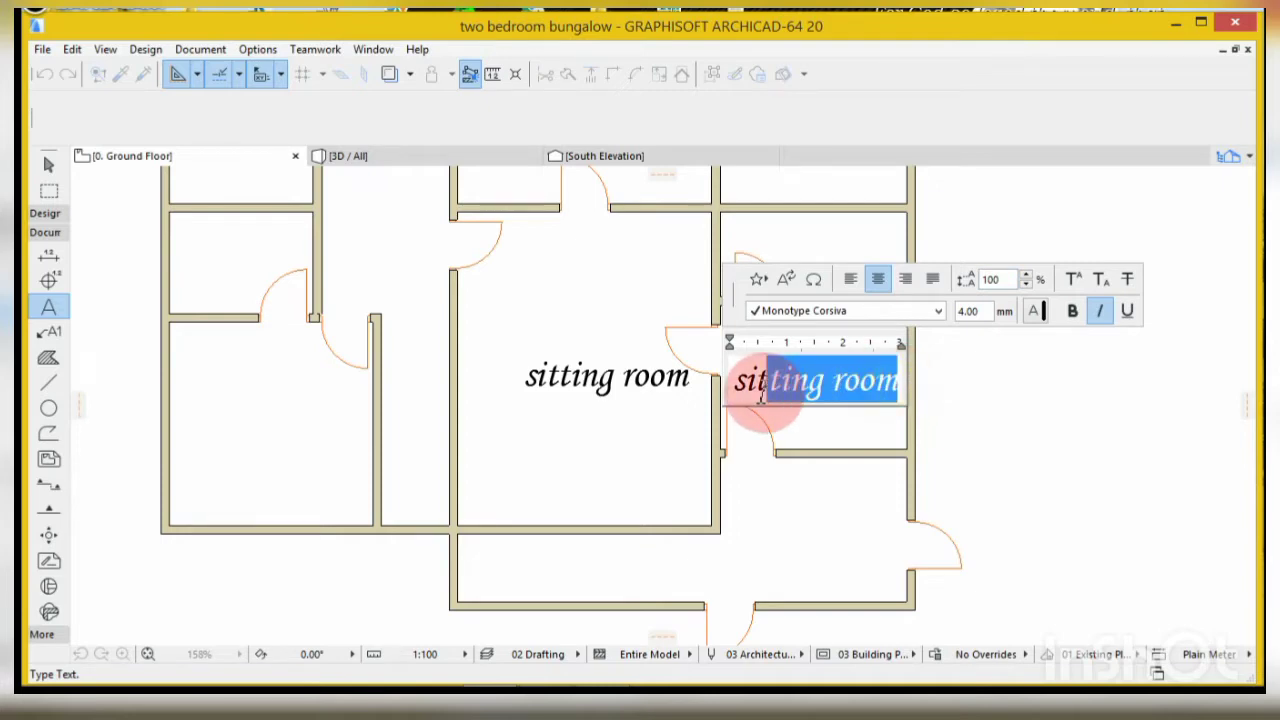
key("BackSpace")
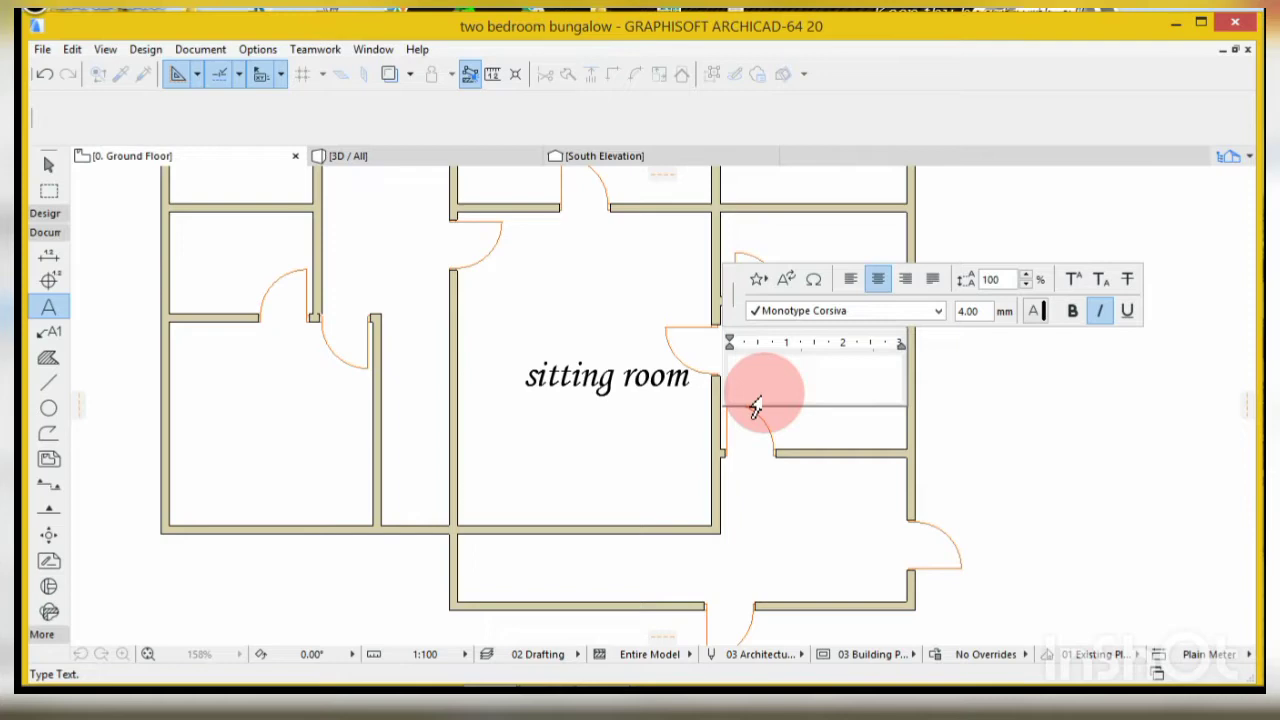
type("ANT")
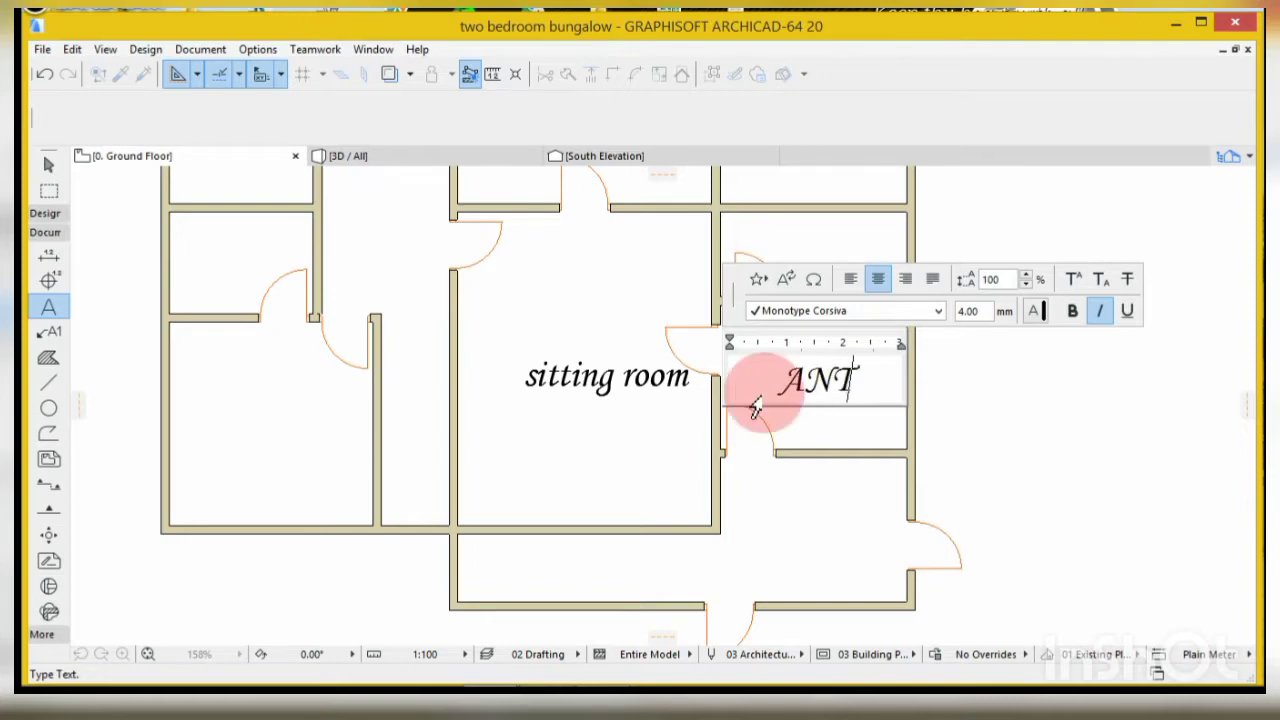
key("BackSpace")
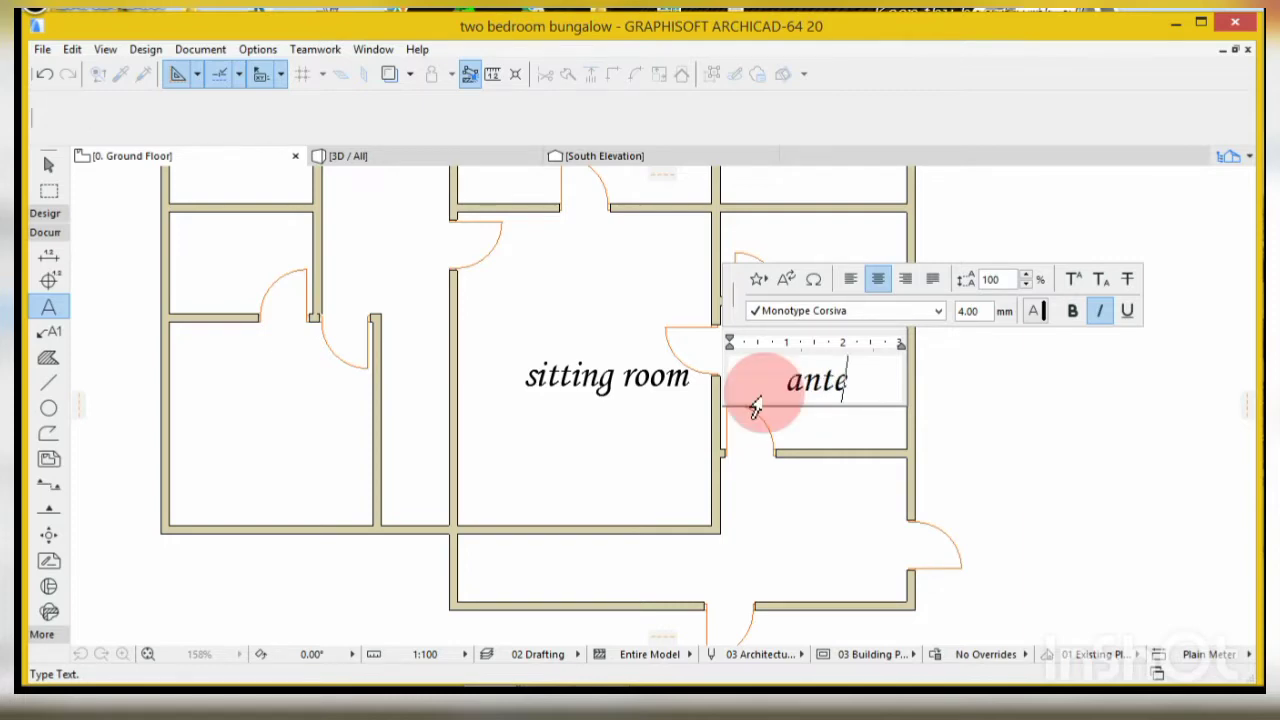
type("te room")
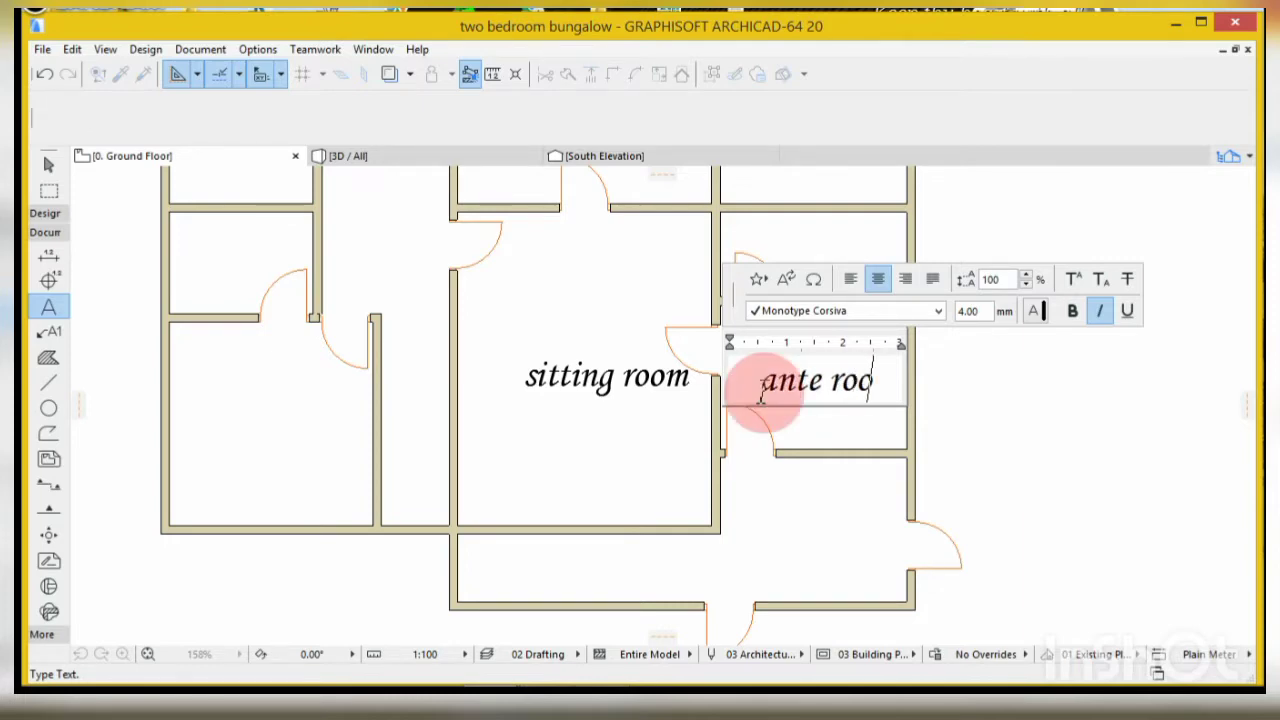
left_click(857, 431)
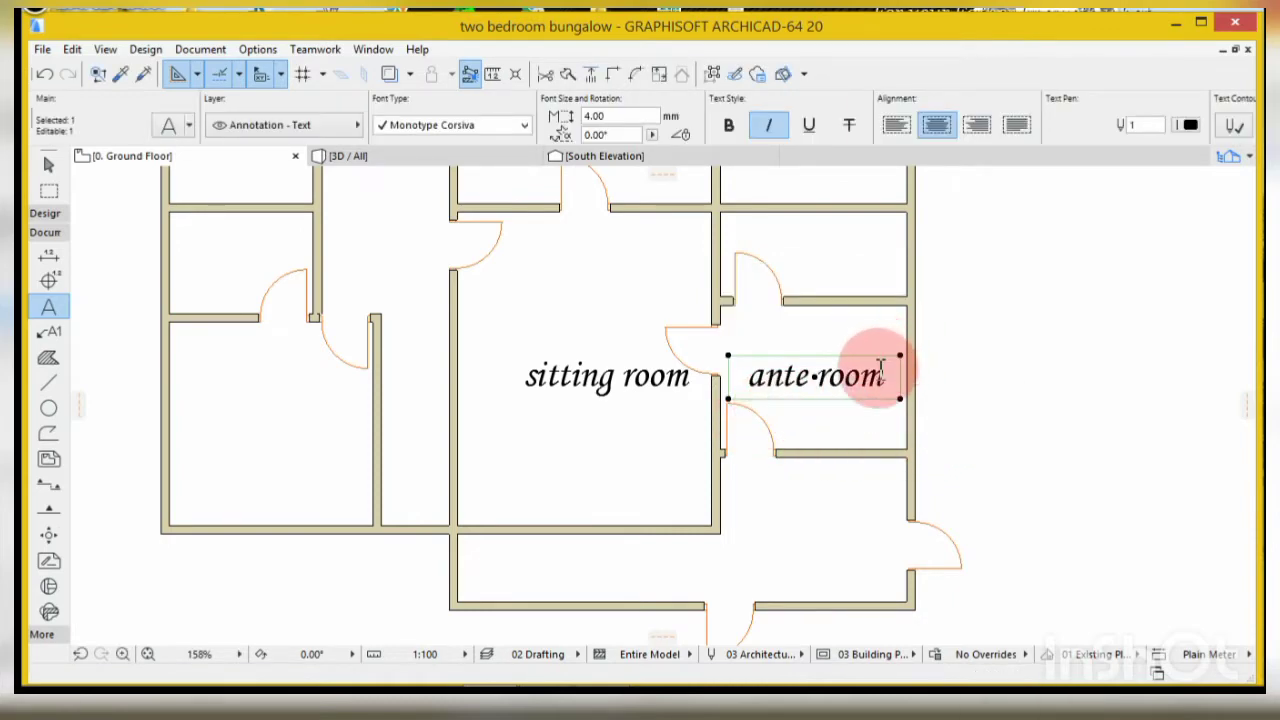
- Make a dragged copy of the "ante room" label straight south into the entrance area in the plan's southeastern corner
key("ctrl+shift+d")
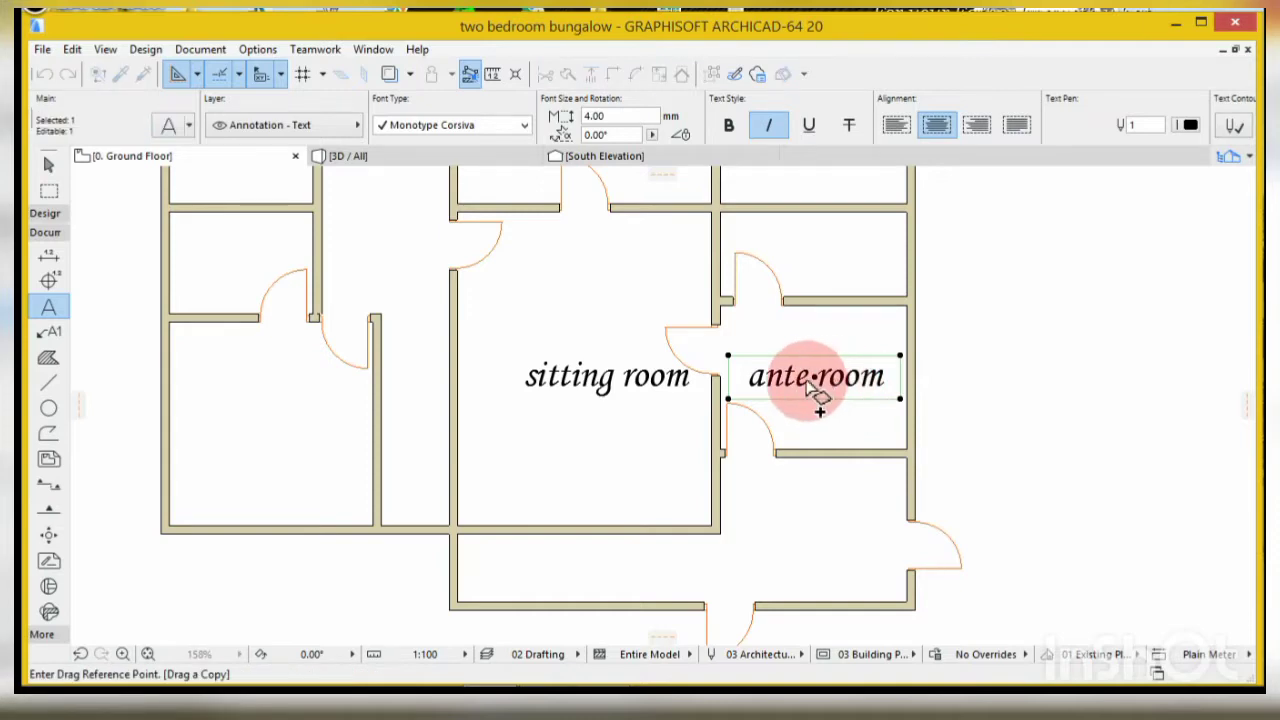
left_click(806, 384)
left_click(805, 556)
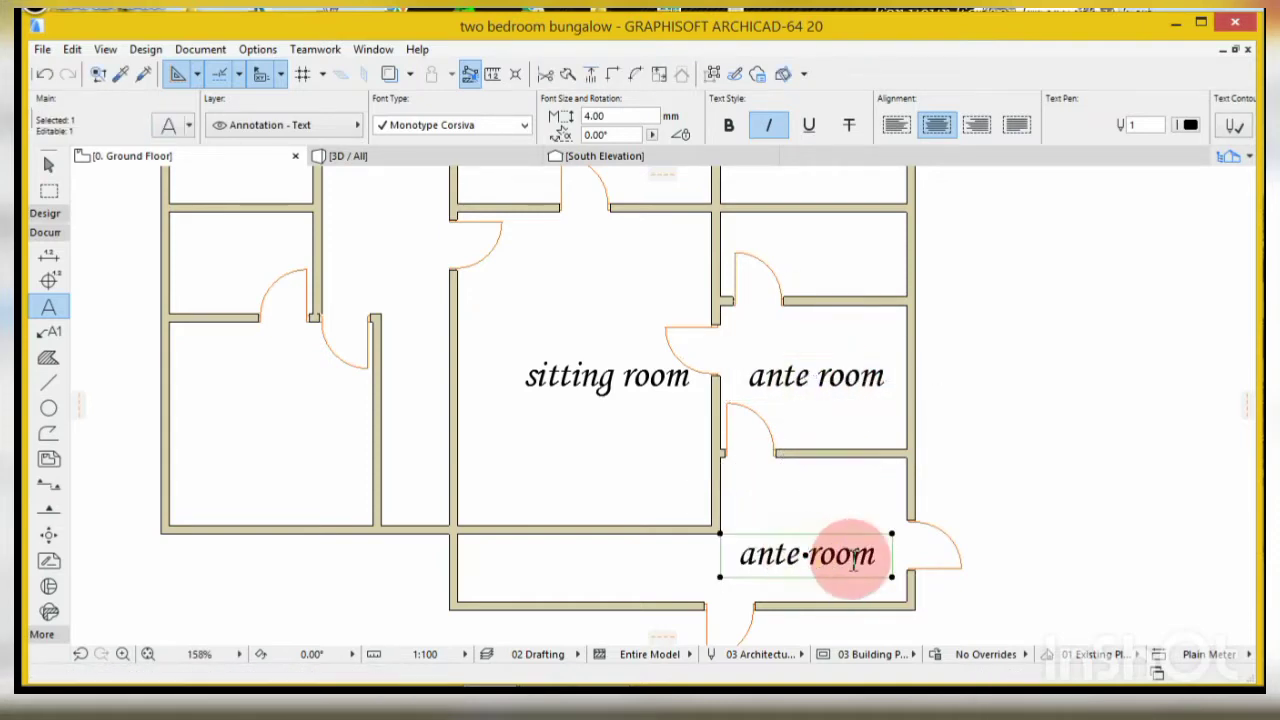
- Change the text of the label copied into the southeastern entrance area to "entr."
double_click(880, 558)
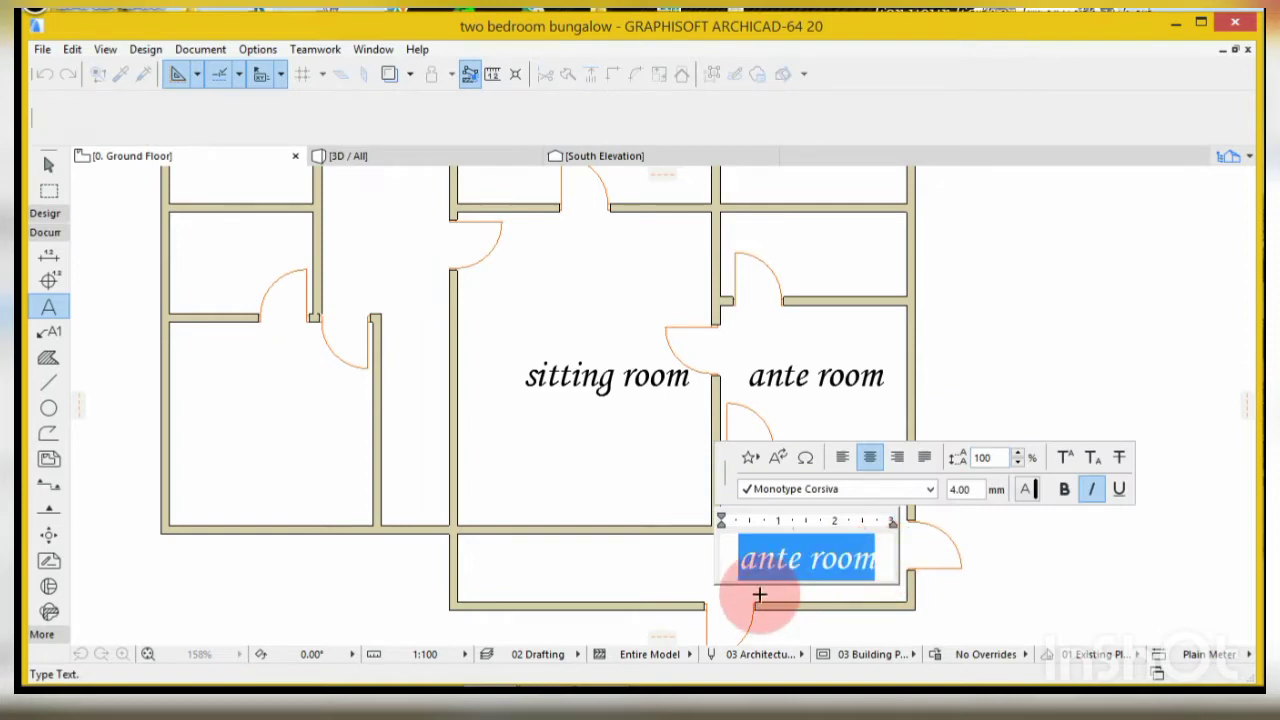
type("ent")
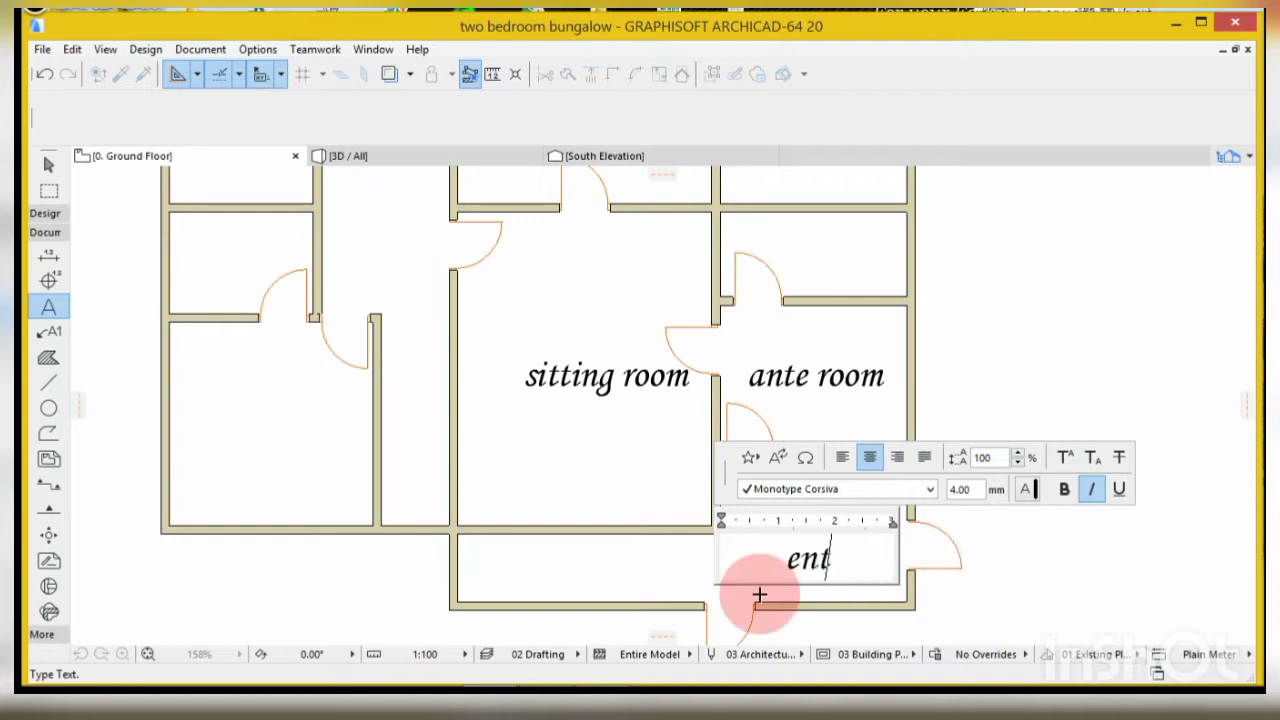
type("ra")
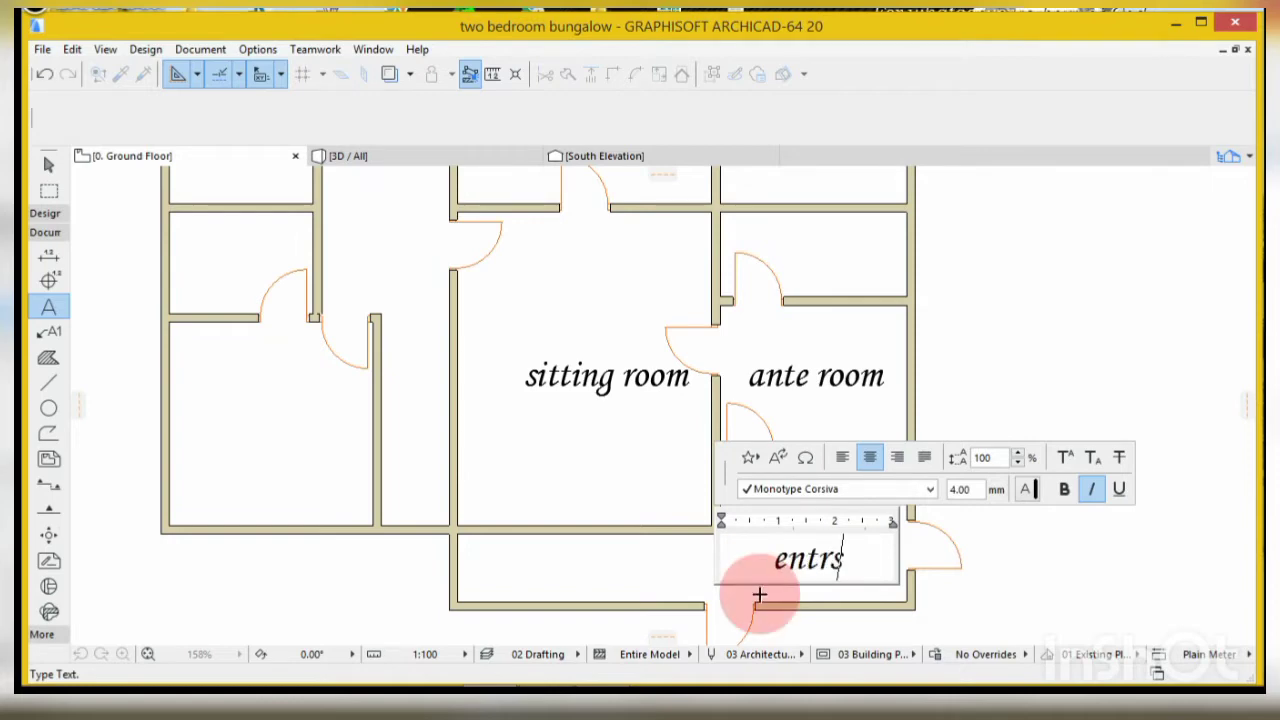
type("a")
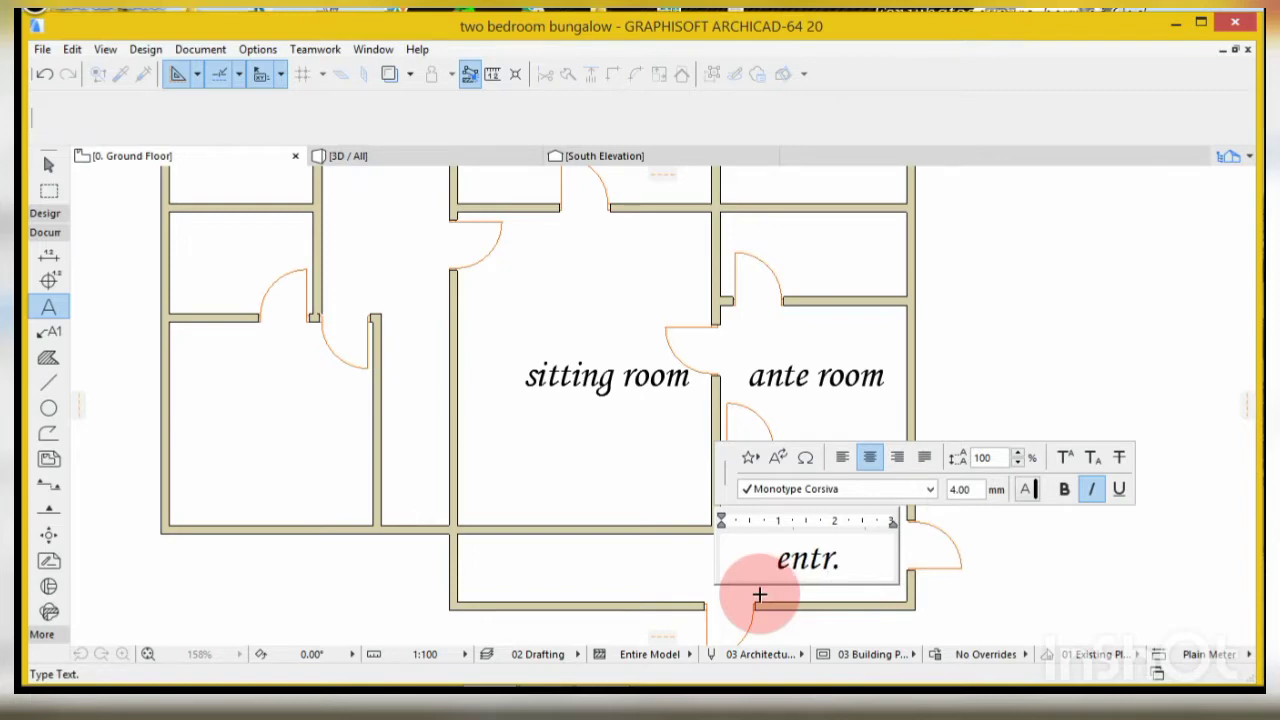
left_click(955, 603)
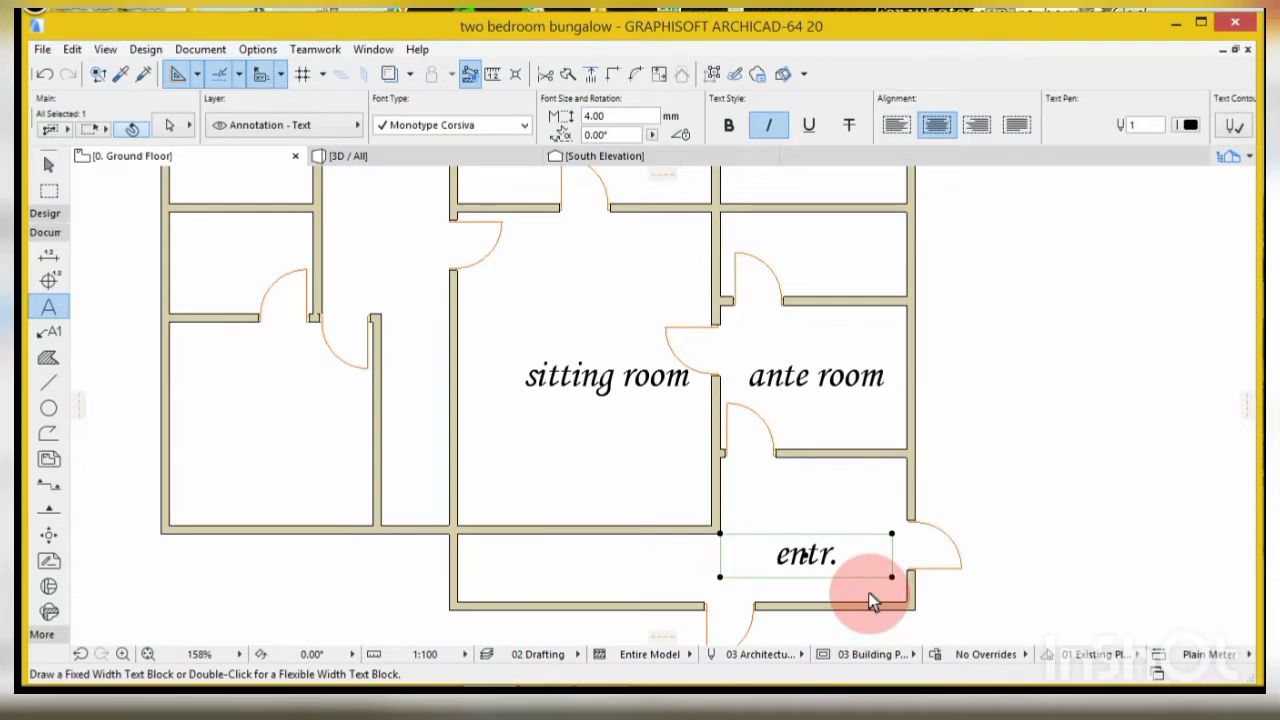
- Make a dragged copy of the "entr." label in the large southwestern room and open its text for editing
key("ctrl+shift+d")
left_click(823, 556)
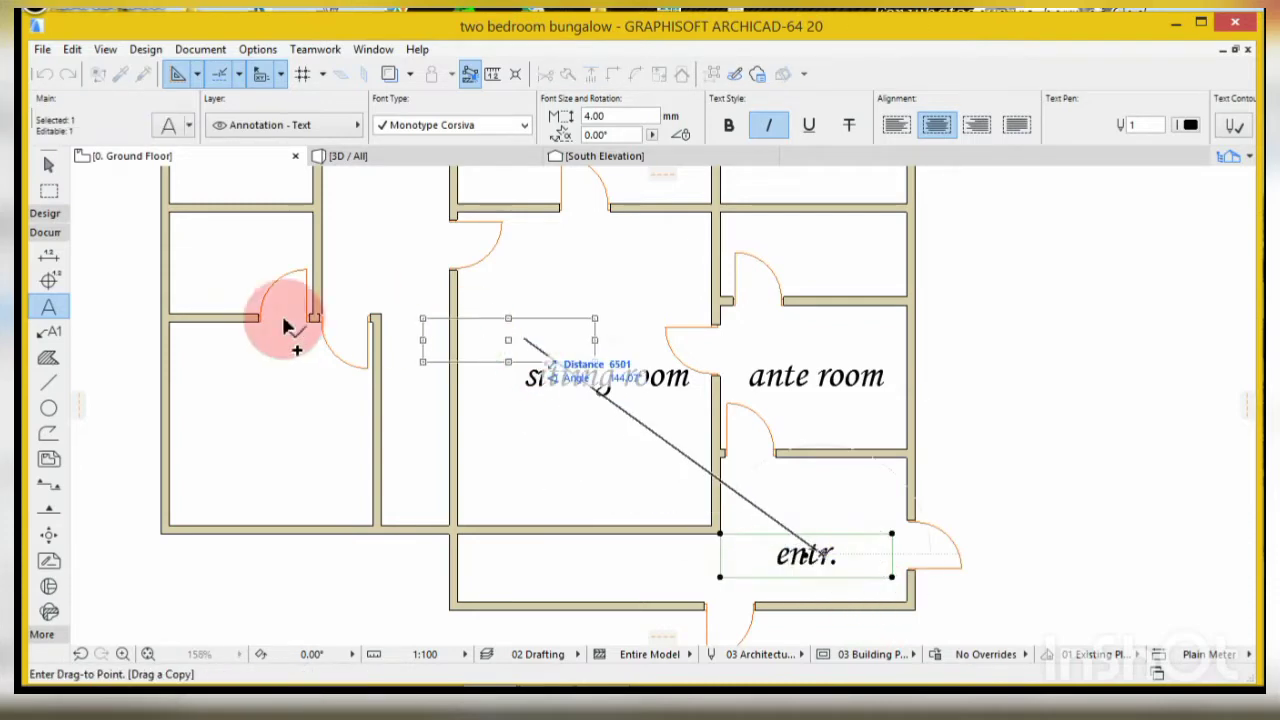
left_click(277, 426)
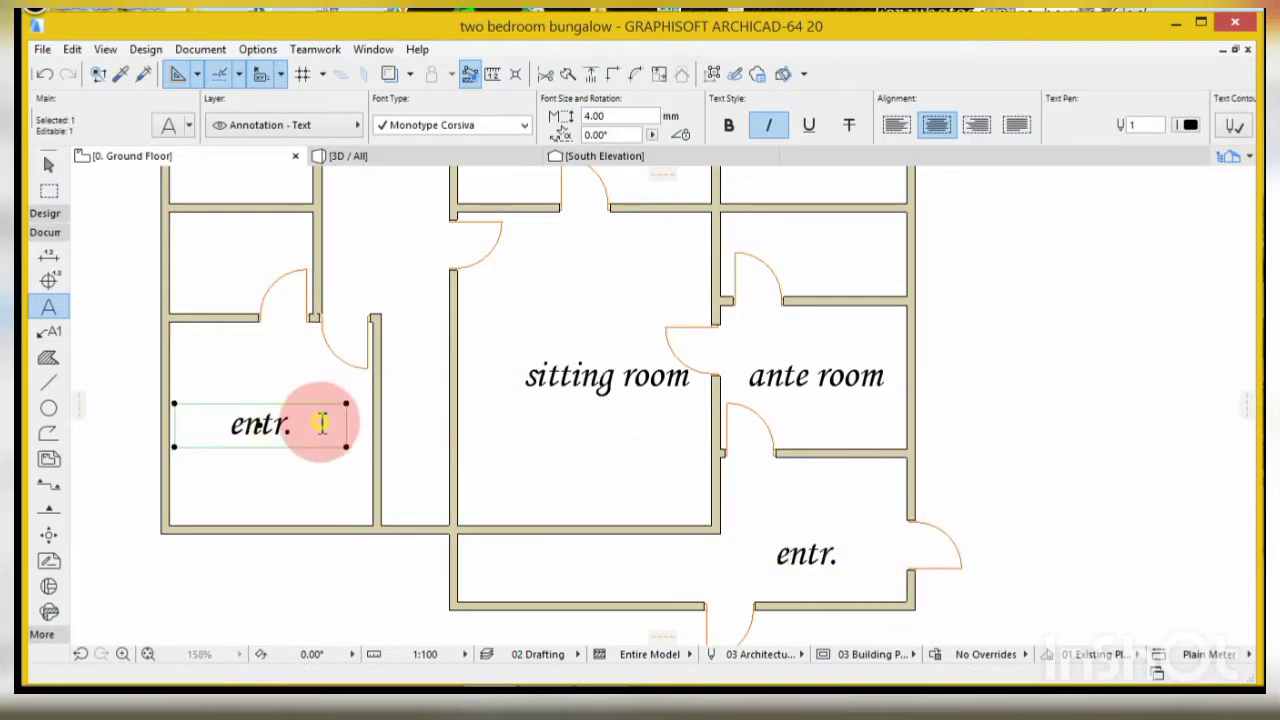
double_click(321, 423)
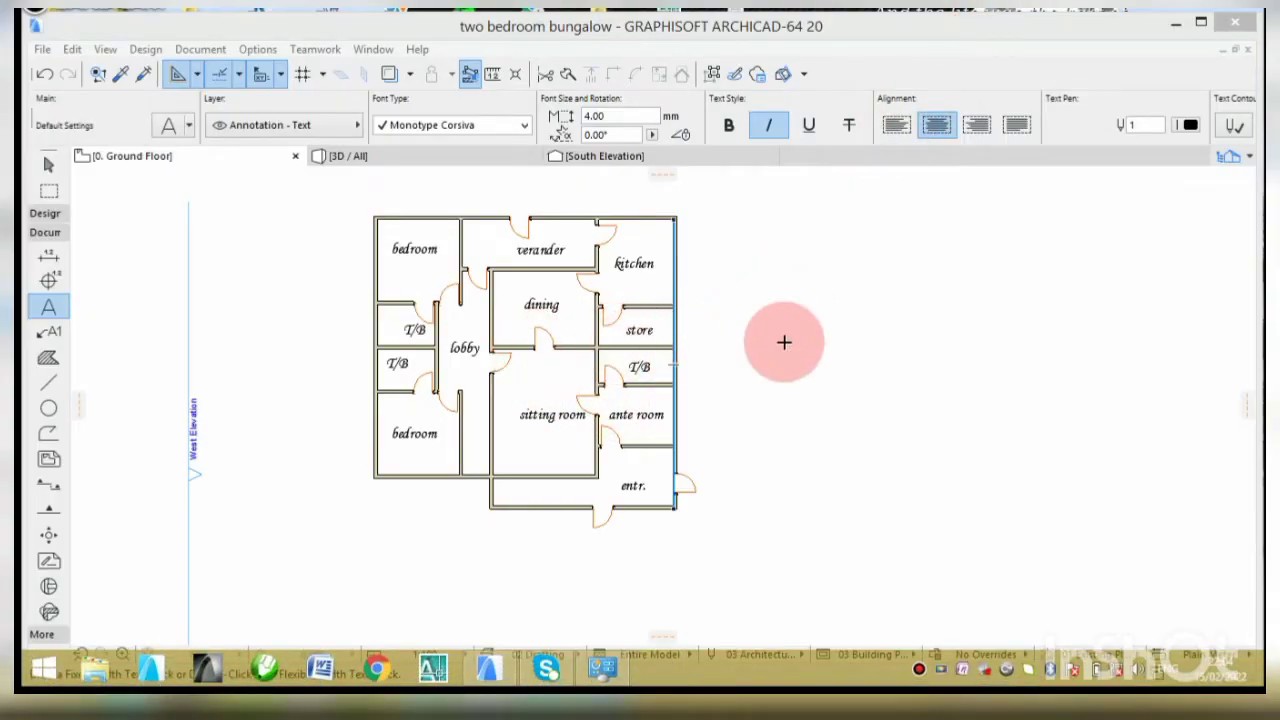
- Set the rotation angle of the "lobby" label to 90°
scroll(449, 315, "up", 3)
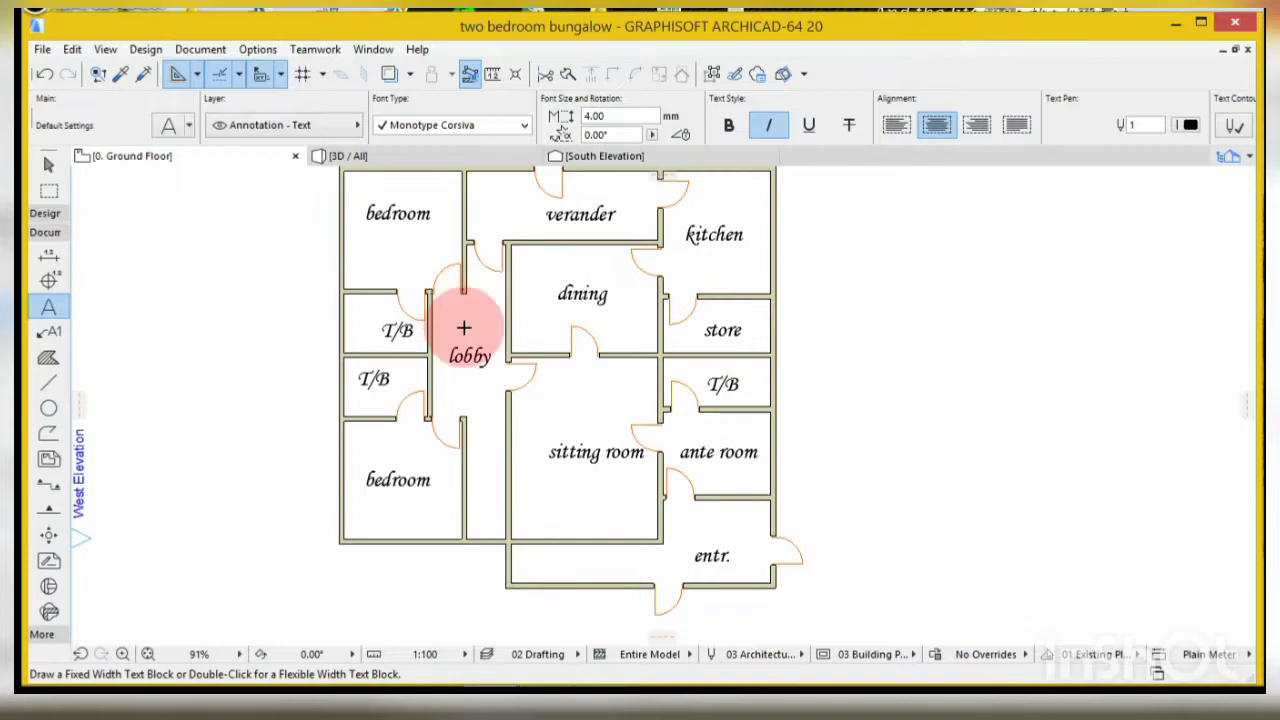
scroll(463, 327, "up", 2)
left_click(488, 372)
scroll(480, 338, "down", 3)
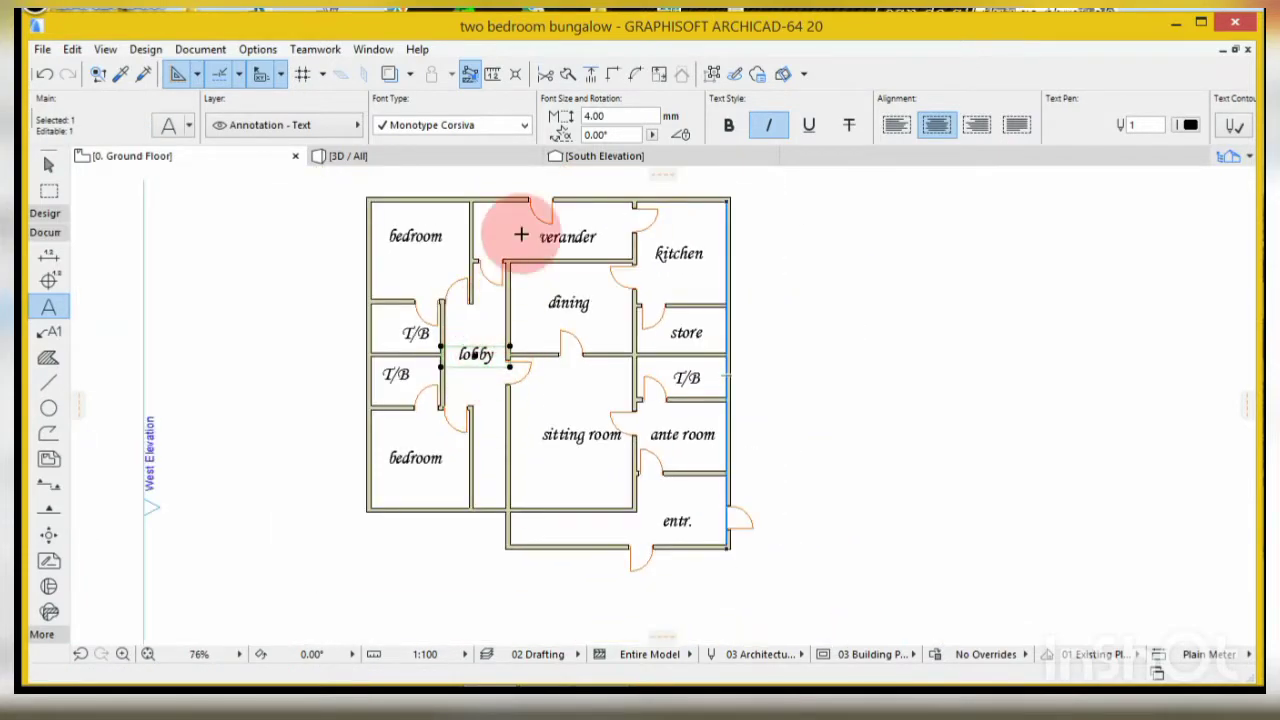
left_click(600, 134)
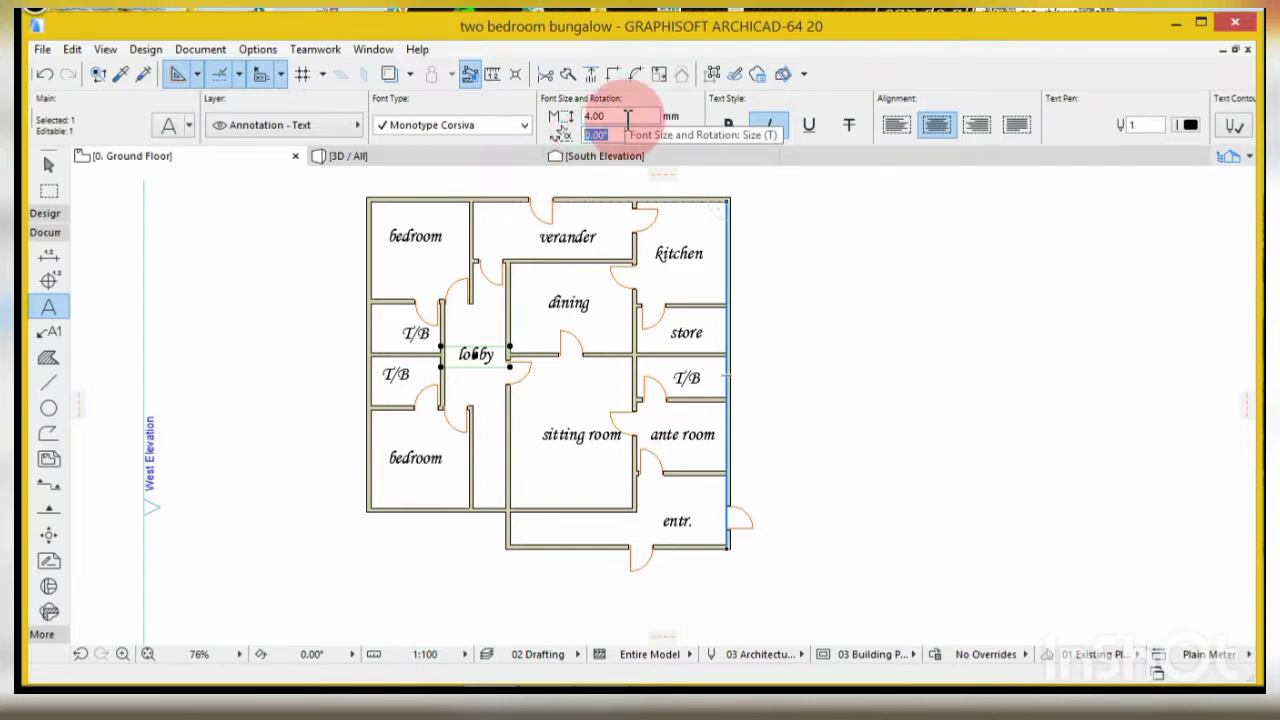
type("90")
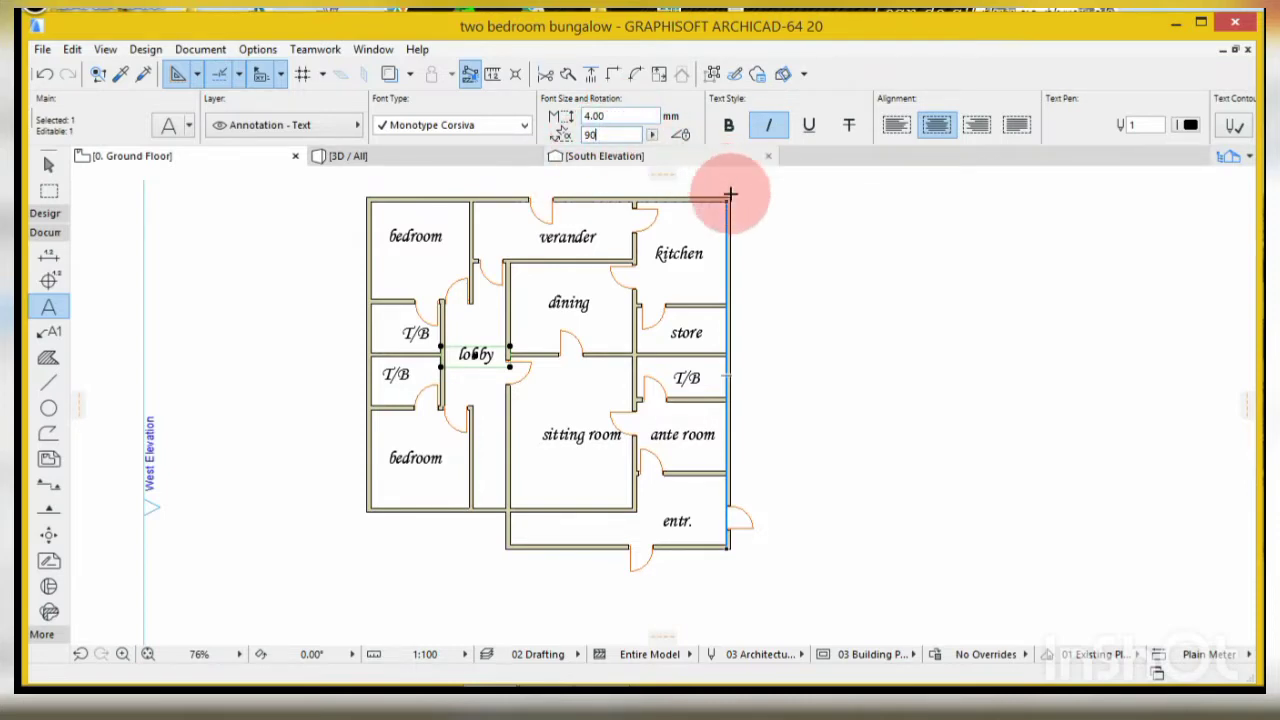
key("Return")
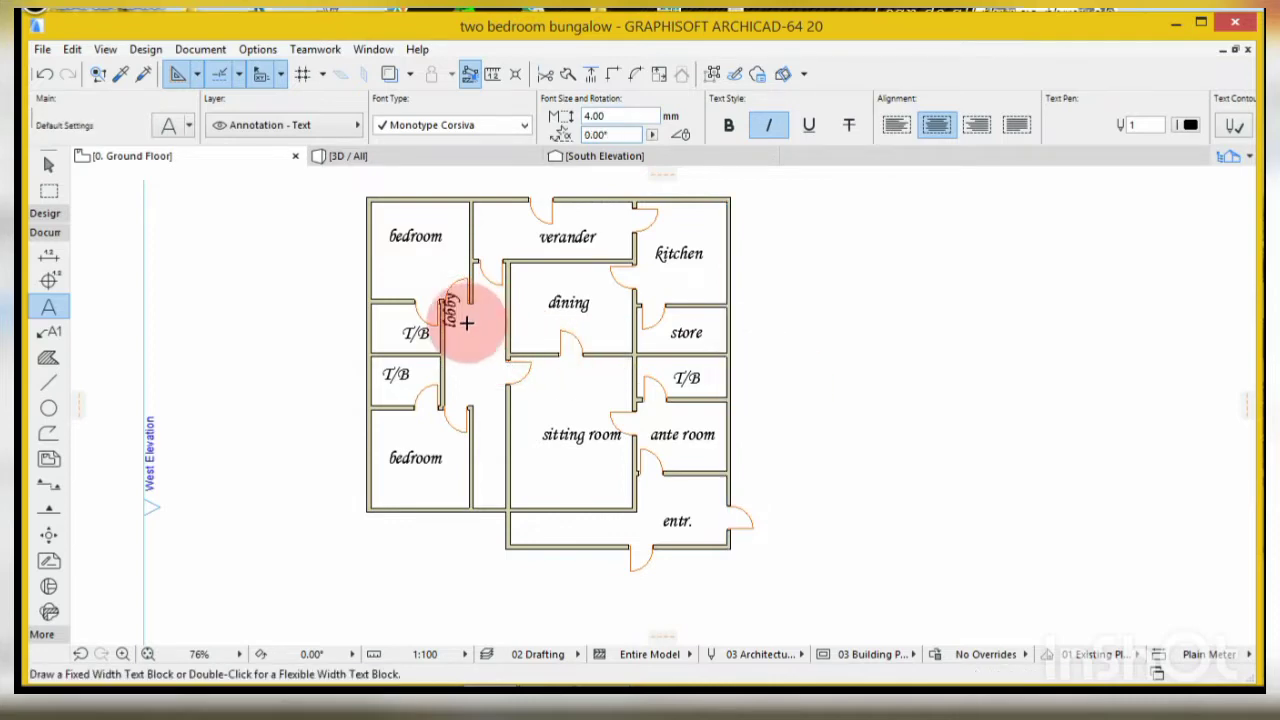
- Move the rotated "lobby" label southeast into the middle of the lobby corridor
left_click(460, 310)
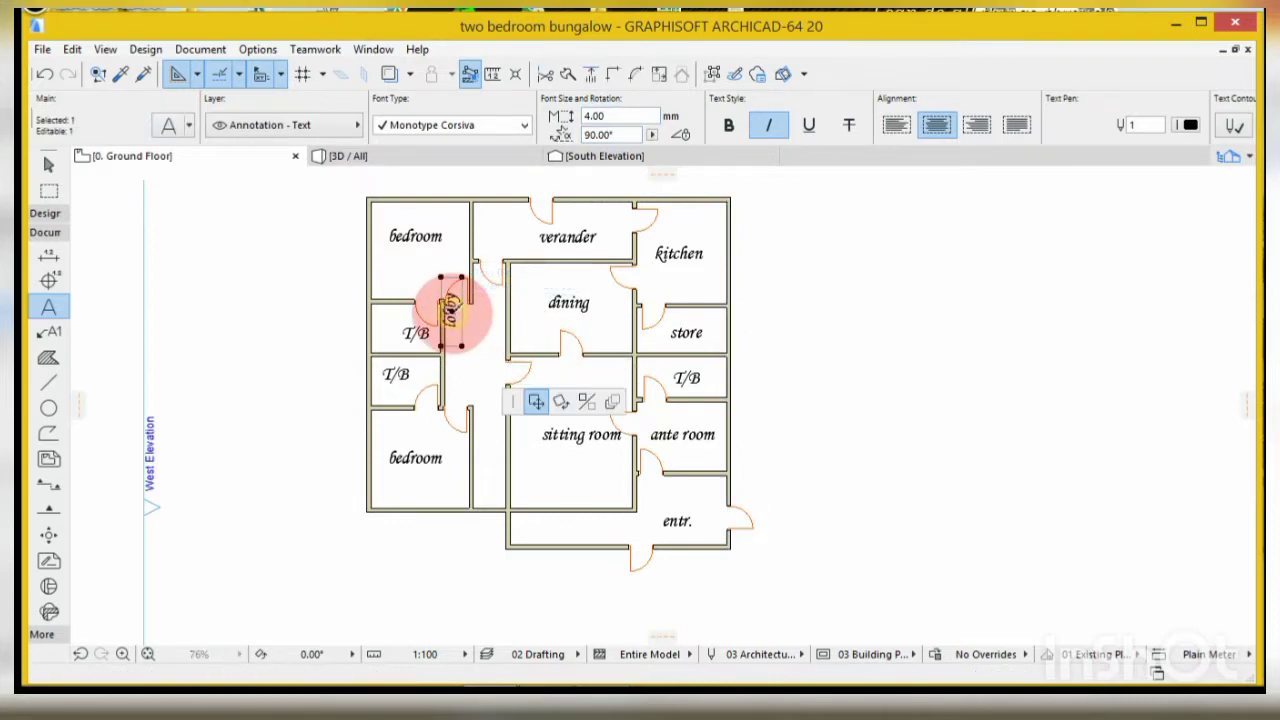
left_click(497, 375)
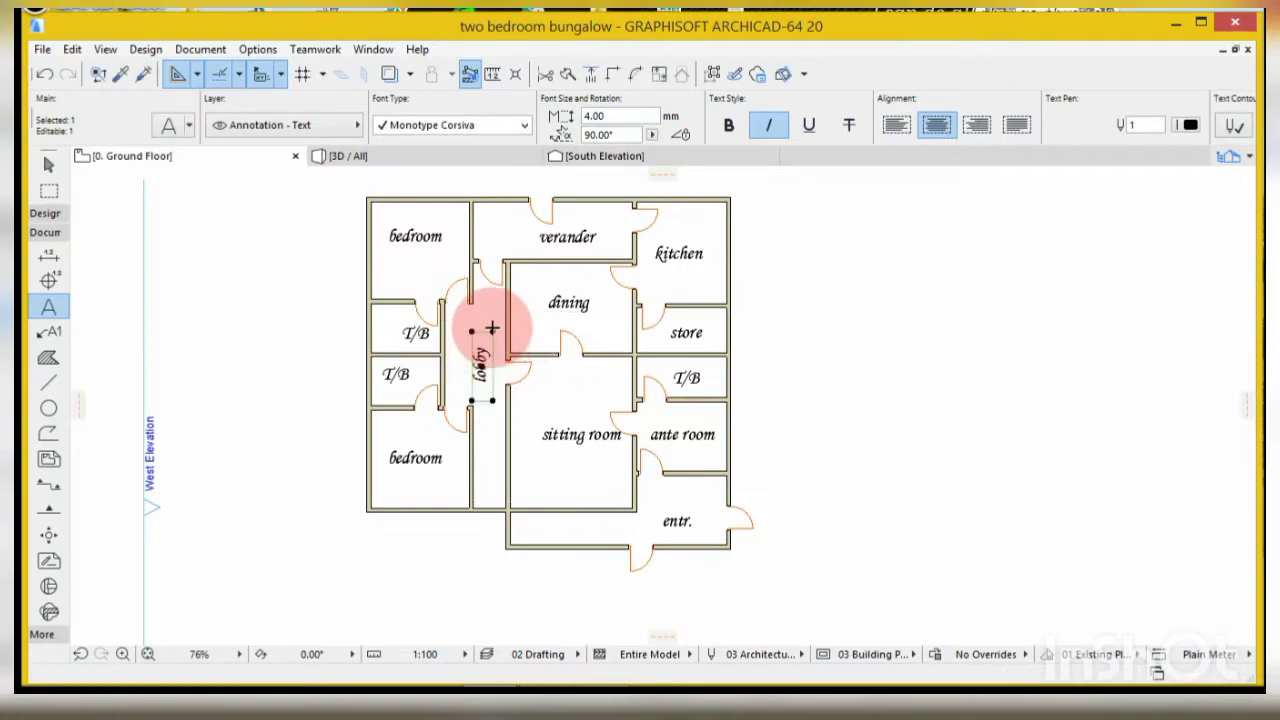
scroll(505, 392, "up", 2)
scroll(505, 392, "down", 2)
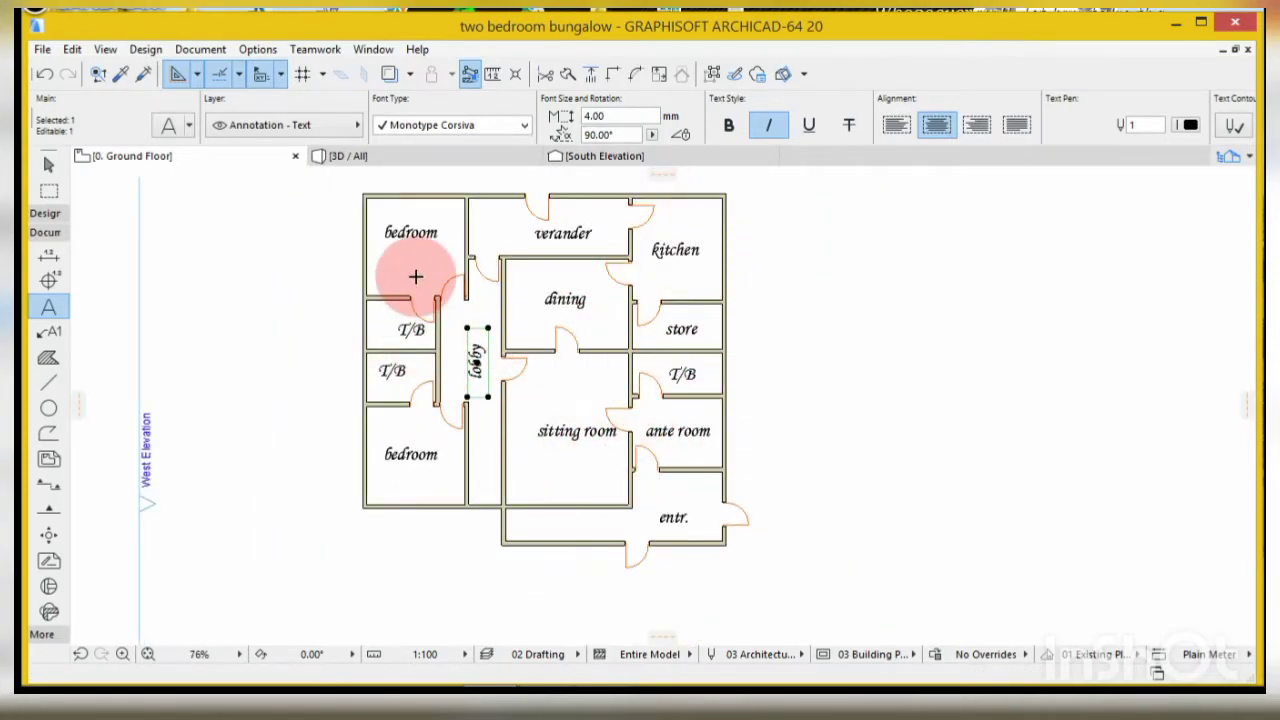
- Replace the two exterior doors in the entrance area's east and south walls with empty openings
scroll(651, 569, "up", 2)
scroll(651, 569, "up", 2)
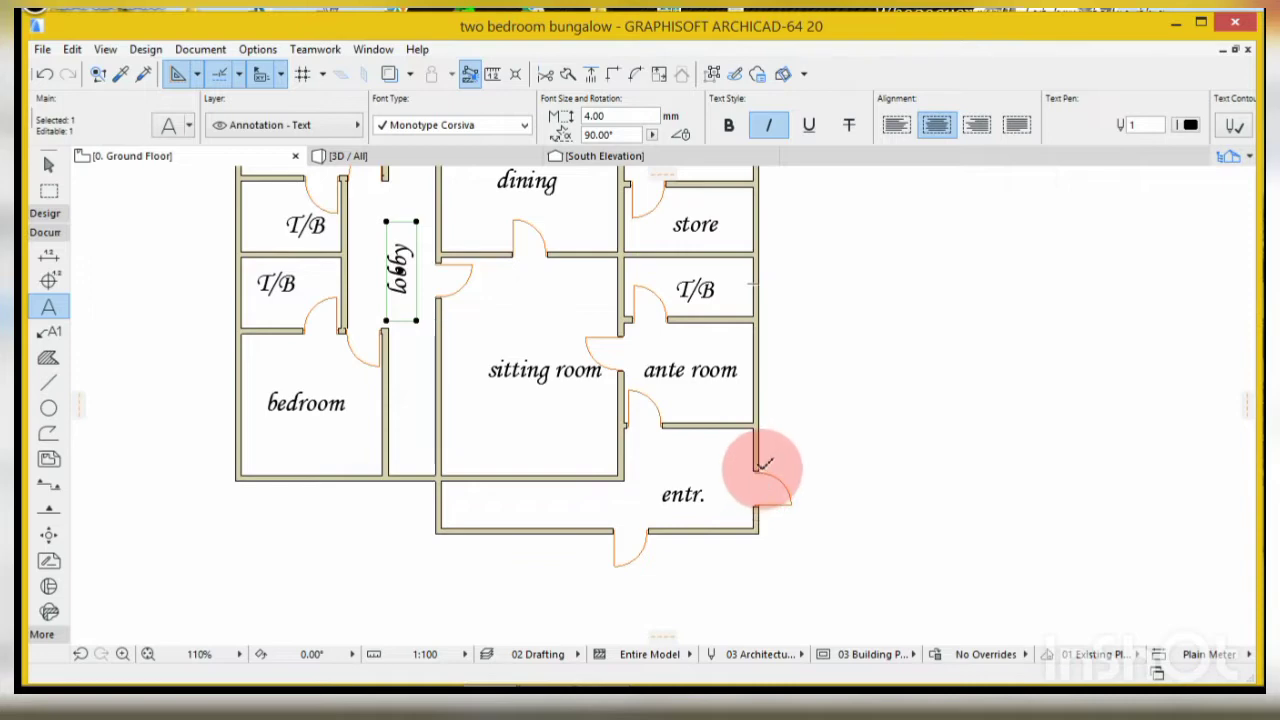
mouse_move(762, 466)
left_mouse_down()
mouse_move(760, 451)
mouse_move(735, 515)
mouse_move(760, 466)
mouse_move(757, 494)
mouse_move(766, 477)
left_mouse_up()
left_click(650, 538)
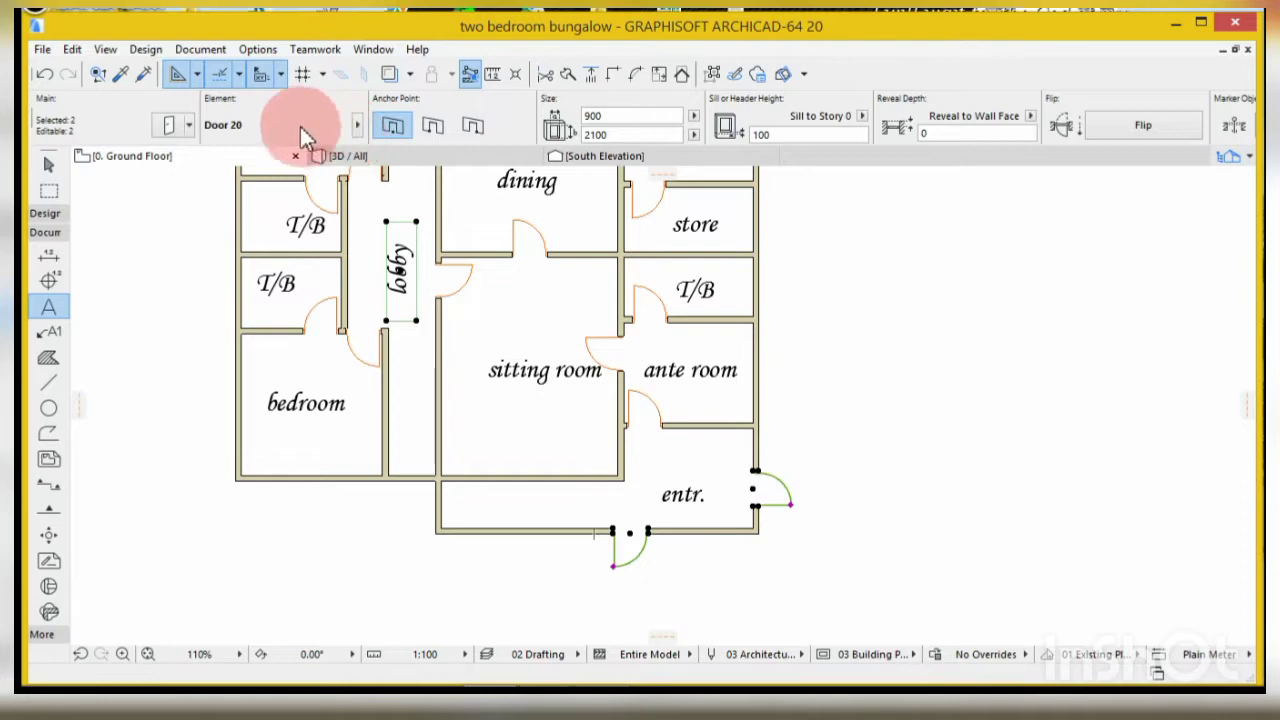
left_click(352, 126)
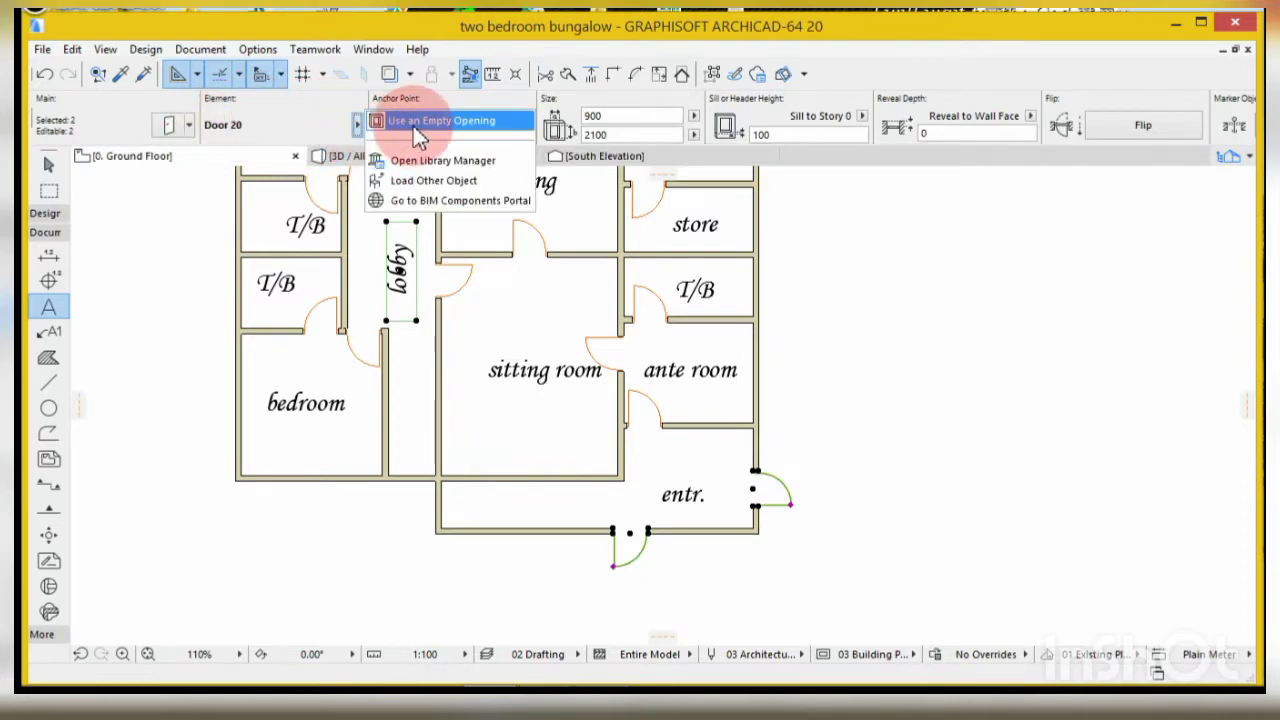
left_click(414, 128)
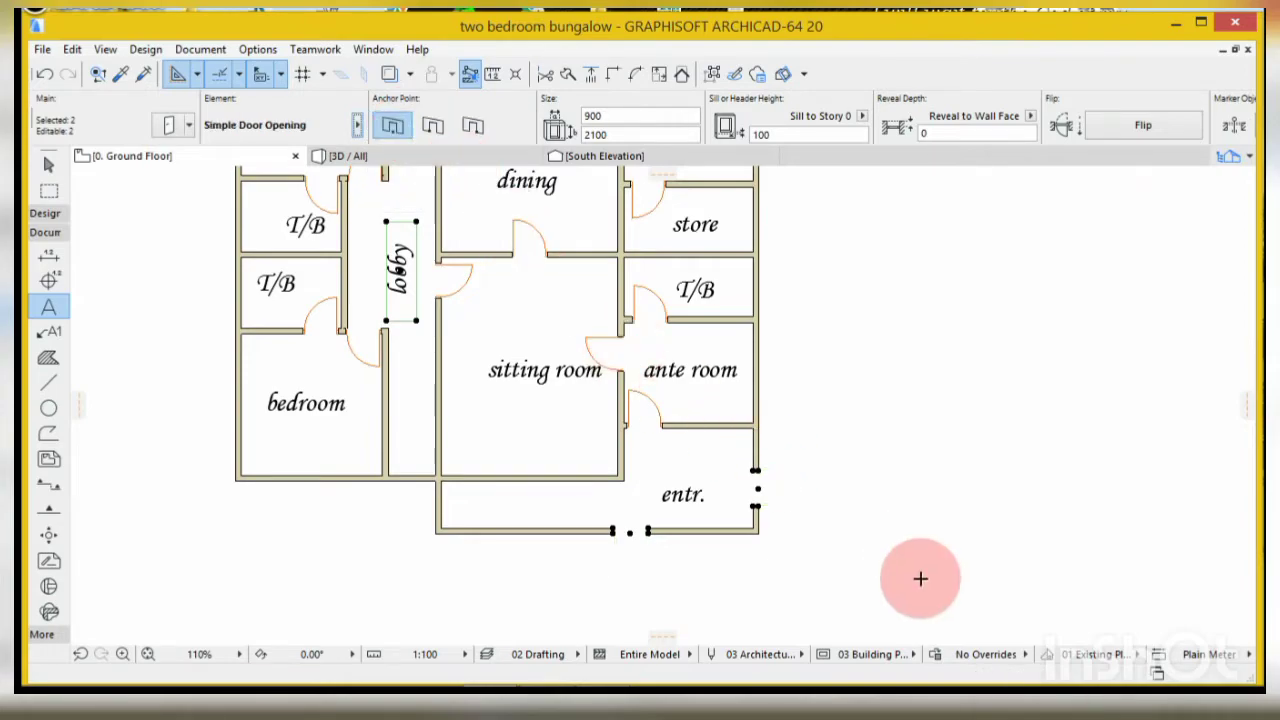
- Stretch the entrance's east wall opening south to the outer corner and north to the wall below the ante room
scroll(775, 515, "up", 5)
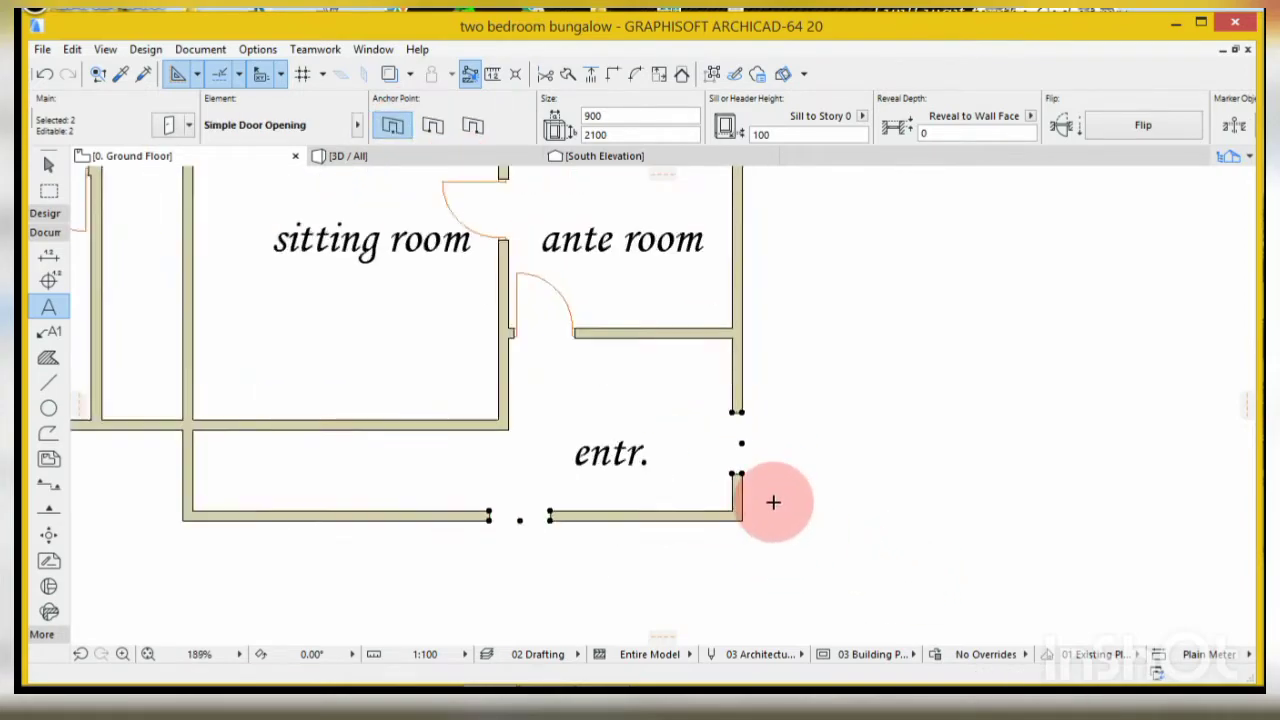
left_click(731, 458)
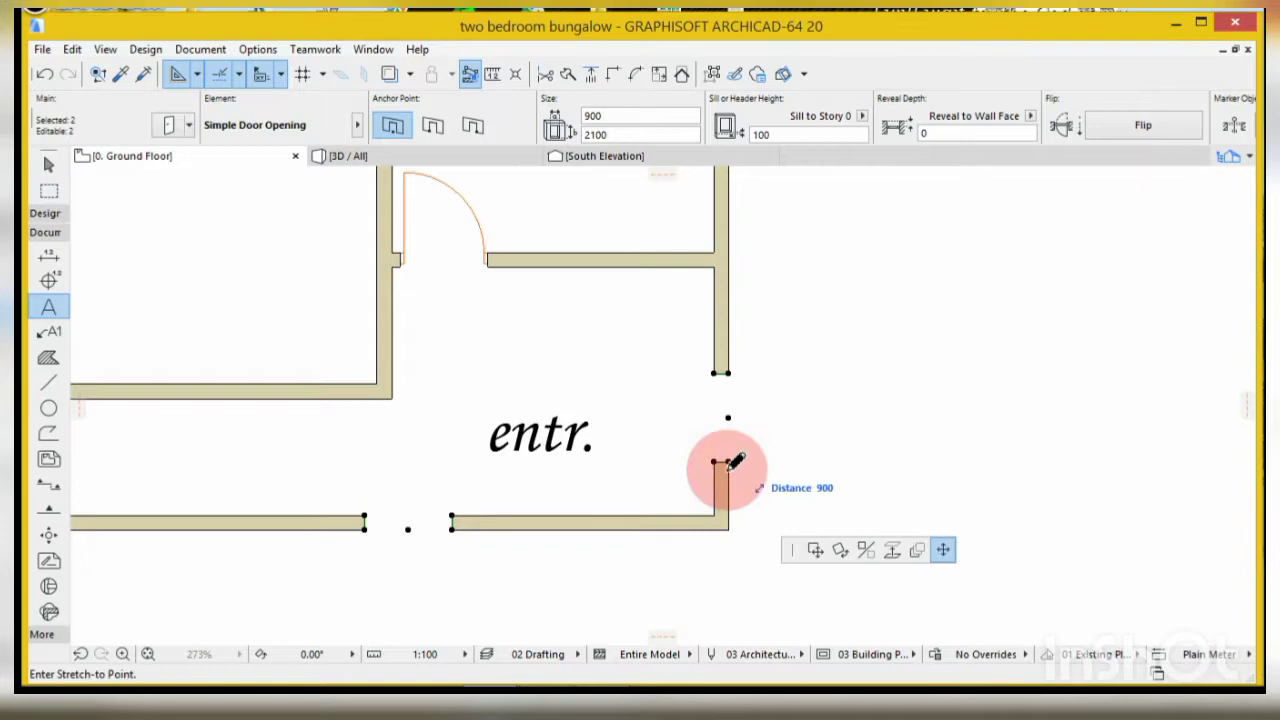
left_click(727, 518)
left_click(728, 373)
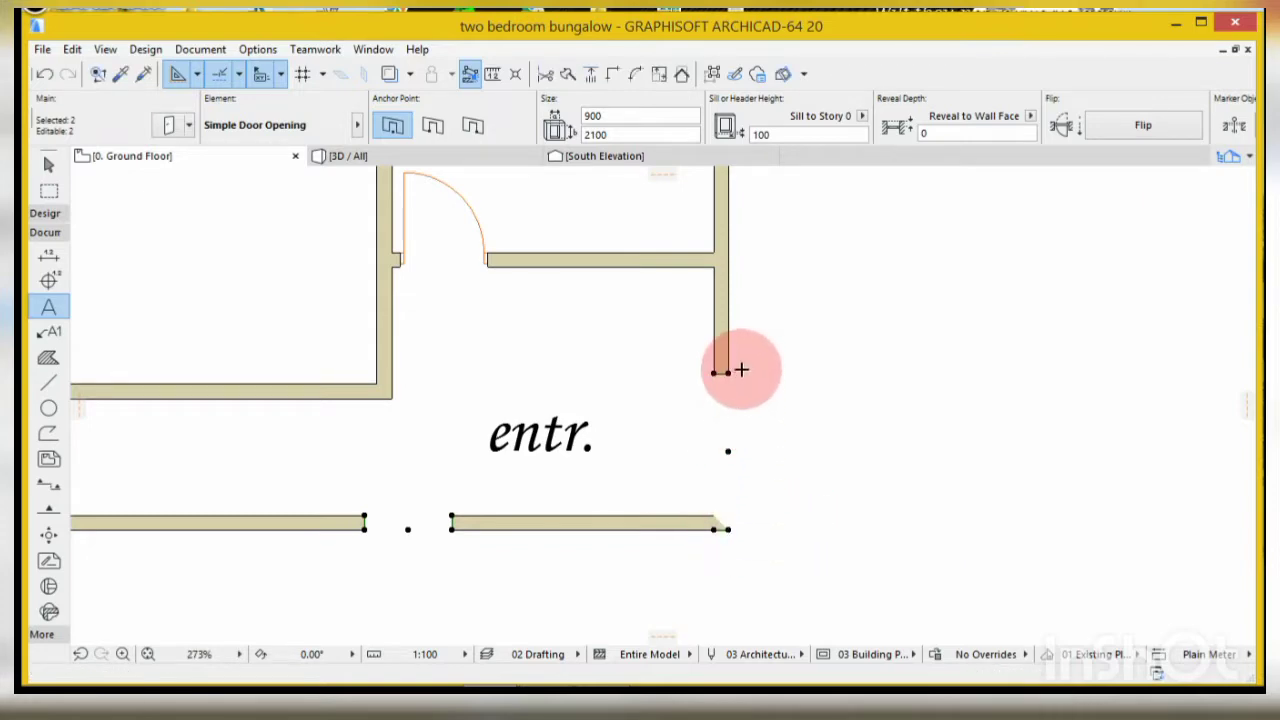
left_click(726, 268)
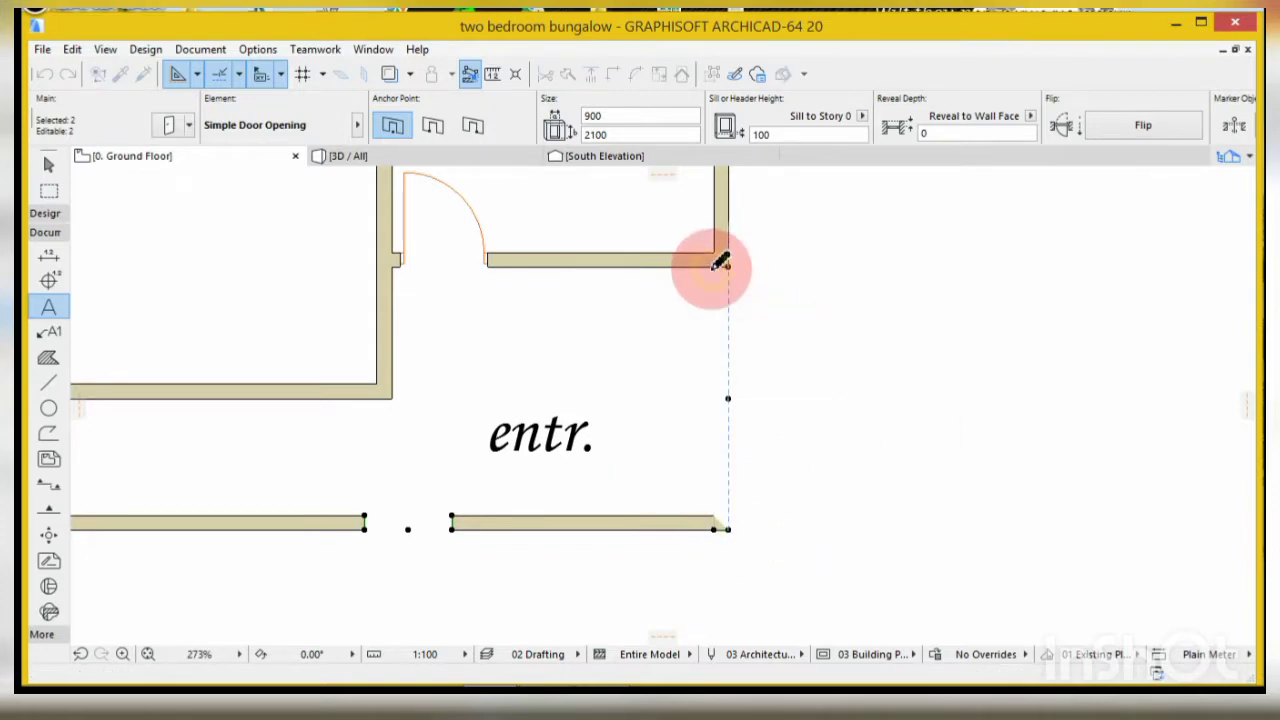
- Stretch the entrance's south wall opening from its eastern edge
left_click(453, 521)
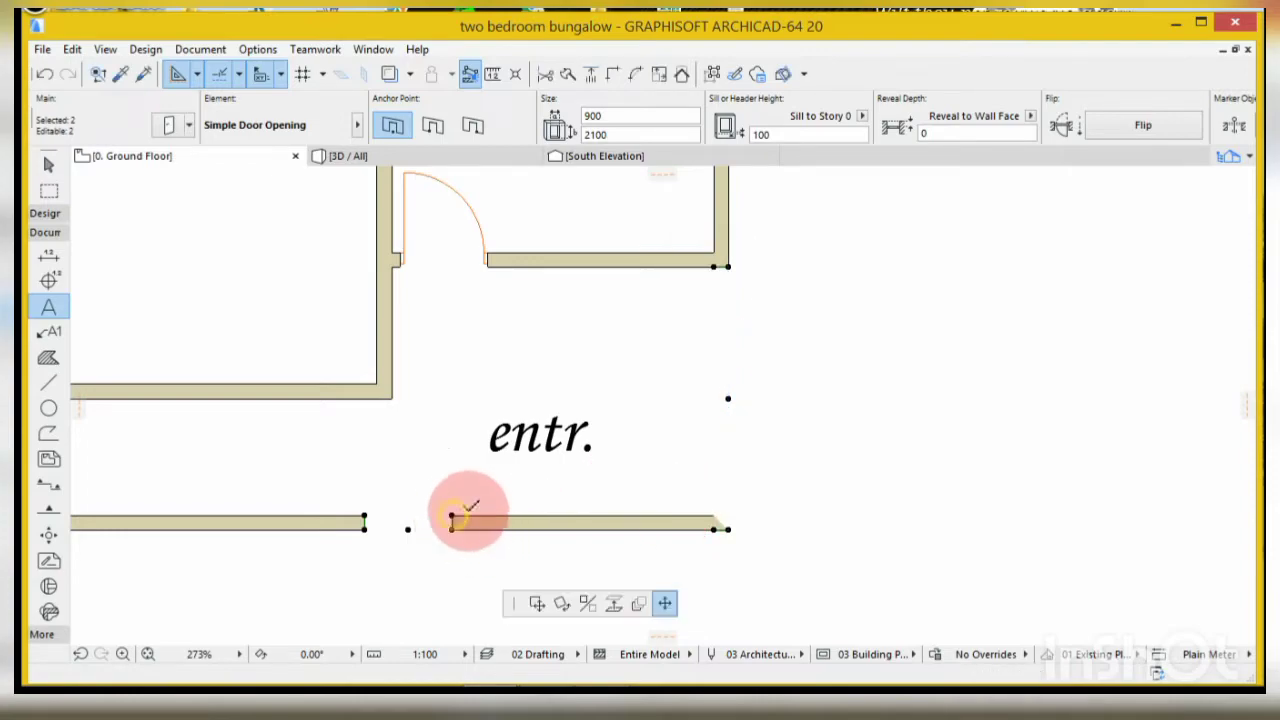
- Stretch the front wall's simple door opening at the entrance to both end corners, making it 8100 wide, and deselect it
left_click(727, 527)
scroll(686, 506, "down", 3)
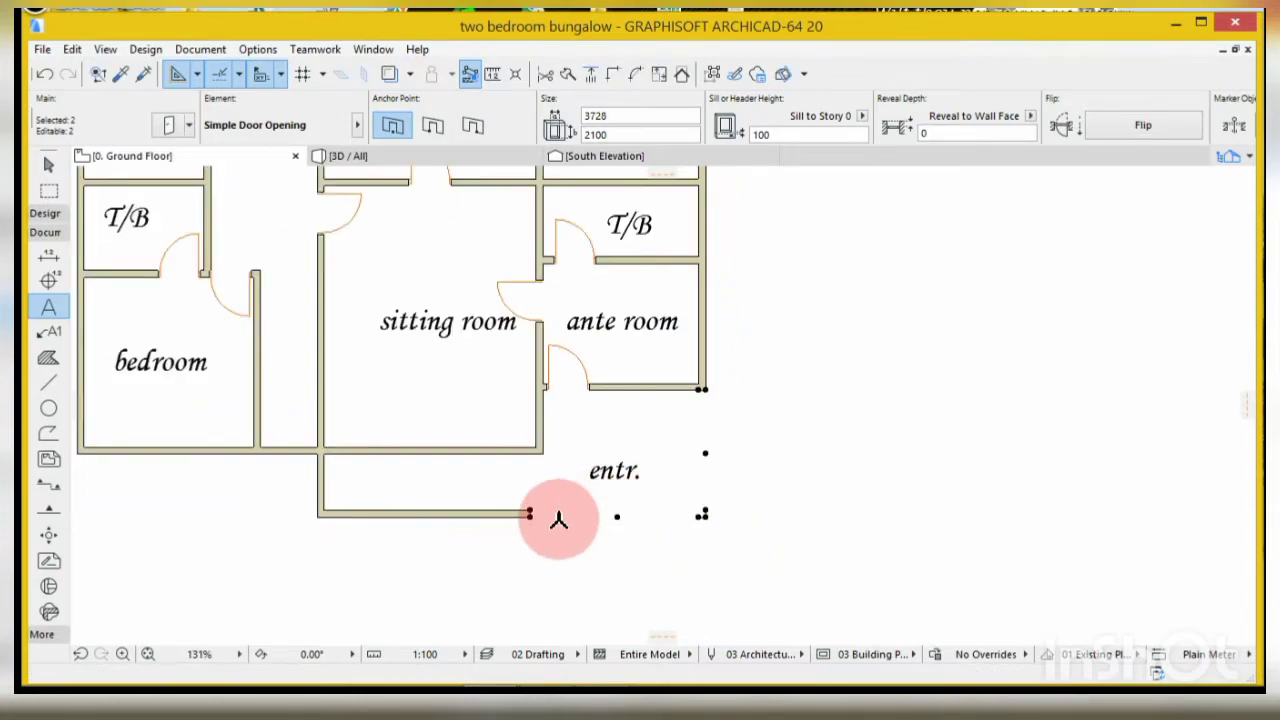
left_click(533, 514)
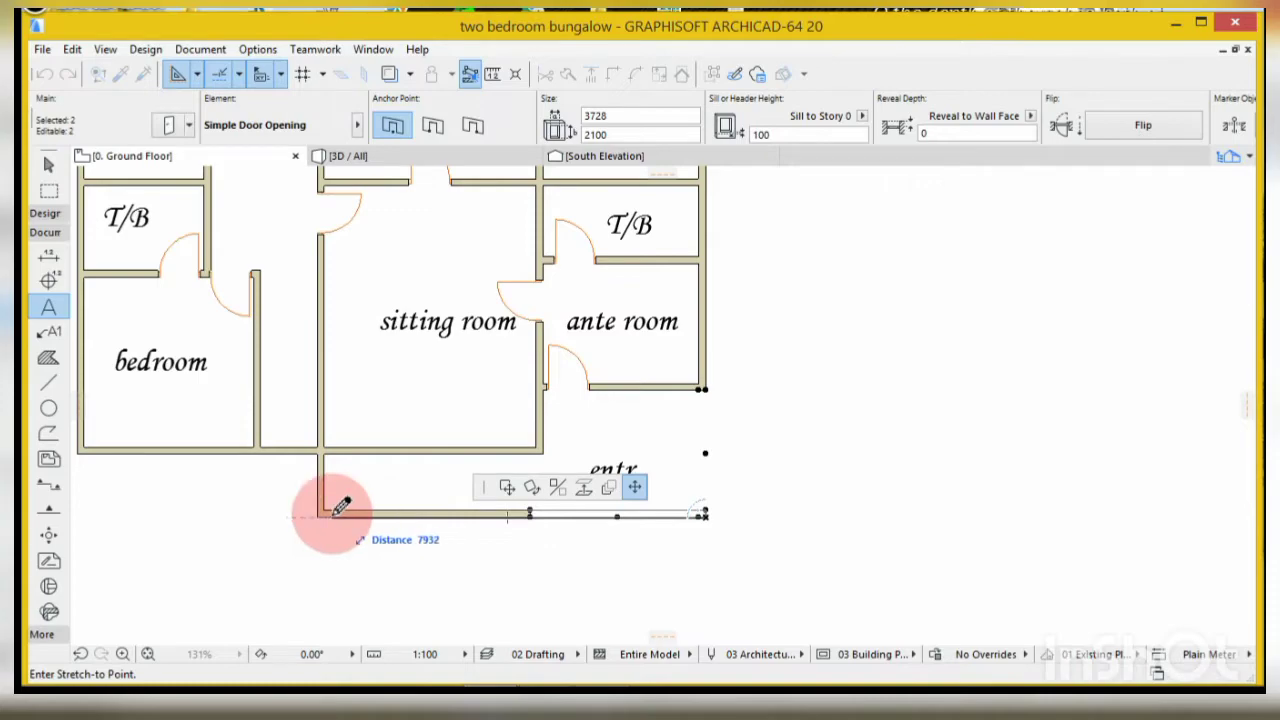
left_click(336, 510)
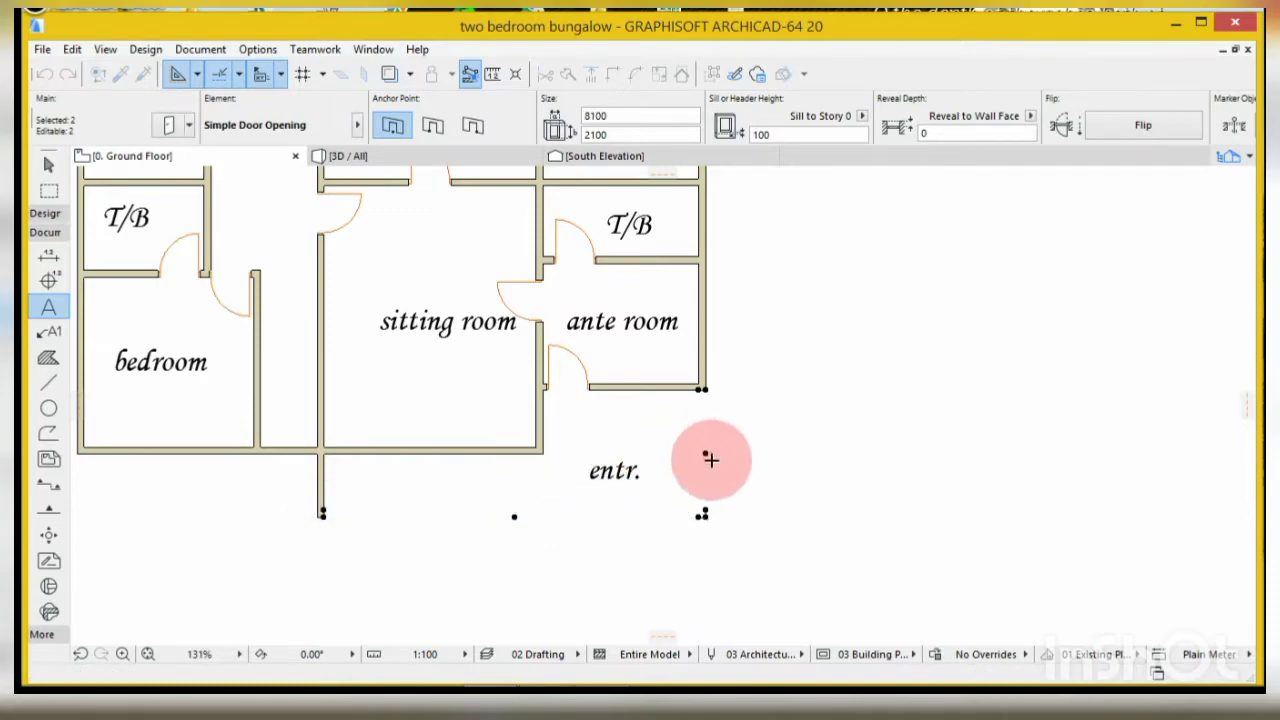
scroll(694, 437, "down", 2)
scroll(543, 277, "down", 1)
scroll(614, 209, "up", 3)
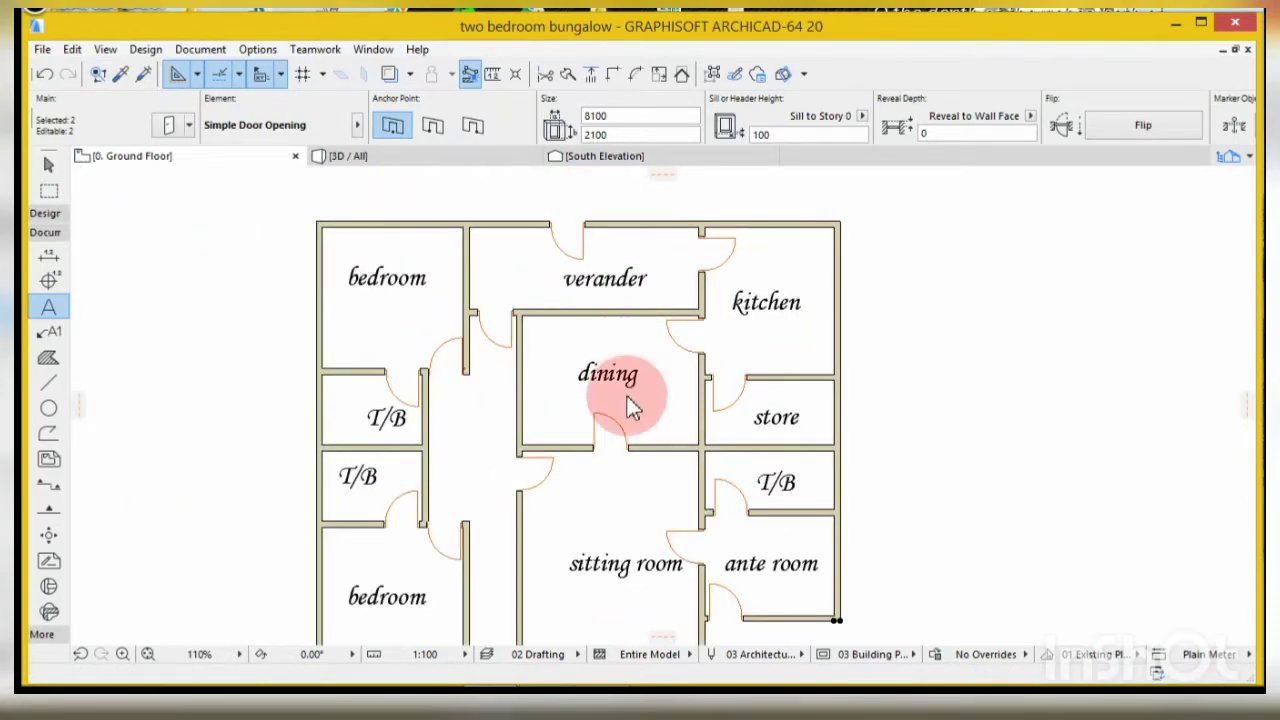
key("Escape")
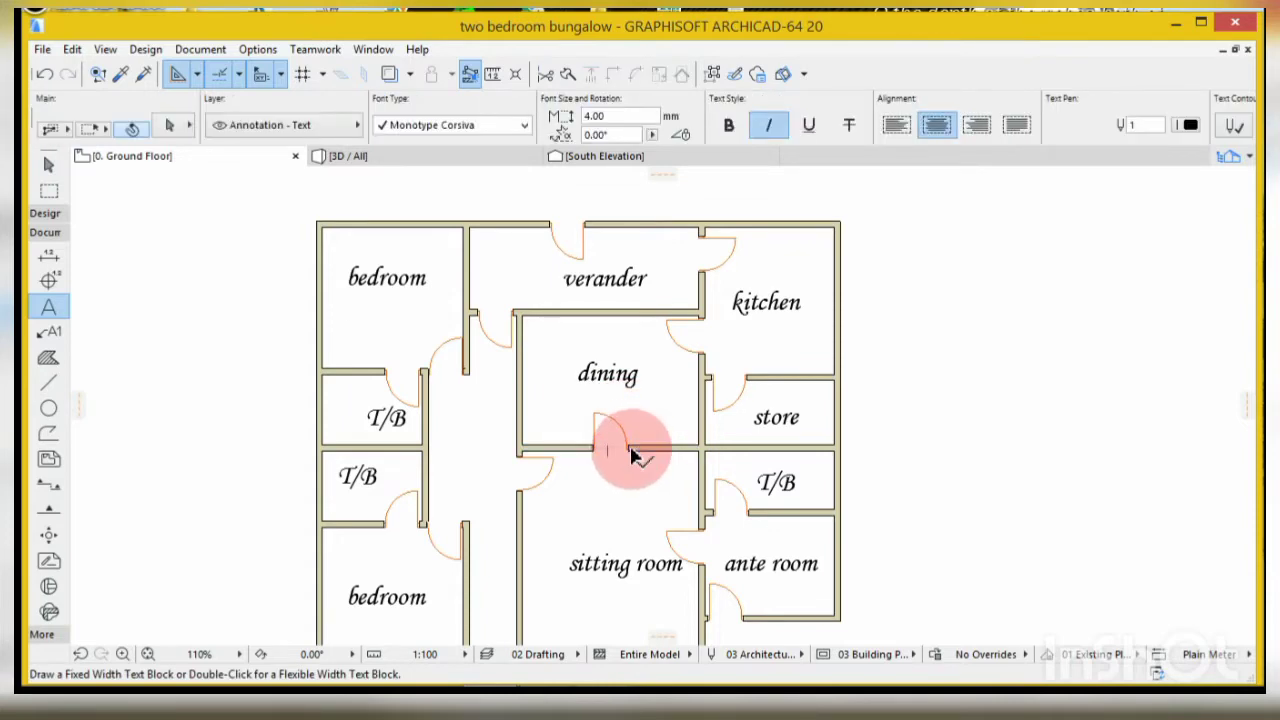
- Replace the hinged door between the dining and sitting room with Rectangular Door Opening 20 from Empty Door Openings 20
double_click(632, 455)
left_click(632, 455)
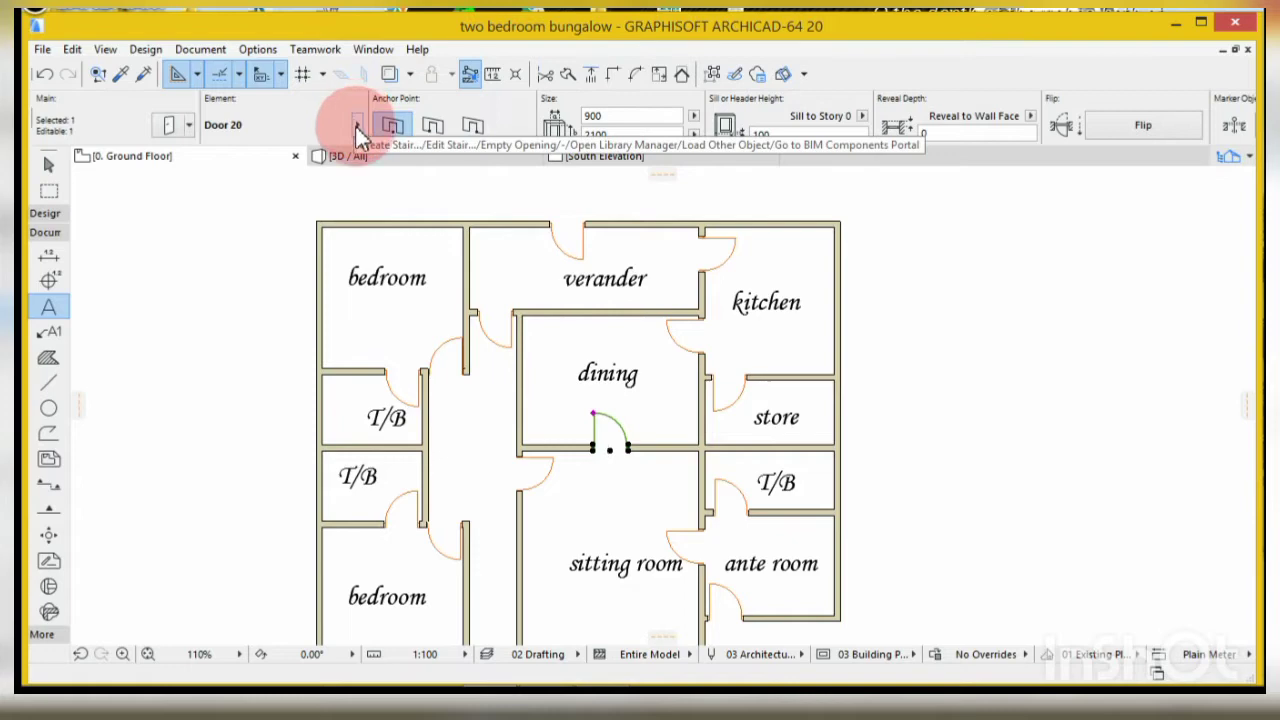
left_click(357, 128)
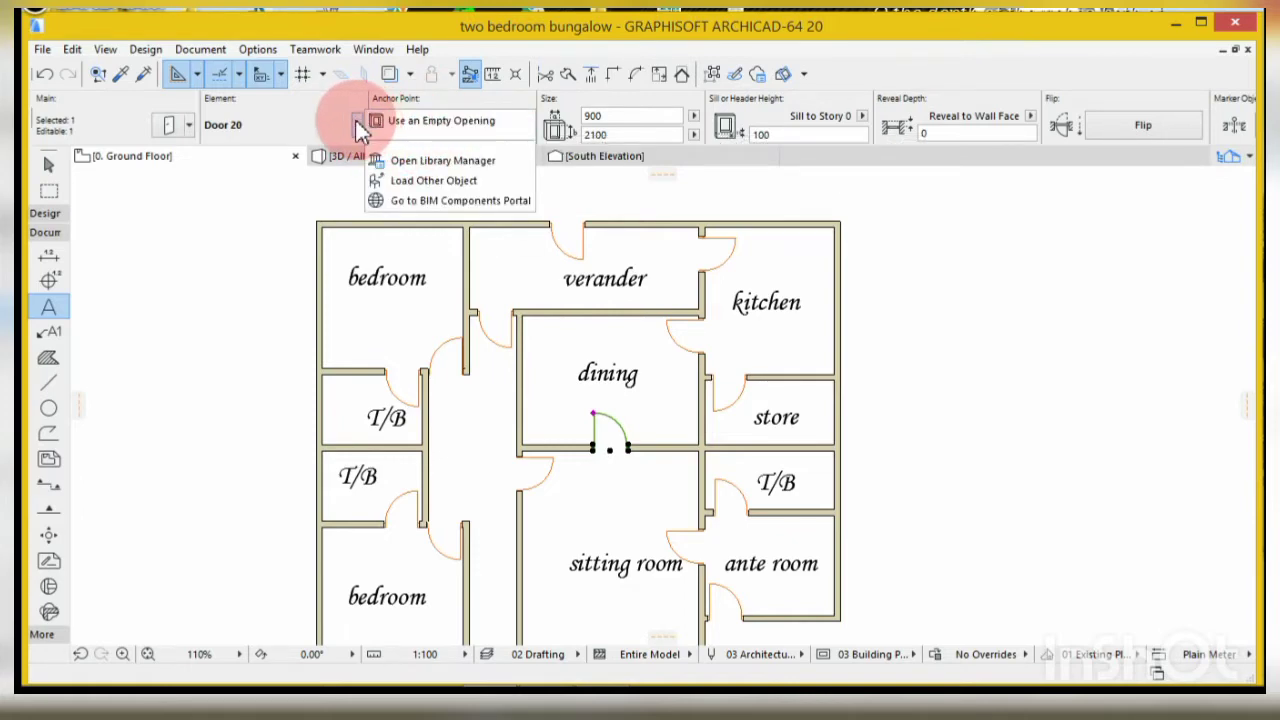
left_click(358, 128)
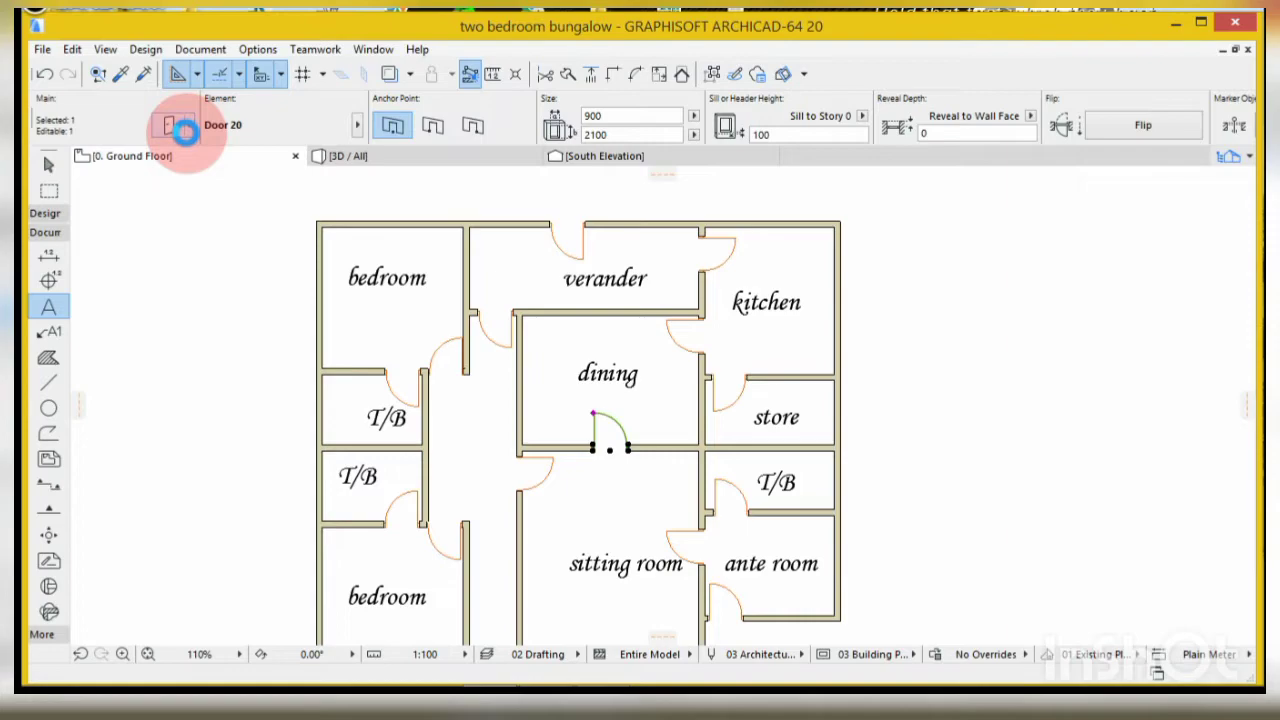
left_click(185, 133)
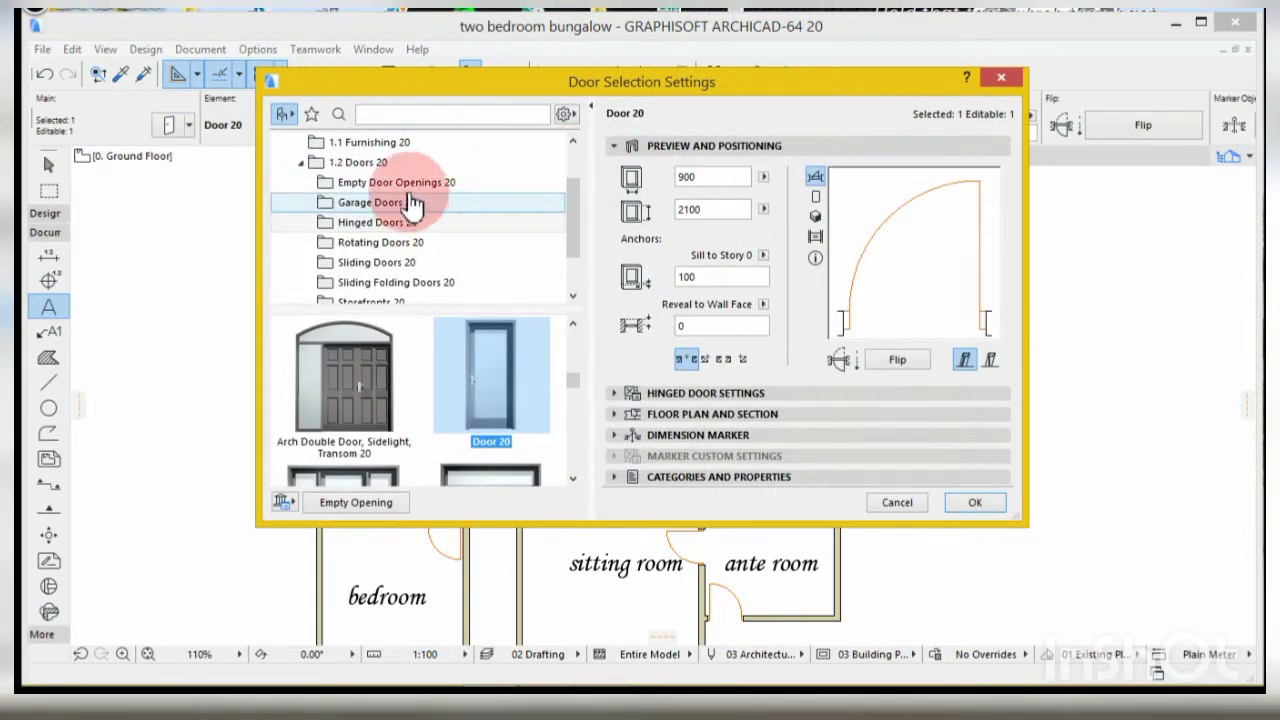
left_click(400, 182)
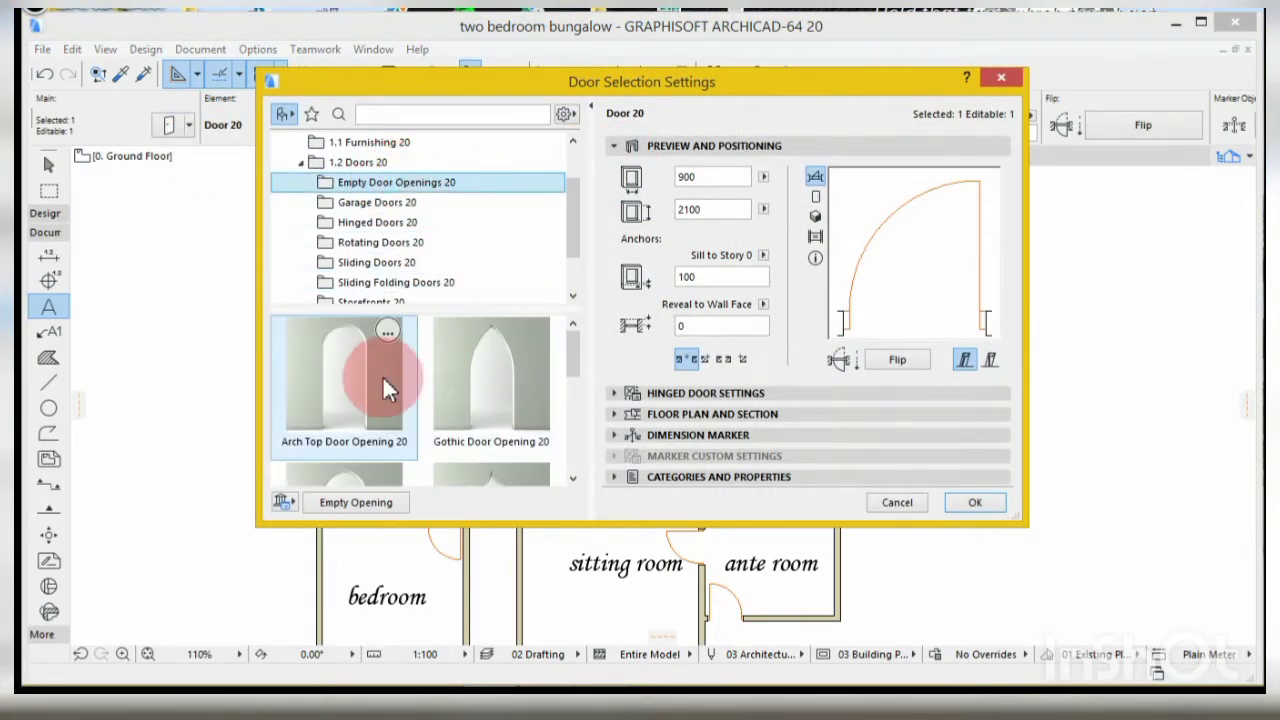
left_click_drag(574, 358, 554, 412)
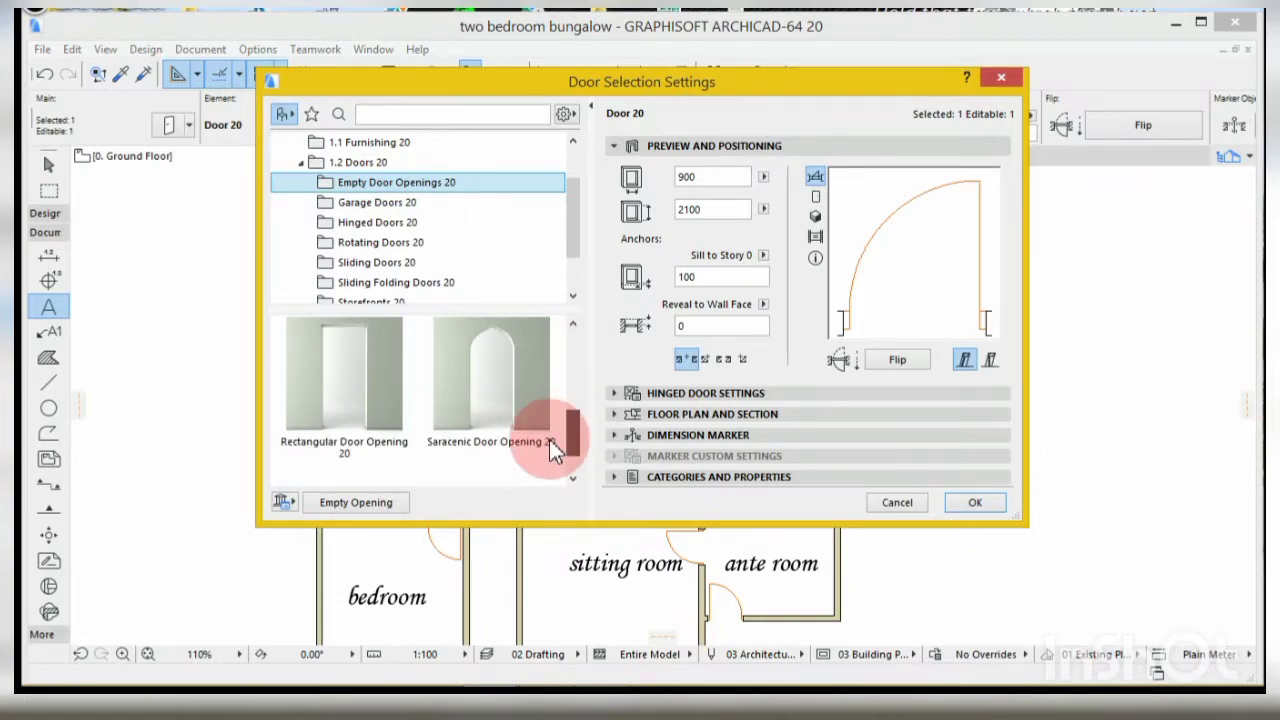
left_click(330, 387)
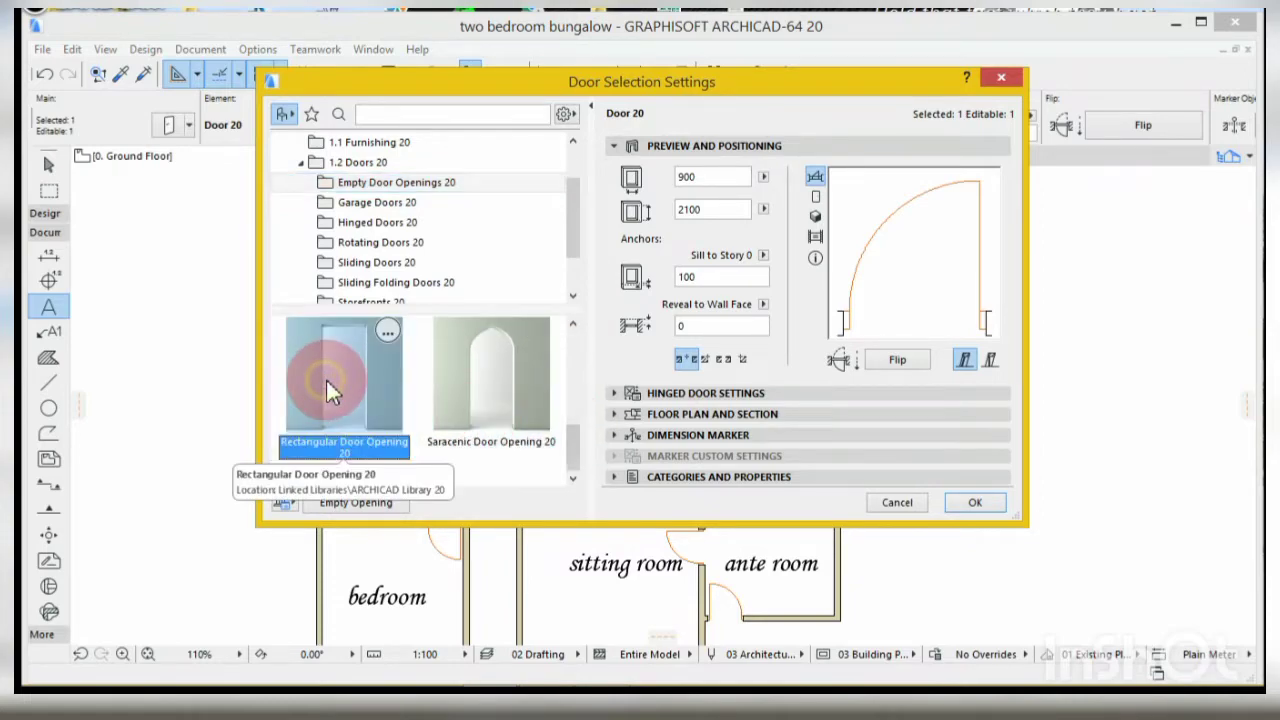
left_click(970, 500)
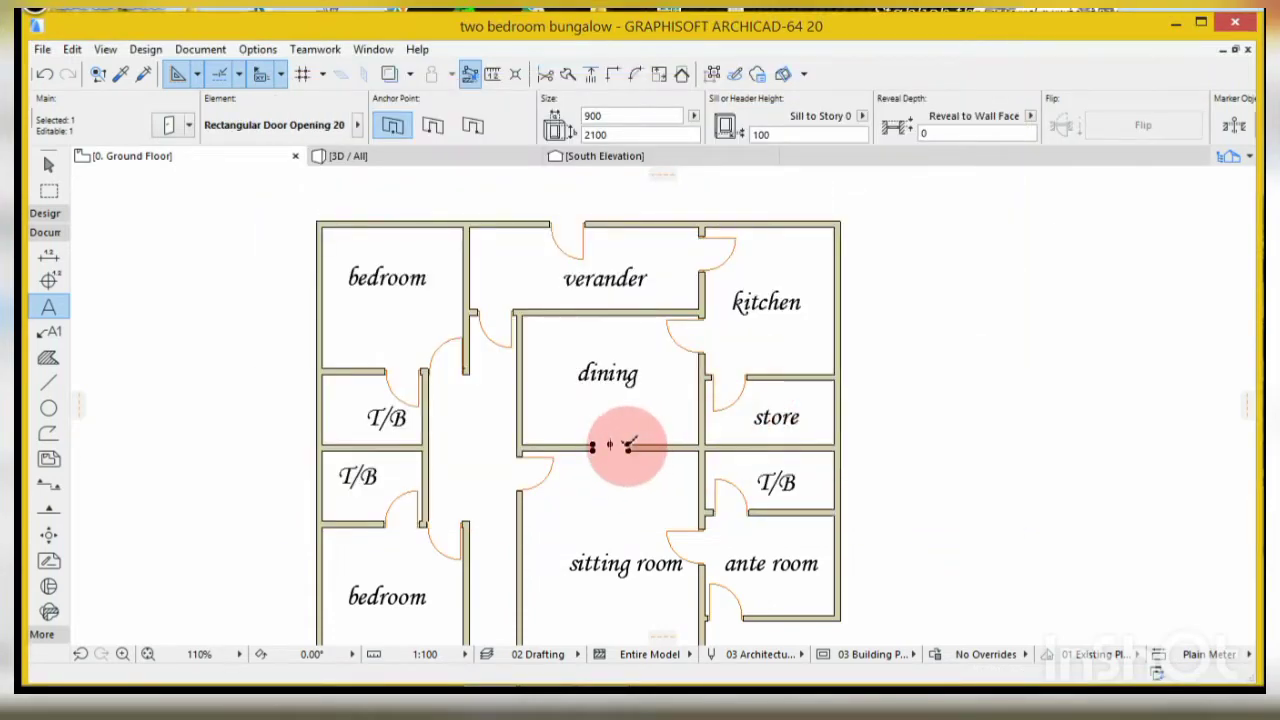
- Stretch the dining–sitting room opening to the store-side wall and then towards the corridor, making it about 3552 wide
left_click_drag(628, 446, 698, 441)
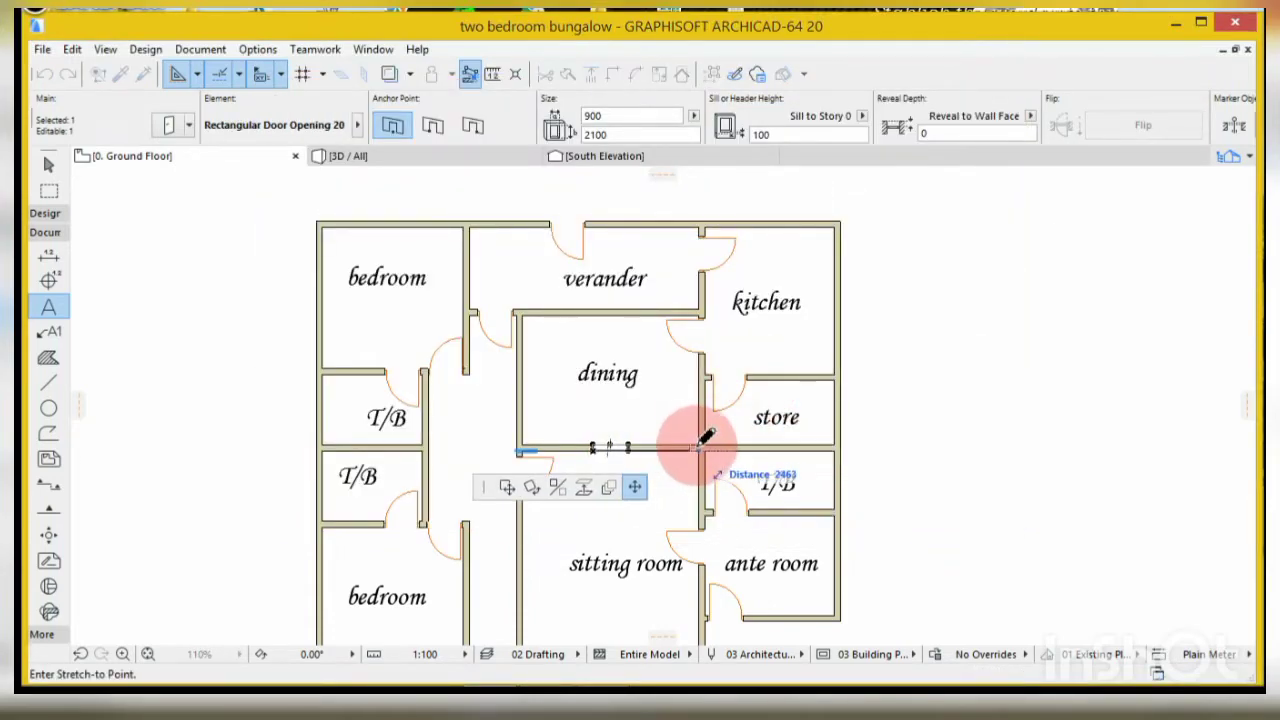
left_click(700, 445)
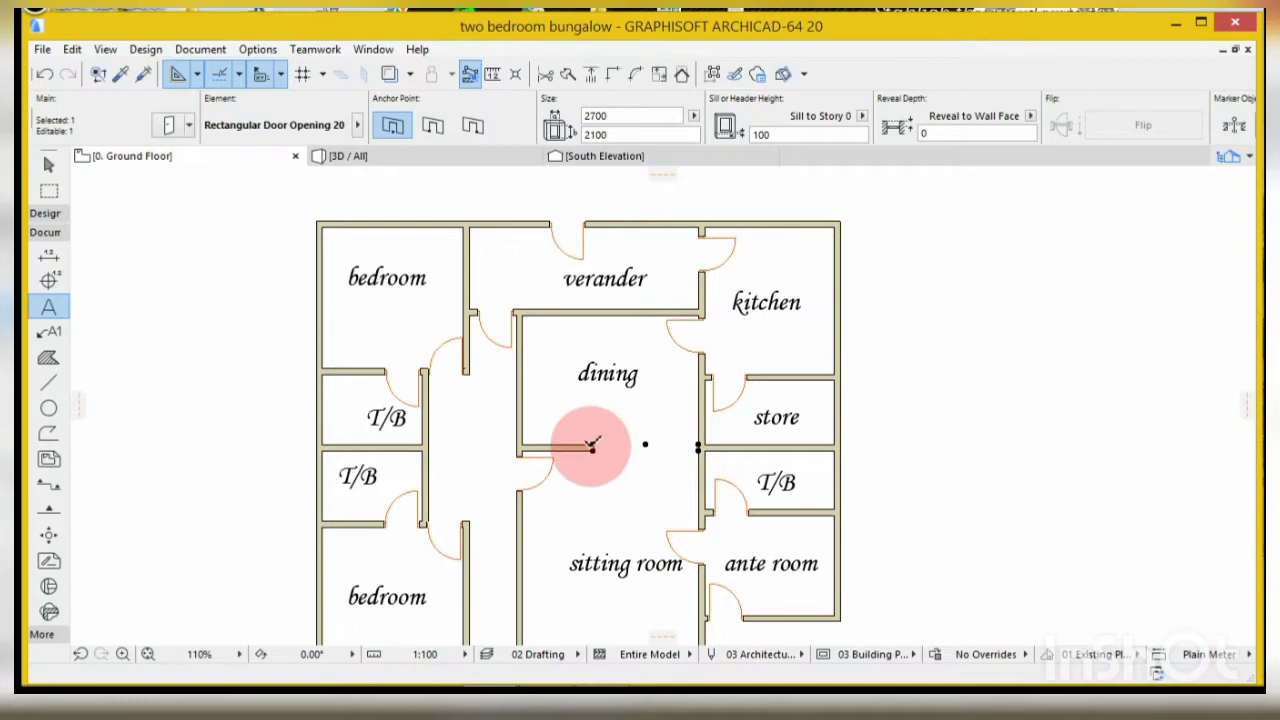
left_click_drag(592, 446, 552, 446)
left_click(562, 445)
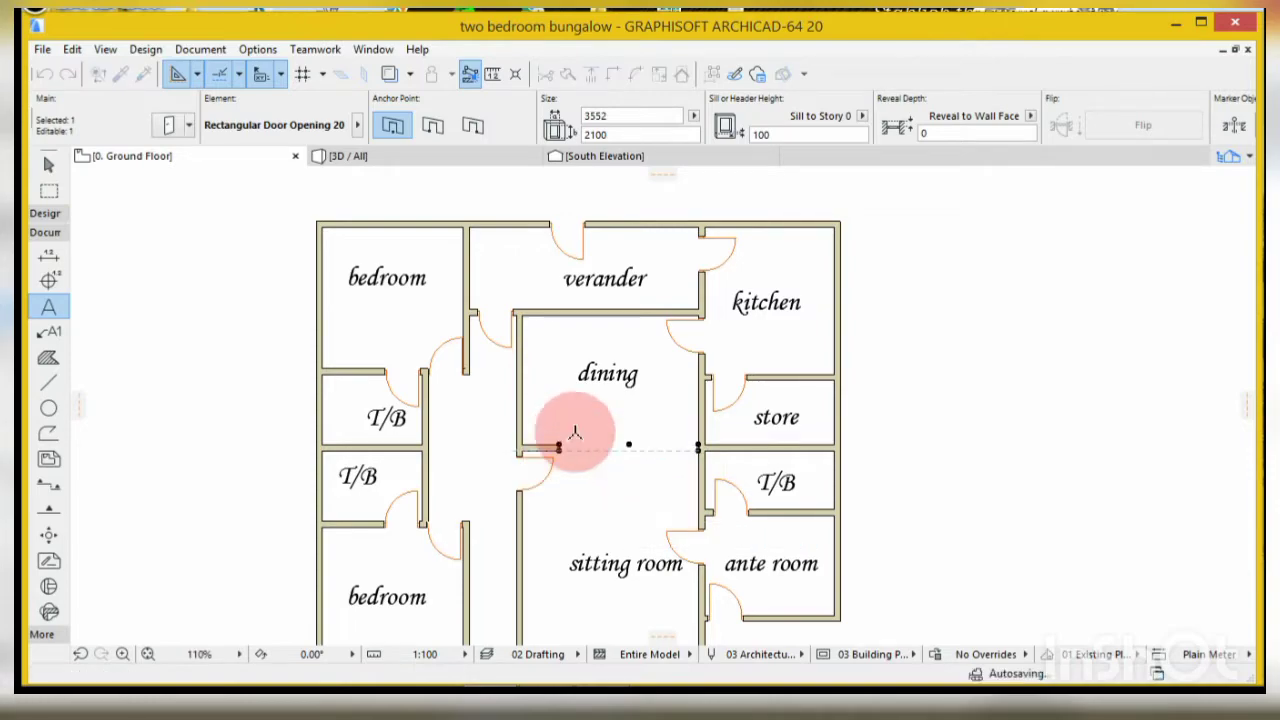
scroll(588, 290, "down", 3)
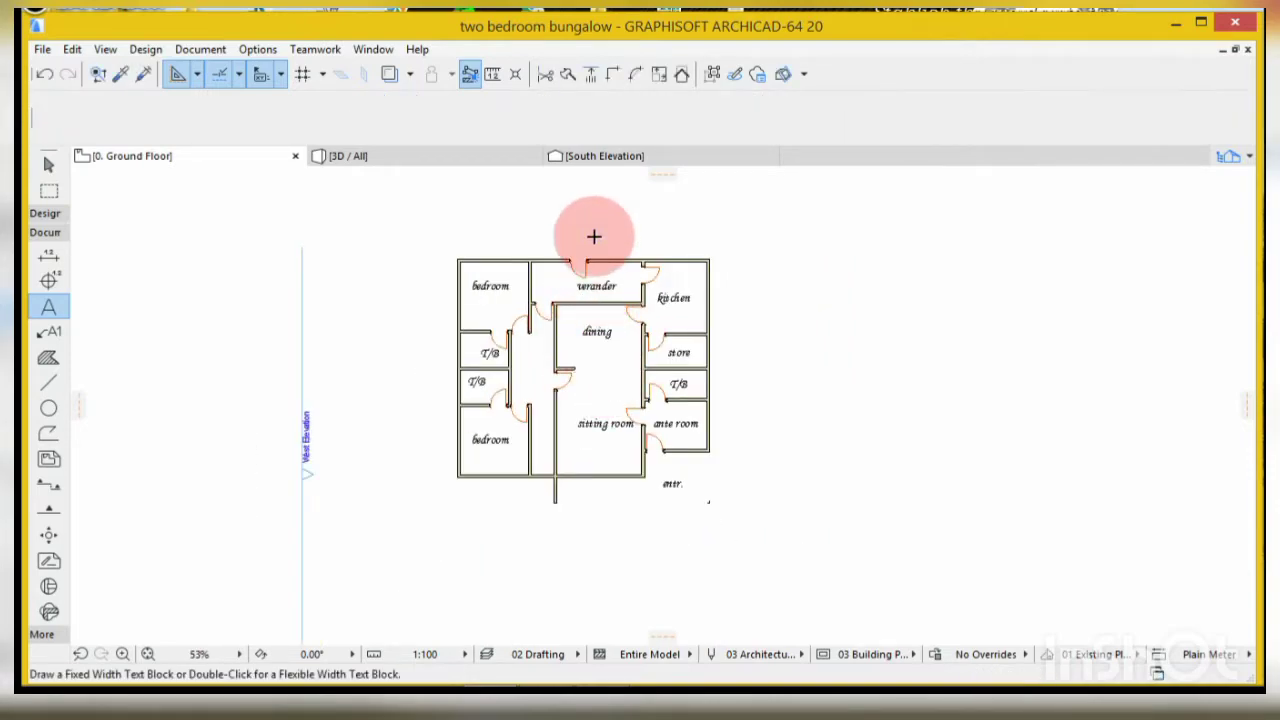
scroll(615, 362, "up", 3)
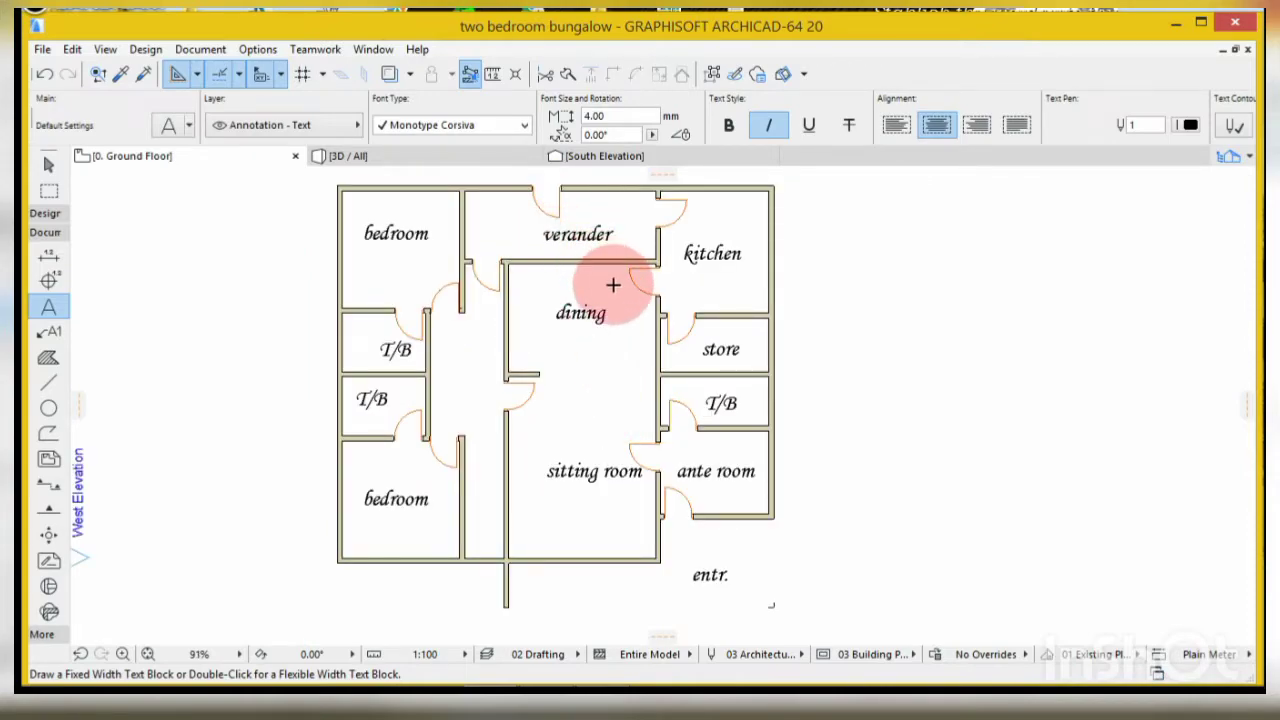
- Reselect the dining–sitting room opening and shorten it to about 3209 wide, leaving a short wall stub on the store side
scroll(537, 368, "up", 3)
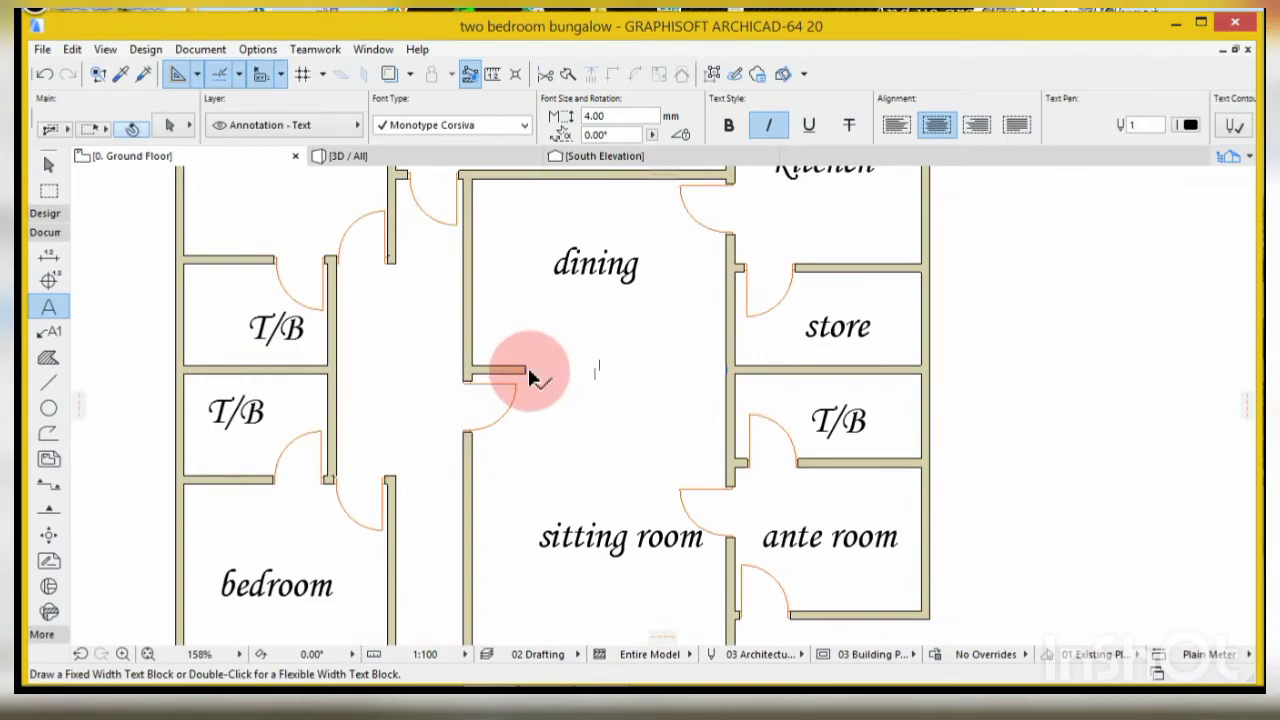
left_click(535, 371, "shift")
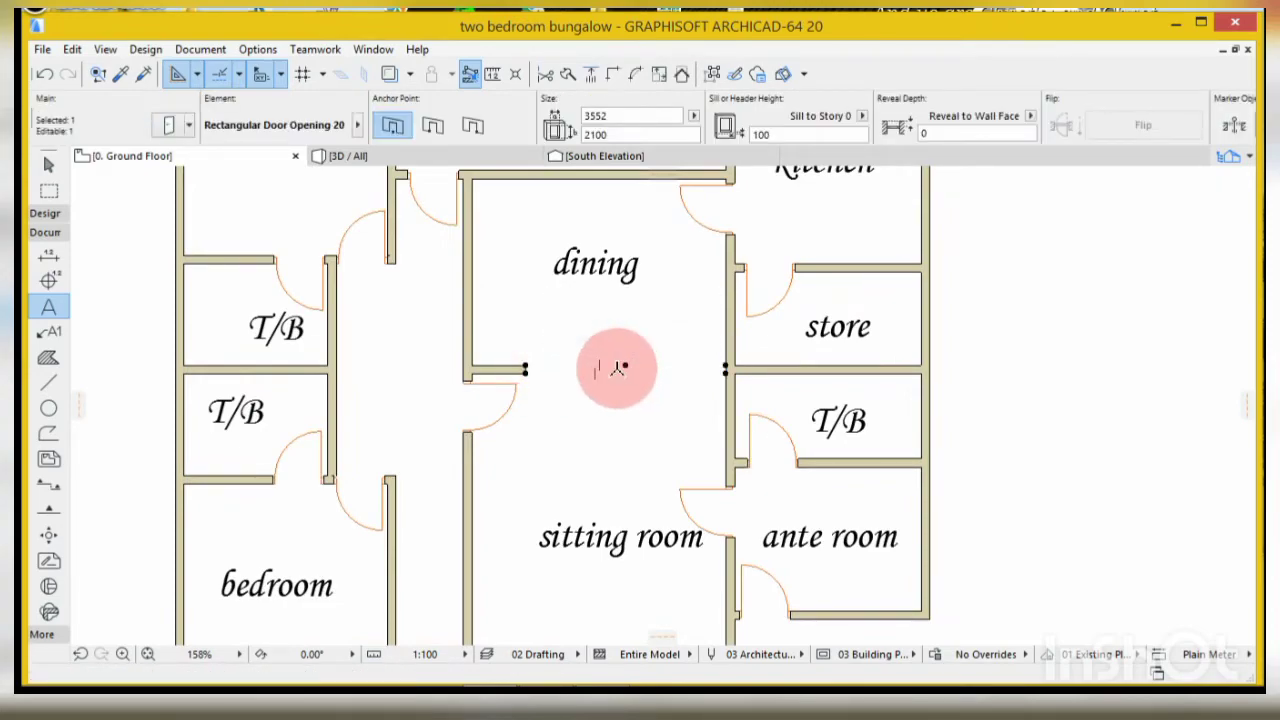
scroll(509, 434, "down", 2)
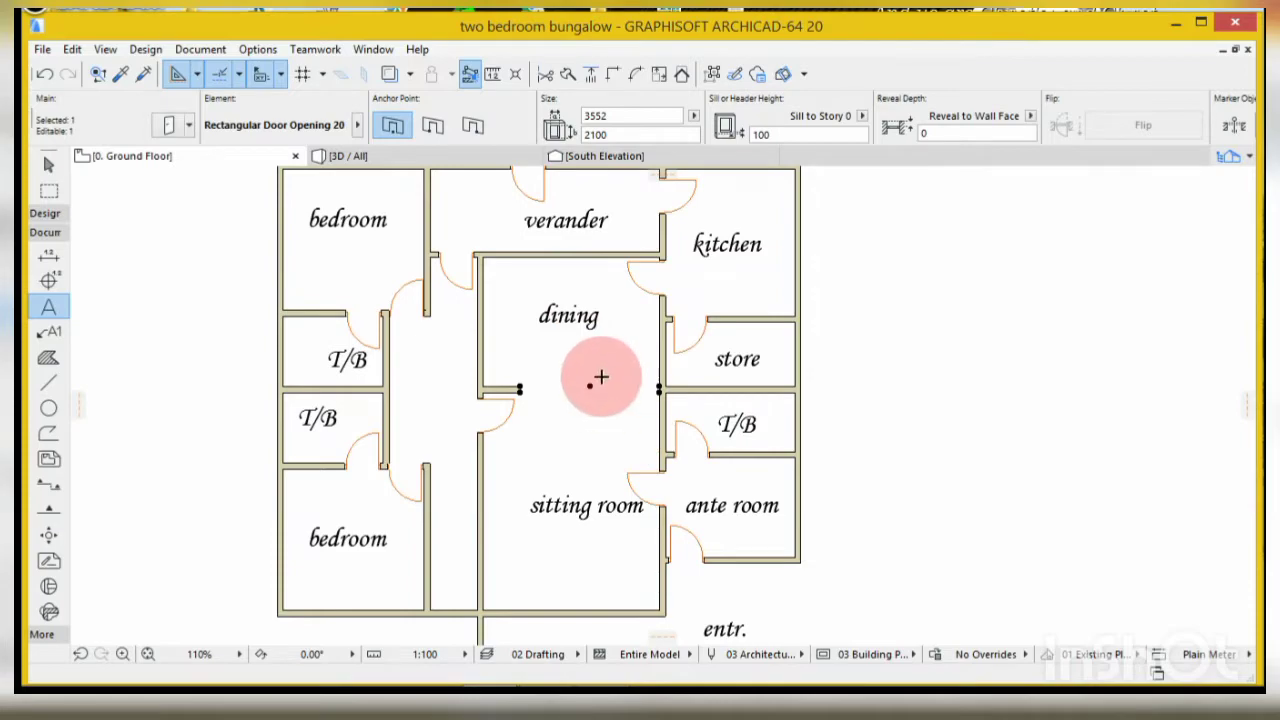
scroll(596, 379, "up", 1)
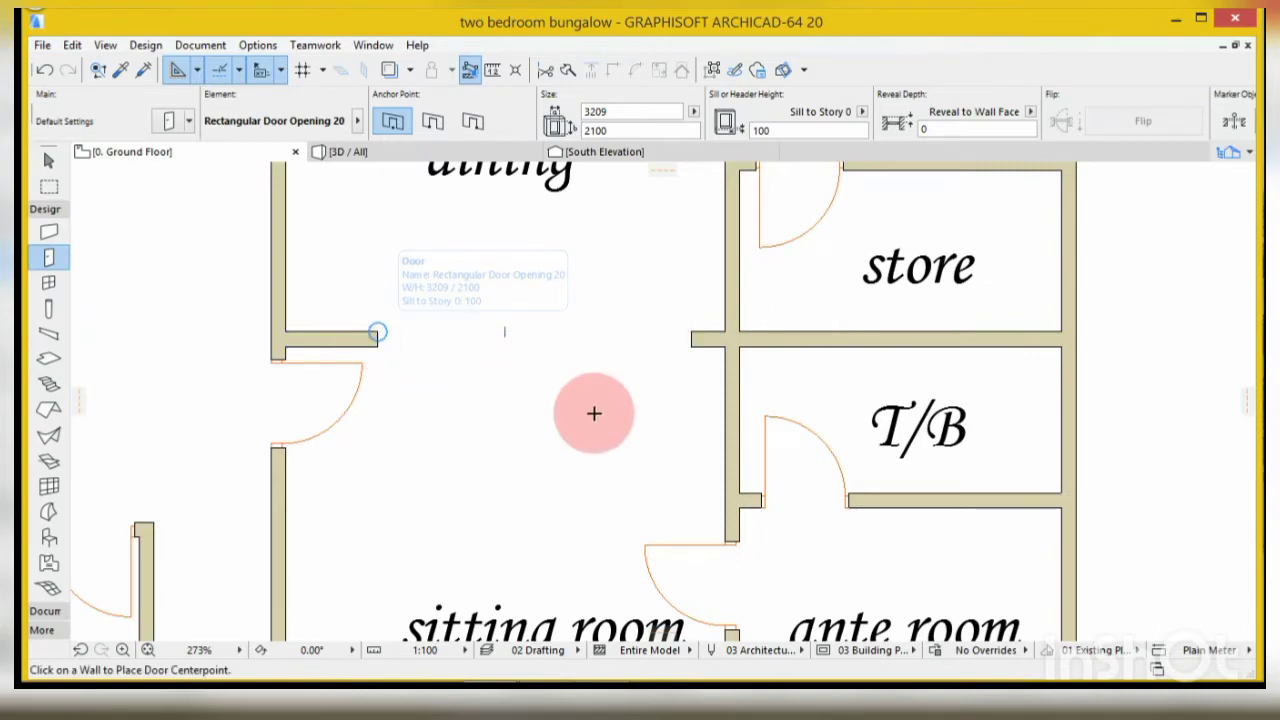
- Place a 3209 by 2100 Rectangular Door Opening 20 in the outer wall of the verander
scroll(623, 520, "down", 3)
scroll(587, 400, "down", 3)
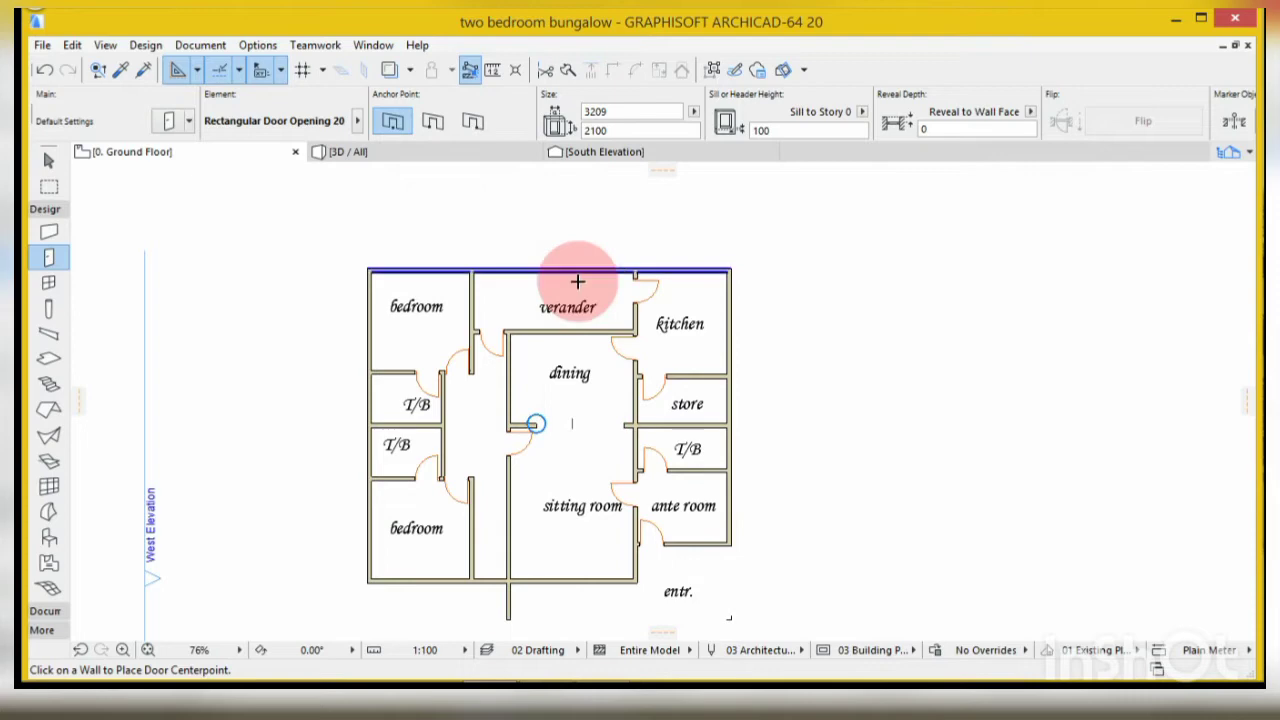
scroll(571, 274, "up", 1)
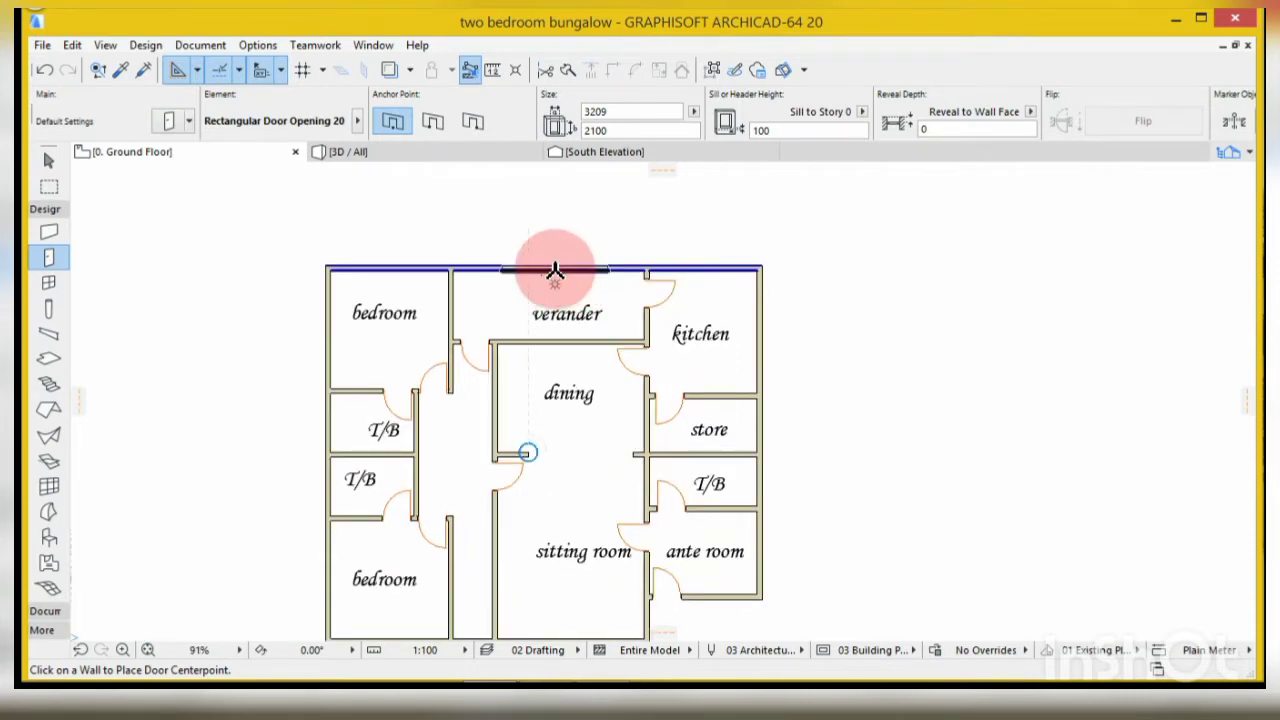
left_click(548, 268)
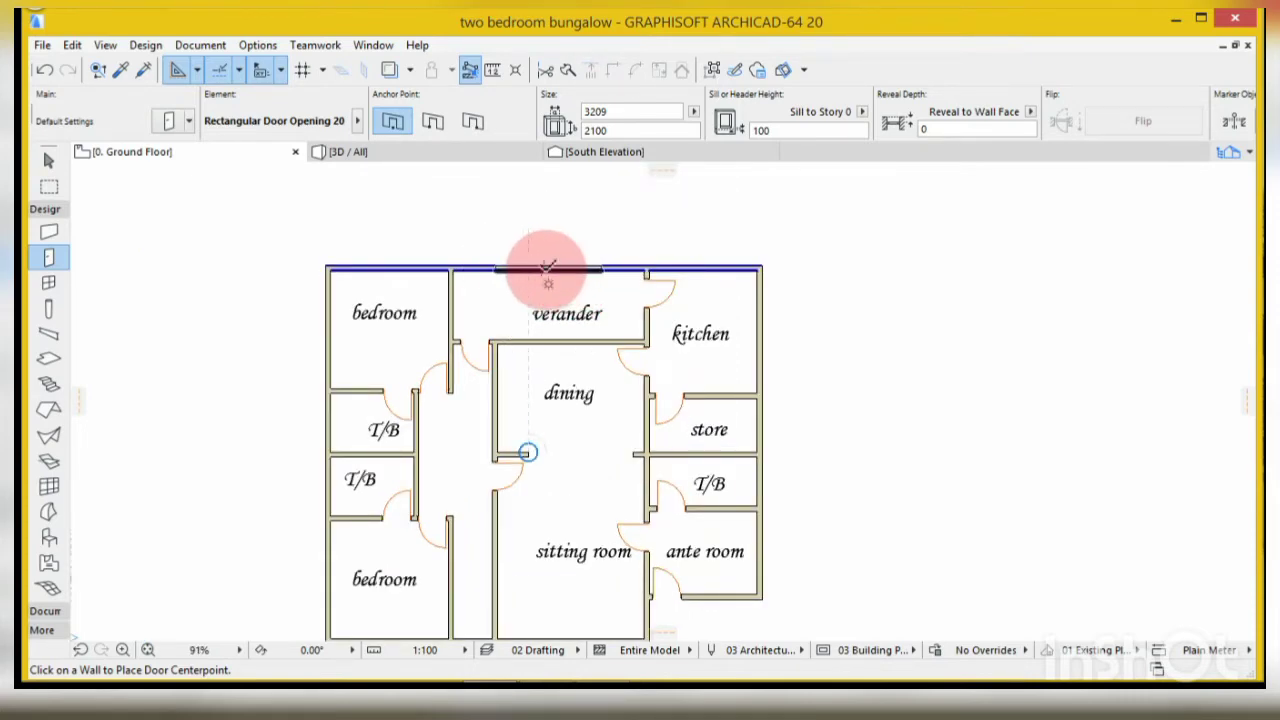
left_click(547, 263)
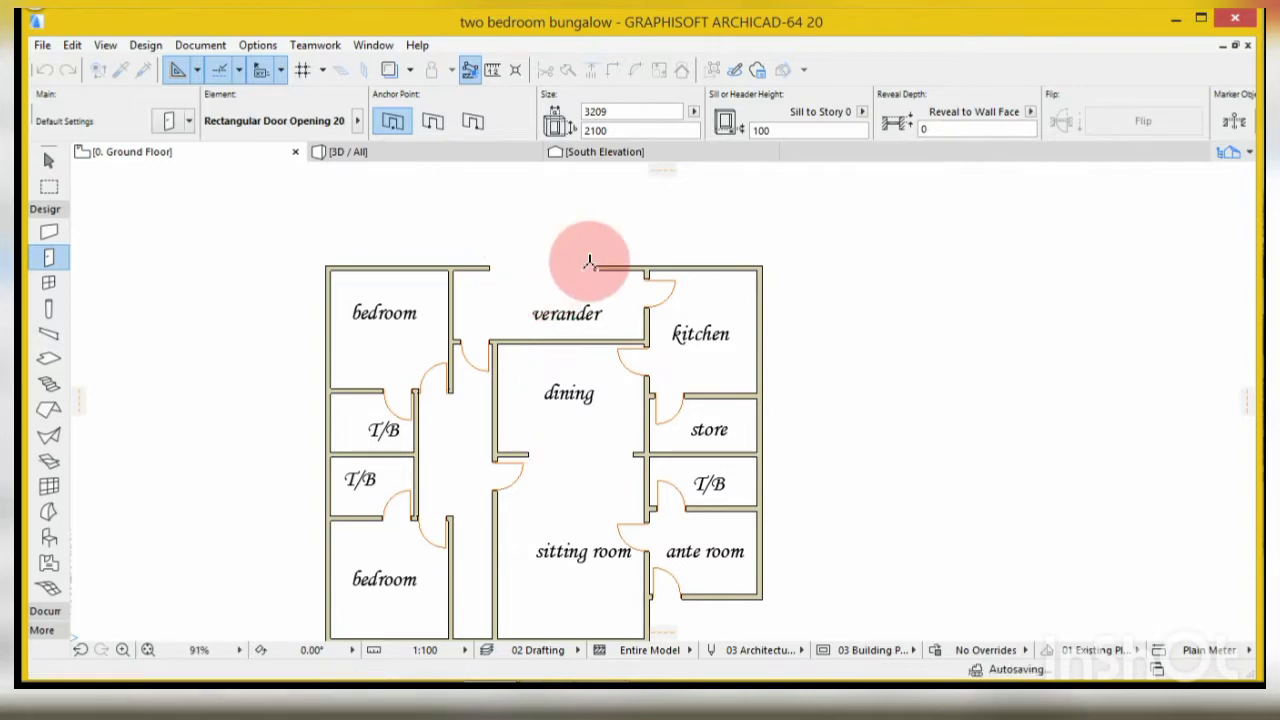
- Stretch the verander opening towards the kitchen and then the bedroom, making it about 4952 wide, and deselect it
left_click(592, 271)
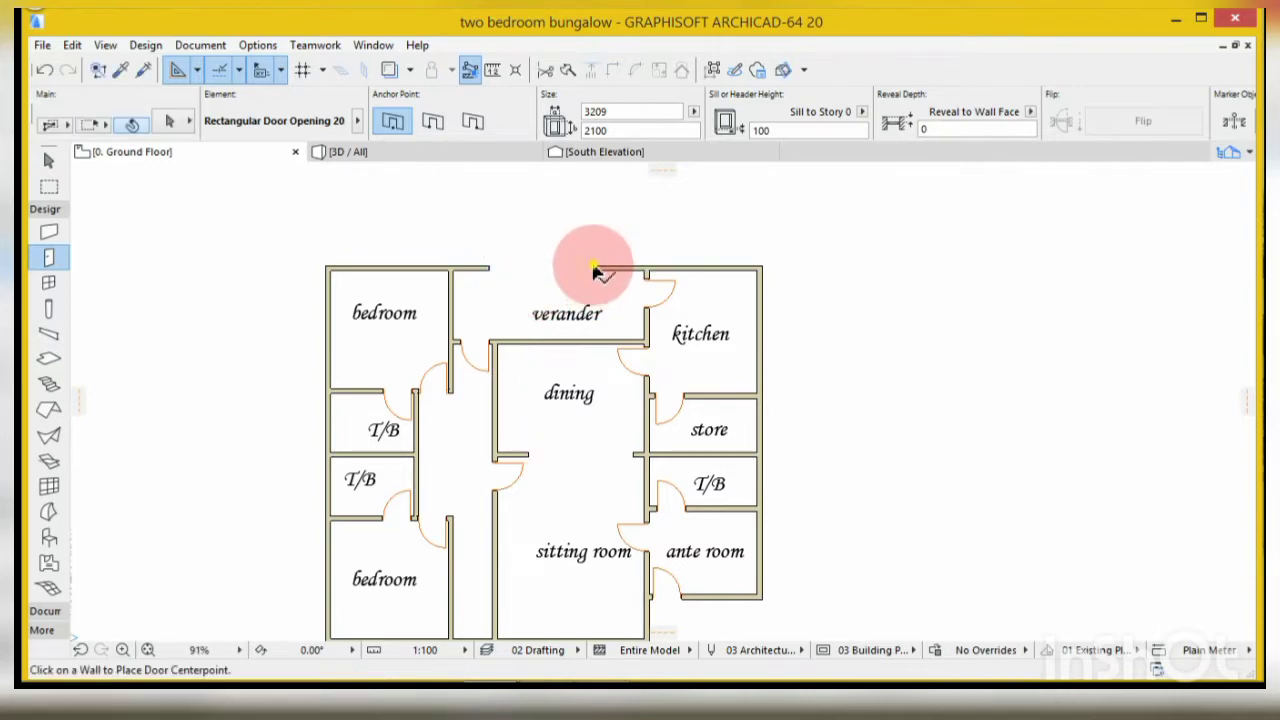
left_click(592, 266)
left_click_drag(594, 265, 643, 257)
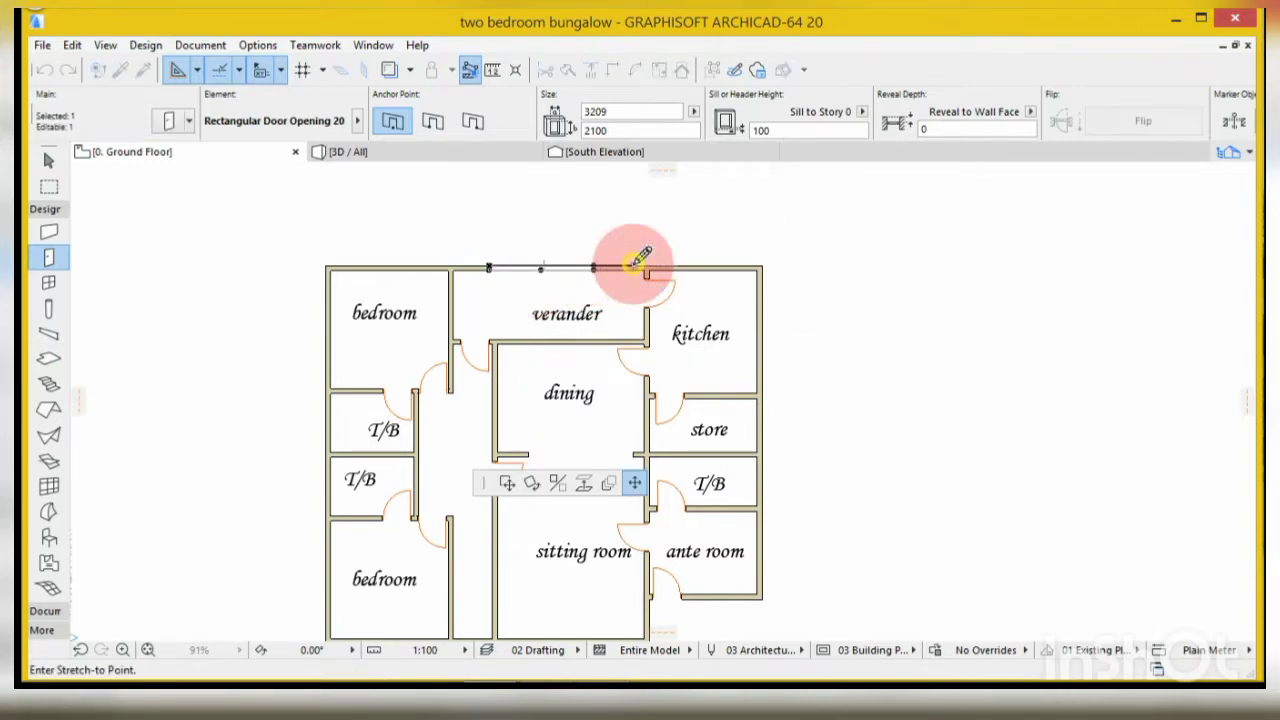
left_click(643, 257)
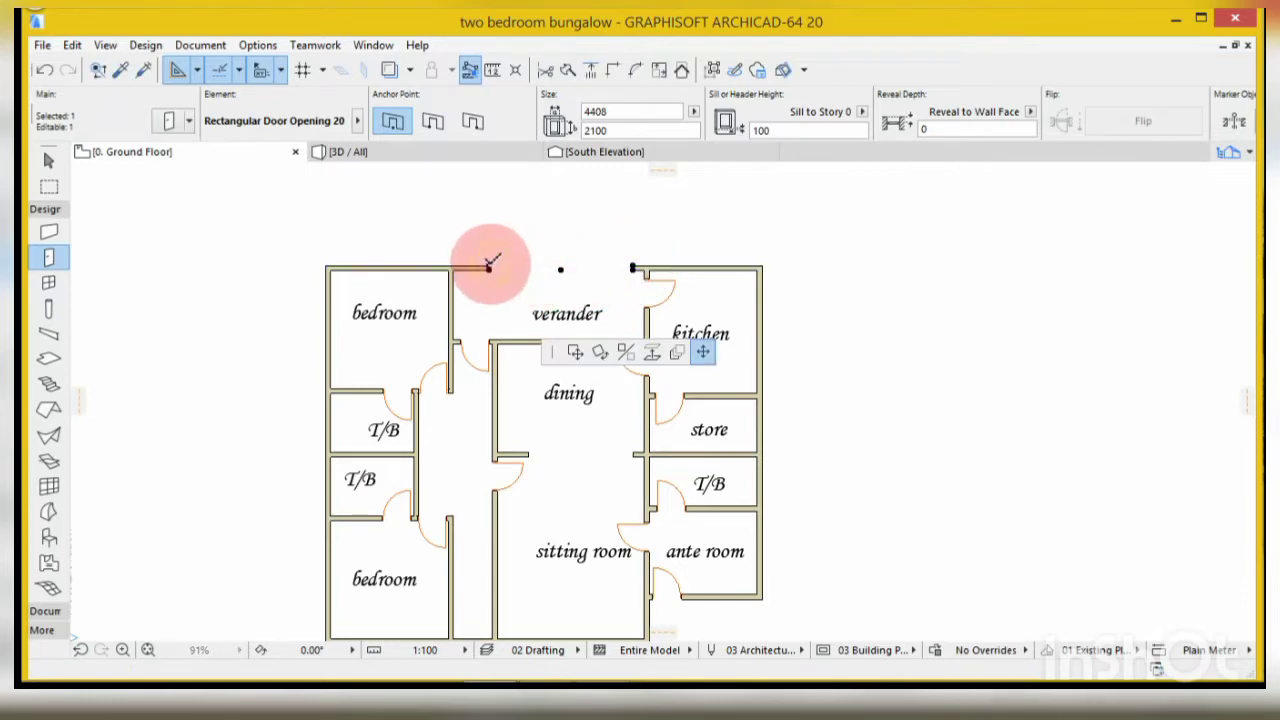
left_click_drag(490, 263, 480, 257)
left_click(472, 264)
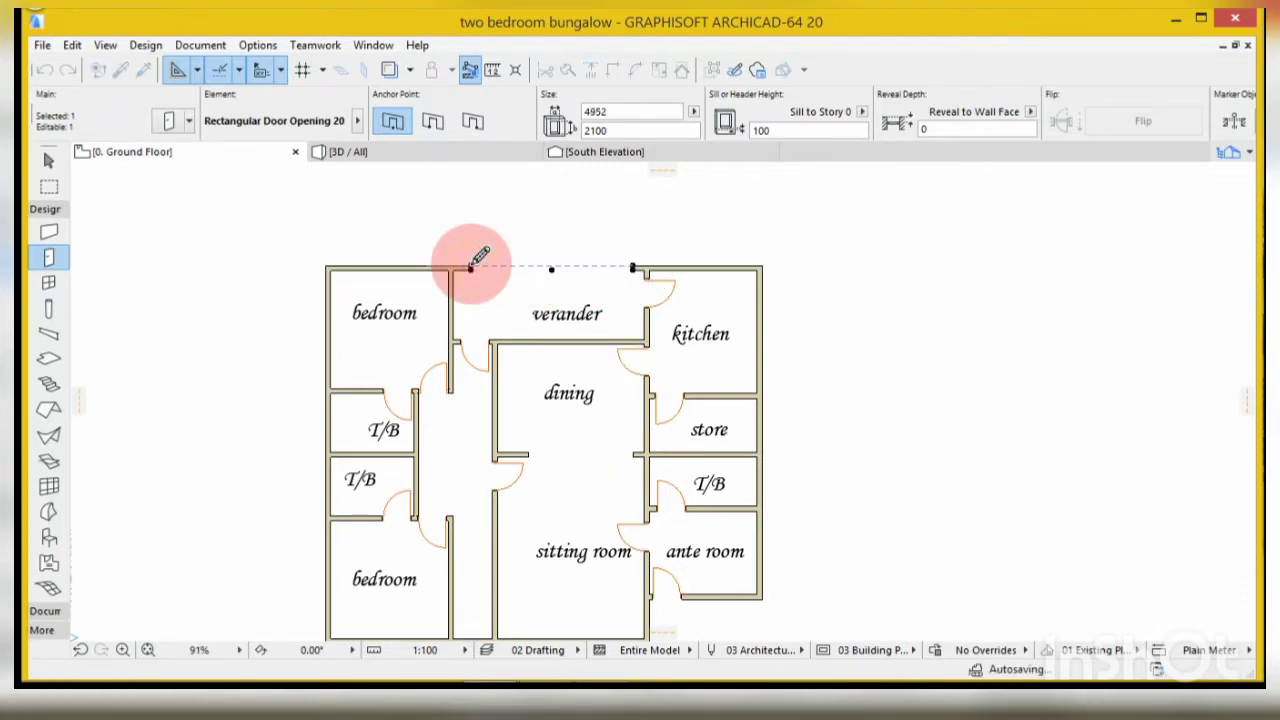
left_click(617, 217)
- Check the widened openings on the ground floor plan and show the bungalow model in 3D
scroll(634, 263, "up", 3)
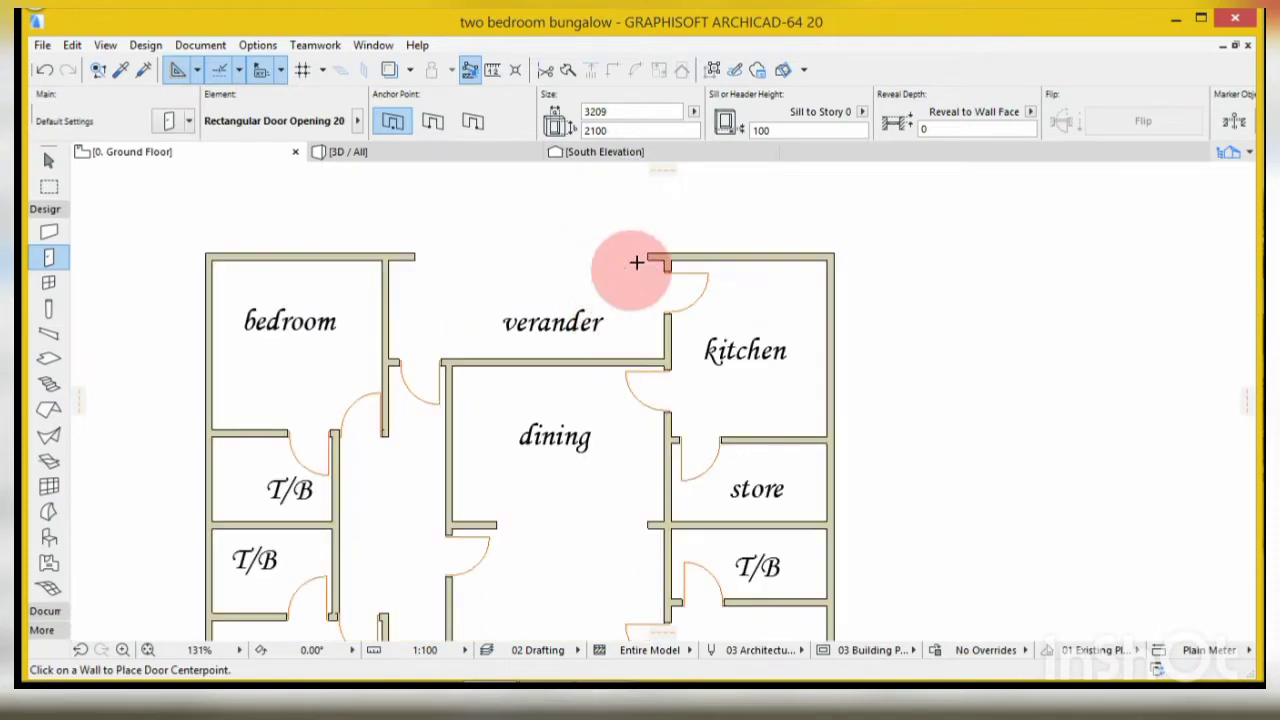
scroll(637, 262, "down", 6)
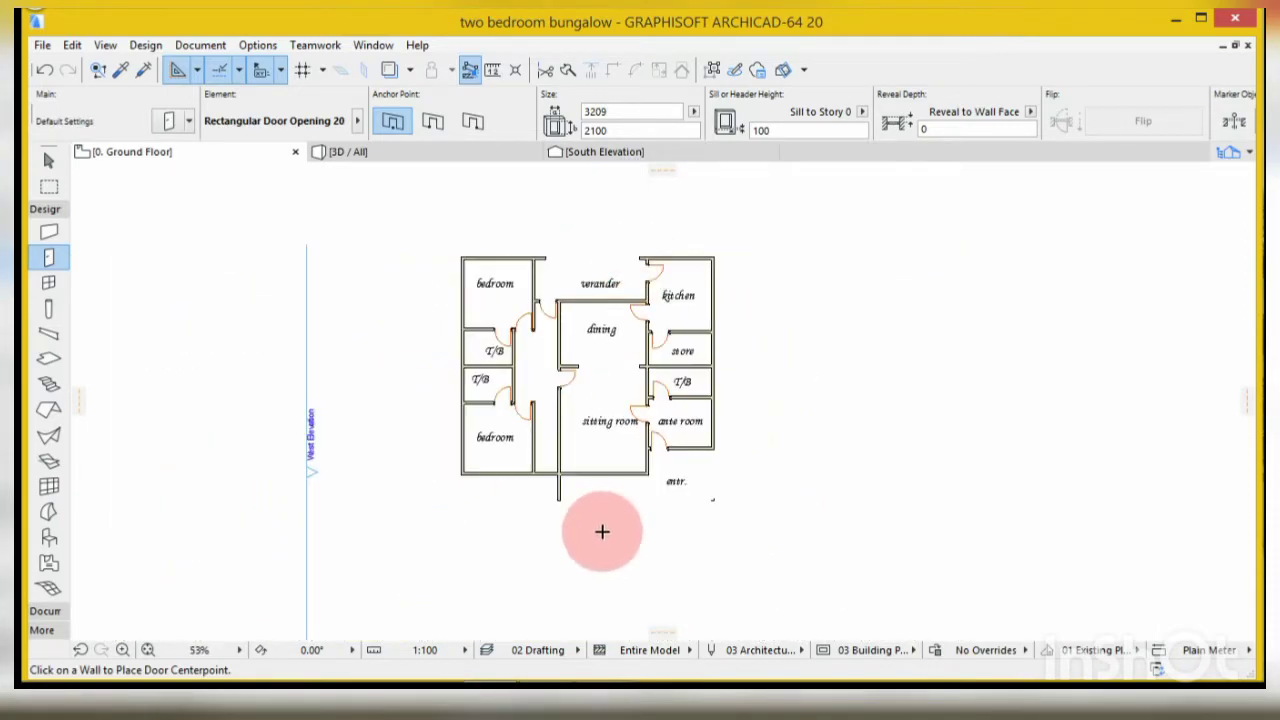
scroll(603, 494, "up", 5)
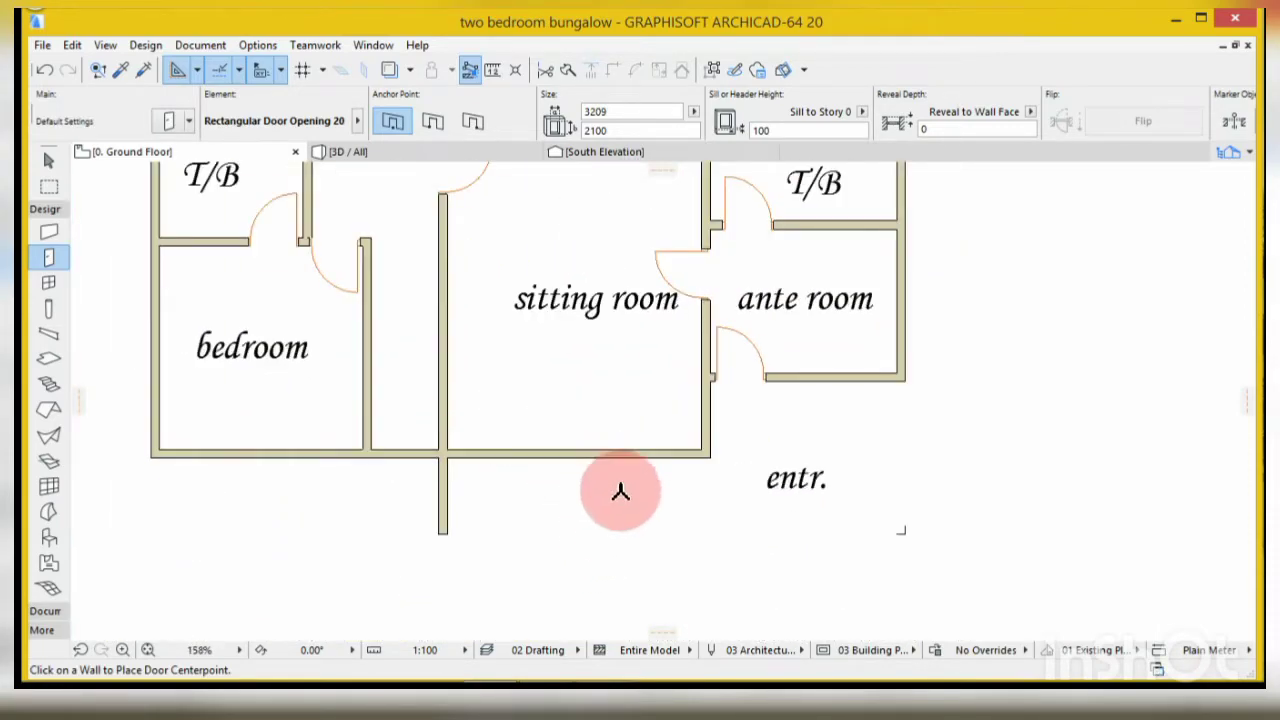
scroll(610, 485, "down", 2)
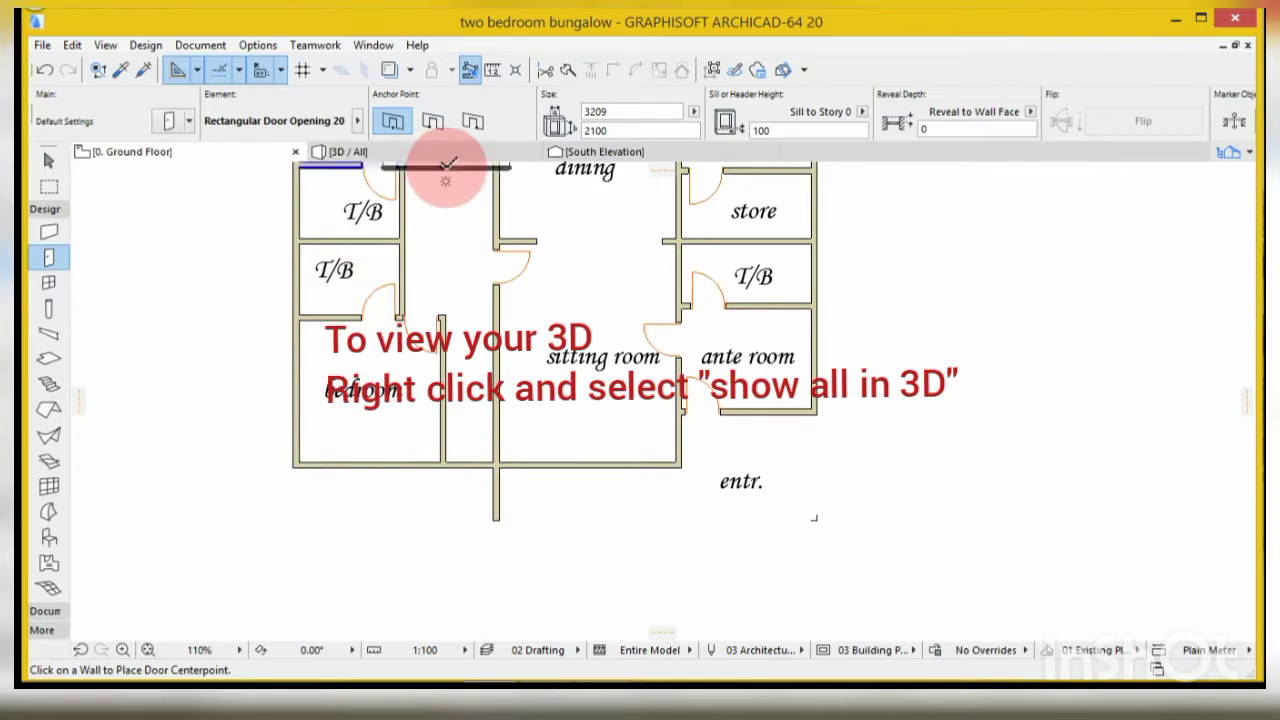
left_click(395, 148)
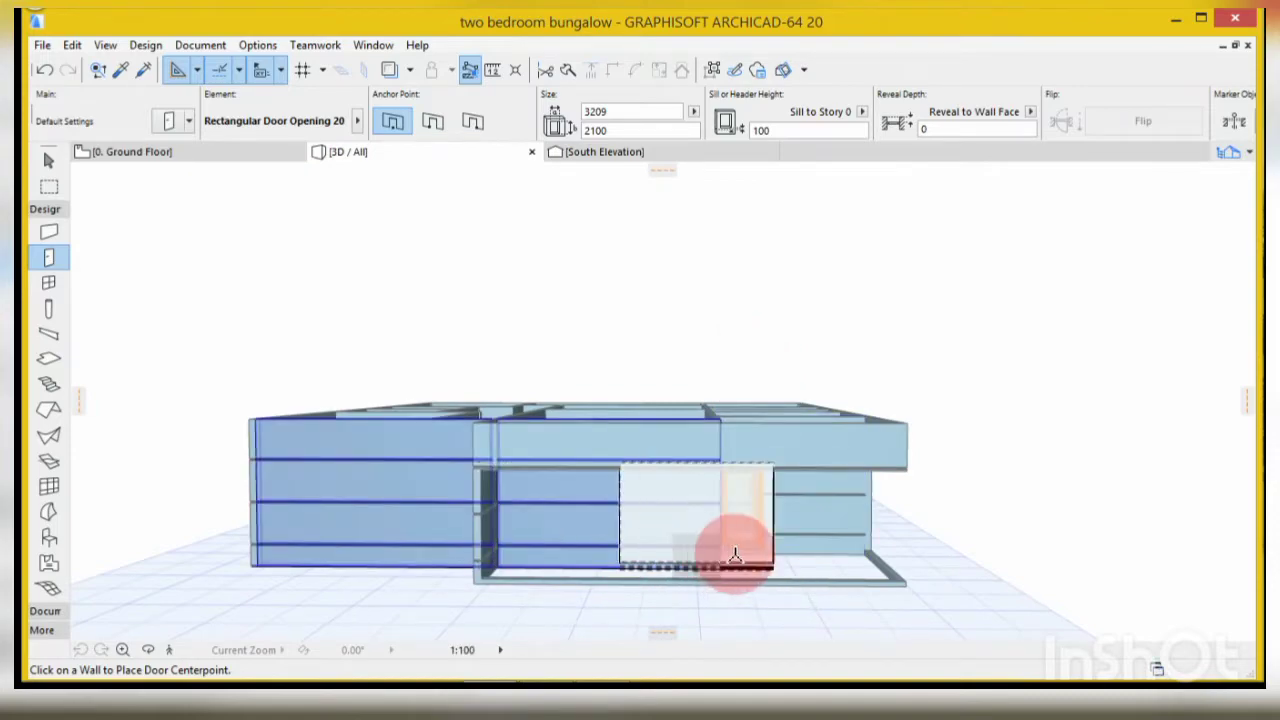
- Examine the entrance and the bungalow's front walls up close in the 3D model
scroll(884, 507, "up", 10)
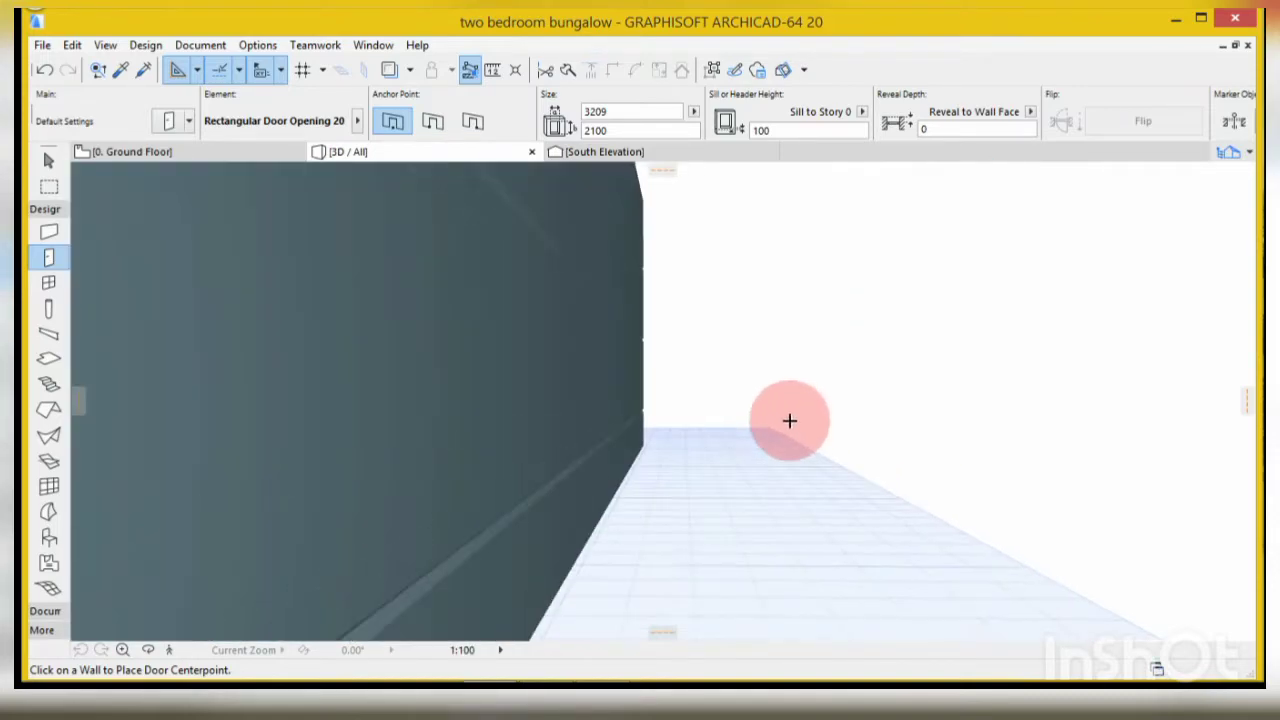
scroll(788, 418, "down", 10)
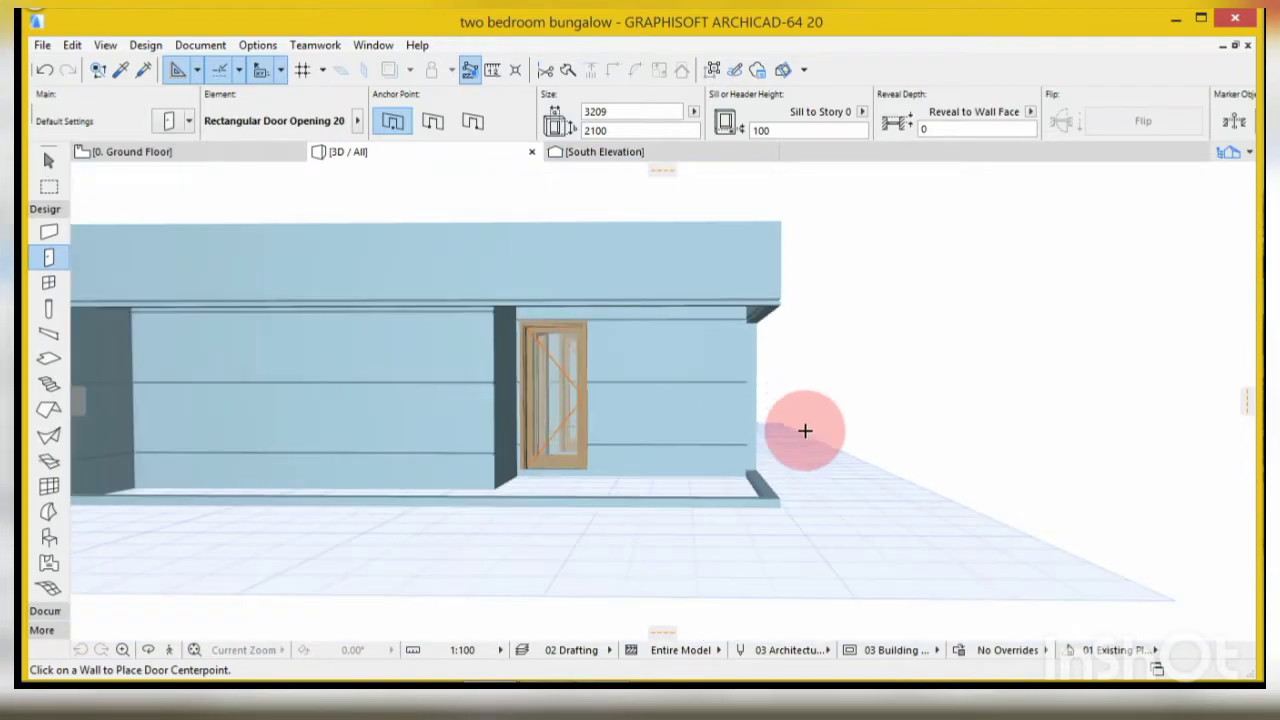
scroll(834, 568, "down", 5)
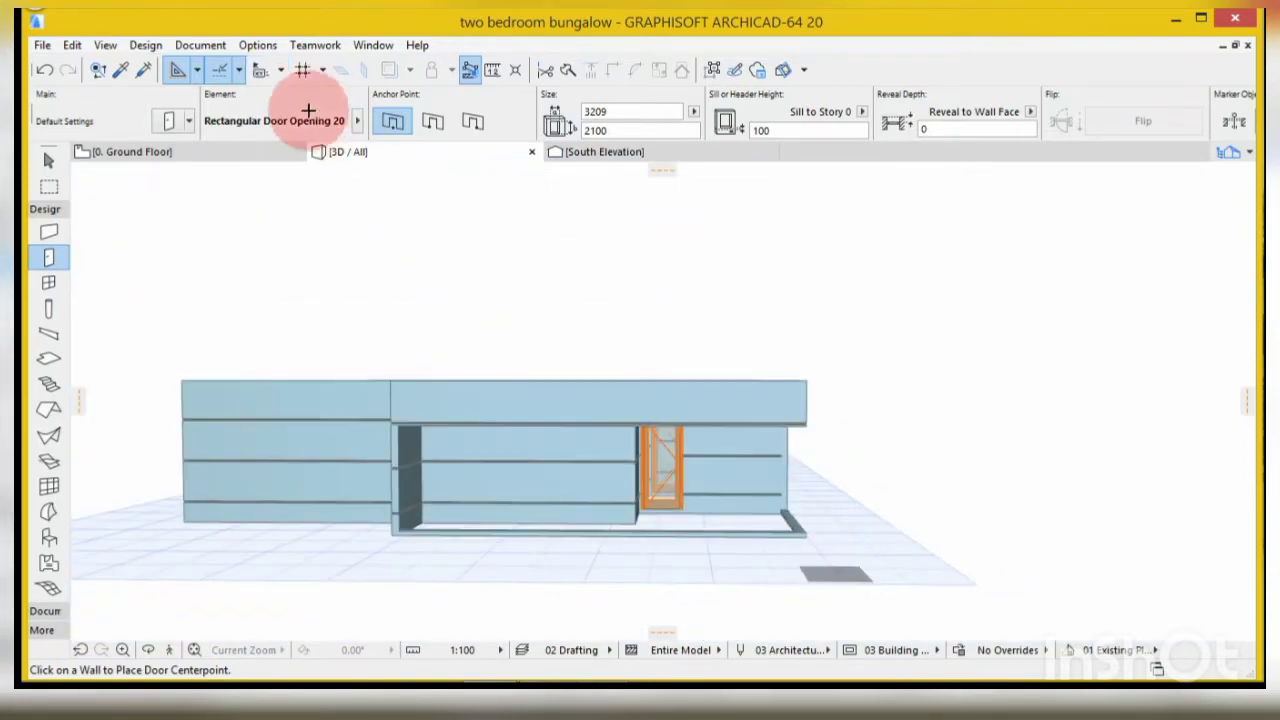
- On the ground floor plan, place a 900 by 1500 Window 20 in the ante room's entrance-side wall and another in its outer side wall
left_click(130, 154)
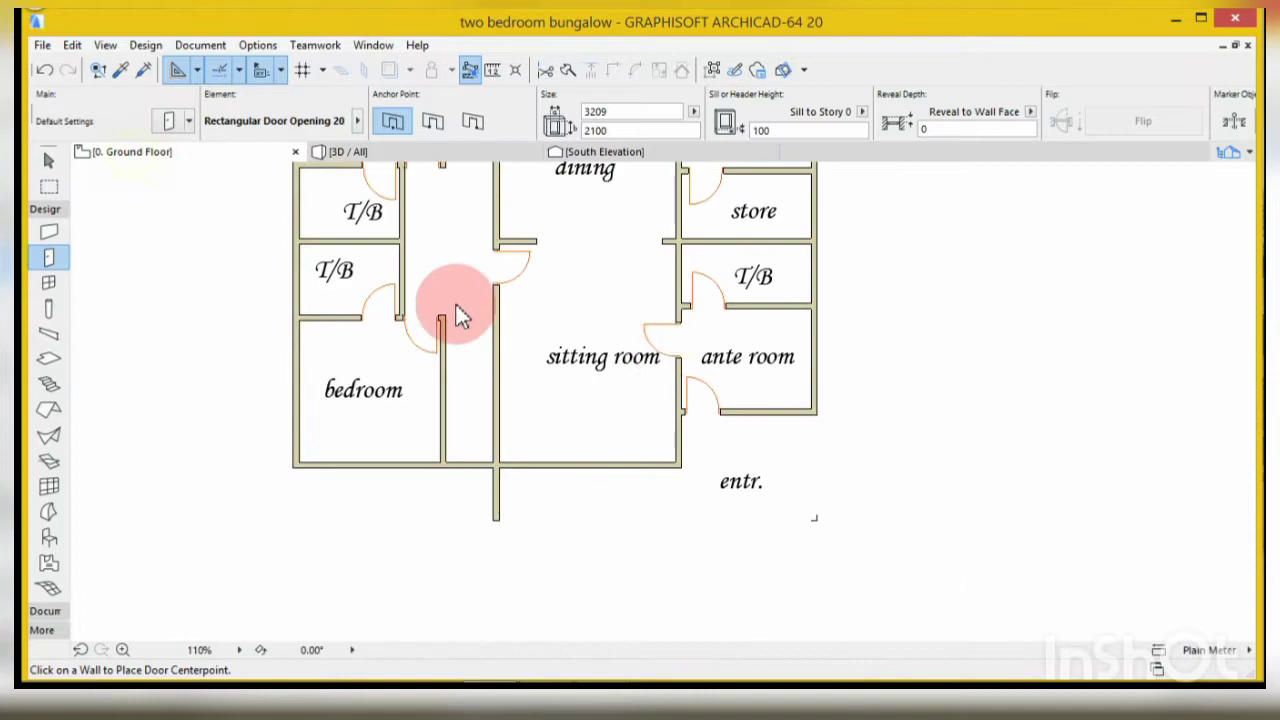
scroll(679, 452, "down", 3)
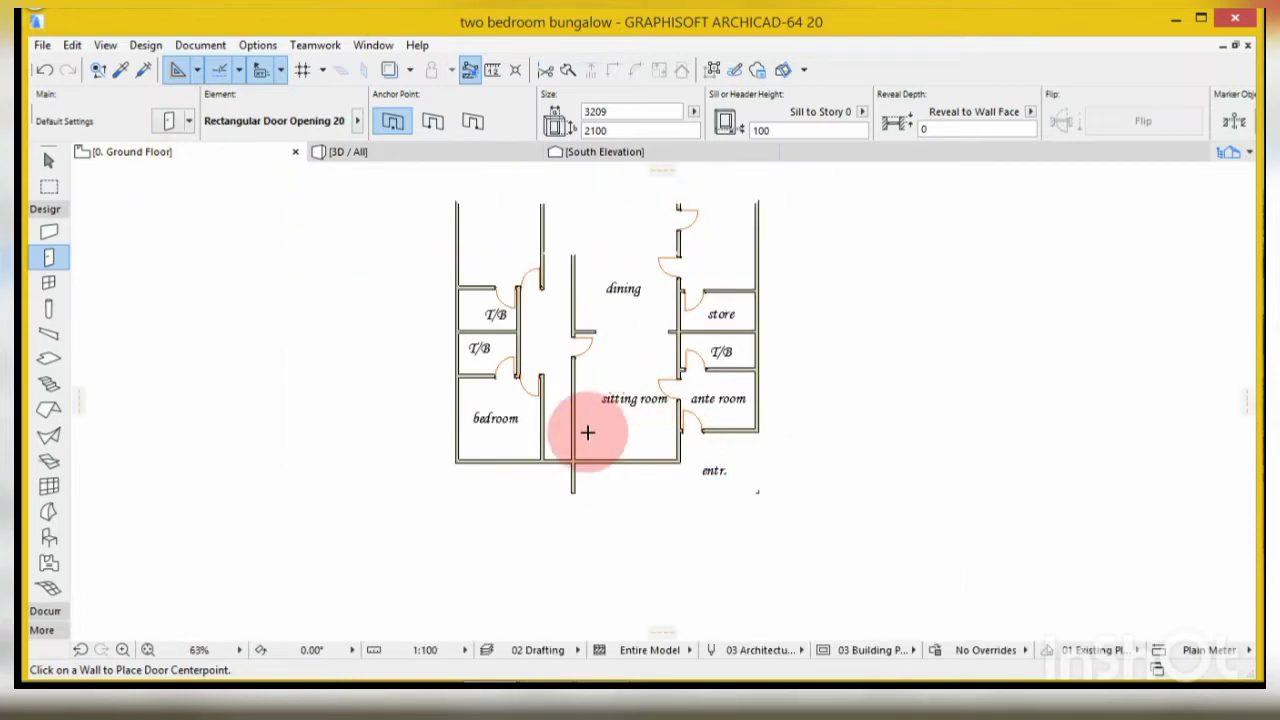
scroll(586, 431, "up", 1)
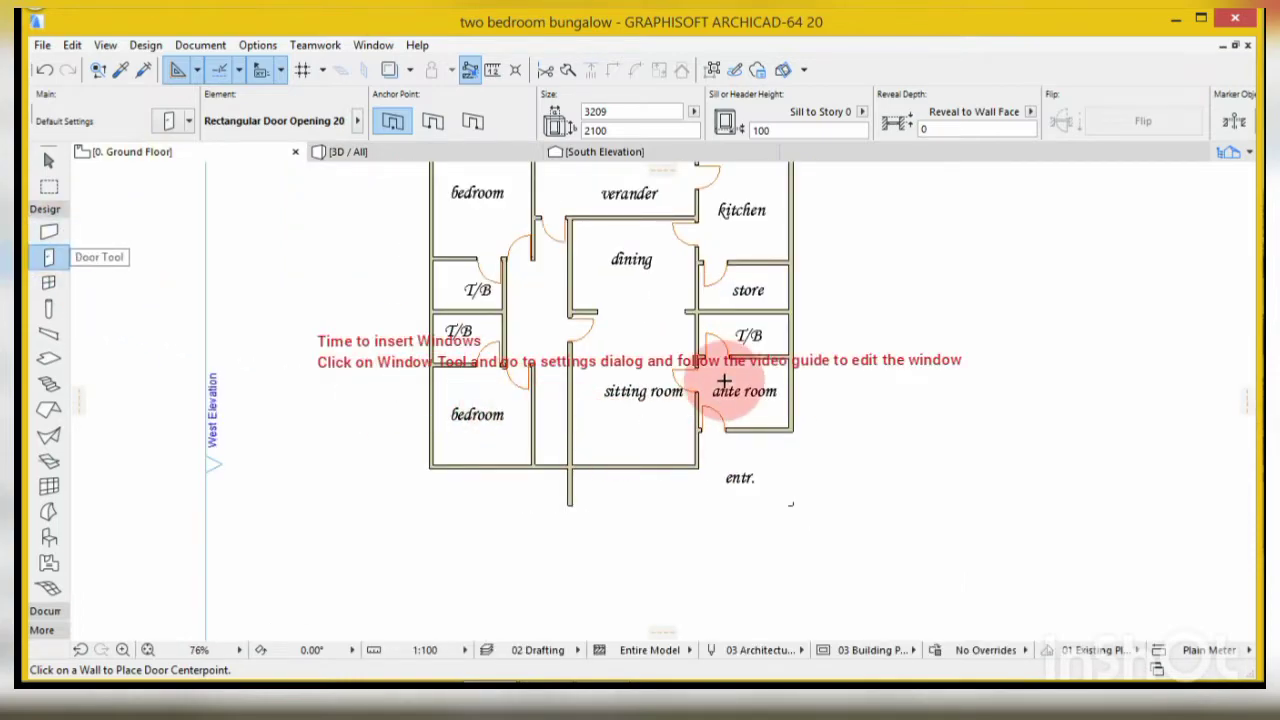
scroll(670, 460, "down", 1)
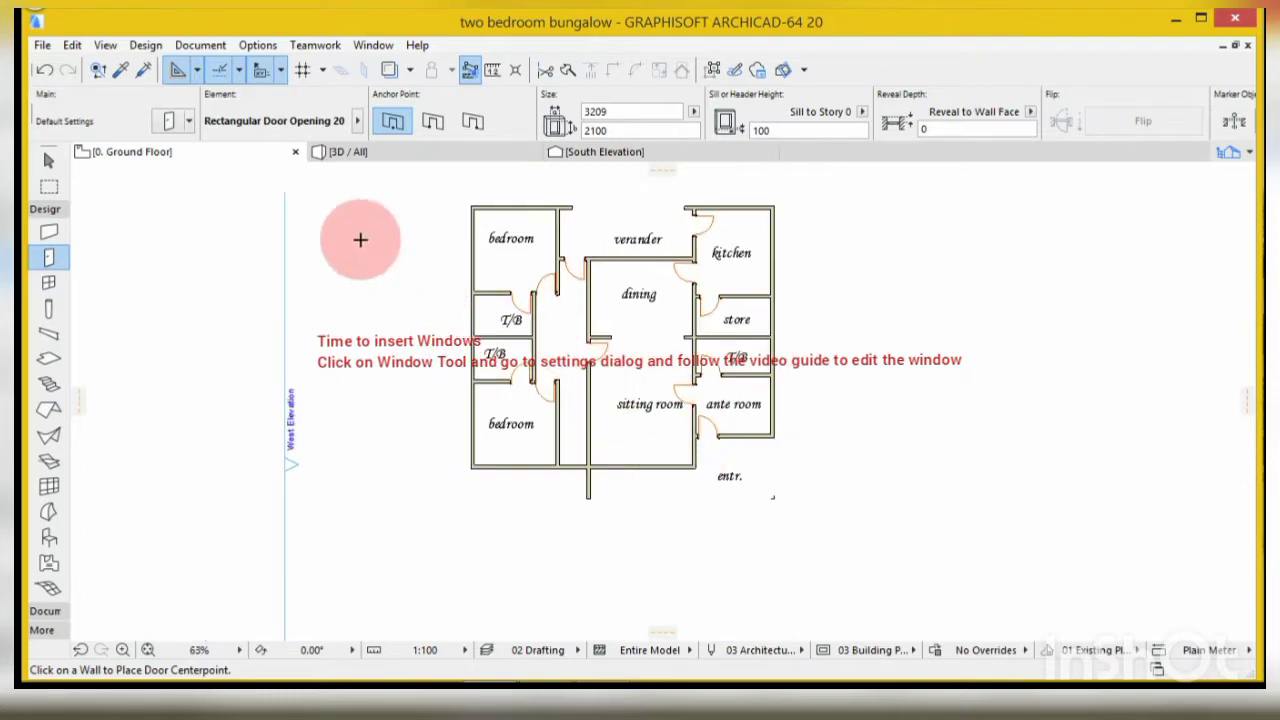
left_click(47, 279)
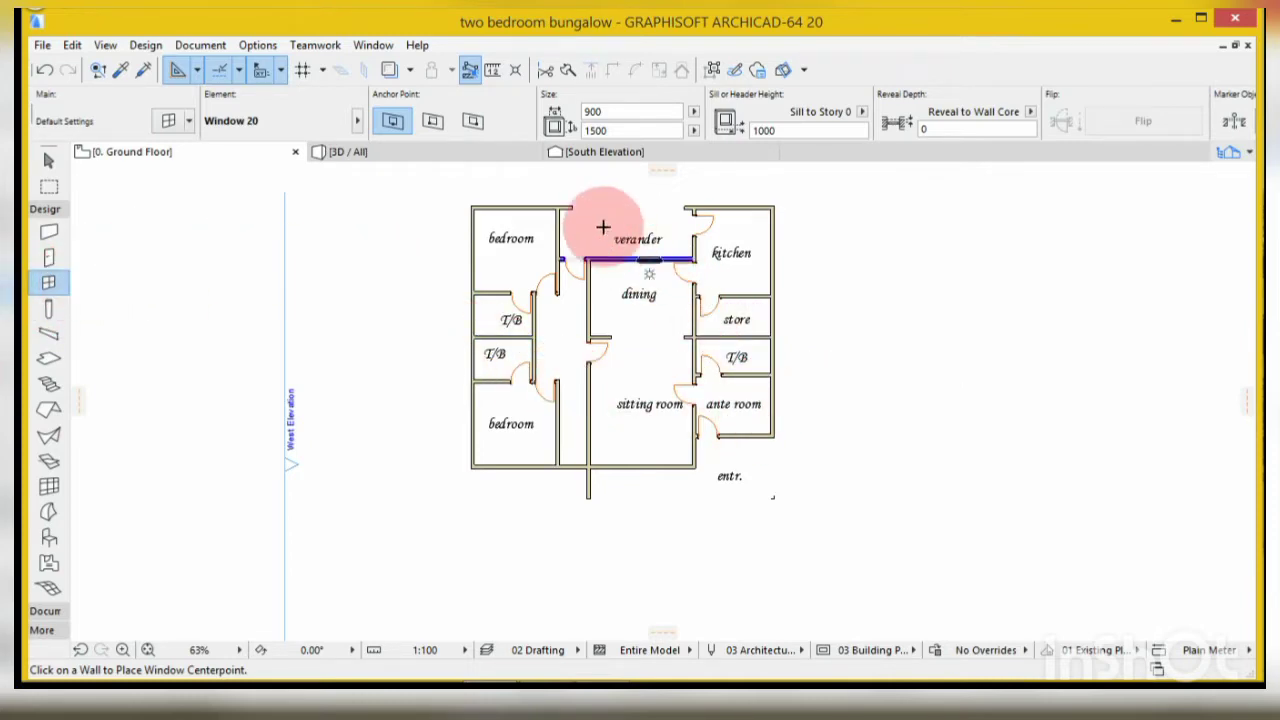
scroll(643, 478, "up", 5)
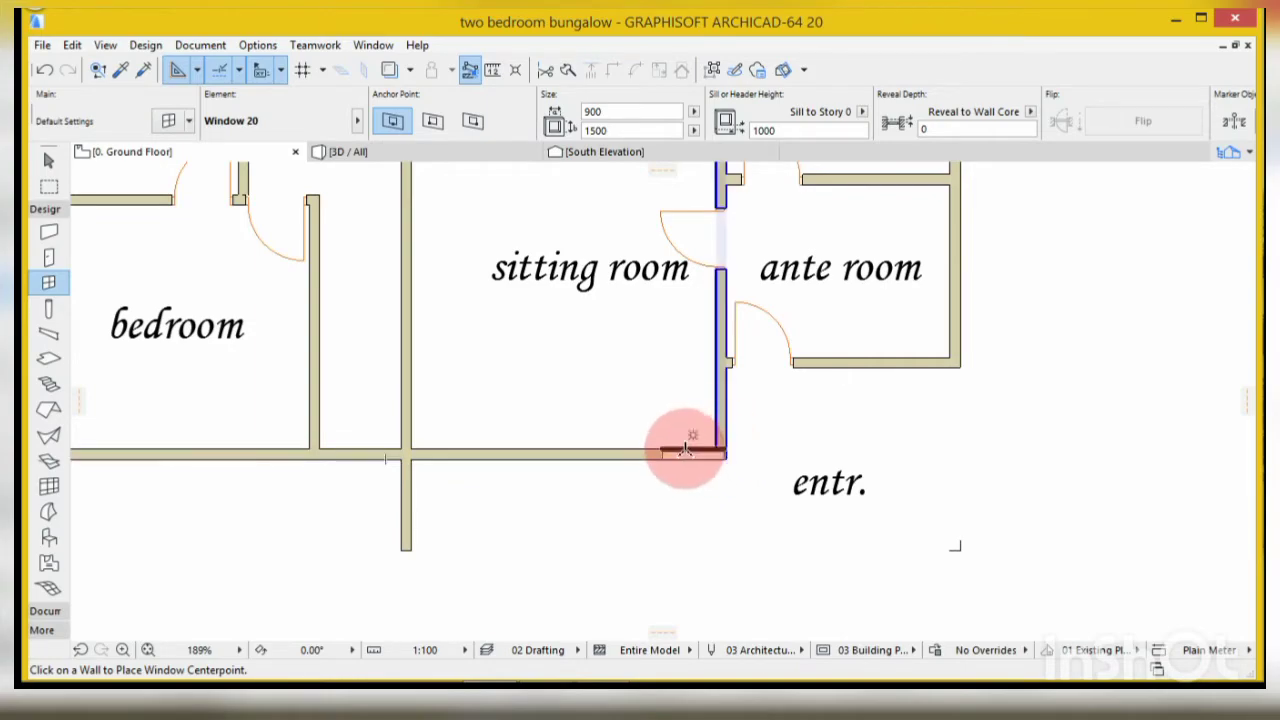
scroll(723, 429, "down", 1)
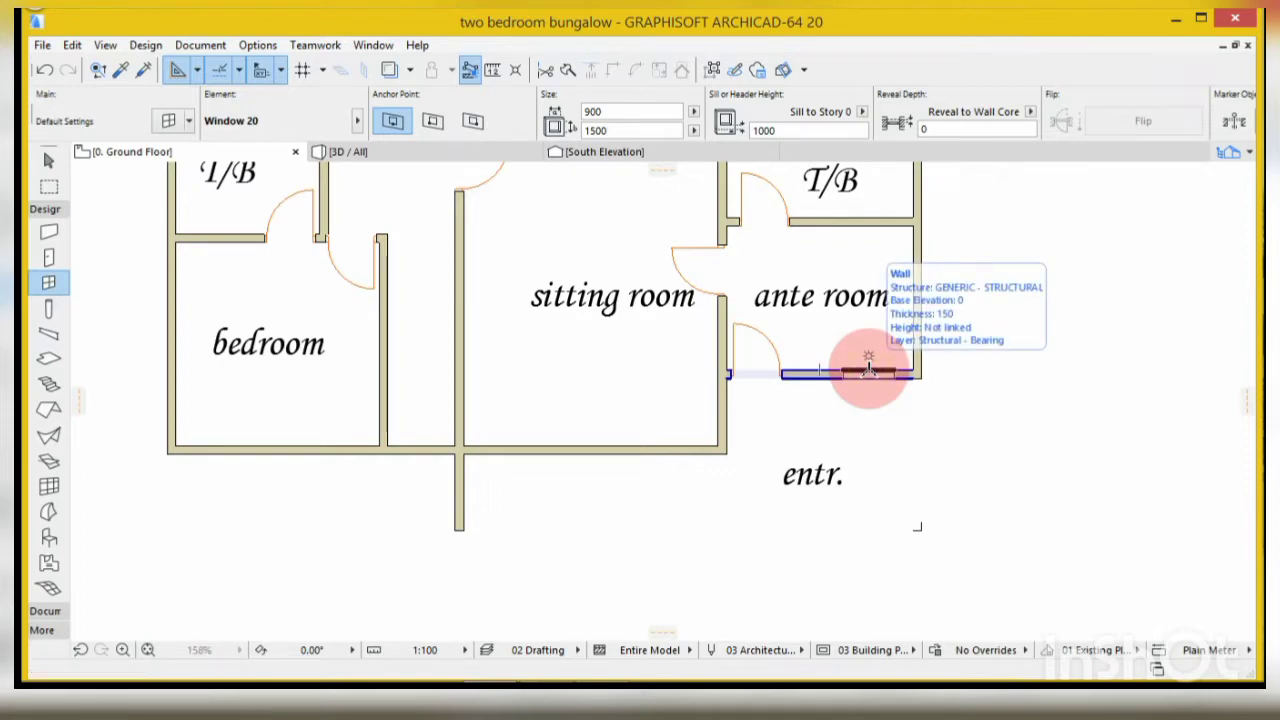
left_click(867, 371)
left_click(933, 297)
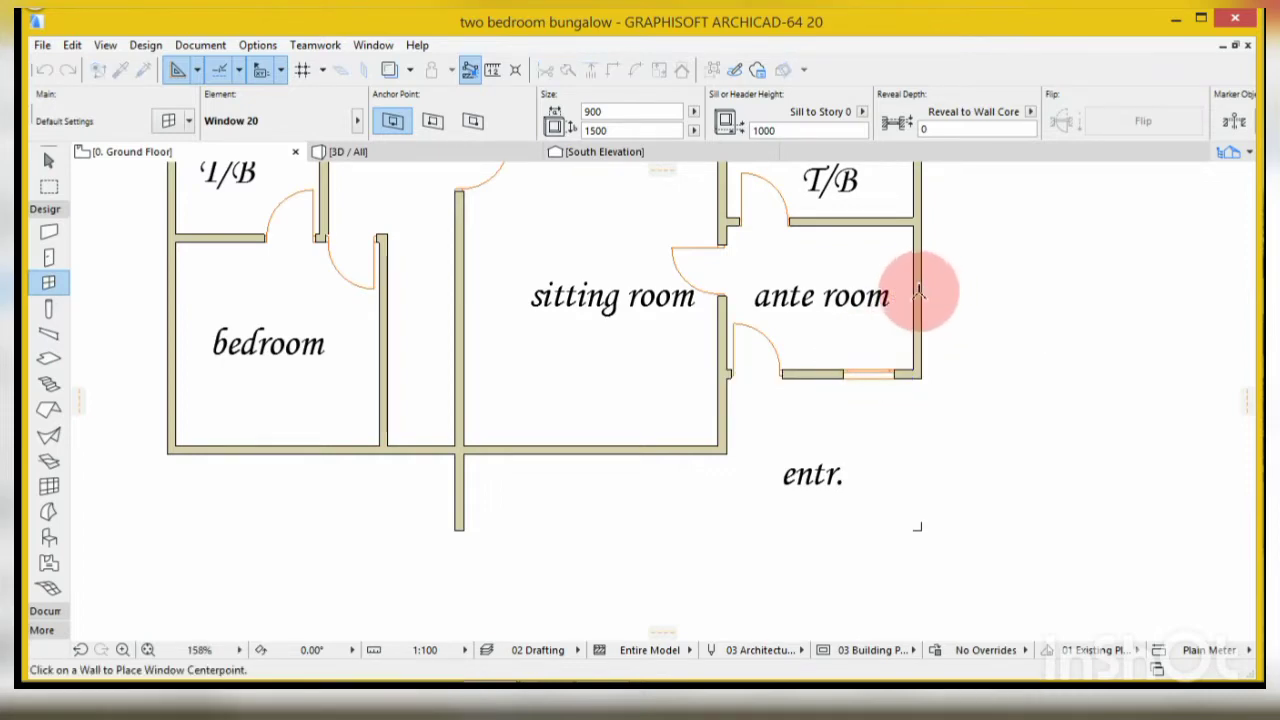
left_click(916, 290)
left_click(909, 287)
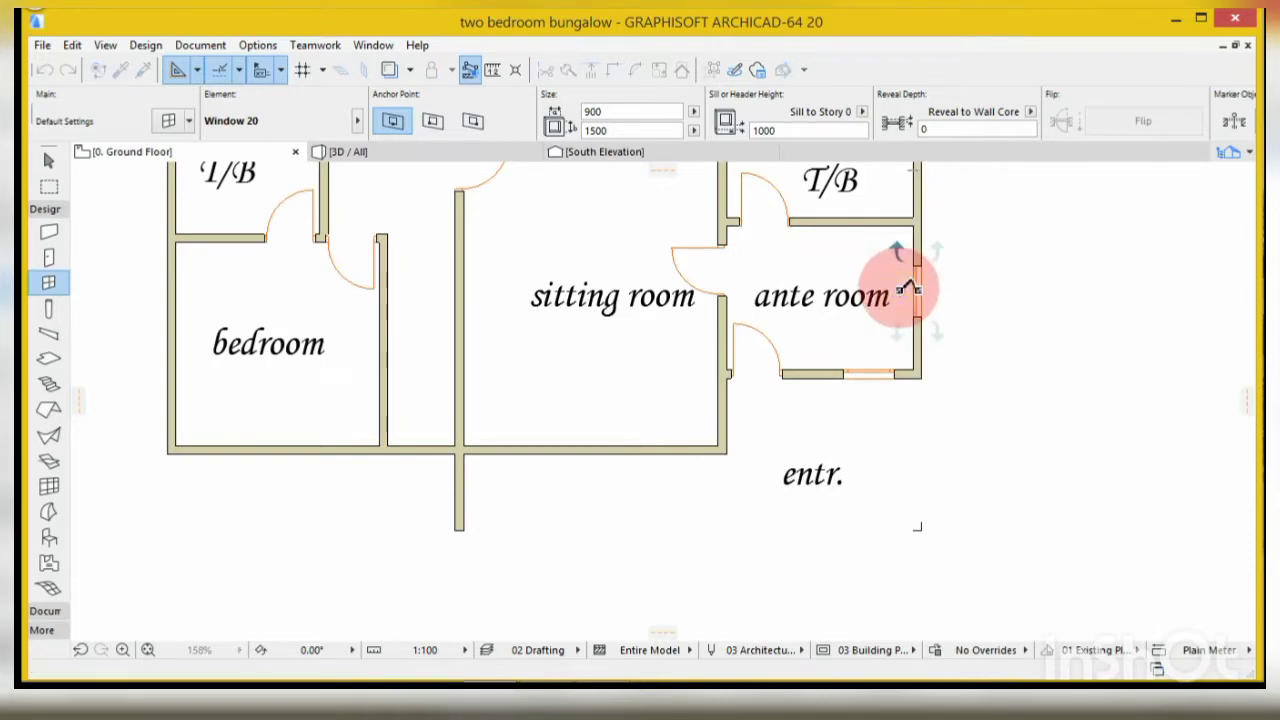
- Place 900 by 1500 windows in the front wall at the sitting room, corridor and bedroom, and one in that bedroom's outer side wall
left_click(501, 455)
left_click(506, 470)
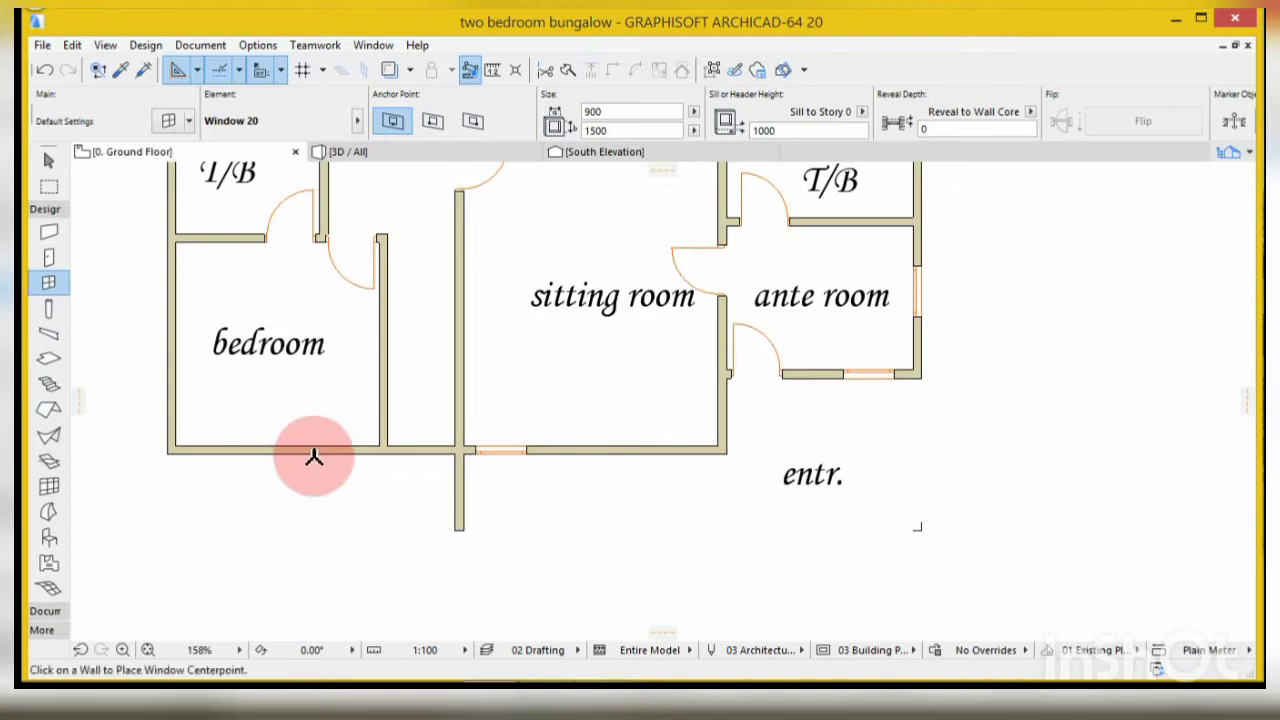
left_click(417, 447)
left_click(395, 450)
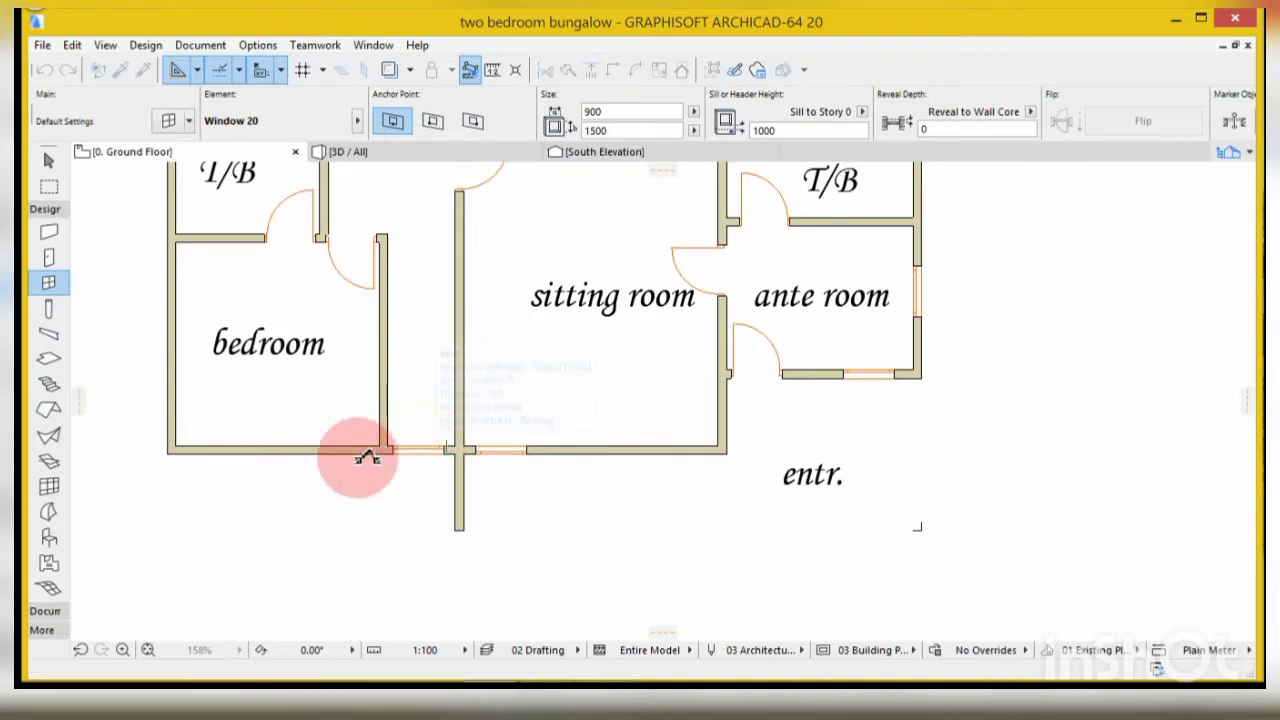
left_click(266, 452)
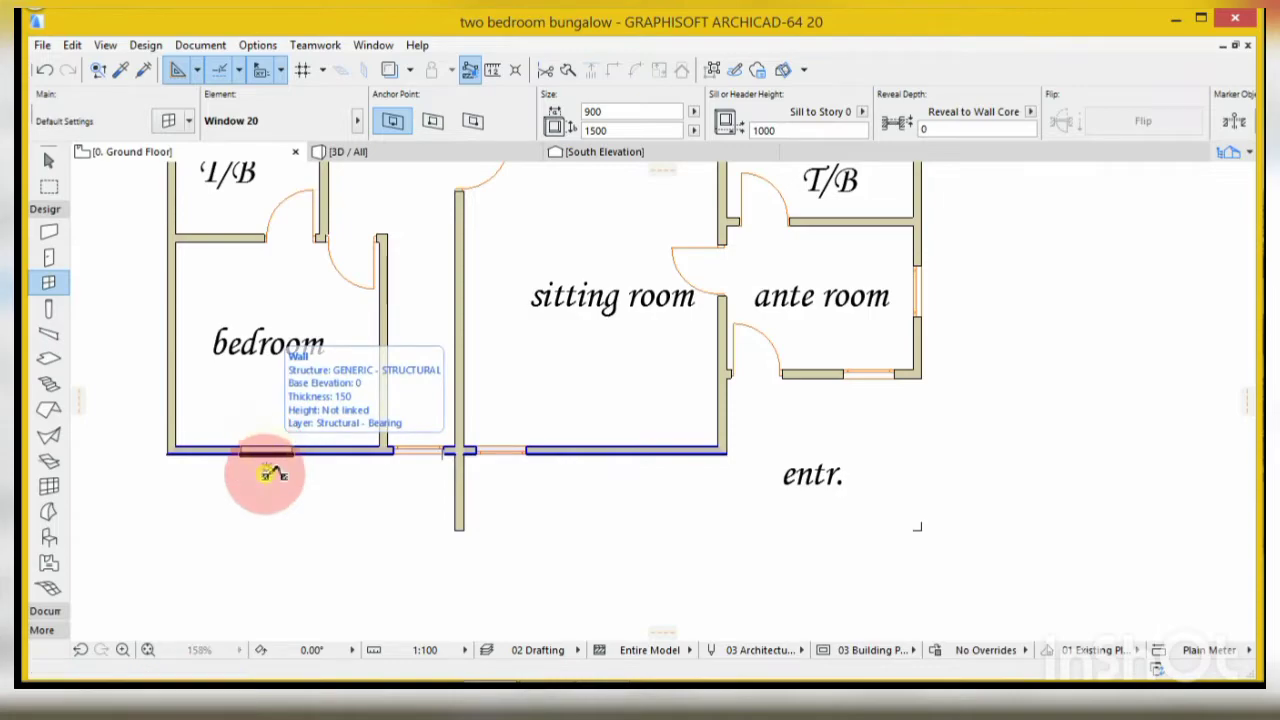
left_click(271, 466)
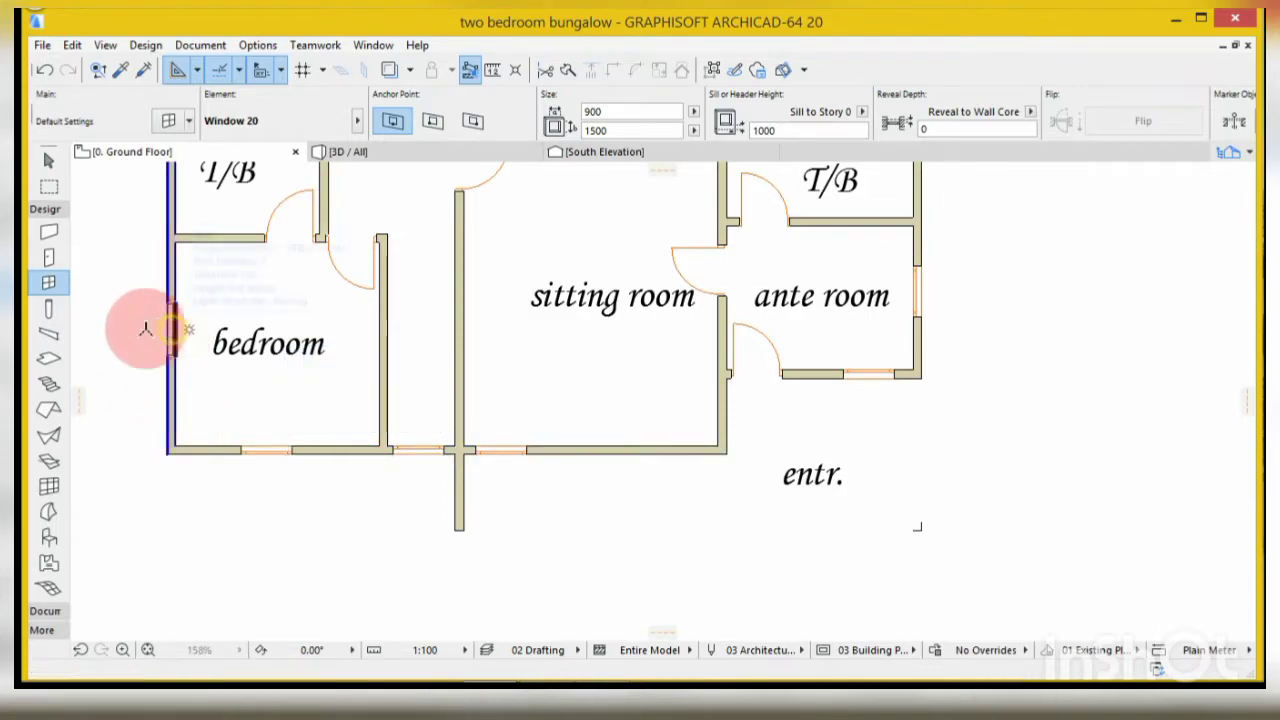
left_click(171, 328)
- Place 900 by 1500 windows in the outer side wall at both bedroom T/Bs and the verander-side bedroom, and one in that bedroom's rear wall
scroll(340, 350, "down", 3)
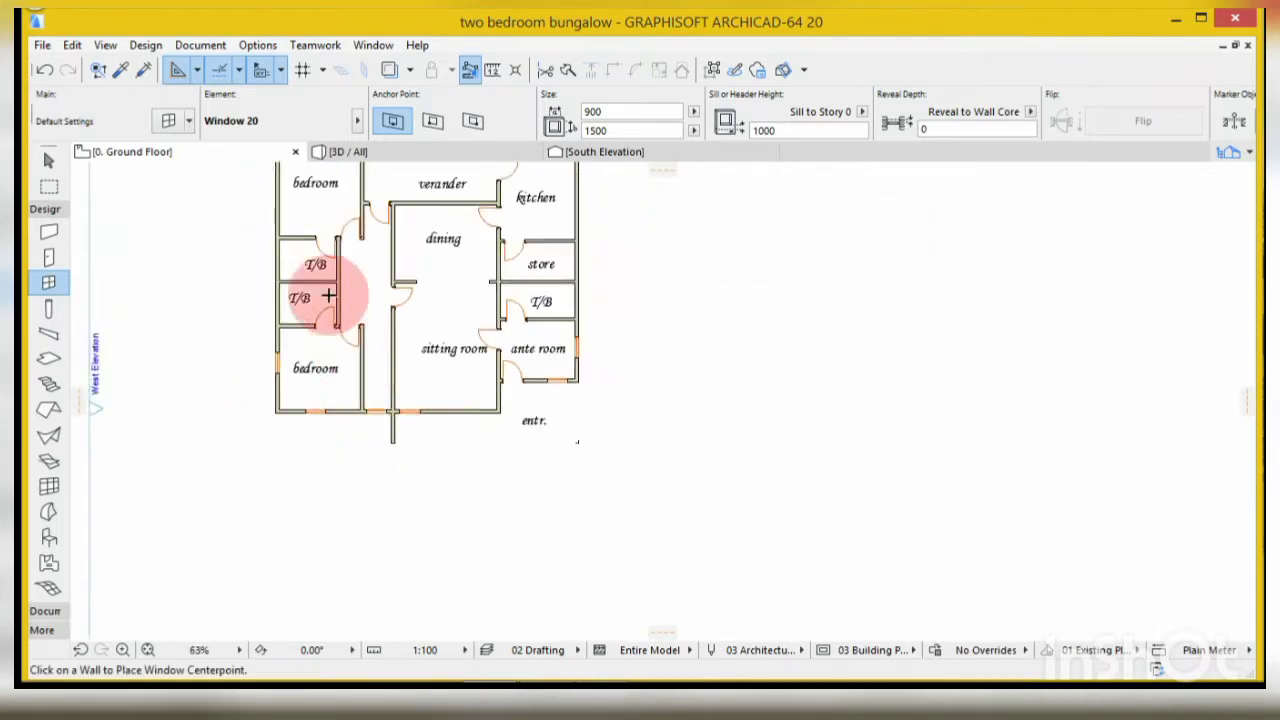
scroll(300, 260, "up", 1)
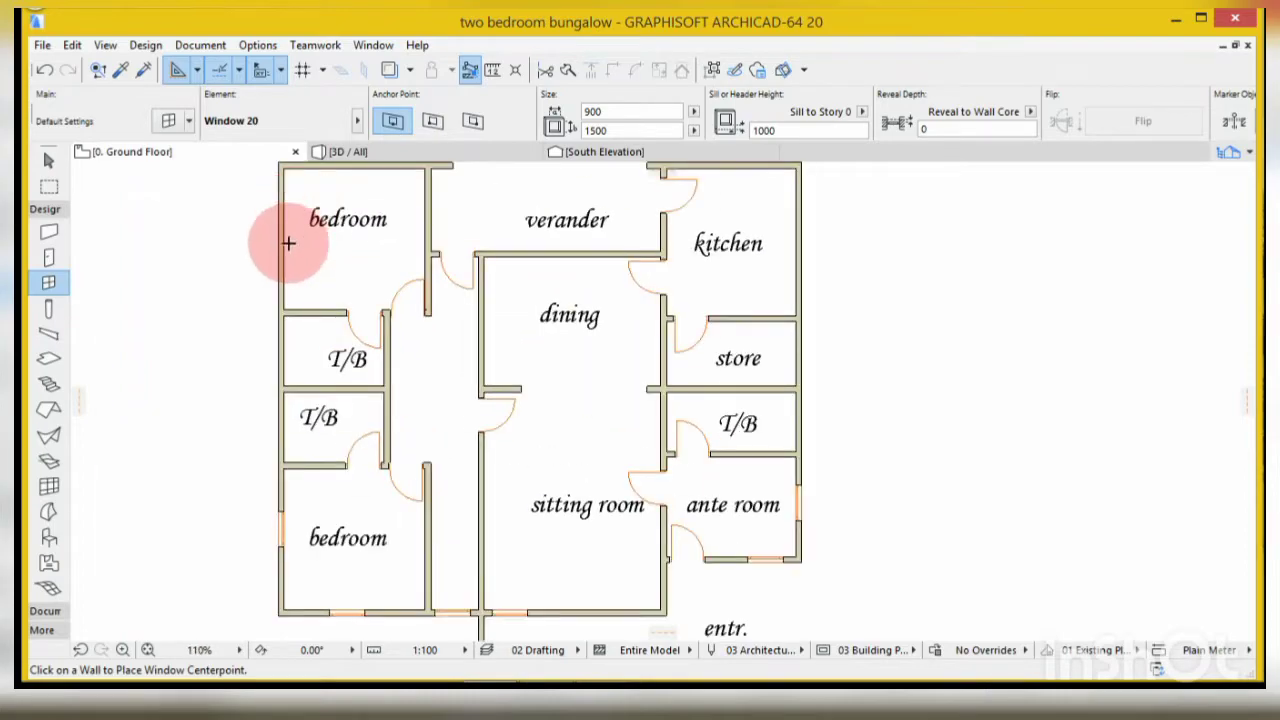
left_click(277, 355)
left_click(274, 420)
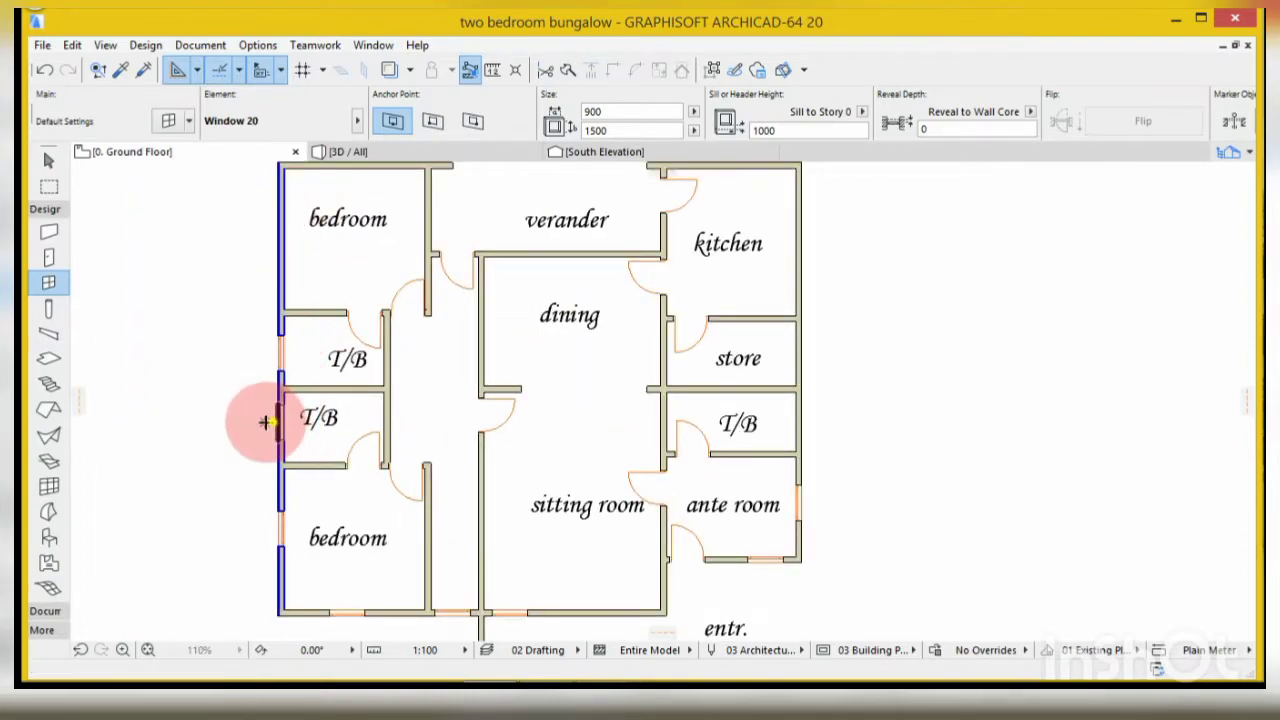
left_click(278, 228)
scroll(352, 288, "down", 1)
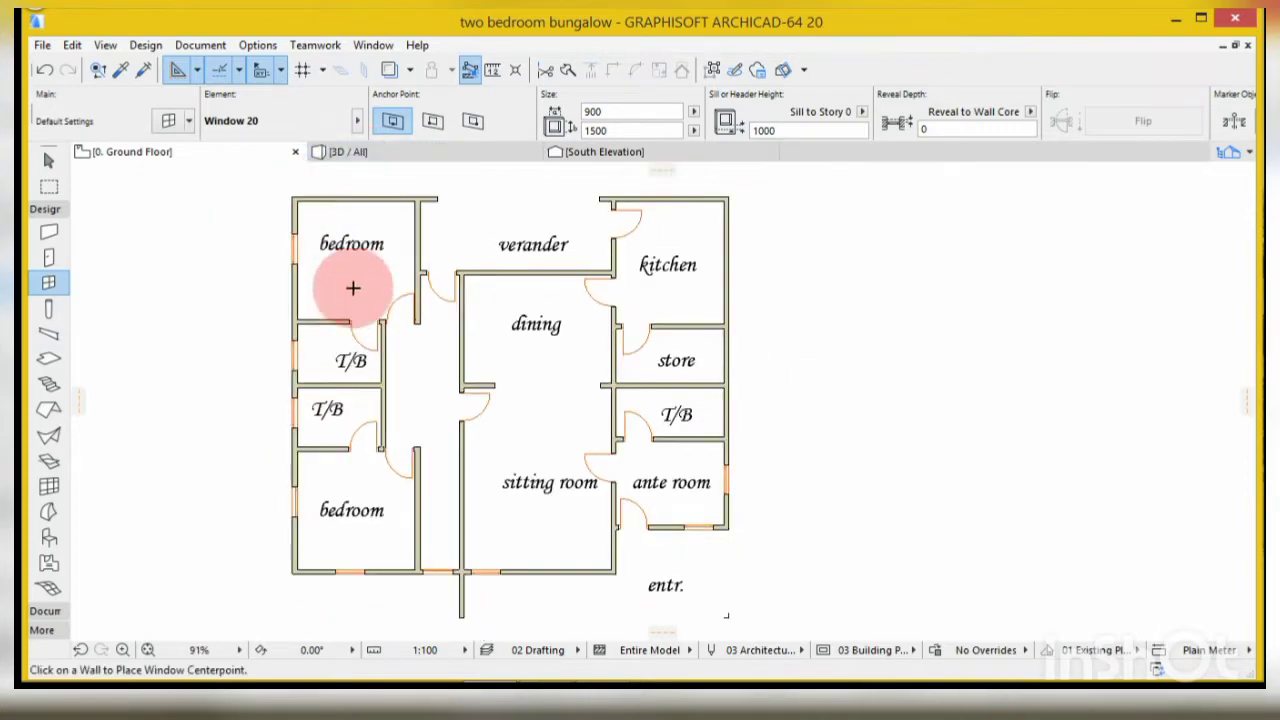
left_click(352, 197)
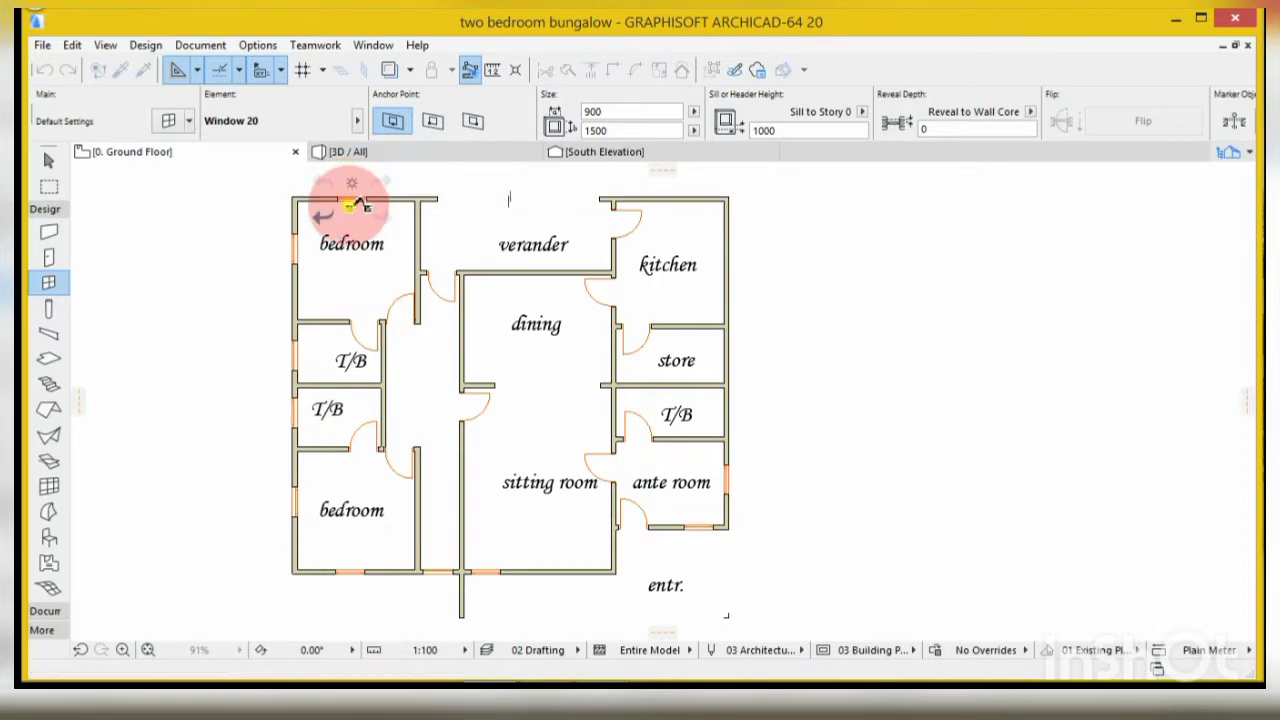
- Place 900 by 1500 windows in the kitchen's rear wall and in the outer side wall of the store and the T/B beside it
left_click(677, 203)
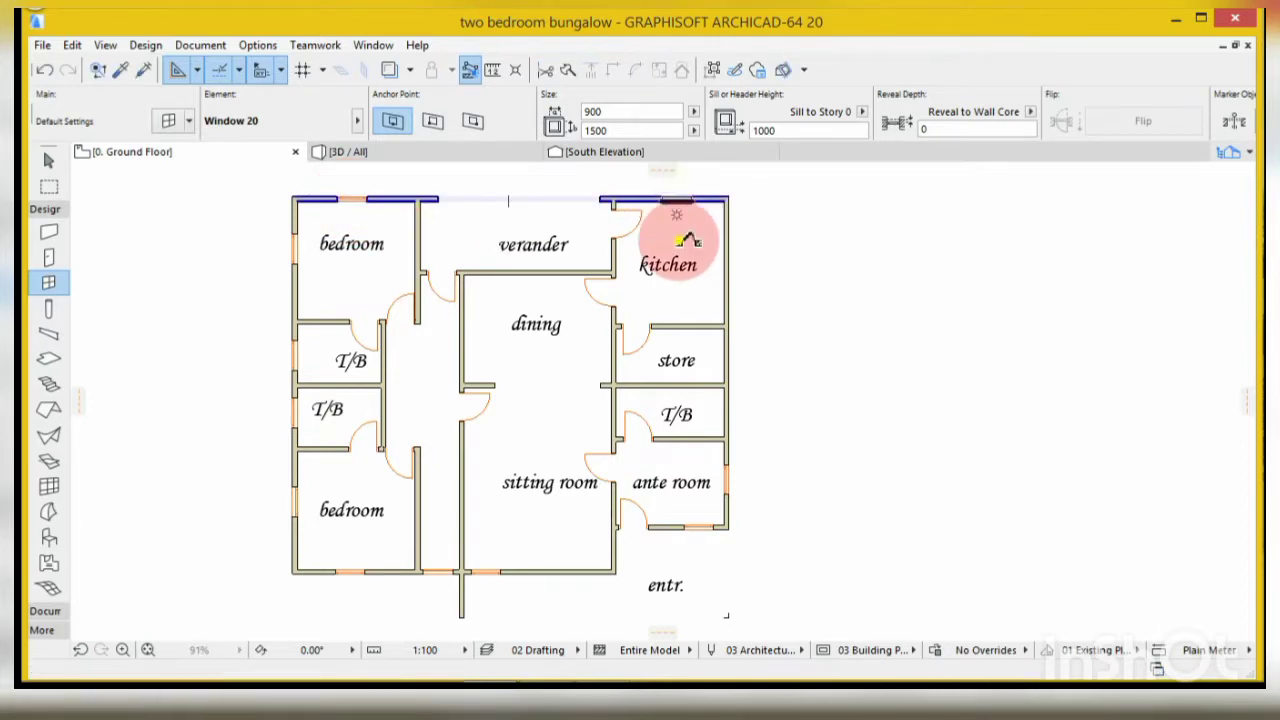
left_click(723, 359)
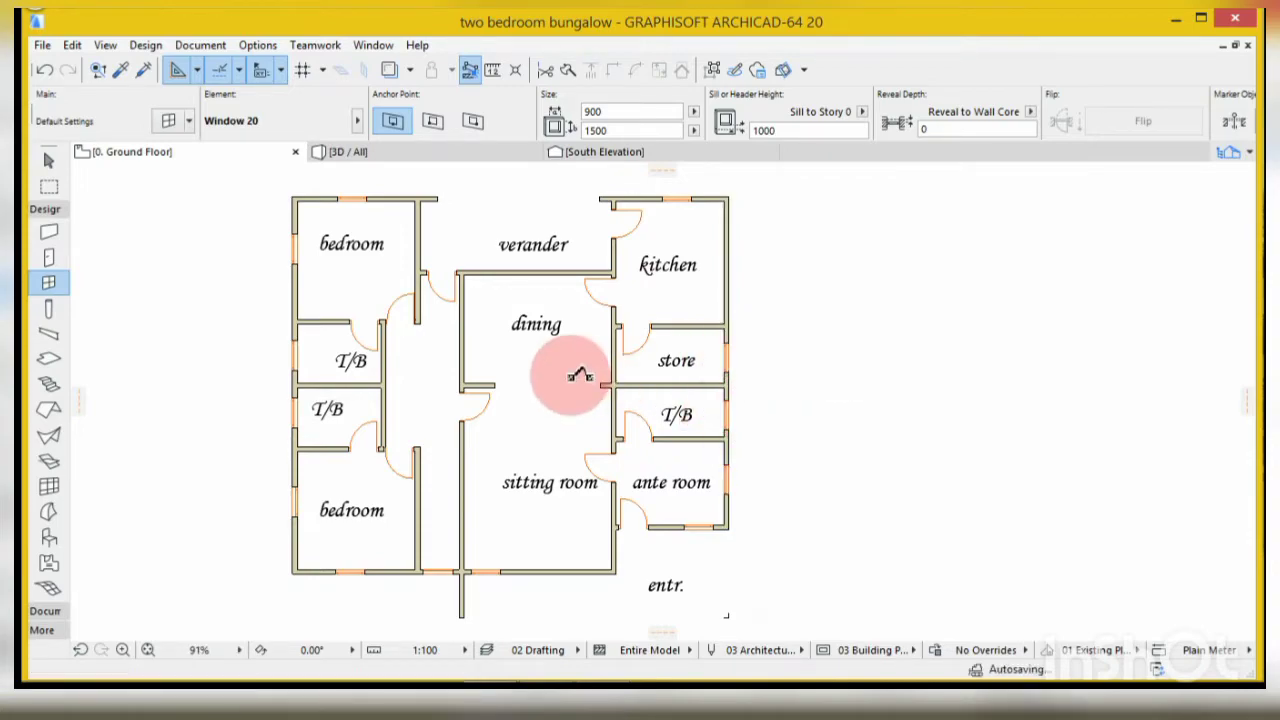
scroll(580, 371, "down", 3)
scroll(595, 410, "up", 3)
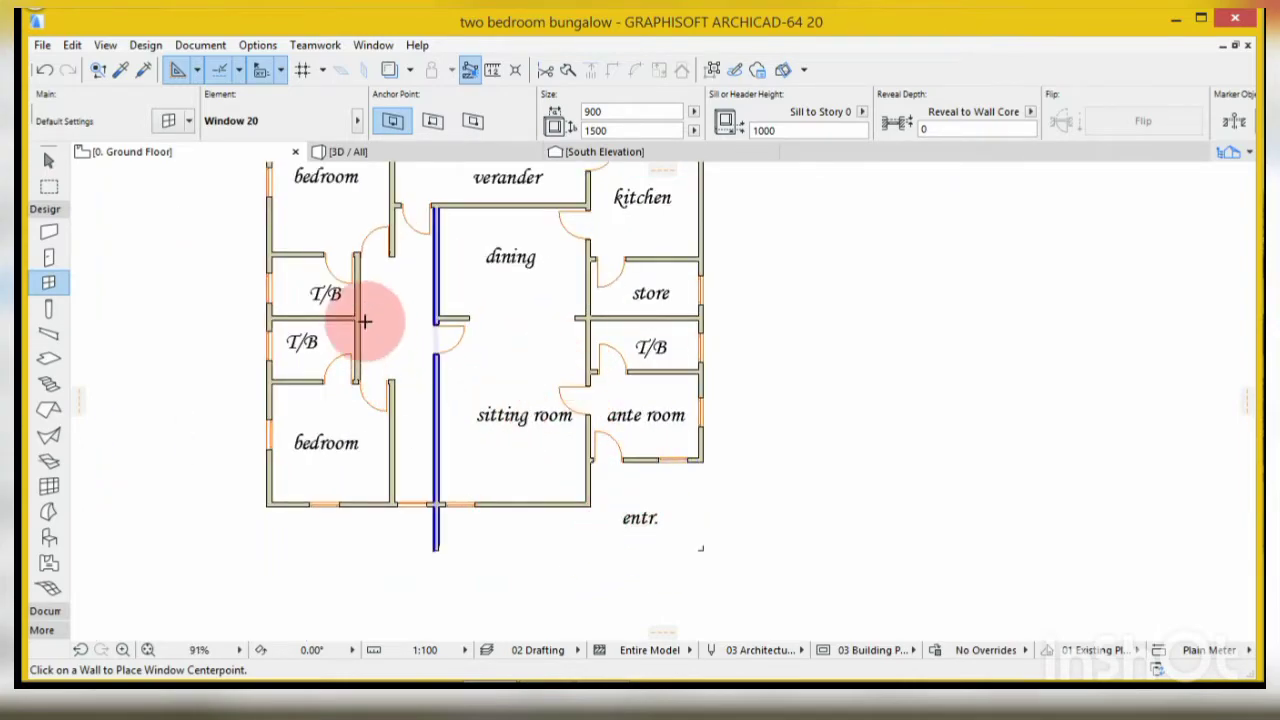
- Show the bungalow in 3D and examine the new windows and the entrance door up close
left_click(437, 157)
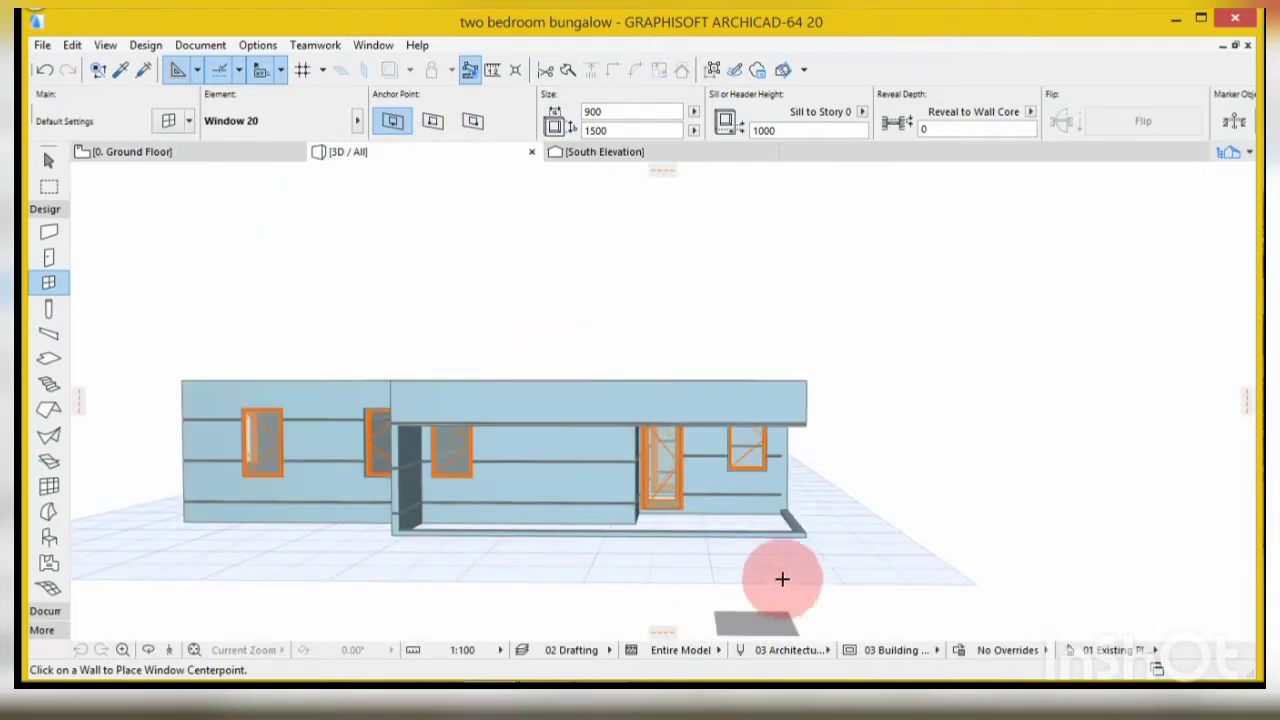
scroll(760, 545, "up", 3)
scroll(750, 530, "up", 5)
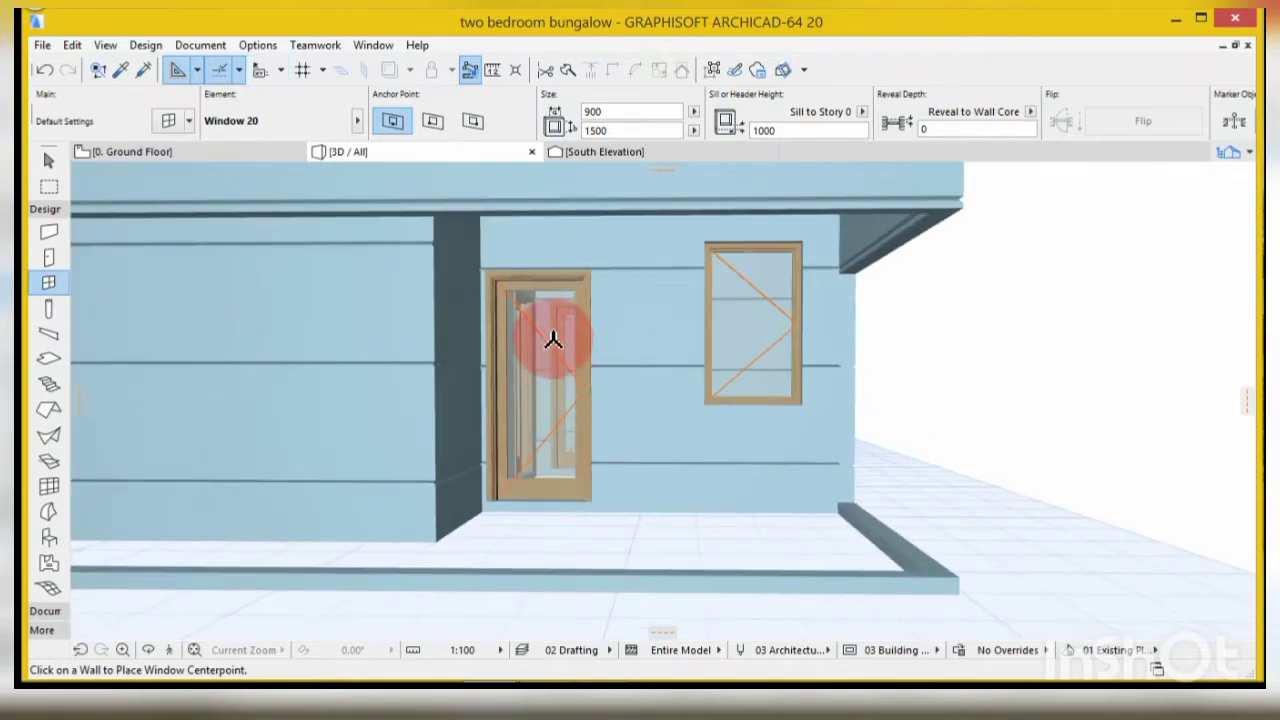
scroll(543, 372, "up", 2)
scroll(723, 414, "down", 4)
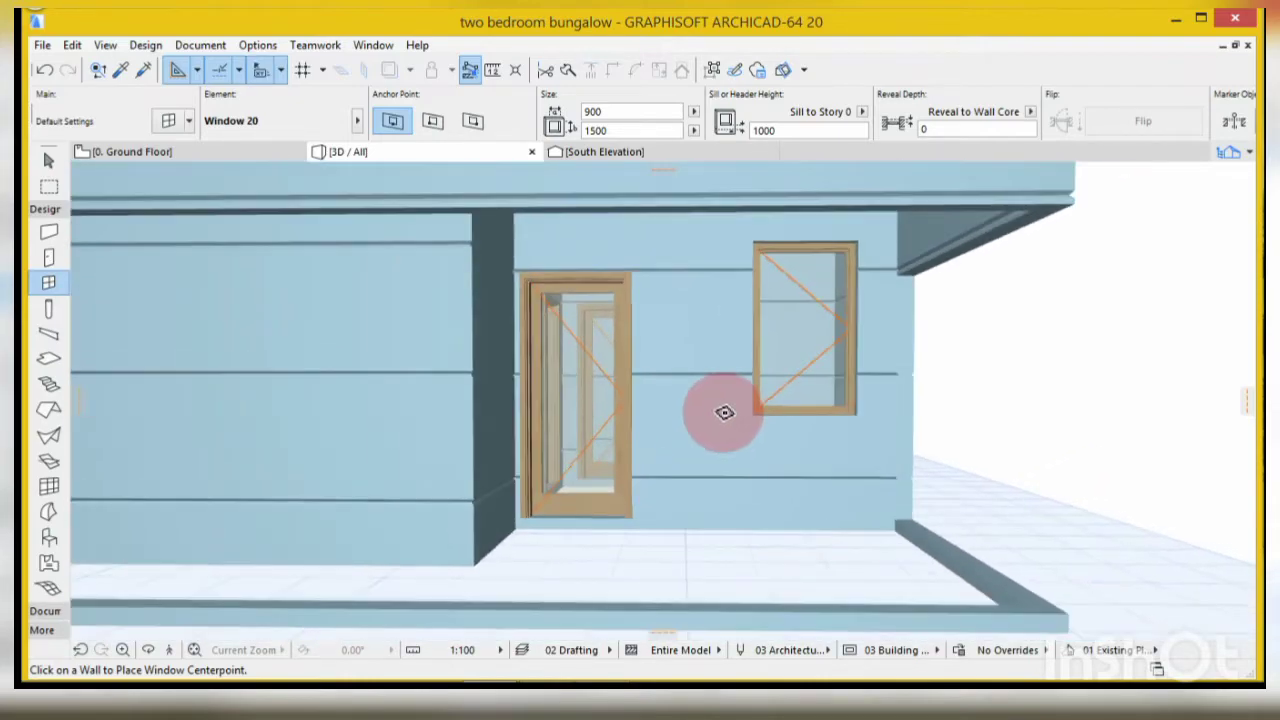
scroll(671, 457, "up", 3)
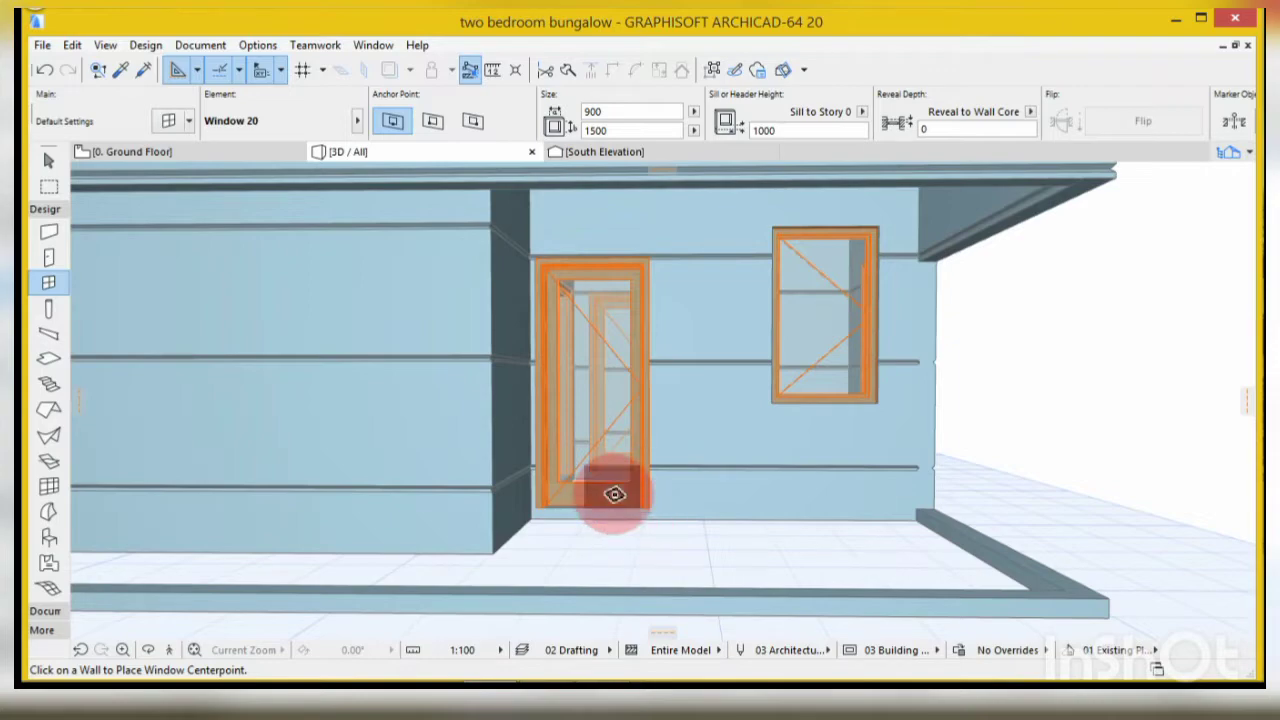
scroll(640, 528, "up", 6)
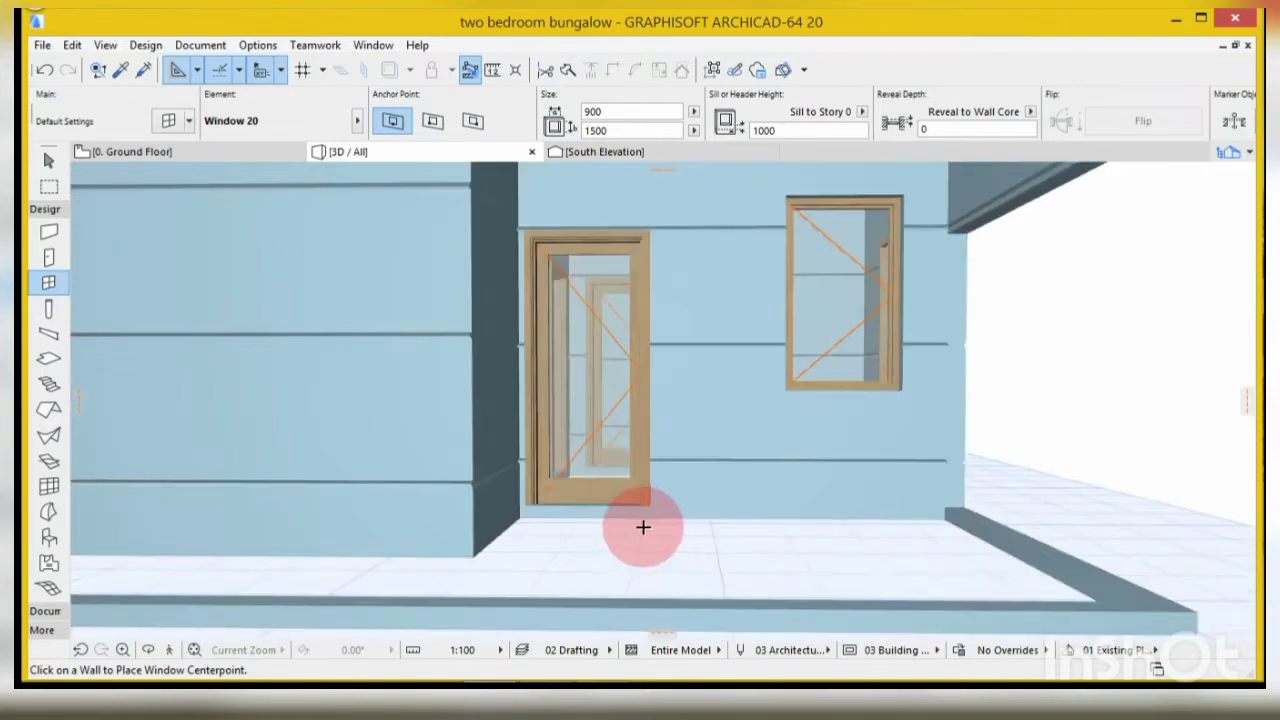
scroll(660, 583, "down", 5)
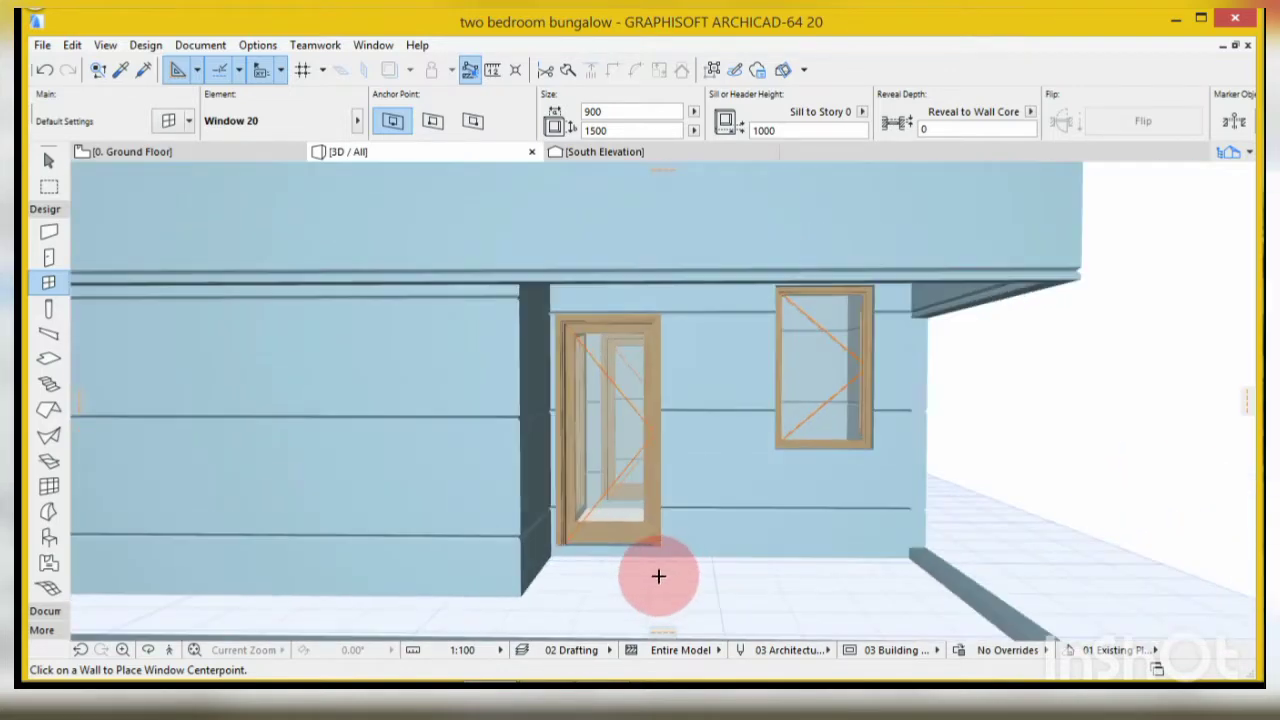
scroll(652, 568, "up", 4)
scroll(650, 558, "up", 4)
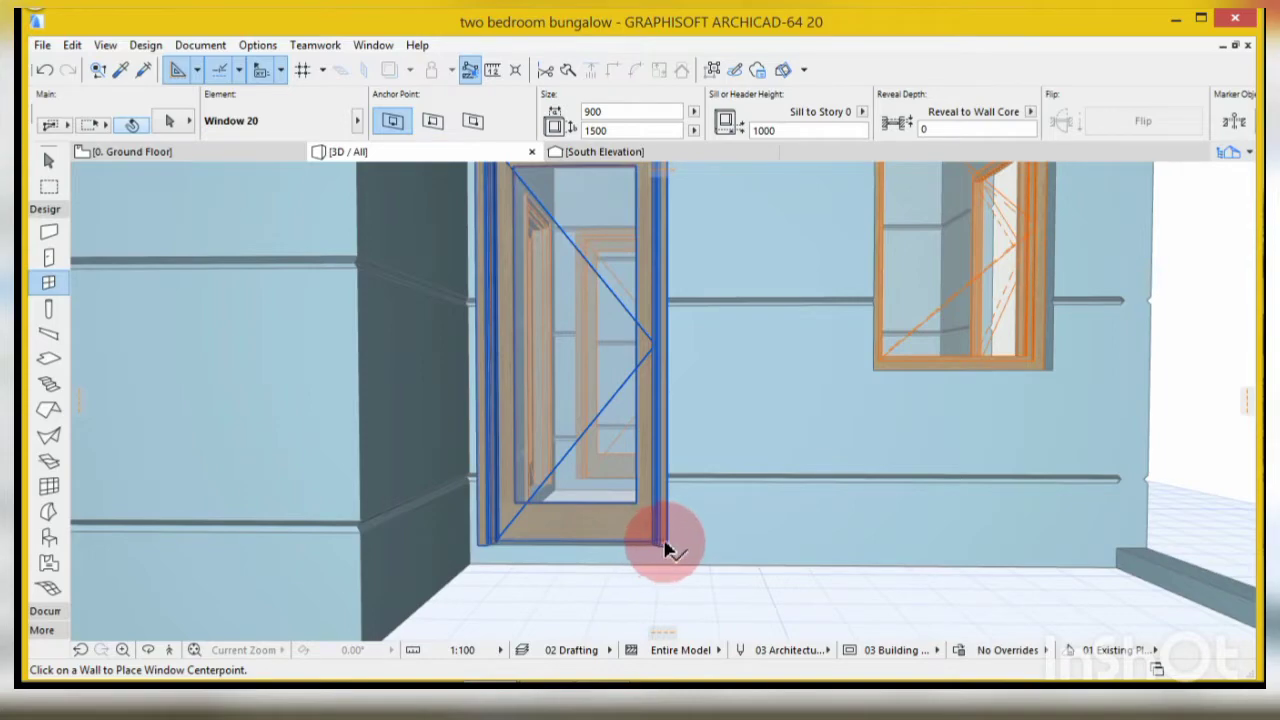
- Select the 900 by 2100 entrance door in the 3D view and open its settings
left_click(666, 549)
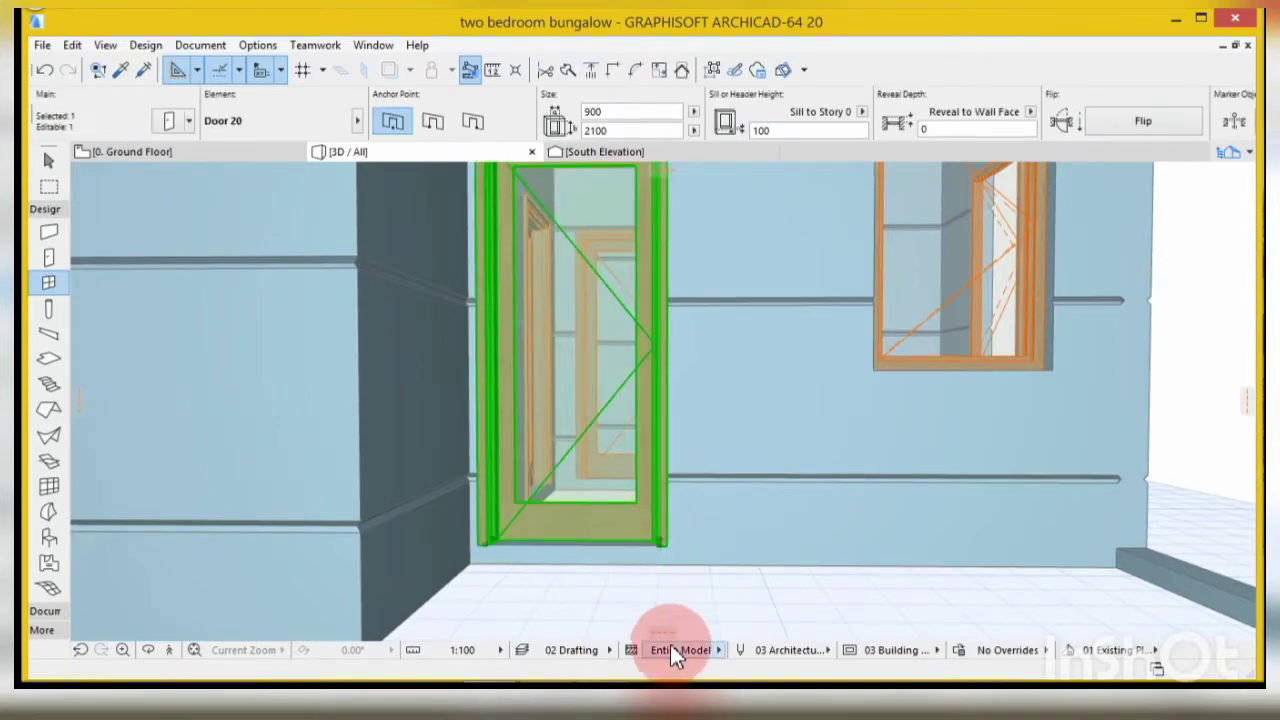
middle_click_drag(680, 586, 563, 314, "shift")
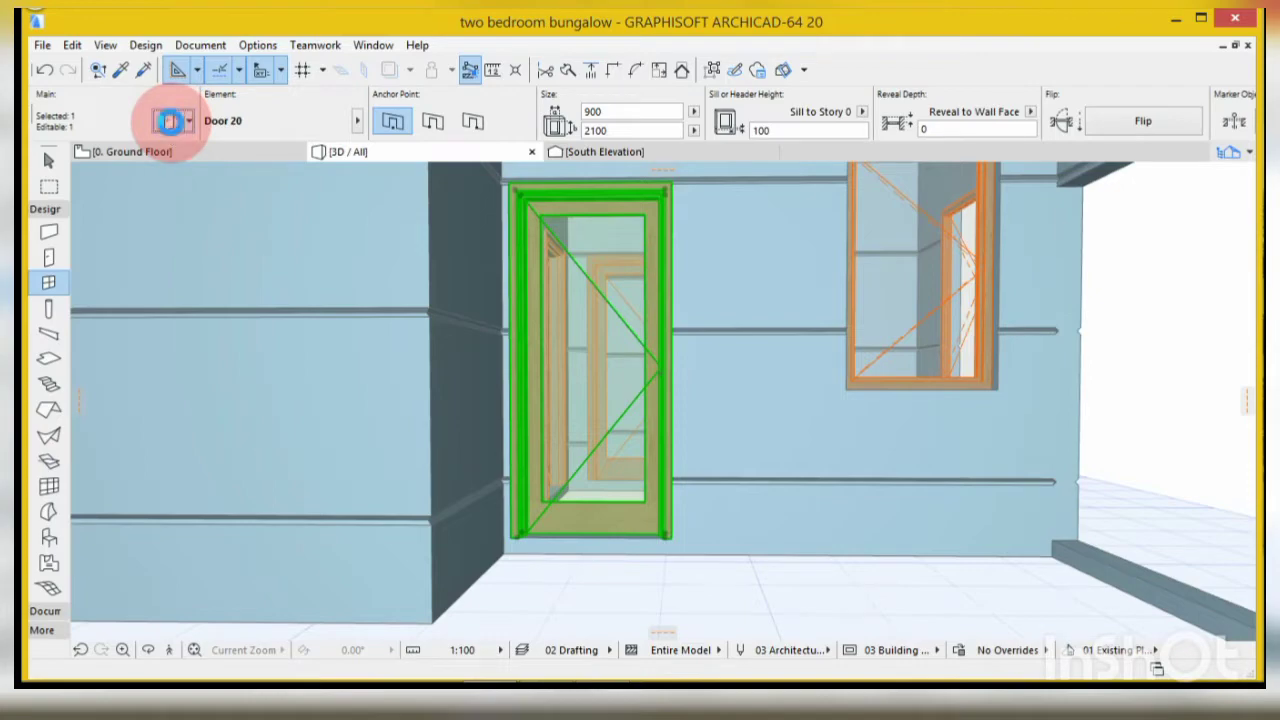
left_click(170, 121)
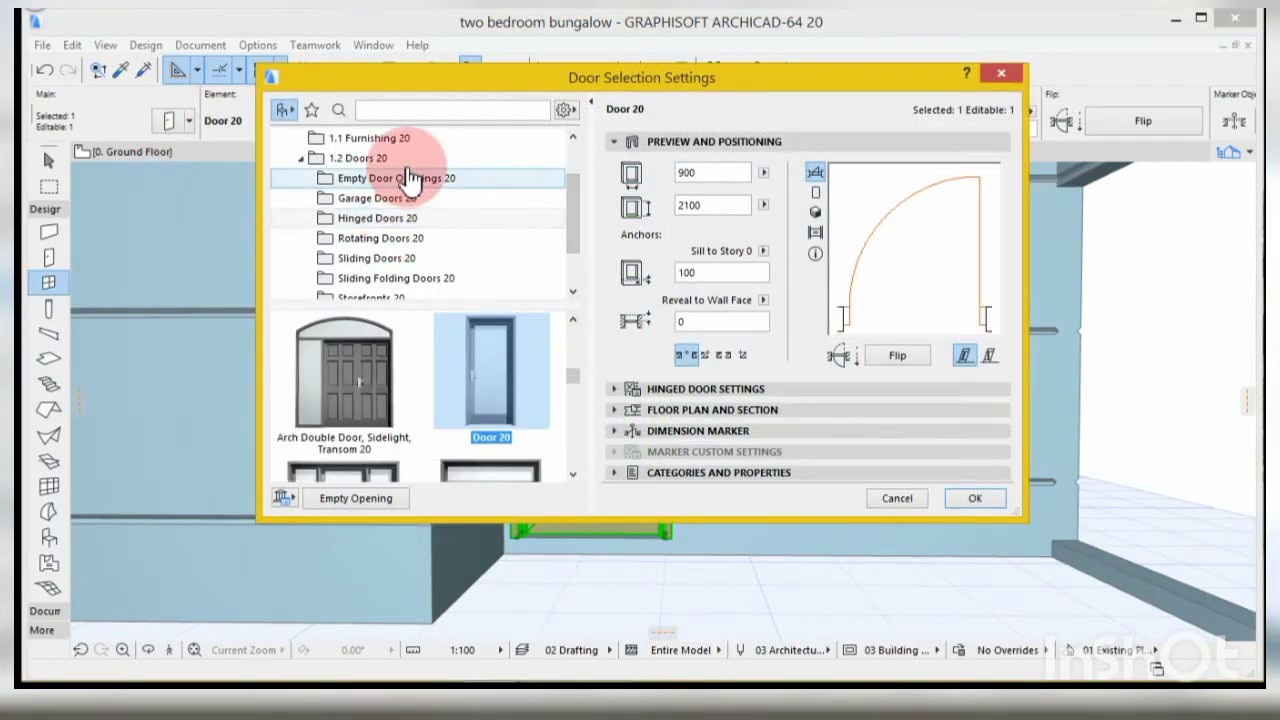
- Look through the door library's categories, from empty openings and garage doors to sliding folding doors and storefronts, for a suitable entrance door
left_click(372, 164)
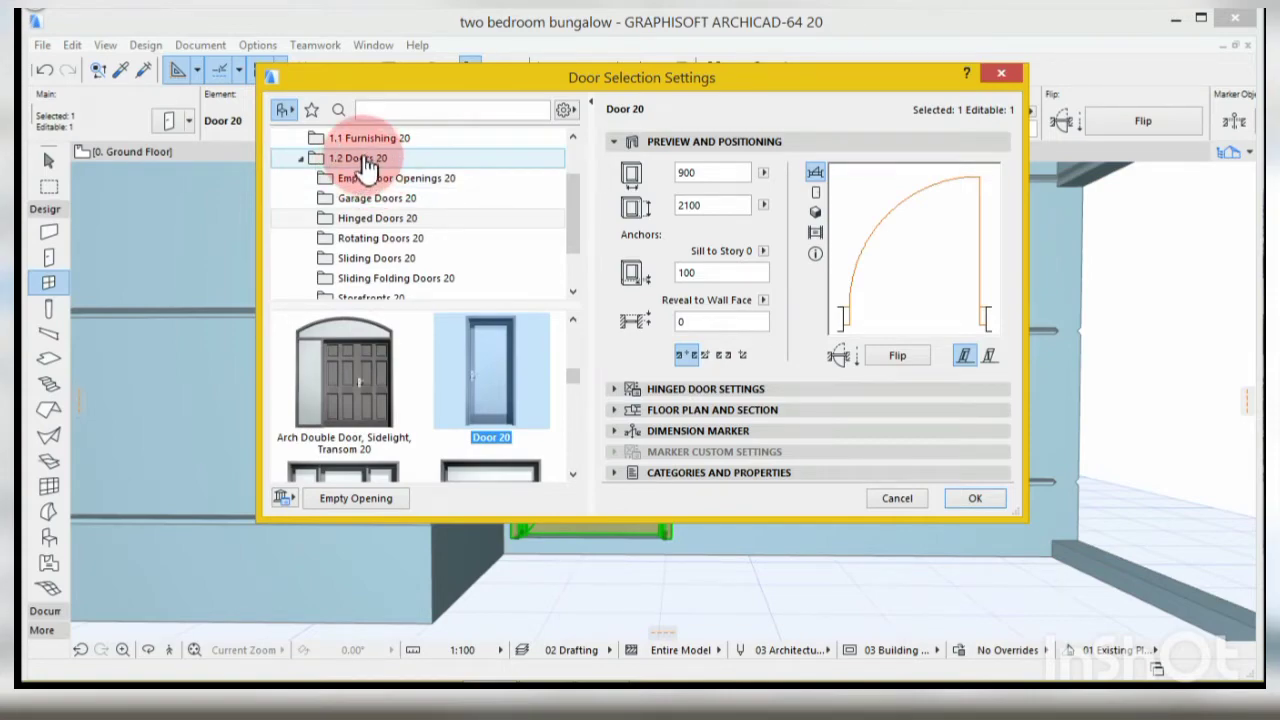
left_click(385, 182)
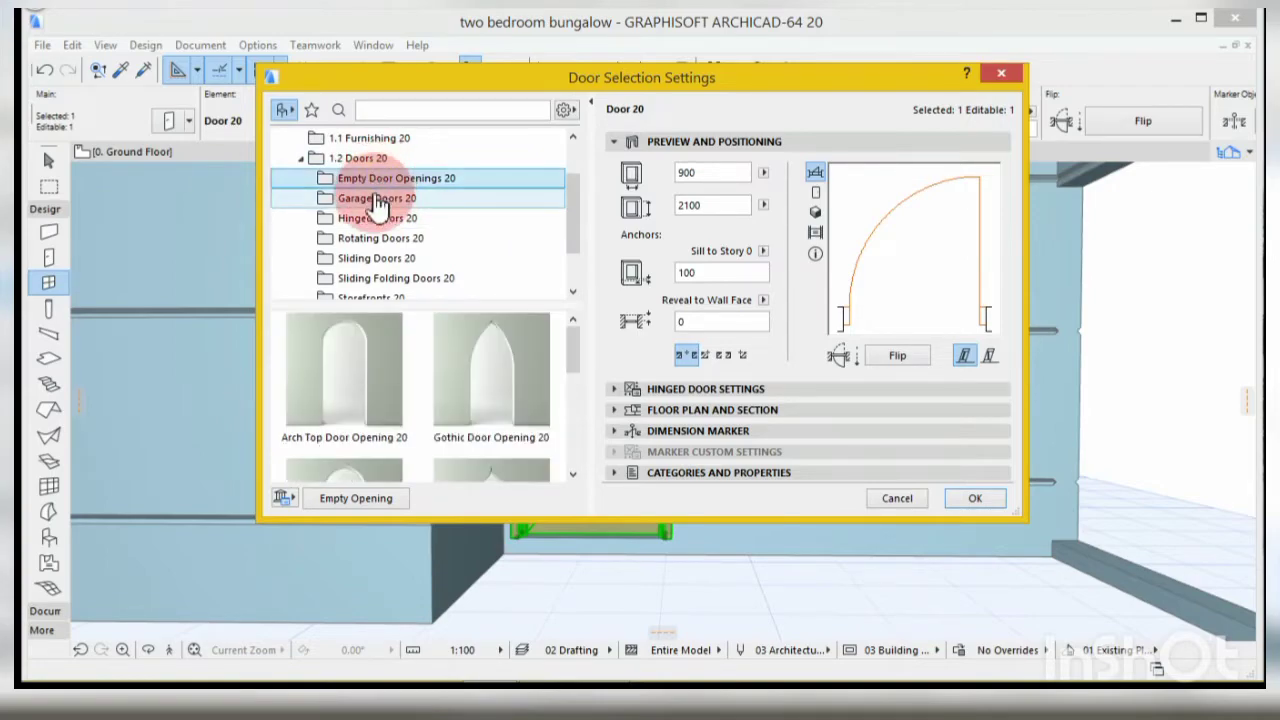
left_click(378, 200)
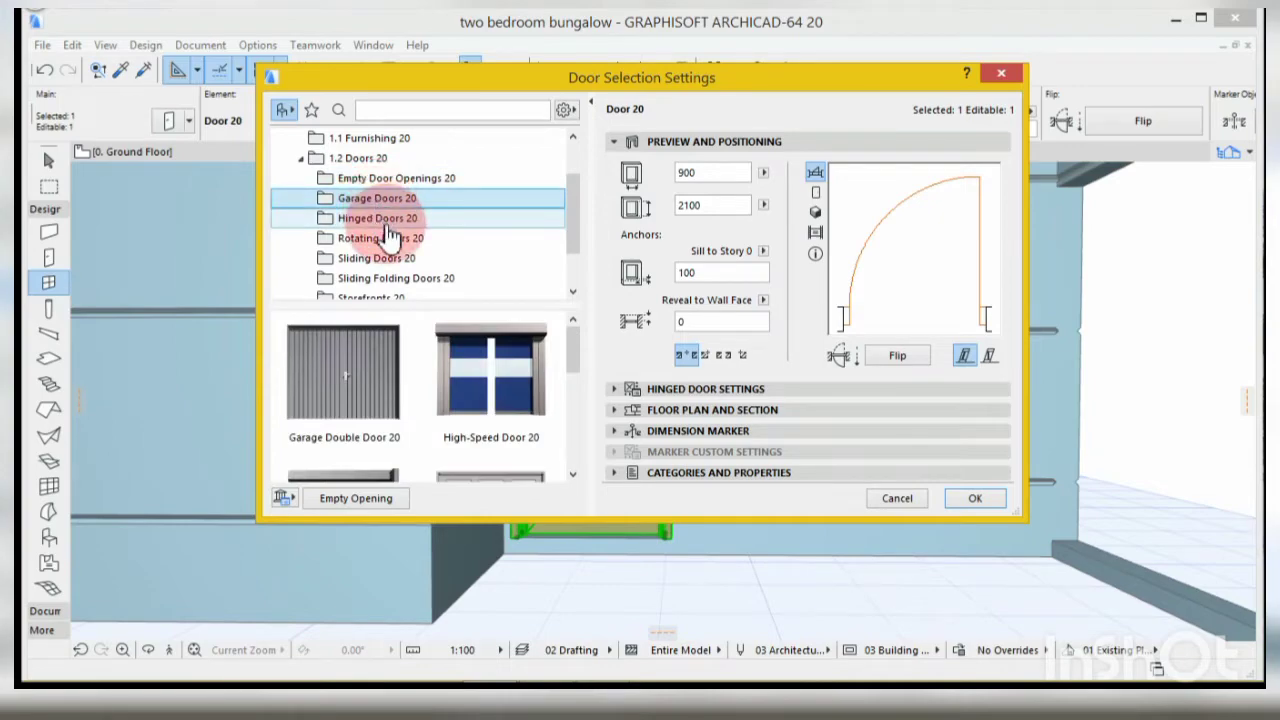
left_click_drag(571, 343, 590, 319)
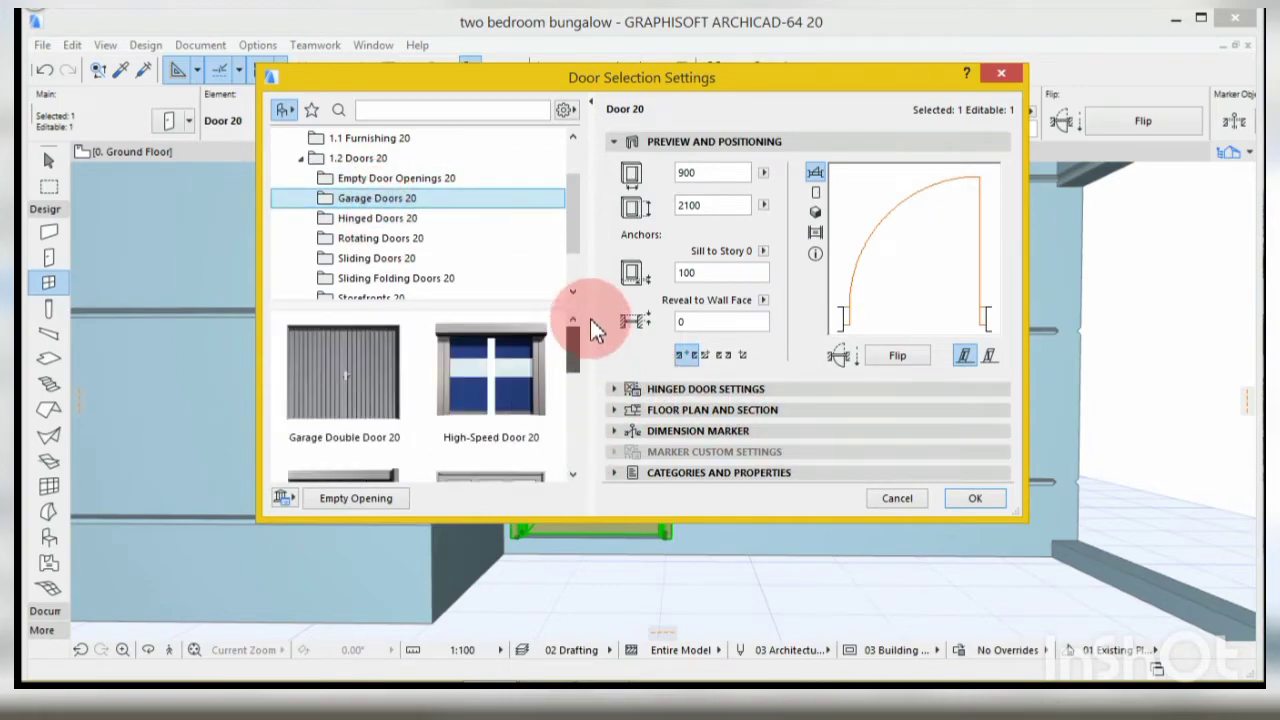
left_click(387, 222)
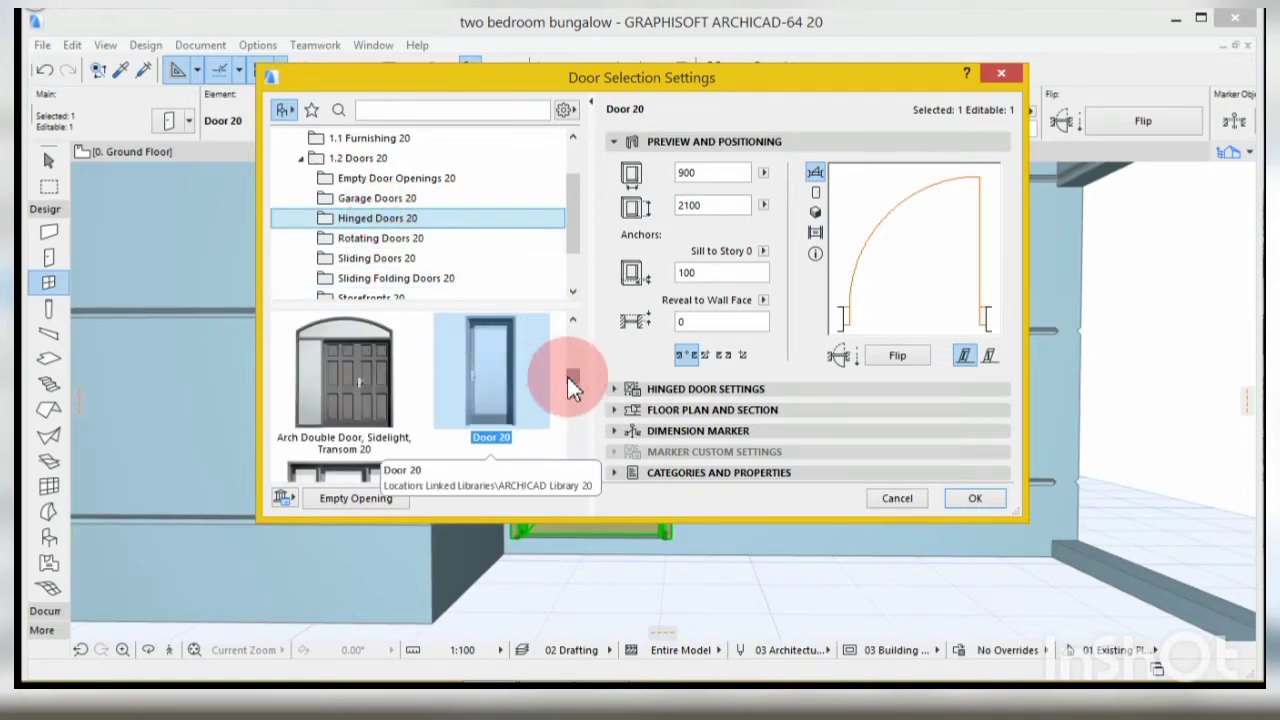
left_click(410, 240)
left_click(405, 260)
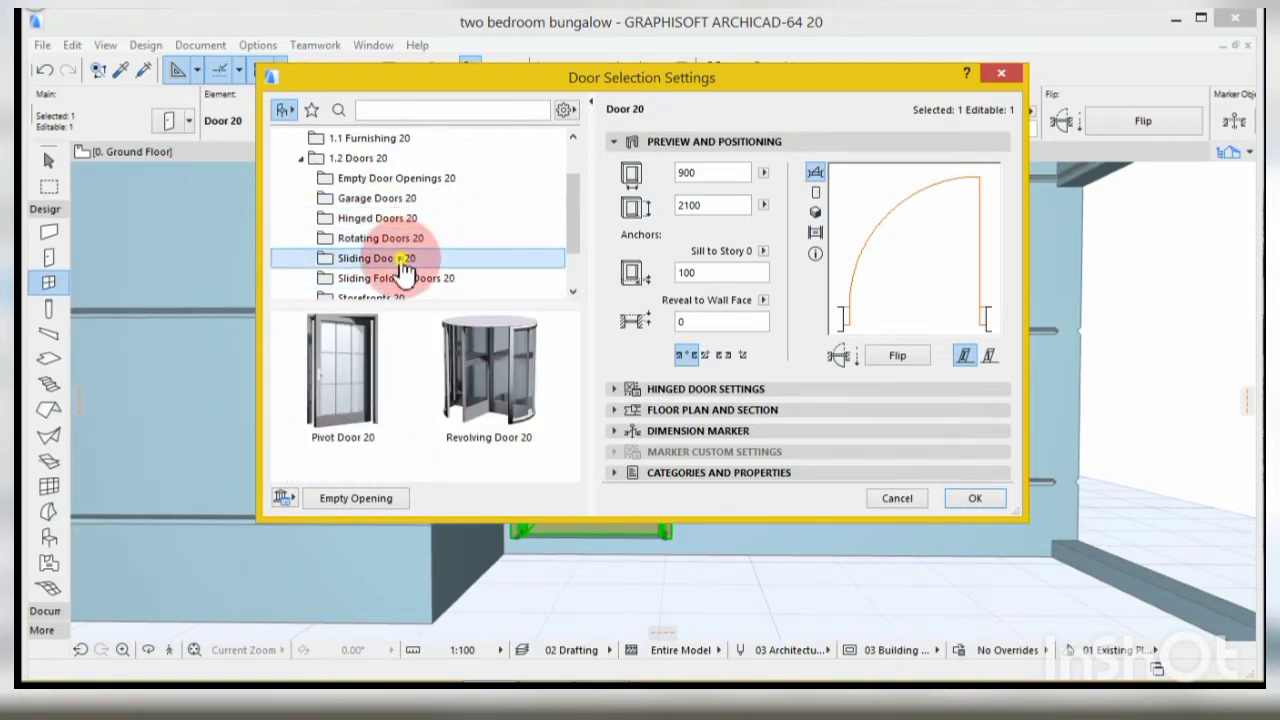
left_click(398, 282)
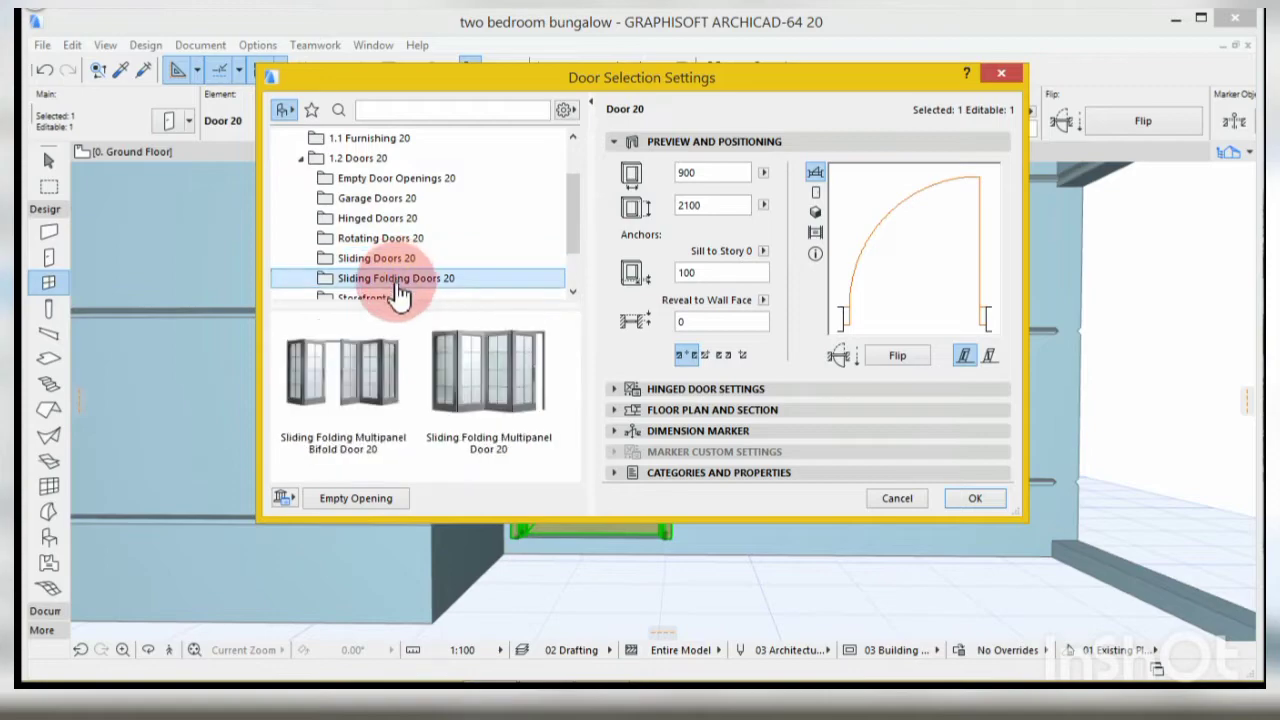
scroll(405, 285, "down", 1)
left_click(403, 240)
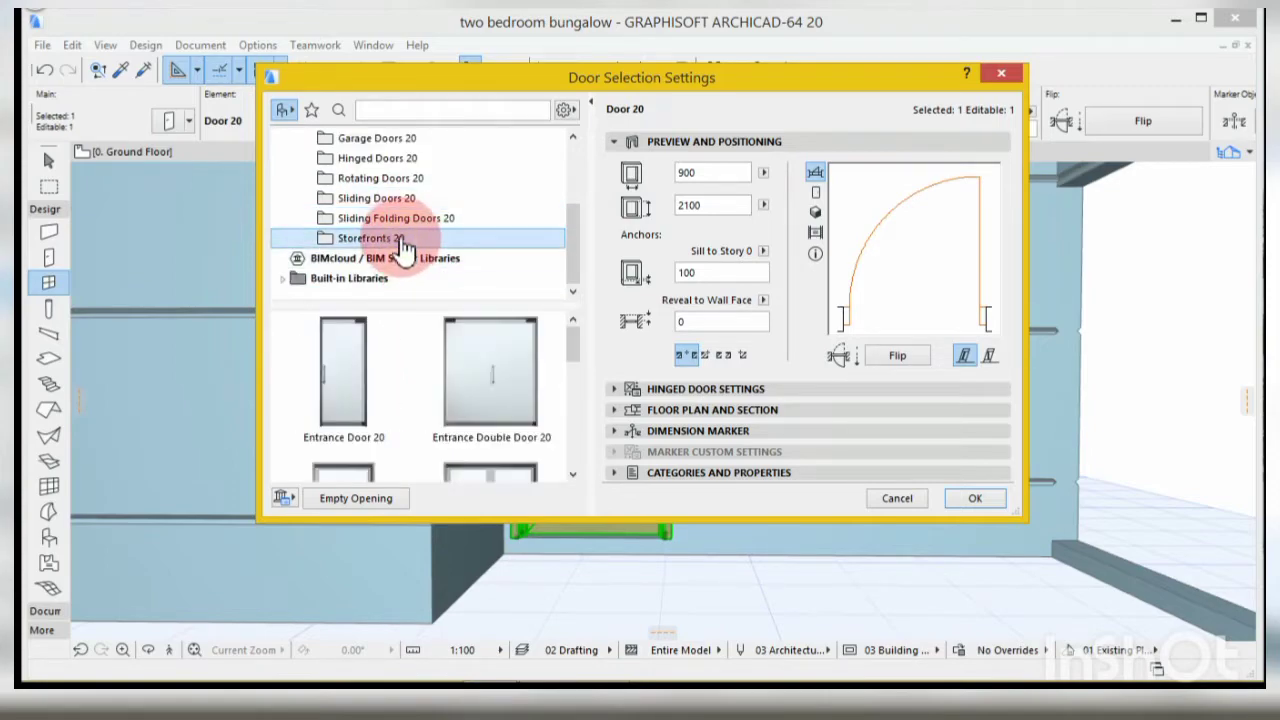
- Change the entrance door's type to Double Door Asymmetric 20 from the Hinged Doors 20 category
left_click(388, 162)
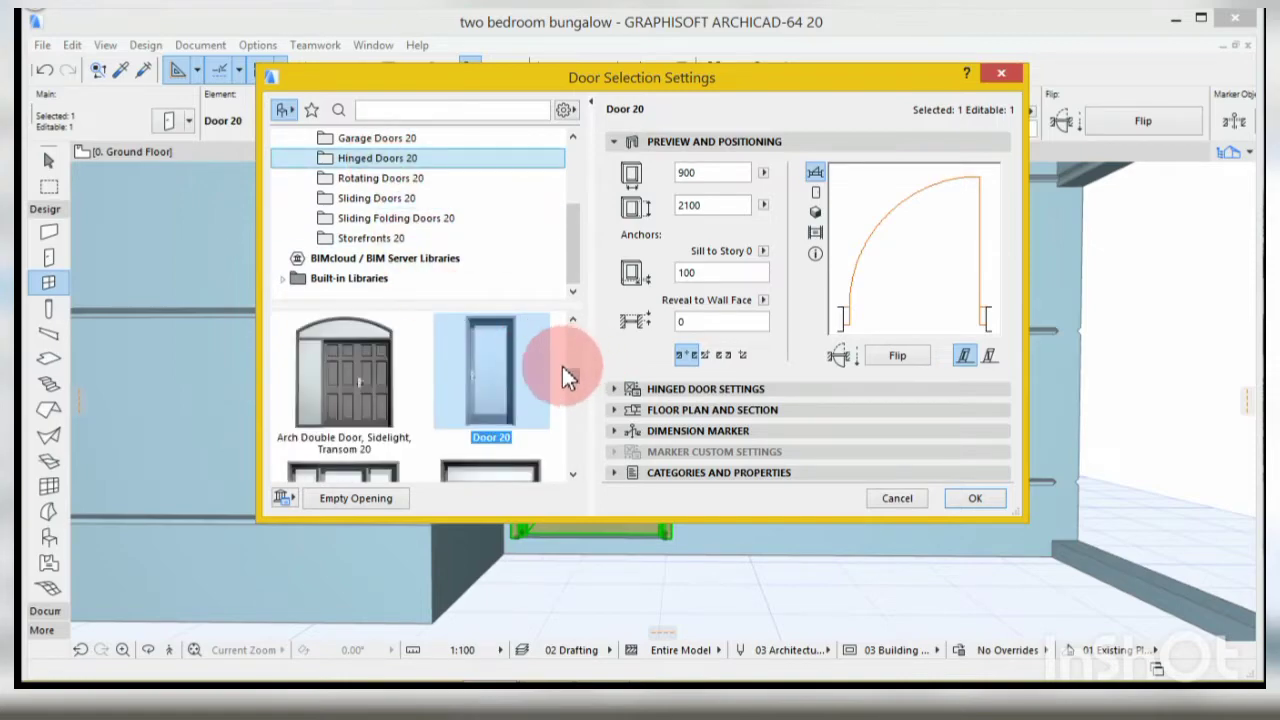
left_click_drag(574, 385, 574, 432)
left_click(344, 368)
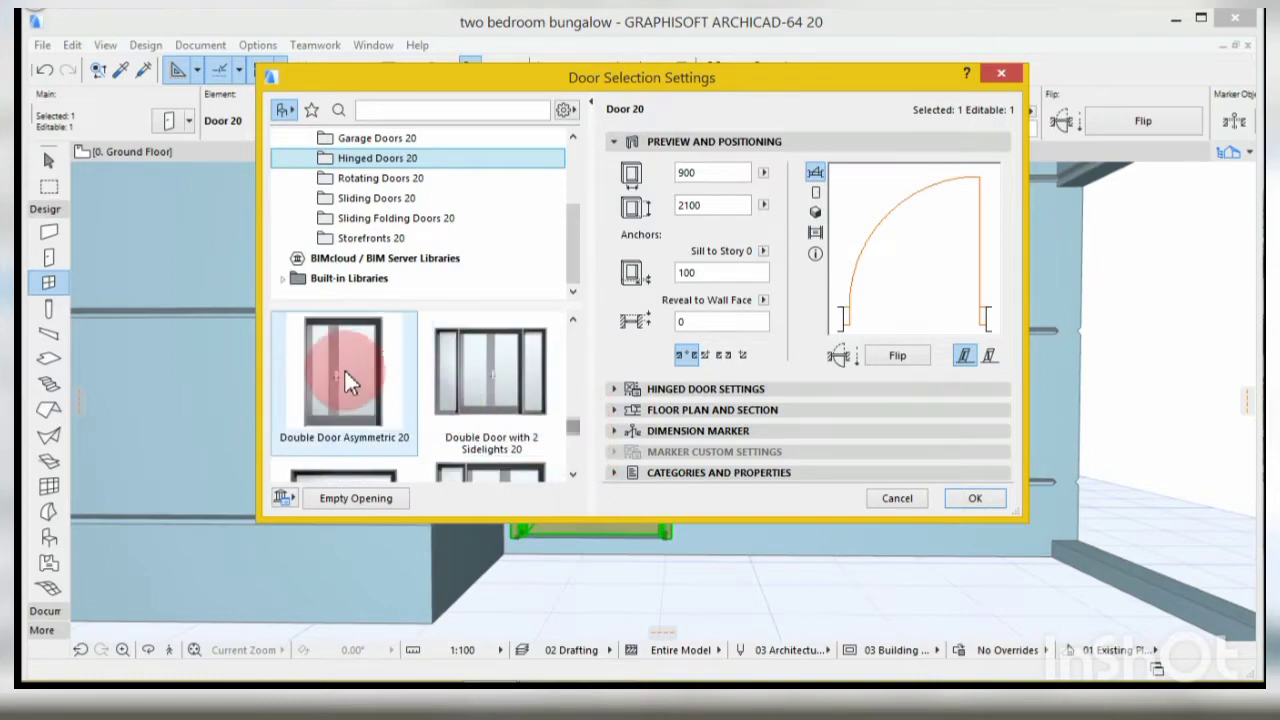
left_click(338, 369)
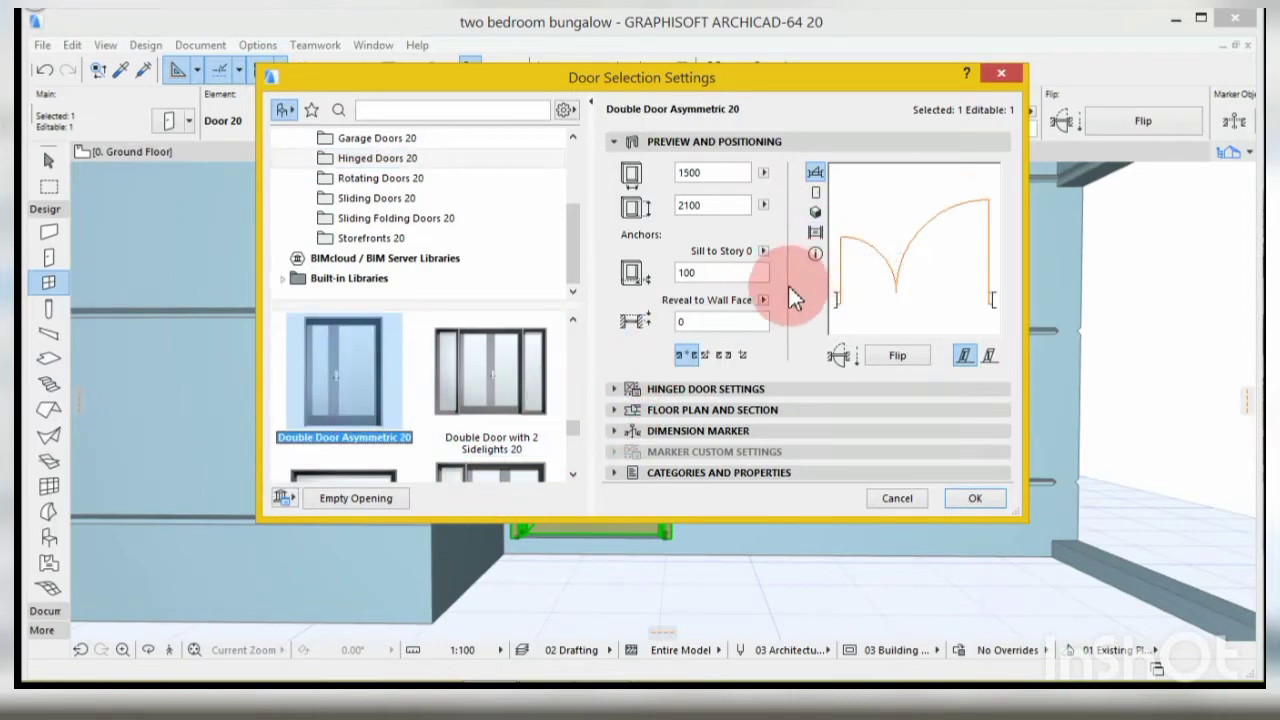
- Set the double door's width to 1200, its height to 2400 and its sill height to Story 0 to 0
left_click(712, 172)
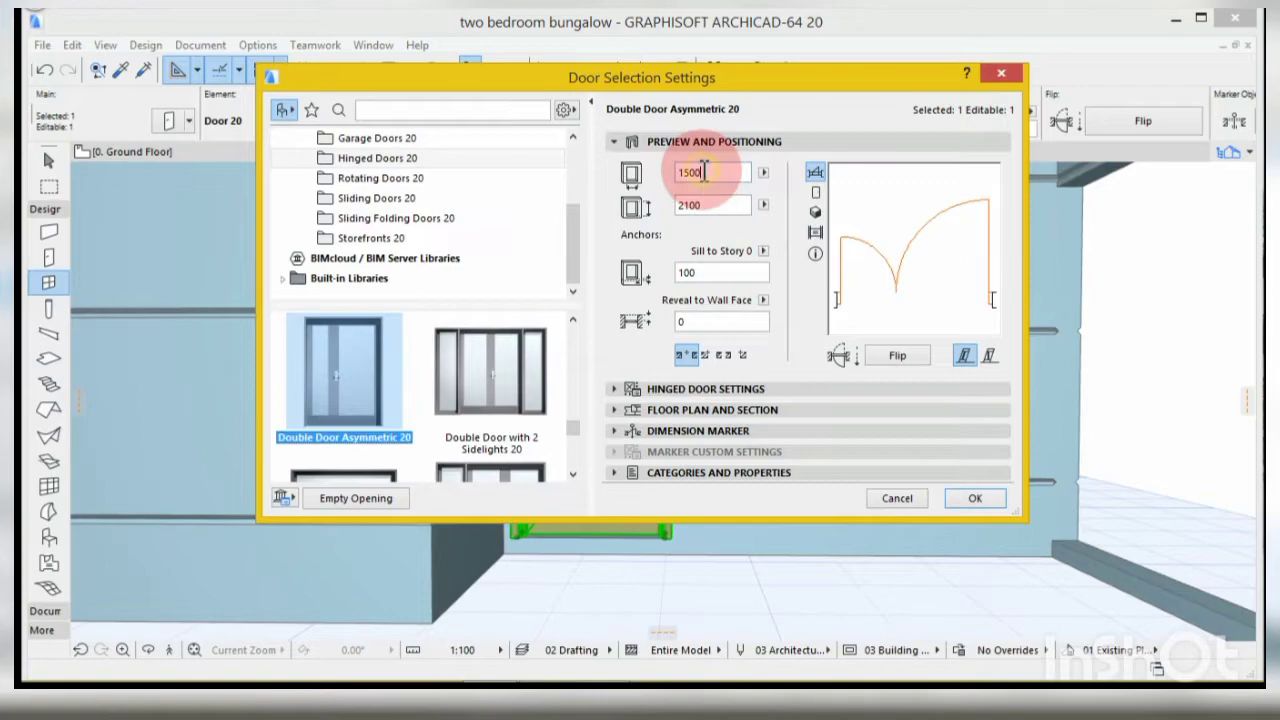
double_click(714, 172)
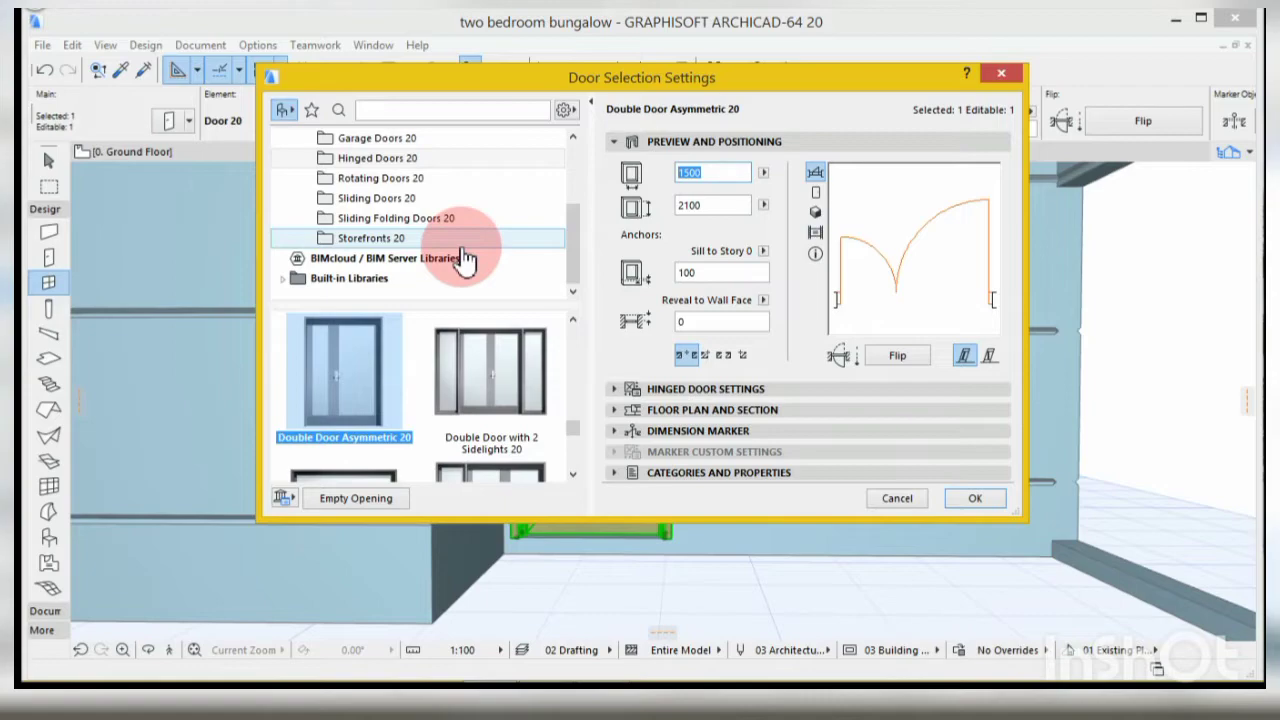
type("1")
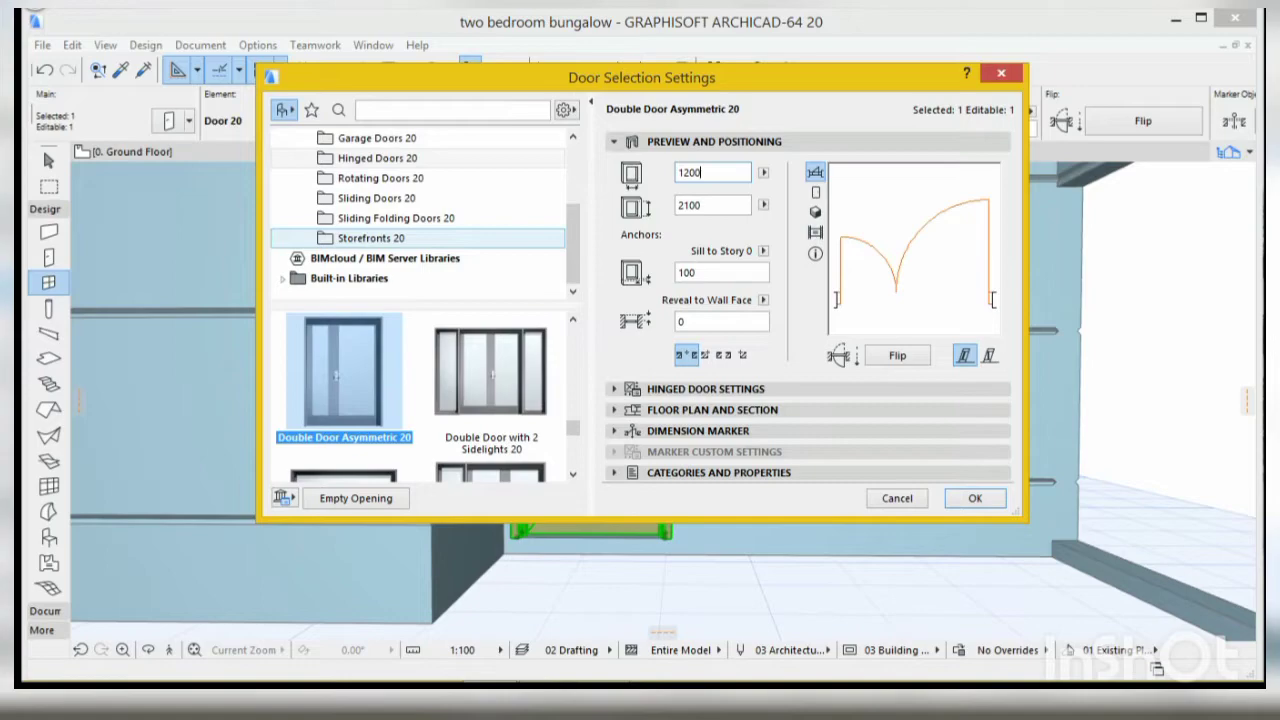
left_click(719, 207)
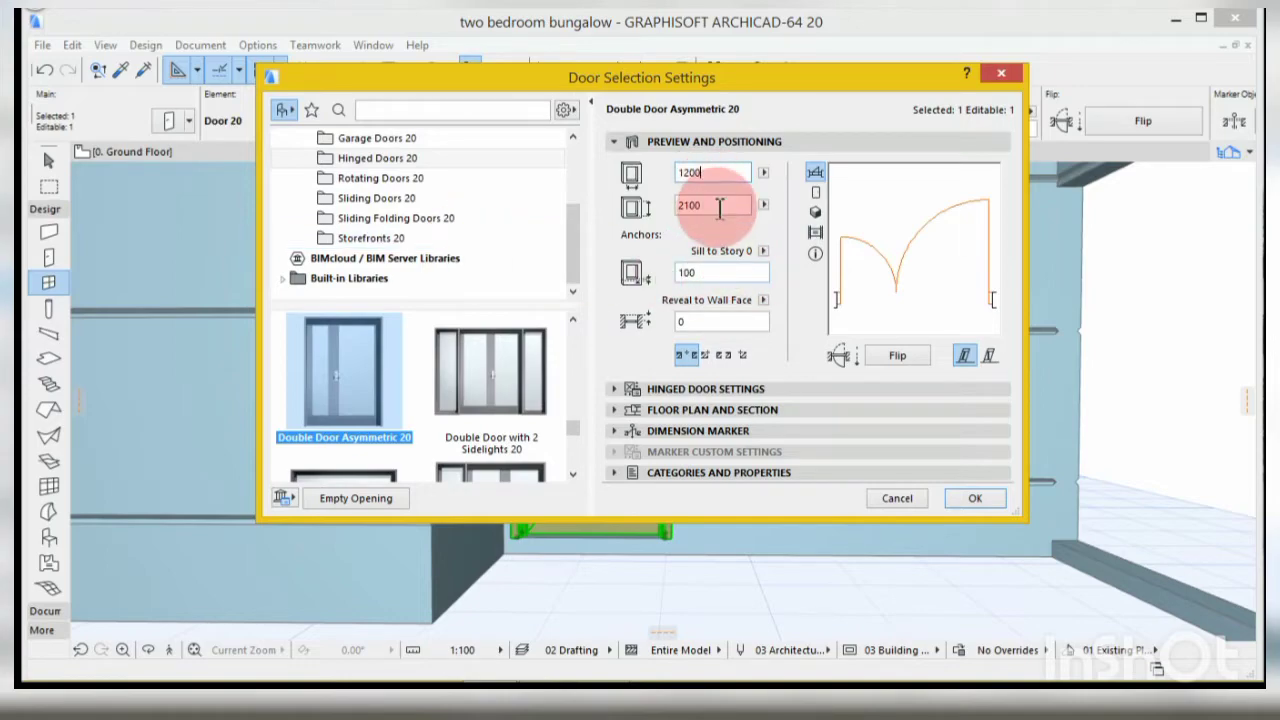
left_click(719, 207)
type("2")
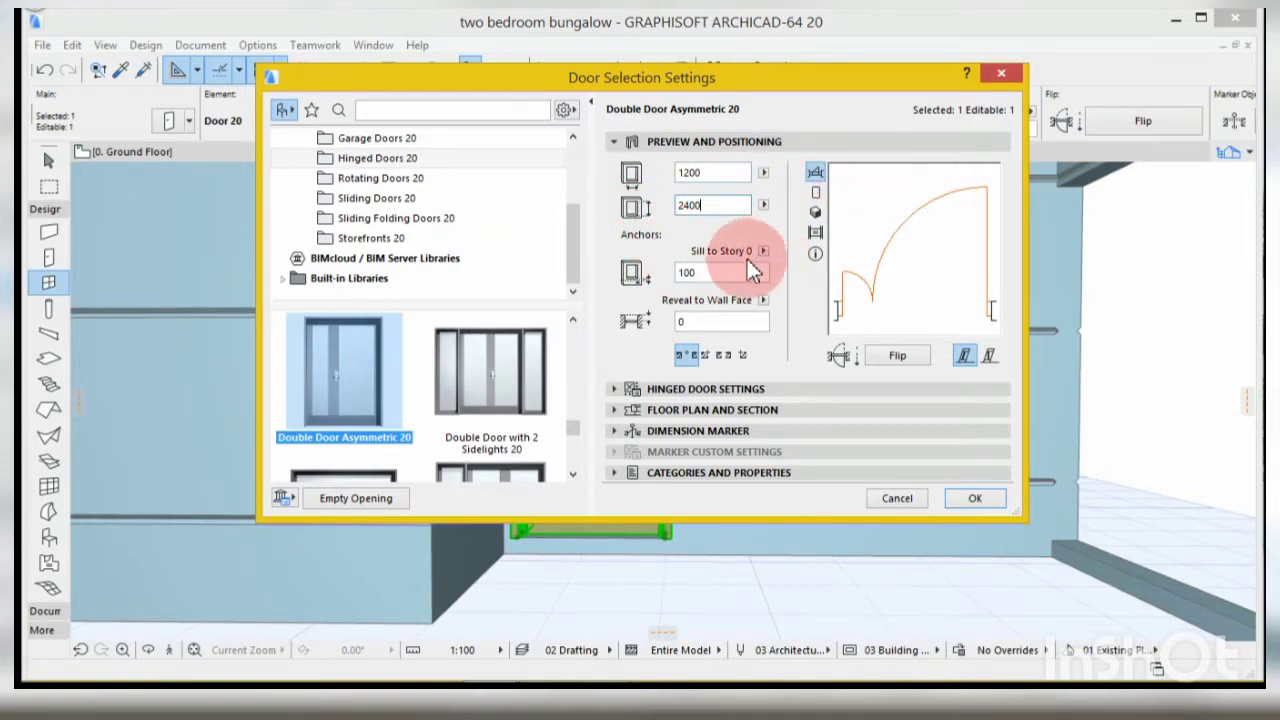
double_click(716, 272)
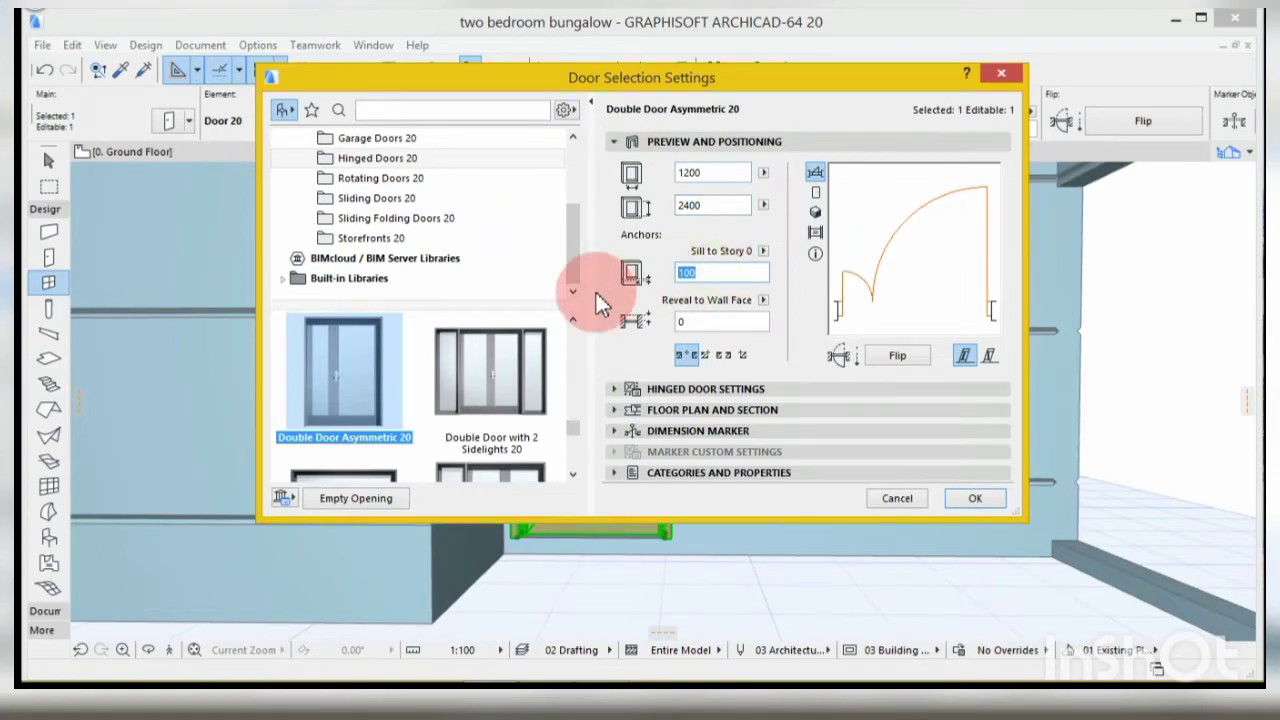
type("0")
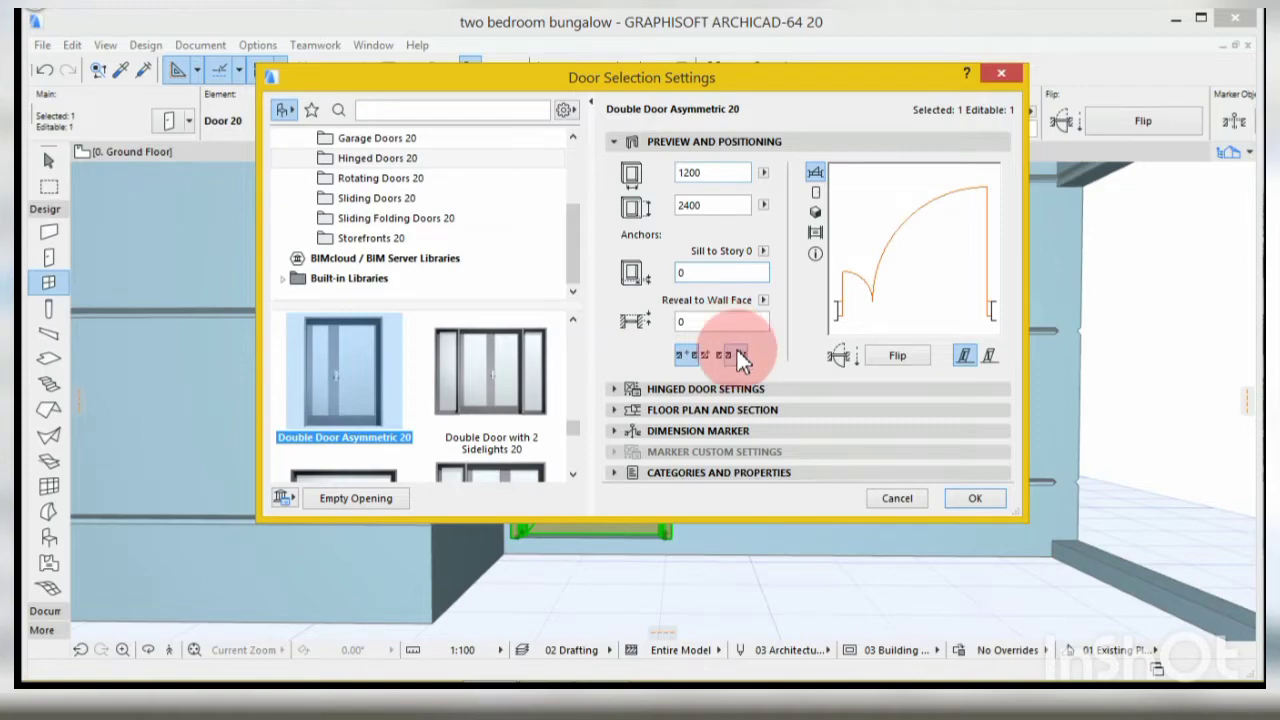
- In the hinged door settings, give the double door leaf Style 21 and Handle 6
left_click(615, 389)
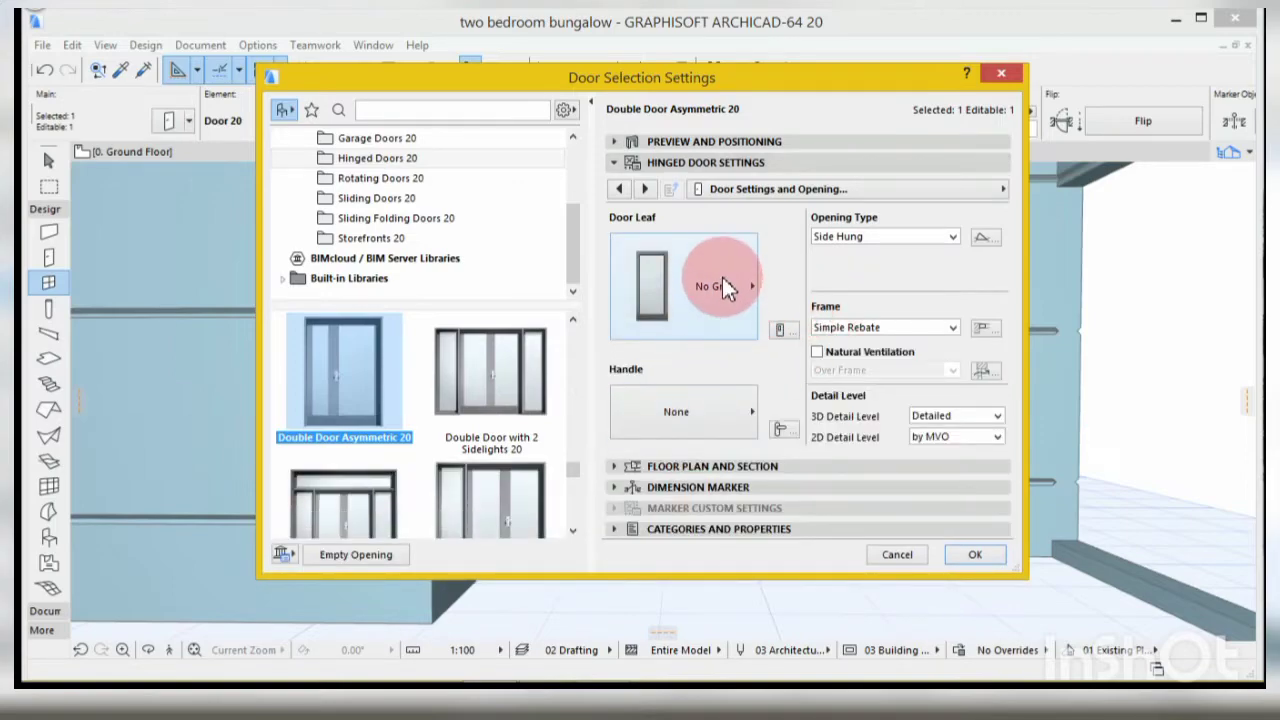
left_click(727, 300)
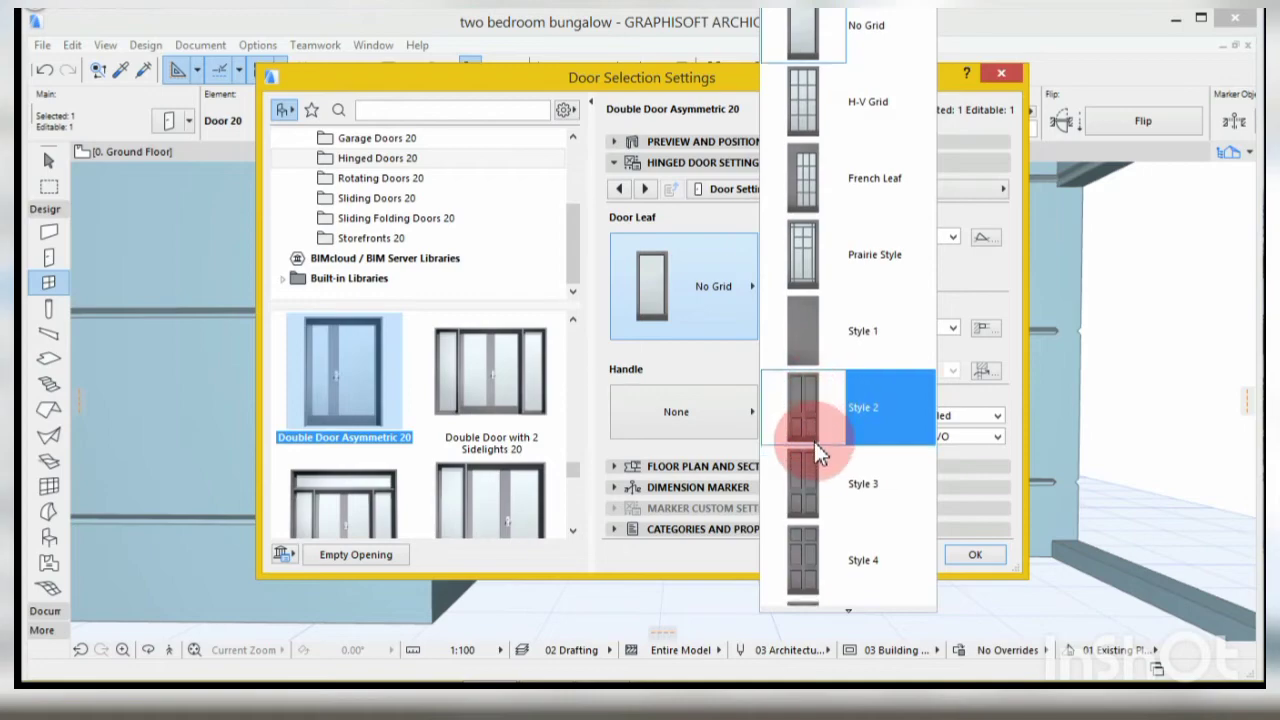
scroll(814, 442, "down", 5)
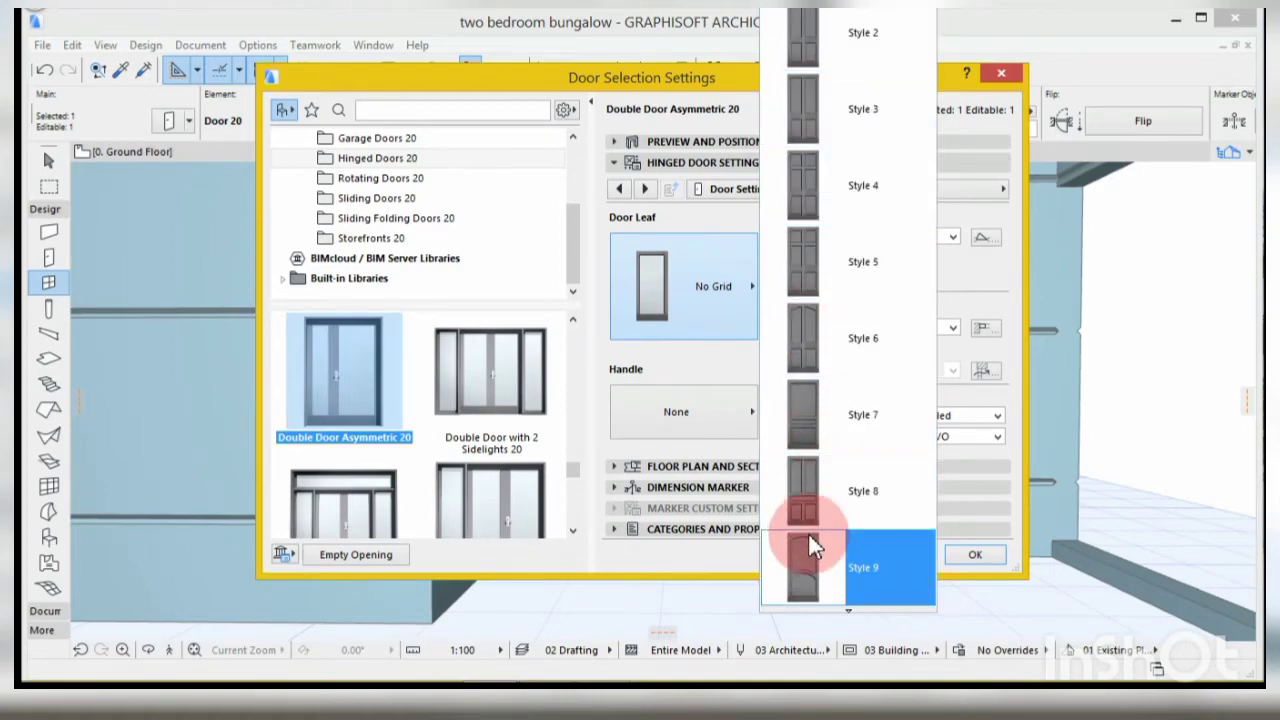
scroll(810, 568, "down", 15)
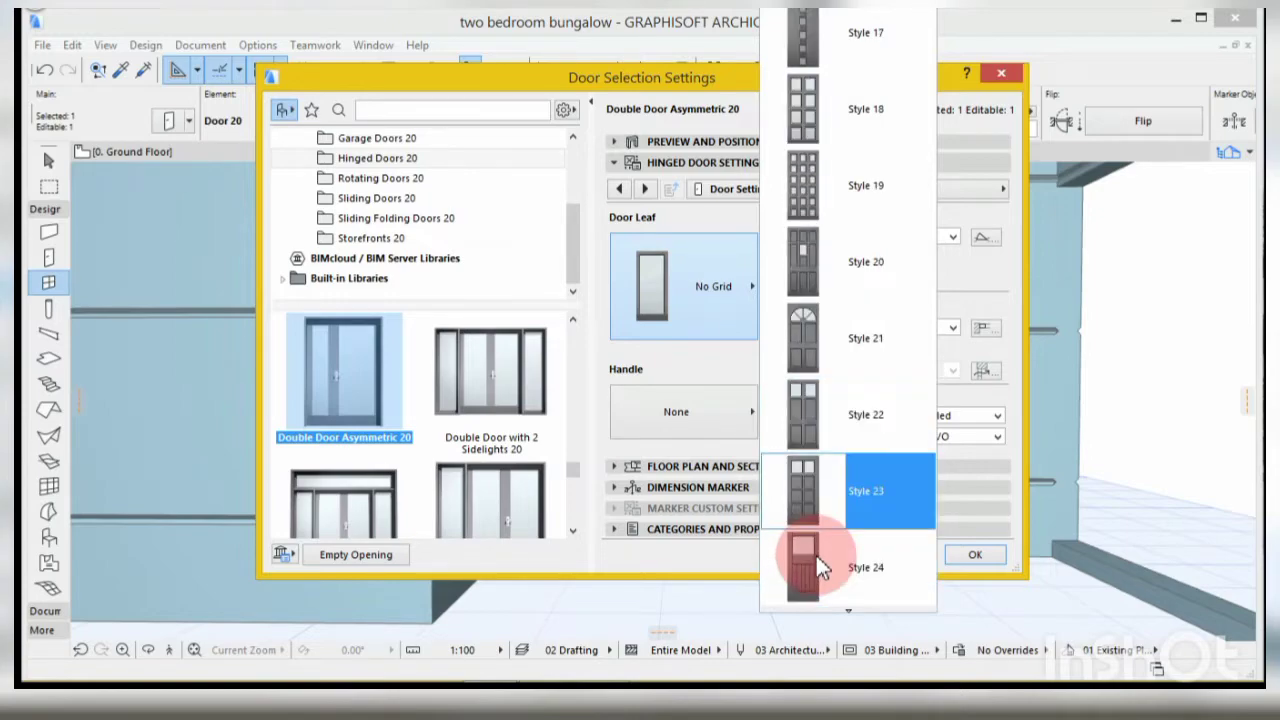
left_click(814, 341)
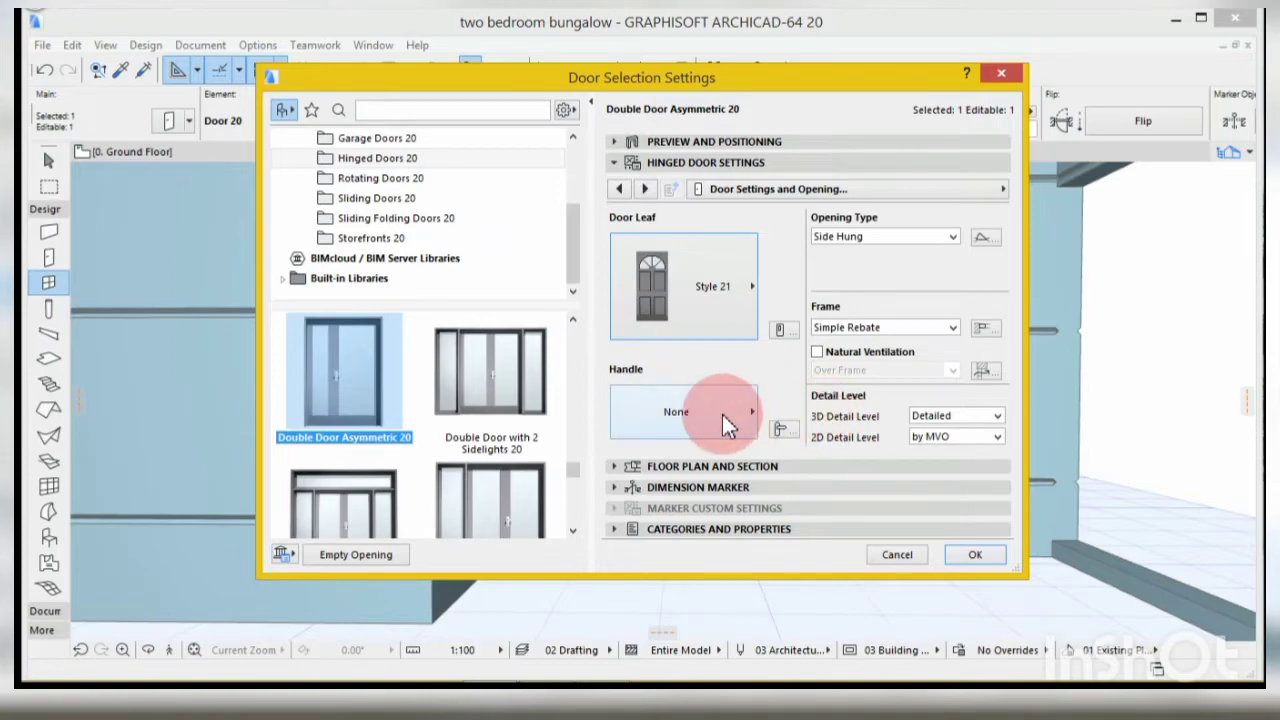
left_click(676, 415)
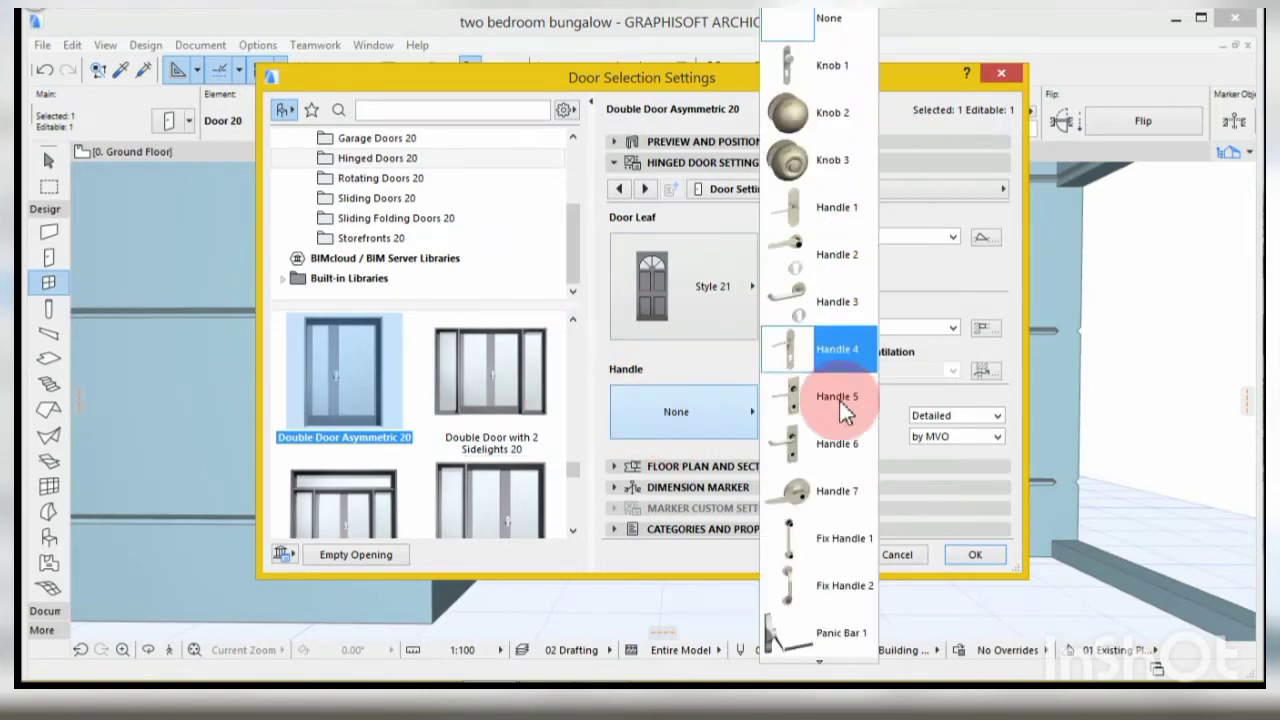
scroll(825, 550, "down", 2)
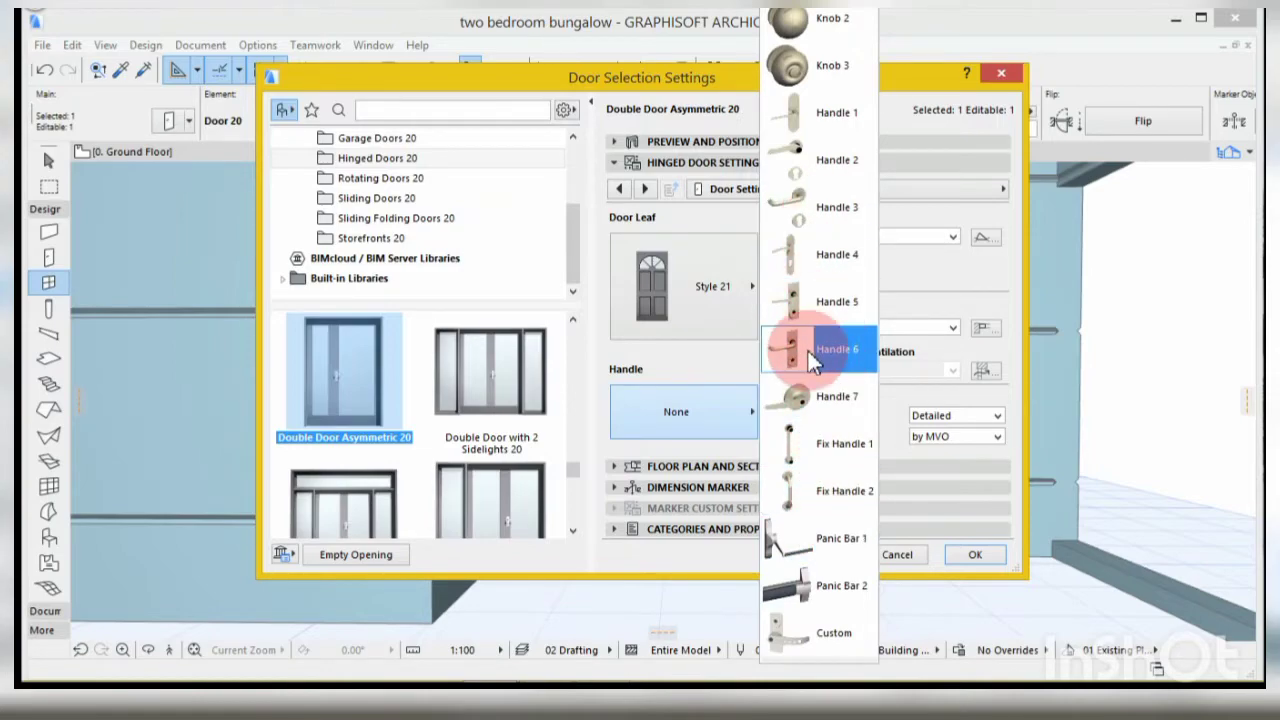
left_click(811, 355)
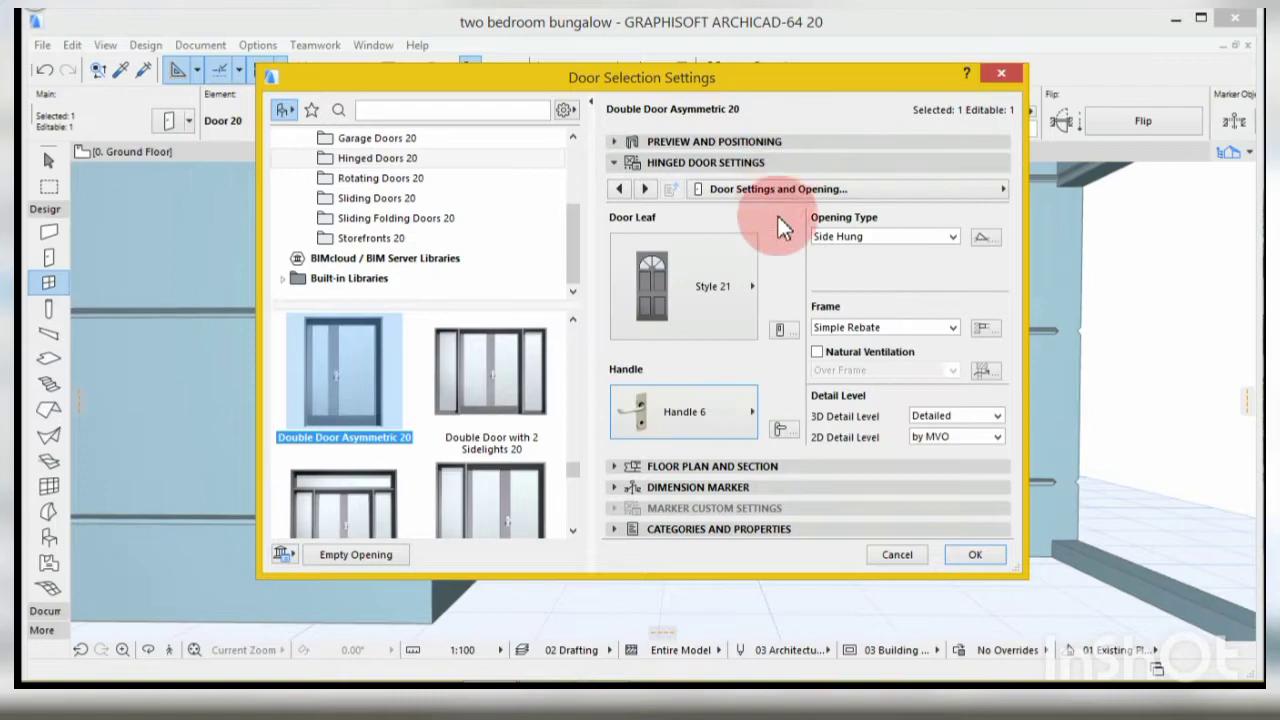
- Examine the frame, natural ventilation, door leaf type and side panel options in the double door's hinged door settings
left_click(646, 189)
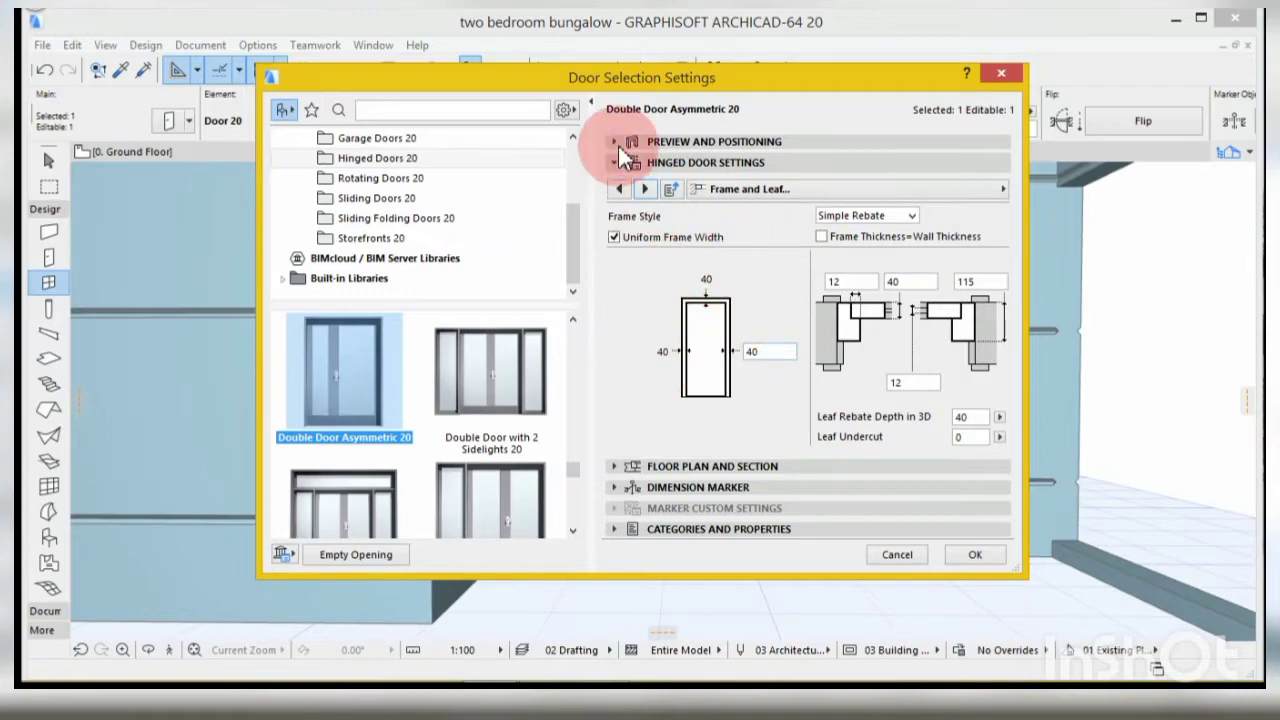
left_click(644, 191)
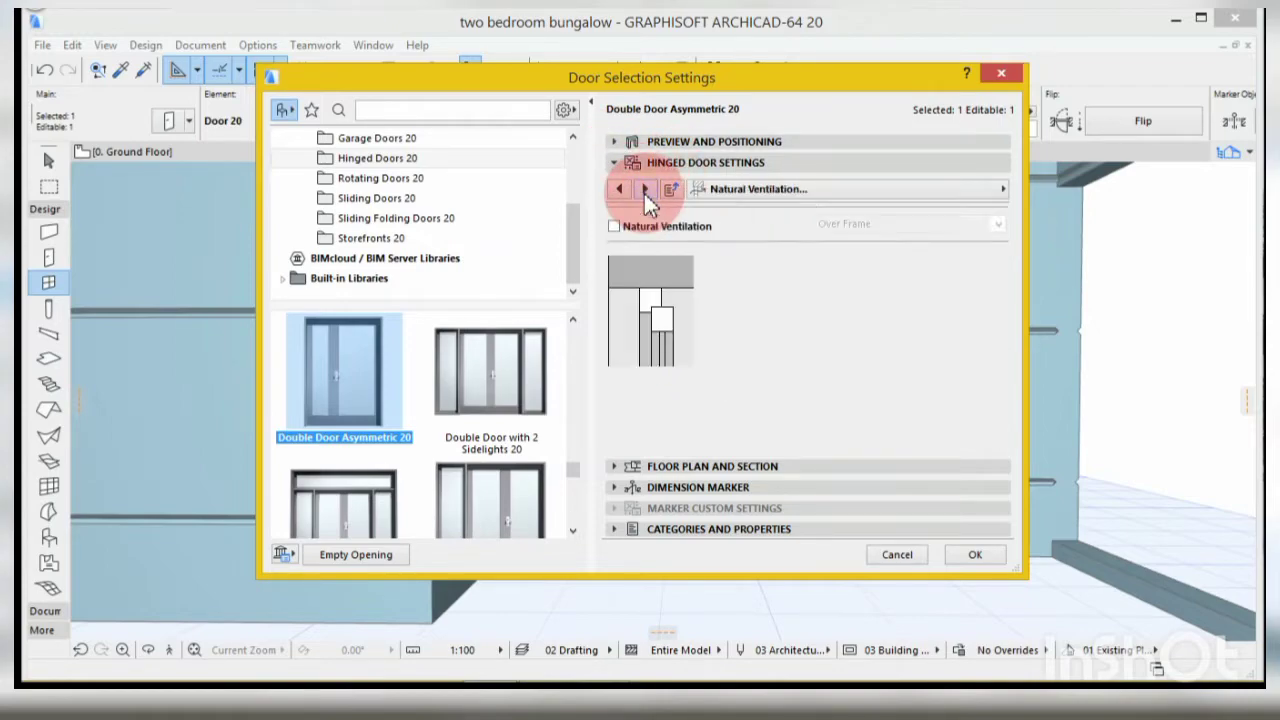
left_click(644, 191)
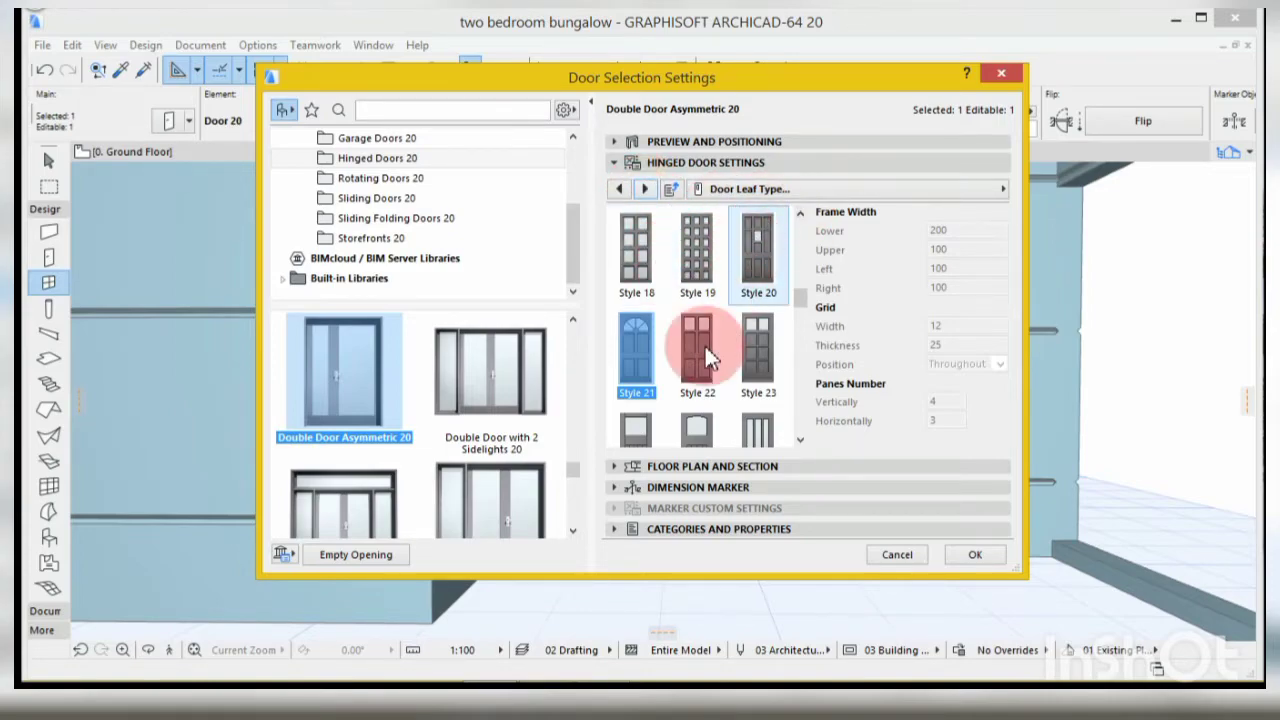
left_click_drag(804, 298, 790, 224)
left_click(645, 189)
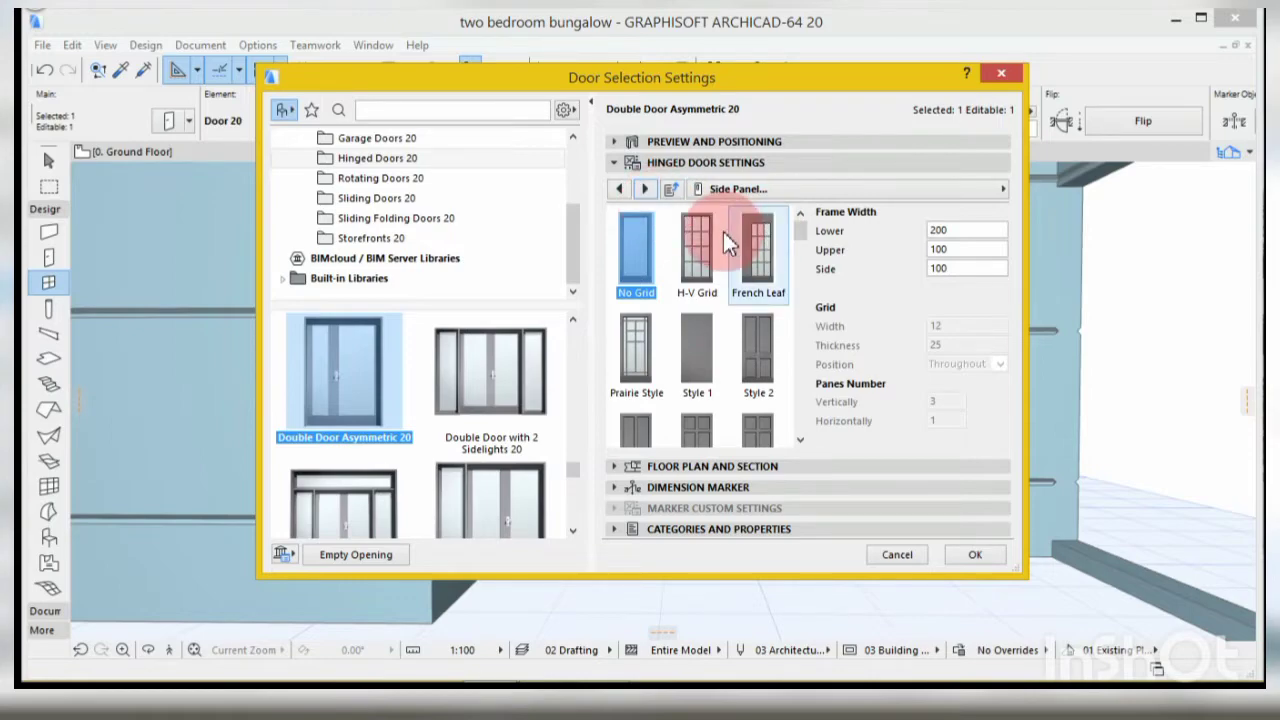
left_click_drag(800, 232, 800, 276)
left_click(334, 354)
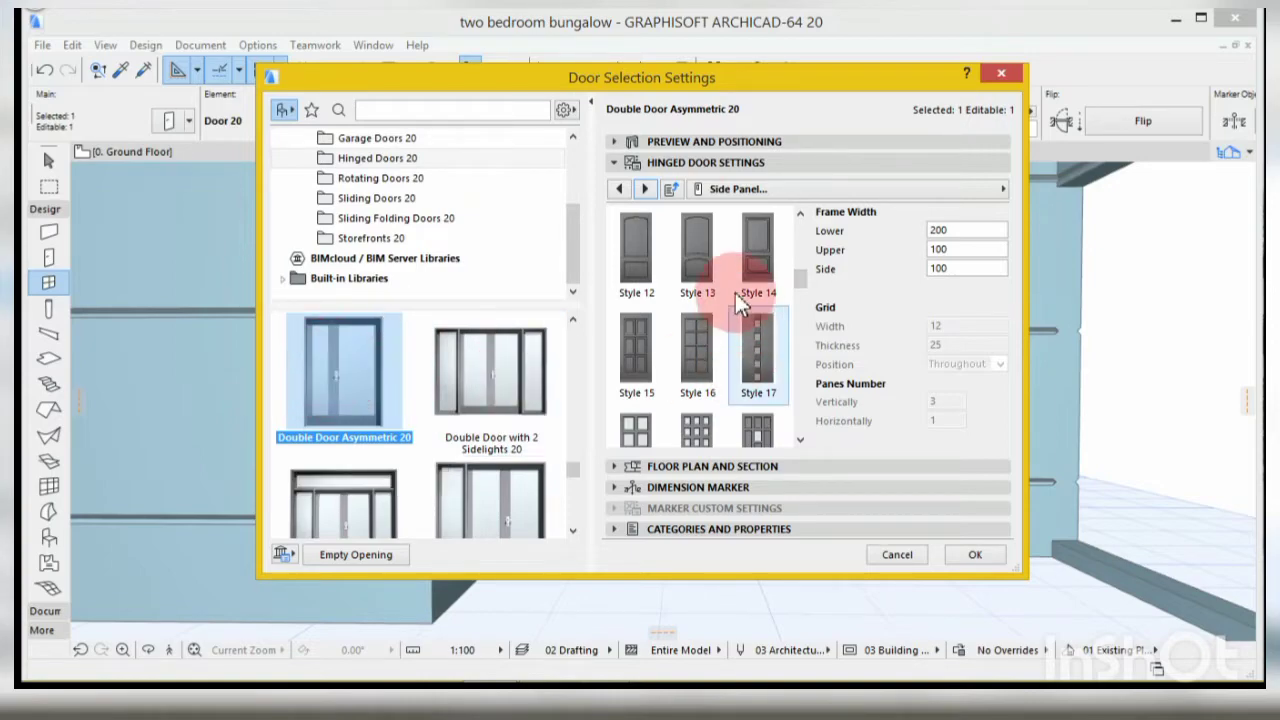
left_click(695, 337)
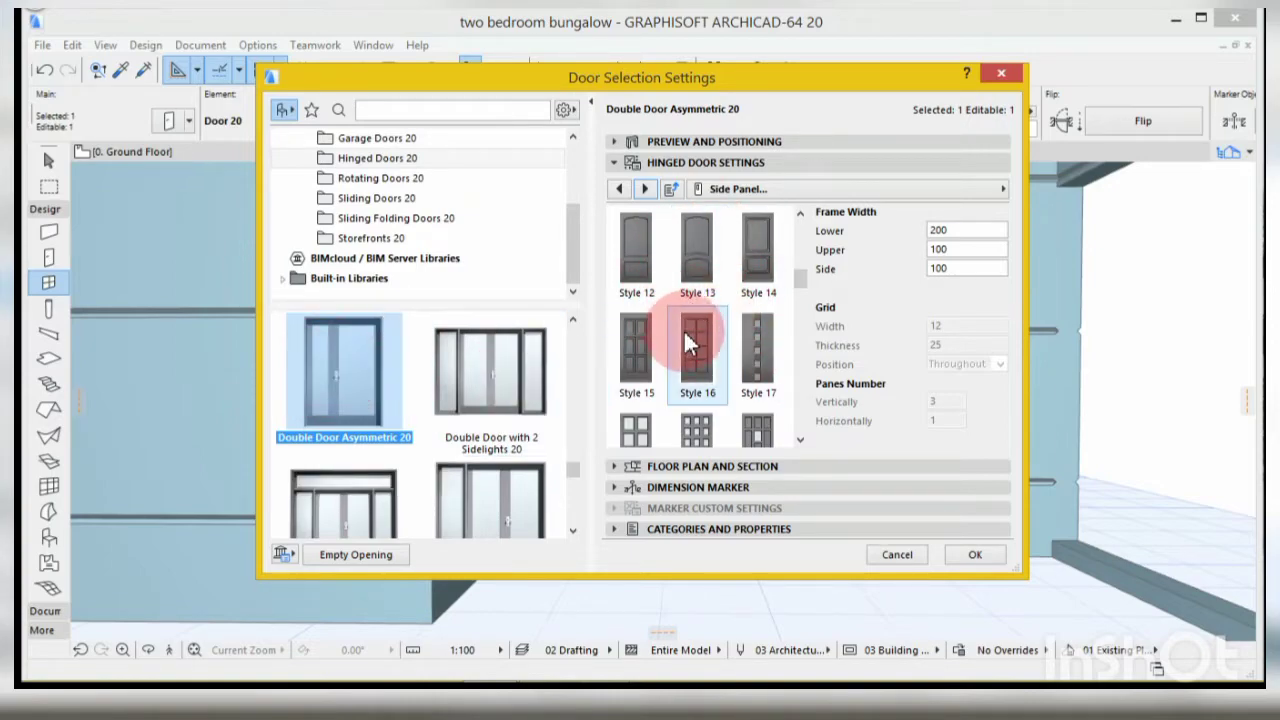
left_click(340, 350)
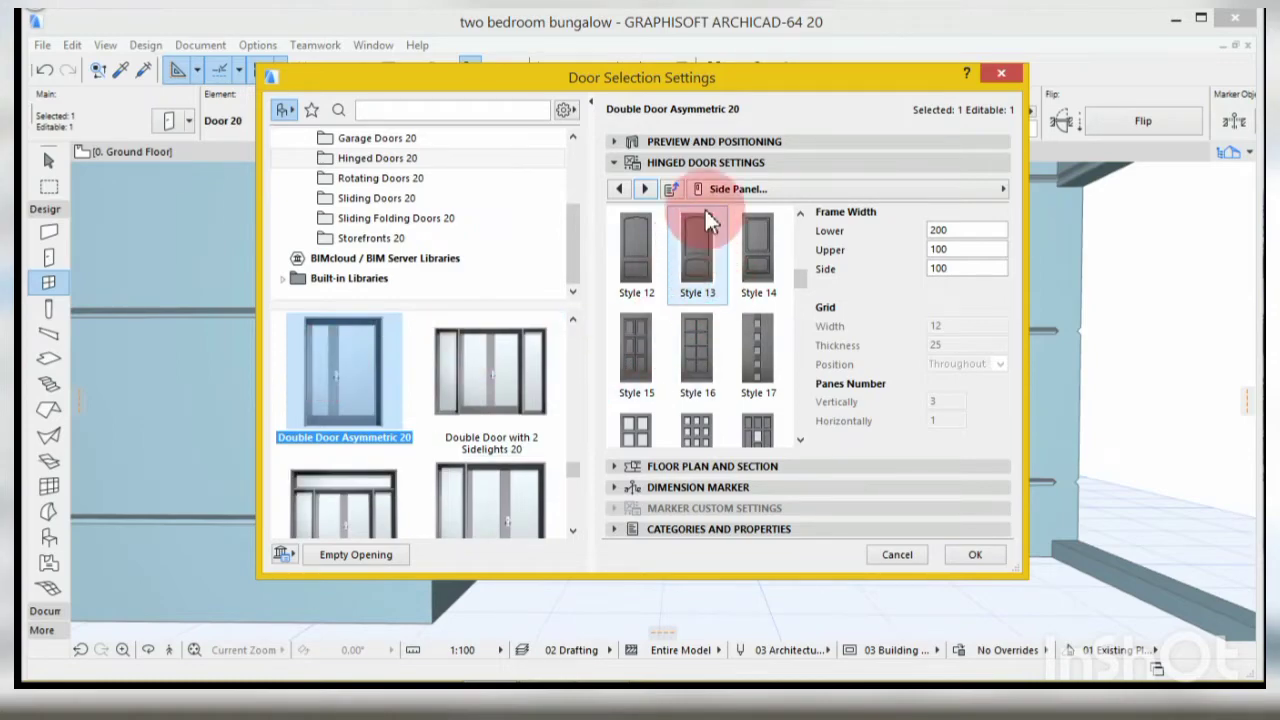
left_click(619, 189)
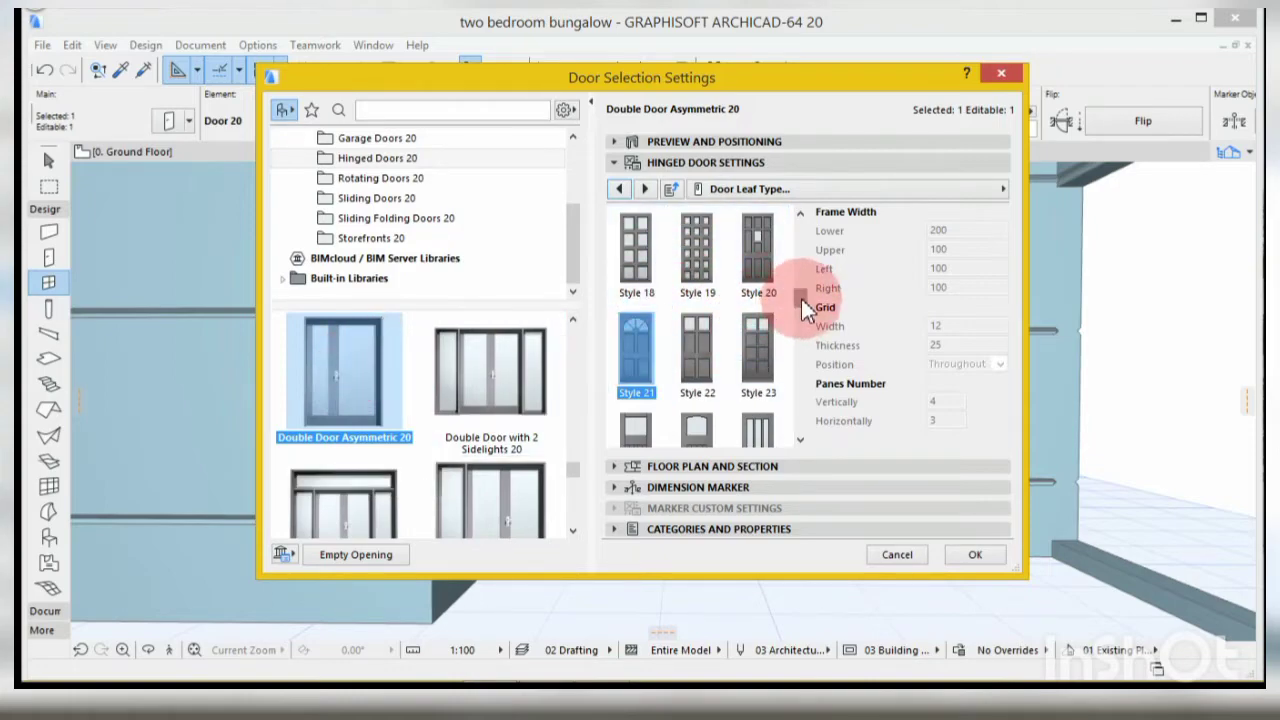
- Set the double door's side panel to Style 40
left_click(646, 190)
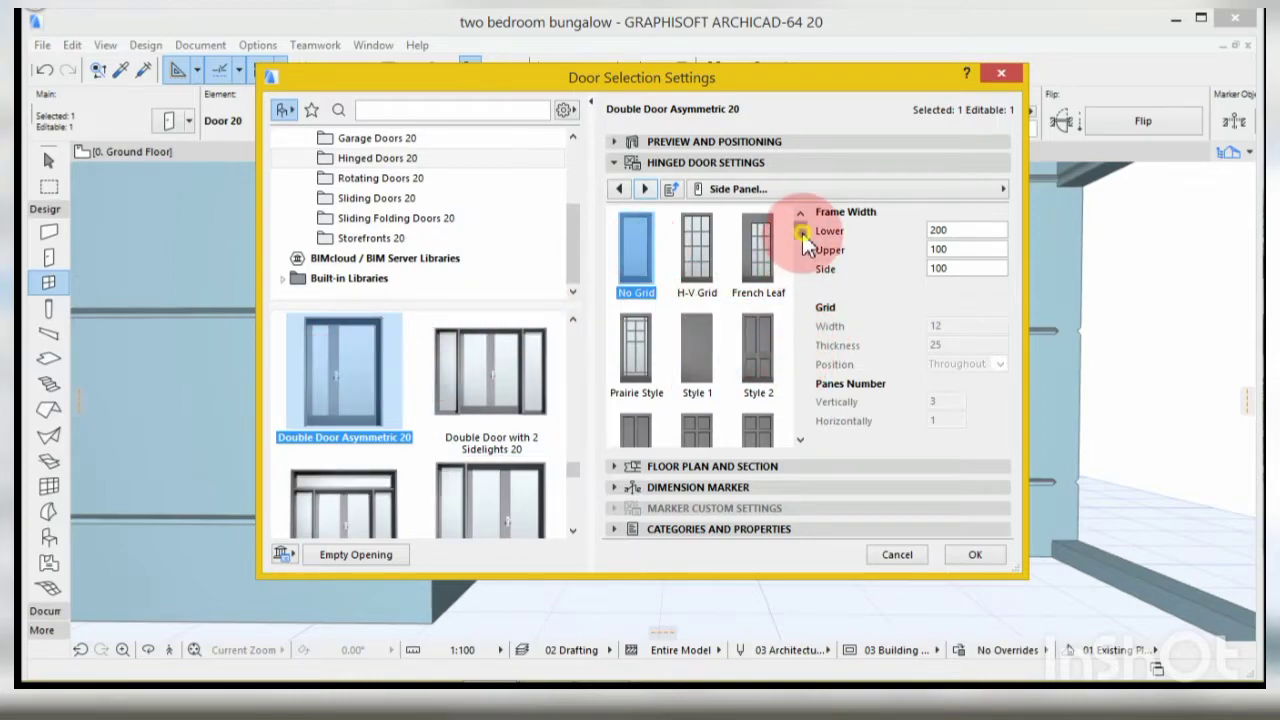
left_click_drag(802, 234, 797, 350)
left_click(698, 372)
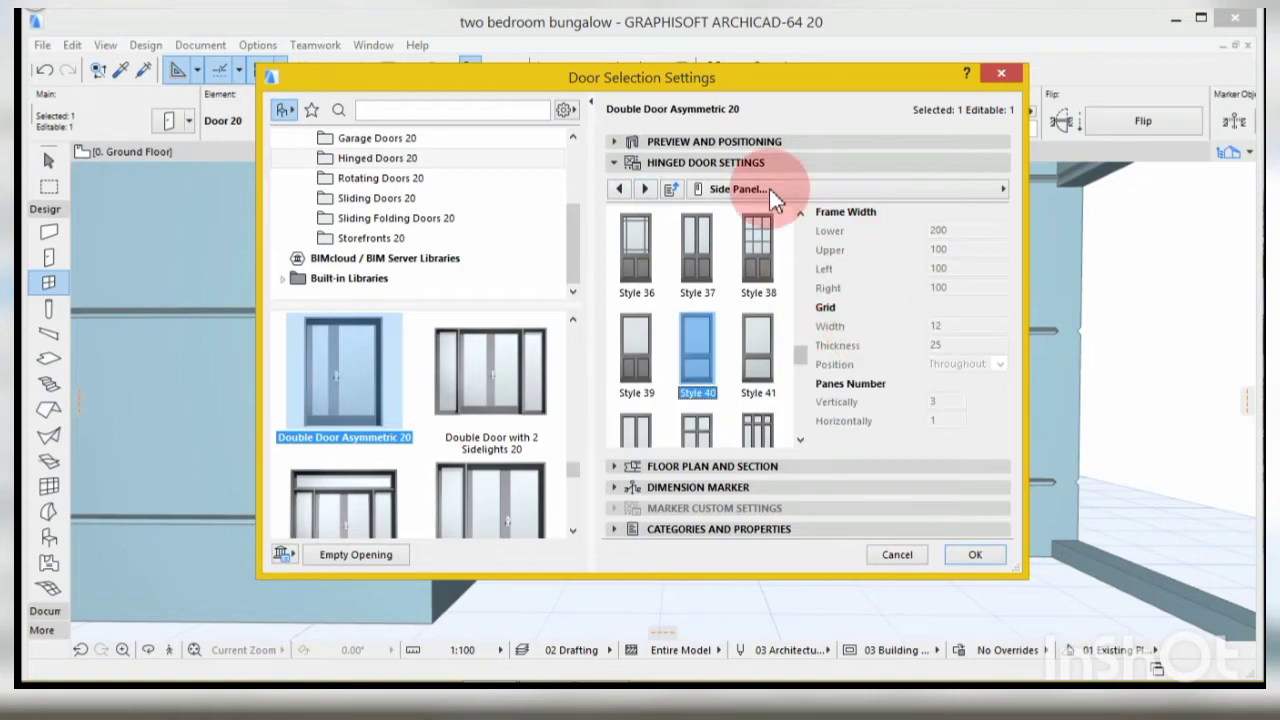
- Override the model view options for the door's 3D projections and turn off its opening line
left_click(647, 190)
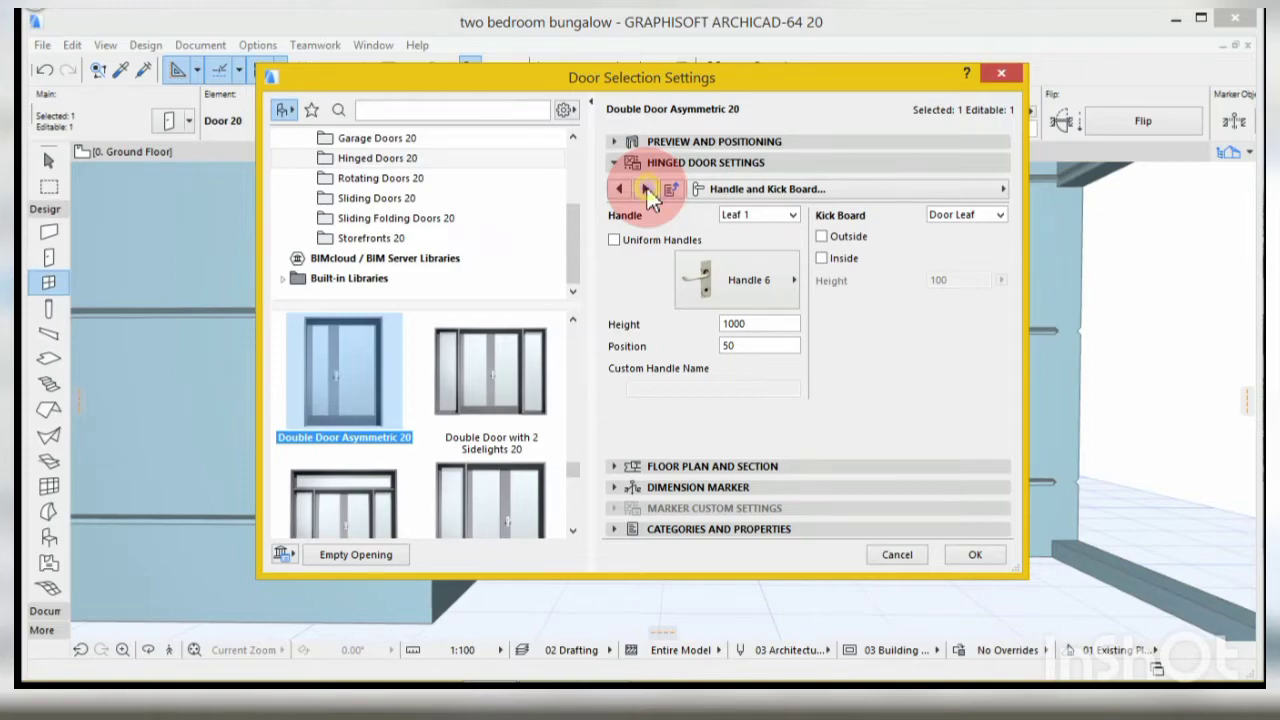
left_click(647, 190)
left_click(647, 190)
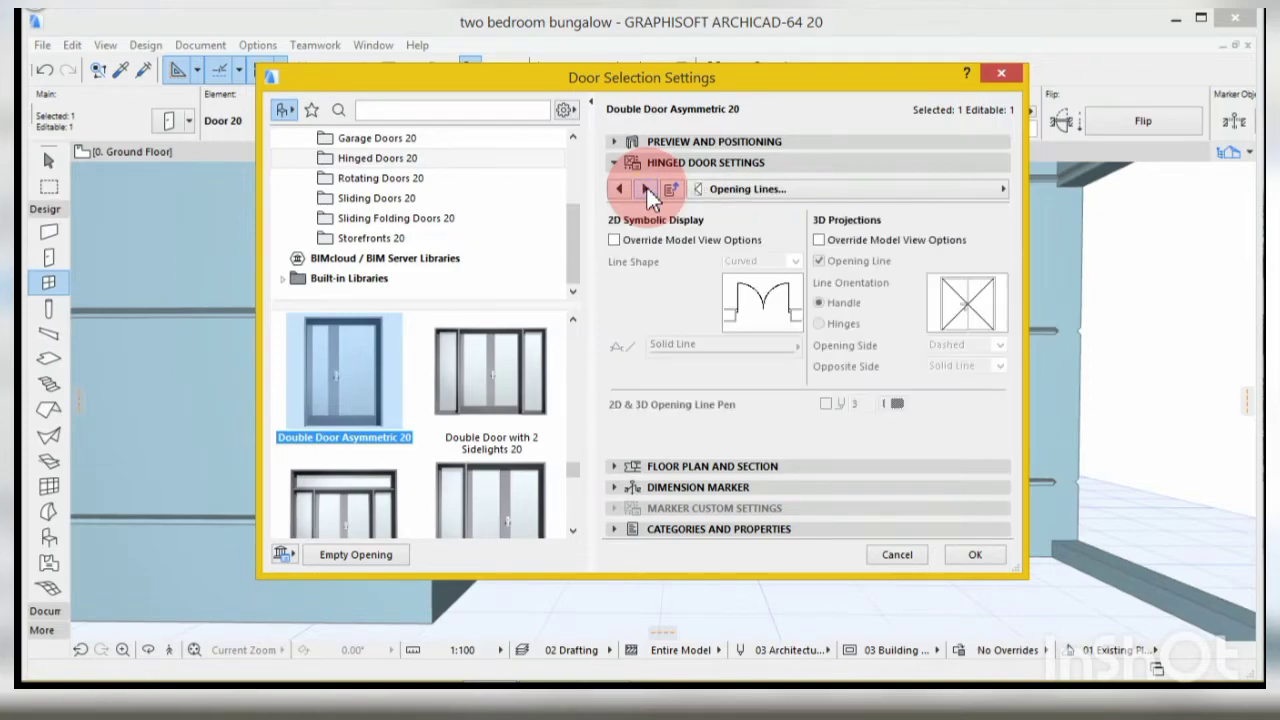
left_click(618, 189)
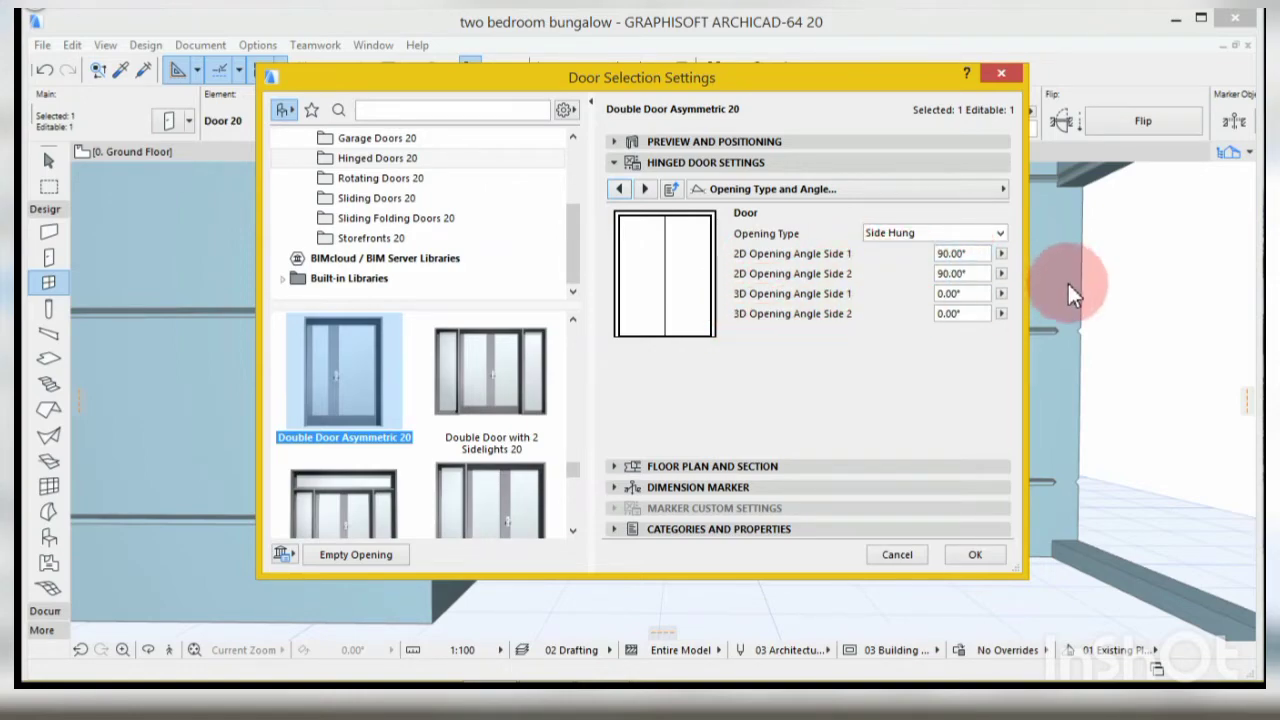
left_click(968, 293)
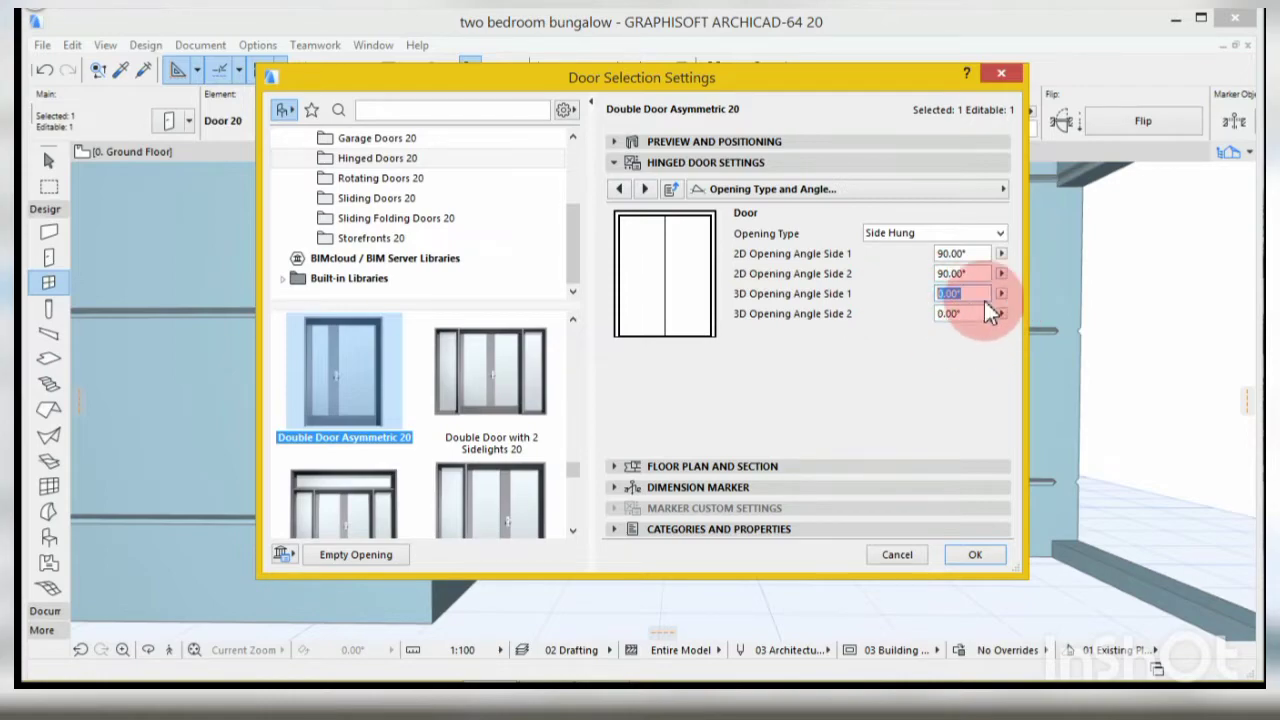
left_click(647, 190)
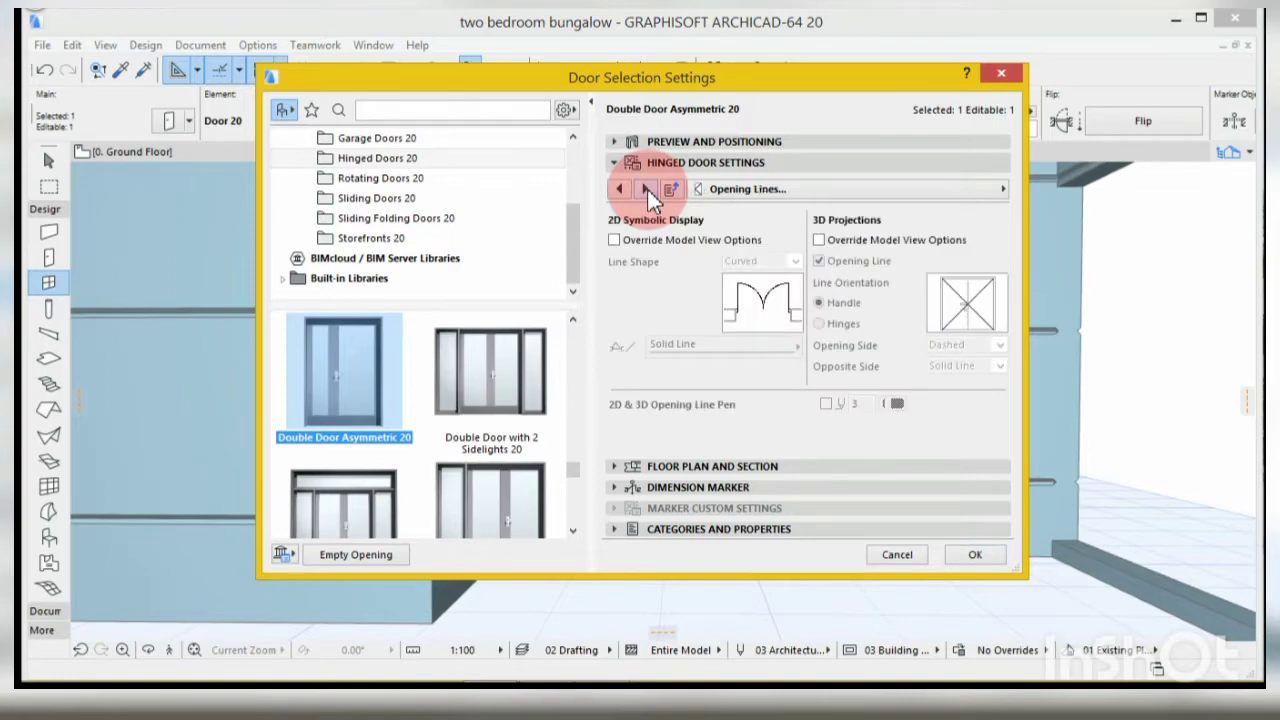
left_click(820, 240)
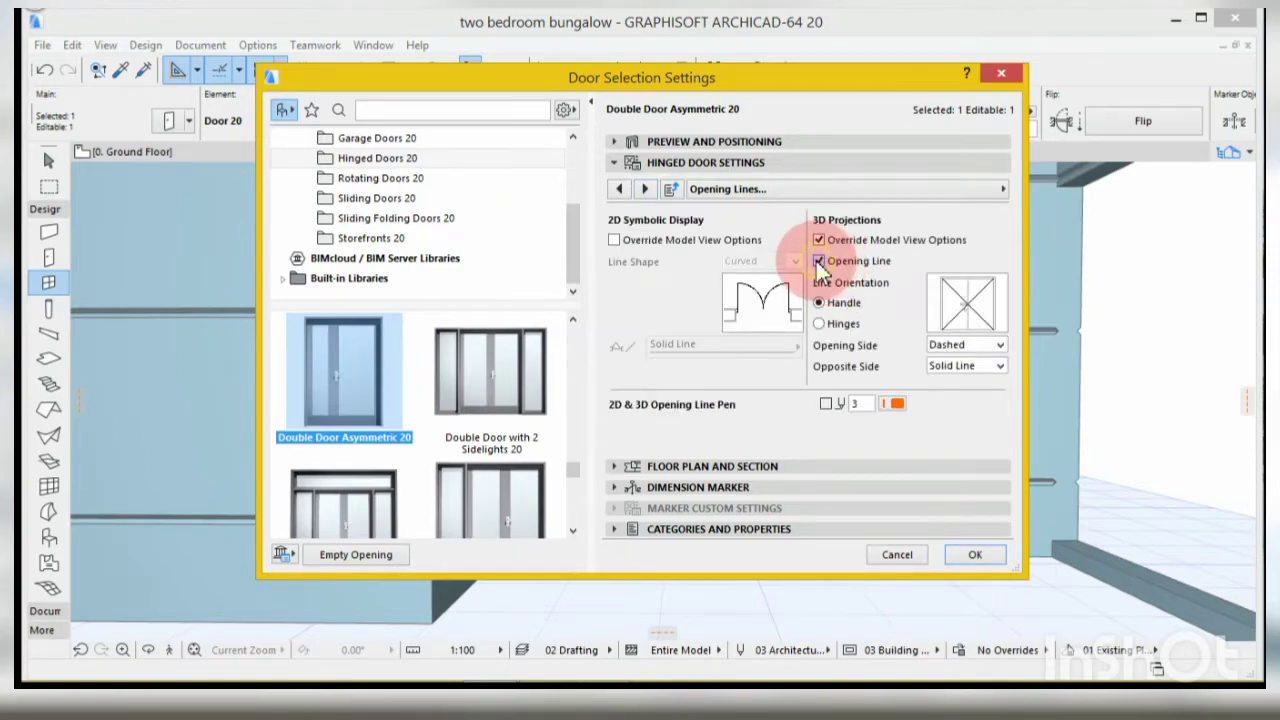
left_click(819, 261)
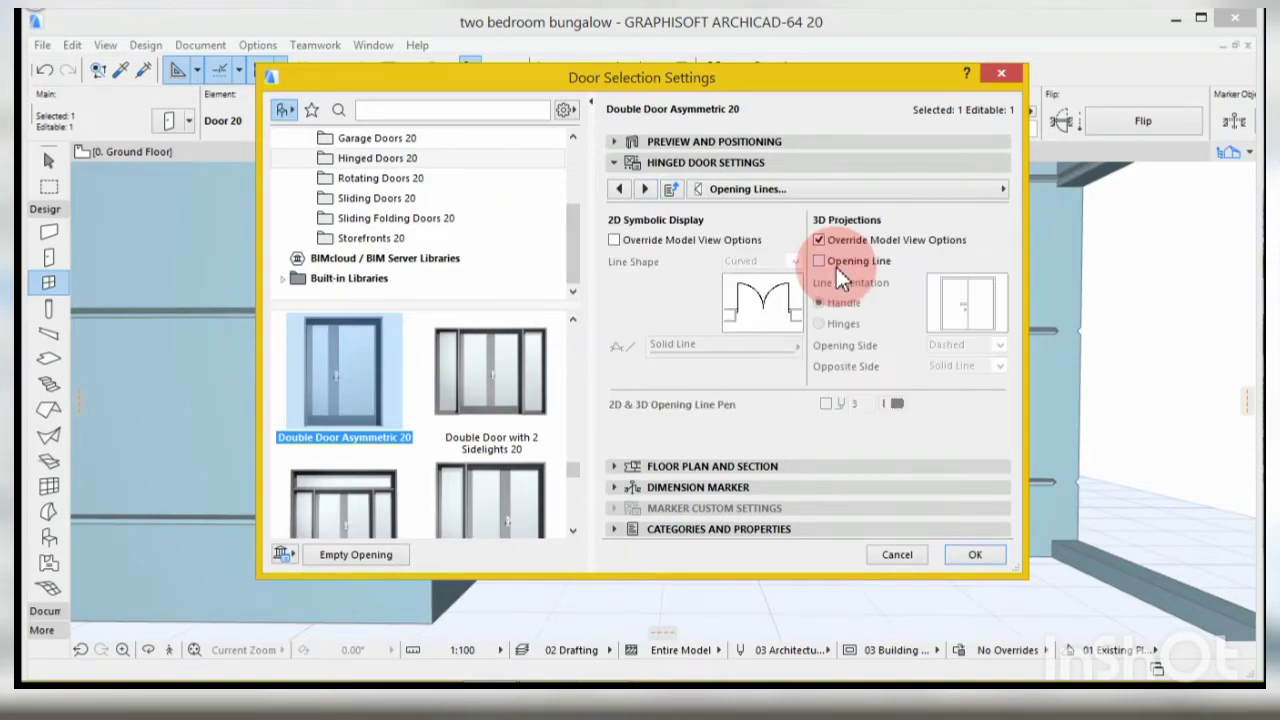
- Make the door surfaces uniform with Wood - Walnut Horizontal and set the glass surface to Glass - Blue
left_click(645, 190)
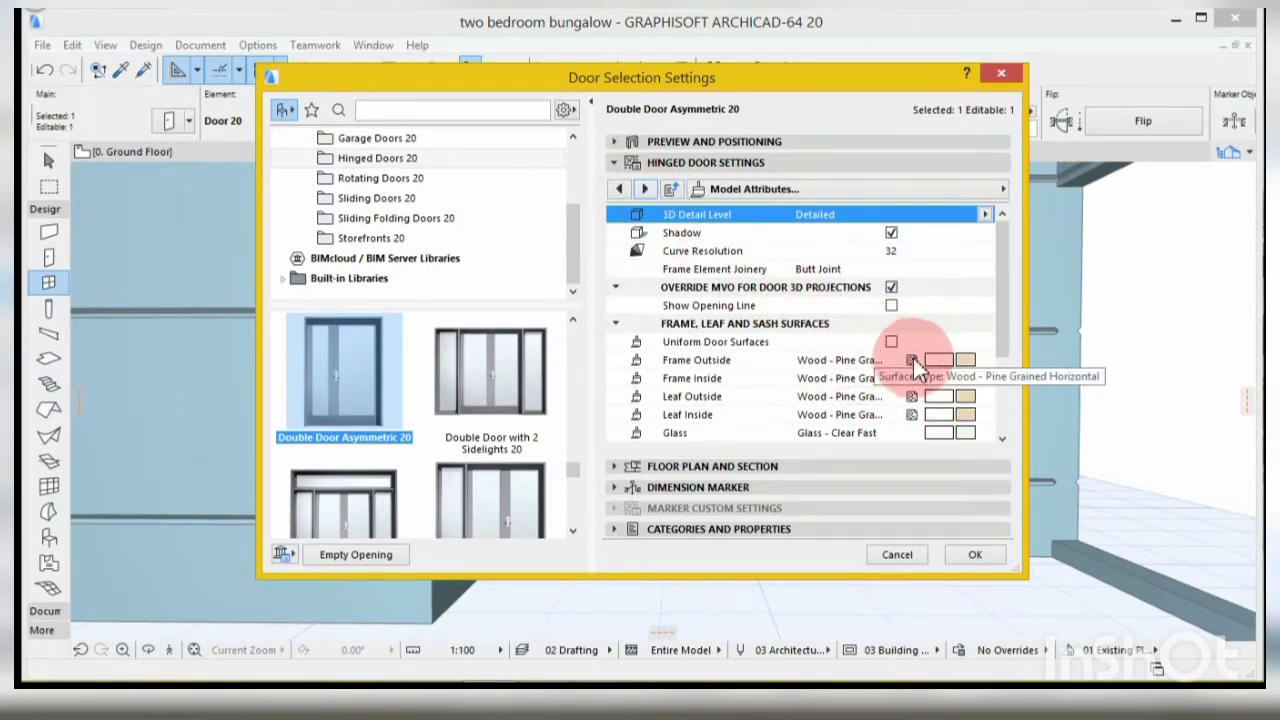
left_click(891, 341)
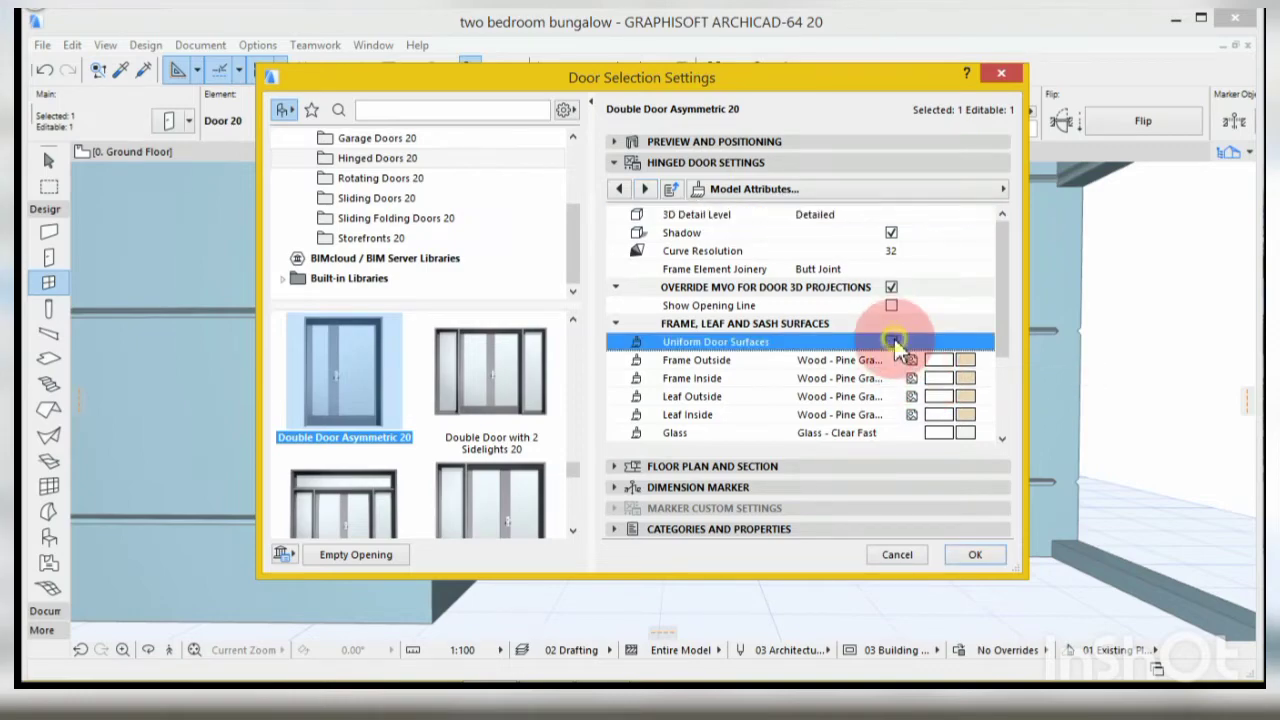
left_click(943, 367)
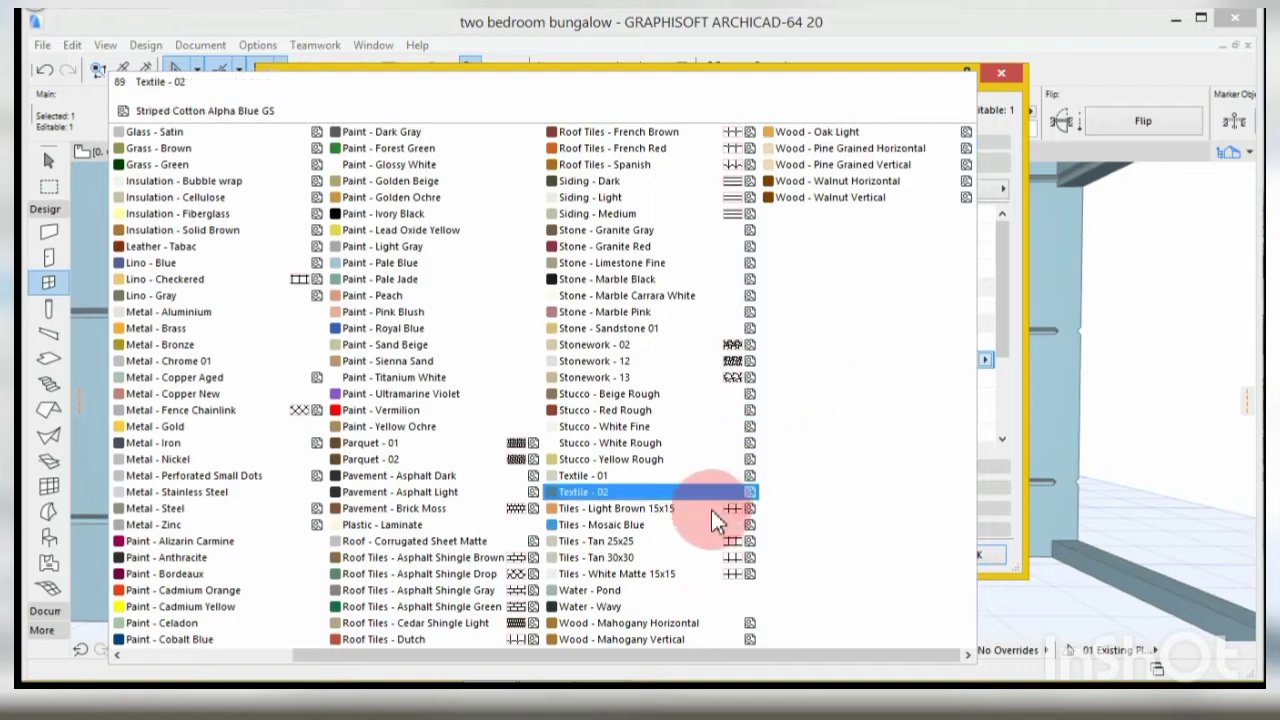
left_click(831, 183)
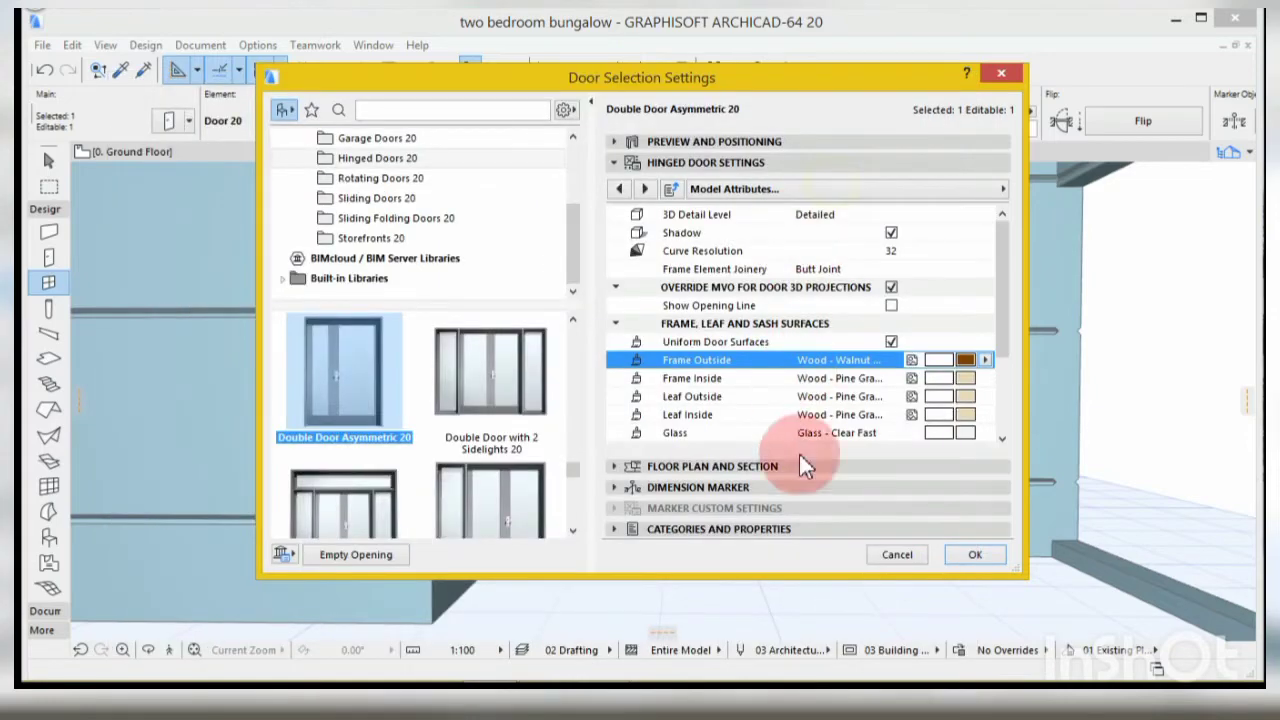
left_click(953, 435)
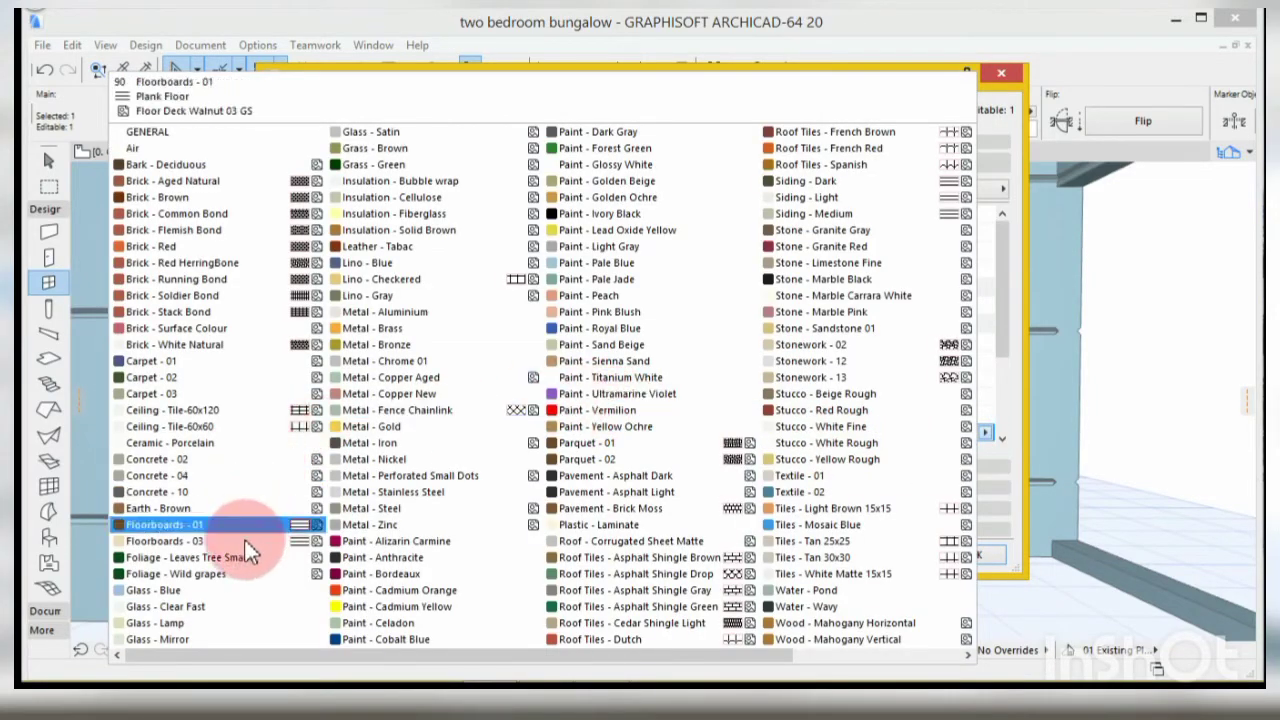
left_click(212, 590)
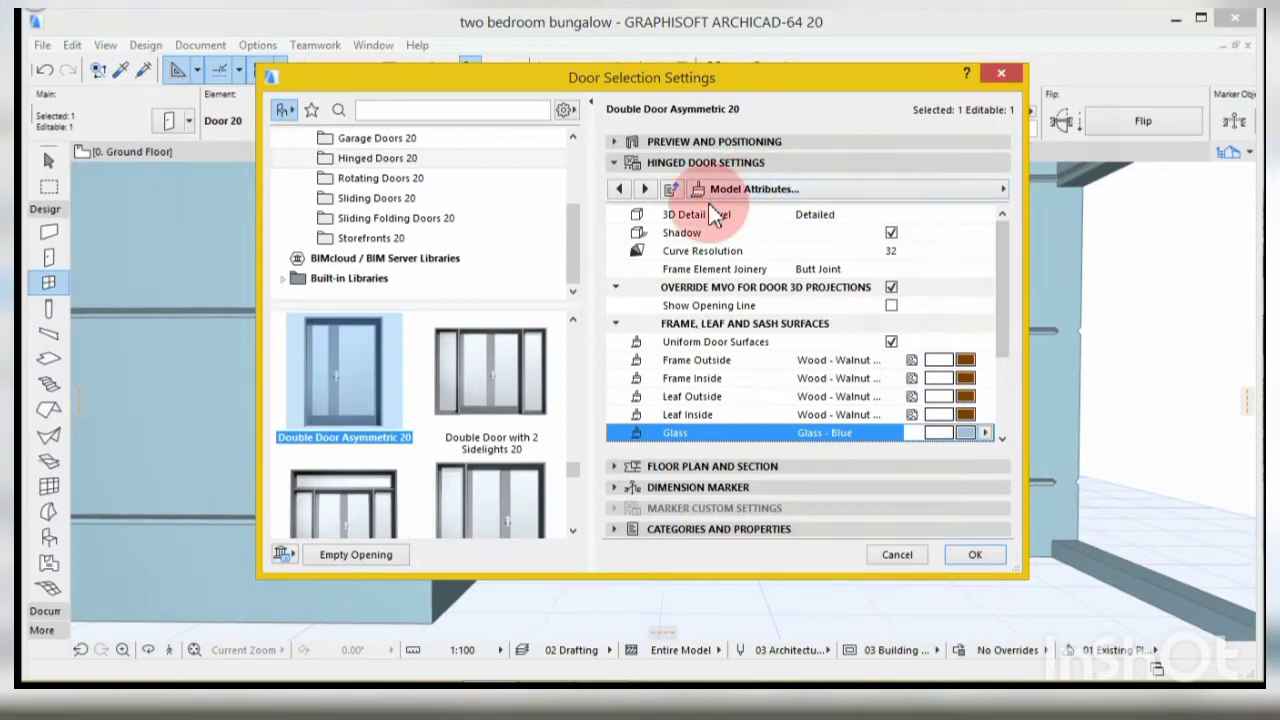
- Examine the door's wall opening, reveal, fixtures, sill, casing, sunshade and floor plan settings
left_click(645, 189)
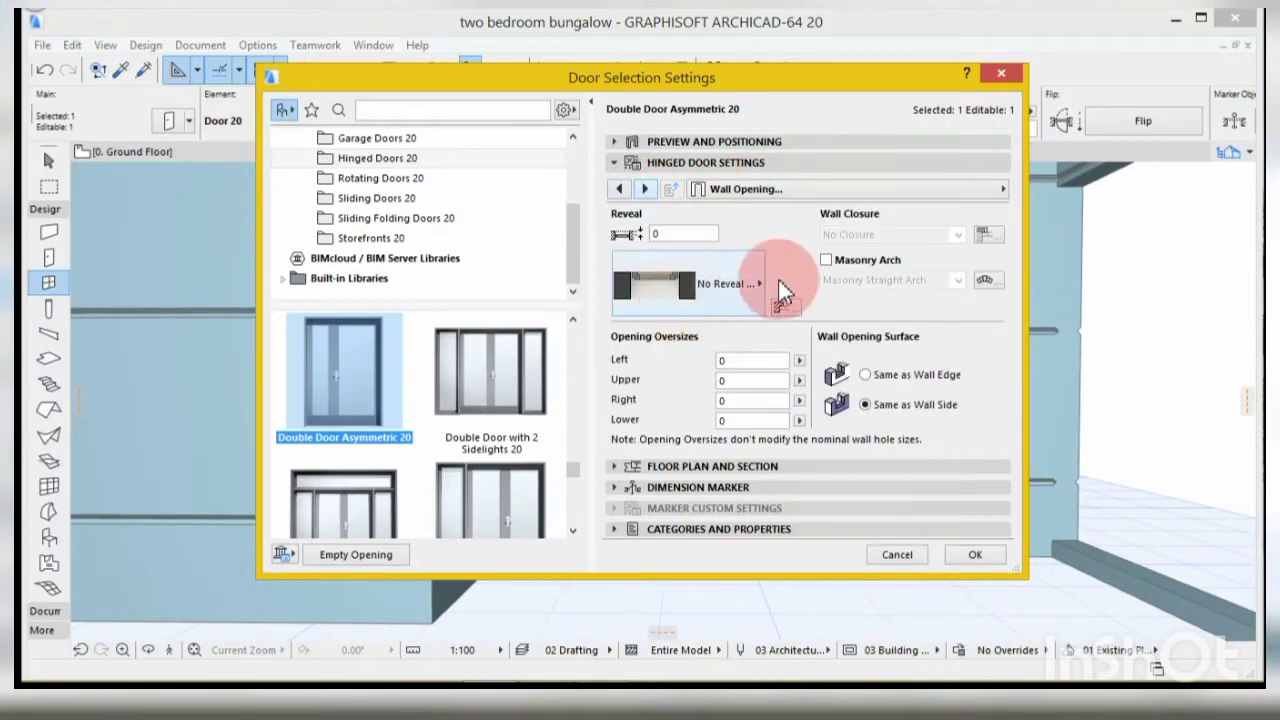
left_click(646, 189)
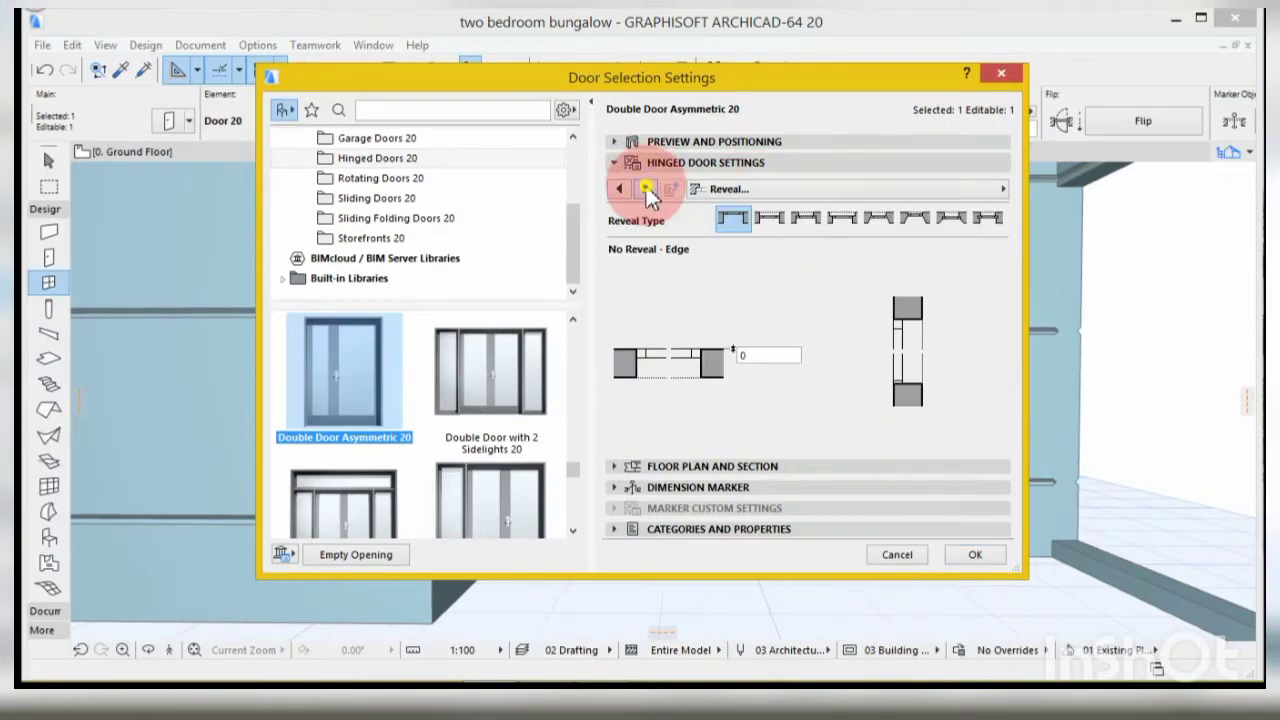
left_click(646, 189)
left_click(646, 189)
left_click(646, 189)
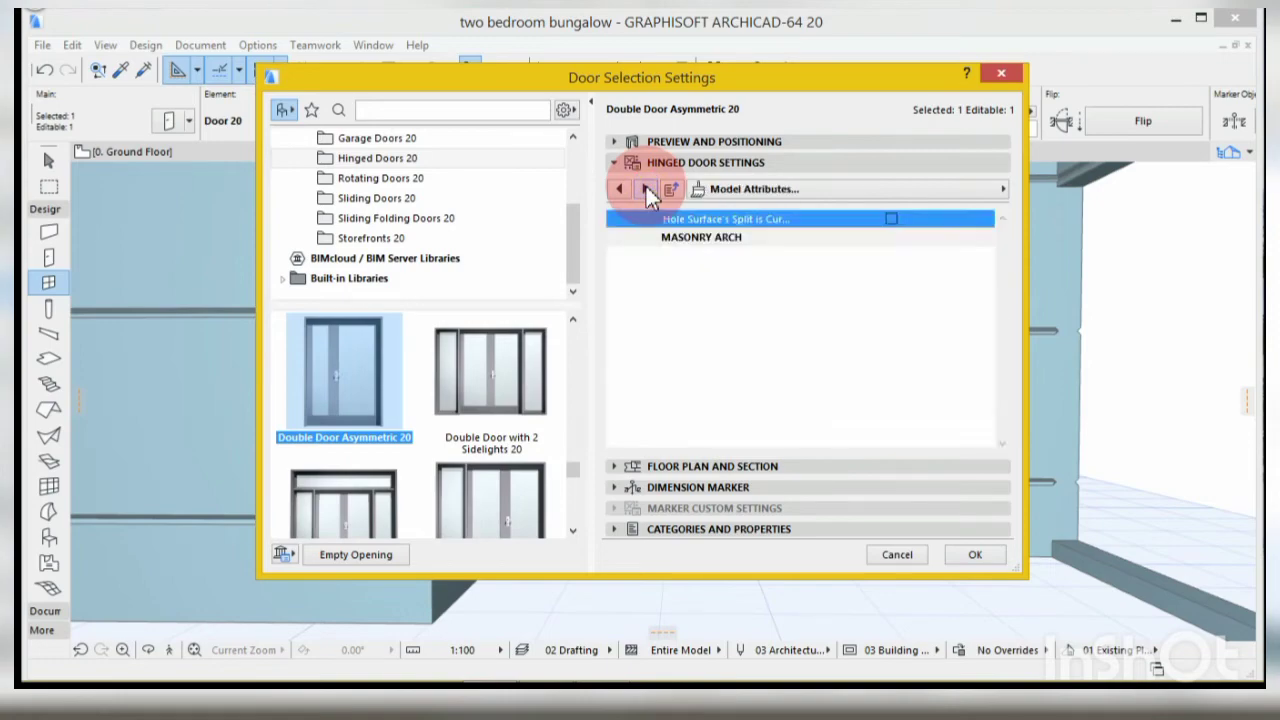
left_click(646, 189)
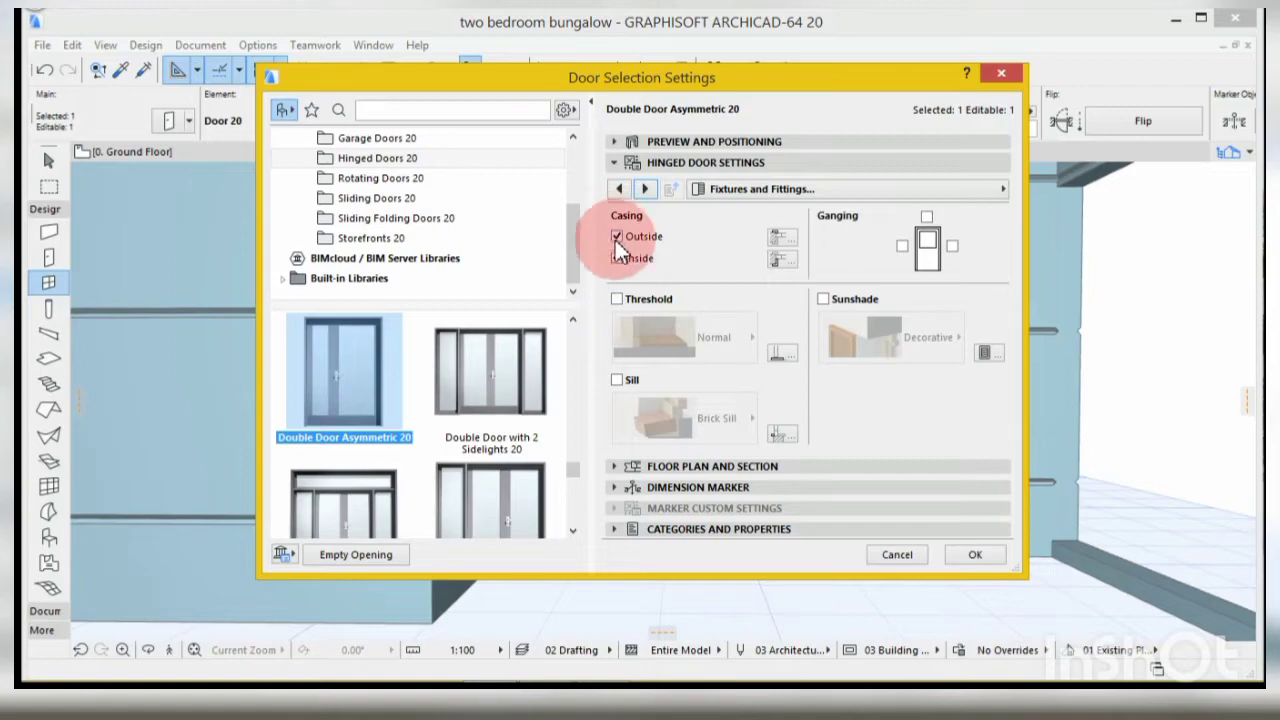
left_click(646, 189)
left_click(646, 189)
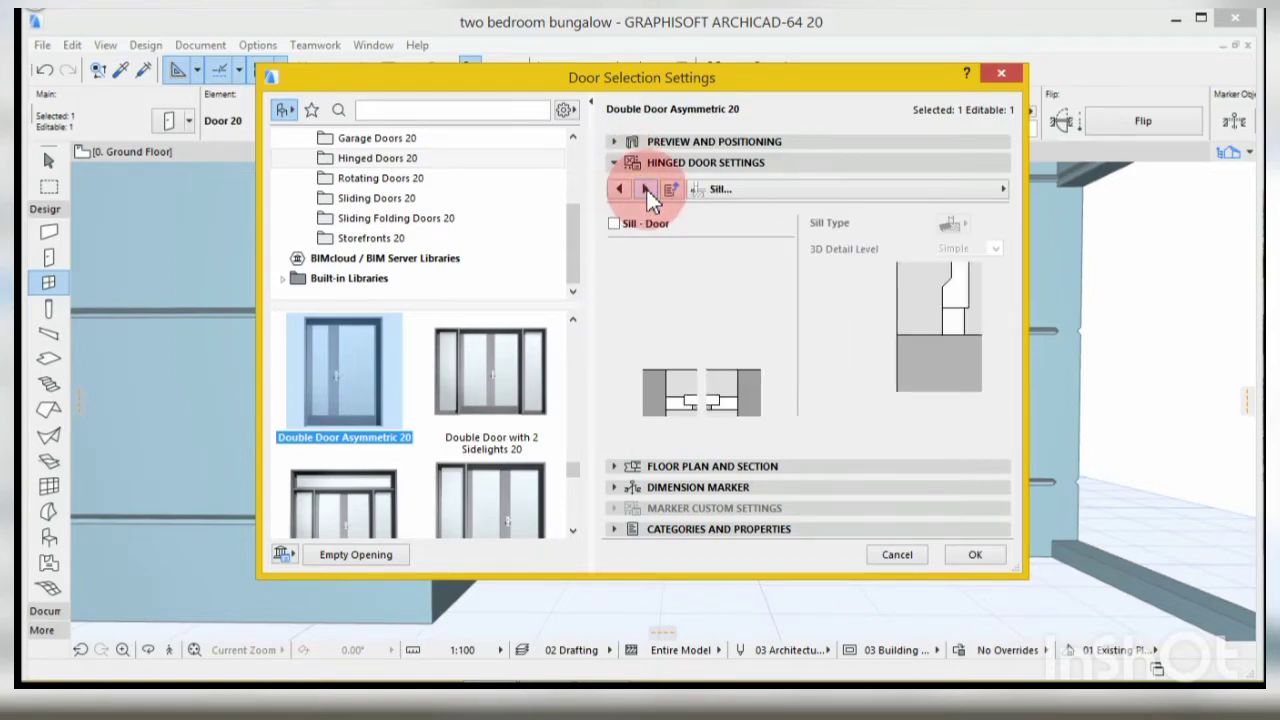
left_click(646, 189)
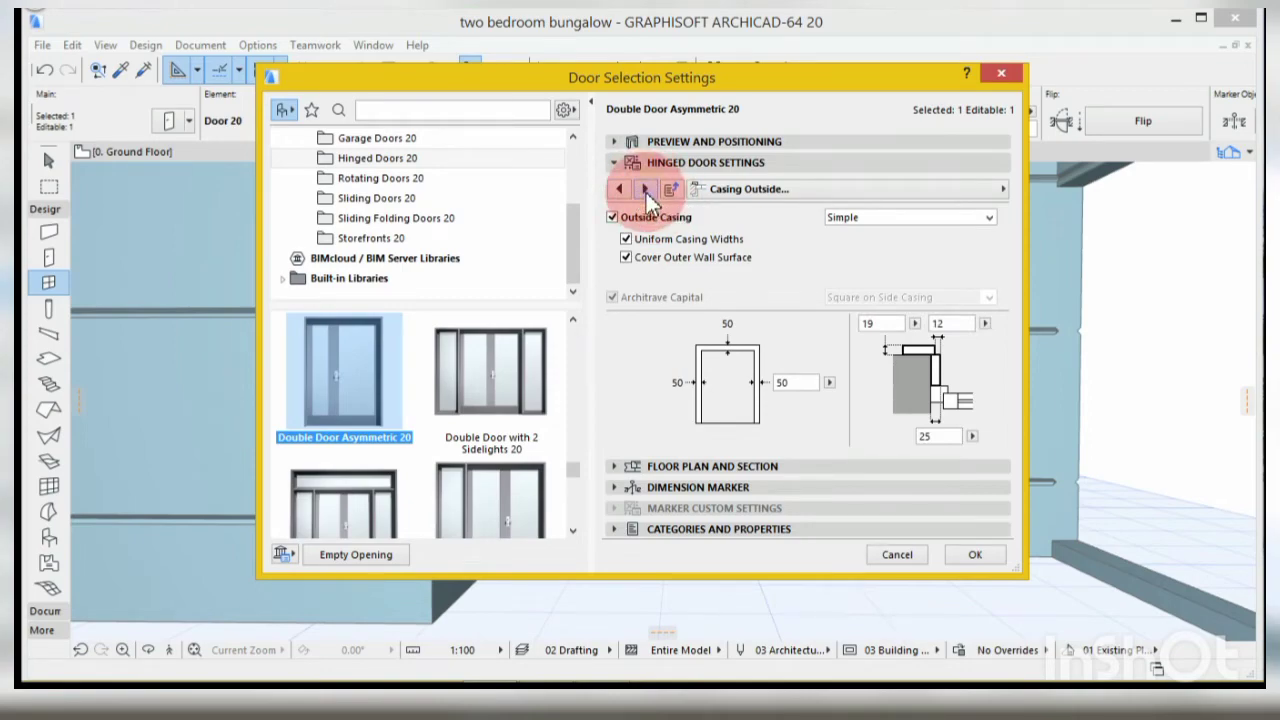
left_click(645, 189)
left_click(646, 189)
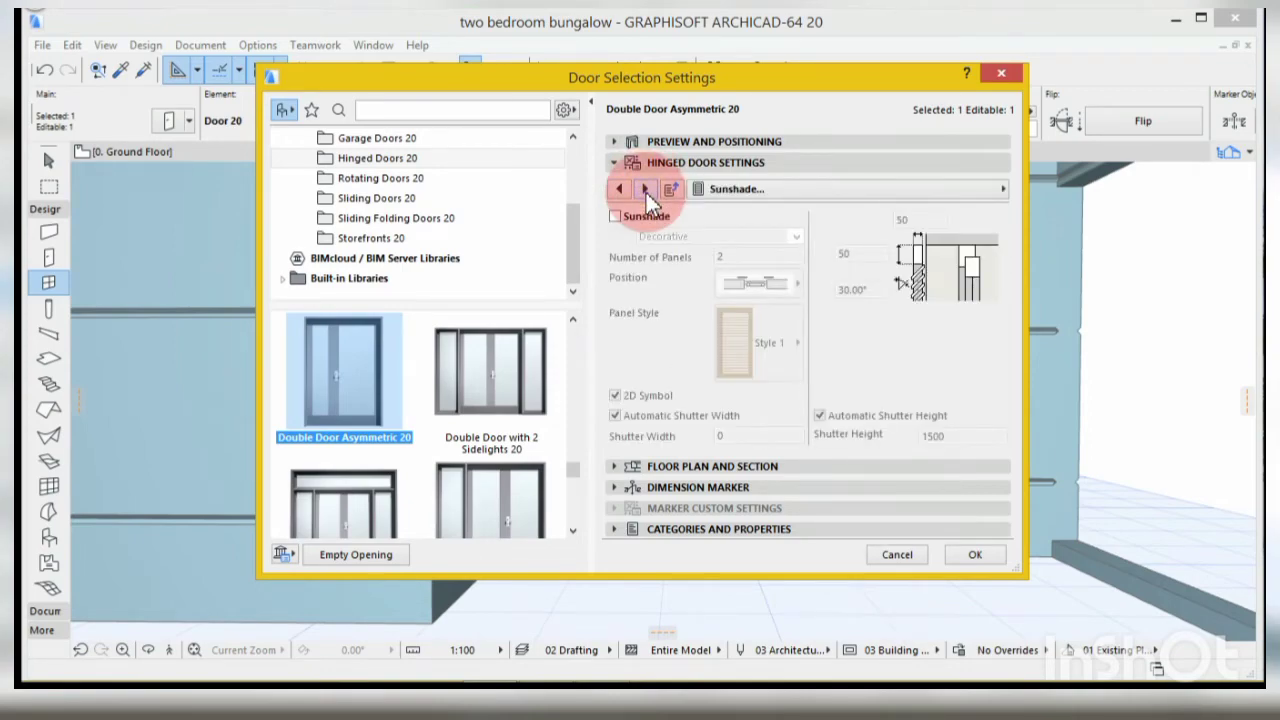
left_click(619, 189)
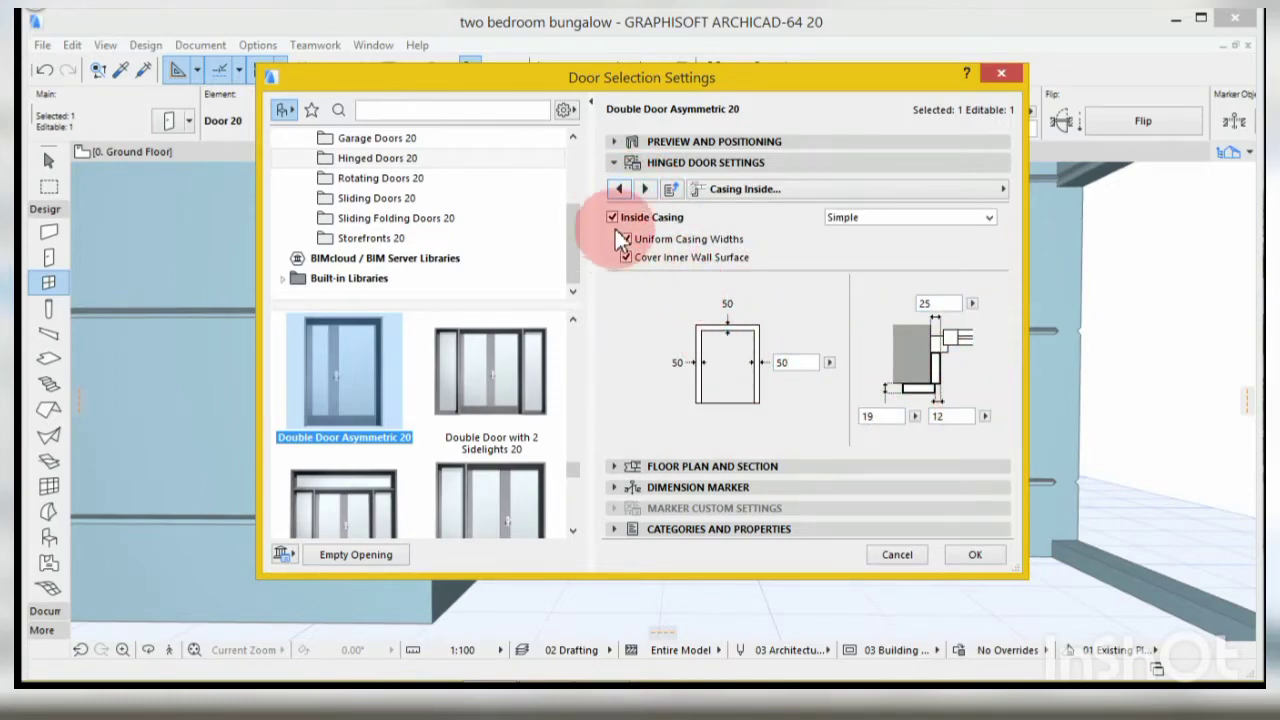
left_click(648, 189)
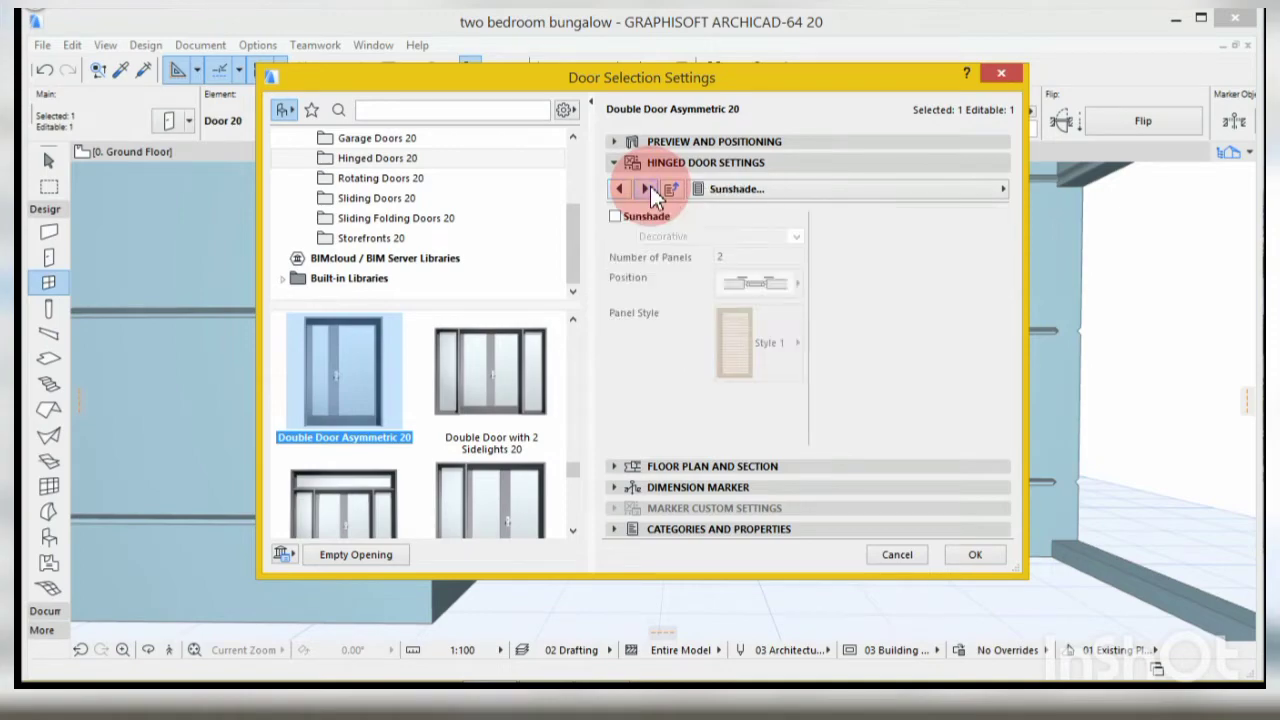
left_click(648, 189)
left_click(648, 189)
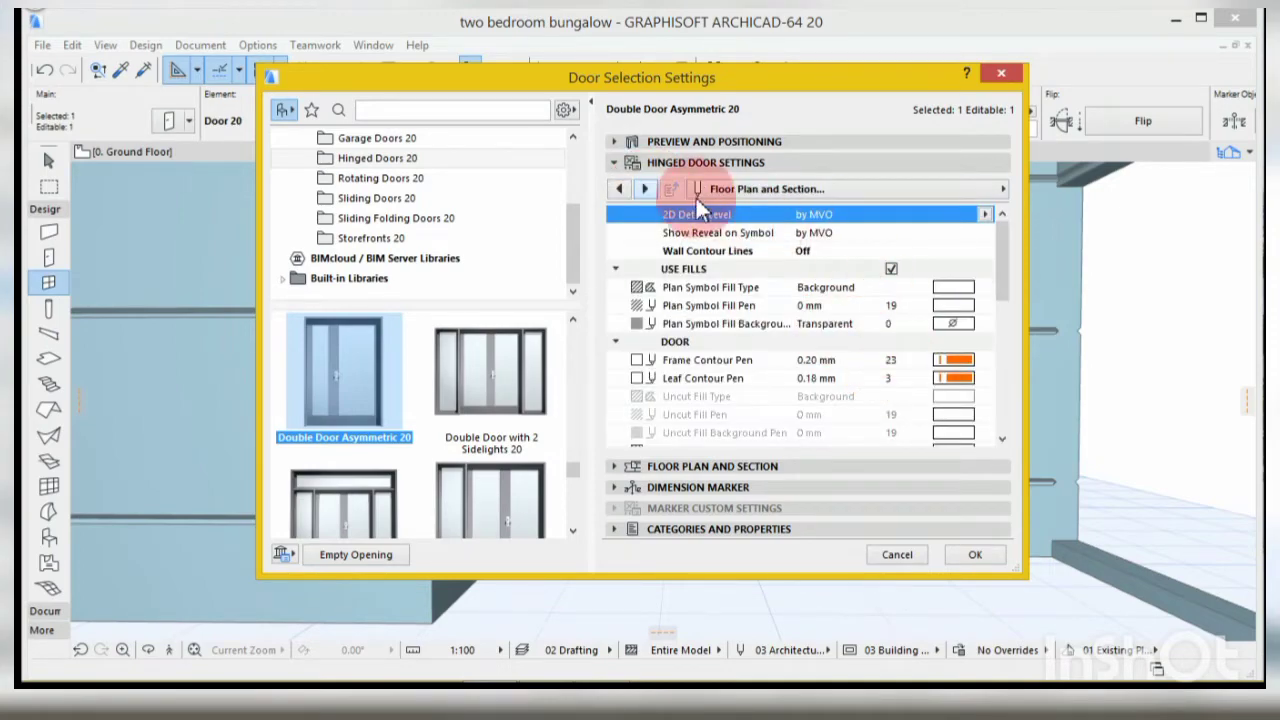
- Set the entrance door's uniform casing surfaces to Wood - Walnut and apply the door settings
left_click(617, 192)
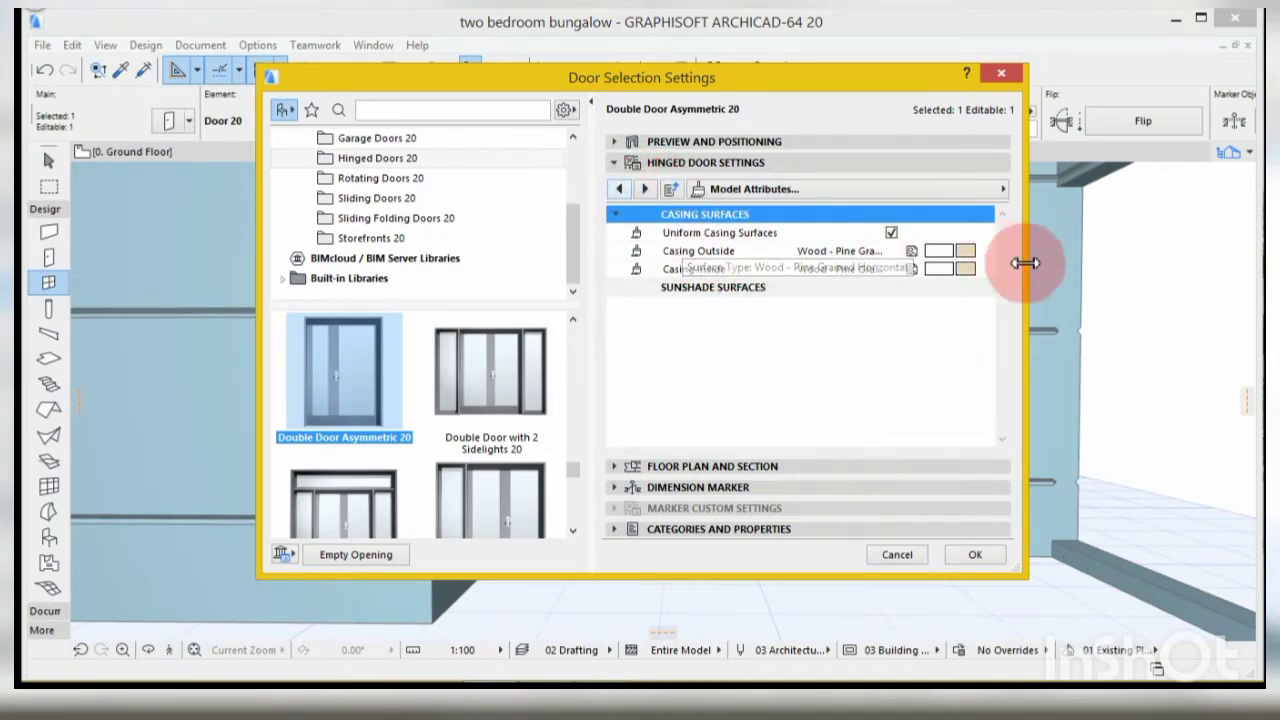
left_click(964, 250)
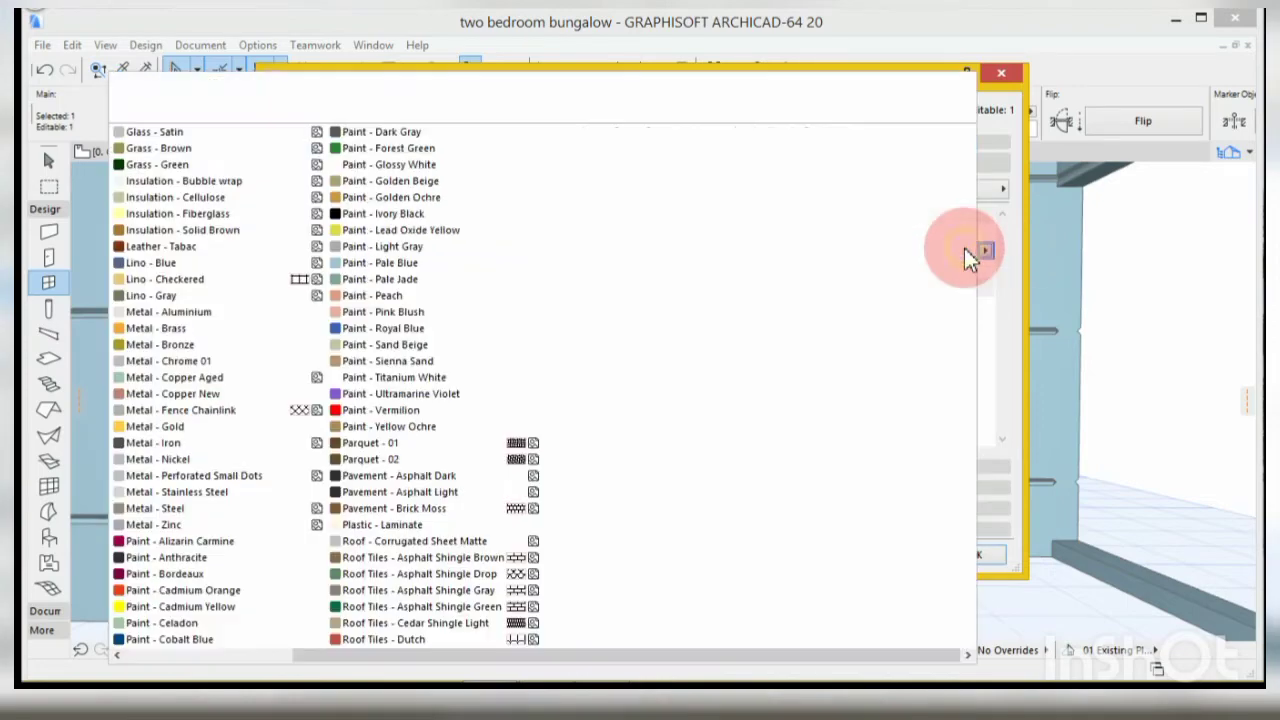
left_click(844, 197)
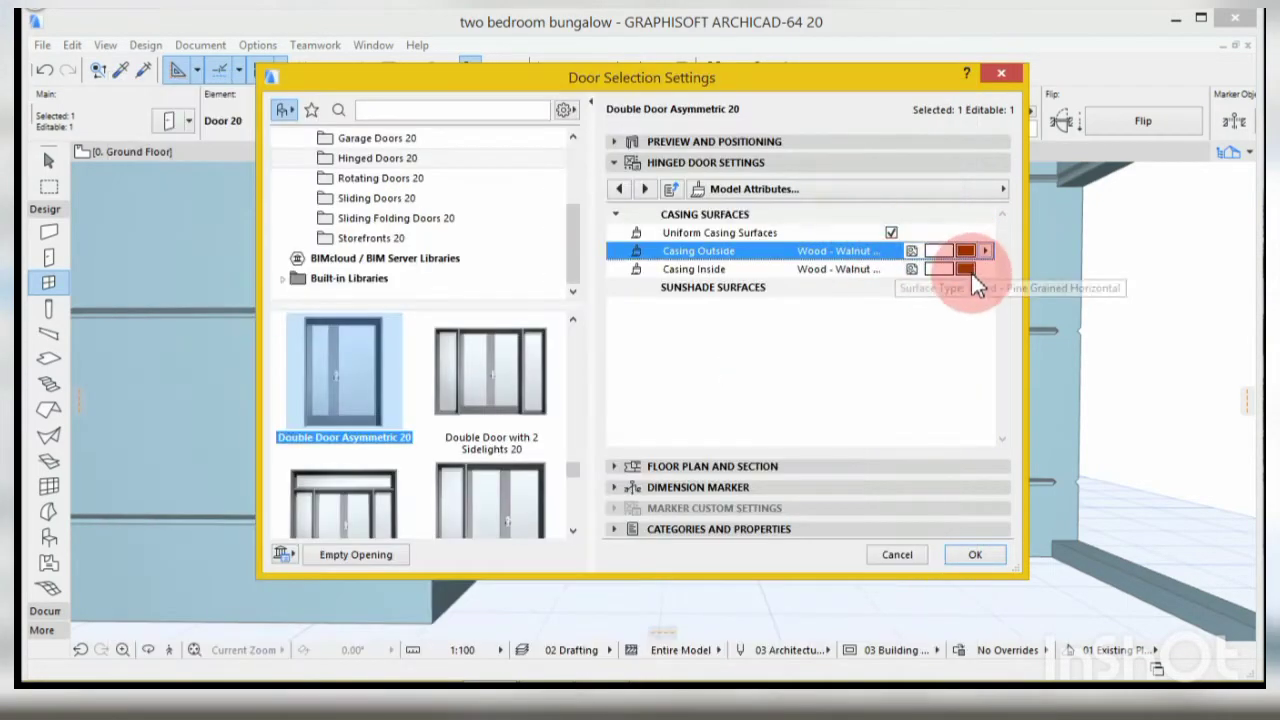
left_click(975, 556)
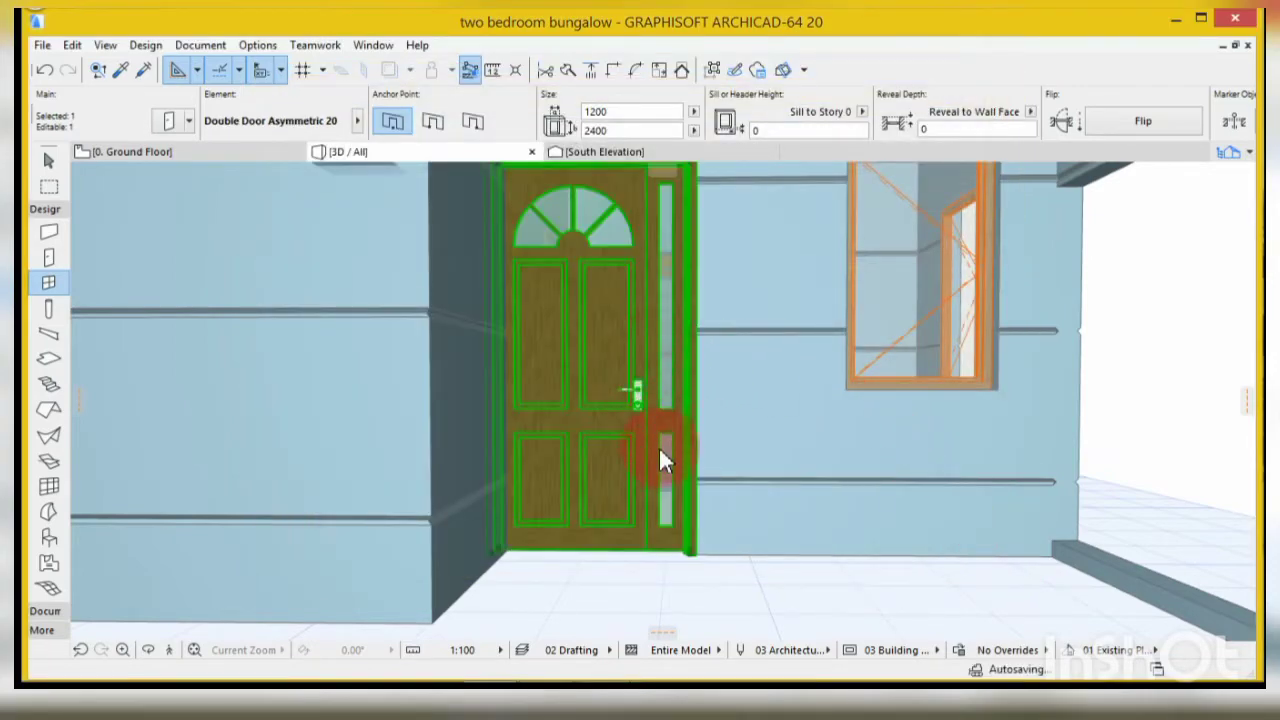
- Move the entrance double door along its wall on the ground floor plan so its frame starts at the sitting room wall's face
middle_click_drag(694, 531, 672, 435, "shift")
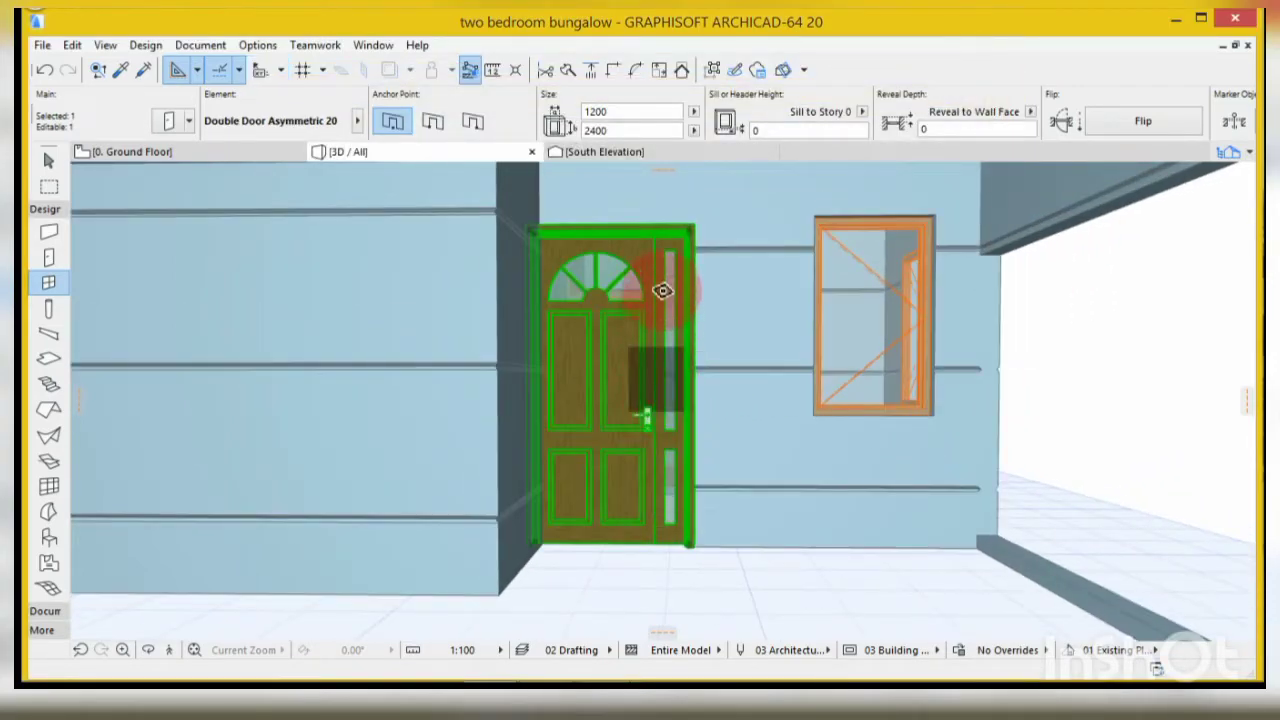
scroll(674, 251, "up", 5)
scroll(674, 251, "down", 5)
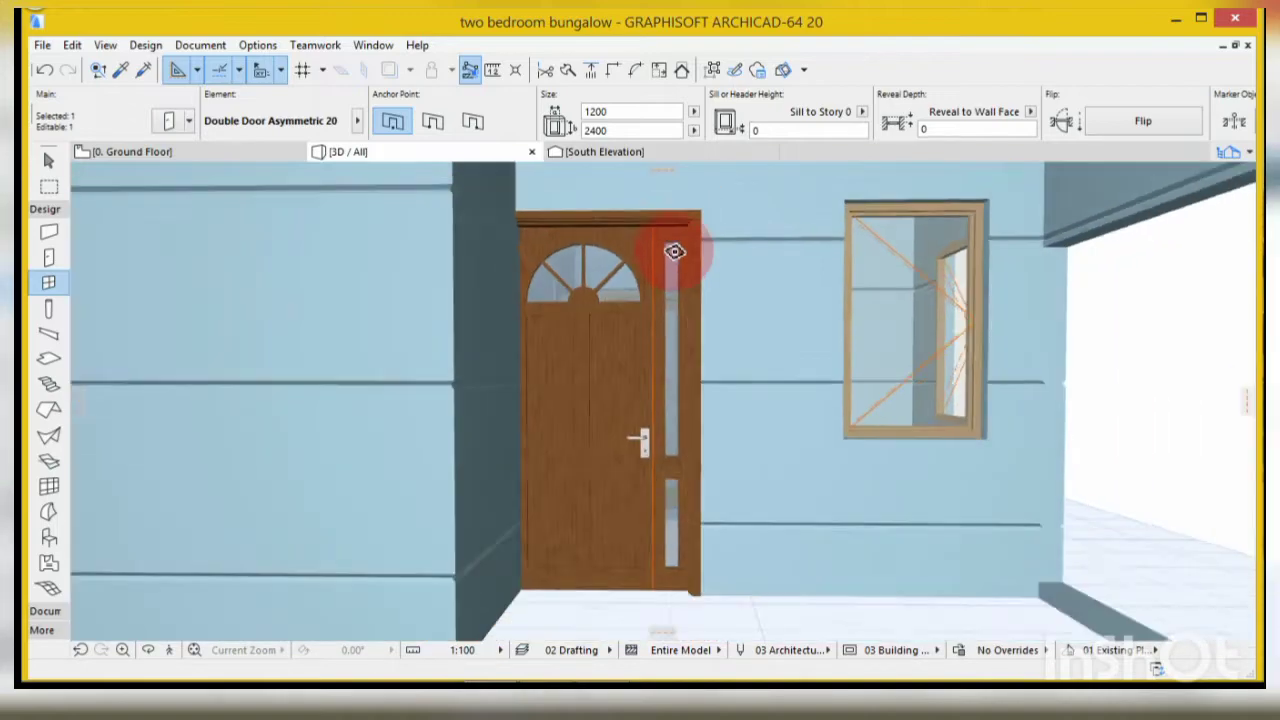
scroll(682, 309, "up", 2)
scroll(674, 313, "up", 1)
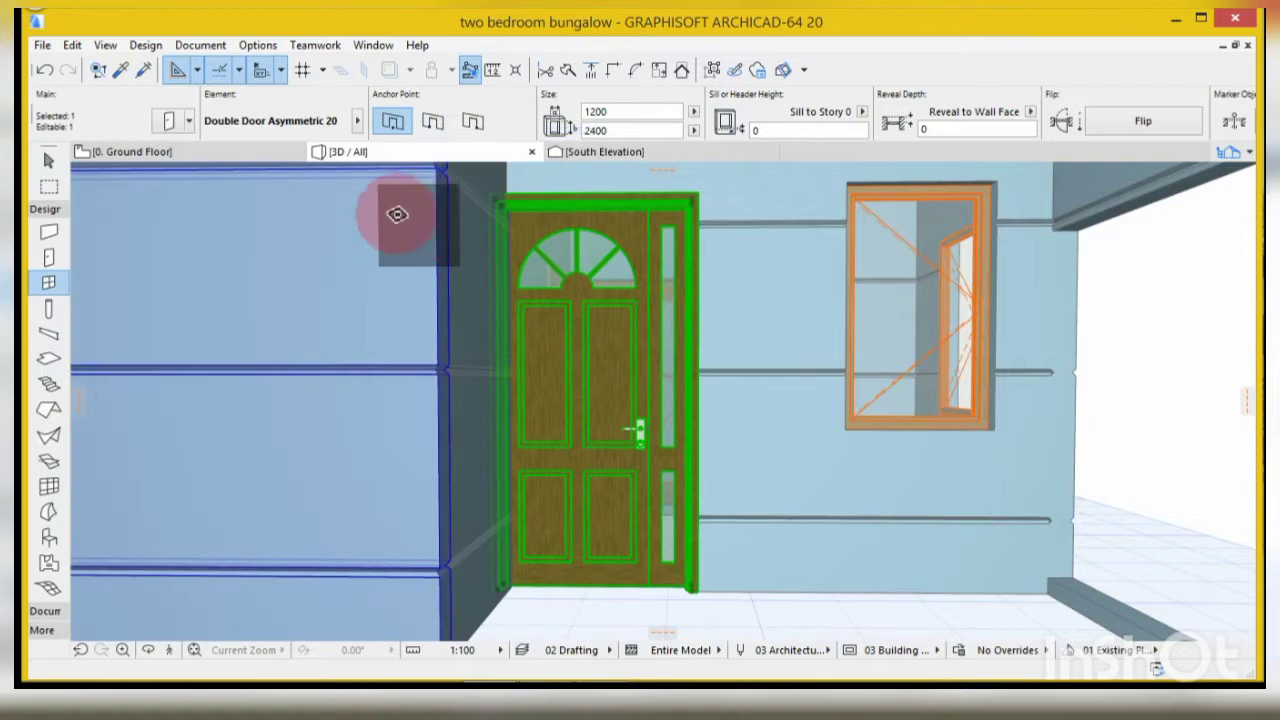
left_click(181, 151)
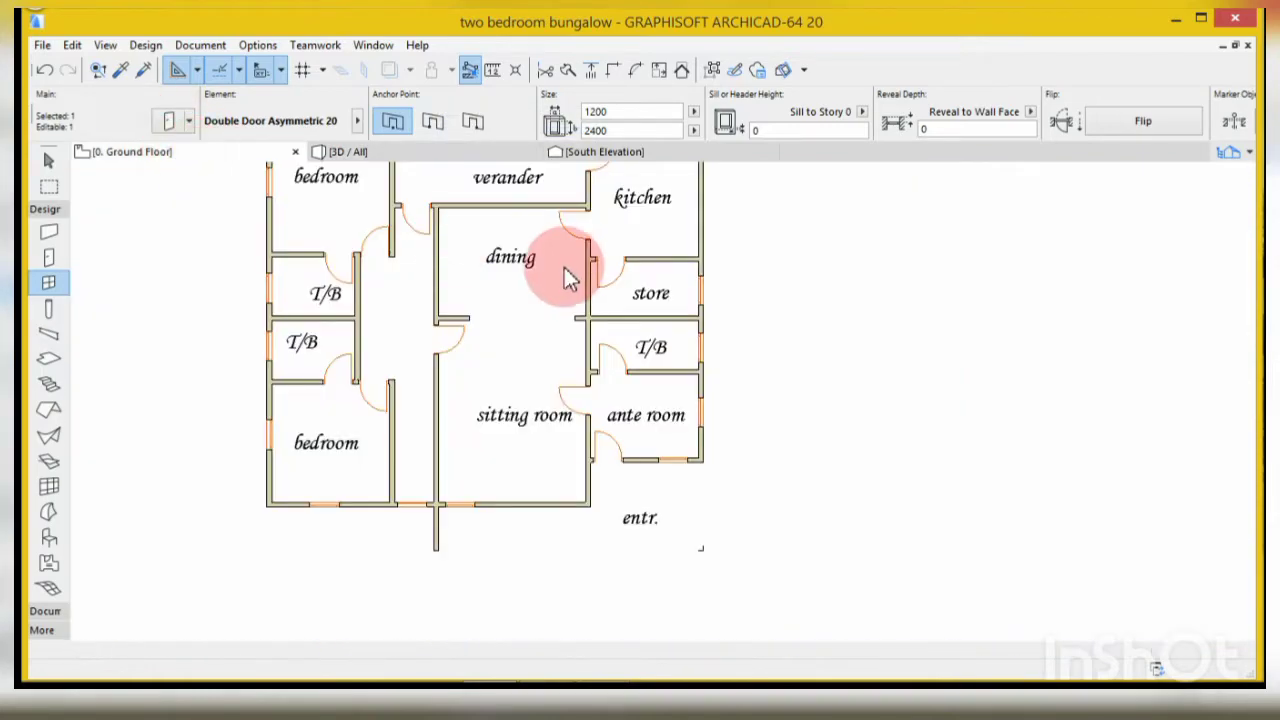
key("Escape")
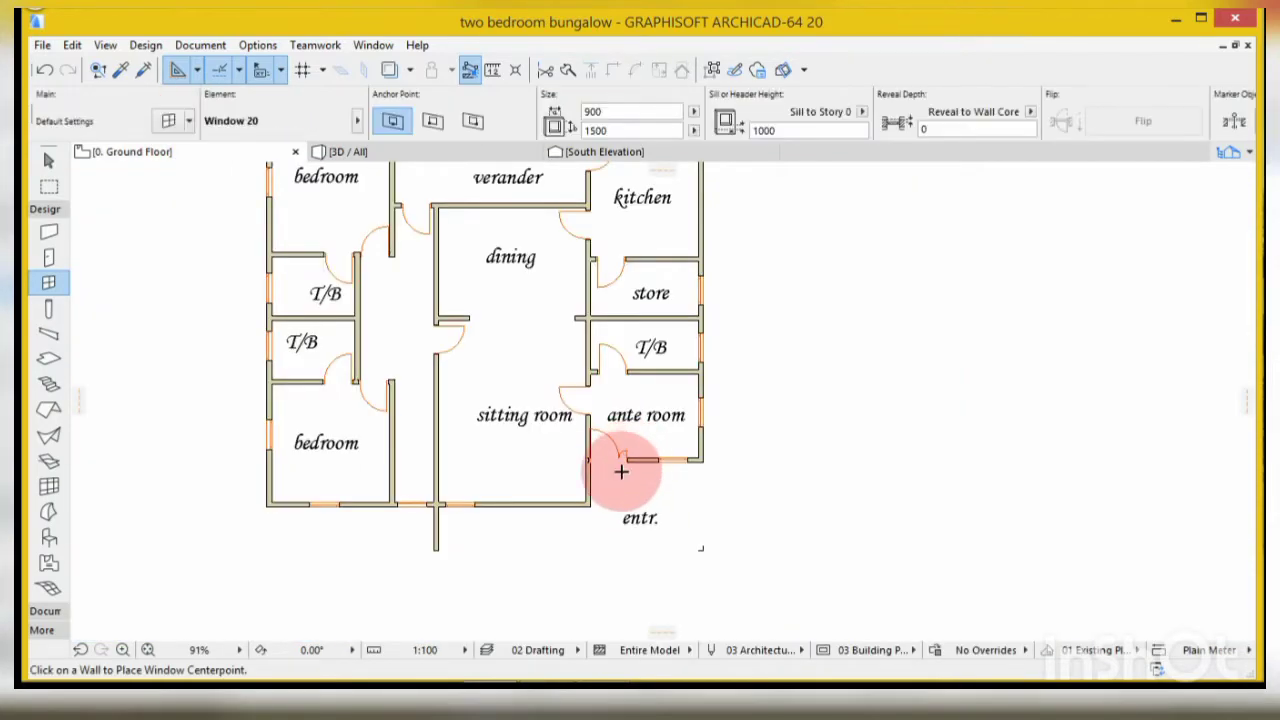
scroll(626, 460, "up", 3)
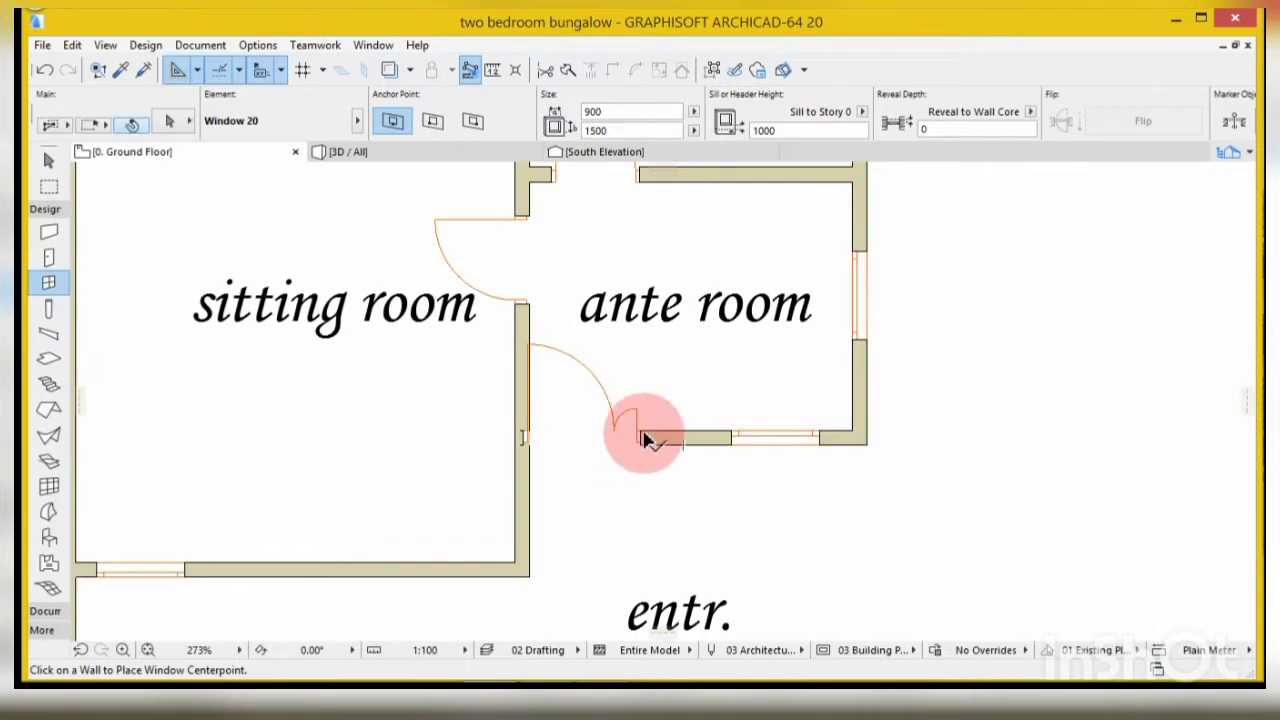
left_click(551, 452, "shift")
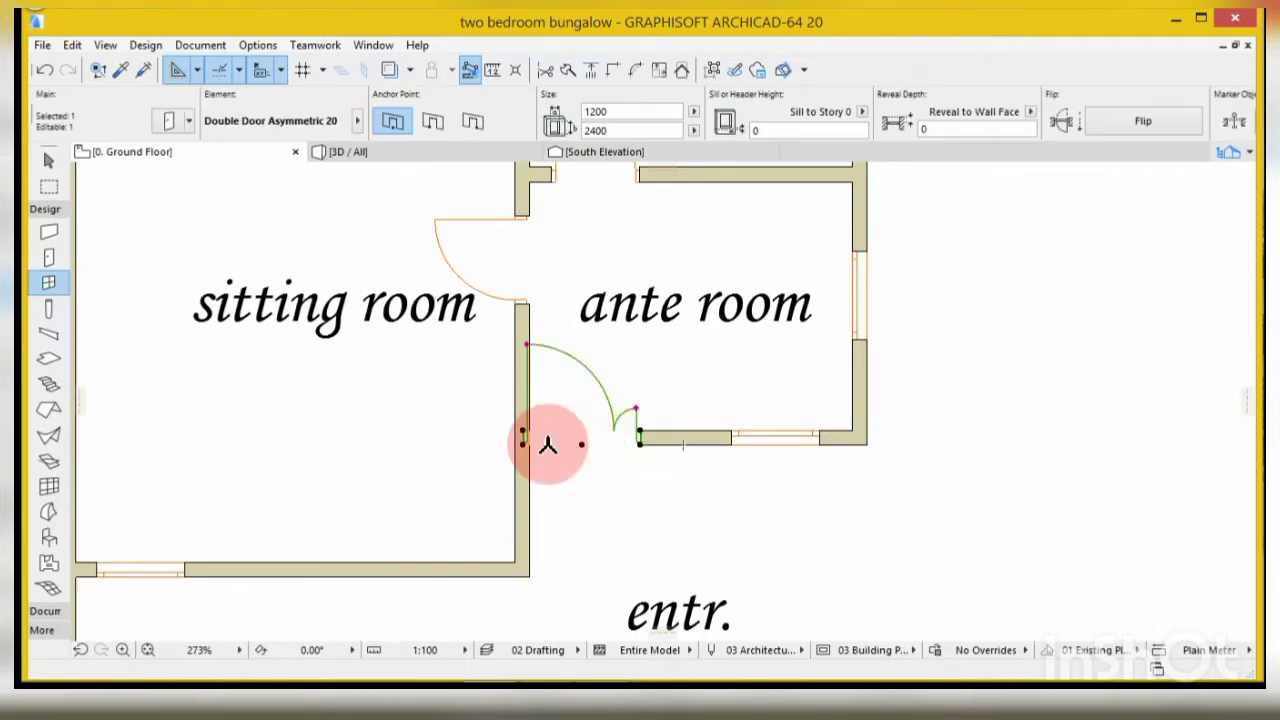
key("ctrl+d")
left_click(522, 437)
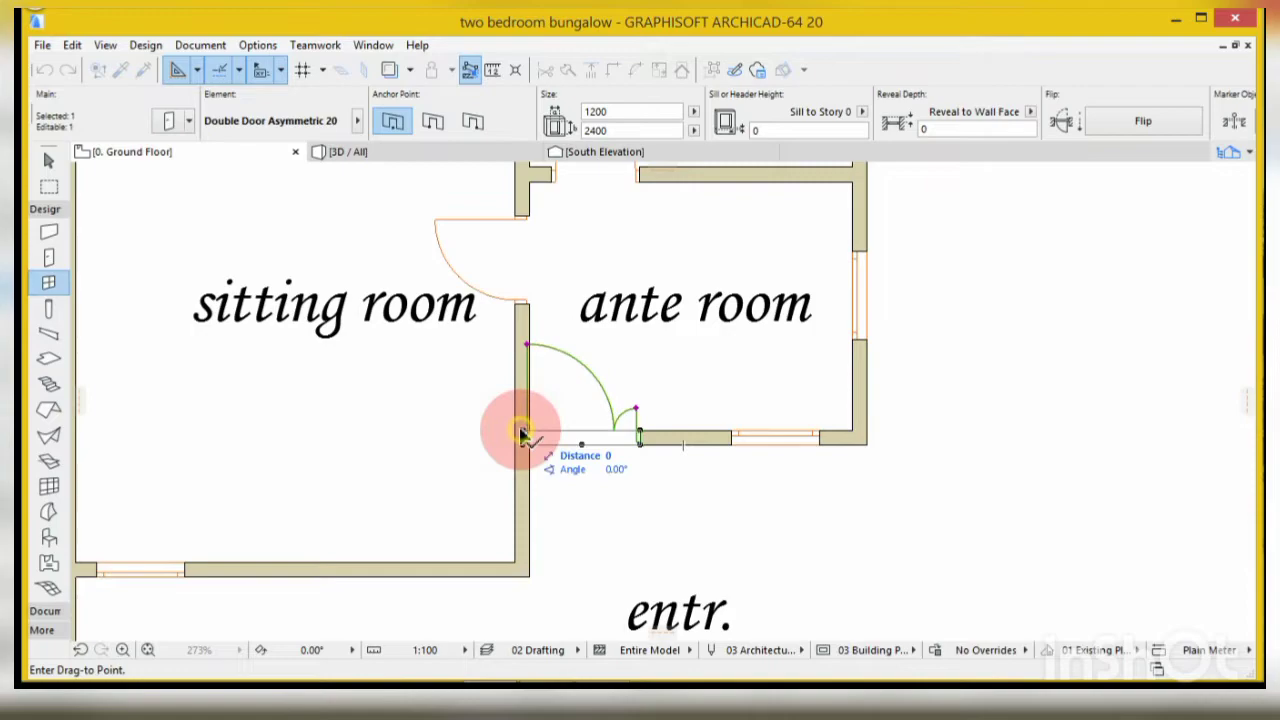
left_click(531, 431)
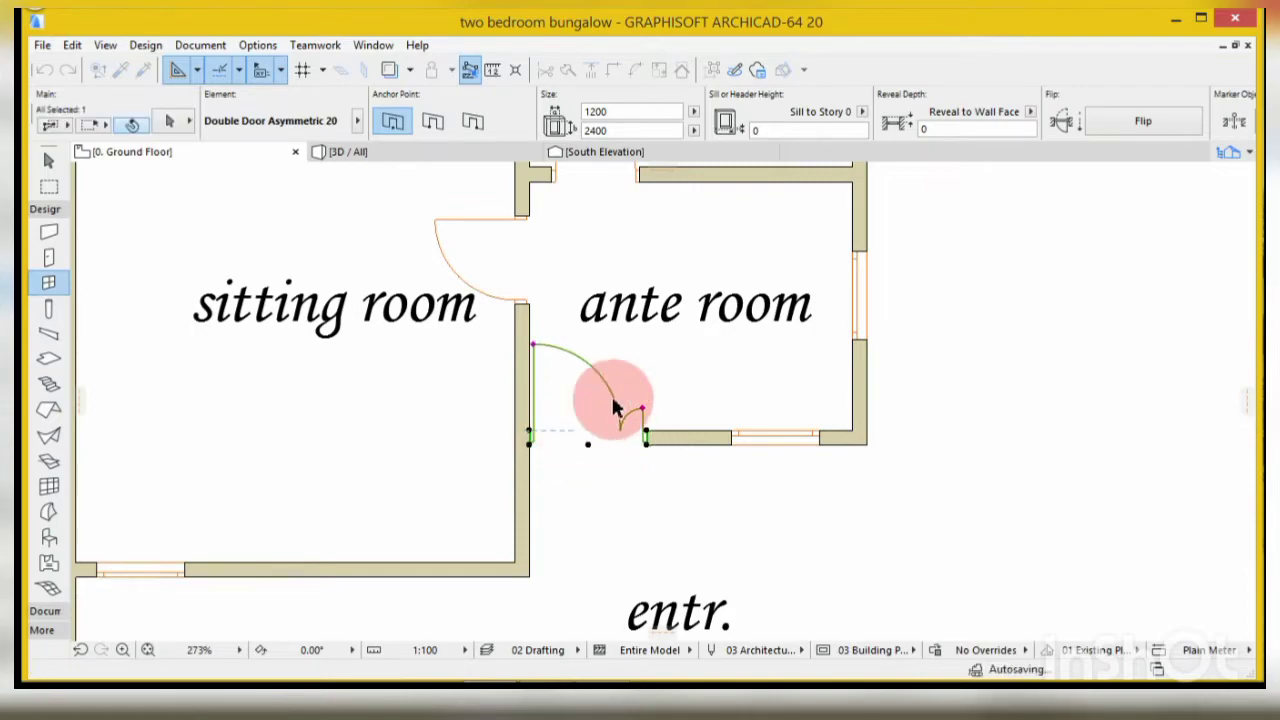
key("Escape")
- Examine the repositioned entrance door and the adjacent window on the floor plan and in the 3D view
scroll(714, 447, "down", 3)
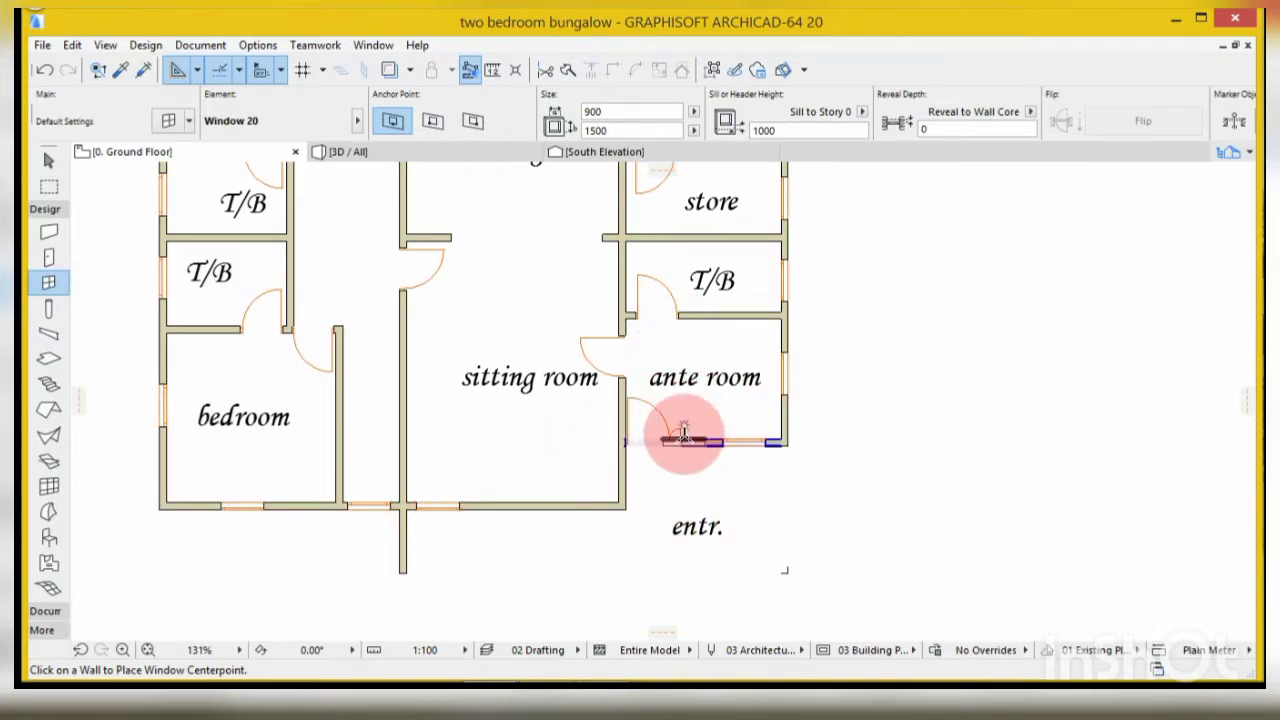
scroll(686, 432, "up", 3)
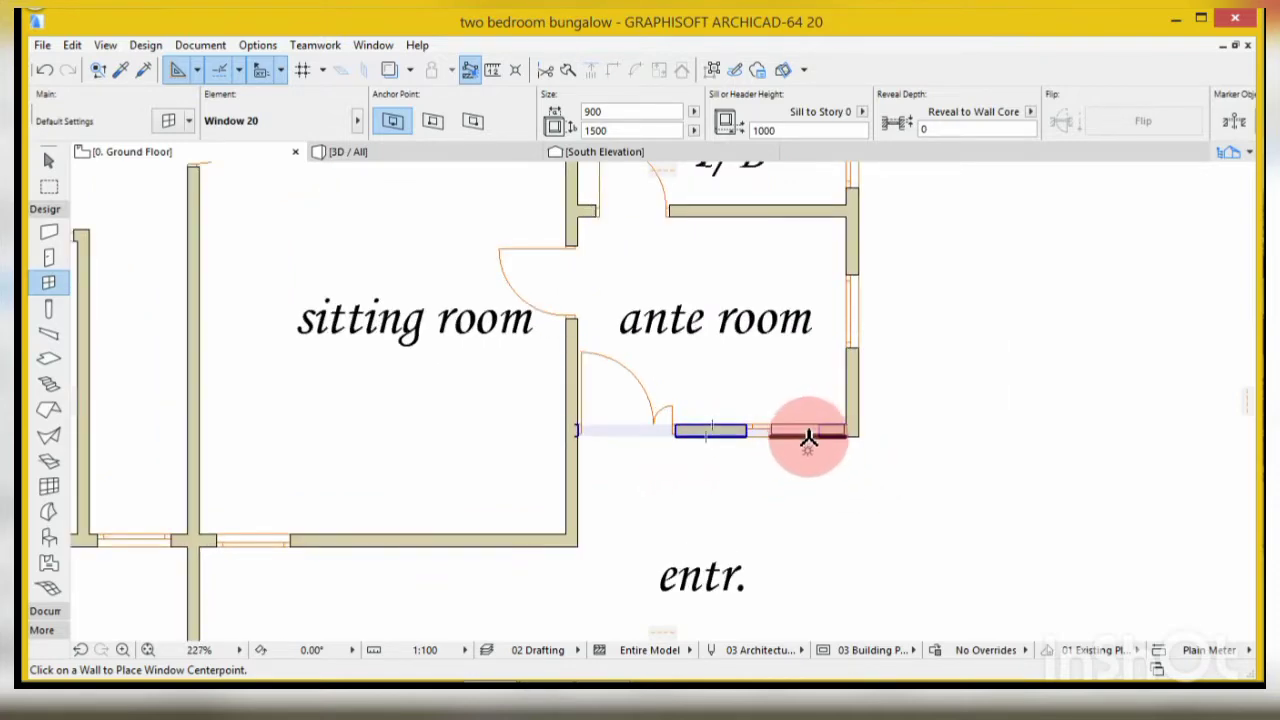
key("shift")
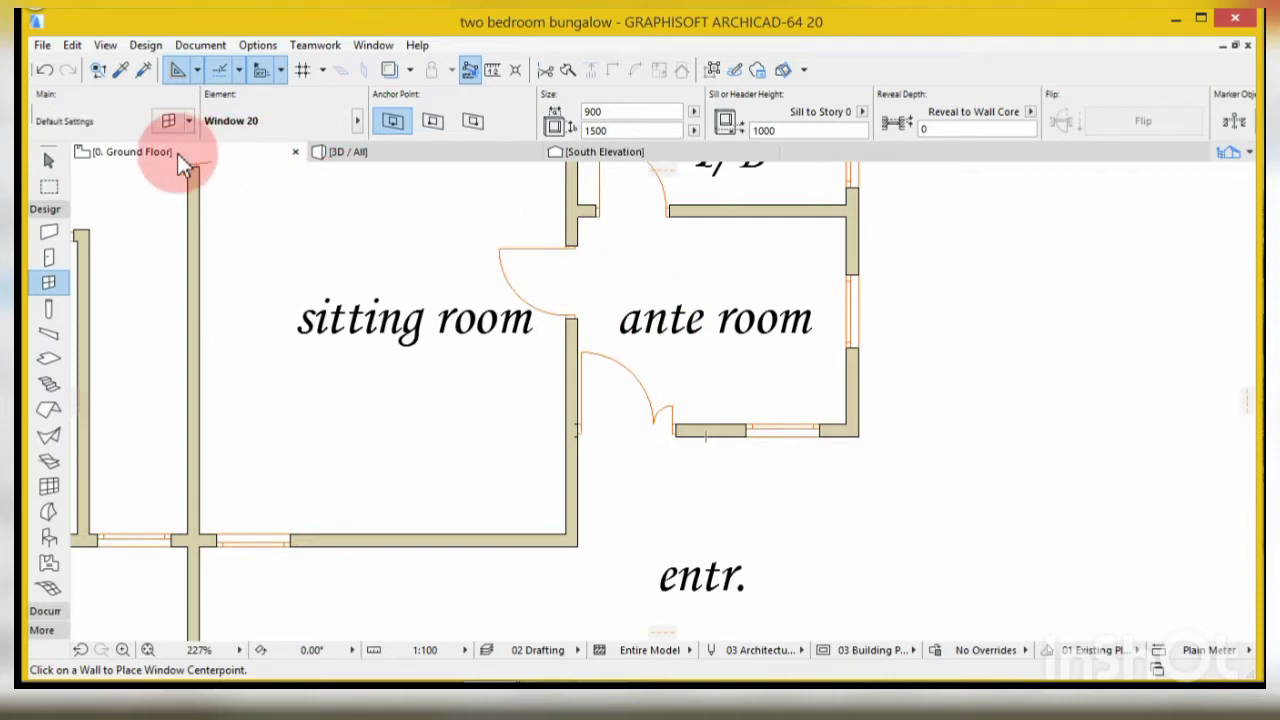
left_click(391, 158)
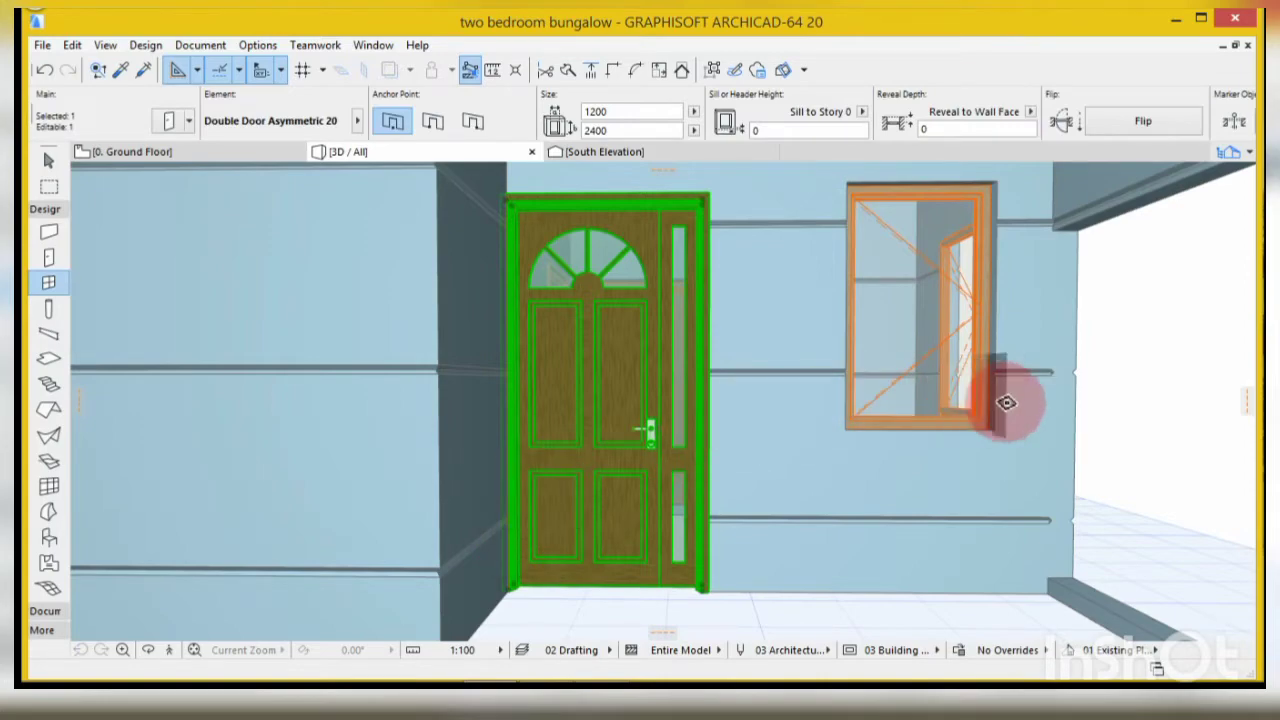
scroll(1046, 315, "up", 5)
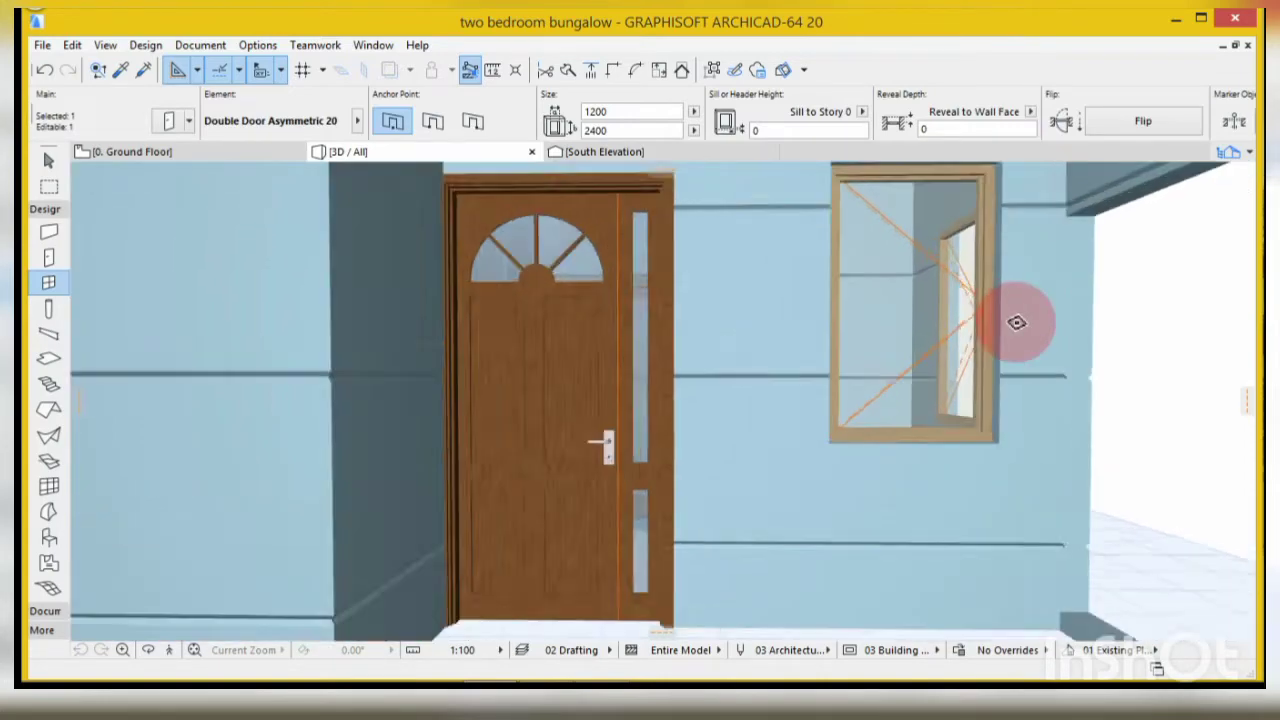
scroll(650, 424, "down", 2)
scroll(650, 424, "down", 6)
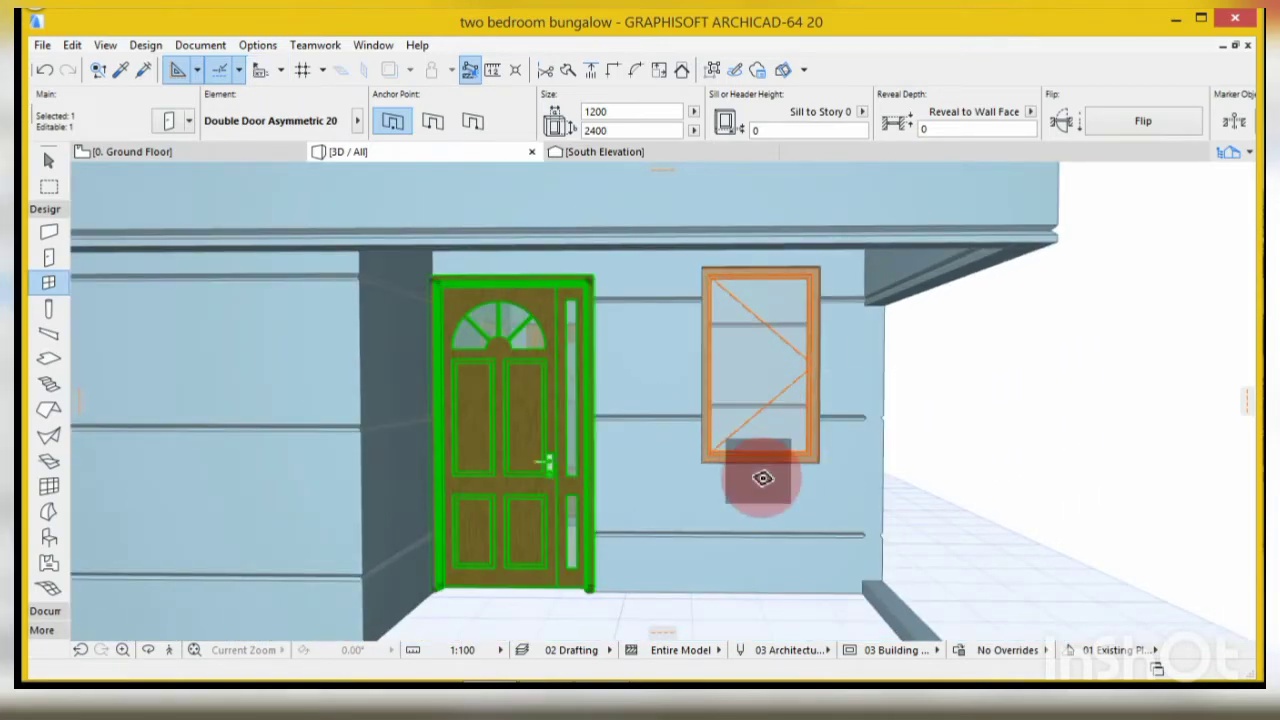
scroll(763, 477, "up", 1)
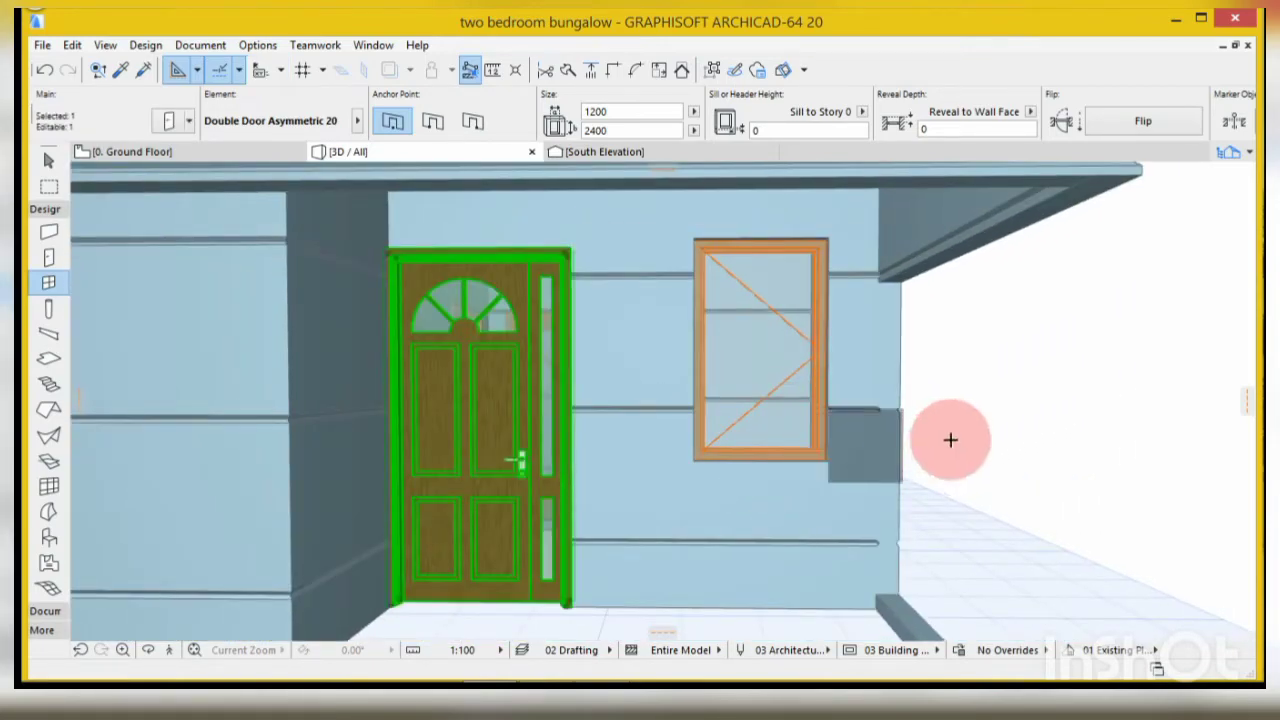
- Set the window beside the entrance door to a width of 750 and a sill height of 600
left_click(994, 412)
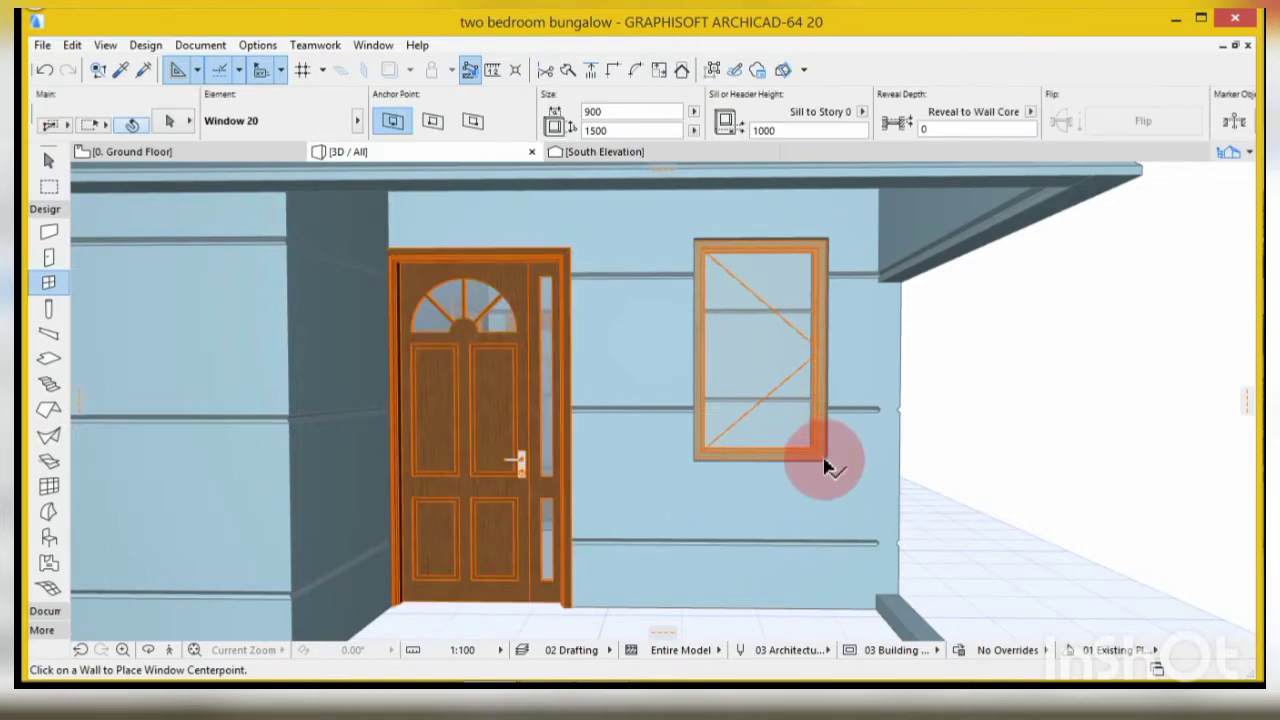
left_click(825, 462)
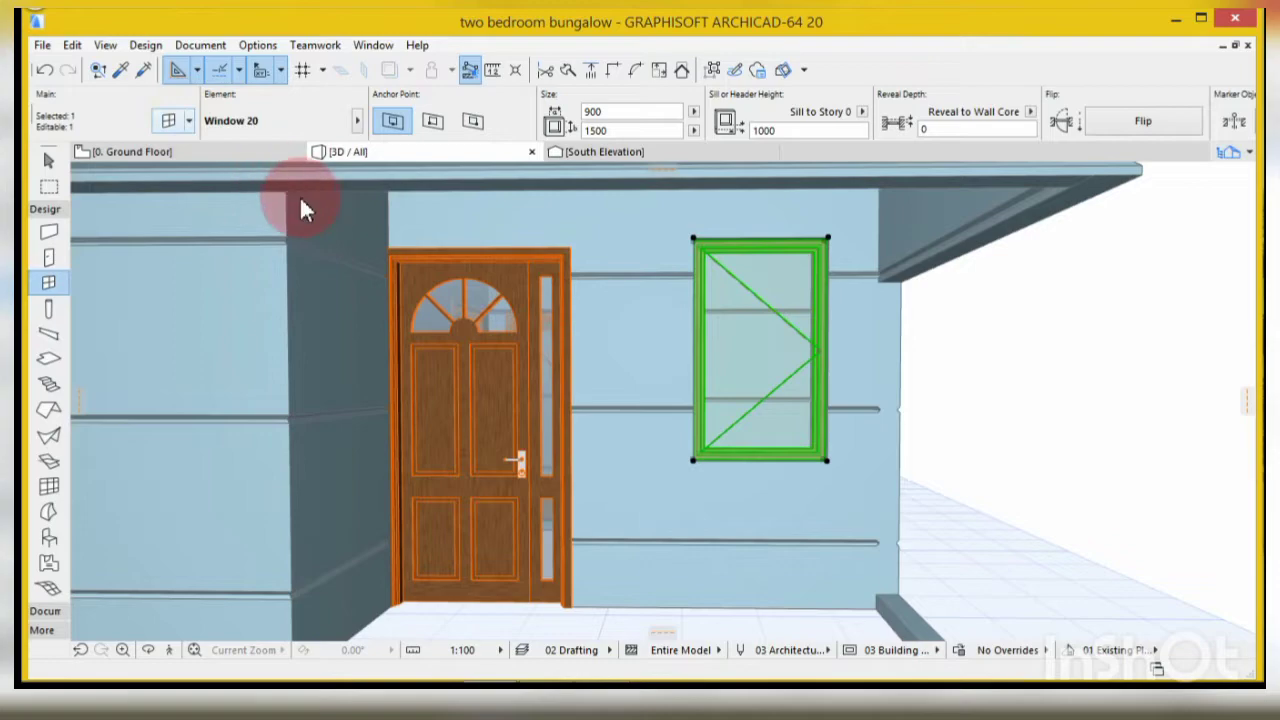
key("ctrl+t")
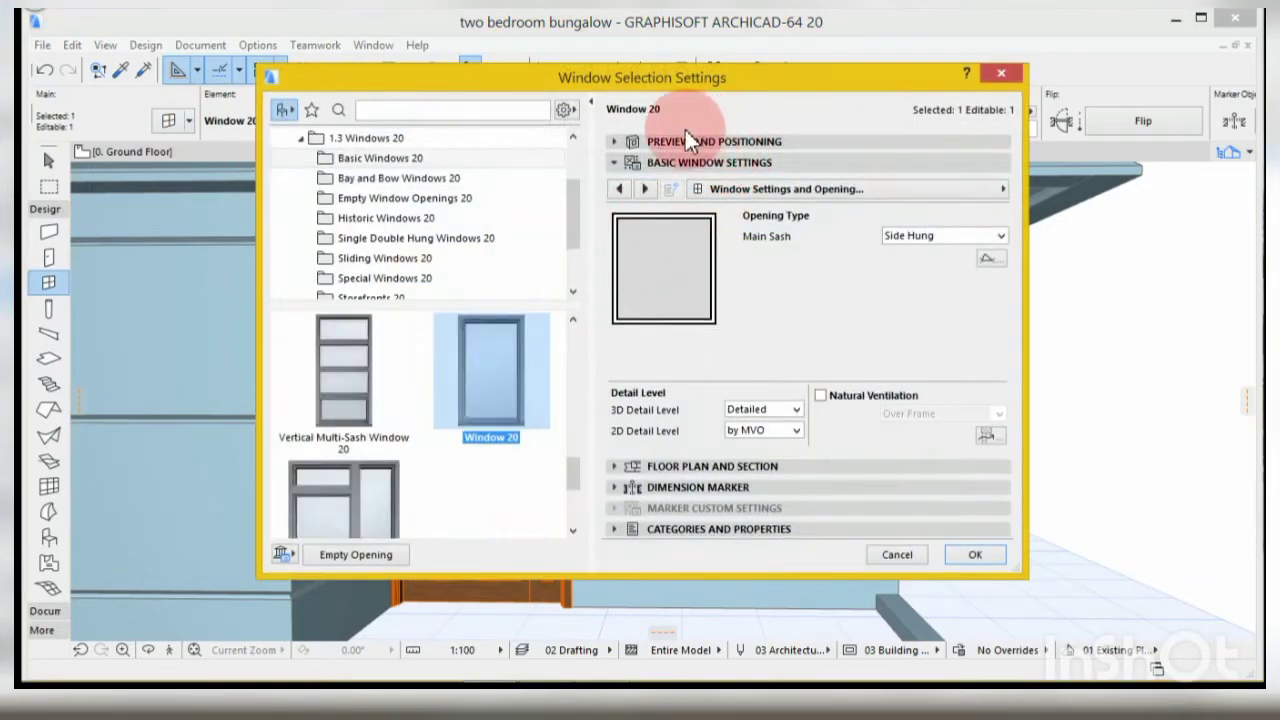
left_click(609, 142)
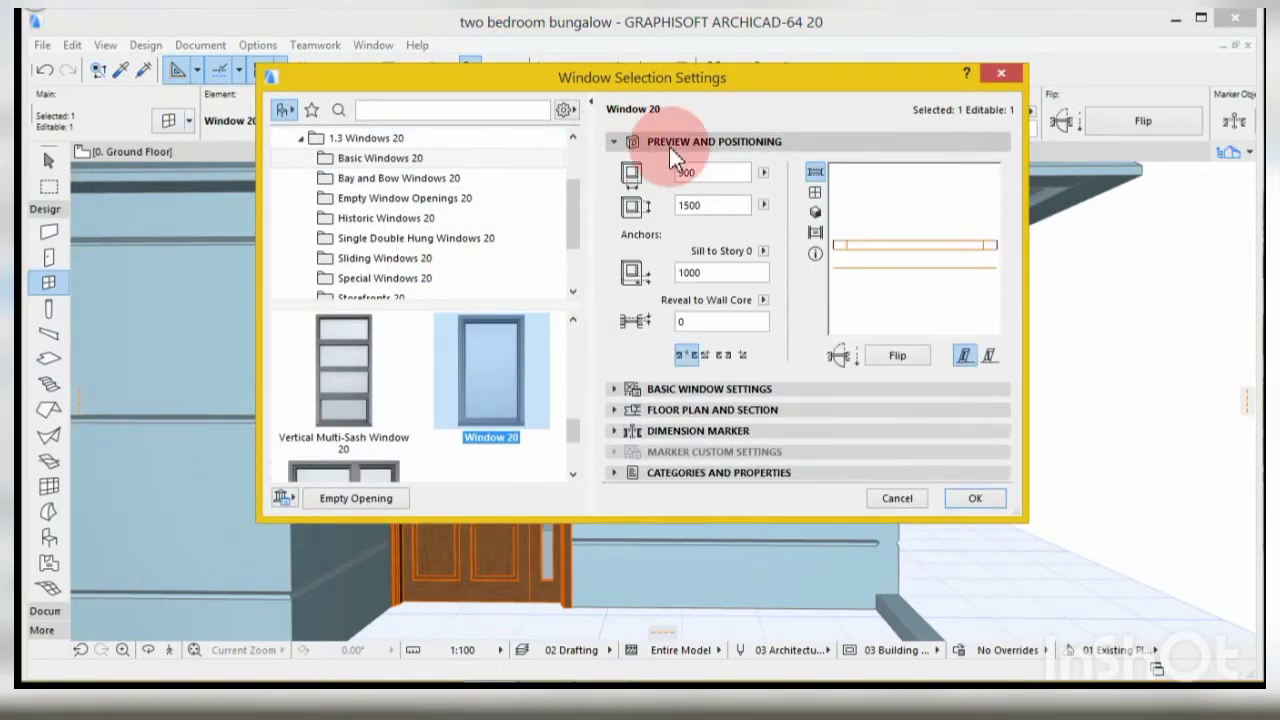
left_click_drag(711, 173, 590, 208)
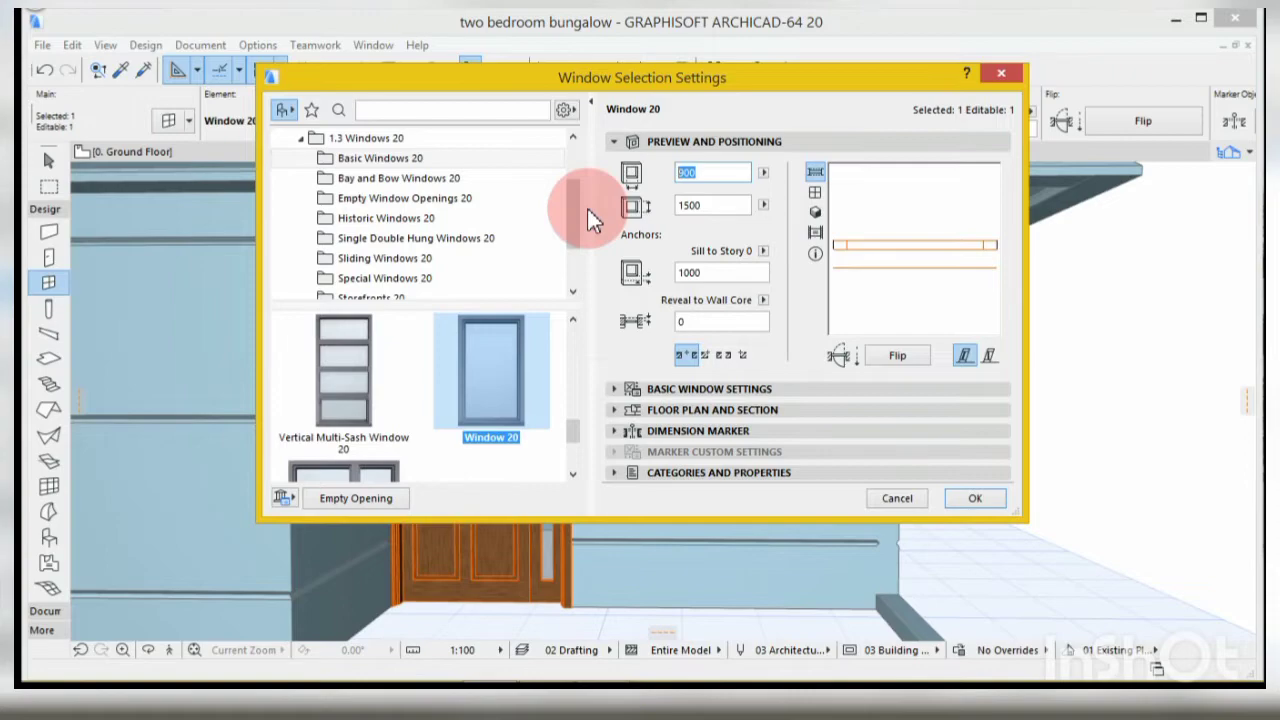
type("750")
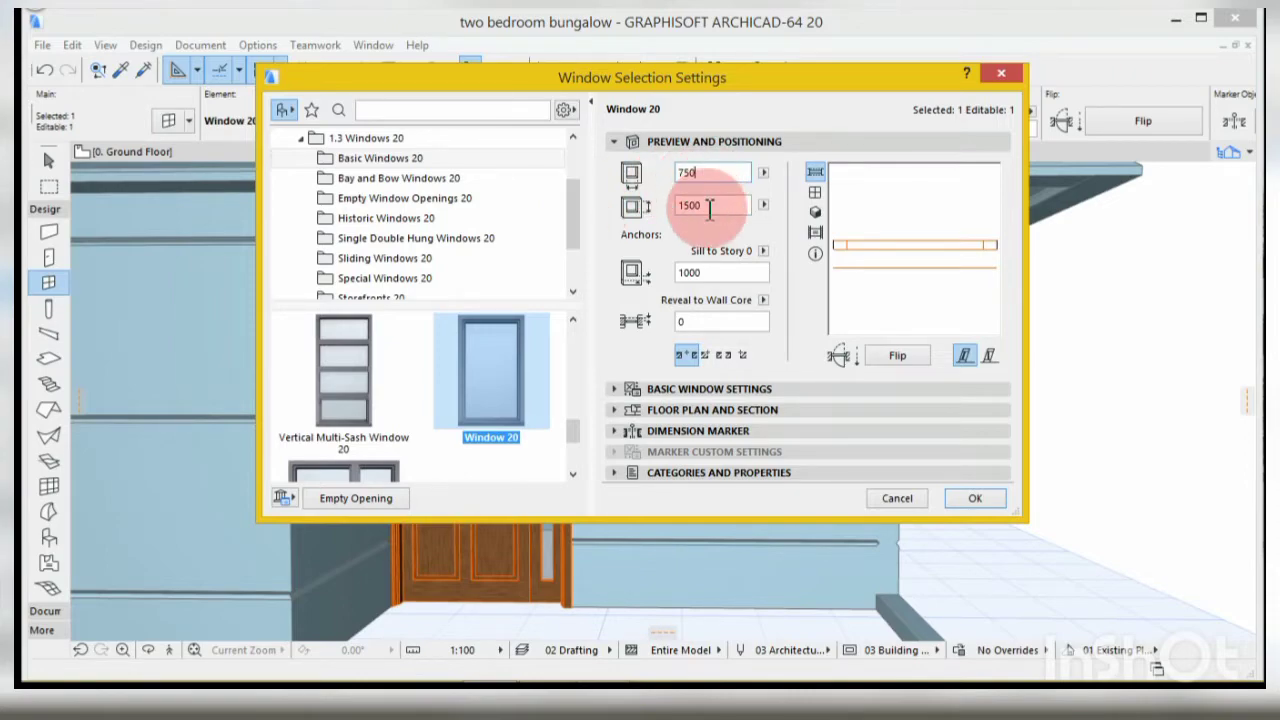
left_click(705, 272)
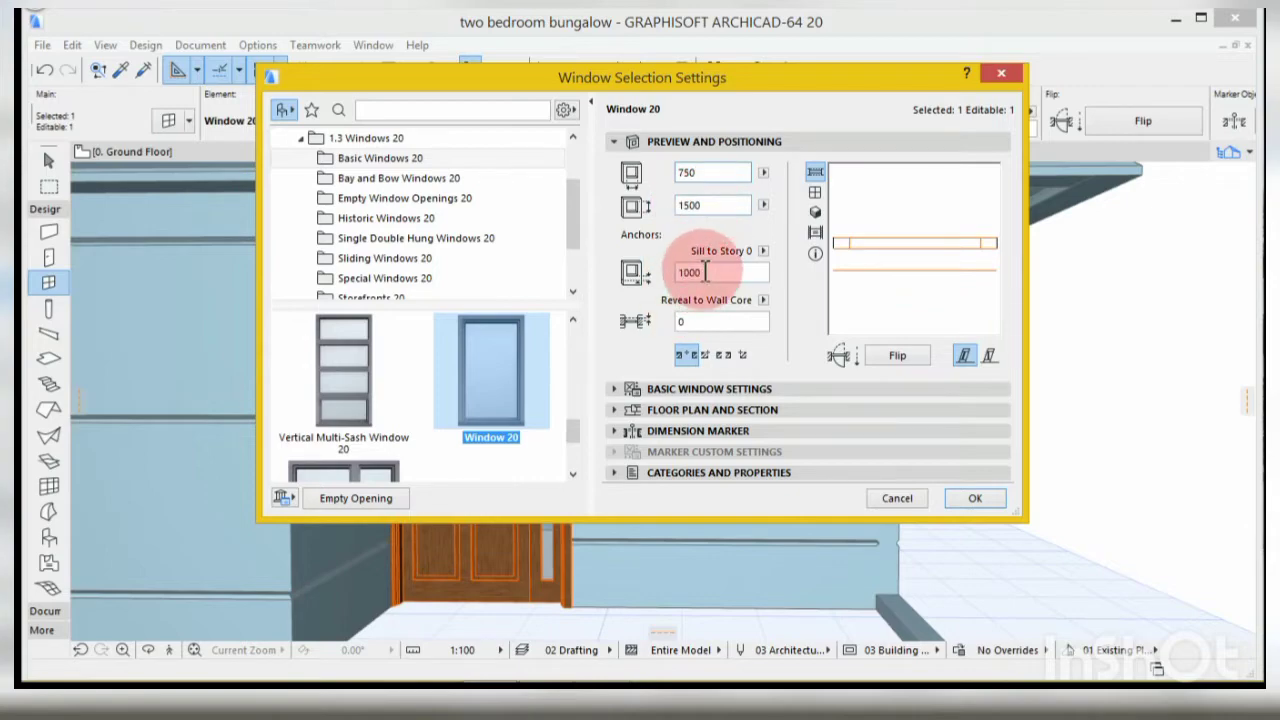
left_click_drag(710, 272, 606, 318)
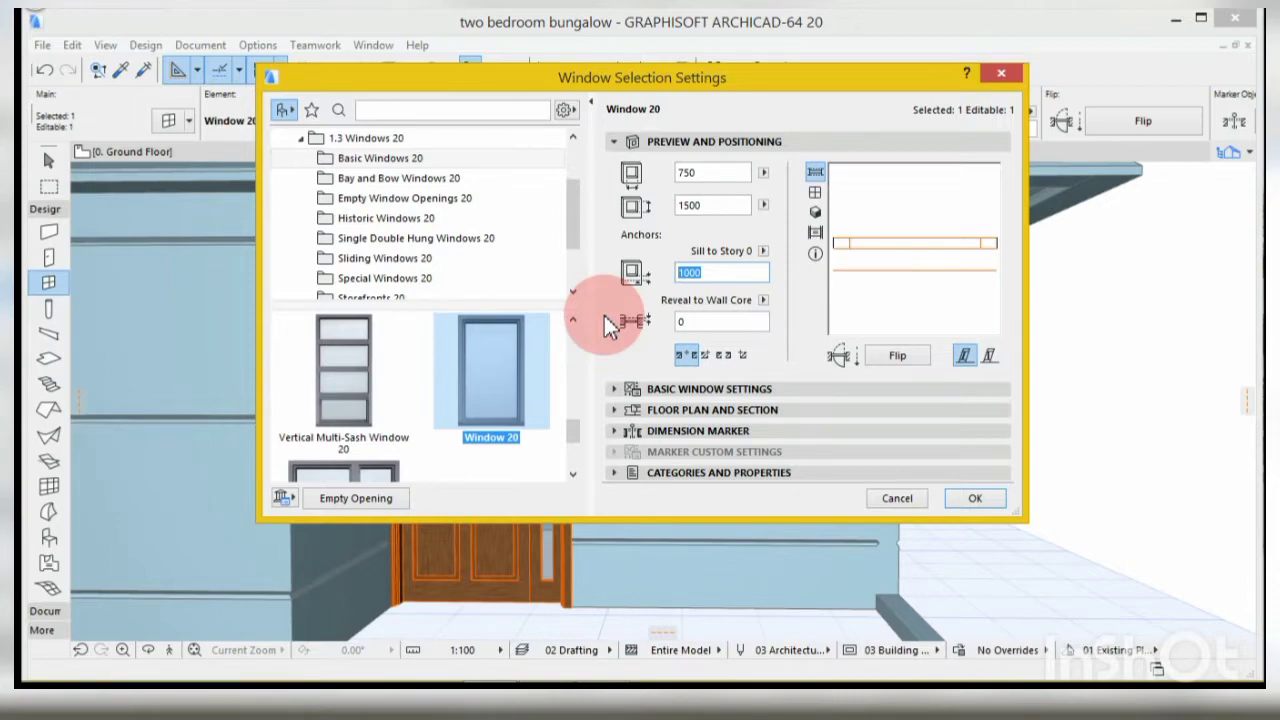
type("600")
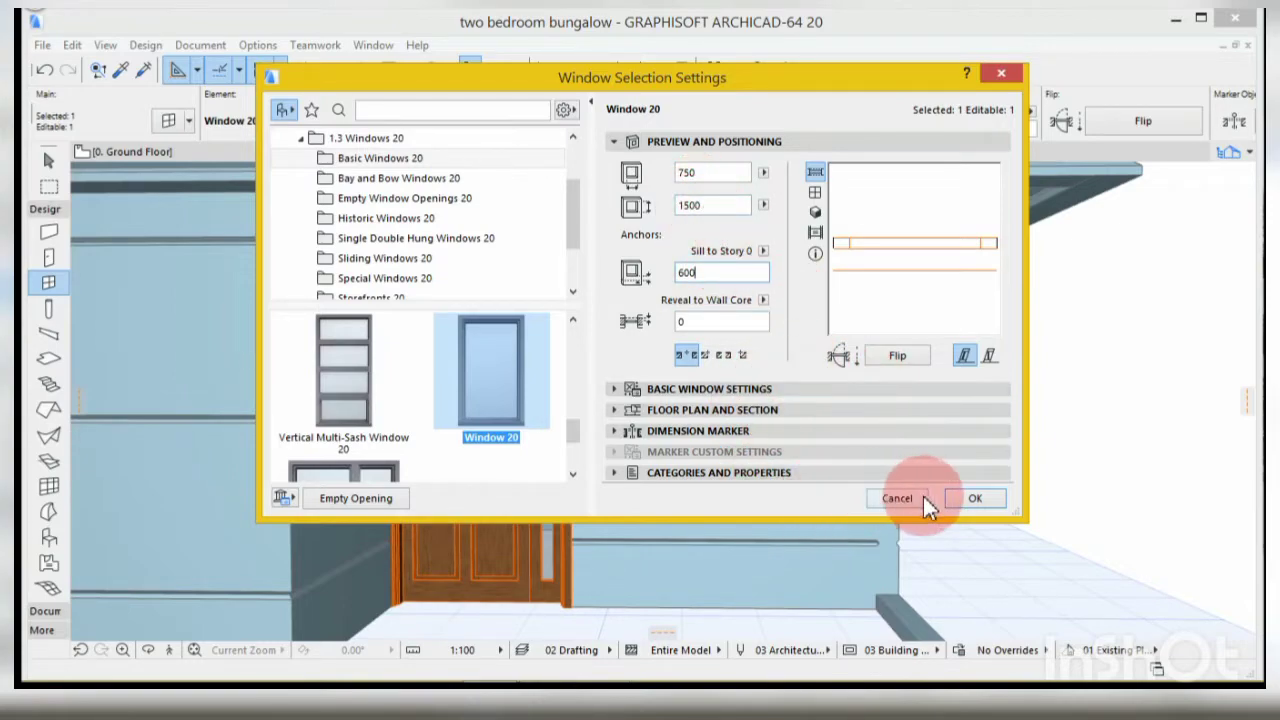
- Browse the library's window categories, from basic and bay windows to special windows and storefronts, for a style for the selected window
left_click(615, 388)
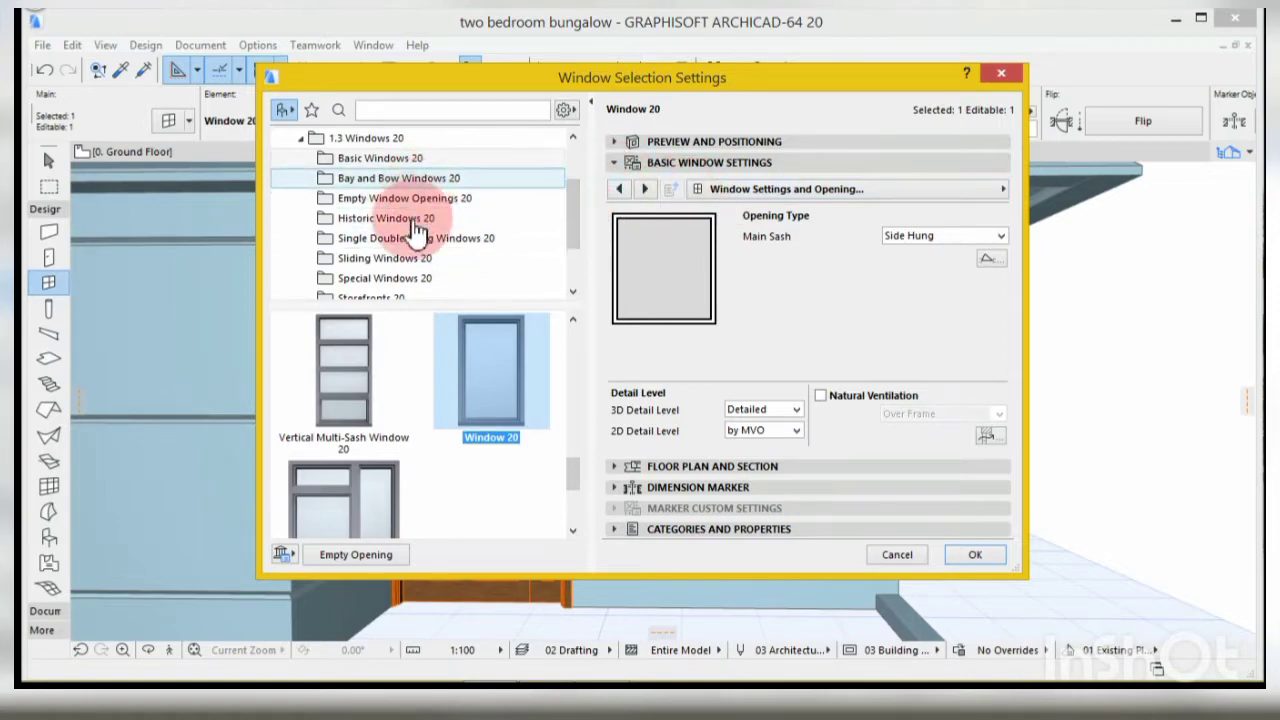
left_click(571, 212)
left_click_drag(571, 212, 429, 194)
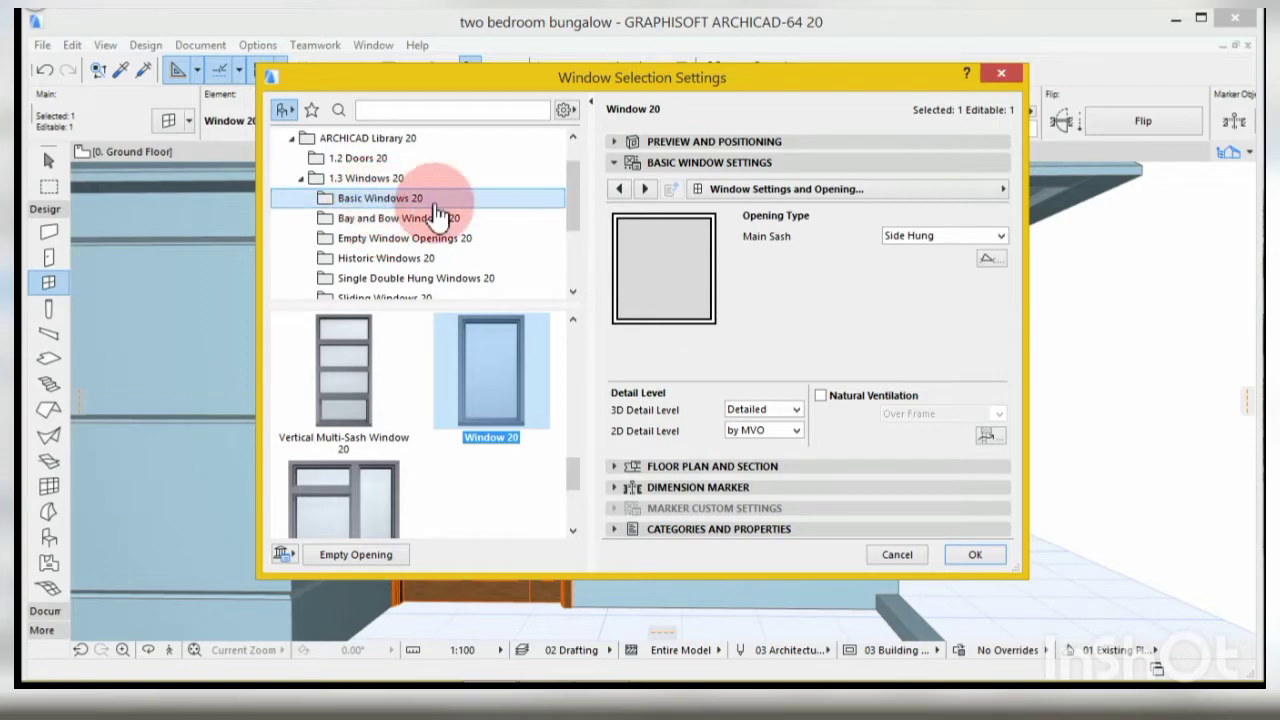
mouse_move(570, 478)
left_mouse_down()
mouse_move(571, 334)
mouse_move(553, 556)
mouse_move(563, 477)
left_mouse_up()
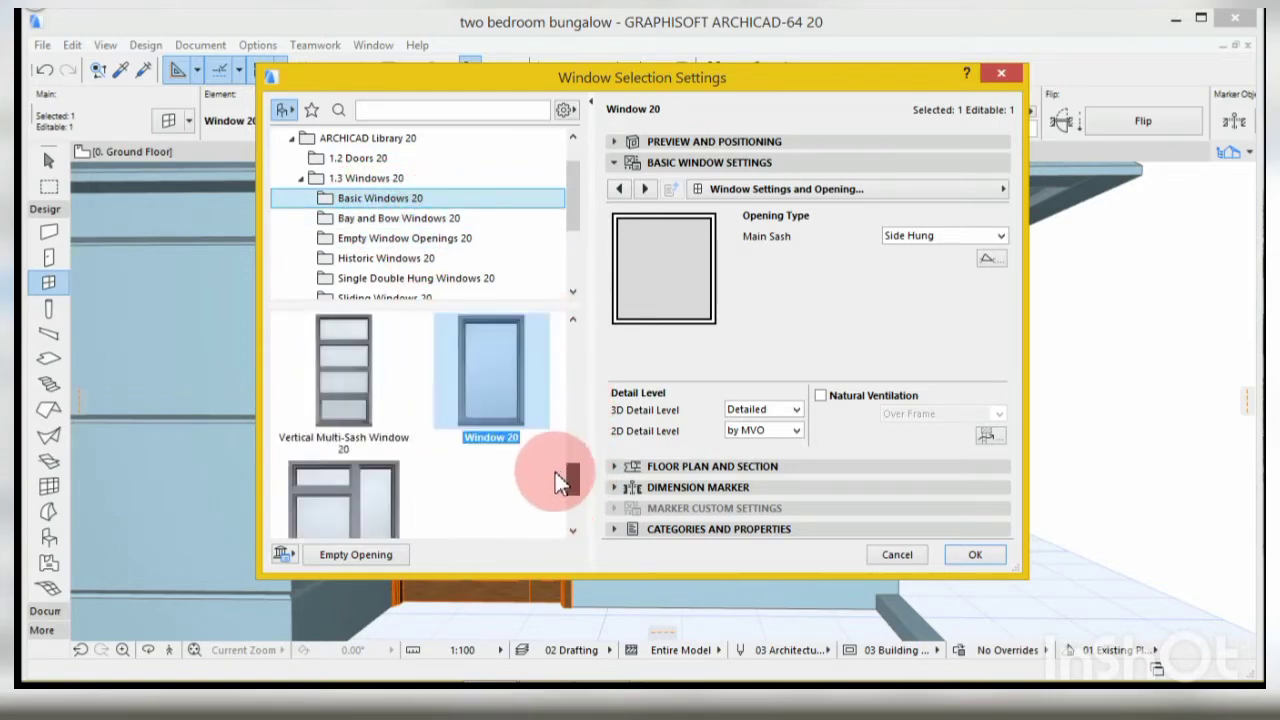
left_click(392, 218)
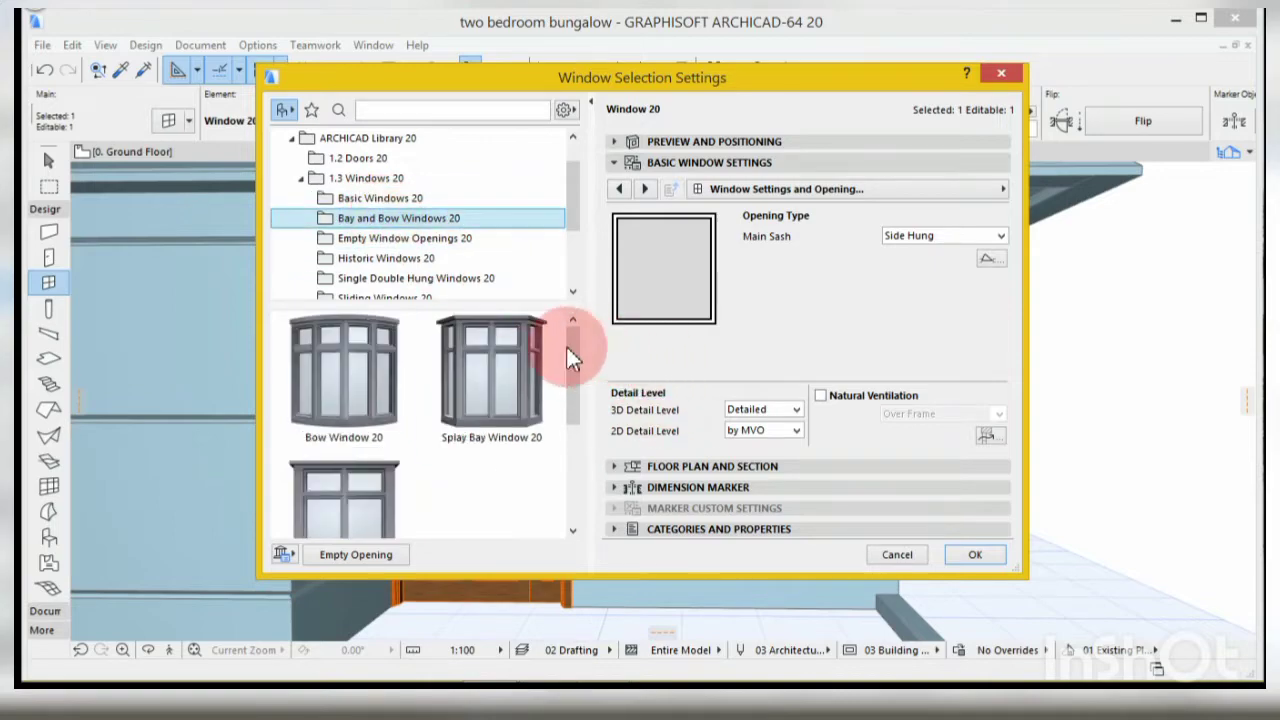
left_click(406, 243)
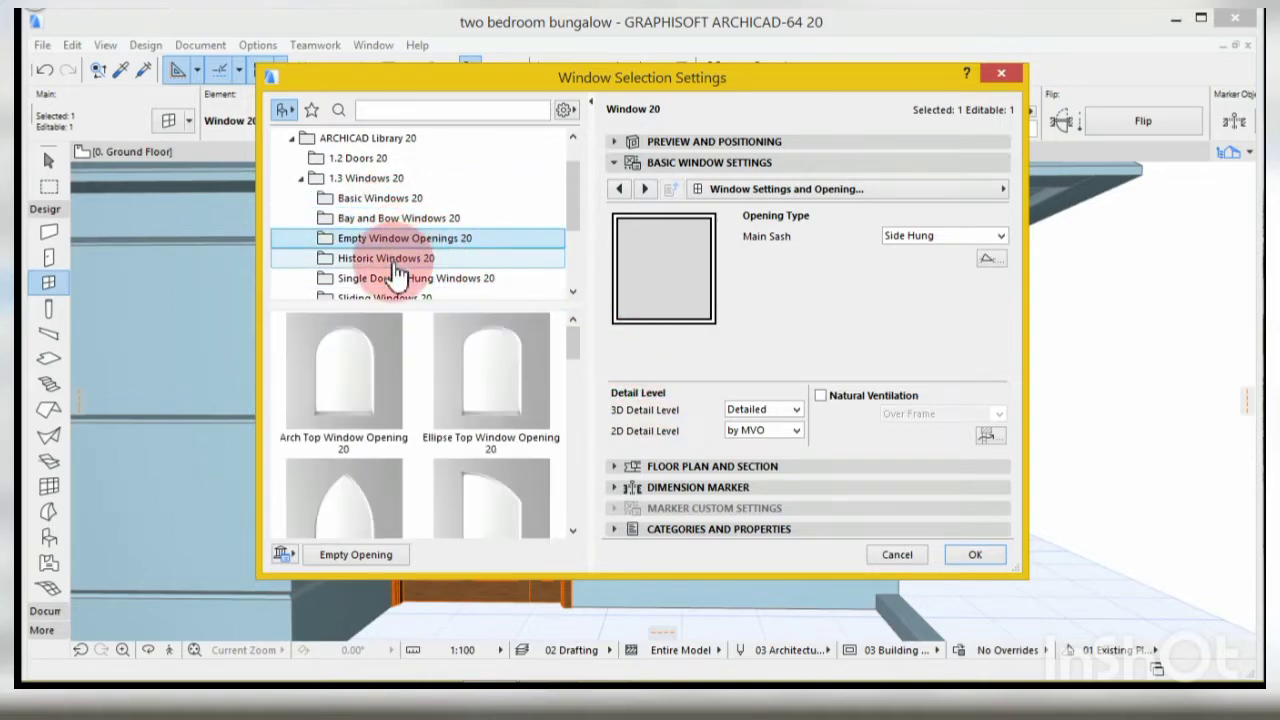
left_click(400, 258)
left_click(398, 280)
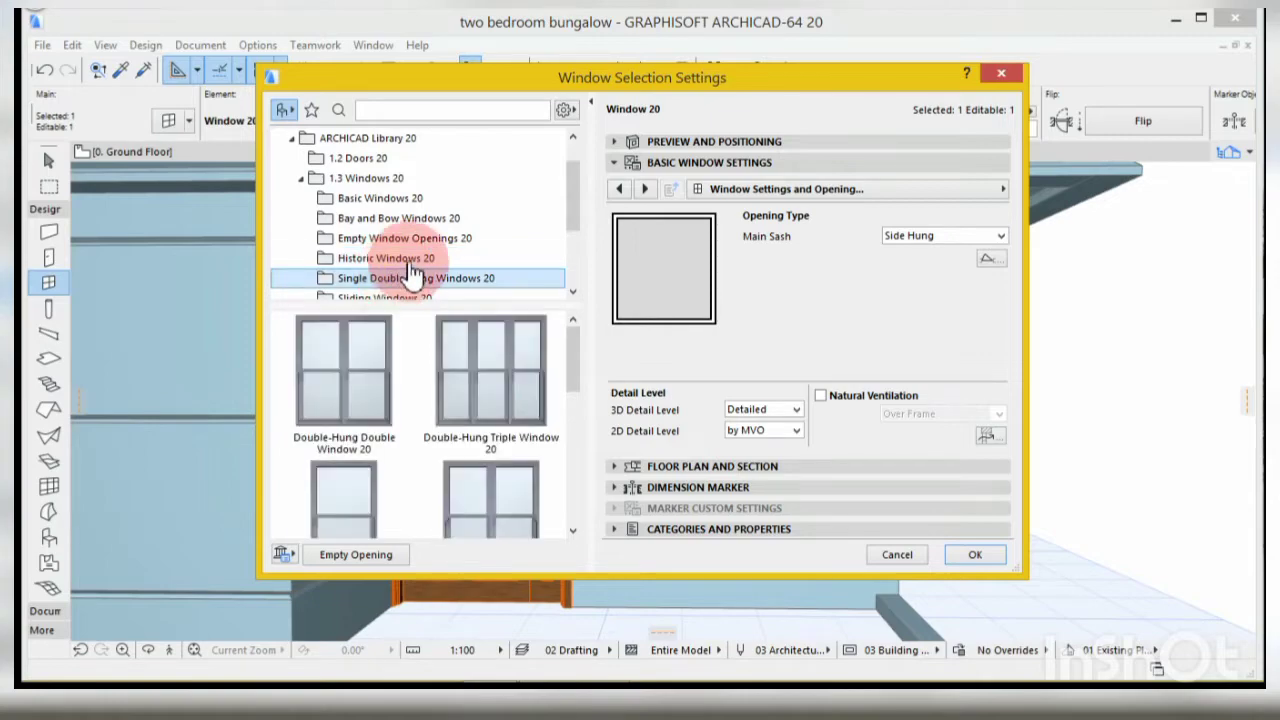
scroll(400, 277, "down", 1)
left_click(392, 240)
left_click(390, 262)
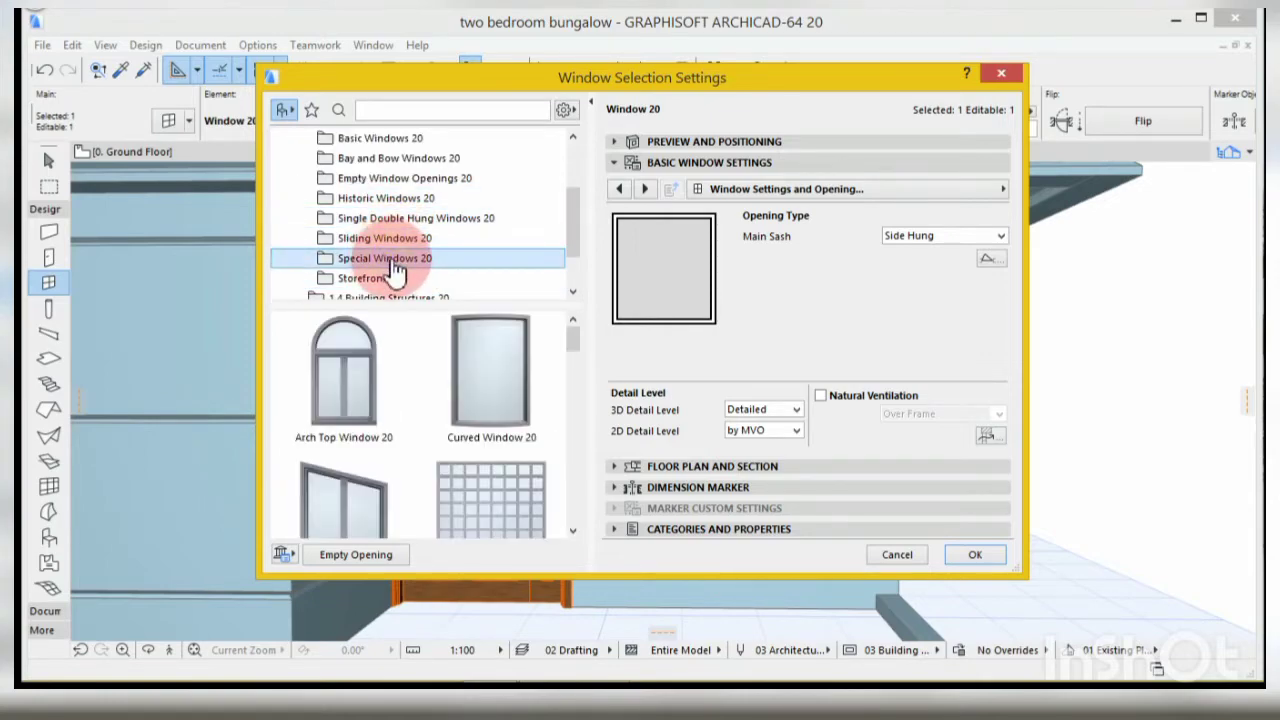
left_click(408, 280)
left_click(410, 258)
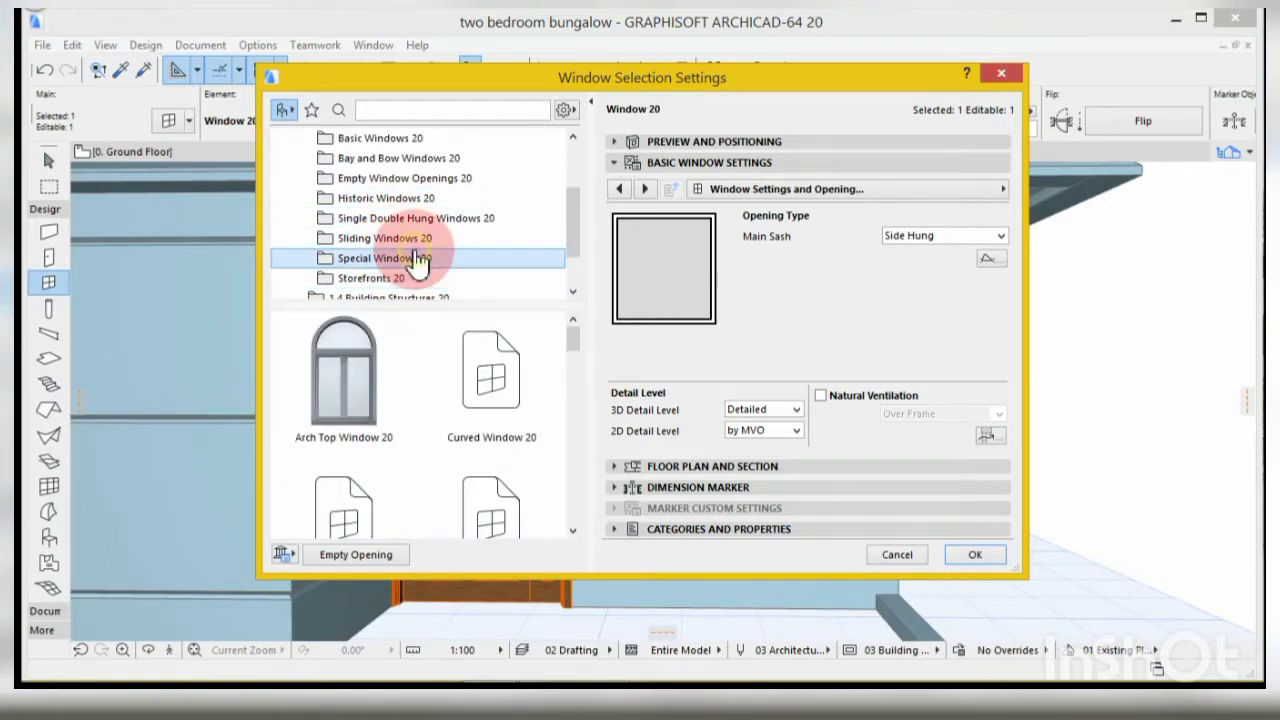
left_click_drag(572, 334, 580, 305)
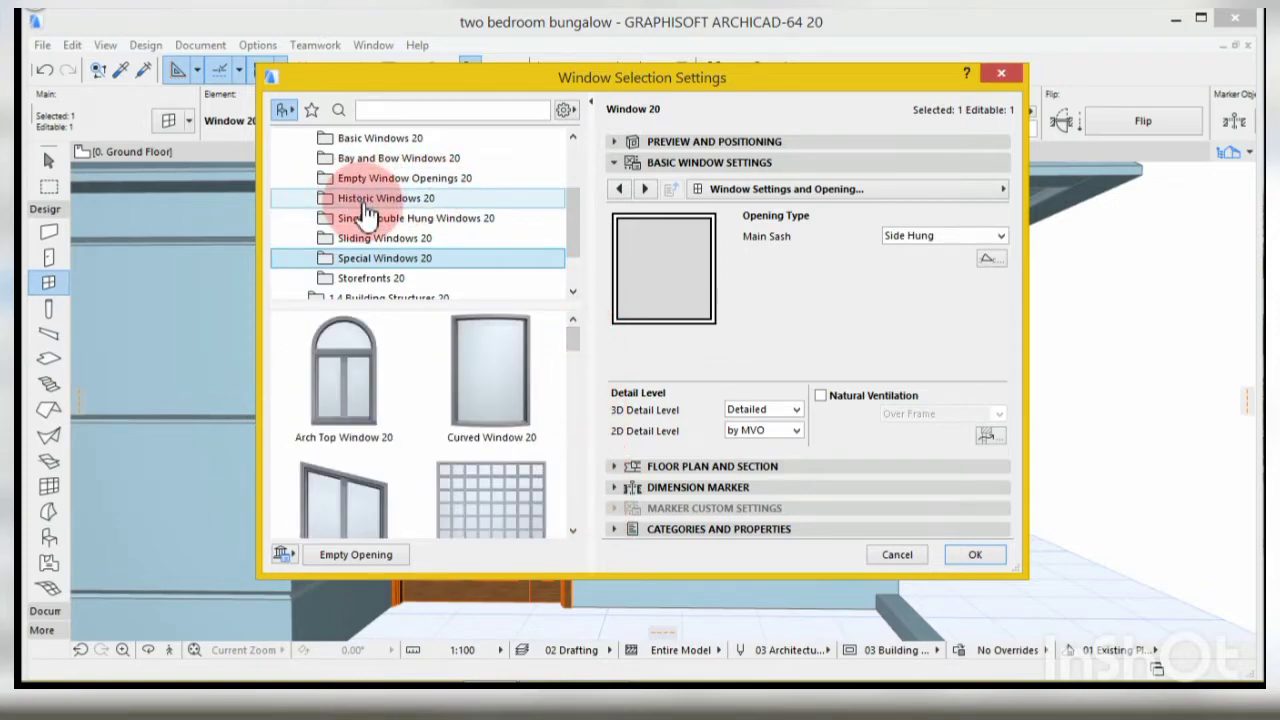
- Replace the selected window's type with Double Window 20 from the Basic Windows 20 library folder
left_click(371, 140)
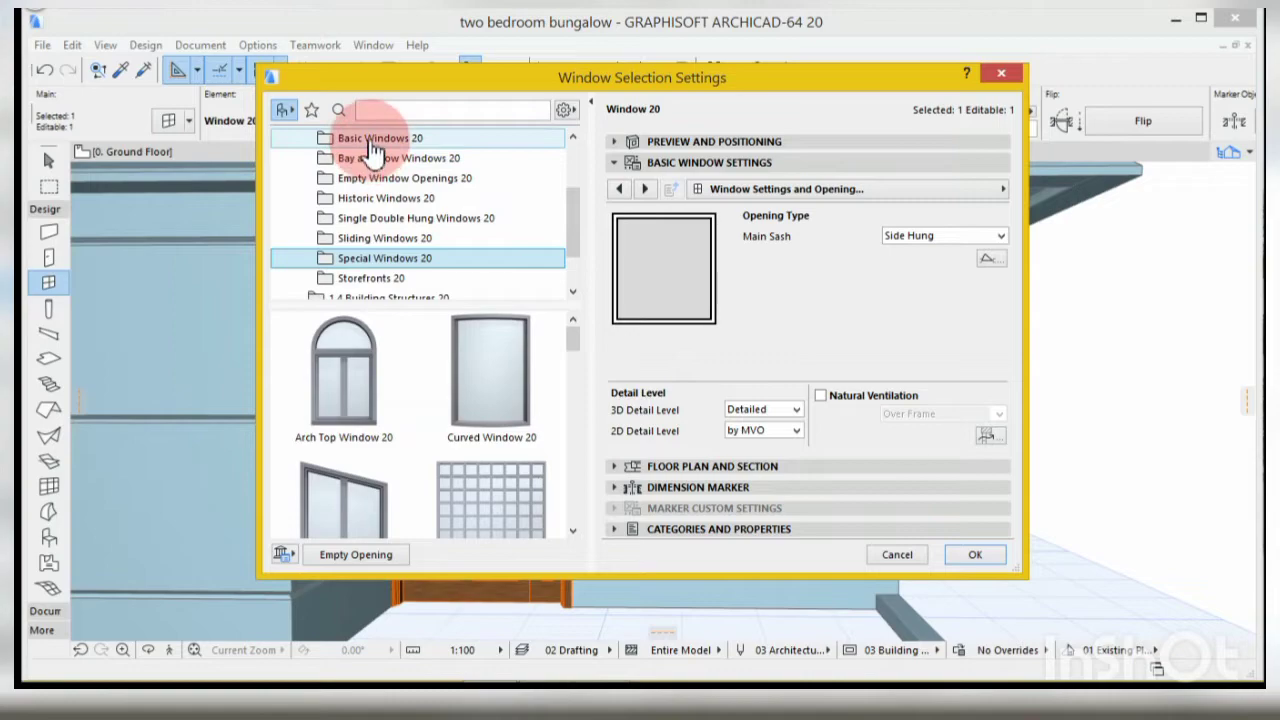
left_click_drag(572, 478, 583, 320)
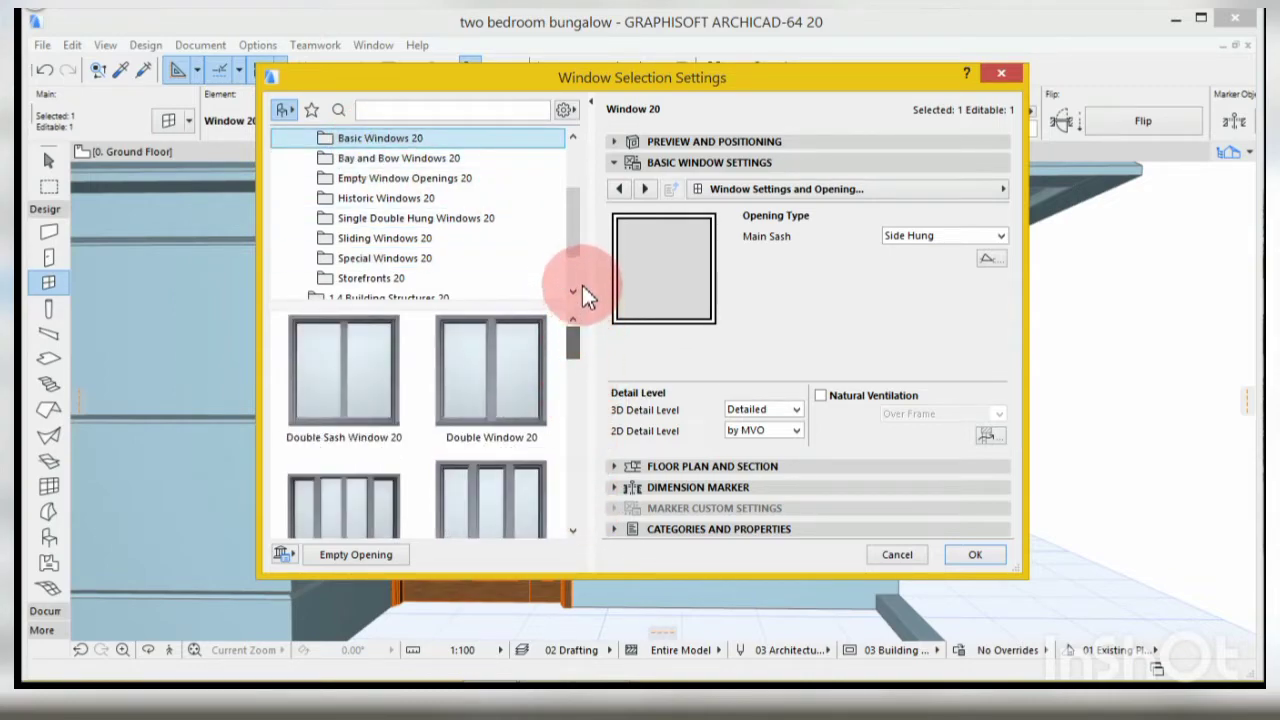
left_click(340, 385)
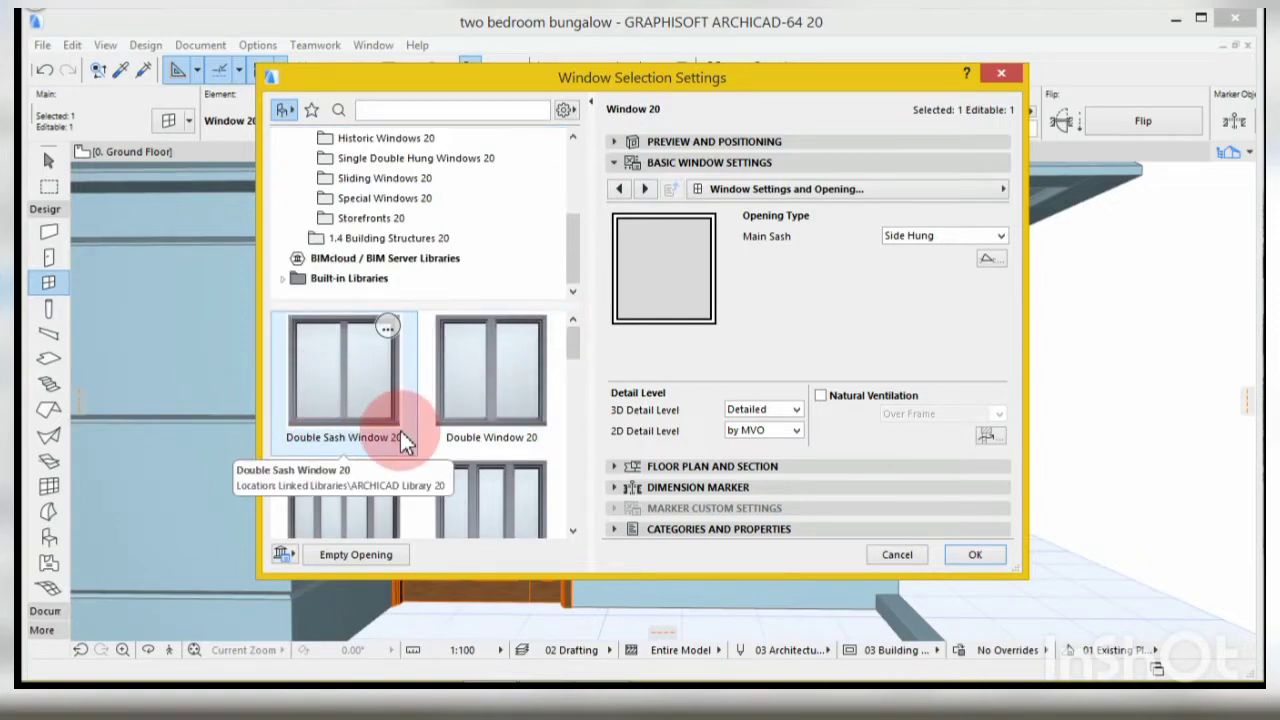
left_click(493, 388)
left_click(495, 380)
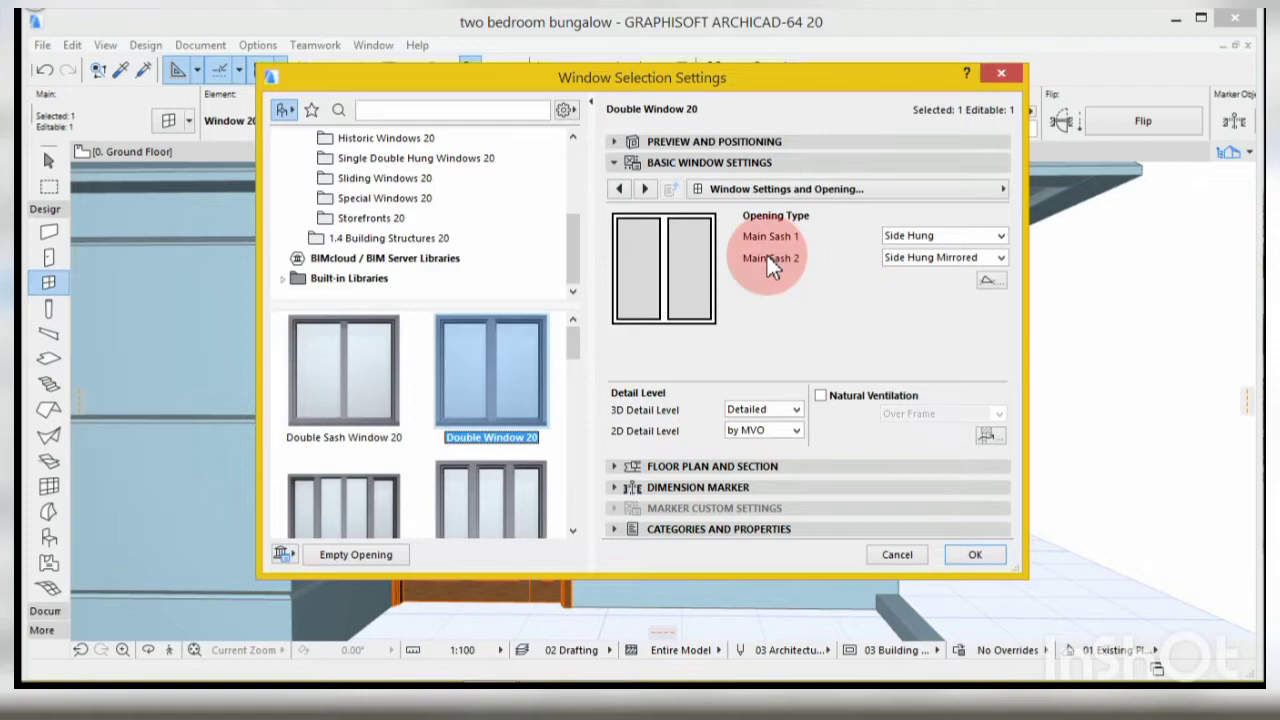
- Set the double window's width to 750
left_click(647, 190)
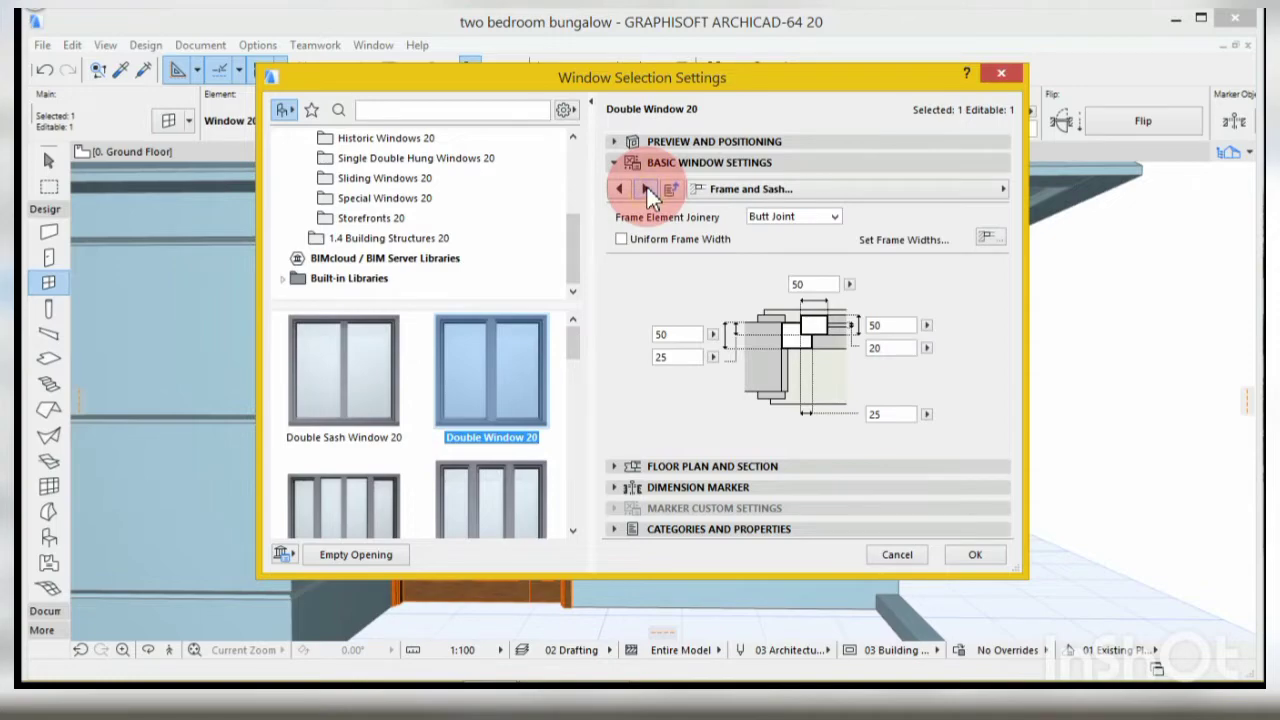
left_click(647, 190)
left_click(621, 190)
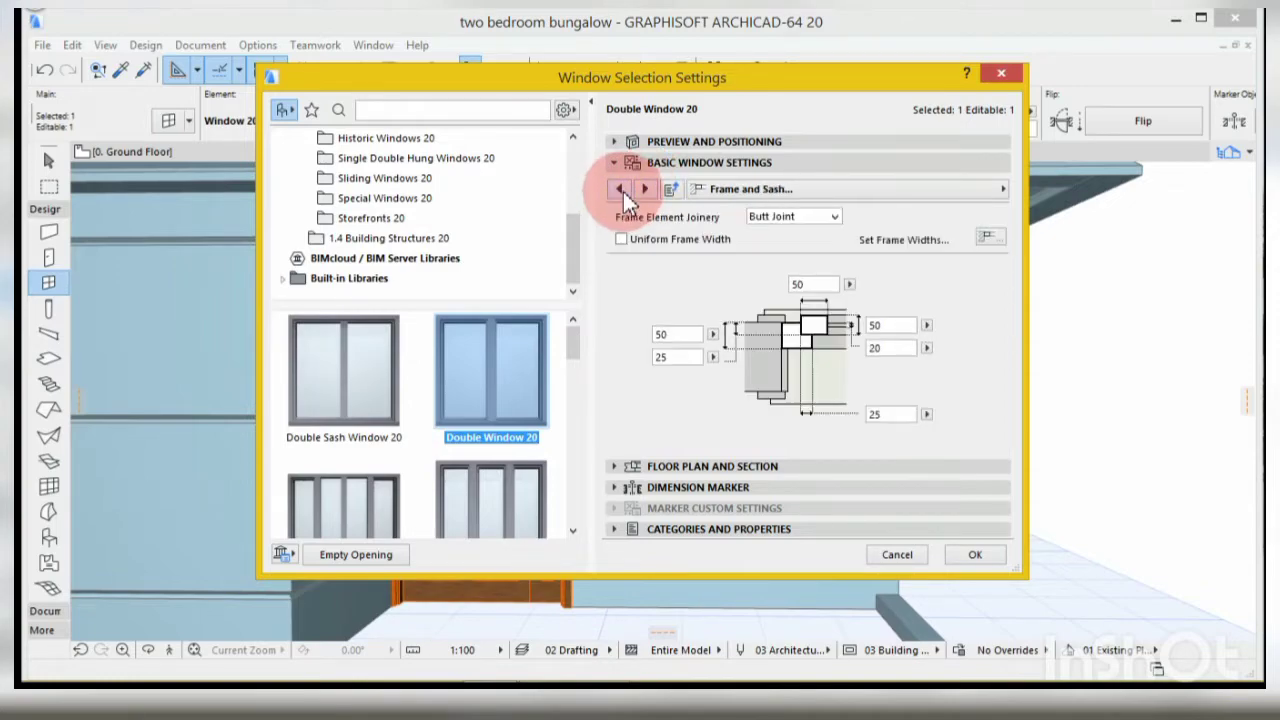
left_click(615, 142)
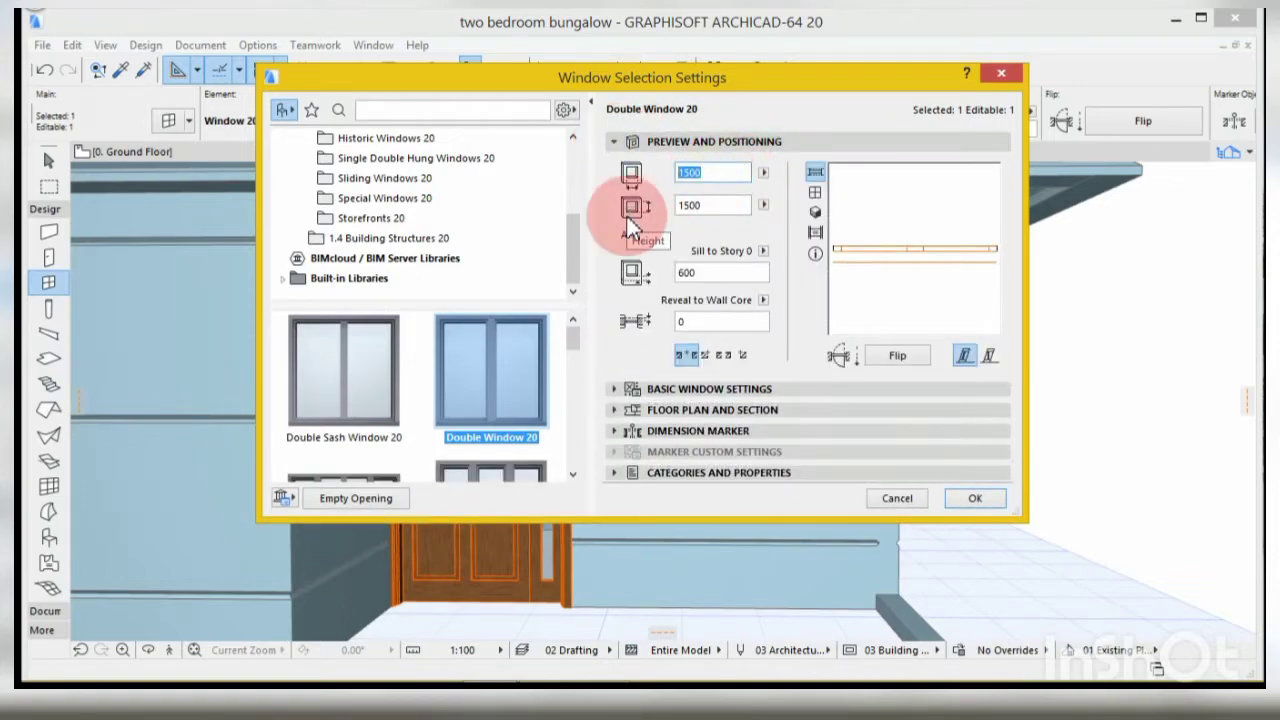
type("7")
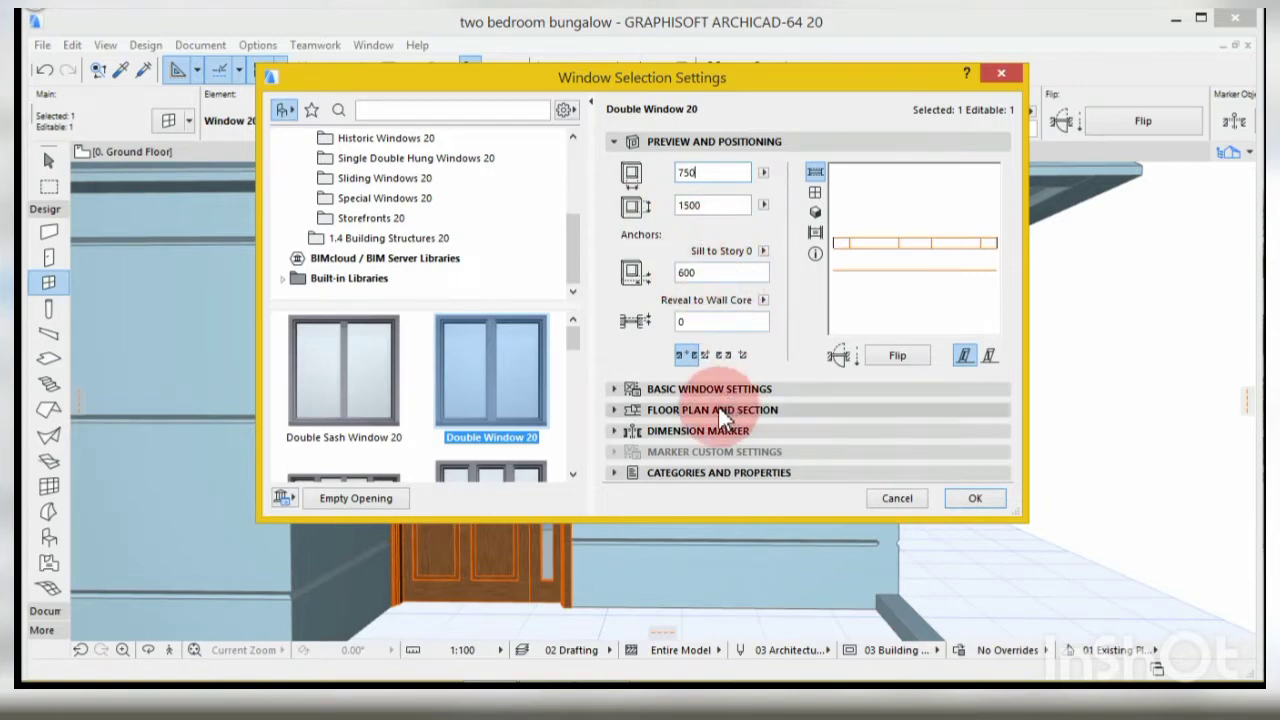
- Examine the double window's frame and sash dimensions, frame widths, sash grid options, natural ventilation and opening angle settings
left_click(632, 389)
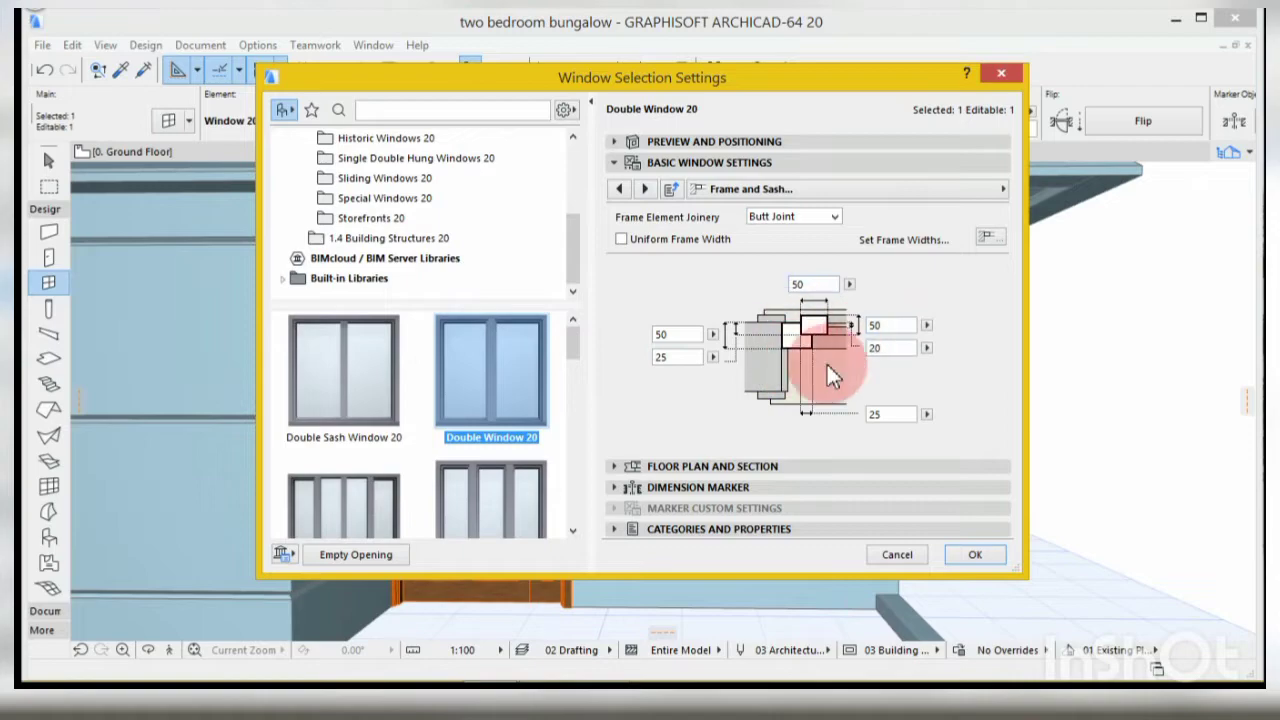
left_click(644, 191)
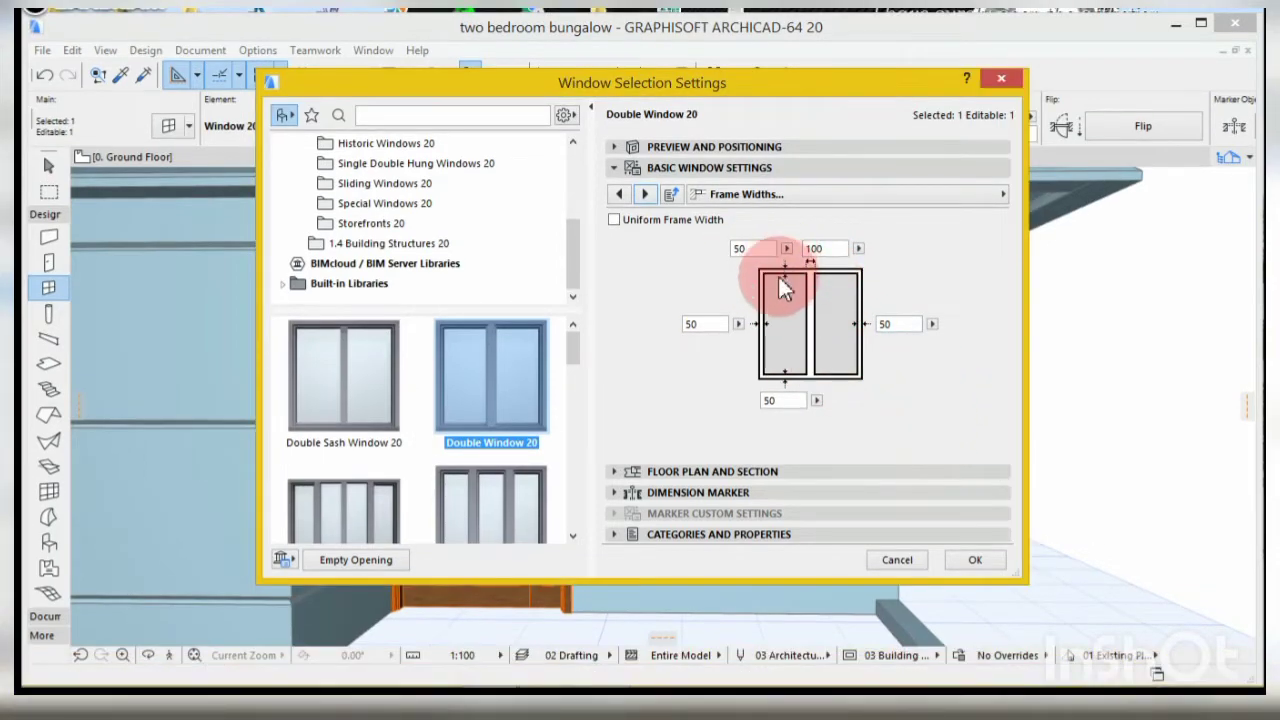
left_click(644, 194)
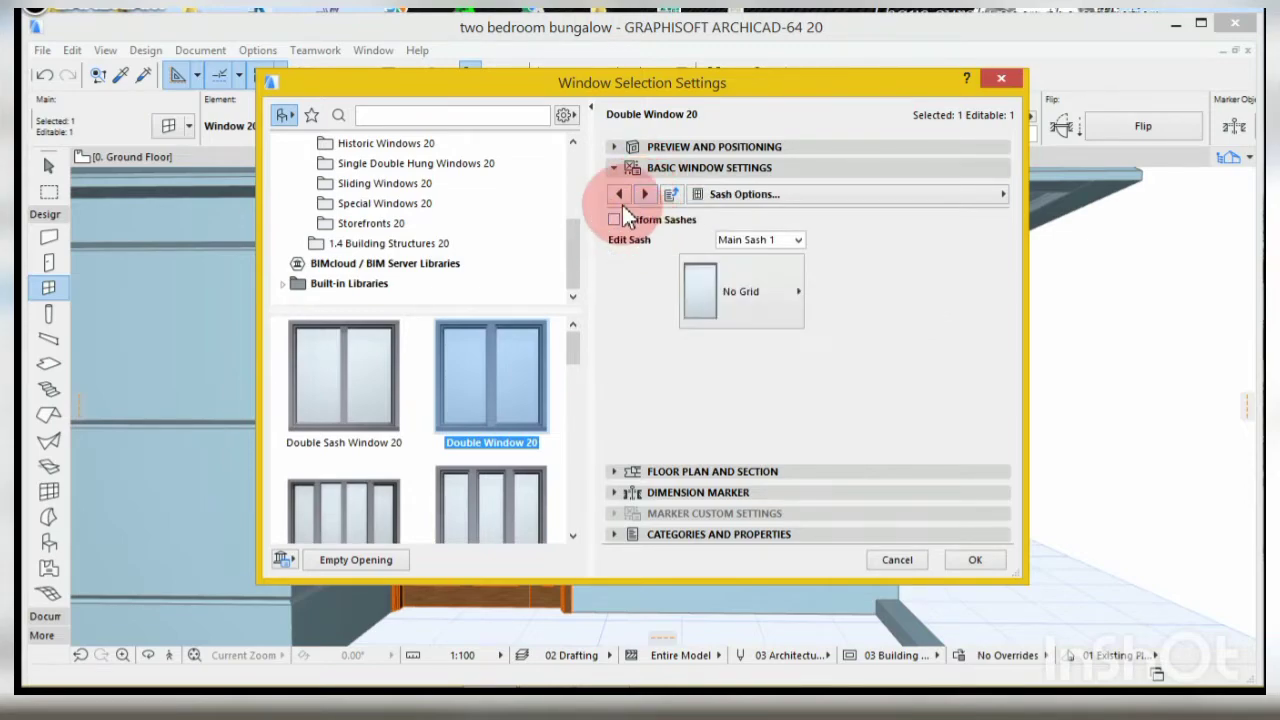
left_click(779, 307)
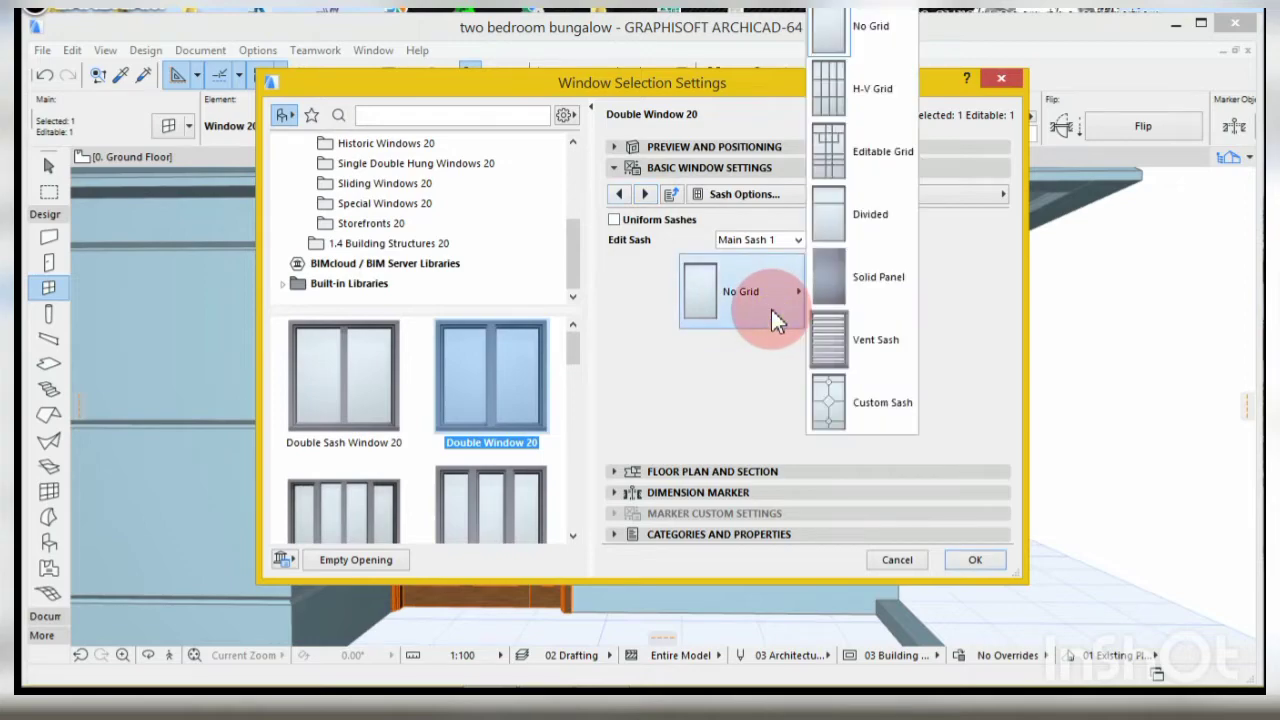
left_click(691, 384)
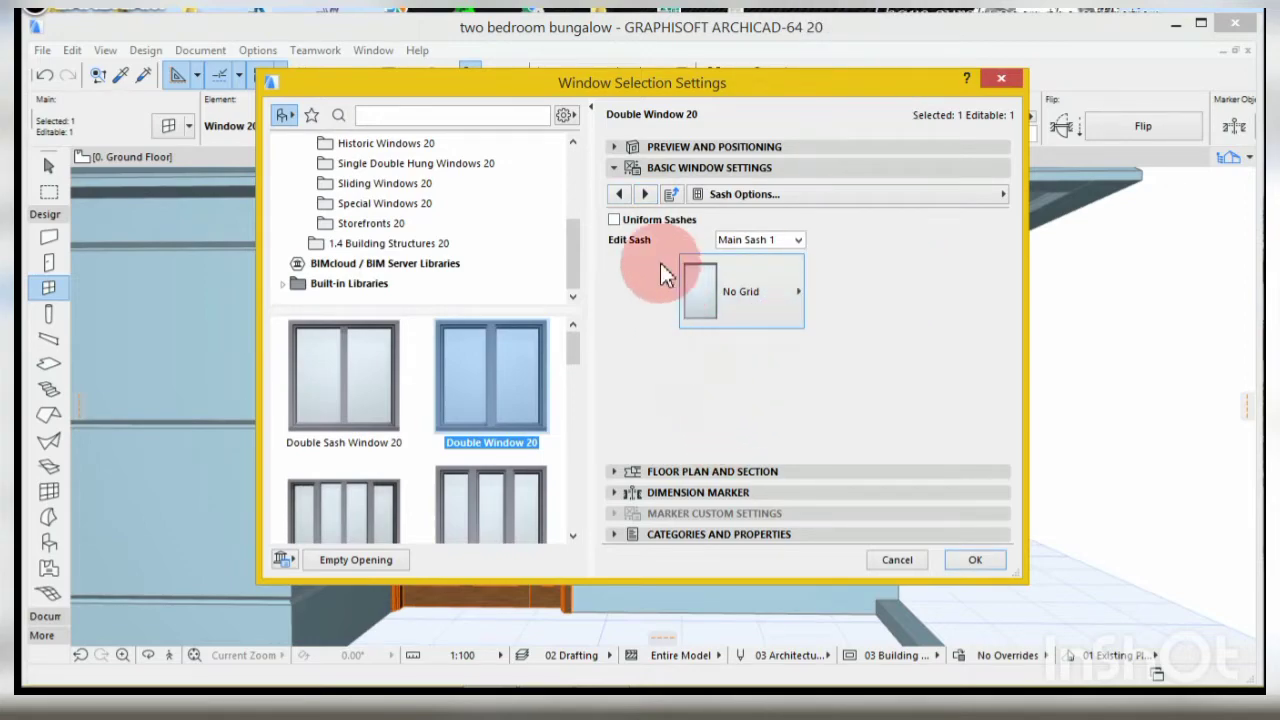
left_click(644, 194)
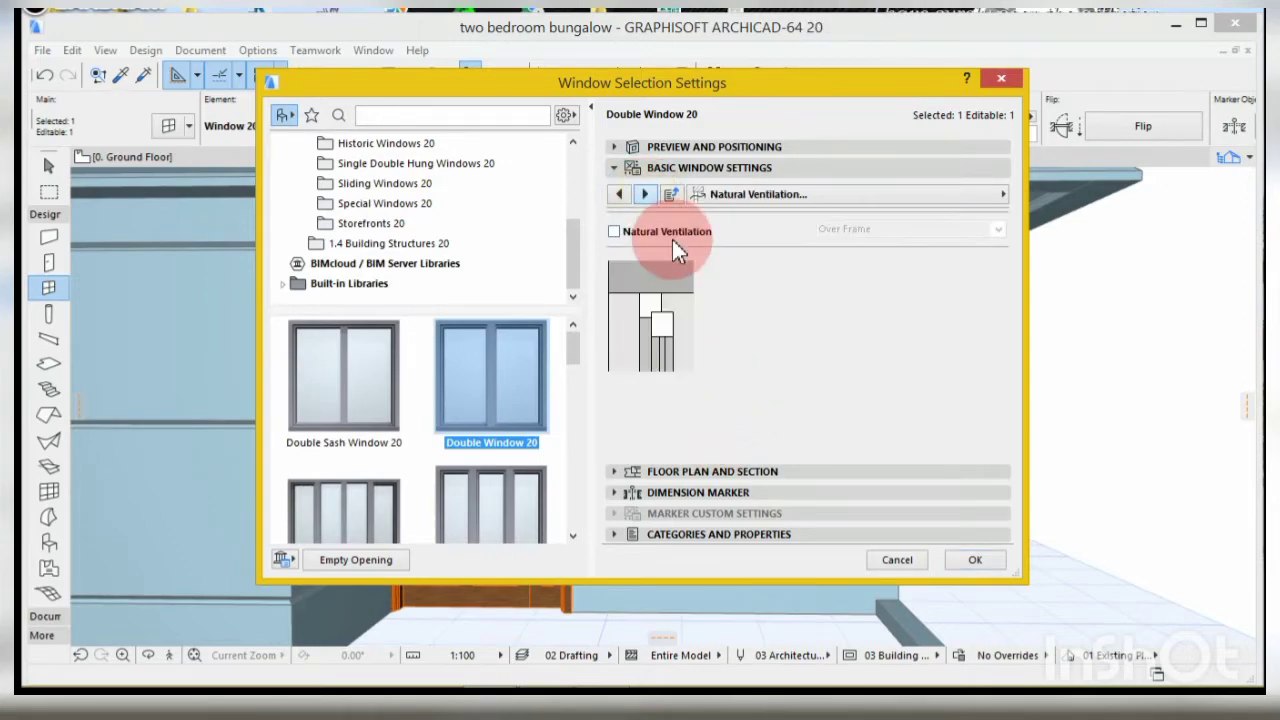
left_click(644, 194)
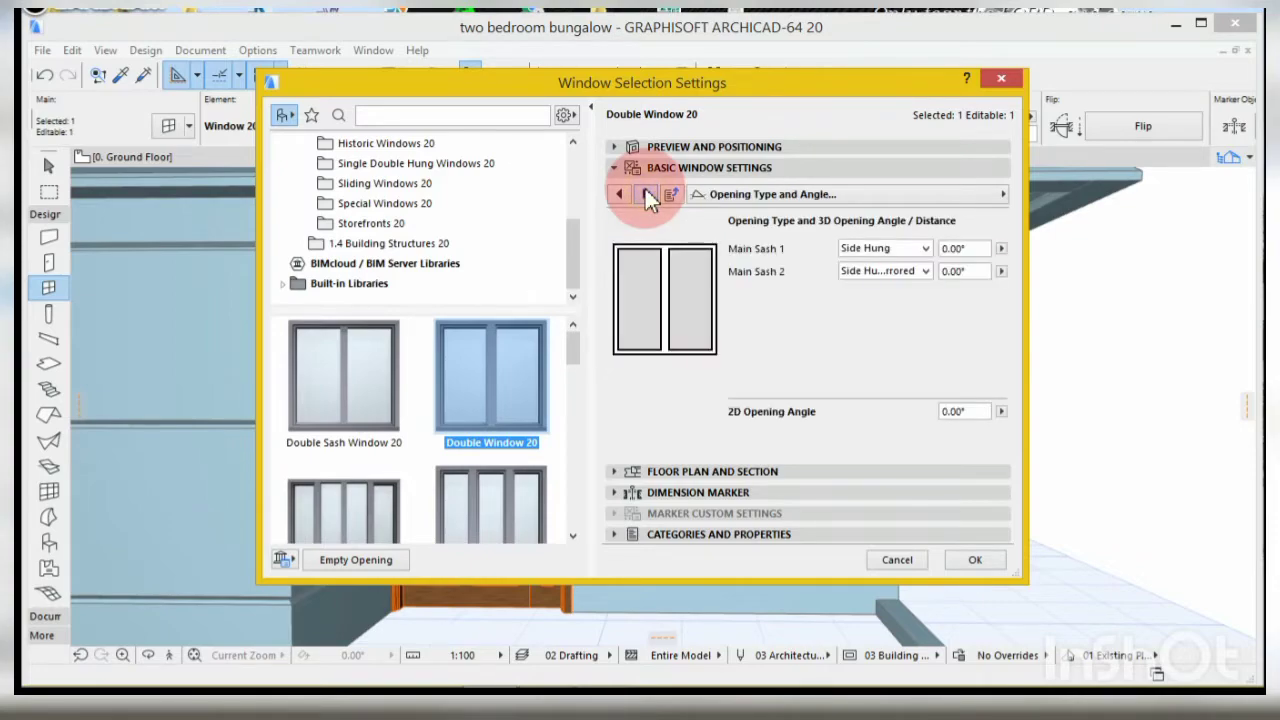
- Override the model view options for the window's 3D projections and turn off its opening line
left_click(647, 195)
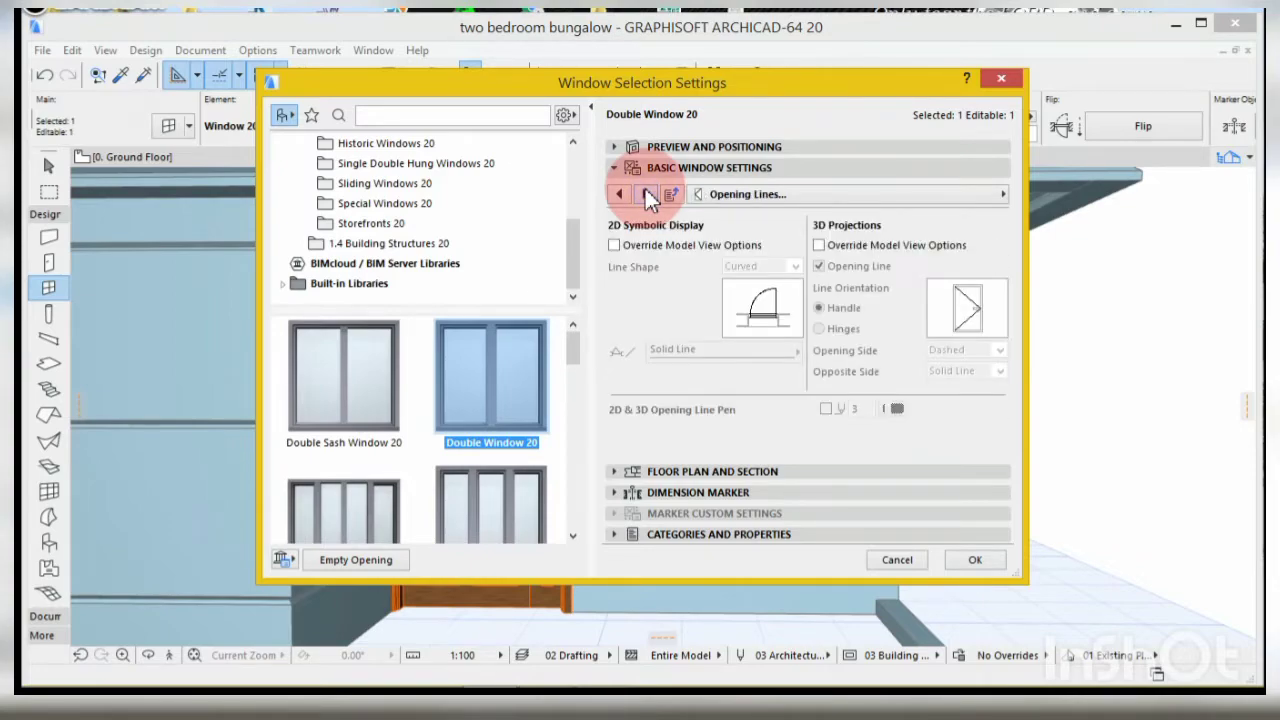
left_click(819, 247)
left_click(819, 266)
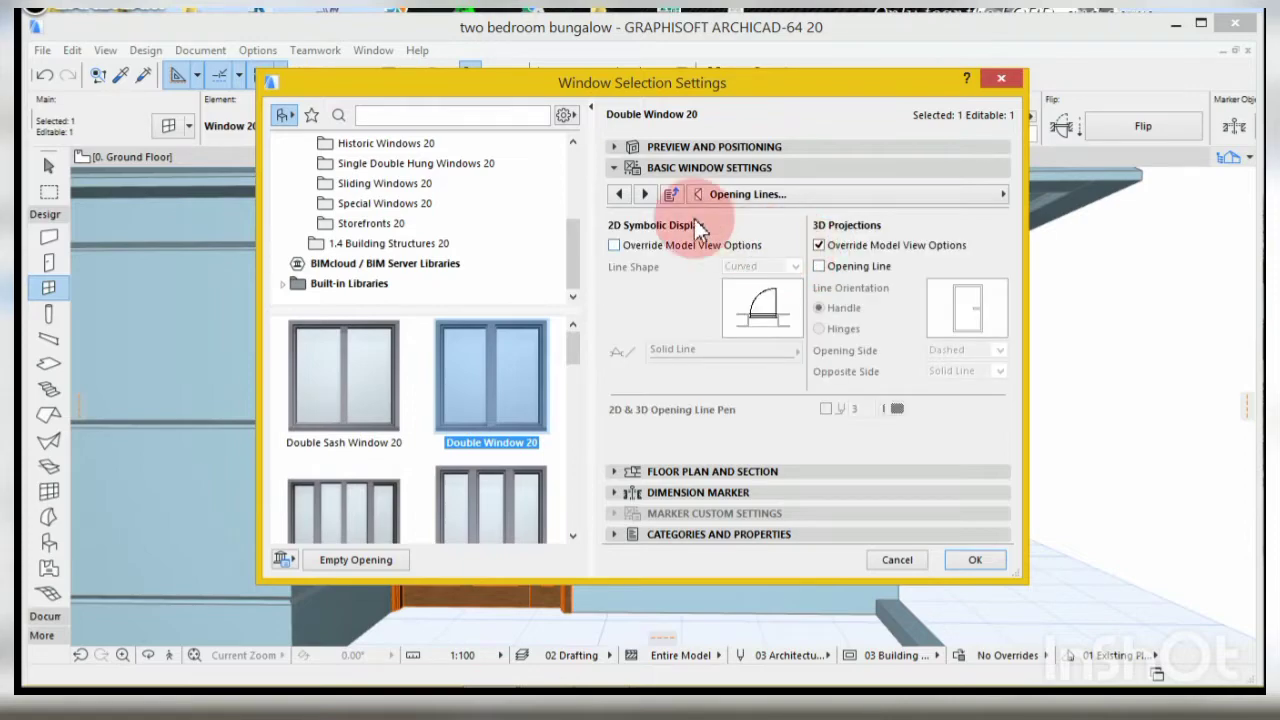
- Enable uniform window surfaces, set the frame and sash to Plastic - Laminate, and set the glass to Glass - Blue
left_click(644, 194)
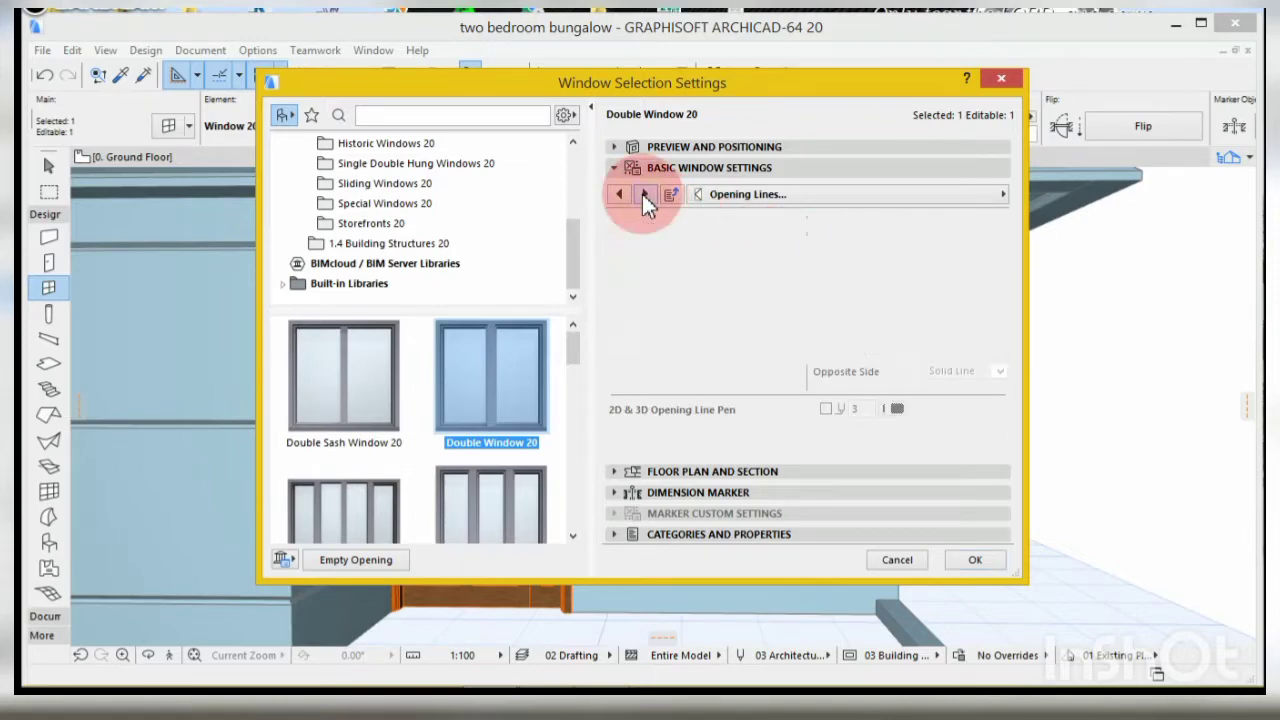
left_click(891, 310)
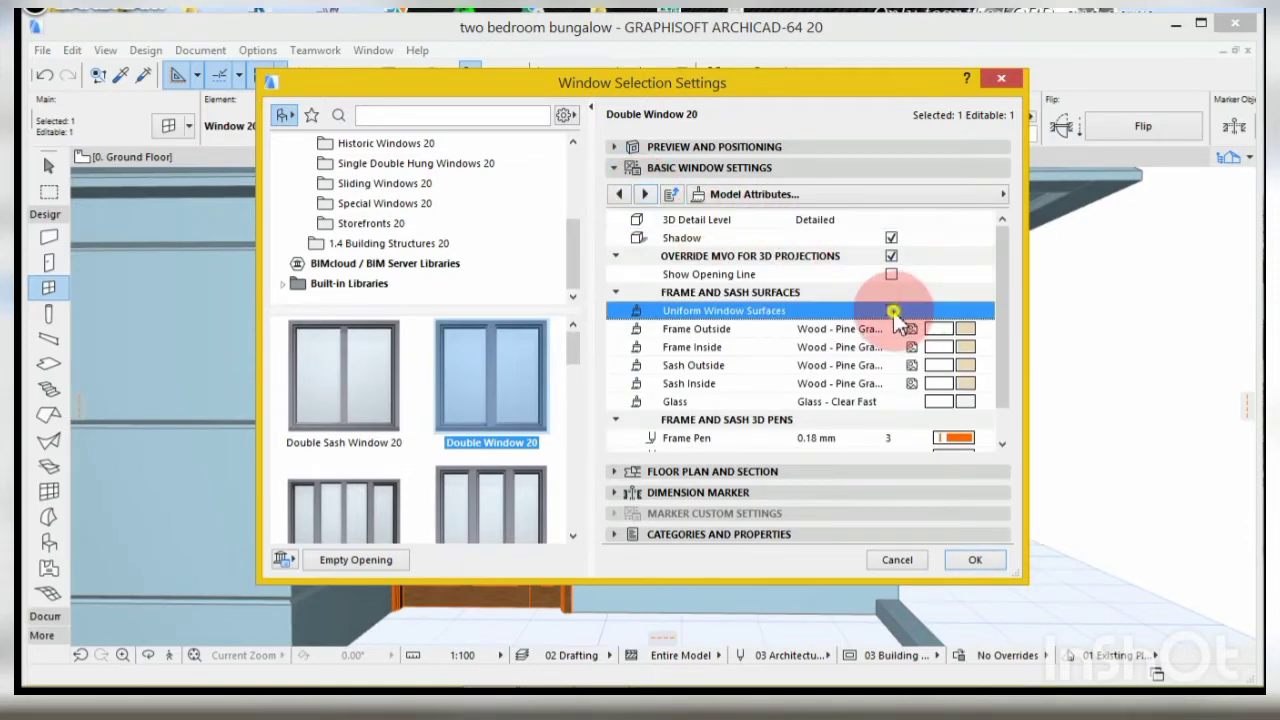
left_click(966, 330)
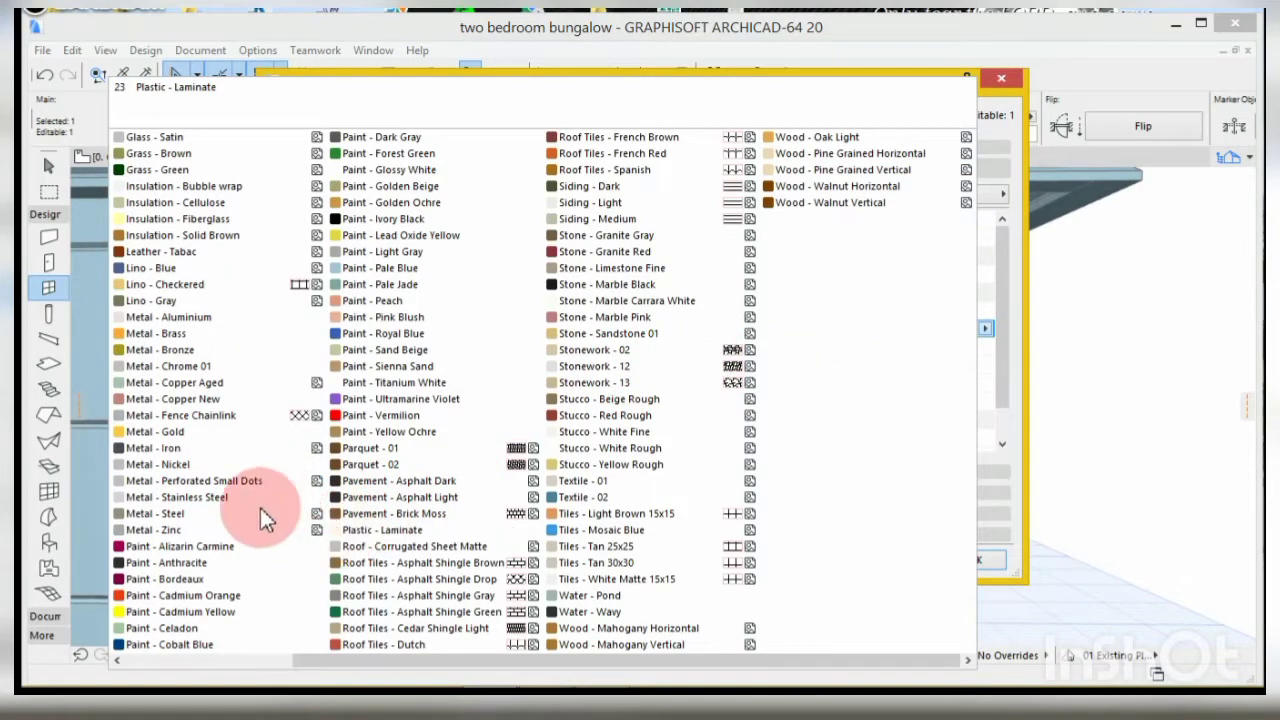
left_click(363, 528)
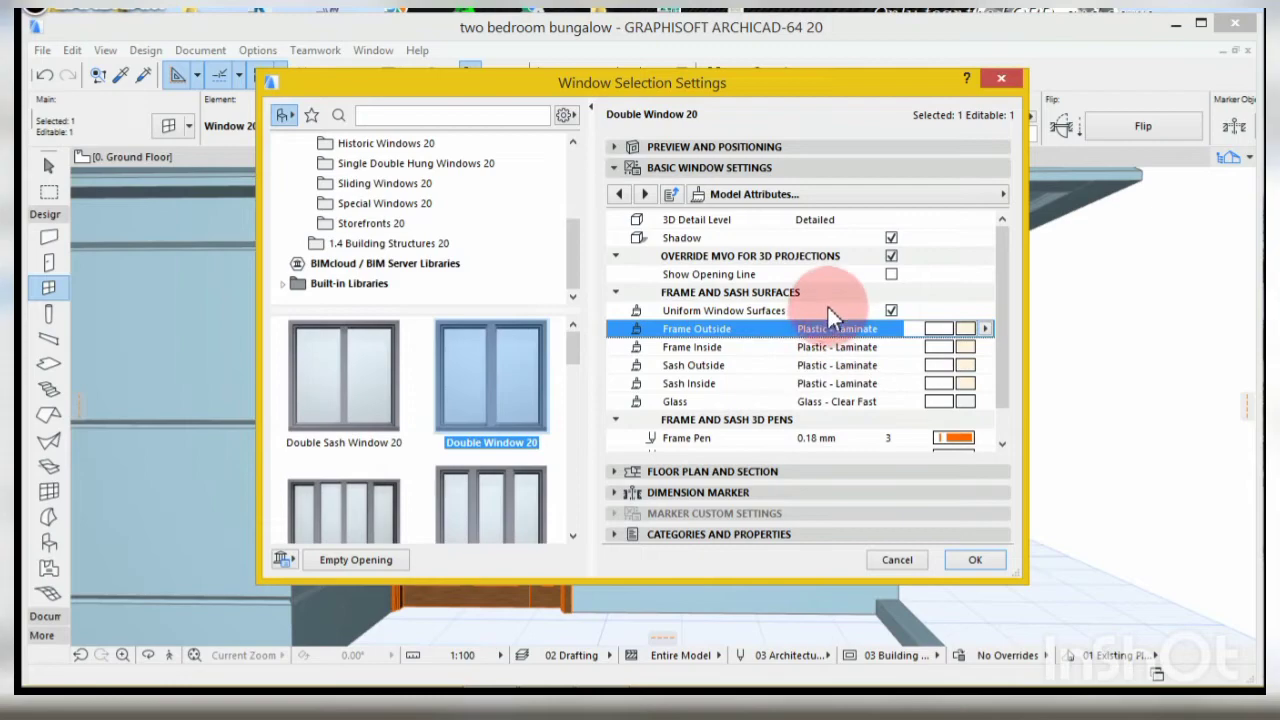
left_click(960, 404)
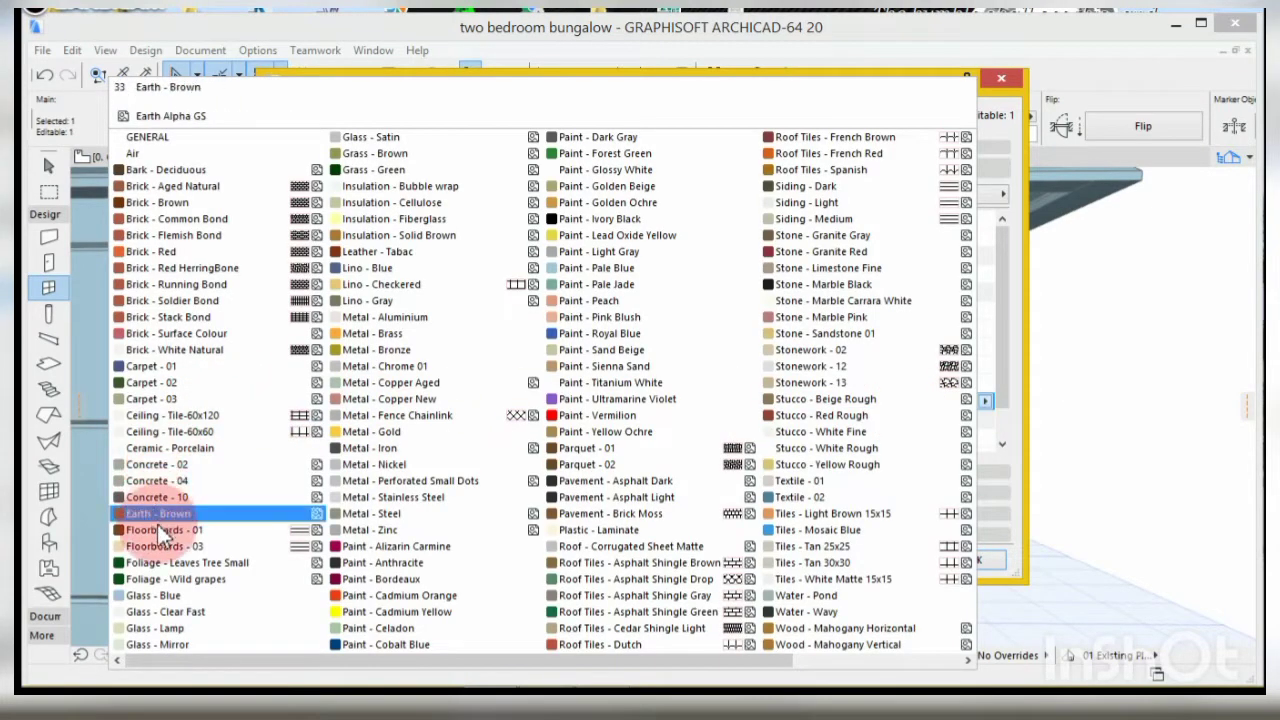
left_click(160, 595)
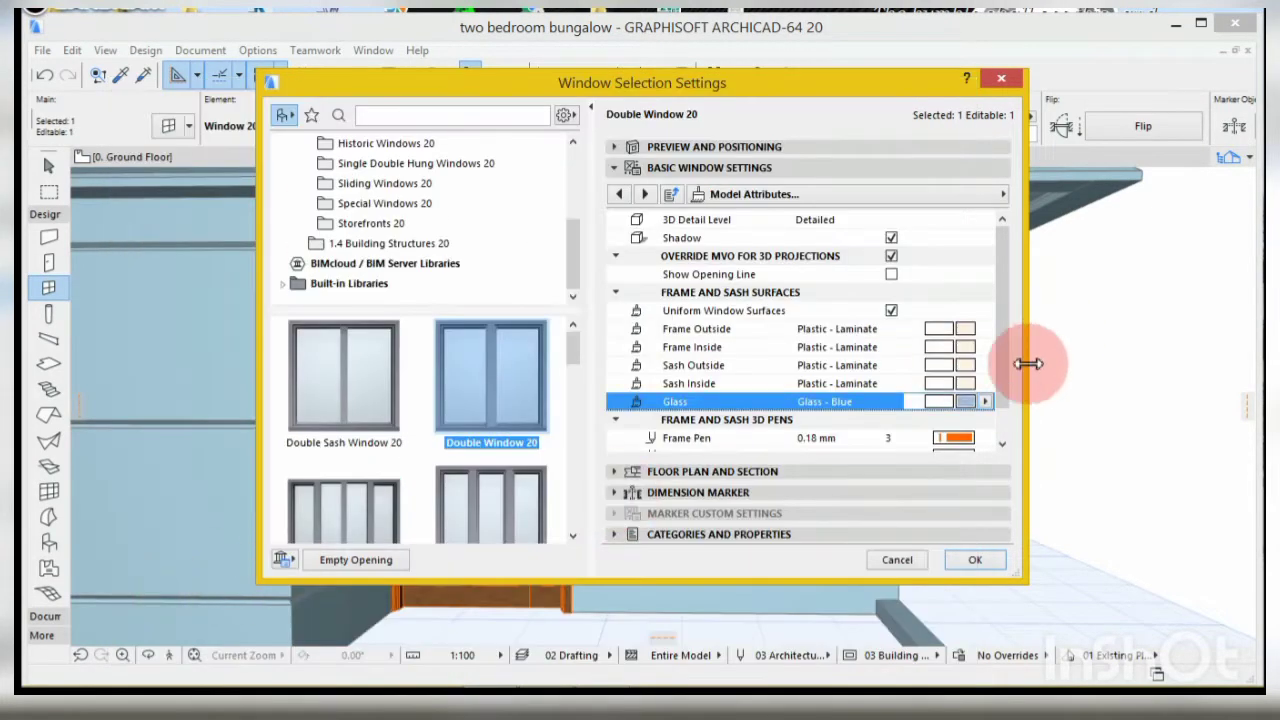
- Enable the outside and inside casings in the double window's fixtures and fittings settings
left_click(648, 195)
left_click(648, 195)
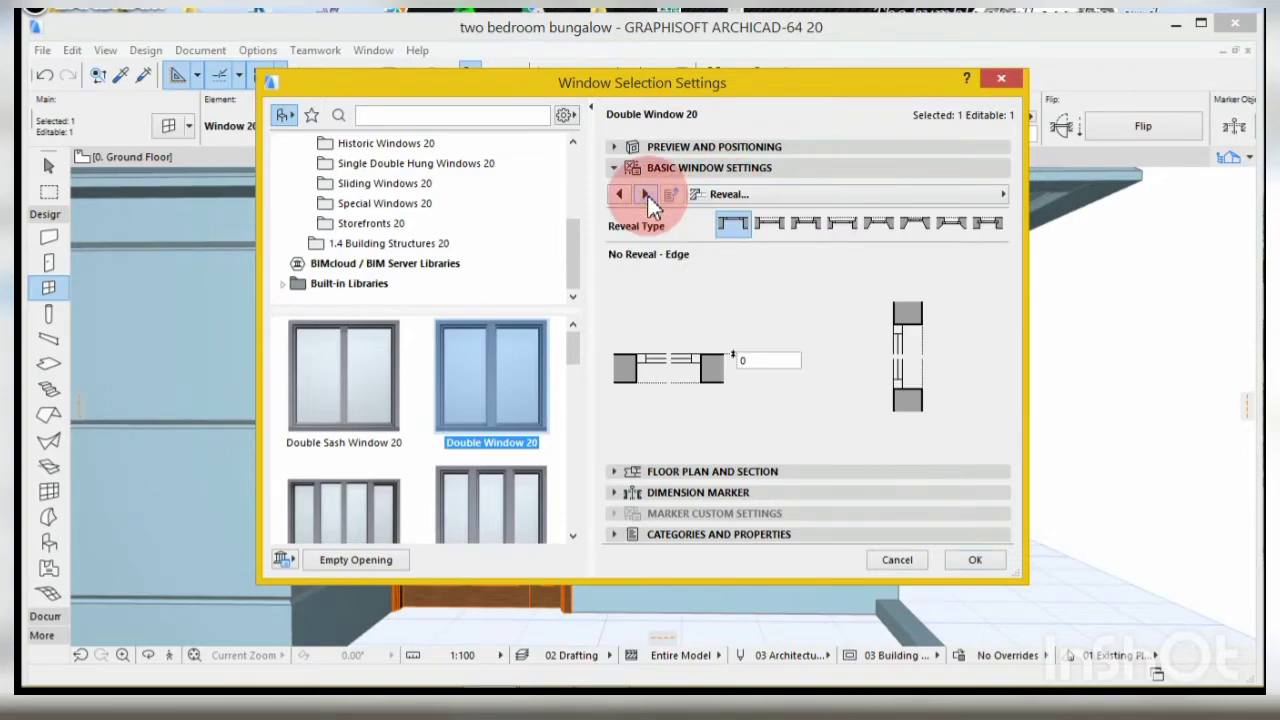
left_click(647, 195)
left_click(647, 195)
left_click(647, 195)
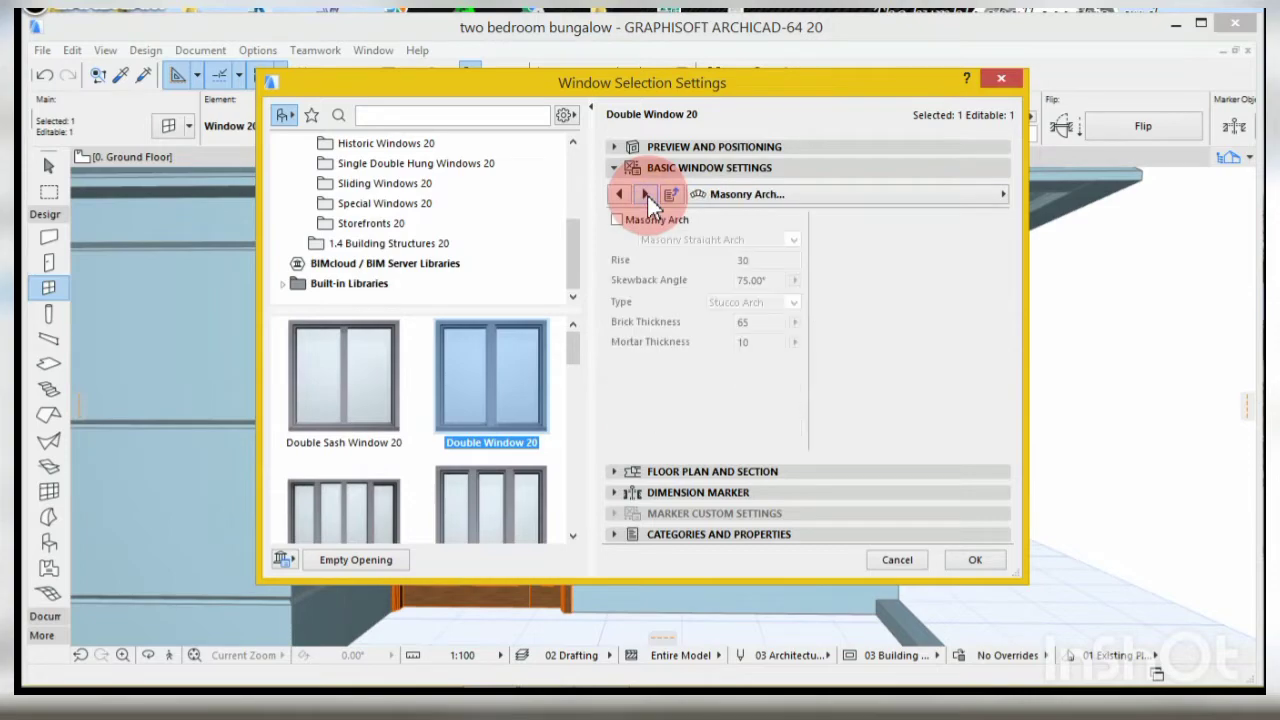
left_click(647, 195)
left_click(647, 195)
left_click(647, 195)
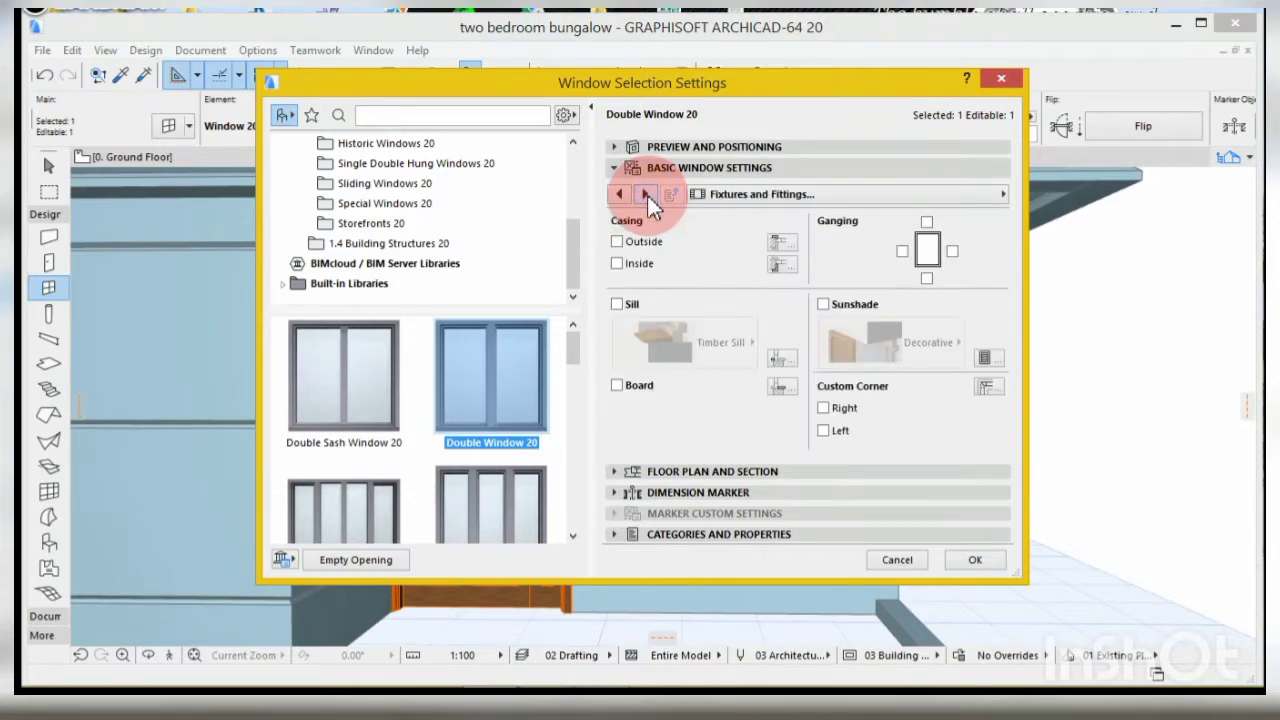
left_click(618, 263)
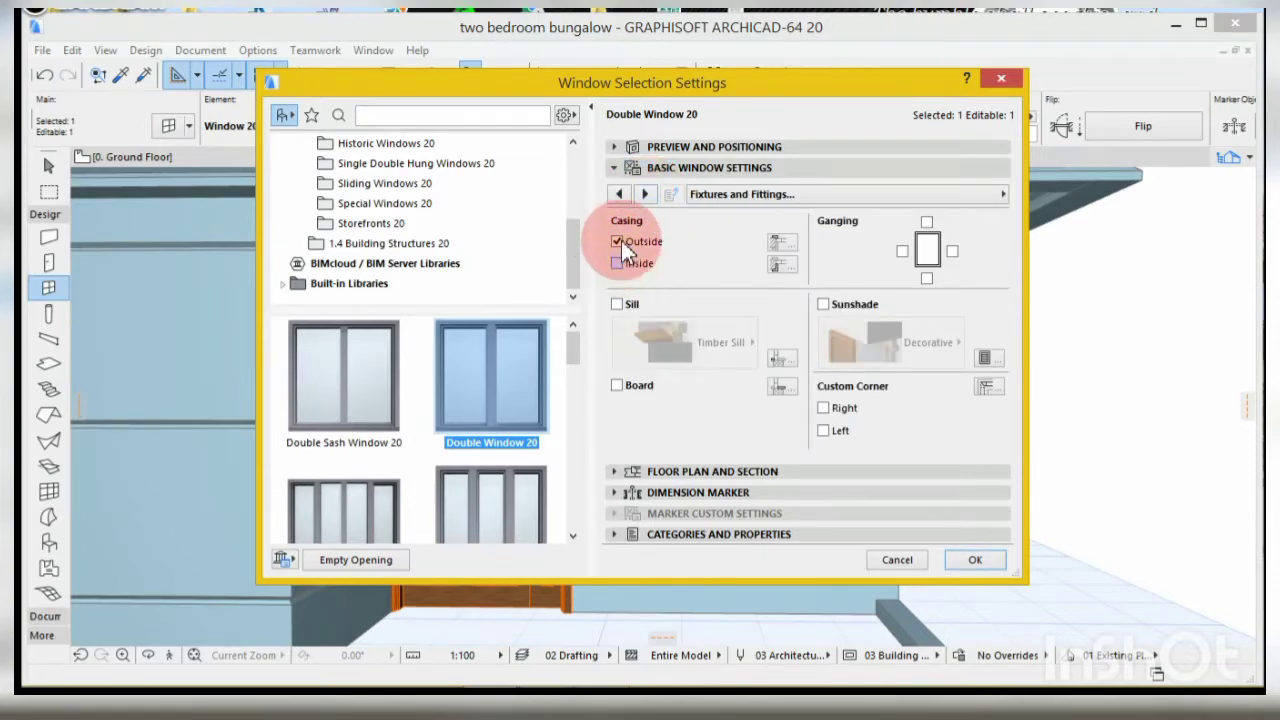
- Set the double window's outside and inside casing surfaces to Plastic - Laminate and apply the window settings
left_click(640, 196)
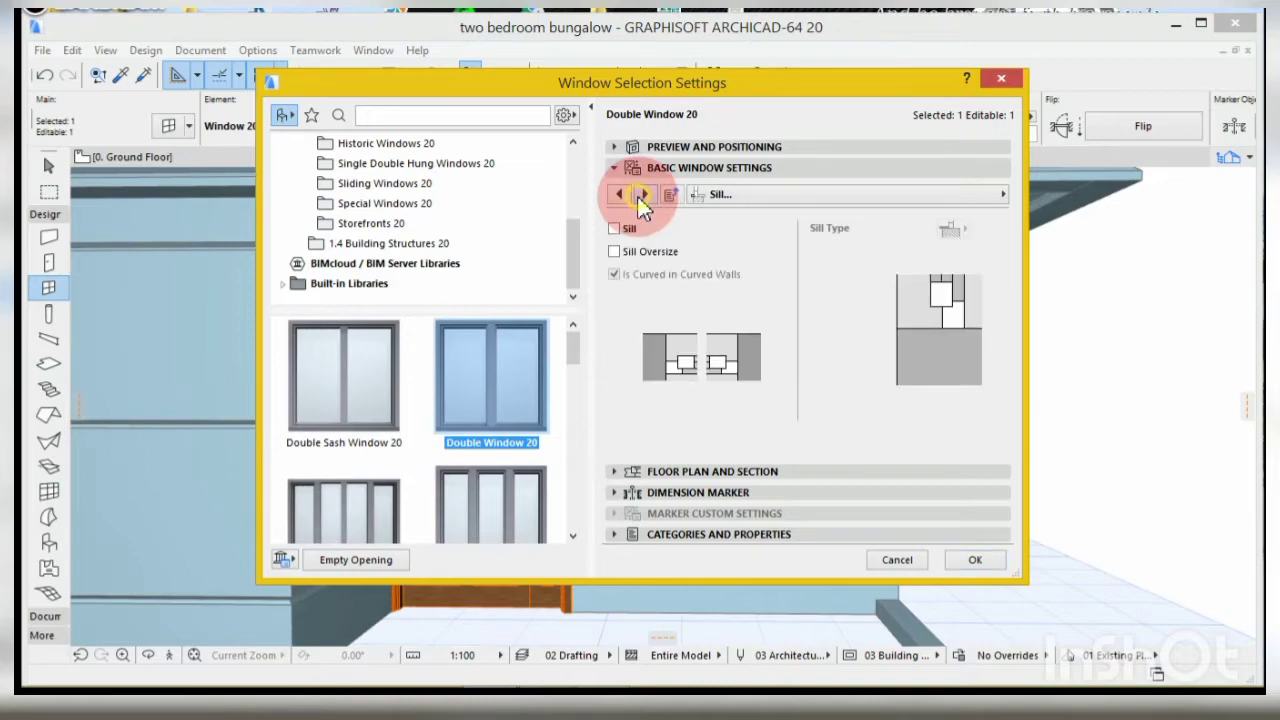
left_click(637, 195)
left_click(637, 196)
left_click(637, 196)
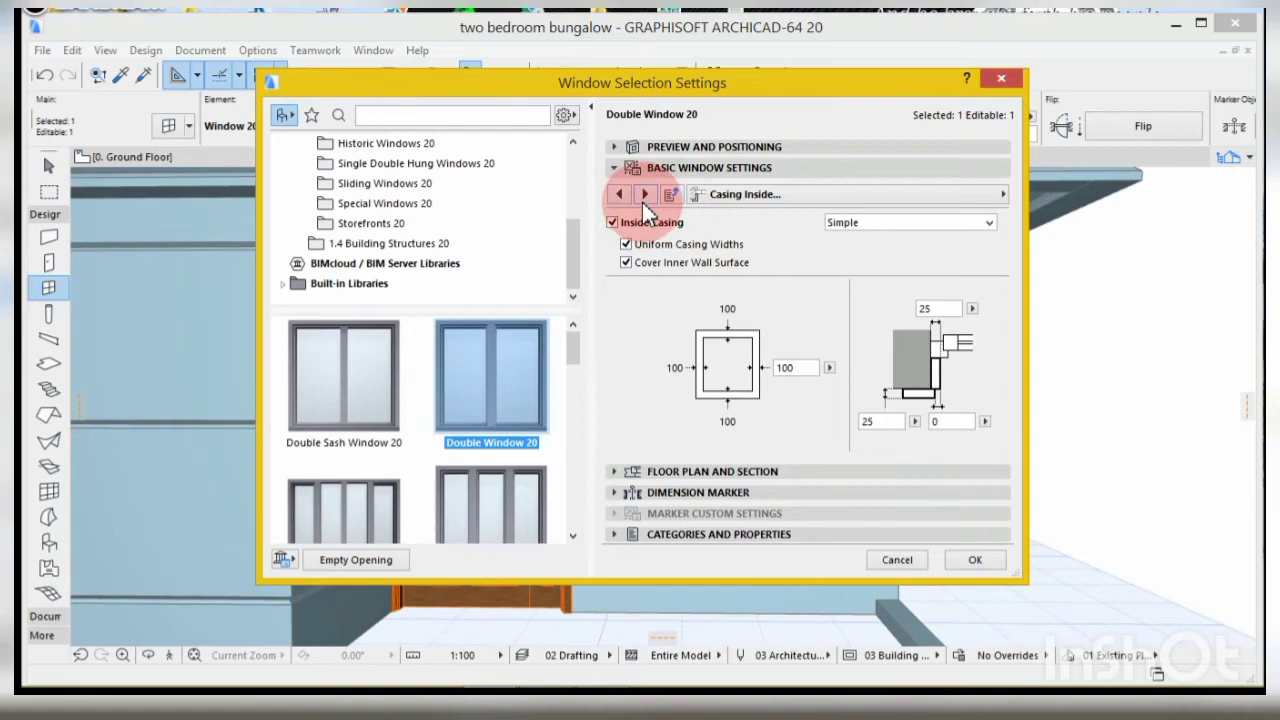
left_click(642, 197)
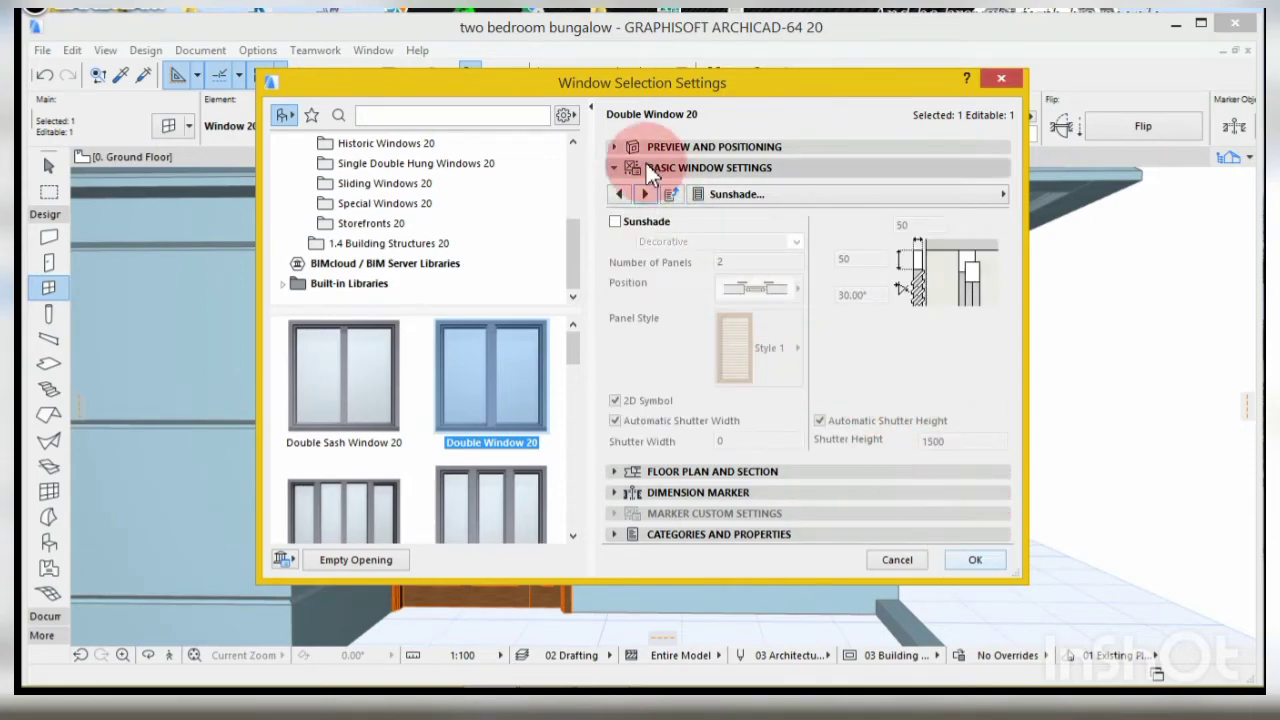
left_click(642, 197)
left_click(642, 197)
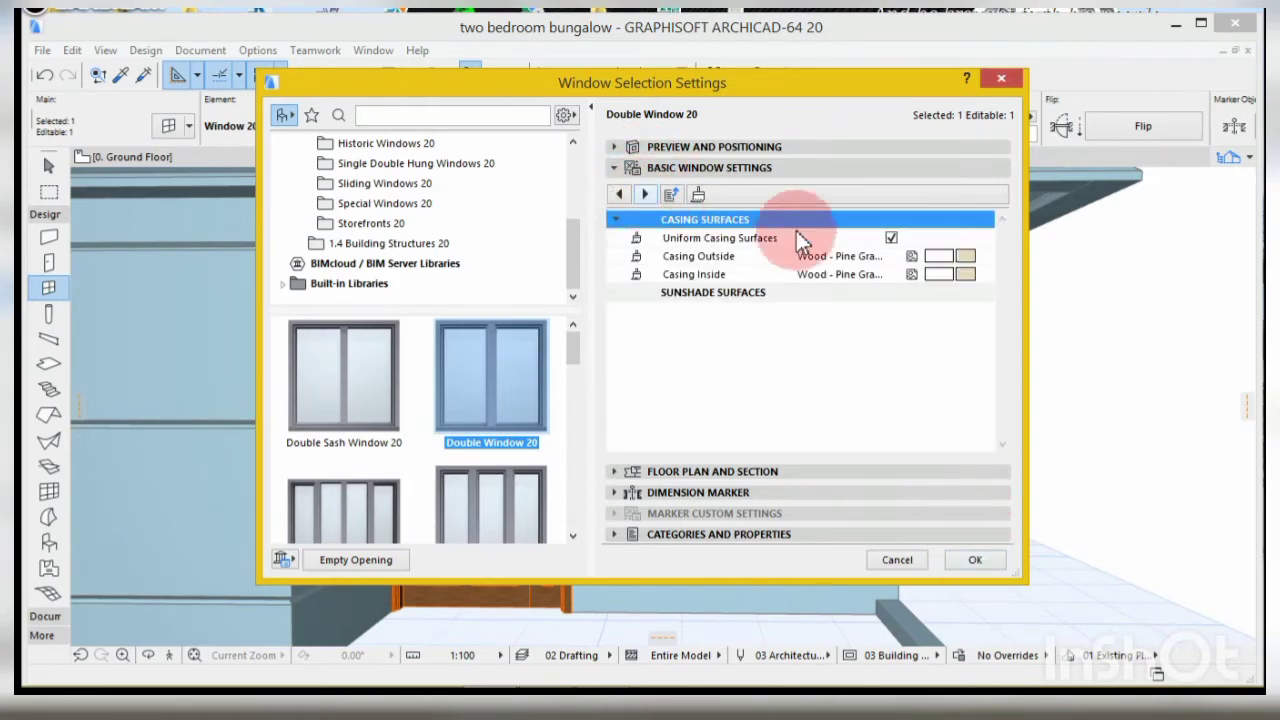
left_click(968, 258)
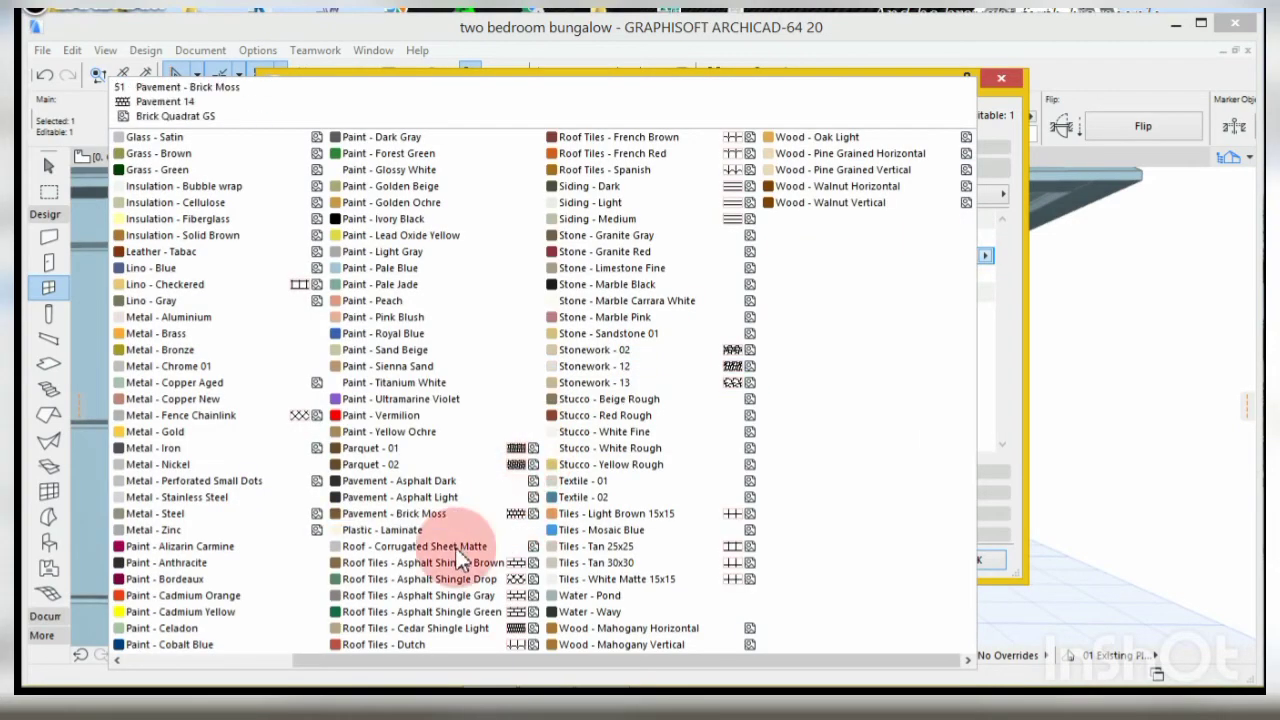
left_click(396, 530)
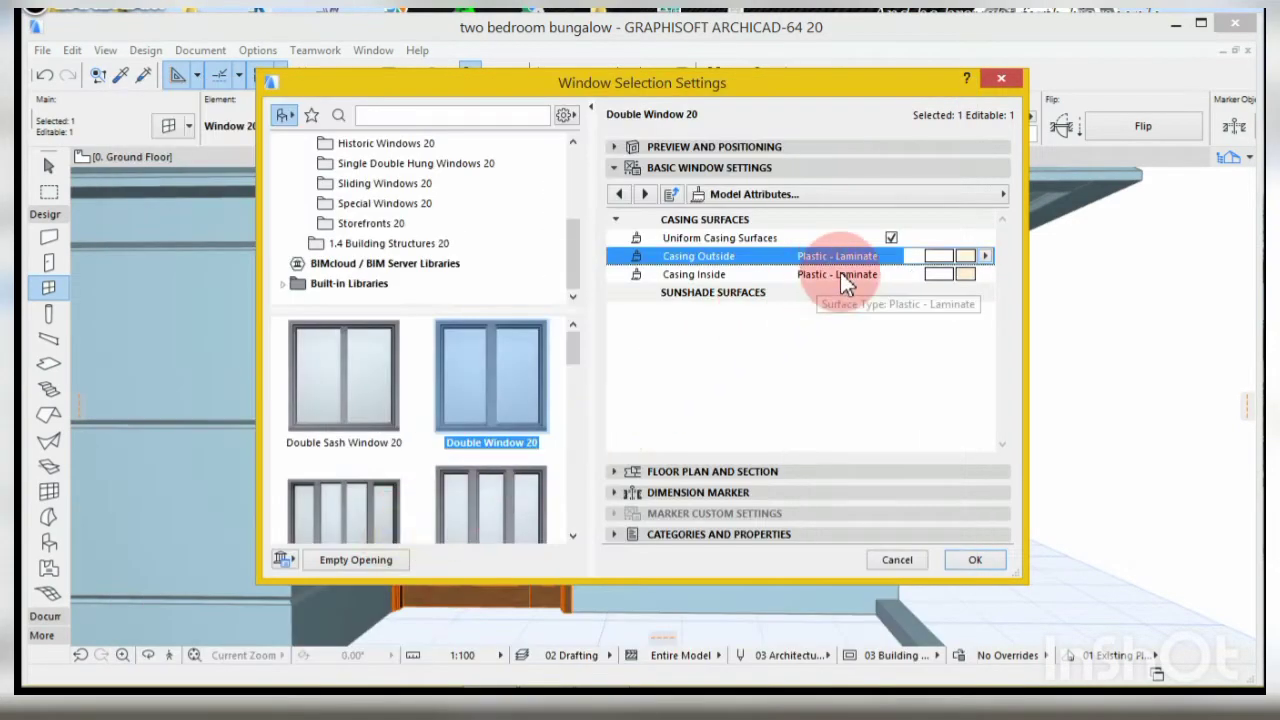
left_click(975, 560)
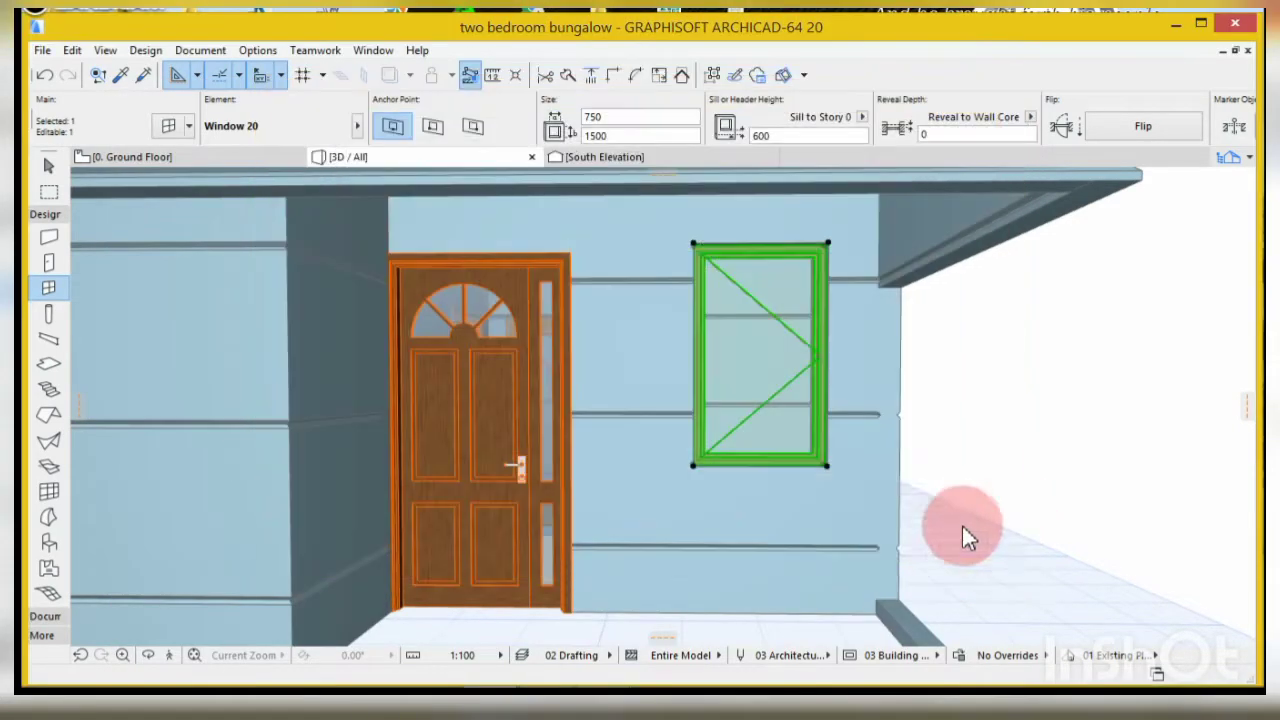
- Elevate the double window to a sill height of 939, aligning its head with the top of the entrance door, and deselect it
left_click(826, 449)
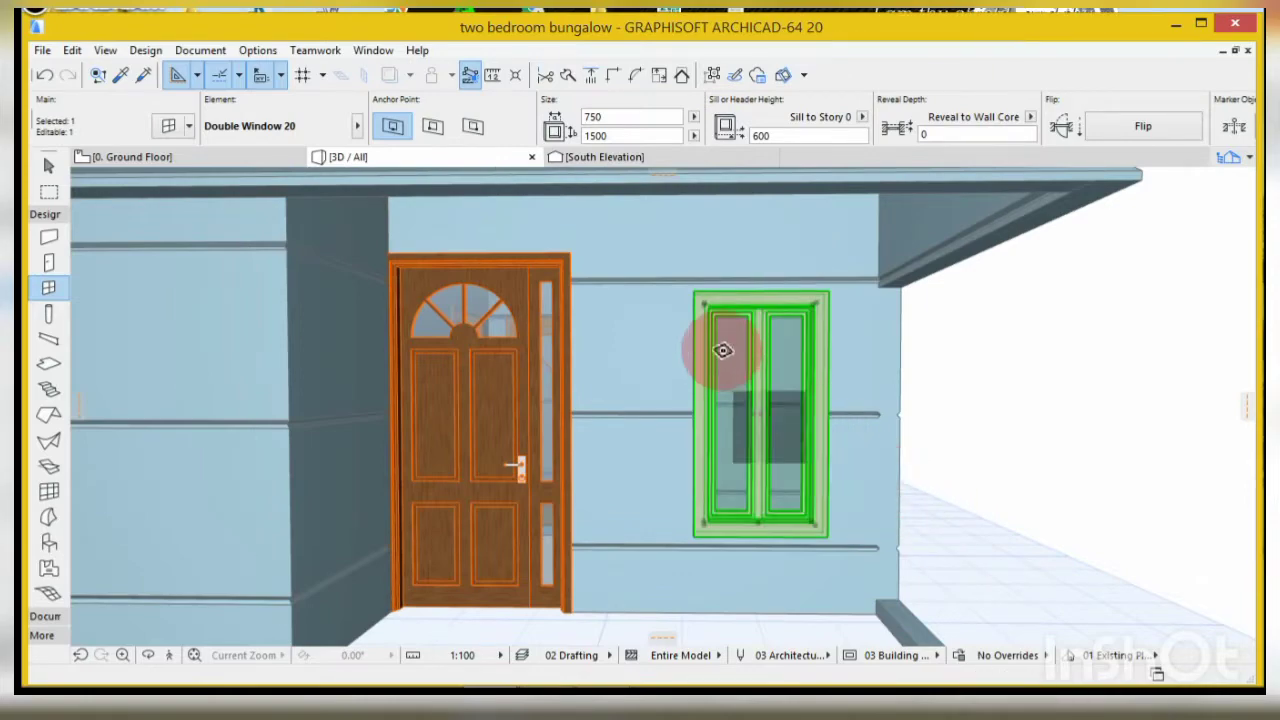
scroll(723, 349, "up", 5)
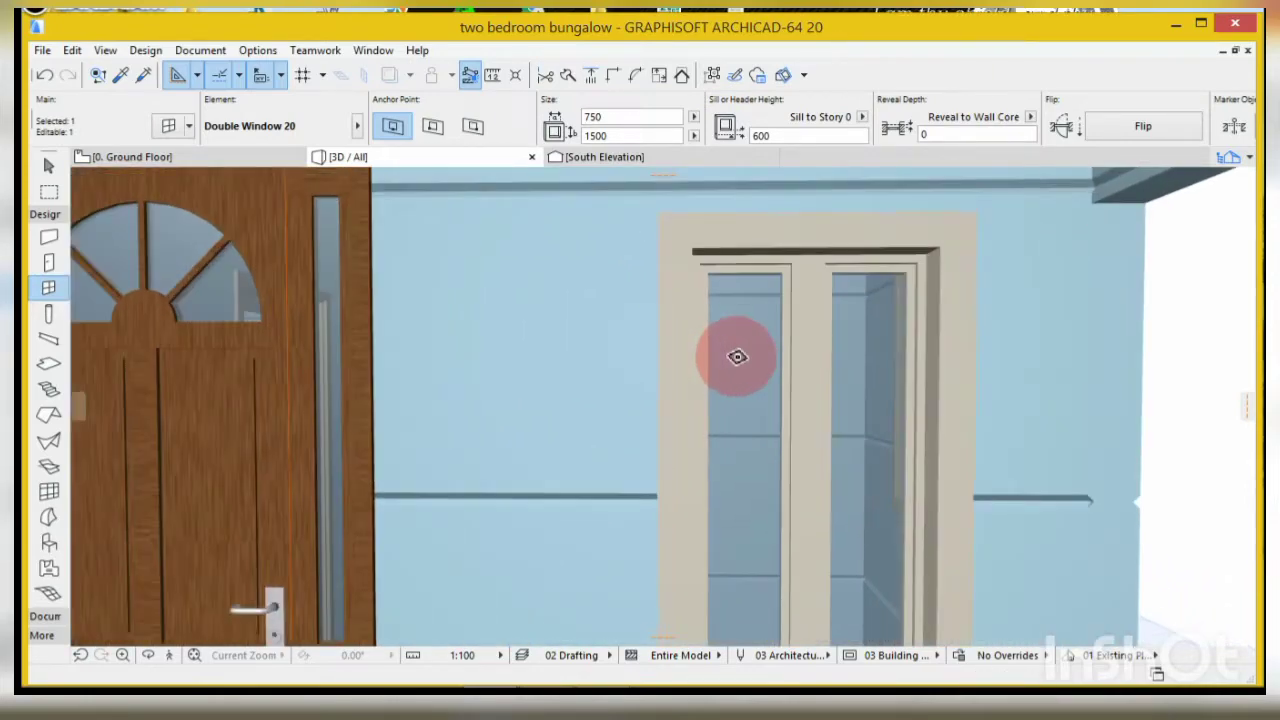
scroll(786, 331, "down", 3)
scroll(787, 335, "down", 2)
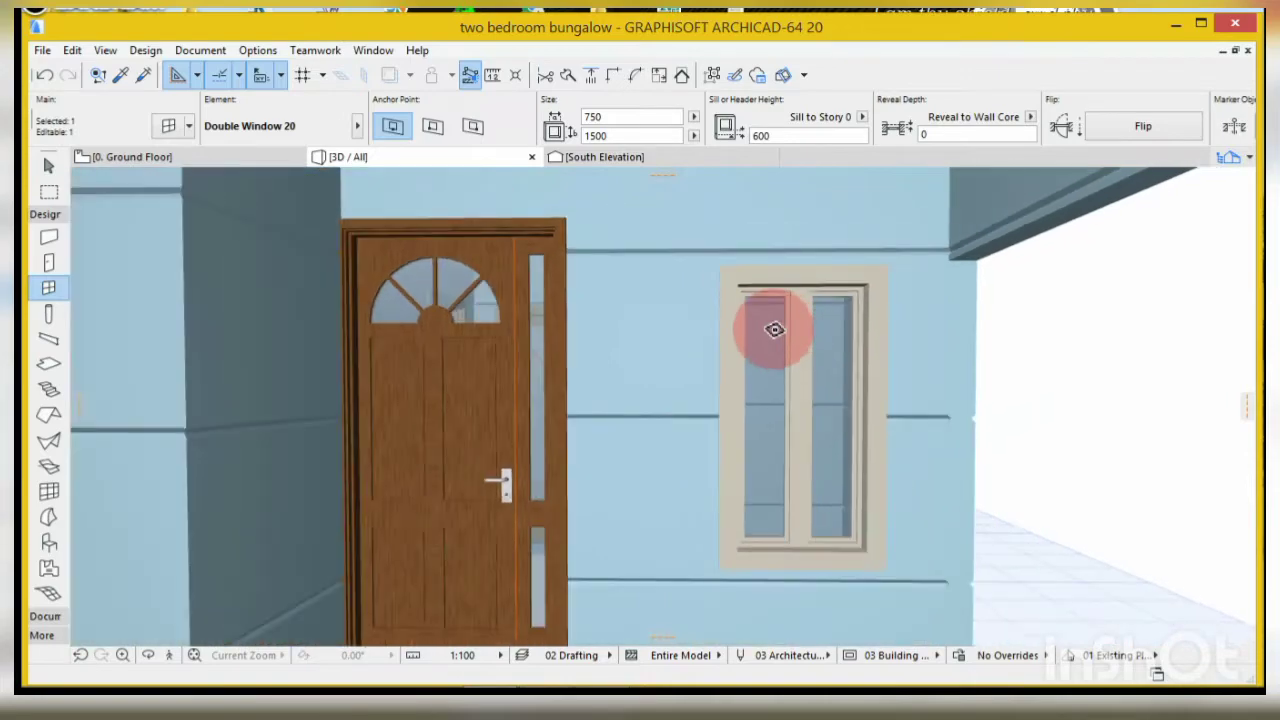
left_click(737, 279)
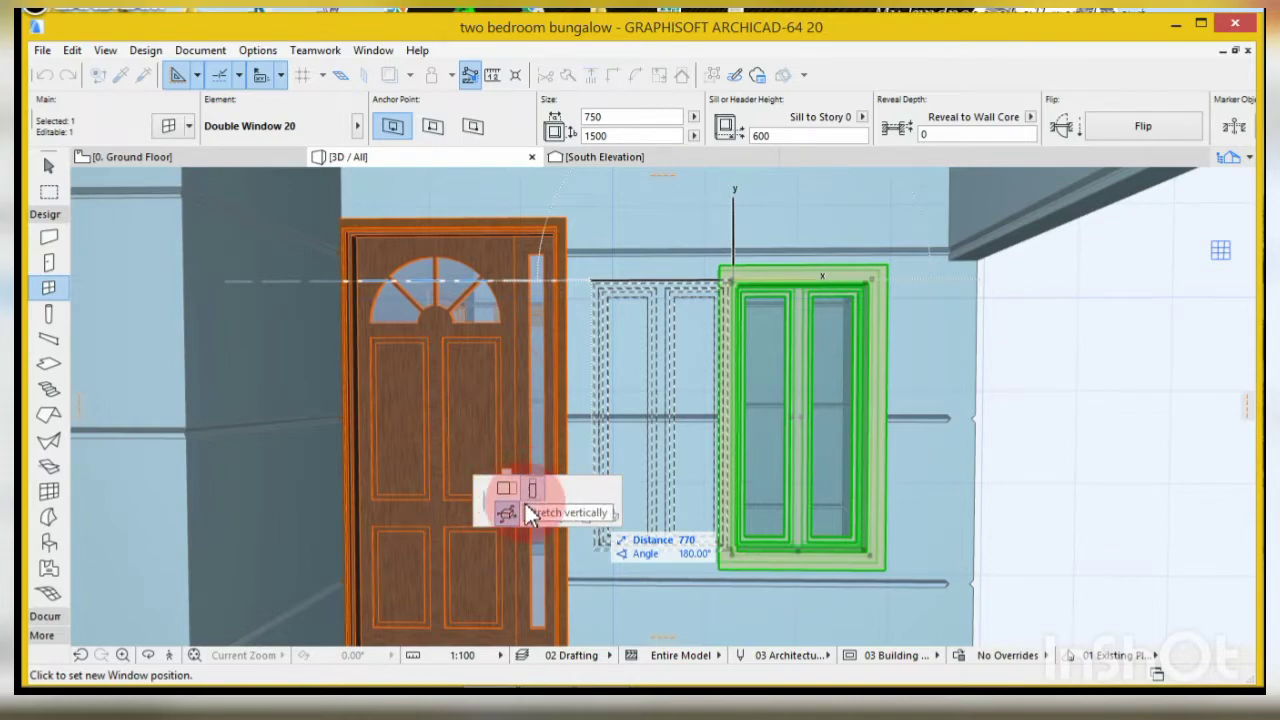
mouse_move(508, 512)
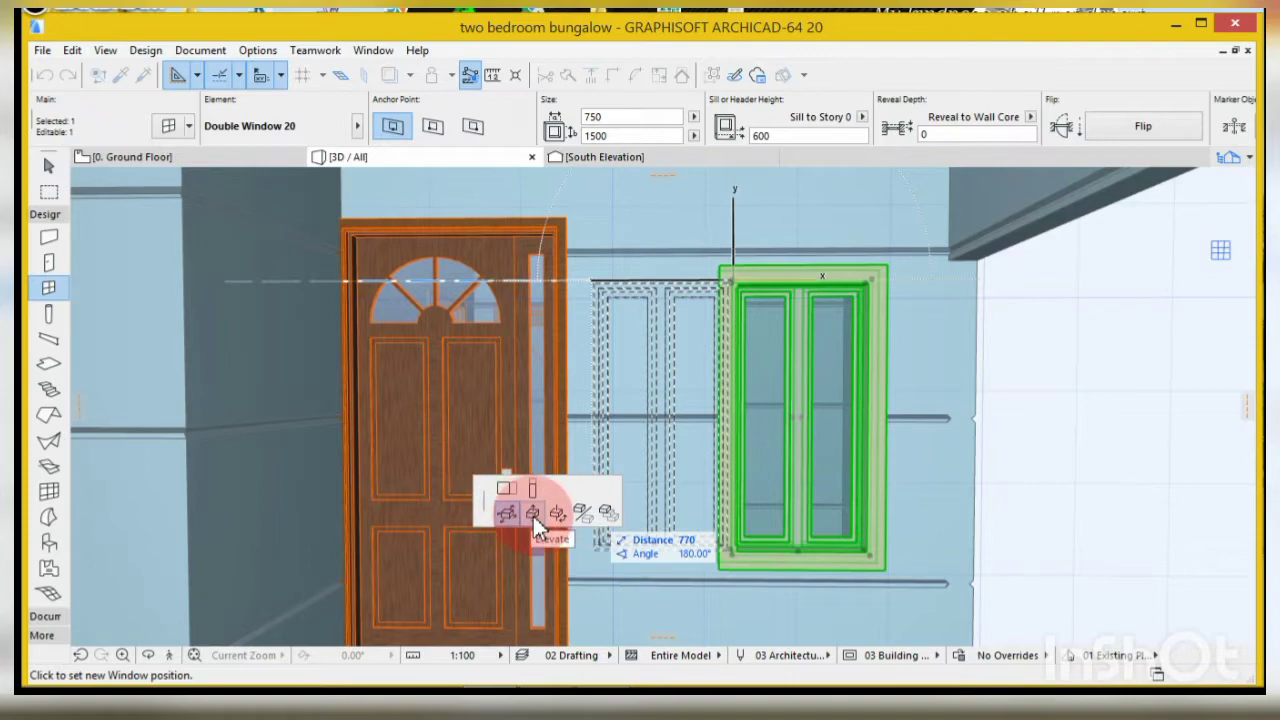
left_click(532, 512)
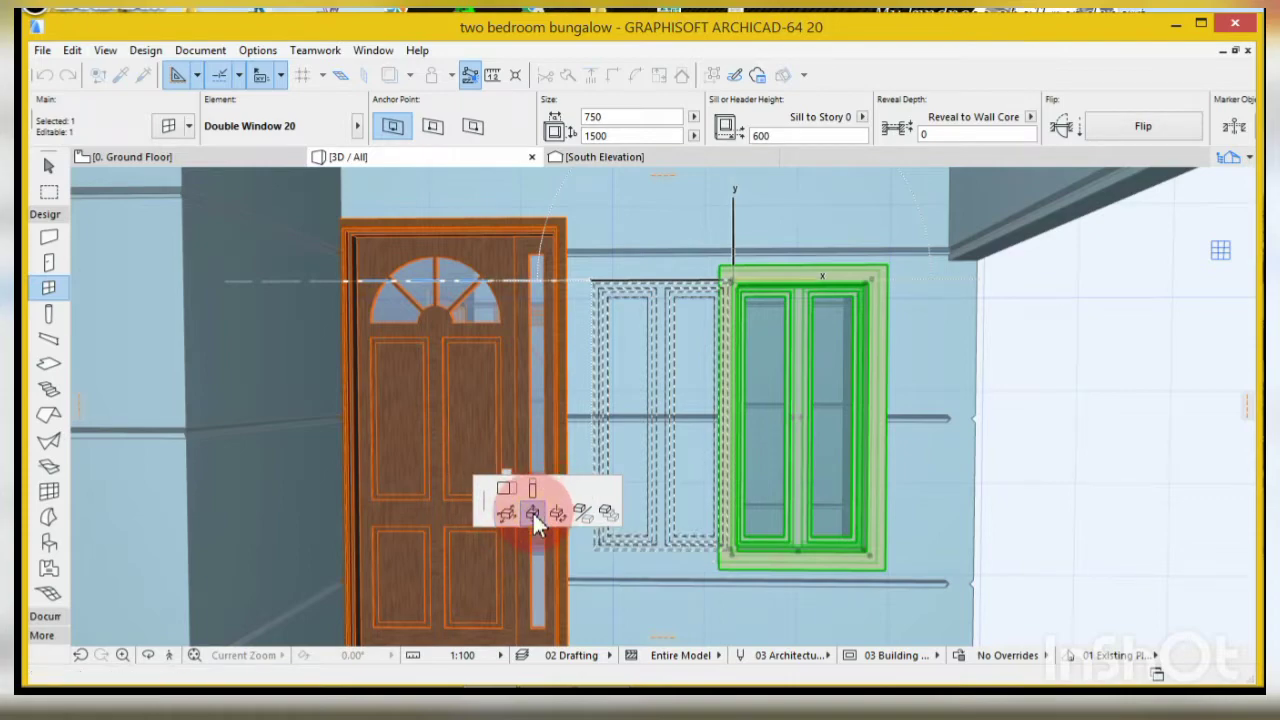
left_click(760, 257)
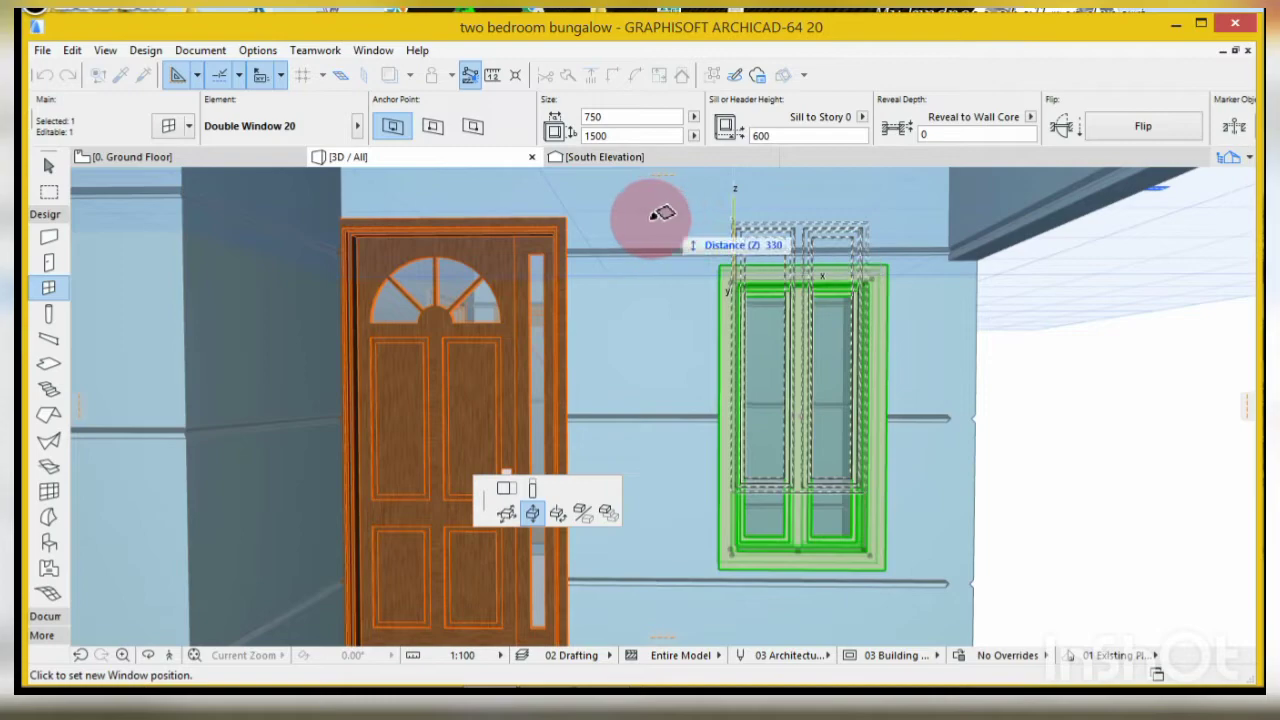
left_click(583, 211)
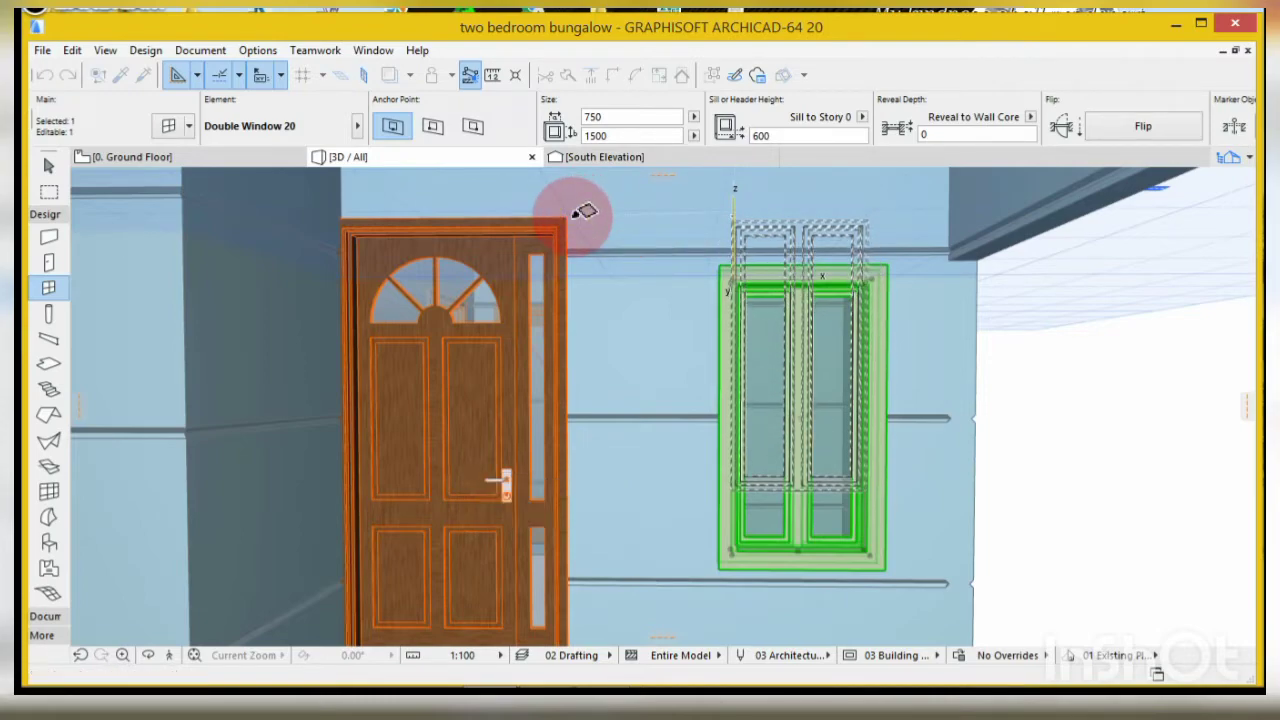
scroll(868, 263, "down", 5)
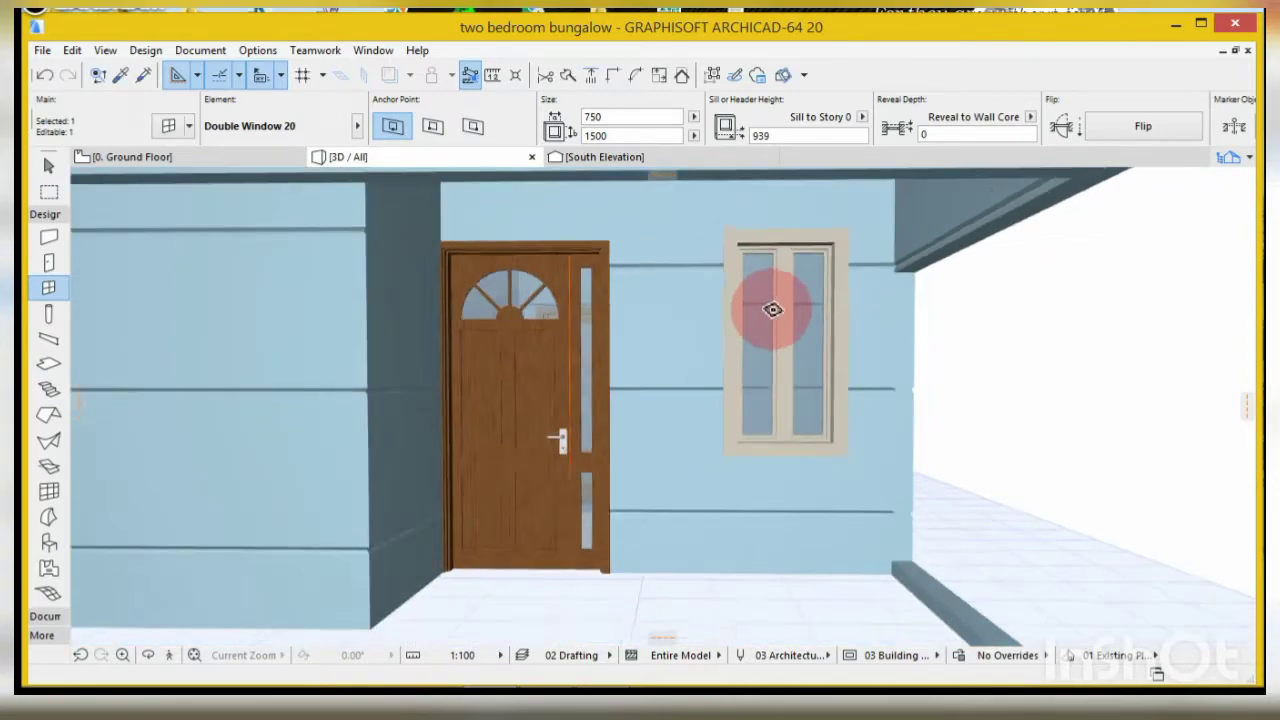
left_click(1126, 241)
- Pick up the parameters of the double window beside the entrance and inject them into the single window at the far end of the porch wall
scroll(815, 376, "up", 4)
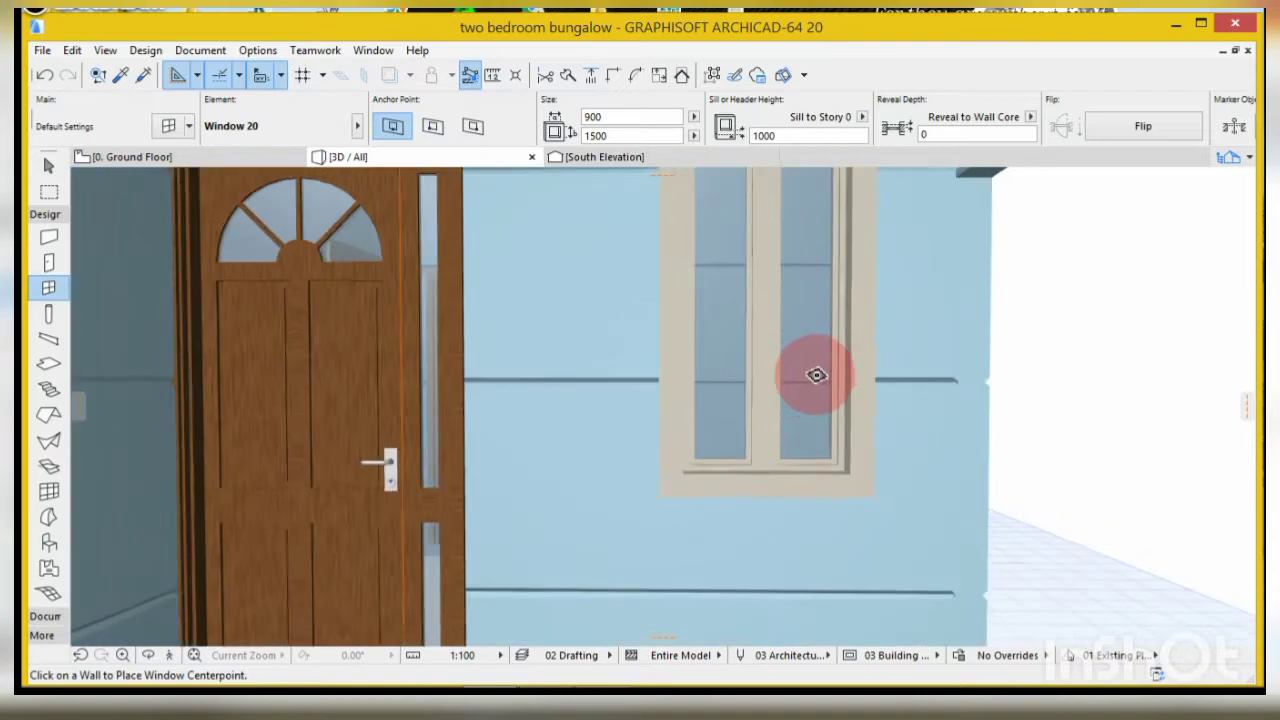
scroll(818, 374, "up", 5)
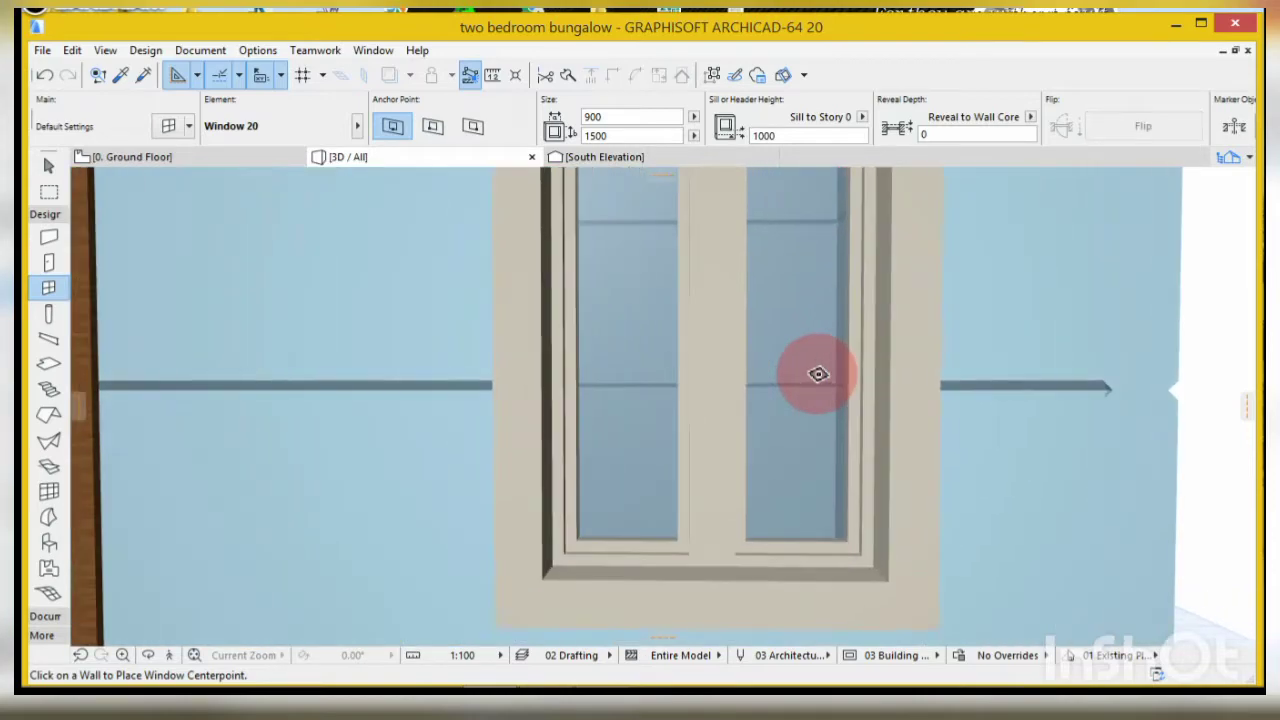
scroll(818, 374, "down", 6)
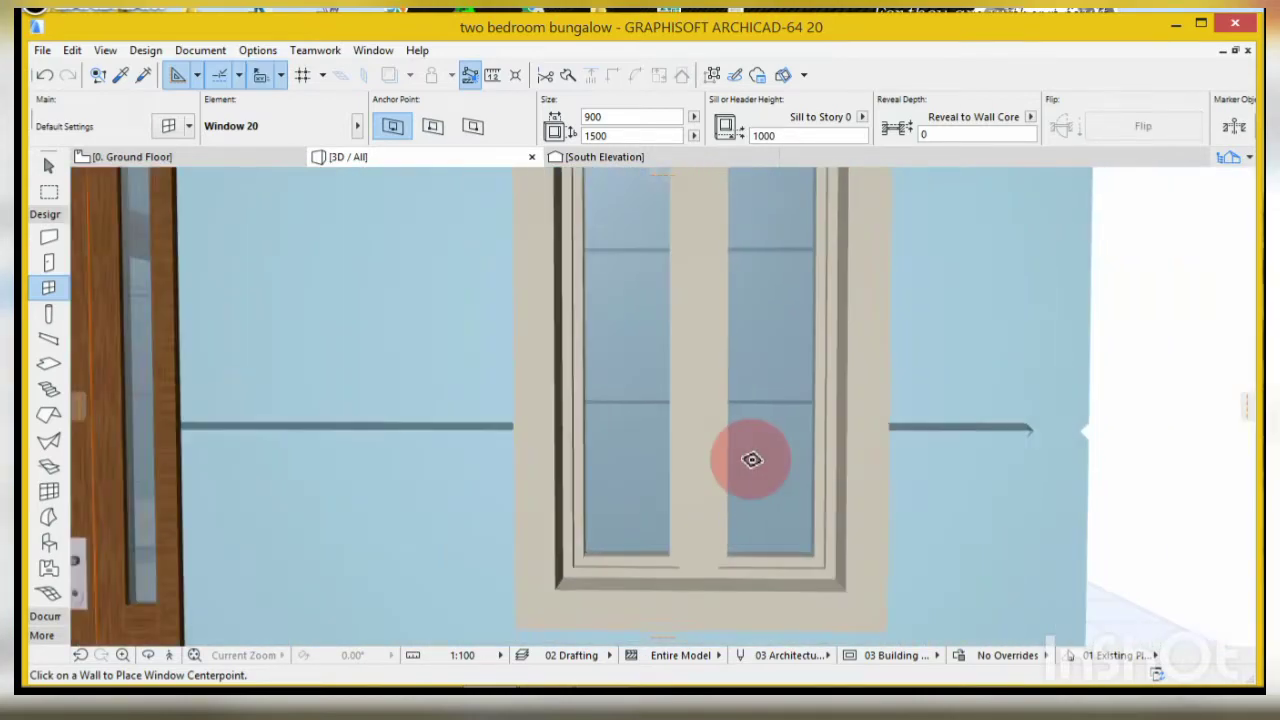
scroll(752, 458, "down", 8)
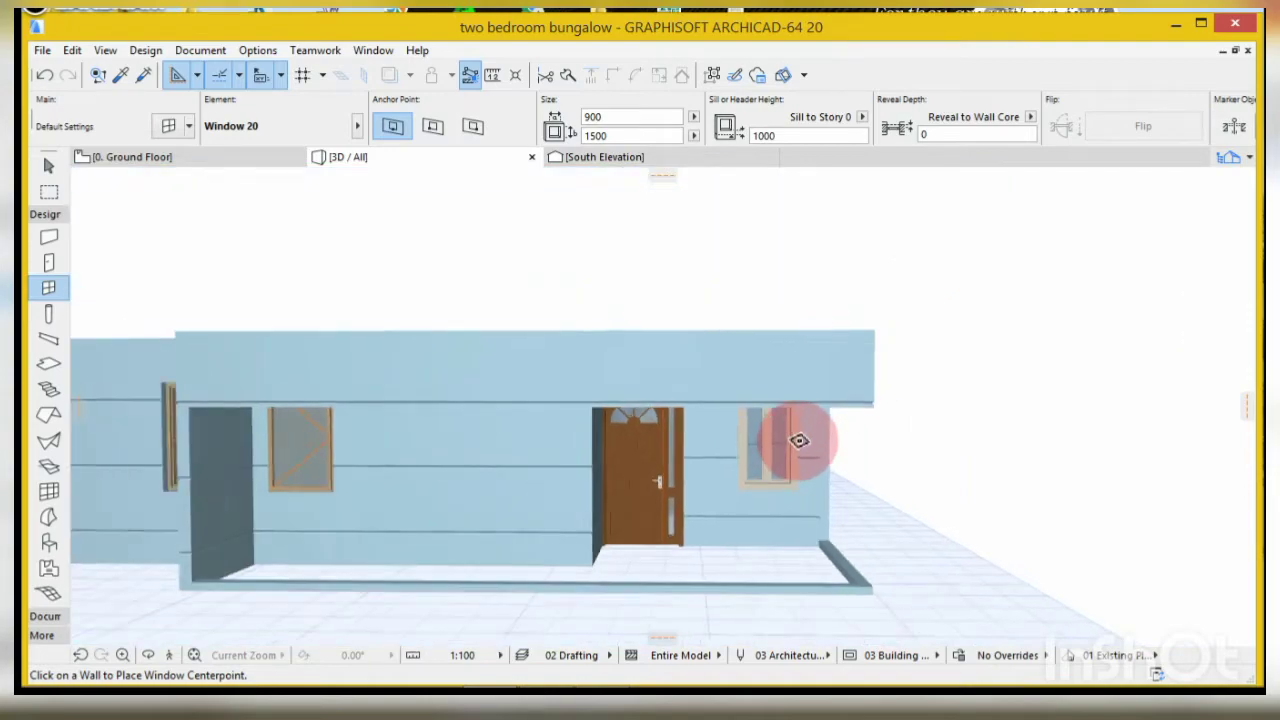
scroll(740, 468, "up", 2)
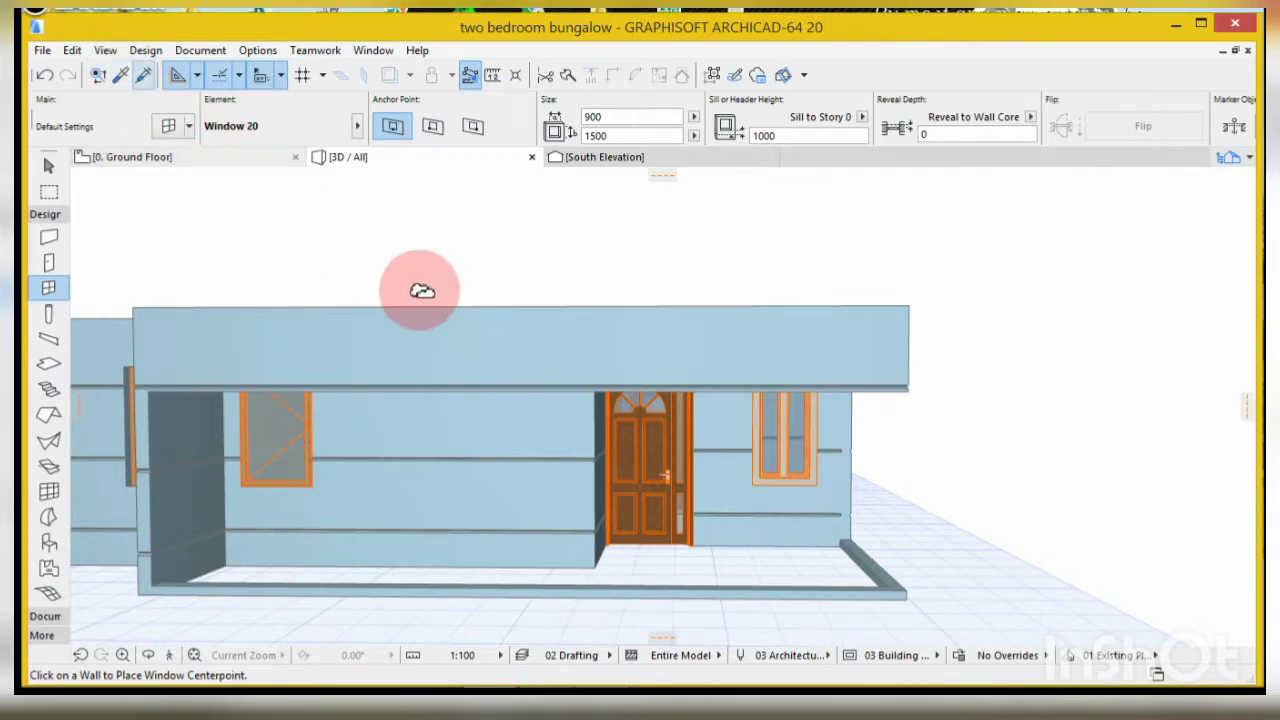
left_click(779, 425)
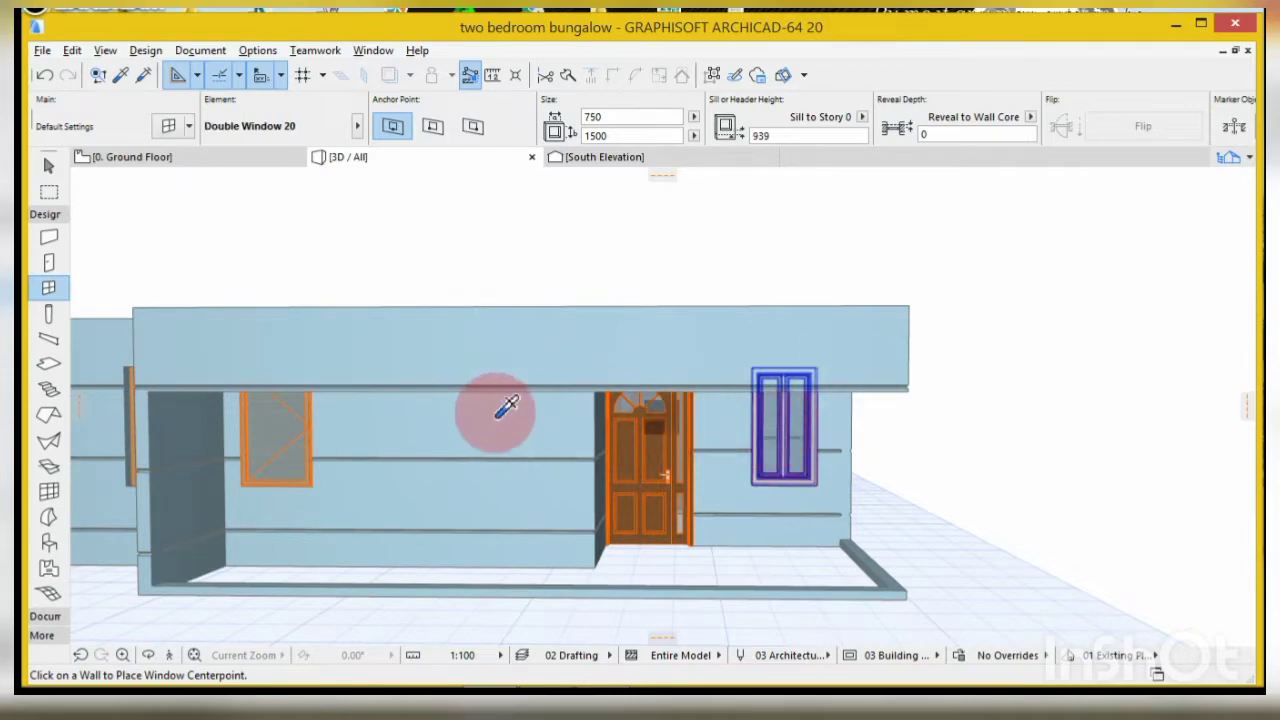
left_click(302, 440, "ctrl+alt")
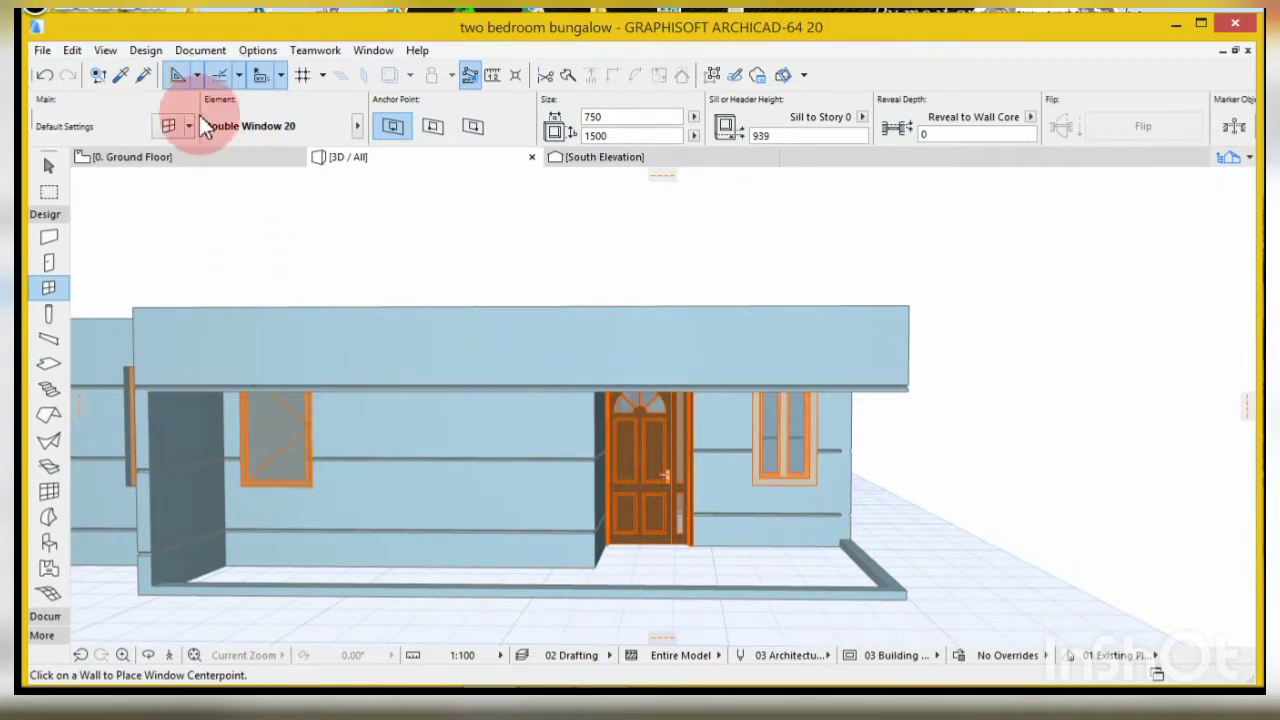
left_click(145, 76)
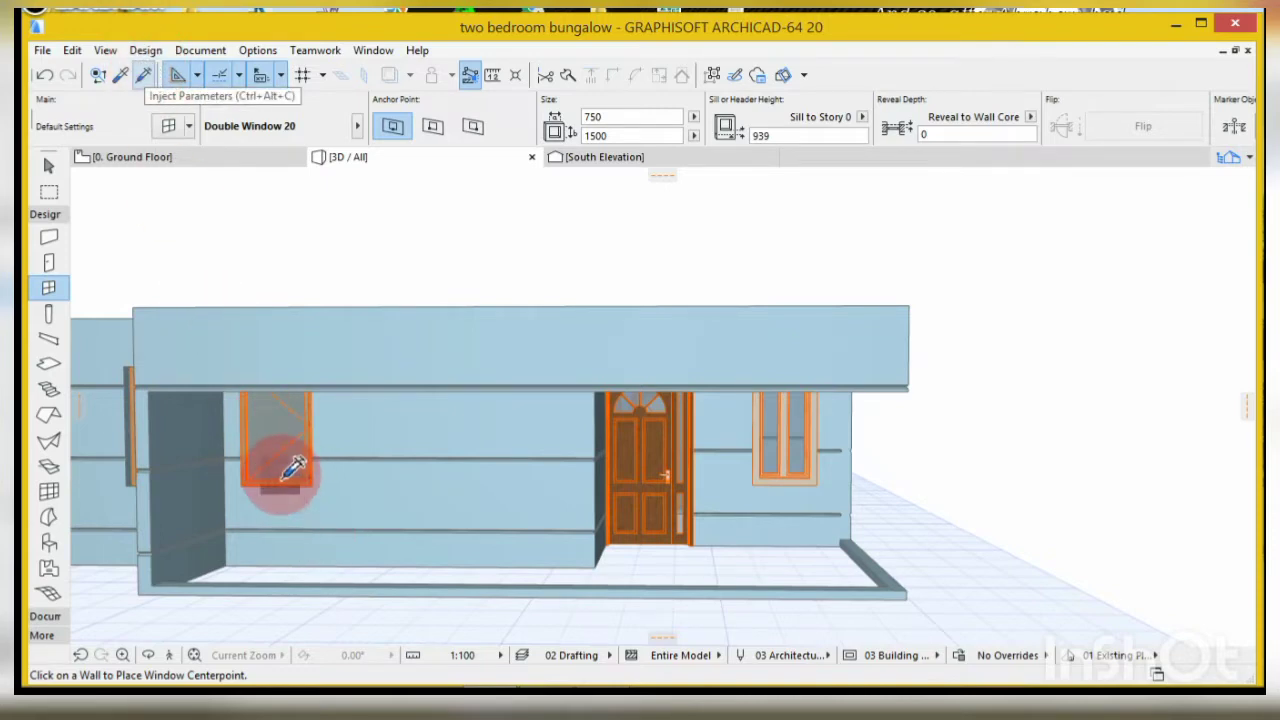
left_click(281, 458)
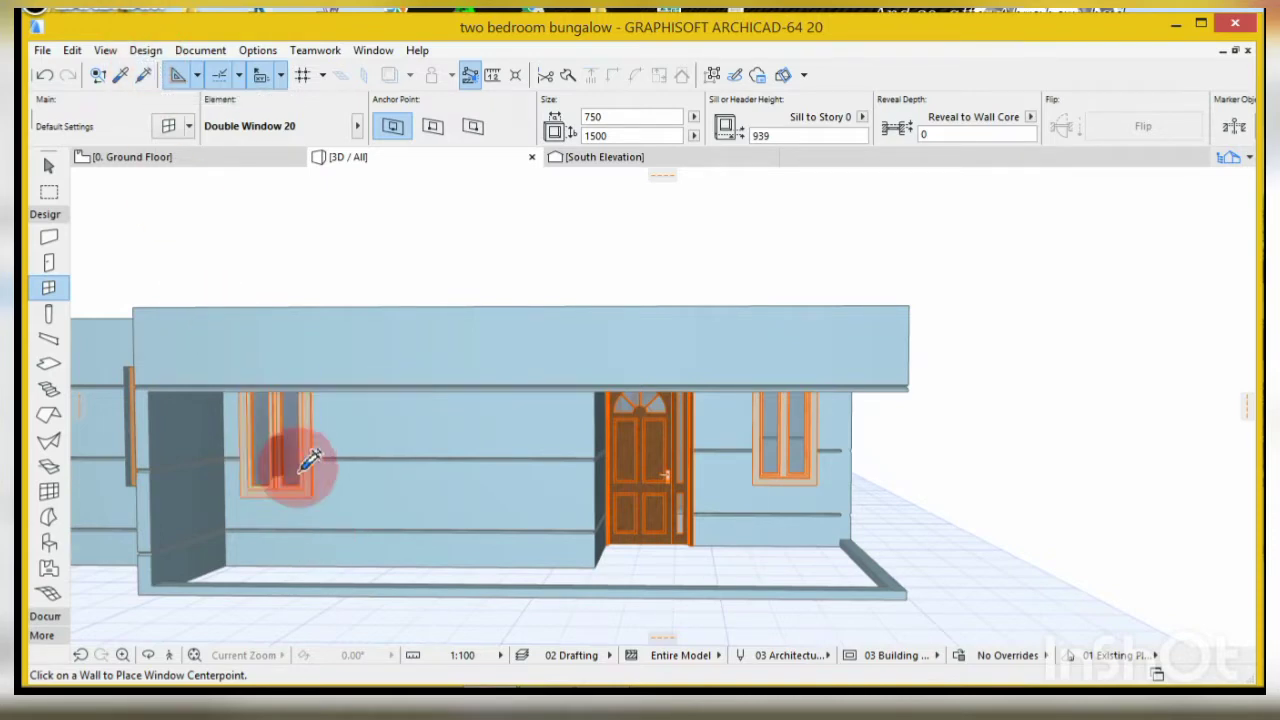
- Examine the restyled porch wall window up close in 3D and the ante room's front window on the ground floor plan
scroll(248, 433, "up", 3)
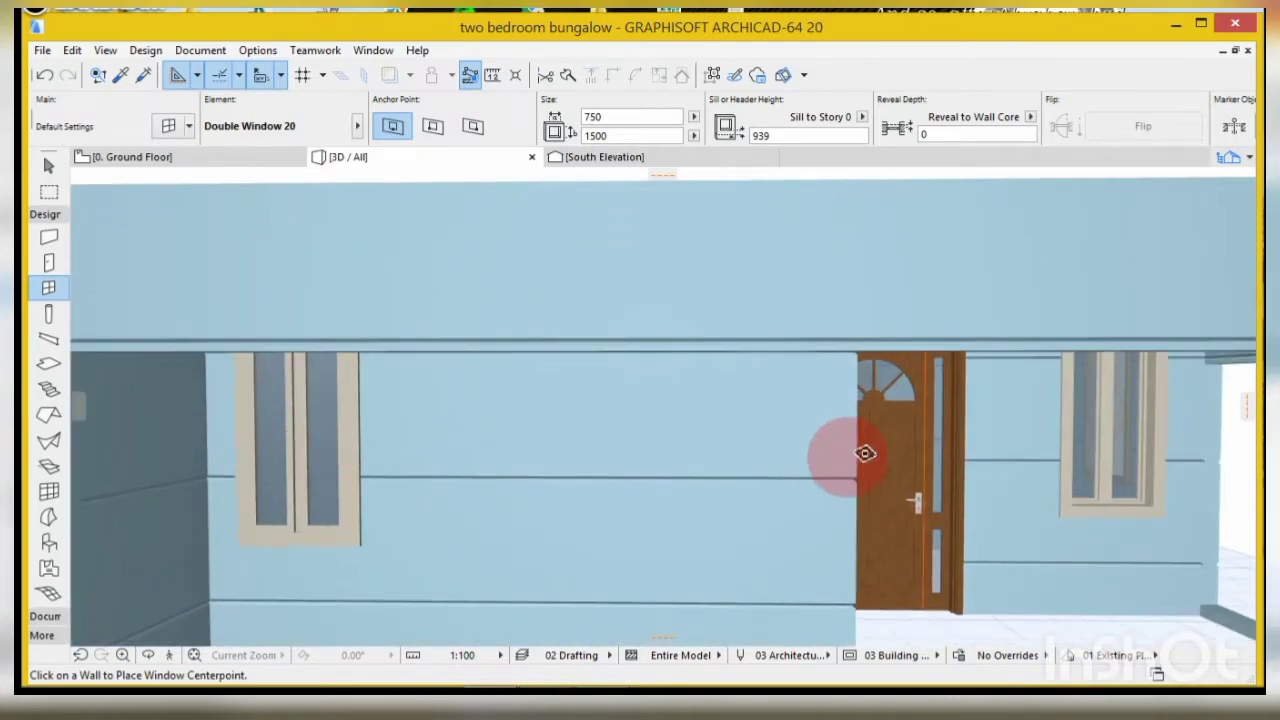
scroll(274, 497, "up", 5)
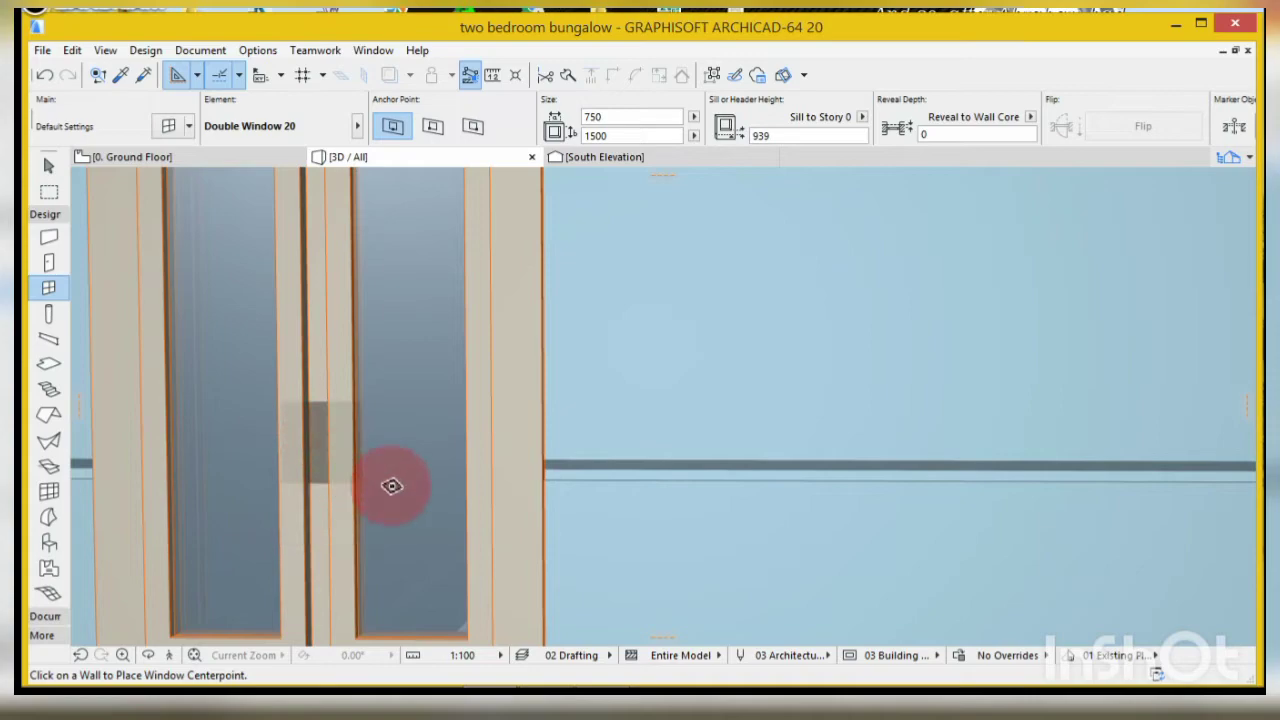
scroll(410, 450, "down", 5)
scroll(378, 364, "up", 5)
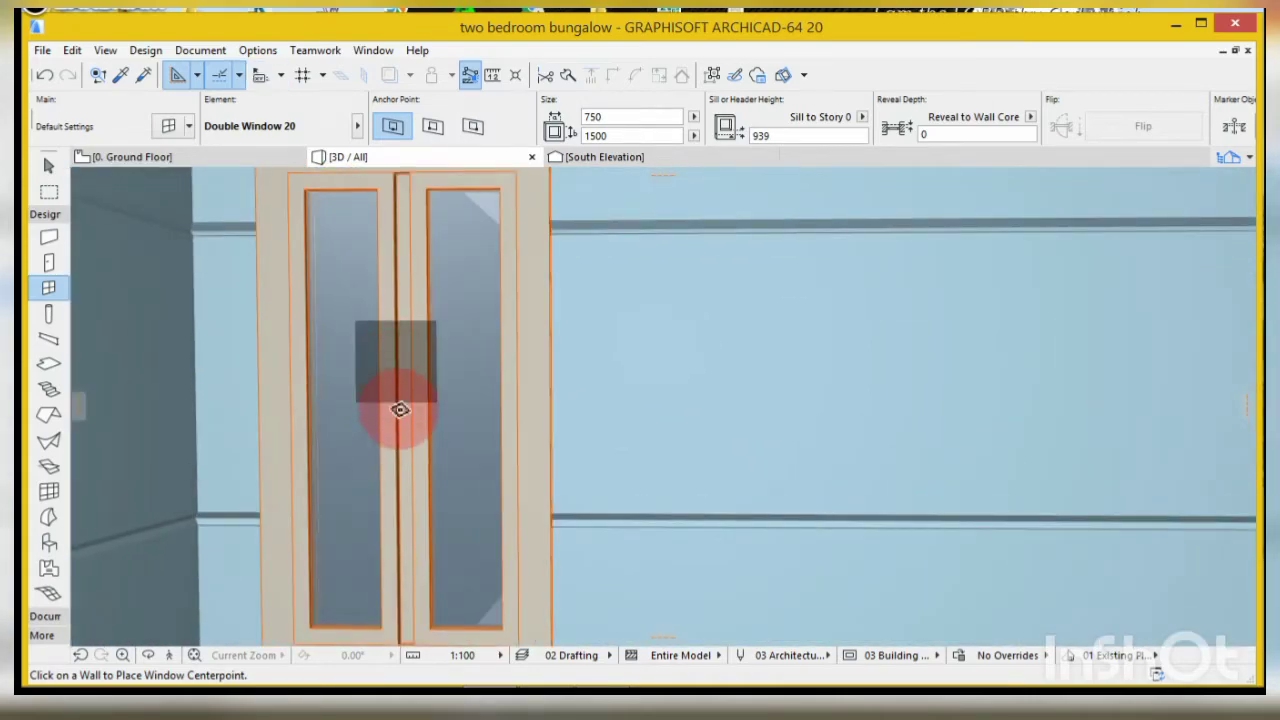
scroll(400, 408, "down", 2)
left_click(160, 157)
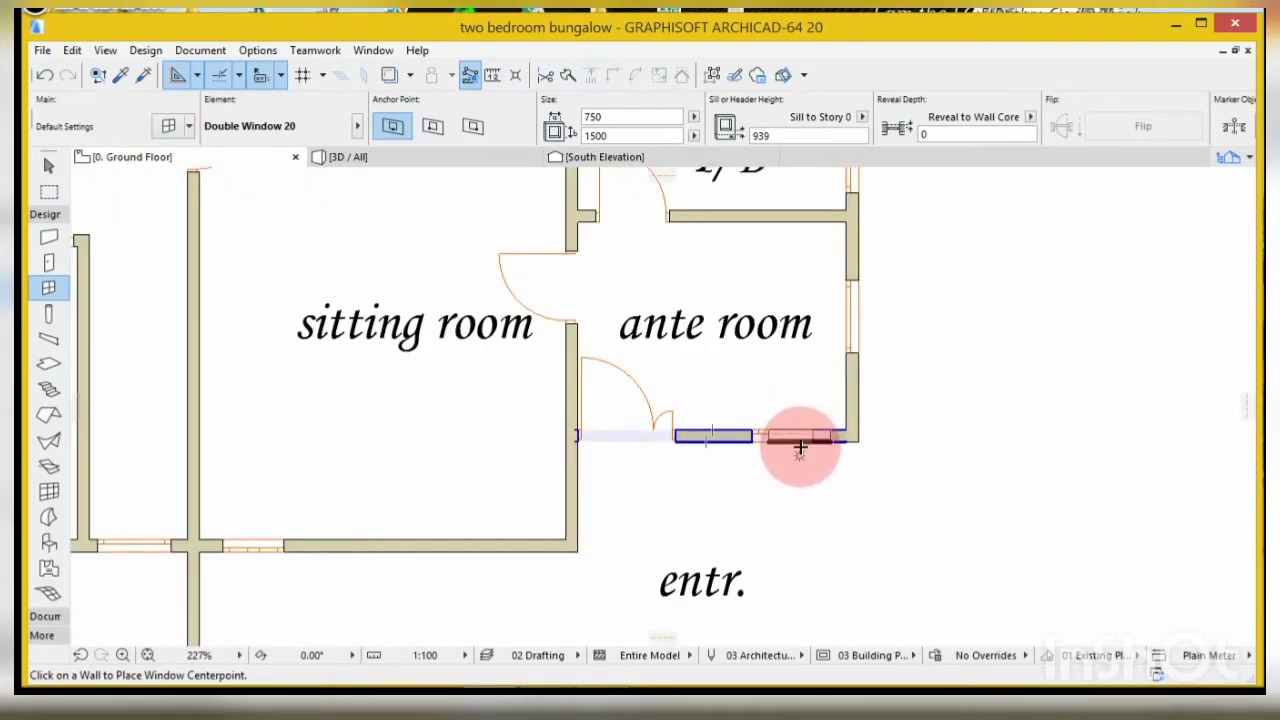
scroll(800, 440, "up", 5)
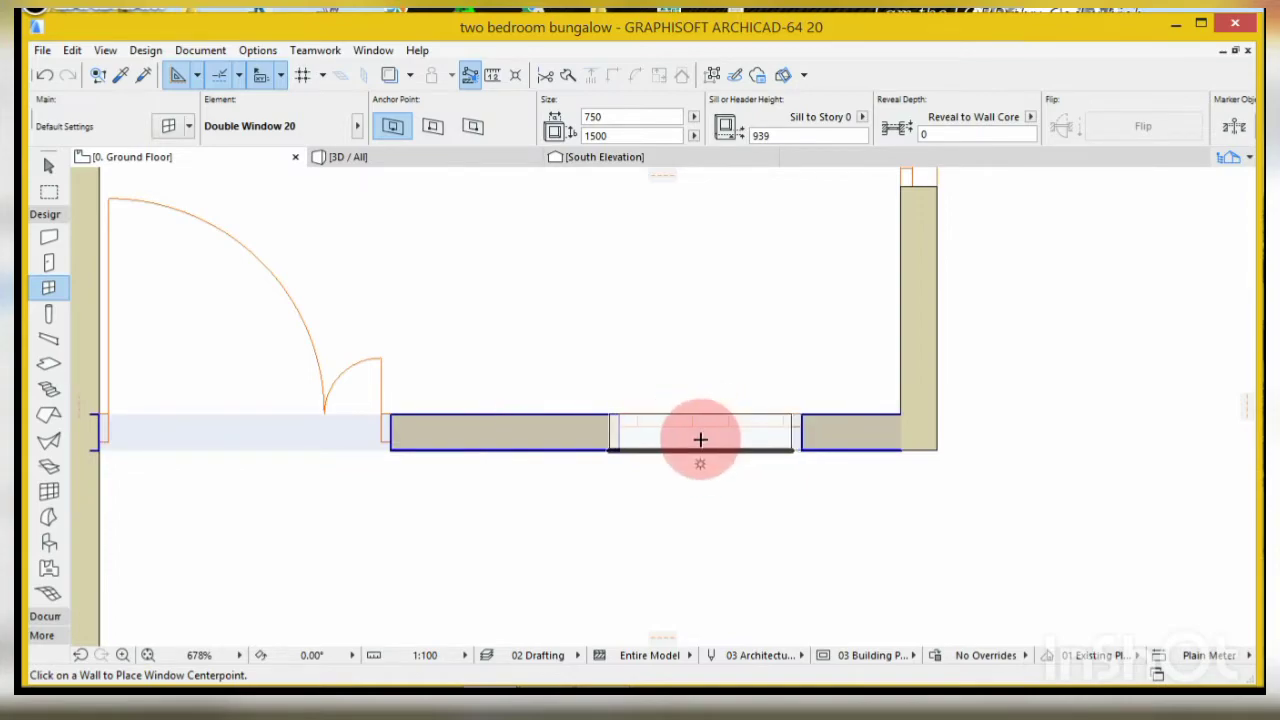
left_click(706, 441)
scroll(830, 365, "down", 5)
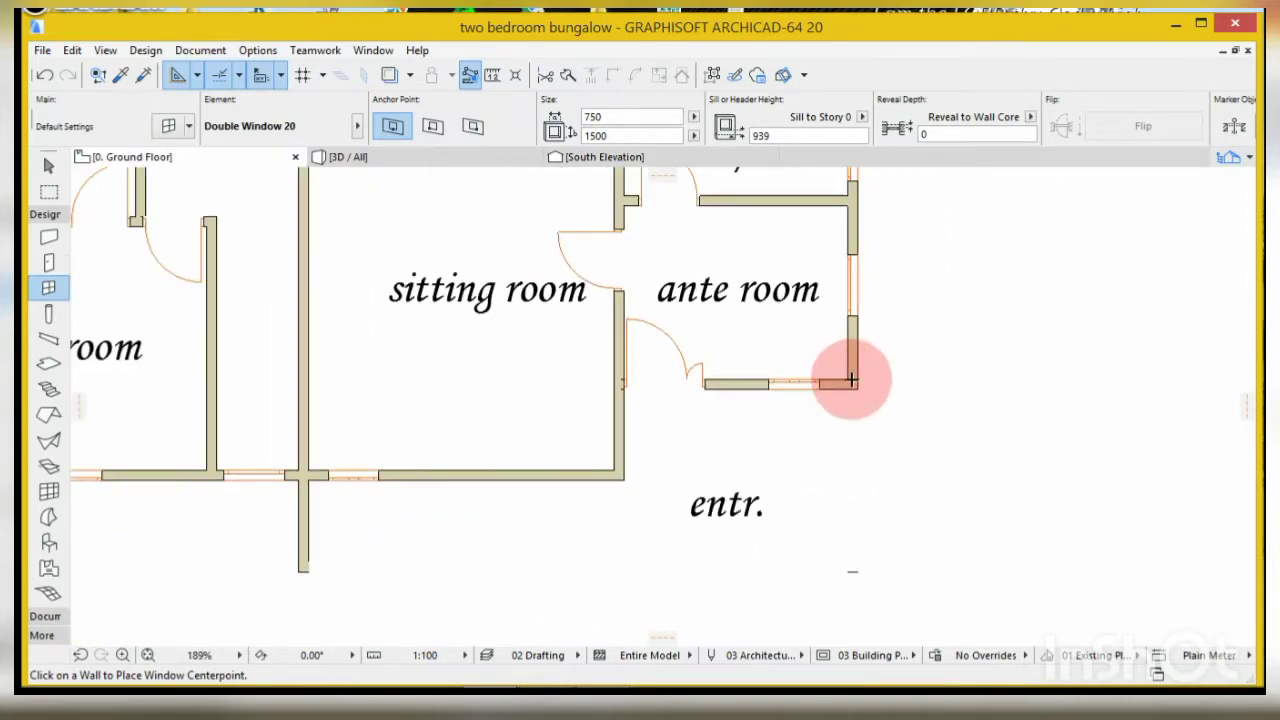
- Flip the double window in the sitting room's front wall so it sits at the inner wall face
scroll(586, 477, "down", 2)
scroll(503, 457, "up", 5)
scroll(510, 436, "down", 2)
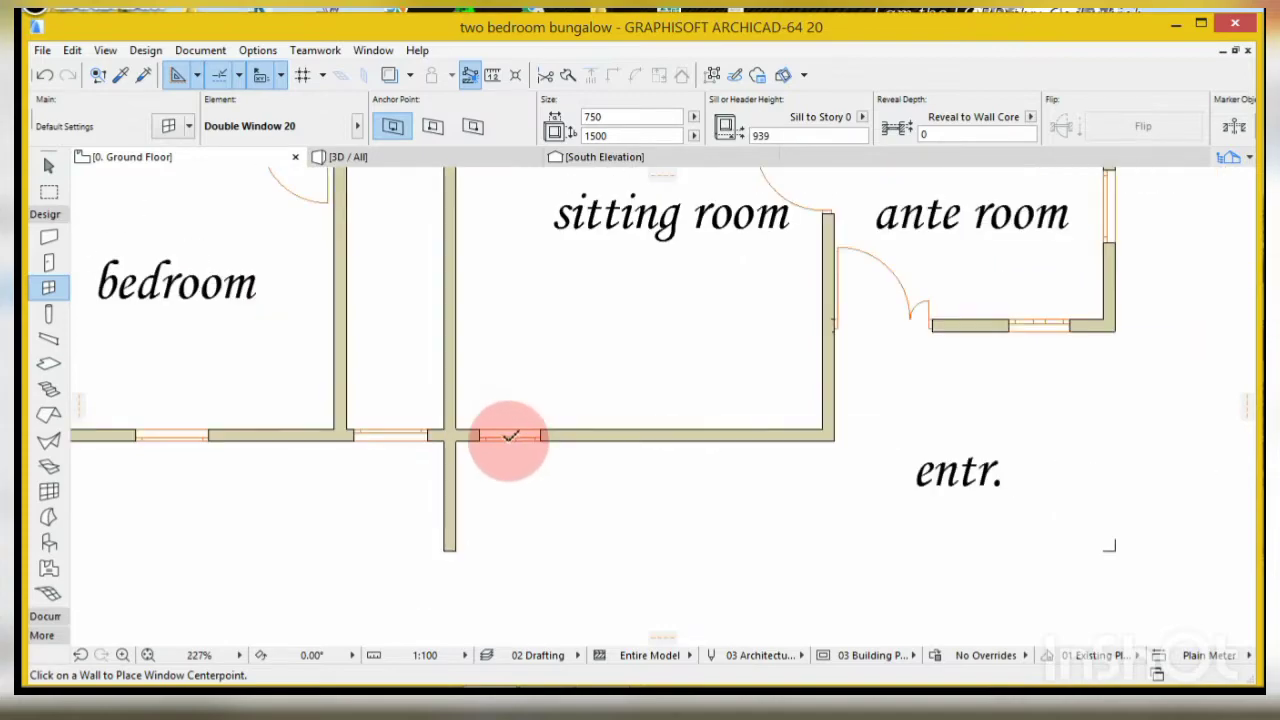
scroll(510, 436, "down", 1)
scroll(540, 440, "up", 3)
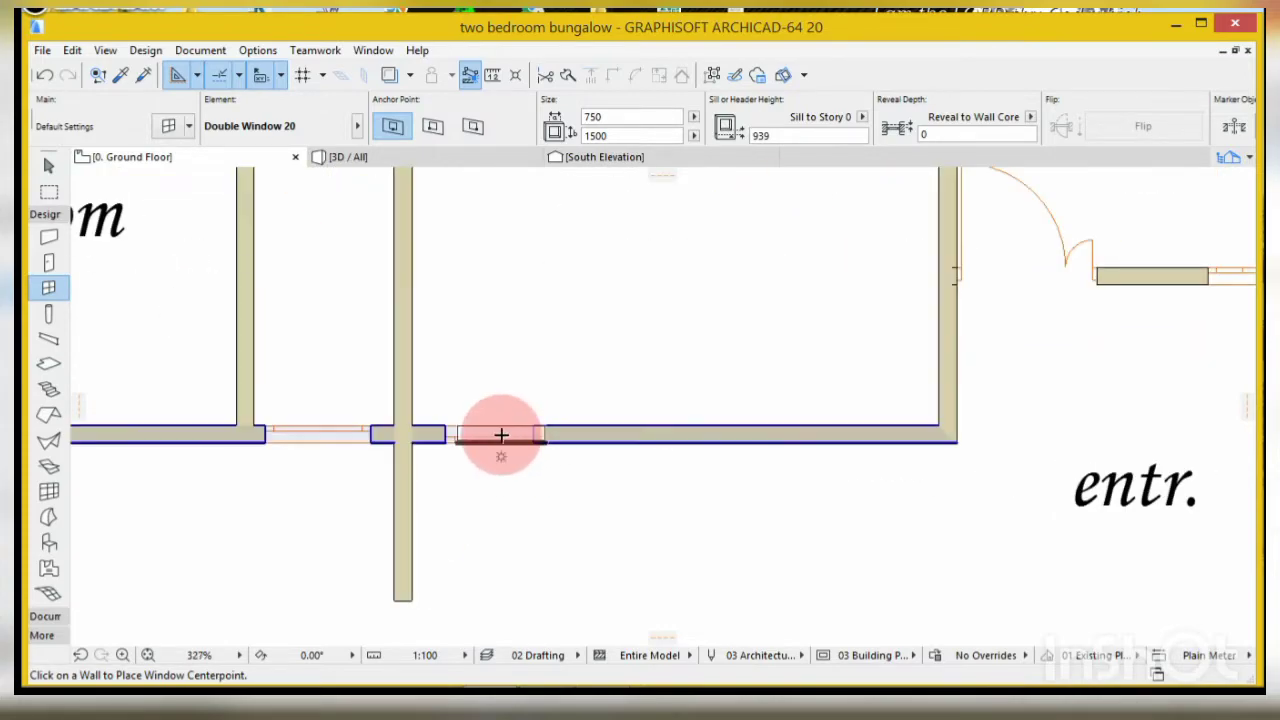
left_click(501, 436)
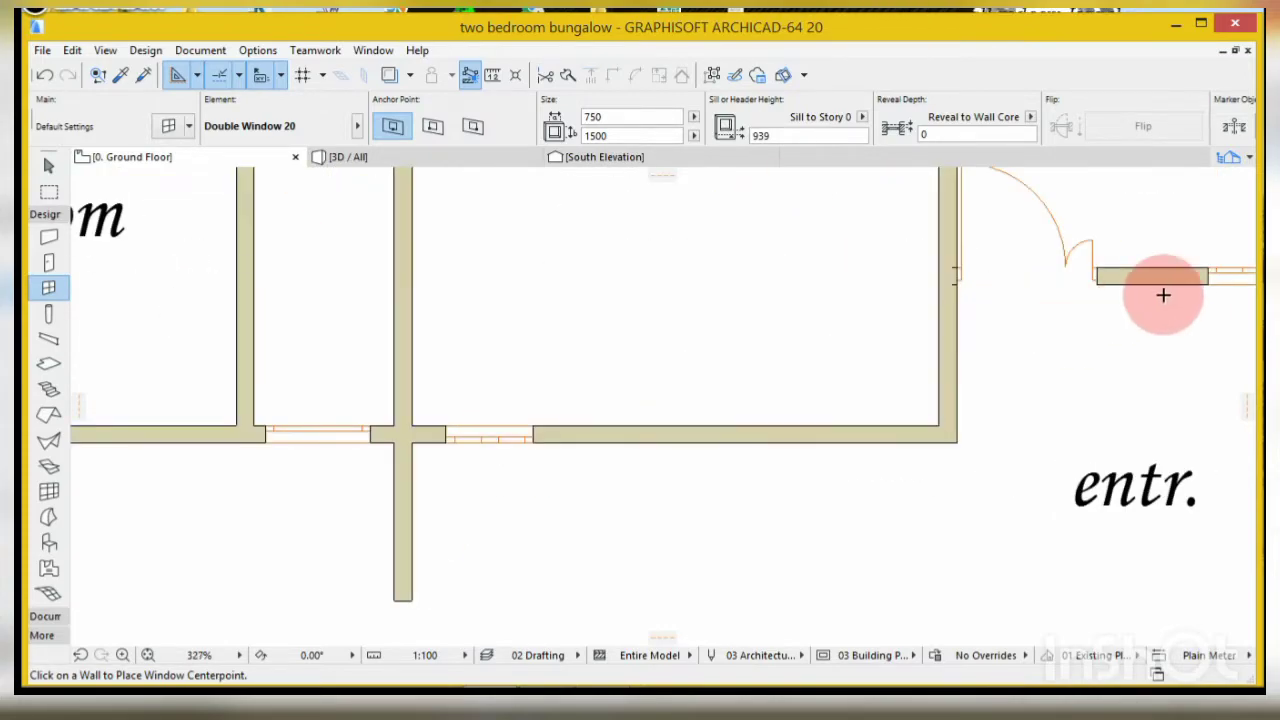
left_click(523, 428)
left_click(531, 430, "shift")
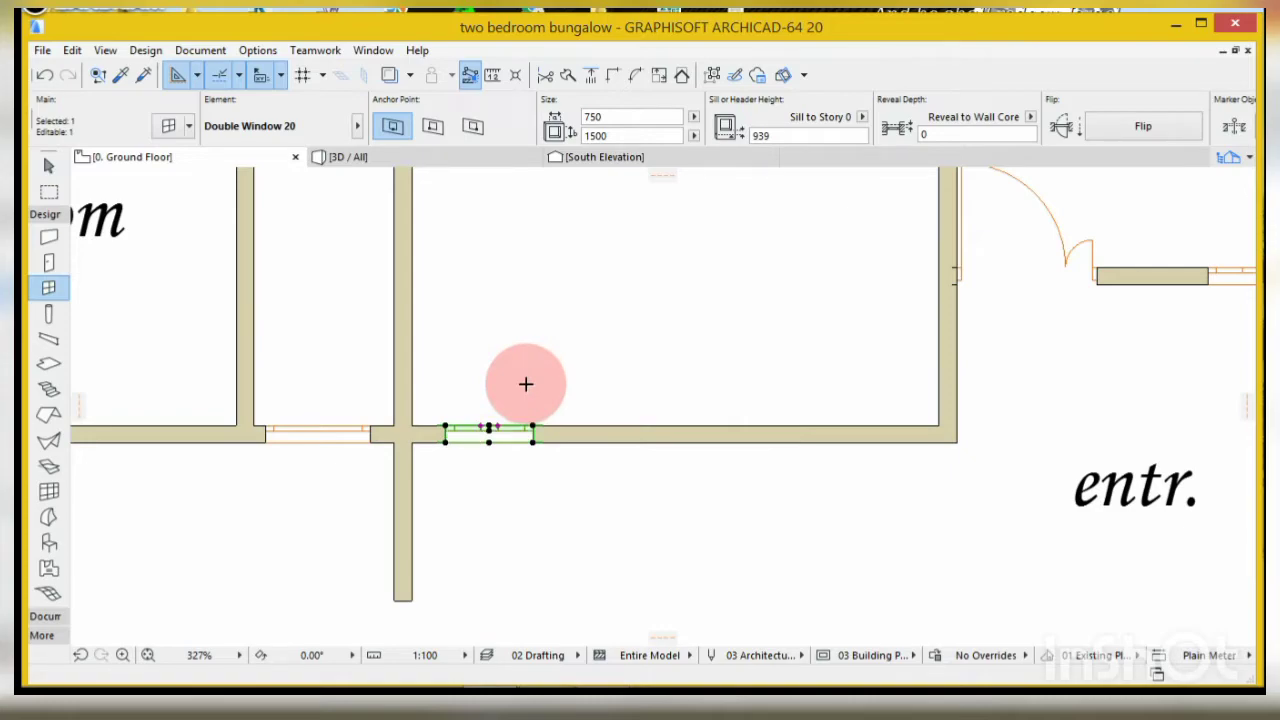
- Try rotating the sitting room's front window to the outer wall face, return it to the inner face, and deselect it
scroll(405, 518, "down", 2)
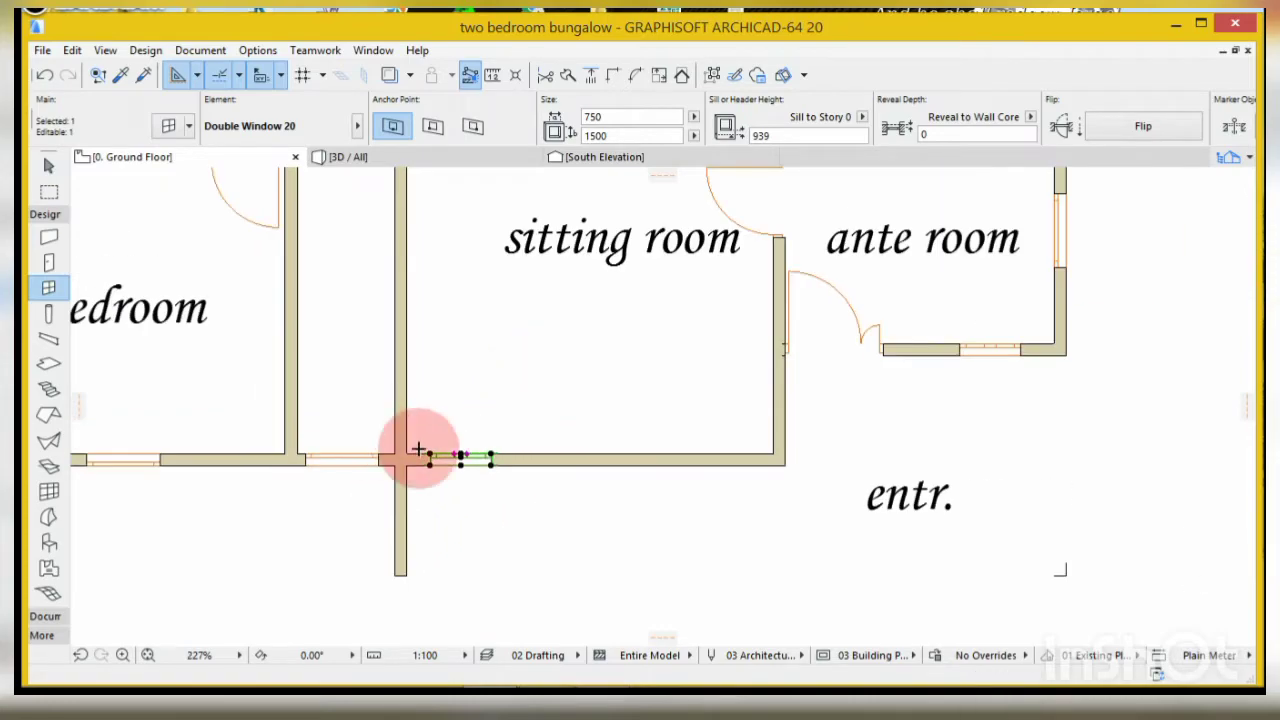
scroll(466, 457, "up", 2)
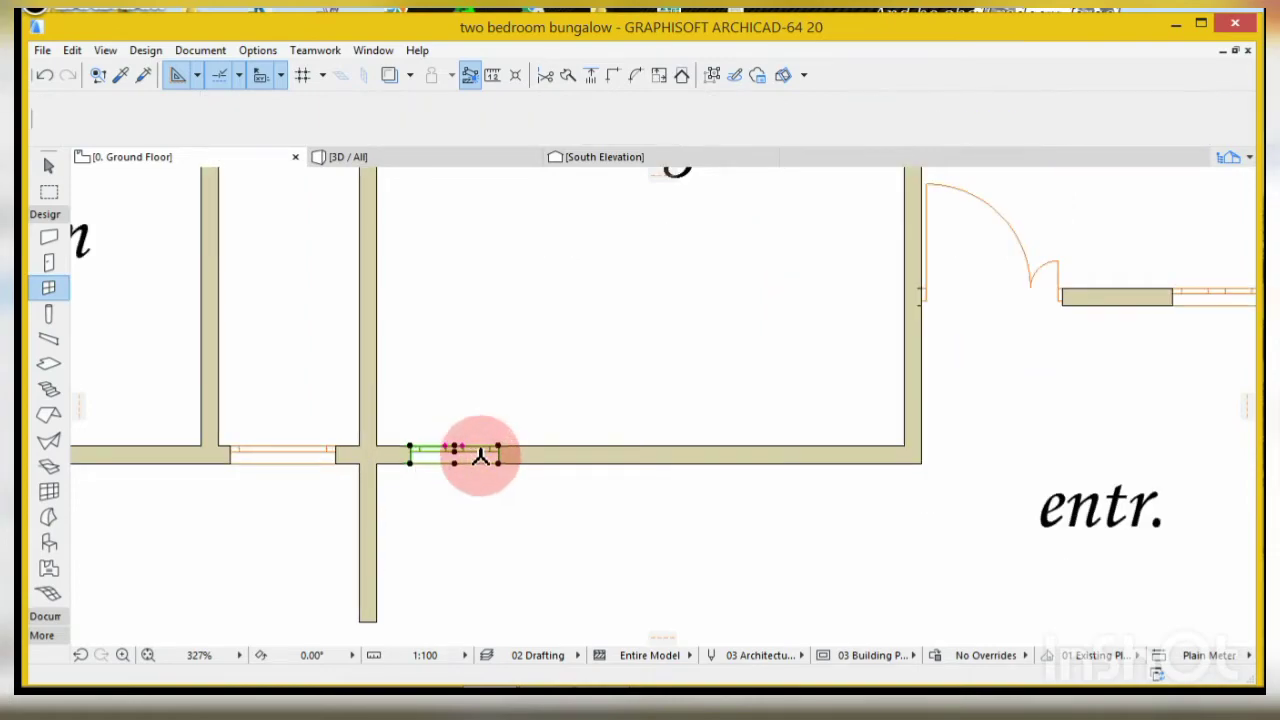
right_click(480, 459)
key("Escape")
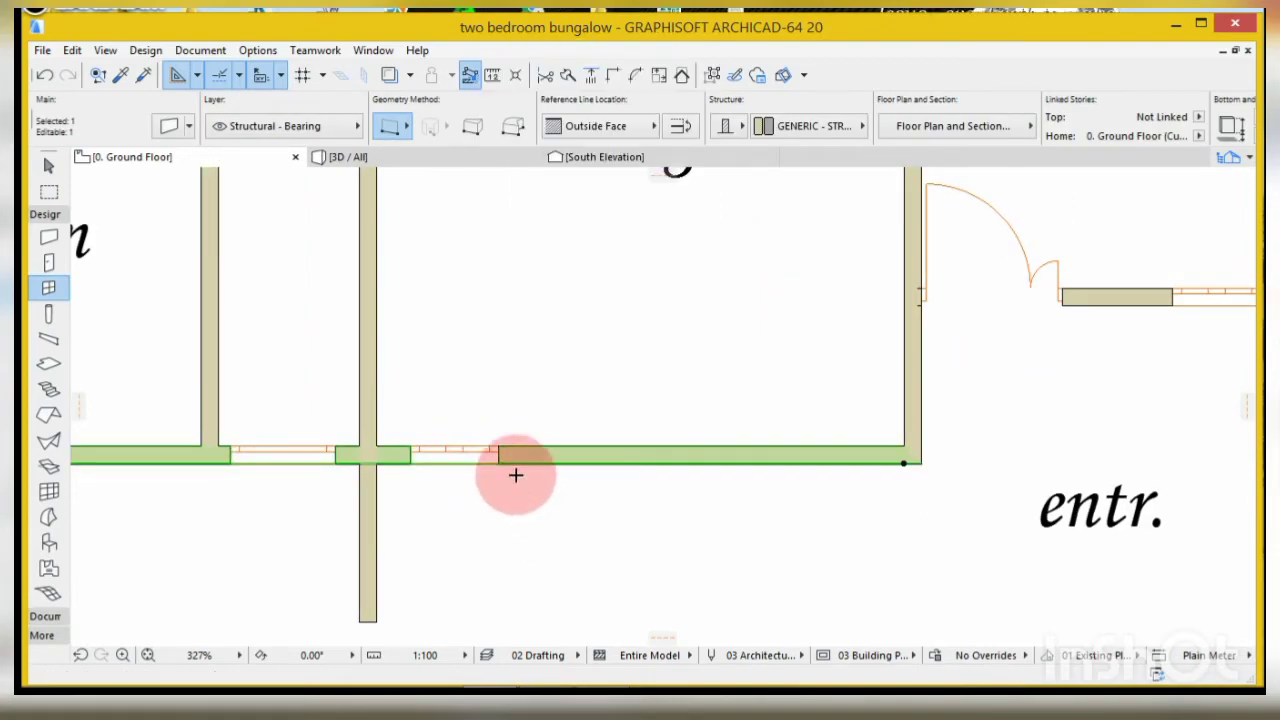
key("Escape")
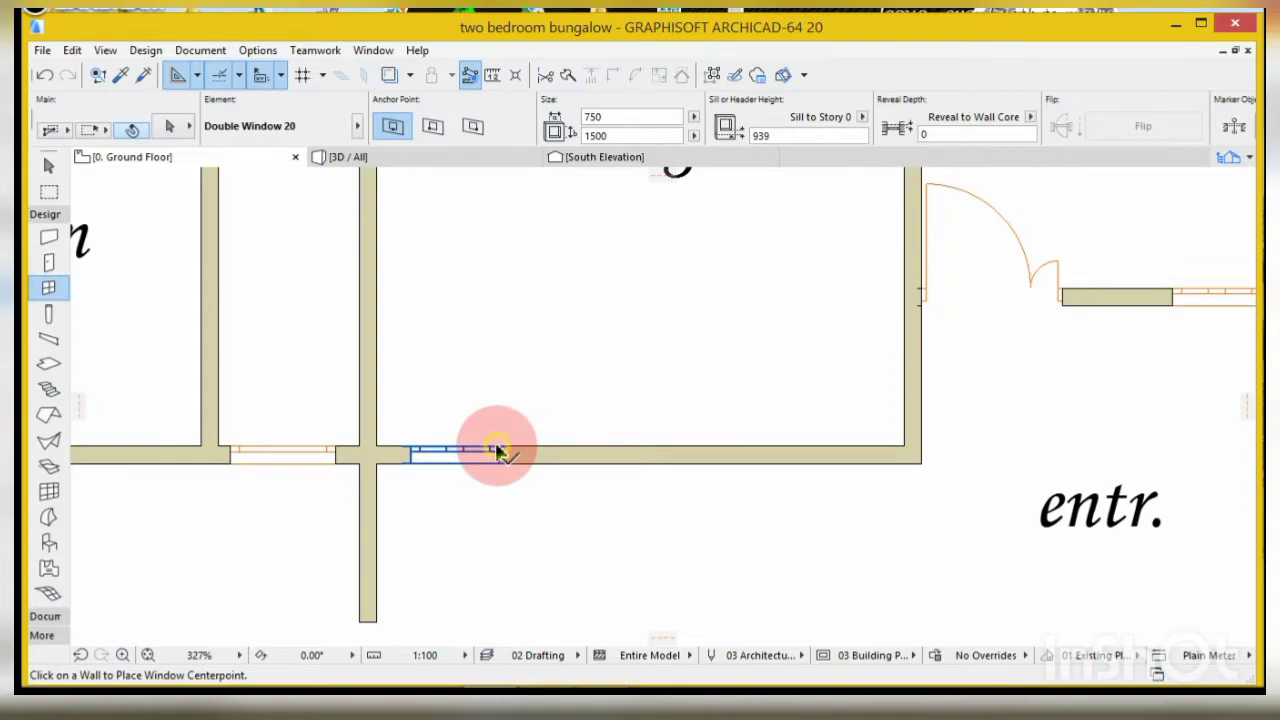
left_click(497, 452)
right_click(497, 452)
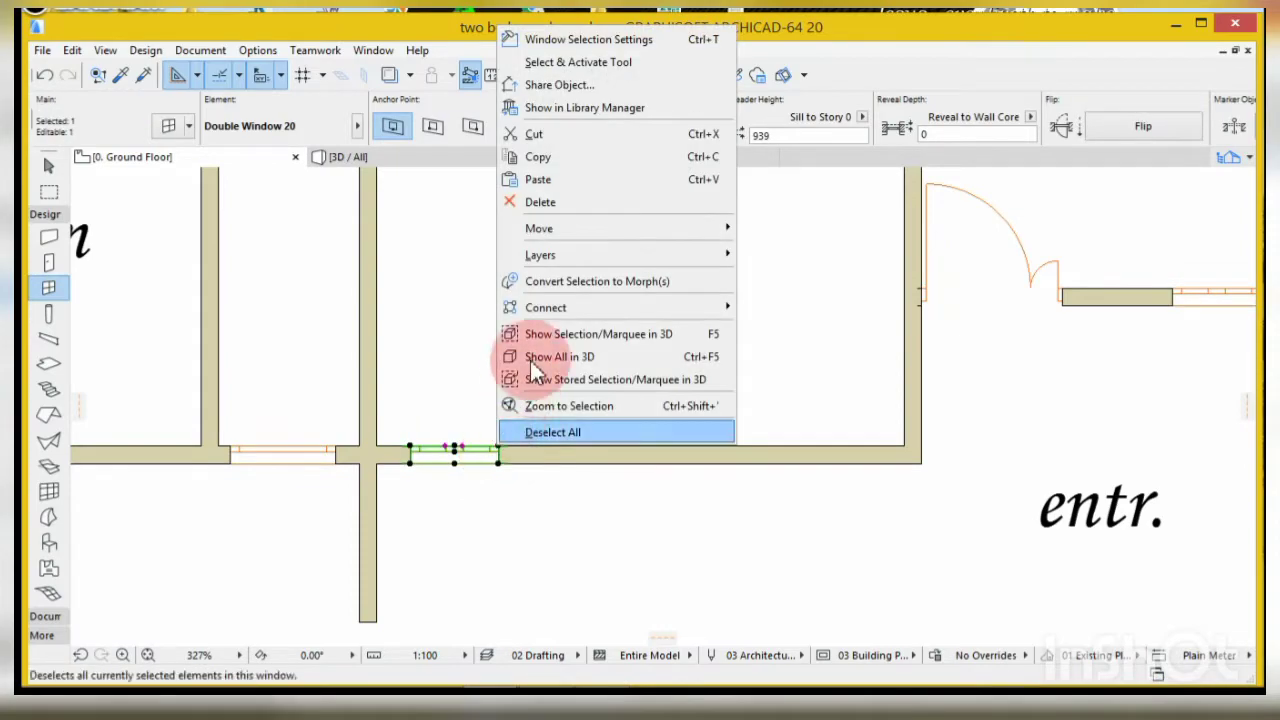
mouse_move(588, 230)
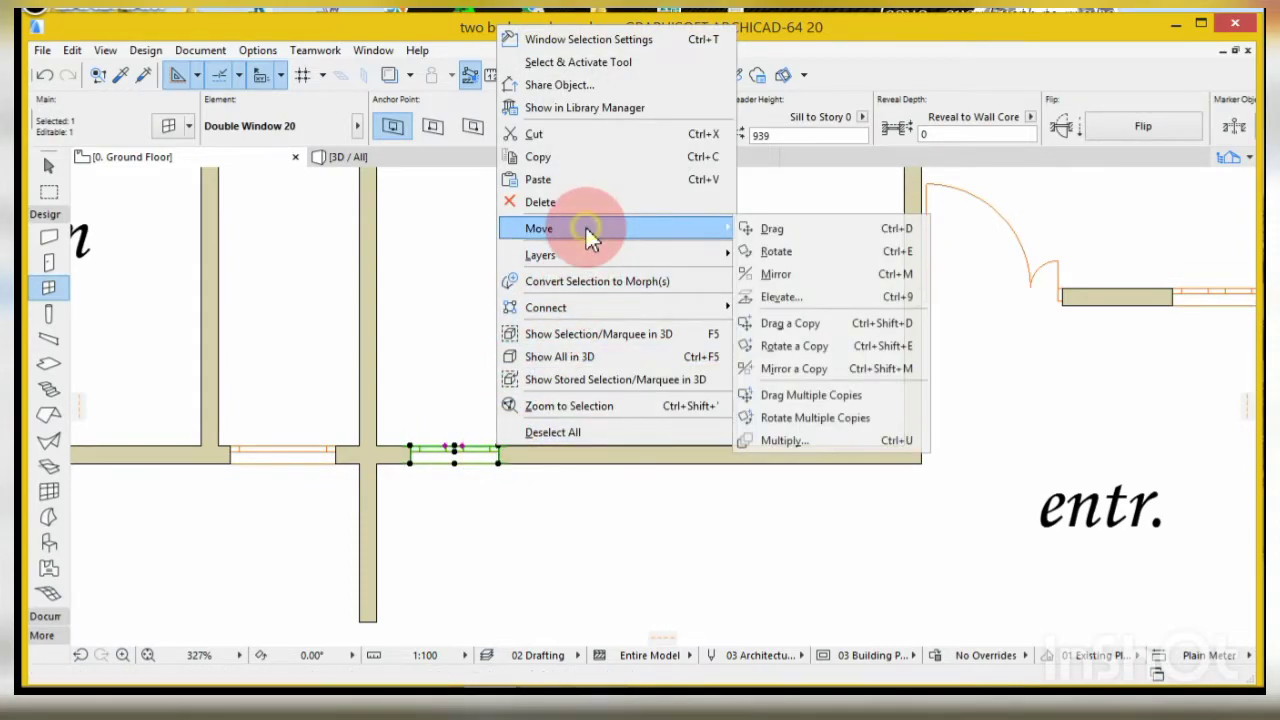
left_click(777, 253)
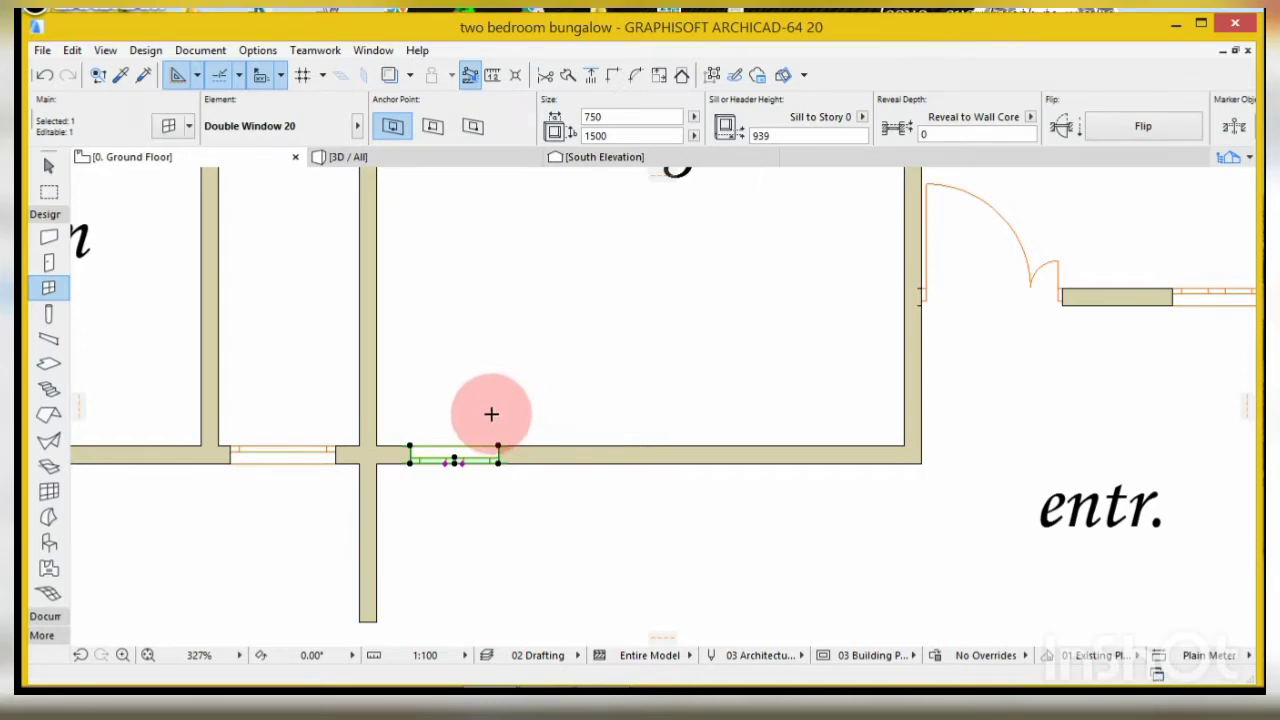
key("Escape")
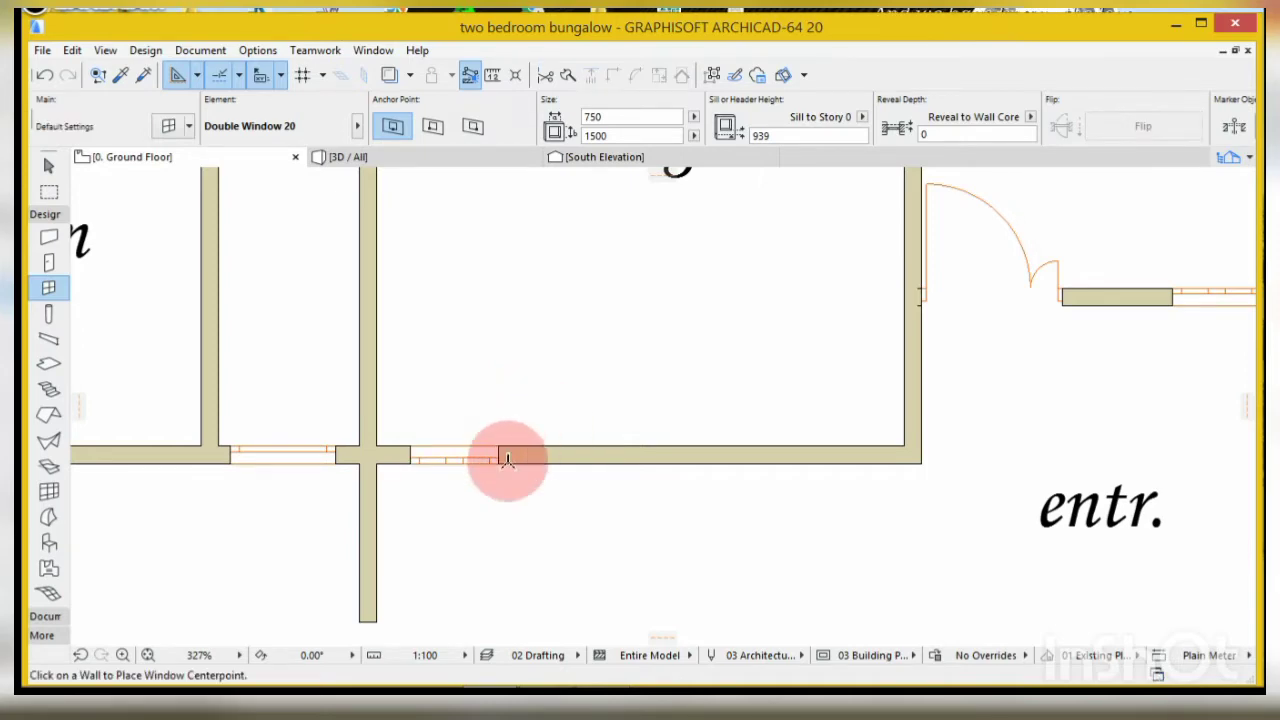
left_click(502, 450)
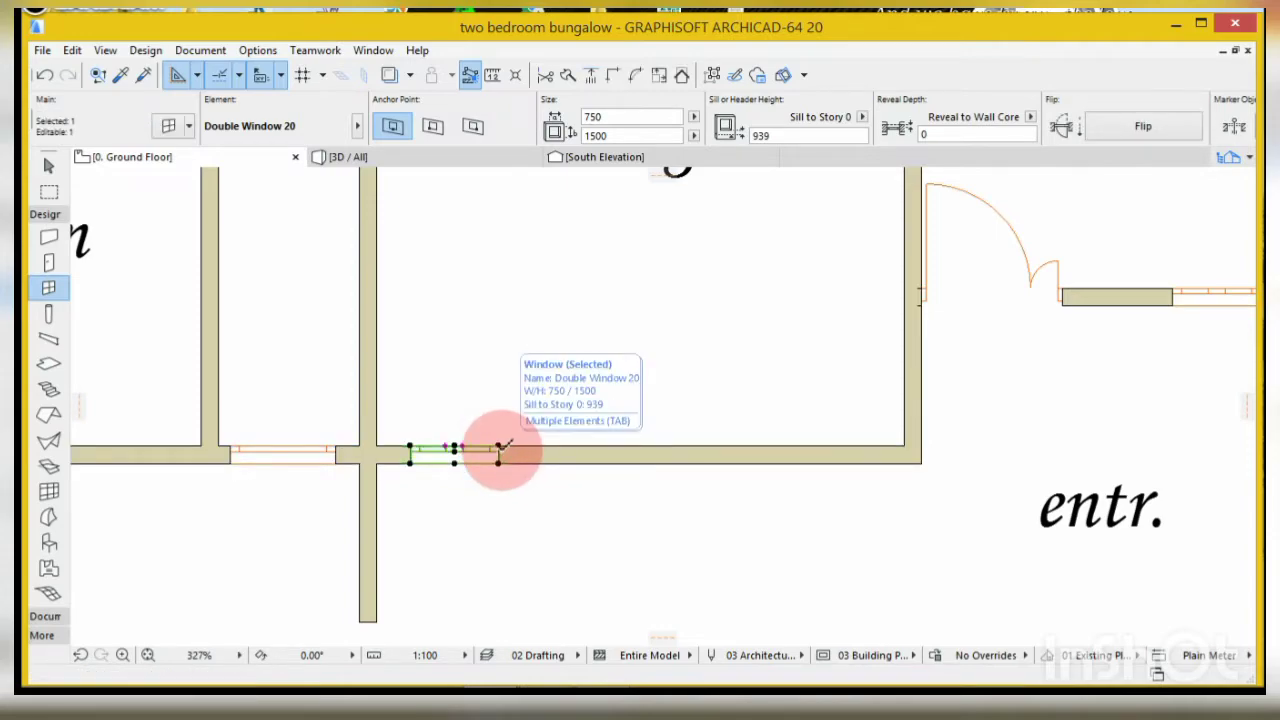
scroll(366, 430, "down", 5)
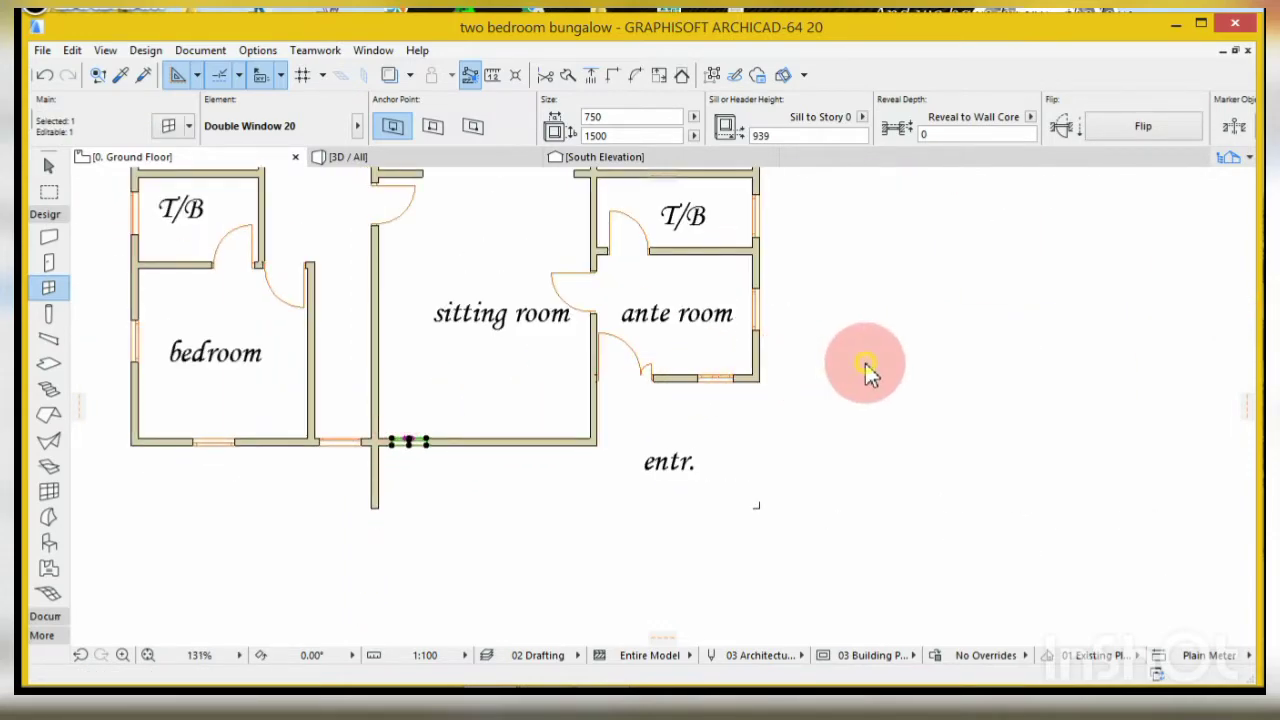
key("Escape")
- Pick up the sitting room front window's parameters and inject them into the passage's front window and the bedroom's front and side windows
scroll(380, 428, "up", 4)
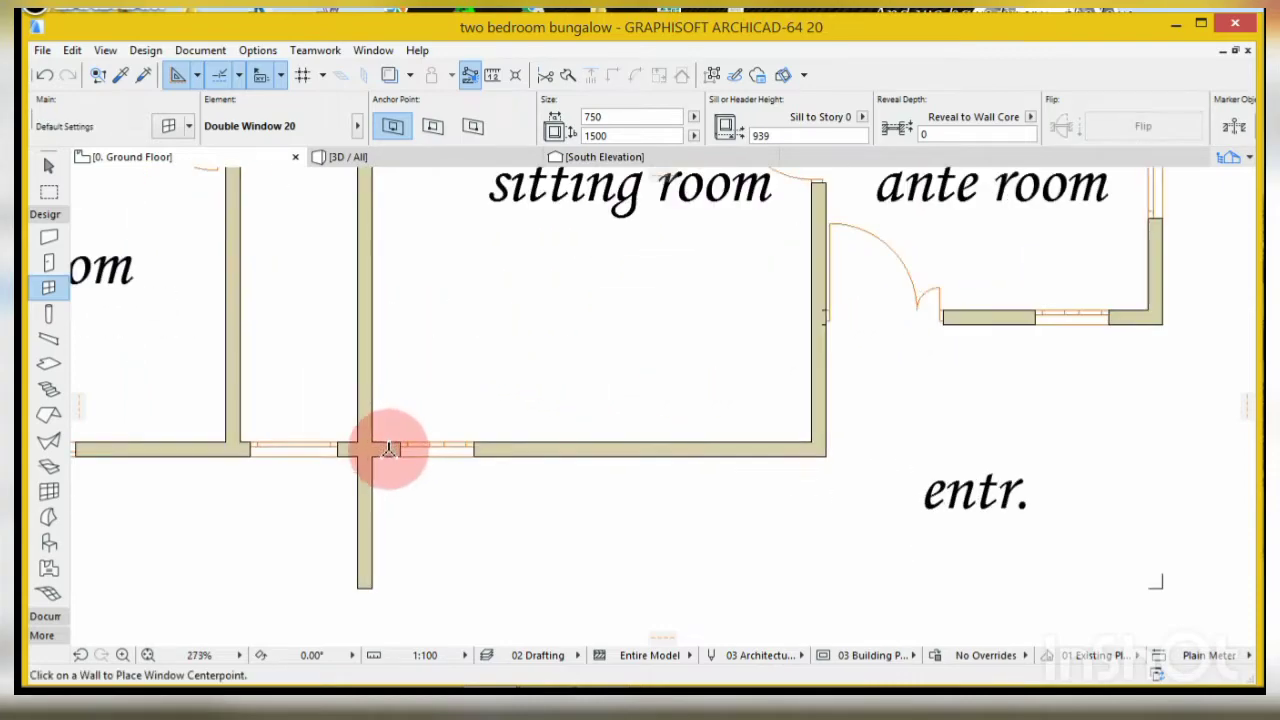
scroll(539, 455, "down", 3)
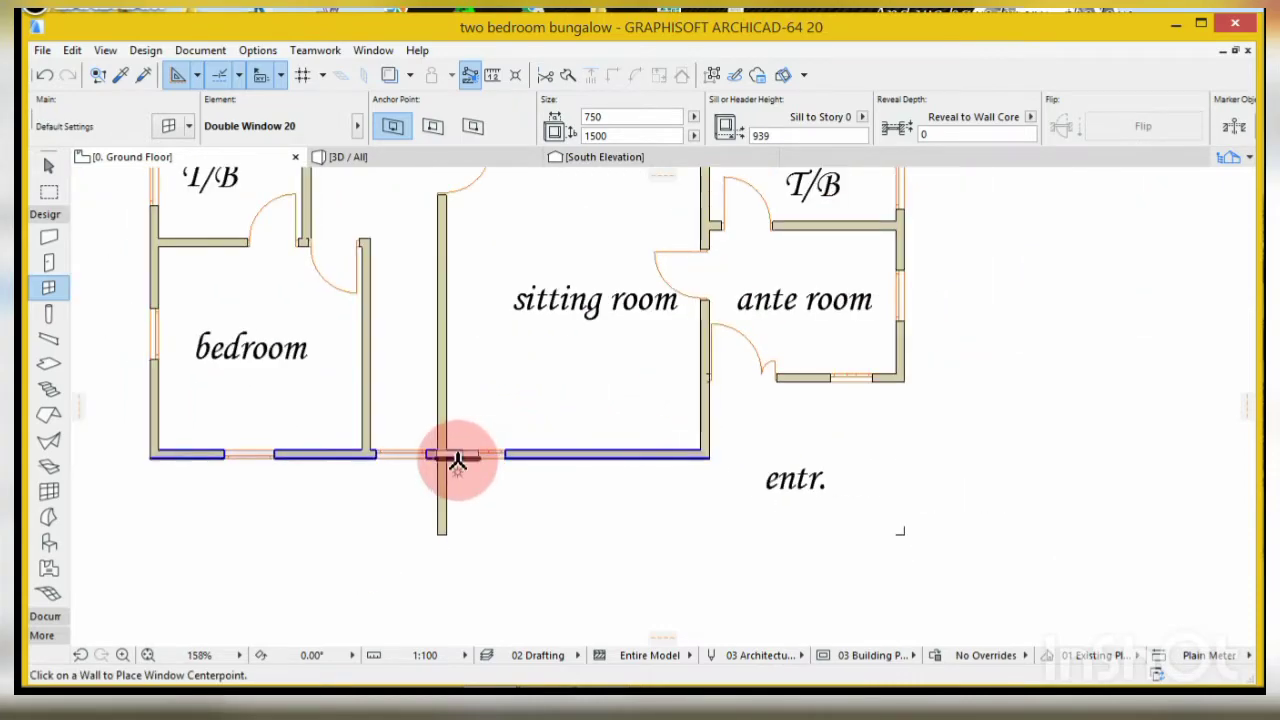
left_click(505, 455)
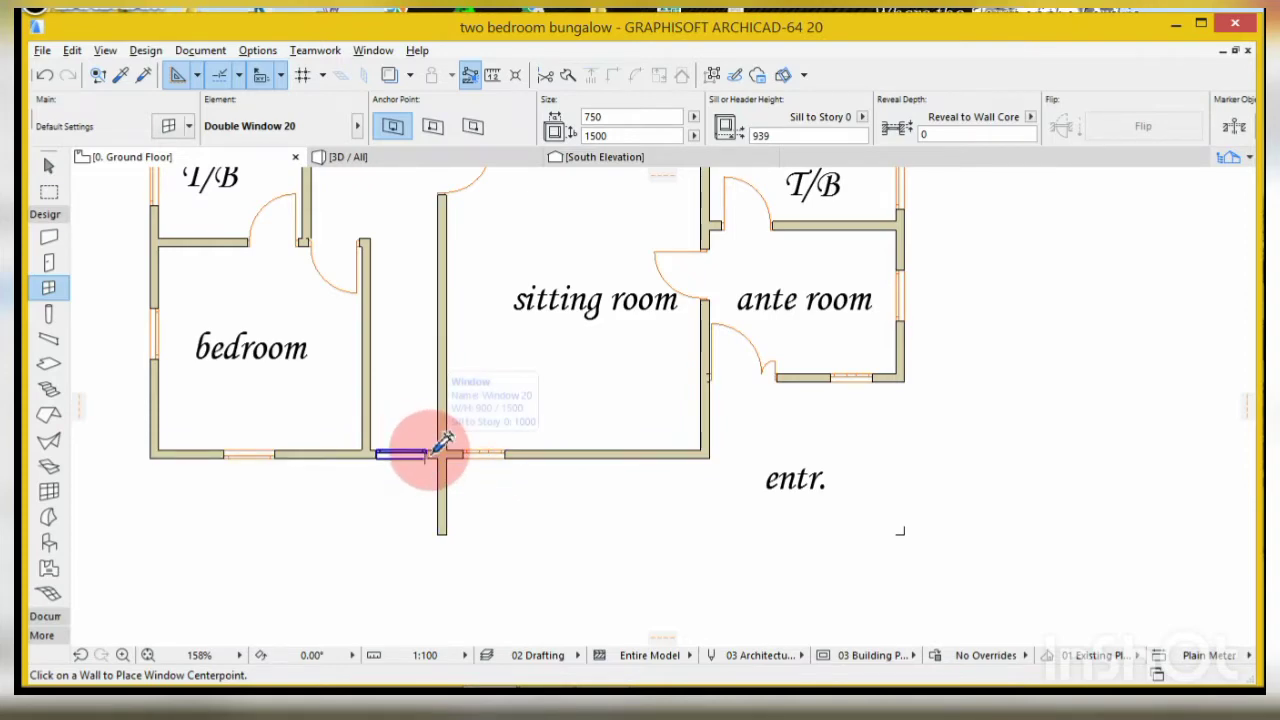
left_click(400, 453)
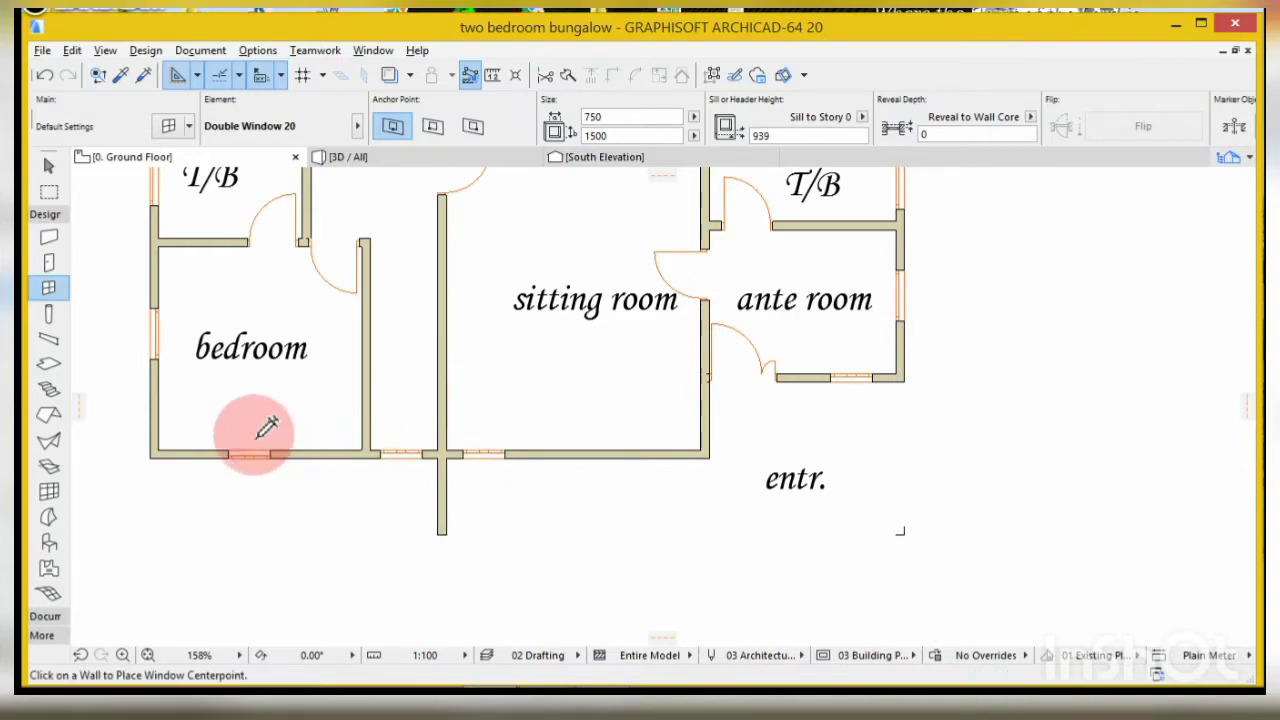
left_click(154, 346)
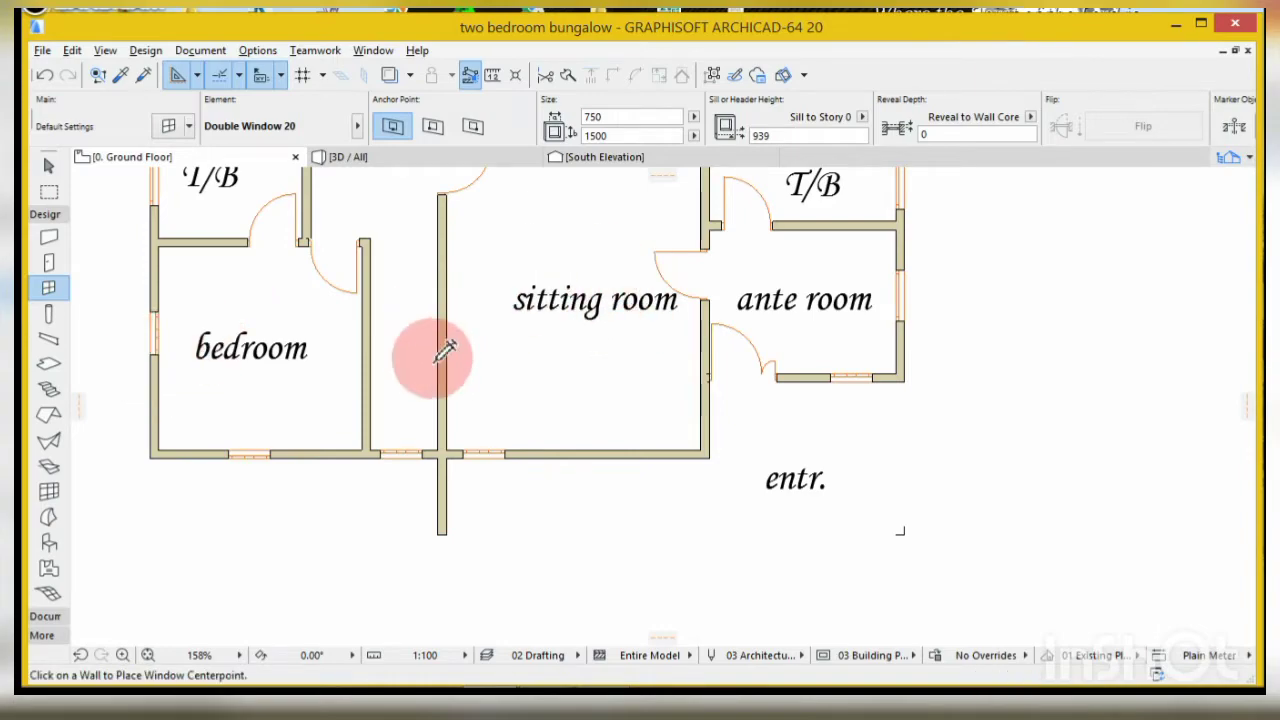
- In the 3D view, inject the double window's parameters into the ante room and store windows on the side wall
scroll(777, 466, "down", 3)
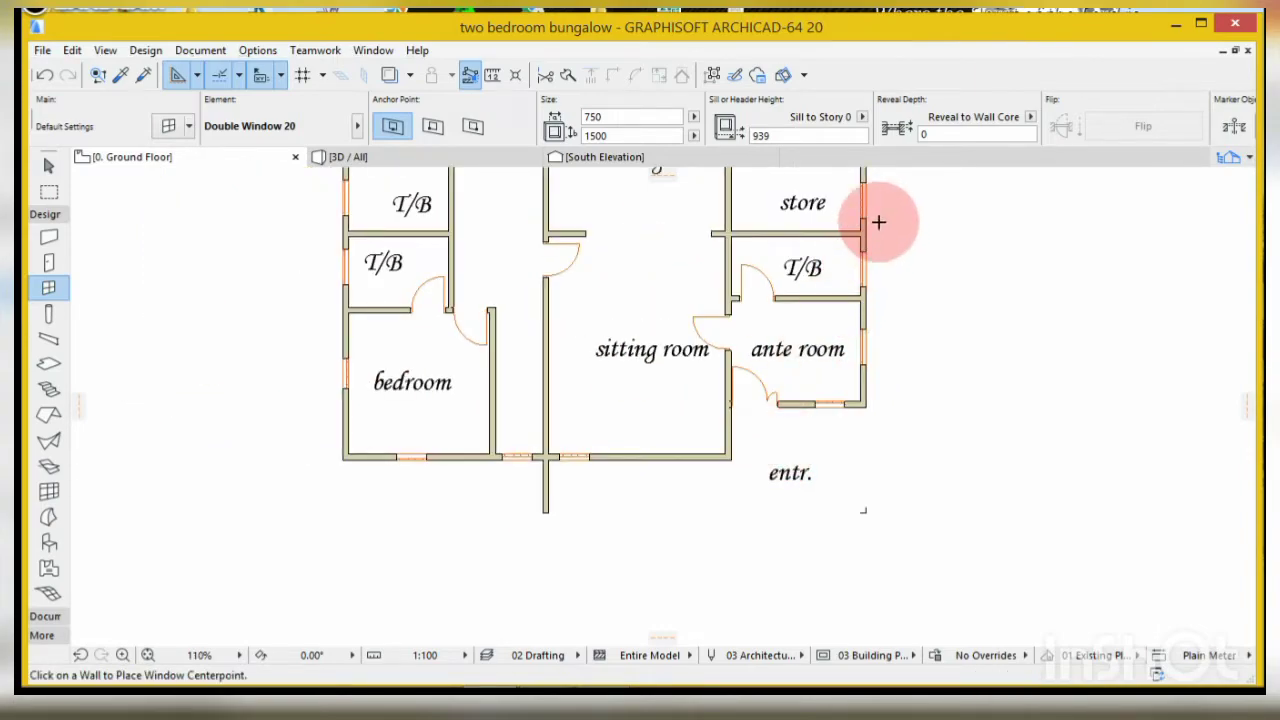
scroll(872, 258, "up", 7)
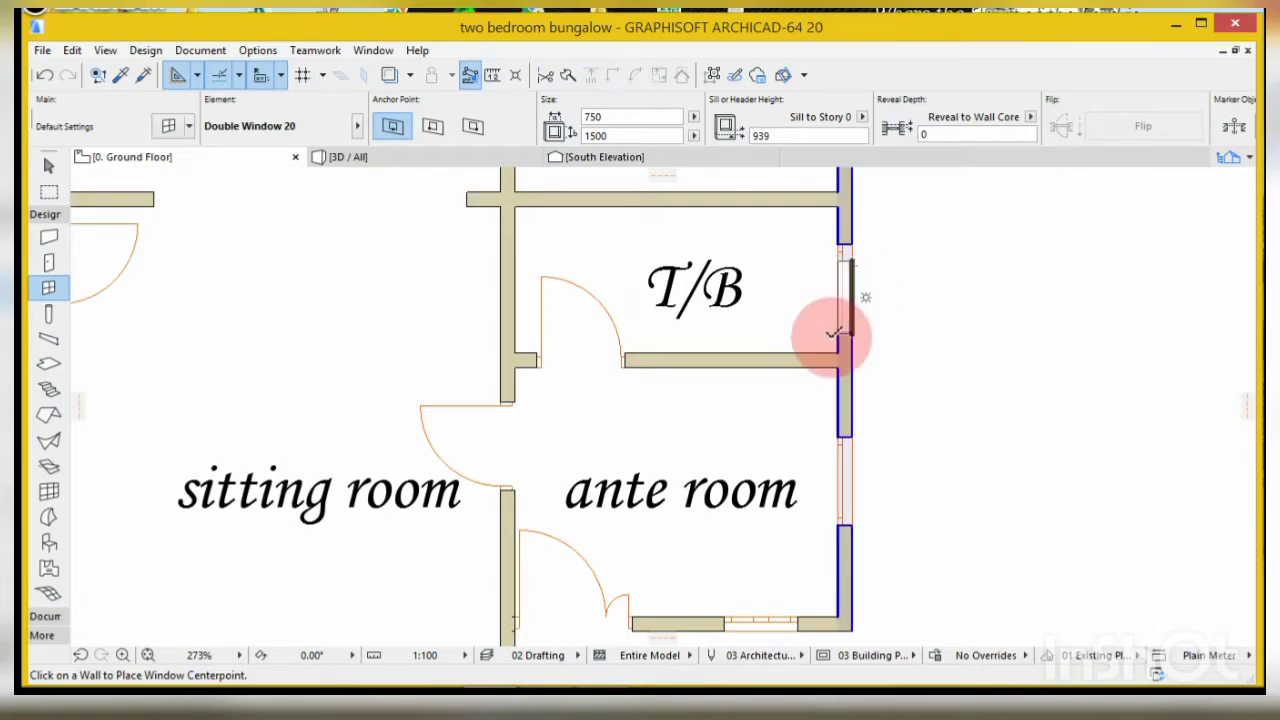
scroll(560, 335, "down", 3)
left_click(398, 156)
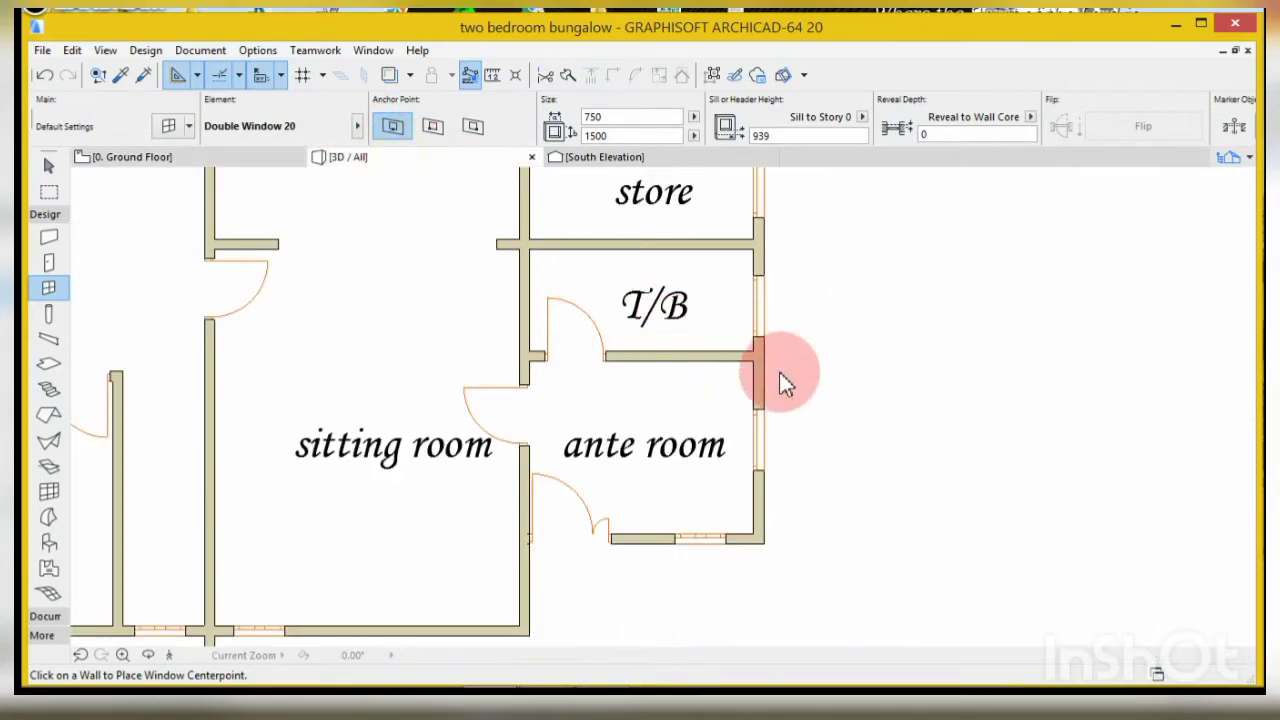
scroll(777, 360, "down", 5)
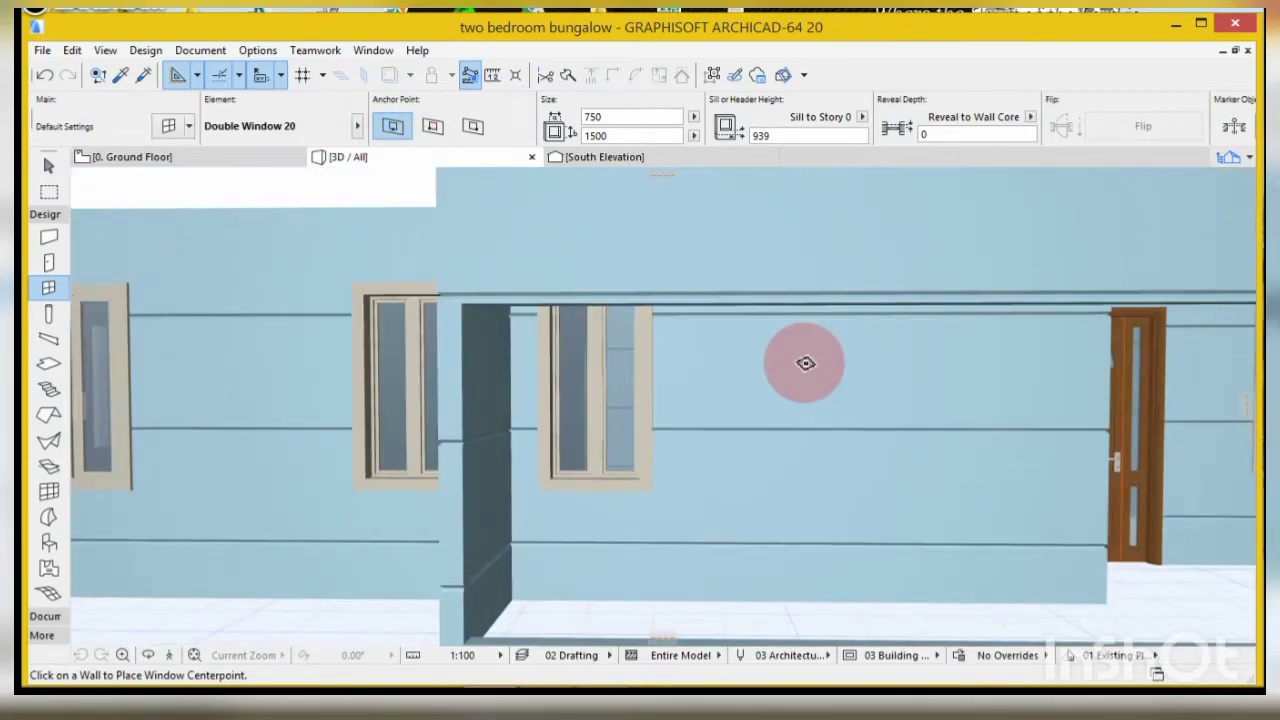
scroll(640, 420, "down", 2)
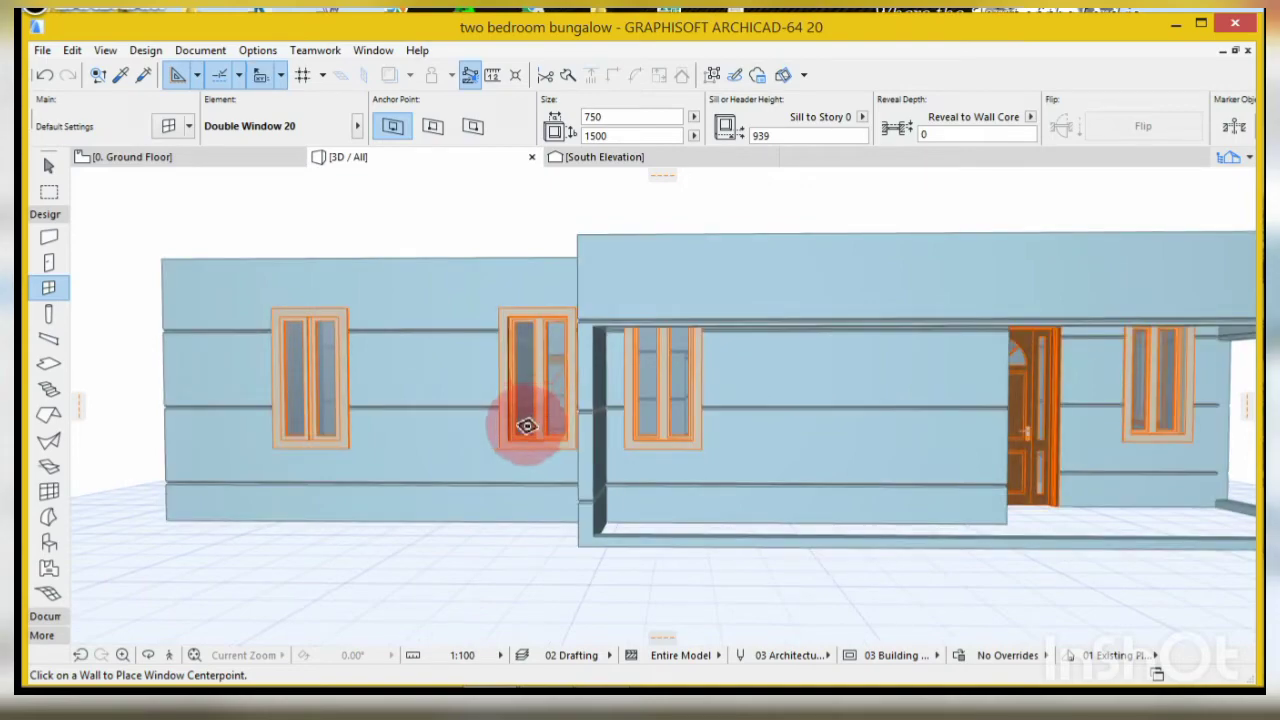
middle_click_drag(578, 460, 881, 497, "shift")
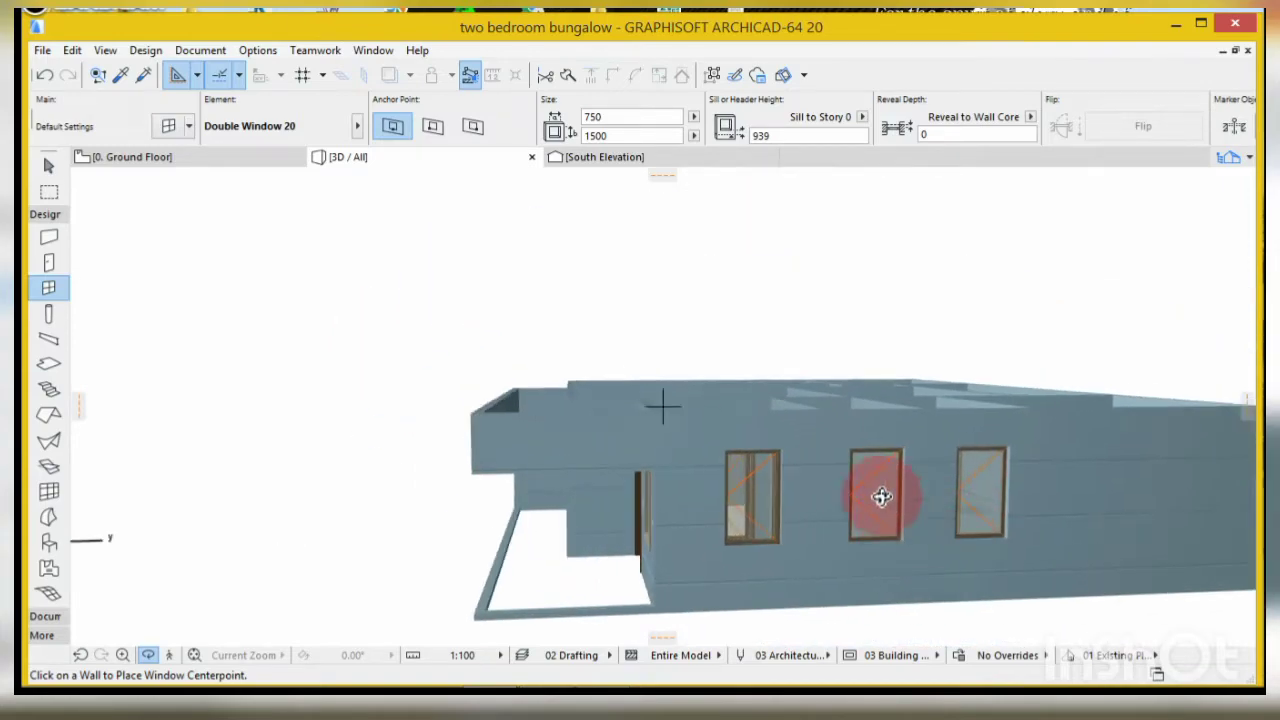
scroll(817, 571, "up", 4)
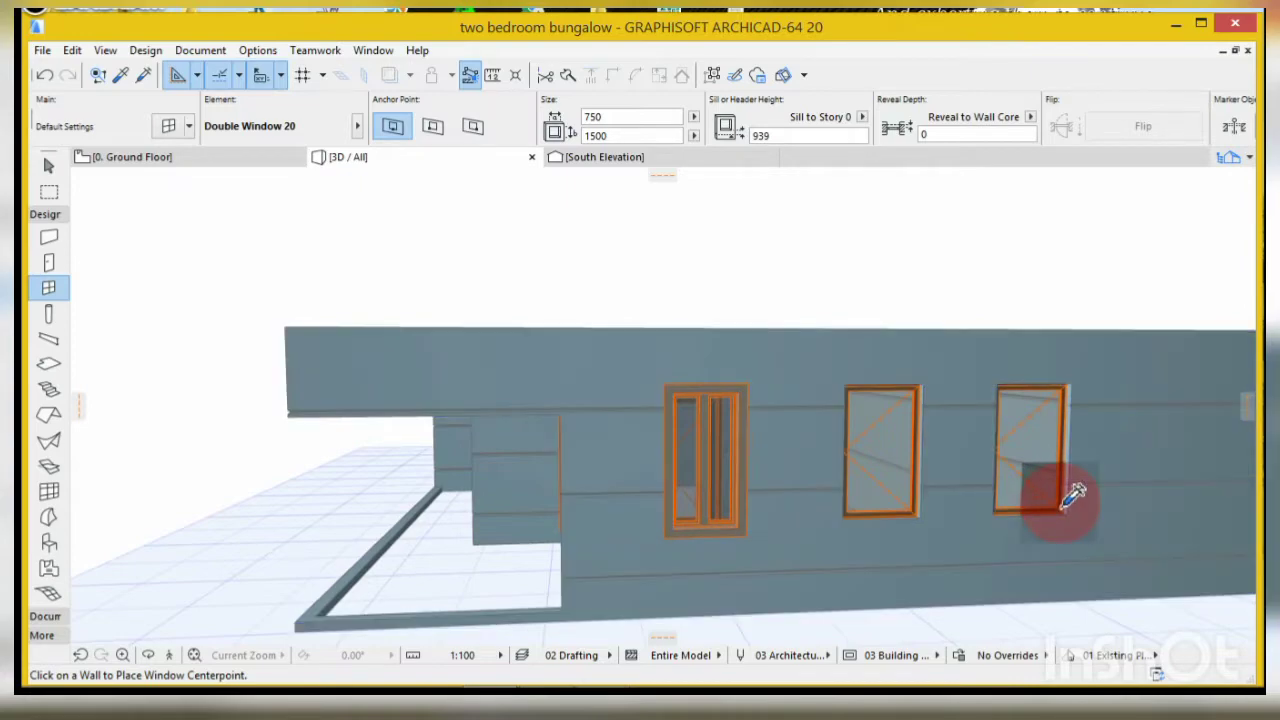
left_click(1034, 491)
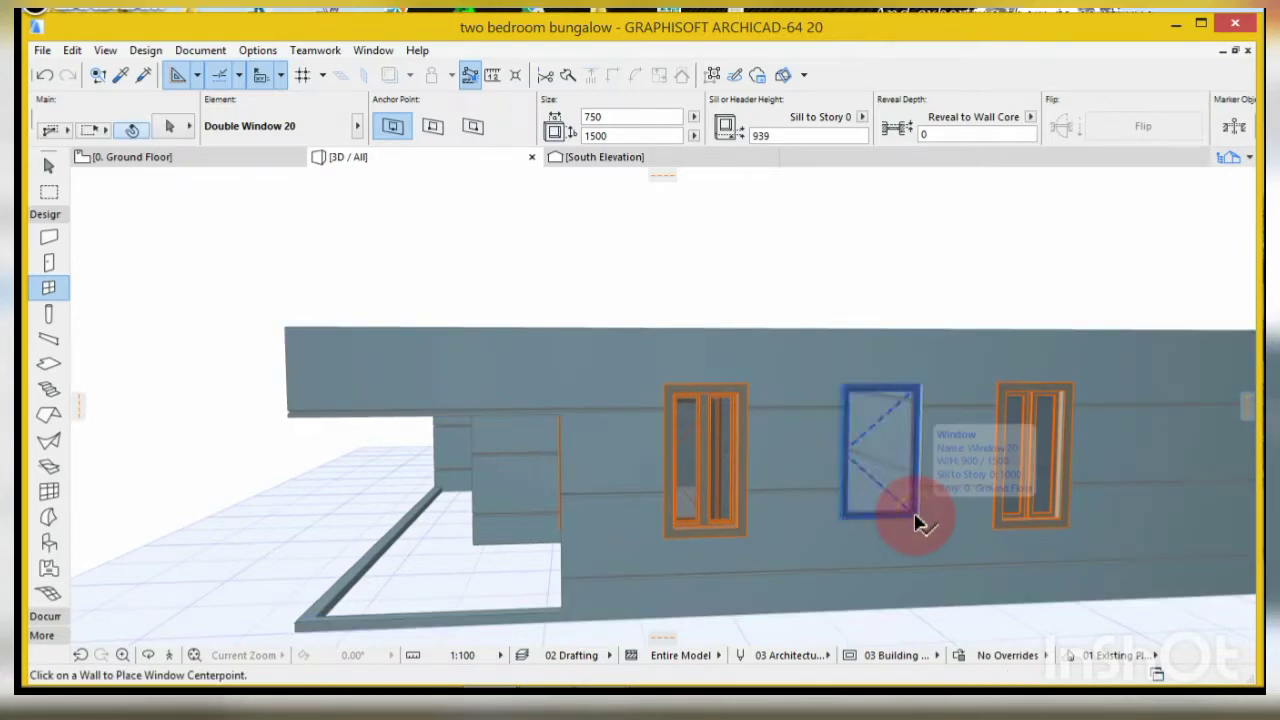
- Set the single-sash window between the side wall's two double windows to 750 wide, 750 high, with a sill height of 1650
left_click(915, 518, "shift")
scroll(908, 477, "up", 4)
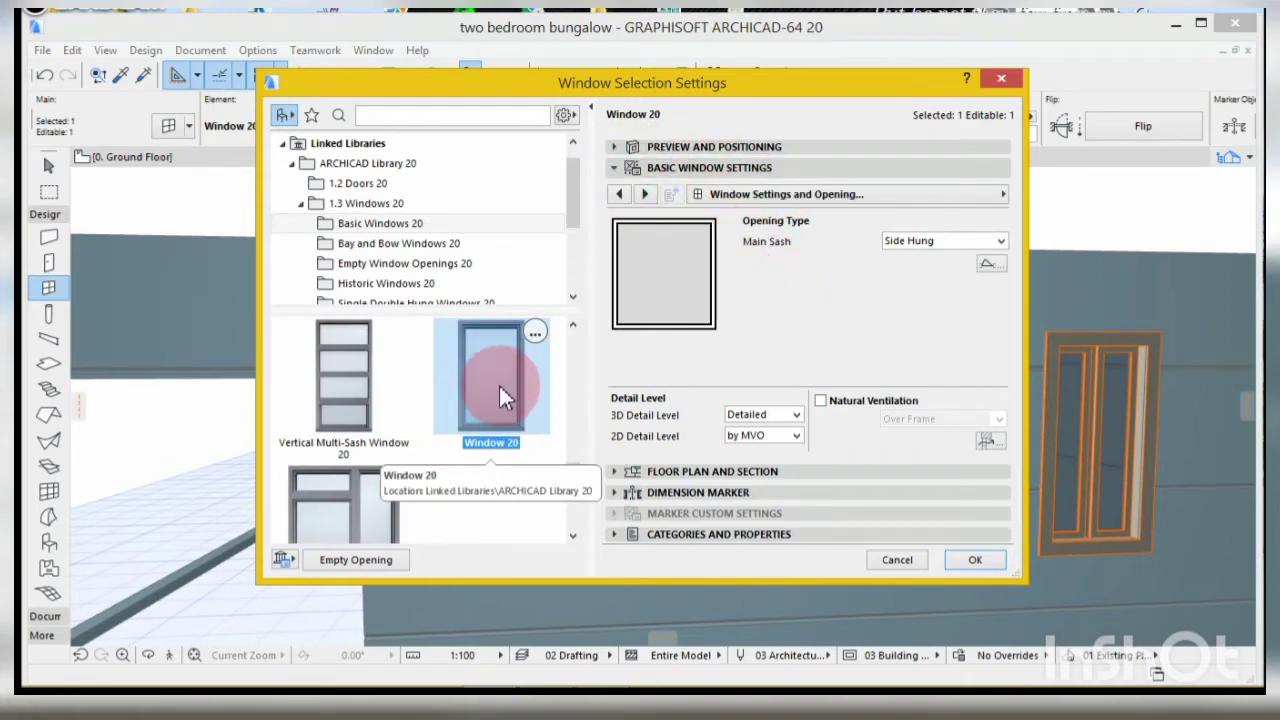
left_click(615, 147)
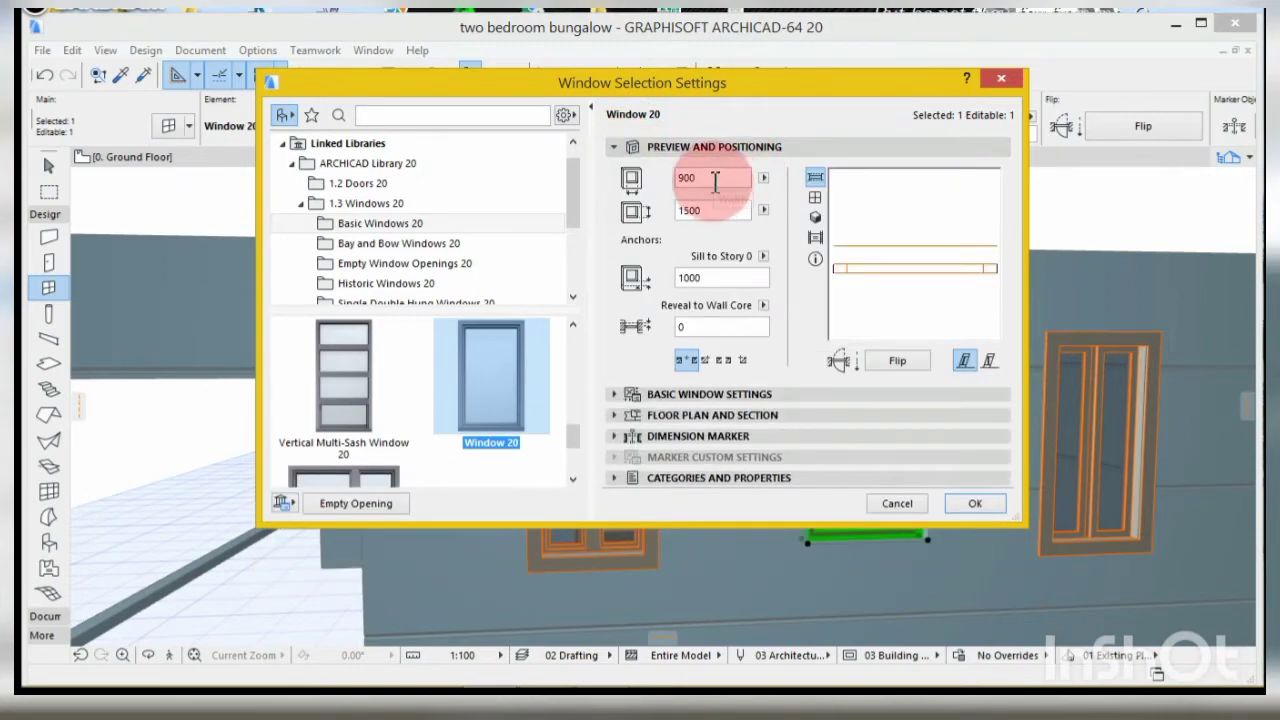
left_click(715, 180)
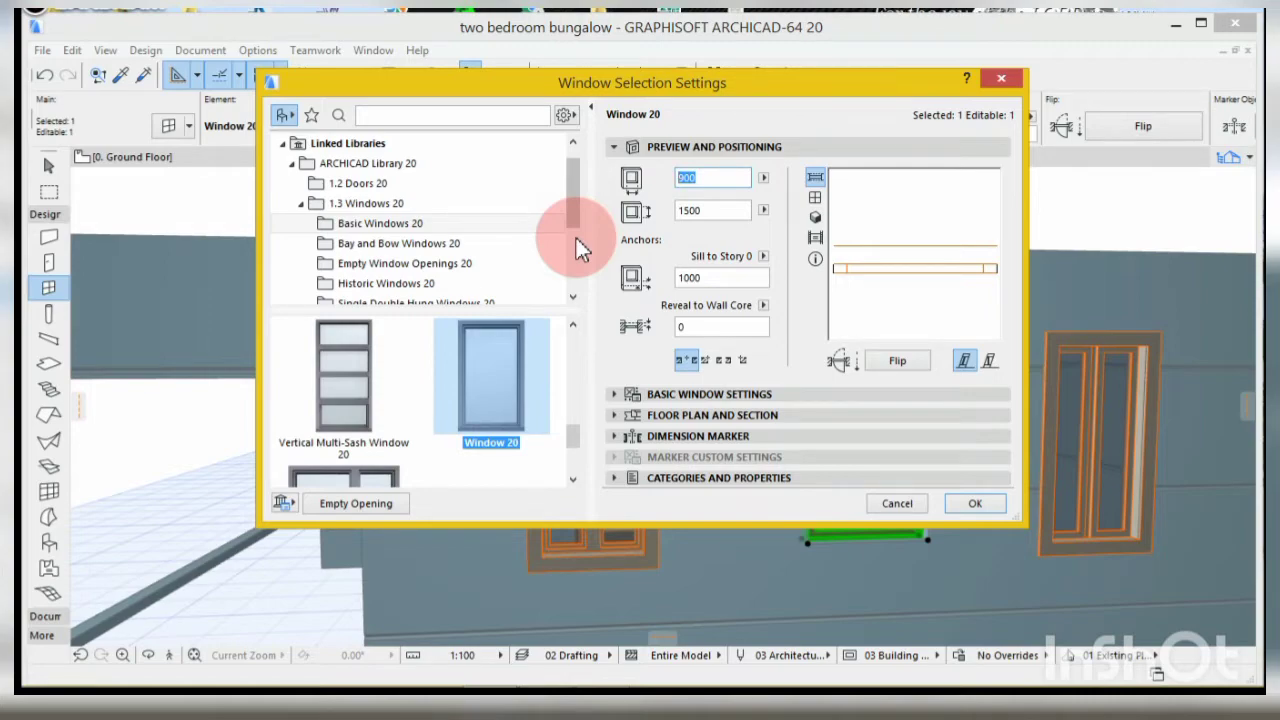
type("750")
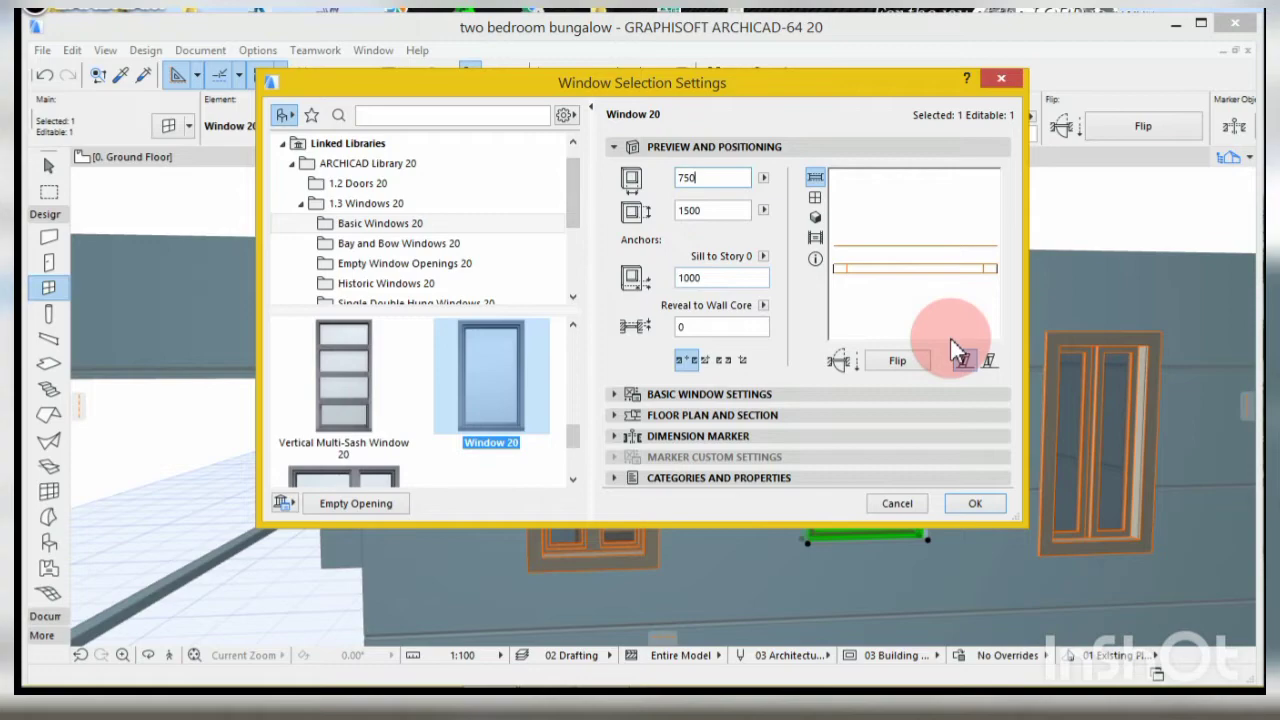
left_click(714, 208)
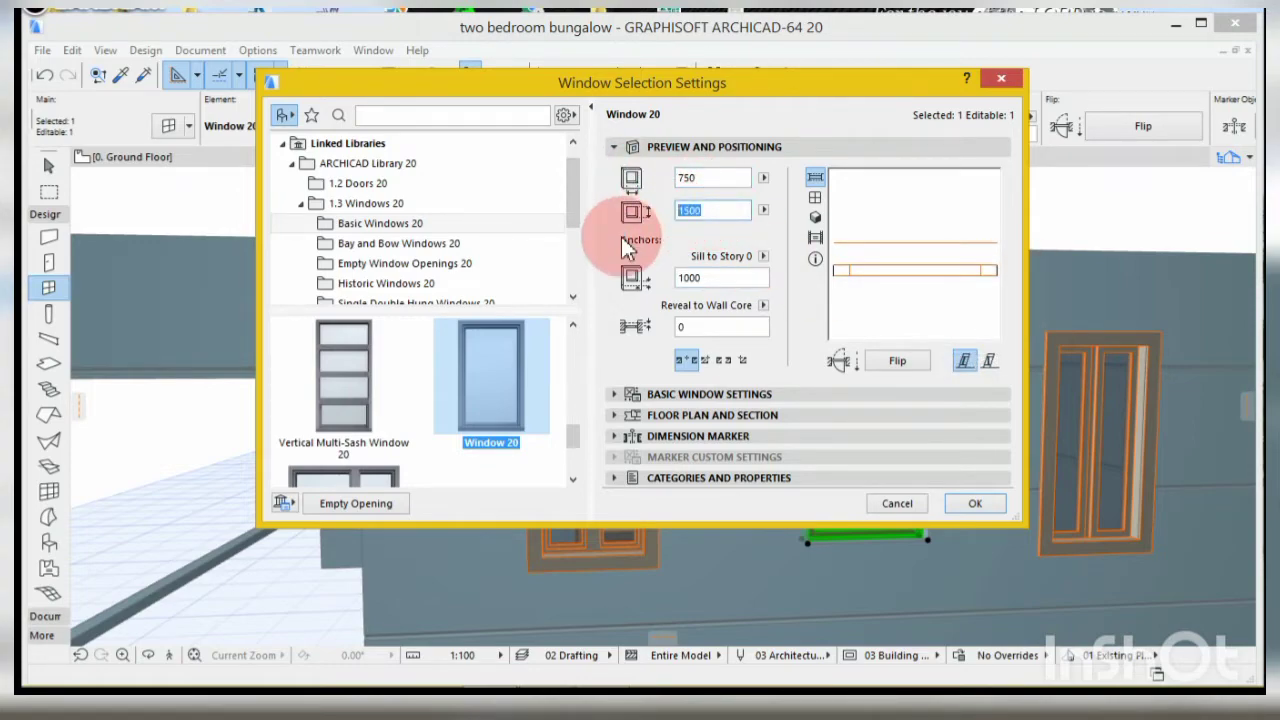
type("75")
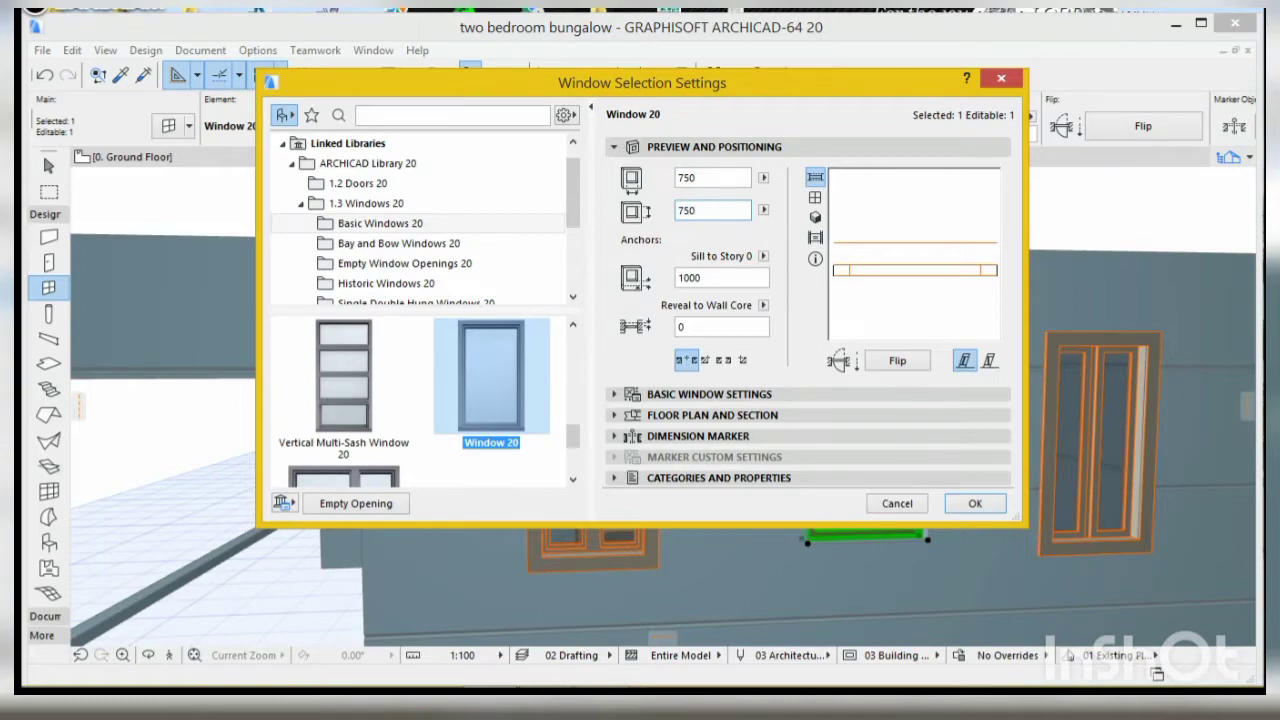
left_click(716, 278)
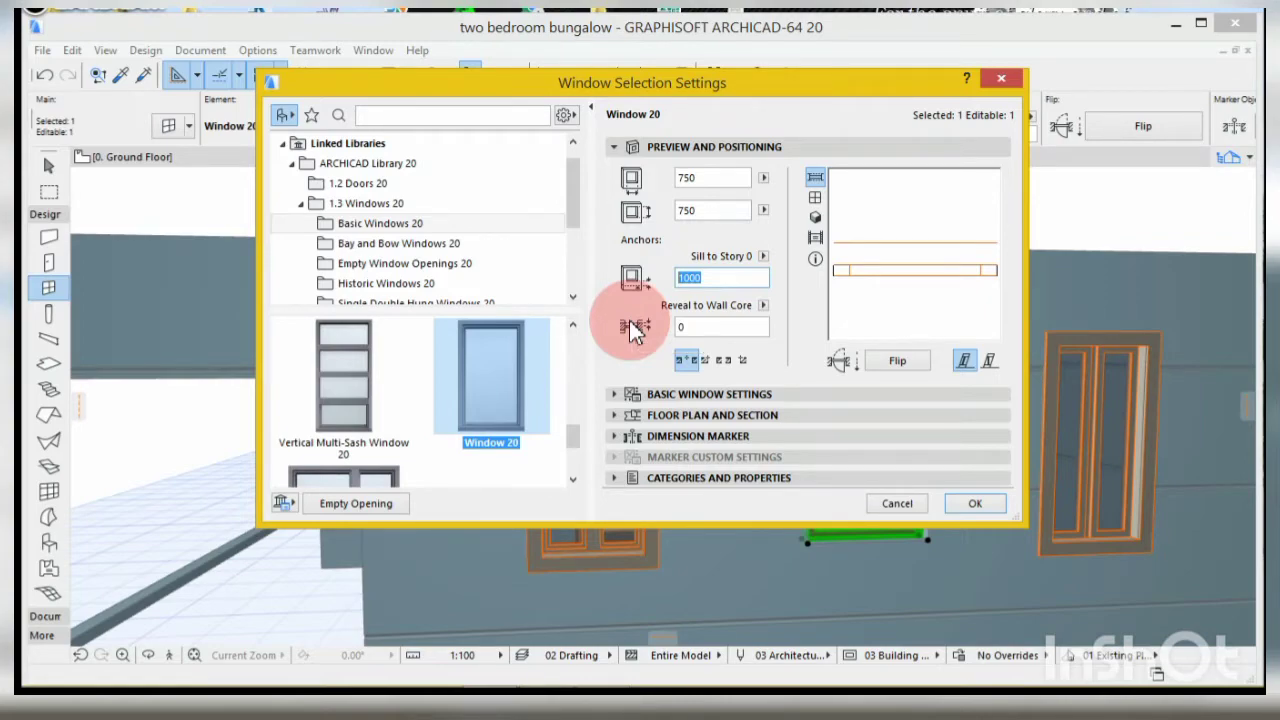
type("1")
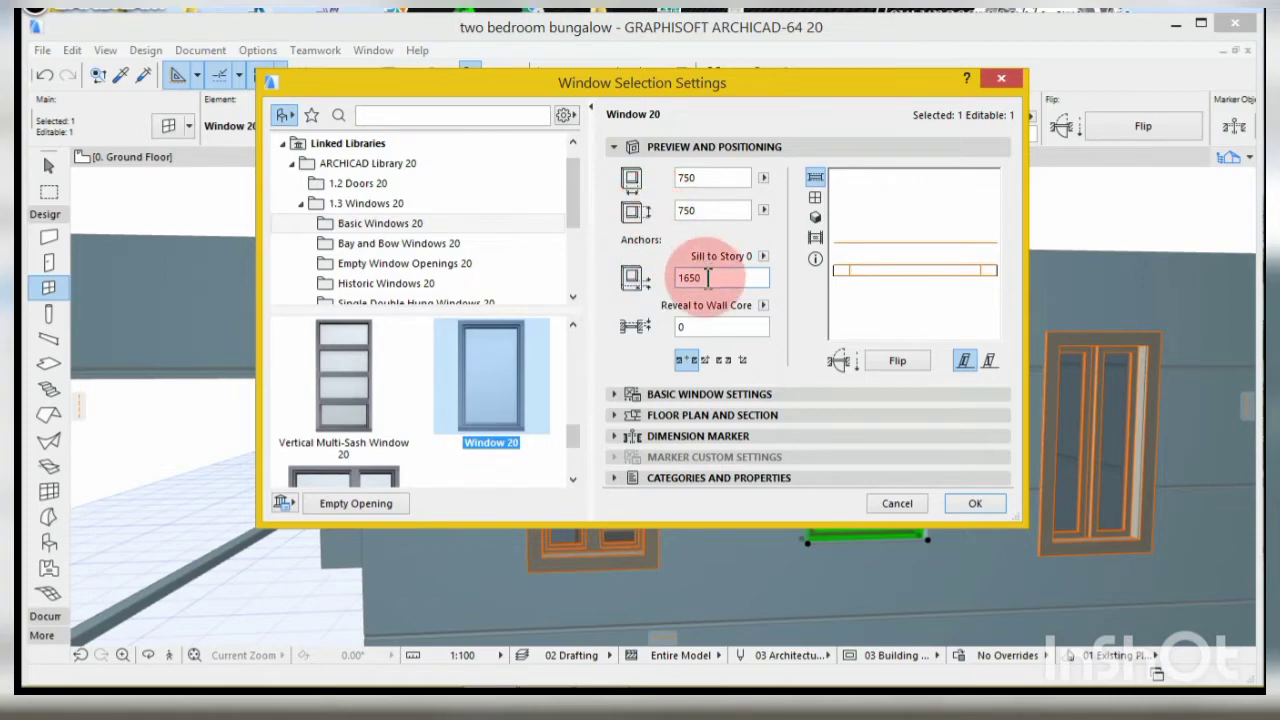
- Override the model view options for the window's 3D projections and turn off its opening line
left_click(613, 394)
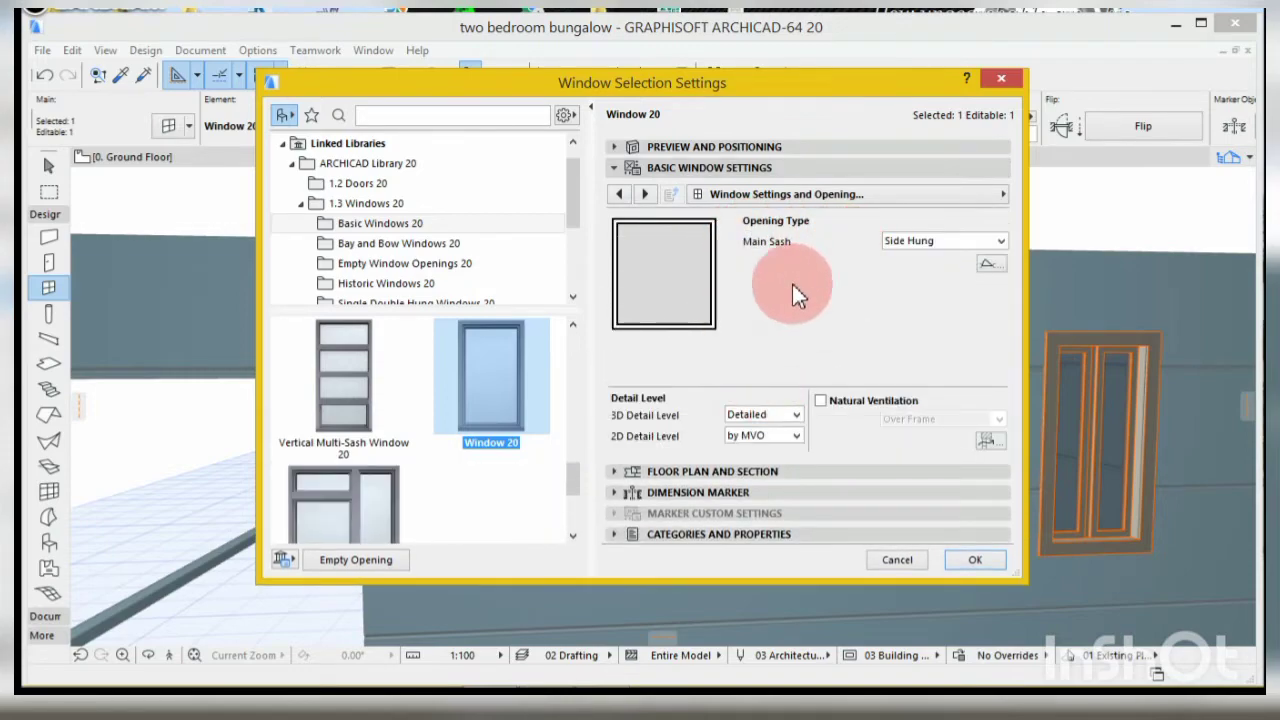
left_click(644, 191)
left_click(646, 194)
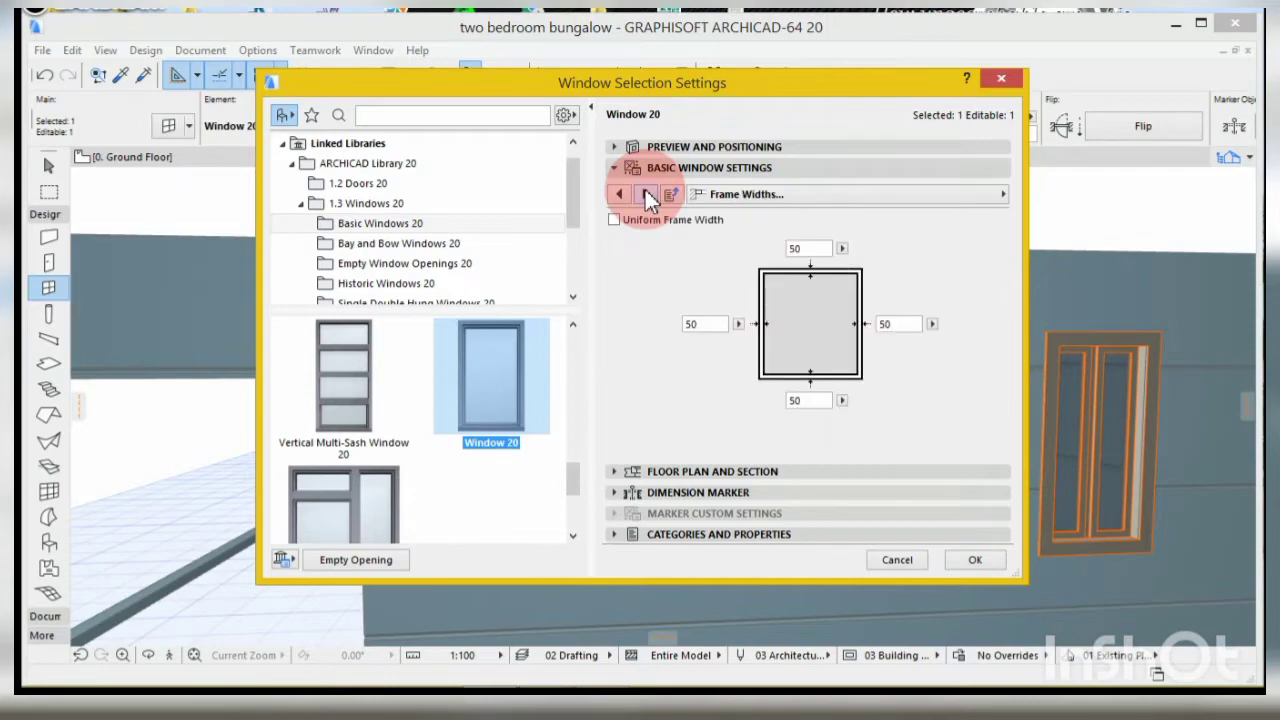
left_click(646, 194)
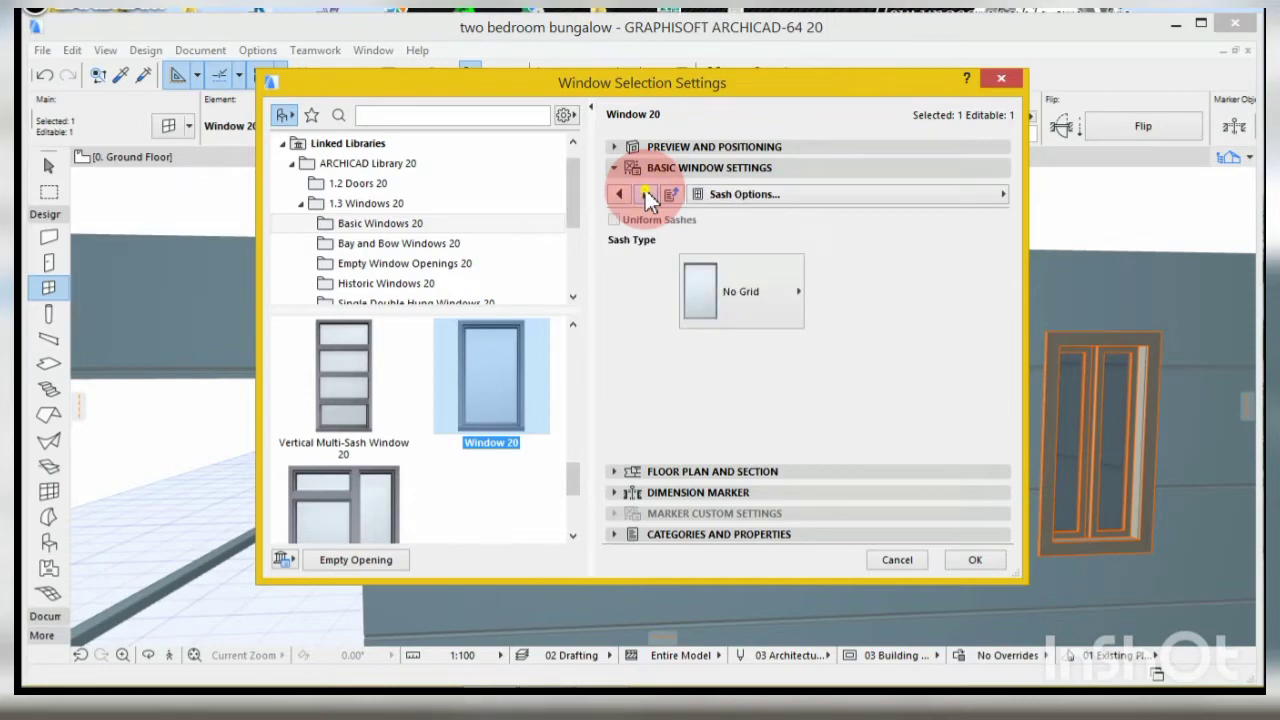
left_click(646, 194)
left_click(646, 194)
left_click(646, 194)
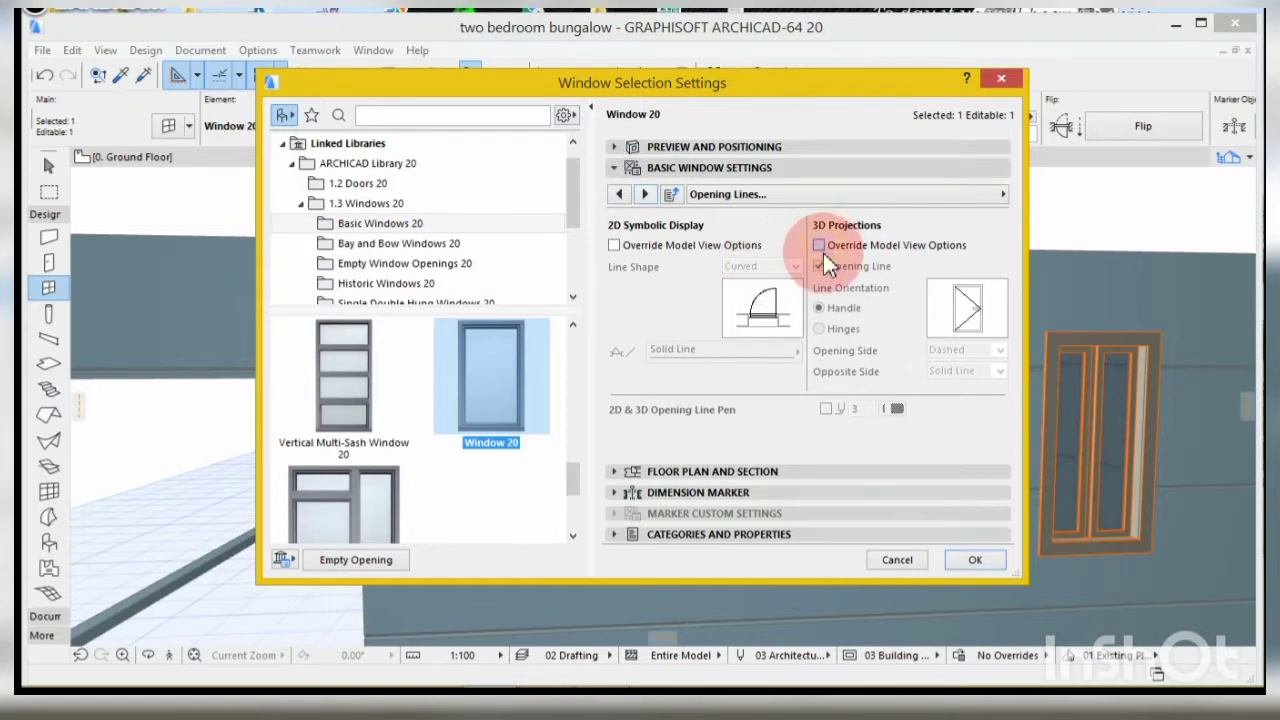
left_click(822, 250)
left_click(821, 264)
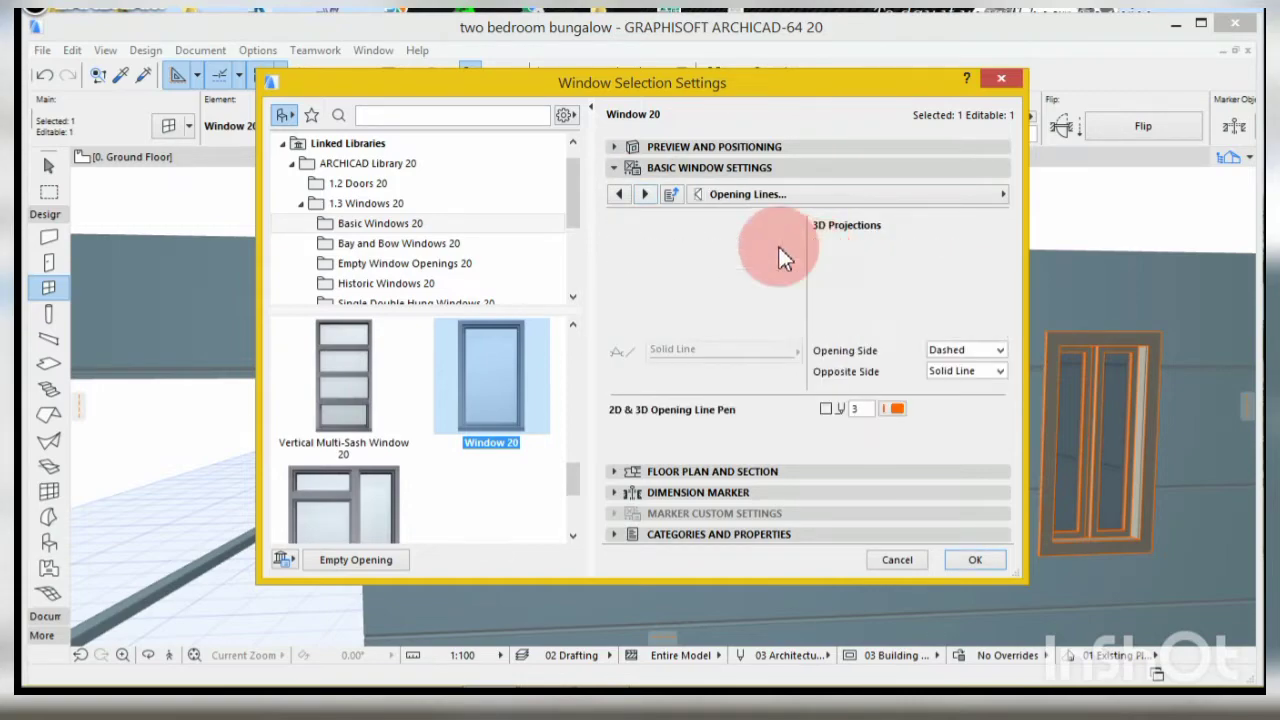
- Make the window's frame and sash surfaces uniform in Plastic - Laminate and set its glass to Glass - Blue
left_click(644, 194)
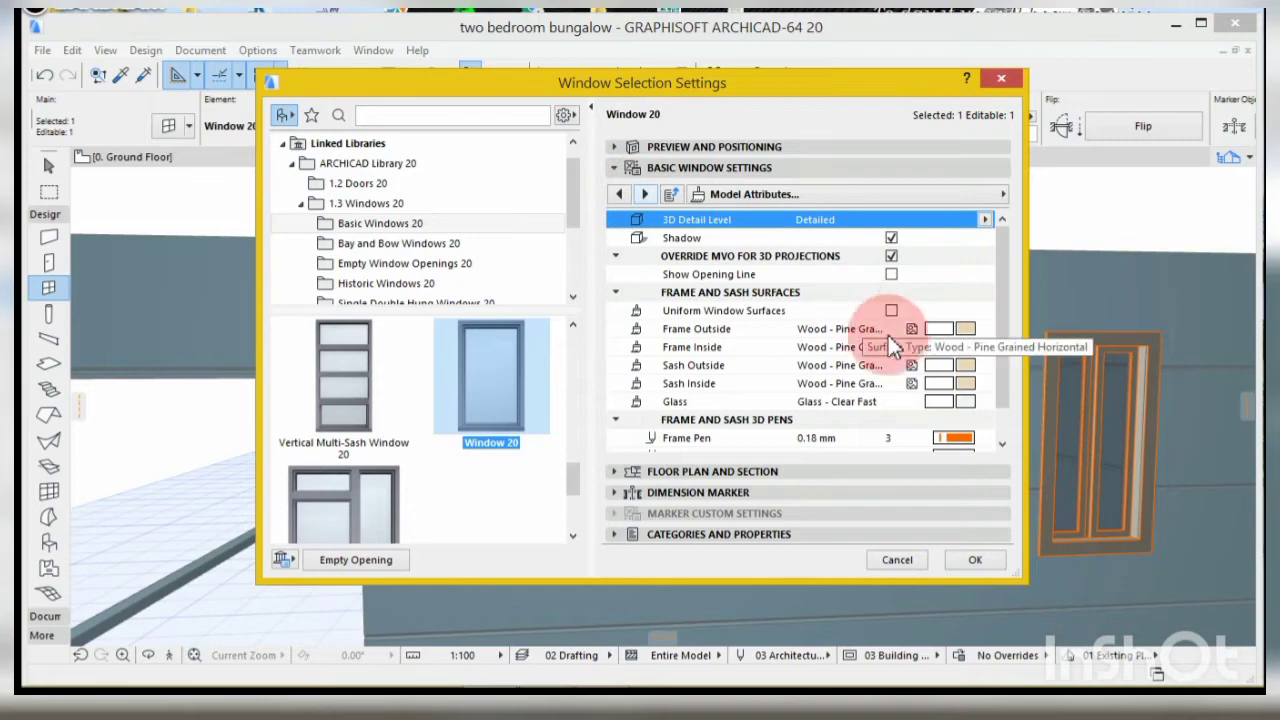
left_click(891, 311)
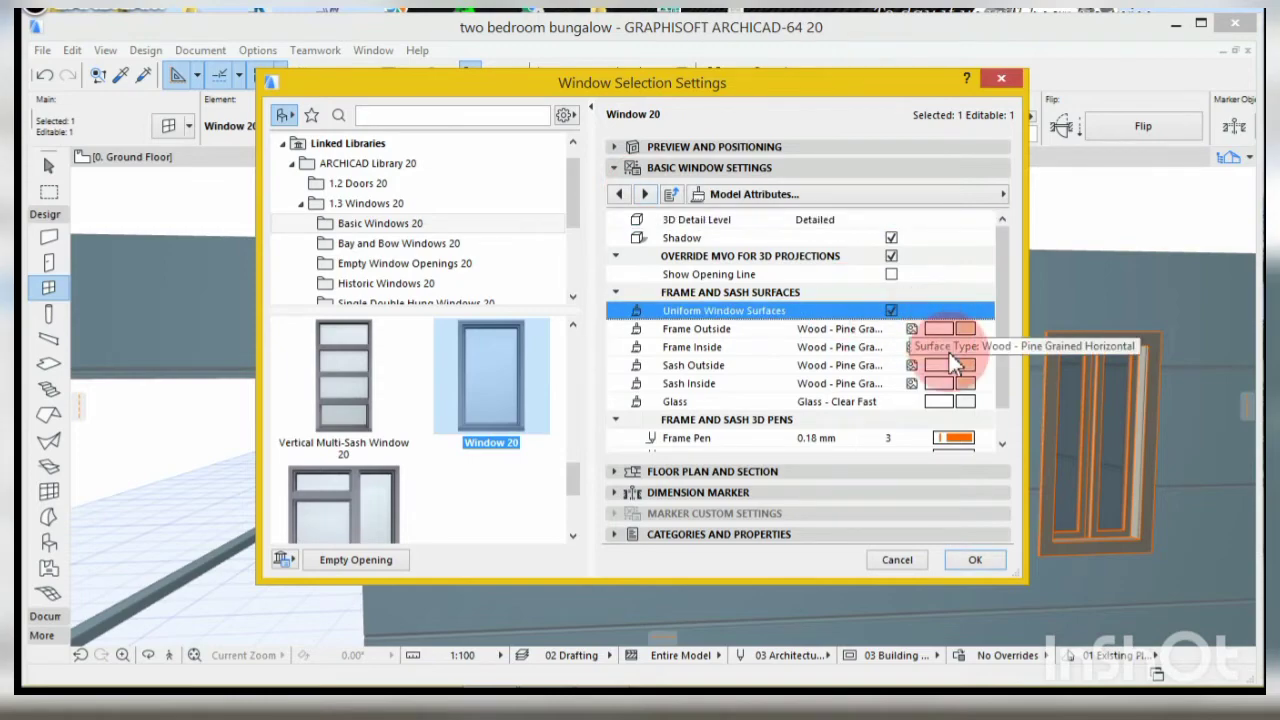
left_click(951, 329)
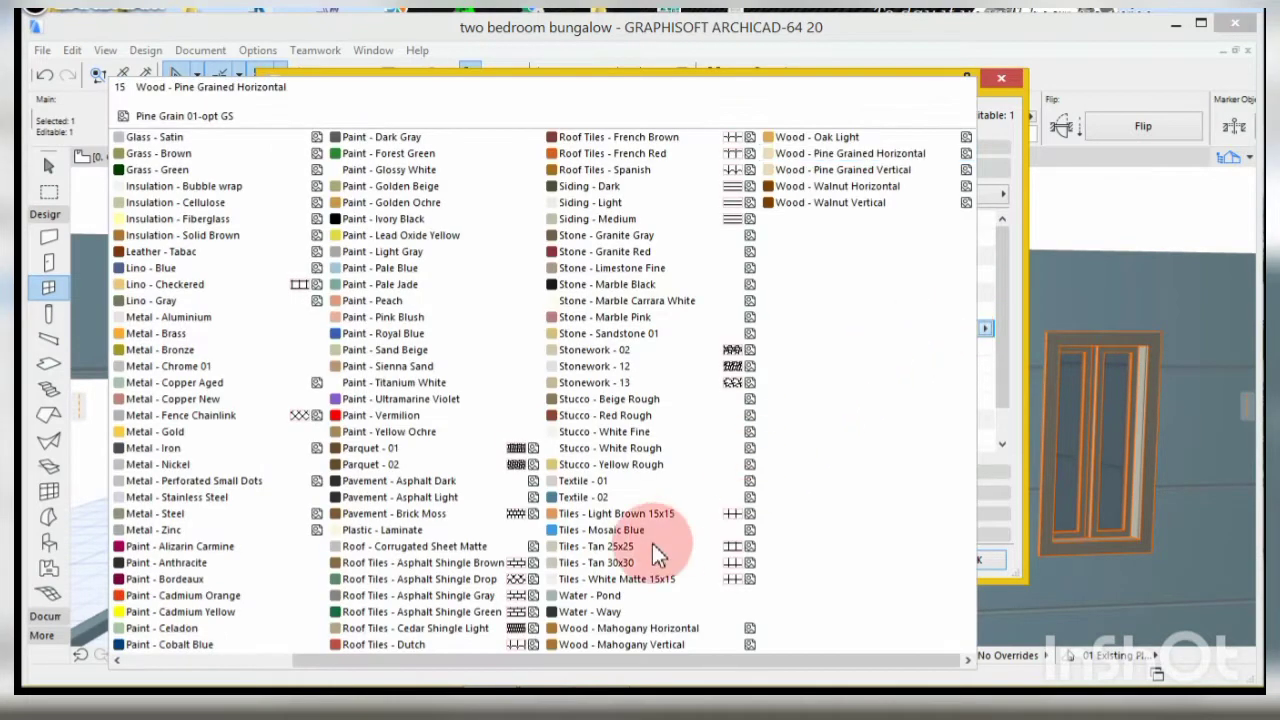
left_click(400, 530)
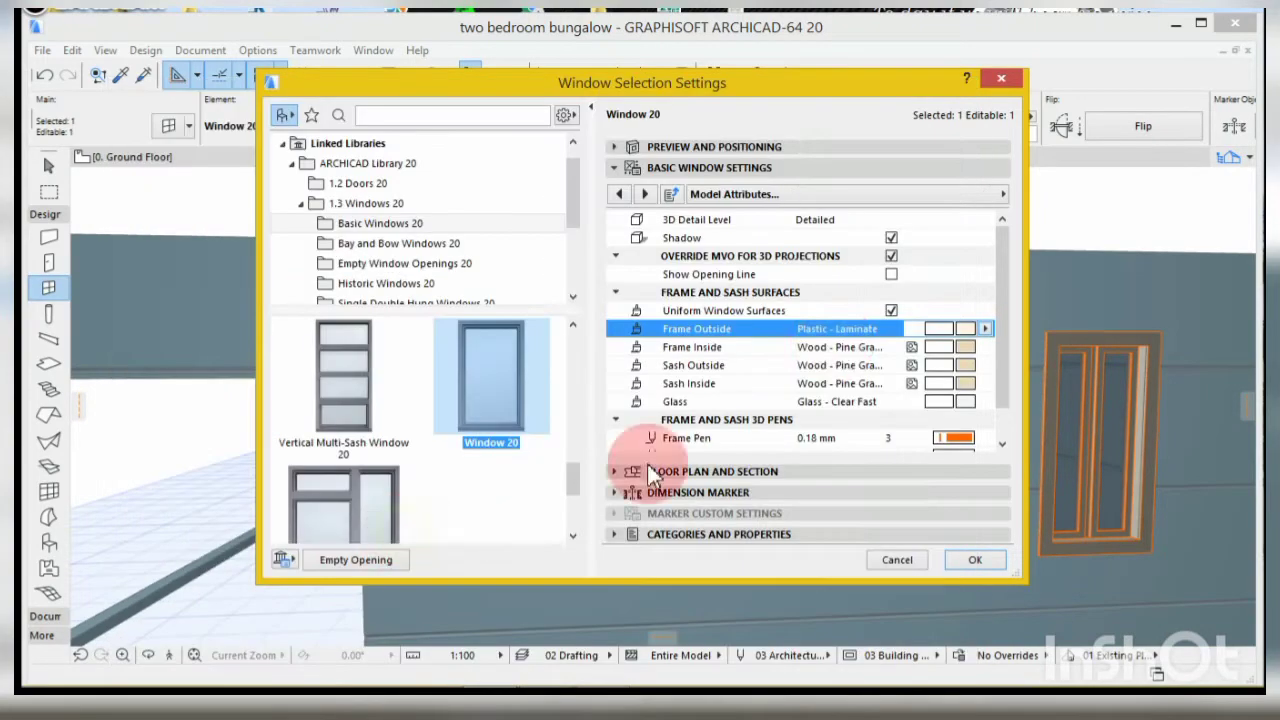
left_click(965, 401)
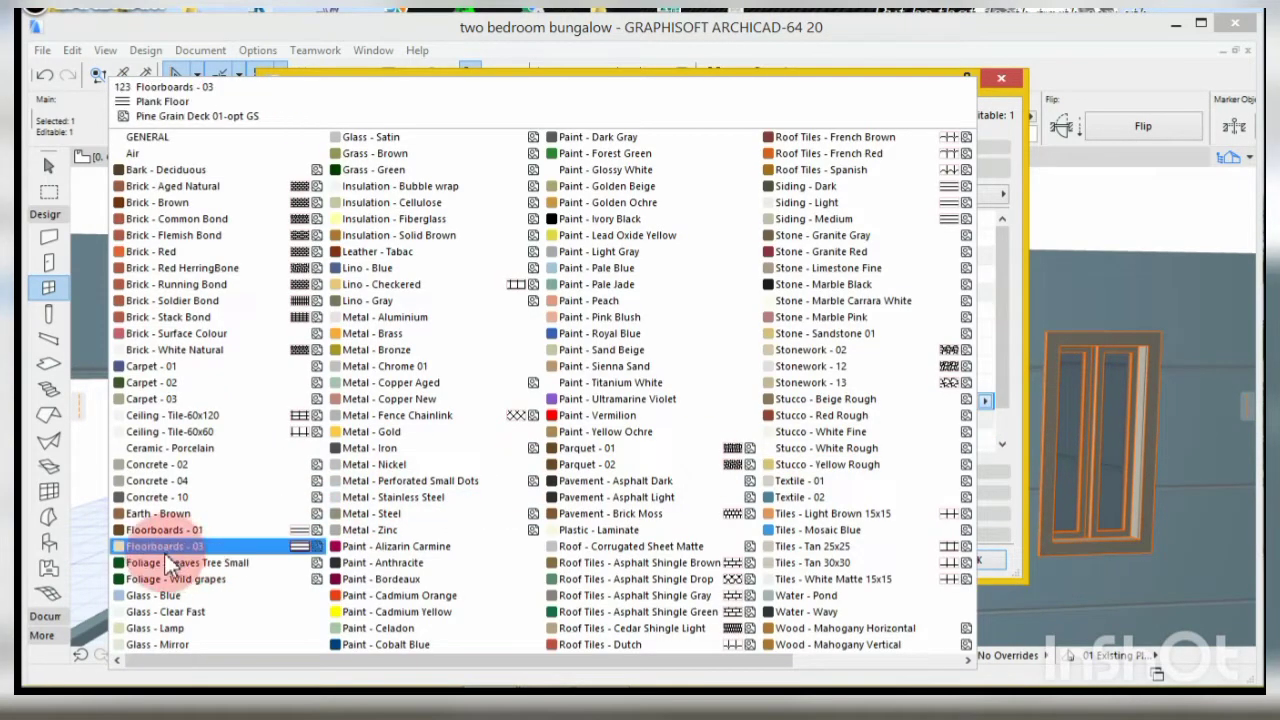
left_click(170, 597)
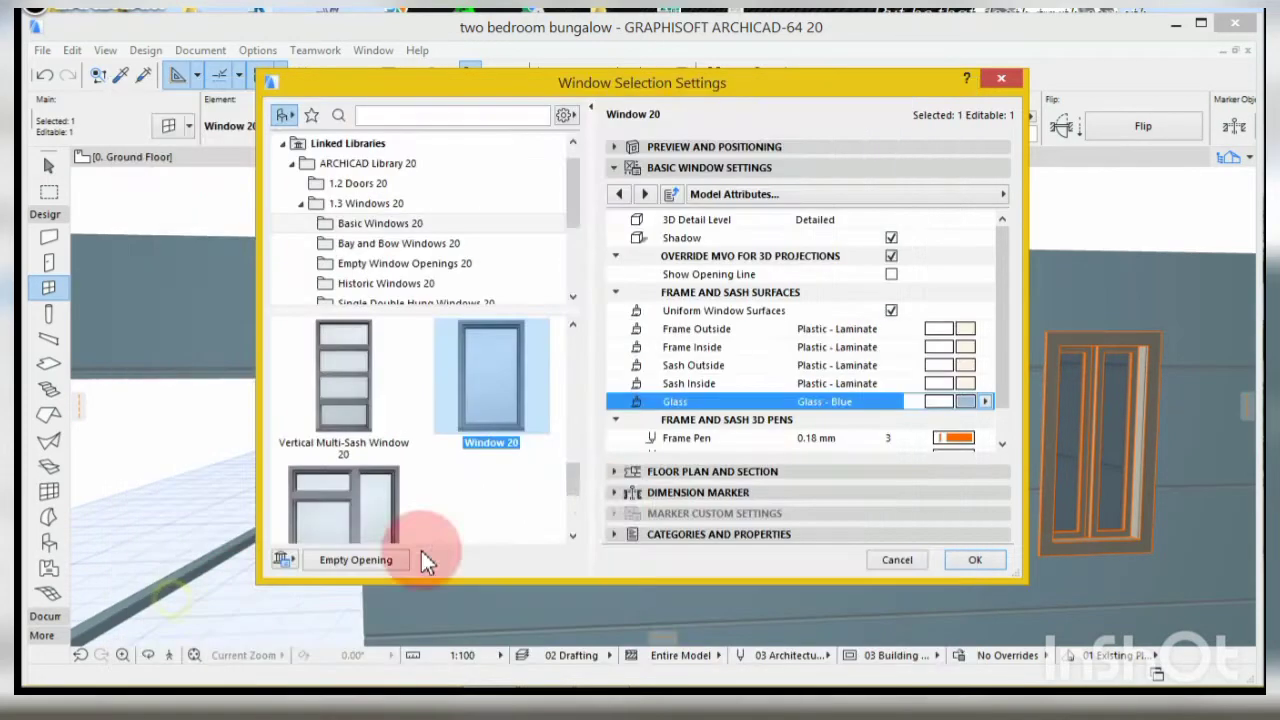
- Add both outside and inside casings to the small window
left_click(645, 195)
left_click(645, 195)
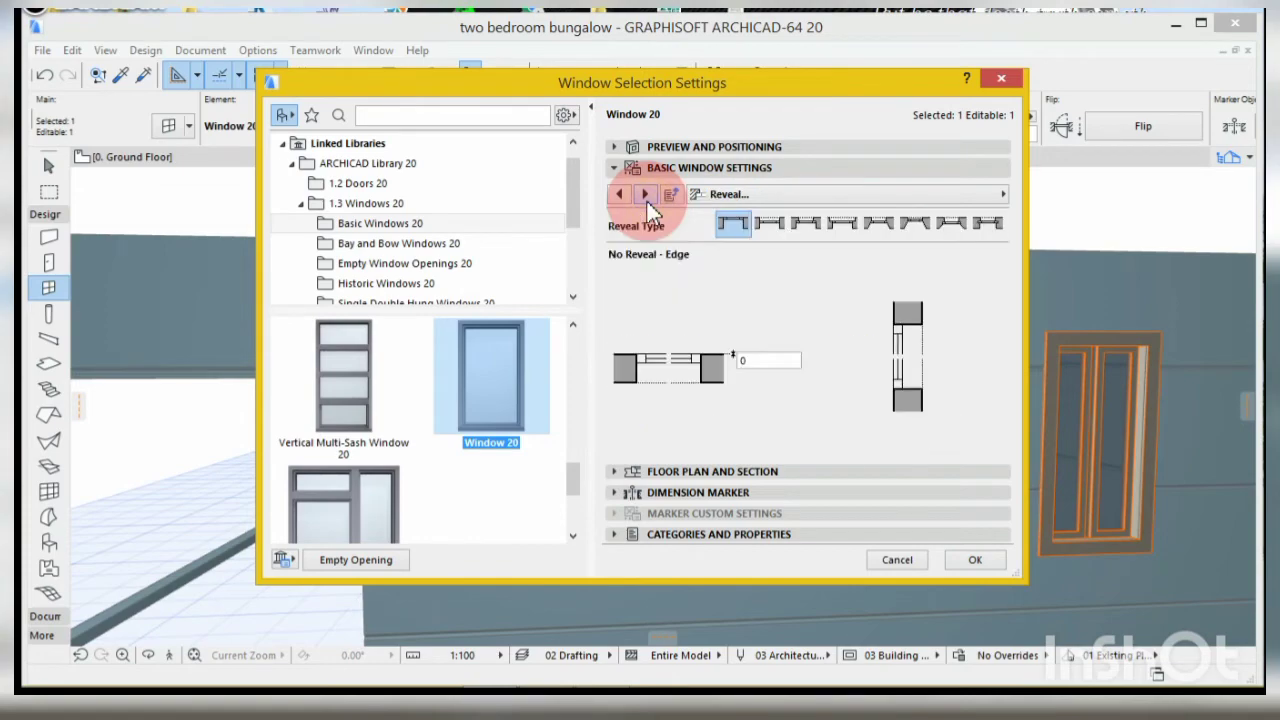
left_click(645, 195)
left_click(645, 195)
left_click(645, 195)
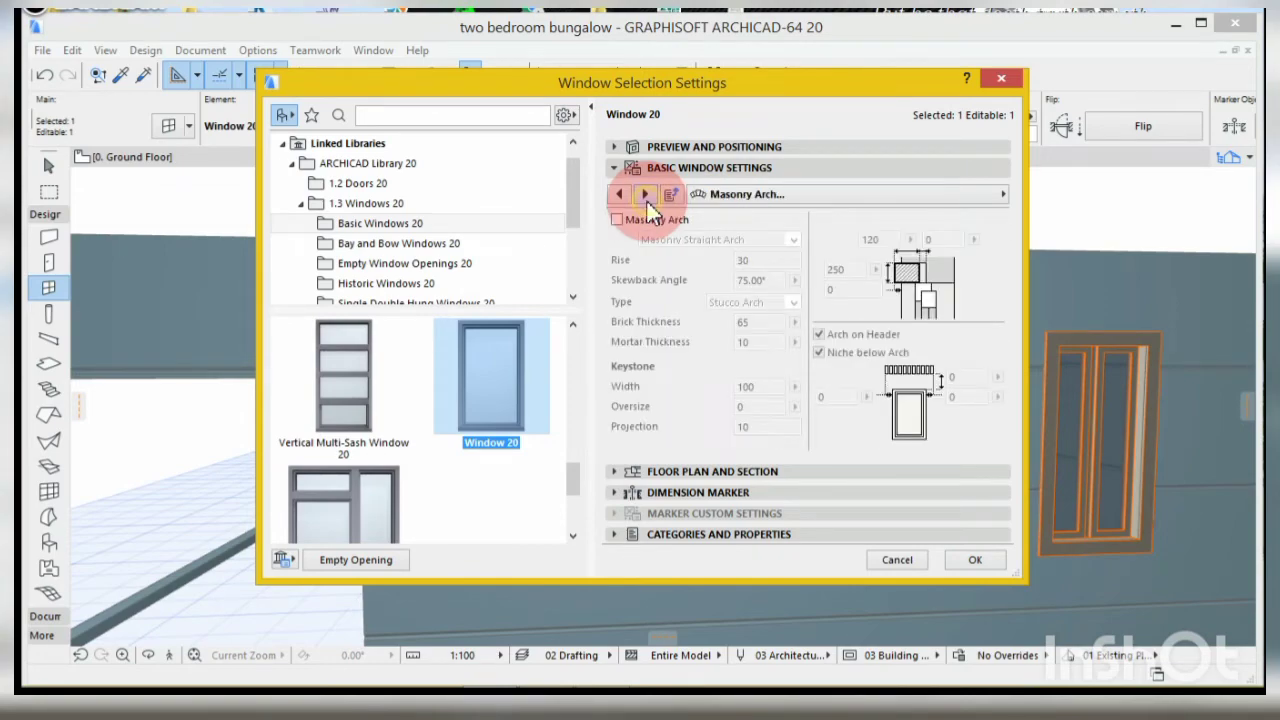
left_click(645, 195)
left_click(645, 195)
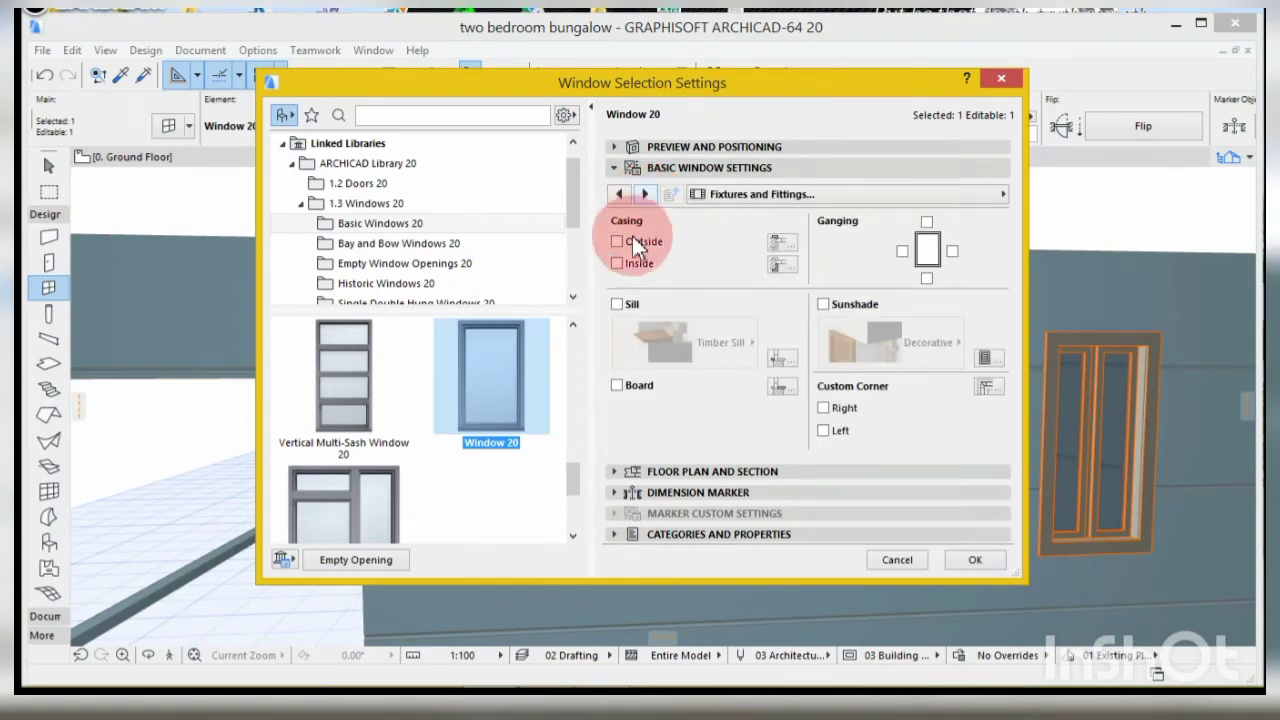
left_click(619, 241)
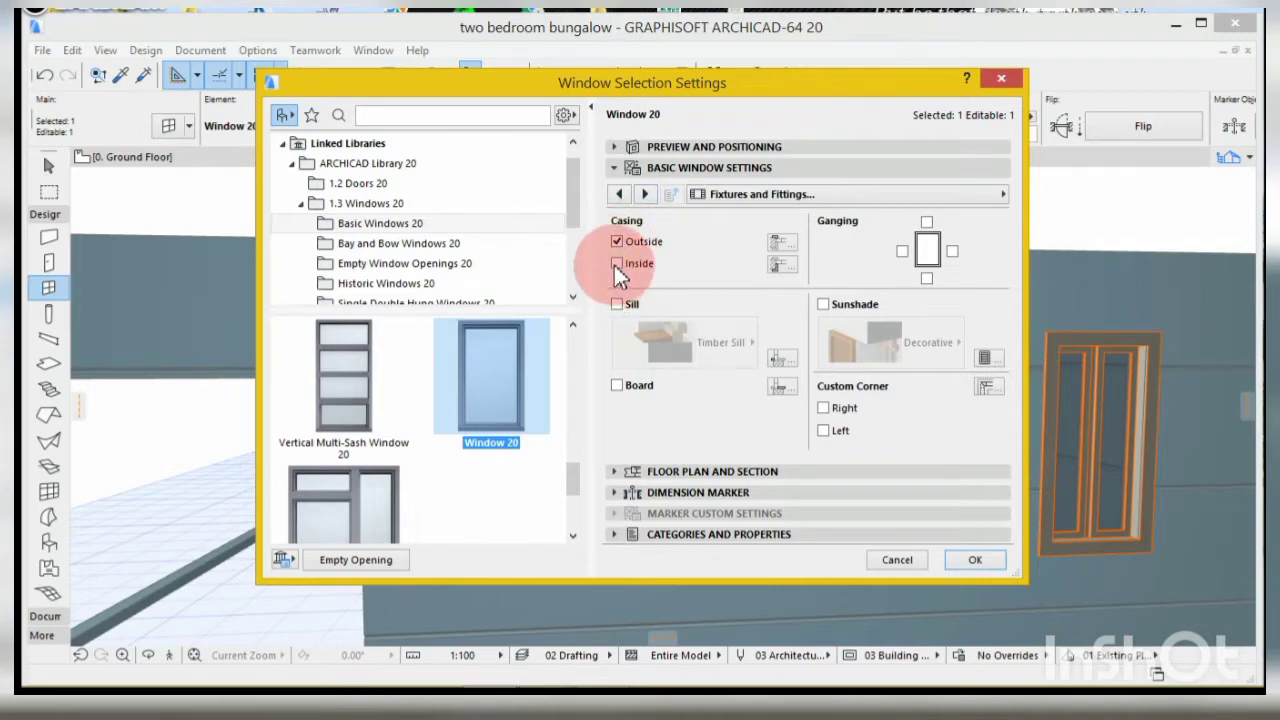
left_click(617, 264)
- Set the window's uniform casing surface to Plastic - Laminate and apply the window settings
left_click(646, 195)
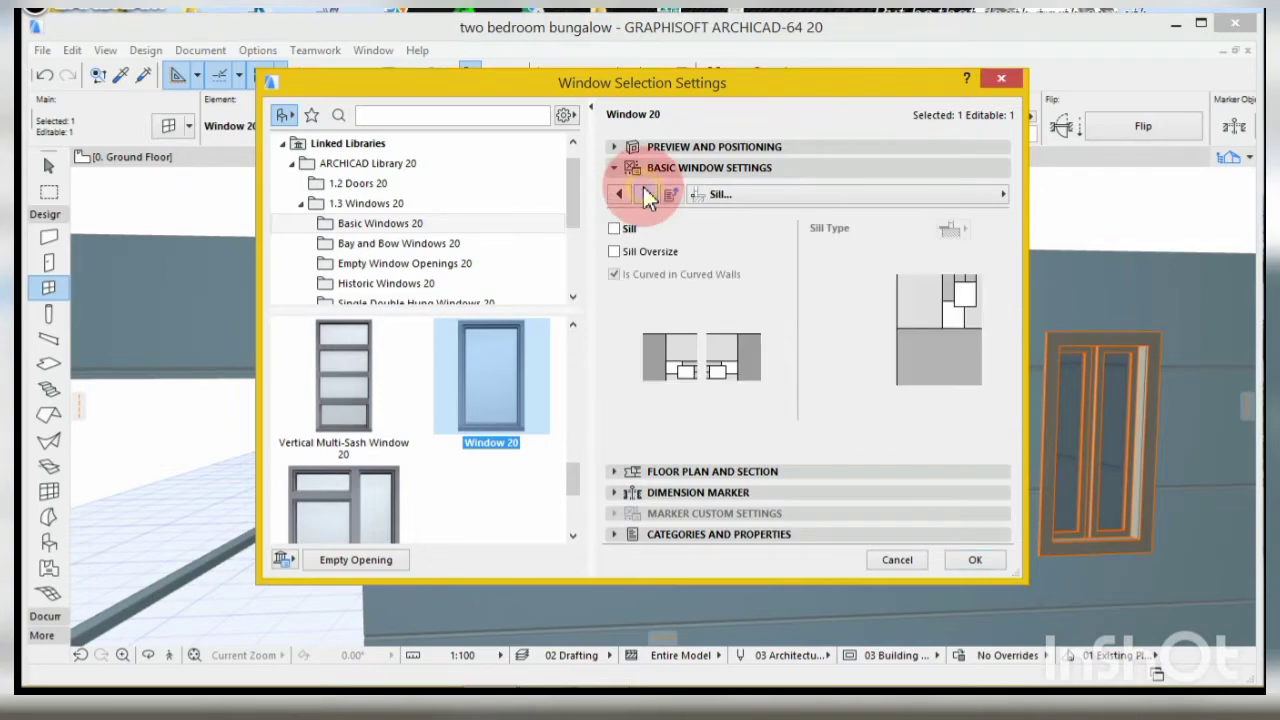
left_click(646, 195)
left_click(645, 194)
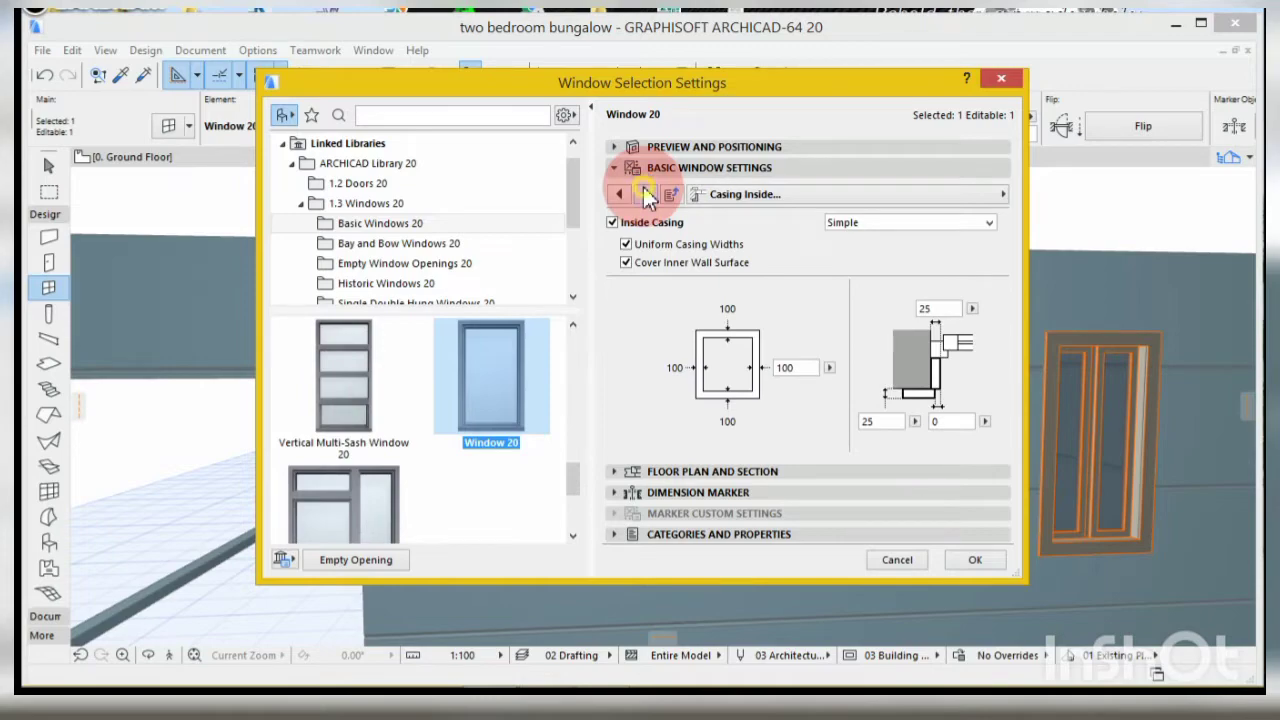
left_click(646, 195)
left_click(646, 195)
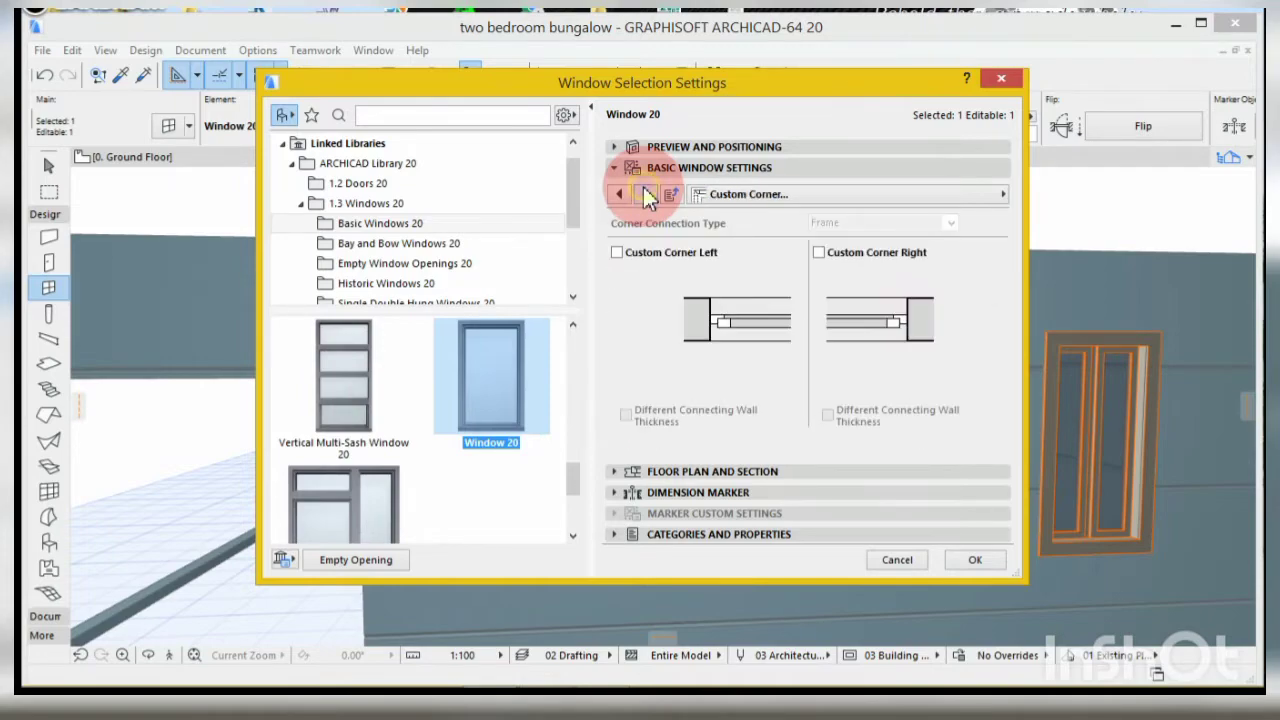
left_click(646, 195)
left_click(940, 252)
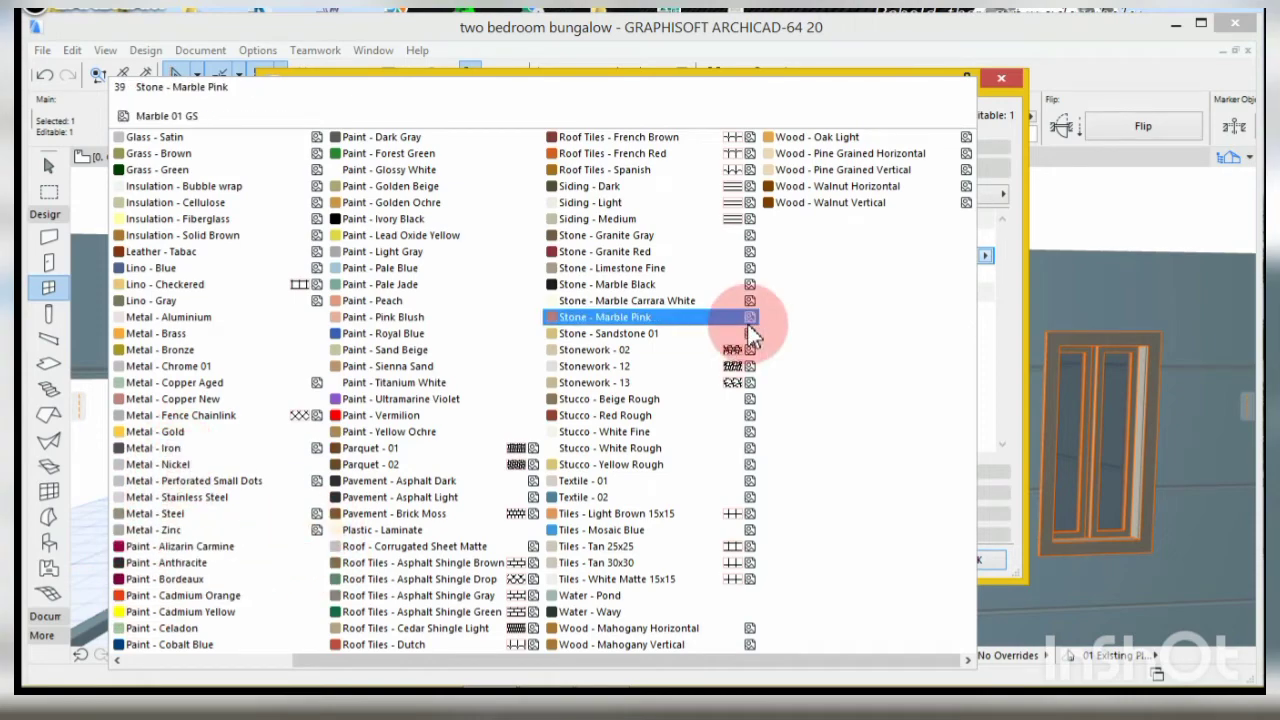
left_click(395, 530)
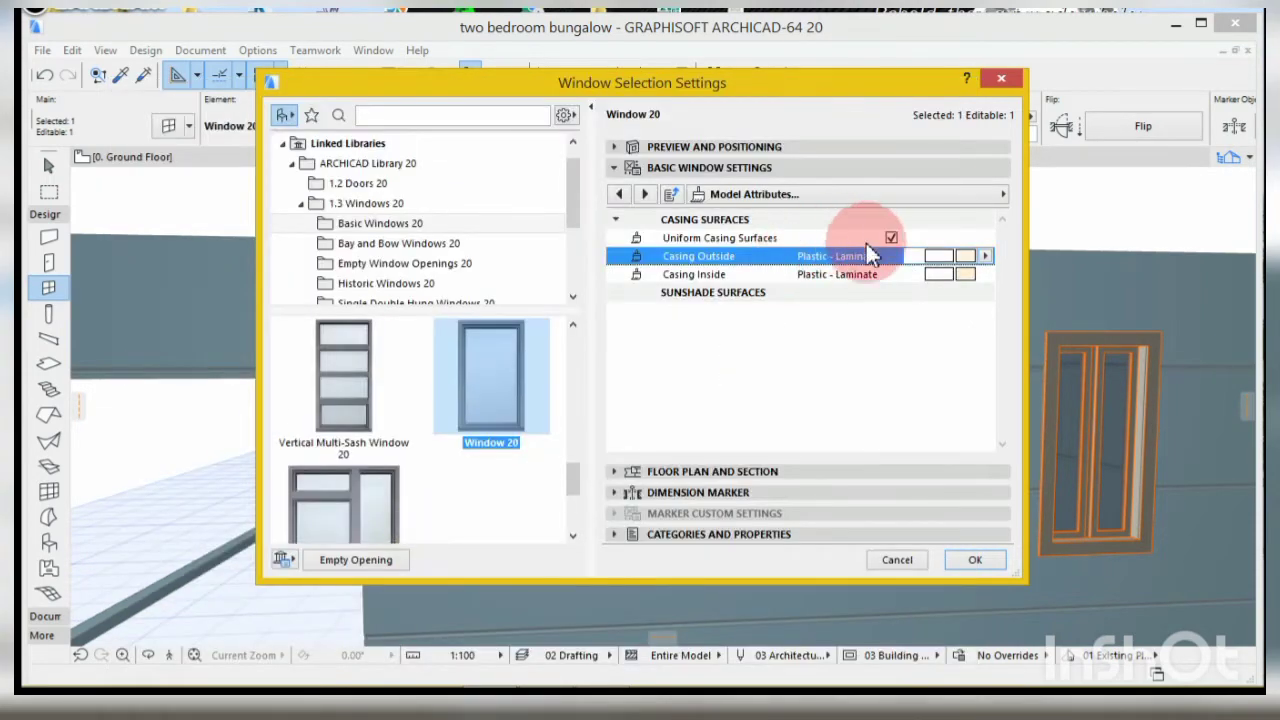
left_click(975, 560)
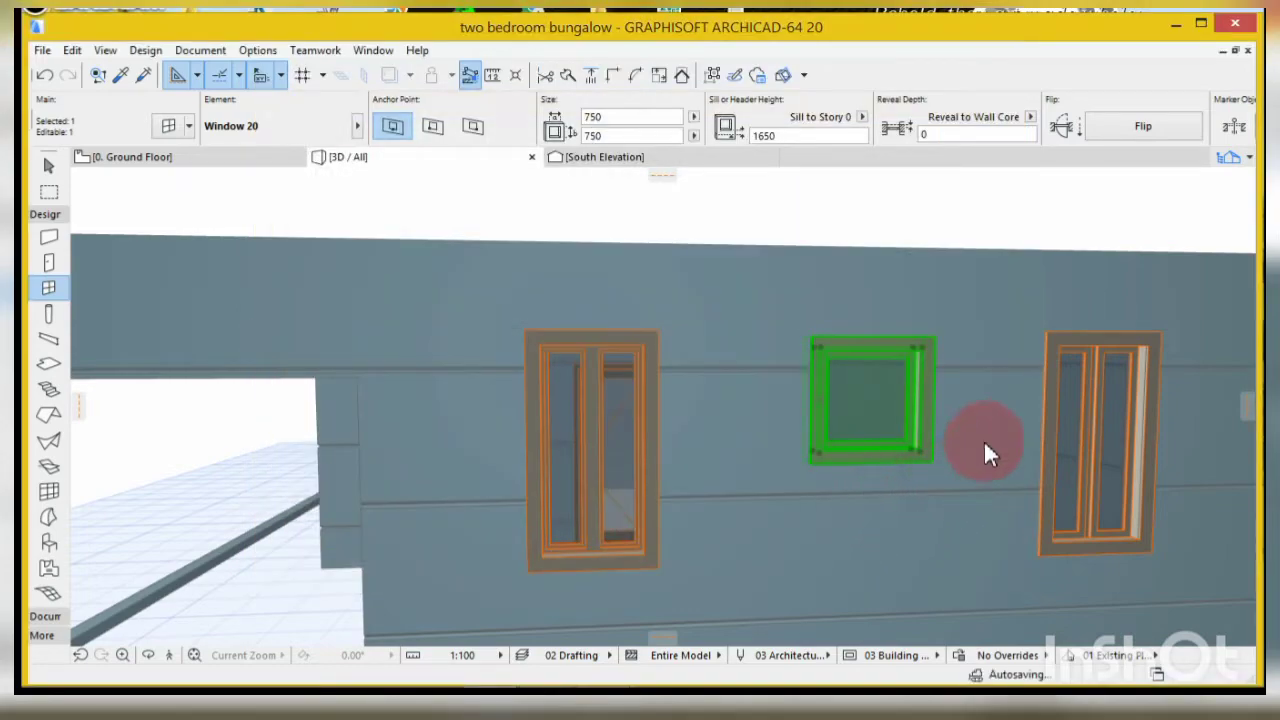
- Inspect the small side-wall window up close, deselect it, and view the bungalow's front with its door and windows
scroll(912, 410, "up", 5)
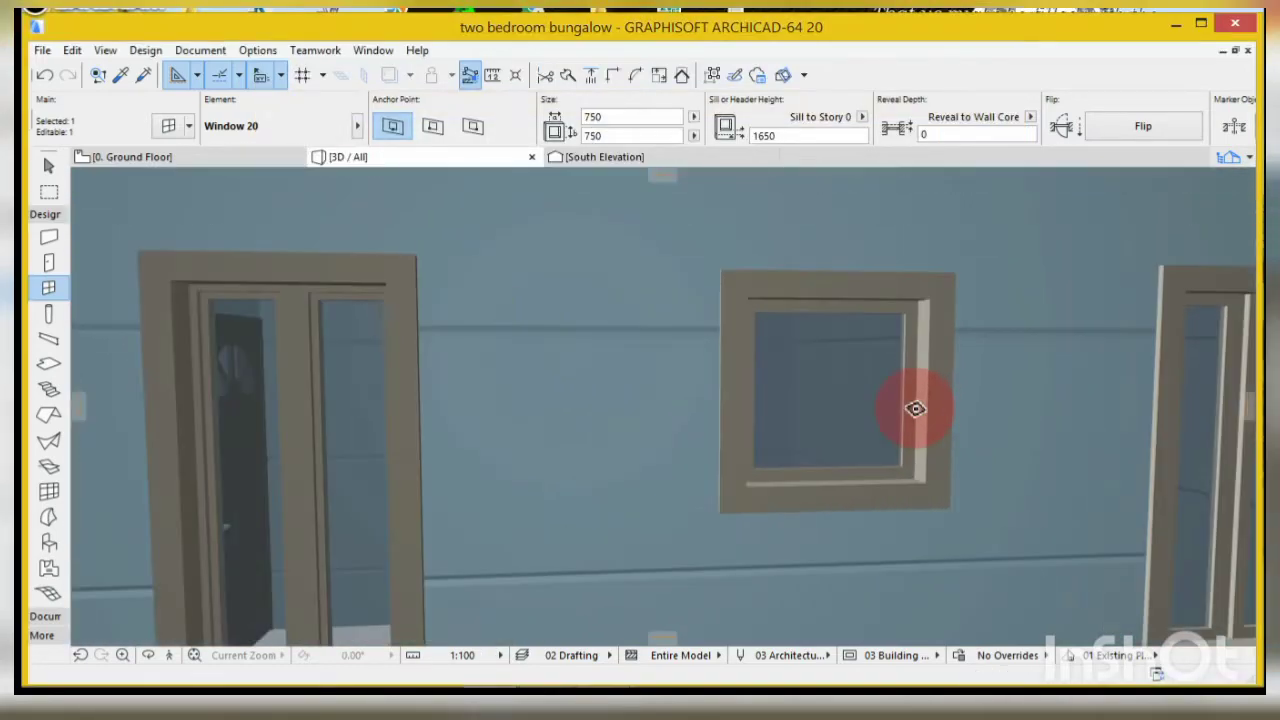
scroll(762, 378, "down", 4)
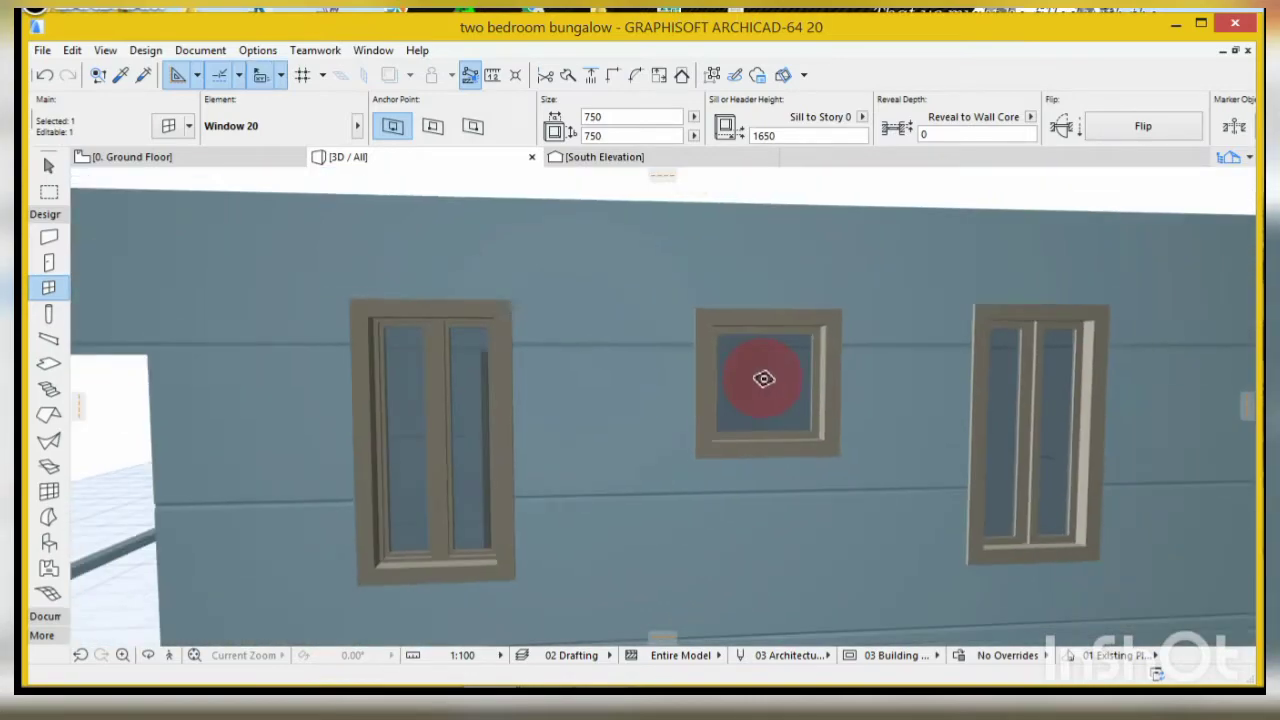
scroll(766, 429, "up", 2)
scroll(770, 415, "up", 1)
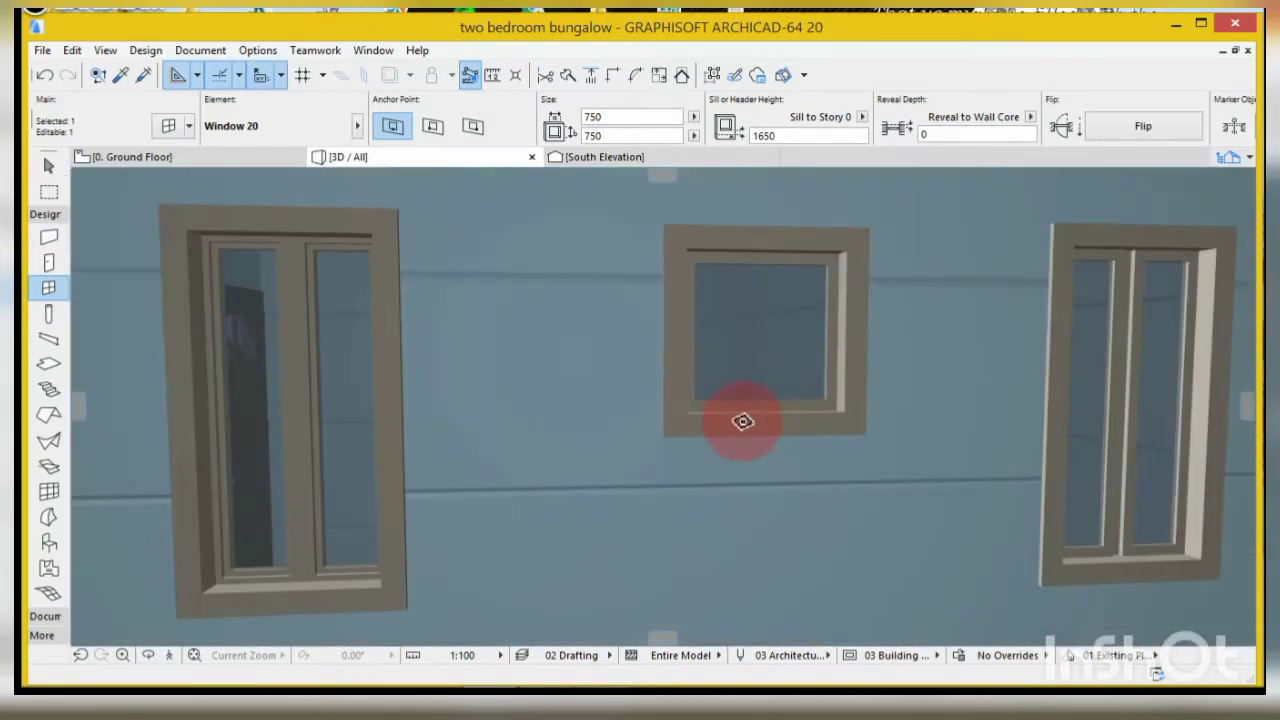
scroll(857, 451, "down", 5)
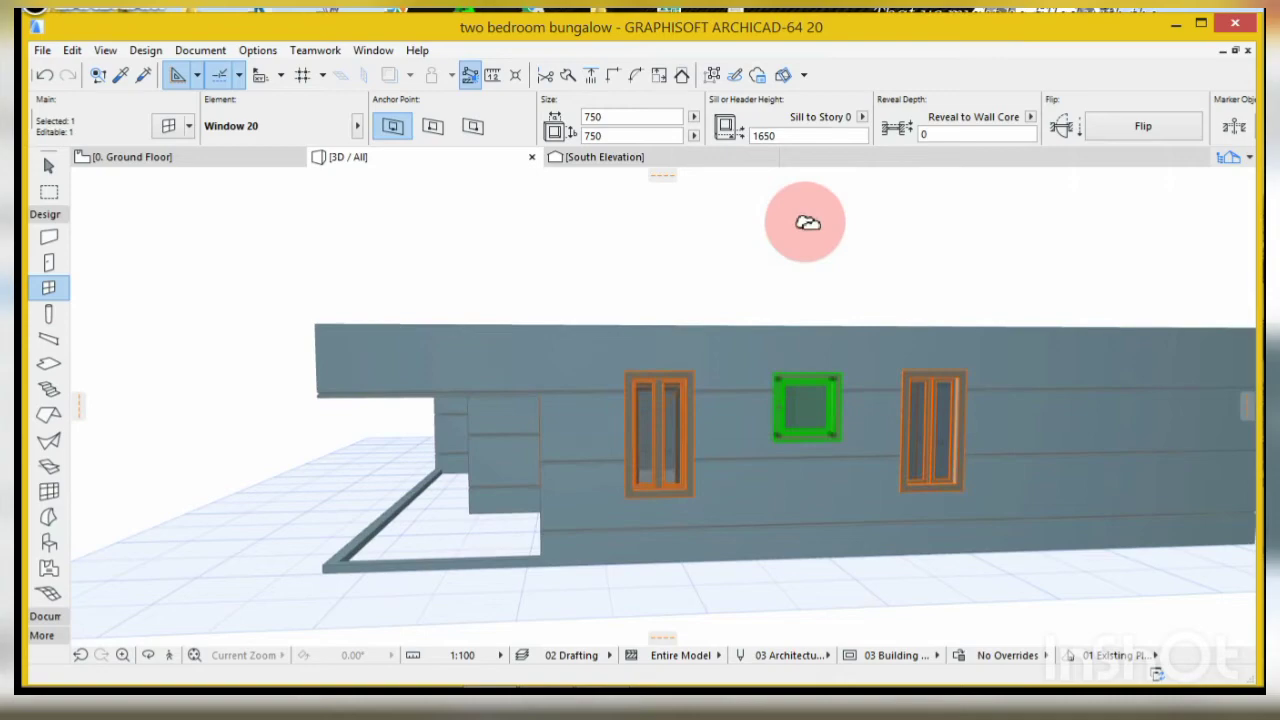
left_click(792, 204)
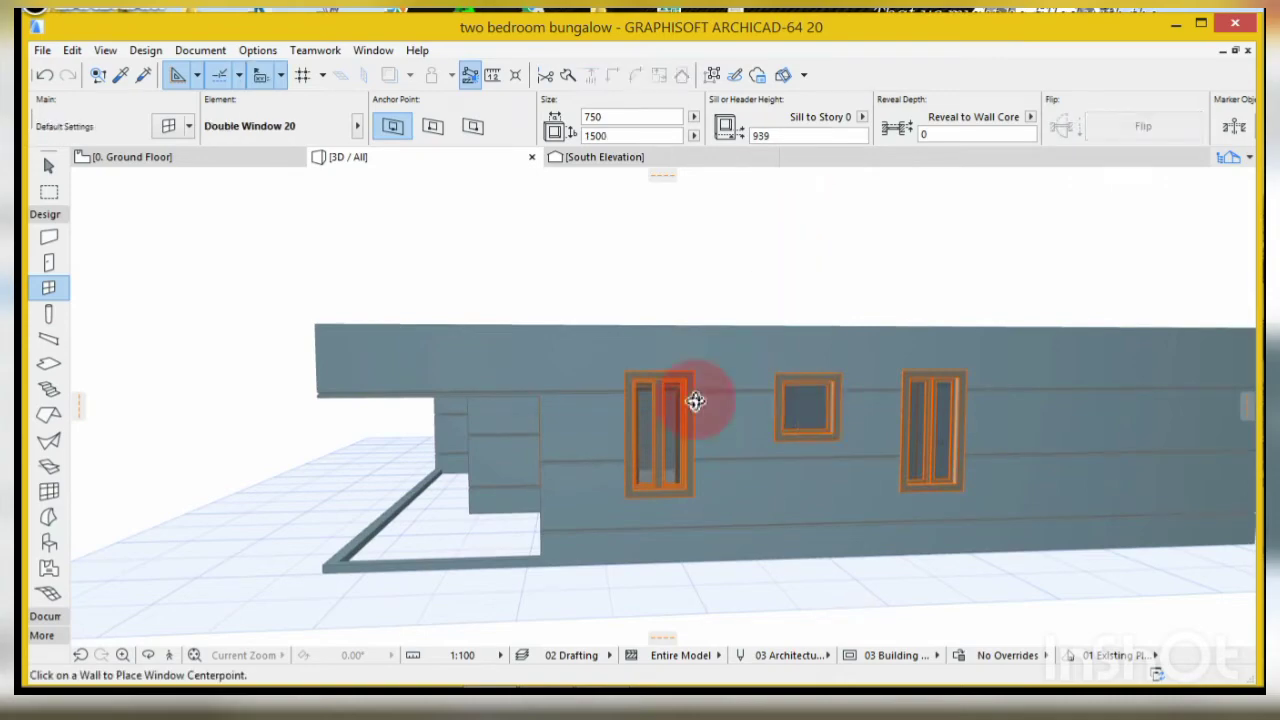
middle_click_drag(586, 464, 537, 386, "shift")
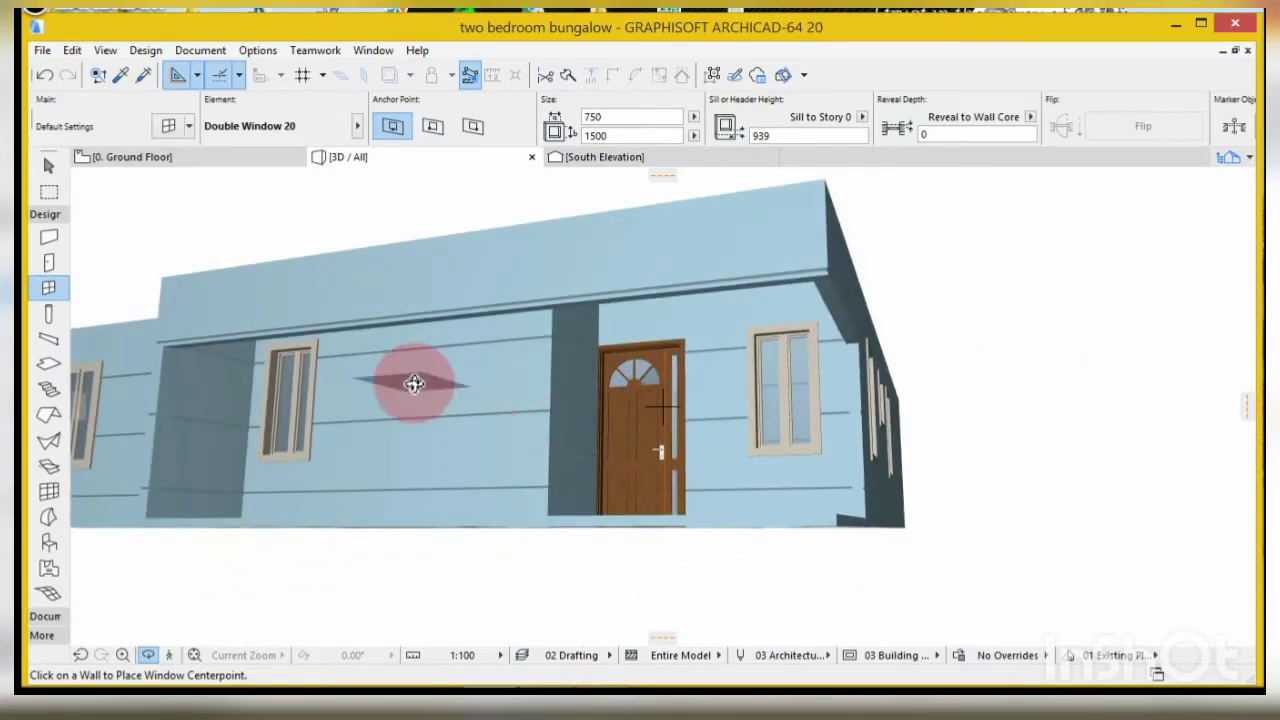
- Place a 900 × 1500 corner window of type Window 20 at the sitting room's outer corner beside the entrance on the ground floor plan
middle_click_drag(449, 389, 277, 314, "shift")
left_click(155, 160)
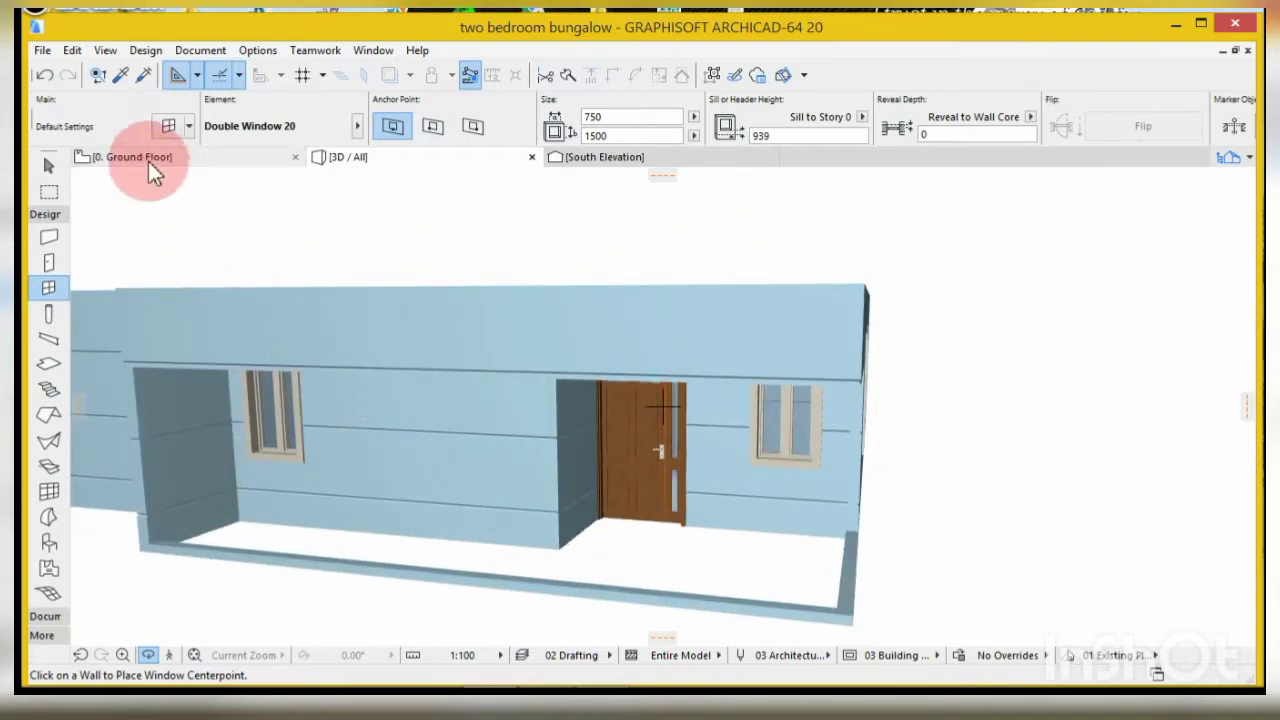
scroll(834, 320, "down", 3)
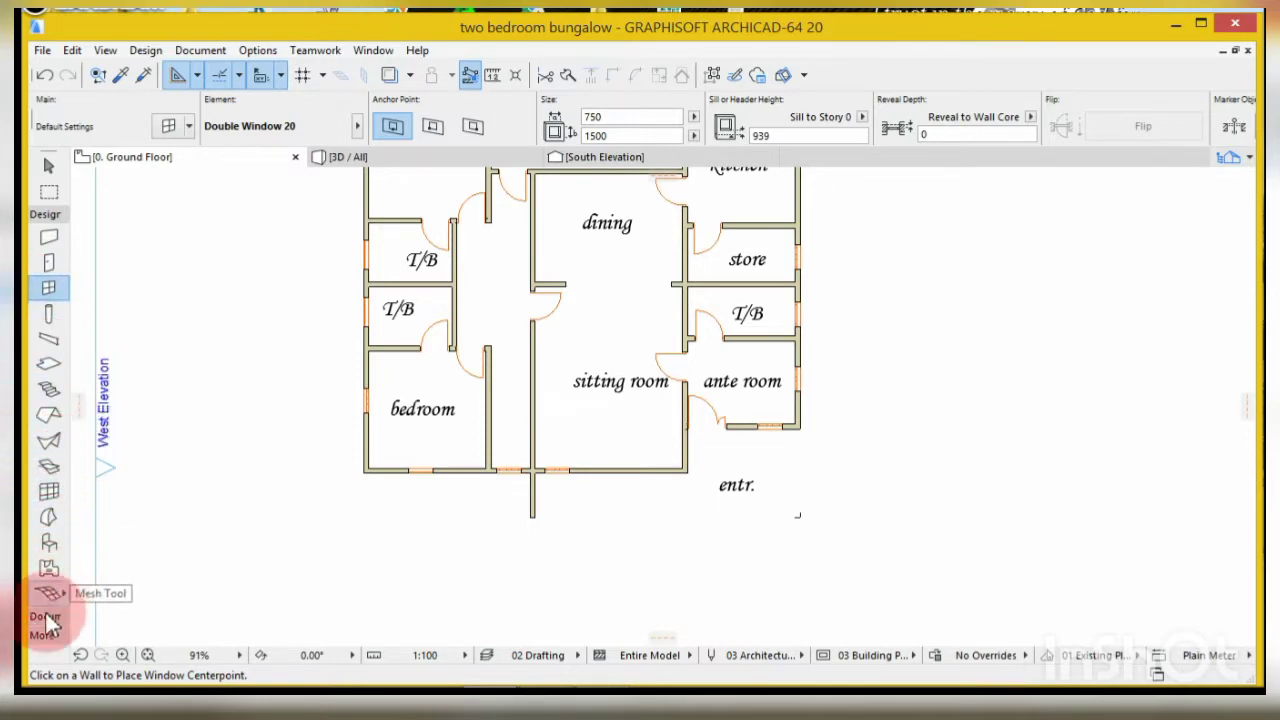
left_click(42, 645)
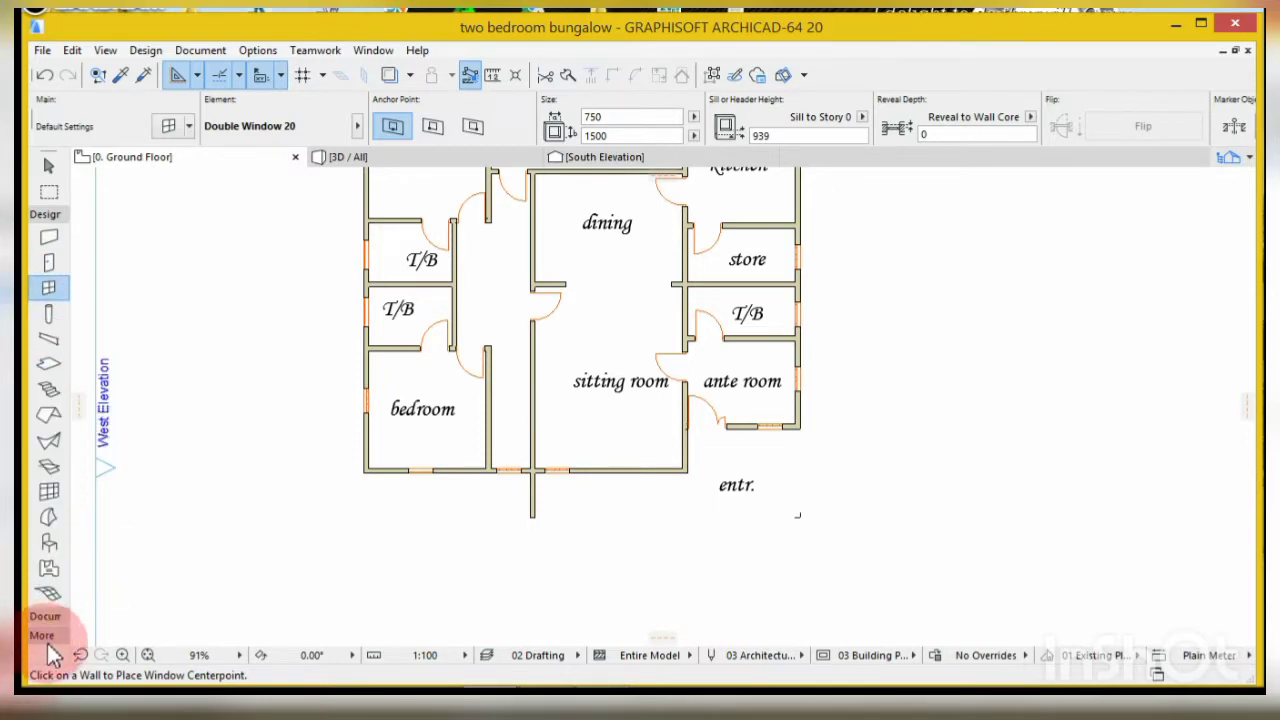
left_click(44, 214)
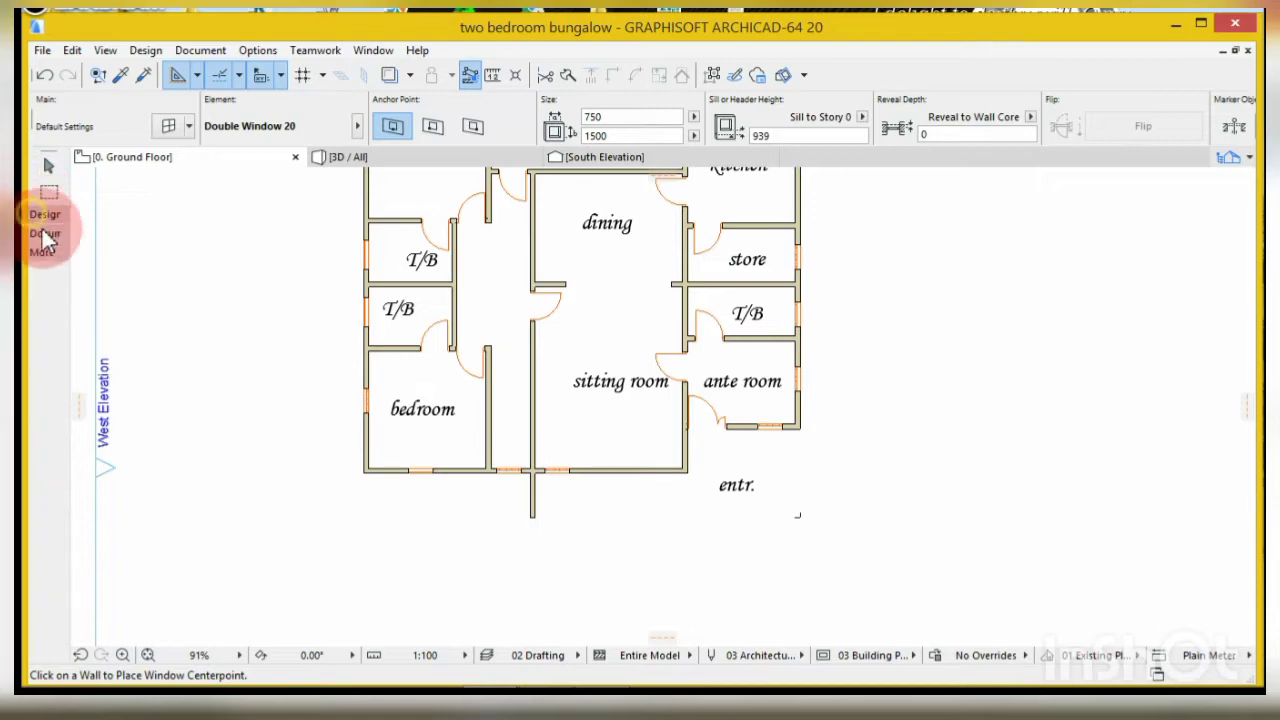
left_click(42, 253)
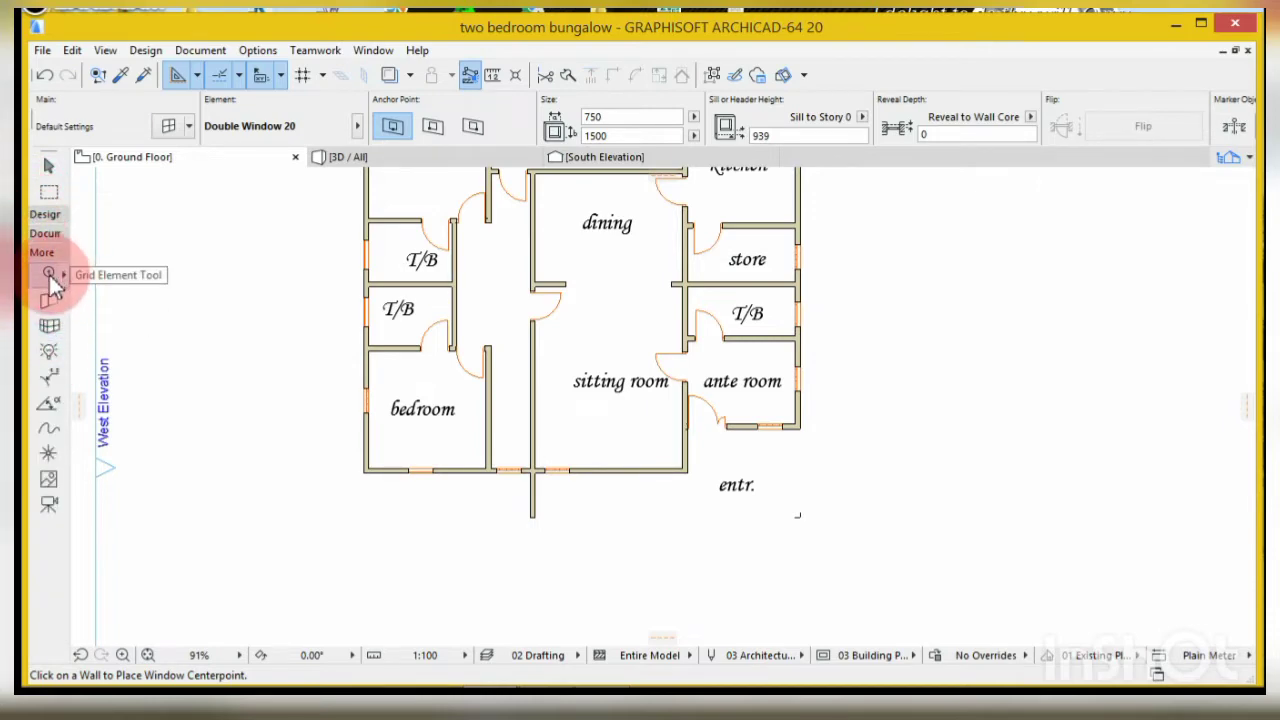
left_click(45, 330)
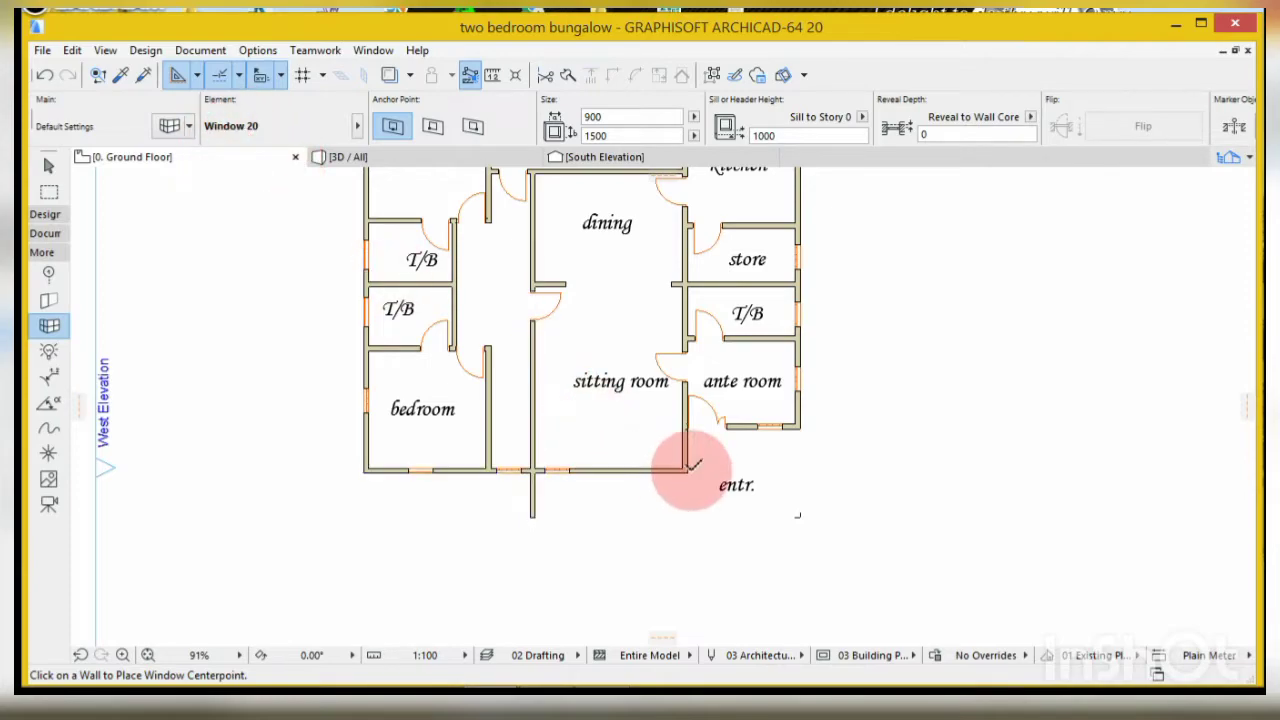
scroll(692, 464, "up", 5)
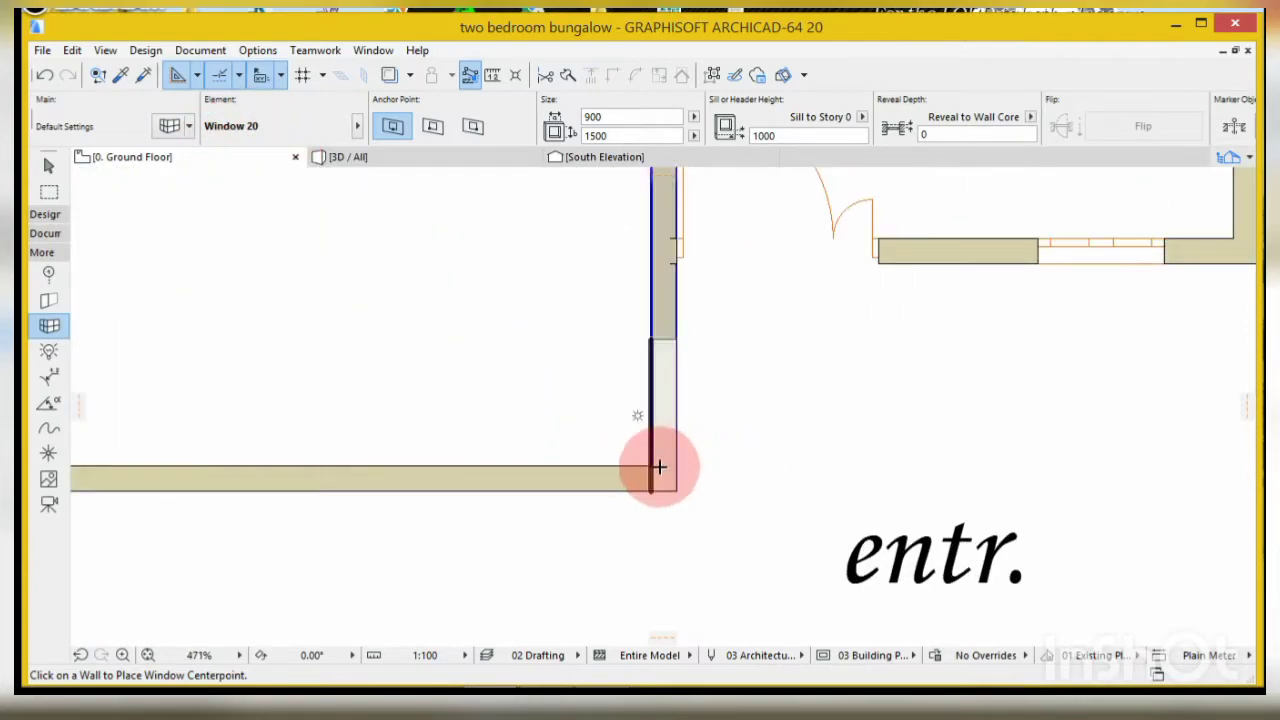
left_click(665, 464)
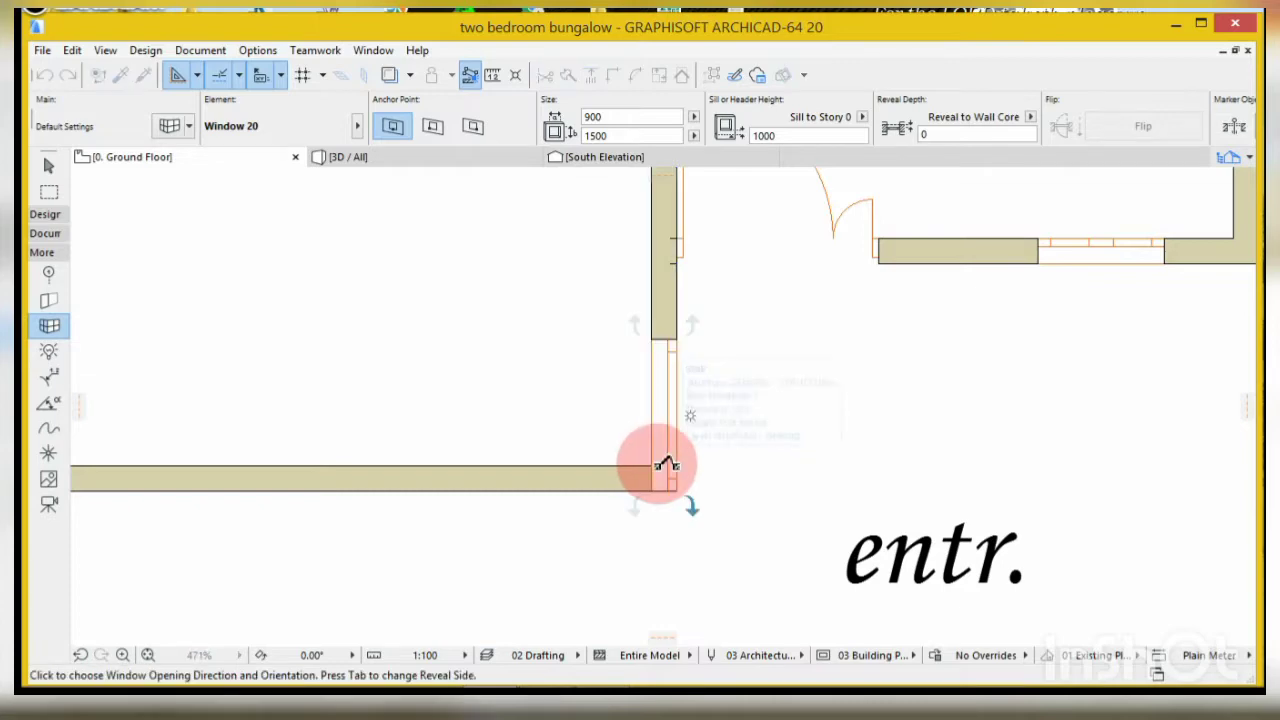
left_click(636, 448)
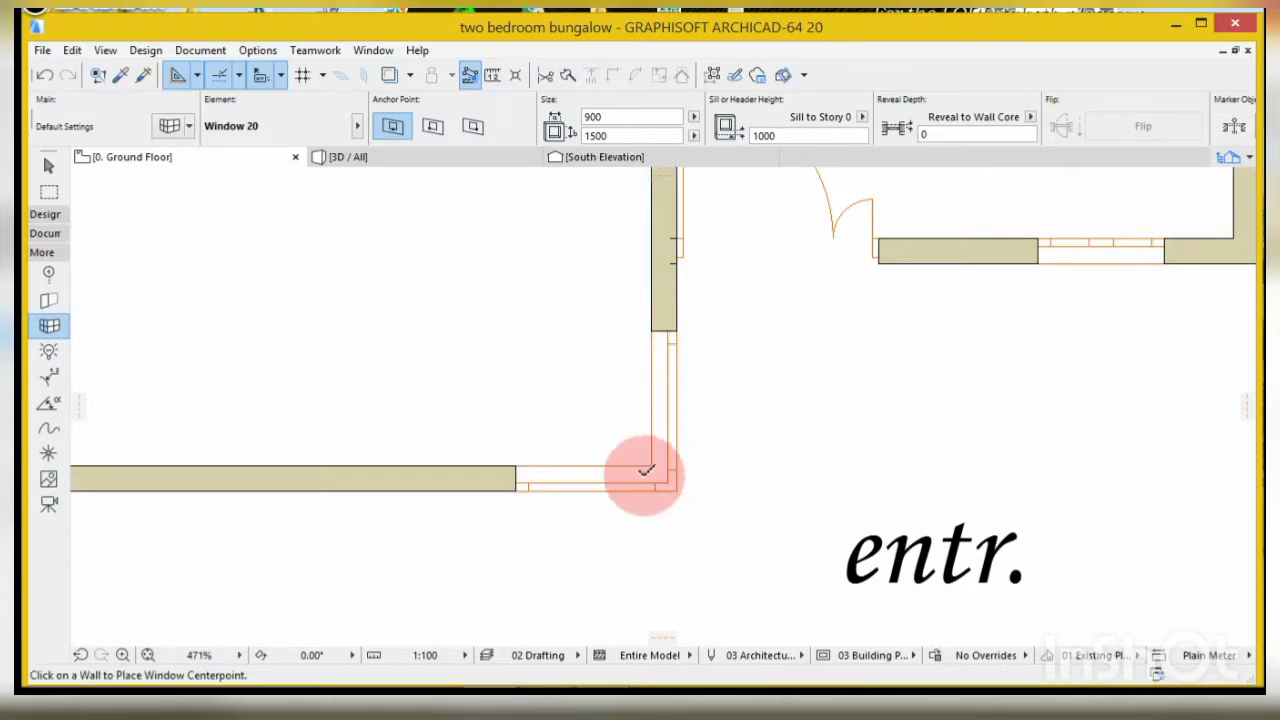
- Select both halves of the corner window in 3D and lower them vertically to line up with the top of the entrance door
left_click(391, 157)
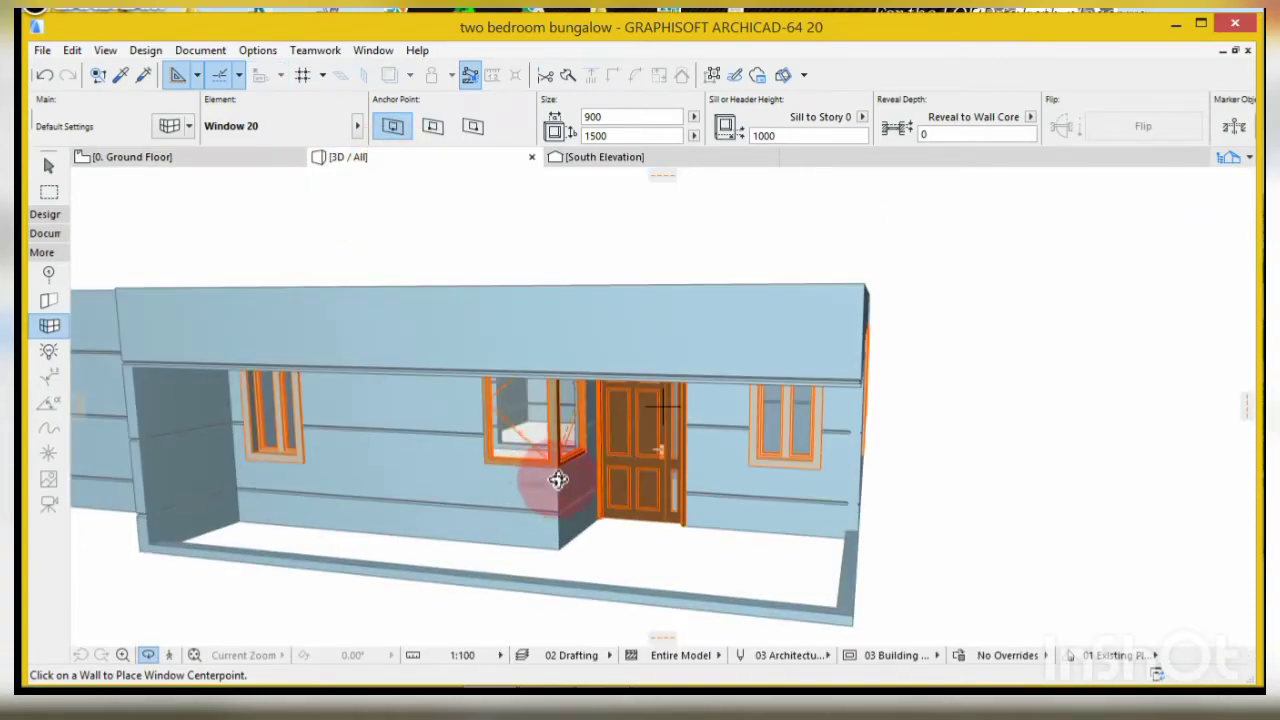
scroll(567, 505, "up", 5)
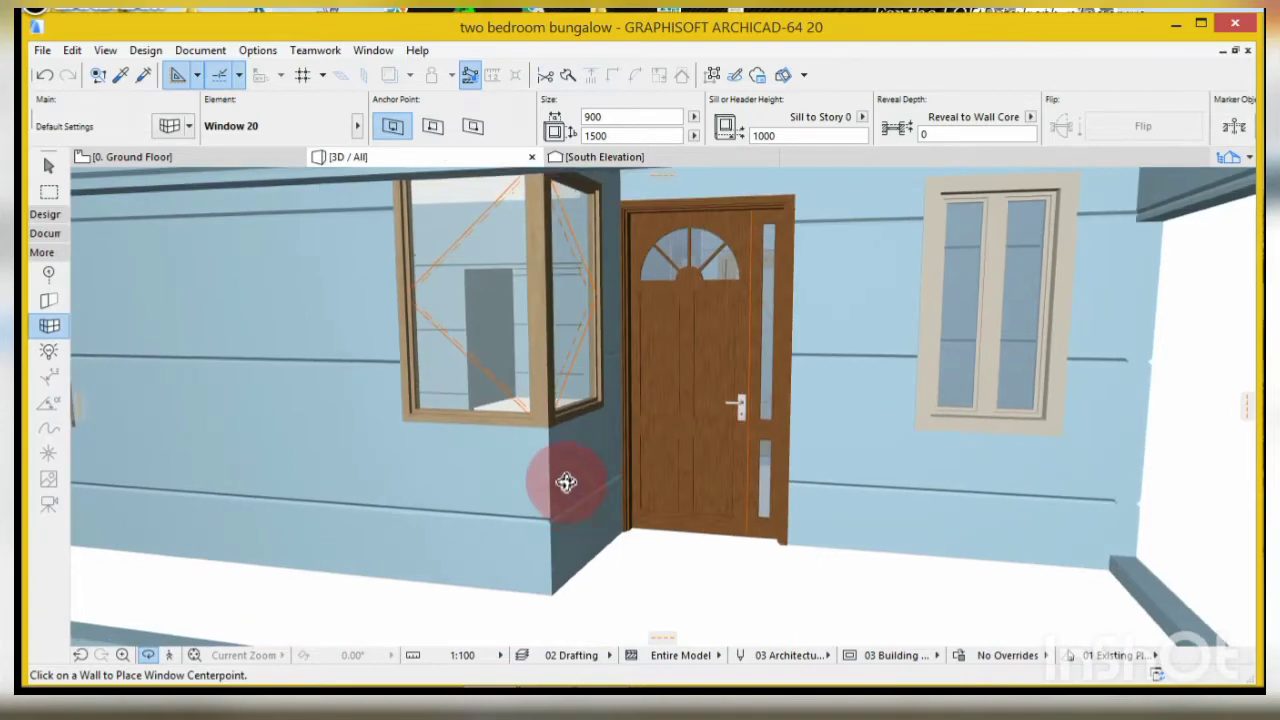
scroll(482, 446, "down", 5)
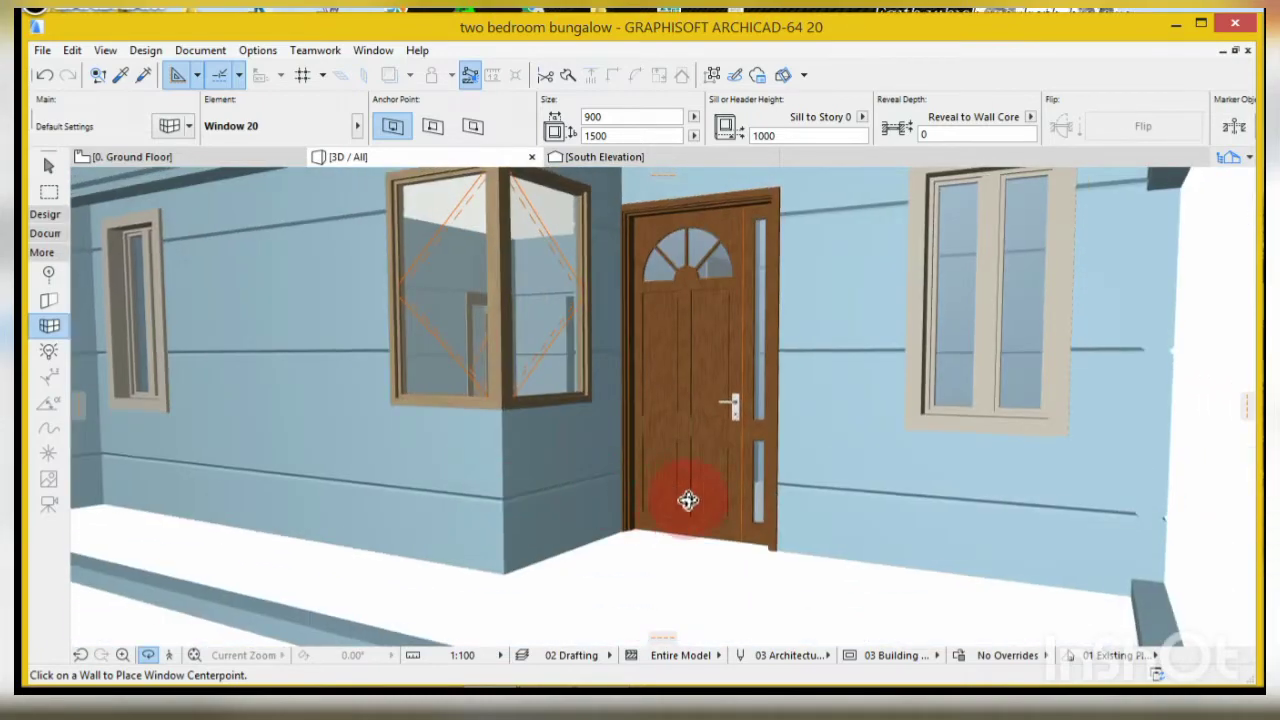
scroll(708, 440, "up", 3)
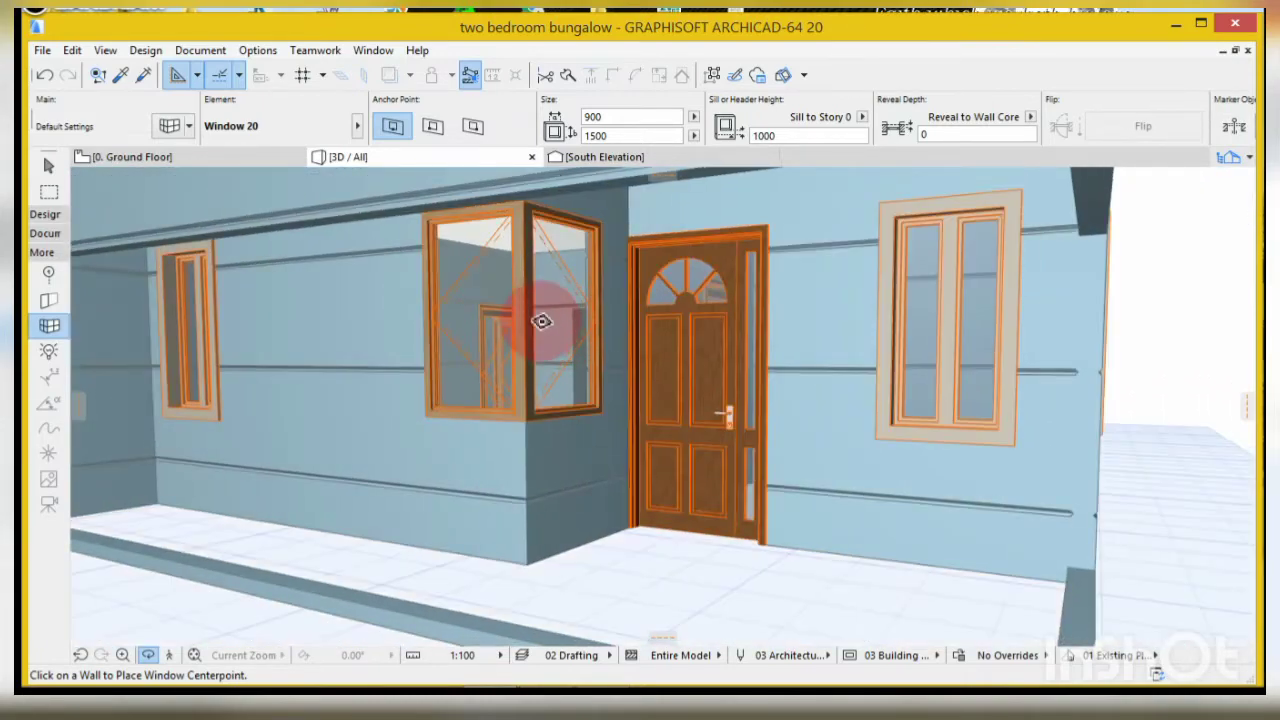
left_click(520, 416)
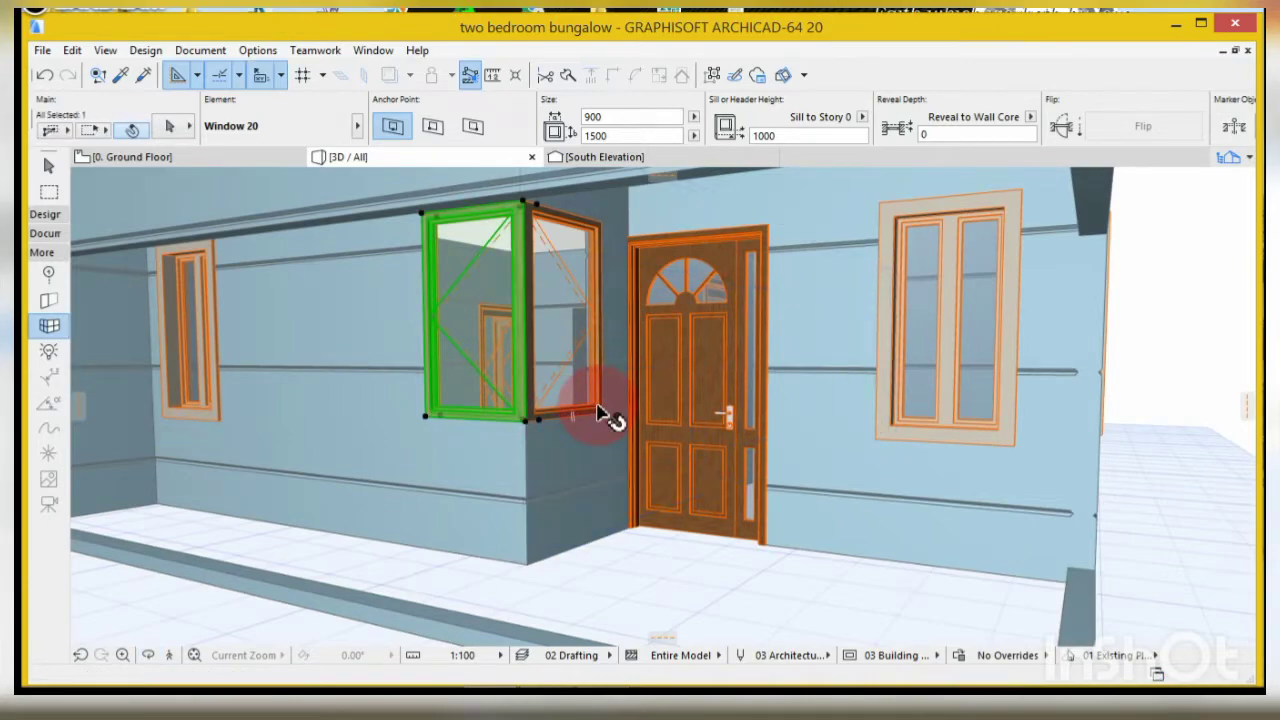
left_click(570, 408, "shift")
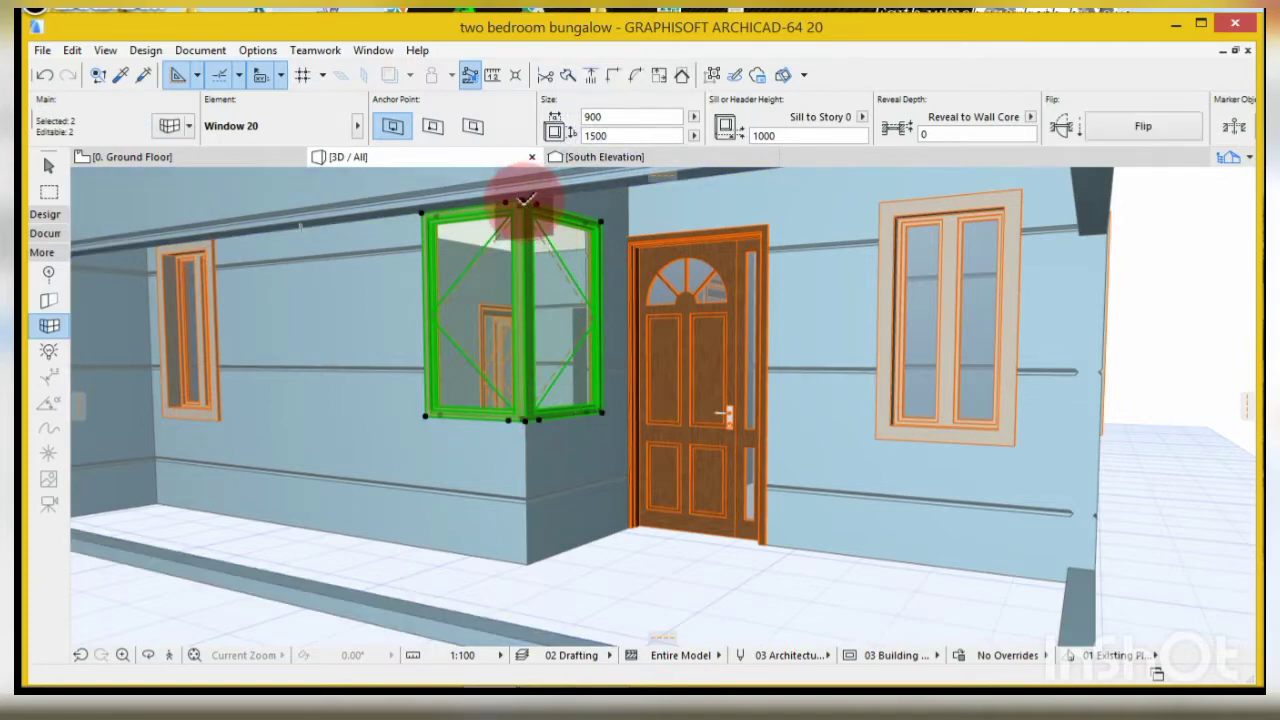
left_click(525, 200)
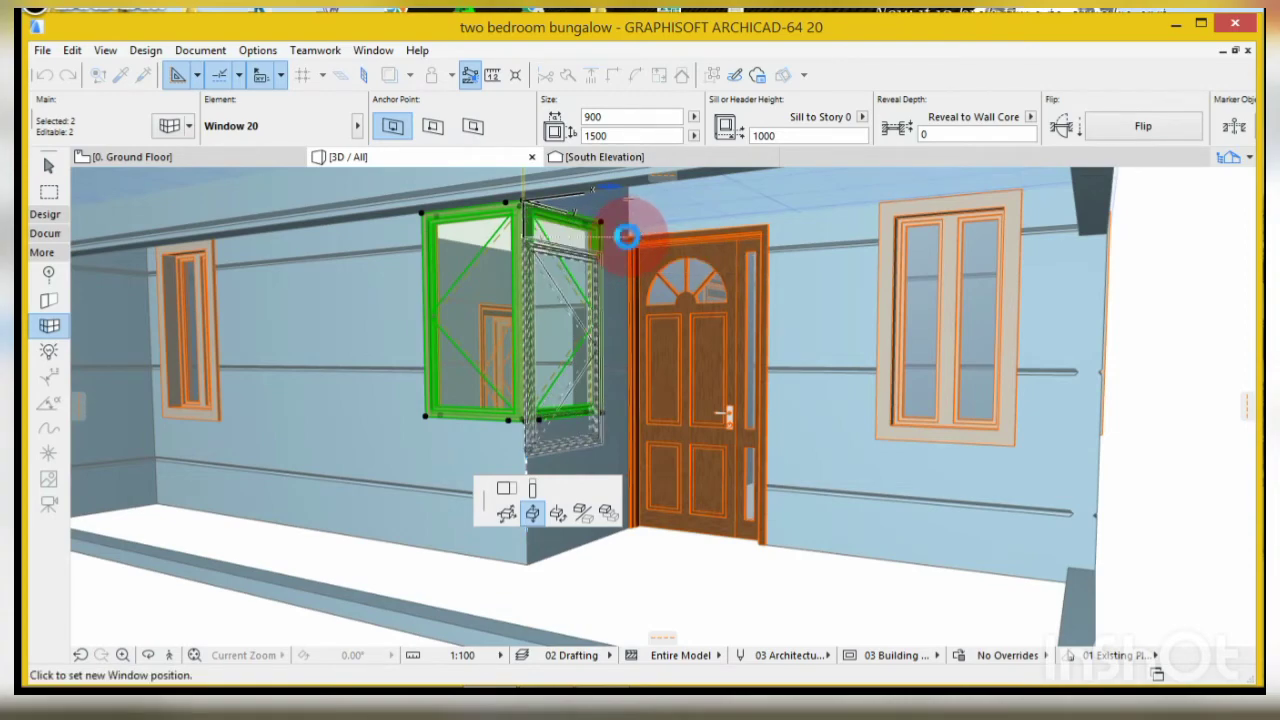
left_click(627, 242)
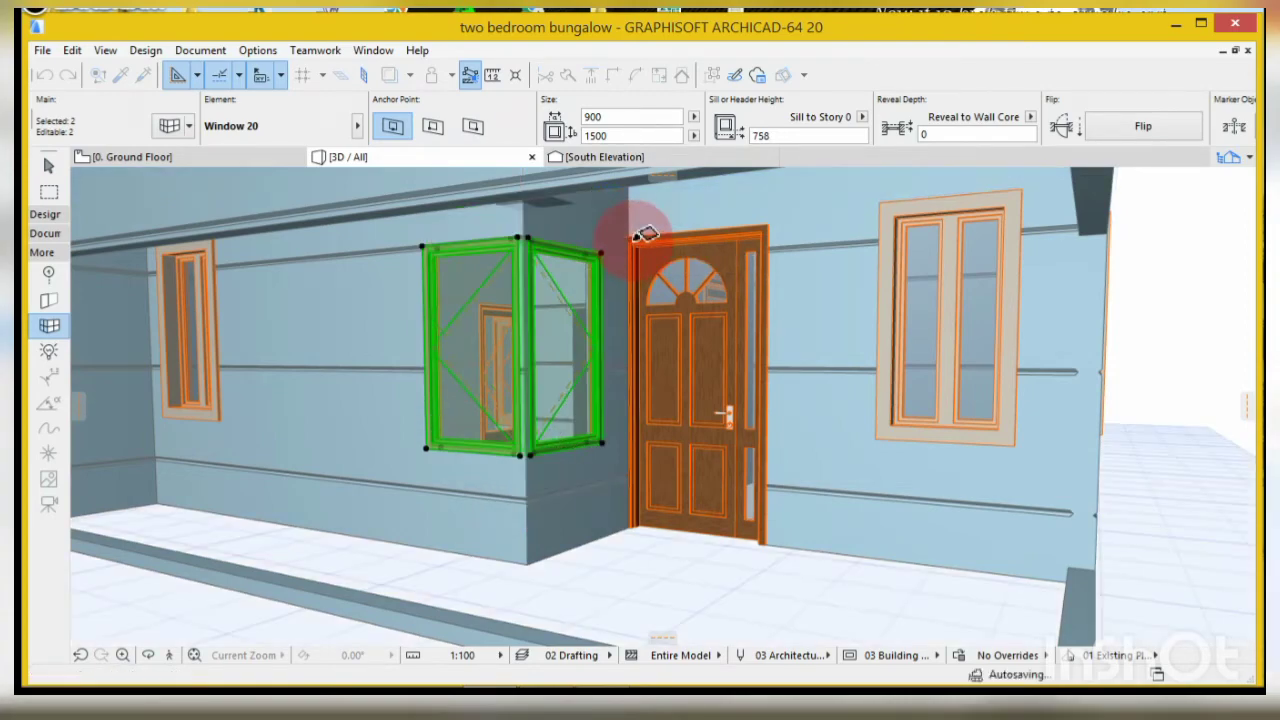
- Stretch both halves of the corner window vertically downward to a height of about 1930 mm
left_click(523, 448)
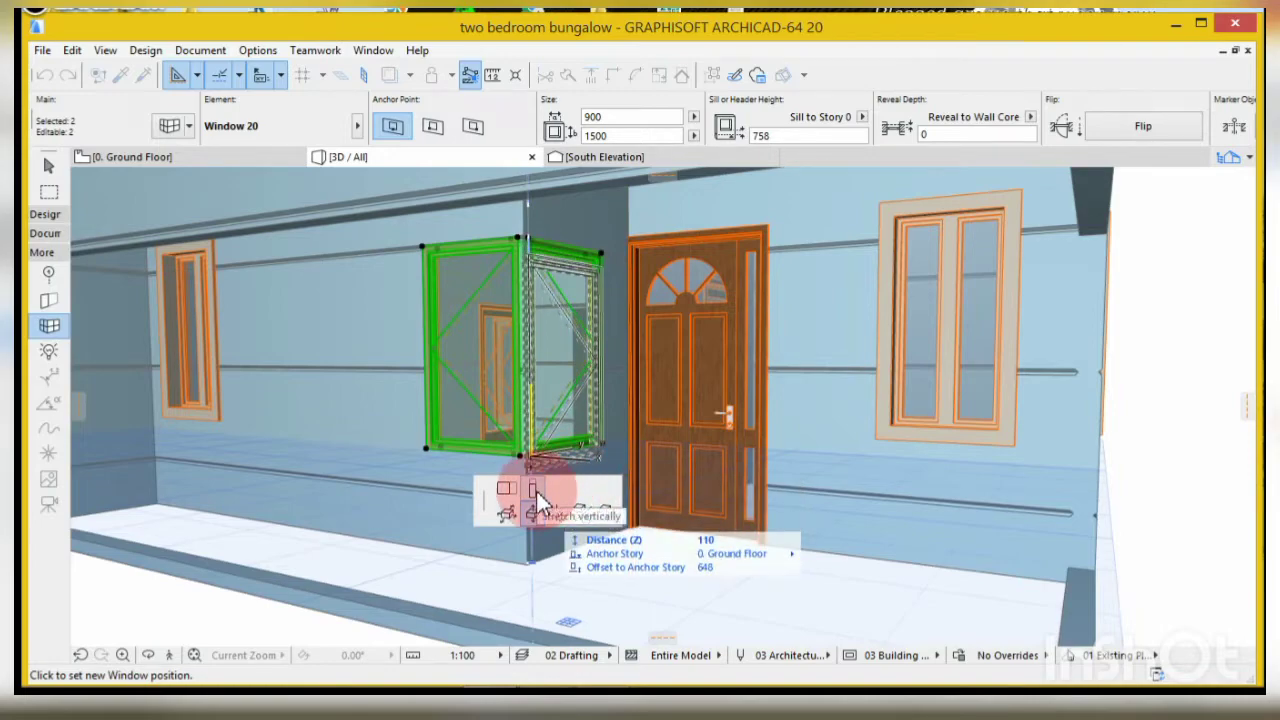
left_click(533, 489)
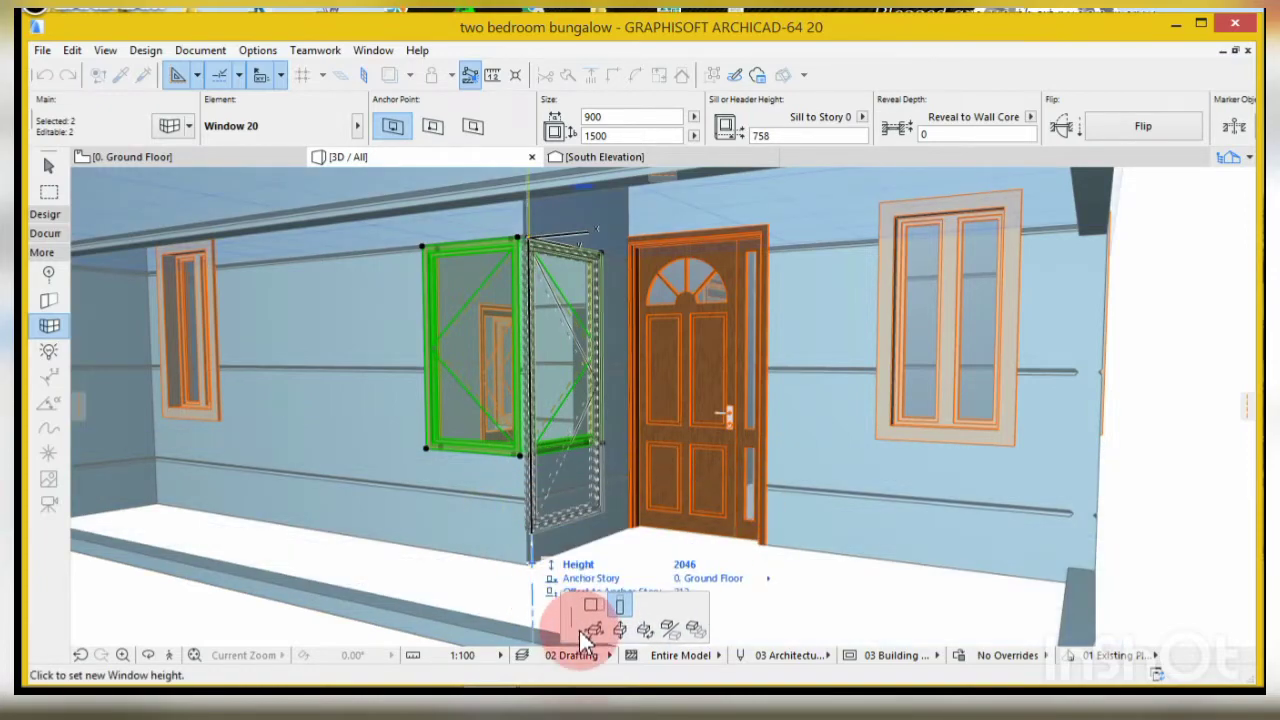
left_click(537, 508)
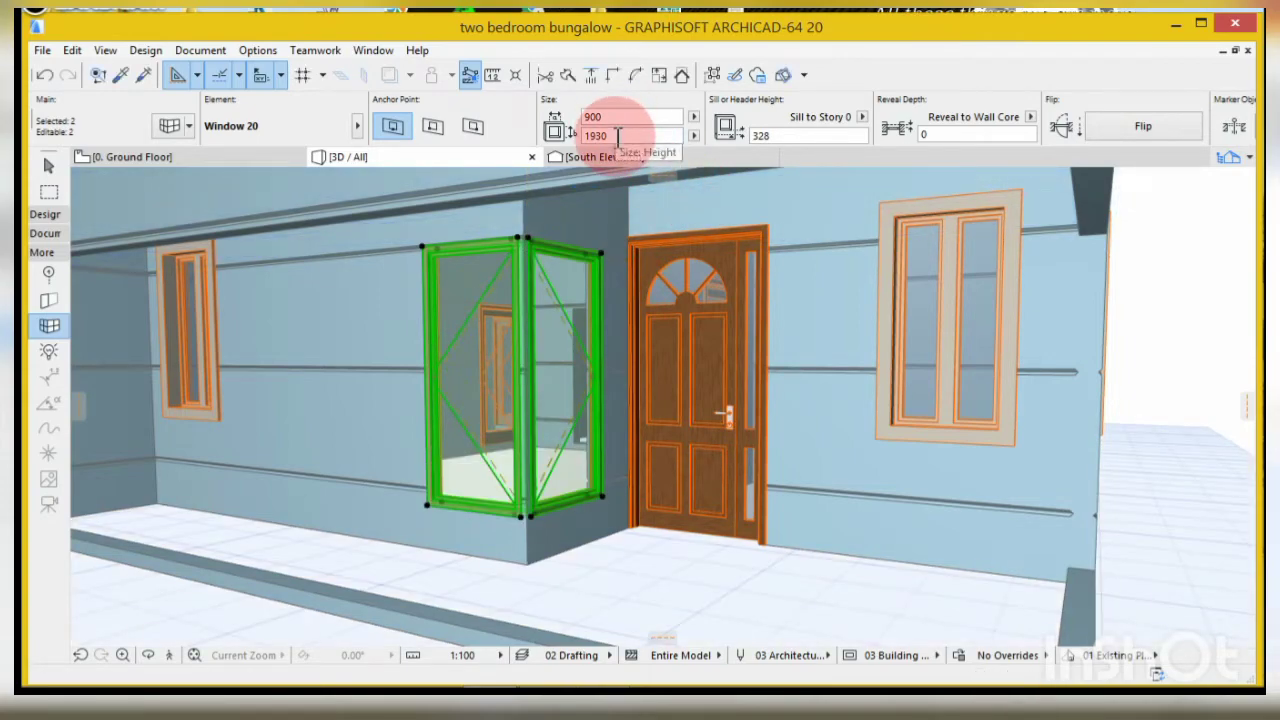
- Set the corner window's height to 2000 mm
left_click_drag(618, 137, 529, 160)
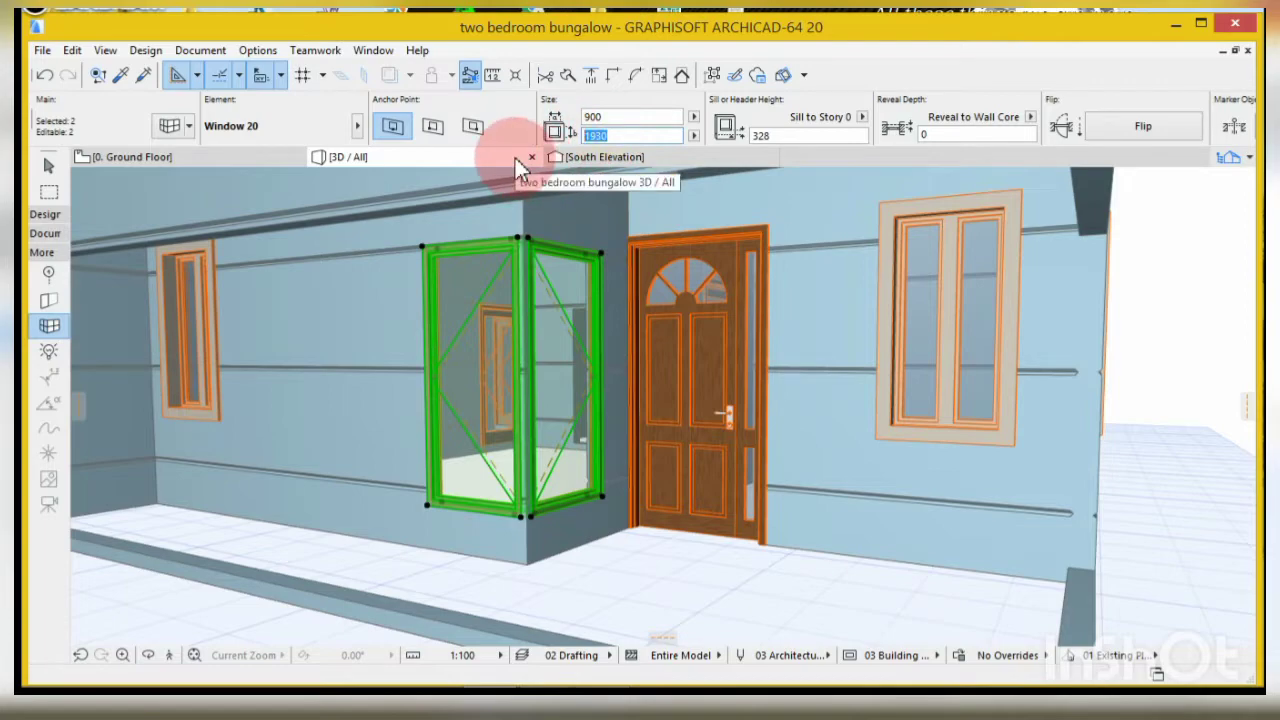
type("2000")
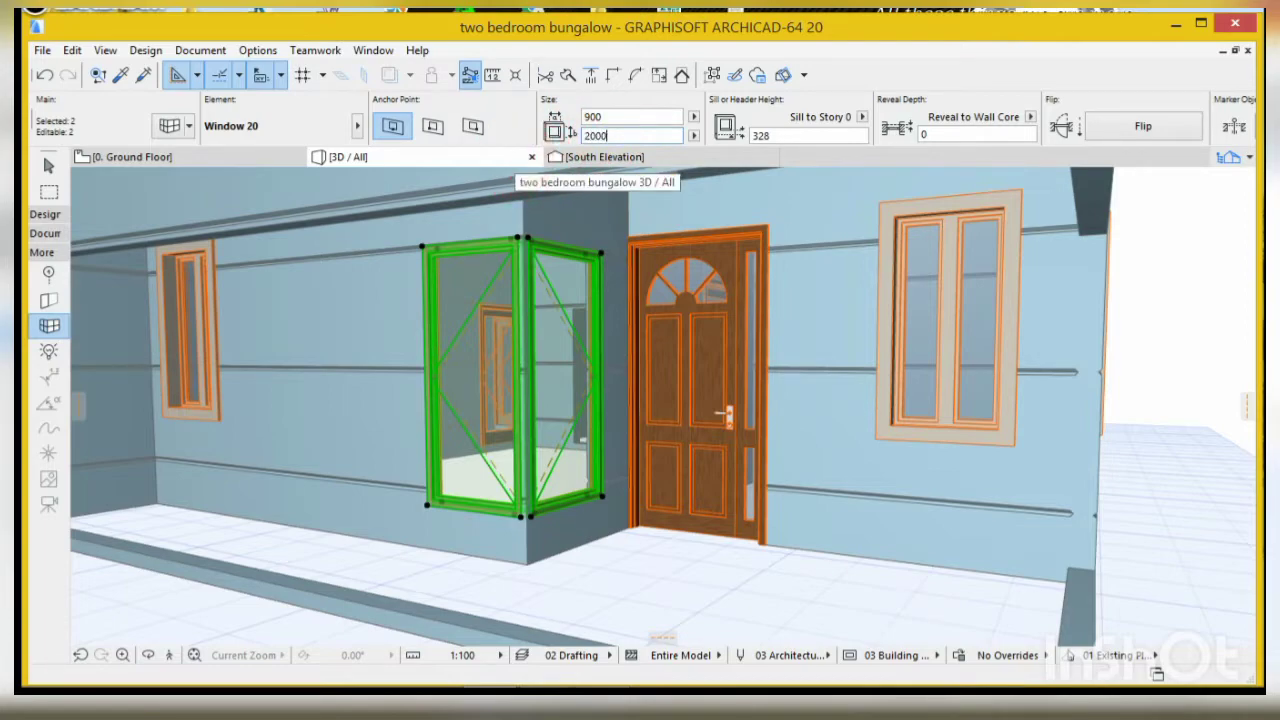
left_click(516, 158)
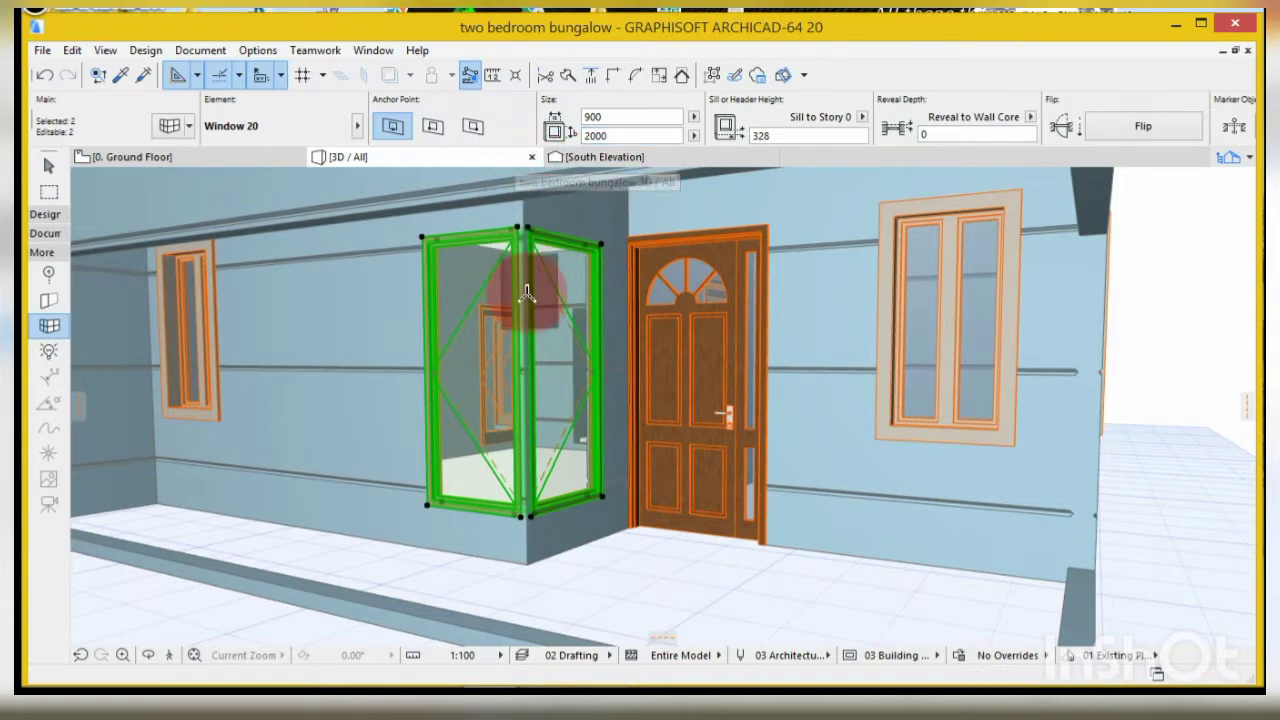
- Stretch the corner window's entrance-side half to the outer wall corner on the ground floor plan, making it 950 mm wide
middle_click_drag(570, 405, 543, 414, "shift")
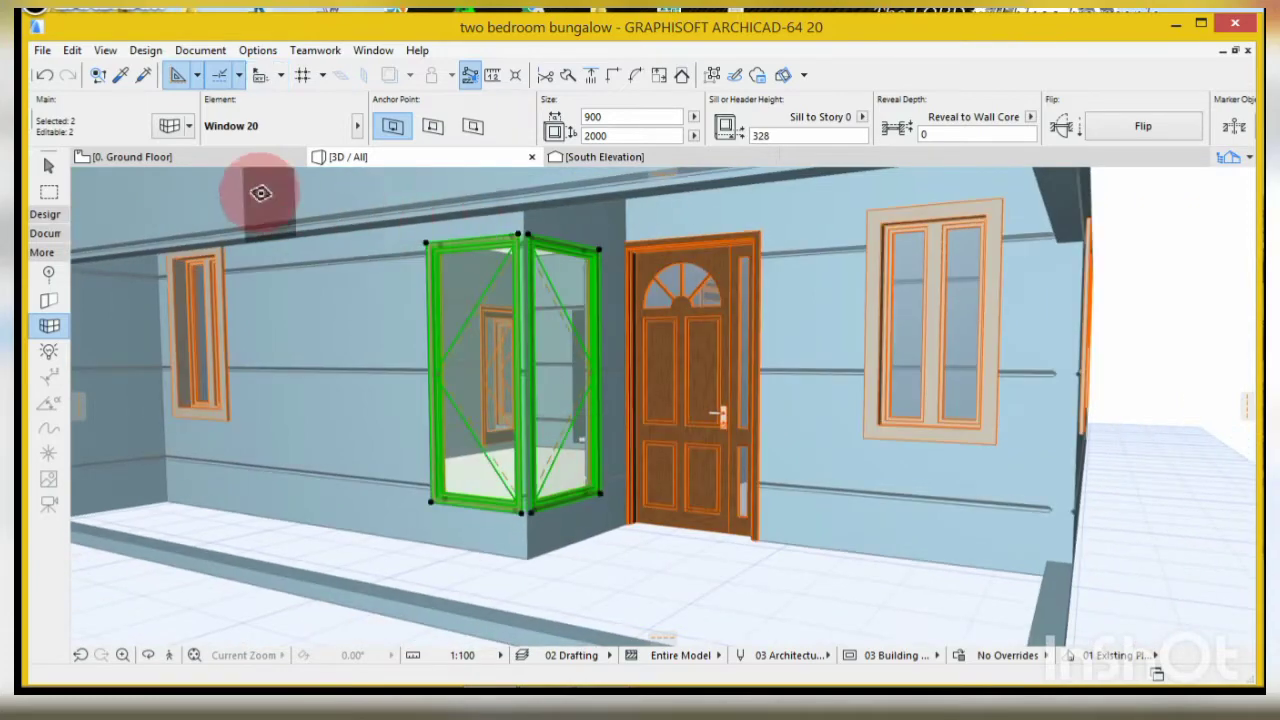
left_click(155, 156)
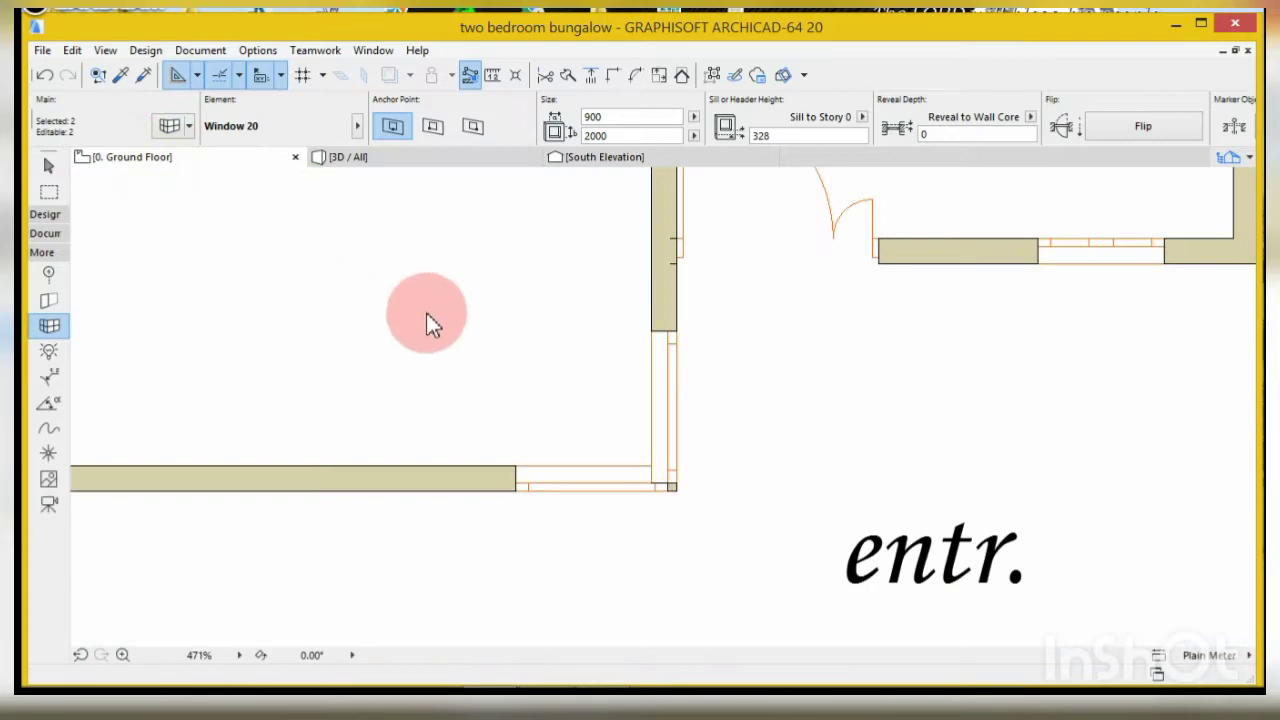
key("Escape")
scroll(697, 466, "up", 3)
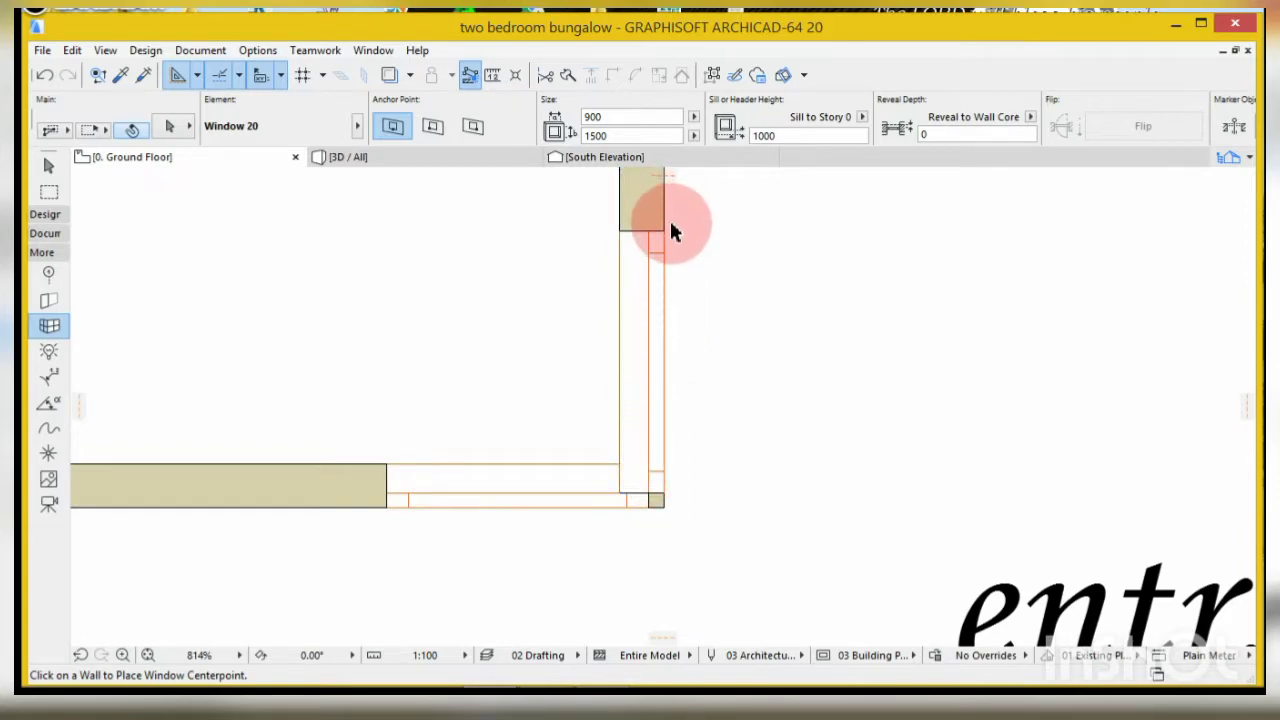
left_click_drag(660, 240, 665, 490)
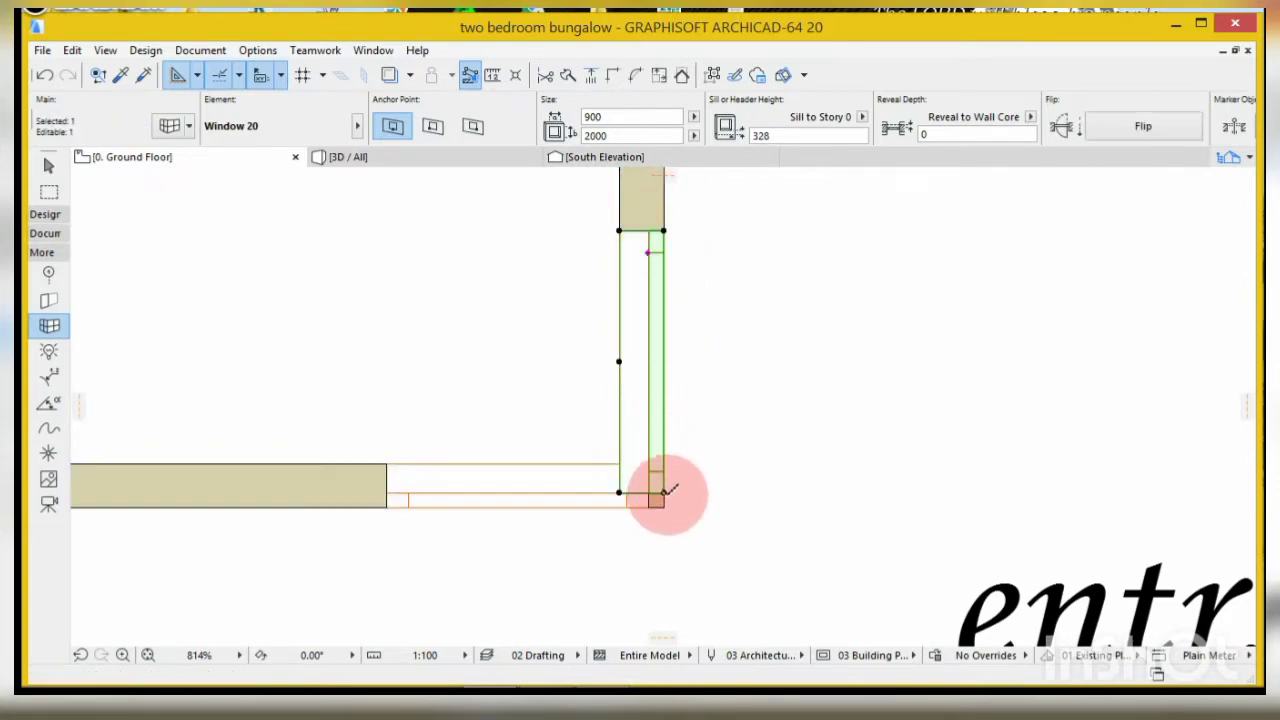
left_click(664, 491)
left_click(665, 506)
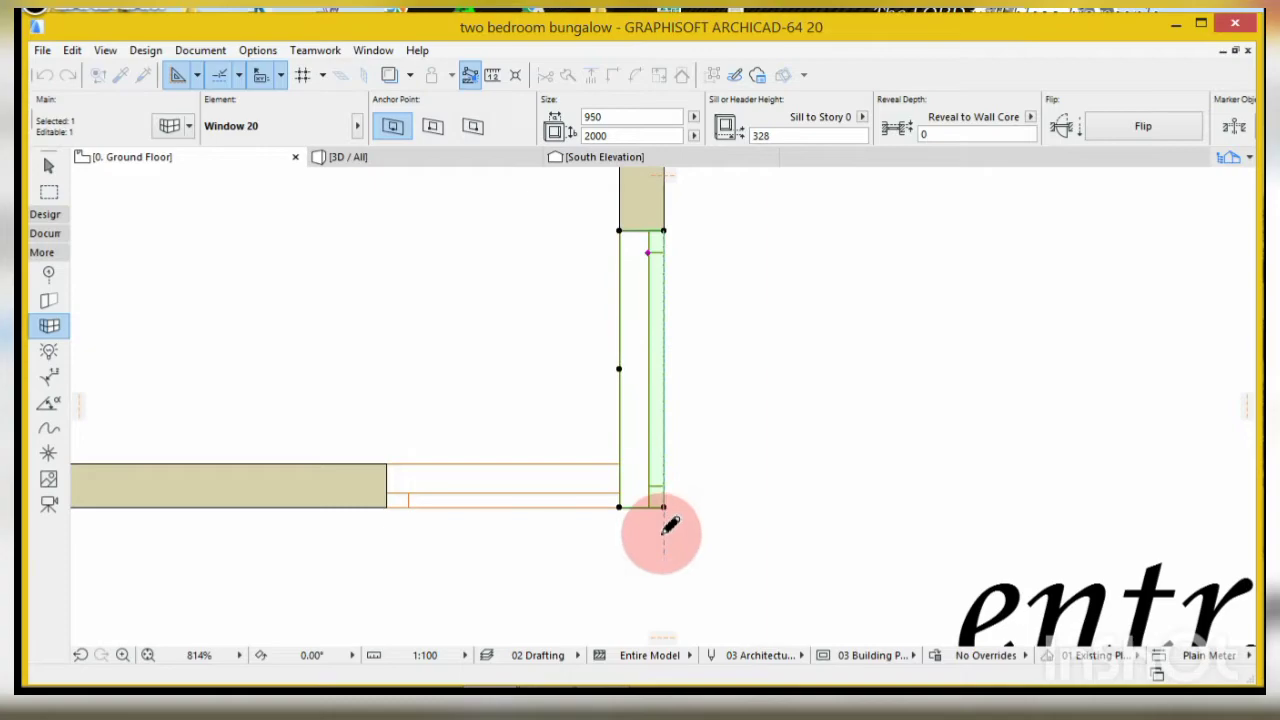
- Open the settings of the corner window in the 3D view and go through its basic window settings to the frame widths
left_click(381, 160)
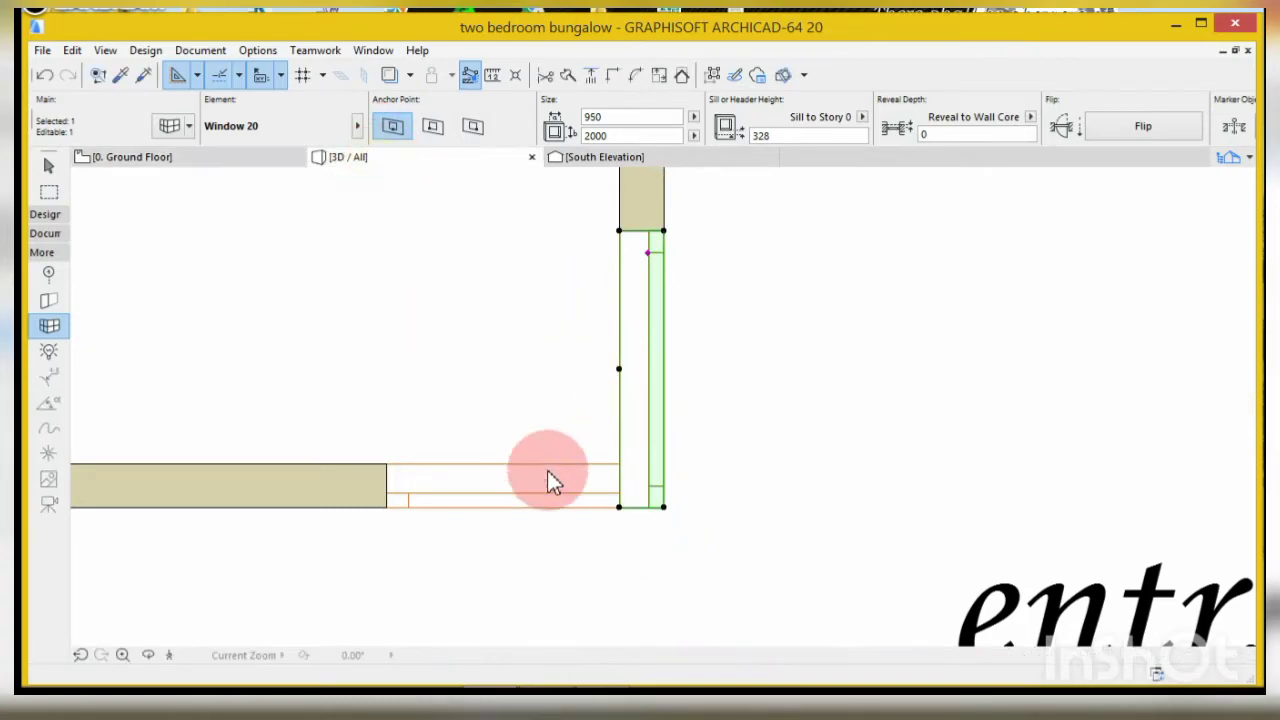
scroll(600, 528, "up", 5)
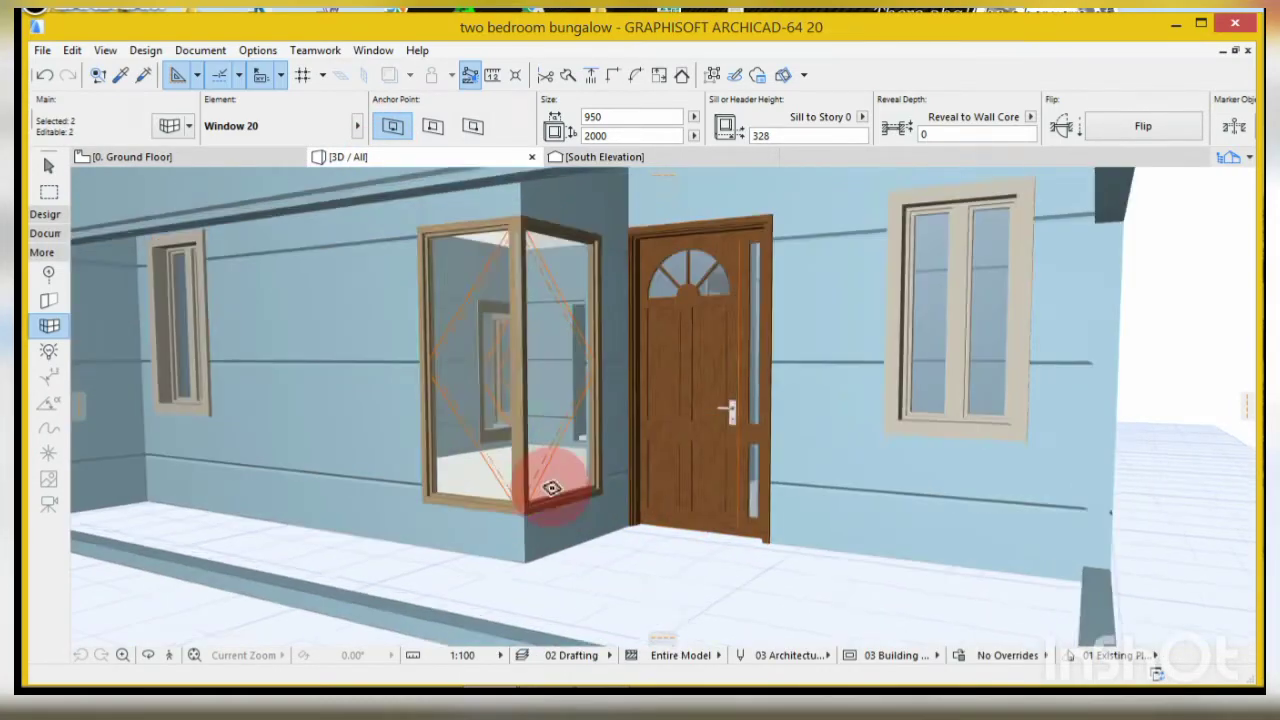
scroll(525, 470, "down", 8)
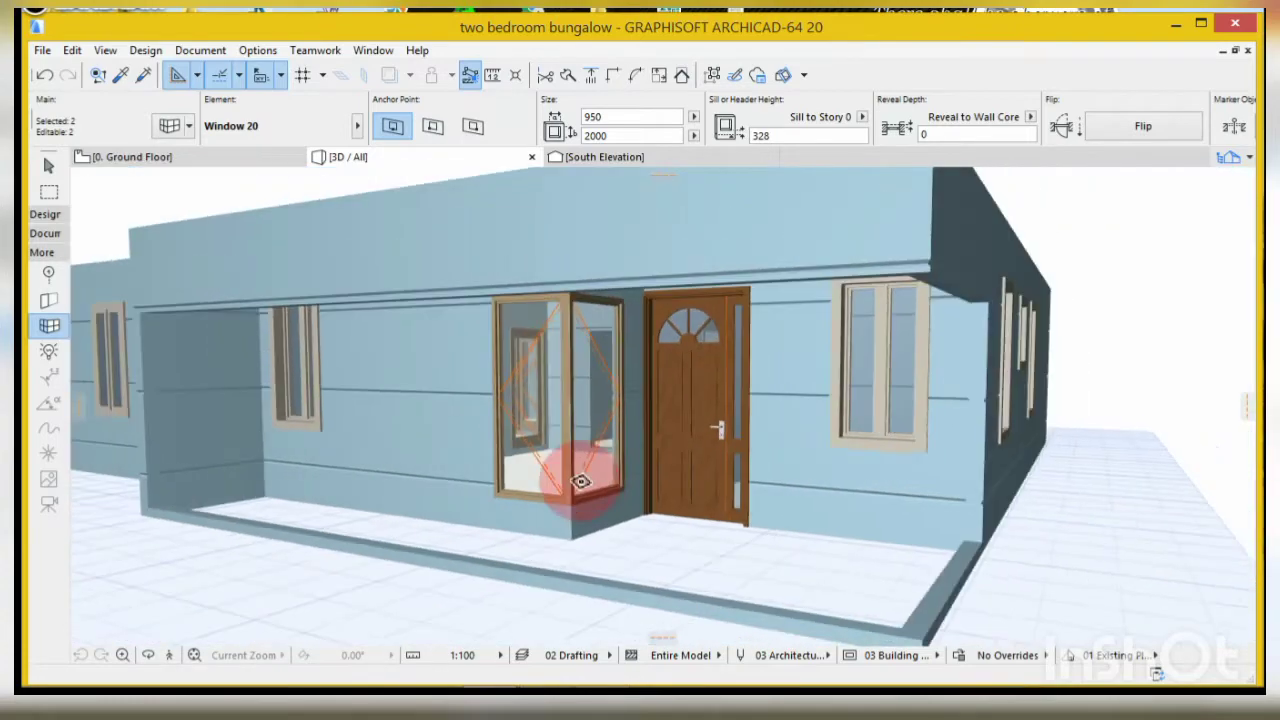
scroll(571, 400, "up", 2)
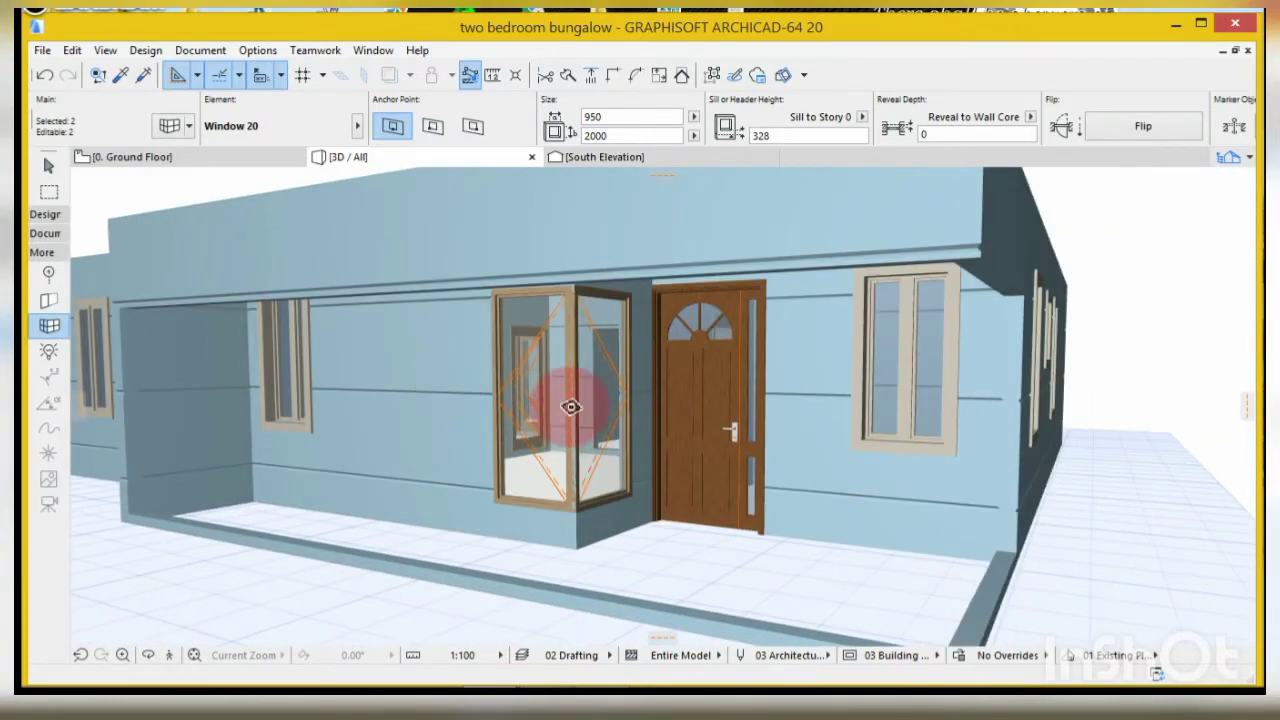
scroll(578, 380, "up", 2)
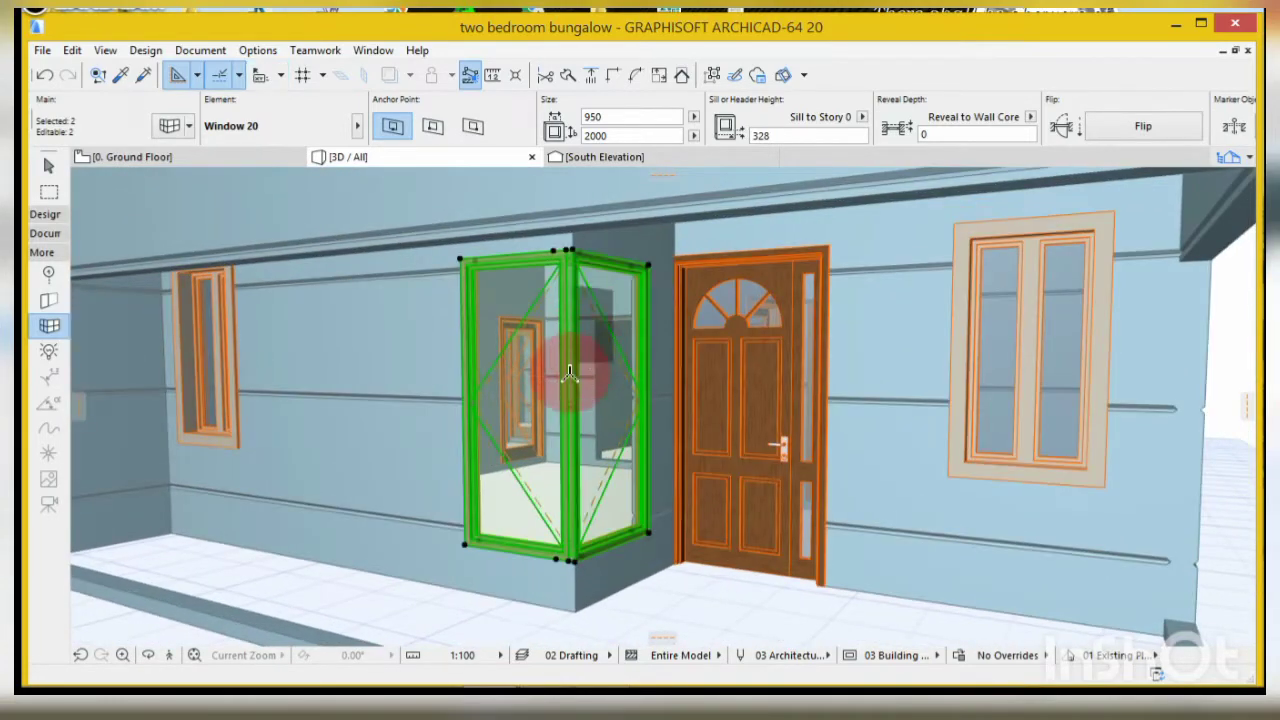
left_click(168, 119)
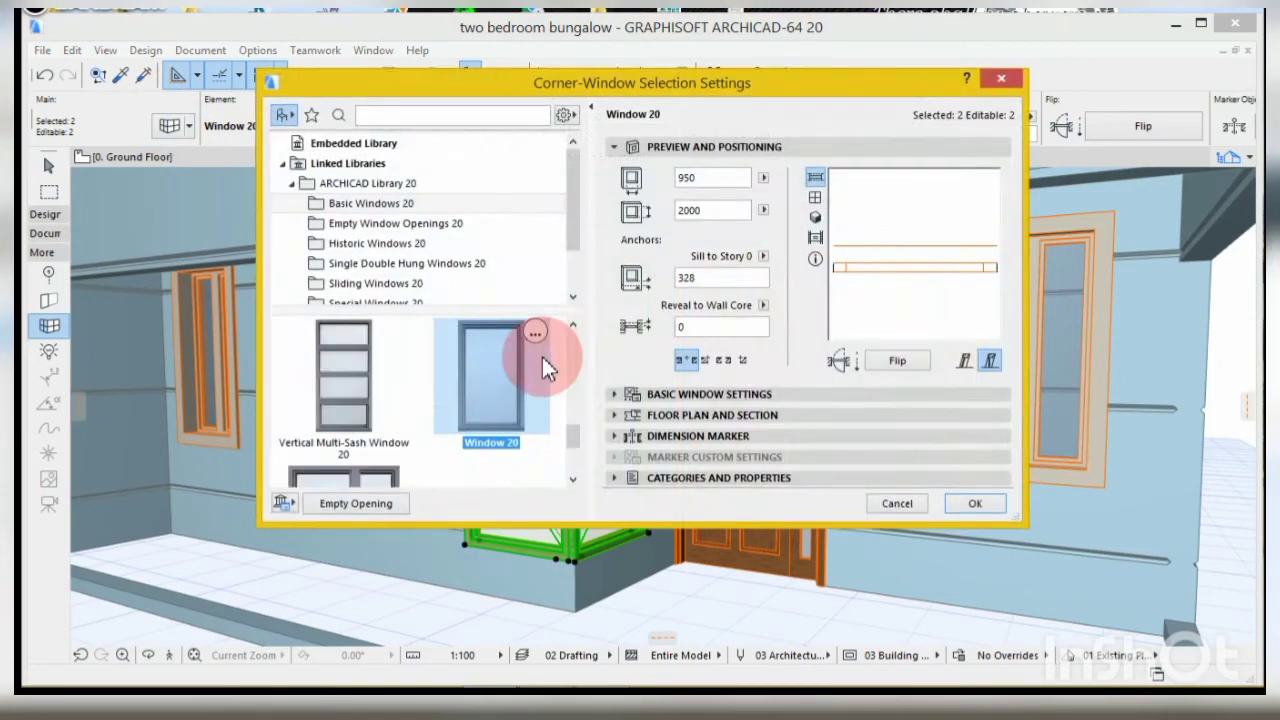
left_click(707, 180)
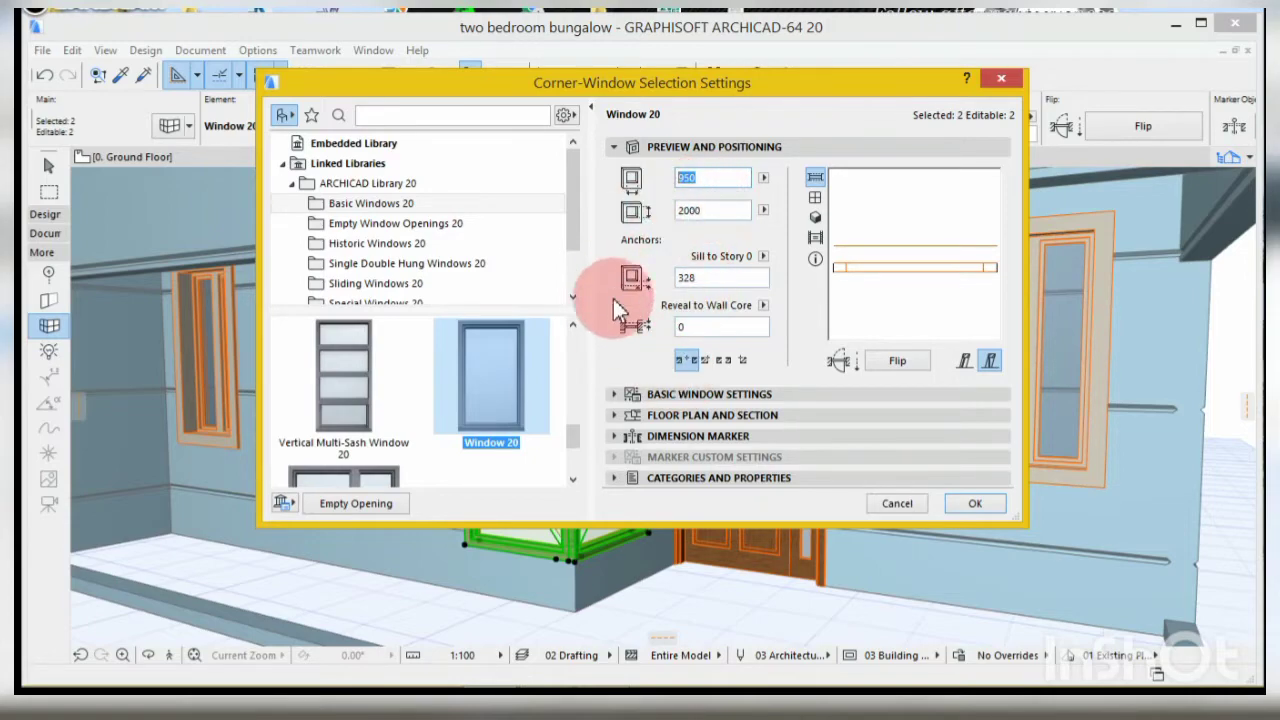
left_click(616, 393)
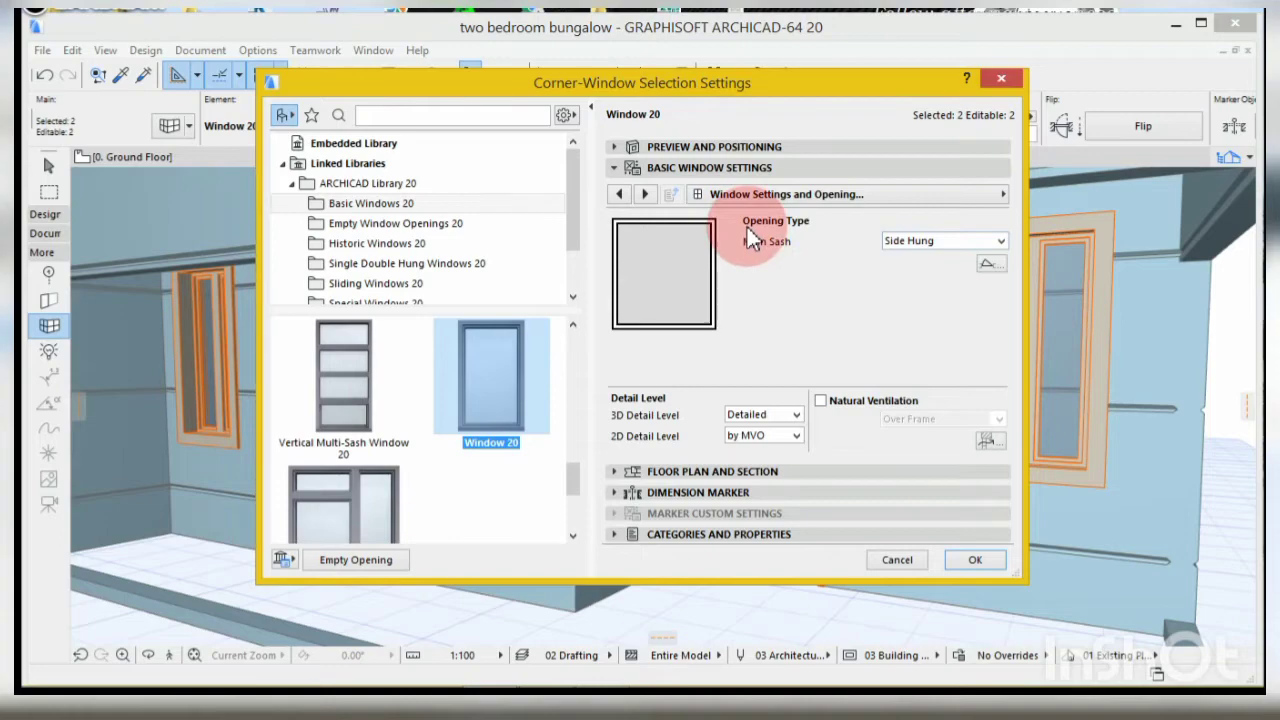
left_click(645, 195)
left_click(645, 195)
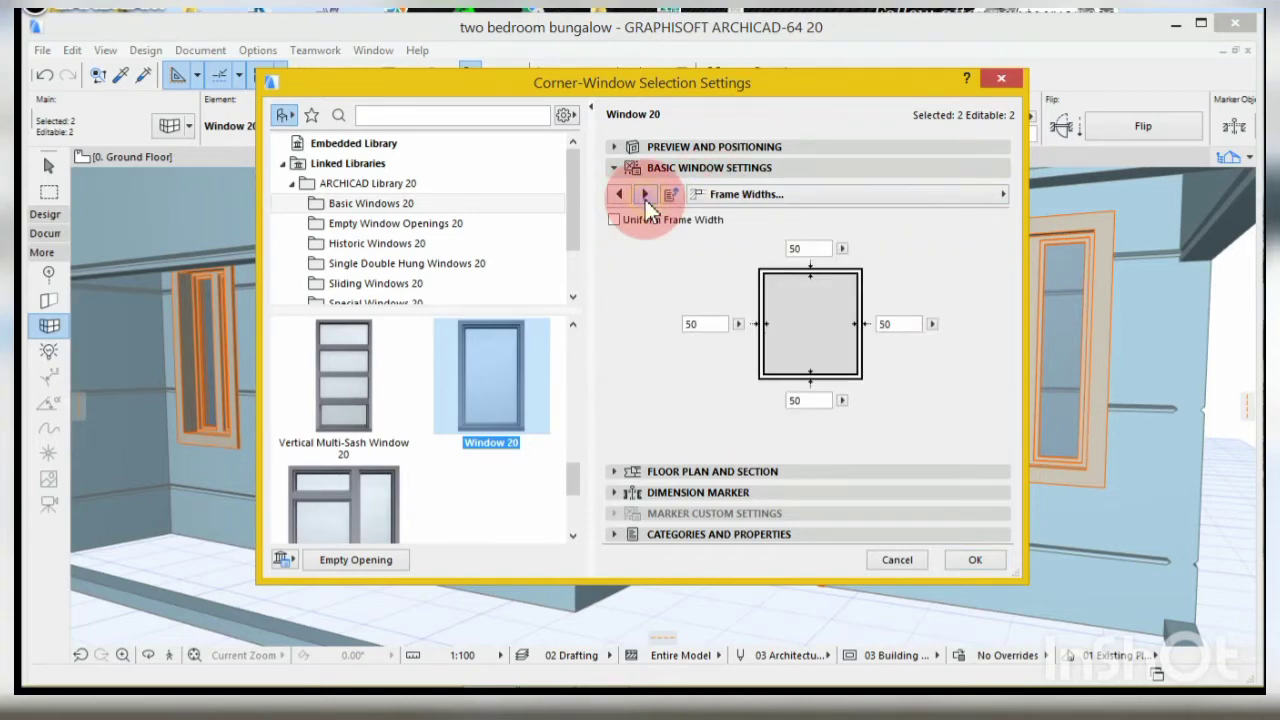
- Set the sash type of the two selected corner windows to H-V Grid in the sash options
left_click(644, 196)
left_click(640, 196)
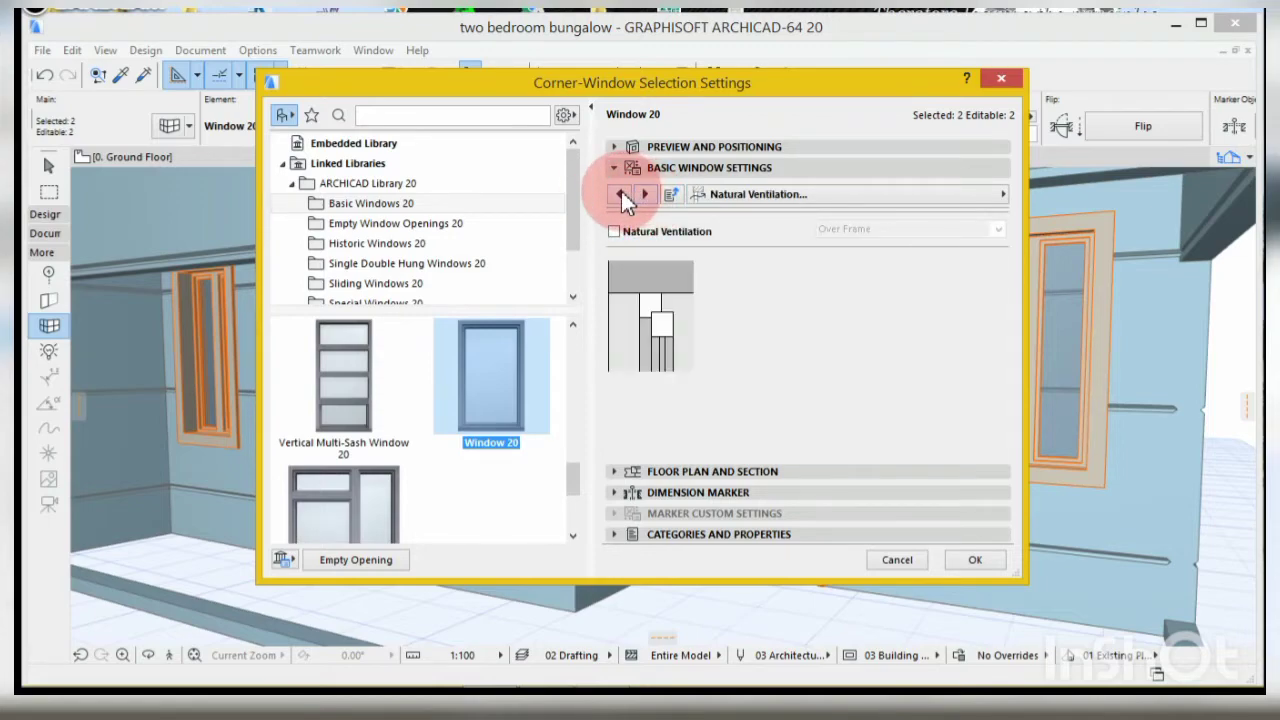
left_click(621, 194)
left_click(779, 312)
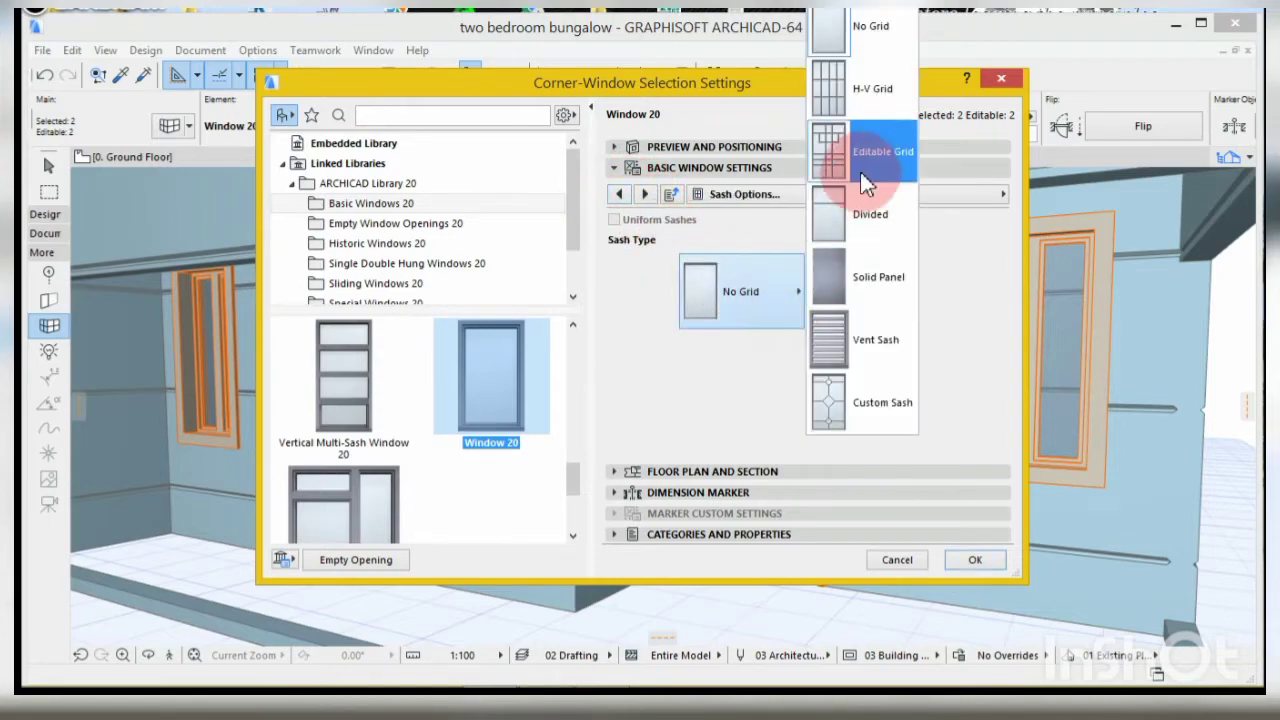
left_click(862, 118)
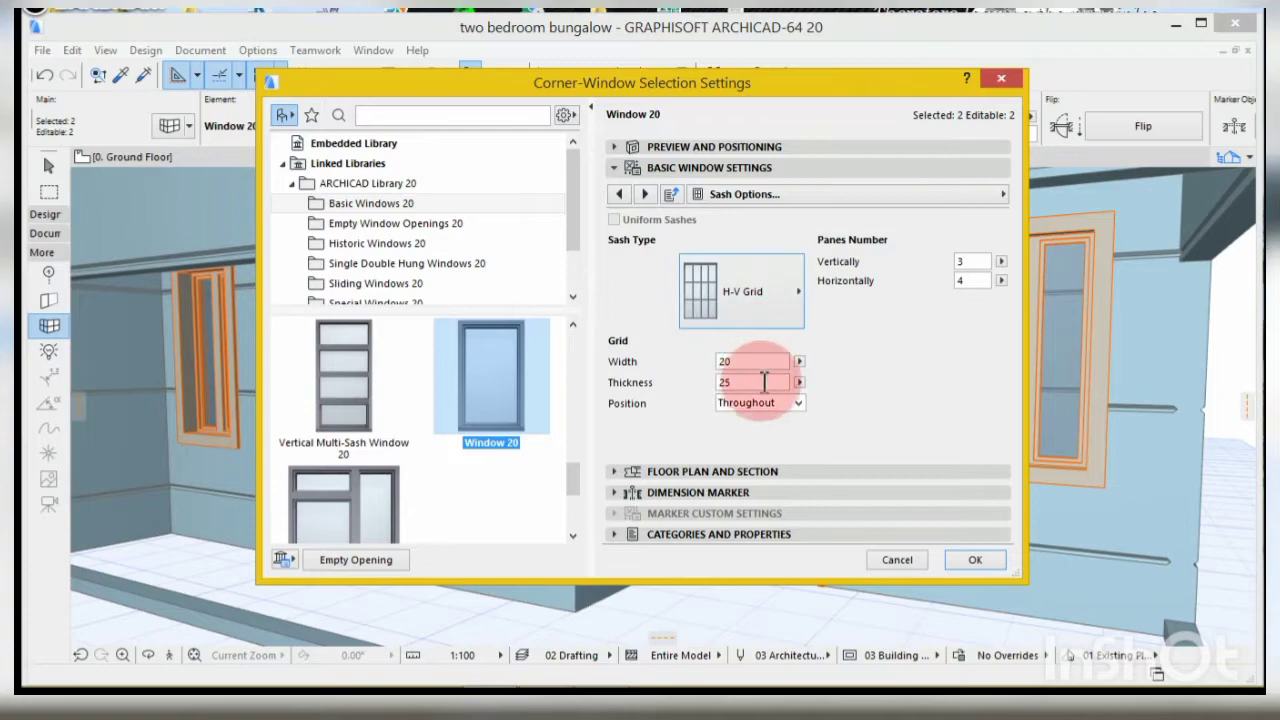
- Set the sash grid's panes number to 4 vertically and 1 horizontally
left_click(970, 280)
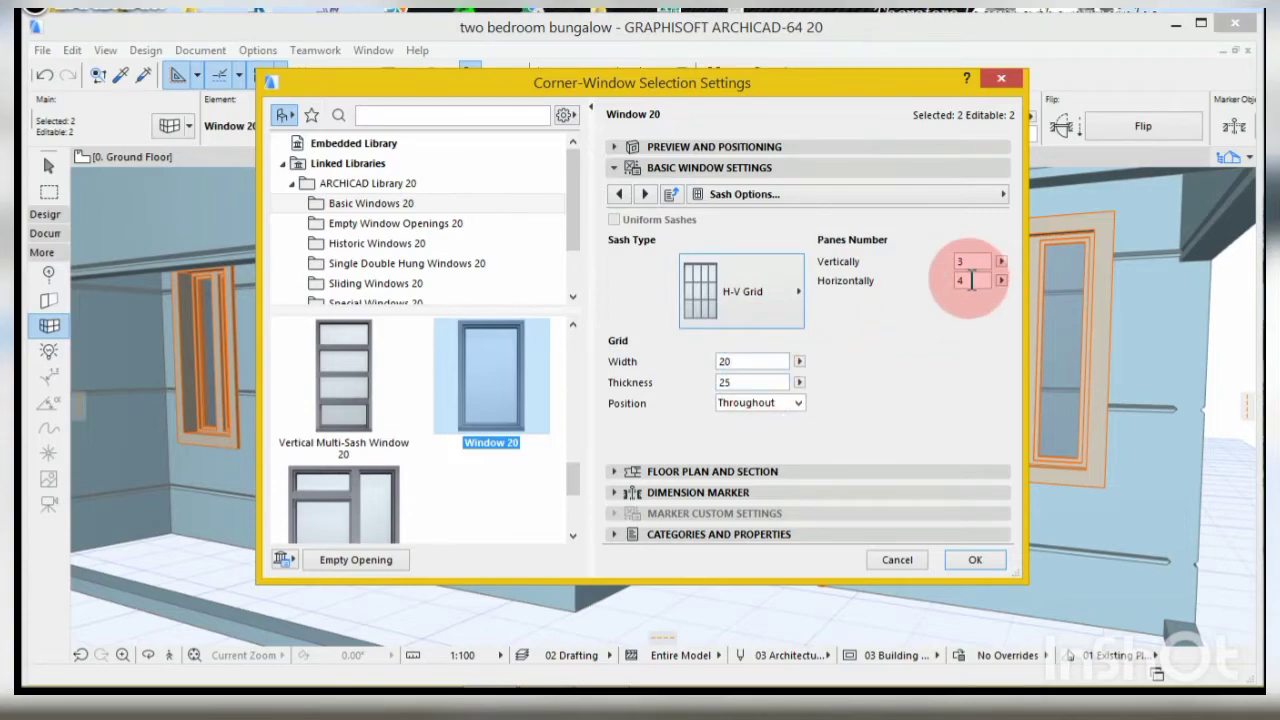
left_click(978, 261)
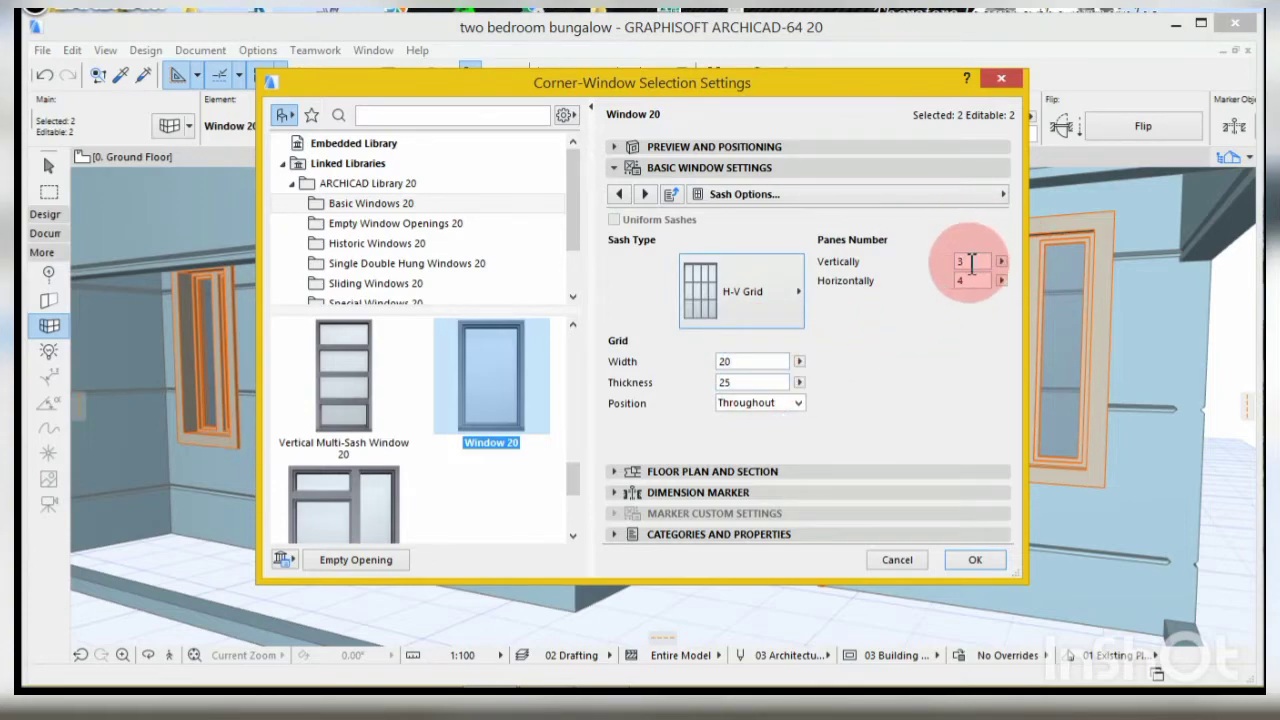
double_click(970, 262)
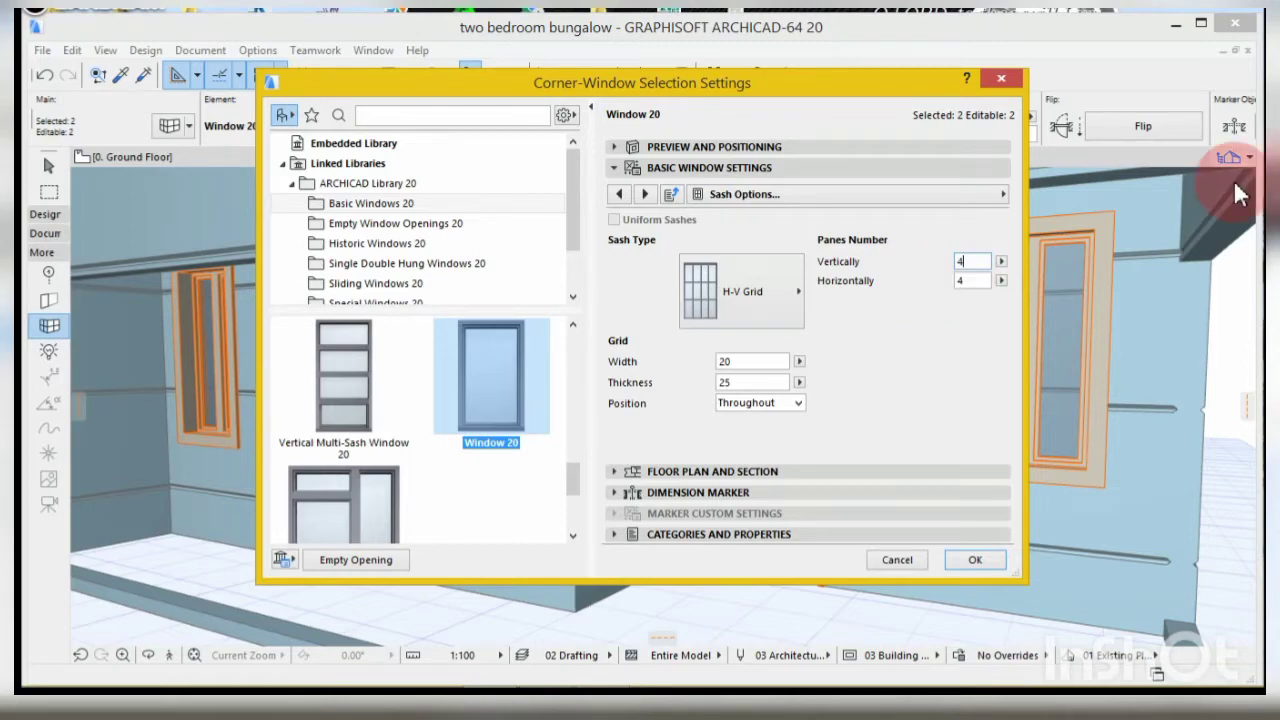
double_click(970, 280)
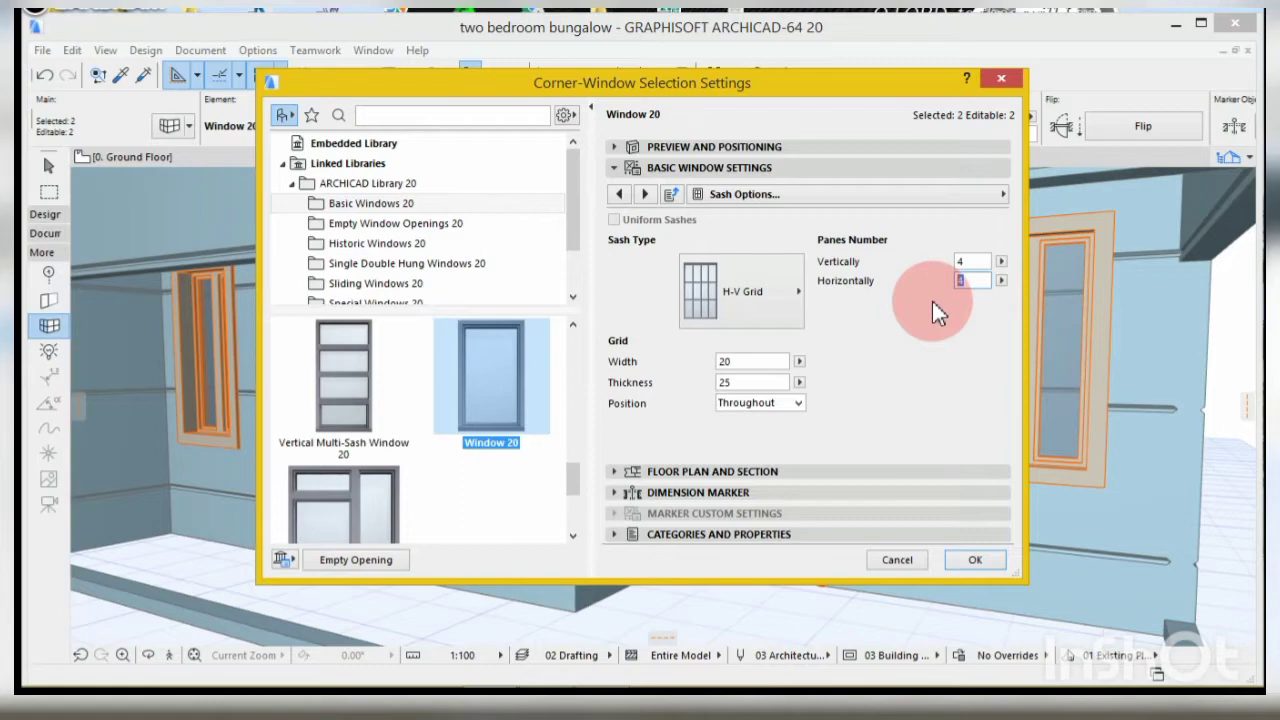
- Set both the width and the thickness of the sash grid to 10
left_click(745, 358)
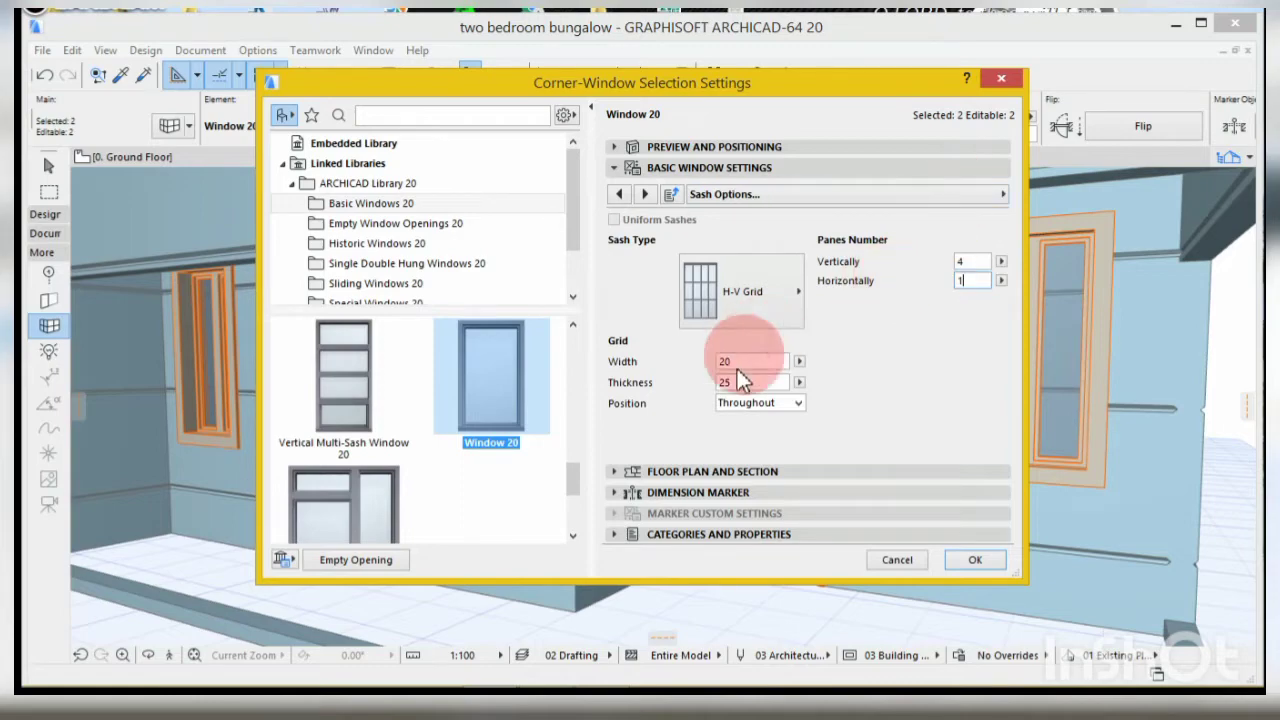
double_click(745, 361)
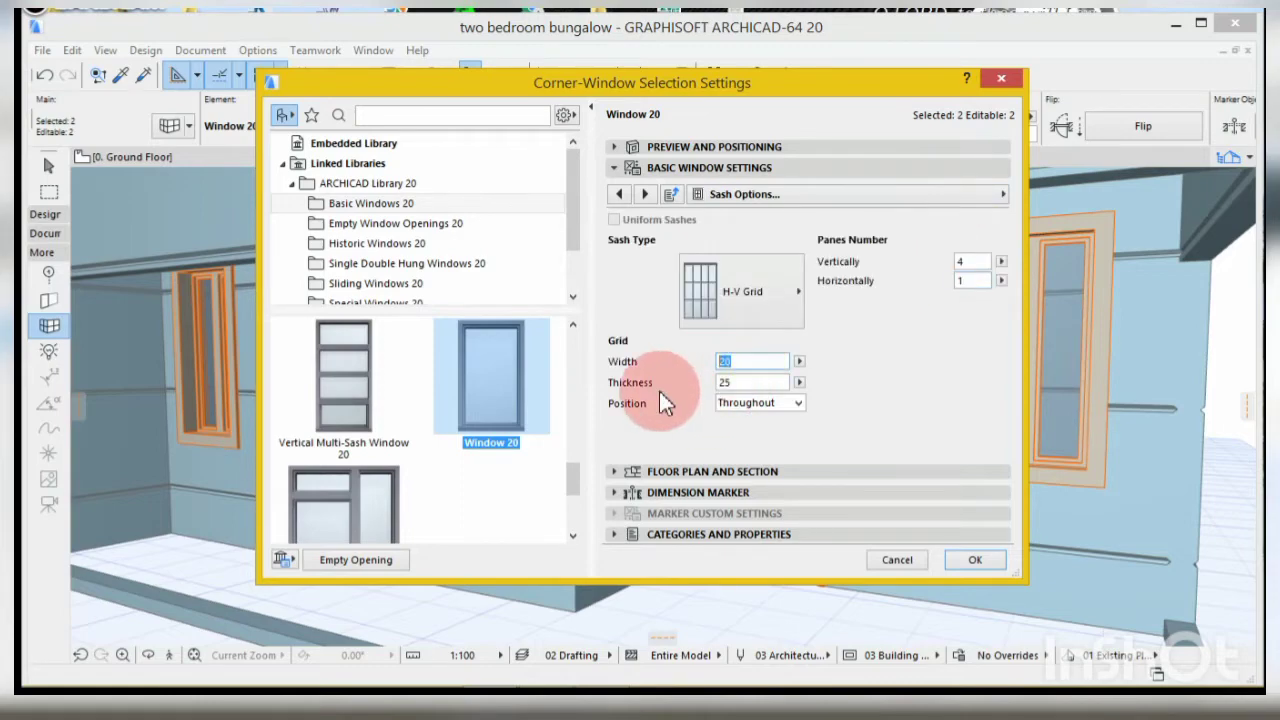
type("1")
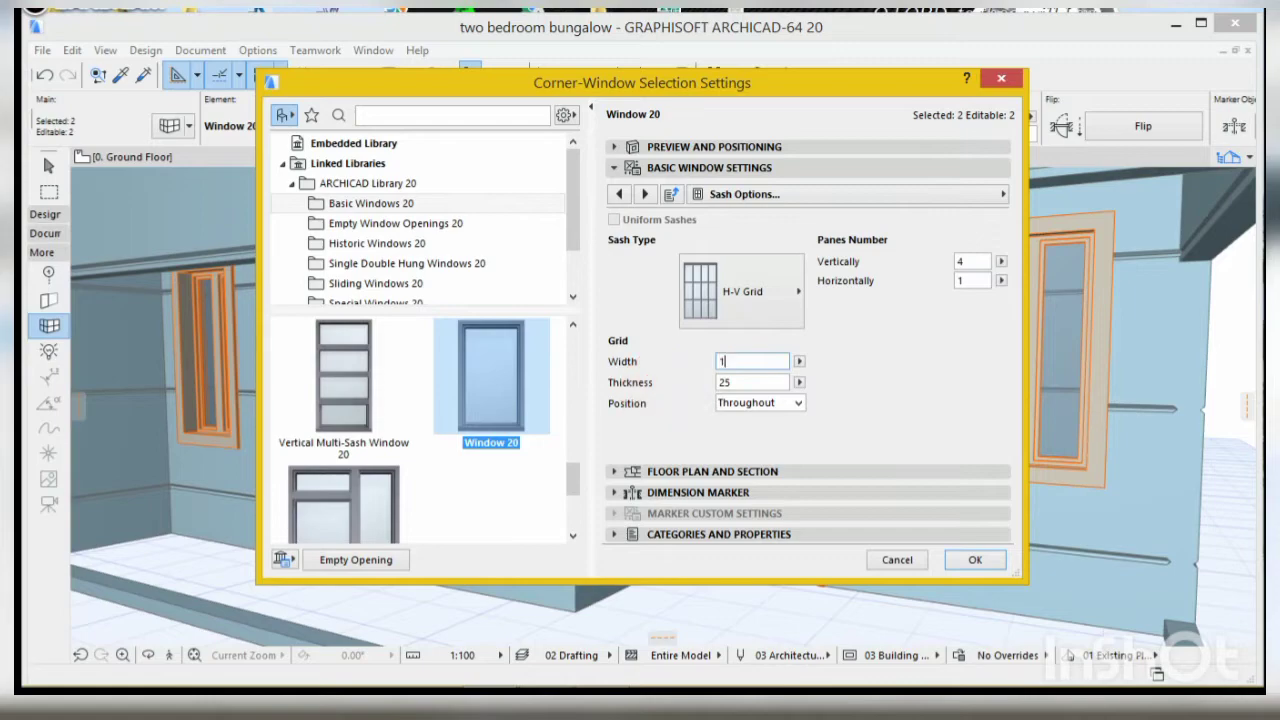
double_click(745, 382)
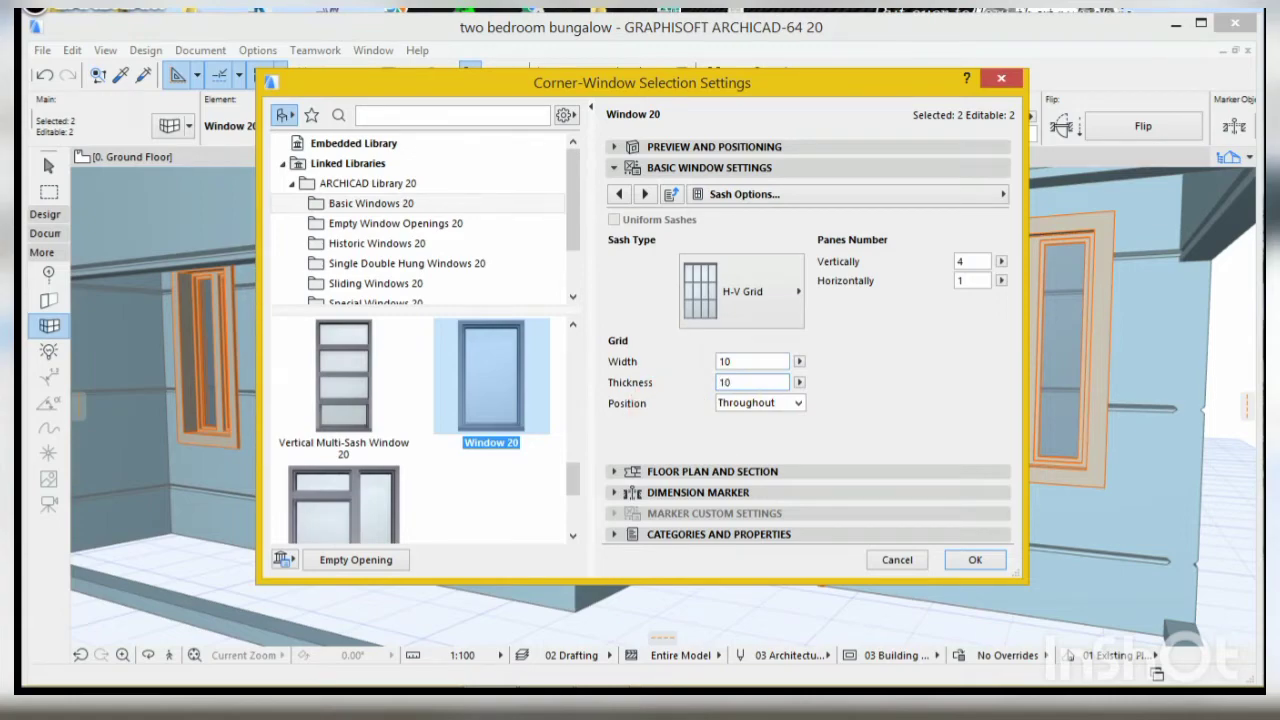
- Override the model view options for the windows' 3D projections and turn off the opening line, keeping the model in sight
left_click(644, 194)
left_click(644, 194)
left_click(644, 194)
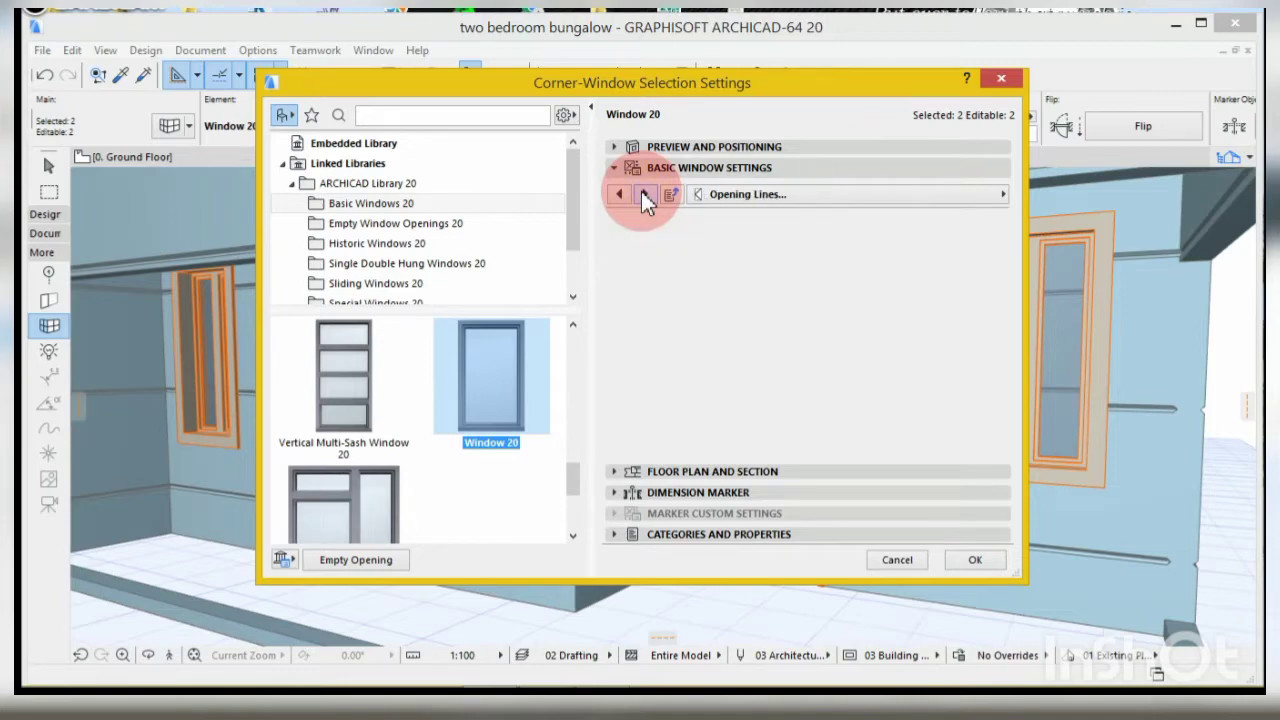
left_click(819, 246)
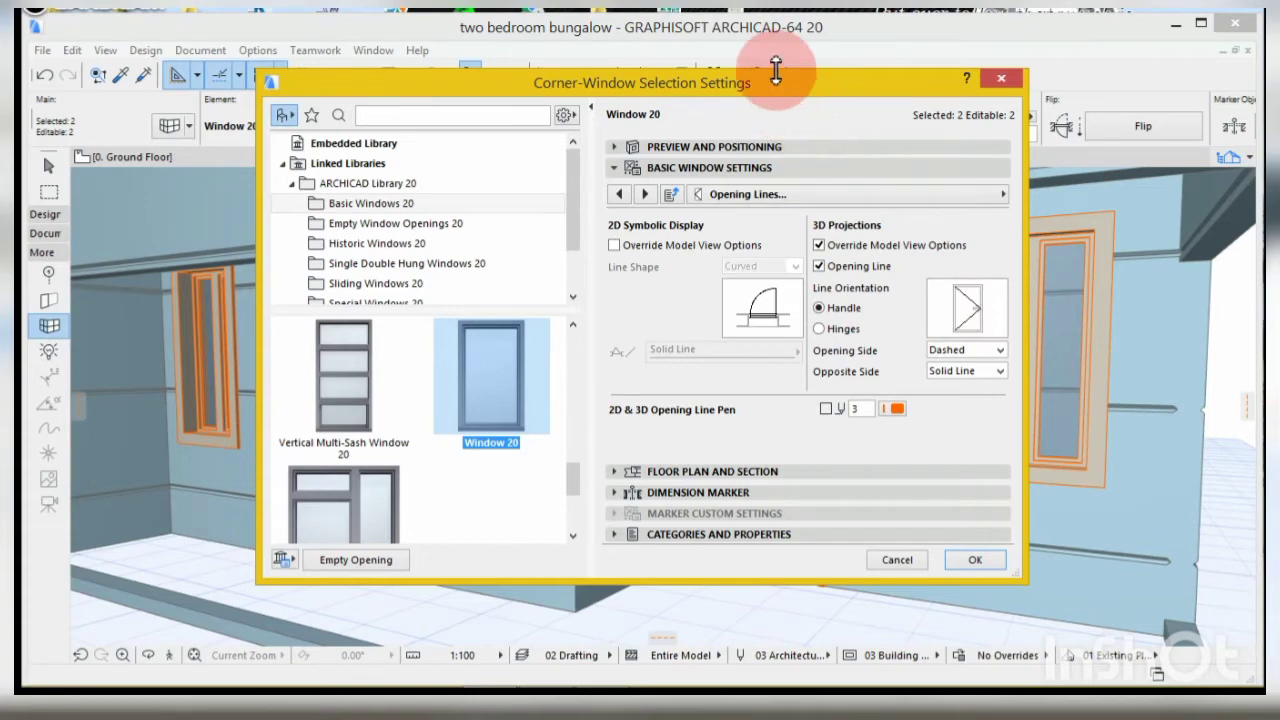
left_click_drag(776, 78, 226, 162)
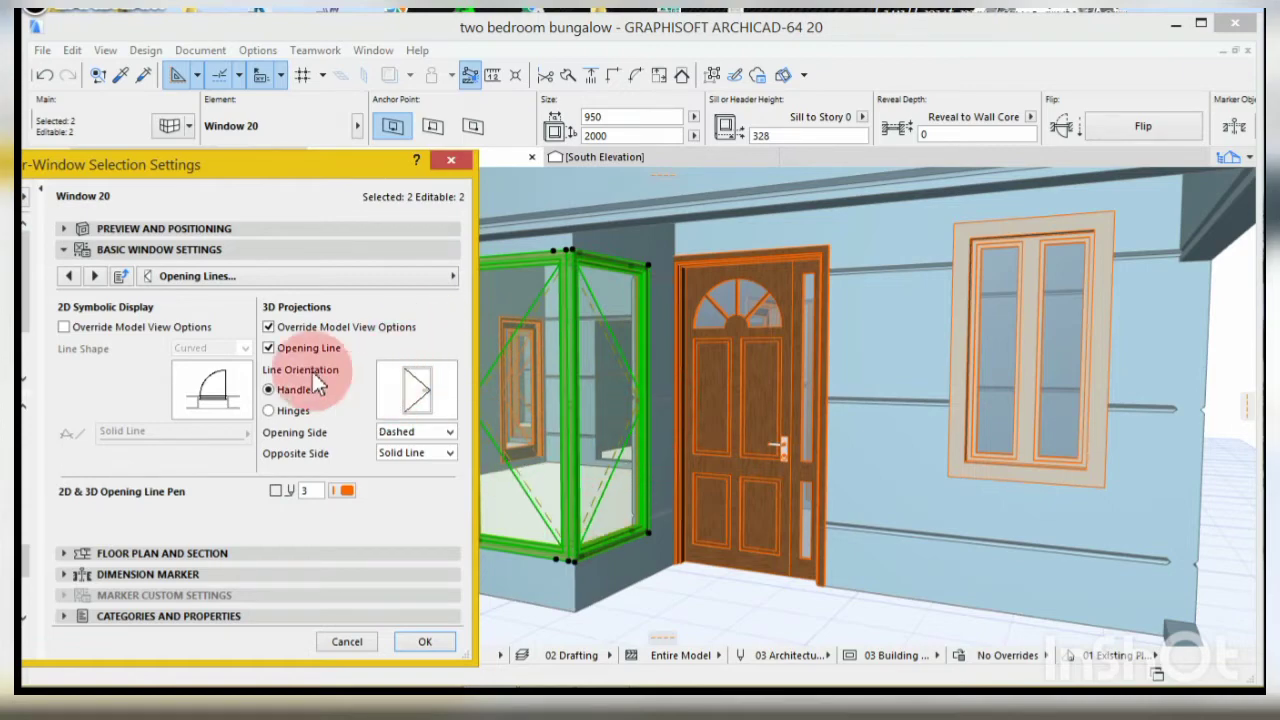
left_click(270, 347)
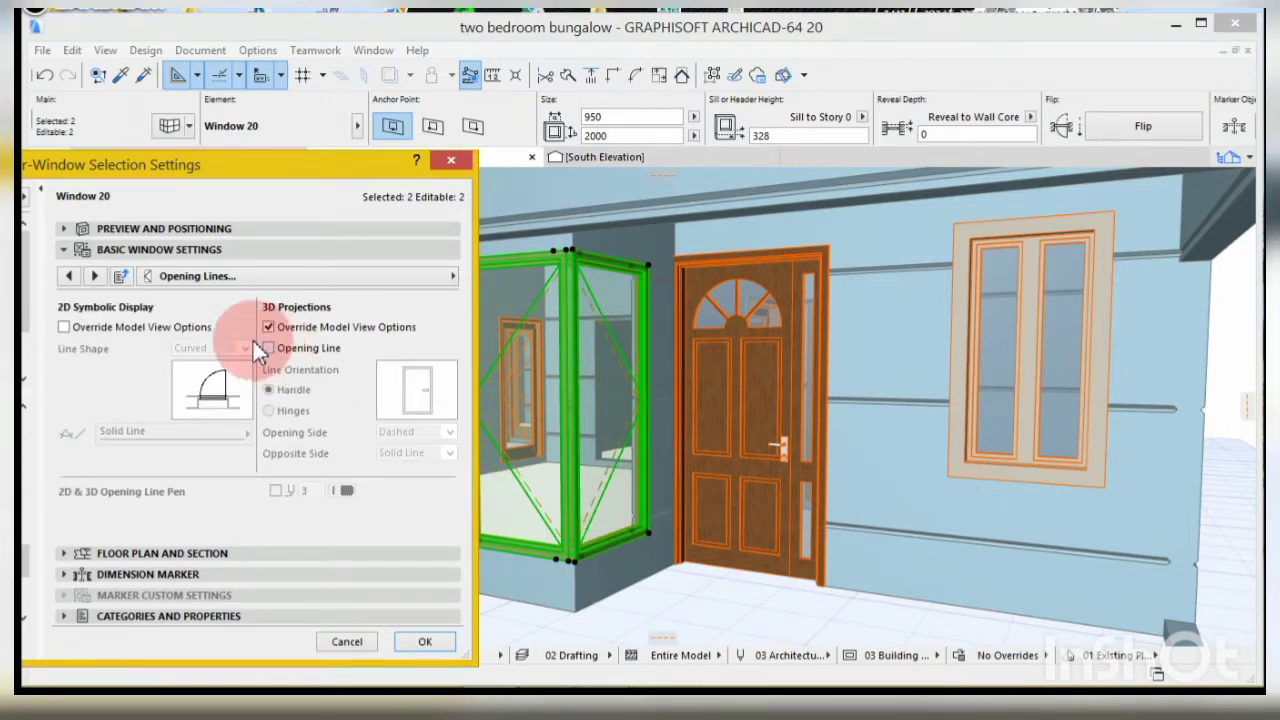
left_click_drag(228, 185, 272, 132)
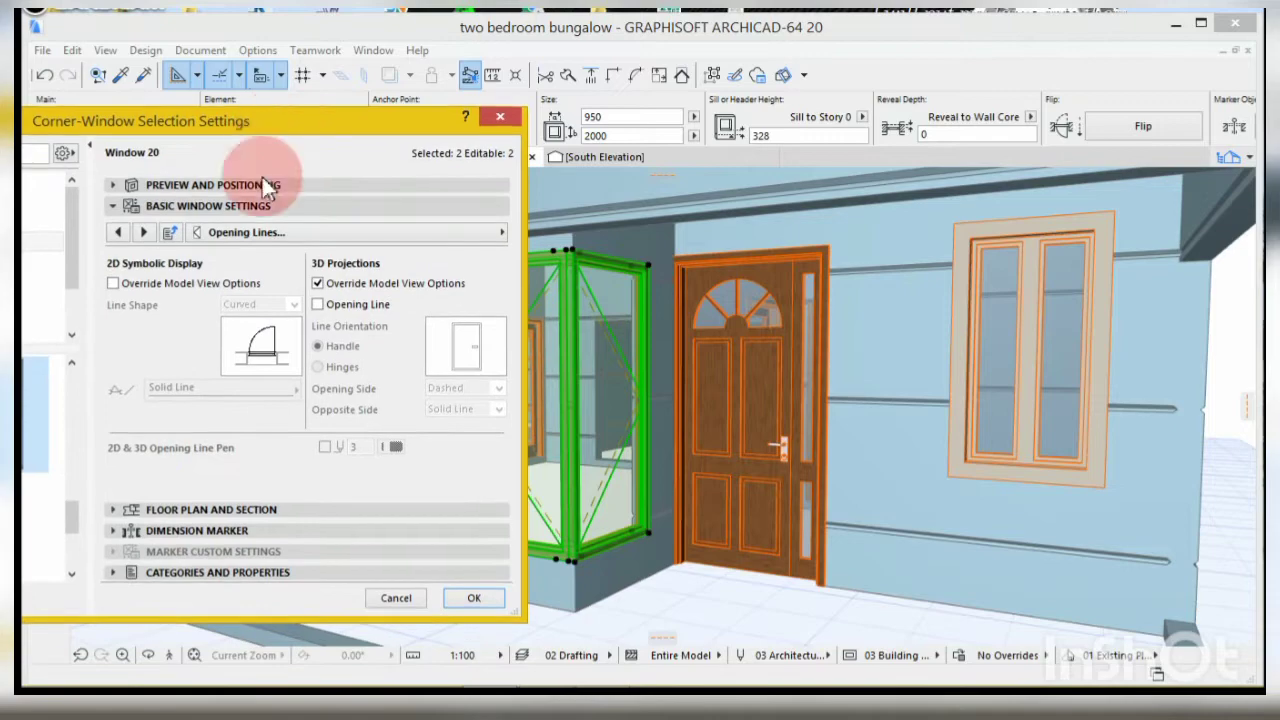
- Enable uniform window surfaces with Plastic - Laminate for frame, sash and grid, and set the glass surface to Glass - Blue
left_click(144, 233)
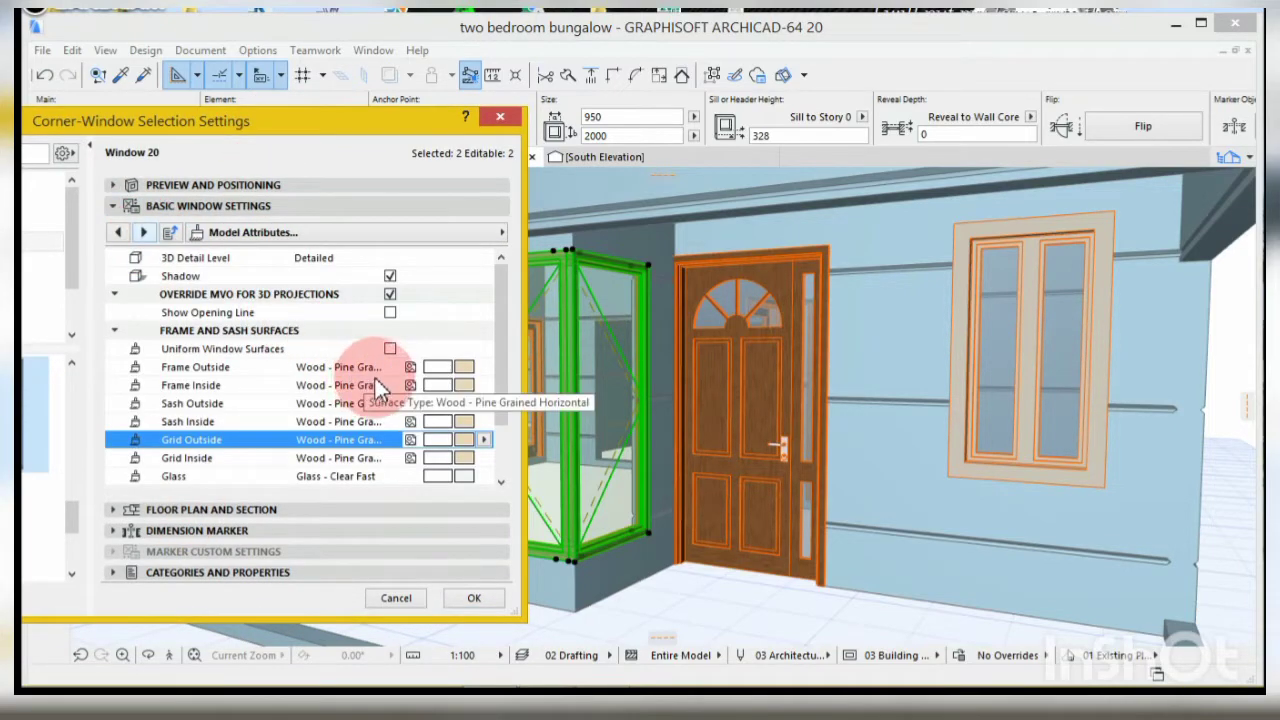
left_click(390, 348)
left_click(436, 368)
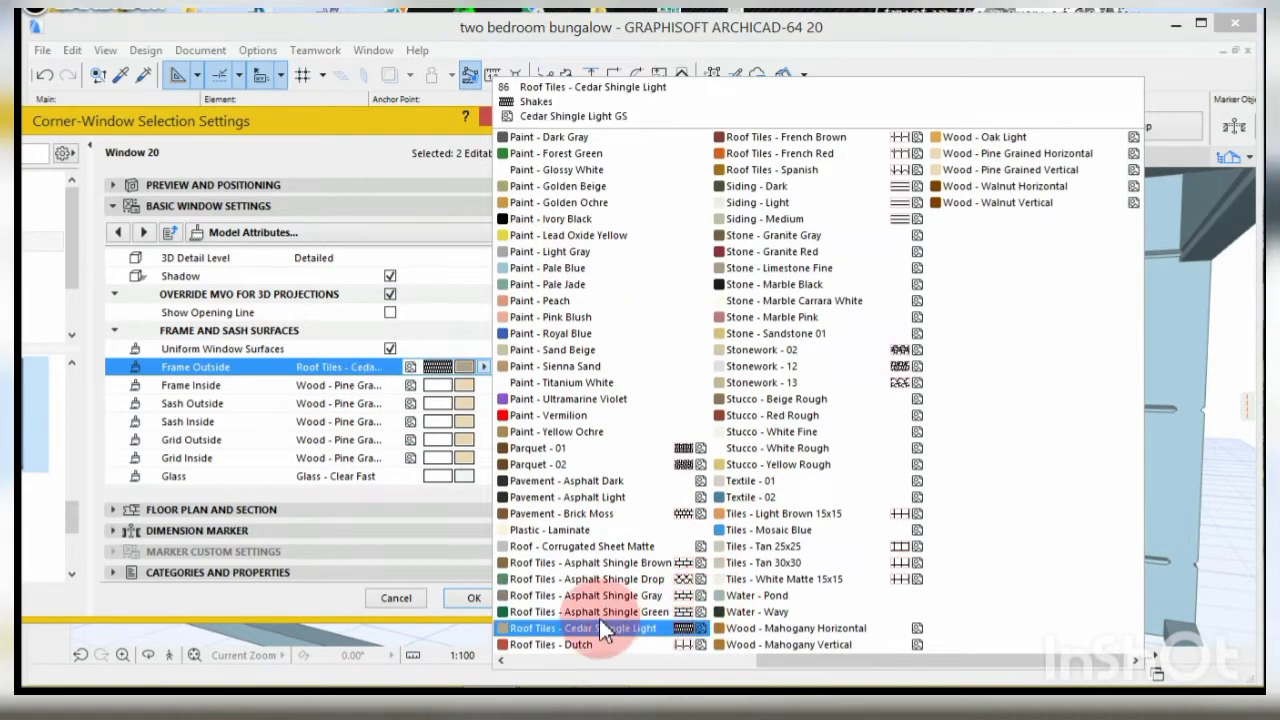
left_click(557, 530)
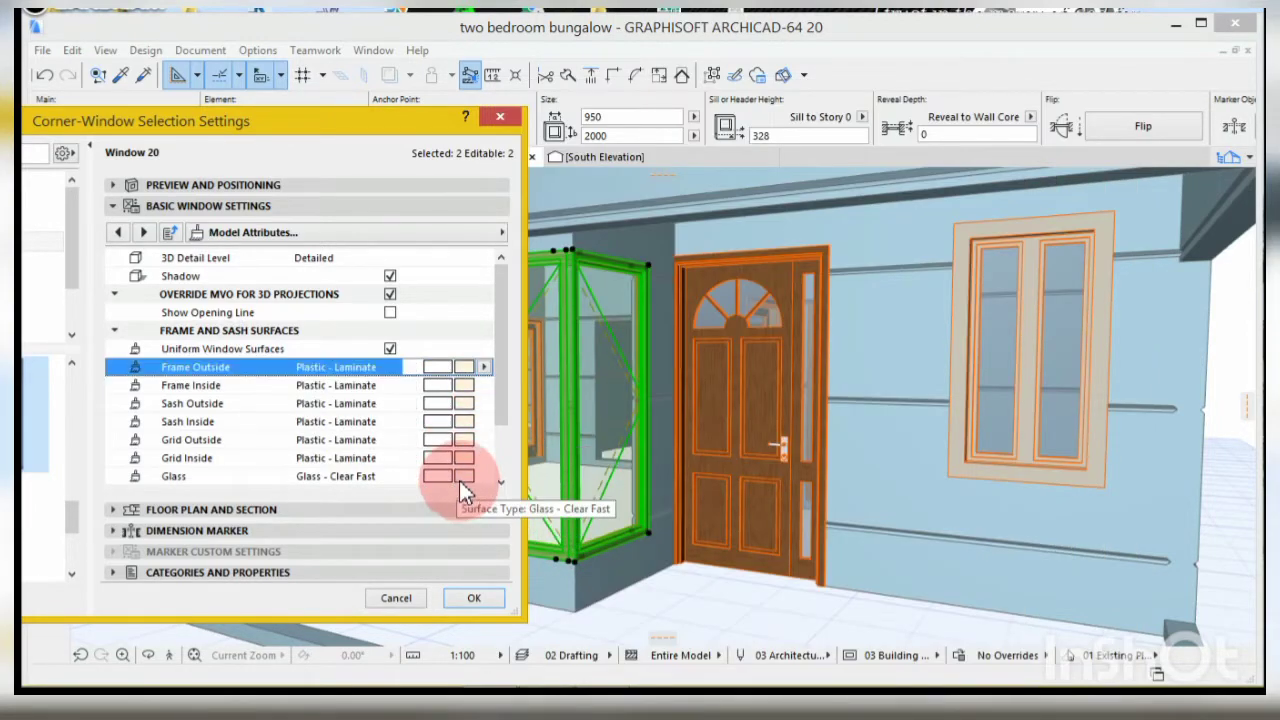
left_click(464, 479)
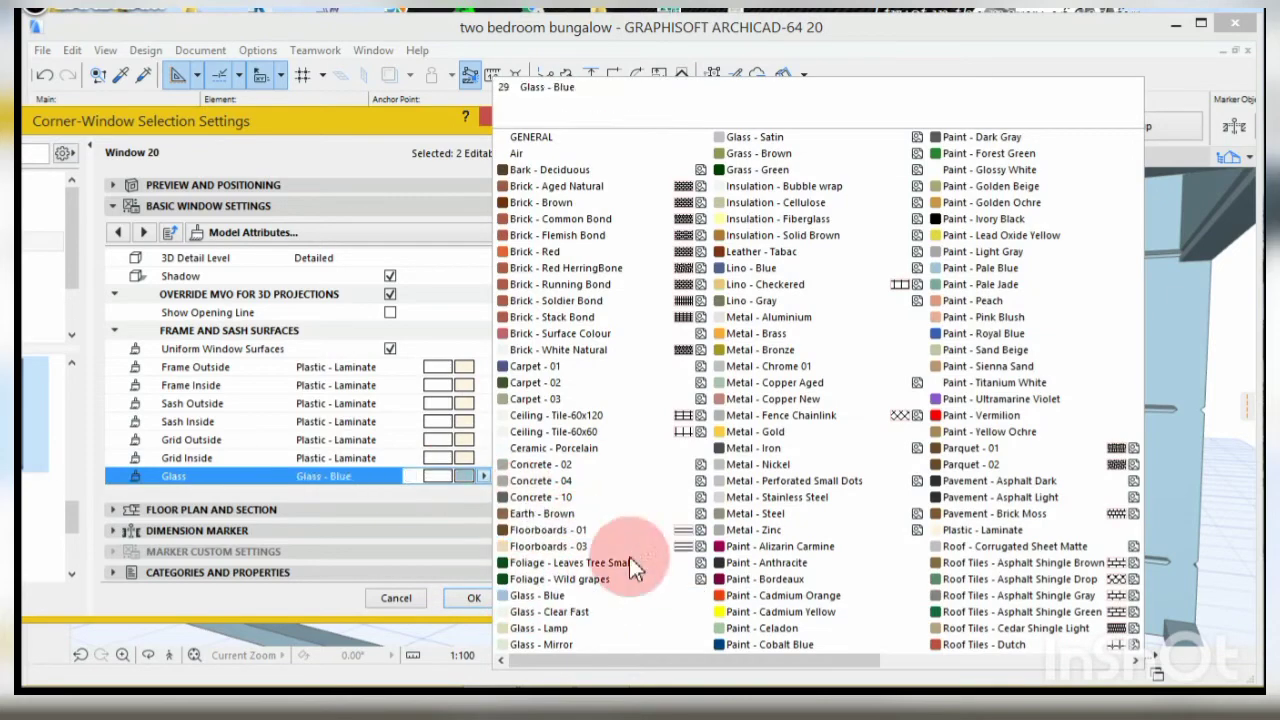
left_click(580, 595)
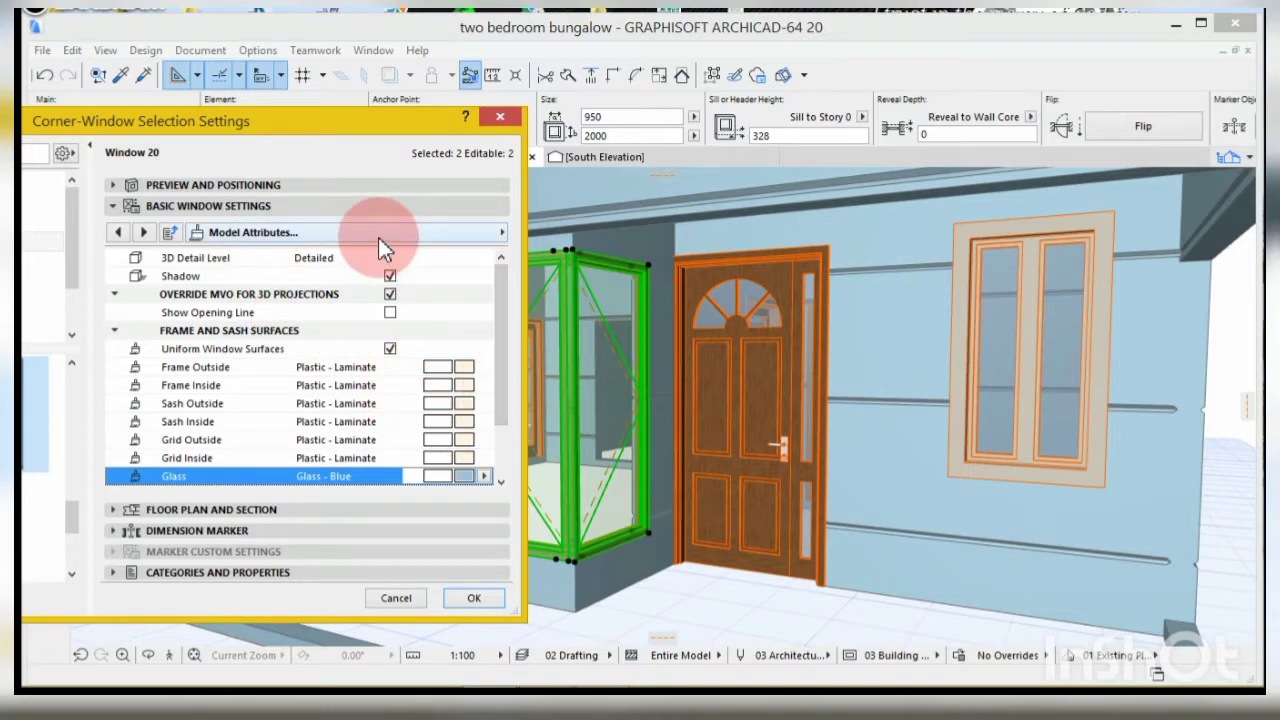
- Review the corner windows' wall opening, wall inset, sill, and fixtures and fittings settings
left_click(143, 232)
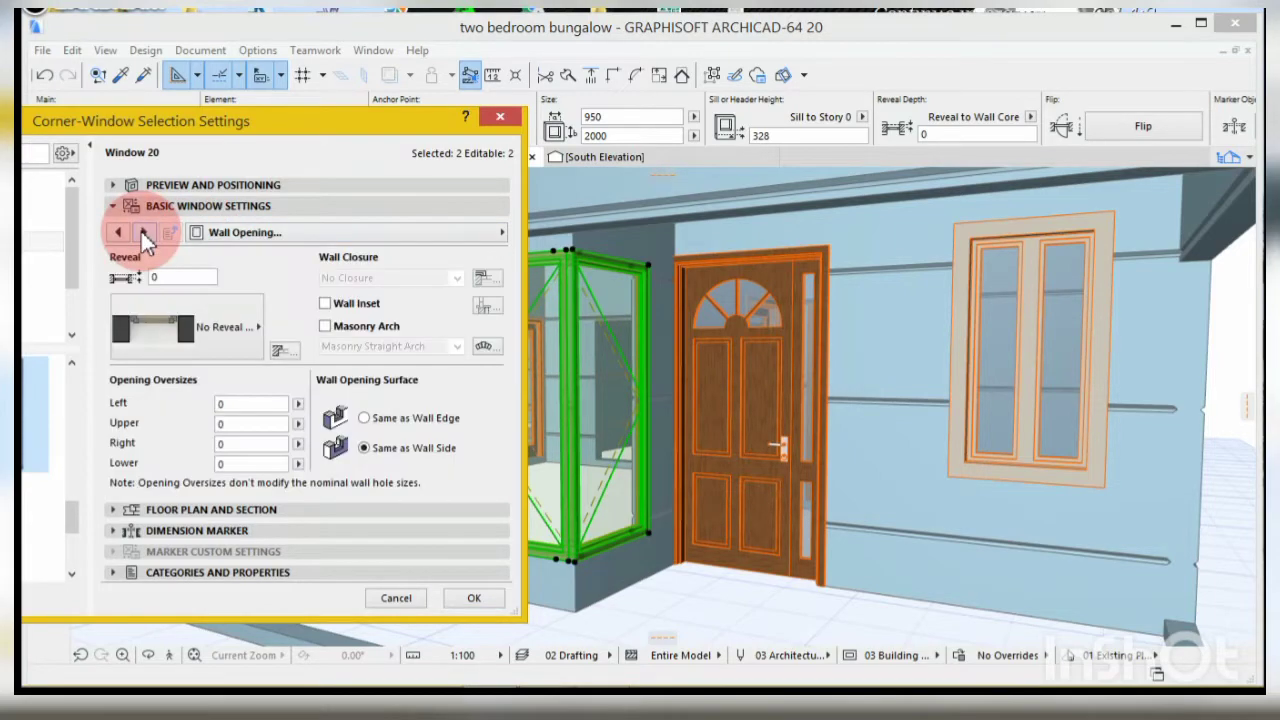
left_click(143, 232)
left_click(143, 232)
left_click(143, 232)
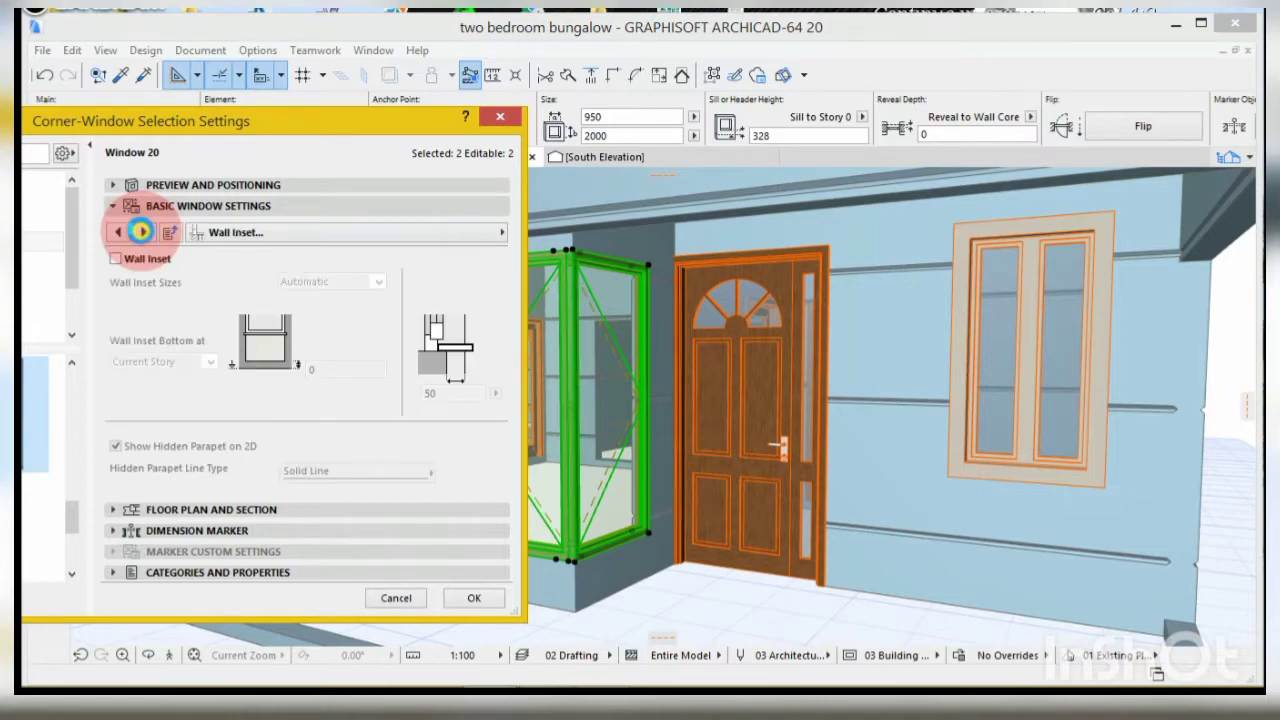
left_click(143, 232)
left_click(143, 232)
left_click(143, 232)
left_click(143, 232)
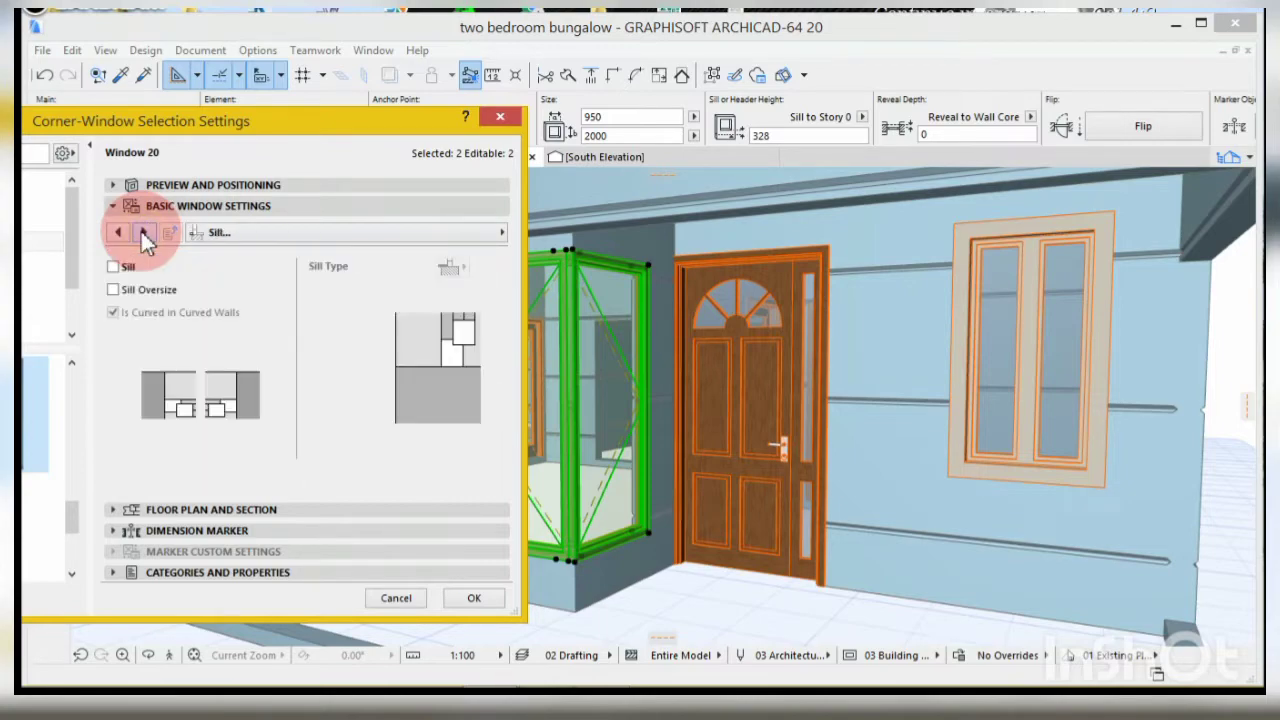
left_click(116, 232)
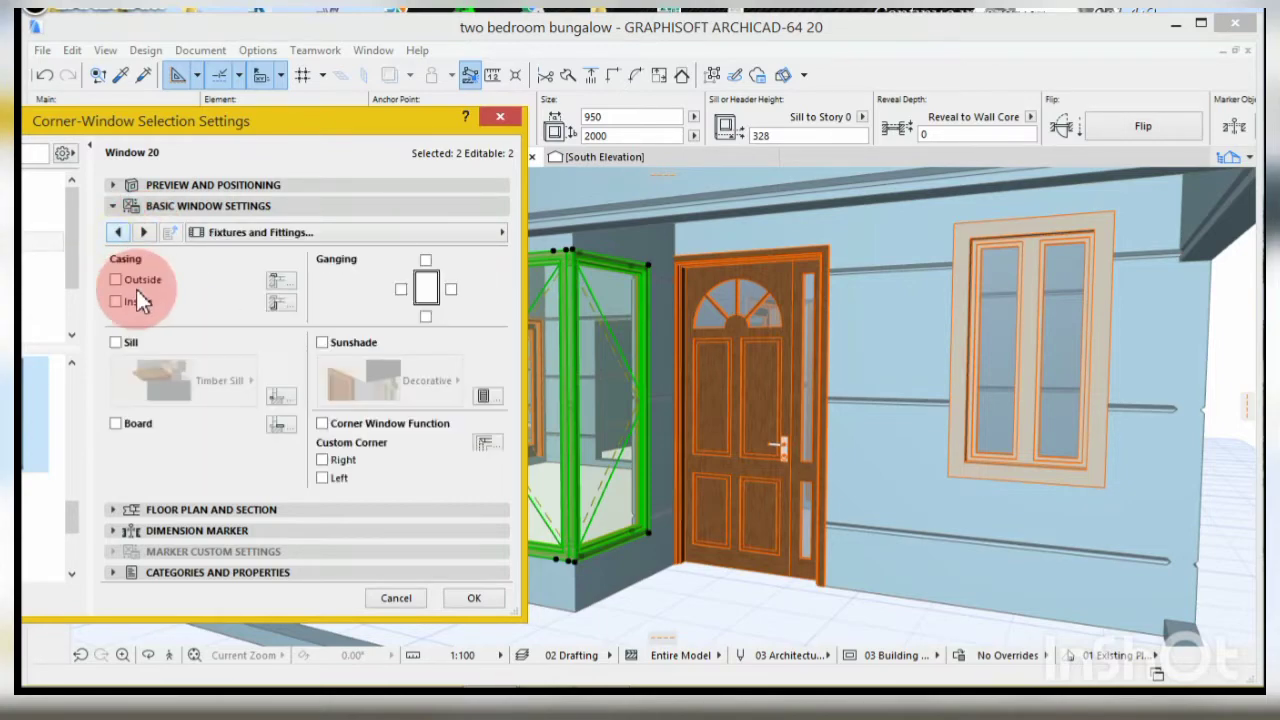
- Apply the settings to the corner windows and inspect them up close and within the whole house in 3D
left_click(471, 598)
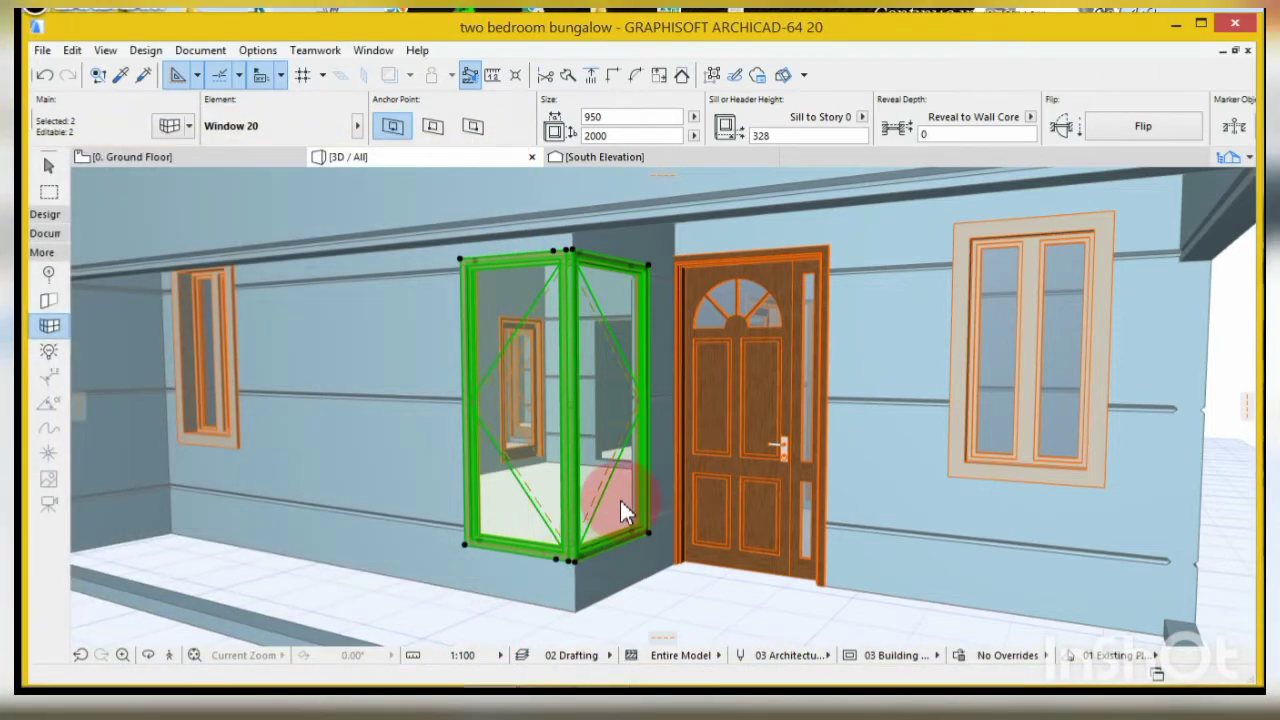
scroll(592, 483, "up", 3)
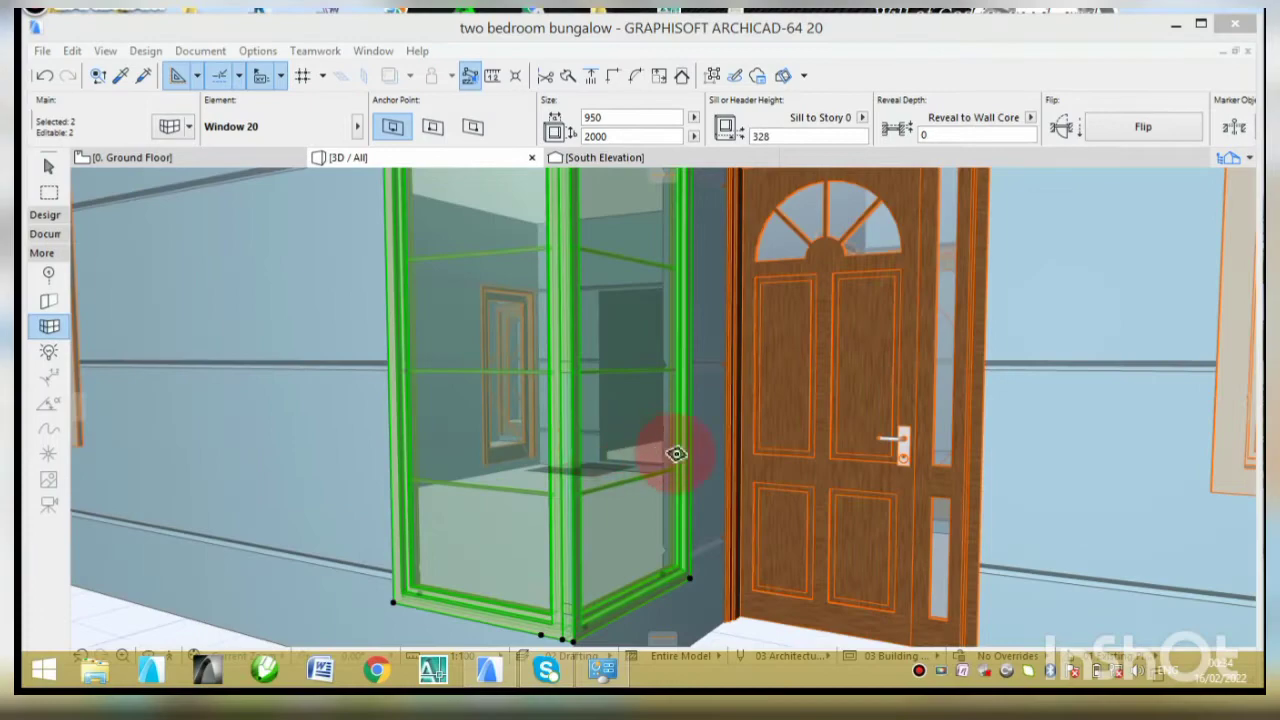
scroll(678, 445, "down", 5)
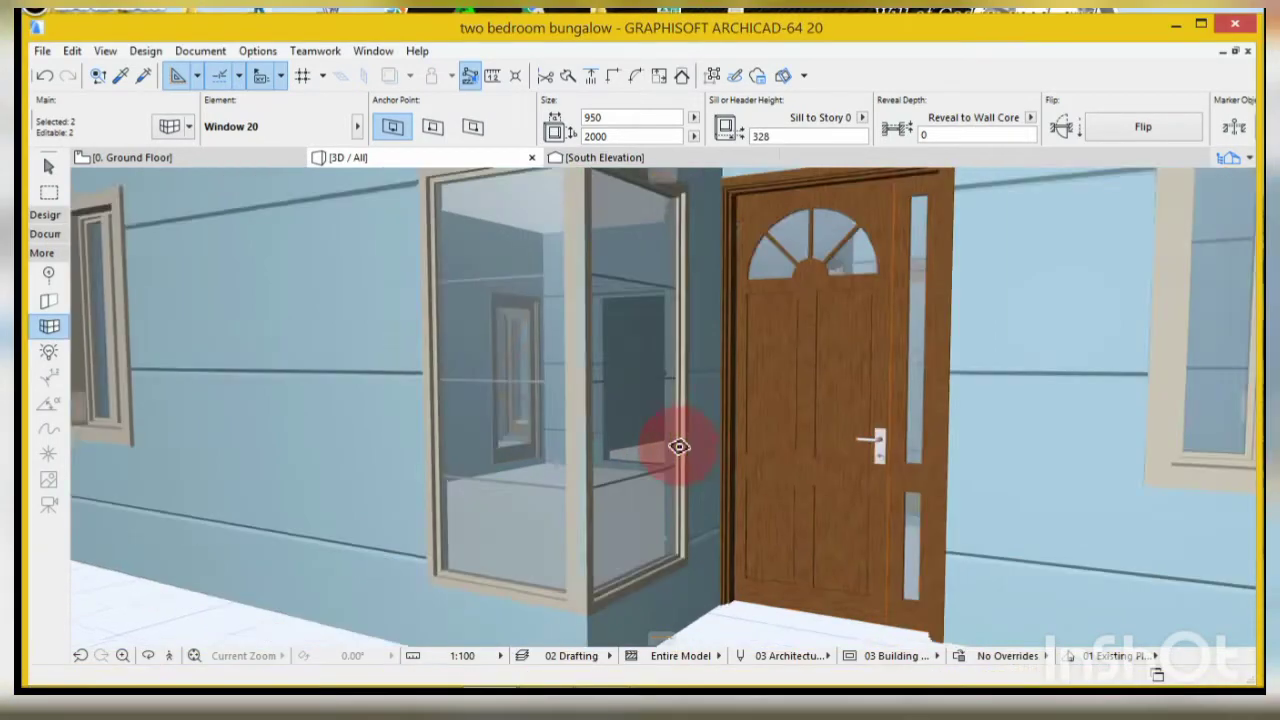
scroll(614, 393, "up", 5)
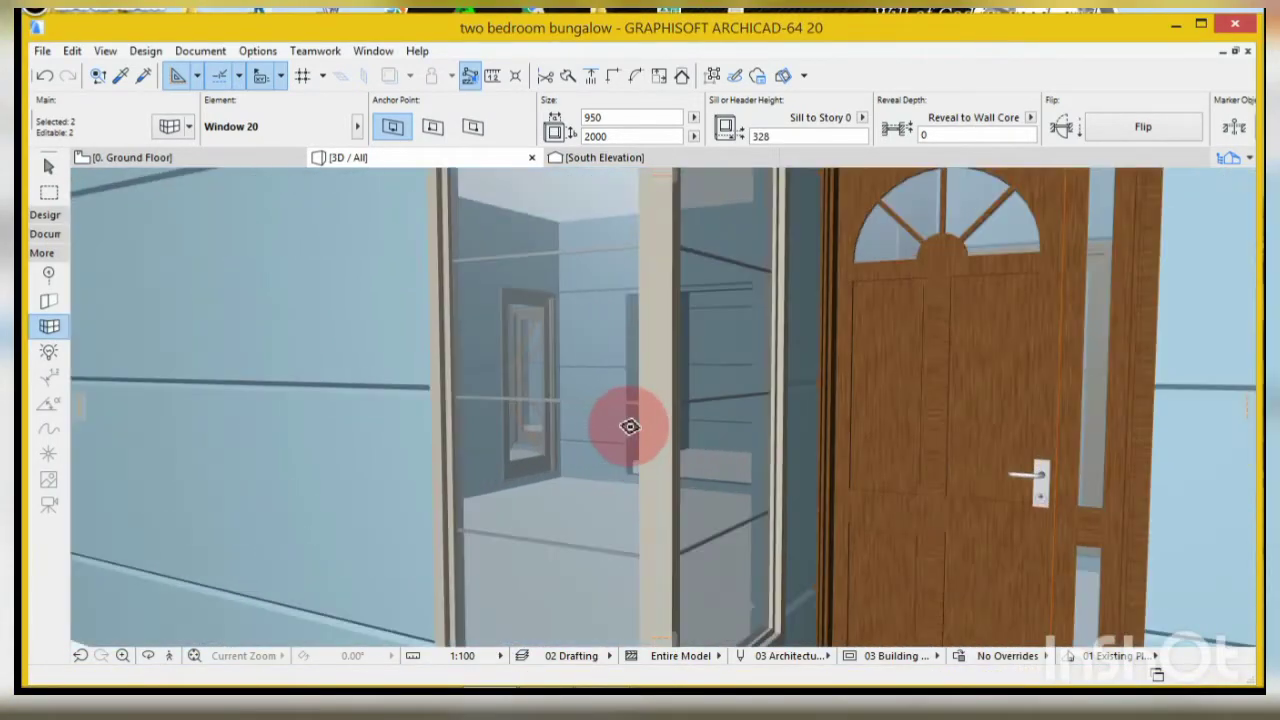
scroll(700, 460, "down", 7)
scroll(771, 492, "down", 6)
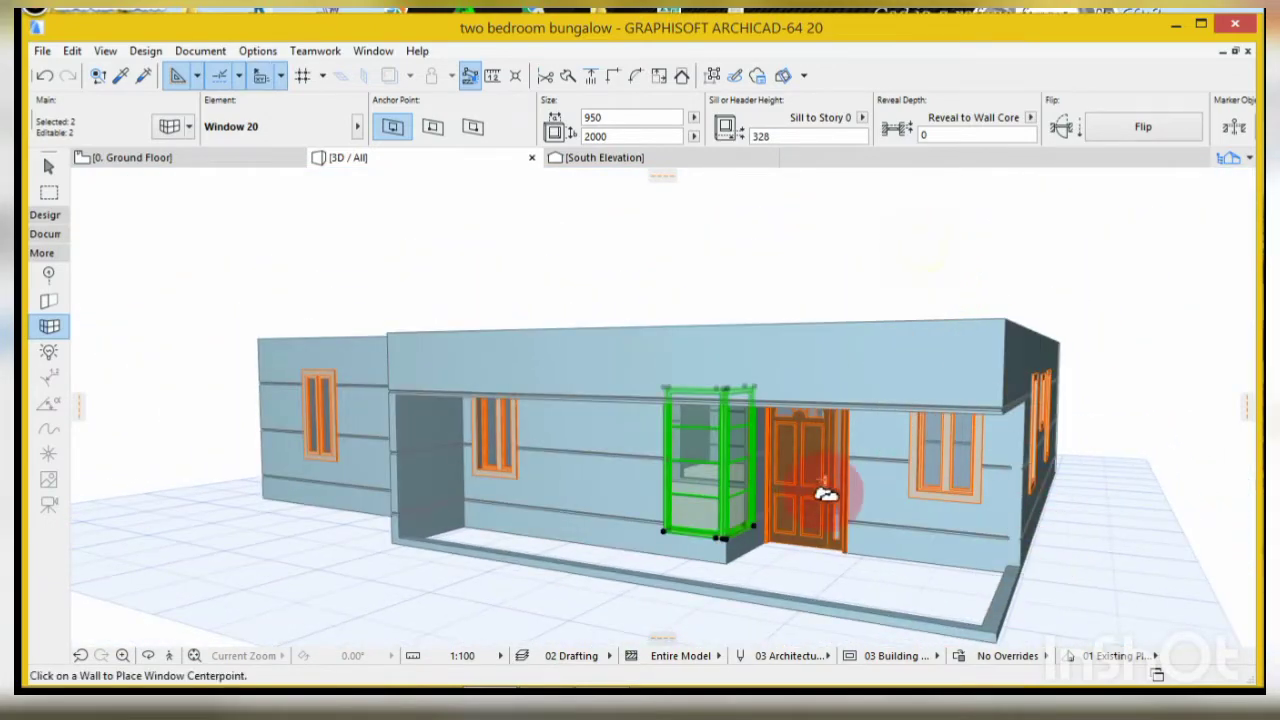
- Set the sill height of both porch door openings, front and side, to 0
key("Escape")
key("shift")
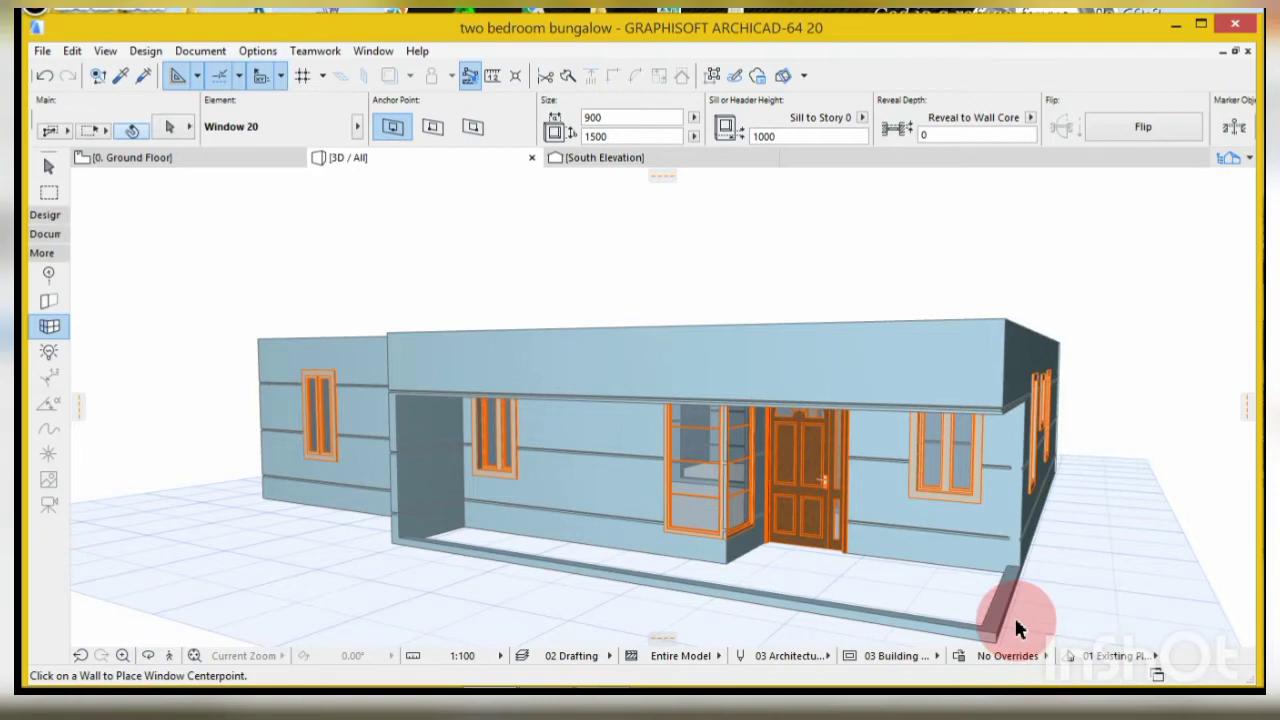
left_click(405, 548)
left_click(400, 265)
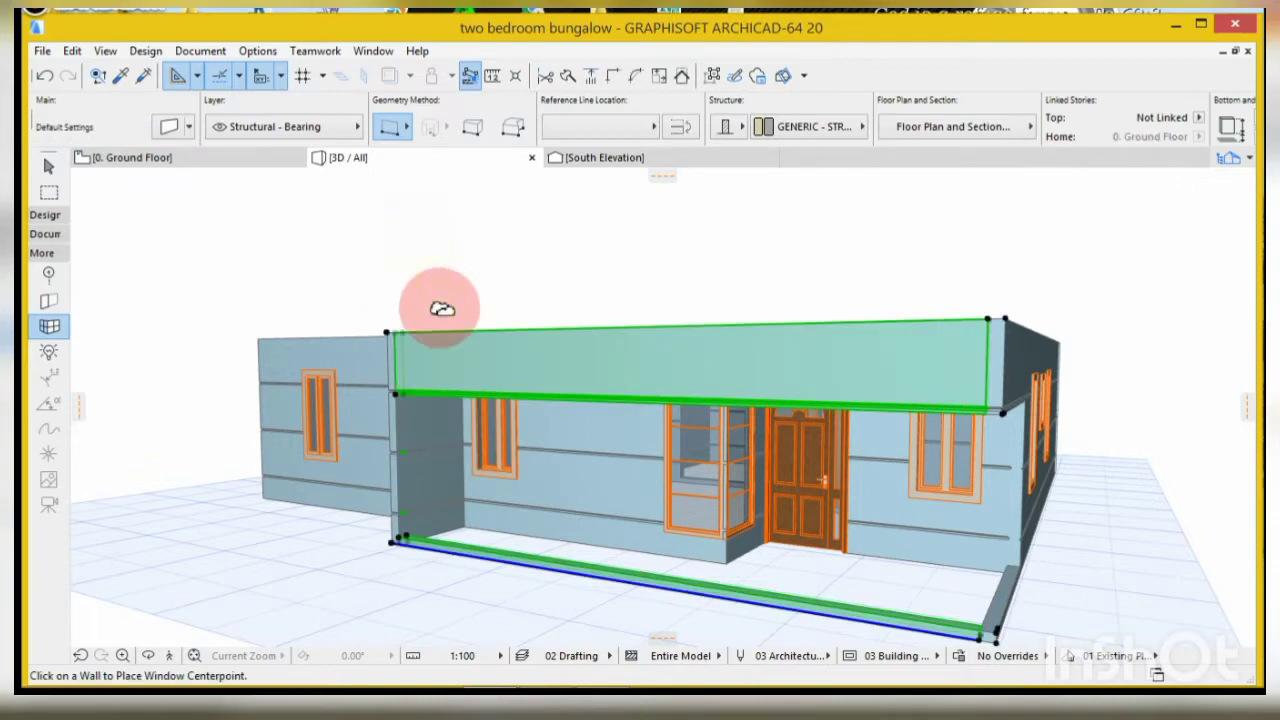
key("shift")
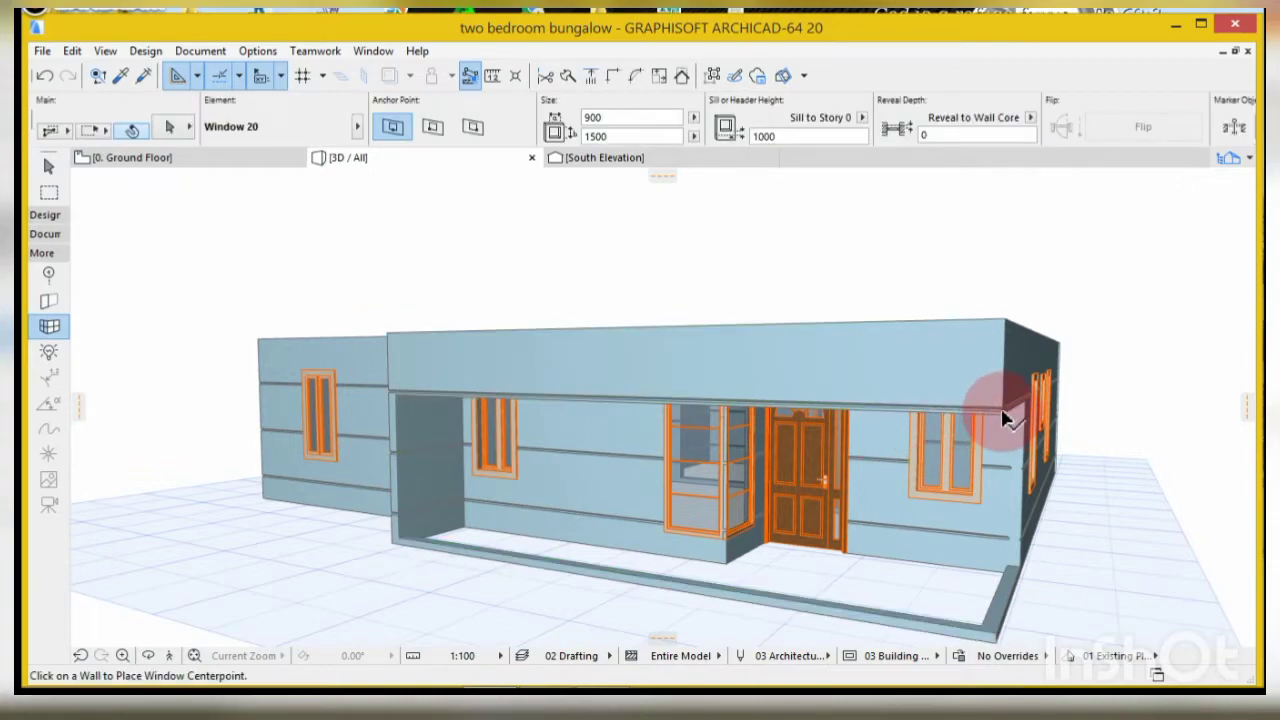
left_click(1005, 415)
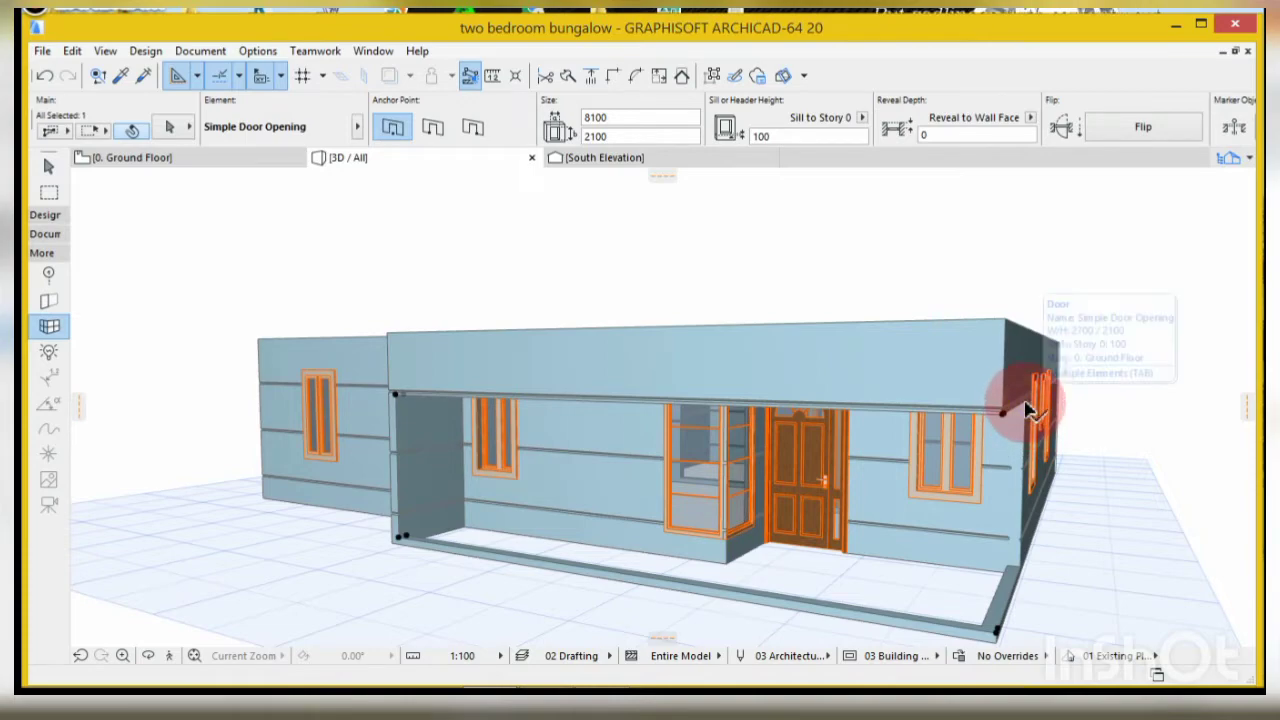
left_click(1032, 484, "shift")
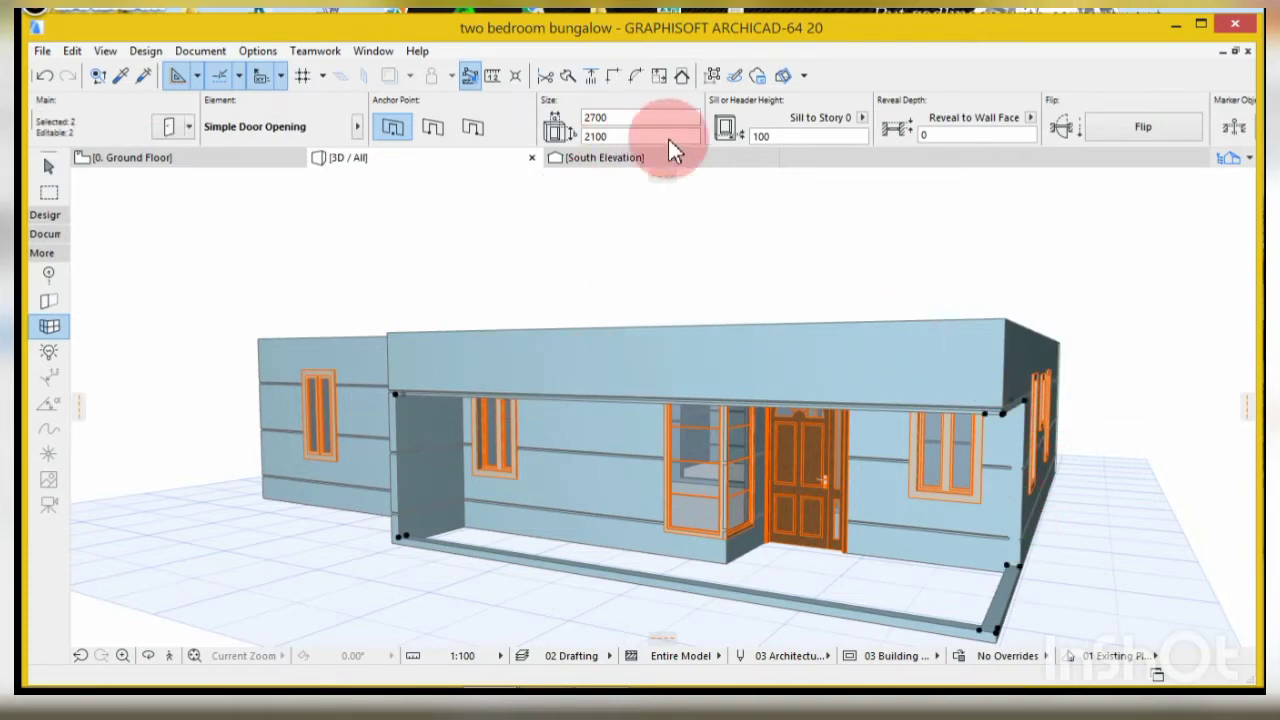
left_click_drag(784, 138, 733, 145)
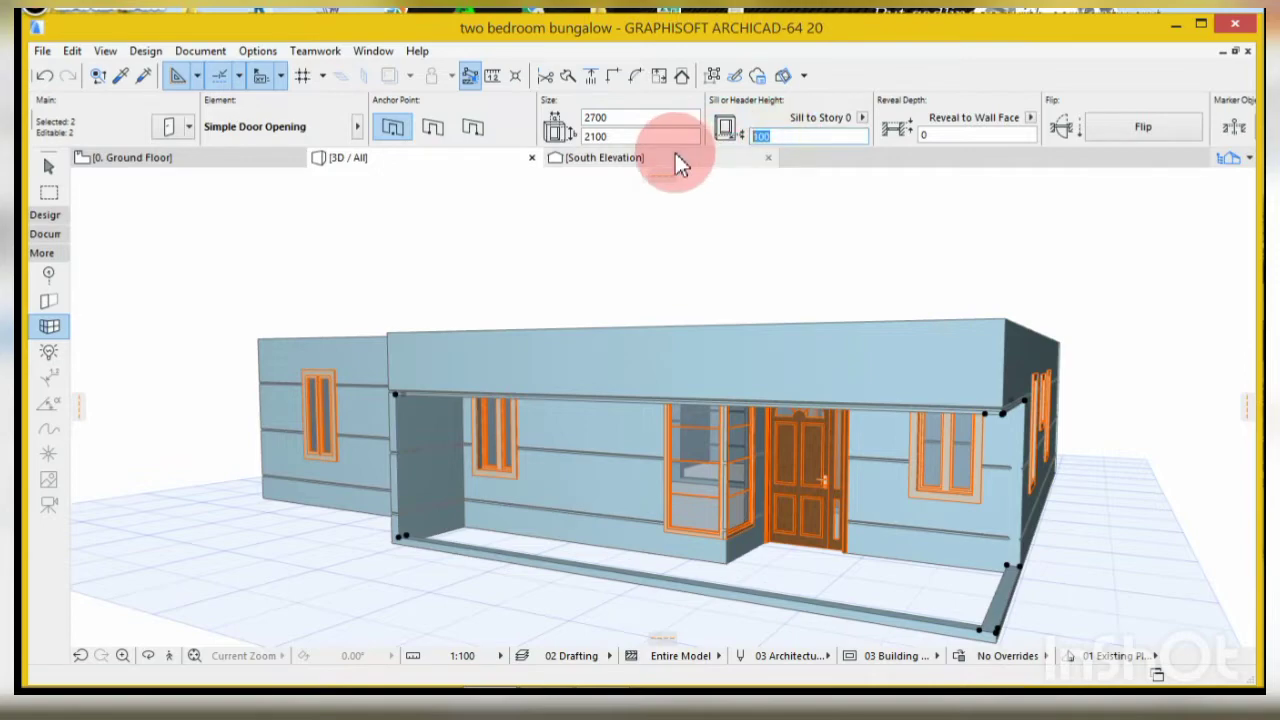
type("0")
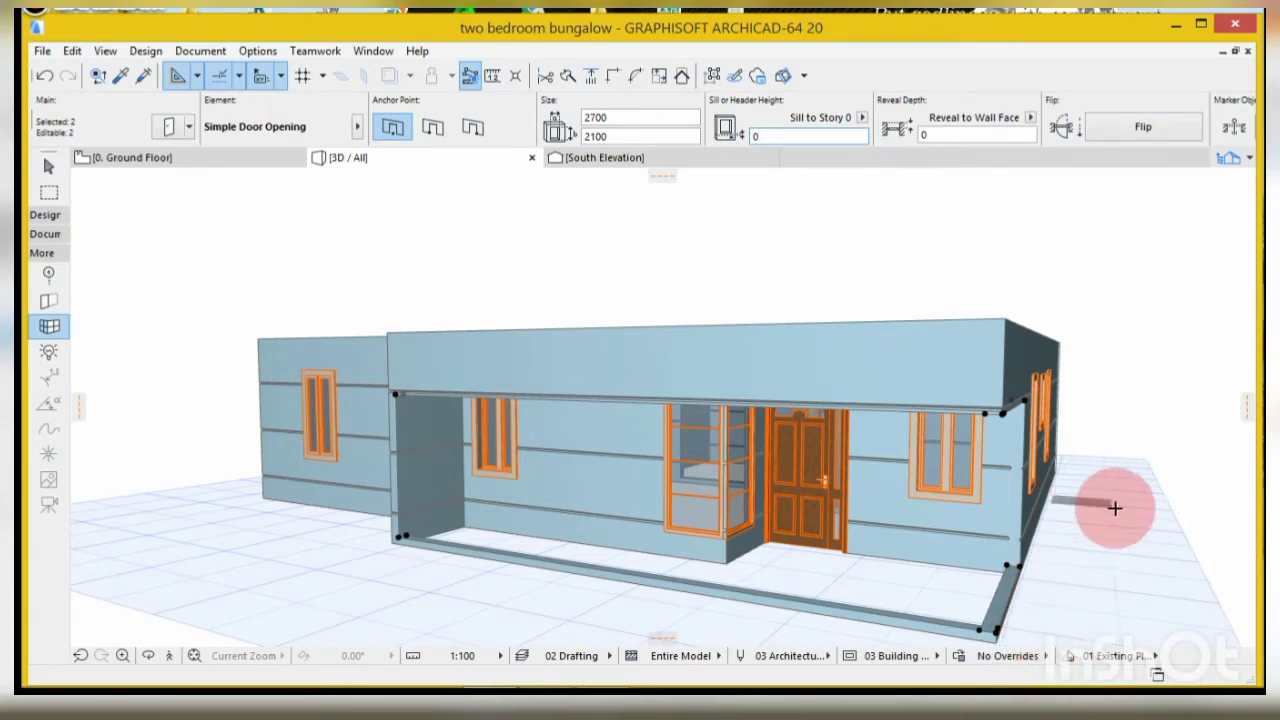
key("Escape")
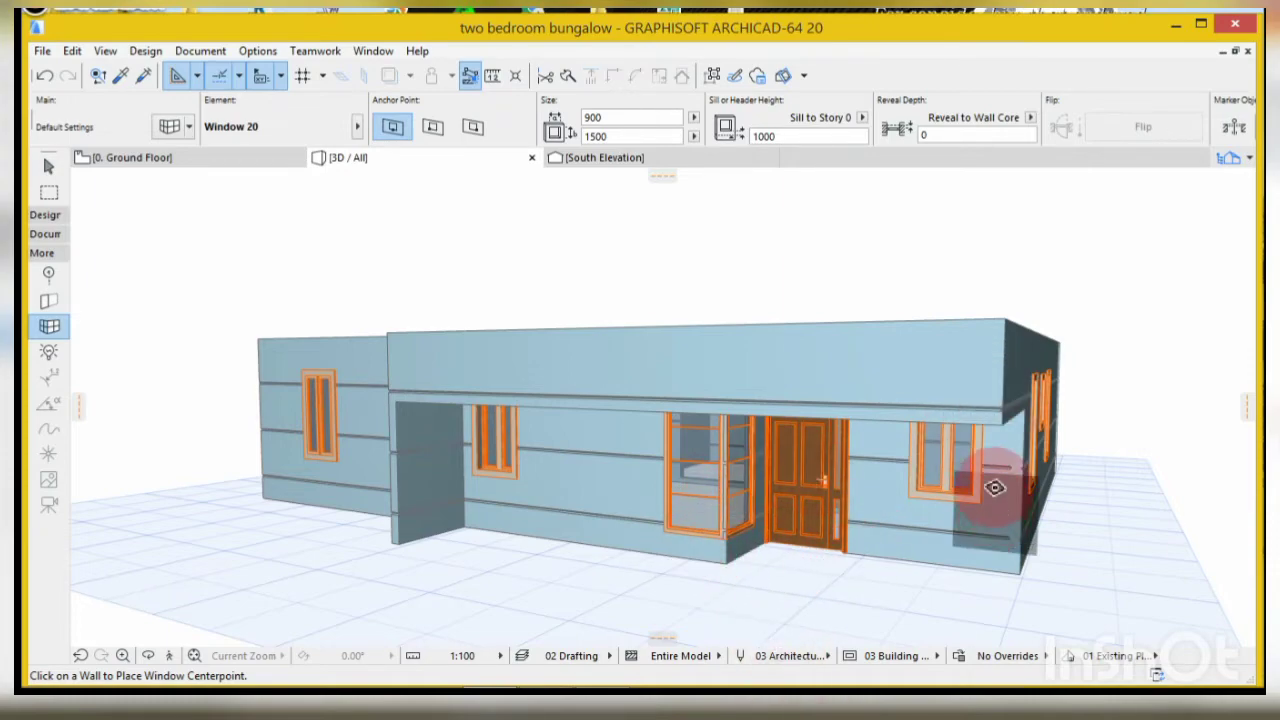
- Undo the sill change and the earlier edits back to solid front and side porch walls without openings
scroll(994, 483, "up", 3)
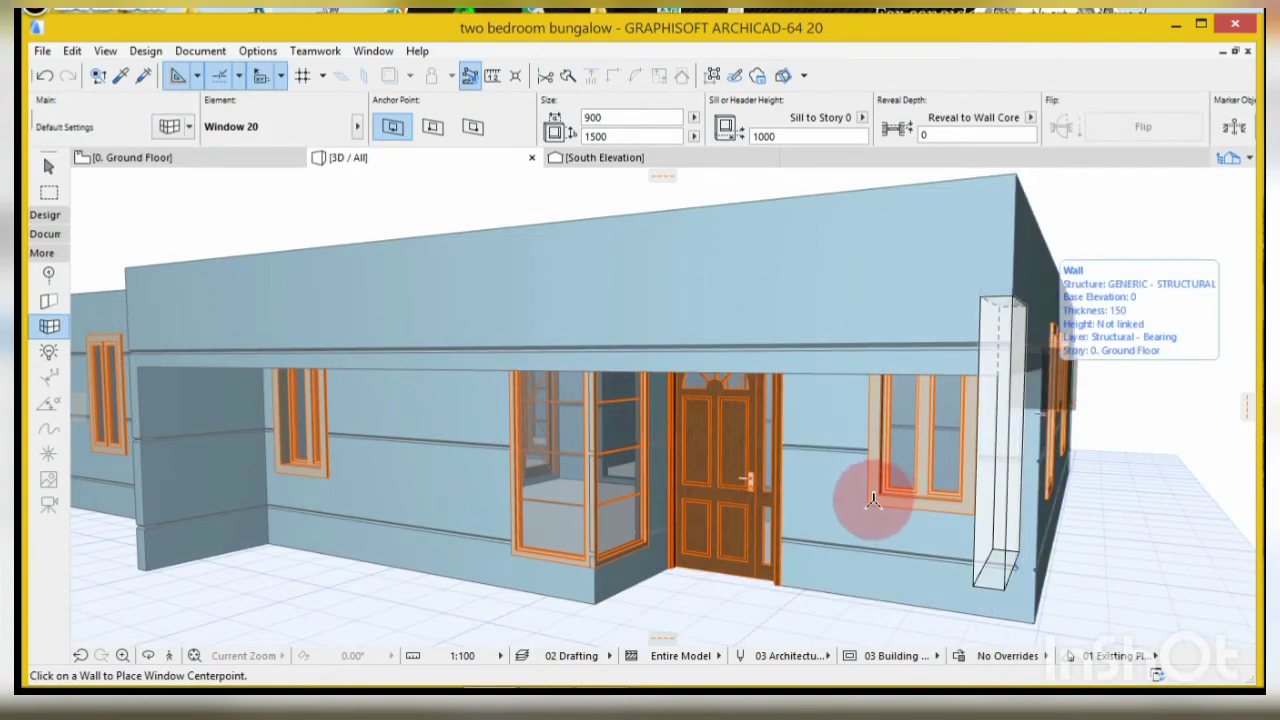
key("ctrl+z")
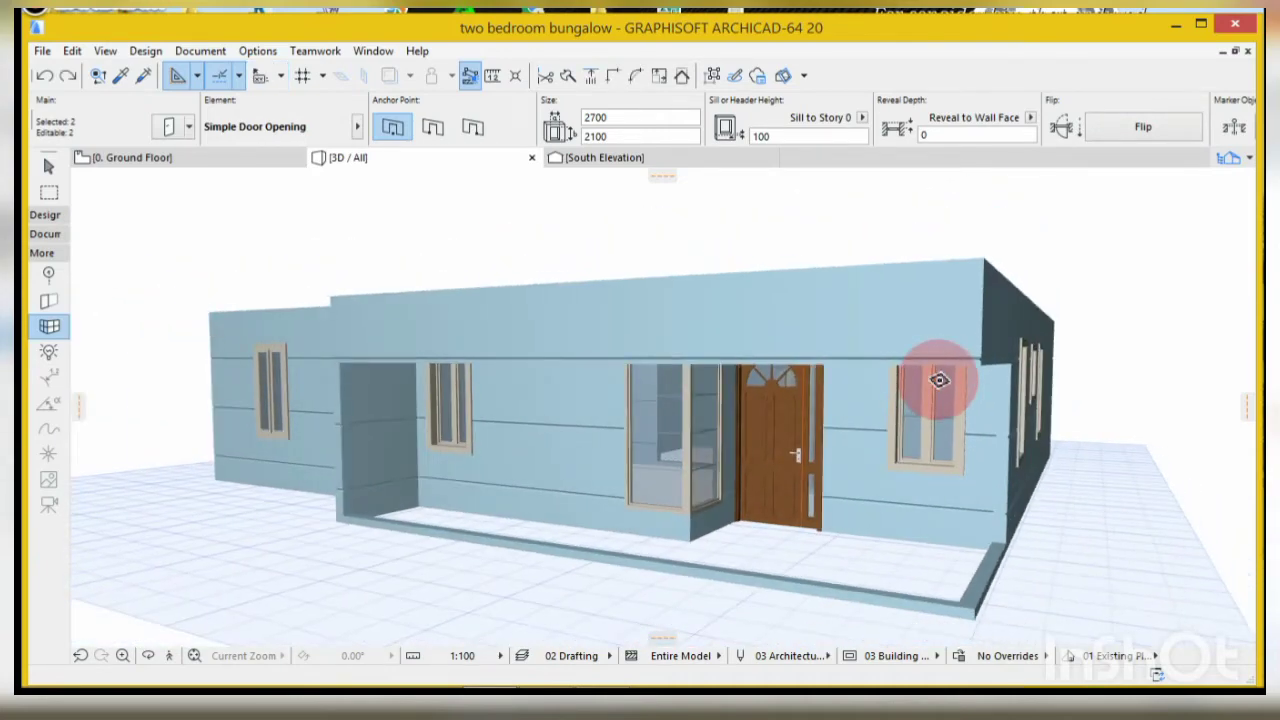
key("ctrl+z")
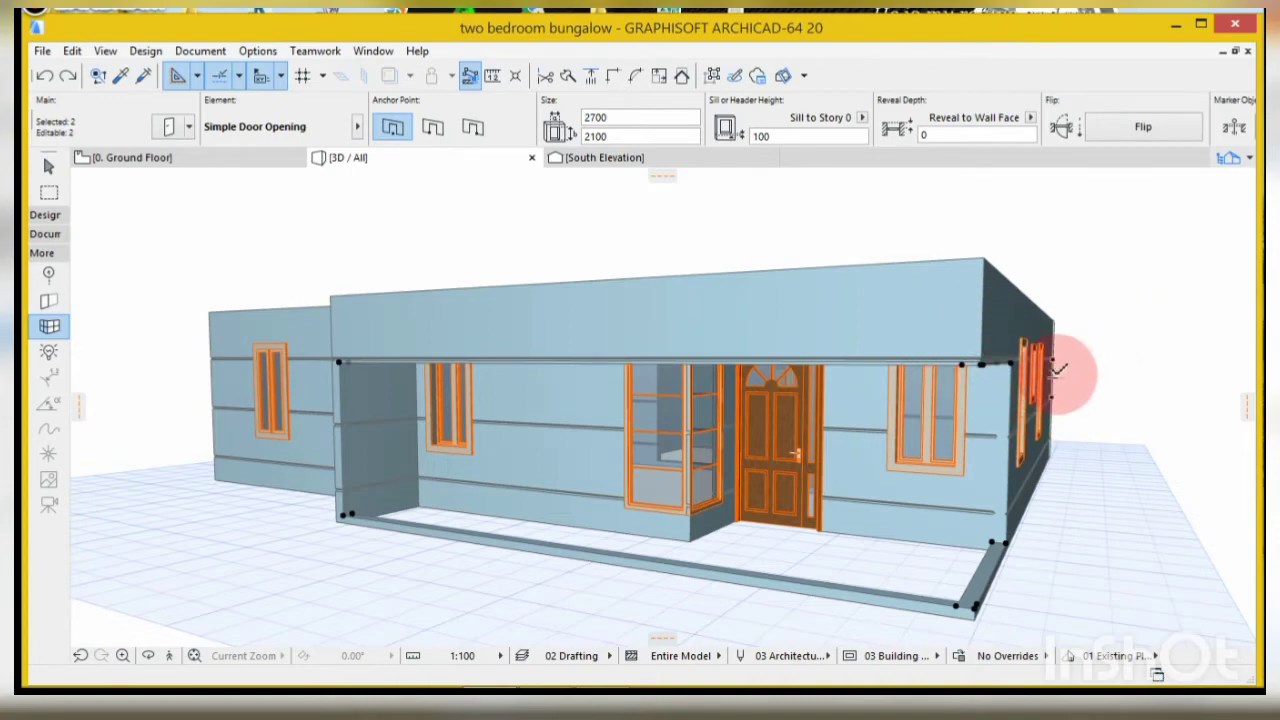
key("ctrl+z")
key("ctrl+z")
key("ctrl+z")
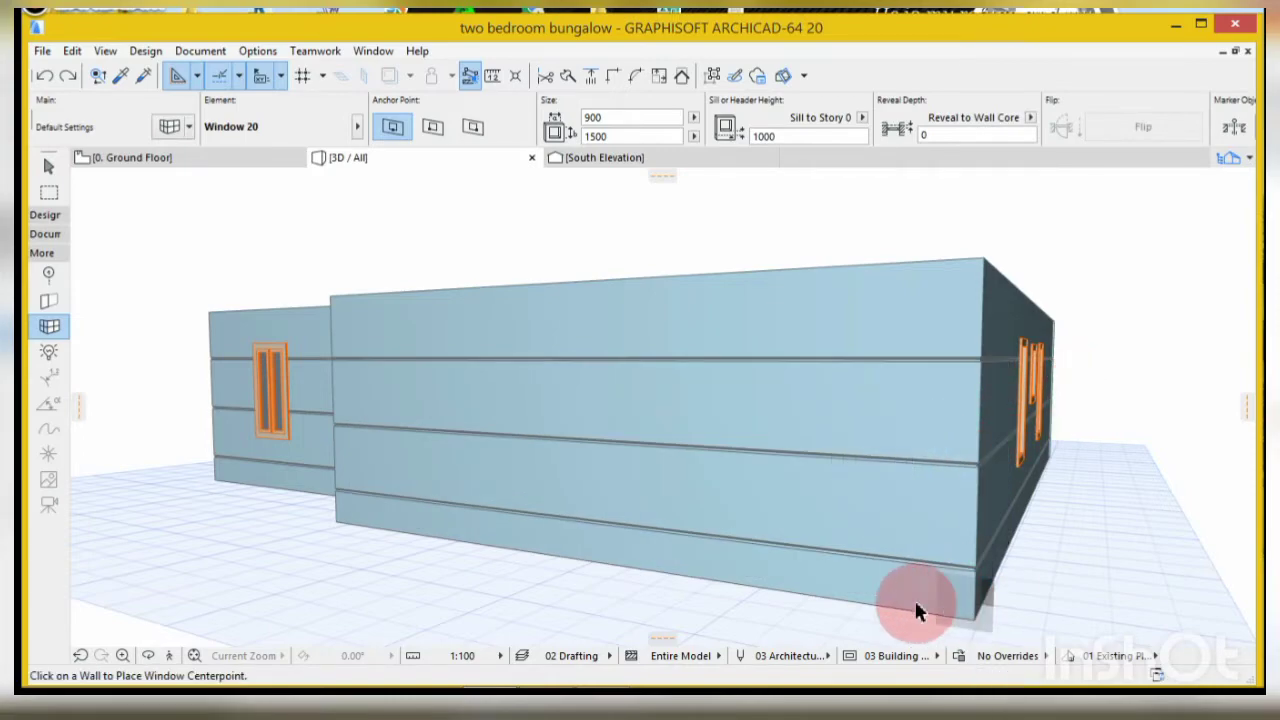
- Raise the bottom edge of the front porch wall close to its top, leaving only a beam across the porch
left_click(982, 601, "shift")
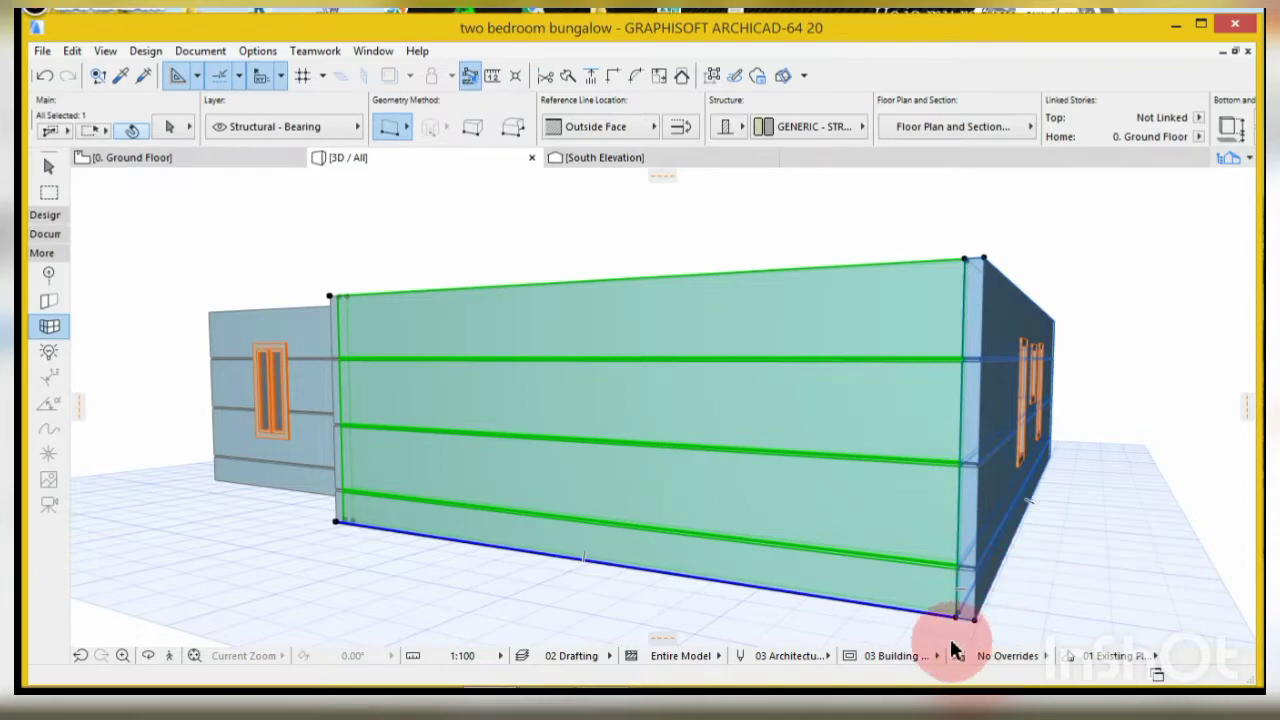
left_click(973, 613)
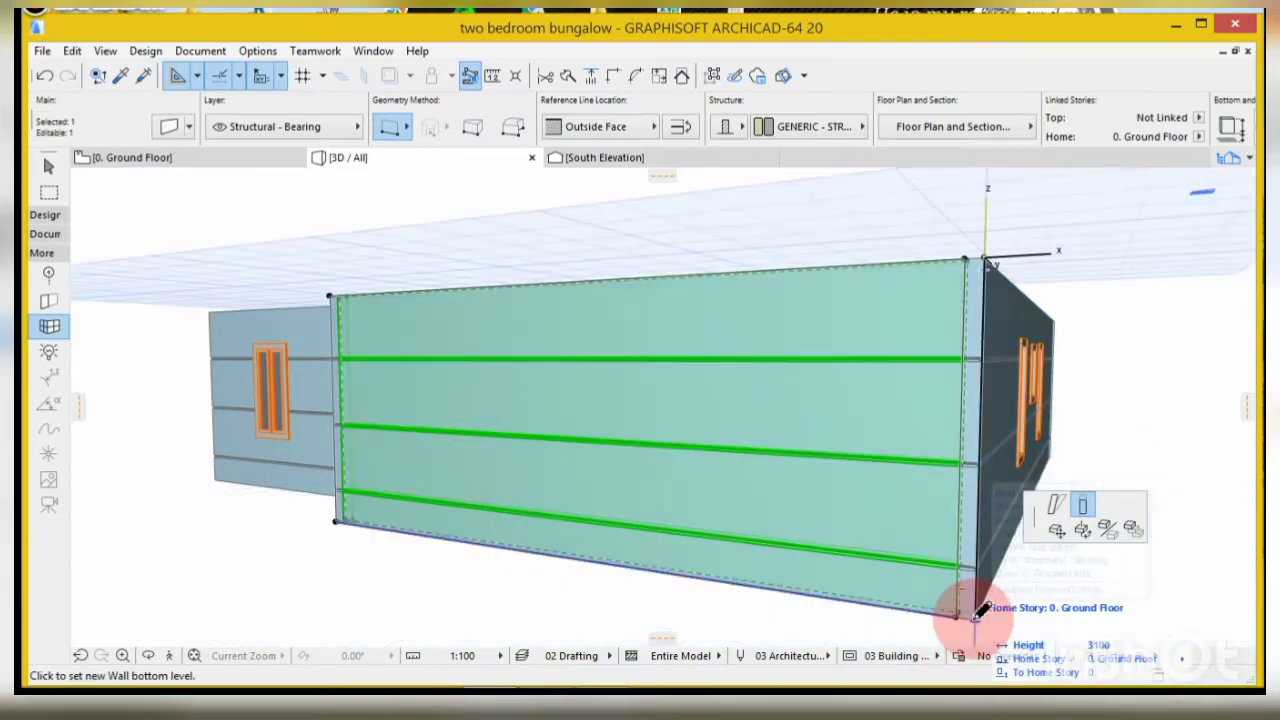
left_click(981, 312)
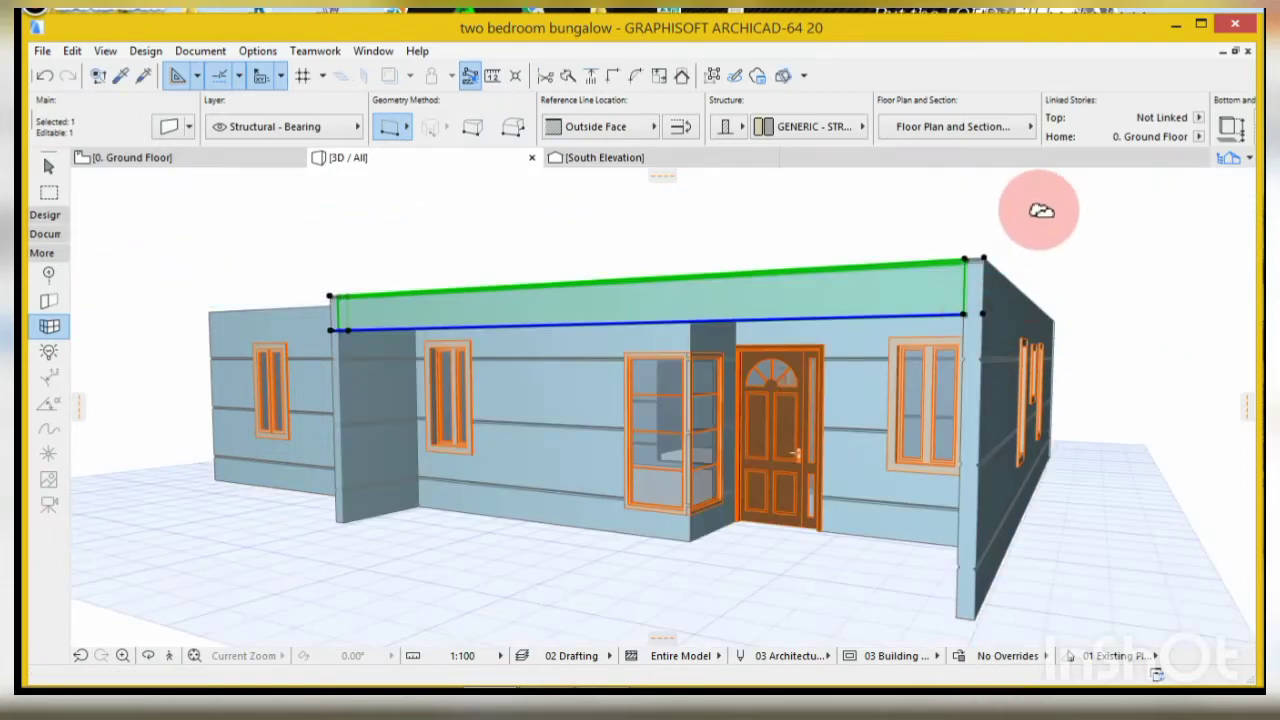
left_click(1040, 209)
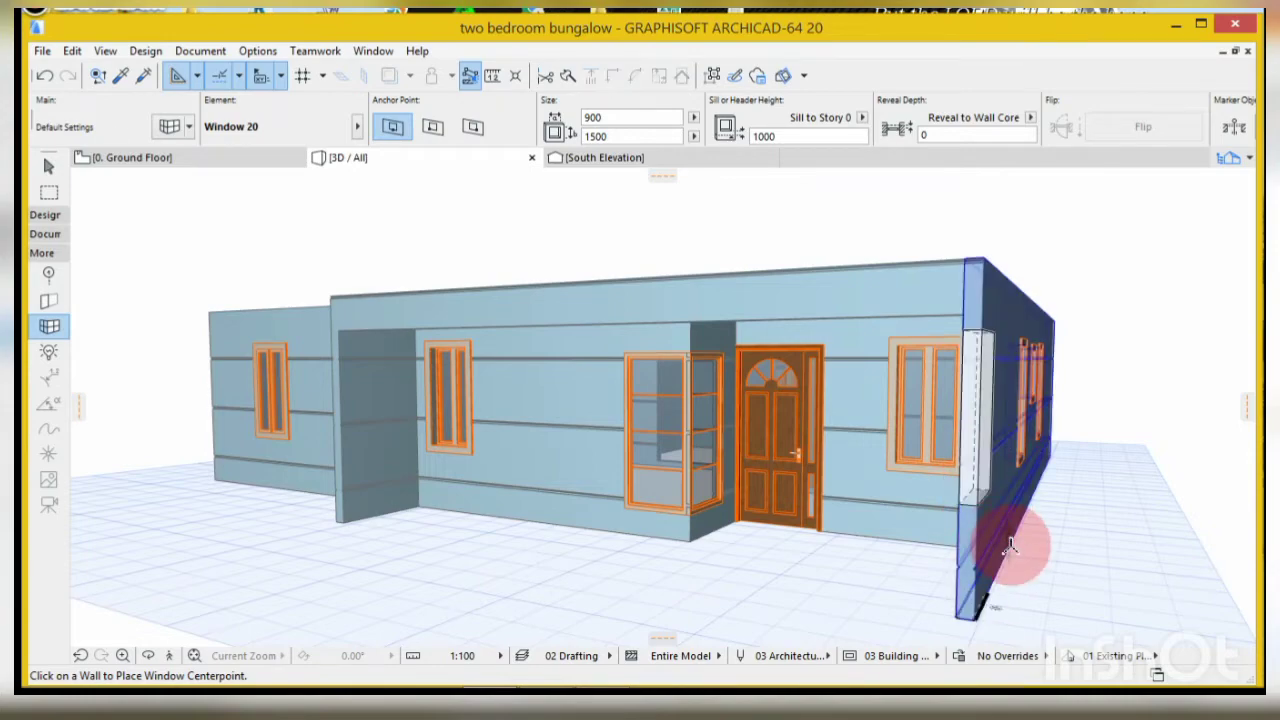
- Try to raise the bottom edge of the long side wall beside the porch, and undo the stretch
middle_click_drag(1010, 546, 795, 546, "shift")
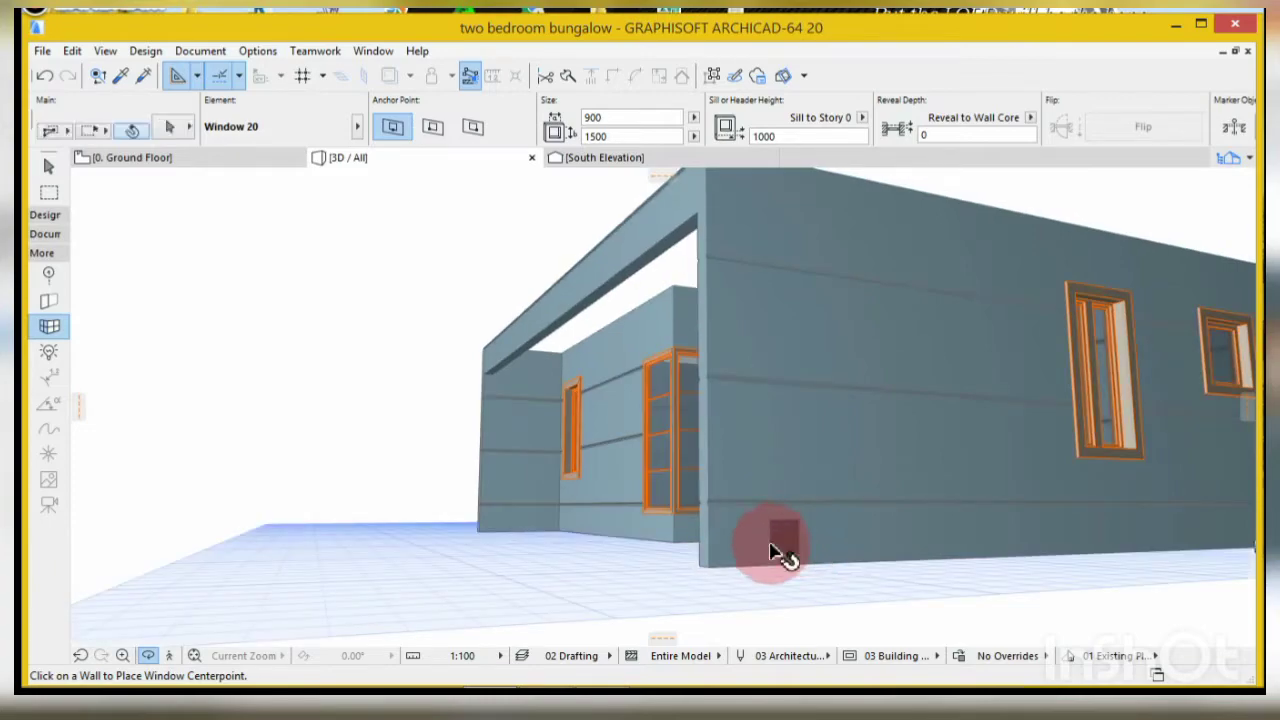
left_click(702, 572)
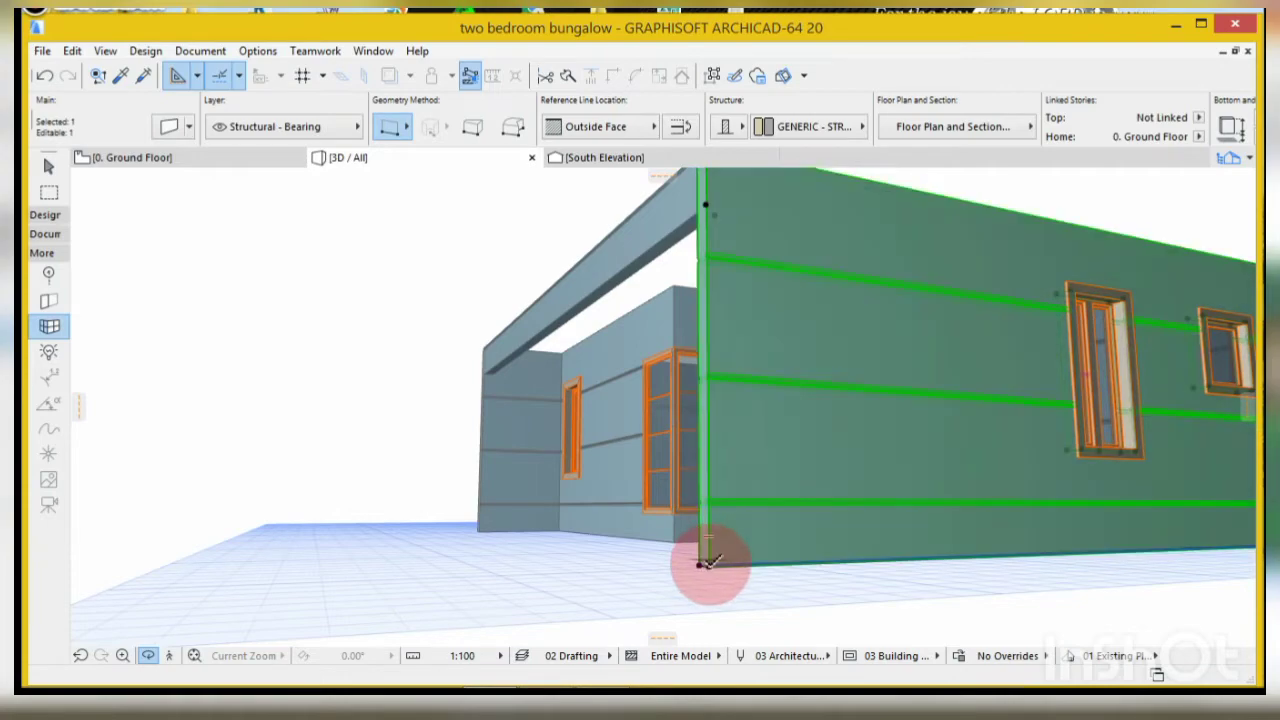
left_click(706, 563)
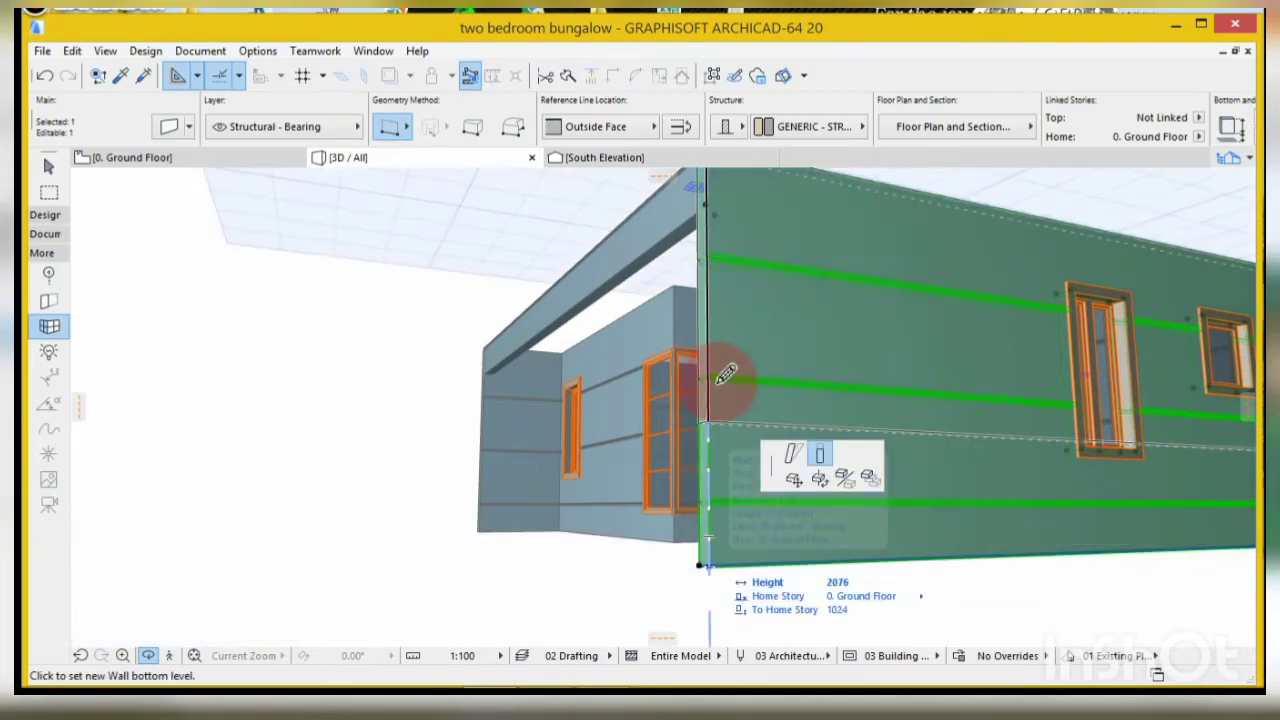
left_click(714, 371)
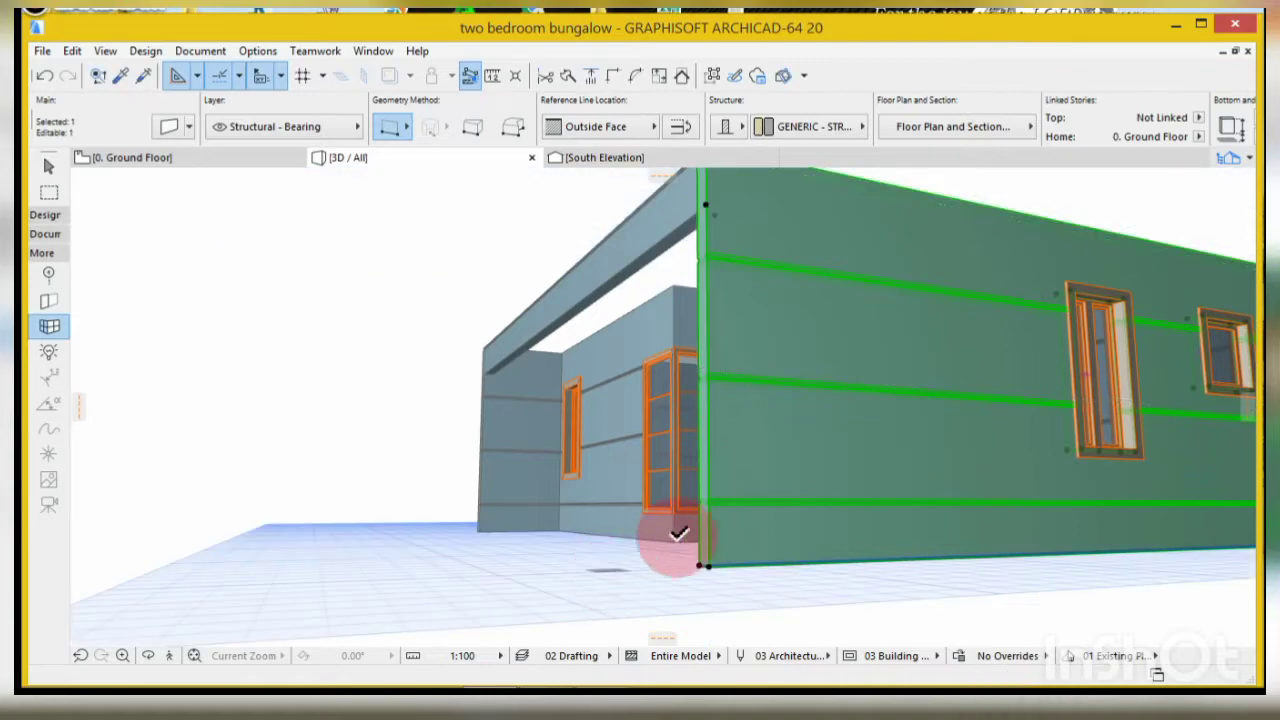
left_click(710, 568)
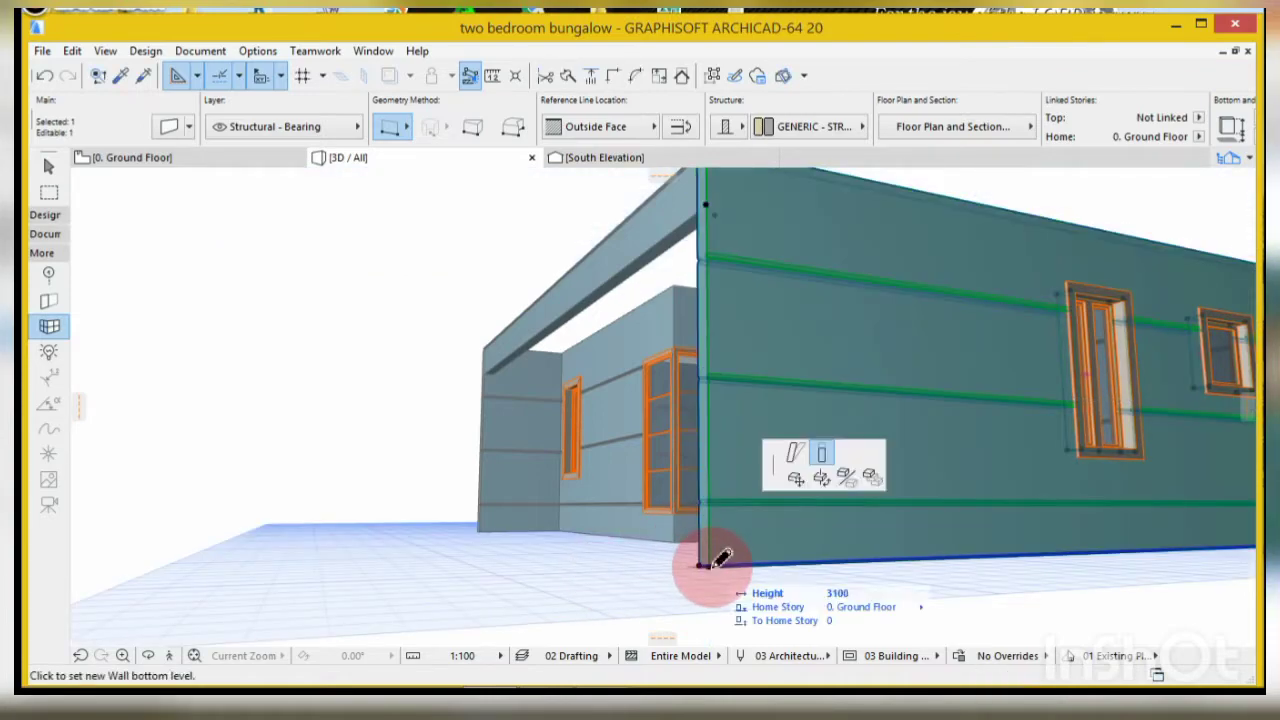
left_click(720, 332)
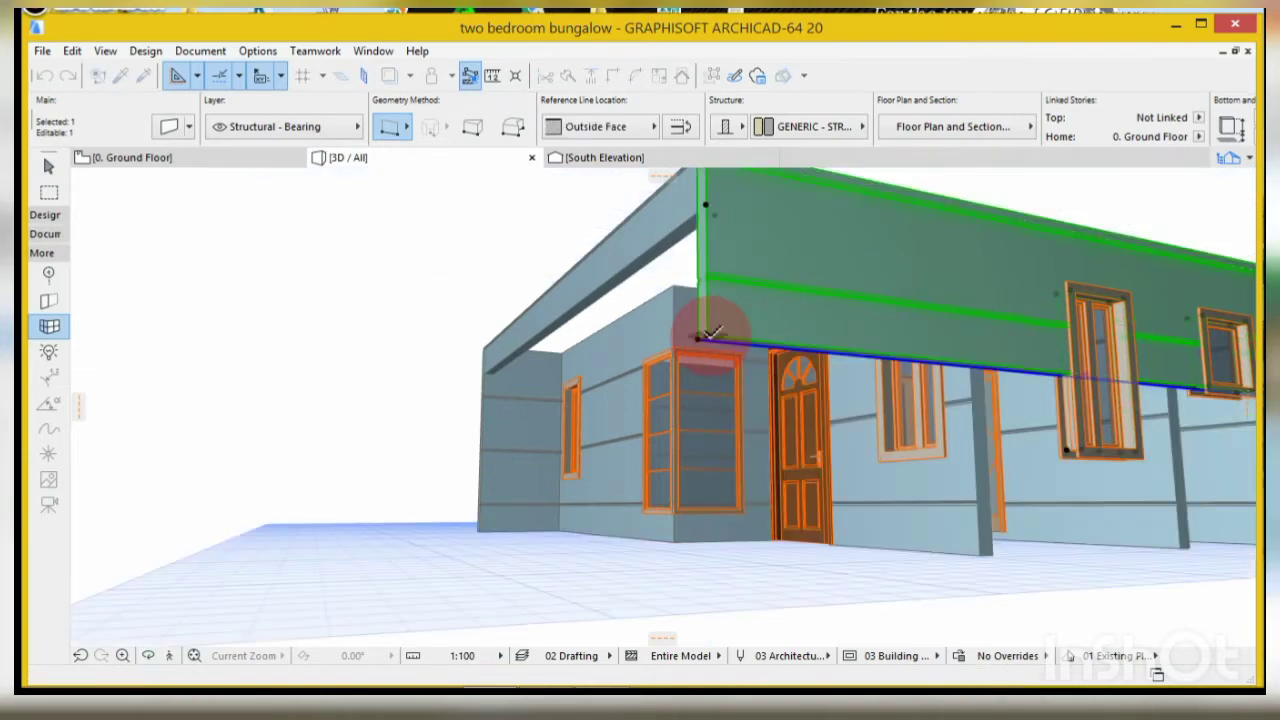
scroll(475, 545, "down", 5)
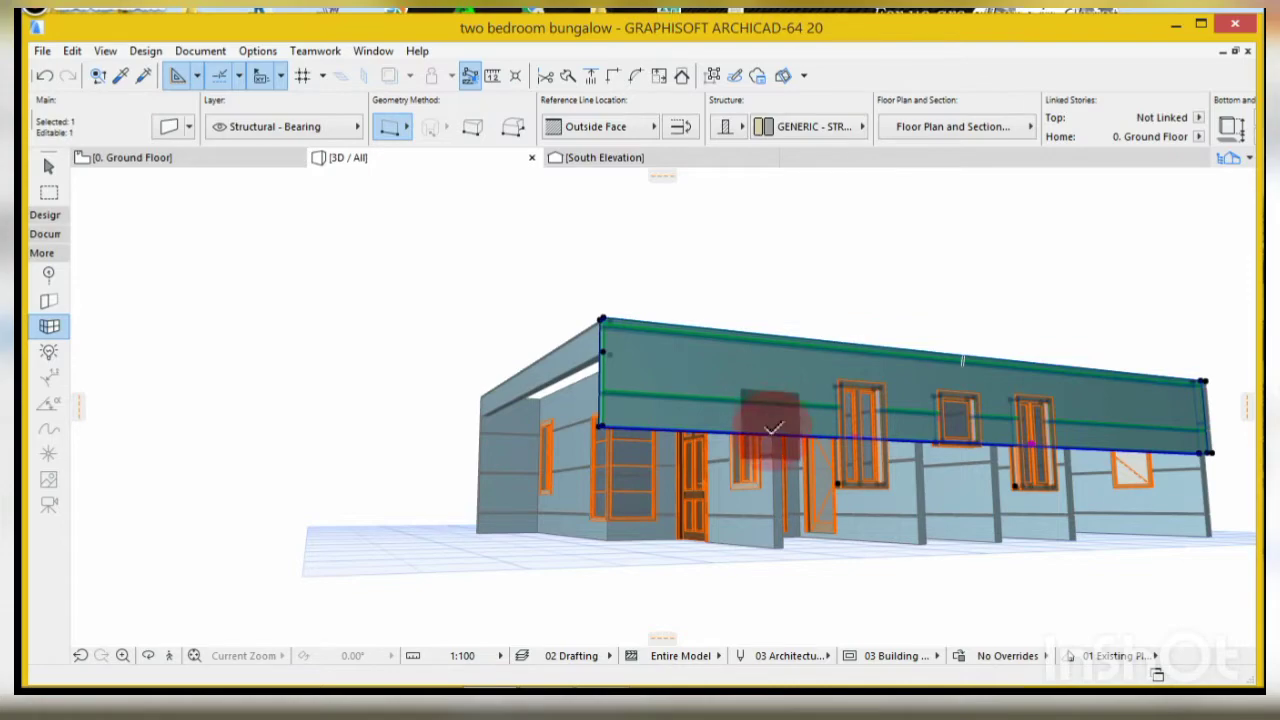
left_click(762, 348)
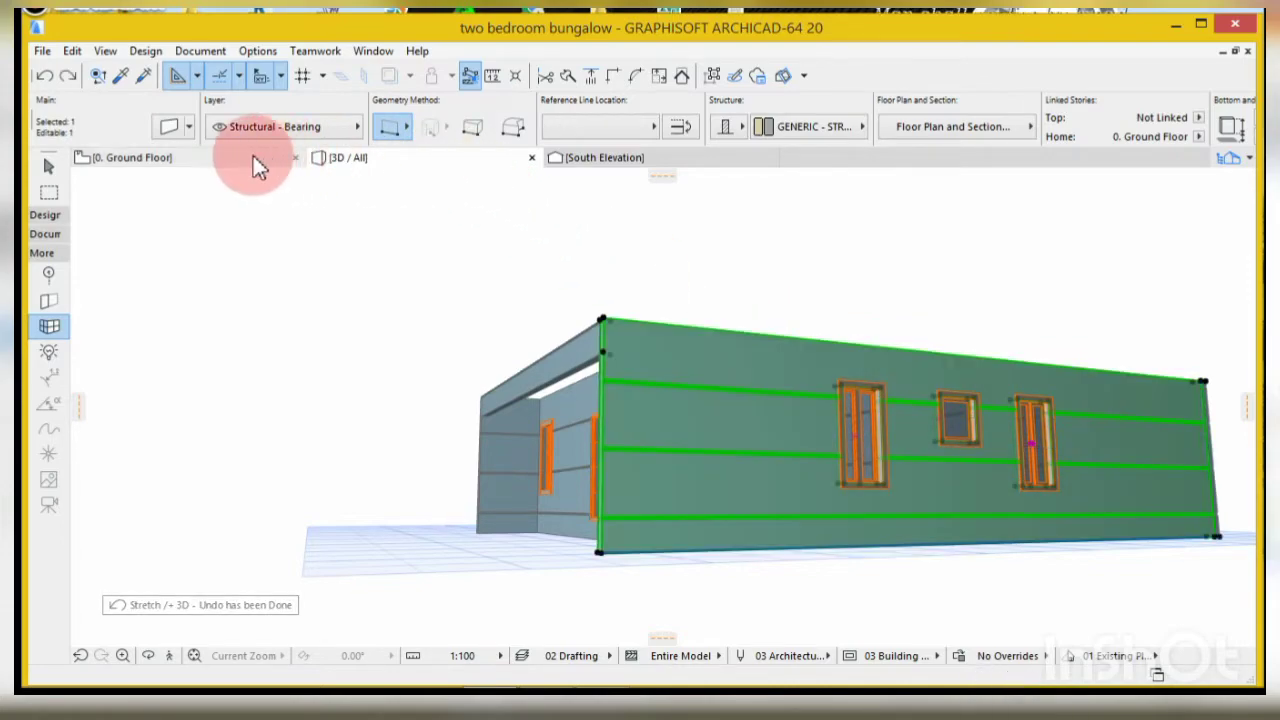
- Split the long outer wall beside the entrance in the floor plan, in line with the ante room's front wall, and return to 3D
left_click(229, 162)
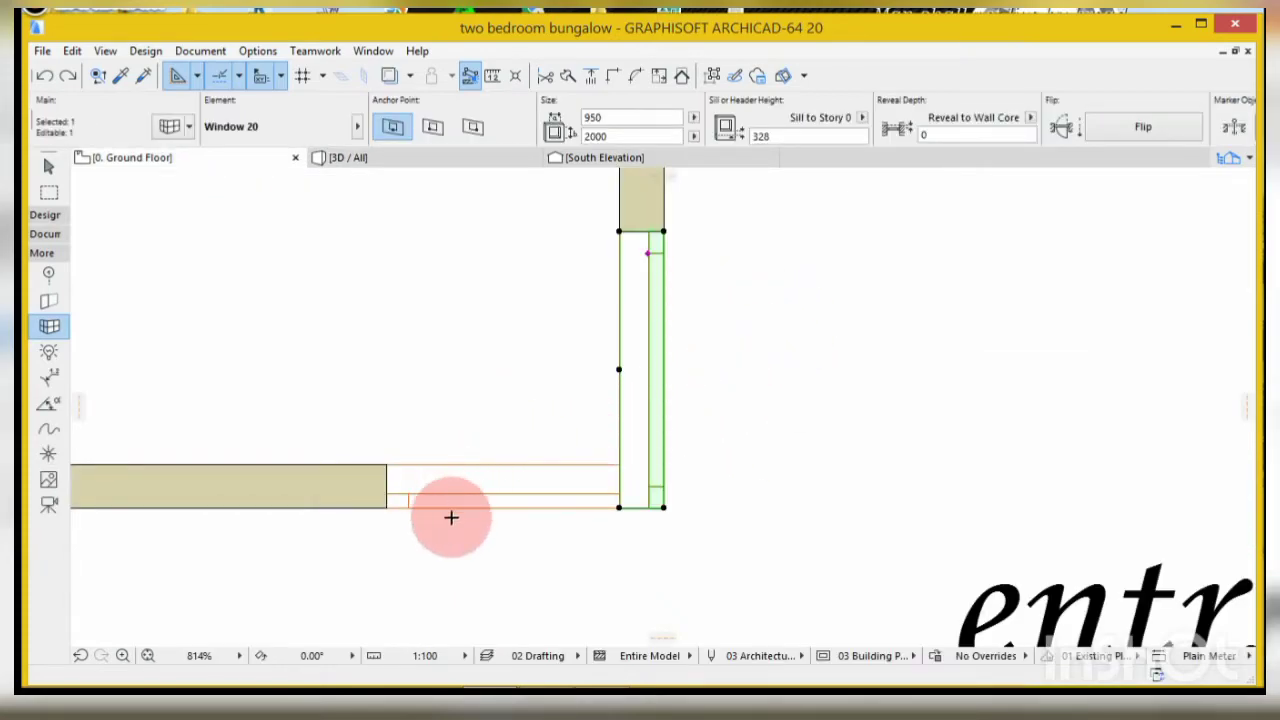
scroll(451, 517, "down", 5)
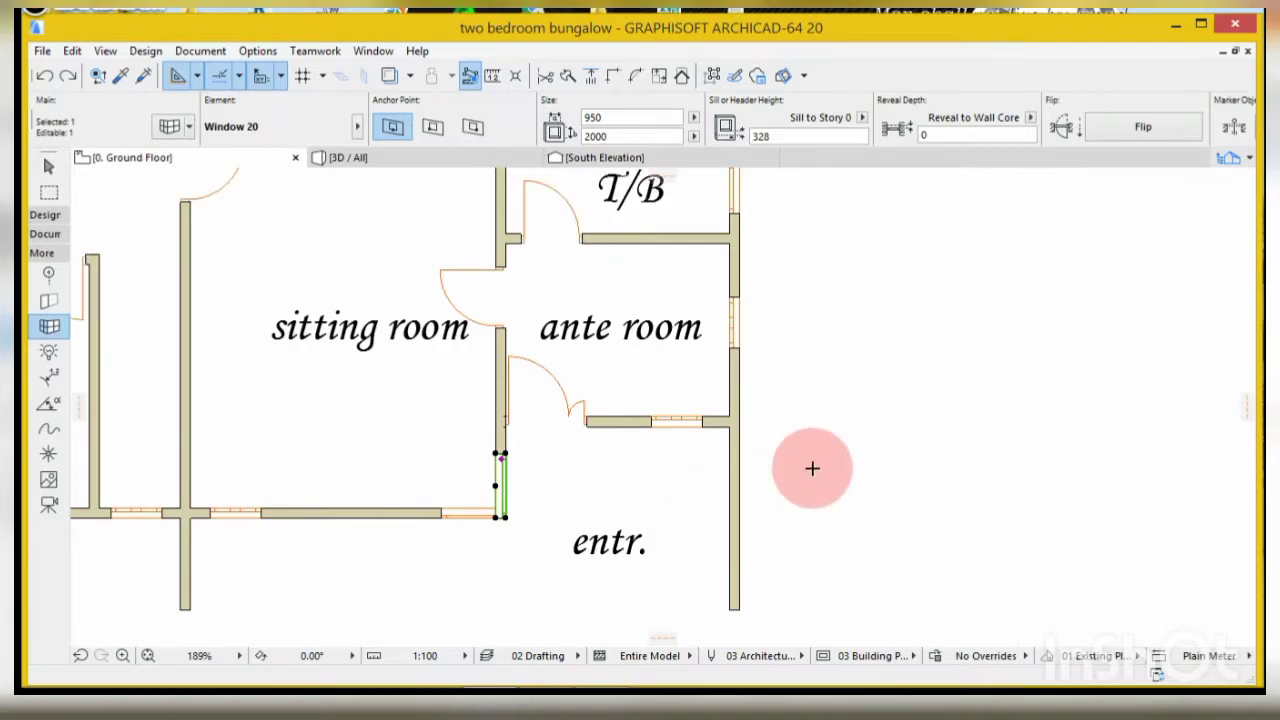
key("Escape")
scroll(730, 427, "up", 4)
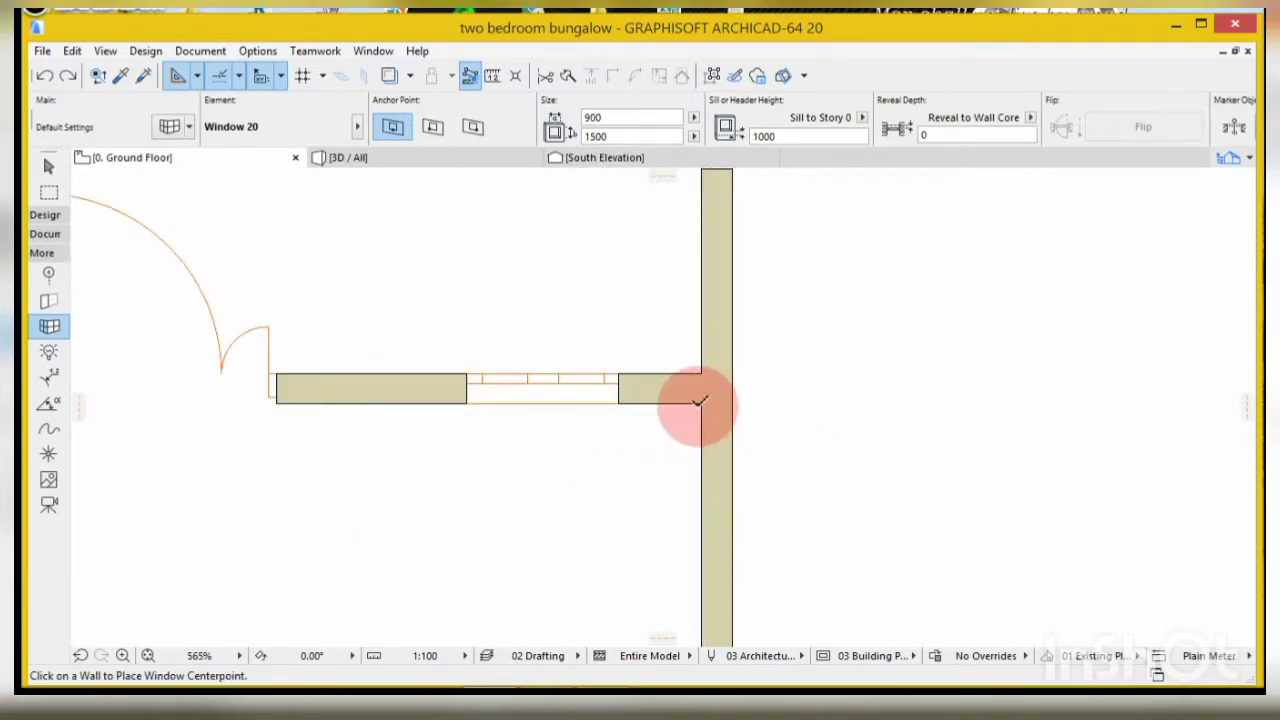
left_click(703, 402)
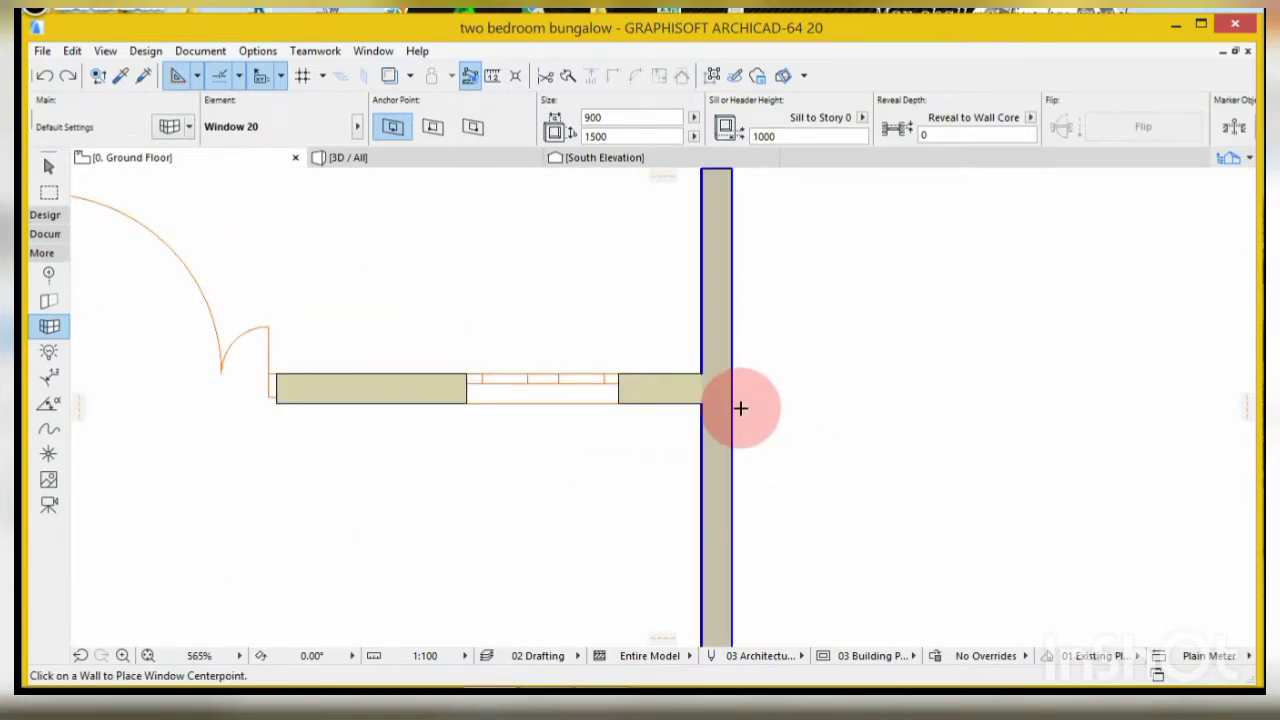
left_click(725, 445, "shift")
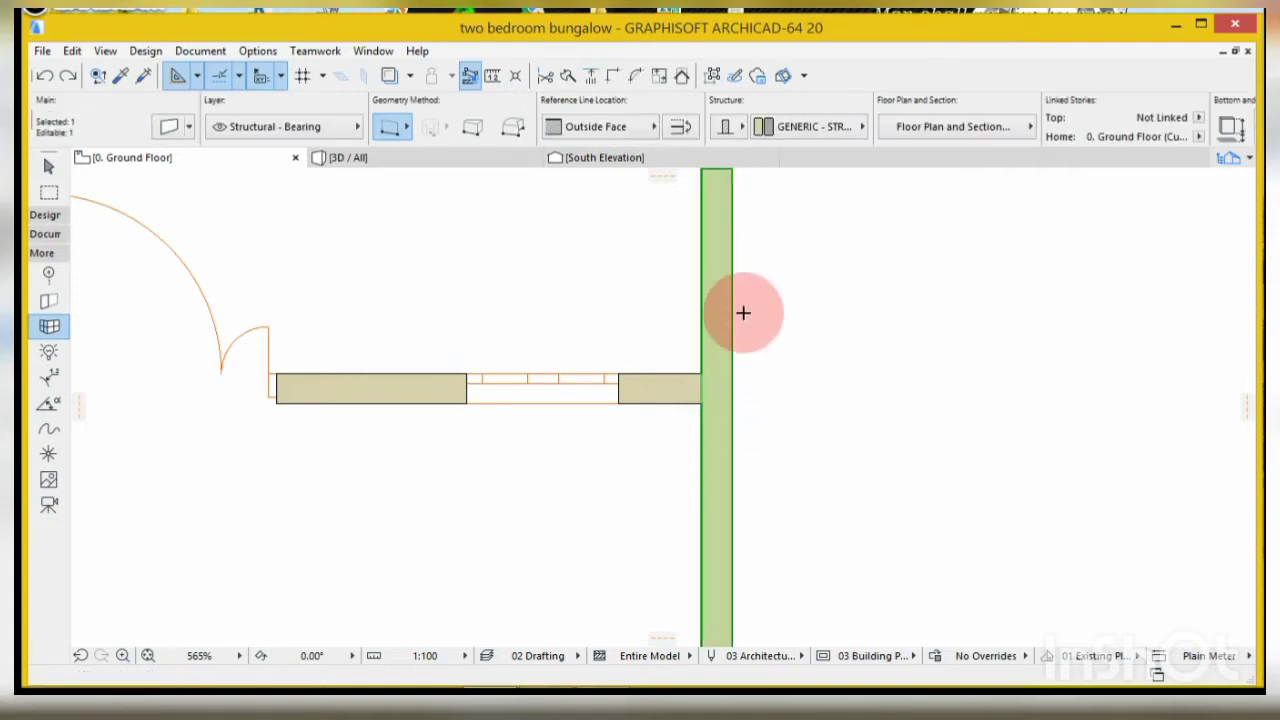
scroll(750, 301, "down", 4)
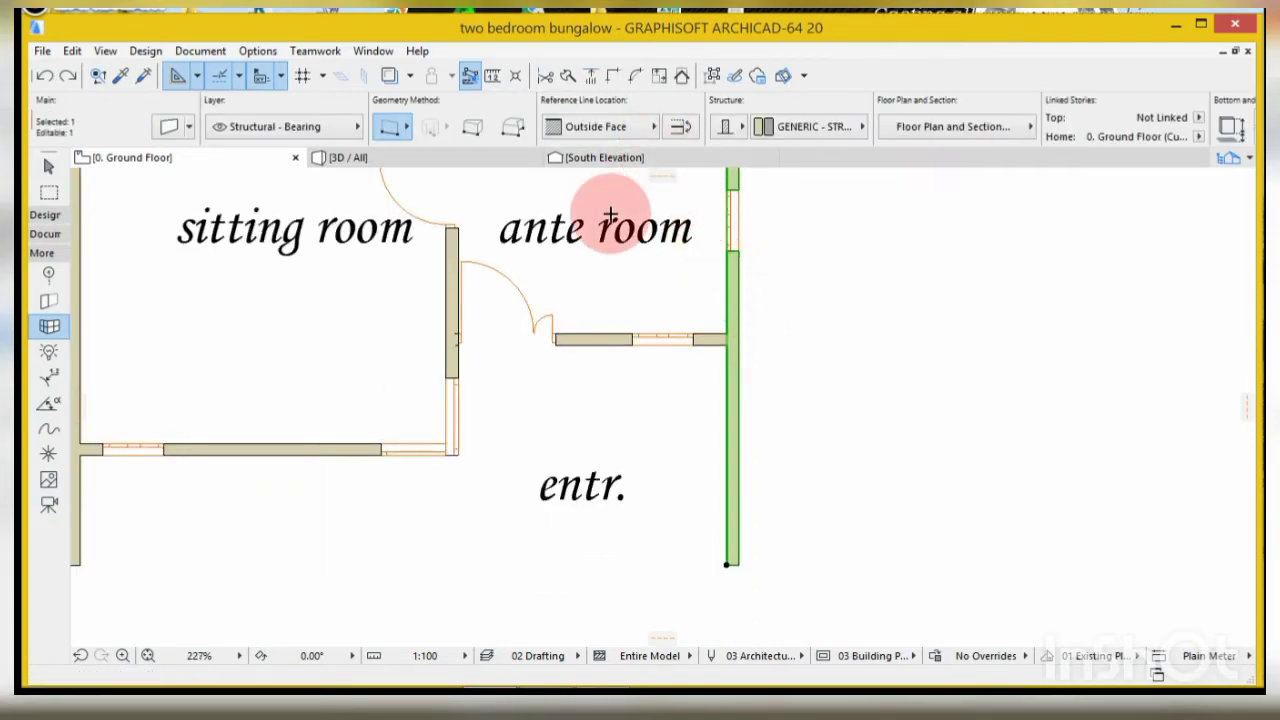
left_click(568, 79)
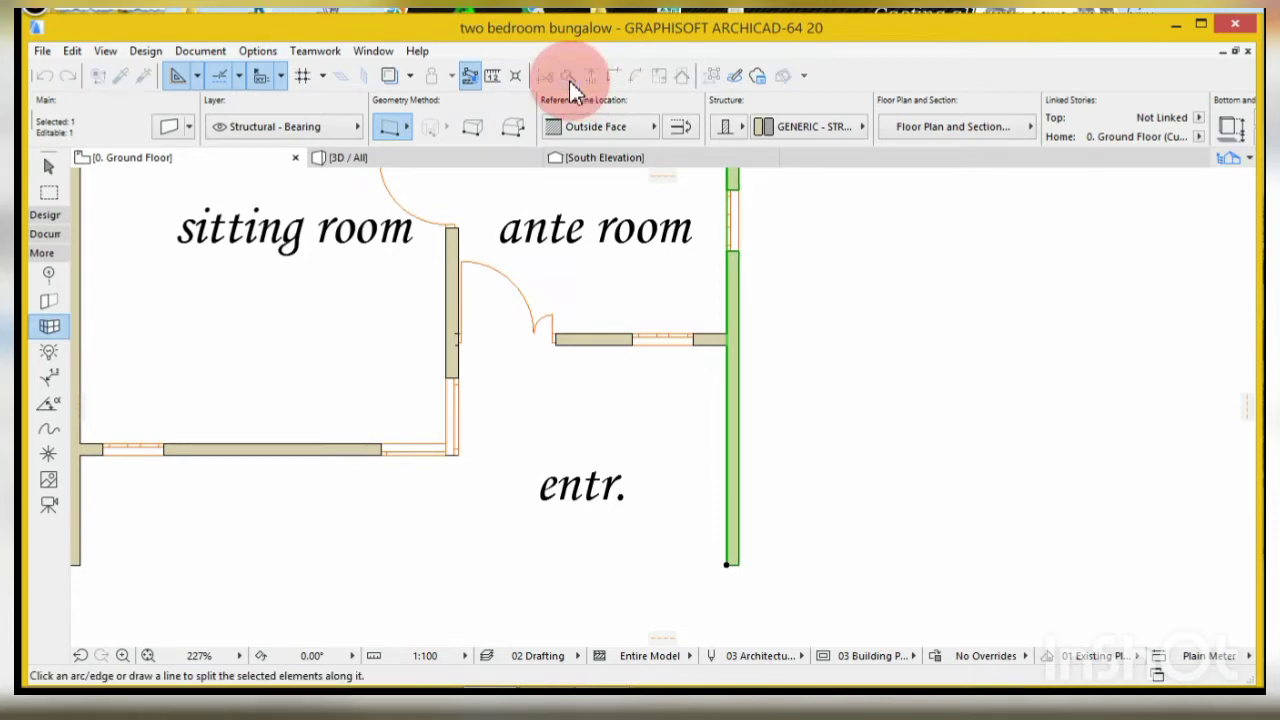
left_click(733, 341)
left_click(749, 350)
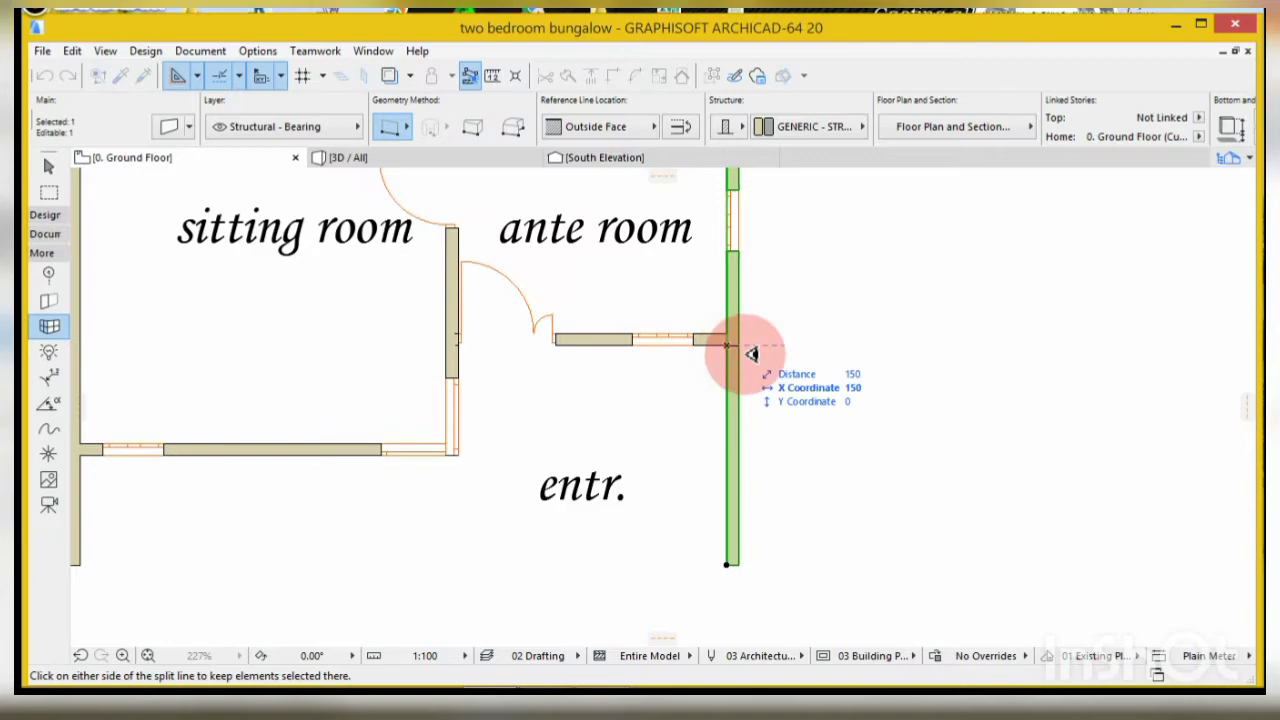
left_click(777, 392)
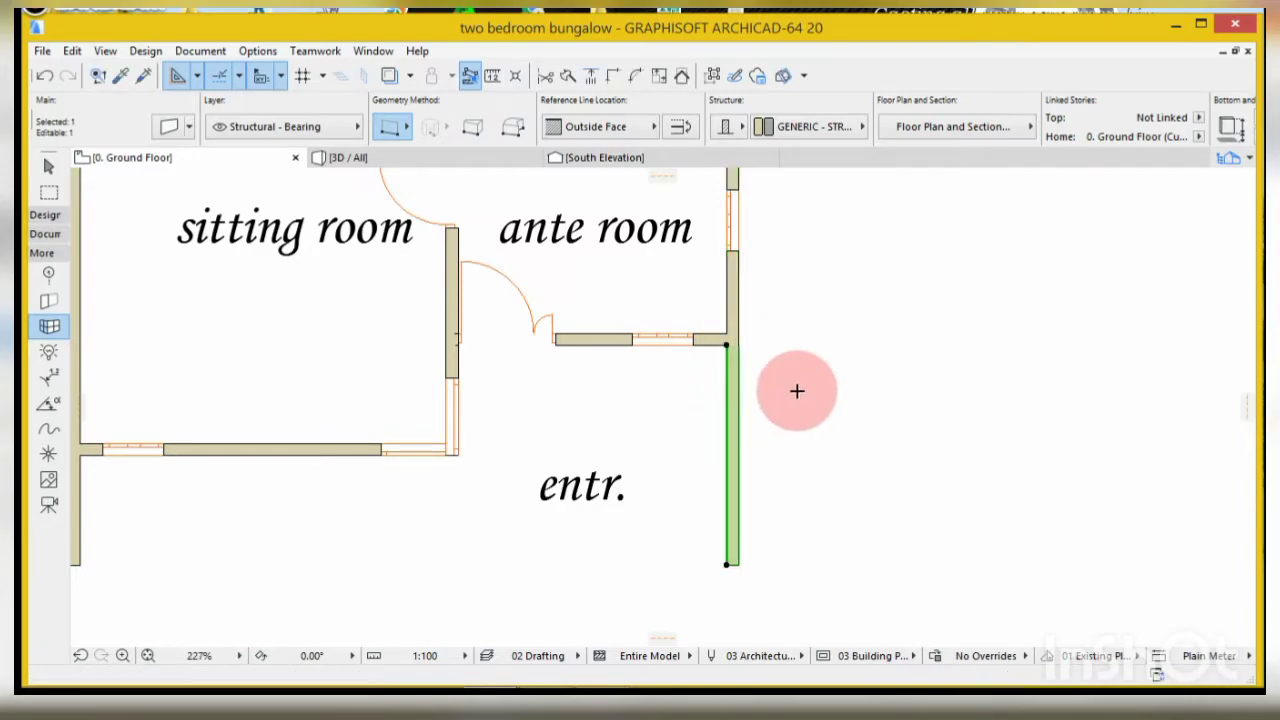
left_click(400, 158)
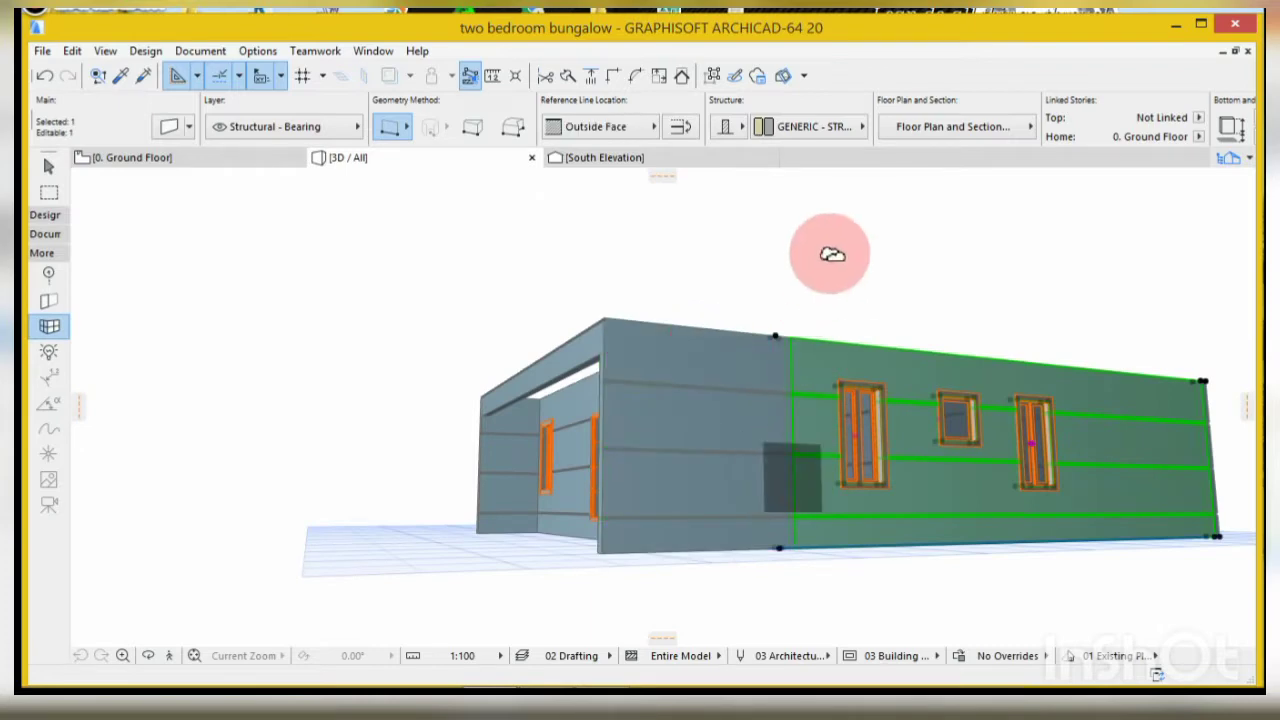
key("Escape")
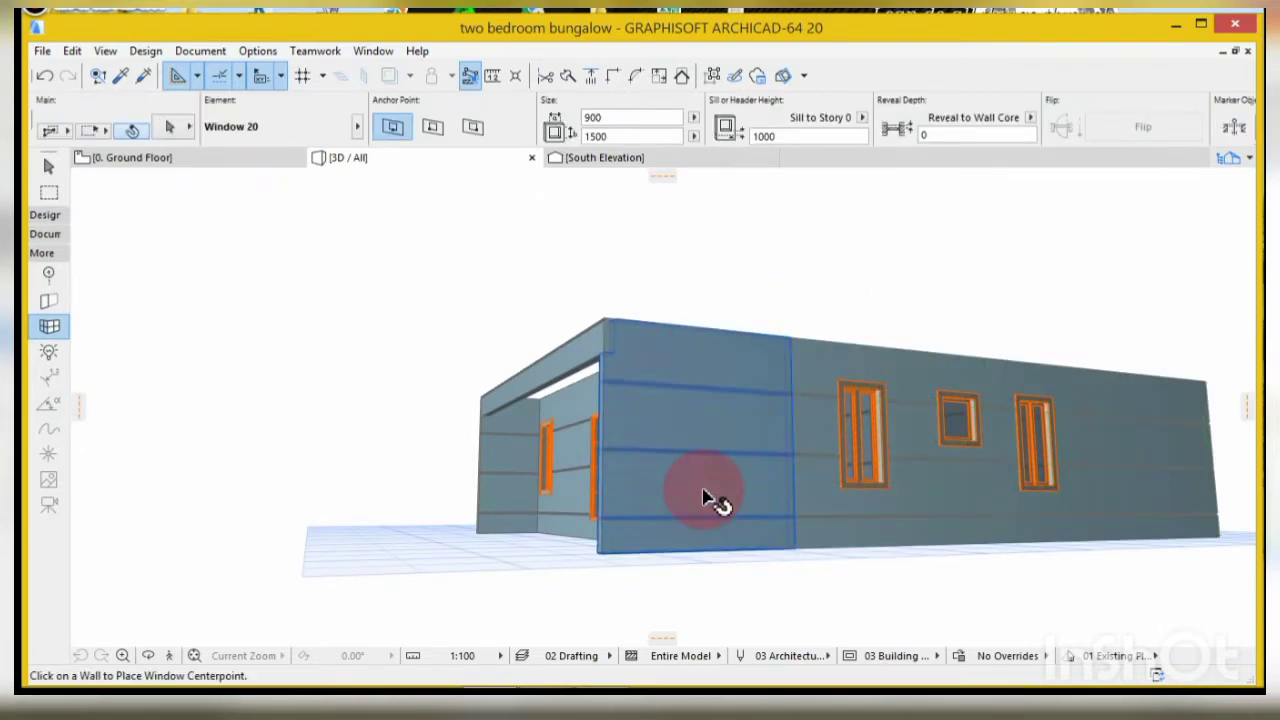
- Raise the bottom edge of the split side wall beside the porch to the underside of the front beam
left_click(603, 551, "shift")
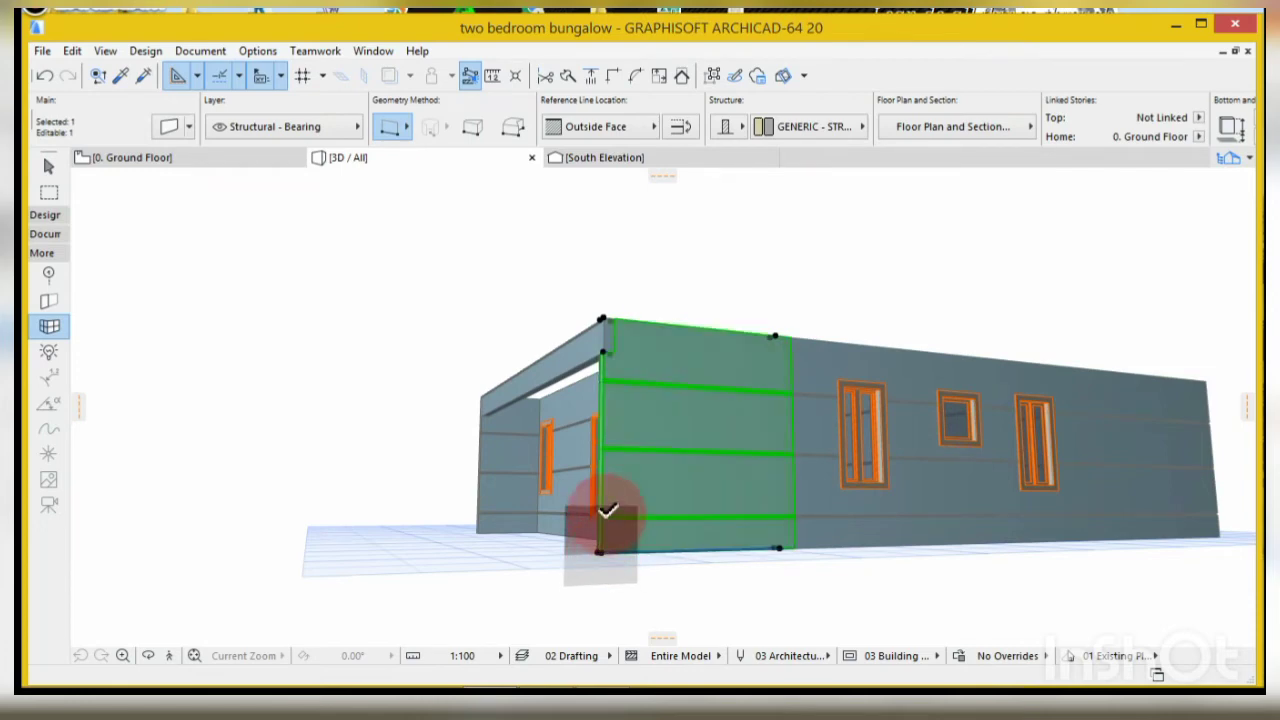
left_click(603, 549)
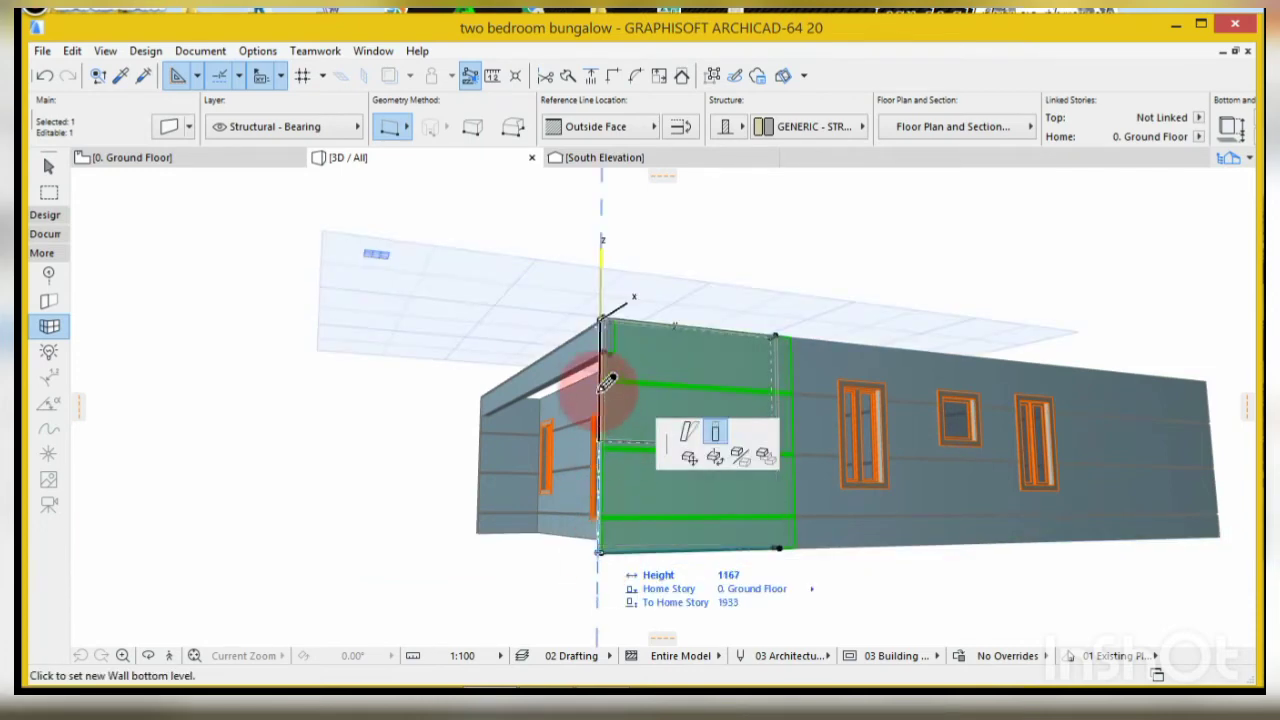
left_click(606, 344)
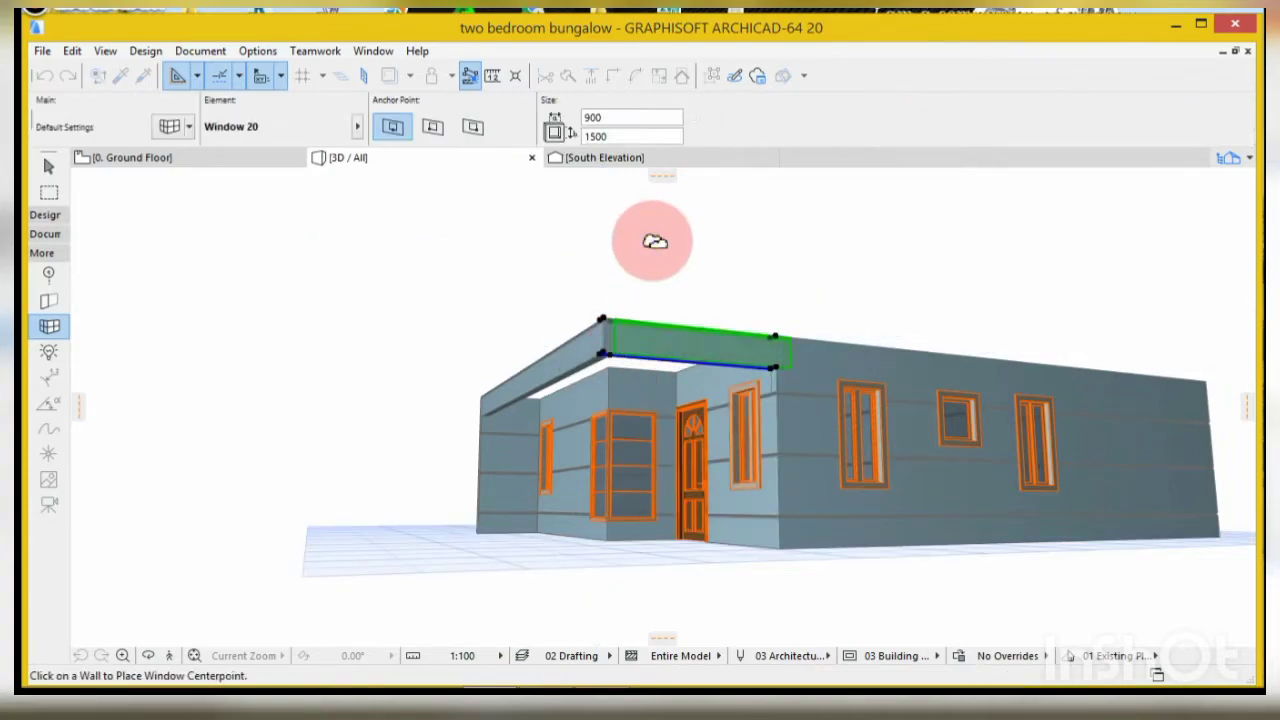
middle_click_drag(649, 242, 773, 417, "shift")
middle_click_drag(594, 455, 793, 548, "shift")
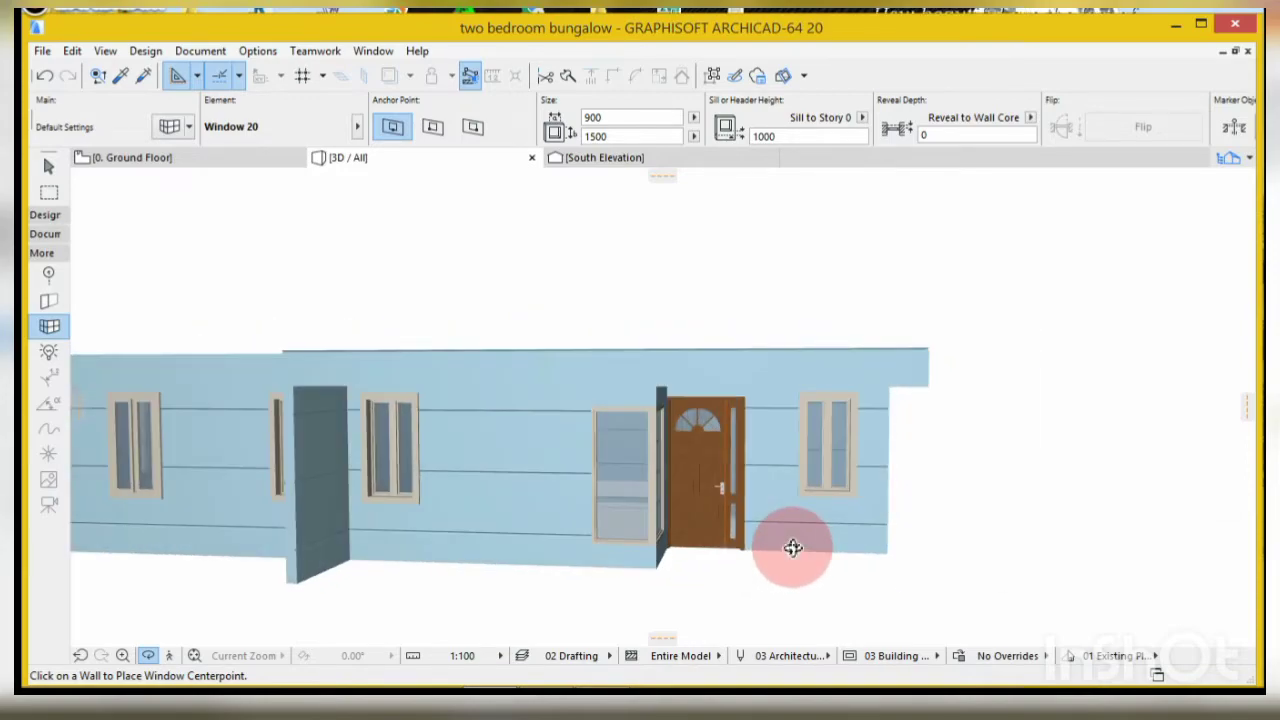
middle_click_drag(691, 515, 1109, 538, "shift")
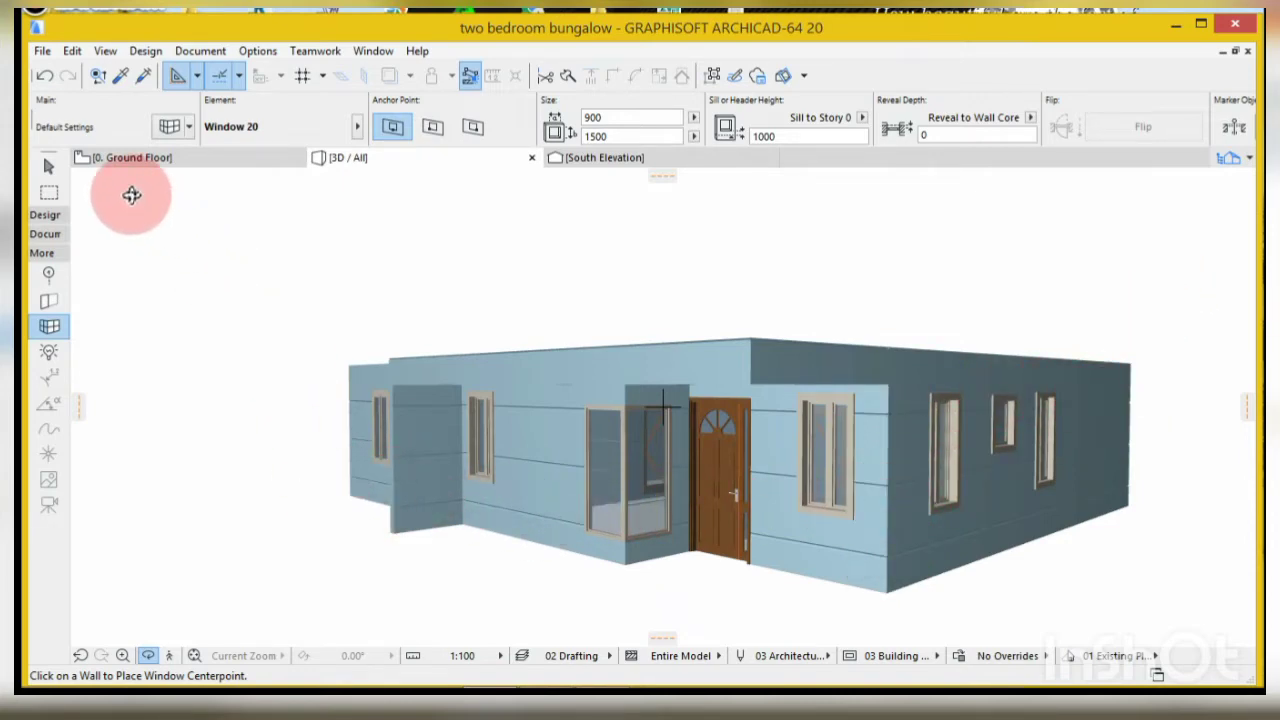
- Return to the ground floor plan and set the default wall thickness to 10 mm
left_click(170, 157)
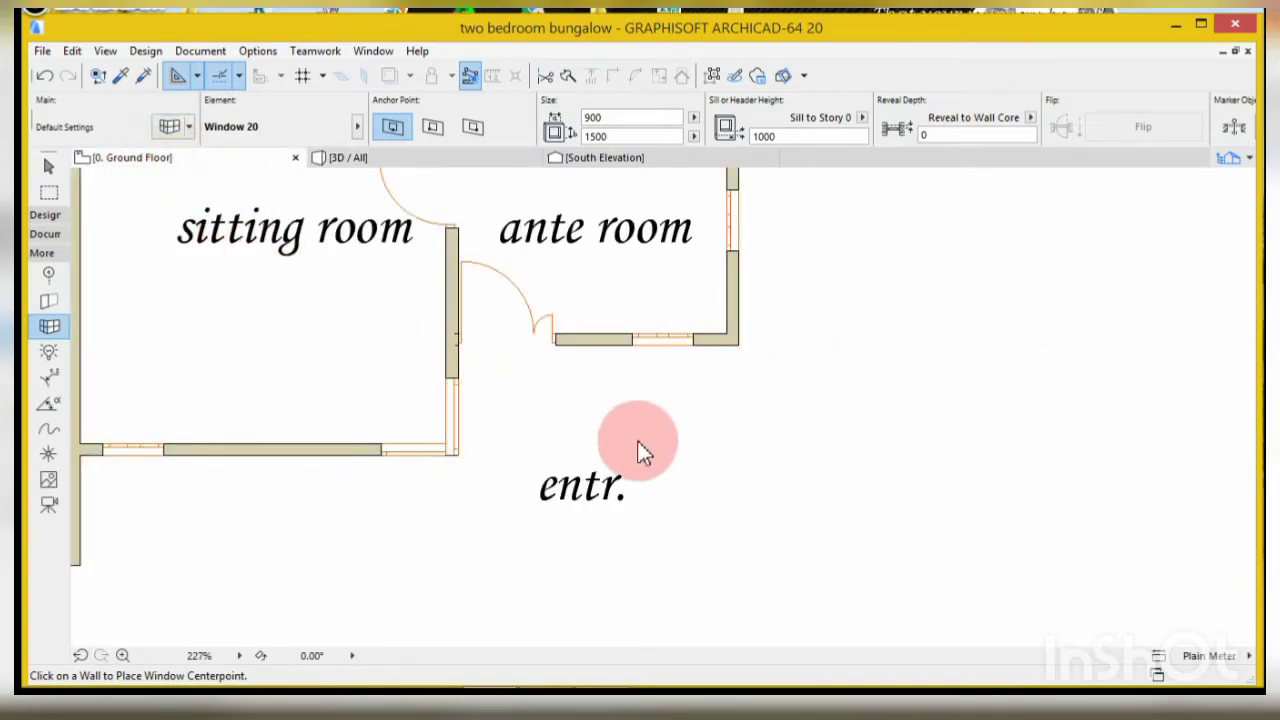
scroll(760, 450, "down", 5)
scroll(752, 410, "down", 3)
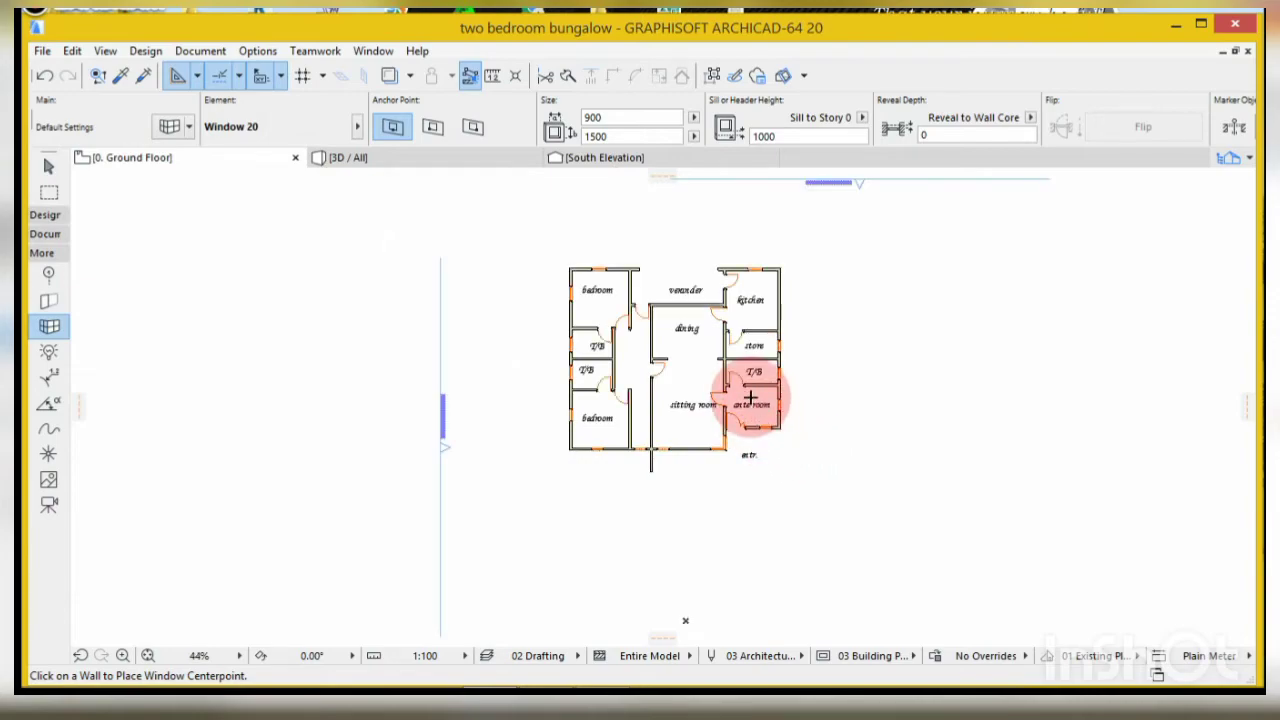
scroll(790, 358, "up", 4)
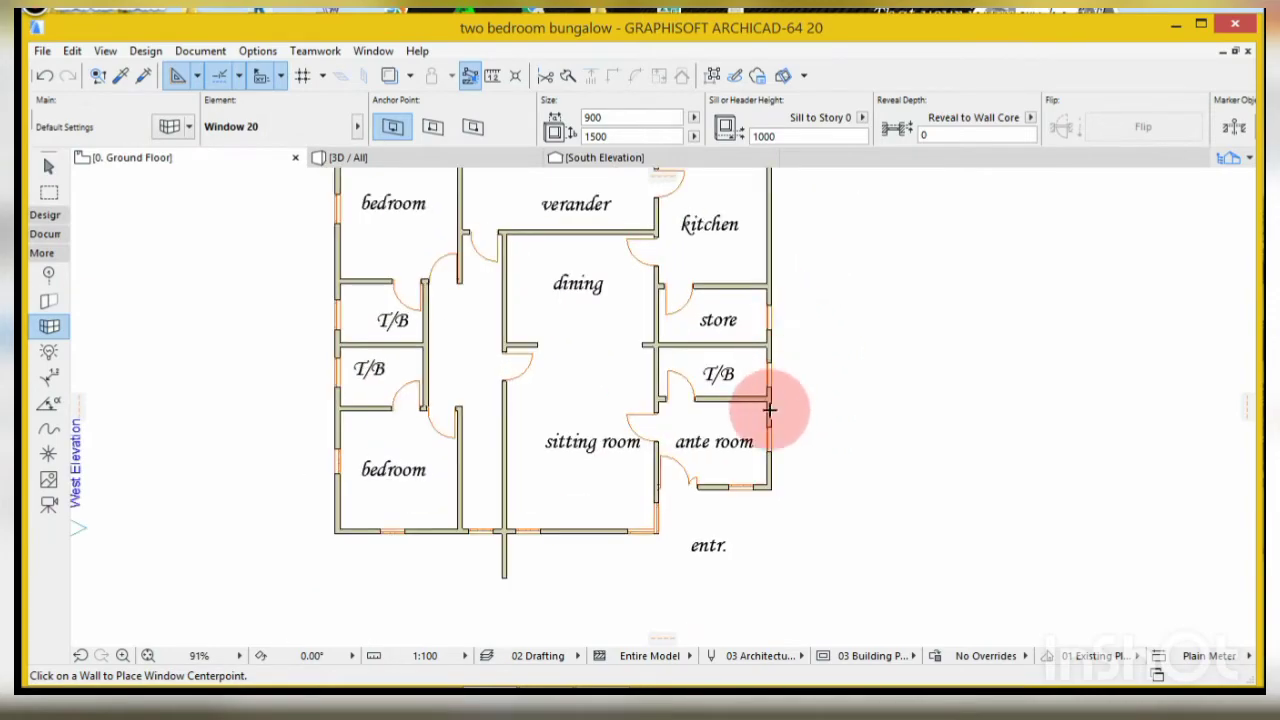
scroll(766, 409, "down", 2)
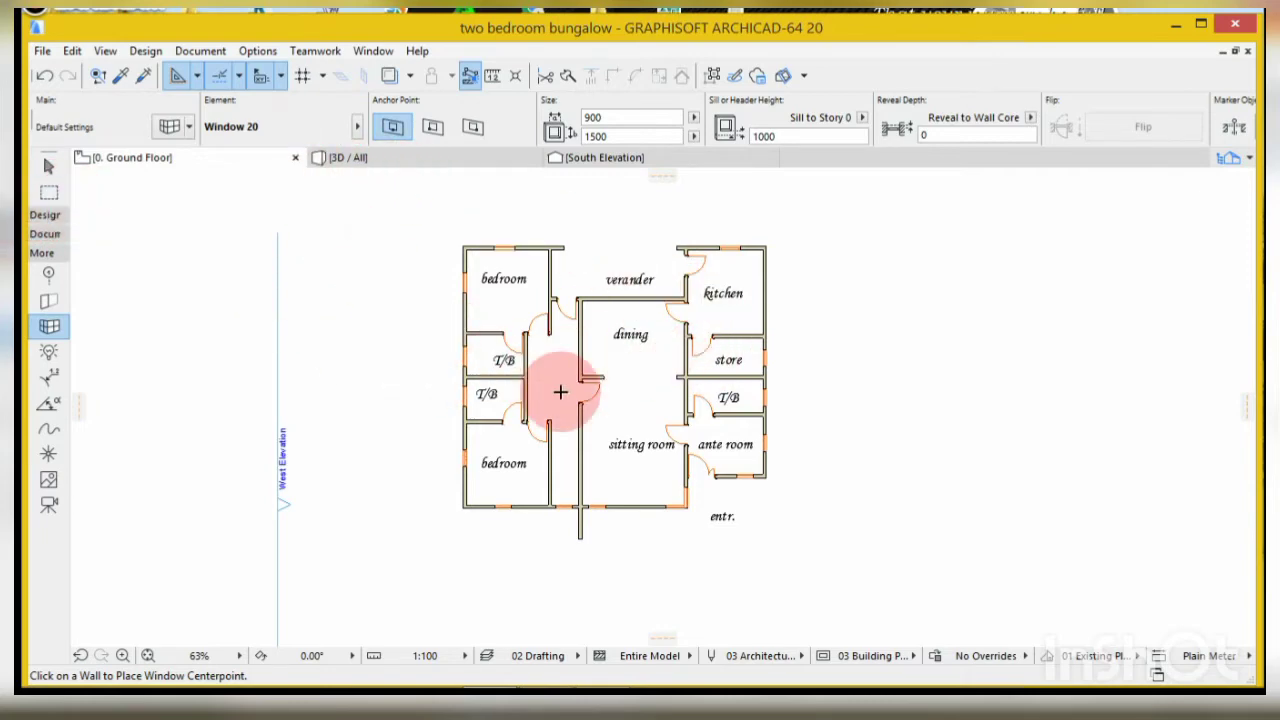
left_click(37, 219)
left_click(51, 239)
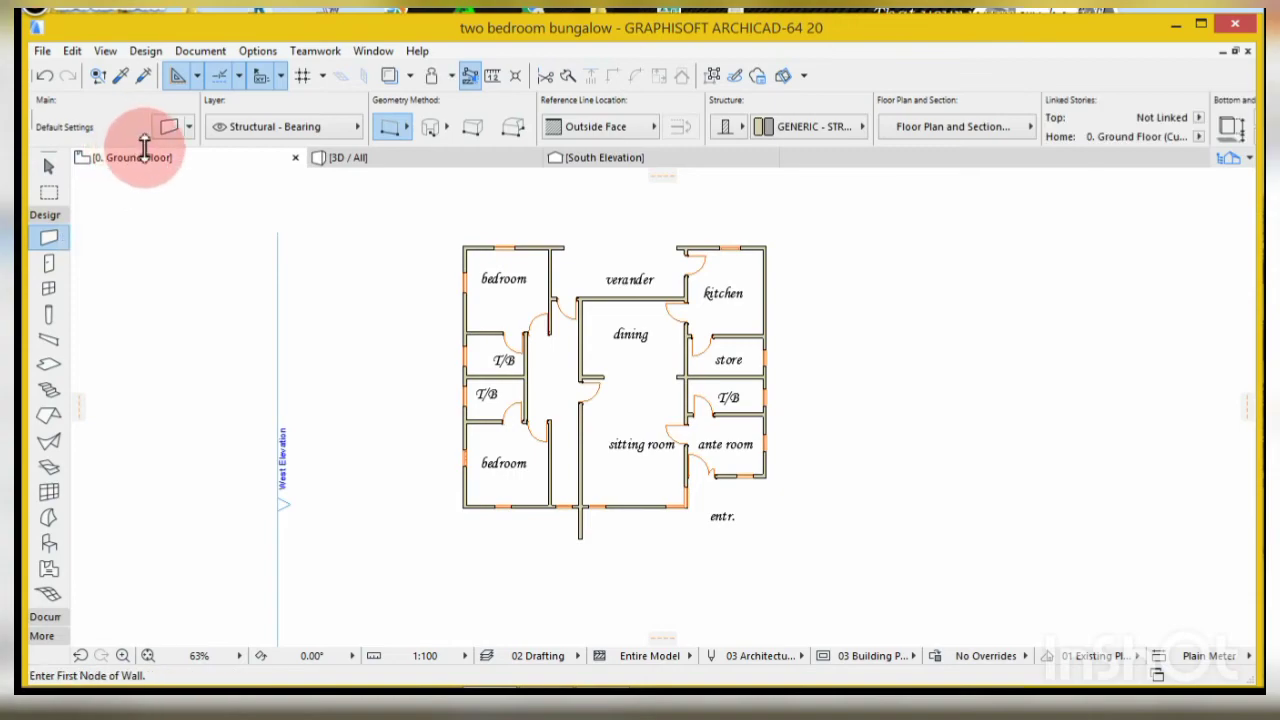
left_click(168, 127)
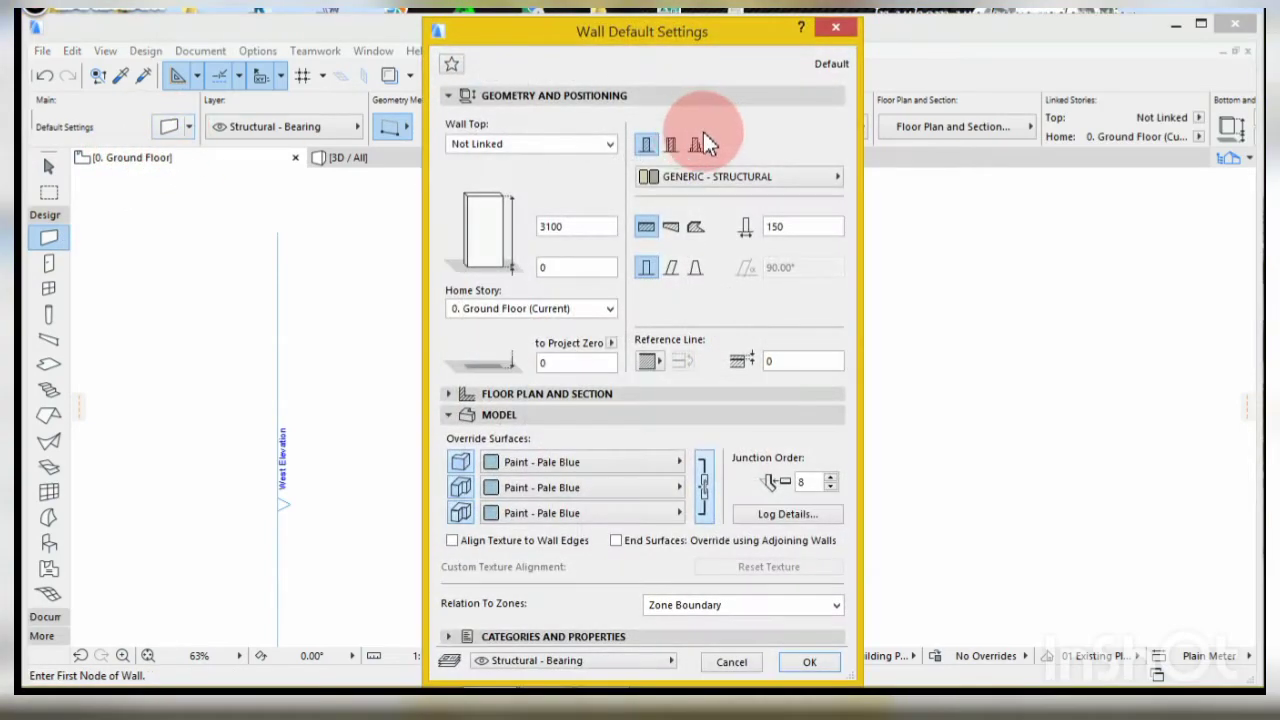
left_click(794, 228)
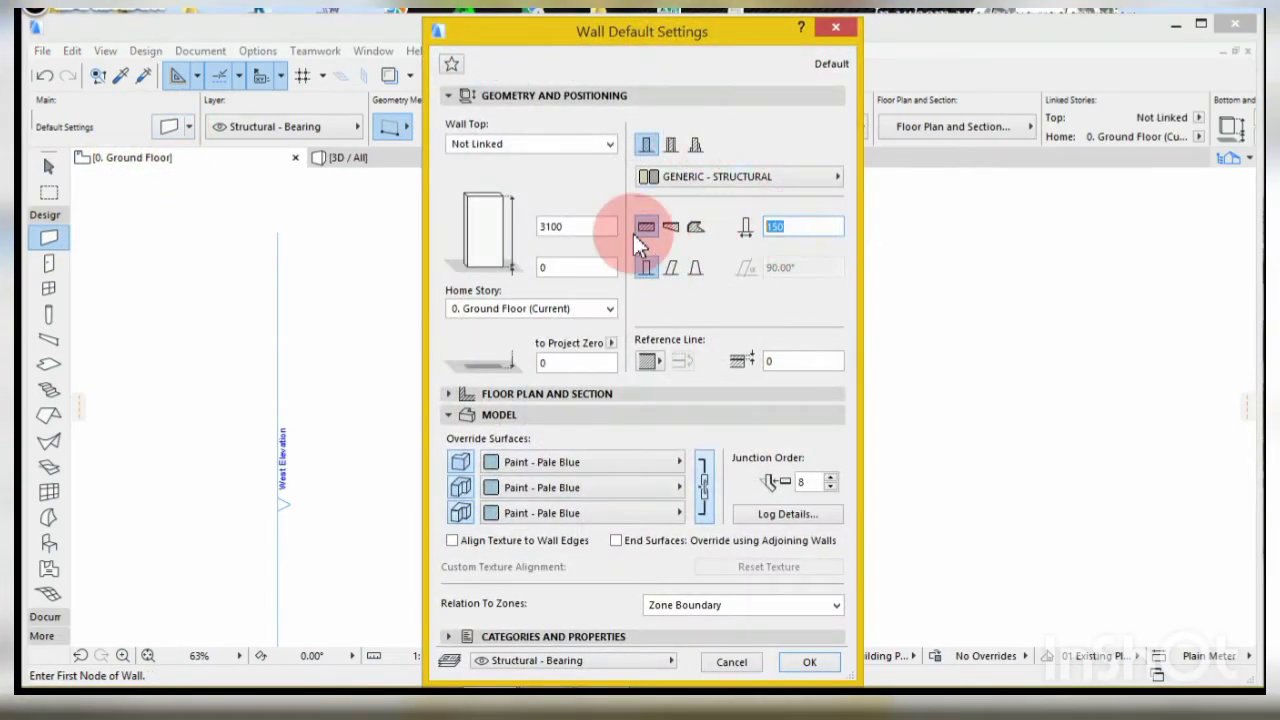
type("1")
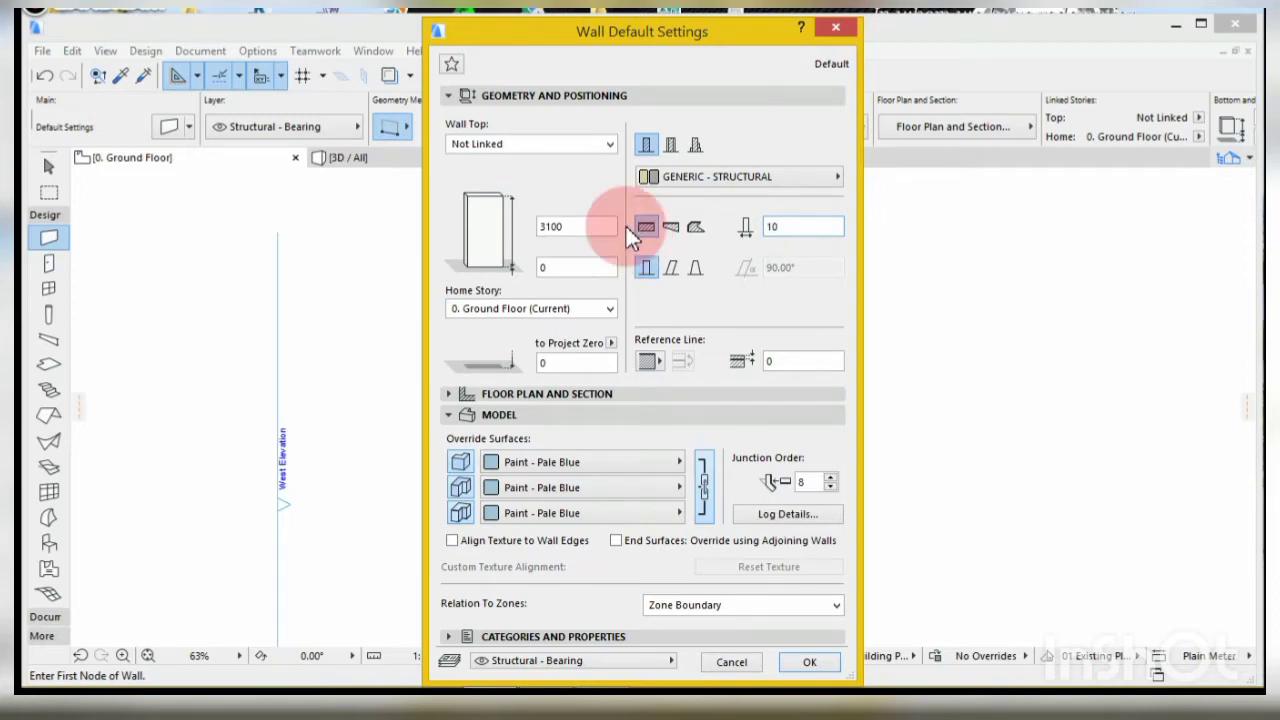
- Override all three default wall surfaces with Paint - Cadmium Orange
left_click(619, 462)
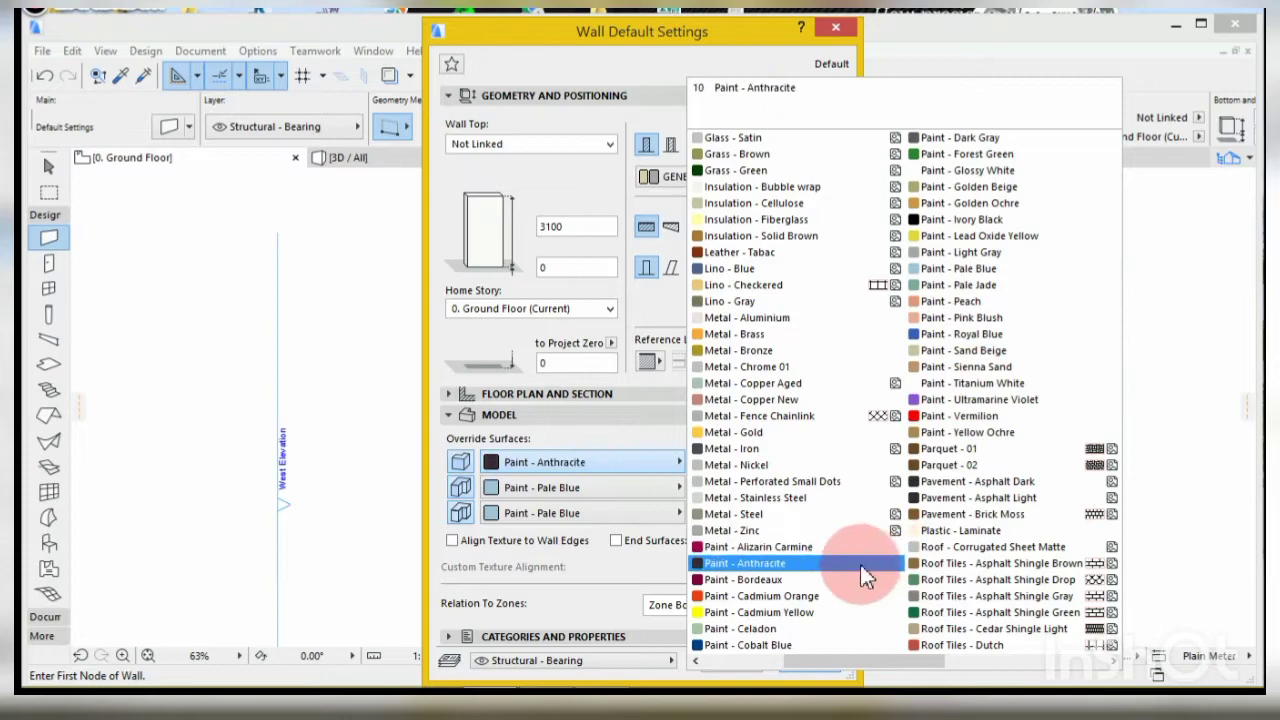
left_click(793, 613)
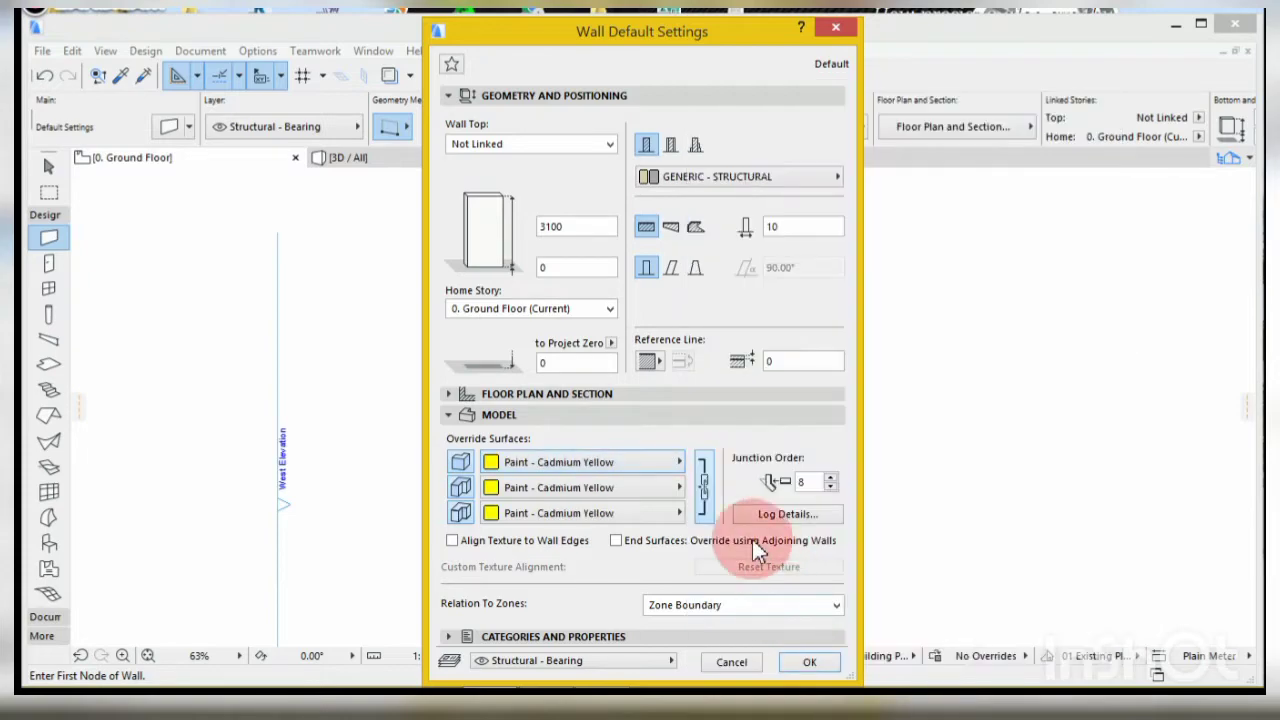
left_click(602, 461)
left_click(961, 602)
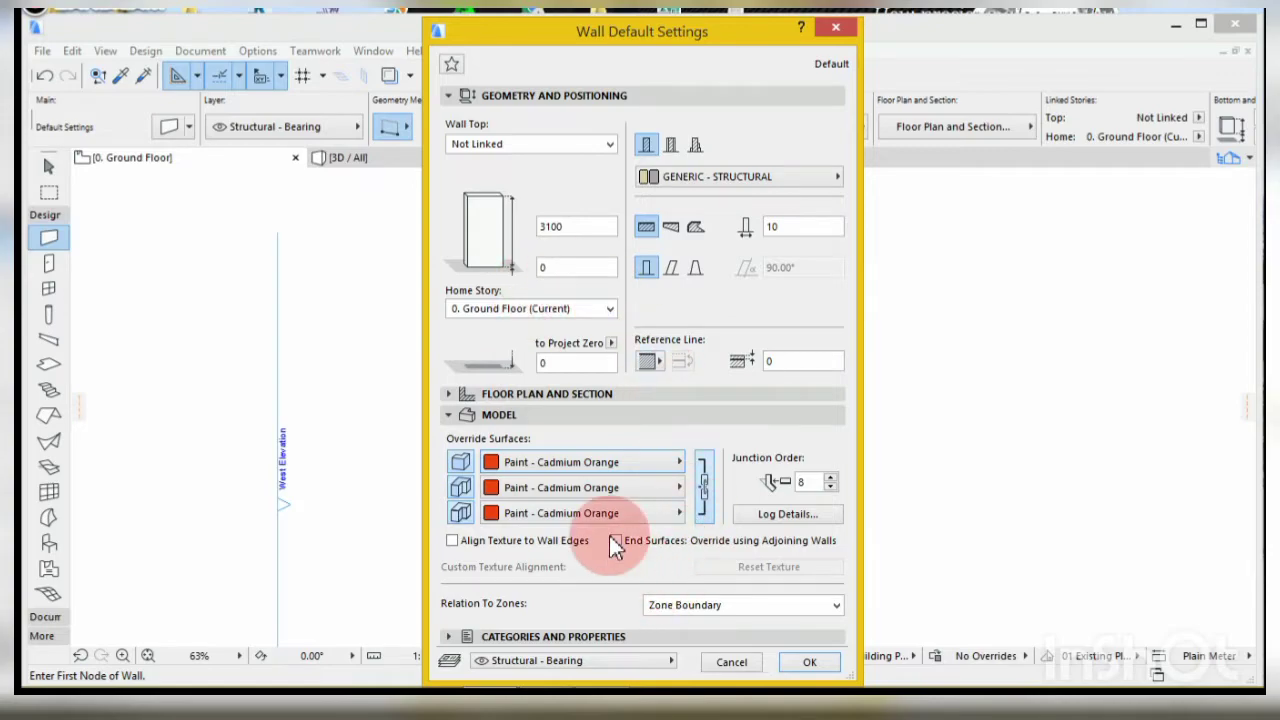
- Turn off the log wall option in the wall defaults and accept the settings
left_click(760, 515)
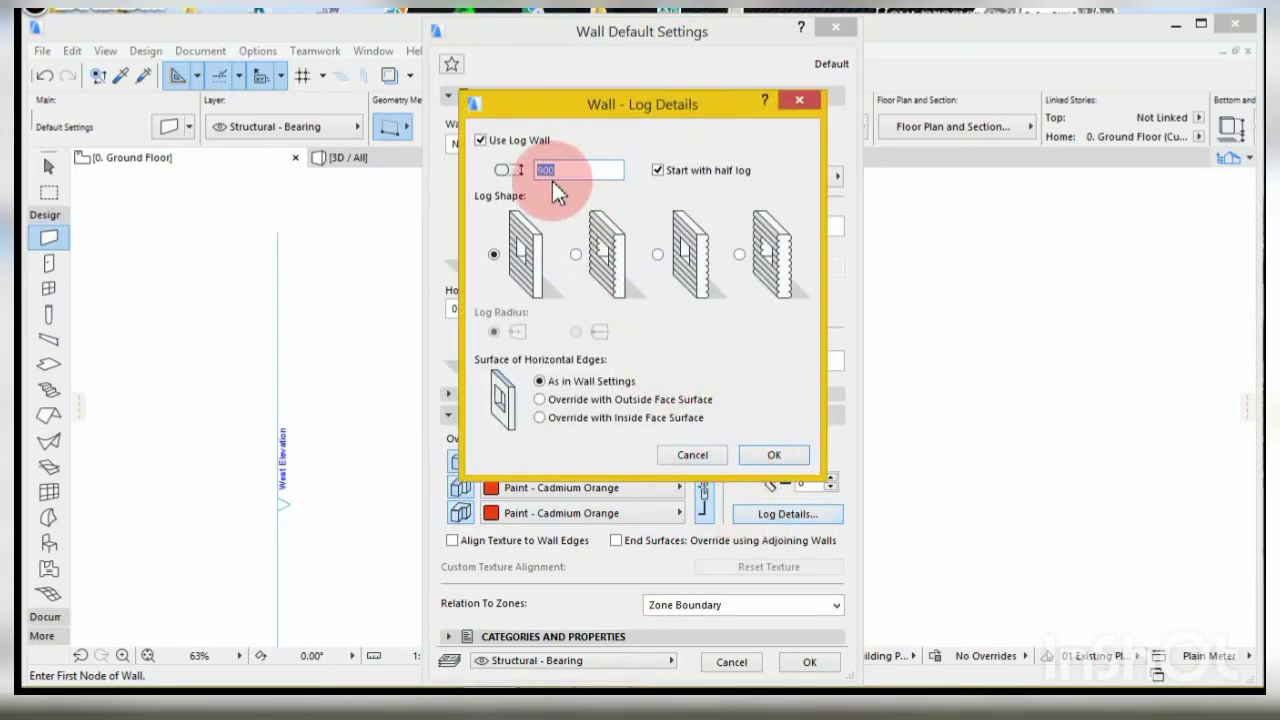
left_click(481, 141)
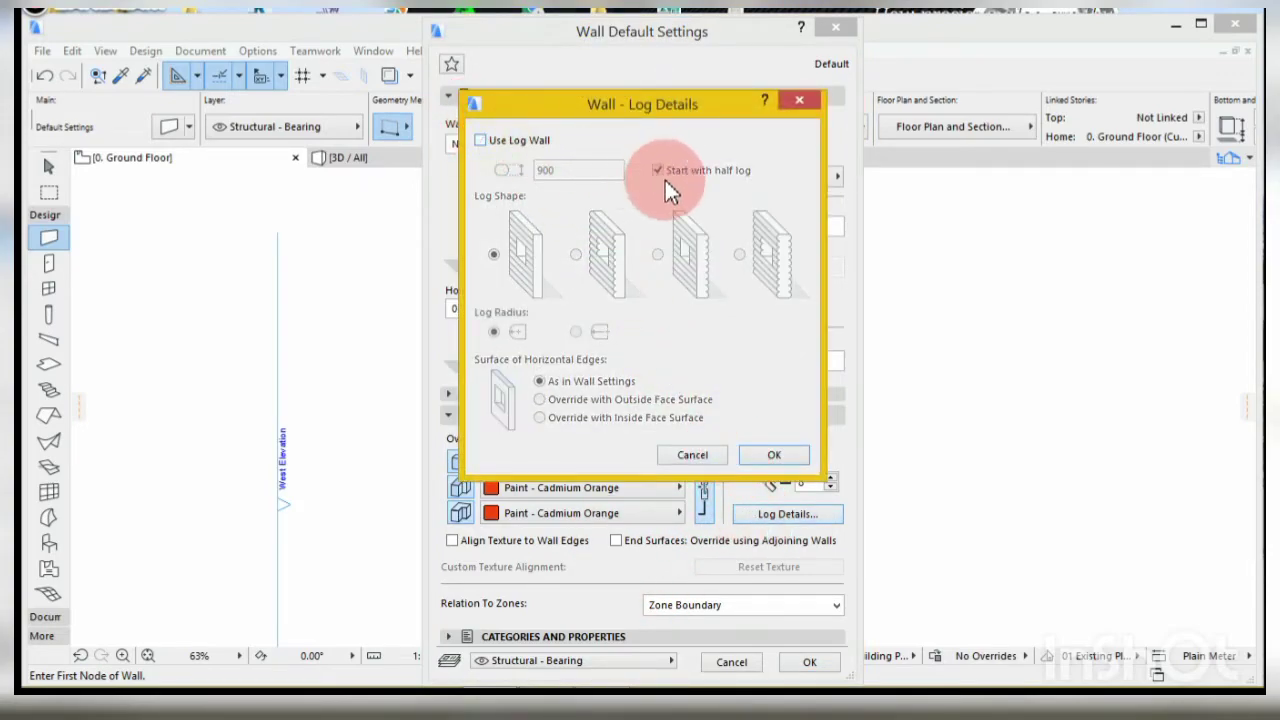
left_click(757, 455)
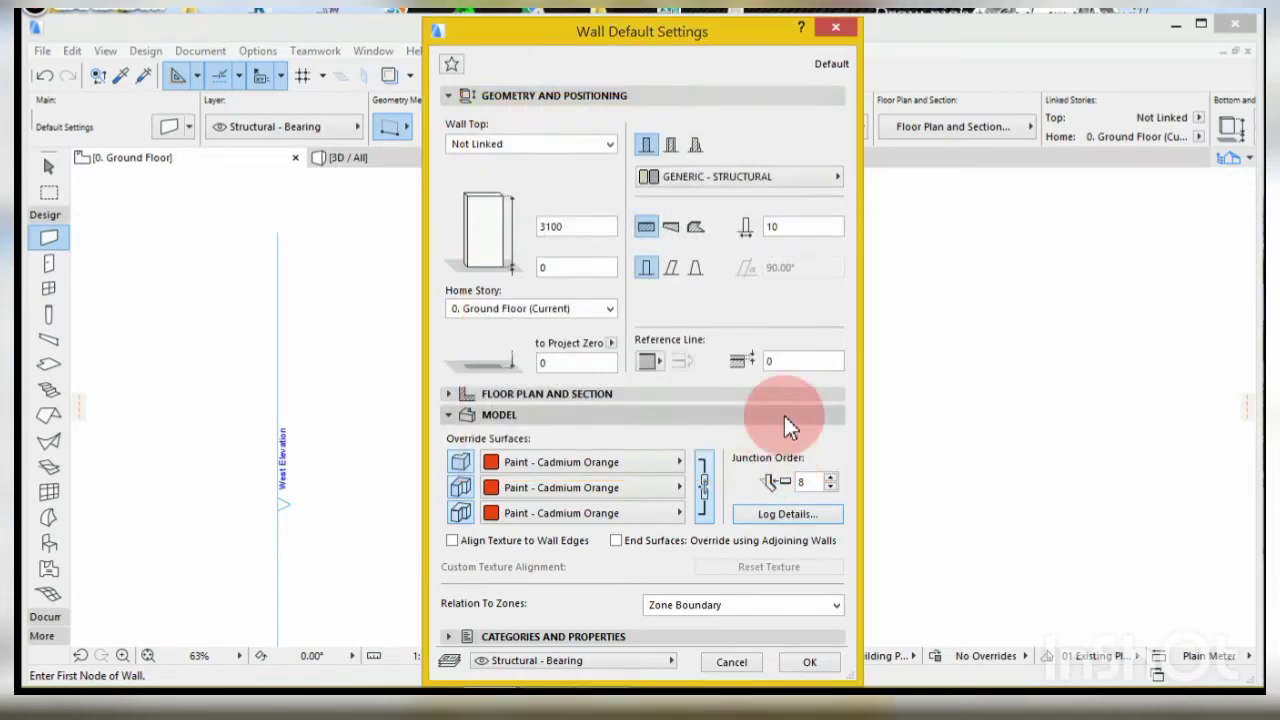
left_click(810, 662)
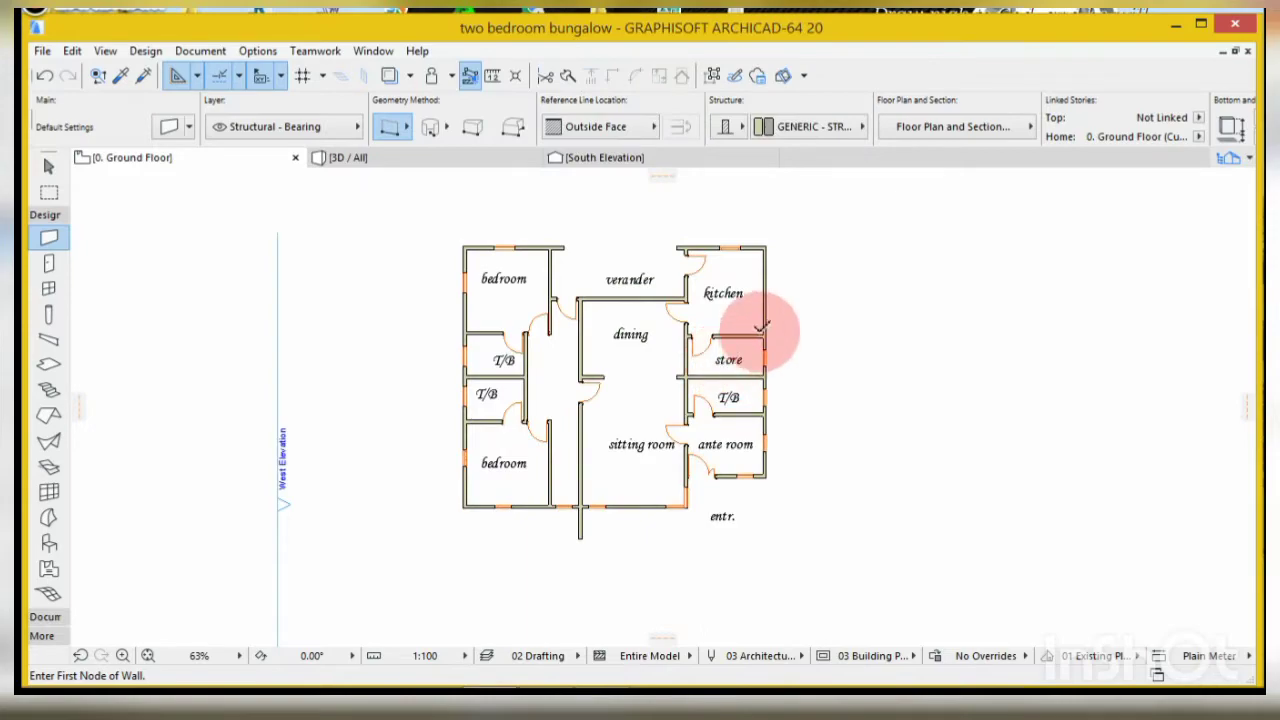
- Set the default wall height to 900 mm
scroll(768, 253, "up", 4)
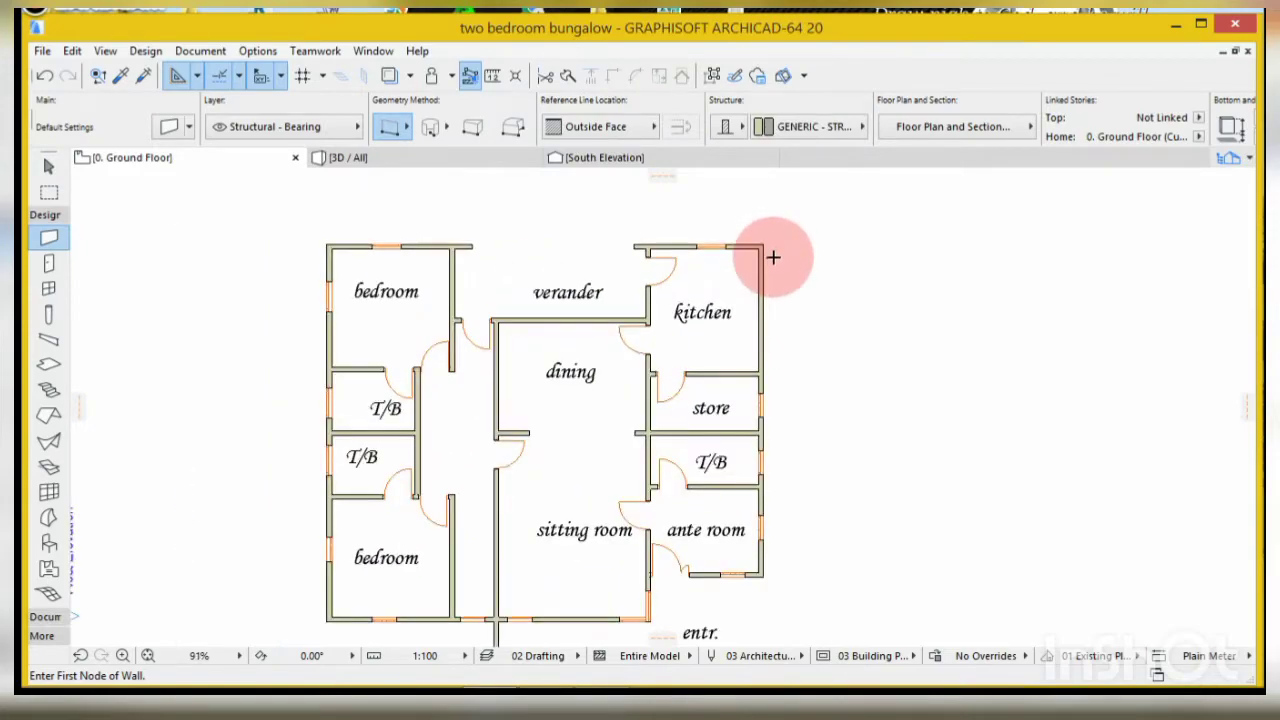
left_click(179, 126)
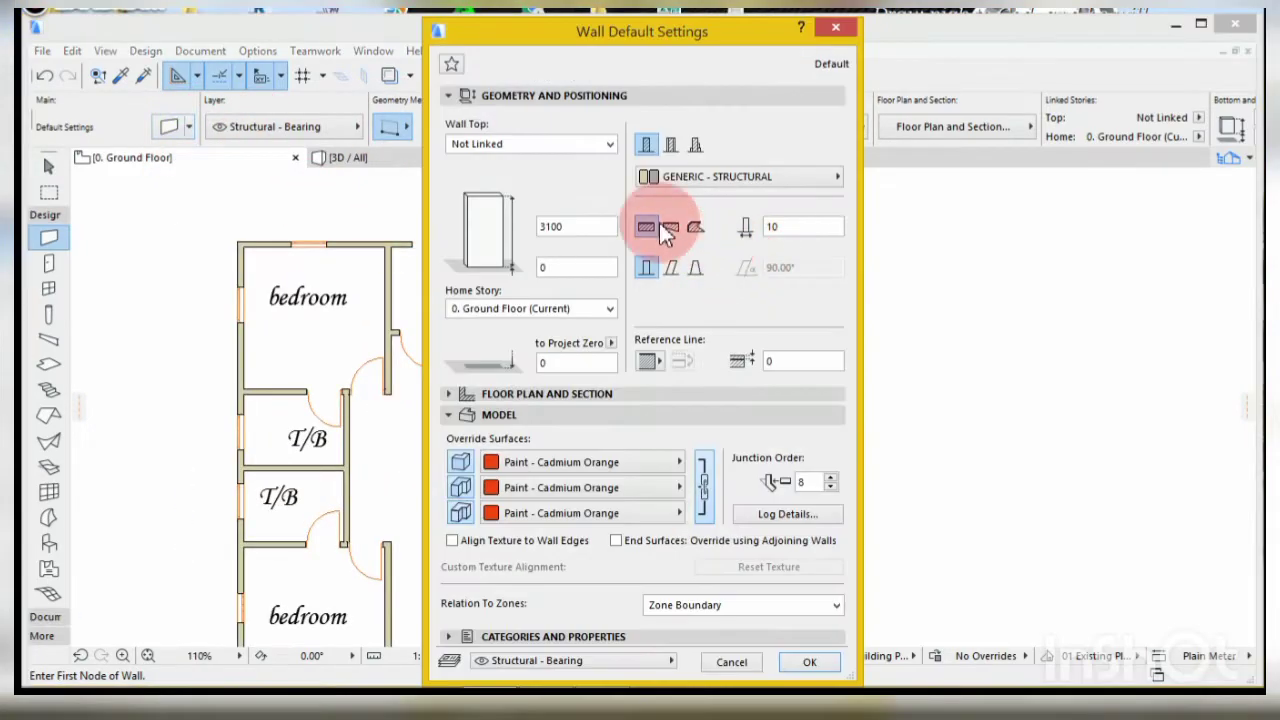
left_click(567, 226)
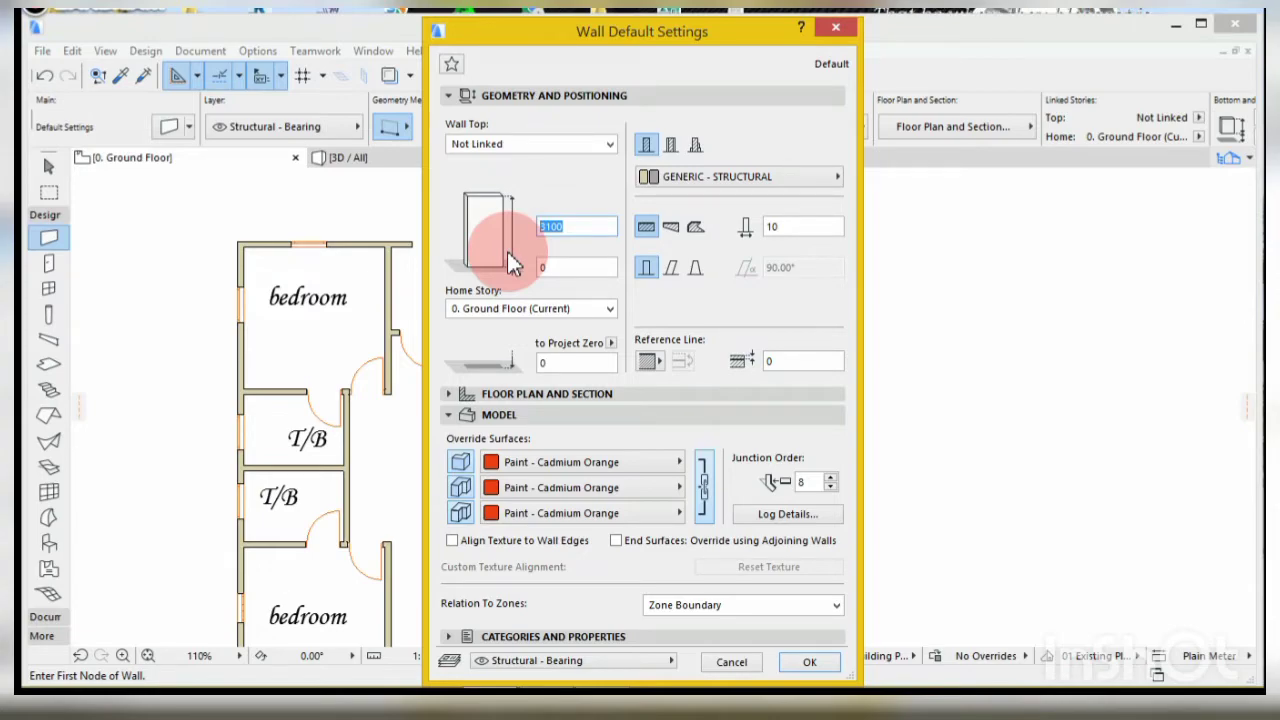
type("90")
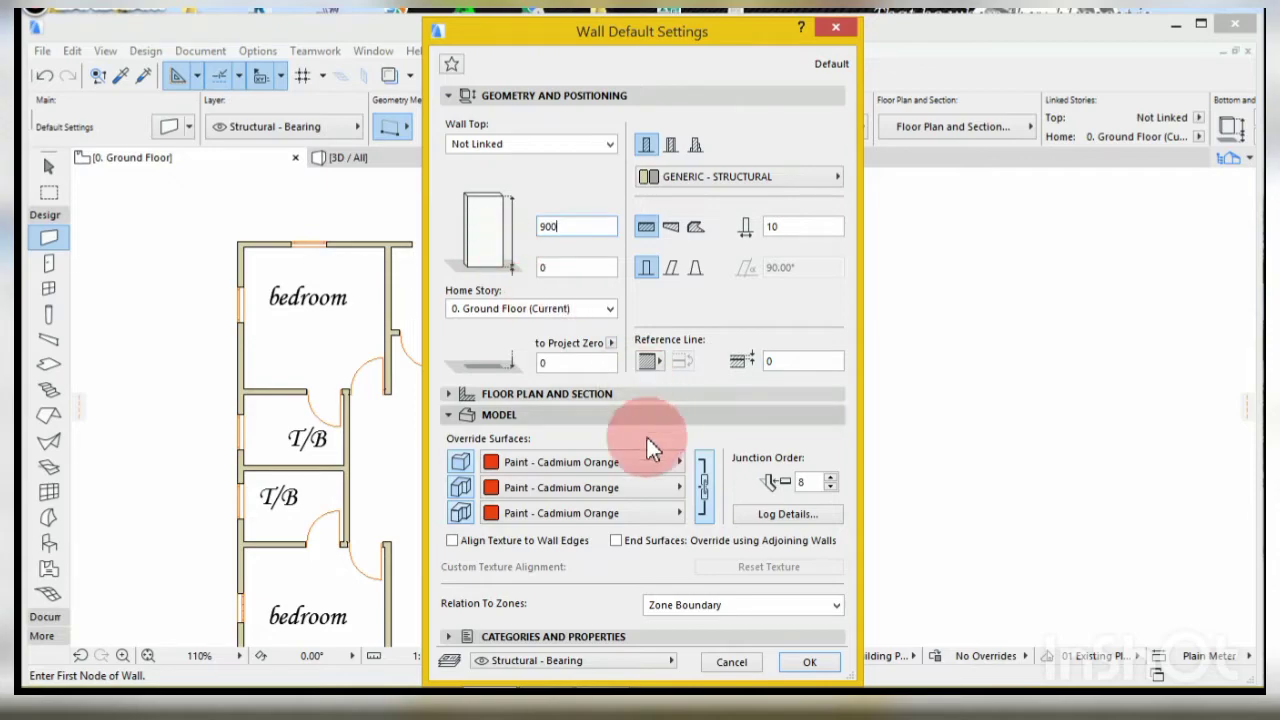
left_click(809, 662)
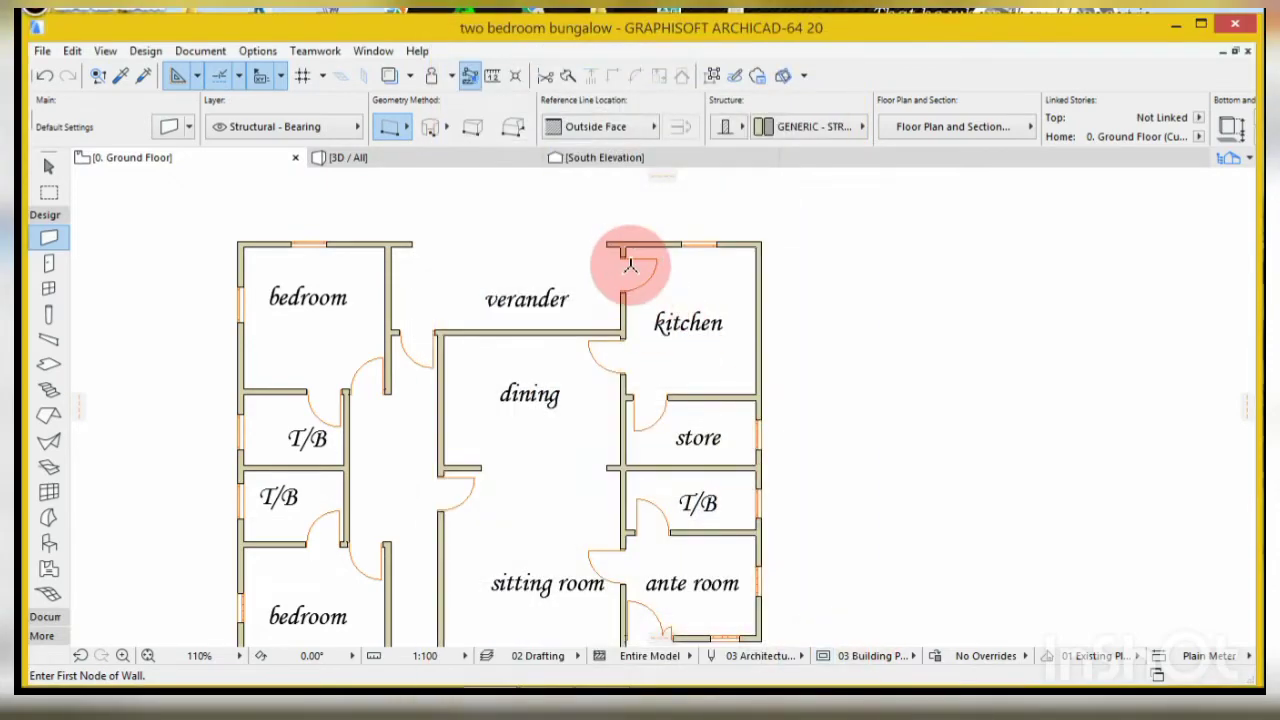
- Start a wall at the kitchen's outer rear corner and switch its geometry method to chained
scroll(765, 236, "up", 6)
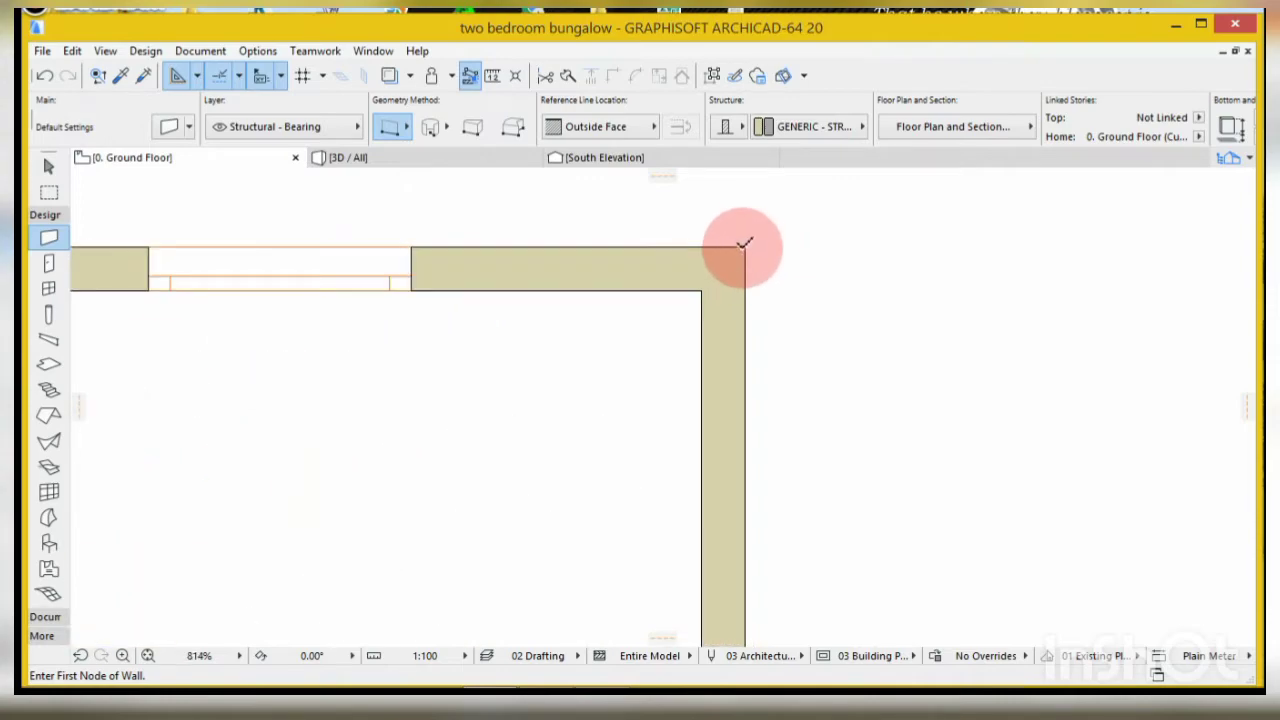
left_click(745, 245)
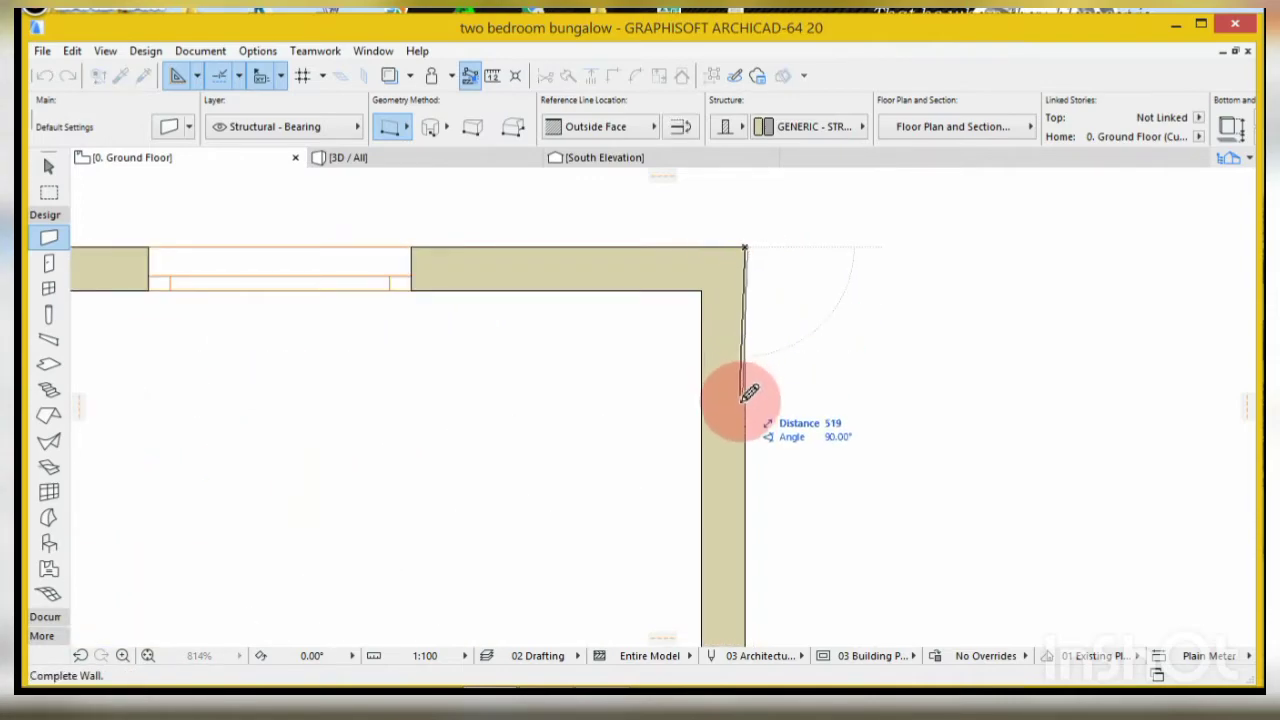
scroll(770, 300, "down", 8)
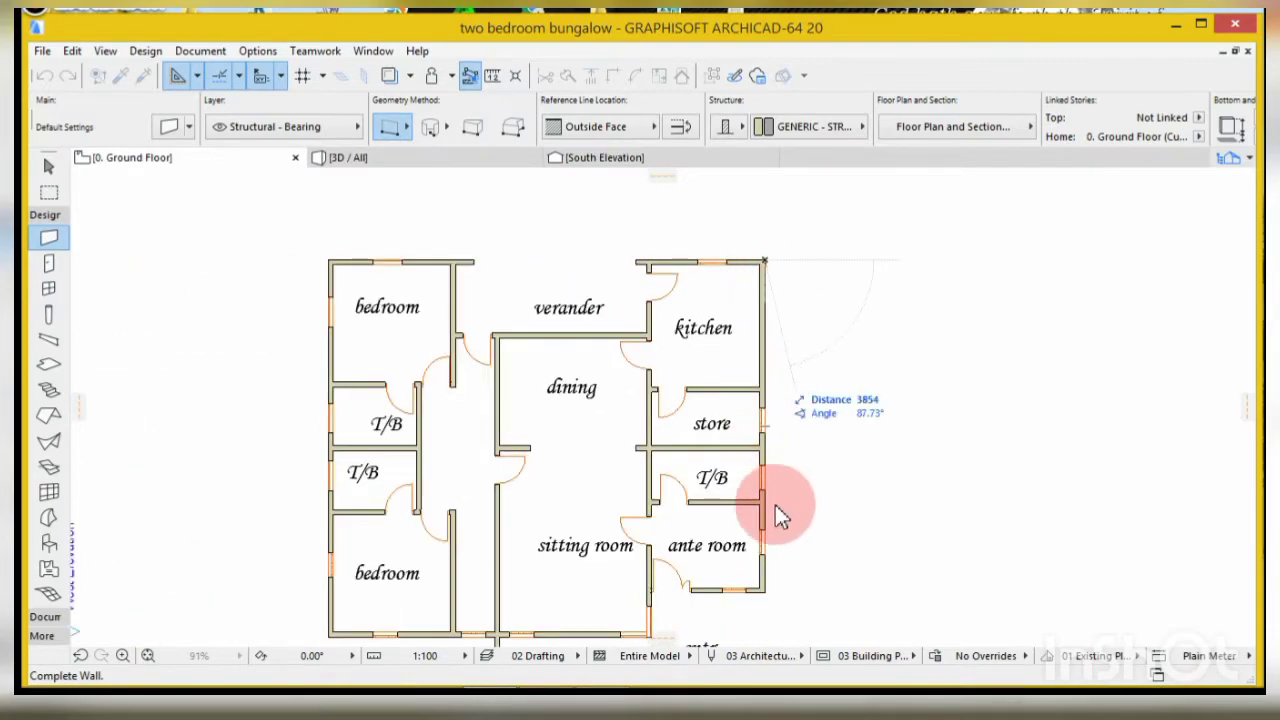
scroll(774, 579, "up", 4)
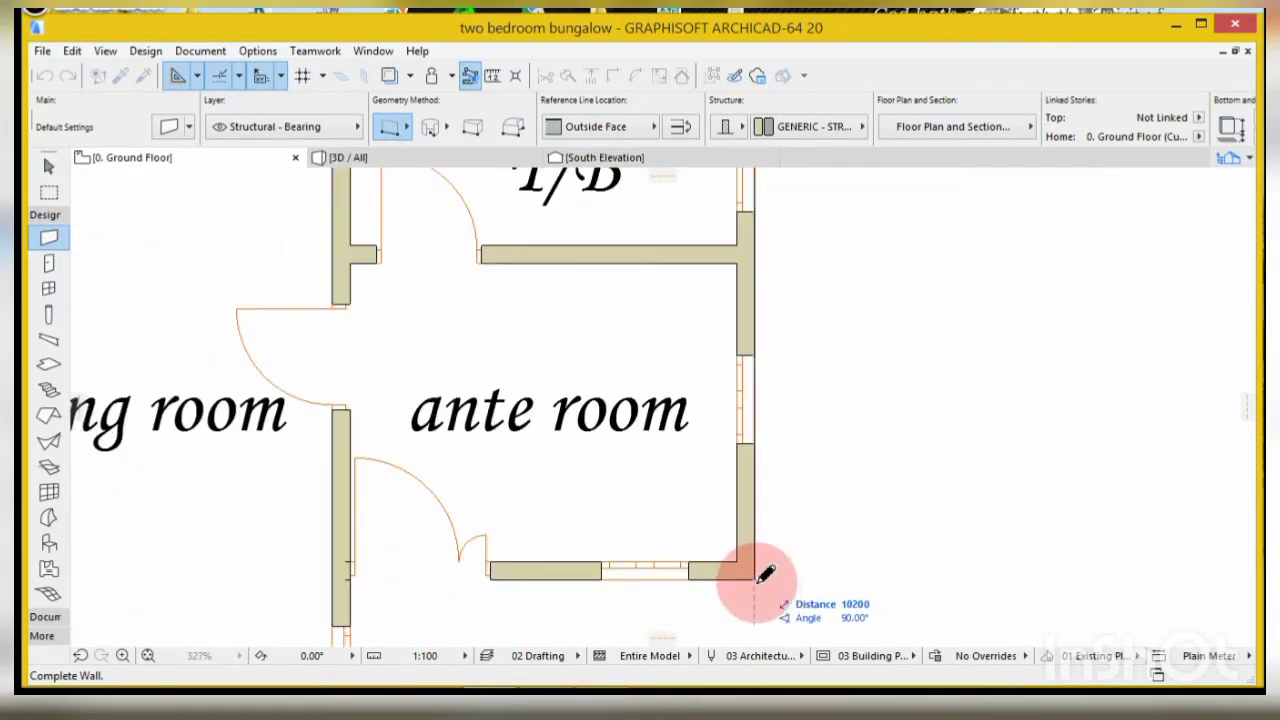
scroll(770, 584, "down", 3)
scroll(770, 584, "down", 2)
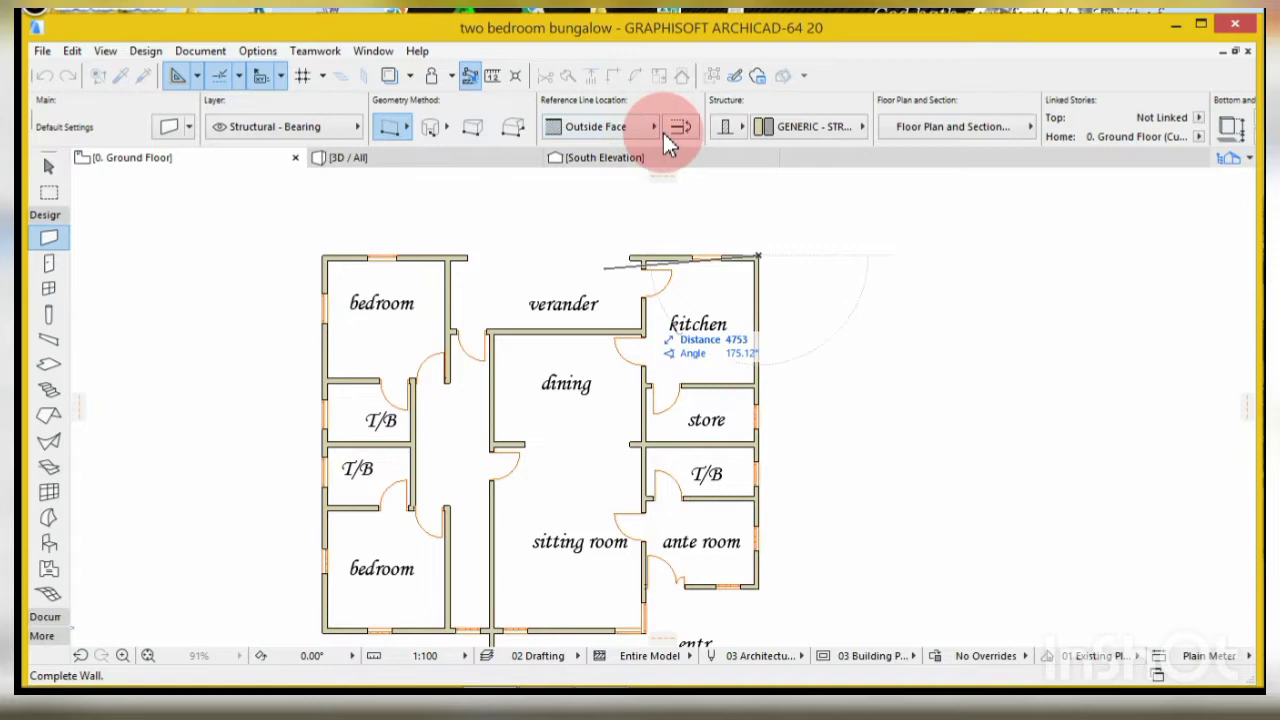
left_click(406, 130)
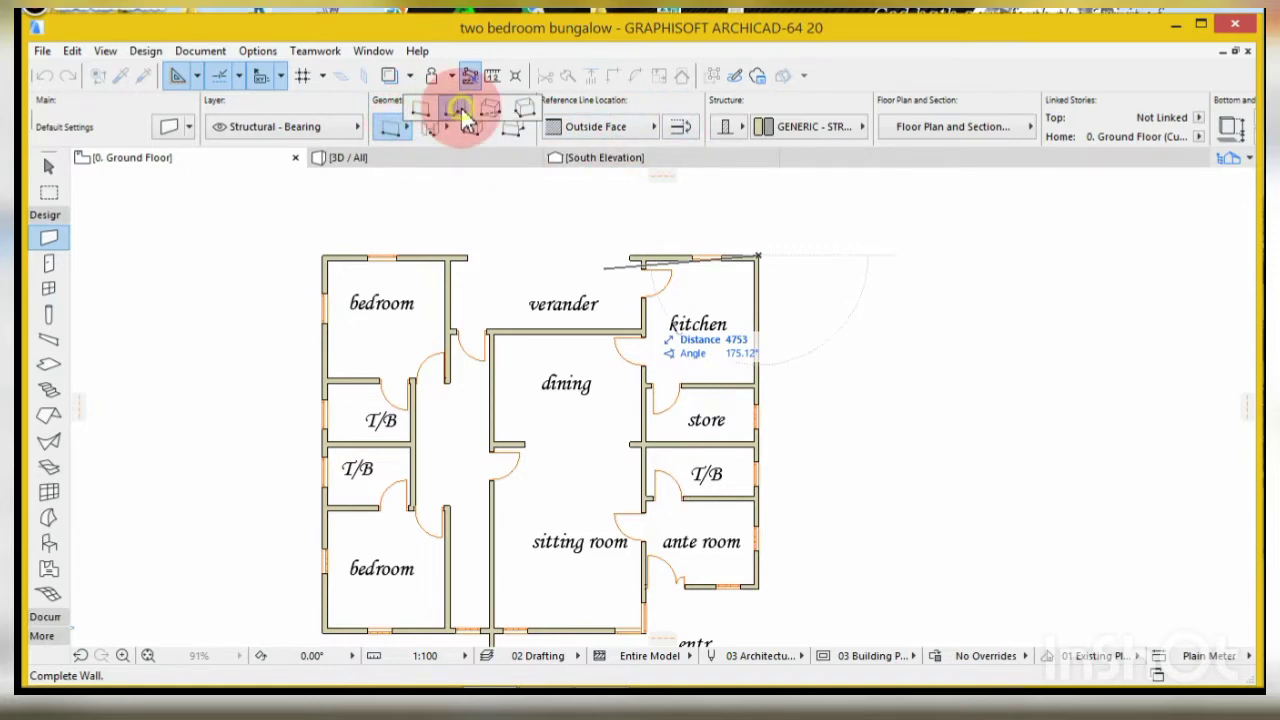
left_click(453, 108)
left_click(740, 262)
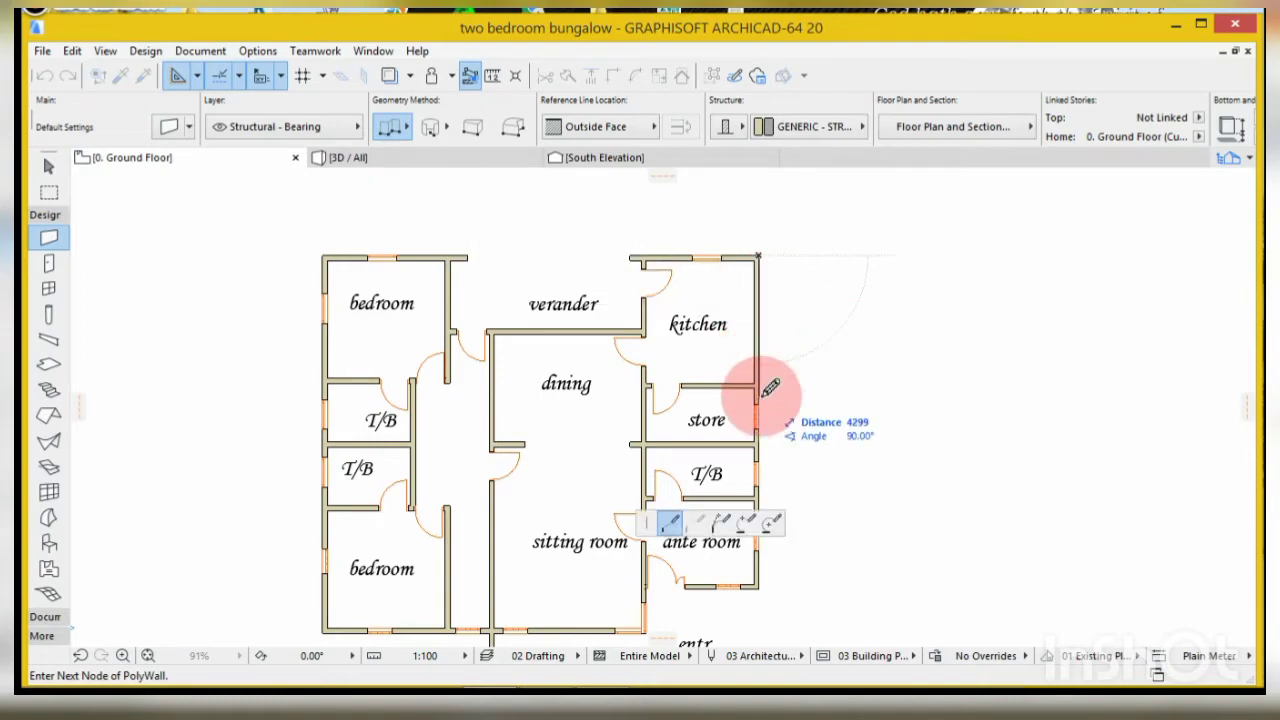
- Run the chained wall down the outer side of the kitchen, store and T/B, placing nodes at the edges of the store and T/B windows
scroll(766, 392, "up", 10)
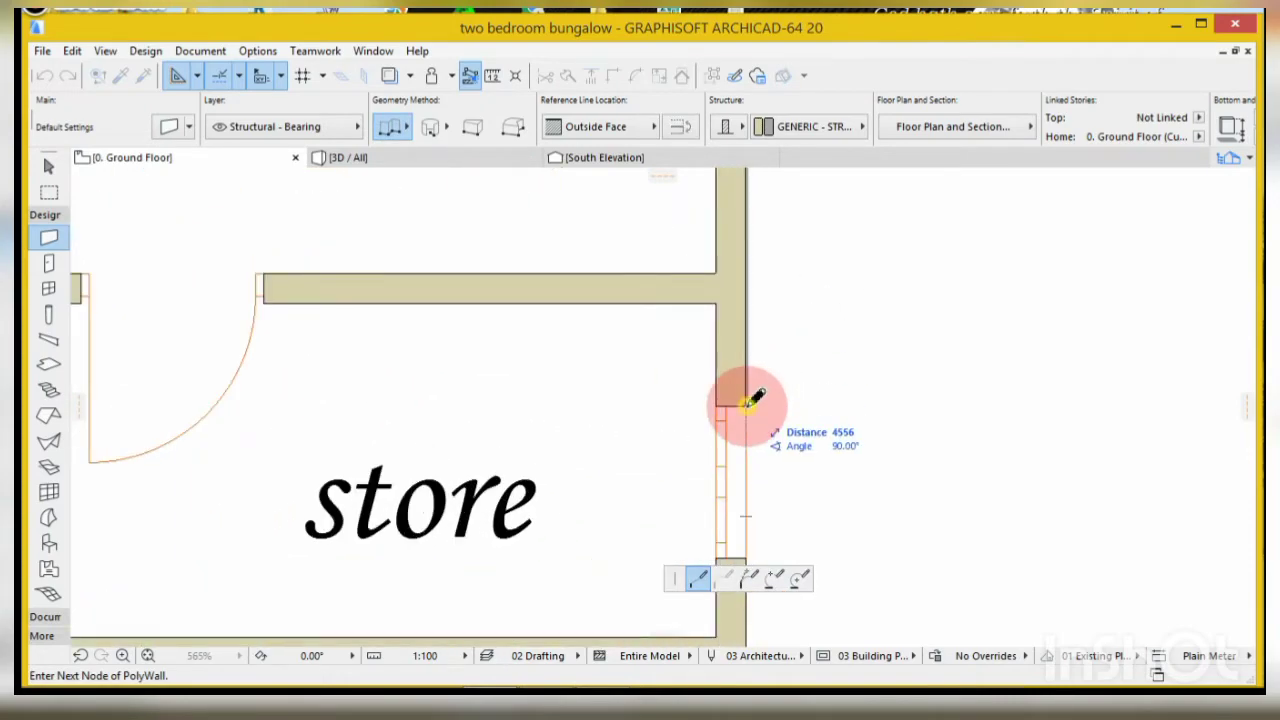
scroll(749, 357, "down", 4)
scroll(754, 410, "up", 3)
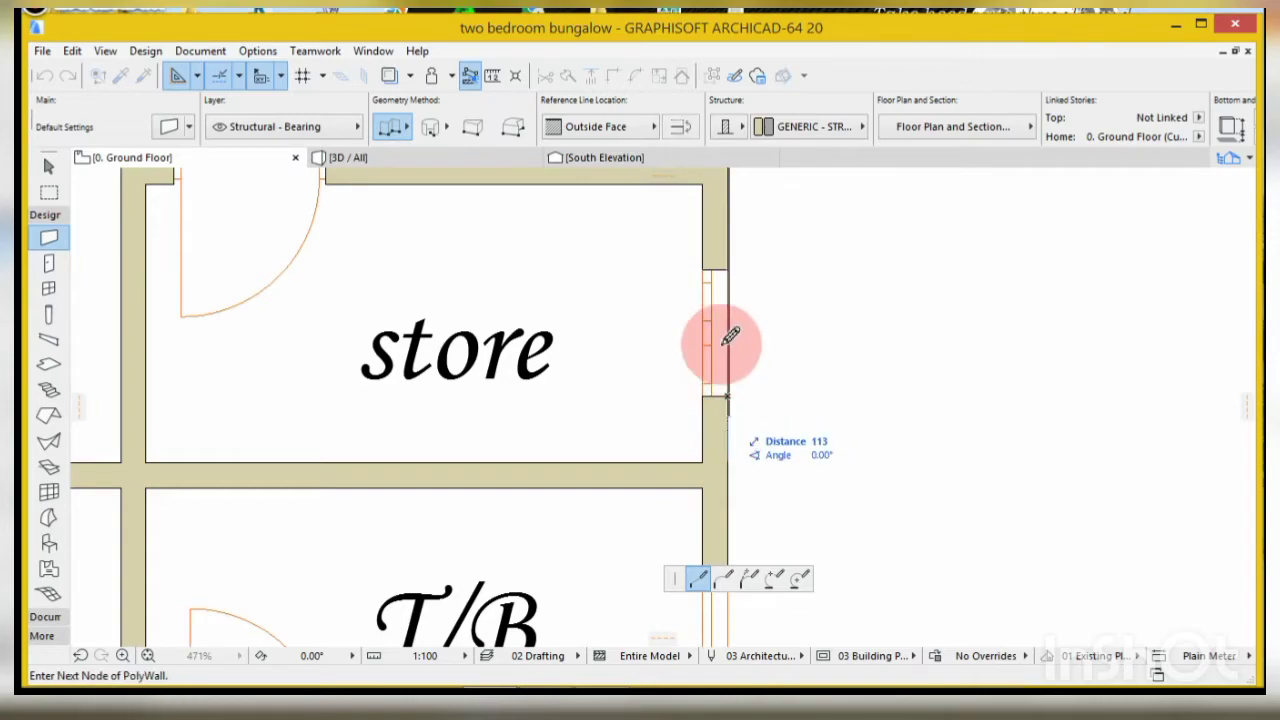
scroll(733, 337, "down", 4)
scroll(737, 425, "up", 5)
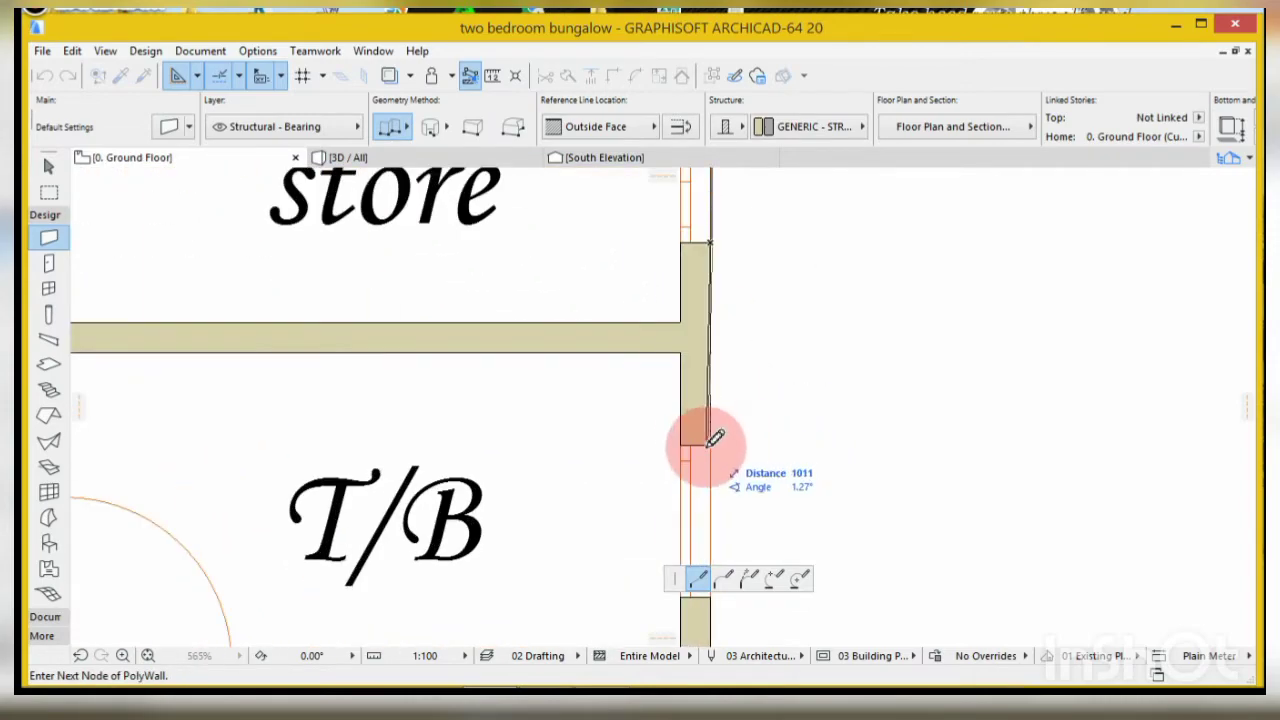
scroll(737, 360, "down", 5)
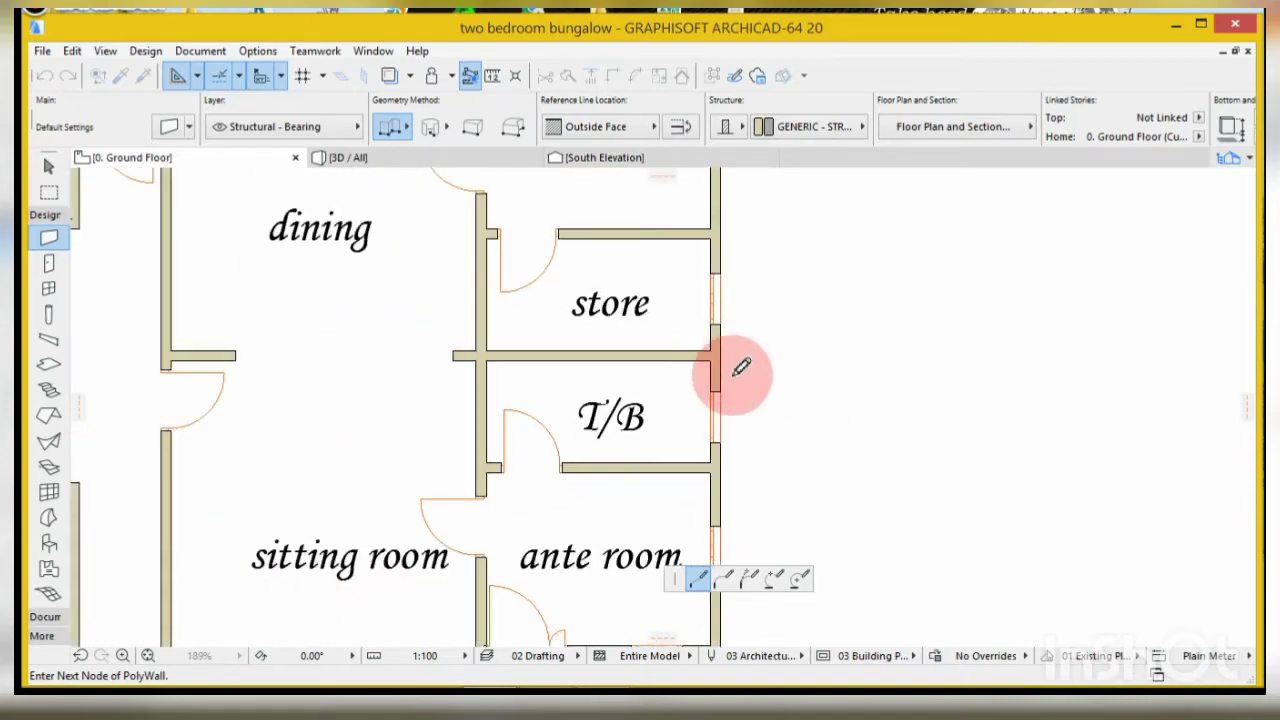
scroll(735, 380, "up", 2)
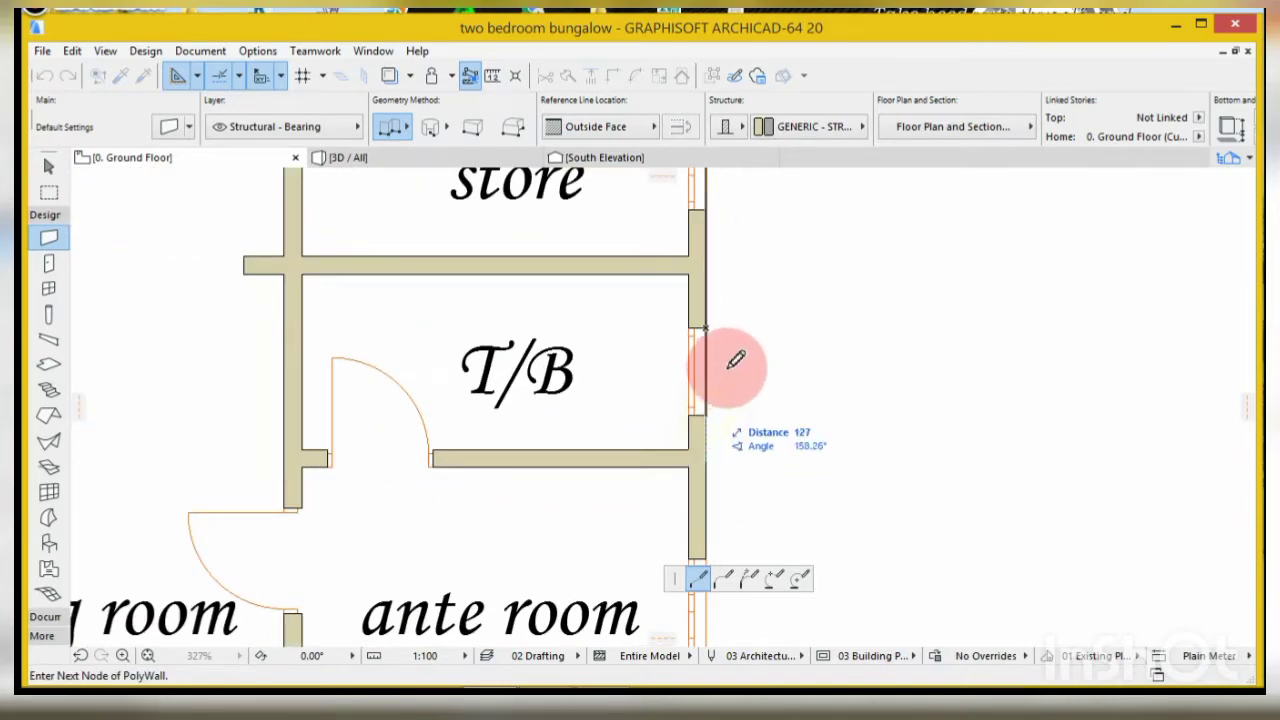
- Continue the chained wall along the ante room's outer side, placing nodes at both edges of its side window
scroll(738, 345, "down", 5)
scroll(731, 386, "up", 4)
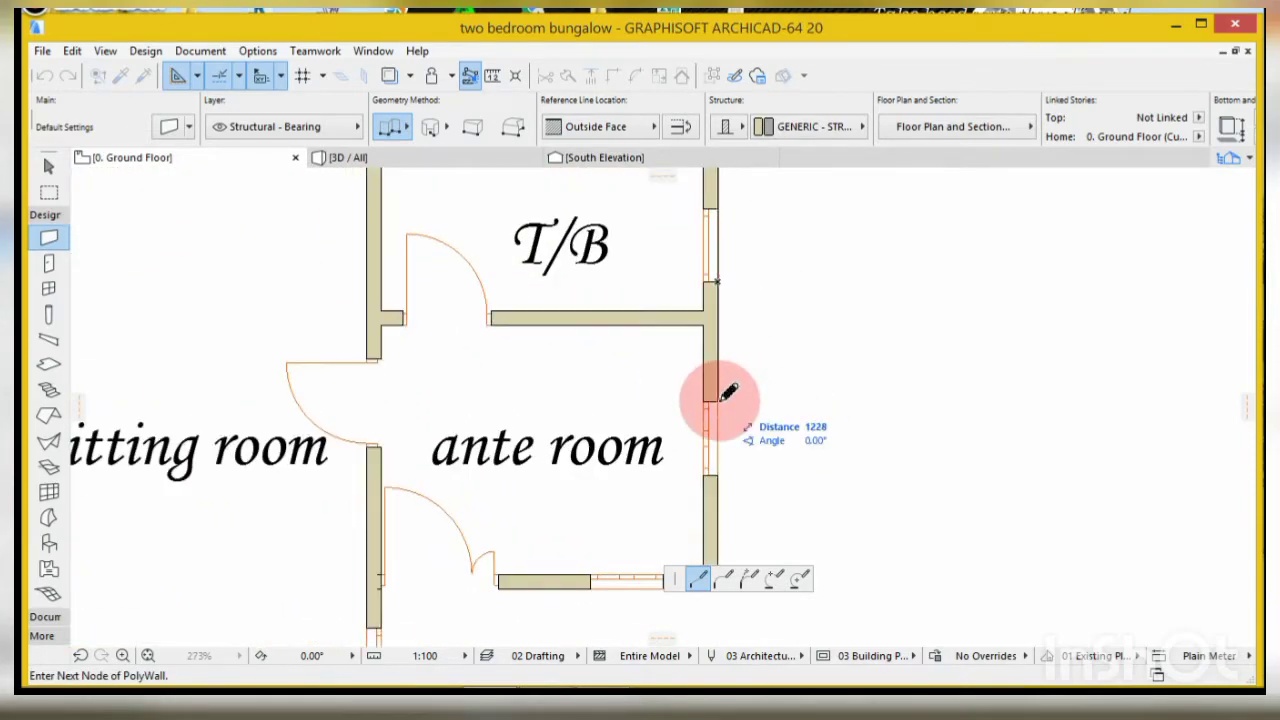
scroll(735, 370, "down", 4)
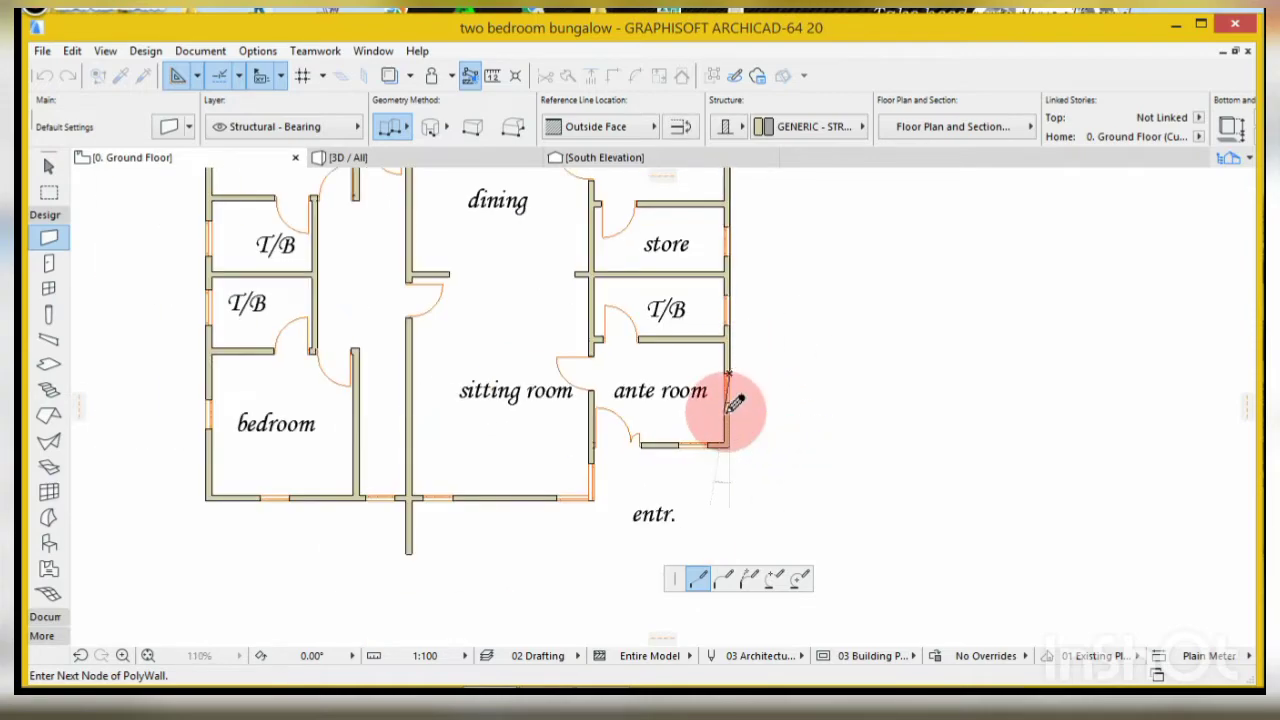
scroll(735, 400, "up", 7)
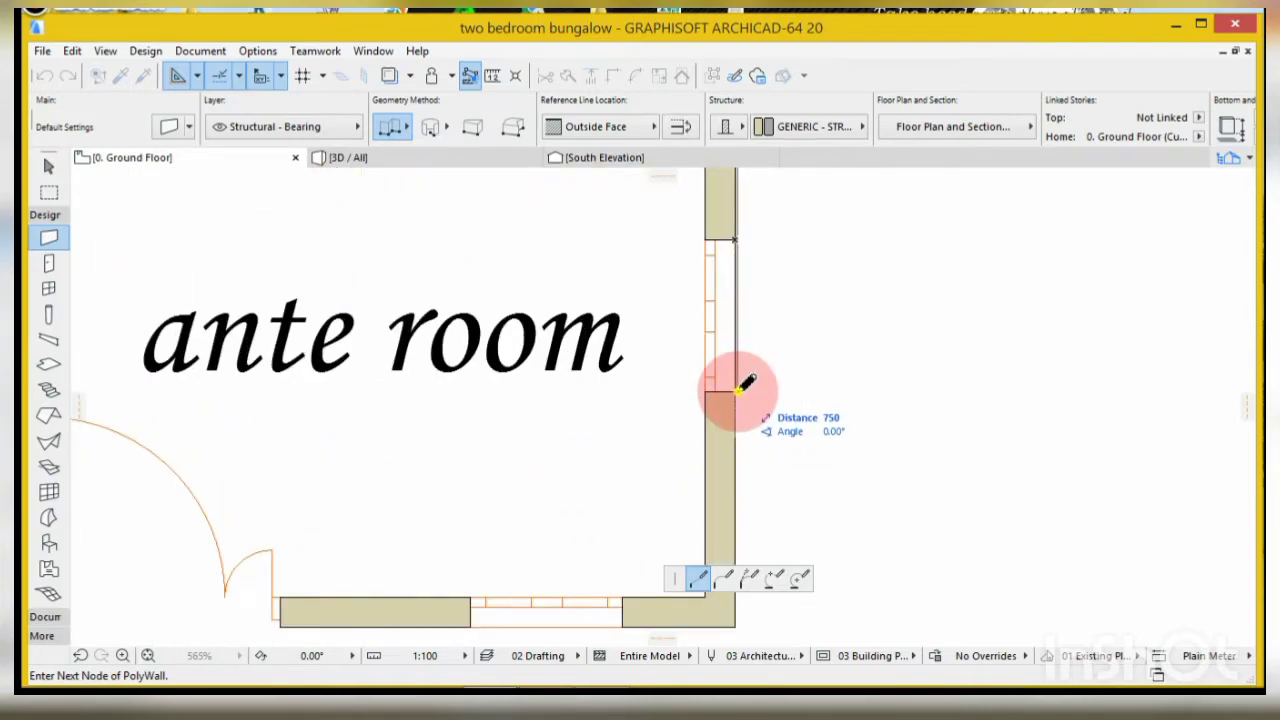
scroll(751, 355, "down", 4)
scroll(743, 423, "up", 2)
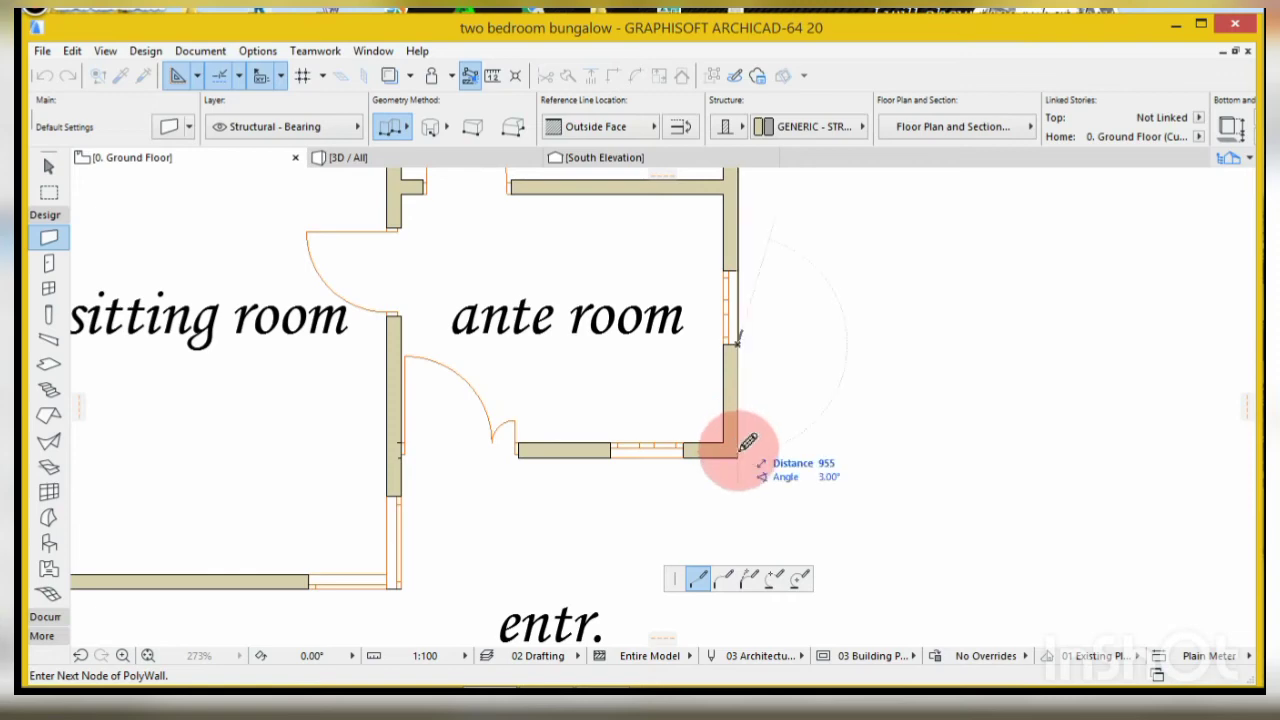
- Turn the chain at the ante room's outer corner, add nodes at the front window's edges, and finish the wall beside the entrance door
left_click(740, 455)
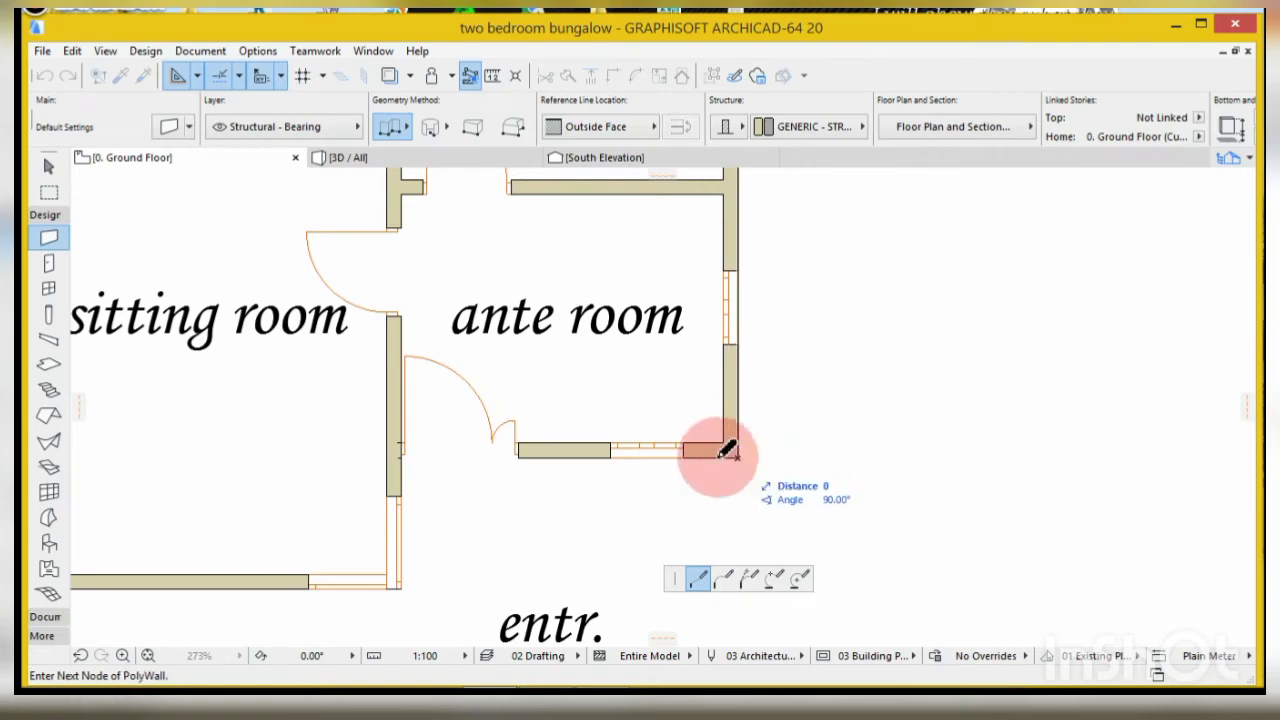
left_click(683, 455)
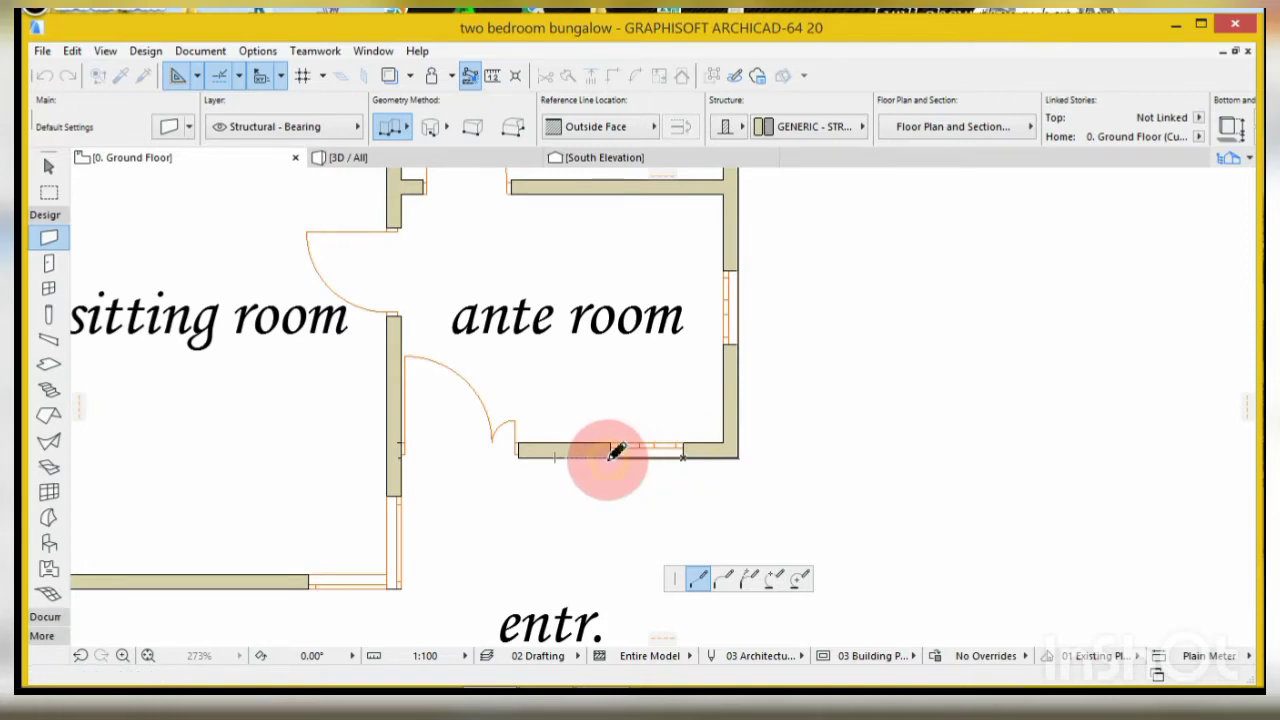
left_click(610, 455)
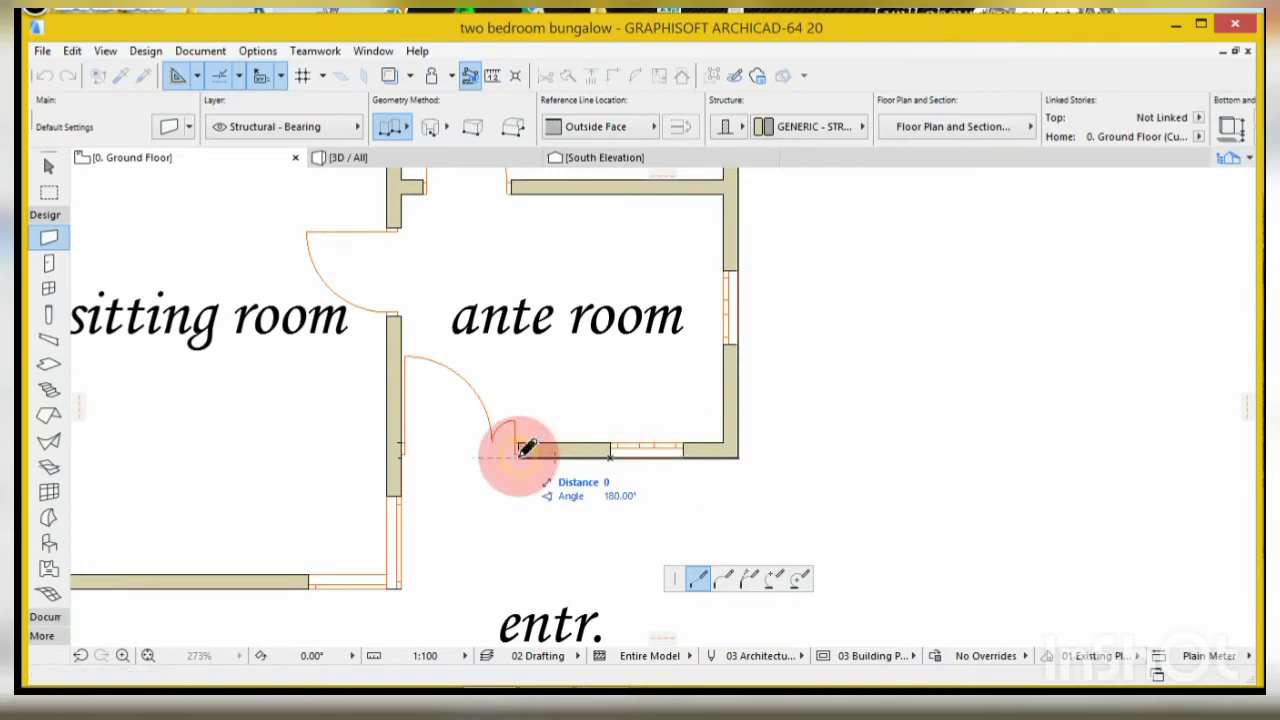
double_click(519, 454)
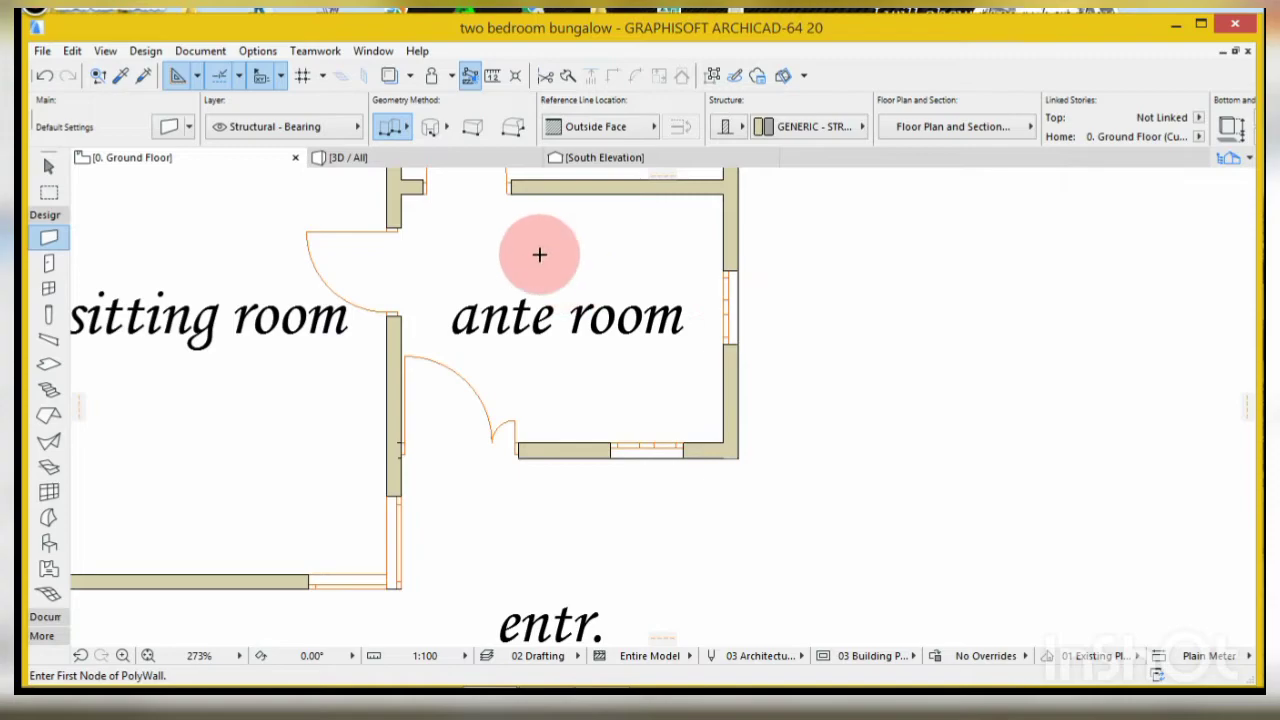
scroll(680, 430, "up", 2)
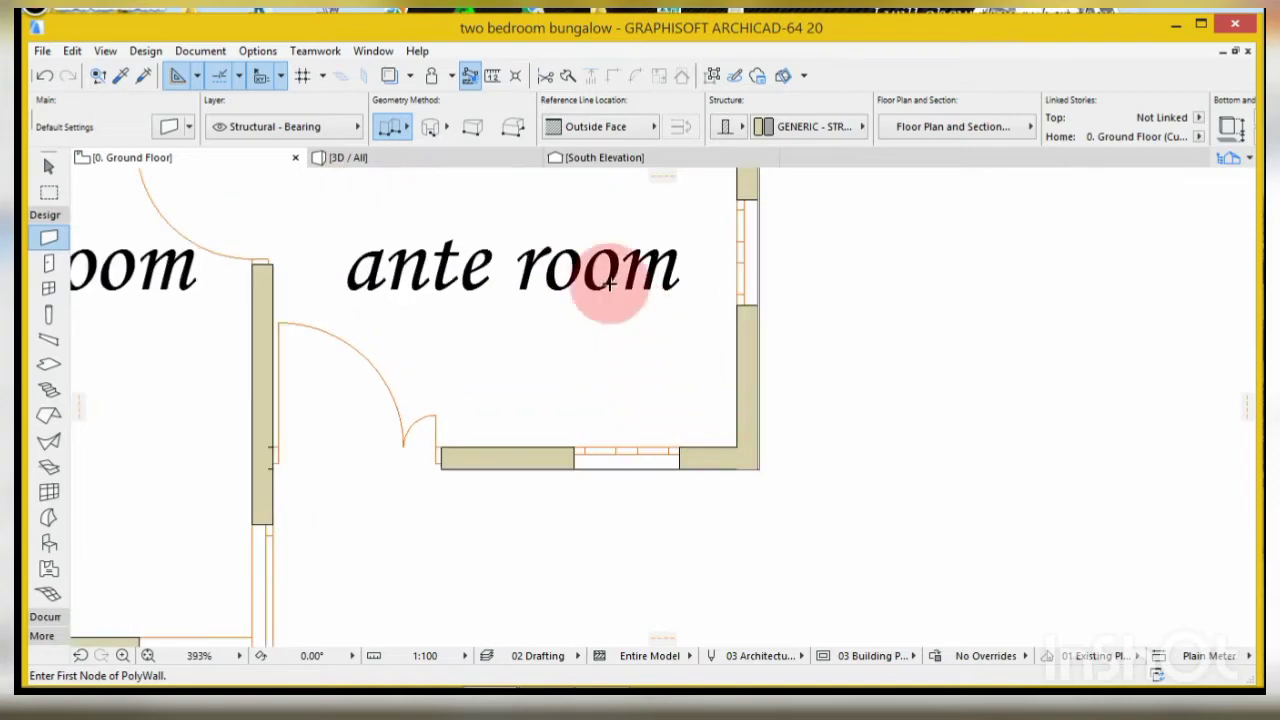
- In the 3D view, select the grouped orange cladding, suspend groups so its segments are separately editable, and clear the selection
left_click(378, 165)
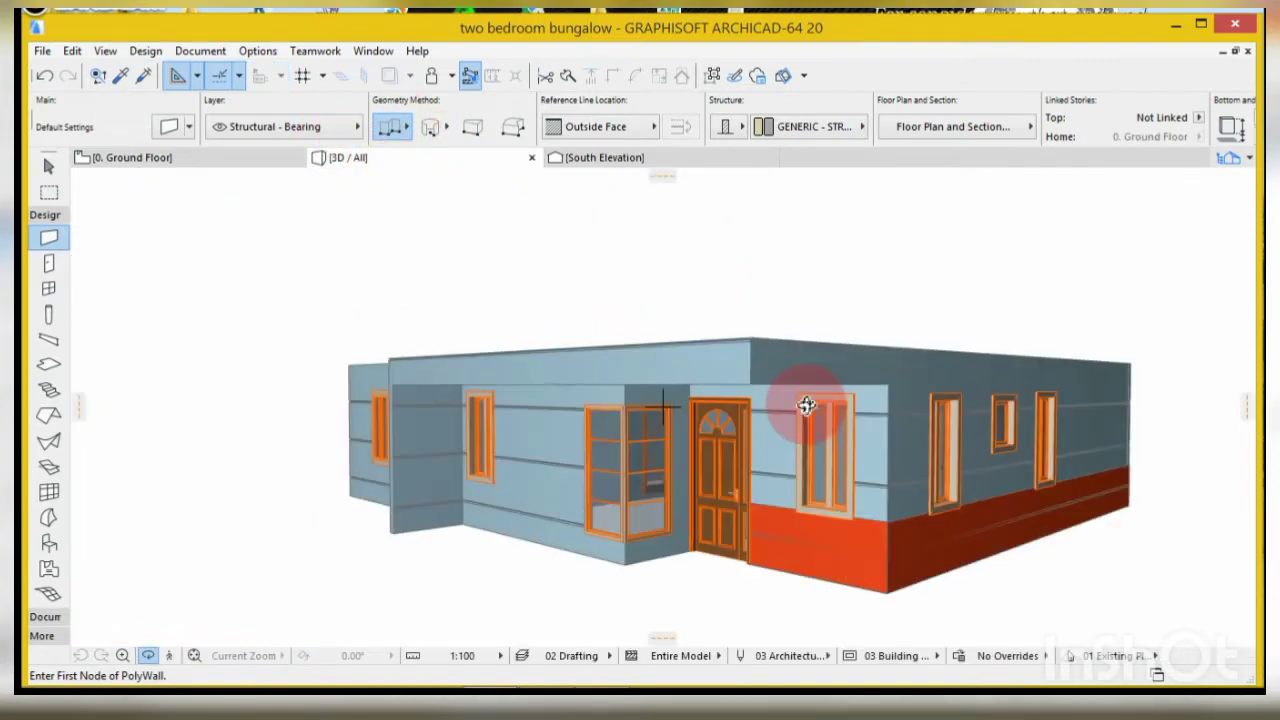
scroll(880, 580, "up", 5)
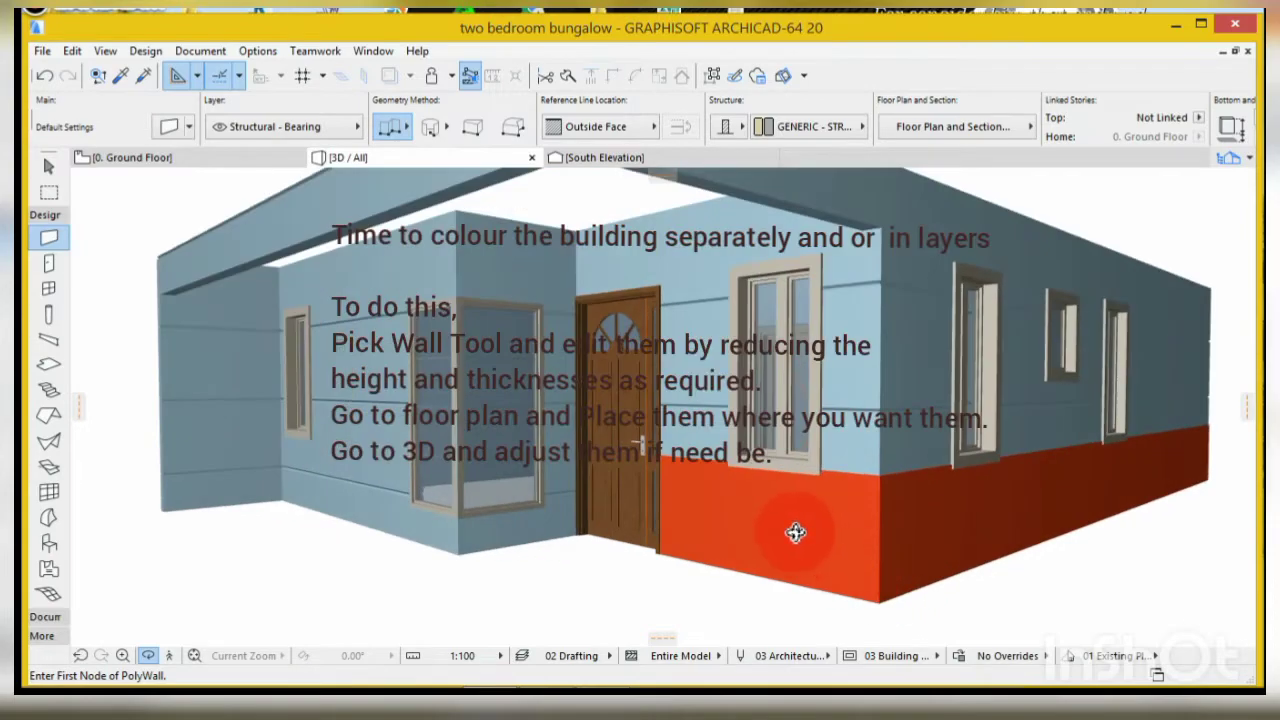
scroll(642, 491, "down", 1)
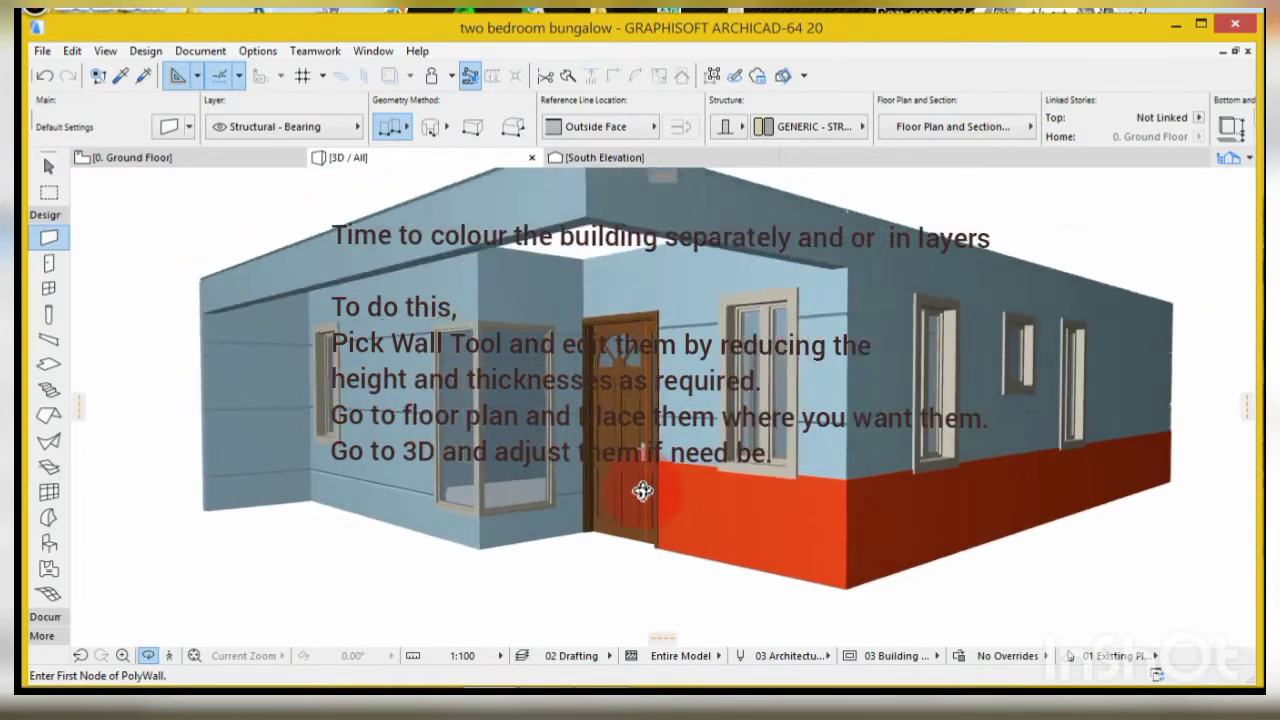
middle_click_drag(642, 491, 820, 519, "shift")
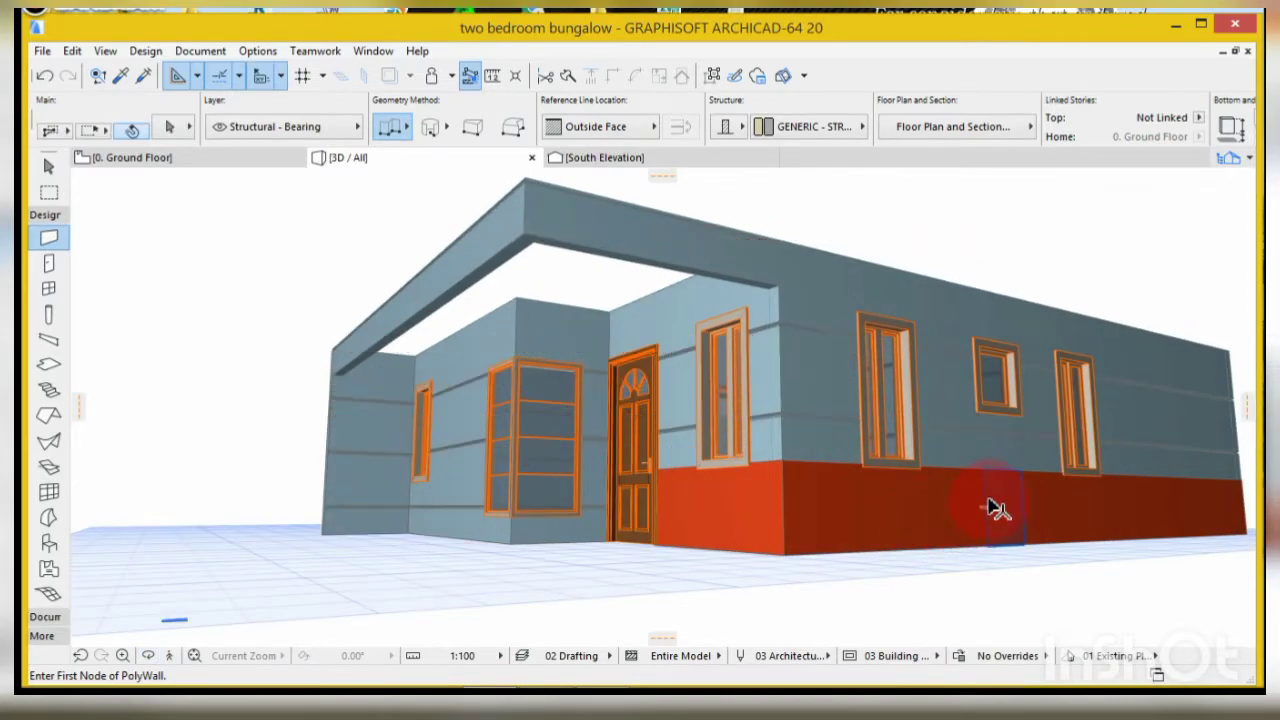
key("ctrl+a")
left_click(1030, 484)
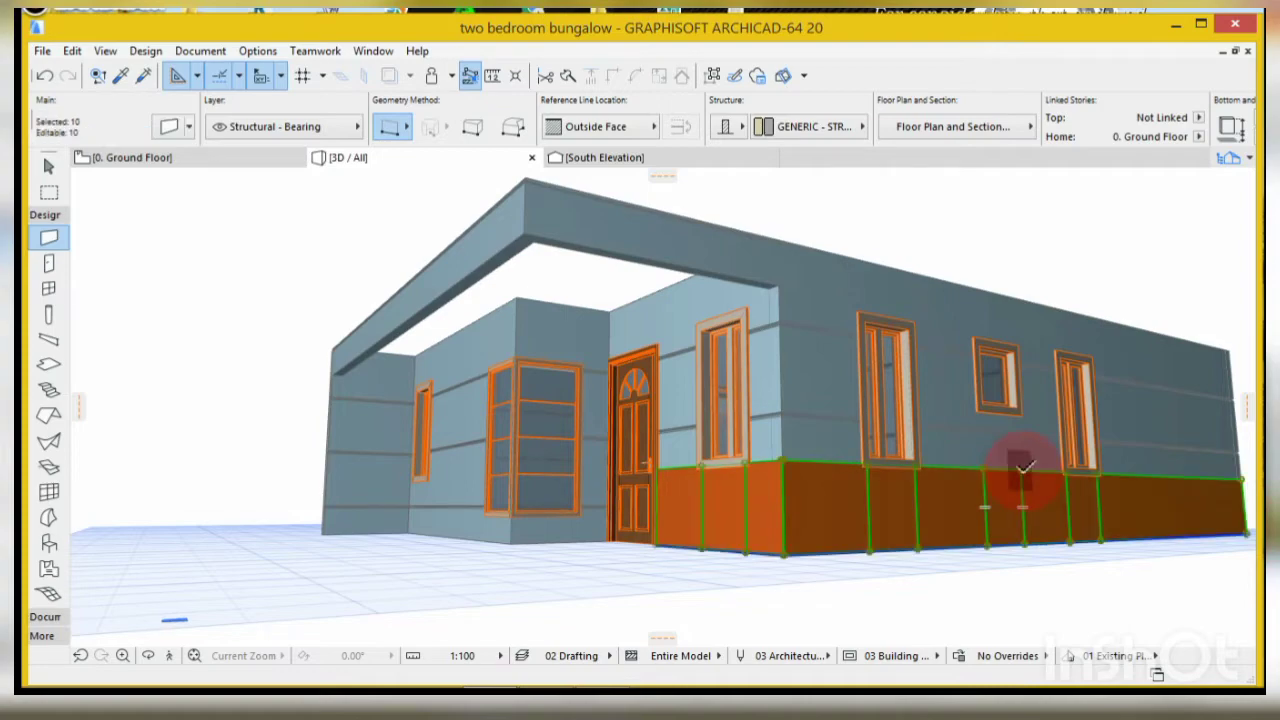
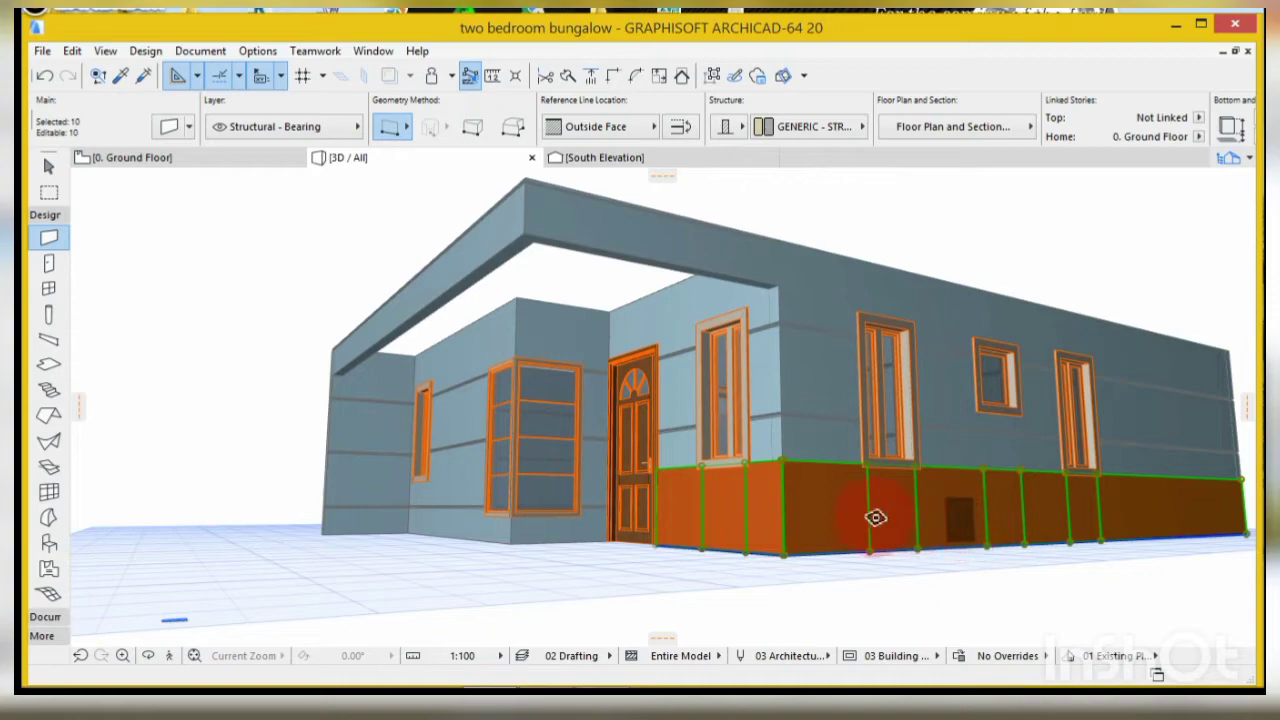
left_click(402, 121)
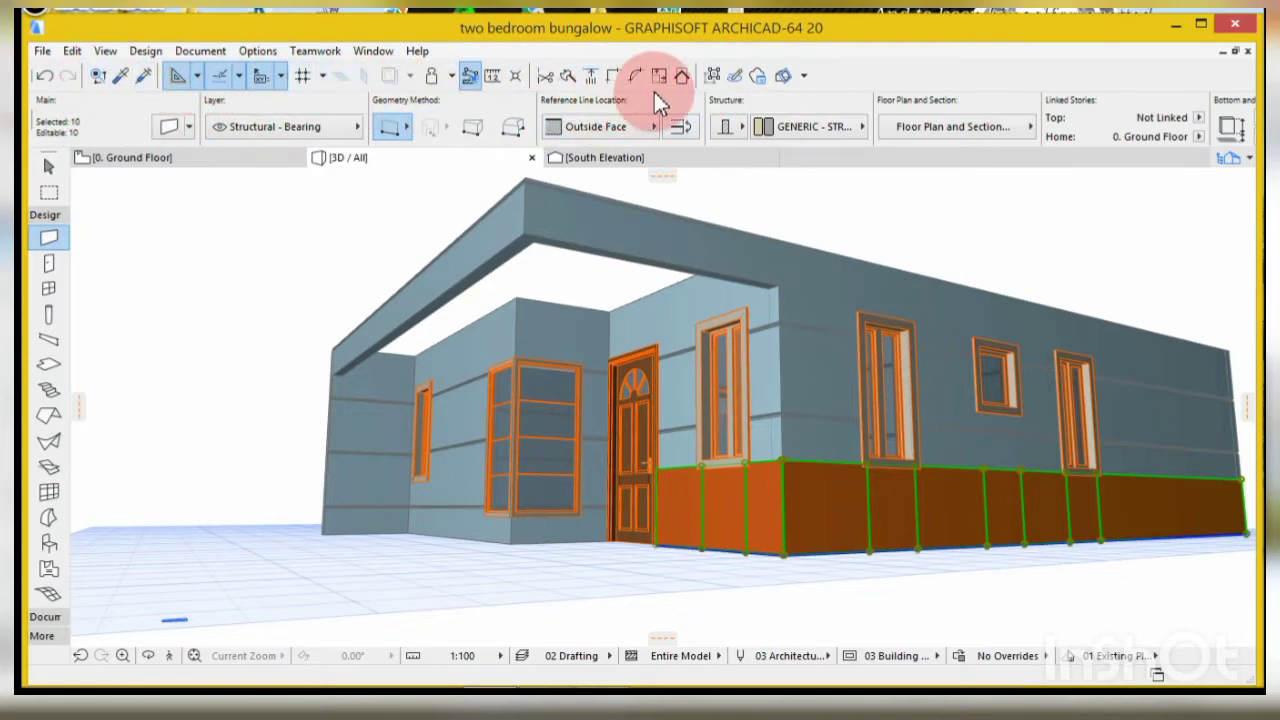
left_click(714, 77)
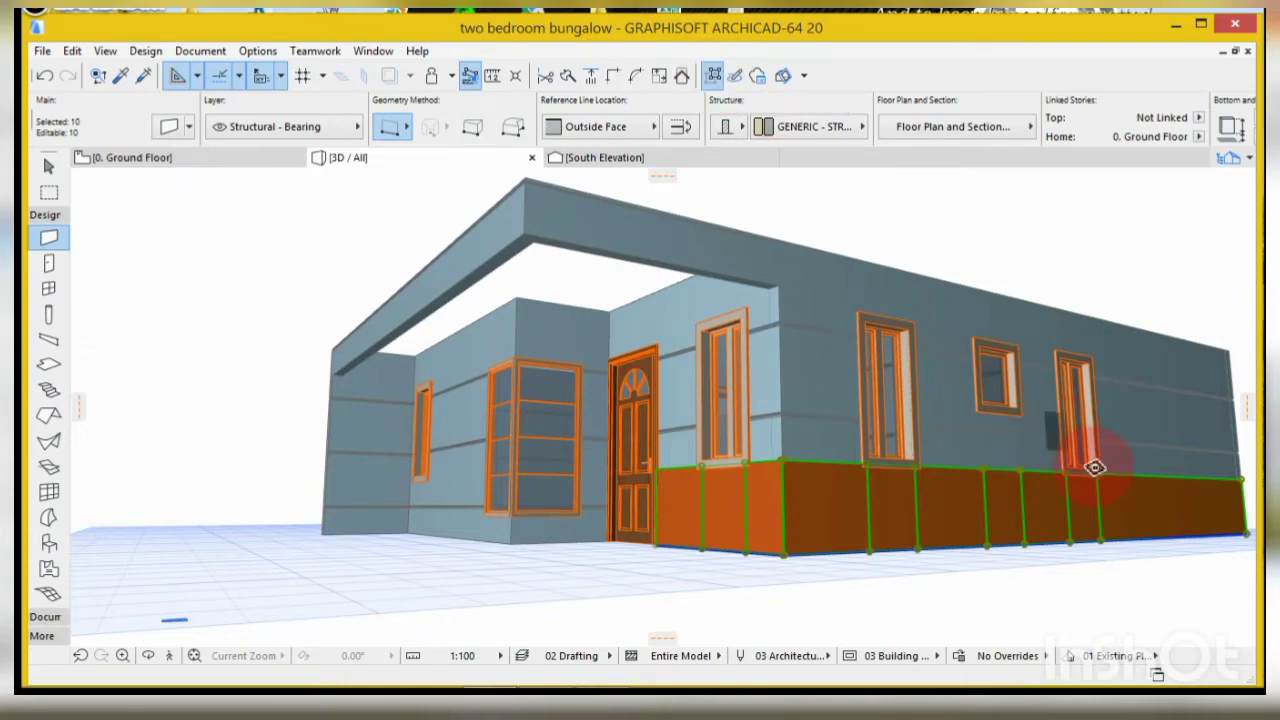
key("Escape")
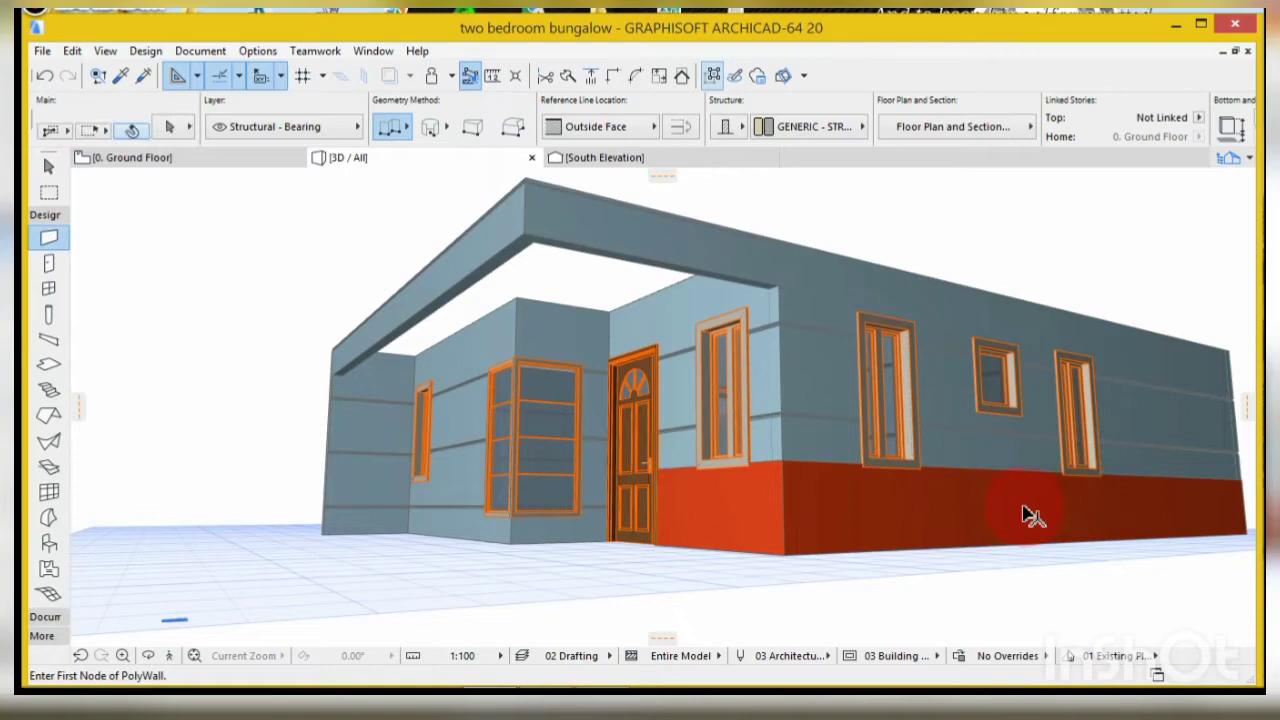
- Select the three cladding segments around and beneath the small T/B window and stretch their tops up to its sill, then deselect them
left_click(1025, 512, "shift")
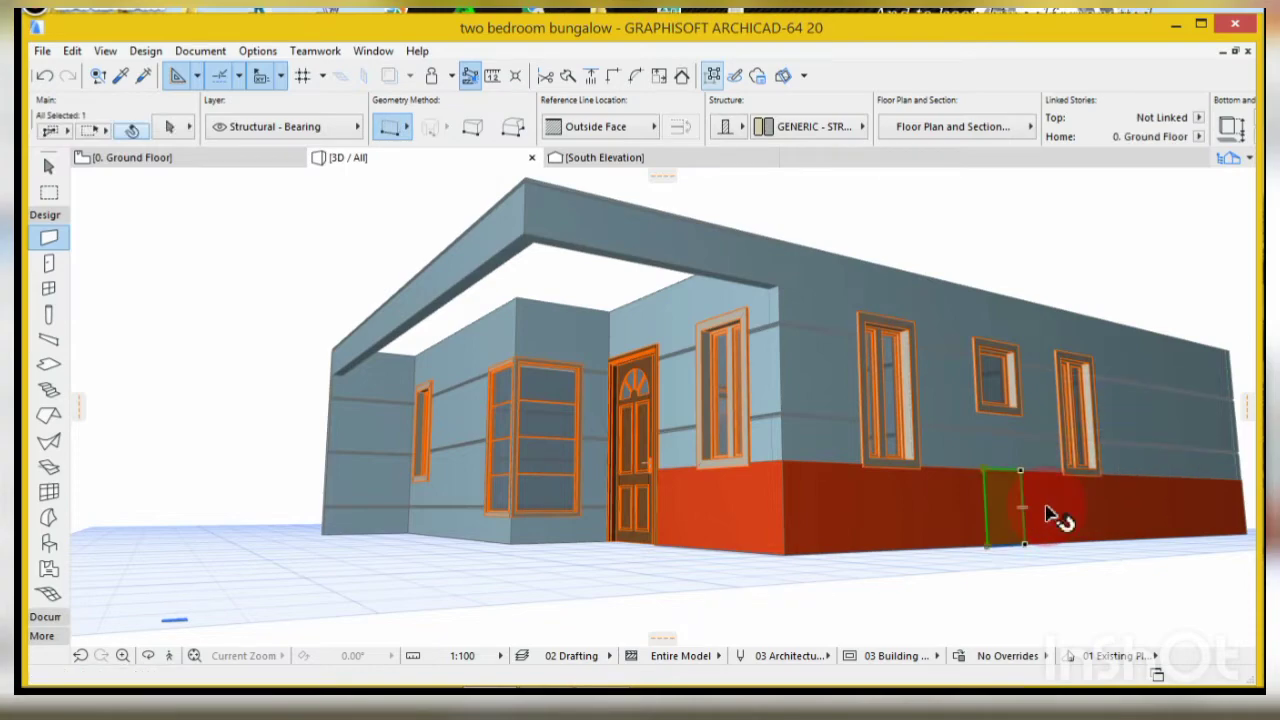
left_click(1050, 515, "shift")
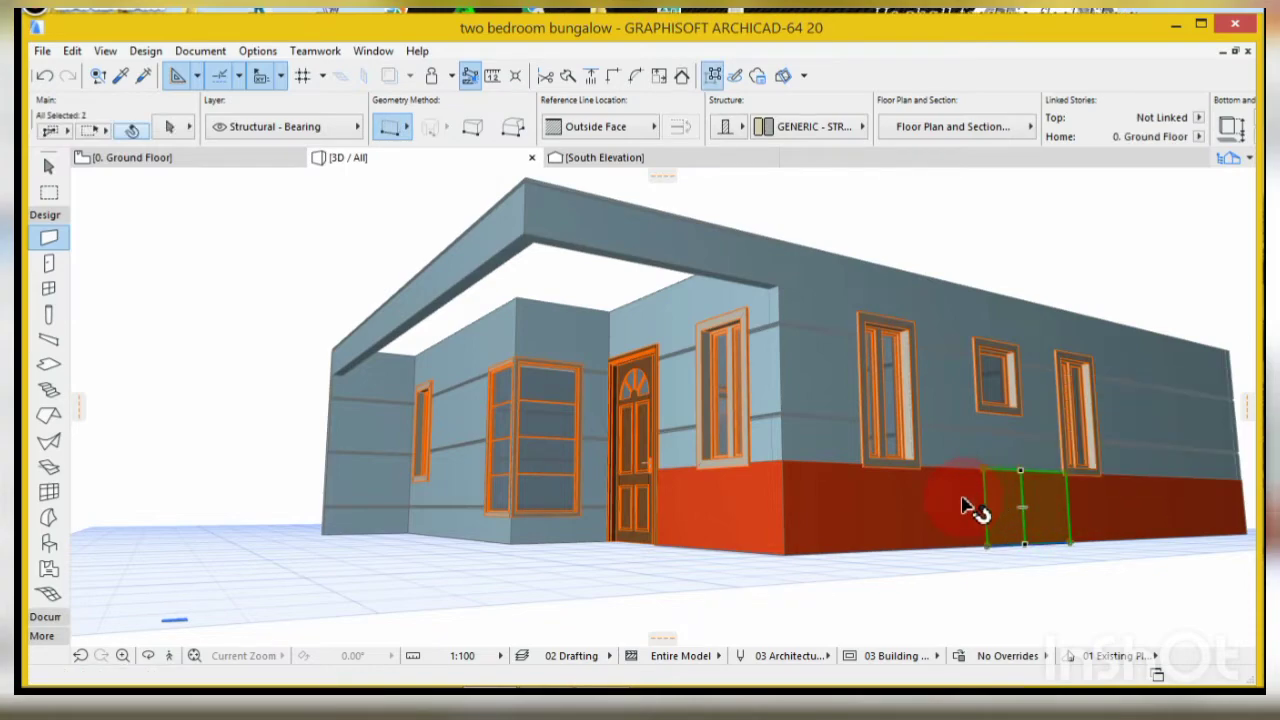
left_click(962, 506, "shift")
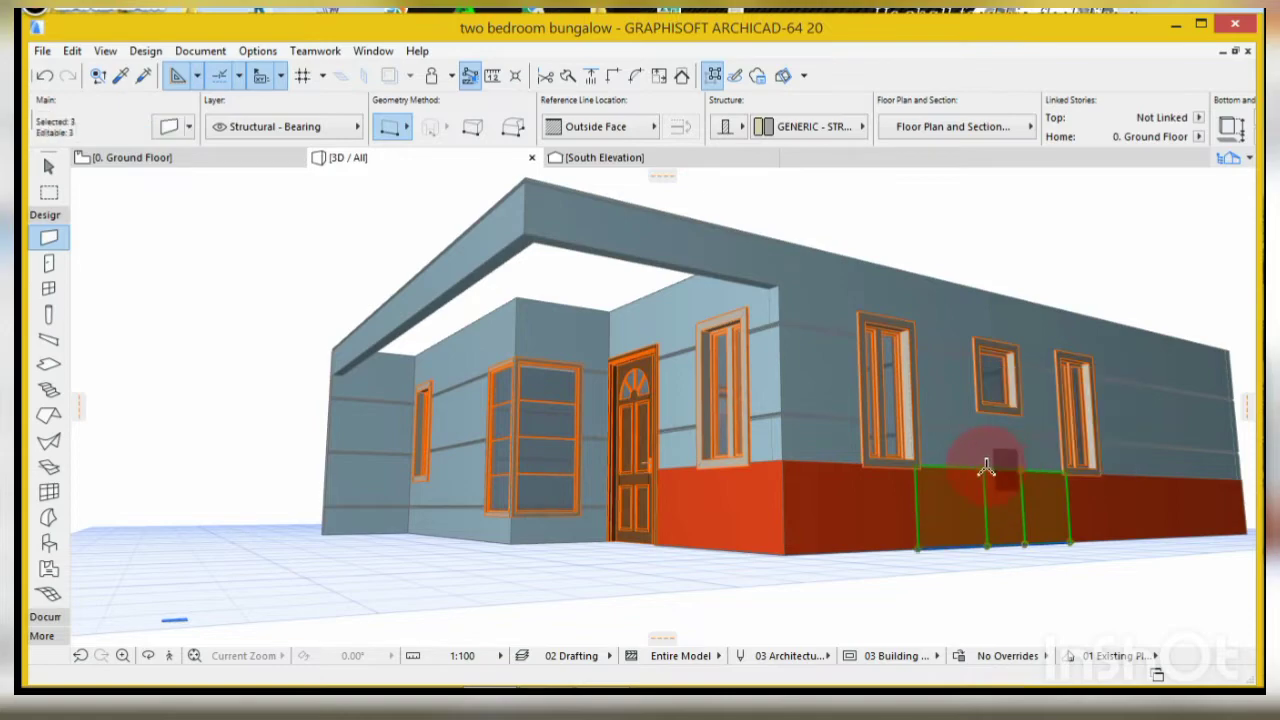
left_click(986, 462)
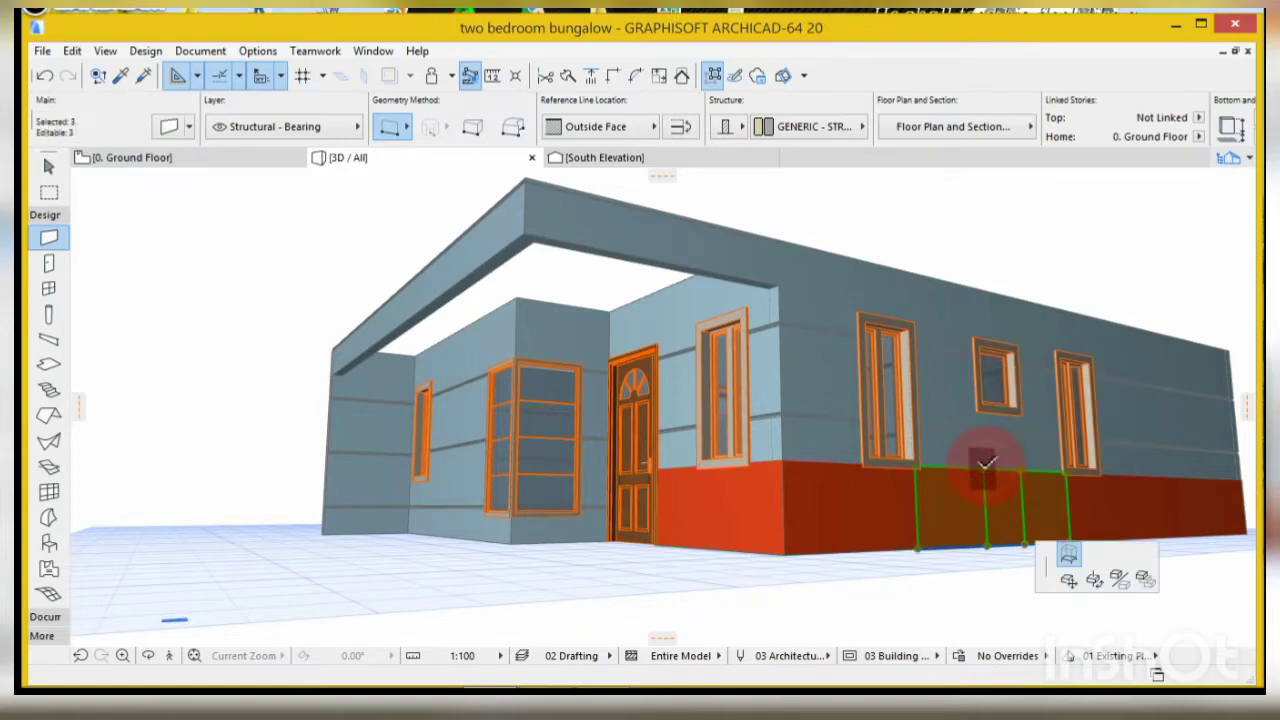
left_click(985, 401)
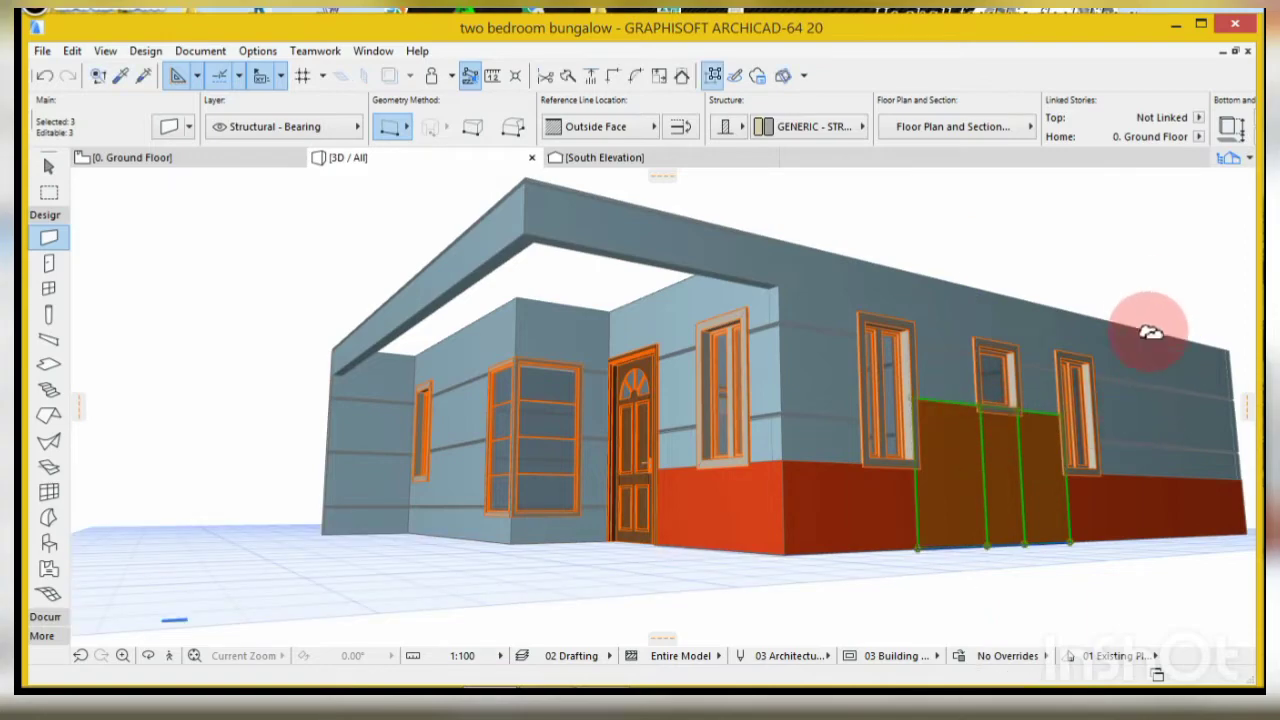
key("Escape")
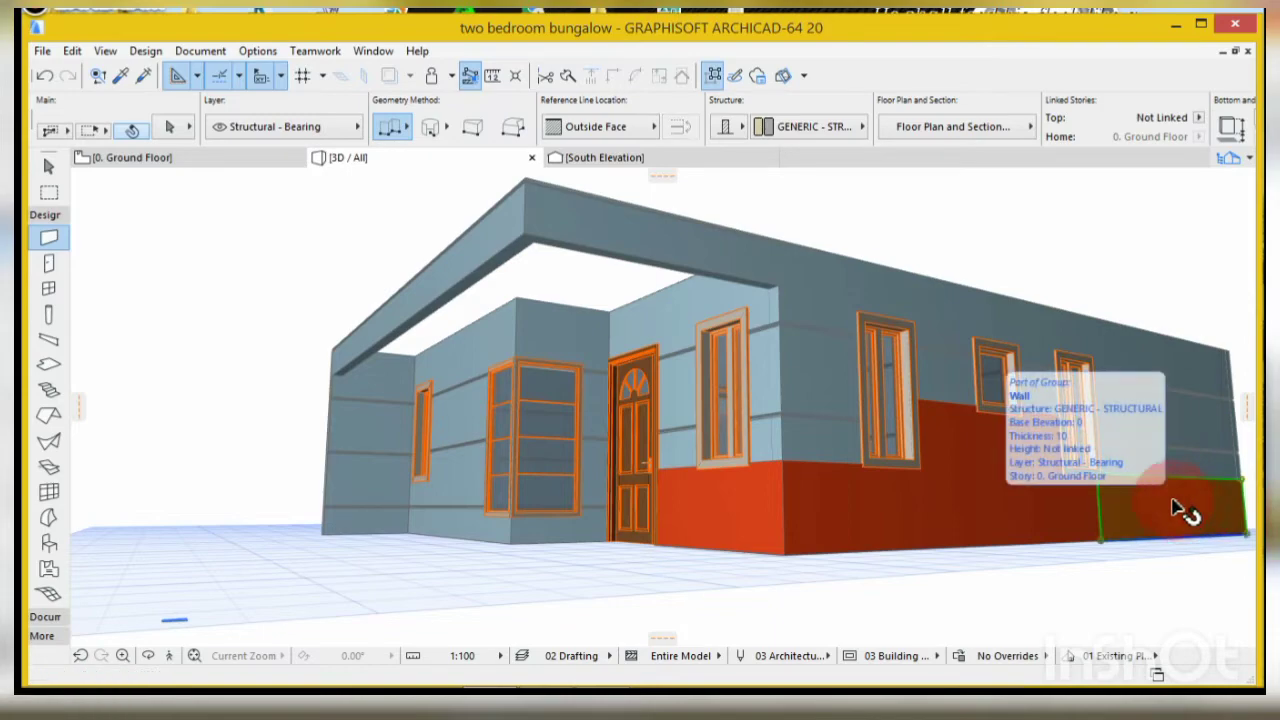
- Raise the rear end segment and the remaining cladding segments beside the tall windows, around to the entrance door, to the small window's sill level
left_click(1103, 467, "shift")
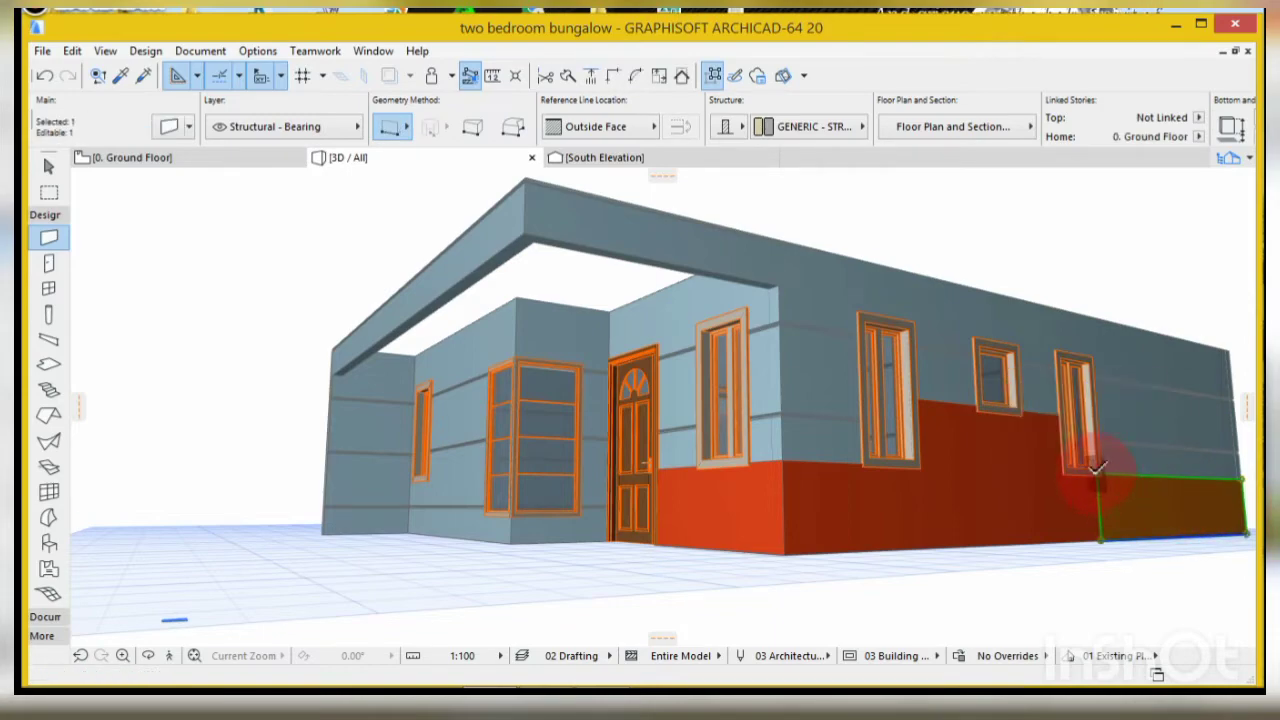
left_click(1098, 467)
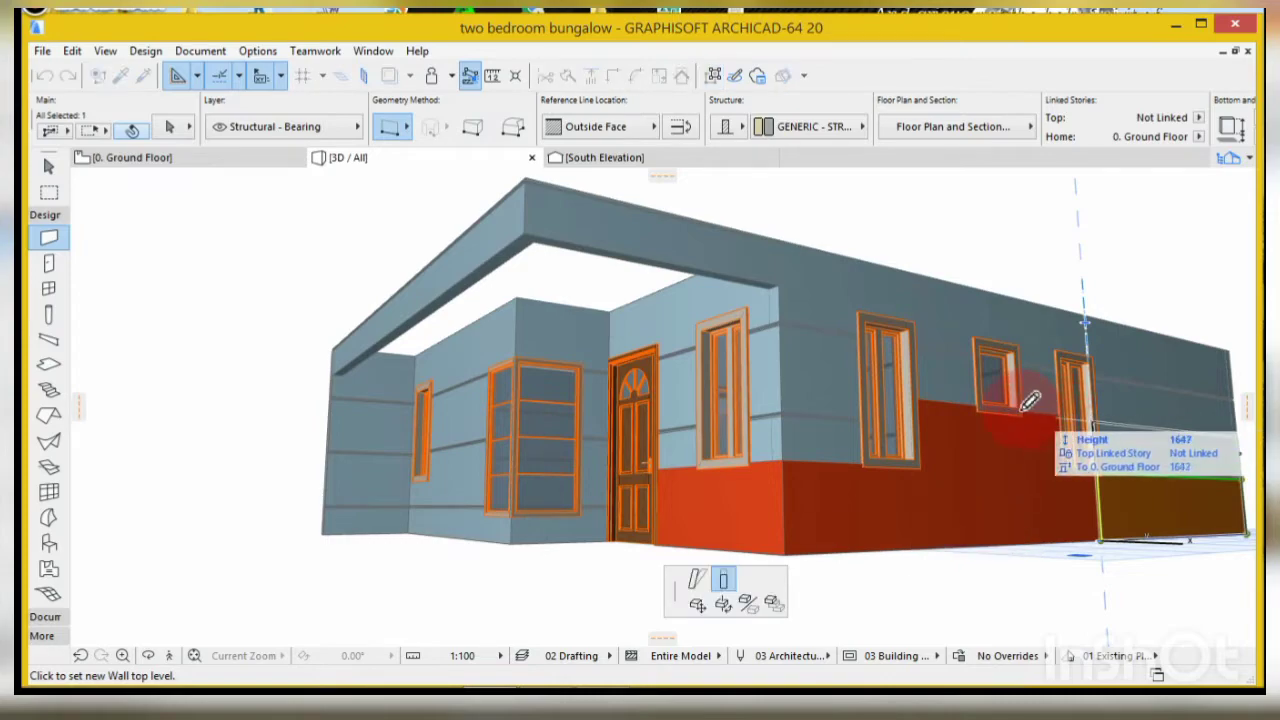
left_click(1030, 400)
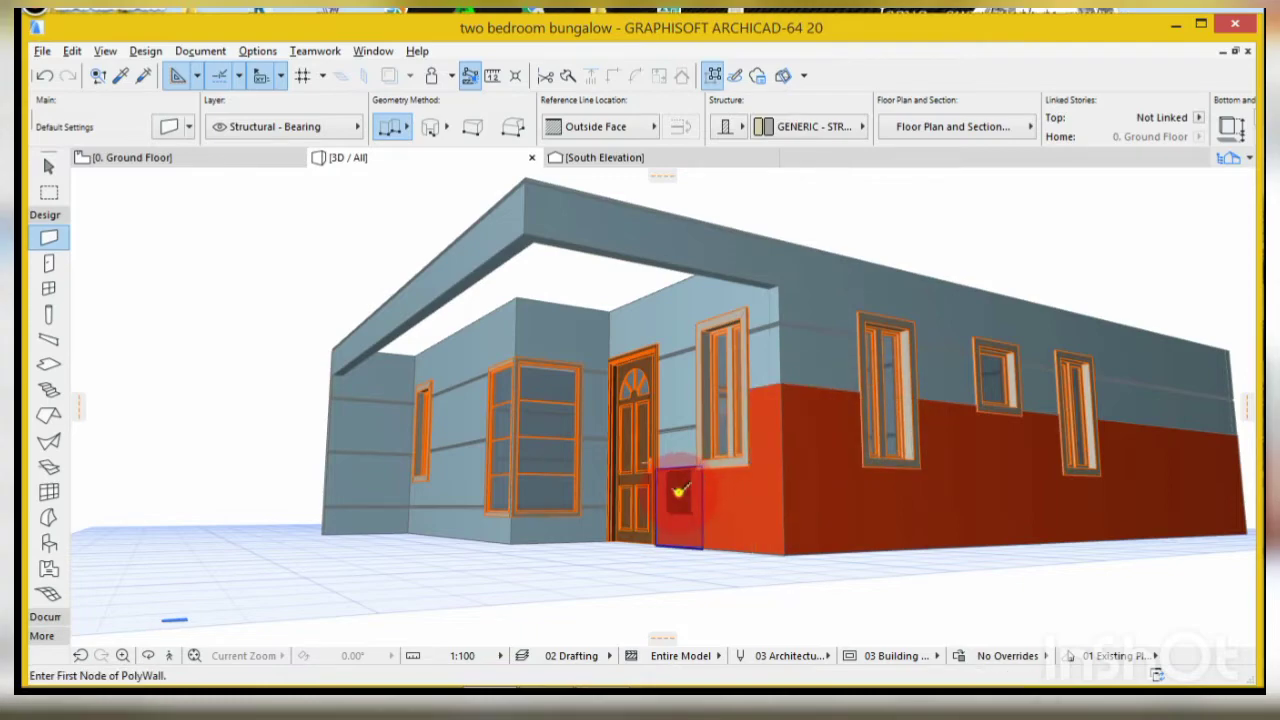
scroll(834, 491, "down", 5)
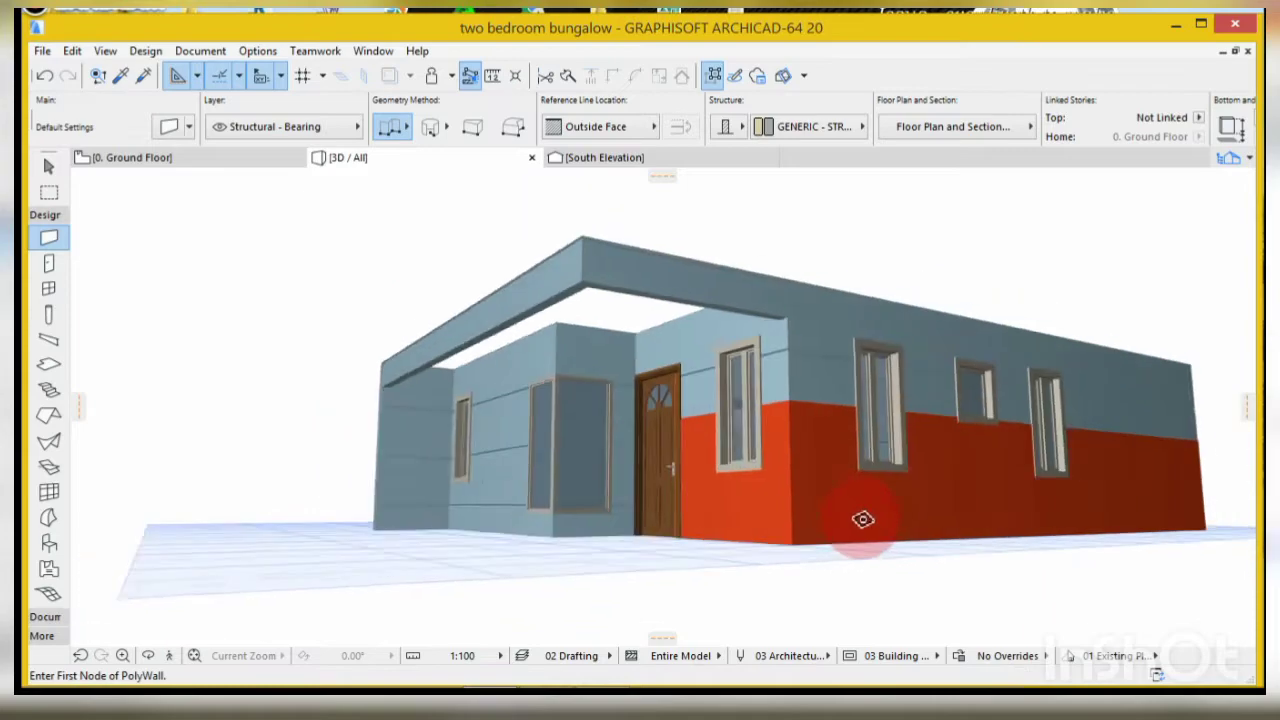
scroll(884, 434, "up", 1)
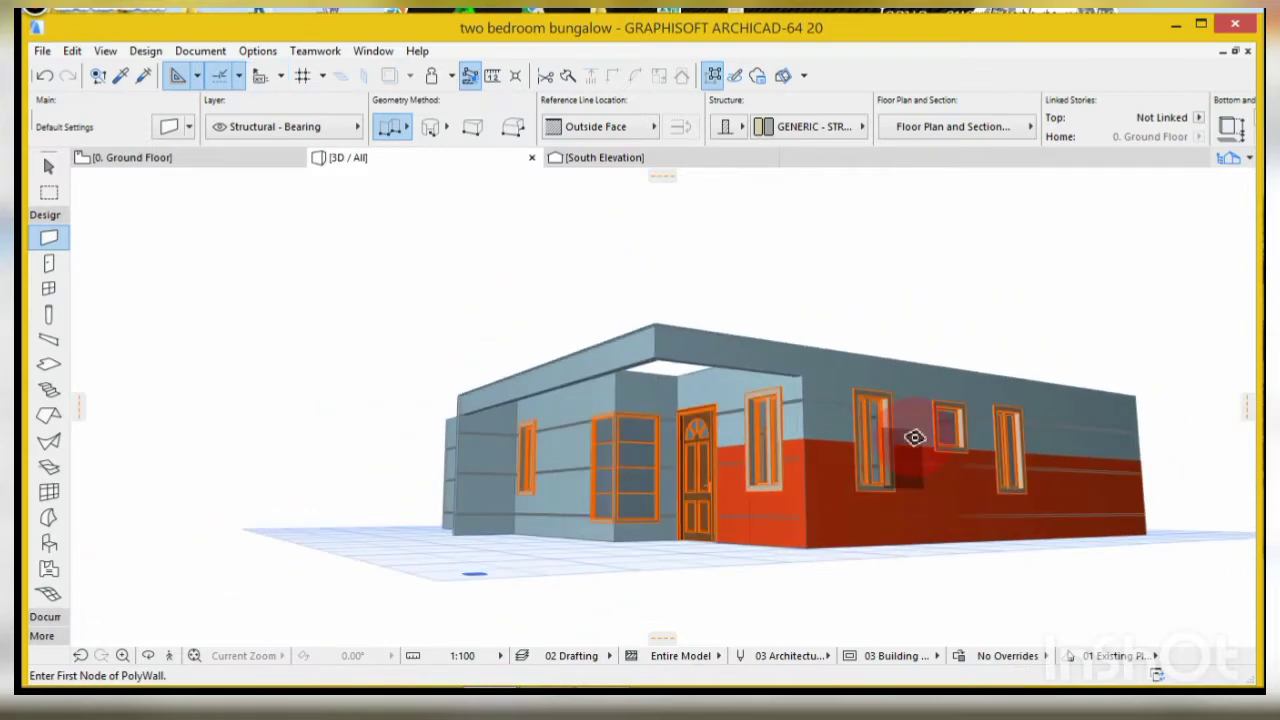
scroll(969, 512, "up", 5)
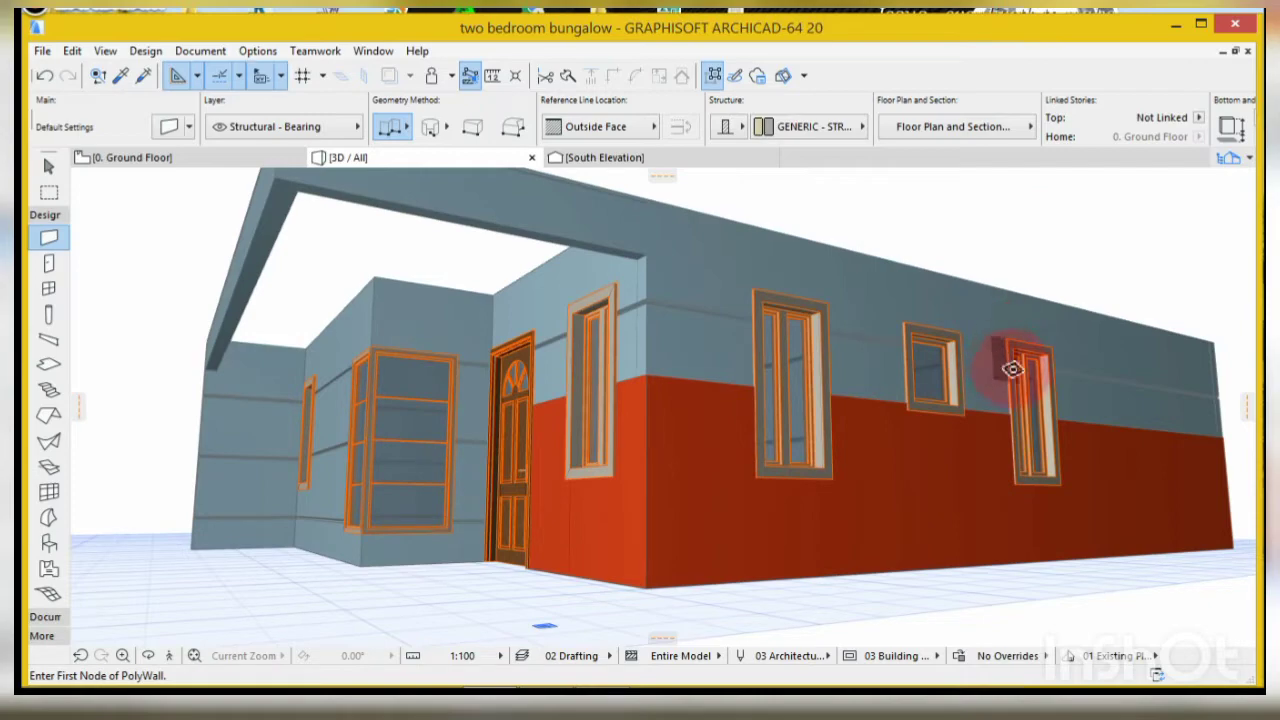
- On the ground floor plan, set the slab defaults to a basic structure with a thickness of 600
middle_click_drag(738, 519, 706, 356, "shift")
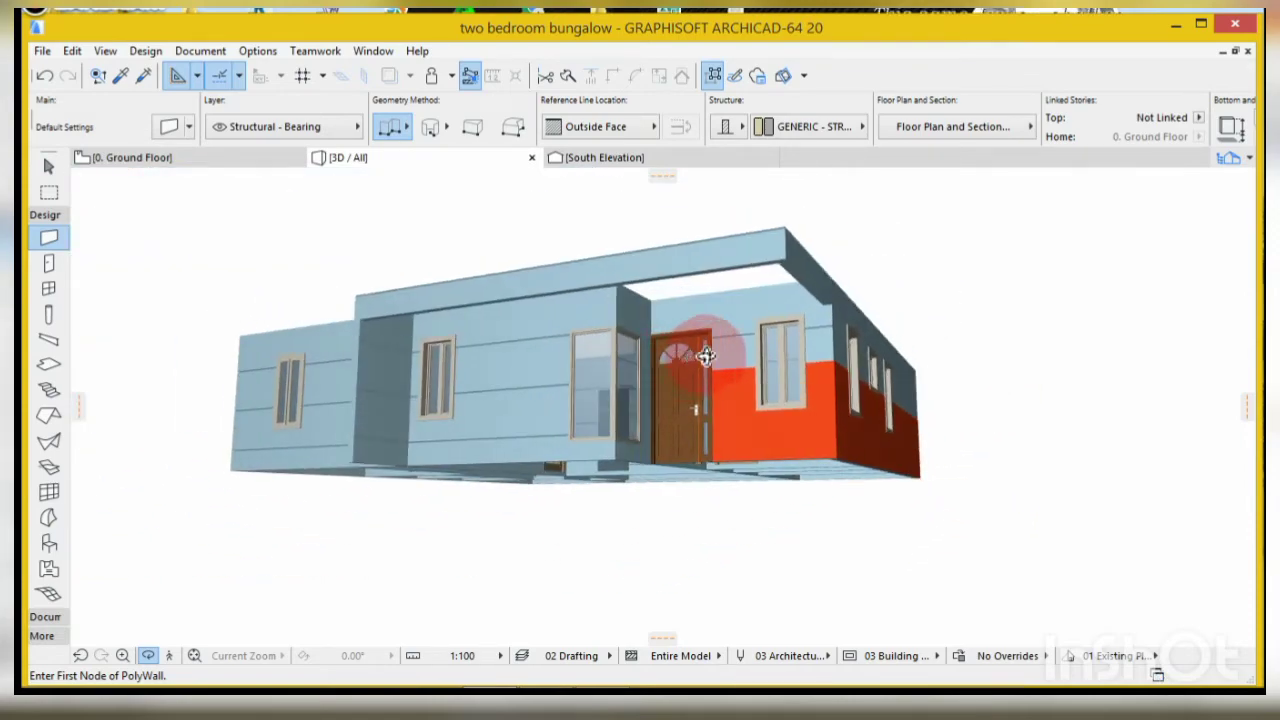
middle_click_drag(762, 405, 731, 446, "shift")
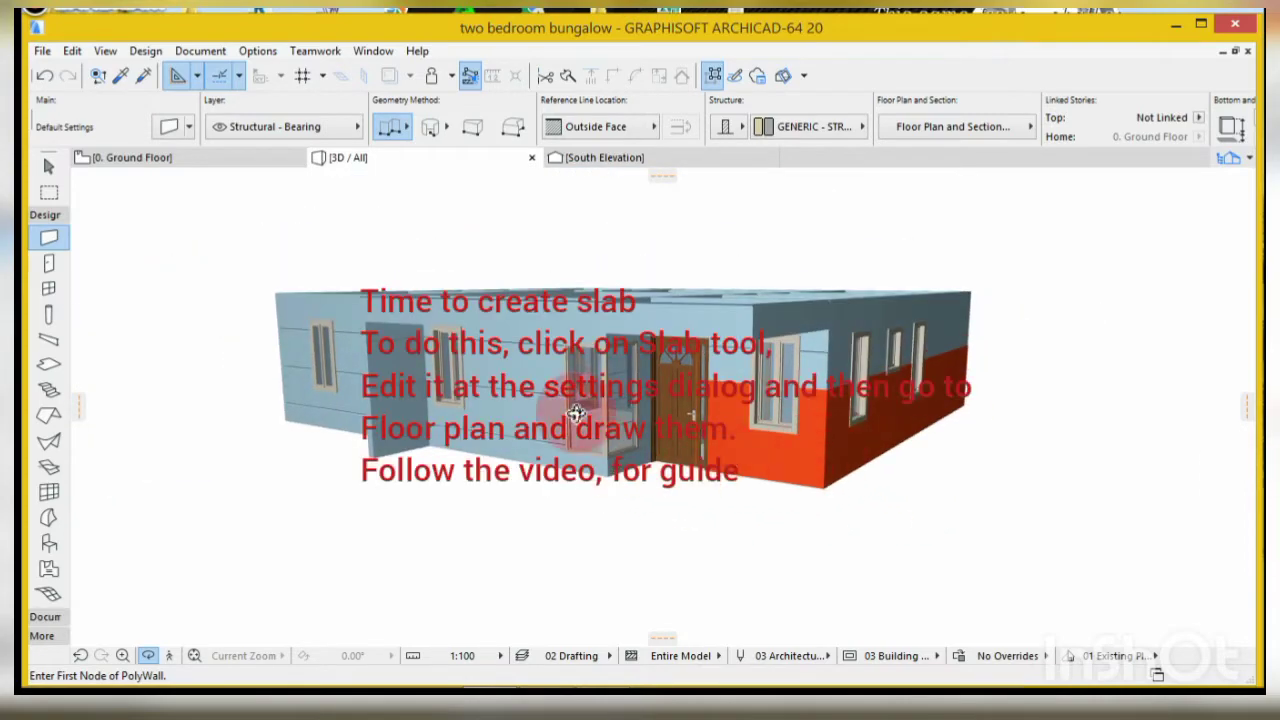
left_click(125, 157)
scroll(799, 417, "down", 10)
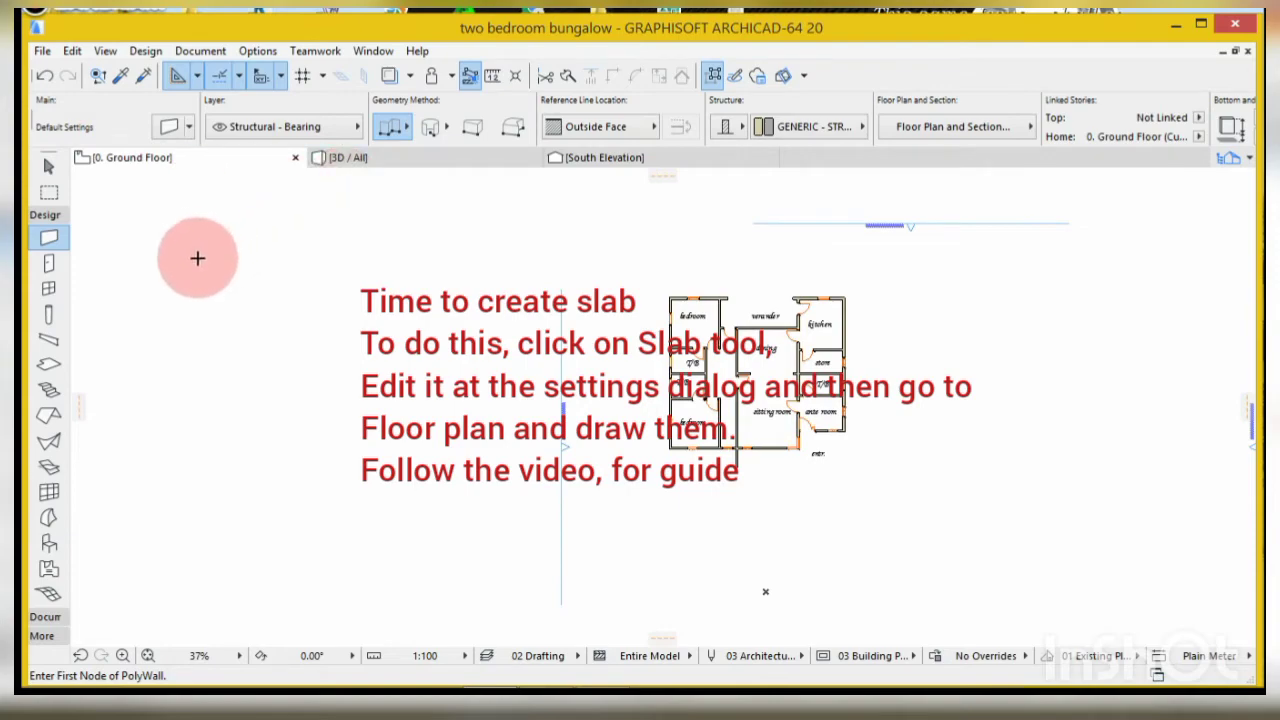
left_click(49, 366)
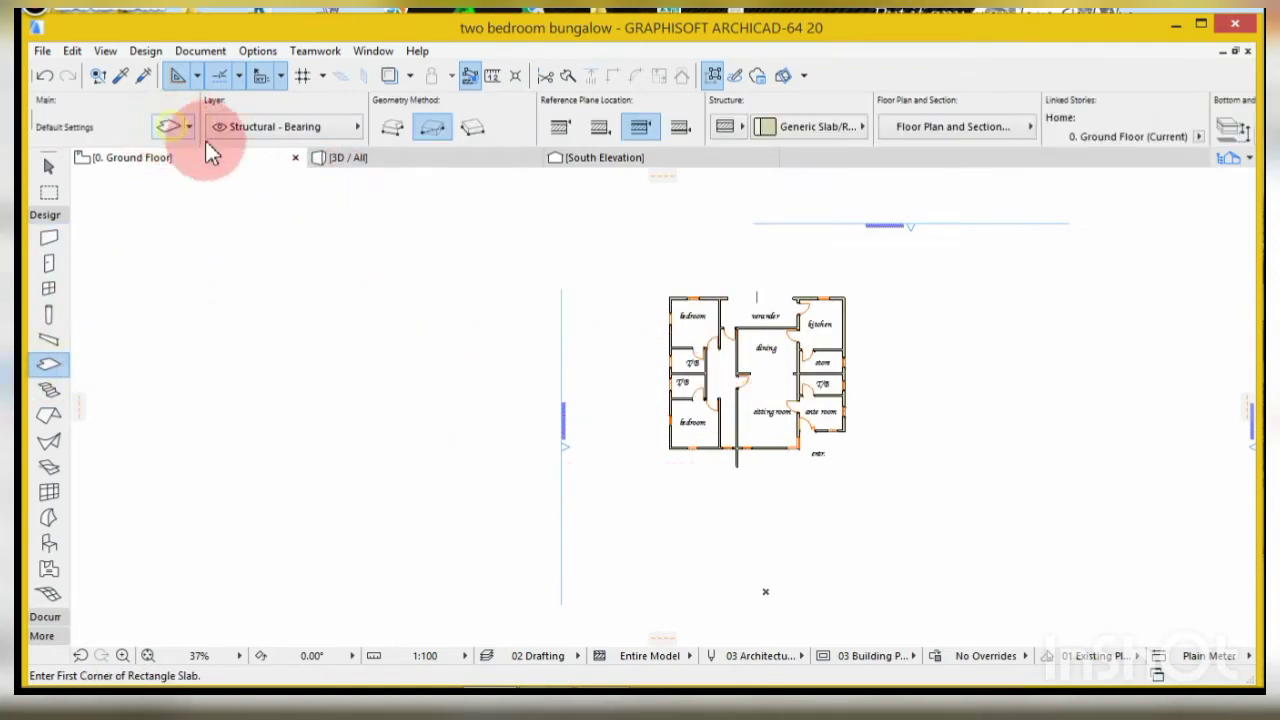
key("ctrl+t")
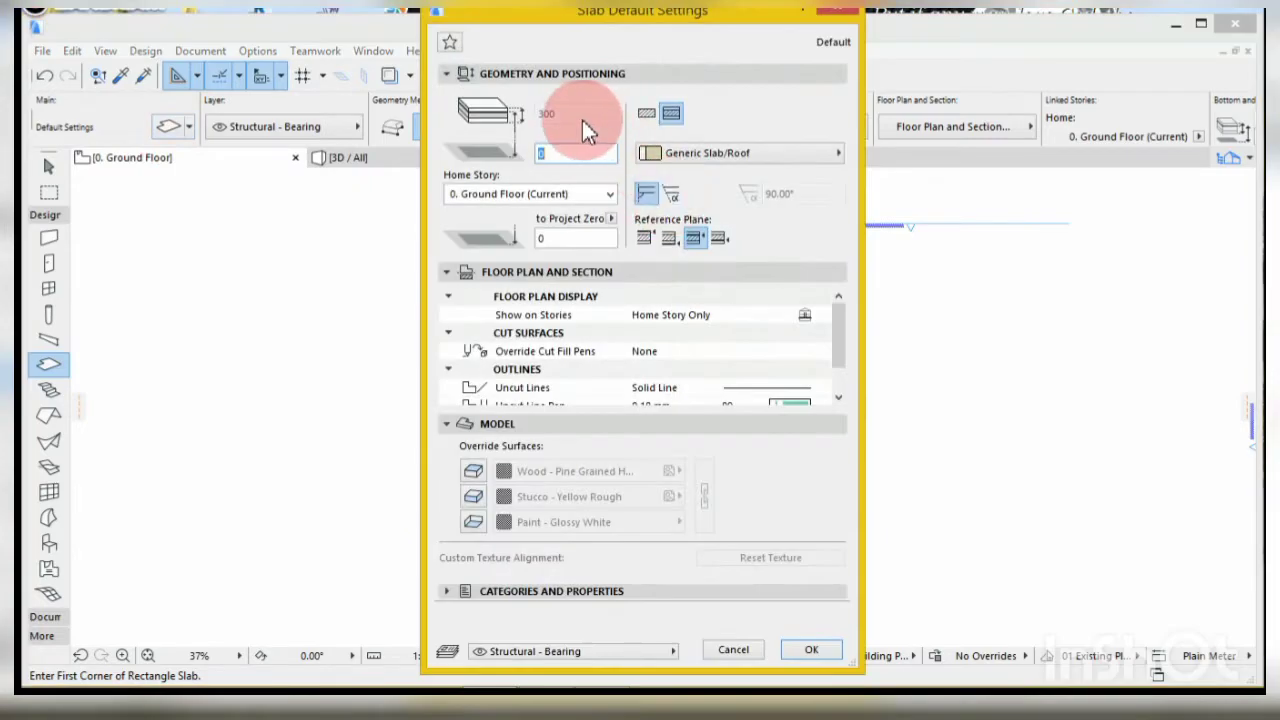
left_click(648, 113)
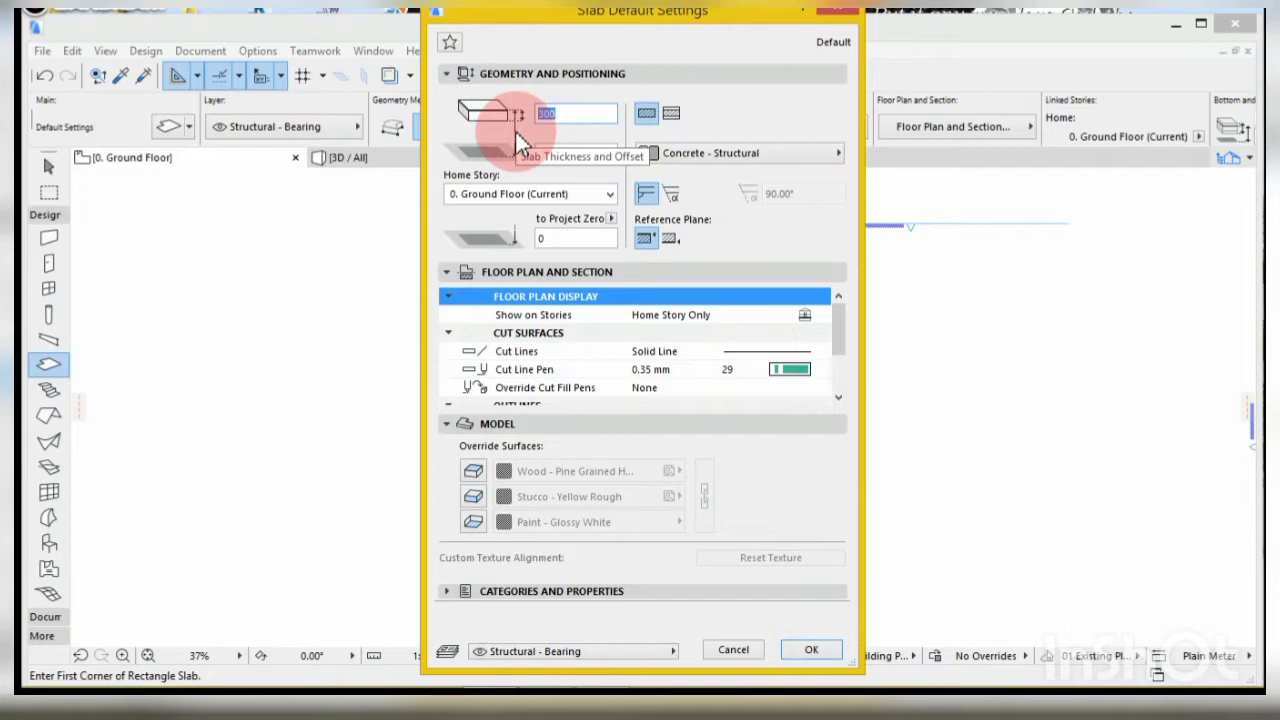
type("60")
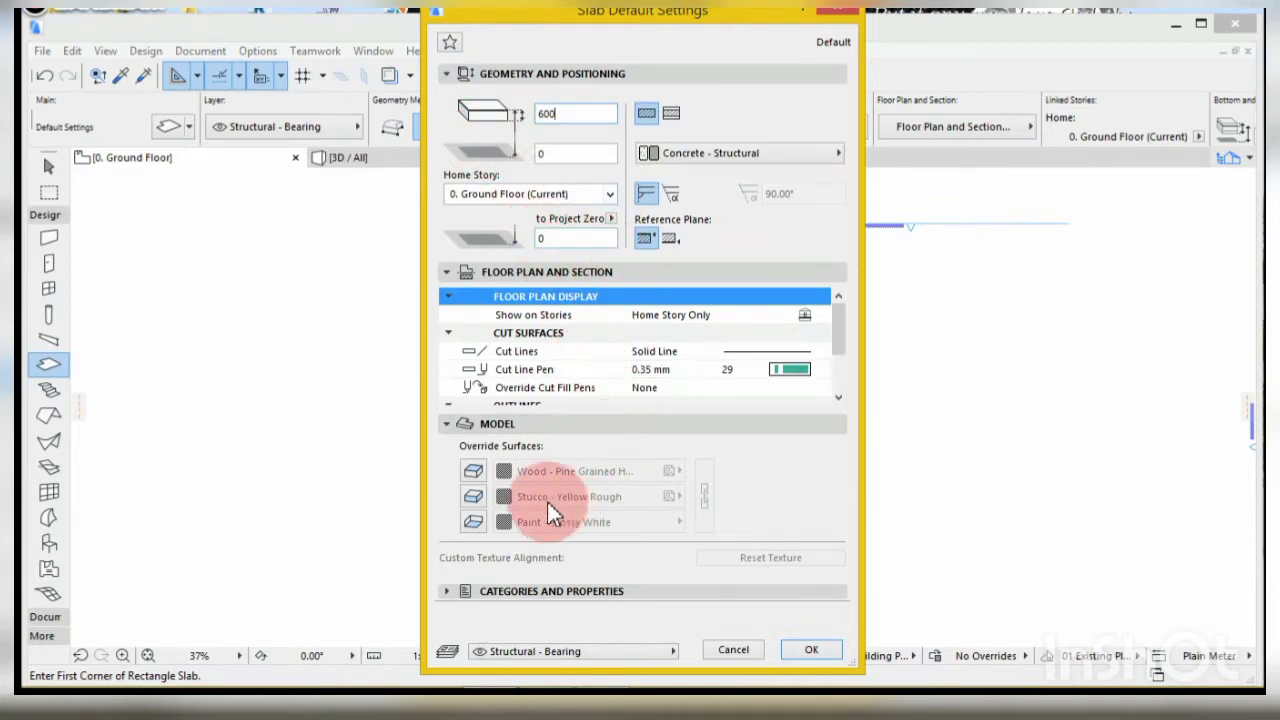
- Enable the surface overrides for the slab's top, edge and bottom
left_click(476, 471)
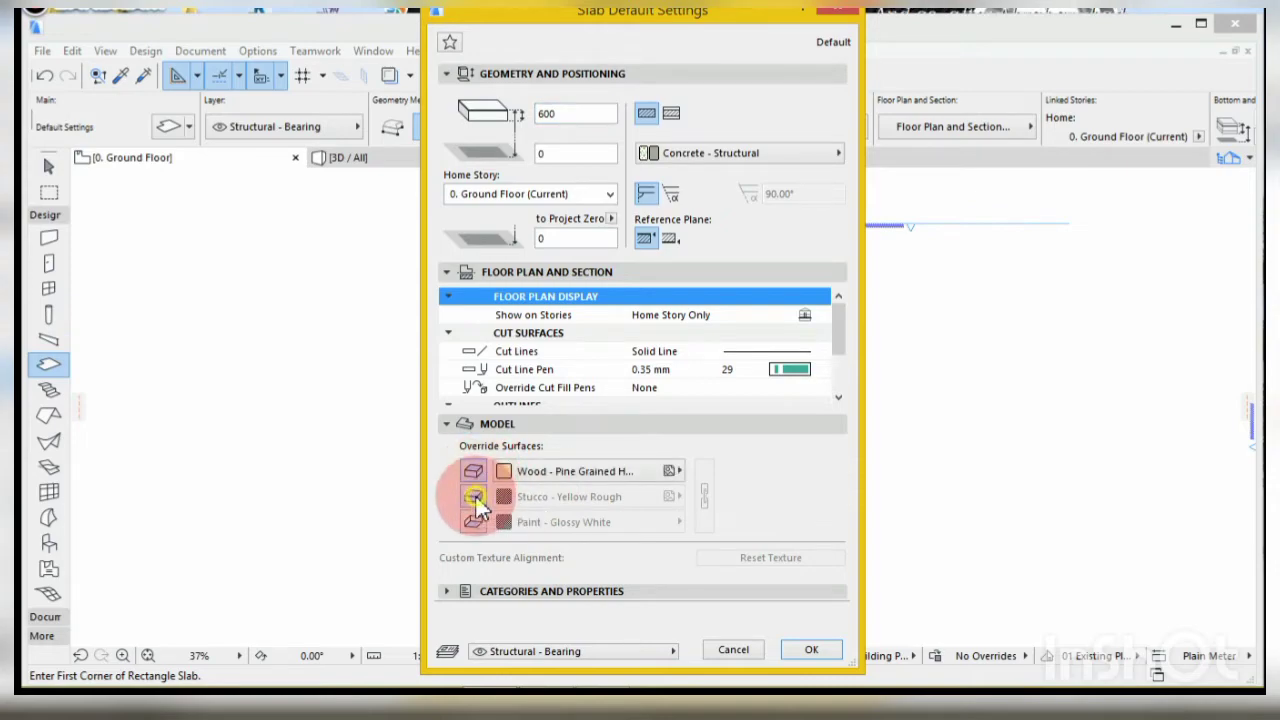
left_click(475, 496)
left_click(475, 518)
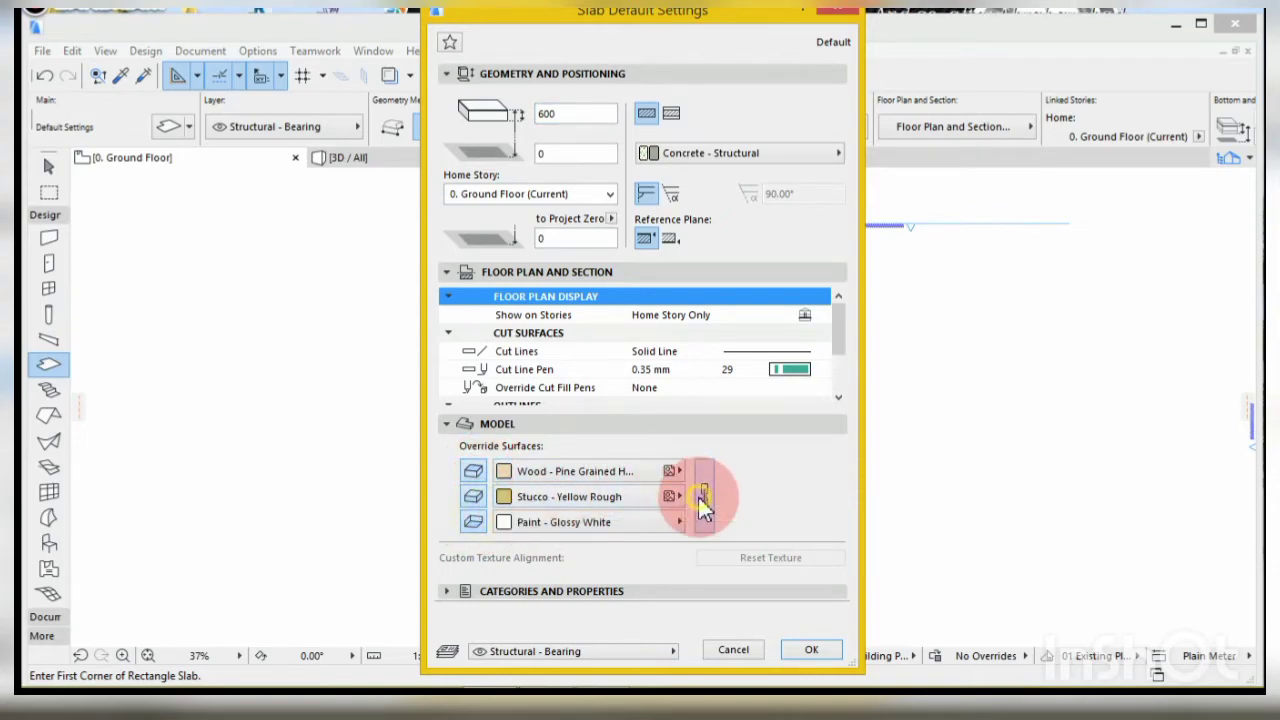
left_click(703, 500)
left_click(665, 474)
left_click(659, 476)
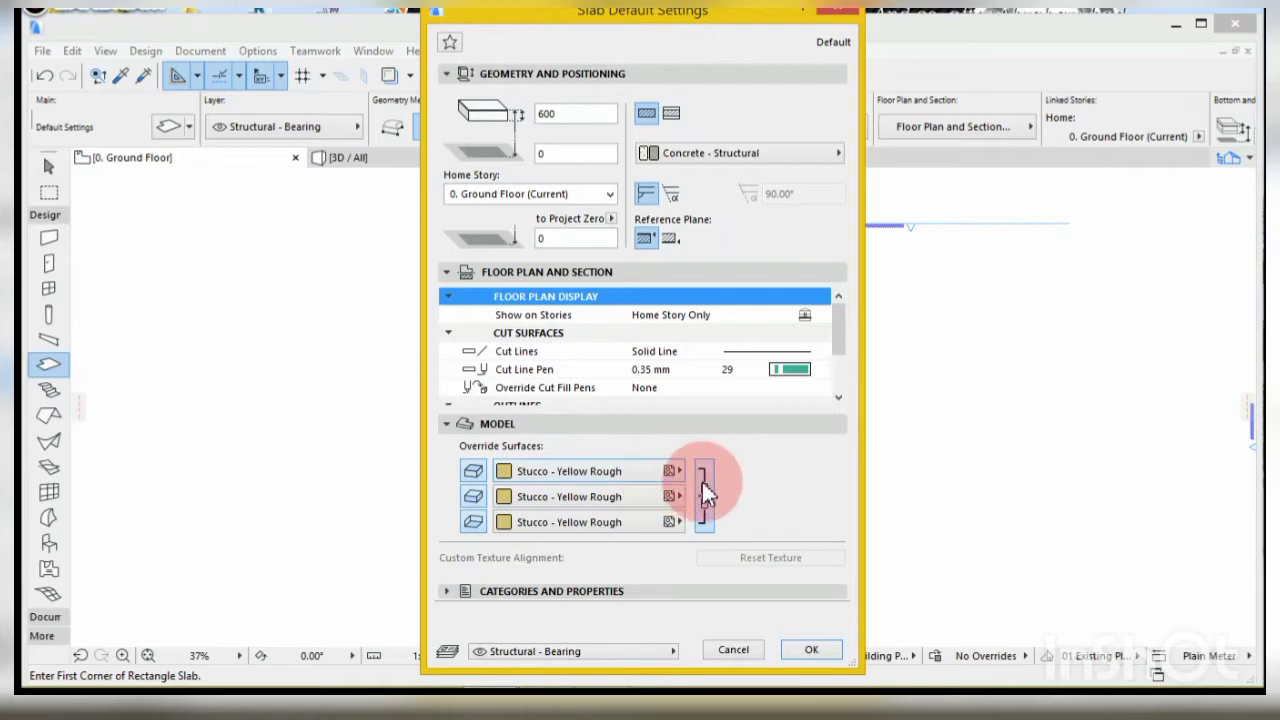
left_click(705, 490)
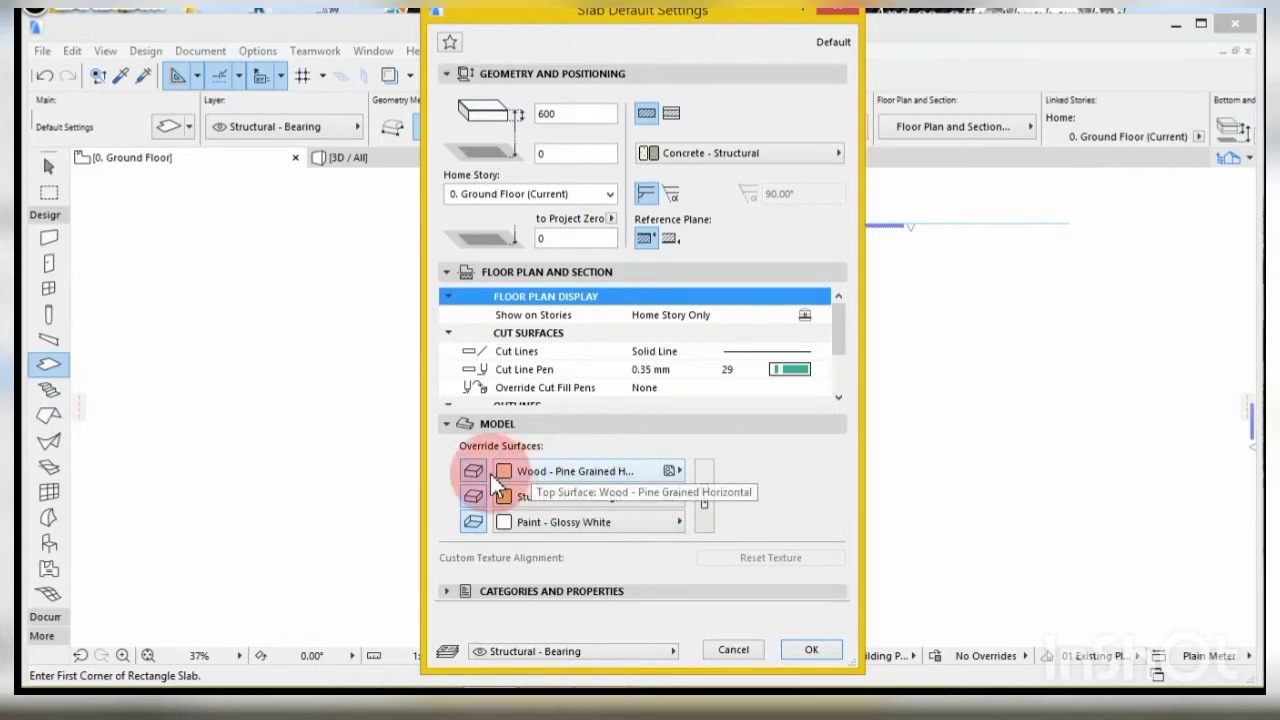
- Override the slab's top surface with Tiles - Tan 25x25 and its edge surface with Paint - Cadmium Orange, and accept the slab defaults
left_click(646, 478)
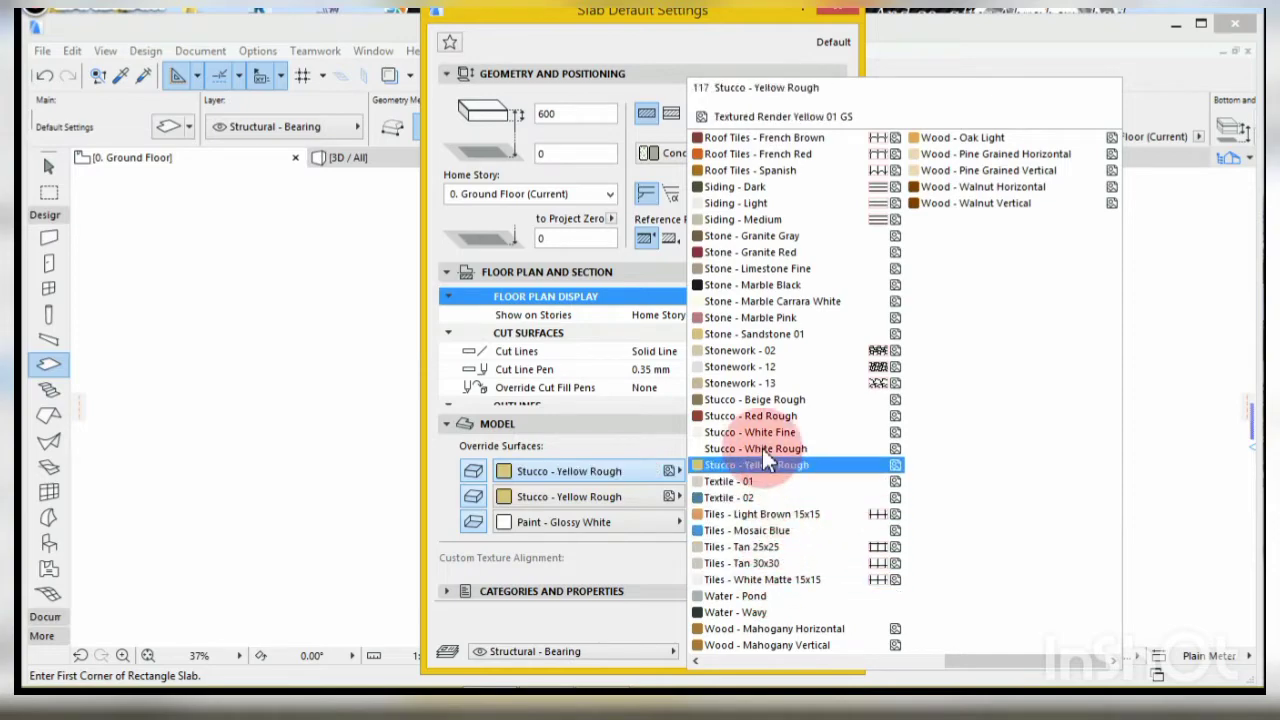
left_click(763, 548)
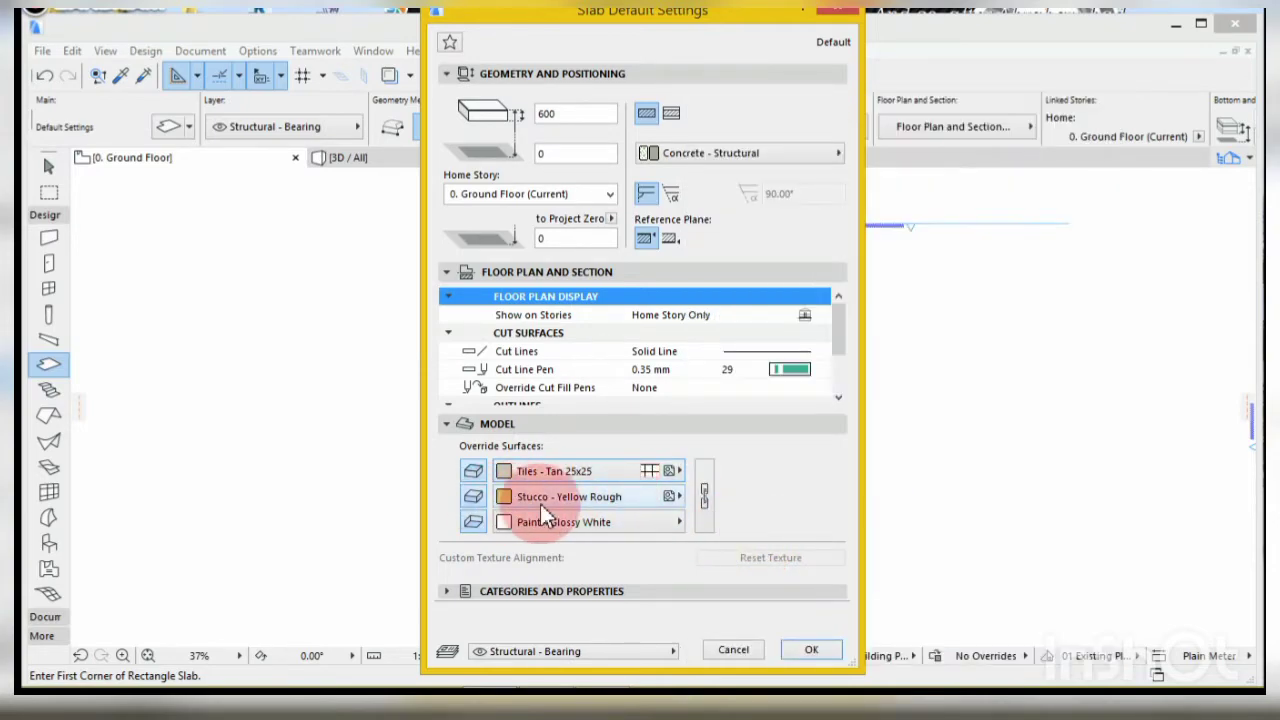
left_click(605, 500)
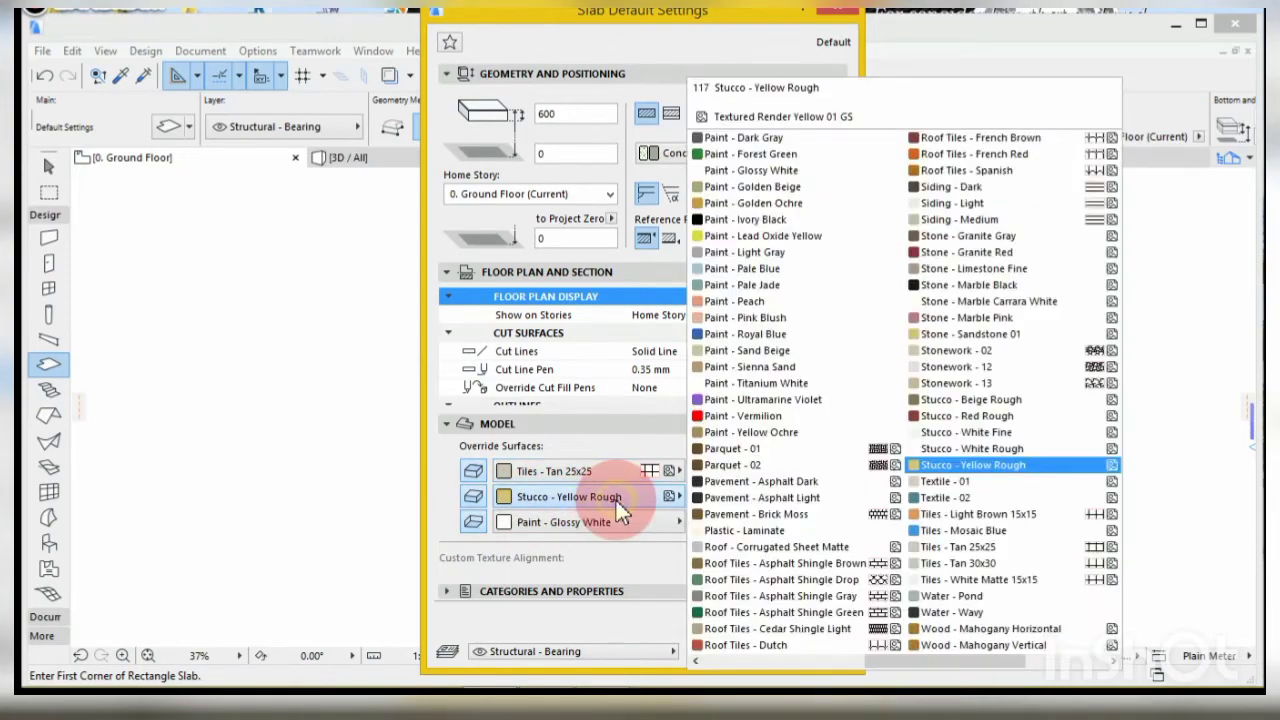
left_click(476, 506)
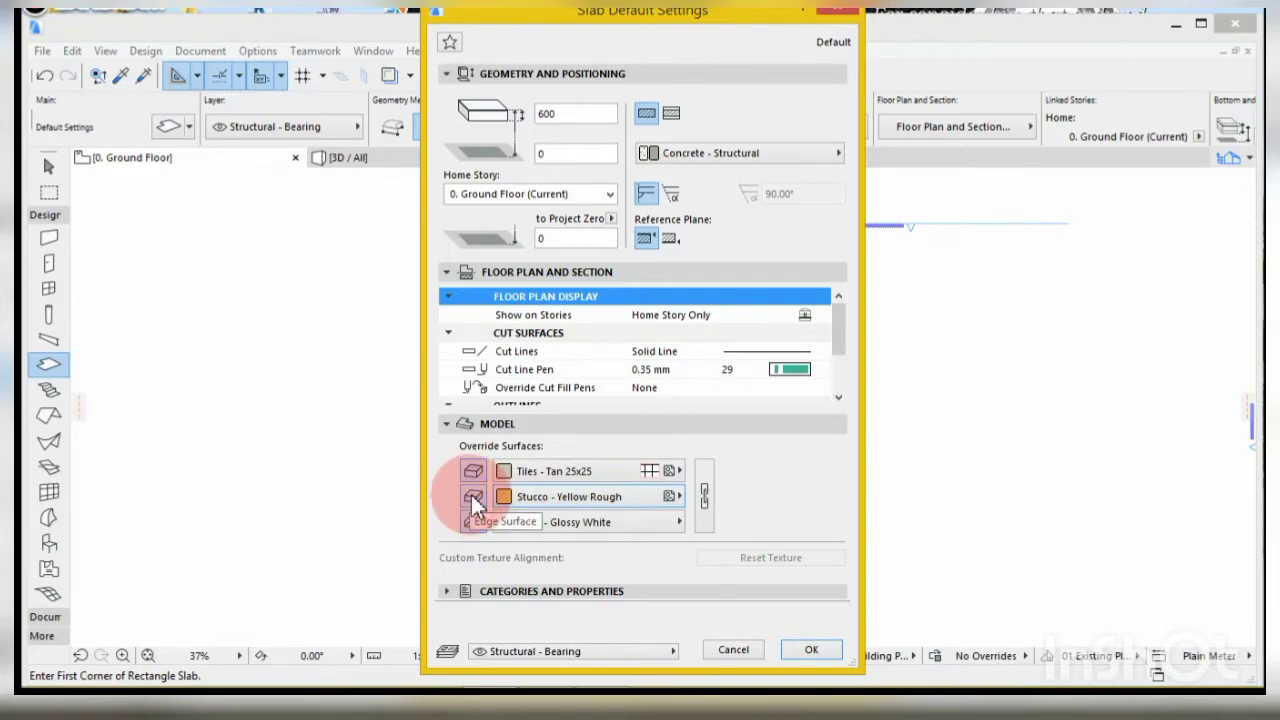
left_click(543, 498)
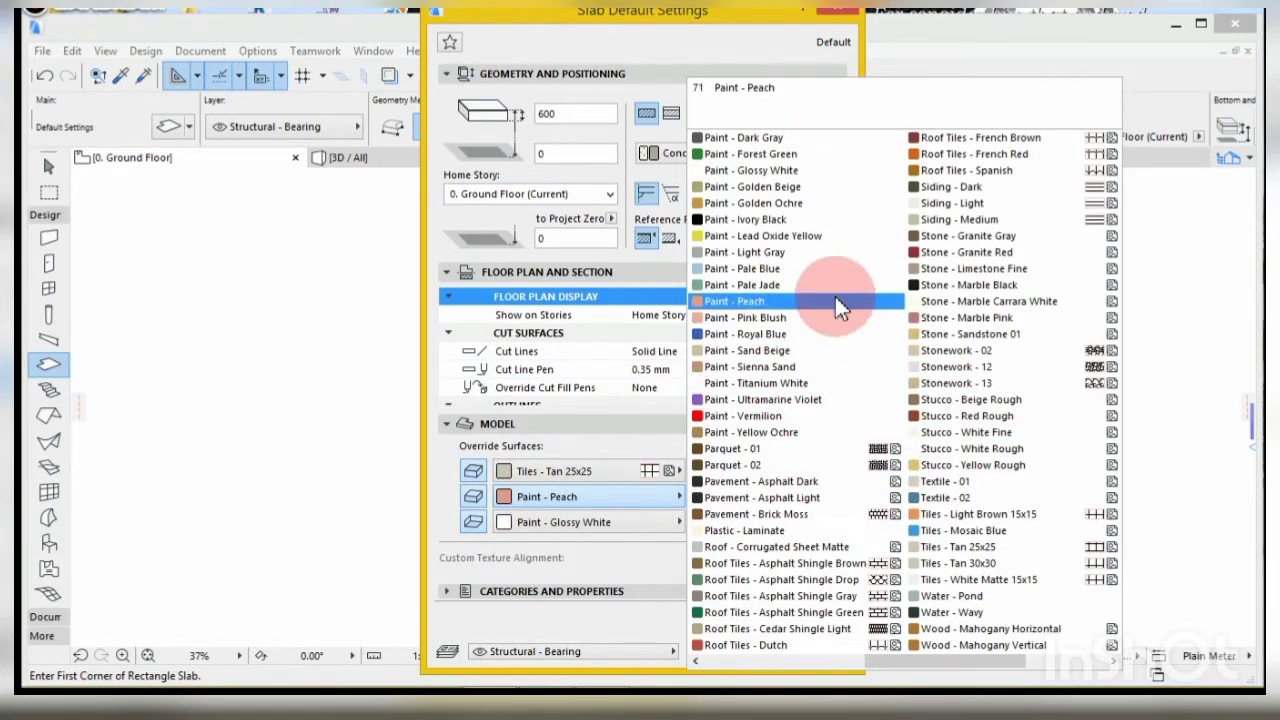
scroll(851, 549, "down", 3)
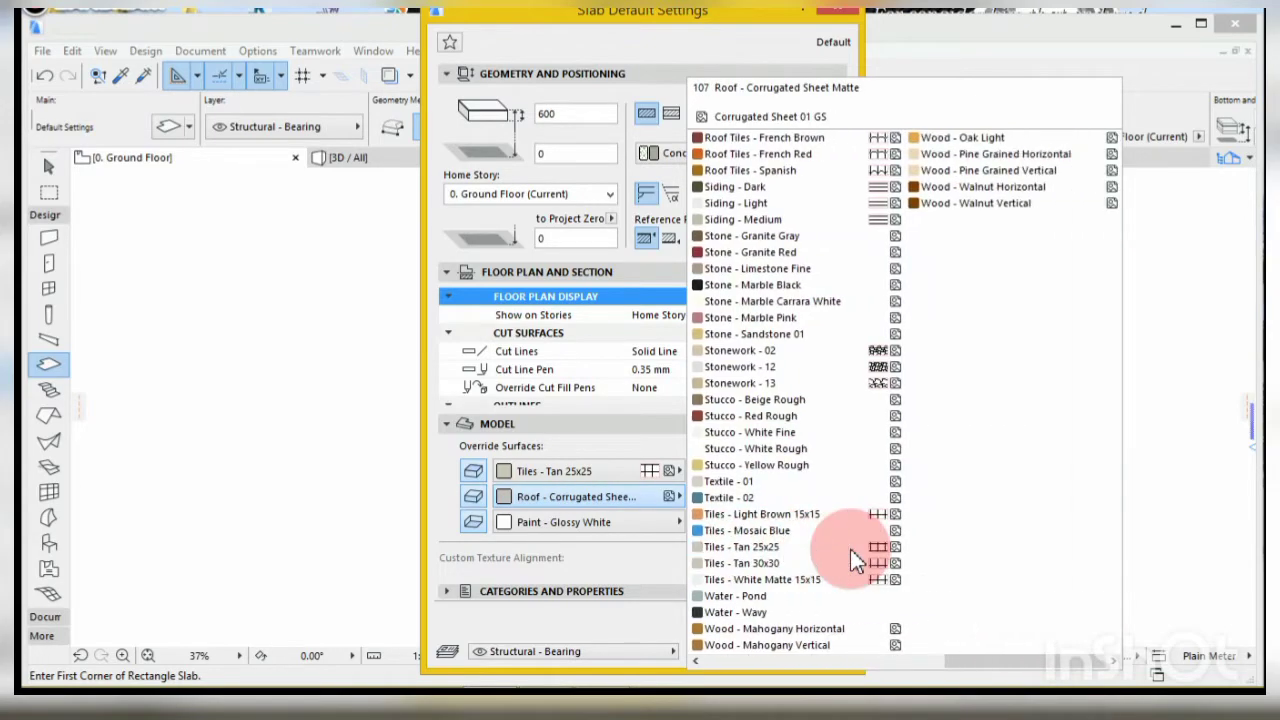
scroll(850, 549, "up", 5)
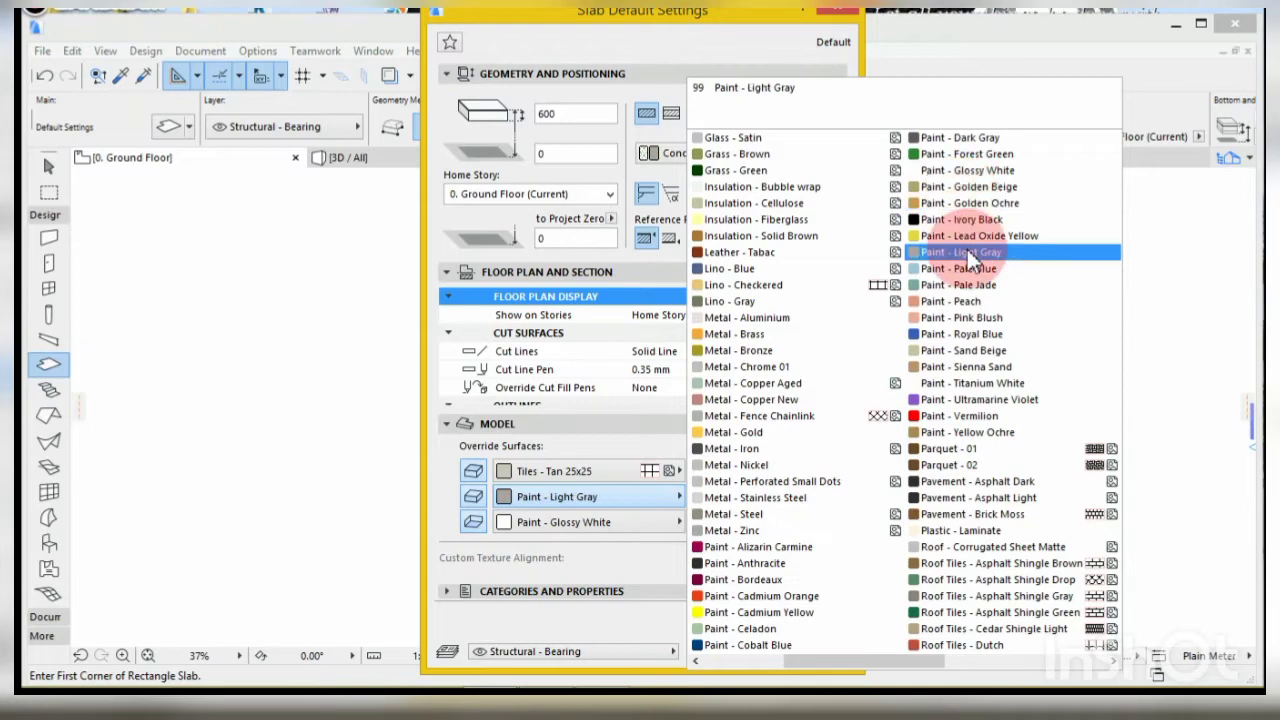
scroll(967, 250, "down", 3)
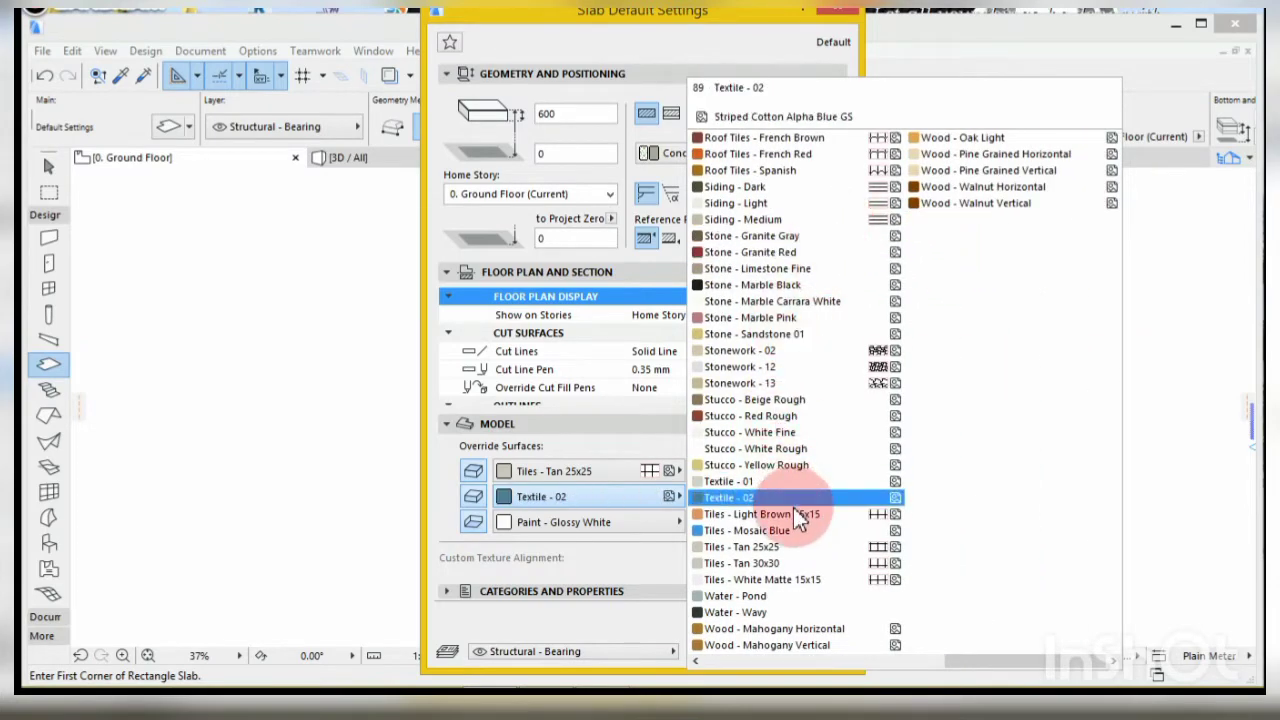
scroll(830, 560, "up", 3)
scroll(836, 594, "up", 3)
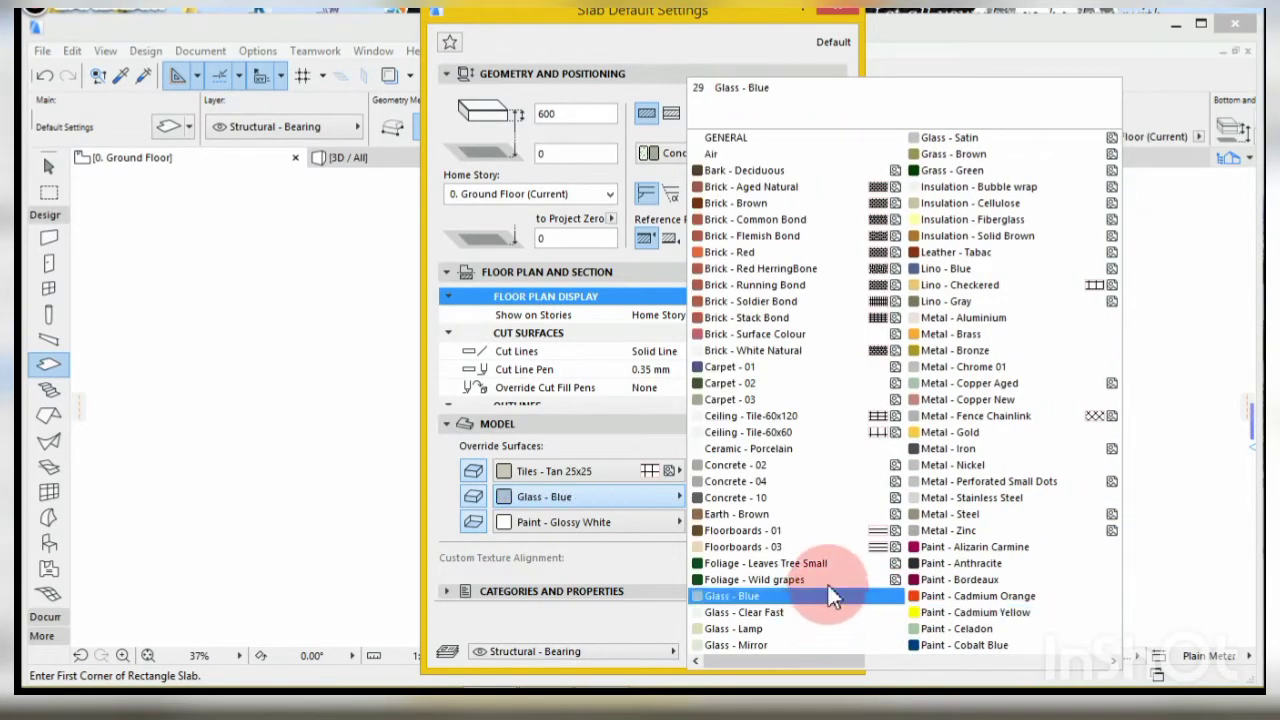
left_click(976, 596)
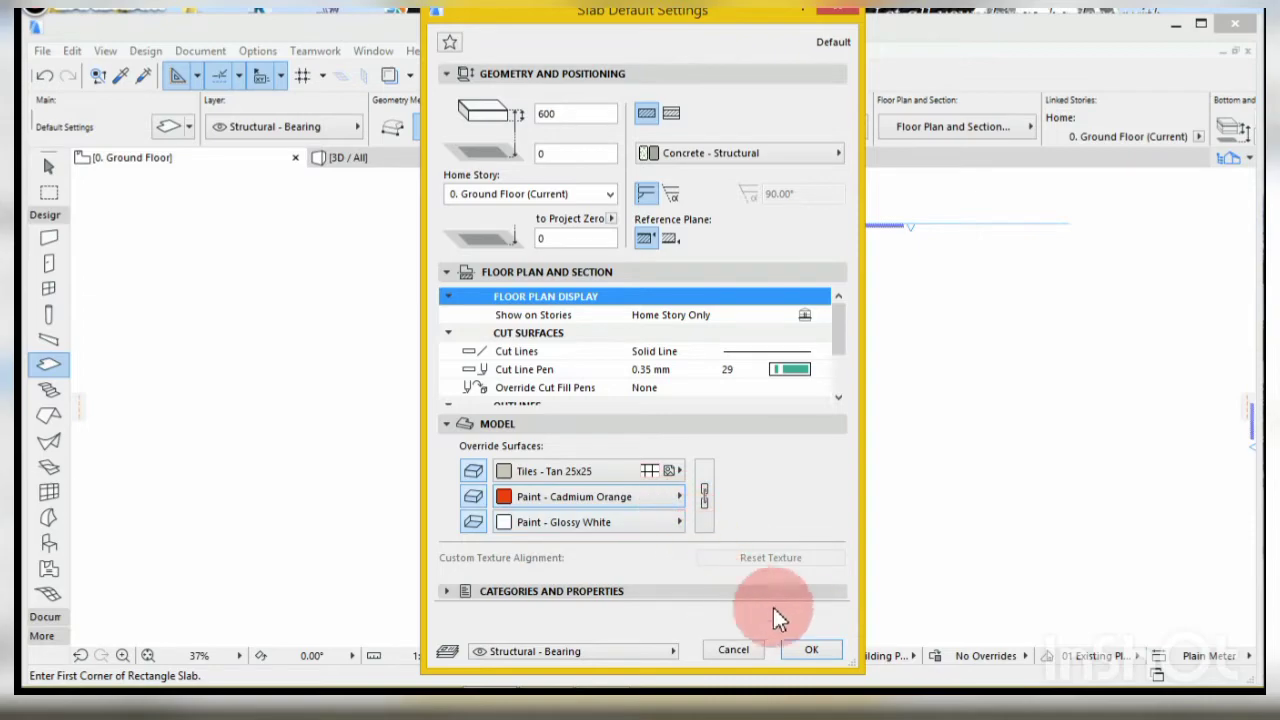
left_click(808, 652)
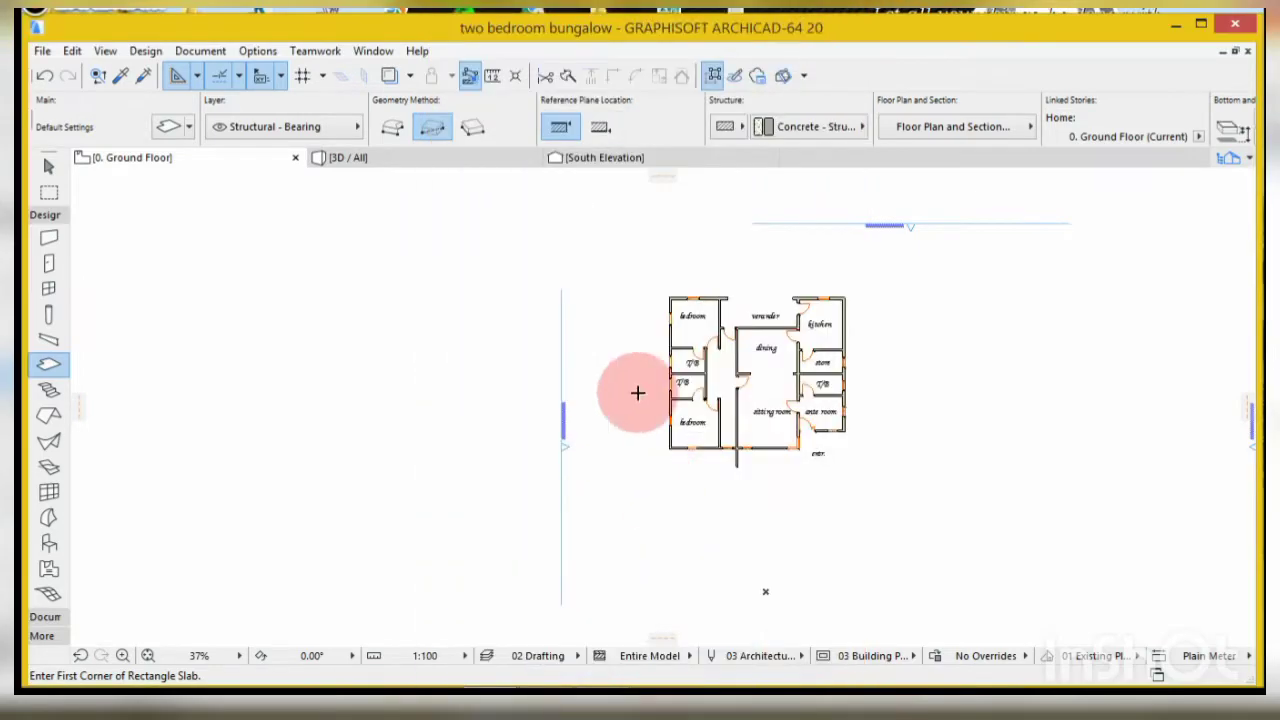
- Start a polygonal slab at the rear bedroom's outer corner and run its first edge along the rear wall to the kitchen's outer corner
scroll(677, 287, "up", 2)
scroll(677, 287, "up", 10)
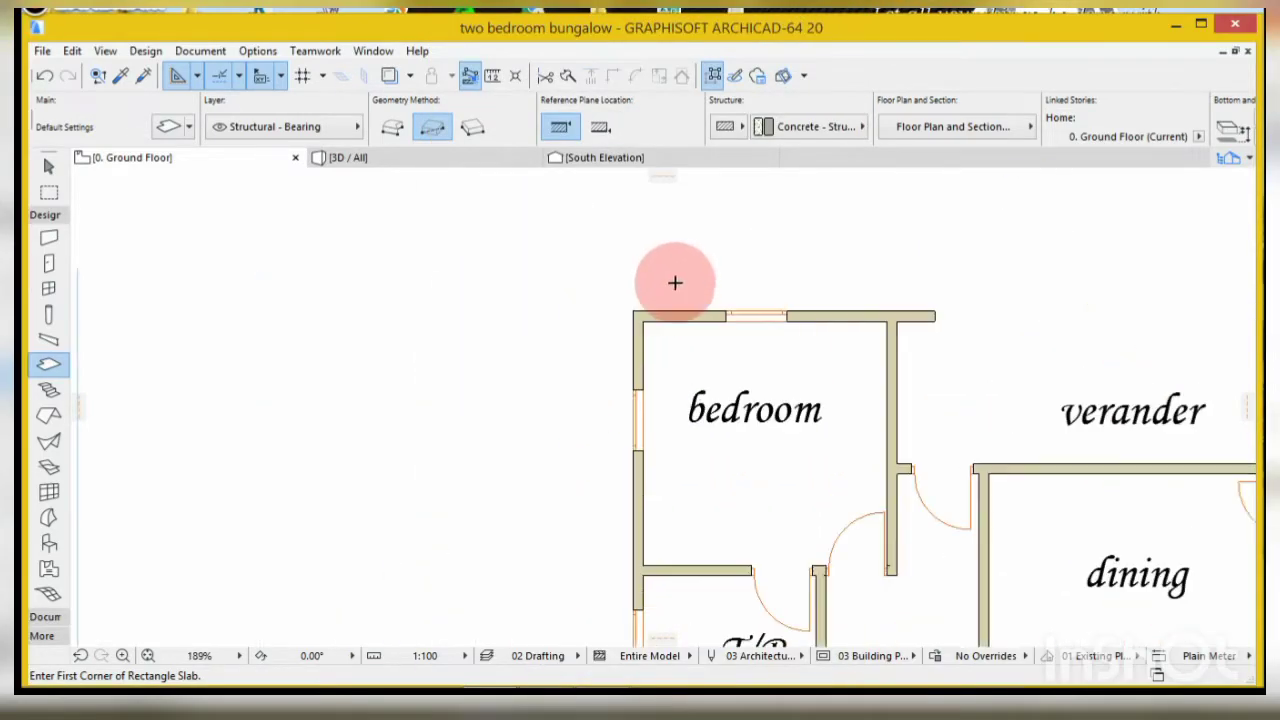
left_click(618, 317)
scroll(606, 297, "down", 12)
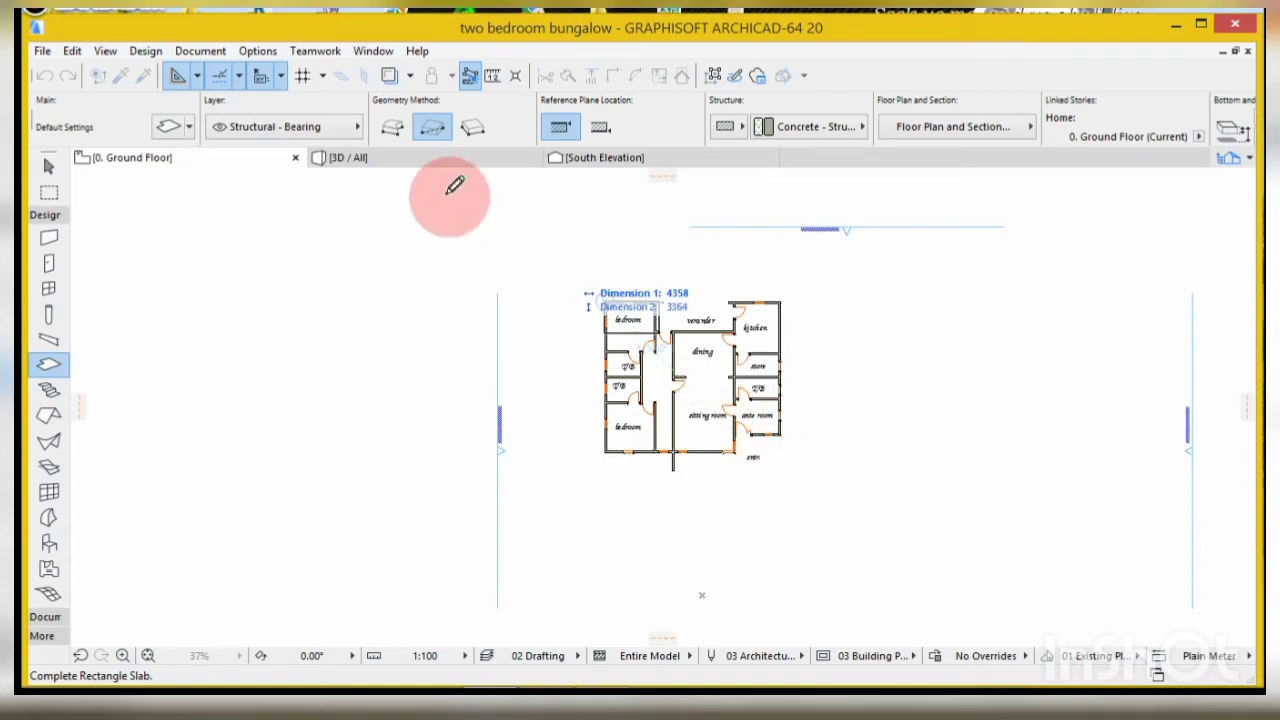
left_click(384, 127)
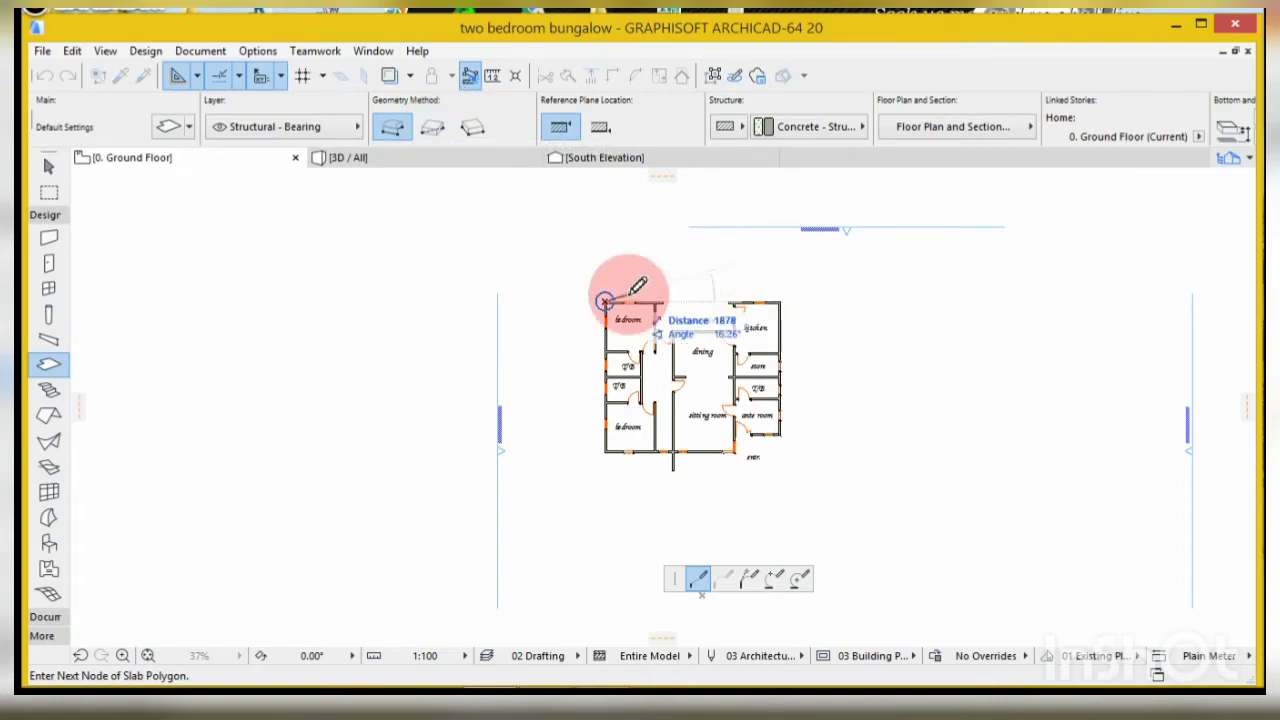
scroll(620, 288, "up", 8)
scroll(466, 337, "down", 5)
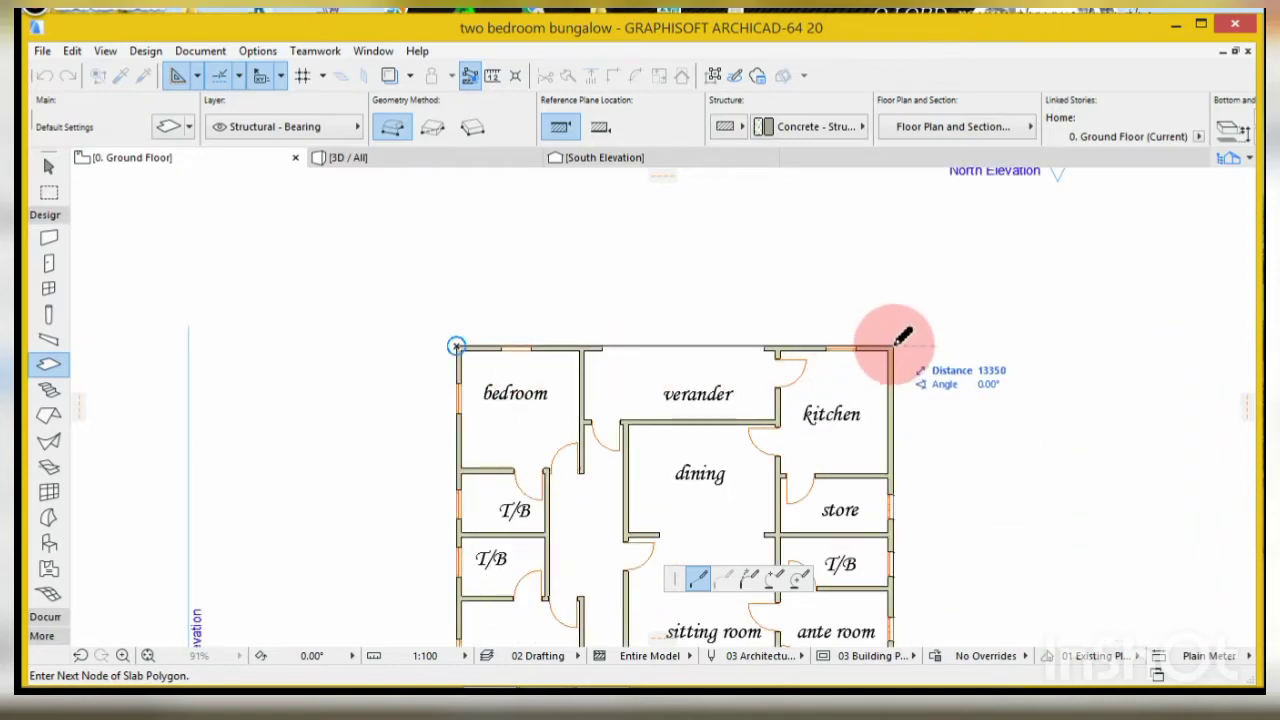
left_click(897, 346)
- Run the slab outline along the kitchen and ante room side wall, past the entrance, to a corner level with the projecting front wall's end
scroll(880, 272, "down", 5)
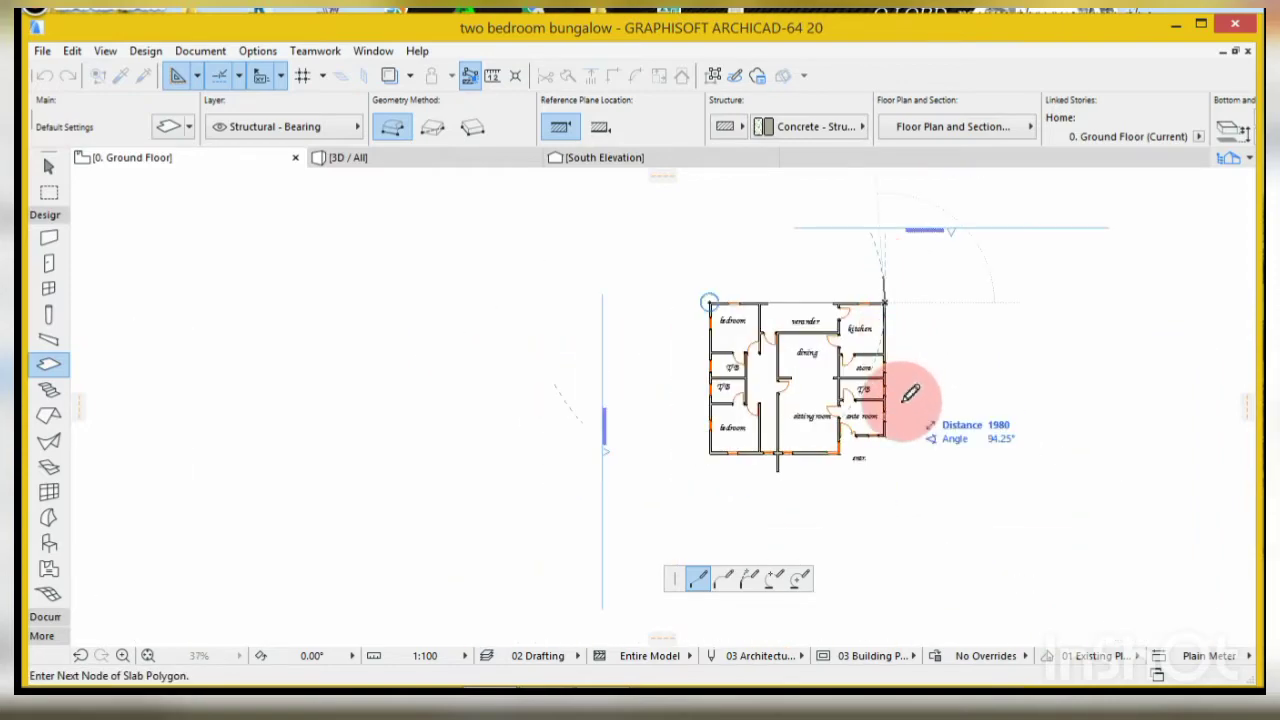
scroll(893, 440, "up", 5)
scroll(886, 444, "up", 4)
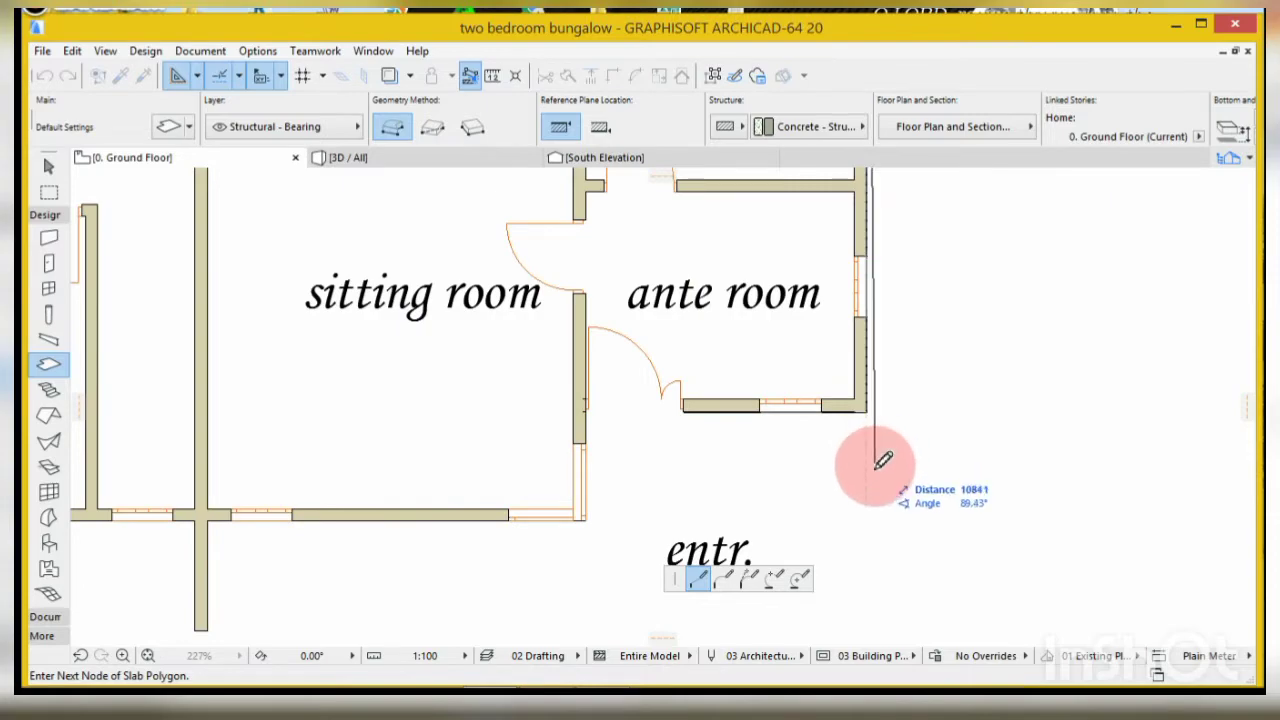
scroll(886, 400, "down", 2)
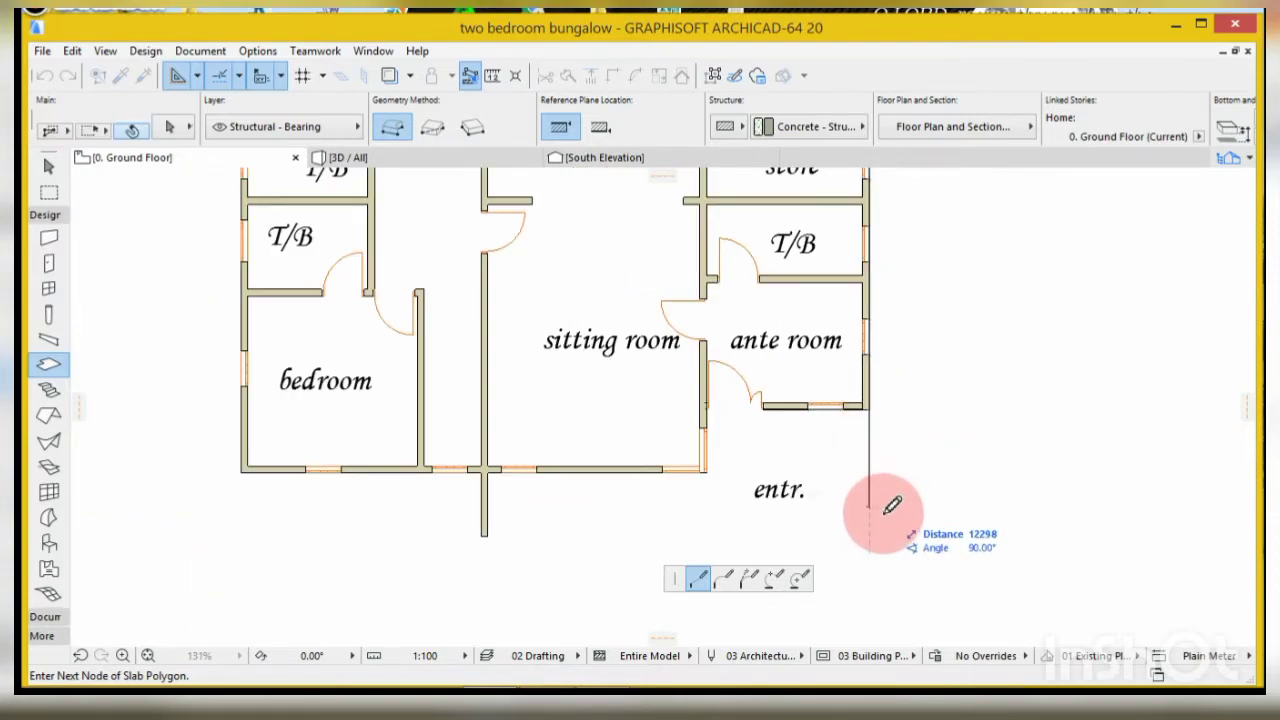
left_click(869, 540)
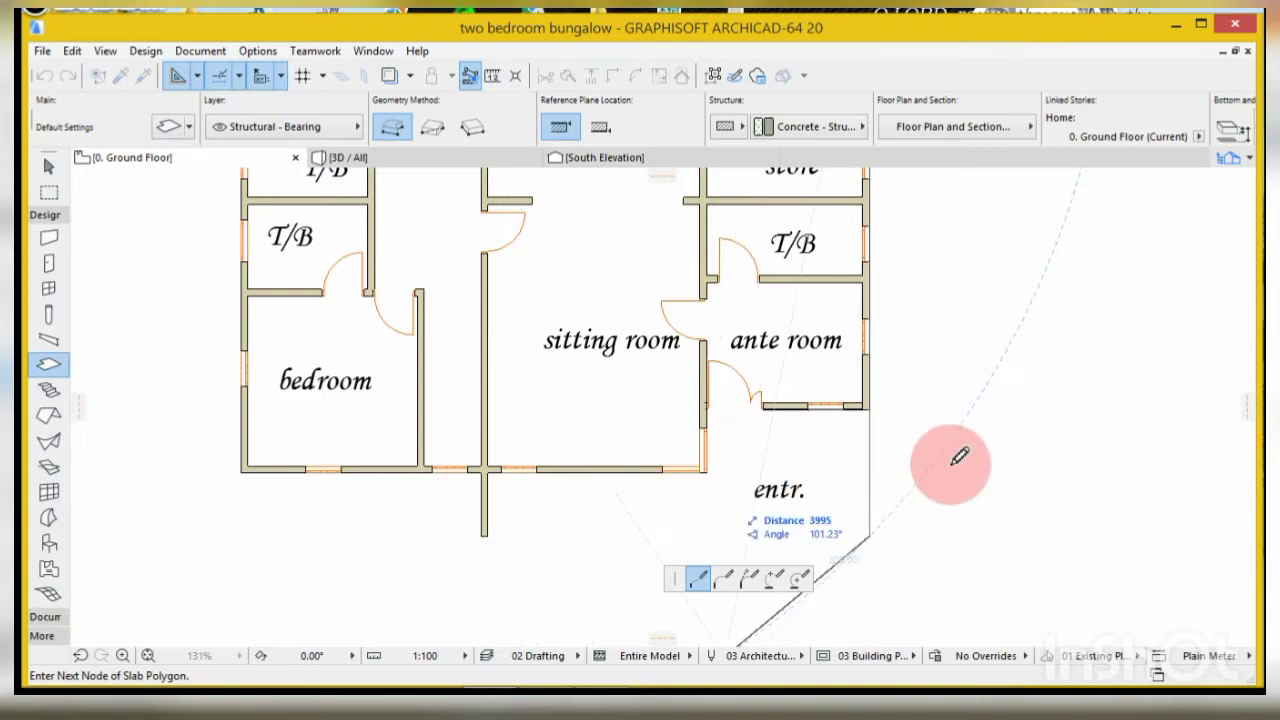
scroll(780, 380, "down", 2)
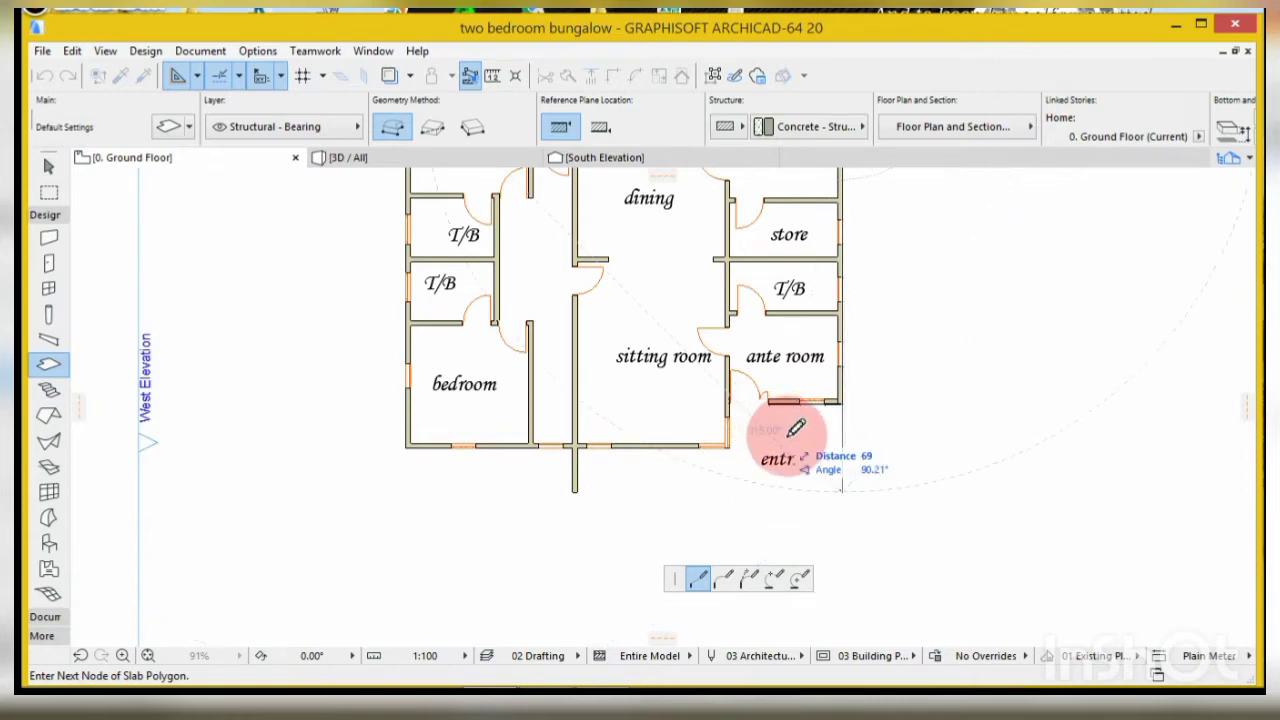
left_click(838, 489)
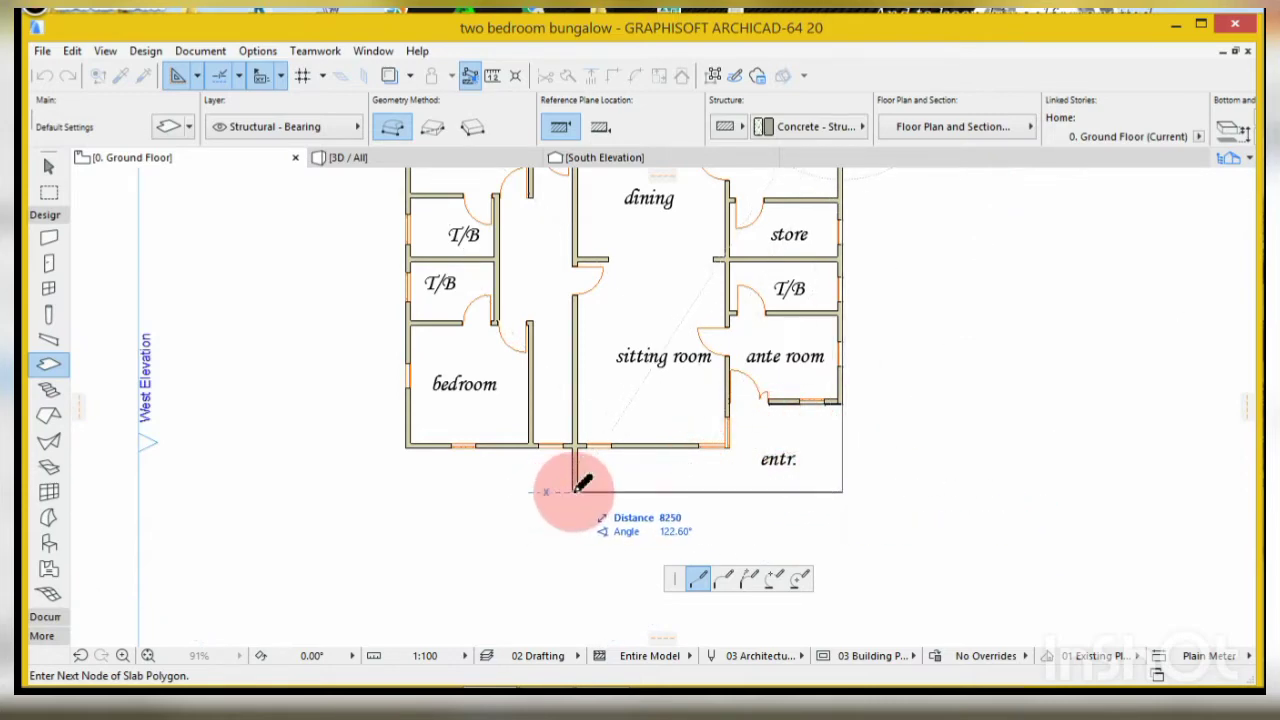
- Run the slab outline past the projecting wall and front bedroom corner, close it at the rear bedroom's corner, and inspect the slab in 3D
left_click(573, 490)
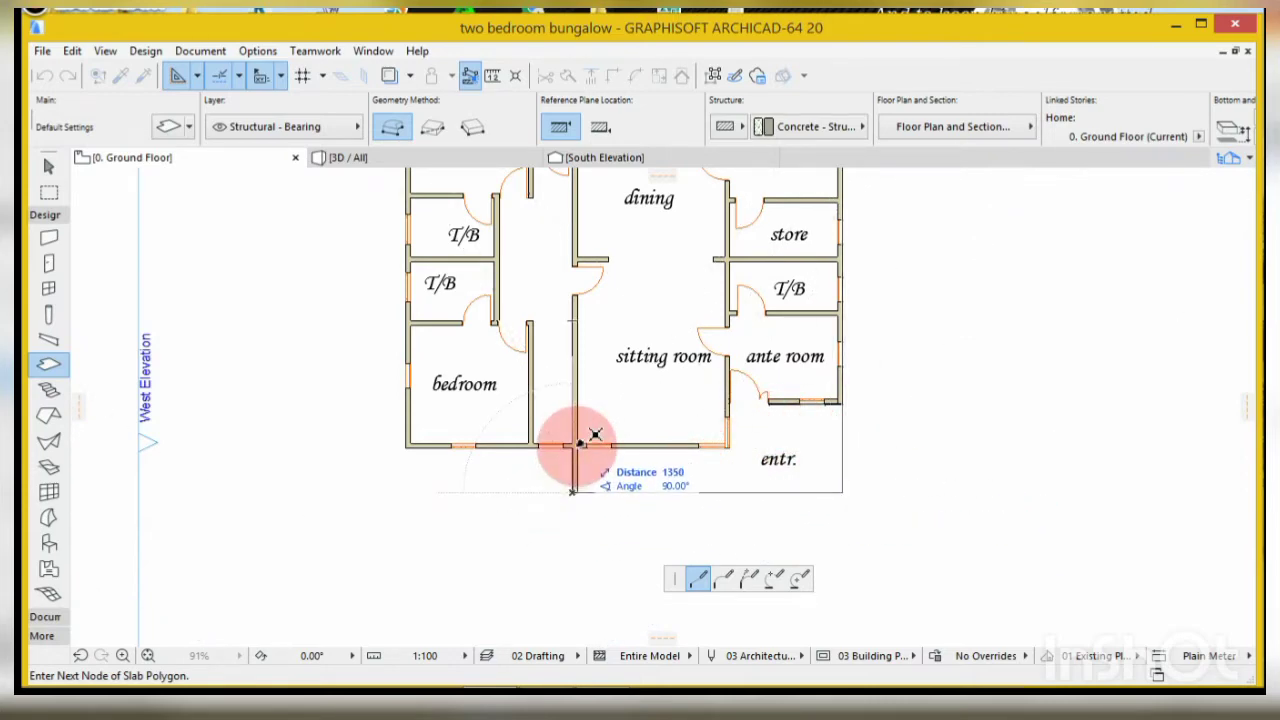
left_click(573, 445)
left_click(408, 446)
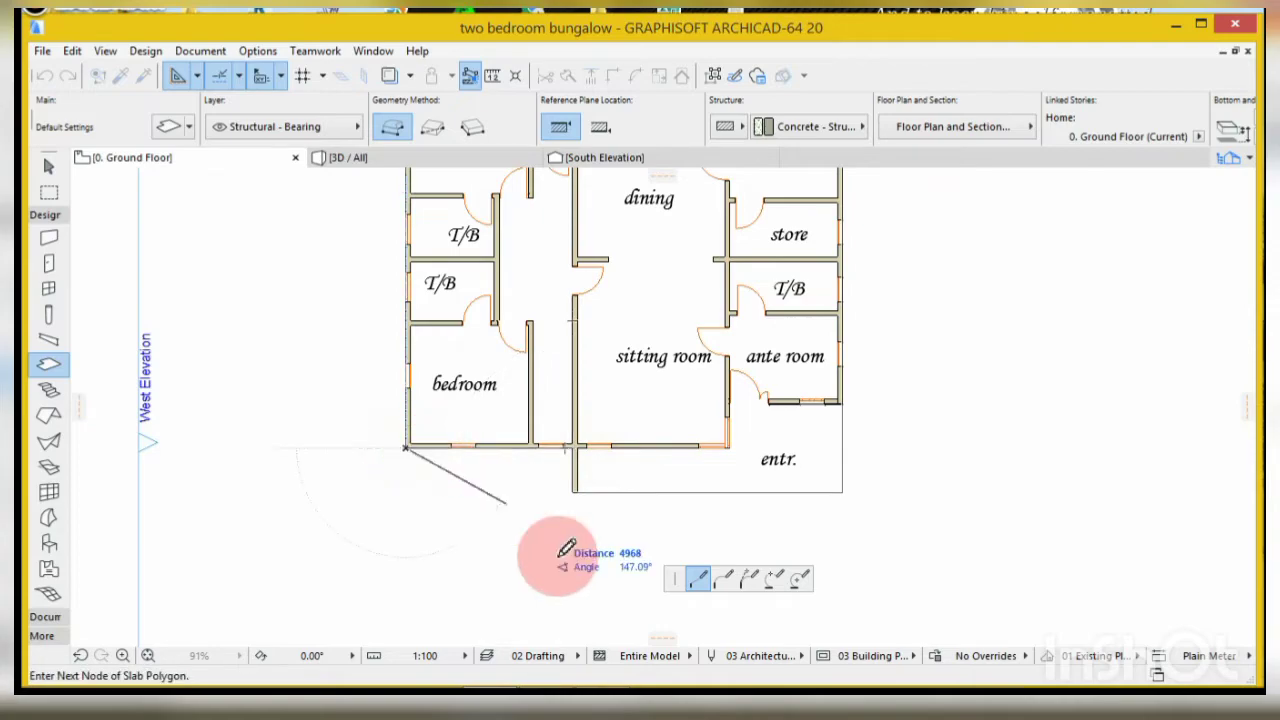
scroll(563, 477, "down", 4)
scroll(500, 310, "up", 5)
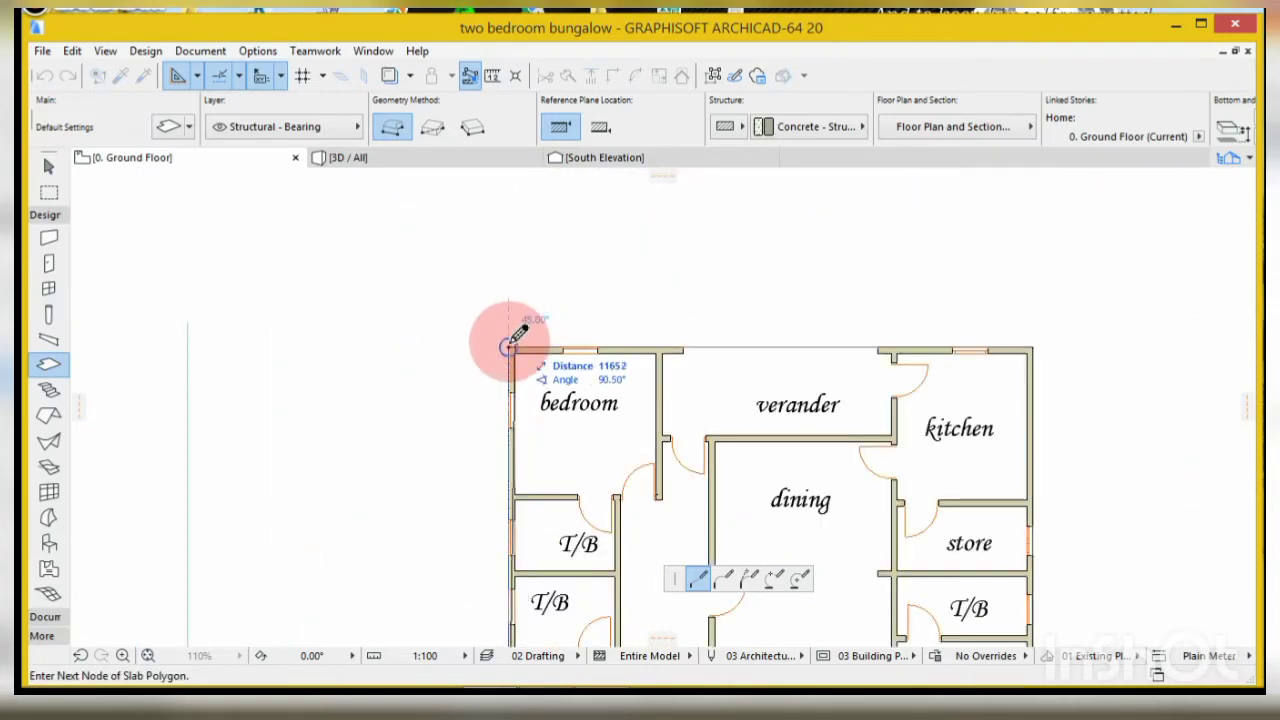
left_click(509, 344)
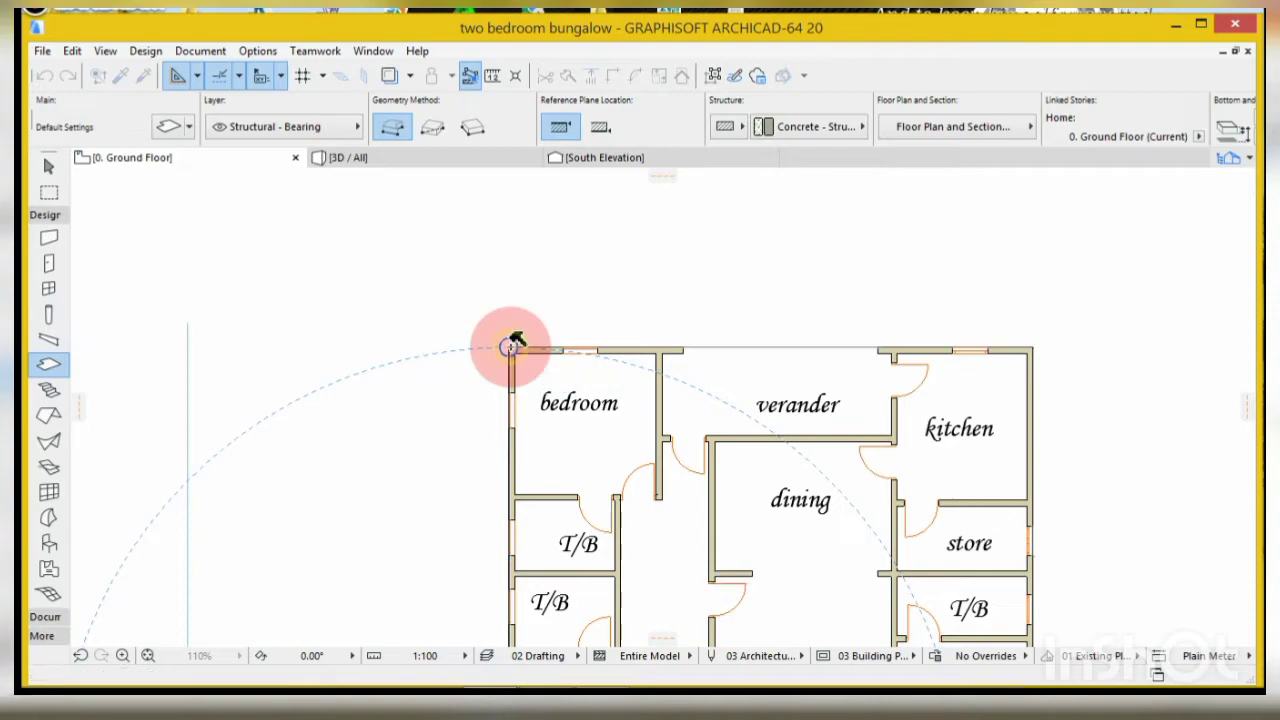
scroll(603, 292, "down", 3)
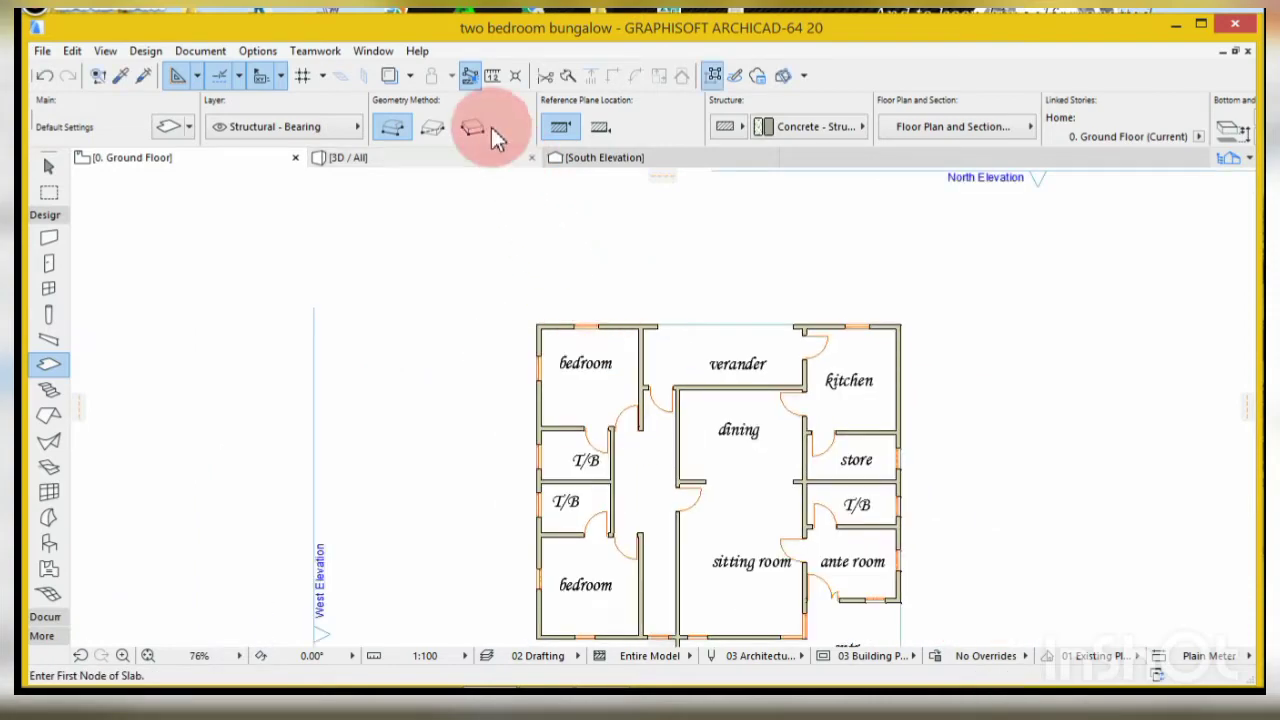
left_click(357, 163)
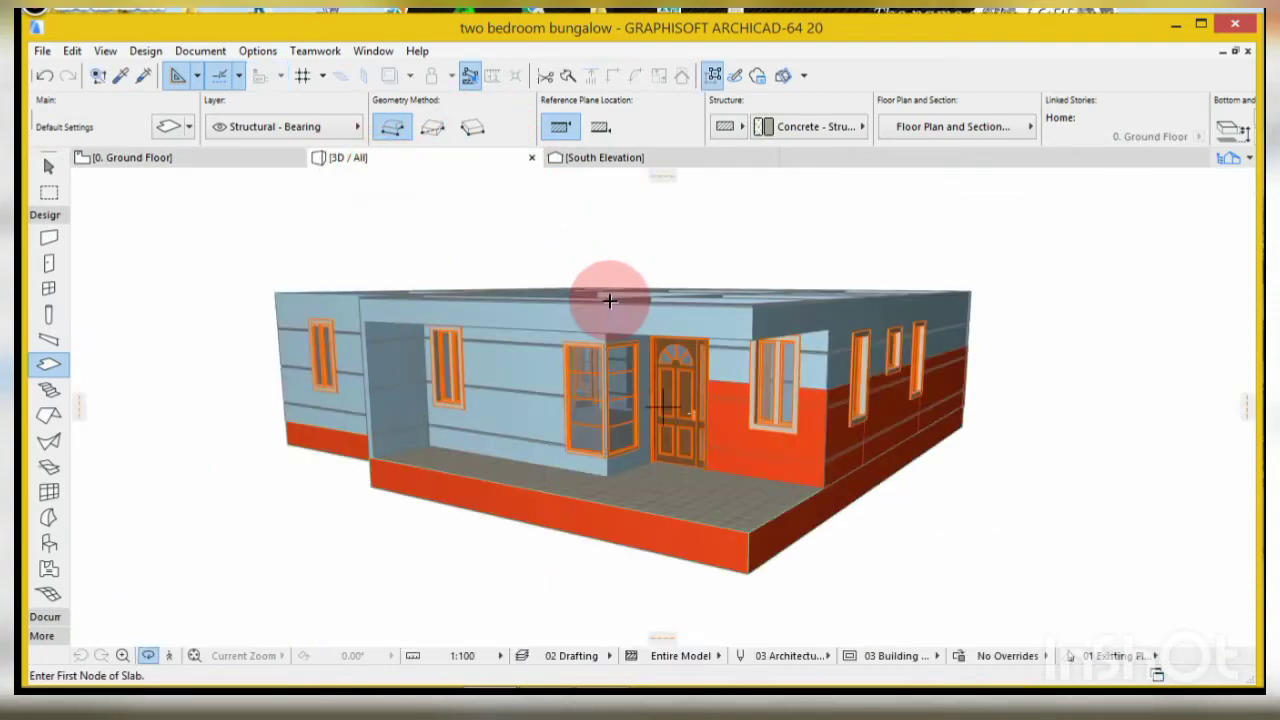
mouse_move(583, 541)
middle_mouse_down("shift")
mouse_move(771, 551)
mouse_move(1037, 500)
mouse_move(577, 461)
mouse_move(366, 494)
mouse_move(943, 557)
mouse_move(720, 520)
mouse_move(422, 510)
mouse_move(417, 534)
mouse_move(646, 569)
mouse_move(875, 560)
mouse_move(443, 523)
middle_mouse_up("shift")
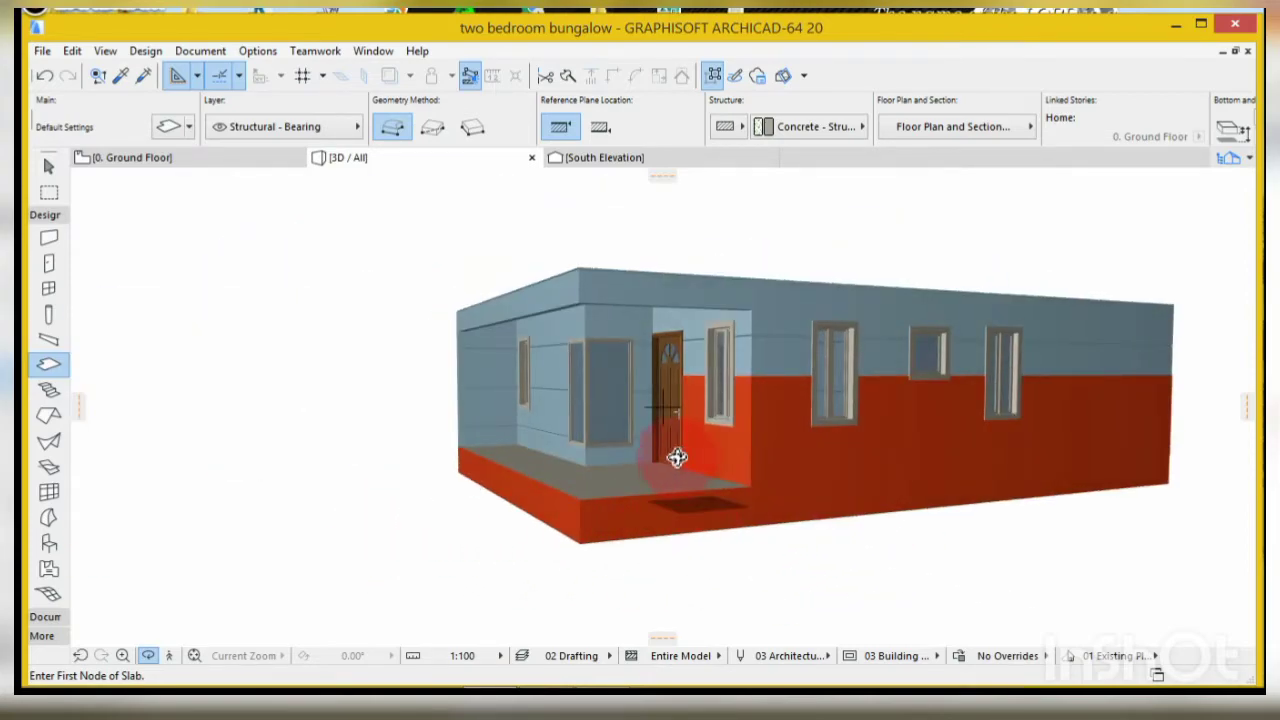
middle_click_drag(794, 563, 814, 554, "shift")
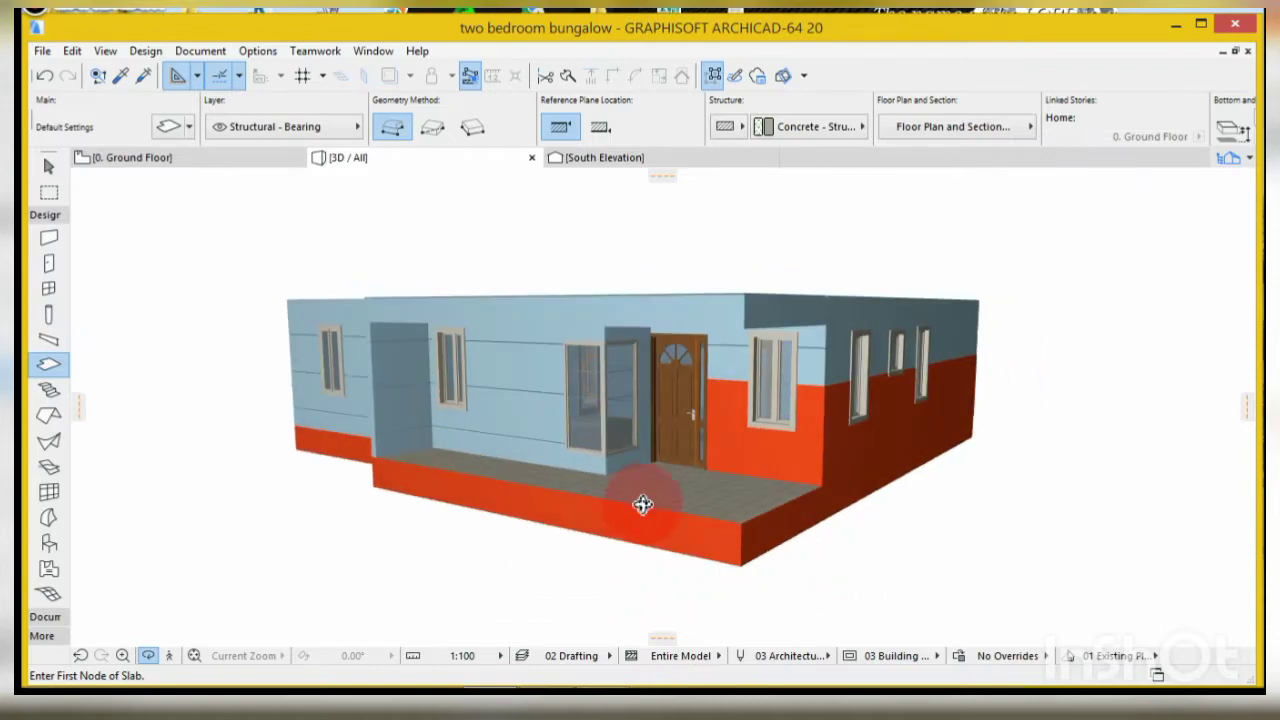
middle_click_drag(650, 497, 962, 351, "shift")
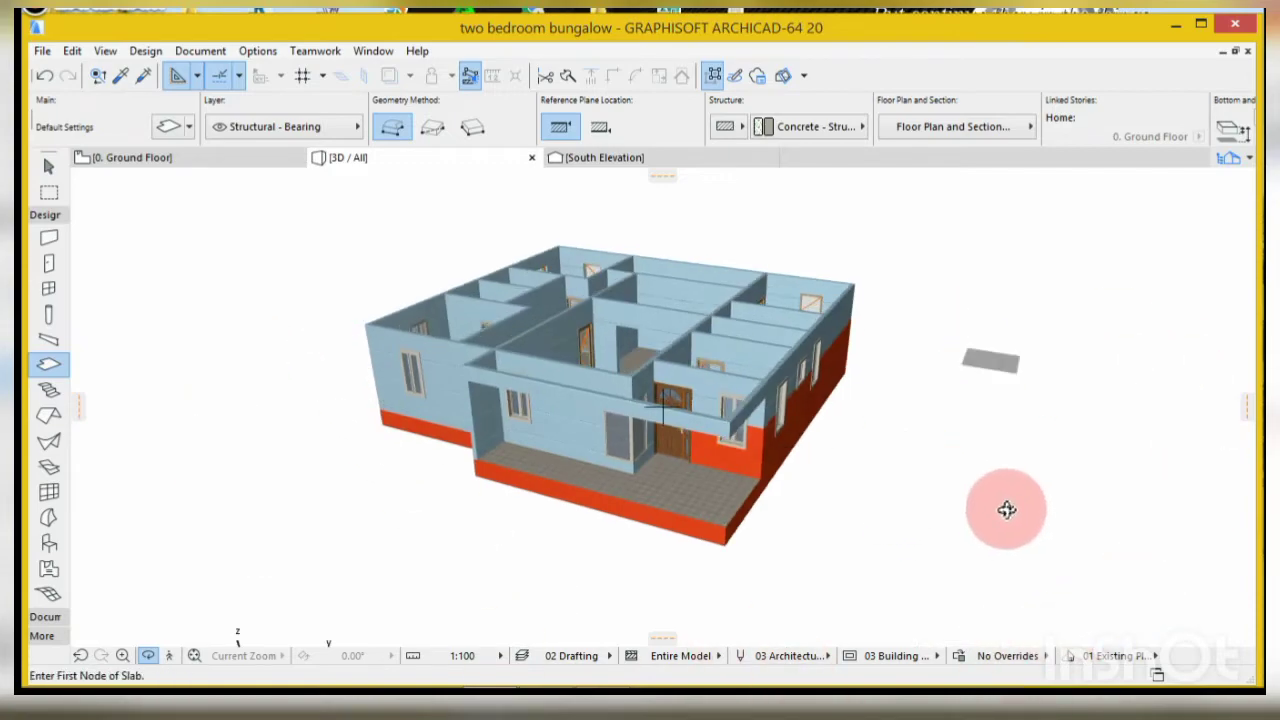
- Return to the ground floor plan and set the mesh defaults to height 10, home story offset -600 and Project Zero offset -600
left_click(160, 160)
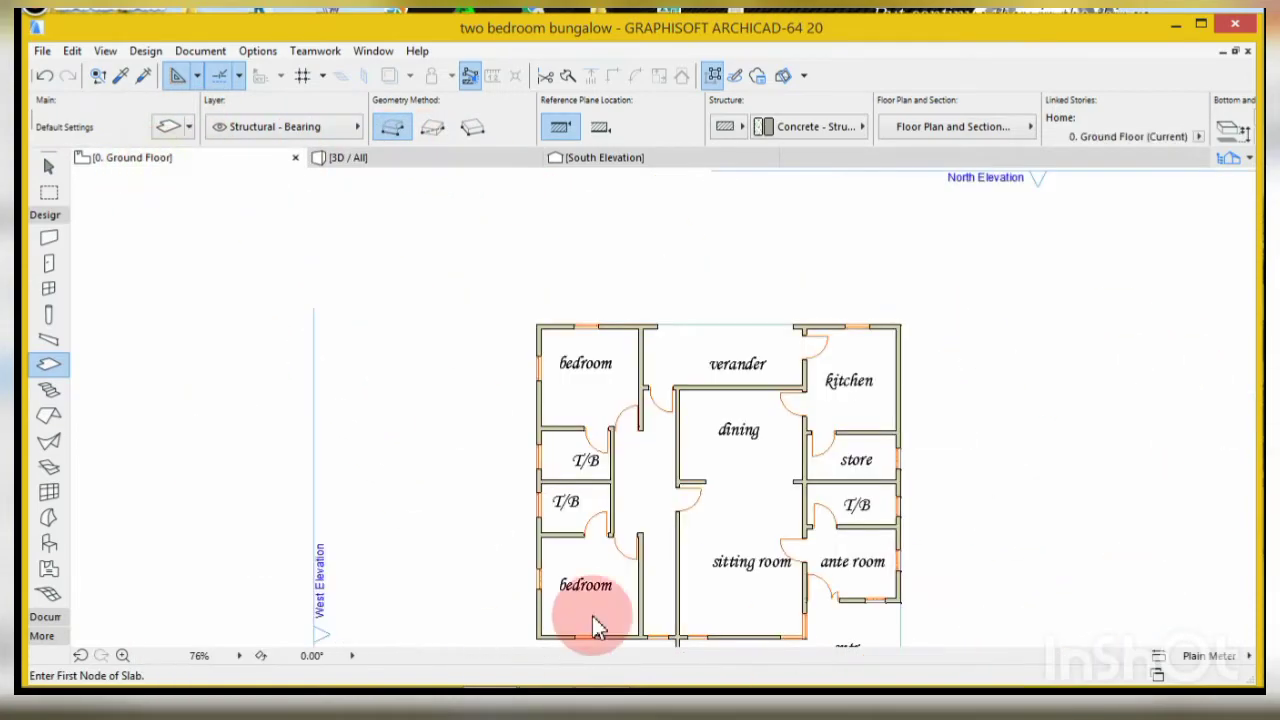
scroll(646, 283, "down", 5)
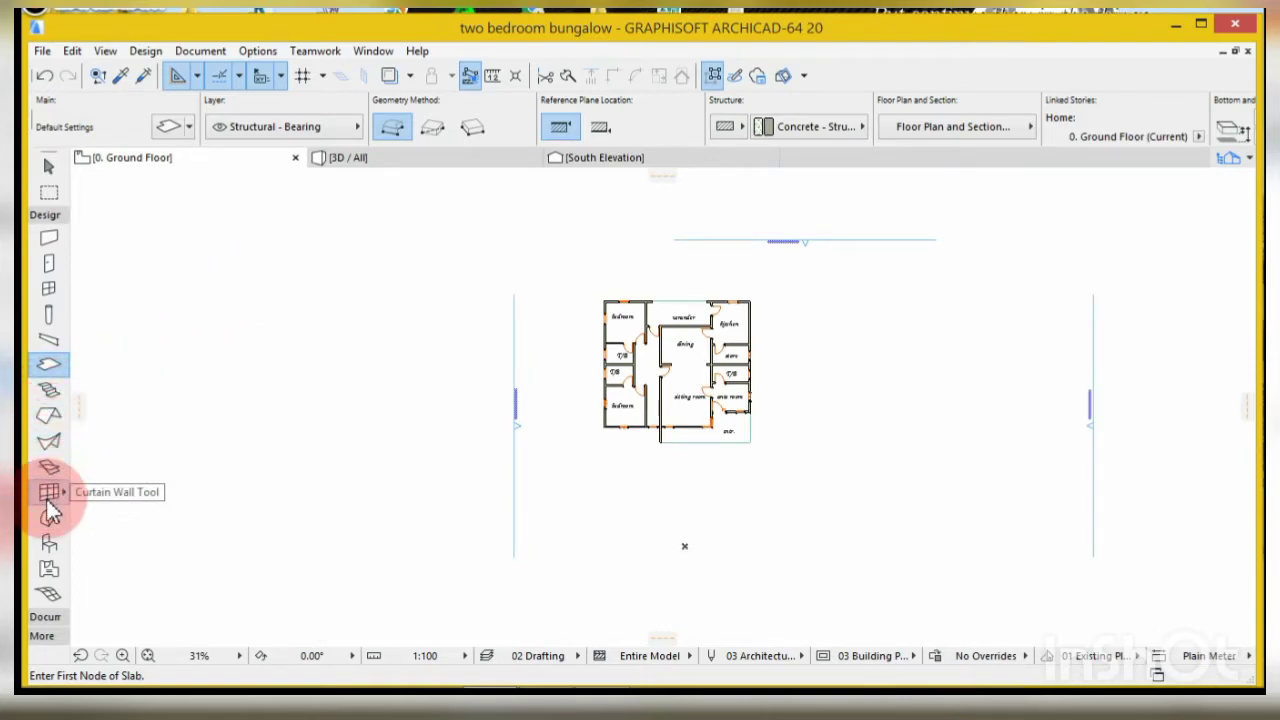
left_click(49, 594)
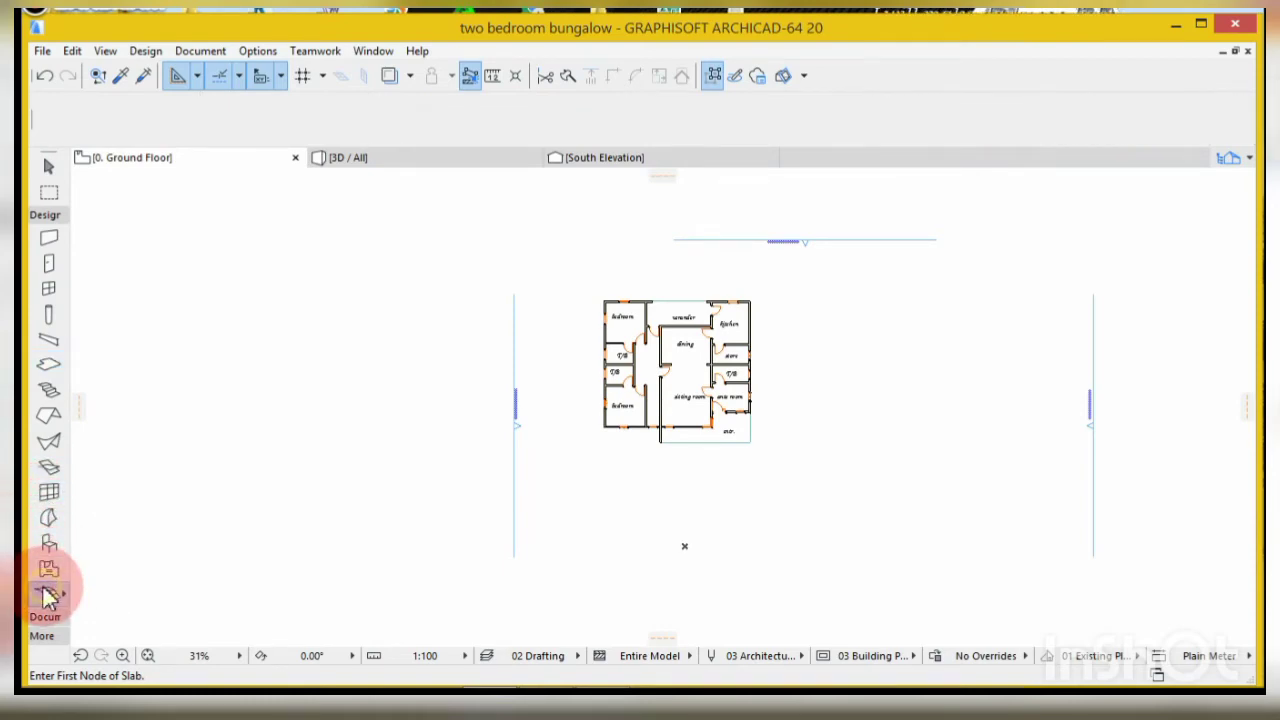
scroll(632, 467, "down", 2)
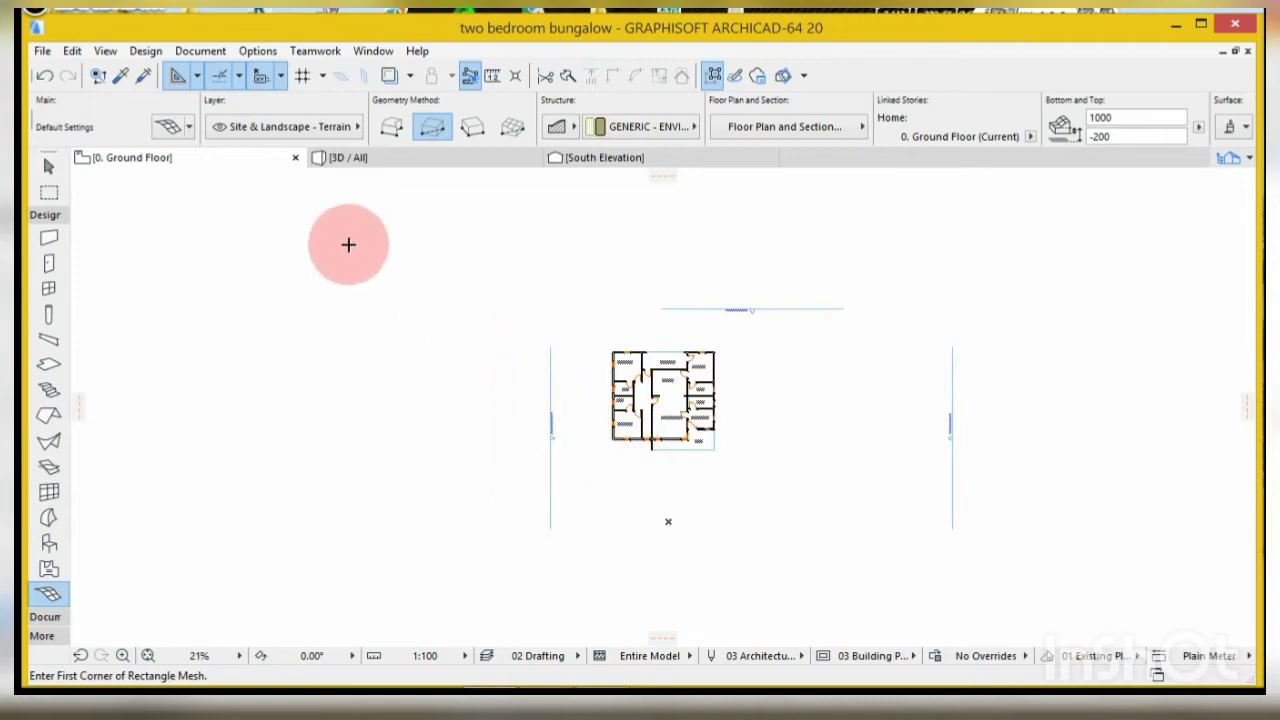
left_click(176, 136)
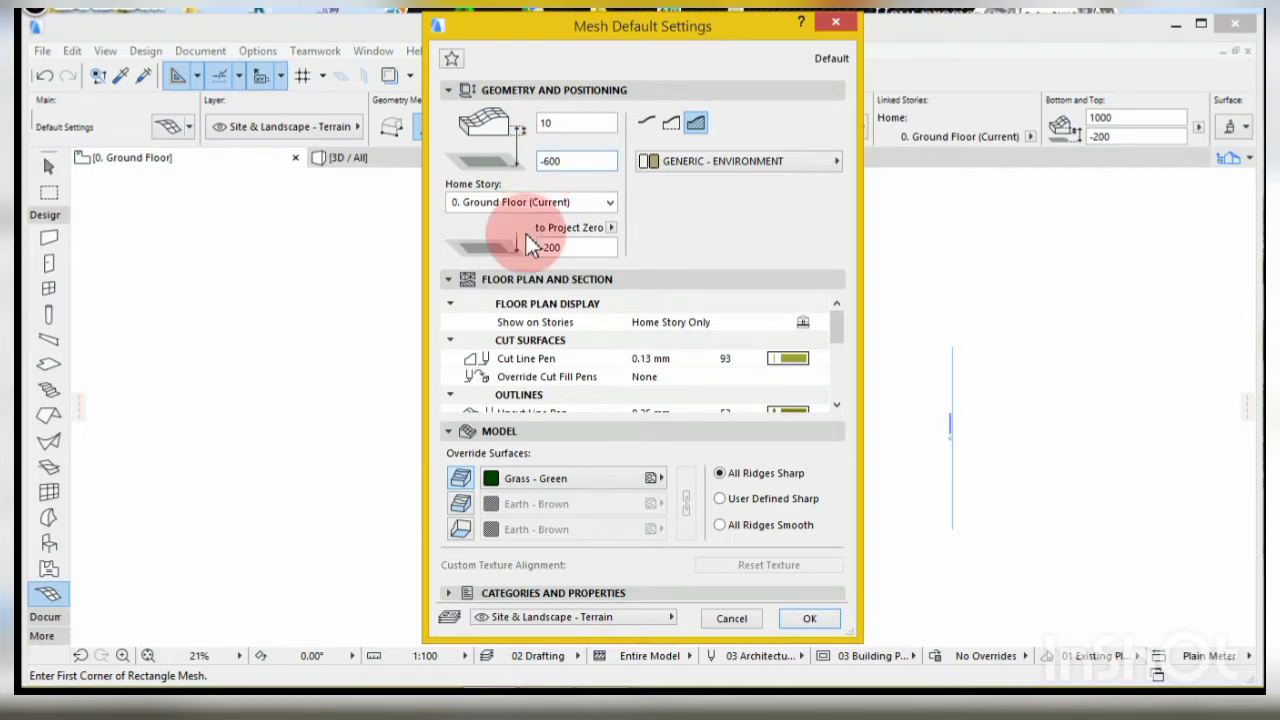
- Override the mesh's top surface with Ceiling - Tile-60x120 and accept the mesh defaults
left_click(571, 478)
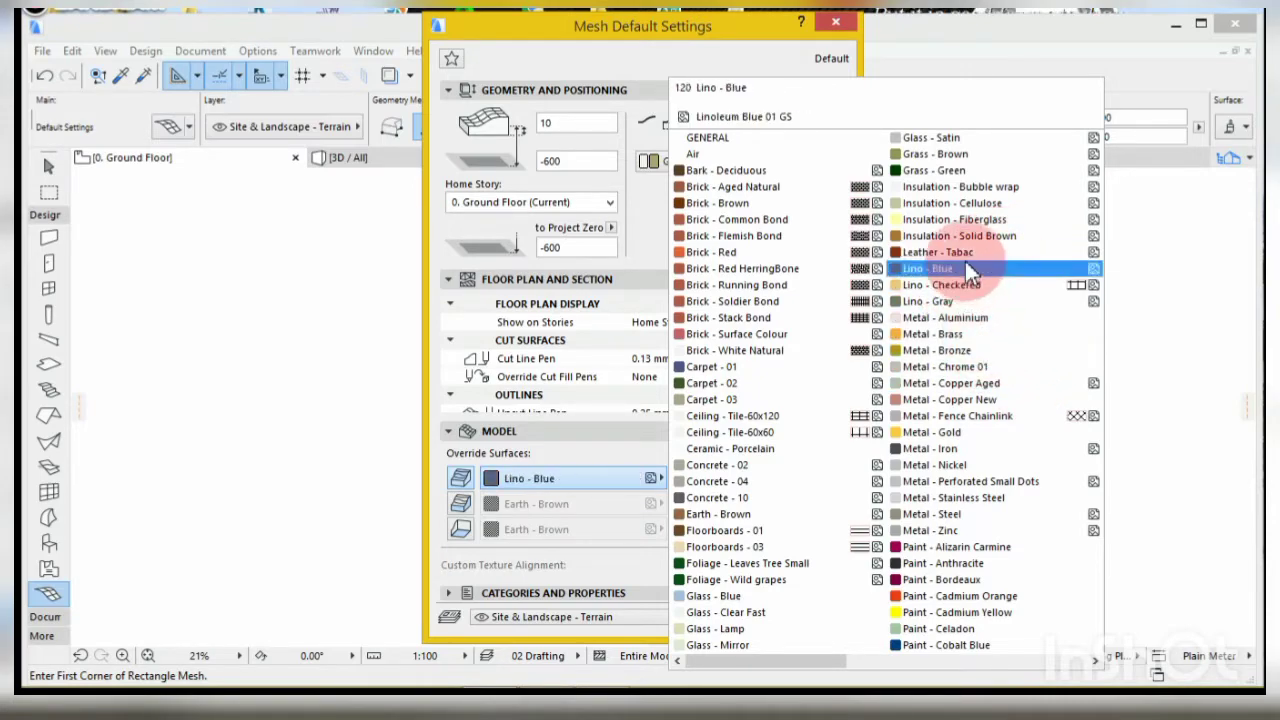
scroll(985, 255, "right", 8)
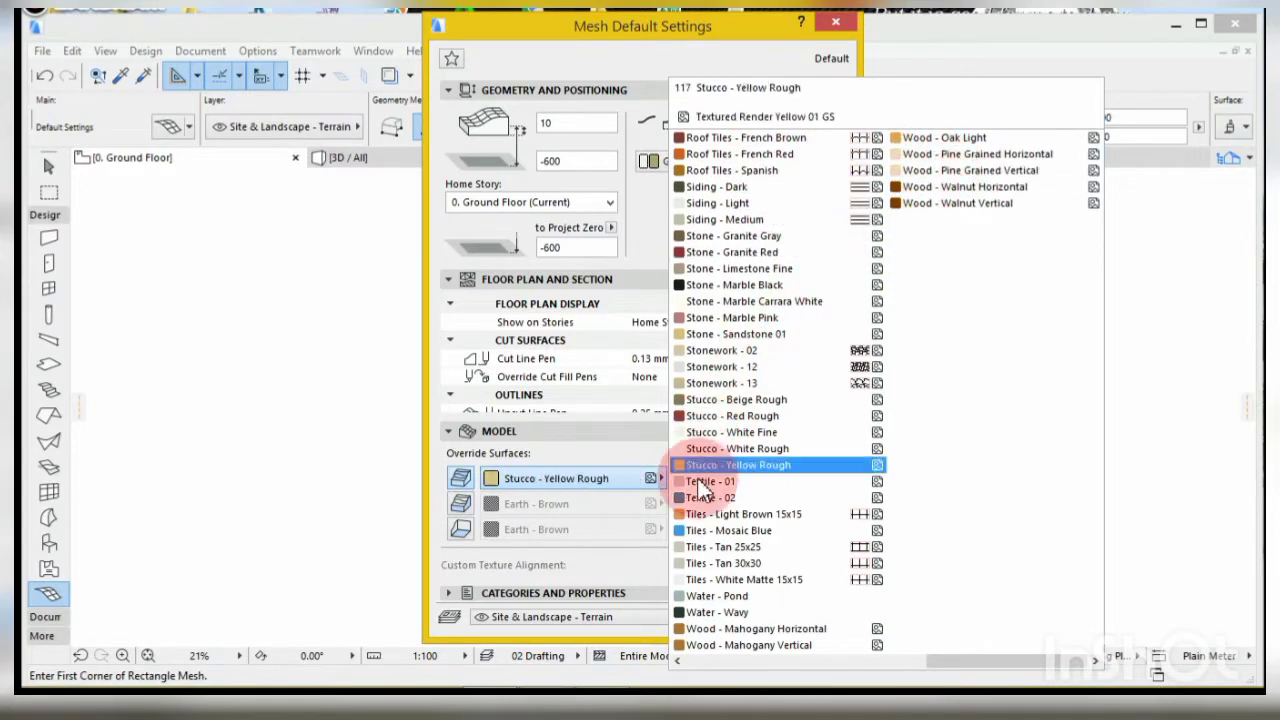
scroll(725, 572, "left", 8)
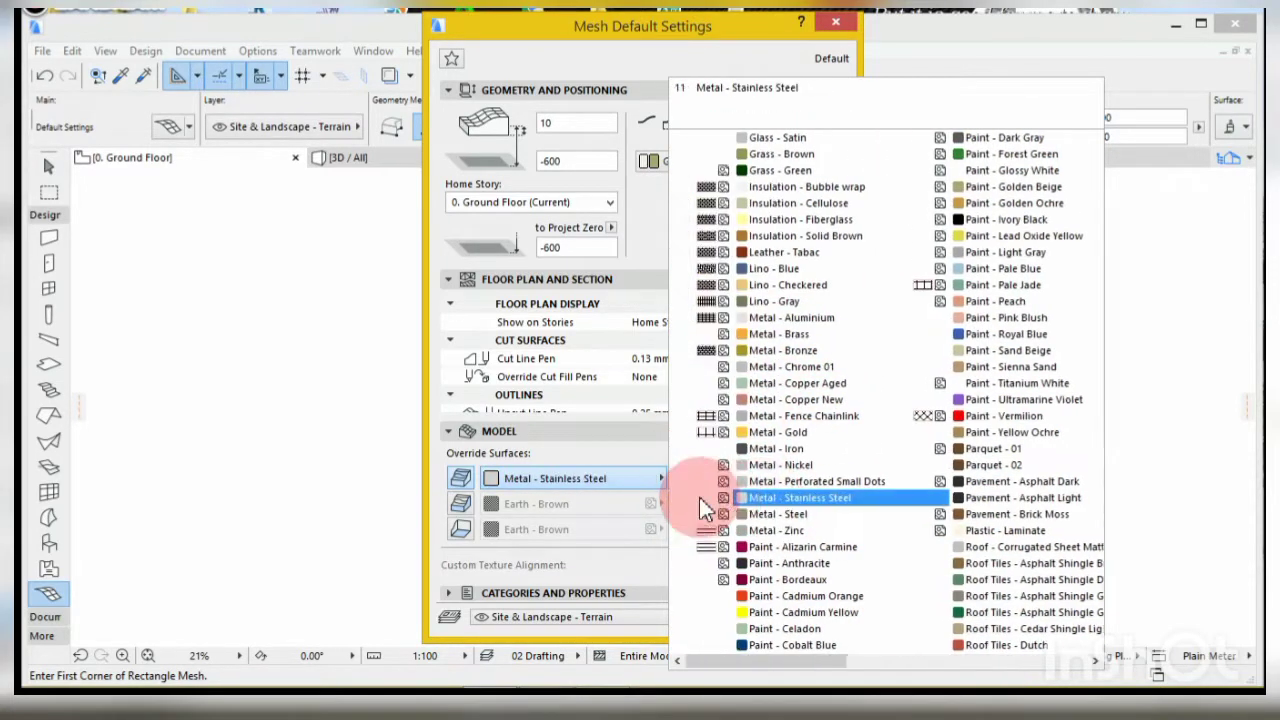
scroll(720, 510, "left", 2)
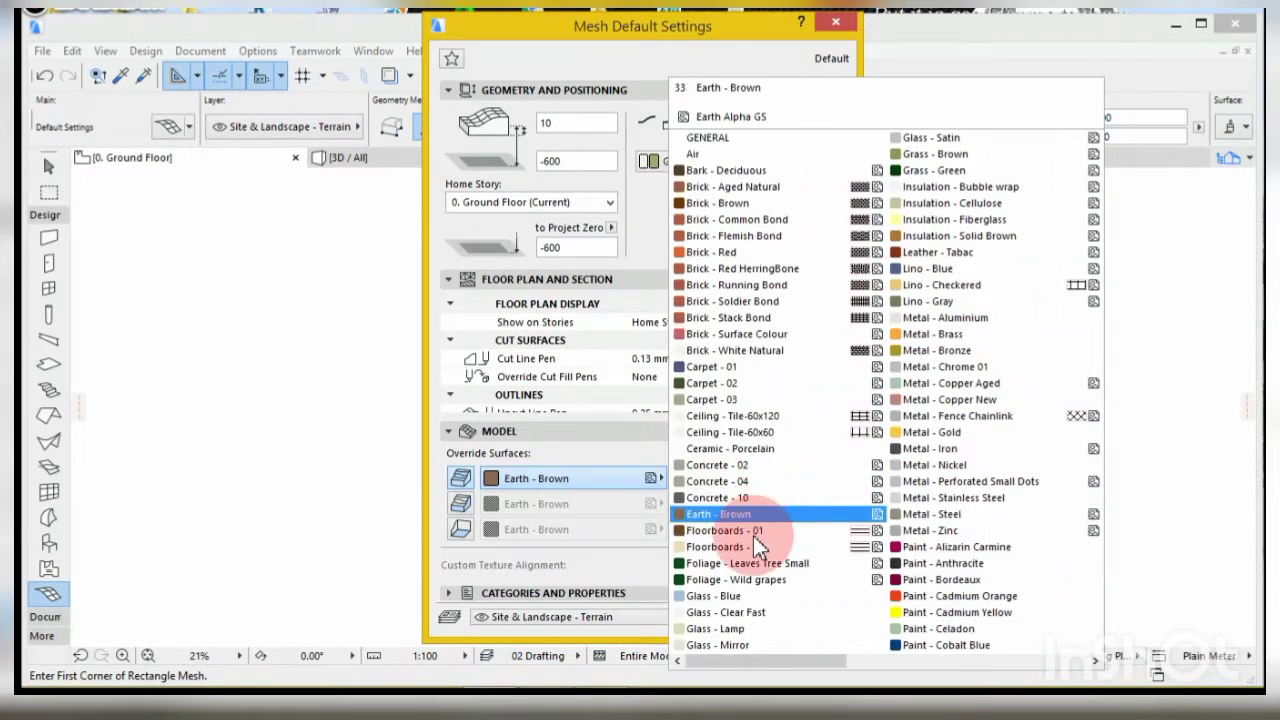
left_click(735, 416)
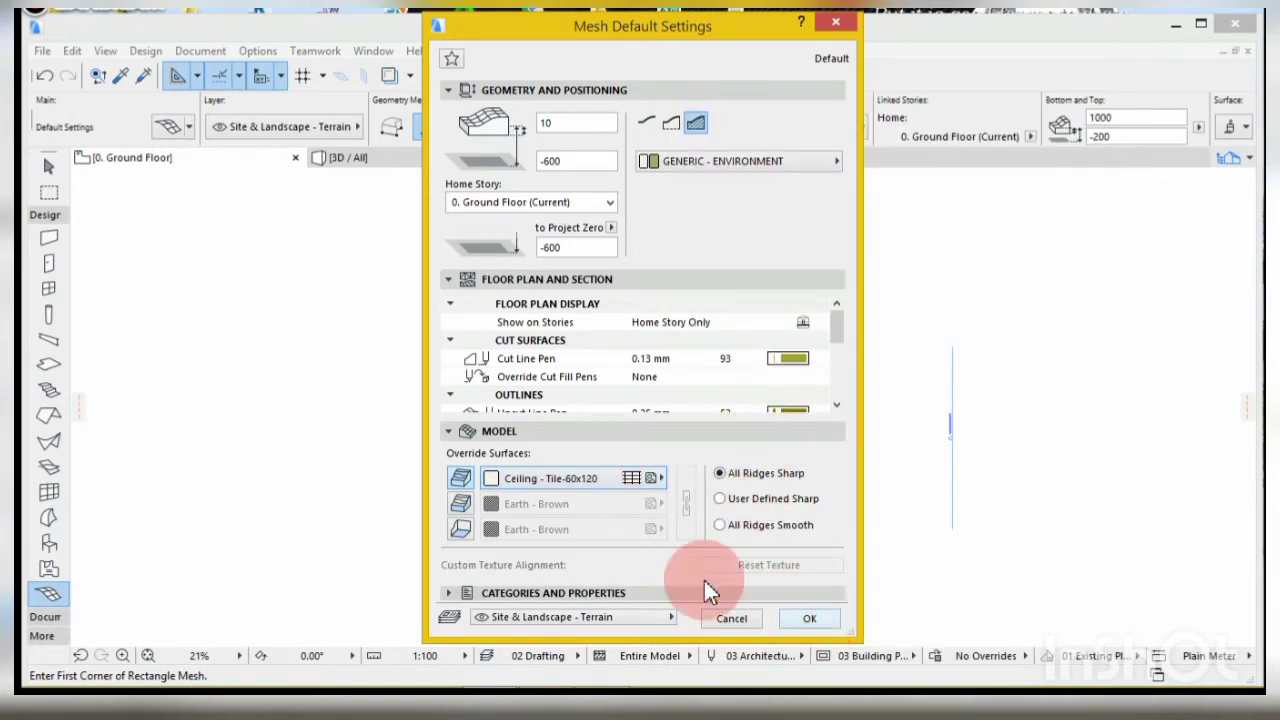
left_click(812, 620)
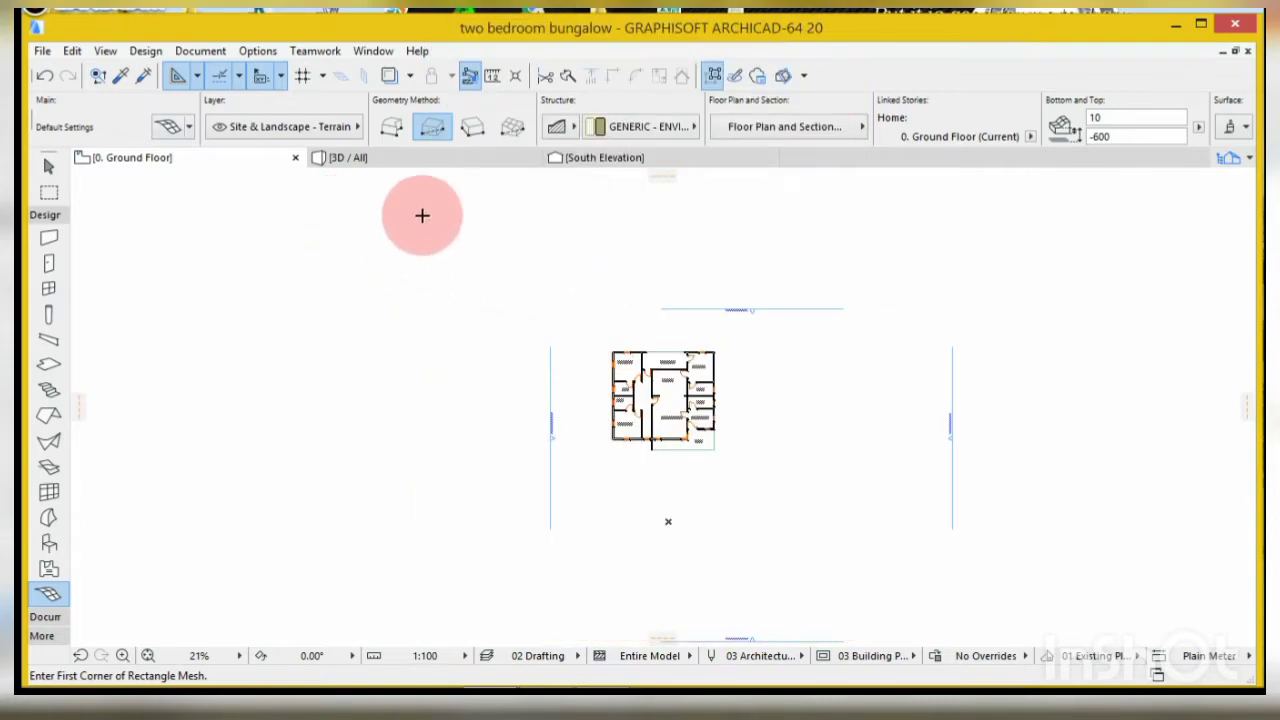
- Draw a large rectangular mesh around the whole building, extending past the elevation markers, and inspect the paved ground in 3D
left_click(386, 190)
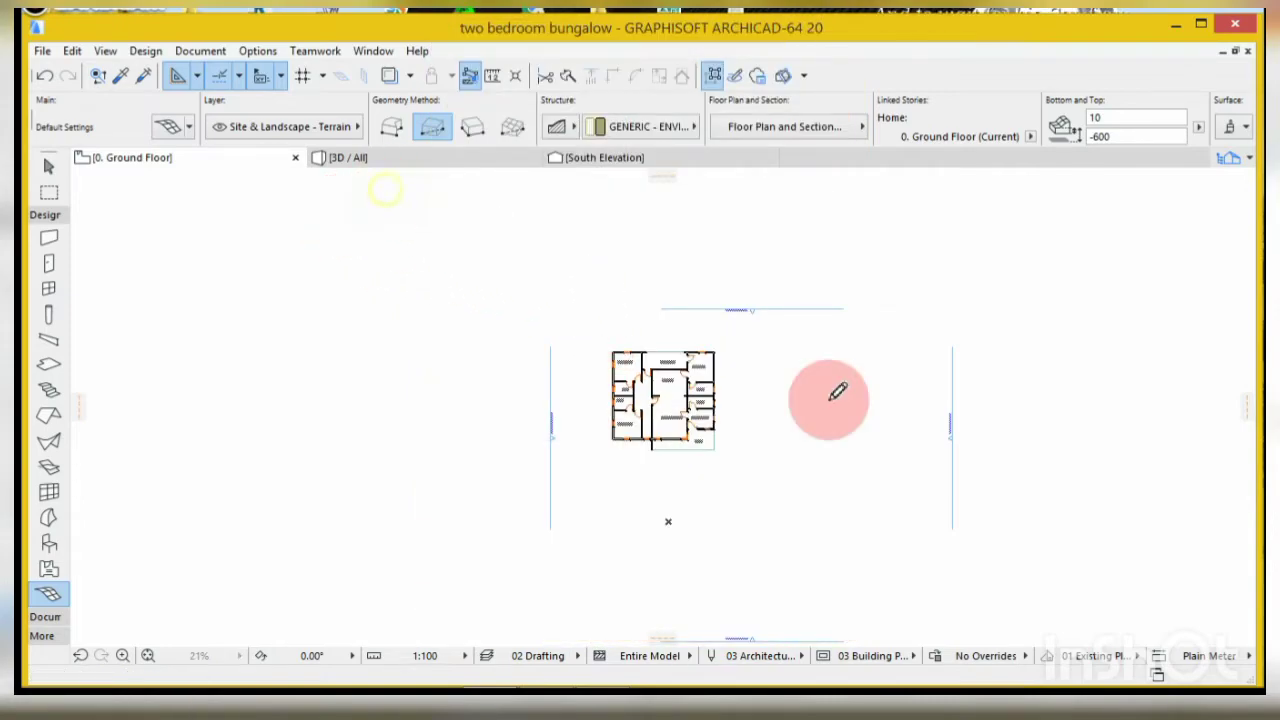
left_click(1070, 642)
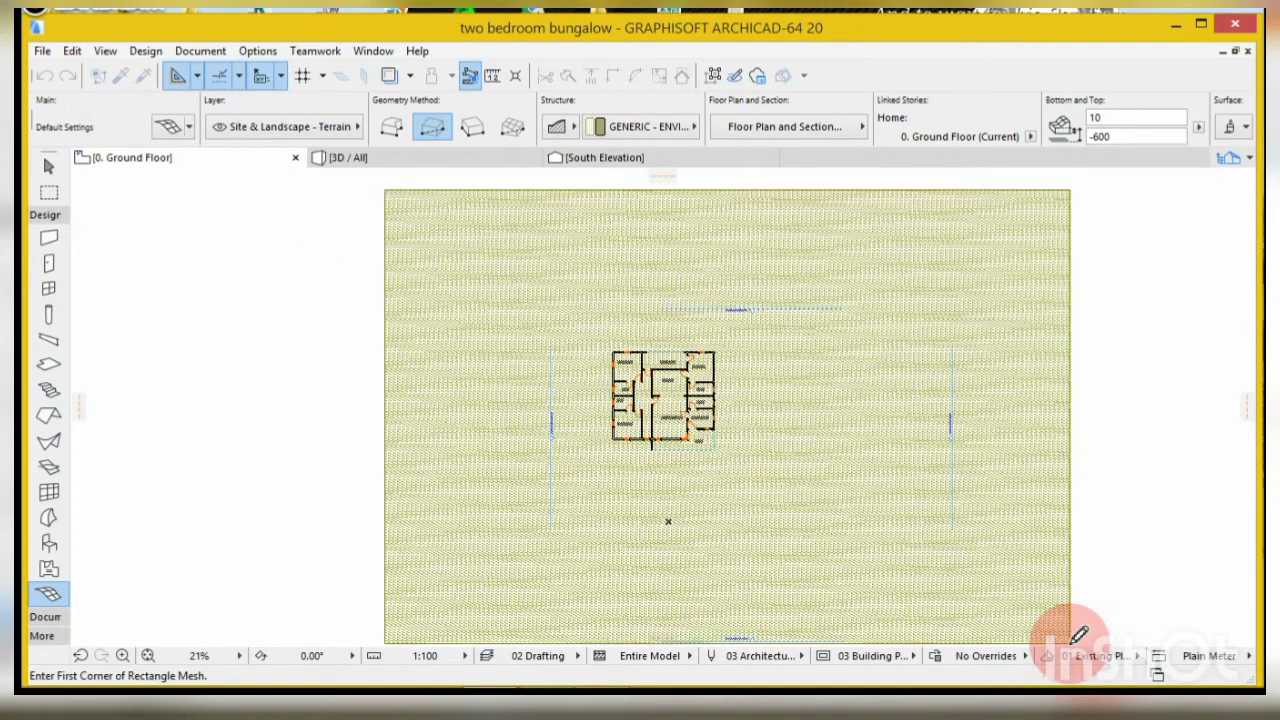
left_click(388, 158)
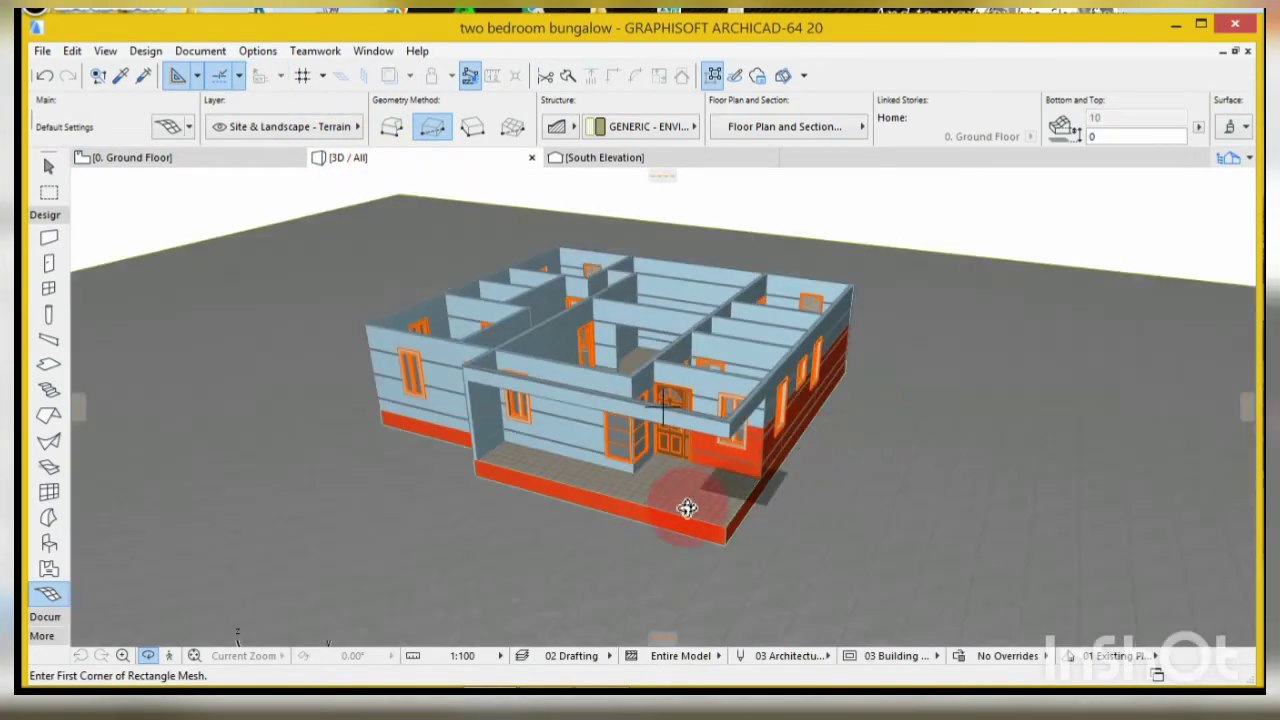
middle_click_drag(600, 560, 657, 531, "shift")
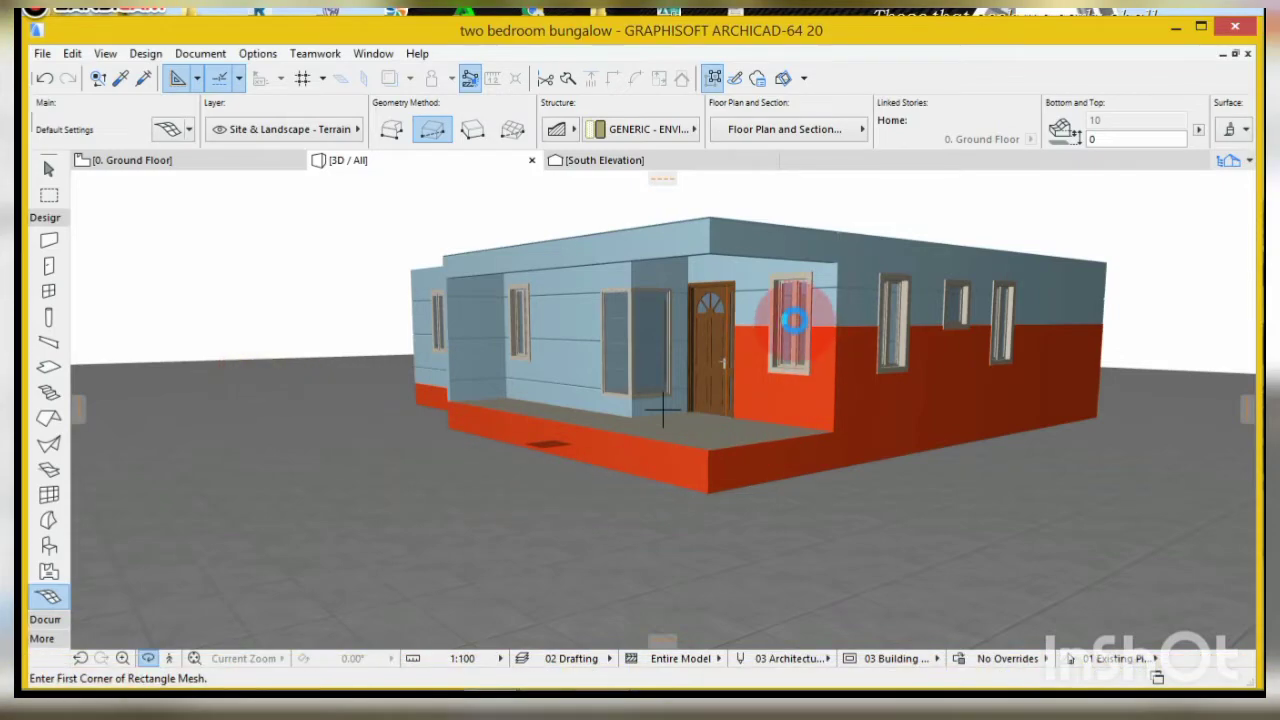
scroll(800, 228, "up", 2)
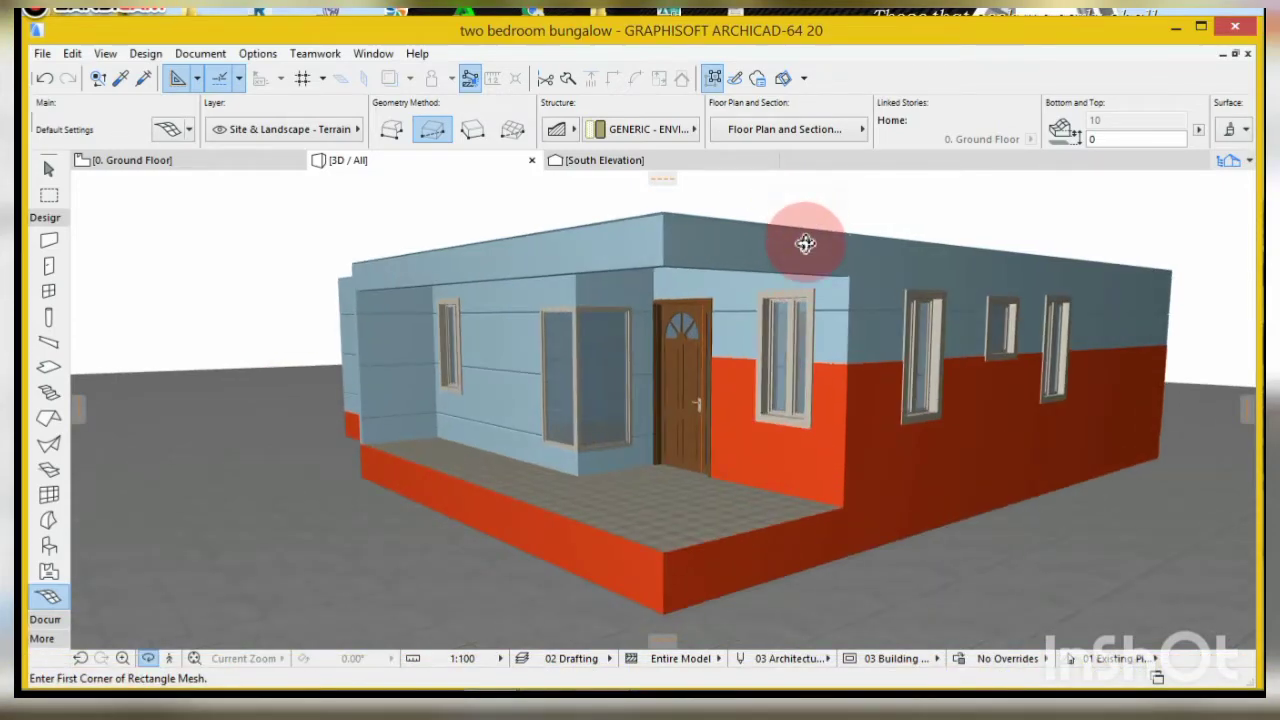
left_click_drag(805, 244, 680, 294)
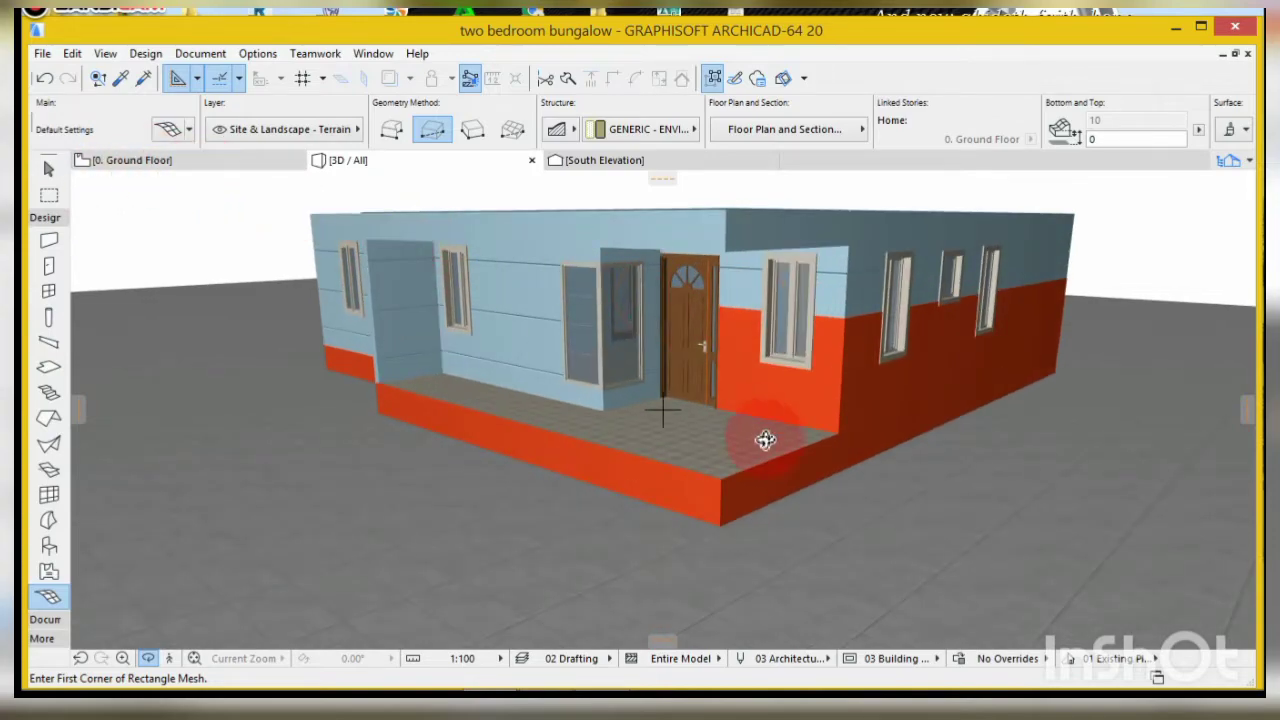
- On the ground floor plan, draw a rectangular slab 300 wide outside the entrance, from the ante room's outer corner to the entrance's front corner
left_click(182, 163)
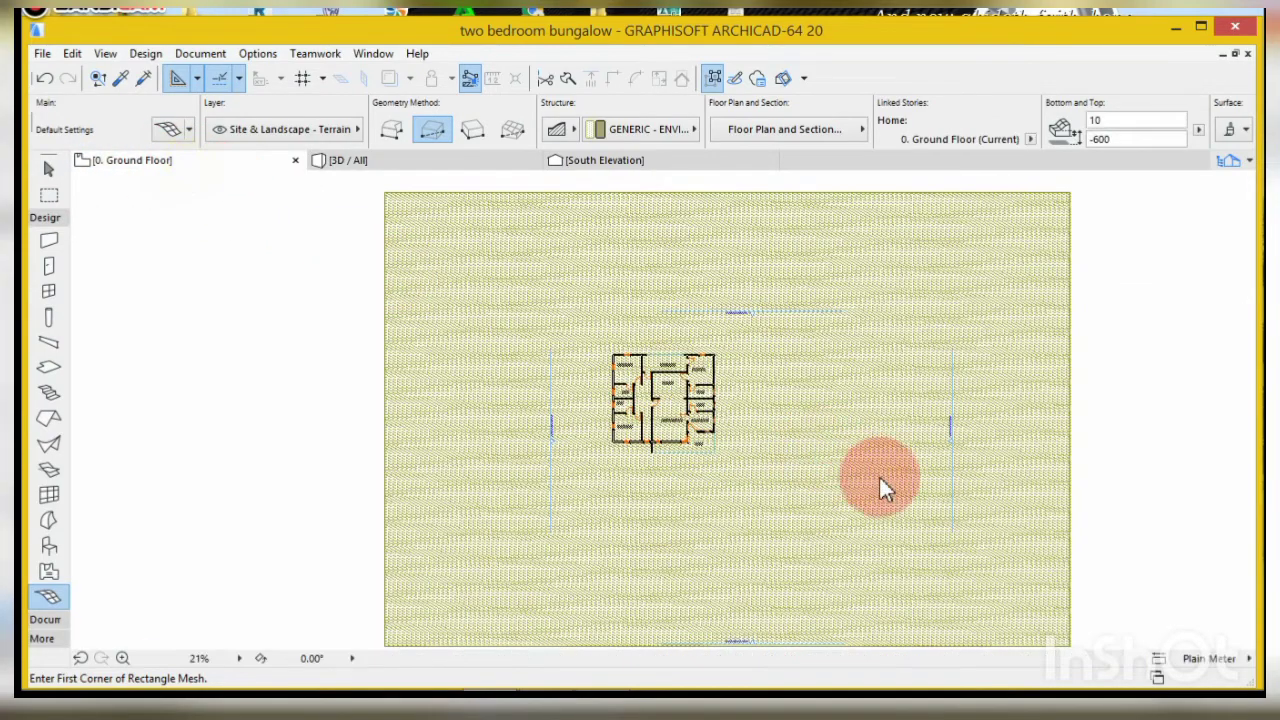
scroll(732, 423, "up", 5)
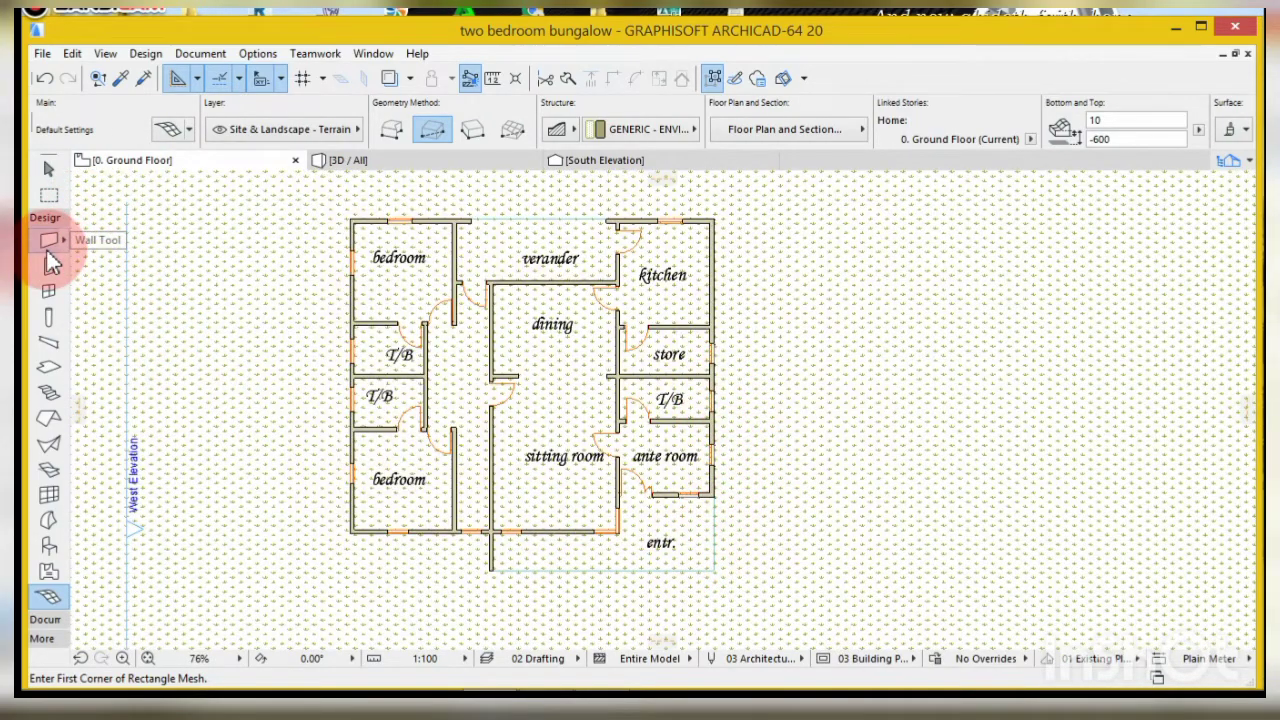
left_click(50, 368)
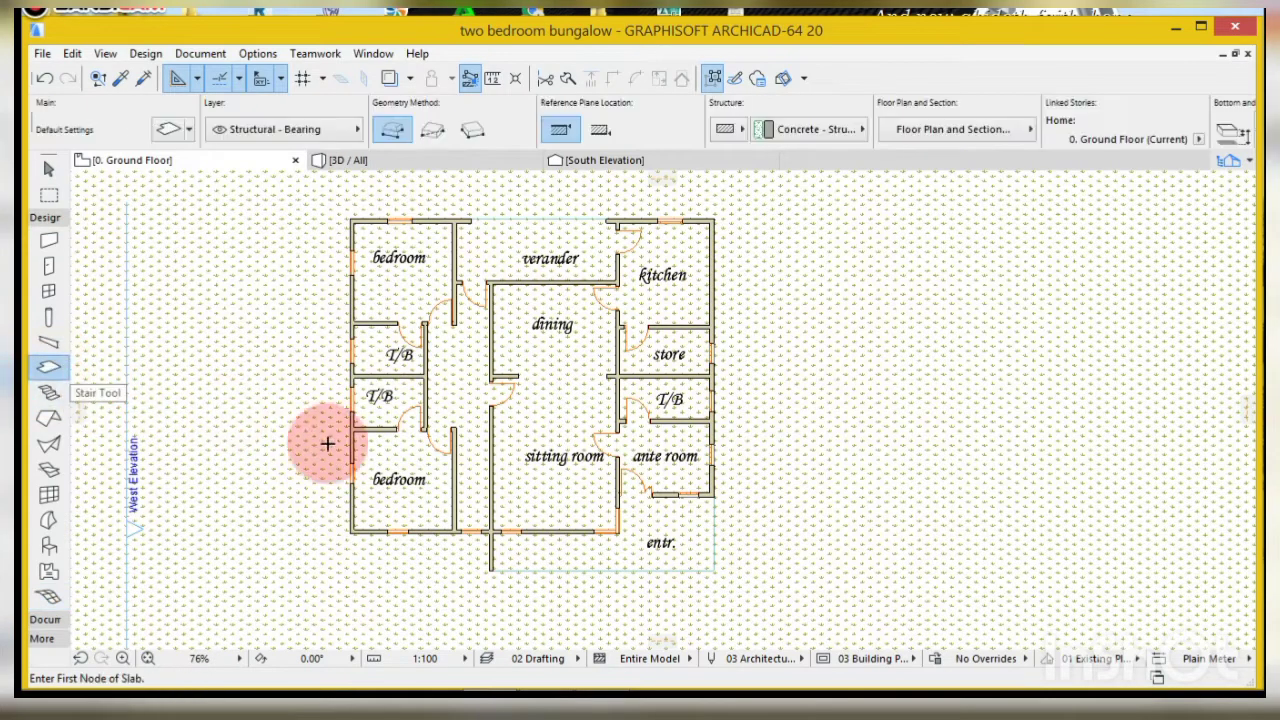
scroll(713, 582, "up", 3)
scroll(713, 582, "up", 4)
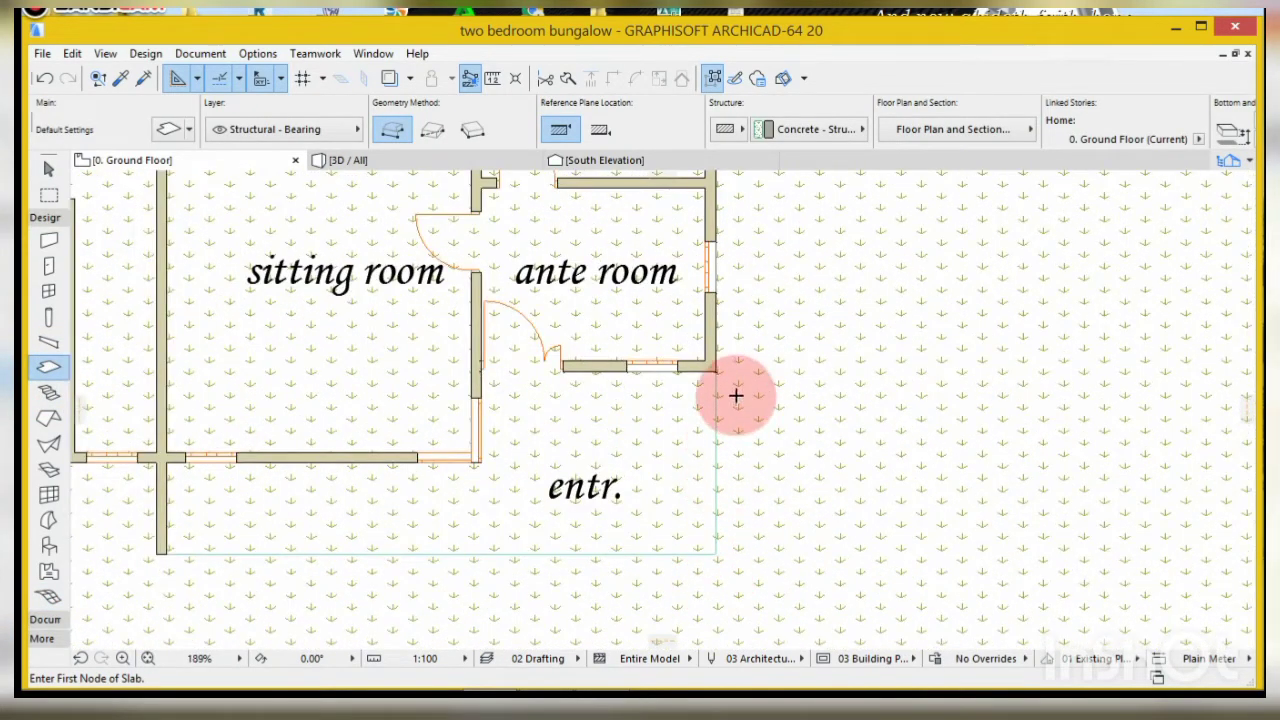
left_click(715, 370)
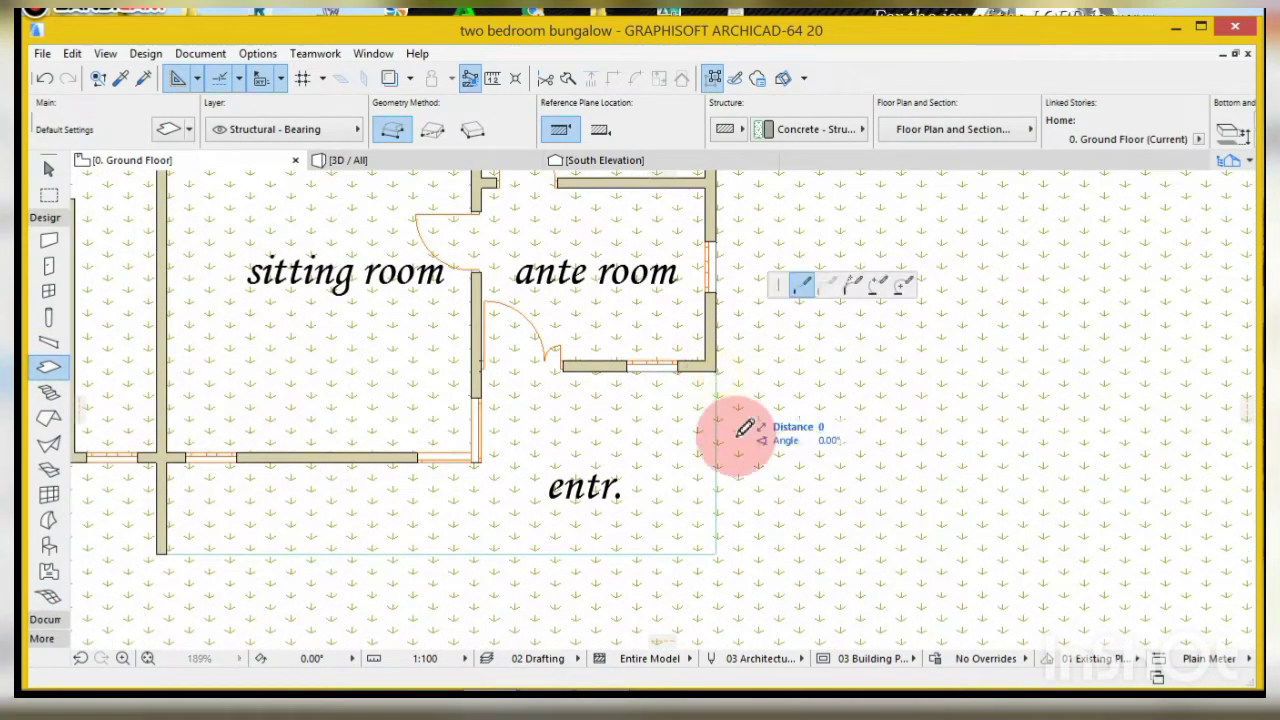
left_click(430, 131)
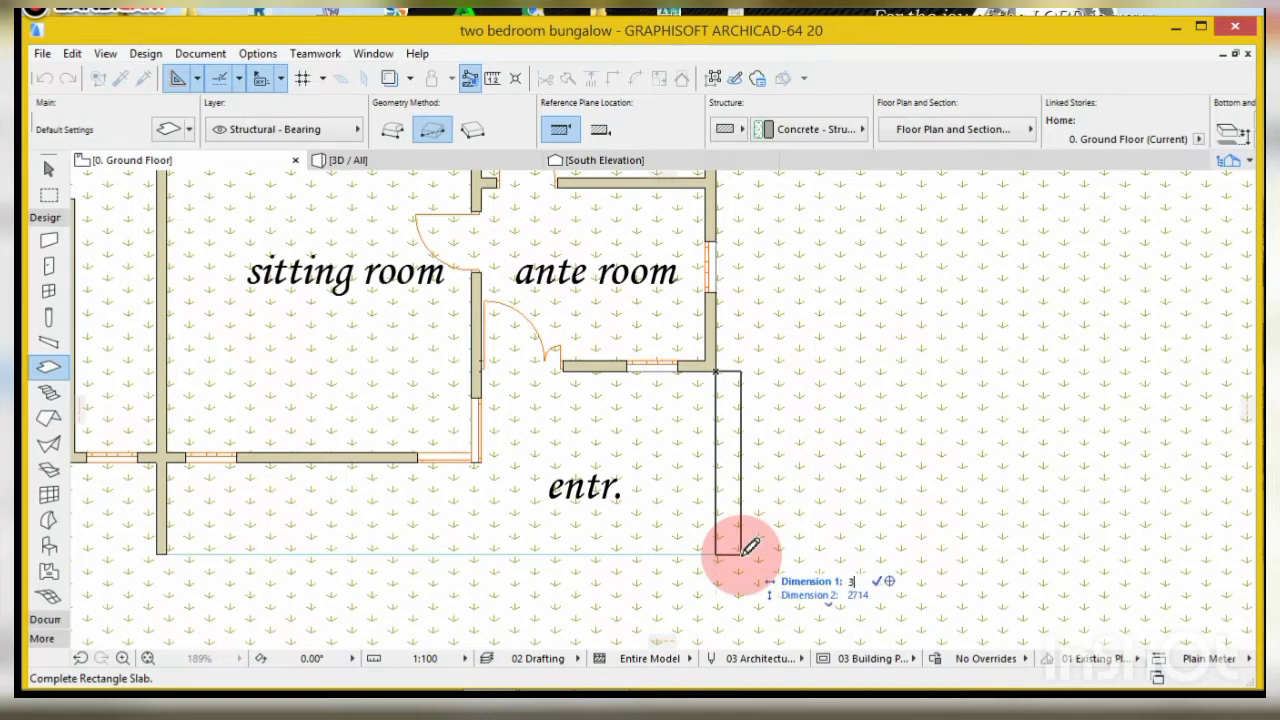
type("00")
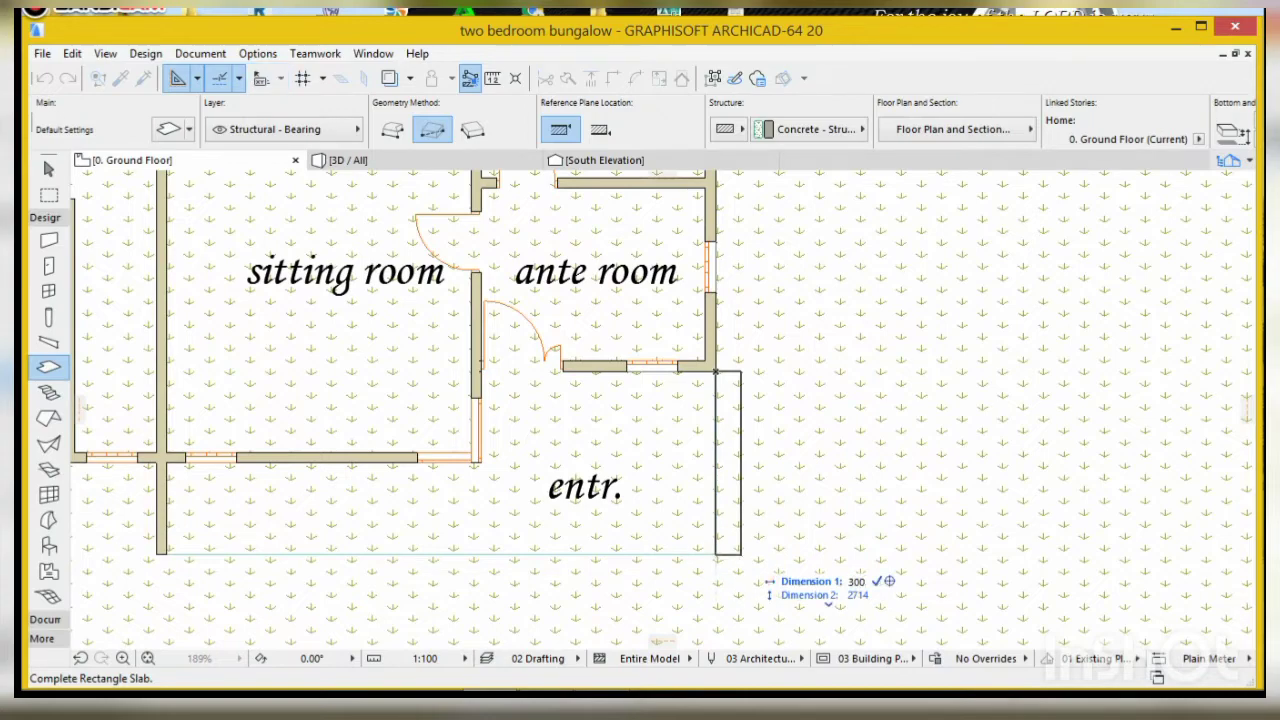
left_click(737, 546)
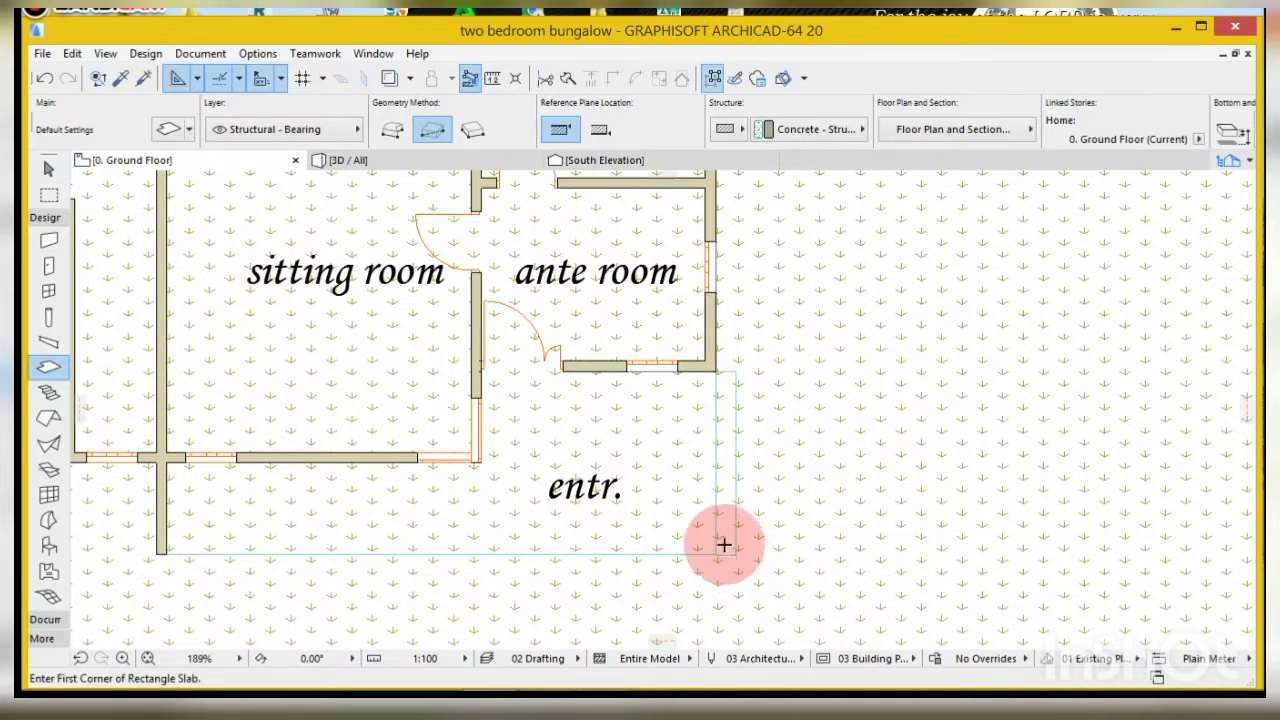
- Copy the narrow slab beside the entrance twice outward, placing each copy edge to edge to form three adjoining strips
scroll(724, 545, "up", 3)
left_click(739, 553, "shift")
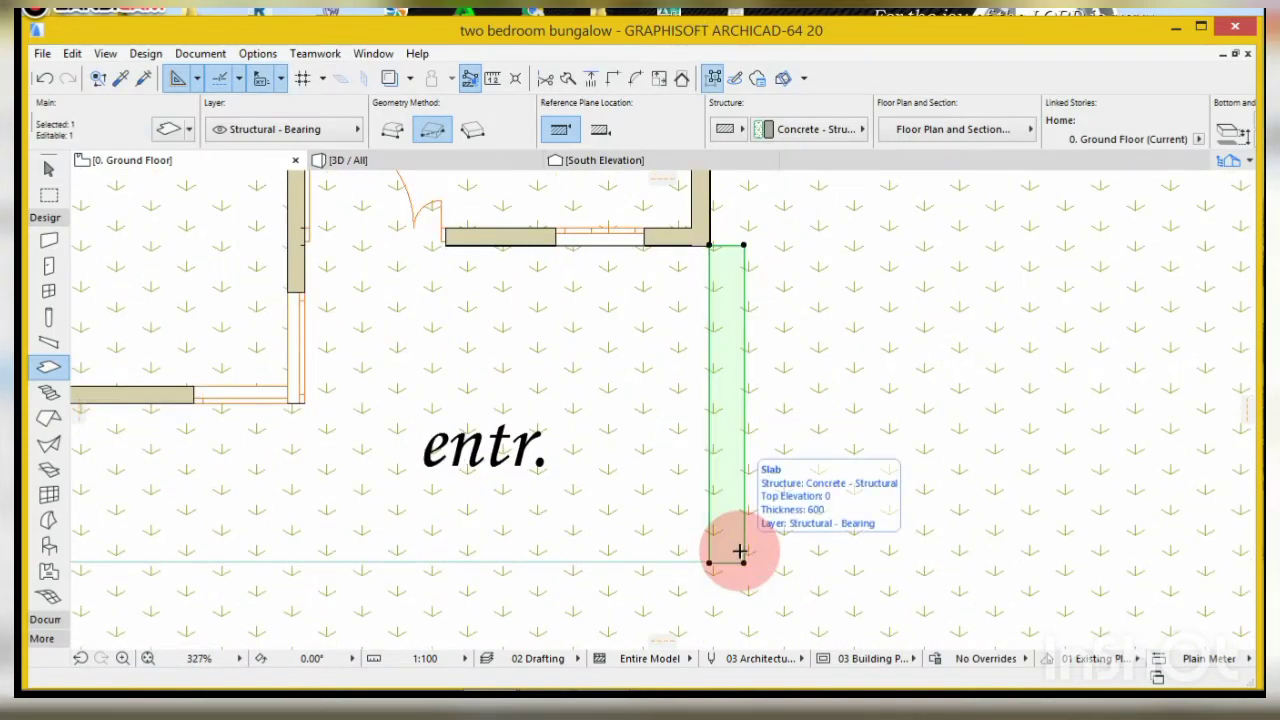
key("ctrl+shift+d")
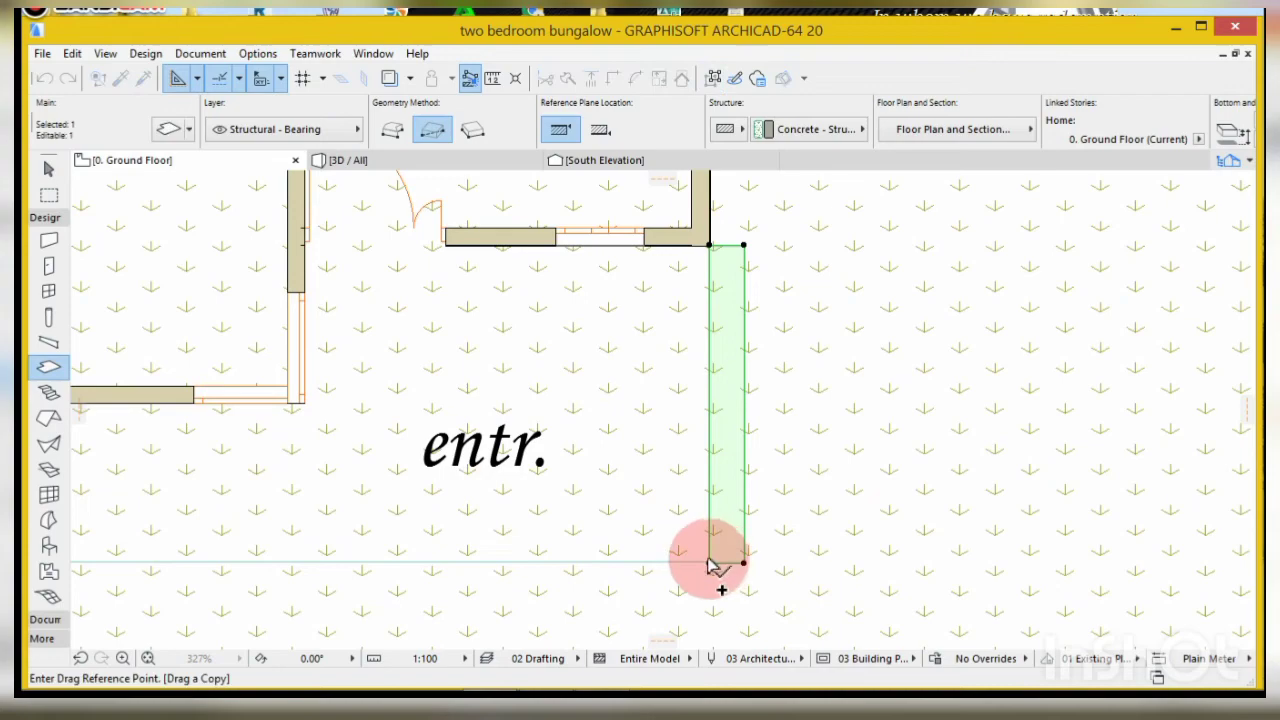
left_click(710, 564)
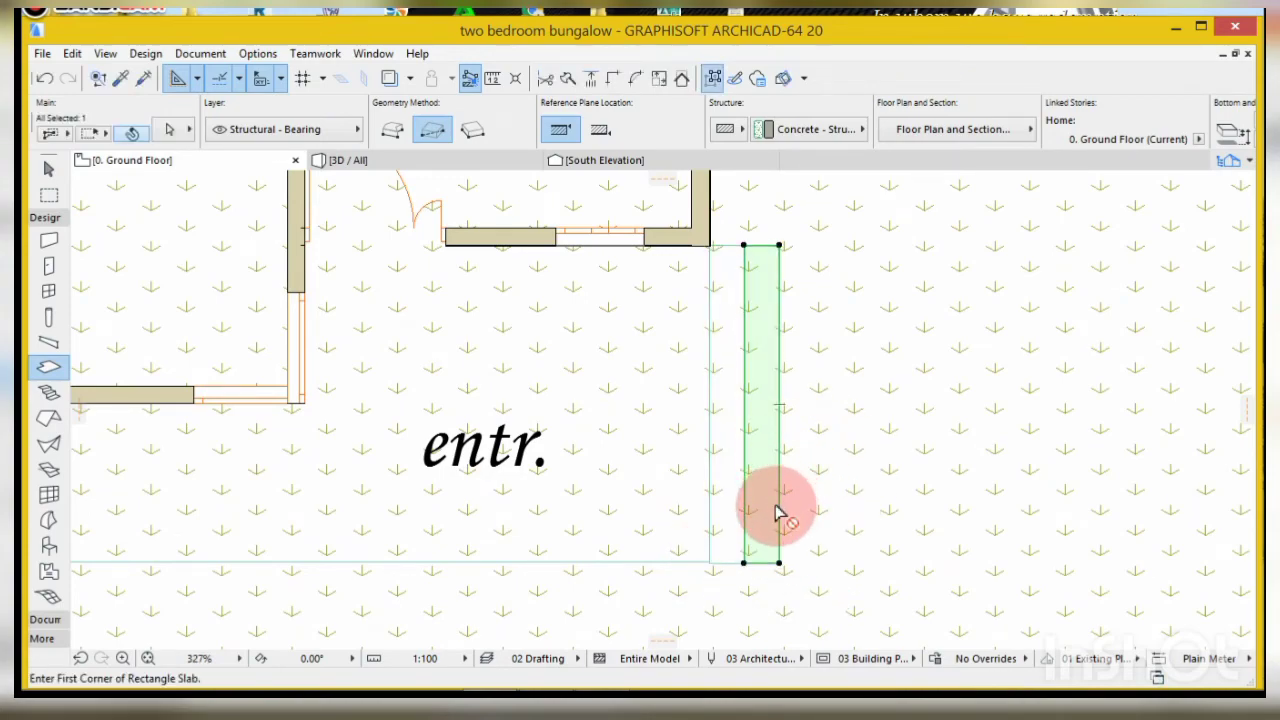
key("ctrl+shift+d")
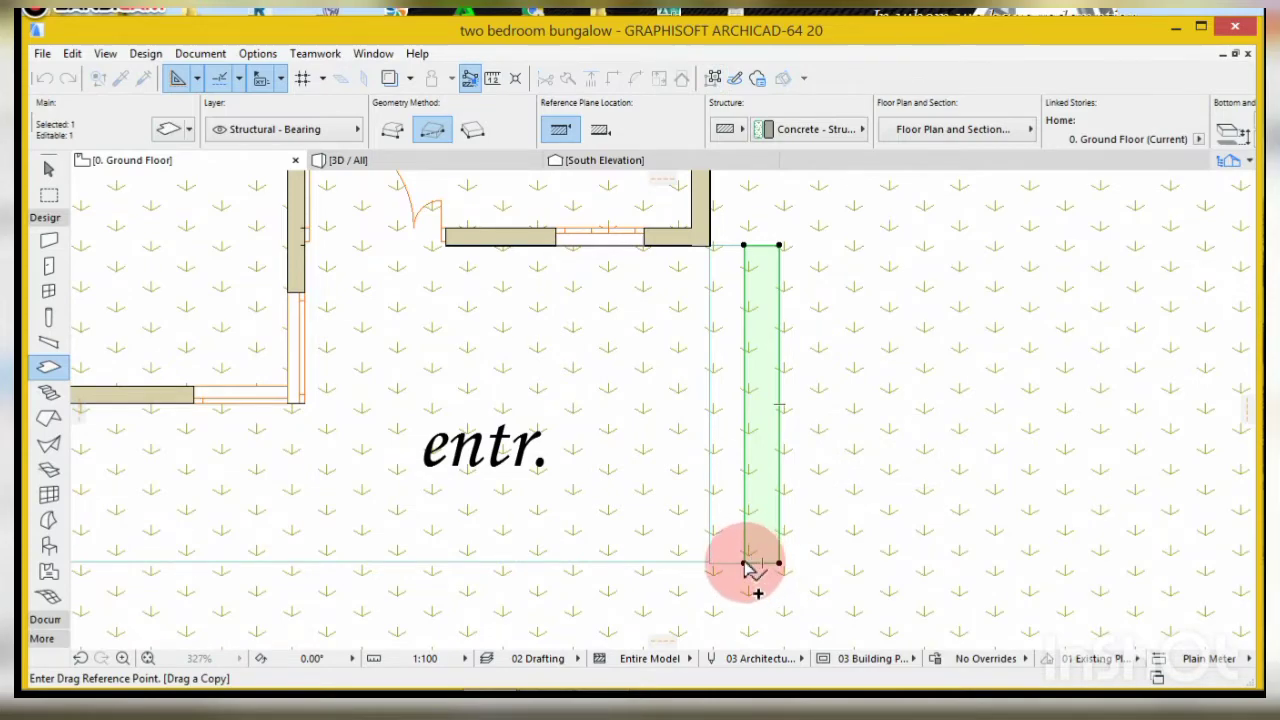
left_click(744, 564)
left_click(779, 564)
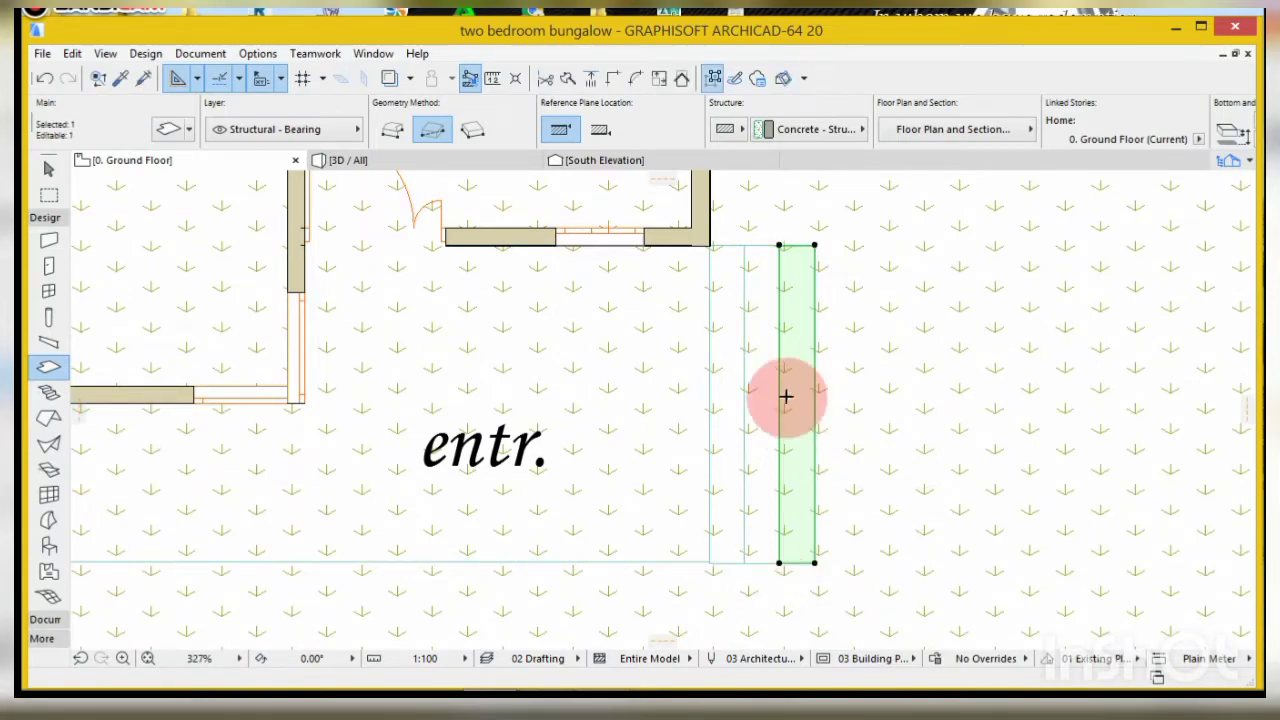
scroll(786, 397, "down", 4)
scroll(774, 480, "up", 4)
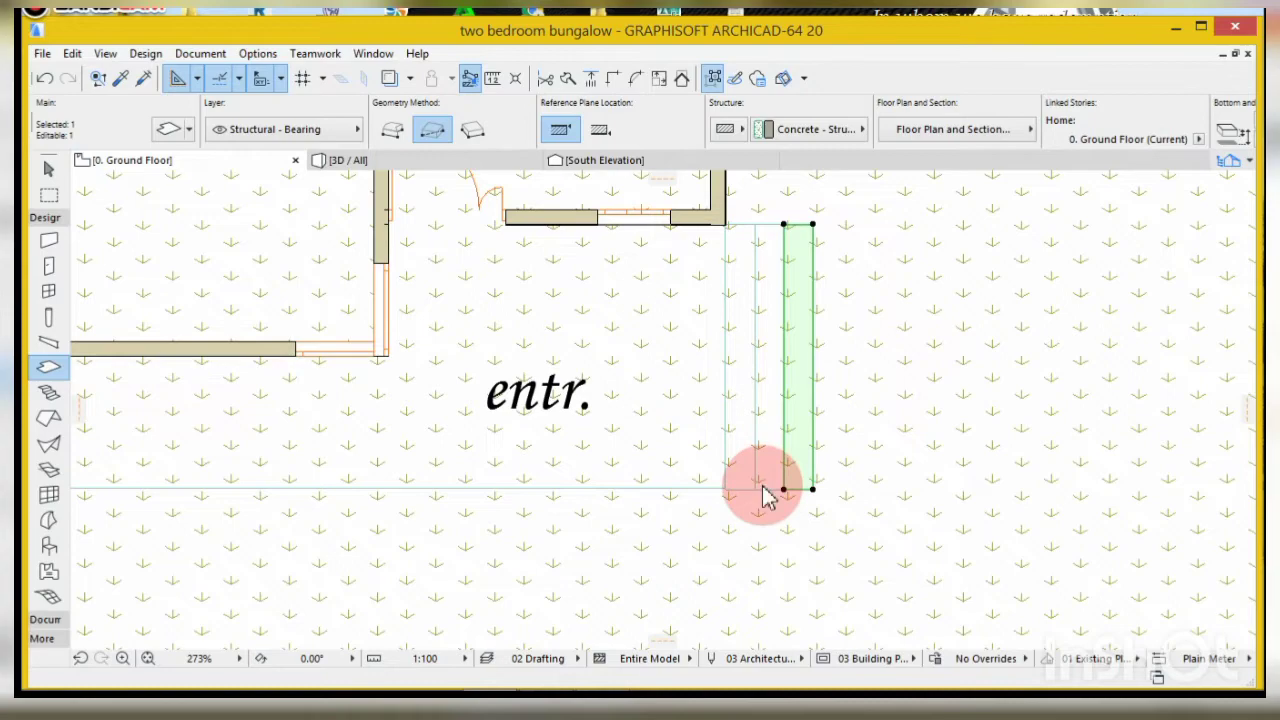
key("Escape")
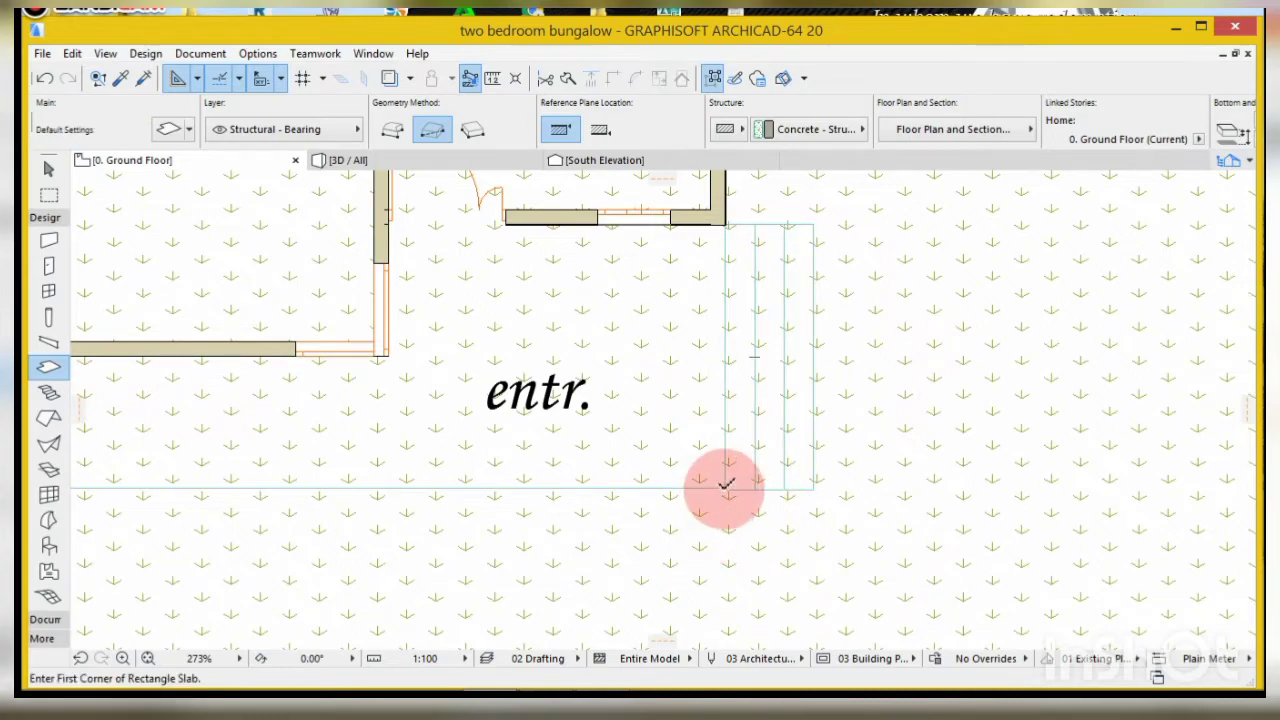
- Draw a rectangular slab about 300 deep along the entrance's front edge, from its outer corner to the projecting sitting room wall
left_click(727, 487)
scroll(757, 480, "down", 2)
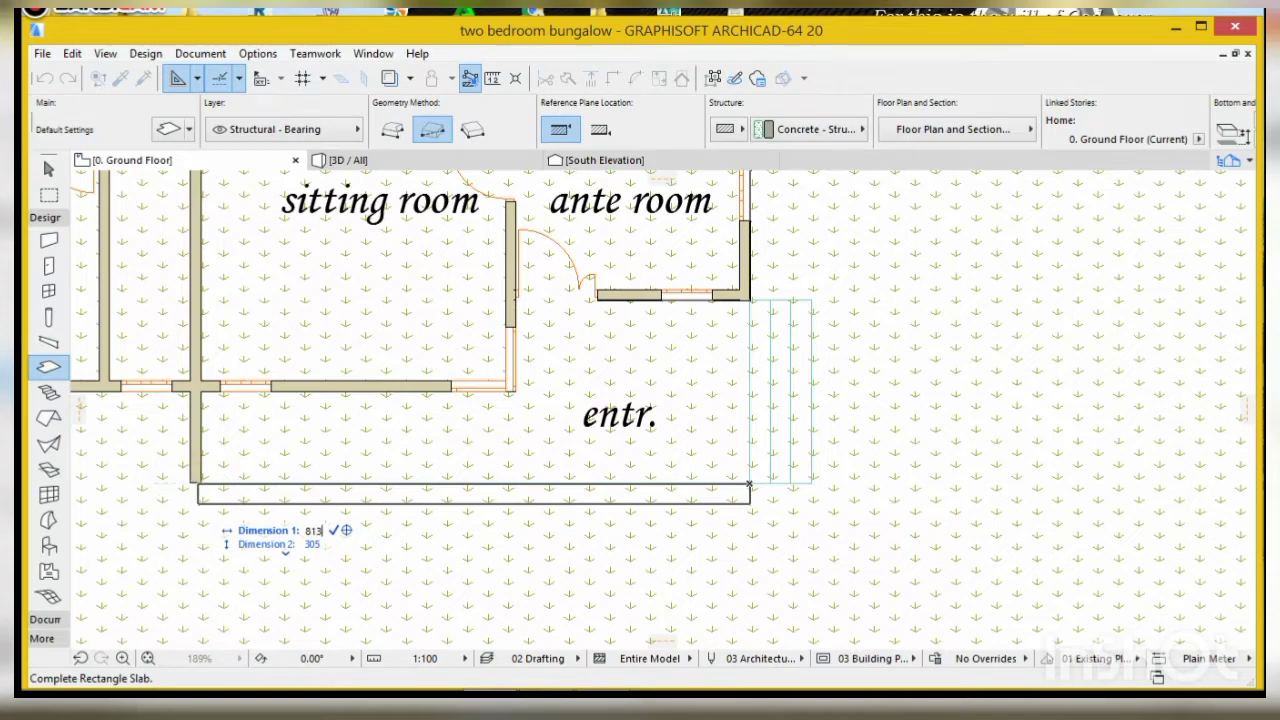
key("Tab")
left_click(200, 499)
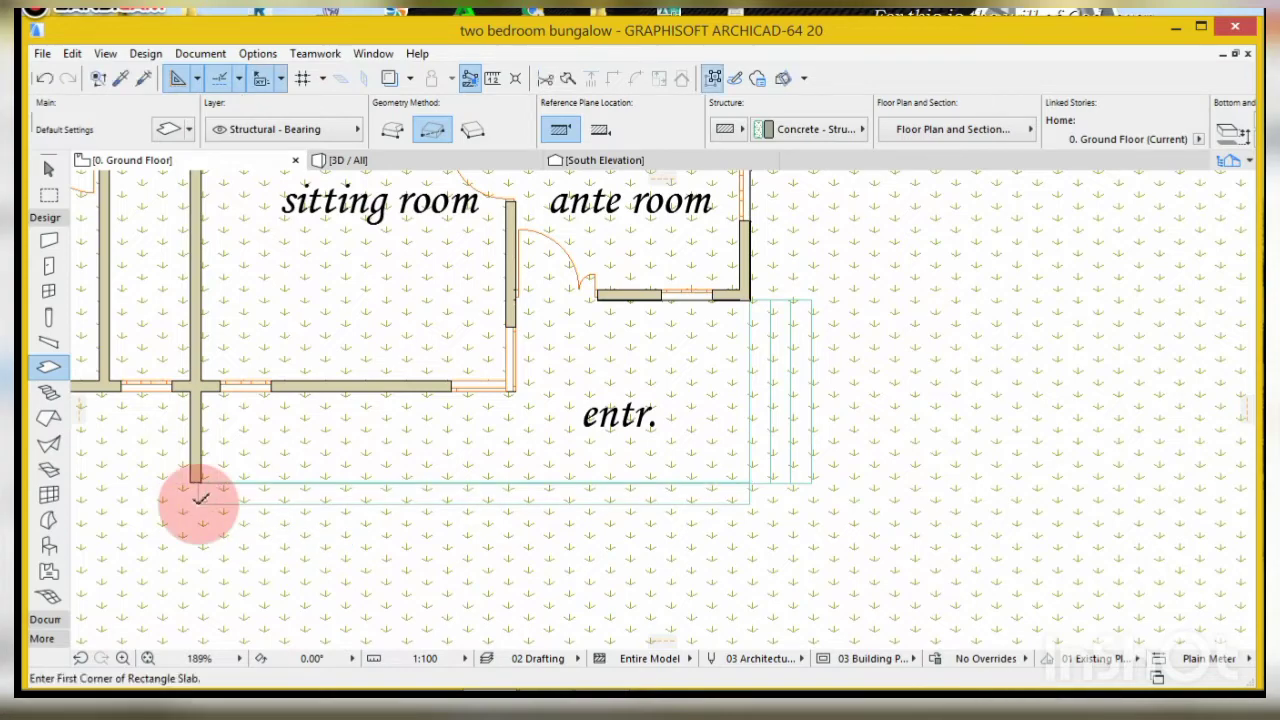
- Copy the front slab strip twice outward, placing each copy edge to edge with the previous one
left_click(335, 500, "shift")
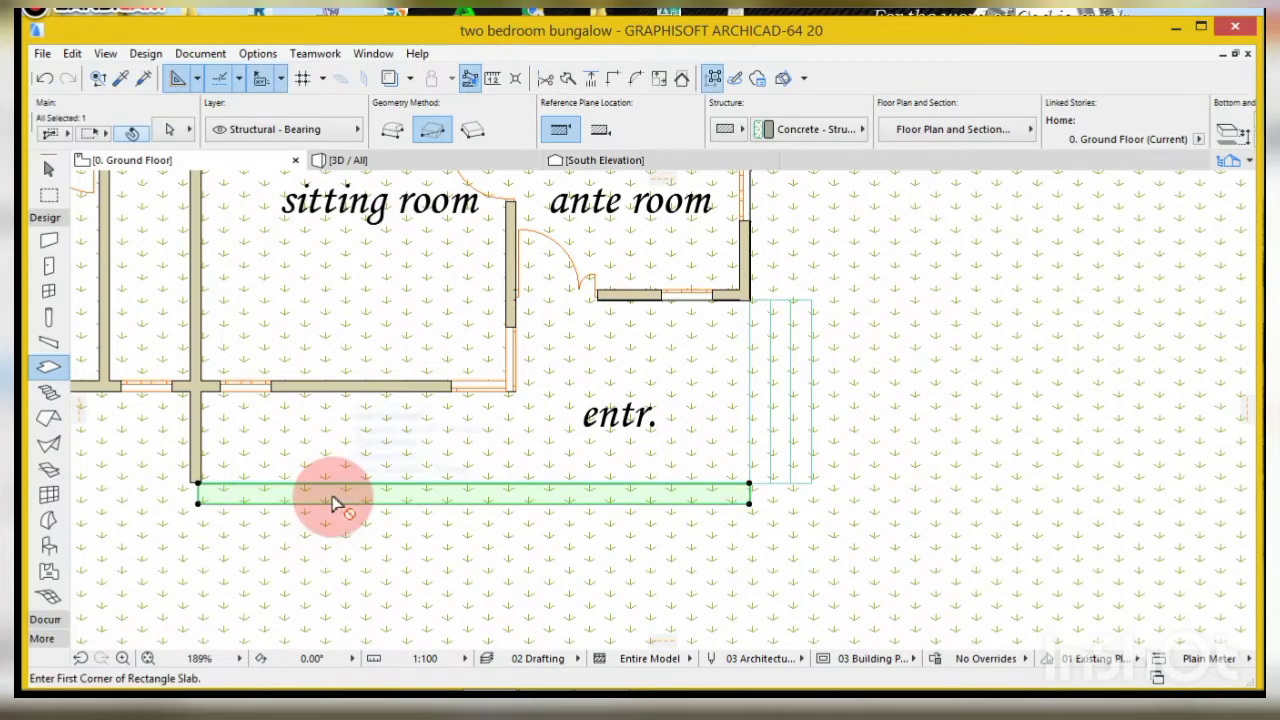
key("ctrl+alt+d")
left_click(749, 487)
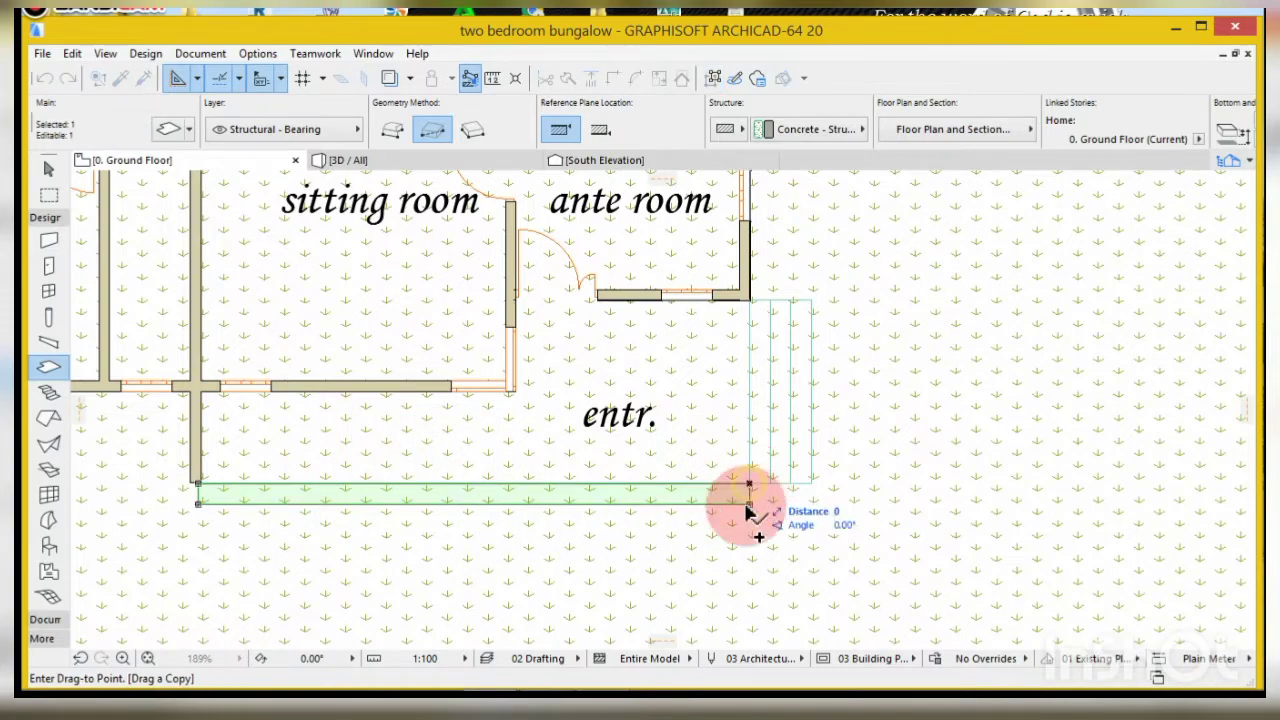
left_click(750, 506)
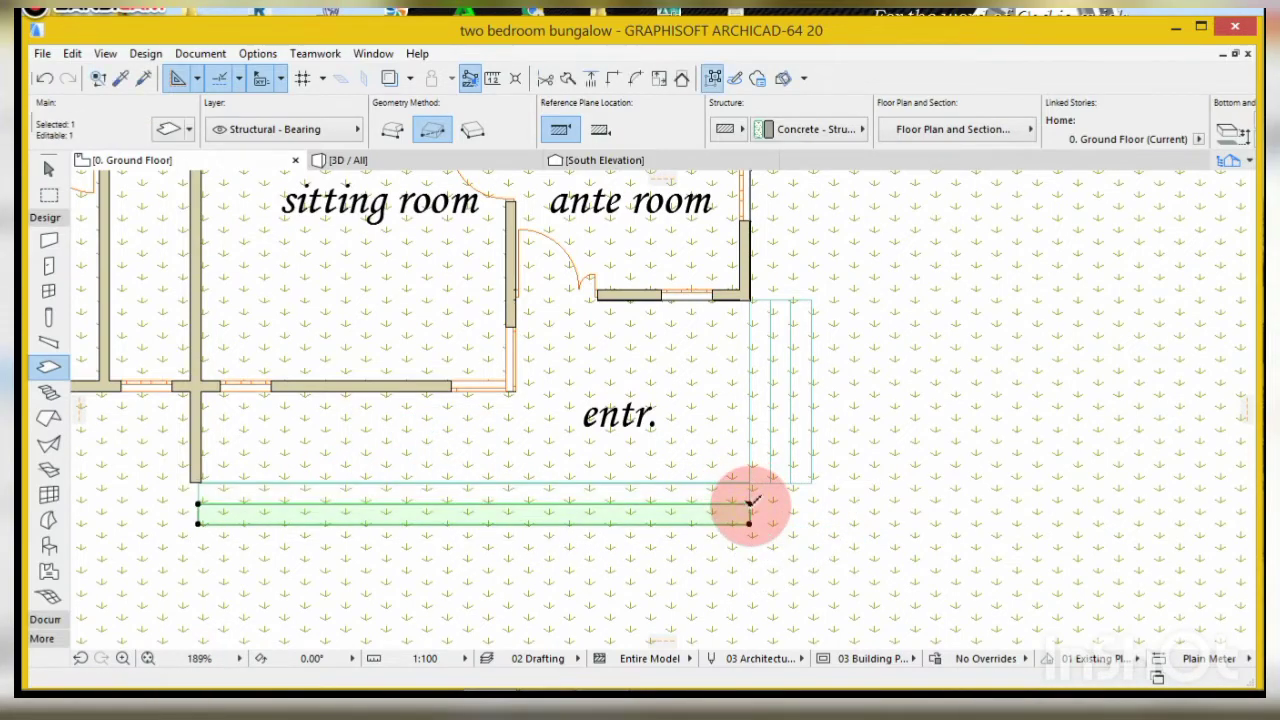
left_click(750, 507)
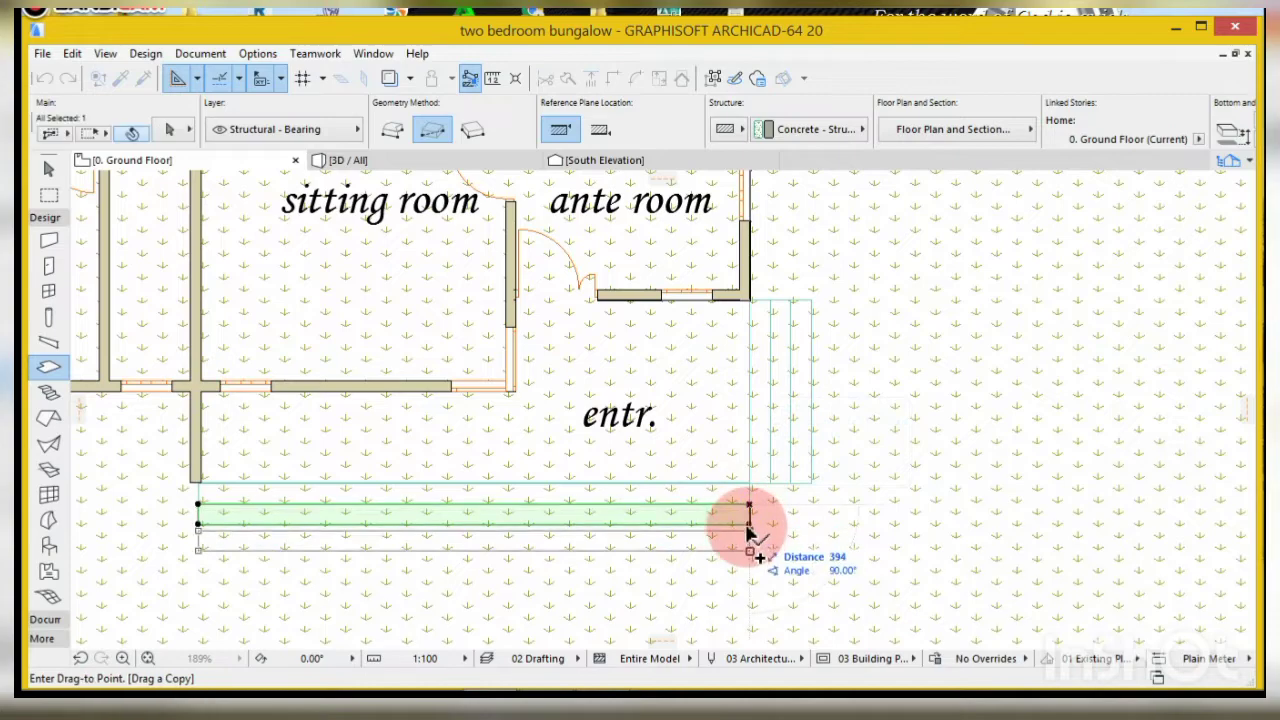
left_click(751, 523)
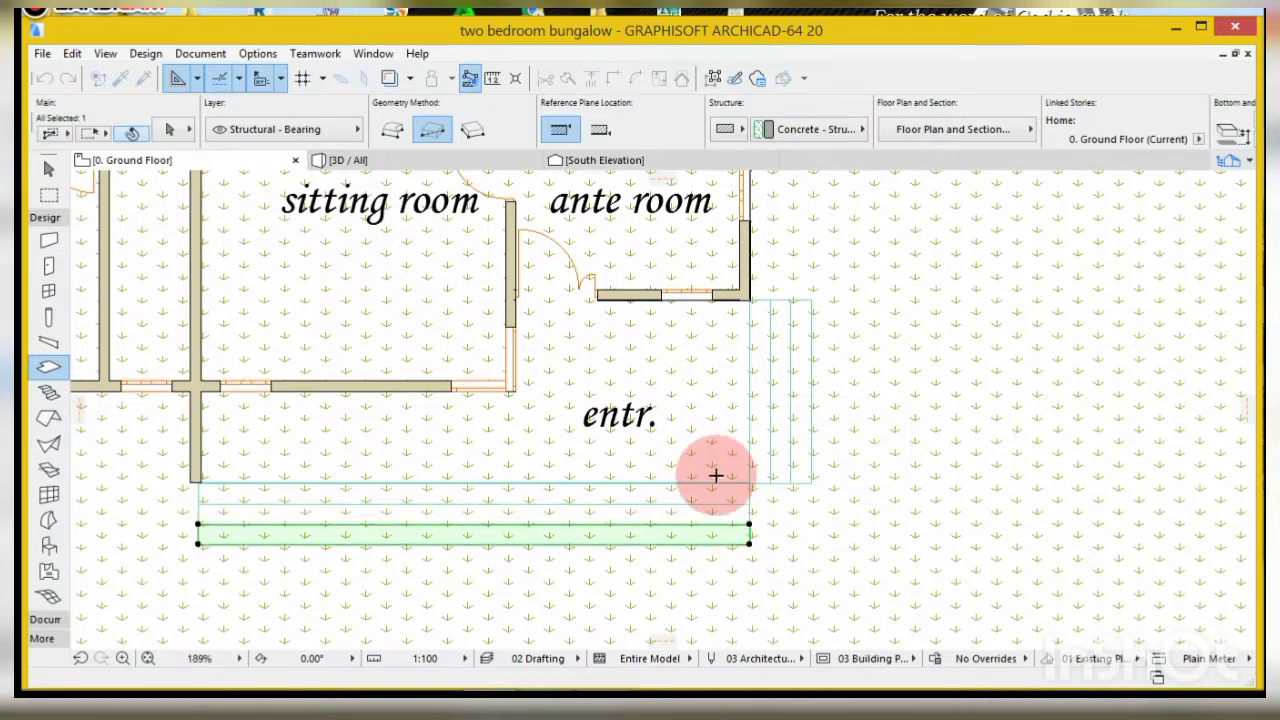
- In the 3D view, reduce the innermost side slab's thickness from its top corner so it forms a step just below the porch floor
left_click(414, 163)
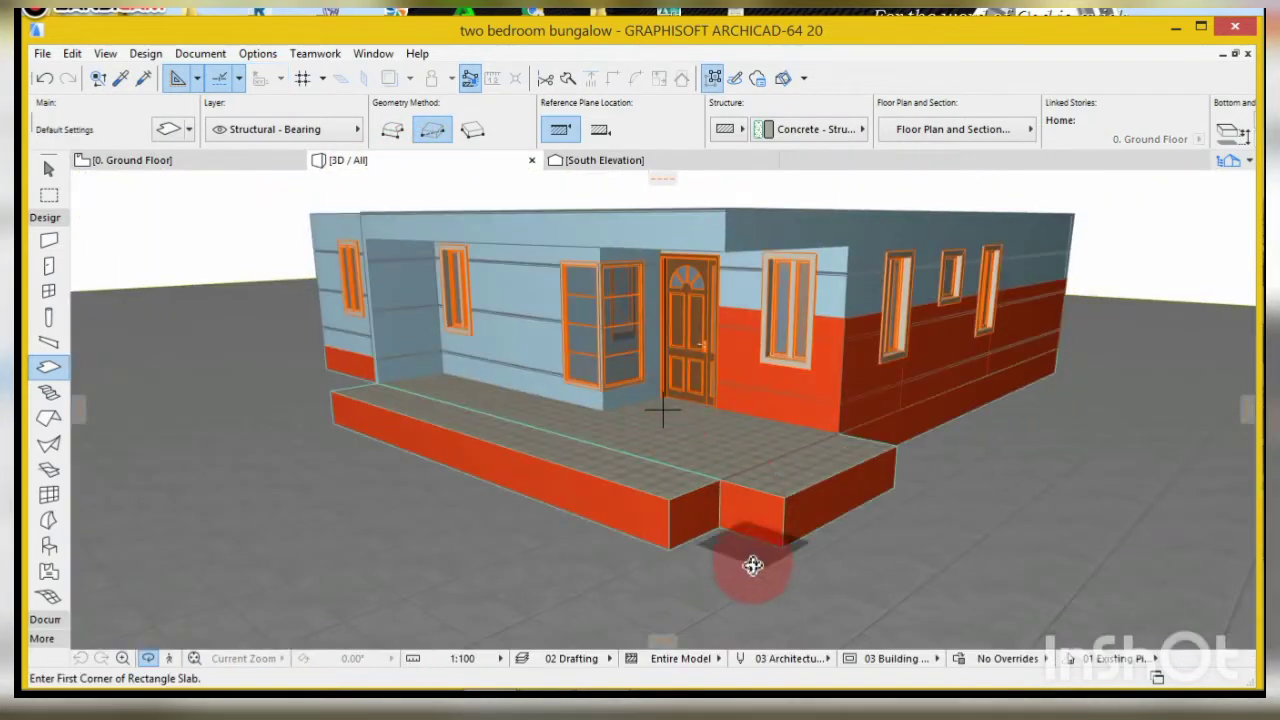
scroll(751, 563, "up", 5)
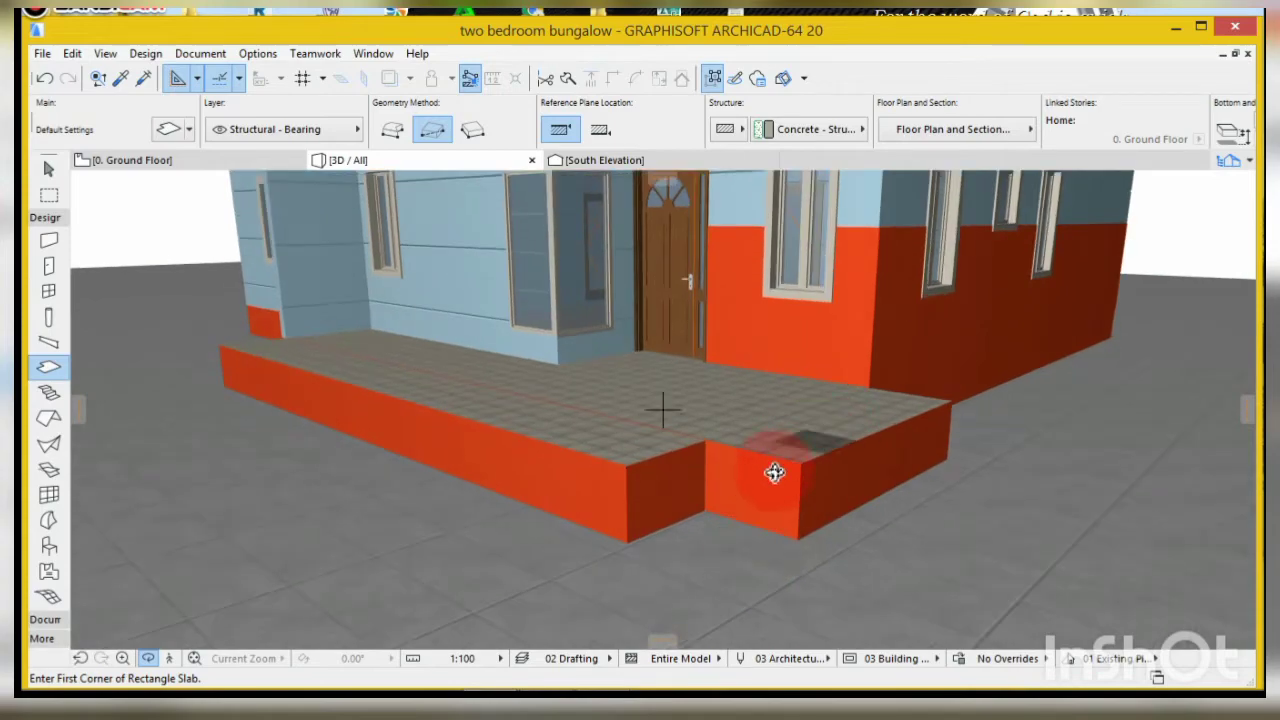
left_click_drag(737, 493, 697, 420)
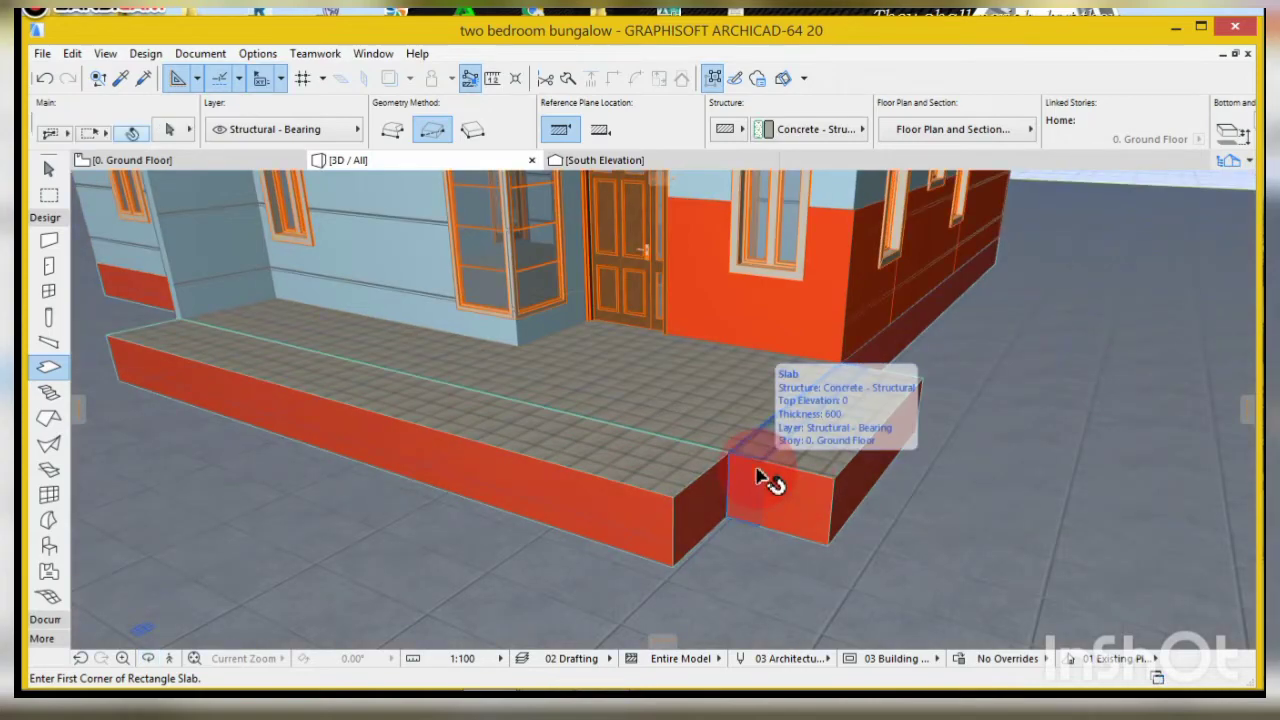
left_click(761, 492)
scroll(763, 506, "up", 2)
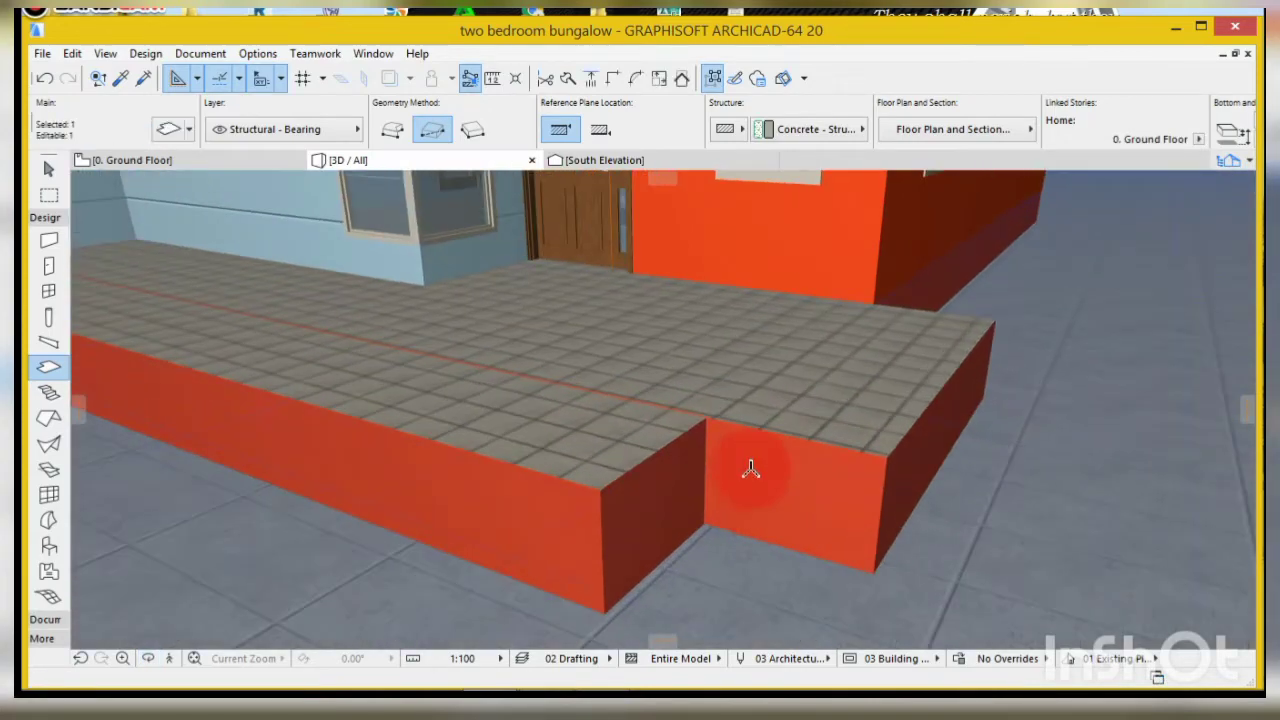
scroll(763, 440, "up", 1)
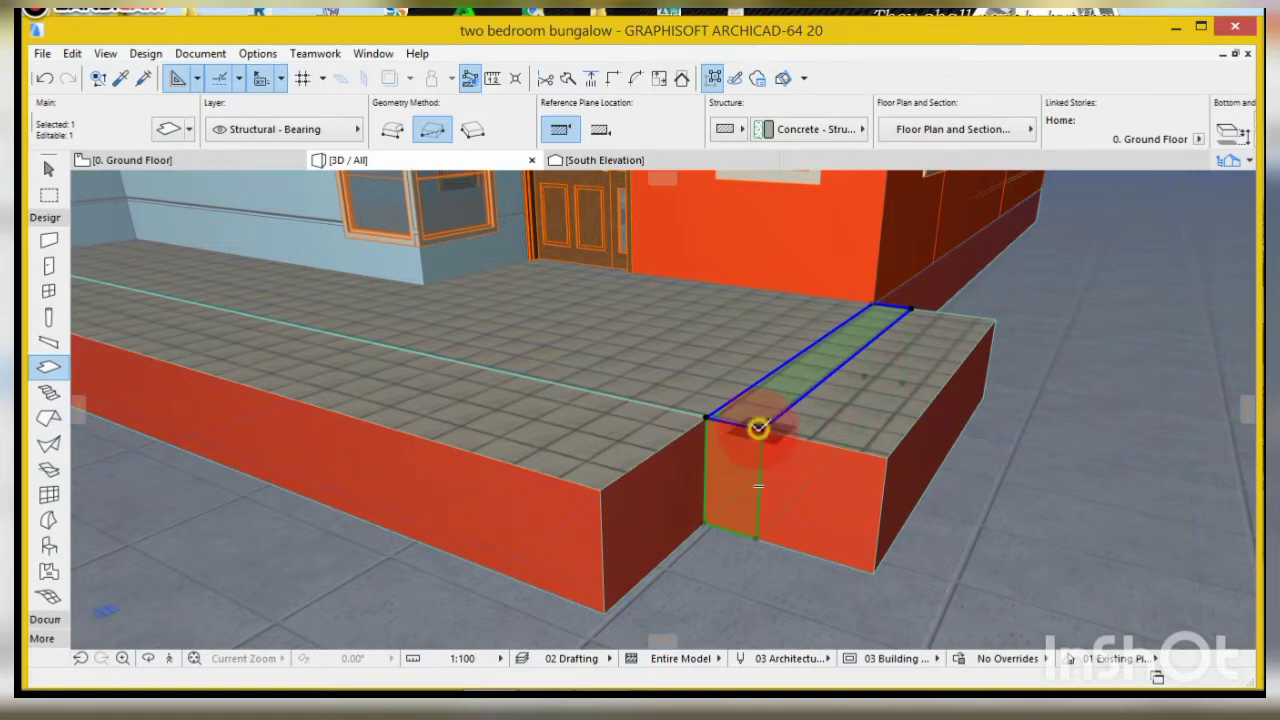
left_click(758, 428)
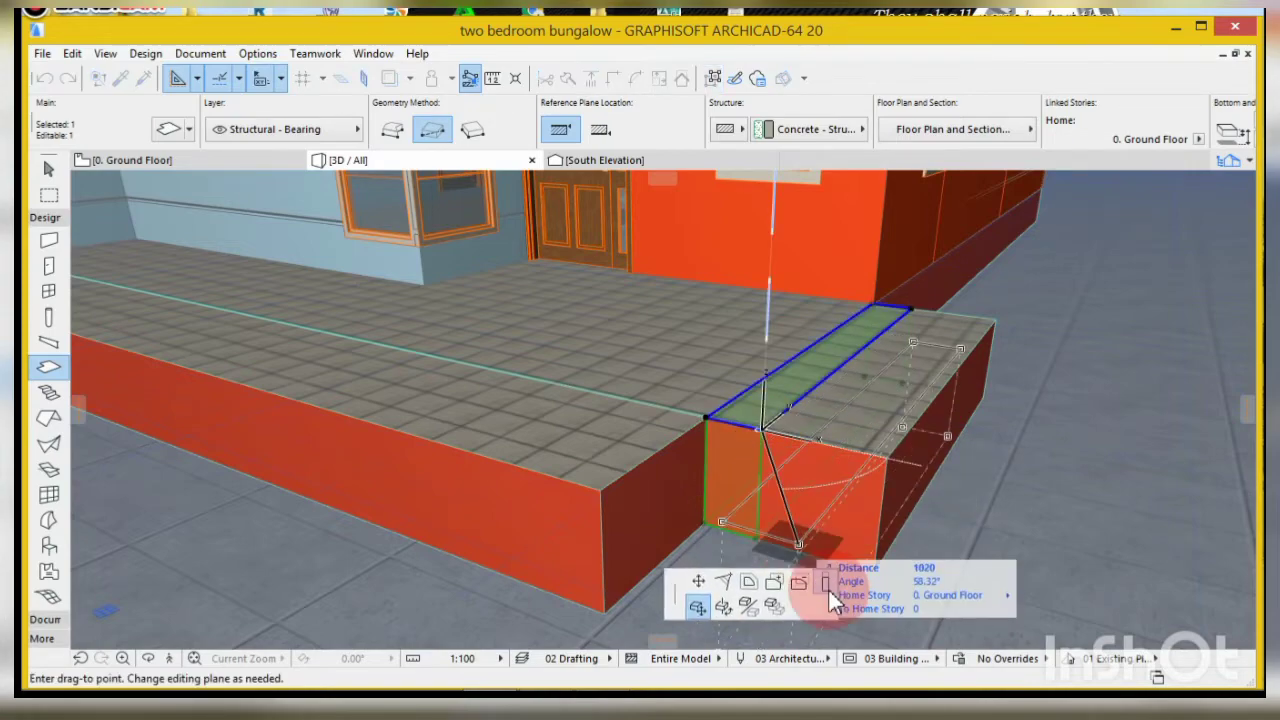
left_click(826, 590)
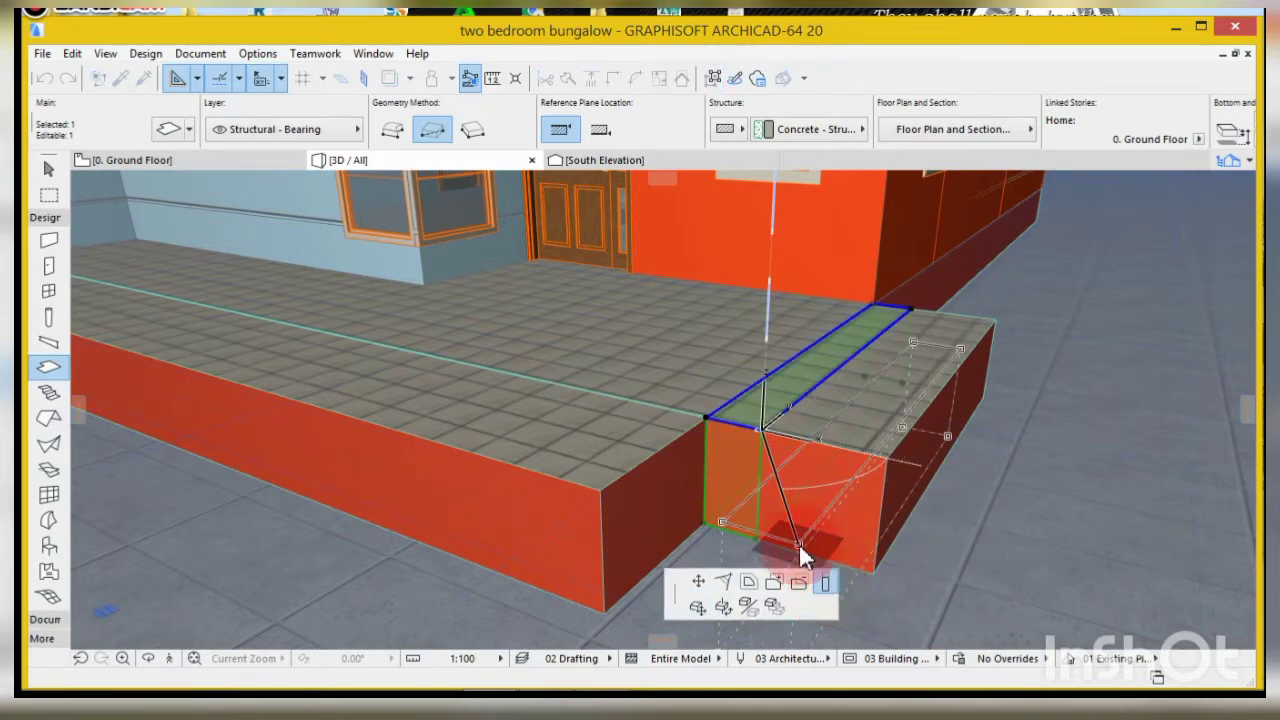
left_click(716, 452)
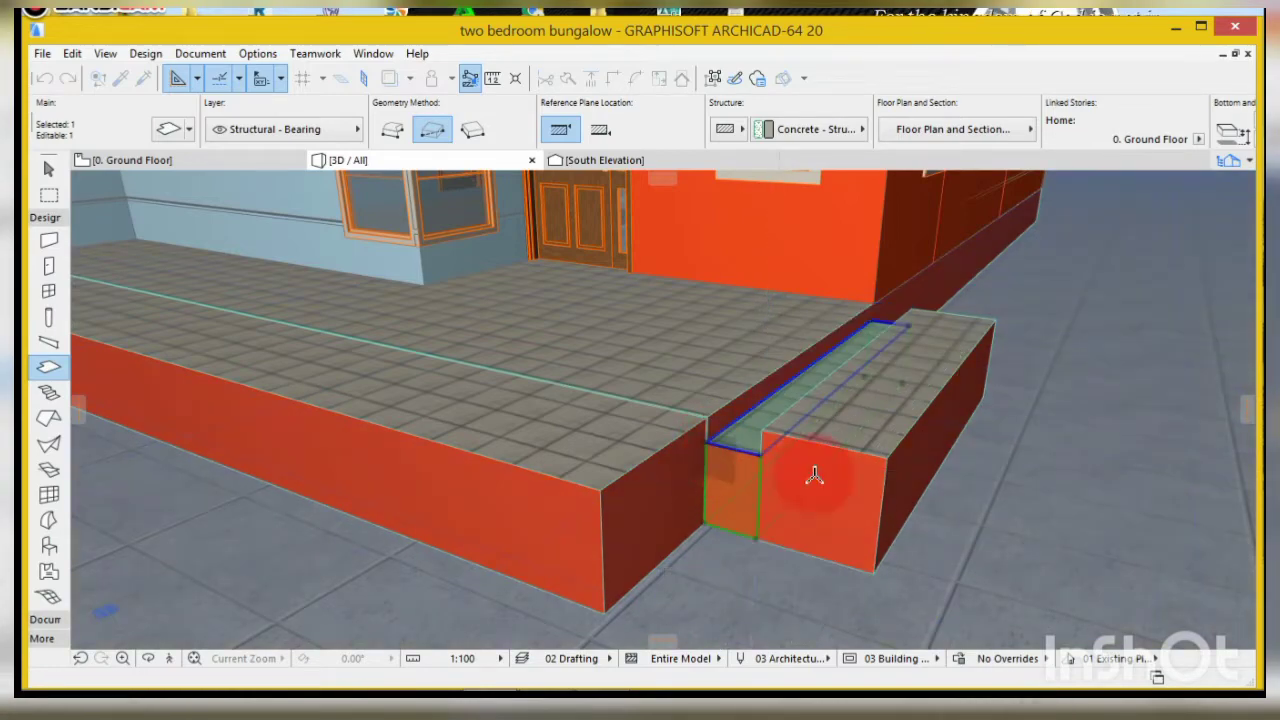
key("Escape")
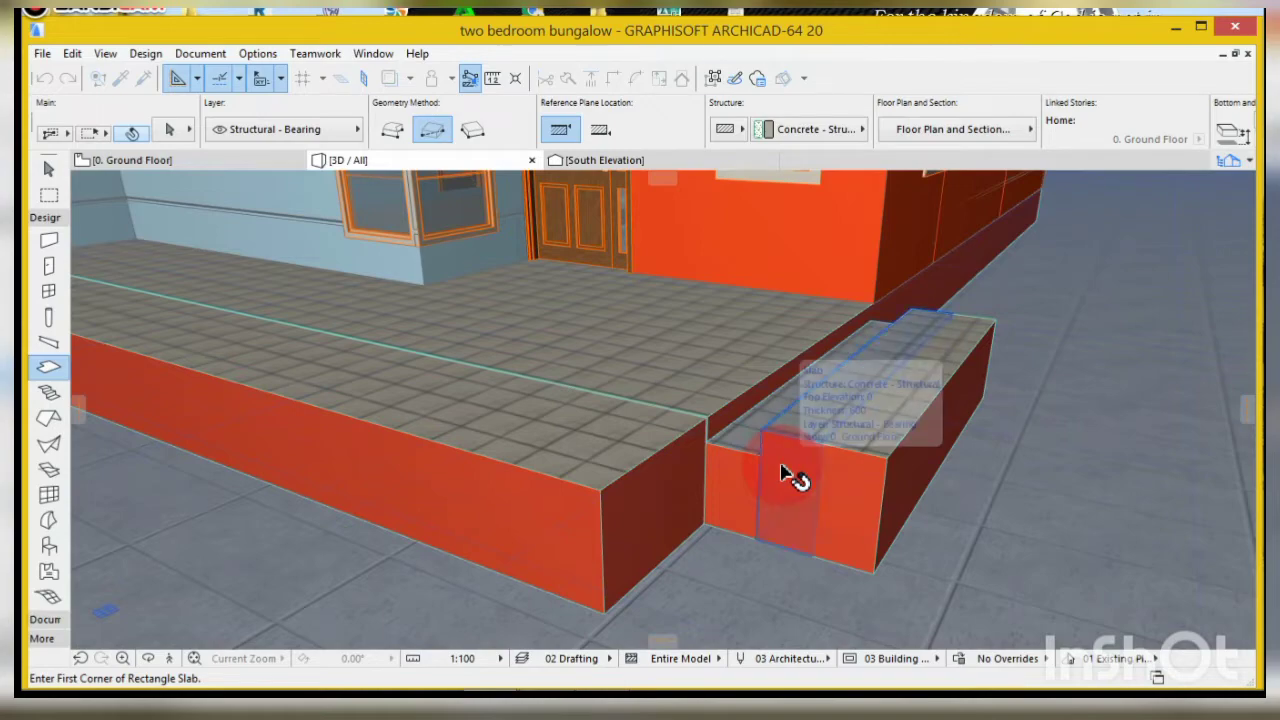
- Reduce the middle side slab's thickness from its top corner so it forms a second step lower than the innermost one
left_click(785, 466)
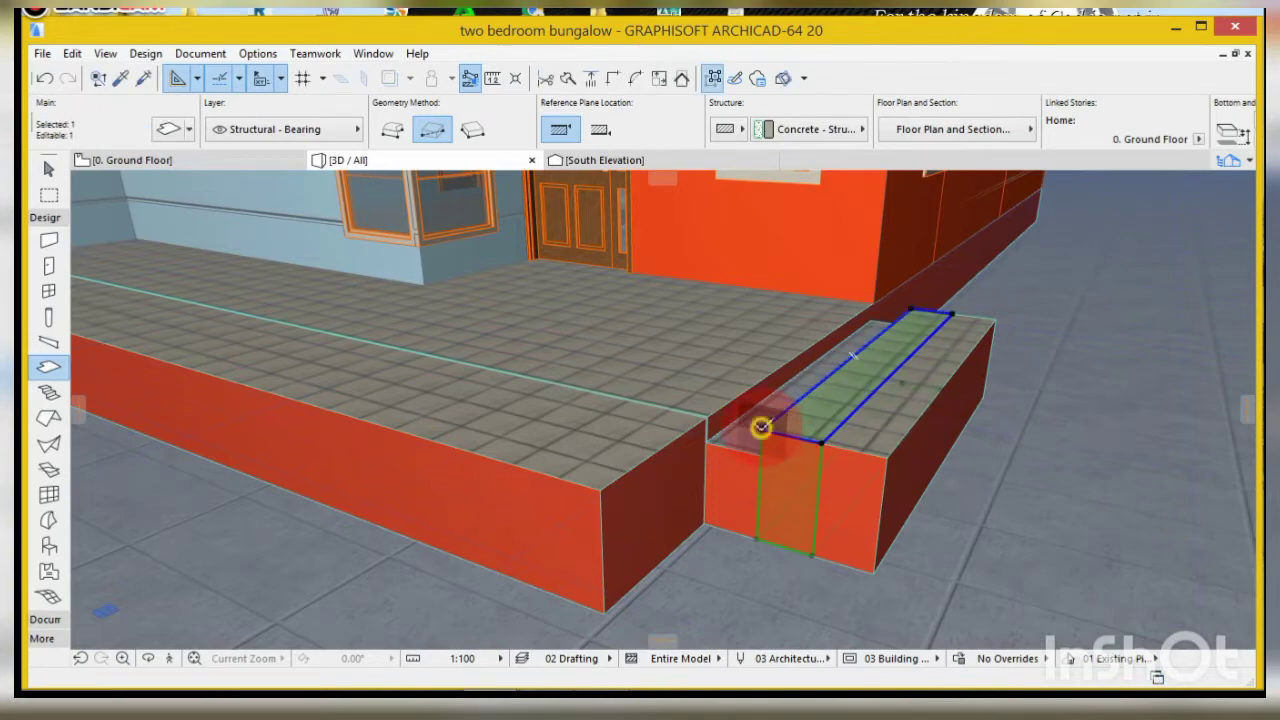
left_click(761, 427)
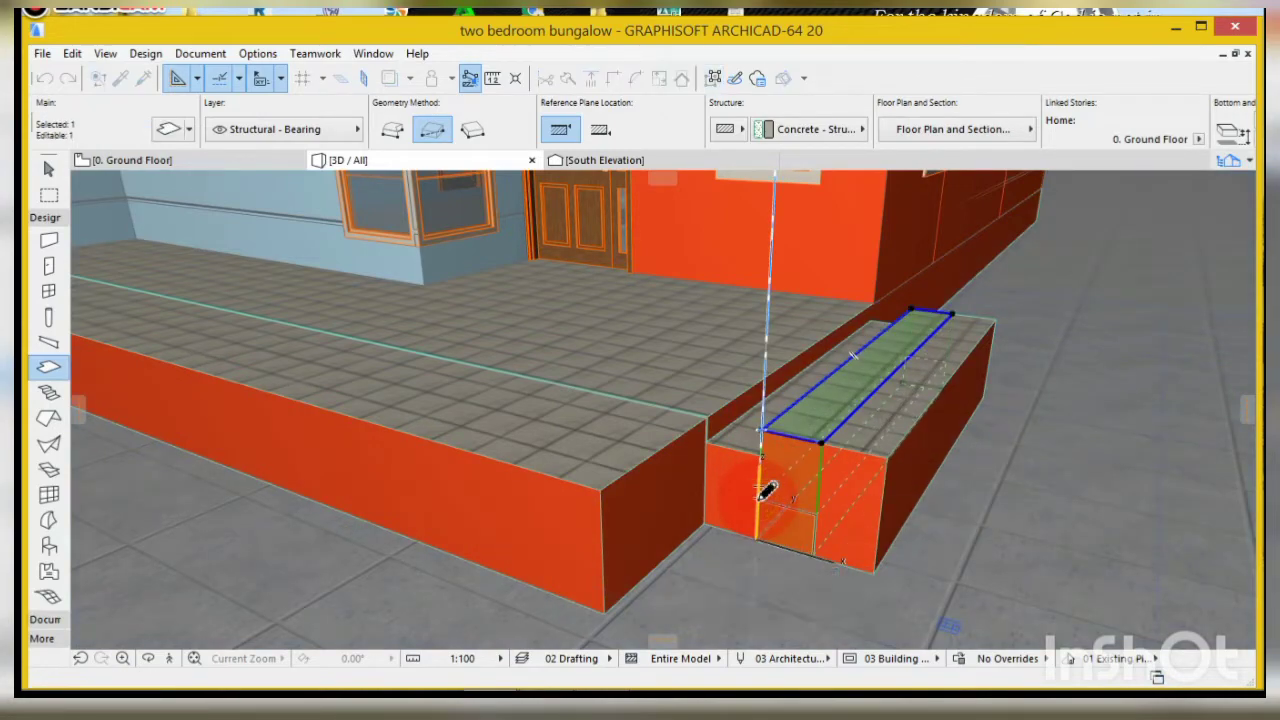
left_click(762, 494)
key("Escape")
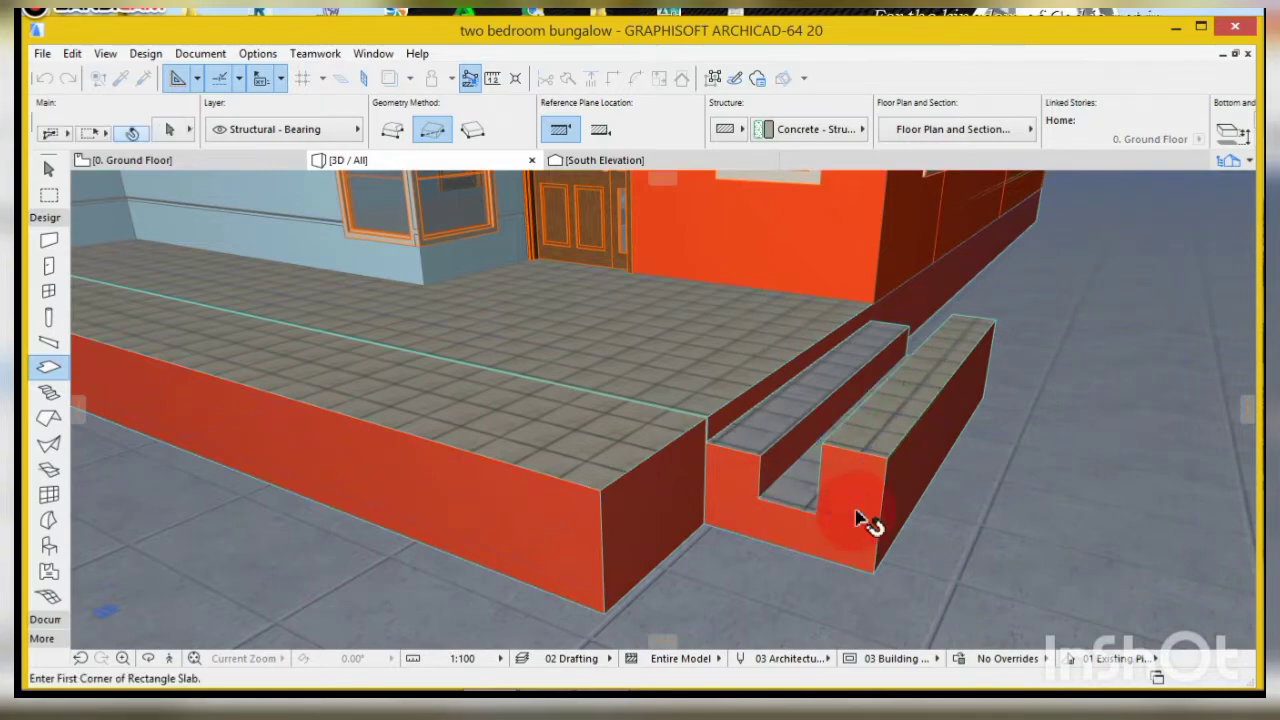
- Reduce the outermost side slab's thickness from its top corner to about -484 from the home story, forming the lowest step
left_click(832, 460, "shift")
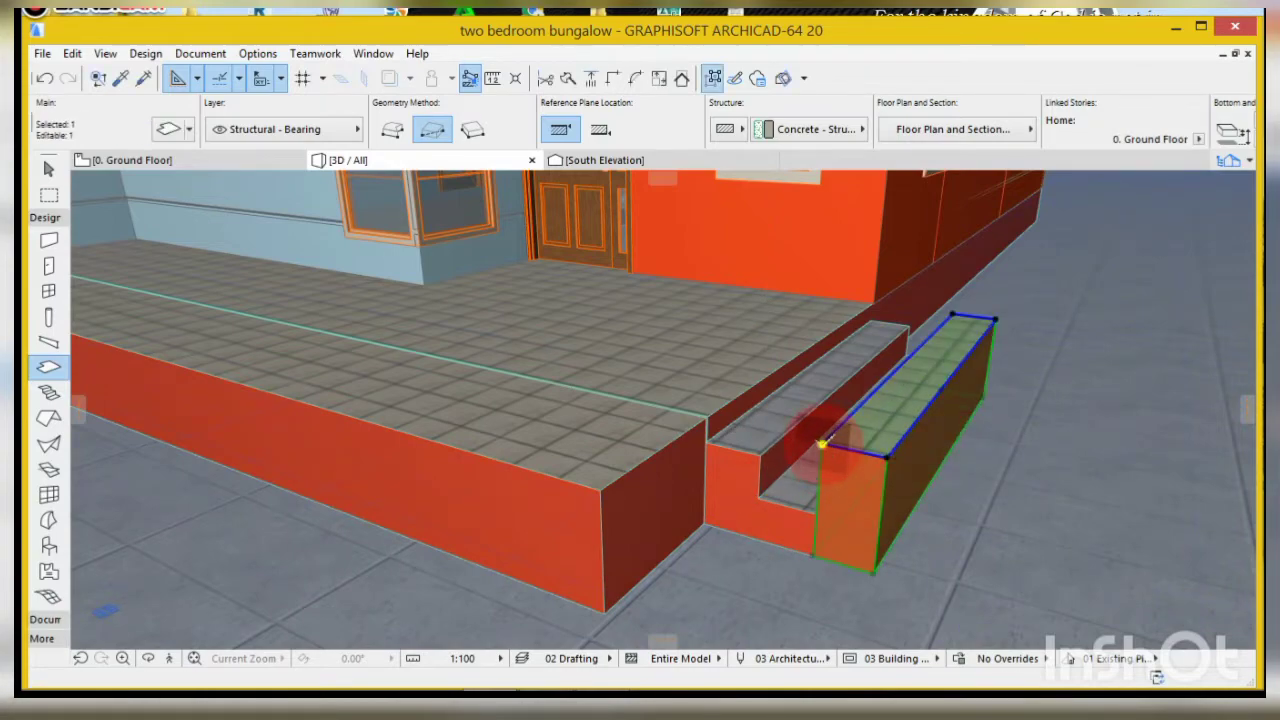
left_click(822, 443)
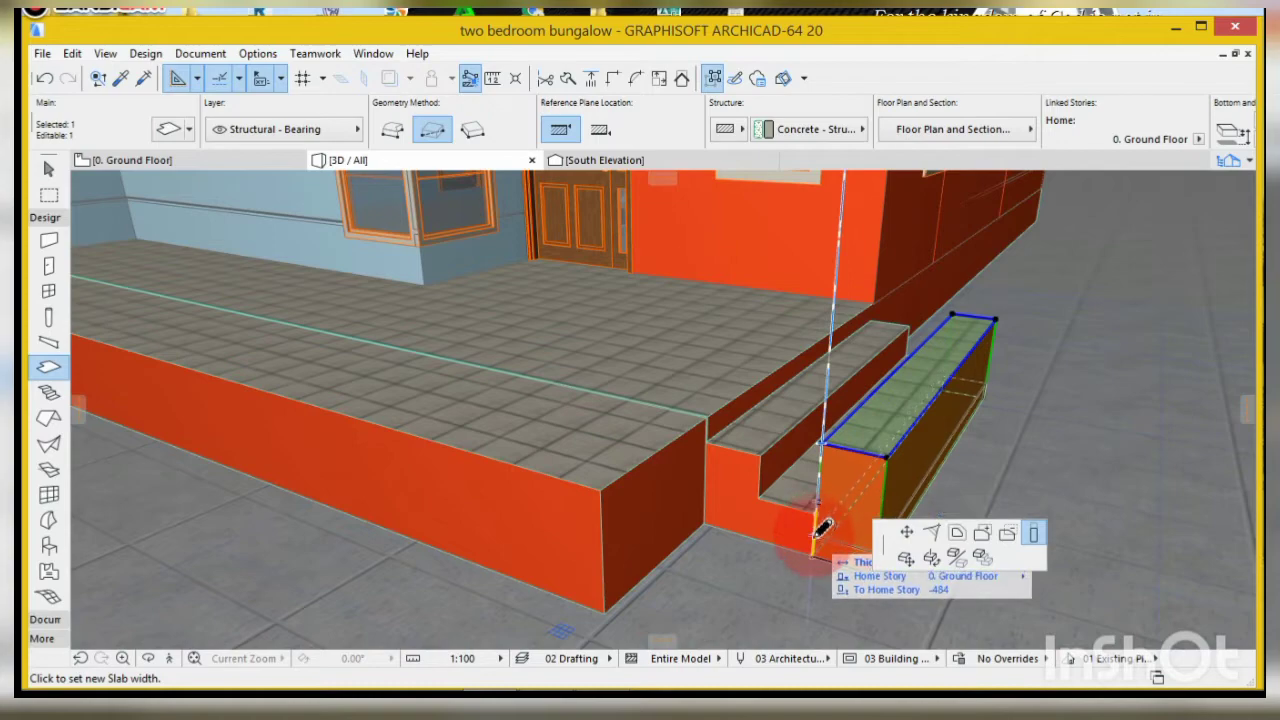
left_click(818, 532)
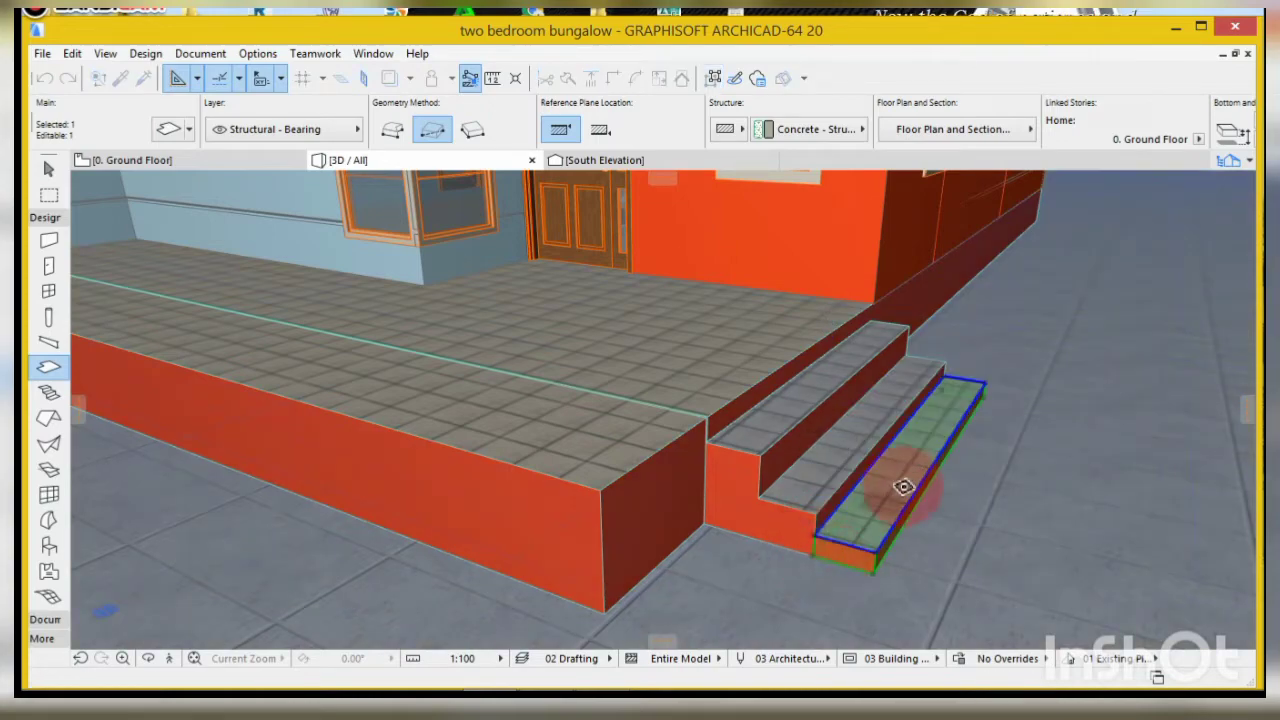
- Transfer the three side steps' slab settings to the corresponding front slabs to form matching front steps, and inspect the building
middle_click_drag(975, 452, 900, 508, "shift")
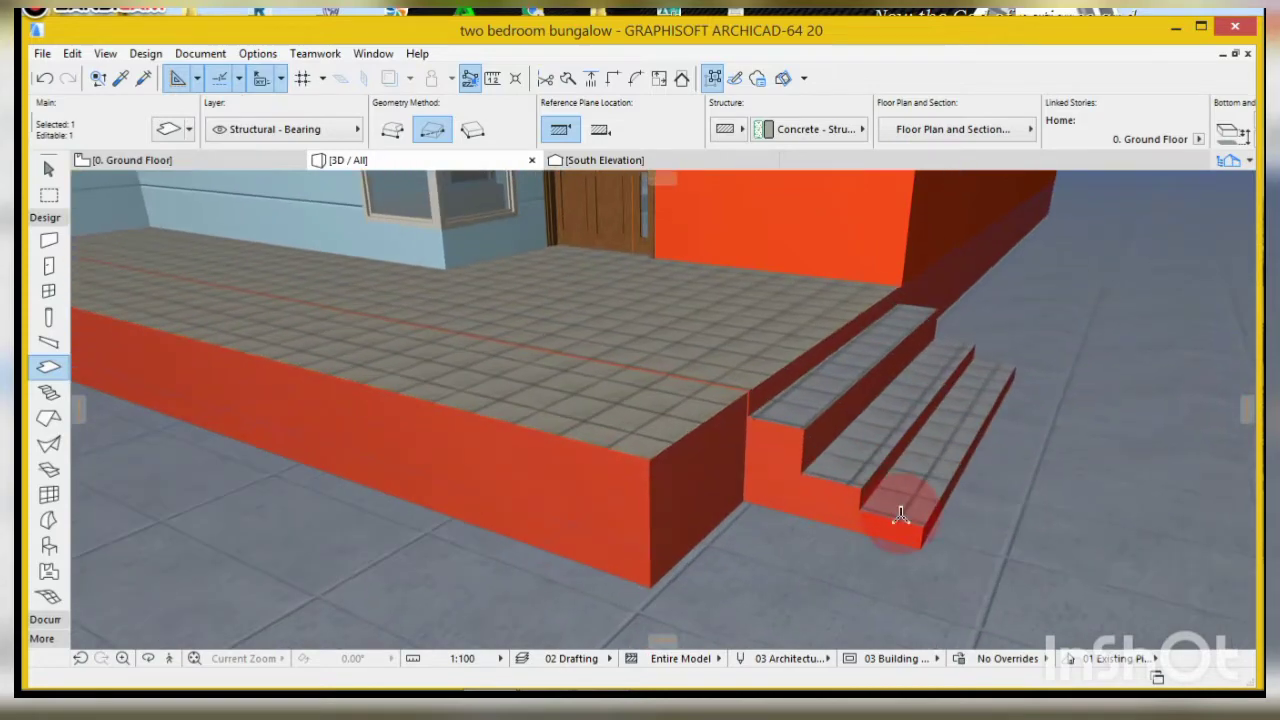
left_click(899, 517)
left_click(893, 510)
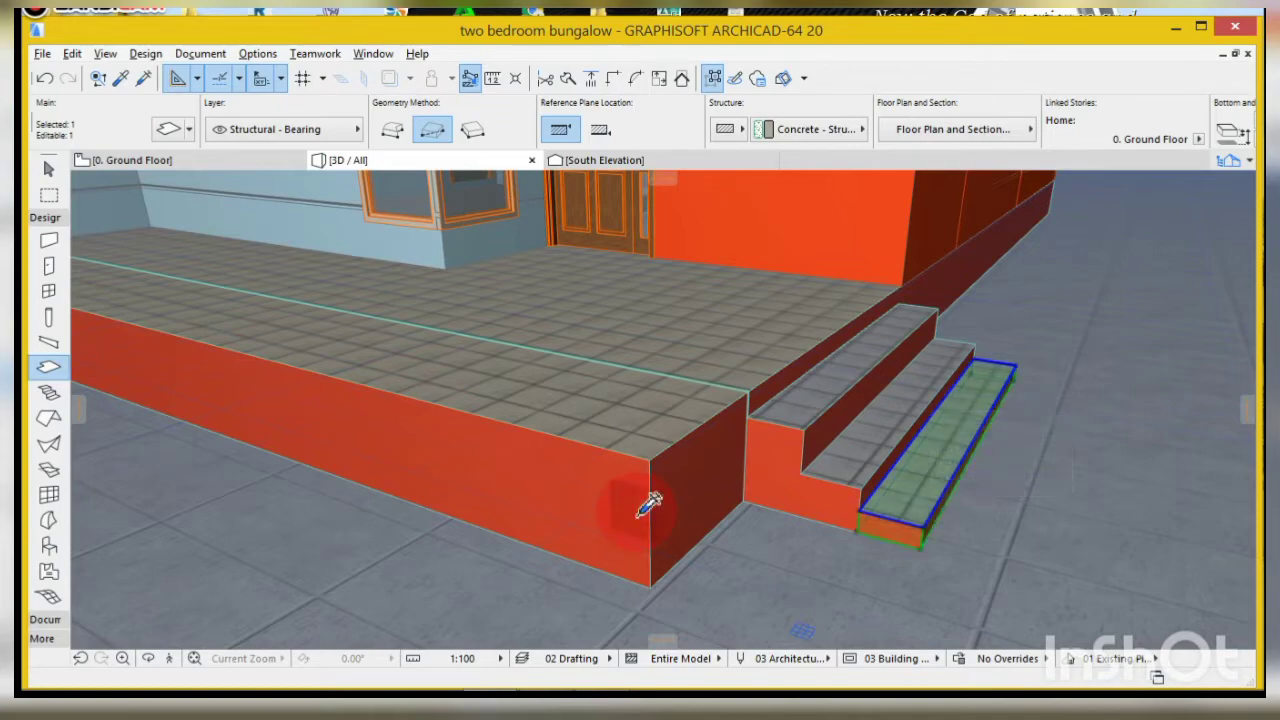
left_click(690, 545, "ctrl+alt")
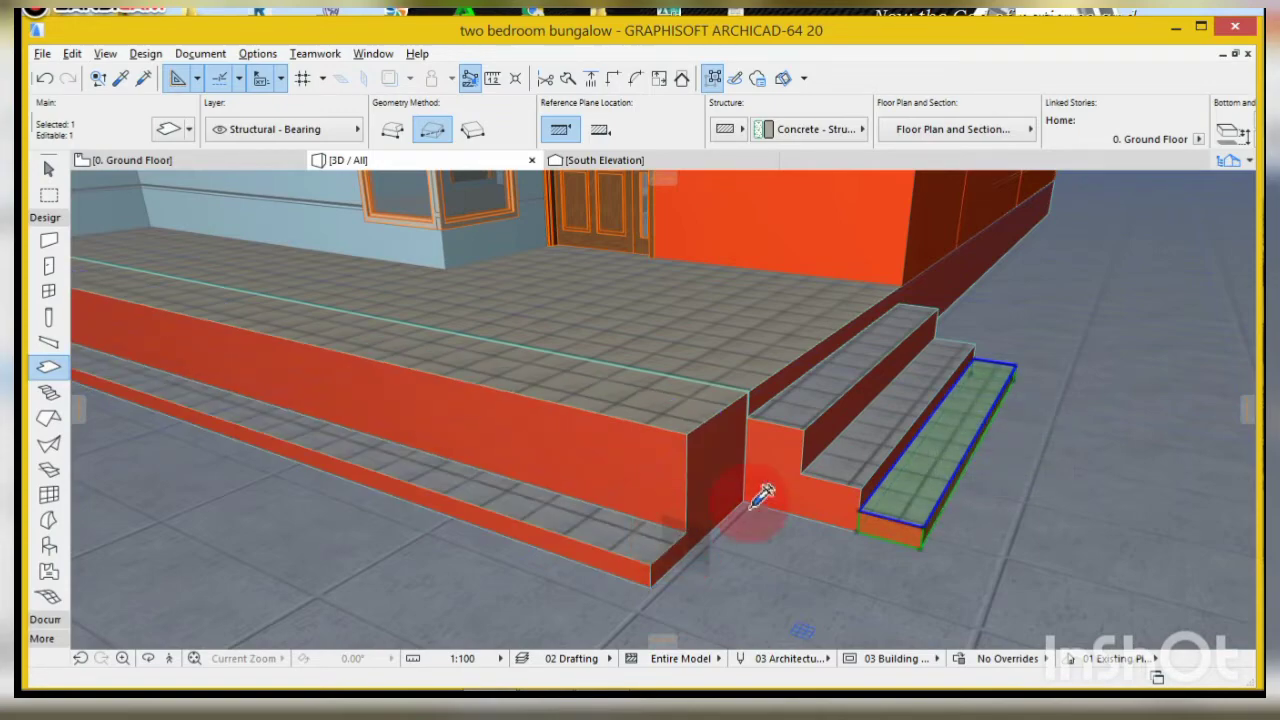
left_click(672, 468, "ctrl+alt")
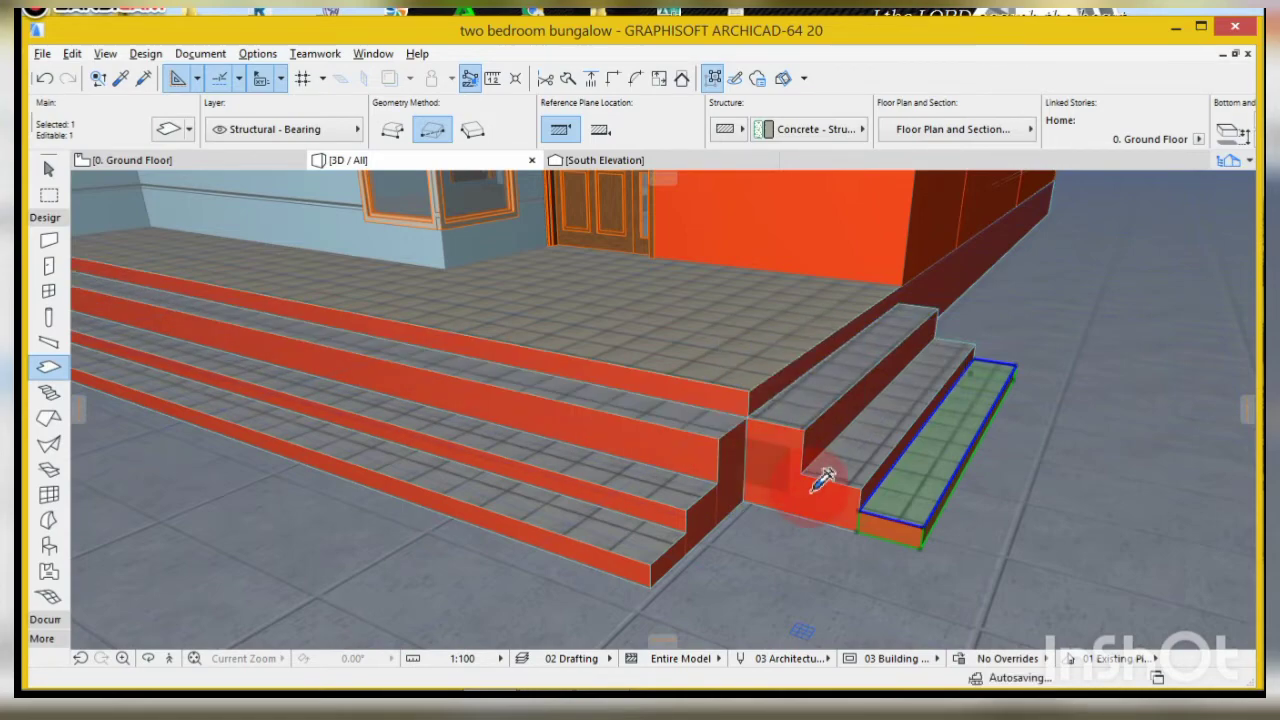
middle_click_drag(900, 423, 965, 499, "shift")
scroll(965, 499, "down", 3)
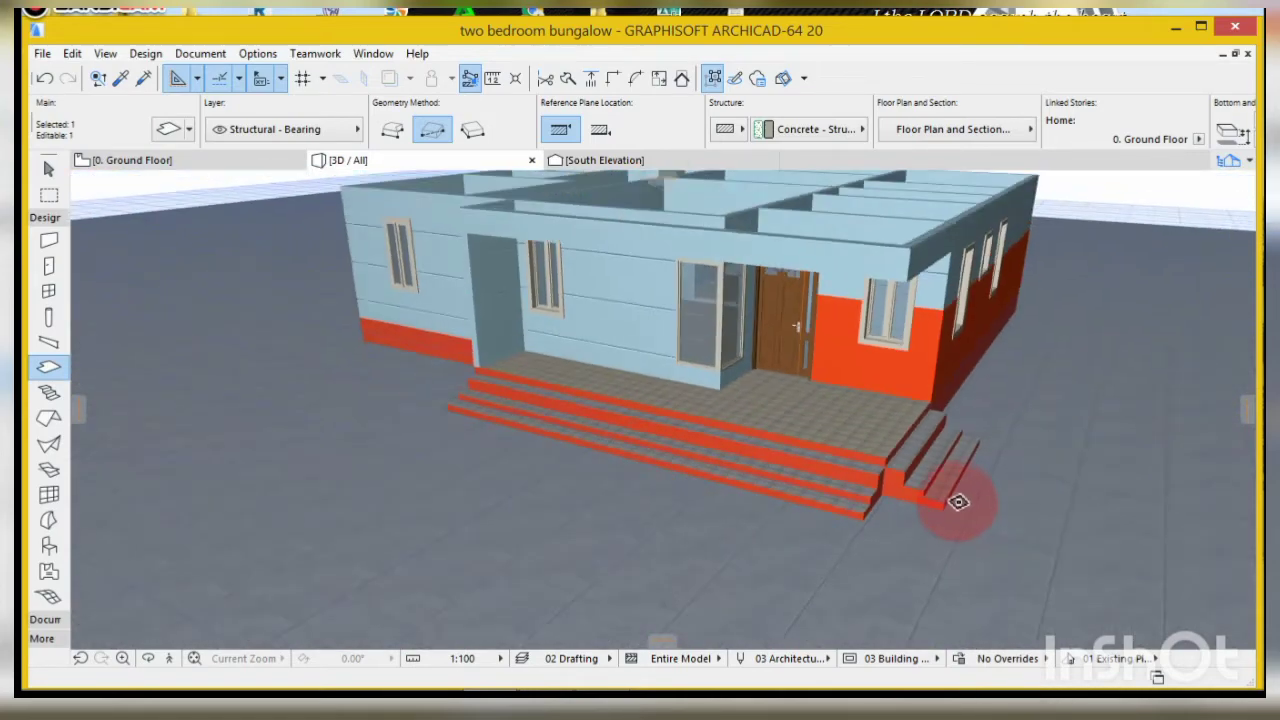
left_click(1124, 190)
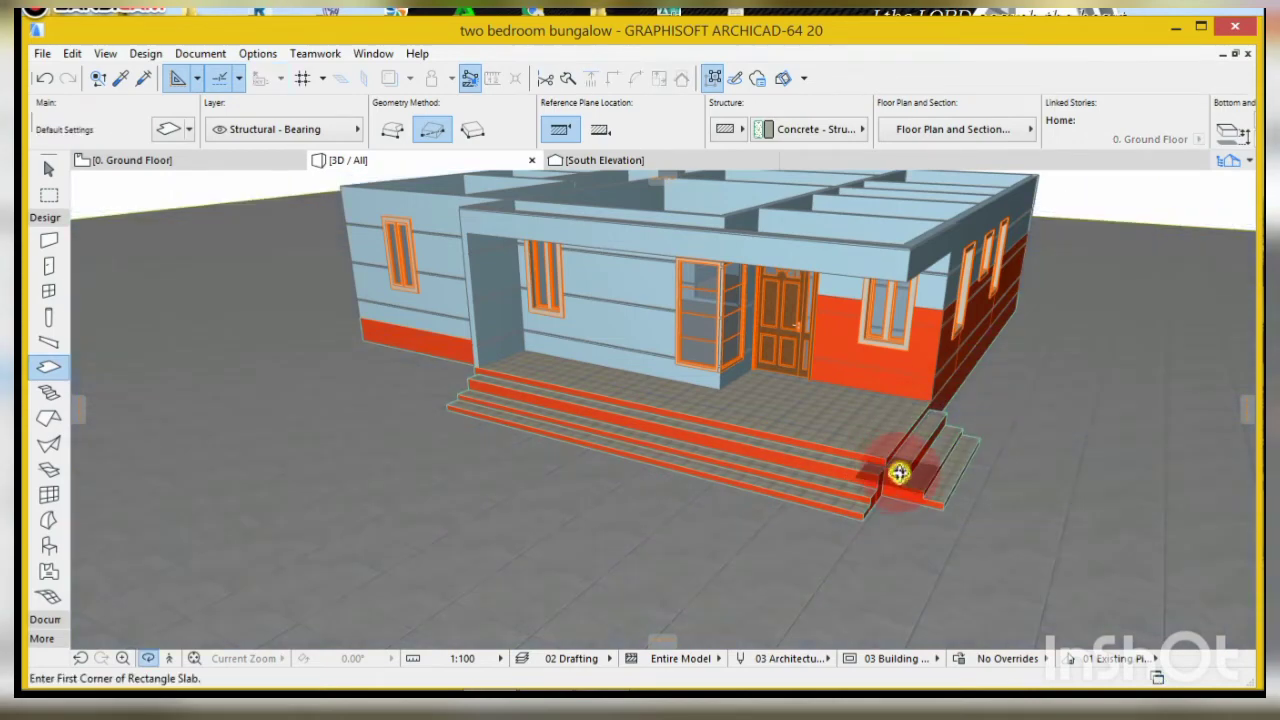
middle_click_drag(899, 473, 647, 259, "shift")
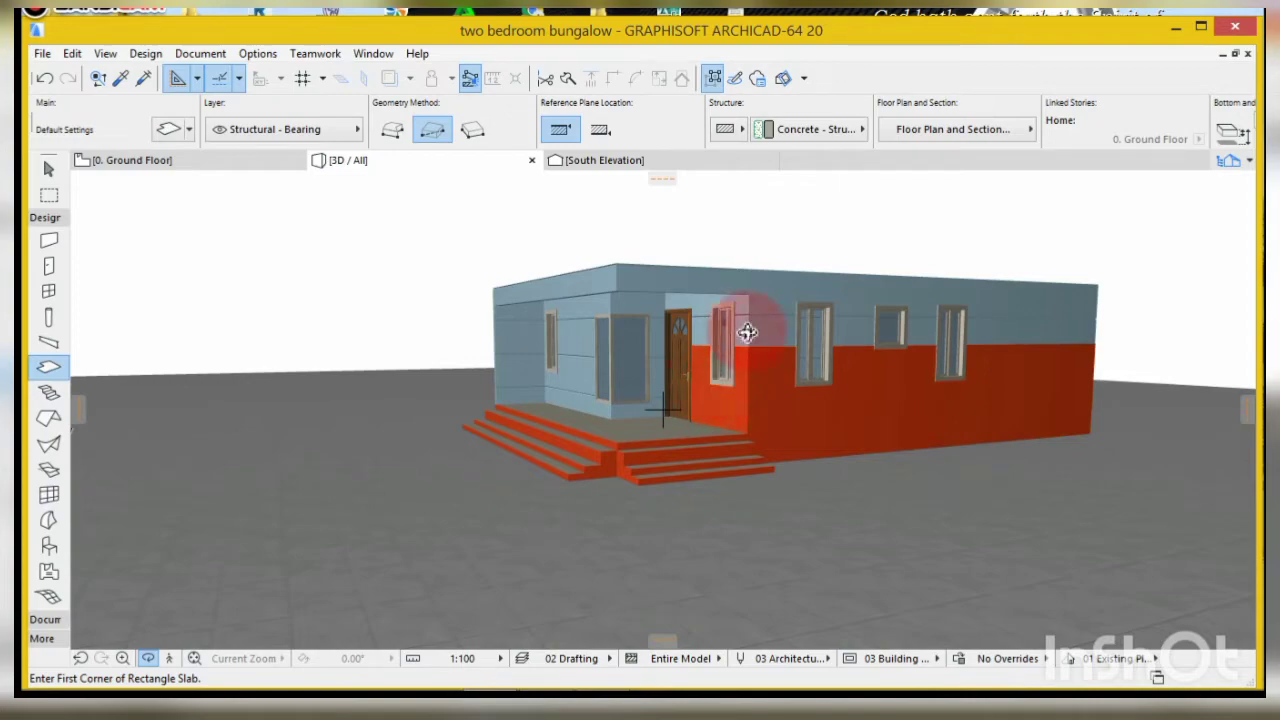
scroll(607, 266, "up", 1)
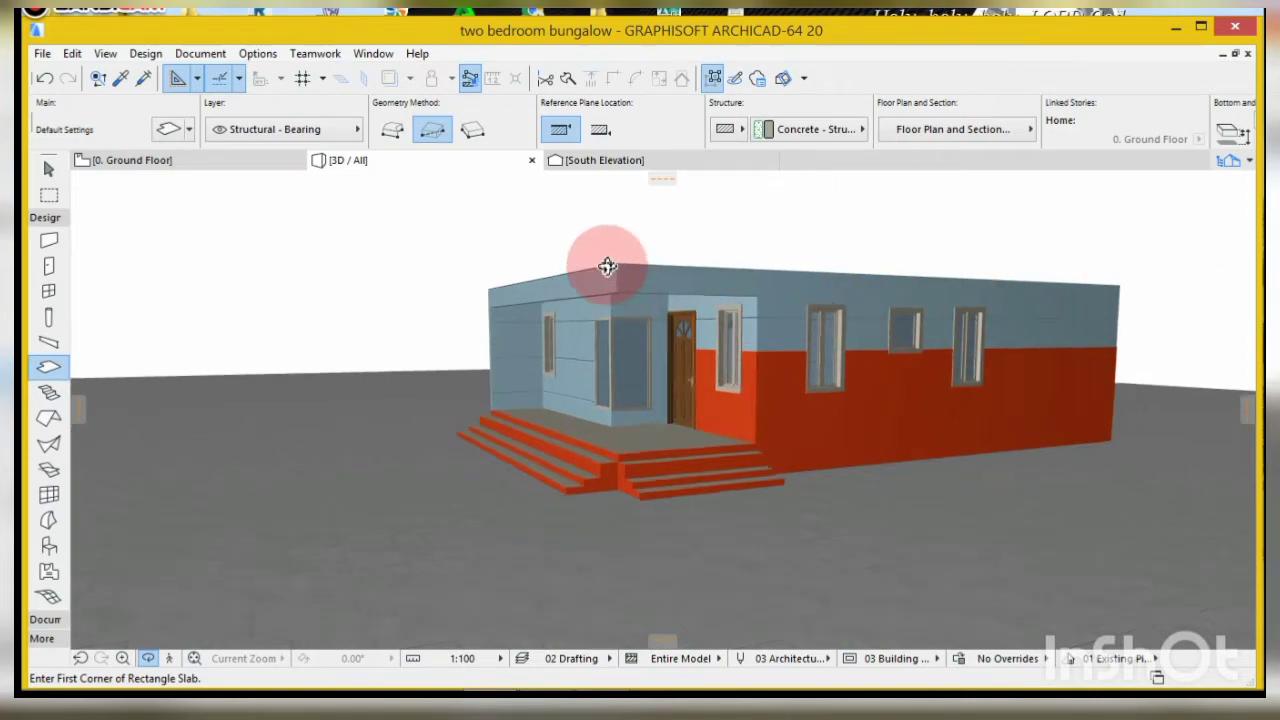
middle_click_drag(607, 266, 694, 313, "shift")
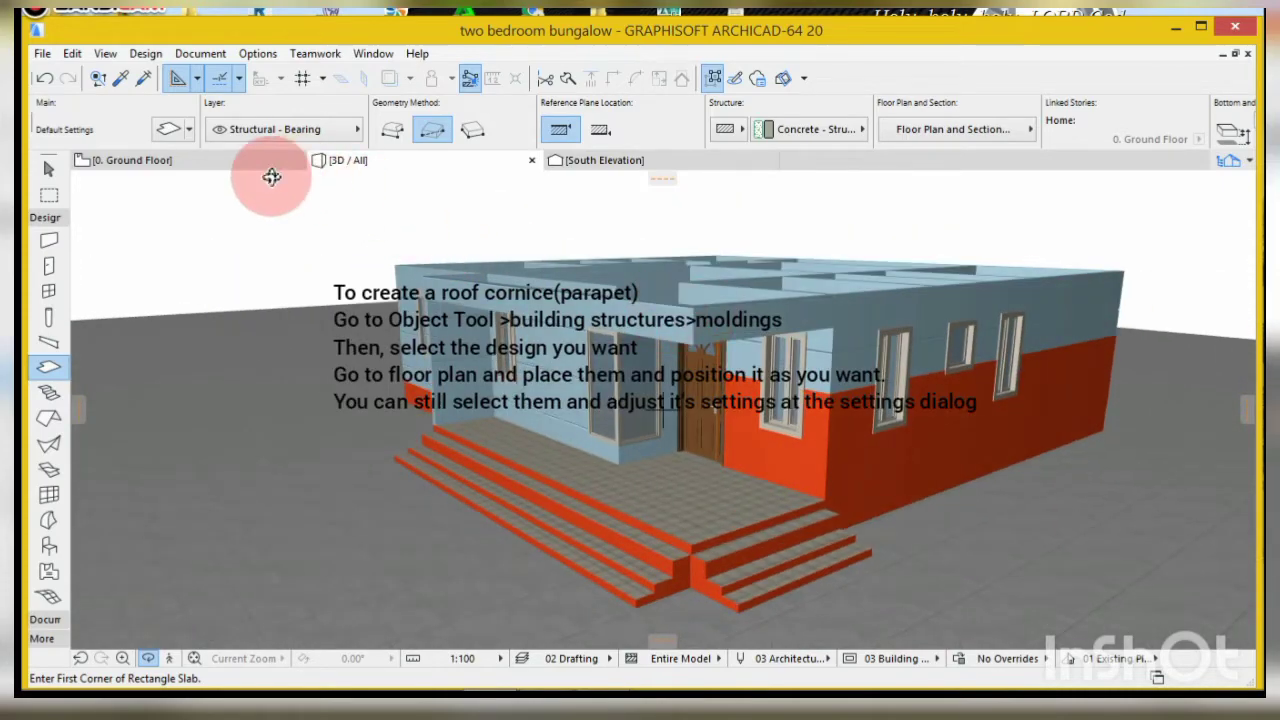
- On the ground floor plan, choose Molding Straight 20 from the Building Structures moldings as the object to place
left_click(181, 164)
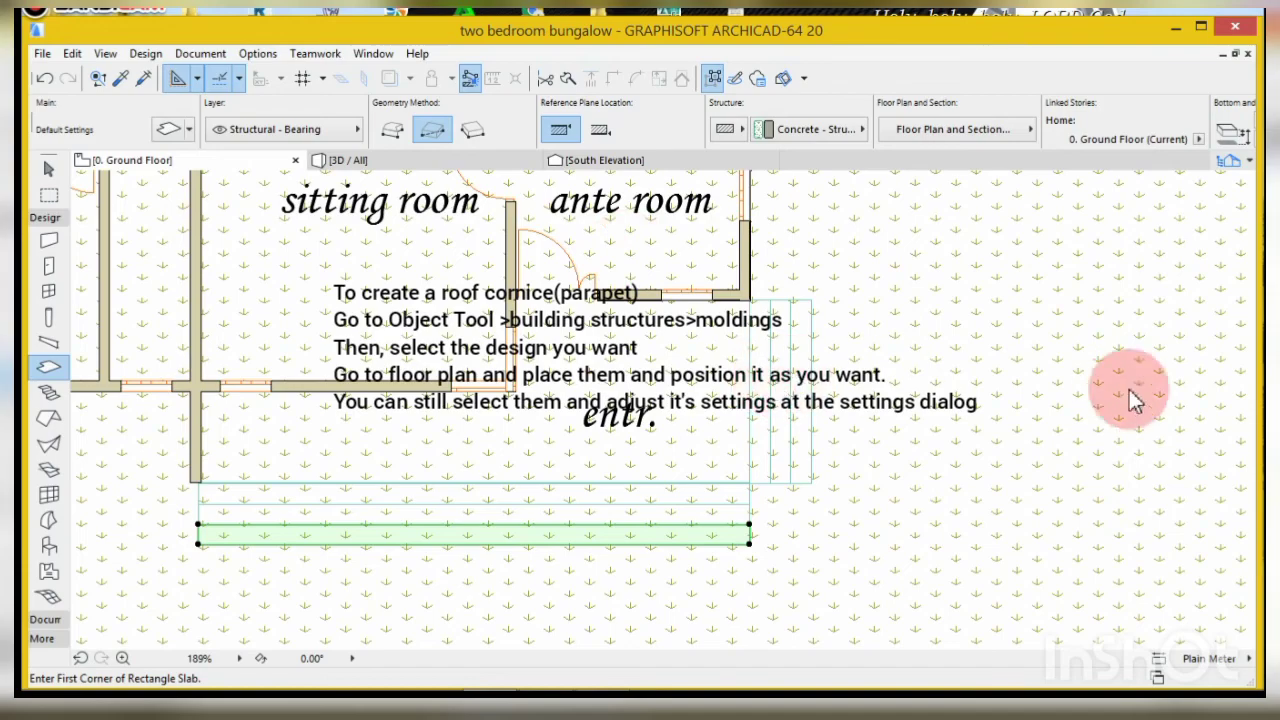
scroll(900, 505, "down", 5)
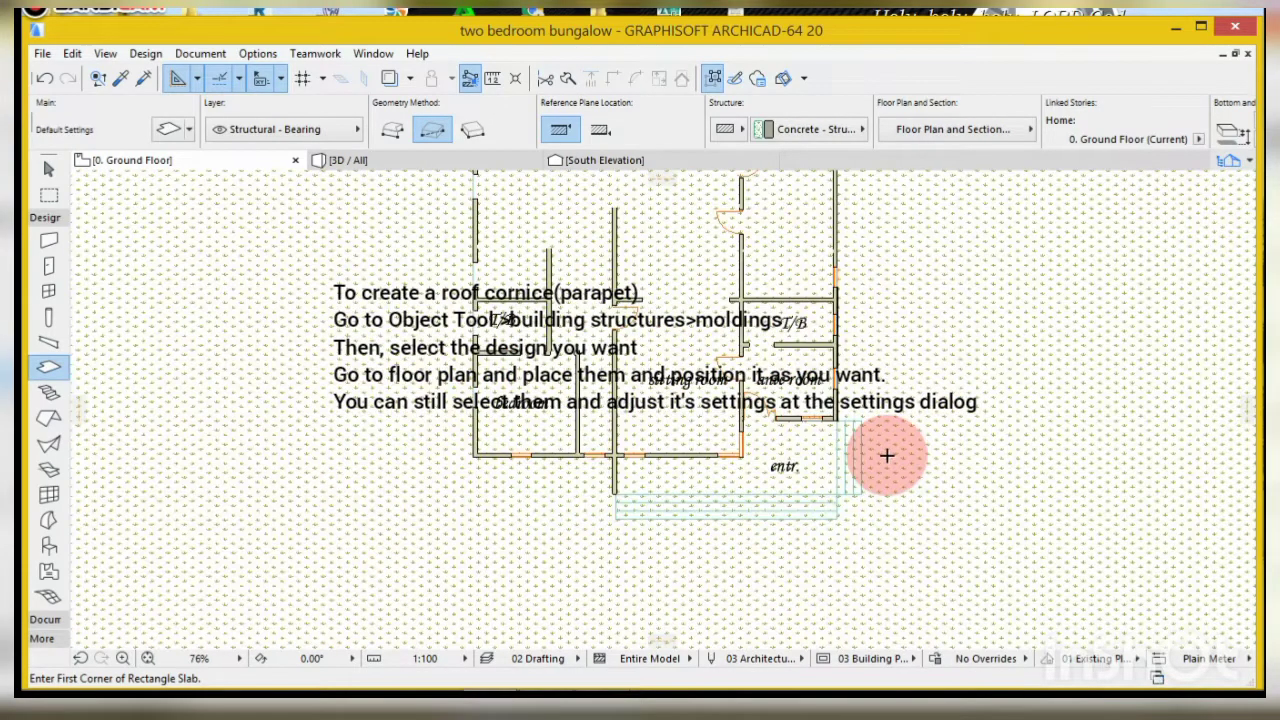
scroll(887, 456, "down", 2)
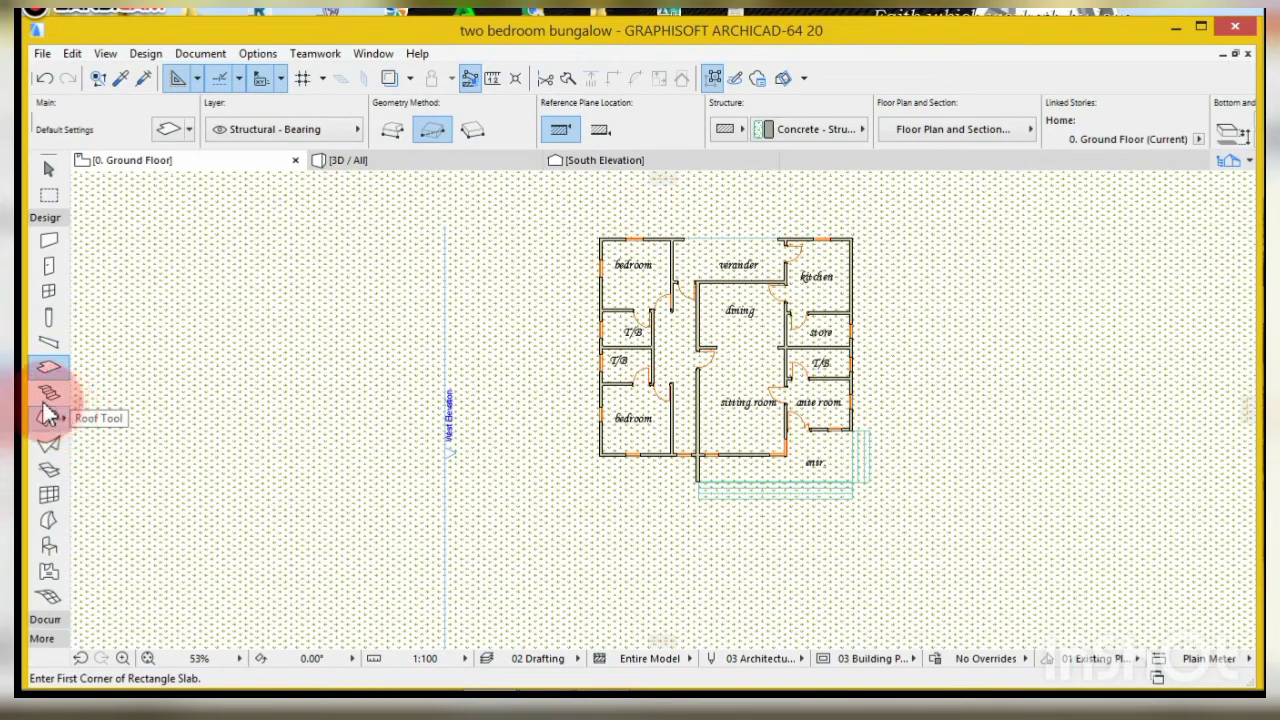
left_click(48, 550)
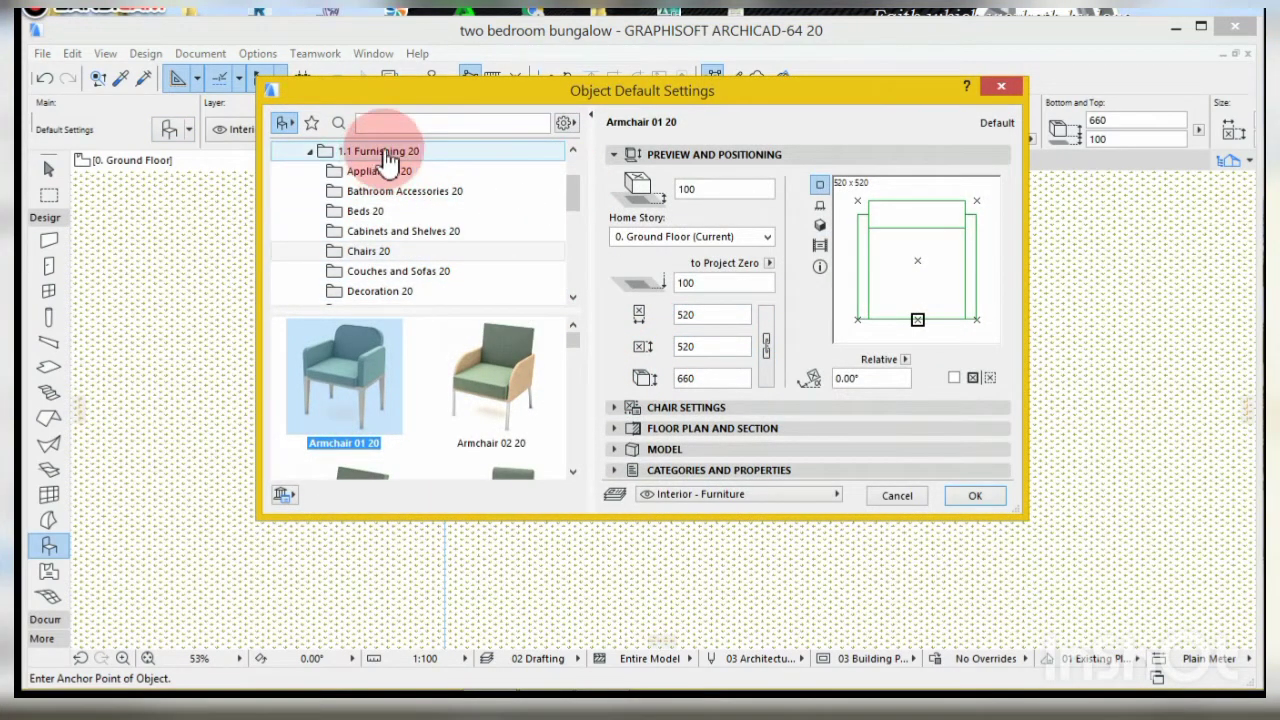
left_click_drag(578, 200, 586, 257)
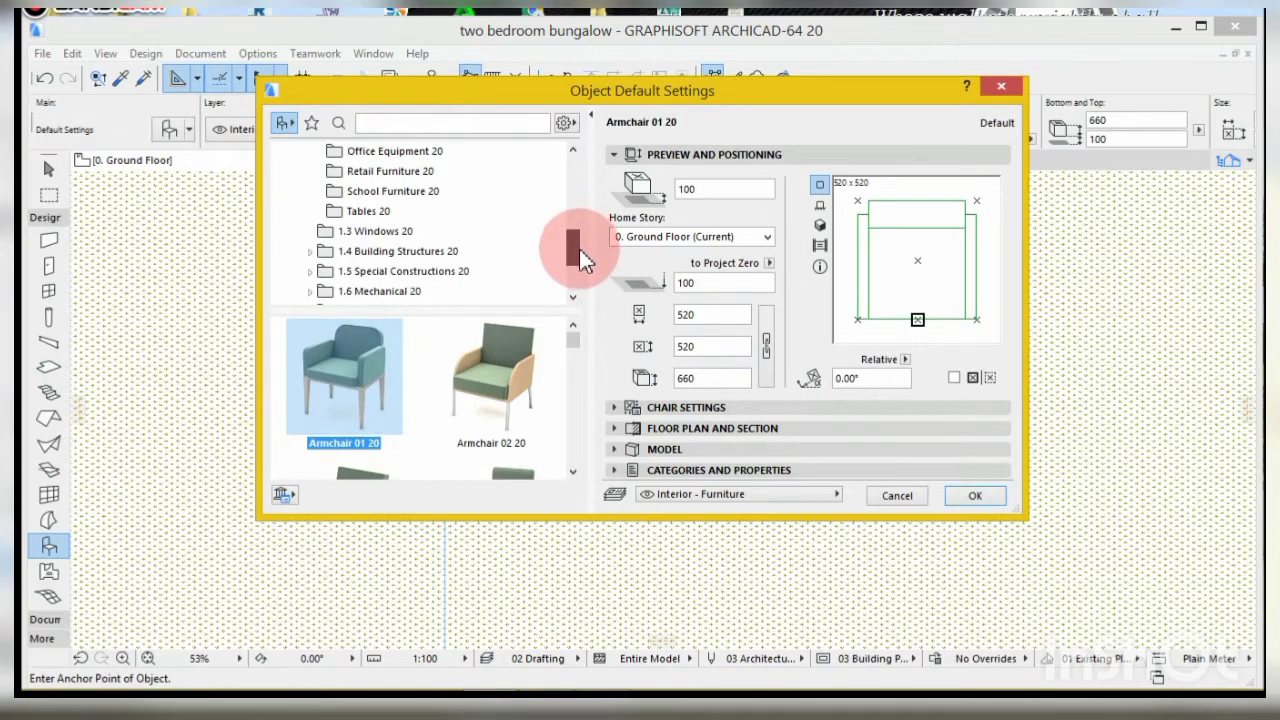
left_click(413, 257)
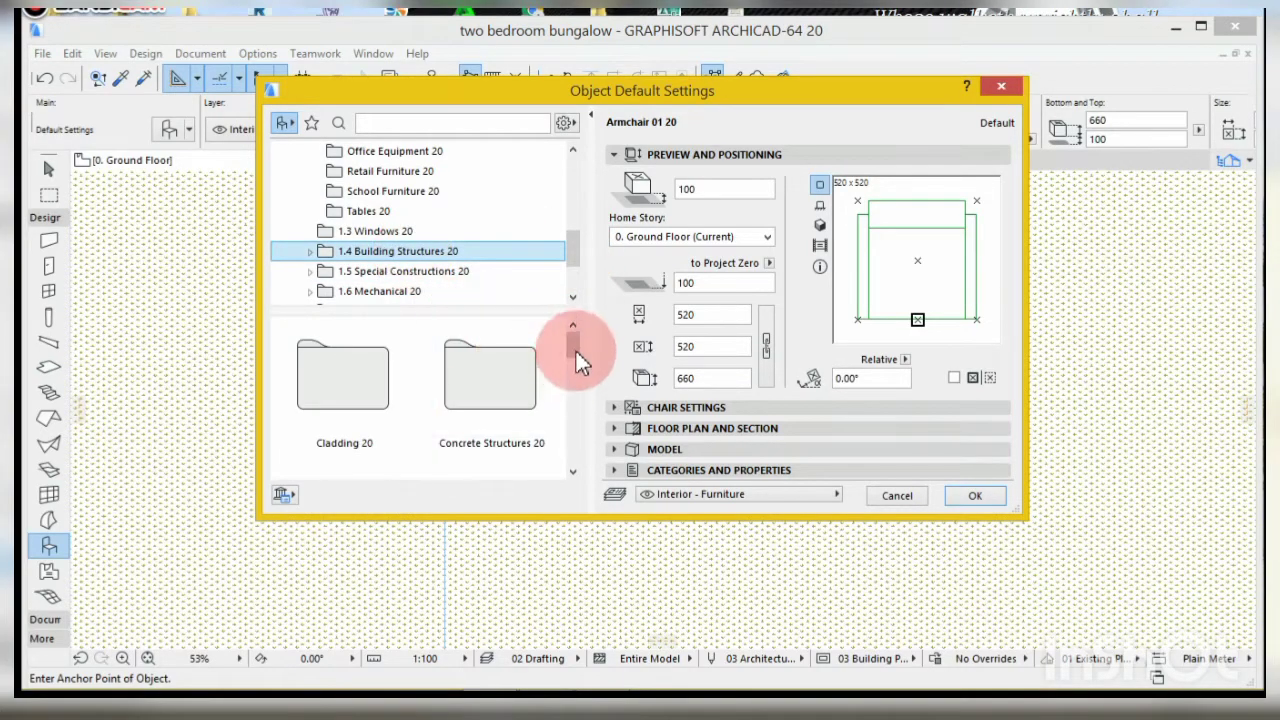
left_click_drag(567, 349, 569, 383)
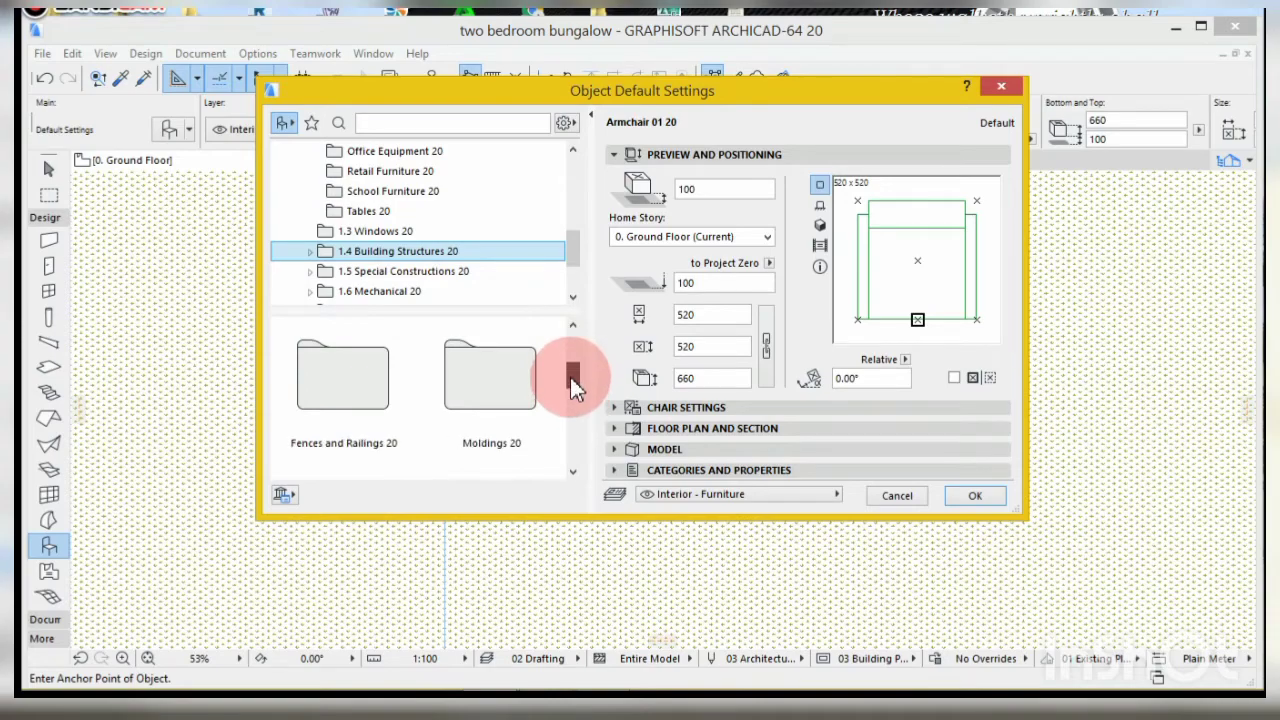
left_click(506, 406)
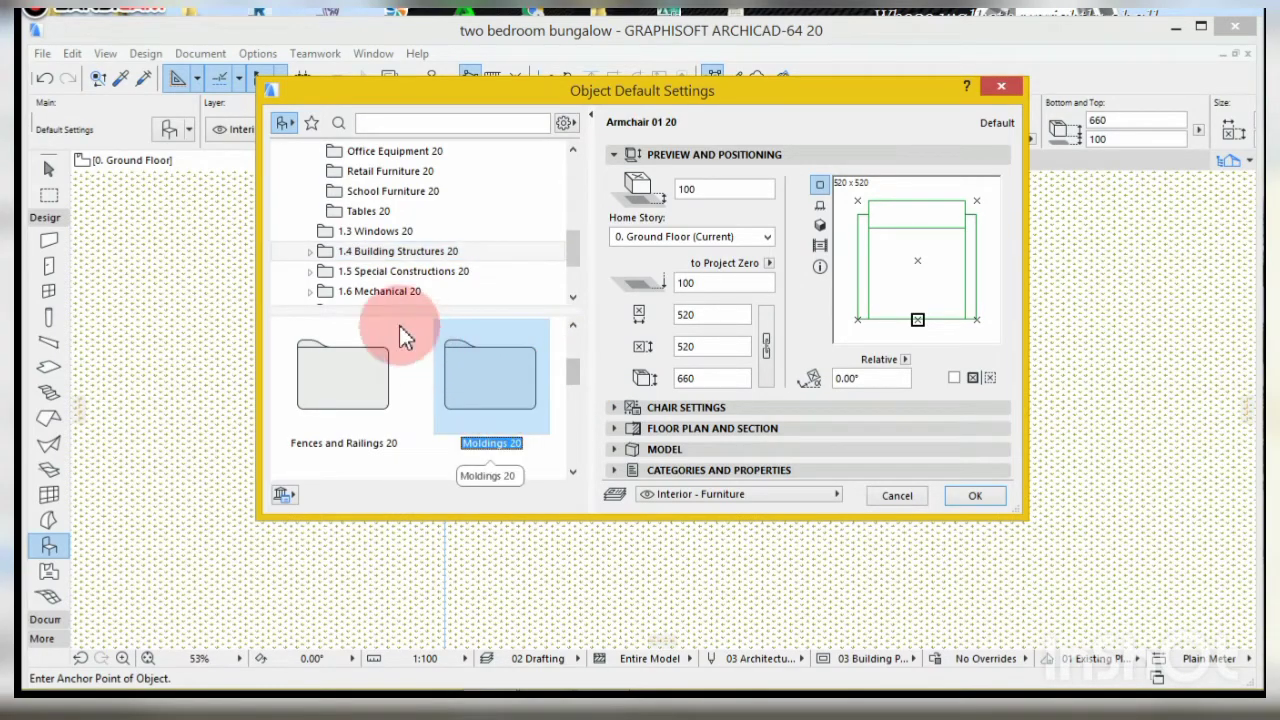
double_click(508, 404)
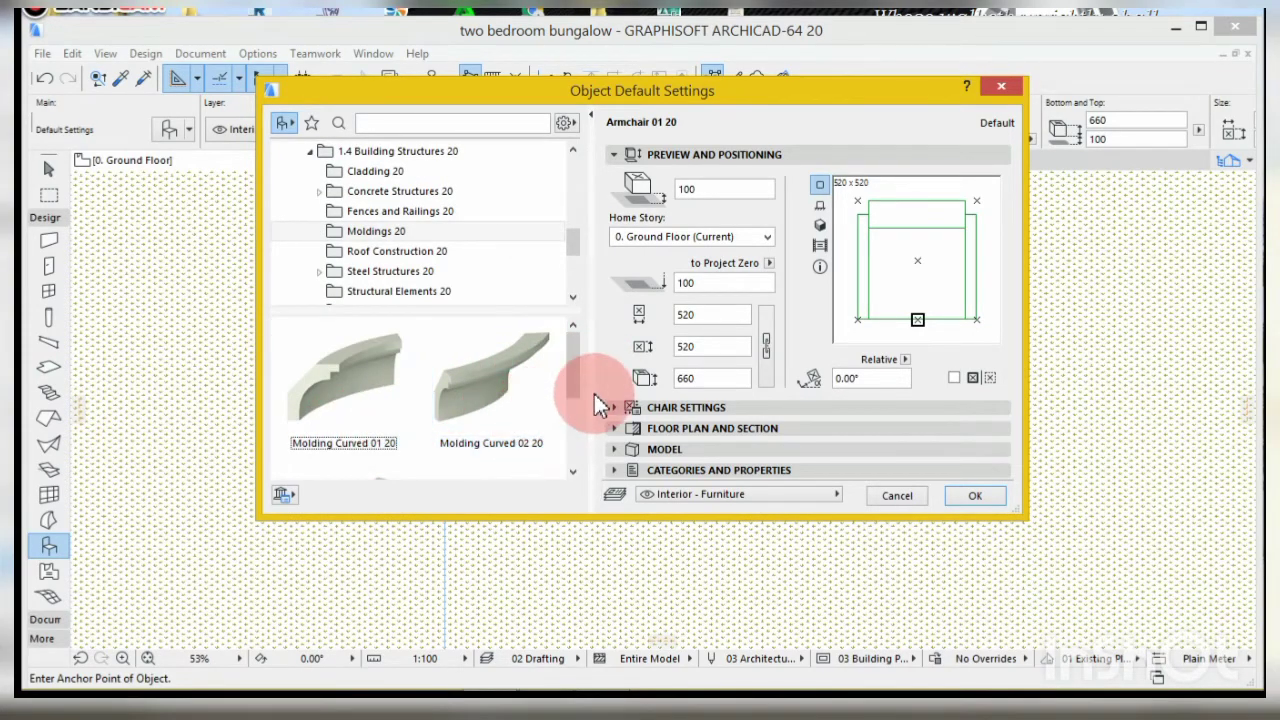
left_click_drag(583, 418, 571, 443)
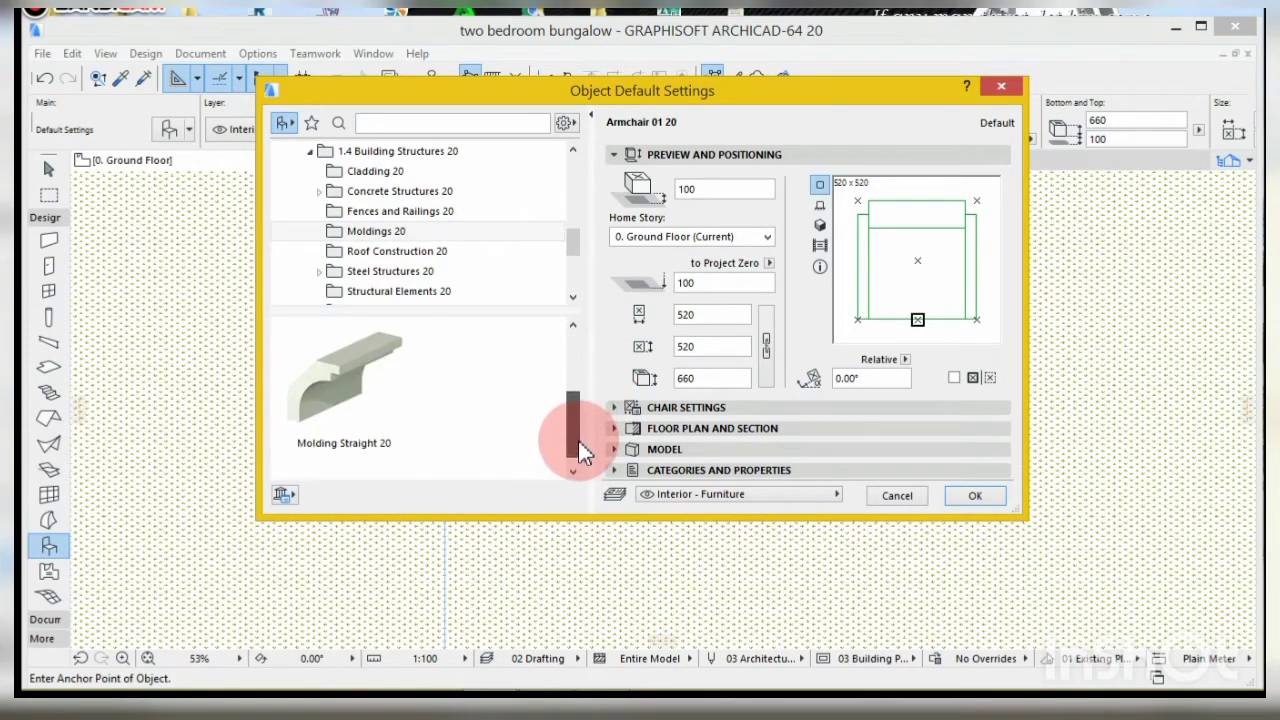
left_click(343, 410)
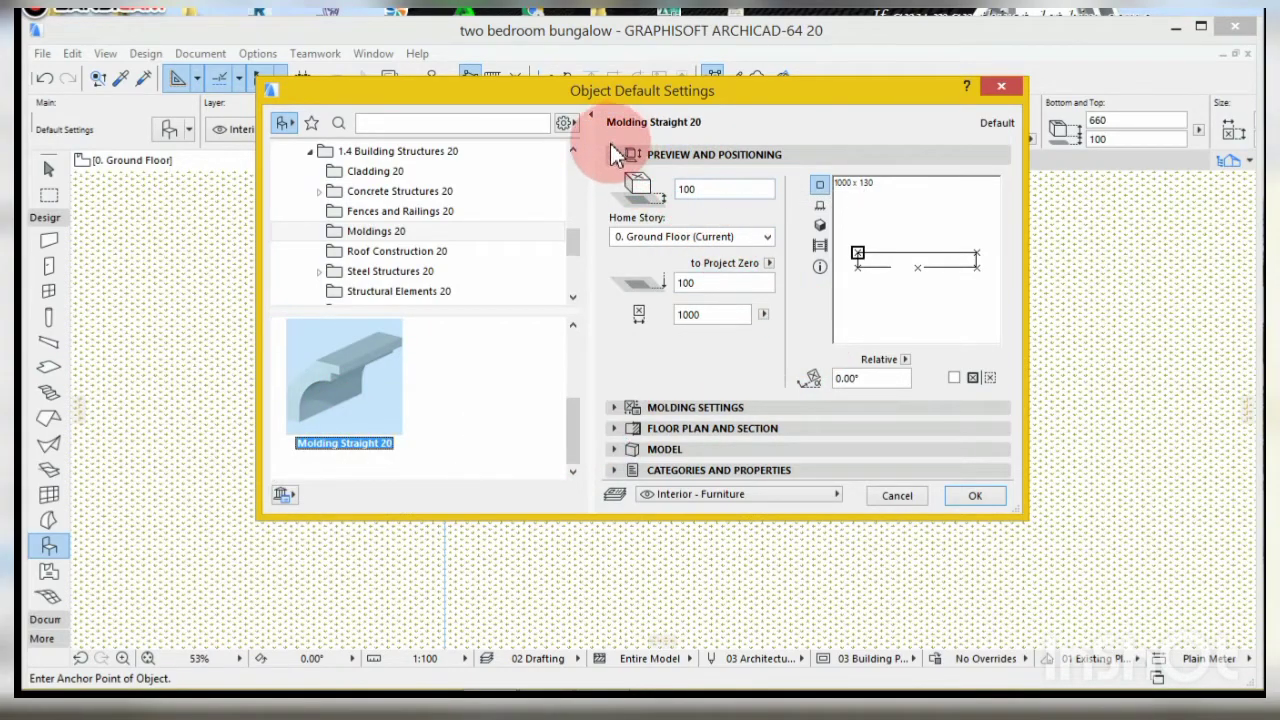
- Set the straight molding's elevation above its home story, Ground Floor, to 200
left_click_drag(714, 190, 630, 232)
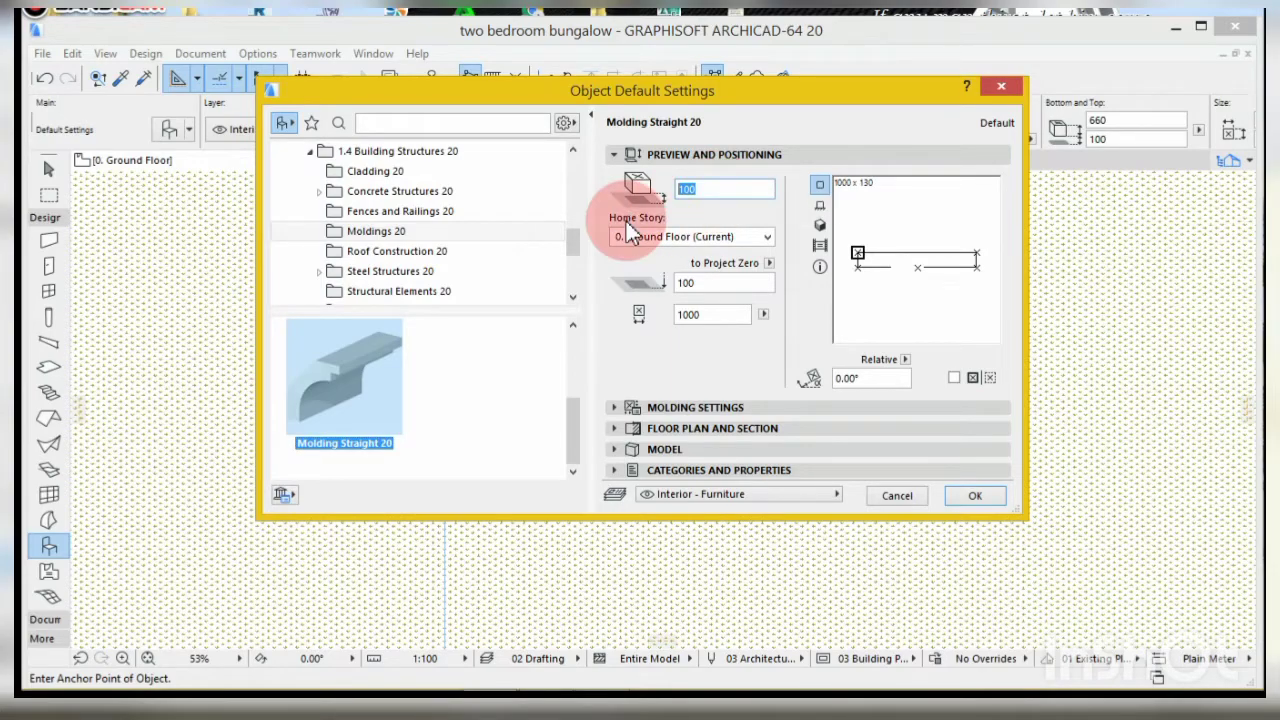
type("2")
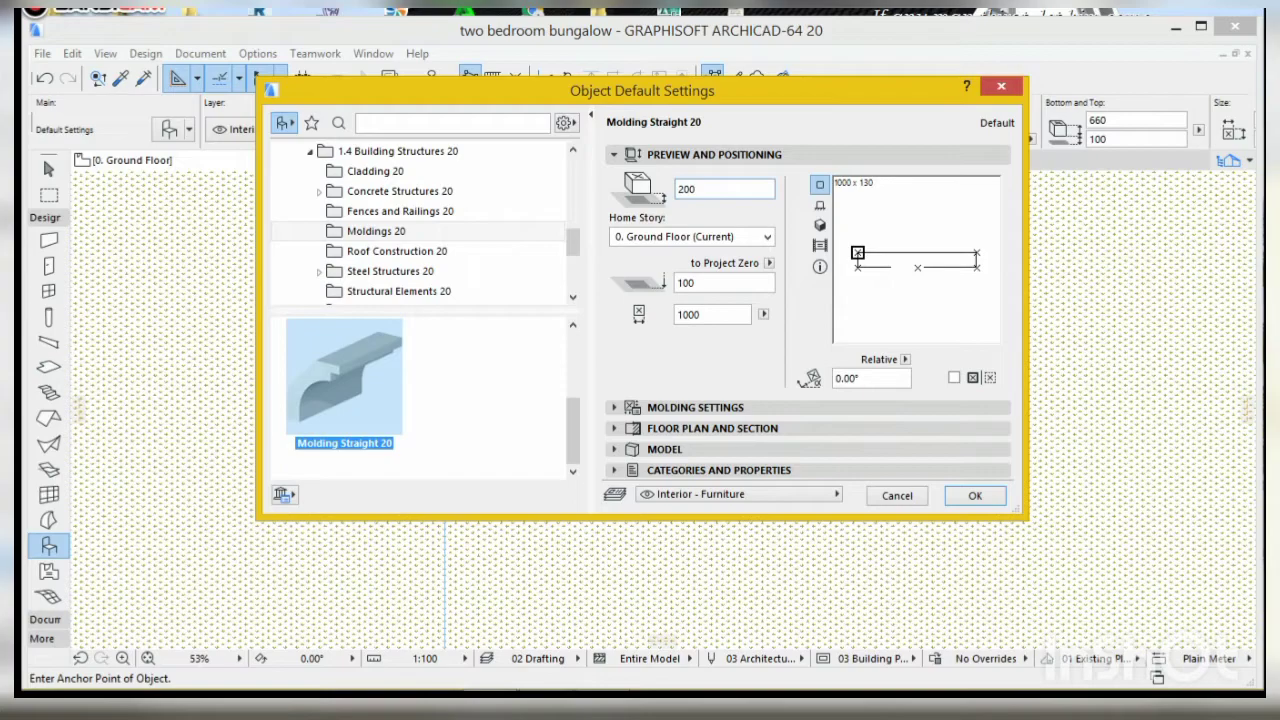
left_click(672, 252)
left_click(745, 312)
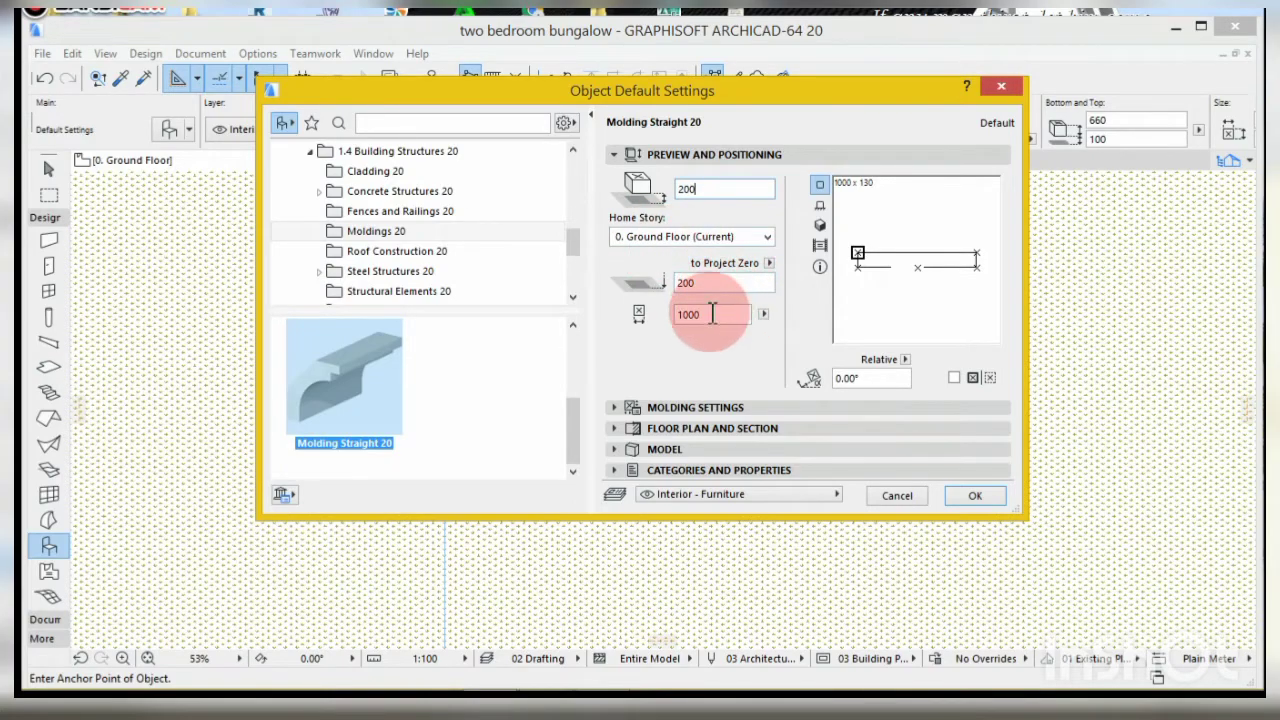
- Browse the straight molding's settings and choose the Crown 2 profile style
left_click(628, 412)
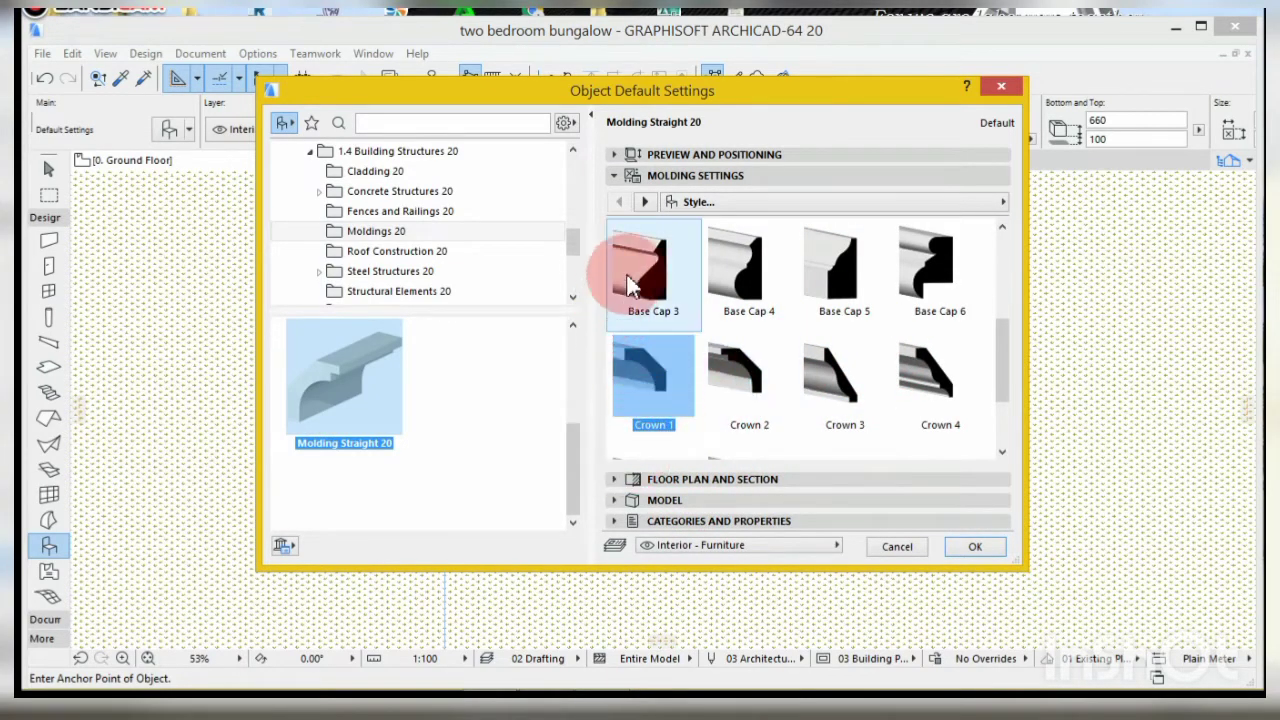
left_click(643, 202)
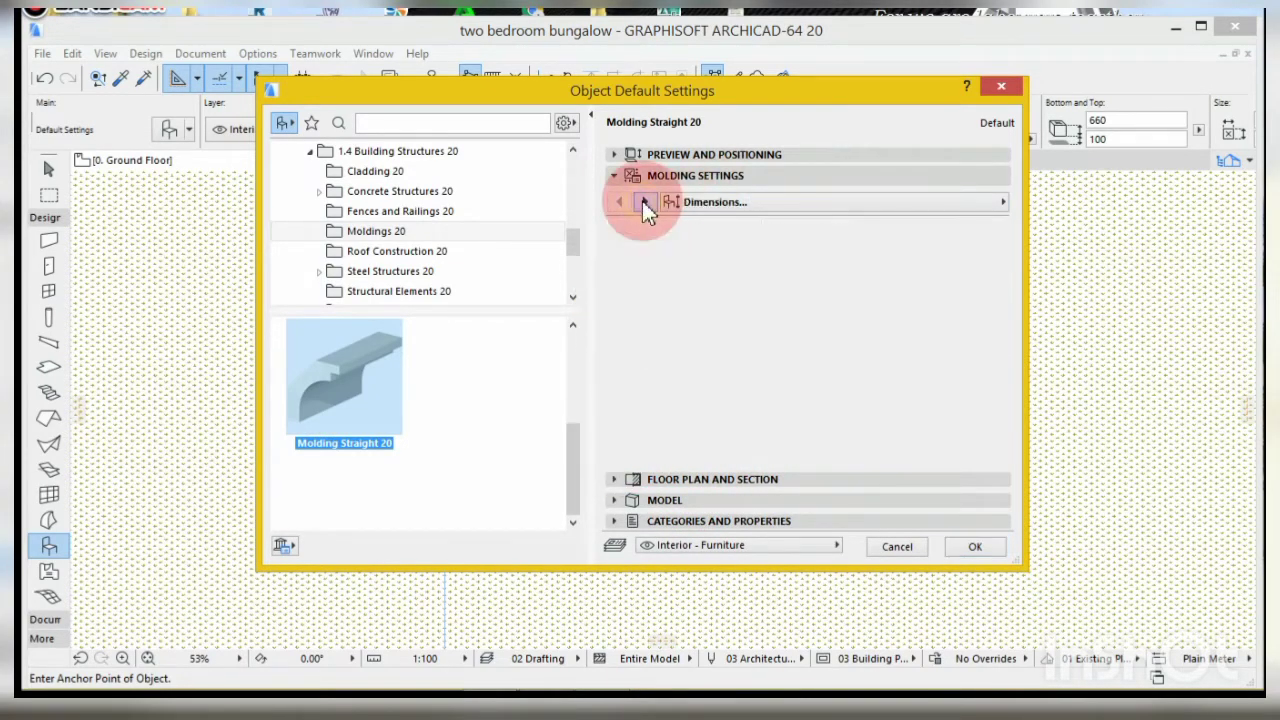
left_click(642, 201)
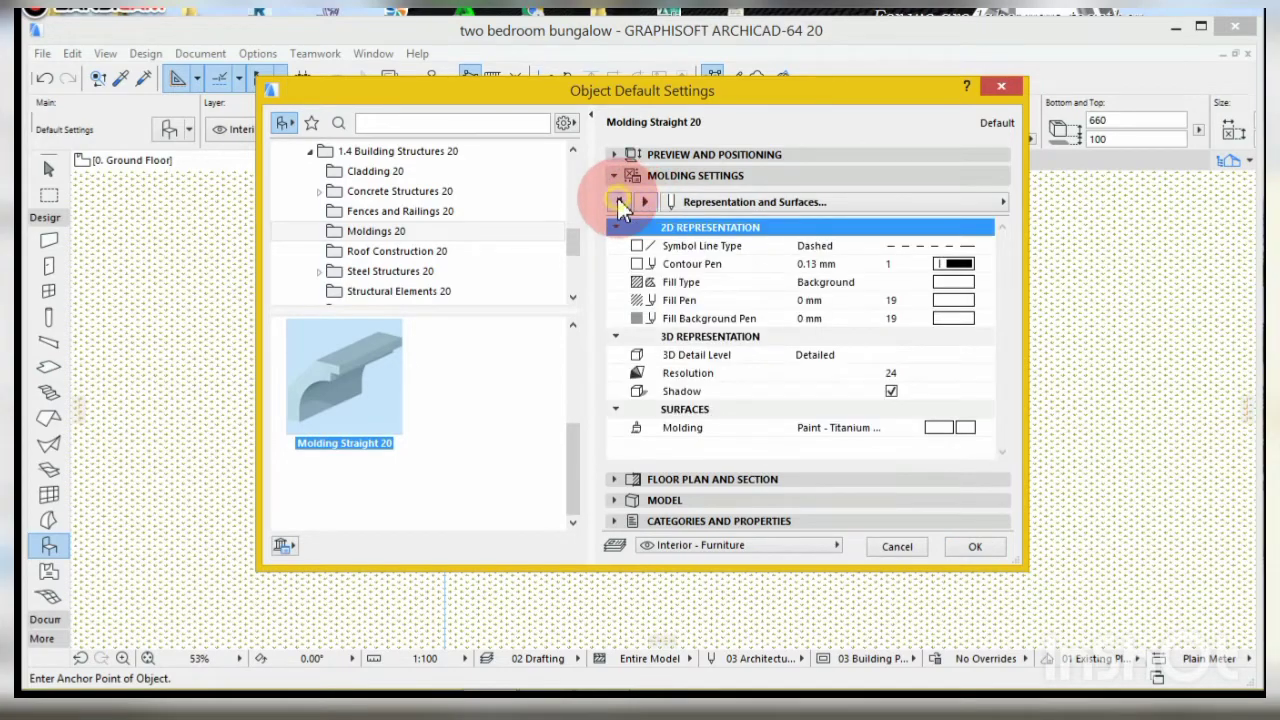
left_click(620, 202)
left_click(620, 202)
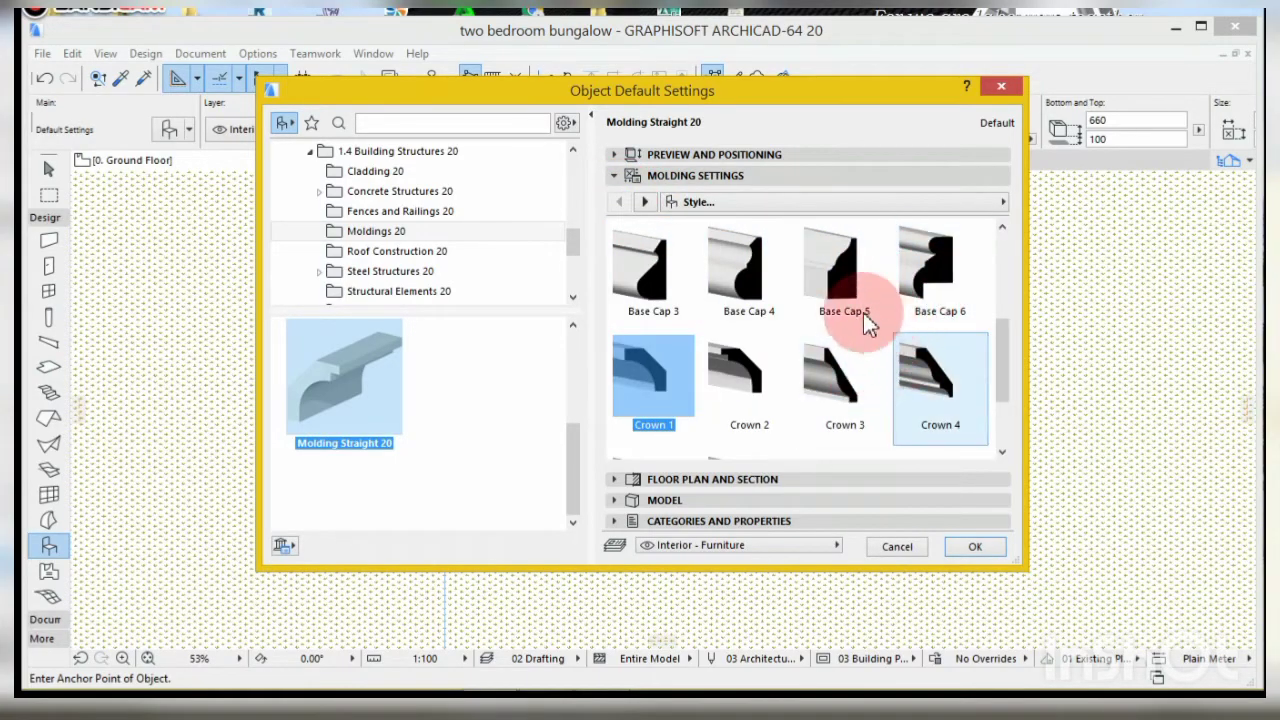
left_click_drag(1003, 364, 953, 344)
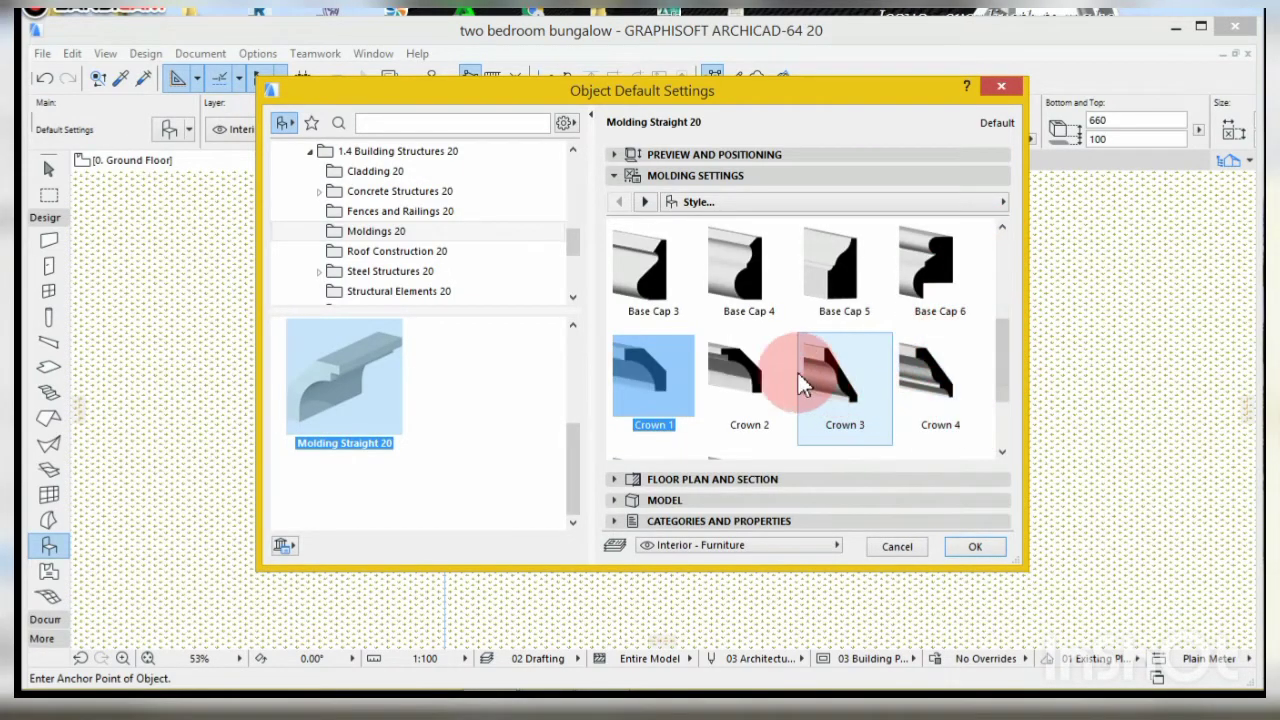
left_click(760, 372)
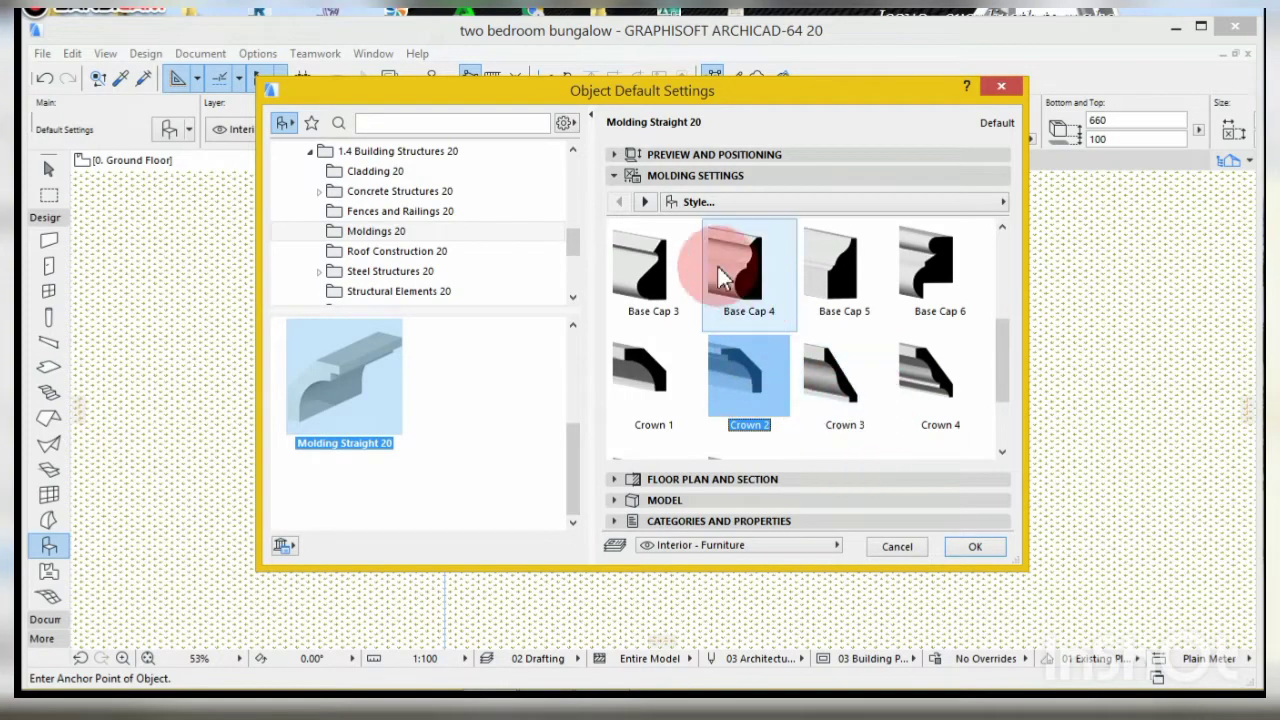
- Set the molding profile's height to 300 in its dimensions
left_click(643, 202)
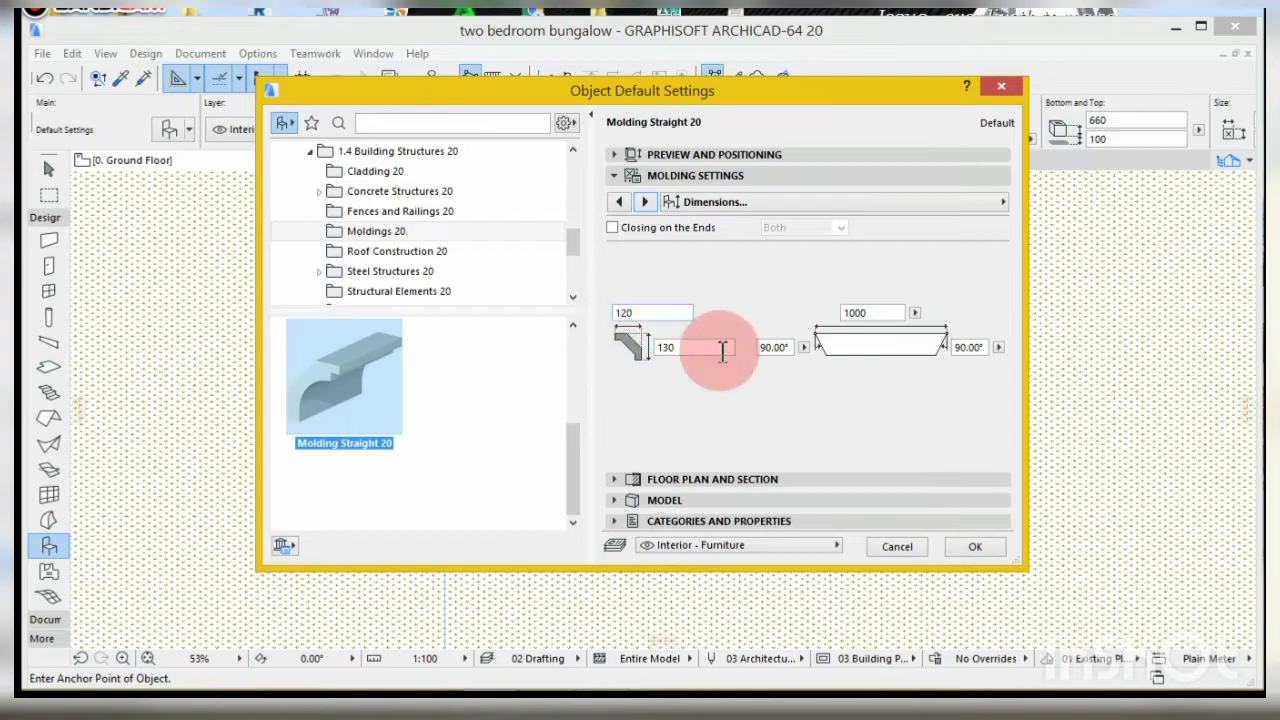
left_click_drag(688, 342, 650, 355)
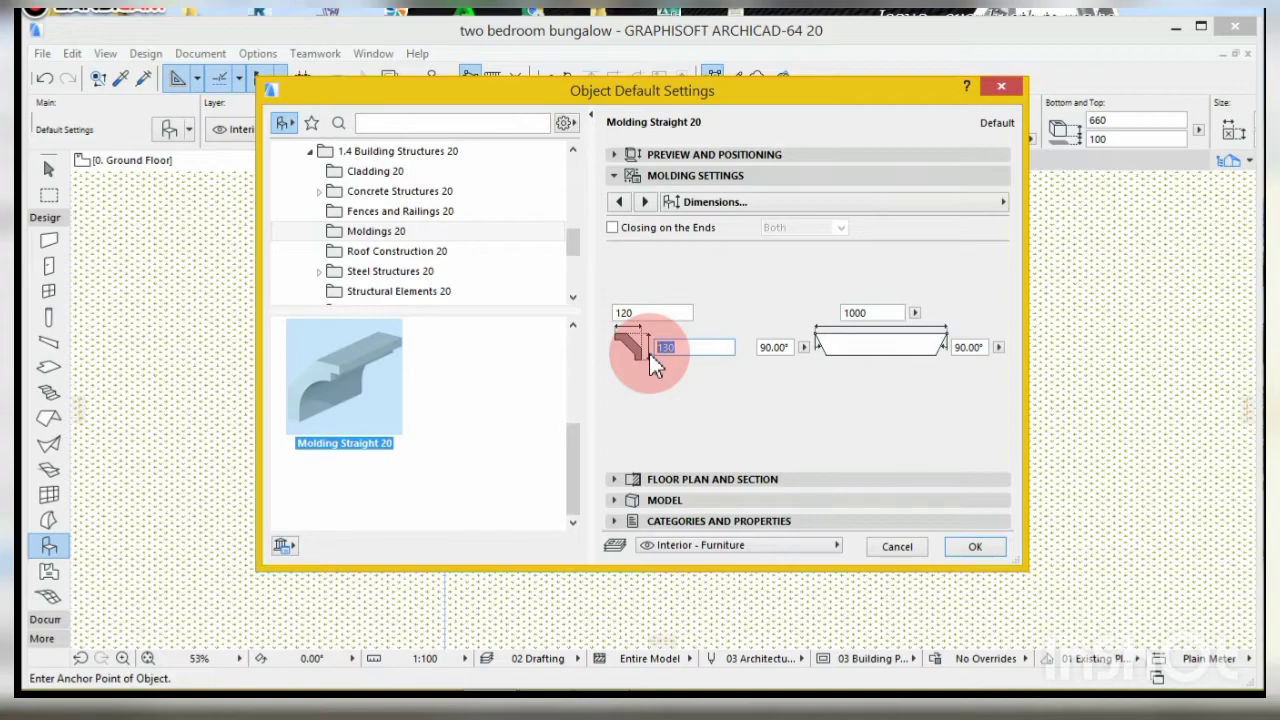
type("3")
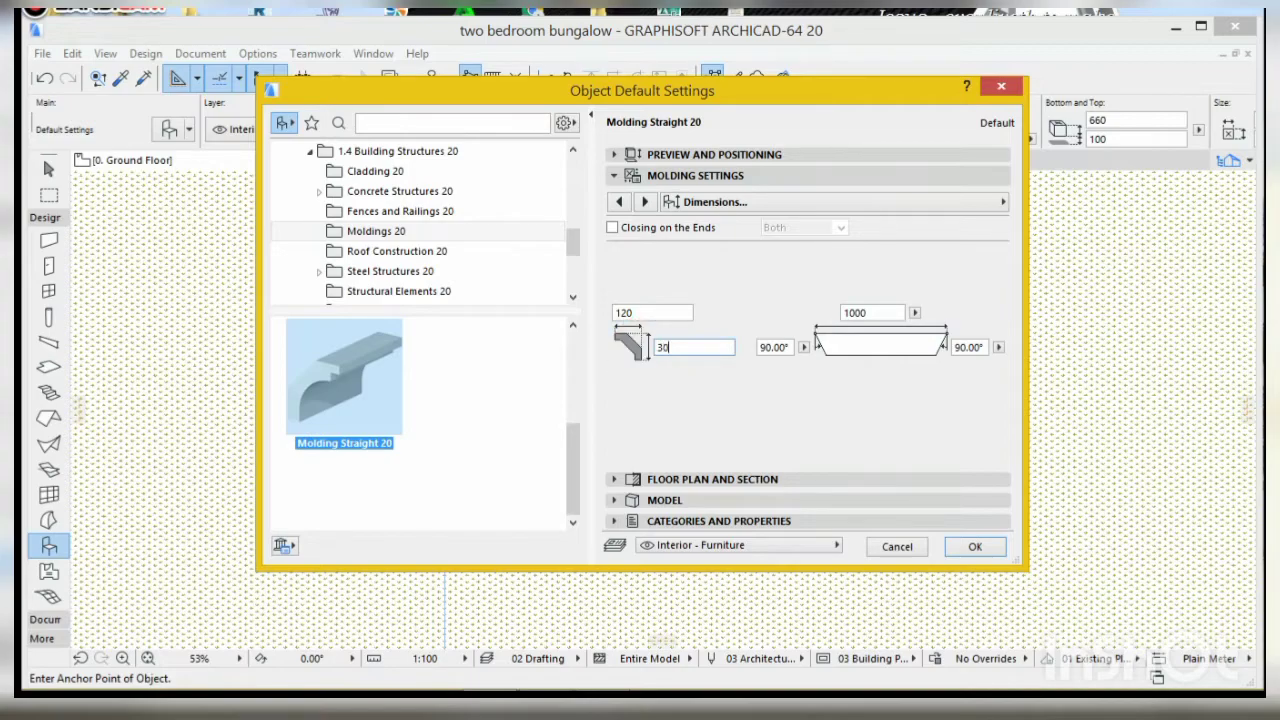
key("Return")
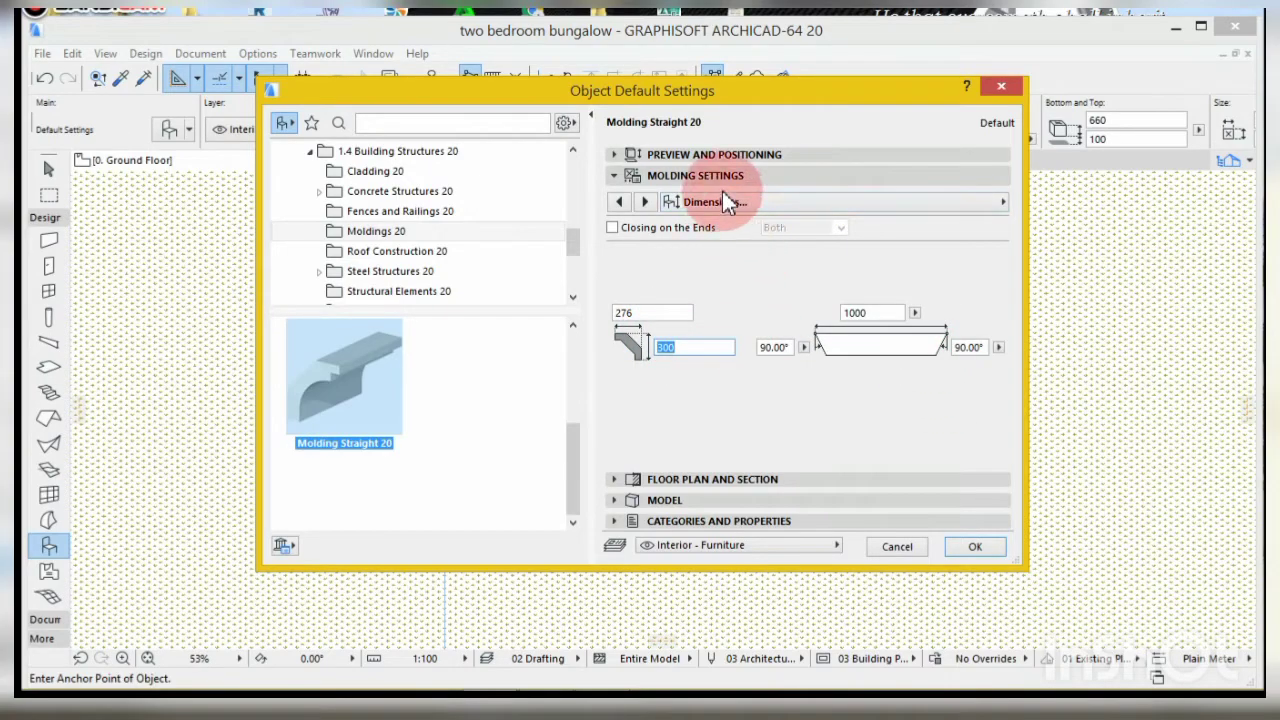
- Look through the molding's representation, surface, description and model override settings
left_click(649, 201)
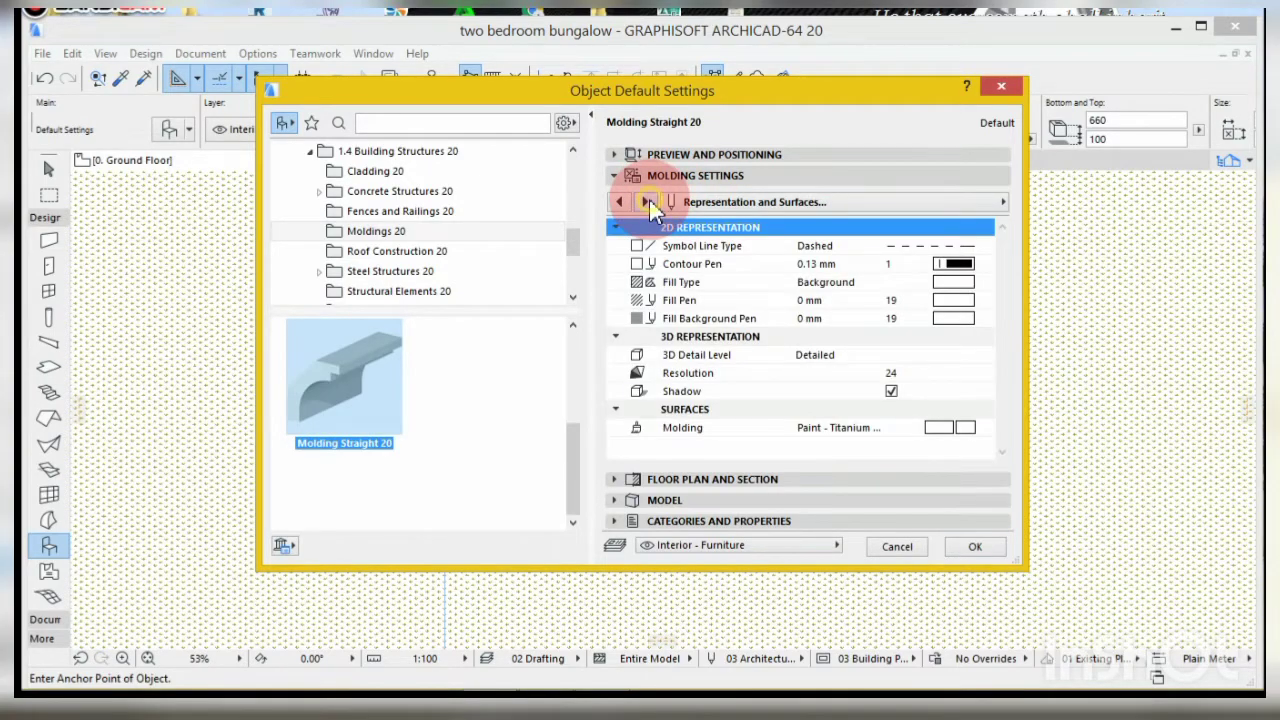
left_click(649, 201)
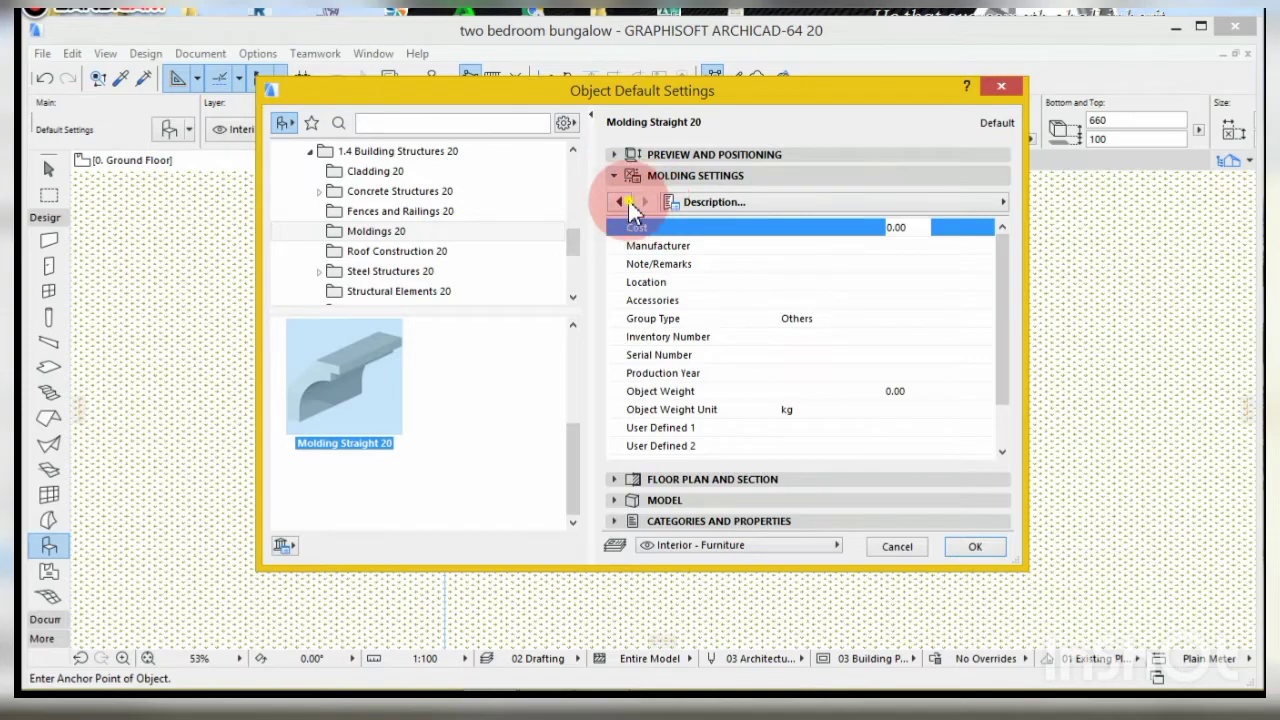
left_click(619, 201)
left_click(619, 201)
left_click(627, 502)
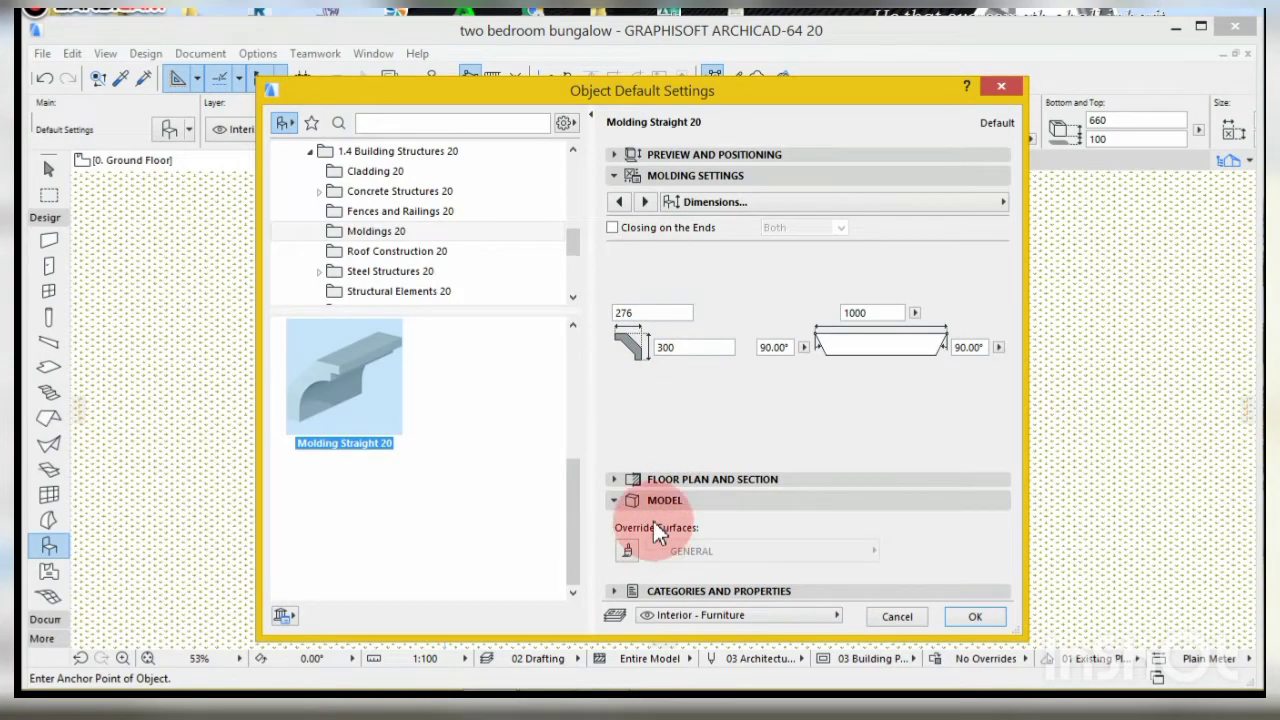
left_click(644, 202)
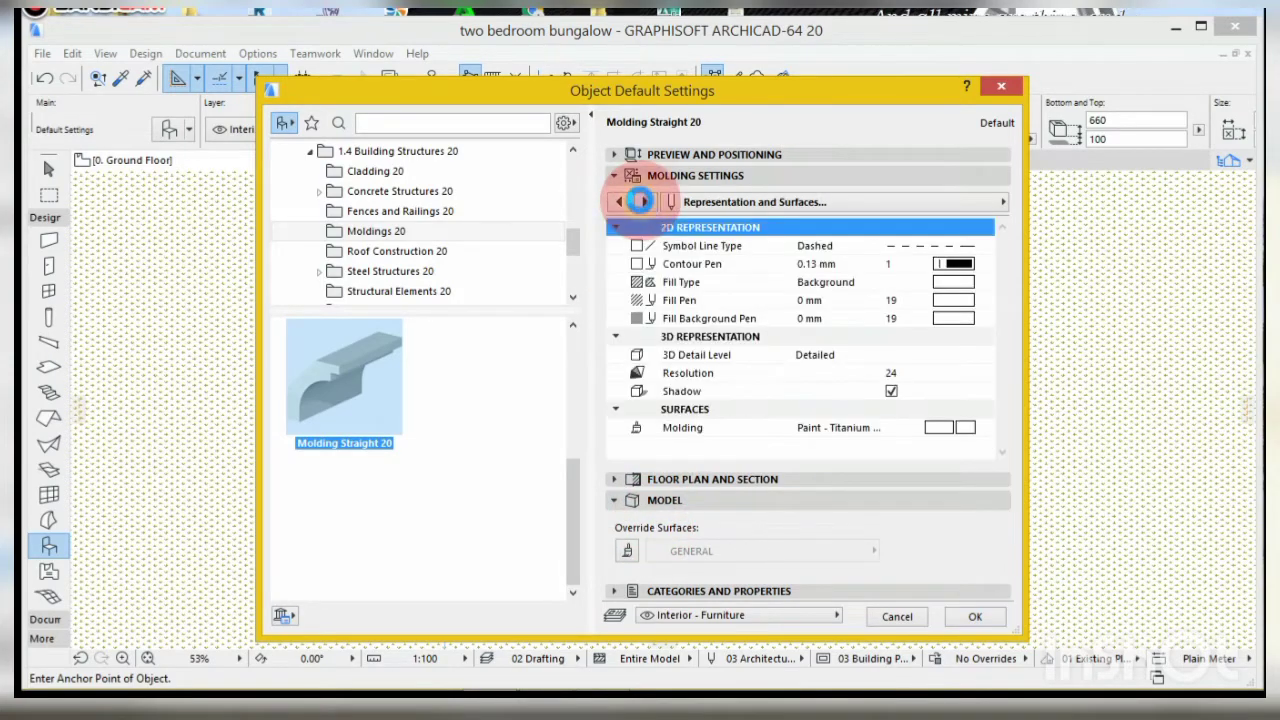
left_click(621, 202)
left_click(622, 202)
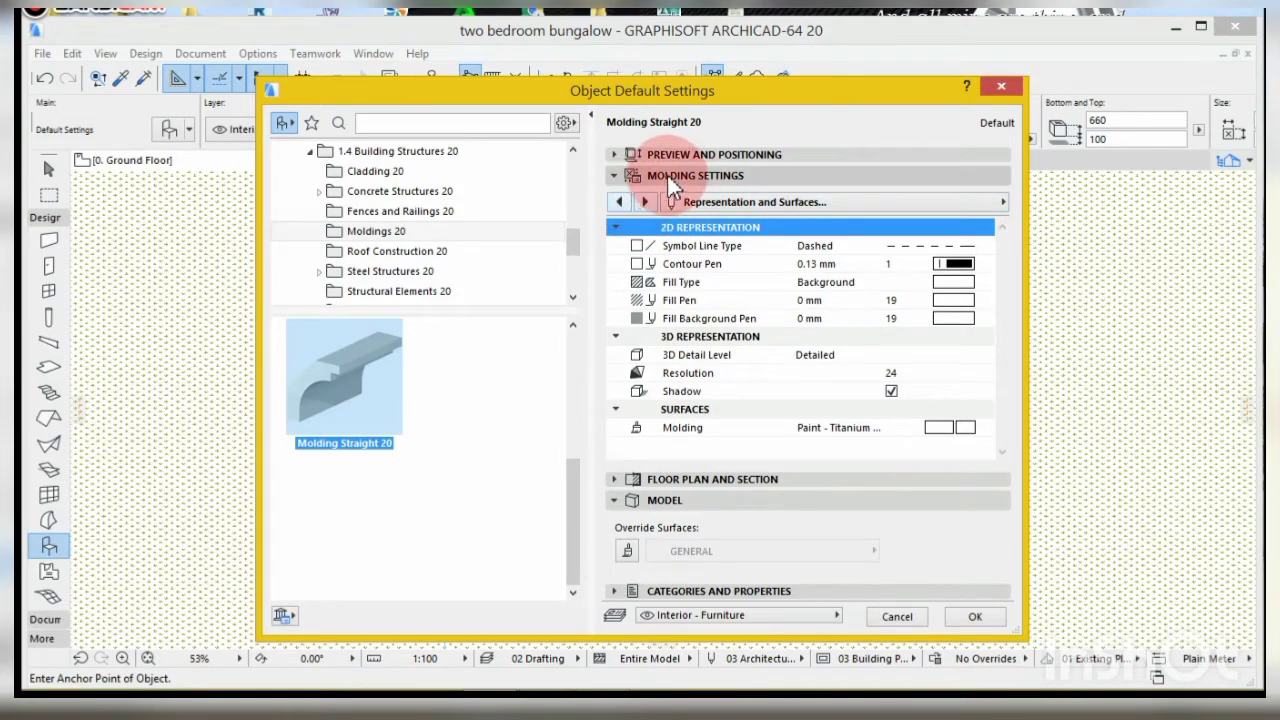
- Check the available surface materials for the molding without picking another, and accept the object default settings
left_click(950, 428)
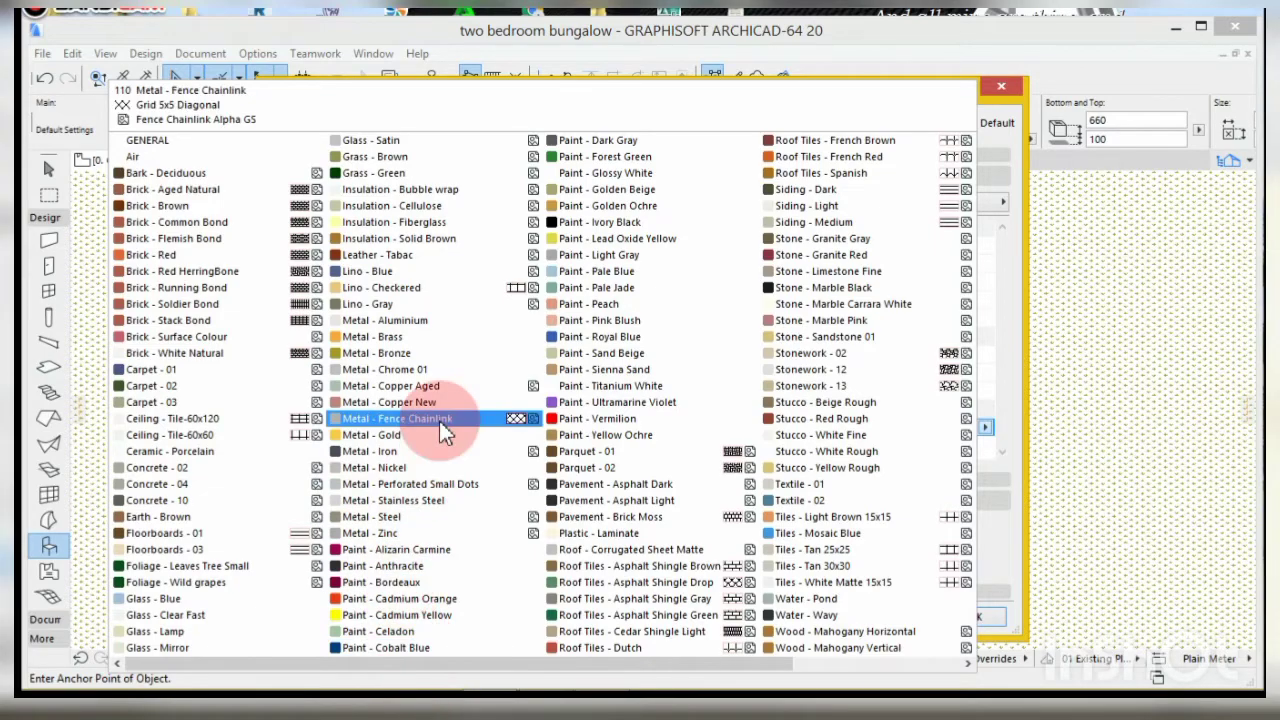
left_click(1219, 311)
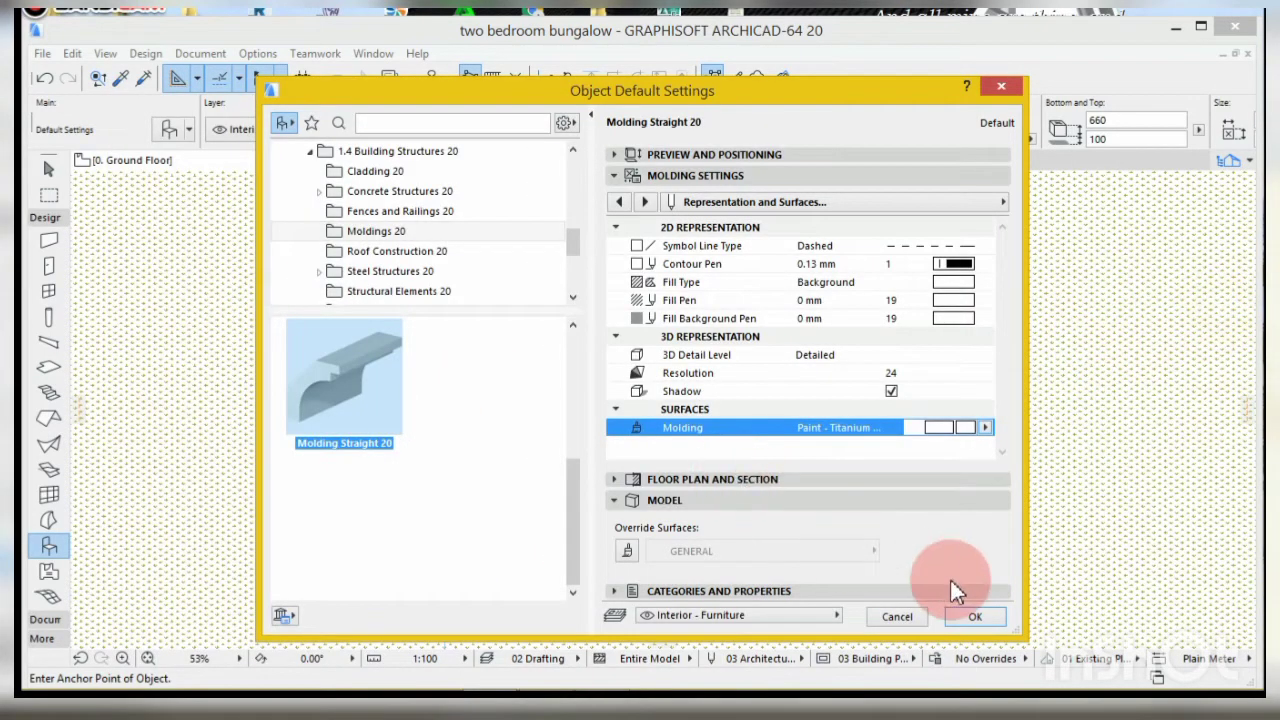
left_click(978, 618)
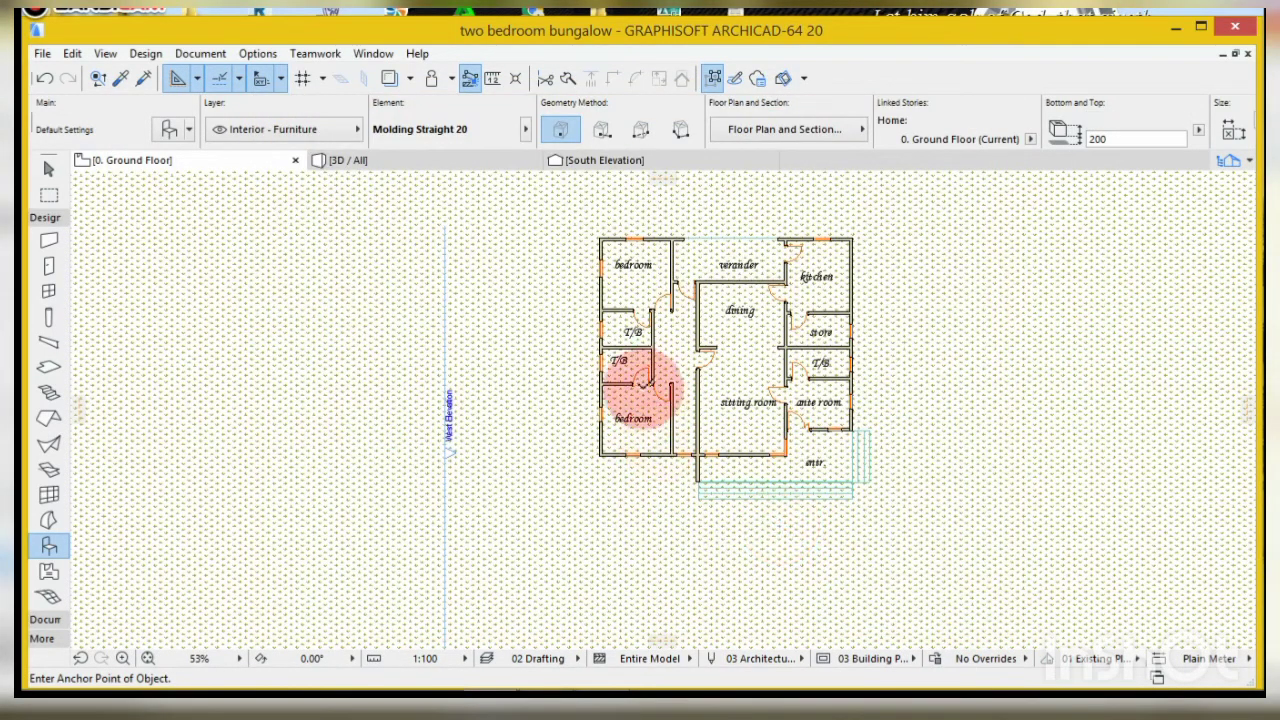
- Place the straight molding at the lower bedroom's southwest outer corner and stretch it along the south wall to the projecting entrance wall
scroll(637, 466, "up", 5)
scroll(637, 466, "up", 1)
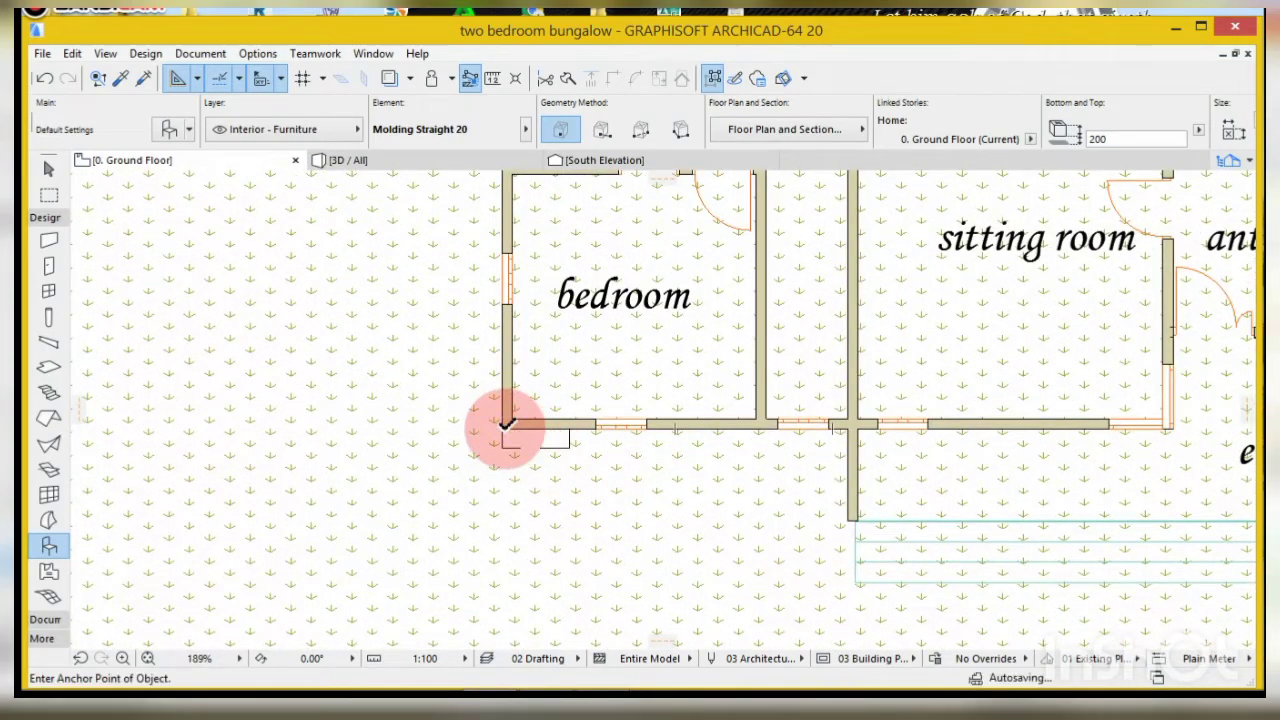
scroll(562, 455, "up", 4)
scroll(511, 449, "down", 2)
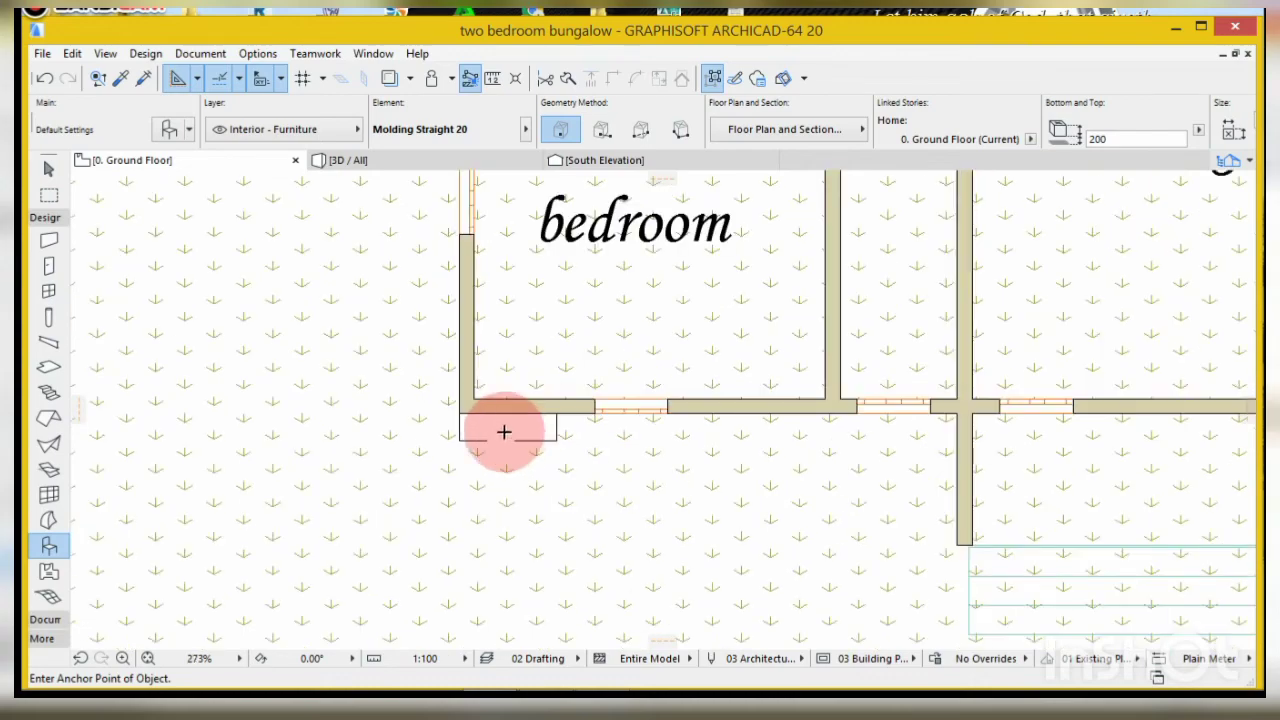
left_click(555, 438)
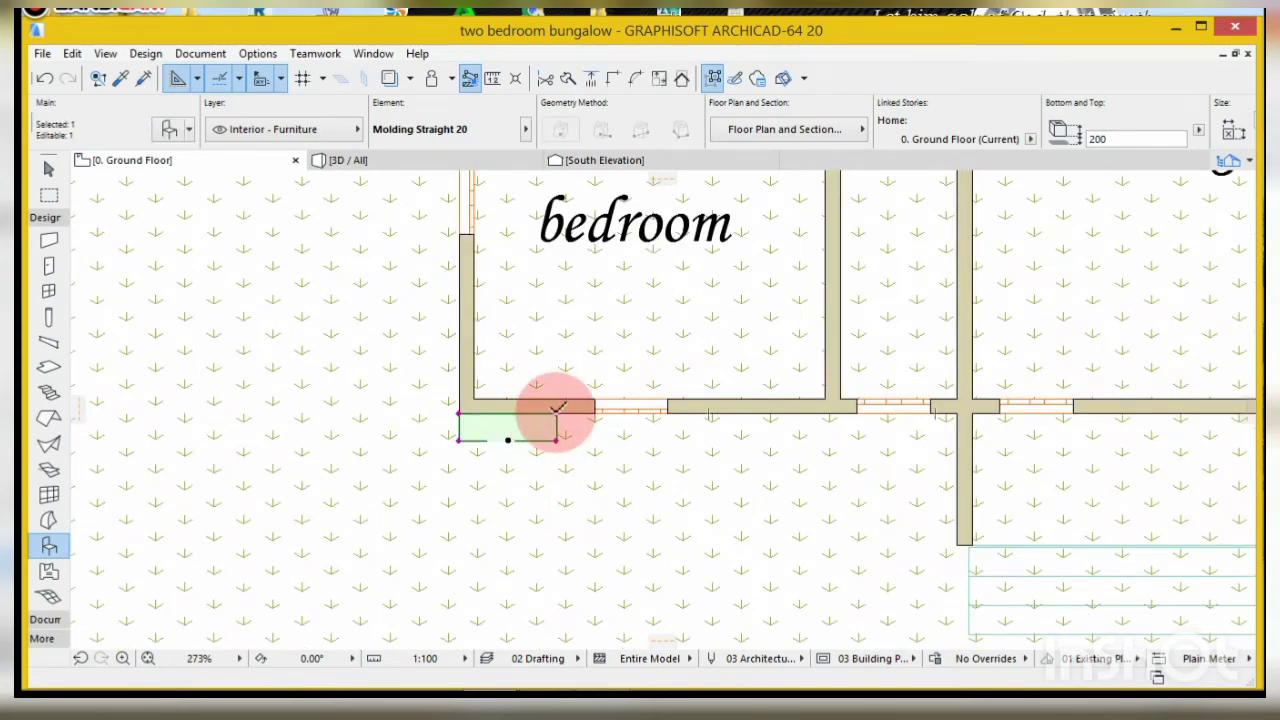
left_click(557, 409)
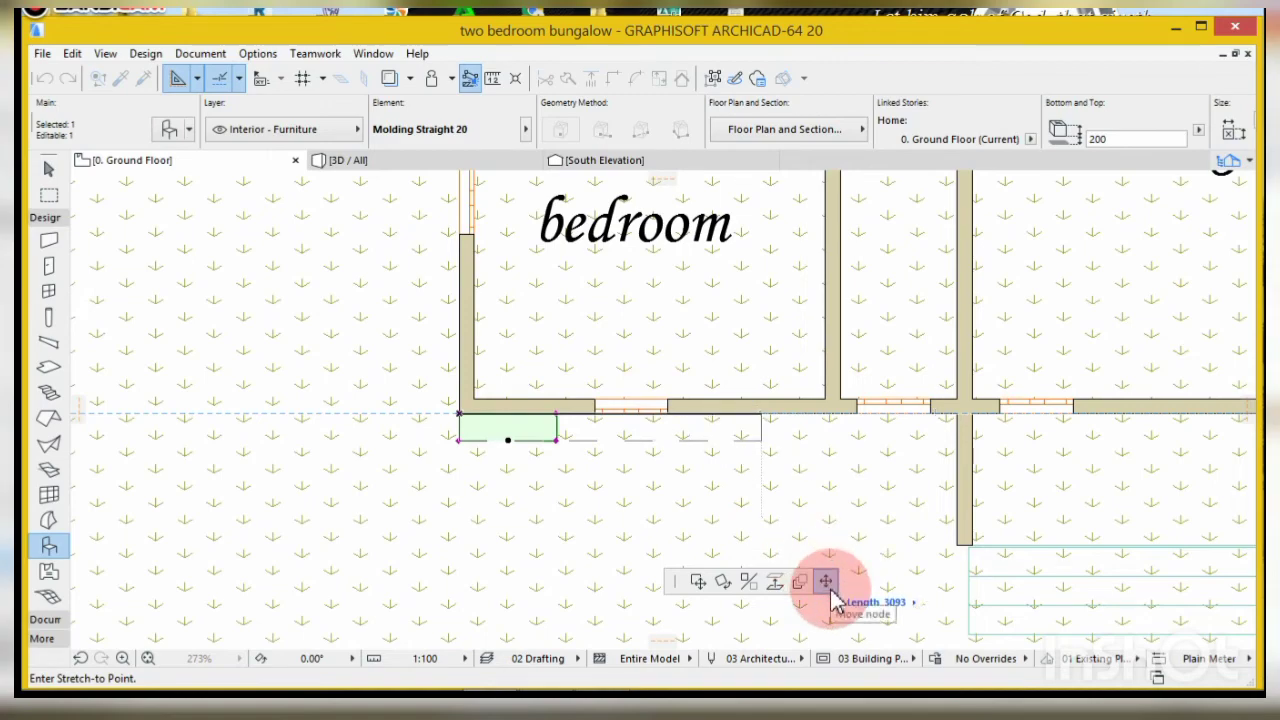
left_click(969, 410)
- Miter the molding's end at the entrance wall inward to a 45° connecting angle
scroll(964, 425, "up", 5)
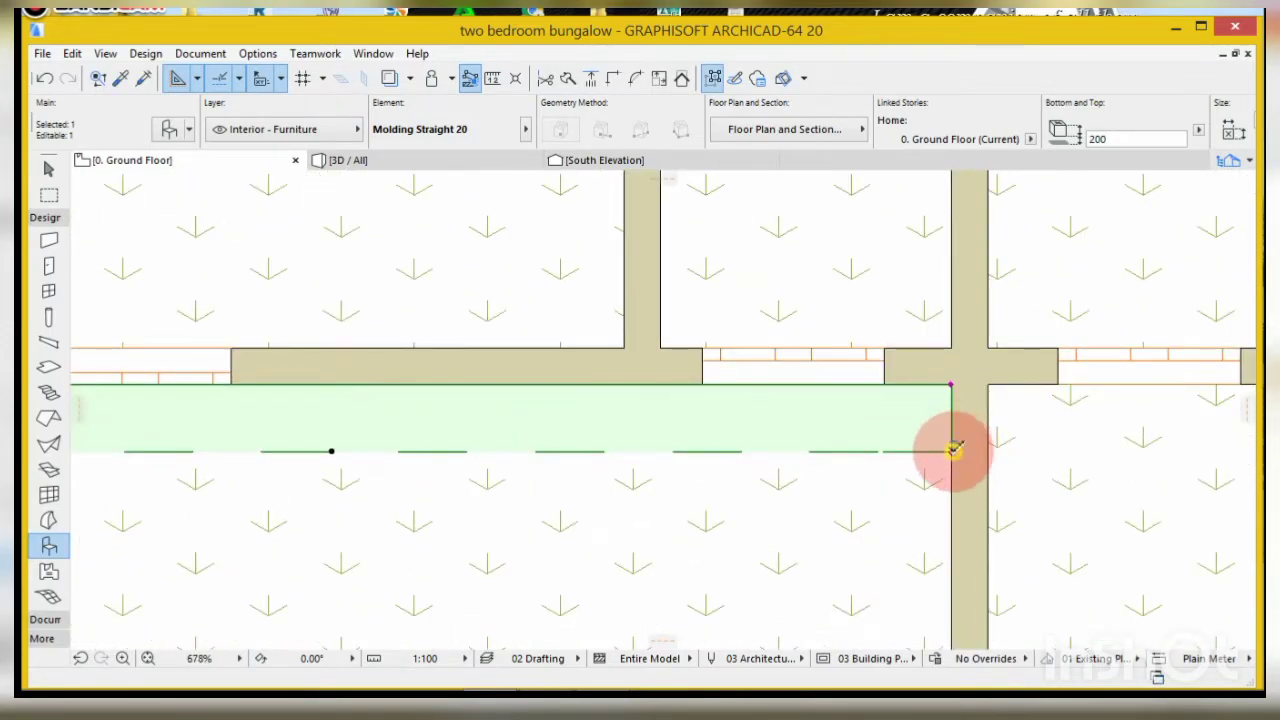
left_click(953, 450)
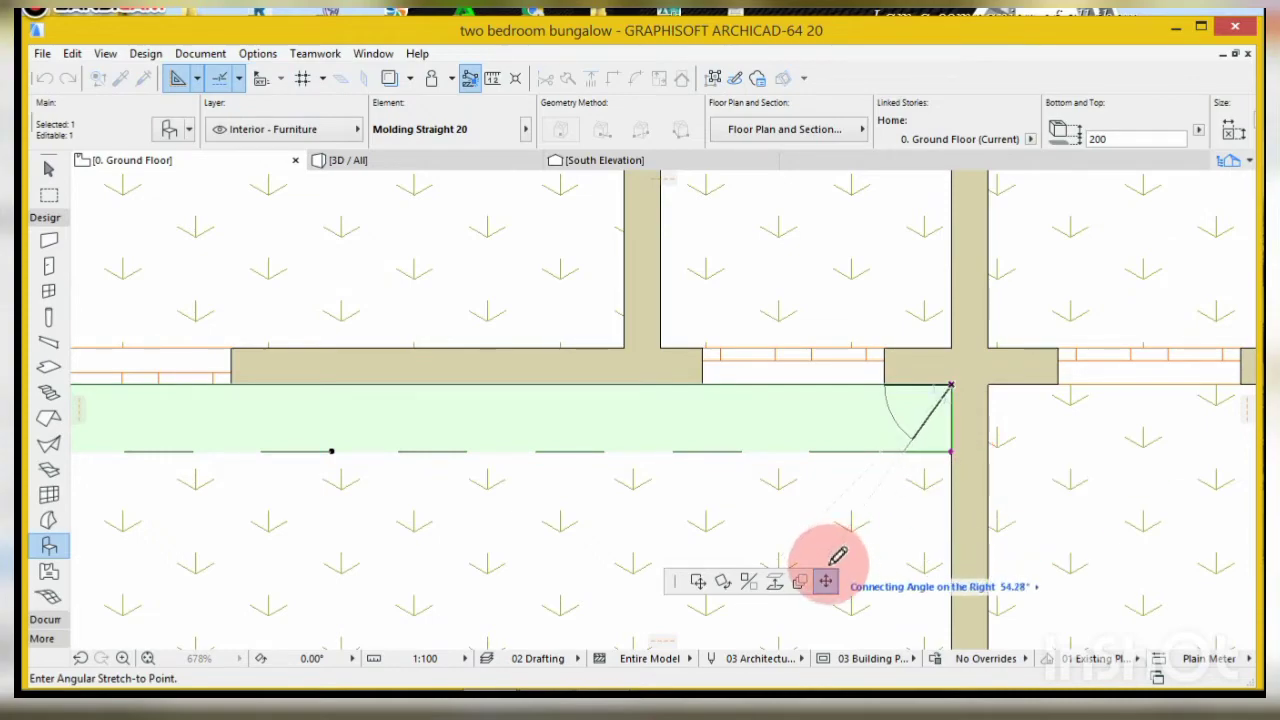
left_click(876, 455)
- Miter the molding's end at the bedroom's outer corner outward to a 135° connecting angle
scroll(1000, 400, "down", 5)
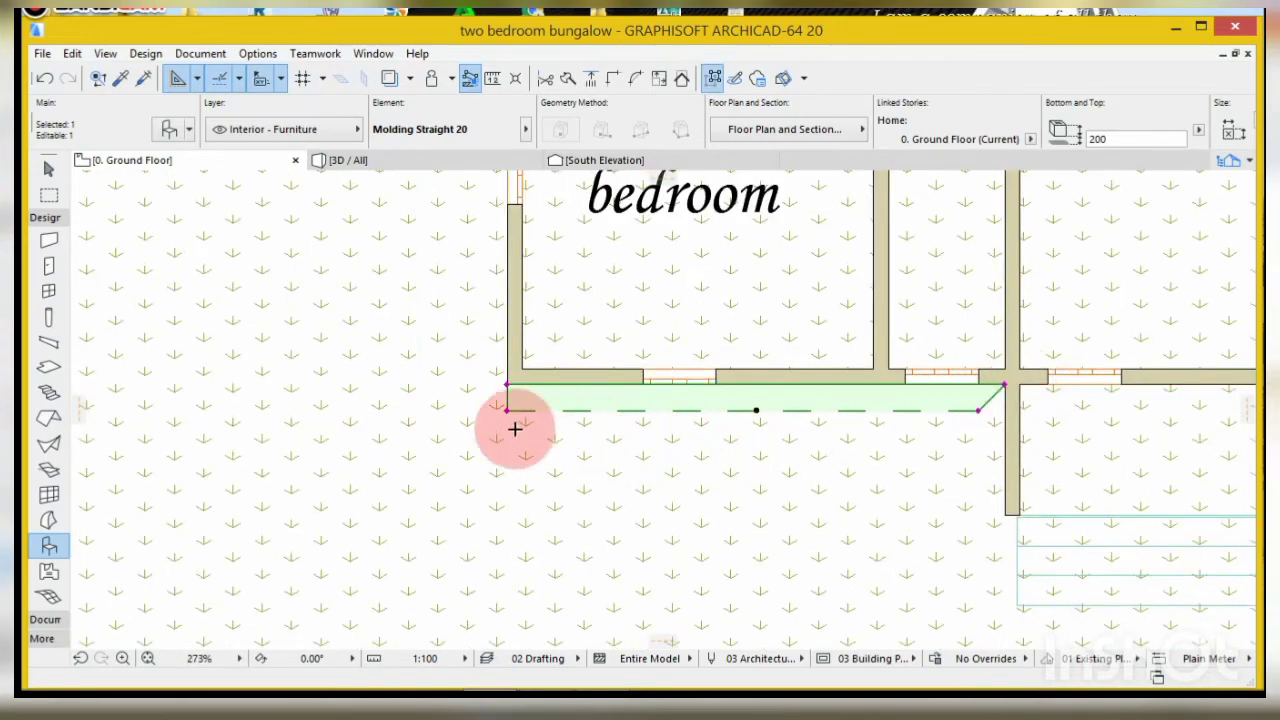
scroll(515, 428, "up", 6)
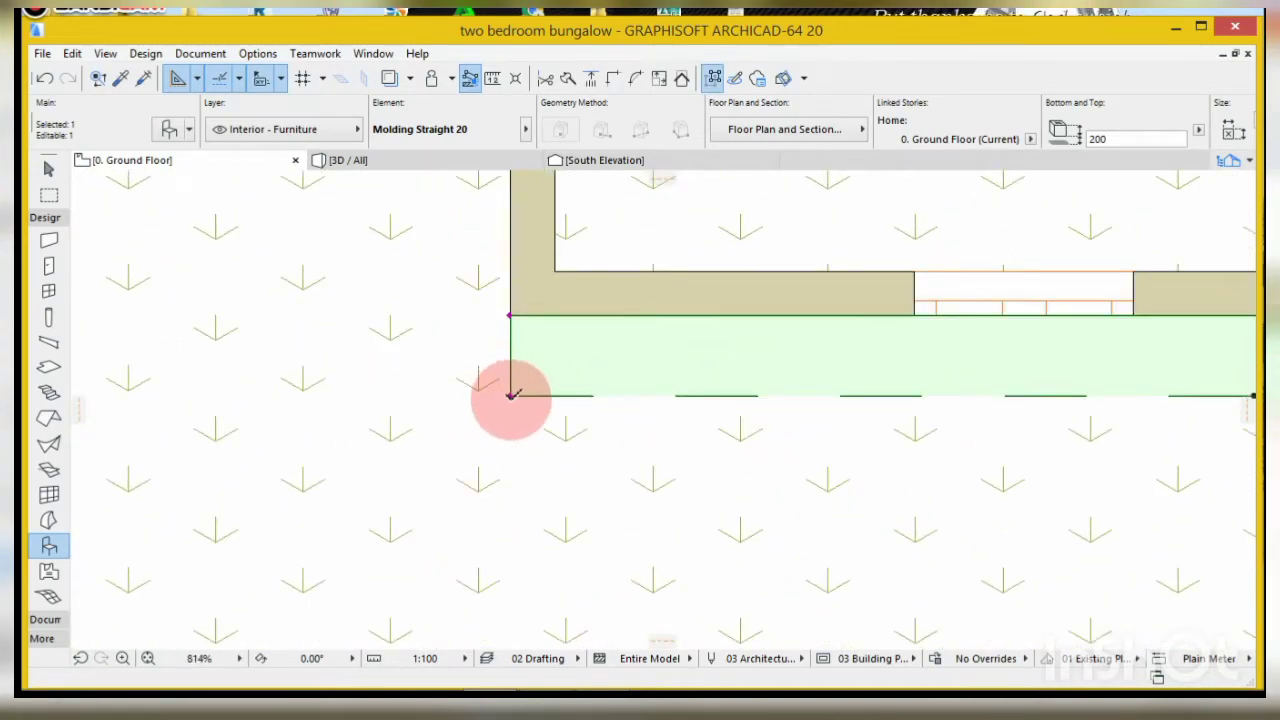
left_click(511, 395)
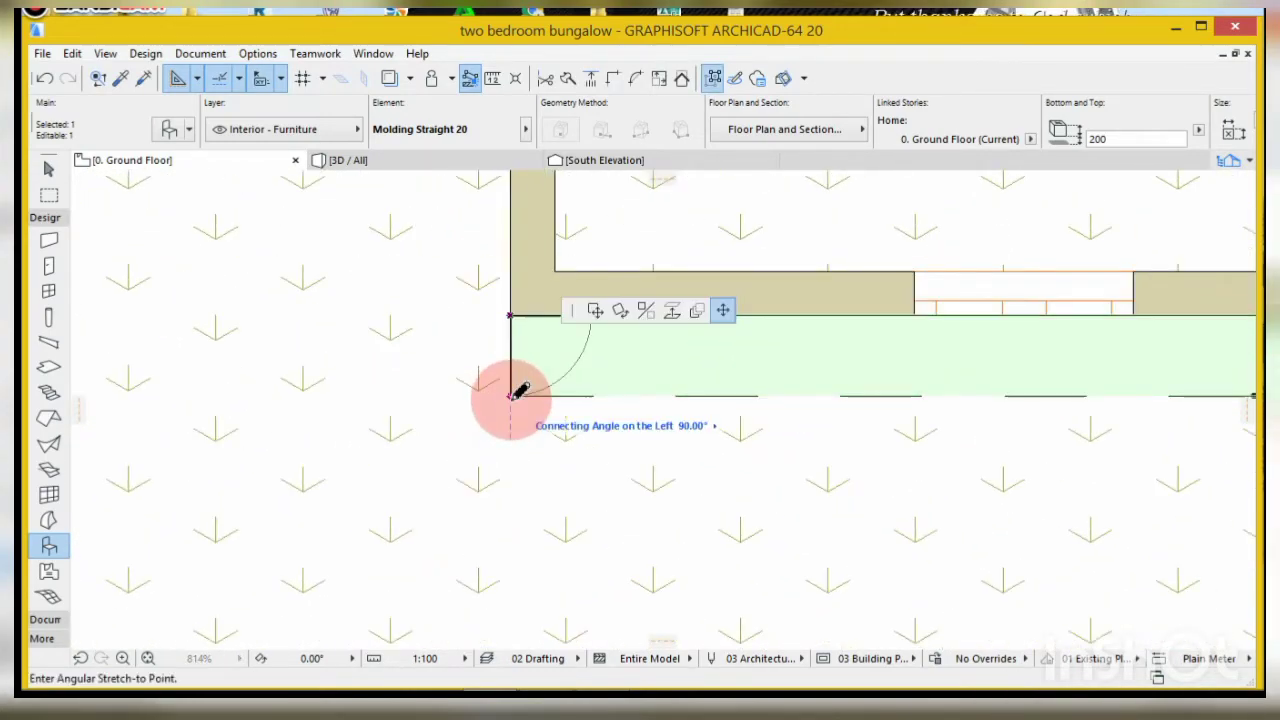
left_click(446, 378)
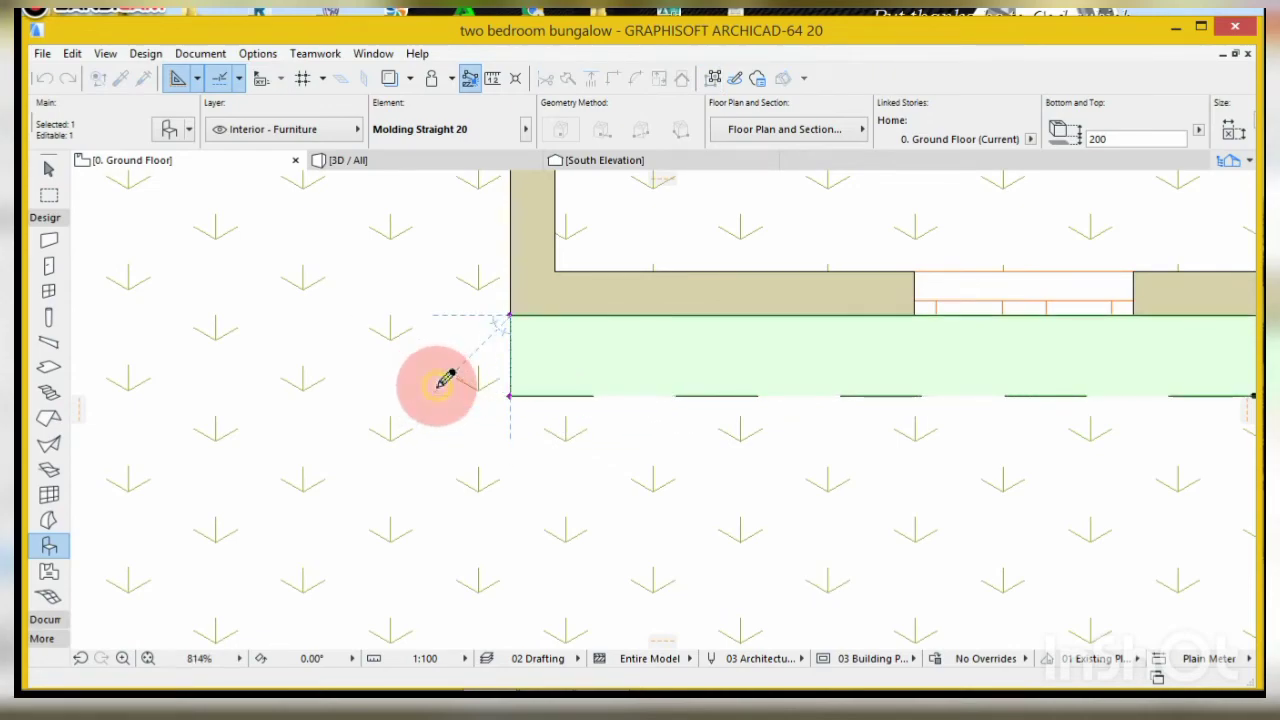
scroll(540, 418, "down", 2)
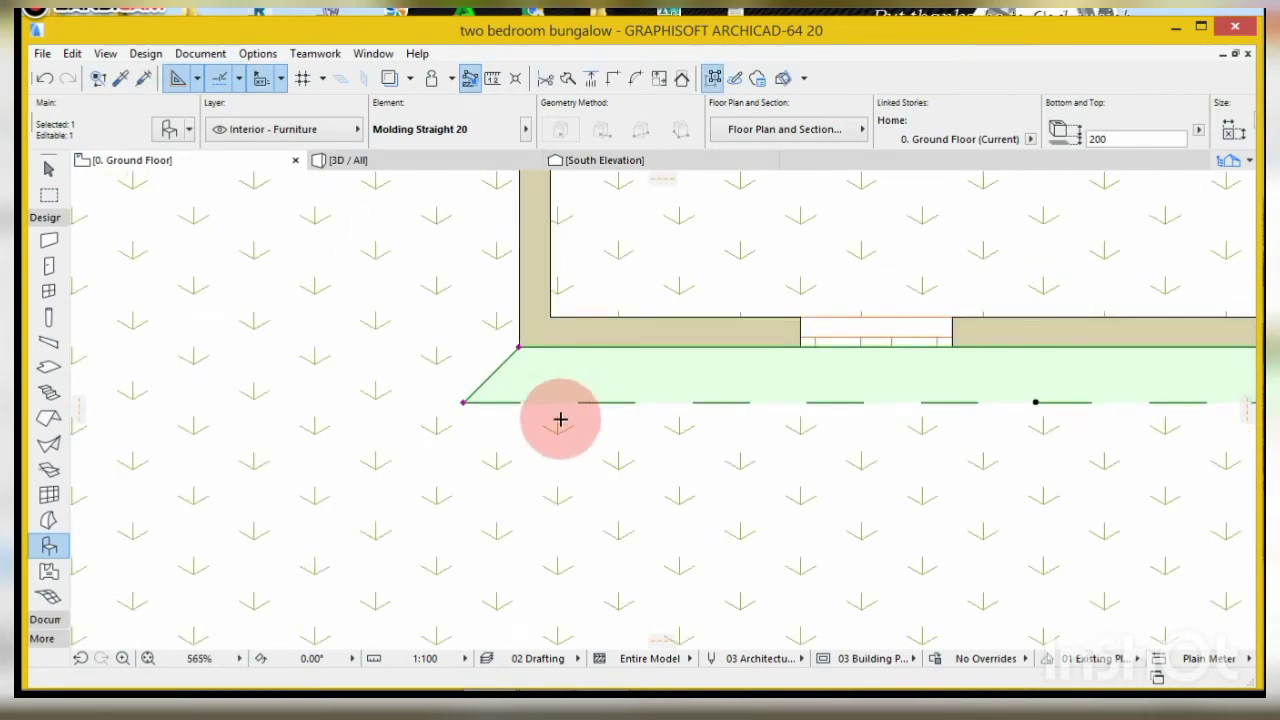
- In the 3D view, move the molding vertically up the corner to the top of the bedroom wall, with its base at 3400
scroll(565, 400, "down", 4)
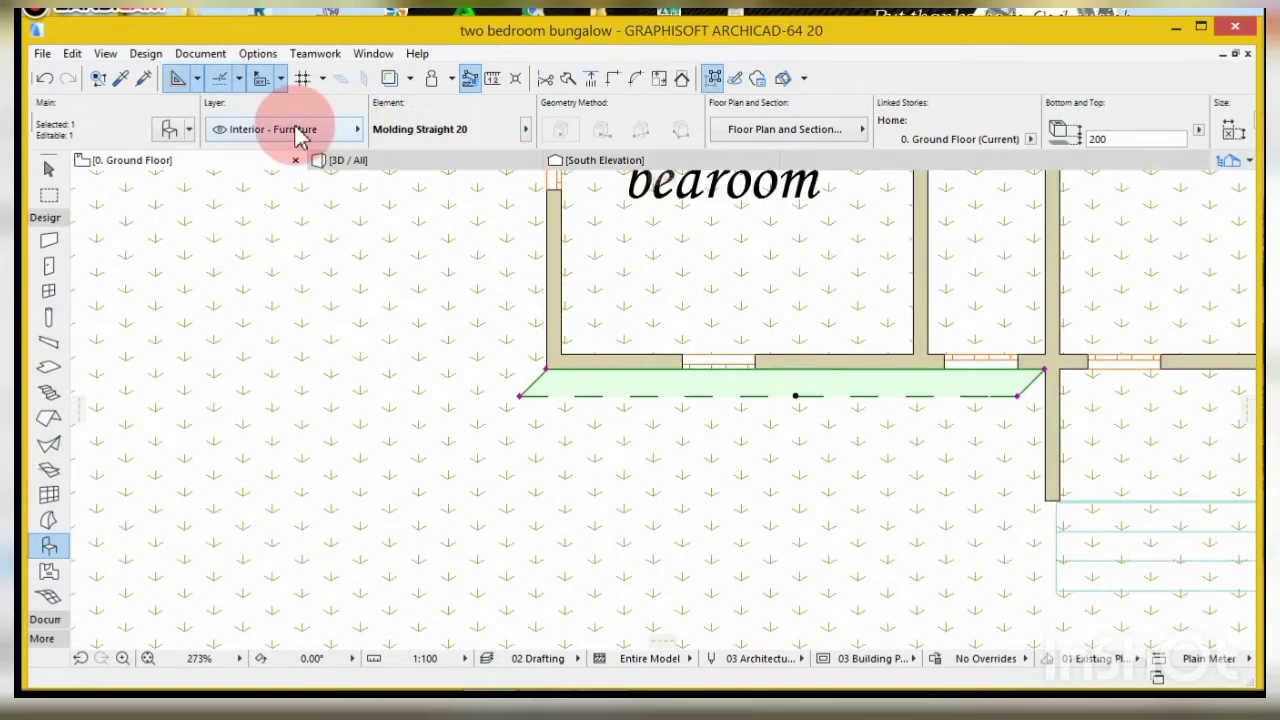
left_click(370, 165)
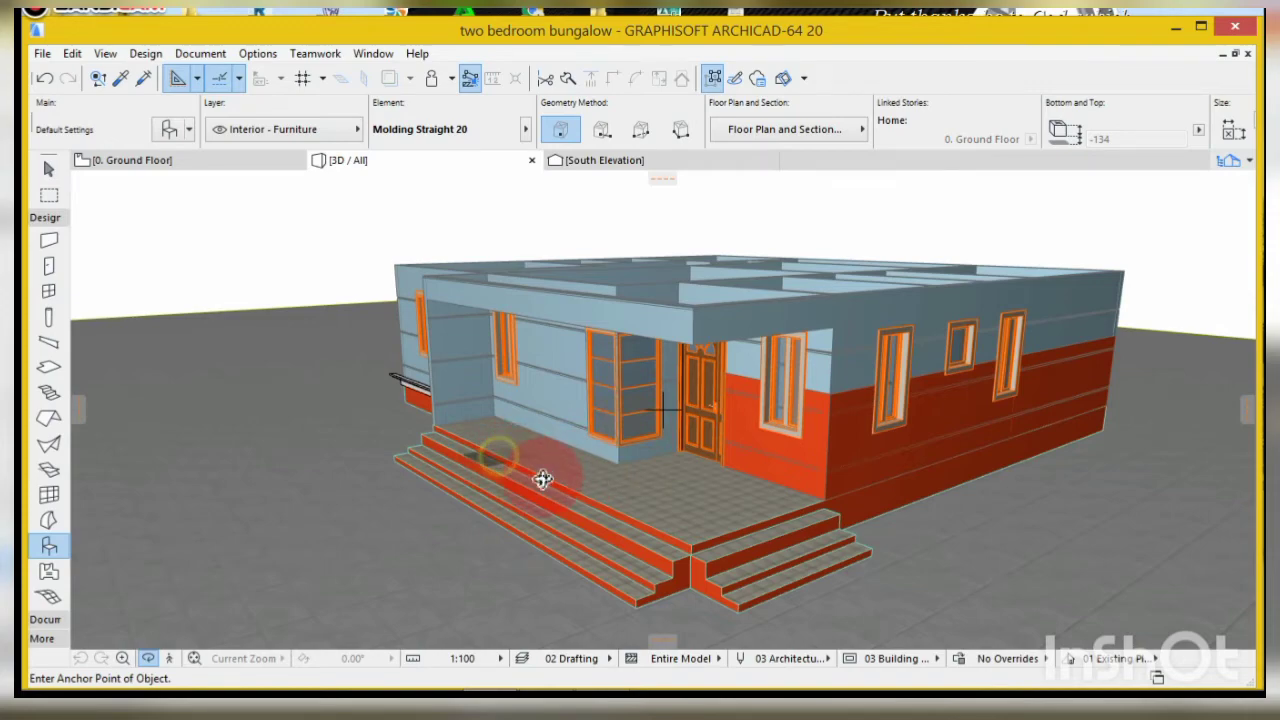
left_click_drag(542, 479, 330, 551)
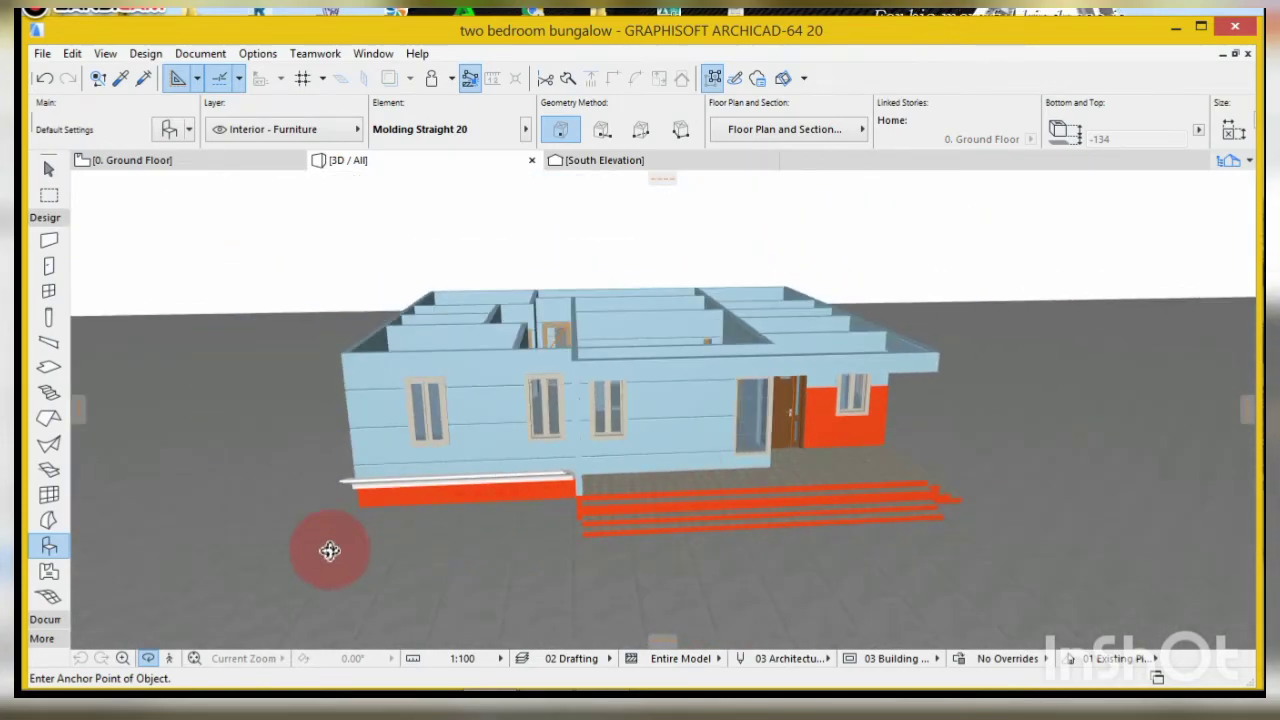
scroll(330, 540, "up", 5)
scroll(540, 550, "up", 3)
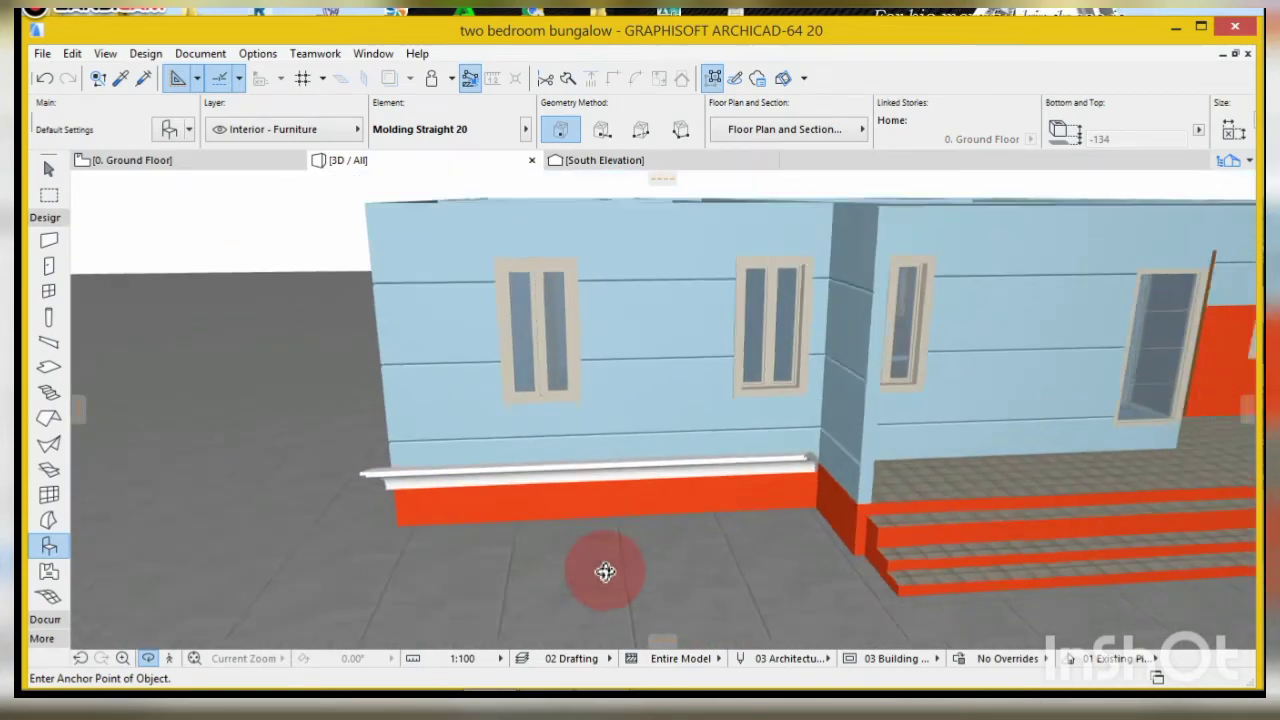
middle_click_drag(586, 537, 494, 486, "shift")
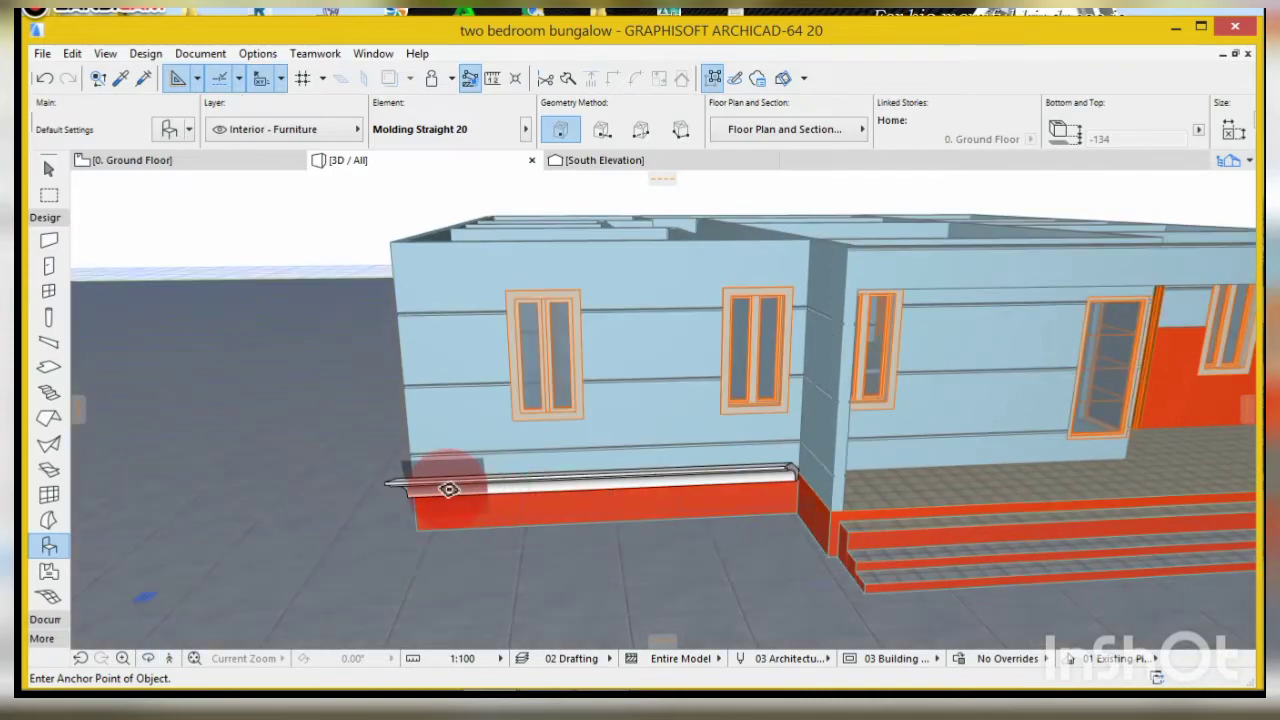
left_click(448, 497)
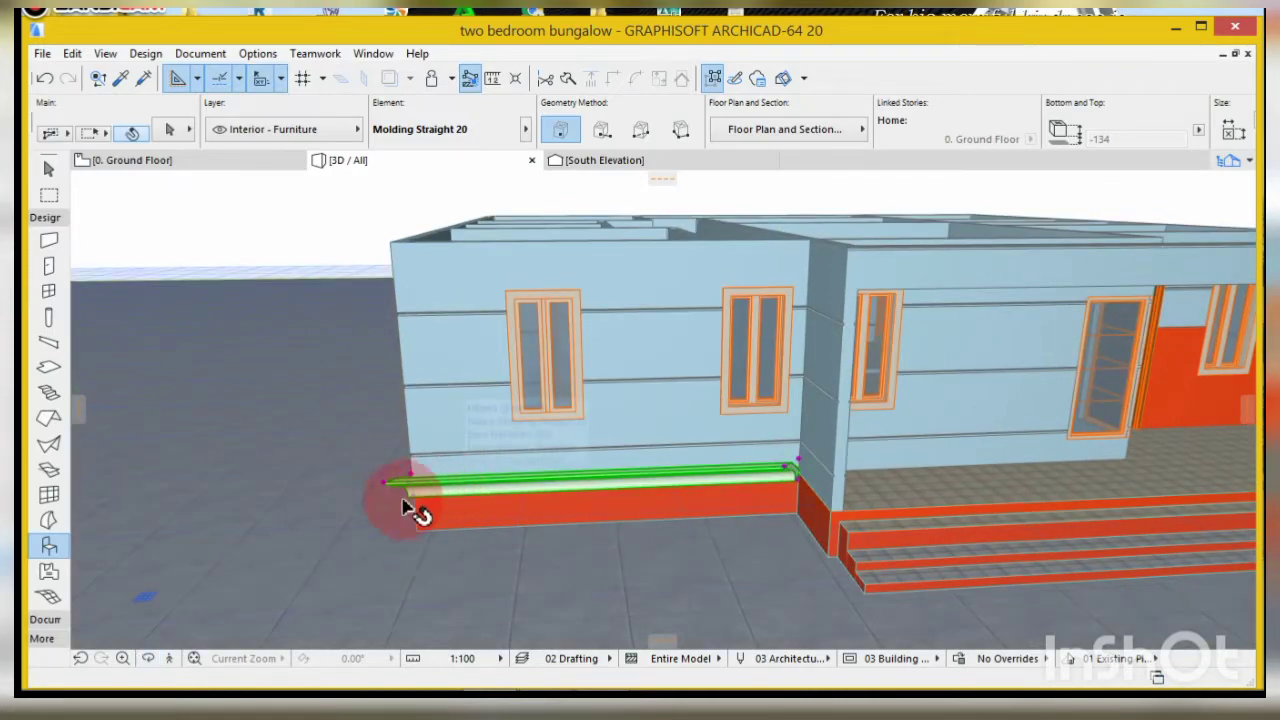
left_click(410, 493)
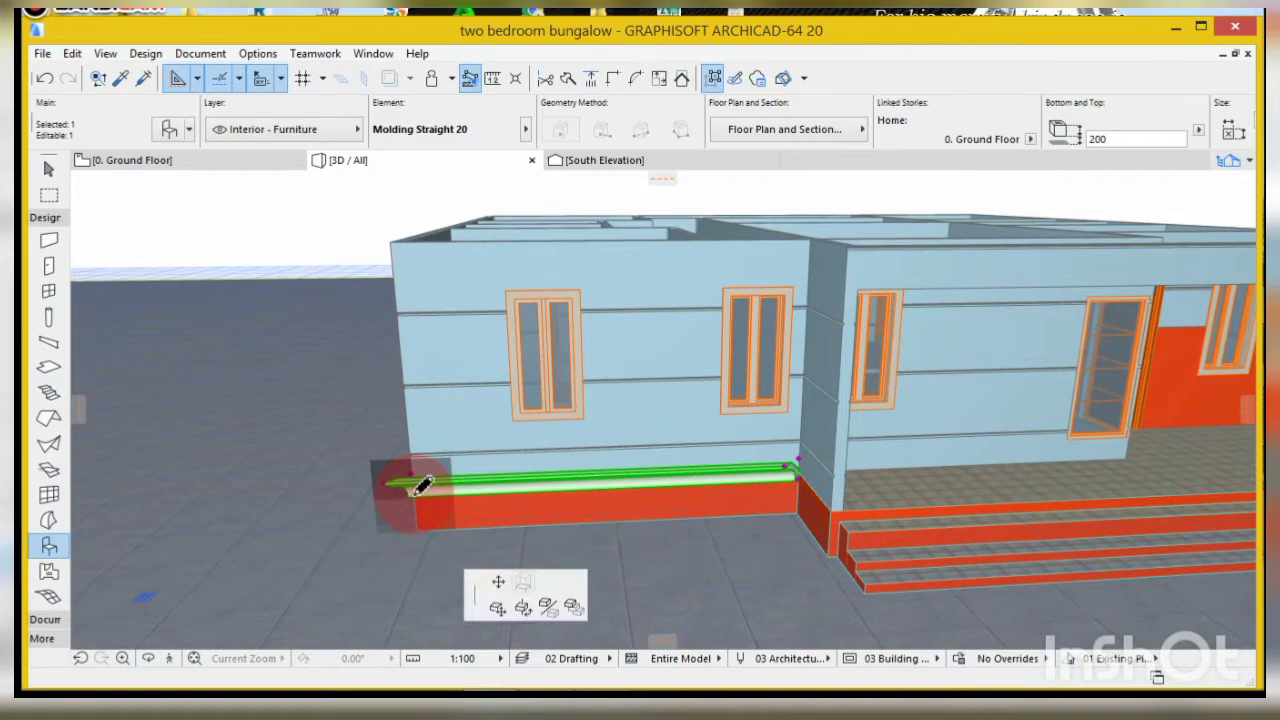
left_click(697, 607)
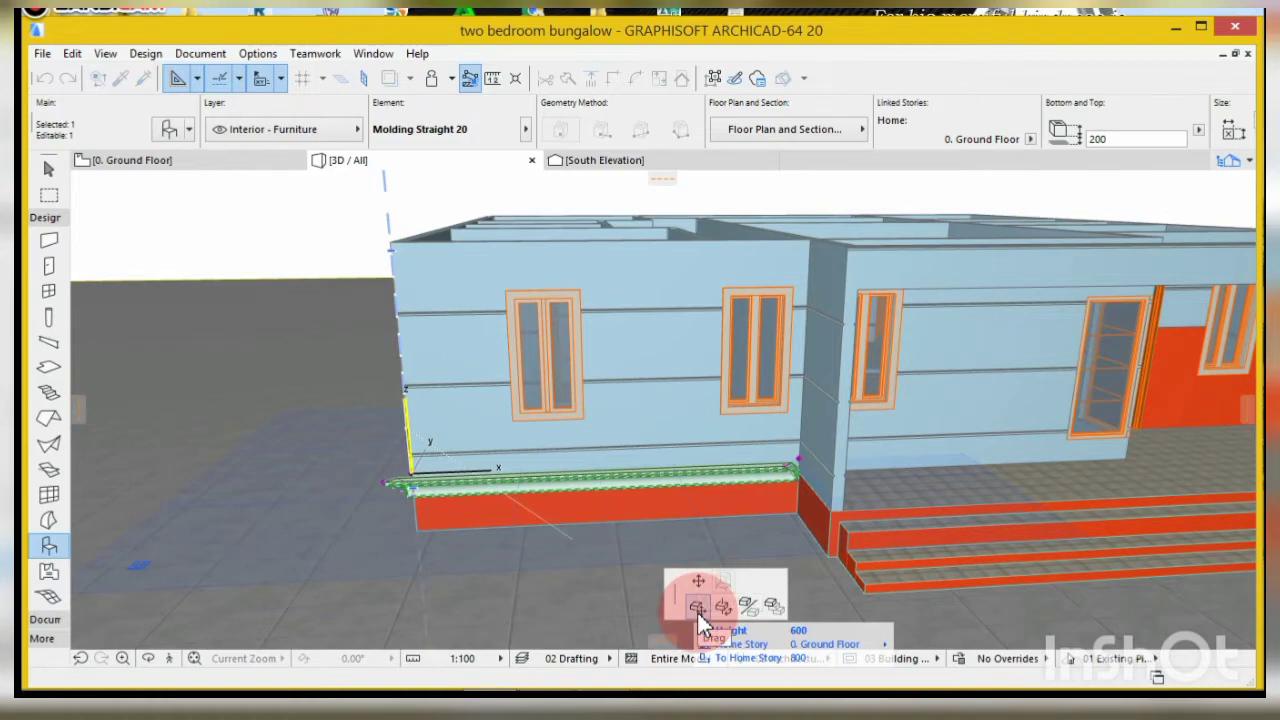
left_click(411, 476)
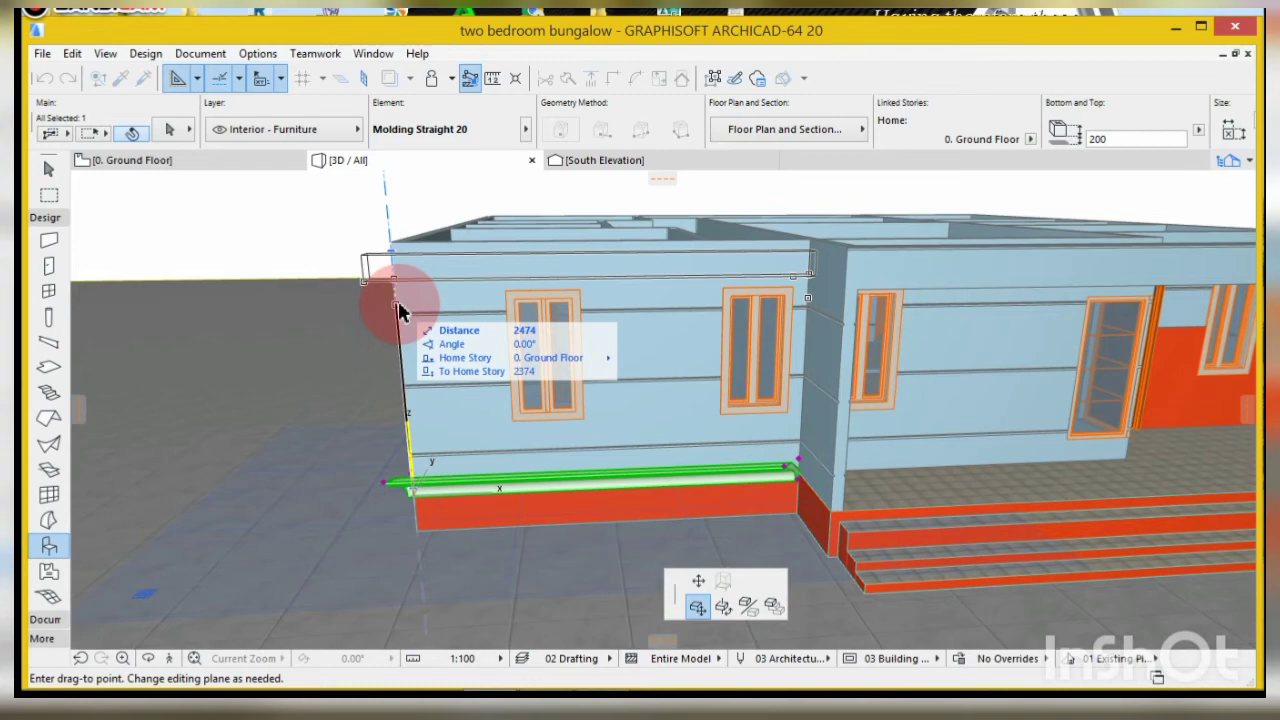
left_click(390, 247)
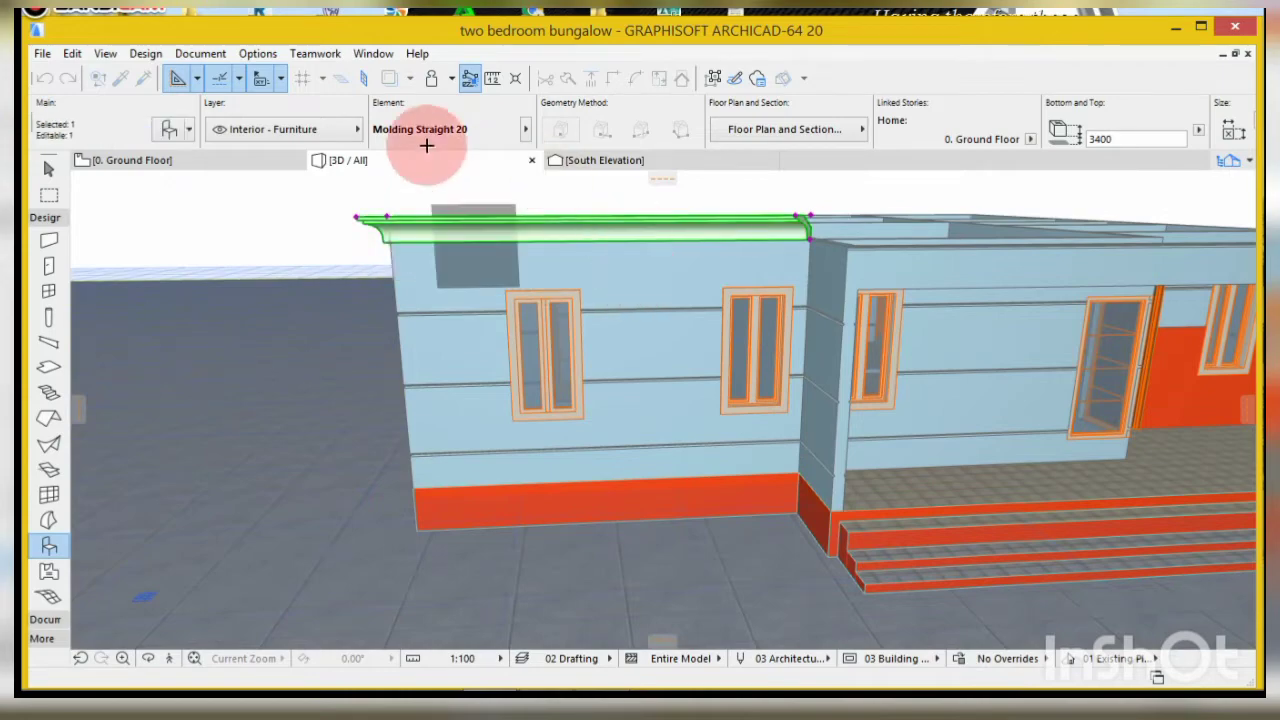
key("Escape")
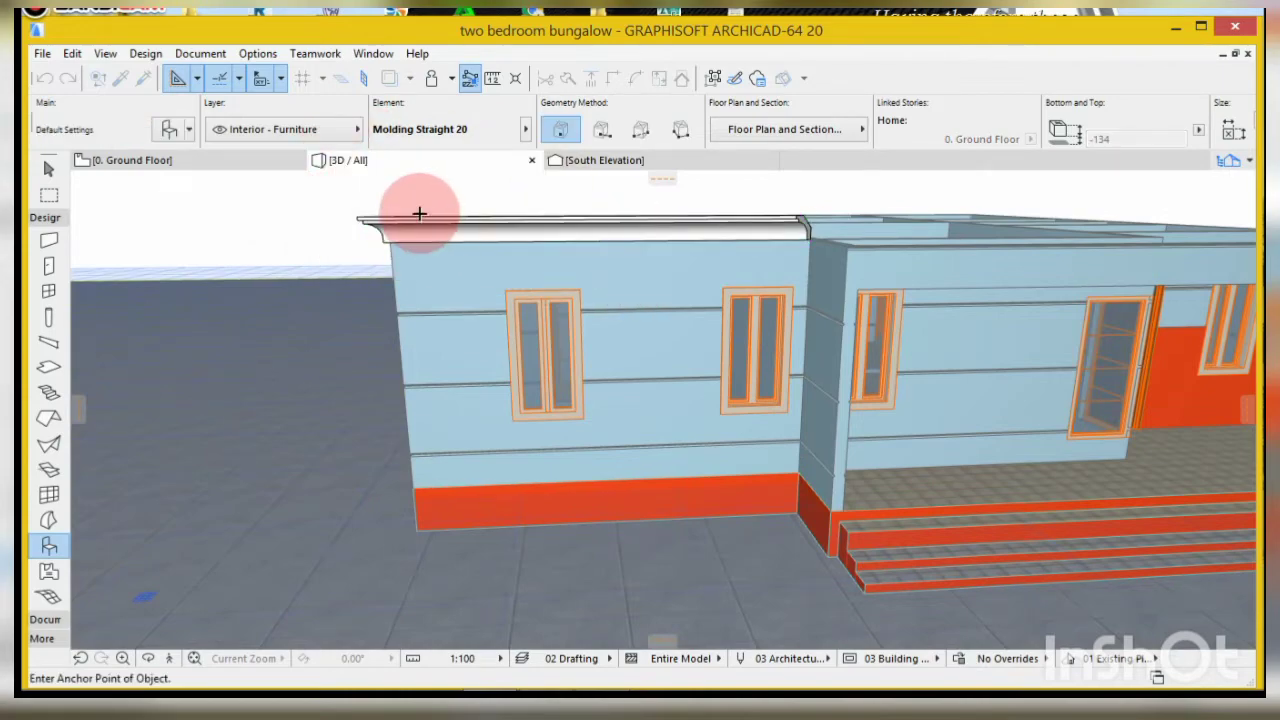
- Check the raised molding from several angles in 3D and select it in the ground floor plan
scroll(424, 214, "up", 3)
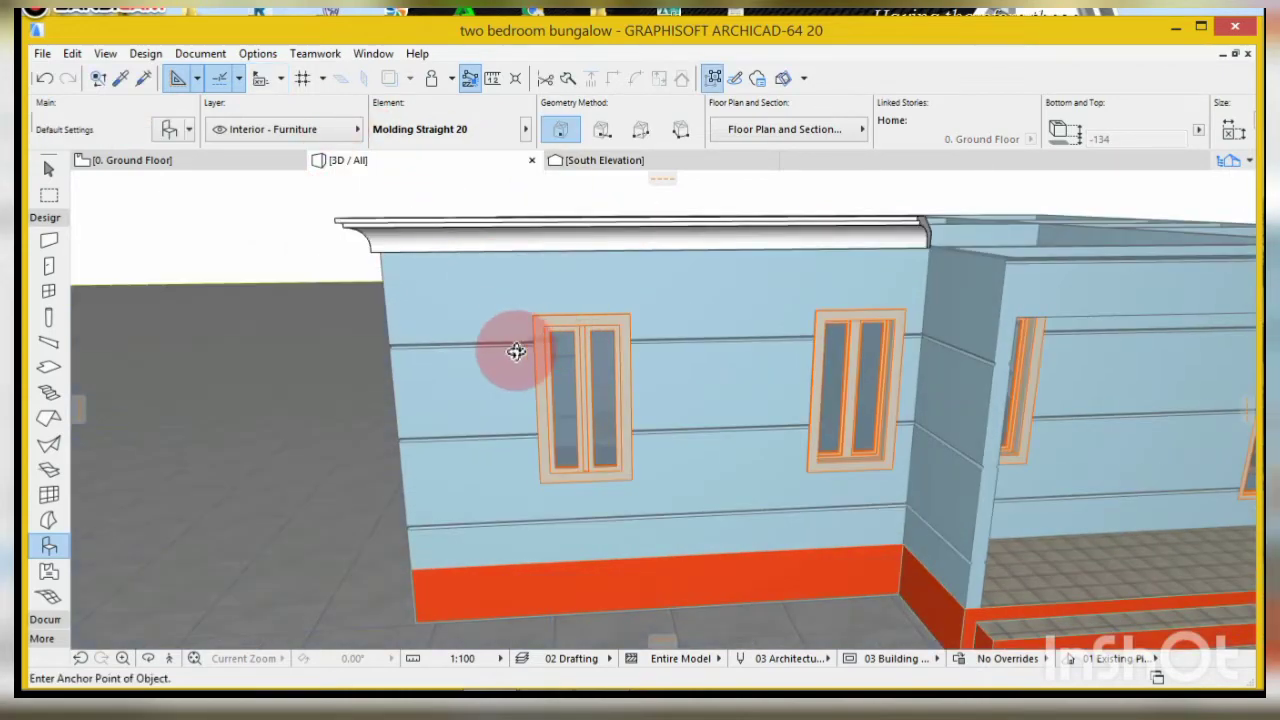
mouse_move(514, 351)
middle_mouse_down("shift")
mouse_move(832, 309)
mouse_move(709, 349)
mouse_move(446, 249)
mouse_move(488, 295)
mouse_move(583, 331)
middle_mouse_up("shift")
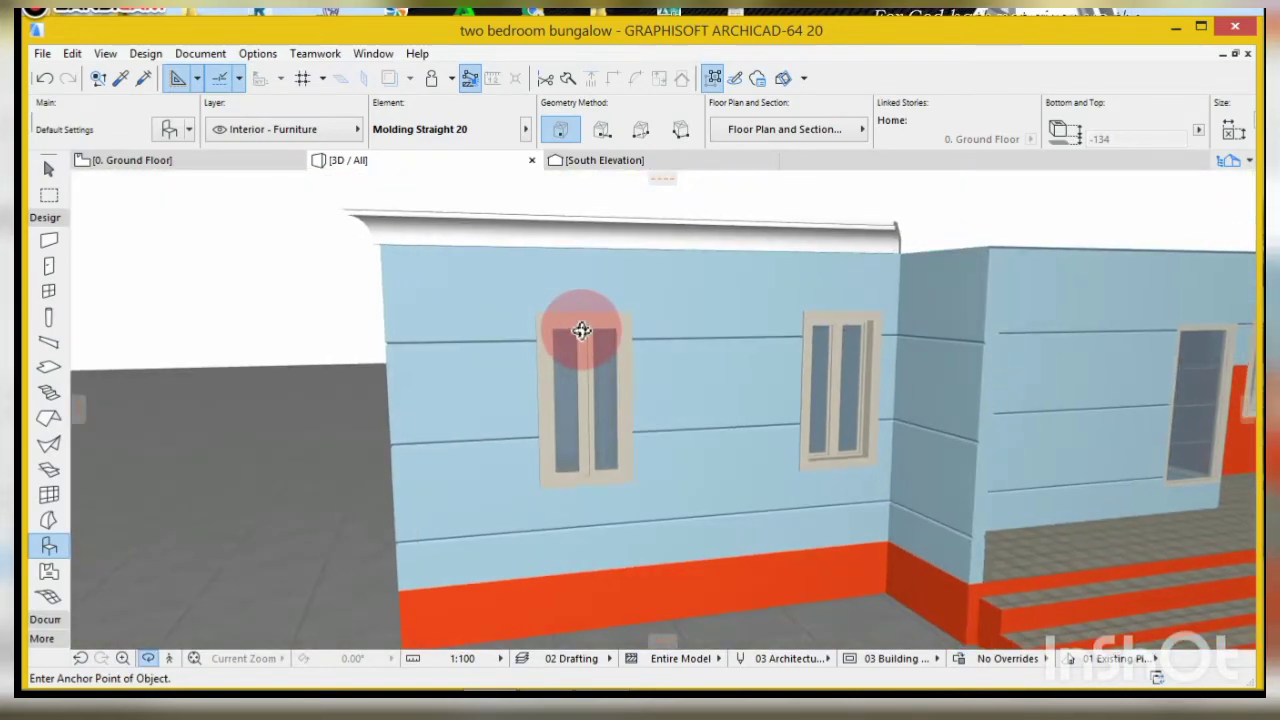
mouse_move(505, 337)
middle_mouse_down("shift")
mouse_move(600, 337)
mouse_move(420, 254)
mouse_move(435, 221)
middle_mouse_up("shift")
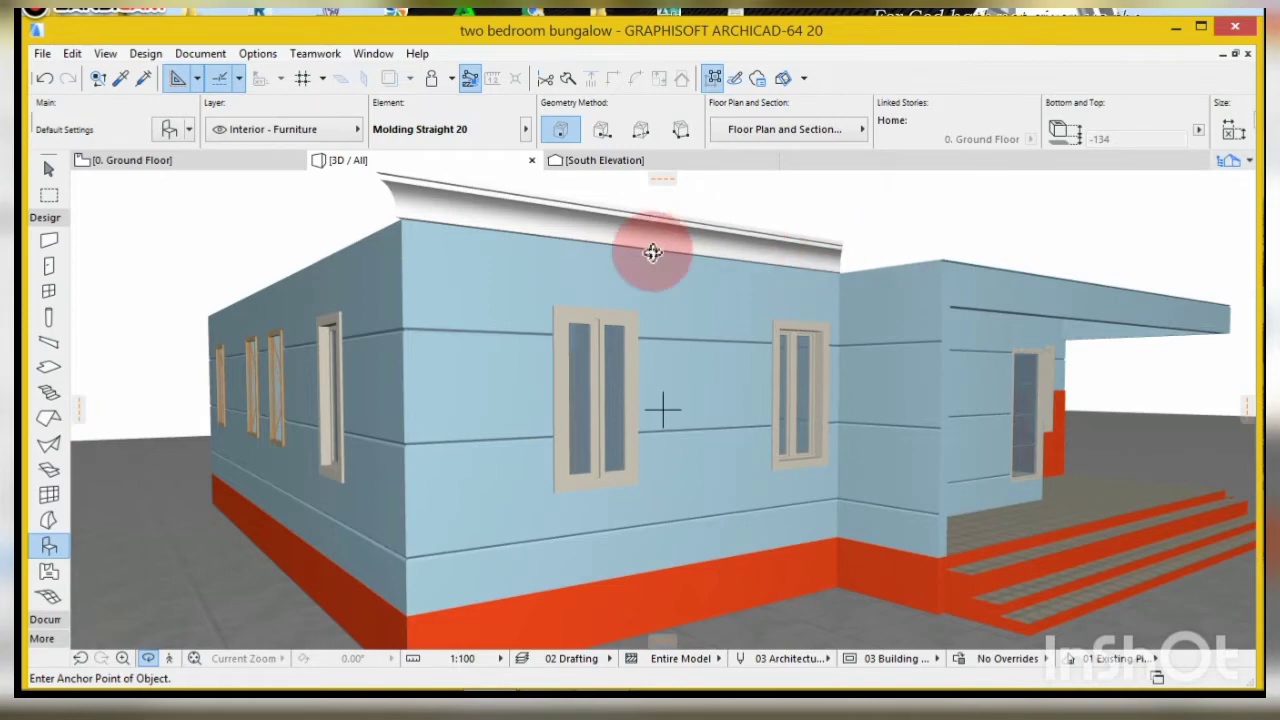
left_click(151, 164)
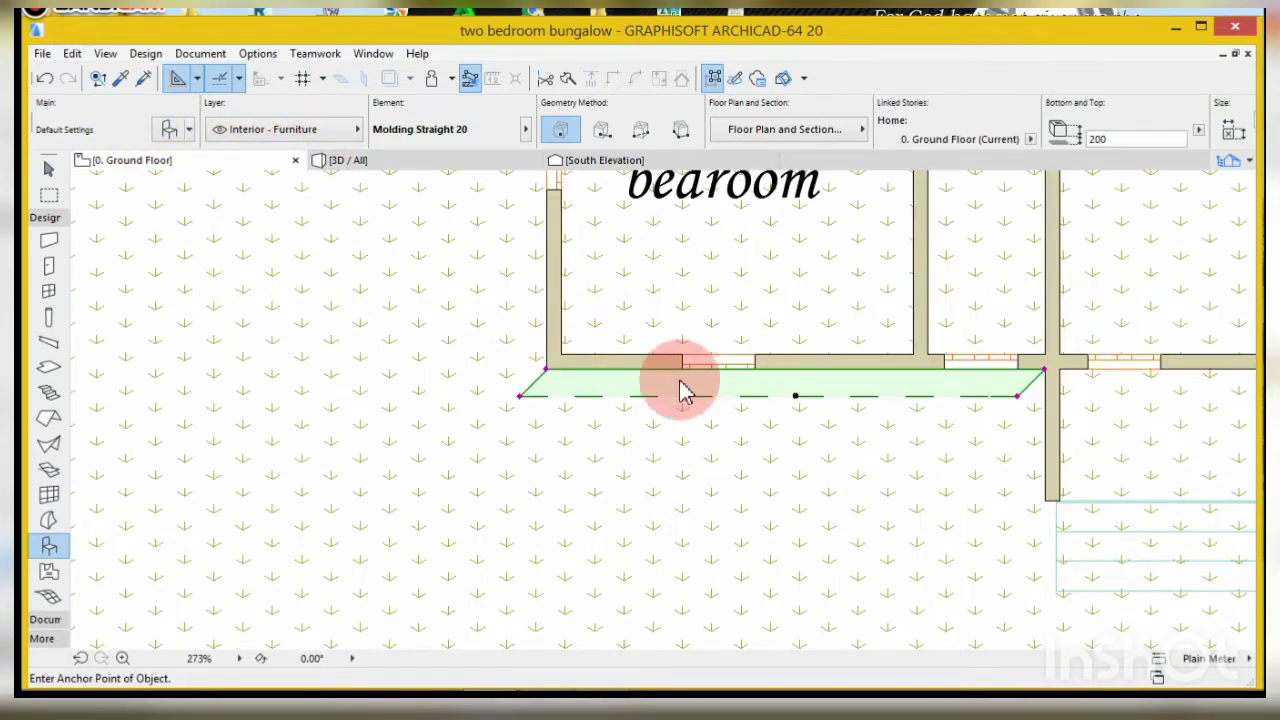
left_click(568, 372)
scroll(555, 383, "up", 3)
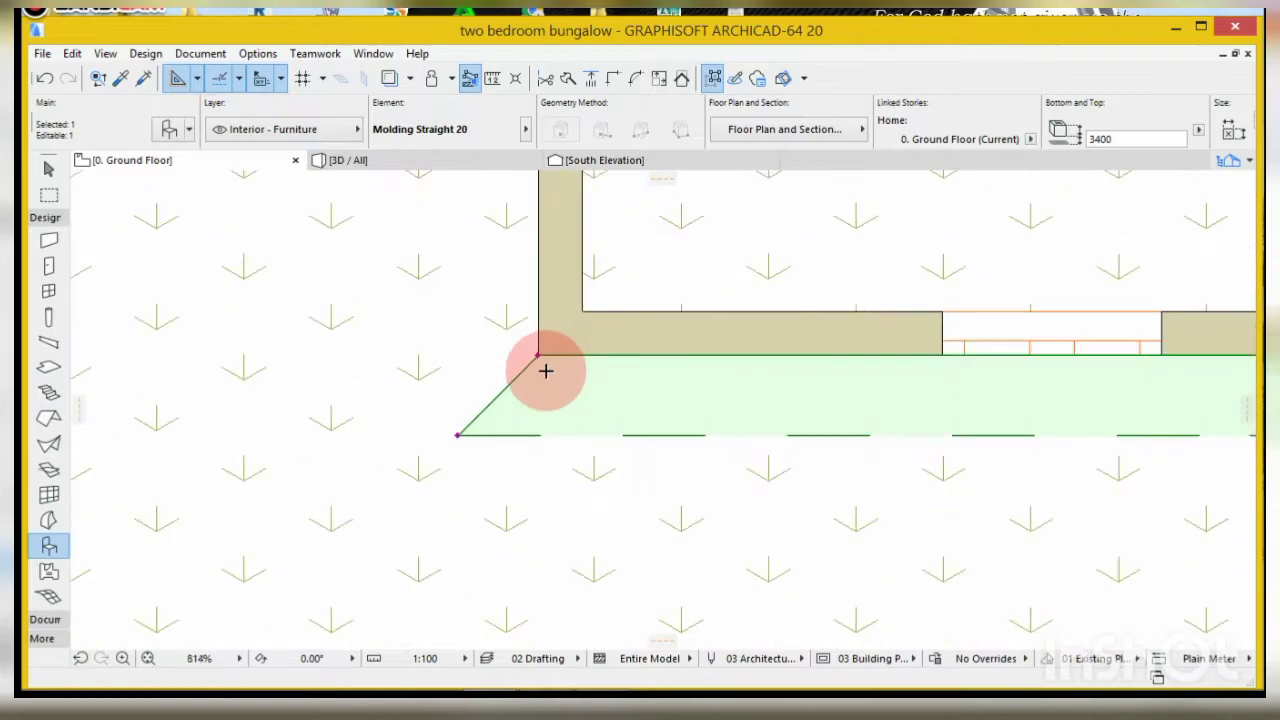
scroll(636, 358, "down", 2)
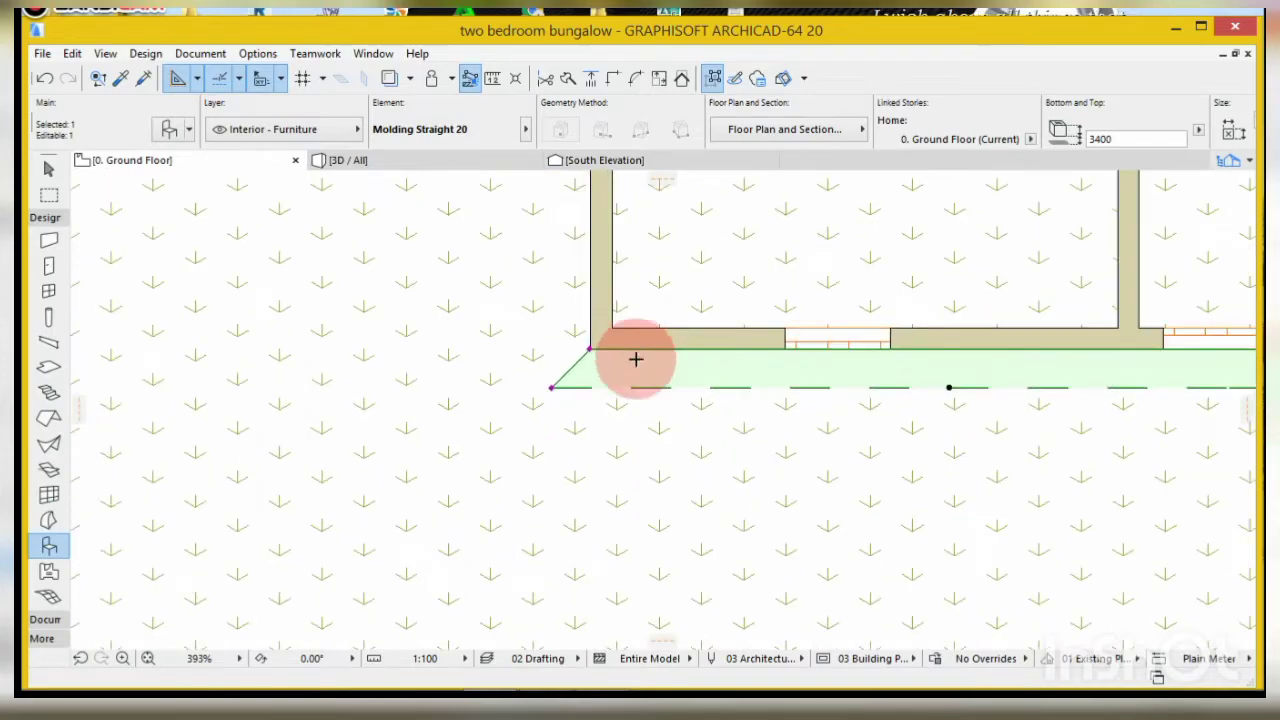
left_click(951, 387)
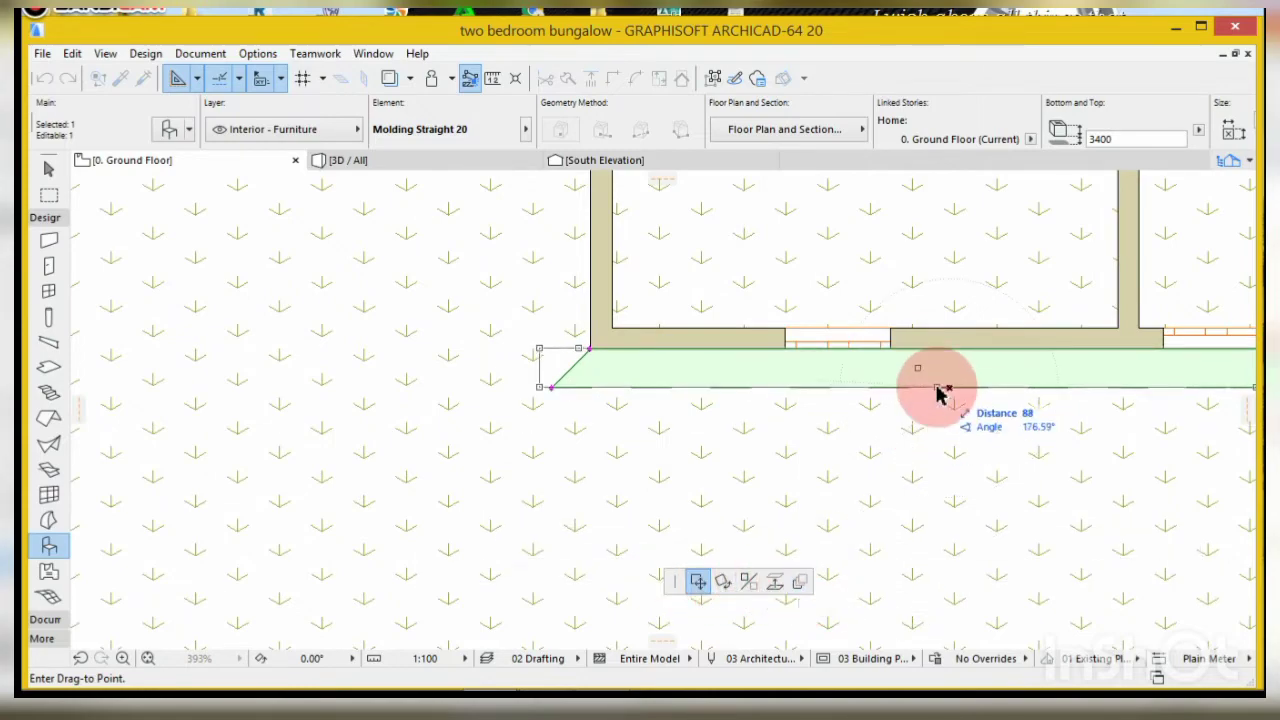
left_click(954, 400)
left_click(952, 386)
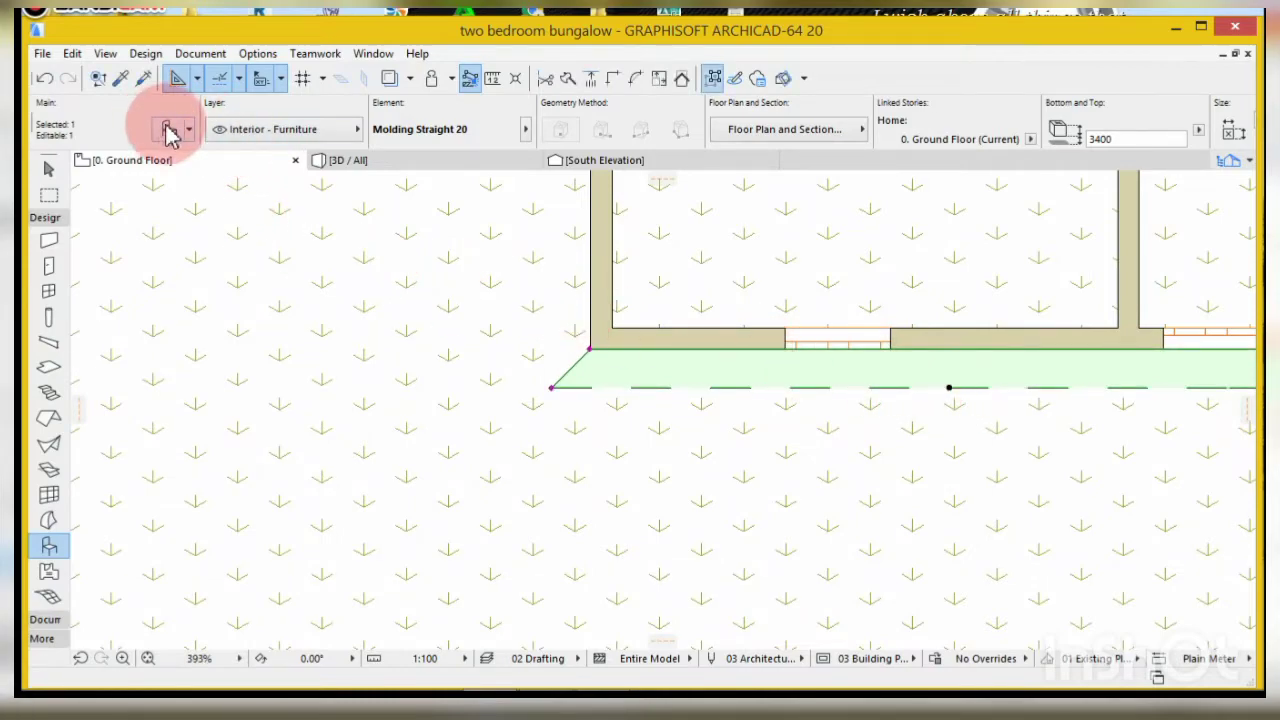
- Set the selected molding's profile height to 500 in its dimensions and apply the object settings
double_click(848, 388)
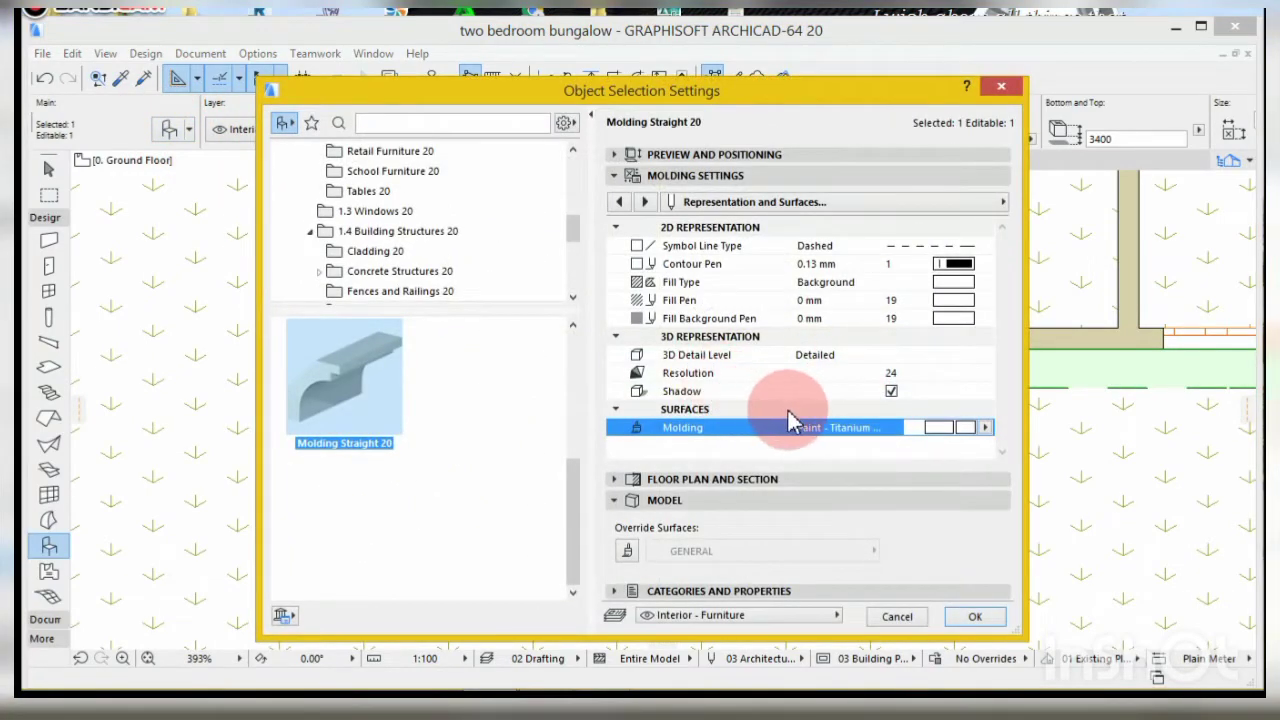
left_click(648, 204)
left_click(620, 203)
left_click(620, 203)
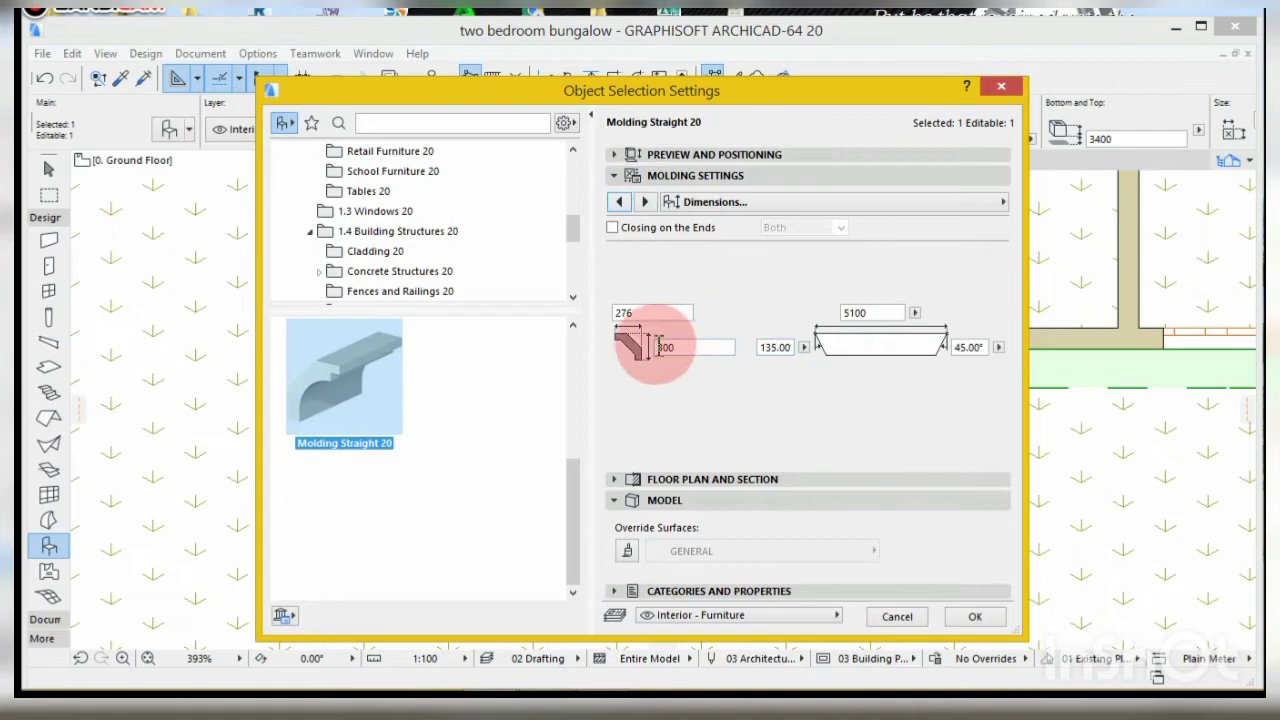
double_click(690, 347)
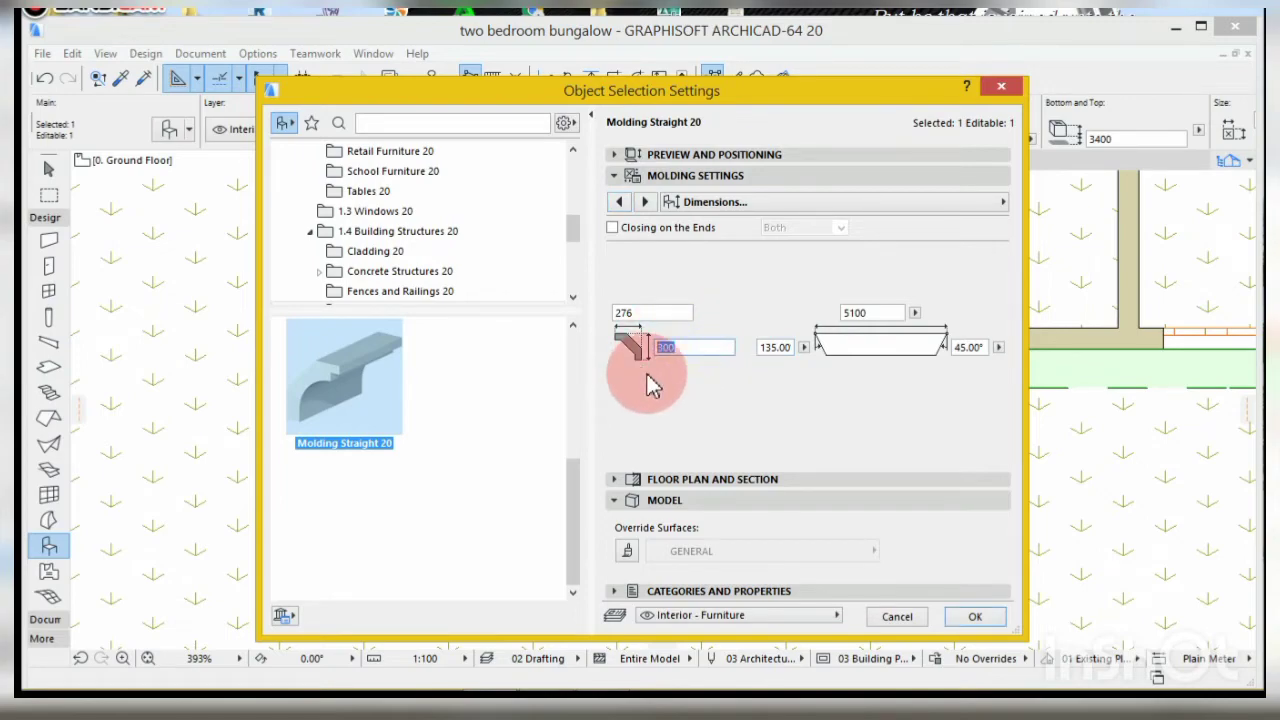
type("5")
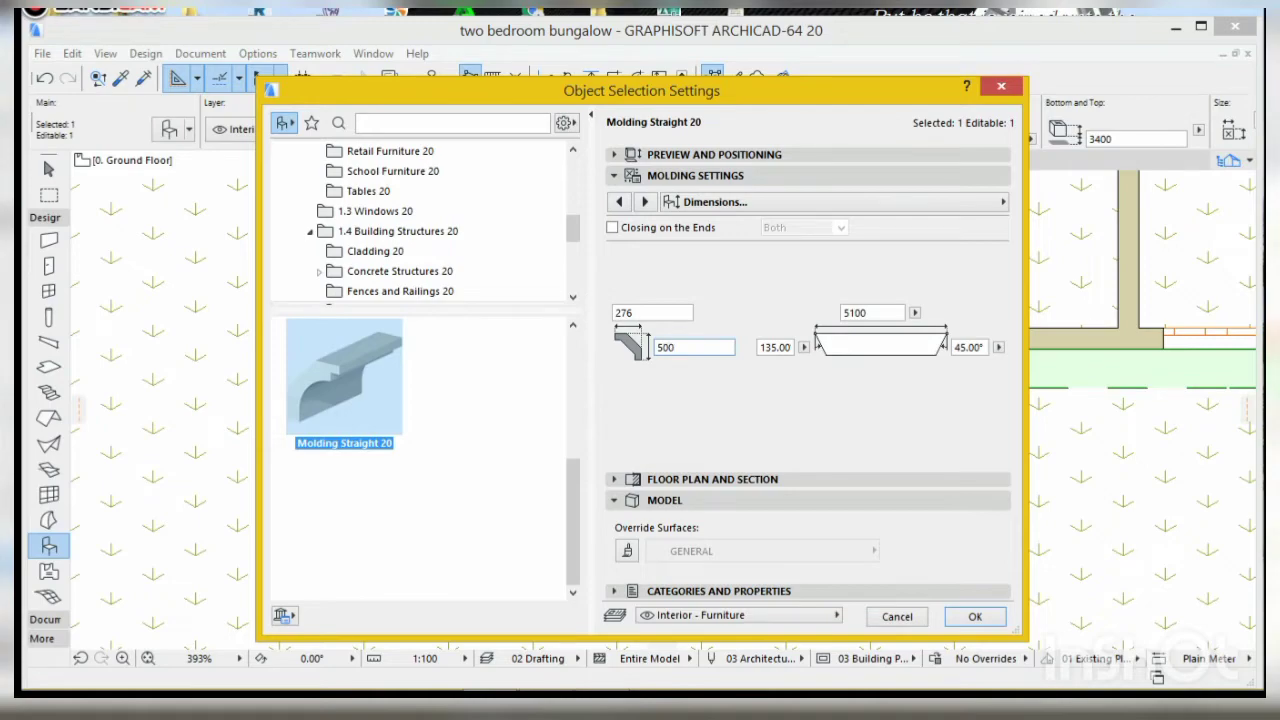
left_click(737, 556)
left_click(958, 620)
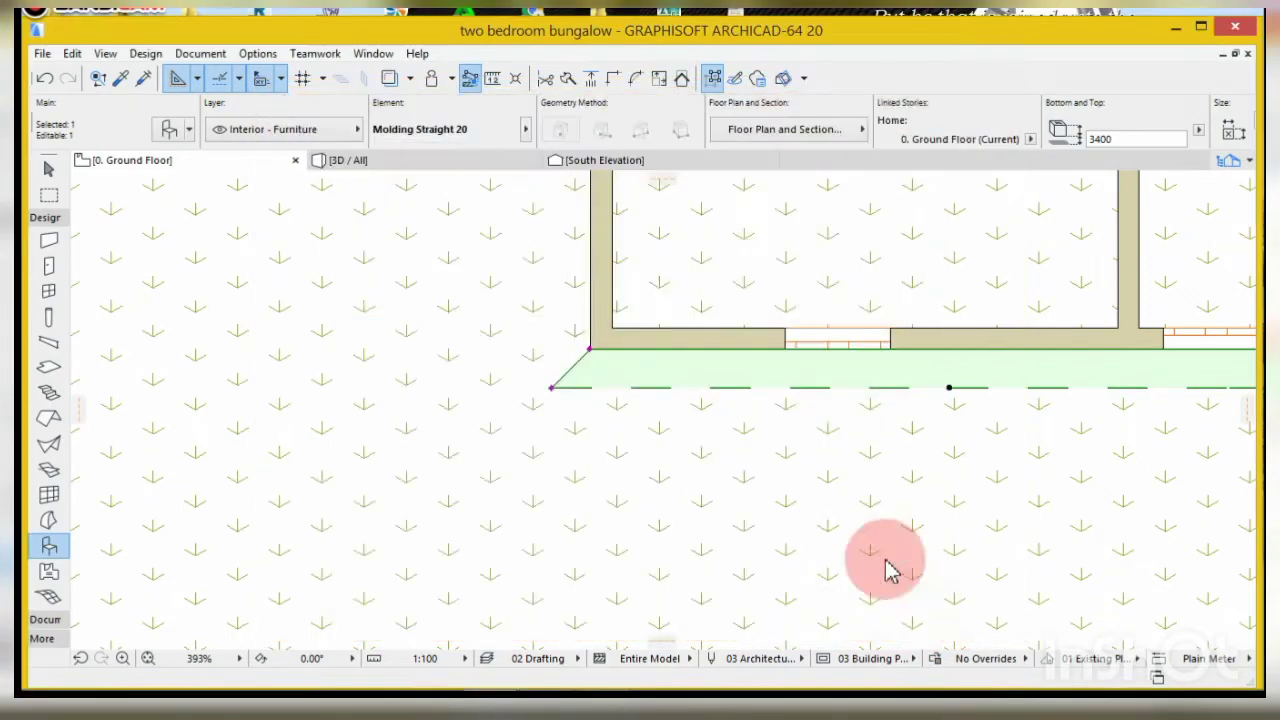
- Mirror a copy of the molding about its mitered edge at the bedroom's southwest corner onto the west wall
scroll(651, 443, "down", 3)
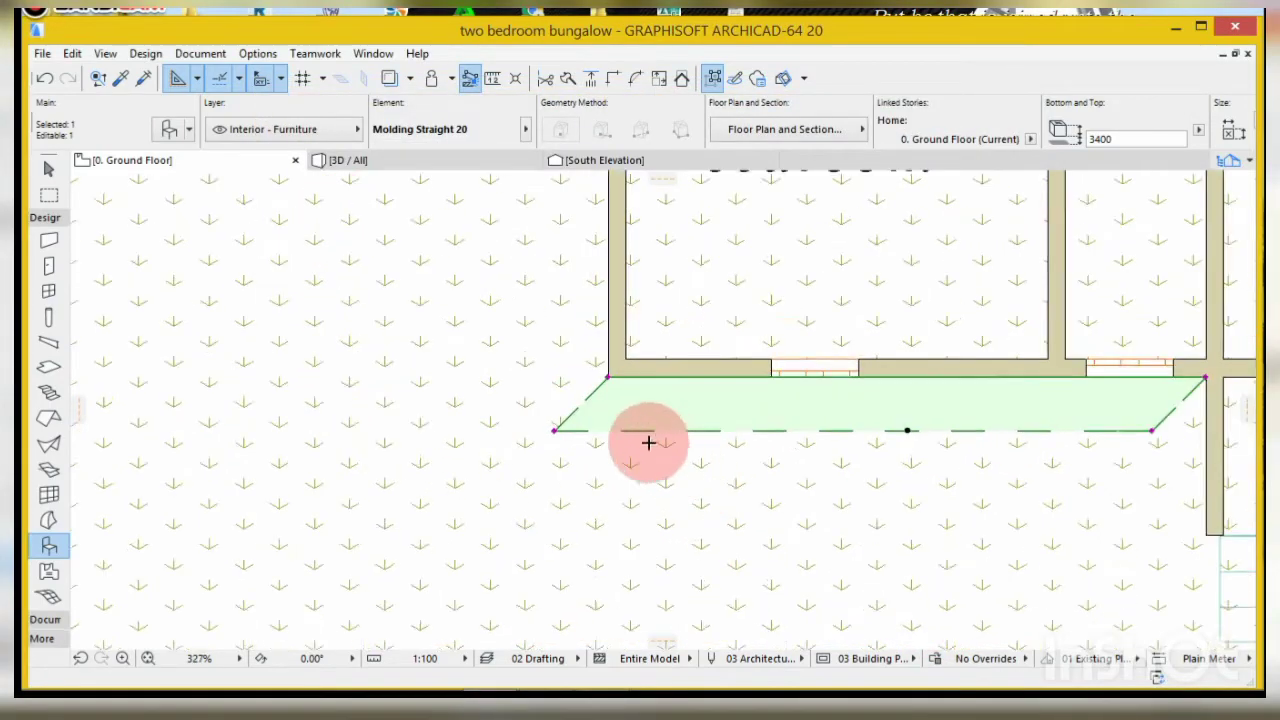
left_click(953, 459)
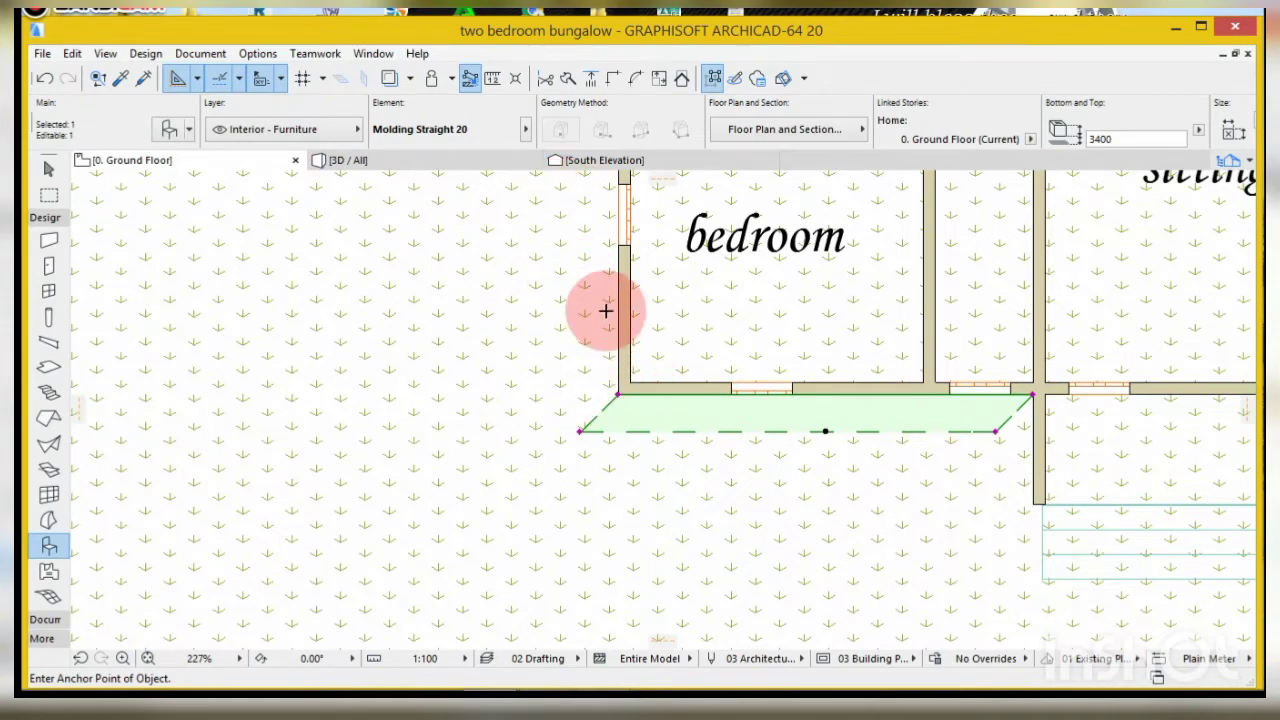
right_click(649, 422)
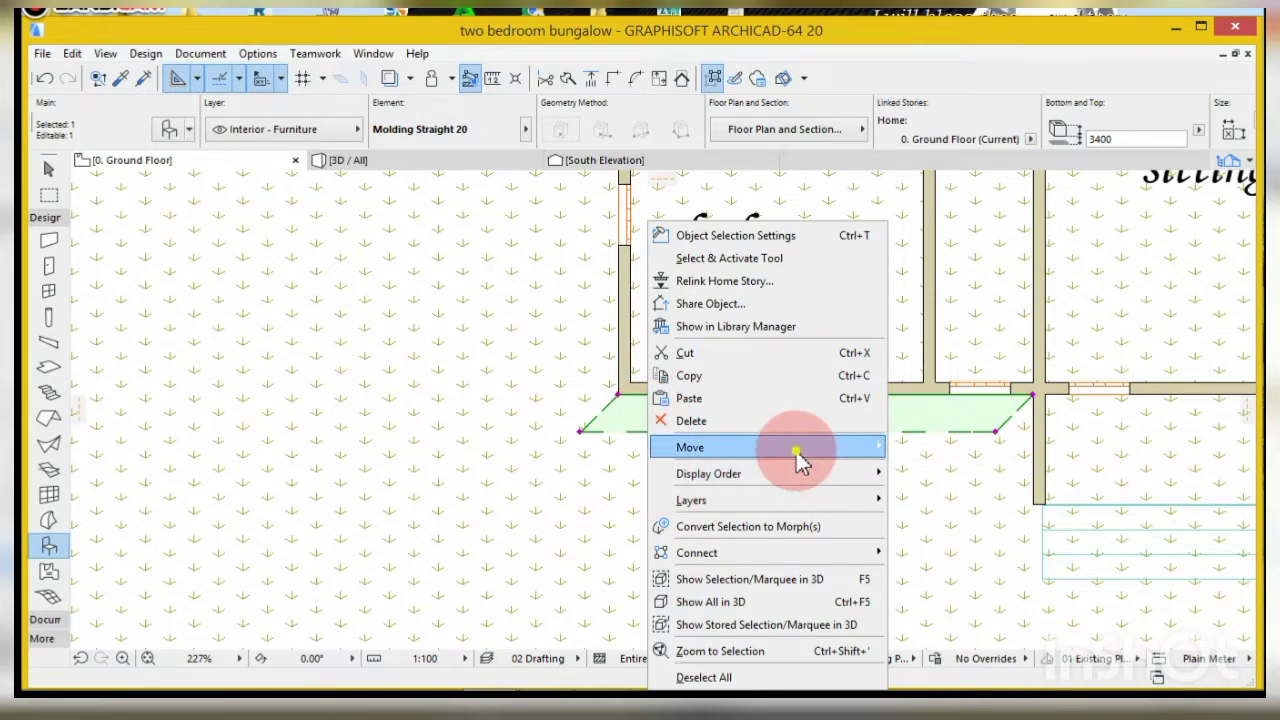
mouse_move(796, 451)
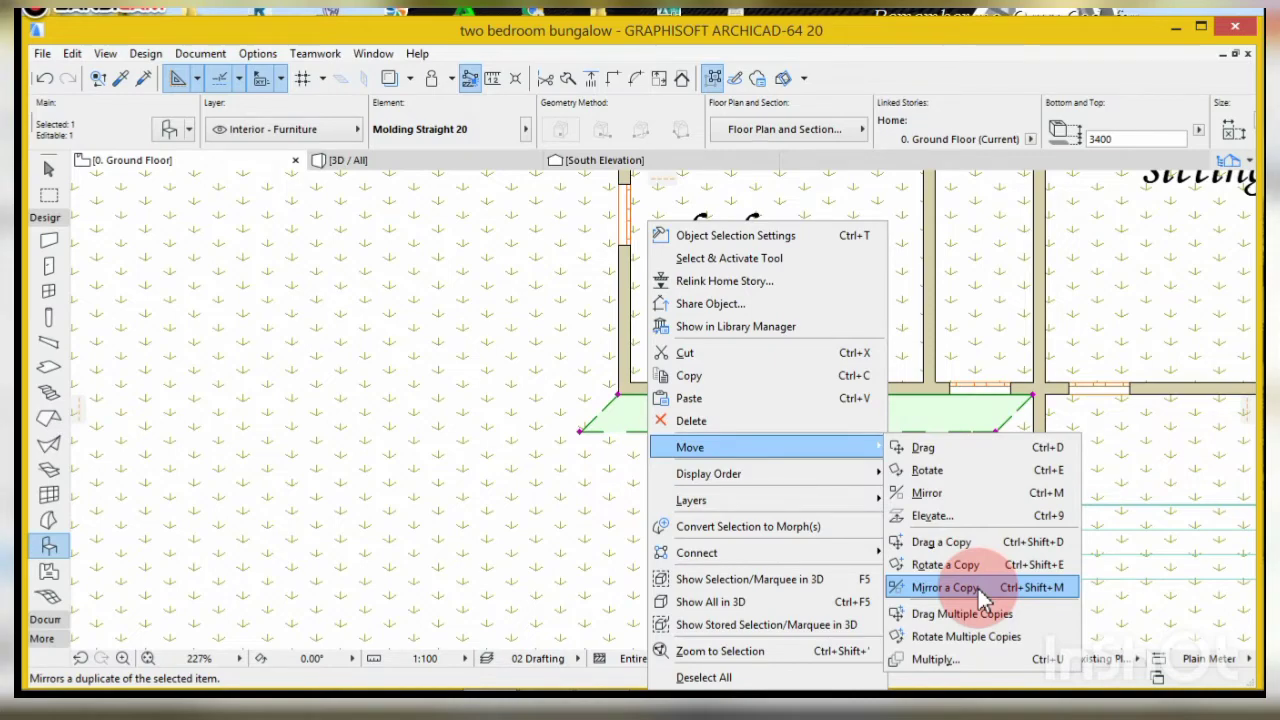
left_click(945, 587)
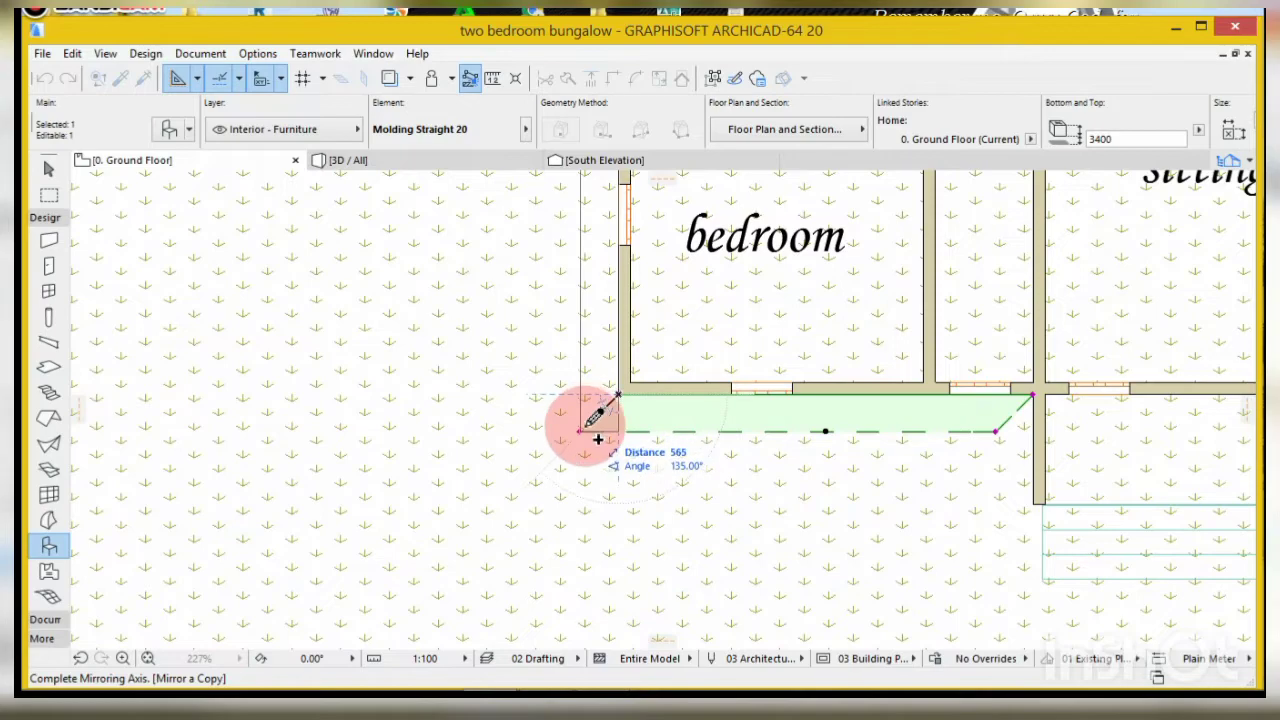
left_click(582, 430)
- Stretch the west molding to the house's northwest bedroom corner, 11550 long, and miter that end outward
scroll(674, 506, "down", 6)
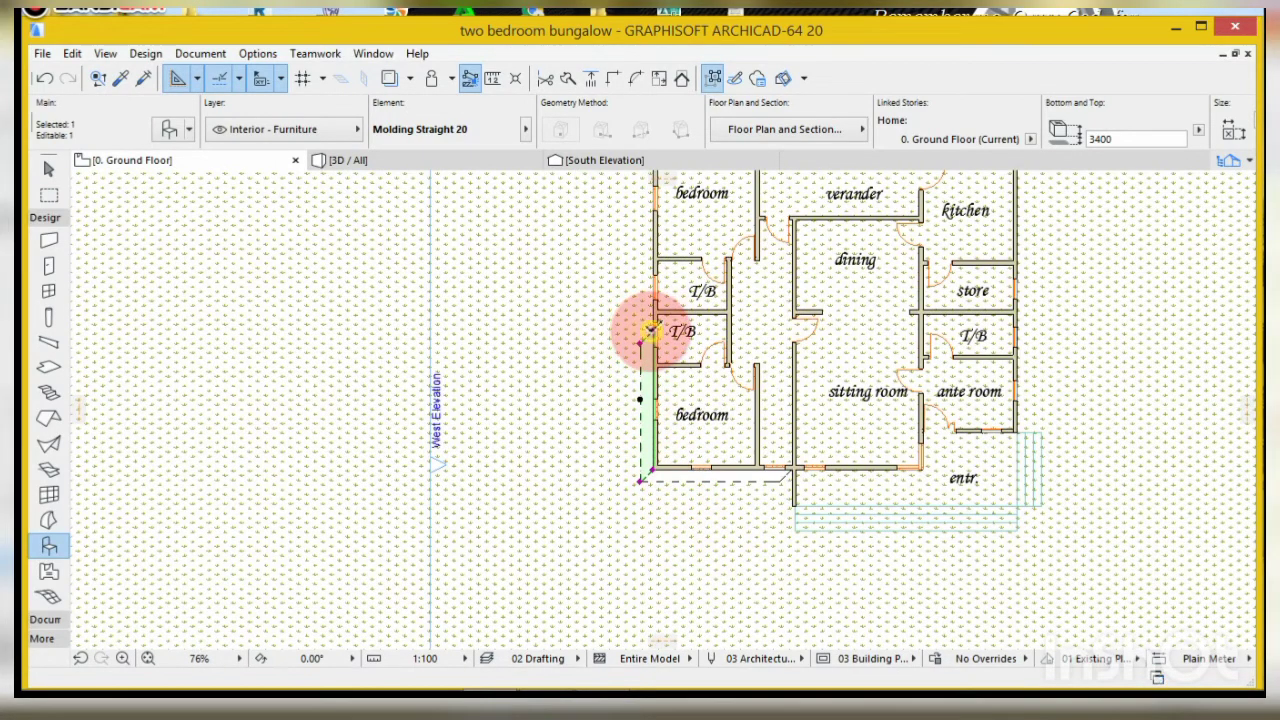
left_click(650, 330)
scroll(672, 474, "down", 4)
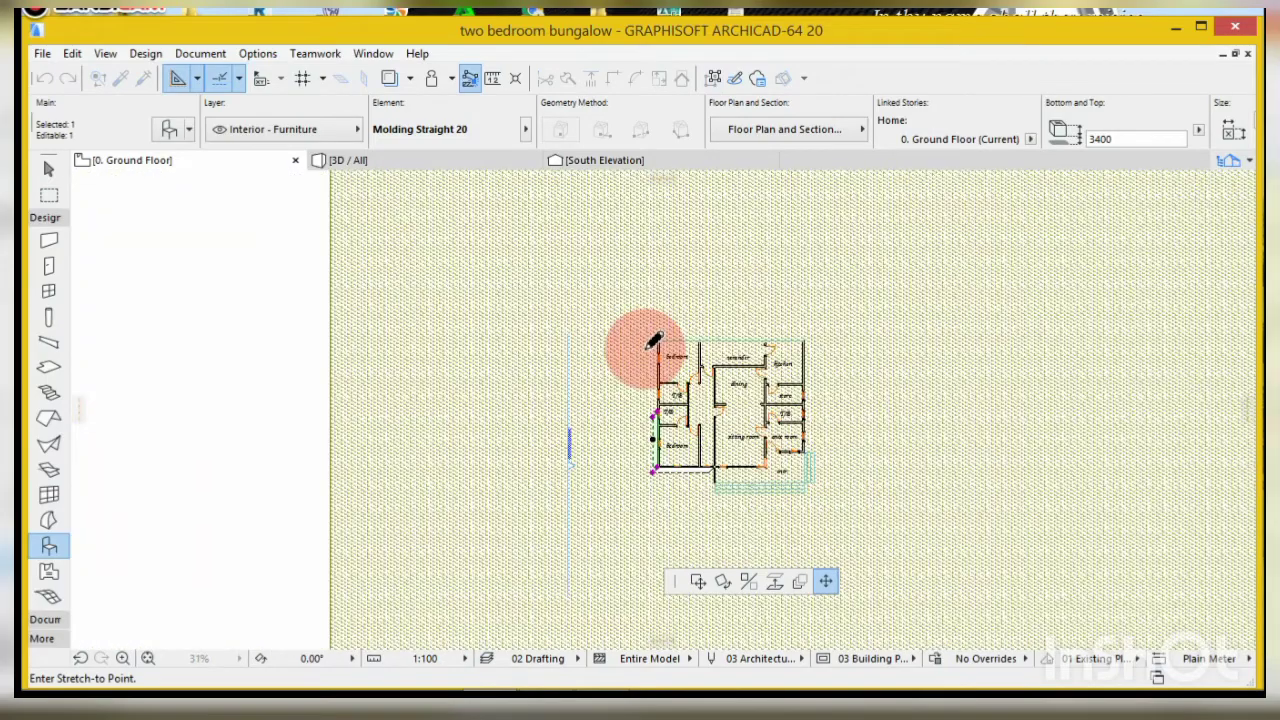
scroll(651, 343, "up", 9)
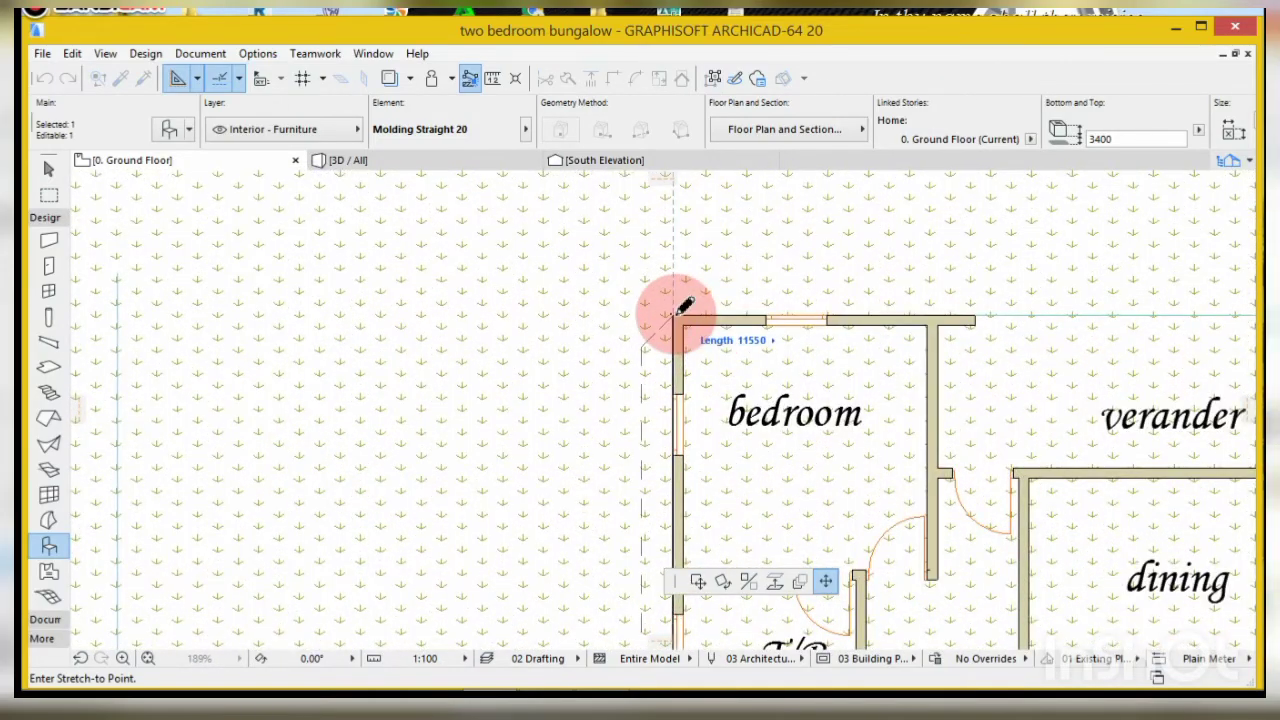
left_click(676, 316)
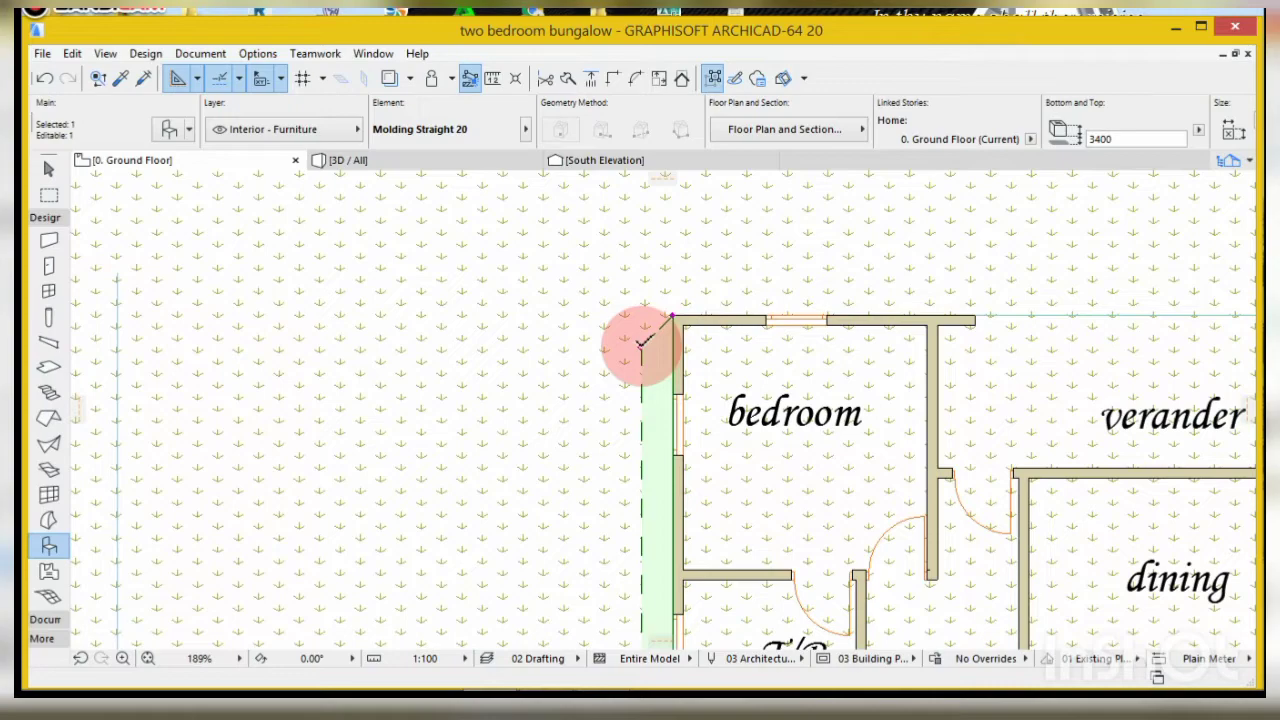
left_click(641, 345)
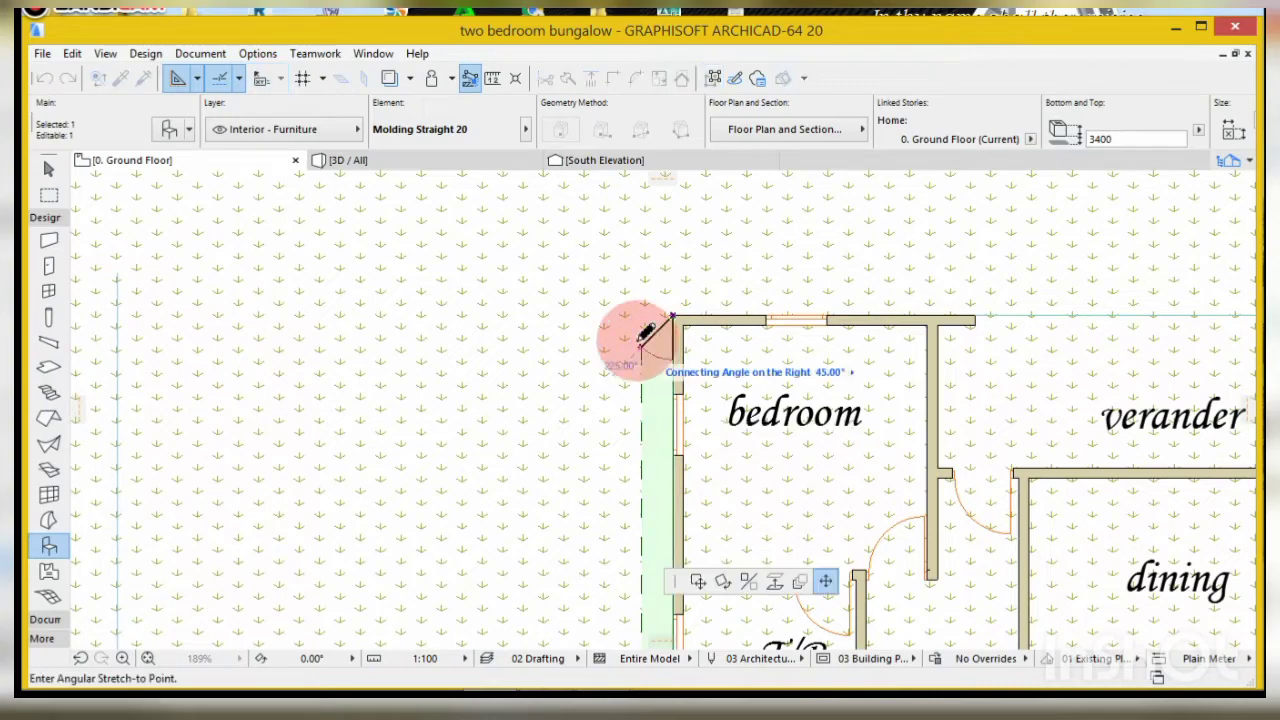
left_click(636, 272)
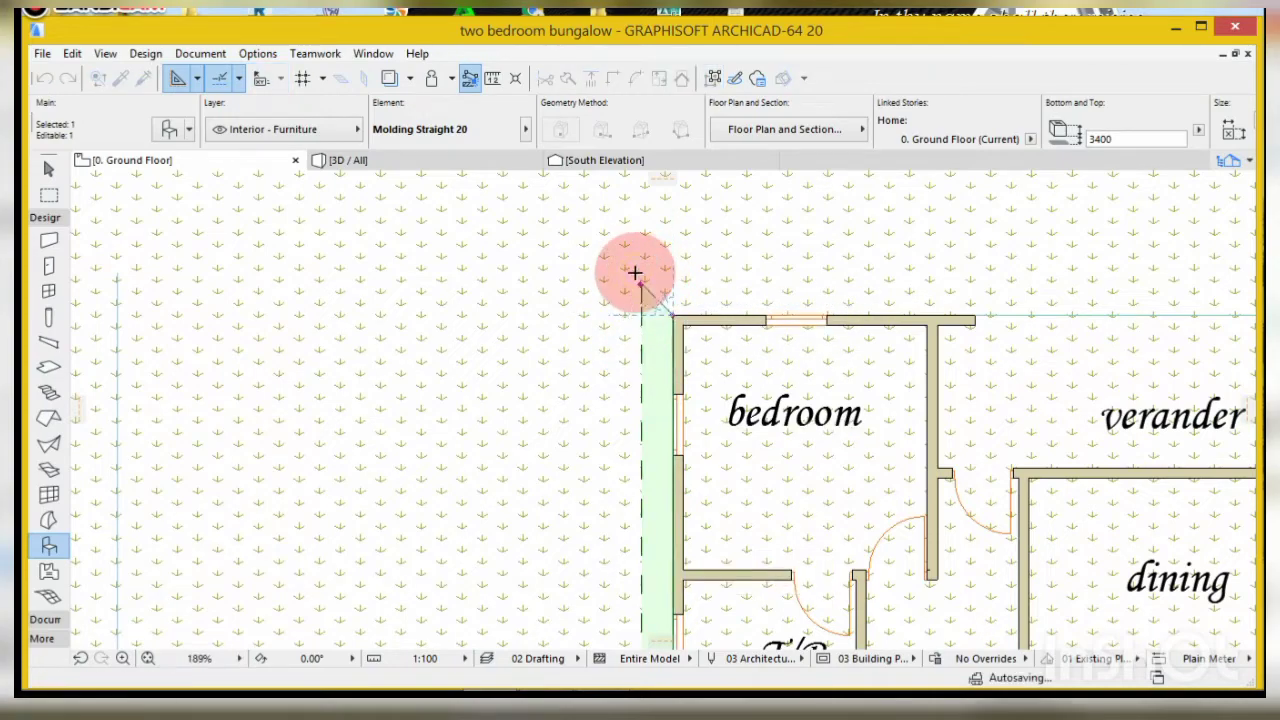
- Mirror a copy of the west molding about its mitered northwest end onto the north wall
scroll(606, 349, "down", 2)
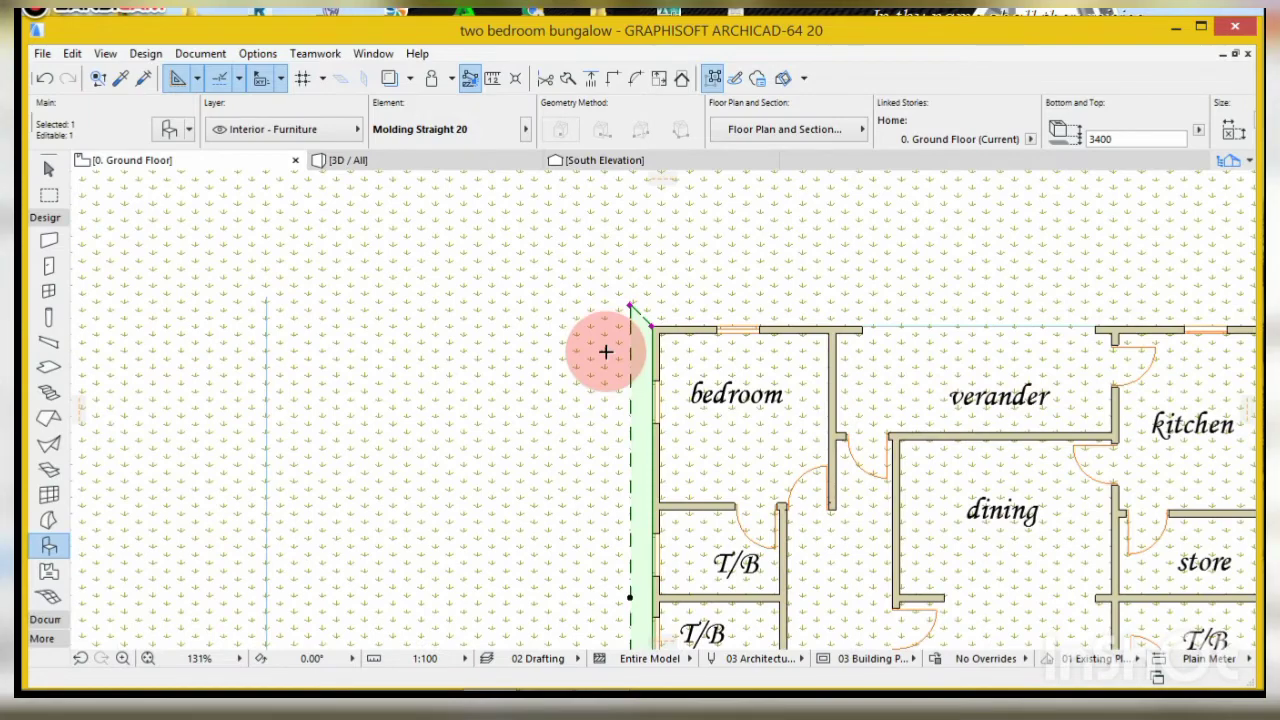
key("ctrl+alt+m")
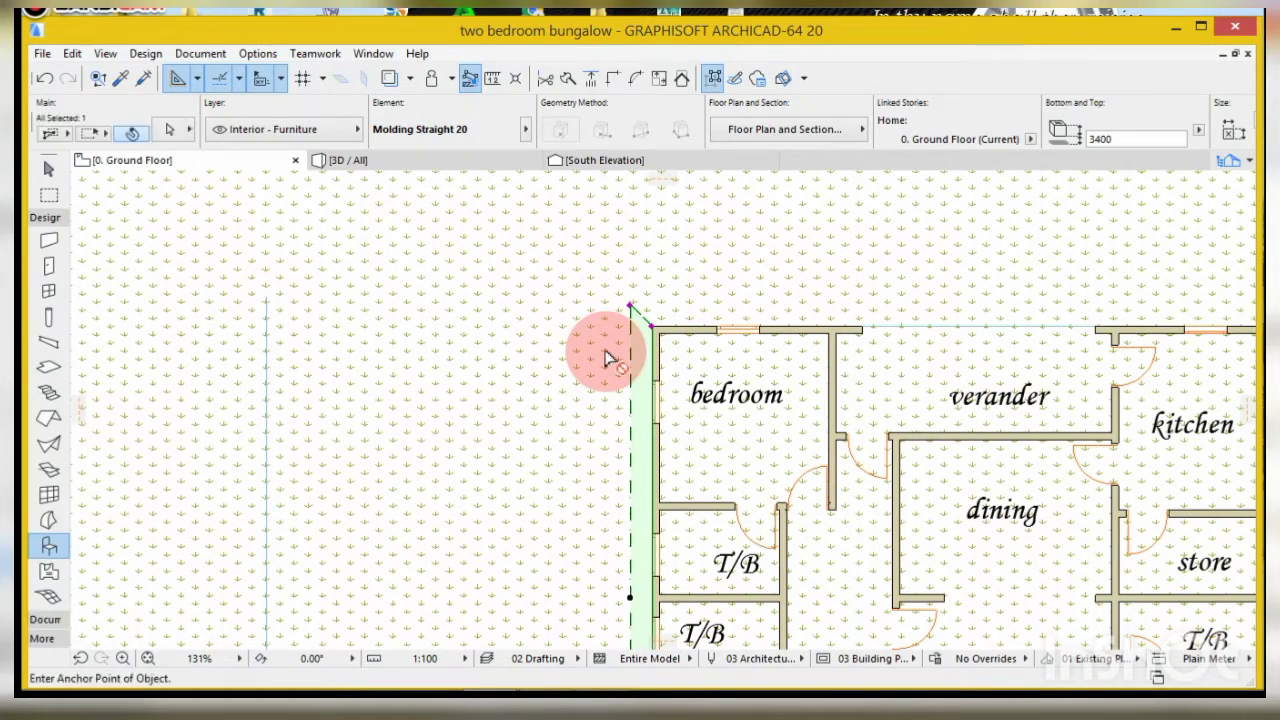
left_click(651, 328)
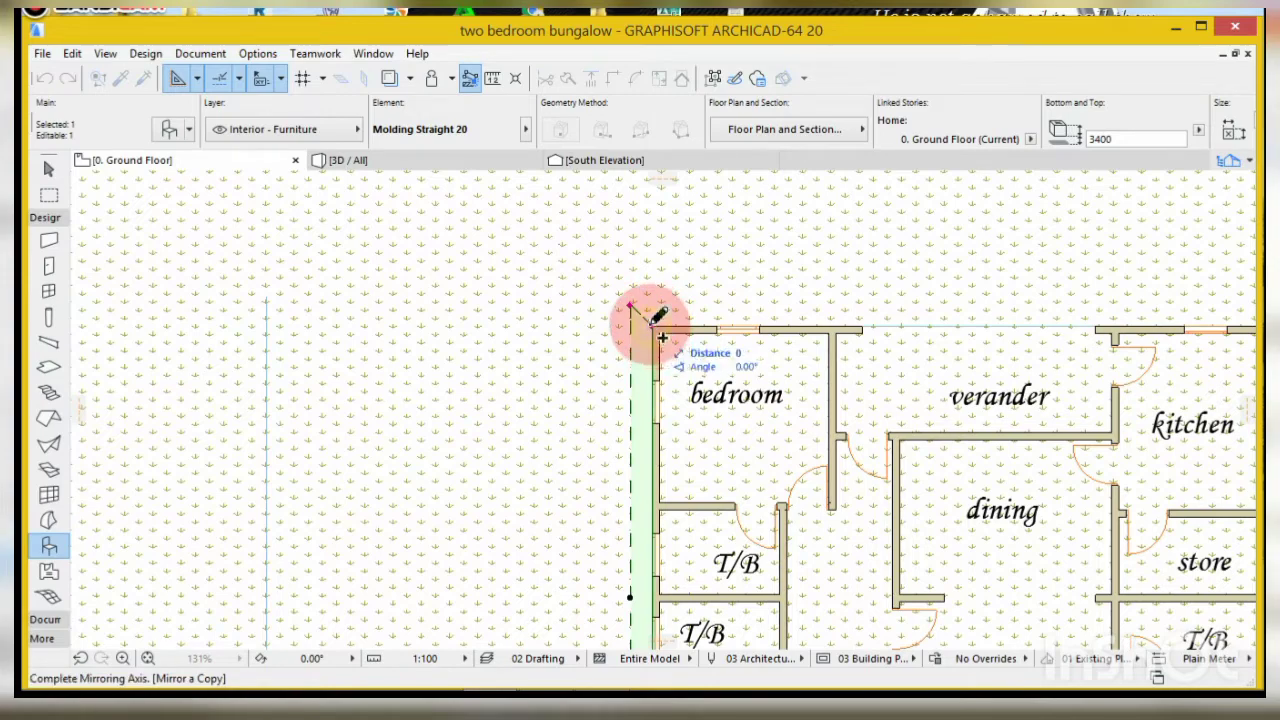
left_click(631, 304)
- Stretch the north molding to the kitchen's outer northeast corner, making it 13350 long
scroll(280, 362, "down", 4)
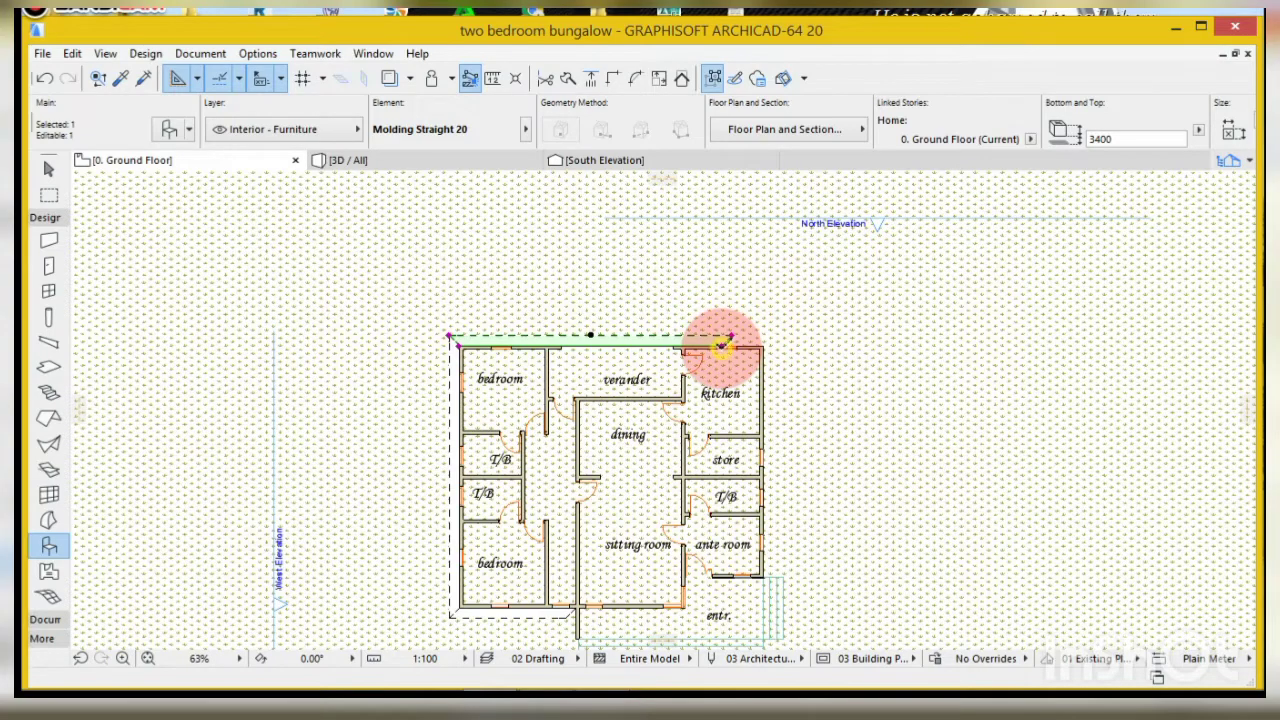
left_click(720, 345)
scroll(750, 343, "up", 7)
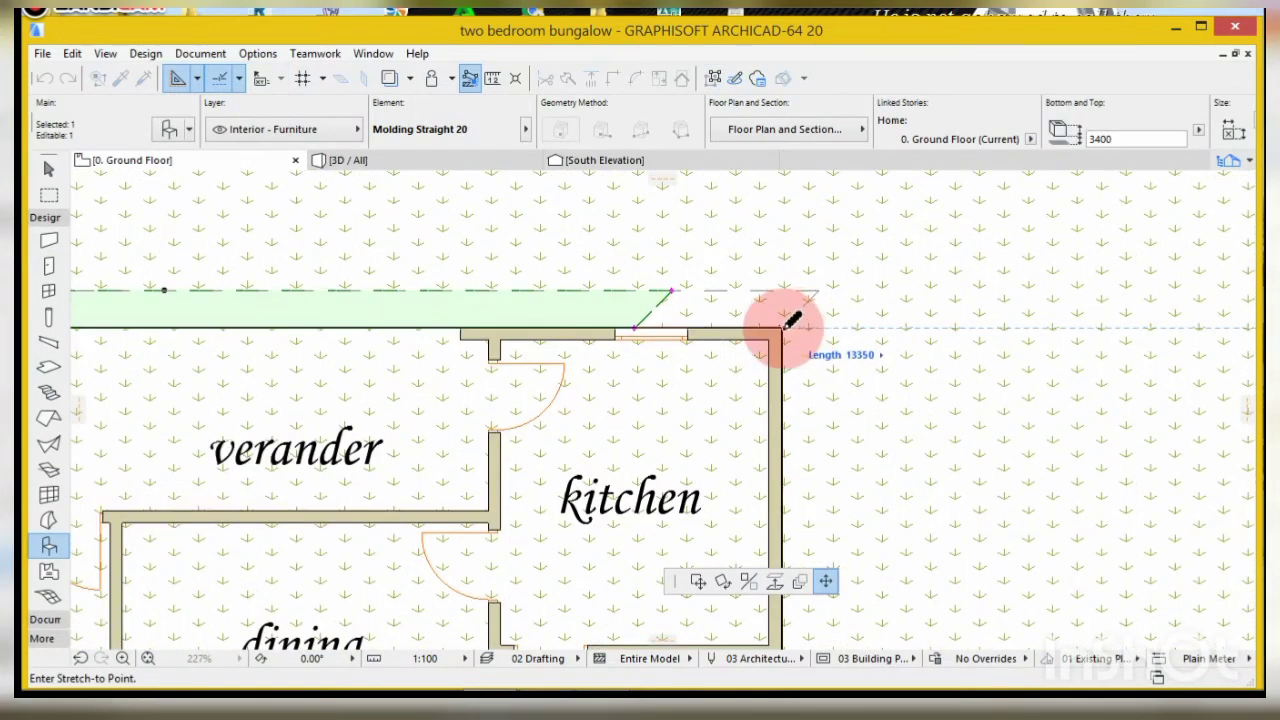
left_click(784, 327)
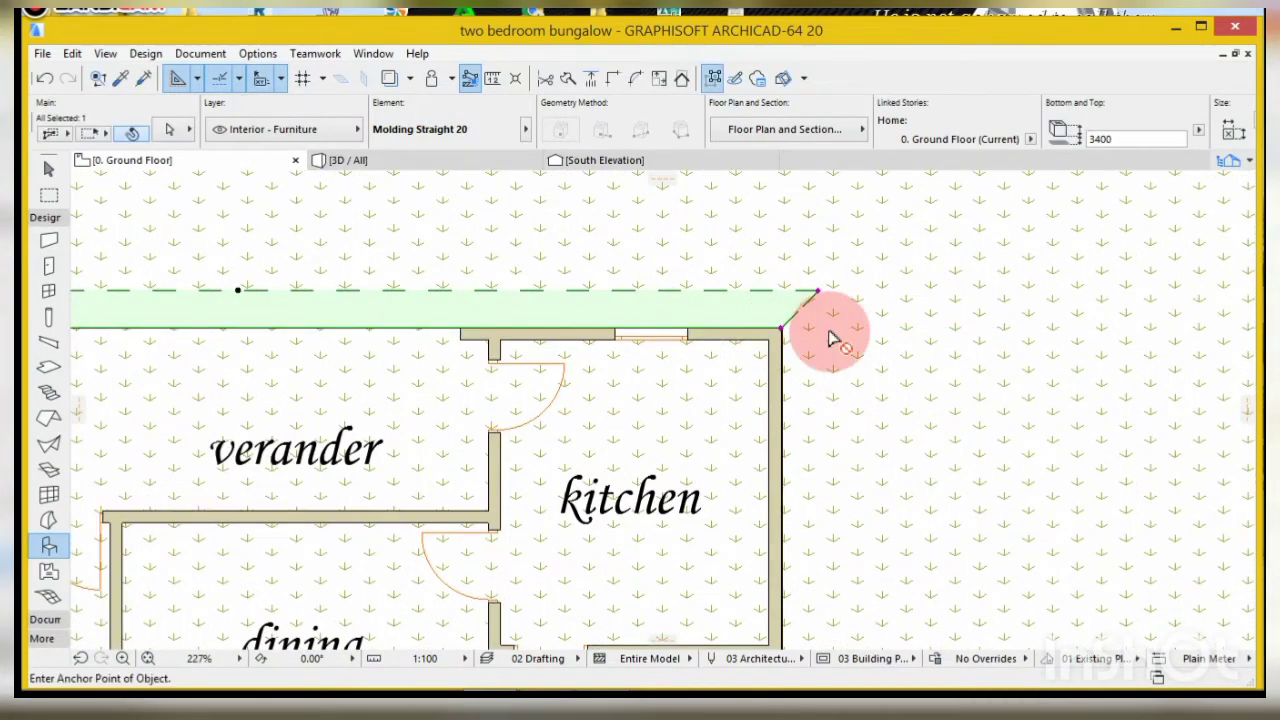
- Mirror a copy of the north molding about its mitered kitchen-corner end onto the east wall
key("ctrl+shift+m")
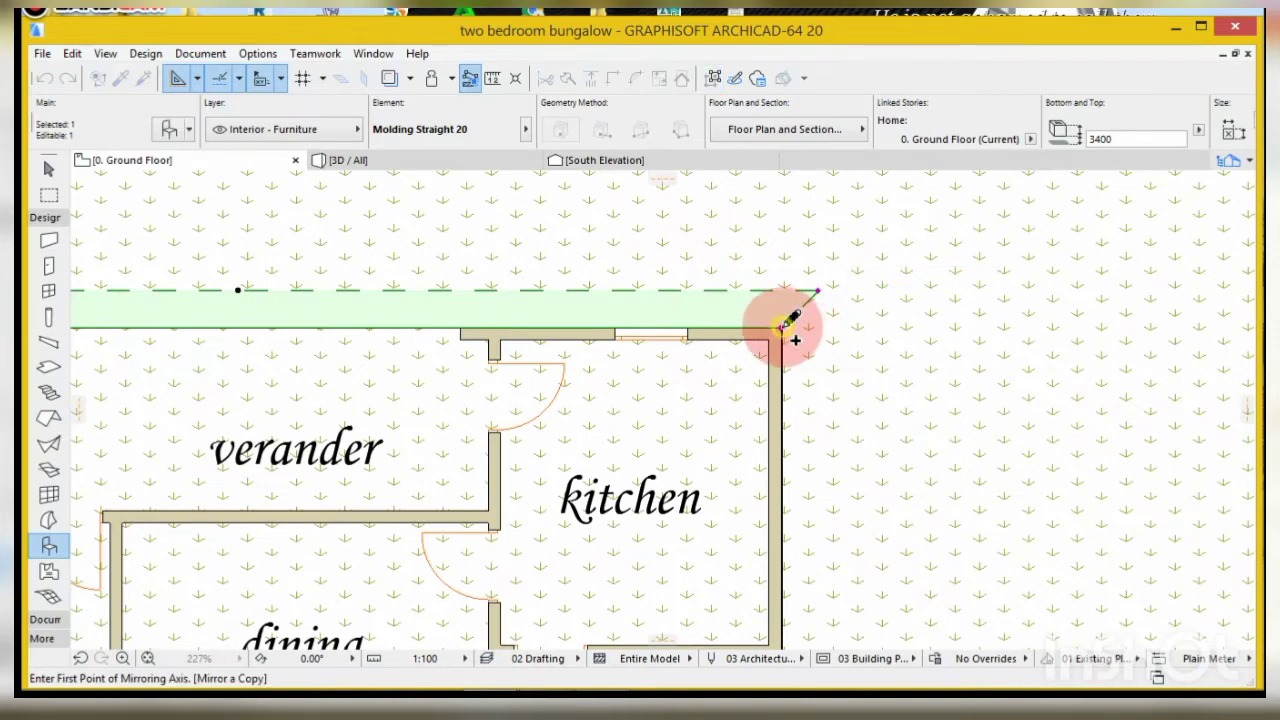
left_click(826, 283)
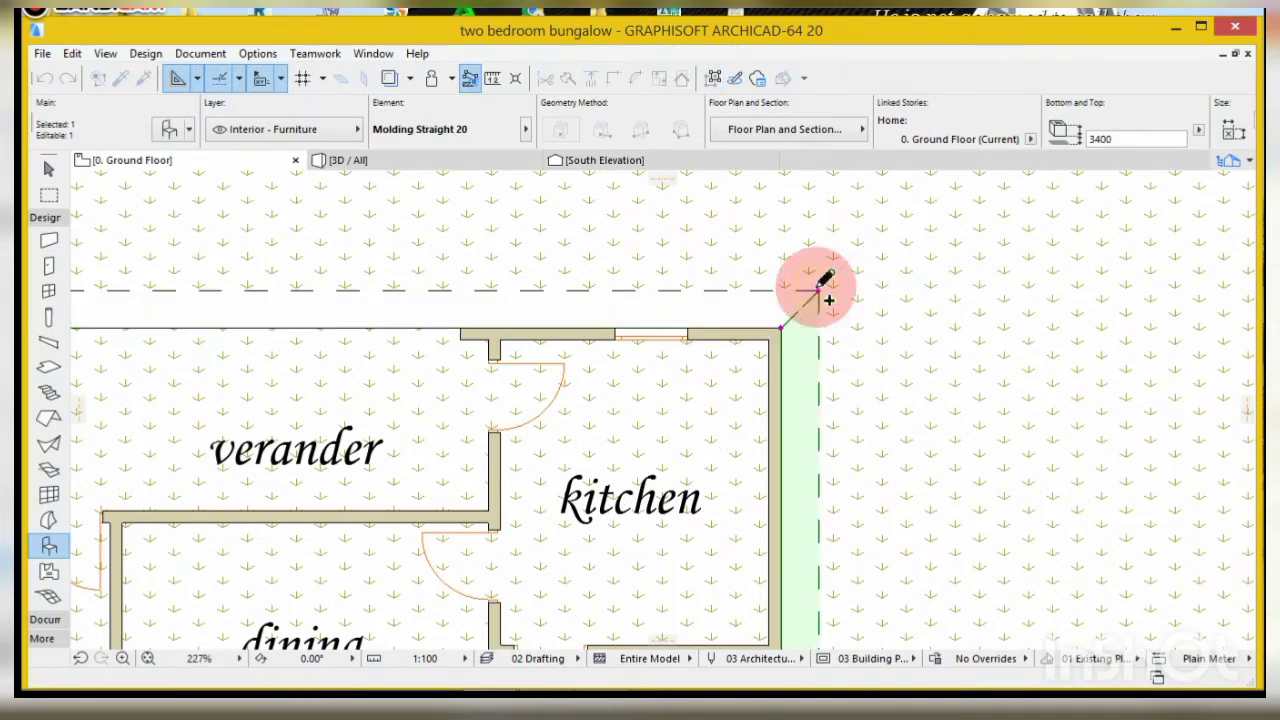
- Stretch the east molding from its free end beside the entrance porch
scroll(775, 266, "down", 4)
scroll(775, 266, "down", 2)
scroll(786, 529, "up", 6)
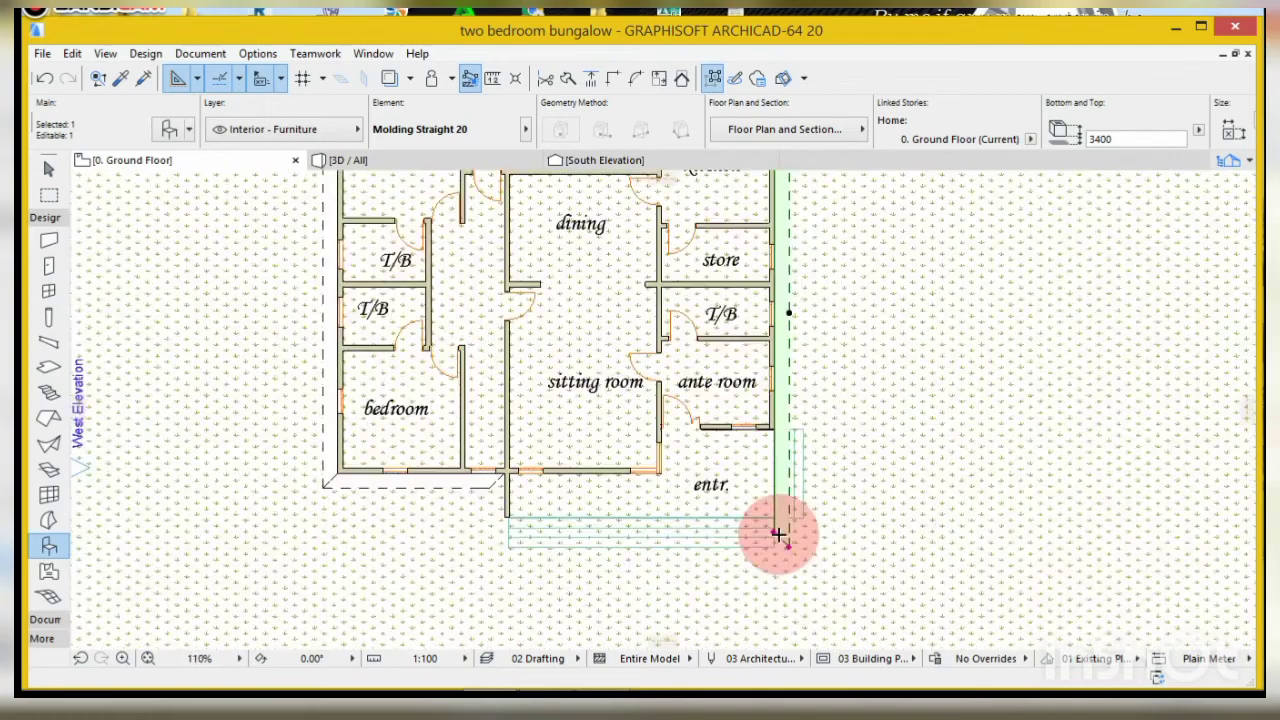
left_click(770, 530)
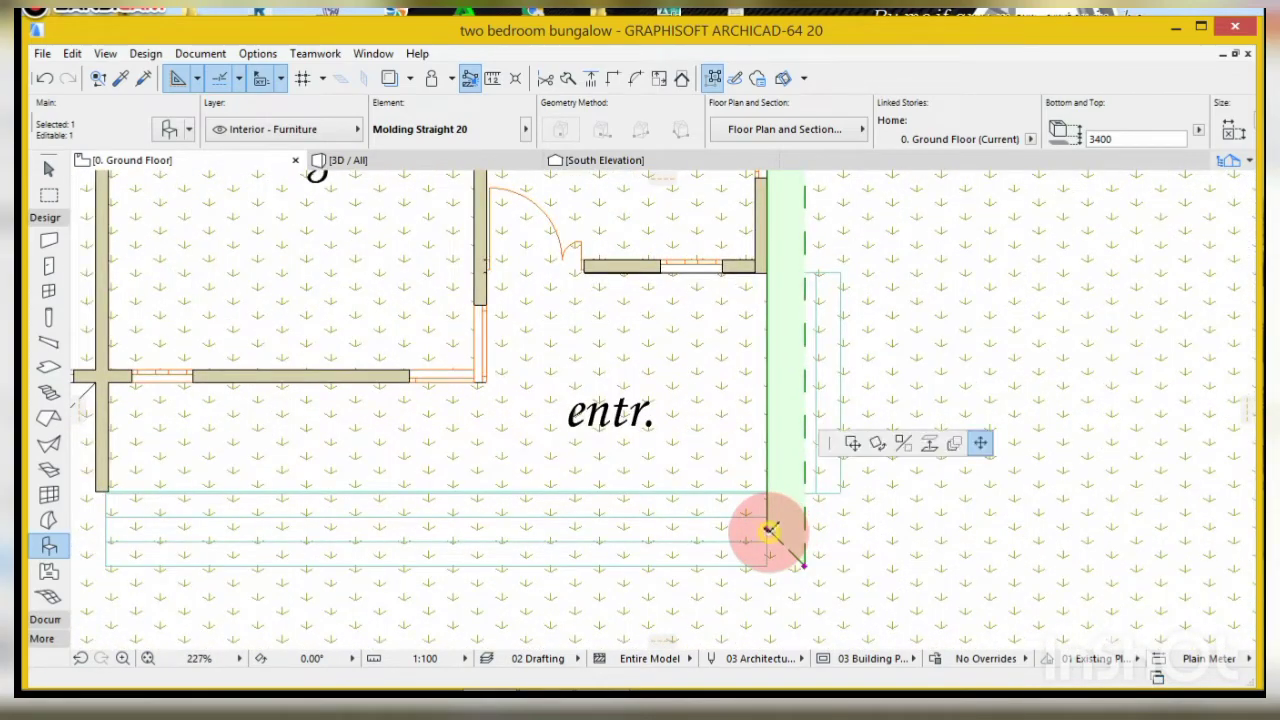
- Fit the east molding's end to the entrance's outer corner and mirror a copy about the 45° mitre line onto the front side
left_click(775, 488)
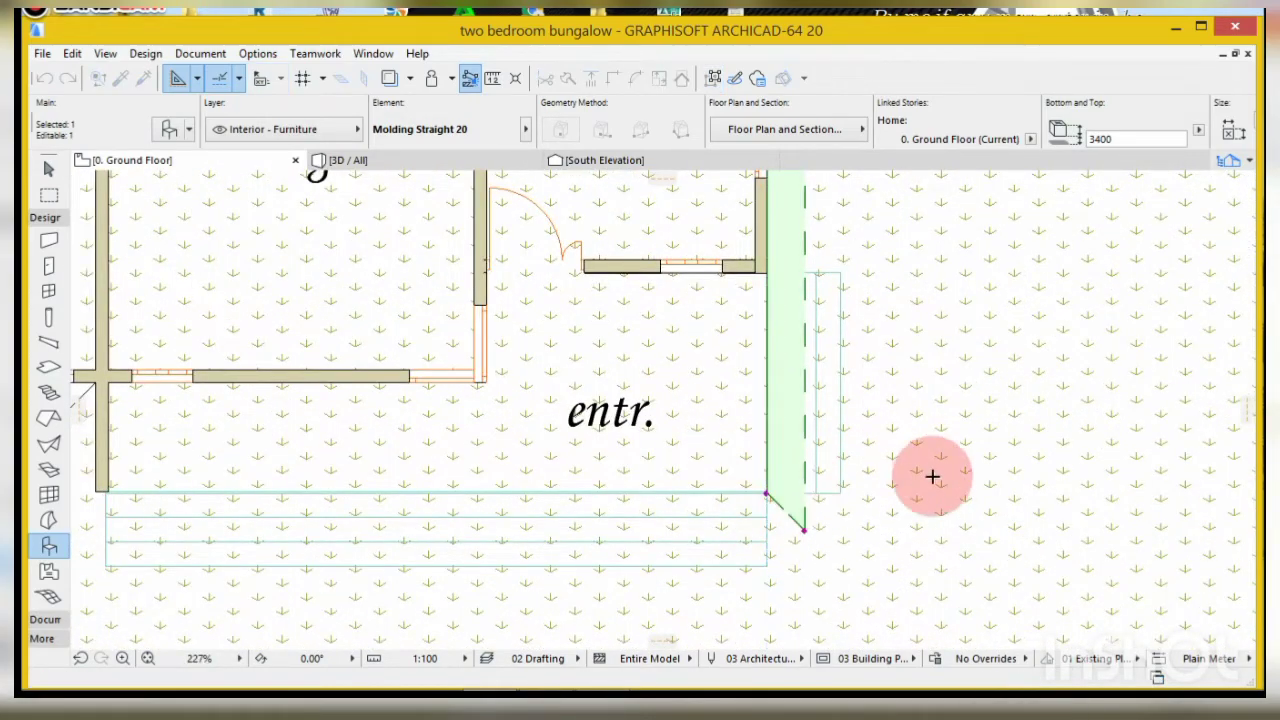
scroll(931, 477, "down", 4)
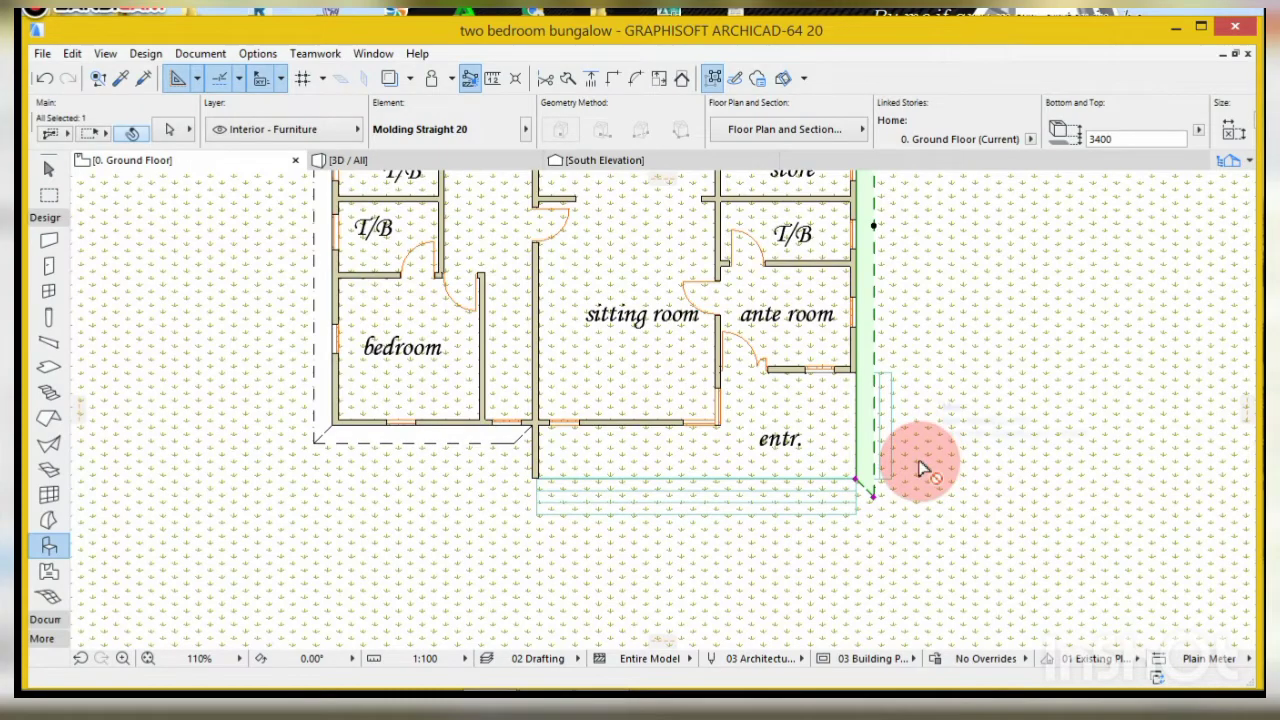
key("ctrl+shift+m")
left_click(858, 481)
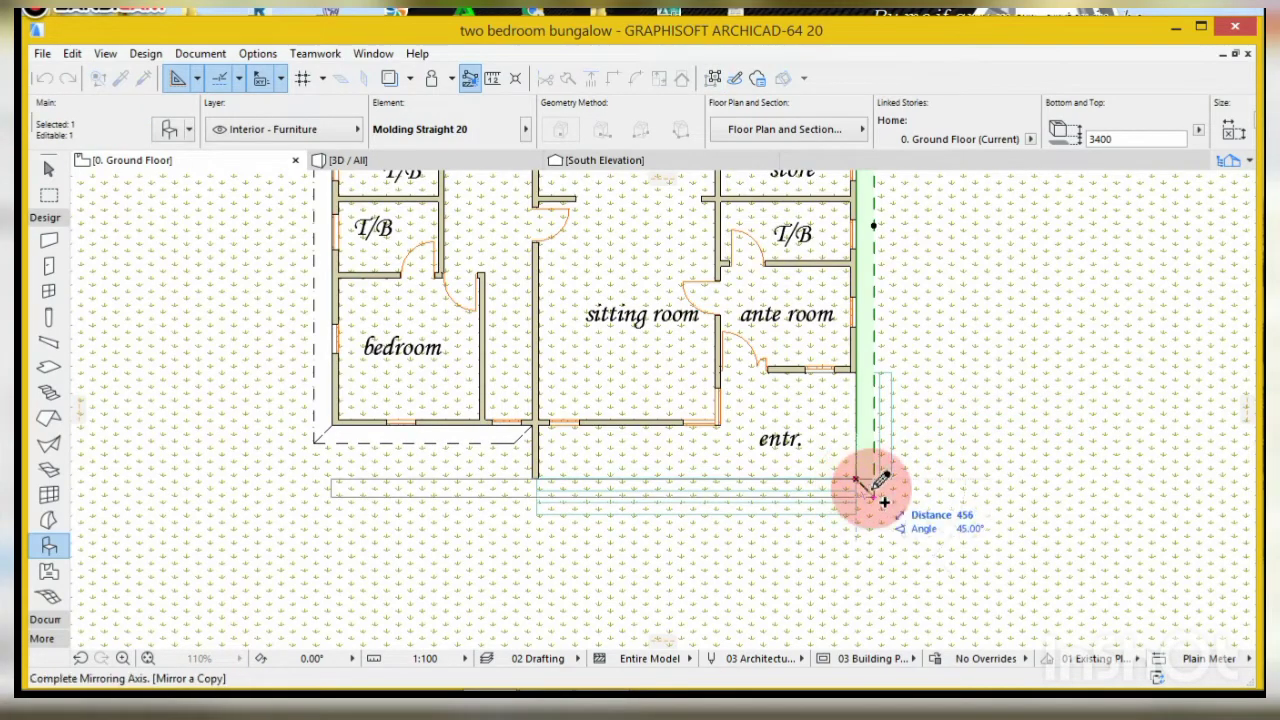
left_click(880, 491)
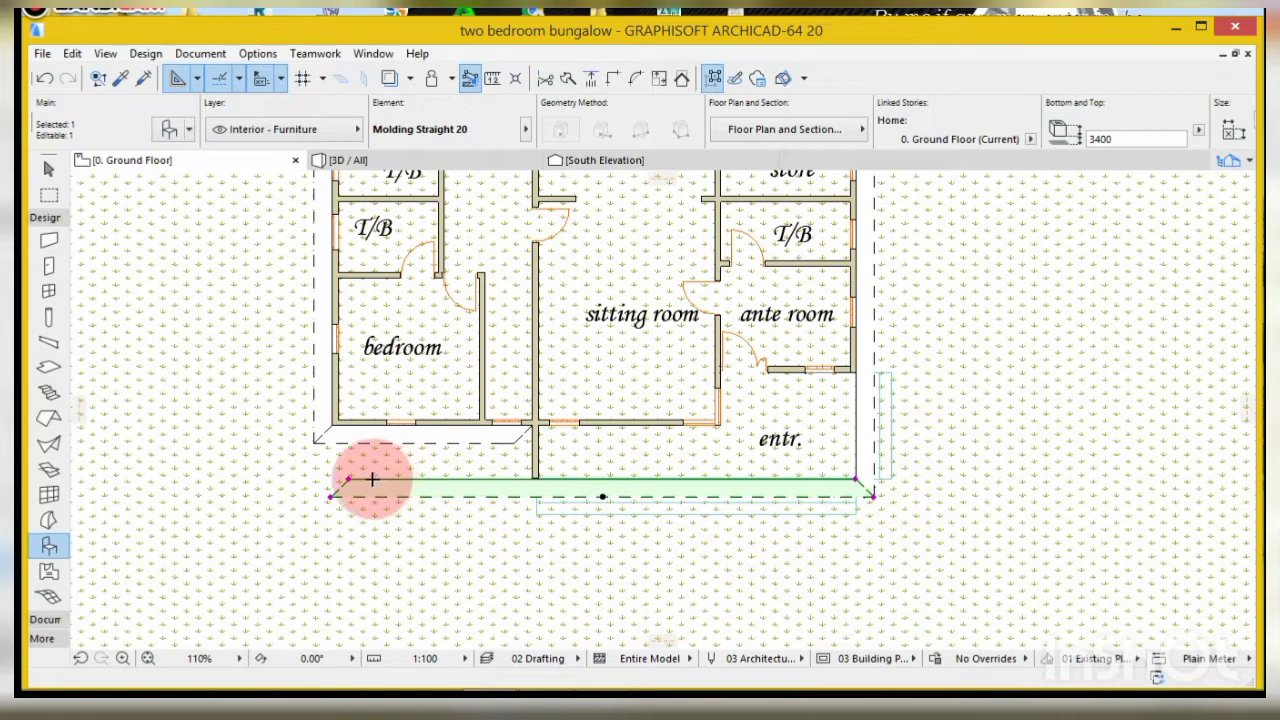
- Shorten the front molding to the outer corner of the entrance side wall and mirror a copy about its mitred end
left_click(336, 490)
scroll(537, 466, "up", 5)
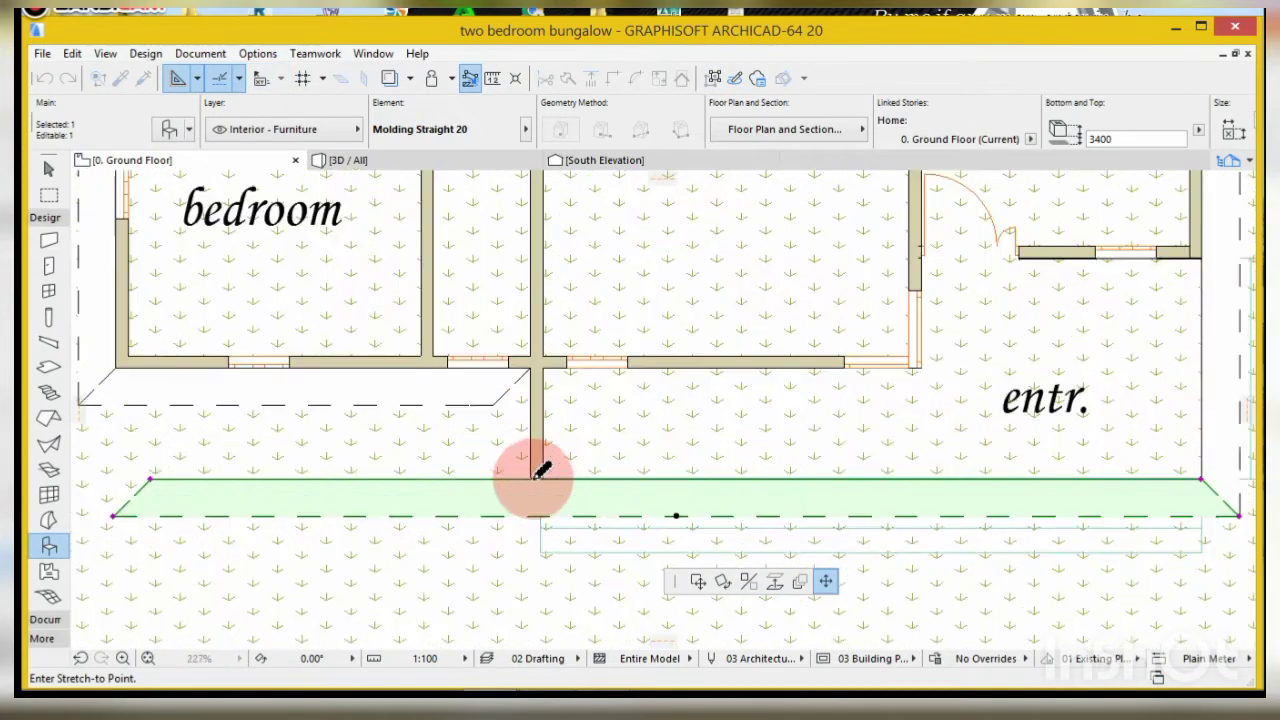
left_click(530, 476)
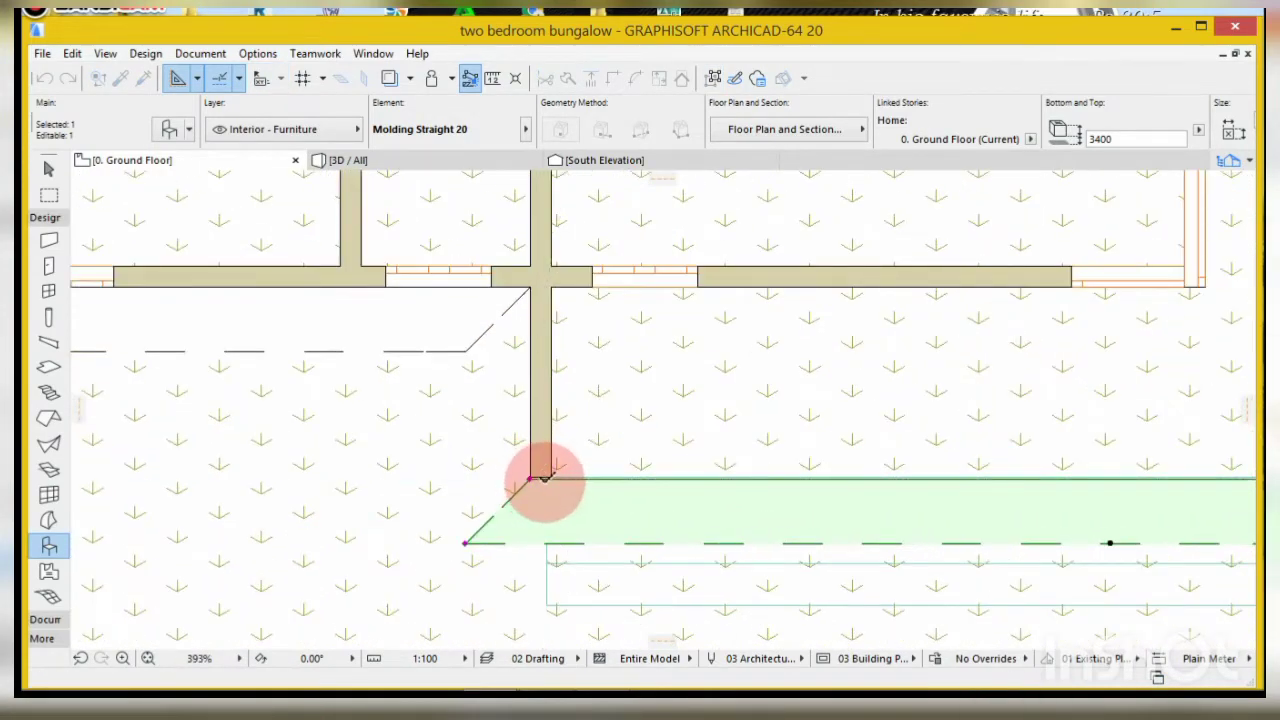
key("ctrl+alt+m")
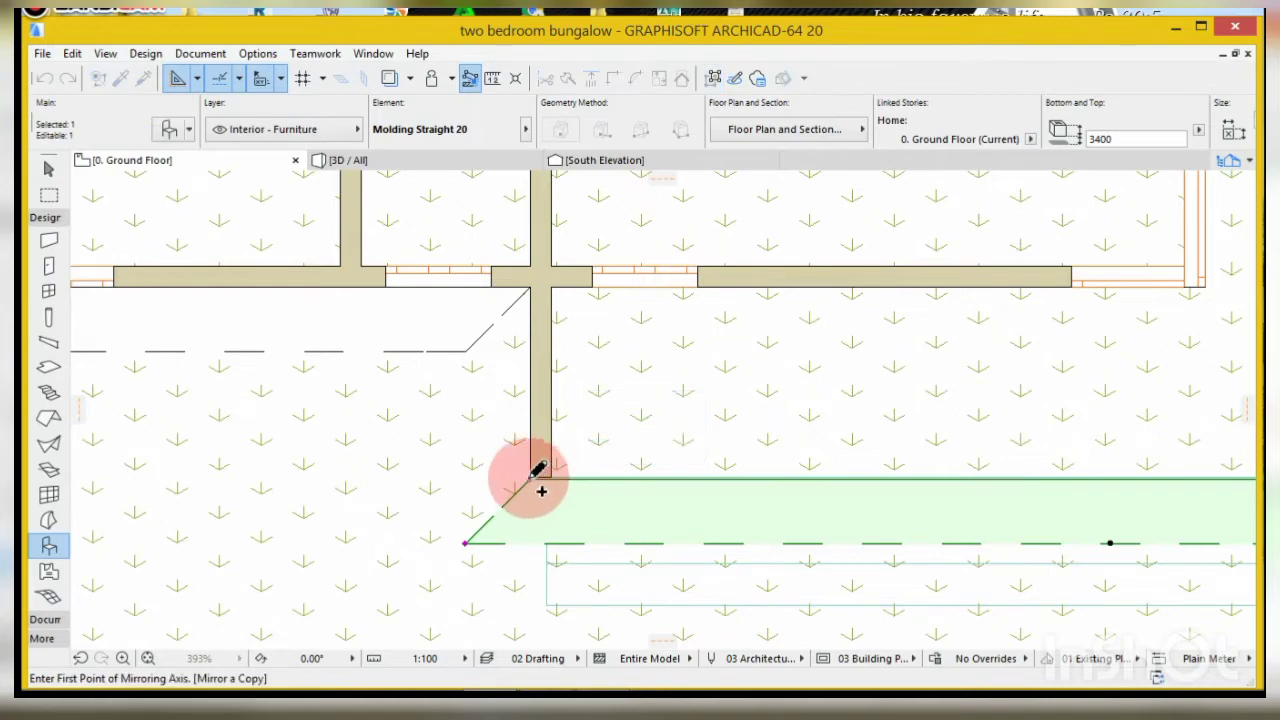
left_click(531, 477)
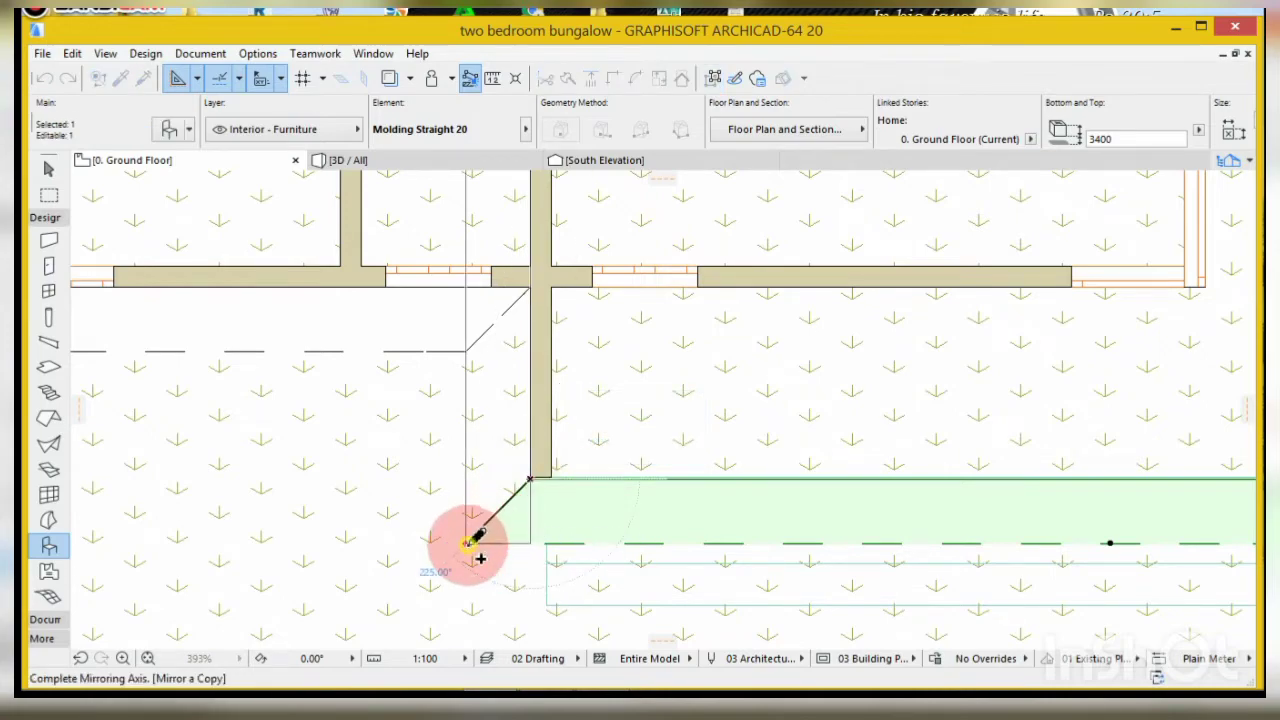
left_click(469, 542)
- Shorten the mirrored molding to the inner corner by the bedroom wing and flip its end to a 45° mitre meeting the adjoining molding
scroll(545, 568, "down", 5)
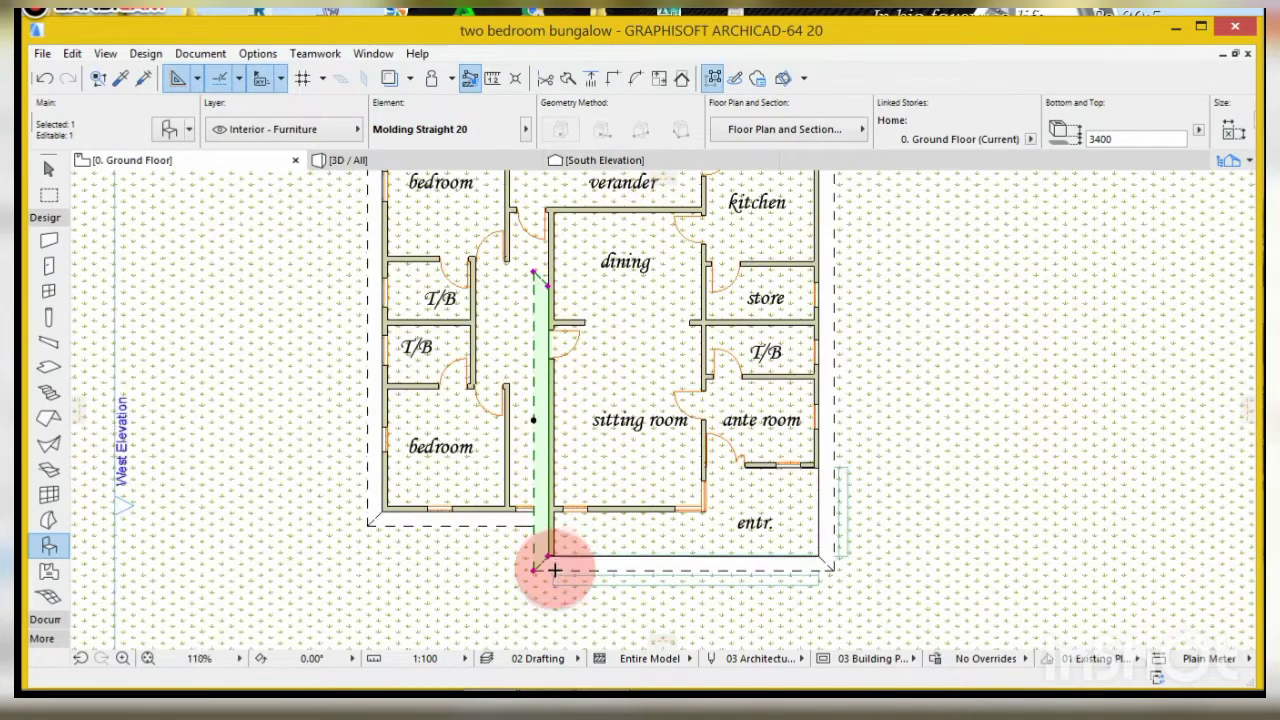
left_click(549, 288)
scroll(553, 520, "up", 4)
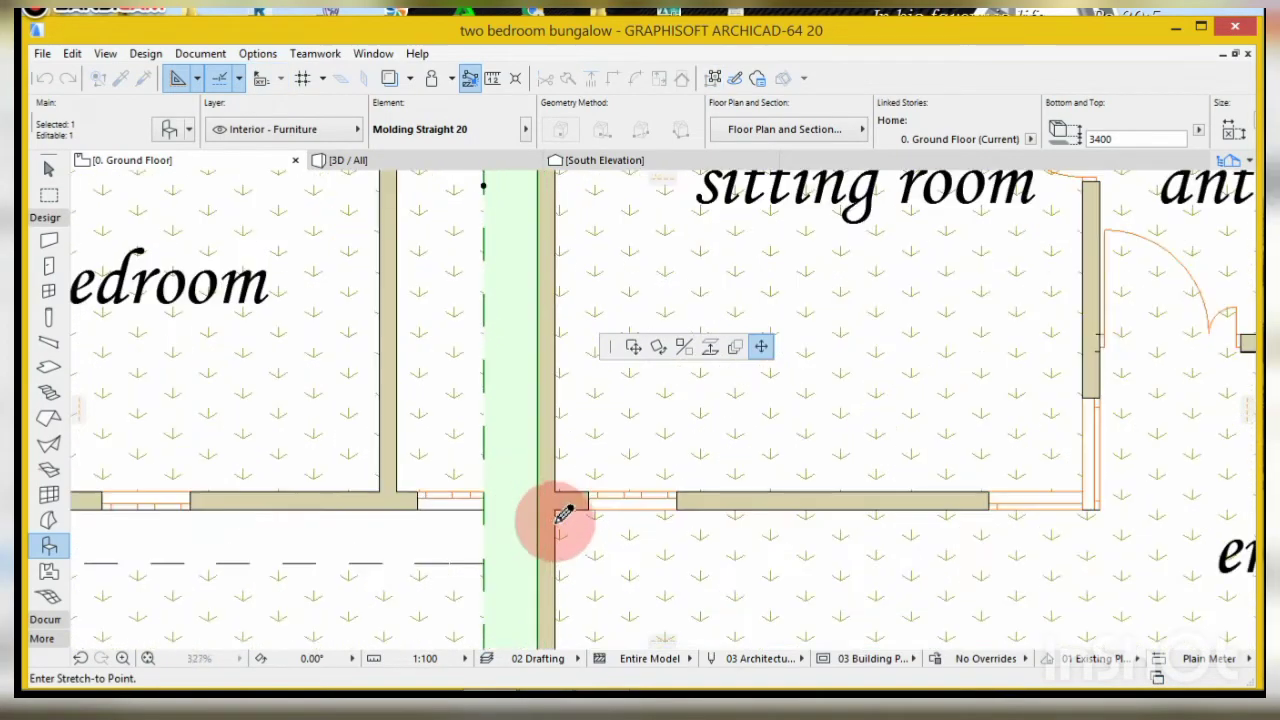
left_click(568, 502)
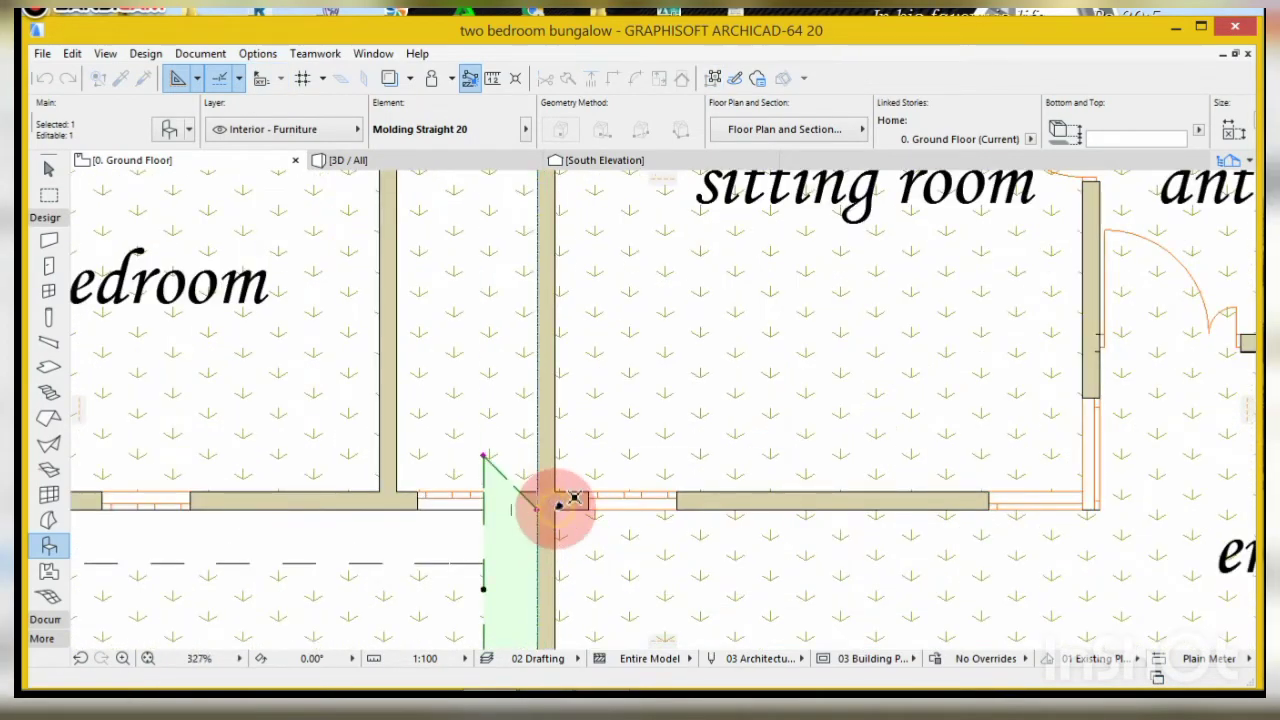
left_click(484, 455)
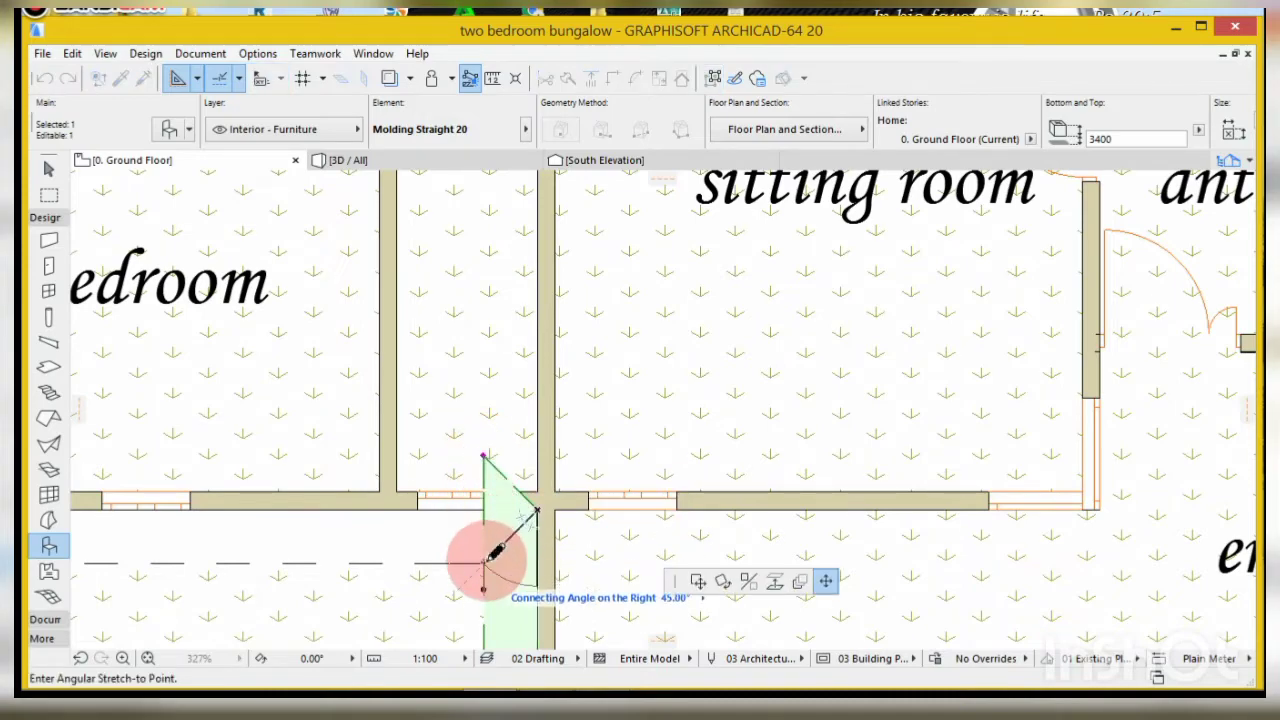
left_click(520, 514)
- Clear the molding selection and undo the stray object placement near the bedroom
scroll(515, 518, "down", 3)
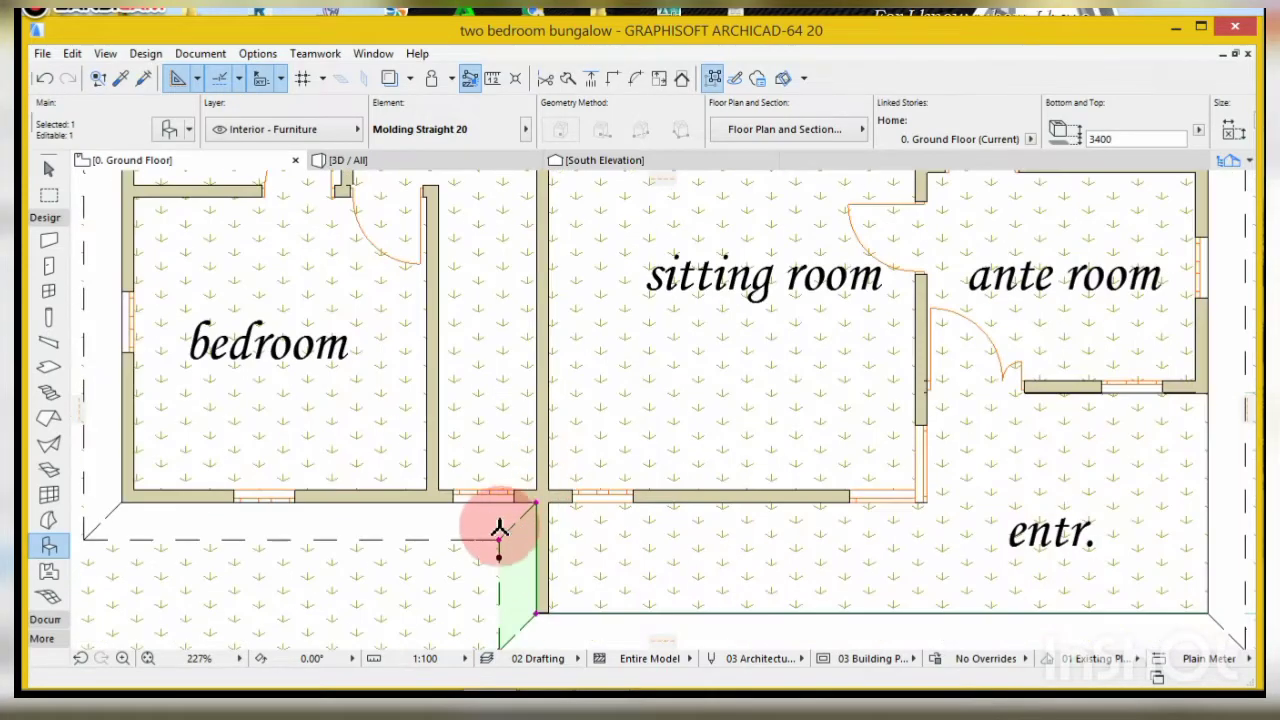
left_click(490, 538, "shift")
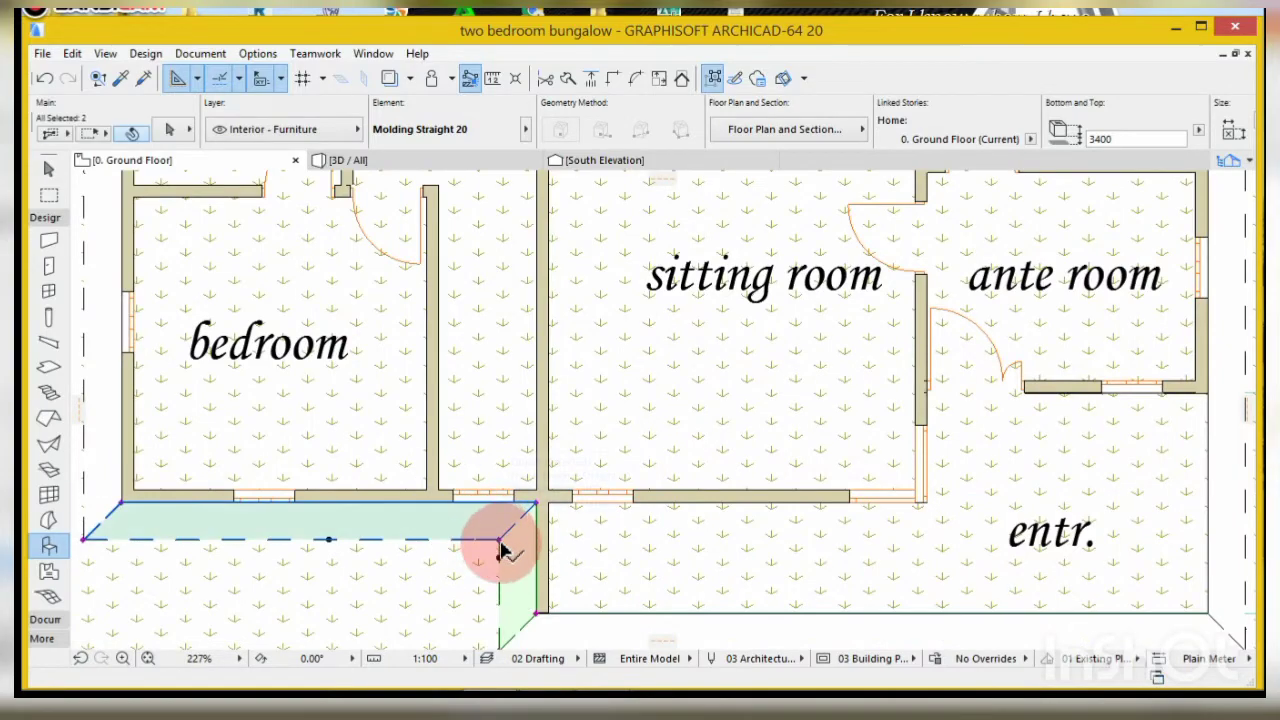
key("Escape")
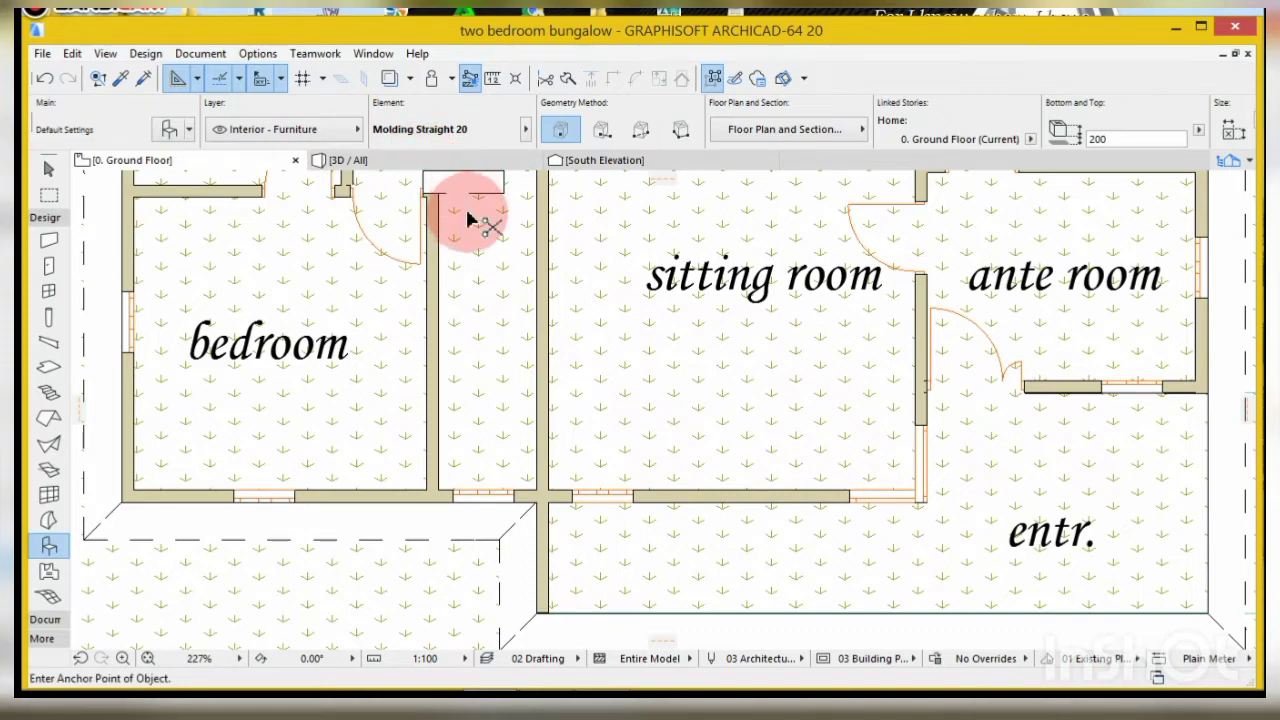
key("ctrl+z")
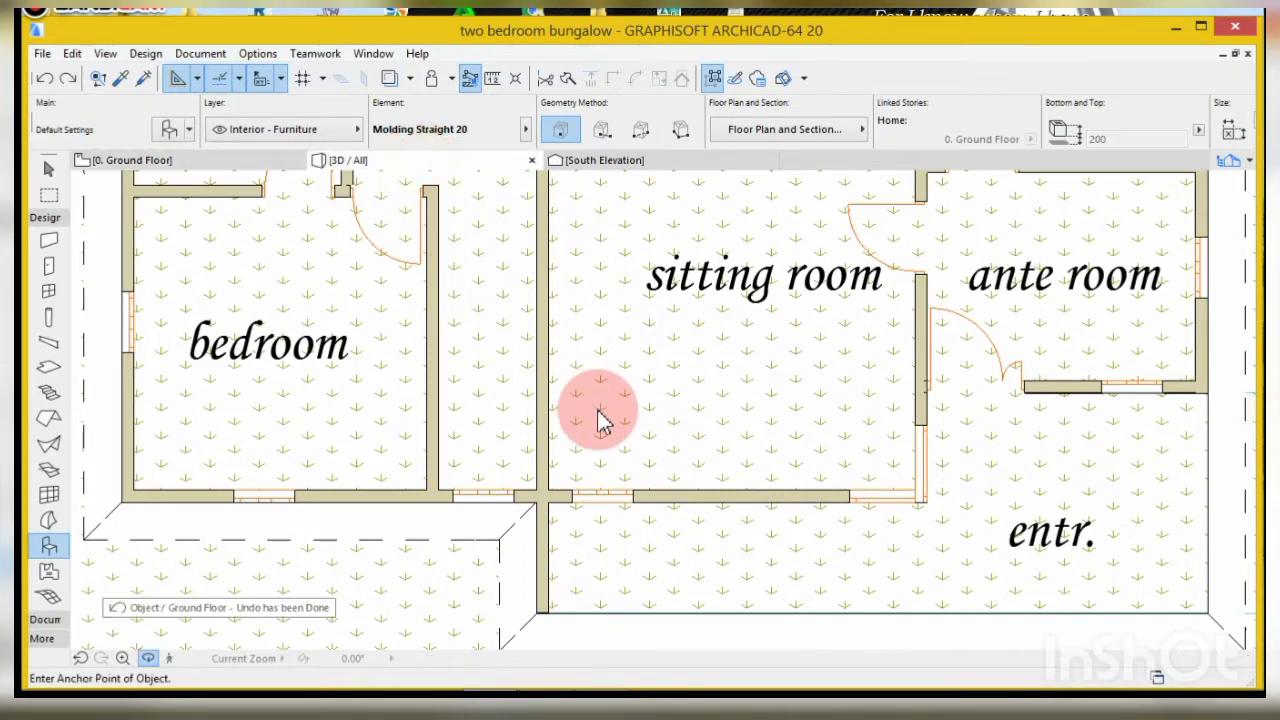
- Examine the roof-edge moldings around the building's front and entrance in the 3D view
key("F3")
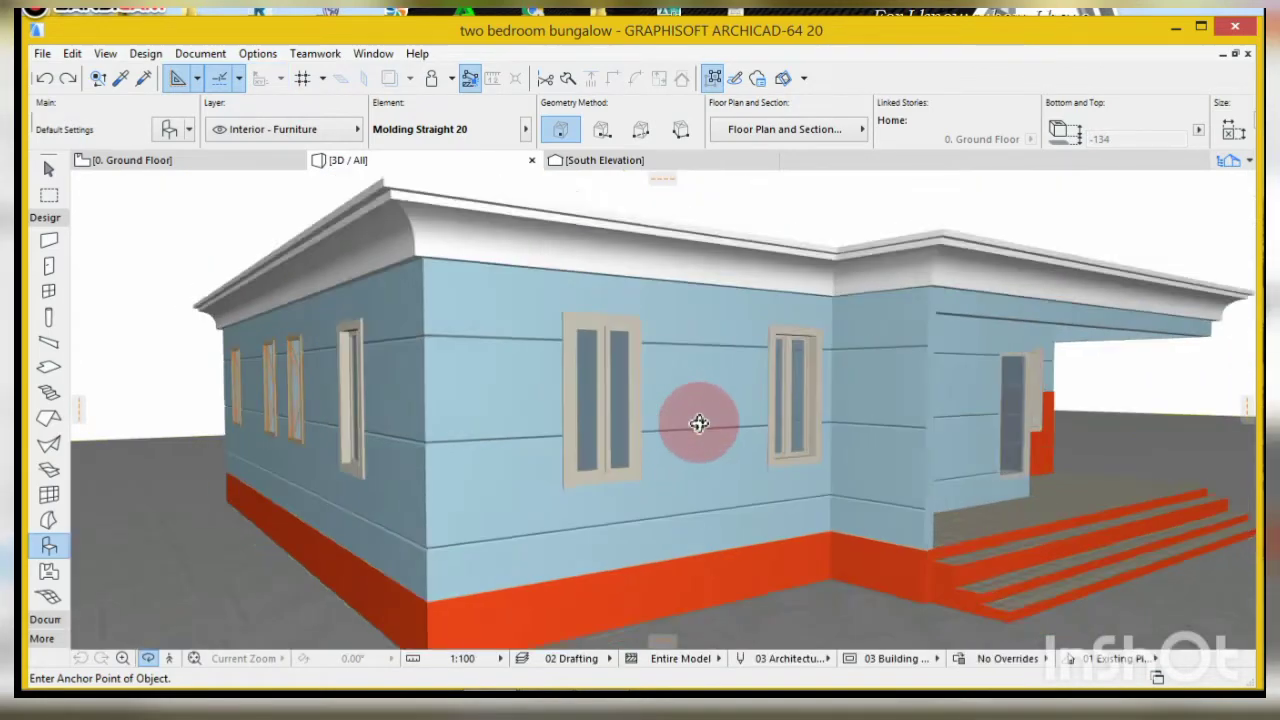
scroll(705, 425, "down", 5)
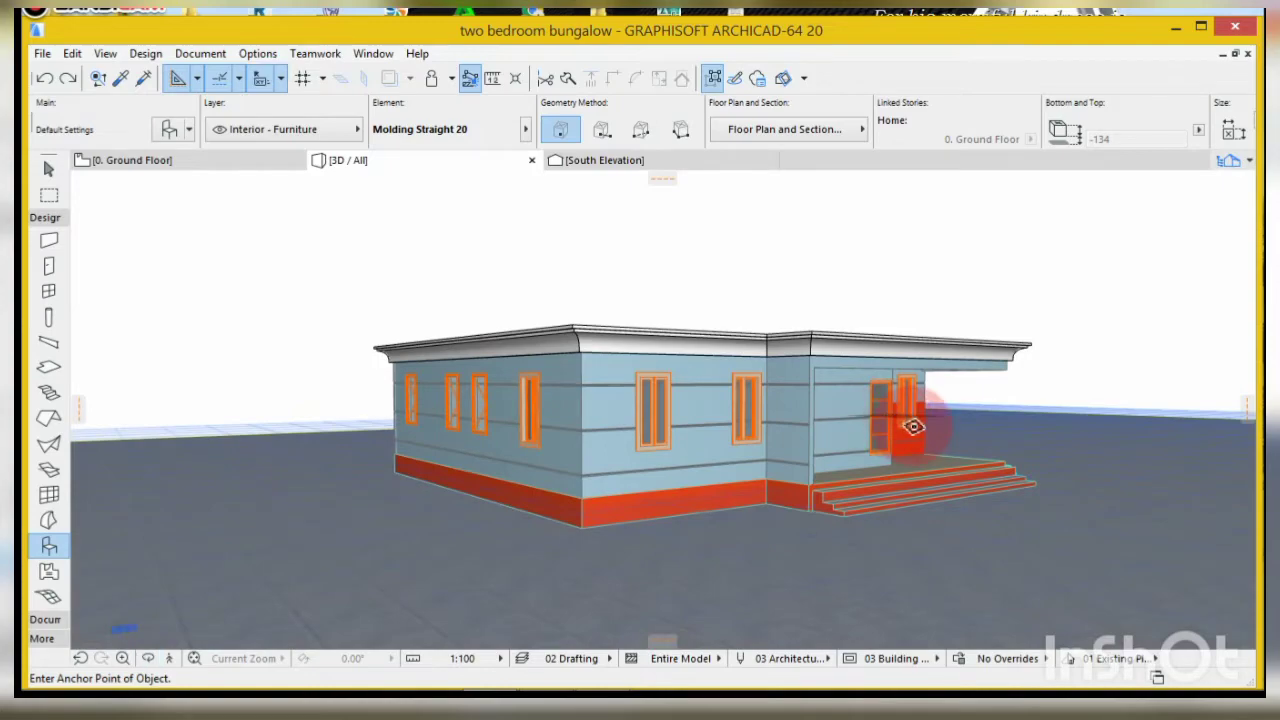
middle_click_drag(941, 408, 726, 426, "shift")
scroll(726, 426, "up", 5)
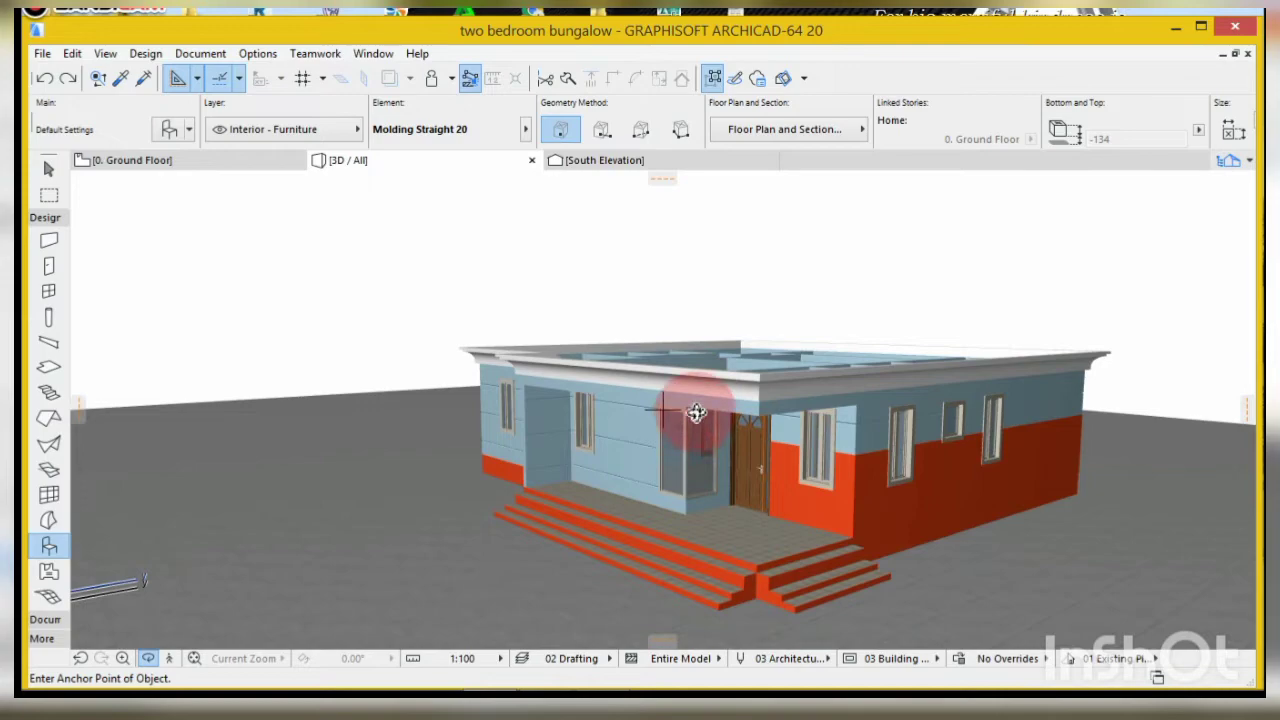
- Return to the ground floor plan and set the Roof tool's default eaves overhang offset to 600
left_click(120, 160)
scroll(775, 440, "down", 6)
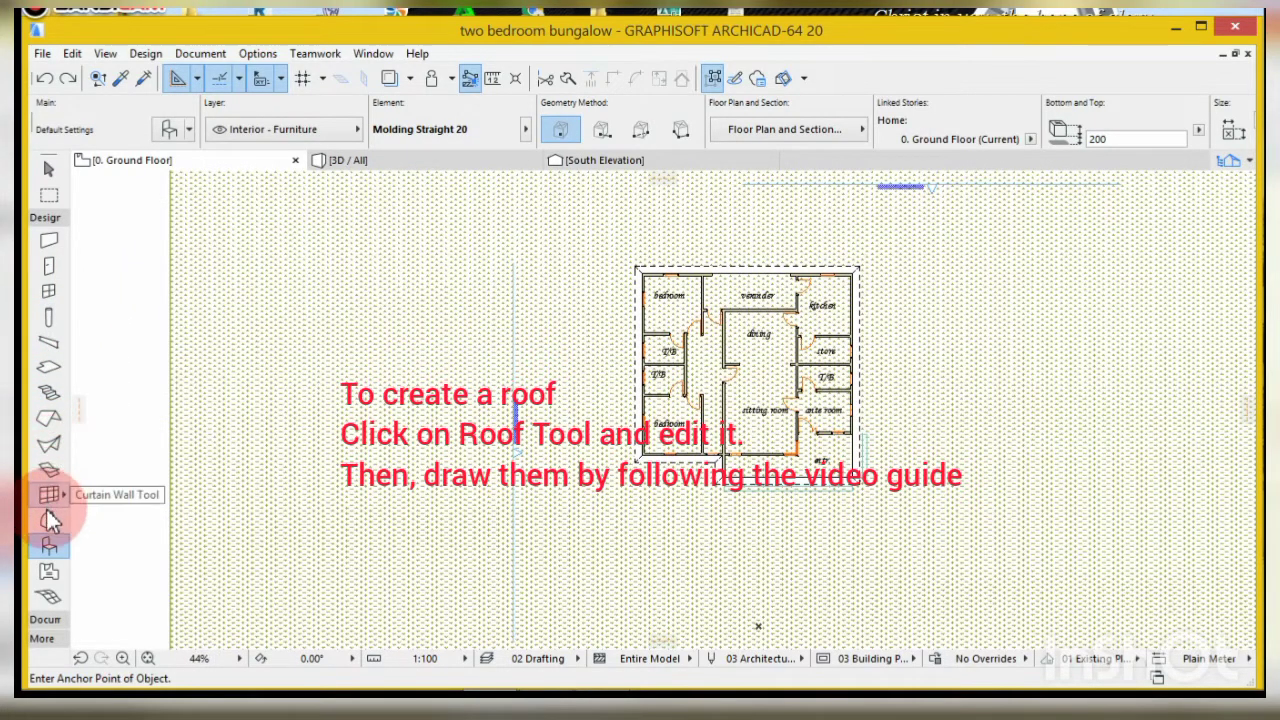
left_click(50, 420)
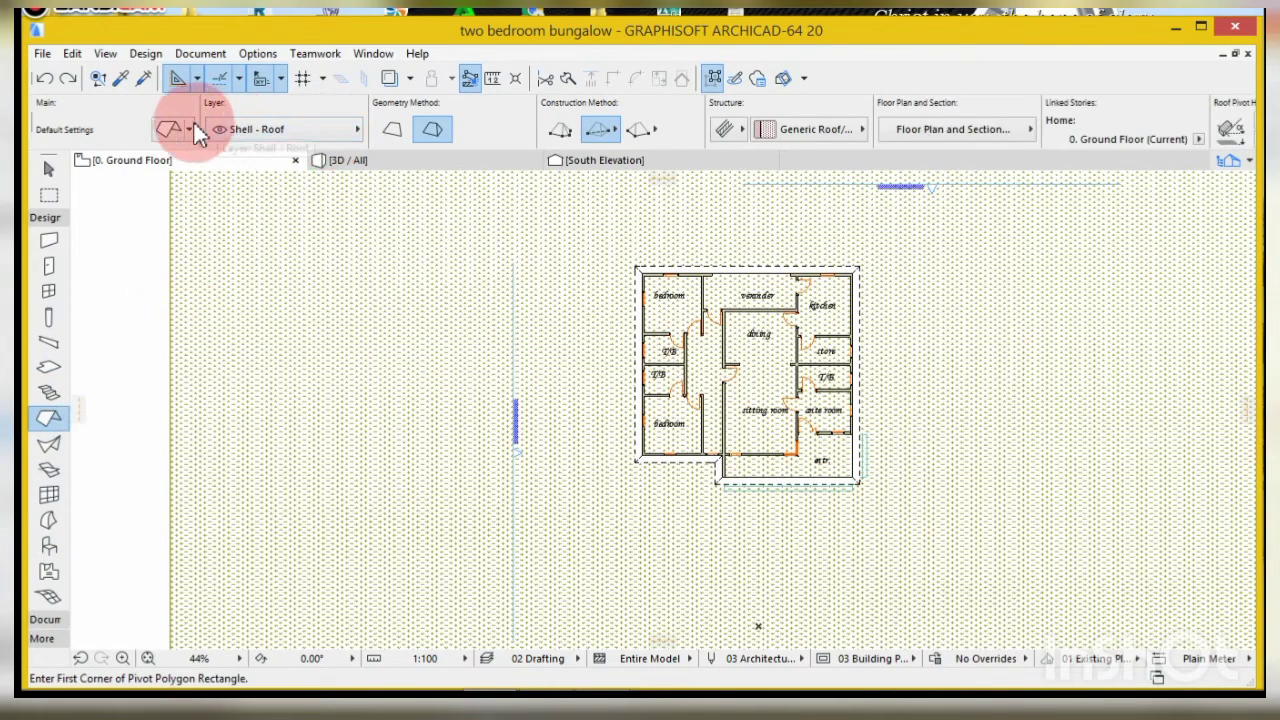
left_click(165, 130)
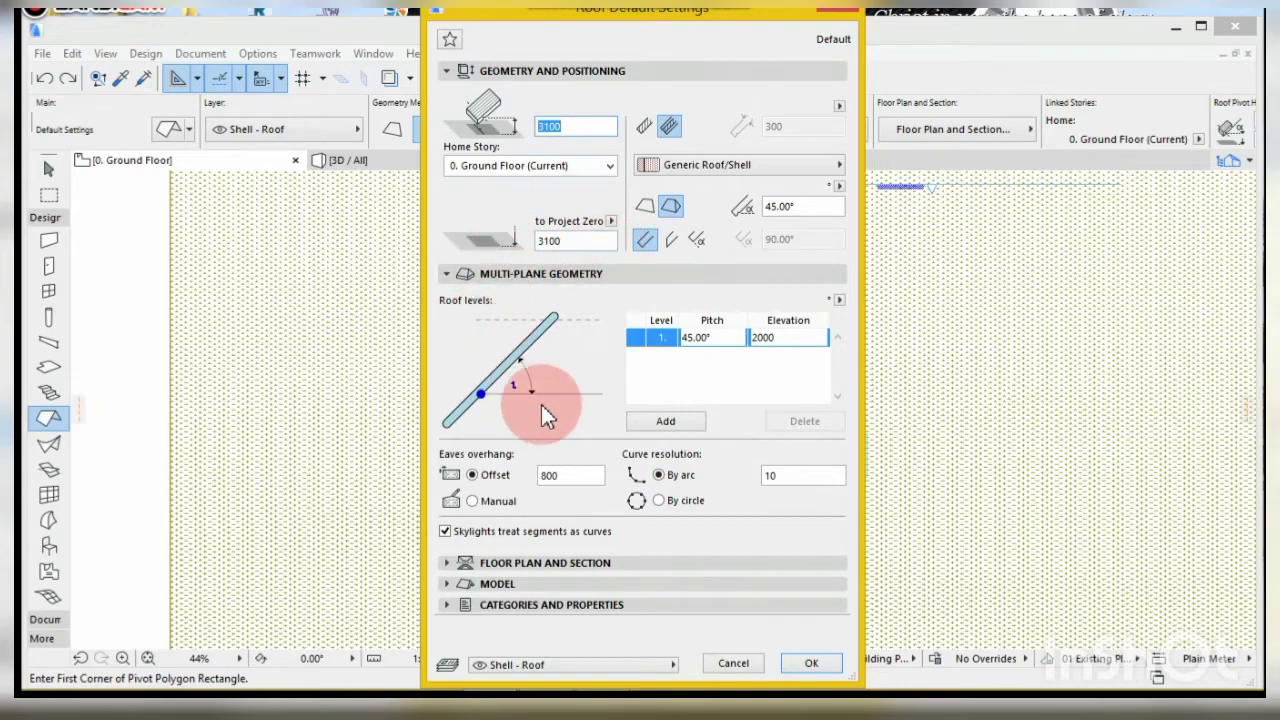
double_click(553, 475)
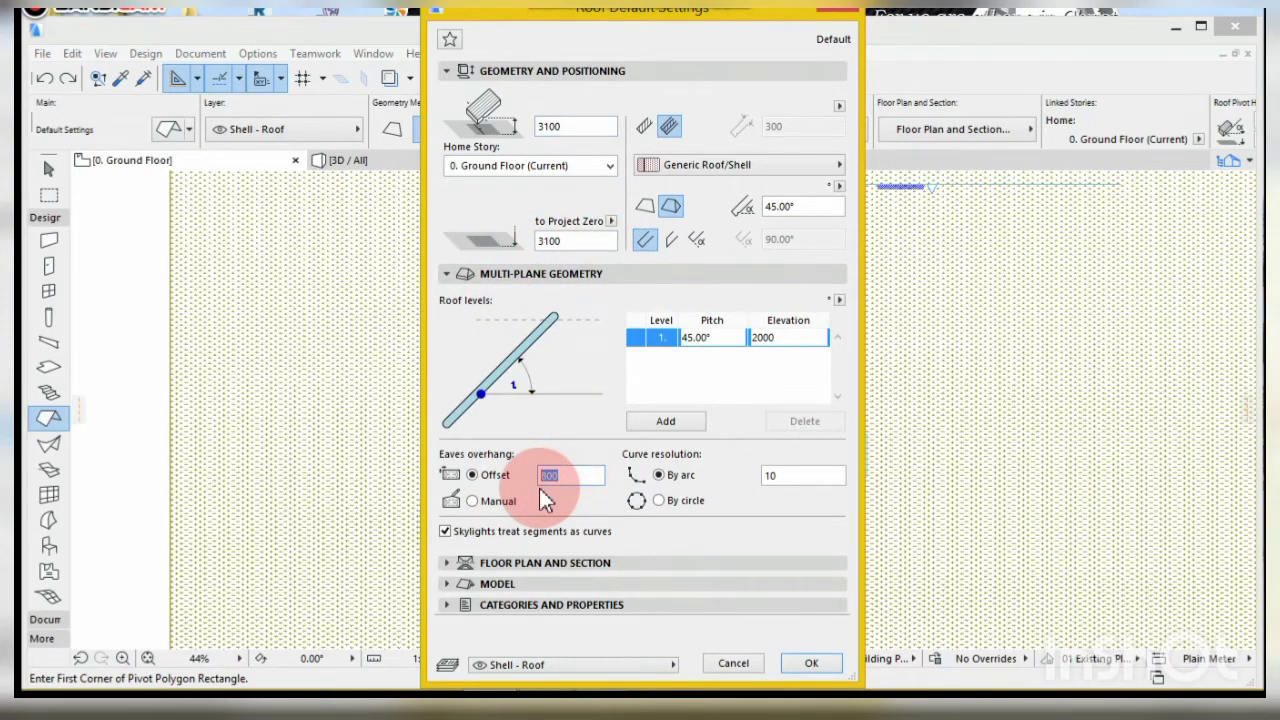
type("6")
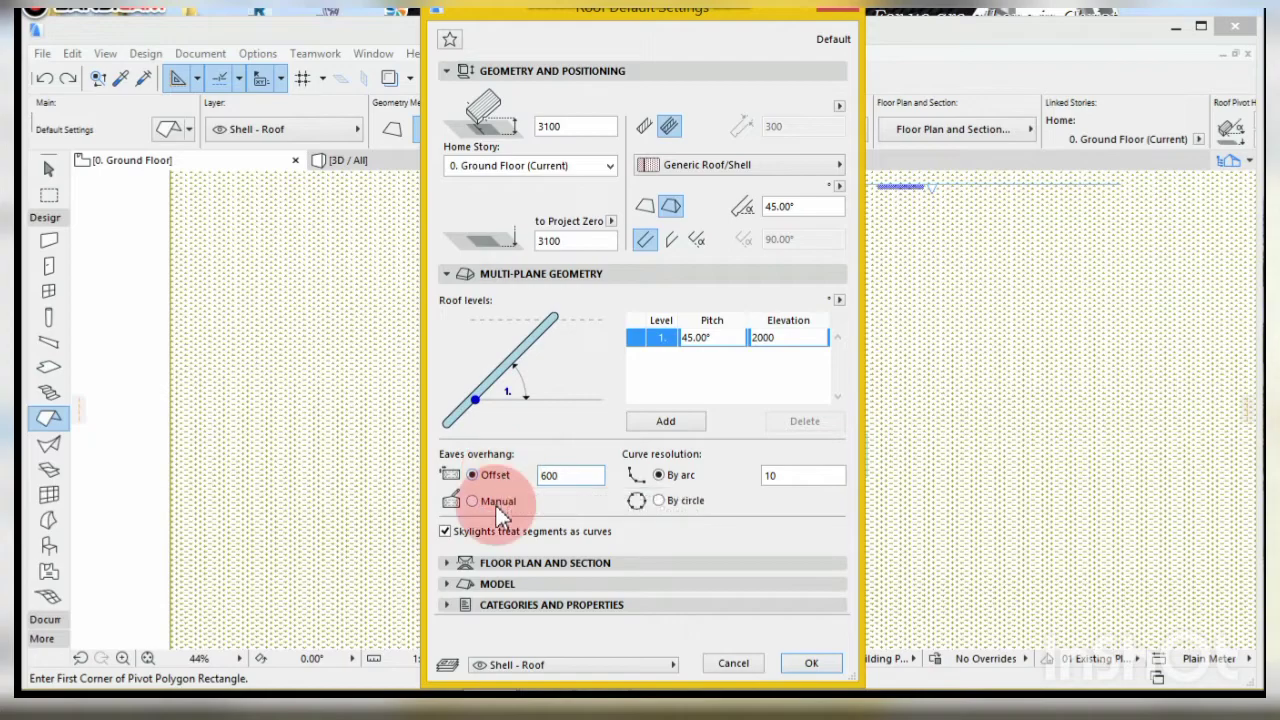
- Enable the edge surface override in the roof defaults and set the top surface to Roof Tiles - Asphalt Shingle Gray
left_click(442, 588)
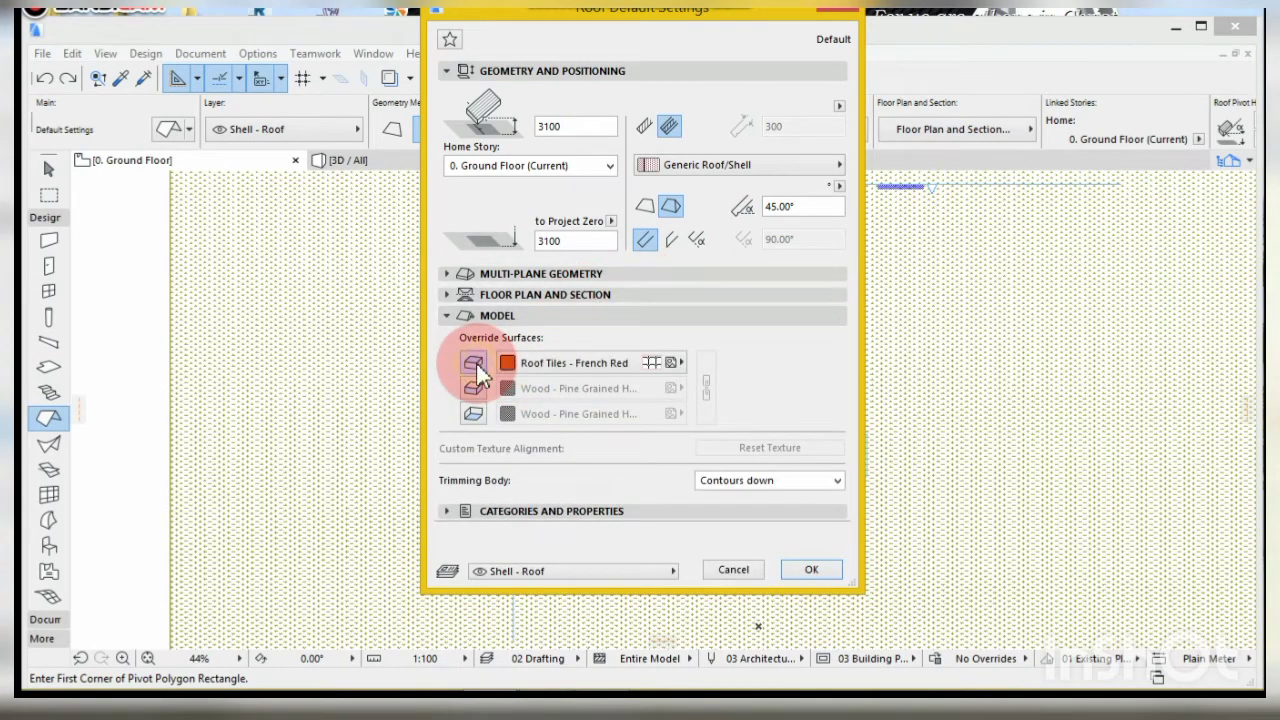
left_click(475, 391)
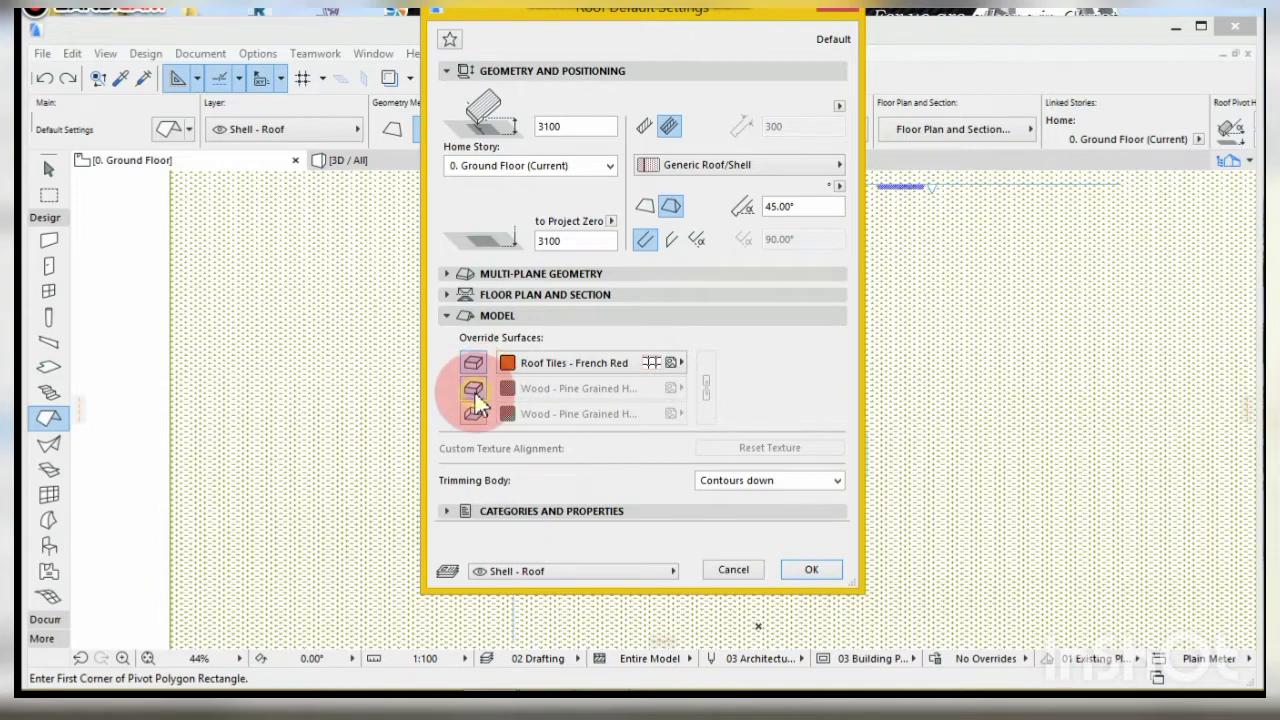
left_click(631, 367)
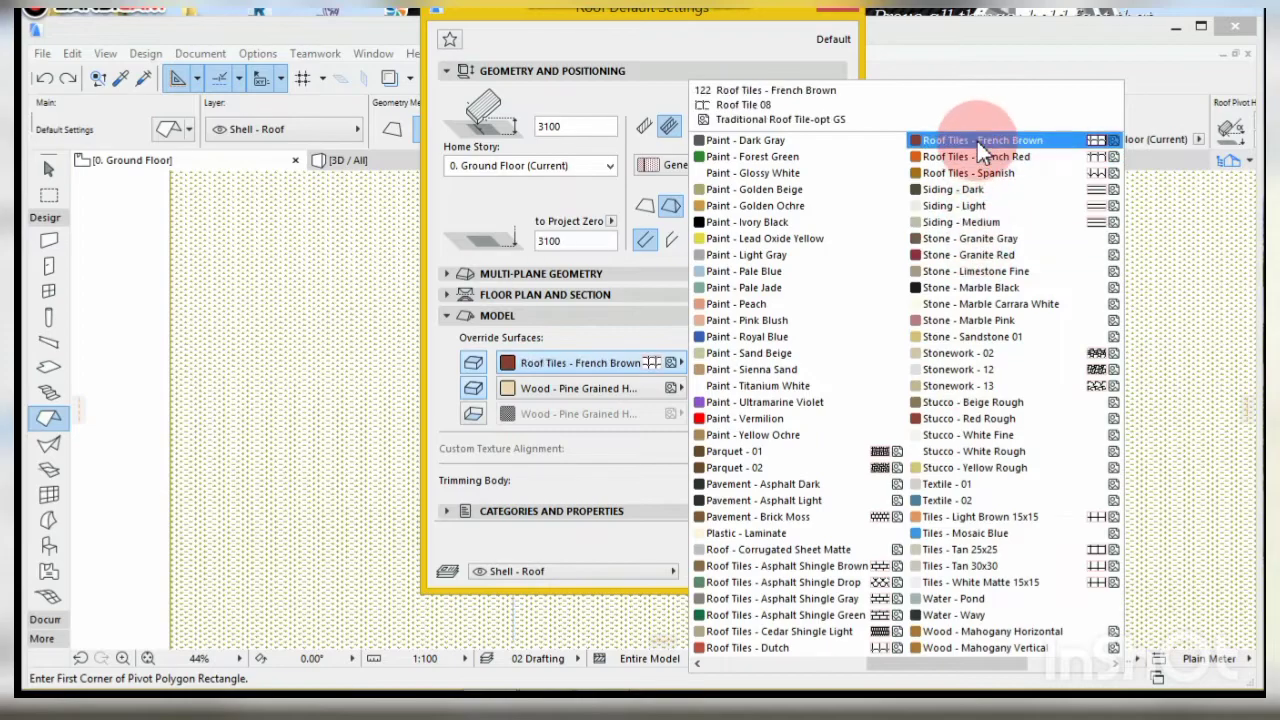
left_click(968, 238)
left_click(630, 360)
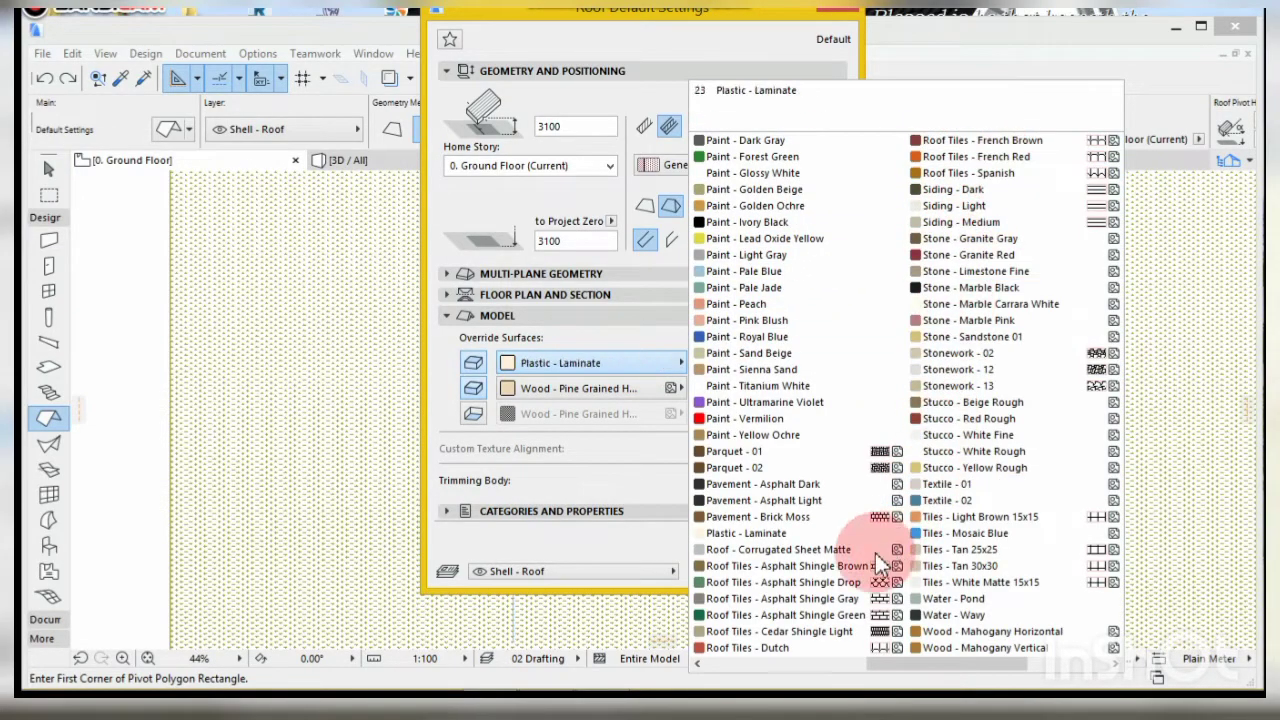
left_click(844, 601)
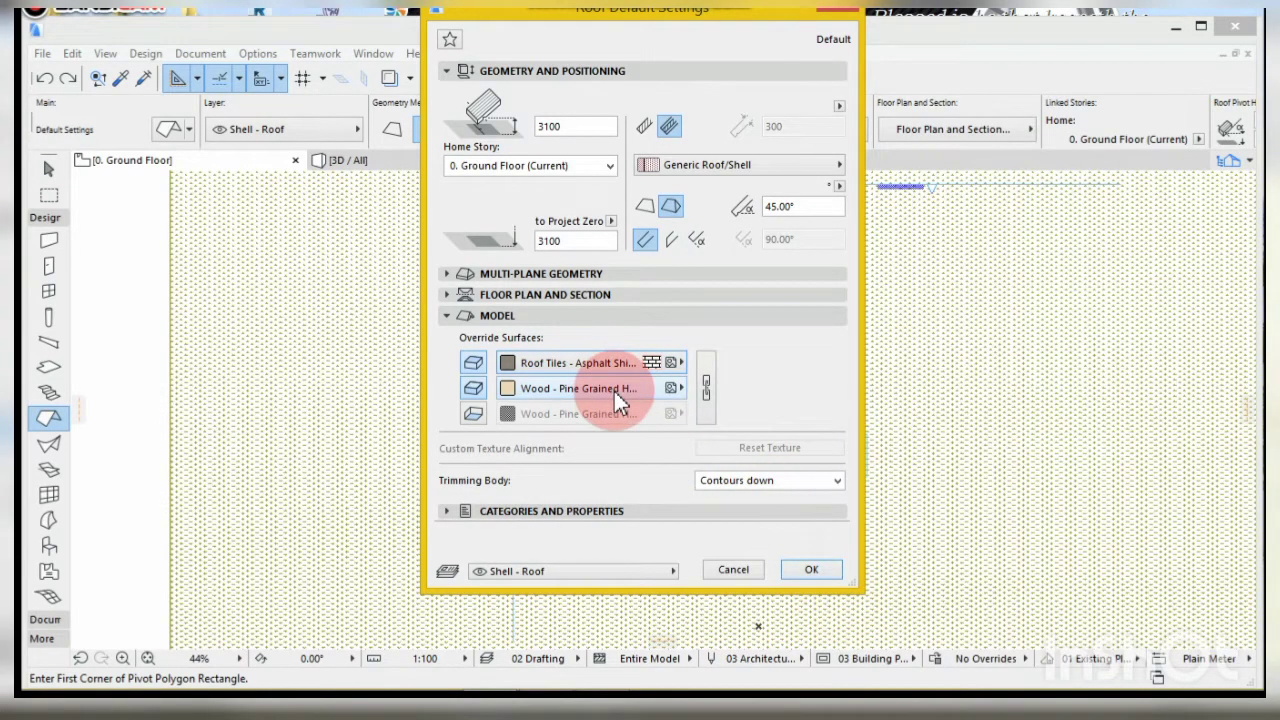
left_click(808, 570)
- Start a multi-plane roof pivot outline at the northwest bedroom's outer wall corner and change its construction method to polygonal
scroll(645, 268, "up", 10)
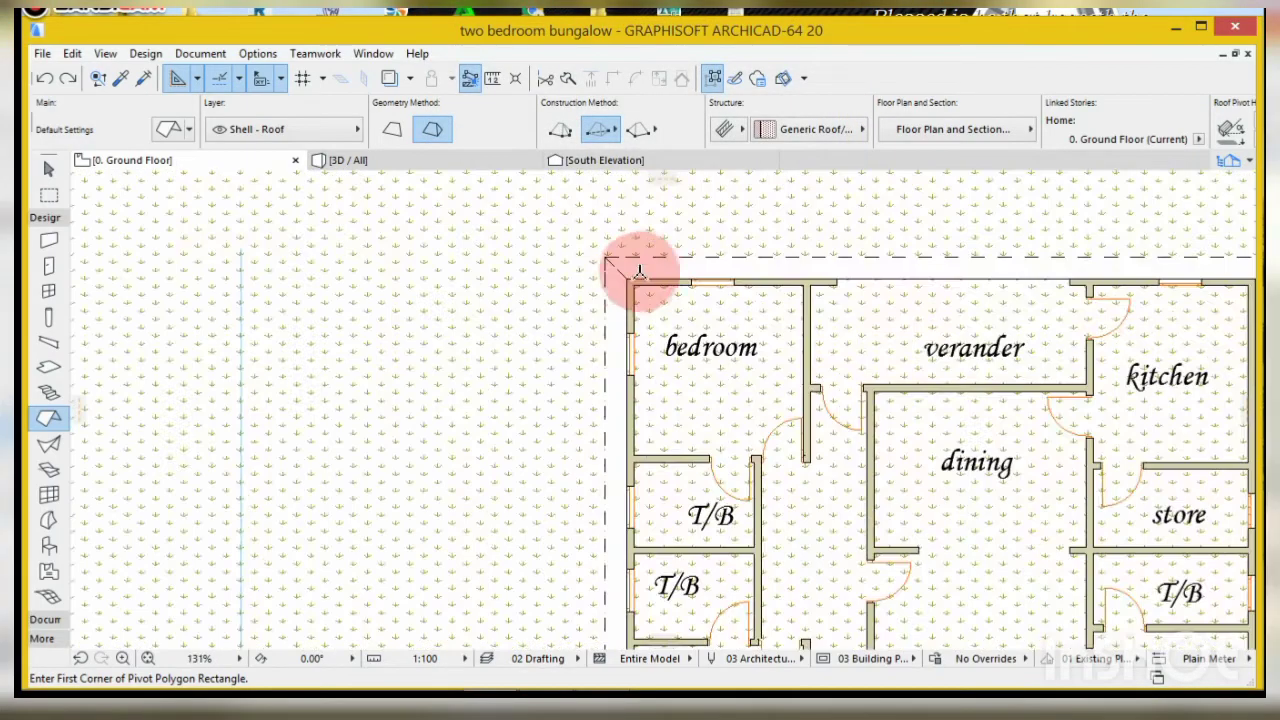
scroll(630, 280, "up", 1)
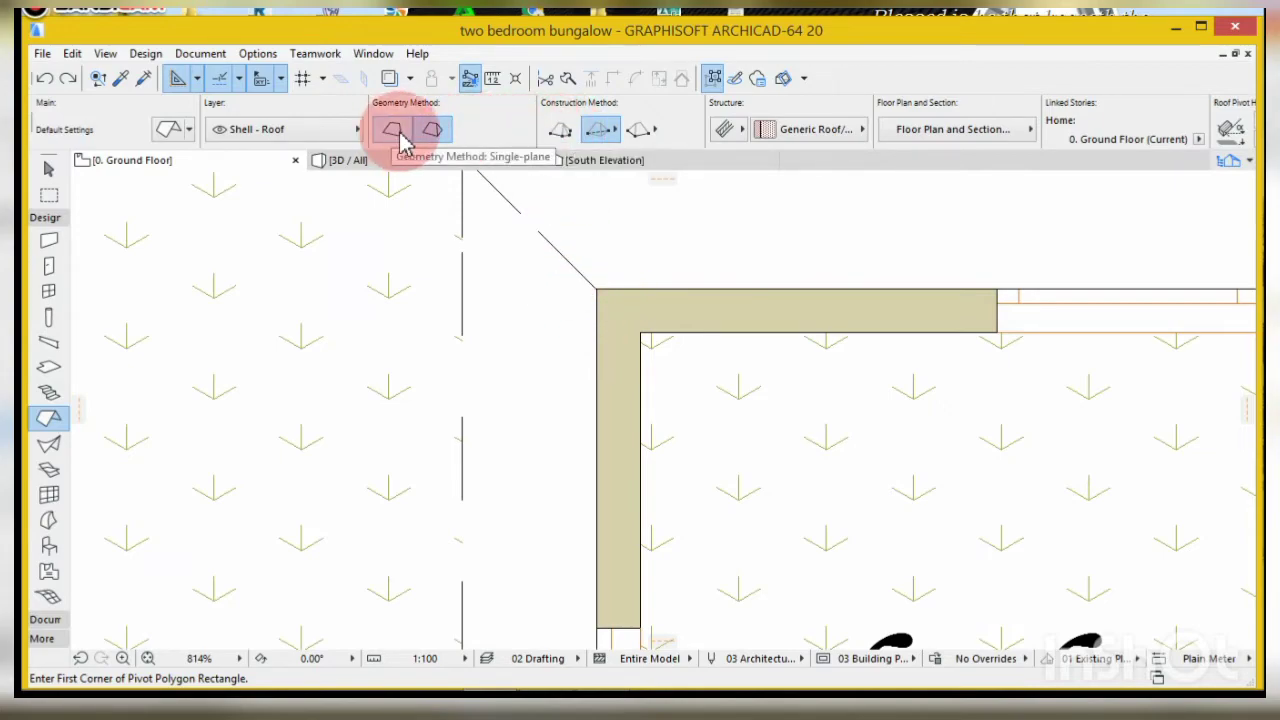
left_click(437, 131)
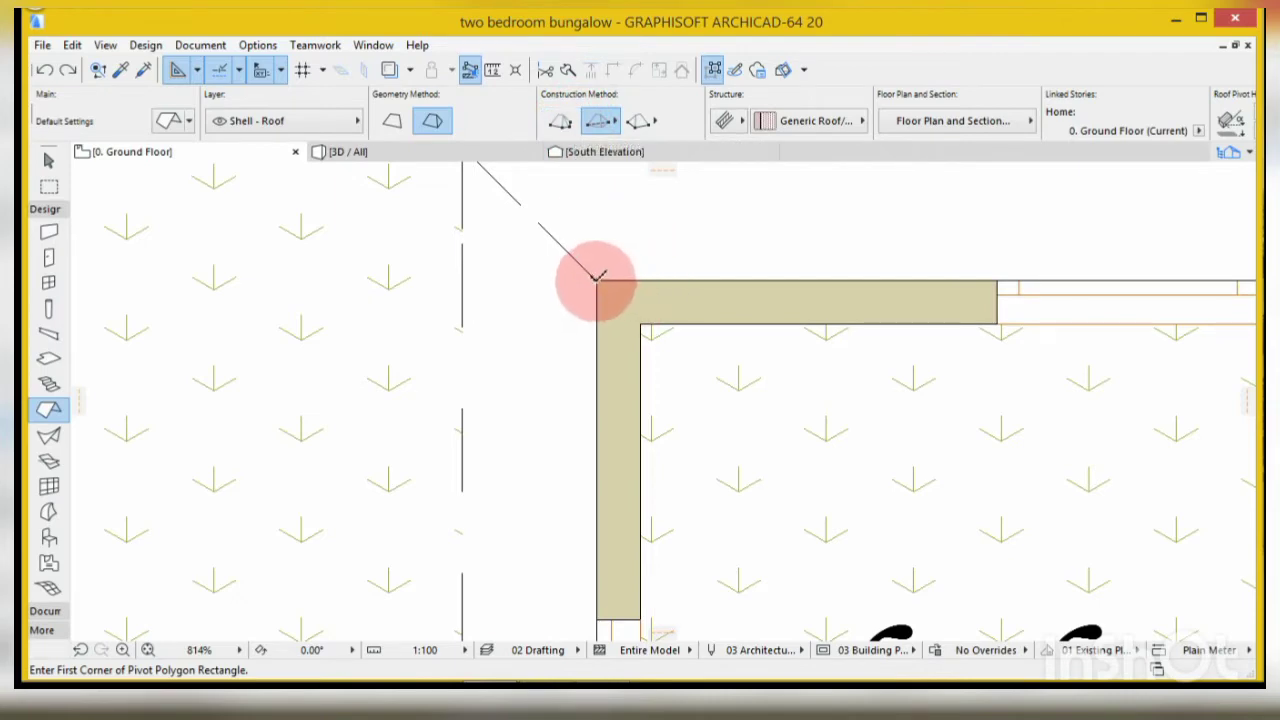
left_click(597, 277)
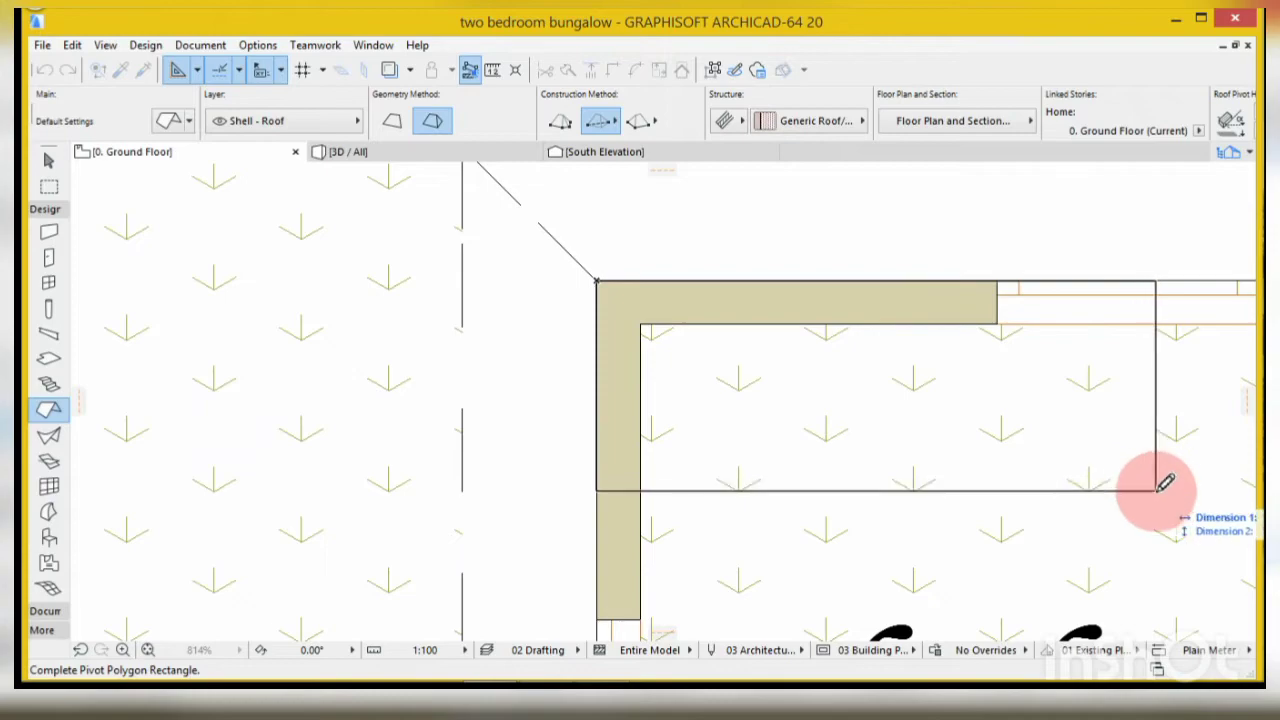
scroll(575, 249, "down", 10)
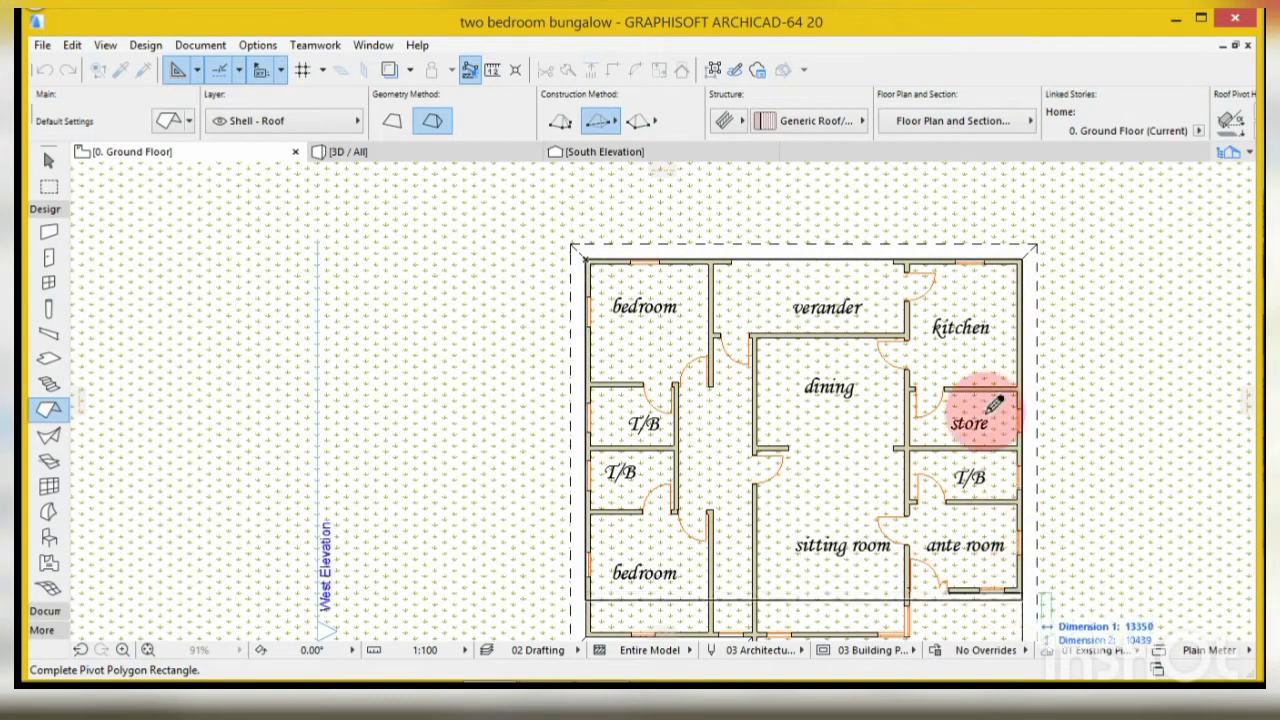
scroll(980, 400, "down", 2)
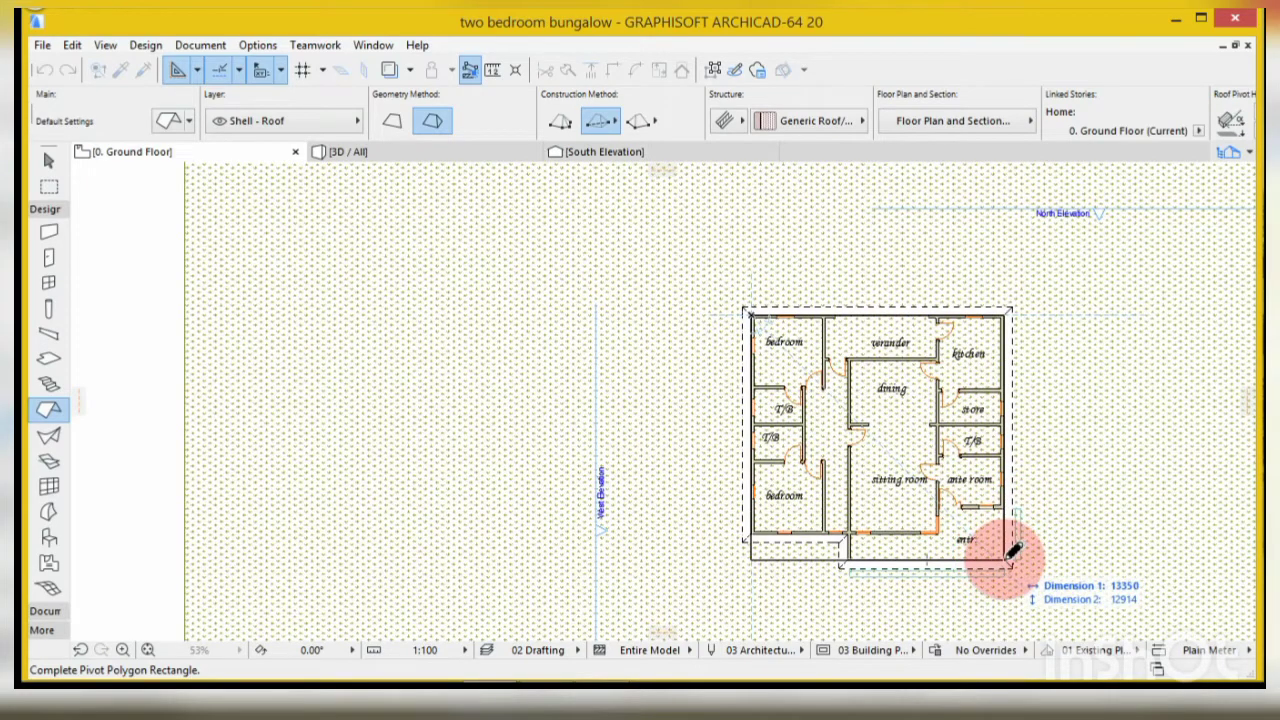
left_click(557, 121)
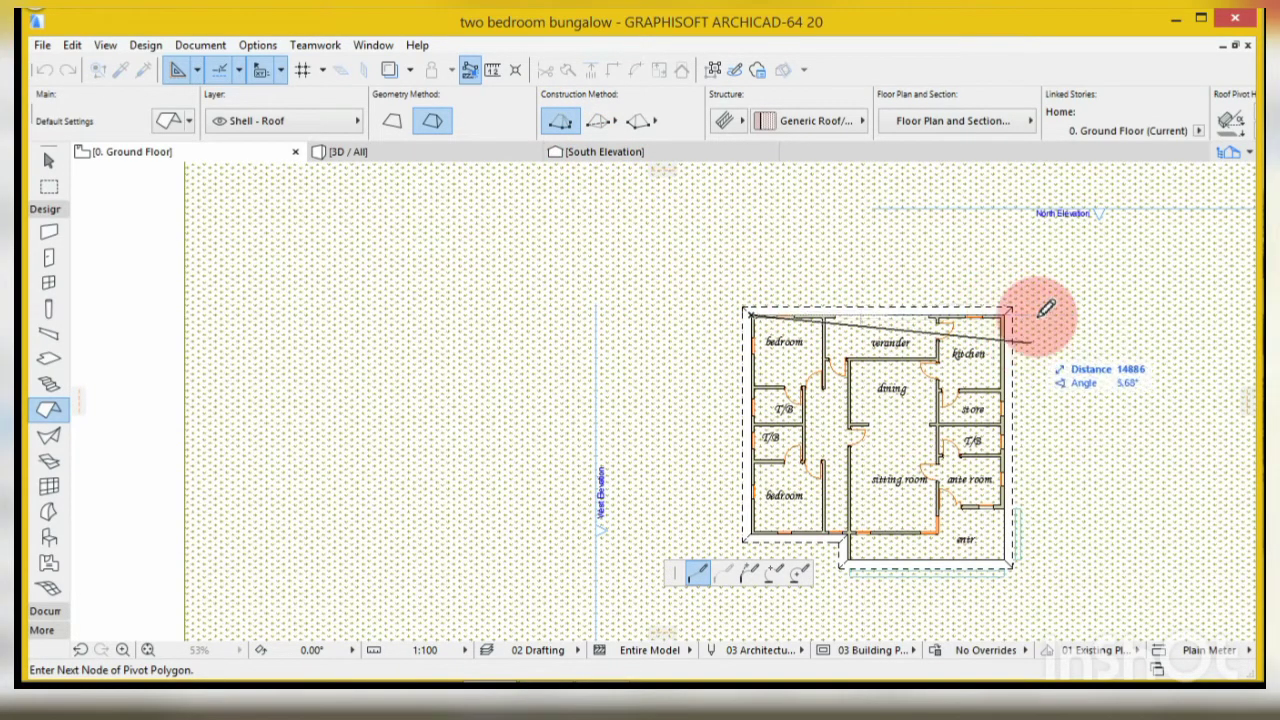
- Trace the roof's pivot polygon through the kitchen's outer corner, both front entrance corners and the inner corner beside the sitting room
scroll(1030, 320, "up", 5)
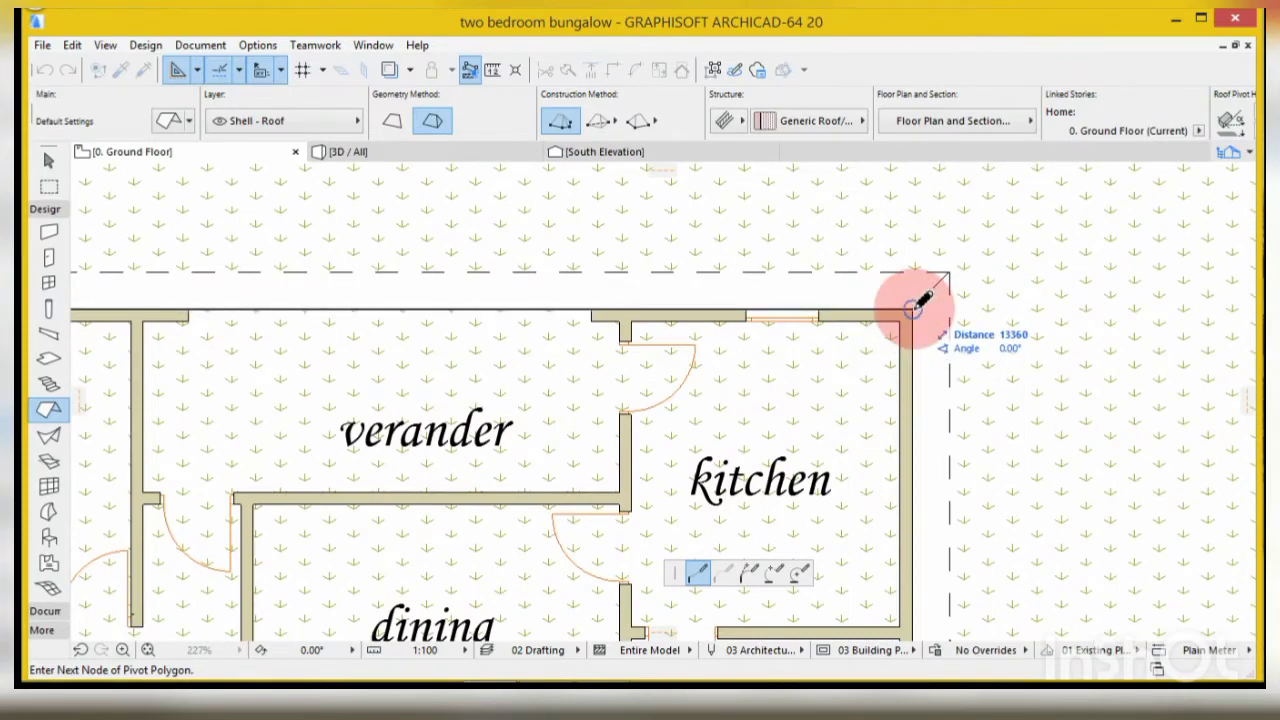
scroll(943, 243, "down", 3)
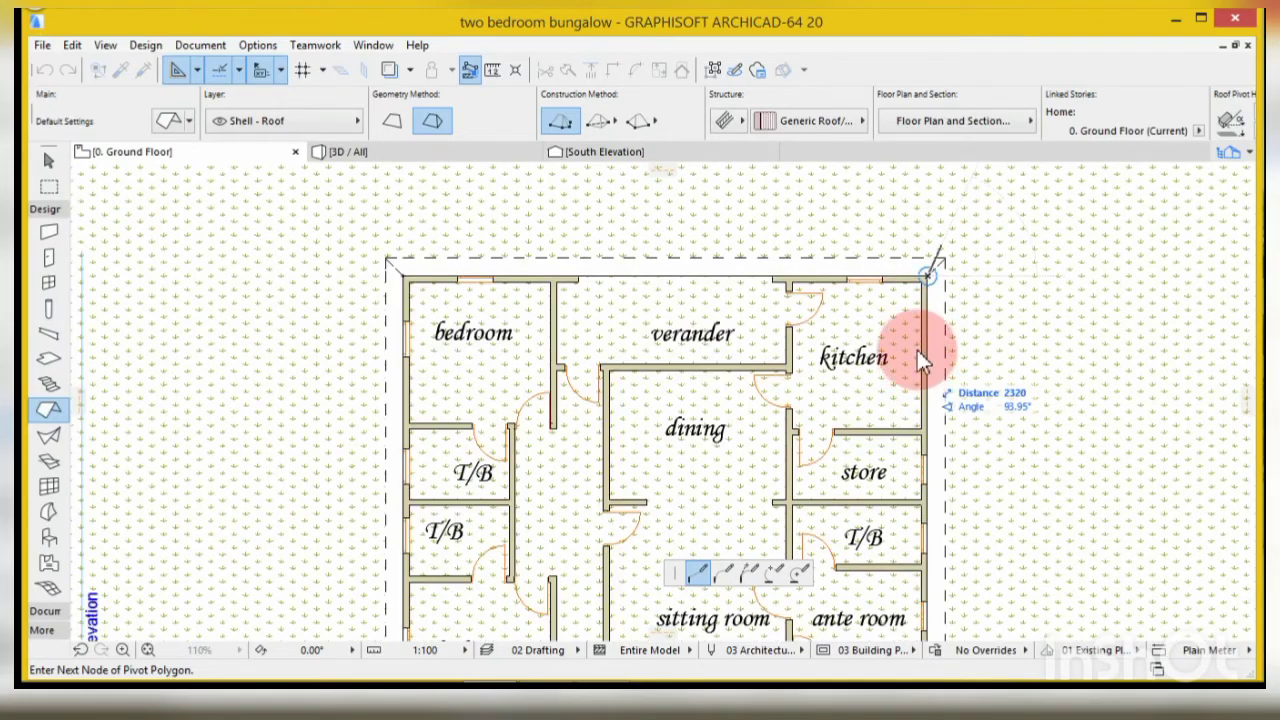
scroll(920, 357, "down", 3)
scroll(914, 443, "down", 1)
scroll(917, 450, "up", 7)
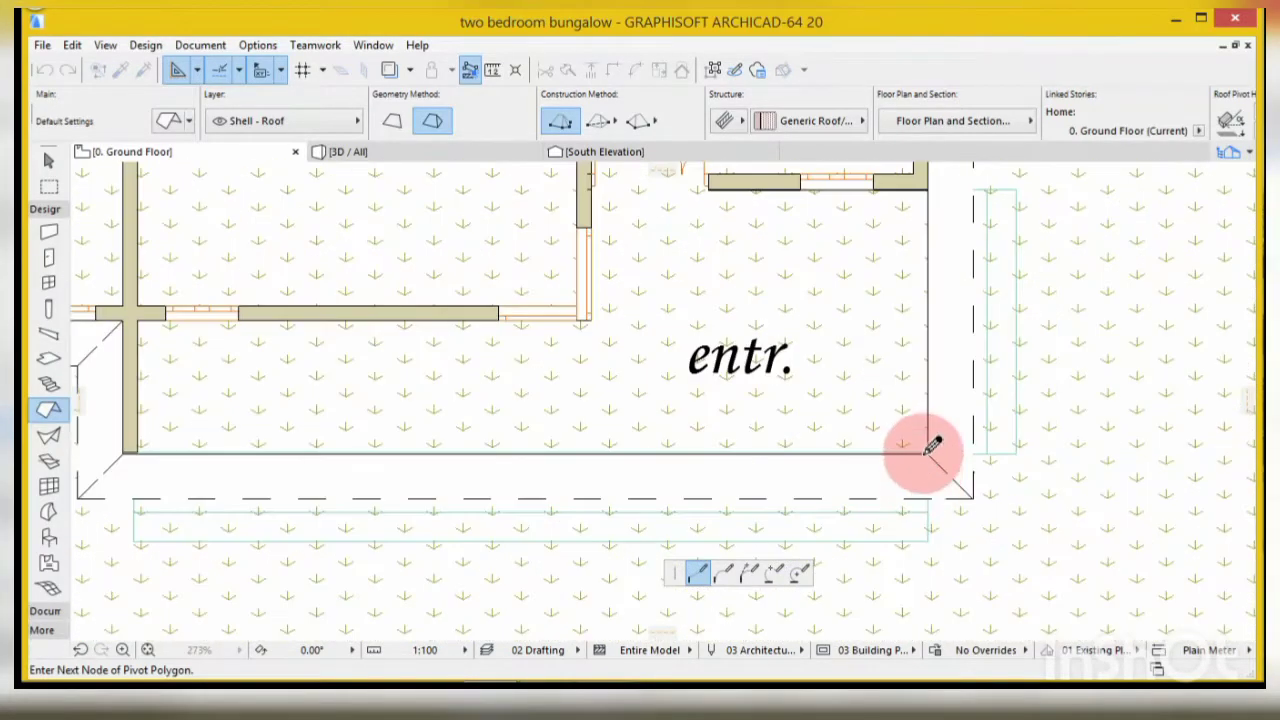
left_click(930, 452)
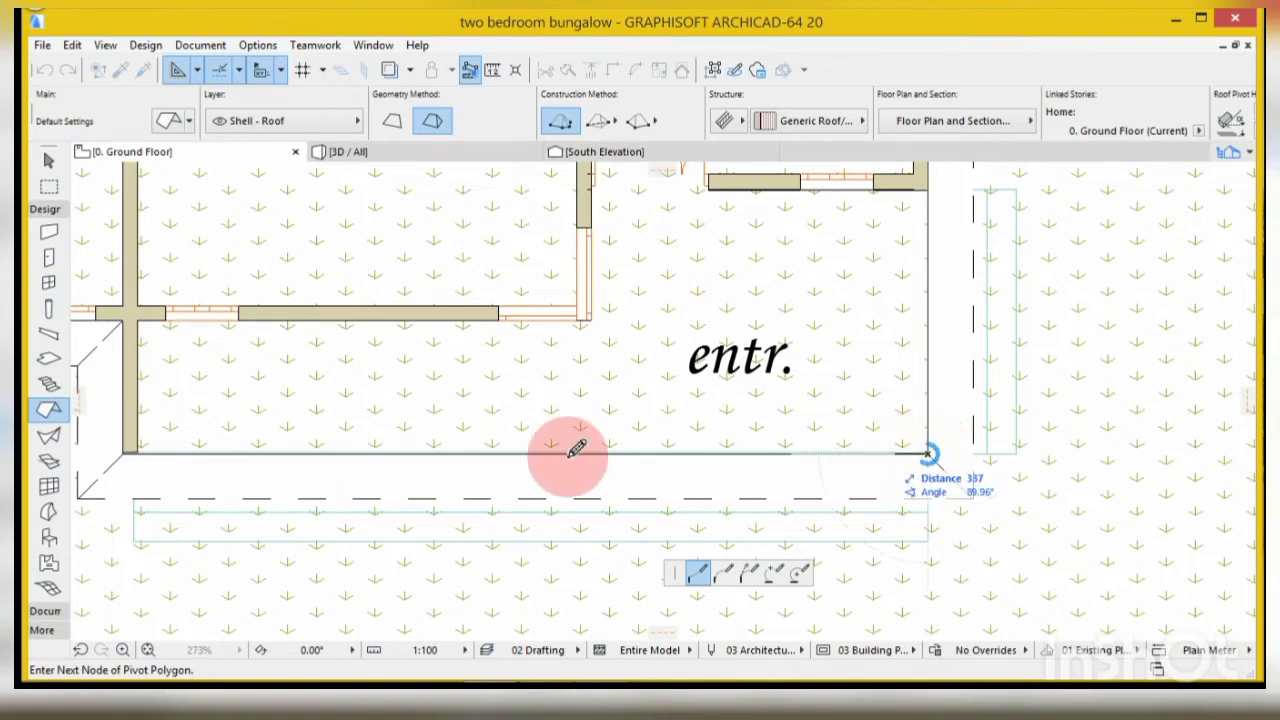
left_click(125, 452)
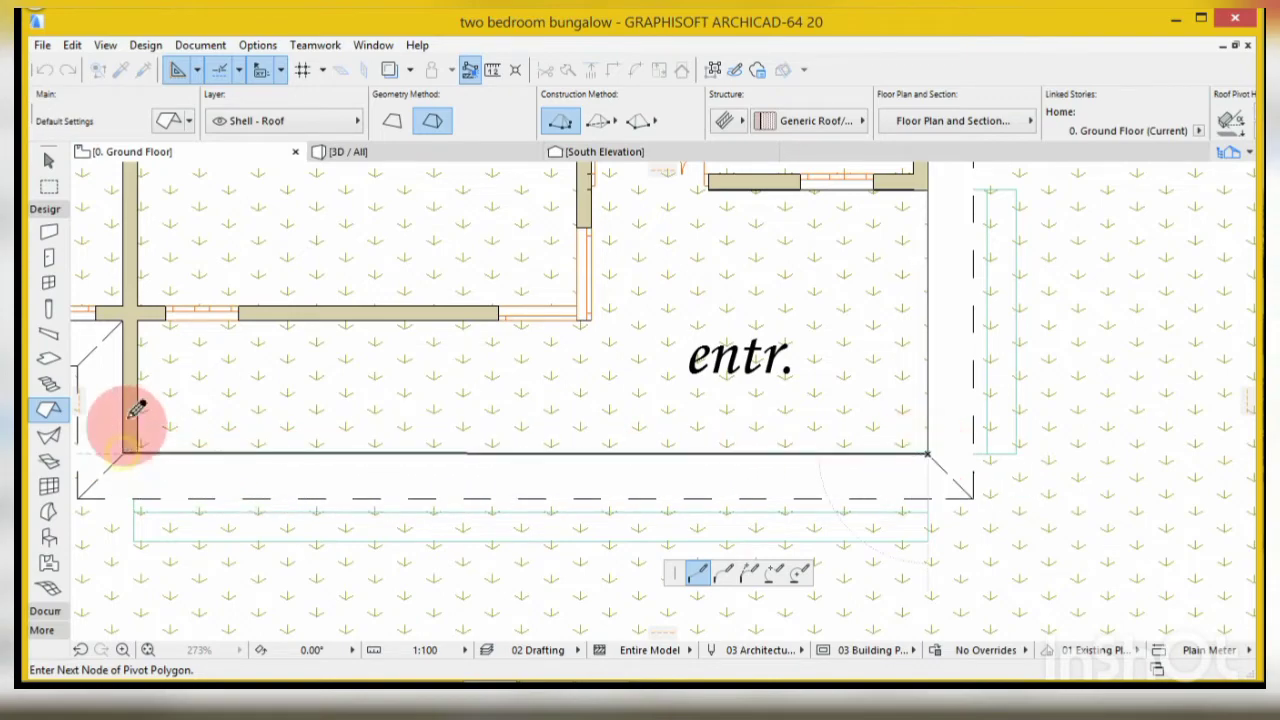
left_click(121, 319)
- Continue the pivot polygon to the southwest bedroom's outer corner and close it at the starting corner to create the roof
scroll(525, 343, "down", 3)
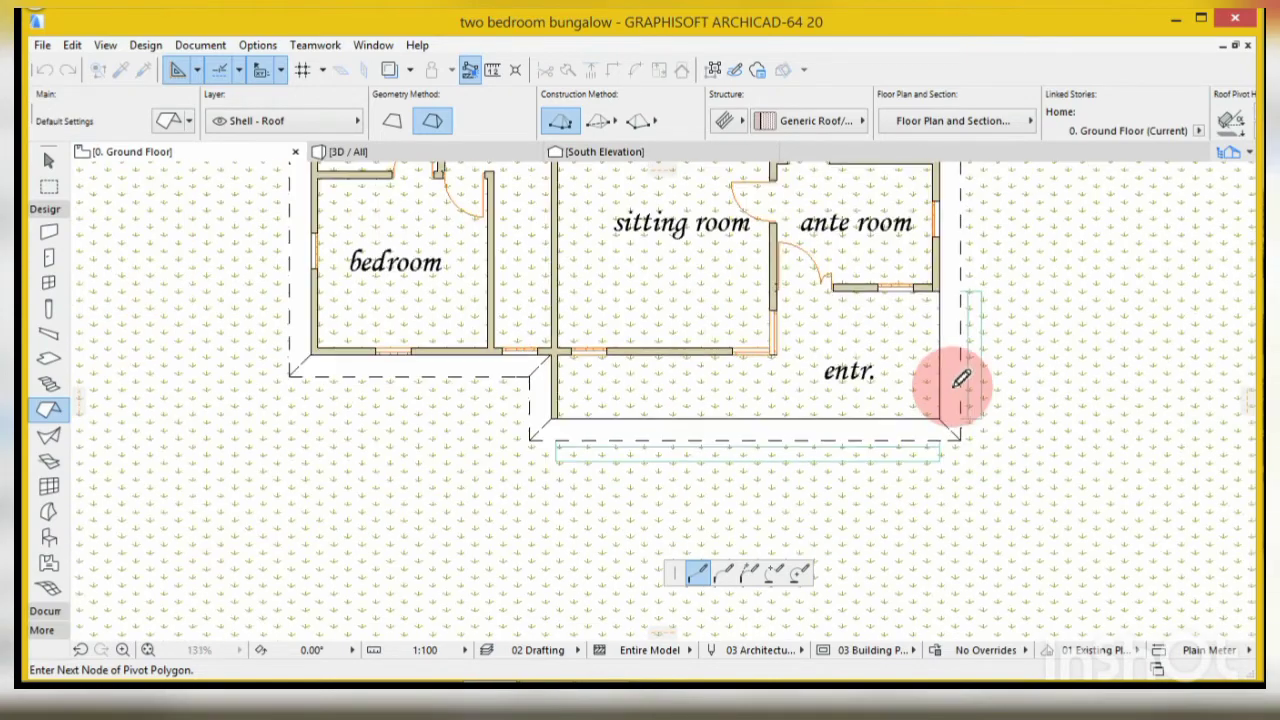
scroll(506, 323, "up", 4)
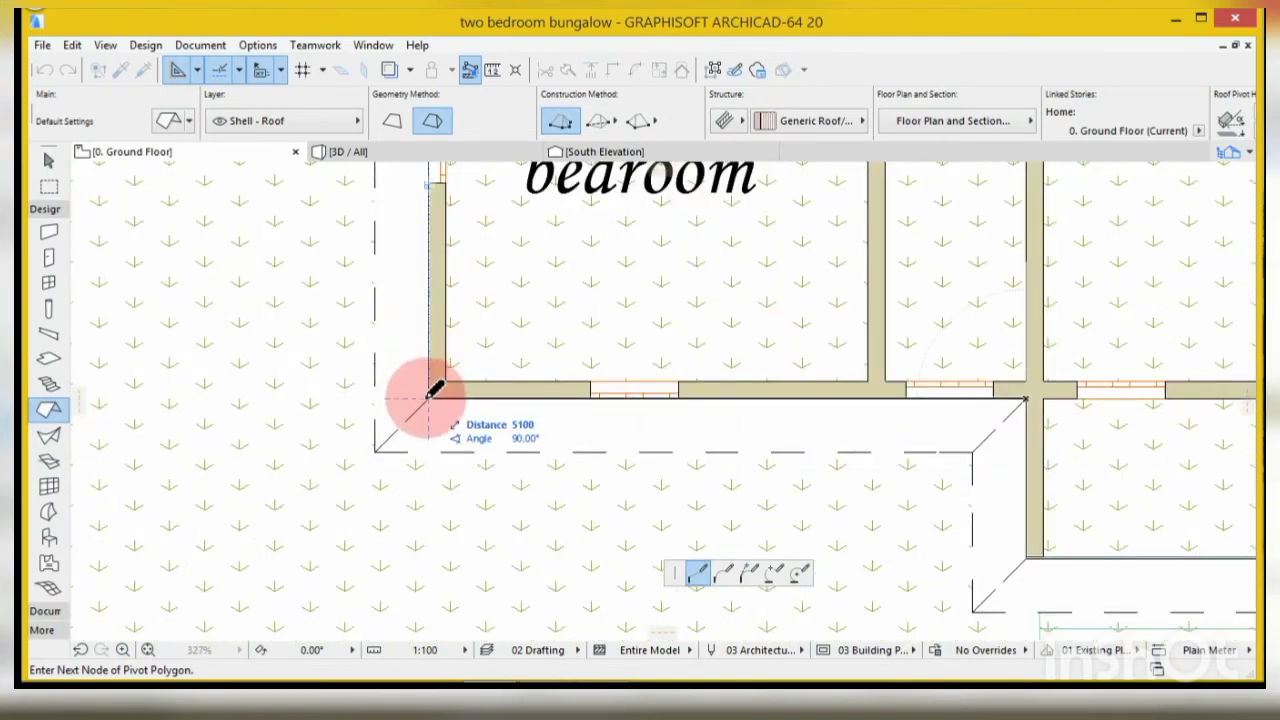
scroll(440, 420, "down", 4)
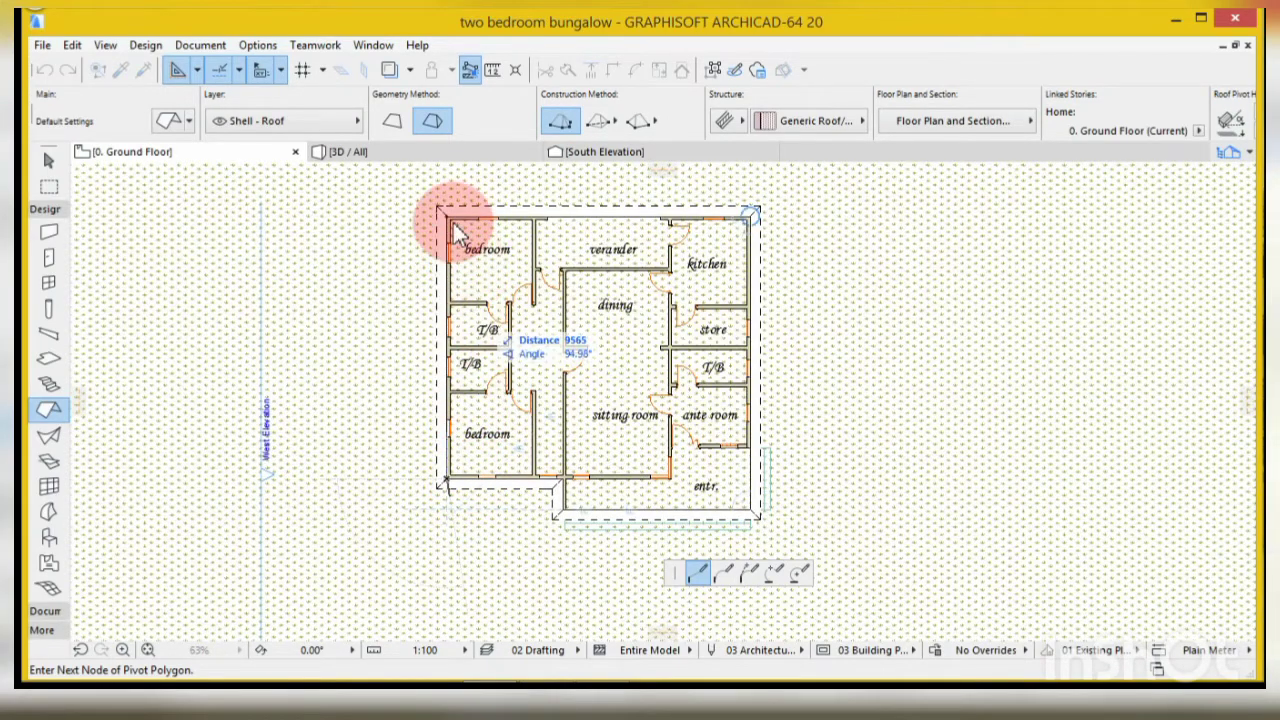
scroll(455, 210, "up", 3)
scroll(455, 205, "up", 5)
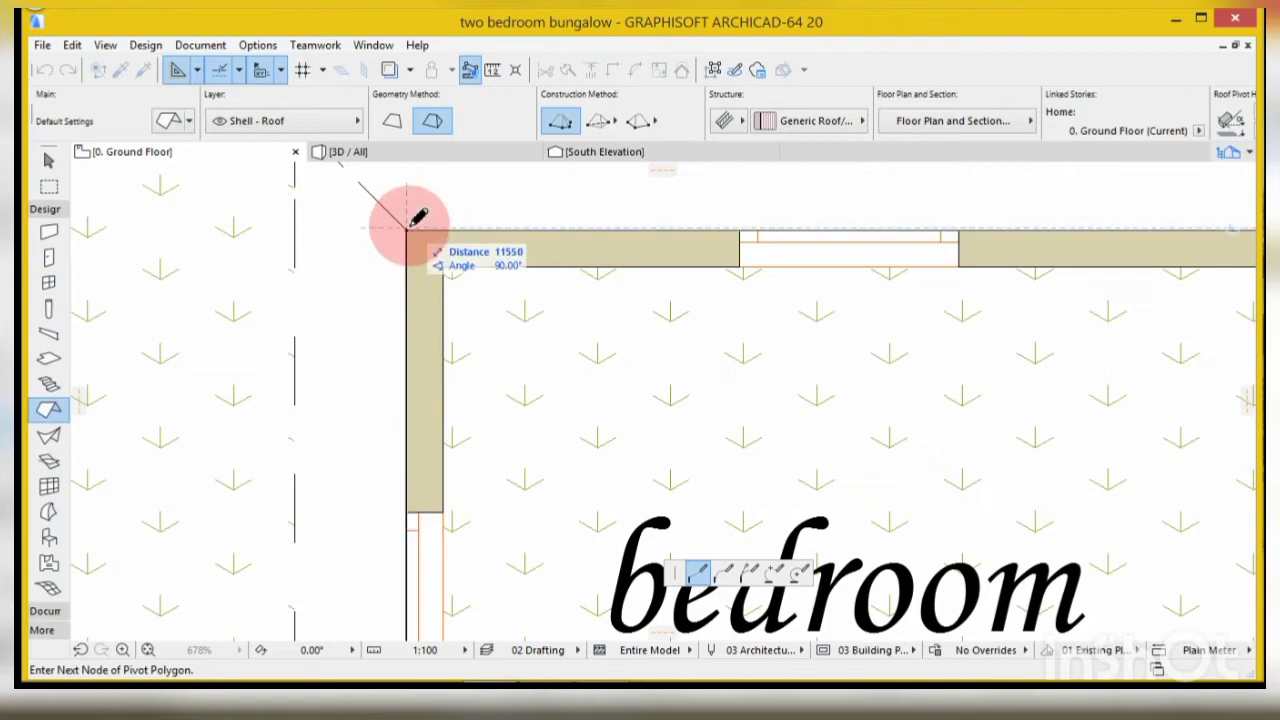
left_click(408, 228)
left_click(457, 217)
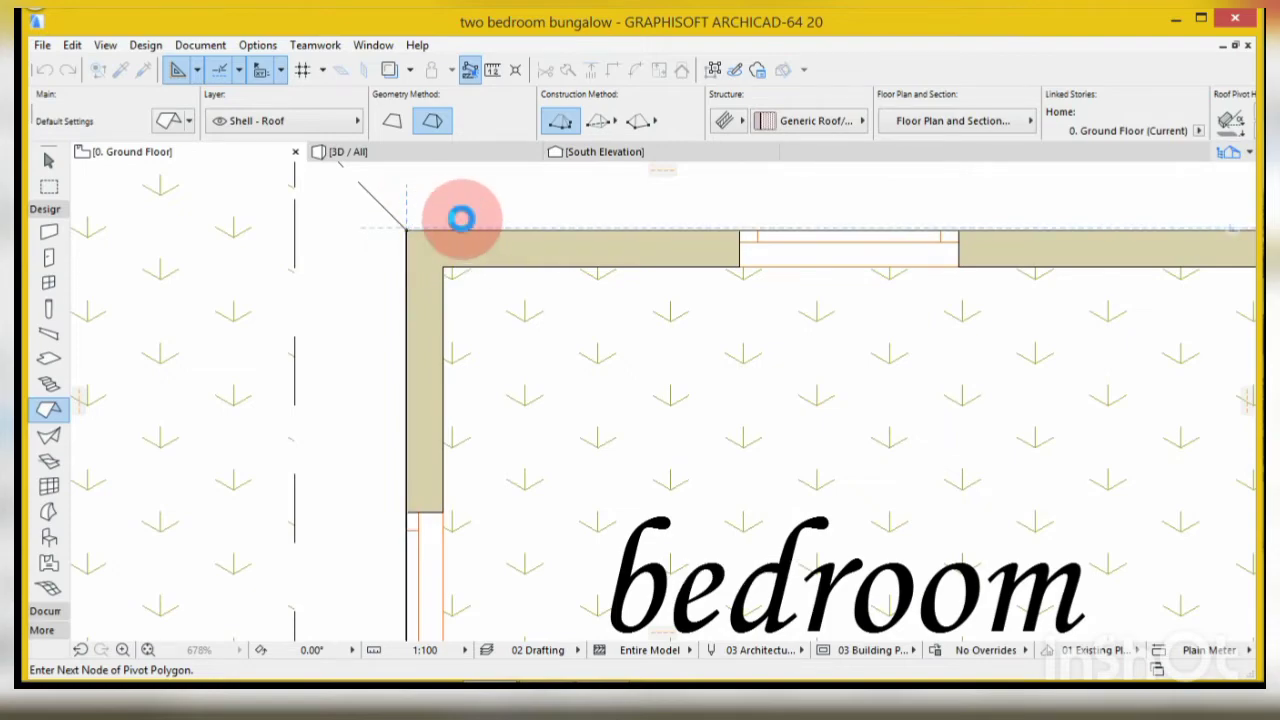
left_click(509, 240)
scroll(520, 260, "down", 4)
scroll(525, 268, "down", 6)
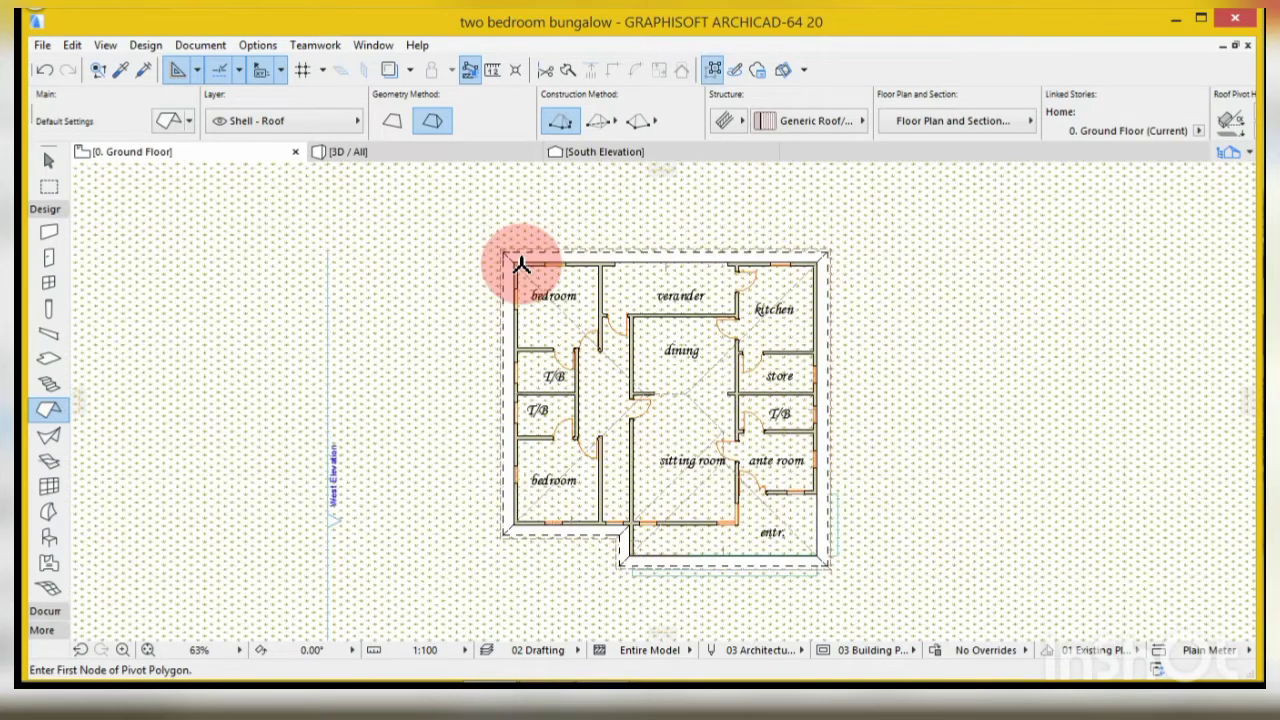
- Raise the new roof vertically in the 3D view so it sits over the edge moldings, at a base elevation of about 3576
left_click(441, 116)
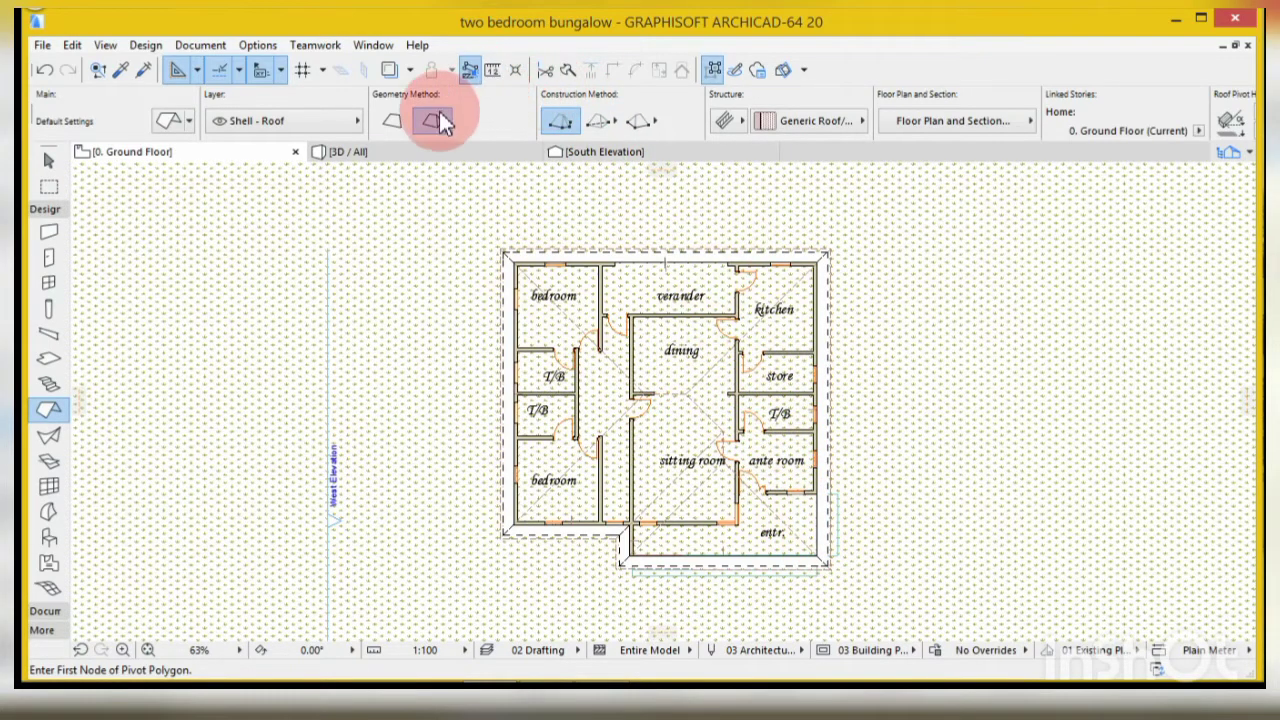
left_click(400, 155)
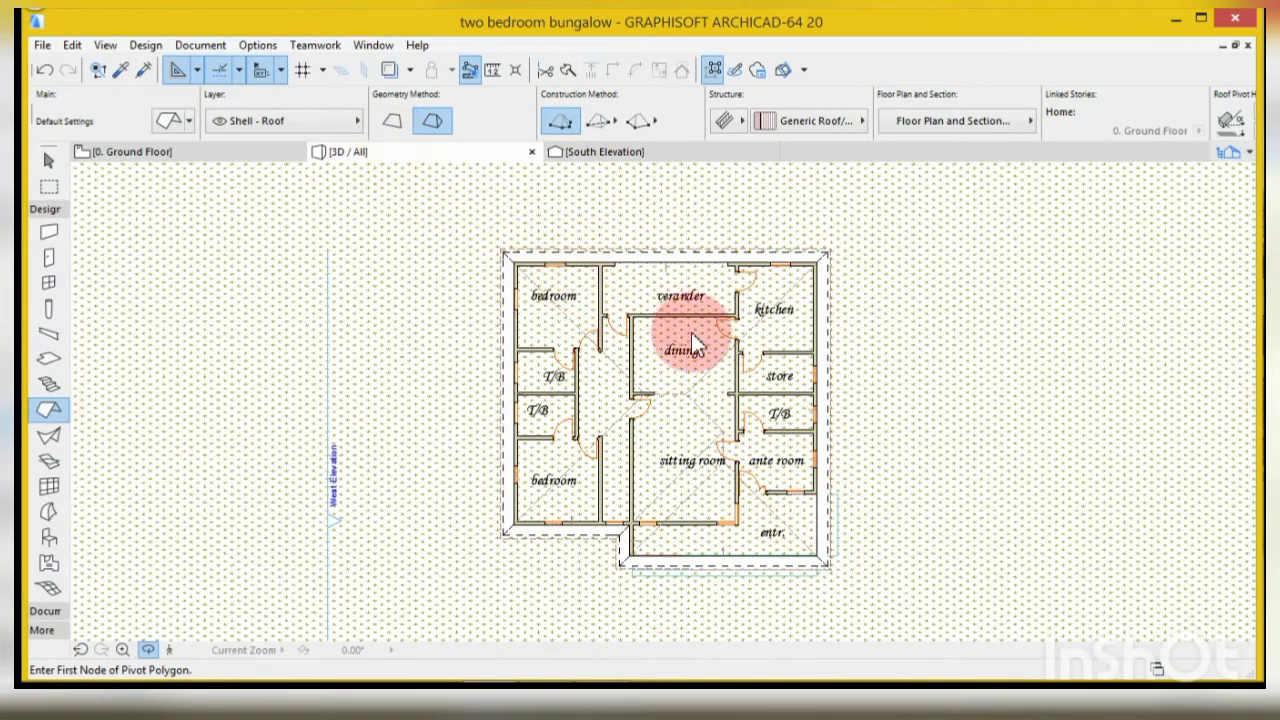
scroll(765, 390, "up", 5)
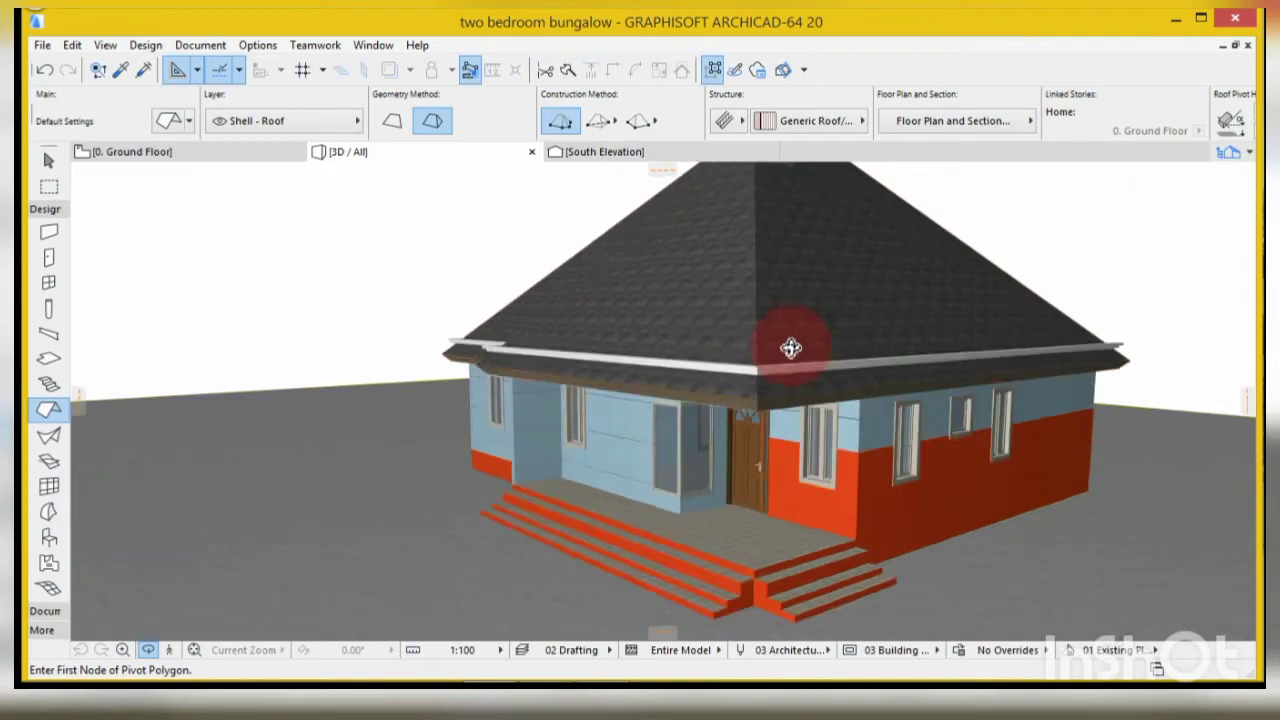
middle_click_drag(741, 441, 835, 485, "shift")
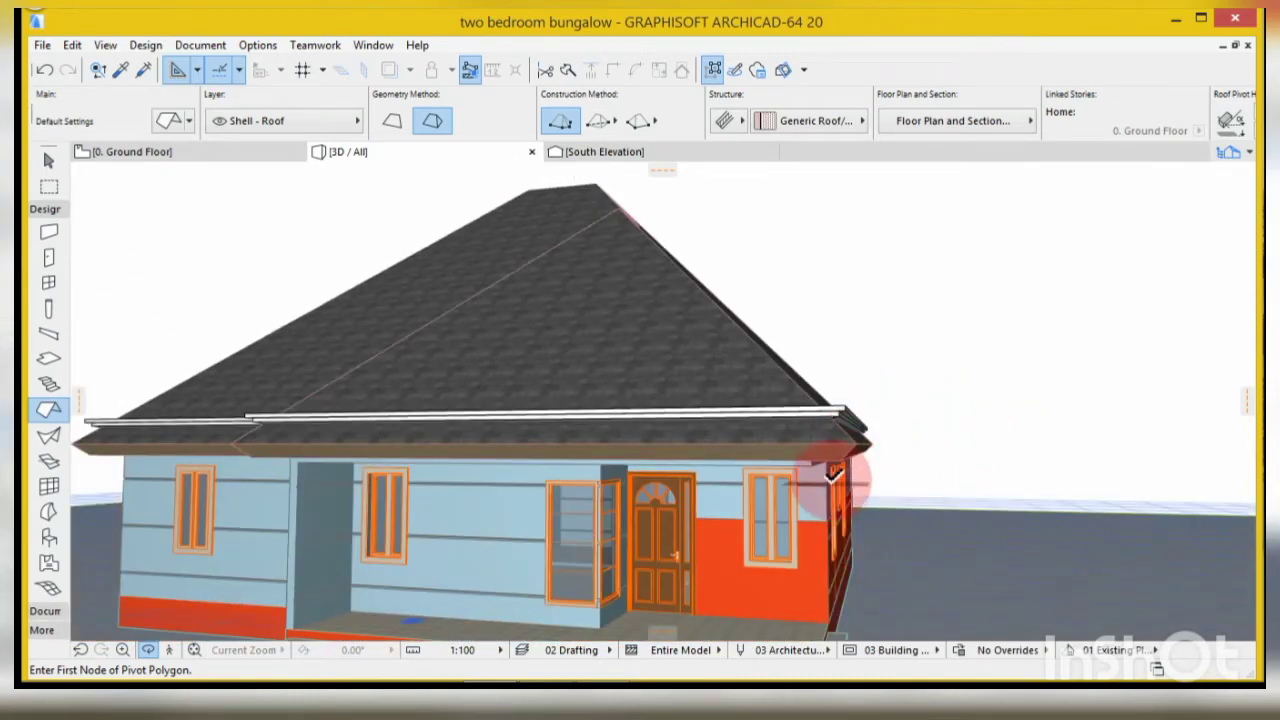
left_click(838, 467)
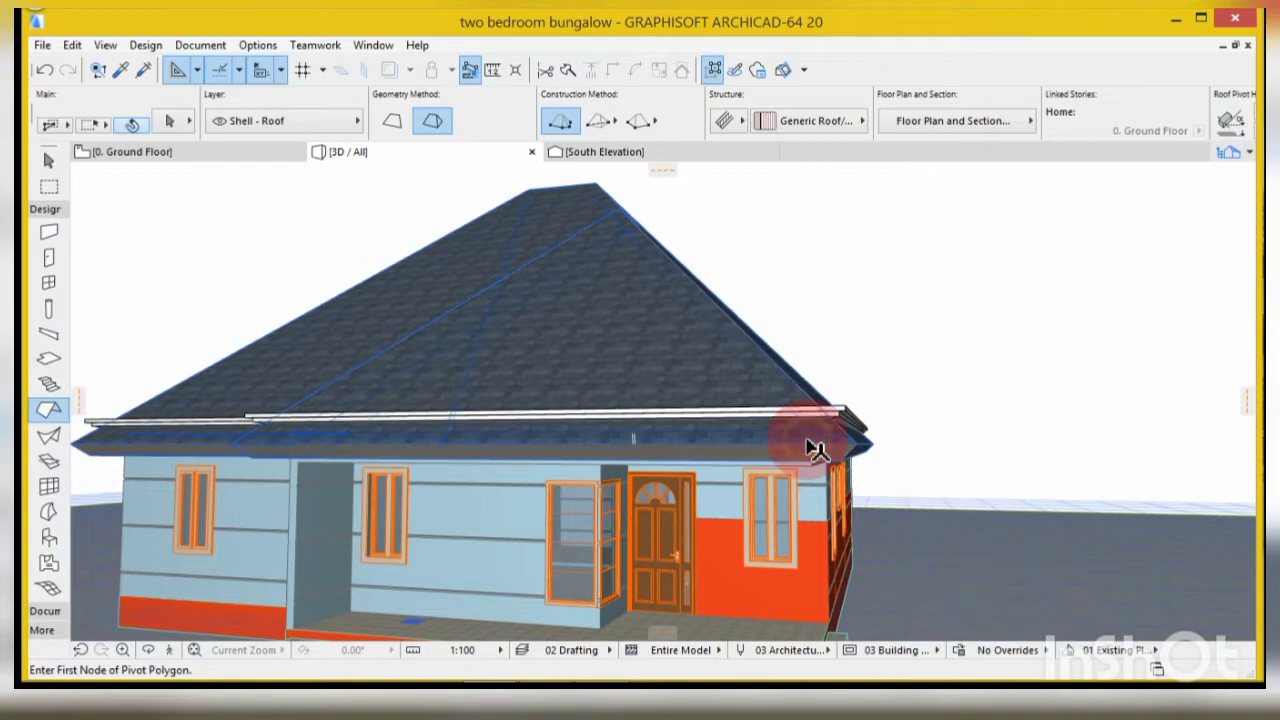
left_click(812, 452, "shift")
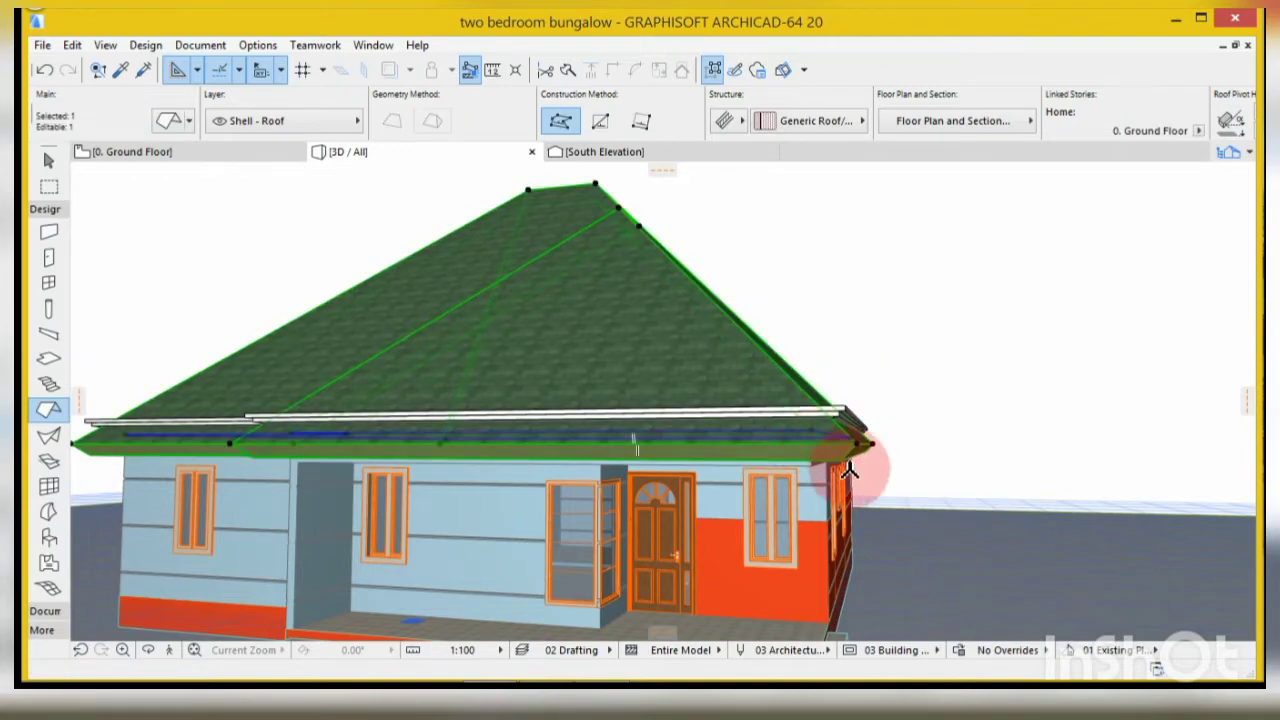
scroll(857, 455, "up", 5)
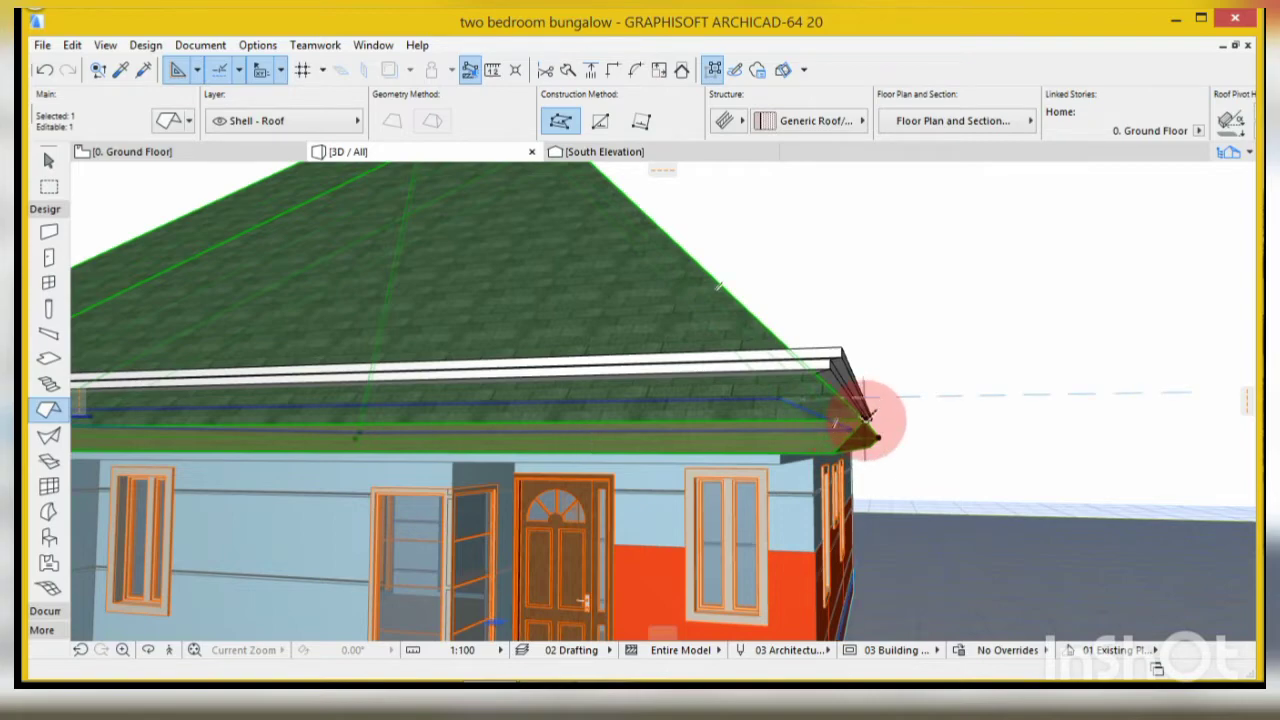
left_click(868, 414)
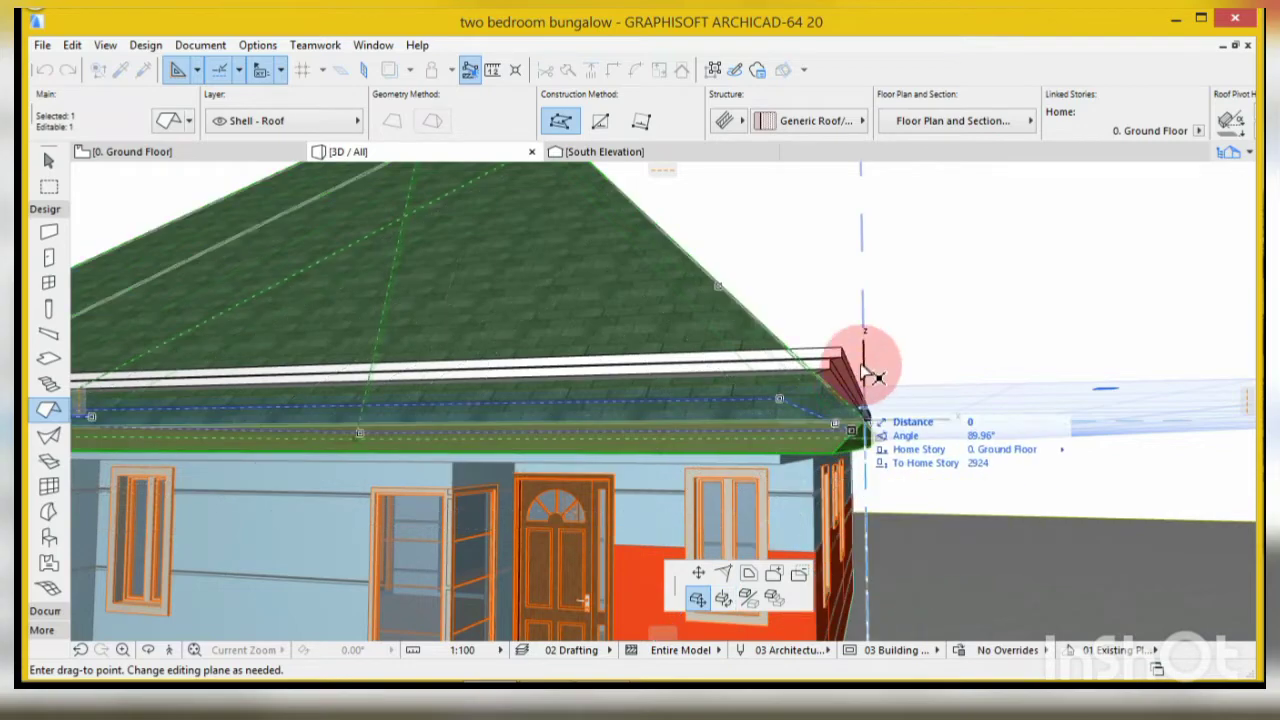
key("shift")
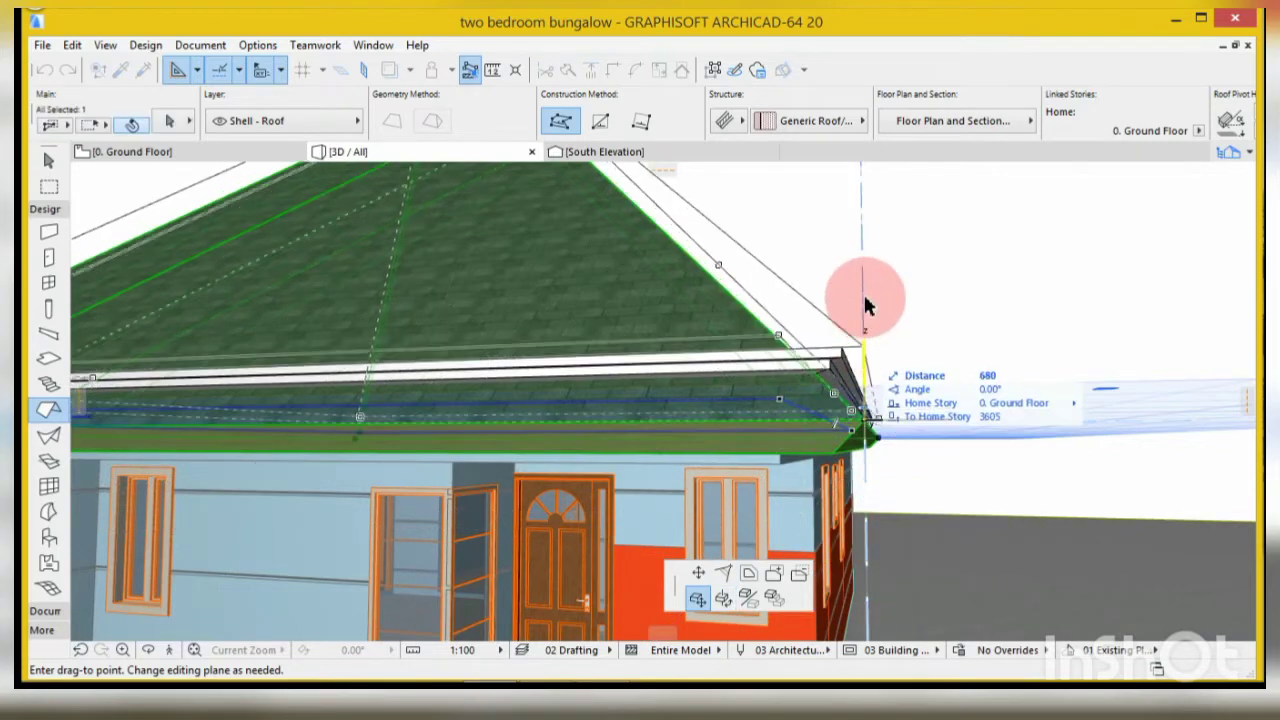
left_click(847, 350)
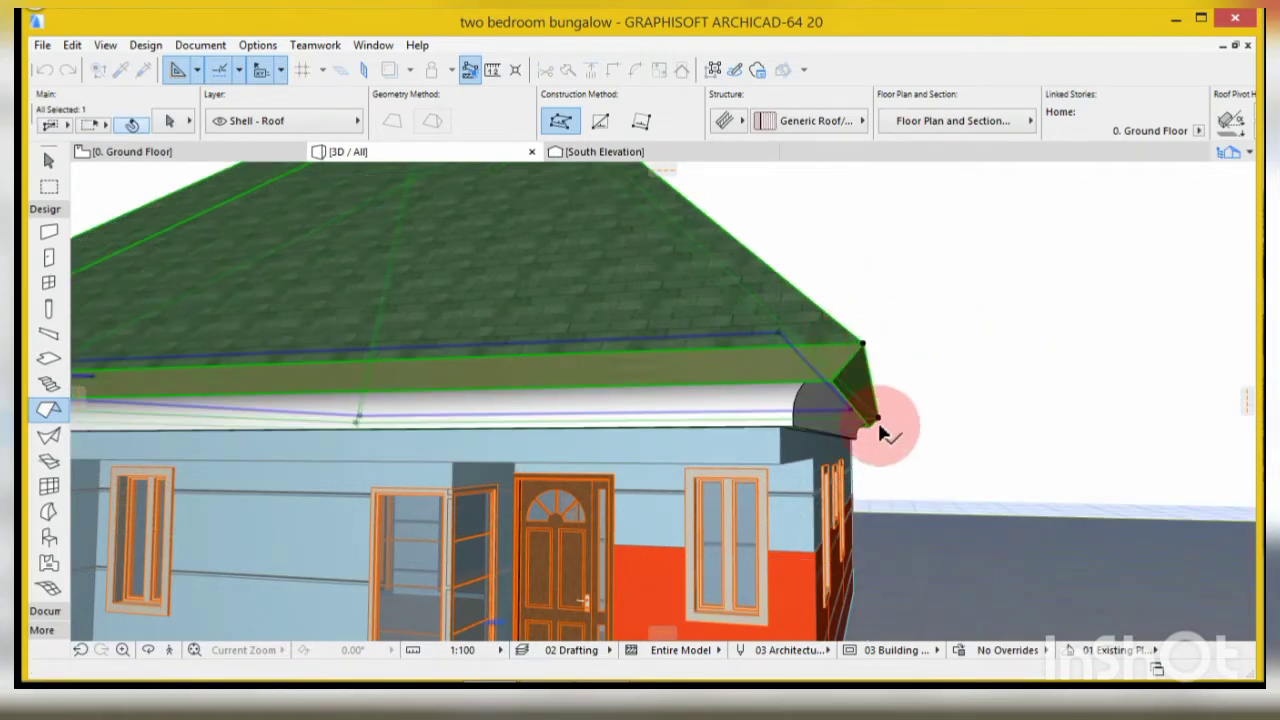
scroll(843, 378, "down", 5)
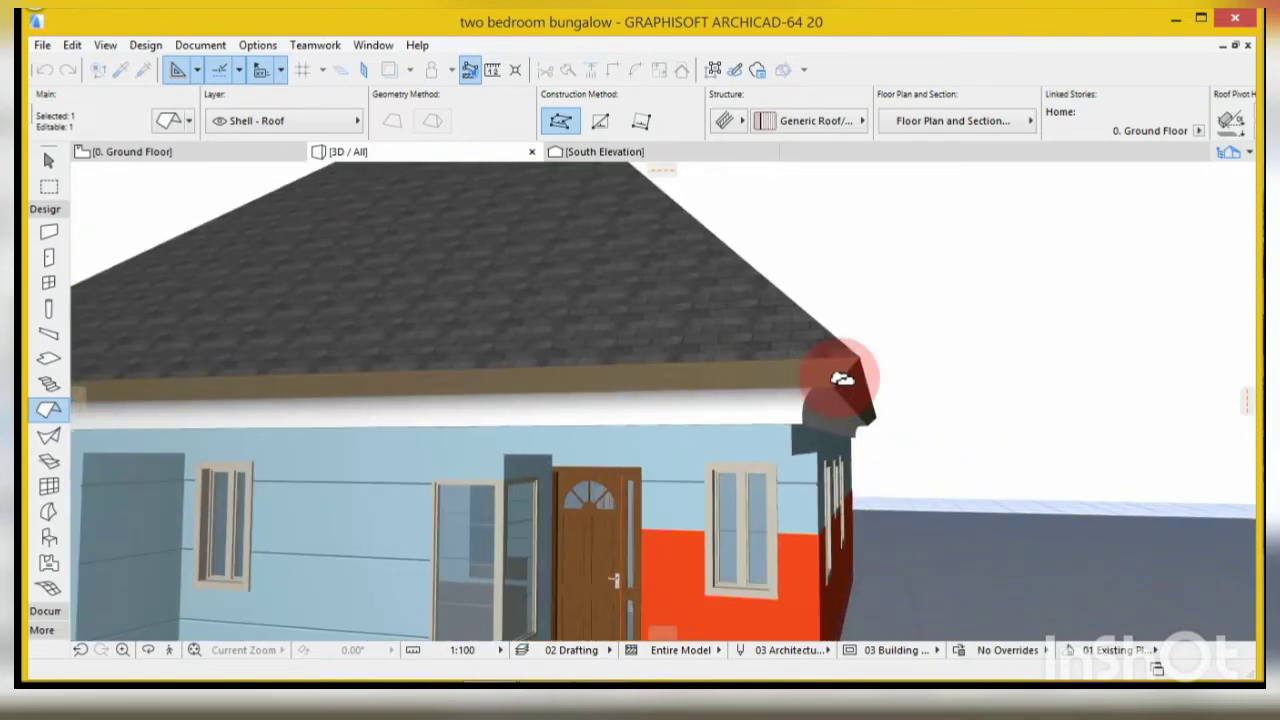
scroll(822, 376, "up", 4)
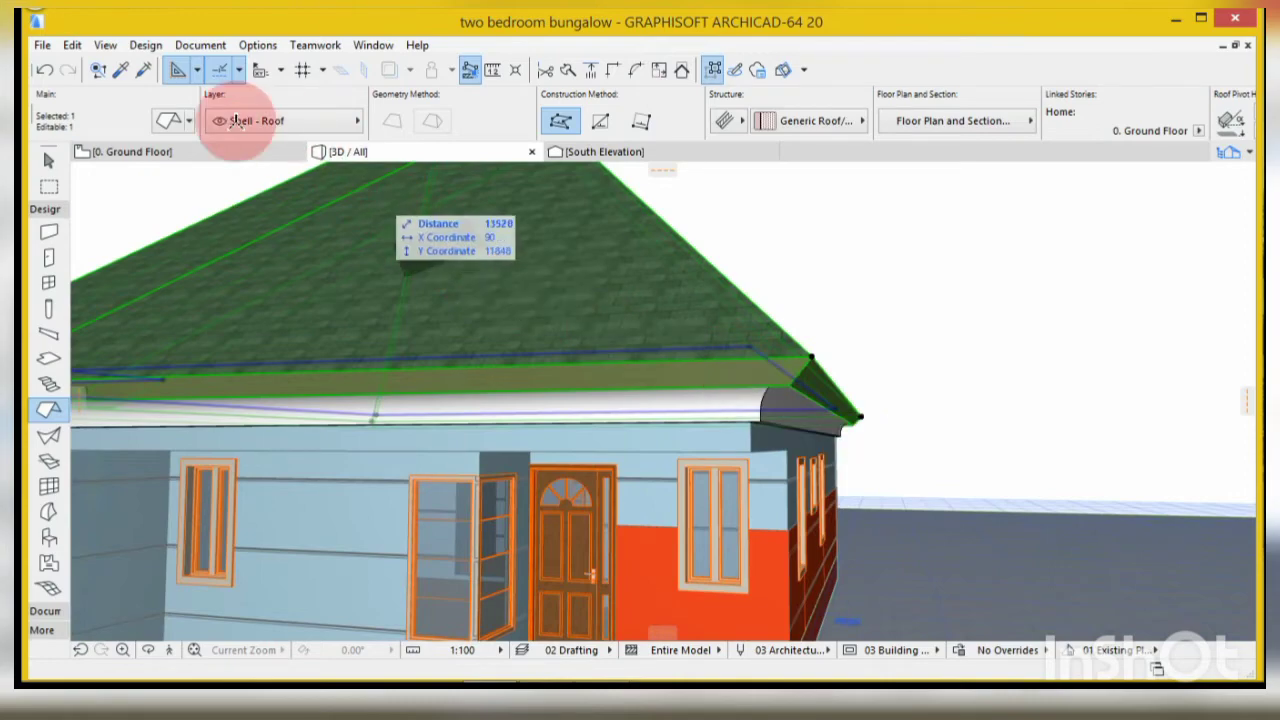
- Change the roof from a composite to a basic structure using Timber - Roof, keeping its edge angle perpendicular
left_click(166, 122)
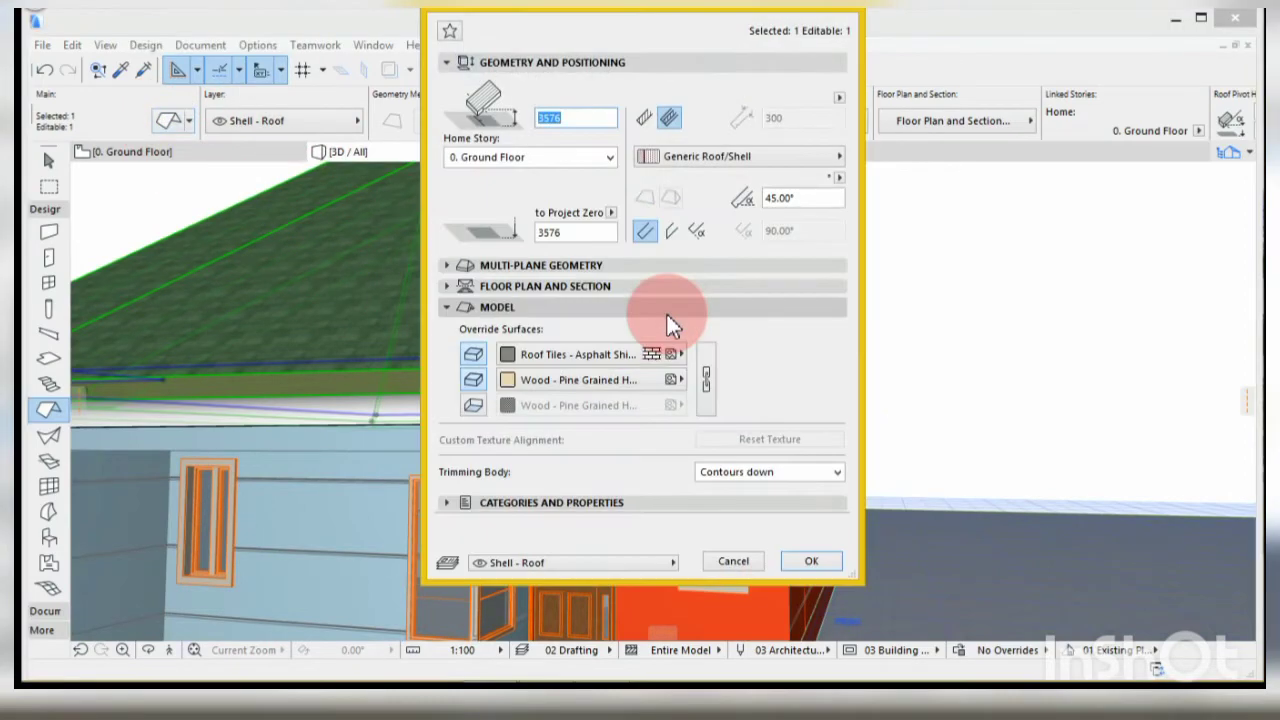
left_click(646, 117)
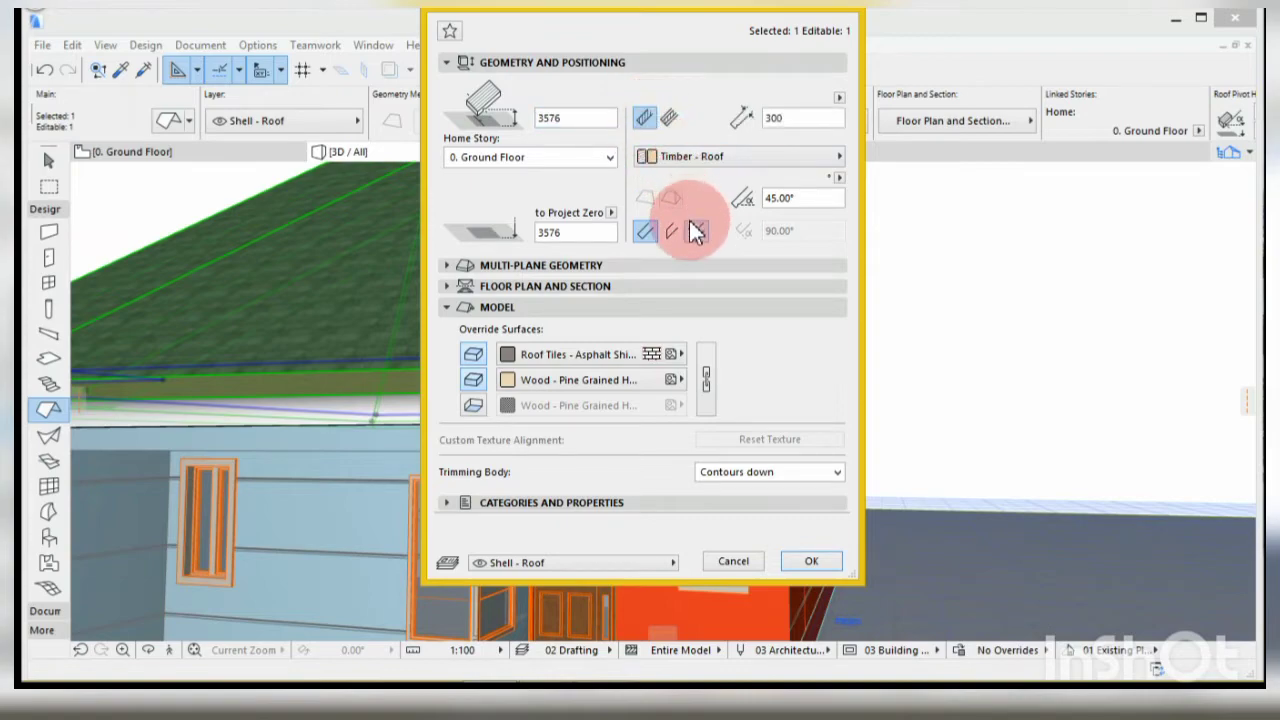
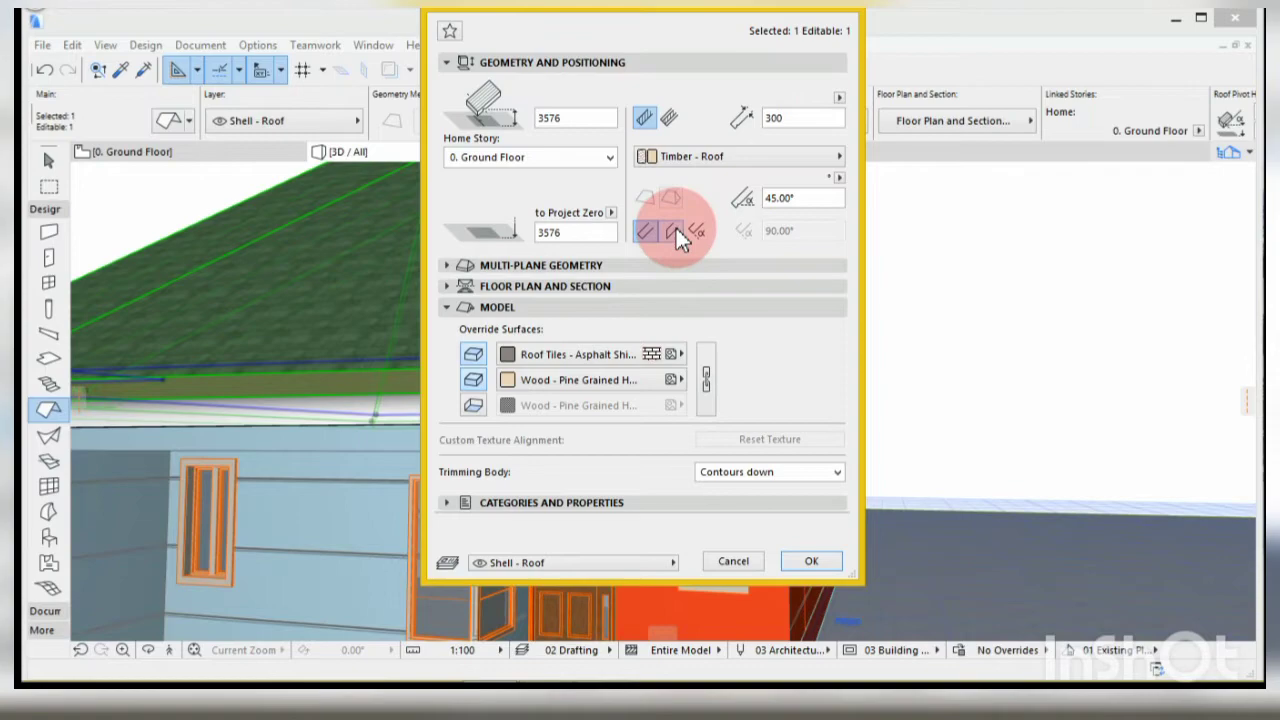
left_click(673, 232)
left_click(646, 232)
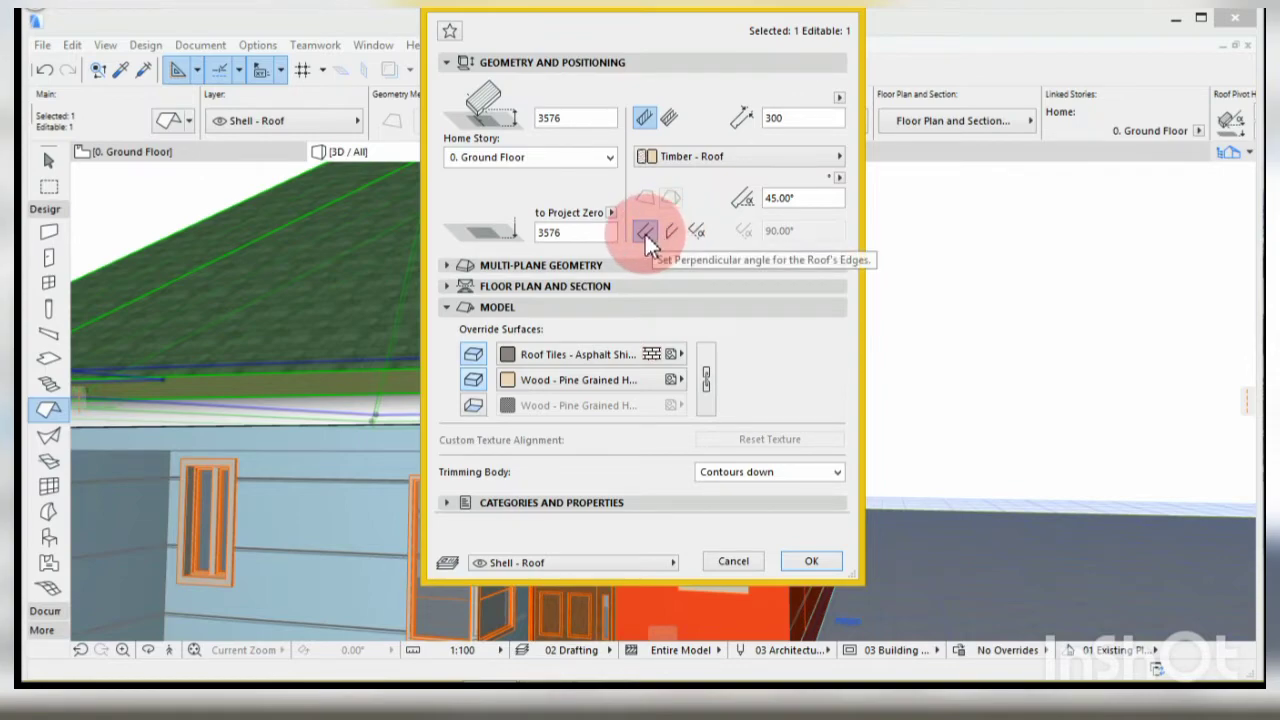
left_click(668, 119)
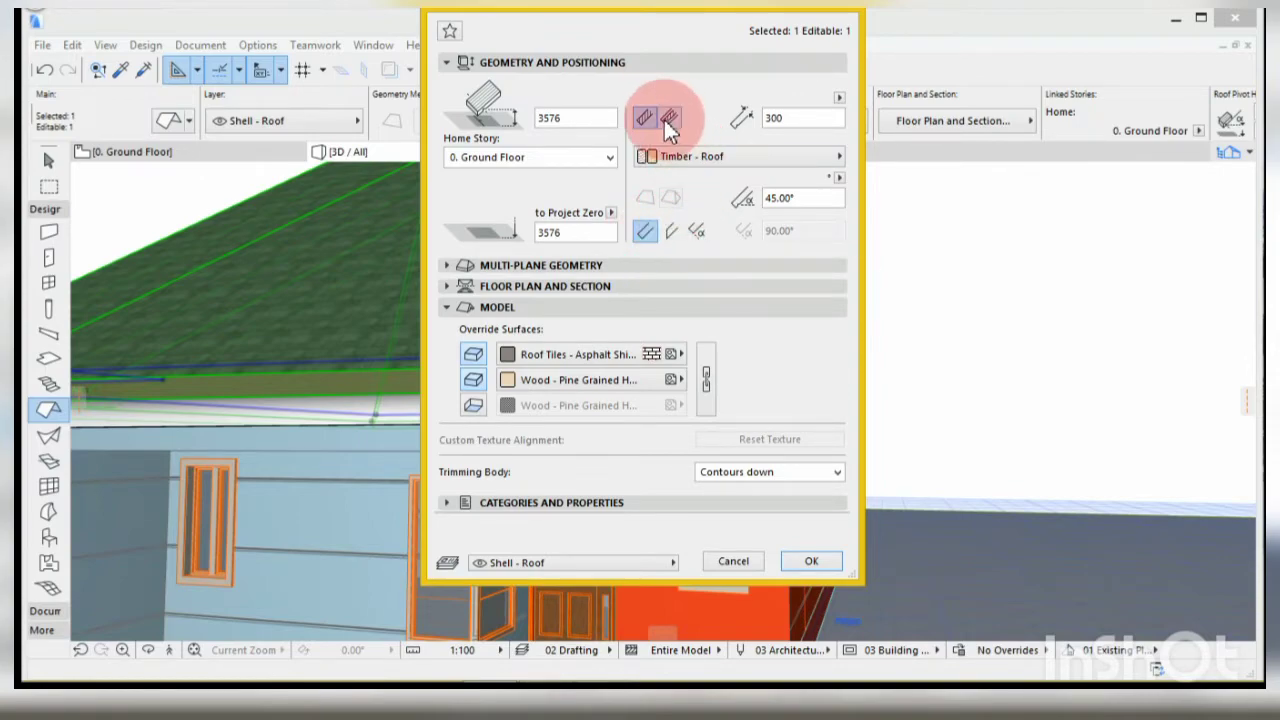
left_click(809, 560)
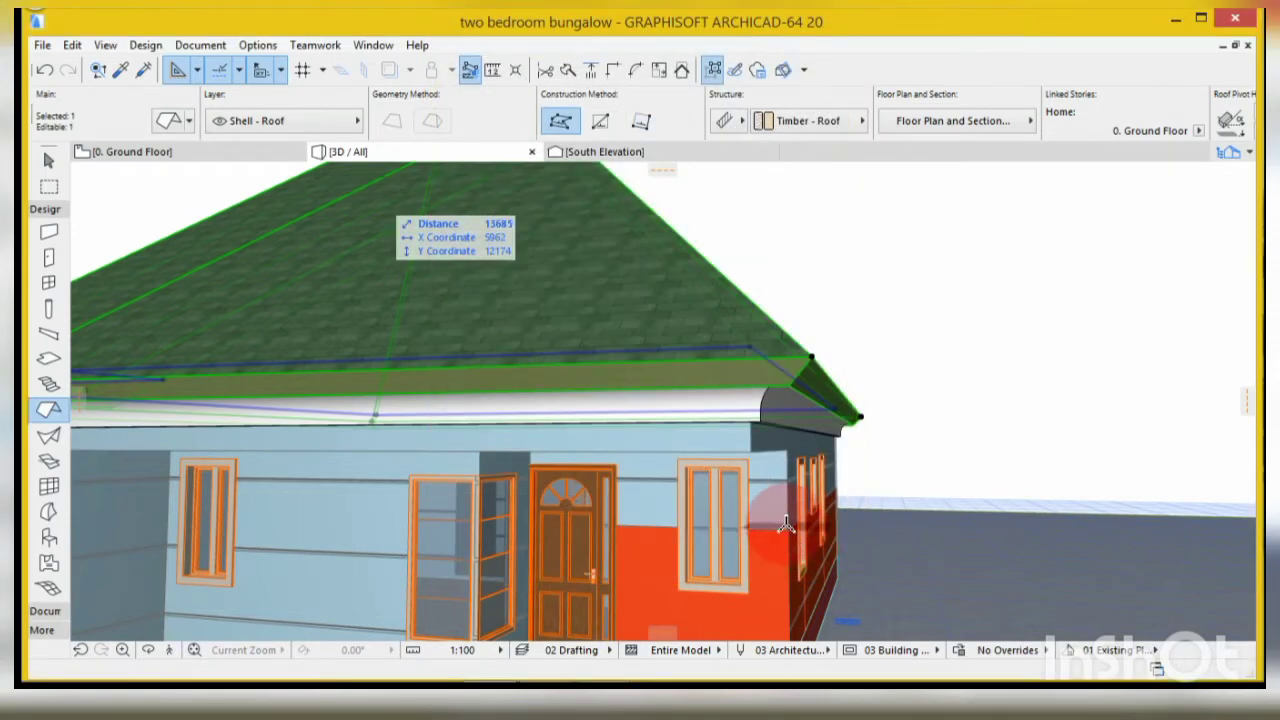
- Set the edge angle of the timber roof to vertical in its settings
scroll(809, 359, "up", 1)
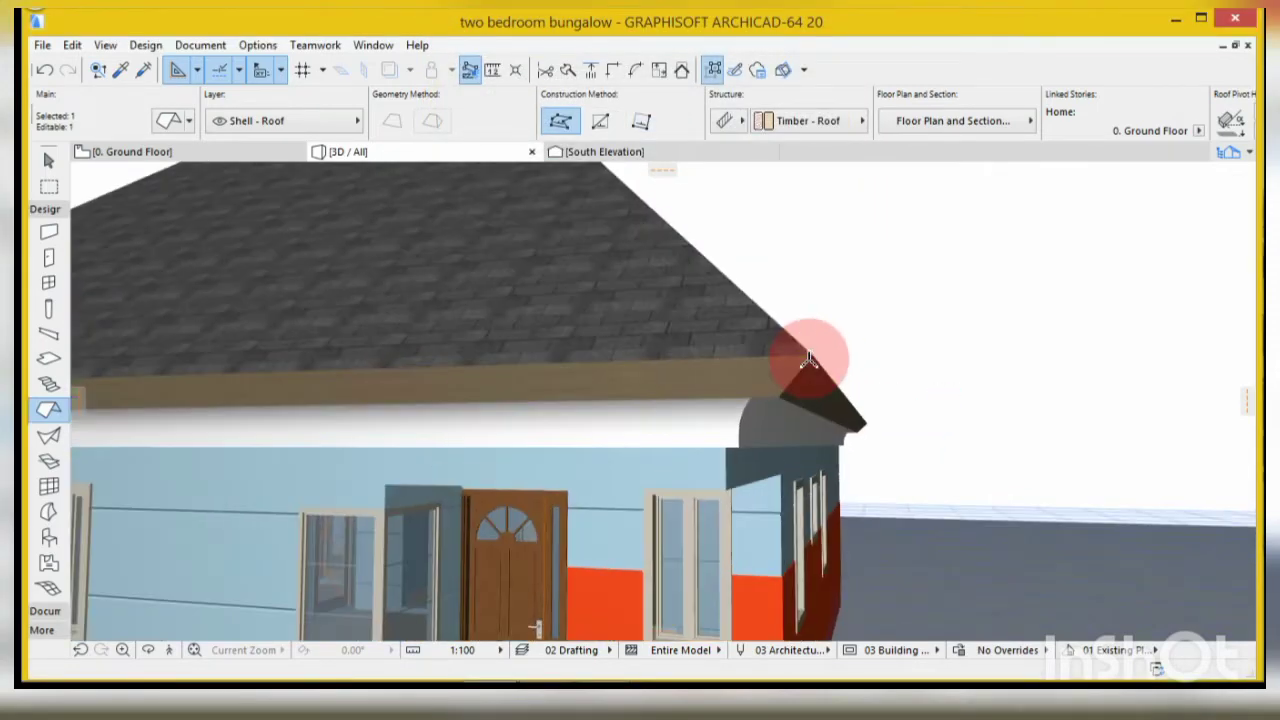
left_click(168, 122)
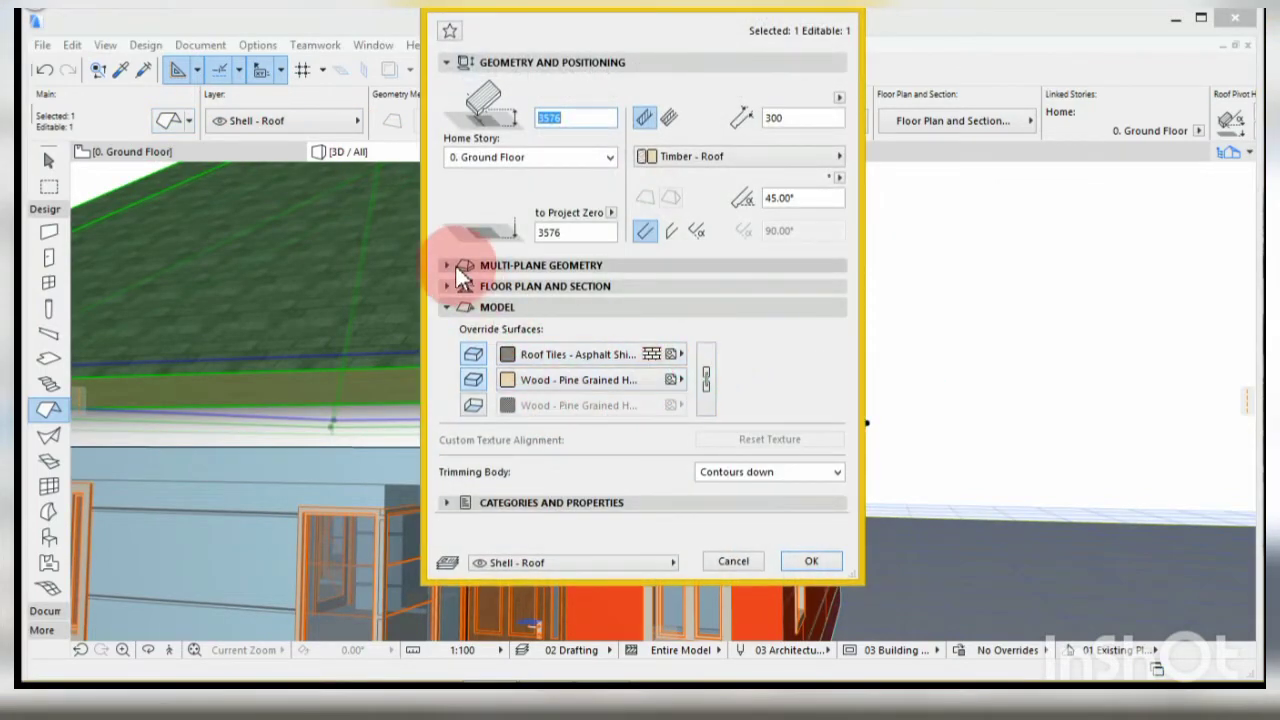
left_click(456, 266)
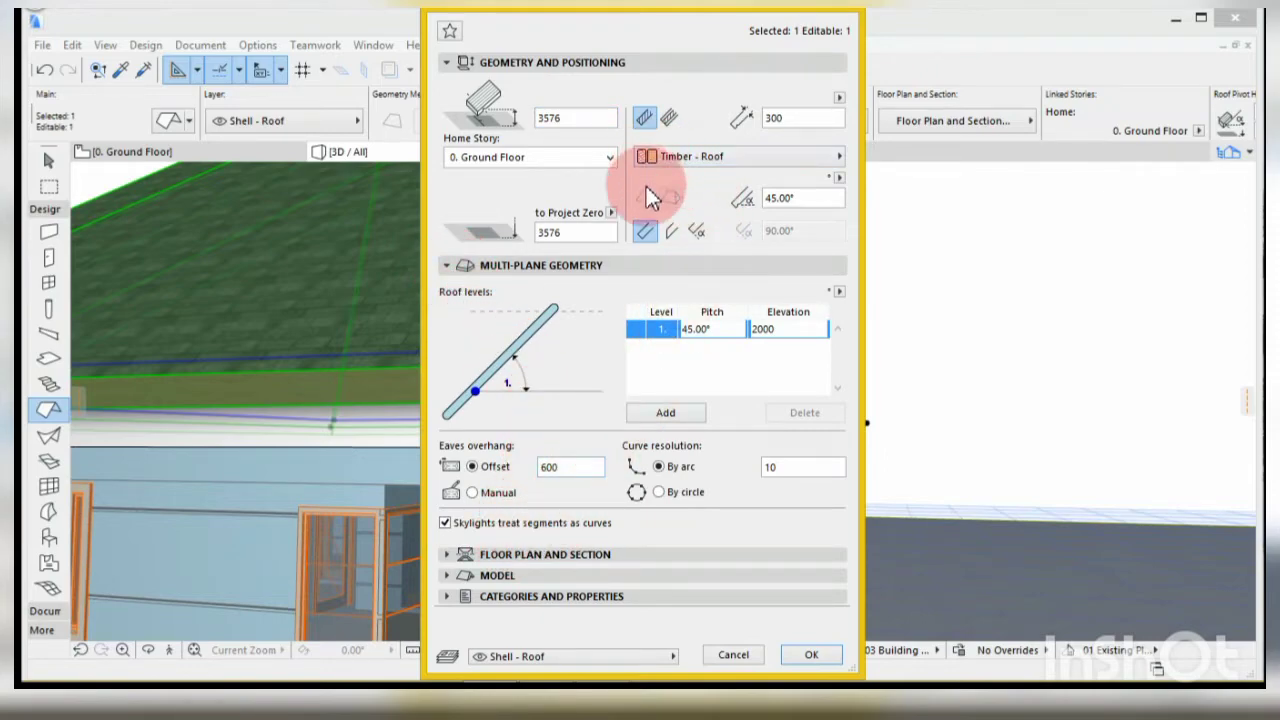
left_click(671, 231)
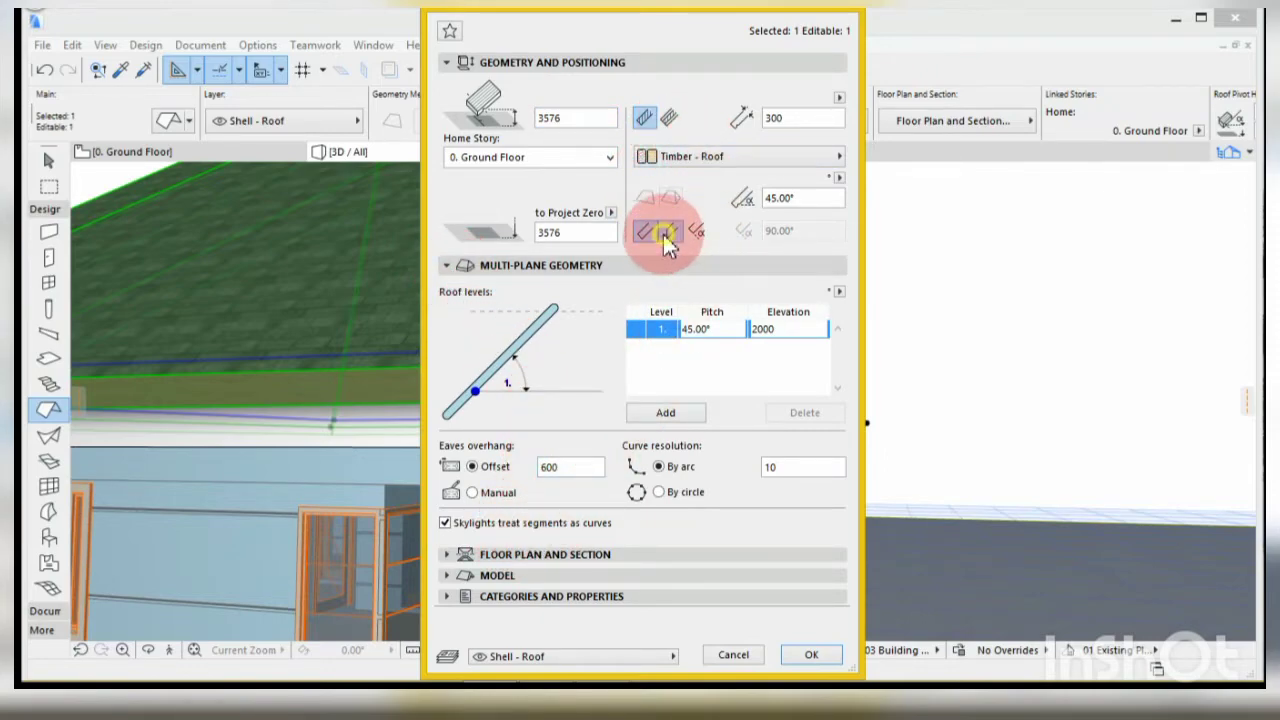
left_click(826, 656)
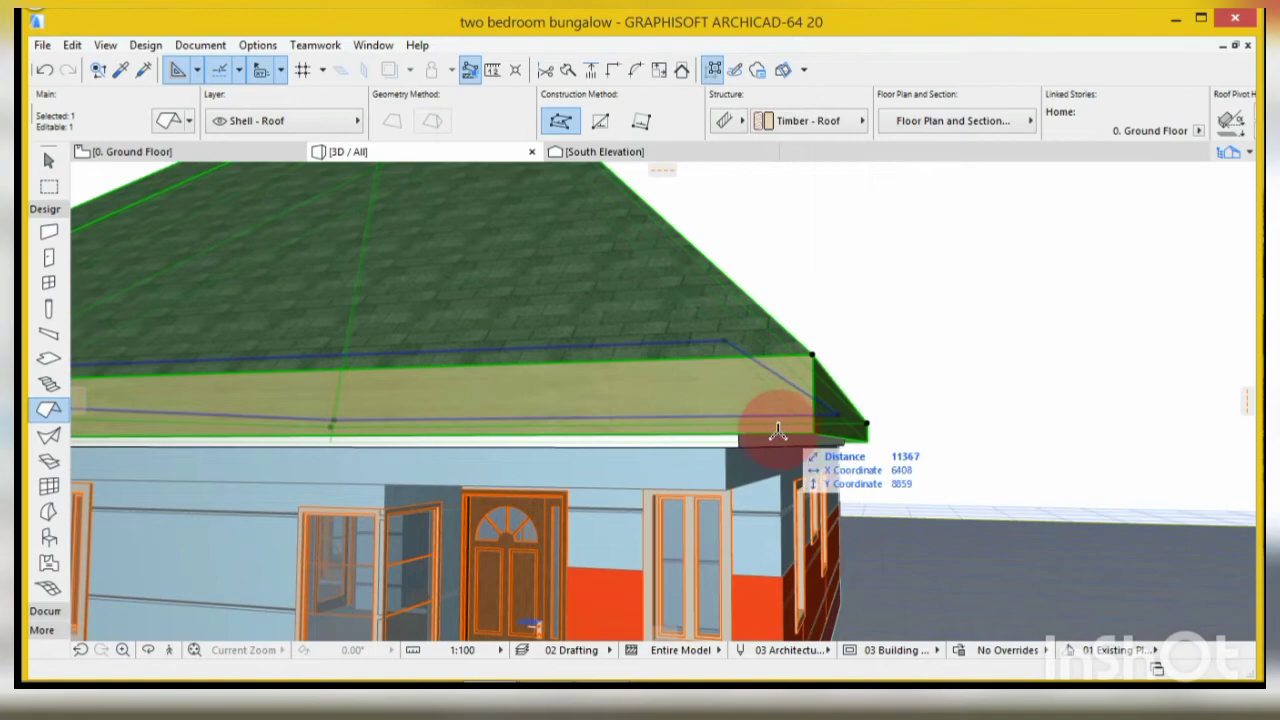
- Switch the roof's edge angle to the custom option at 90°
left_click(170, 118)
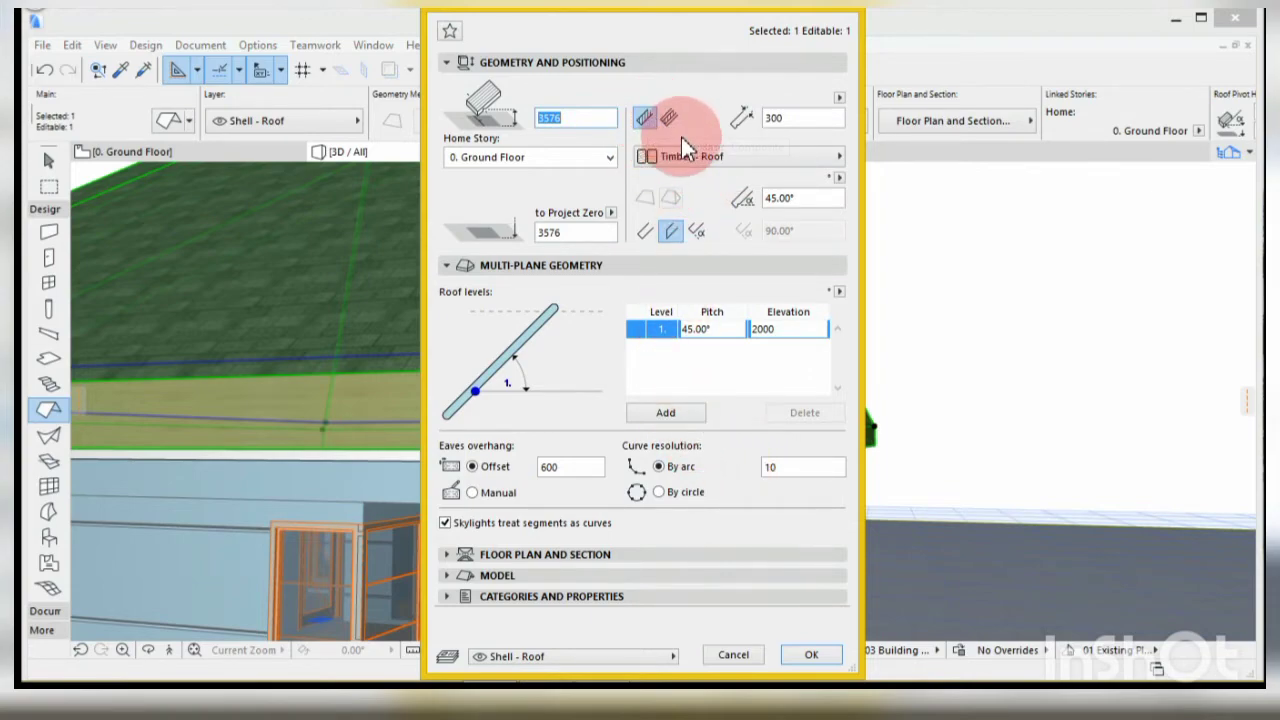
left_click(683, 212)
left_click(696, 231)
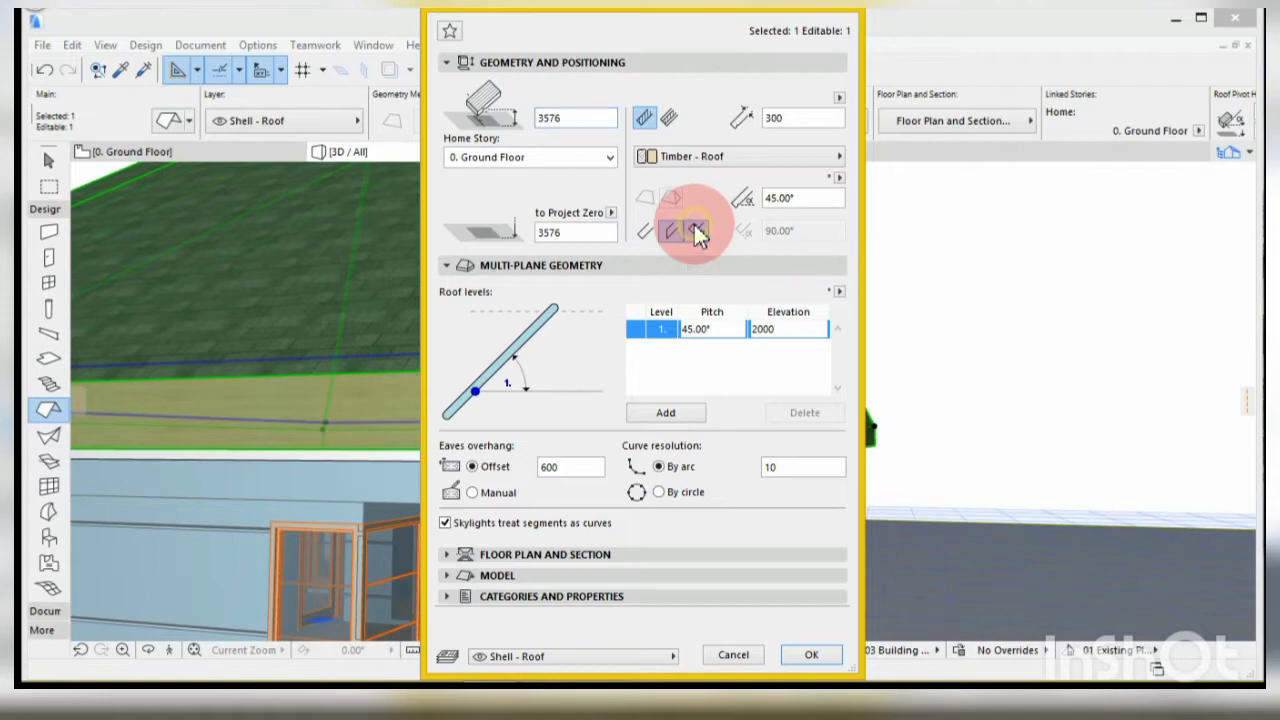
left_click(746, 484)
left_click(806, 654)
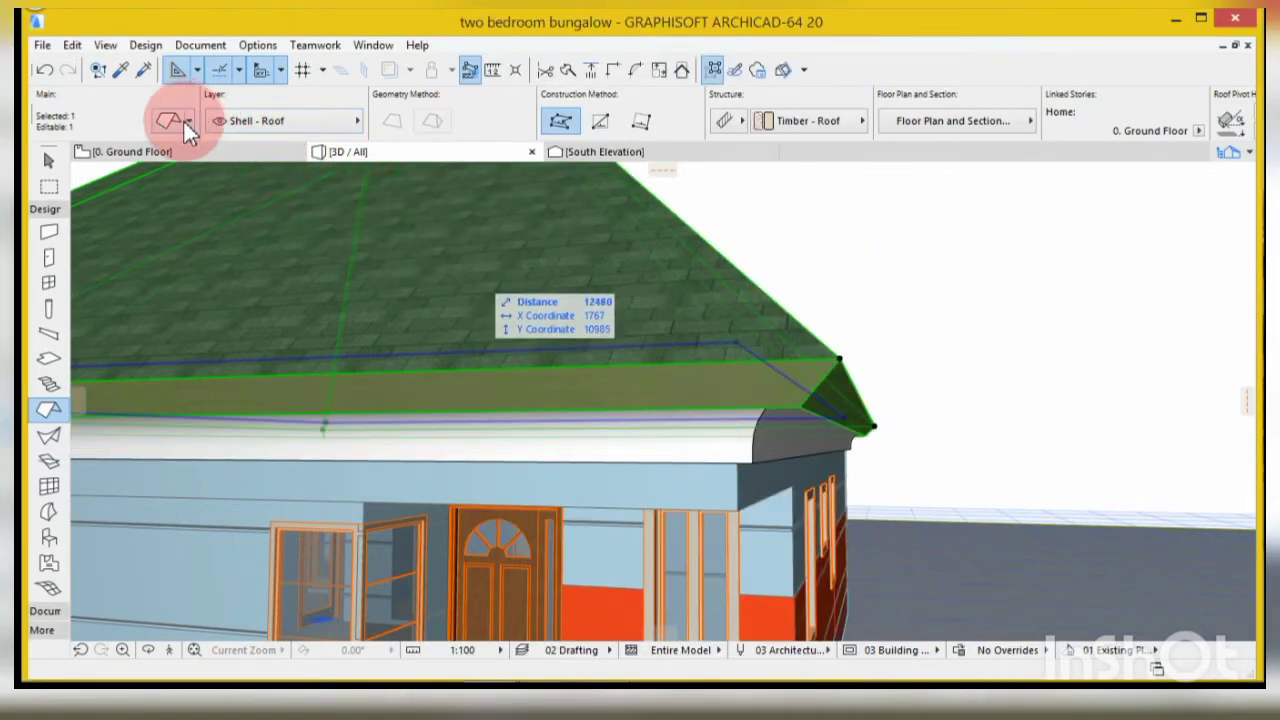
- Set the thickness of the basic timber roof to 10
left_click(166, 121)
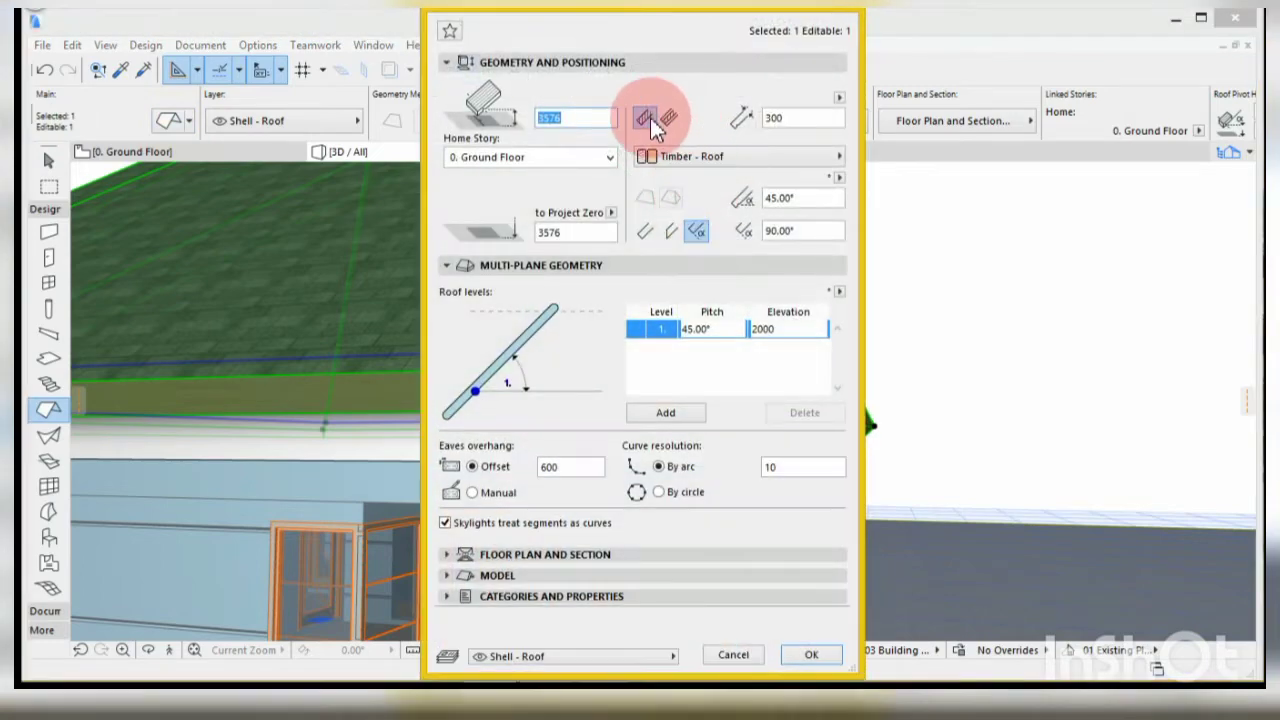
left_click(646, 118)
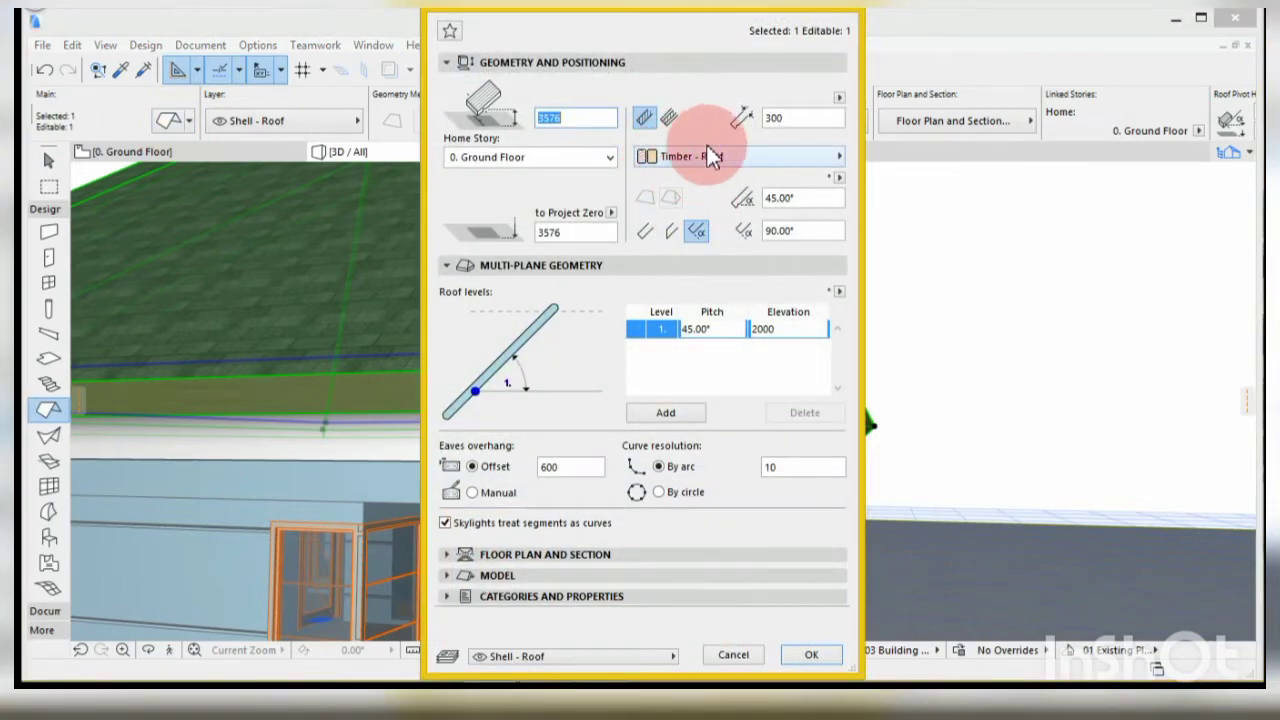
double_click(795, 118)
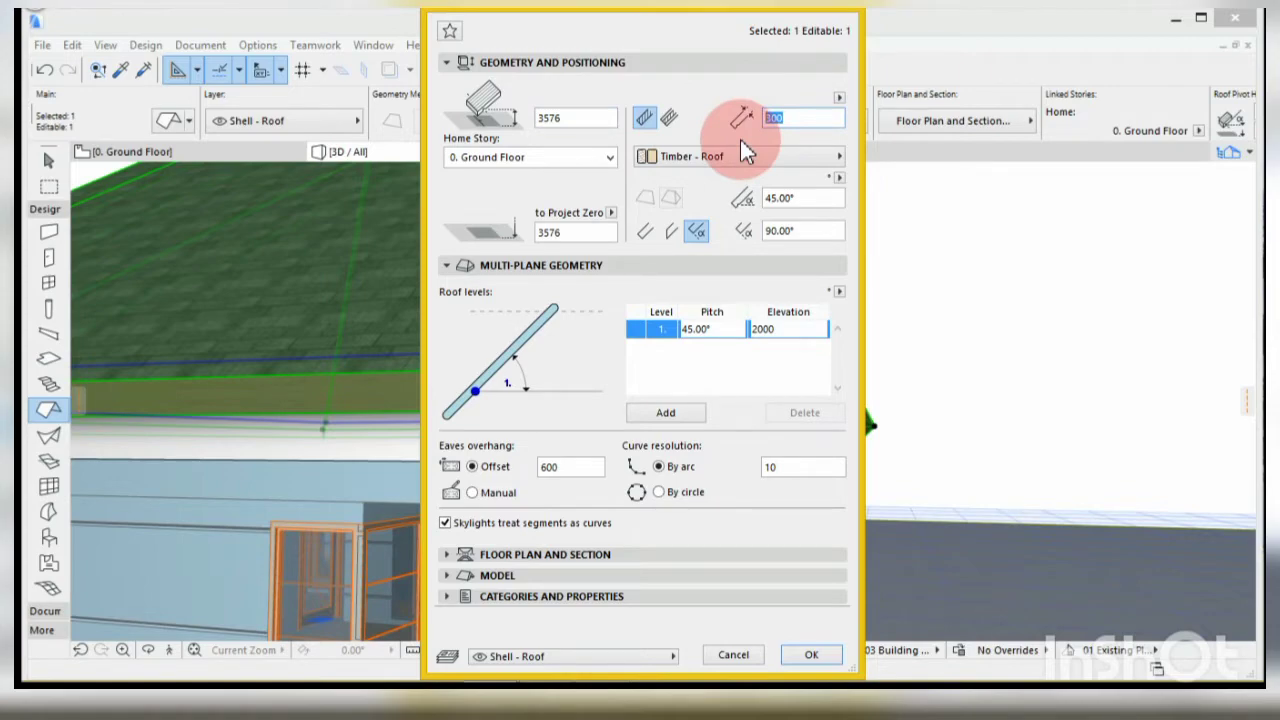
type("10")
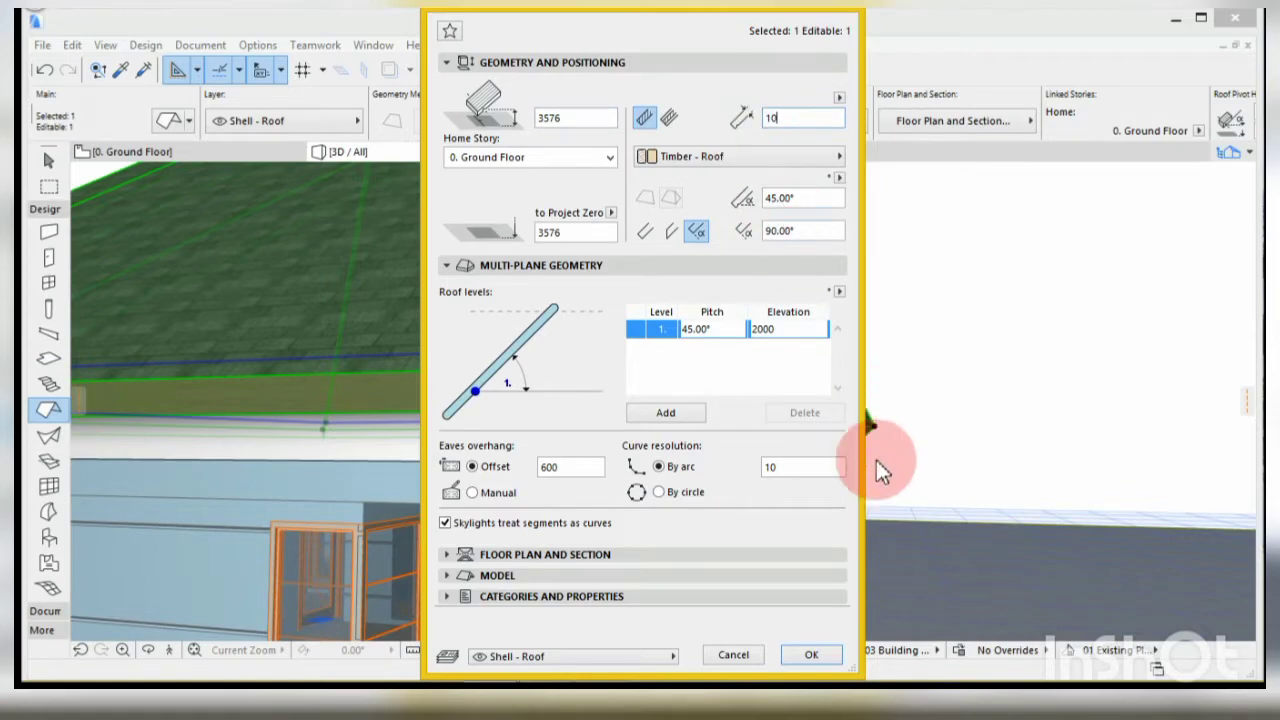
left_click(811, 656)
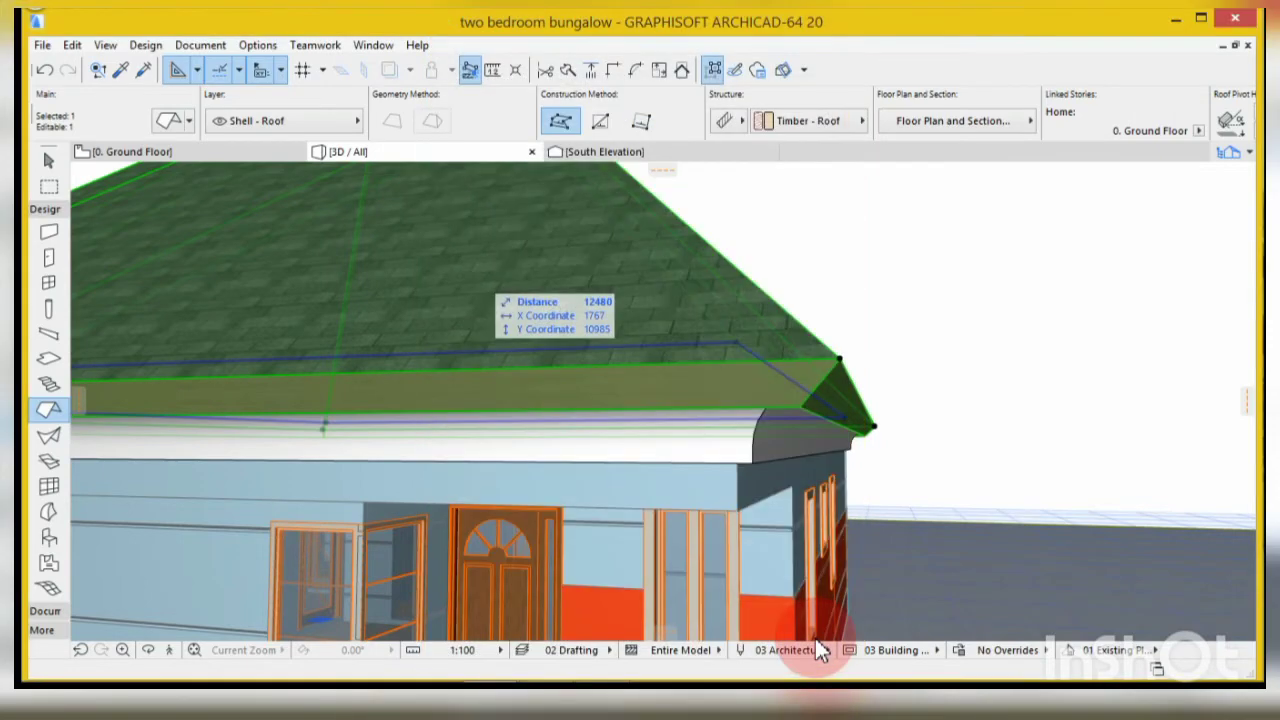
- Try to drag the thinned roof from its eave corner beside the entrance in the 3D view
left_click(860, 453)
scroll(850, 440, "up", 5)
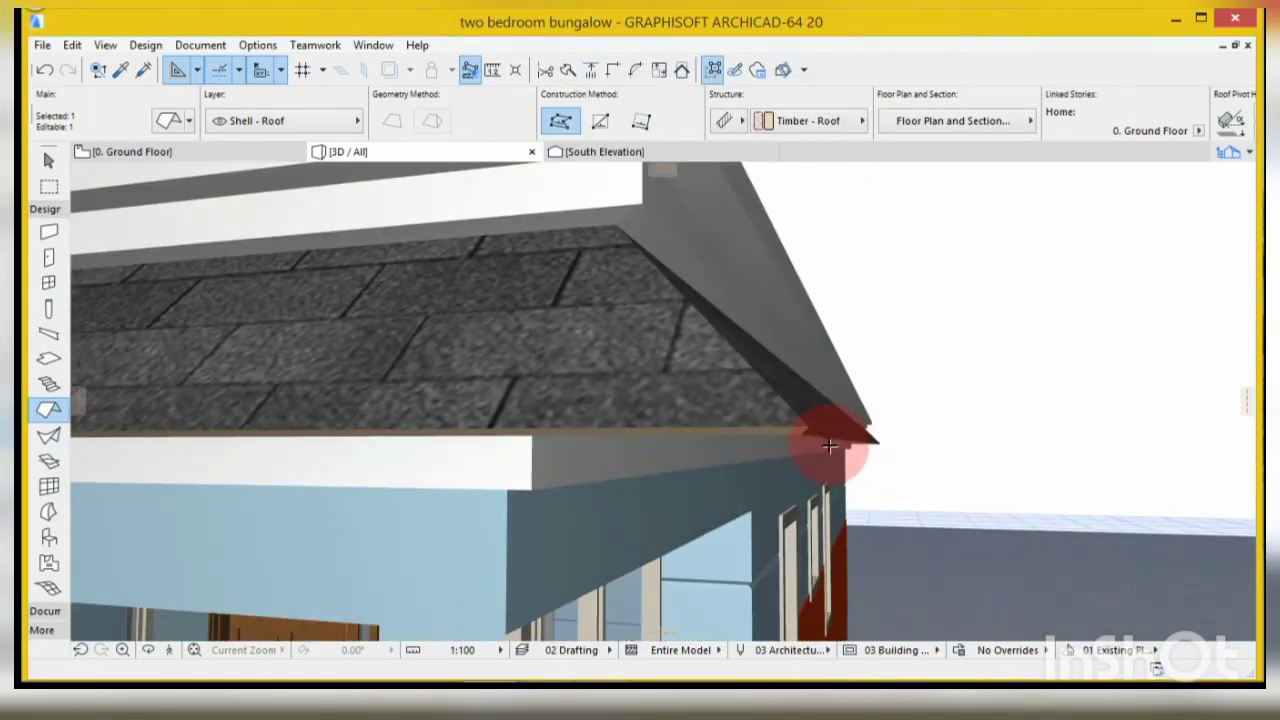
scroll(845, 432, "down", 6)
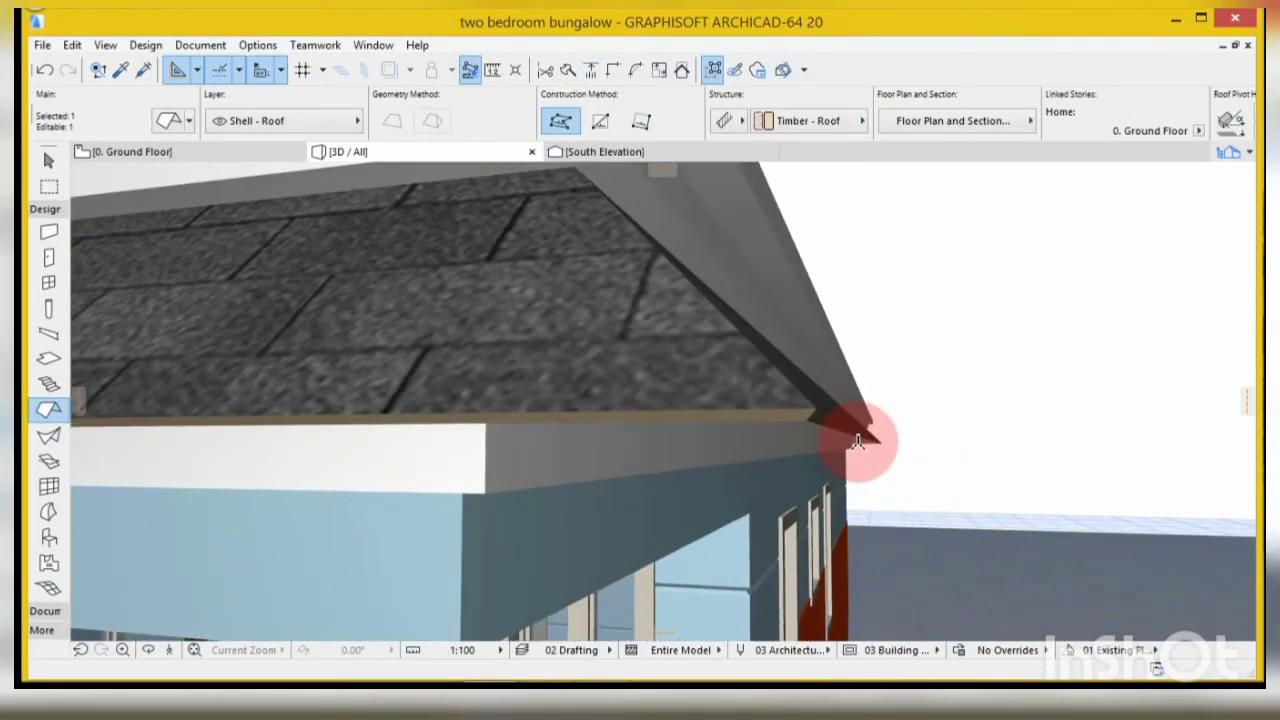
scroll(855, 441, "down", 3)
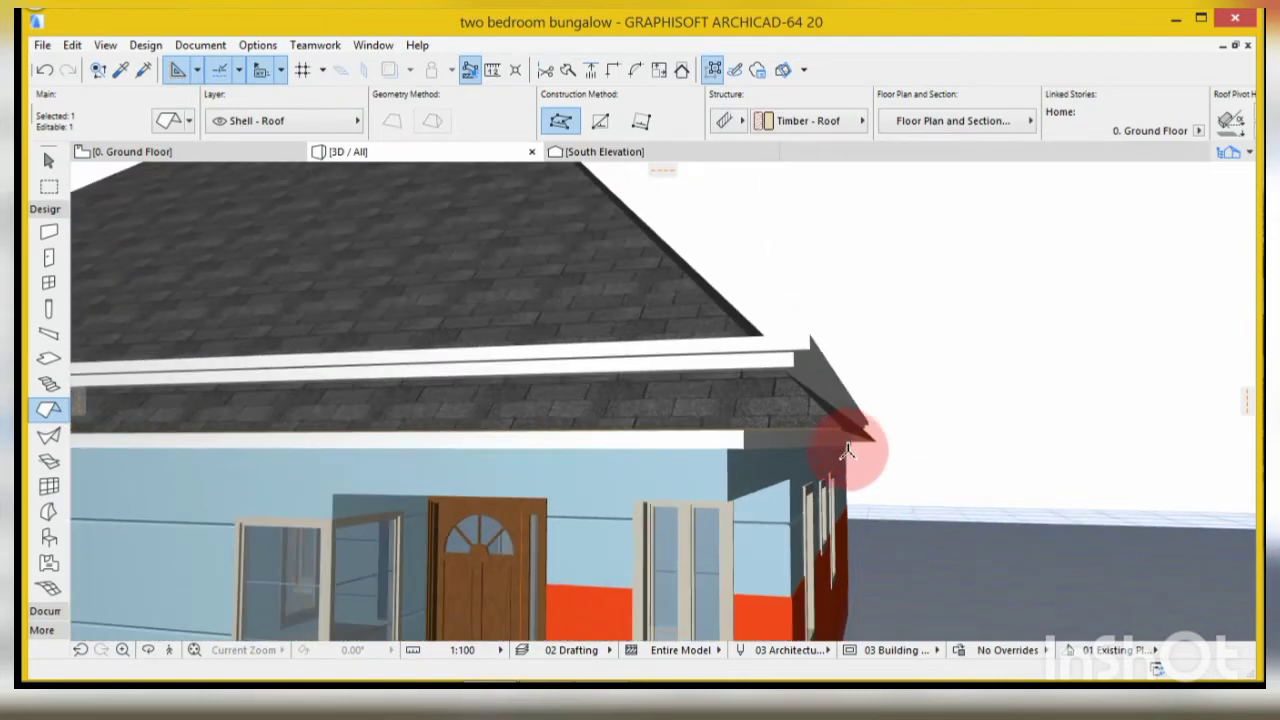
left_click(845, 448)
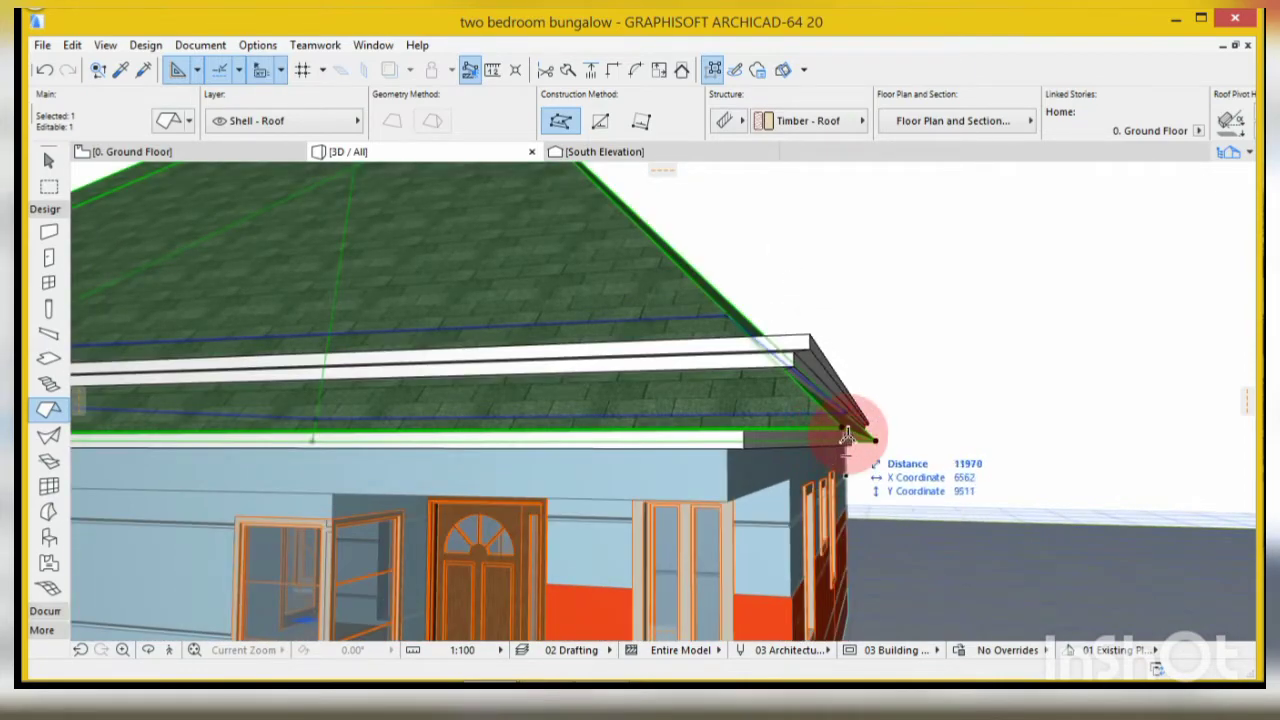
key("ctrl+d")
left_click(845, 436)
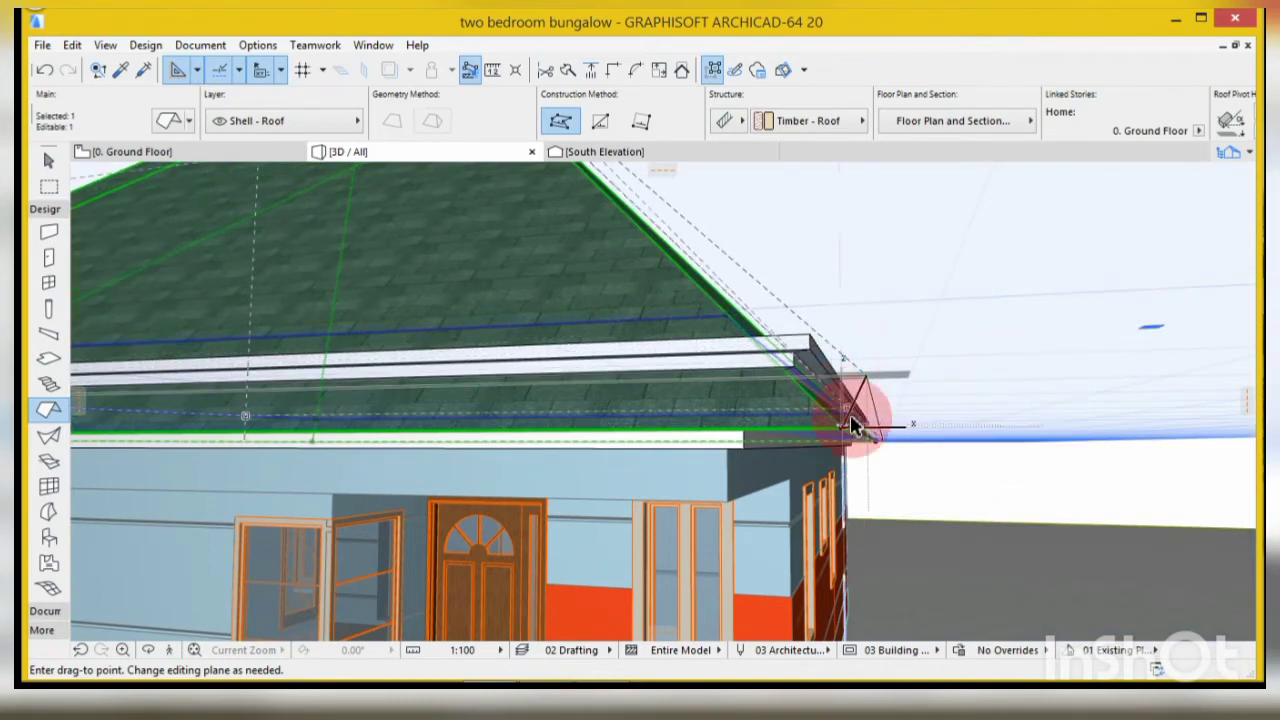
left_click(852, 428)
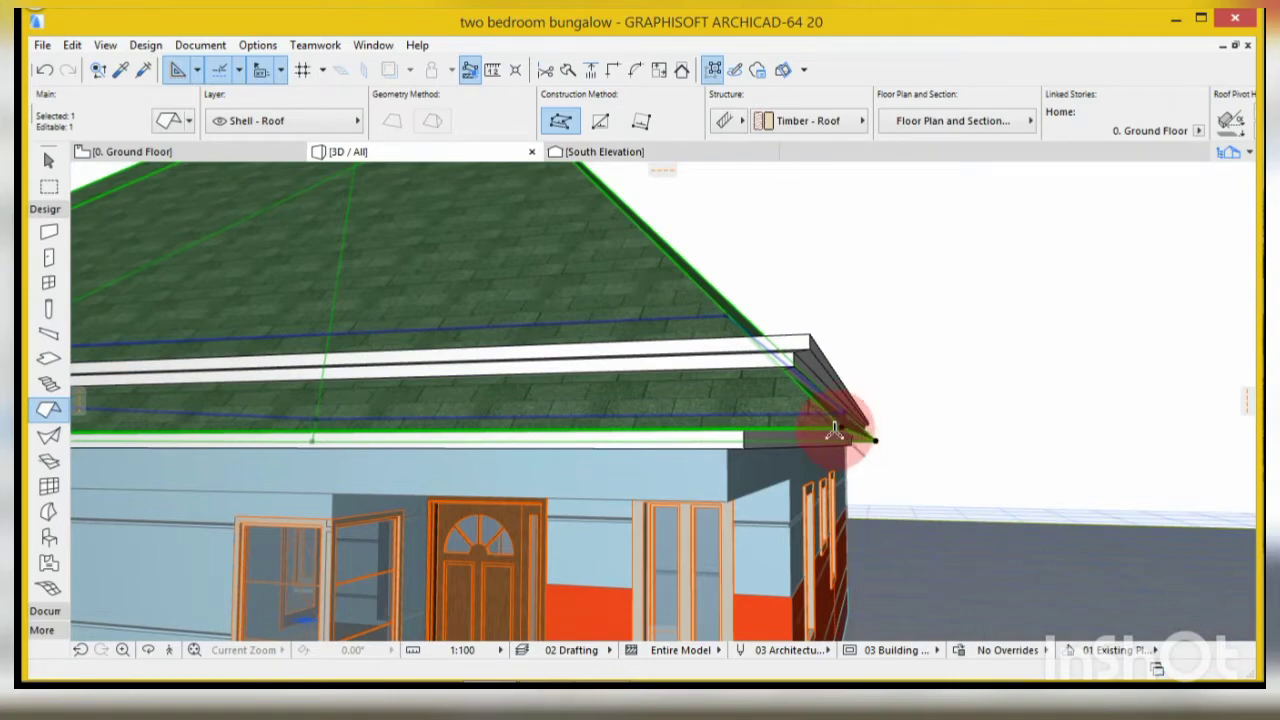
- Raise the roof vertically by about 410 so its eaves sit above the edge moldings, and deselect it
left_click(845, 427)
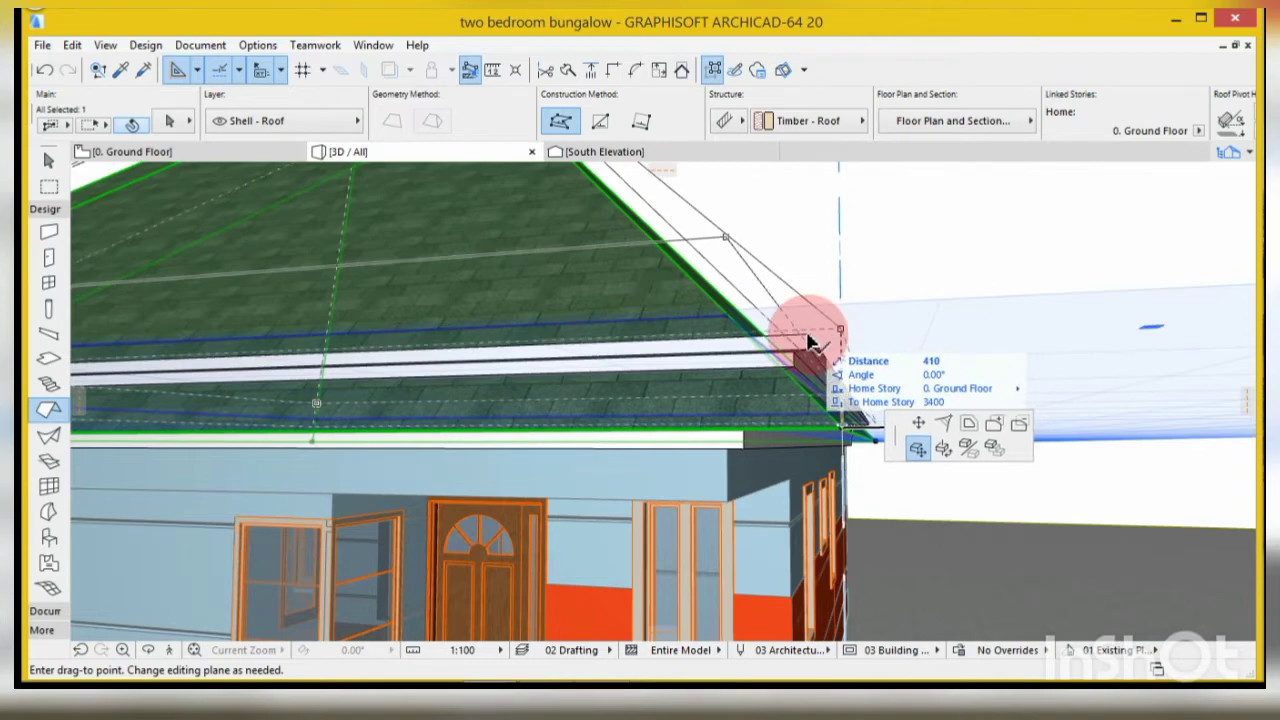
left_click(797, 378)
middle_click_drag(797, 378, 900, 423, "shift")
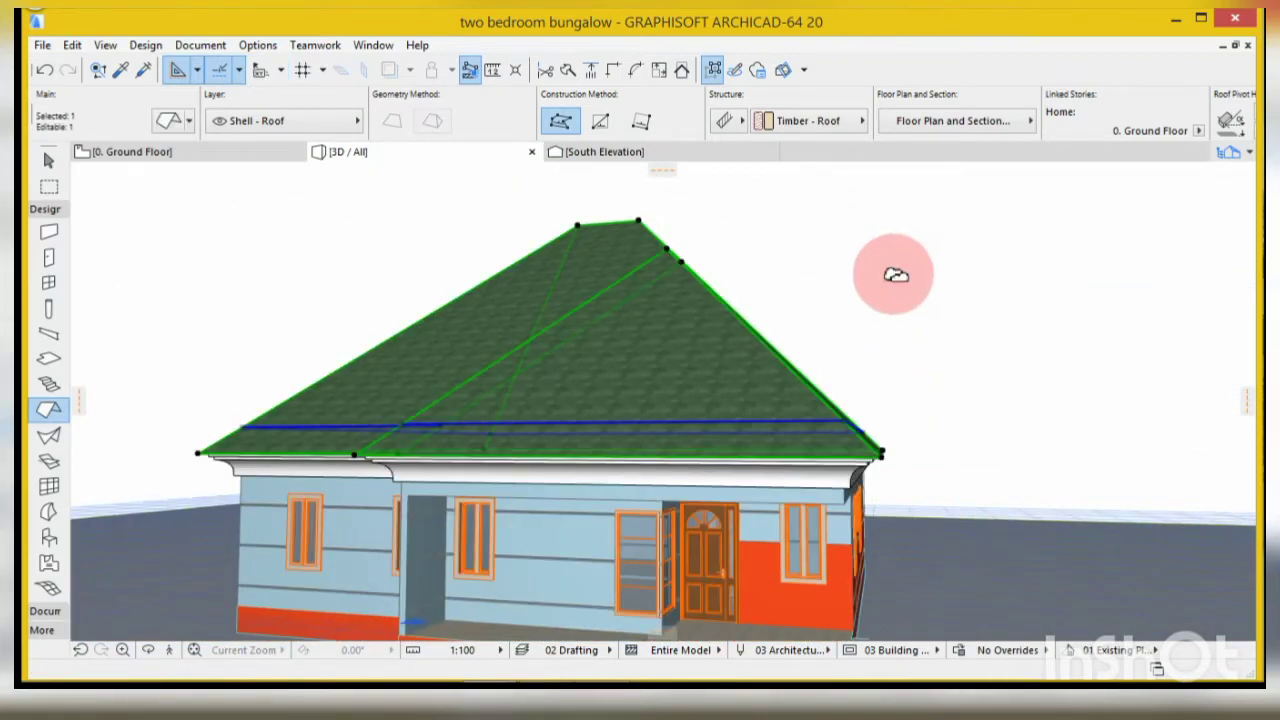
key("Escape")
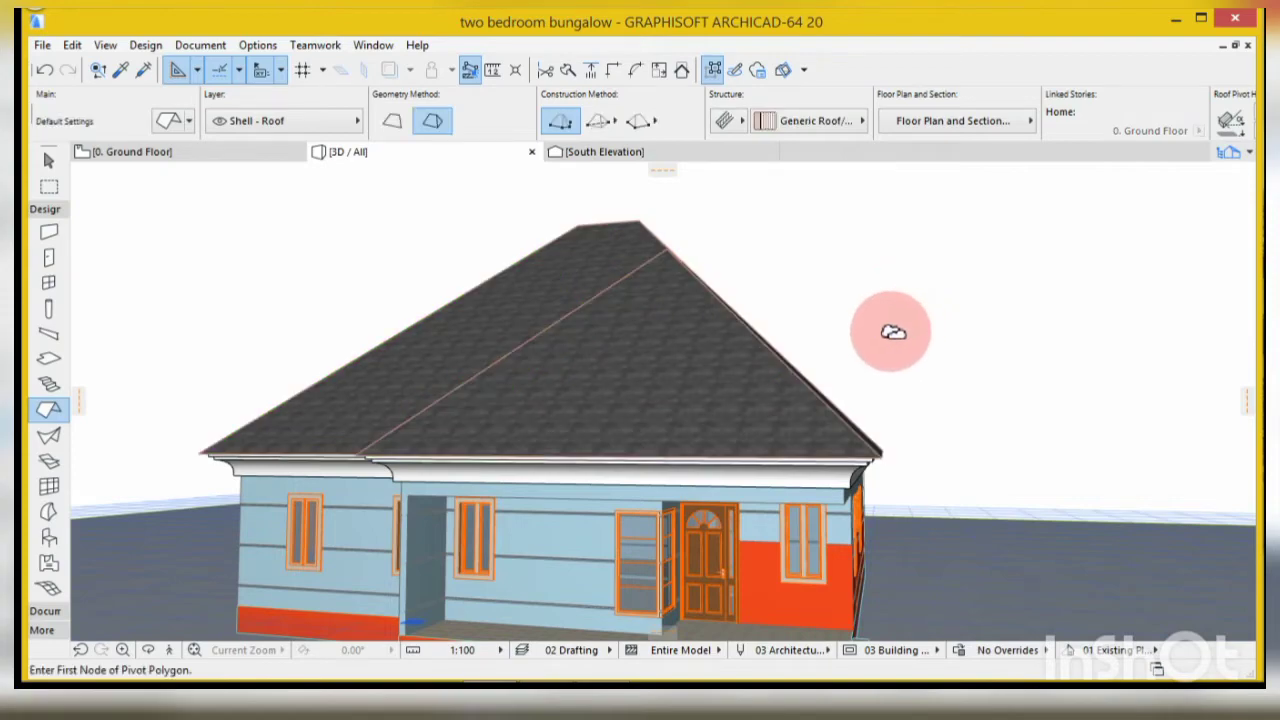
- Select the roof and reduce its pitch to 38° in its settings
key("o")
left_click_drag(727, 406, 652, 385)
left_click_drag(851, 389, 381, 407)
left_click_drag(724, 379, 712, 432)
scroll(700, 430, "up", 1)
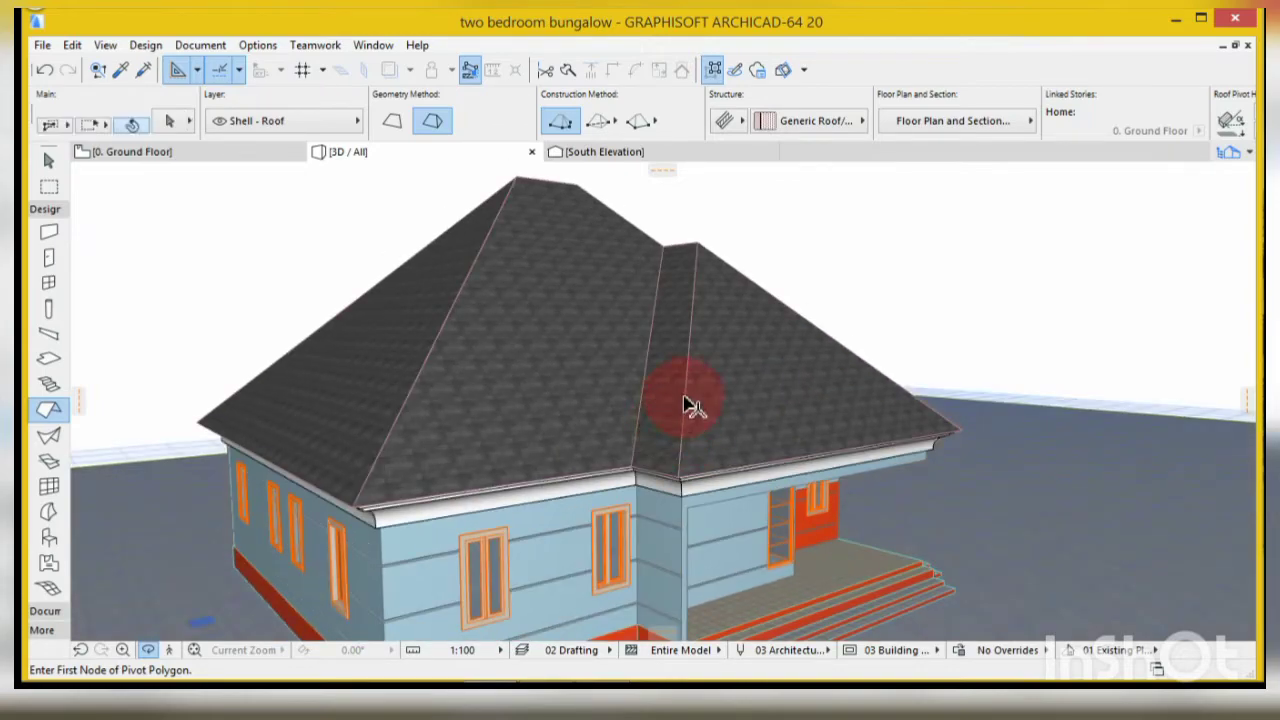
left_click(684, 397, "shift")
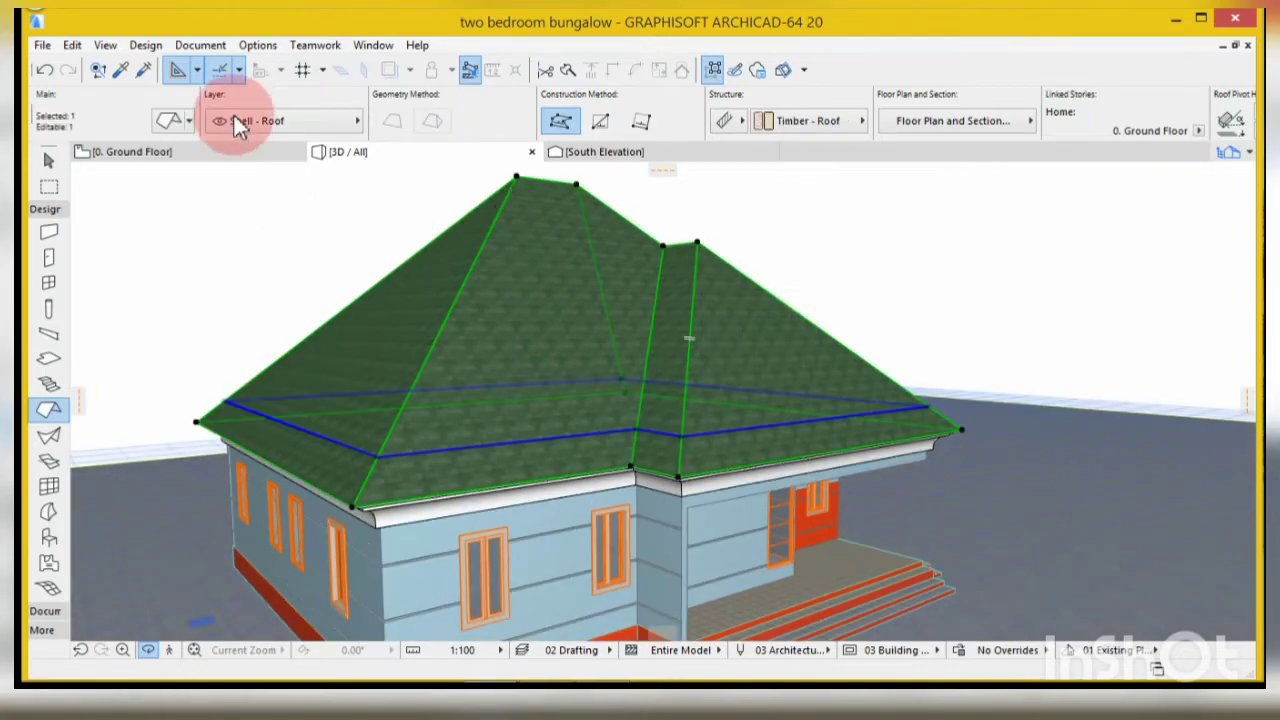
left_click(168, 121)
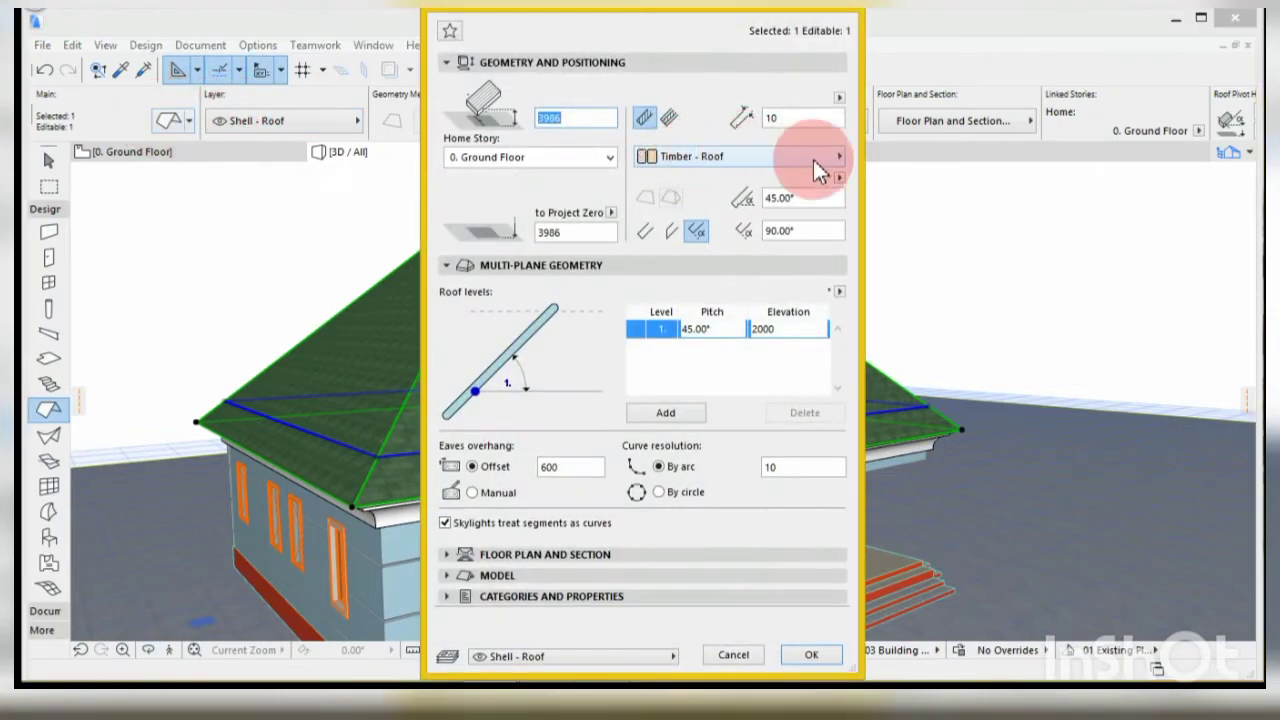
left_click(803, 198)
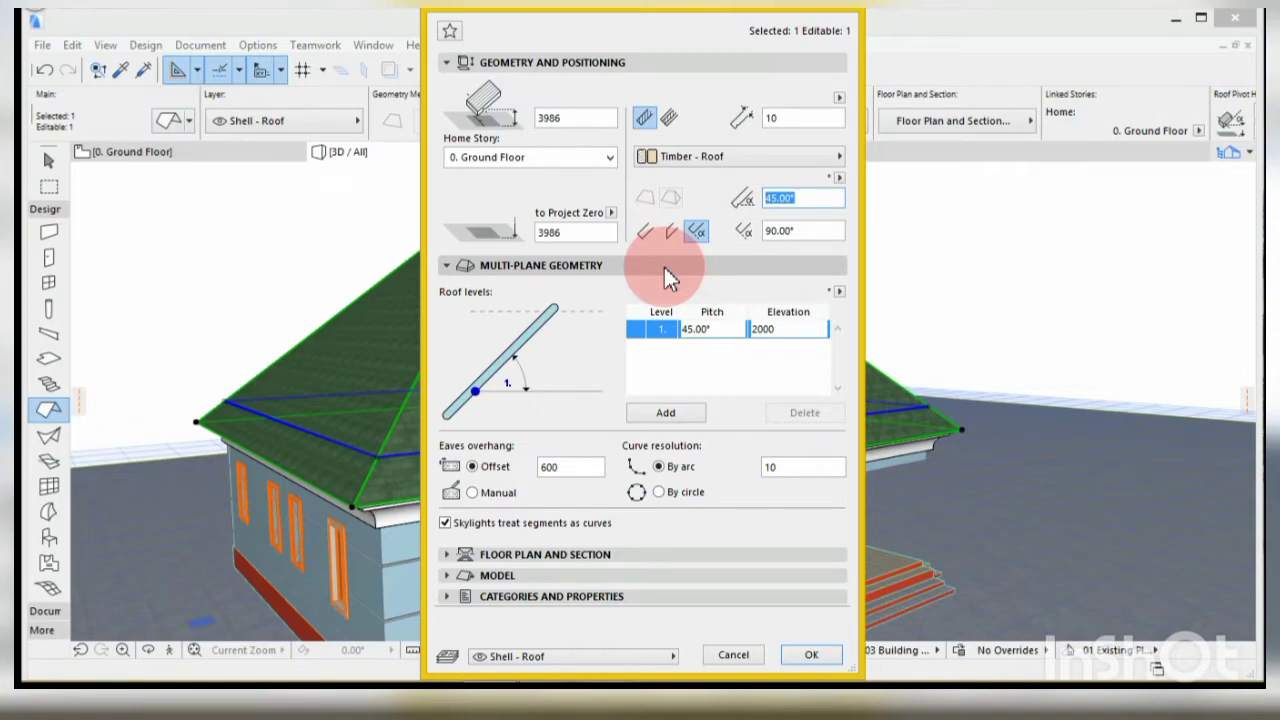
type("38")
left_click(664, 267)
left_click(815, 655)
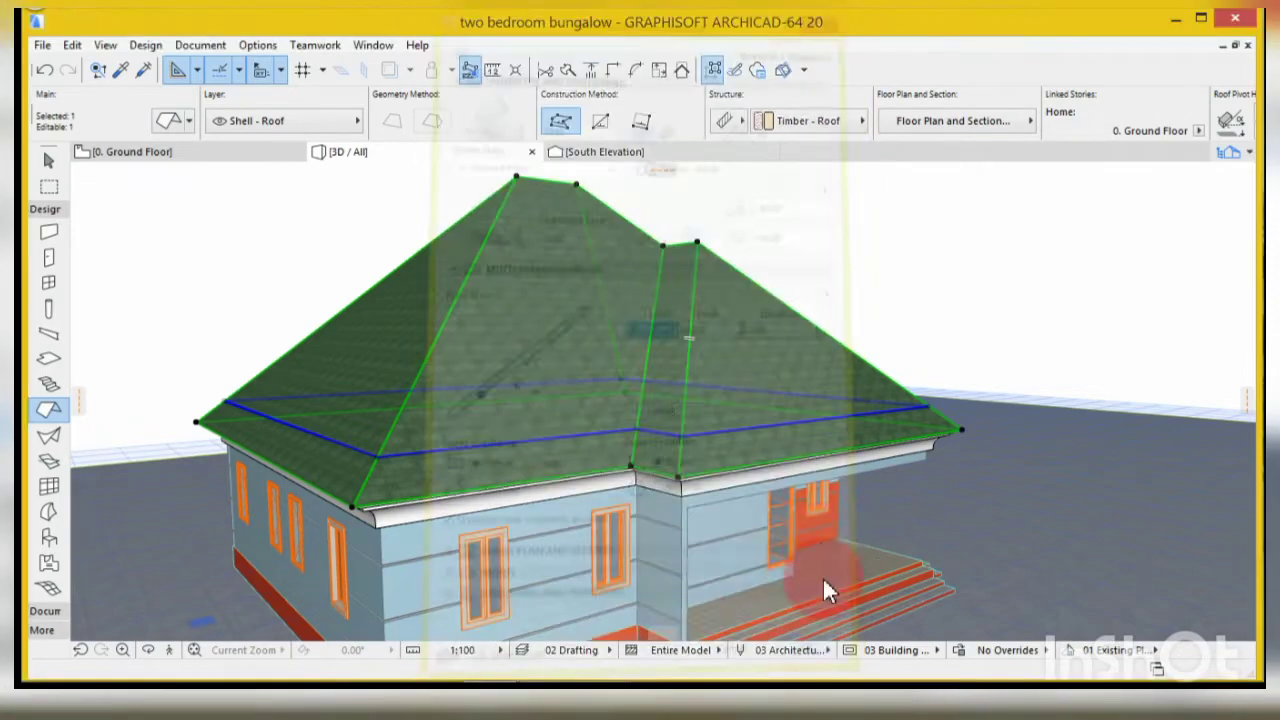
- Lower the roof vertically by about 130 so its eaves rest on the edge moldings, and deselect it
scroll(605, 517, "up", 10)
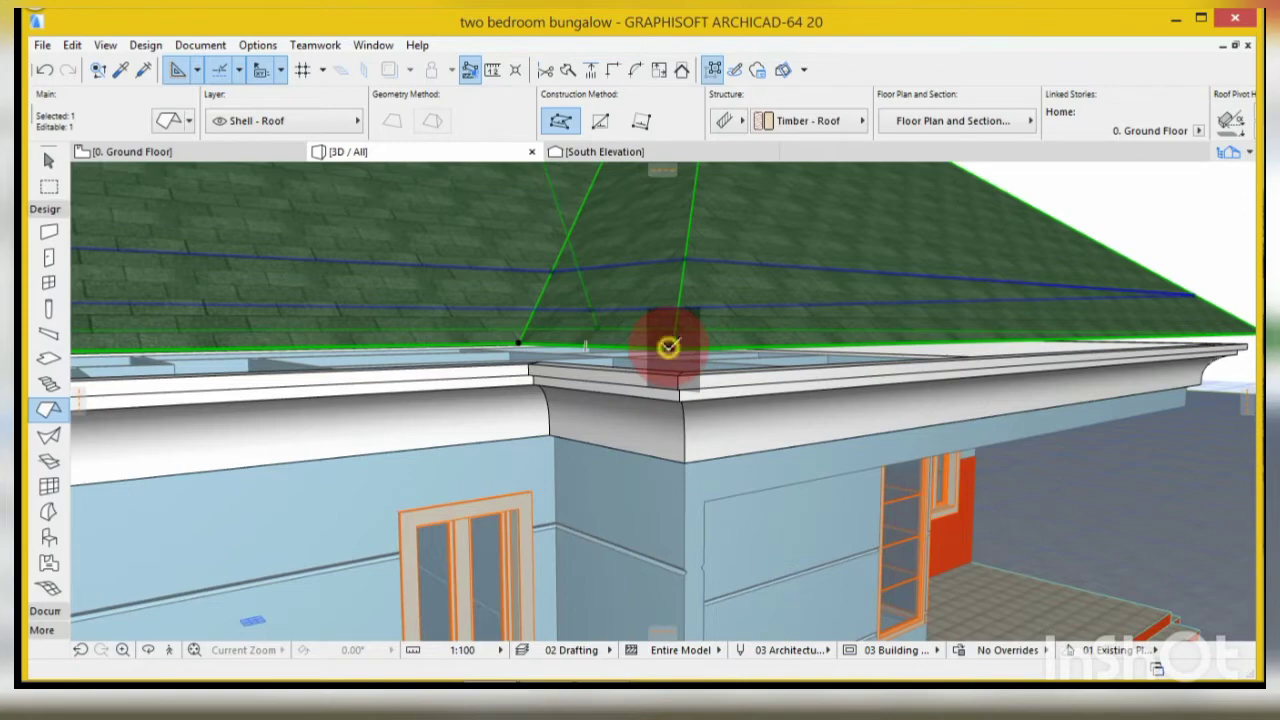
left_click(668, 346)
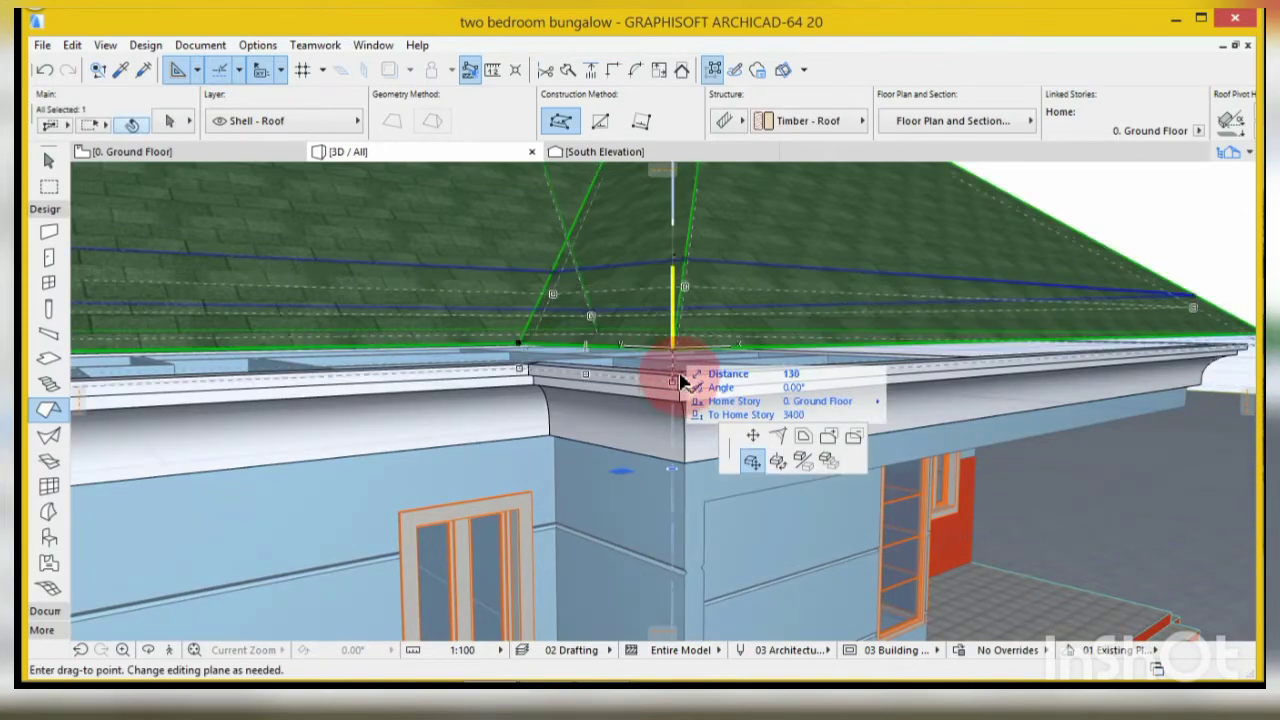
left_click(680, 378)
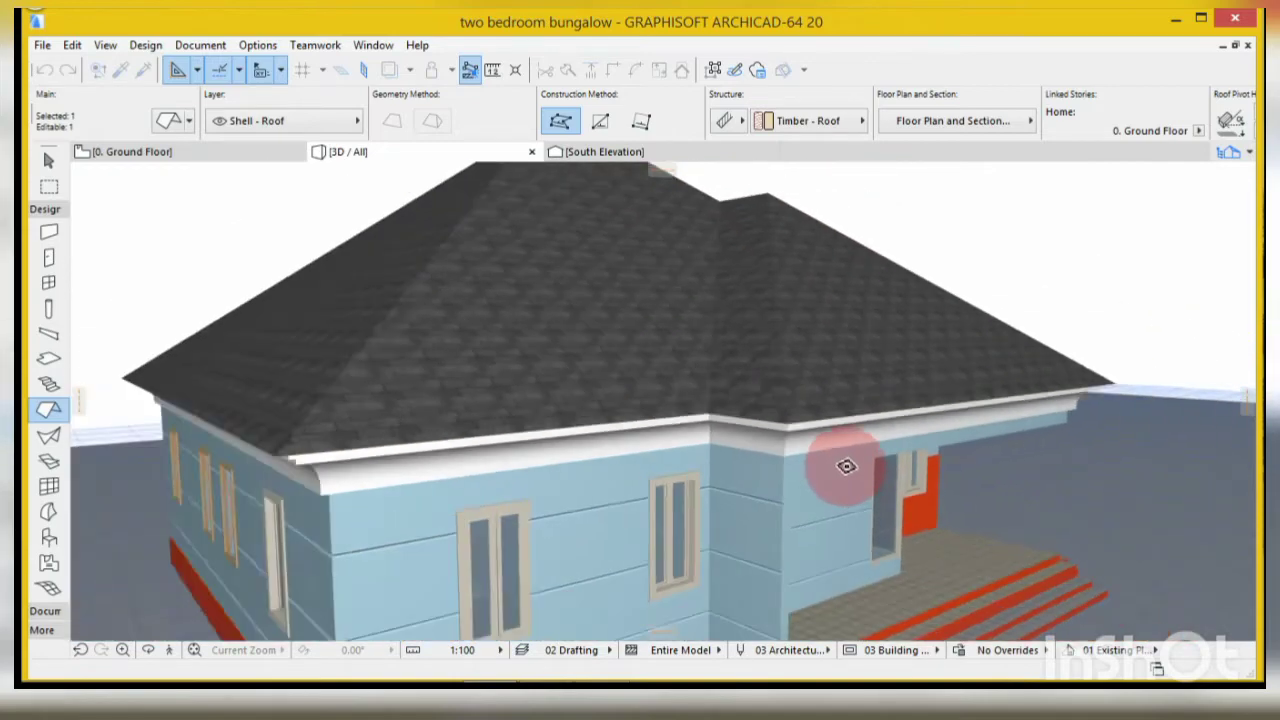
middle_click_drag(847, 466, 931, 260, "shift")
key("Escape")
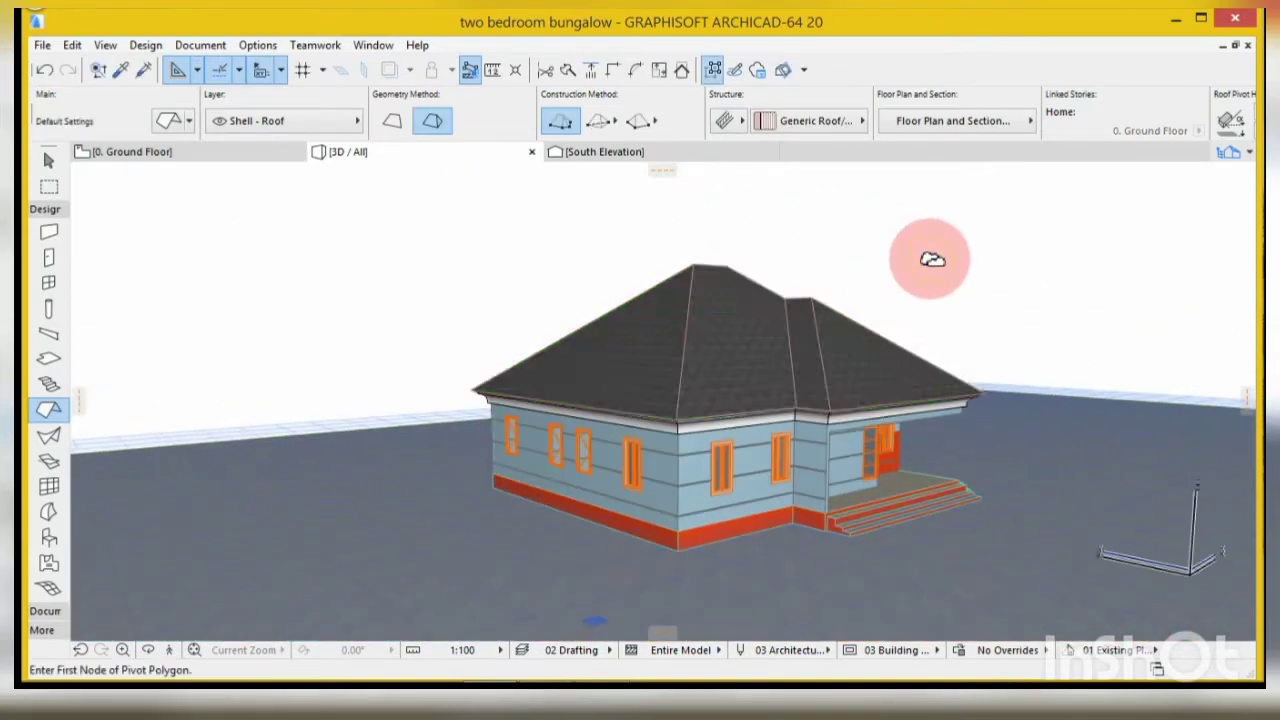
- Examine the roof's seating on the moldings and the two-colour walls from the entrance and side of the house
middle_click_drag(905, 473, 456, 476, "shift")
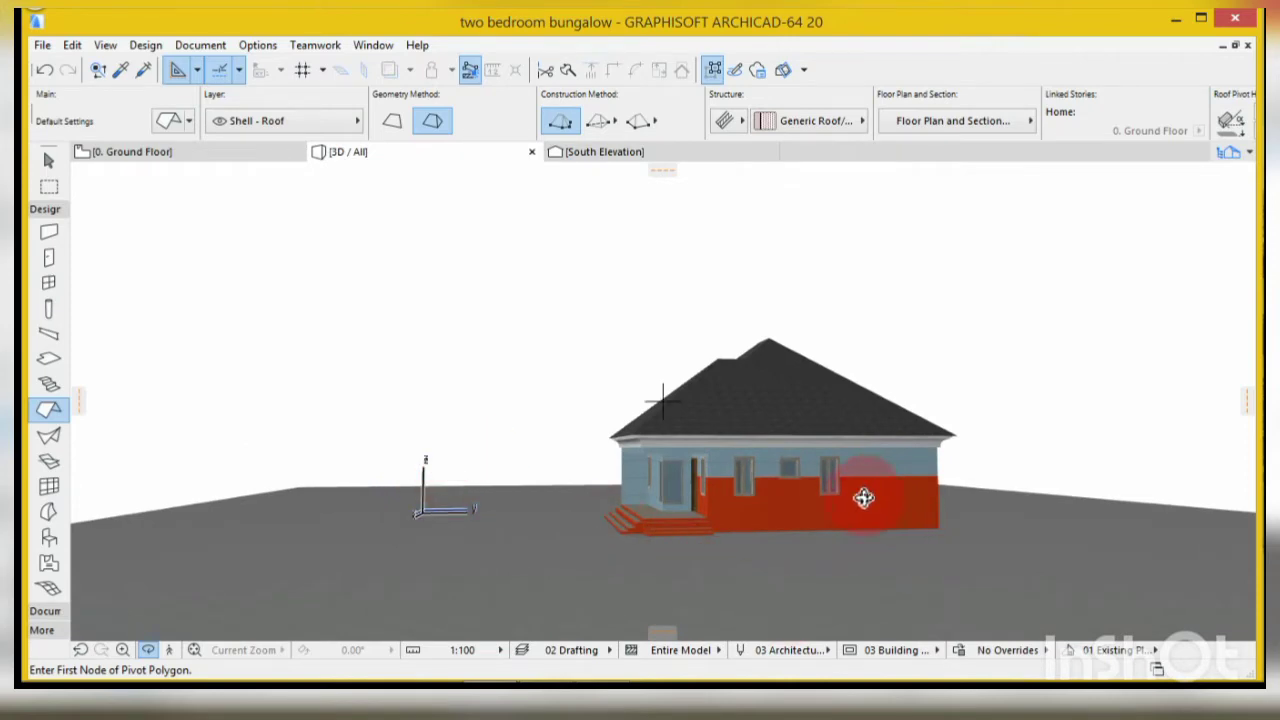
scroll(774, 500, "up", 8)
scroll(735, 474, "up", 2)
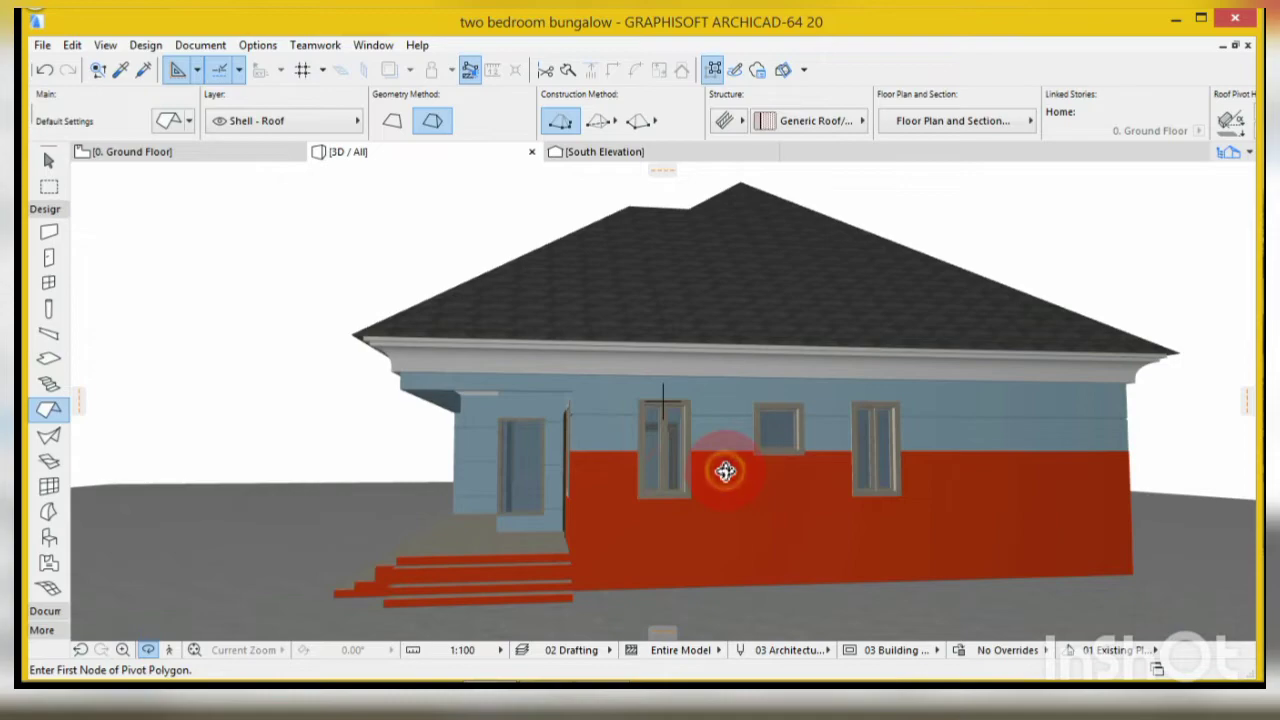
middle_click_drag(725, 471, 887, 482, "shift")
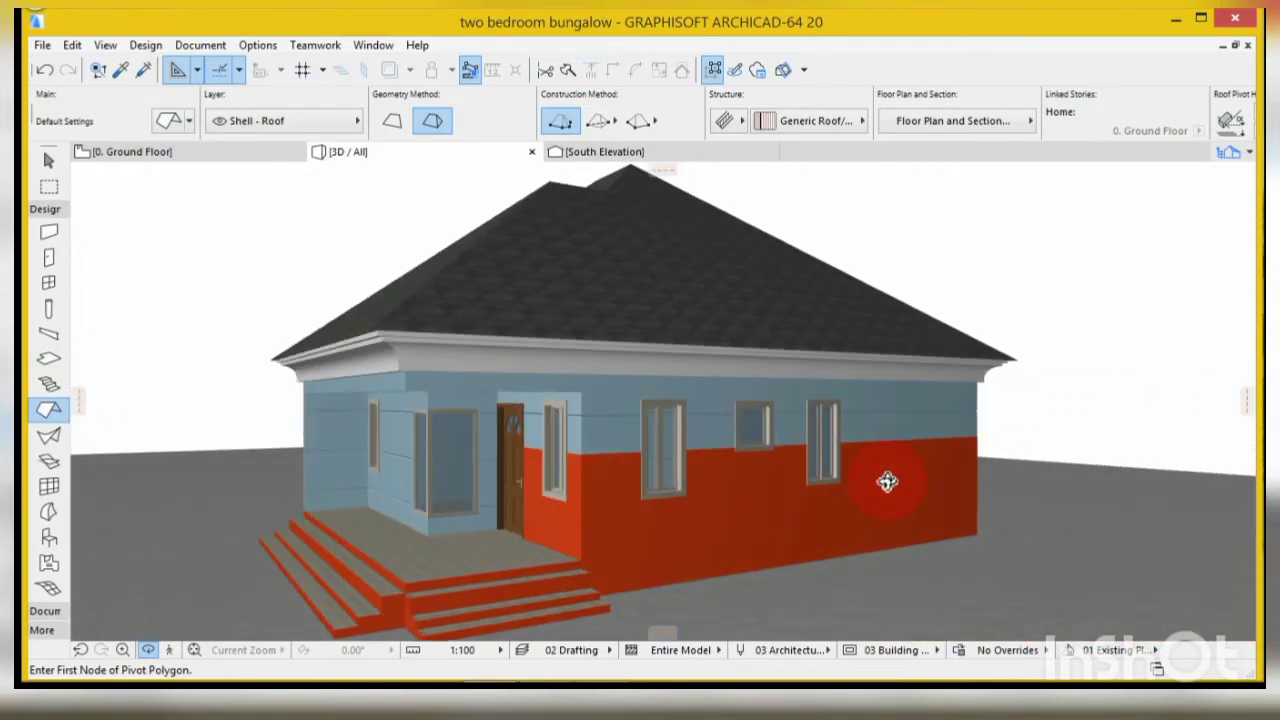
scroll(940, 475, "up", 3)
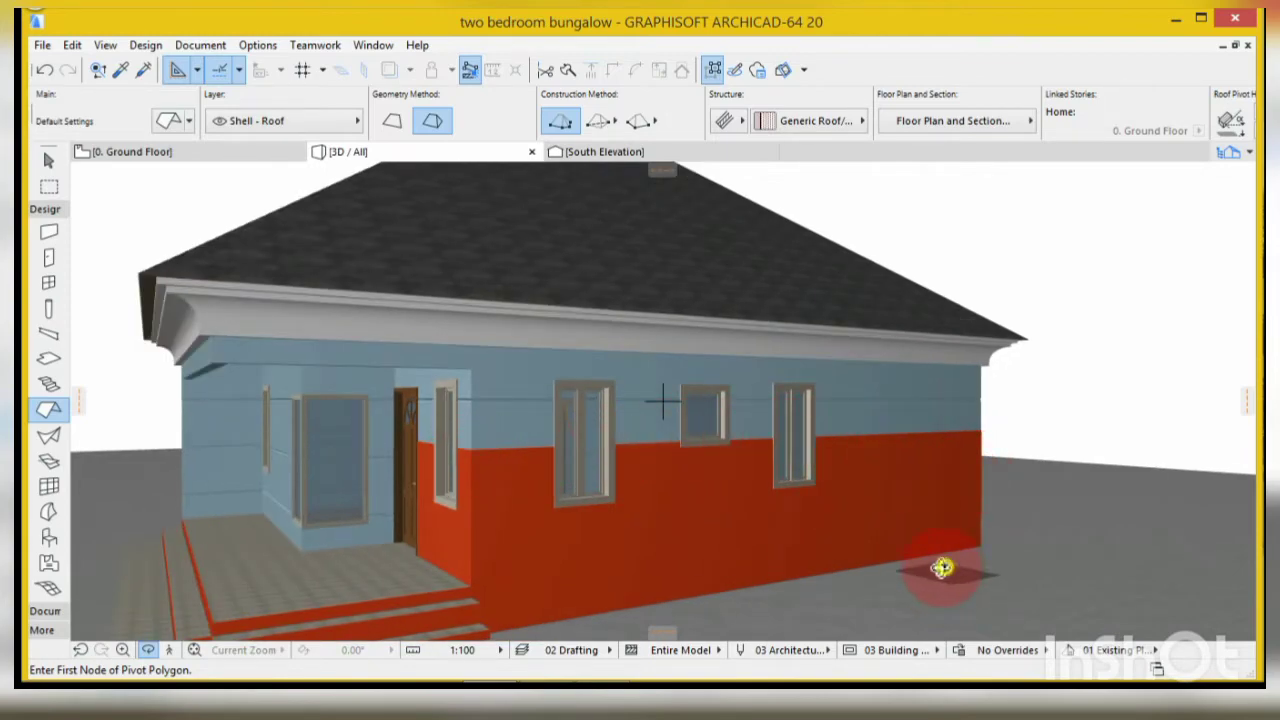
middle_click_drag(942, 568, 411, 355, "shift")
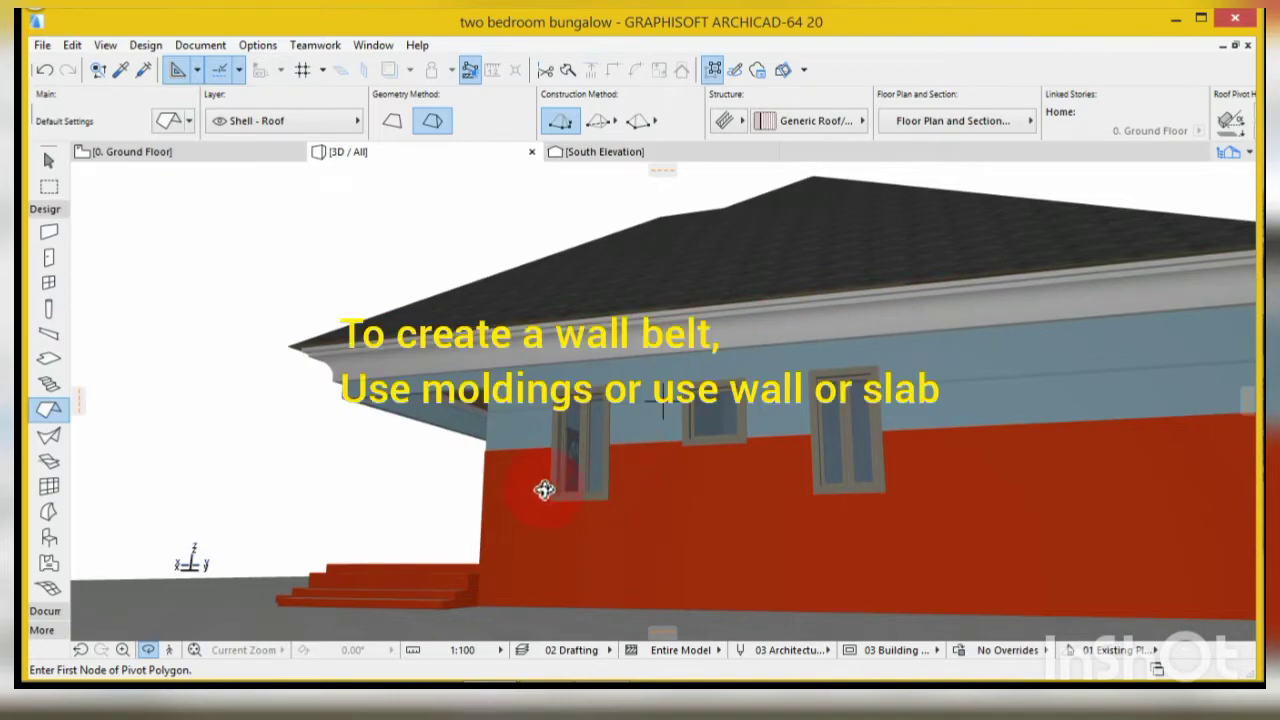
middle_click_drag(526, 462, 699, 496, "shift")
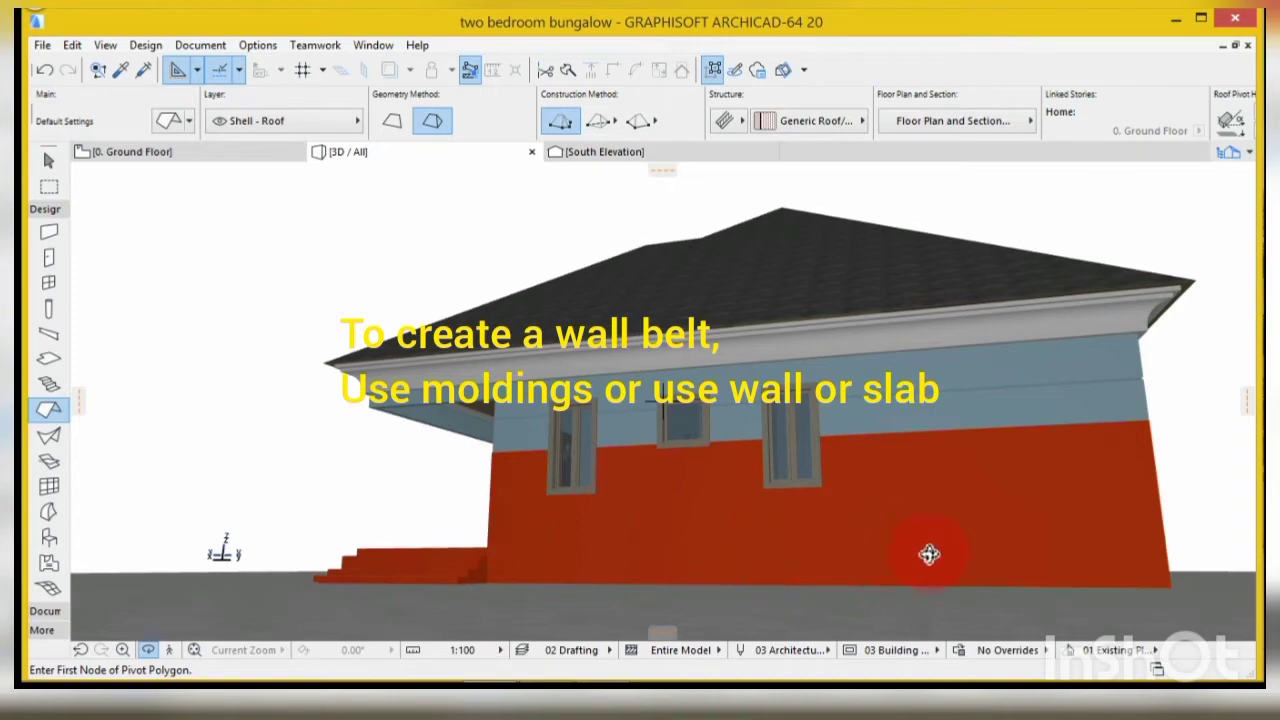
middle_click_drag(928, 554, 985, 518, "shift")
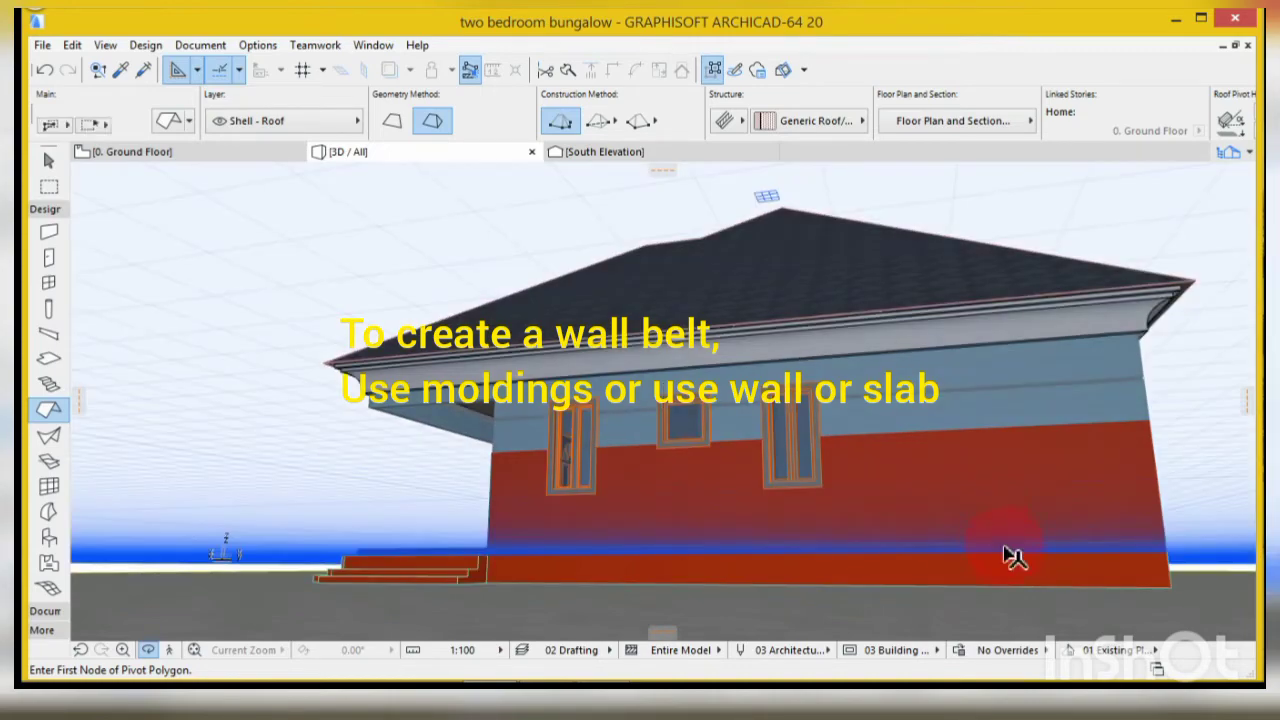
left_click(1014, 540, "shift")
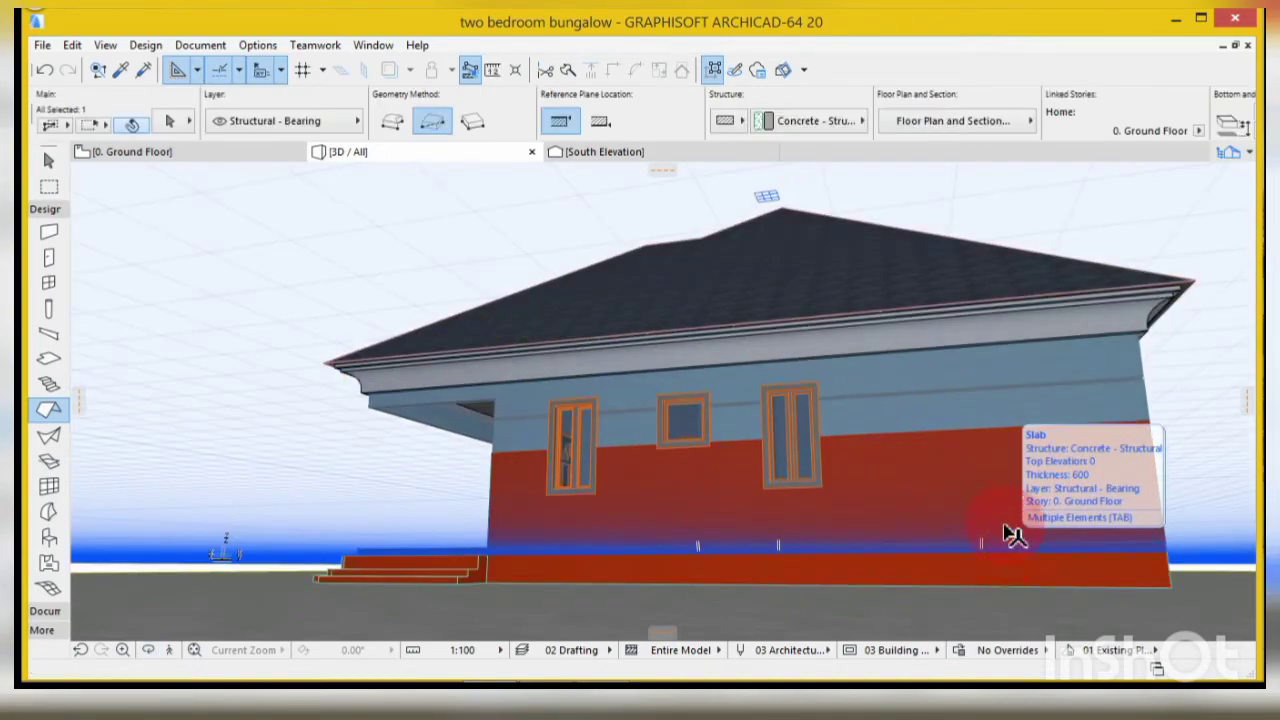
middle_click_drag(1014, 538, 955, 500, "shift")
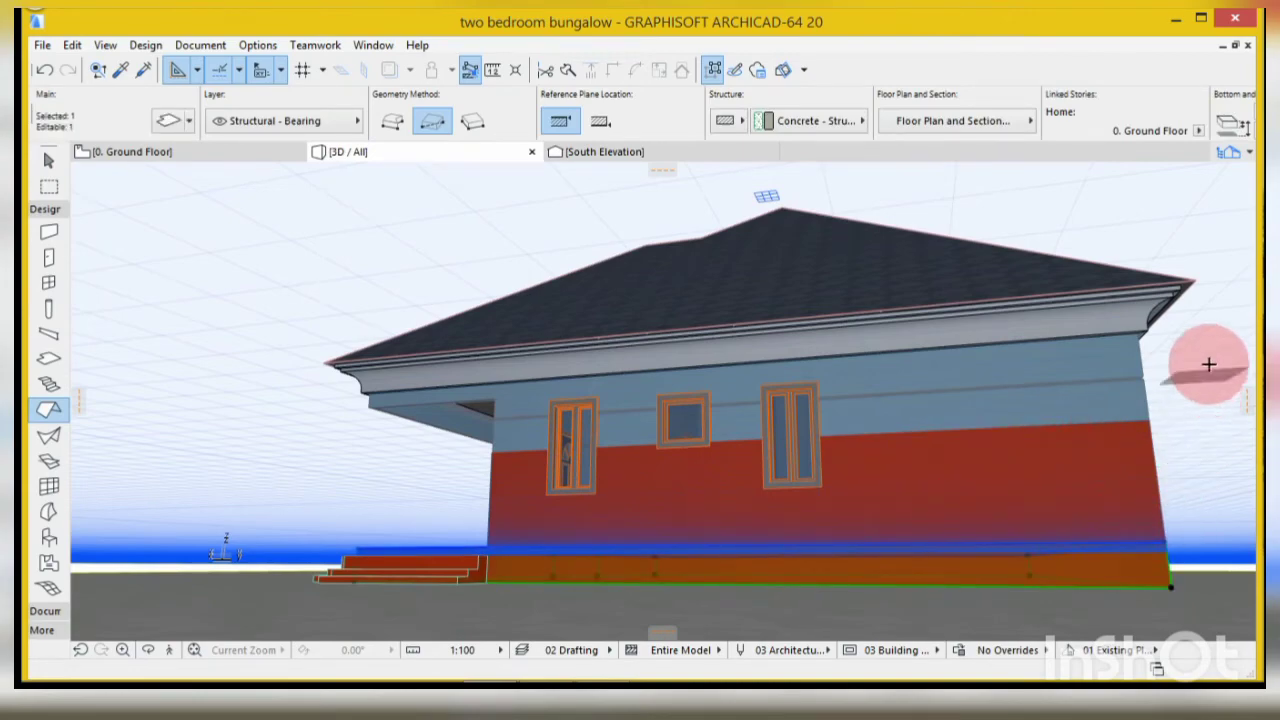
left_click(1145, 452)
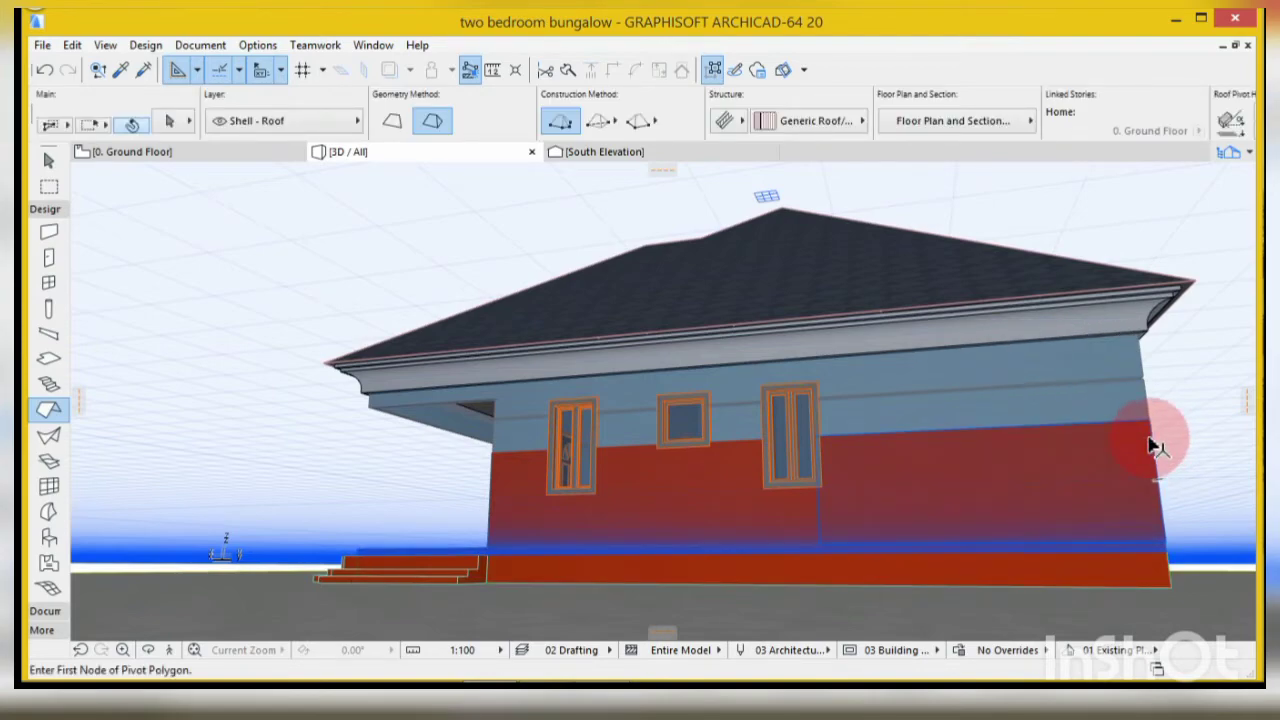
key("Escape")
- Select the red lower wall between the tall window and the far corner and copy it in place
left_click(1013, 470)
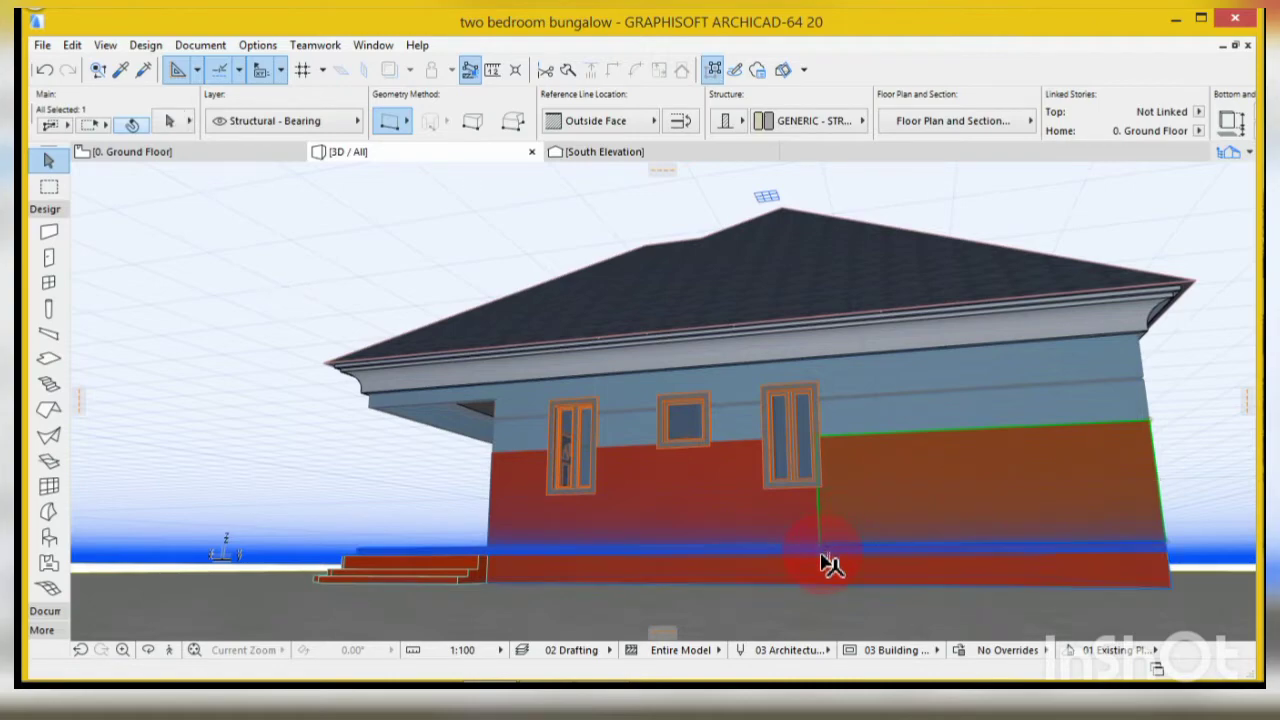
scroll(827, 550, "up", 4)
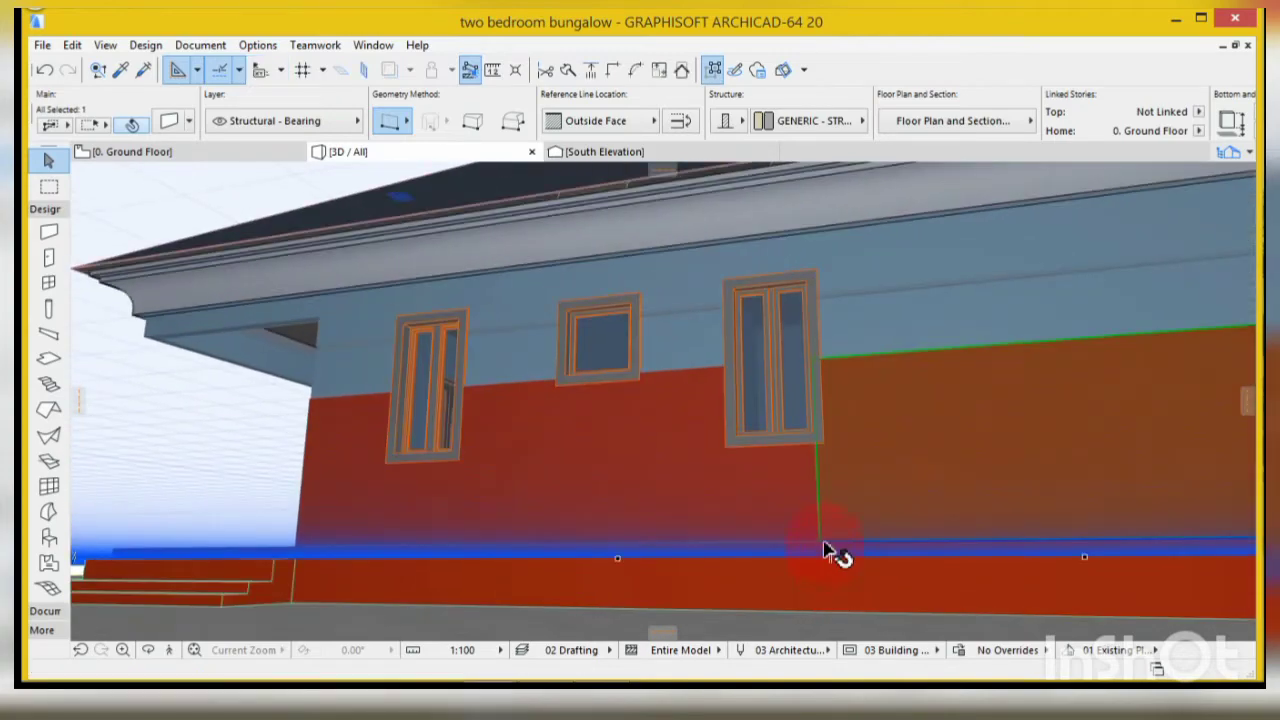
left_click(827, 550)
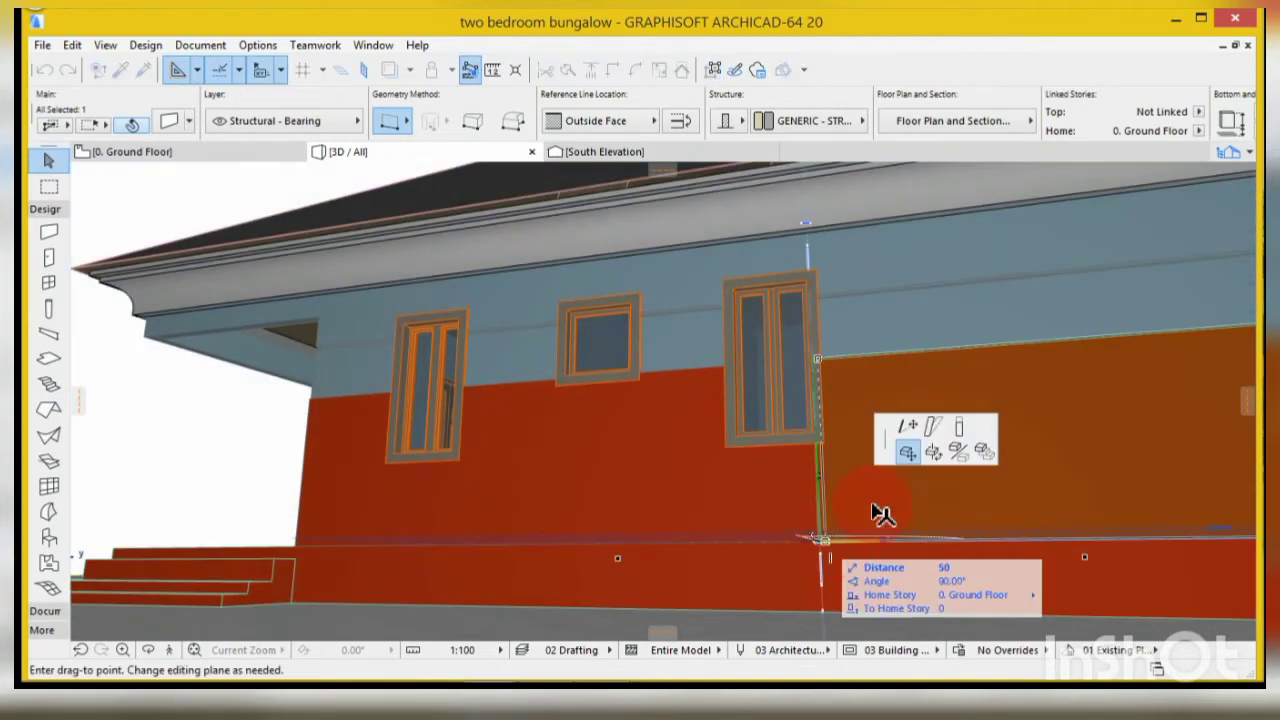
key("ctrl")
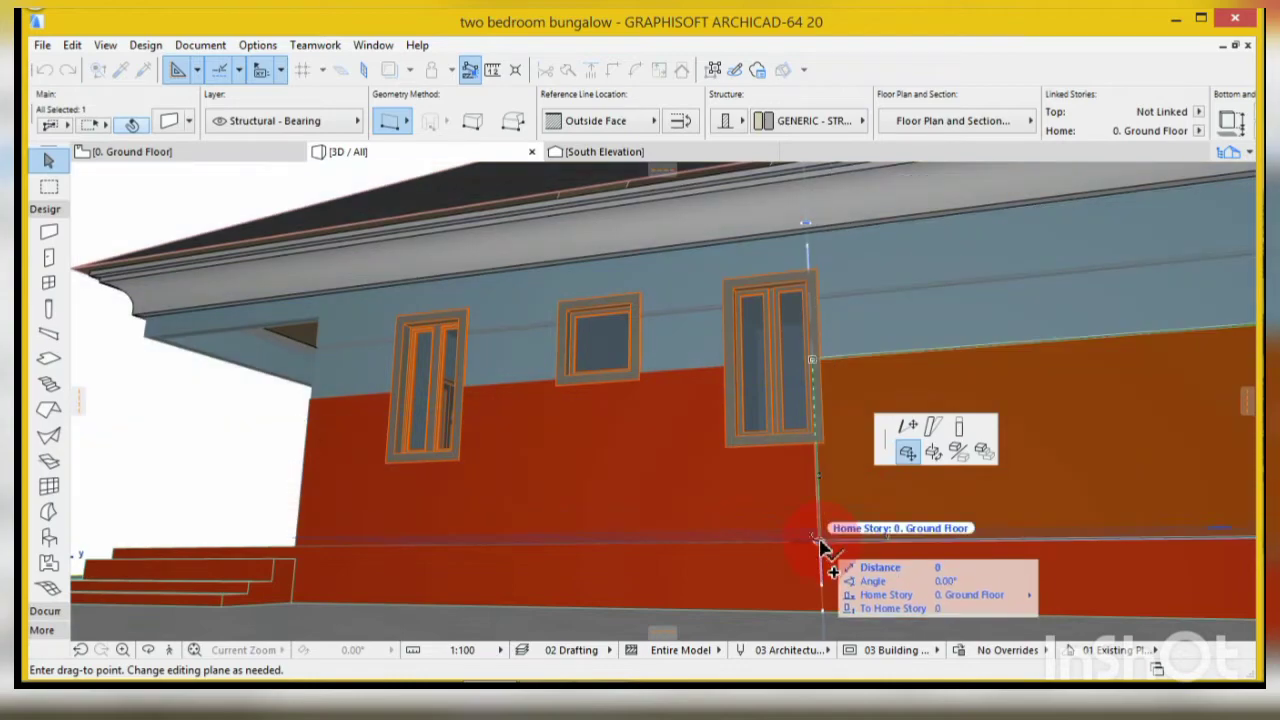
left_click(820, 548)
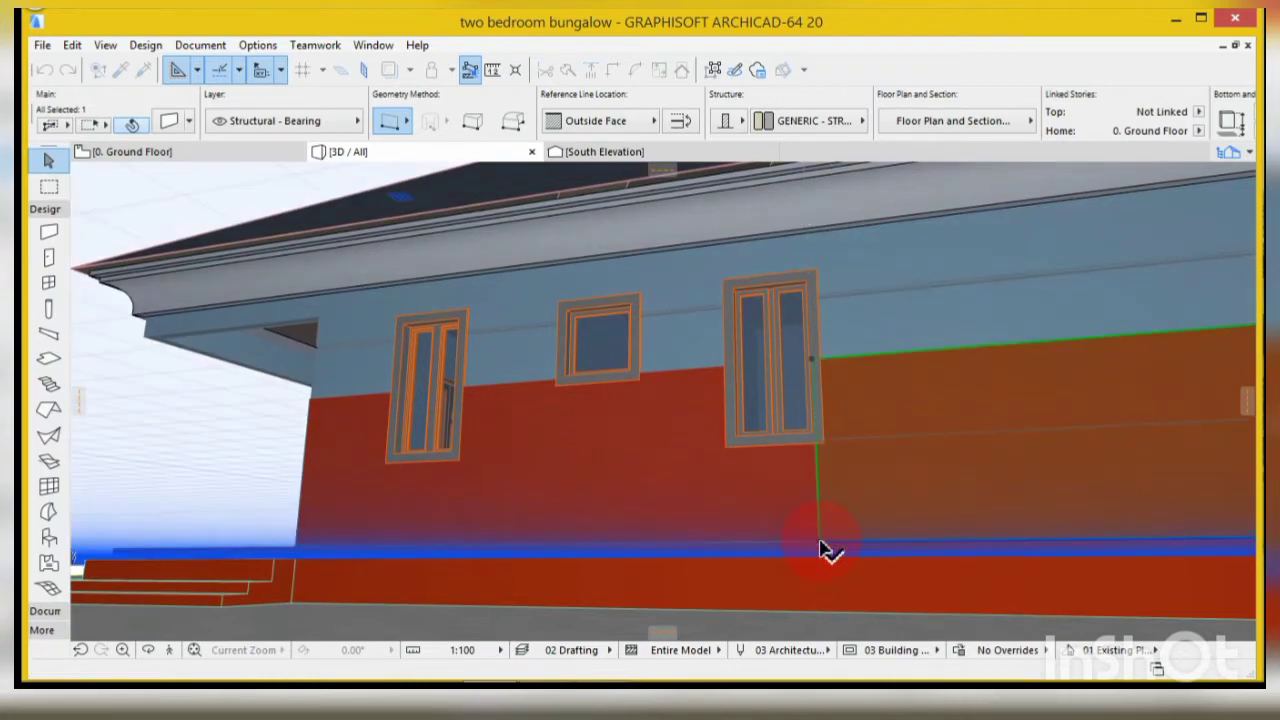
- Raise the copied wall's bottom level to leave a strip about 122 high along its upper edge as a wall belt
left_click(820, 548)
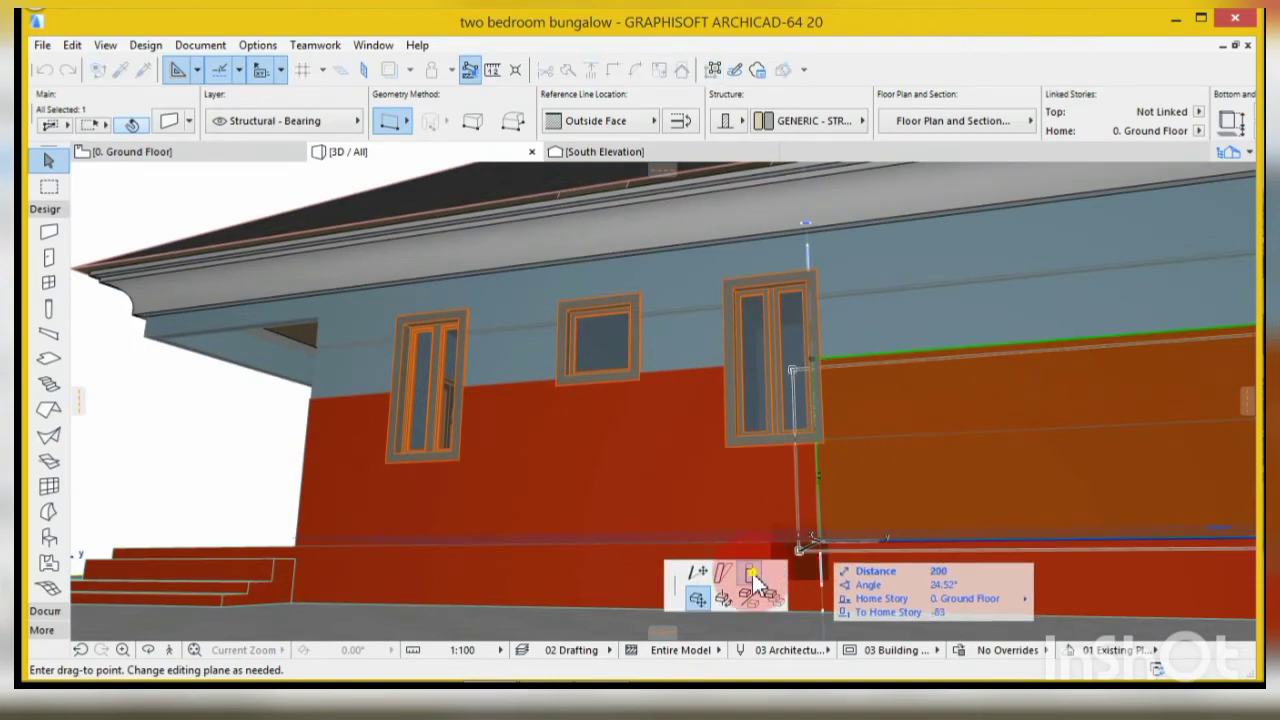
left_click(752, 578)
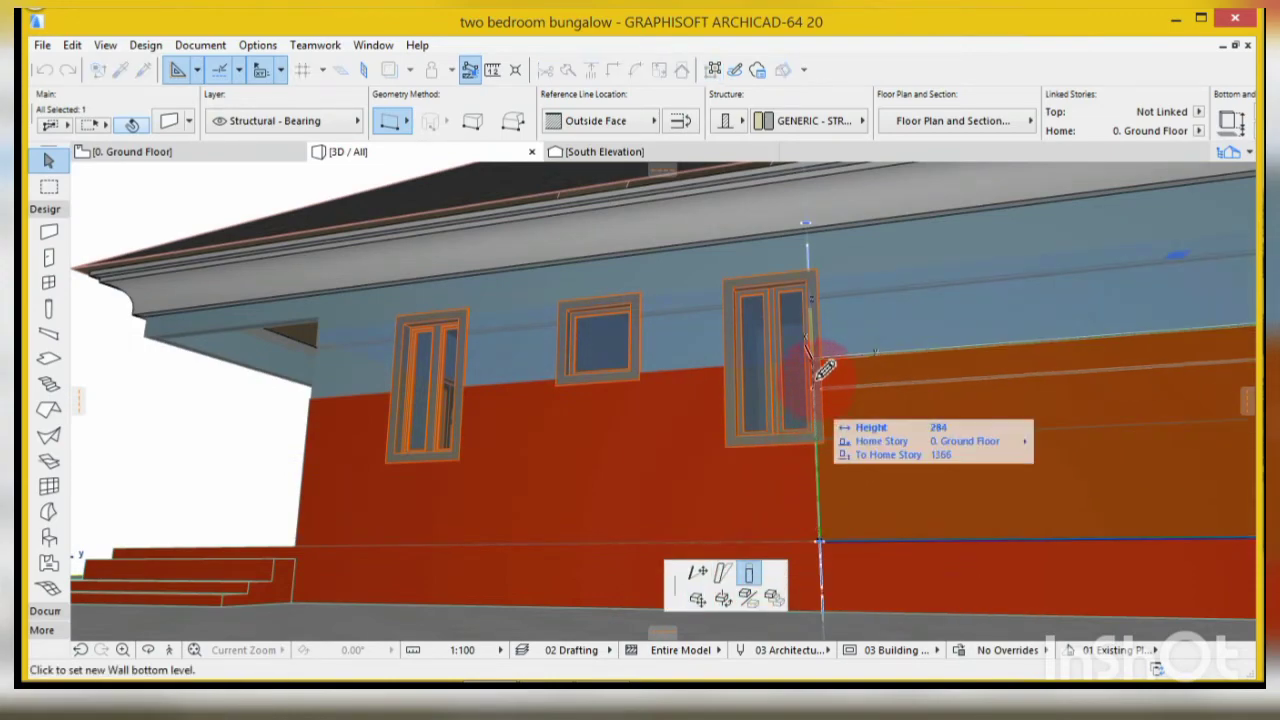
left_click(822, 364)
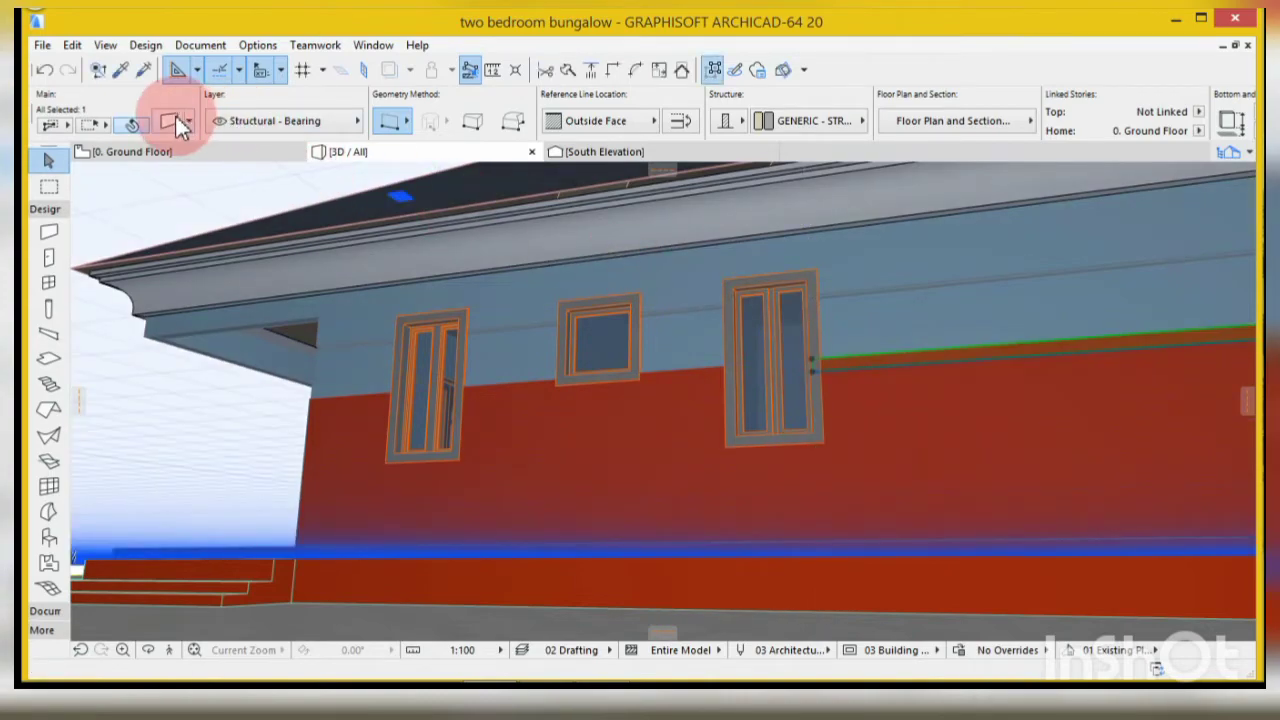
- Override the wall belt's surfaces with Paint - Titanium White
left_click(175, 121)
left_click(589, 460)
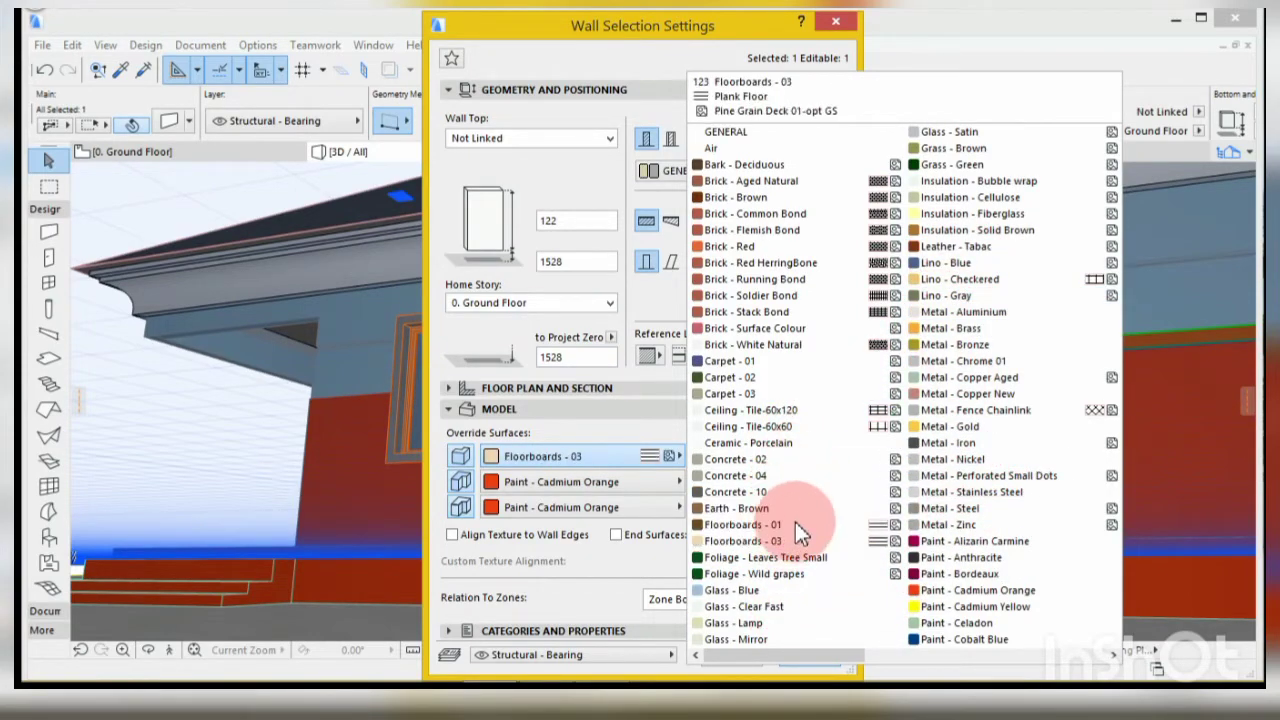
scroll(780, 410, "down", 5)
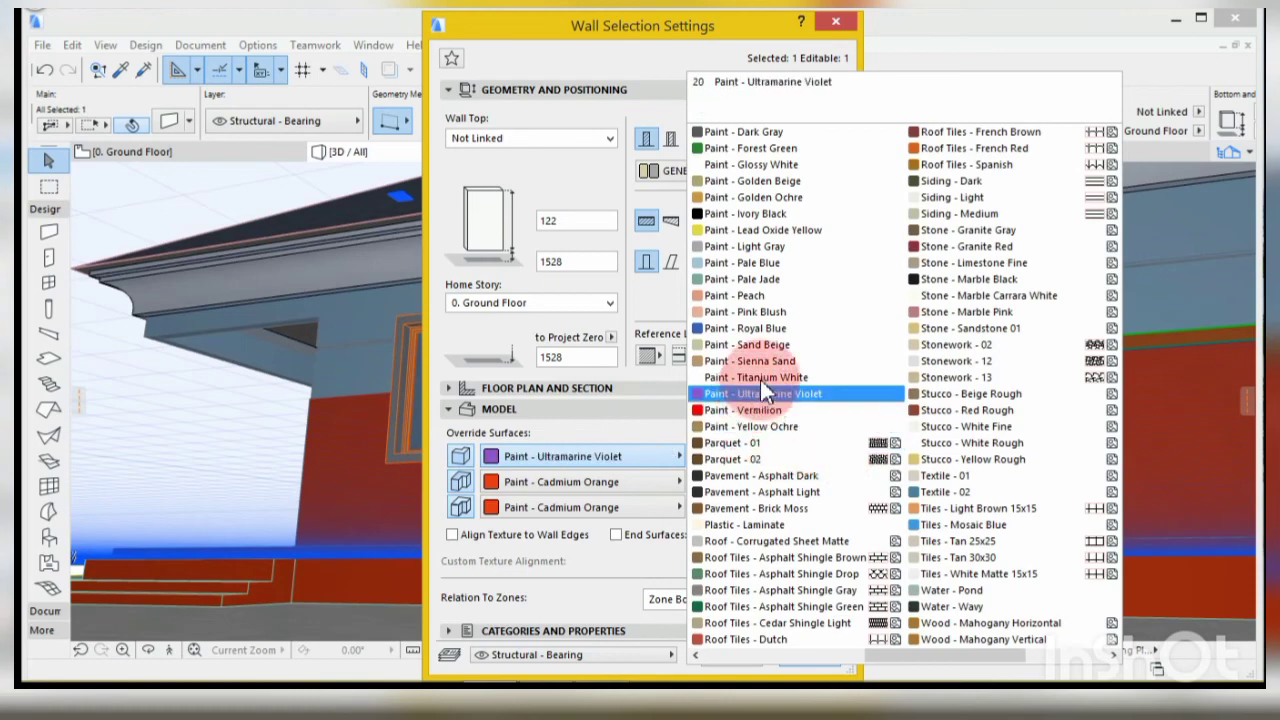
left_click(757, 378)
left_click(792, 657)
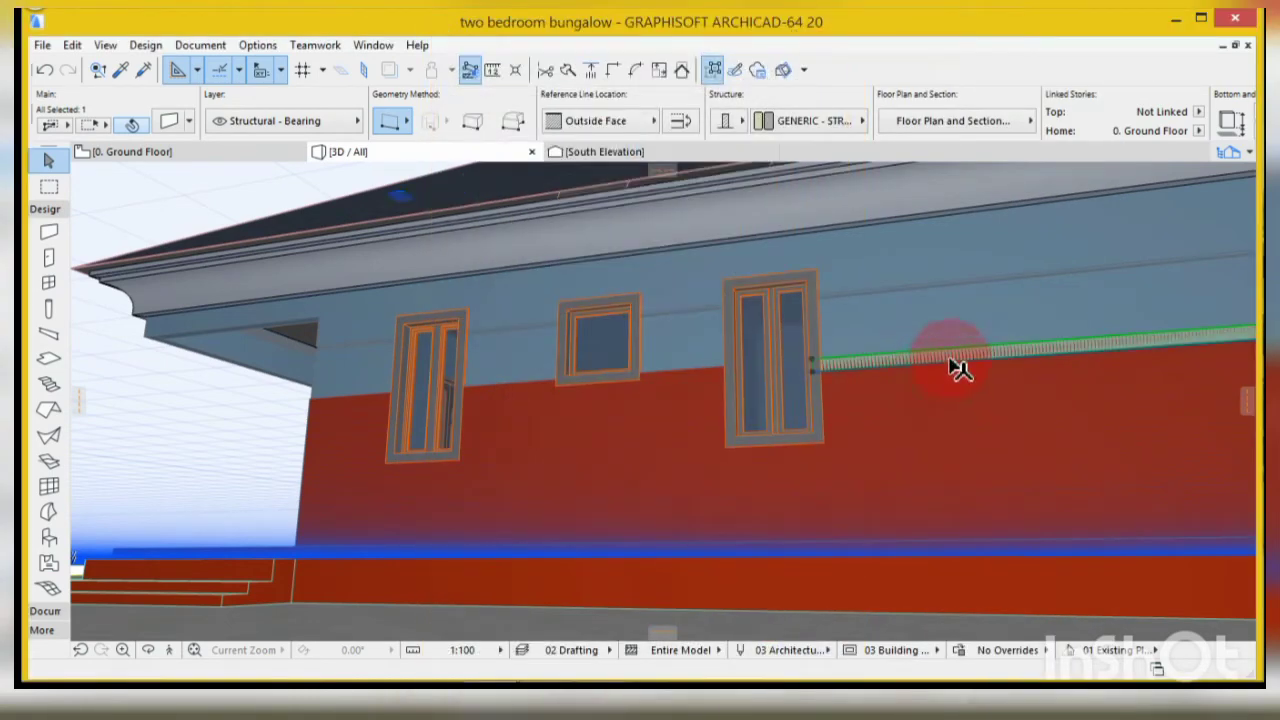
- Set the wall belt's thickness to 14 in its selection settings
scroll(958, 368, "up", 3)
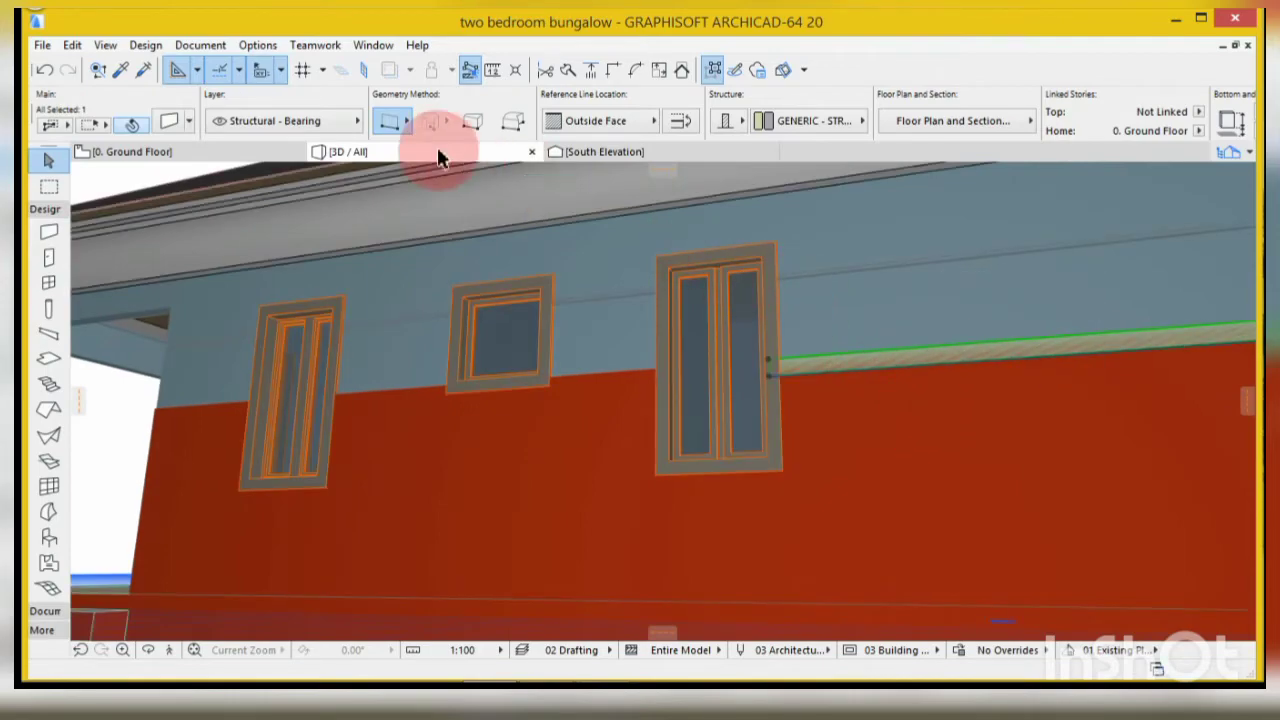
left_click(140, 117)
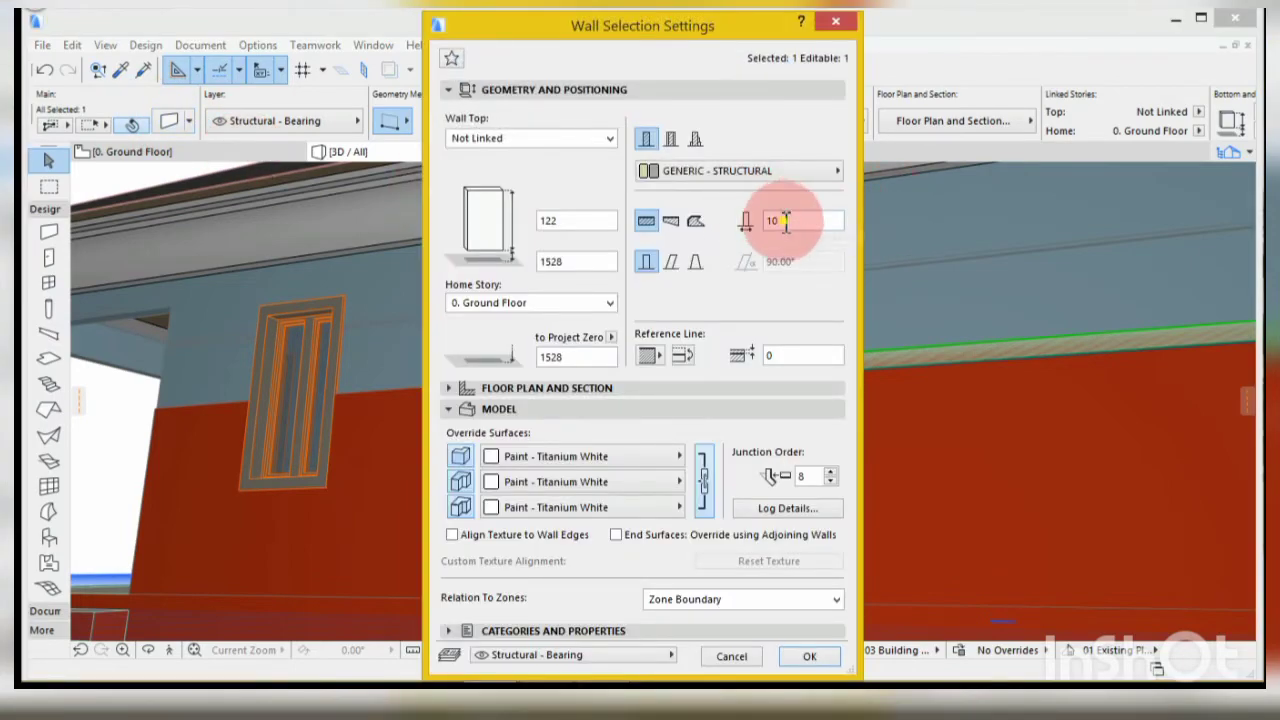
double_click(785, 221)
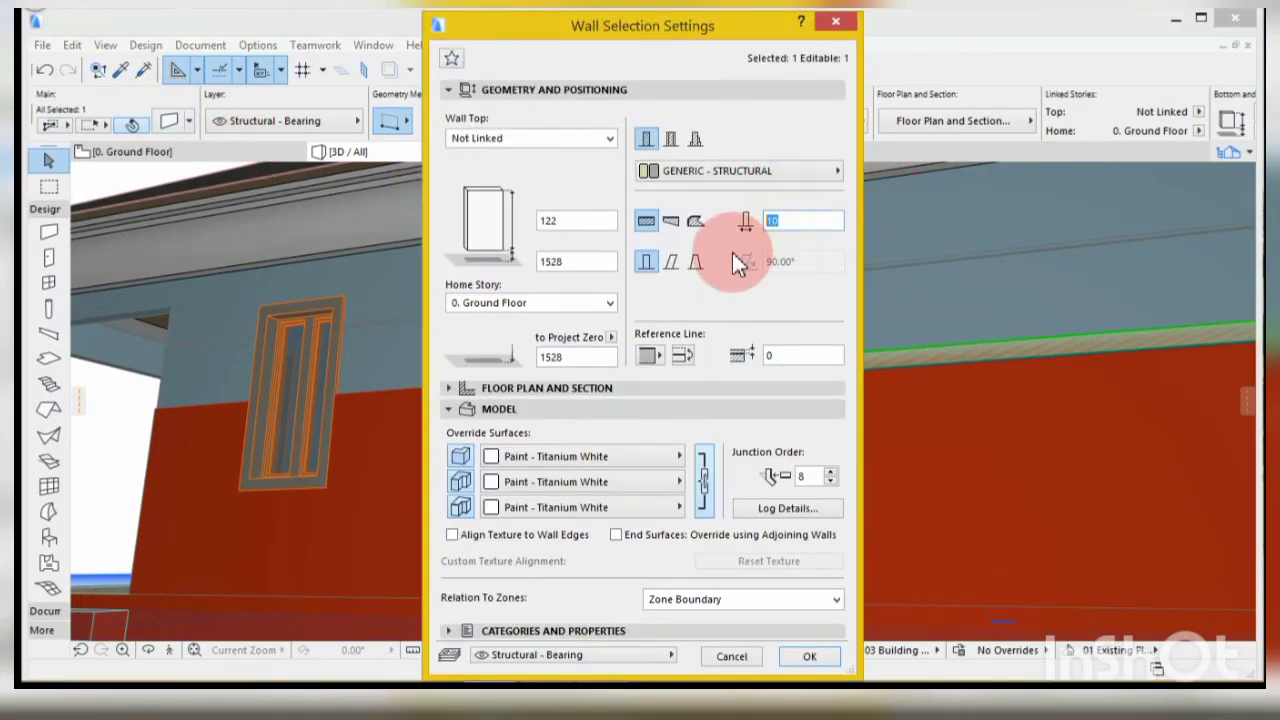
type("1")
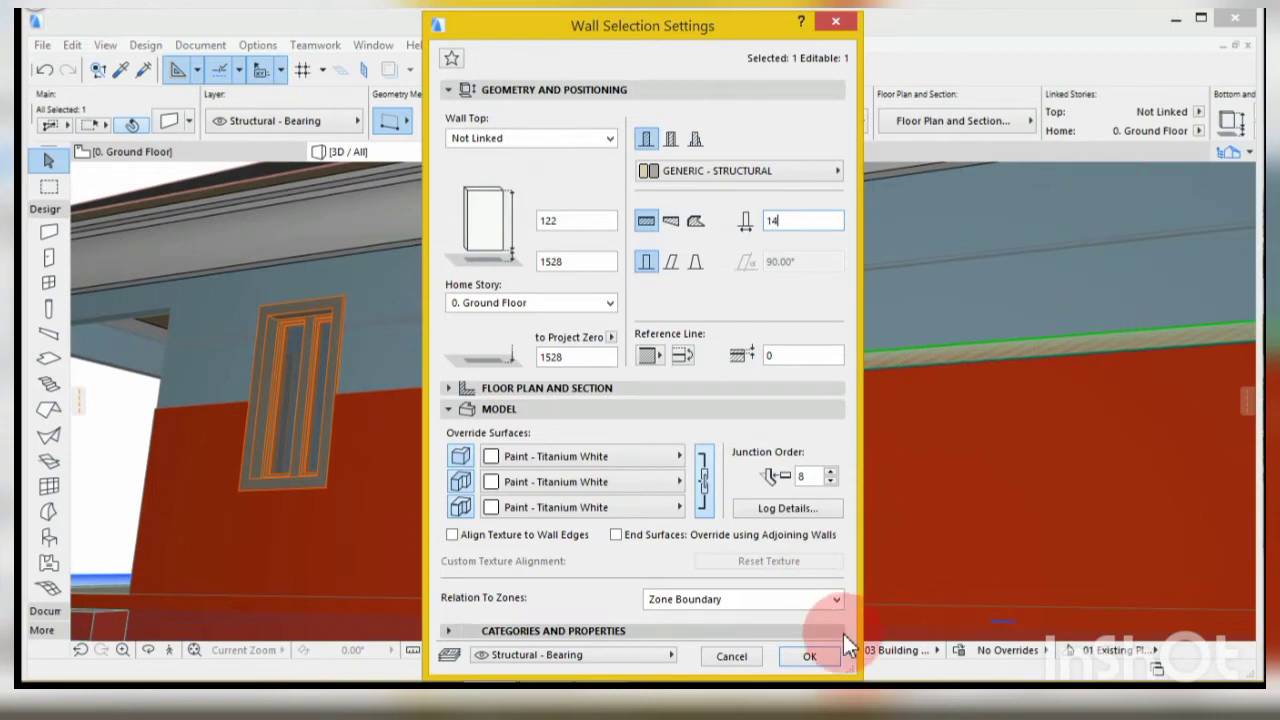
left_click(810, 658)
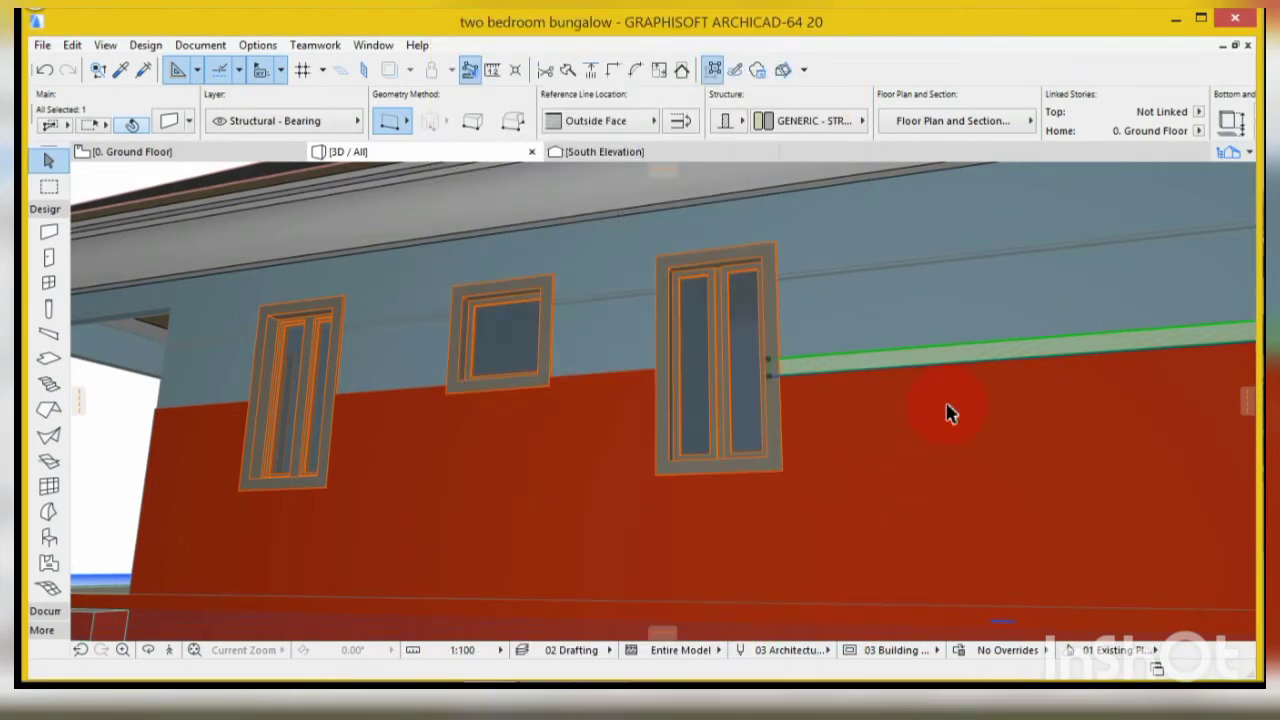
- Deselect the wall belt and examine how it stands out from the wall between the window and the corner
scroll(898, 373, "up", 4)
scroll(687, 392, "down", 6)
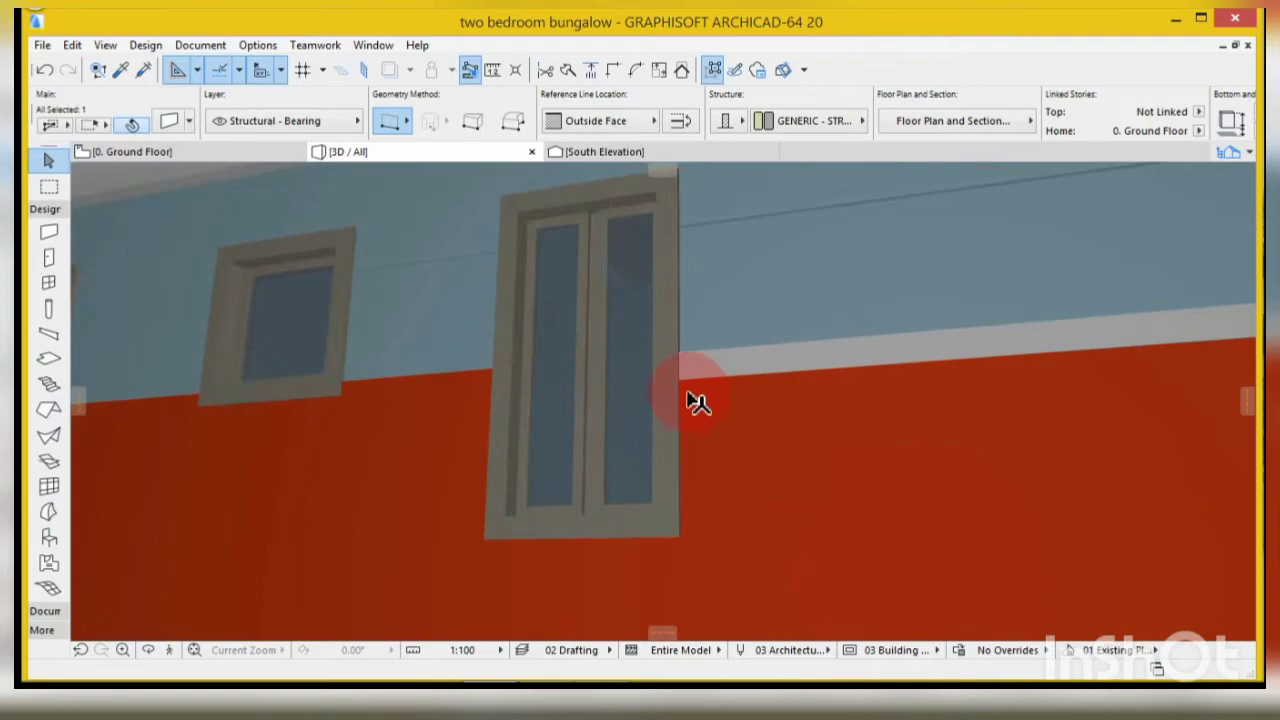
scroll(637, 387, "down", 2)
scroll(940, 342, "up", 3)
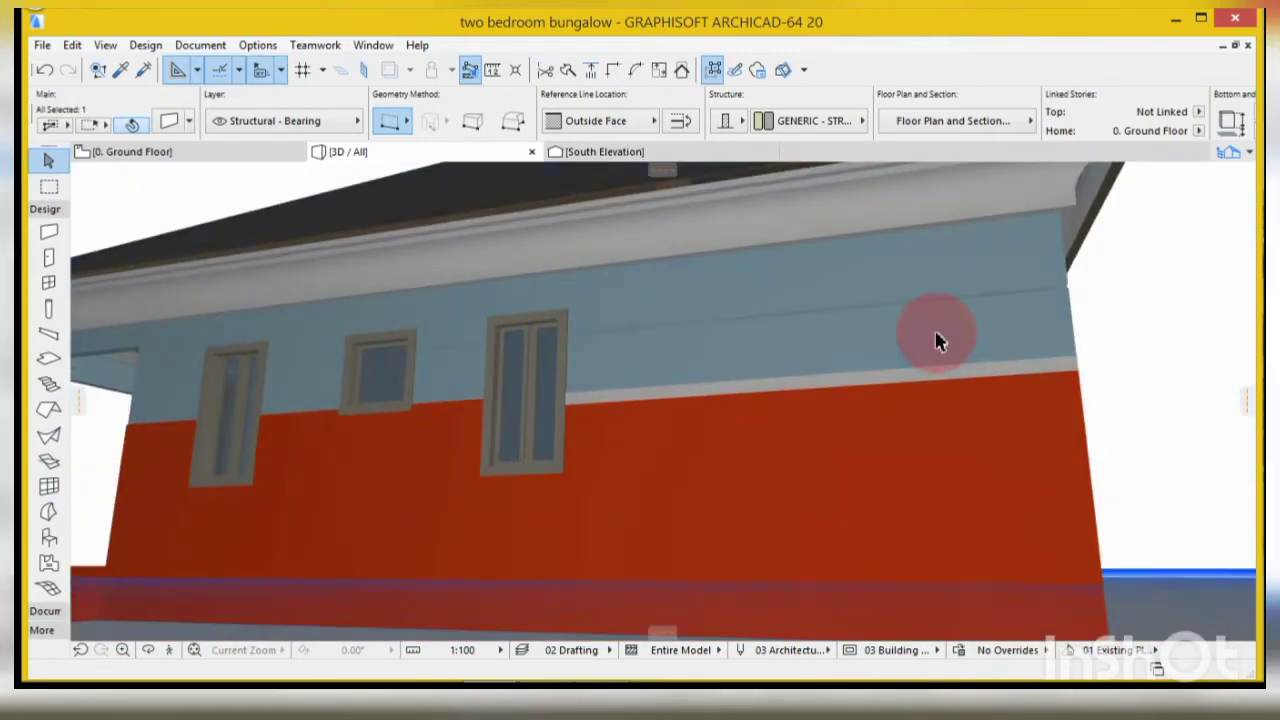
scroll(955, 355, "down", 2)
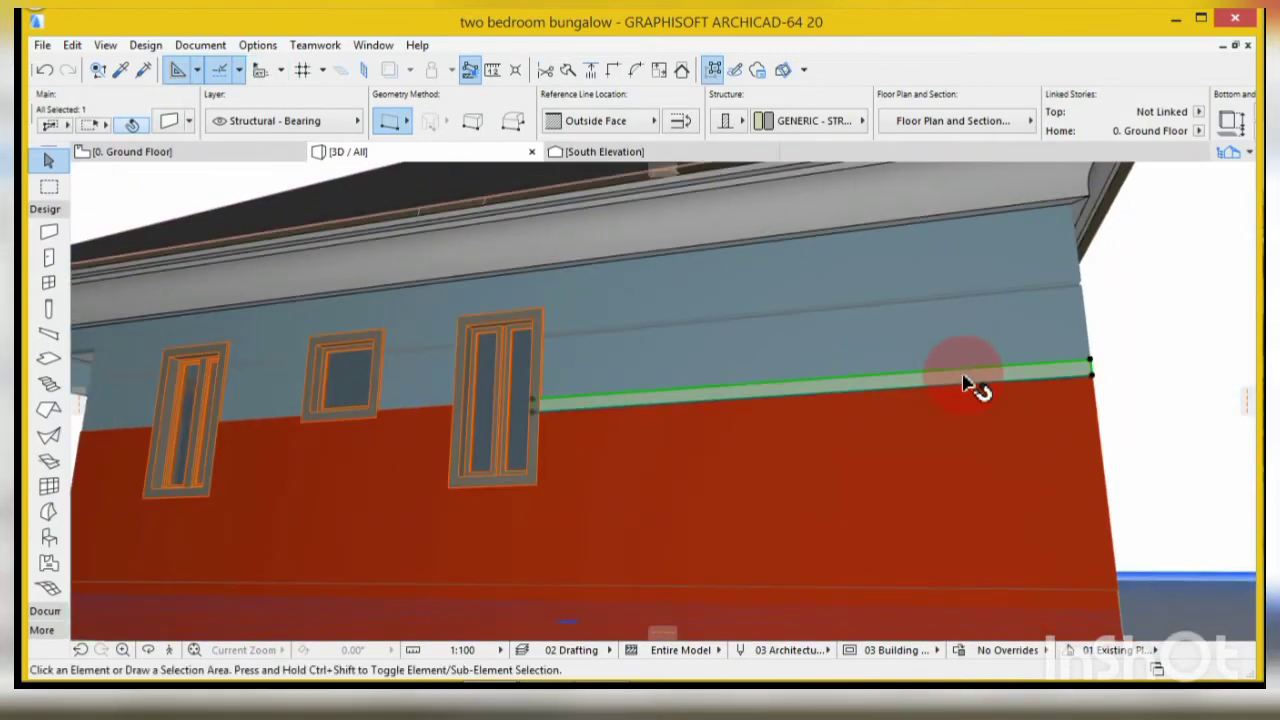
key("Escape")
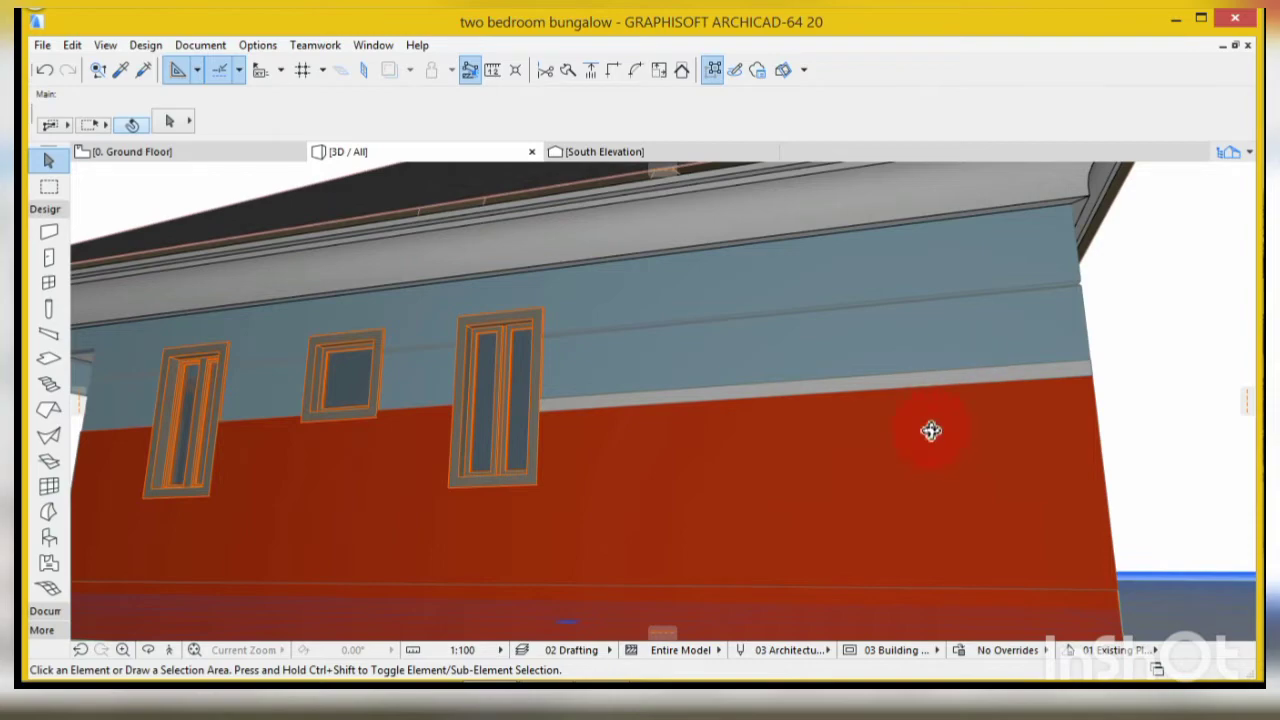
middle_click_drag(922, 415, 583, 453, "shift")
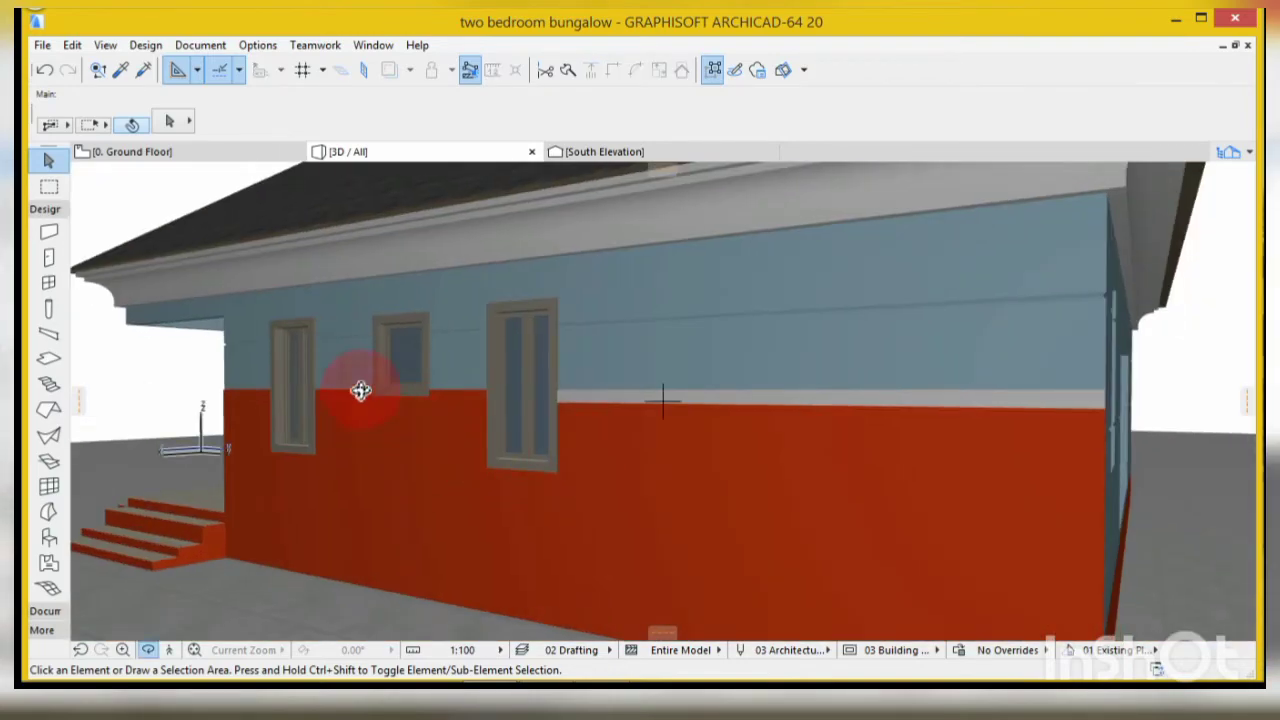
- Examine the hipped shingle roof from several angles in 3D, then view the ground floor plan
scroll(925, 447, "down", 5)
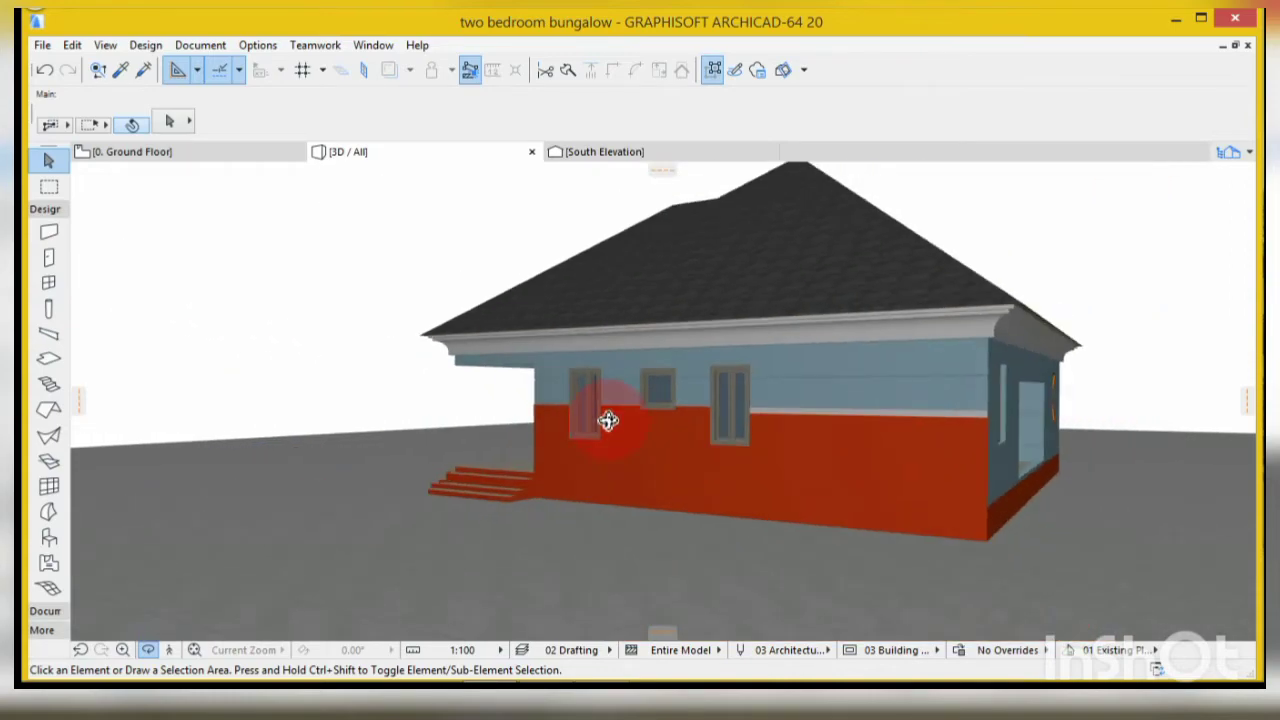
middle_click_drag(608, 420, 437, 126, "shift")
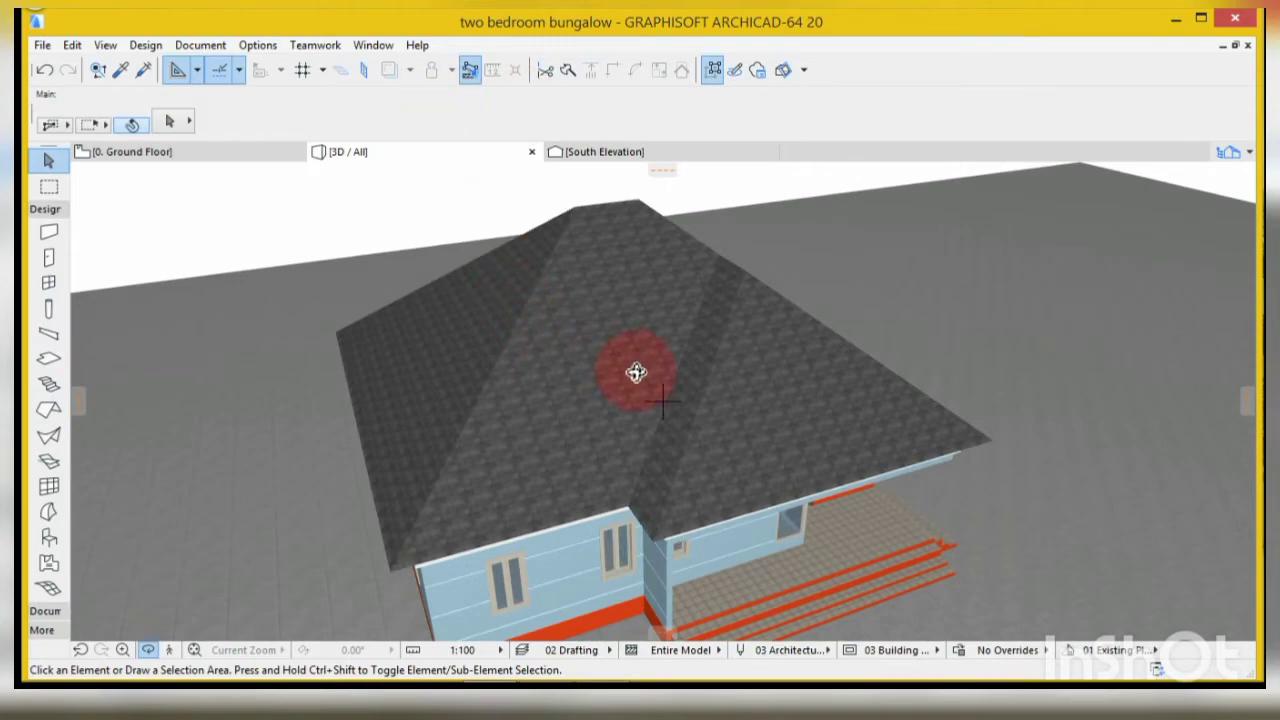
middle_click_drag(700, 332, 734, 349, "shift")
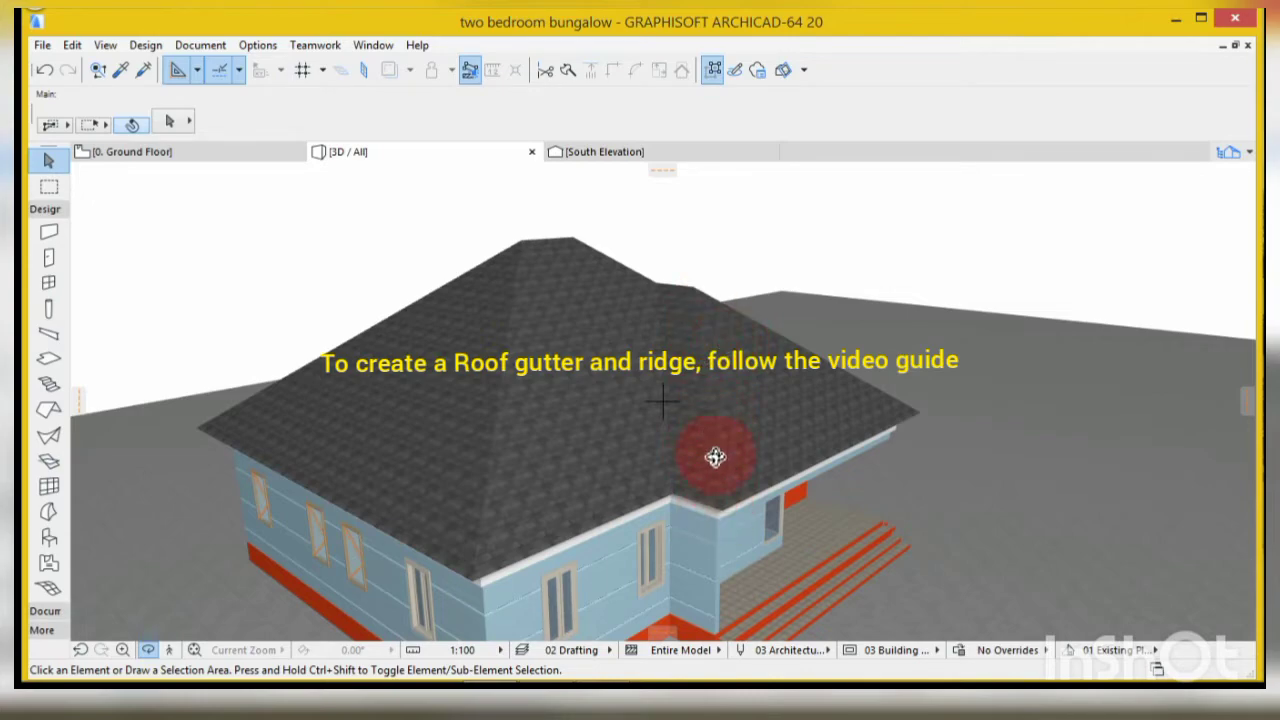
left_click_drag(715, 457, 745, 415)
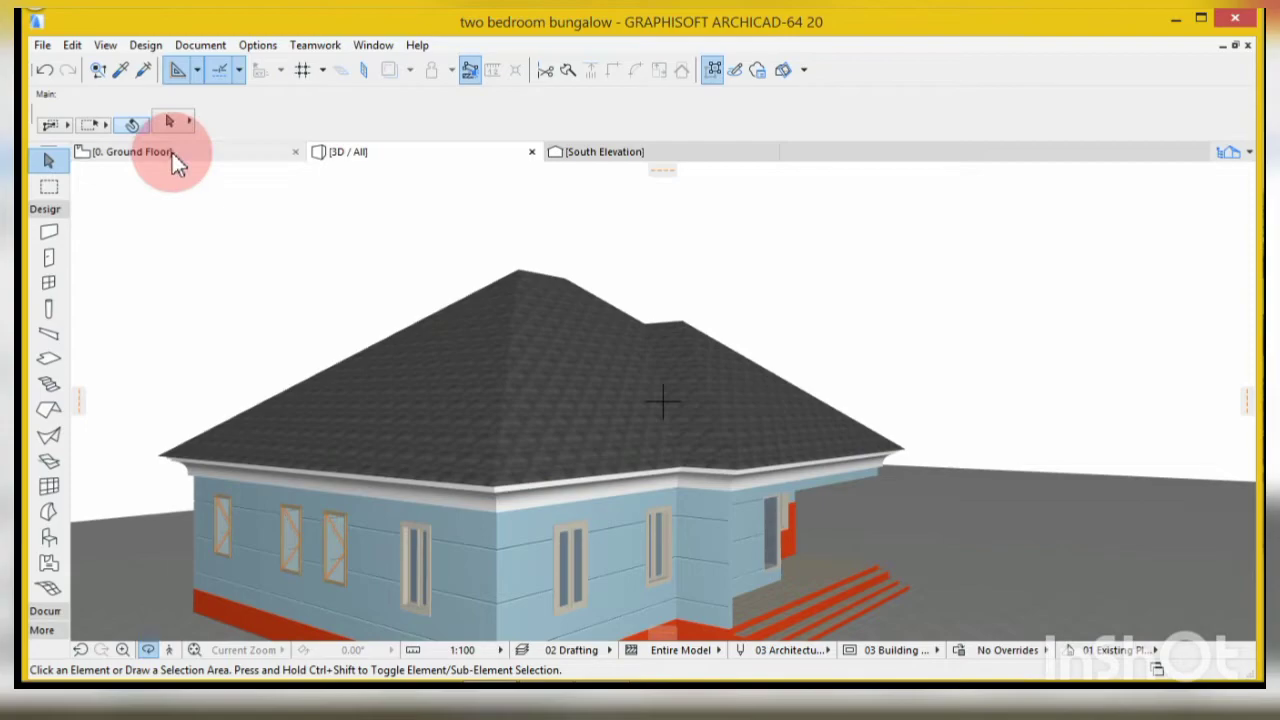
left_click(171, 150)
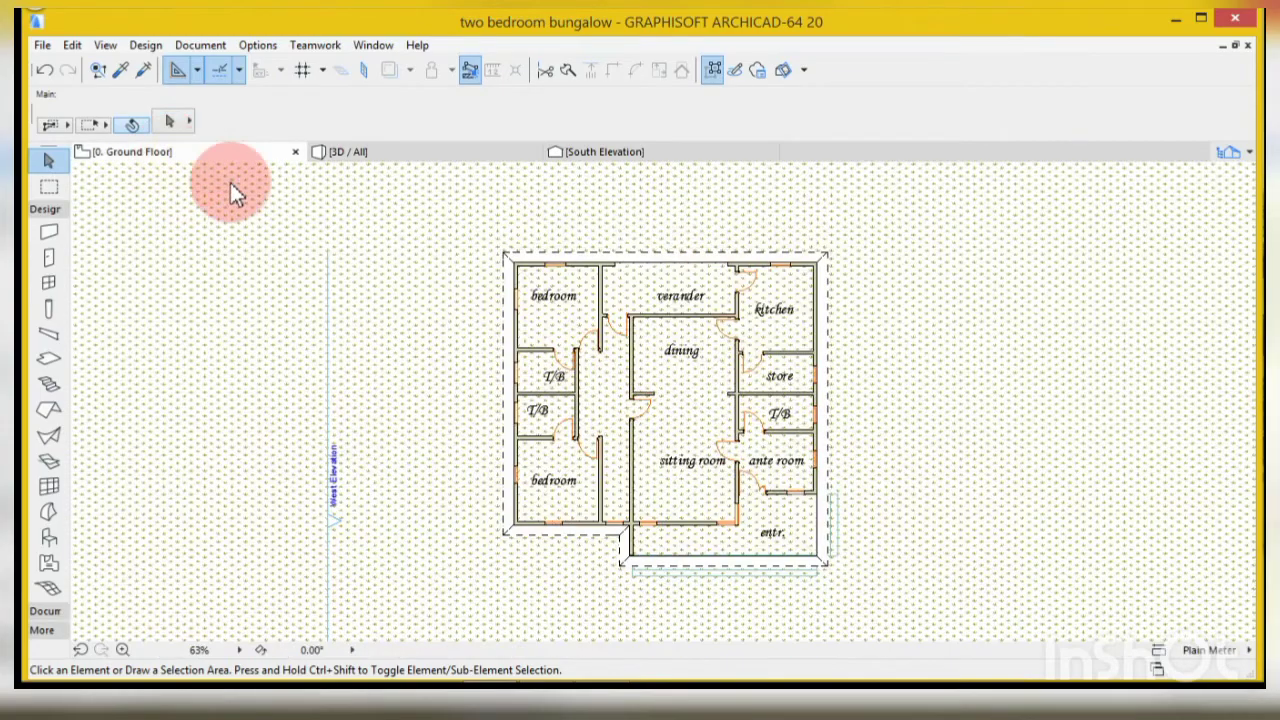
left_click(745, 405)
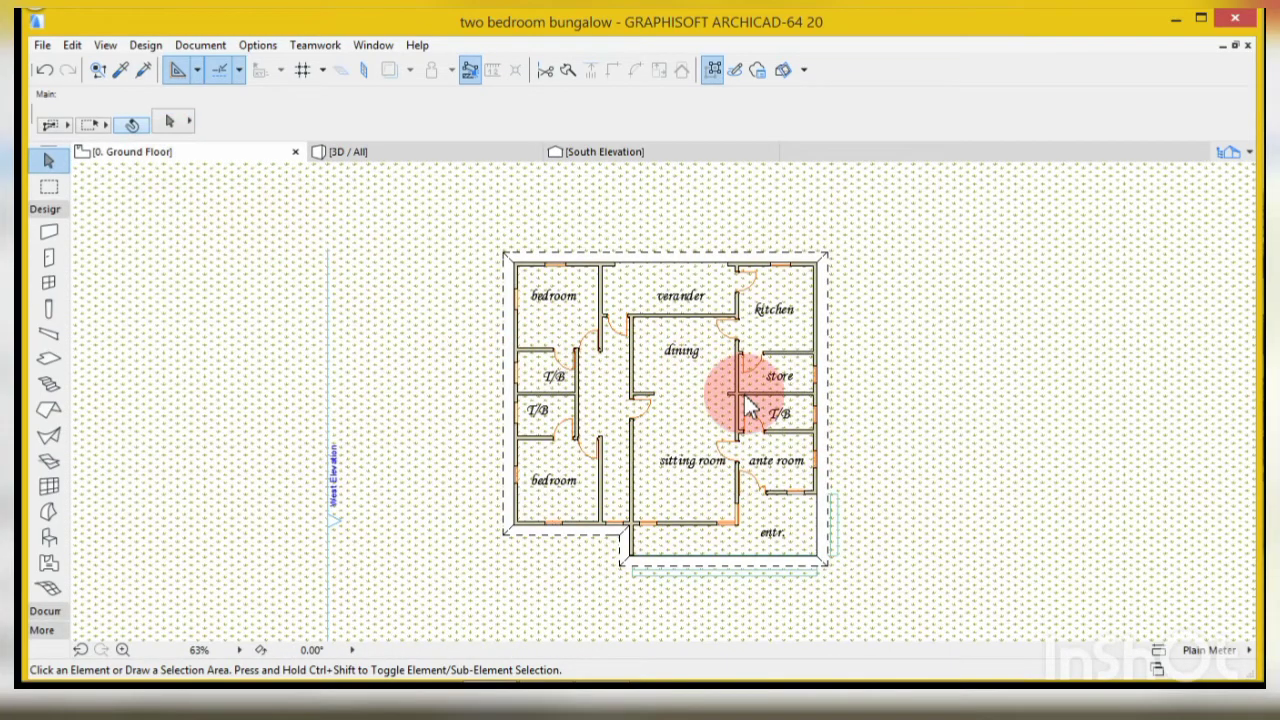
scroll(714, 377, "up", 4)
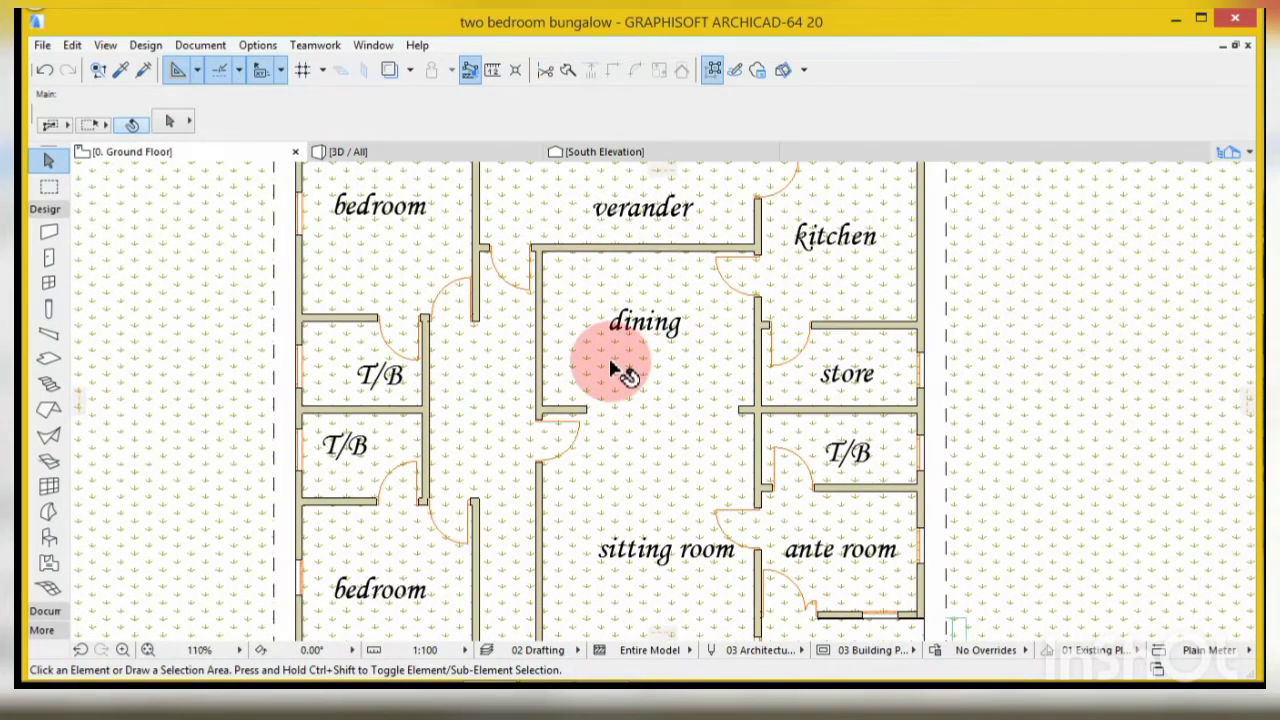
scroll(620, 370, "down", 4)
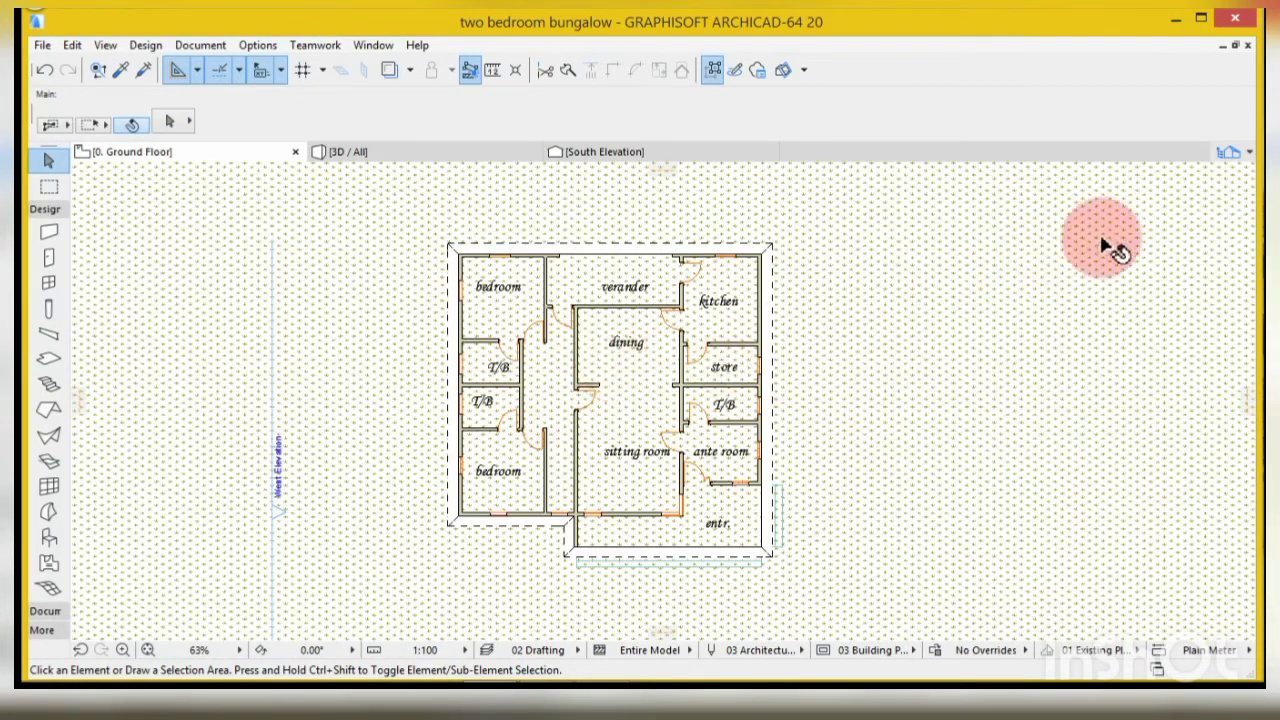
- Open the 1. Story floor plan from the project's list of stories
left_click(1249, 154)
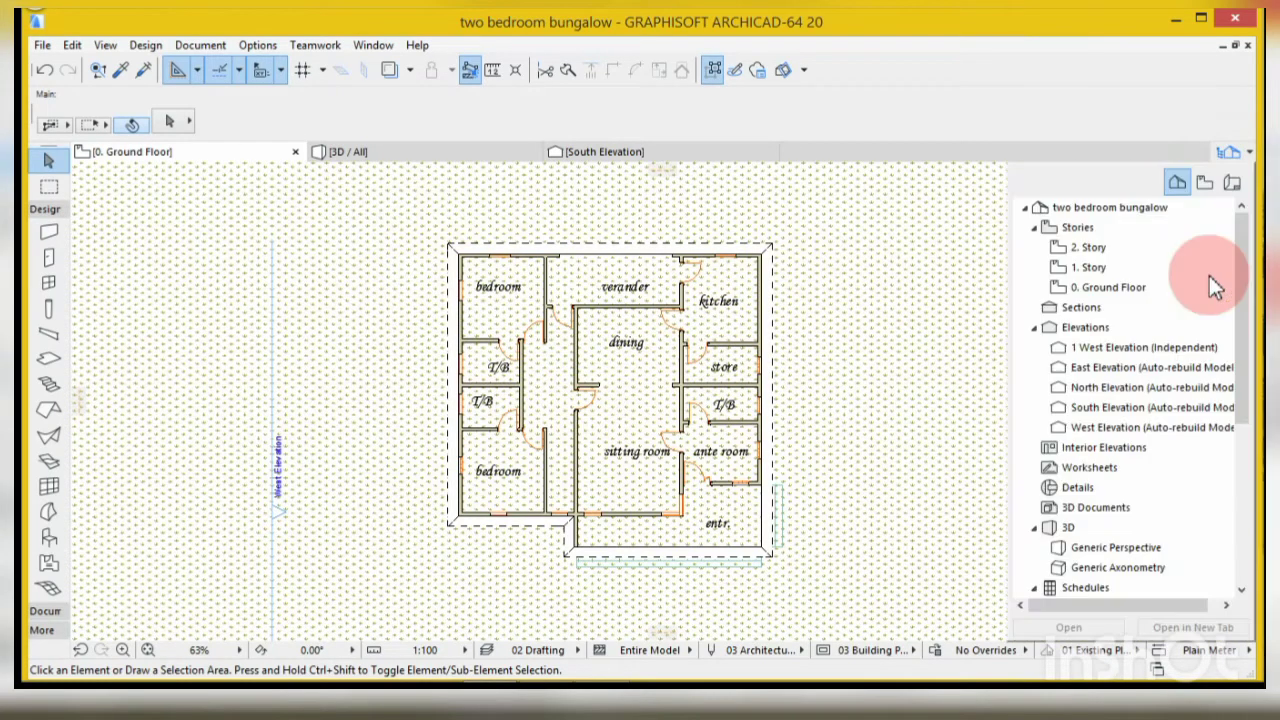
left_click(1112, 270)
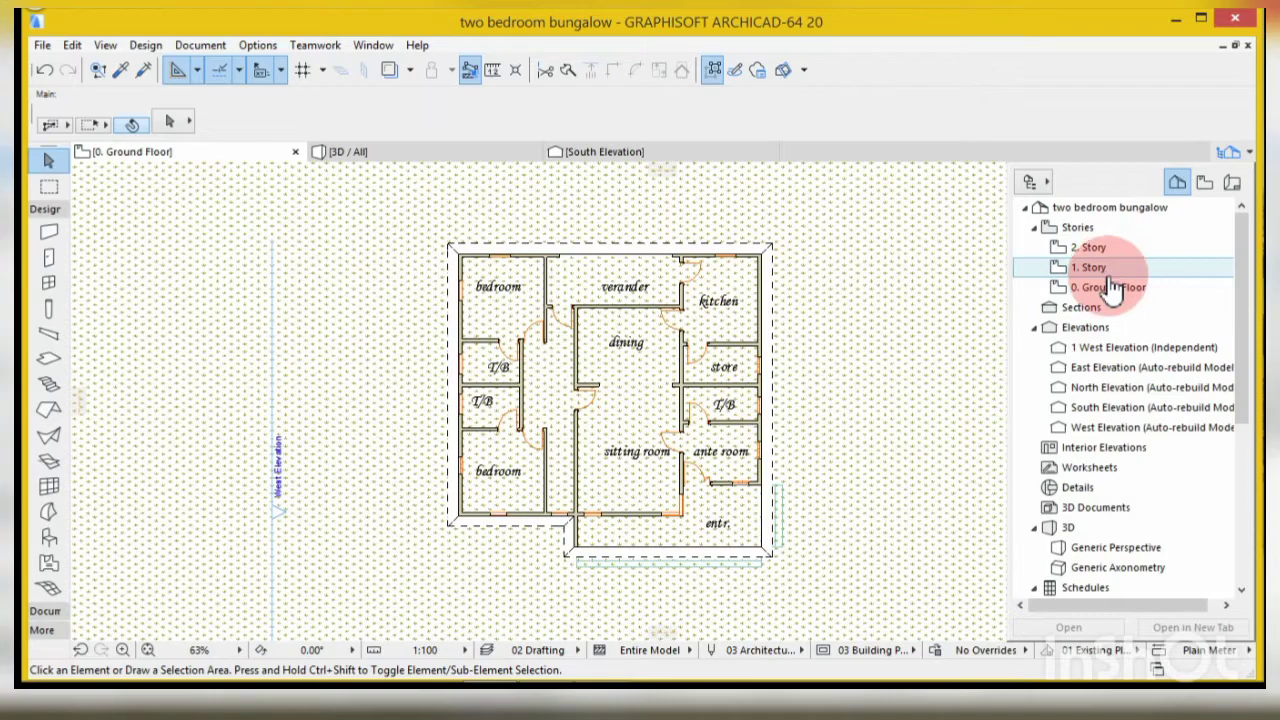
left_click(1113, 288)
left_click(1110, 268)
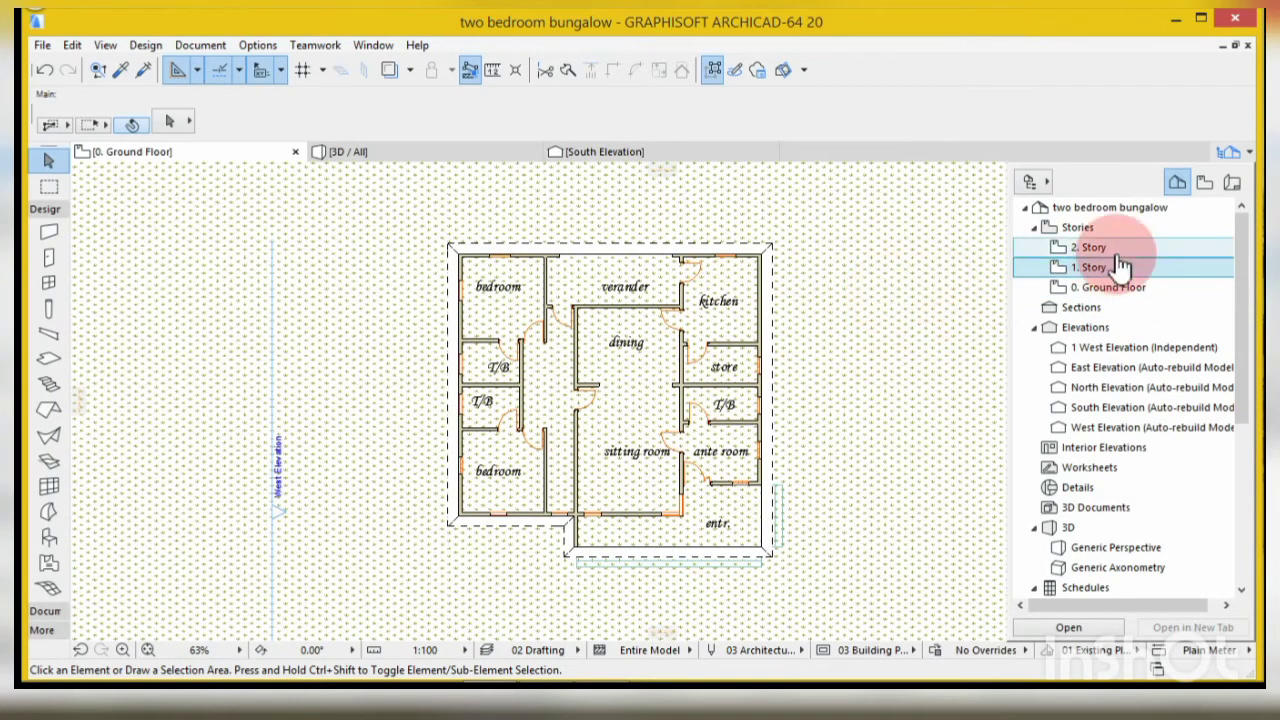
double_click(1120, 266)
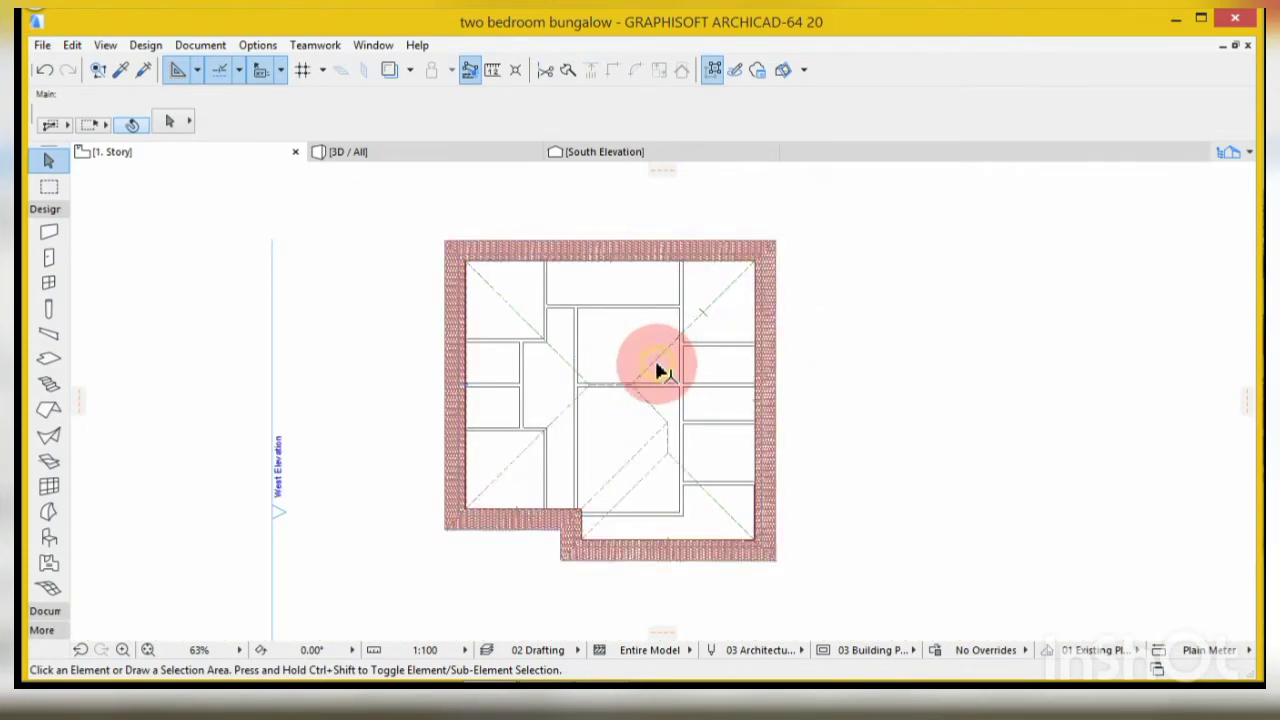
- Split the multi-plane shingle roof into single-plane roofs and deselect the result
left_click(655, 423)
left_click_drag(650, 419, 660, 455)
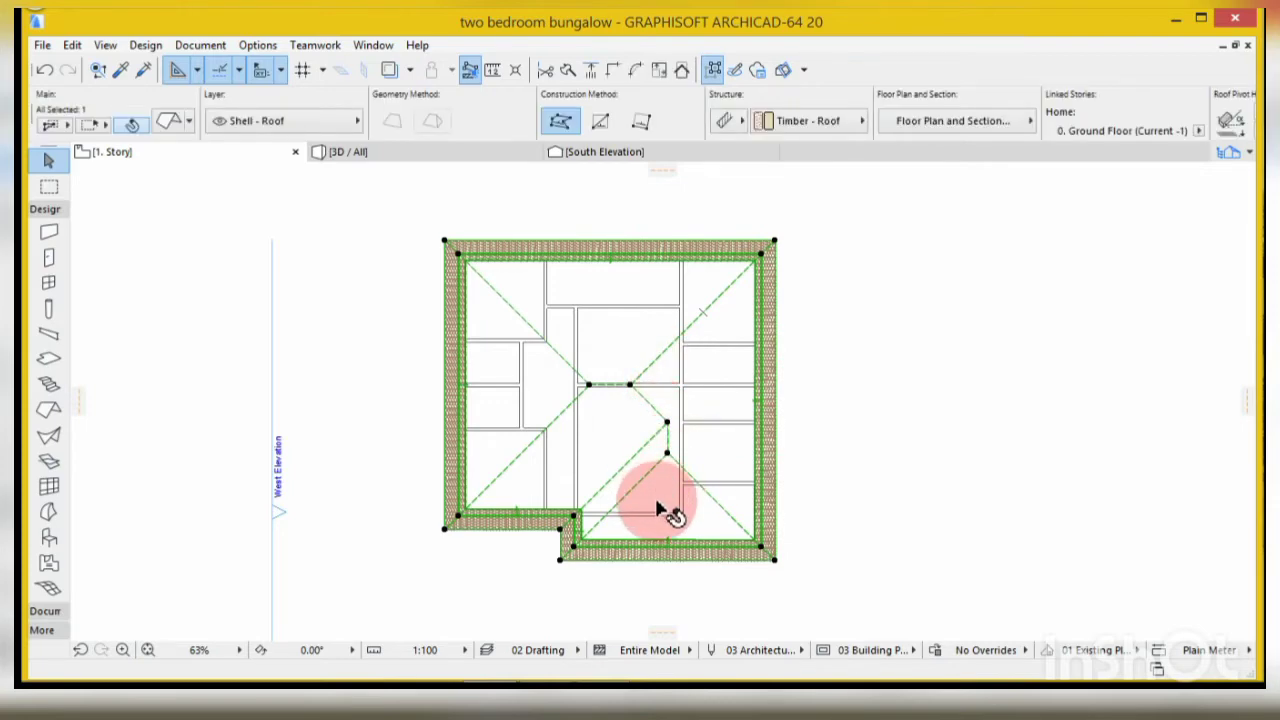
left_click_drag(662, 505, 670, 423)
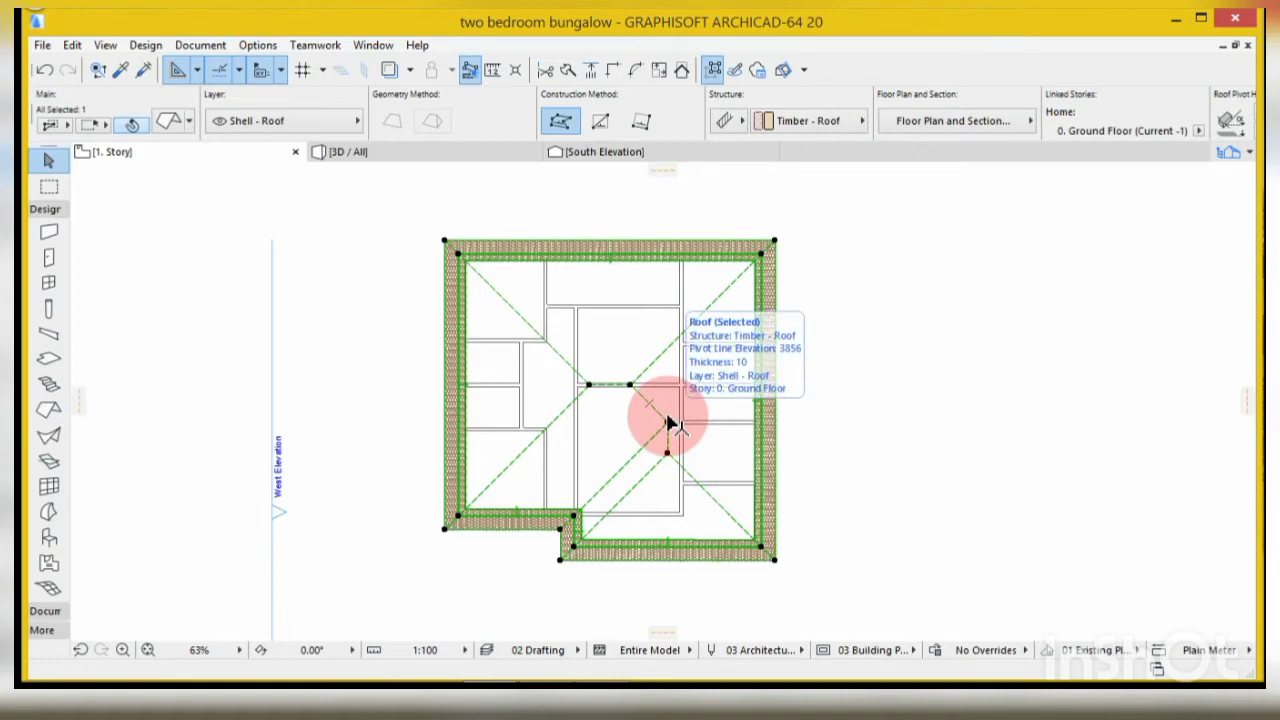
left_click(667, 423)
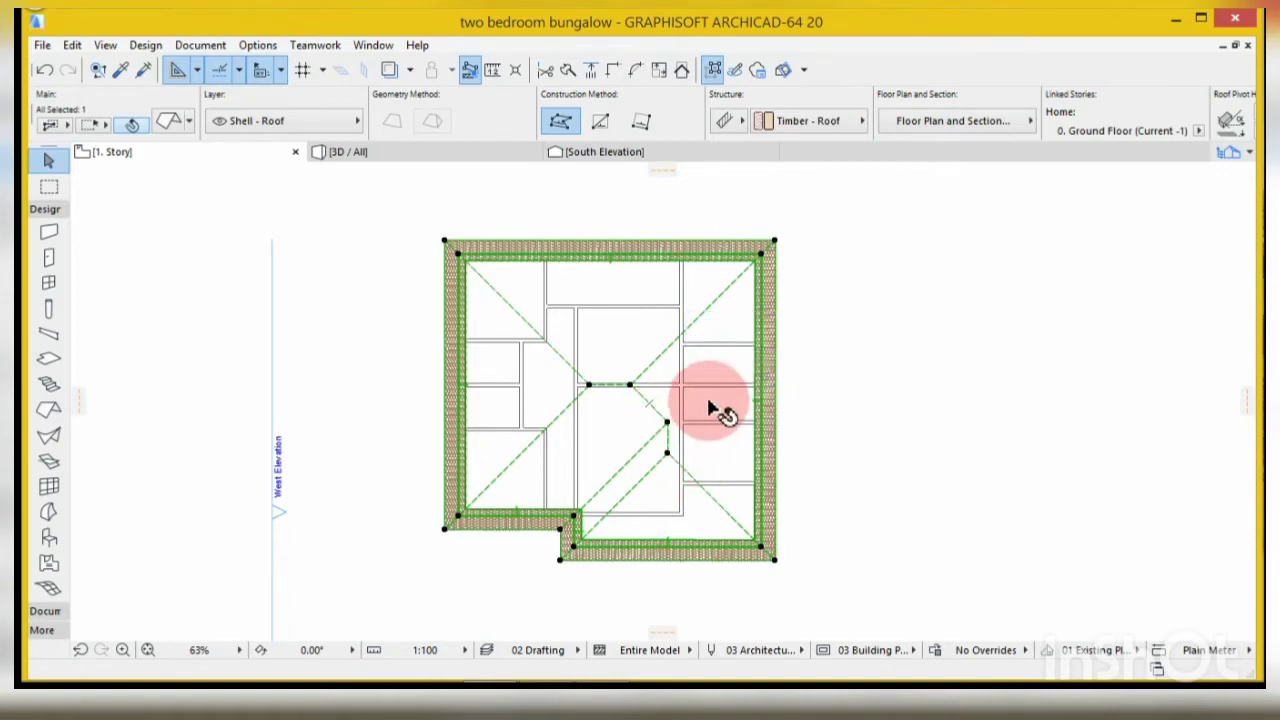
scroll(676, 456, "up", 3)
scroll(686, 445, "down", 3)
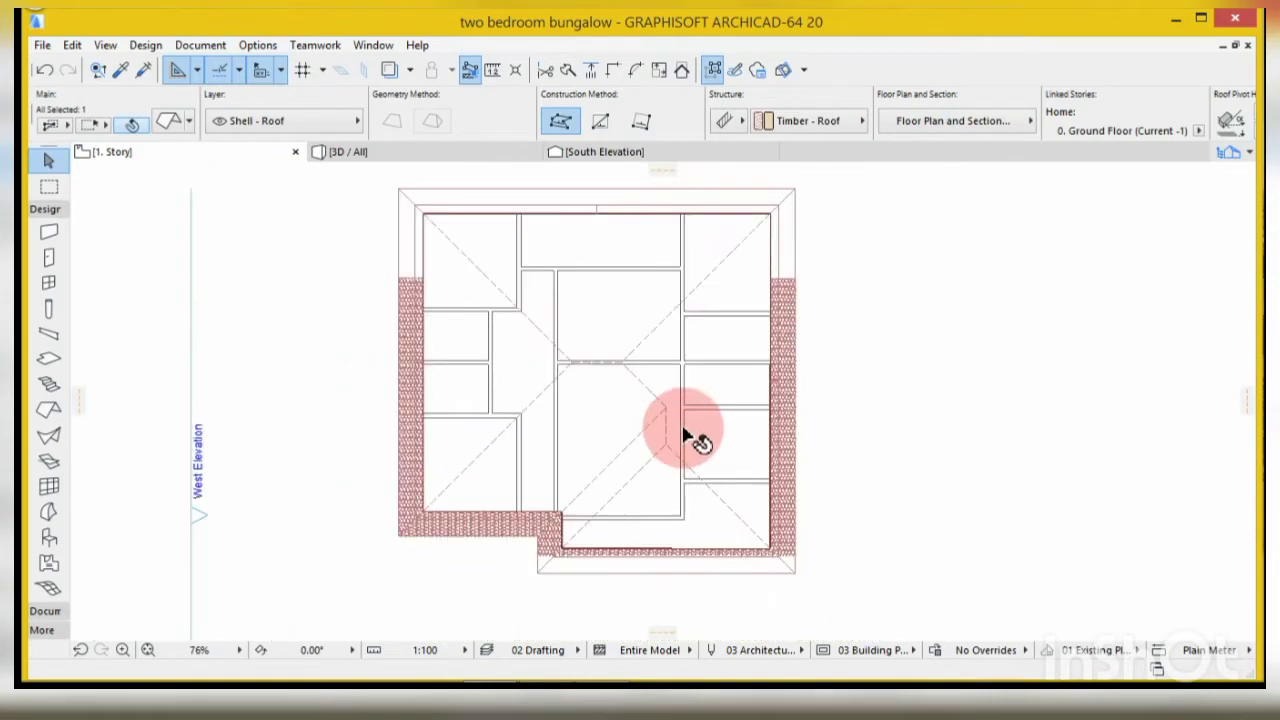
right_click(644, 310)
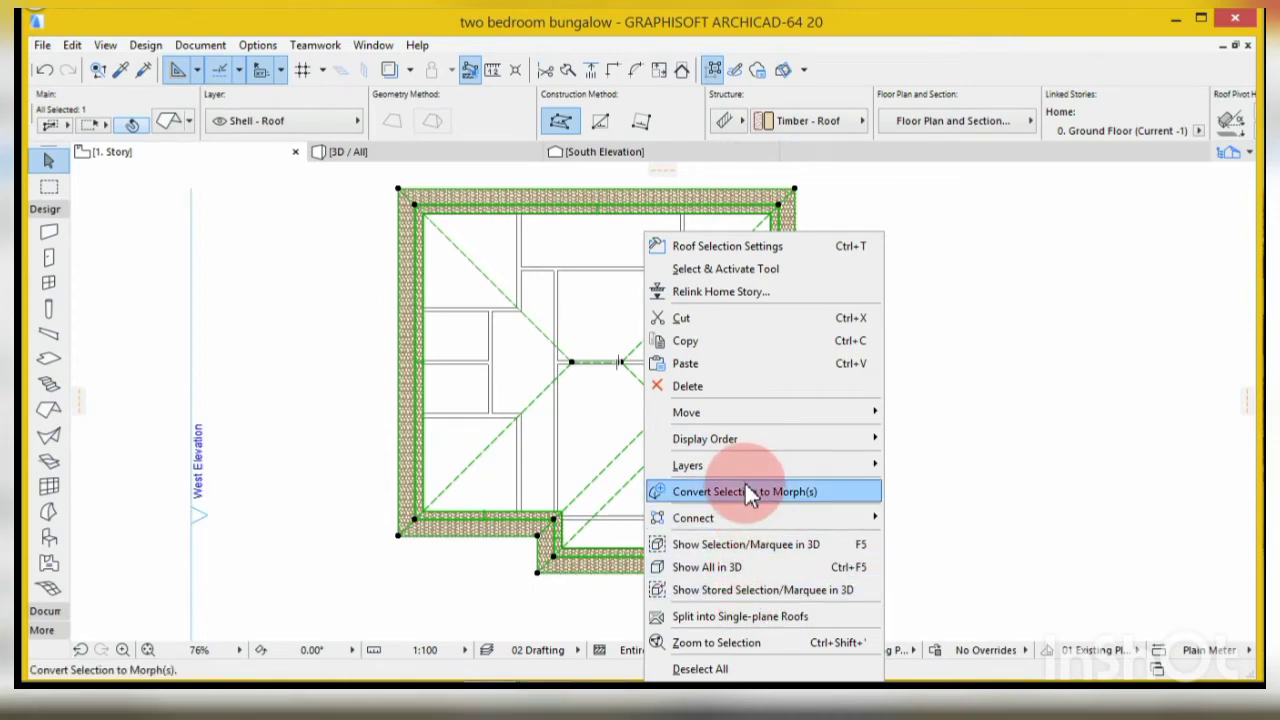
left_click(728, 620)
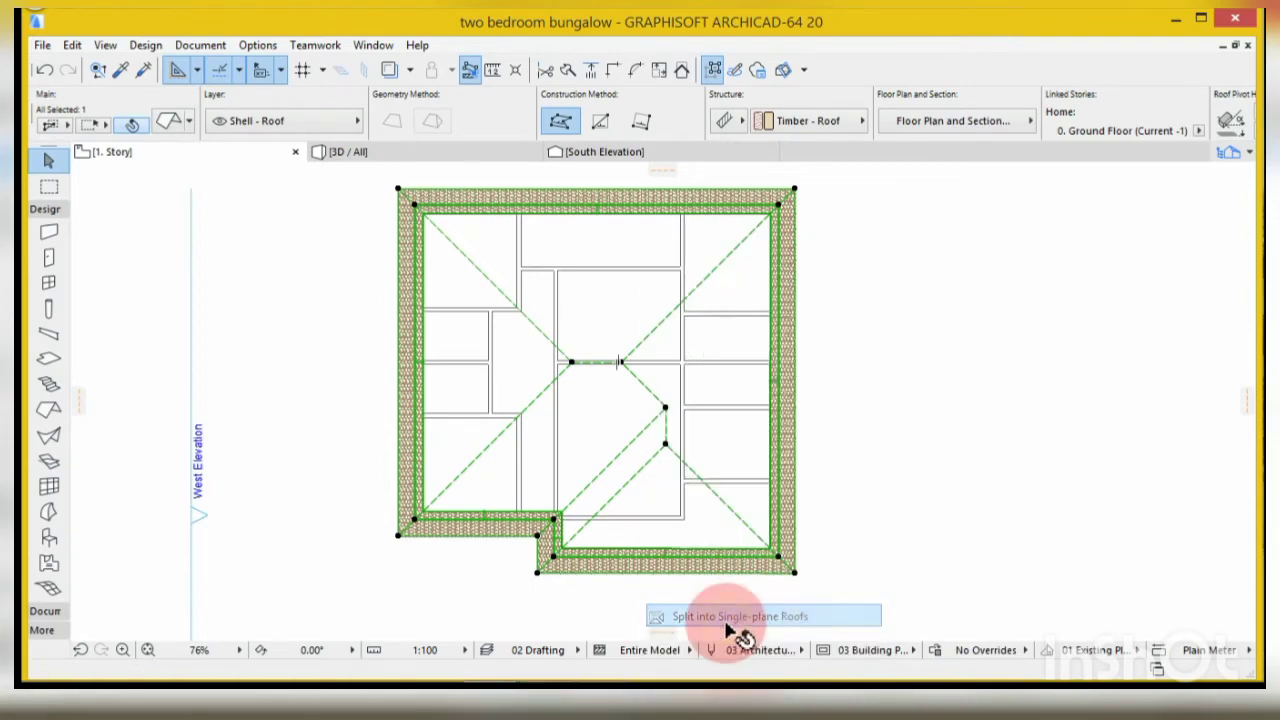
left_click(722, 309)
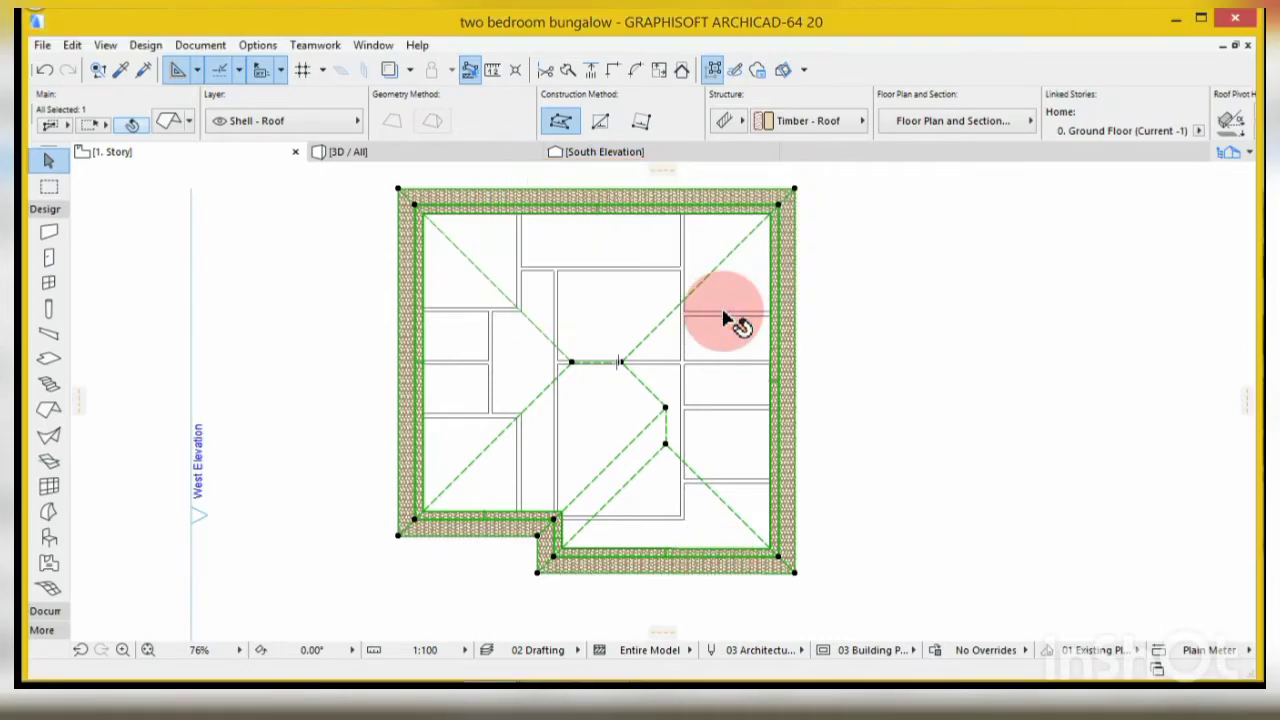
left_click(700, 410)
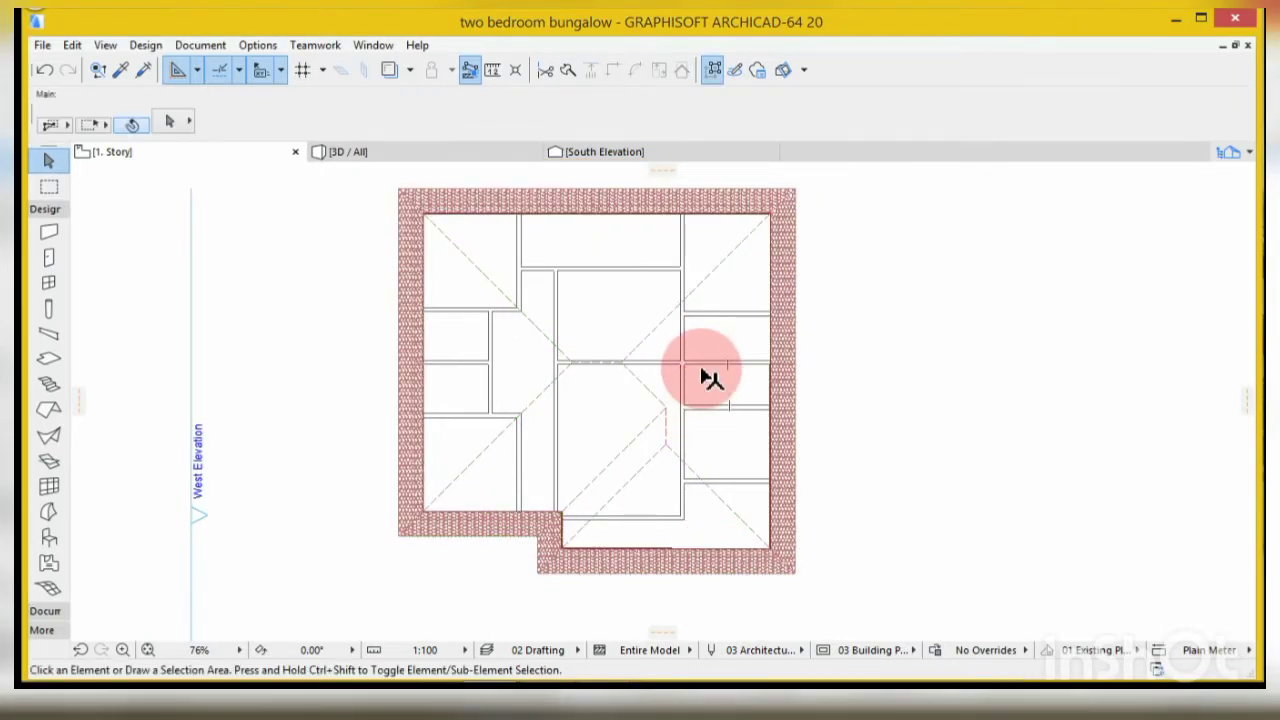
- Delete the triangular roof plane over the entrance and inspect the opening in the 3D view
mouse_move(710, 378)
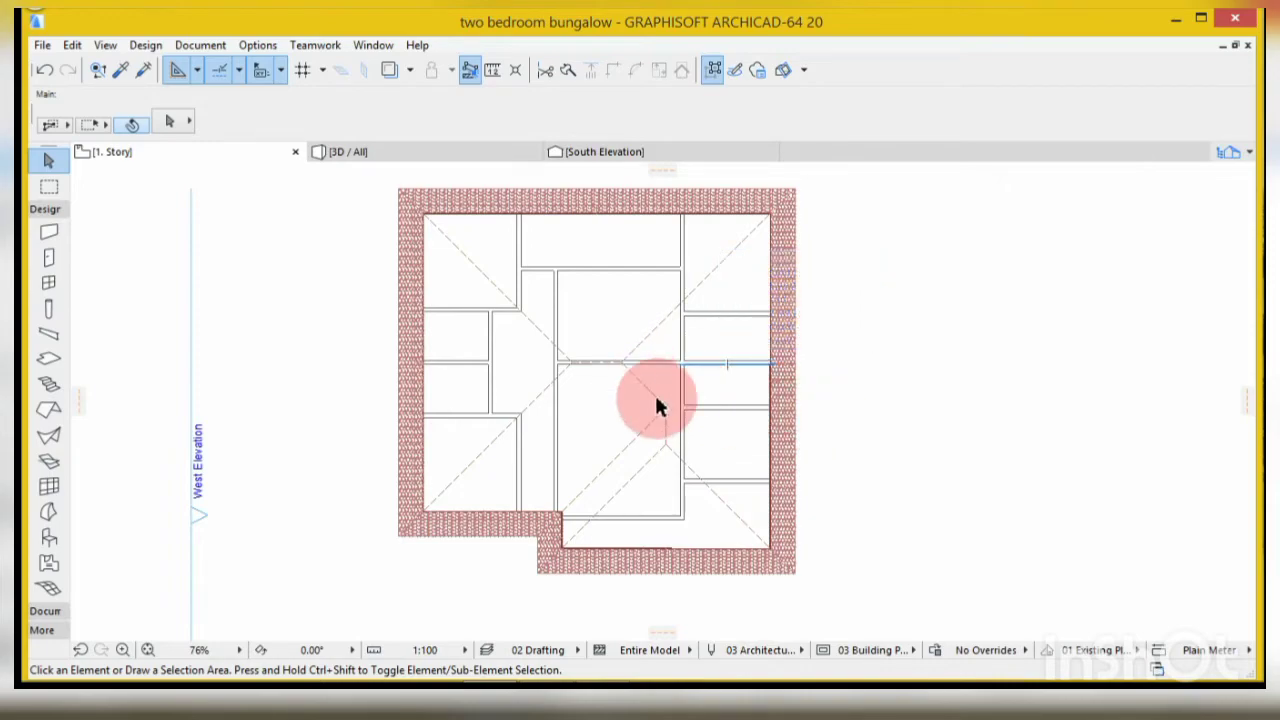
left_click(650, 470)
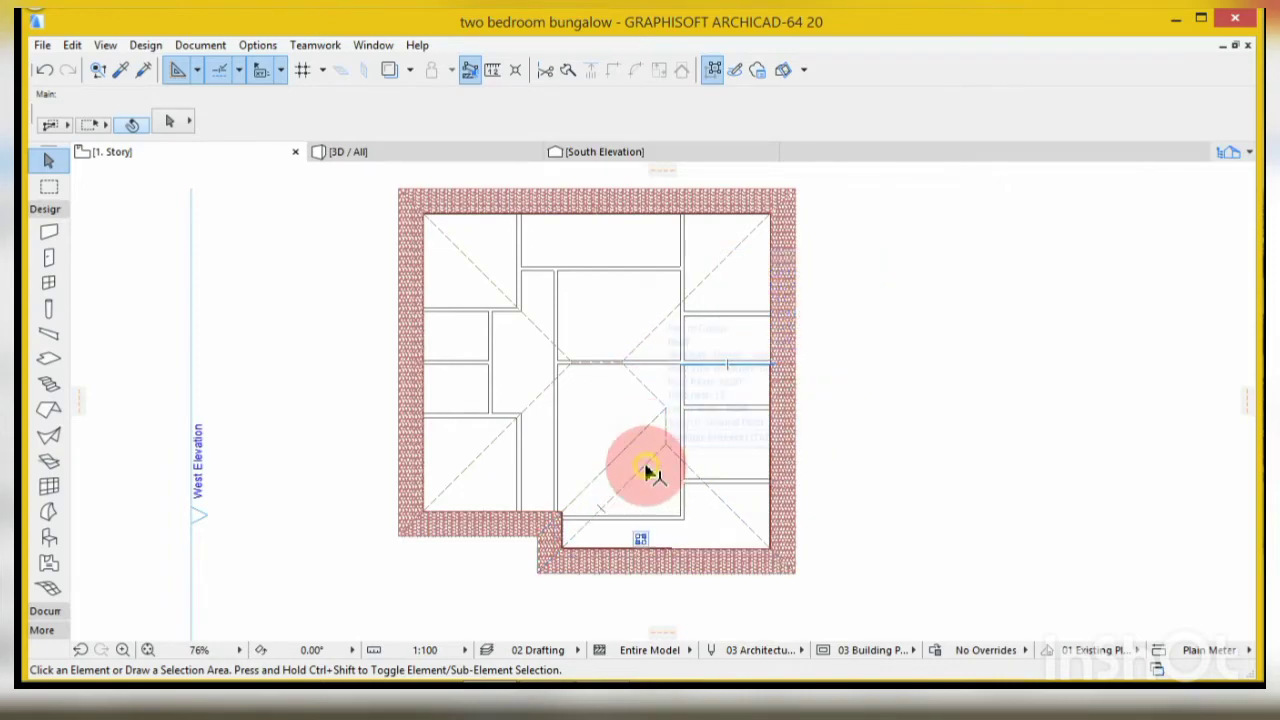
left_click(935, 410)
left_click(668, 463)
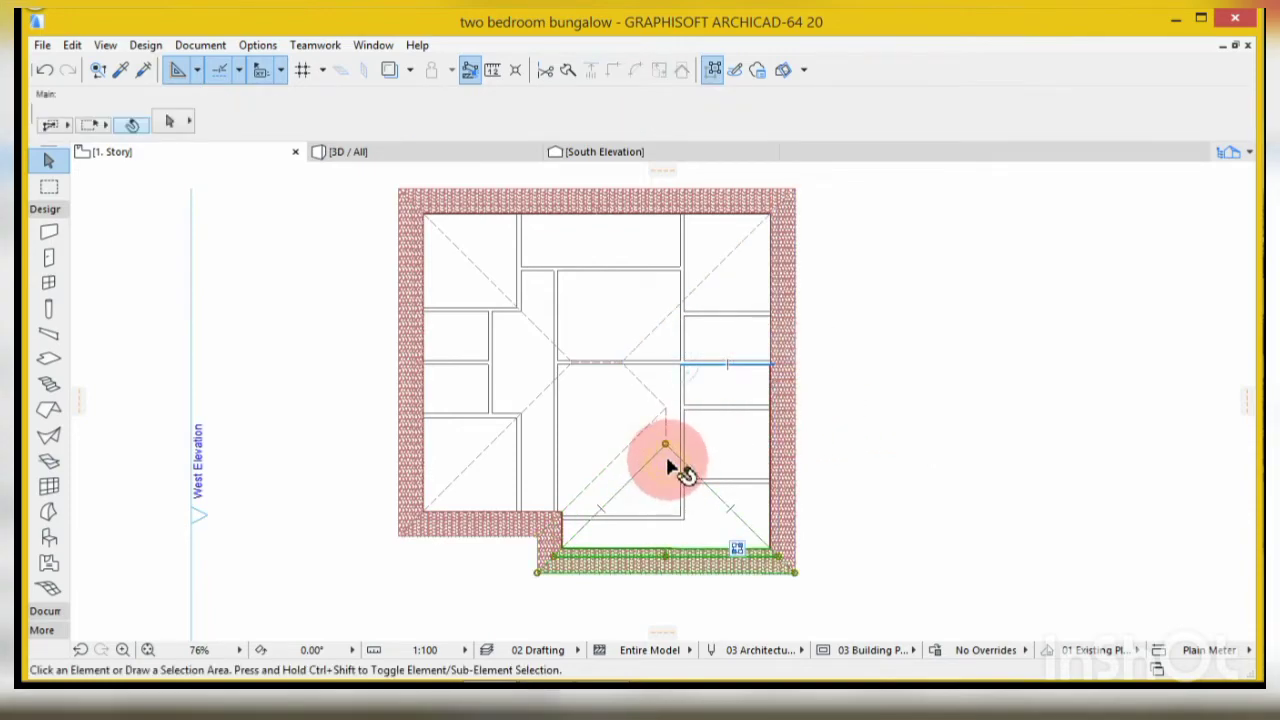
key("Escape")
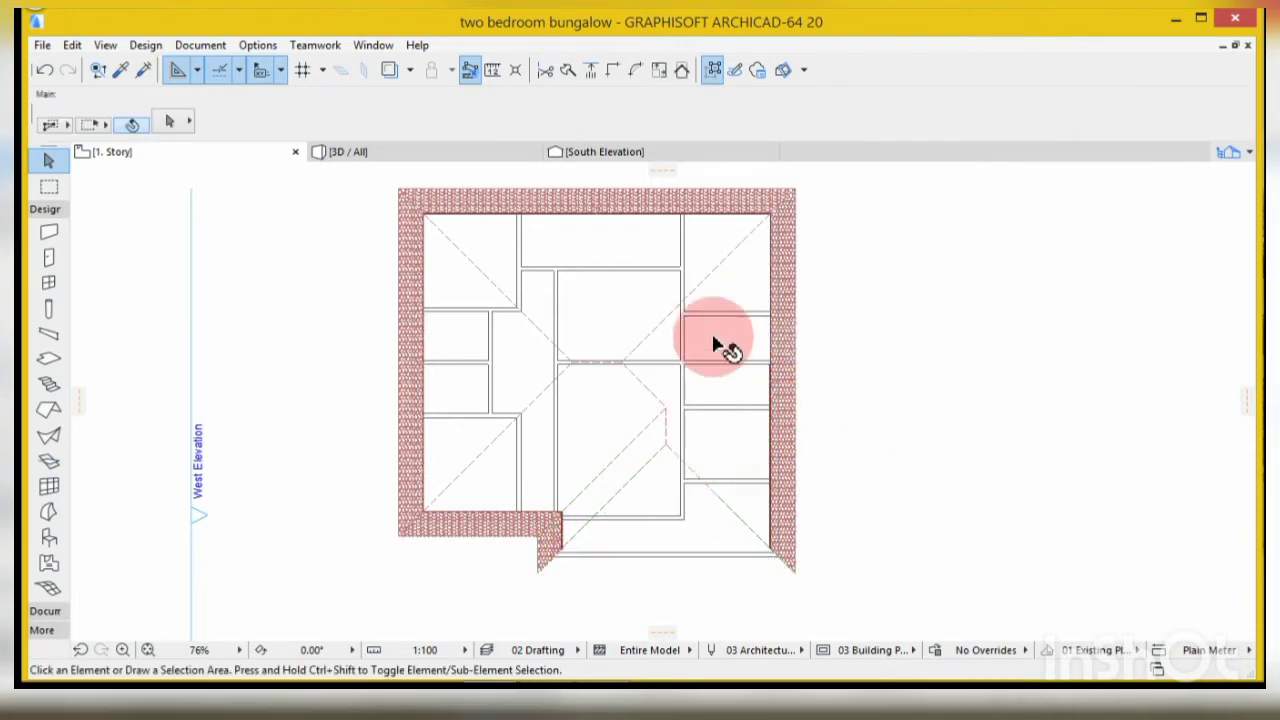
left_click(411, 150)
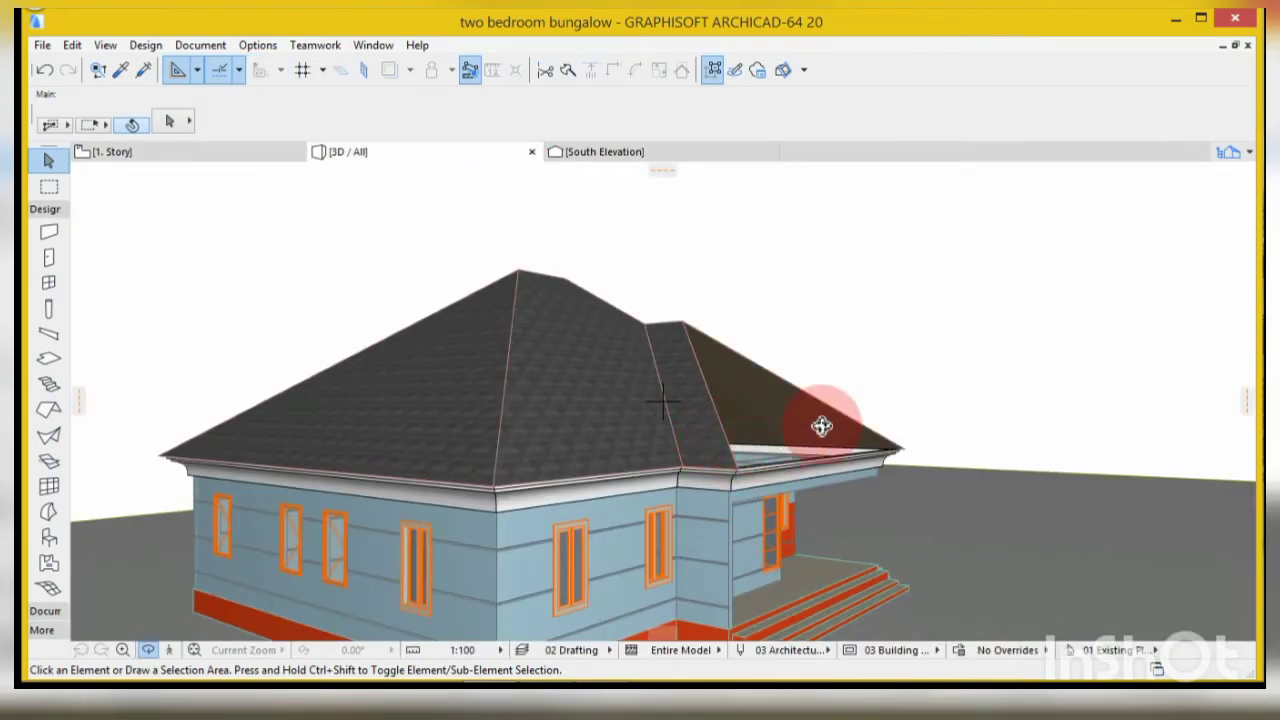
left_click_drag(821, 426, 546, 429)
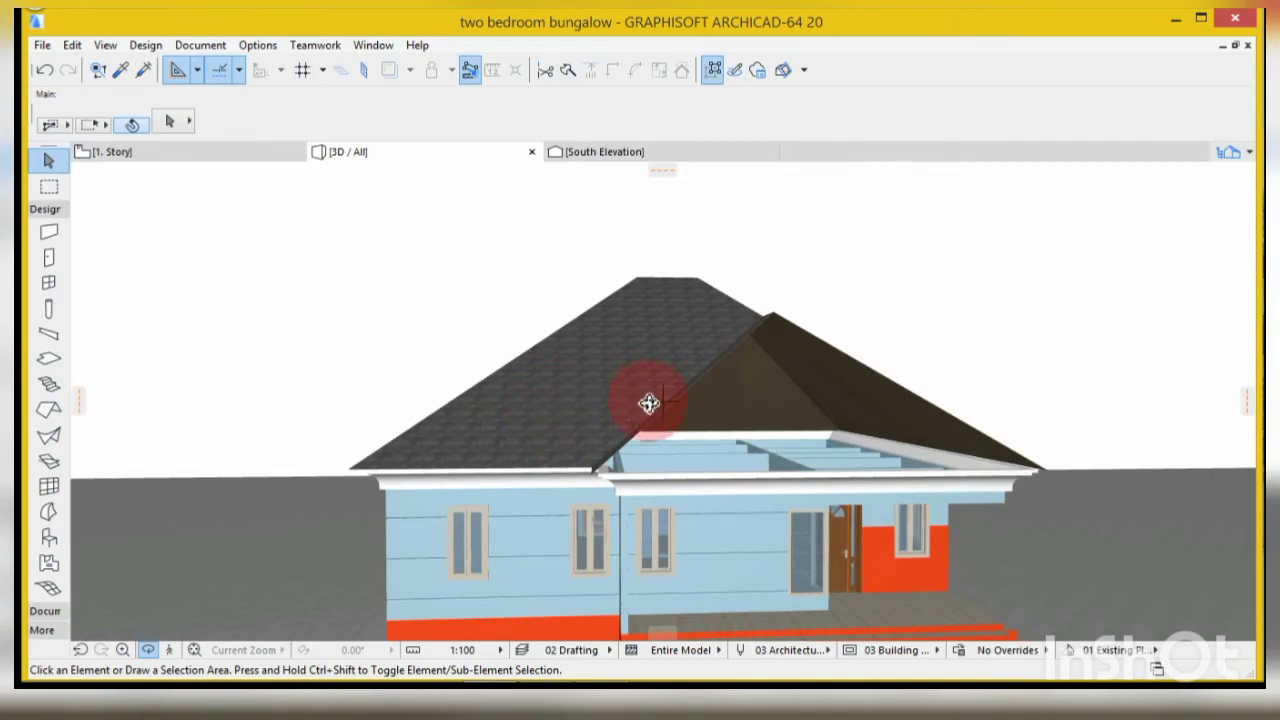
- Undo the deletion of the entrance roof plane, select that plane to check it, and deselect it
key("ctrl+z")
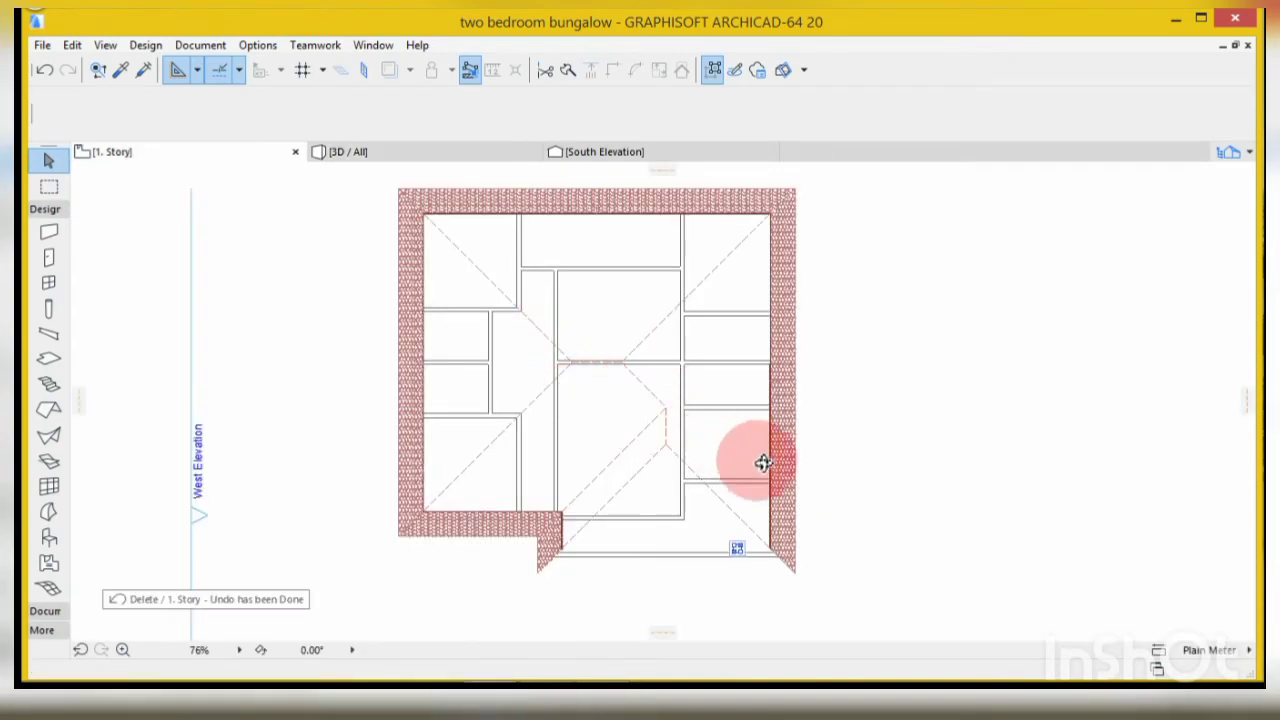
left_click(714, 506)
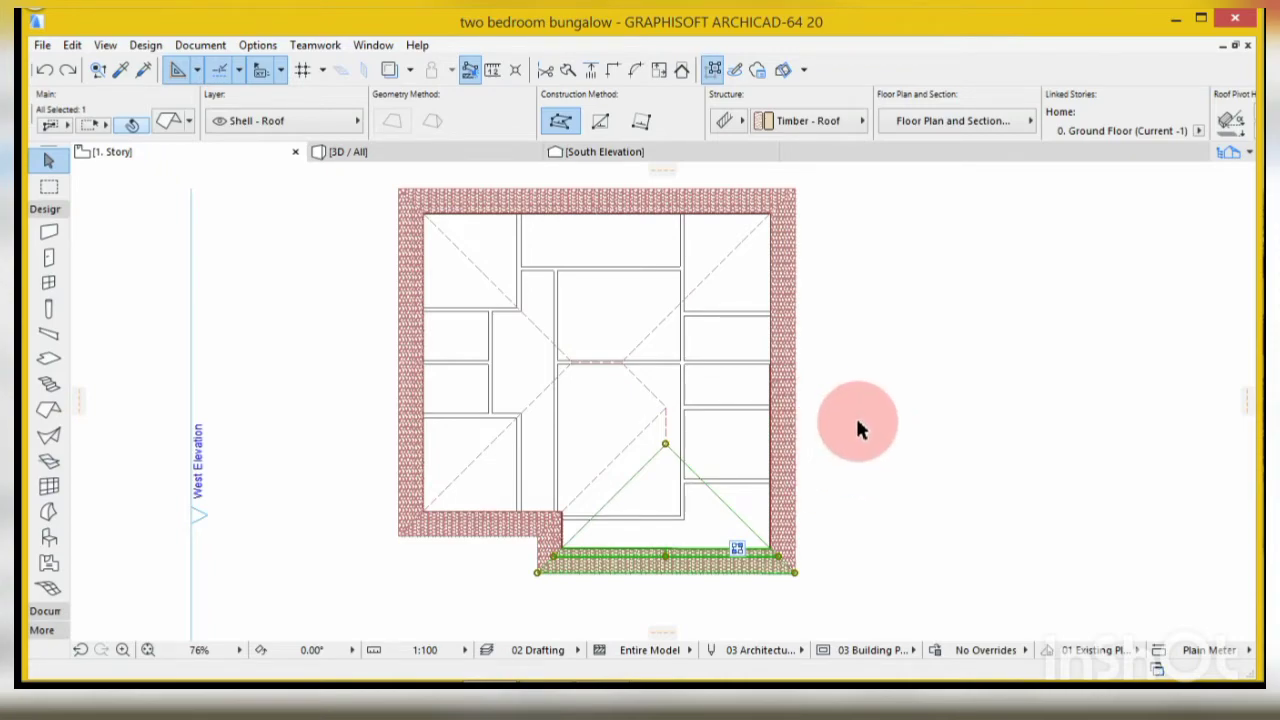
left_click(855, 418)
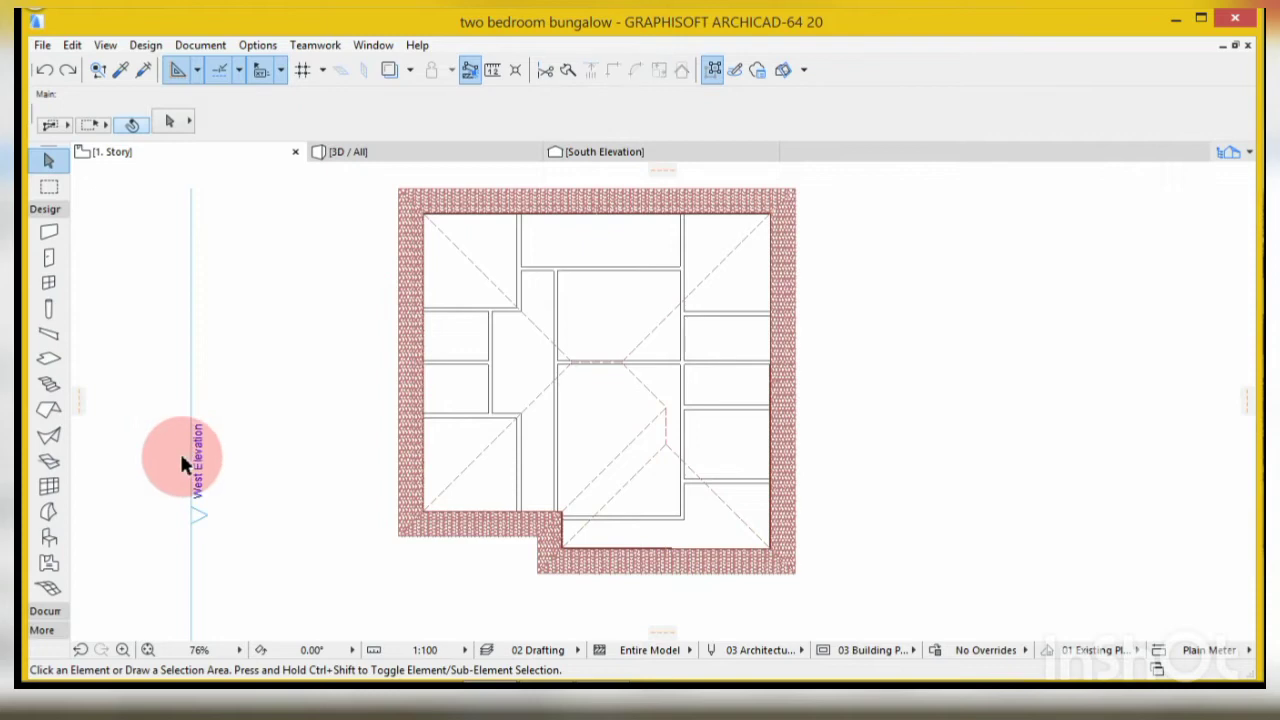
- Set up the Line tool with blue pen 6 and the polyline geometry method for tracing the roof planes
left_click(42, 204)
left_click(40, 226)
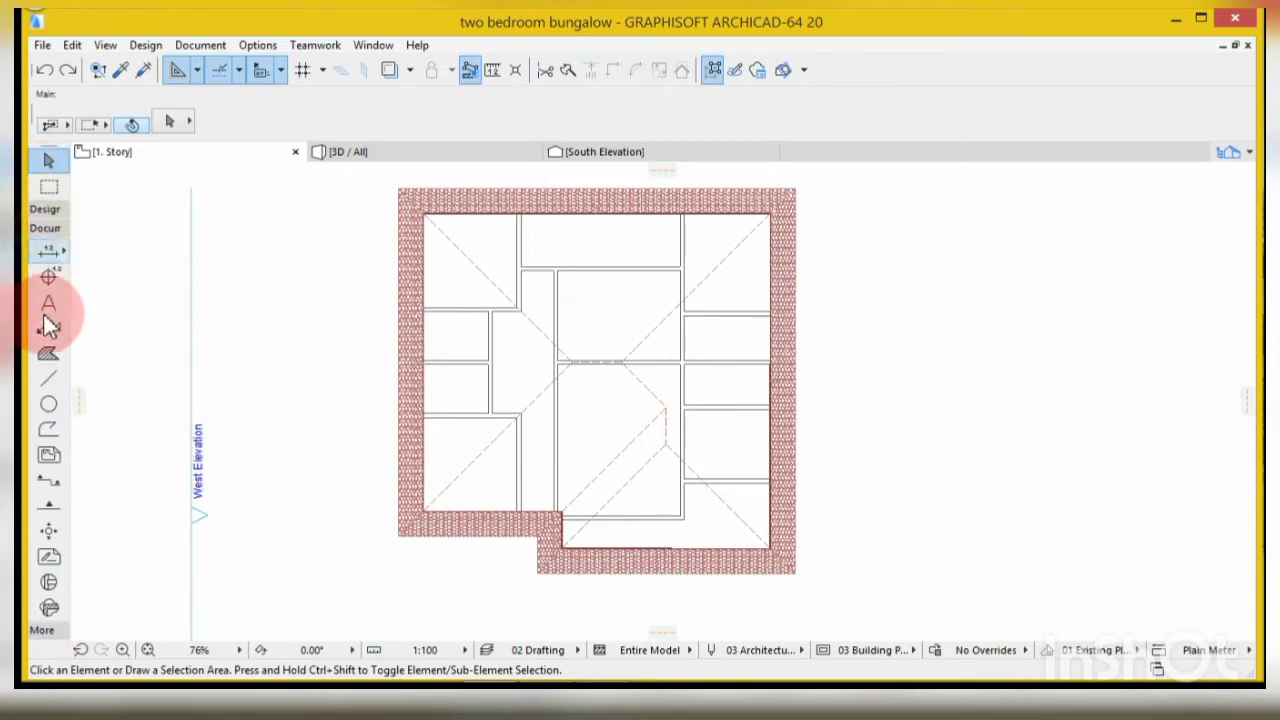
left_click(49, 382)
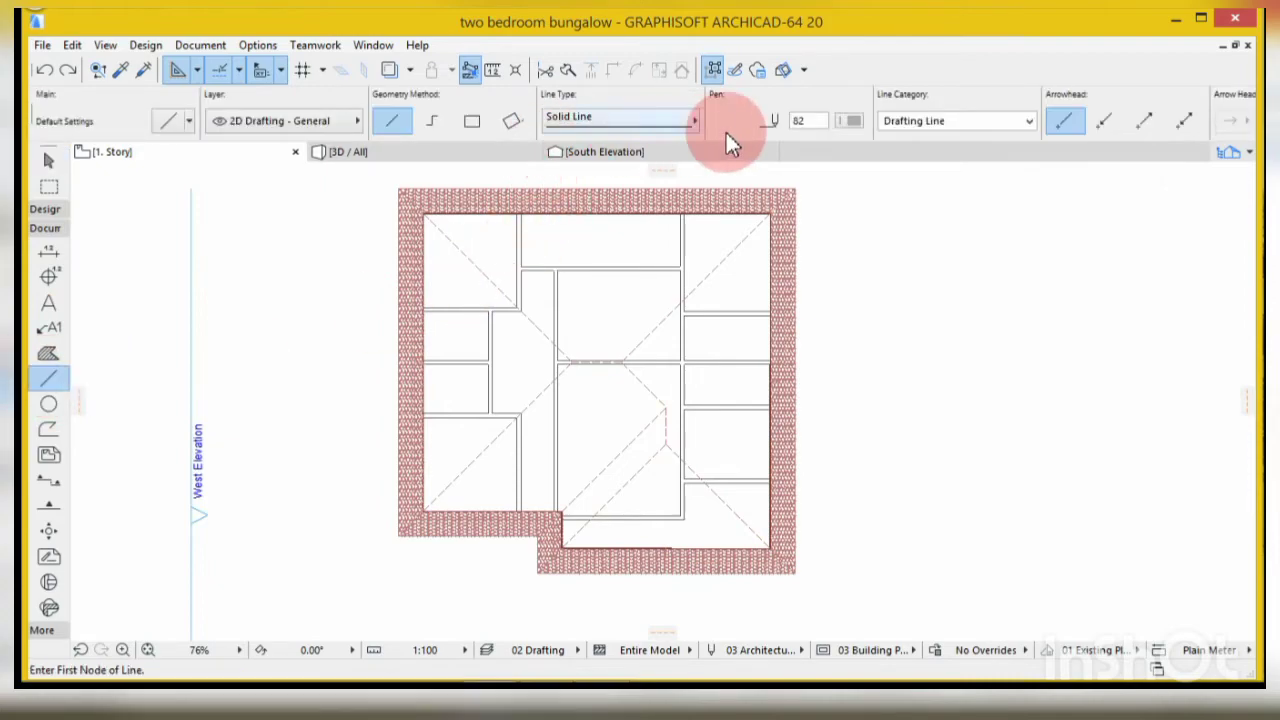
left_click(849, 123)
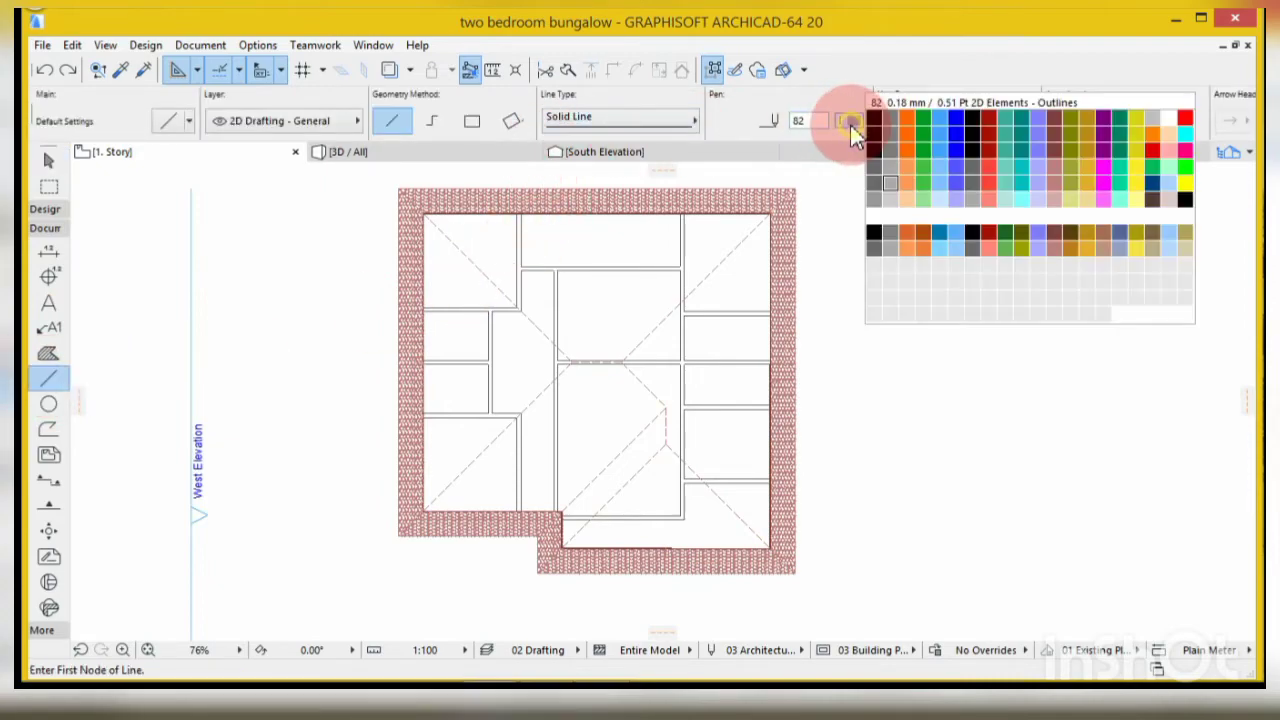
left_click(958, 125)
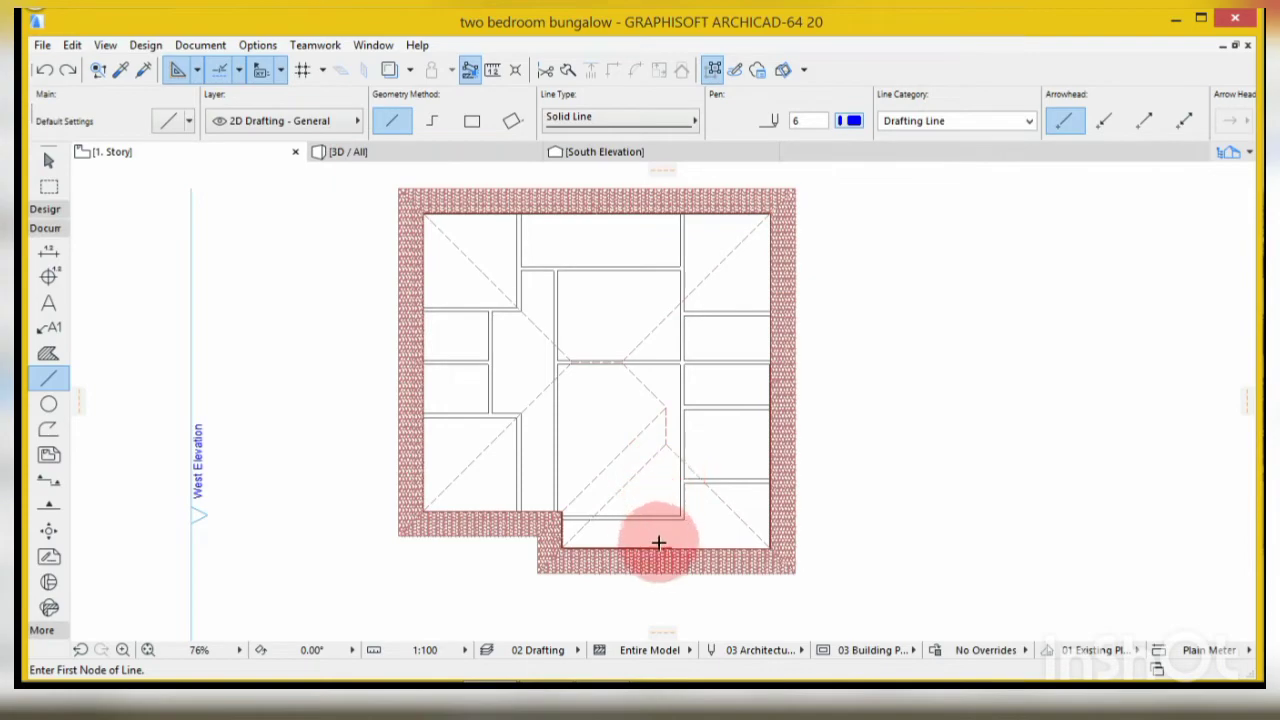
scroll(660, 545, "up", 3)
scroll(662, 550, "up", 1)
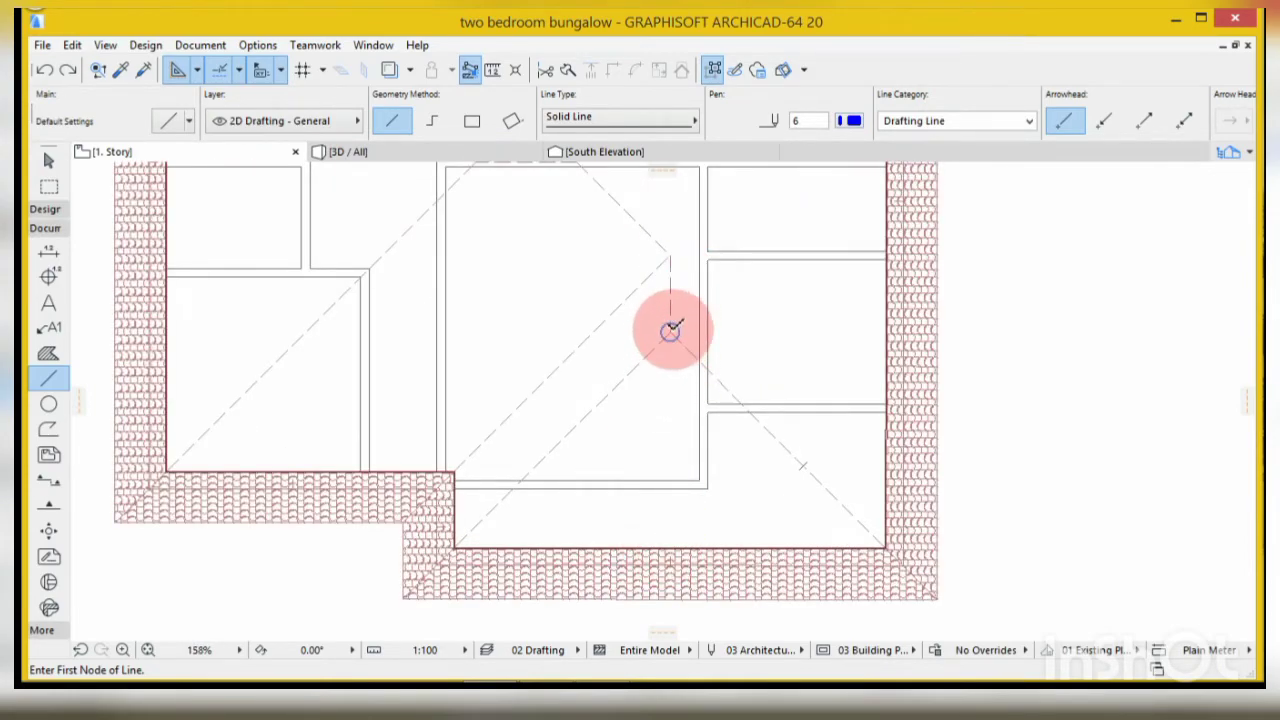
left_click(429, 120)
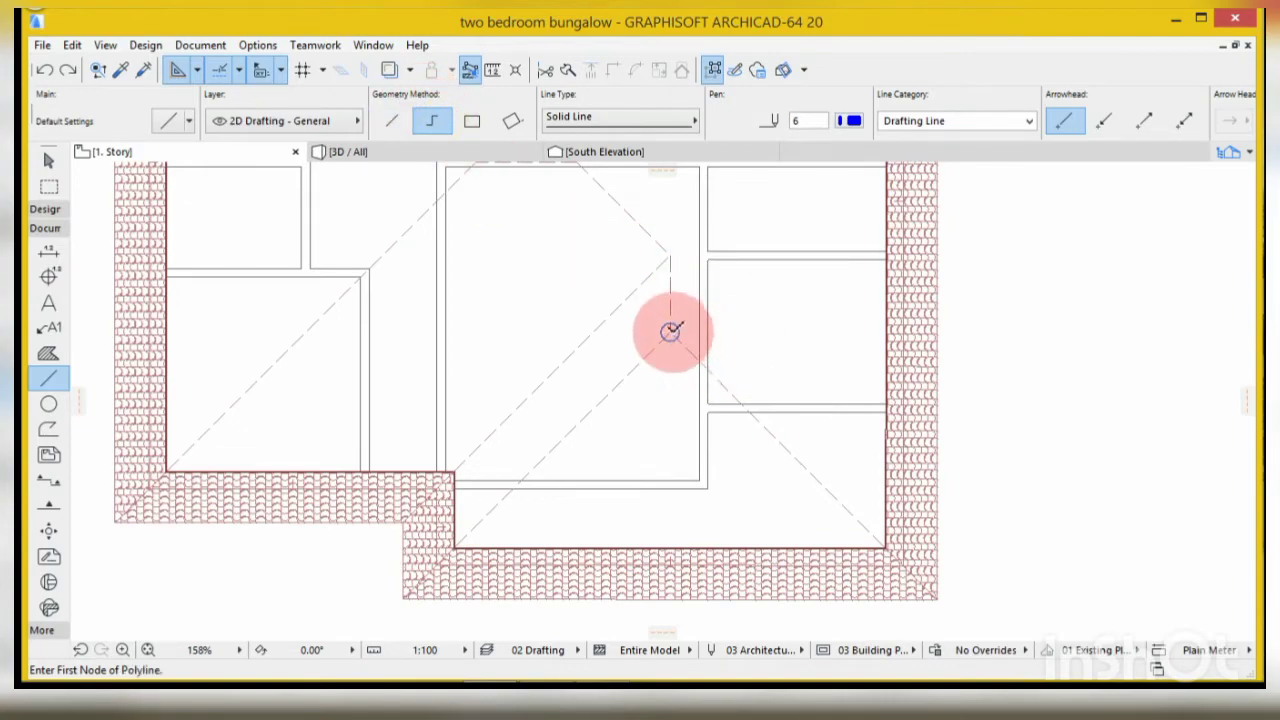
- Trace the triangular roof plane over the entrance with a closed polyline from the ridge end through both eaves corners
left_click(670, 331)
left_click(402, 598)
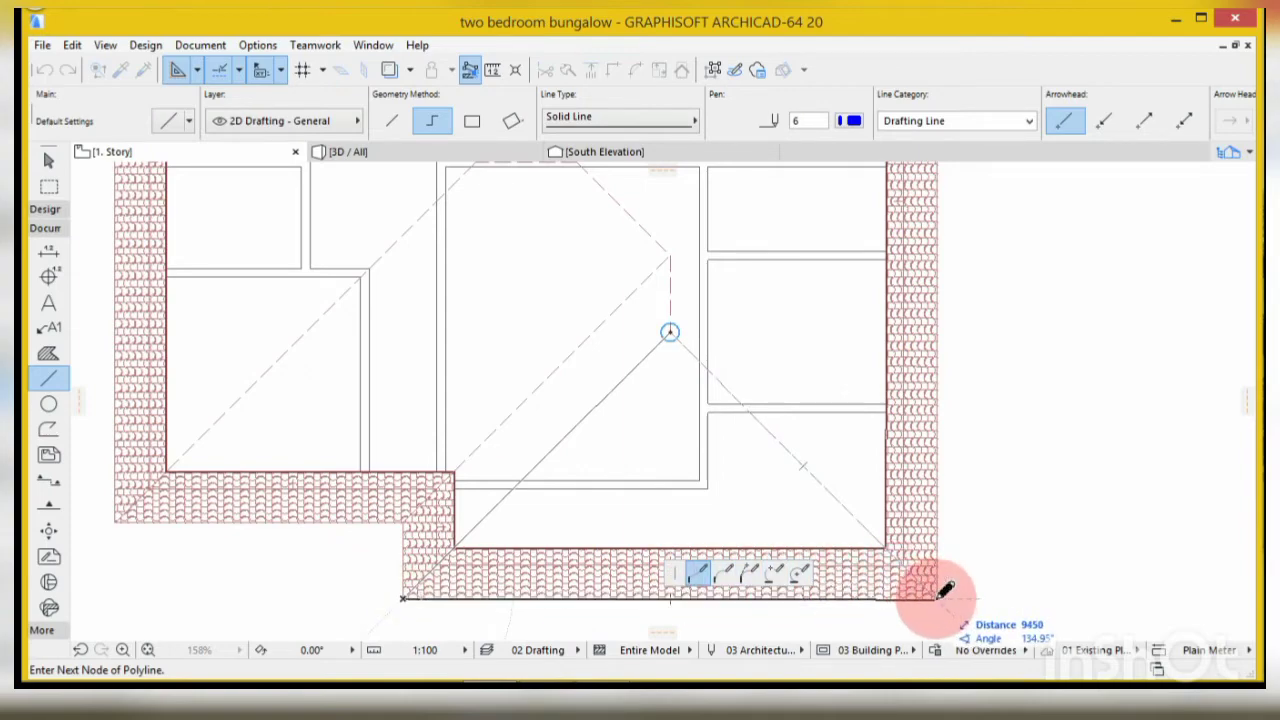
scroll(425, 600, "up", 5)
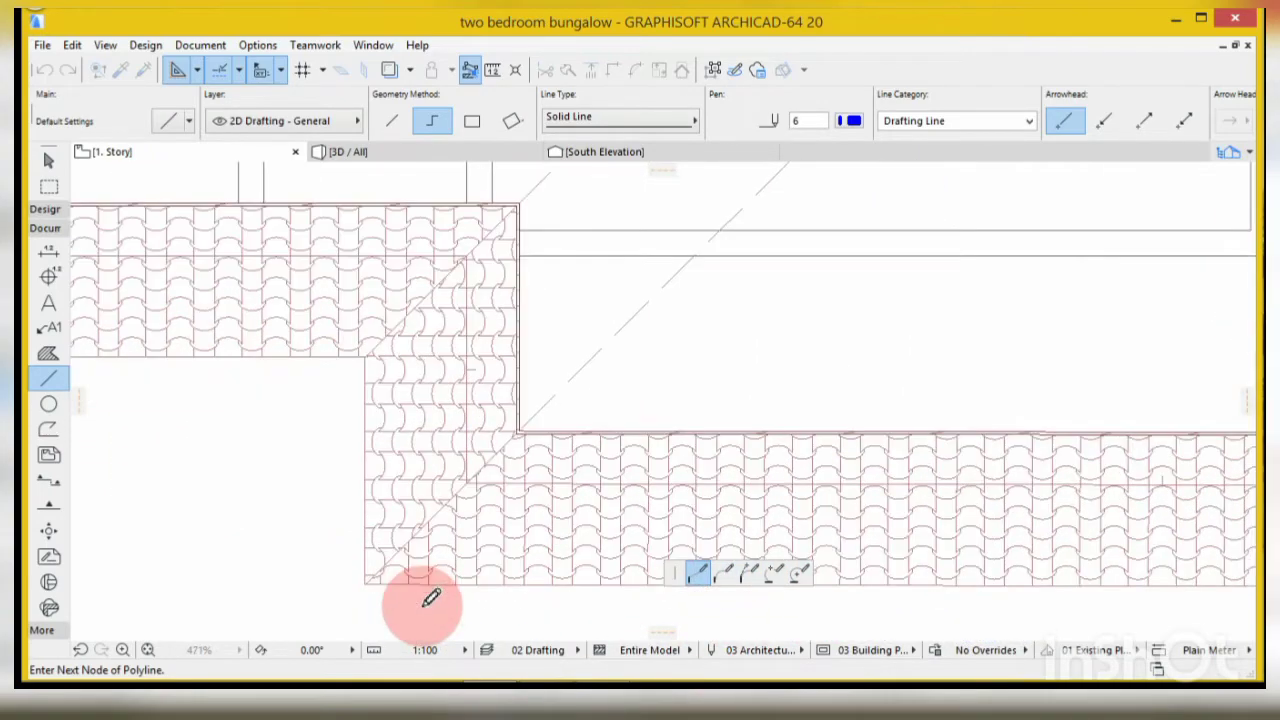
scroll(375, 530, "down", 5)
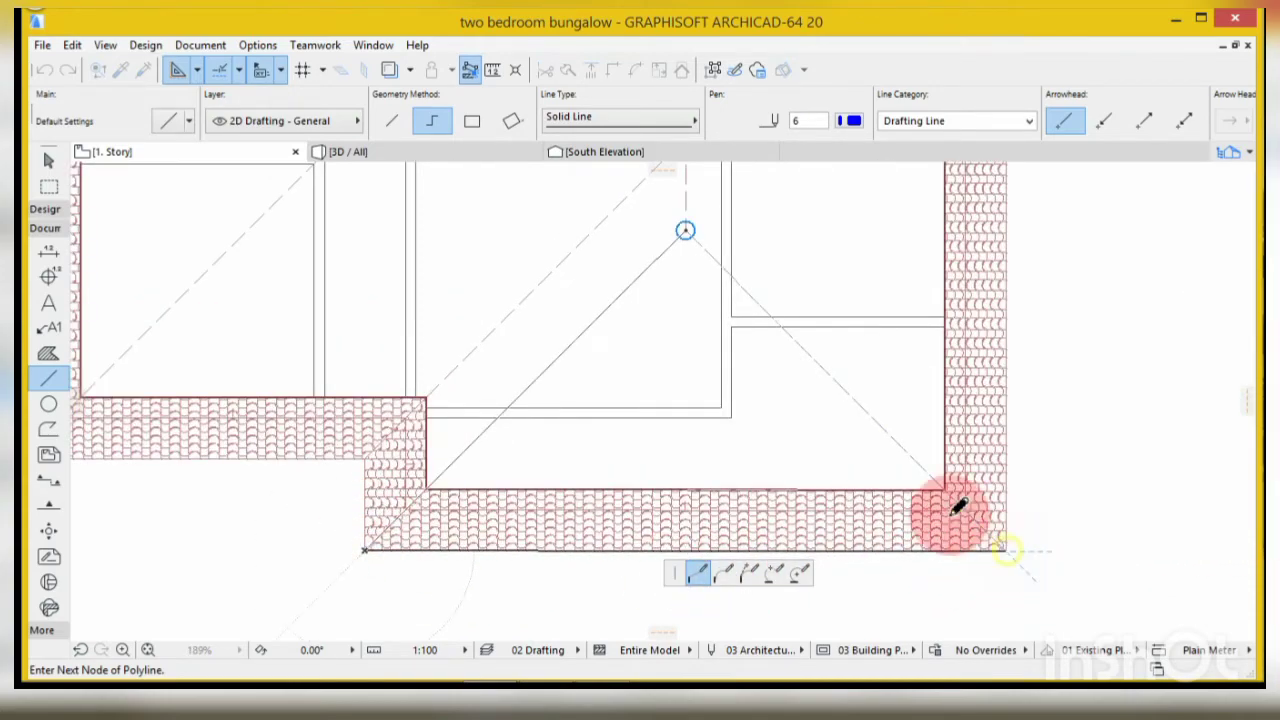
left_click(1006, 549)
left_click(686, 230)
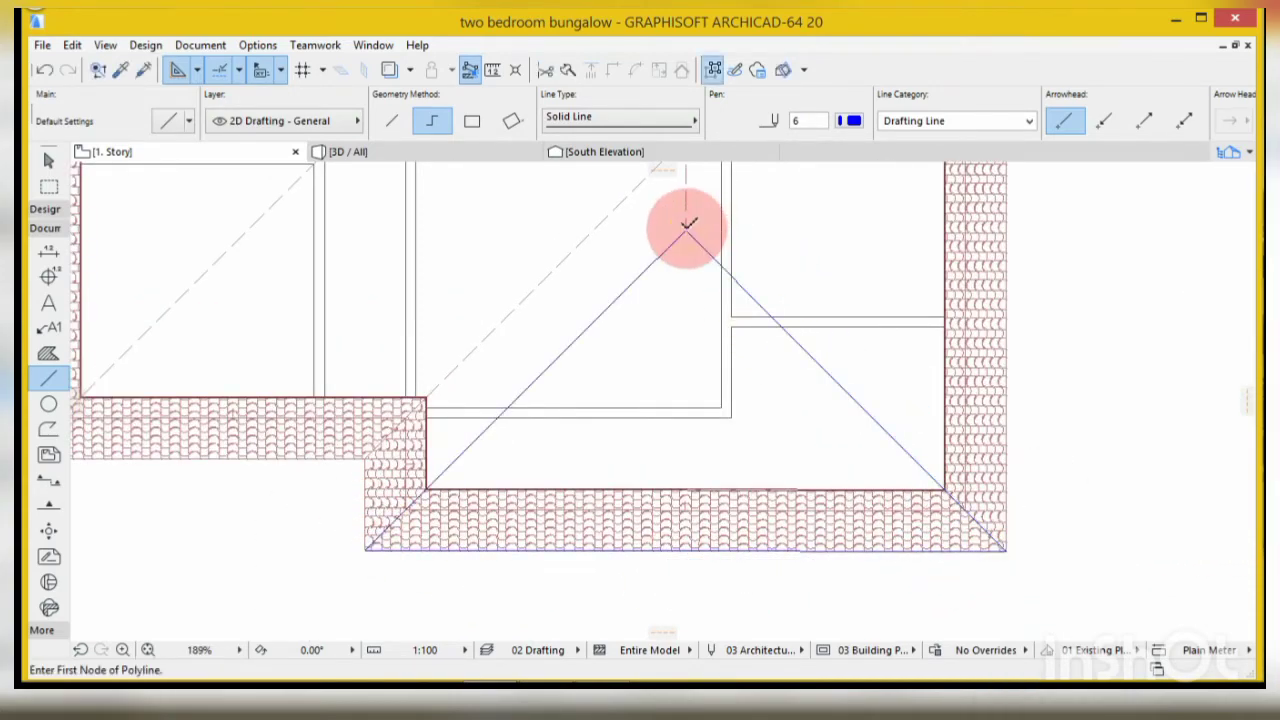
- Trace the east roof plane with a closed polyline along its hips, east eaves, valley and short ridge
left_click(686, 230)
left_click(1005, 545)
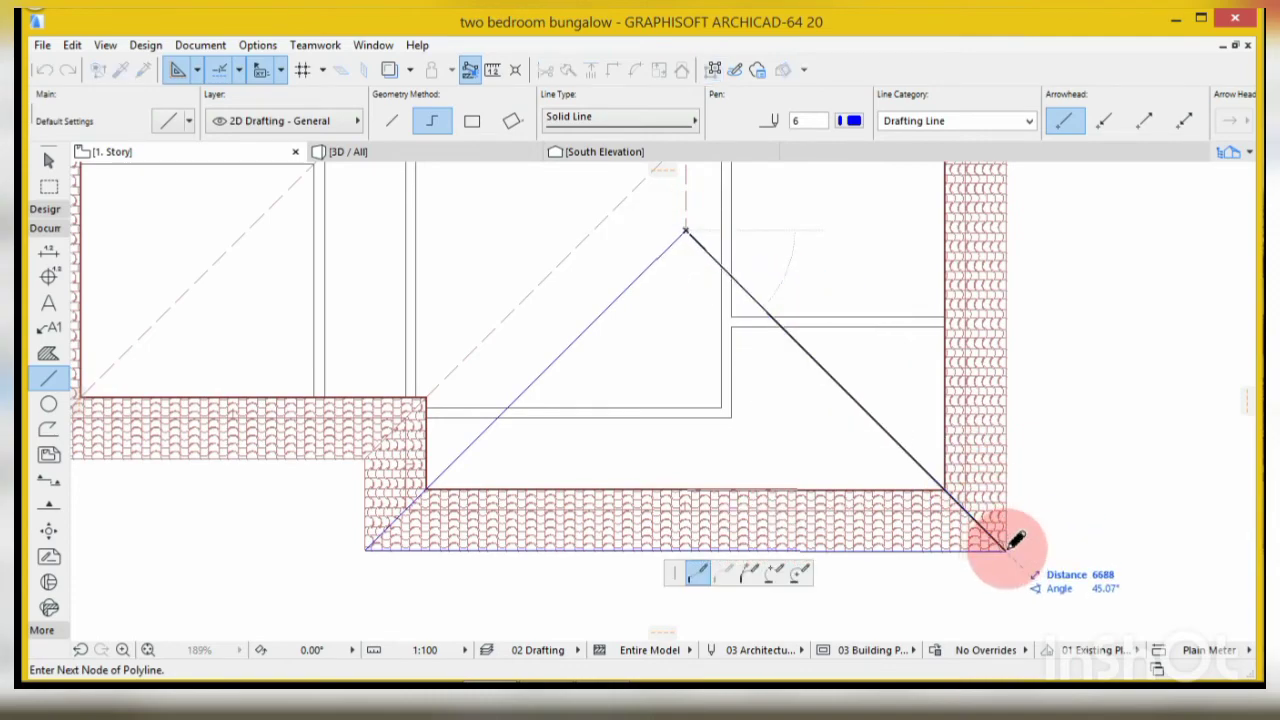
scroll(920, 563, "down", 4)
scroll(913, 540, "down", 2)
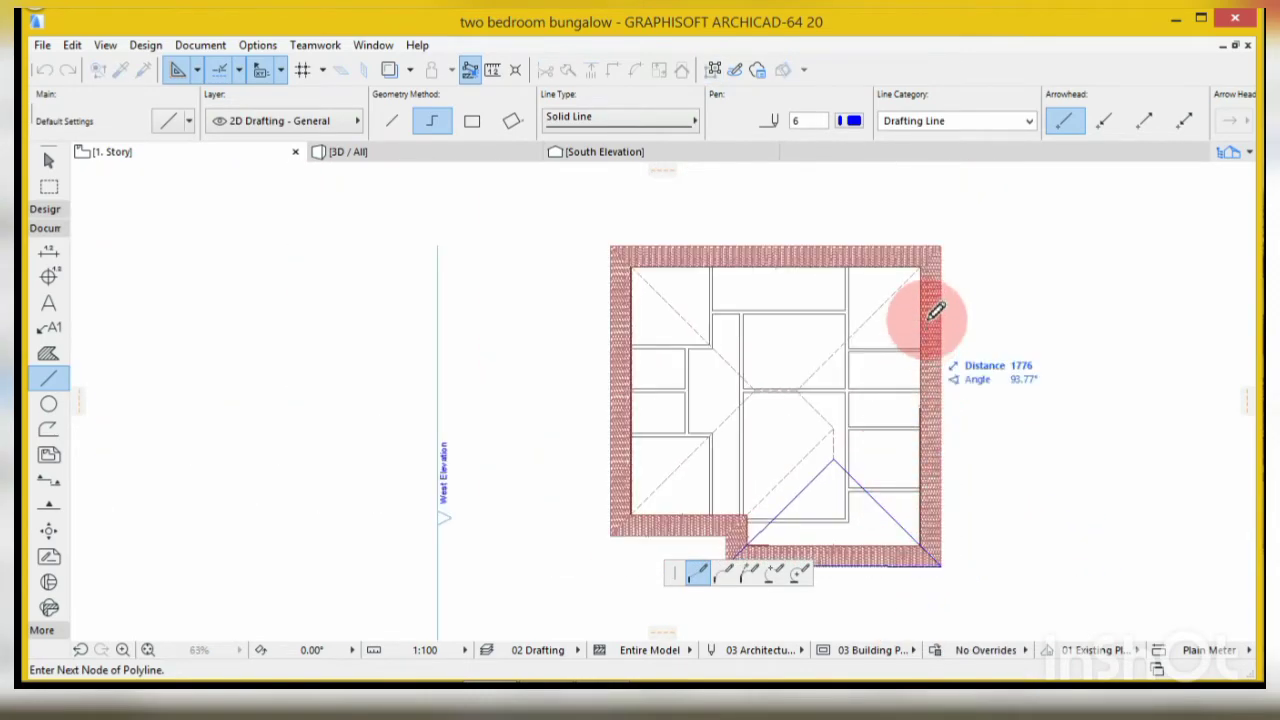
left_click(940, 245)
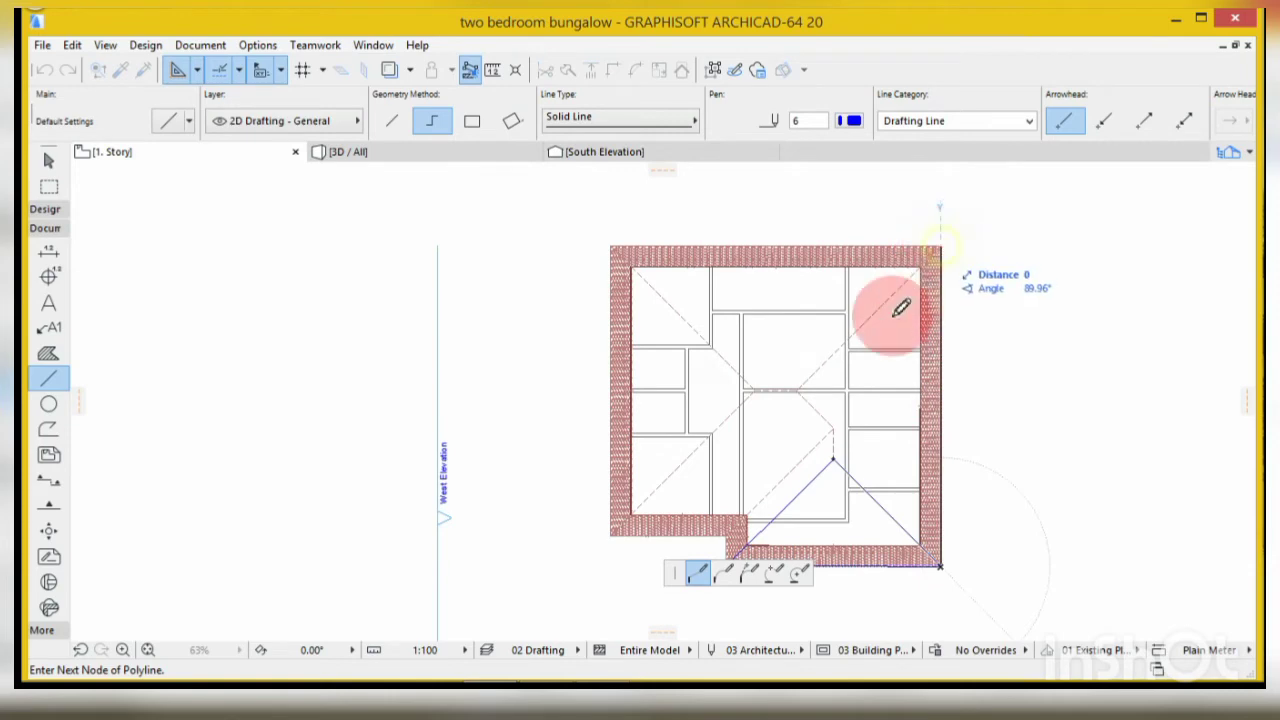
left_click(796, 389)
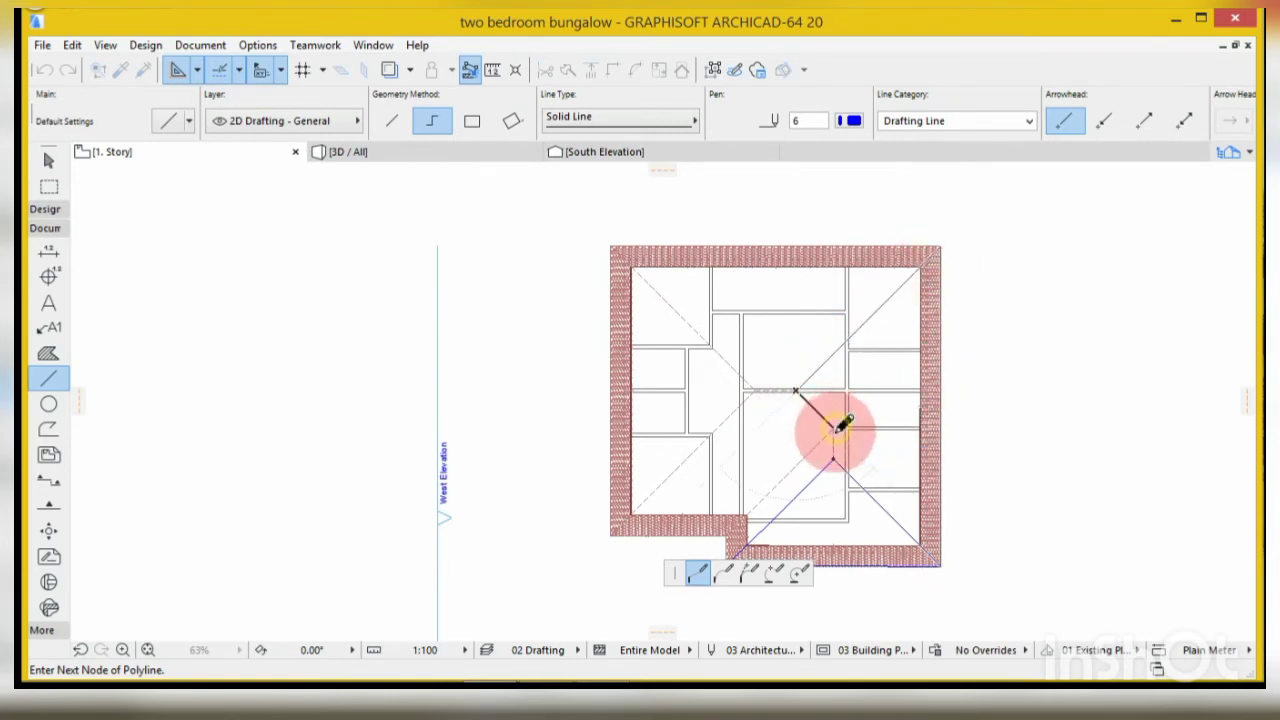
left_click(833, 430)
double_click(838, 452)
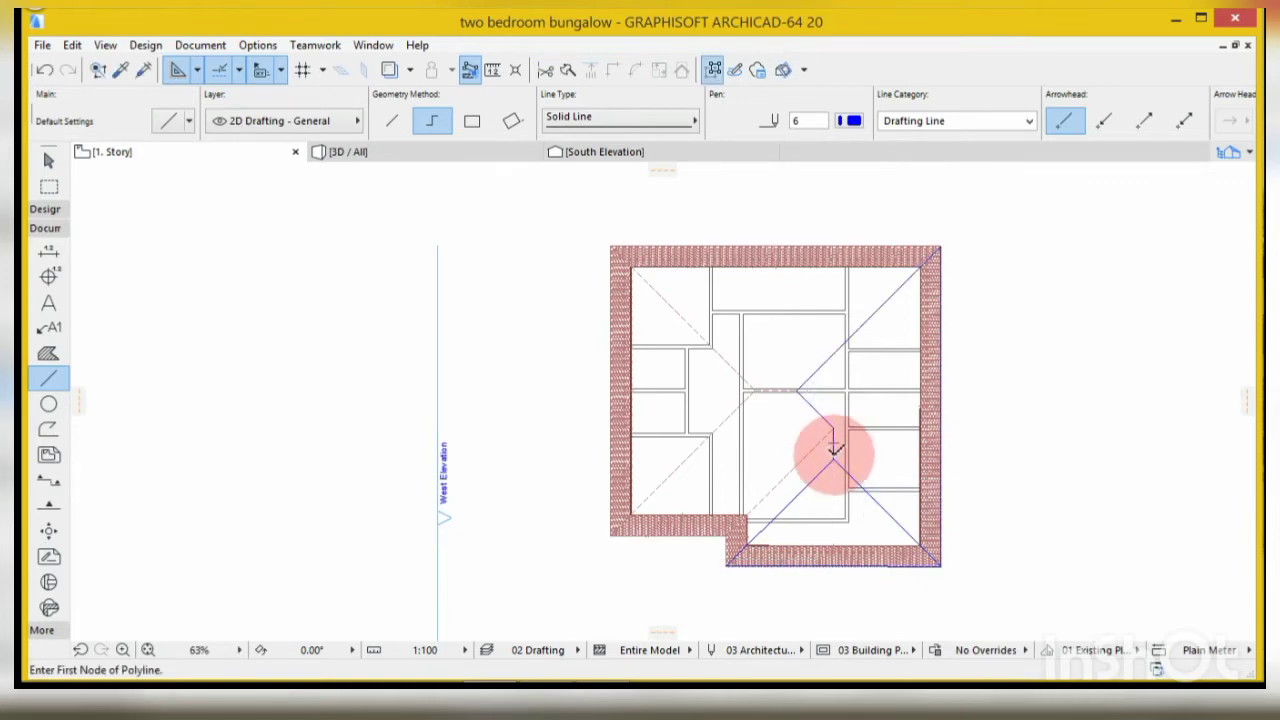
- Try to trace the narrow roof plane between the valley and the entrance hip with a closed polyline
left_click(833, 430)
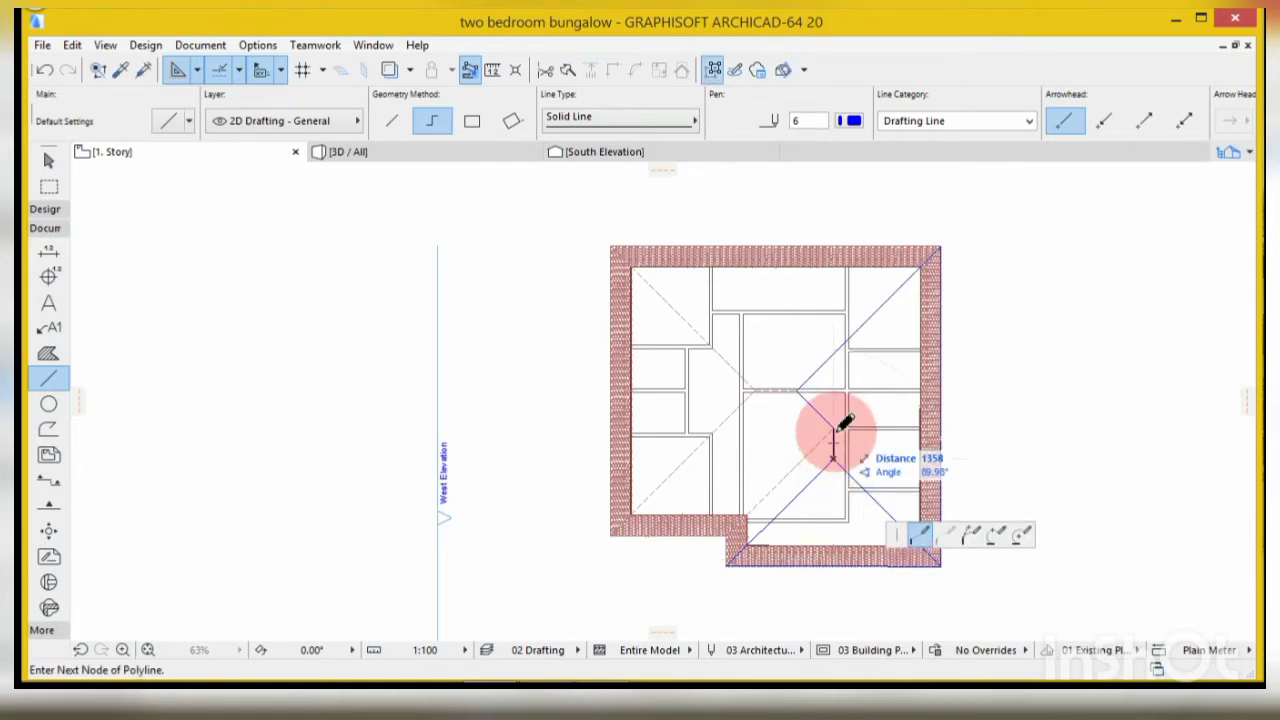
left_click(735, 533)
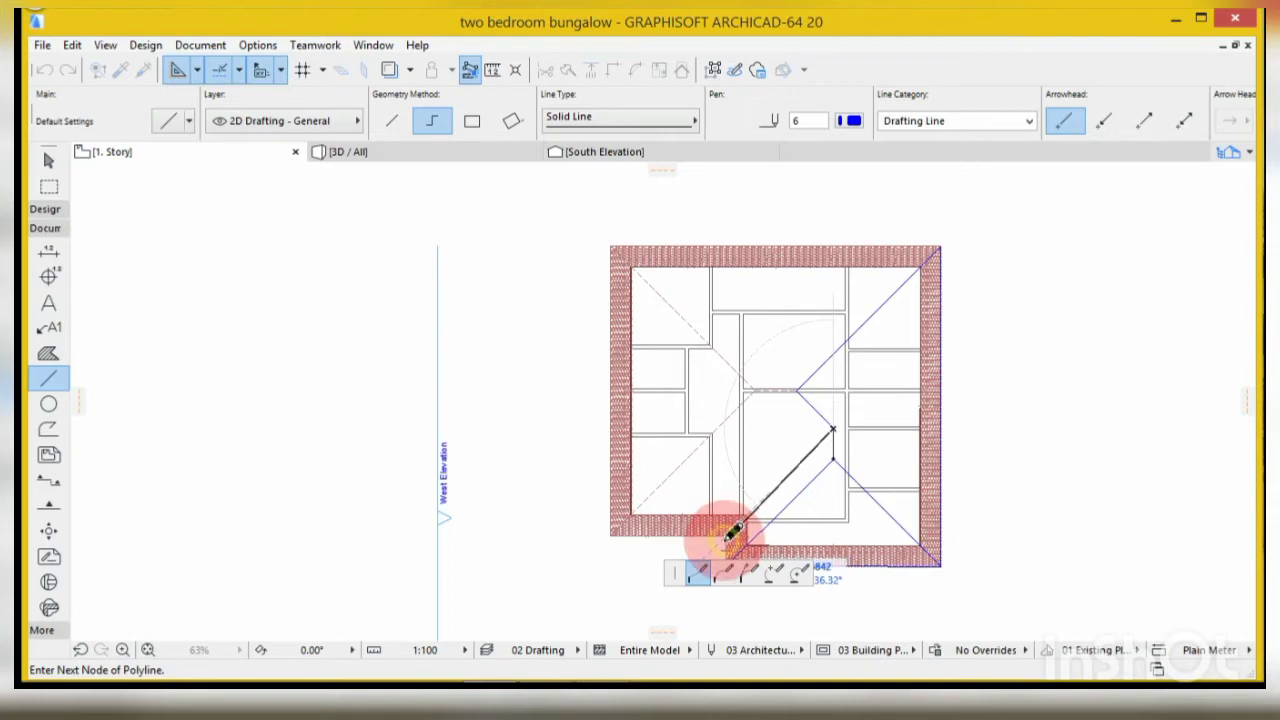
scroll(735, 533, "down", 2)
scroll(735, 533, "up", 4)
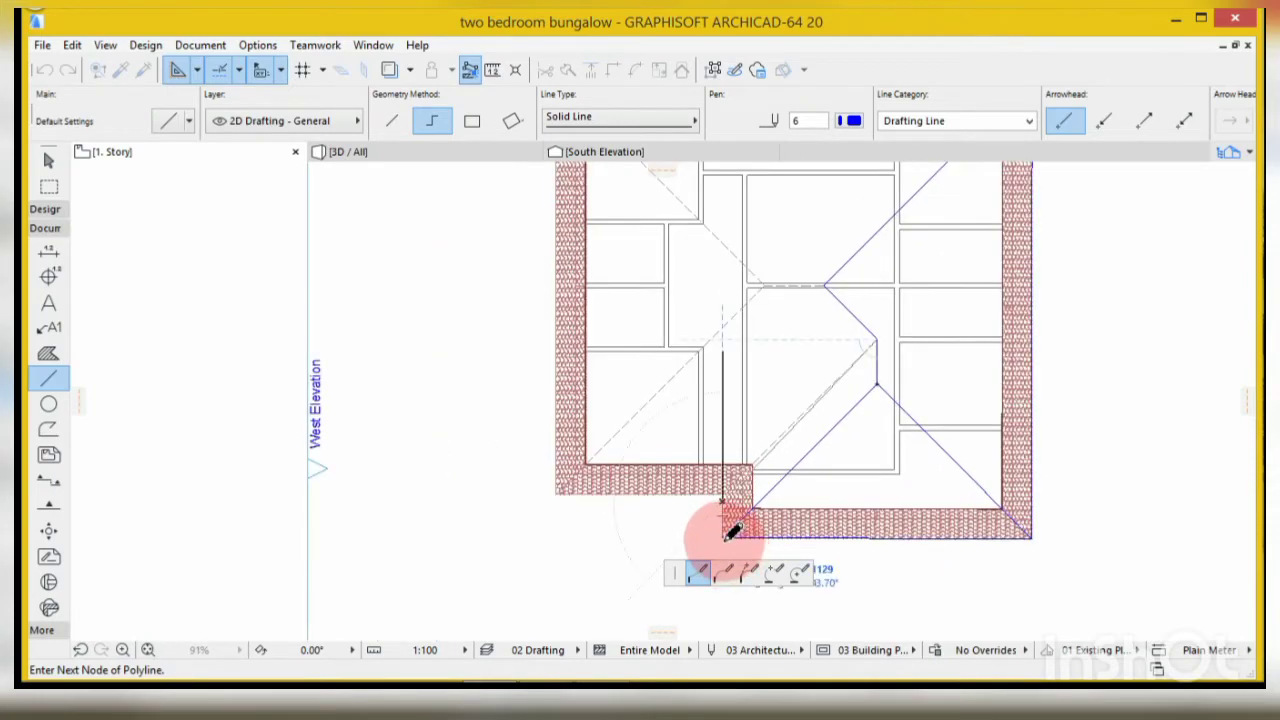
left_click(877, 384)
left_click(878, 382)
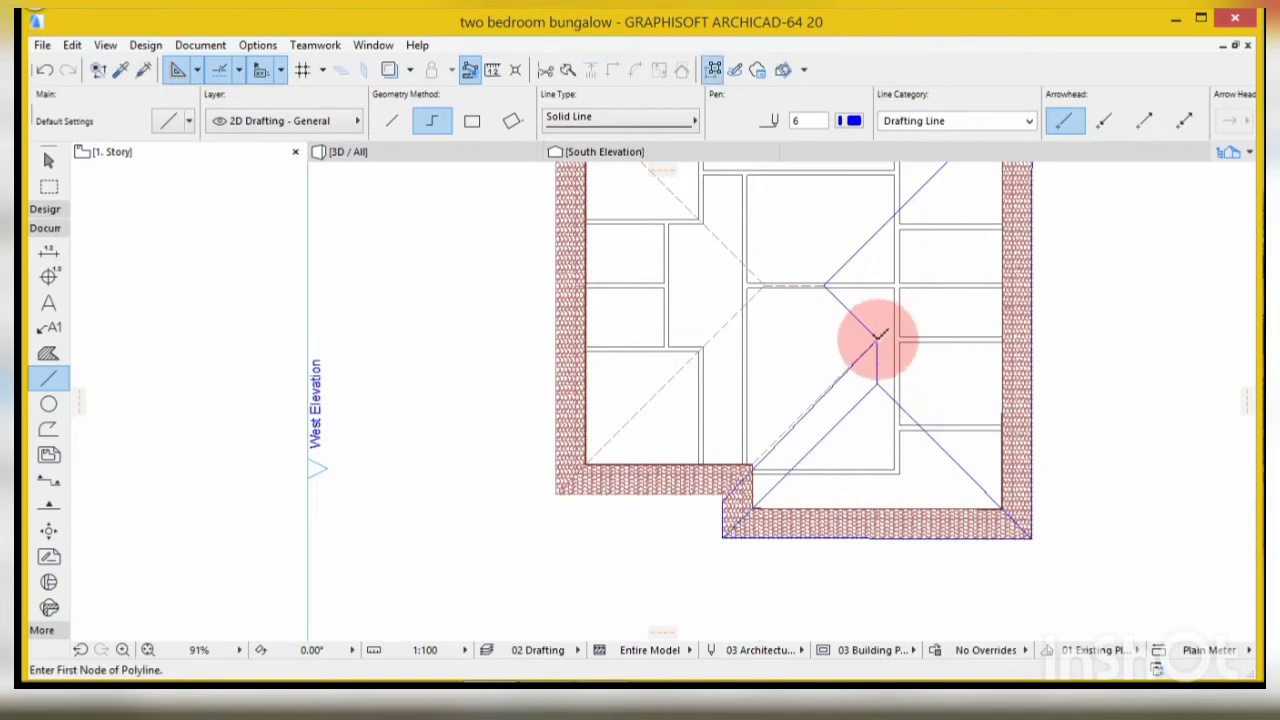
- Delete the misaligned valley line, undo that, and remove the narrow plane's whole outline with Suspend Groups turned off
scroll(766, 457, "up", 4)
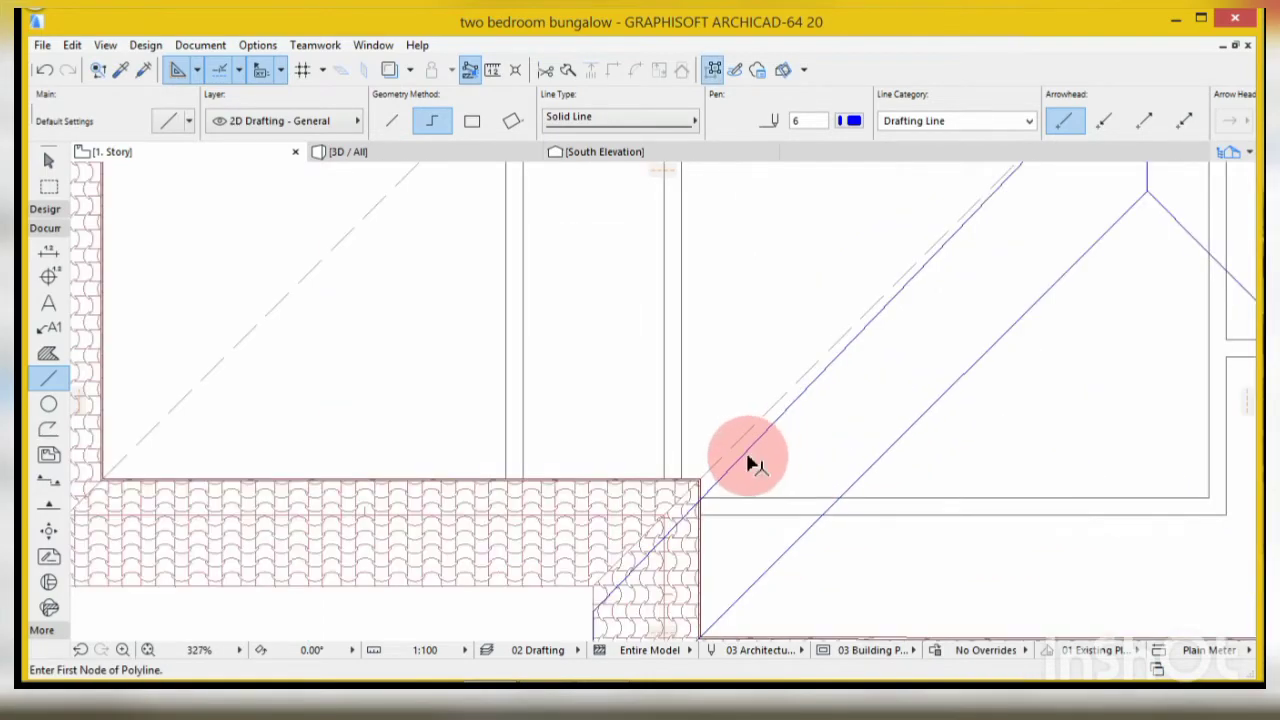
left_click(752, 460, "shift")
key("Delete")
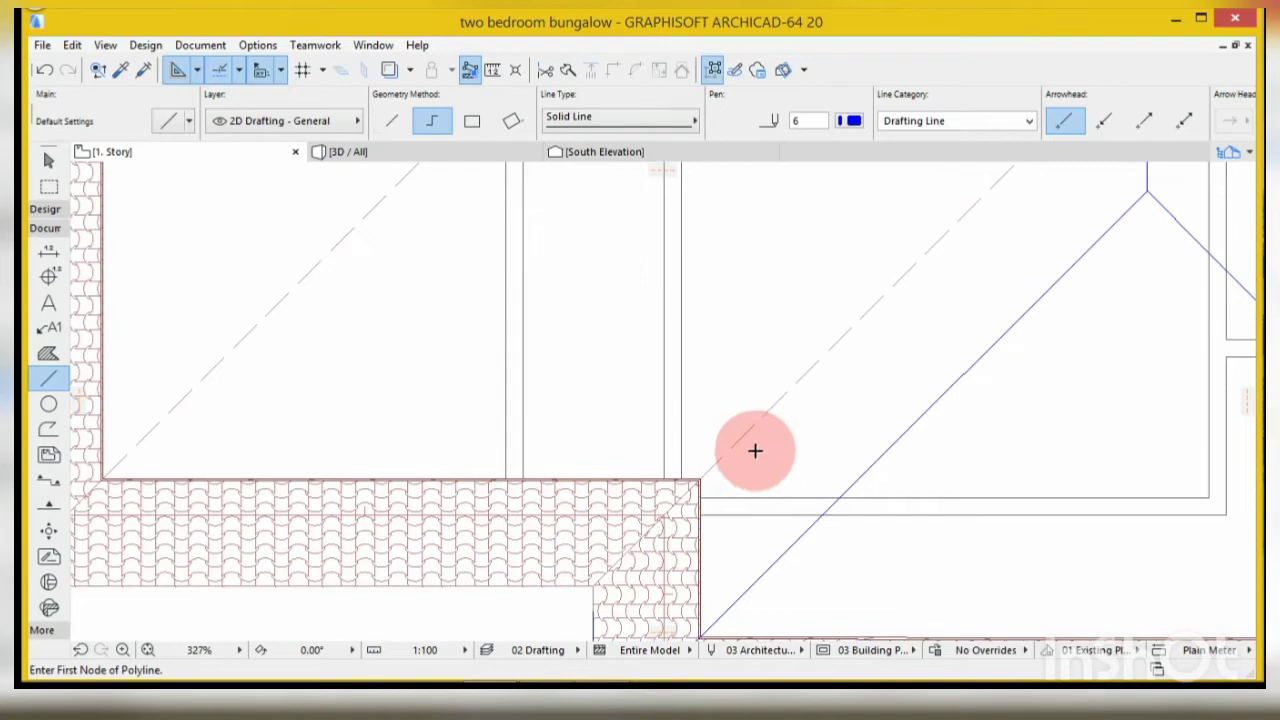
scroll(694, 400, "down", 3)
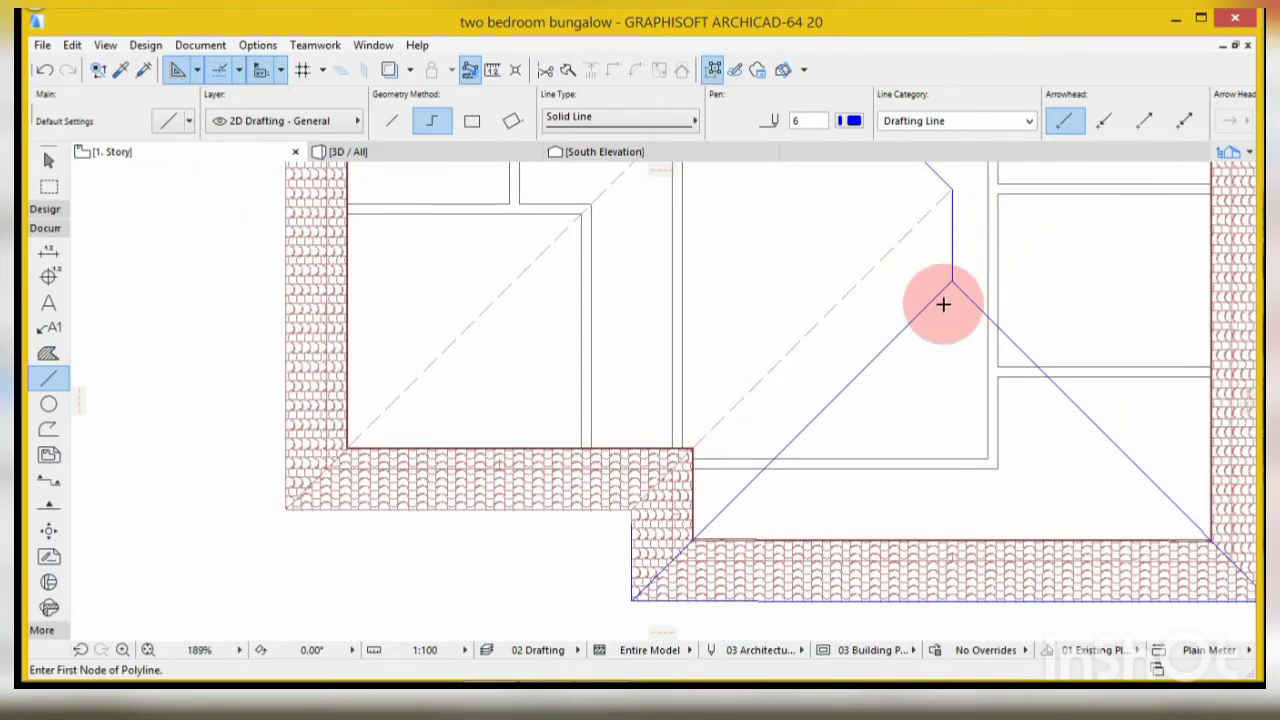
key("ctrl+z")
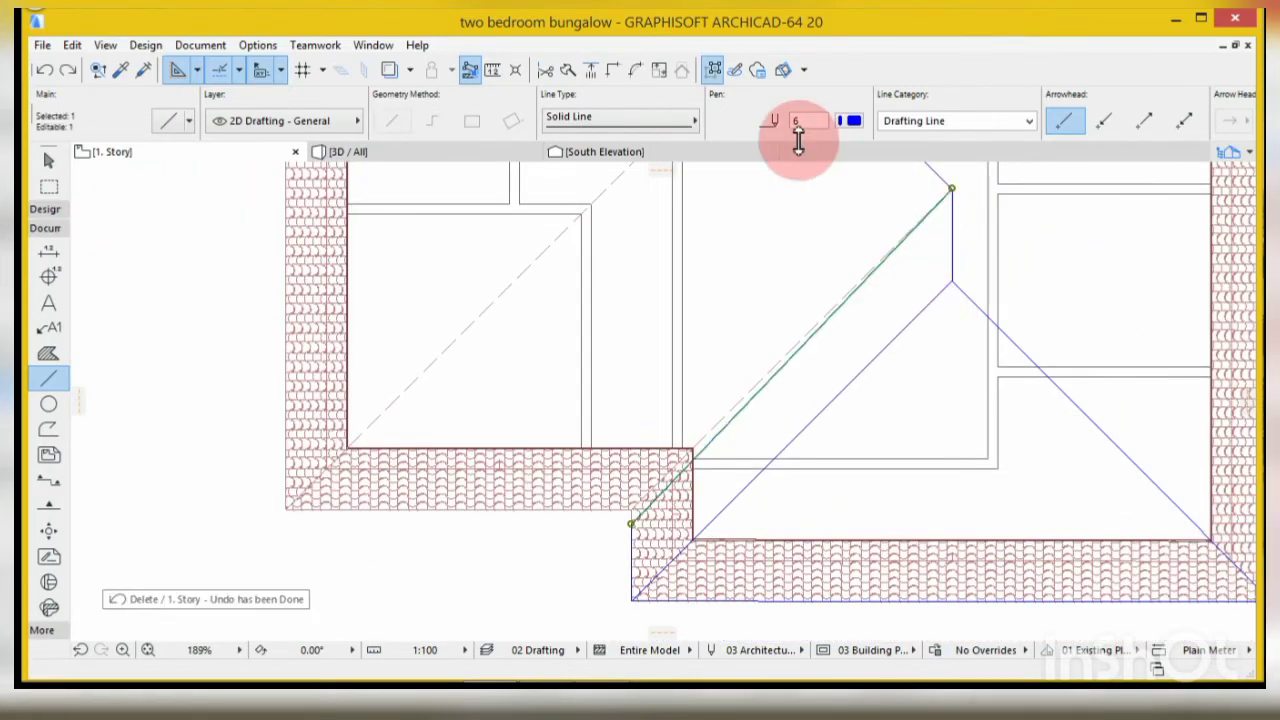
left_click(711, 73)
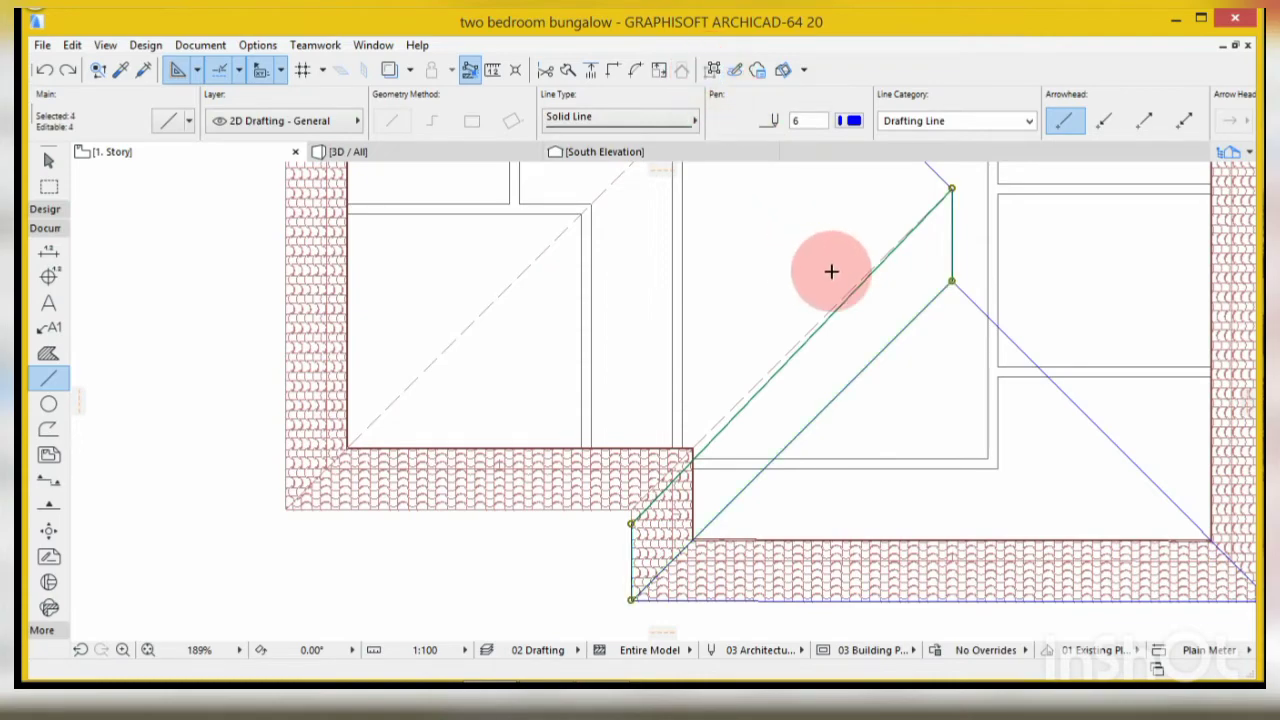
key("Escape")
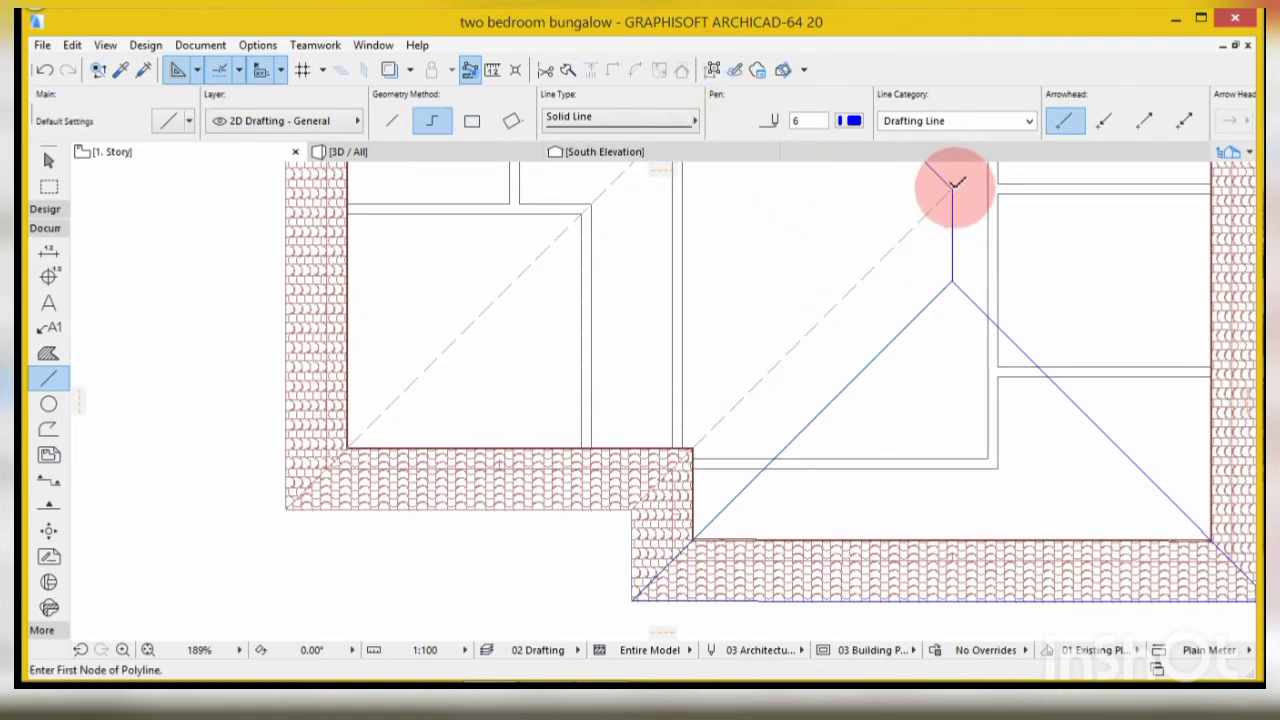
- Trace the narrow roof plane with a closed polyline running exactly along the valley, short eaves edge, entrance hip and short ridge
left_click(952, 188)
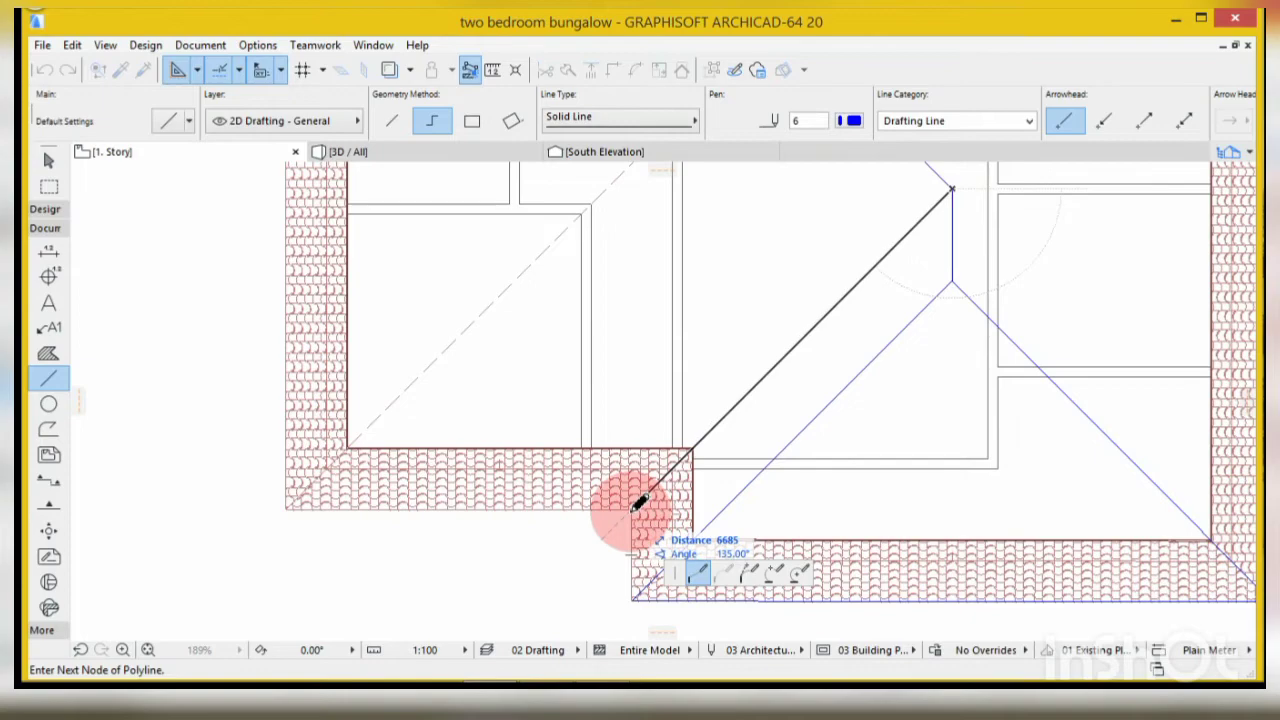
left_click(630, 600)
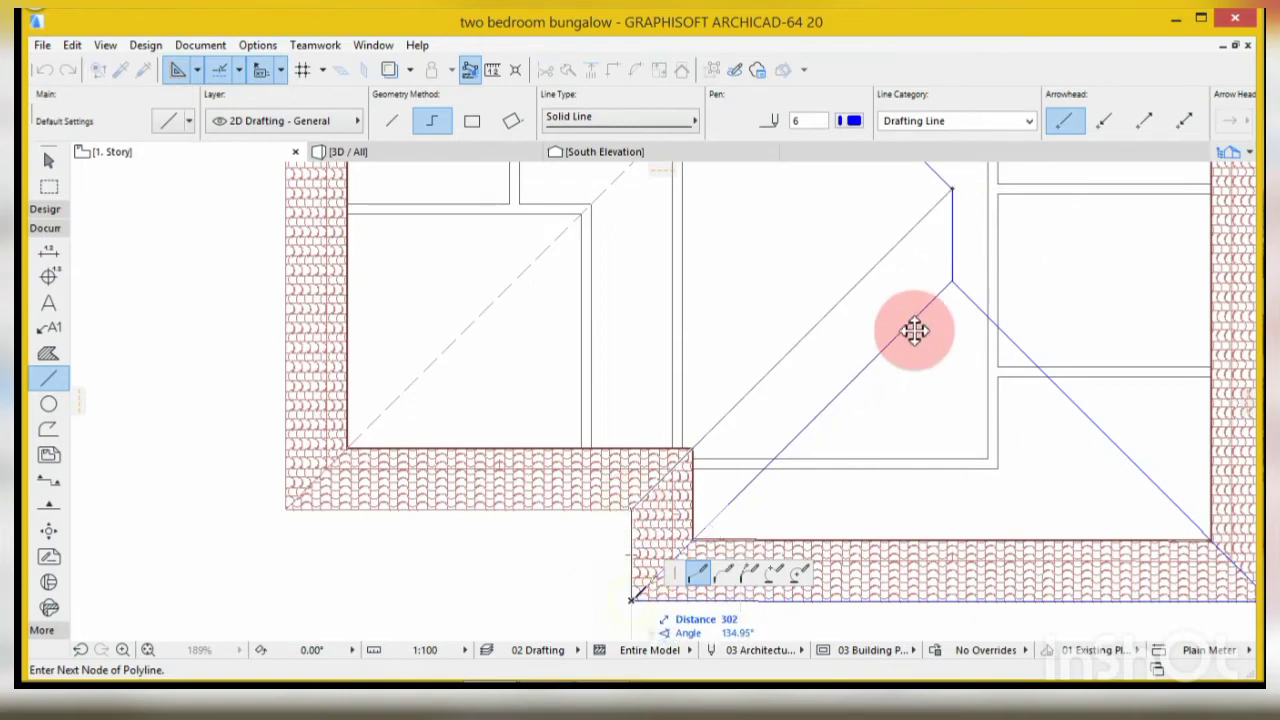
left_click(952, 280)
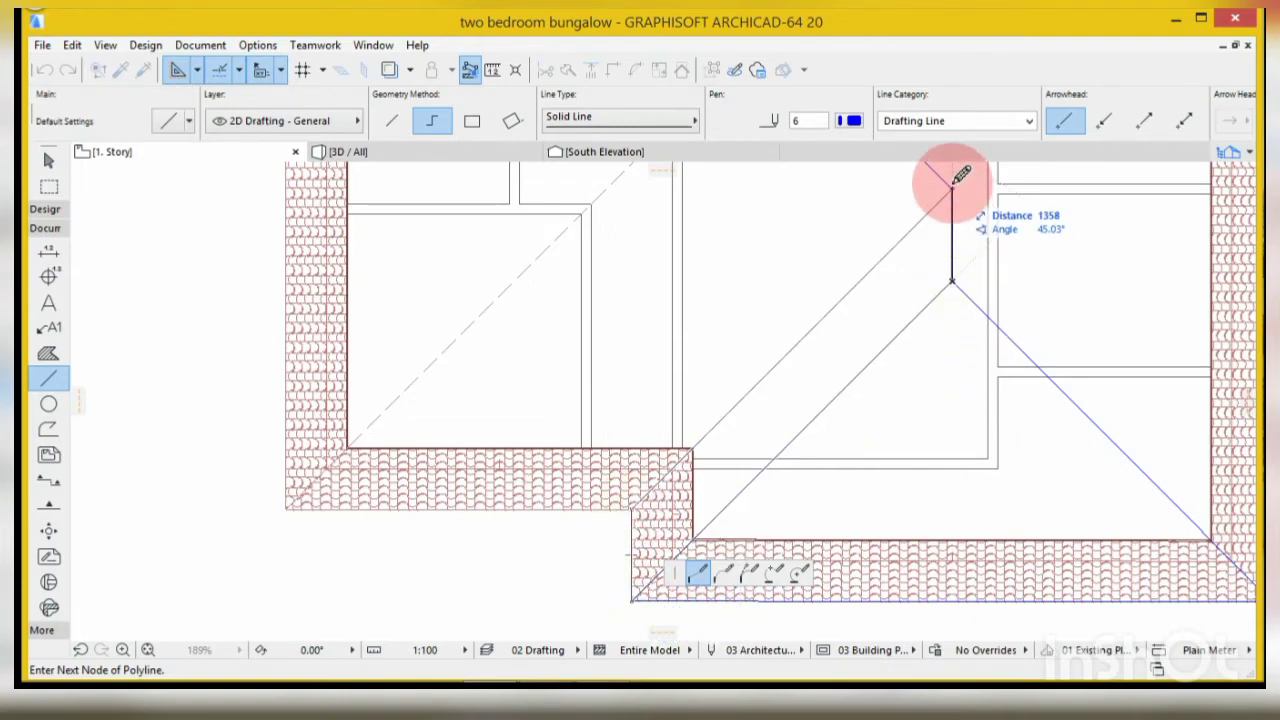
left_click(952, 188)
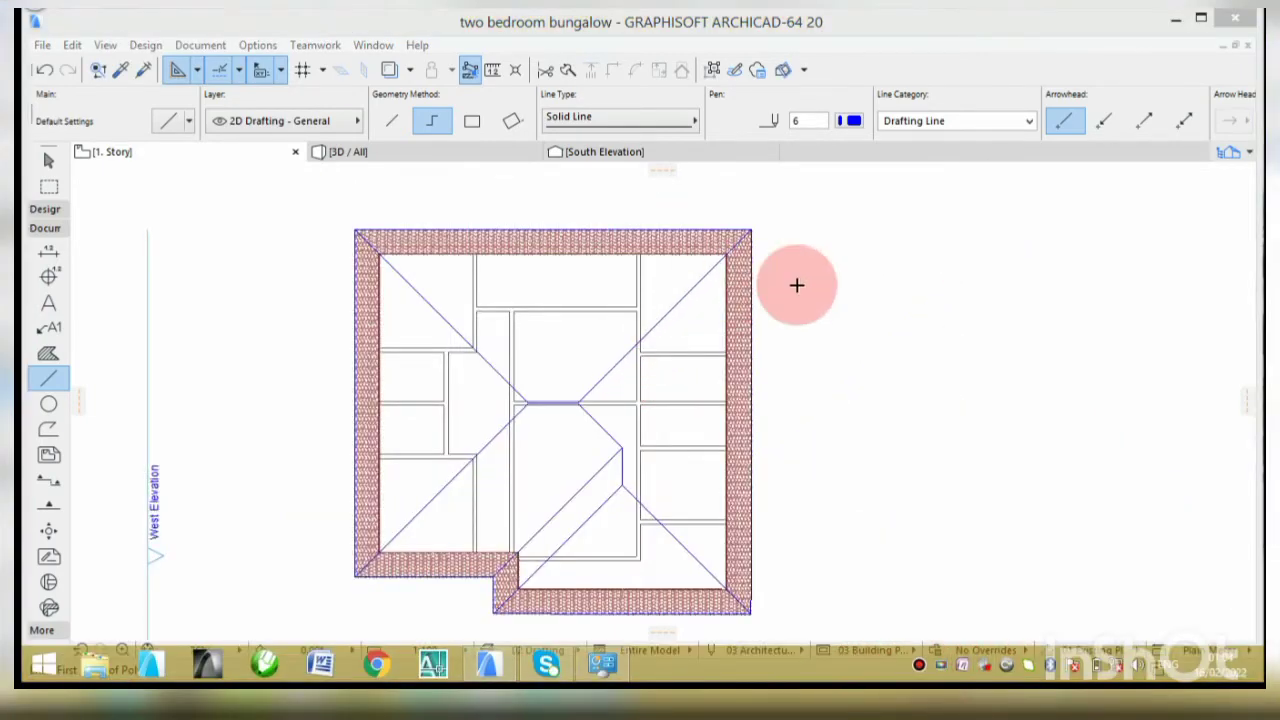
- Offset all edges of the west roof plane's triangular outline inward by 200, with Suspend Groups turned off
left_click(803, 293)
scroll(523, 423, "up", 3)
scroll(537, 366, "down", 3)
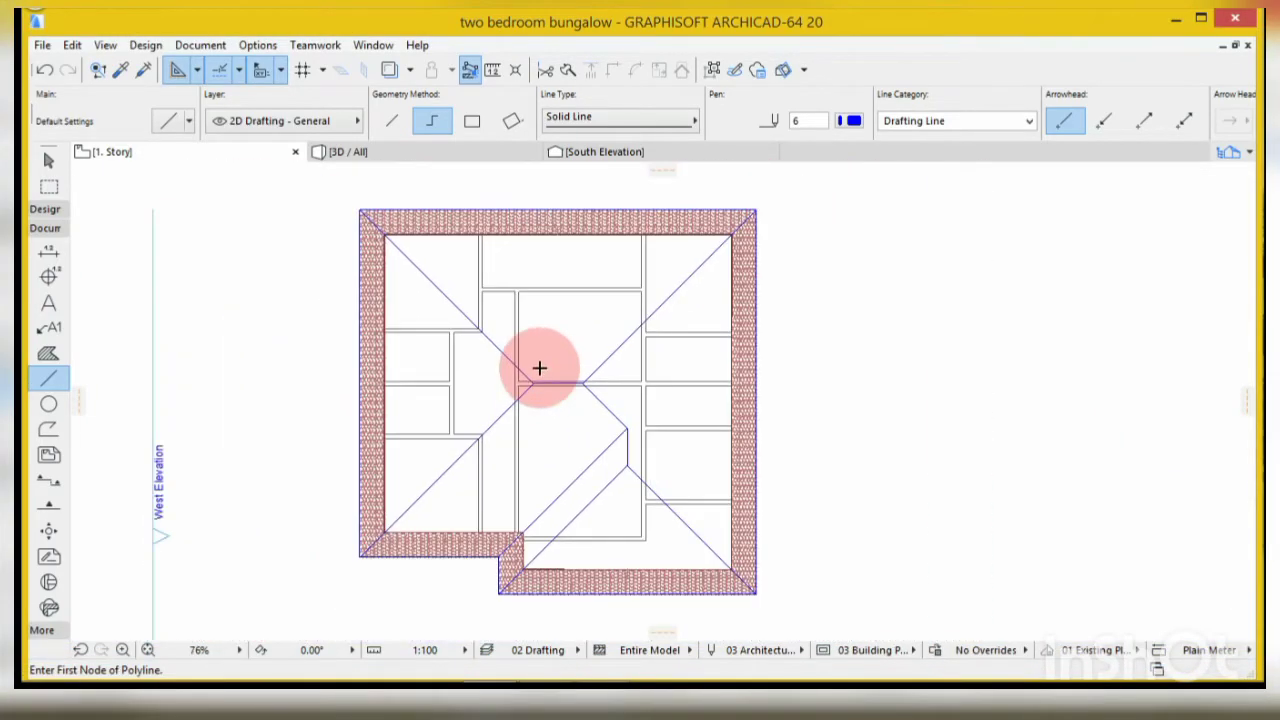
scroll(529, 451, "up", 1)
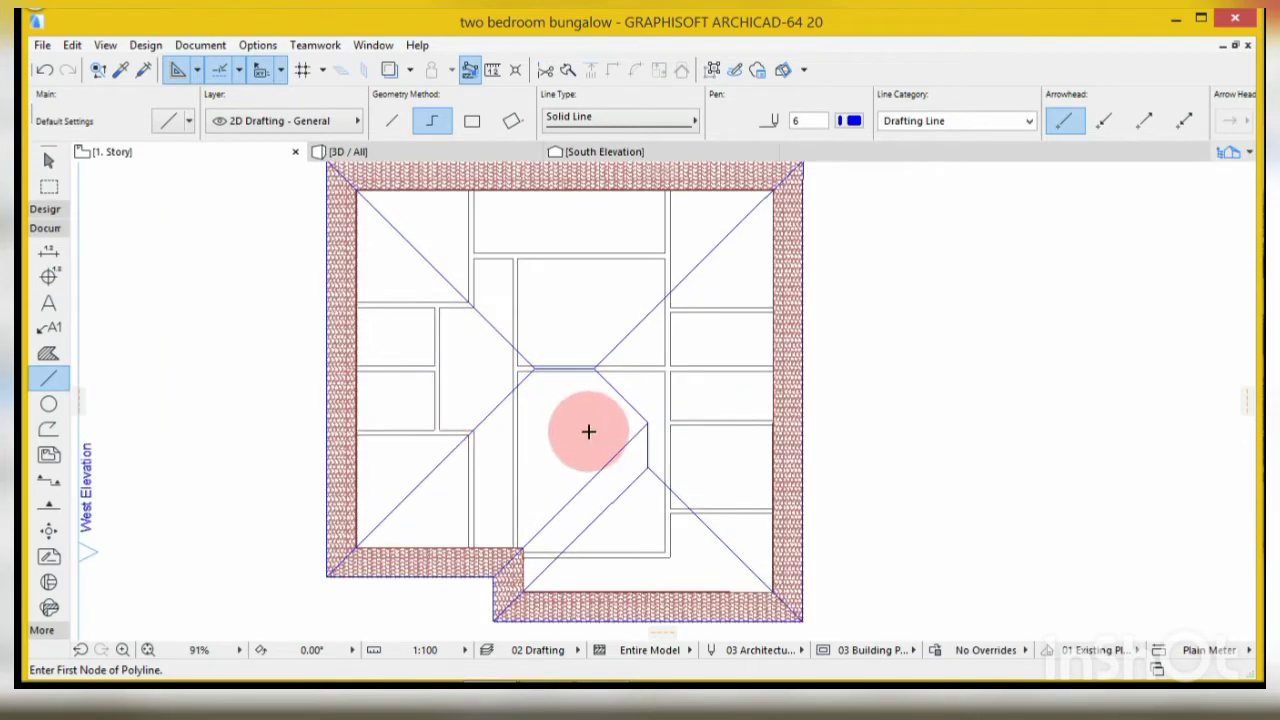
key("shift")
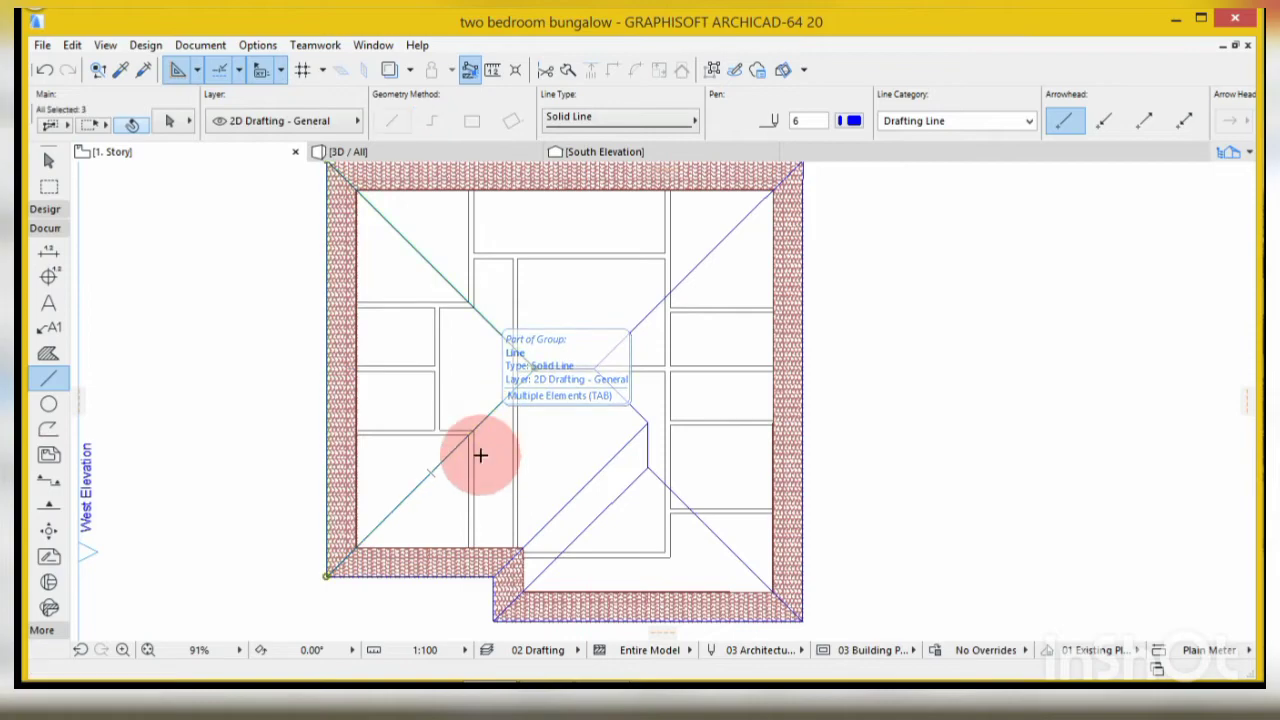
left_click(466, 438, "shift")
scroll(759, 463, "down", 1)
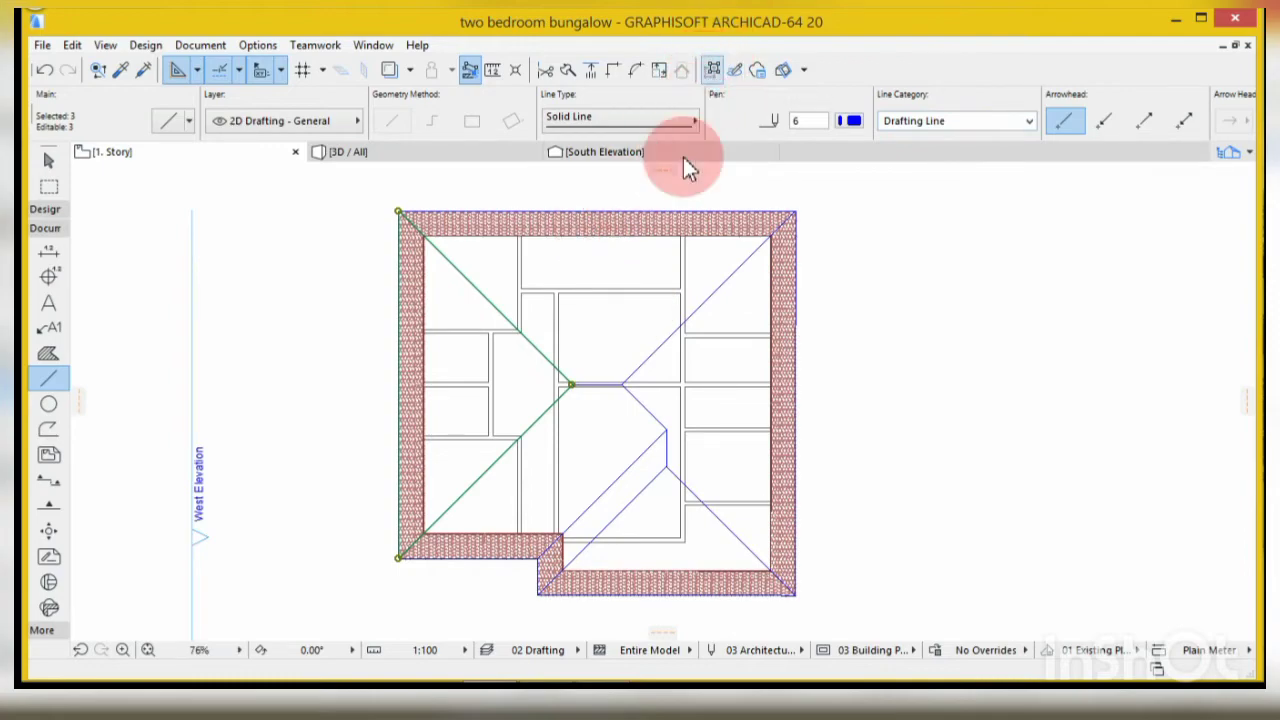
left_click(714, 72)
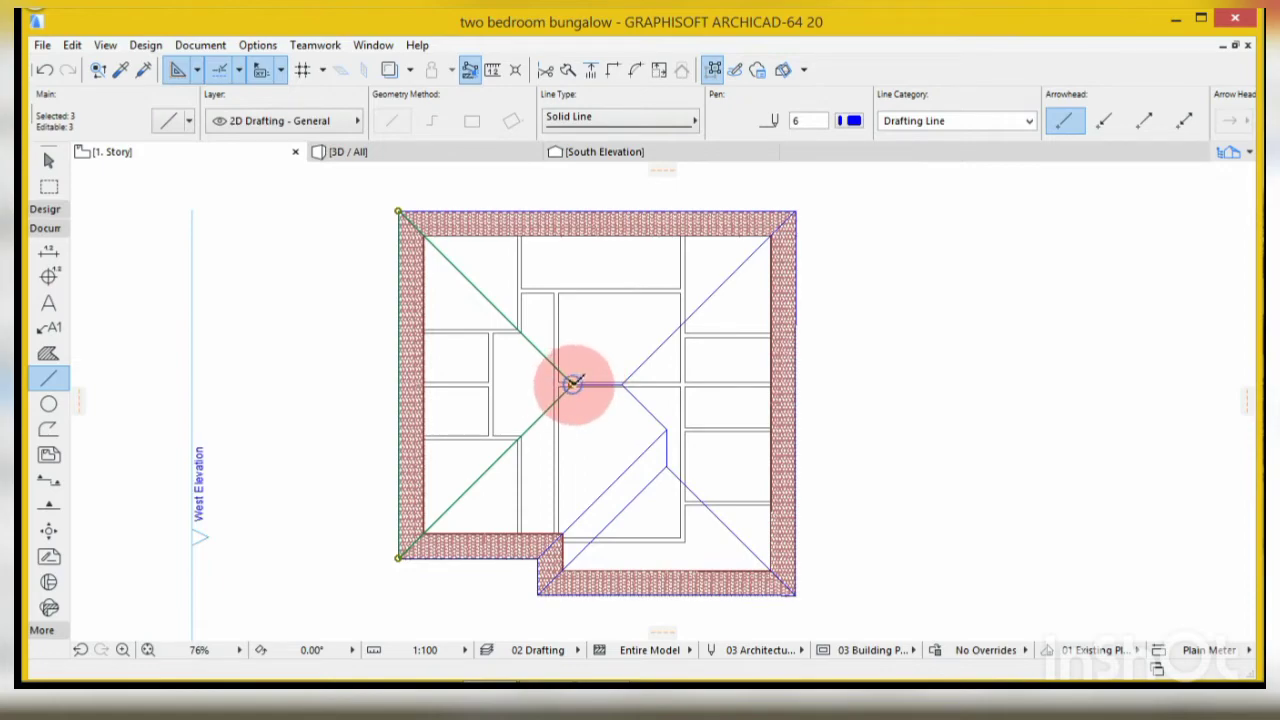
left_click_drag(572, 383, 760, 556)
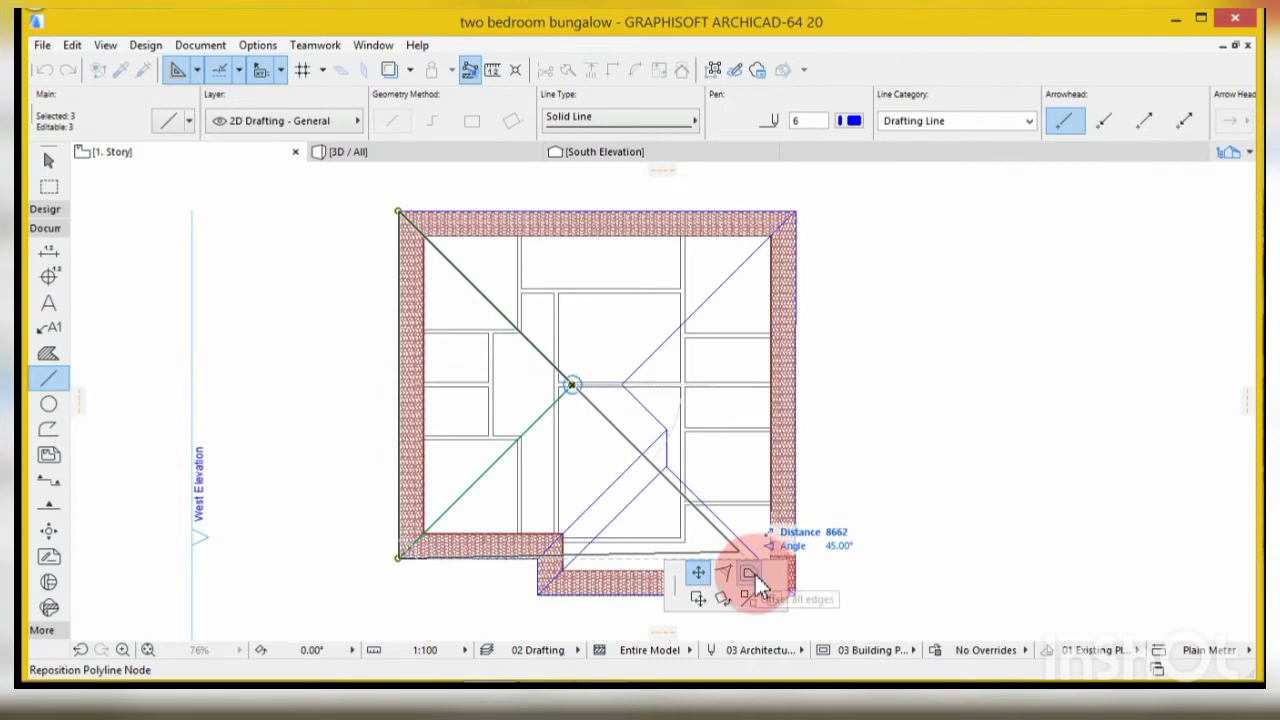
left_click(755, 574)
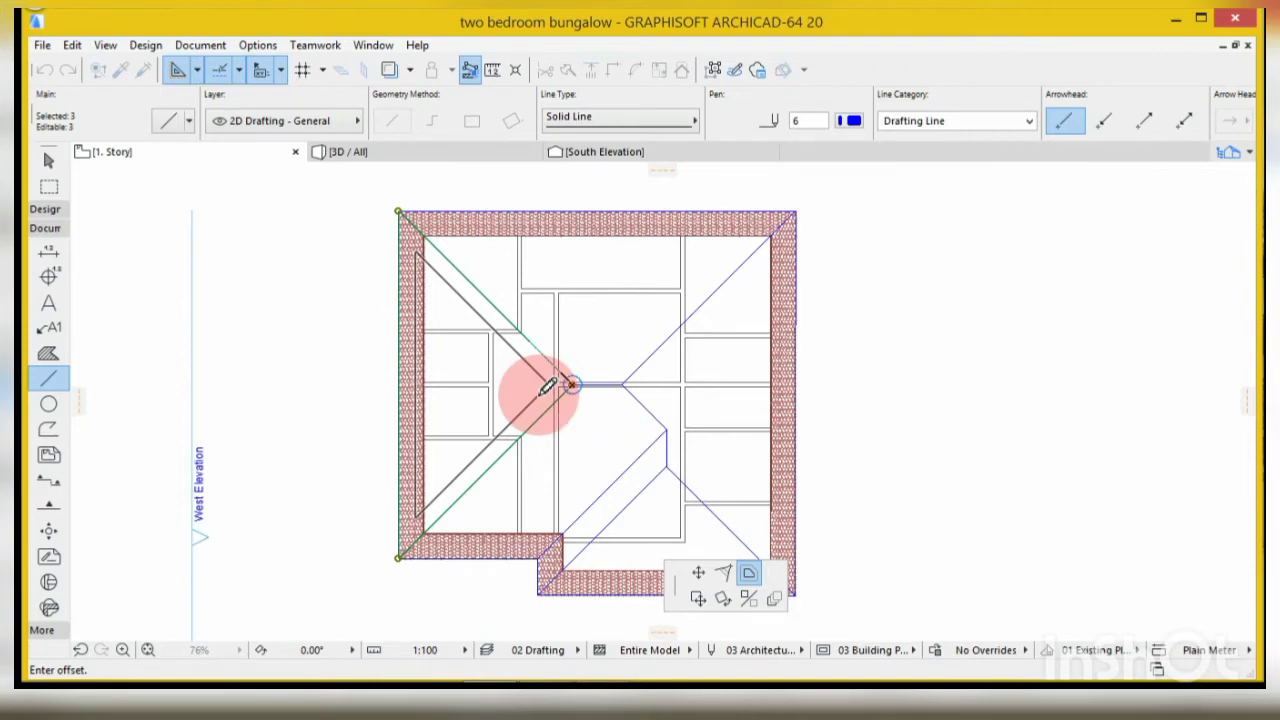
type("00")
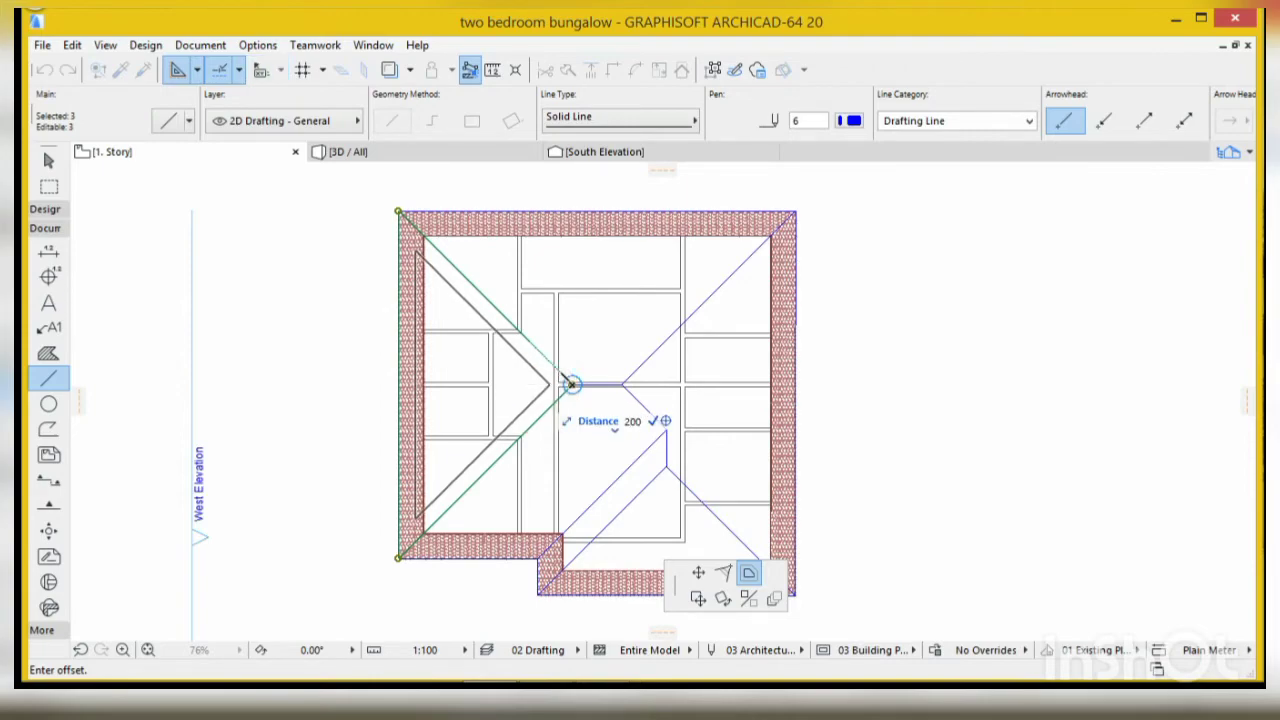
left_click(570, 384)
left_click(573, 470)
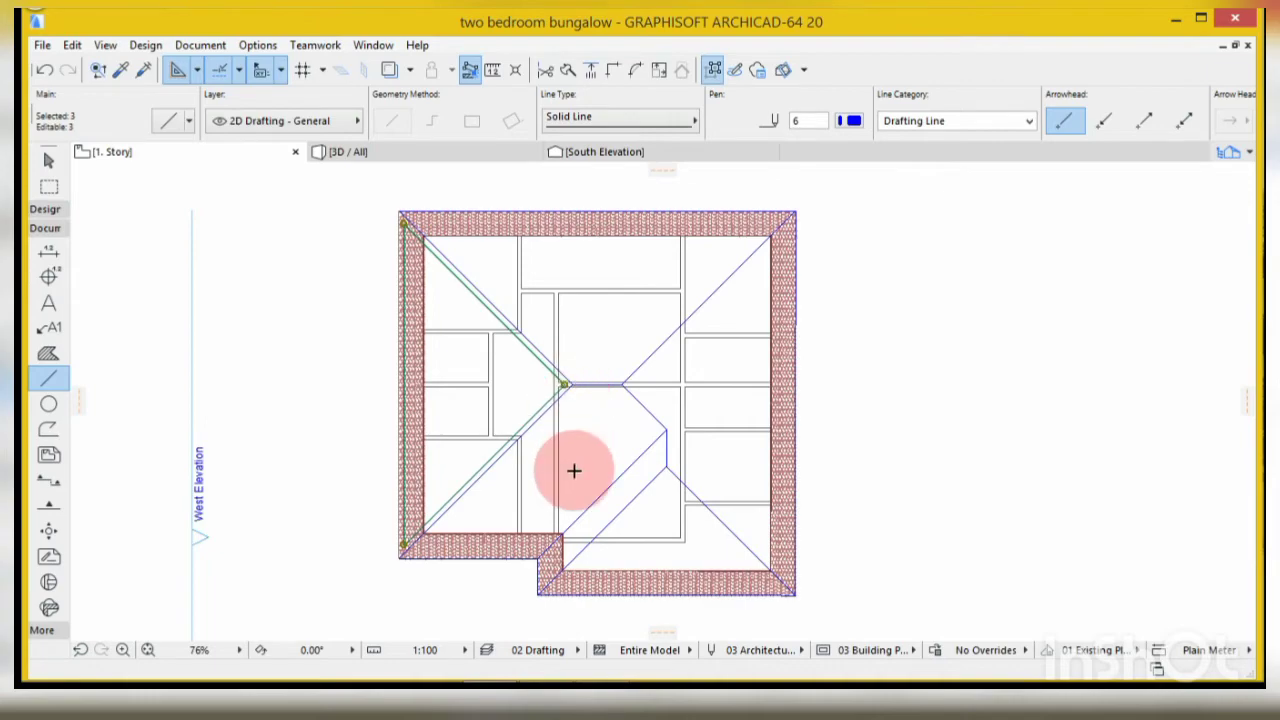
scroll(560, 440, "up", 2)
scroll(574, 407, "up", 2)
key("Escape")
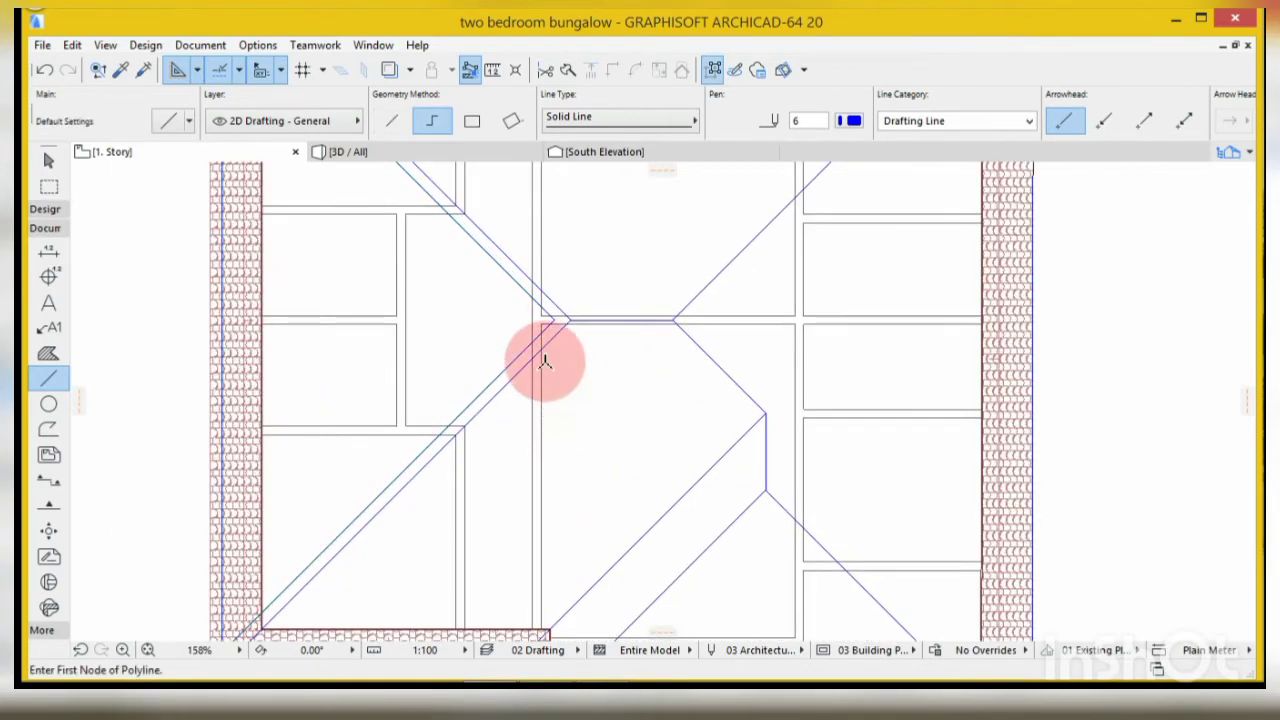
- Offset the whole grouped outline of the south-west roof plane, between the south-west hip and the valley, inward by 200
left_click(545, 361, "shift")
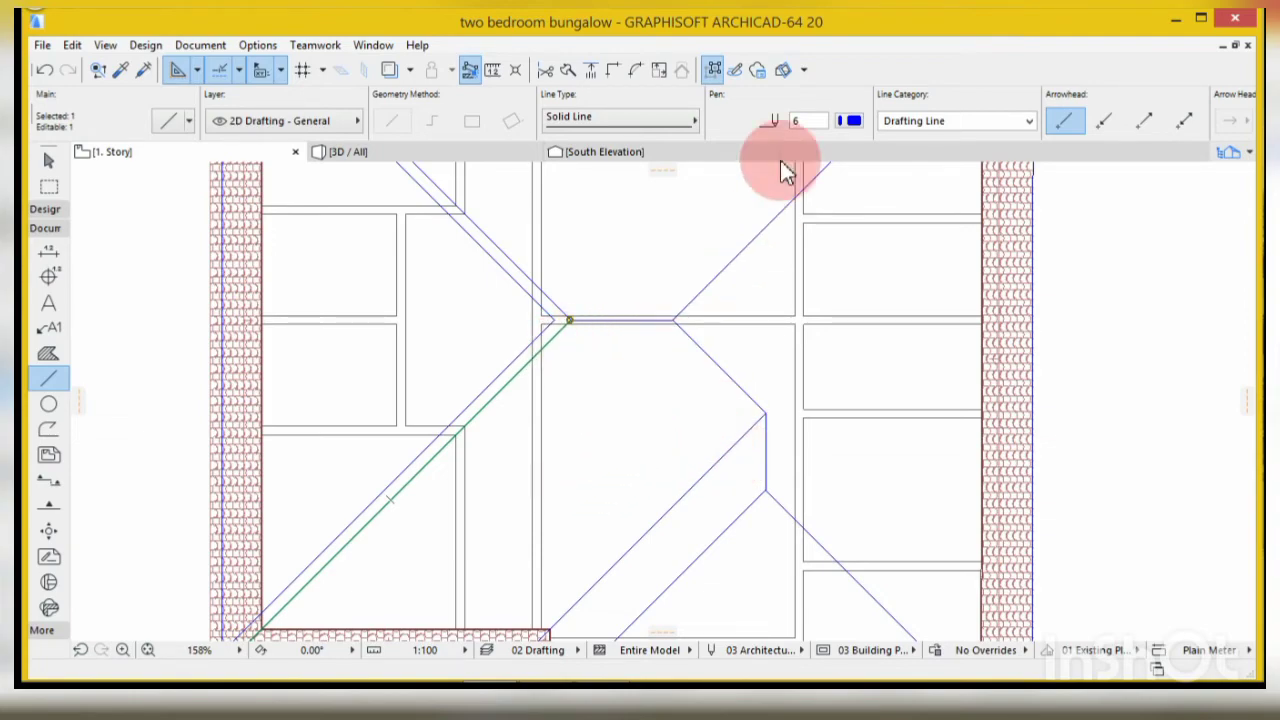
left_click(715, 68)
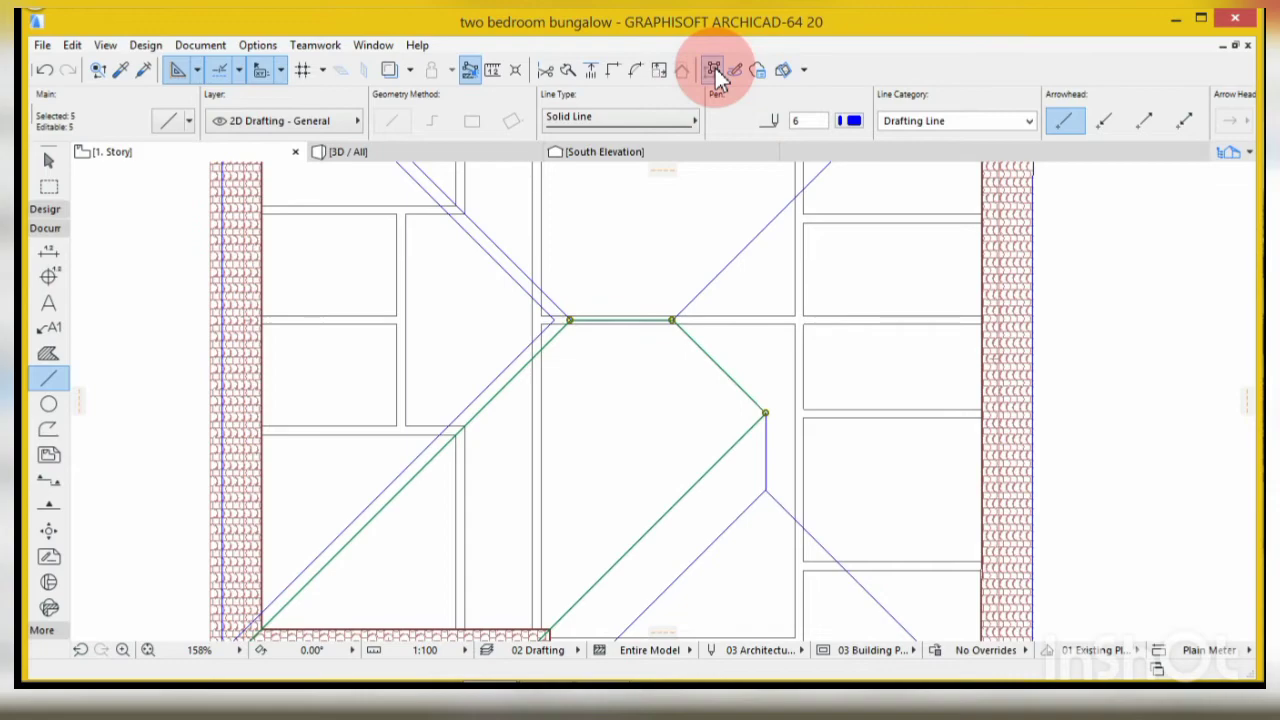
left_click(572, 318)
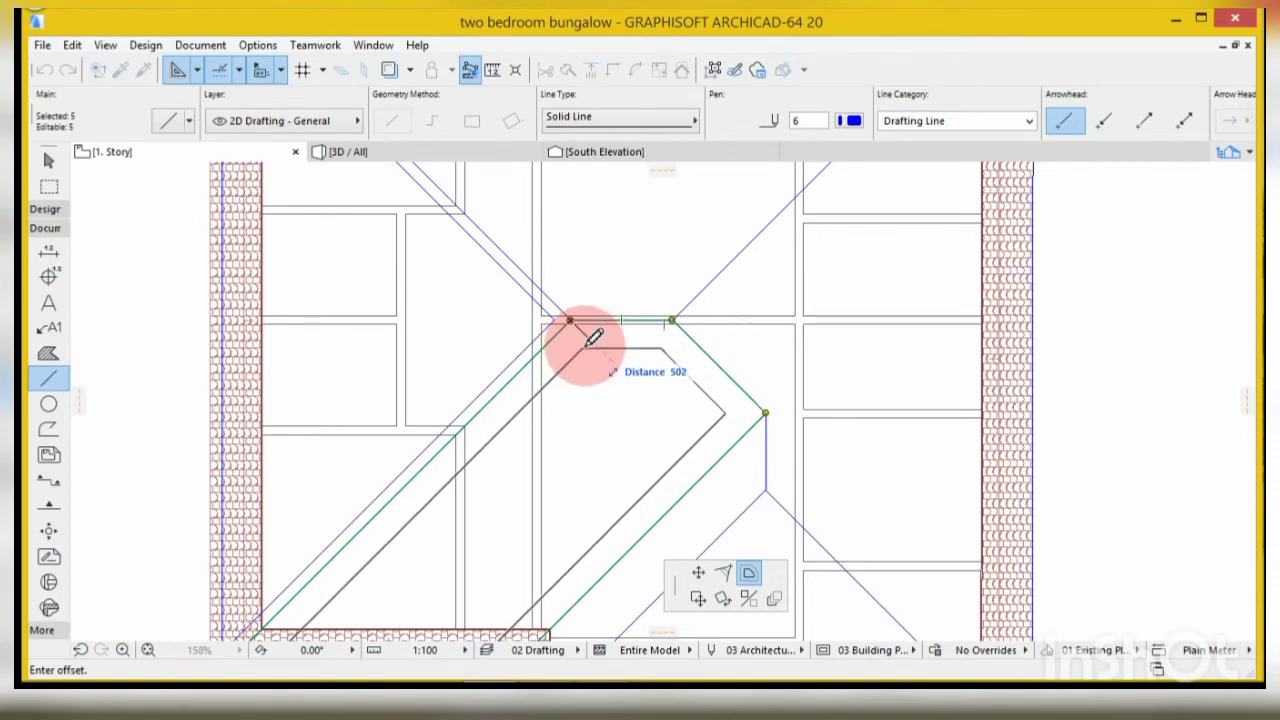
type("200")
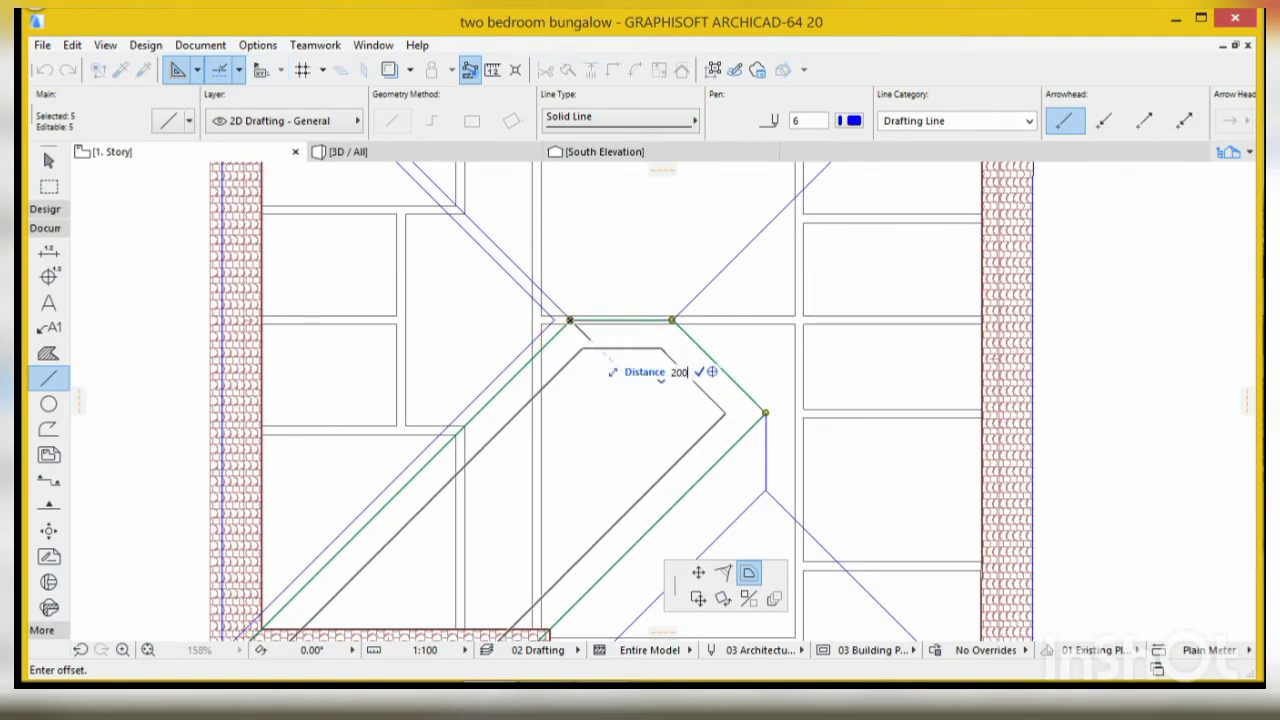
key("Return")
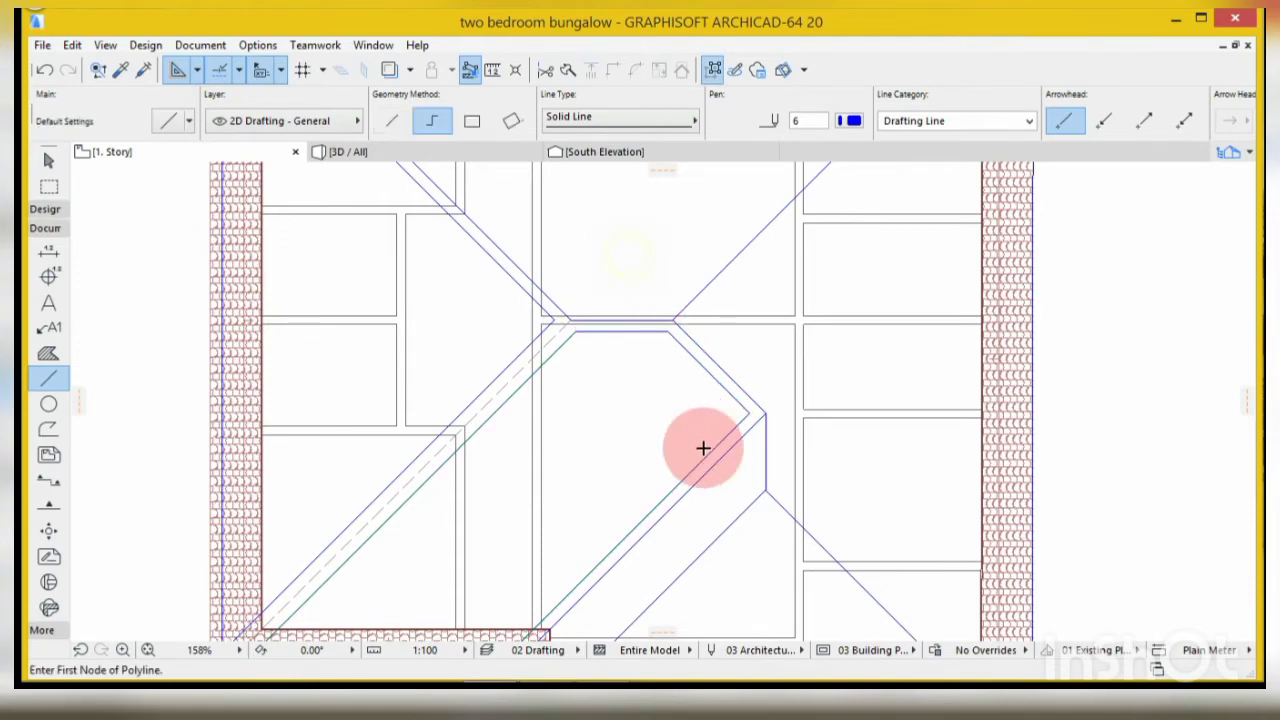
- Offset all edges of the narrow roof plane's grouped outline, between the valley and the entrance hip, inward by 200
left_click(714, 466, "shift")
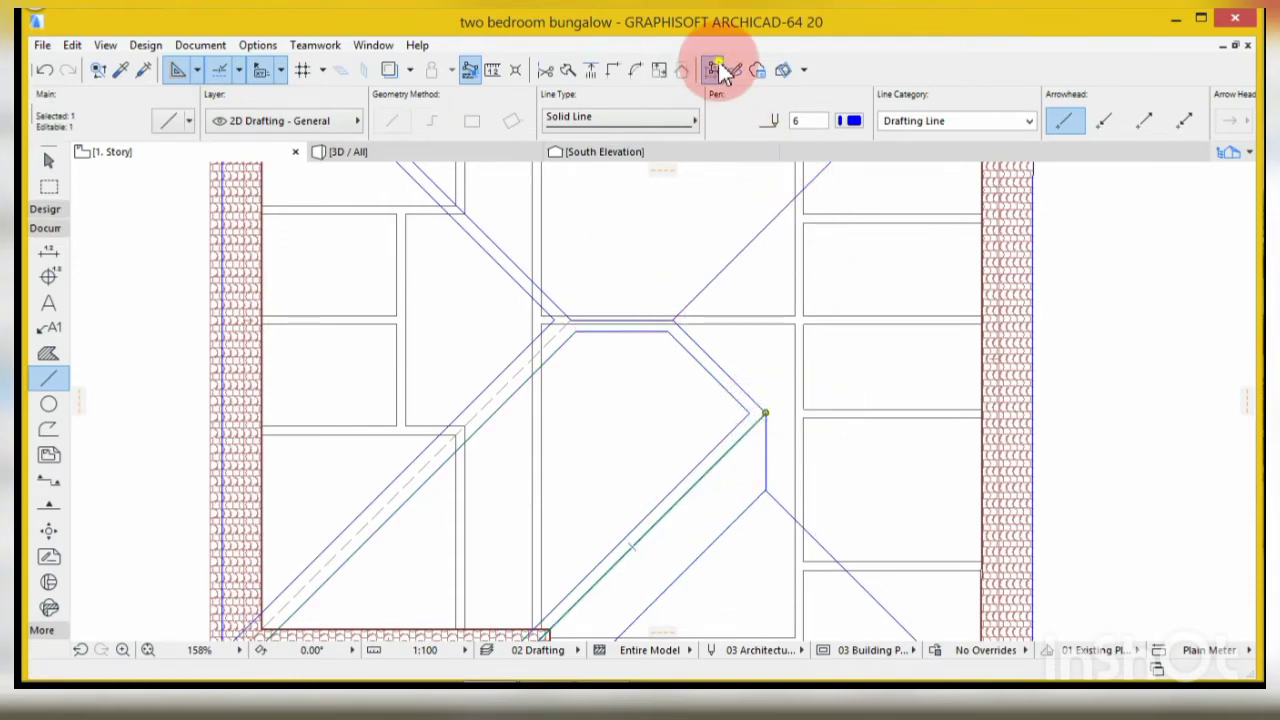
left_click(765, 410)
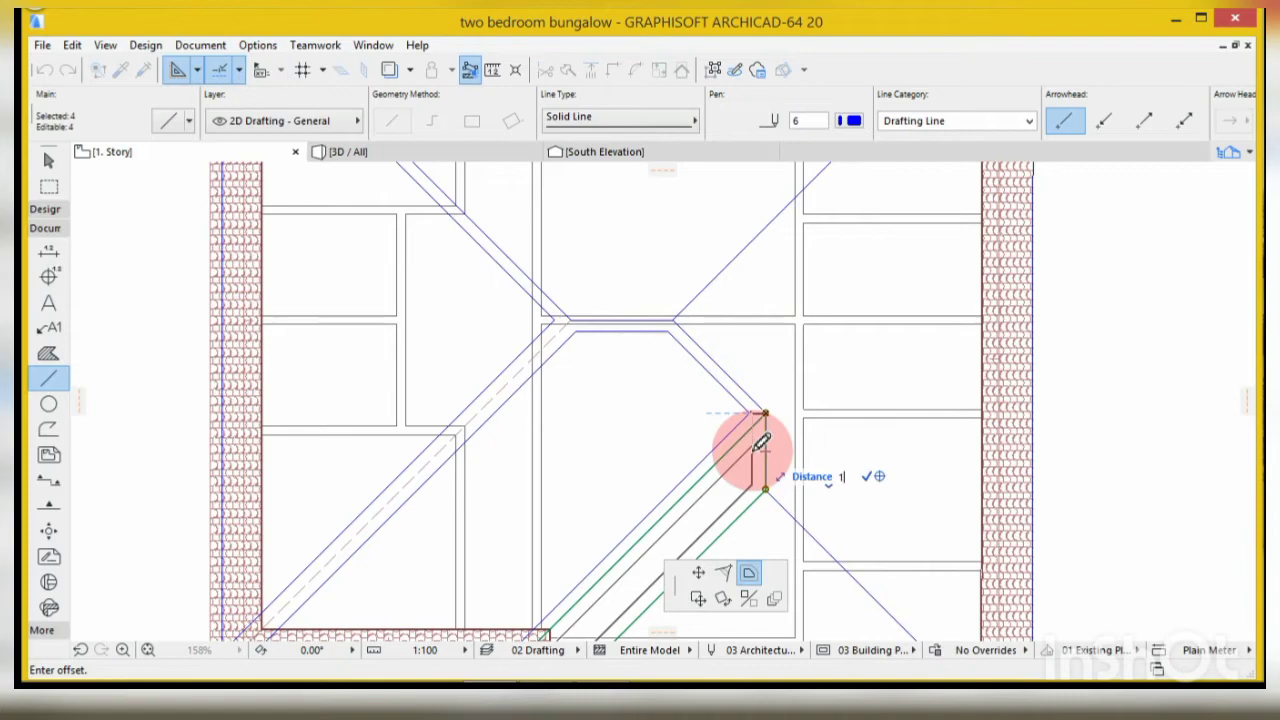
type("2")
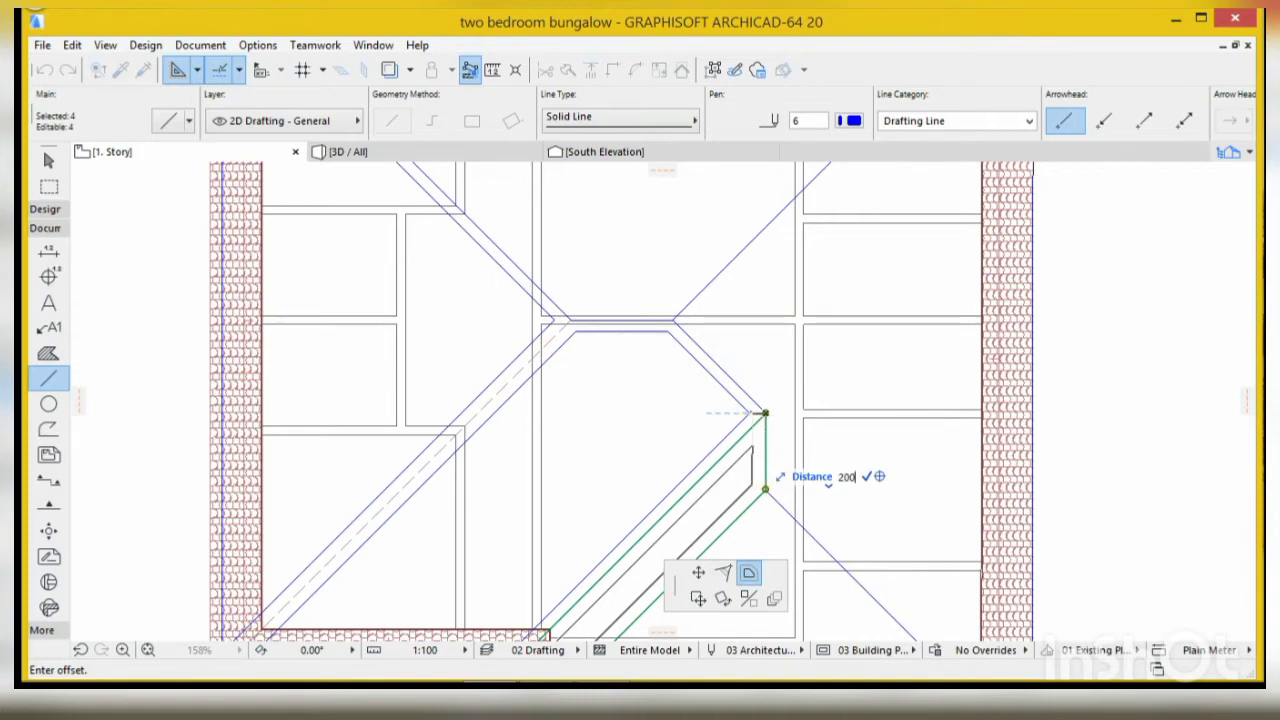
type("00")
left_click(758, 414)
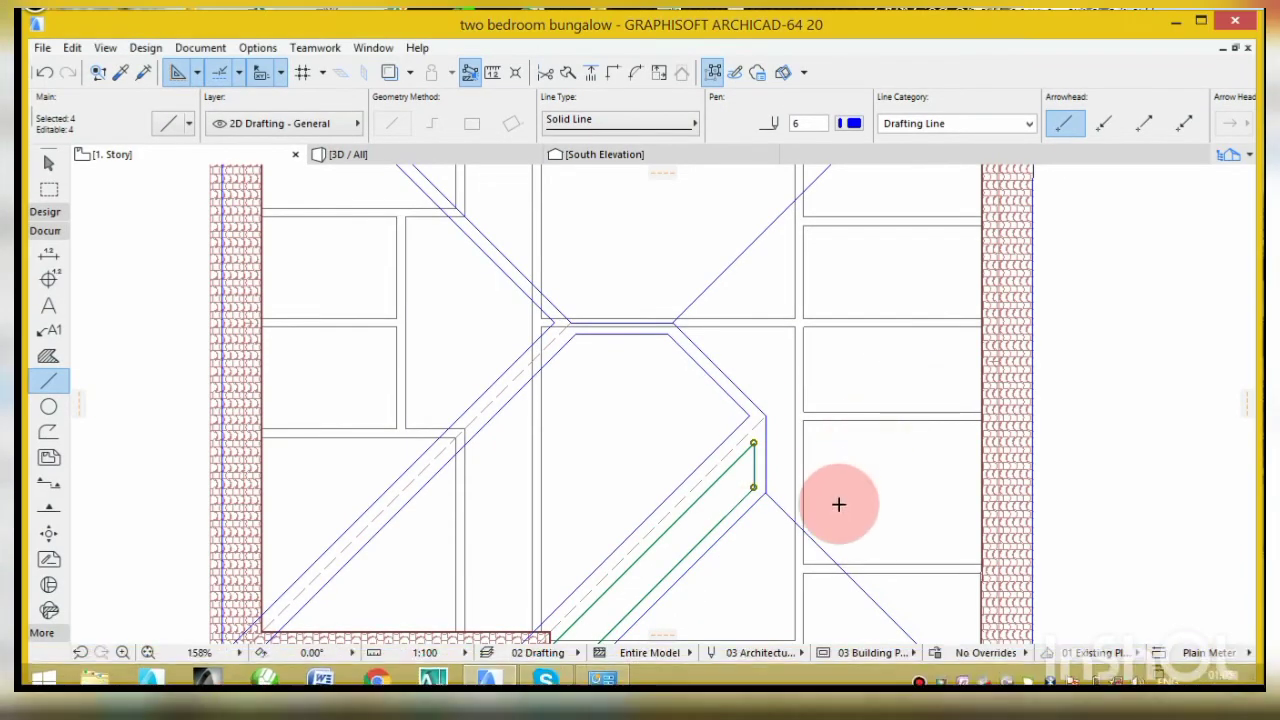
scroll(815, 390, "down", 1)
key("Escape")
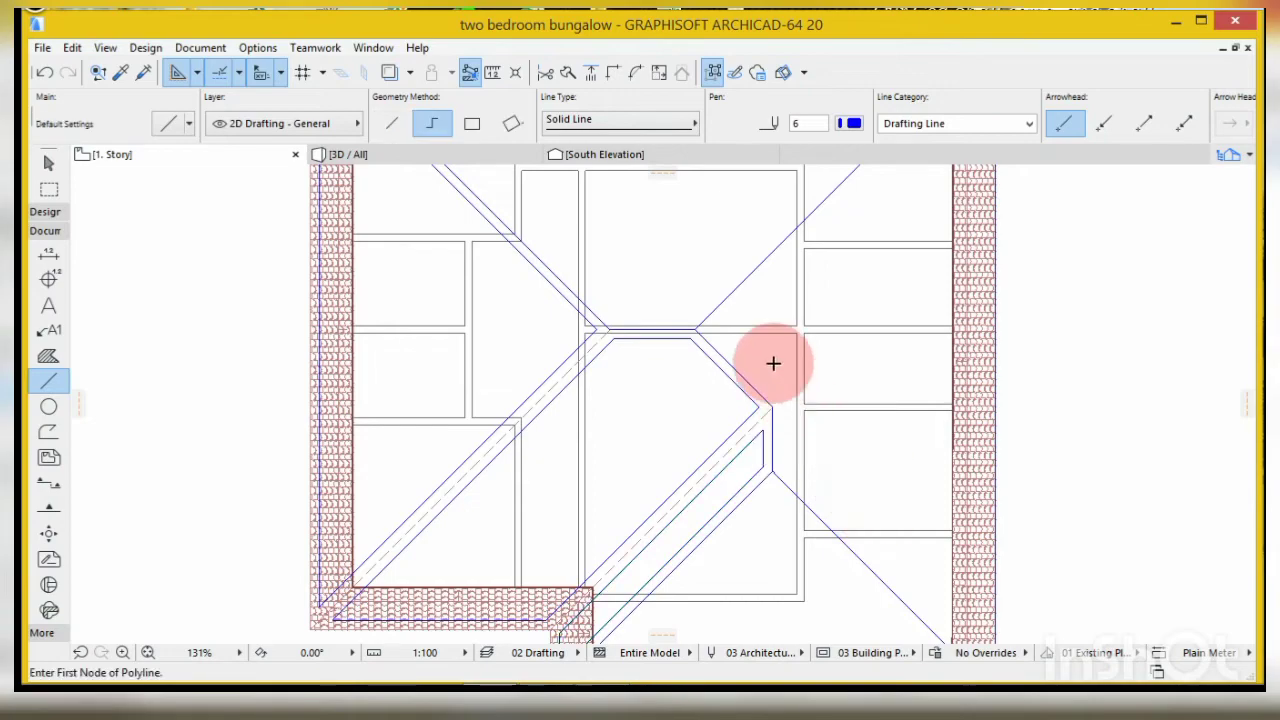
- Offset all edges of the east roof plane's grouped outline inward by 200
scroll(775, 380, "down", 3)
scroll(792, 483, "up", 3)
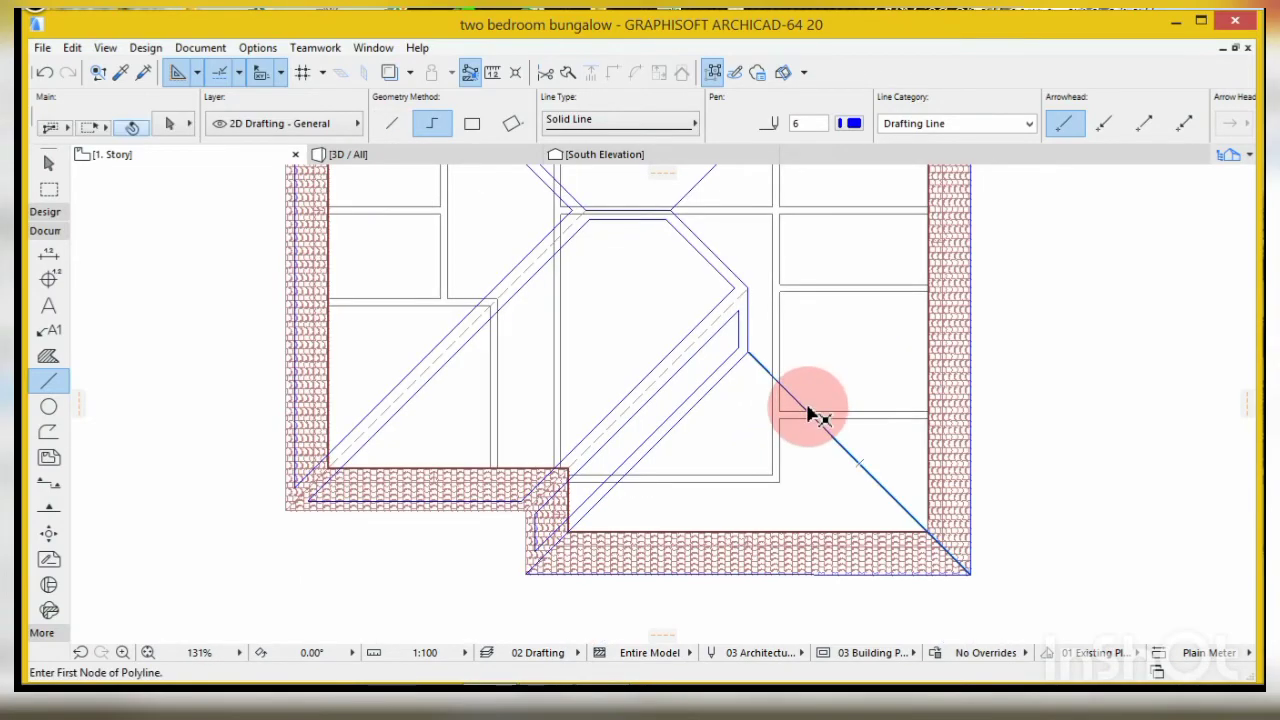
left_click(812, 414, "shift")
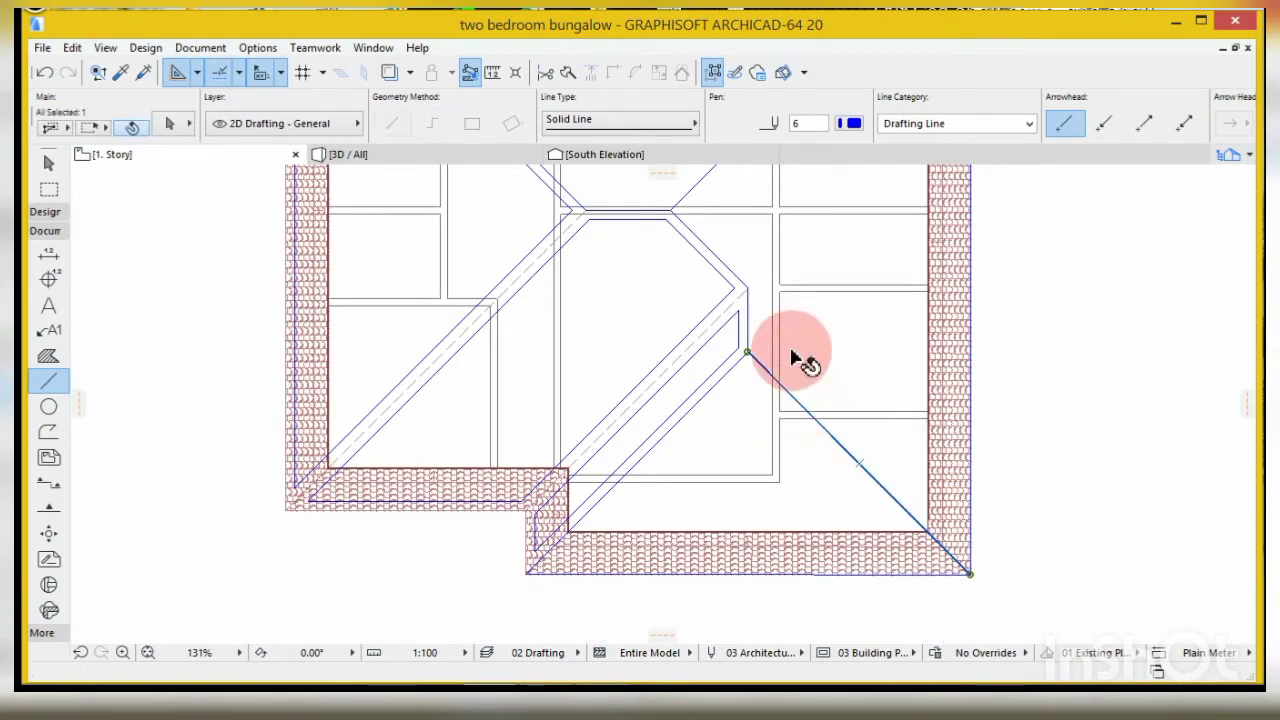
left_click(714, 73)
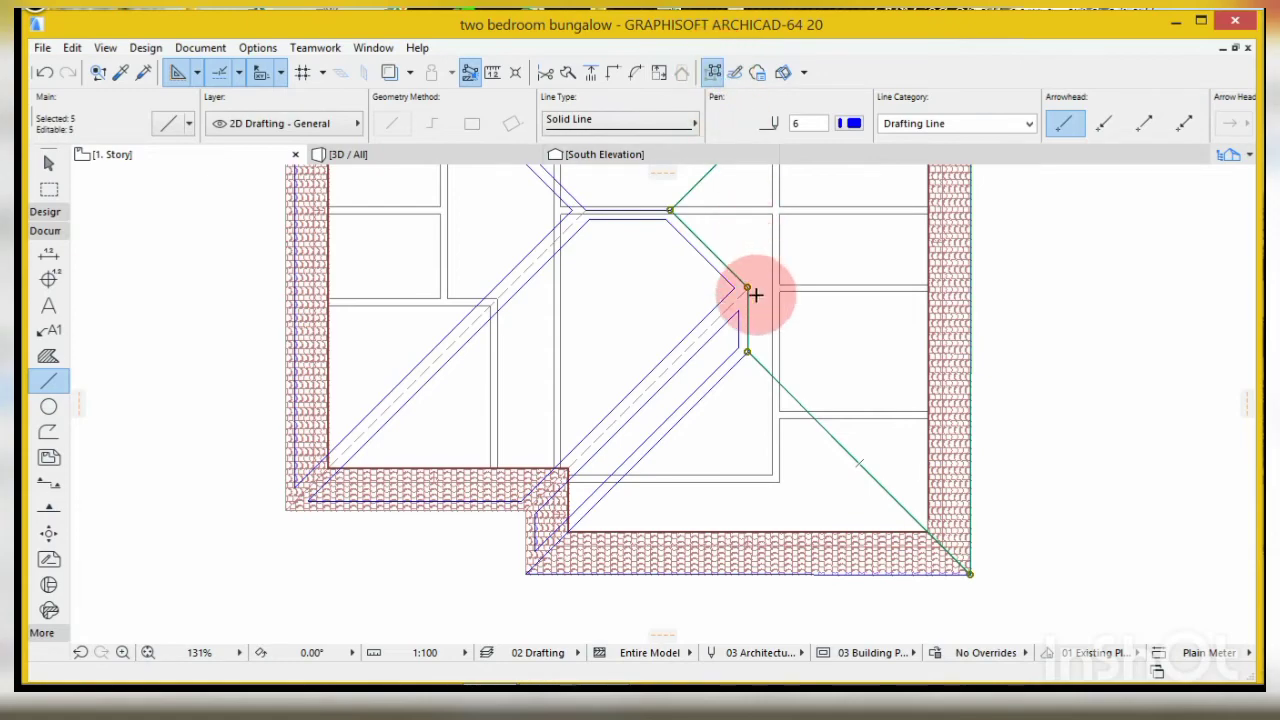
left_click(747, 352)
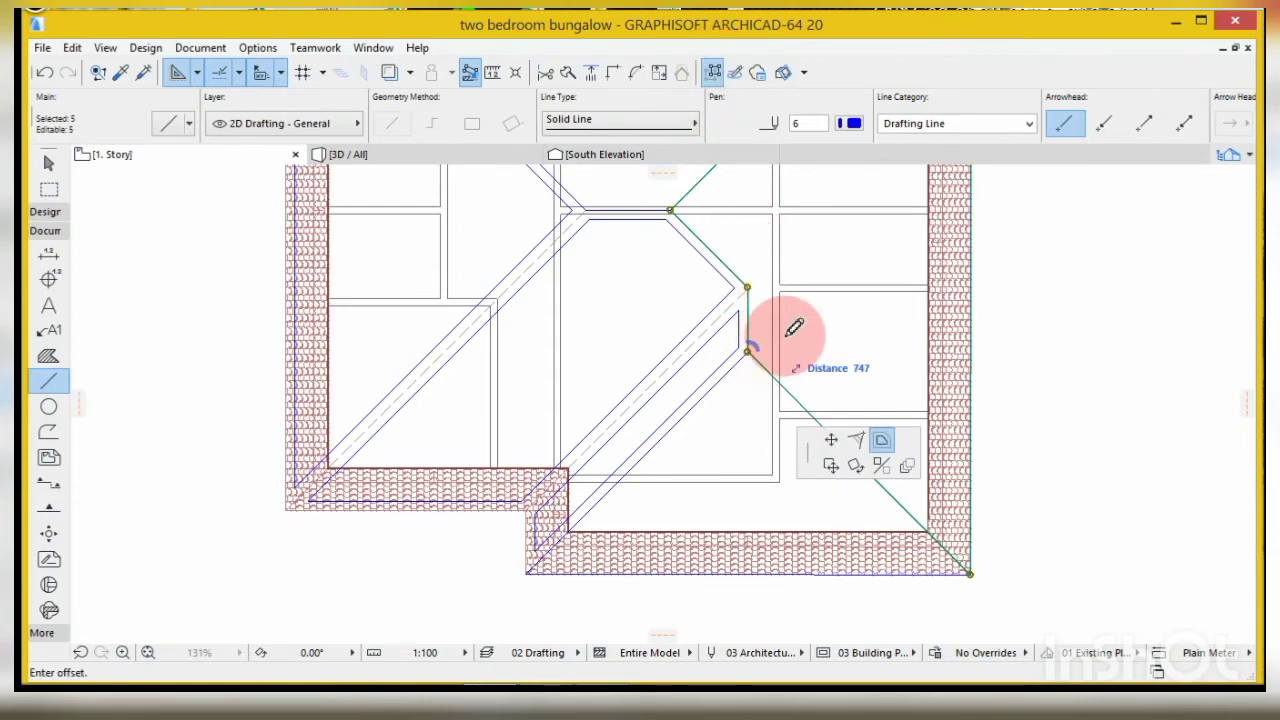
key("Tab")
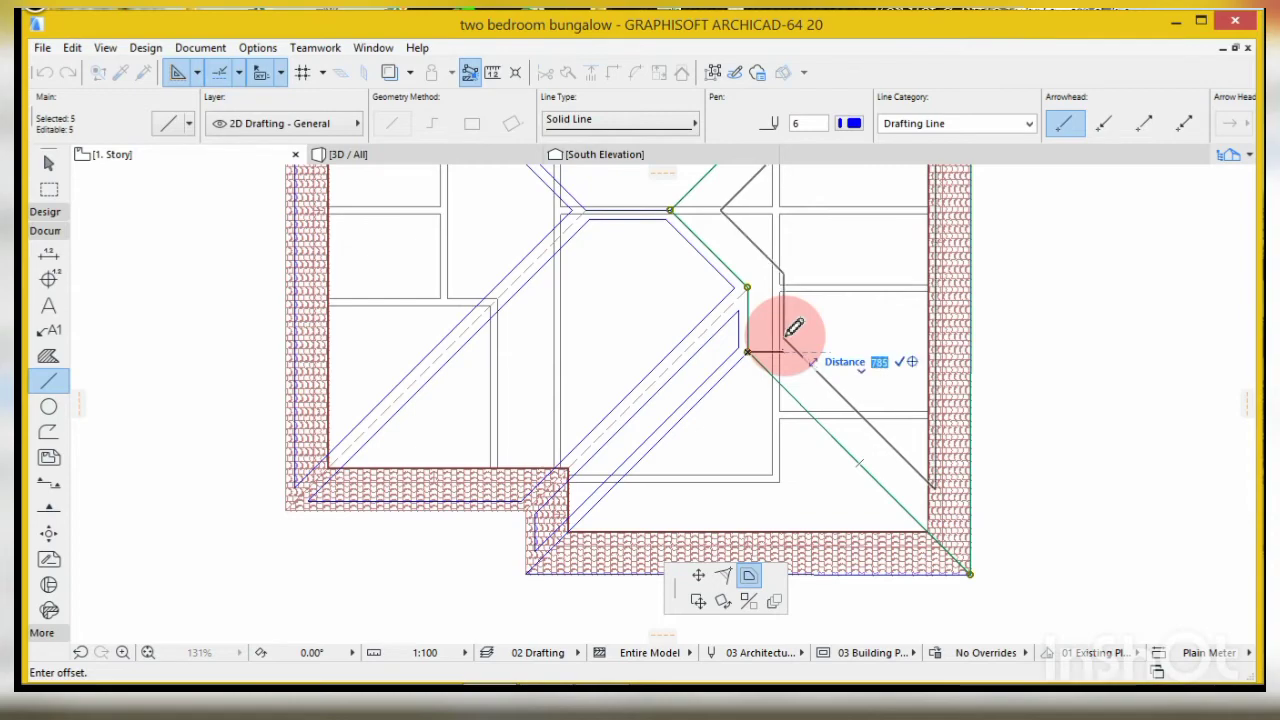
type("200")
left_click(755, 350)
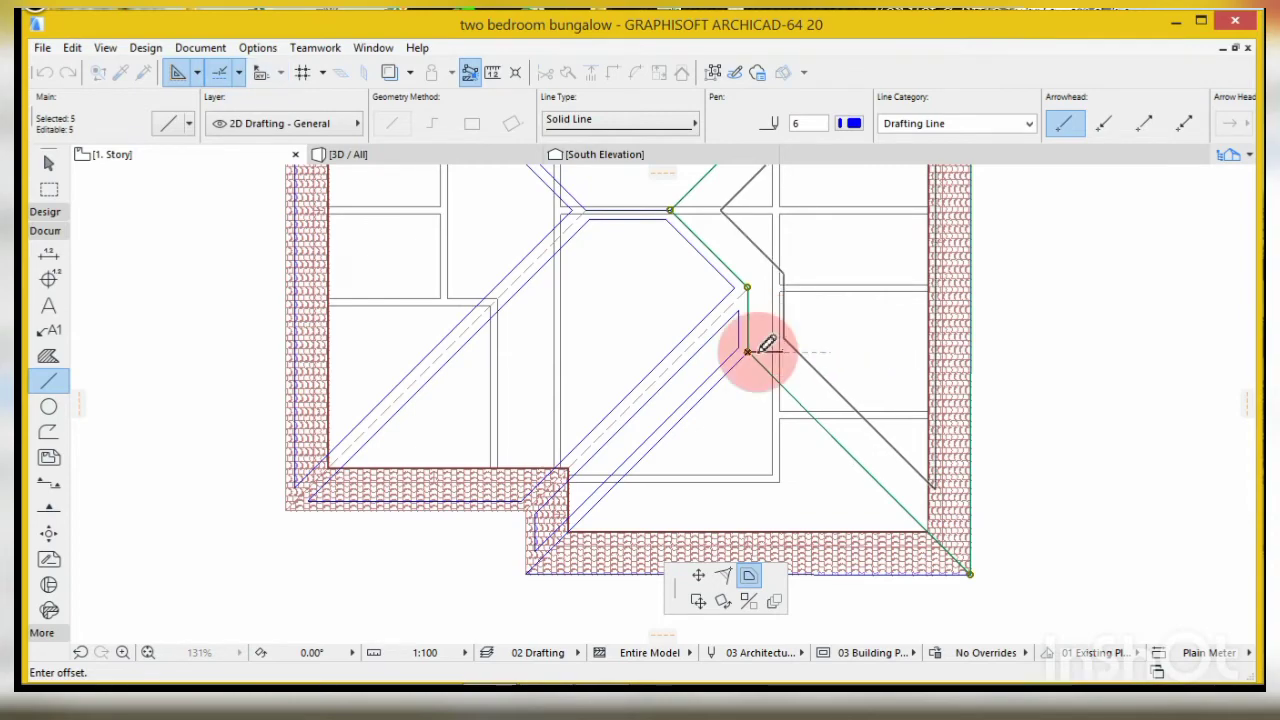
- Offset all edges of the triangular south roof plane's outline inward by 200
left_click(711, 391, "shift")
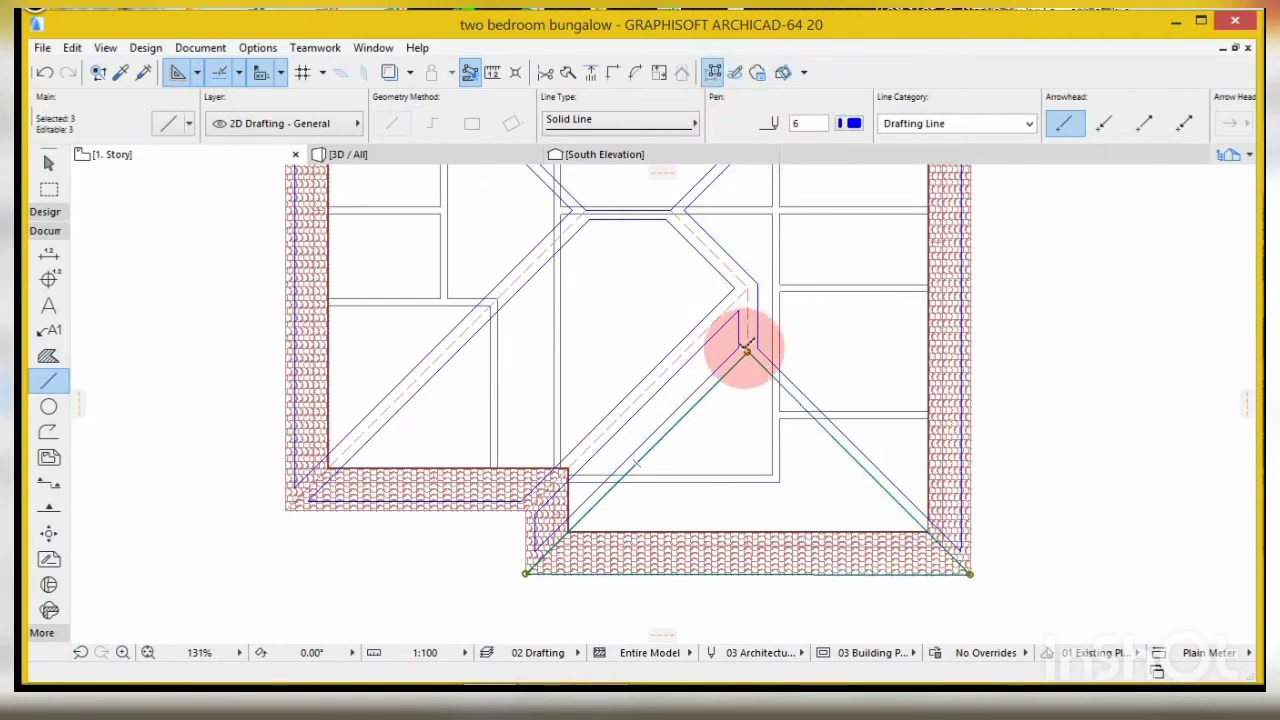
left_click(747, 350)
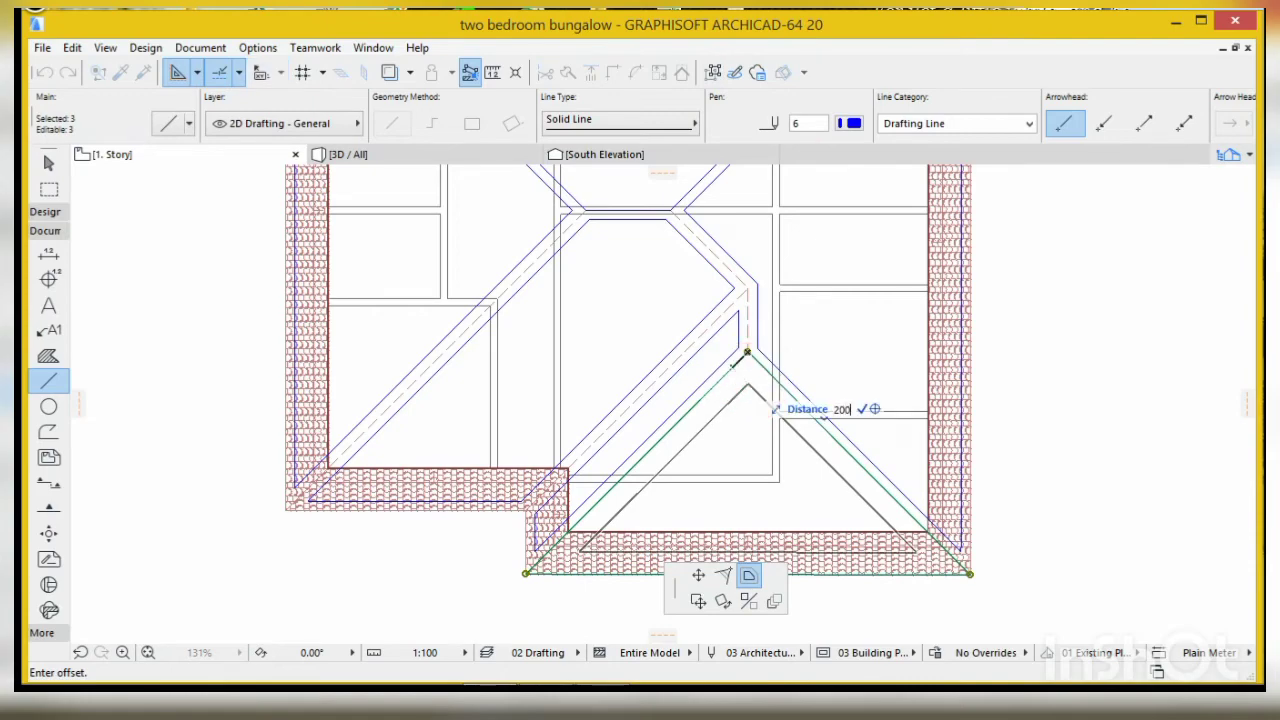
left_click(738, 350)
left_click(697, 523)
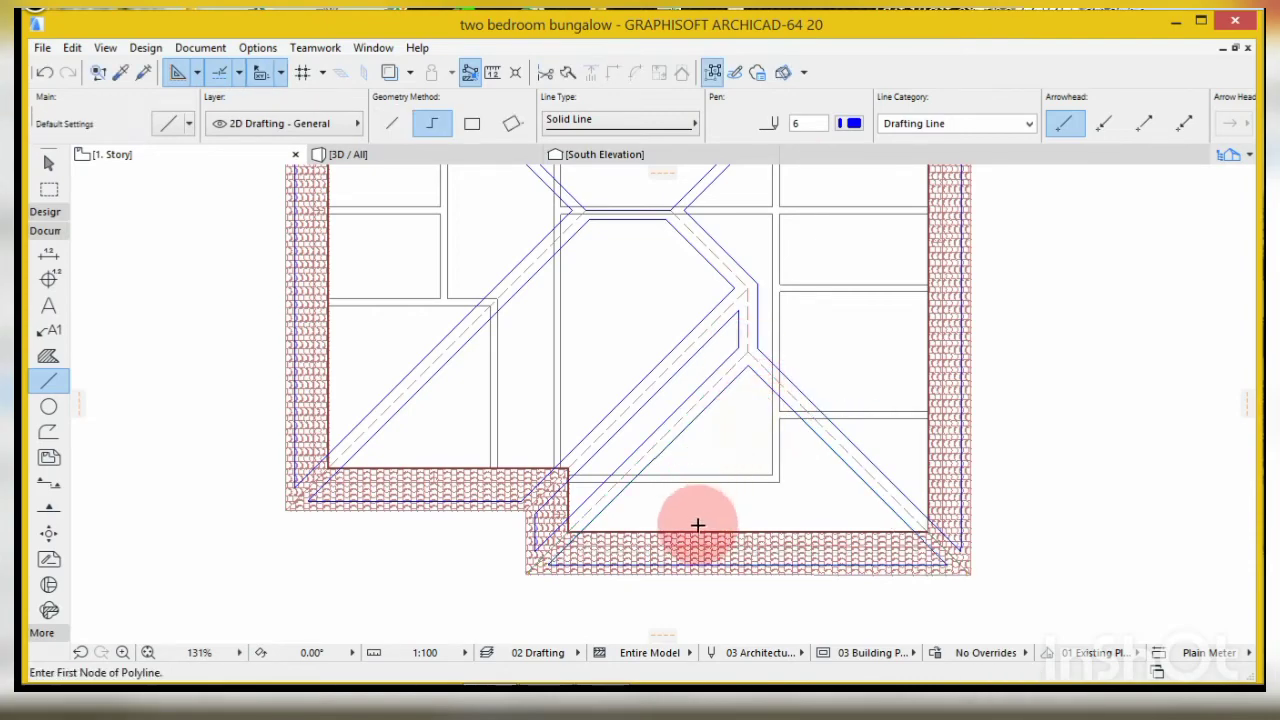
- Offset all edges of the north roof plane's grouped outline, between the two north hips and the main ridge, inward by 200
scroll(690, 515, "down", 3)
scroll(690, 515, "down", 2)
scroll(677, 286, "up", 3)
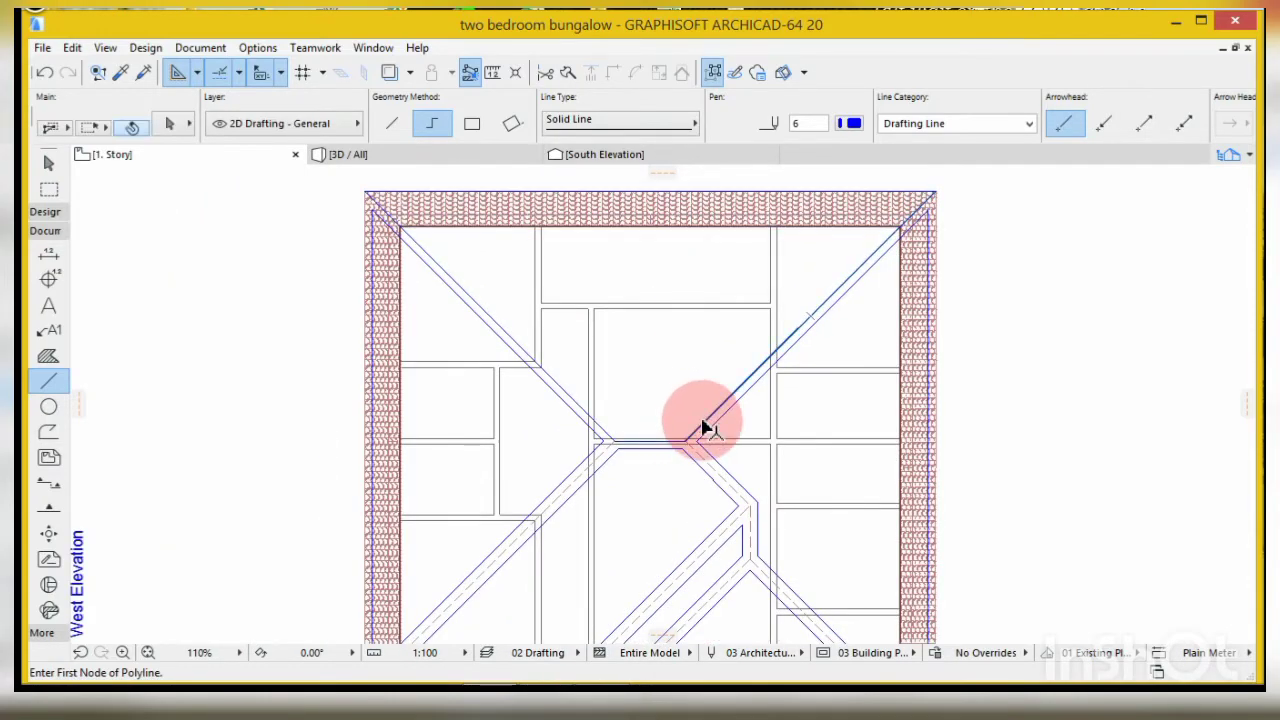
left_click(702, 422, "shift")
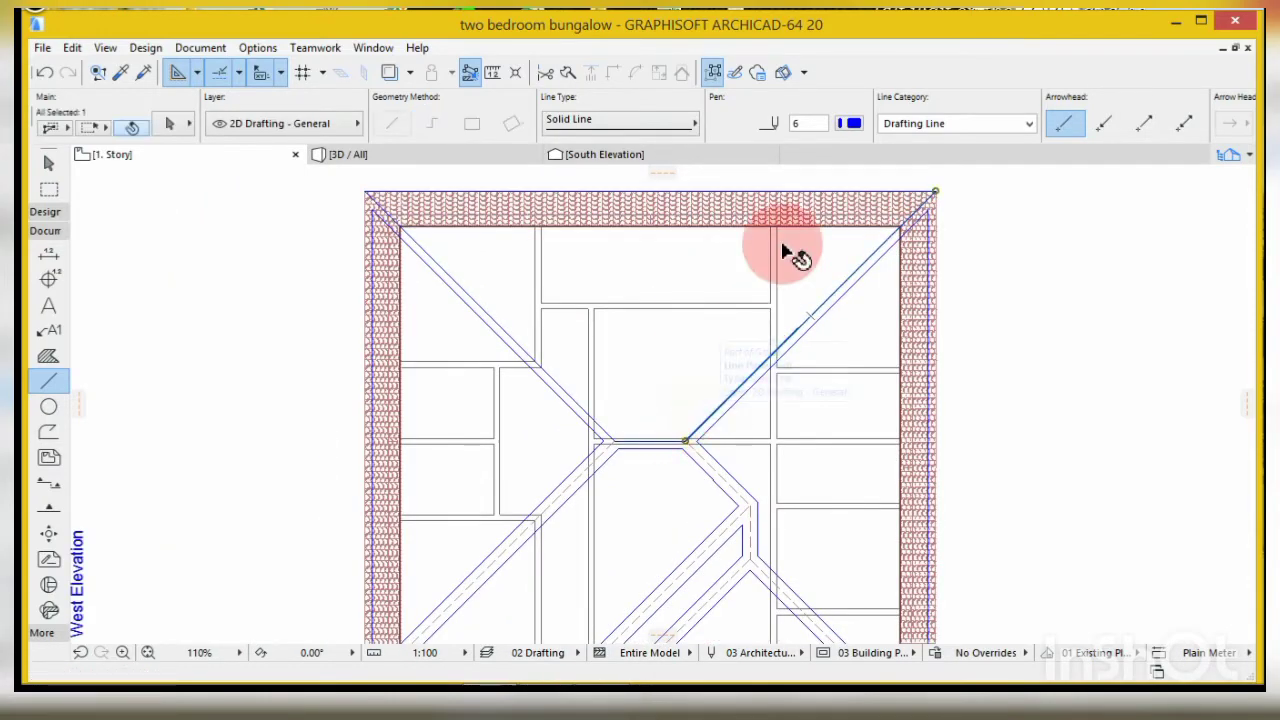
left_click(714, 72)
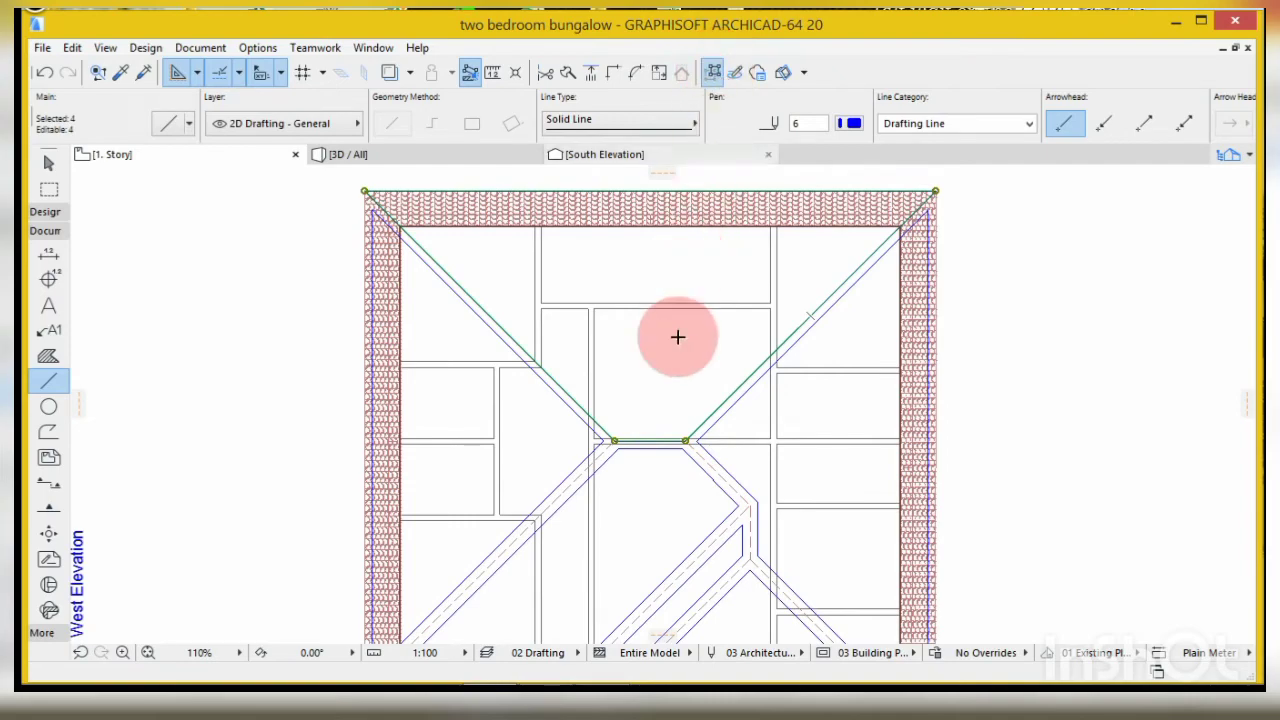
left_click(690, 437)
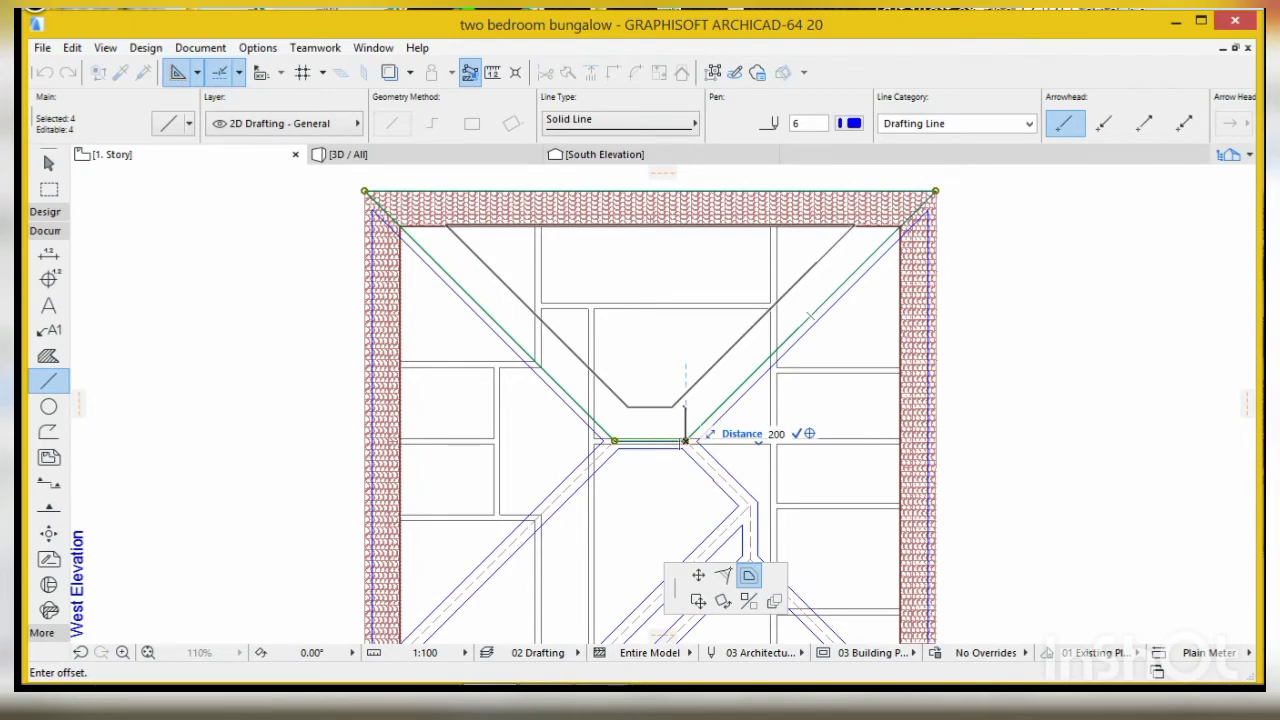
left_click(685, 440)
scroll(677, 357, "down", 1)
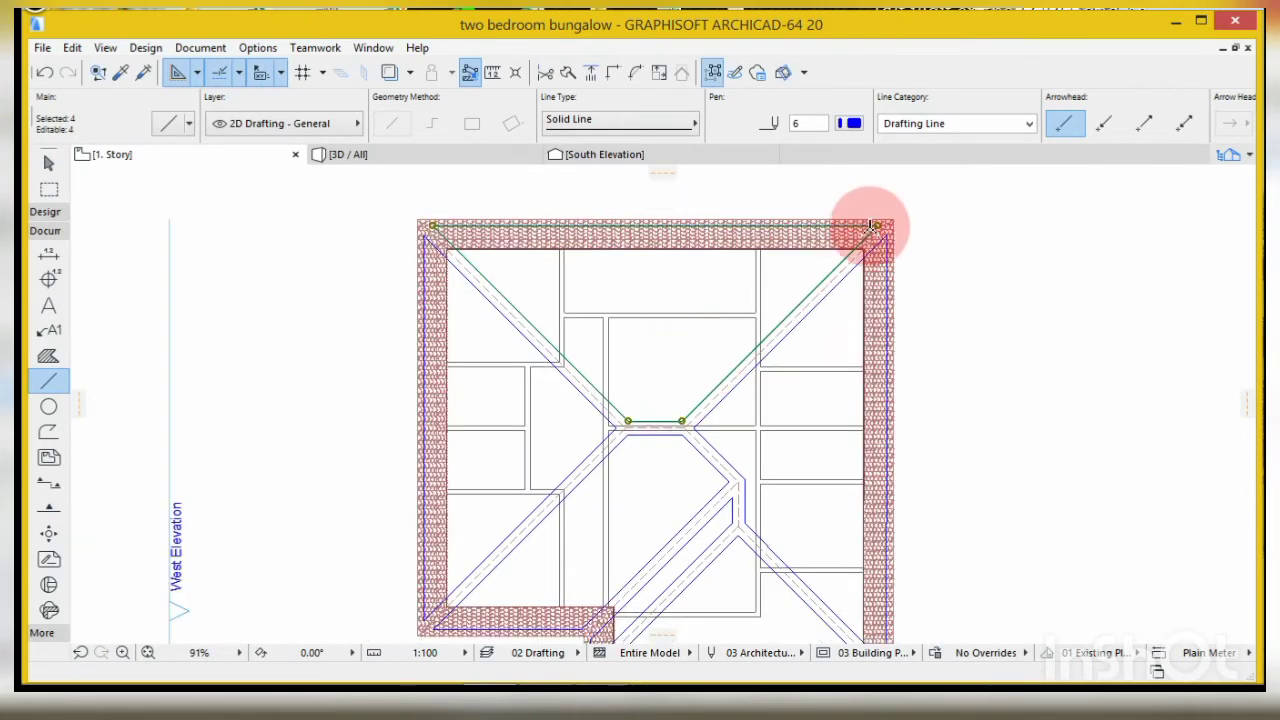
key("Escape")
scroll(707, 340, "down", 1)
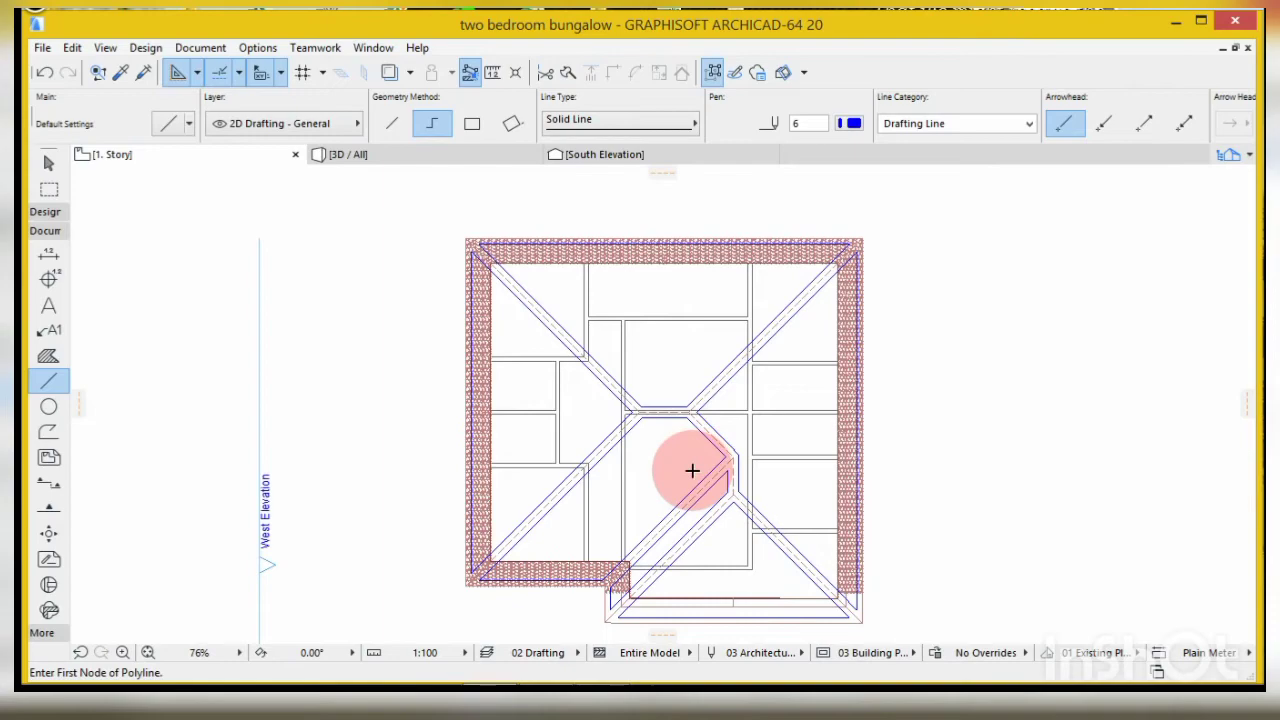
- Make an in-place copy of the bungalow's whole grouped roof, all six planes, using the valley-and-ridge junction as the reference point
scroll(692, 470, "up", 3)
scroll(680, 403, "down", 2)
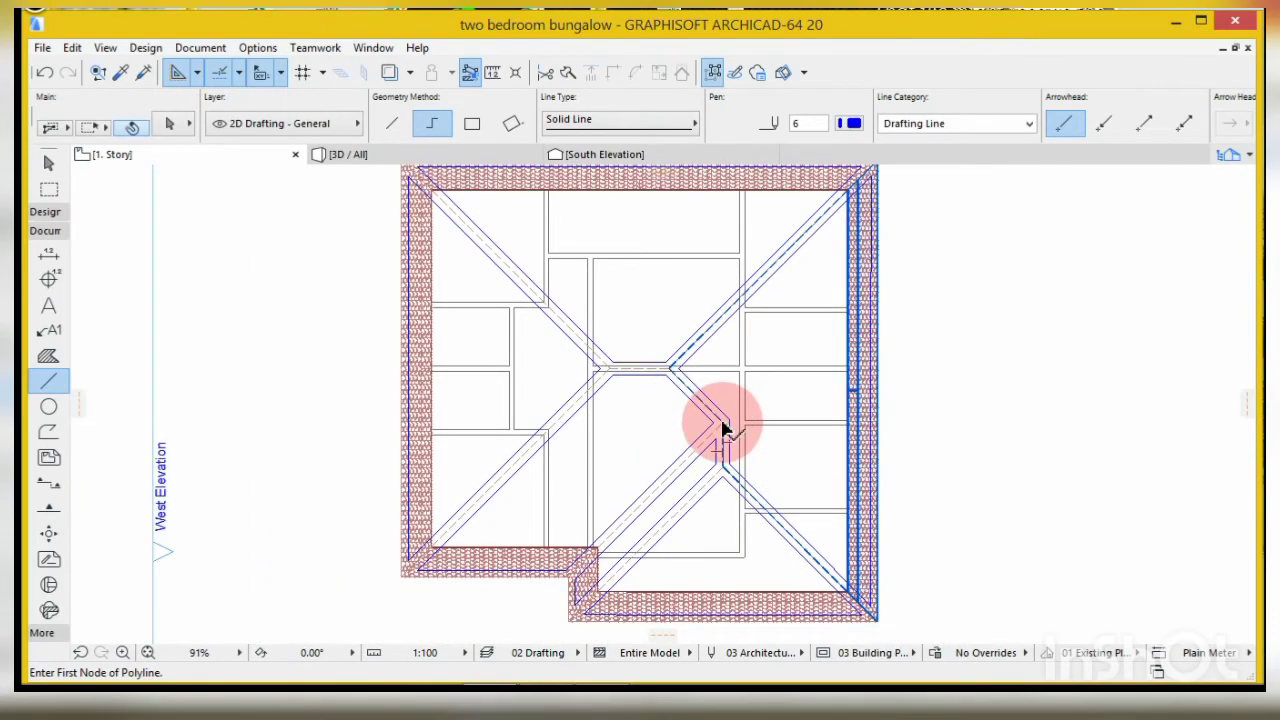
left_click(724, 430, "shift")
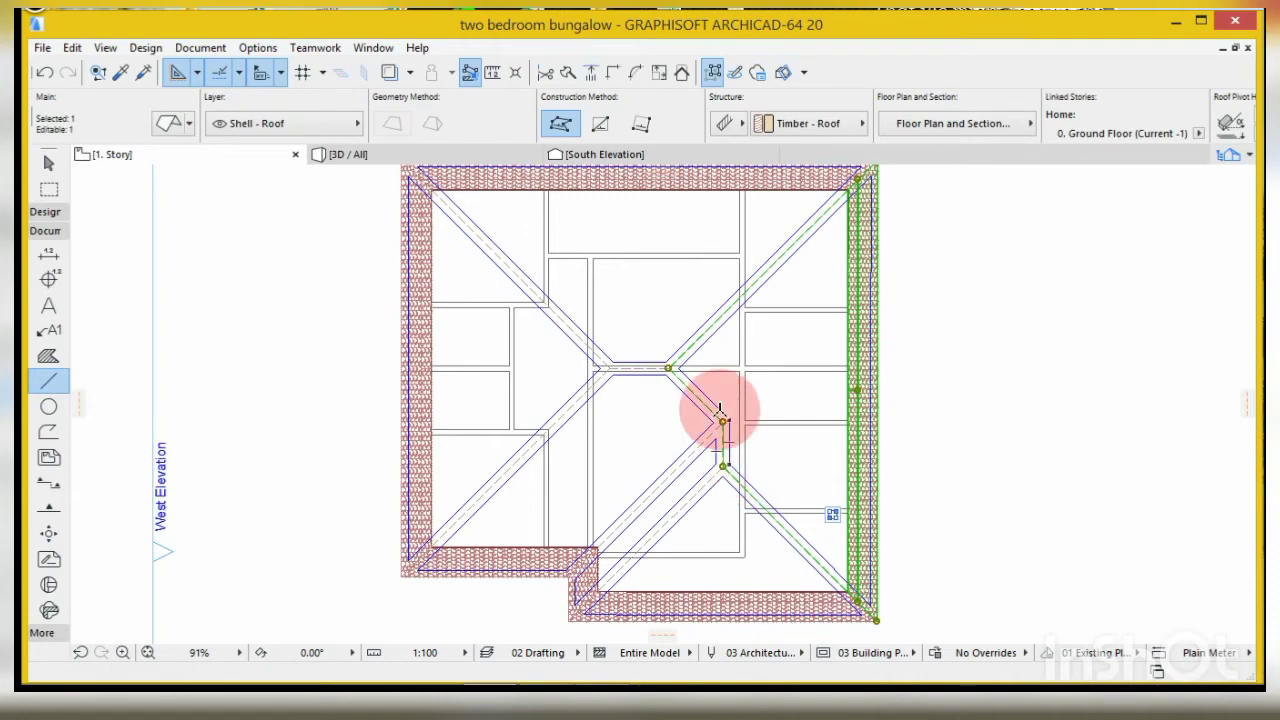
scroll(724, 428, "up", 2)
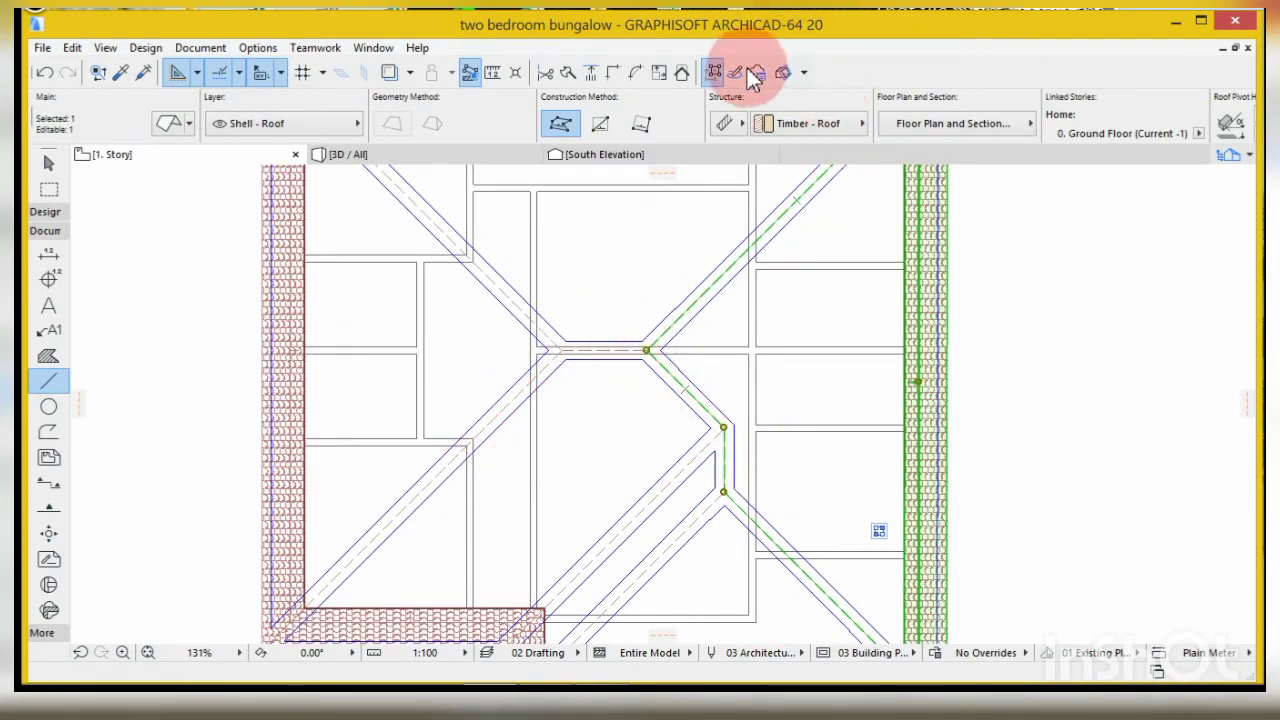
left_click(712, 71)
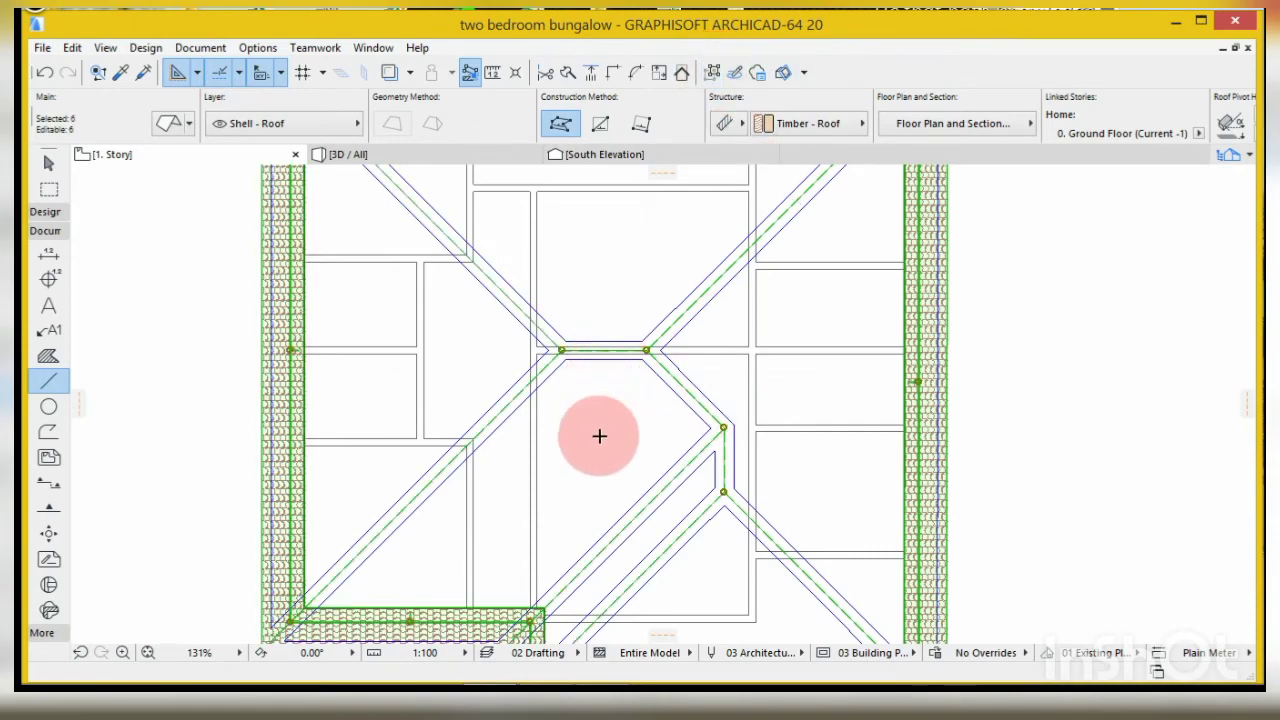
scroll(594, 404, "down", 1)
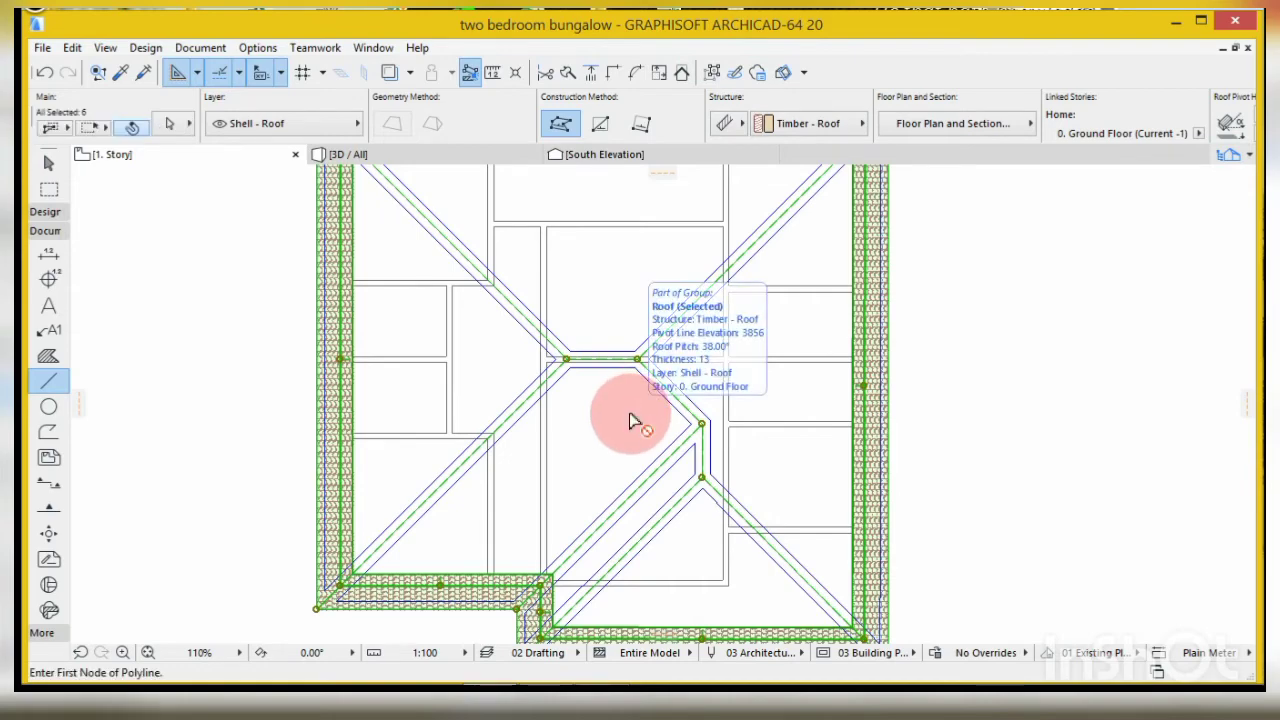
key("ctrl+shift+d")
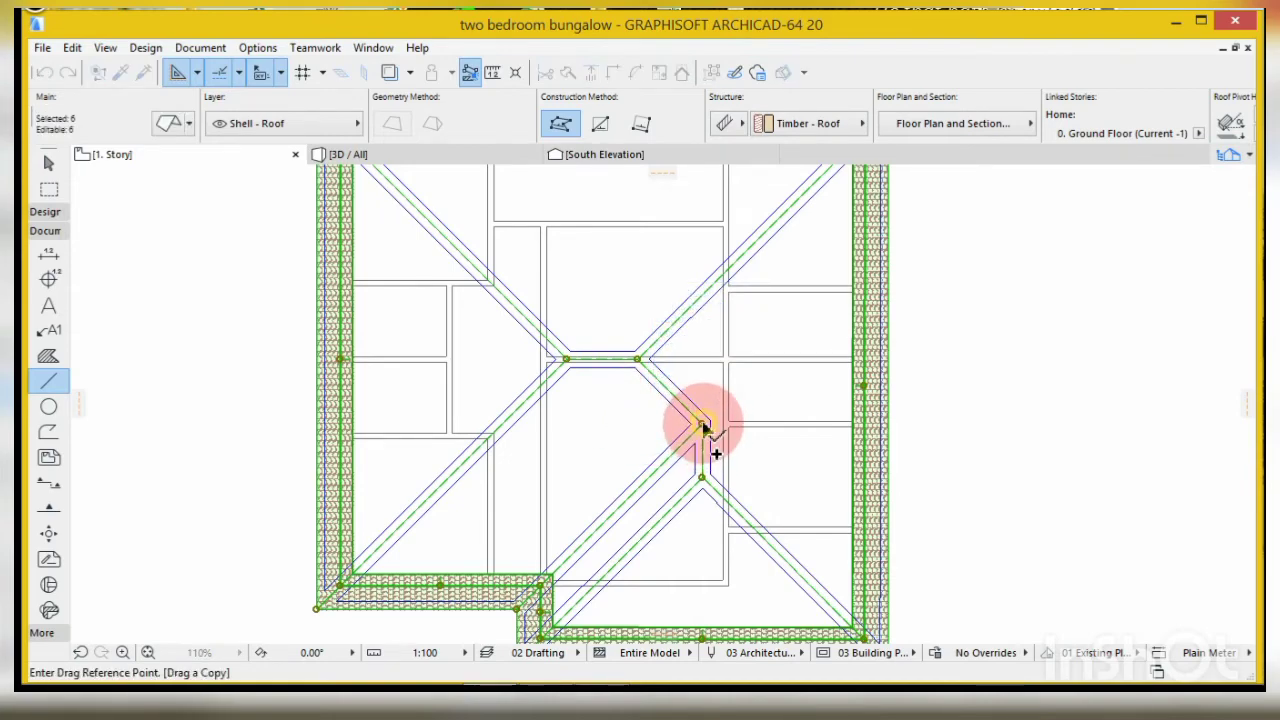
left_click(703, 427)
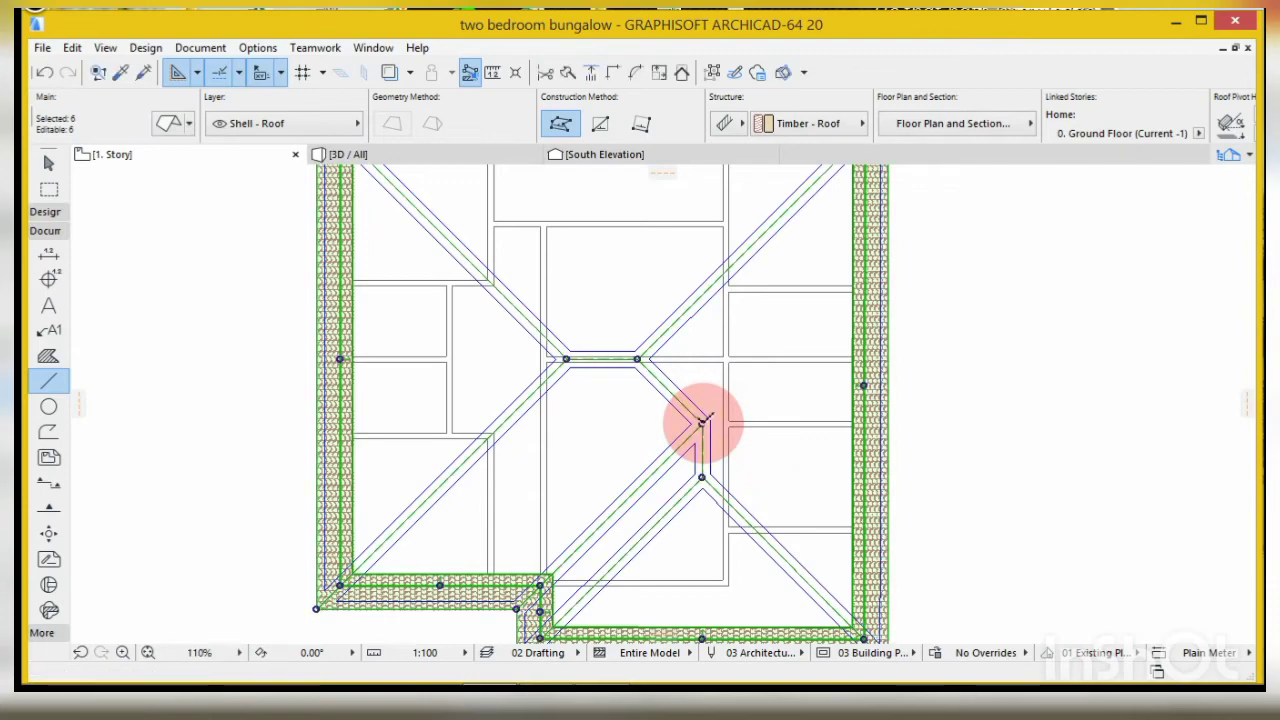
left_click(714, 448)
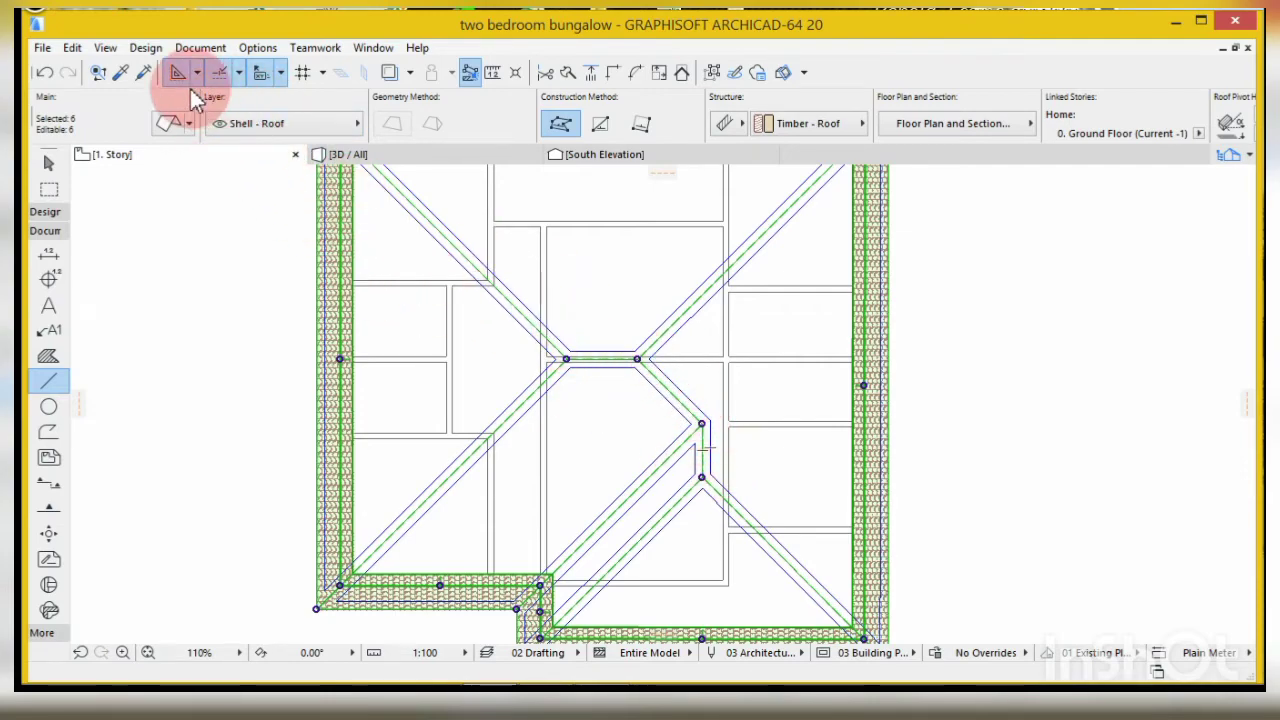
- Set the pivot line elevation of the six copied roof planes to 3859
left_click(169, 122)
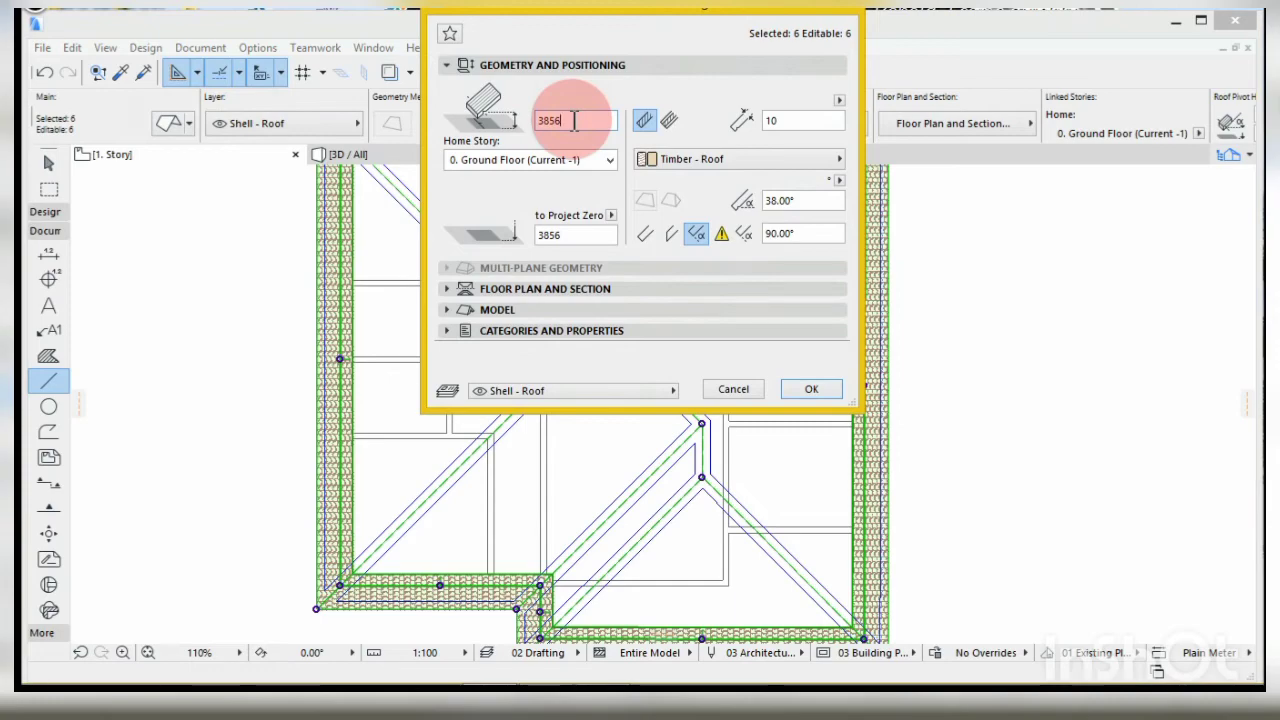
type("9")
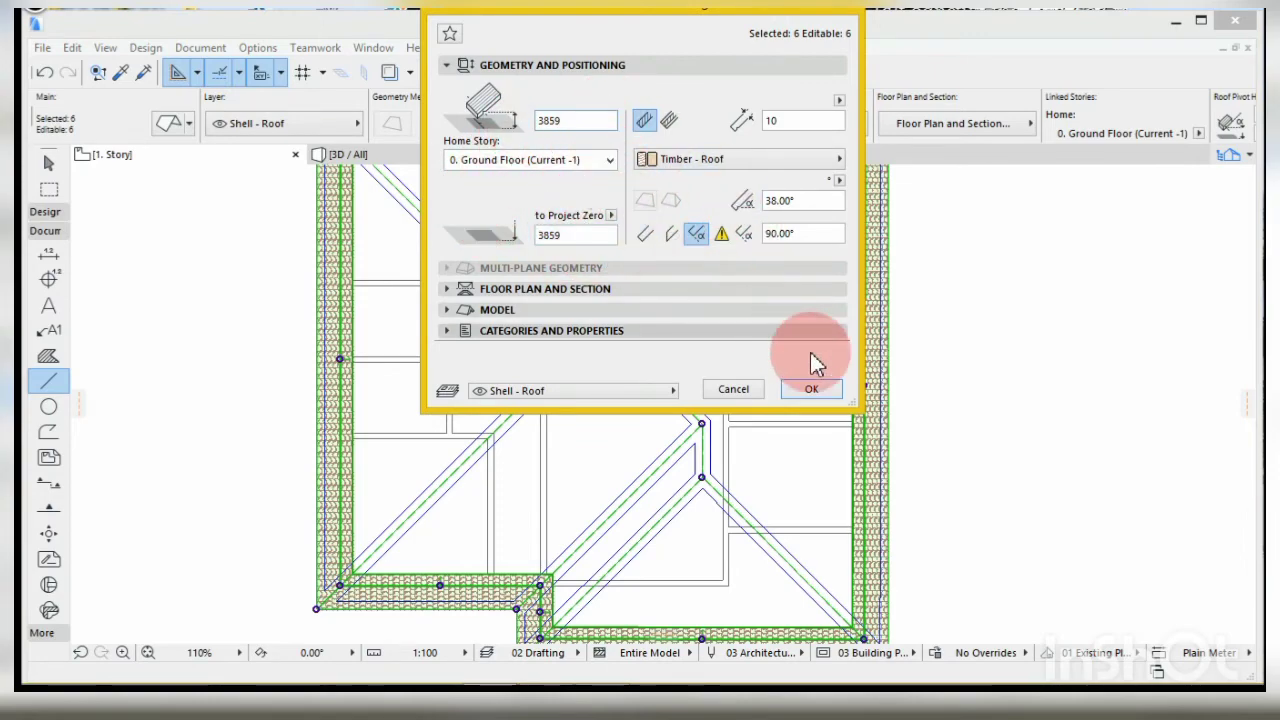
left_click(811, 390)
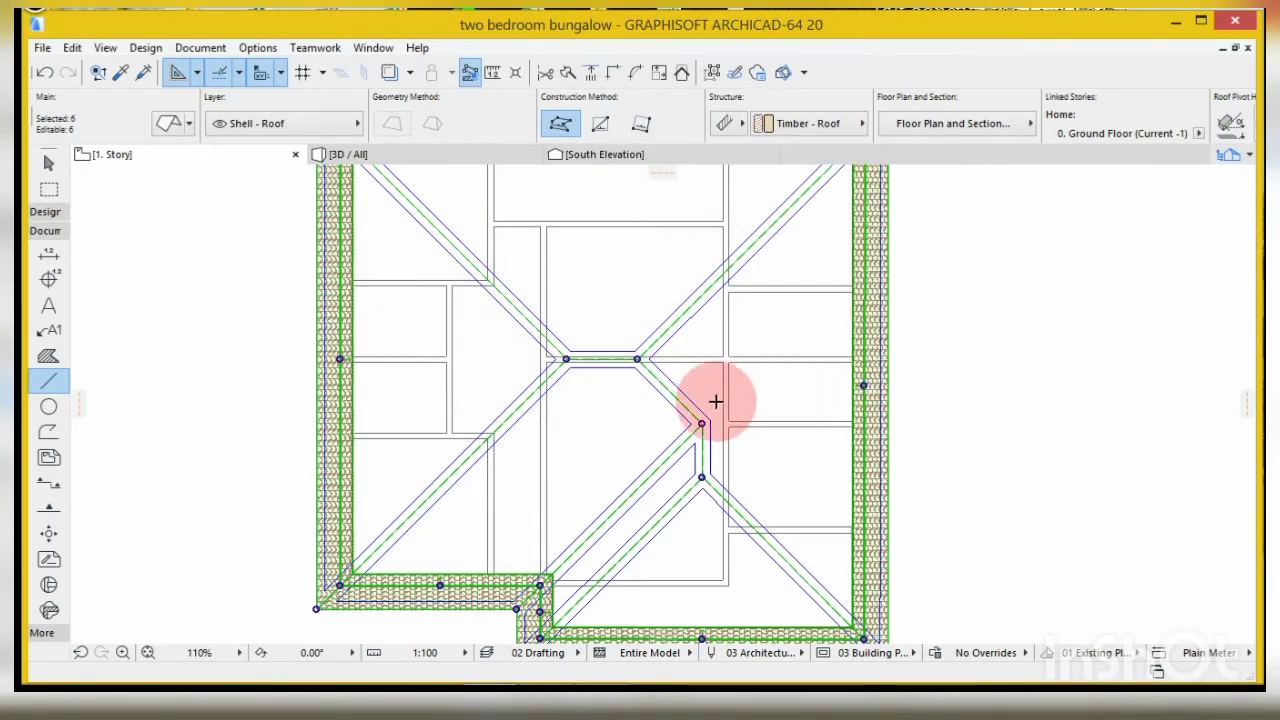
- Override the top surface of the six copied roof planes with Paint - Ivory Black
left_click(168, 122)
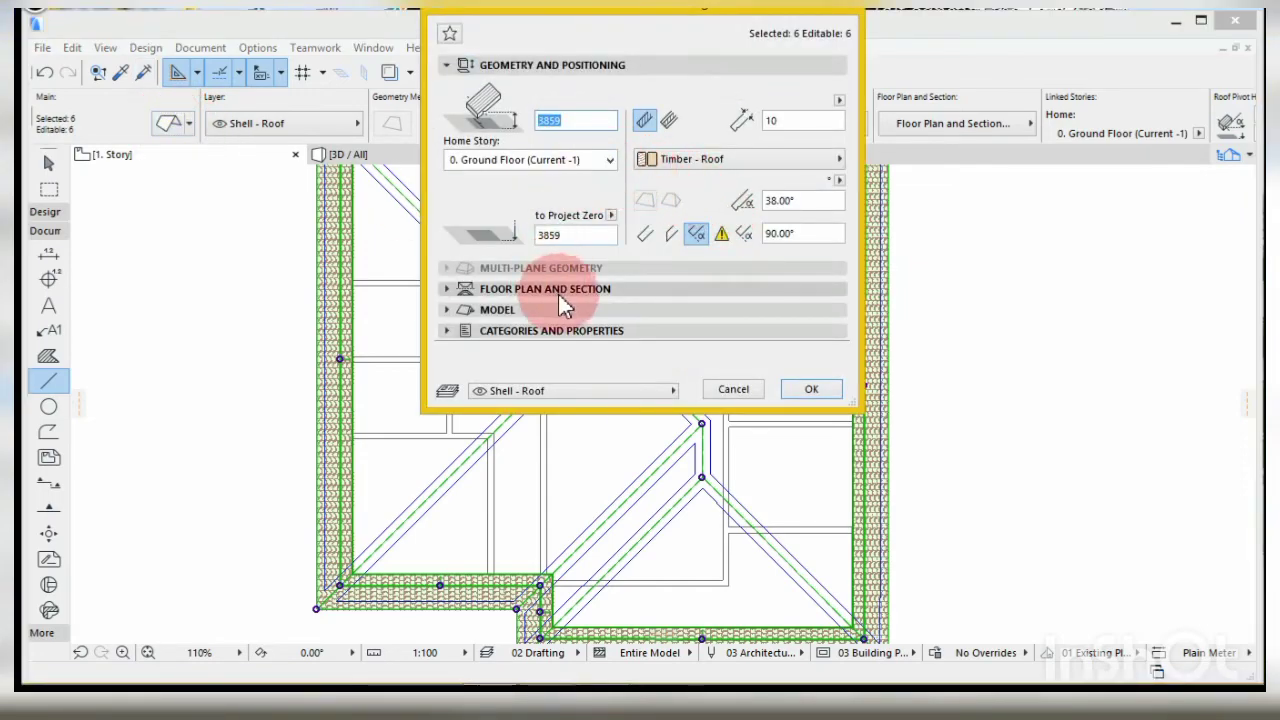
left_click(462, 310)
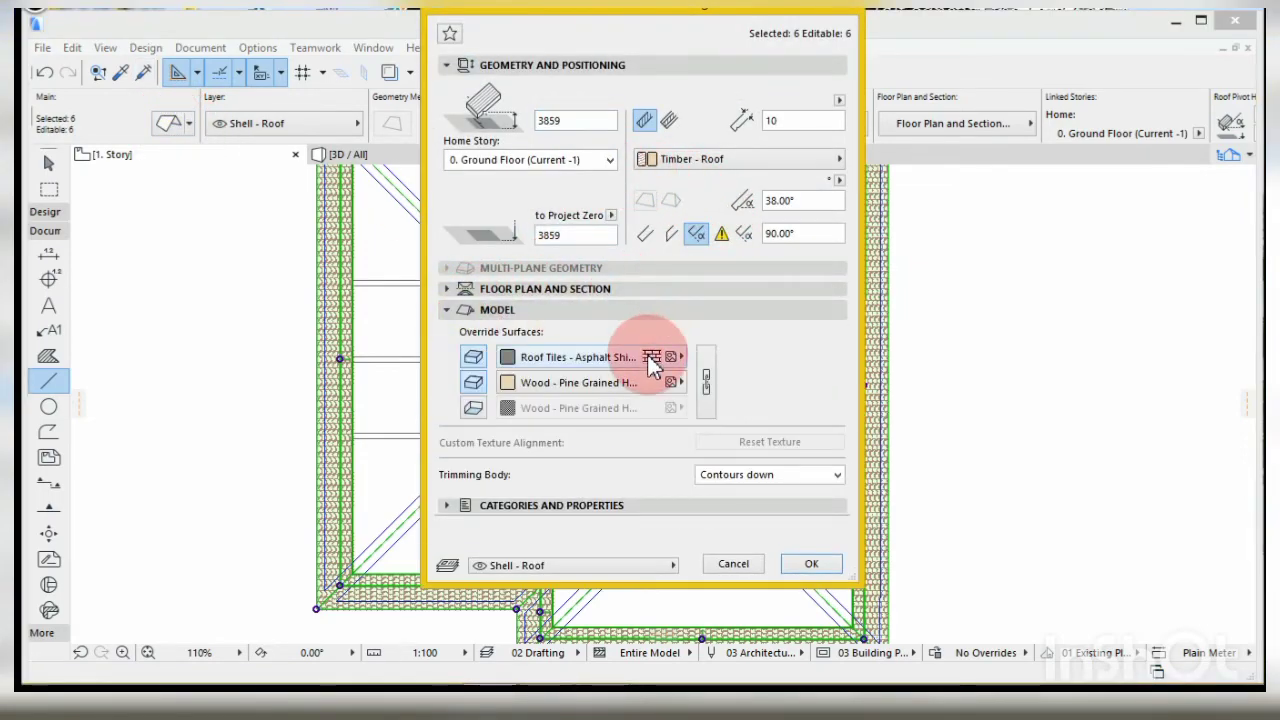
left_click(658, 357)
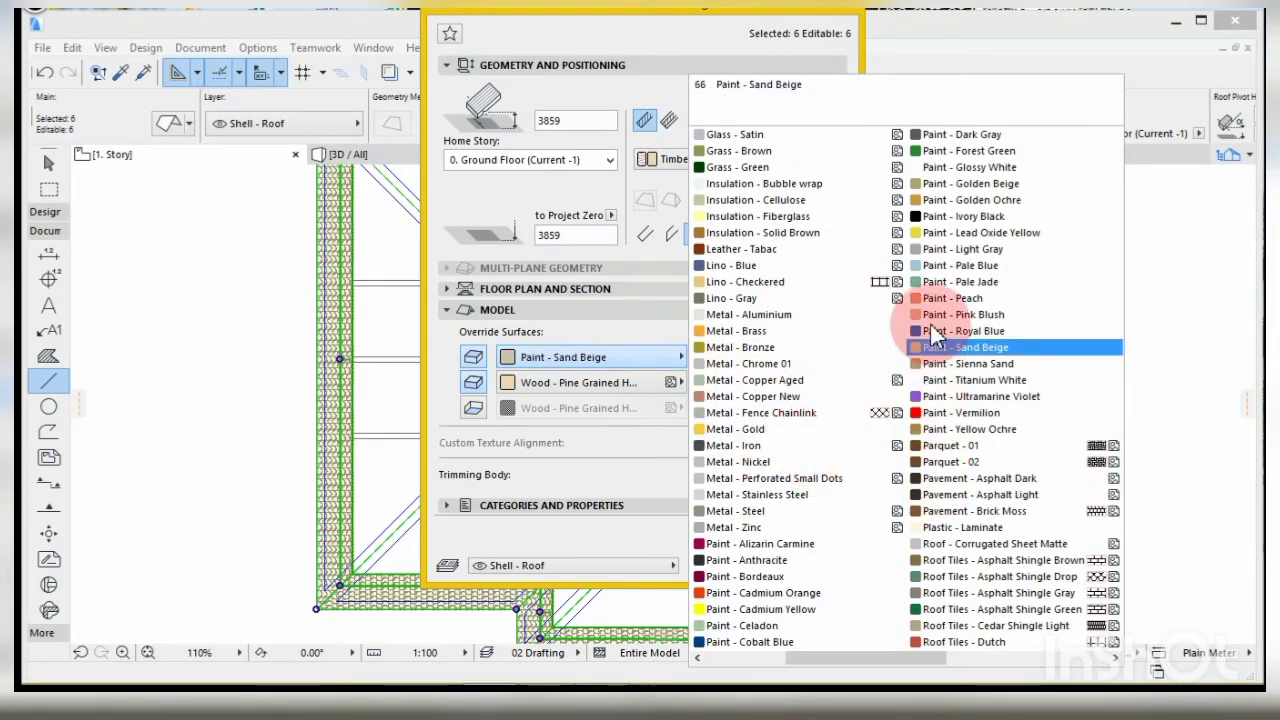
left_click(942, 222)
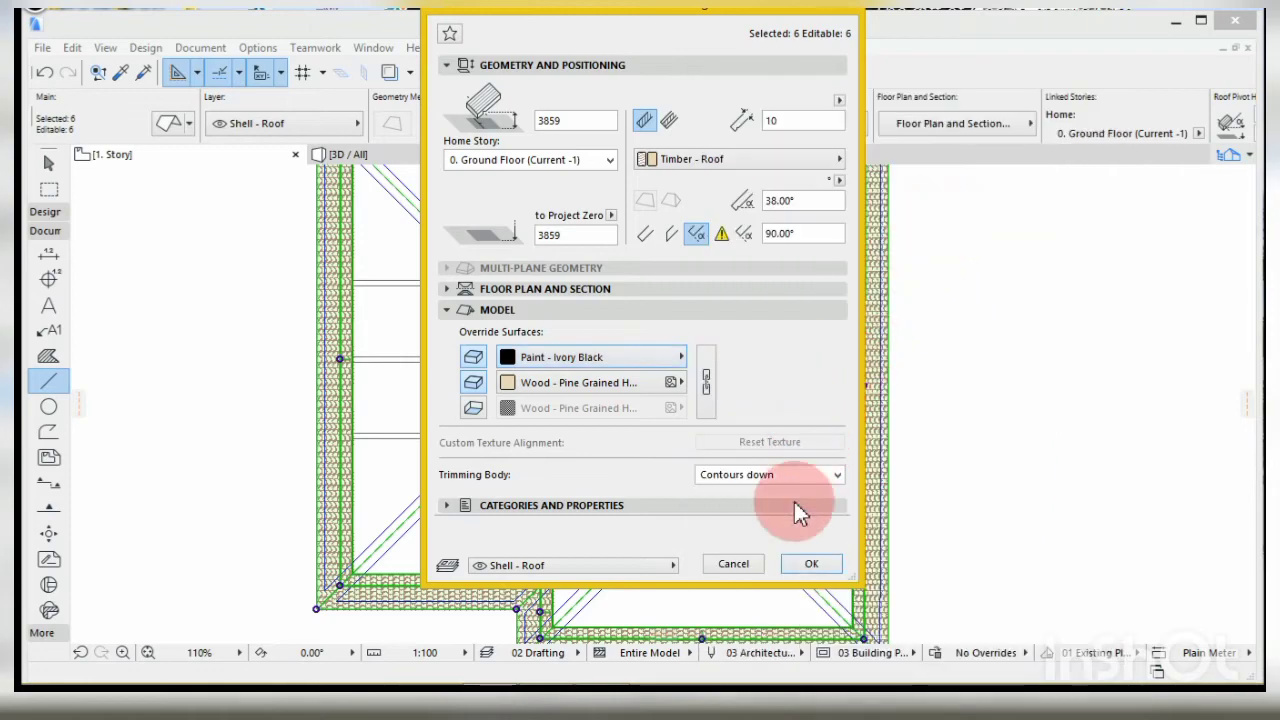
left_click(809, 563)
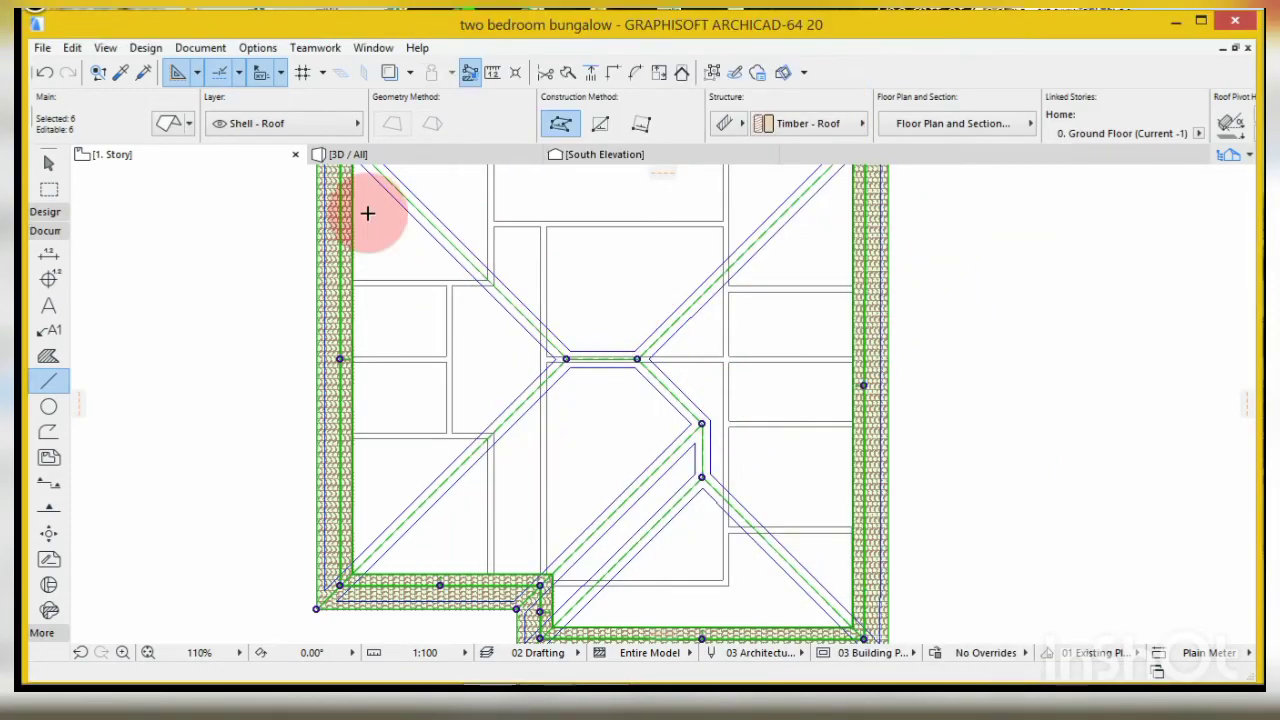
- With grouping suspended, use the Roof tool to cut a triangular hole in the copied south roof plane along its inner offset outline
scroll(594, 423, "down", 1)
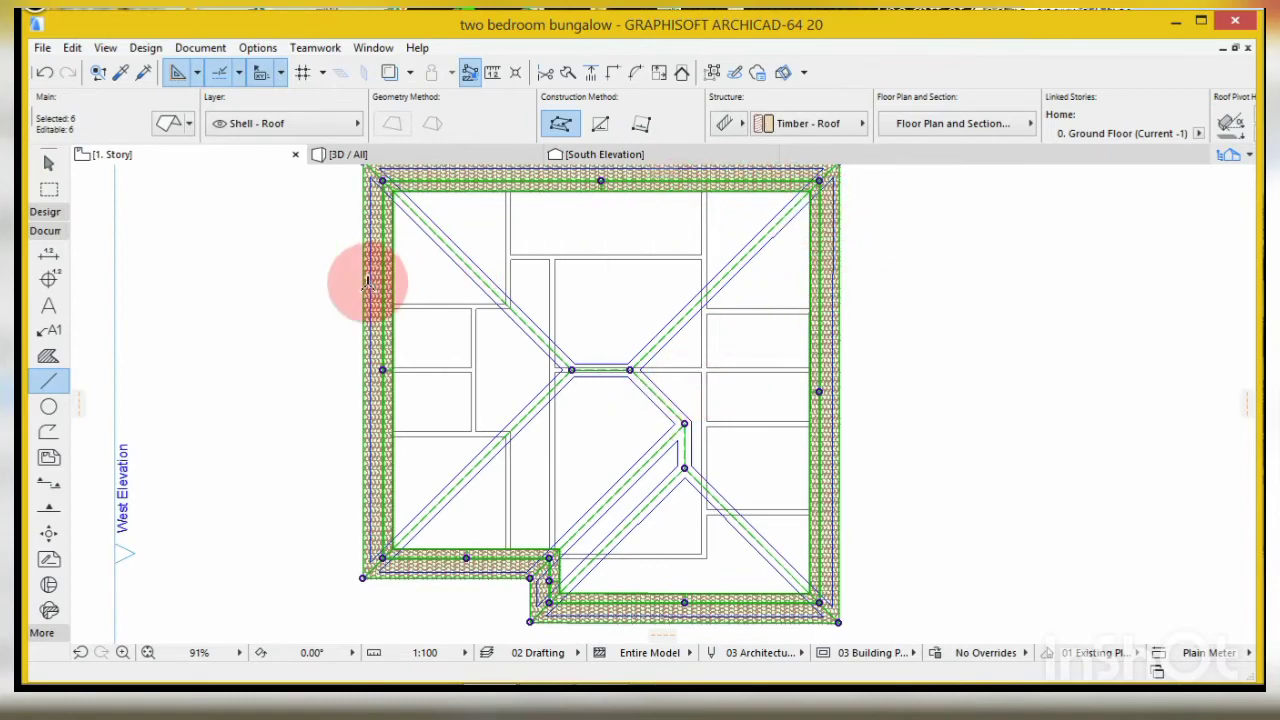
left_click(50, 213)
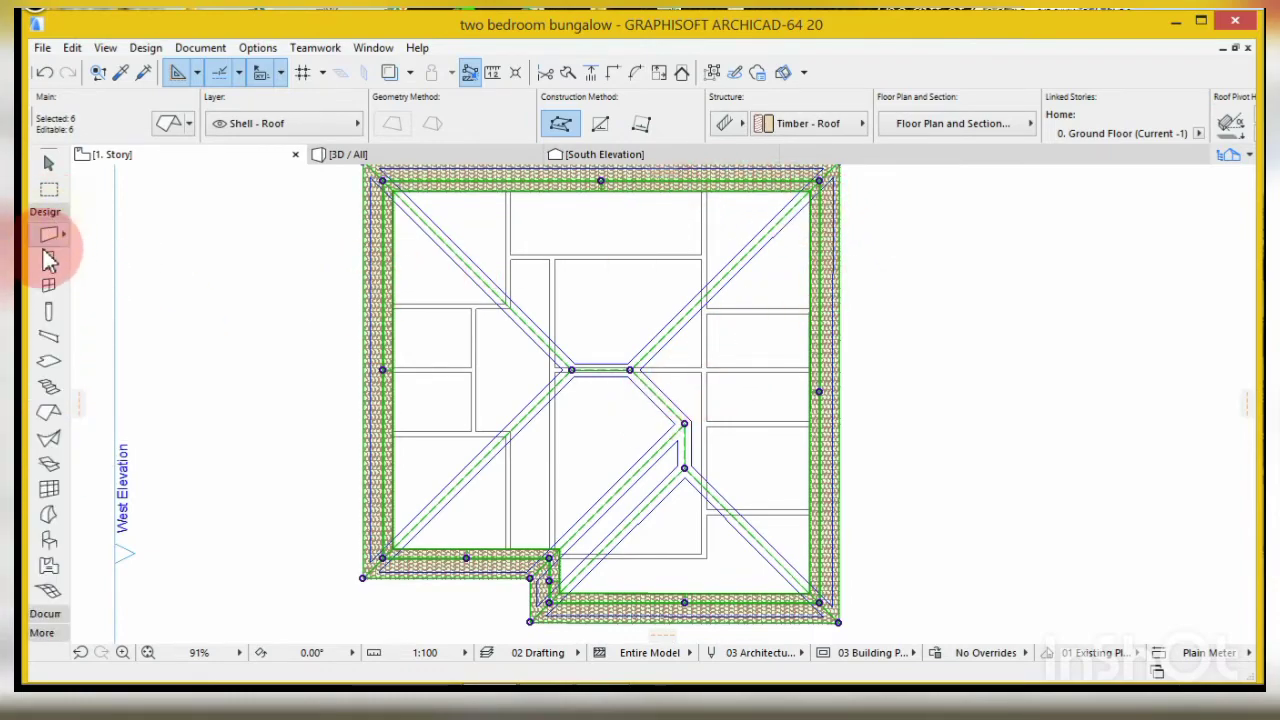
left_click(46, 420)
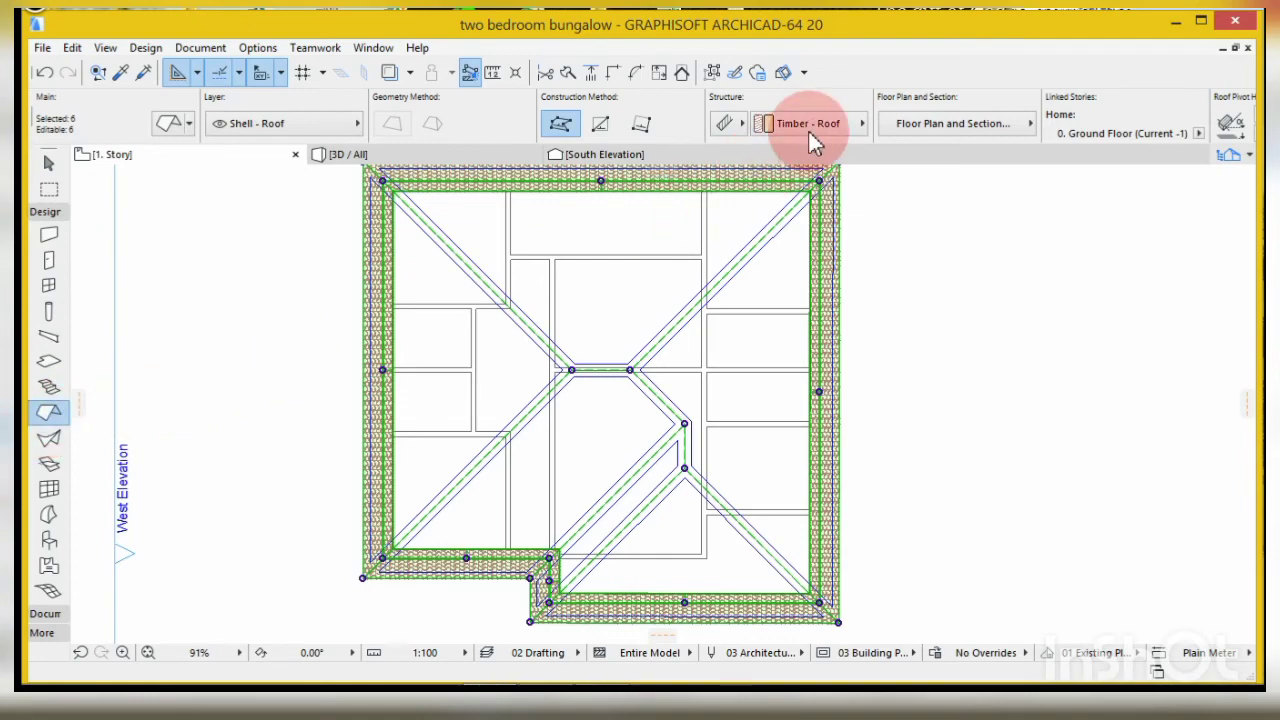
left_click(714, 76)
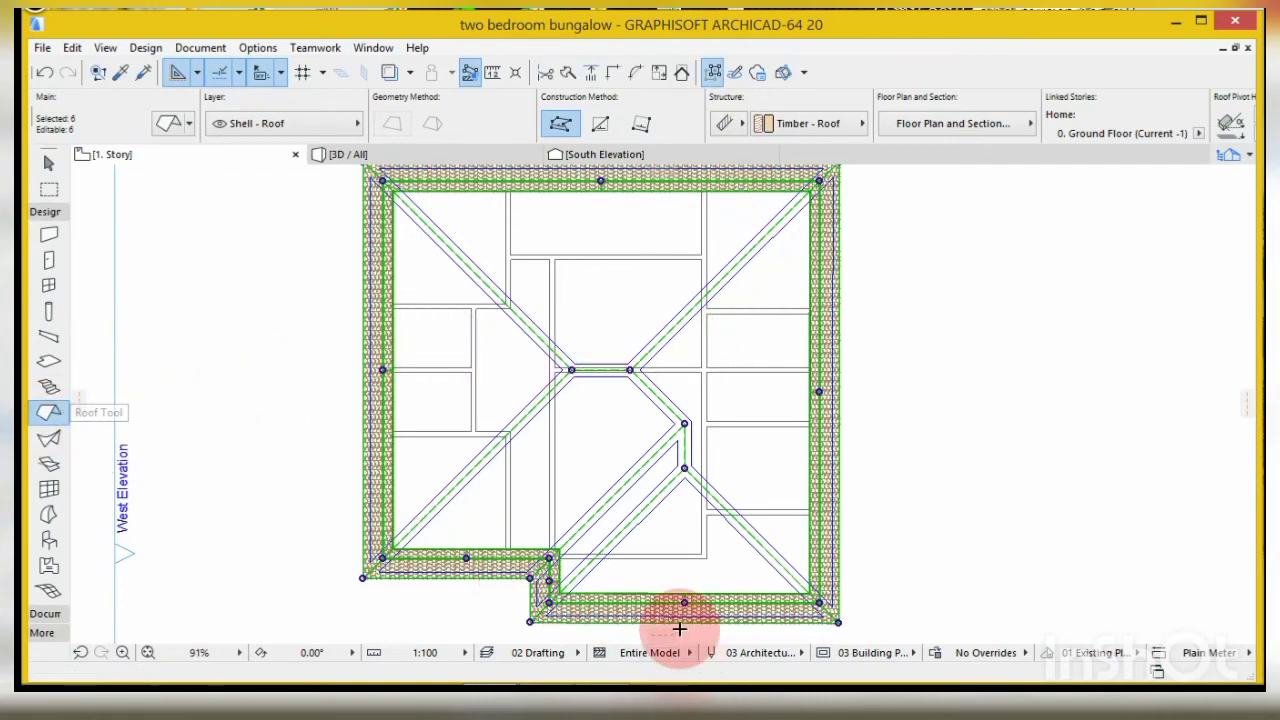
scroll(460, 445, "down", 2)
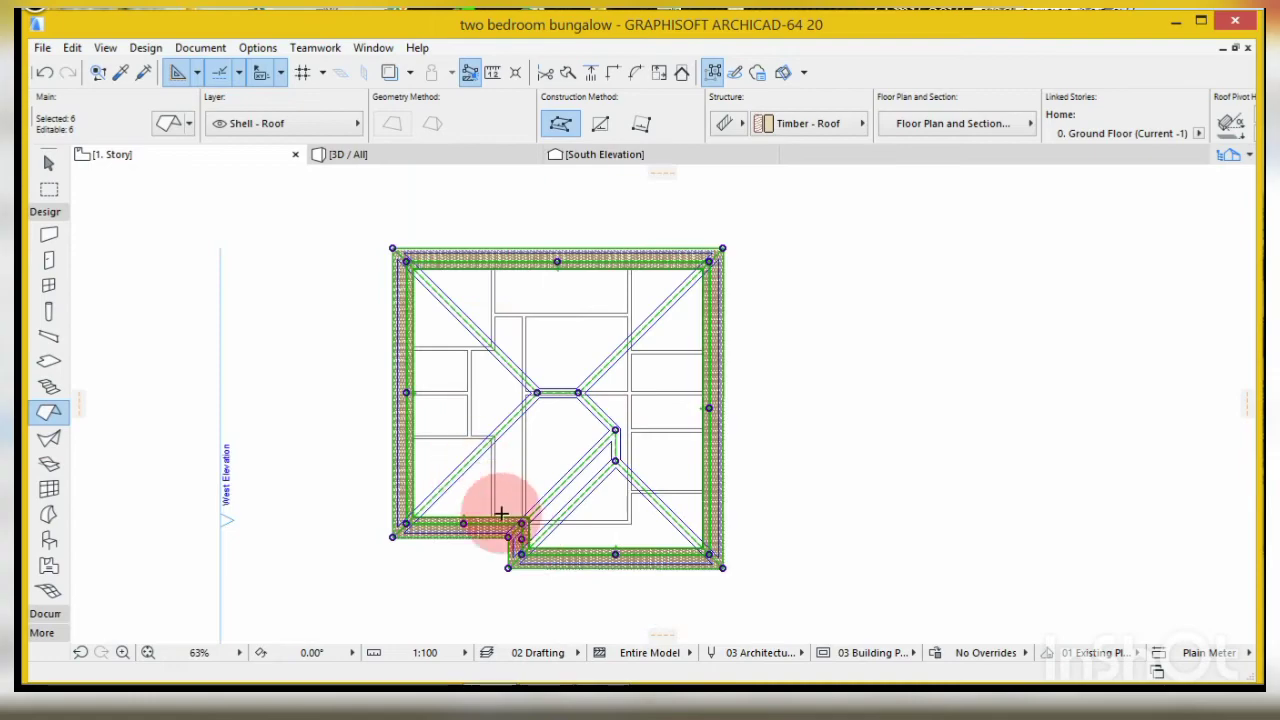
scroll(659, 610, "up", 3)
scroll(643, 600, "up", 1)
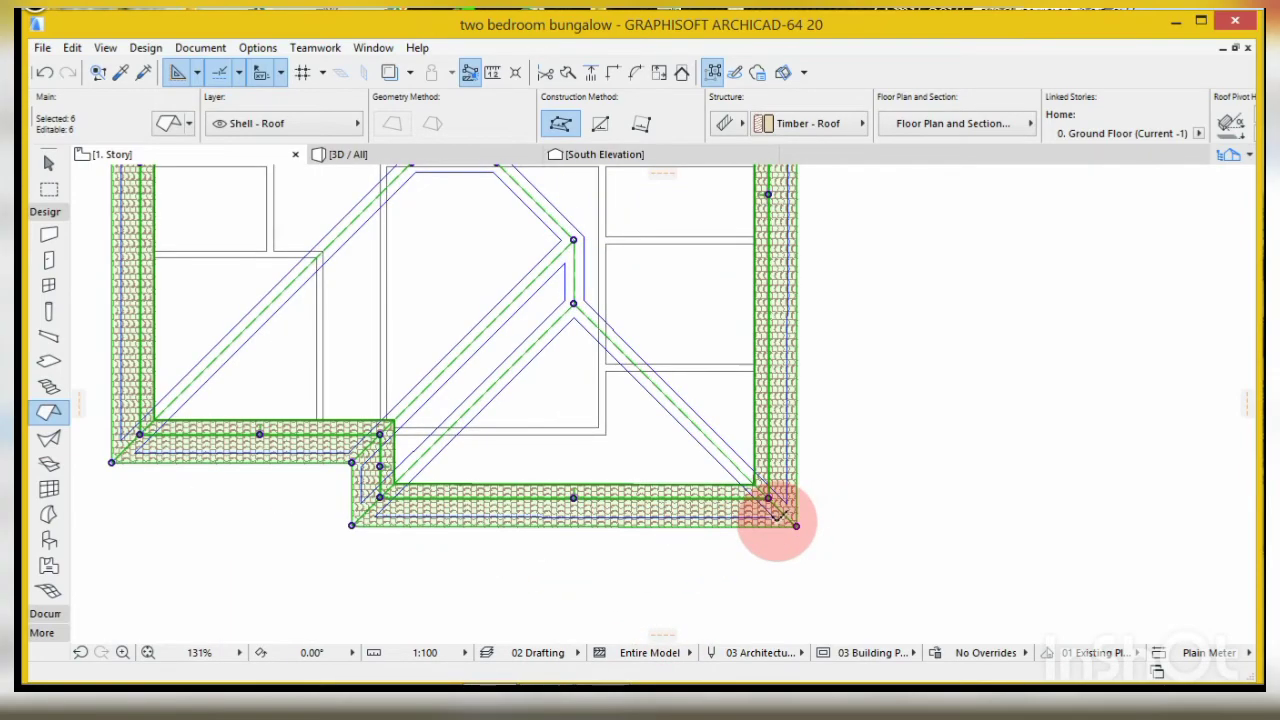
scroll(779, 515, "up", 8)
left_click(774, 520)
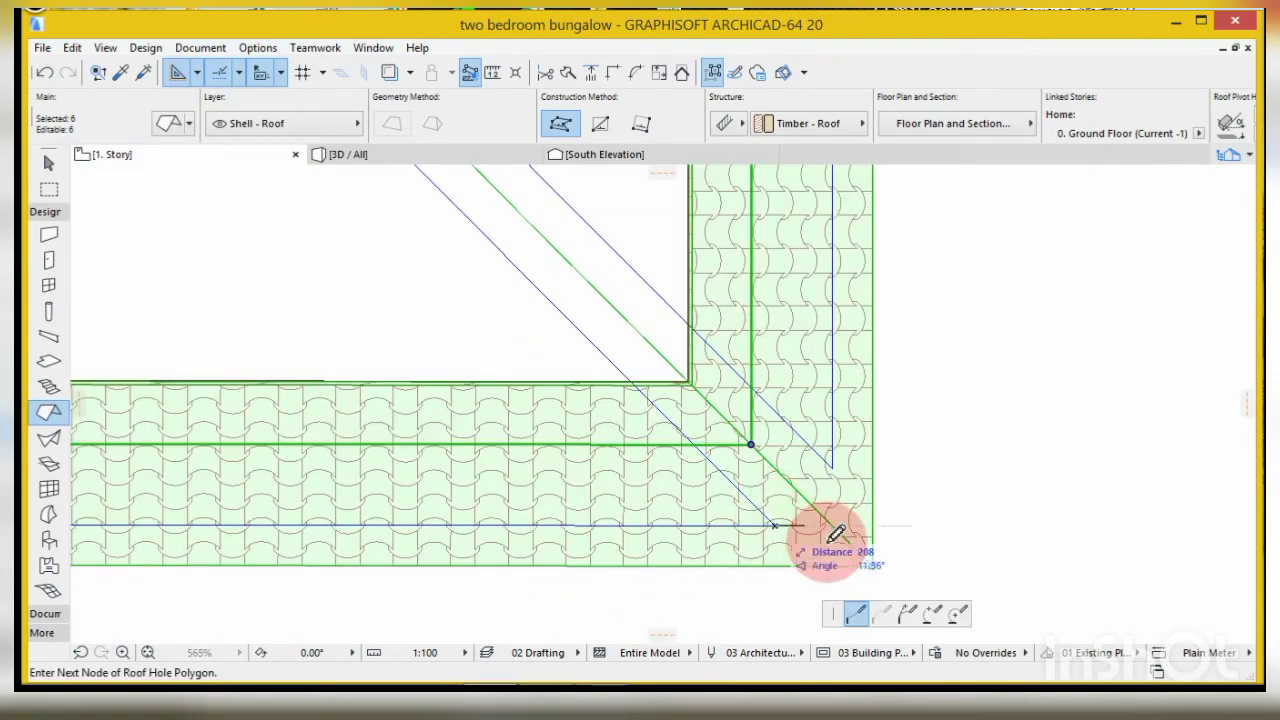
scroll(840, 533, "down", 5)
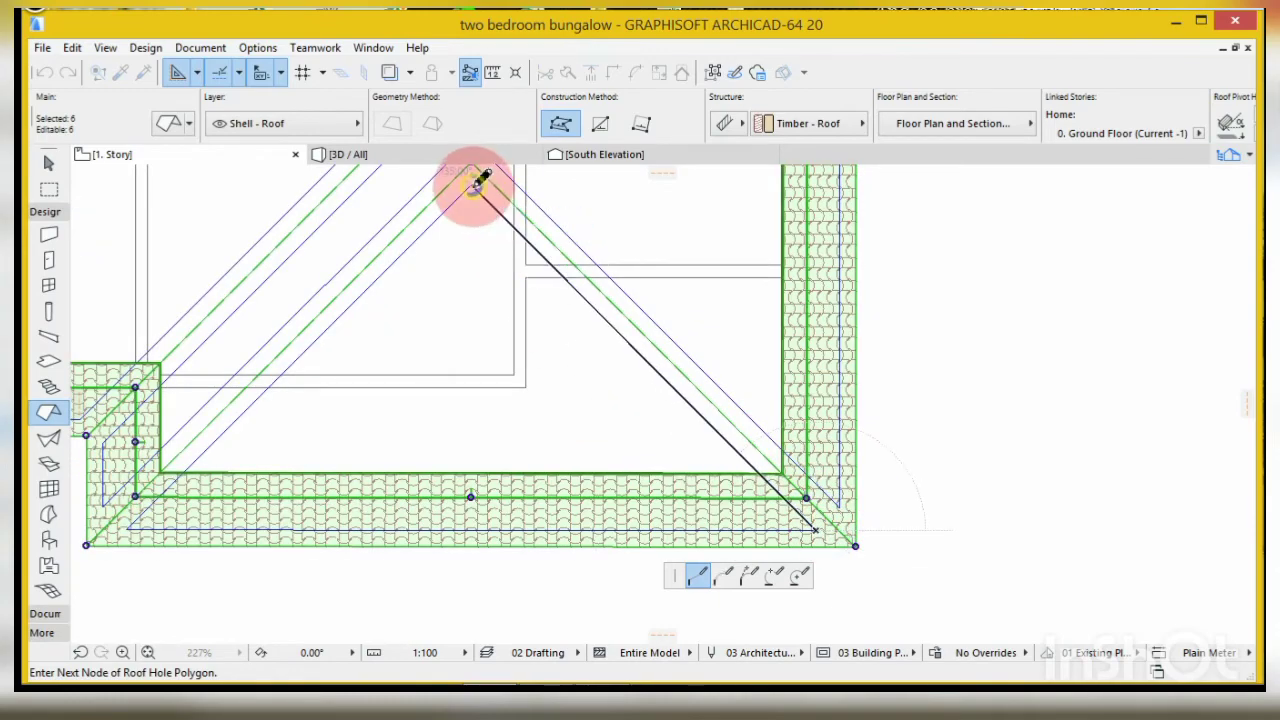
left_click(471, 185)
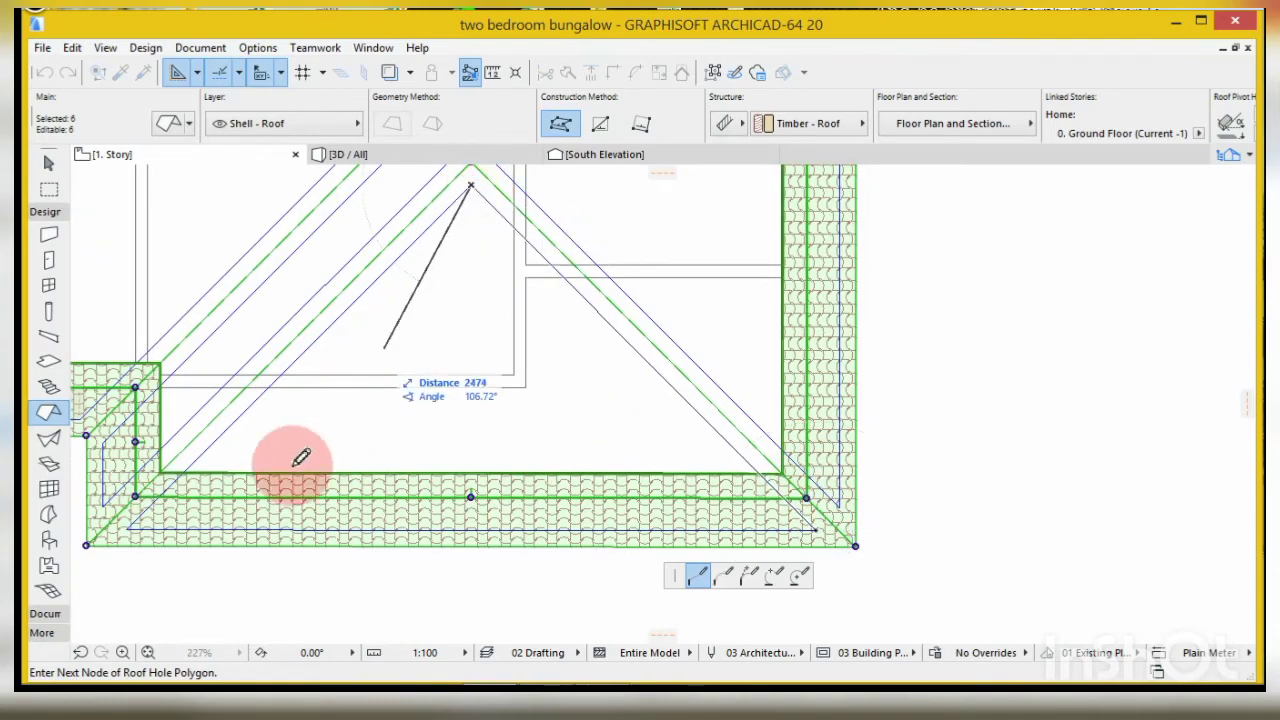
left_click(128, 531)
left_click(820, 526)
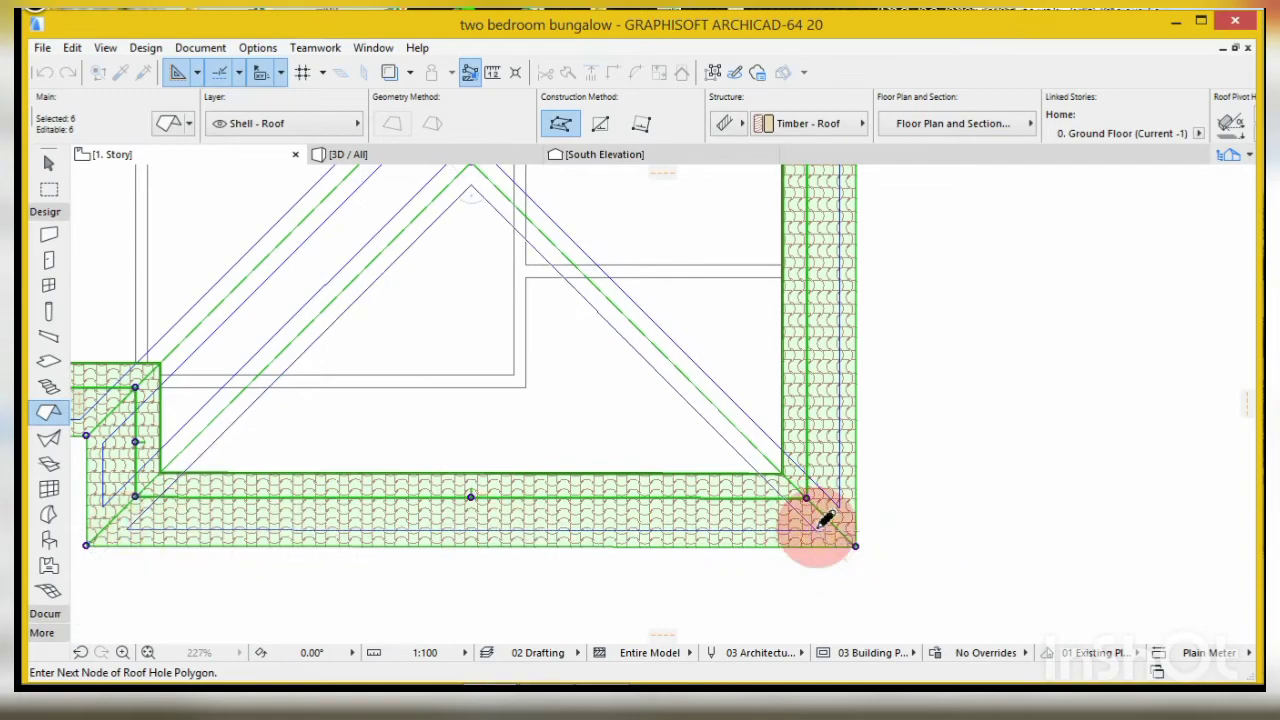
- Cut a hole in the copied east roof plane, tracing all corners of its inner offset outline
left_click(840, 500)
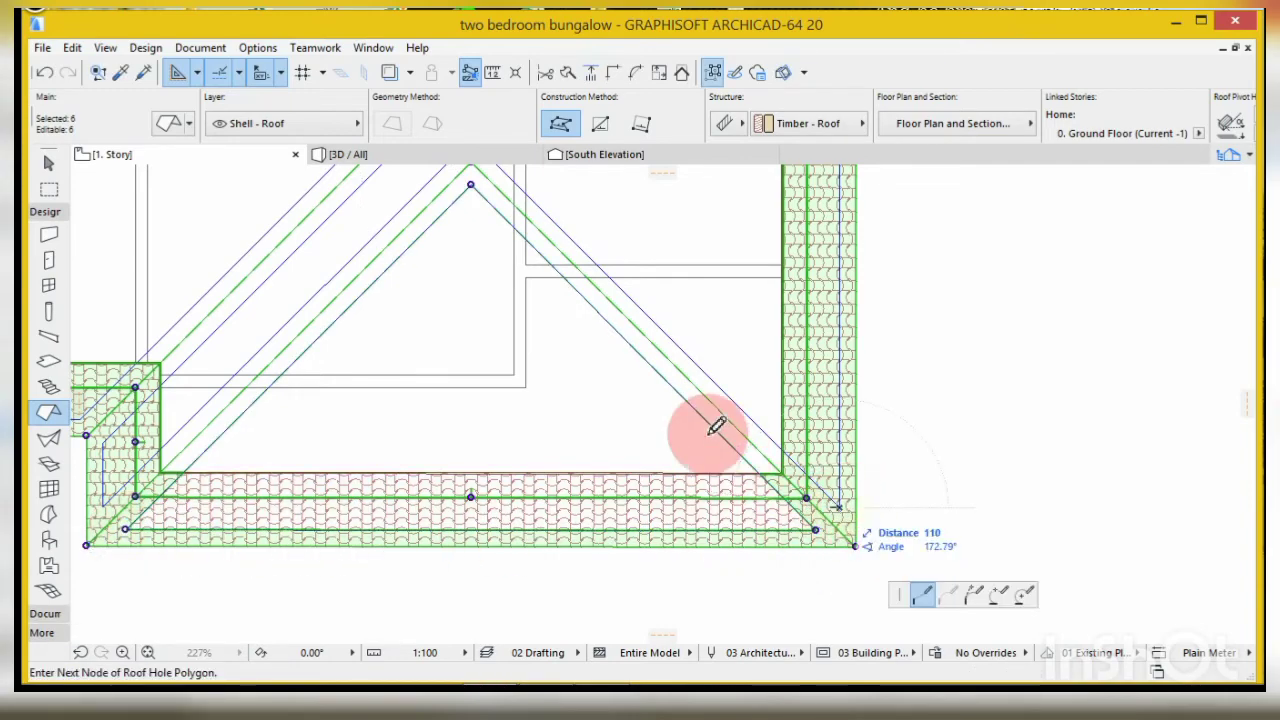
scroll(654, 576, "down", 2)
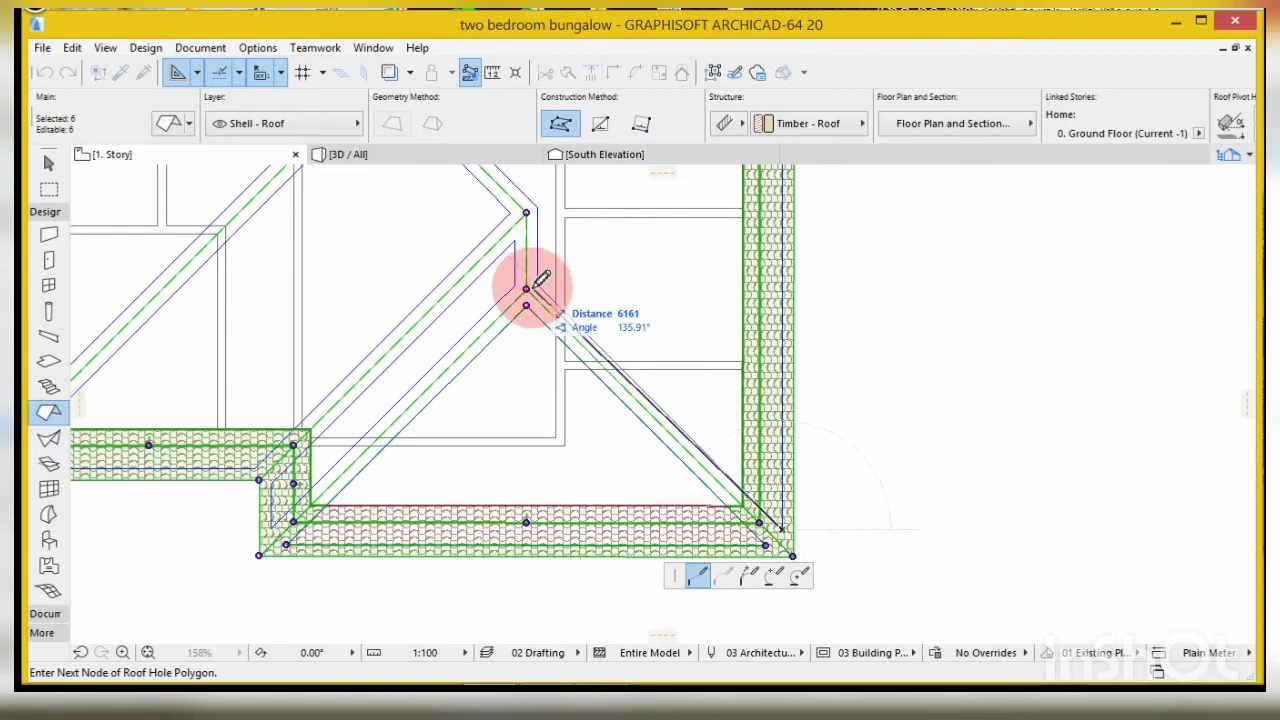
left_click(539, 285)
scroll(574, 489, "down", 4)
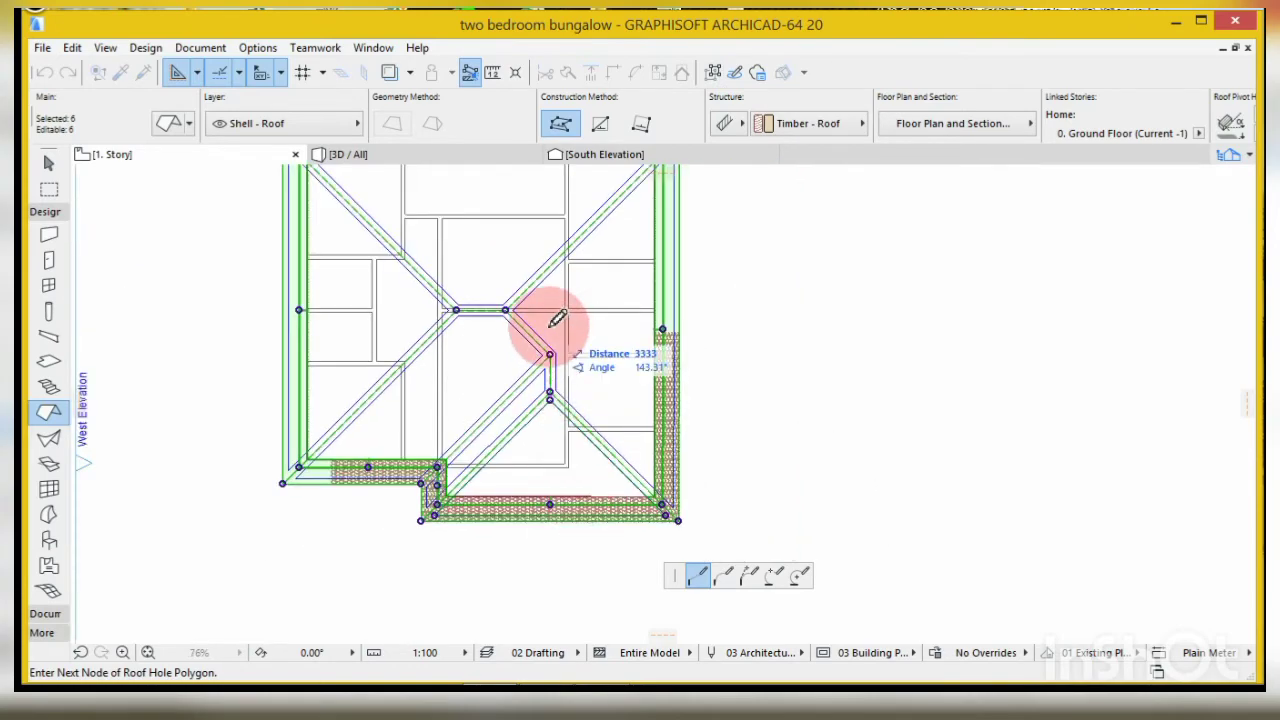
scroll(552, 326, "up", 4)
left_click(466, 289)
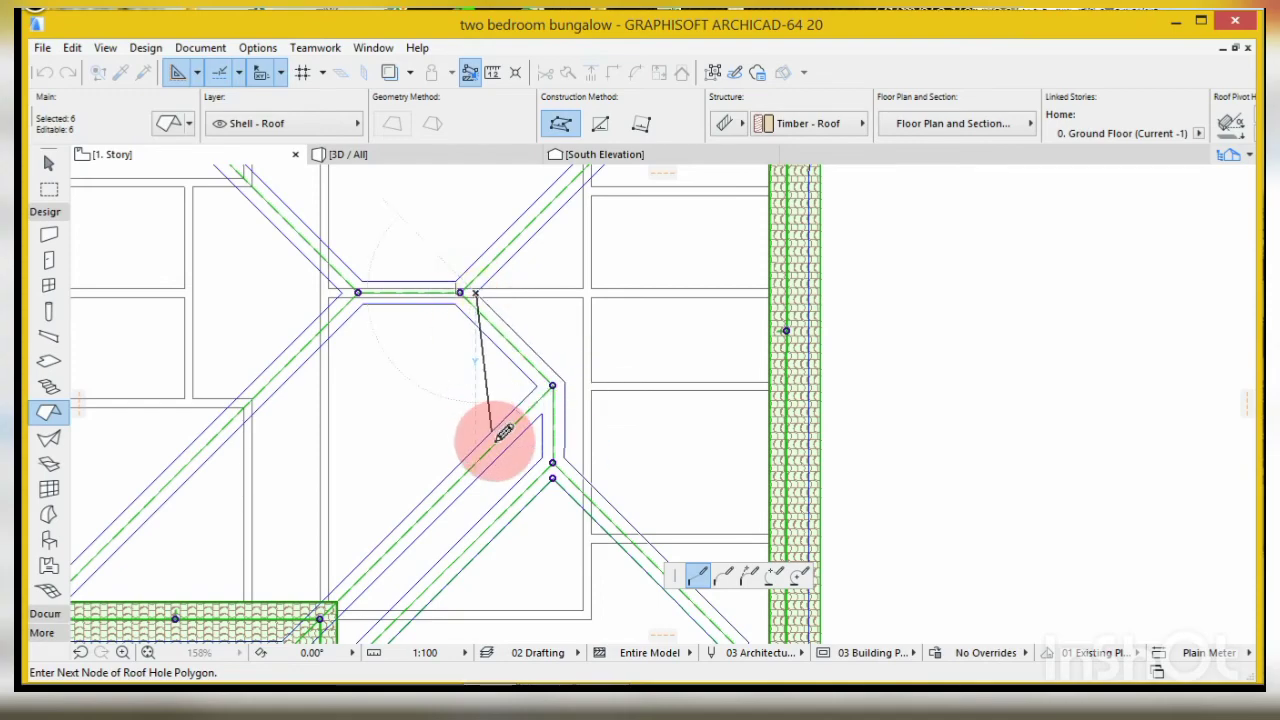
scroll(510, 418, "down", 4)
scroll(676, 183, "down", 2)
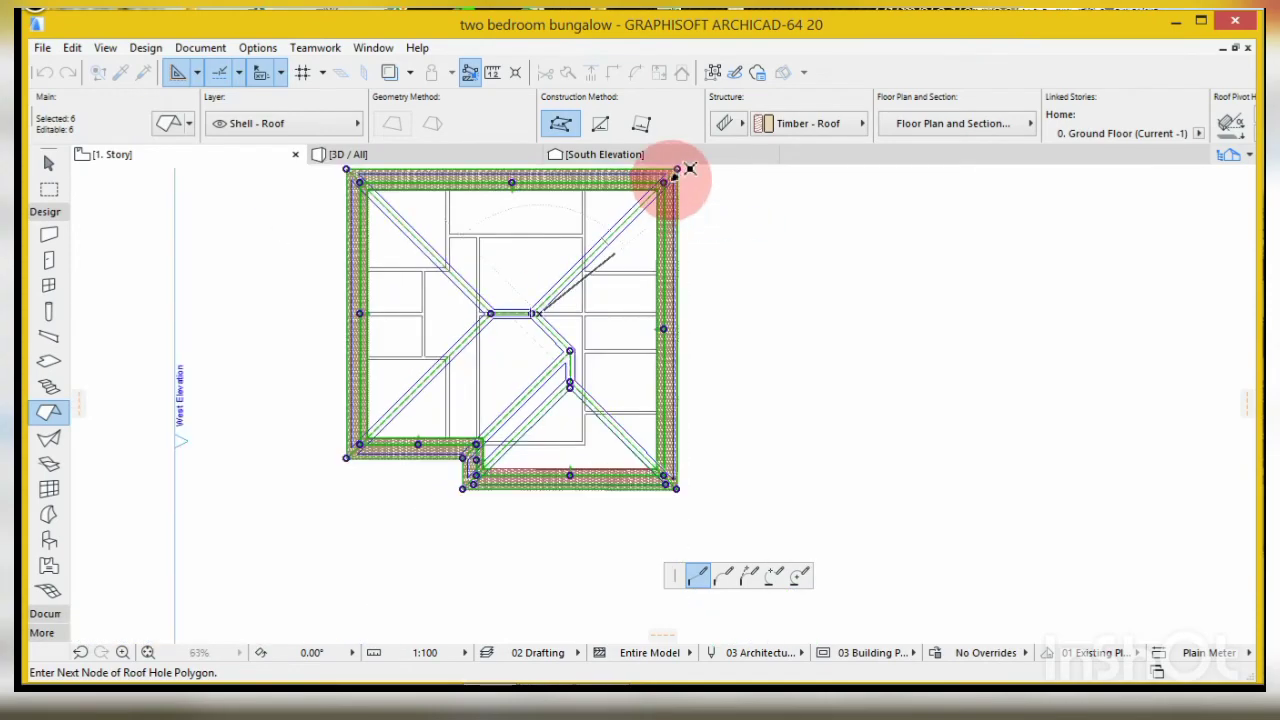
scroll(690, 170, "up", 10)
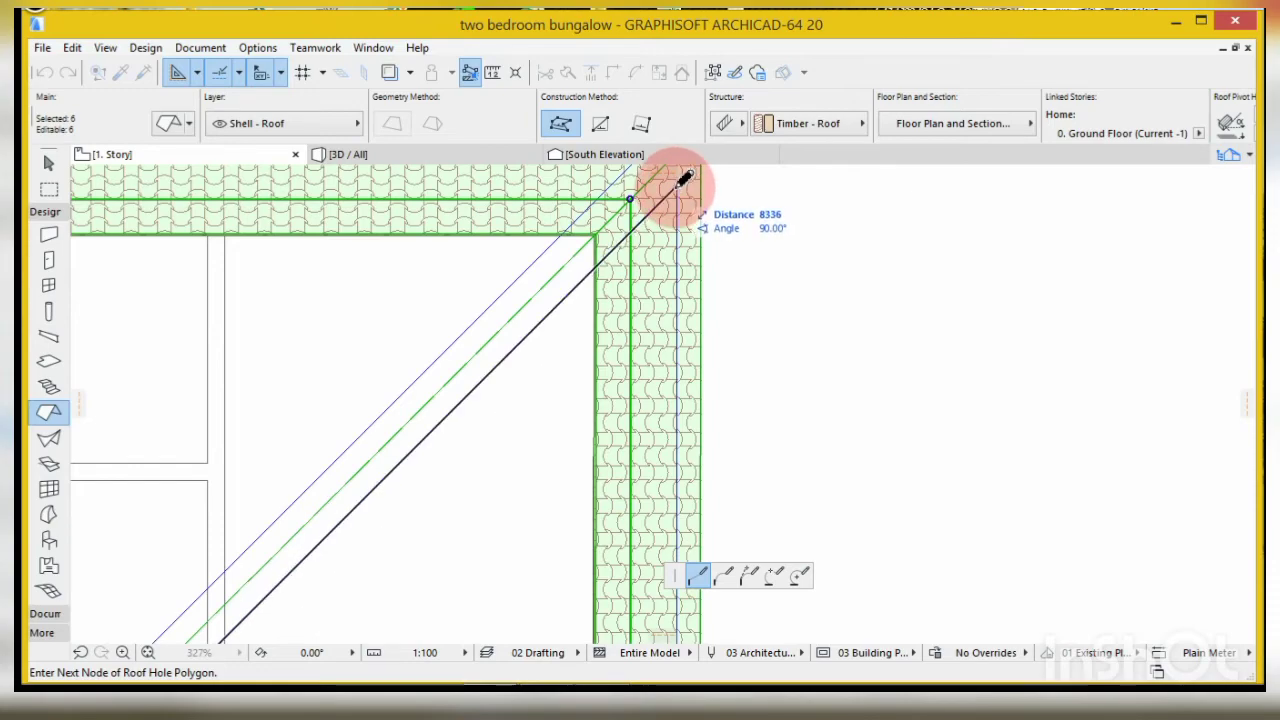
left_click(686, 178)
scroll(686, 180, "down", 10)
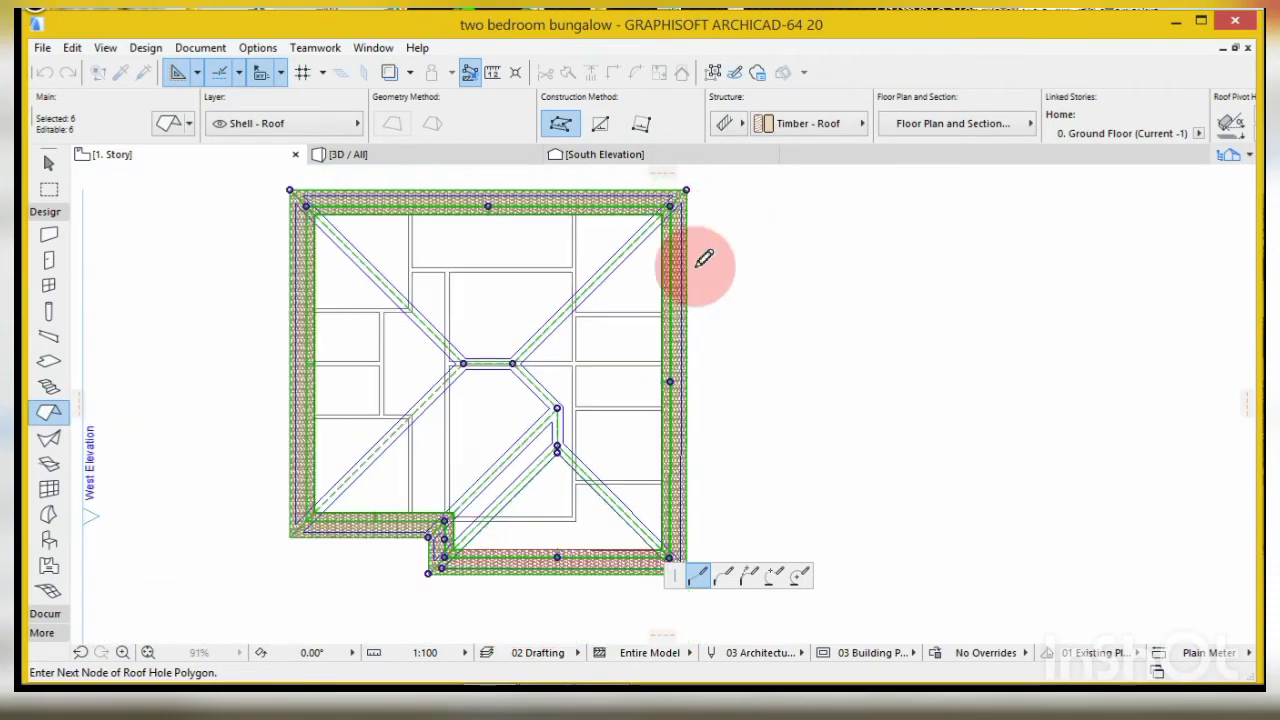
scroll(705, 492, "up", 11)
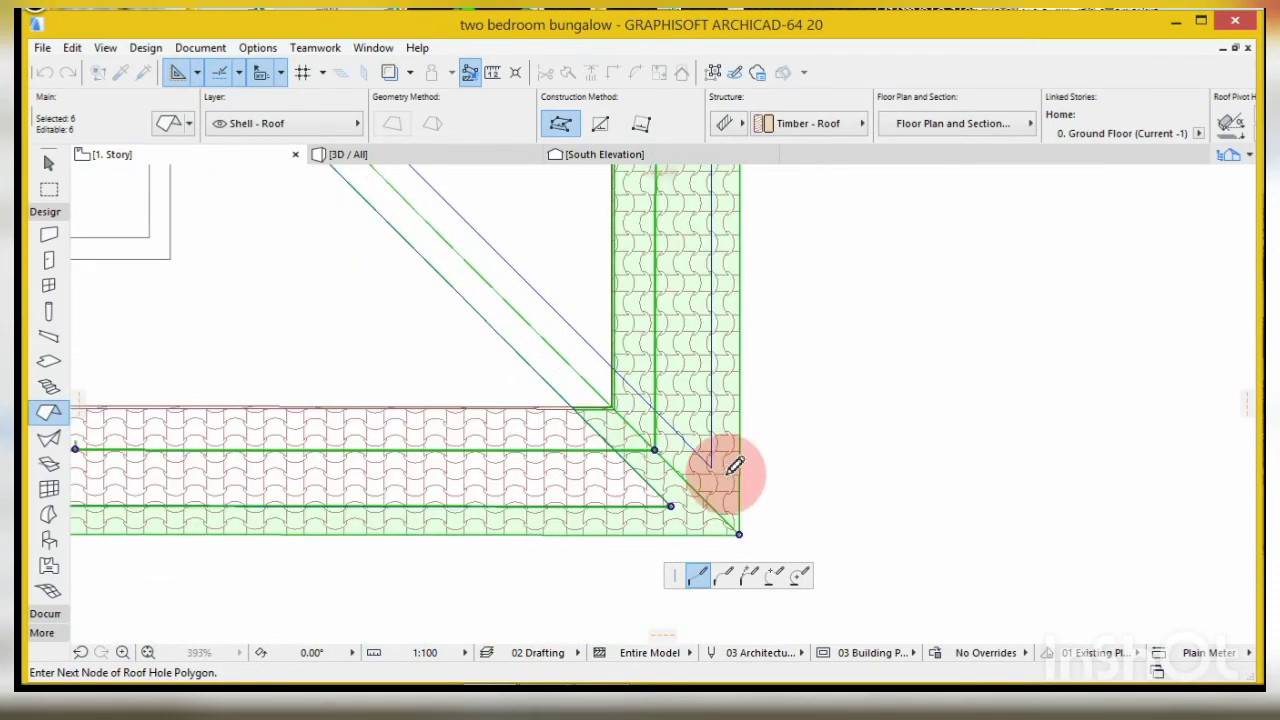
left_click(716, 460)
scroll(763, 477, "down", 9)
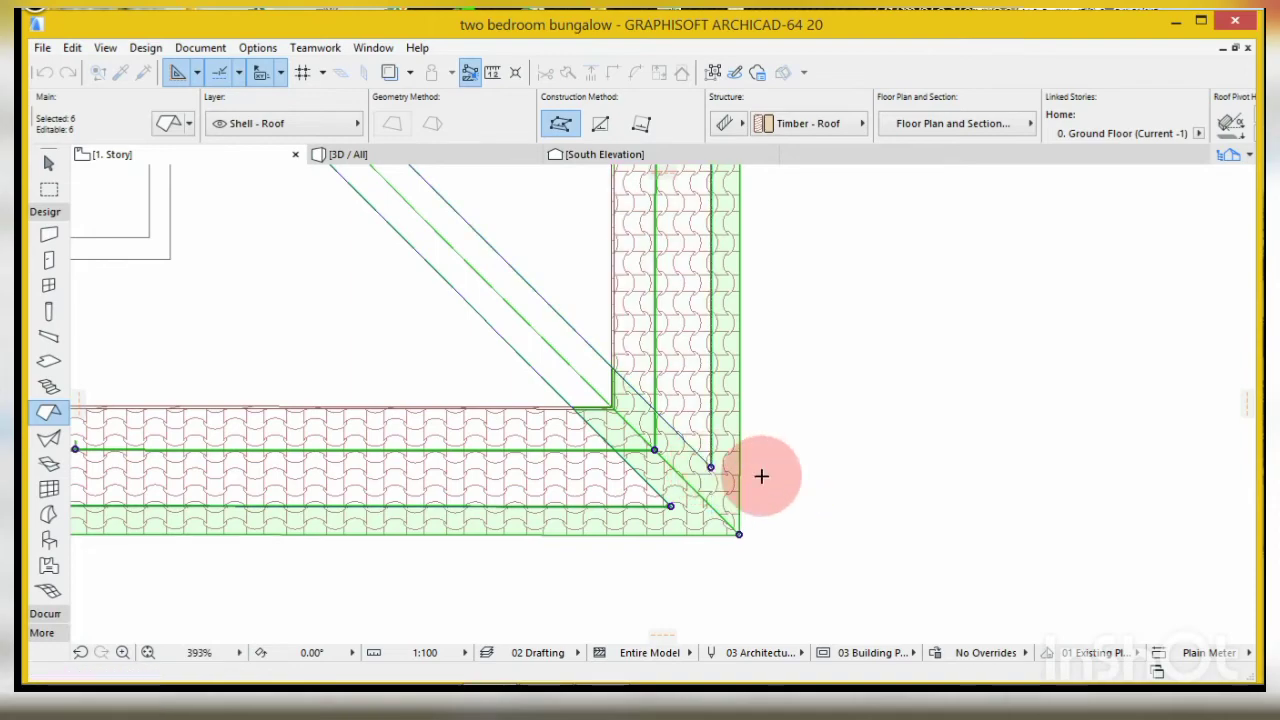
- Cut a hole in the copied narrow west-facing plane of the projecting wing, tracing its four-cornered inner offset outline
scroll(690, 465, "down", 4)
scroll(634, 446, "up", 11)
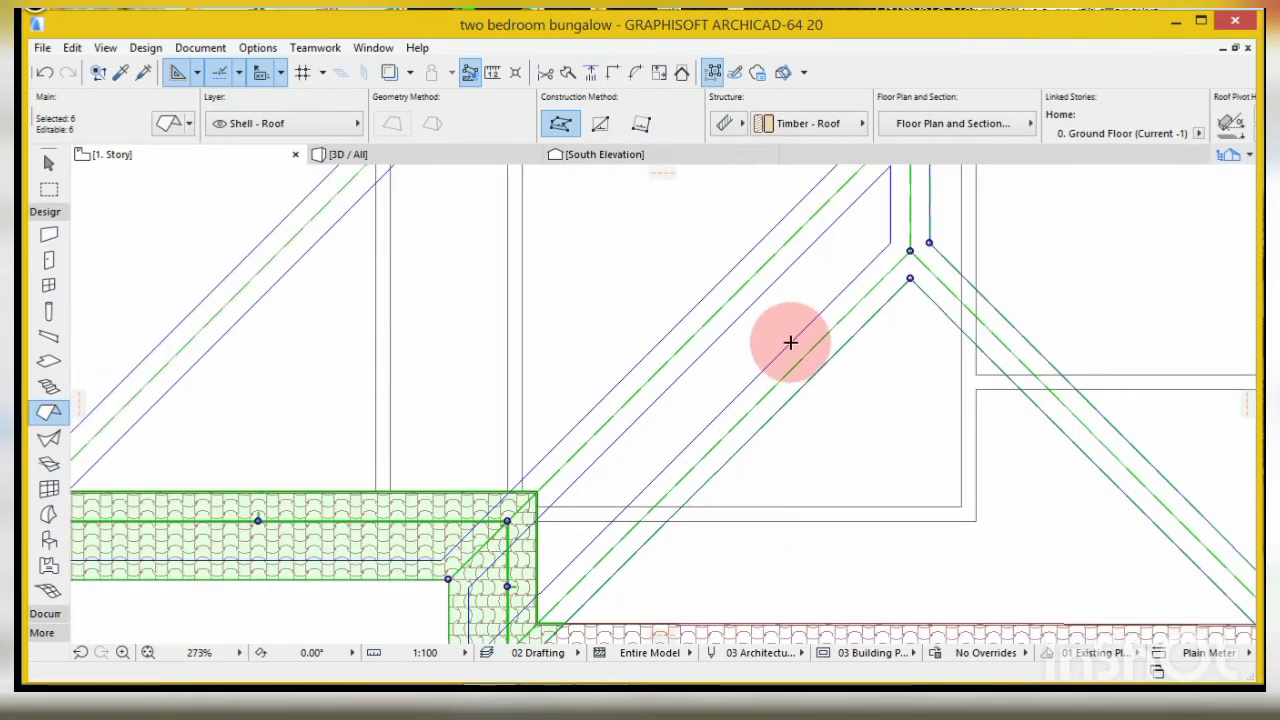
left_click(893, 163)
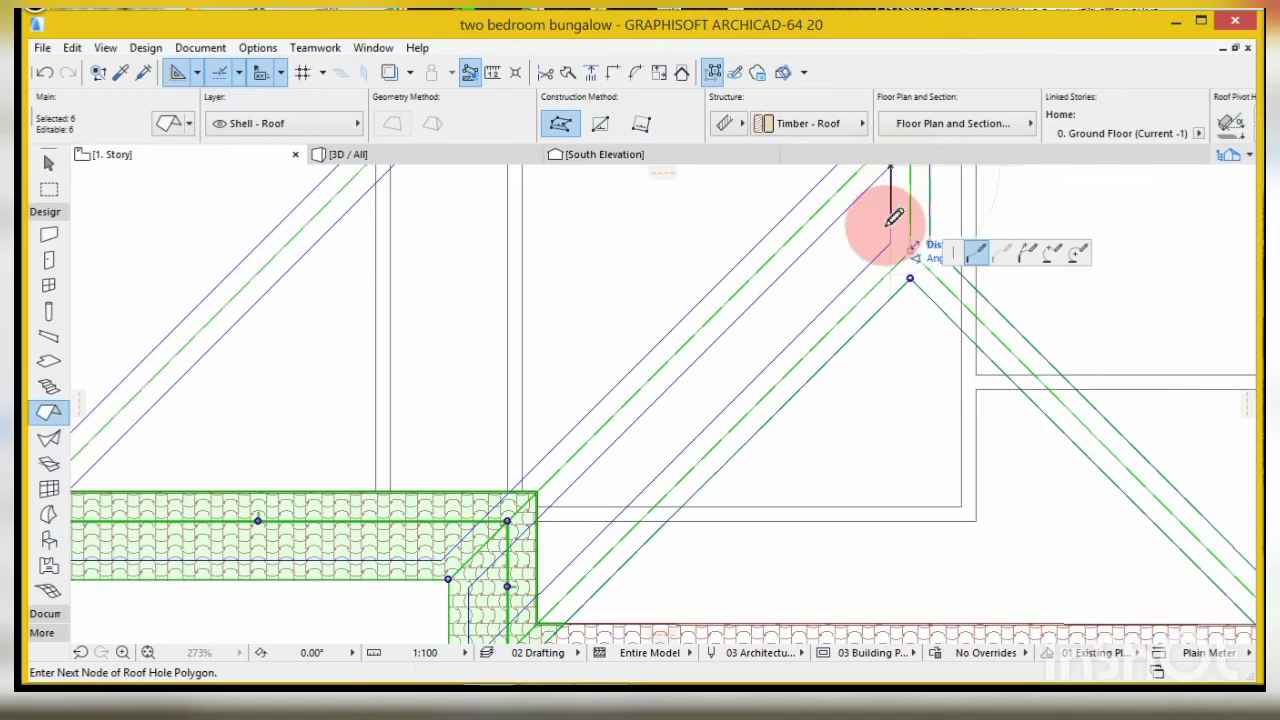
left_click(908, 248)
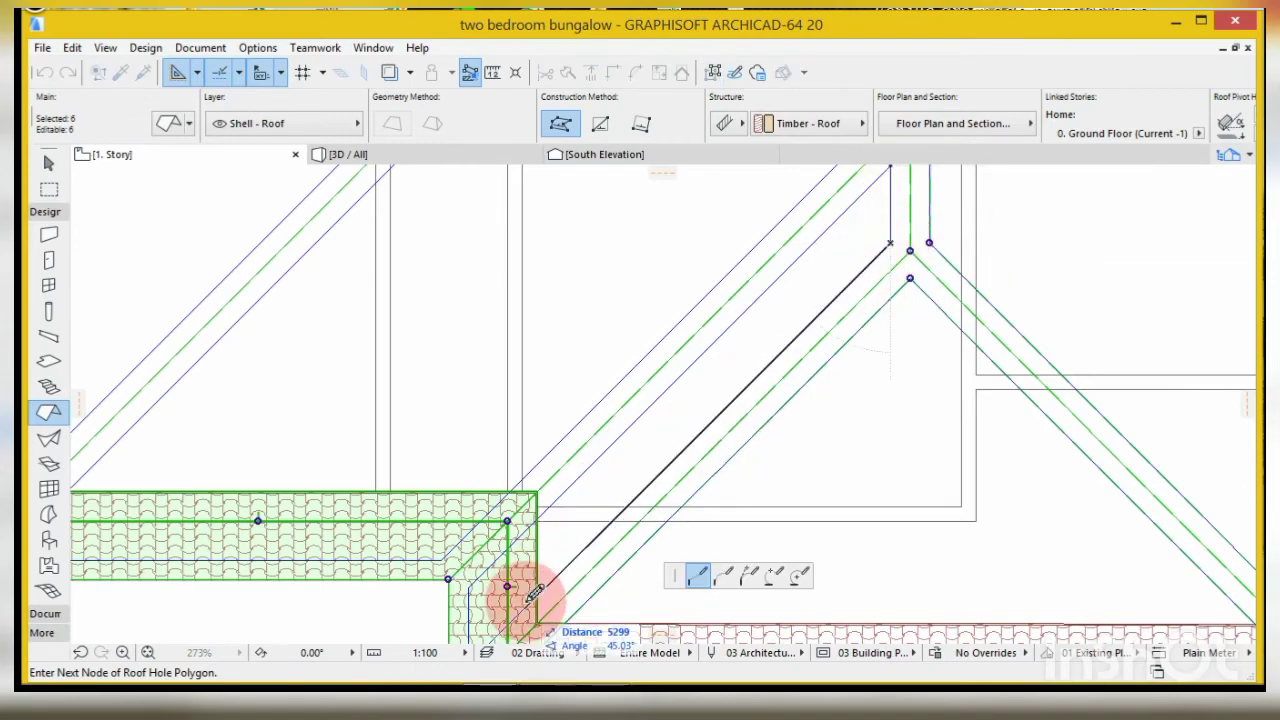
scroll(530, 580, "down", 3)
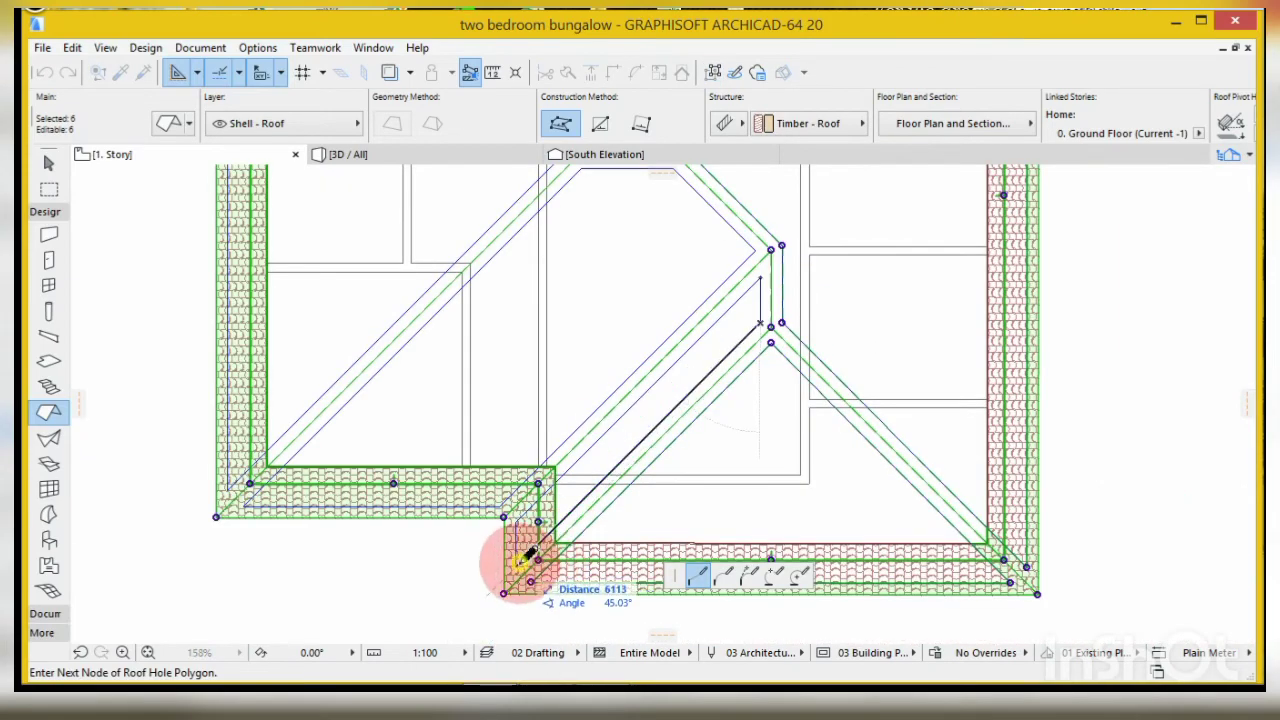
left_click(528, 556)
left_click(759, 322)
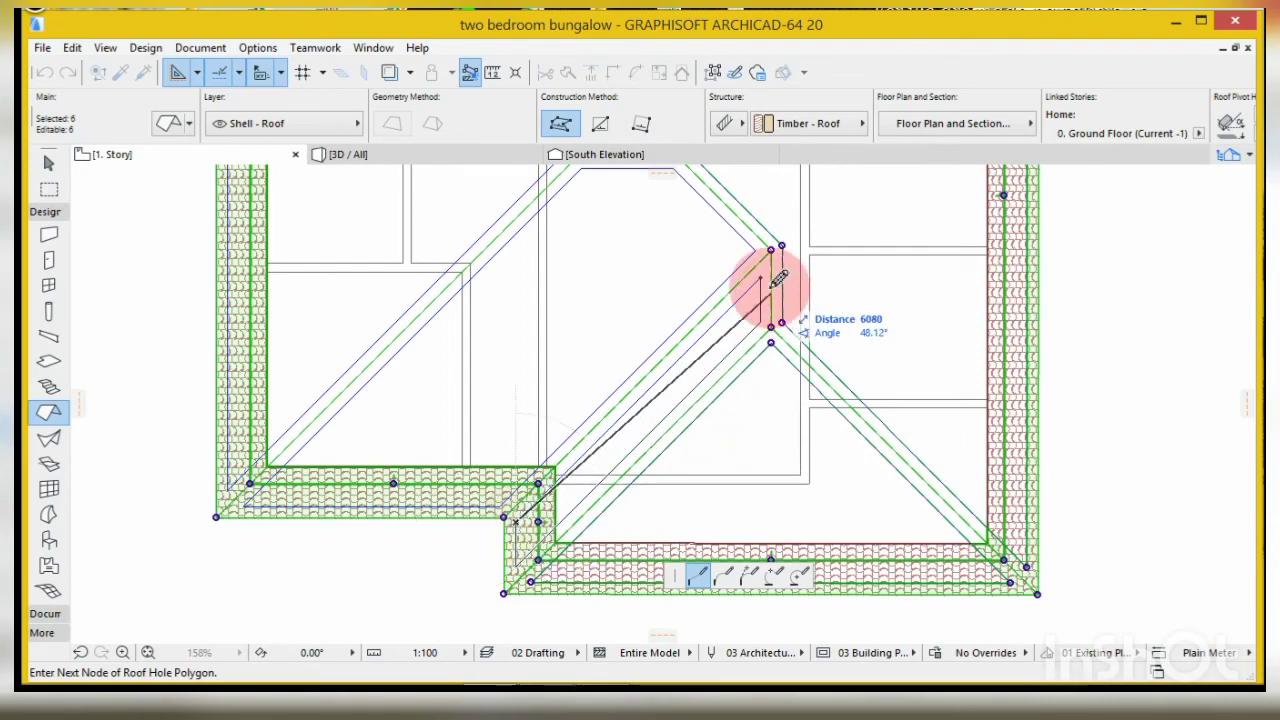
left_click(759, 277)
- Cut a hole in the copied recessed south roof plane, tracing every corner of its inner offset outline up to the ridge
left_click(757, 245)
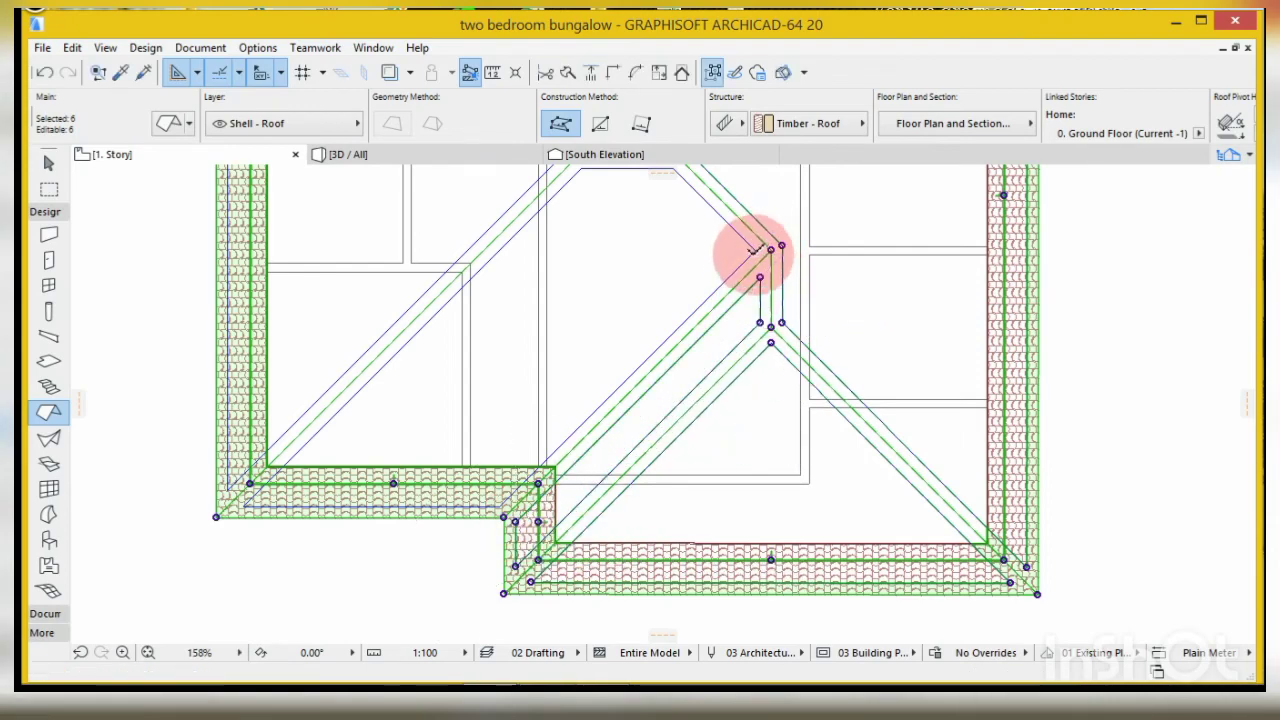
left_click(755, 250)
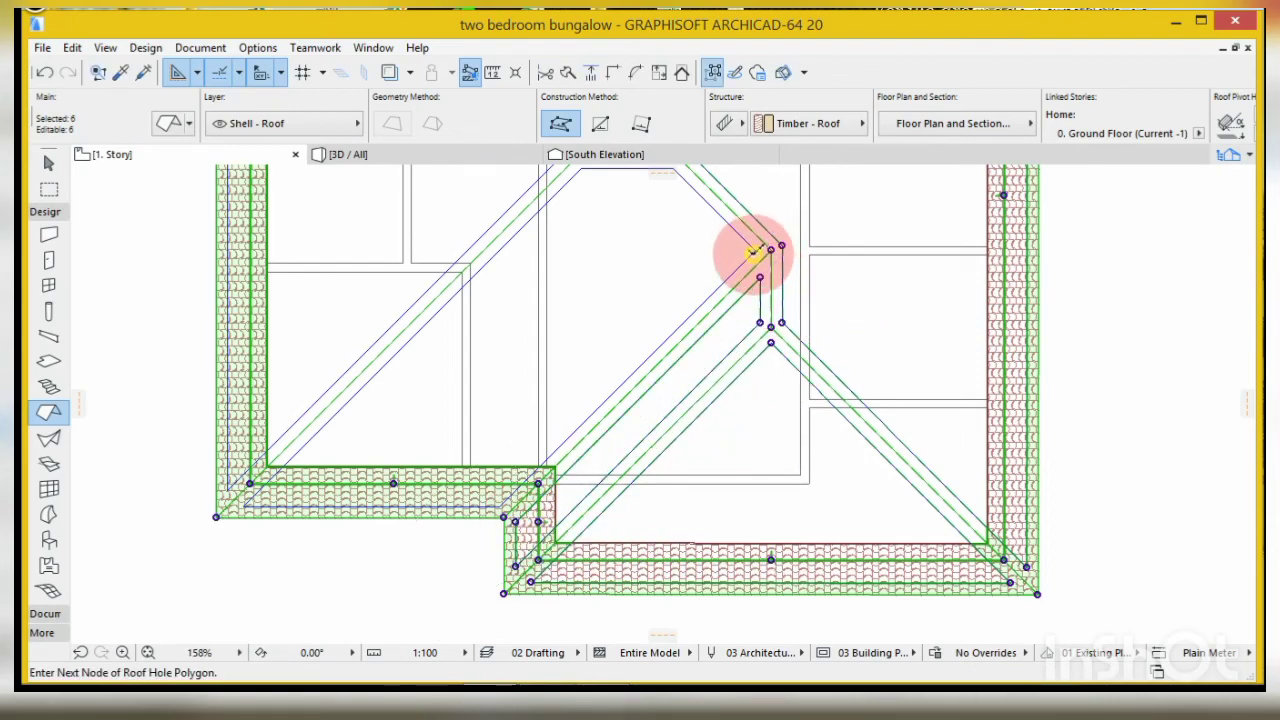
left_click(504, 507)
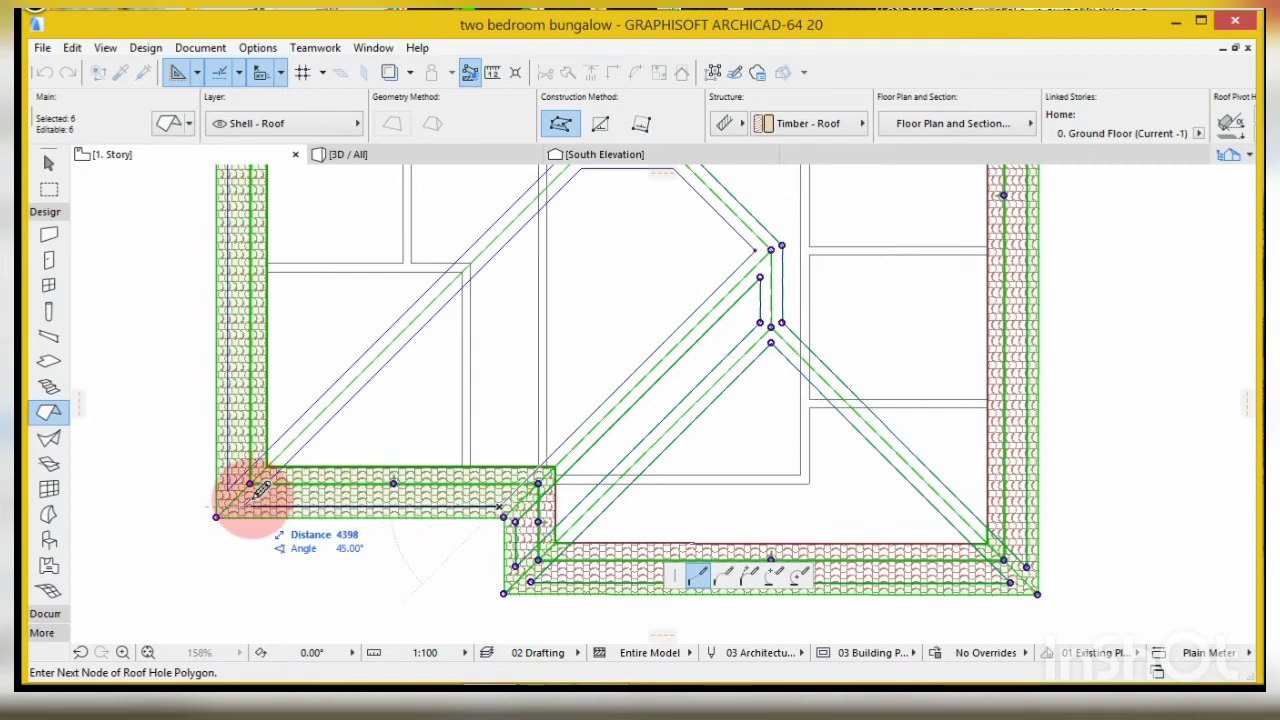
left_click(216, 517)
scroll(460, 493, "down", 3)
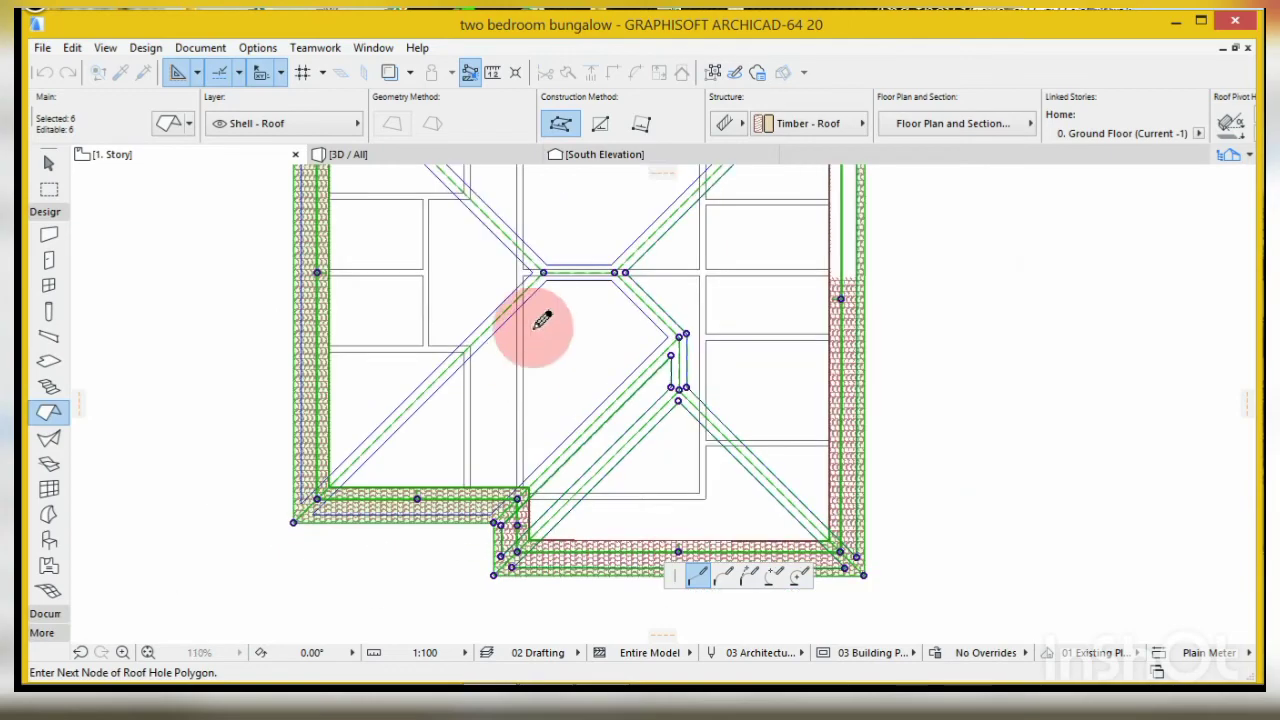
left_click(544, 274)
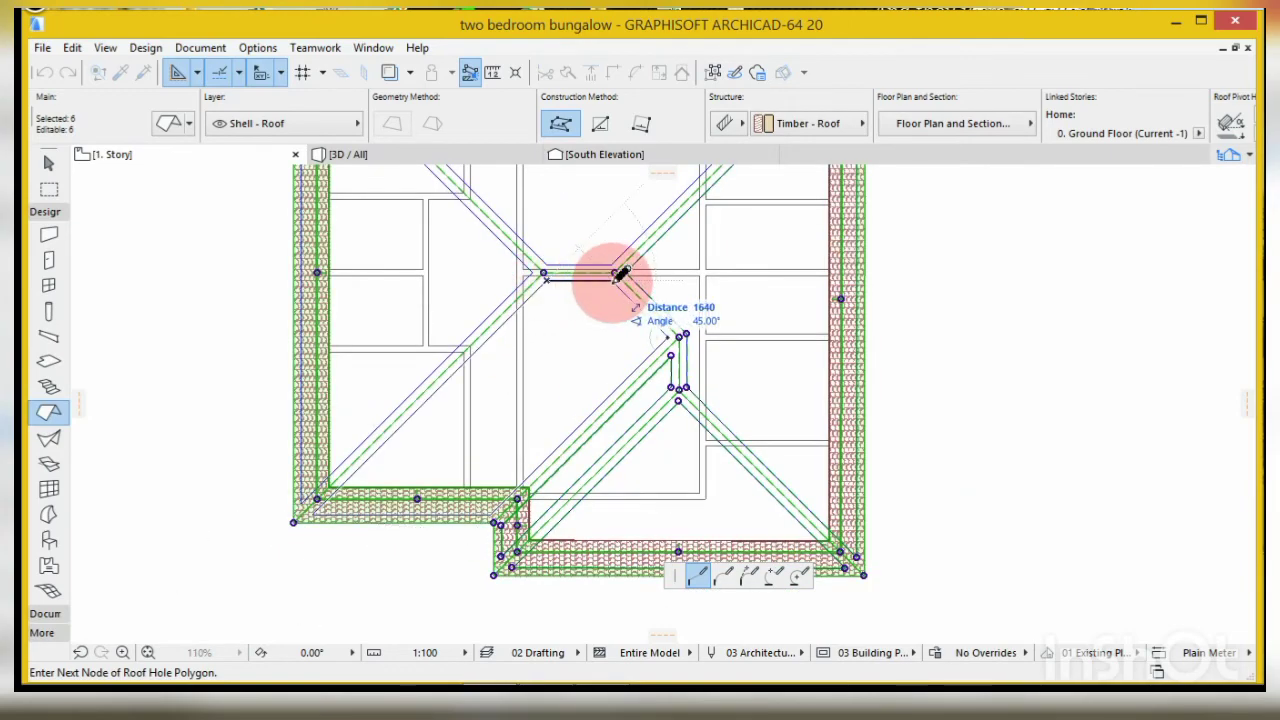
left_click(614, 275)
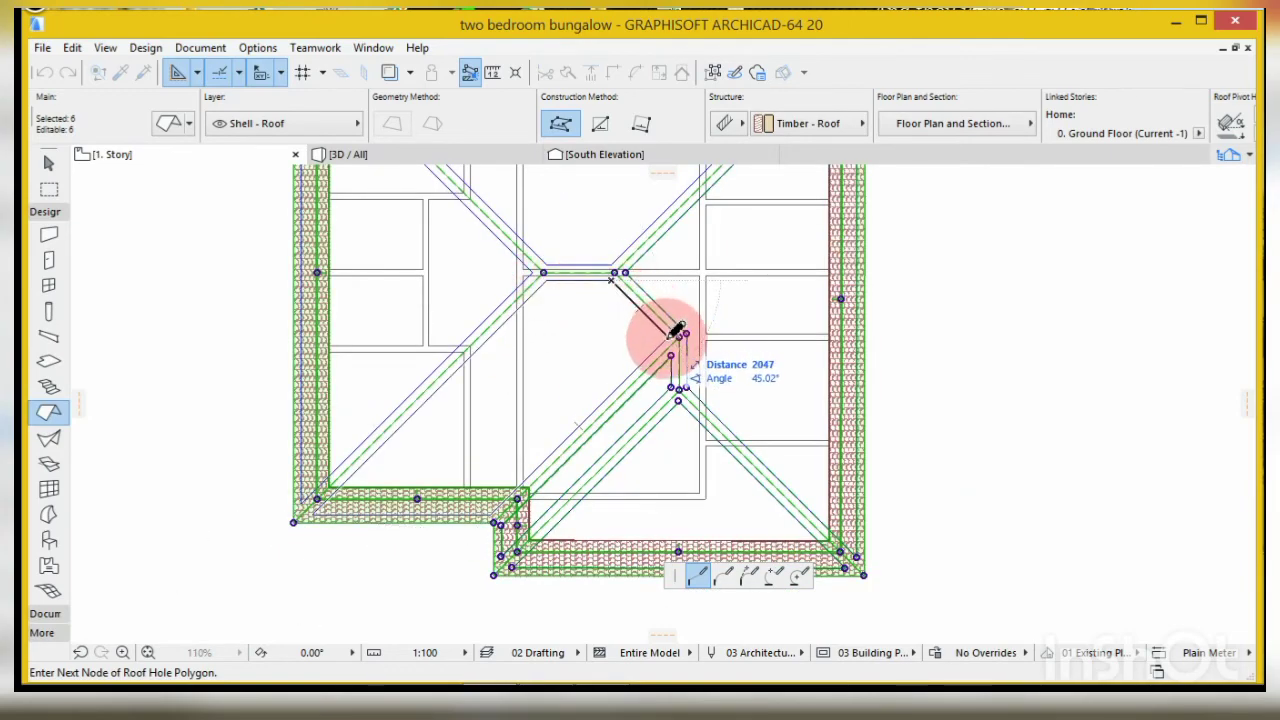
left_click(676, 334)
- Cut a triangular hole in the copied west roof plane along its inner offset outline
left_click(541, 276)
scroll(527, 266, "up", 5)
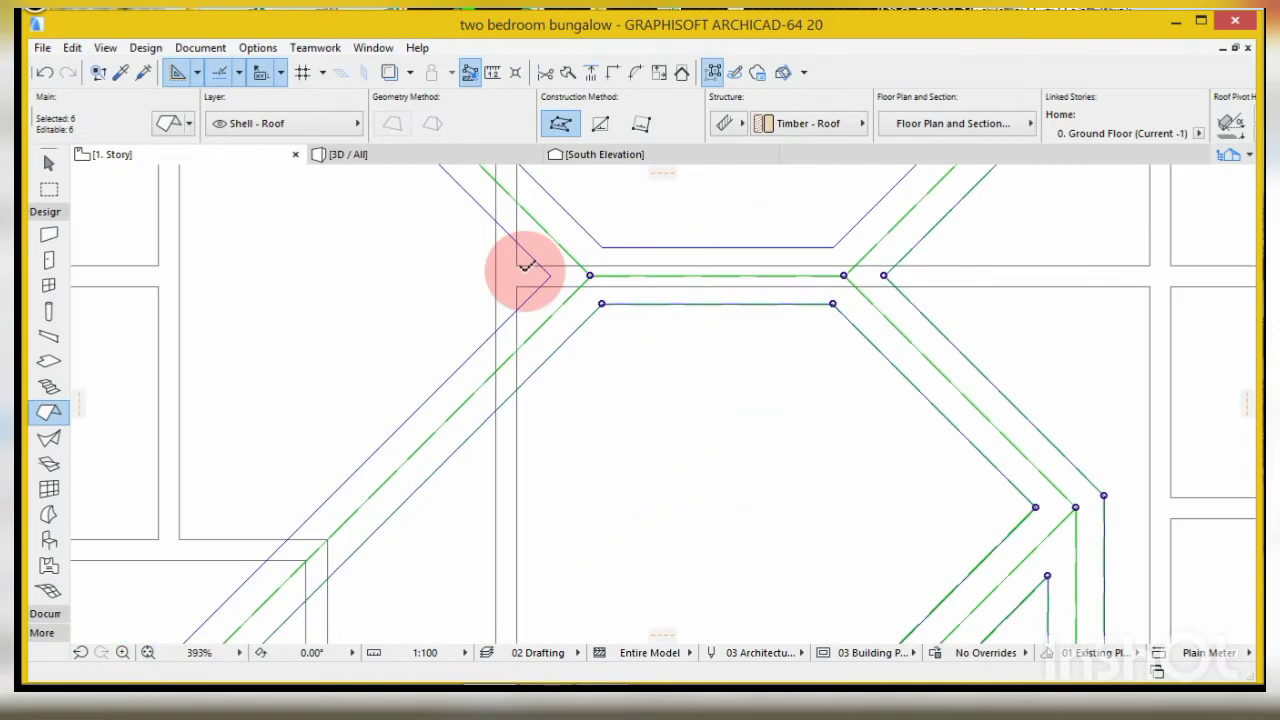
left_click(553, 272)
scroll(571, 266, "down", 5)
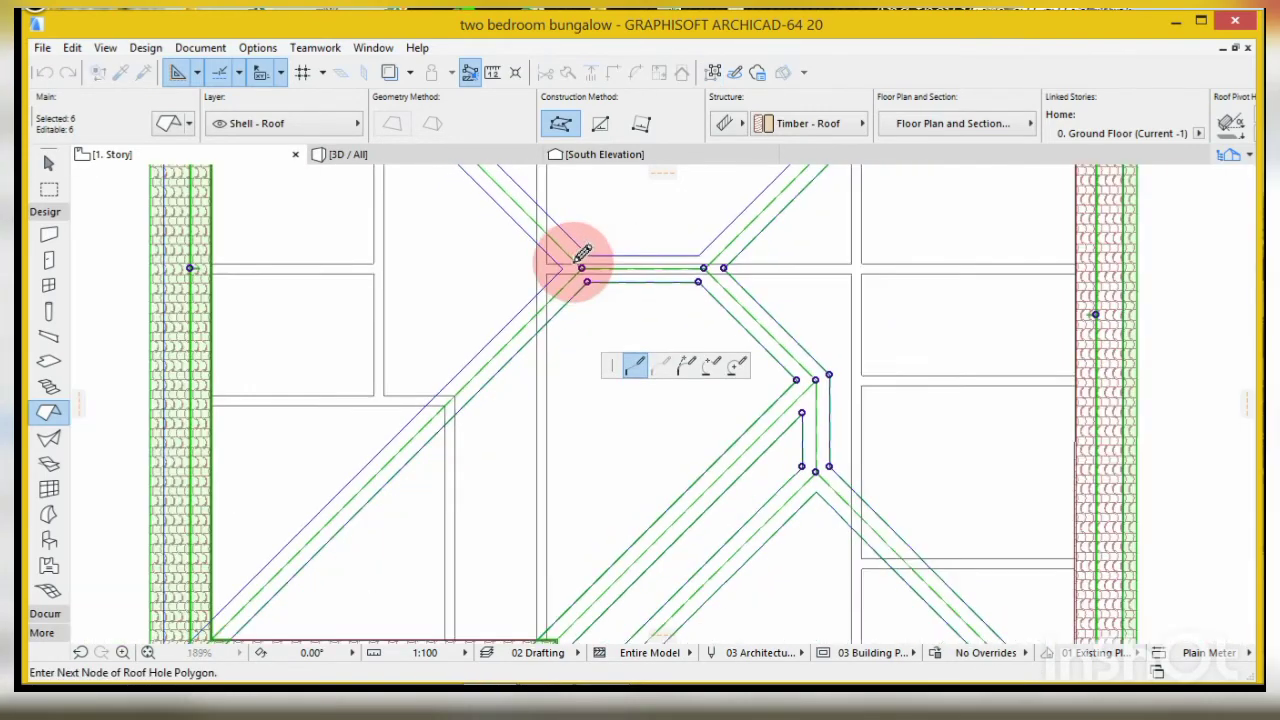
scroll(413, 503, "up", 2)
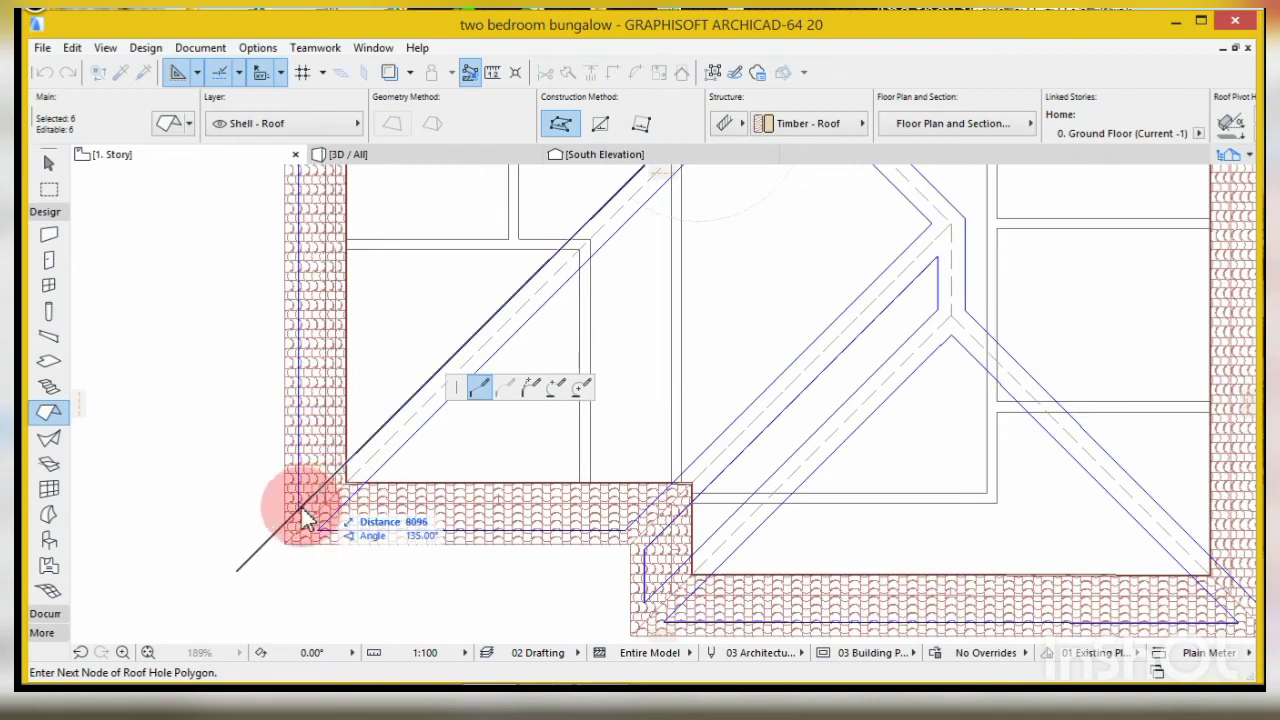
left_click(300, 509)
scroll(325, 510, "down", 2)
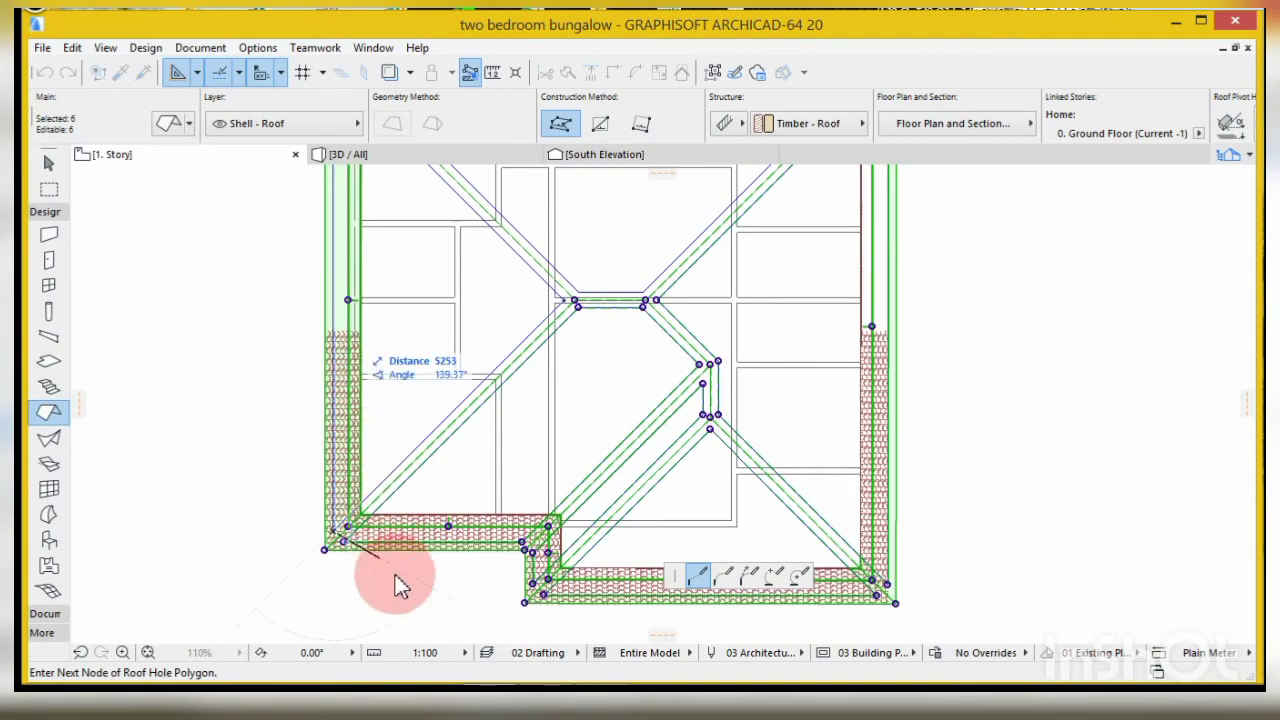
scroll(400, 586, "down", 1)
scroll(352, 216, "up", 4)
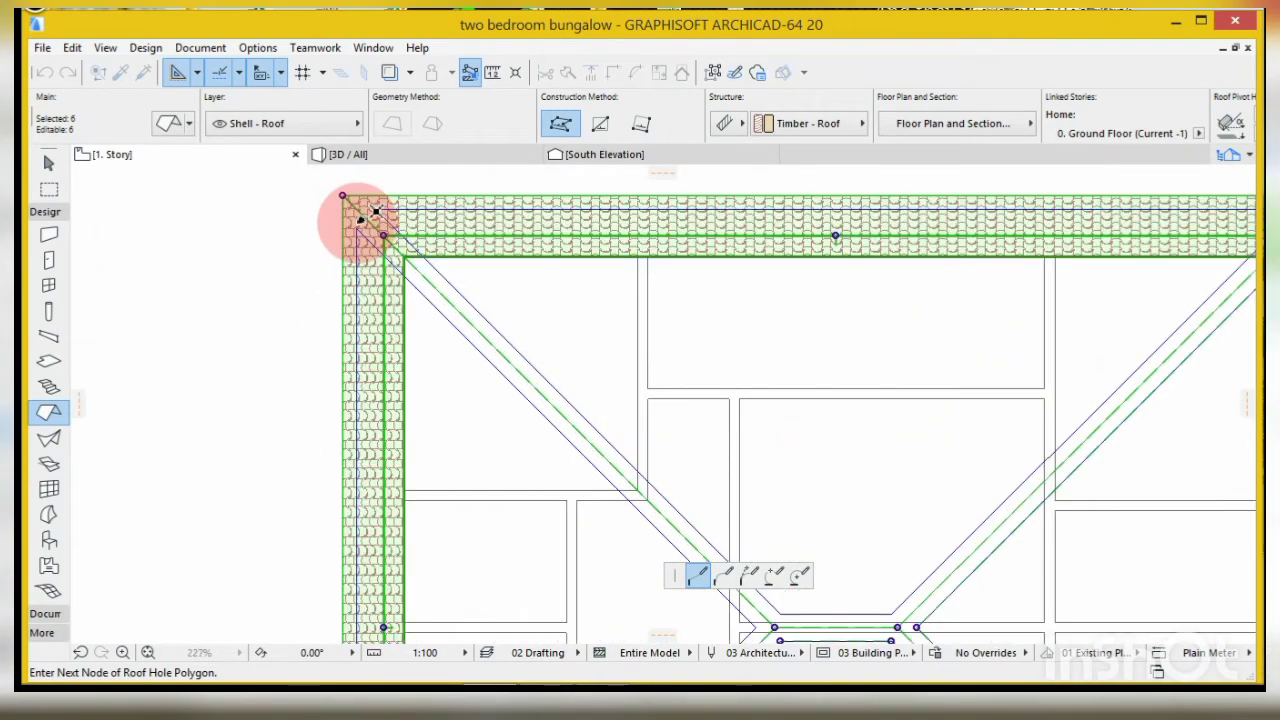
scroll(365, 228, "down", 2)
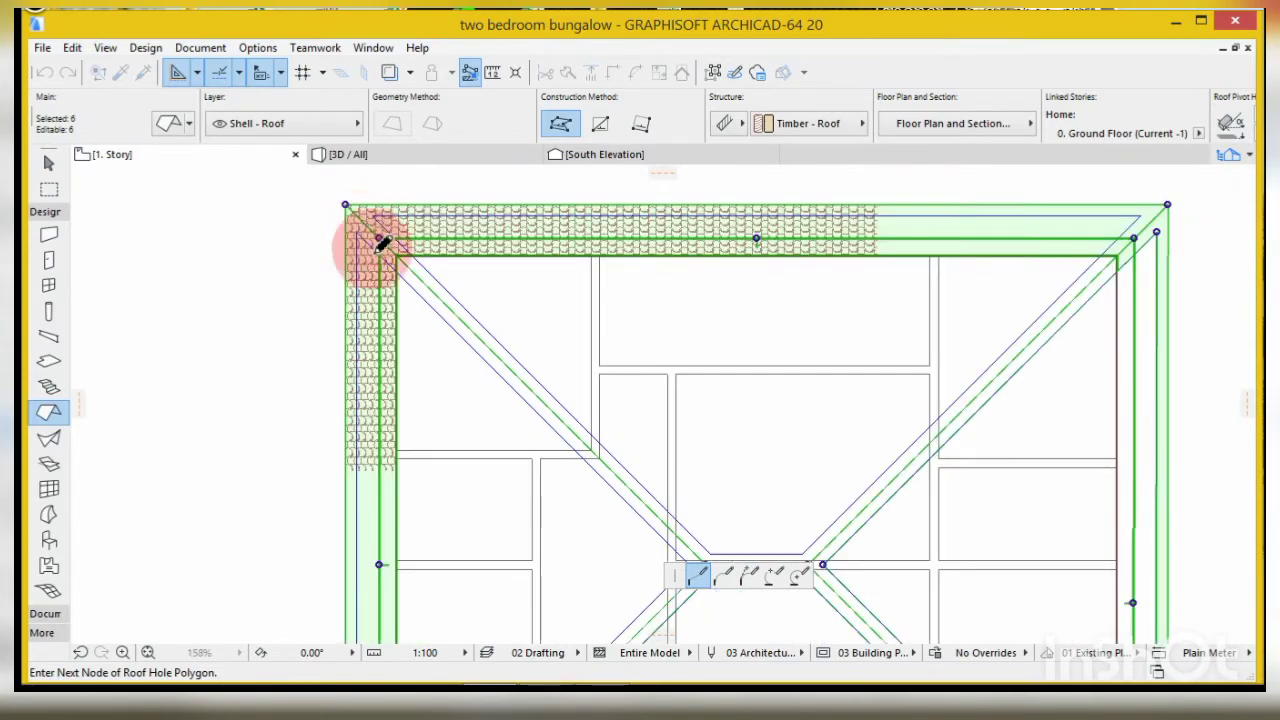
scroll(480, 350, "down", 1)
scroll(630, 512, "up", 3)
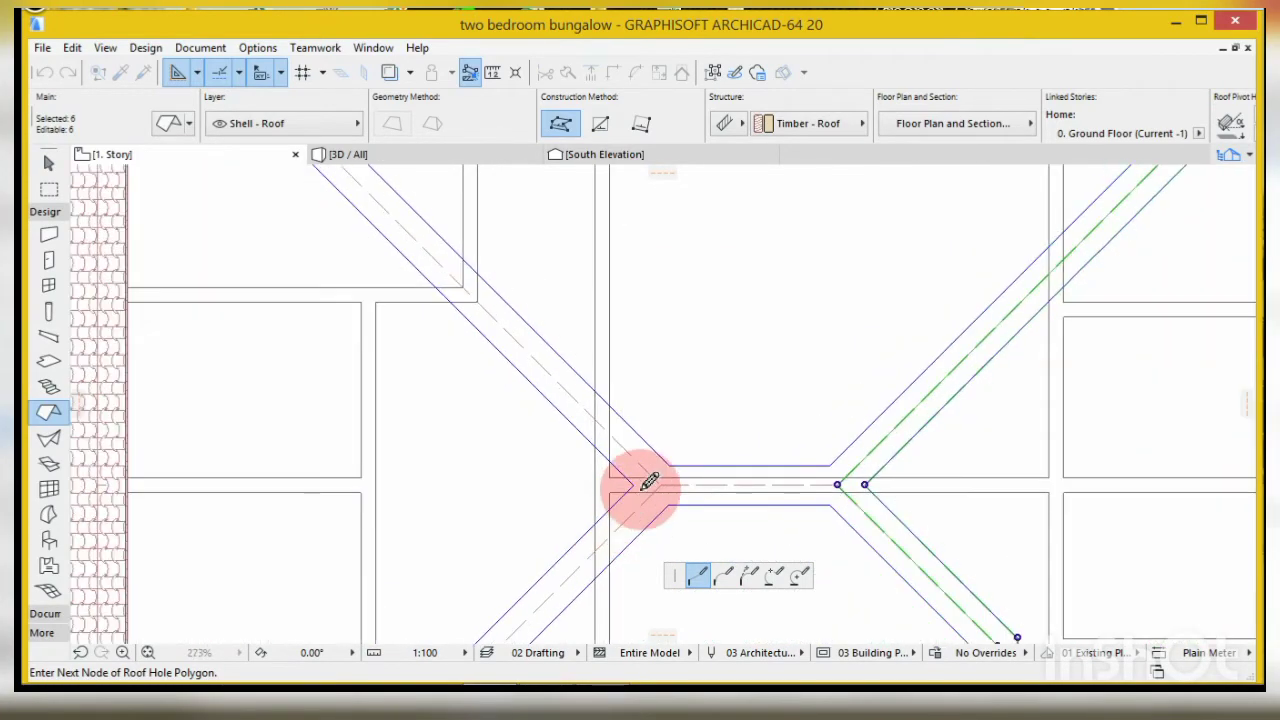
left_click(642, 478)
- Cut a four-sided hole in the copied north roof plane, following its inner offset outline from the ridge to both eave corners
scroll(662, 472, "down", 1)
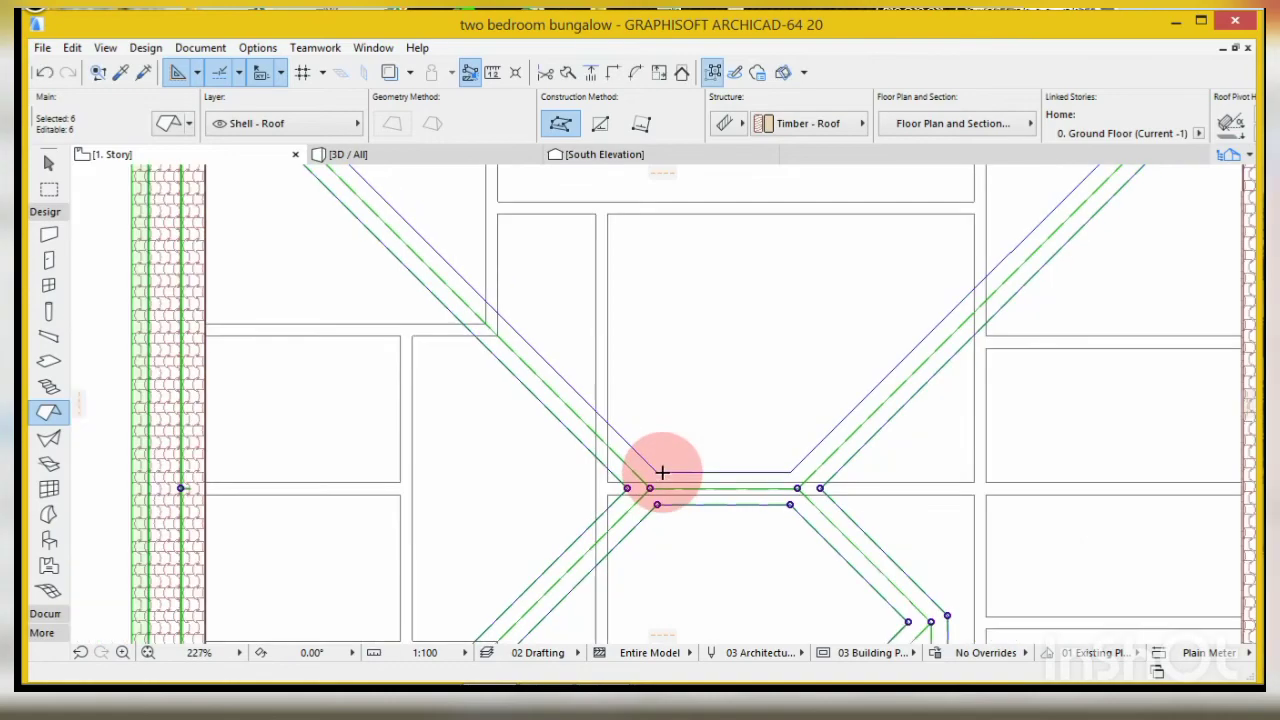
left_click(657, 471)
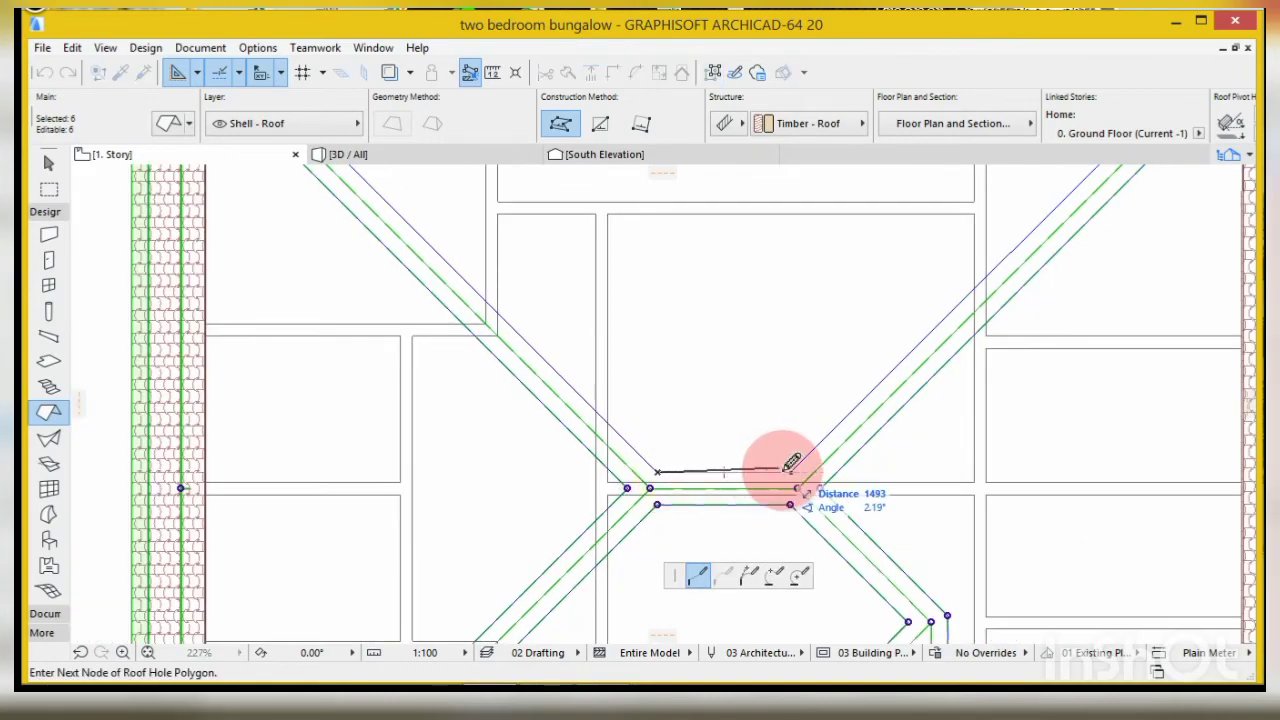
scroll(600, 480, "down", 5)
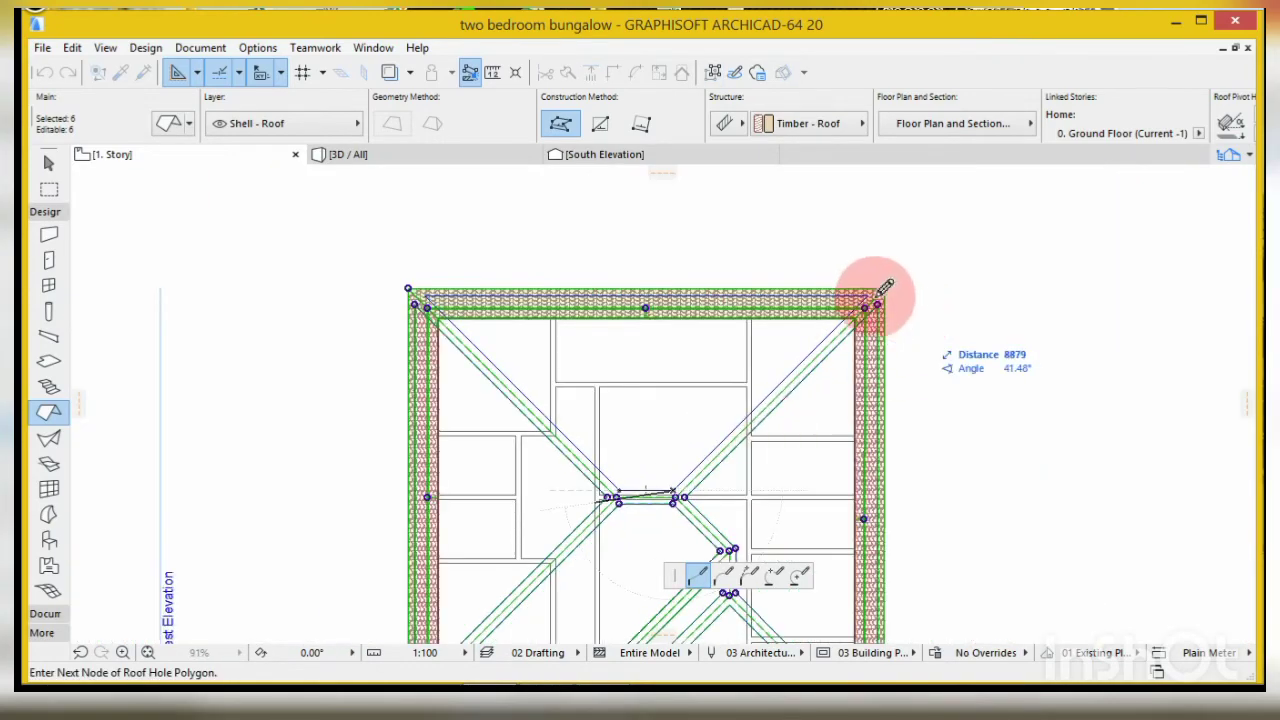
scroll(866, 312, "up", 8)
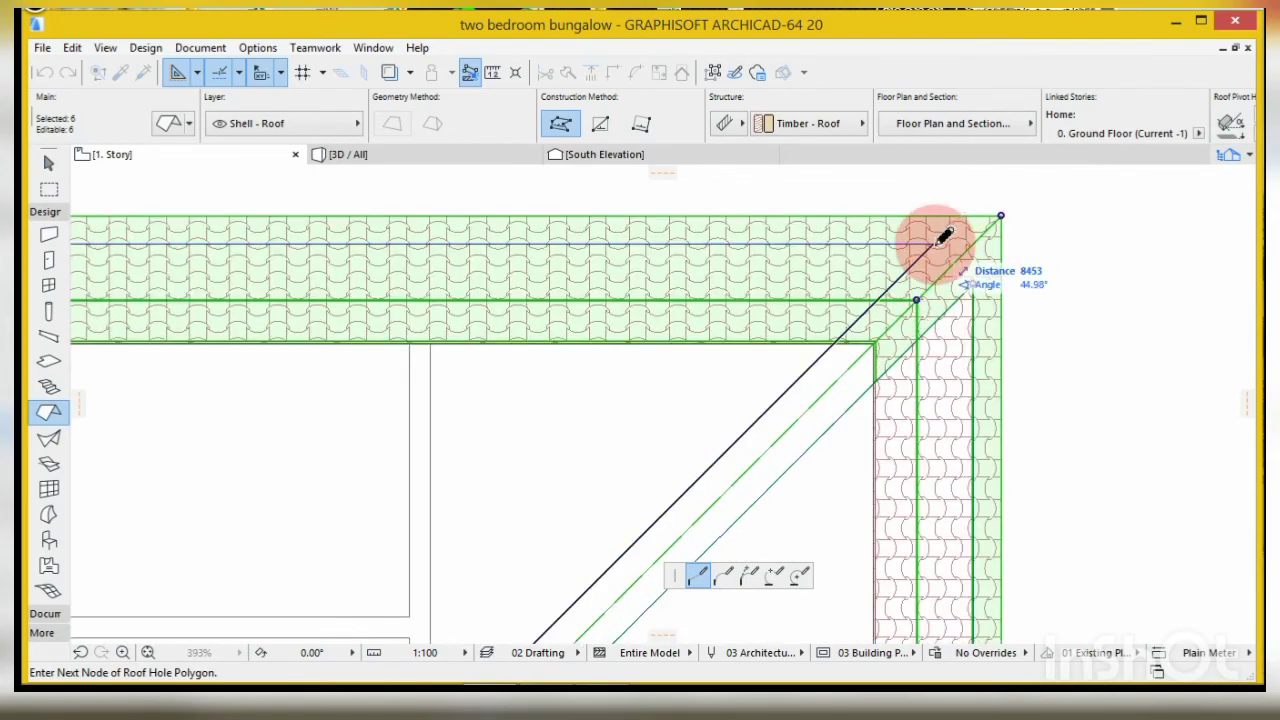
left_click(998, 217)
scroll(990, 262, "down", 6)
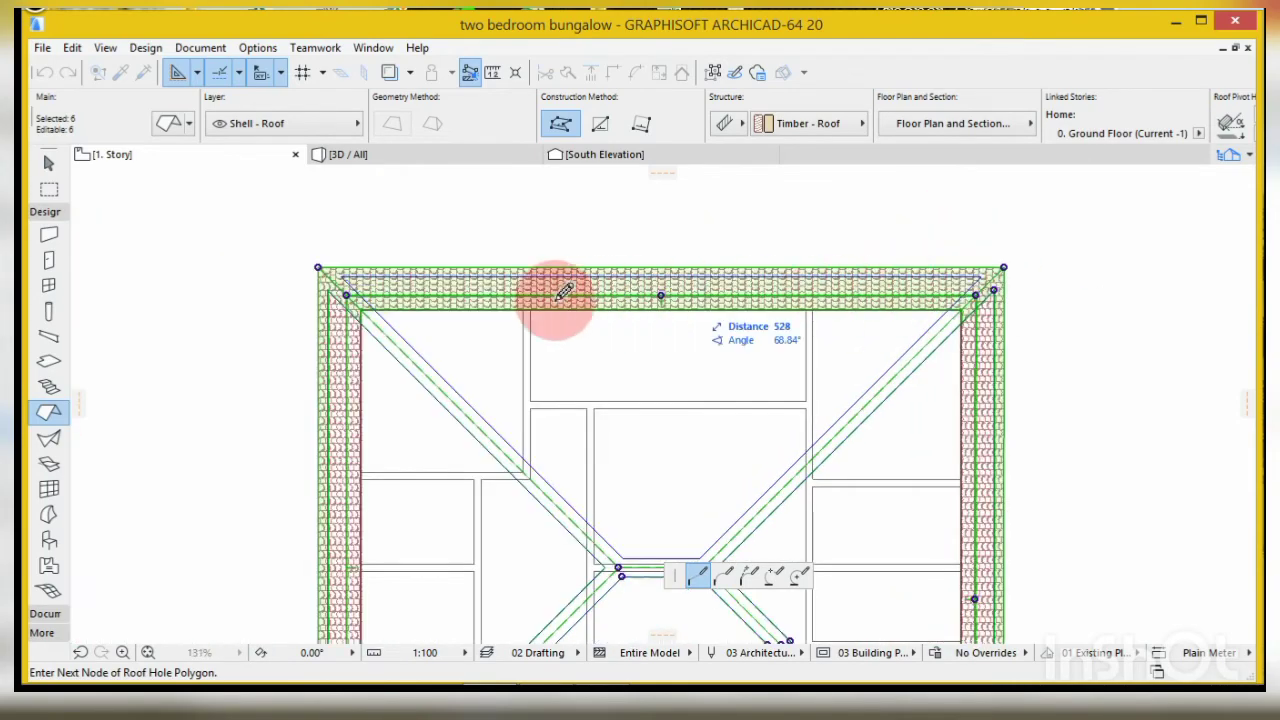
scroll(350, 272, "up", 6)
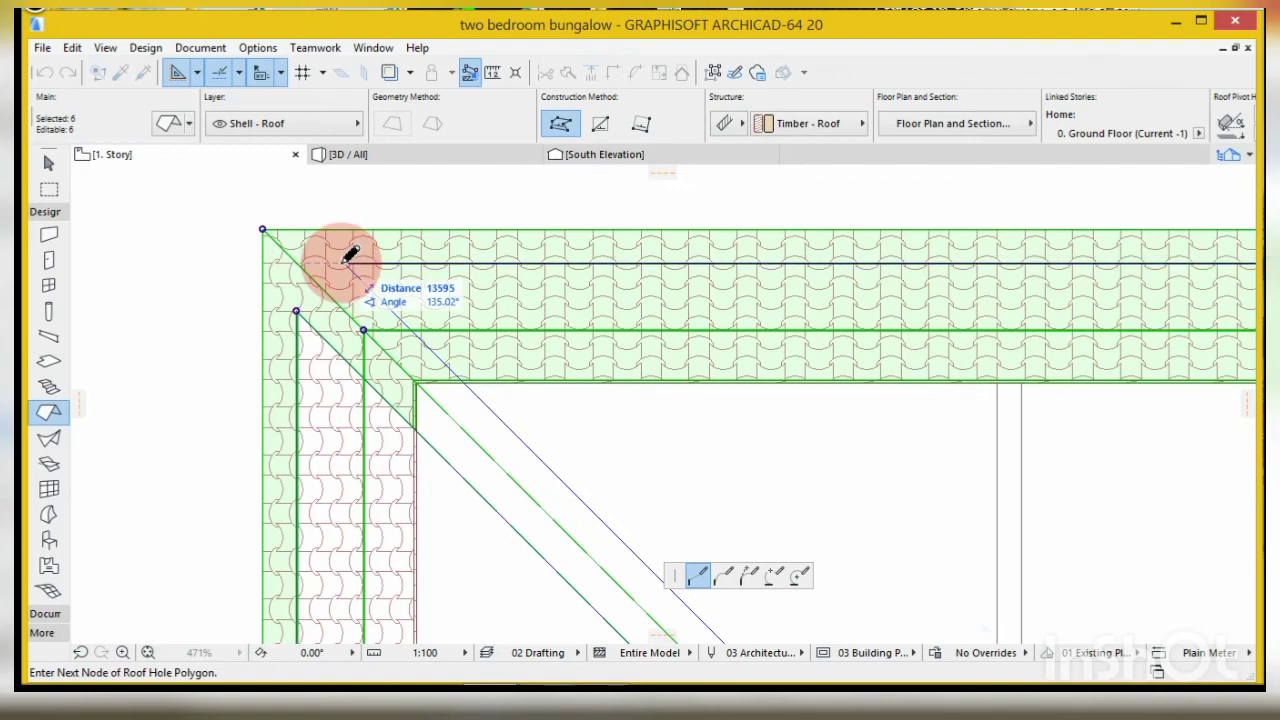
left_click(350, 262)
scroll(345, 258, "down", 8)
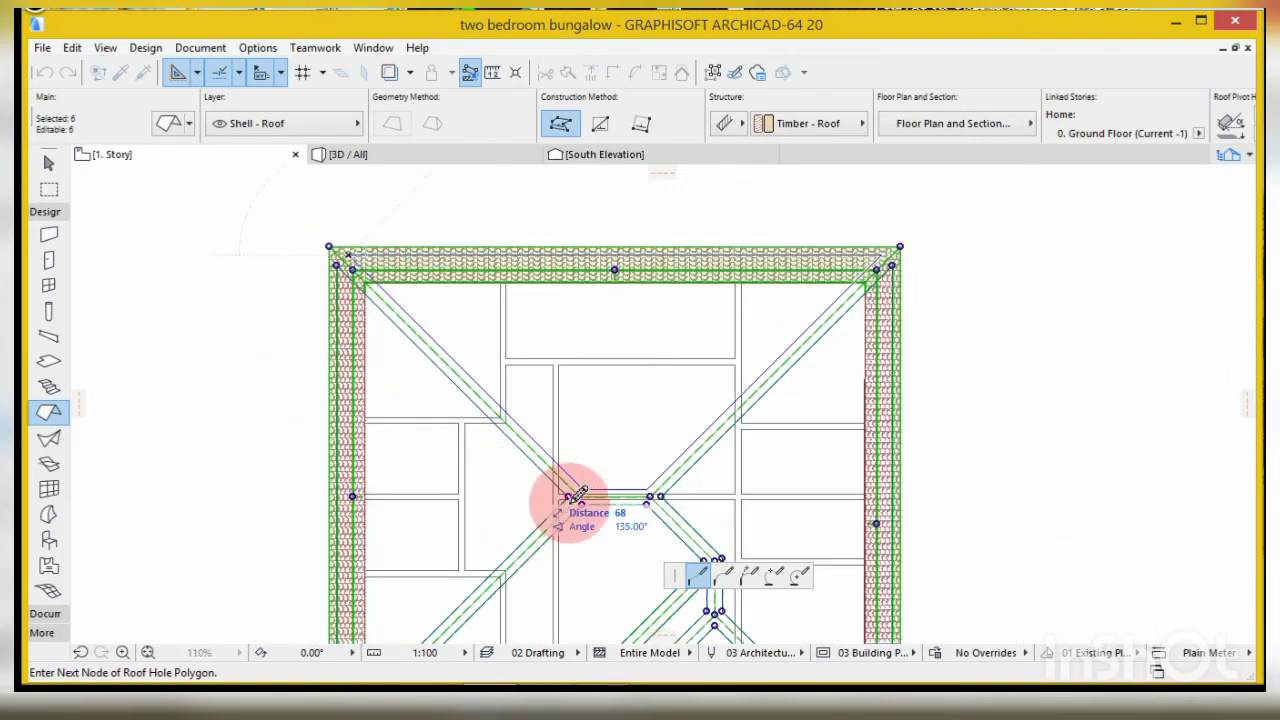
scroll(571, 491, "up", 2)
scroll(588, 496, "up", 3)
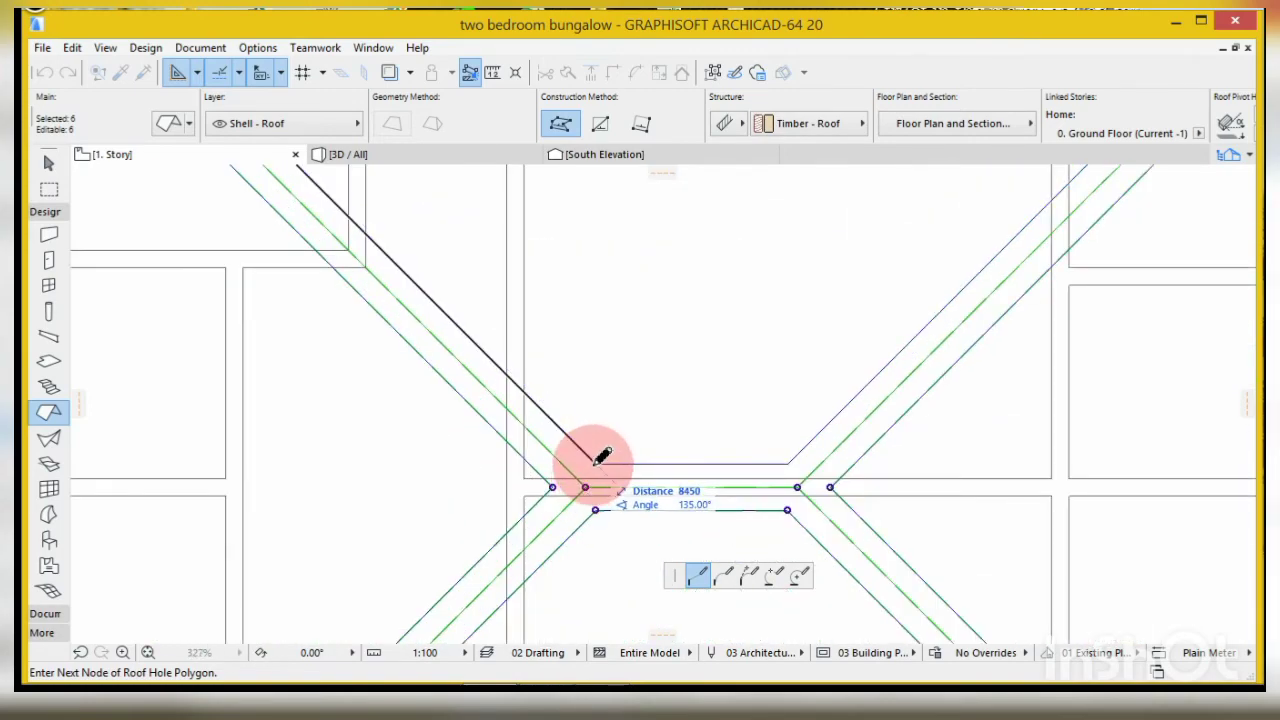
double_click(603, 457)
- Inspect the black ridges and eave edges on the bungalow roof in 3D from several sides
scroll(653, 460, "down", 2)
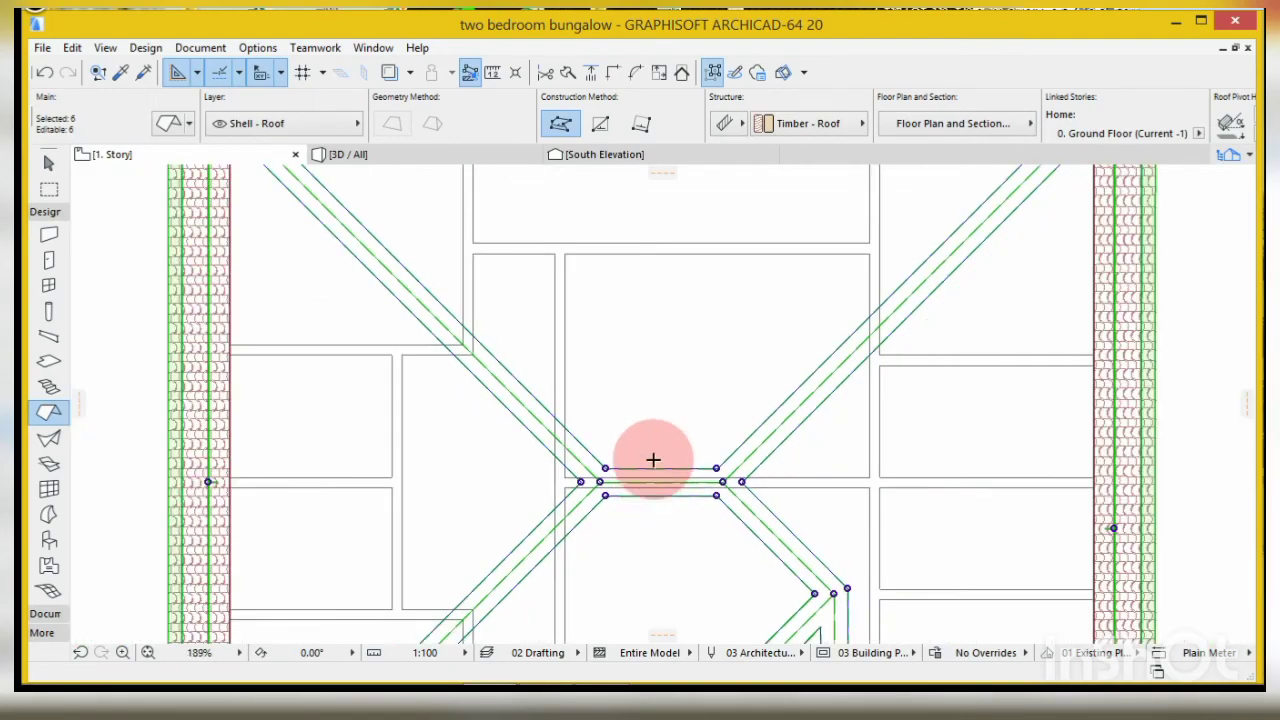
scroll(653, 460, "down", 5)
left_click(471, 218)
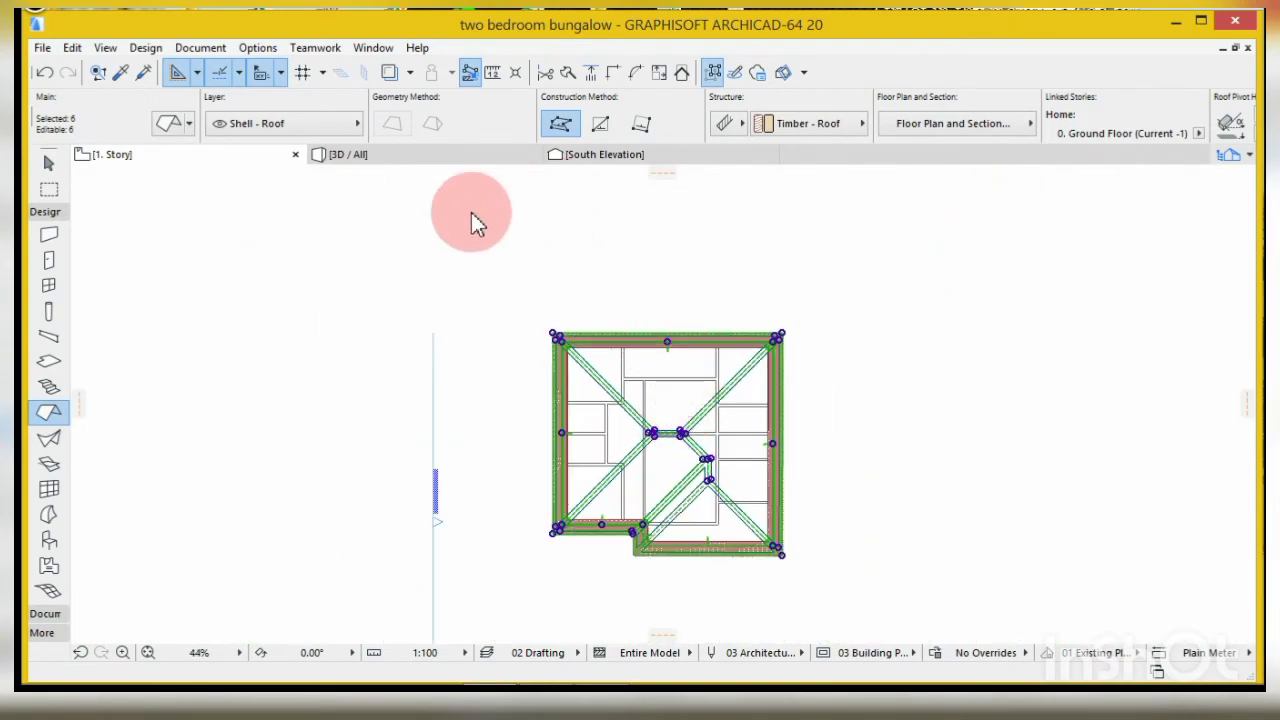
left_click(410, 152)
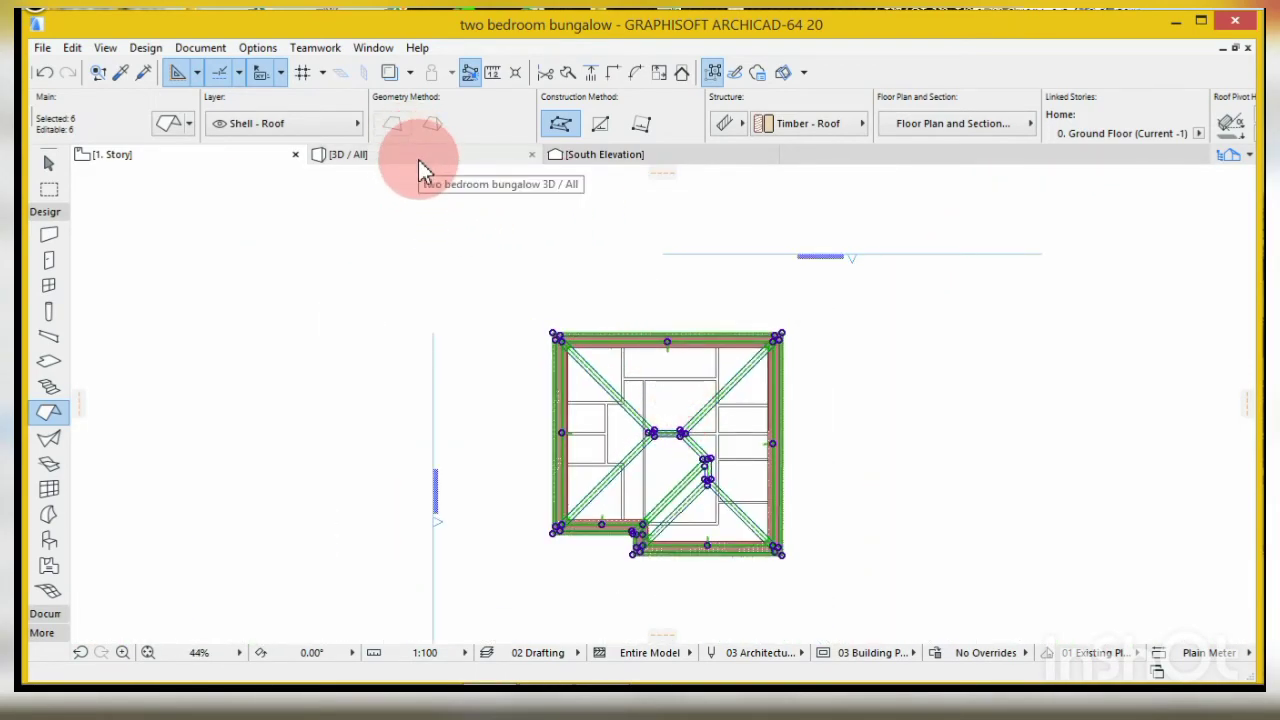
left_click(417, 157)
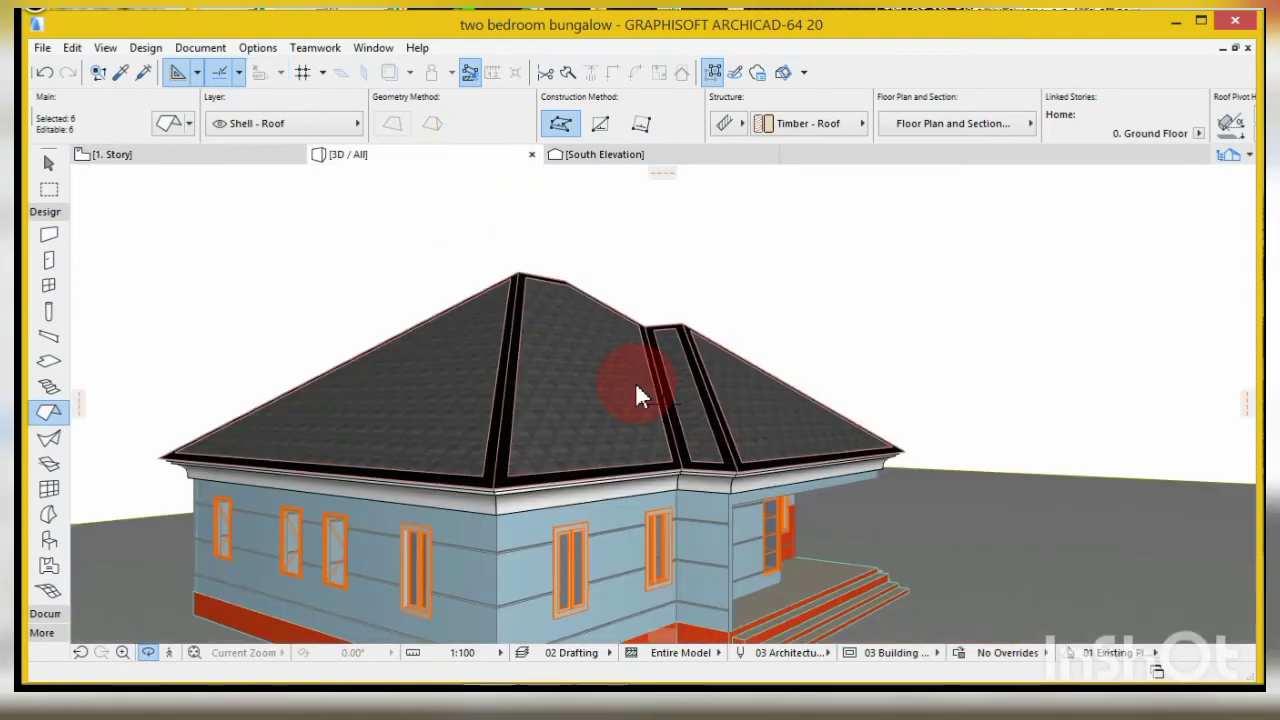
scroll(702, 443, "up", 5)
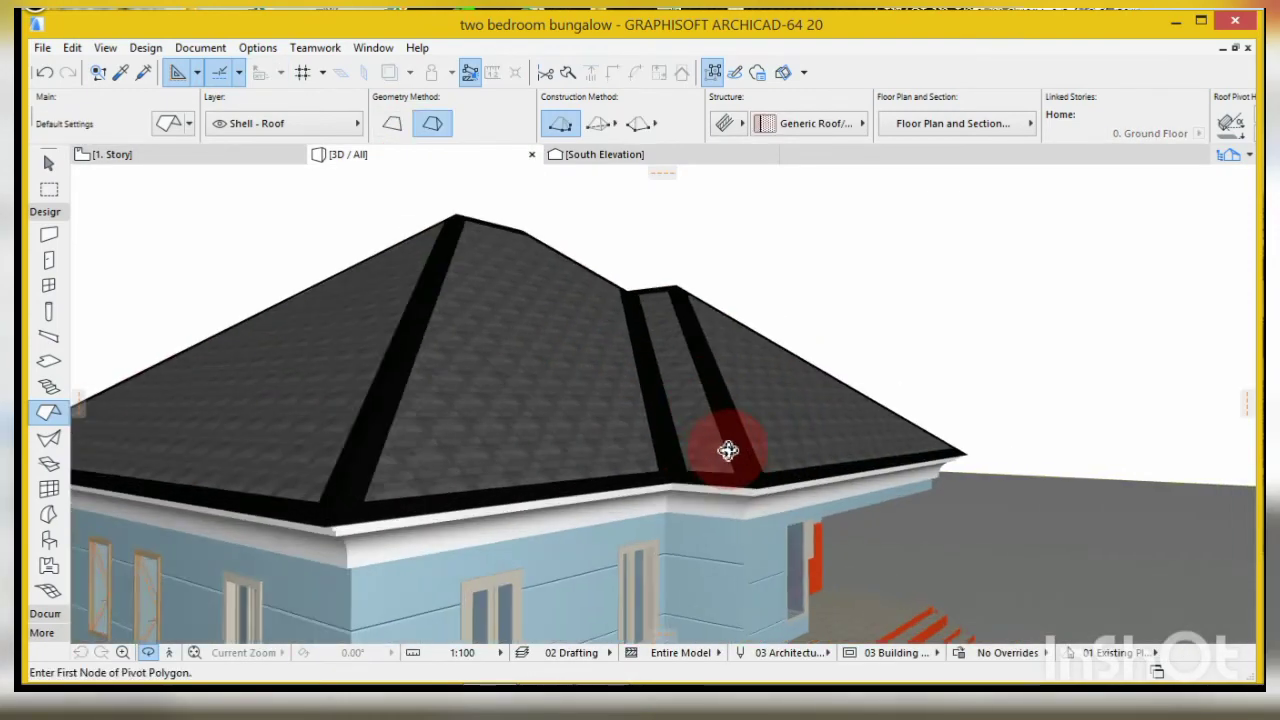
middle_click_drag(721, 501, 492, 483, "shift")
scroll(586, 506, "down", 8)
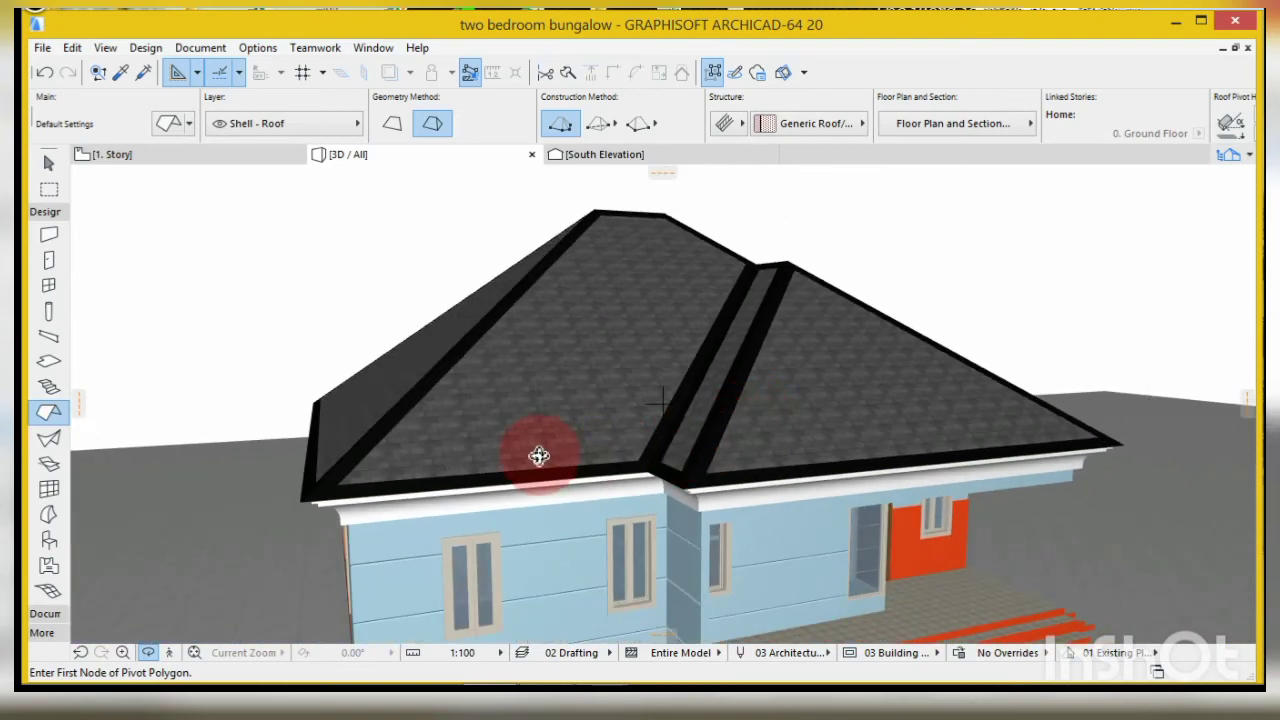
middle_click_drag(539, 456, 372, 436, "shift")
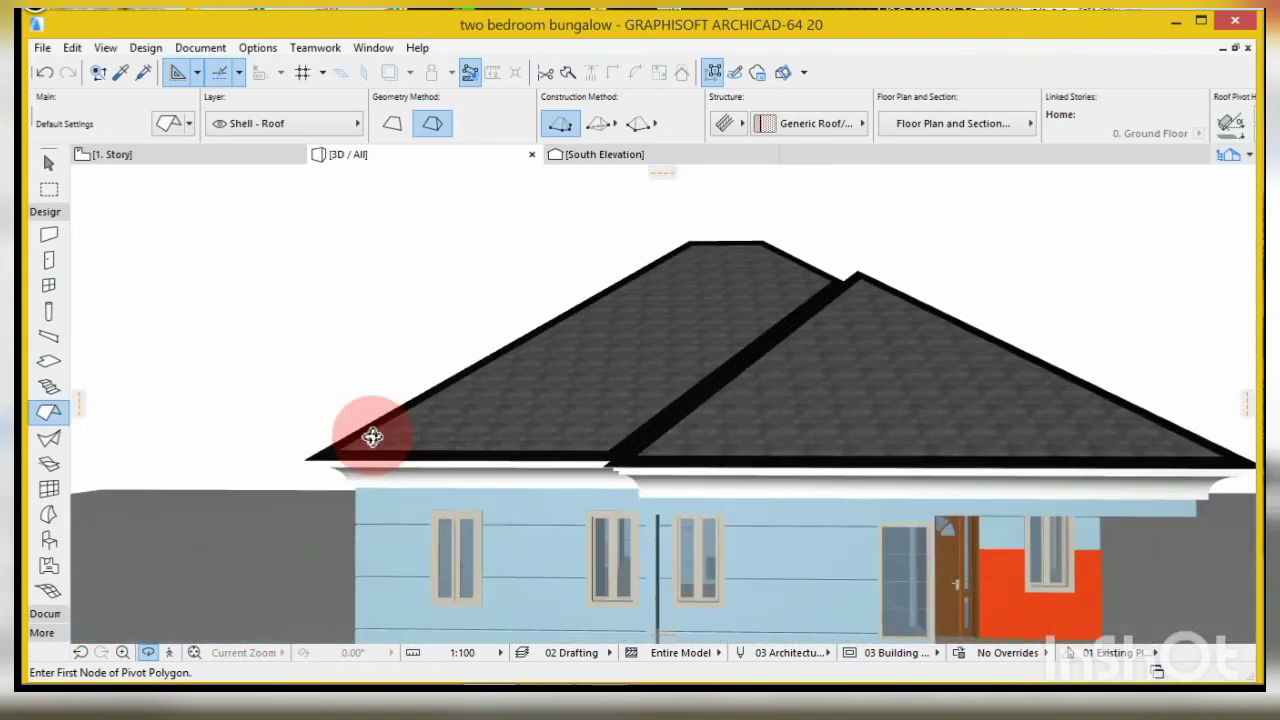
middle_click_drag(587, 435, 816, 461, "shift")
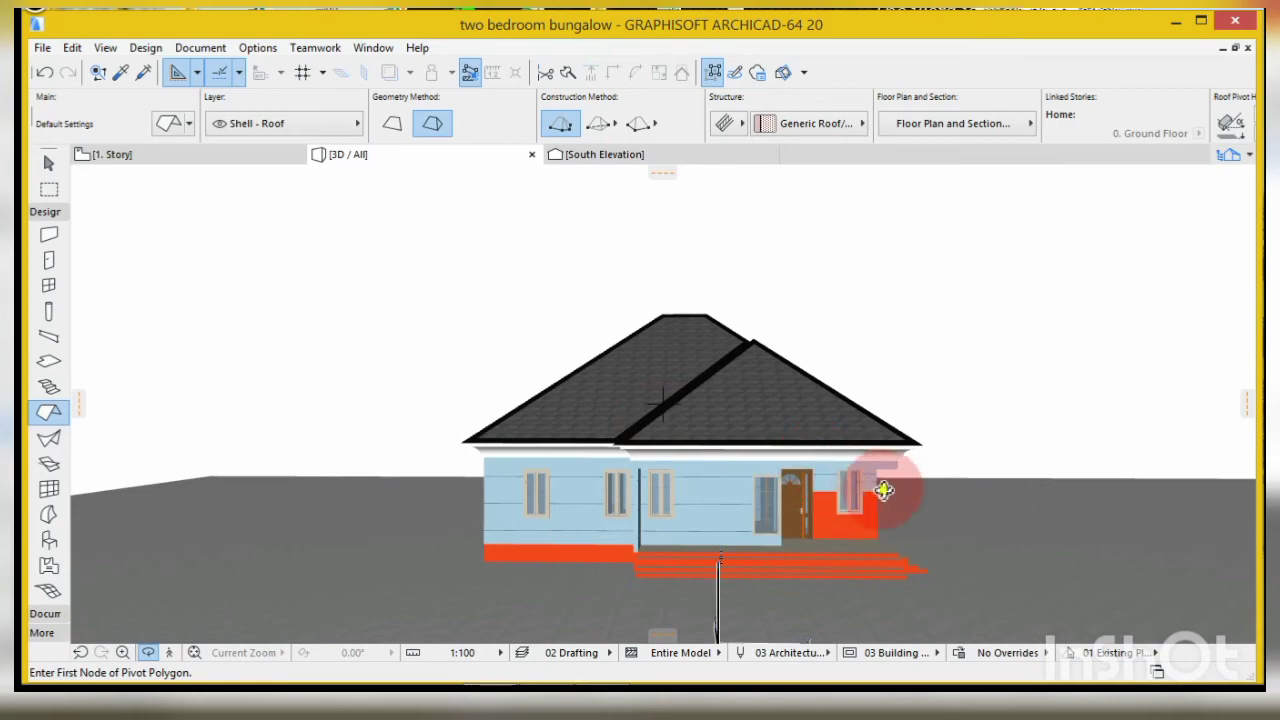
middle_click_drag(884, 489, 783, 569, "shift")
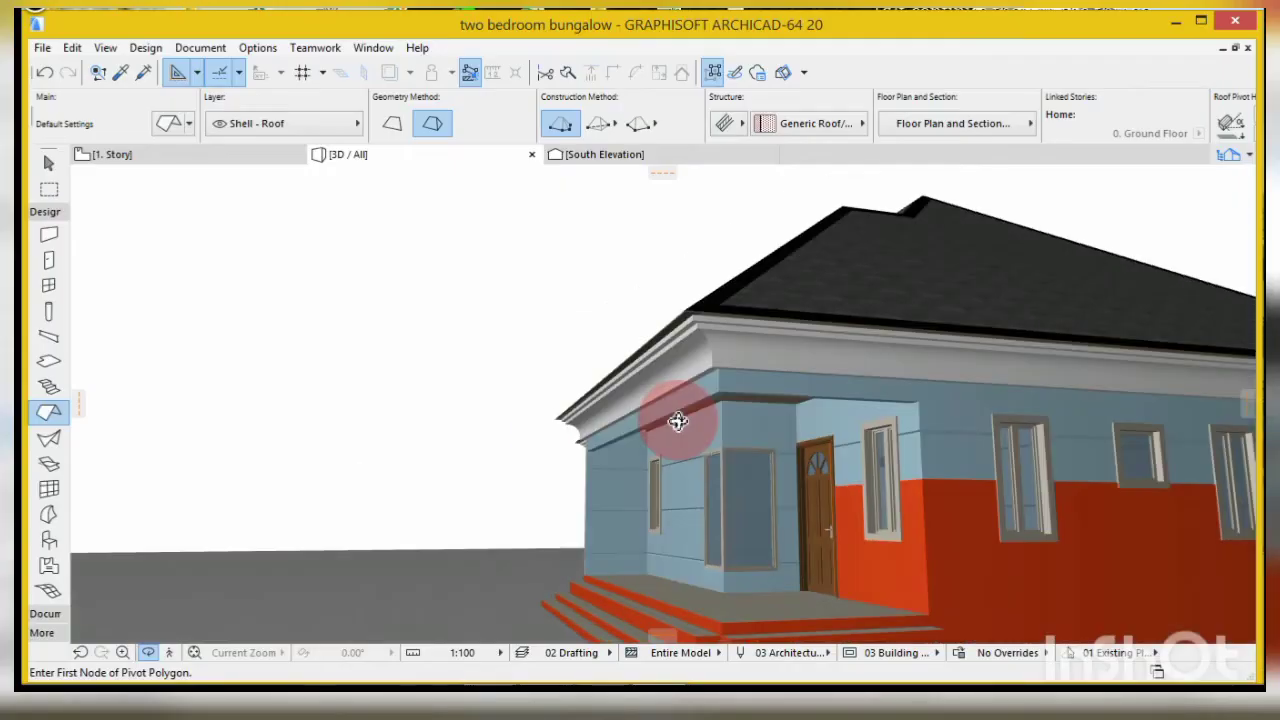
- Examine the underside of the entrance porch roof in 3D from a low angle
middle_click_drag(677, 420, 790, 408, "shift")
middle_click_drag(845, 442, 926, 429, "shift")
scroll(790, 535, "up", 5)
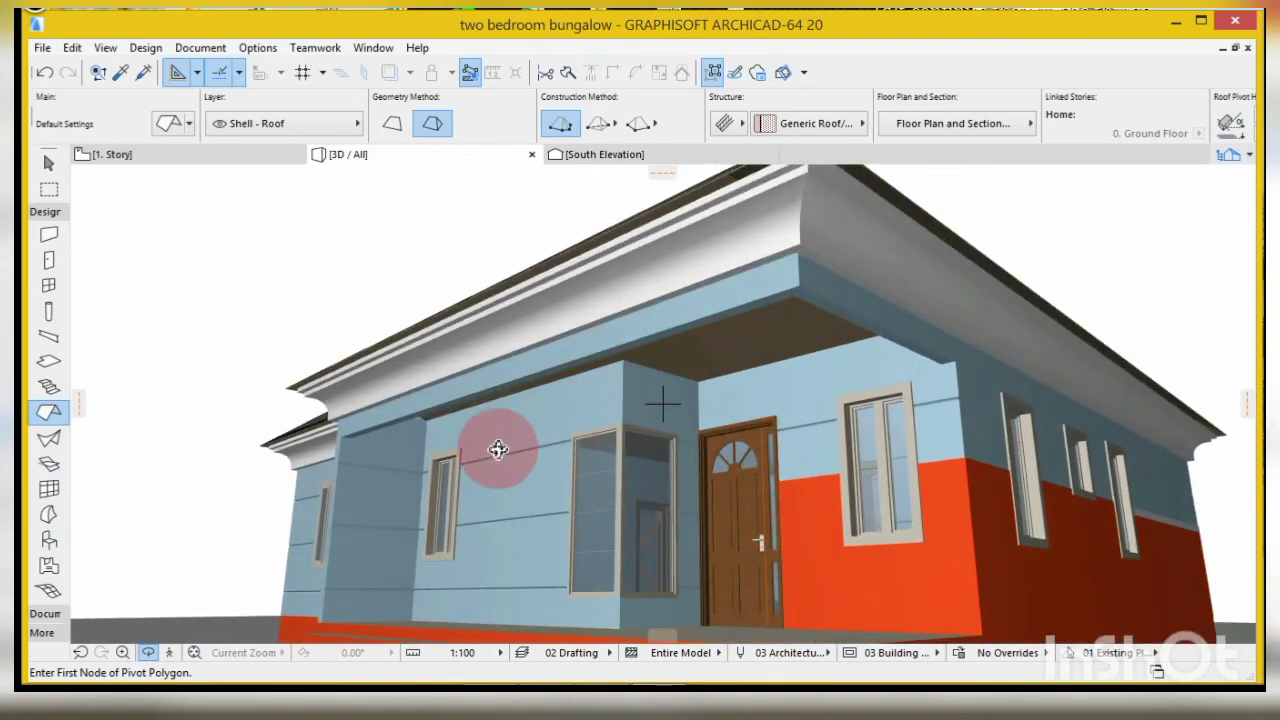
middle_click_drag(491, 466, 451, 434, "shift")
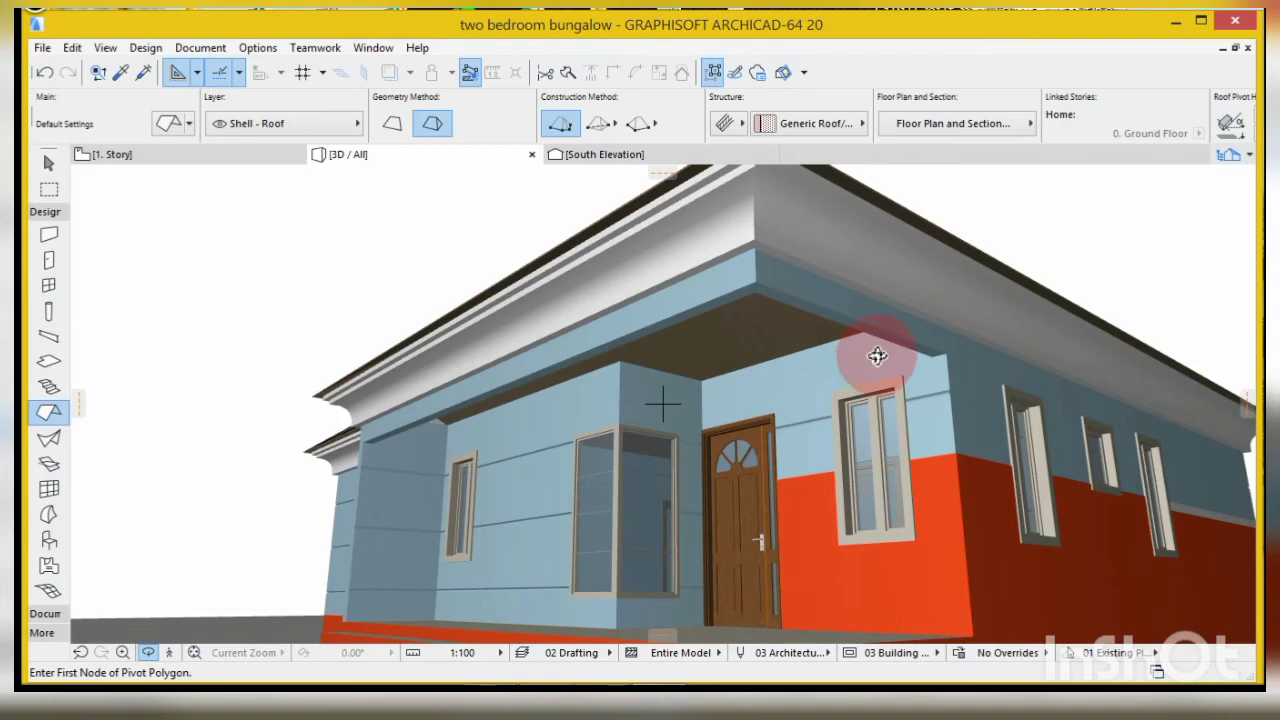
- Open the Ground Floor plan and frame the whole bungalow layout
left_click(125, 160)
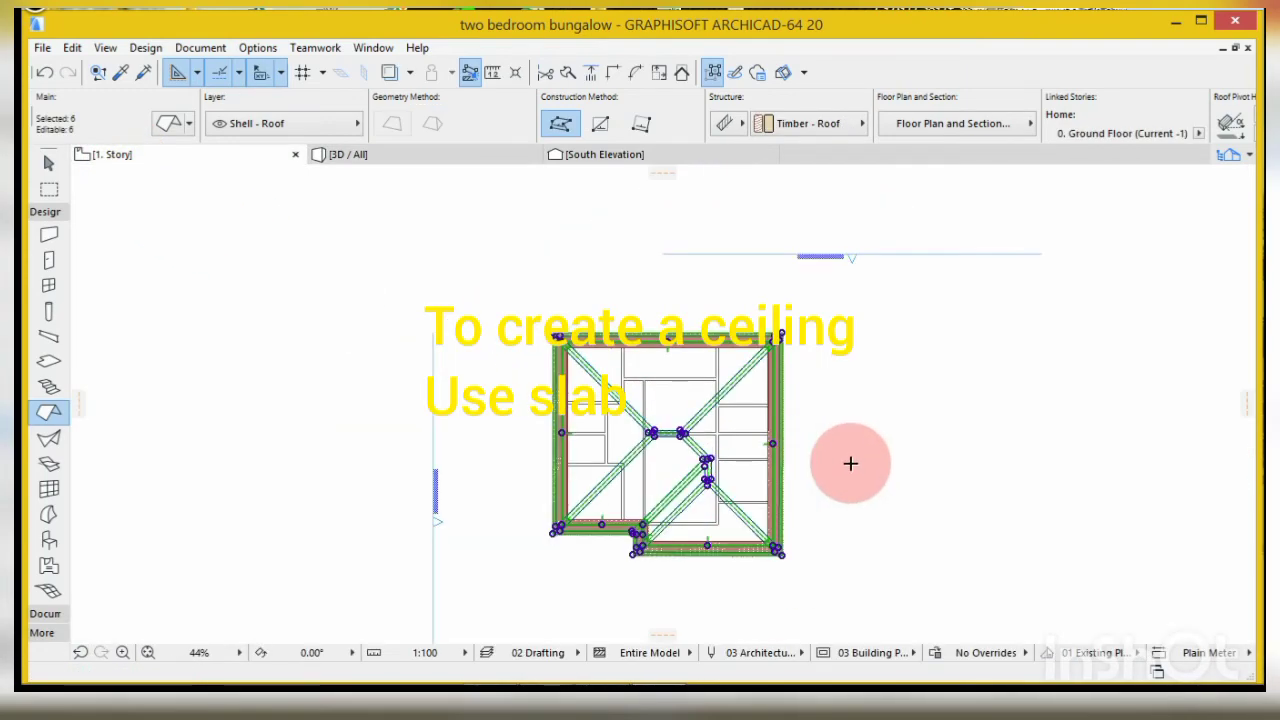
scroll(665, 481, "up", 1)
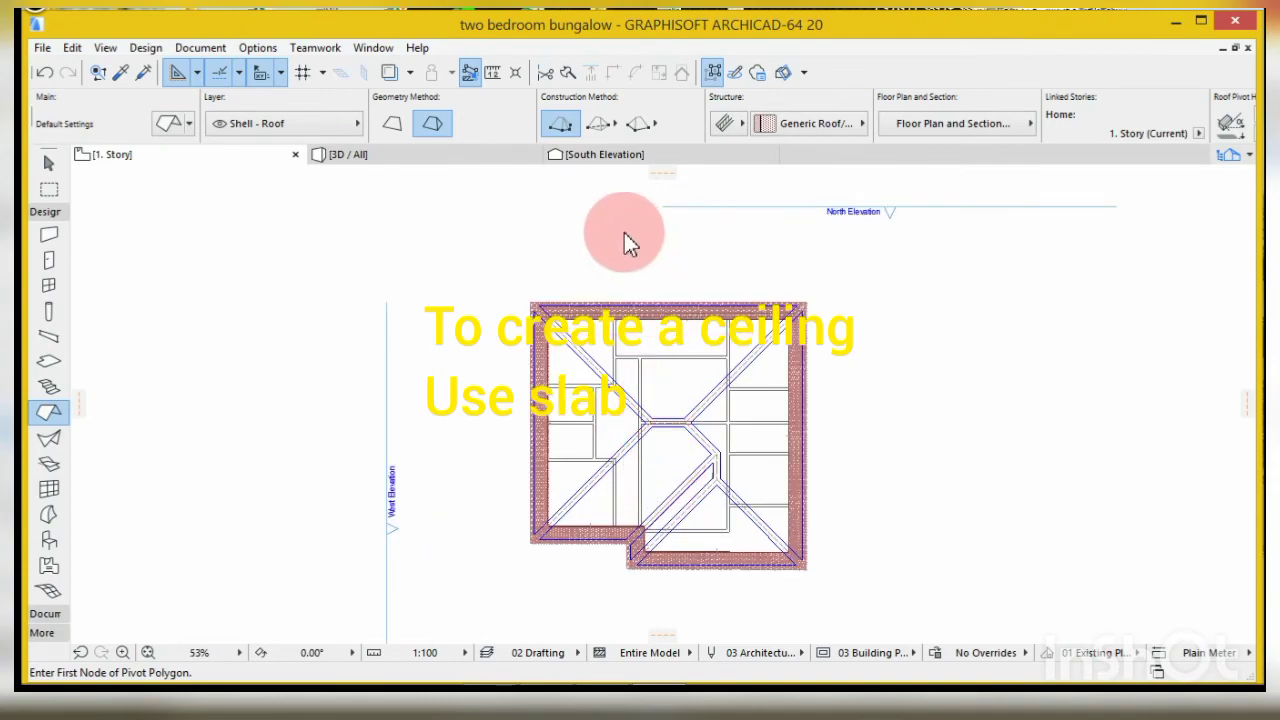
right_click(240, 157)
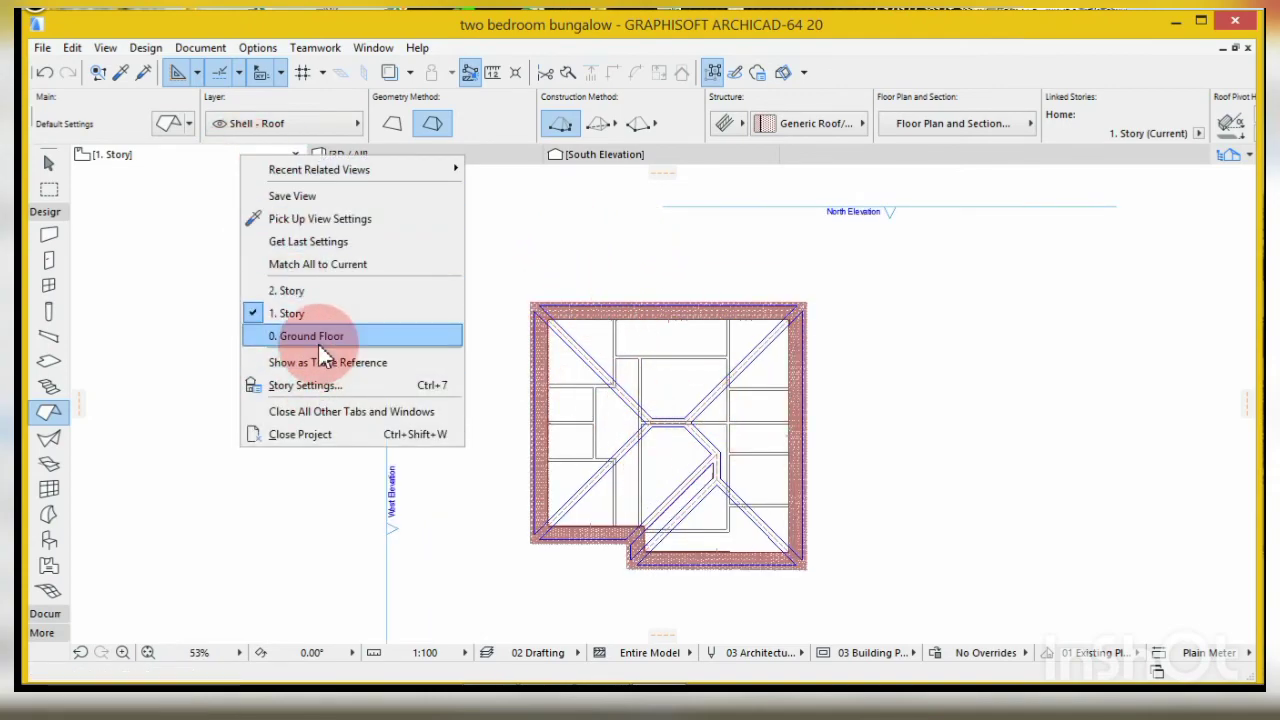
left_click(318, 337)
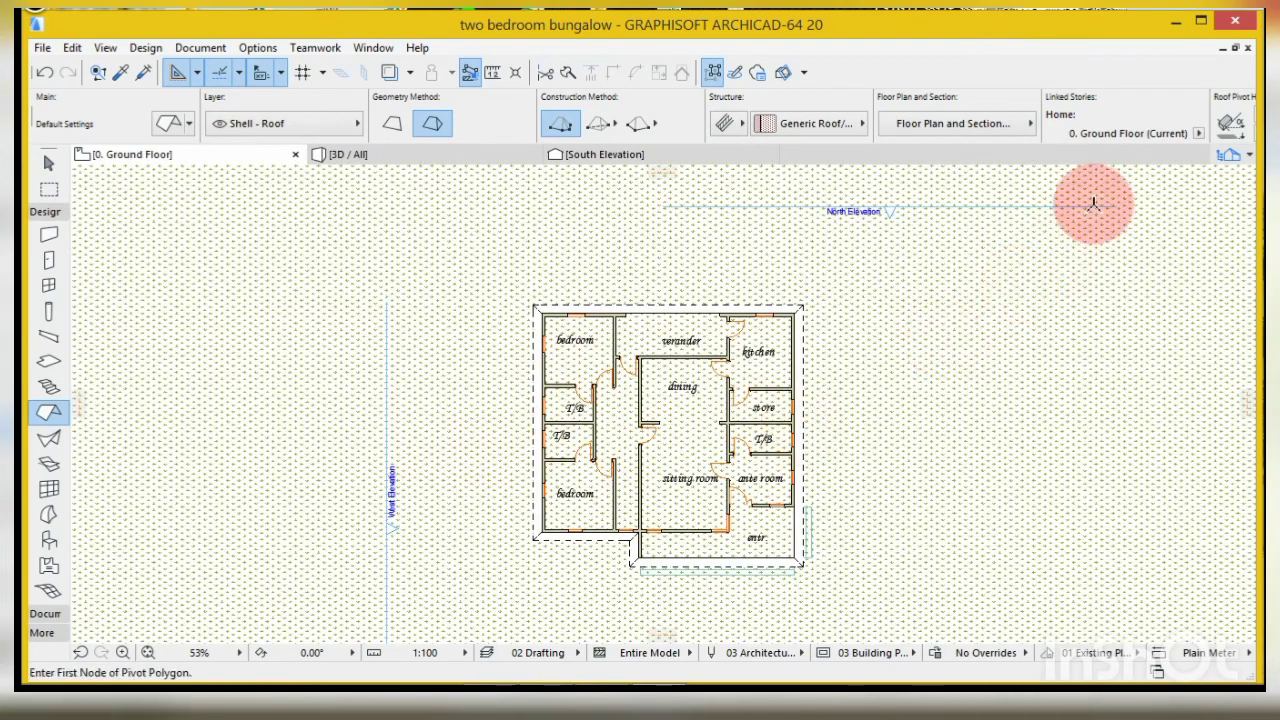
left_click(1246, 160)
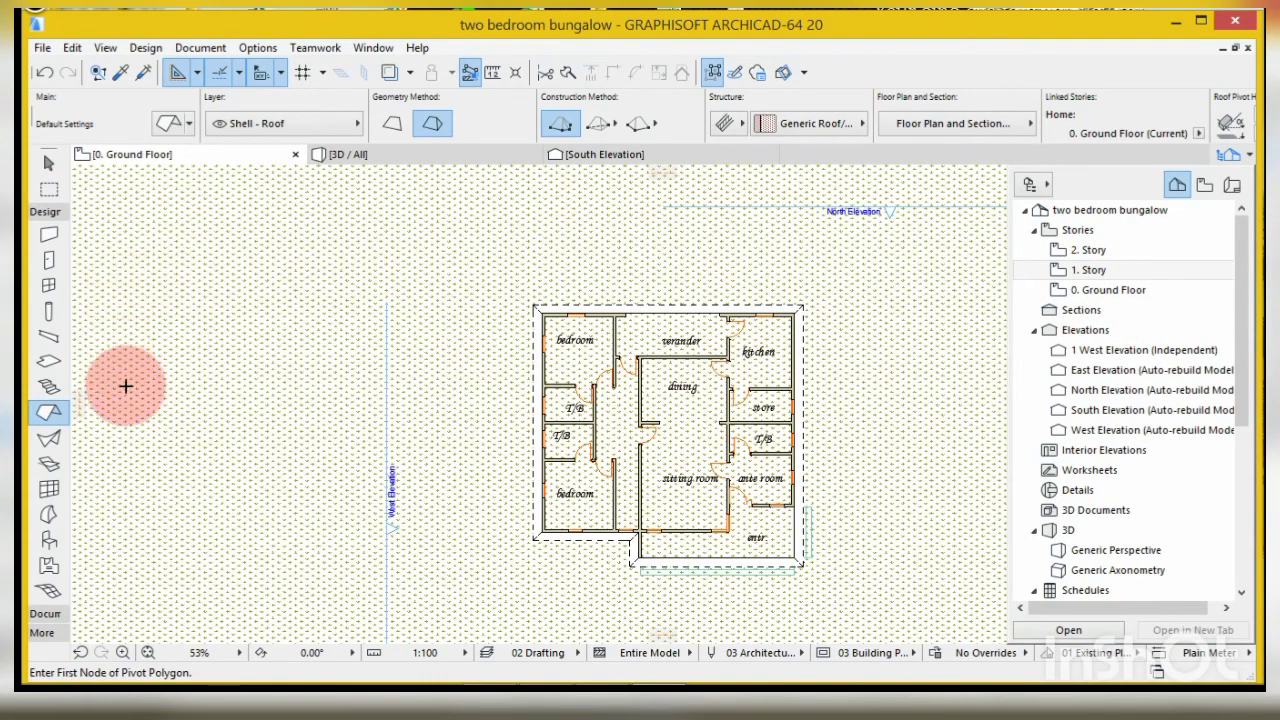
scroll(758, 589, "up", 2)
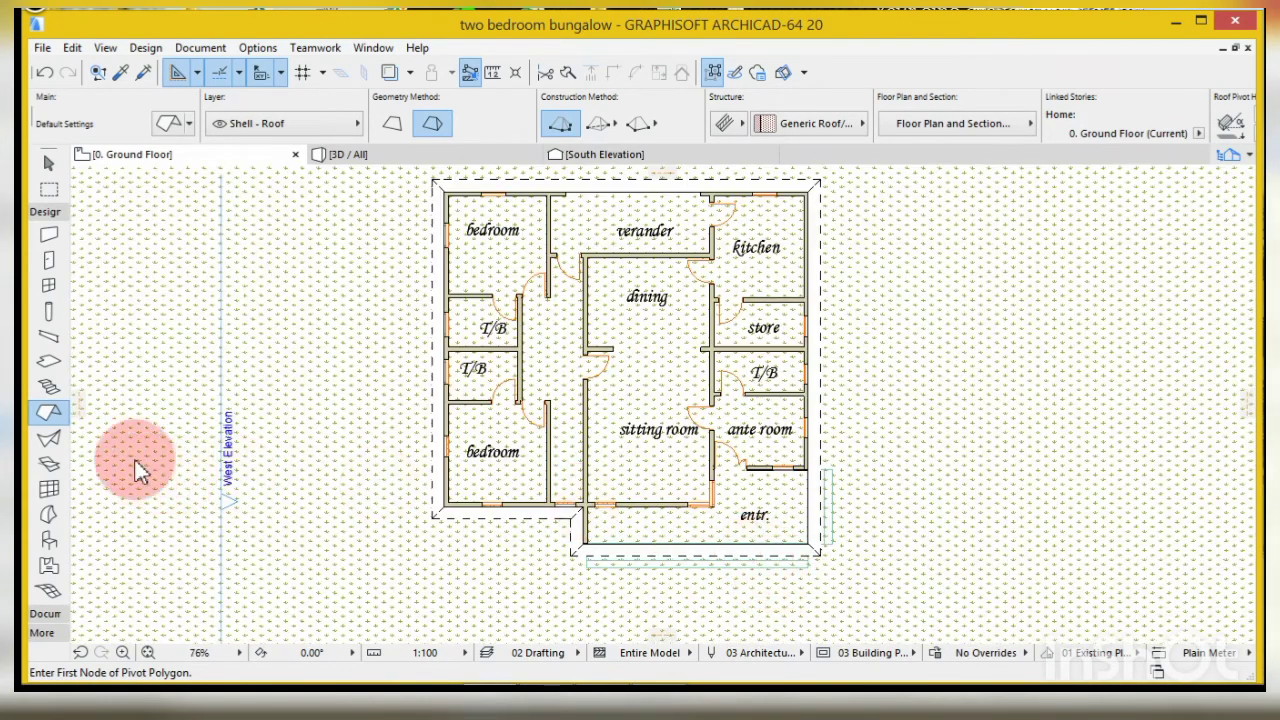
- Set the Slab tool's default thickness to 12 and its offset to the Ground Floor home story to 2900
left_click(48, 360)
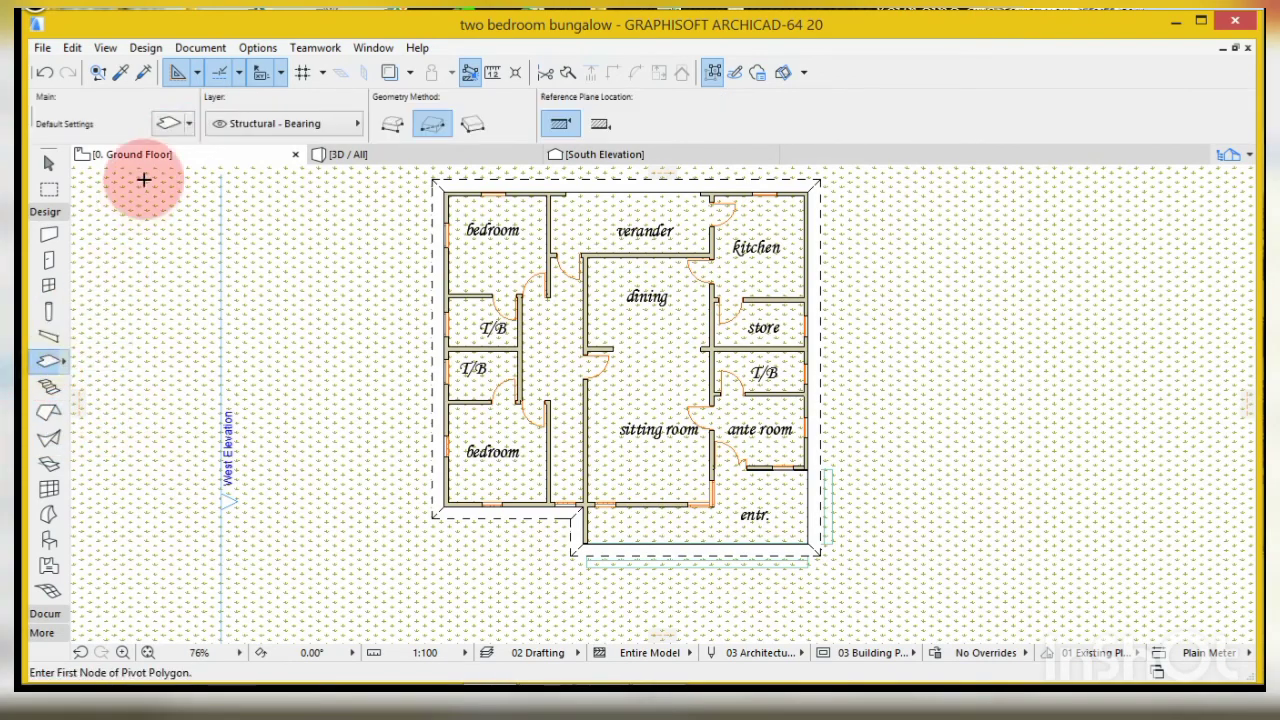
left_click(169, 124)
double_click(580, 110)
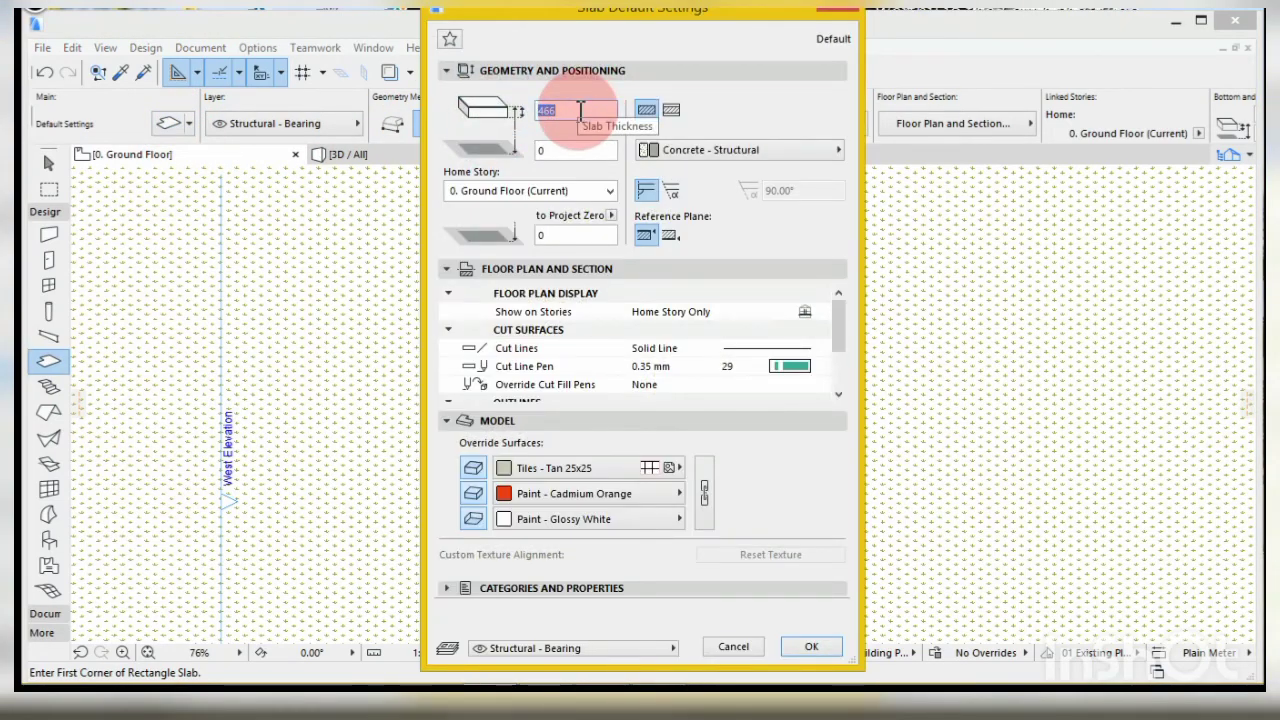
type("5")
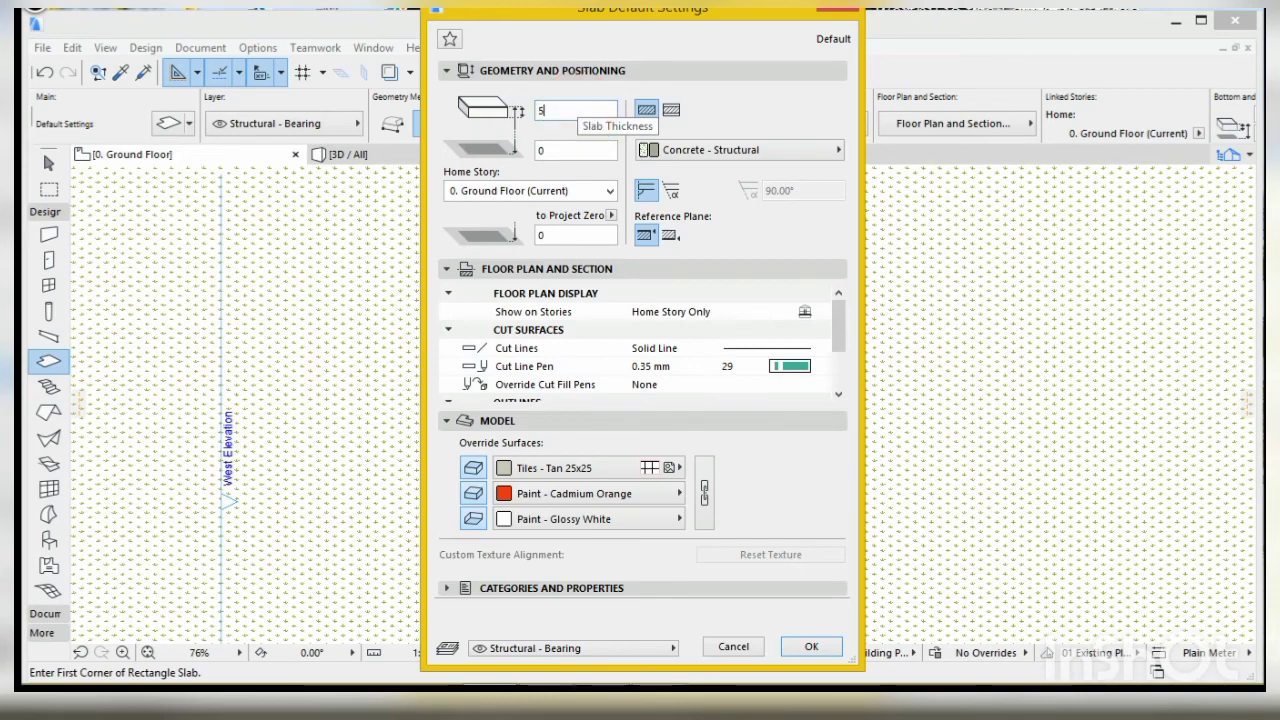
type("1")
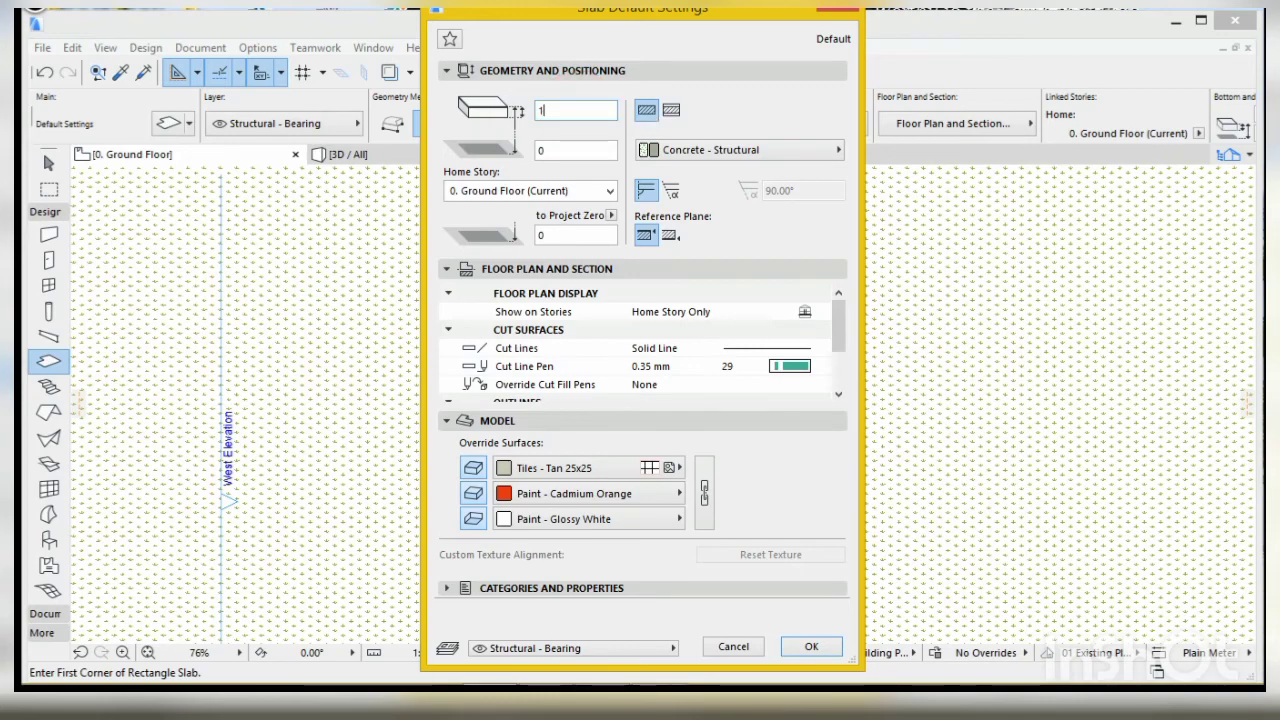
type("2")
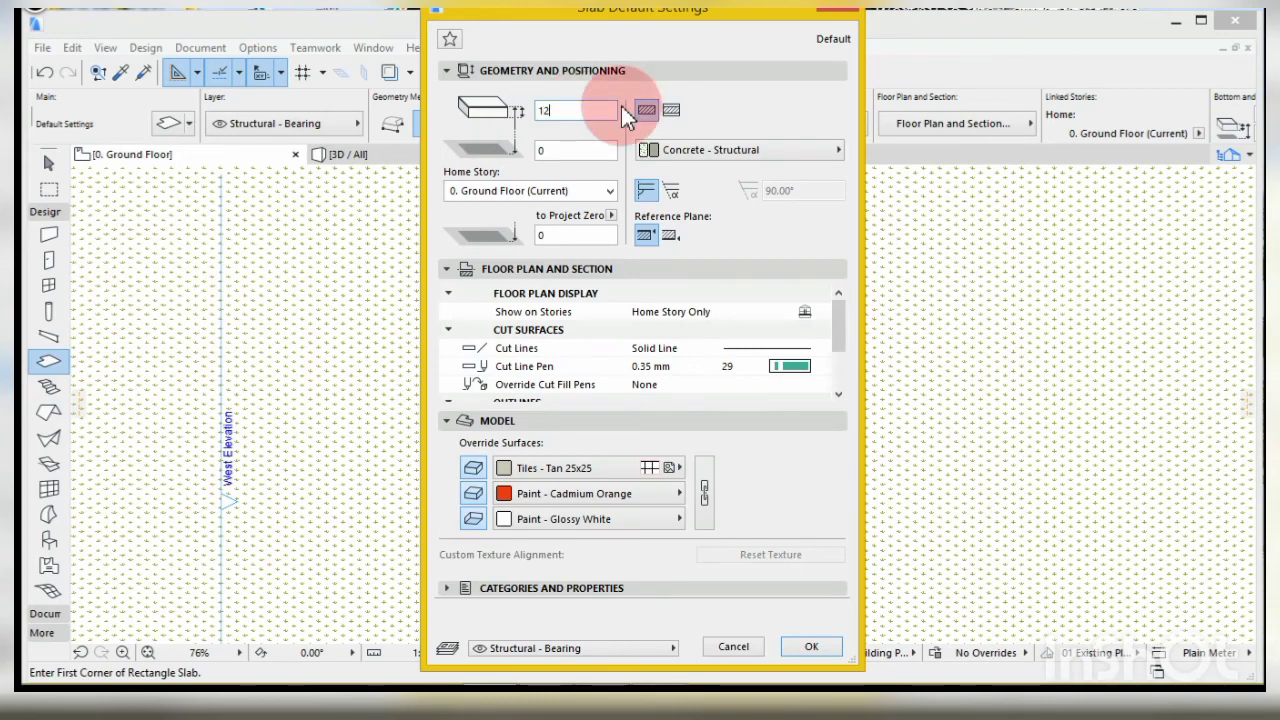
left_click(566, 150)
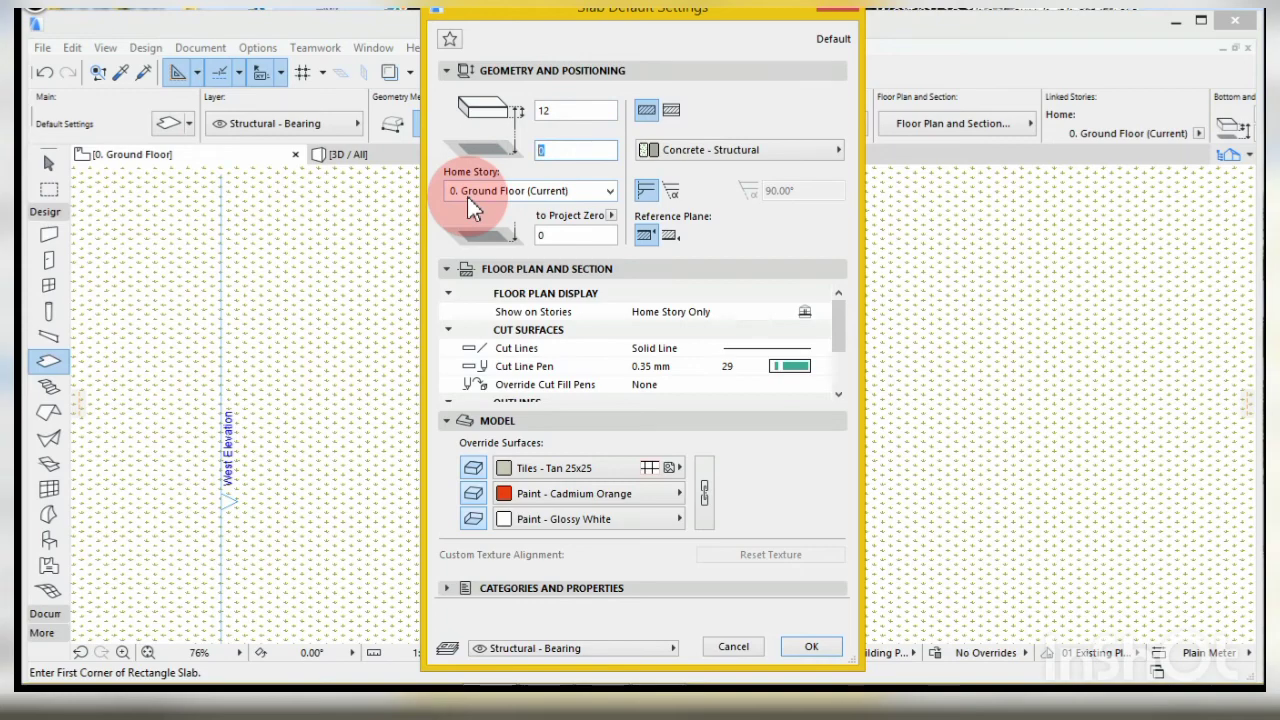
type("2900")
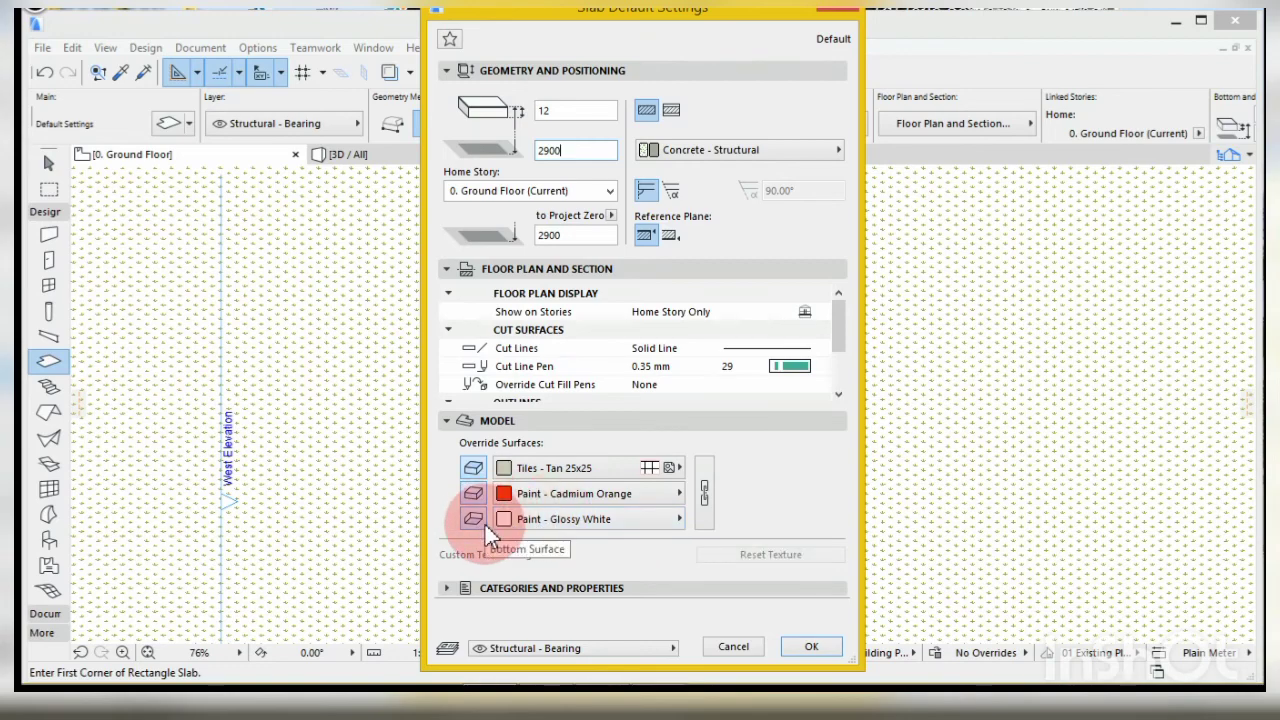
- Override the default slab's bottom surface with Ceiling - Tile-60x60 and accept the slab settings
left_click(560, 522)
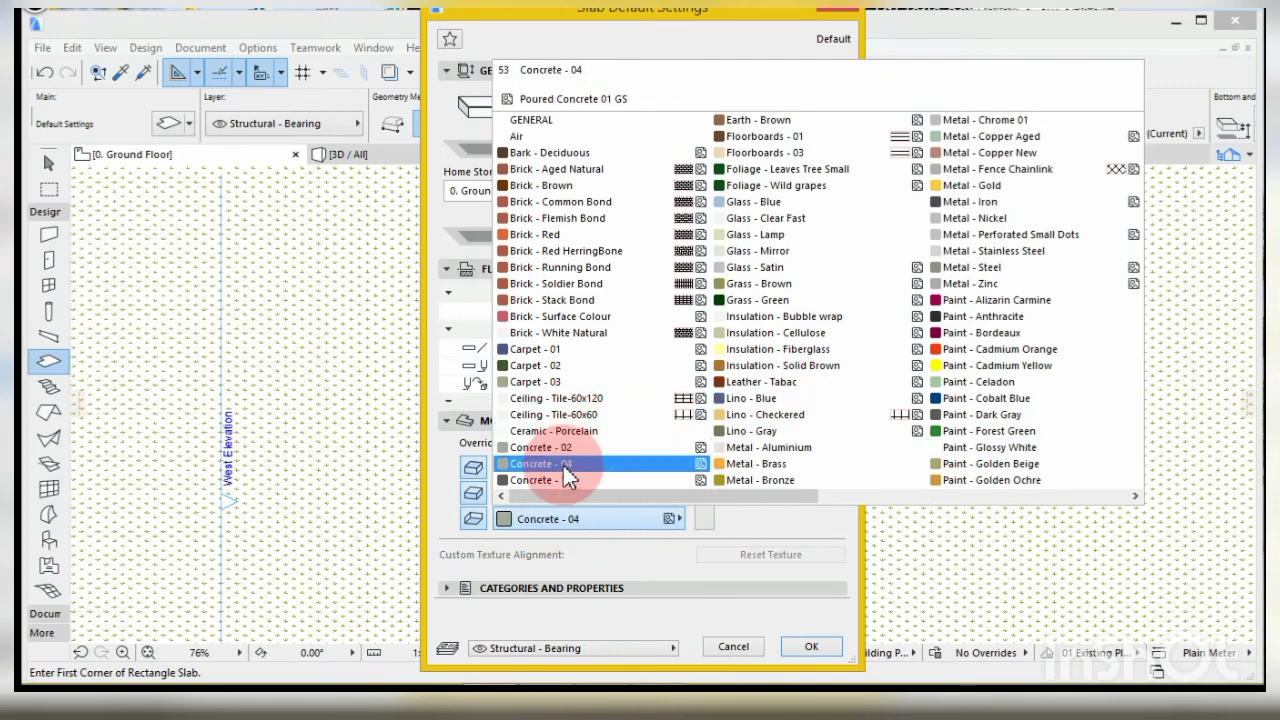
left_click(589, 420)
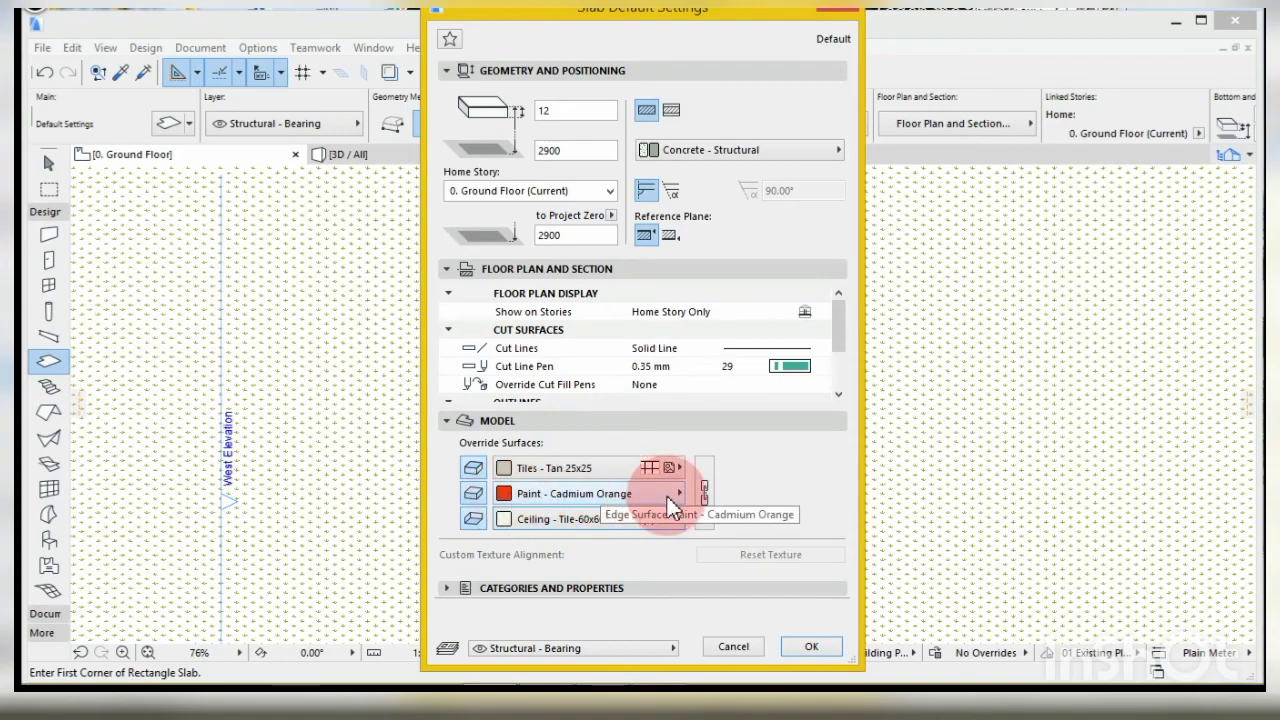
left_click(811, 647)
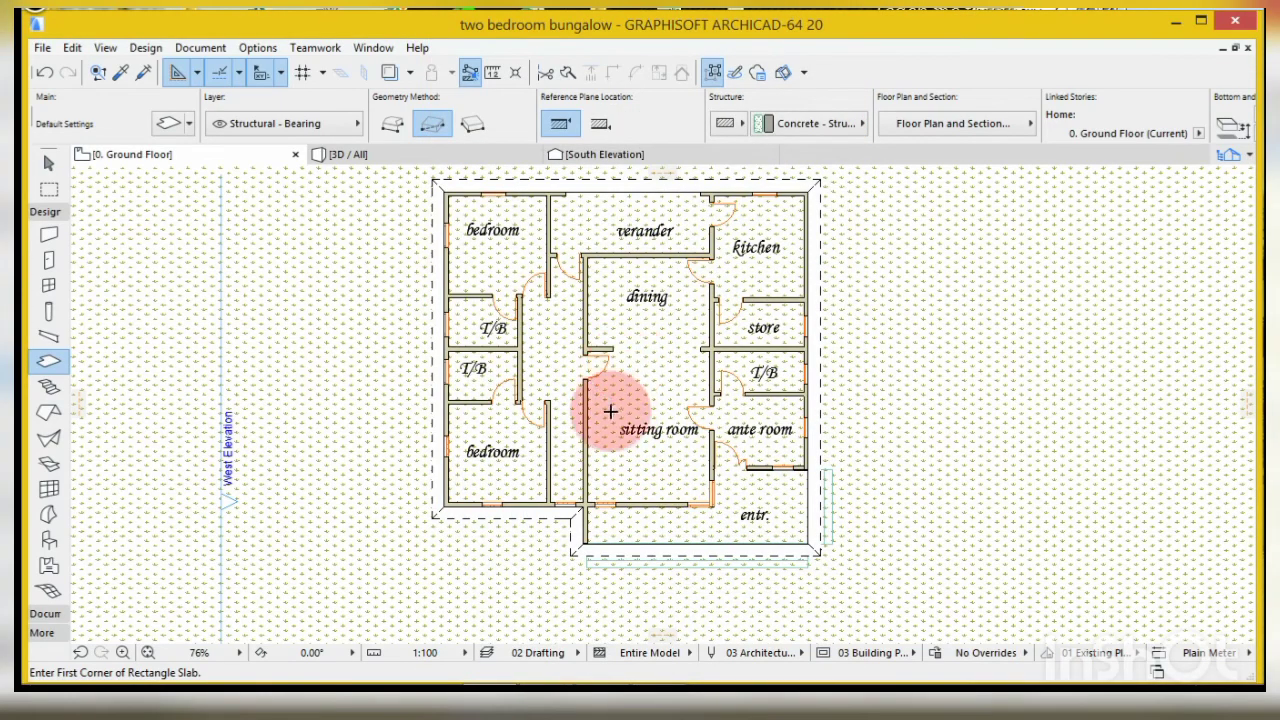
- Draw a polygonal ceiling slab over the entrance porch, tracing the sitting room and ante room walls and the porch's outer edges
scroll(635, 535, "up", 2)
scroll(635, 535, "up", 5)
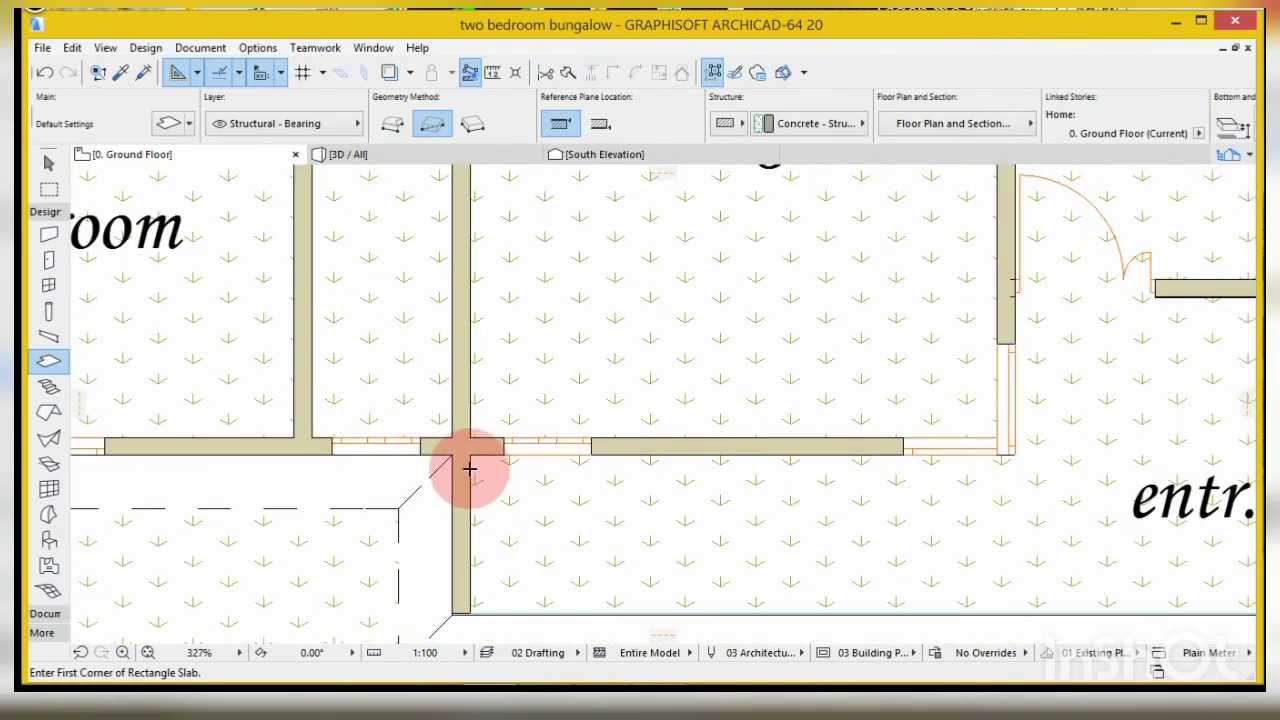
left_click(471, 455)
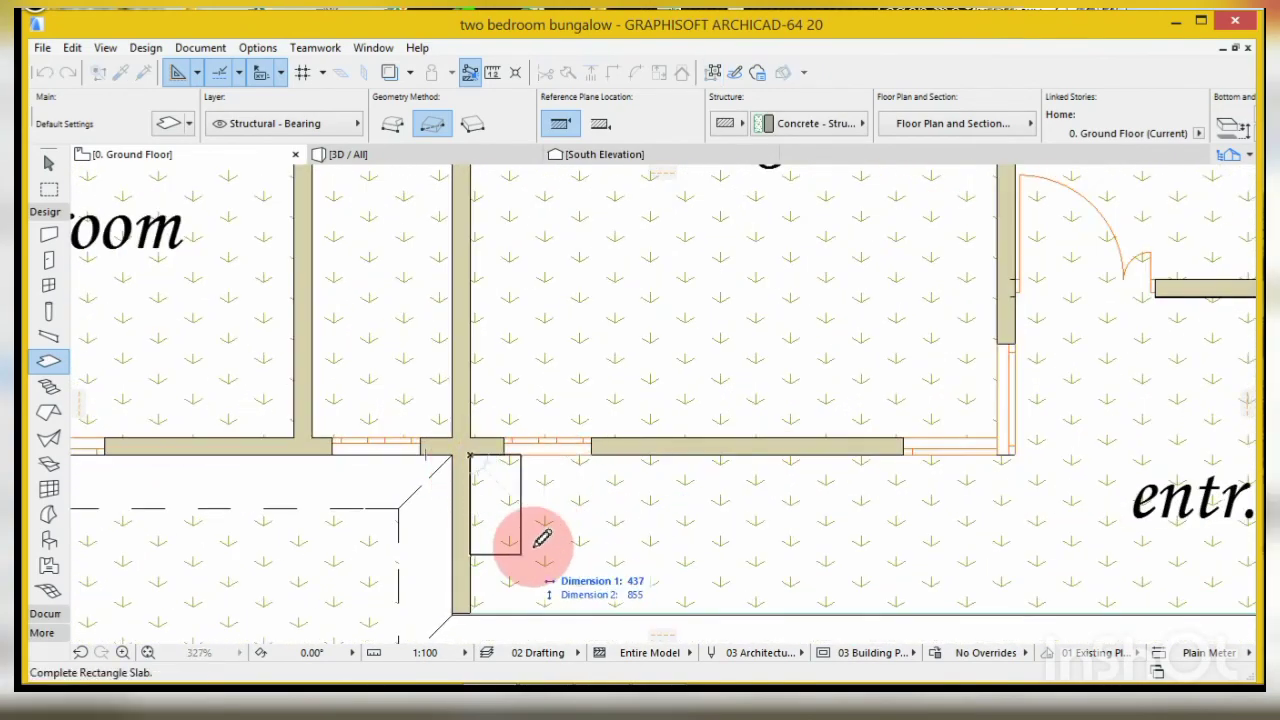
scroll(443, 470, "down", 3)
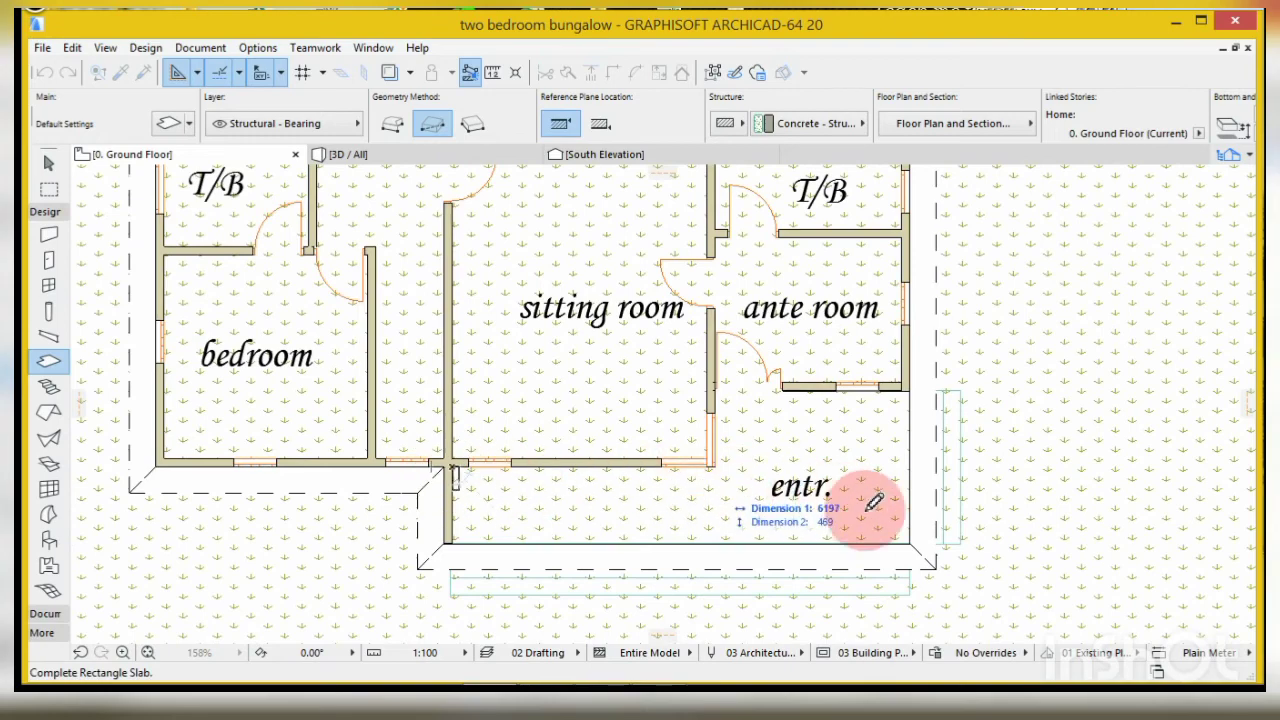
left_click(391, 123)
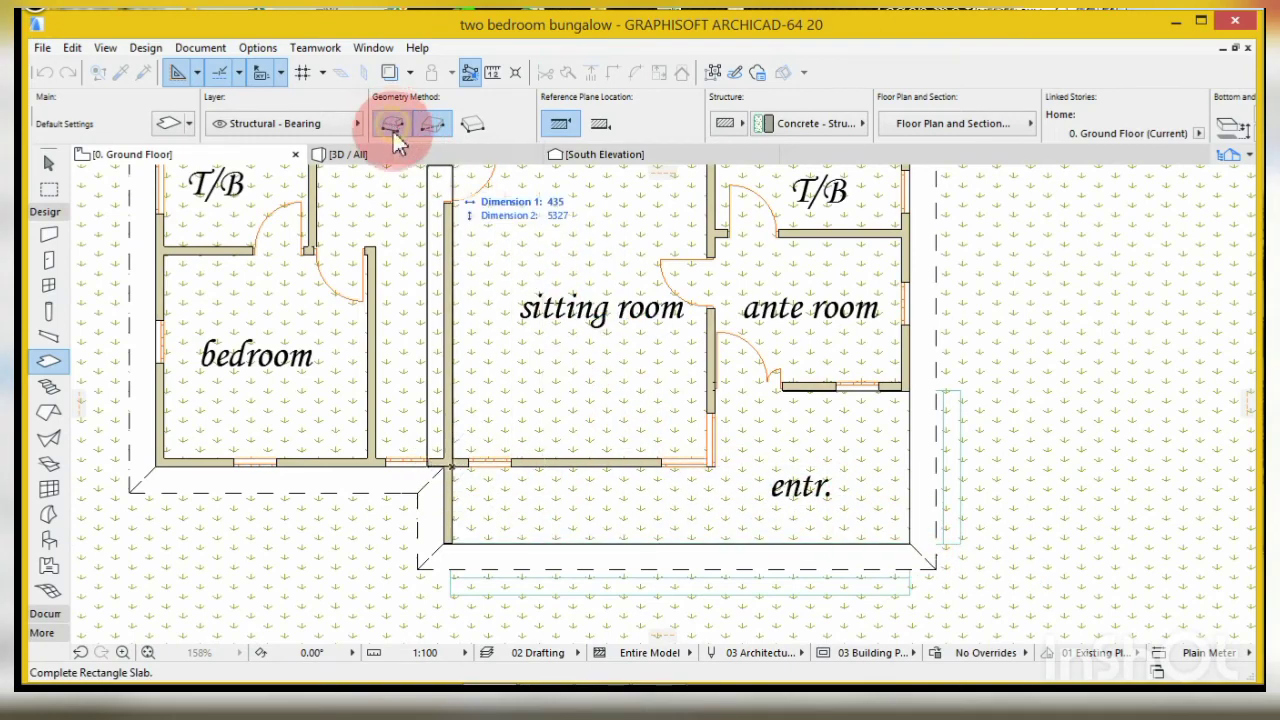
left_click(720, 461)
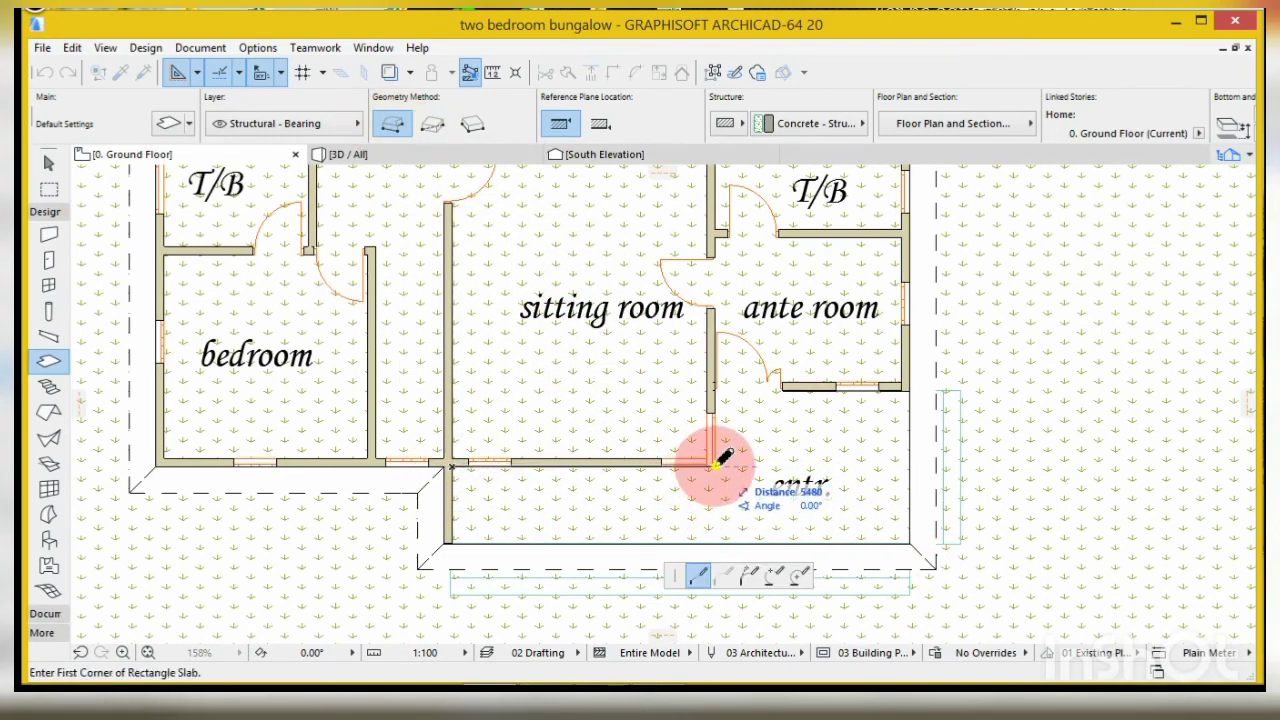
left_click(715, 465)
left_click(715, 390)
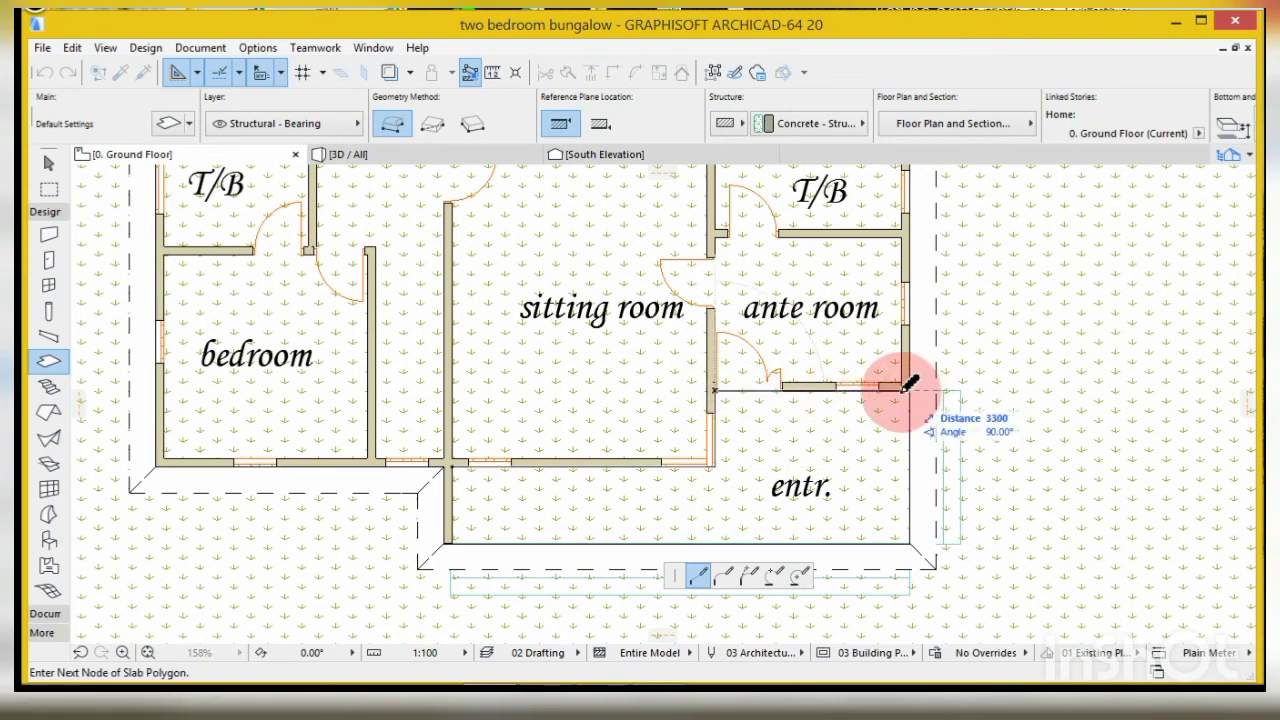
left_click(904, 389)
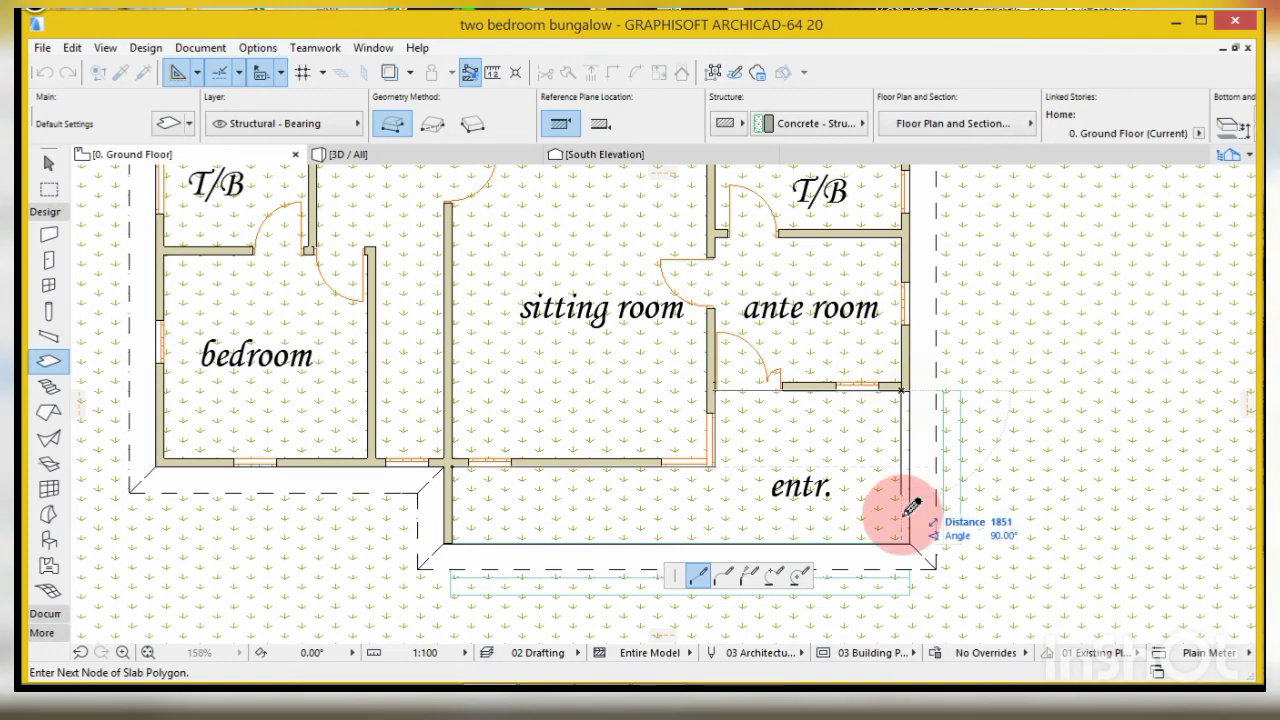
left_click(902, 542)
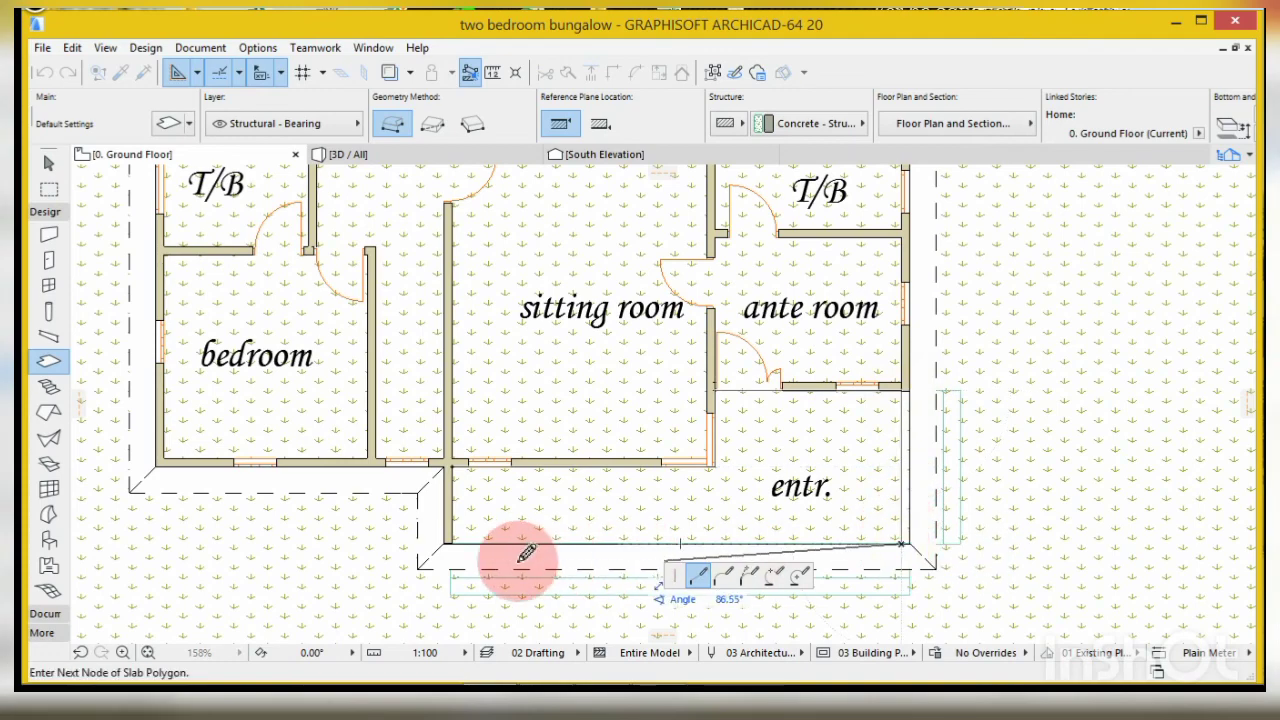
left_click(449, 543)
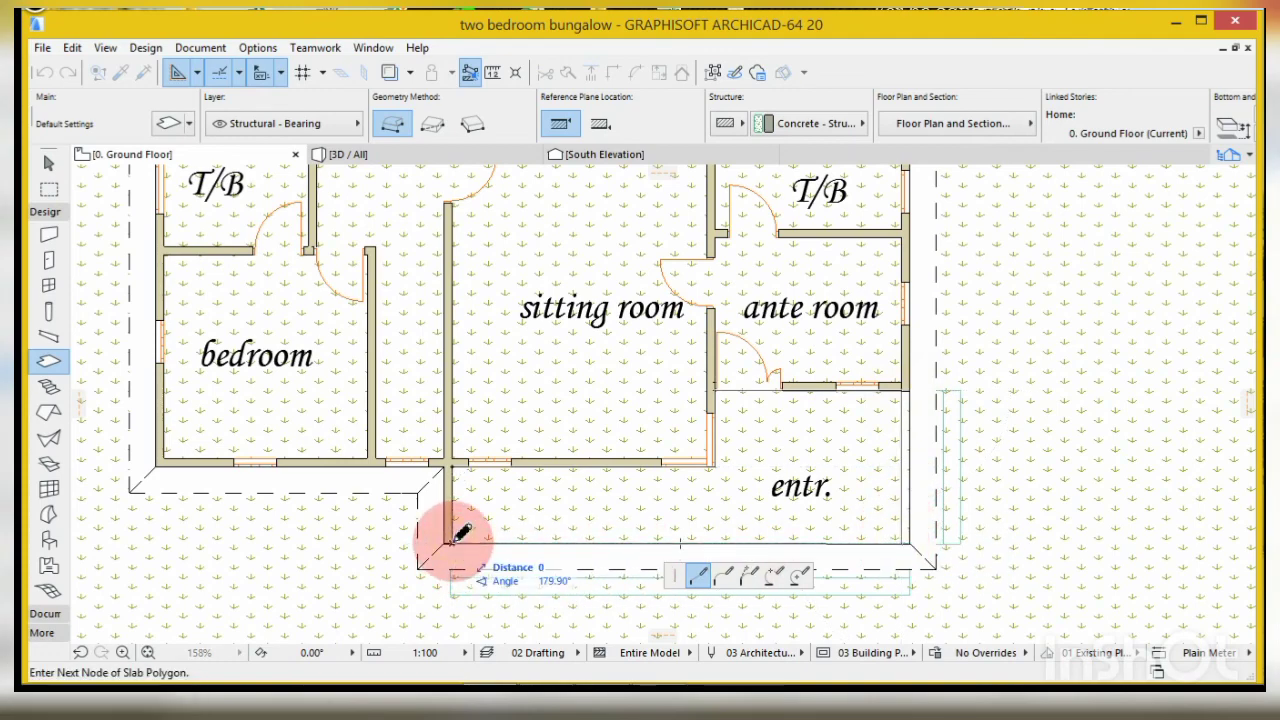
left_click(447, 464)
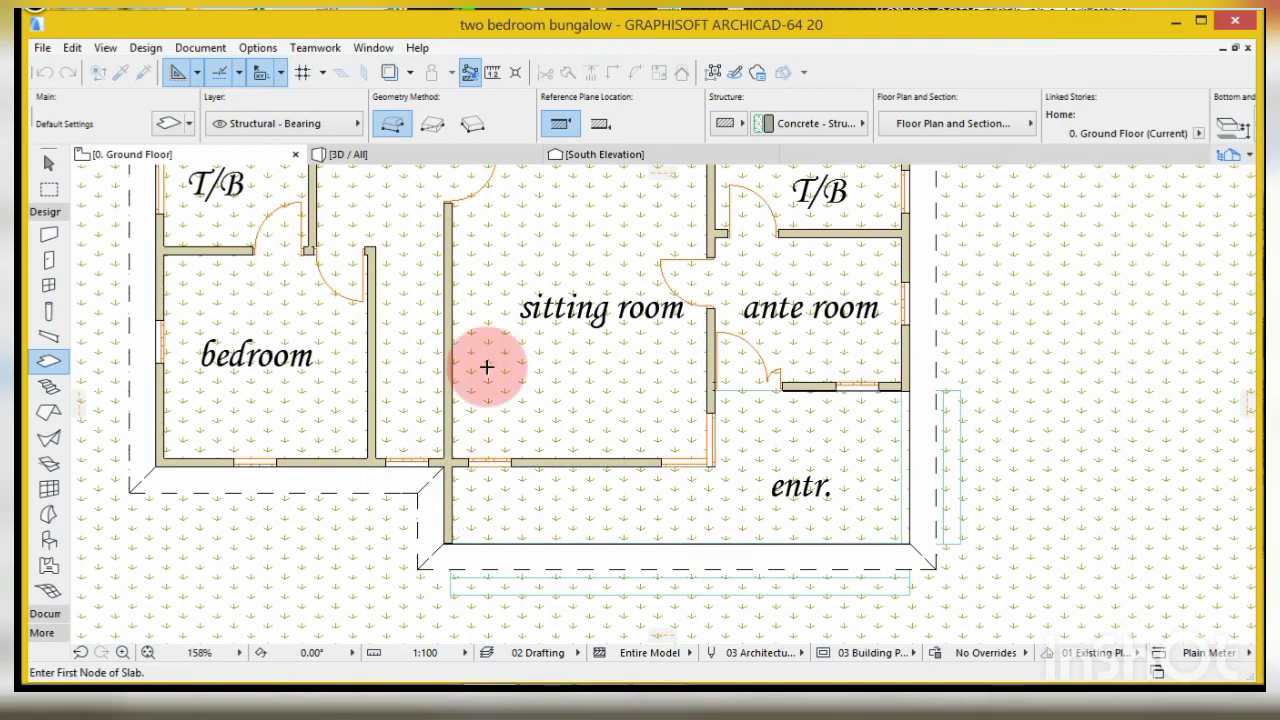
- Inspect the new porch ceiling in 3D from below and the bungalow's exterior from several angles
left_click(394, 160)
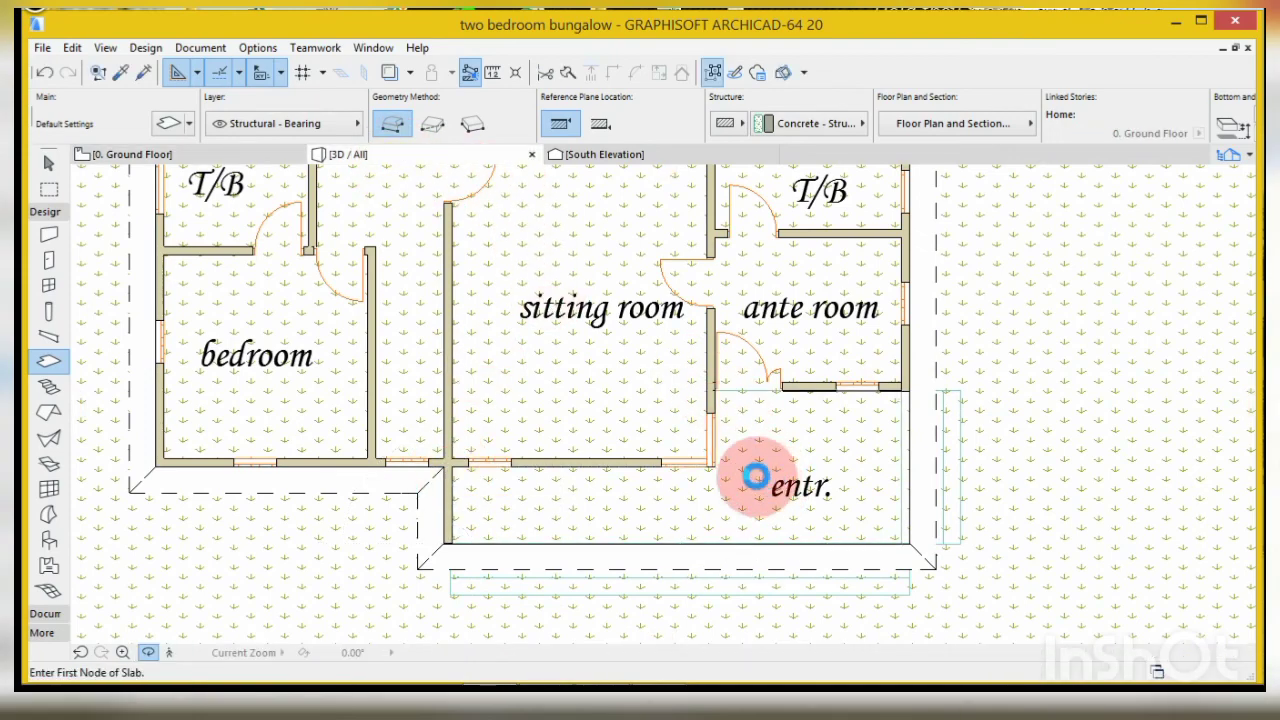
scroll(720, 384, "up", 3)
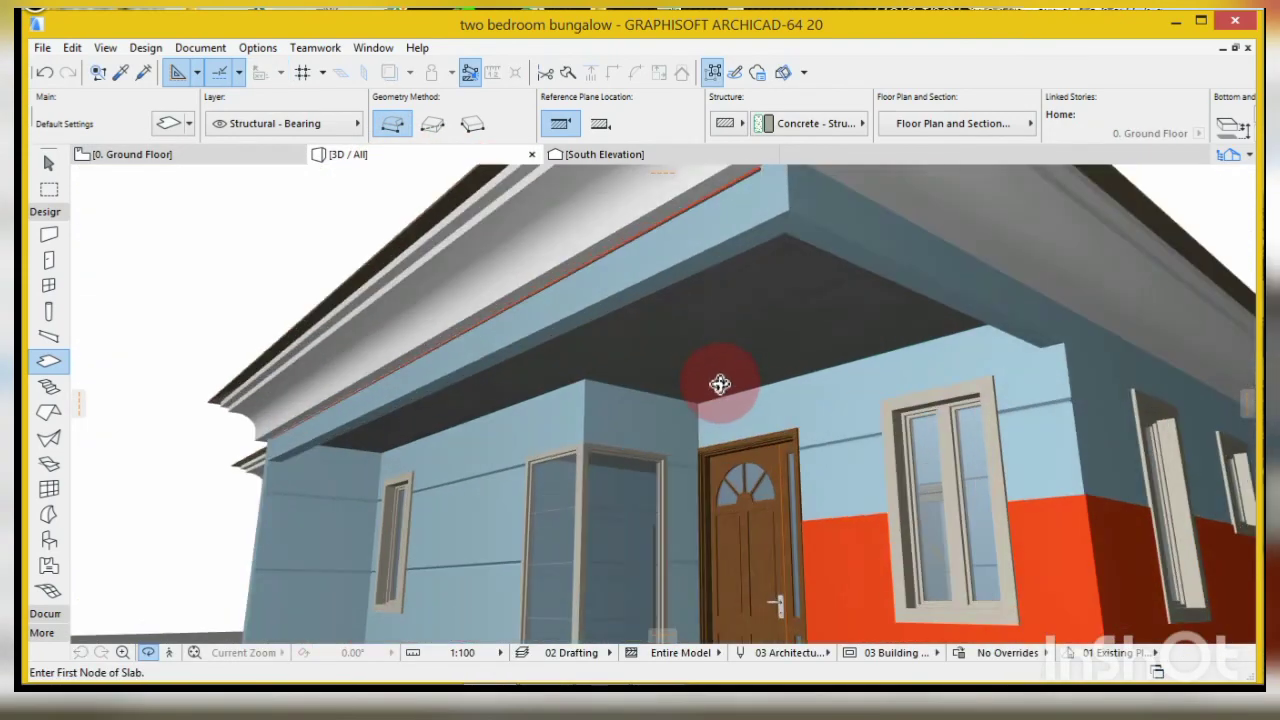
scroll(720, 384, "up", 2)
middle_click_drag(728, 376, 551, 486, "shift")
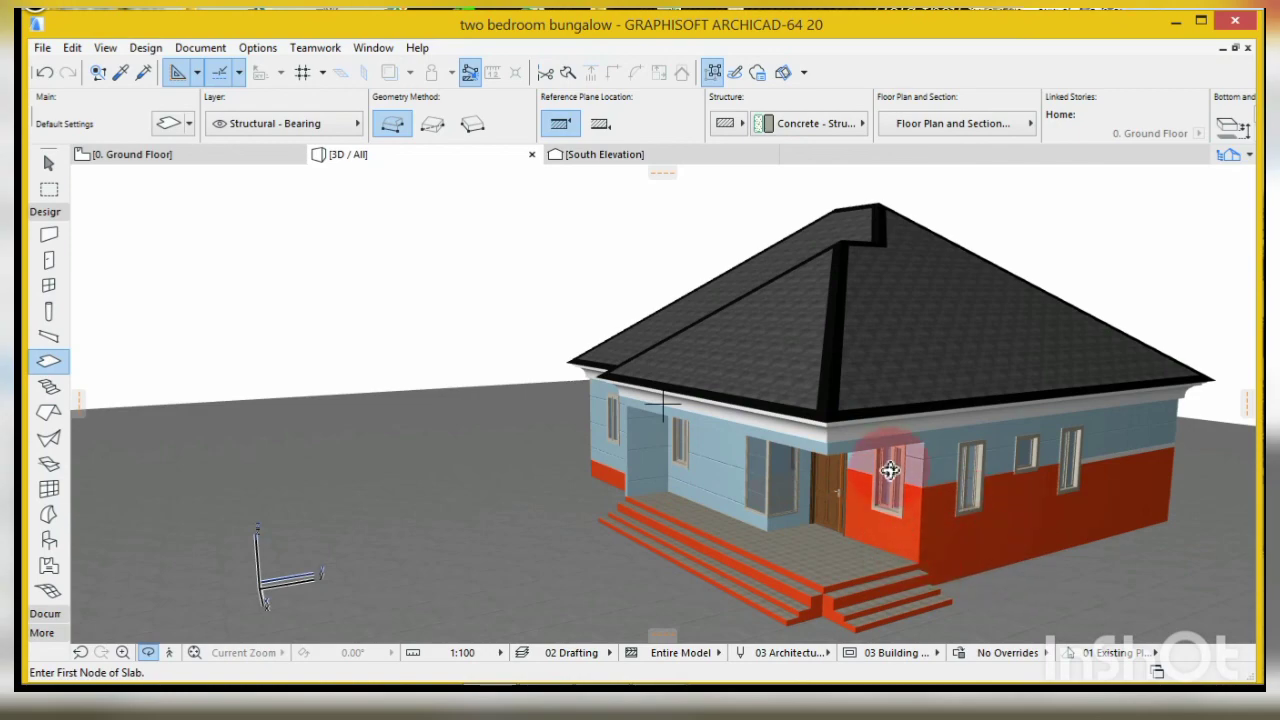
middle_click_drag(879, 472, 848, 487, "shift")
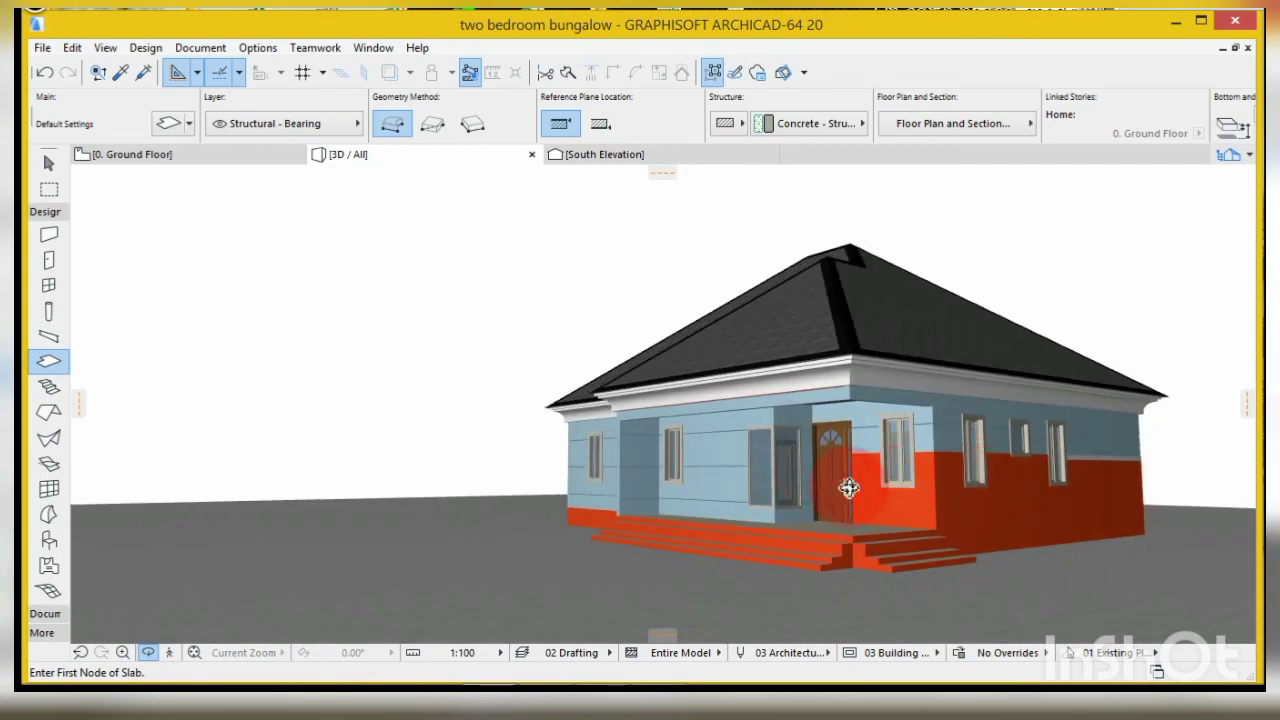
middle_click_drag(763, 537, 939, 505, "shift")
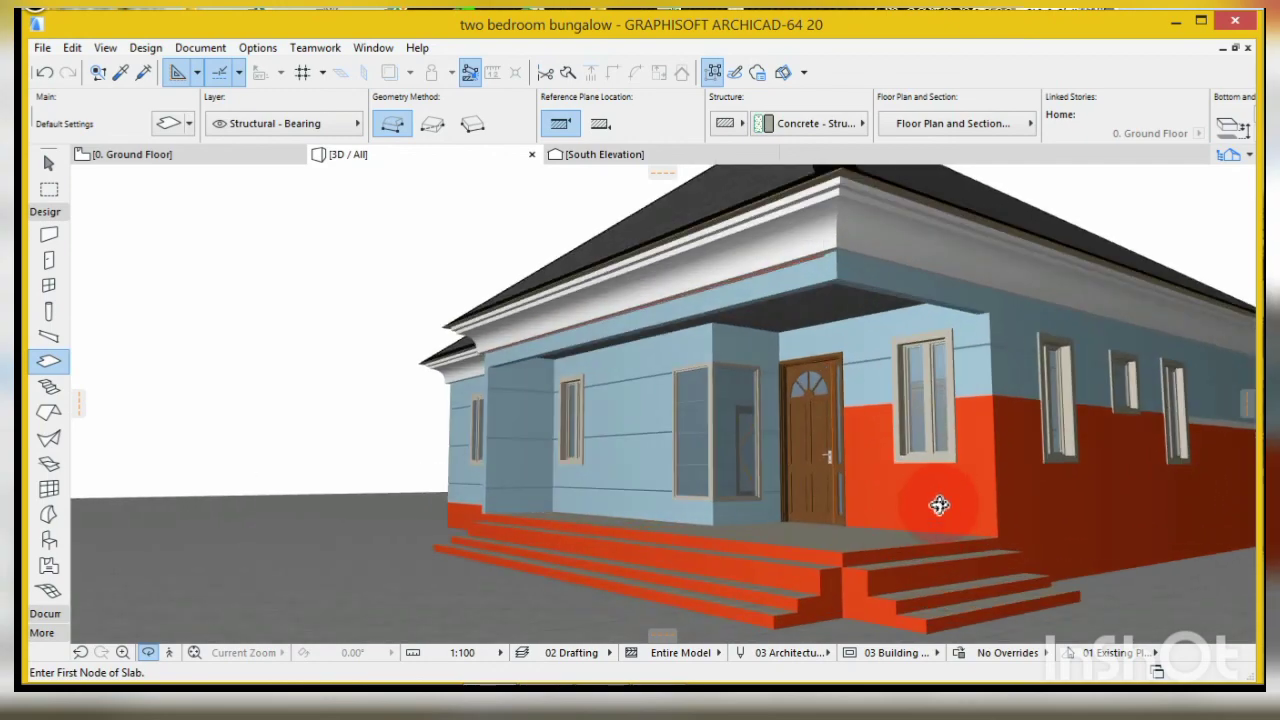